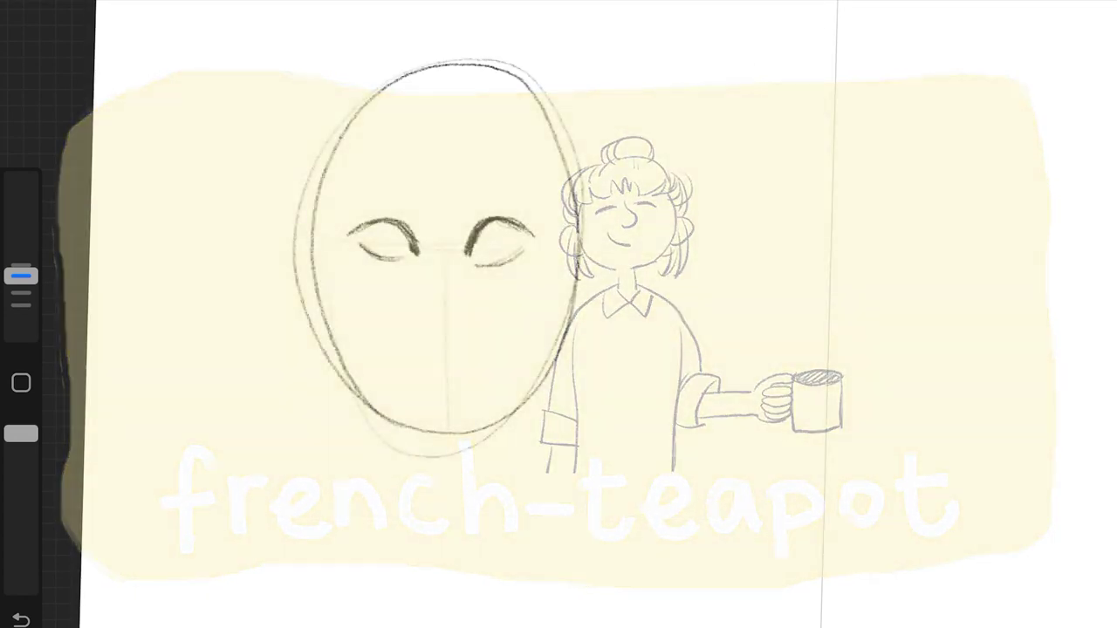
Step: Pencil in both eyebrows, round irises and the nose with light bridge hatching
{"action": "left_click_drag", "start_coordinate": [351, 212], "coordinate": [440, 209]}
{"action": "mouse_move", "coordinate": [466, 194]}
{"action": "left_mouse_down"}
{"action": "mouse_move", "coordinate": [524, 169]}
{"action": "mouse_move", "coordinate": [541, 180]}
{"action": "left_mouse_up"}
{"action": "left_click_drag", "start_coordinate": [384, 229], "coordinate": [382, 230]}
{"action": "left_click_drag", "start_coordinate": [494, 230], "coordinate": [492, 232]}
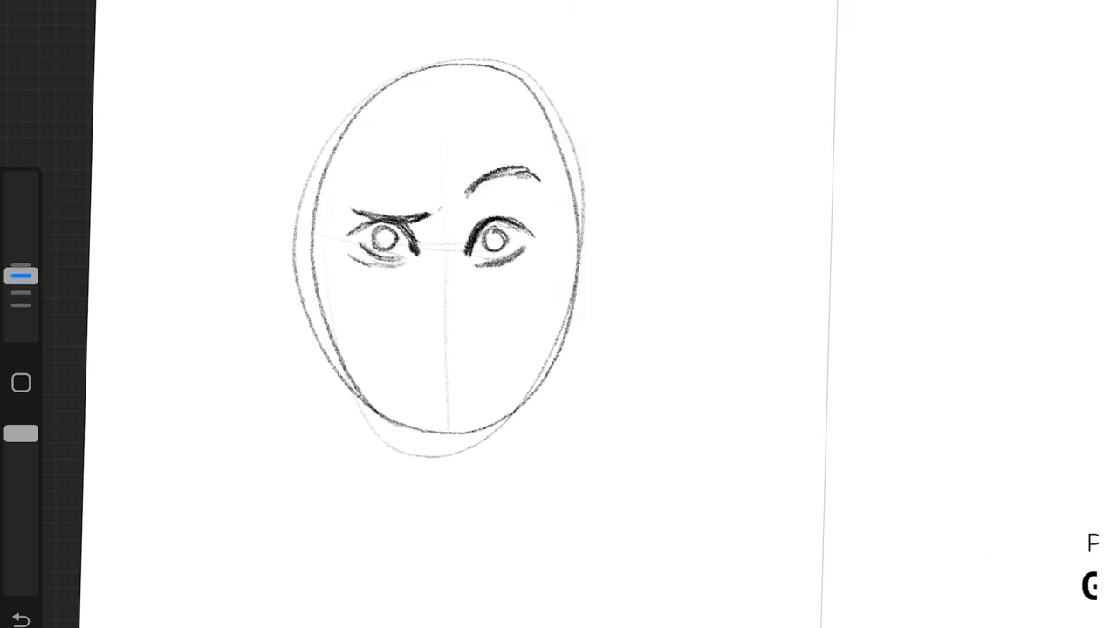
{"action": "mouse_move", "coordinate": [346, 206]}
{"action": "left_mouse_down"}
{"action": "mouse_move", "coordinate": [435, 211]}
{"action": "mouse_move", "coordinate": [412, 305]}
{"action": "mouse_move", "coordinate": [465, 324]}
{"action": "mouse_move", "coordinate": [455, 301]}
{"action": "left_mouse_up"}
{"action": "left_click_drag", "start_coordinate": [442, 269], "coordinate": [447, 298]}
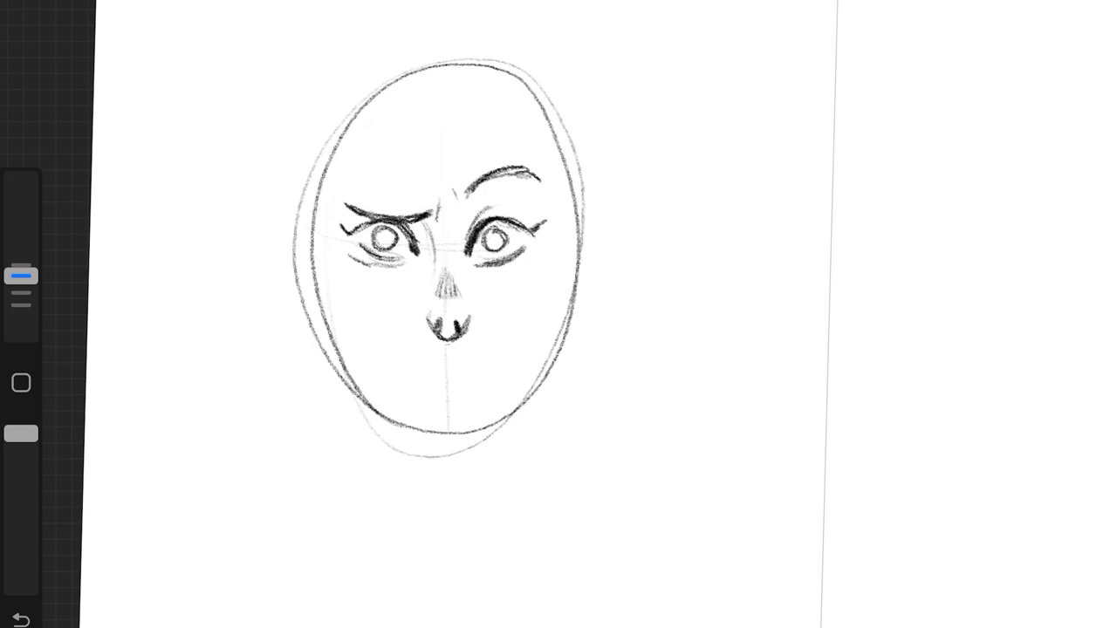
{"action": "left_click_drag", "start_coordinate": [480, 192], "coordinate": [460, 232]}
{"action": "mouse_move", "coordinate": [431, 323]}
{"action": "left_mouse_down"}
{"action": "mouse_move", "coordinate": [466, 328]}
{"action": "mouse_move", "coordinate": [441, 331]}
{"action": "mouse_move", "coordinate": [469, 319]}
{"action": "left_mouse_up"}
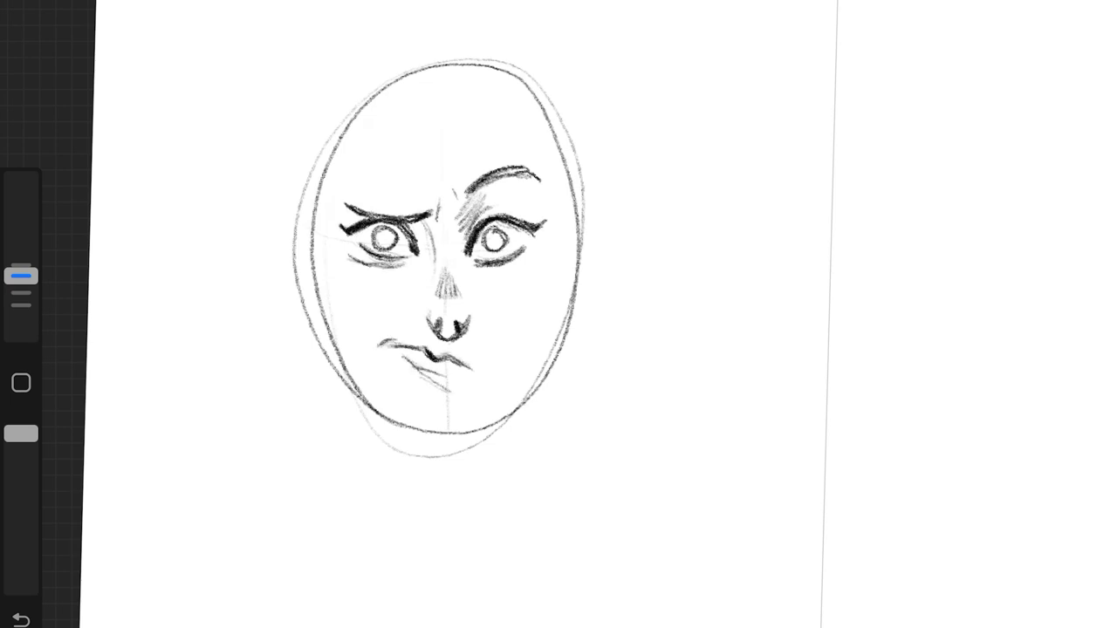
Step: Hatch the left cheek, retrace the chin and jaw darker, and add lip marks
{"action": "left_click_drag", "start_coordinate": [366, 261], "coordinate": [332, 292]}
{"action": "left_click_drag", "start_coordinate": [414, 366], "coordinate": [448, 380]}
{"action": "left_click_drag", "start_coordinate": [318, 226], "coordinate": [341, 354]}
{"action": "left_click_drag", "start_coordinate": [319, 202], "coordinate": [427, 435]}
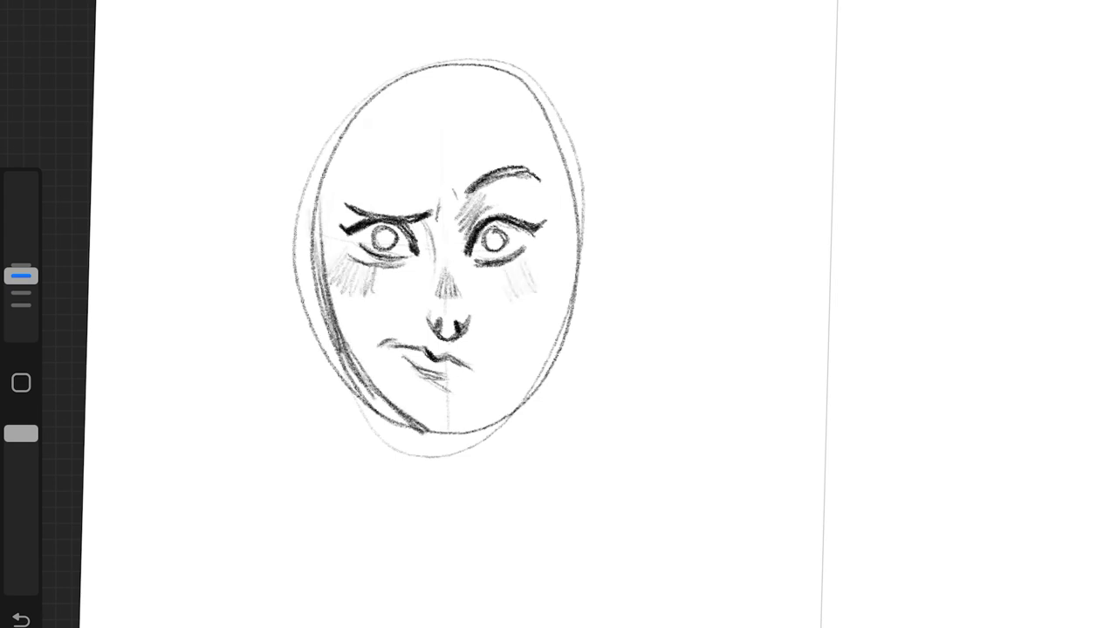
{"action": "mouse_move", "coordinate": [349, 353]}
{"action": "left_mouse_down"}
{"action": "mouse_move", "coordinate": [488, 428]}
{"action": "mouse_move", "coordinate": [562, 330]}
{"action": "left_mouse_up"}
{"action": "left_click_drag", "start_coordinate": [572, 196], "coordinate": [545, 357]}
Step: Erase the oval guide and old right jawline, redraw the jaw and darken the lips
{"action": "mouse_move", "coordinate": [577, 279]}
{"action": "left_mouse_down"}
{"action": "mouse_move", "coordinate": [524, 72]}
{"action": "mouse_move", "coordinate": [310, 349]}
{"action": "left_mouse_up"}
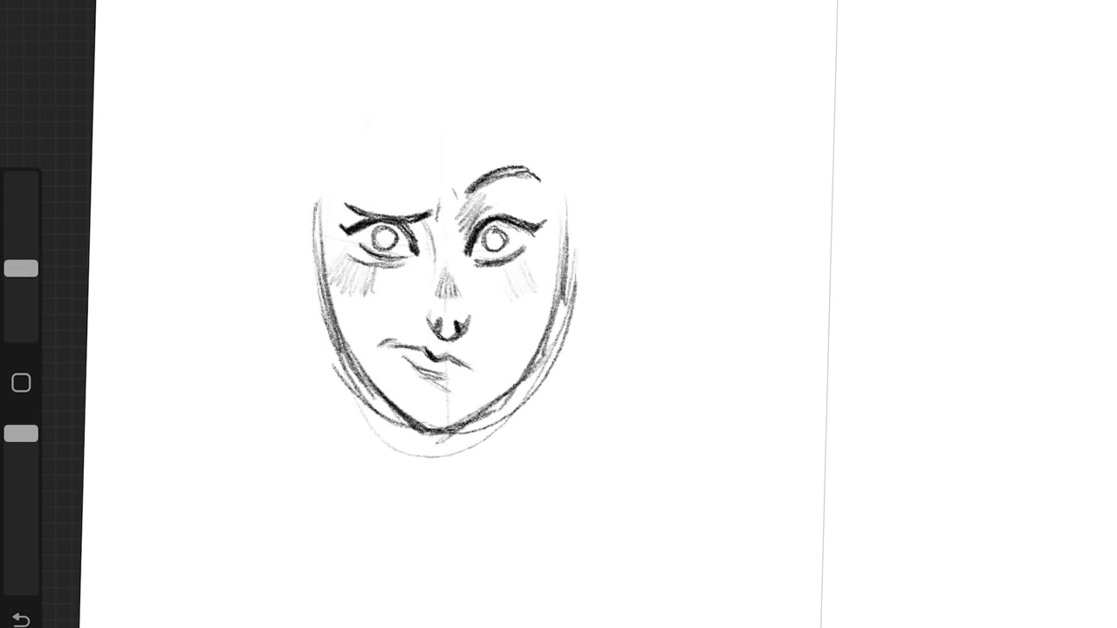
{"action": "left_click_drag", "start_coordinate": [315, 209], "coordinate": [392, 449]}
{"action": "left_click_drag", "start_coordinate": [572, 253], "coordinate": [489, 426]}
{"action": "left_click_drag", "start_coordinate": [565, 183], "coordinate": [546, 330]}
{"action": "left_click_drag", "start_coordinate": [558, 240], "coordinate": [488, 405]}
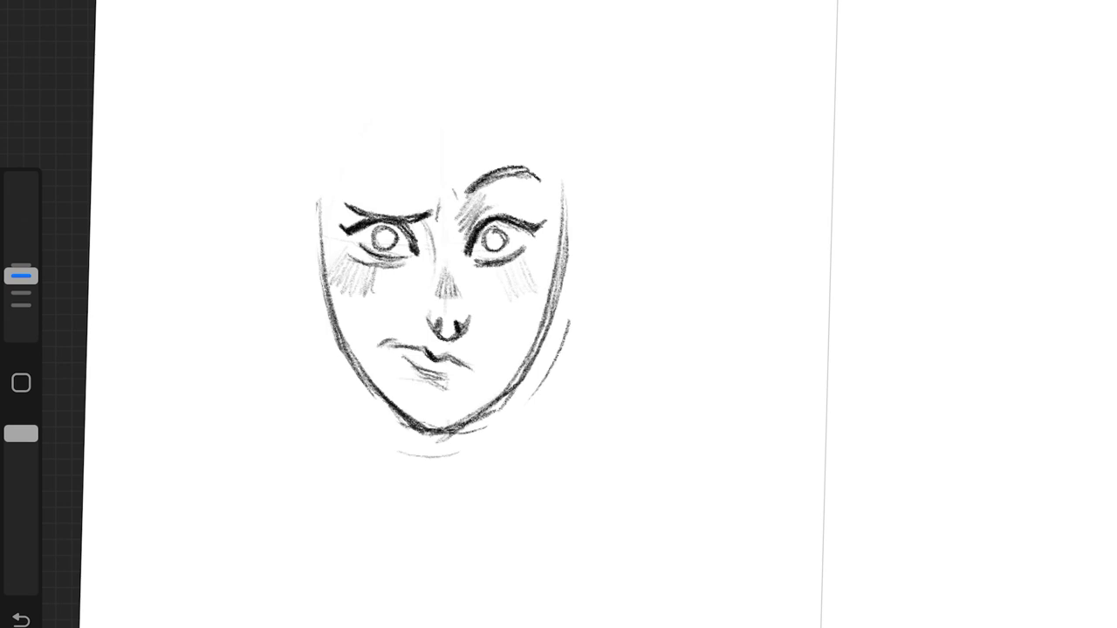
Step: Draw the right ear and add hair strokes along the temples and beside the ear
{"action": "left_click_drag", "start_coordinate": [403, 377], "coordinate": [447, 385]}
{"action": "left_click_drag", "start_coordinate": [593, 237], "coordinate": [576, 336]}
{"action": "left_click_drag", "start_coordinate": [611, 301], "coordinate": [541, 384]}
{"action": "left_click_drag", "start_coordinate": [610, 240], "coordinate": [580, 336]}
{"action": "left_click_drag", "start_coordinate": [565, 218], "coordinate": [576, 297]}
{"action": "left_click_drag", "start_coordinate": [305, 227], "coordinate": [301, 297]}
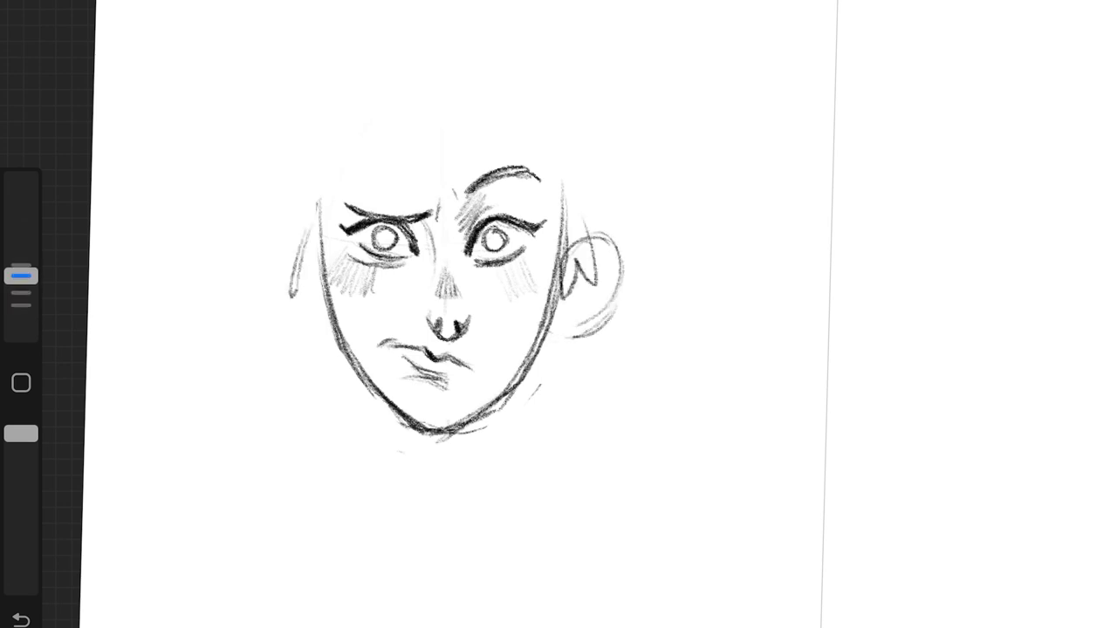
{"action": "mouse_move", "coordinate": [306, 192]}
{"action": "left_mouse_down"}
{"action": "mouse_move", "coordinate": [284, 262]}
{"action": "mouse_move", "coordinate": [301, 301]}
{"action": "left_mouse_up"}
{"action": "mouse_move", "coordinate": [593, 262]}
{"action": "left_mouse_down"}
{"action": "mouse_move", "coordinate": [611, 235]}
{"action": "mouse_move", "coordinate": [568, 271]}
{"action": "left_mouse_up"}
{"action": "left_click_drag", "start_coordinate": [325, 198], "coordinate": [335, 335]}
Step: Redraw the face contours higher and darker, and lighten the nose-bridge shading
{"action": "left_click_drag", "start_coordinate": [559, 136], "coordinate": [563, 244]}
{"action": "left_click_drag", "start_coordinate": [406, 375], "coordinate": [454, 388]}
{"action": "mouse_move", "coordinate": [443, 271]}
{"action": "left_mouse_down"}
{"action": "mouse_move", "coordinate": [450, 297]}
{"action": "mouse_move", "coordinate": [462, 281]}
{"action": "left_mouse_up"}
{"action": "left_click_drag", "start_coordinate": [438, 290], "coordinate": [466, 291]}
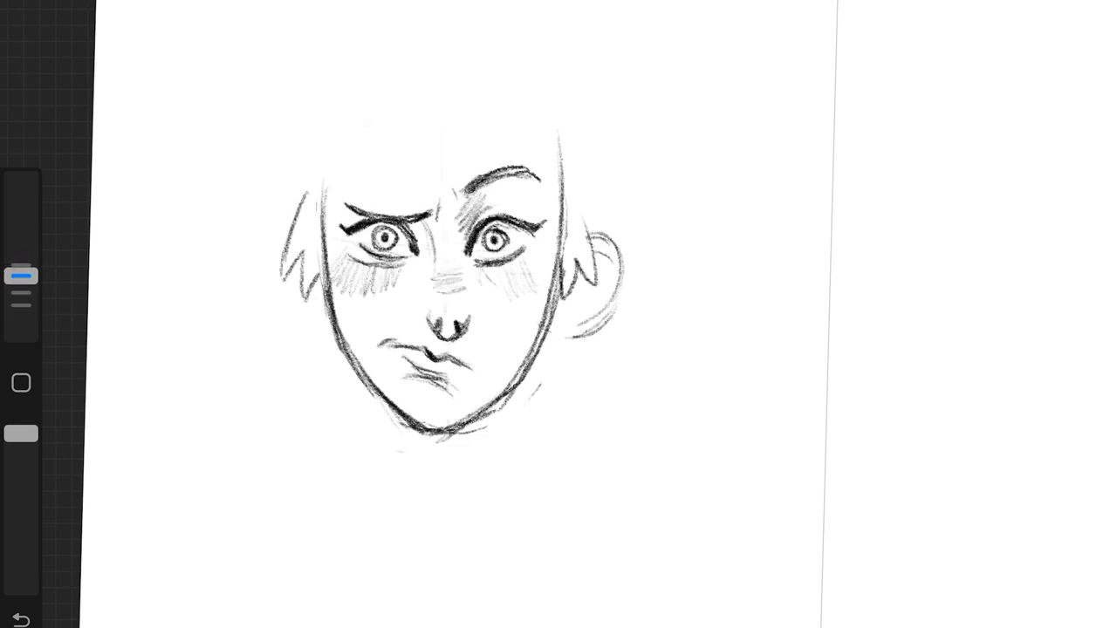
Step: Draw the left ear outline, darken the right ear and add neck lines below the chin
{"action": "left_click_drag", "start_coordinate": [288, 248], "coordinate": [333, 340]}
{"action": "left_click_drag", "start_coordinate": [574, 283], "coordinate": [580, 310]}
{"action": "left_click_drag", "start_coordinate": [594, 328], "coordinate": [541, 337]}
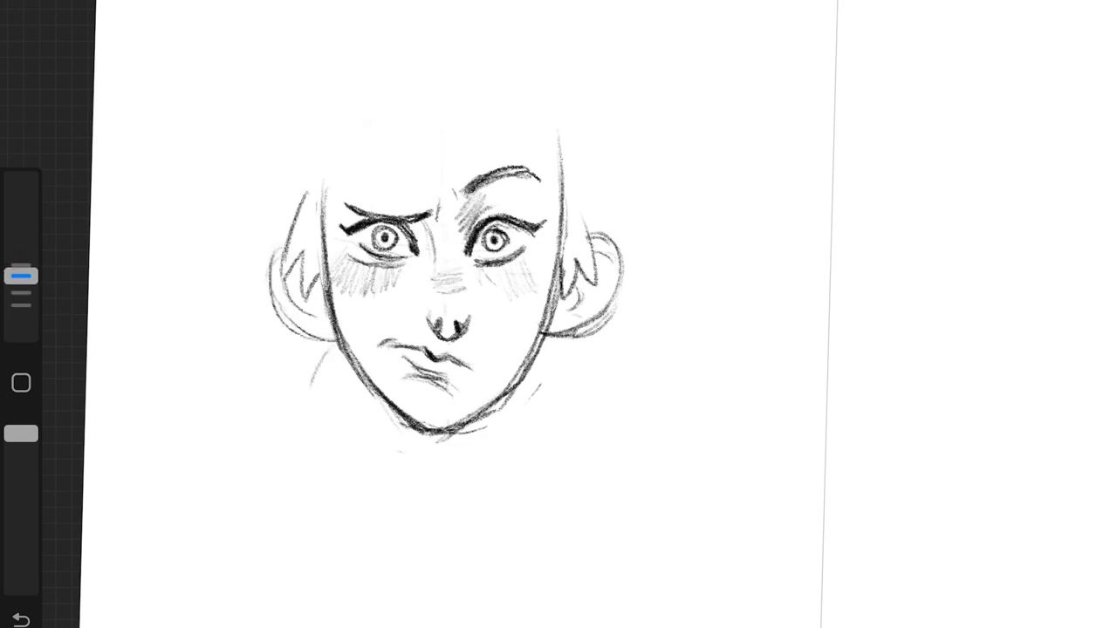
{"action": "left_click_drag", "start_coordinate": [379, 412], "coordinate": [399, 511]}
{"action": "left_click_drag", "start_coordinate": [478, 414], "coordinate": [493, 515]}
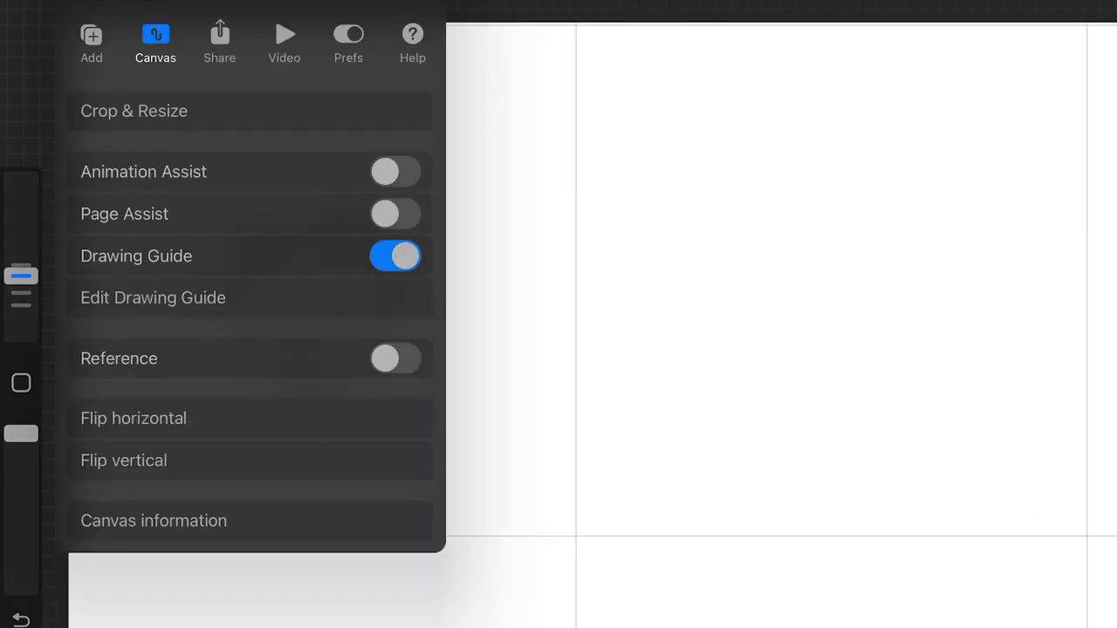
Step: Darken the neck lines, both head edges and the left ear outline
{"action": "left_click_drag", "start_coordinate": [526, 409], "coordinate": [516, 476]}
{"action": "left_click_drag", "start_coordinate": [524, 437], "coordinate": [513, 487]}
{"action": "left_click_drag", "start_coordinate": [668, 178], "coordinate": [661, 236]}
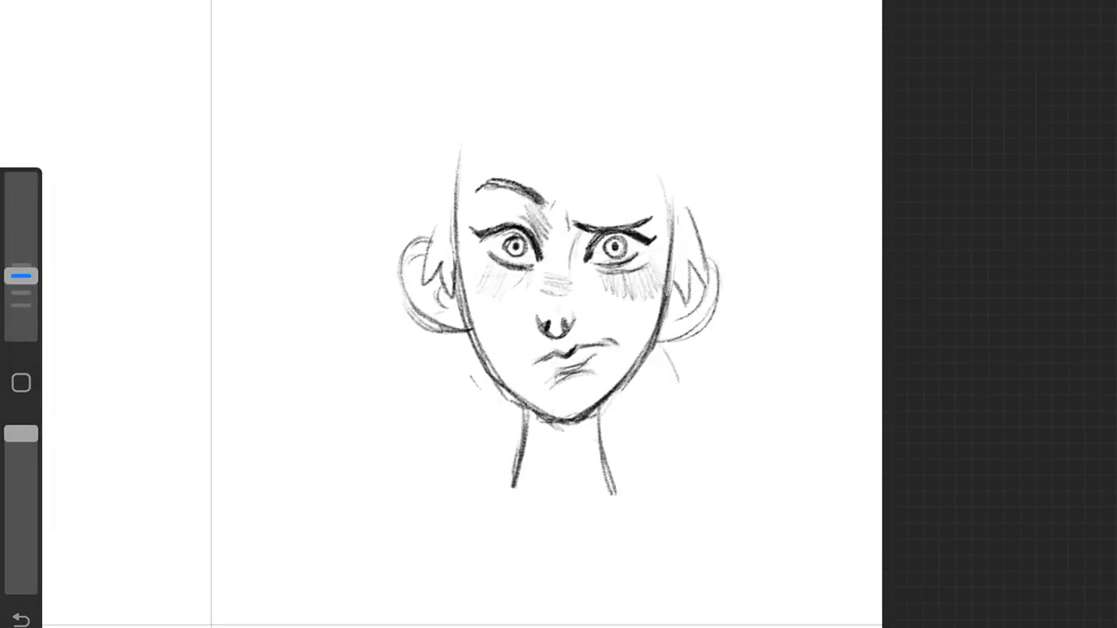
{"action": "left_click_drag", "start_coordinate": [667, 154], "coordinate": [648, 353]}
{"action": "left_click_drag", "start_coordinate": [460, 169], "coordinate": [475, 349]}
{"action": "left_click_drag", "start_coordinate": [426, 242], "coordinate": [410, 324]}
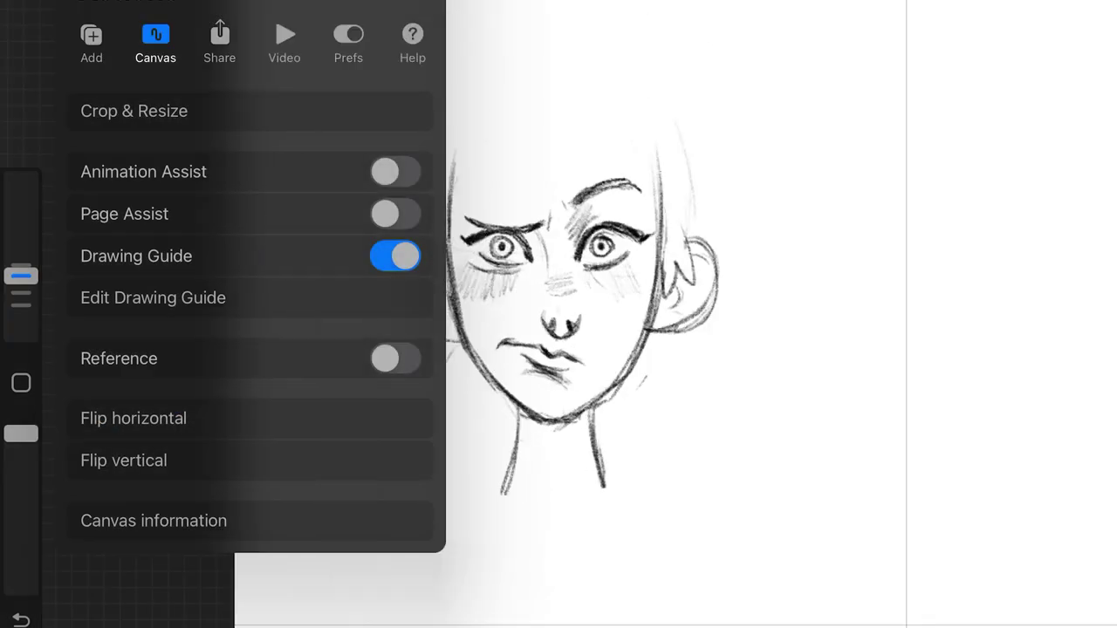
Step: Mirror the canvas horizontally, then draw zigzag bangs and the right-side hair outline
{"action": "left_click", "coordinate": [137, 416]}
{"action": "mouse_move", "coordinate": [522, 122]}
{"action": "left_mouse_down"}
{"action": "mouse_move", "coordinate": [424, 187]}
{"action": "mouse_move", "coordinate": [366, 181]}
{"action": "left_mouse_up"}
{"action": "left_click_drag", "start_coordinate": [550, 105], "coordinate": [593, 229]}
{"action": "mouse_move", "coordinate": [573, 63]}
{"action": "left_mouse_down"}
{"action": "mouse_move", "coordinate": [349, 68]}
{"action": "mouse_move", "coordinate": [630, 144]}
{"action": "mouse_move", "coordinate": [634, 218]}
{"action": "left_mouse_up"}
{"action": "mouse_move", "coordinate": [527, 411]}
{"action": "left_mouse_down"}
{"action": "mouse_move", "coordinate": [556, 395]}
{"action": "mouse_move", "coordinate": [571, 408]}
{"action": "left_mouse_up"}
{"action": "left_click_drag", "start_coordinate": [428, 386], "coordinate": [302, 541]}
Step: Outline the hair over the left temple and forehead with curved strands
{"action": "mouse_move", "coordinate": [422, 61]}
{"action": "left_mouse_down"}
{"action": "mouse_move", "coordinate": [366, 192]}
{"action": "mouse_move", "coordinate": [334, 93]}
{"action": "mouse_move", "coordinate": [325, 223]}
{"action": "left_mouse_up"}
{"action": "left_click_drag", "start_coordinate": [407, 74], "coordinate": [325, 105]}
{"action": "left_click_drag", "start_coordinate": [367, 186], "coordinate": [326, 120]}
{"action": "mouse_move", "coordinate": [387, 80]}
{"action": "left_mouse_down"}
{"action": "mouse_move", "coordinate": [340, 94]}
{"action": "mouse_move", "coordinate": [248, 2]}
{"action": "mouse_move", "coordinate": [150, 45]}
{"action": "mouse_move", "coordinate": [143, 87]}
{"action": "left_mouse_up"}
{"action": "left_click_drag", "start_coordinate": [480, 306], "coordinate": [541, 317]}
Step: Sketch the feathery side ponytail to the left of the head
{"action": "left_click_drag", "start_coordinate": [389, 91], "coordinate": [307, 167]}
{"action": "left_click_drag", "start_coordinate": [330, 81], "coordinate": [282, 155]}
{"action": "left_click_drag", "start_coordinate": [249, 96], "coordinate": [201, 179]}
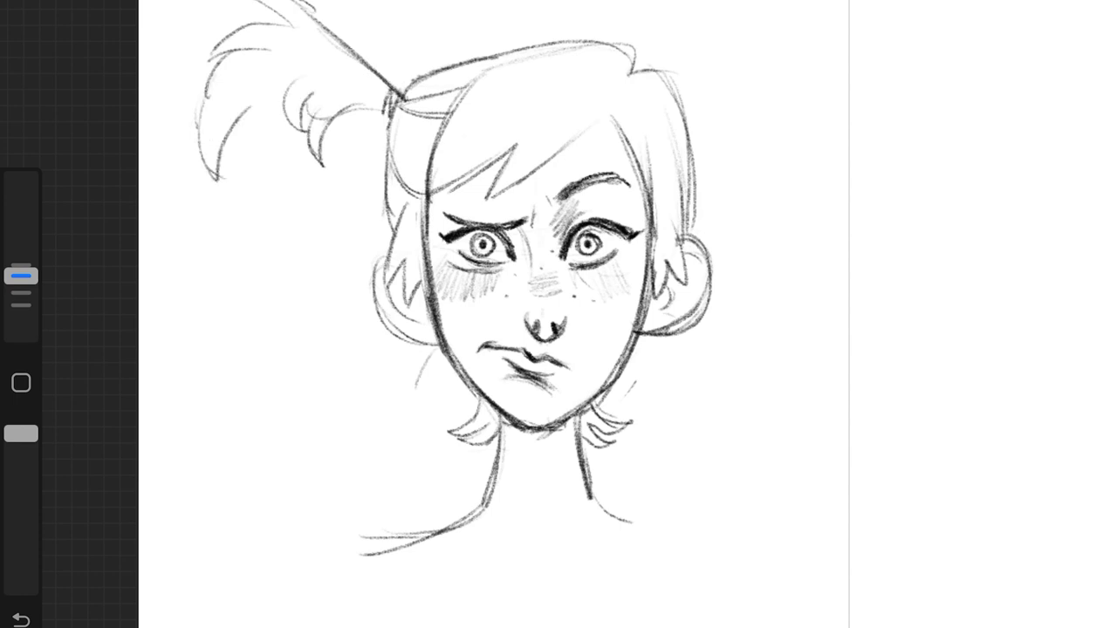
{"action": "left_click_drag", "start_coordinate": [289, 121], "coordinate": [236, 187]}
{"action": "left_click_drag", "start_coordinate": [286, 5], "coordinate": [194, 75]}
Step: Hatch shading across the front hair and the ponytail, undoing the last stroke
{"action": "left_click_drag", "start_coordinate": [20, 273], "coordinate": [21, 276]}
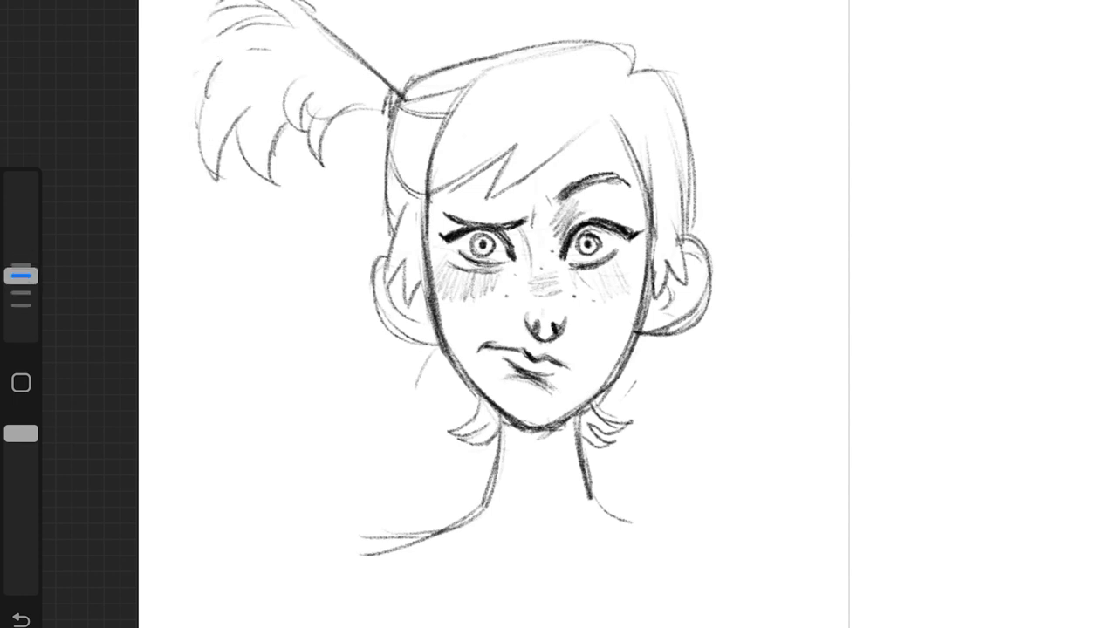
{"action": "left_click_drag", "start_coordinate": [585, 82], "coordinate": [506, 122]}
{"action": "left_click_drag", "start_coordinate": [597, 101], "coordinate": [532, 142]}
{"action": "left_click_drag", "start_coordinate": [572, 79], "coordinate": [501, 112]}
{"action": "left_click_drag", "start_coordinate": [262, 26], "coordinate": [201, 87]}
{"action": "left_click_drag", "start_coordinate": [253, 61], "coordinate": [209, 131]}
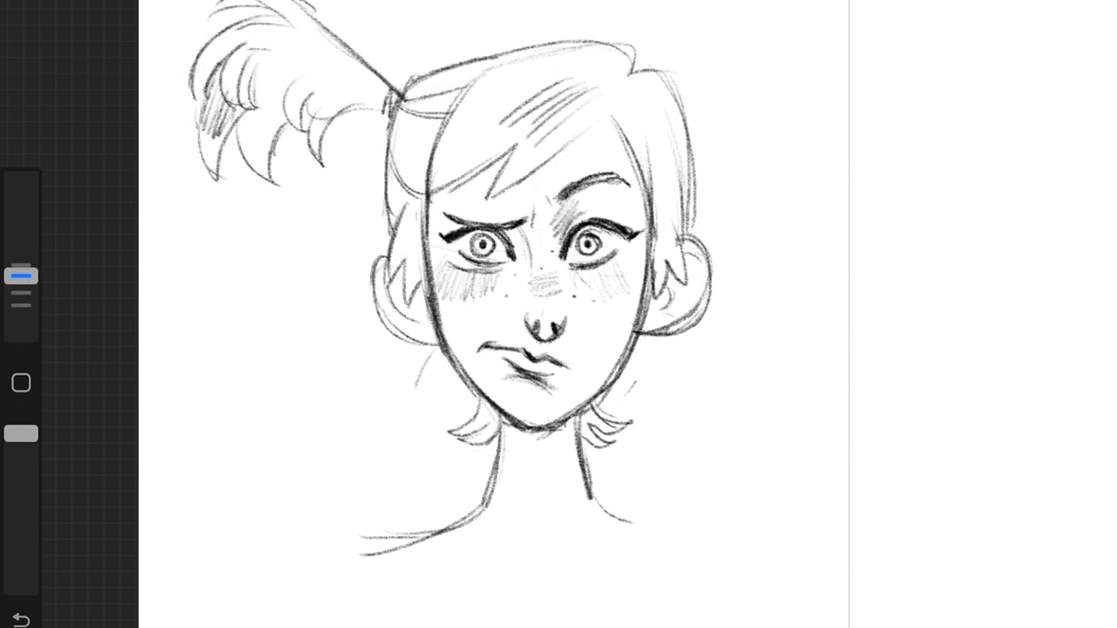
{"action": "left_click_drag", "start_coordinate": [292, 48], "coordinate": [258, 105]}
{"action": "left_click_drag", "start_coordinate": [209, 78], "coordinate": [196, 166]}
{"action": "left_click_drag", "start_coordinate": [253, 104], "coordinate": [247, 138]}
{"action": "left_click_drag", "start_coordinate": [384, 75], "coordinate": [327, 101]}
{"action": "key", "text": "ctrl+z"}
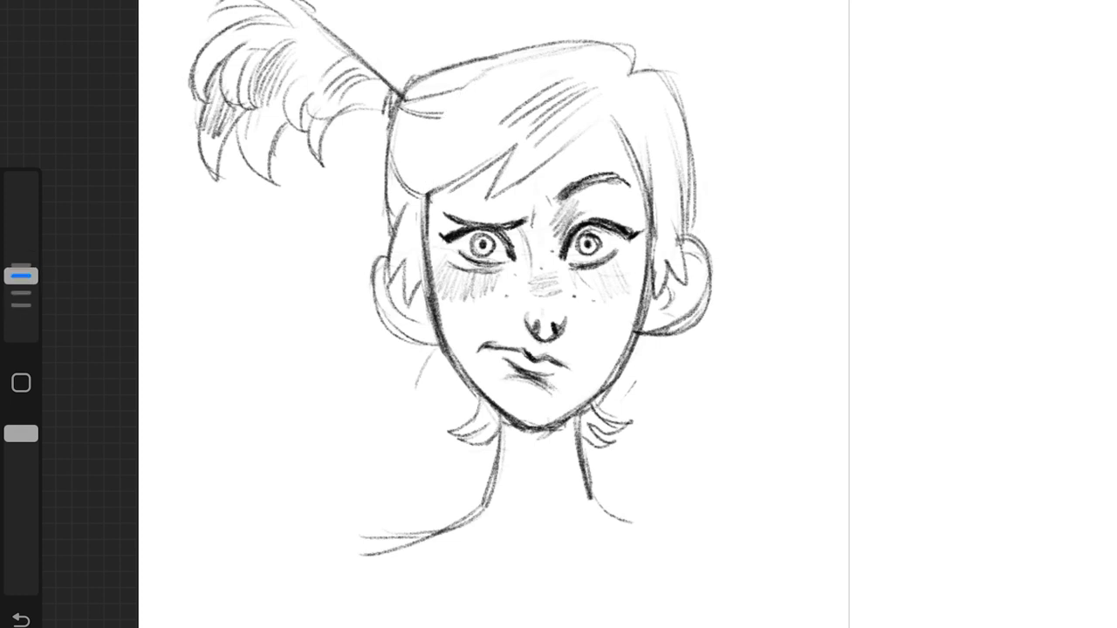
Step: Redraw the left bang darker and add darker hatching across the hair
{"action": "left_click_drag", "start_coordinate": [478, 83], "coordinate": [411, 202]}
{"action": "left_click_drag", "start_coordinate": [459, 174], "coordinate": [418, 199]}
{"action": "left_click_drag", "start_coordinate": [613, 101], "coordinate": [523, 176]}
{"action": "left_click_drag", "start_coordinate": [666, 91], "coordinate": [654, 135]}
Step: Draw the shoulder lines, neckline and collarbone strokes, and hatch under the chin
{"action": "left_click_drag", "start_coordinate": [590, 499], "coordinate": [690, 546]}
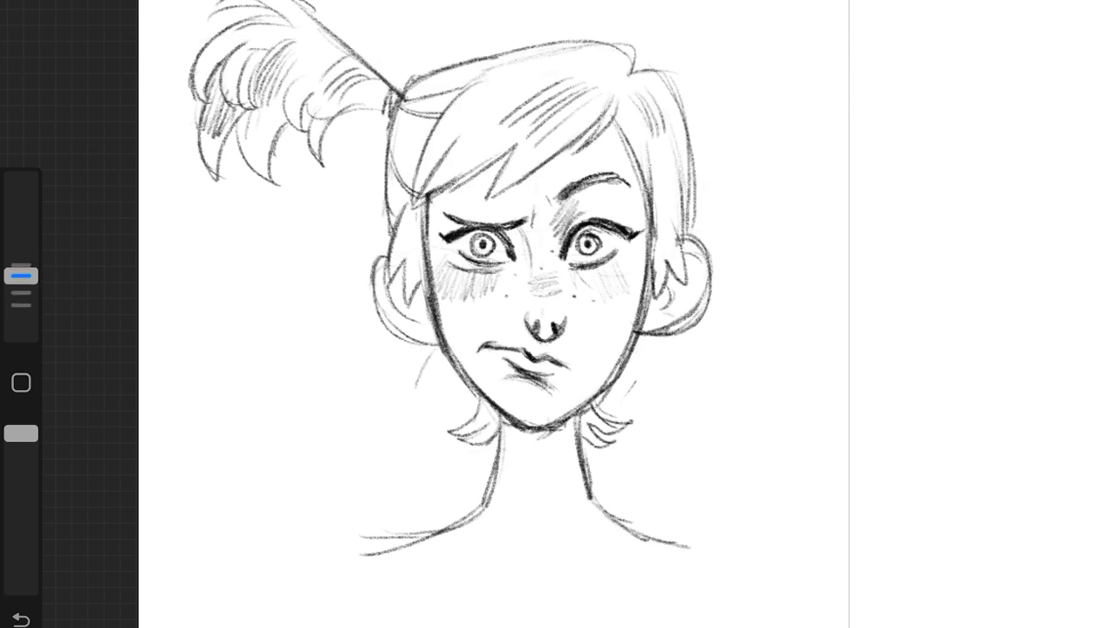
{"action": "left_click_drag", "start_coordinate": [367, 538], "coordinate": [438, 516]}
{"action": "left_click_drag", "start_coordinate": [437, 520], "coordinate": [541, 614]}
{"action": "left_click_drag", "start_coordinate": [642, 527], "coordinate": [541, 612]}
{"action": "left_click_drag", "start_coordinate": [647, 527], "coordinate": [712, 543]}
{"action": "left_click_drag", "start_coordinate": [499, 432], "coordinate": [567, 419]}
{"action": "left_click_drag", "start_coordinate": [528, 454], "coordinate": [580, 423]}
{"action": "mouse_move", "coordinate": [441, 547]}
{"action": "left_mouse_down"}
{"action": "mouse_move", "coordinate": [511, 557]}
{"action": "mouse_move", "coordinate": [667, 541]}
{"action": "left_mouse_up"}
{"action": "left_click_drag", "start_coordinate": [473, 552], "coordinate": [520, 562]}
Step: Rework the shoulder curves, undoing an extra stroke and erasing the right shoulder marks
{"action": "left_click_drag", "start_coordinate": [692, 534], "coordinate": [712, 626]}
{"action": "left_click_drag", "start_coordinate": [490, 509], "coordinate": [251, 626]}
{"action": "left_click_drag", "start_coordinate": [693, 559], "coordinate": [824, 625]}
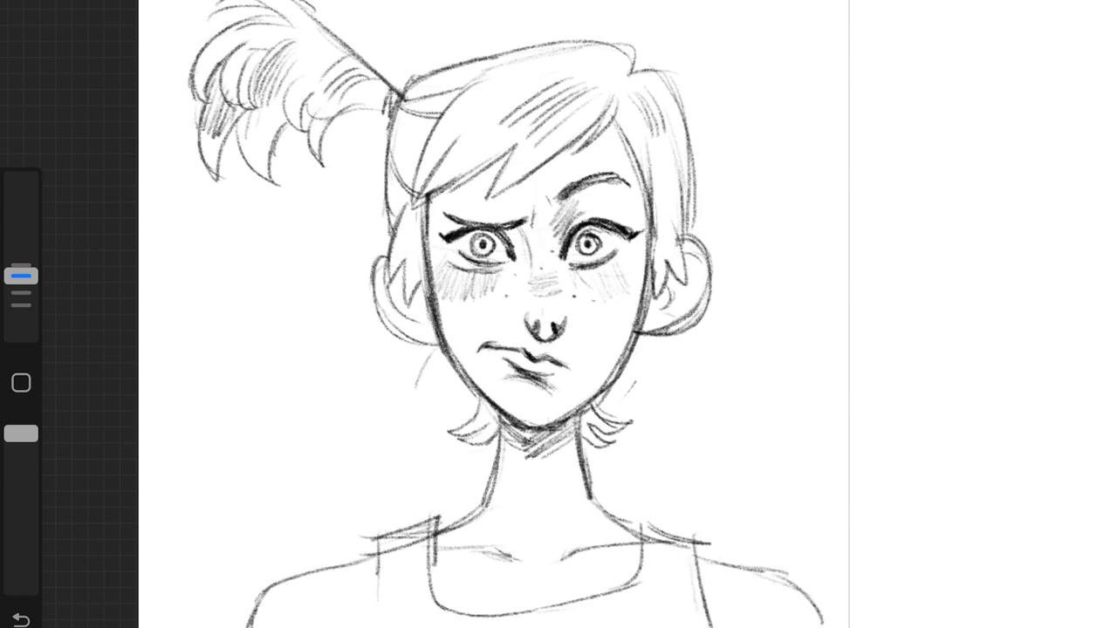
{"action": "key", "text": "ctrl+z"}
{"action": "key", "text": "ctrl+z"}
{"action": "mouse_move", "coordinate": [371, 551]}
{"action": "left_mouse_down"}
{"action": "mouse_move", "coordinate": [286, 627]}
{"action": "mouse_move", "coordinate": [380, 627]}
{"action": "left_mouse_up"}
{"action": "key", "text": "e"}
{"action": "left_click_drag", "start_coordinate": [437, 520], "coordinate": [384, 552]}
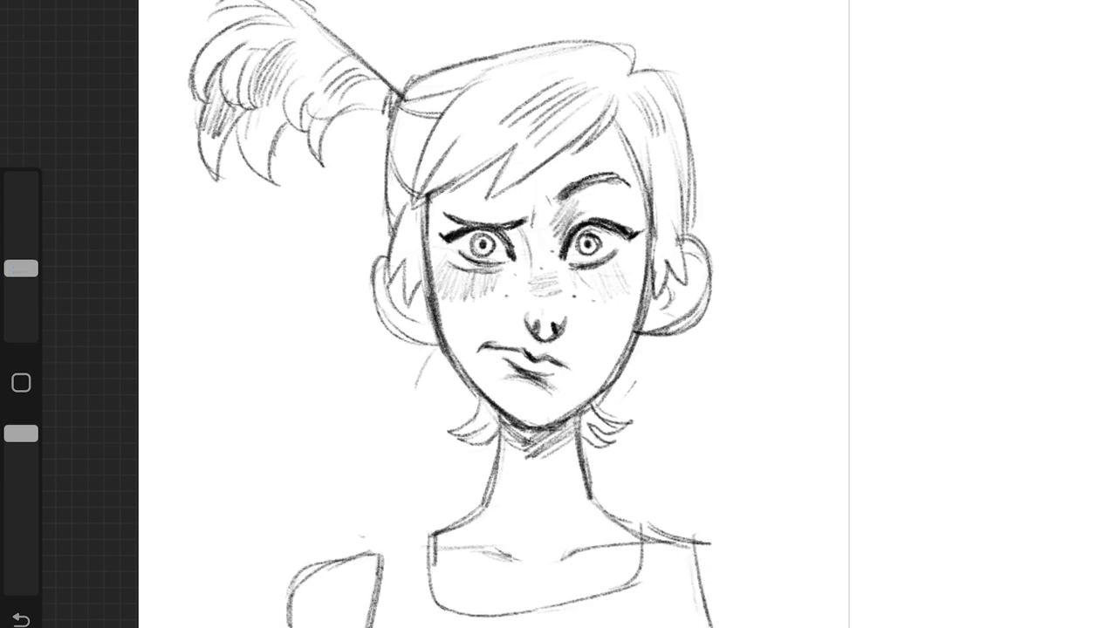
Step: Draw both tank-top straps and the right shoulder line with the brush
{"action": "left_click_drag", "start_coordinate": [703, 541], "coordinate": [695, 604]}
{"action": "key", "text": "b"}
{"action": "left_click_drag", "start_coordinate": [365, 555], "coordinate": [447, 527]}
{"action": "mouse_move", "coordinate": [646, 539]}
{"action": "left_mouse_down"}
{"action": "mouse_move", "coordinate": [698, 542]}
{"action": "mouse_move", "coordinate": [691, 626]}
{"action": "left_mouse_up"}
{"action": "mouse_move", "coordinate": [403, 538]}
{"action": "left_mouse_down"}
{"action": "mouse_move", "coordinate": [395, 627]}
{"action": "mouse_move", "coordinate": [408, 626]}
{"action": "left_mouse_up"}
{"action": "mouse_move", "coordinate": [670, 539]}
{"action": "left_mouse_down"}
{"action": "mouse_move", "coordinate": [672, 625]}
{"action": "mouse_move", "coordinate": [683, 627]}
{"action": "left_mouse_up"}
{"action": "mouse_move", "coordinate": [703, 546]}
{"action": "left_mouse_down"}
{"action": "mouse_move", "coordinate": [714, 627]}
{"action": "mouse_move", "coordinate": [794, 627]}
{"action": "left_mouse_up"}
Step: Move the drawing up-left, then darken the neck, shoulder lines and tank-top straps
{"action": "left_click_drag", "start_coordinate": [523, 349], "coordinate": [517, 324]}
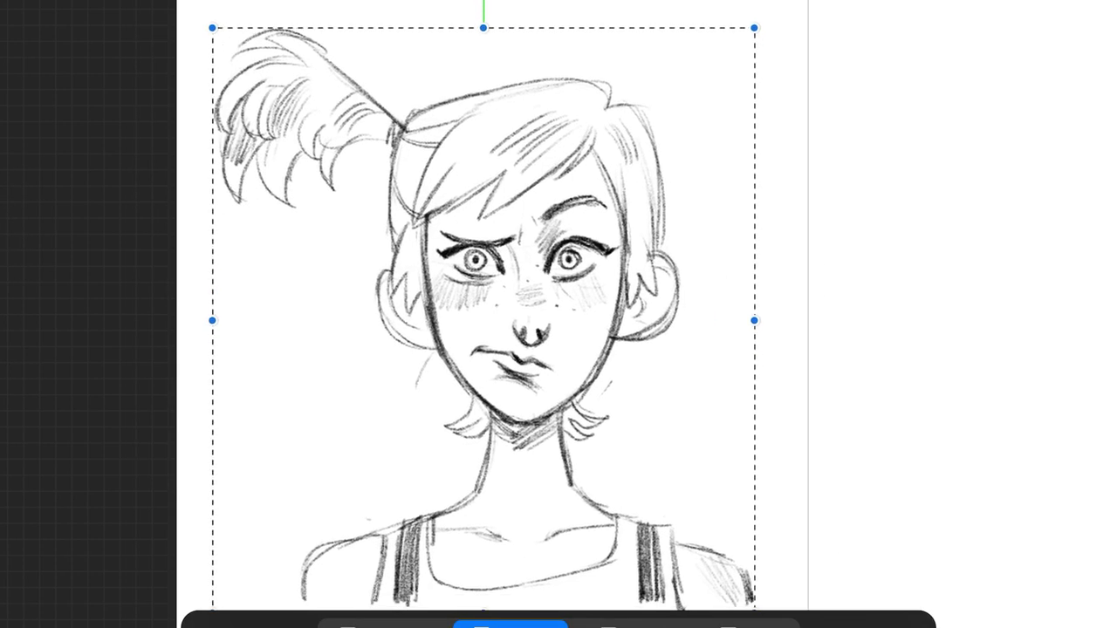
{"action": "left_click_drag", "start_coordinate": [747, 553], "coordinate": [757, 603]}
{"action": "left_click_drag", "start_coordinate": [572, 438], "coordinate": [663, 499]}
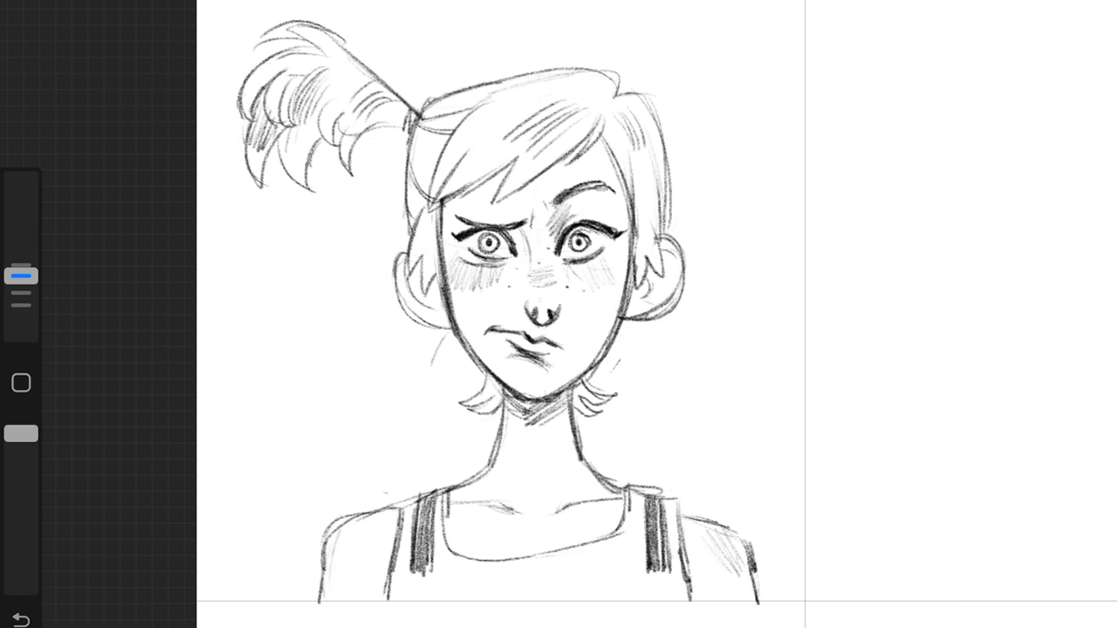
{"action": "left_click_drag", "start_coordinate": [654, 553], "coordinate": [656, 600]}
{"action": "left_click_drag", "start_coordinate": [416, 551], "coordinate": [417, 600]}
{"action": "left_click_drag", "start_coordinate": [389, 530], "coordinate": [384, 607]}
{"action": "left_click_drag", "start_coordinate": [677, 510], "coordinate": [686, 600]}
Step: Shade beside both ears and hatch the hair sides and ponytail tufts
{"action": "left_click_drag", "start_coordinate": [665, 271], "coordinate": [639, 307]}
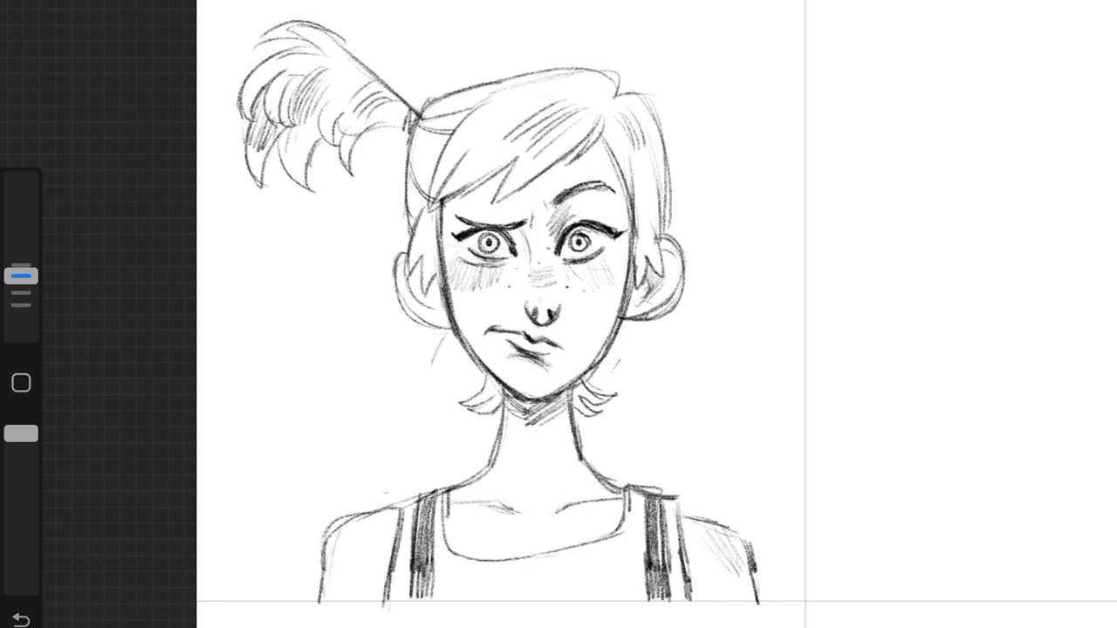
{"action": "left_click_drag", "start_coordinate": [422, 267], "coordinate": [410, 297]}
{"action": "left_click_drag", "start_coordinate": [435, 213], "coordinate": [417, 255]}
{"action": "mouse_move", "coordinate": [647, 190]}
{"action": "left_mouse_down"}
{"action": "mouse_move", "coordinate": [635, 253]}
{"action": "mouse_move", "coordinate": [633, 239]}
{"action": "left_mouse_up"}
{"action": "left_click_drag", "start_coordinate": [471, 133], "coordinate": [427, 207]}
{"action": "left_click_drag", "start_coordinate": [485, 163], "coordinate": [435, 209]}
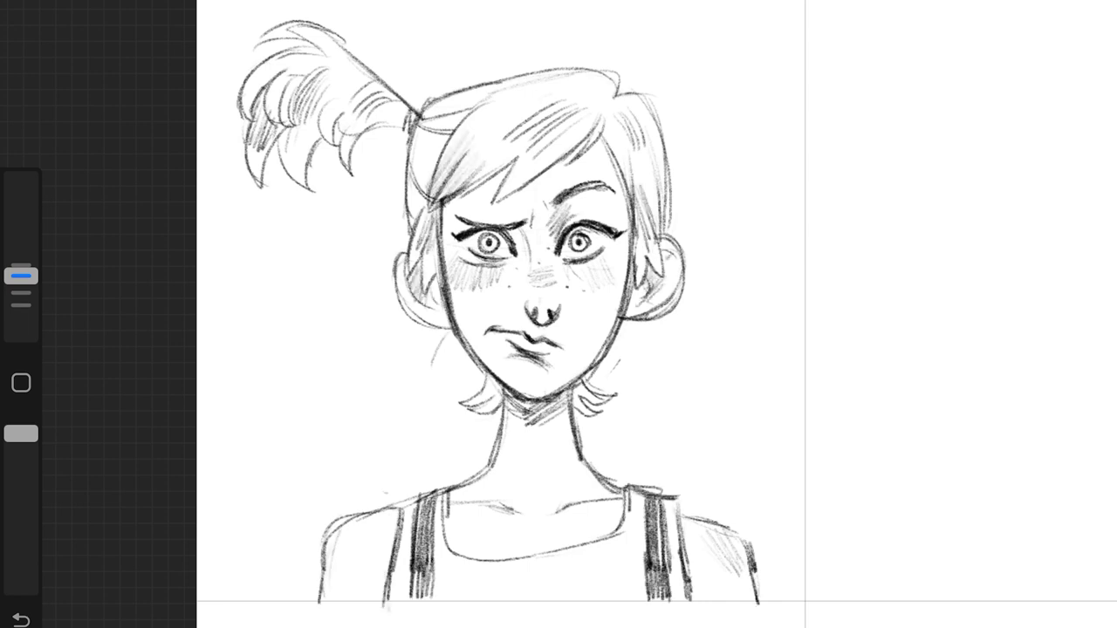
{"action": "left_click_drag", "start_coordinate": [401, 124], "coordinate": [349, 162]}
{"action": "mouse_move", "coordinate": [353, 137]}
{"action": "left_mouse_down"}
{"action": "mouse_move", "coordinate": [339, 173]}
{"action": "mouse_move", "coordinate": [306, 189]}
{"action": "left_mouse_up"}
{"action": "left_click_drag", "start_coordinate": [342, 115], "coordinate": [323, 146]}
{"action": "left_click_drag", "start_coordinate": [358, 75], "coordinate": [338, 94]}
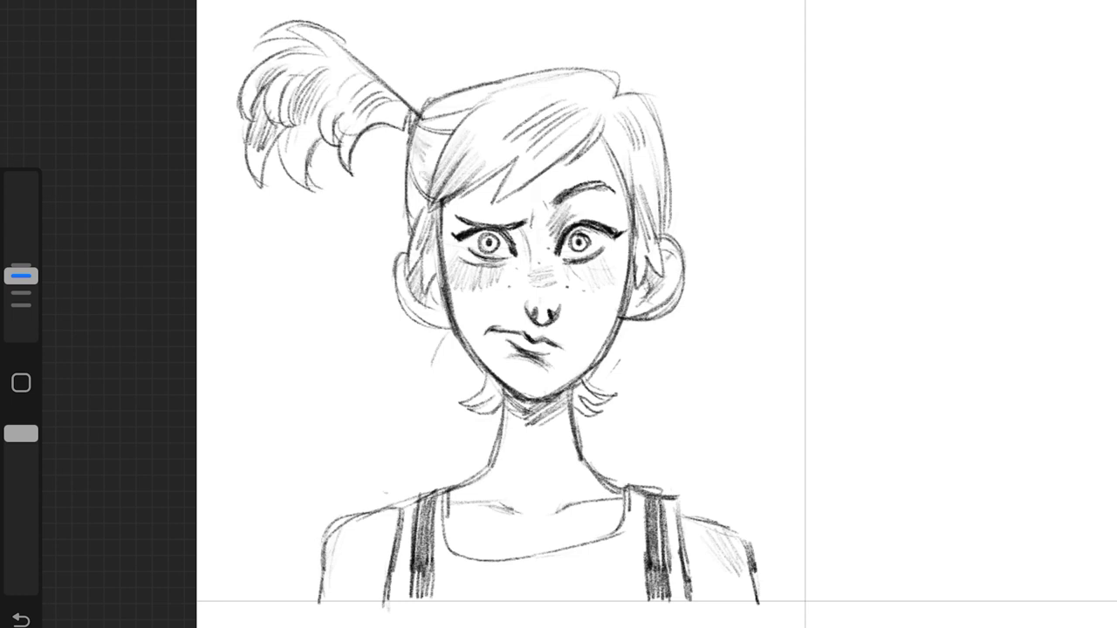
Step: Add a hair flick on top, a curl on the left, and refine loose strands
{"action": "left_click_drag", "start_coordinate": [599, 44], "coordinate": [625, 91]}
{"action": "key", "text": "ctrl+z"}
{"action": "left_click_drag", "start_coordinate": [601, 40], "coordinate": [628, 92]}
{"action": "left_click_drag", "start_coordinate": [702, 173], "coordinate": [667, 190]}
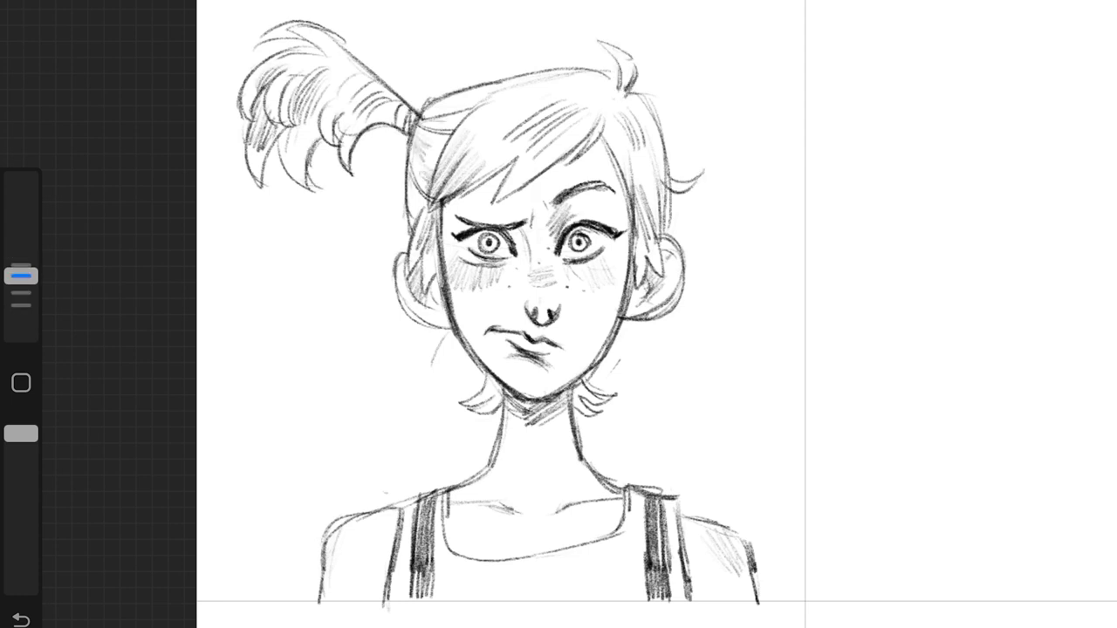
{"action": "left_click_drag", "start_coordinate": [415, 177], "coordinate": [403, 229]}
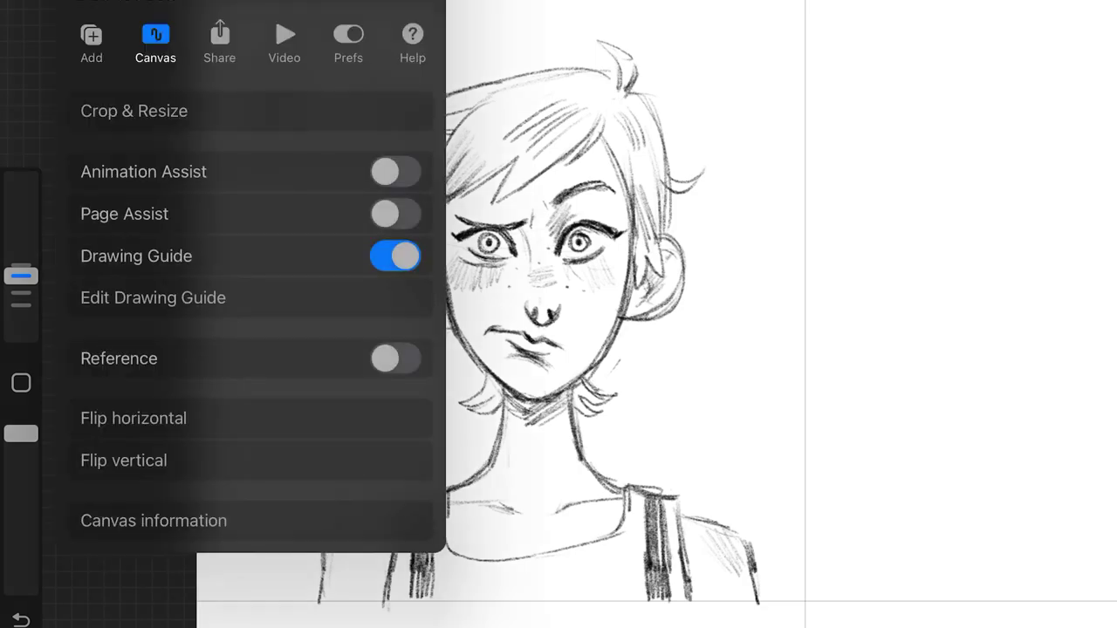
Step: Mirror the drawing back, nudge the lasso-selected shoulders up, and darken the right strap
{"action": "left_click", "coordinate": [137, 416]}
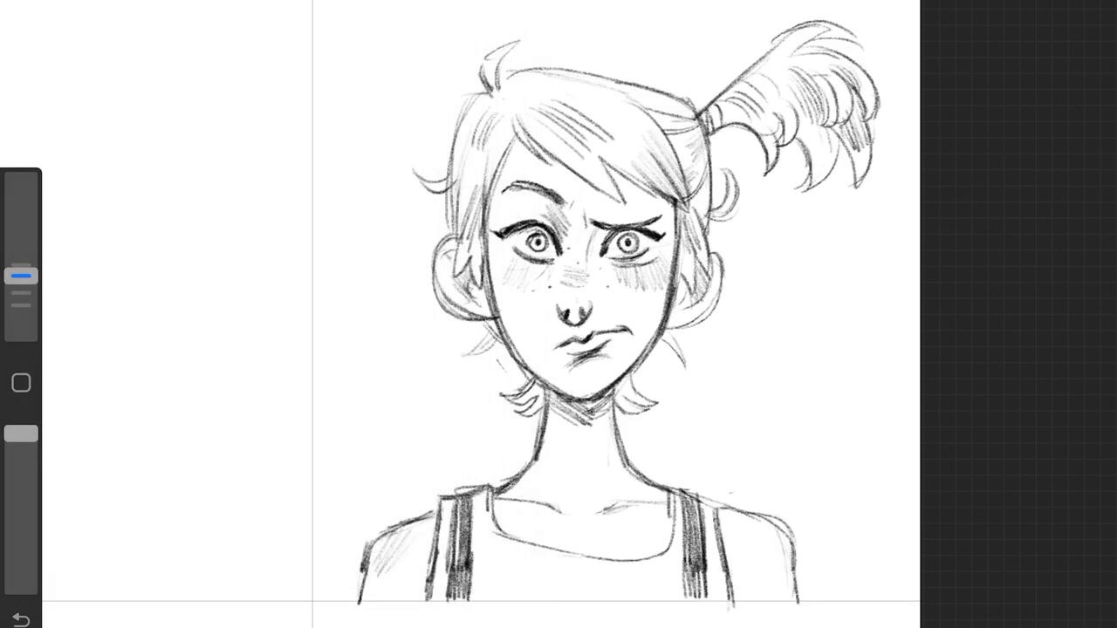
{"action": "left_click_drag", "start_coordinate": [702, 426], "coordinate": [847, 428]}
{"action": "left_click_drag", "start_coordinate": [576, 523], "coordinate": [575, 509]}
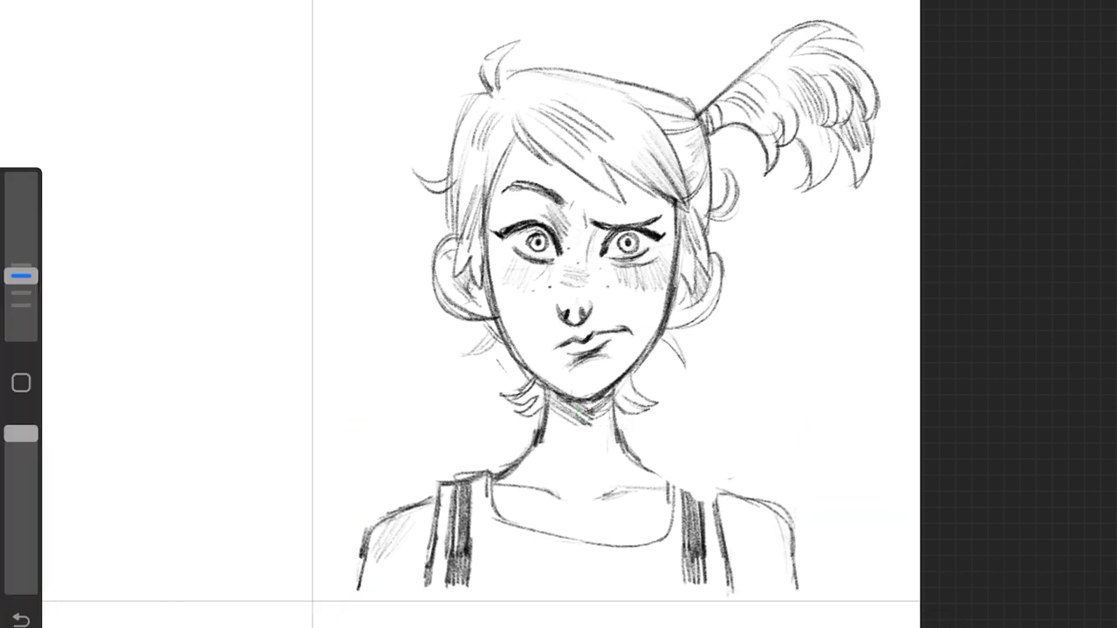
{"action": "left_click_drag", "start_coordinate": [21, 269], "coordinate": [21, 276]}
{"action": "mouse_move", "coordinate": [672, 476]}
{"action": "left_mouse_down"}
{"action": "mouse_move", "coordinate": [674, 506]}
{"action": "mouse_move", "coordinate": [717, 523]}
{"action": "left_mouse_up"}
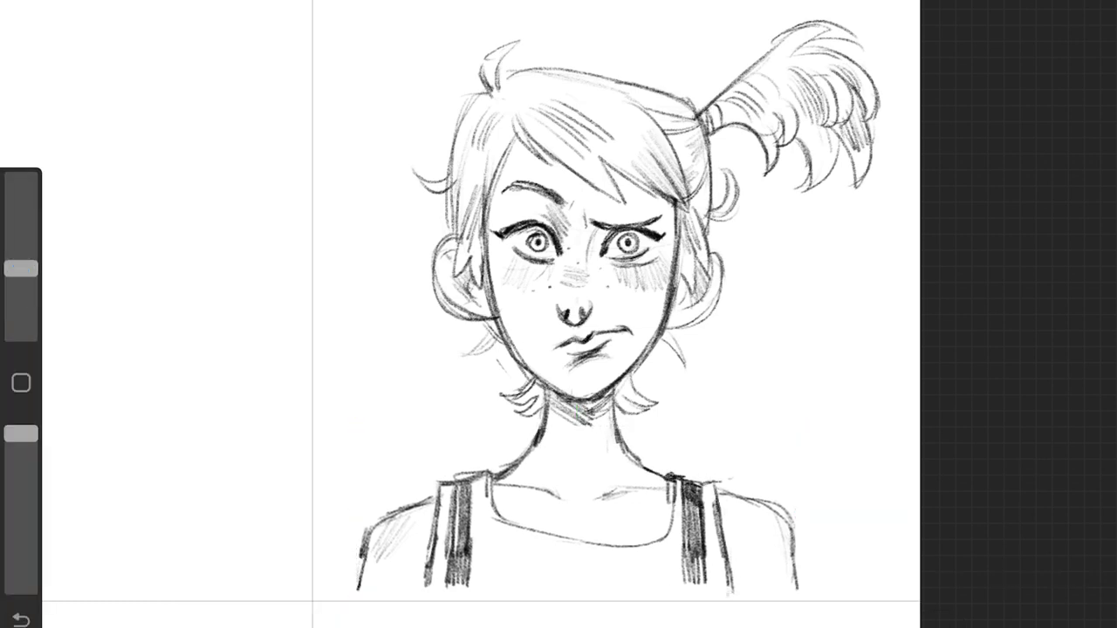
{"action": "mouse_move", "coordinate": [668, 466]}
{"action": "left_mouse_down"}
{"action": "mouse_move", "coordinate": [670, 547]}
{"action": "mouse_move", "coordinate": [679, 534]}
{"action": "left_mouse_up"}
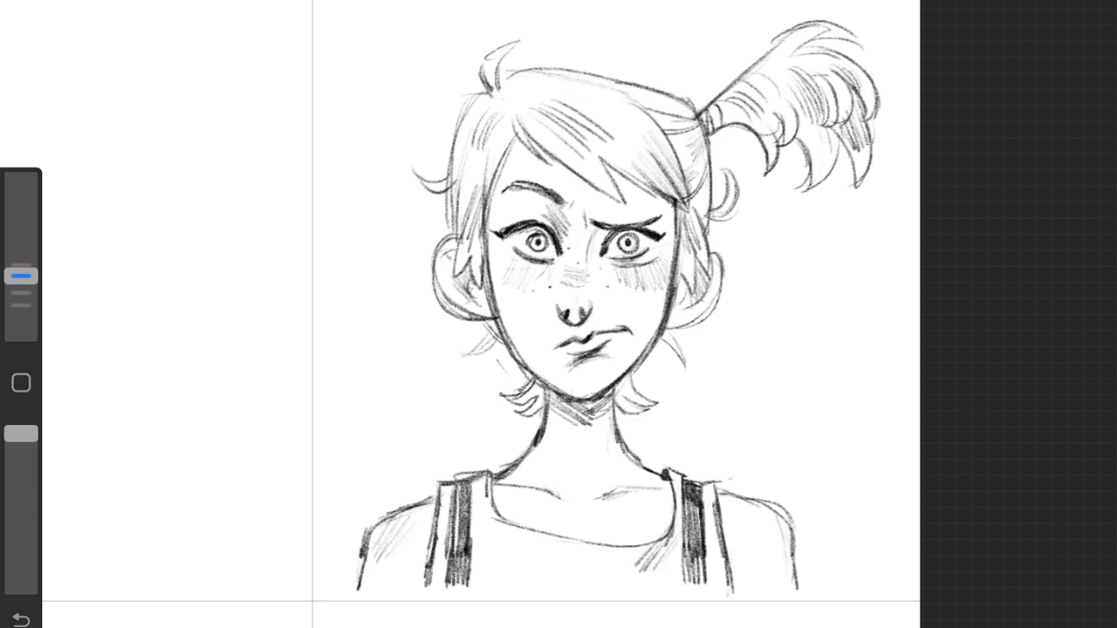
Step: Hatch the tank top across the chest, darken the straps, then flip to check proportions
{"action": "left_click_drag", "start_coordinate": [424, 568], "coordinate": [421, 602]}
{"action": "left_click_drag", "start_coordinate": [447, 576], "coordinate": [445, 601]}
{"action": "left_click_drag", "start_coordinate": [454, 493], "coordinate": [452, 558]}
{"action": "left_click_drag", "start_coordinate": [21, 267], "coordinate": [21, 276]}
{"action": "left_click_drag", "start_coordinate": [694, 567], "coordinate": [696, 602]}
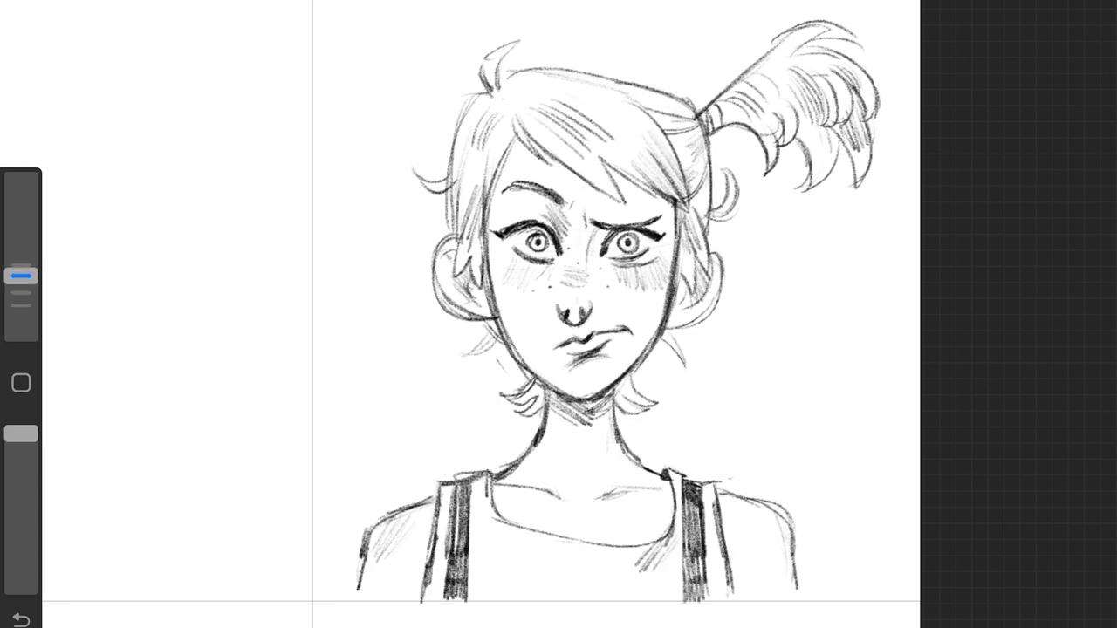
{"action": "left_click_drag", "start_coordinate": [668, 485], "coordinate": [649, 539]}
{"action": "left_click_drag", "start_coordinate": [473, 525], "coordinate": [511, 562]}
{"action": "mouse_move", "coordinate": [491, 531]}
{"action": "left_mouse_down"}
{"action": "mouse_move", "coordinate": [560, 573]}
{"action": "mouse_move", "coordinate": [616, 573]}
{"action": "left_mouse_up"}
{"action": "left_click_drag", "start_coordinate": [789, 519], "coordinate": [796, 602]}
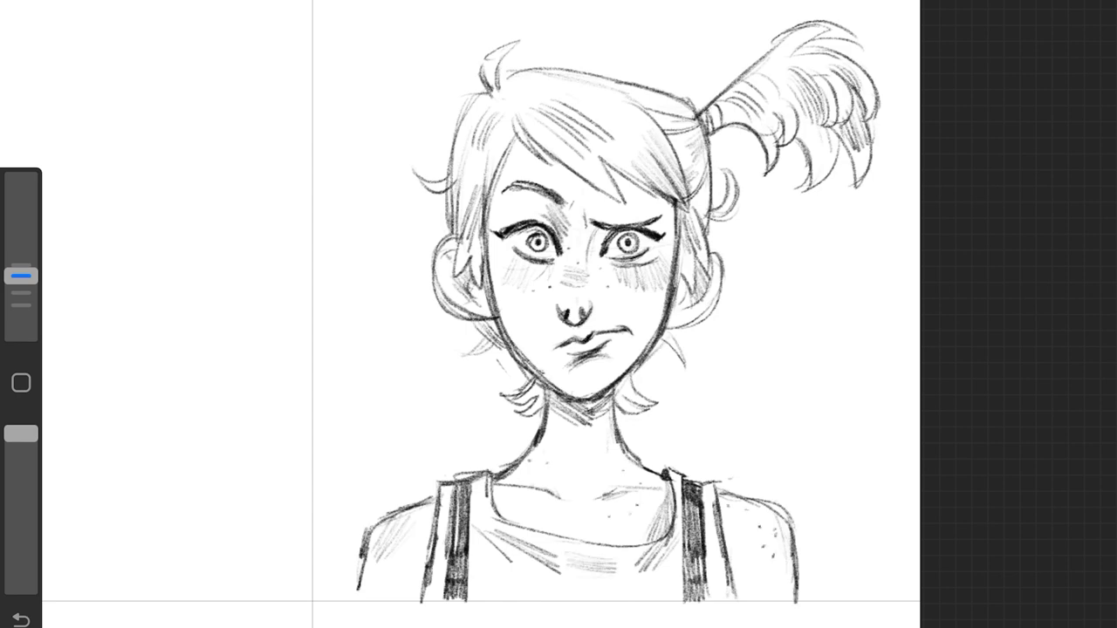
{"action": "left_click_drag", "start_coordinate": [21, 276], "coordinate": [21, 275]}
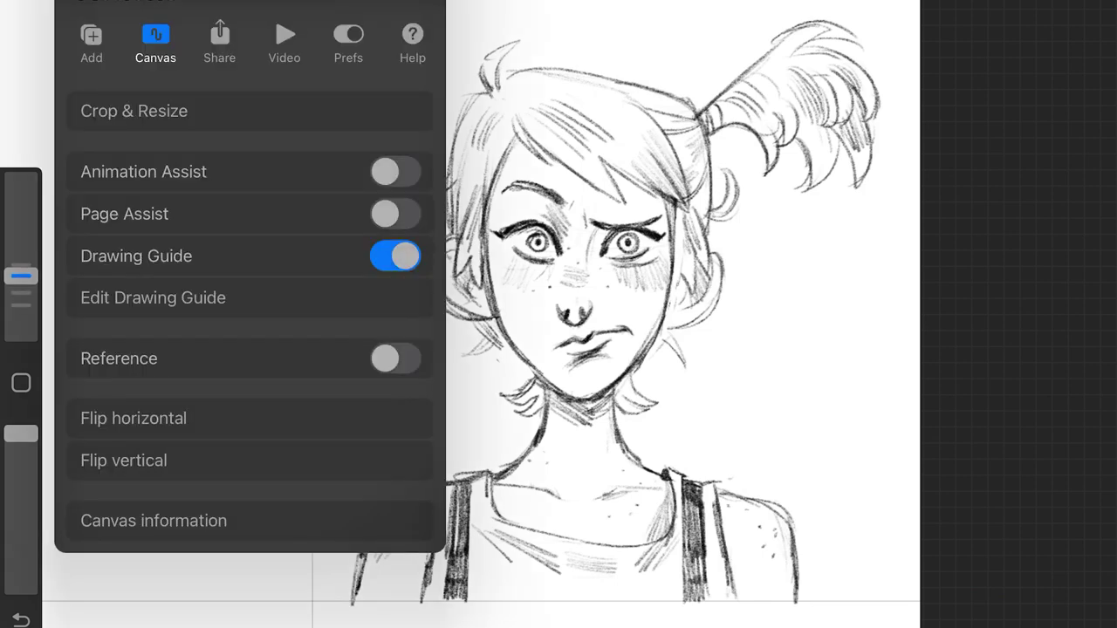
{"action": "left_click", "coordinate": [134, 418]}
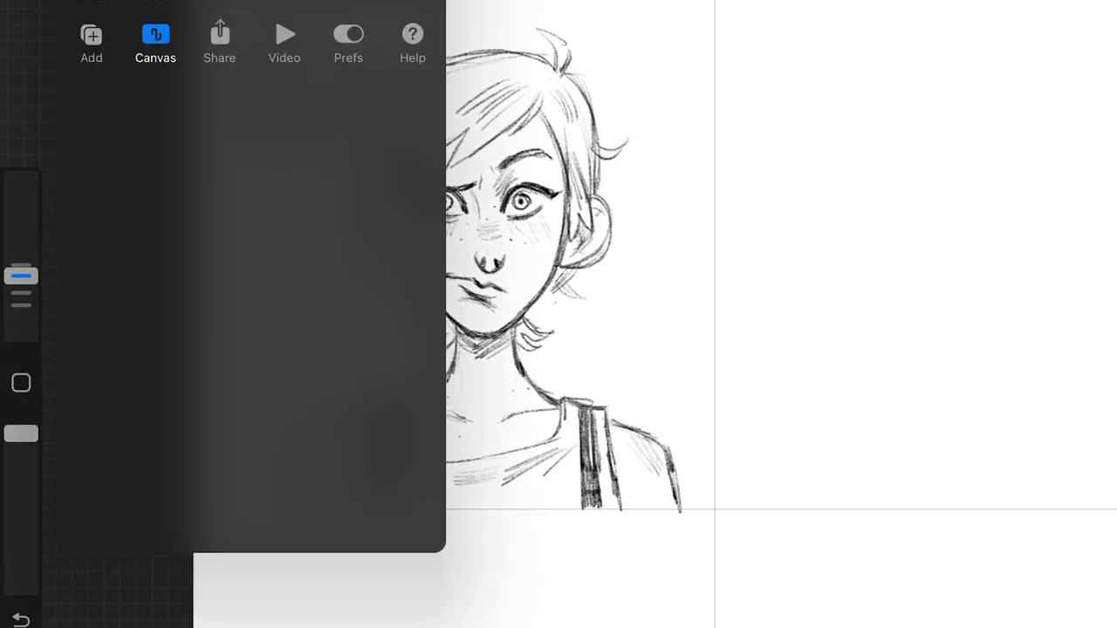
Step: Flip the portrait back to its original orientation and nudge the left eye slightly up and right
{"action": "left_click", "coordinate": [134, 417]}
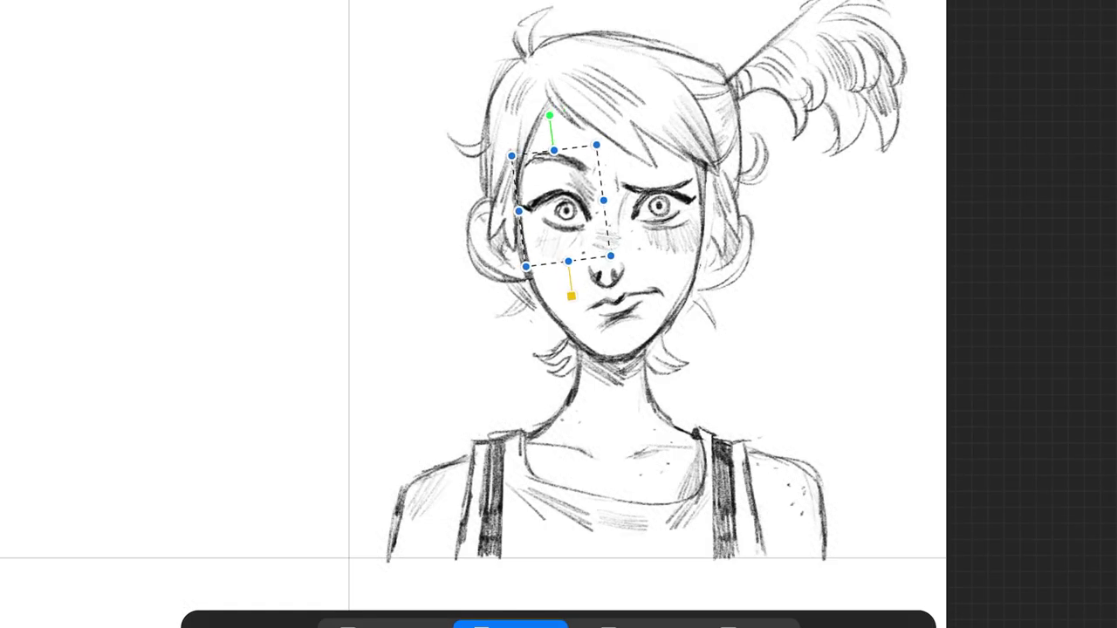
{"action": "left_click_drag", "start_coordinate": [563, 206], "coordinate": [565, 205]}
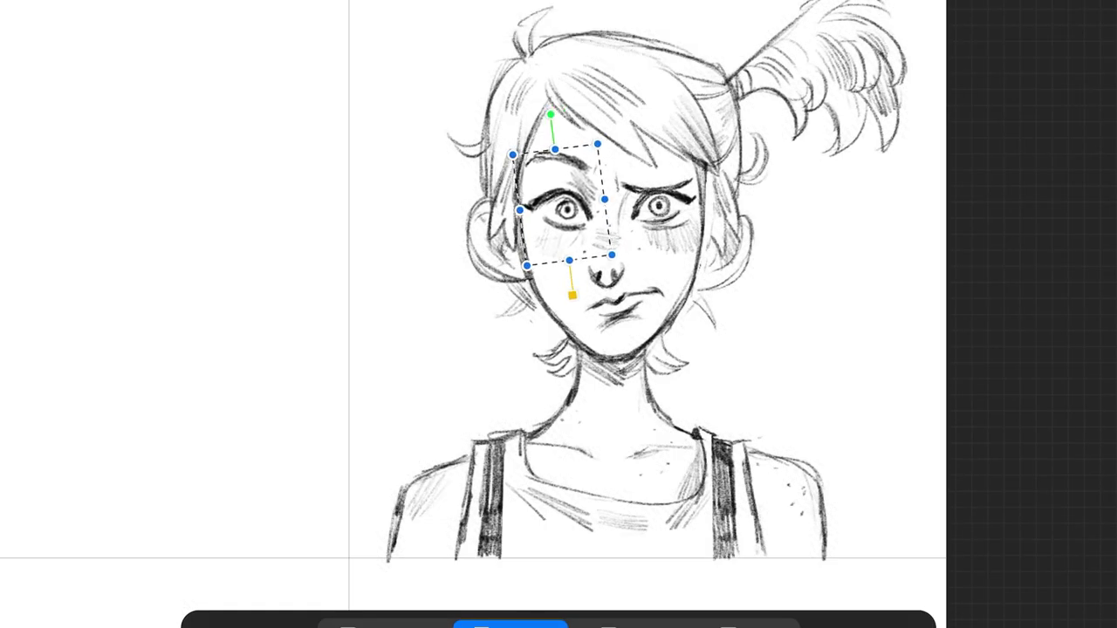
{"action": "left_click_drag", "start_coordinate": [21, 275], "coordinate": [21, 276]}
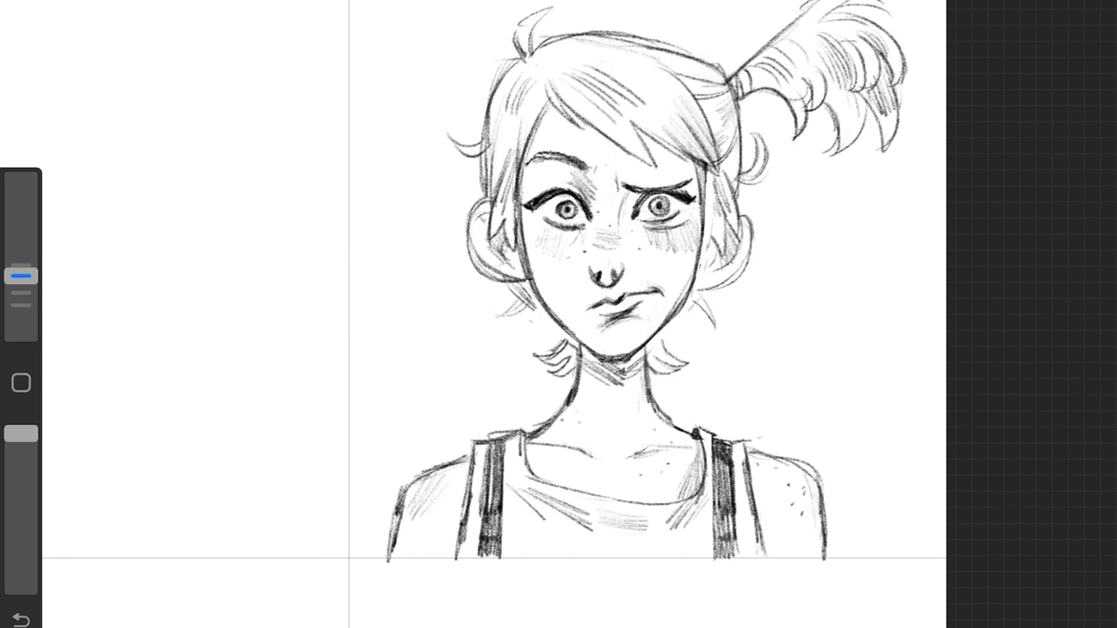
Step: Darken the shading on the right neck, both cheeks, the hair edge and beside the nose
{"action": "left_click_drag", "start_coordinate": [663, 335], "coordinate": [648, 369]}
{"action": "left_click_drag", "start_coordinate": [753, 209], "coordinate": [694, 305]}
{"action": "left_click_drag", "start_coordinate": [714, 173], "coordinate": [706, 249]}
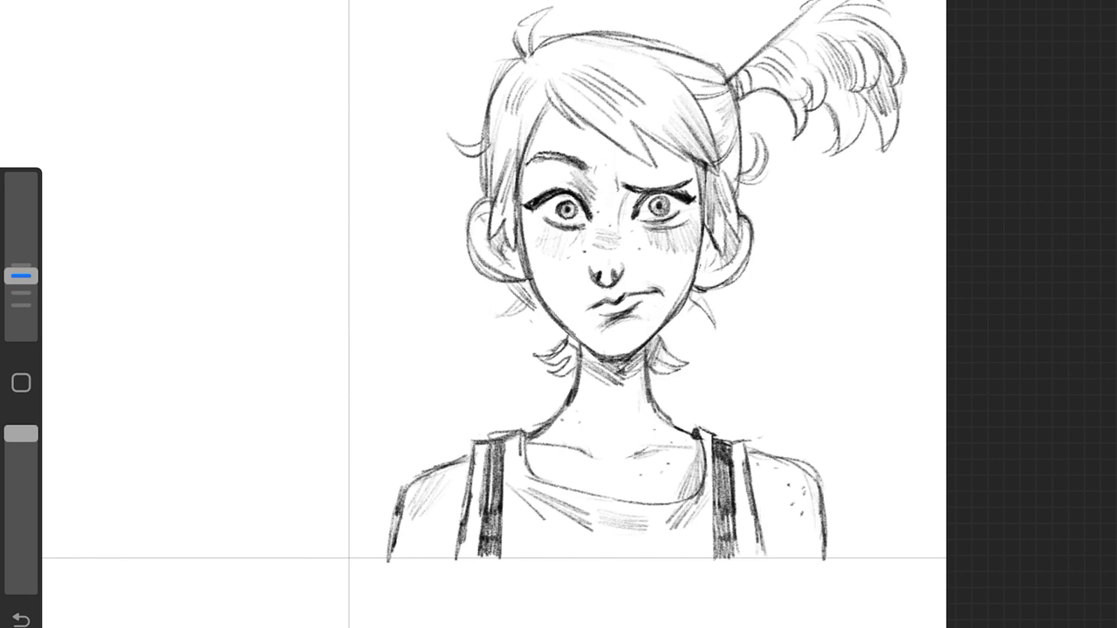
{"action": "left_click_drag", "start_coordinate": [520, 213], "coordinate": [548, 260]}
{"action": "left_click_drag", "start_coordinate": [604, 213], "coordinate": [621, 253]}
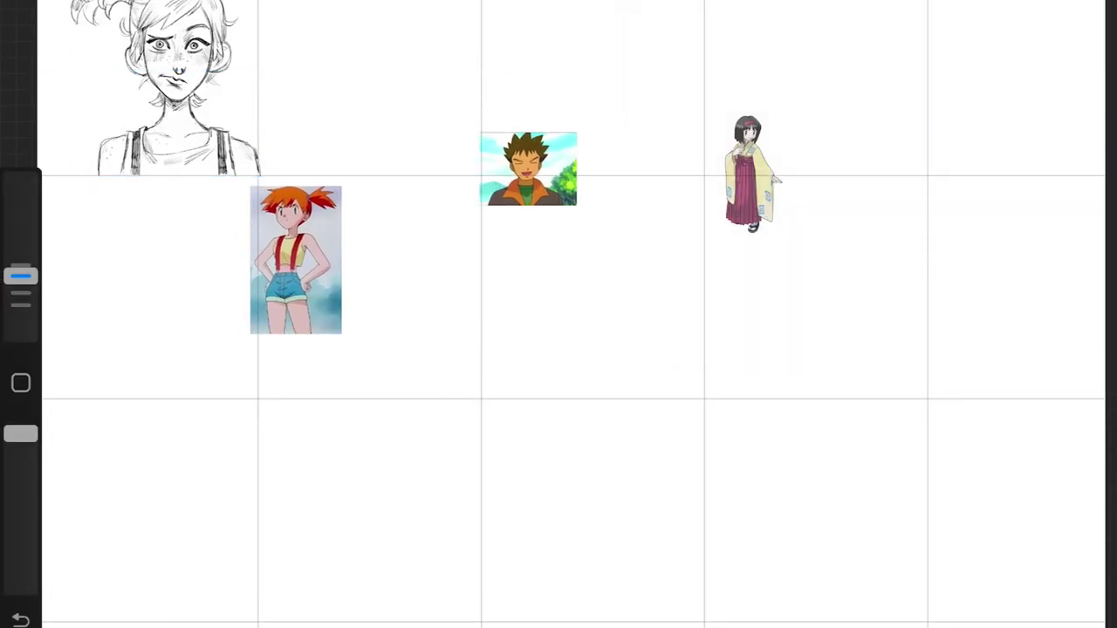
Step: Commit the left-eye transform adjustment
{"action": "key", "text": "Escape"}
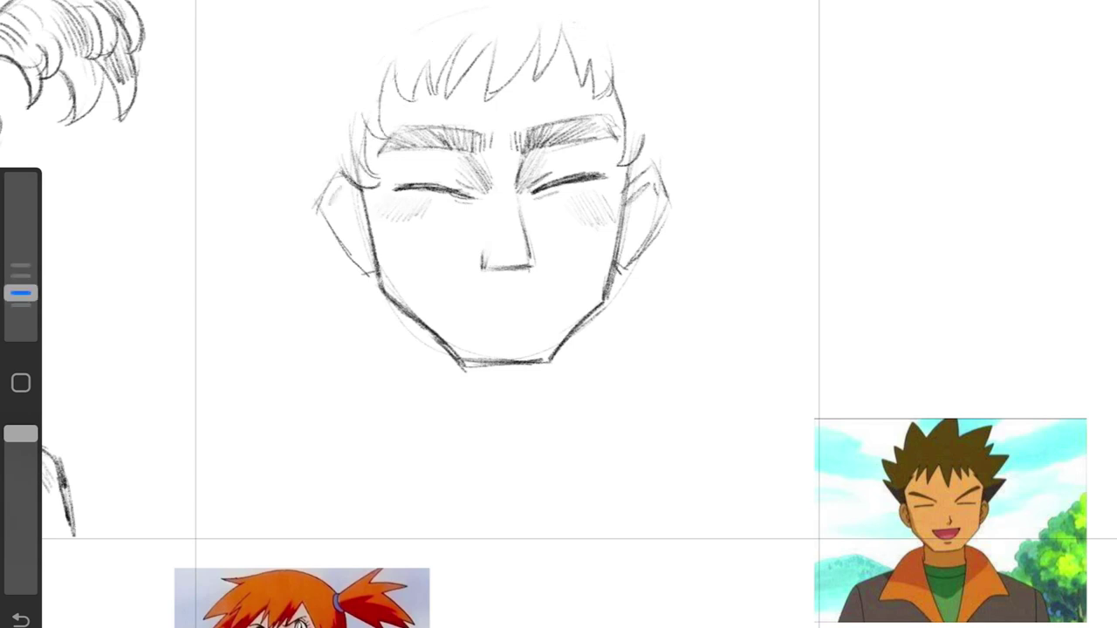
Step: Hatch inside both ears and retrace the face outline and nose darker
{"action": "left_click_drag", "start_coordinate": [644, 196], "coordinate": [623, 245]}
{"action": "left_click_drag", "start_coordinate": [358, 199], "coordinate": [346, 234]}
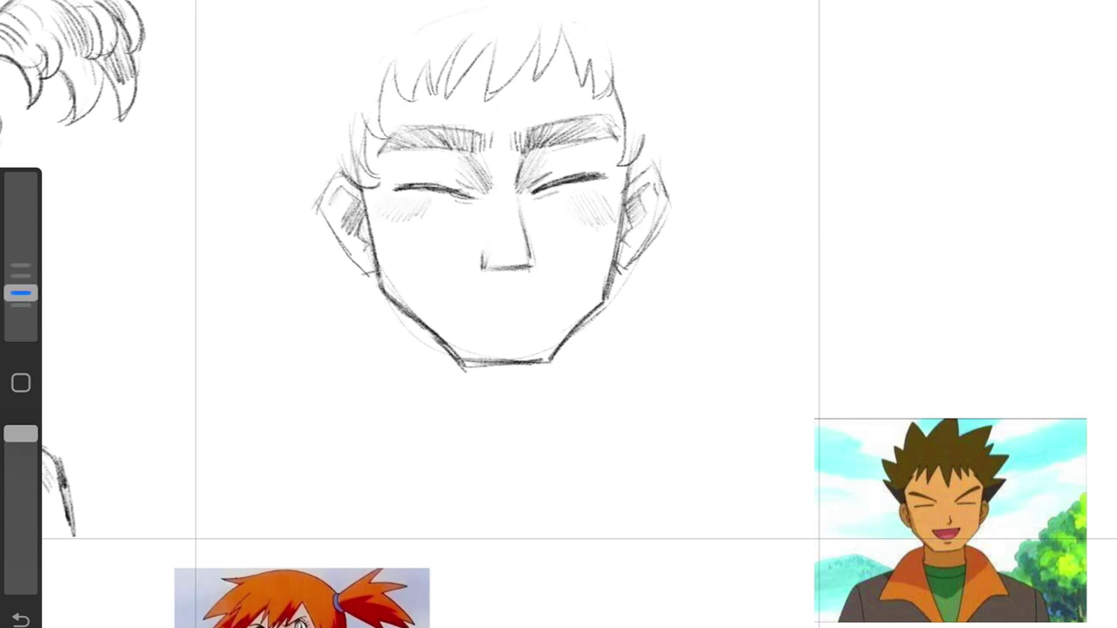
{"action": "left_click_drag", "start_coordinate": [626, 168], "coordinate": [611, 275]}
{"action": "mouse_move", "coordinate": [365, 190]}
{"action": "left_mouse_down"}
{"action": "mouse_move", "coordinate": [387, 295]}
{"action": "mouse_move", "coordinate": [457, 358]}
{"action": "left_mouse_up"}
{"action": "left_click_drag", "start_coordinate": [609, 285], "coordinate": [549, 356]}
{"action": "left_click_drag", "start_coordinate": [484, 269], "coordinate": [532, 256]}
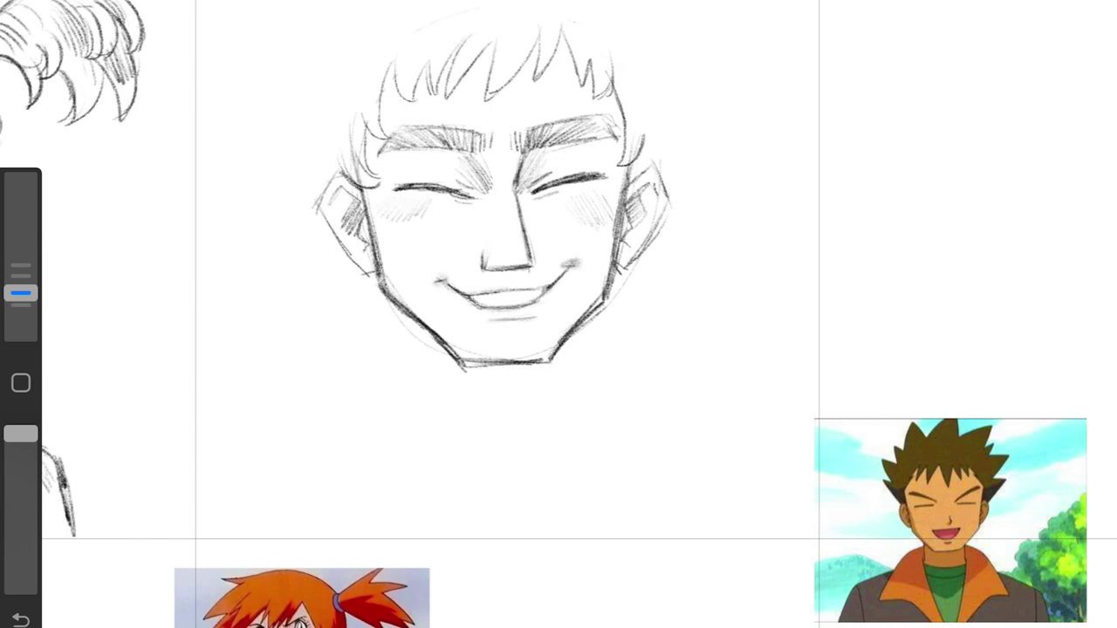
Step: Darken both eyebrows and add a hair strand above the brow
{"action": "mouse_move", "coordinate": [562, 185]}
{"action": "left_mouse_down"}
{"action": "mouse_move", "coordinate": [590, 159]}
{"action": "mouse_move", "coordinate": [635, 155]}
{"action": "left_mouse_up"}
{"action": "mouse_move", "coordinate": [441, 181]}
{"action": "left_mouse_down"}
{"action": "mouse_move", "coordinate": [480, 162]}
{"action": "mouse_move", "coordinate": [515, 164]}
{"action": "mouse_move", "coordinate": [516, 191]}
{"action": "left_mouse_up"}
{"action": "left_click_drag", "start_coordinate": [558, 66], "coordinate": [564, 92]}
Step: Draw the neck lines, collar and shirt curve below the head
{"action": "scroll", "coordinate": [558, 262], "scroll_direction": "down", "scroll_amount": 1}
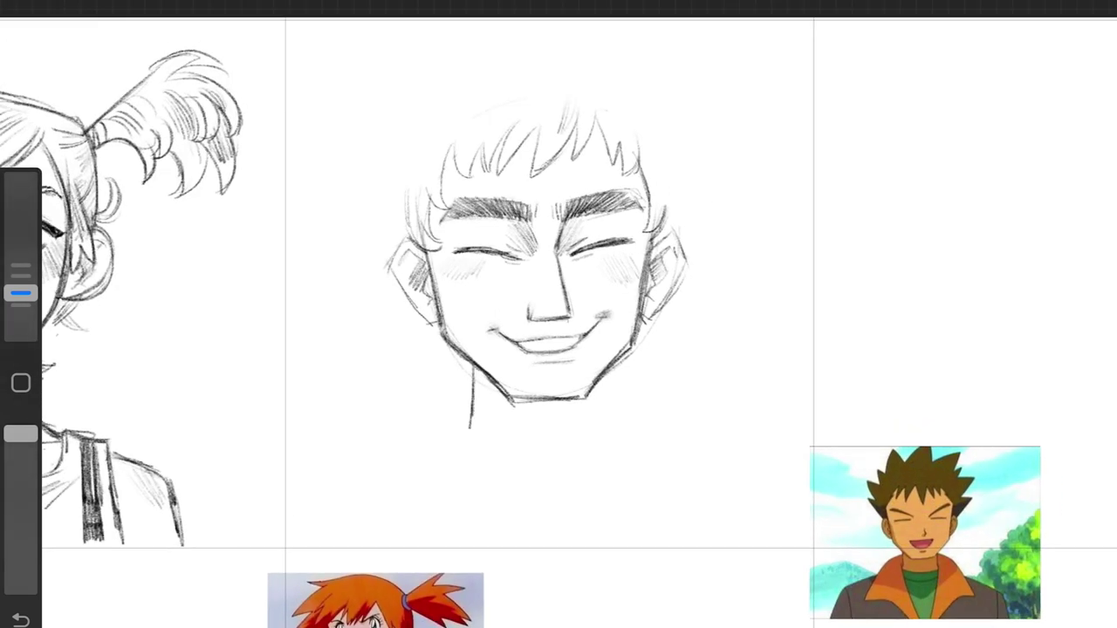
{"action": "left_click_drag", "start_coordinate": [618, 365], "coordinate": [622, 424]}
{"action": "left_click_drag", "start_coordinate": [471, 370], "coordinate": [510, 407]}
{"action": "left_click_drag", "start_coordinate": [581, 370], "coordinate": [625, 426]}
{"action": "mouse_move", "coordinate": [534, 410]}
{"action": "left_mouse_down"}
{"action": "mouse_move", "coordinate": [551, 439]}
{"action": "mouse_move", "coordinate": [586, 400]}
{"action": "left_mouse_up"}
{"action": "left_click_drag", "start_coordinate": [540, 424], "coordinate": [562, 445]}
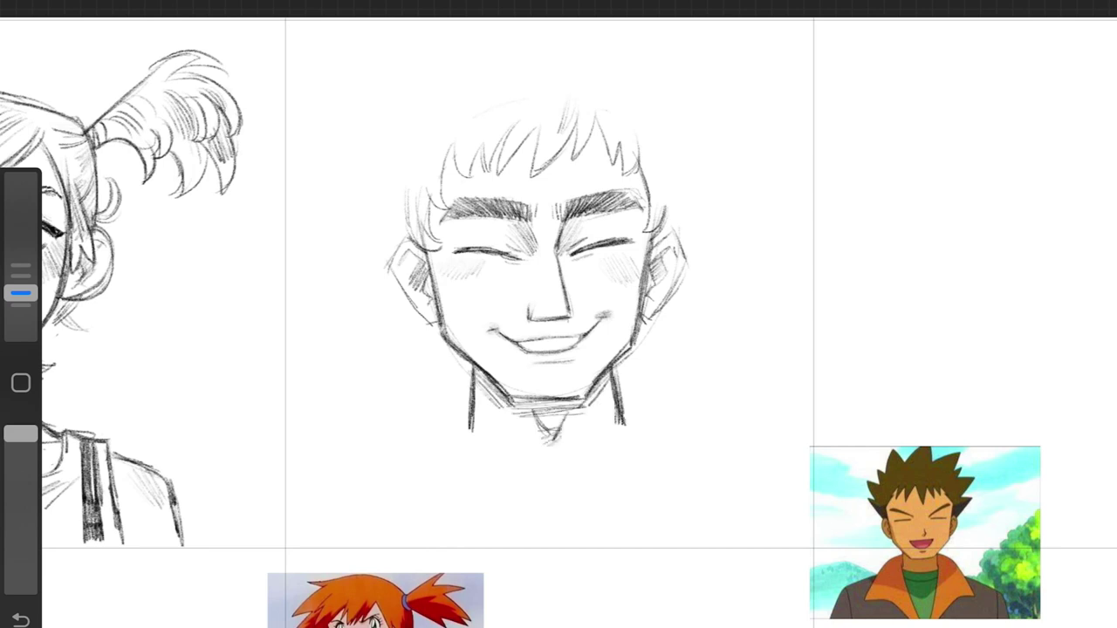
{"action": "left_click_drag", "start_coordinate": [457, 425], "coordinate": [588, 450]}
Step: Sketch the spiky hair mass around the head and shift the outer strands down slightly
{"action": "left_click_drag", "start_coordinate": [461, 452], "coordinate": [502, 476]}
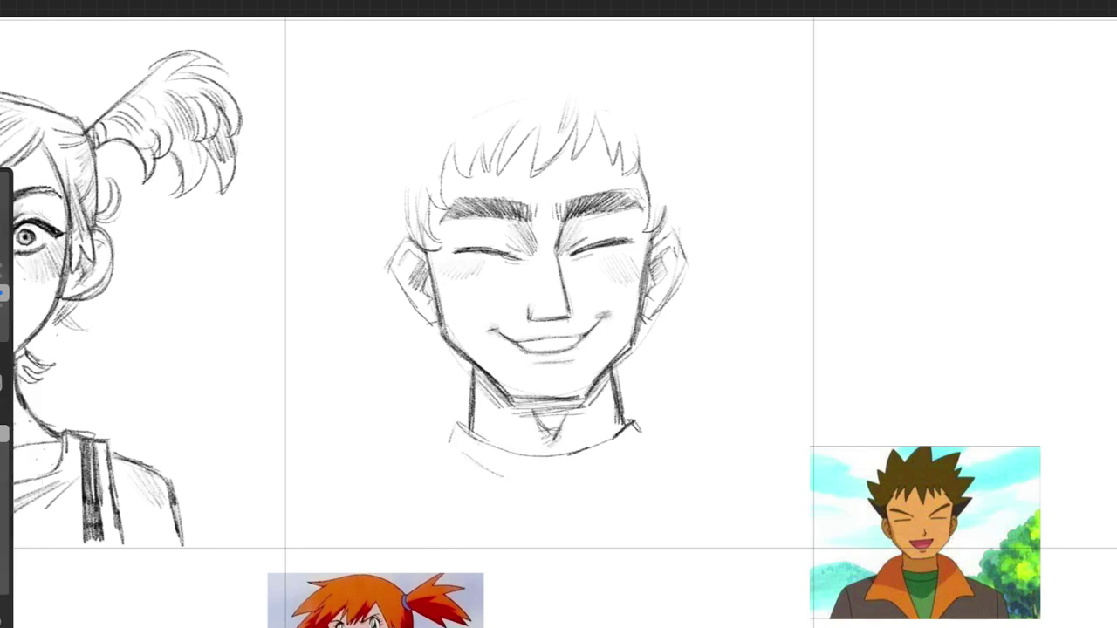
{"action": "left_click_drag", "start_coordinate": [532, 261], "coordinate": [533, 301]}
{"action": "mouse_move", "coordinate": [529, 76]}
{"action": "left_mouse_down"}
{"action": "mouse_move", "coordinate": [597, 33]}
{"action": "mouse_move", "coordinate": [698, 149]}
{"action": "mouse_move", "coordinate": [677, 299]}
{"action": "left_mouse_up"}
{"action": "left_click_drag", "start_coordinate": [503, 37], "coordinate": [532, 75]}
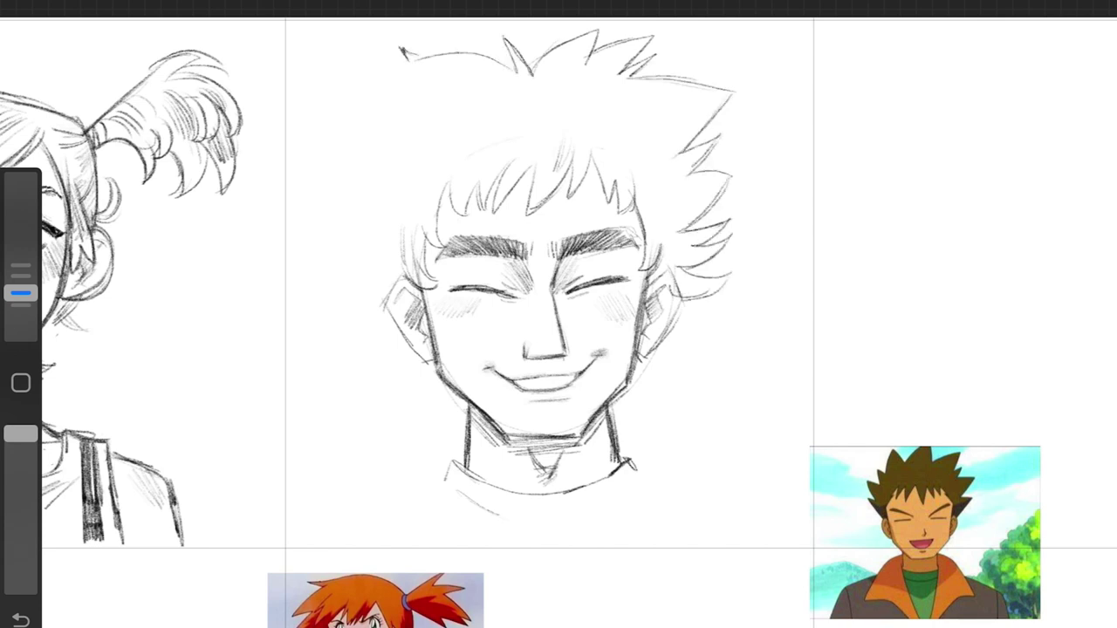
{"action": "left_click_drag", "start_coordinate": [422, 106], "coordinate": [372, 136]}
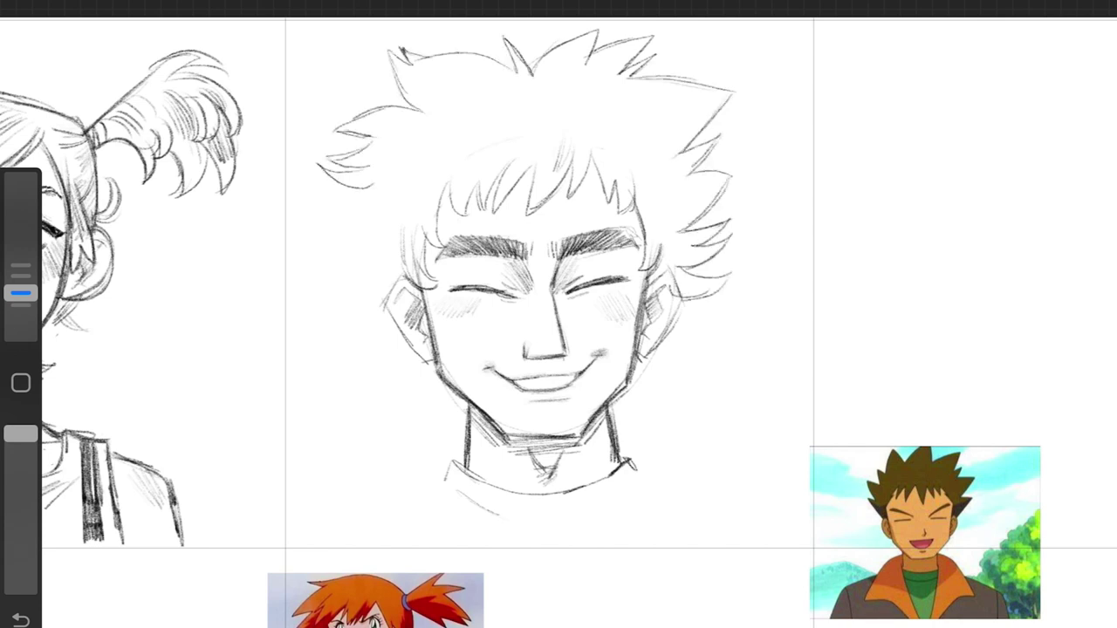
{"action": "left_click_drag", "start_coordinate": [374, 190], "coordinate": [326, 243]}
{"action": "left_click_drag", "start_coordinate": [375, 232], "coordinate": [310, 299]}
{"action": "left_click_drag", "start_coordinate": [322, 314], "coordinate": [385, 349]}
{"action": "left_click_drag", "start_coordinate": [836, 162], "coordinate": [380, 301]}
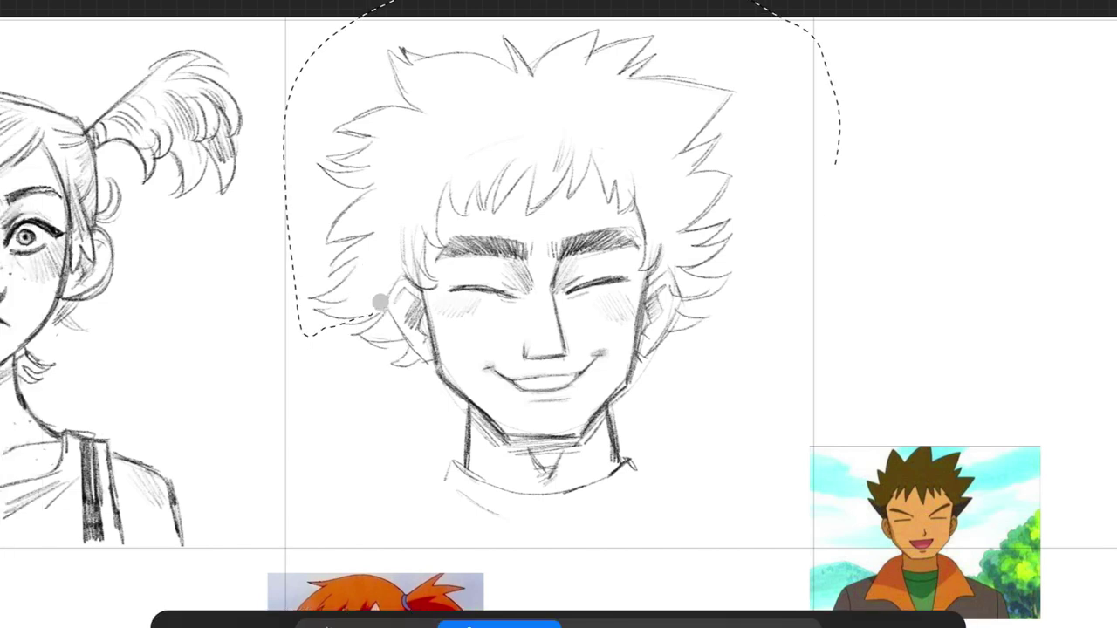
{"action": "left_click_drag", "start_coordinate": [520, 355], "coordinate": [524, 369]}
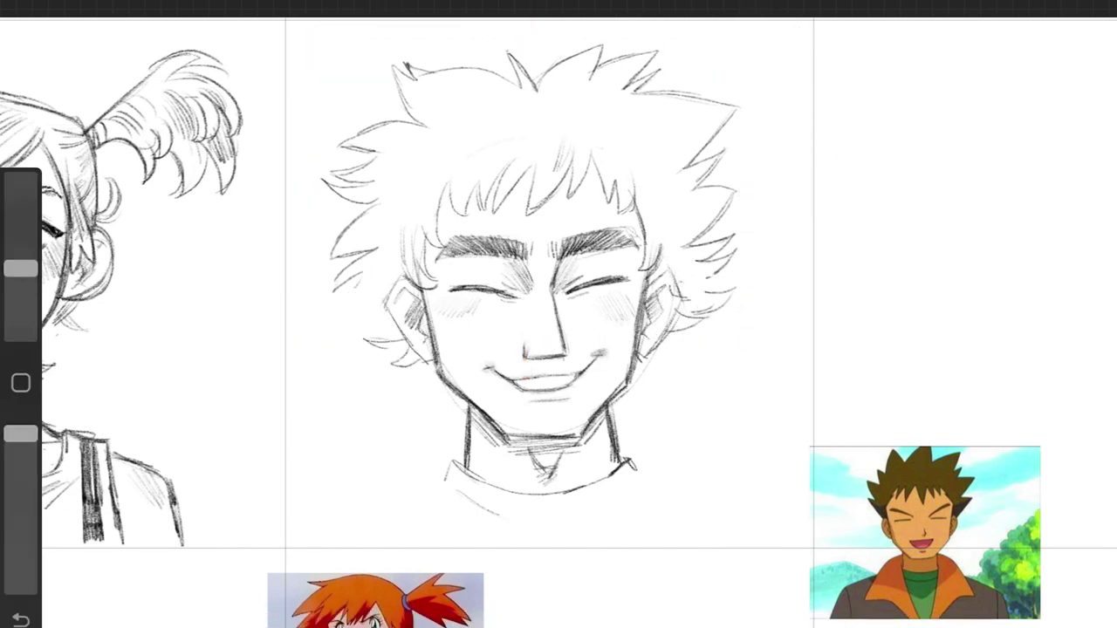
Step: Add light hatching throughout the hair, including its upper part
{"action": "left_click_drag", "start_coordinate": [21, 269], "coordinate": [21, 294]}
{"action": "left_click_drag", "start_coordinate": [715, 297], "coordinate": [680, 318]}
{"action": "left_click_drag", "start_coordinate": [330, 288], "coordinate": [398, 330]}
{"action": "left_click_drag", "start_coordinate": [393, 270], "coordinate": [366, 306]}
{"action": "left_click_drag", "start_coordinate": [431, 149], "coordinate": [393, 171]}
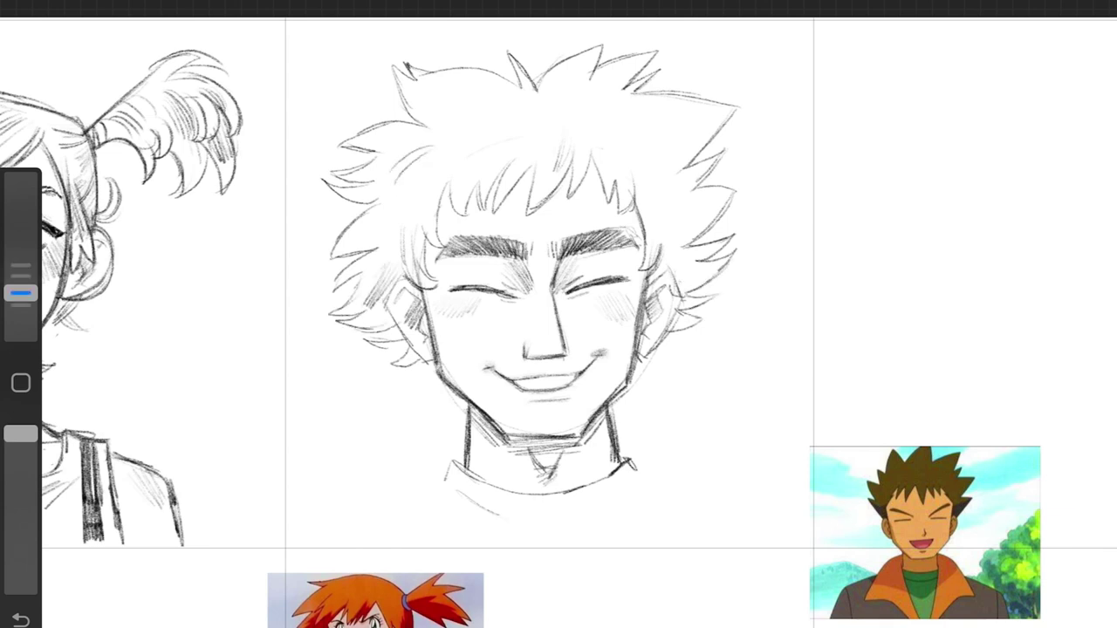
{"action": "mouse_move", "coordinate": [513, 88]}
{"action": "left_mouse_down"}
{"action": "mouse_move", "coordinate": [464, 112]}
{"action": "mouse_move", "coordinate": [471, 159]}
{"action": "left_mouse_up"}
{"action": "mouse_move", "coordinate": [569, 89]}
{"action": "left_mouse_down"}
{"action": "mouse_move", "coordinate": [545, 110]}
{"action": "mouse_move", "coordinate": [549, 150]}
{"action": "left_mouse_up"}
{"action": "left_click_drag", "start_coordinate": [623, 98], "coordinate": [590, 117]}
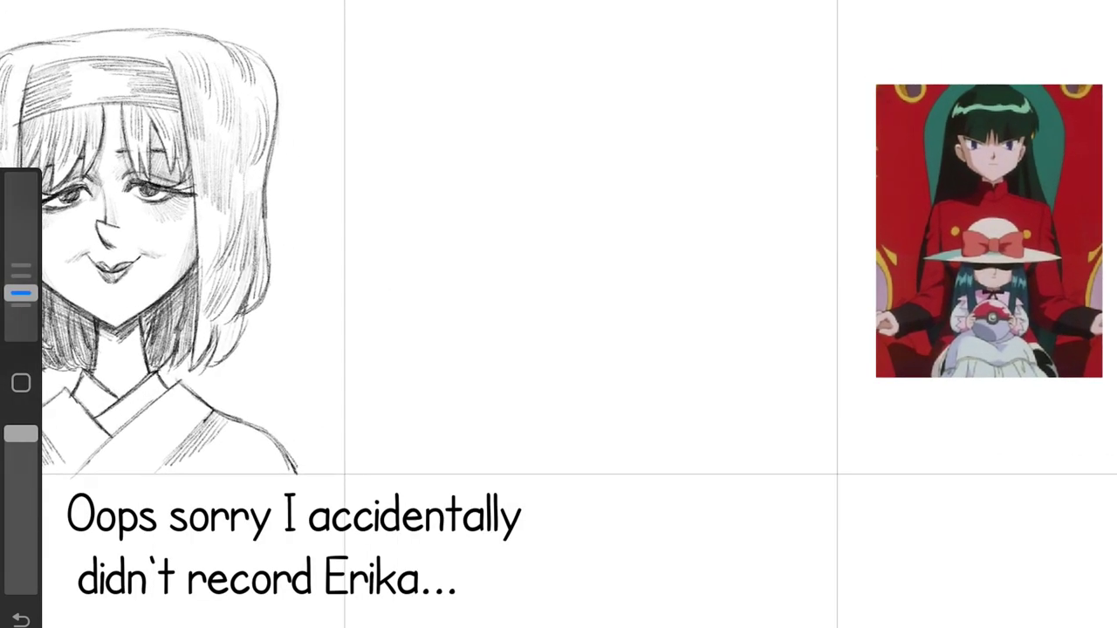
Step: Sketch a new face oval with jaw and chin in the next grid cell
{"action": "left_click_drag", "start_coordinate": [611, 45], "coordinate": [534, 131]}
{"action": "left_click_drag", "start_coordinate": [529, 122], "coordinate": [580, 306]}
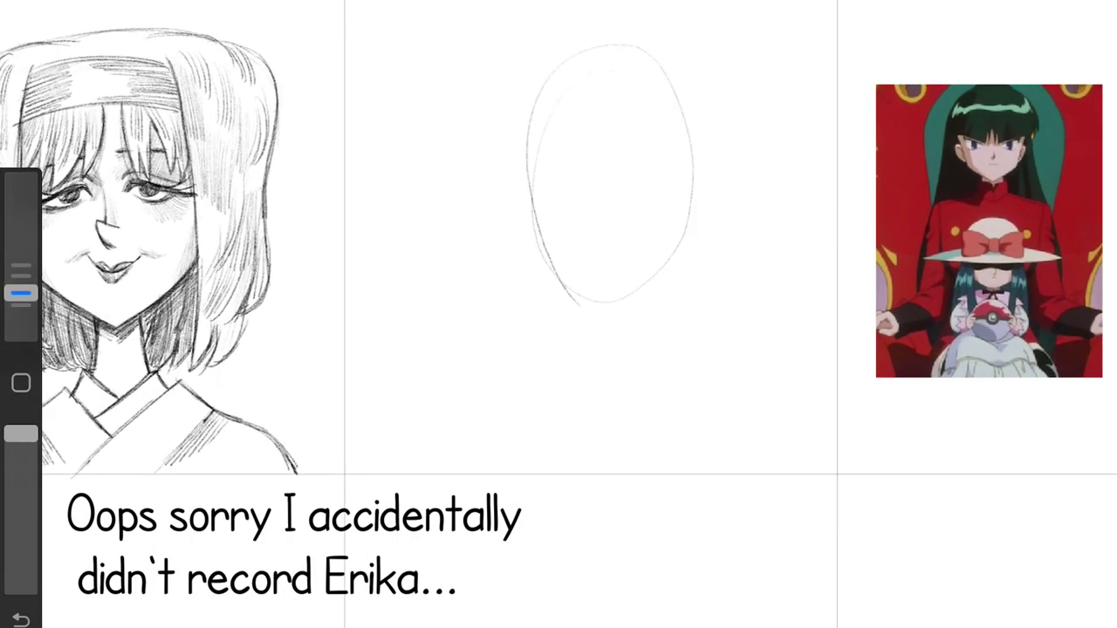
{"action": "left_click_drag", "start_coordinate": [527, 218], "coordinate": [597, 358]}
{"action": "left_click_drag", "start_coordinate": [691, 237], "coordinate": [621, 370]}
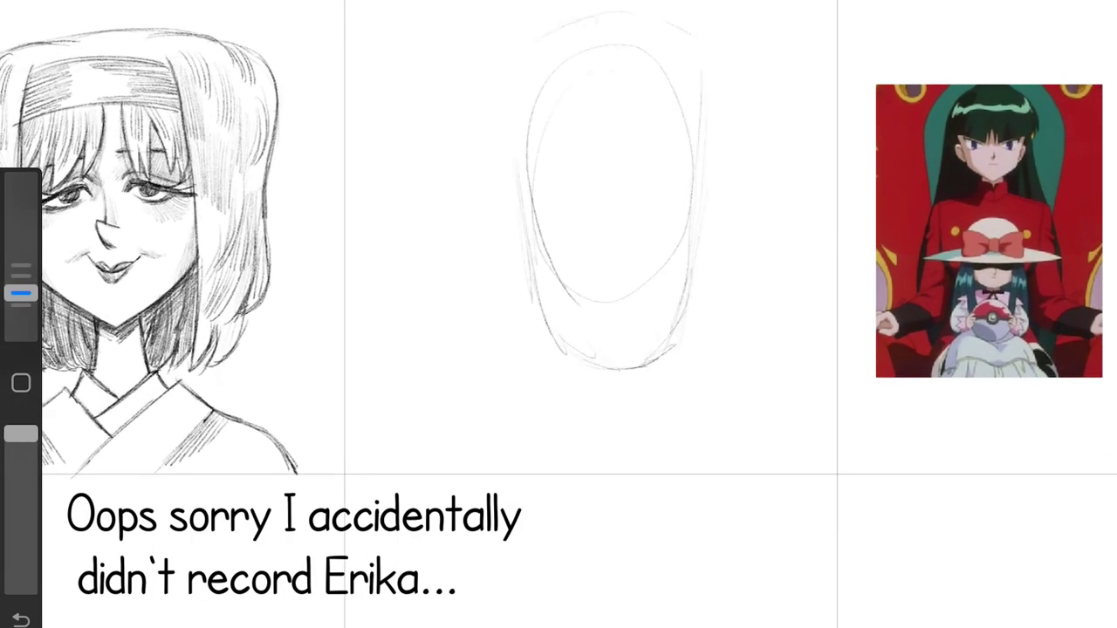
{"action": "left_click_drag", "start_coordinate": [680, 323], "coordinate": [623, 374]}
{"action": "left_click_drag", "start_coordinate": [532, 319], "coordinate": [628, 374]}
{"action": "left_click_drag", "start_coordinate": [677, 325], "coordinate": [623, 373]}
Step: Sketch both eyebrows and the eyes beneath them
{"action": "scroll", "coordinate": [611, 261], "scroll_direction": "up", "scroll_amount": 3}
{"action": "left_click_drag", "start_coordinate": [567, 223], "coordinate": [651, 182]}
{"action": "left_click_drag", "start_coordinate": [441, 188], "coordinate": [529, 228]}
{"action": "left_click_drag", "start_coordinate": [438, 196], "coordinate": [485, 203]}
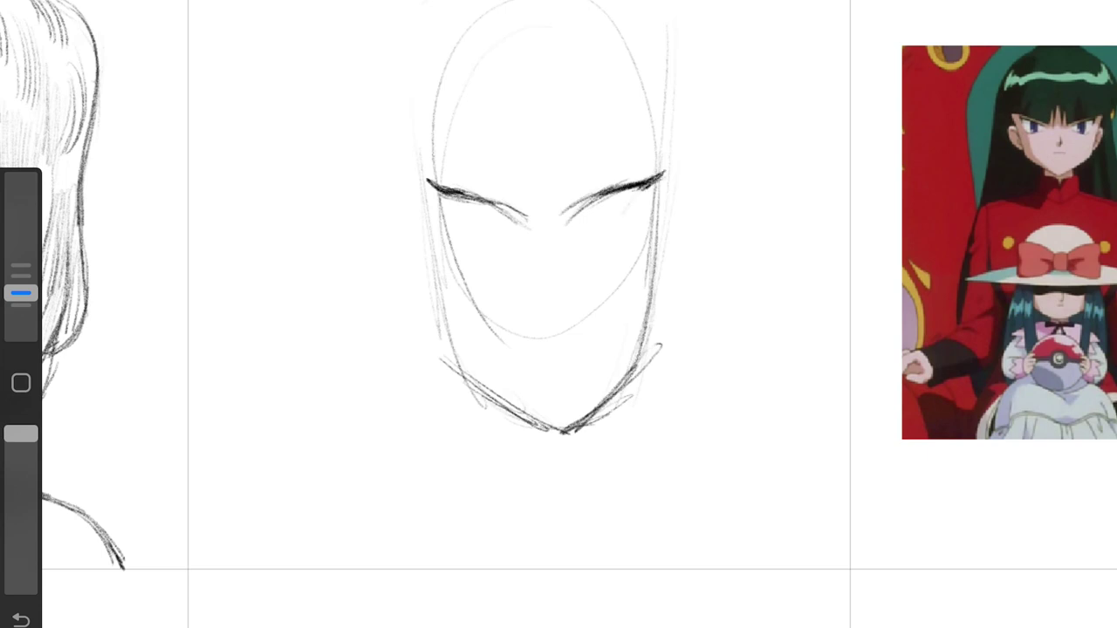
{"action": "left_click_drag", "start_coordinate": [555, 210], "coordinate": [608, 187]}
{"action": "left_click_drag", "start_coordinate": [455, 210], "coordinate": [520, 226]}
{"action": "left_click_drag", "start_coordinate": [577, 222], "coordinate": [638, 192]}
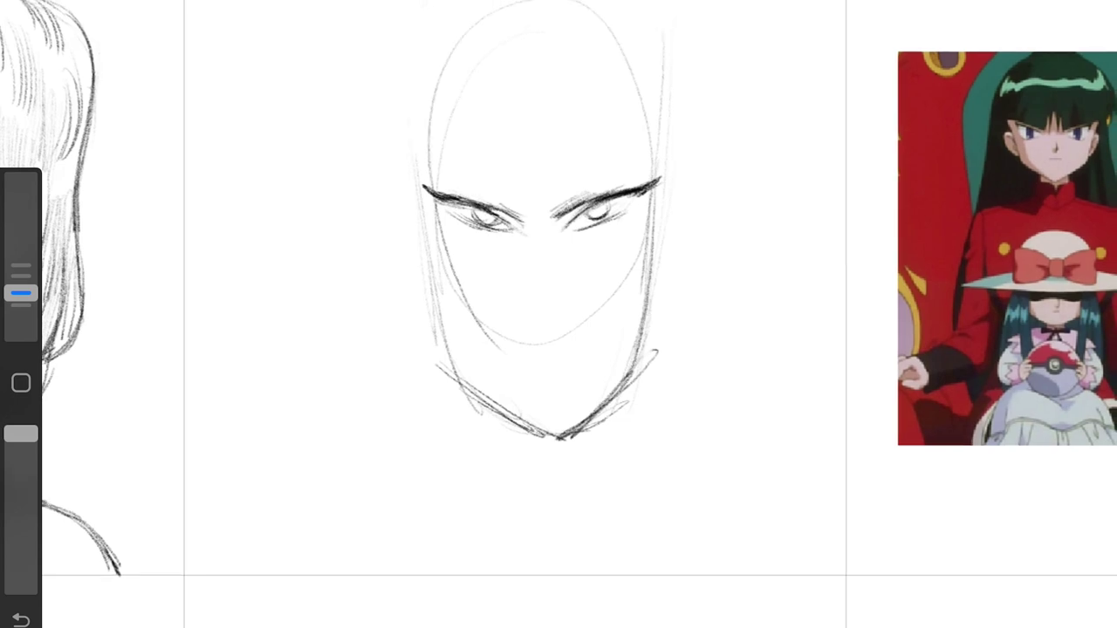
Step: Draw fringe strands between the eyes and the hair outline around the head
{"action": "mouse_move", "coordinate": [553, 139]}
{"action": "left_mouse_down"}
{"action": "mouse_move", "coordinate": [551, 202]}
{"action": "mouse_move", "coordinate": [528, 234]}
{"action": "left_mouse_up"}
{"action": "left_click_drag", "start_coordinate": [518, 142], "coordinate": [518, 203]}
{"action": "left_click_drag", "start_coordinate": [421, 182], "coordinate": [515, 204]}
{"action": "left_click_drag", "start_coordinate": [577, 197], "coordinate": [649, 178]}
{"action": "mouse_move", "coordinate": [606, 17]}
{"action": "left_mouse_down"}
{"action": "mouse_move", "coordinate": [673, 72]}
{"action": "mouse_move", "coordinate": [696, 175]}
{"action": "left_mouse_up"}
{"action": "left_click_drag", "start_coordinate": [658, 139], "coordinate": [686, 178]}
{"action": "left_click_drag", "start_coordinate": [493, 18], "coordinate": [416, 84]}
{"action": "left_click_drag", "start_coordinate": [419, 52], "coordinate": [394, 183]}
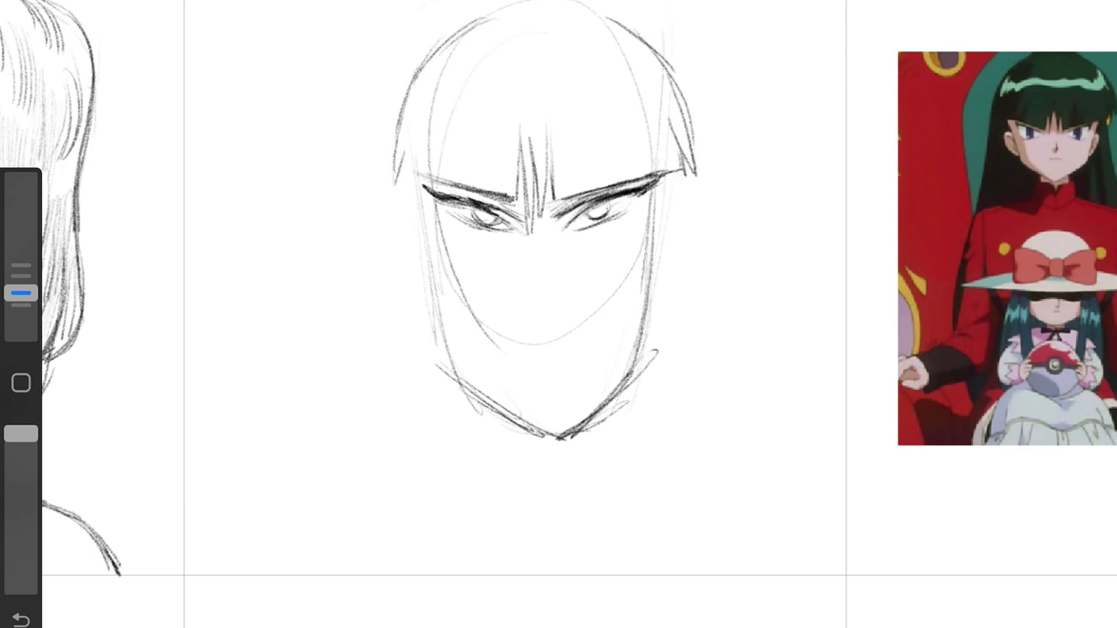
{"action": "left_click_drag", "start_coordinate": [480, 54], "coordinate": [442, 192]}
Step: Erase the light construction lines and reduce the brush size
{"action": "left_click_drag", "start_coordinate": [21, 294], "coordinate": [21, 269]}
{"action": "left_click_drag", "start_coordinate": [450, 54], "coordinate": [432, 115]}
{"action": "left_click_drag", "start_coordinate": [645, 30], "coordinate": [614, 120]}
{"action": "mouse_move", "coordinate": [639, 251]}
{"action": "left_mouse_down"}
{"action": "mouse_move", "coordinate": [564, 336]}
{"action": "mouse_move", "coordinate": [436, 213]}
{"action": "left_mouse_up"}
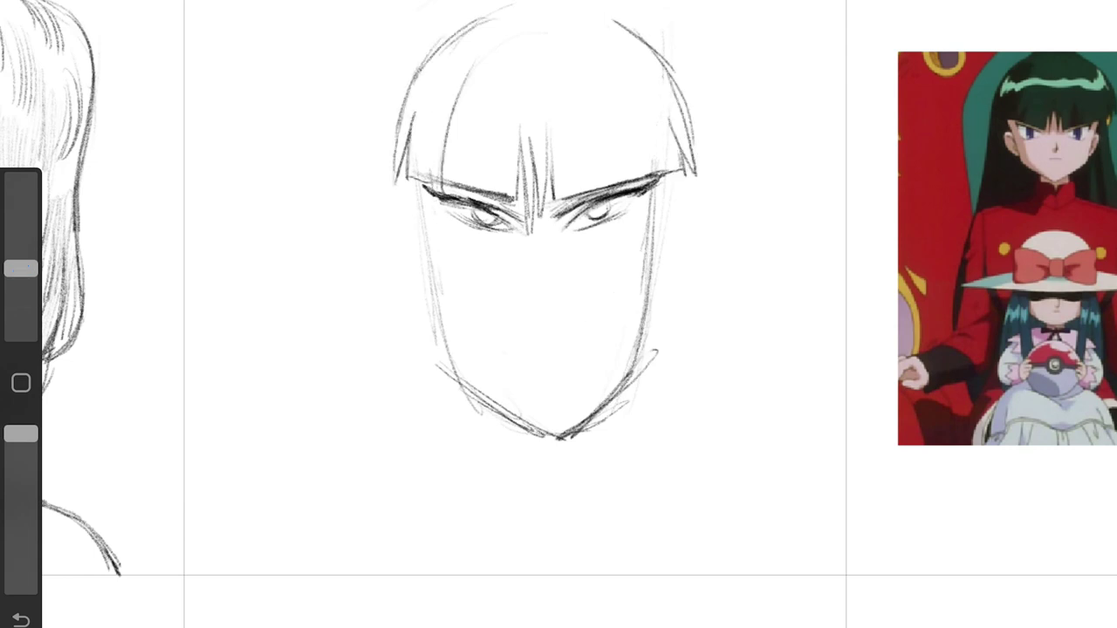
{"action": "left_click_drag", "start_coordinate": [21, 269], "coordinate": [20, 293]}
{"action": "mouse_move", "coordinate": [469, 206]}
{"action": "left_mouse_down"}
{"action": "mouse_move", "coordinate": [499, 222]}
{"action": "mouse_move", "coordinate": [490, 228]}
{"action": "left_mouse_up"}
{"action": "left_click", "coordinate": [21, 293]}
Step: Darken the pupils, left eyelid and central fringe strands, and draw the nose line
{"action": "left_click_drag", "start_coordinate": [588, 210], "coordinate": [606, 220]}
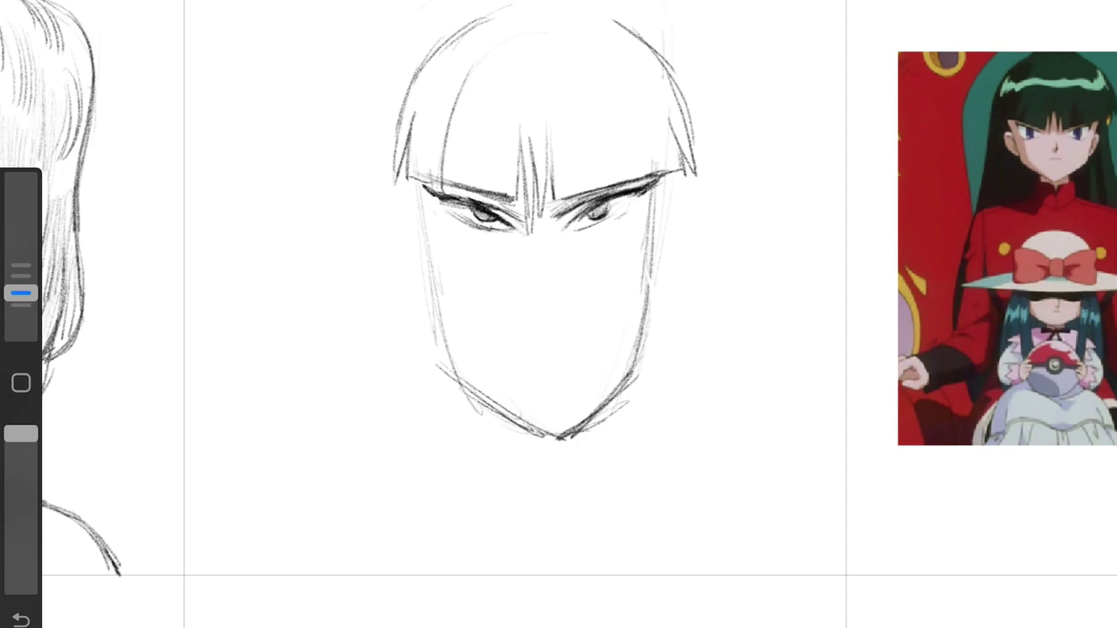
{"action": "left_click_drag", "start_coordinate": [426, 185], "coordinate": [515, 206]}
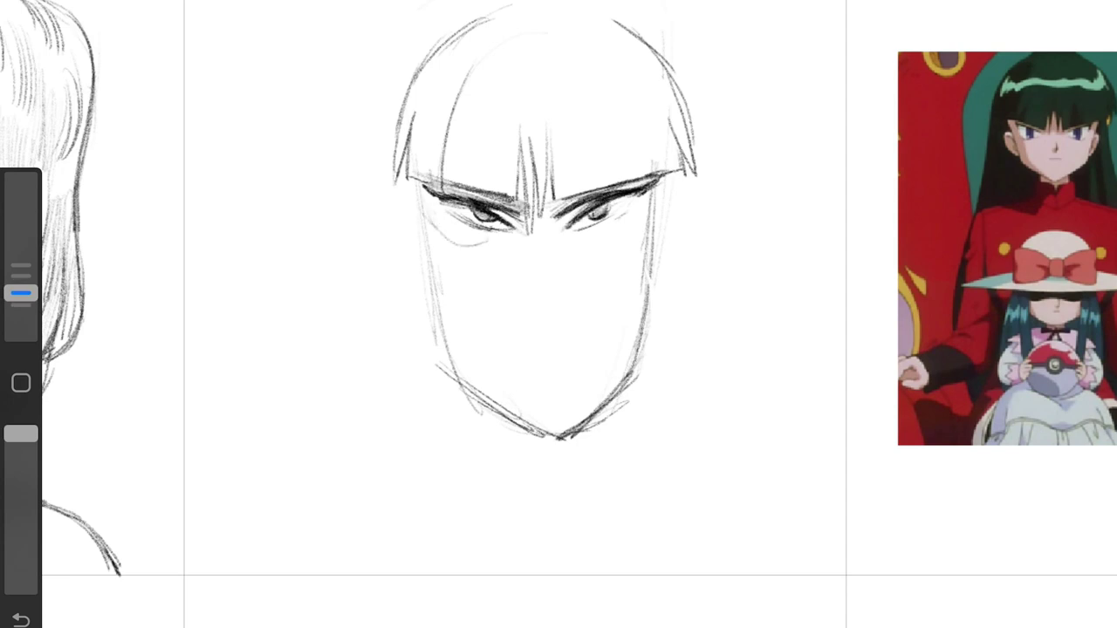
{"action": "left_click_drag", "start_coordinate": [427, 196], "coordinate": [466, 244]}
{"action": "left_click_drag", "start_coordinate": [447, 206], "coordinate": [511, 246]}
{"action": "left_click_drag", "start_coordinate": [520, 163], "coordinate": [521, 204]}
{"action": "left_click_drag", "start_coordinate": [534, 175], "coordinate": [533, 220]}
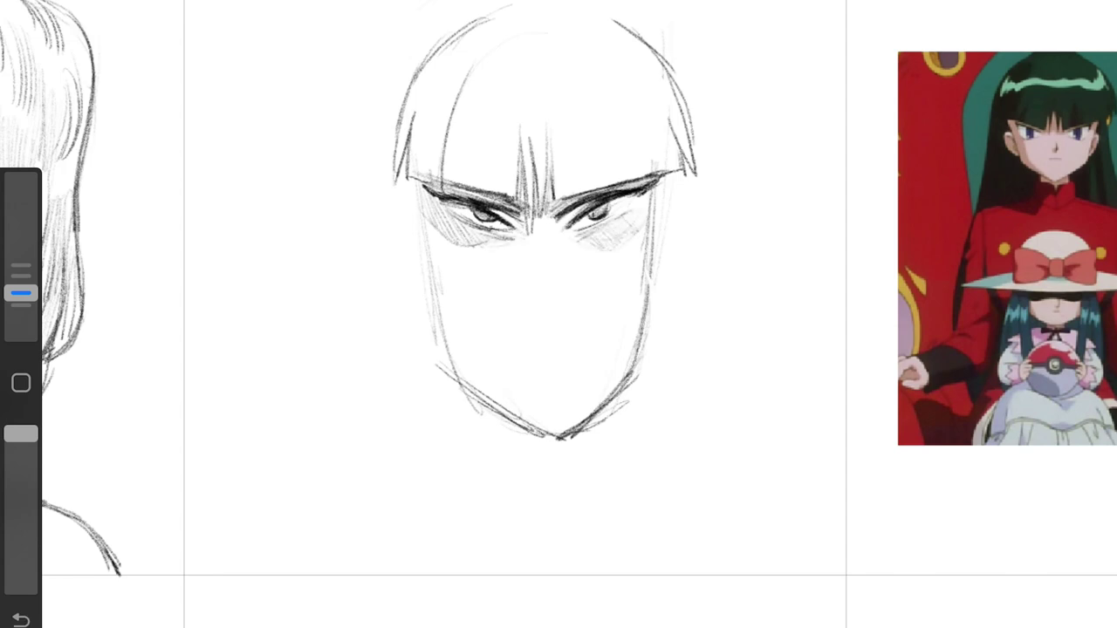
{"action": "left_click_drag", "start_coordinate": [541, 218], "coordinate": [545, 303]}
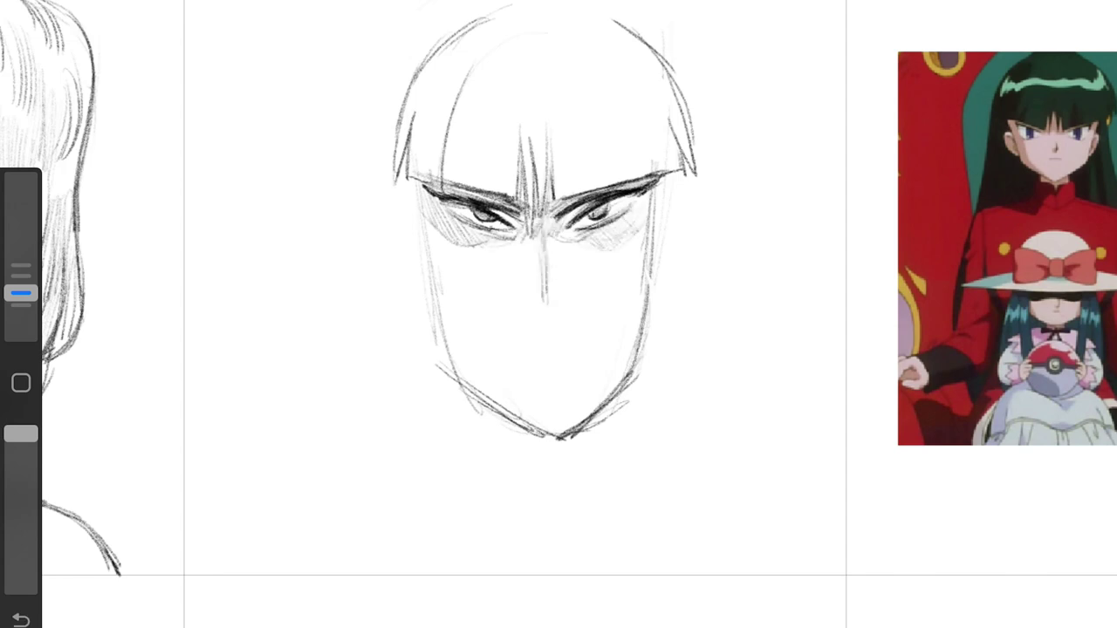
Step: Add vertical strands to the upper hair and draw ears on both sides
{"action": "left_click_drag", "start_coordinate": [611, 87], "coordinate": [623, 178]}
{"action": "left_click_drag", "start_coordinate": [566, 77], "coordinate": [577, 145]}
{"action": "mouse_move", "coordinate": [529, 66]}
{"action": "left_mouse_down"}
{"action": "mouse_move", "coordinate": [523, 135]}
{"action": "mouse_move", "coordinate": [500, 136]}
{"action": "left_mouse_up"}
{"action": "mouse_move", "coordinate": [528, 17]}
{"action": "left_mouse_down"}
{"action": "mouse_move", "coordinate": [524, 44]}
{"action": "mouse_move", "coordinate": [565, 44]}
{"action": "left_mouse_up"}
{"action": "left_click_drag", "start_coordinate": [668, 79], "coordinate": [684, 147]}
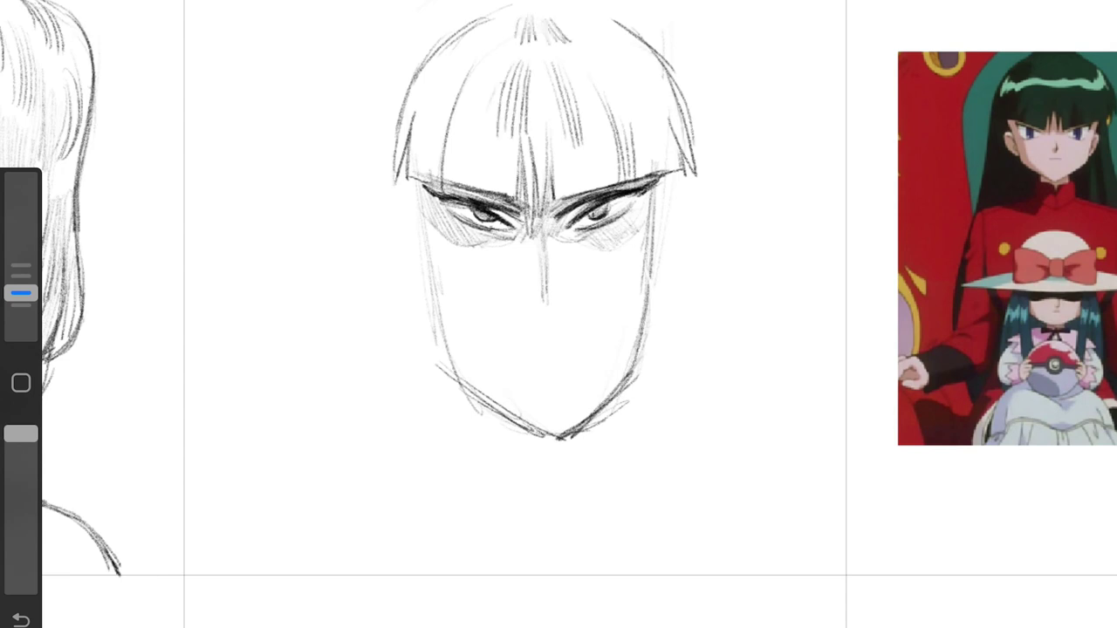
{"action": "left_click_drag", "start_coordinate": [637, 235], "coordinate": [642, 300]}
{"action": "left_click_drag", "start_coordinate": [415, 246], "coordinate": [405, 293]}
{"action": "left_click_drag", "start_coordinate": [642, 233], "coordinate": [651, 303]}
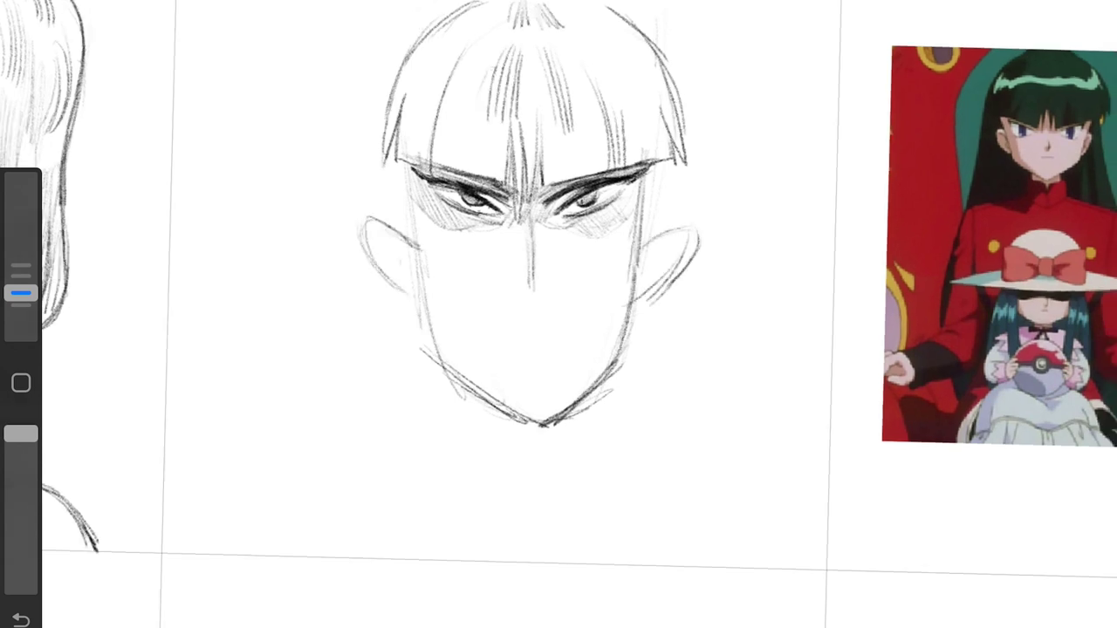
Step: Redraw the nose bridge slightly left and hatch shadows under both brows
{"action": "key", "text": "ctrl+z"}
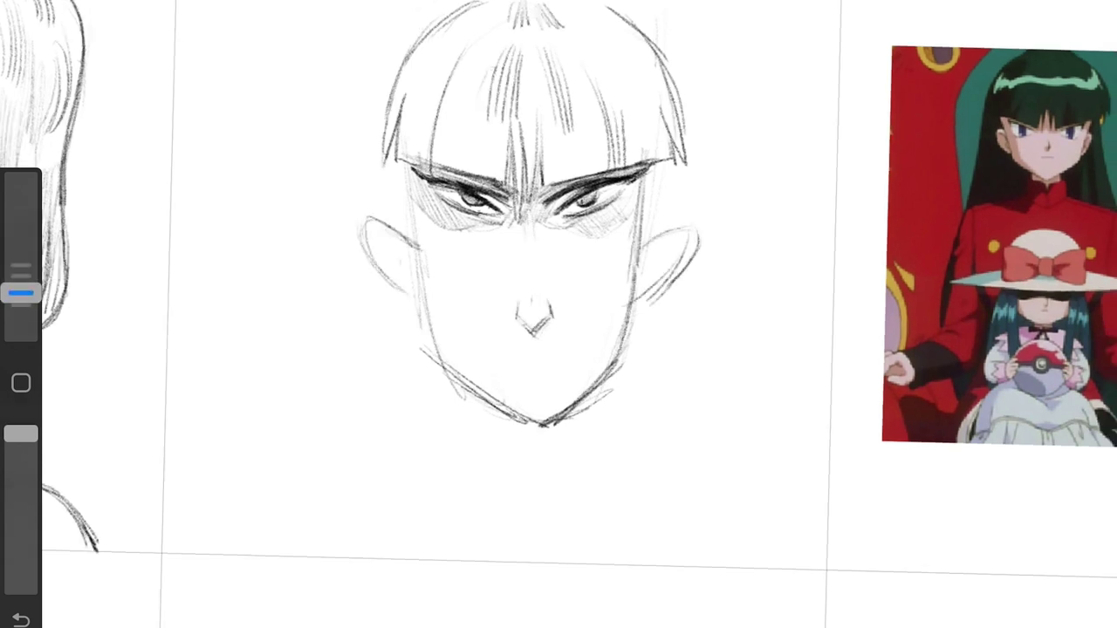
{"action": "left_click_drag", "start_coordinate": [524, 207], "coordinate": [527, 309]}
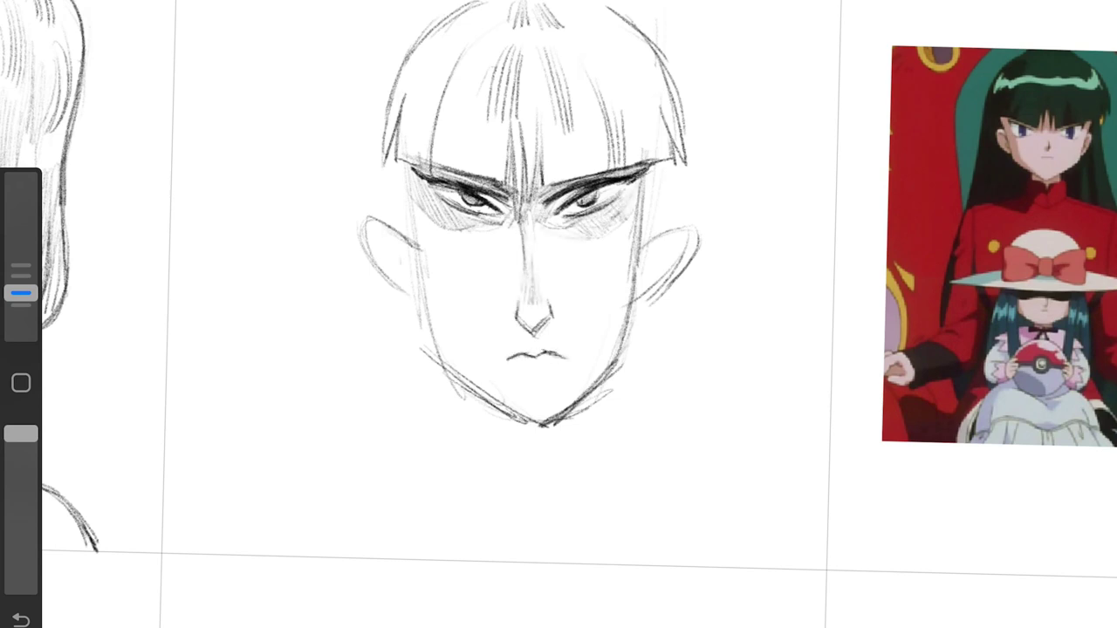
{"action": "left_click_drag", "start_coordinate": [410, 190], "coordinate": [489, 228]}
{"action": "left_click_drag", "start_coordinate": [487, 199], "coordinate": [536, 213]}
{"action": "left_click_drag", "start_coordinate": [433, 190], "coordinate": [473, 213]}
{"action": "left_click_drag", "start_coordinate": [581, 183], "coordinate": [630, 204]}
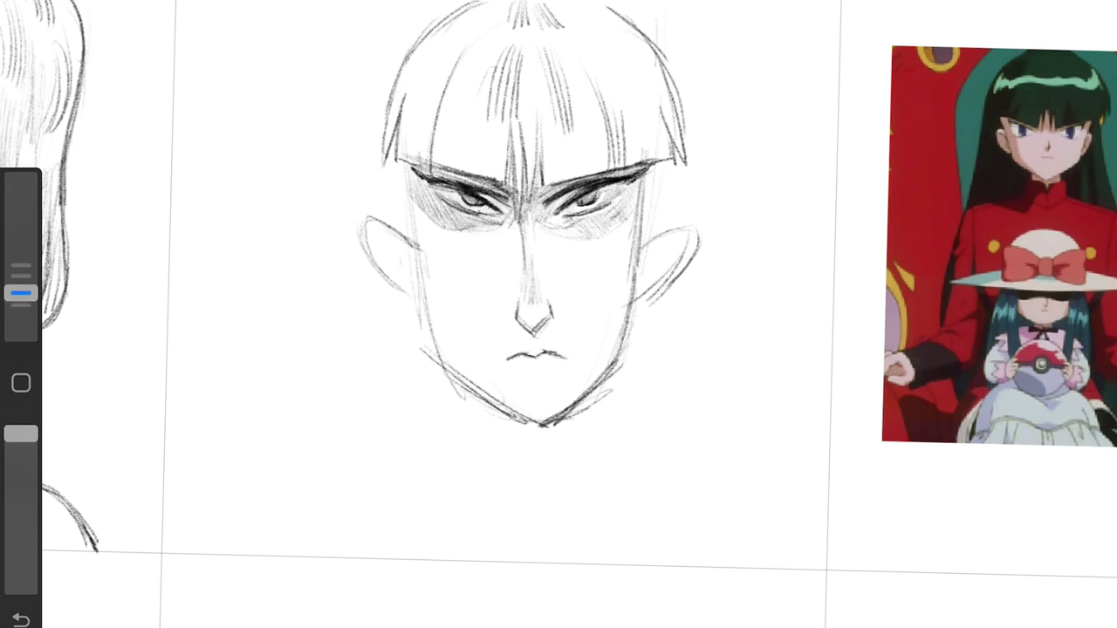
Step: Add faint shading along the lower left eye and lashes at the right eye's outer corner
{"action": "left_click", "coordinate": [1030, 13]}
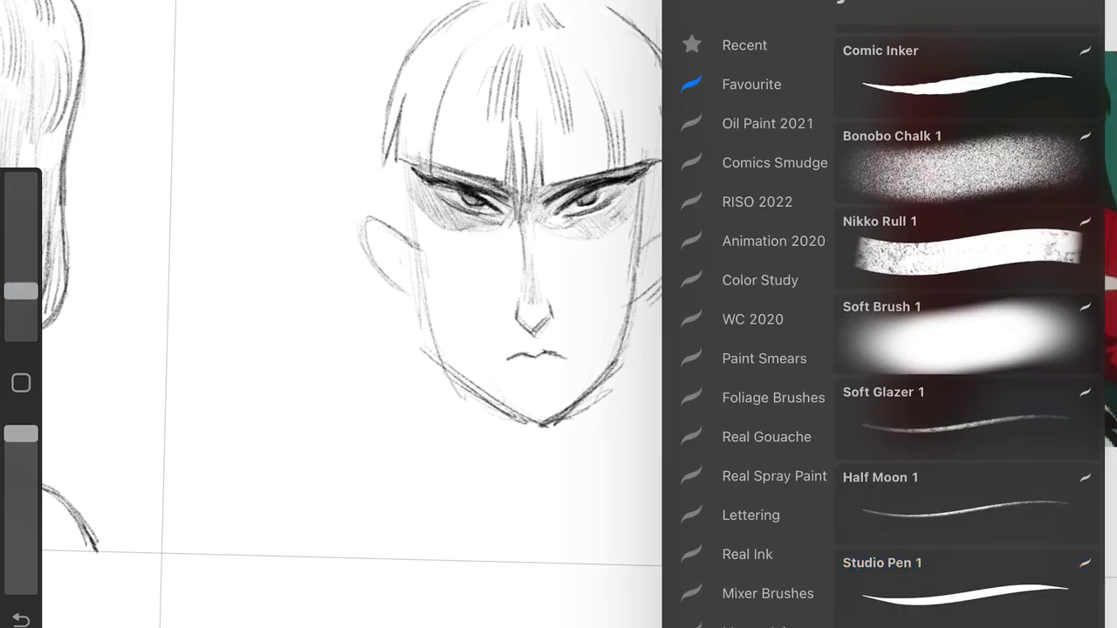
{"action": "left_click", "coordinate": [20, 295]}
{"action": "left_click", "coordinate": [21, 293]}
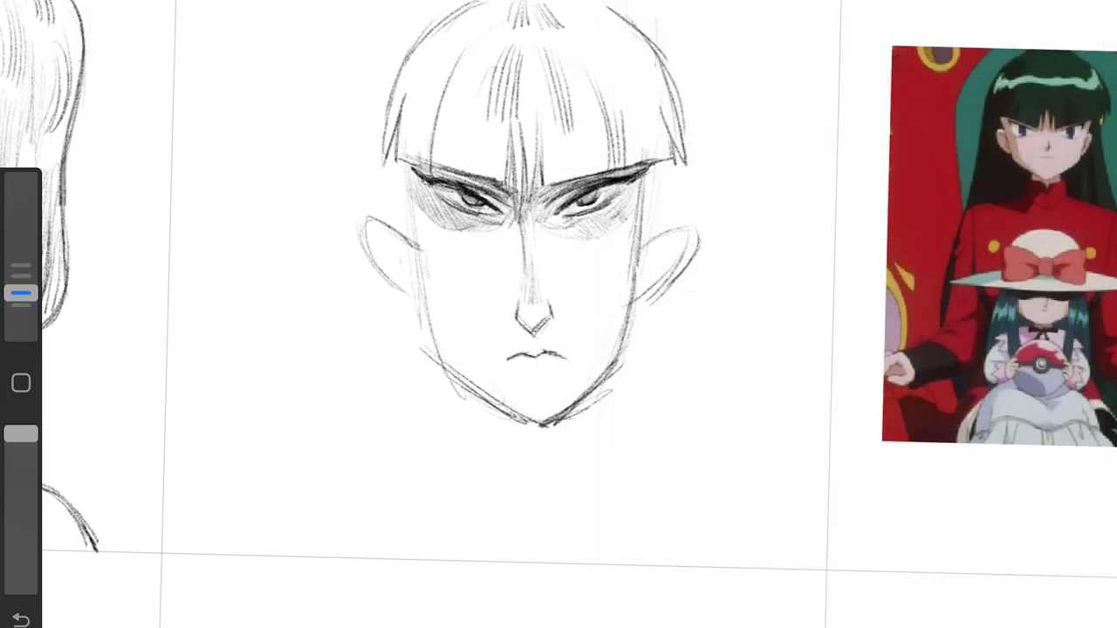
{"action": "scroll", "coordinate": [521, 172], "scroll_direction": "up", "scroll_amount": 5}
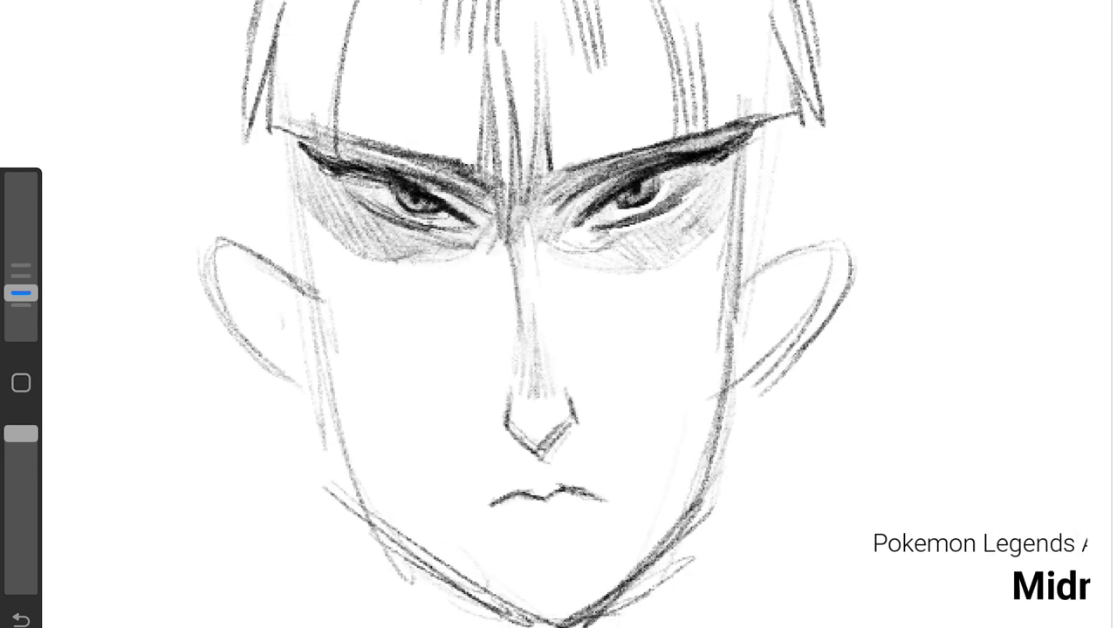
{"action": "left_click_drag", "start_coordinate": [345, 198], "coordinate": [458, 237]}
{"action": "left_click_drag", "start_coordinate": [694, 199], "coordinate": [673, 224]}
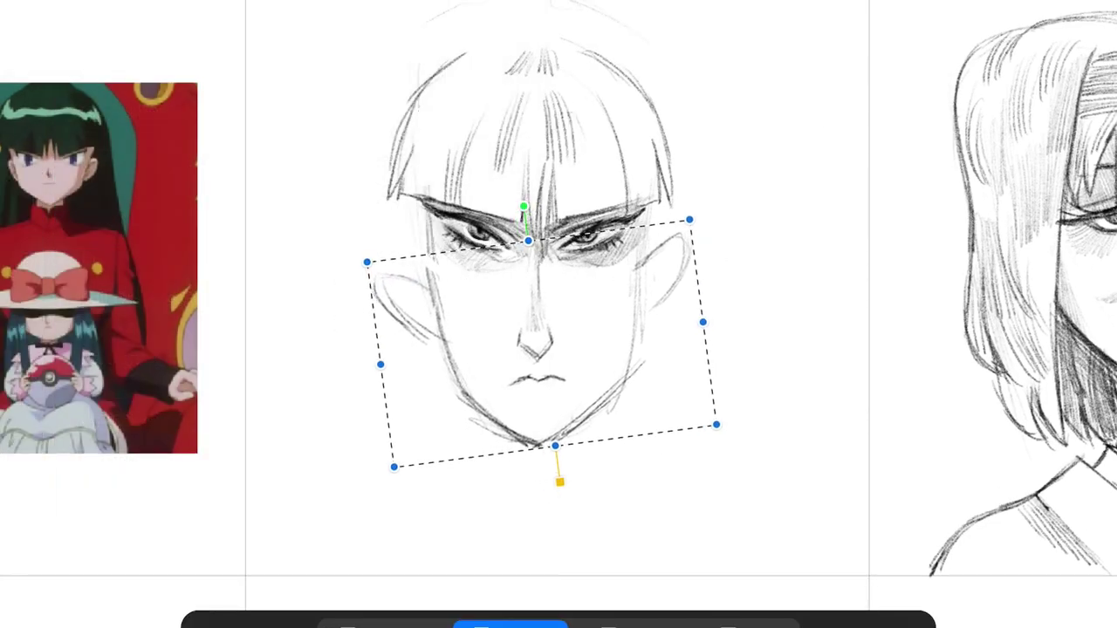
Step: Tilt and reshape the face, darken the left cheek, and erase the right ear and lower nose lines
{"action": "left_click_drag", "start_coordinate": [555, 284], "coordinate": [549, 288]}
{"action": "left_click_drag", "start_coordinate": [541, 341], "coordinate": [541, 349]}
{"action": "left_click_drag", "start_coordinate": [421, 194], "coordinate": [447, 358]}
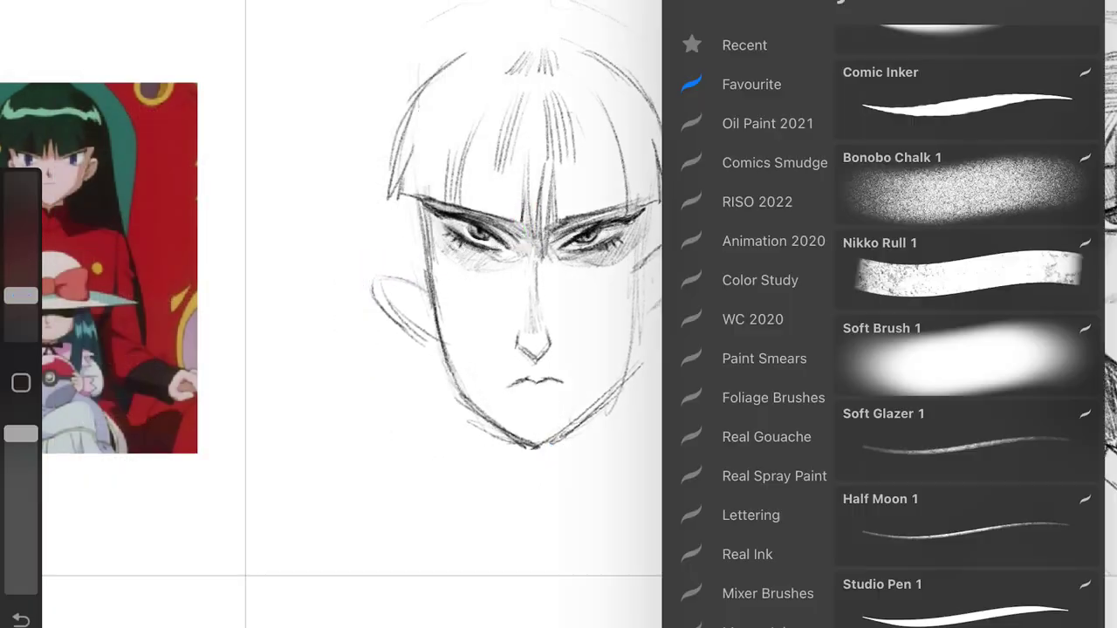
{"action": "left_click_drag", "start_coordinate": [679, 249], "coordinate": [658, 305]}
{"action": "left_click", "coordinate": [21, 293]}
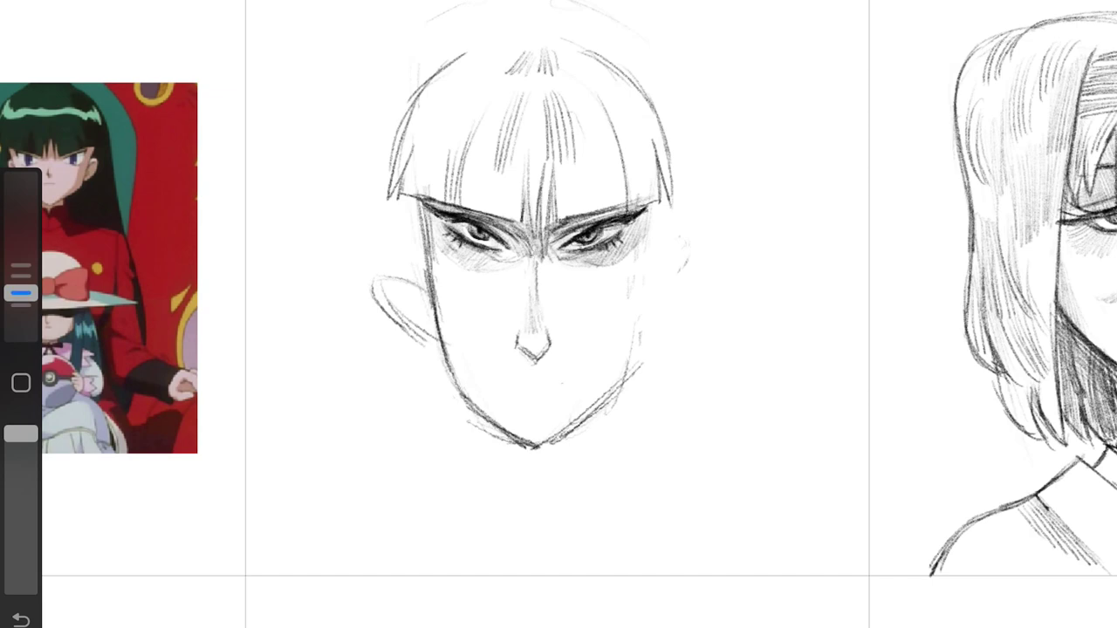
{"action": "mouse_move", "coordinate": [536, 275]}
{"action": "left_mouse_down"}
{"action": "mouse_move", "coordinate": [529, 362]}
{"action": "mouse_move", "coordinate": [547, 356]}
{"action": "mouse_move", "coordinate": [532, 277]}
{"action": "left_mouse_up"}
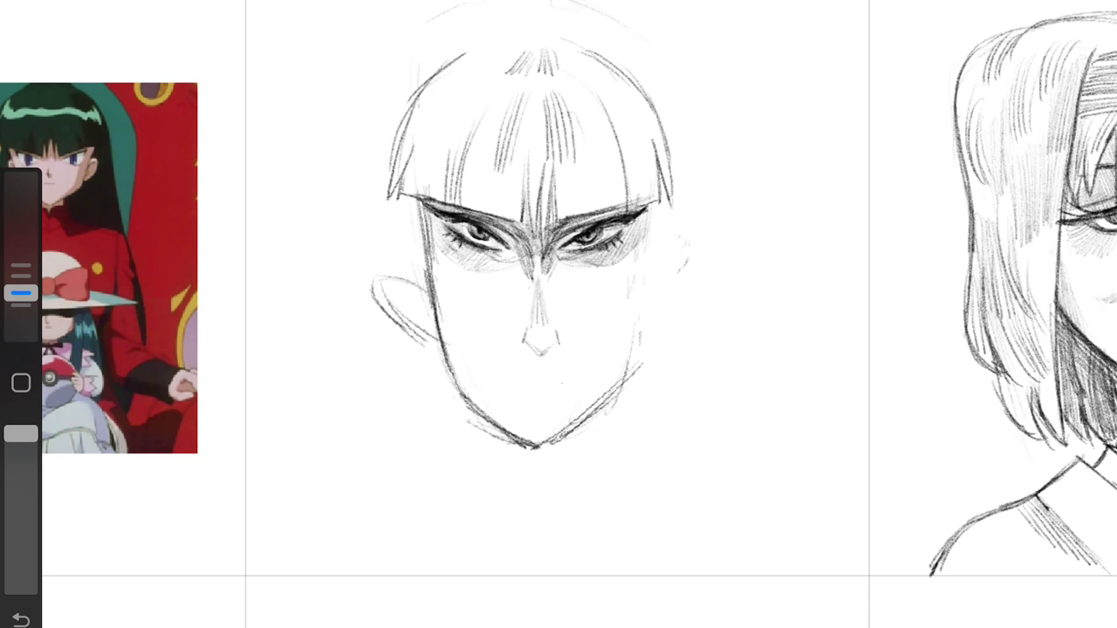
Step: Redraw the jaw lines with a larger pencil, erasing the old ear sketch and jaw guides
{"action": "left_click_drag", "start_coordinate": [645, 214], "coordinate": [621, 379]}
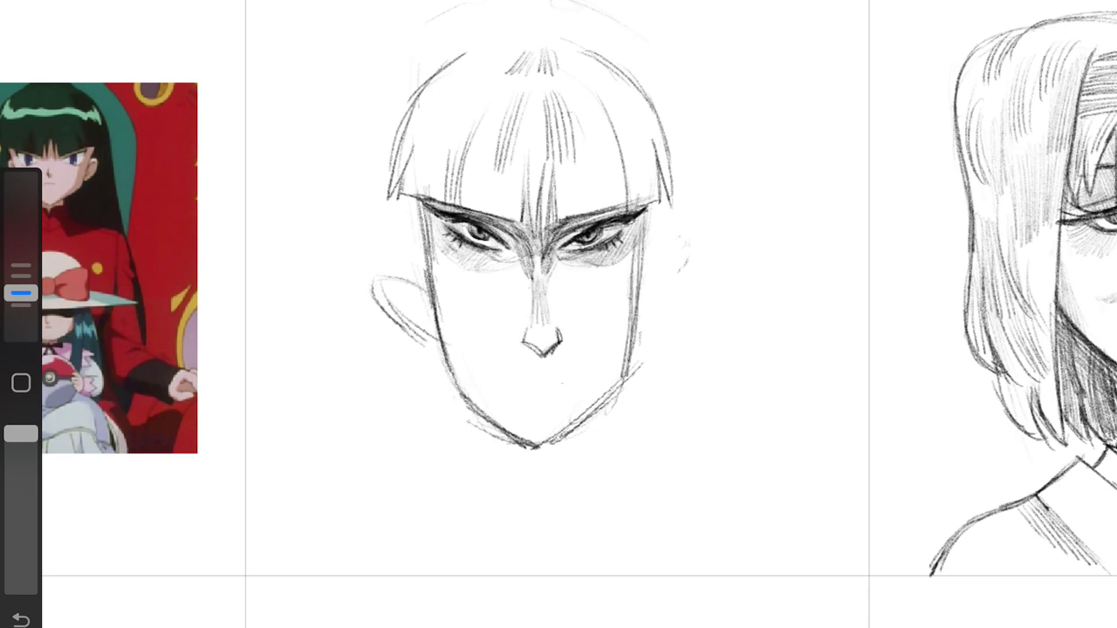
{"action": "left_click_drag", "start_coordinate": [429, 253], "coordinate": [453, 383]}
{"action": "left_click_drag", "start_coordinate": [375, 288], "coordinate": [485, 417]}
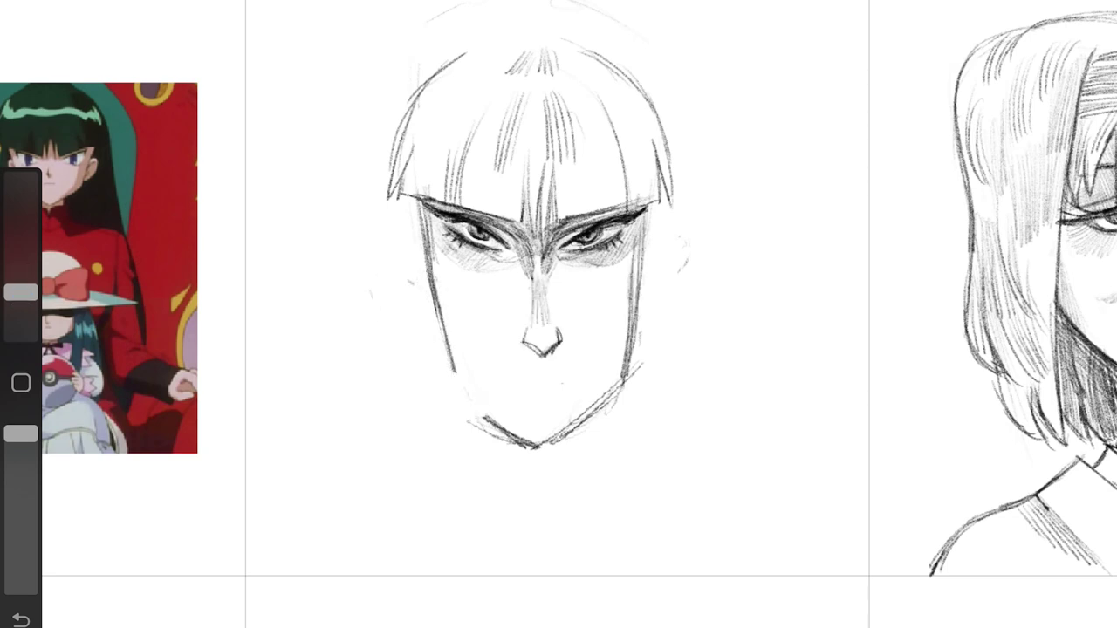
{"action": "left_click_drag", "start_coordinate": [414, 371], "coordinate": [698, 370]}
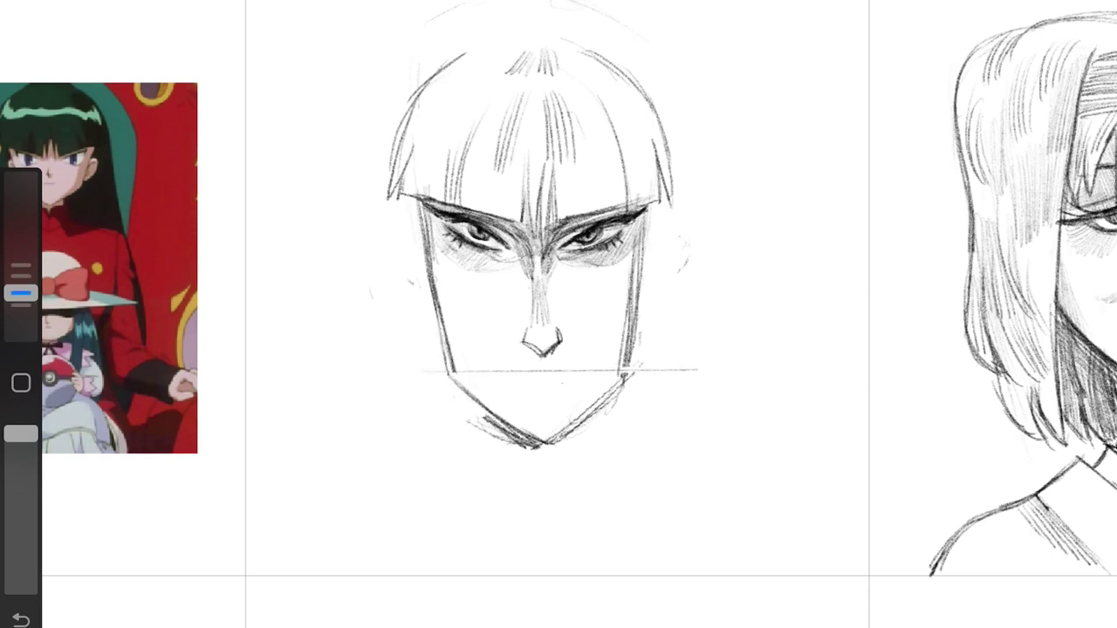
{"action": "left_click_drag", "start_coordinate": [21, 293], "coordinate": [21, 269]}
{"action": "left_click_drag", "start_coordinate": [471, 371], "coordinate": [663, 375]}
{"action": "left_click_drag", "start_coordinate": [628, 288], "coordinate": [620, 401]}
{"action": "left_click_drag", "start_coordinate": [524, 445], "coordinate": [436, 366]}
{"action": "left_click_drag", "start_coordinate": [21, 269], "coordinate": [21, 293]}
{"action": "left_click_drag", "start_coordinate": [637, 288], "coordinate": [541, 445]}
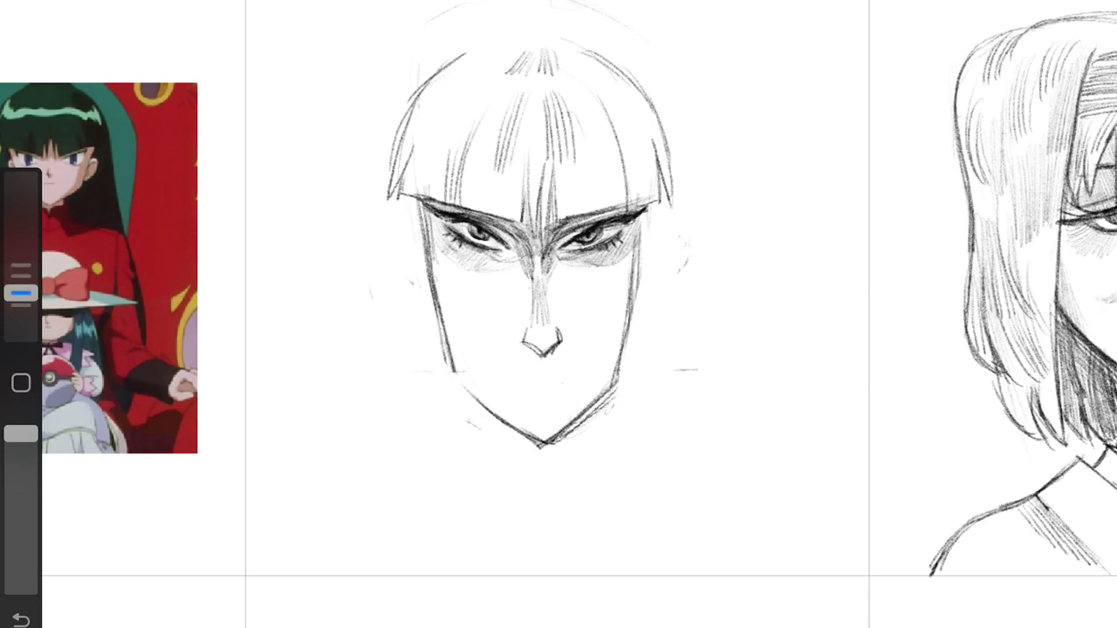
Step: Hatch both cheeks, redraw the right jaw contour and reshape the chin lower
{"action": "mouse_move", "coordinate": [452, 252]}
{"action": "left_mouse_down"}
{"action": "mouse_move", "coordinate": [432, 358]}
{"action": "mouse_move", "coordinate": [437, 323]}
{"action": "left_mouse_up"}
{"action": "mouse_move", "coordinate": [635, 270]}
{"action": "left_mouse_down"}
{"action": "mouse_move", "coordinate": [618, 331]}
{"action": "mouse_move", "coordinate": [607, 322]}
{"action": "left_mouse_up"}
{"action": "mouse_move", "coordinate": [641, 218]}
{"action": "left_mouse_down"}
{"action": "mouse_move", "coordinate": [612, 371]}
{"action": "mouse_move", "coordinate": [534, 447]}
{"action": "left_mouse_up"}
{"action": "mouse_move", "coordinate": [21, 293]}
{"action": "left_mouse_down"}
{"action": "mouse_move", "coordinate": [21, 268]}
{"action": "mouse_move", "coordinate": [21, 293]}
{"action": "left_mouse_up"}
{"action": "left_click_drag", "start_coordinate": [622, 357], "coordinate": [530, 450]}
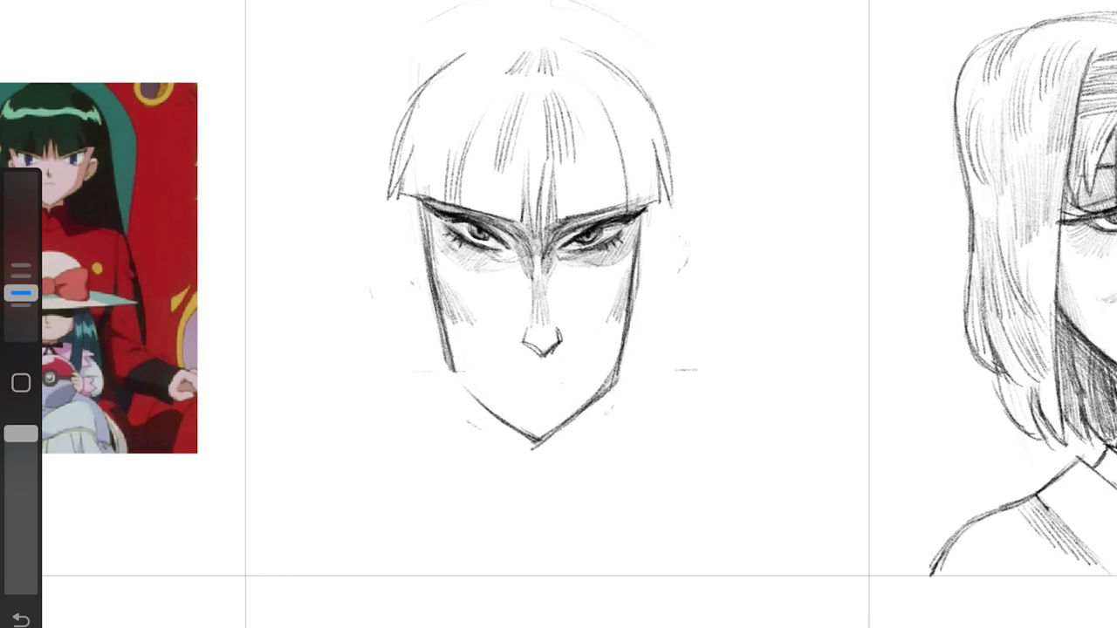
{"action": "left_click_drag", "start_coordinate": [431, 283], "coordinate": [534, 445]}
{"action": "mouse_move", "coordinate": [21, 293]}
{"action": "left_mouse_down"}
{"action": "mouse_move", "coordinate": [21, 268]}
{"action": "mouse_move", "coordinate": [21, 293]}
{"action": "left_mouse_up"}
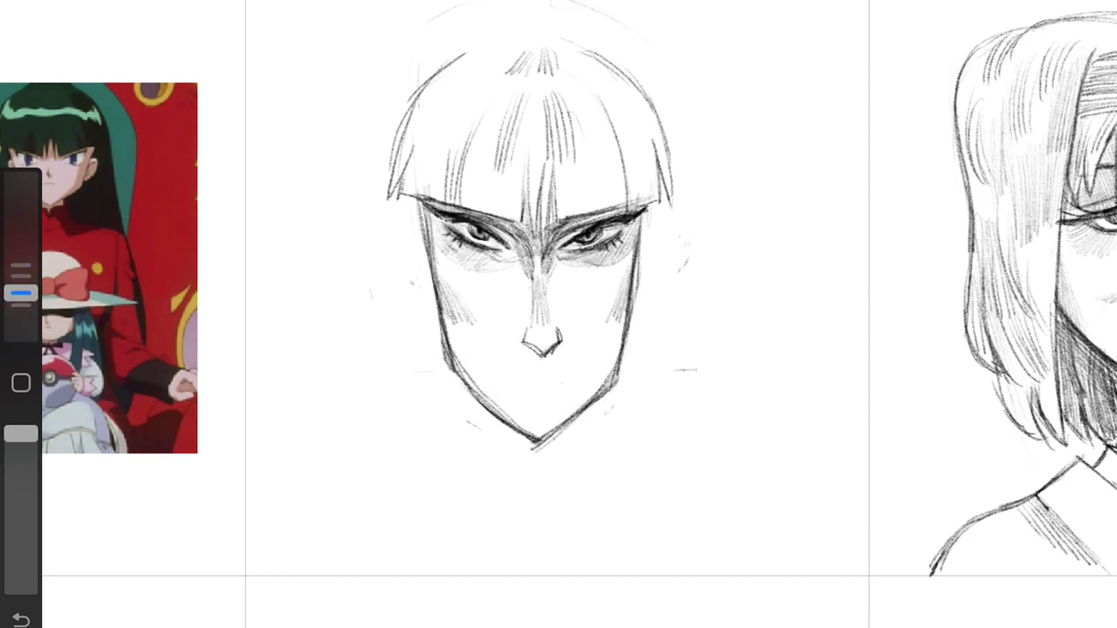
Step: Darken the lips and touch up the lower jaw to a sharp chin point
{"action": "left_click_drag", "start_coordinate": [527, 379], "coordinate": [548, 380]}
{"action": "scroll", "coordinate": [550, 417], "scroll_direction": "up", "scroll_amount": 3}
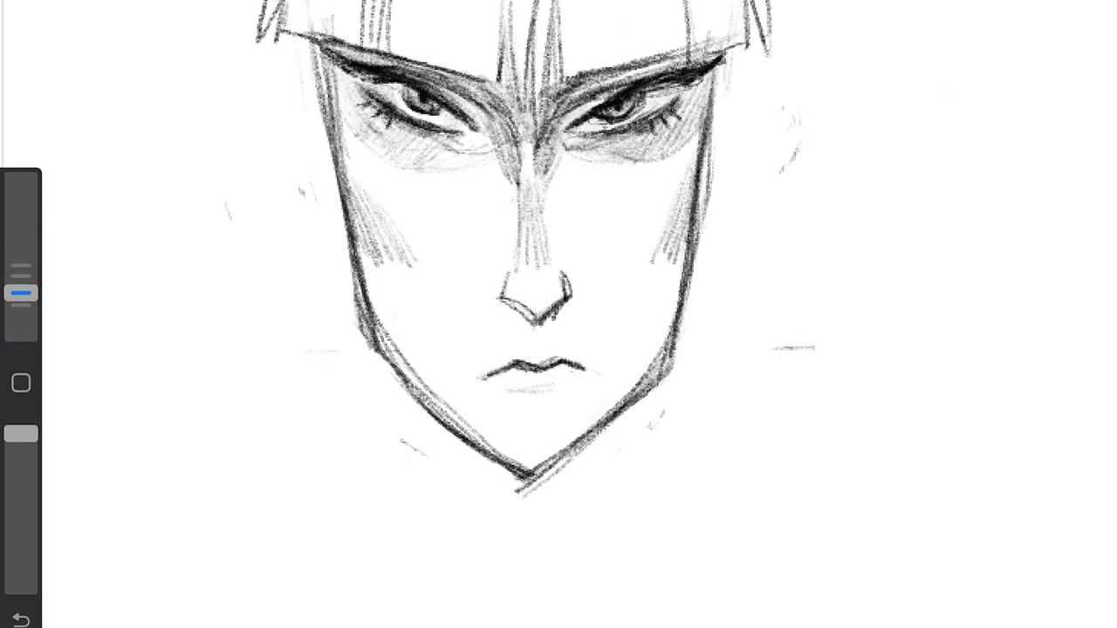
{"action": "mouse_move", "coordinate": [20, 293]}
{"action": "left_mouse_down"}
{"action": "mouse_move", "coordinate": [21, 269]}
{"action": "mouse_move", "coordinate": [21, 293]}
{"action": "left_mouse_up"}
{"action": "left_click_drag", "start_coordinate": [419, 388], "coordinate": [528, 478]}
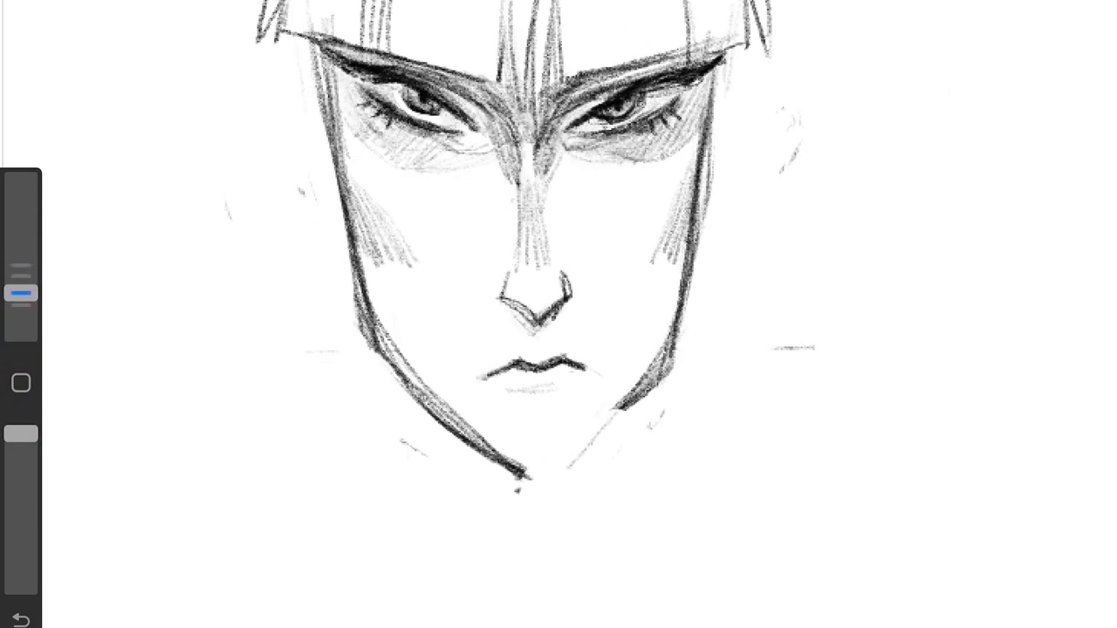
{"action": "left_click_drag", "start_coordinate": [663, 366], "coordinate": [537, 475]}
{"action": "left_click_drag", "start_coordinate": [21, 293], "coordinate": [21, 267]}
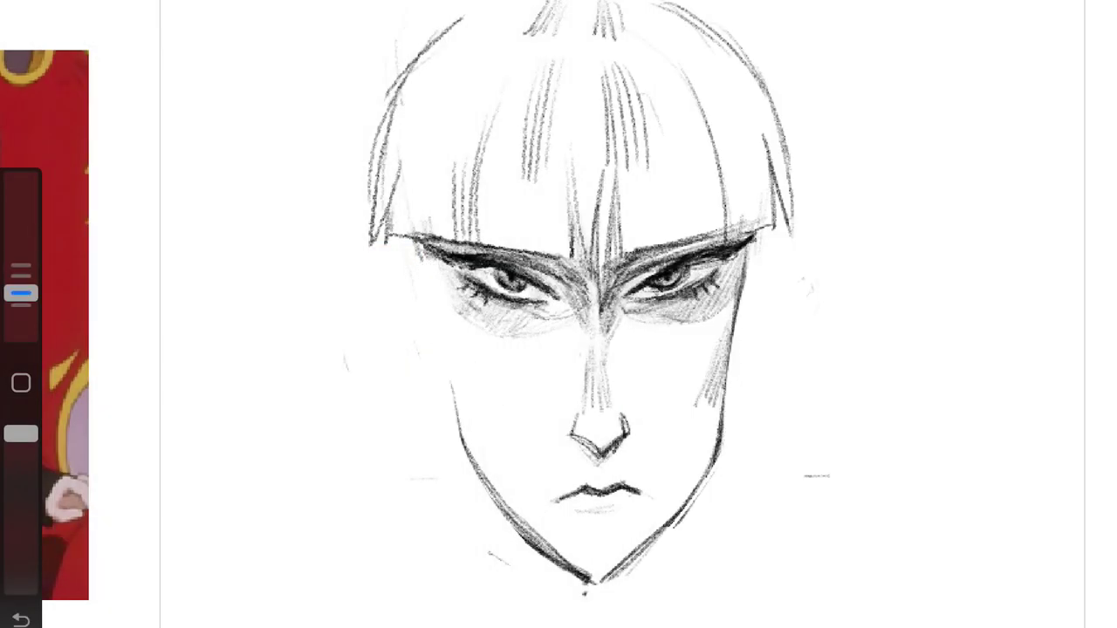
Step: Redraw the left jawline, add more cheek hatching and thicken the right jawline
{"action": "left_click_drag", "start_coordinate": [417, 248], "coordinate": [462, 450]}
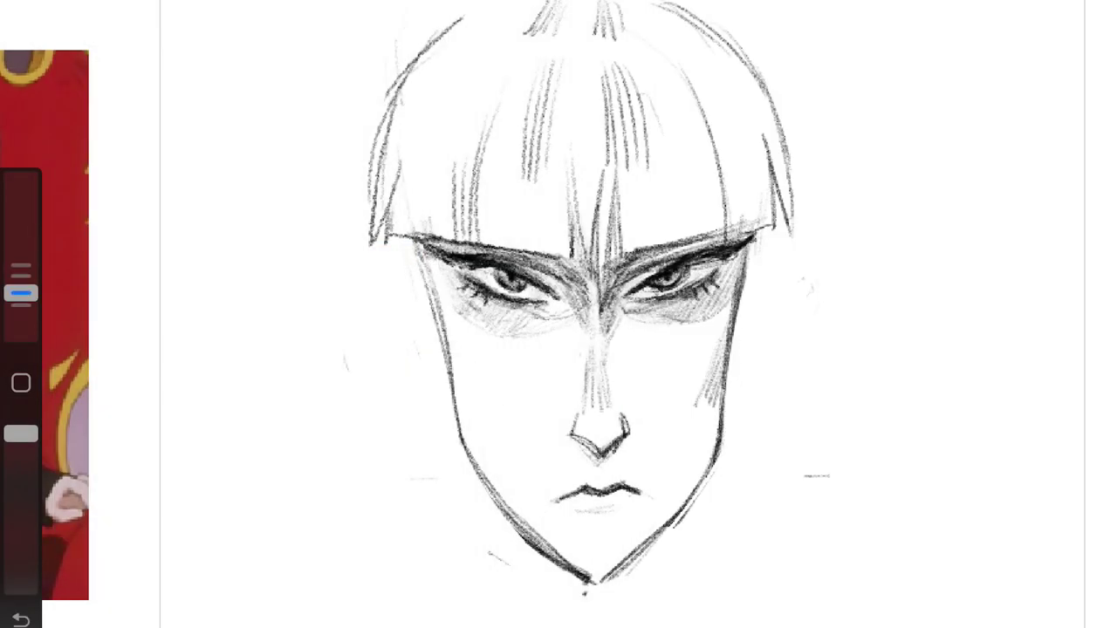
{"action": "left_click_drag", "start_coordinate": [445, 328], "coordinate": [501, 503]}
{"action": "left_click_drag", "start_coordinate": [436, 262], "coordinate": [447, 358]}
{"action": "left_click_drag", "start_coordinate": [471, 284], "coordinate": [488, 362]}
{"action": "left_click_drag", "start_coordinate": [724, 269], "coordinate": [703, 358]}
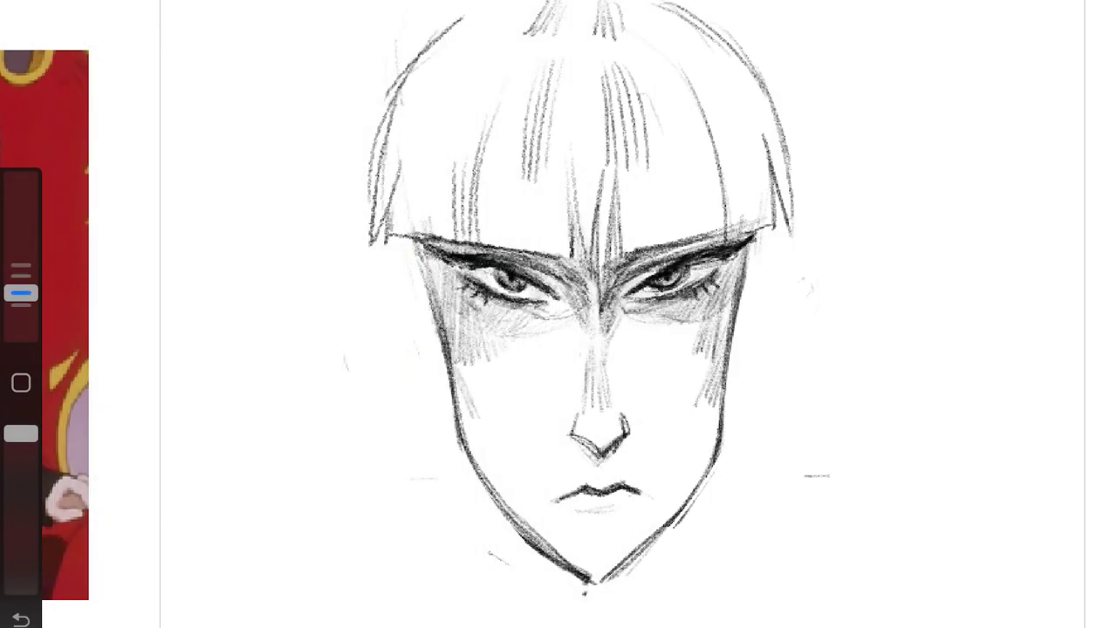
{"action": "left_click_drag", "start_coordinate": [462, 358], "coordinate": [489, 417]}
{"action": "left_click_drag", "start_coordinate": [721, 406], "coordinate": [683, 508]}
{"action": "left_click_drag", "start_coordinate": [700, 468], "coordinate": [630, 560]}
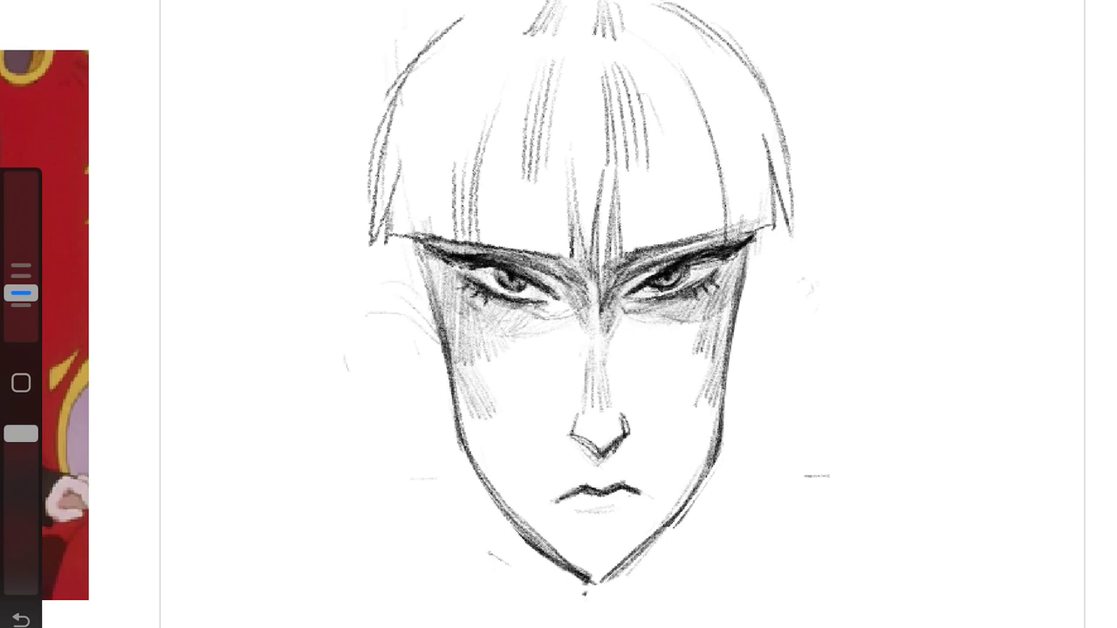
Step: Draw pointed ears on both sides with inner detail and shading
{"action": "left_click_drag", "start_coordinate": [436, 336], "coordinate": [453, 410]}
{"action": "mouse_move", "coordinate": [742, 310]}
{"action": "left_mouse_down"}
{"action": "mouse_move", "coordinate": [768, 406]}
{"action": "mouse_move", "coordinate": [729, 415]}
{"action": "left_mouse_up"}
{"action": "left_click_drag", "start_coordinate": [432, 309], "coordinate": [397, 384]}
{"action": "left_click_drag", "start_coordinate": [402, 332], "coordinate": [449, 410]}
{"action": "left_click_drag", "start_coordinate": [746, 332], "coordinate": [728, 415]}
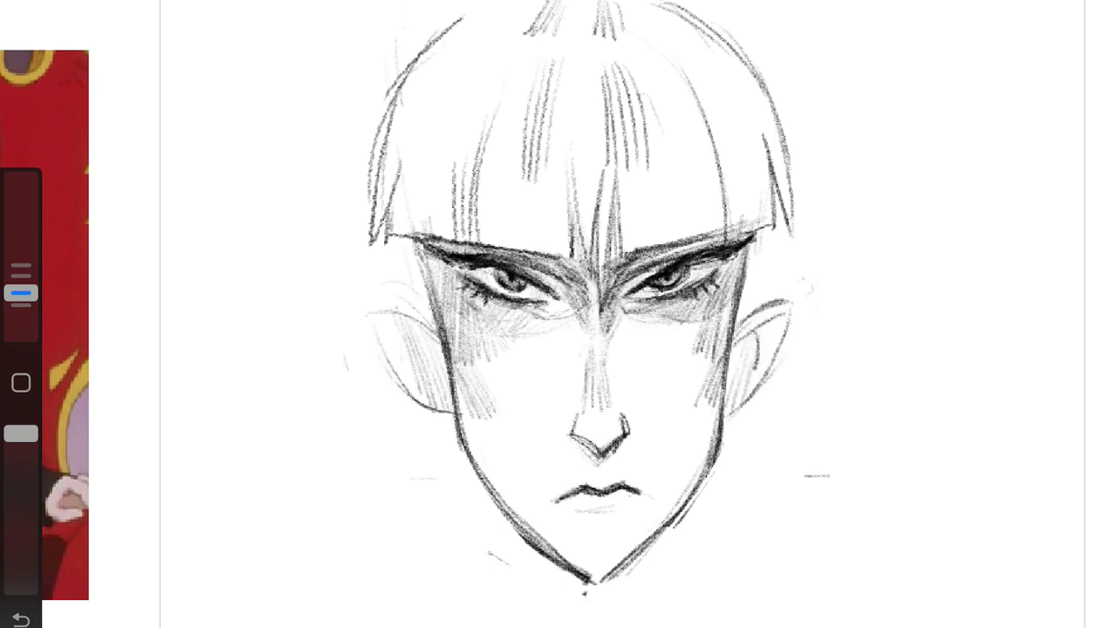
{"action": "mouse_move", "coordinate": [373, 320]}
{"action": "left_mouse_down"}
{"action": "mouse_move", "coordinate": [436, 333]}
{"action": "mouse_move", "coordinate": [409, 393]}
{"action": "left_mouse_up"}
{"action": "left_click_drag", "start_coordinate": [410, 328], "coordinate": [416, 377]}
{"action": "left_click_drag", "start_coordinate": [749, 319], "coordinate": [738, 375]}
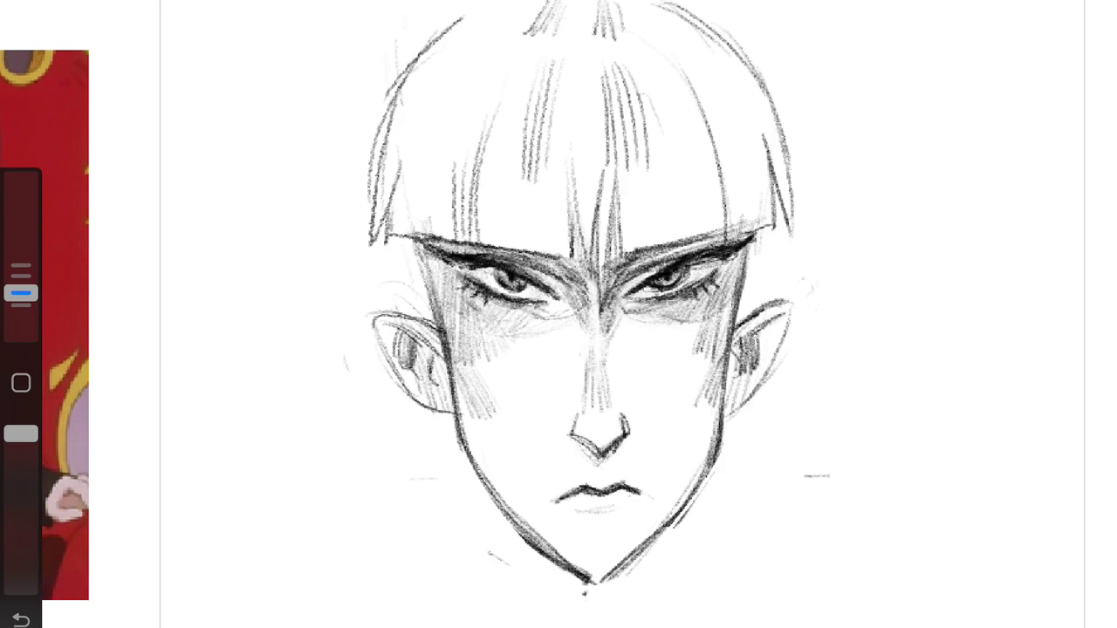
Step: Add left hair strands, move the mouth slightly upward, and zoom out
{"action": "left_click_drag", "start_coordinate": [428, 78], "coordinate": [388, 214]}
{"action": "left_click_drag", "start_coordinate": [394, 92], "coordinate": [369, 244]}
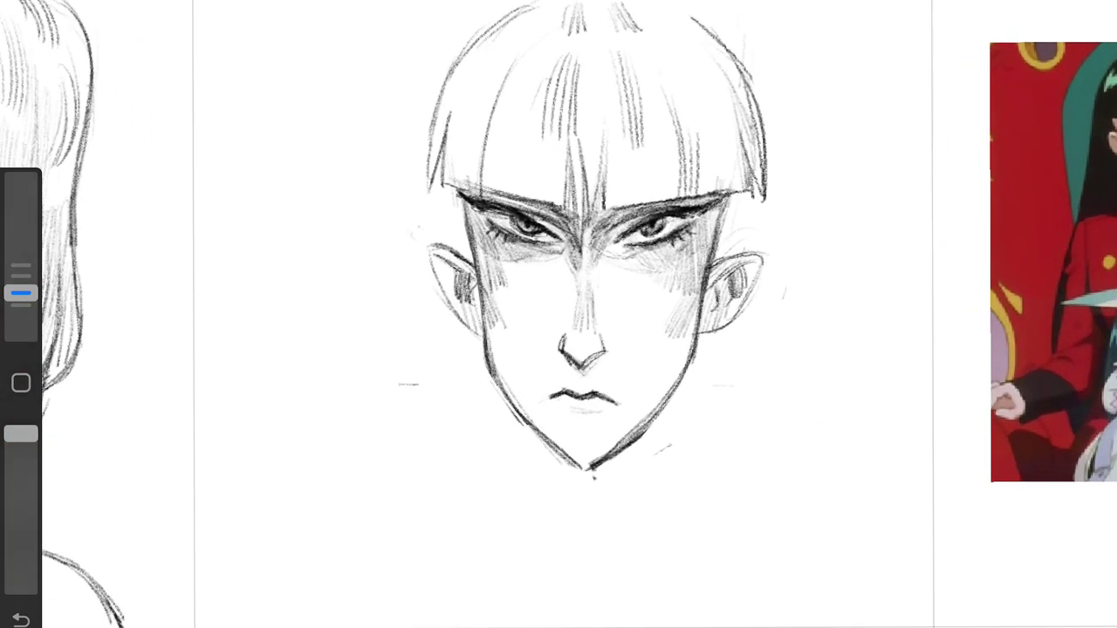
{"action": "mouse_move", "coordinate": [537, 384]}
{"action": "left_mouse_down"}
{"action": "mouse_move", "coordinate": [541, 403]}
{"action": "mouse_move", "coordinate": [581, 356]}
{"action": "mouse_move", "coordinate": [581, 371]}
{"action": "left_mouse_up"}
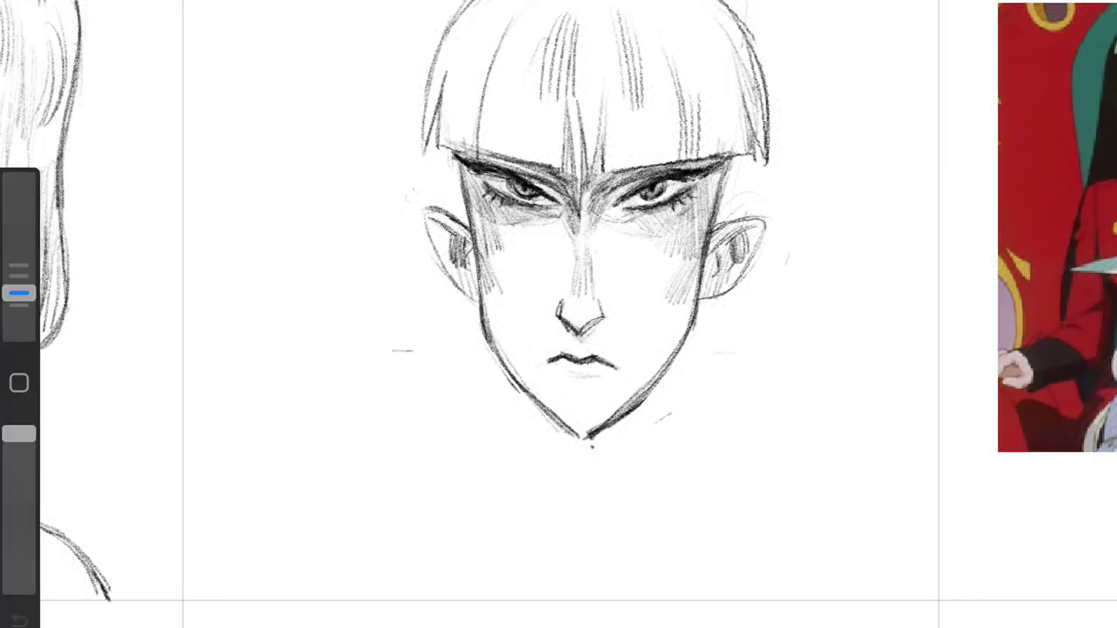
{"action": "scroll", "coordinate": [558, 314], "scroll_direction": "down", "scroll_amount": 2}
{"action": "scroll", "coordinate": [558, 314], "scroll_direction": "up", "scroll_amount": 5}
{"action": "scroll", "coordinate": [558, 314], "scroll_direction": "down", "scroll_amount": 3}
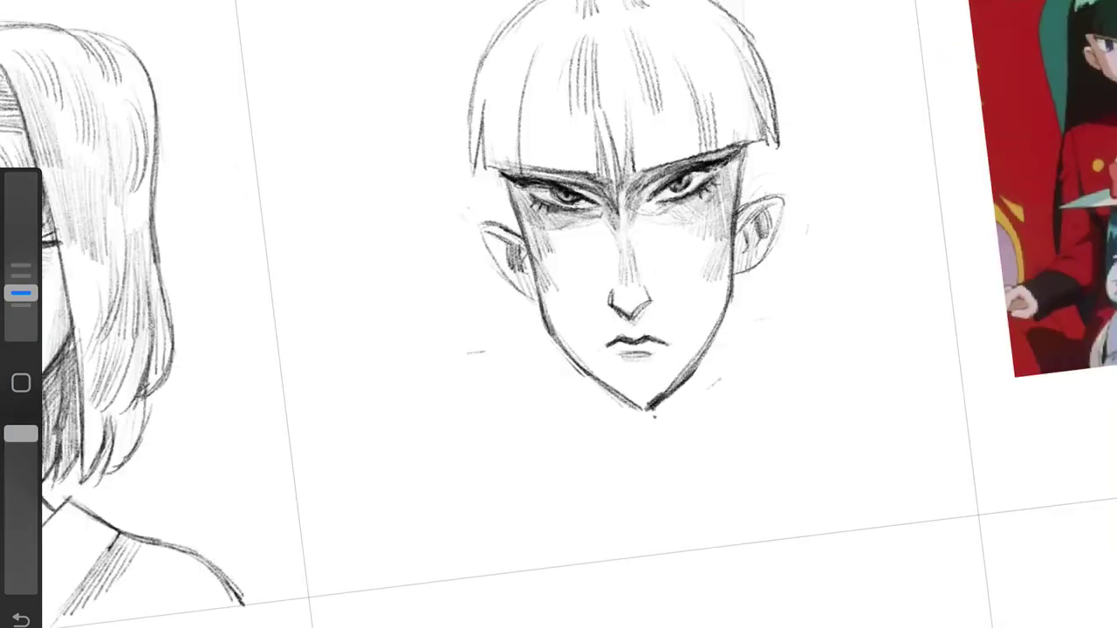
{"action": "scroll", "coordinate": [558, 314], "scroll_direction": "up", "scroll_amount": 5}
{"action": "scroll", "coordinate": [559, 314], "scroll_direction": "down", "scroll_amount": 1}
{"action": "scroll", "coordinate": [558, 314], "scroll_direction": "down", "scroll_amount": 2}
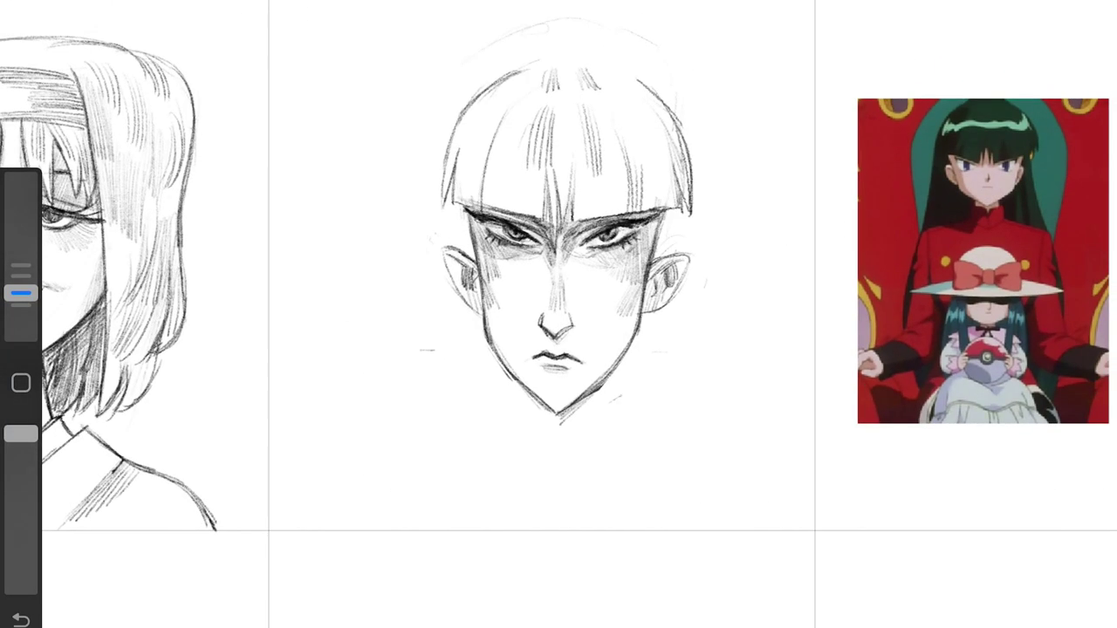
Step: Sketch the crown, long hair down the right side, and the neck and collar lines
{"action": "mouse_move", "coordinate": [452, 87]}
{"action": "left_mouse_down"}
{"action": "mouse_move", "coordinate": [601, 33]}
{"action": "mouse_move", "coordinate": [714, 247]}
{"action": "left_mouse_up"}
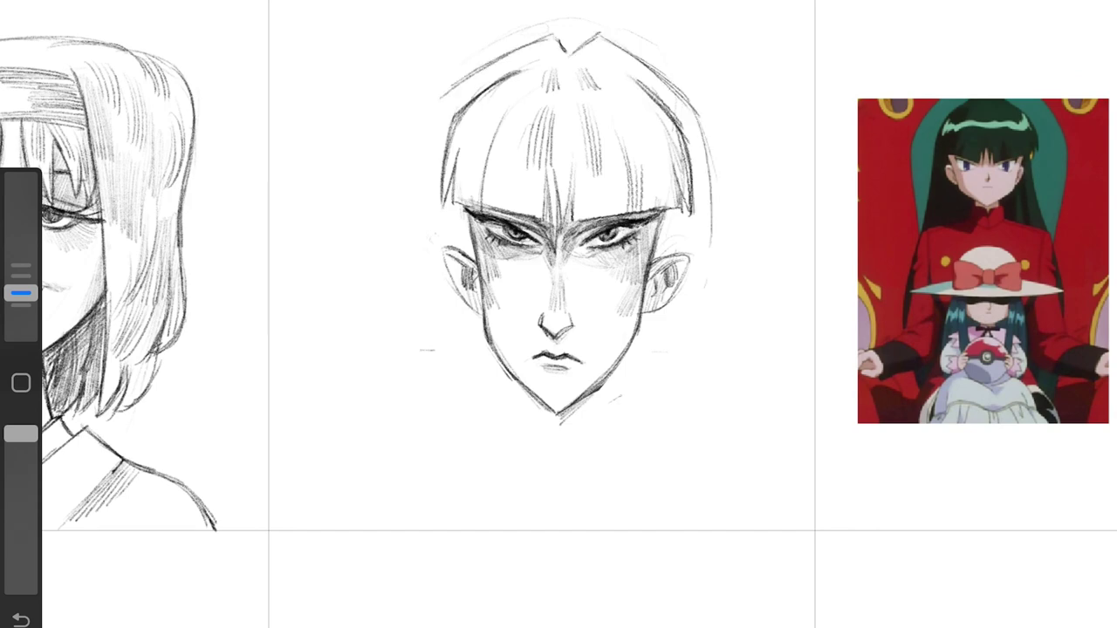
{"action": "left_click_drag", "start_coordinate": [700, 122], "coordinate": [727, 464]}
{"action": "left_click_drag", "start_coordinate": [602, 384], "coordinate": [589, 463]}
{"action": "left_click_drag", "start_coordinate": [597, 389], "coordinate": [595, 471]}
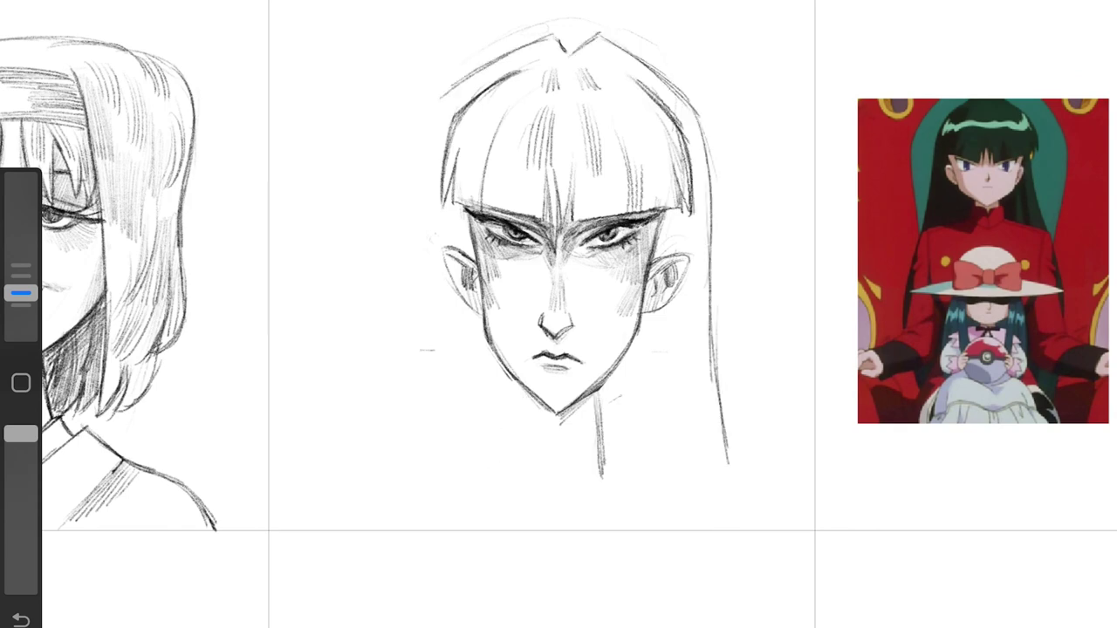
{"action": "mouse_move", "coordinate": [524, 386]}
{"action": "left_mouse_down"}
{"action": "mouse_move", "coordinate": [511, 464]}
{"action": "mouse_move", "coordinate": [515, 441]}
{"action": "mouse_move", "coordinate": [595, 437]}
{"action": "mouse_move", "coordinate": [609, 457]}
{"action": "left_mouse_up"}
{"action": "scroll", "coordinate": [558, 314], "scroll_direction": "up", "scroll_amount": 1}
{"action": "left_click_drag", "start_coordinate": [483, 433], "coordinate": [480, 468]}
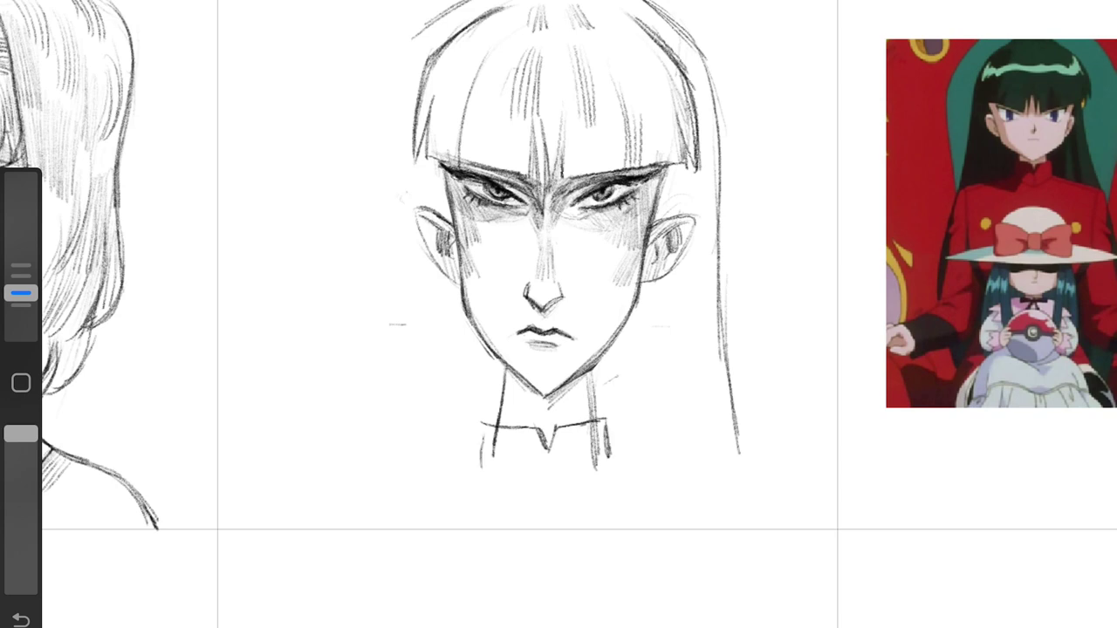
{"action": "left_click_drag", "start_coordinate": [426, 32], "coordinate": [388, 277]}
{"action": "left_click_drag", "start_coordinate": [397, 149], "coordinate": [358, 524]}
Step: Hatch the long hair left of the face and darken its outer line
{"action": "left_click_drag", "start_coordinate": [454, 314], "coordinate": [450, 527]}
{"action": "mouse_move", "coordinate": [396, 314]}
{"action": "left_mouse_down"}
{"action": "mouse_move", "coordinate": [384, 450]}
{"action": "mouse_move", "coordinate": [410, 456]}
{"action": "left_mouse_up"}
{"action": "left_click_drag", "start_coordinate": [441, 322], "coordinate": [433, 459]}
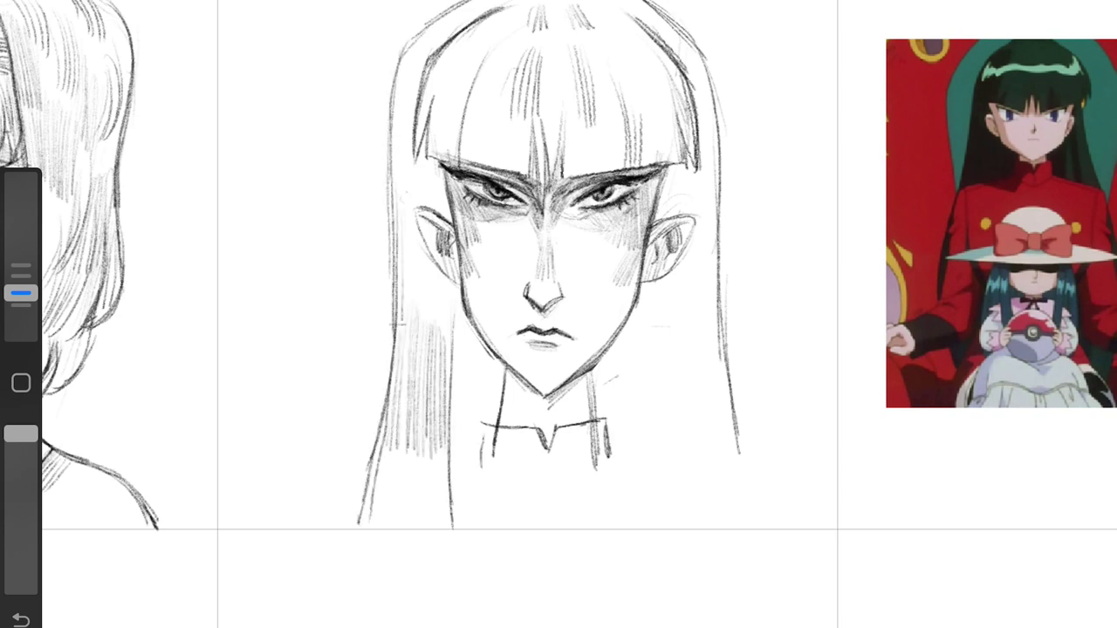
{"action": "left_click_drag", "start_coordinate": [417, 216], "coordinate": [405, 333]}
{"action": "left_click_drag", "start_coordinate": [417, 146], "coordinate": [405, 222]}
{"action": "left_click_drag", "start_coordinate": [452, 302], "coordinate": [451, 525]}
{"action": "left_click_drag", "start_coordinate": [394, 344], "coordinate": [377, 445]}
{"action": "left_click_drag", "start_coordinate": [393, 365], "coordinate": [359, 529]}
{"action": "left_click_drag", "start_coordinate": [484, 421], "coordinate": [480, 461]}
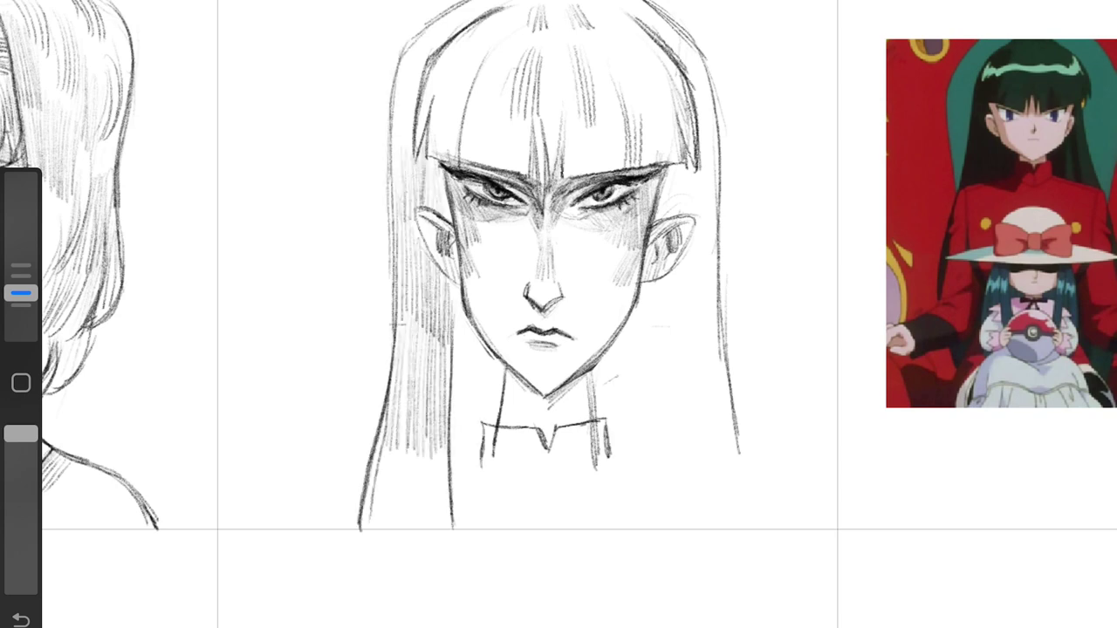
Step: Shade the neck shadow left of the chin and erase the old collar lines
{"action": "left_click_drag", "start_coordinate": [455, 288], "coordinate": [452, 420]}
{"action": "left_click_drag", "start_coordinate": [473, 300], "coordinate": [463, 428]}
{"action": "left_click_drag", "start_coordinate": [494, 345], "coordinate": [481, 426]}
{"action": "left_click_drag", "start_coordinate": [454, 375], "coordinate": [455, 464]}
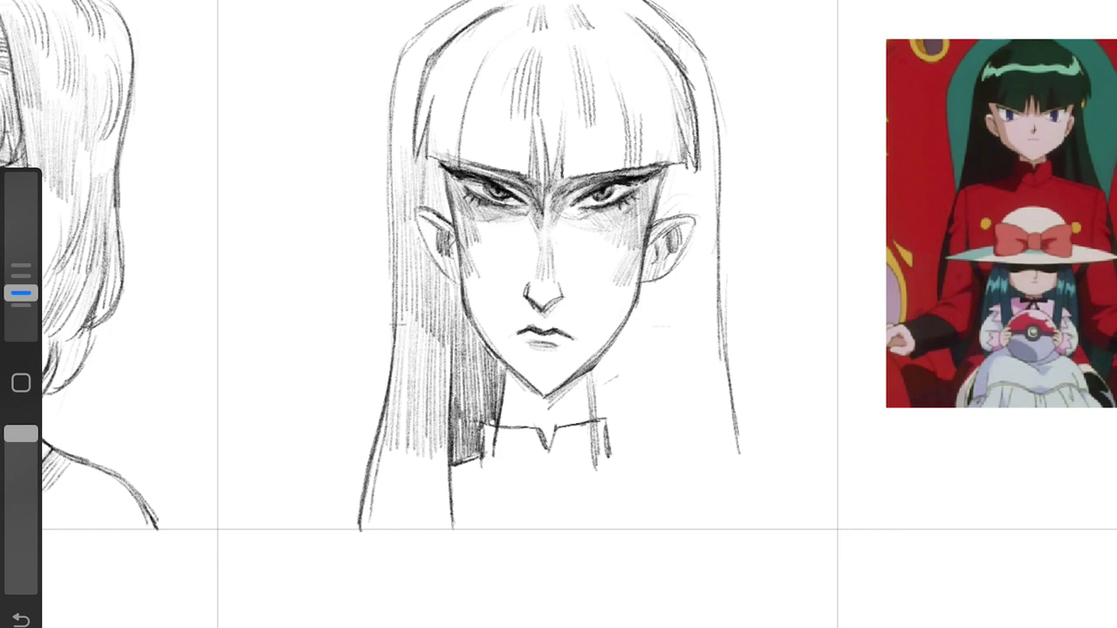
{"action": "left_click_drag", "start_coordinate": [506, 318], "coordinate": [466, 384]}
{"action": "left_click_drag", "start_coordinate": [21, 269], "coordinate": [21, 293]}
{"action": "left_click_drag", "start_coordinate": [497, 426], "coordinate": [496, 459]}
{"action": "left_click_drag", "start_coordinate": [595, 422], "coordinate": [595, 473]}
Step: Add pencil strands across the top of the hair and a longer right strand
{"action": "left_click_drag", "start_coordinate": [20, 293], "coordinate": [21, 269]}
{"action": "left_click_drag", "start_coordinate": [462, 1], "coordinate": [413, 57]}
{"action": "mouse_move", "coordinate": [527, 4]}
{"action": "left_mouse_down"}
{"action": "mouse_move", "coordinate": [488, 36]}
{"action": "mouse_move", "coordinate": [523, 44]}
{"action": "left_mouse_up"}
{"action": "mouse_move", "coordinate": [555, 3]}
{"action": "left_mouse_down"}
{"action": "mouse_move", "coordinate": [590, 42]}
{"action": "mouse_move", "coordinate": [649, 22]}
{"action": "mouse_move", "coordinate": [678, 44]}
{"action": "left_mouse_up"}
{"action": "mouse_move", "coordinate": [664, 74]}
{"action": "left_mouse_down"}
{"action": "mouse_move", "coordinate": [696, 157]}
{"action": "mouse_move", "coordinate": [656, 165]}
{"action": "left_mouse_up"}
Step: Fill the bangs with hair strands and strengthen the top-left hair outline
{"action": "left_click_drag", "start_coordinate": [652, 93], "coordinate": [638, 166]}
{"action": "left_click_drag", "start_coordinate": [602, 87], "coordinate": [584, 181]}
{"action": "mouse_move", "coordinate": [436, 65]}
{"action": "left_mouse_down"}
{"action": "mouse_move", "coordinate": [426, 159]}
{"action": "mouse_move", "coordinate": [445, 168]}
{"action": "left_mouse_up"}
{"action": "left_click_drag", "start_coordinate": [489, 78], "coordinate": [476, 173]}
{"action": "left_click_drag", "start_coordinate": [524, 88], "coordinate": [506, 177]}
{"action": "left_click_drag", "start_coordinate": [540, 120], "coordinate": [532, 185]}
{"action": "mouse_move", "coordinate": [550, 86]}
{"action": "left_mouse_down"}
{"action": "mouse_move", "coordinate": [545, 183]}
{"action": "mouse_move", "coordinate": [557, 178]}
{"action": "left_mouse_up"}
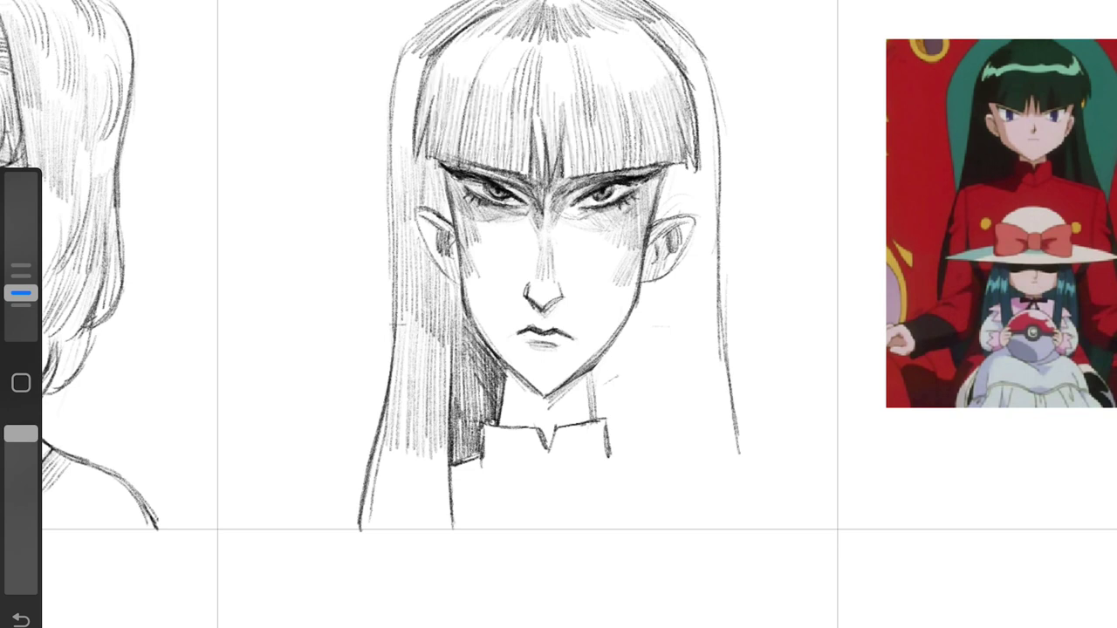
{"action": "left_click_drag", "start_coordinate": [462, 2], "coordinate": [440, 19]}
{"action": "left_click_drag", "start_coordinate": [395, 79], "coordinate": [391, 178]}
Step: Draw both shoulder lines and long hair strands on each side, redoing a stray left strand
{"action": "left_click_drag", "start_coordinate": [436, 471], "coordinate": [286, 521]}
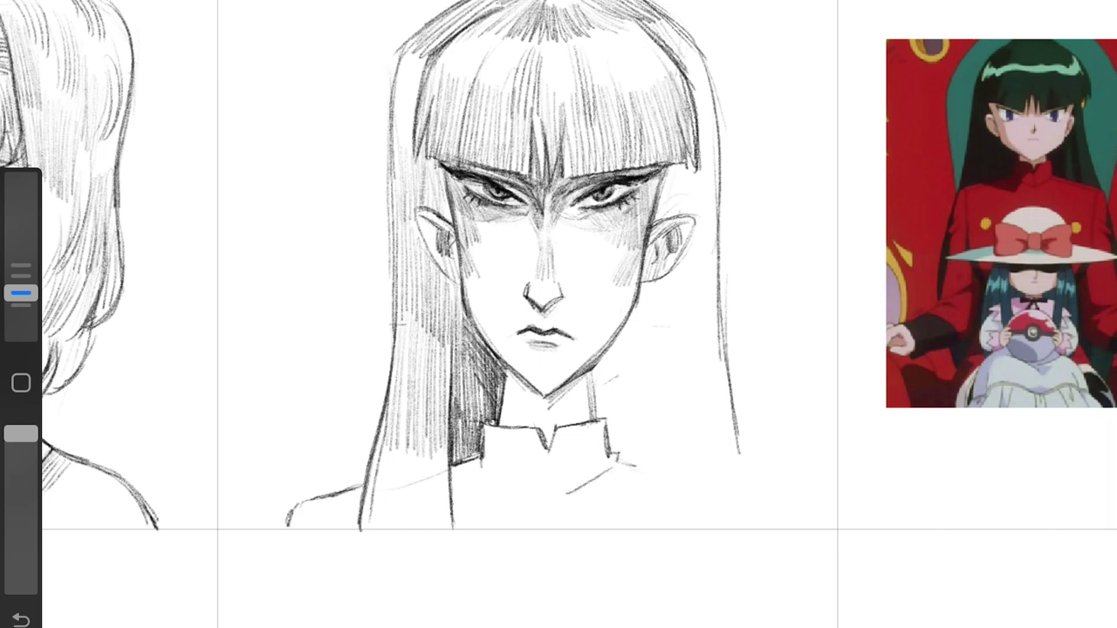
{"action": "left_click_drag", "start_coordinate": [628, 466], "coordinate": [787, 527]}
{"action": "left_click_drag", "start_coordinate": [722, 327], "coordinate": [744, 497]}
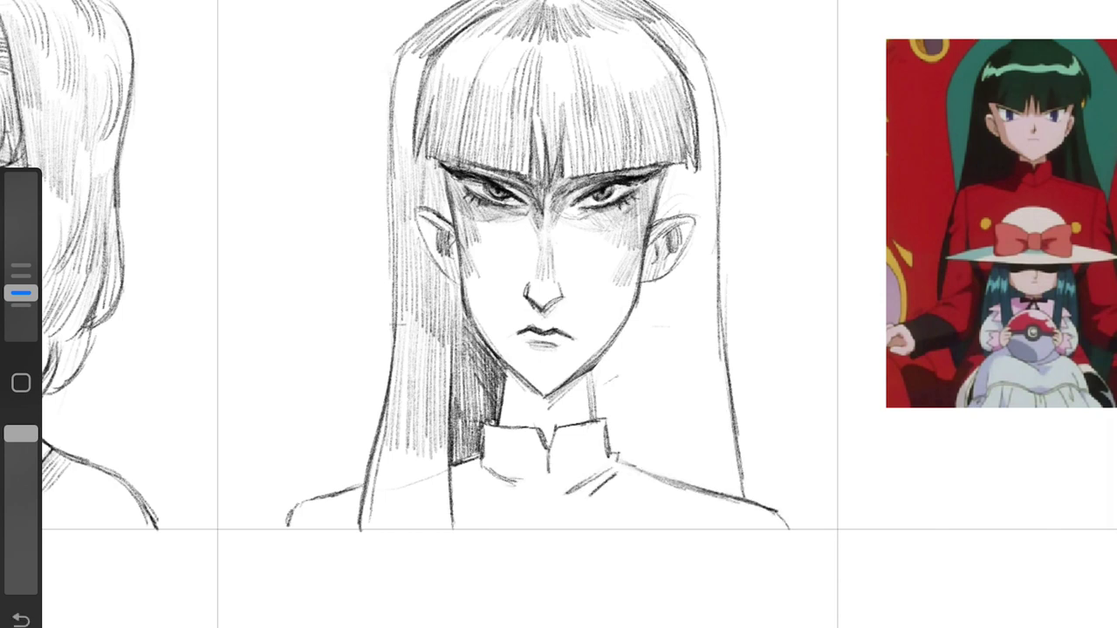
{"action": "left_click_drag", "start_coordinate": [663, 288], "coordinate": [677, 485]}
{"action": "left_click_drag", "start_coordinate": [698, 162], "coordinate": [717, 401]}
{"action": "left_click_drag", "start_coordinate": [689, 297], "coordinate": [700, 419]}
{"action": "mouse_move", "coordinate": [404, 331]}
{"action": "left_mouse_down"}
{"action": "mouse_move", "coordinate": [447, 468]}
{"action": "mouse_move", "coordinate": [436, 520]}
{"action": "left_mouse_up"}
{"action": "key", "text": "ctrl+z"}
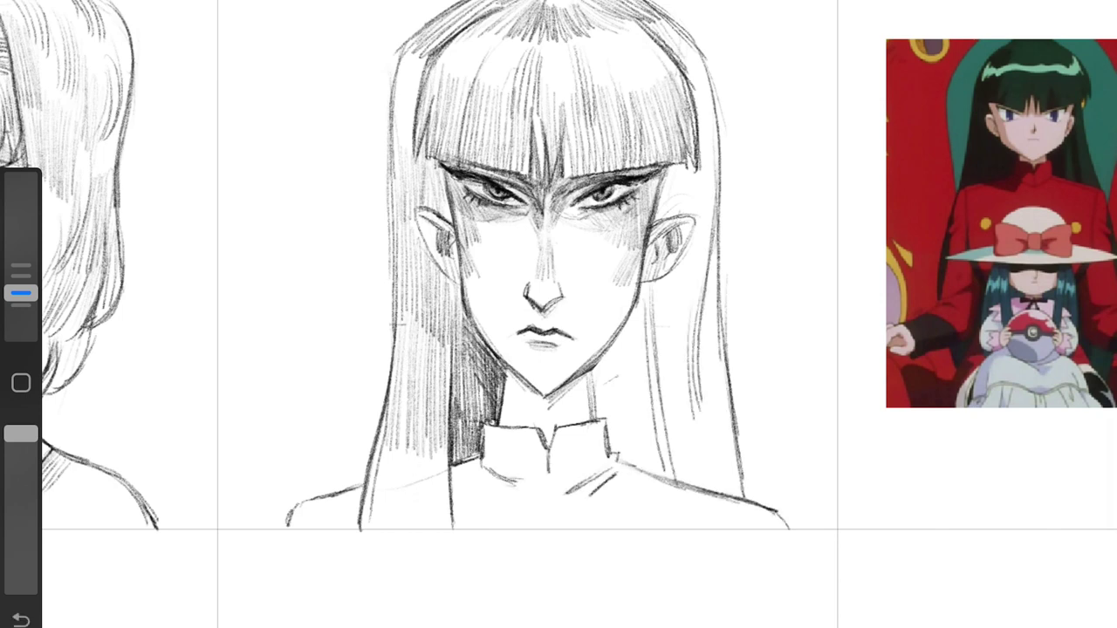
{"action": "left_click_drag", "start_coordinate": [406, 367], "coordinate": [381, 525]}
{"action": "left_click_drag", "start_coordinate": [427, 334], "coordinate": [403, 533]}
Step: Shade around the right ear and along the left cheek, undoing a stray stroke
{"action": "left_click_drag", "start_coordinate": [669, 171], "coordinate": [679, 223]}
{"action": "left_click_drag", "start_coordinate": [447, 171], "coordinate": [450, 276]}
{"action": "left_click_drag", "start_coordinate": [419, 206], "coordinate": [463, 304]}
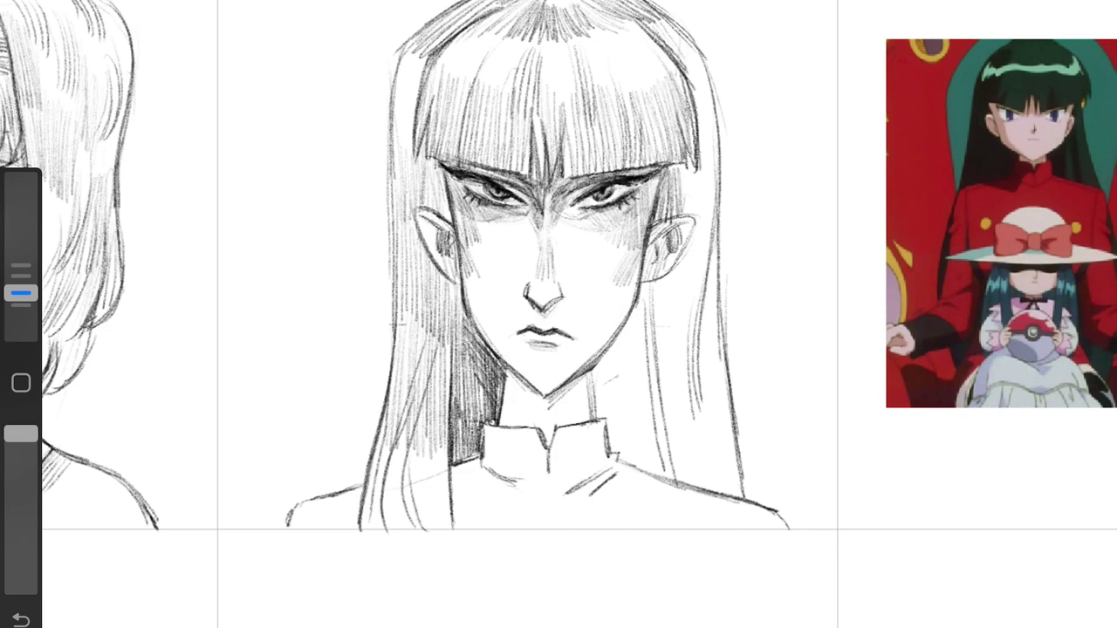
{"action": "left_click_drag", "start_coordinate": [689, 230], "coordinate": [637, 288]}
{"action": "left_click_drag", "start_coordinate": [21, 293], "coordinate": [21, 293]}
{"action": "key", "text": "ctrl+z"}
Step: Darken the chin-to-neck and jaw lines and hatch the right neck and nearby hair
{"action": "left_click_drag", "start_coordinate": [635, 251], "coordinate": [626, 324]}
{"action": "left_click_drag", "start_coordinate": [592, 374], "coordinate": [590, 419]}
{"action": "left_click_drag", "start_coordinate": [559, 398], "coordinate": [543, 410]}
{"action": "left_click_drag", "start_coordinate": [591, 384], "coordinate": [542, 403]}
{"action": "left_click_drag", "start_coordinate": [499, 366], "coordinate": [548, 409]}
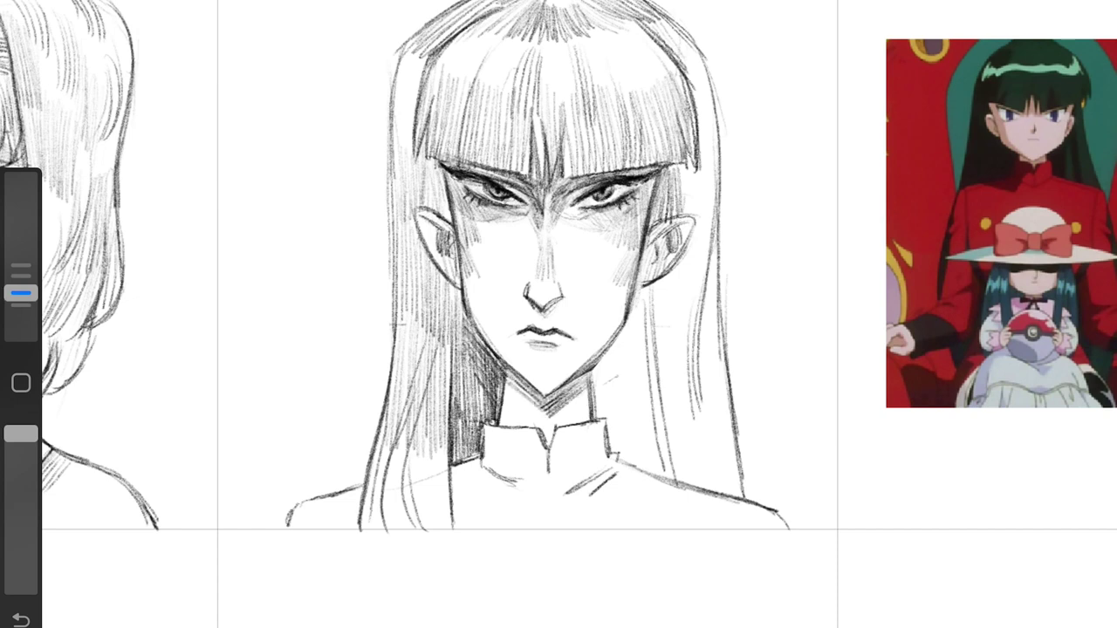
{"action": "mouse_move", "coordinate": [621, 321]}
{"action": "left_mouse_down"}
{"action": "mouse_move", "coordinate": [594, 415]}
{"action": "mouse_move", "coordinate": [609, 420]}
{"action": "left_mouse_up"}
{"action": "left_click_drag", "start_coordinate": [646, 295], "coordinate": [634, 393]}
{"action": "mouse_move", "coordinate": [637, 403]}
{"action": "left_mouse_down"}
{"action": "mouse_move", "coordinate": [609, 471]}
{"action": "mouse_move", "coordinate": [628, 472]}
{"action": "left_mouse_up"}
{"action": "mouse_move", "coordinate": [654, 285]}
{"action": "left_mouse_down"}
{"action": "mouse_move", "coordinate": [637, 316]}
{"action": "mouse_move", "coordinate": [654, 343]}
{"action": "left_mouse_up"}
{"action": "left_click_drag", "start_coordinate": [403, 47], "coordinate": [391, 242]}
Step: Check the row of sketches, then add faint hatching around the bangs and eyes
{"action": "scroll", "coordinate": [558, 314], "scroll_direction": "down", "scroll_amount": 5}
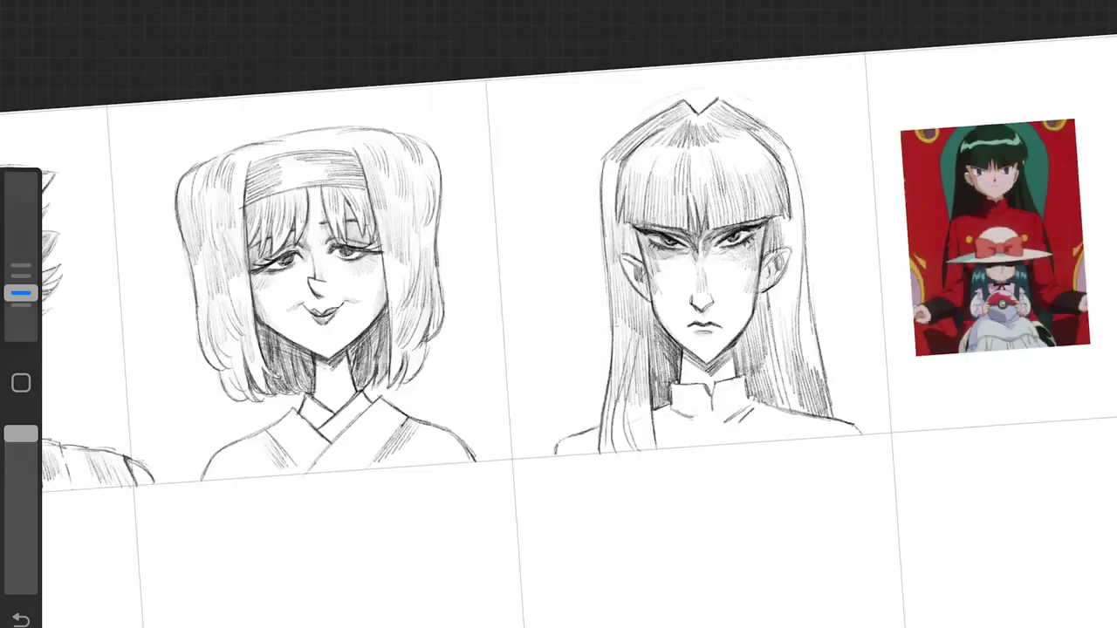
{"action": "scroll", "coordinate": [558, 314], "scroll_direction": "up", "scroll_amount": 3}
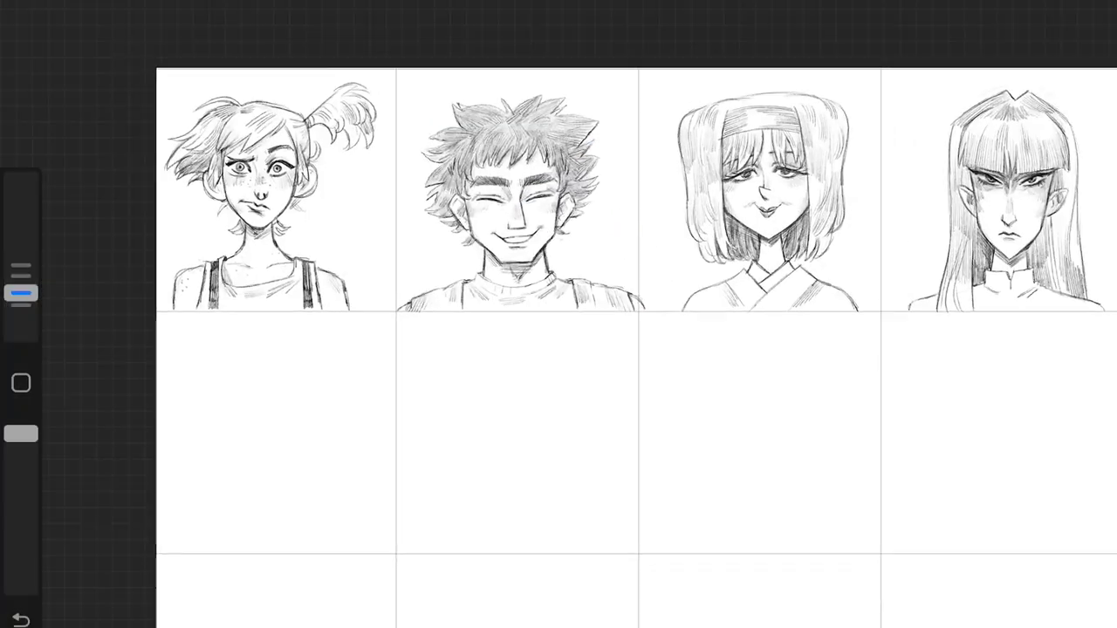
{"action": "scroll", "coordinate": [881, 218], "scroll_direction": "right", "scroll_amount": 5}
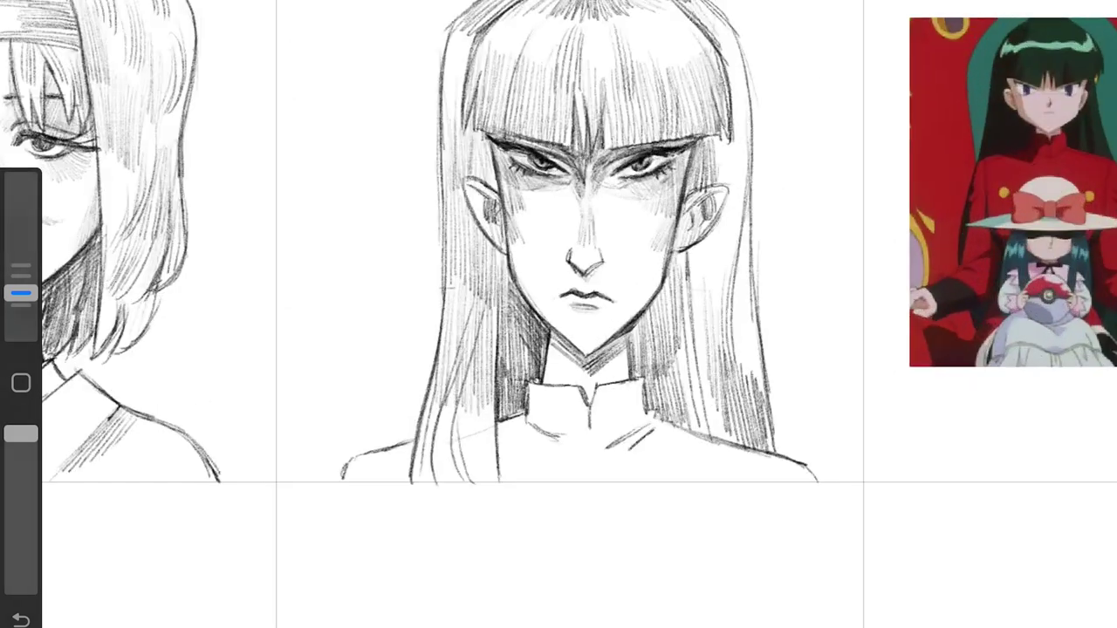
{"action": "scroll", "coordinate": [558, 314], "scroll_direction": "up", "scroll_amount": 5}
{"action": "left_click_drag", "start_coordinate": [515, 170], "coordinate": [462, 205]}
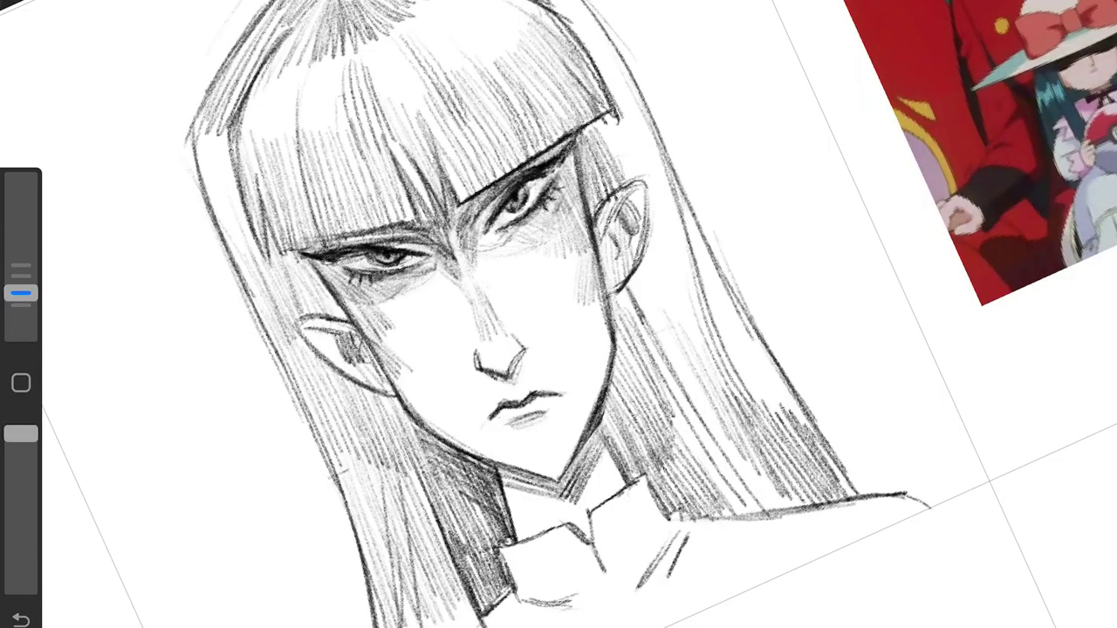
{"action": "left_click_drag", "start_coordinate": [458, 131], "coordinate": [400, 218]}
{"action": "scroll", "coordinate": [559, 314], "scroll_direction": "down", "scroll_amount": 5}
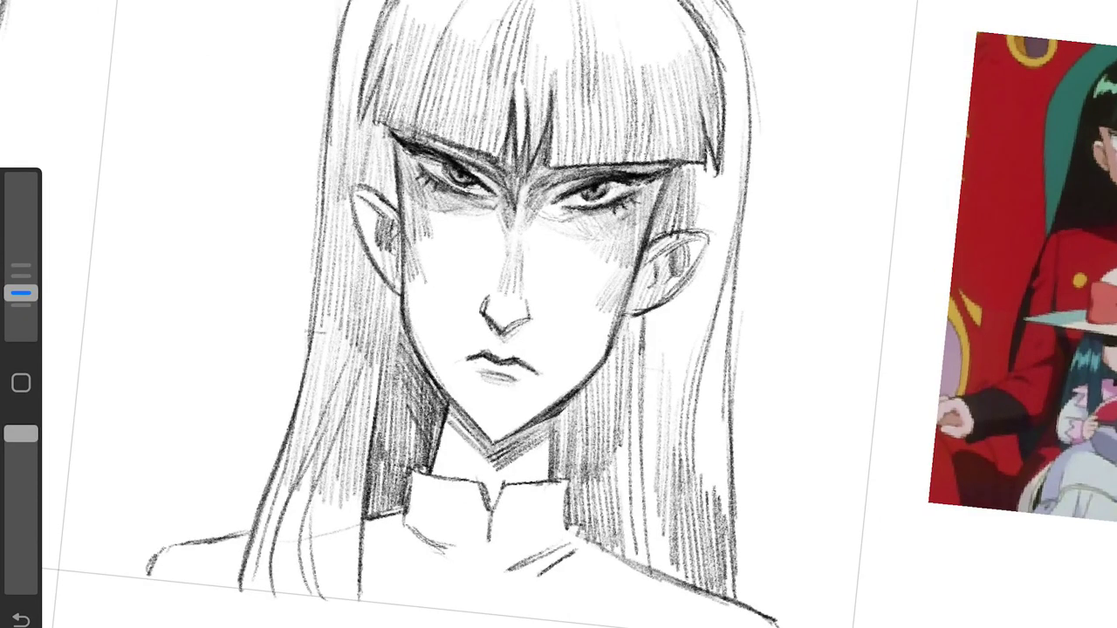
{"action": "scroll", "coordinate": [559, 314], "scroll_direction": "up", "scroll_amount": 2}
Step: Add pencil strokes along the right hair edge, cheeks, around the eye and on the nose
{"action": "left_click_drag", "start_coordinate": [731, 126], "coordinate": [723, 260]}
{"action": "left_click_drag", "start_coordinate": [453, 310], "coordinate": [458, 200]}
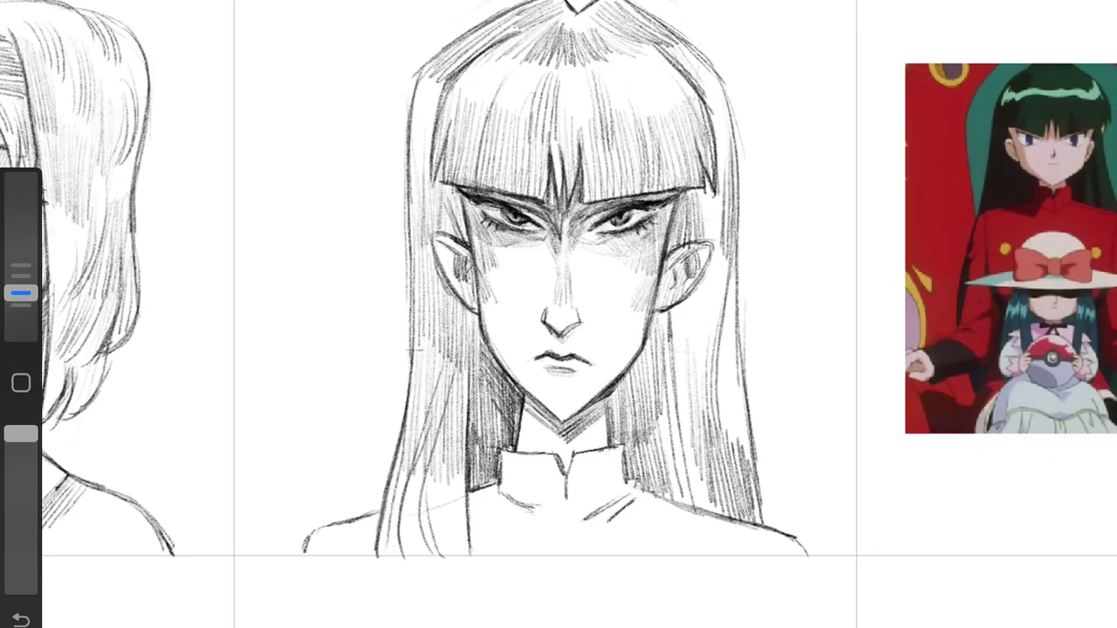
{"action": "left_click_drag", "start_coordinate": [677, 205], "coordinate": [676, 257]}
{"action": "scroll", "coordinate": [559, 314], "scroll_direction": "up", "scroll_amount": 3}
{"action": "mouse_move", "coordinate": [576, 113]}
{"action": "left_mouse_down"}
{"action": "mouse_move", "coordinate": [581, 205]}
{"action": "mouse_move", "coordinate": [663, 305]}
{"action": "left_mouse_up"}
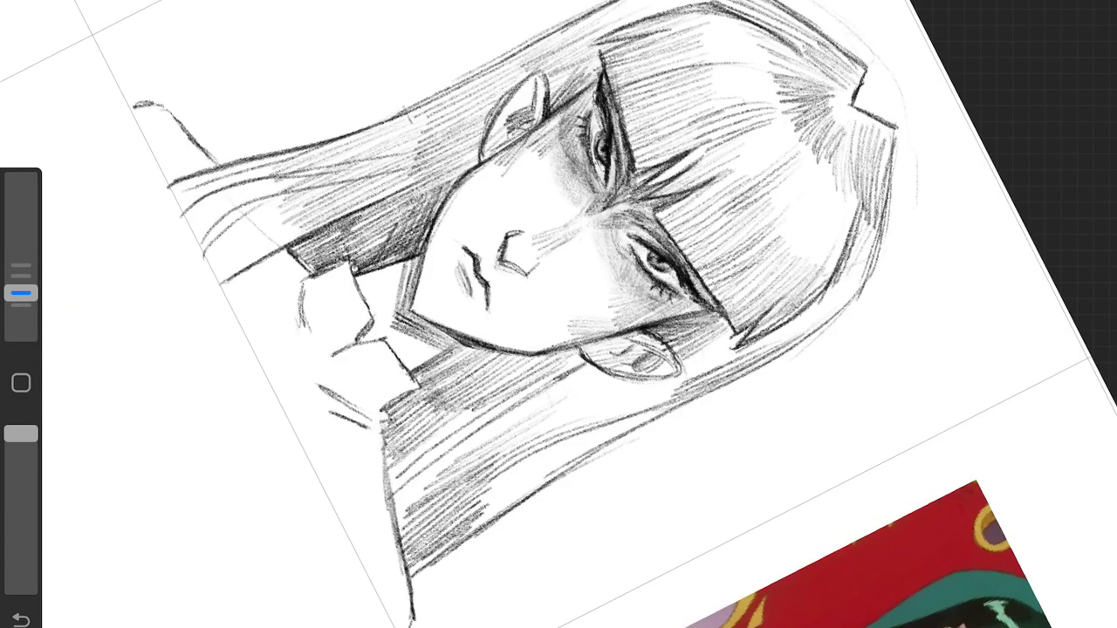
{"action": "left_click_drag", "start_coordinate": [610, 201], "coordinate": [685, 296]}
{"action": "scroll", "coordinate": [558, 314], "scroll_direction": "up", "scroll_amount": 3}
{"action": "left_click_drag", "start_coordinate": [521, 227], "coordinate": [524, 272]}
{"action": "scroll", "coordinate": [558, 314], "scroll_direction": "down", "scroll_amount": 3}
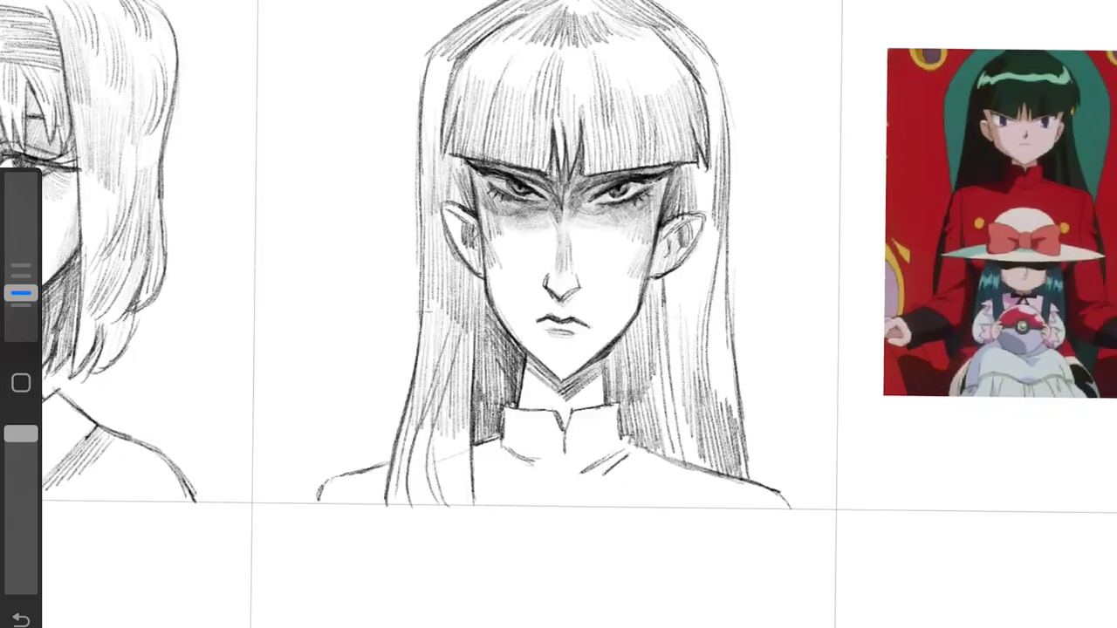
Step: Darken the right hair edge, neck, hair bottom, shoulder and lines beside the ears
{"action": "left_click_drag", "start_coordinate": [689, 5], "coordinate": [714, 131]}
{"action": "left_click_drag", "start_coordinate": [708, 70], "coordinate": [740, 475]}
{"action": "left_click_drag", "start_coordinate": [511, 447], "coordinate": [462, 502]}
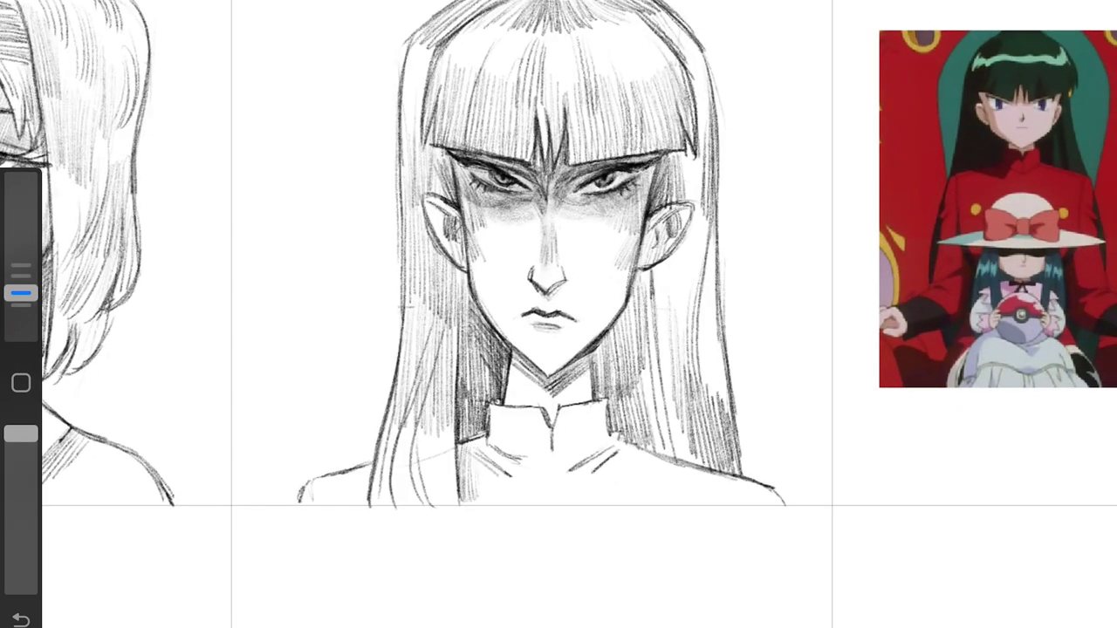
{"action": "left_click_drag", "start_coordinate": [325, 483], "coordinate": [311, 501]}
{"action": "scroll", "coordinate": [559, 314], "scroll_direction": "down", "scroll_amount": 1}
{"action": "left_click_drag", "start_coordinate": [672, 246], "coordinate": [693, 307]}
{"action": "left_click_drag", "start_coordinate": [689, 191], "coordinate": [693, 292]}
{"action": "left_click_drag", "start_coordinate": [459, 218], "coordinate": [473, 270]}
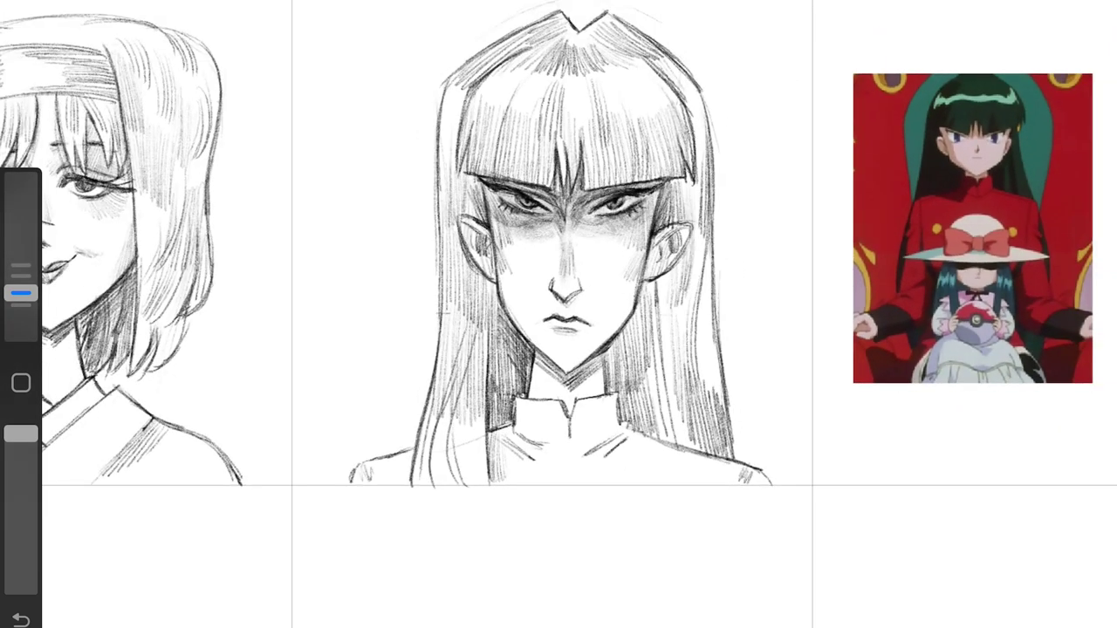
{"action": "scroll", "coordinate": [558, 314], "scroll_direction": "up", "scroll_amount": 2}
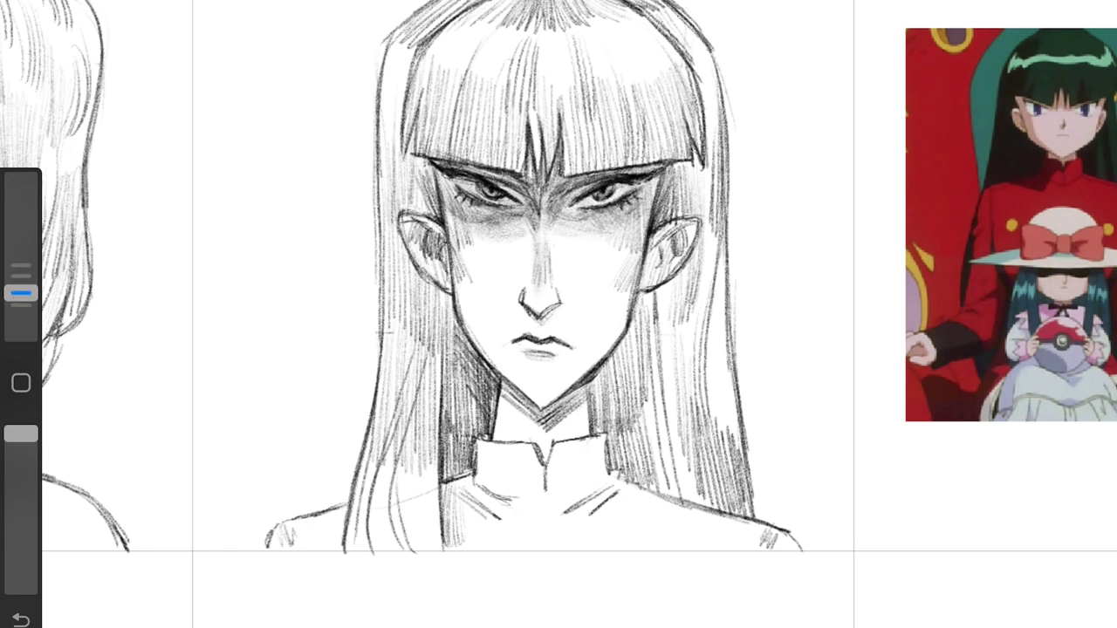
{"action": "scroll", "coordinate": [558, 314], "scroll_direction": "down", "scroll_amount": 3}
Step: Lasso-select the nose and mouth area and commit the Transform
{"action": "scroll", "coordinate": [558, 314], "scroll_direction": "up", "scroll_amount": 2}
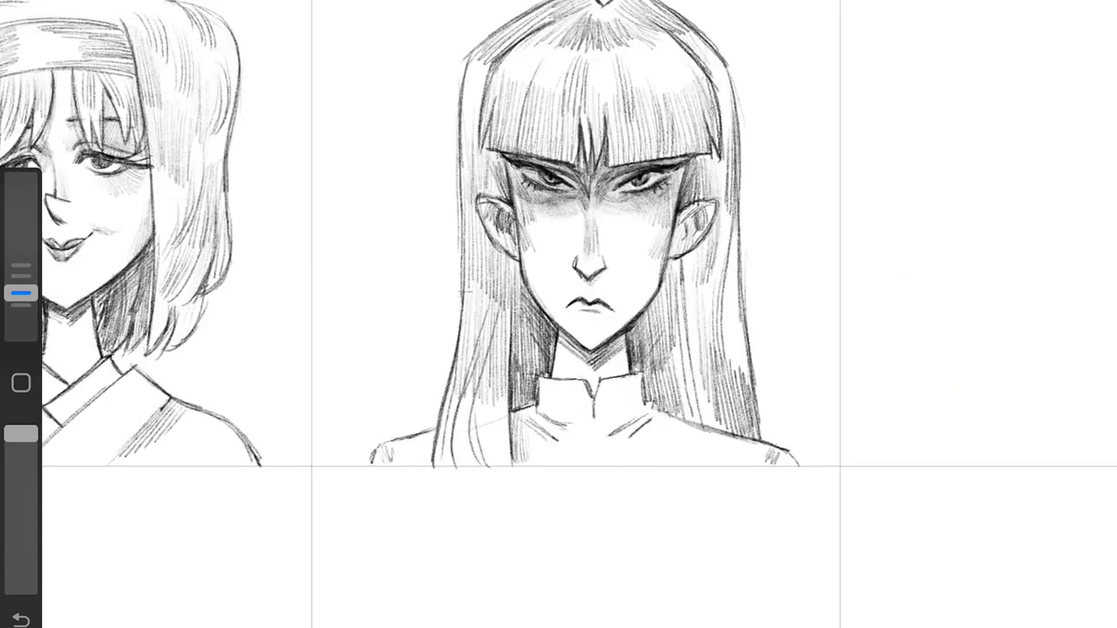
{"action": "left_click", "coordinate": [370, 254]}
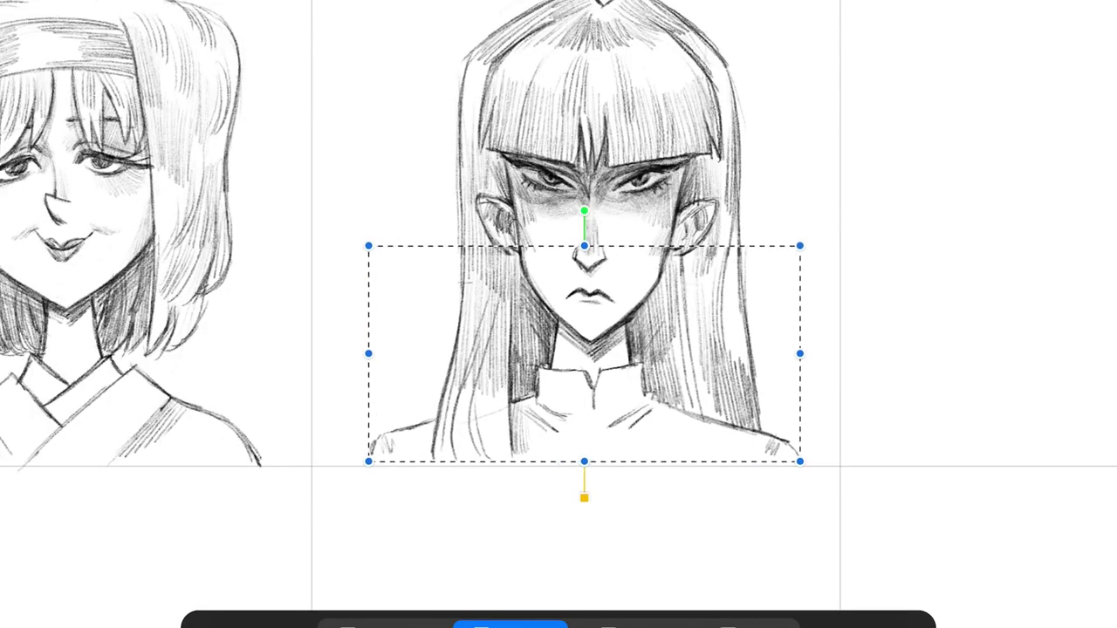
{"action": "scroll", "coordinate": [558, 314], "scroll_direction": "down", "scroll_amount": 3}
{"action": "scroll", "coordinate": [706, 332], "scroll_direction": "up", "scroll_amount": 3}
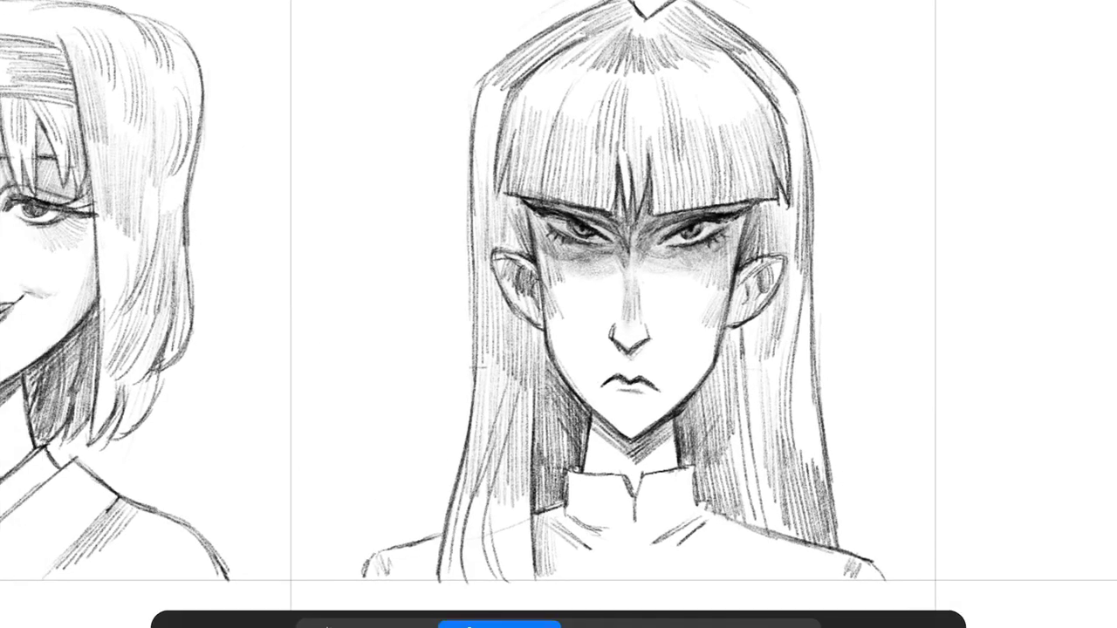
{"action": "left_click", "coordinate": [599, 341]}
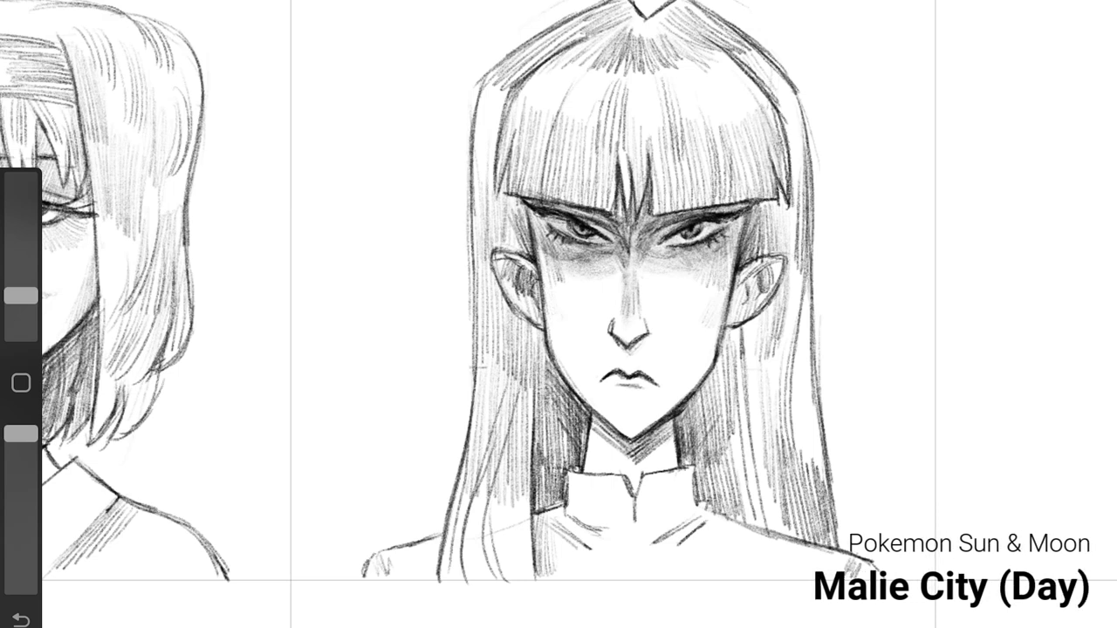
Step: Adjust the brush size and darken the line along the nose bridge
{"action": "left_click_drag", "start_coordinate": [21, 296], "coordinate": [20, 293]}
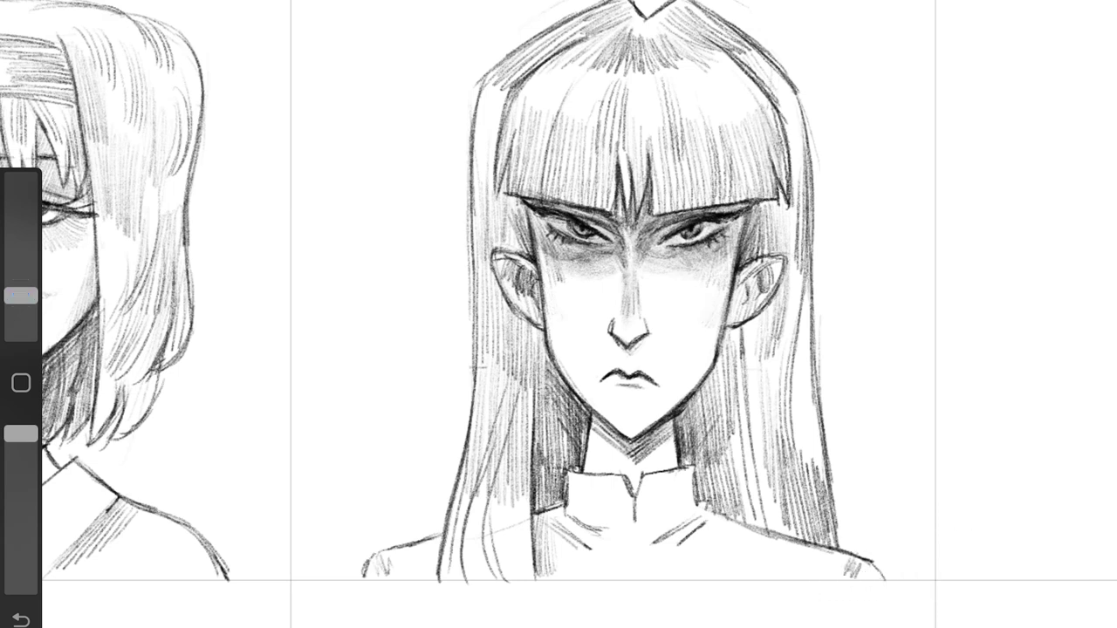
{"action": "left_click_drag", "start_coordinate": [21, 296], "coordinate": [21, 293]}
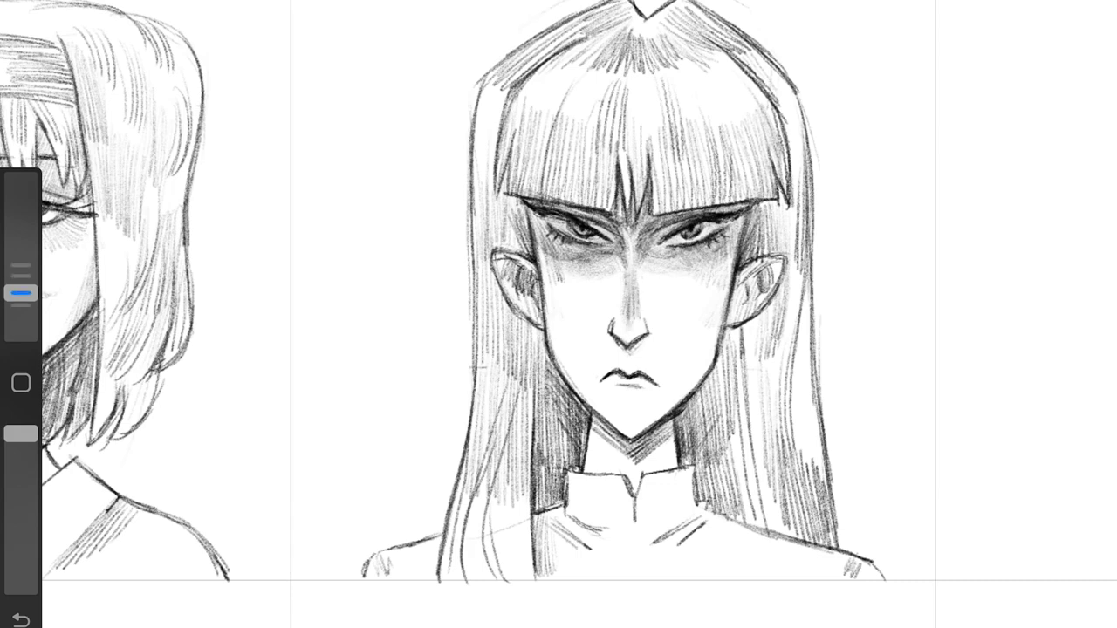
{"action": "left_click_drag", "start_coordinate": [621, 319], "coordinate": [620, 266]}
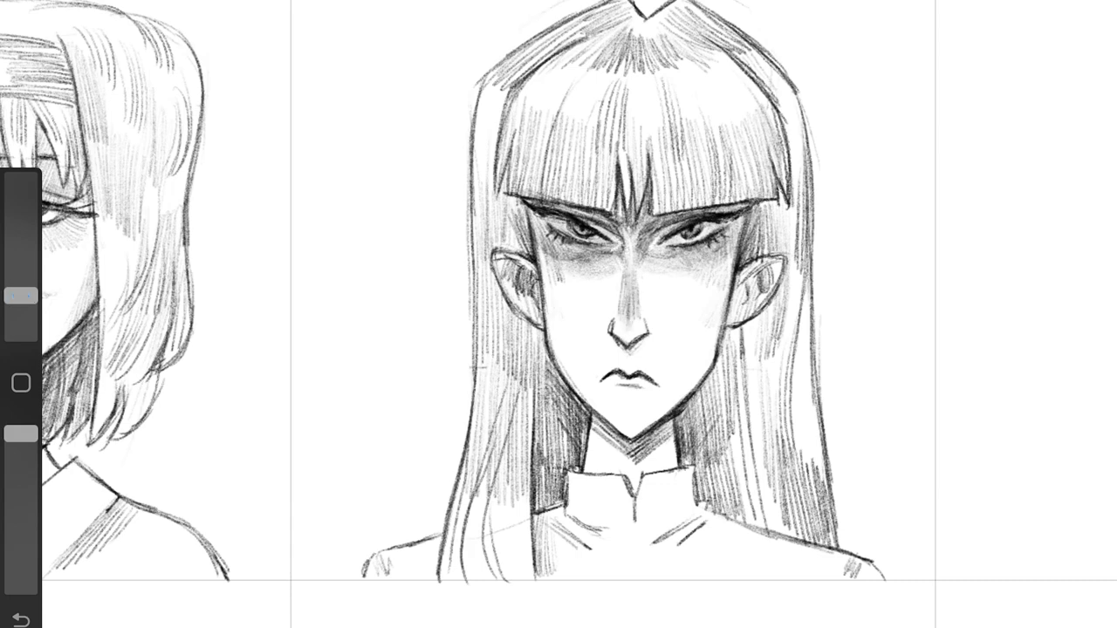
Step: Resize the pencil, then darken the stern portrait's left-eye shading and mouth line
{"action": "scroll", "coordinate": [703, 172], "scroll_direction": "up", "scroll_amount": 5}
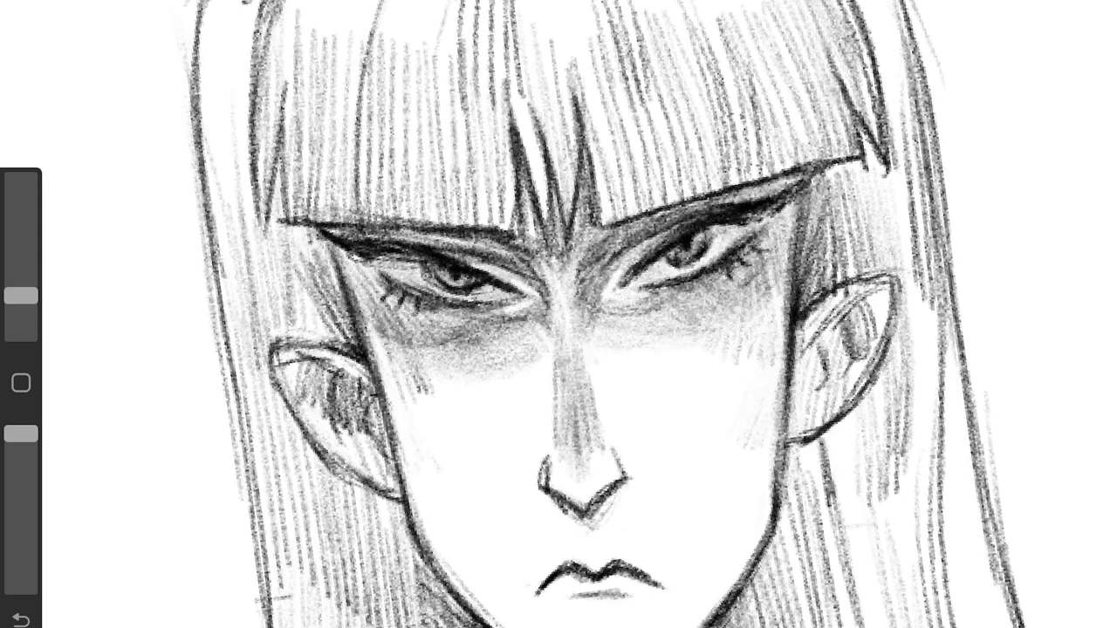
{"action": "scroll", "coordinate": [559, 314], "scroll_direction": "down", "scroll_amount": 5}
{"action": "scroll", "coordinate": [559, 314], "scroll_direction": "up", "scroll_amount": 5}
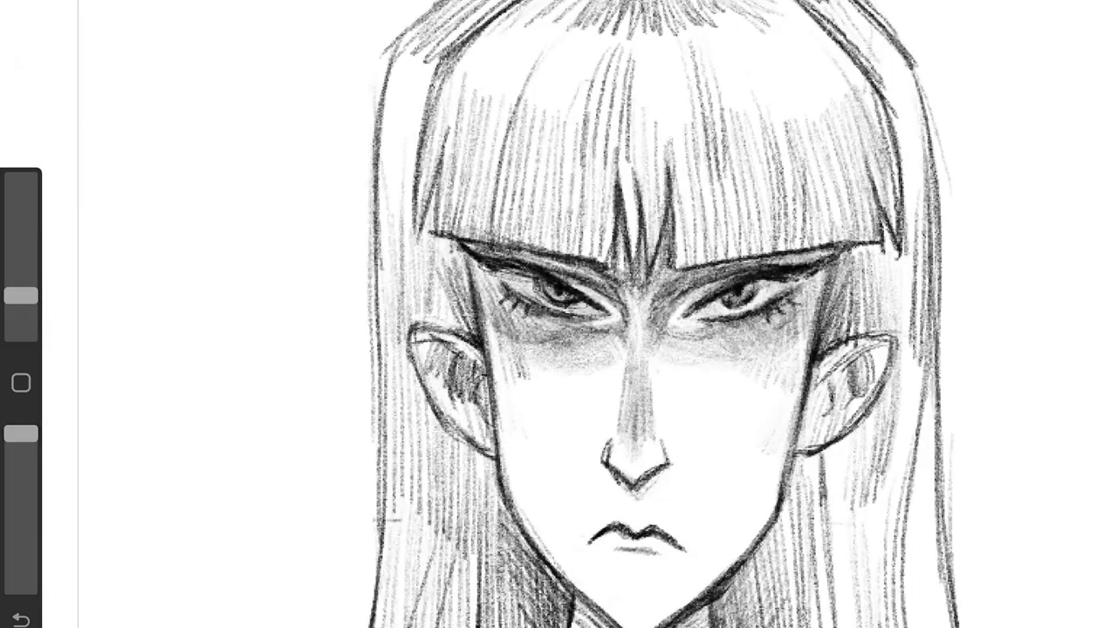
{"action": "scroll", "coordinate": [663, 349], "scroll_direction": "up", "scroll_amount": 2}
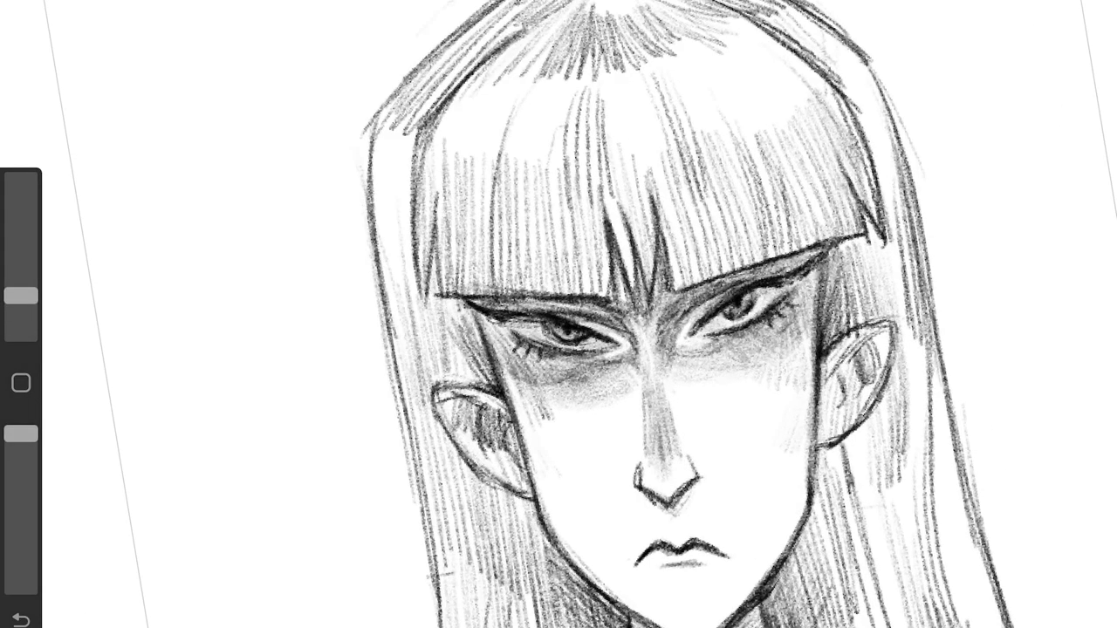
{"action": "left_click_drag", "start_coordinate": [21, 295], "coordinate": [21, 293]}
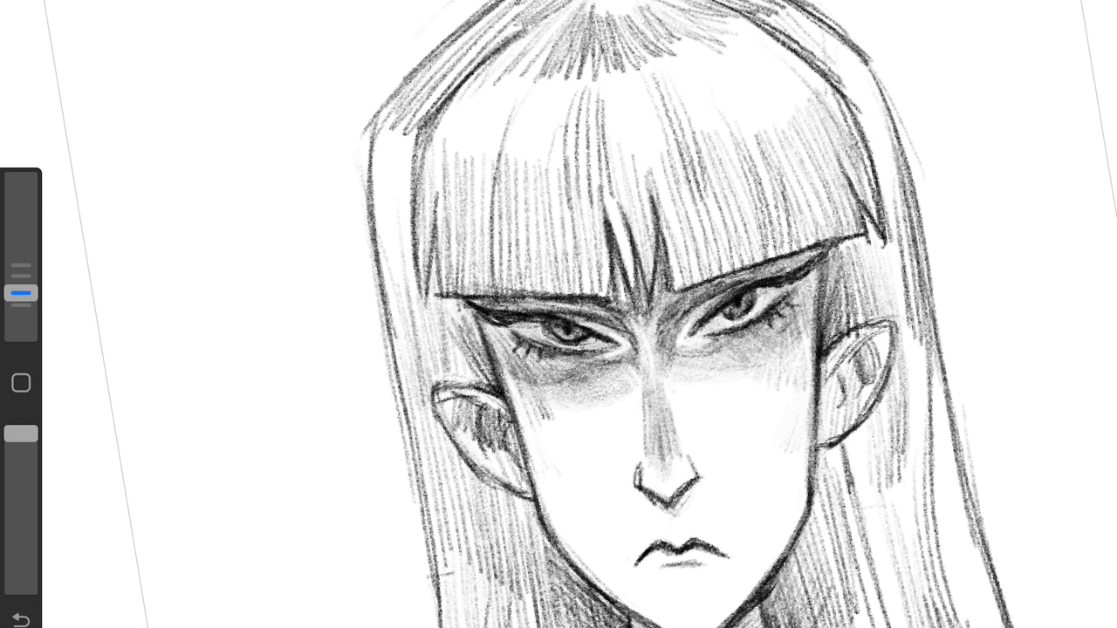
{"action": "left_click_drag", "start_coordinate": [21, 293], "coordinate": [21, 293]}
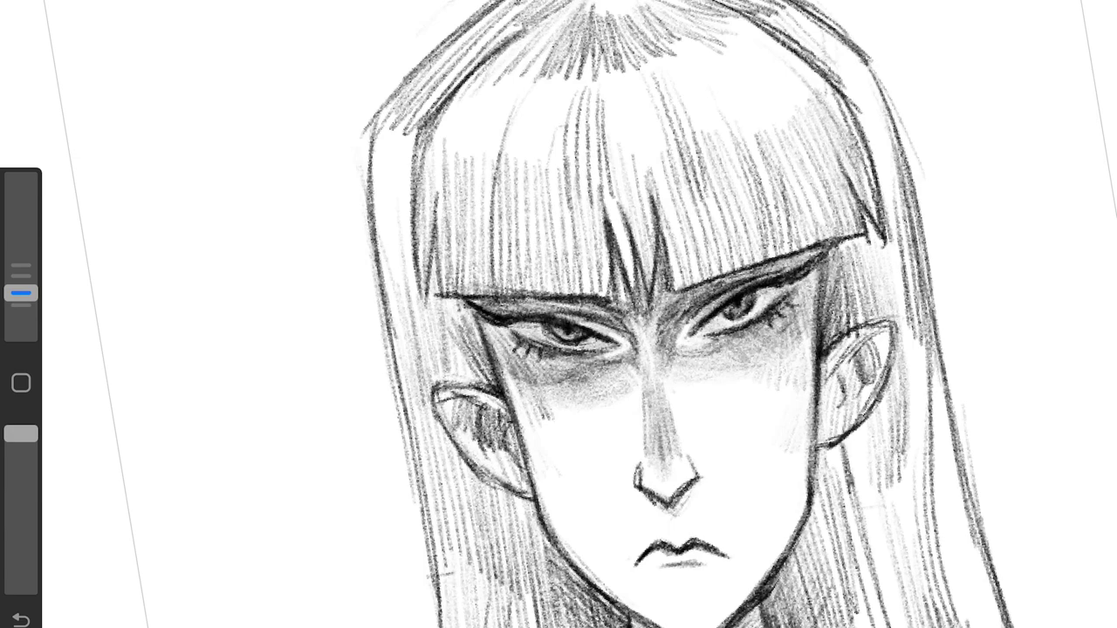
{"action": "left_click_drag", "start_coordinate": [21, 294], "coordinate": [21, 293]}
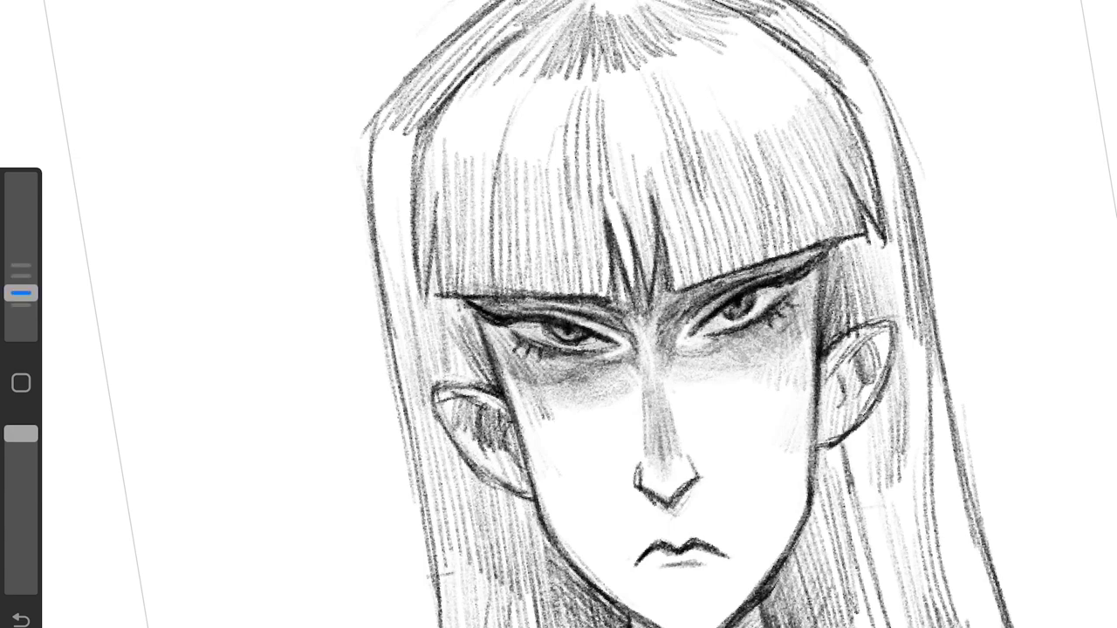
{"action": "left_click_drag", "start_coordinate": [560, 342], "coordinate": [628, 314]}
{"action": "scroll", "coordinate": [559, 314], "scroll_direction": "down", "scroll_amount": 5}
{"action": "scroll", "coordinate": [558, 314], "scroll_direction": "up", "scroll_amount": 5}
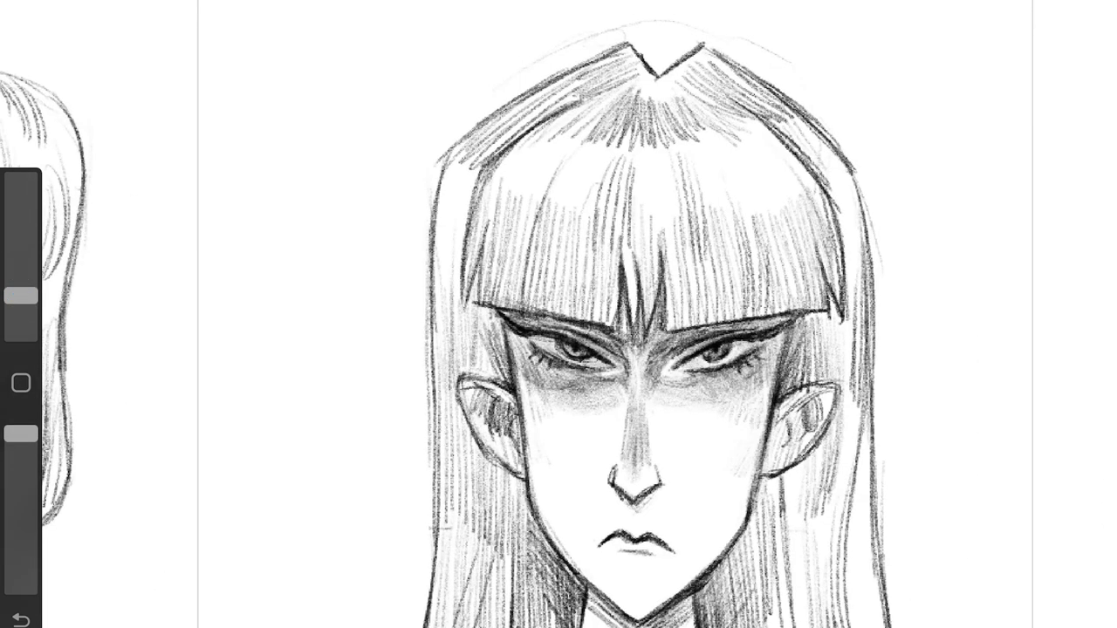
{"action": "scroll", "coordinate": [559, 314], "scroll_direction": "down", "scroll_amount": 5}
{"action": "scroll", "coordinate": [558, 314], "scroll_direction": "up", "scroll_amount": 5}
{"action": "left_click_drag", "start_coordinate": [648, 344], "coordinate": [681, 337]}
Step: Darken the headband girl's eye shading, iris and lash lines on both eyes
{"action": "scroll", "coordinate": [558, 314], "scroll_direction": "down", "scroll_amount": 3}
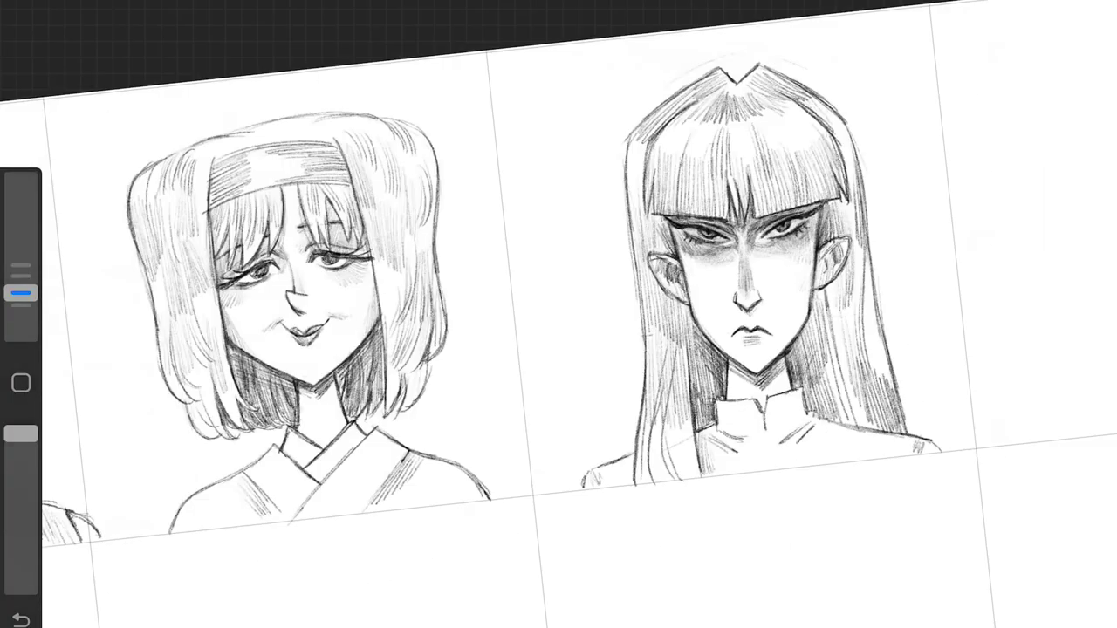
{"action": "scroll", "coordinate": [558, 314], "scroll_direction": "down", "scroll_amount": 3}
{"action": "scroll", "coordinate": [559, 314], "scroll_direction": "up", "scroll_amount": 8}
{"action": "mouse_move", "coordinate": [434, 261]}
{"action": "left_mouse_down"}
{"action": "mouse_move", "coordinate": [463, 273]}
{"action": "mouse_move", "coordinate": [498, 231]}
{"action": "left_mouse_up"}
{"action": "mouse_move", "coordinate": [714, 232]}
{"action": "left_mouse_down"}
{"action": "mouse_move", "coordinate": [750, 255]}
{"action": "mouse_move", "coordinate": [798, 248]}
{"action": "left_mouse_up"}
{"action": "mouse_move", "coordinate": [671, 218]}
{"action": "left_mouse_down"}
{"action": "mouse_move", "coordinate": [721, 232]}
{"action": "mouse_move", "coordinate": [655, 234]}
{"action": "mouse_move", "coordinate": [757, 274]}
{"action": "left_mouse_up"}
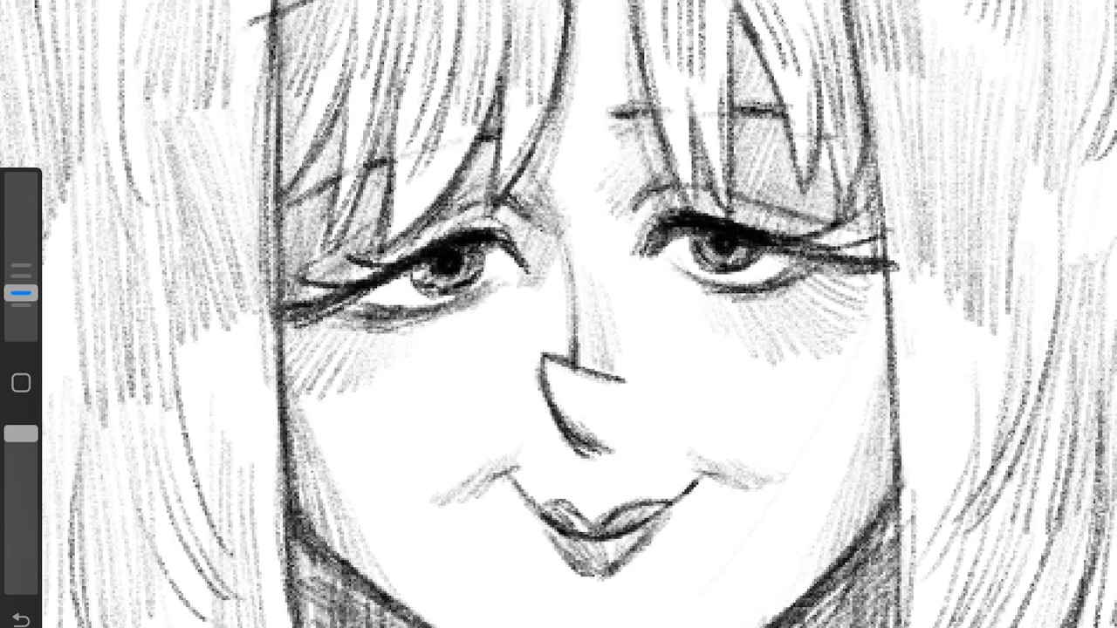
{"action": "left_click_drag", "start_coordinate": [438, 254], "coordinate": [480, 285]}
Step: Pinch the view over to the next empty grid cell
{"action": "scroll", "coordinate": [558, 314], "scroll_direction": "down", "scroll_amount": 5}
{"action": "scroll", "coordinate": [559, 314], "scroll_direction": "down", "scroll_amount": 3}
{"action": "scroll", "coordinate": [558, 314], "scroll_direction": "up", "scroll_amount": 1}
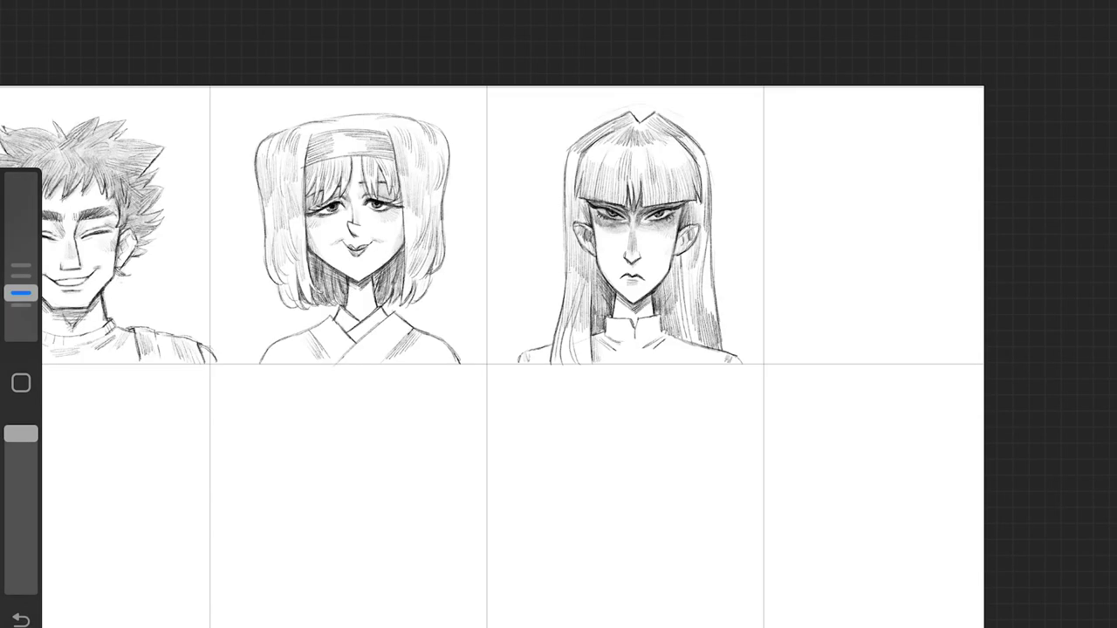
{"action": "scroll", "coordinate": [559, 314], "scroll_direction": "down", "scroll_amount": 2}
{"action": "scroll", "coordinate": [558, 314], "scroll_direction": "down", "scroll_amount": 2}
{"action": "scroll", "coordinate": [559, 314], "scroll_direction": "up", "scroll_amount": 10}
Step: Sketch a faint head circle with two closed lashed eyes and light eyebrow arcs
{"action": "left_click_drag", "start_coordinate": [427, 72], "coordinate": [548, 171]}
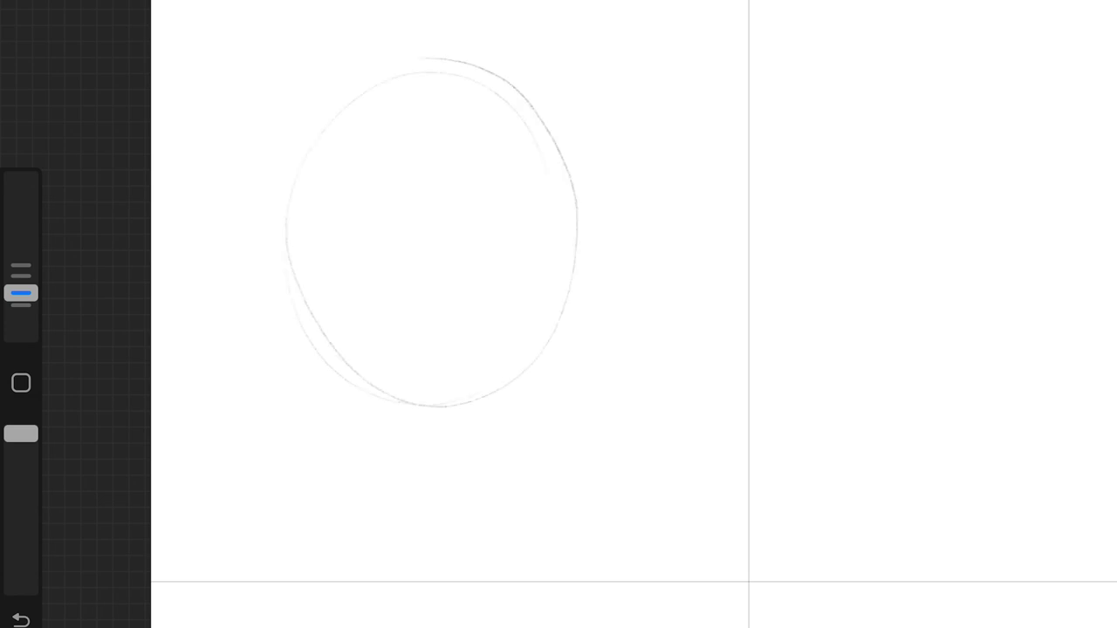
{"action": "scroll", "coordinate": [558, 314], "scroll_direction": "up", "scroll_amount": 2}
{"action": "left_click_drag", "start_coordinate": [403, 227], "coordinate": [460, 197]}
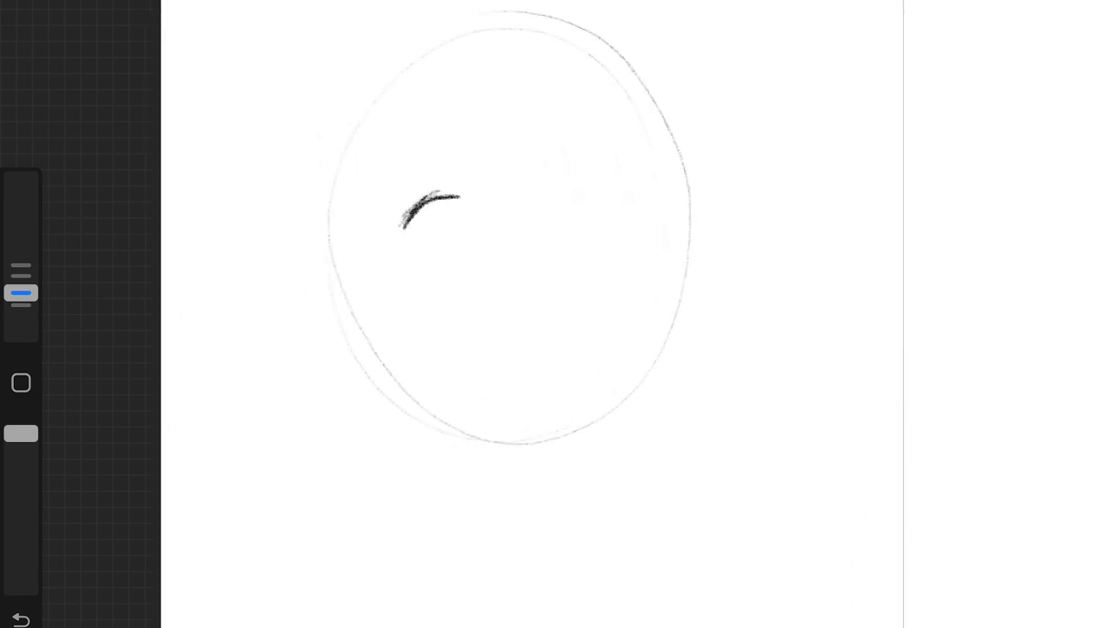
{"action": "left_click_drag", "start_coordinate": [532, 157], "coordinate": [600, 116]}
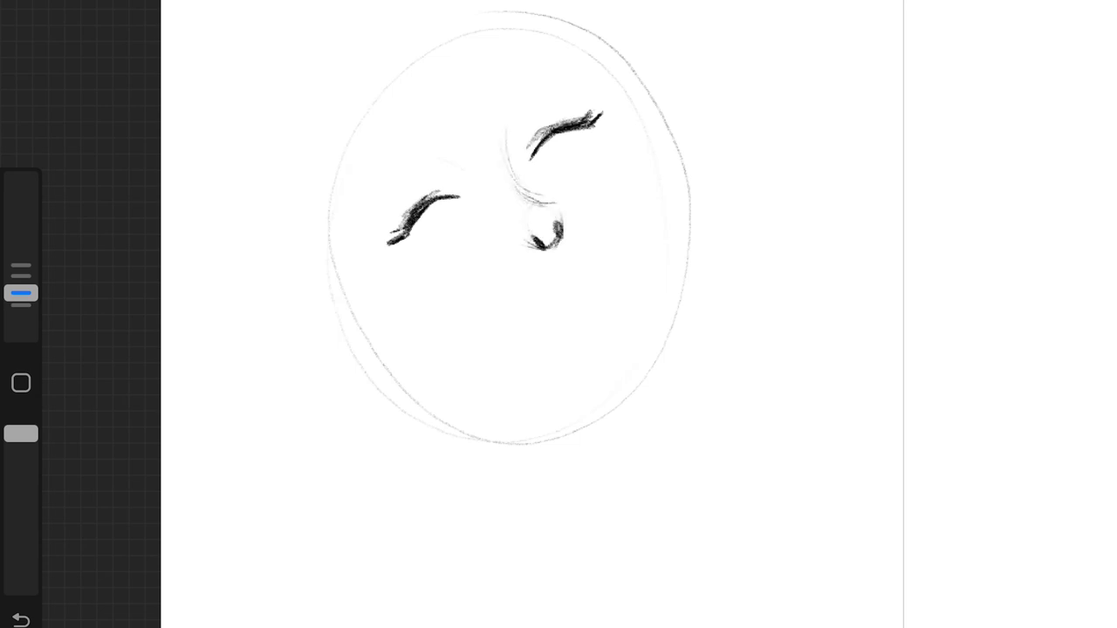
{"action": "left_click_drag", "start_coordinate": [522, 88], "coordinate": [594, 64]}
{"action": "left_click_drag", "start_coordinate": [368, 216], "coordinate": [426, 142]}
Step: Draw the open smile's lower lip and right edge, softening its corners
{"action": "mouse_move", "coordinate": [523, 314]}
{"action": "left_mouse_down"}
{"action": "mouse_move", "coordinate": [562, 323]}
{"action": "mouse_move", "coordinate": [639, 212]}
{"action": "mouse_move", "coordinate": [534, 300]}
{"action": "left_mouse_up"}
{"action": "left_click_drag", "start_coordinate": [626, 241], "coordinate": [550, 300]}
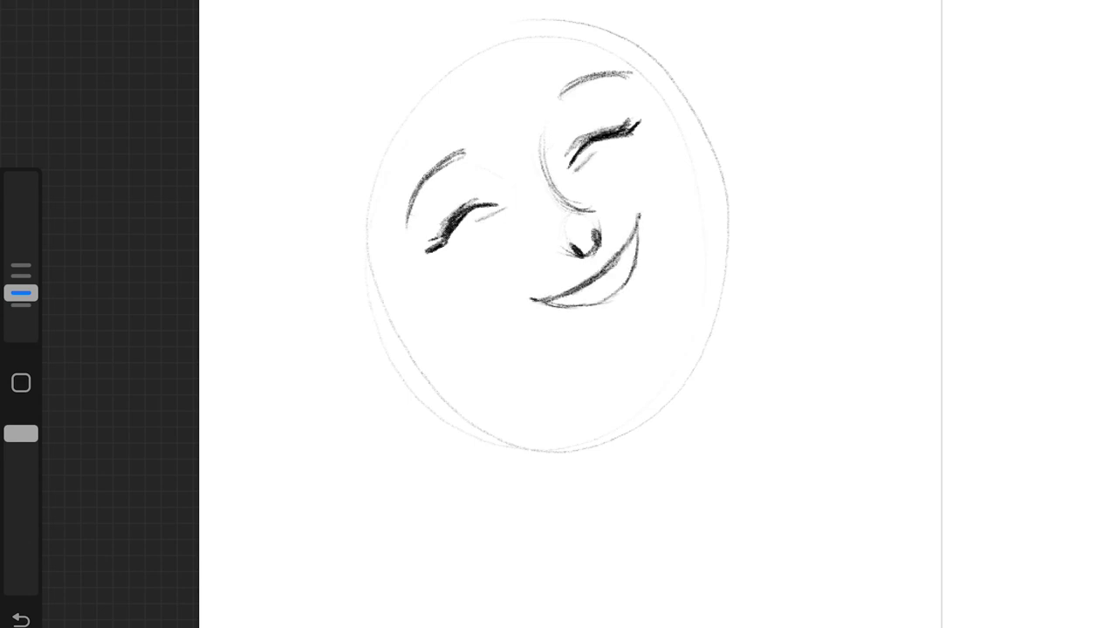
{"action": "scroll", "coordinate": [559, 314], "scroll_direction": "up", "scroll_amount": 3}
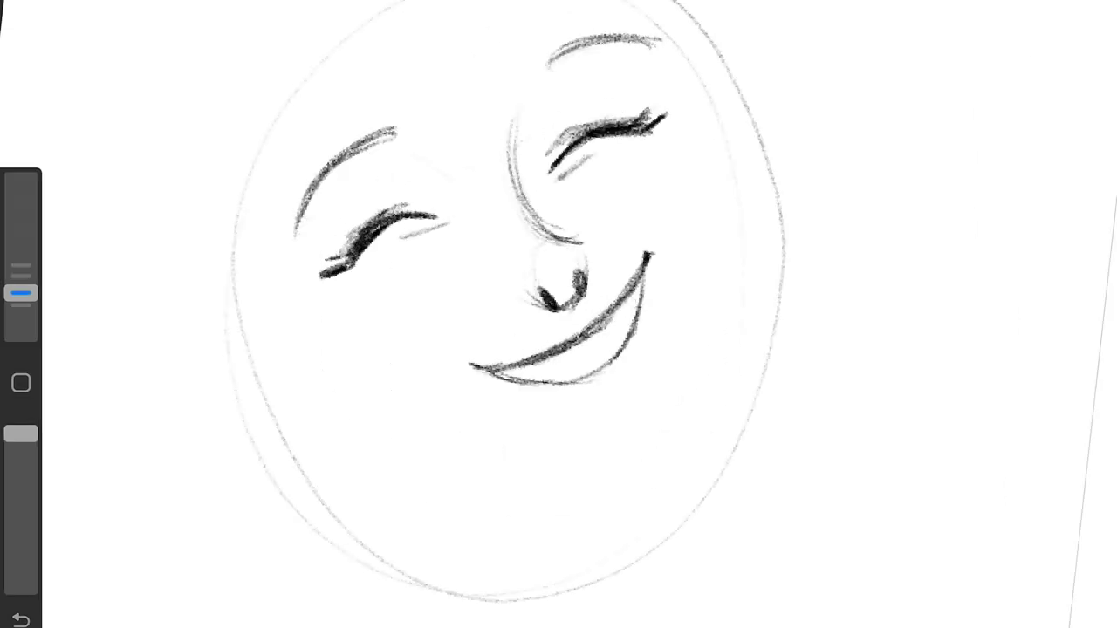
{"action": "mouse_move", "coordinate": [646, 254]}
{"action": "left_mouse_down"}
{"action": "mouse_move", "coordinate": [634, 312]}
{"action": "mouse_move", "coordinate": [534, 382]}
{"action": "mouse_move", "coordinate": [646, 305]}
{"action": "mouse_move", "coordinate": [569, 398]}
{"action": "left_mouse_up"}
{"action": "left_click", "coordinate": [653, 251]}
{"action": "left_click", "coordinate": [467, 367]}
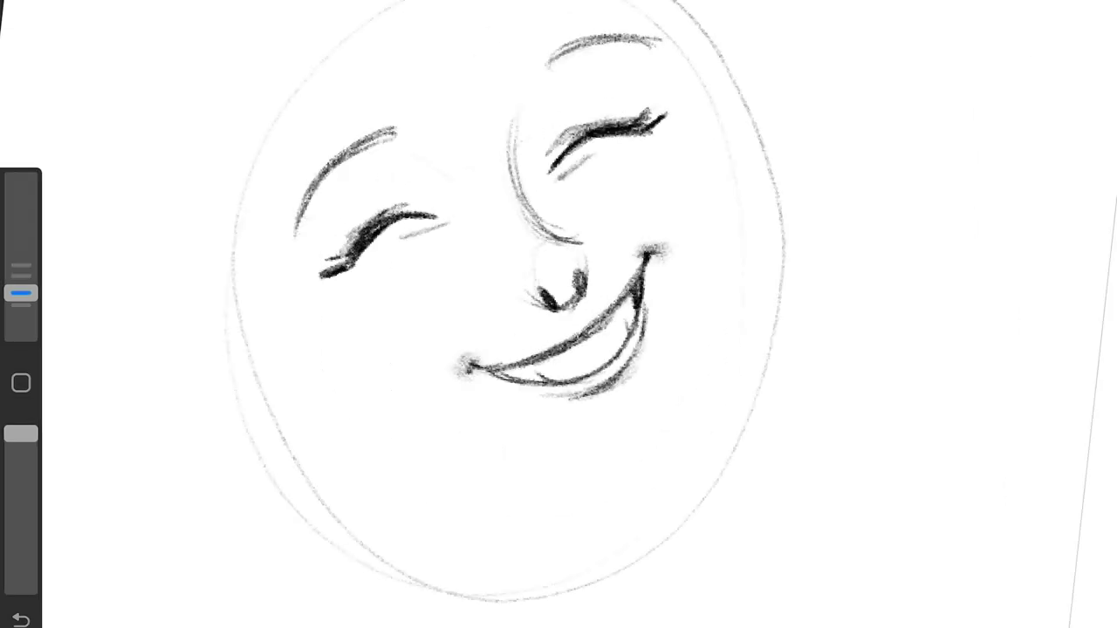
Step: Add soft shading around the eyes and brows, plus an arc above the right brow
{"action": "left_click", "coordinate": [655, 113]}
{"action": "left_click_drag", "start_coordinate": [323, 264], "coordinate": [356, 231]}
{"action": "left_click_drag", "start_coordinate": [388, 179], "coordinate": [441, 153]}
{"action": "mouse_move", "coordinate": [524, 131]}
{"action": "left_mouse_down"}
{"action": "mouse_move", "coordinate": [555, 80]}
{"action": "mouse_move", "coordinate": [612, 112]}
{"action": "left_mouse_up"}
{"action": "scroll", "coordinate": [558, 314], "scroll_direction": "down", "scroll_amount": 3}
{"action": "mouse_move", "coordinate": [564, 150]}
{"action": "left_mouse_down"}
{"action": "mouse_move", "coordinate": [590, 139]}
{"action": "mouse_move", "coordinate": [650, 302]}
{"action": "mouse_move", "coordinate": [632, 356]}
{"action": "left_mouse_up"}
Step: Draw the jawline from the left cheek down and strengthen the jaw and cheek contours
{"action": "left_click_drag", "start_coordinate": [397, 321], "coordinate": [606, 376]}
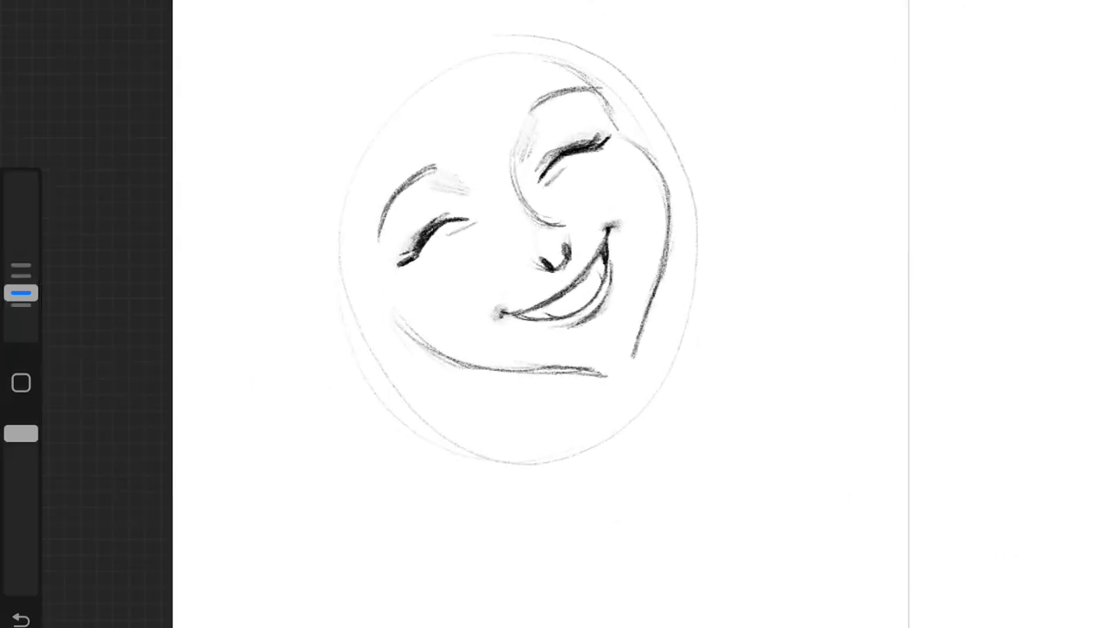
{"action": "left_click_drag", "start_coordinate": [516, 375], "coordinate": [593, 381]}
{"action": "left_click_drag", "start_coordinate": [636, 343], "coordinate": [549, 381]}
{"action": "left_click_drag", "start_coordinate": [393, 288], "coordinate": [441, 361]}
Step: Draw neck lines below the chin, undoing the stray diagonal stroke
{"action": "scroll", "coordinate": [524, 253], "scroll_direction": "down", "scroll_amount": 2}
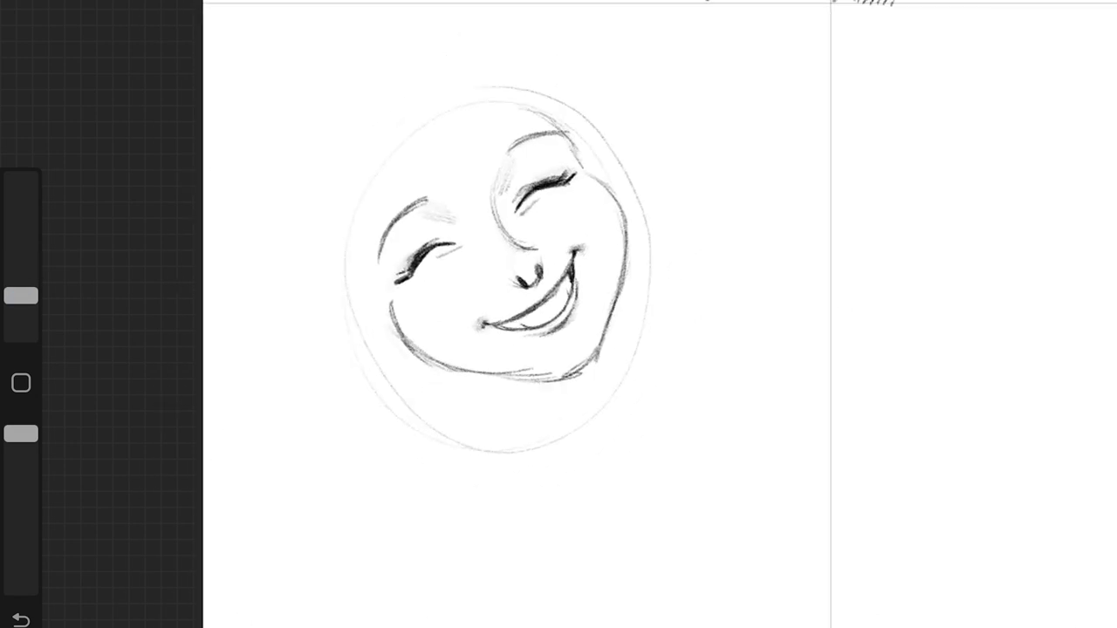
{"action": "mouse_move", "coordinate": [515, 377]}
{"action": "left_mouse_down"}
{"action": "mouse_move", "coordinate": [606, 323]}
{"action": "mouse_move", "coordinate": [543, 423]}
{"action": "left_mouse_up"}
{"action": "left_click_drag", "start_coordinate": [551, 390], "coordinate": [563, 464]}
{"action": "left_click_drag", "start_coordinate": [455, 375], "coordinate": [461, 454]}
{"action": "left_click_drag", "start_coordinate": [453, 384], "coordinate": [493, 432]}
{"action": "key", "text": "ctrl+z"}
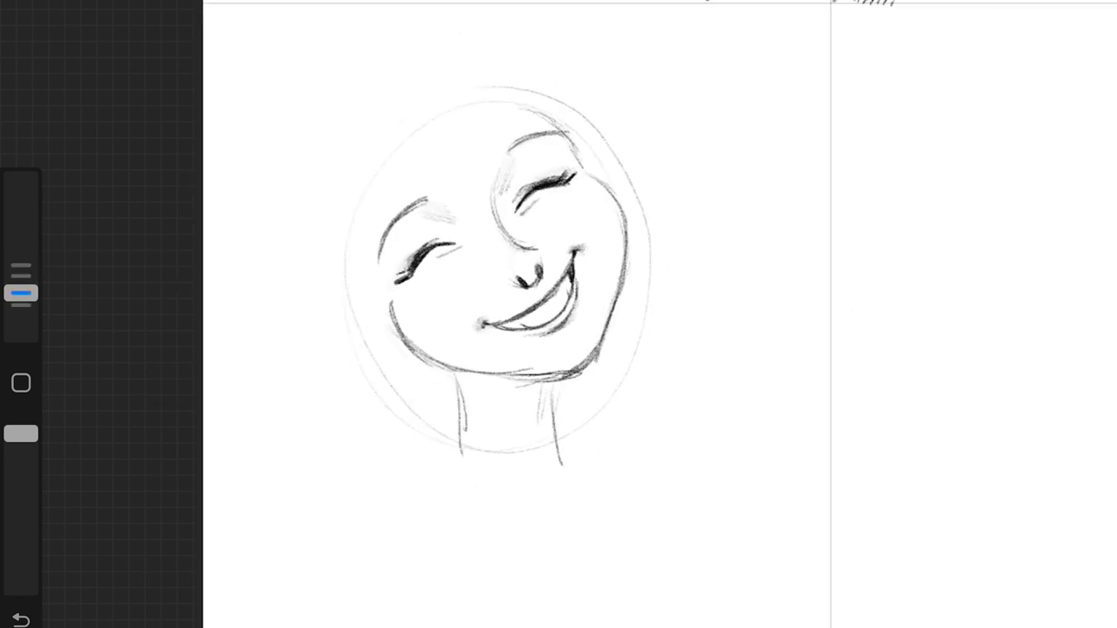
Step: Add a left side bun, right ear, redrawn neck and both shoulder curves
{"action": "left_click_drag", "start_coordinate": [376, 325], "coordinate": [432, 371]}
{"action": "left_click_drag", "start_coordinate": [624, 170], "coordinate": [641, 240]}
{"action": "left_click_drag", "start_coordinate": [548, 389], "coordinate": [572, 480]}
{"action": "mouse_move", "coordinate": [462, 397]}
{"action": "left_mouse_down"}
{"action": "mouse_move", "coordinate": [449, 476]}
{"action": "mouse_move", "coordinate": [314, 450]}
{"action": "left_mouse_up"}
{"action": "left_click_drag", "start_coordinate": [309, 454], "coordinate": [296, 522]}
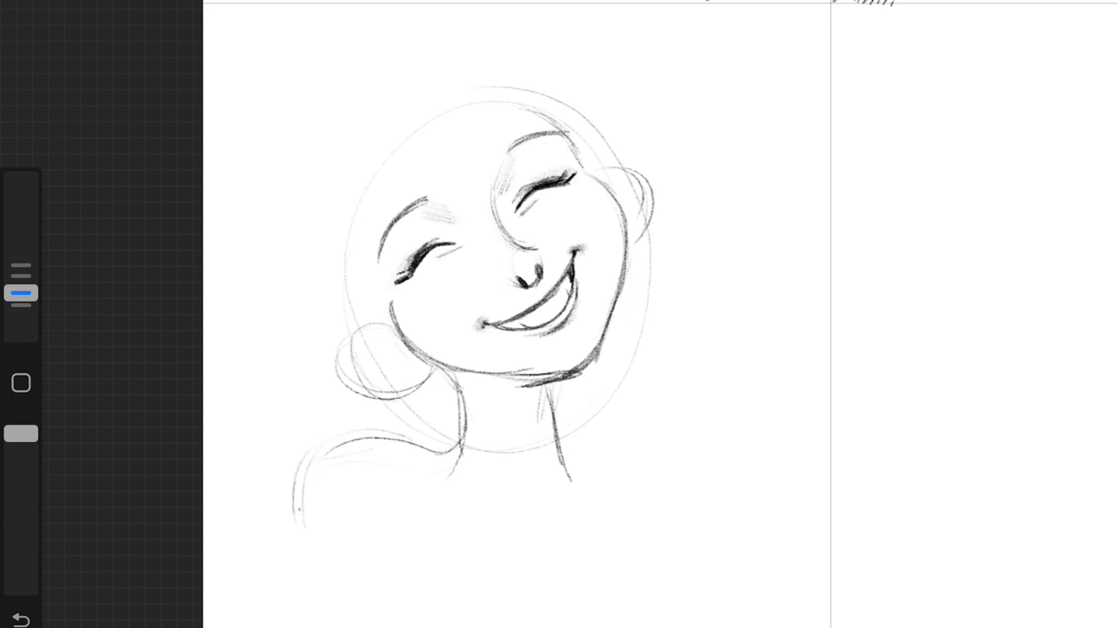
{"action": "left_click_drag", "start_coordinate": [576, 455], "coordinate": [755, 523]}
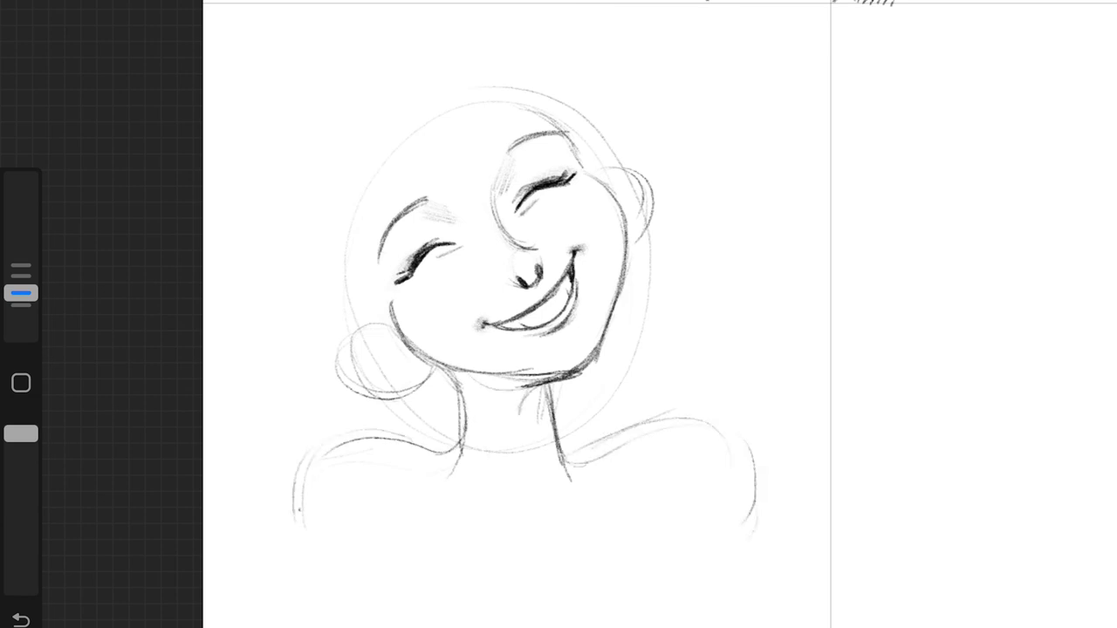
{"action": "mouse_move", "coordinate": [489, 288]}
{"action": "left_mouse_down"}
{"action": "mouse_move", "coordinate": [524, 244]}
{"action": "mouse_move", "coordinate": [489, 287]}
{"action": "mouse_move", "coordinate": [624, 366]}
{"action": "left_mouse_up"}
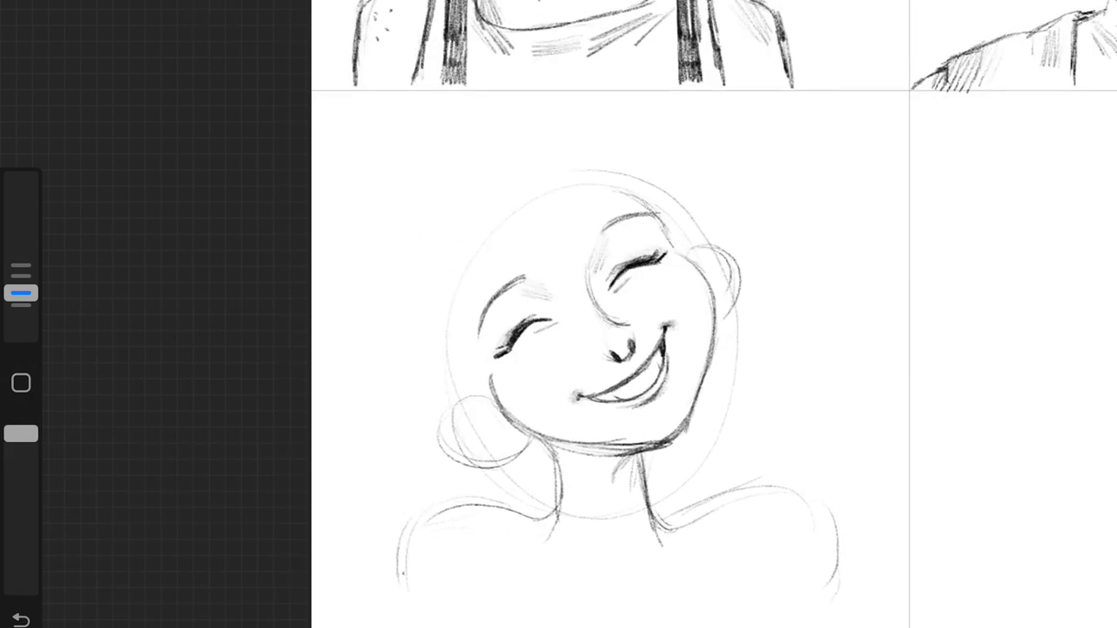
Step: Draw curly hair loops on top of the head and on the left side
{"action": "left_click_drag", "start_coordinate": [604, 219], "coordinate": [528, 153]}
{"action": "left_click_drag", "start_coordinate": [463, 205], "coordinate": [543, 222]}
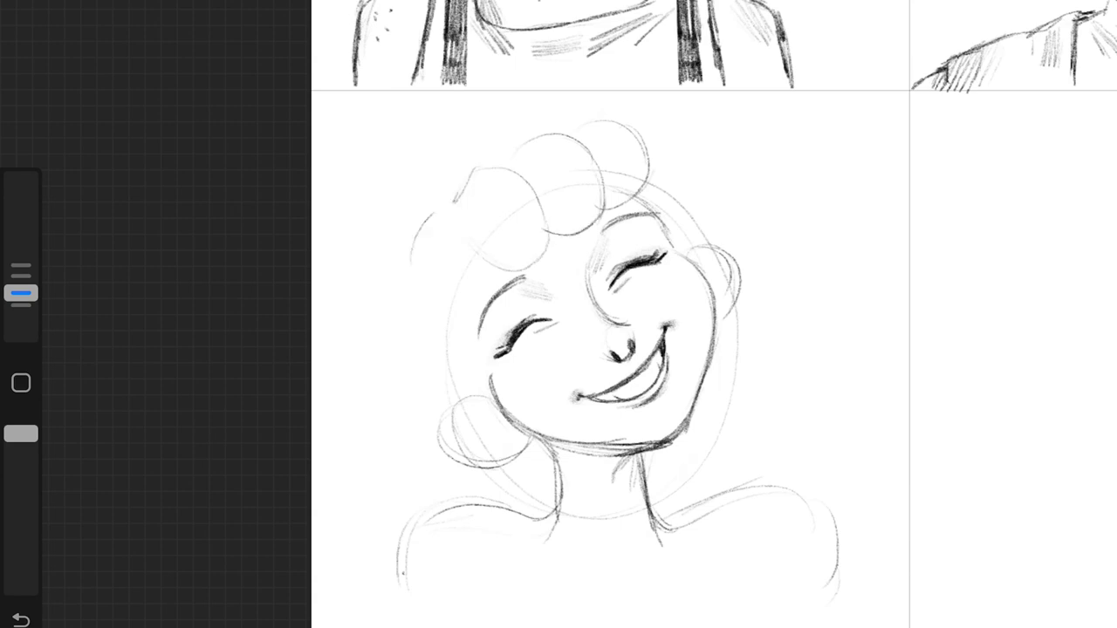
{"action": "left_click_drag", "start_coordinate": [506, 267], "coordinate": [412, 231]}
{"action": "left_click_drag", "start_coordinate": [411, 245], "coordinate": [496, 318]}
{"action": "left_click_drag", "start_coordinate": [424, 270], "coordinate": [454, 318]}
{"action": "mouse_move", "coordinate": [511, 161]}
{"action": "left_mouse_down"}
{"action": "mouse_move", "coordinate": [548, 249]}
{"action": "mouse_move", "coordinate": [602, 218]}
{"action": "left_mouse_up"}
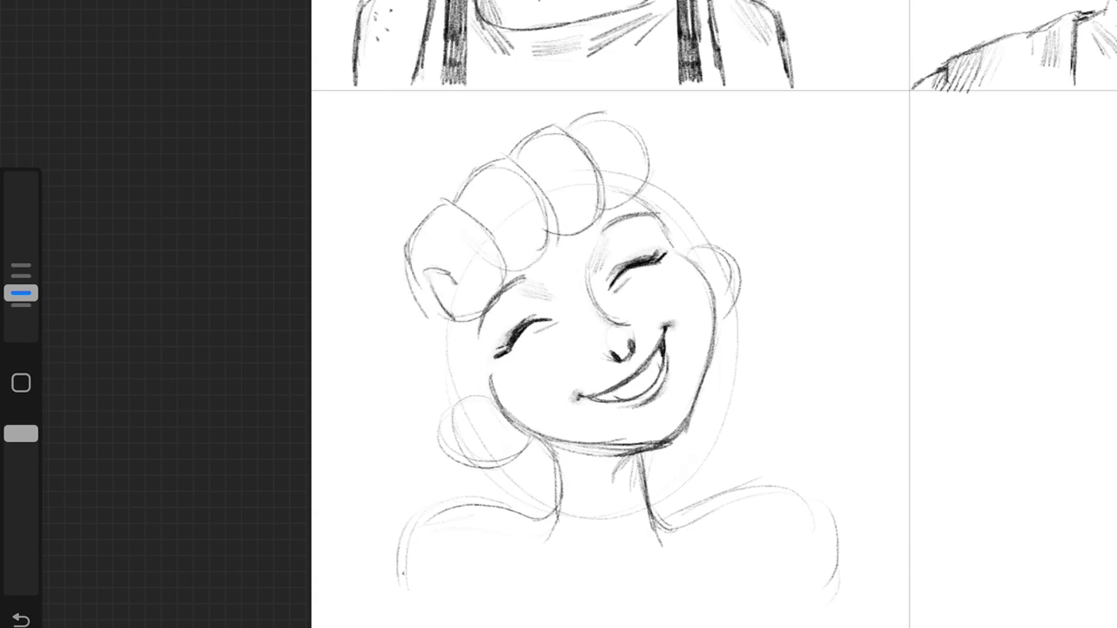
Step: Touch up the smile corners and redraw the right jawline down to the chin
{"action": "left_click_drag", "start_coordinate": [633, 324], "coordinate": [694, 310]}
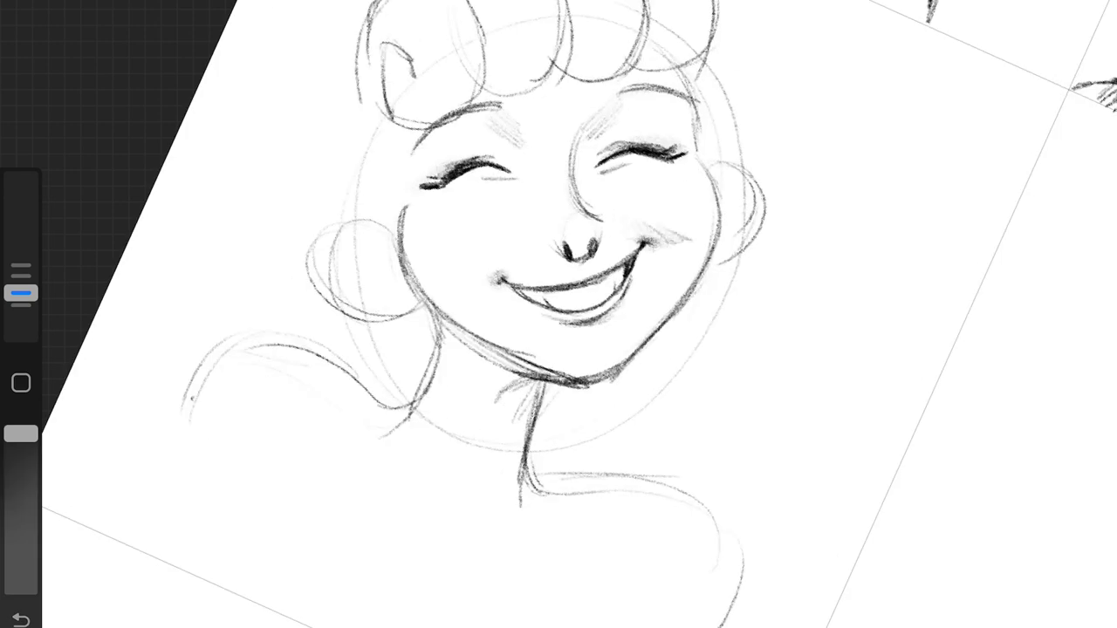
{"action": "left_click_drag", "start_coordinate": [519, 255], "coordinate": [466, 288]}
{"action": "left_click", "coordinate": [21, 619]}
{"action": "left_click_drag", "start_coordinate": [513, 257], "coordinate": [472, 284]}
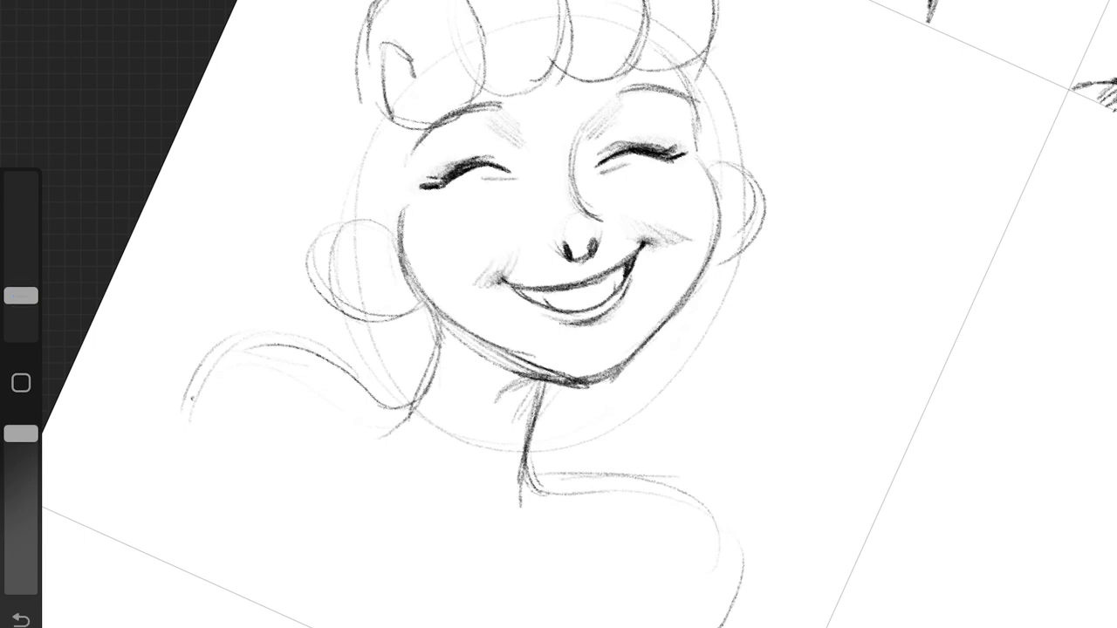
{"action": "left_click", "coordinate": [21, 619]}
{"action": "left_click_drag", "start_coordinate": [711, 199], "coordinate": [679, 286]}
{"action": "left_click_drag", "start_coordinate": [709, 253], "coordinate": [620, 371]}
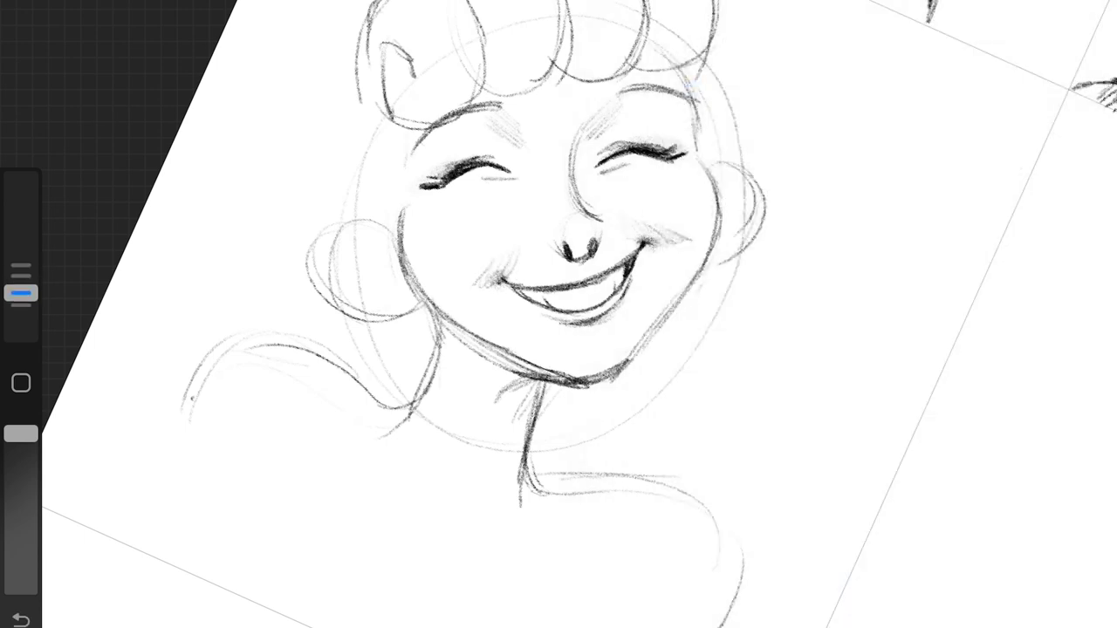
{"action": "left_click_drag", "start_coordinate": [688, 281], "coordinate": [578, 386]}
Step: Hatch blush onto both cheeks and redraw the left face contour
{"action": "left_click_drag", "start_coordinate": [637, 191], "coordinate": [672, 220]}
{"action": "left_click_drag", "start_coordinate": [697, 183], "coordinate": [644, 222]}
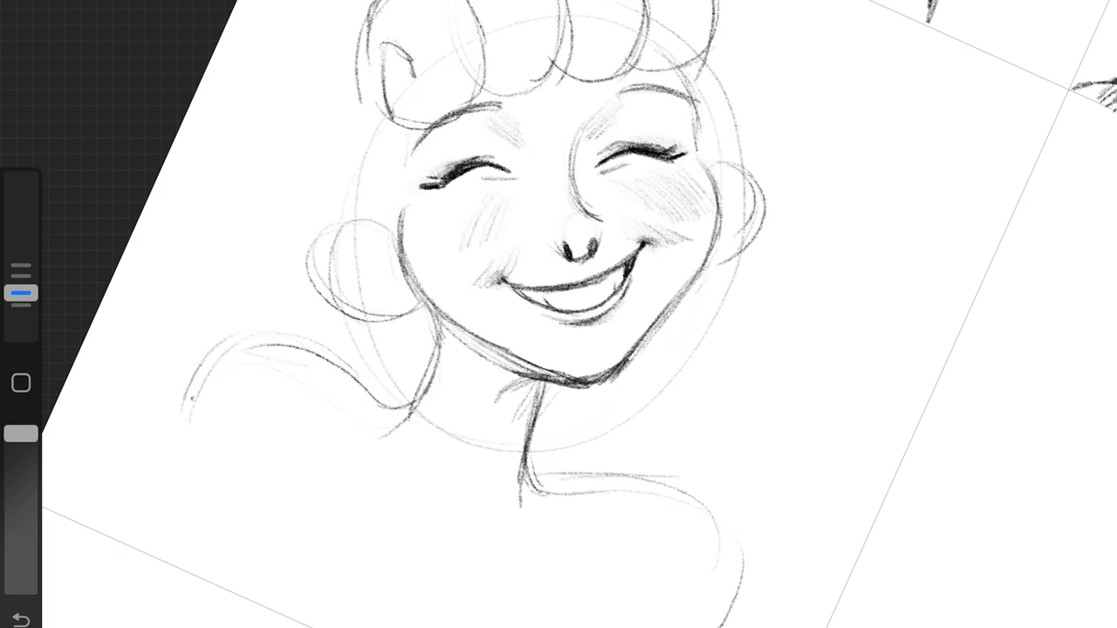
{"action": "left_click_drag", "start_coordinate": [472, 192], "coordinate": [426, 253]}
{"action": "left_click_drag", "start_coordinate": [405, 126], "coordinate": [401, 225]}
{"action": "left_click_drag", "start_coordinate": [698, 71], "coordinate": [677, 148]}
{"action": "key", "text": "ctrl+z"}
{"action": "key", "text": "ctrl+z"}
{"action": "left_click_drag", "start_coordinate": [403, 127], "coordinate": [402, 214]}
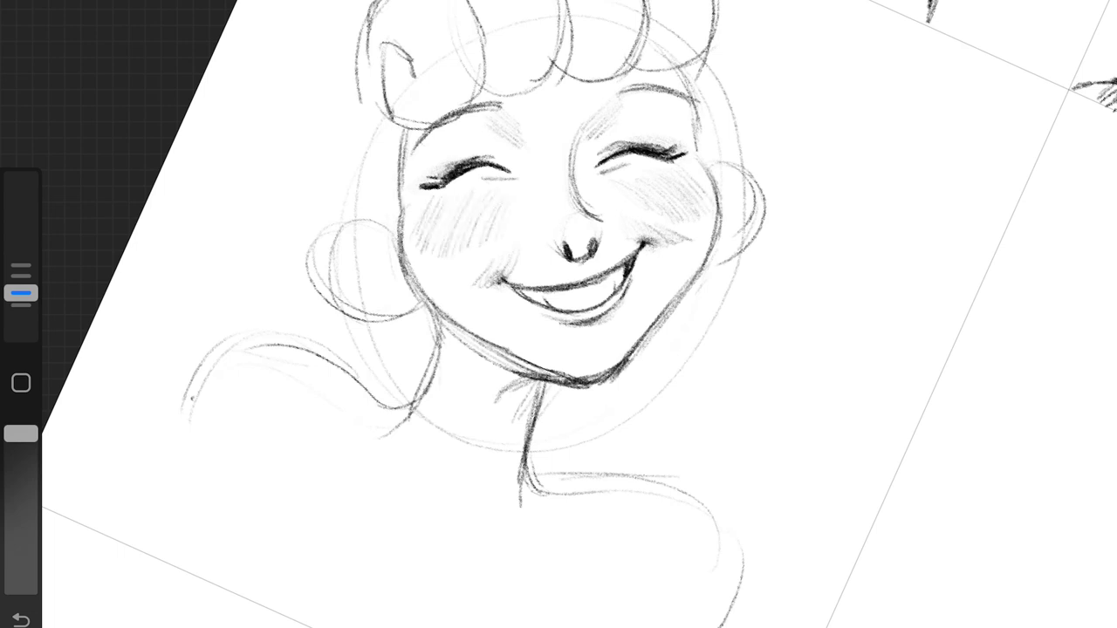
{"action": "left_click_drag", "start_coordinate": [20, 293], "coordinate": [21, 269]}
{"action": "left_click_drag", "start_coordinate": [524, 261], "coordinate": [559, 314]}
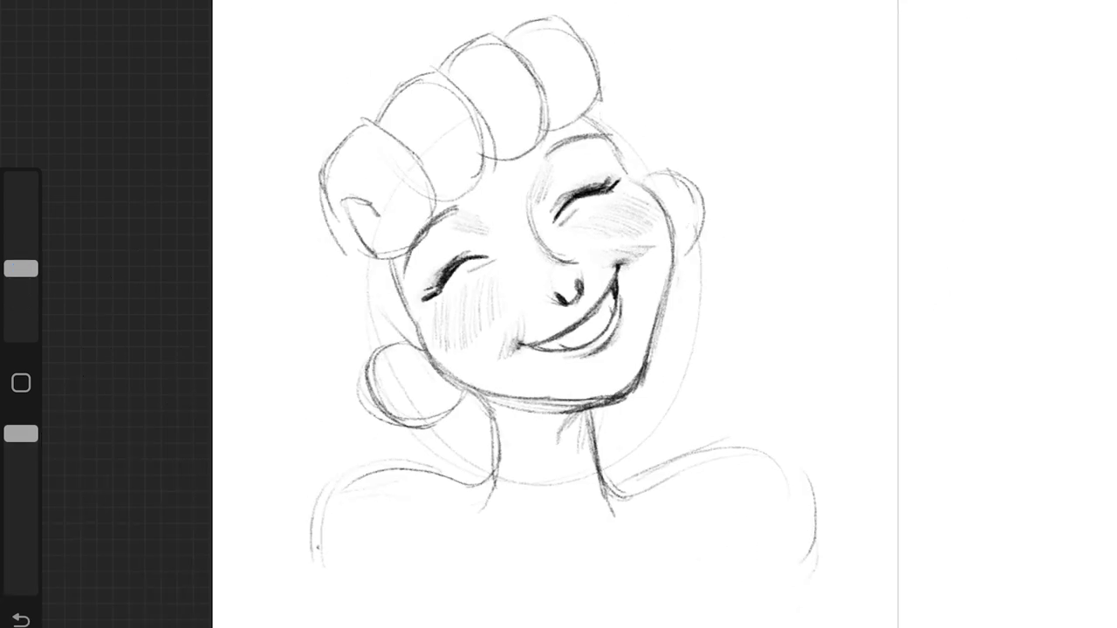
Step: Erase the neck construction lines and sketch the pointed shirt collar with its two flaps
{"action": "left_click_drag", "start_coordinate": [698, 244], "coordinate": [698, 340]}
{"action": "left_click_drag", "start_coordinate": [661, 421], "coordinate": [607, 468]}
{"action": "left_click_drag", "start_coordinate": [21, 268], "coordinate": [21, 291]}
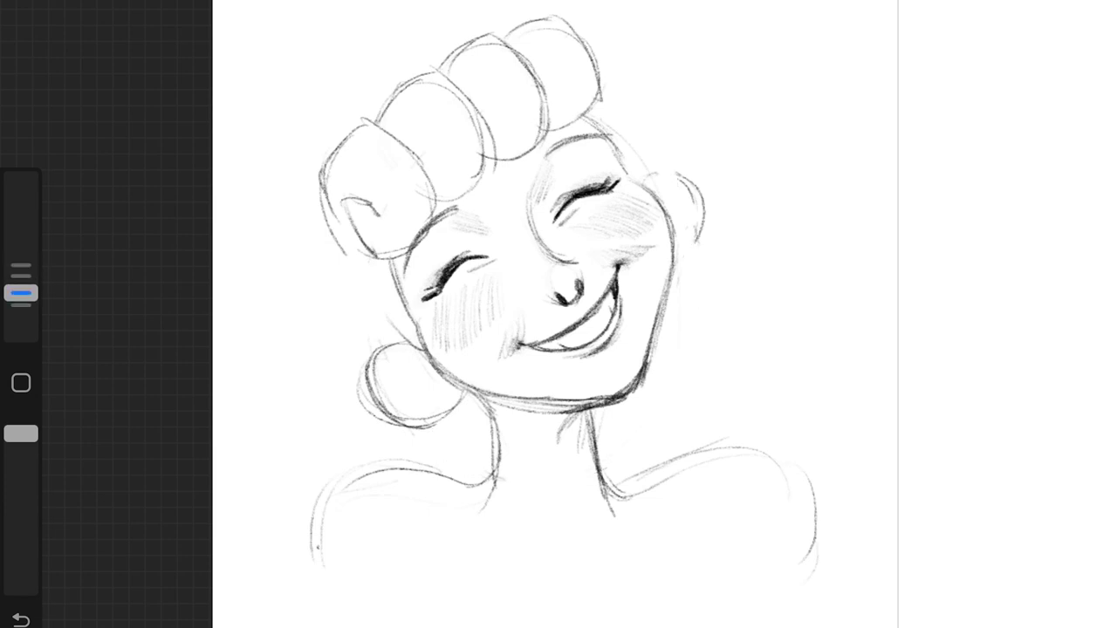
{"action": "left_click_drag", "start_coordinate": [491, 434], "coordinate": [471, 485]}
{"action": "mouse_move", "coordinate": [493, 446]}
{"action": "left_mouse_down"}
{"action": "mouse_move", "coordinate": [558, 528]}
{"action": "mouse_move", "coordinate": [604, 441]}
{"action": "mouse_move", "coordinate": [476, 488]}
{"action": "left_mouse_up"}
{"action": "left_click_drag", "start_coordinate": [610, 457], "coordinate": [616, 515]}
{"action": "left_click_drag", "start_coordinate": [21, 269], "coordinate": [21, 293]}
{"action": "left_click_drag", "start_coordinate": [601, 441], "coordinate": [625, 480]}
{"action": "left_click_drag", "start_coordinate": [564, 414], "coordinate": [571, 438]}
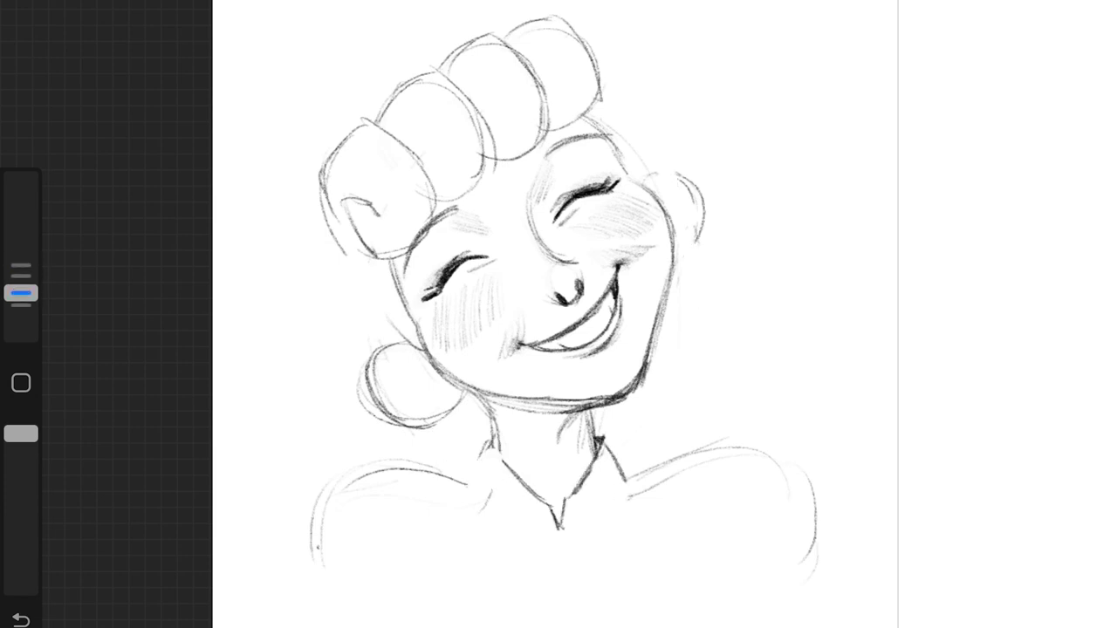
{"action": "left_click_drag", "start_coordinate": [472, 482], "coordinate": [541, 515]}
{"action": "mouse_move", "coordinate": [572, 507]}
{"action": "left_mouse_down"}
{"action": "mouse_move", "coordinate": [600, 557]}
{"action": "mouse_move", "coordinate": [602, 432]}
{"action": "left_mouse_up"}
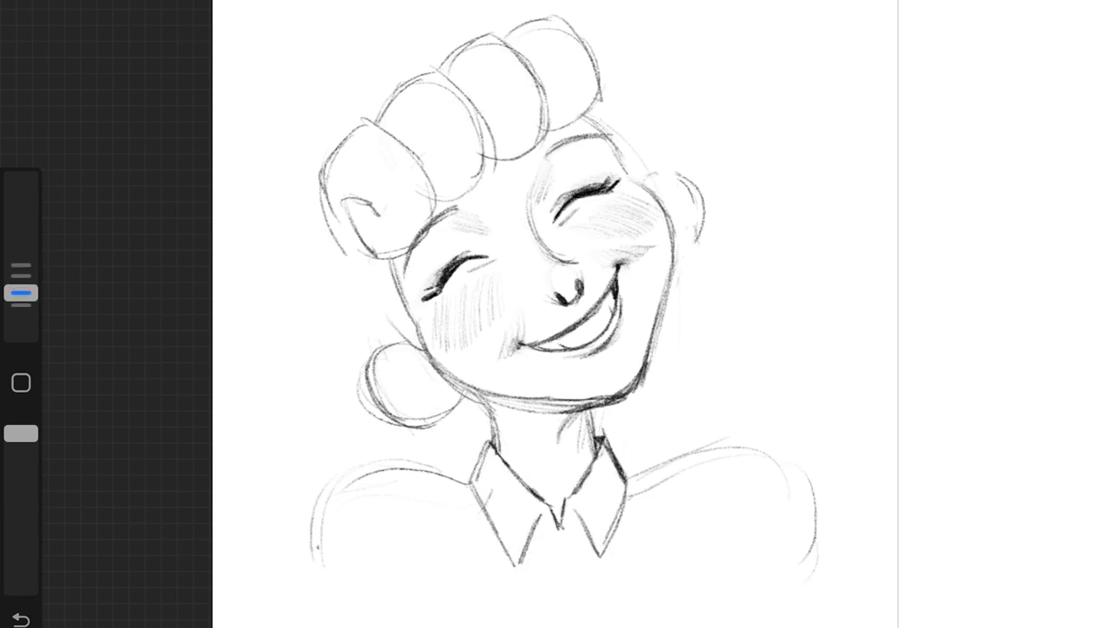
Step: Refine the jawline and neck, add the right ear, and draw a long curve left of the hair
{"action": "left_click_drag", "start_coordinate": [417, 324], "coordinate": [485, 394]}
{"action": "mouse_move", "coordinate": [448, 377]}
{"action": "left_mouse_down"}
{"action": "mouse_move", "coordinate": [511, 398]}
{"action": "mouse_move", "coordinate": [494, 447]}
{"action": "left_mouse_up"}
{"action": "left_click_drag", "start_coordinate": [663, 171], "coordinate": [705, 210]}
{"action": "left_click_drag", "start_coordinate": [383, 302], "coordinate": [340, 356]}
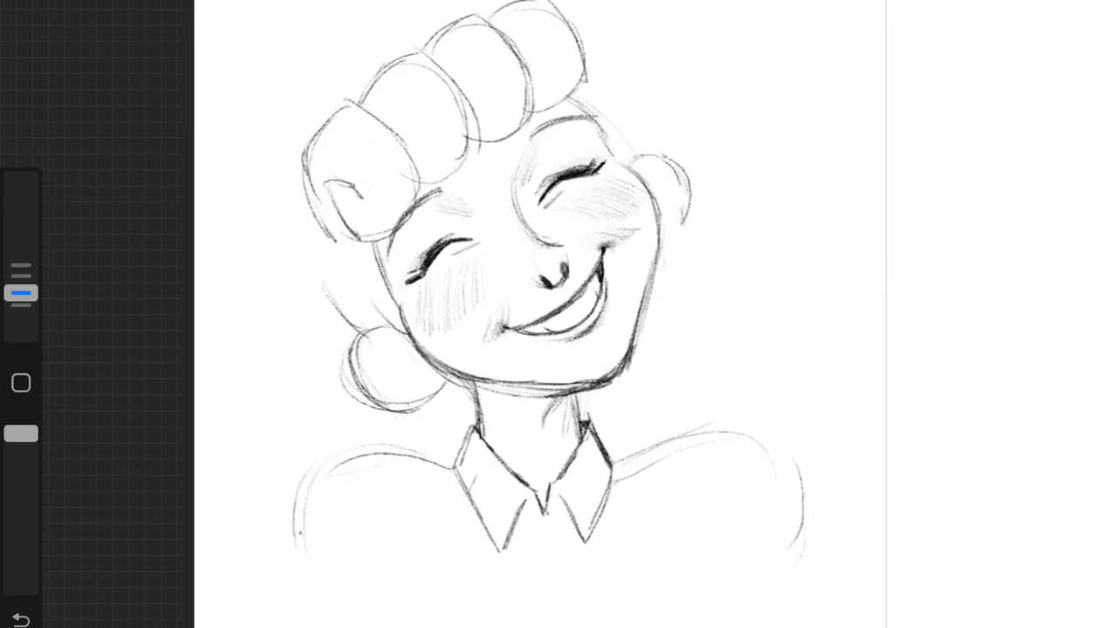
{"action": "left_click_drag", "start_coordinate": [260, 164], "coordinate": [367, 333]}
Step: Hatch and darken the hair curls across the top of the head
{"action": "mouse_move", "coordinate": [345, 185]}
{"action": "left_mouse_down"}
{"action": "mouse_move", "coordinate": [306, 130]}
{"action": "mouse_move", "coordinate": [360, 126]}
{"action": "left_mouse_up"}
{"action": "left_click_drag", "start_coordinate": [384, 165], "coordinate": [410, 213]}
{"action": "left_click_drag", "start_coordinate": [461, 123], "coordinate": [436, 169]}
{"action": "left_click_drag", "start_coordinate": [498, 96], "coordinate": [511, 140]}
{"action": "left_click_drag", "start_coordinate": [570, 50], "coordinate": [558, 108]}
{"action": "mouse_move", "coordinate": [517, 11]}
{"action": "left_mouse_down"}
{"action": "mouse_move", "coordinate": [499, 38]}
{"action": "mouse_move", "coordinate": [443, 58]}
{"action": "left_mouse_up"}
{"action": "left_click_drag", "start_coordinate": [412, 70], "coordinate": [387, 92]}
{"action": "mouse_move", "coordinate": [362, 199]}
{"action": "left_mouse_down"}
{"action": "mouse_move", "coordinate": [414, 222]}
{"action": "mouse_move", "coordinate": [473, 132]}
{"action": "mouse_move", "coordinate": [583, 49]}
{"action": "left_mouse_up"}
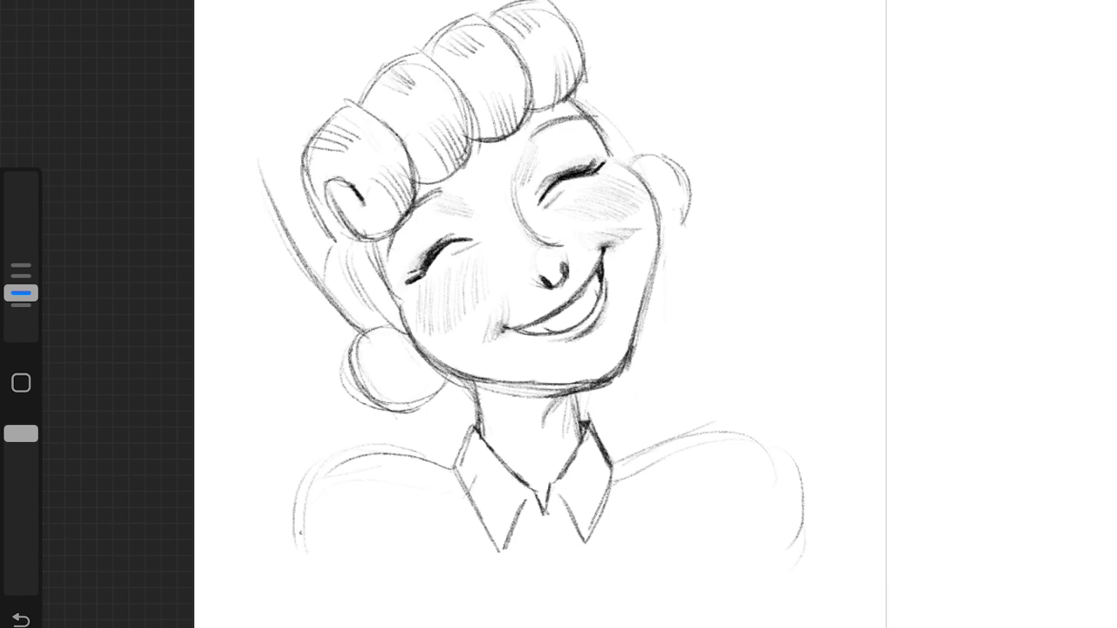
Step: Hatch the left bun, outline the right bun, and extend the hair outline into a pointed cap
{"action": "mouse_move", "coordinate": [410, 340]}
{"action": "left_mouse_down"}
{"action": "mouse_move", "coordinate": [386, 371]}
{"action": "mouse_move", "coordinate": [396, 376]}
{"action": "left_mouse_up"}
{"action": "left_click_drag", "start_coordinate": [629, 159], "coordinate": [685, 228]}
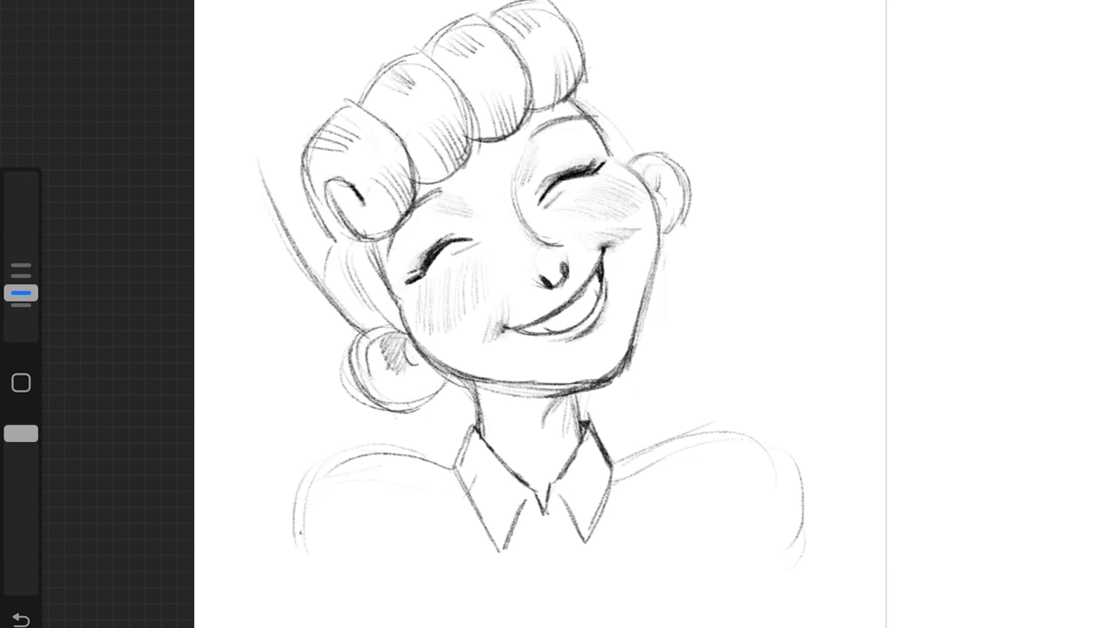
{"action": "left_click_drag", "start_coordinate": [576, 87], "coordinate": [611, 156]}
{"action": "mouse_move", "coordinate": [259, 165]}
{"action": "left_mouse_down"}
{"action": "mouse_move", "coordinate": [287, 100]}
{"action": "mouse_move", "coordinate": [419, 2]}
{"action": "left_mouse_up"}
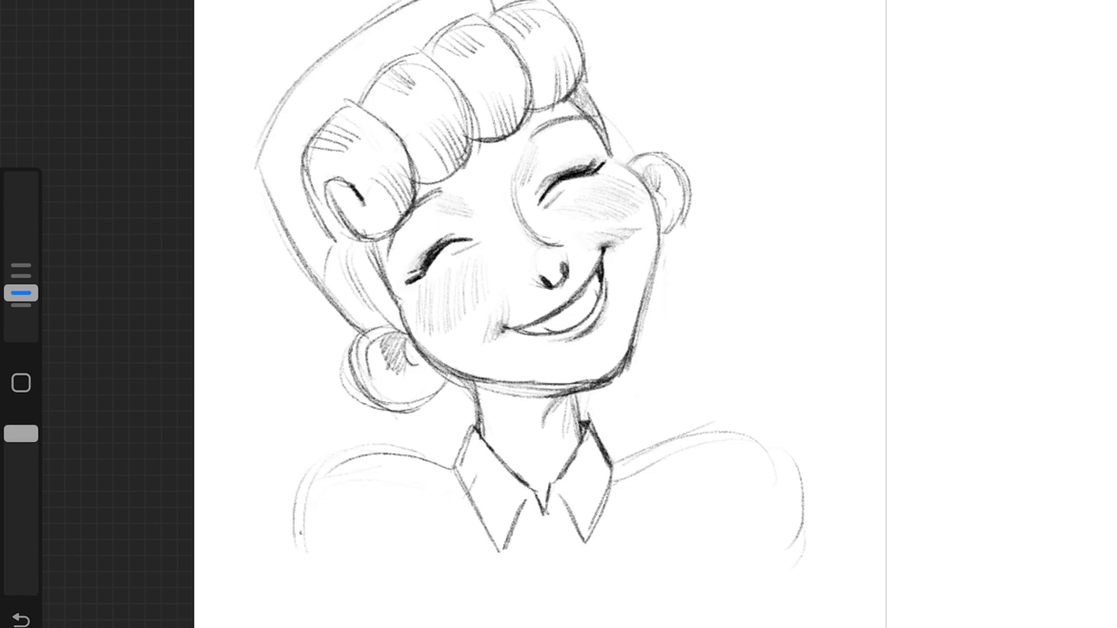
{"action": "scroll", "coordinate": [541, 314], "scroll_direction": "up", "scroll_amount": 2}
{"action": "mouse_move", "coordinate": [288, 218]}
{"action": "left_mouse_down"}
{"action": "mouse_move", "coordinate": [403, 79]}
{"action": "mouse_move", "coordinate": [520, 68]}
{"action": "left_mouse_up"}
Step: Outline the cap, draw a dark cross on it, and hatch its lower-left flap
{"action": "left_click_drag", "start_coordinate": [288, 214], "coordinate": [365, 286]}
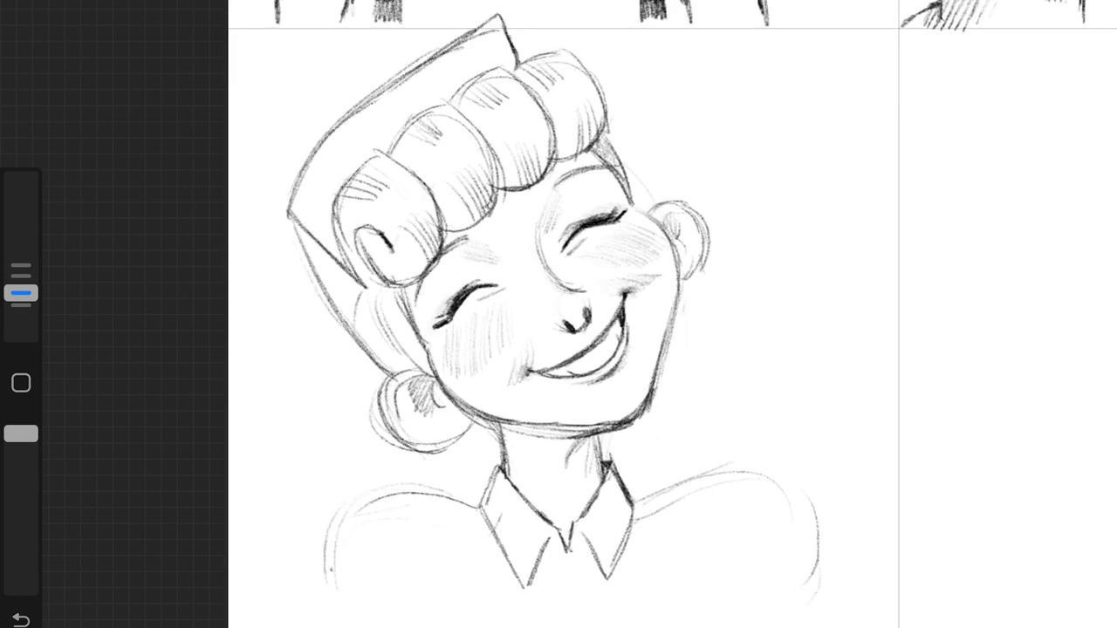
{"action": "left_click_drag", "start_coordinate": [367, 105], "coordinate": [511, 14]}
{"action": "left_click_drag", "start_coordinate": [403, 90], "coordinate": [414, 122]}
{"action": "left_click_drag", "start_coordinate": [389, 116], "coordinate": [440, 97]}
{"action": "mouse_move", "coordinate": [307, 240]}
{"action": "left_mouse_down"}
{"action": "mouse_move", "coordinate": [332, 297]}
{"action": "mouse_move", "coordinate": [359, 300]}
{"action": "left_mouse_up"}
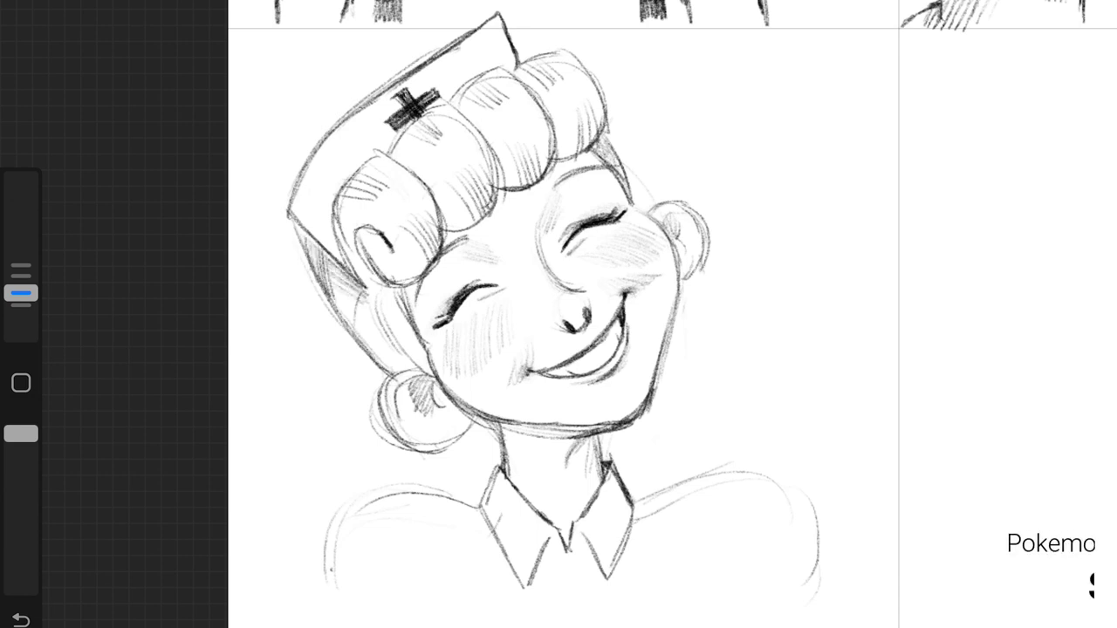
{"action": "mouse_move", "coordinate": [337, 154]}
{"action": "left_mouse_down"}
{"action": "mouse_move", "coordinate": [384, 206]}
{"action": "mouse_move", "coordinate": [384, 194]}
{"action": "left_mouse_up"}
{"action": "left_click_drag", "start_coordinate": [431, 102], "coordinate": [471, 122]}
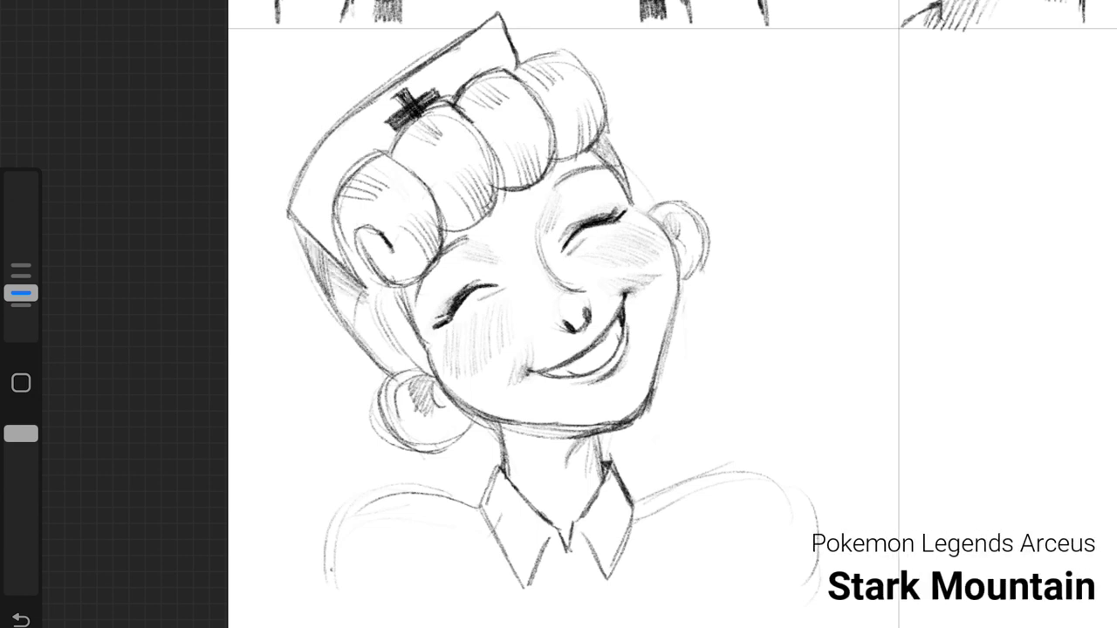
{"action": "left_click_drag", "start_coordinate": [497, 16], "coordinate": [532, 73]}
{"action": "mouse_move", "coordinate": [605, 140]}
{"action": "left_mouse_down"}
{"action": "mouse_move", "coordinate": [637, 148]}
{"action": "mouse_move", "coordinate": [644, 180]}
{"action": "left_mouse_up"}
{"action": "left_click_drag", "start_coordinate": [487, 1], "coordinate": [497, 22]}
{"action": "left_click_drag", "start_coordinate": [524, 261], "coordinate": [502, 253]}
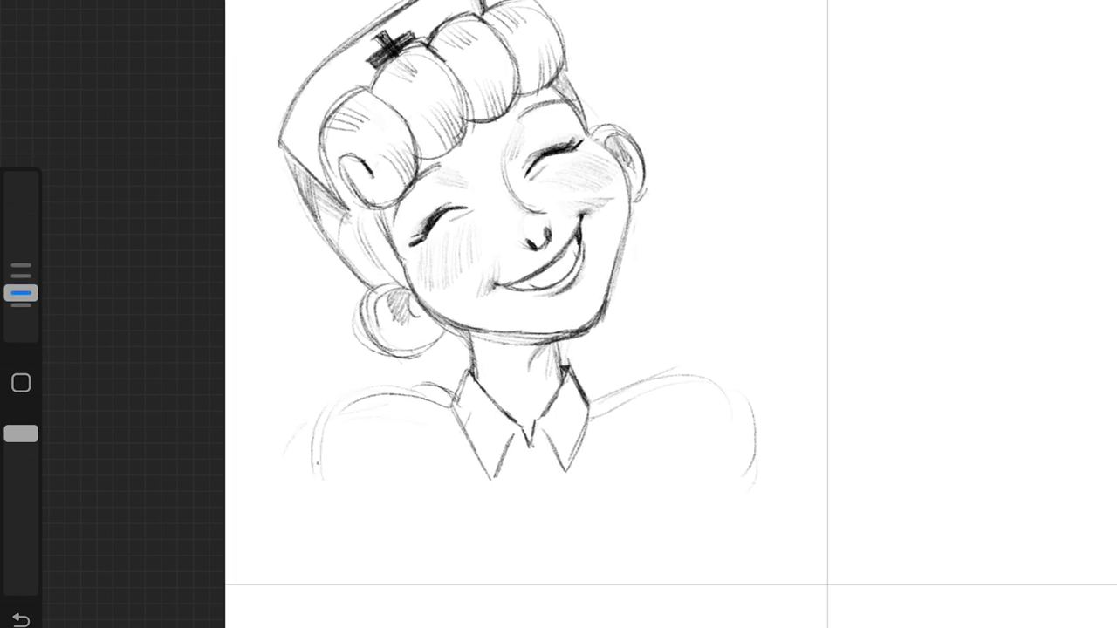
Step: Draw the apron straps, a chest line, collar details and both shoulder arcs
{"action": "left_click_drag", "start_coordinate": [407, 388], "coordinate": [436, 504]}
{"action": "mouse_move", "coordinate": [585, 401]}
{"action": "left_mouse_down"}
{"action": "mouse_move", "coordinate": [639, 375]}
{"action": "mouse_move", "coordinate": [620, 534]}
{"action": "left_mouse_up"}
{"action": "left_click_drag", "start_coordinate": [447, 393], "coordinate": [471, 494]}
{"action": "left_click_drag", "start_coordinate": [403, 384], "coordinate": [450, 530]}
{"action": "left_click_drag", "start_coordinate": [450, 529], "coordinate": [493, 528]}
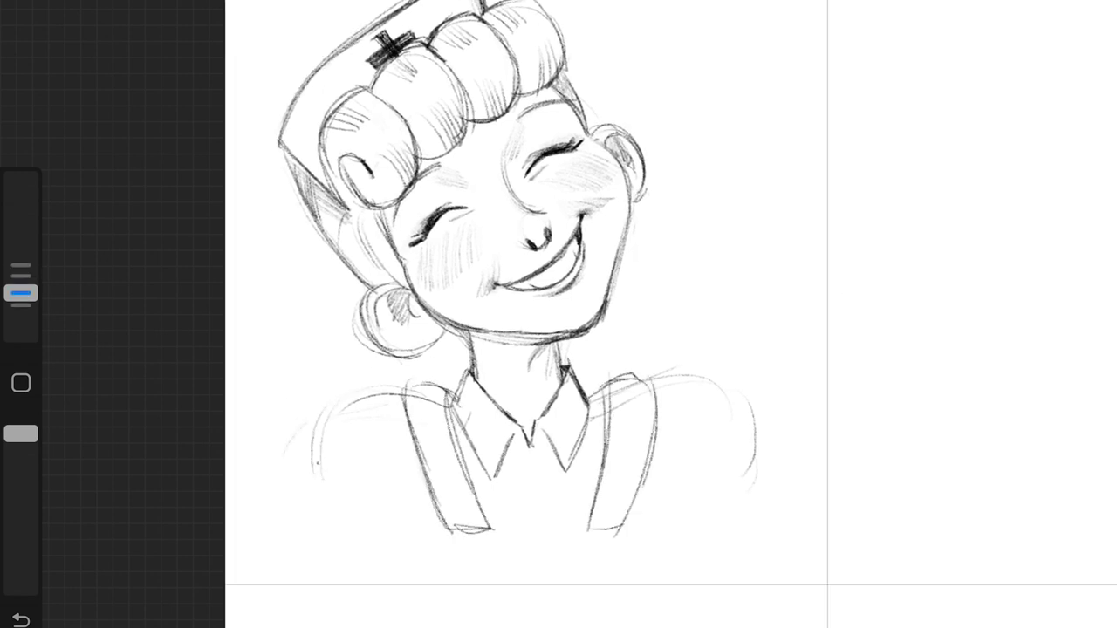
{"action": "left_click_drag", "start_coordinate": [496, 462], "coordinate": [534, 492]}
{"action": "left_click_drag", "start_coordinate": [477, 526], "coordinate": [597, 515]}
{"action": "left_click_drag", "start_coordinate": [398, 394], "coordinate": [288, 472]}
{"action": "left_click_drag", "start_coordinate": [288, 454], "coordinate": [345, 593]}
{"action": "left_click_drag", "start_coordinate": [392, 471], "coordinate": [478, 583]}
{"action": "left_click_drag", "start_coordinate": [650, 484], "coordinate": [598, 583]}
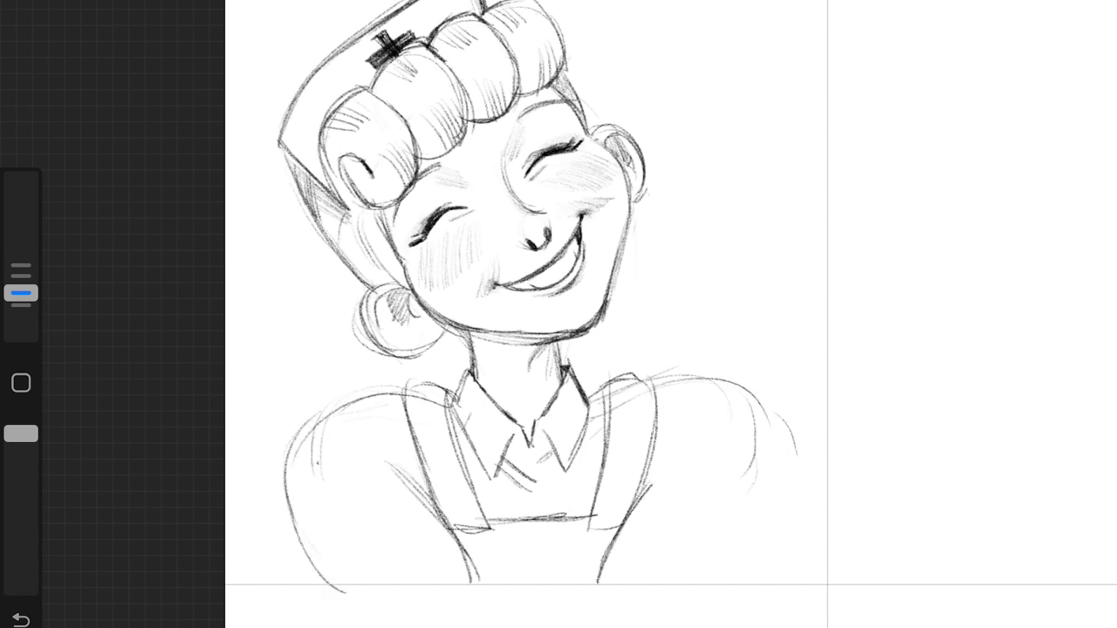
{"action": "left_click_drag", "start_coordinate": [743, 393], "coordinate": [737, 578]}
{"action": "left_click_drag", "start_coordinate": [305, 425], "coordinate": [296, 550]}
Step: Erase stray shoulder and strap lines and redraw the shoulder outlines with the pencil
{"action": "left_click_drag", "start_coordinate": [305, 493], "coordinate": [325, 576]}
{"action": "key", "text": "e"}
{"action": "left_click_drag", "start_coordinate": [690, 384], "coordinate": [744, 389]}
{"action": "left_click_drag", "start_coordinate": [309, 427], "coordinate": [375, 397]}
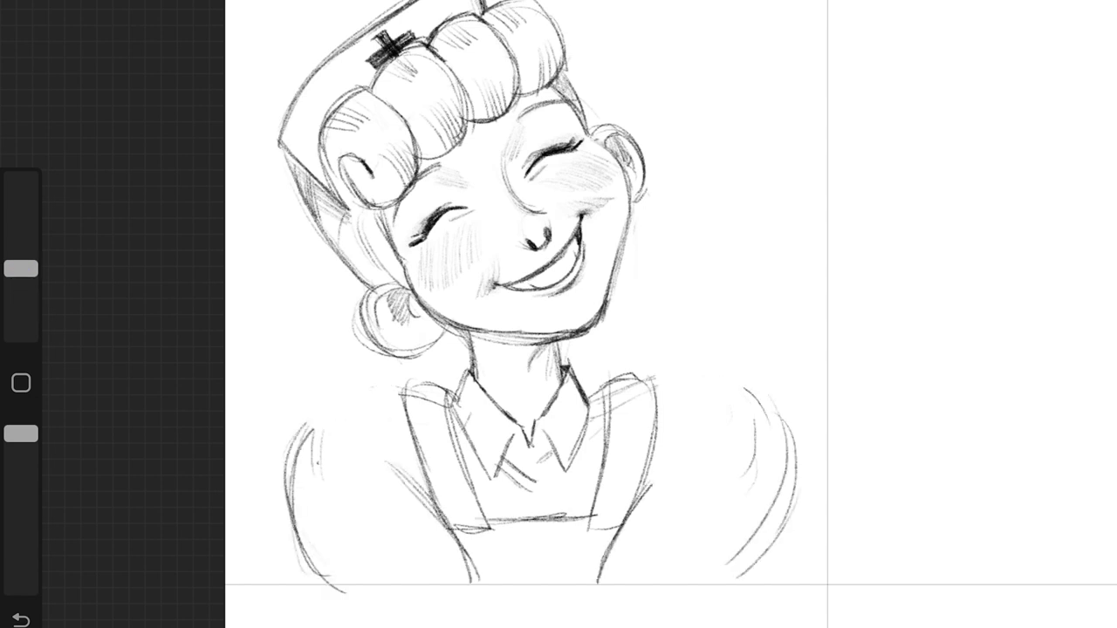
{"action": "left_click_drag", "start_coordinate": [604, 384], "coordinate": [656, 375]}
{"action": "key", "text": "b"}
{"action": "key", "text": "e"}
{"action": "mouse_move", "coordinate": [576, 400]}
{"action": "left_mouse_down"}
{"action": "mouse_move", "coordinate": [660, 389]}
{"action": "mouse_move", "coordinate": [768, 398]}
{"action": "left_mouse_up"}
{"action": "left_click_drag", "start_coordinate": [672, 384], "coordinate": [796, 432]}
{"action": "mouse_move", "coordinate": [315, 420]}
{"action": "left_mouse_down"}
{"action": "mouse_move", "coordinate": [447, 412]}
{"action": "mouse_move", "coordinate": [288, 476]}
{"action": "mouse_move", "coordinate": [402, 414]}
{"action": "left_mouse_up"}
{"action": "key", "text": "e"}
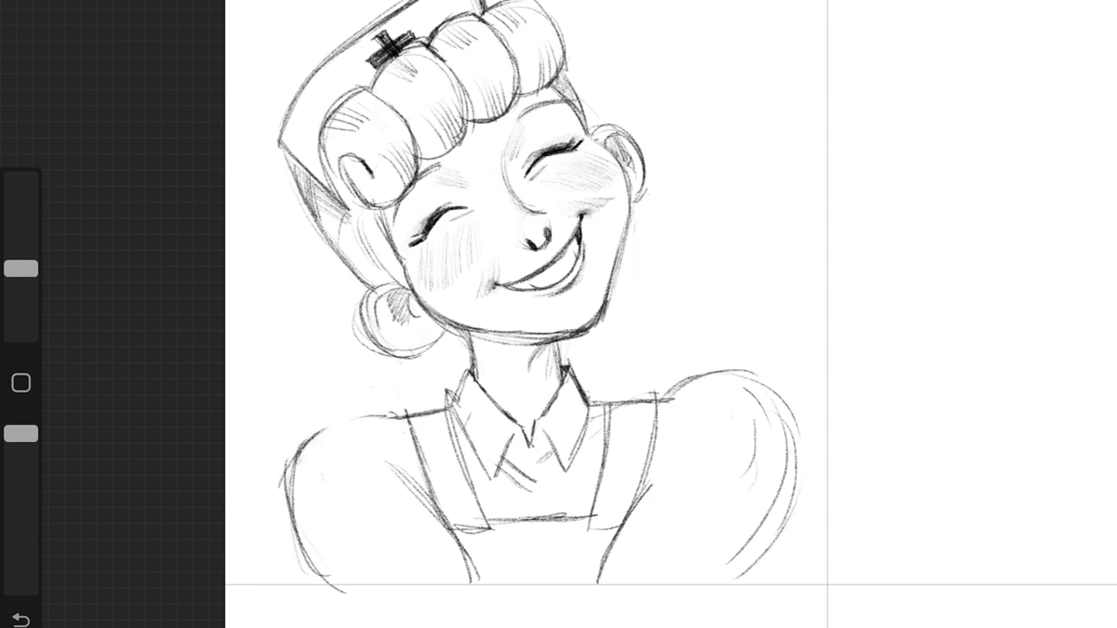
{"action": "key", "text": "b"}
Step: Sketch and hatch the left looped pigtail curving behind the shoulder
{"action": "mouse_move", "coordinate": [370, 295]}
{"action": "left_mouse_down"}
{"action": "mouse_move", "coordinate": [288, 493]}
{"action": "mouse_move", "coordinate": [297, 441]}
{"action": "left_mouse_up"}
{"action": "left_click_drag", "start_coordinate": [419, 358], "coordinate": [415, 415]}
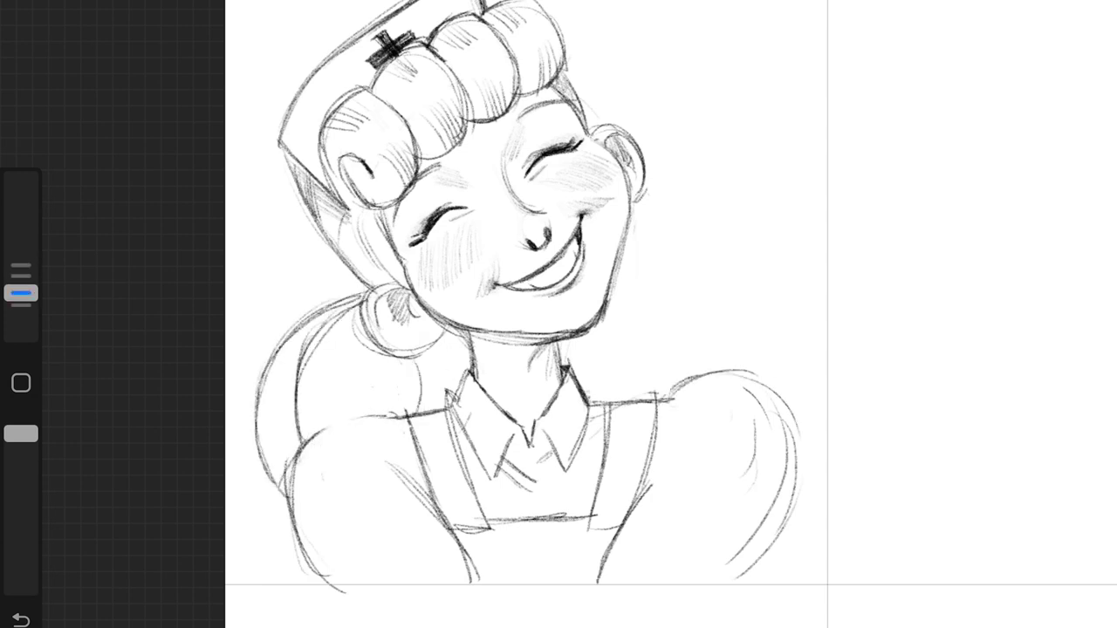
{"action": "left_click_drag", "start_coordinate": [449, 341], "coordinate": [453, 393]}
{"action": "left_click_drag", "start_coordinate": [301, 380], "coordinate": [319, 437]}
{"action": "left_click_drag", "start_coordinate": [449, 338], "coordinate": [409, 415]}
{"action": "left_click_drag", "start_coordinate": [365, 298], "coordinate": [272, 425]}
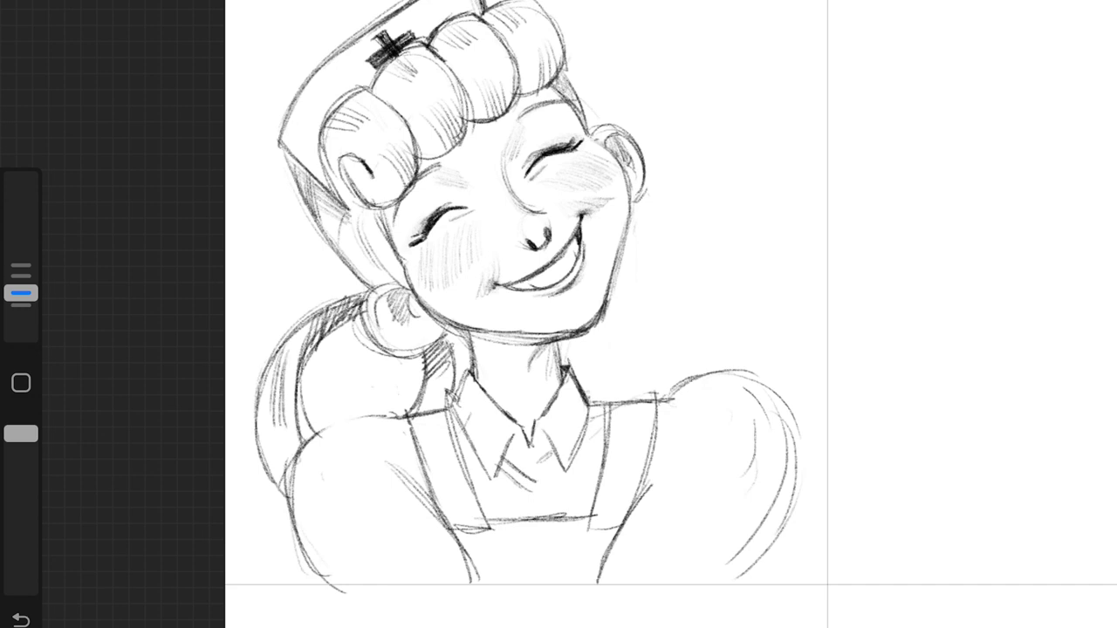
Step: Draw the right pigtail's circular loop and hatch beside the neck
{"action": "left_click_drag", "start_coordinate": [668, 187], "coordinate": [759, 336]}
{"action": "mouse_move", "coordinate": [724, 173]}
{"action": "left_mouse_down"}
{"action": "mouse_move", "coordinate": [785, 290]}
{"action": "mouse_move", "coordinate": [576, 384]}
{"action": "left_mouse_up"}
{"action": "left_click_drag", "start_coordinate": [651, 161], "coordinate": [602, 376]}
{"action": "mouse_move", "coordinate": [646, 194]}
{"action": "left_mouse_down"}
{"action": "mouse_move", "coordinate": [738, 229]}
{"action": "mouse_move", "coordinate": [602, 336]}
{"action": "left_mouse_up"}
{"action": "left_click_drag", "start_coordinate": [750, 262], "coordinate": [641, 375]}
{"action": "left_click_drag", "start_coordinate": [646, 197], "coordinate": [698, 173]}
{"action": "left_click_drag", "start_coordinate": [650, 183], "coordinate": [702, 164]}
{"action": "left_click_drag", "start_coordinate": [602, 325], "coordinate": [585, 377]}
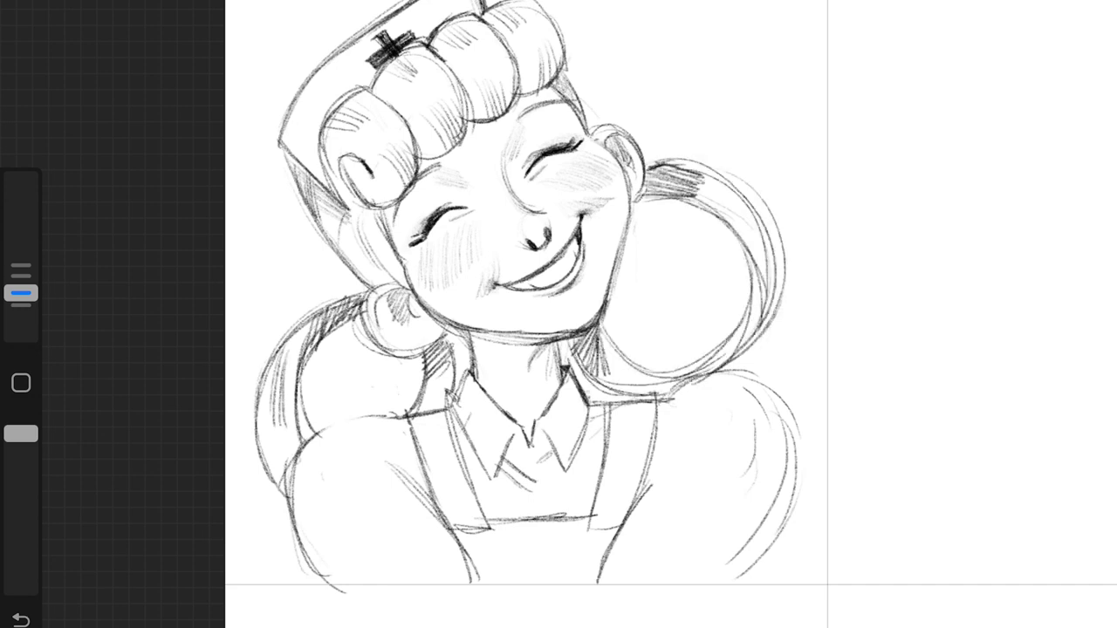
{"action": "left_click_drag", "start_coordinate": [454, 334], "coordinate": [445, 390]}
{"action": "left_click_drag", "start_coordinate": [632, 323], "coordinate": [597, 361]}
{"action": "left_click_drag", "start_coordinate": [656, 398], "coordinate": [572, 342]}
{"action": "left_click_drag", "start_coordinate": [632, 185], "coordinate": [759, 288]}
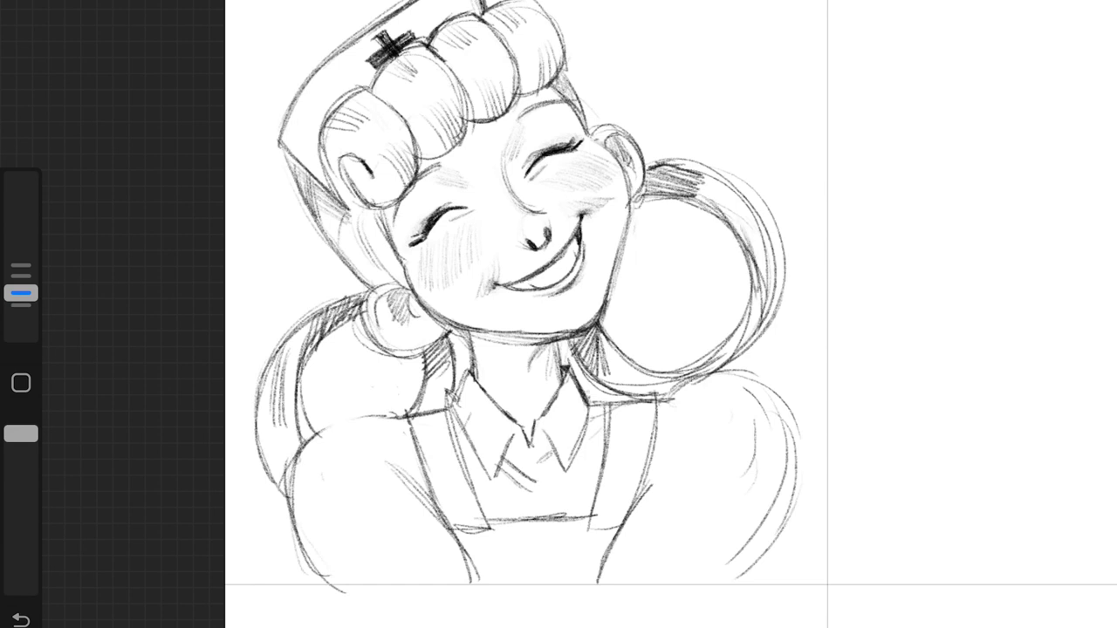
Step: Hatch both shoulders and the bottom area, undoing the stray lower-left strokes
{"action": "left_click_drag", "start_coordinate": [770, 231], "coordinate": [737, 348]}
{"action": "left_click_drag", "start_coordinate": [336, 467], "coordinate": [421, 520]}
{"action": "left_click_drag", "start_coordinate": [717, 436], "coordinate": [644, 504]}
{"action": "mouse_move", "coordinate": [733, 454]}
{"action": "left_mouse_down"}
{"action": "mouse_move", "coordinate": [647, 520]}
{"action": "mouse_move", "coordinate": [650, 504]}
{"action": "left_mouse_up"}
{"action": "left_click_drag", "start_coordinate": [729, 471], "coordinate": [646, 524]}
{"action": "left_click_drag", "start_coordinate": [693, 502], "coordinate": [627, 543]}
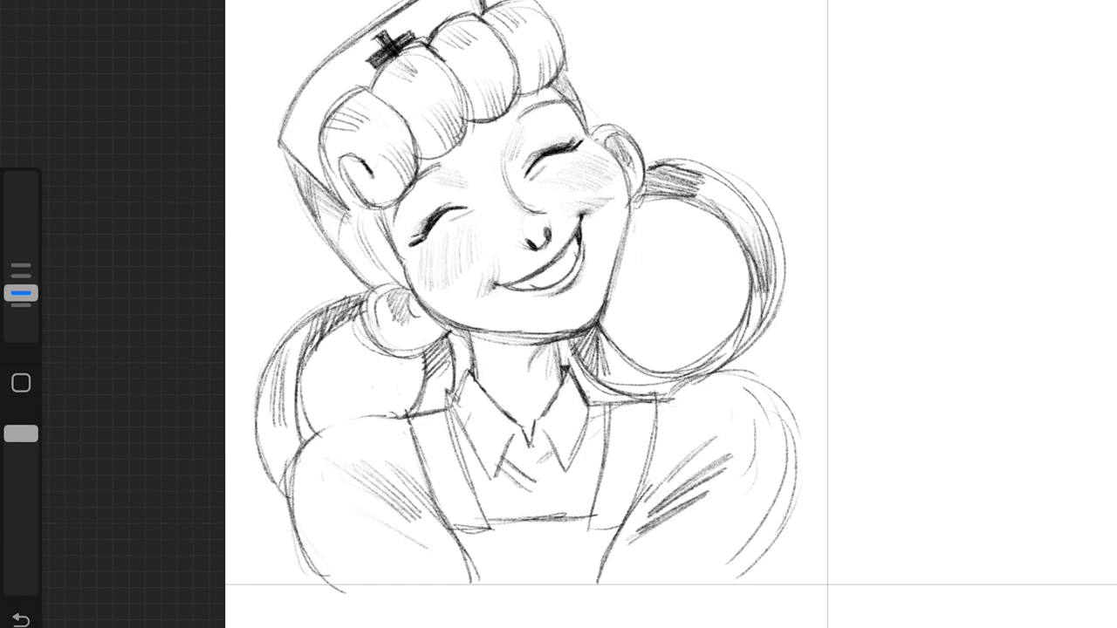
{"action": "left_click_drag", "start_coordinate": [475, 539], "coordinate": [549, 560]}
{"action": "left_click_drag", "start_coordinate": [690, 374], "coordinate": [789, 515]}
{"action": "left_click_drag", "start_coordinate": [737, 380], "coordinate": [767, 583]}
{"action": "left_click_drag", "start_coordinate": [790, 522], "coordinate": [763, 574]}
{"action": "left_click_drag", "start_coordinate": [338, 438], "coordinate": [307, 515]}
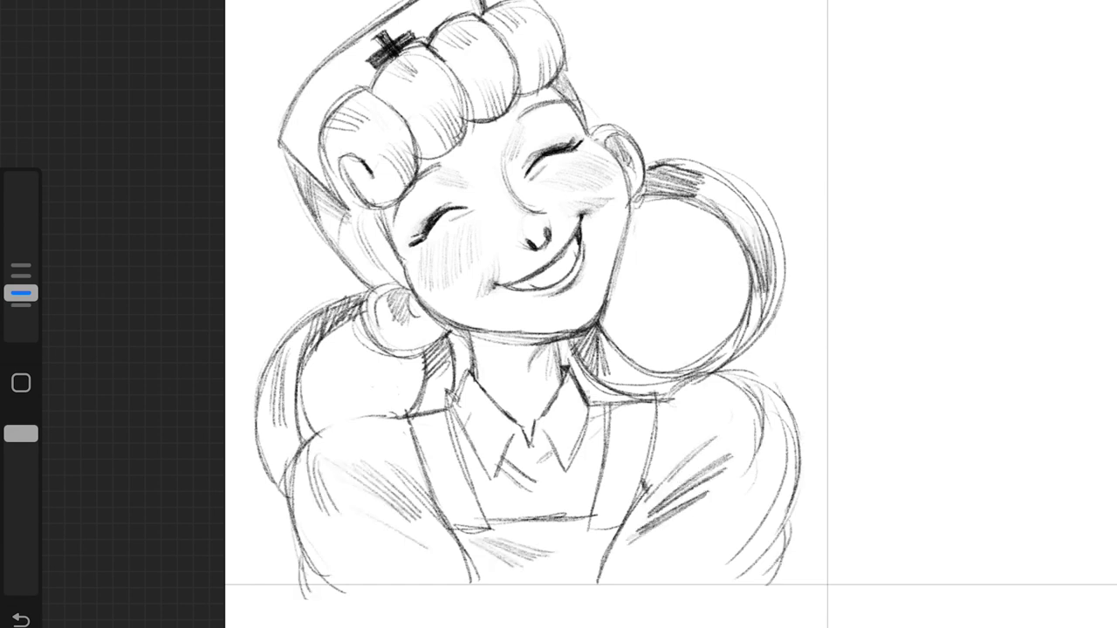
{"action": "key", "text": "ctrl+z"}
{"action": "key", "text": "ctrl+z"}
Step: Add curved strokes along the bottom and darken the collar and neck hatching
{"action": "left_click_drag", "start_coordinate": [613, 583], "coordinate": [713, 575]}
{"action": "left_click_drag", "start_coordinate": [365, 583], "coordinate": [445, 579]}
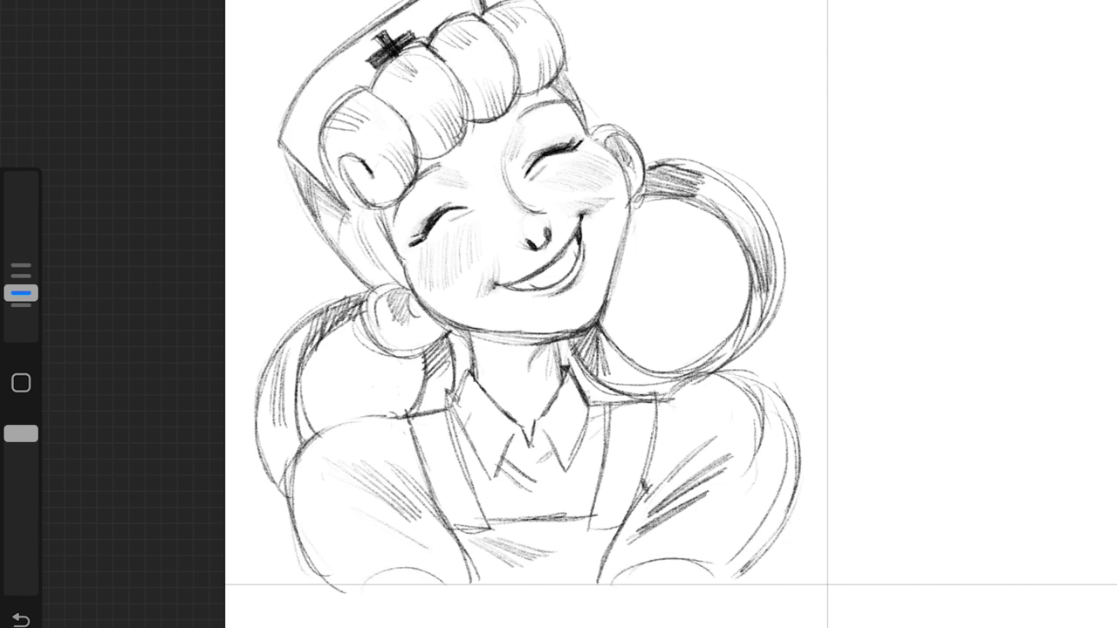
{"action": "left_click_drag", "start_coordinate": [677, 401], "coordinate": [670, 454]}
{"action": "left_click_drag", "start_coordinate": [452, 403], "coordinate": [517, 481]}
{"action": "left_click_drag", "start_coordinate": [462, 375], "coordinate": [443, 410]}
{"action": "left_click_drag", "start_coordinate": [449, 356], "coordinate": [422, 414]}
Step: Draw small flower doodles above the head, redrawing the first attempt
{"action": "left_click_drag", "start_coordinate": [646, 342], "coordinate": [604, 394]}
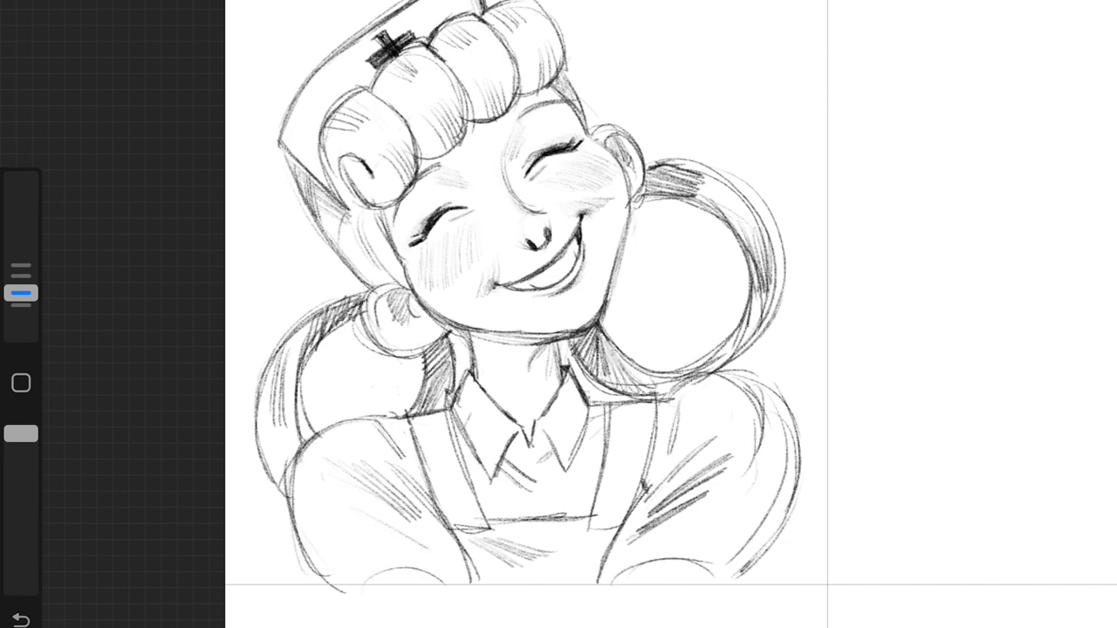
{"action": "mouse_move", "coordinate": [629, 48]}
{"action": "left_mouse_down"}
{"action": "mouse_move", "coordinate": [650, 92]}
{"action": "mouse_move", "coordinate": [625, 61]}
{"action": "left_mouse_up"}
{"action": "key", "text": "ctrl+z"}
{"action": "left_click_drag", "start_coordinate": [717, 58], "coordinate": [712, 63]}
Step: Add a small flower beside the head and darken the right pigtail
{"action": "scroll", "coordinate": [558, 314], "scroll_direction": "down", "scroll_amount": 2}
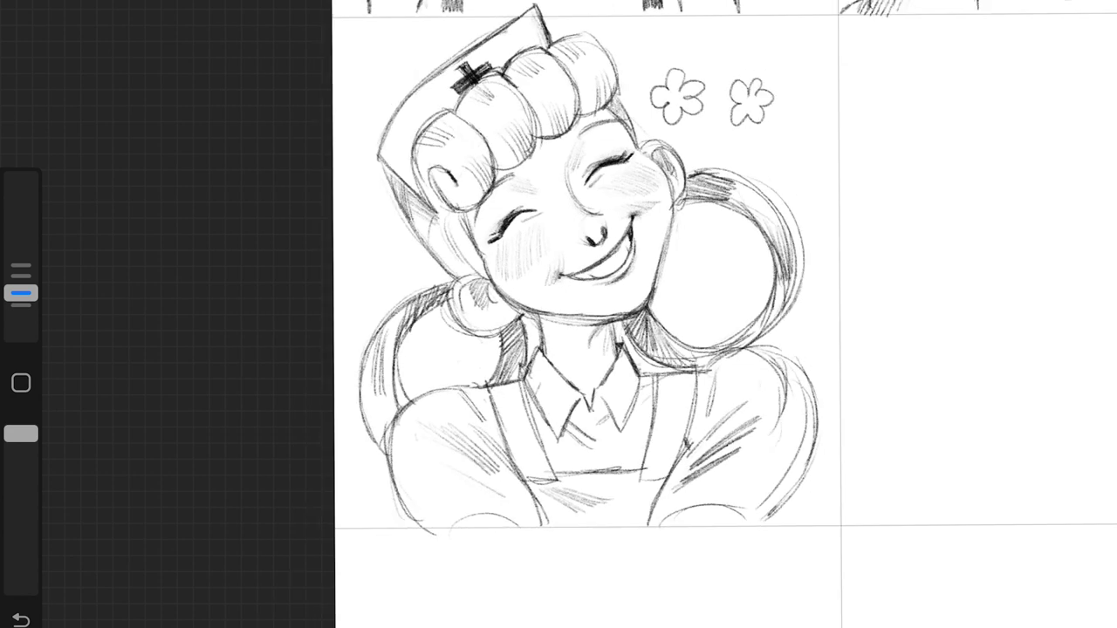
{"action": "left_click_drag", "start_coordinate": [377, 251], "coordinate": [372, 257]}
{"action": "scroll", "coordinate": [558, 314], "scroll_direction": "up", "scroll_amount": 3}
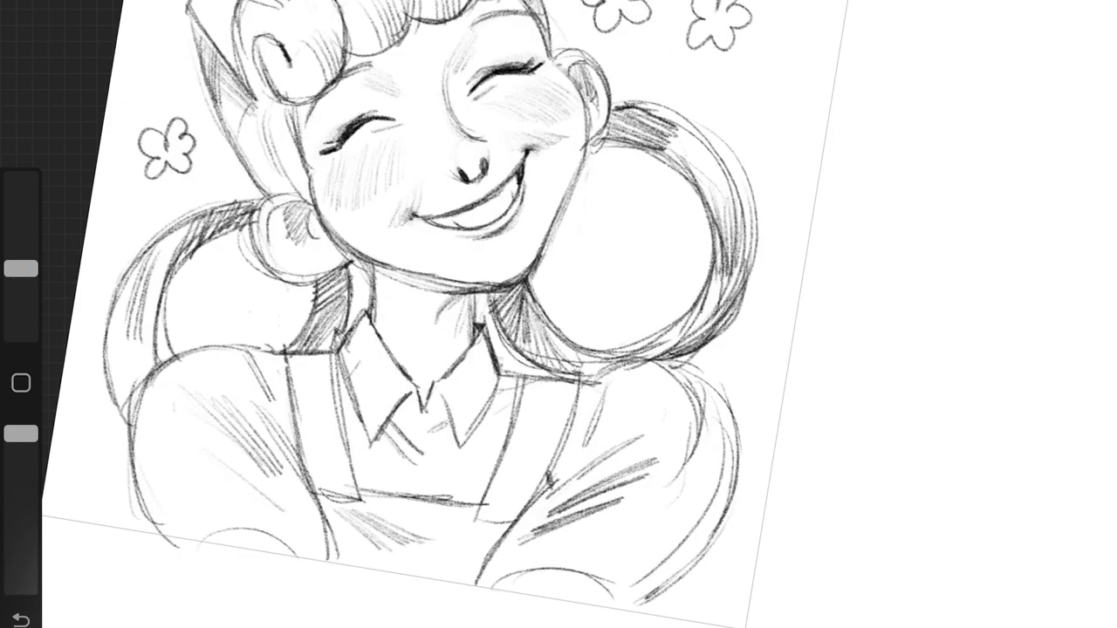
{"action": "left_click_drag", "start_coordinate": [756, 209], "coordinate": [690, 358]}
{"action": "left_click_drag", "start_coordinate": [732, 271], "coordinate": [676, 353]}
{"action": "left_click_drag", "start_coordinate": [646, 106], "coordinate": [603, 144]}
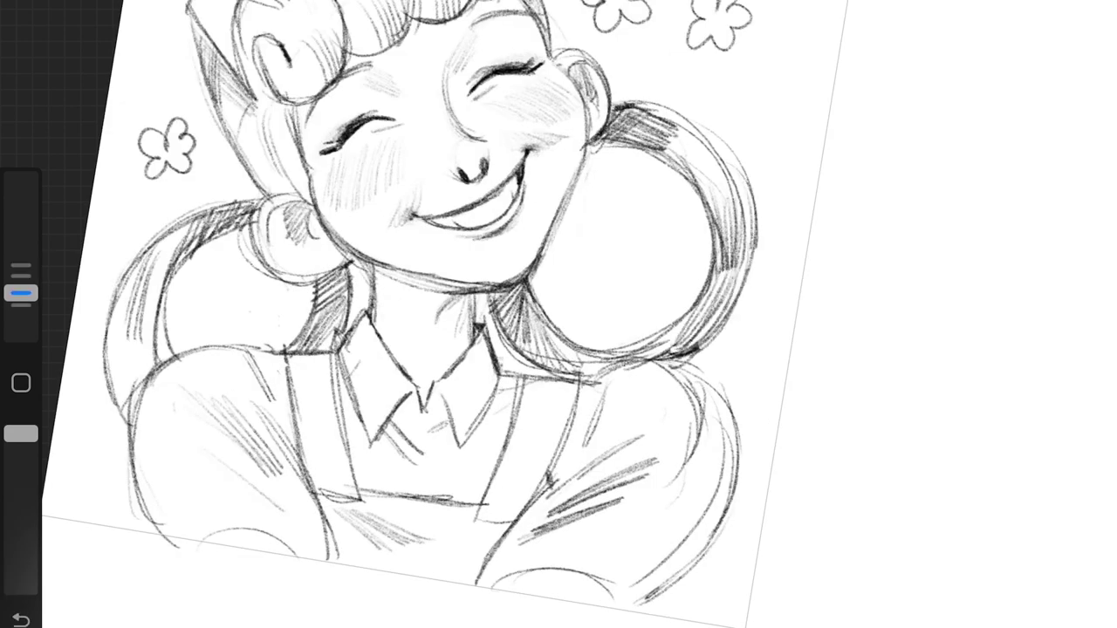
{"action": "scroll", "coordinate": [558, 314], "scroll_direction": "down", "scroll_amount": 1}
{"action": "scroll", "coordinate": [559, 314], "scroll_direction": "up", "scroll_amount": 2}
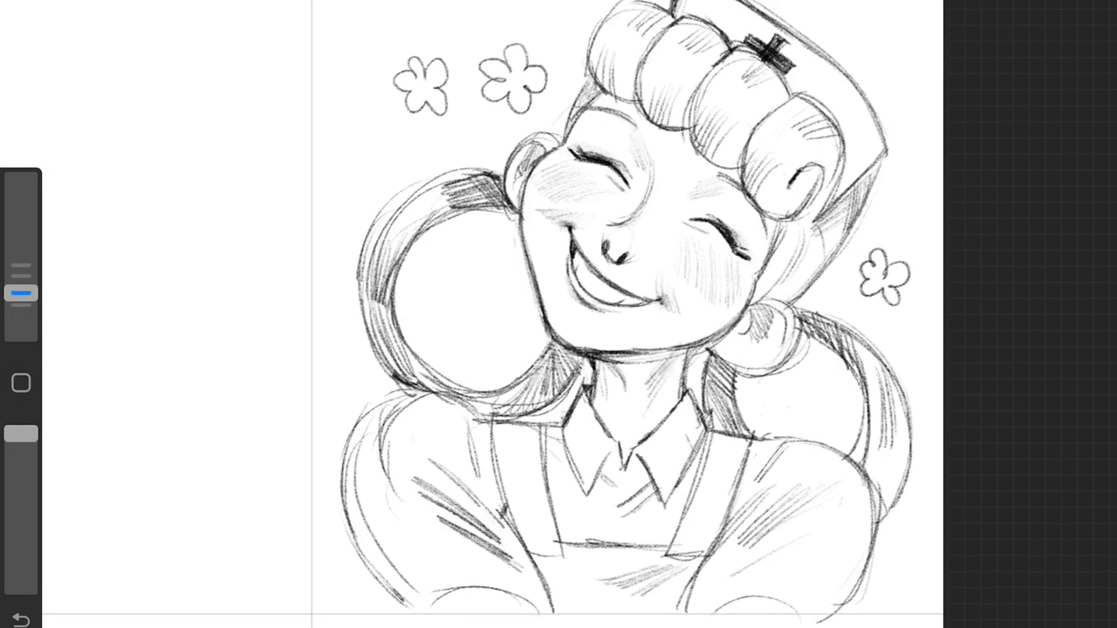
Step: Undo the faint neck shading and hatch the apron strap with three strokes
{"action": "key", "text": "ctrl+z"}
{"action": "key", "text": "ctrl+z"}
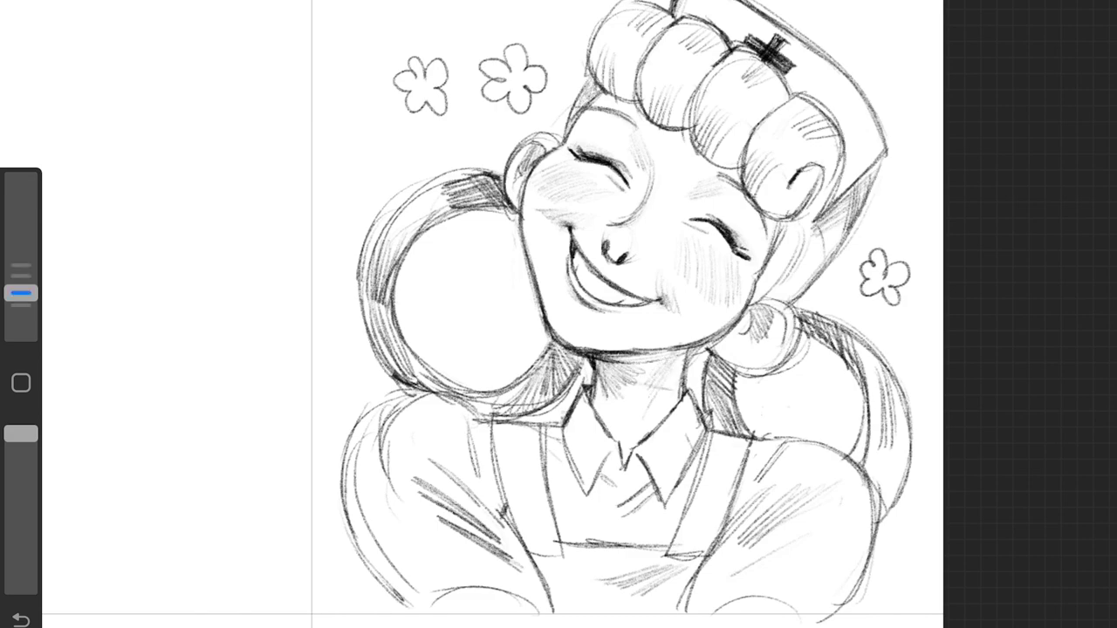
{"action": "scroll", "coordinate": [559, 314], "scroll_direction": "down", "scroll_amount": 5}
{"action": "scroll", "coordinate": [741, 375], "scroll_direction": "up", "scroll_amount": 5}
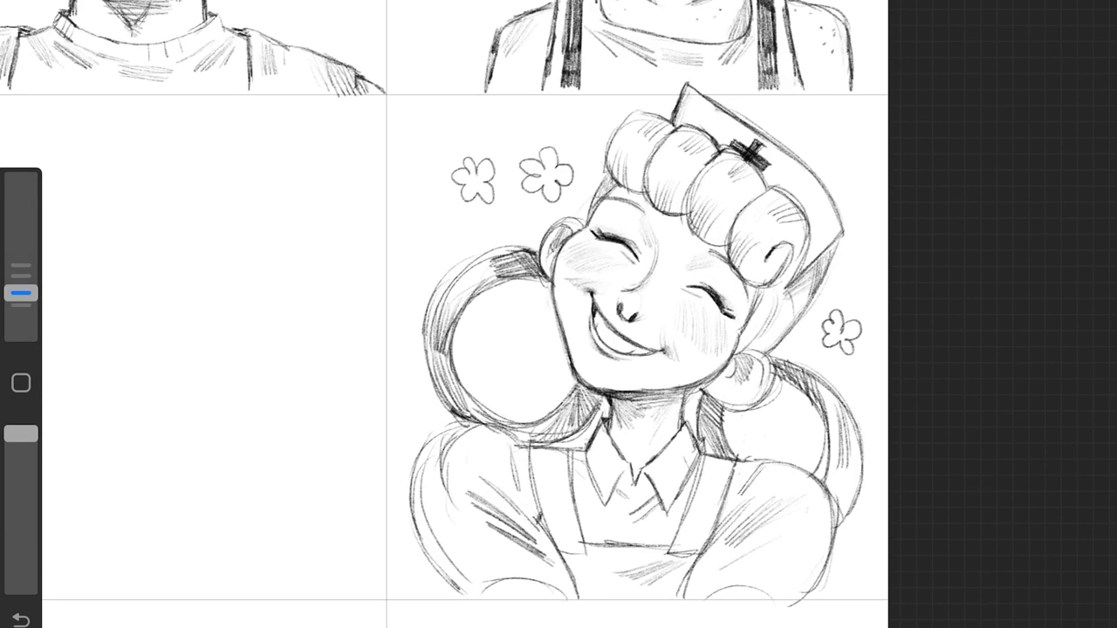
{"action": "scroll", "coordinate": [611, 332], "scroll_direction": "up", "scroll_amount": 5}
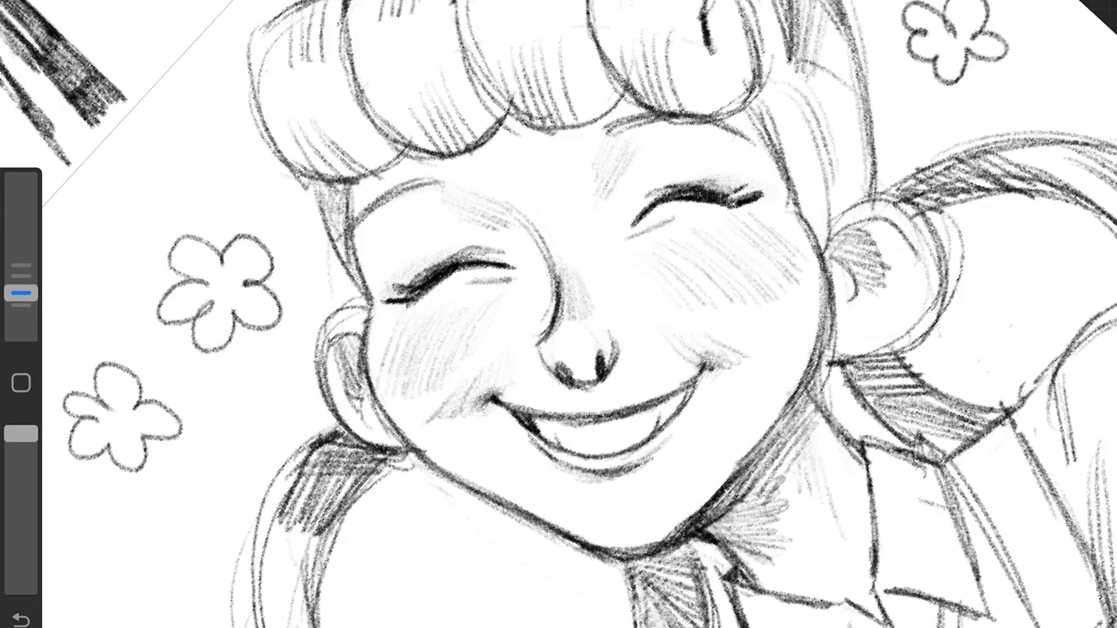
{"action": "scroll", "coordinate": [593, 366], "scroll_direction": "up", "scroll_amount": 1}
{"action": "scroll", "coordinate": [558, 314], "scroll_direction": "down", "scroll_amount": 3}
{"action": "scroll", "coordinate": [558, 314], "scroll_direction": "down", "scroll_amount": 3}
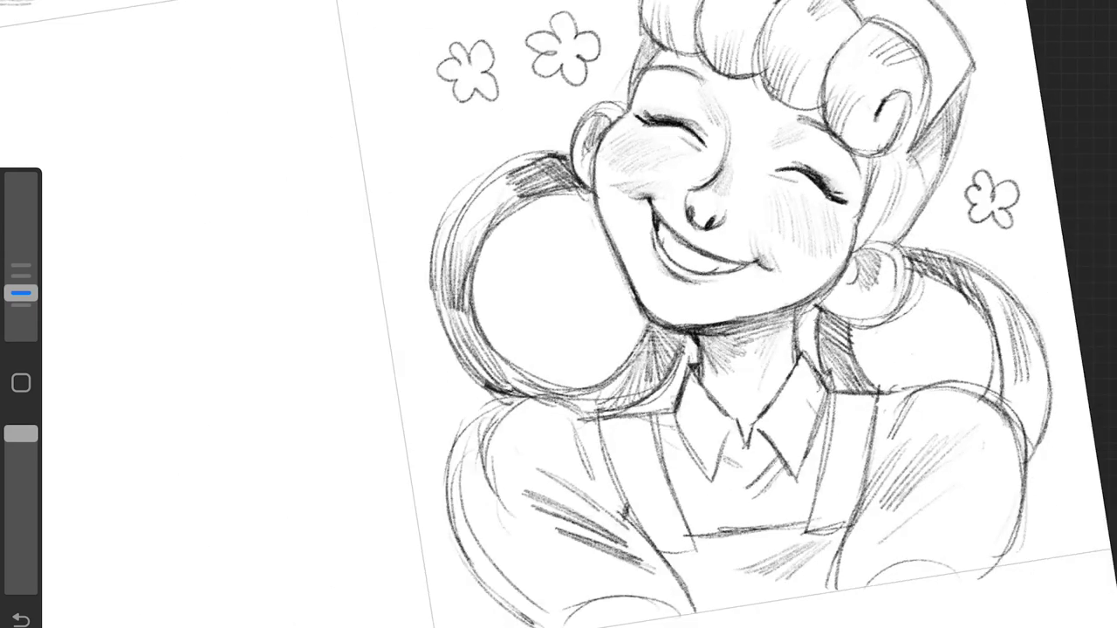
{"action": "scroll", "coordinate": [559, 315], "scroll_direction": "down", "scroll_amount": 3}
{"action": "left_click", "coordinate": [26, 8]}
{"action": "scroll", "coordinate": [559, 314], "scroll_direction": "down", "scroll_amount": 2}
{"action": "scroll", "coordinate": [558, 314], "scroll_direction": "up", "scroll_amount": 1}
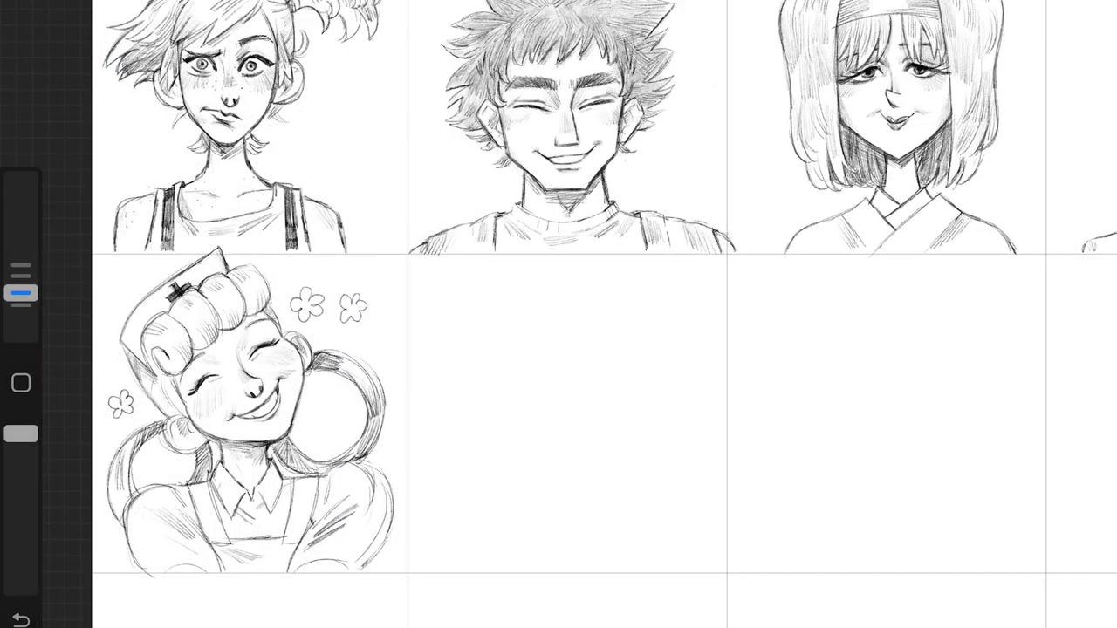
{"action": "scroll", "coordinate": [559, 314], "scroll_direction": "up", "scroll_amount": 1}
{"action": "scroll", "coordinate": [559, 314], "scroll_direction": "up", "scroll_amount": 5}
{"action": "left_click_drag", "start_coordinate": [386, 359], "coordinate": [378, 382]}
{"action": "left_click_drag", "start_coordinate": [390, 385], "coordinate": [382, 404]}
{"action": "left_click_drag", "start_coordinate": [404, 351], "coordinate": [392, 409]}
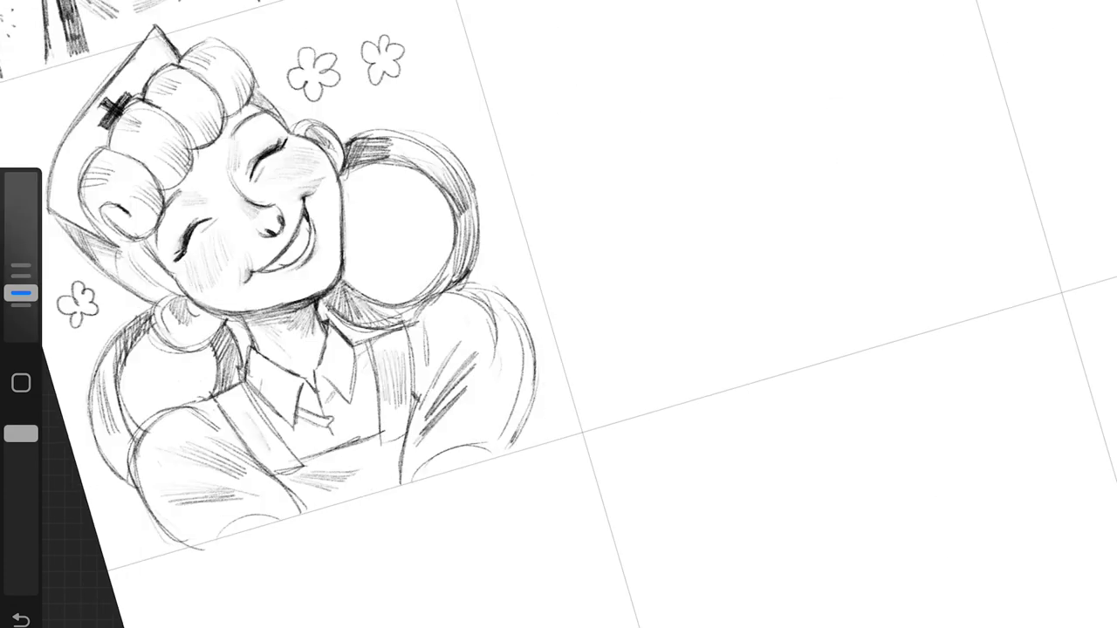
Step: Zoom out to the grid, add Layer 2, and draw a vertical centre guide for the next face
{"action": "scroll", "coordinate": [349, 314], "scroll_direction": "up", "scroll_amount": 3}
{"action": "scroll", "coordinate": [558, 314], "scroll_direction": "down", "scroll_amount": 1}
{"action": "scroll", "coordinate": [559, 314], "scroll_direction": "down", "scroll_amount": 2}
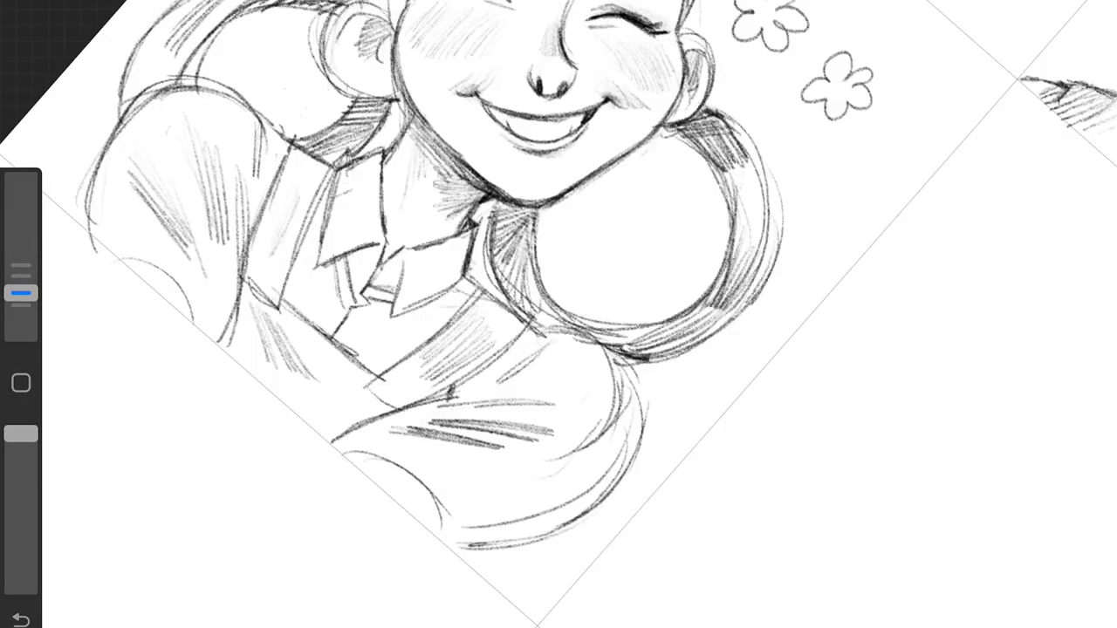
{"action": "scroll", "coordinate": [559, 314], "scroll_direction": "down", "scroll_amount": 3}
{"action": "scroll", "coordinate": [558, 314], "scroll_direction": "down", "scroll_amount": 2}
{"action": "left_click", "coordinate": [995, 50]}
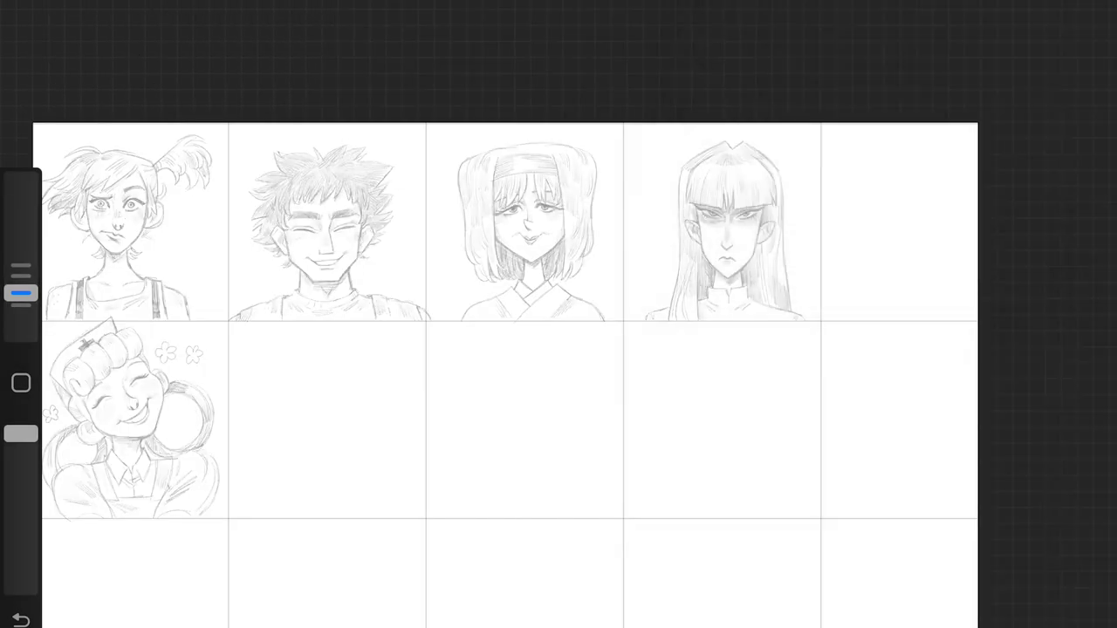
{"action": "scroll", "coordinate": [724, 236], "scroll_direction": "up", "scroll_amount": 5}
{"action": "left_click_drag", "start_coordinate": [541, 0], "coordinate": [539, 615]}
Step: Draw an eye-level guide, then ink the central zigzag bangs, right bangs and curved hair outline
{"action": "left_click_drag", "start_coordinate": [328, 271], "coordinate": [765, 266]}
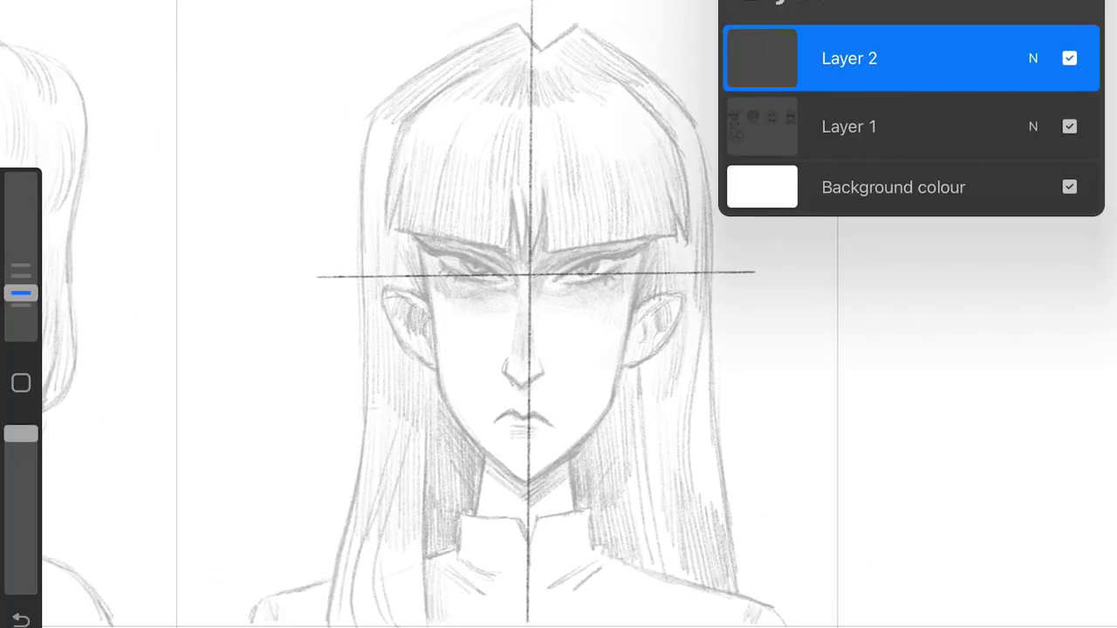
{"action": "scroll", "coordinate": [558, 314], "scroll_direction": "up", "scroll_amount": 3}
{"action": "scroll", "coordinate": [558, 314], "scroll_direction": "up", "scroll_amount": 2}
{"action": "left_click_drag", "start_coordinate": [602, 318], "coordinate": [782, 271]}
{"action": "left_click_drag", "start_coordinate": [770, 218], "coordinate": [796, 266]}
{"action": "mouse_move", "coordinate": [725, 91]}
{"action": "left_mouse_down"}
{"action": "mouse_move", "coordinate": [768, 144]}
{"action": "mouse_move", "coordinate": [796, 255]}
{"action": "left_mouse_up"}
{"action": "left_click_drag", "start_coordinate": [611, 225], "coordinate": [594, 316]}
{"action": "left_click_drag", "start_coordinate": [595, 243], "coordinate": [550, 324]}
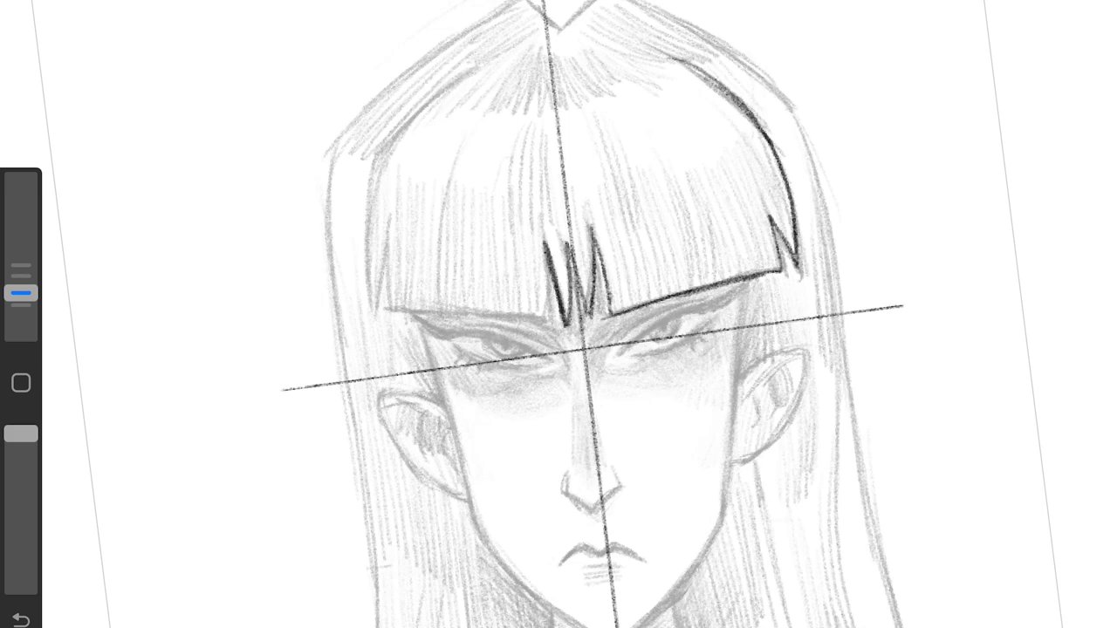
Step: Ink the edges of the left bangs and the upper-left hair outline
{"action": "left_click_drag", "start_coordinate": [419, 225], "coordinate": [597, 317]}
{"action": "left_click_drag", "start_coordinate": [611, 231], "coordinate": [583, 312]}
{"action": "left_click_drag", "start_coordinate": [581, 263], "coordinate": [494, 310]}
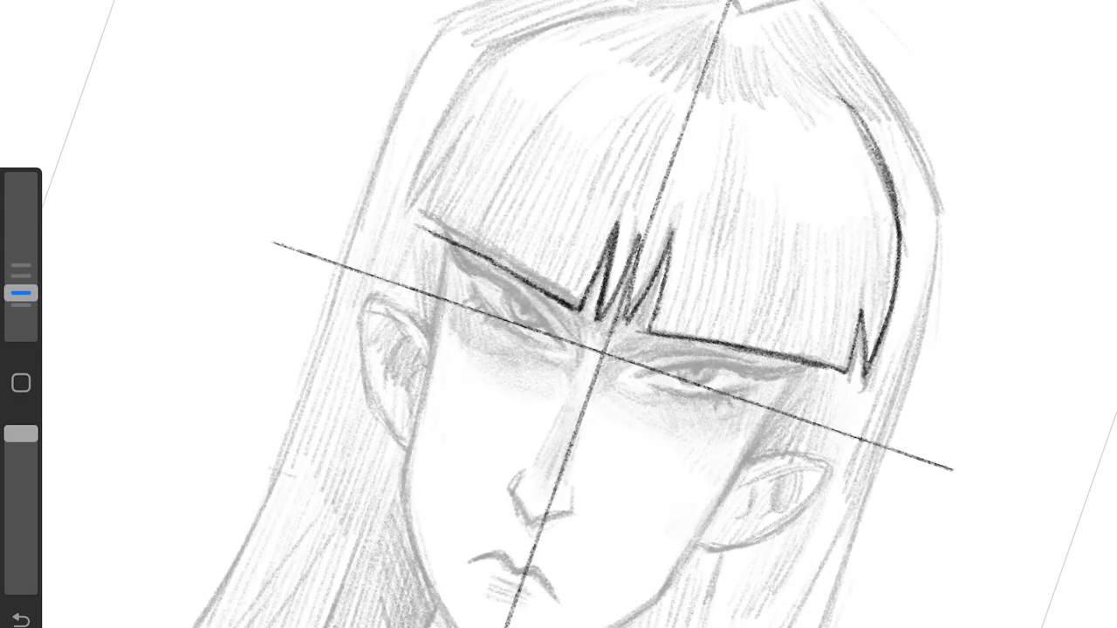
{"action": "left_click_drag", "start_coordinate": [459, 207], "coordinate": [444, 308]}
{"action": "left_click_drag", "start_coordinate": [452, 154], "coordinate": [437, 318]}
{"action": "left_click_drag", "start_coordinate": [532, 216], "coordinate": [473, 366]}
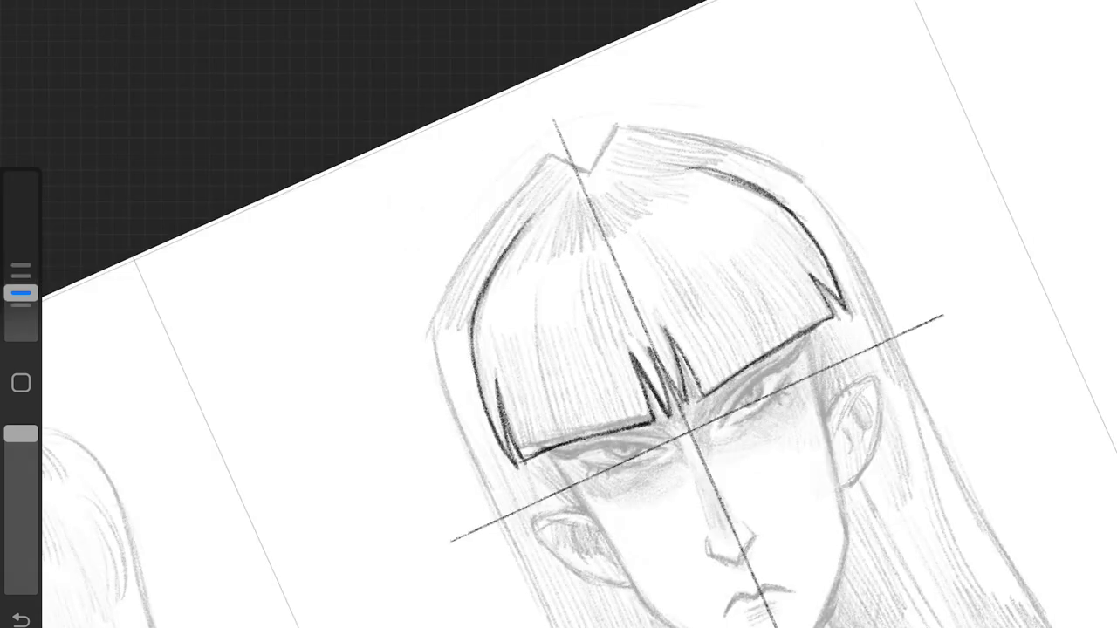
Step: Ink the pointed jaw and both sides of the face outline up to the eye line
{"action": "left_click_drag", "start_coordinate": [570, 551], "coordinate": [682, 448]}
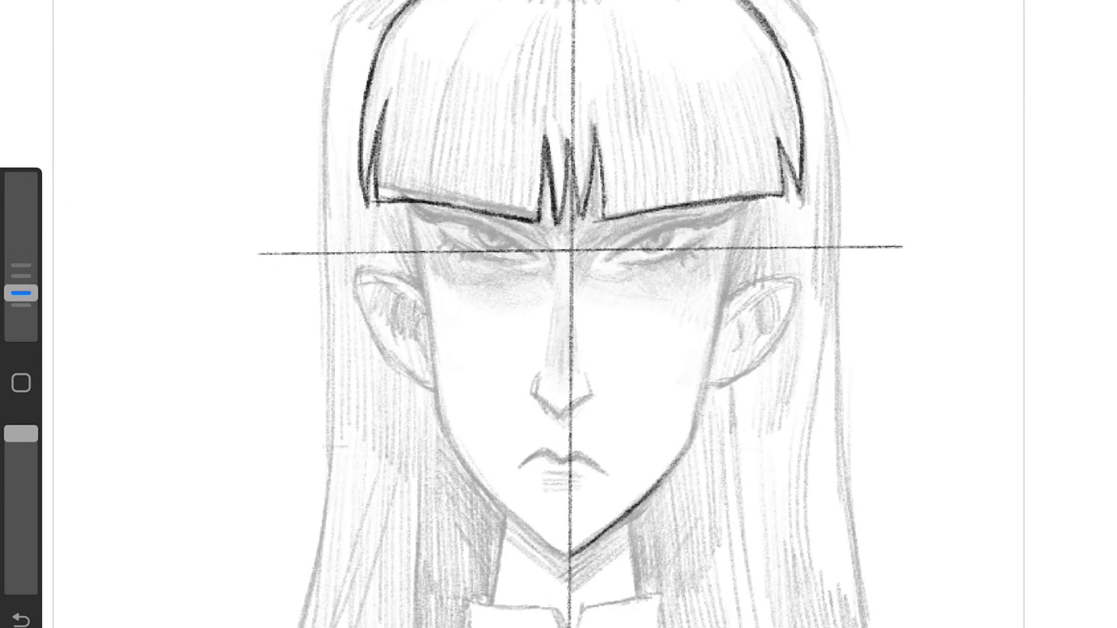
{"action": "left_click_drag", "start_coordinate": [454, 450], "coordinate": [572, 557]}
{"action": "left_click_drag", "start_coordinate": [672, 466], "coordinate": [743, 204]}
{"action": "left_click_drag", "start_coordinate": [714, 336], "coordinate": [690, 447]}
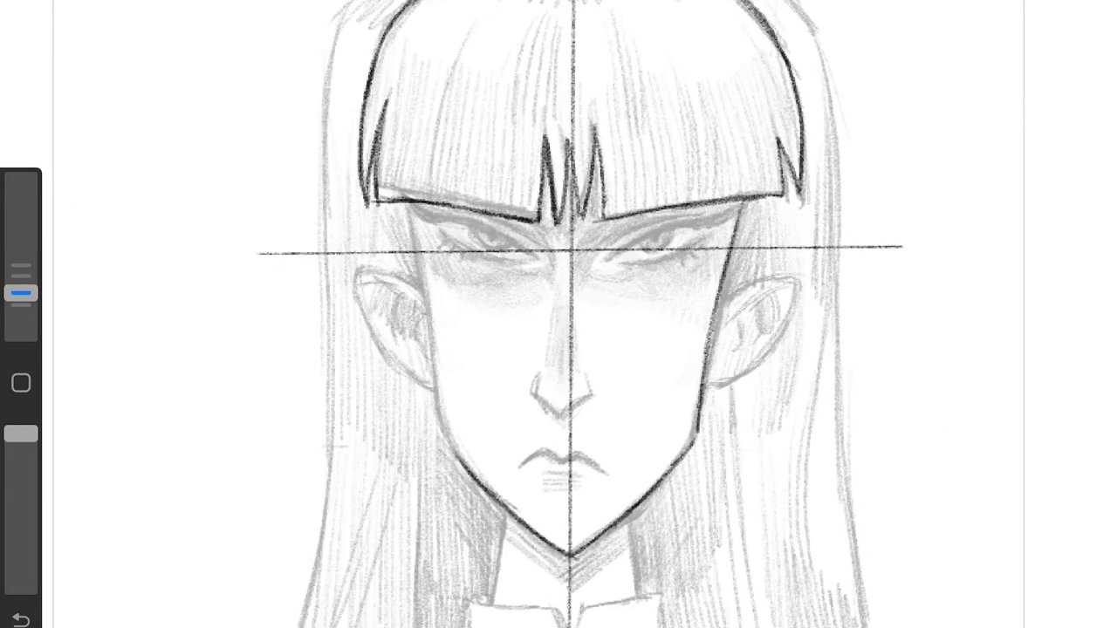
{"action": "left_click_drag", "start_coordinate": [400, 202], "coordinate": [438, 351]}
{"action": "left_click_drag", "start_coordinate": [414, 262], "coordinate": [443, 433]}
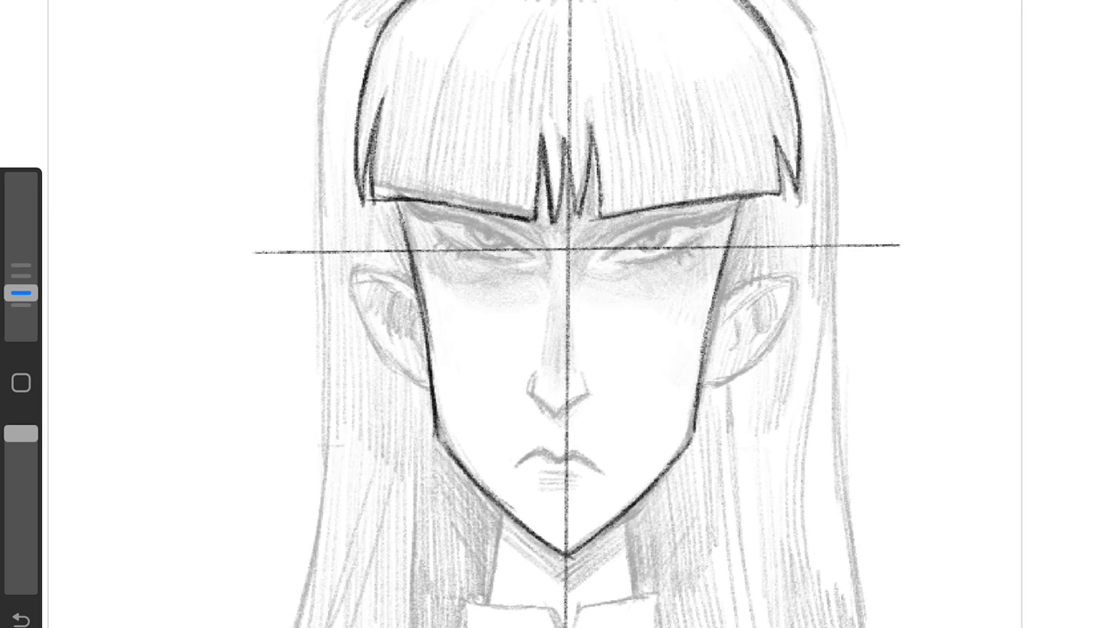
Step: Ink the nose bridge, the mouth and the upper eyelids over both eyes
{"action": "left_click_drag", "start_coordinate": [569, 313], "coordinate": [558, 372]}
{"action": "left_click_drag", "start_coordinate": [554, 452], "coordinate": [577, 456]}
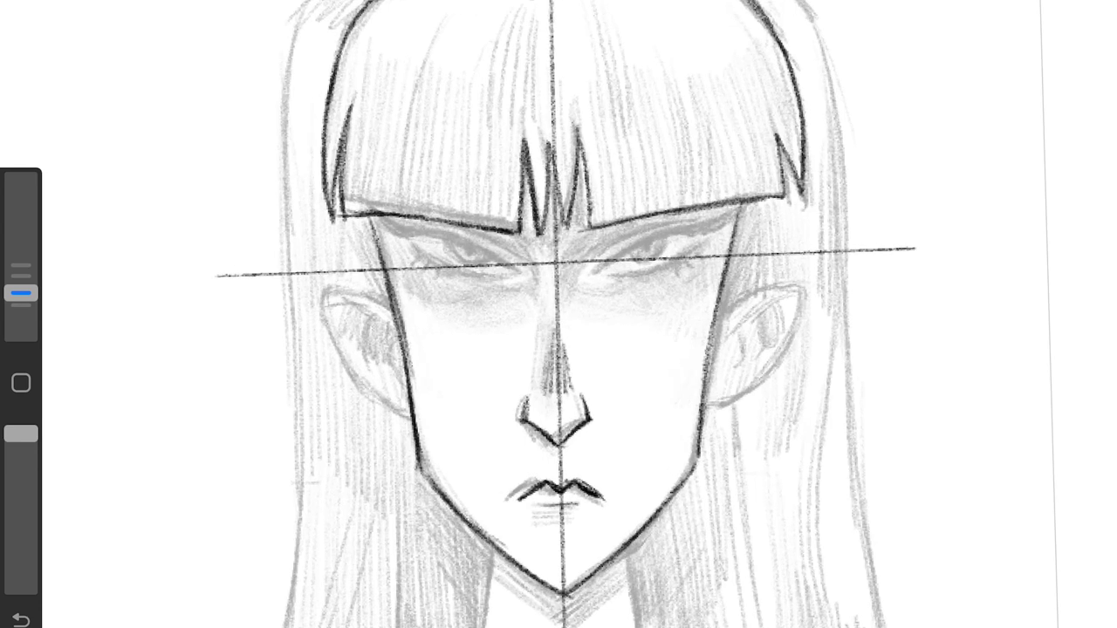
{"action": "left_click_drag", "start_coordinate": [597, 230], "coordinate": [698, 210]}
{"action": "left_click_drag", "start_coordinate": [403, 222], "coordinate": [503, 233]}
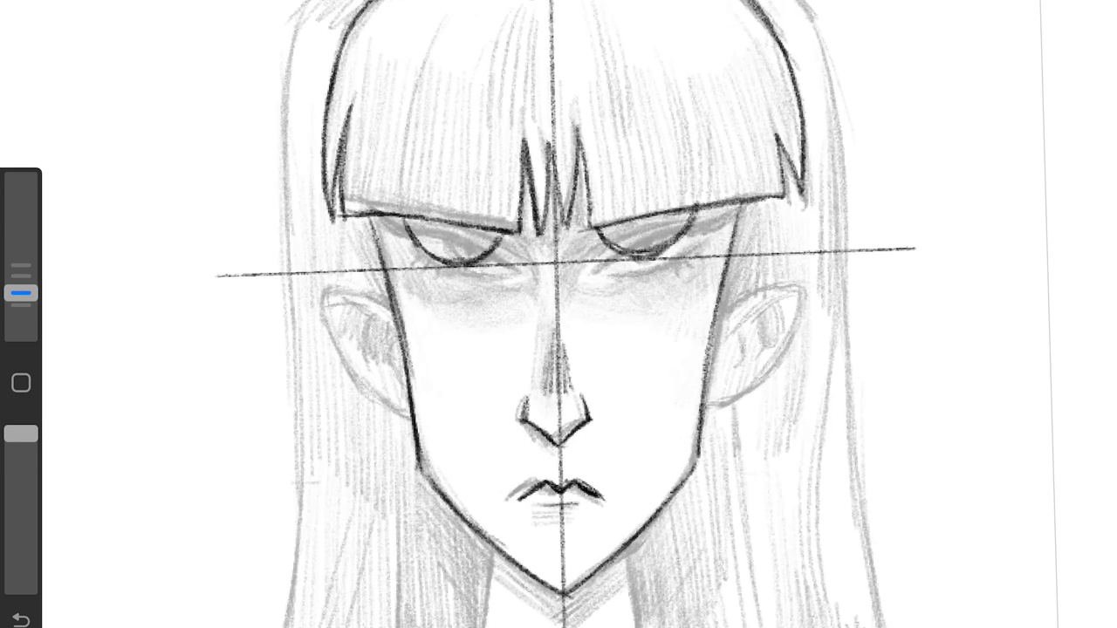
Step: Add pupils and eyelash strokes to both eyes
{"action": "left_click_drag", "start_coordinate": [682, 249], "coordinate": [699, 237]}
{"action": "left_click_drag", "start_coordinate": [632, 231], "coordinate": [656, 229]}
{"action": "left_click_drag", "start_coordinate": [678, 239], "coordinate": [695, 215]}
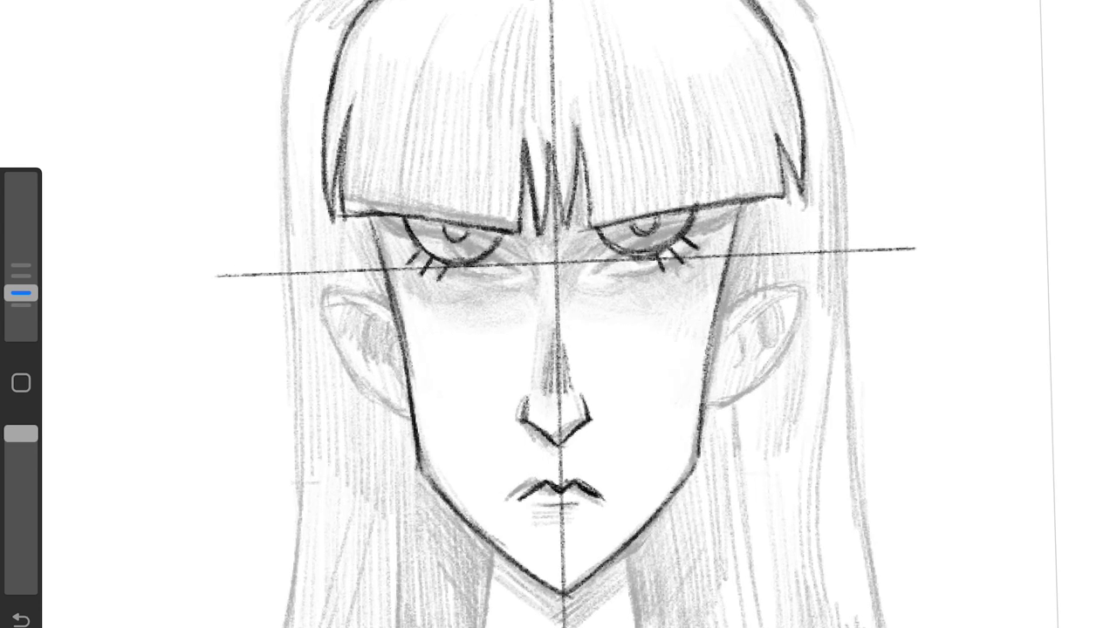
{"action": "left_click_drag", "start_coordinate": [660, 258], "coordinate": [684, 242]}
{"action": "left_click_drag", "start_coordinate": [411, 272], "coordinate": [424, 254]}
Step: Hide the construction guide layer and add hair strands across the bangs
{"action": "left_click", "coordinate": [1086, 13]}
{"action": "left_click", "coordinate": [1067, 125]}
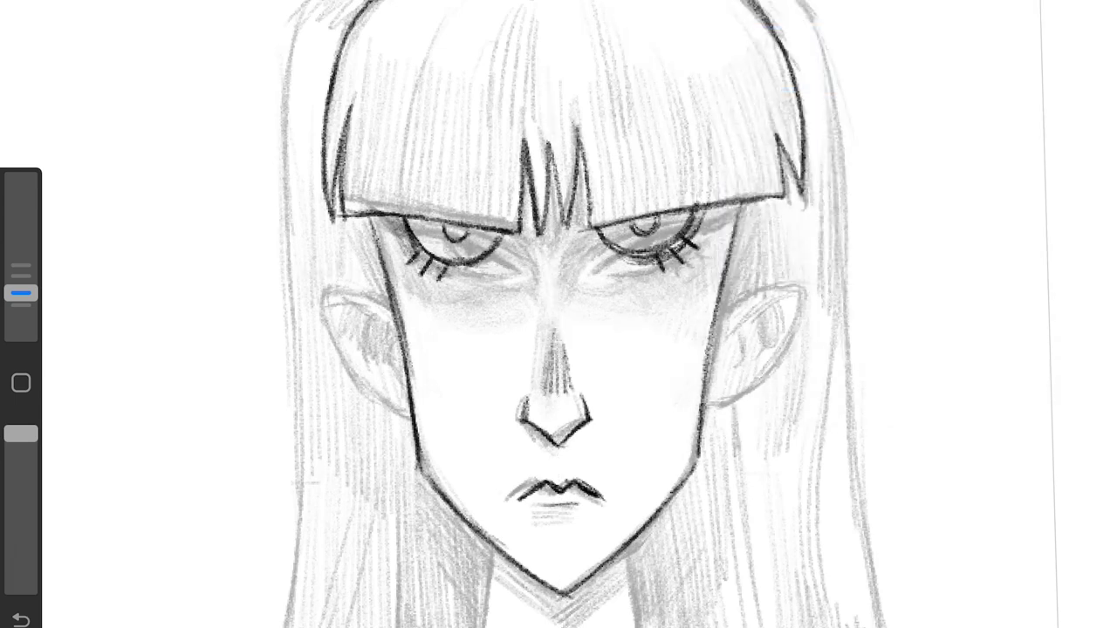
{"action": "left_click_drag", "start_coordinate": [676, 84], "coordinate": [683, 213]}
{"action": "left_click_drag", "start_coordinate": [691, 98], "coordinate": [698, 206]}
{"action": "left_click_drag", "start_coordinate": [710, 108], "coordinate": [716, 201]}
{"action": "left_click_drag", "start_coordinate": [450, 82], "coordinate": [442, 220]}
{"action": "left_click_drag", "start_coordinate": [386, 99], "coordinate": [390, 218]}
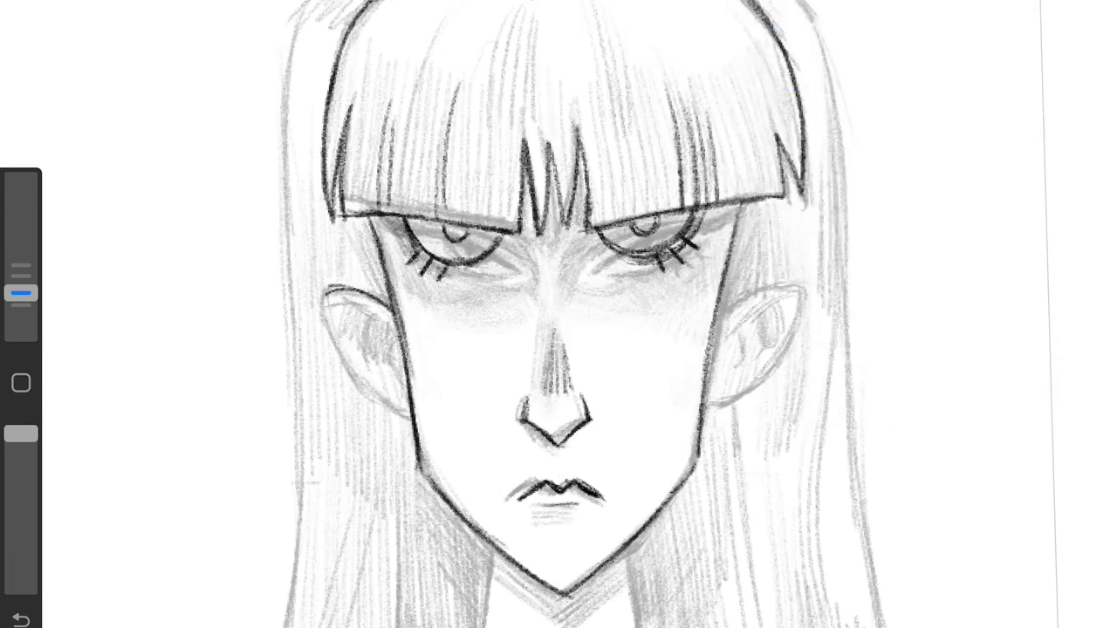
Step: Shade around both eyes, beside the cheeks and down the bangs
{"action": "left_click_drag", "start_coordinate": [698, 218], "coordinate": [594, 262]}
{"action": "mouse_move", "coordinate": [516, 240]}
{"action": "left_mouse_down"}
{"action": "mouse_move", "coordinate": [443, 275]}
{"action": "mouse_move", "coordinate": [415, 262]}
{"action": "left_mouse_up"}
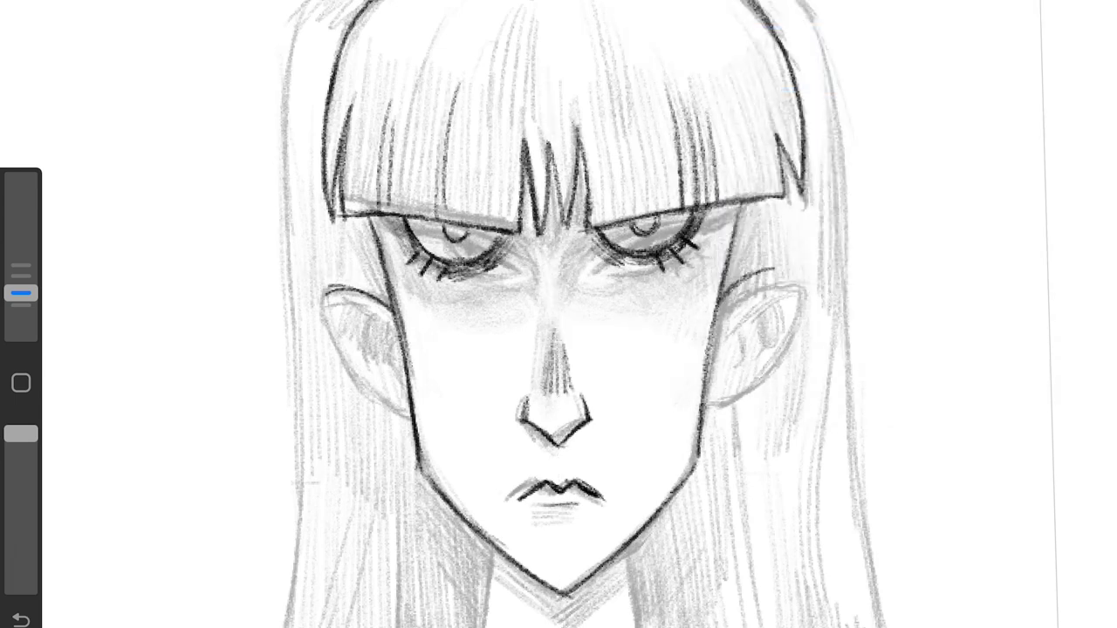
{"action": "left_click_drag", "start_coordinate": [440, 218], "coordinate": [381, 272]}
{"action": "mouse_move", "coordinate": [731, 204]}
{"action": "left_mouse_down"}
{"action": "mouse_move", "coordinate": [733, 260]}
{"action": "mouse_move", "coordinate": [763, 295]}
{"action": "left_mouse_up"}
{"action": "left_click_drag", "start_coordinate": [389, 246], "coordinate": [345, 310]}
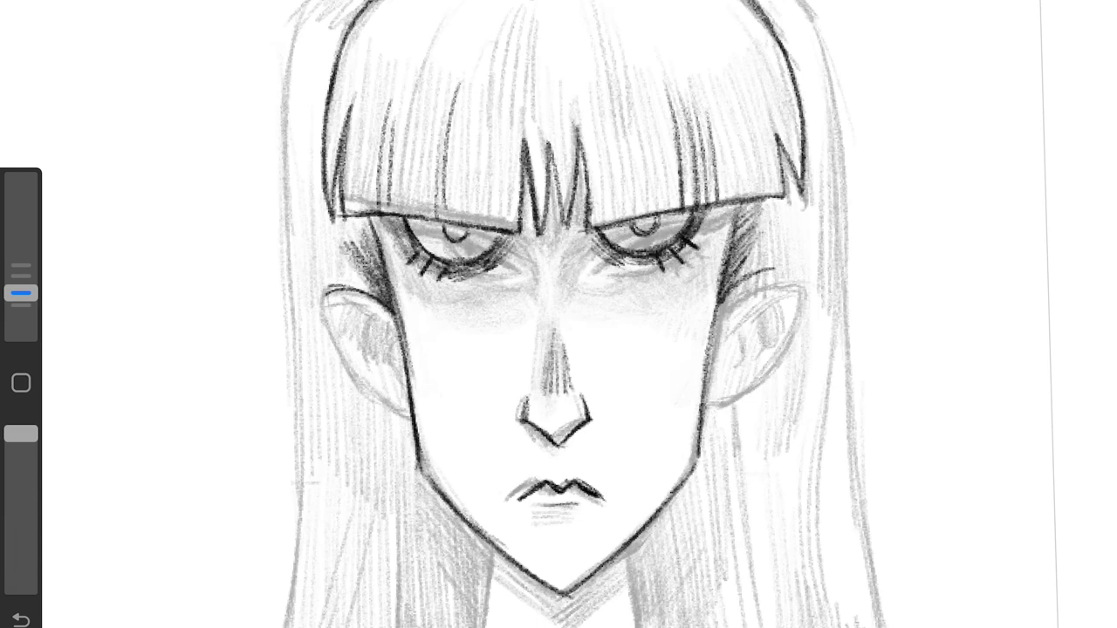
{"action": "scroll", "coordinate": [558, 314], "scroll_direction": "down", "scroll_amount": 3}
{"action": "mouse_move", "coordinate": [649, 87]}
{"action": "left_mouse_down"}
{"action": "mouse_move", "coordinate": [617, 190]}
{"action": "mouse_move", "coordinate": [623, 335]}
{"action": "left_mouse_up"}
Step: Hide the underlying pencil sketch layers and shade the right jaw and central bangs
{"action": "left_click", "coordinate": [1067, 124]}
{"action": "left_click", "coordinate": [1067, 192]}
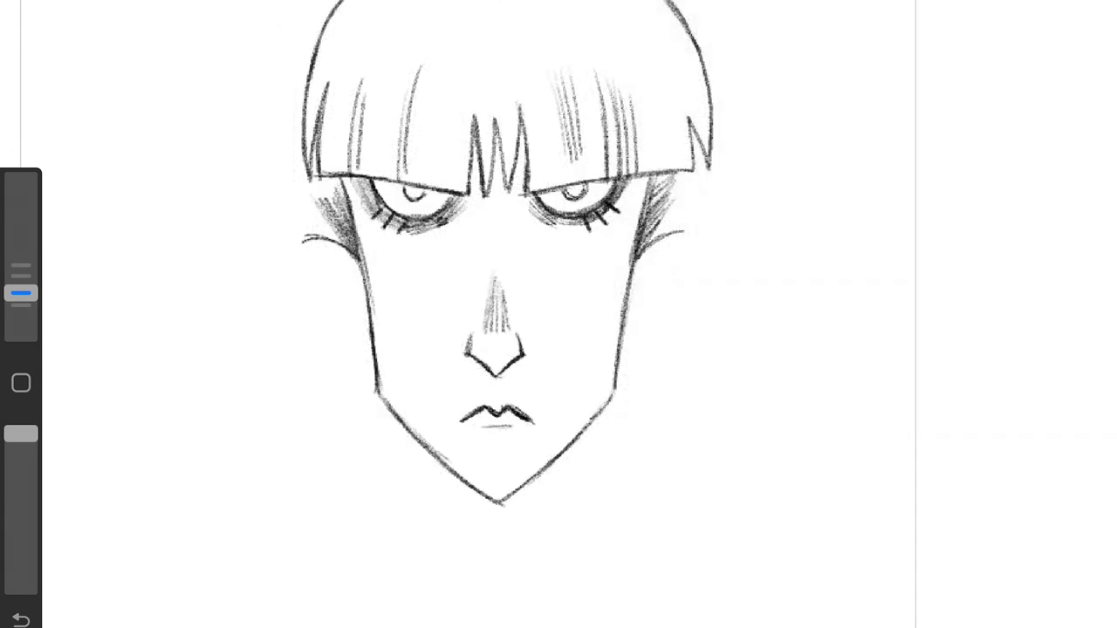
{"action": "left_click_drag", "start_coordinate": [637, 235], "coordinate": [607, 398]}
{"action": "left_click_drag", "start_coordinate": [480, 137], "coordinate": [477, 213]}
{"action": "mouse_move", "coordinate": [494, 142]}
{"action": "left_mouse_down"}
{"action": "mouse_move", "coordinate": [488, 213]}
{"action": "mouse_move", "coordinate": [499, 214]}
{"action": "left_mouse_up"}
{"action": "left_click_drag", "start_coordinate": [517, 136], "coordinate": [513, 218]}
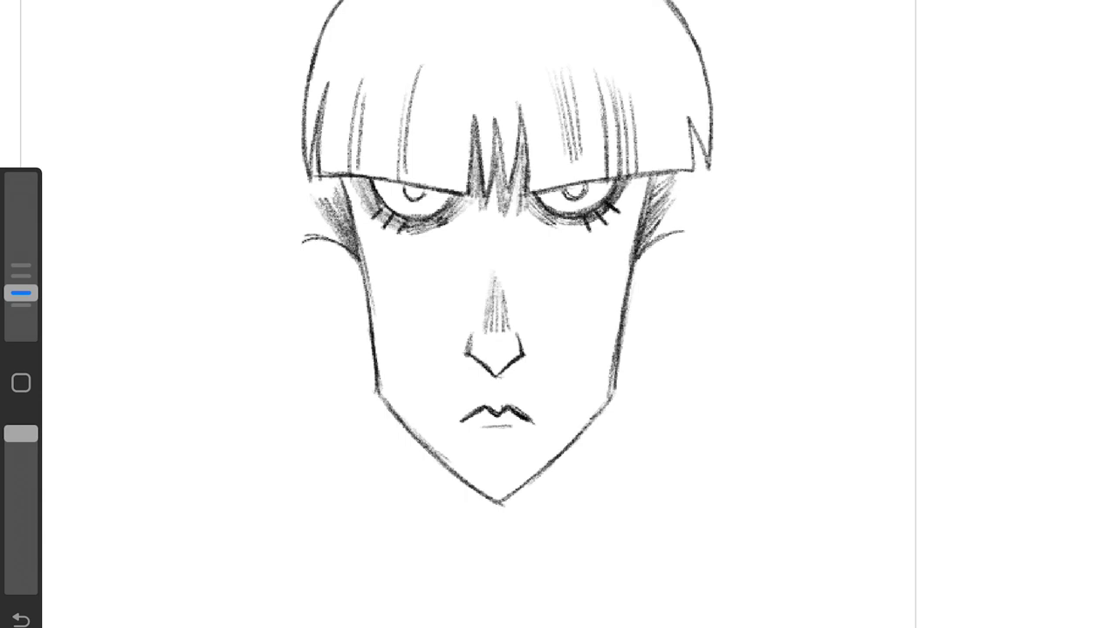
Step: Shade under both eyes and across the bridge between them, adjusting brush size
{"action": "left_click_drag", "start_coordinate": [654, 178], "coordinate": [618, 202]}
{"action": "mouse_move", "coordinate": [346, 201]}
{"action": "left_mouse_down"}
{"action": "mouse_move", "coordinate": [424, 248]}
{"action": "mouse_move", "coordinate": [534, 197]}
{"action": "mouse_move", "coordinate": [627, 246]}
{"action": "left_mouse_up"}
{"action": "left_click_drag", "start_coordinate": [515, 218], "coordinate": [628, 229]}
{"action": "mouse_move", "coordinate": [21, 295]}
{"action": "left_mouse_down"}
{"action": "mouse_move", "coordinate": [21, 269]}
{"action": "mouse_move", "coordinate": [20, 293]}
{"action": "left_mouse_up"}
{"action": "left_click", "coordinate": [574, 190]}
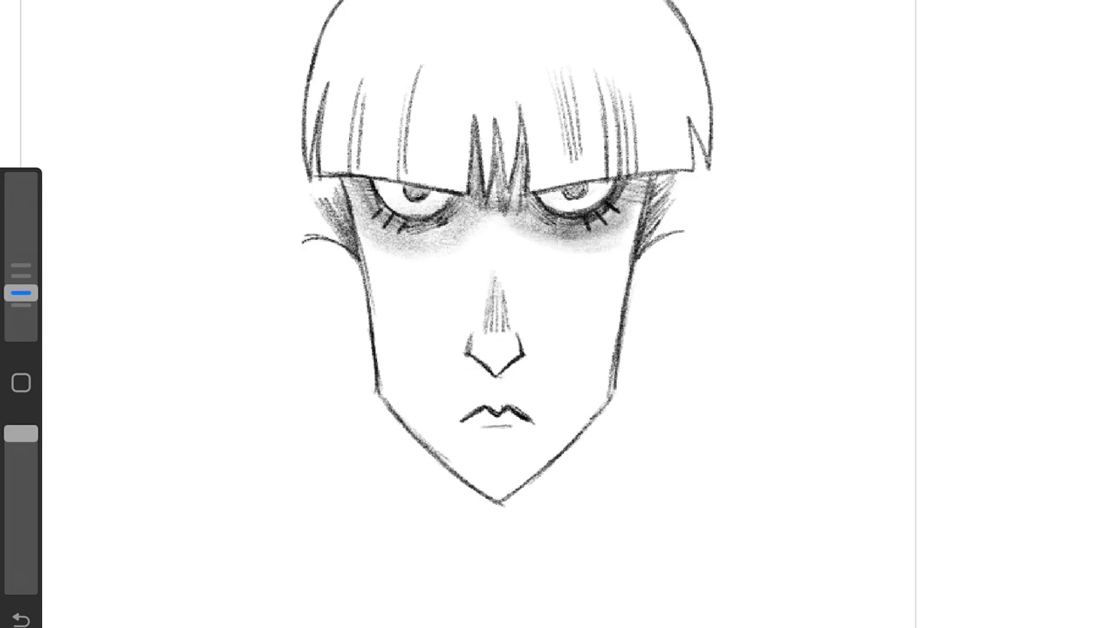
{"action": "scroll", "coordinate": [506, 262], "scroll_direction": "down", "scroll_amount": 3}
{"action": "scroll", "coordinate": [489, 261], "scroll_direction": "up", "scroll_amount": 2}
Step: Add hair strands on top of the head and darken the jaw and under the lip
{"action": "left_click_drag", "start_coordinate": [629, 105], "coordinate": [645, 209]}
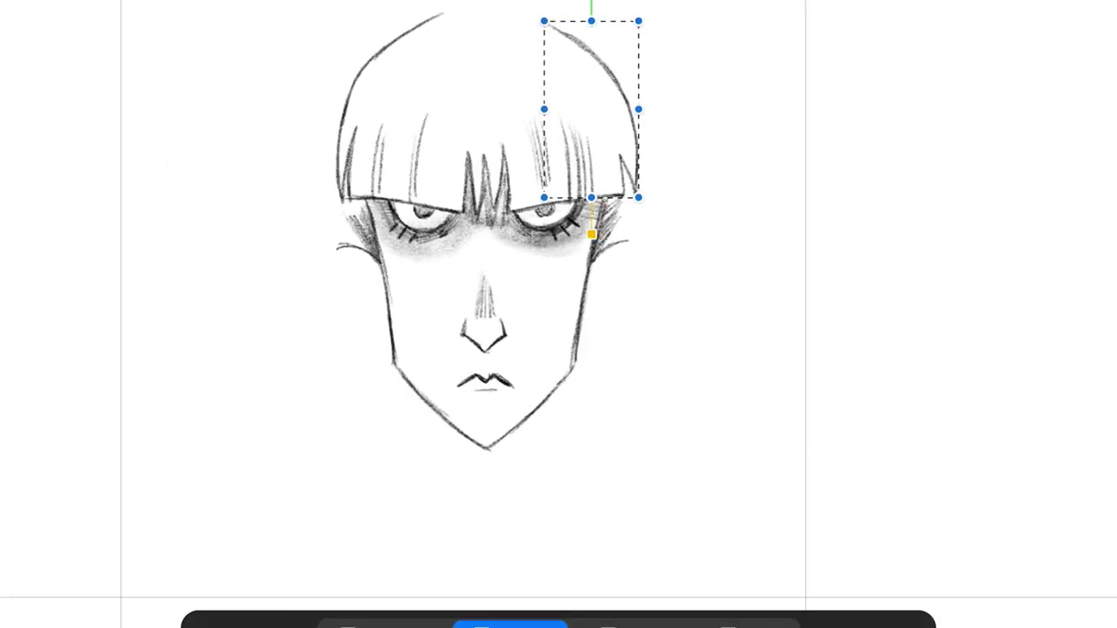
{"action": "left_click_drag", "start_coordinate": [546, 27], "coordinate": [602, 92]}
{"action": "left_click_drag", "start_coordinate": [455, 62], "coordinate": [452, 166]}
{"action": "left_click_drag", "start_coordinate": [450, 26], "coordinate": [395, 86]}
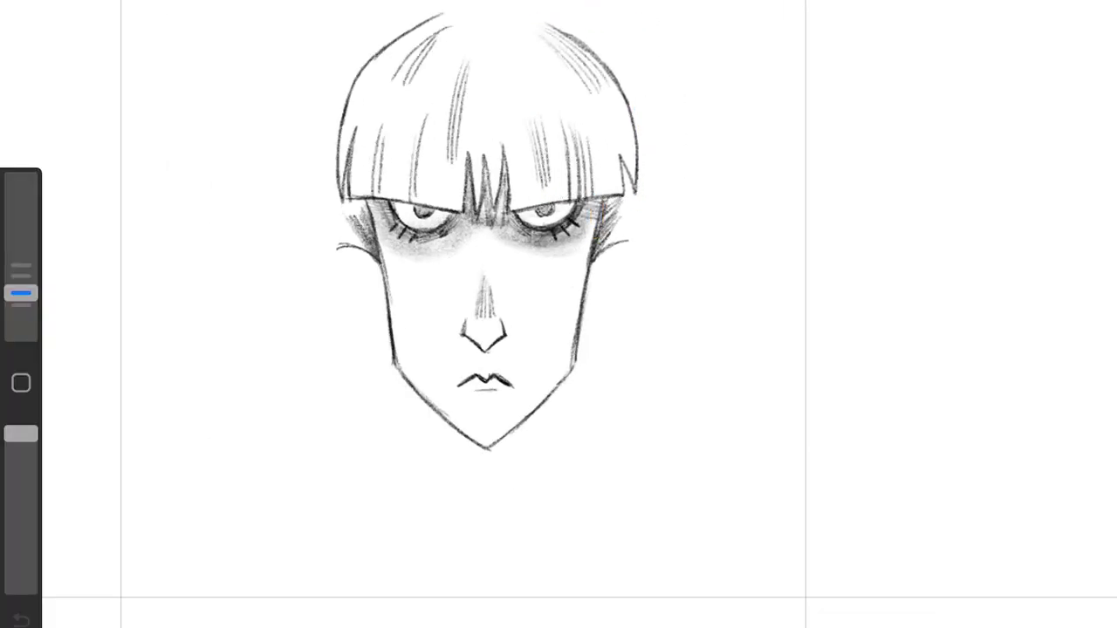
{"action": "left_click_drag", "start_coordinate": [391, 366], "coordinate": [485, 447]}
{"action": "left_click_drag", "start_coordinate": [559, 388], "coordinate": [510, 440]}
{"action": "left_click_drag", "start_coordinate": [471, 391], "coordinate": [499, 391]}
Step: Hatch both cheeks under the eyes and redraw the mouth zigzag darker
{"action": "scroll", "coordinate": [489, 261], "scroll_direction": "up", "scroll_amount": 1}
{"action": "left_click_drag", "start_coordinate": [602, 185], "coordinate": [575, 234]}
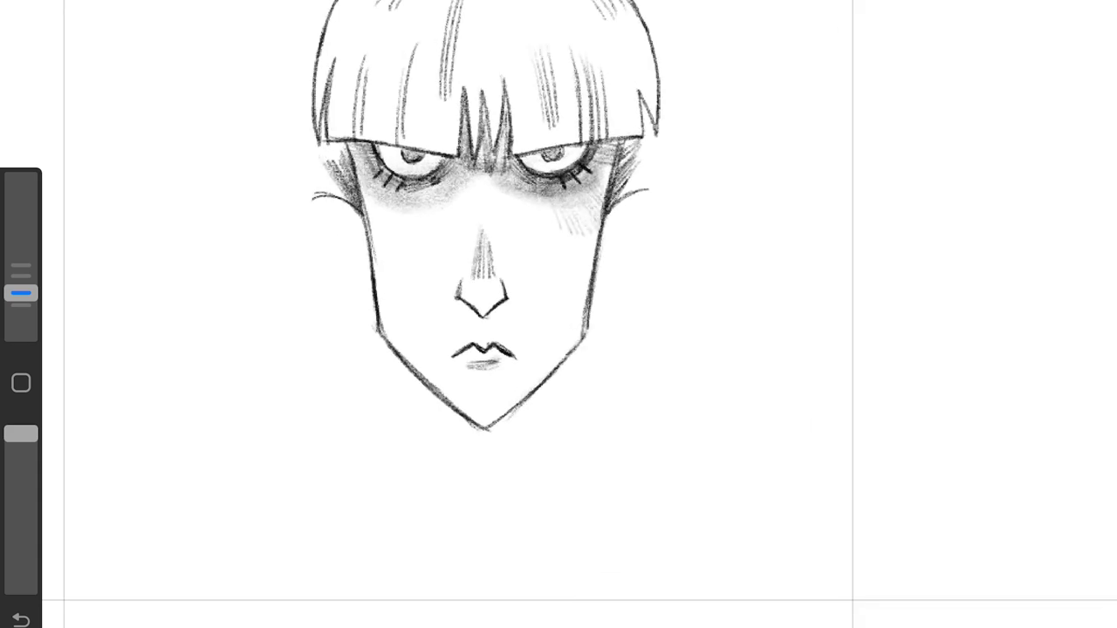
{"action": "left_click_drag", "start_coordinate": [410, 187], "coordinate": [373, 234]}
{"action": "scroll", "coordinate": [489, 262], "scroll_direction": "up", "scroll_amount": 2}
{"action": "mouse_move", "coordinate": [447, 374]}
{"action": "left_mouse_down"}
{"action": "mouse_move", "coordinate": [493, 354]}
{"action": "mouse_move", "coordinate": [543, 364]}
{"action": "left_mouse_up"}
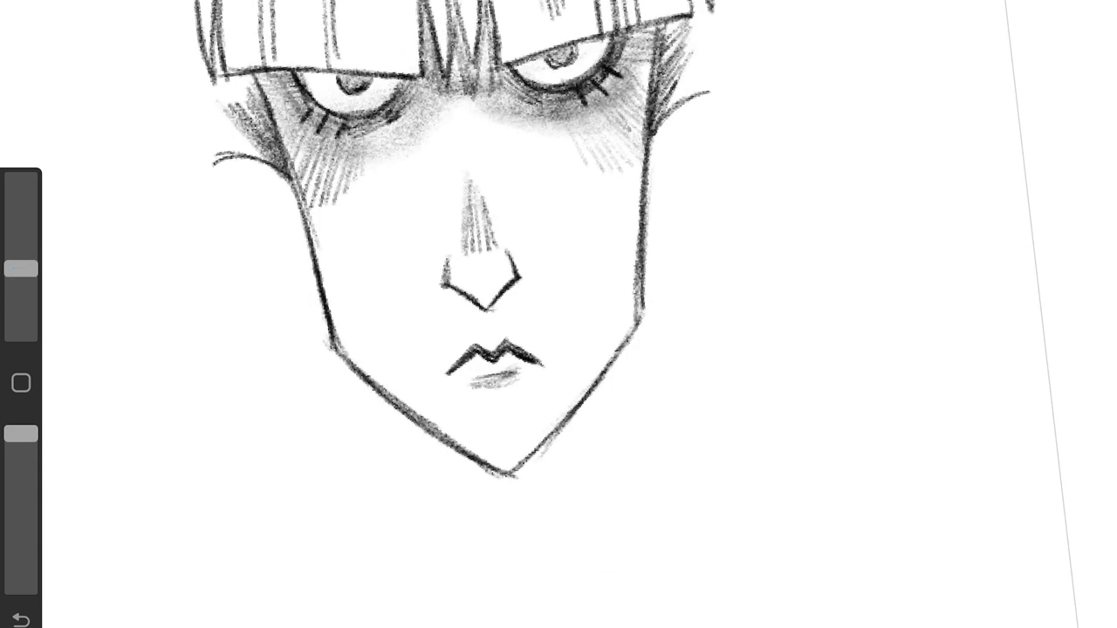
{"action": "left_click_drag", "start_coordinate": [448, 372], "coordinate": [471, 352]}
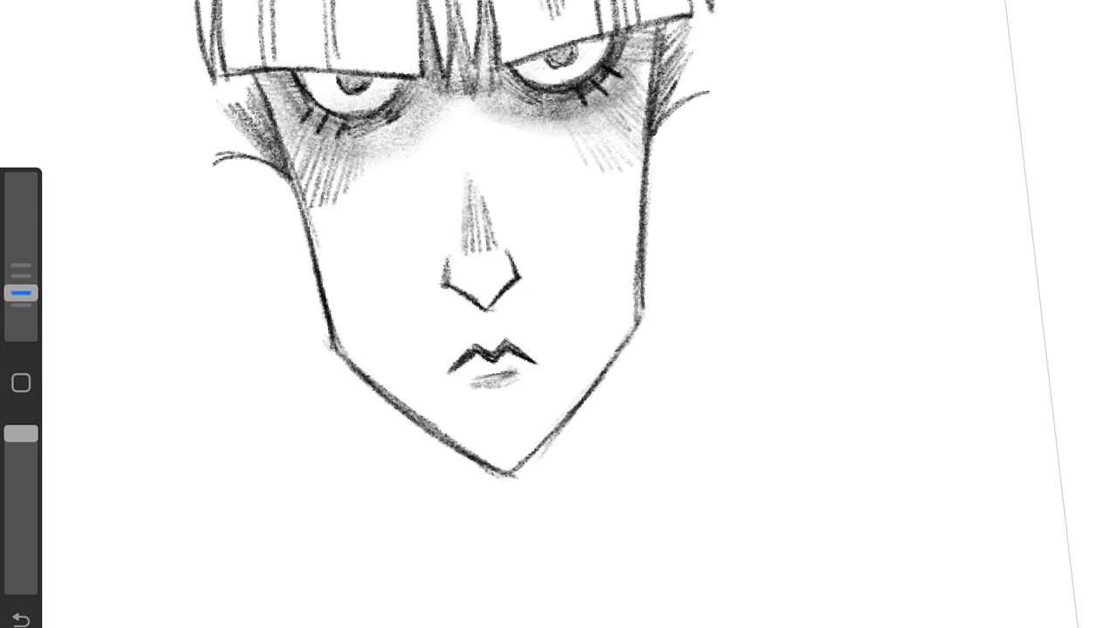
{"action": "scroll", "coordinate": [558, 314], "scroll_direction": "down", "scroll_amount": 3}
{"action": "scroll", "coordinate": [558, 261], "scroll_direction": "up", "scroll_amount": 2}
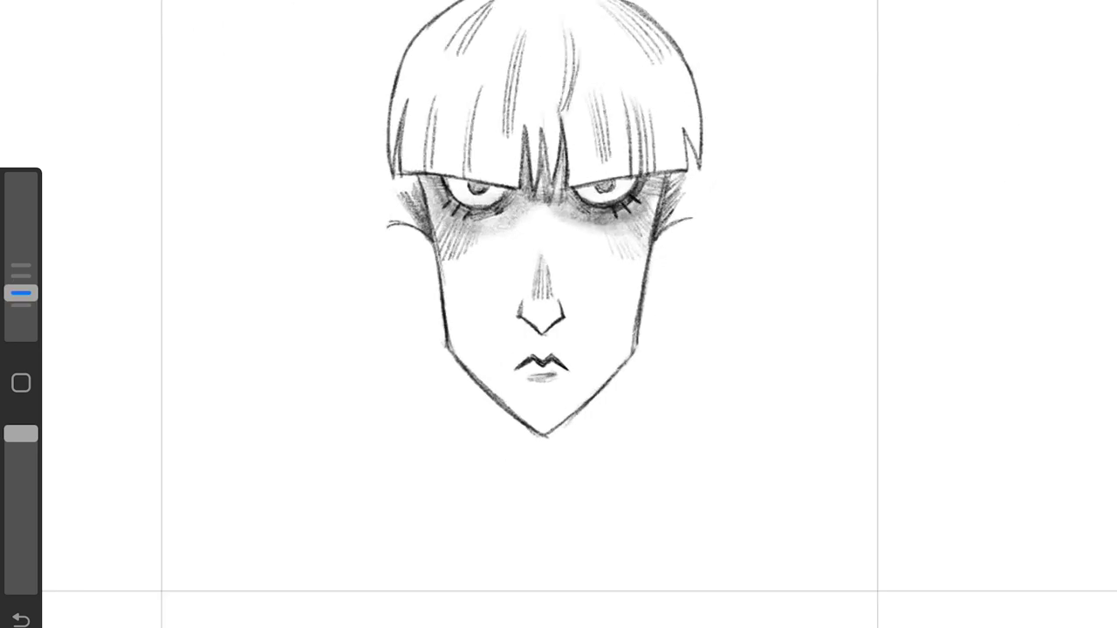
Step: Show Layer 1's hair and neck sketch, then draw the neck lines and chin shading
{"action": "left_click", "coordinate": [1082, 4]}
{"action": "left_click", "coordinate": [1069, 195]}
{"action": "scroll", "coordinate": [559, 314], "scroll_direction": "up", "scroll_amount": 2}
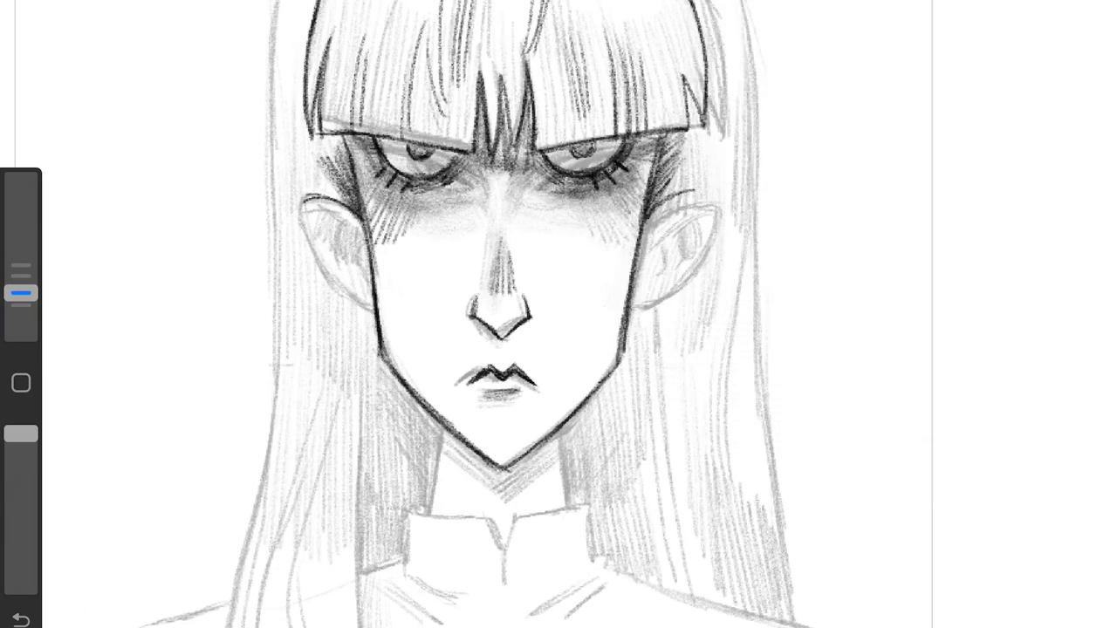
{"action": "left_click_drag", "start_coordinate": [558, 436], "coordinate": [565, 510]}
{"action": "left_click_drag", "start_coordinate": [443, 435], "coordinate": [436, 513]}
{"action": "mouse_move", "coordinate": [447, 436]}
{"action": "left_mouse_down"}
{"action": "mouse_move", "coordinate": [498, 481]}
{"action": "mouse_move", "coordinate": [551, 443]}
{"action": "left_mouse_up"}
{"action": "left_click_drag", "start_coordinate": [502, 493], "coordinate": [551, 455]}
Step: Outline and hatch both ears, undoing one stray stroke
{"action": "mouse_move", "coordinate": [641, 214]}
{"action": "left_mouse_down"}
{"action": "mouse_move", "coordinate": [715, 245]}
{"action": "mouse_move", "coordinate": [633, 303]}
{"action": "left_mouse_up"}
{"action": "mouse_move", "coordinate": [314, 197]}
{"action": "left_mouse_down"}
{"action": "mouse_move", "coordinate": [301, 228]}
{"action": "mouse_move", "coordinate": [375, 314]}
{"action": "mouse_move", "coordinate": [366, 252]}
{"action": "left_mouse_up"}
{"action": "mouse_move", "coordinate": [328, 220]}
{"action": "left_mouse_down"}
{"action": "mouse_move", "coordinate": [352, 278]}
{"action": "mouse_move", "coordinate": [358, 262]}
{"action": "left_mouse_up"}
{"action": "left_click_drag", "start_coordinate": [645, 205], "coordinate": [698, 232]}
{"action": "key", "text": "ctrl+z"}
{"action": "left_click_drag", "start_coordinate": [328, 220], "coordinate": [358, 263]}
{"action": "left_click_drag", "start_coordinate": [650, 219], "coordinate": [685, 262]}
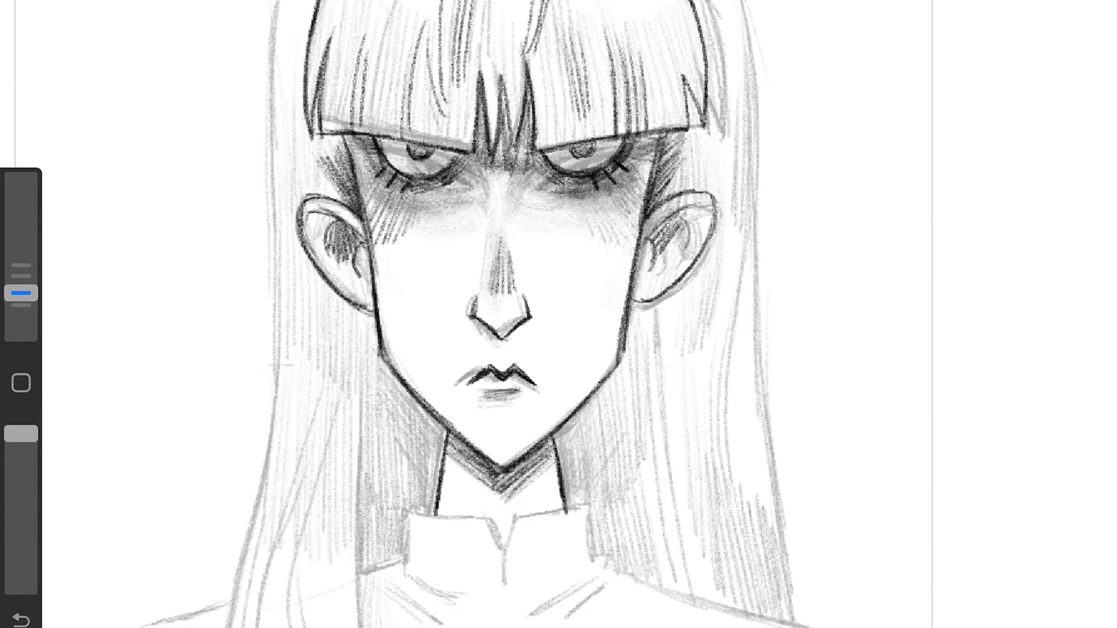
{"action": "scroll", "coordinate": [559, 314], "scroll_direction": "down", "scroll_amount": 2}
Step: Show the guide lines again, ink both outer hair edges and darken the left upper lid
{"action": "left_click", "coordinate": [1069, 194]}
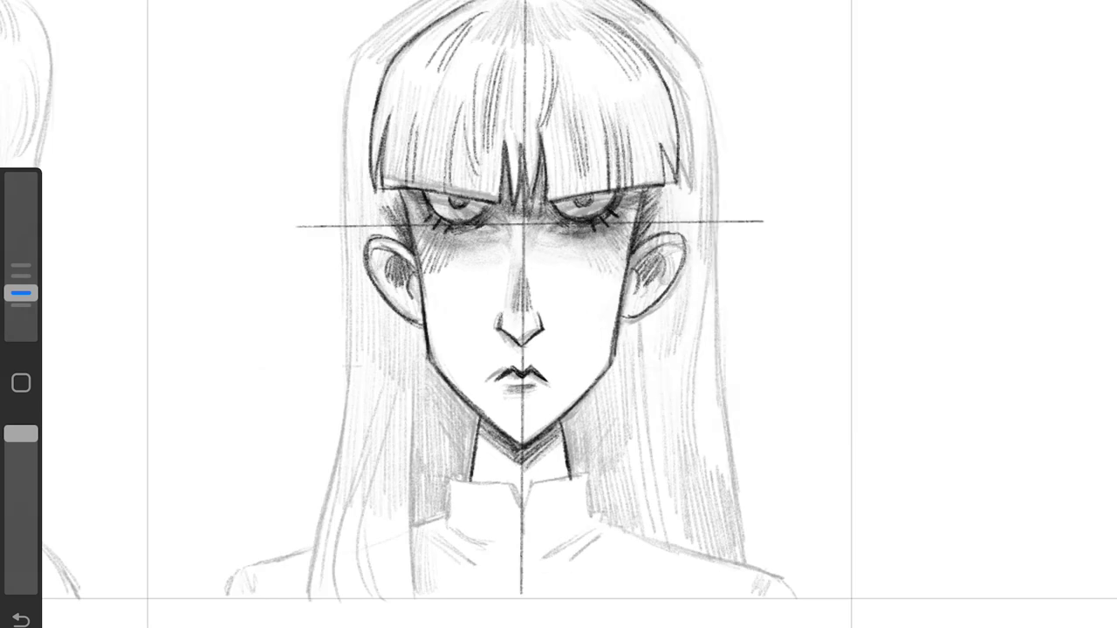
{"action": "mouse_move", "coordinate": [646, 2]}
{"action": "left_mouse_down"}
{"action": "mouse_move", "coordinate": [714, 288]}
{"action": "mouse_move", "coordinate": [742, 559]}
{"action": "left_mouse_up"}
{"action": "mouse_move", "coordinate": [410, 1]}
{"action": "left_mouse_down"}
{"action": "mouse_move", "coordinate": [340, 134]}
{"action": "mouse_move", "coordinate": [340, 274]}
{"action": "mouse_move", "coordinate": [283, 602]}
{"action": "left_mouse_up"}
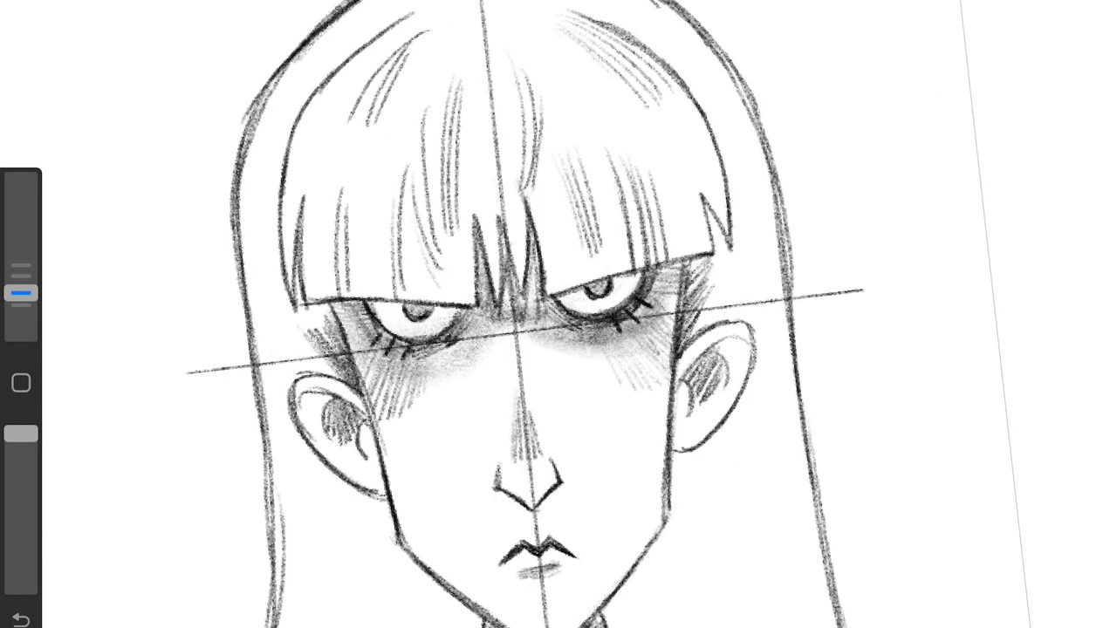
{"action": "mouse_move", "coordinate": [370, 307]}
{"action": "left_mouse_down"}
{"action": "mouse_move", "coordinate": [470, 311]}
{"action": "mouse_move", "coordinate": [471, 550]}
{"action": "left_mouse_up"}
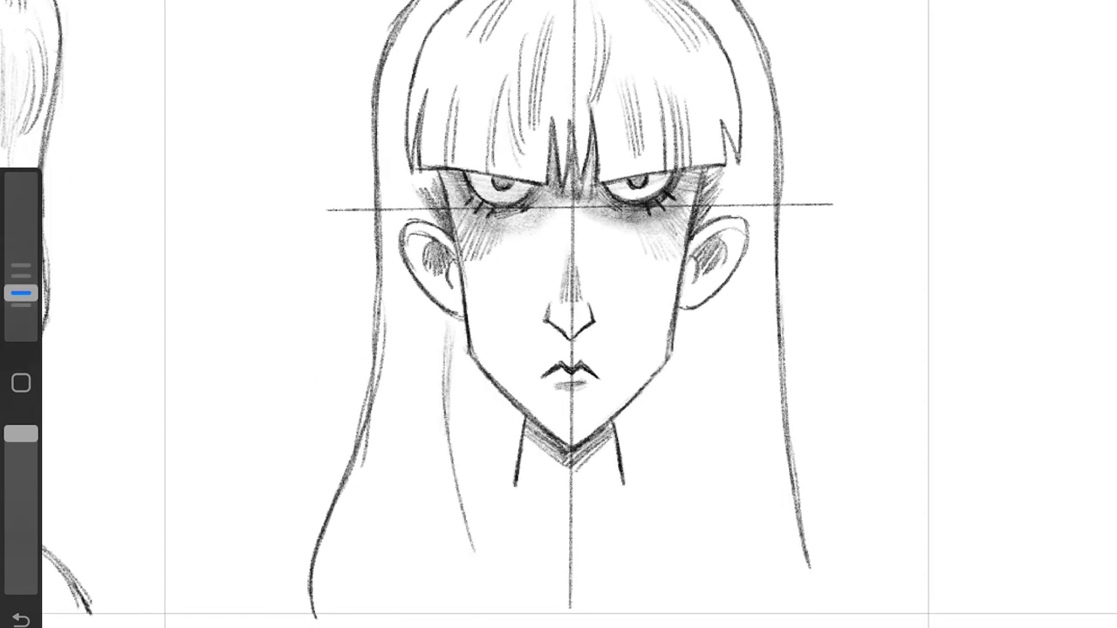
Step: Add long strands and hatching to the lower-left hair and beside the ear
{"action": "left_click_drag", "start_coordinate": [455, 454], "coordinate": [477, 611]}
{"action": "mouse_move", "coordinate": [436, 468]}
{"action": "left_mouse_down"}
{"action": "mouse_move", "coordinate": [445, 615]}
{"action": "mouse_move", "coordinate": [410, 597]}
{"action": "left_mouse_up"}
{"action": "left_click_drag", "start_coordinate": [438, 420], "coordinate": [403, 611]}
{"action": "left_click_drag", "start_coordinate": [440, 419], "coordinate": [454, 614]}
{"action": "left_click_drag", "start_coordinate": [450, 310], "coordinate": [444, 433]}
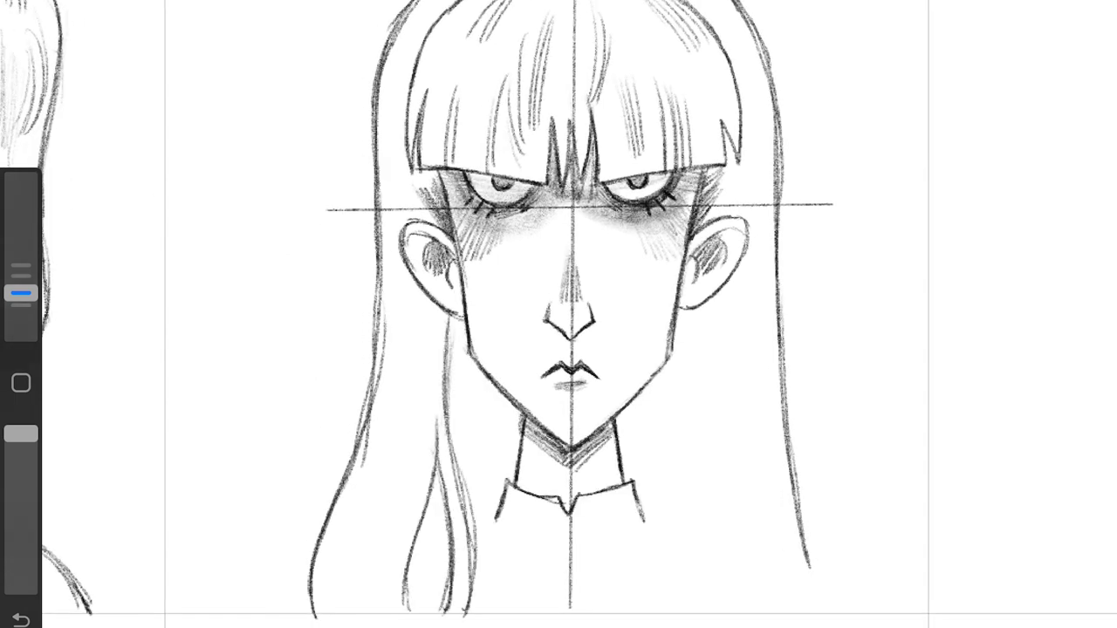
{"action": "left_click_drag", "start_coordinate": [431, 314], "coordinate": [431, 391]}
{"action": "left_click_drag", "start_coordinate": [421, 302], "coordinate": [420, 394]}
{"action": "mouse_move", "coordinate": [386, 138]}
{"action": "left_mouse_down"}
{"action": "mouse_move", "coordinate": [387, 253]}
{"action": "mouse_move", "coordinate": [402, 249]}
{"action": "left_mouse_up"}
{"action": "left_click_drag", "start_coordinate": [419, 138], "coordinate": [418, 225]}
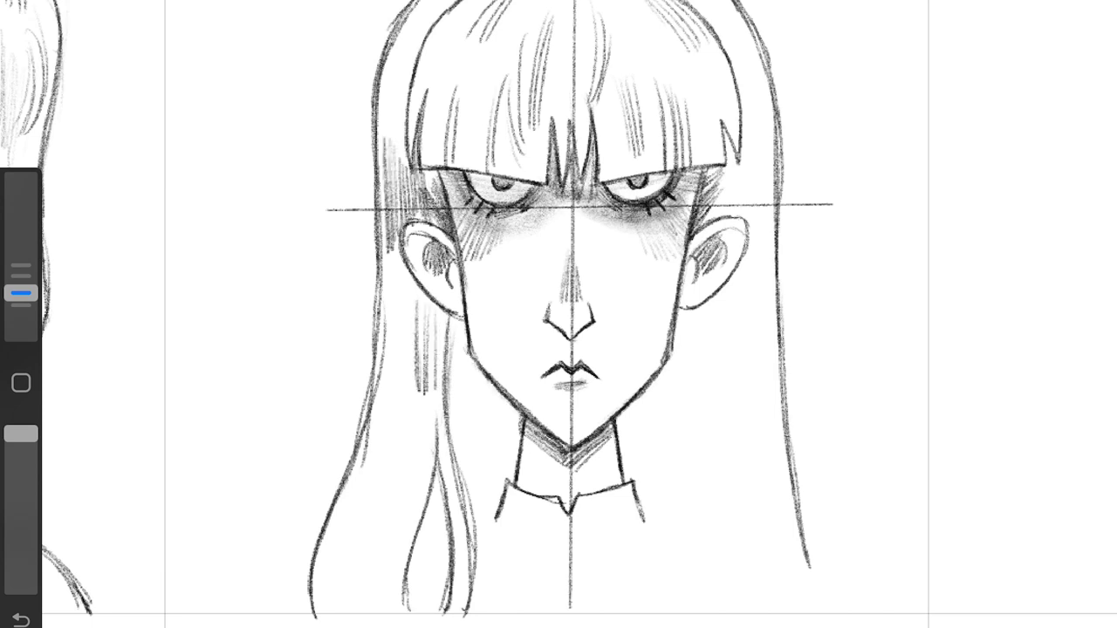
Step: Add strands to the upper and lower hair, then draw and hatch the shoulder line
{"action": "left_click_drag", "start_coordinate": [384, 32], "coordinate": [381, 145]}
{"action": "left_click_drag", "start_coordinate": [410, 30], "coordinate": [417, 174]}
{"action": "mouse_move", "coordinate": [742, 38]}
{"action": "left_mouse_down"}
{"action": "mouse_move", "coordinate": [750, 152]}
{"action": "mouse_move", "coordinate": [740, 213]}
{"action": "left_mouse_up"}
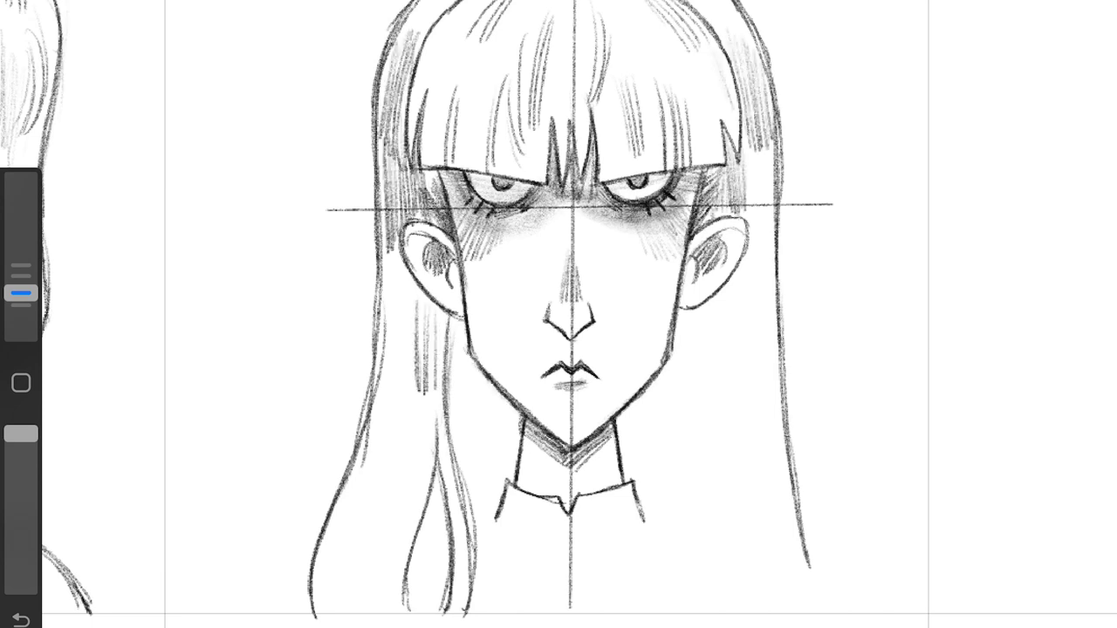
{"action": "left_click_drag", "start_coordinate": [394, 270], "coordinate": [394, 330]}
{"action": "mouse_move", "coordinate": [377, 297]}
{"action": "left_mouse_down"}
{"action": "mouse_move", "coordinate": [358, 475]}
{"action": "mouse_move", "coordinate": [362, 611]}
{"action": "left_mouse_up"}
{"action": "left_click_drag", "start_coordinate": [367, 532], "coordinate": [346, 600]}
{"action": "left_click_drag", "start_coordinate": [358, 565], "coordinate": [333, 609]}
{"action": "left_click_drag", "start_coordinate": [655, 520], "coordinate": [843, 586]}
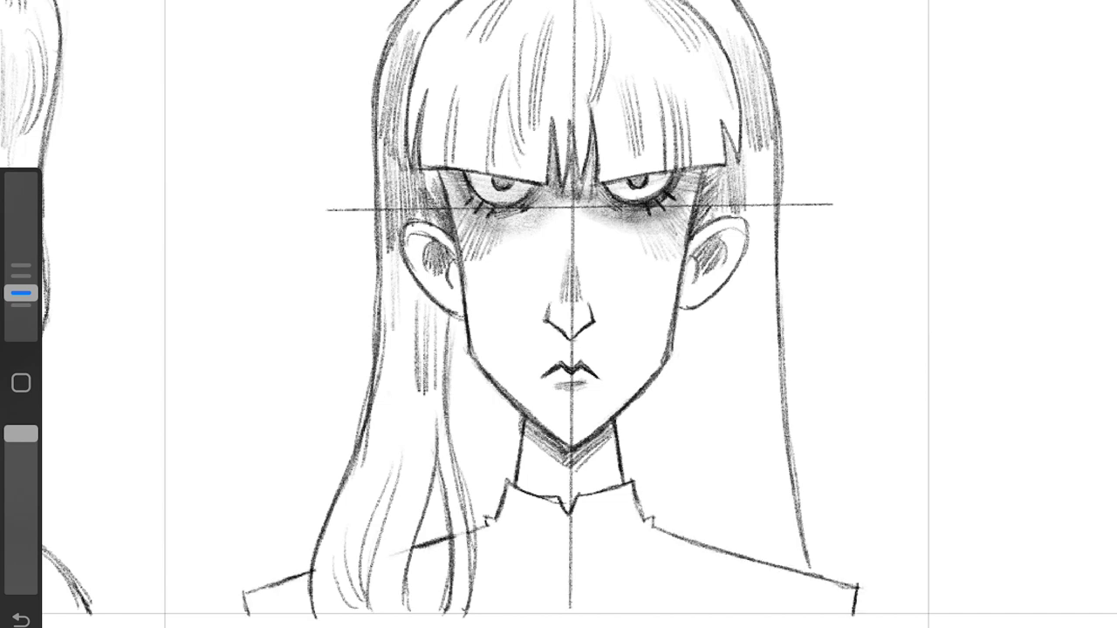
{"action": "left_click_drag", "start_coordinate": [494, 534], "coordinate": [534, 563]}
{"action": "left_click_drag", "start_coordinate": [502, 527], "coordinate": [569, 551]}
Step: Hide the layer holding the crossing face guide lines
{"action": "left_click", "coordinate": [1082, 9]}
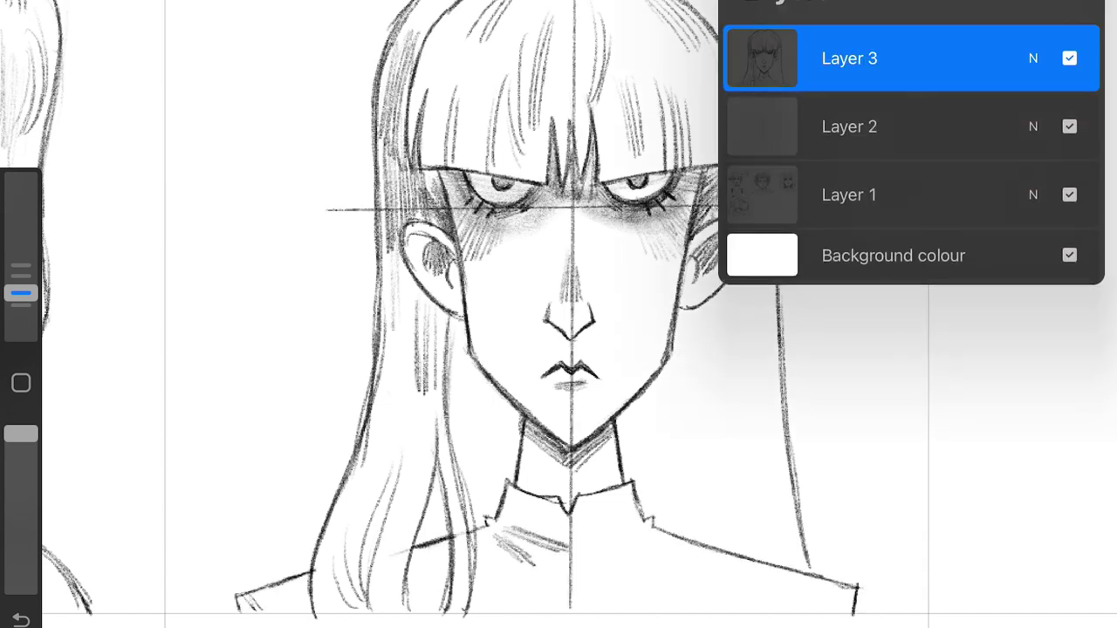
{"action": "left_click", "coordinate": [1068, 125]}
{"action": "left_click", "coordinate": [1082, 9]}
Step: Hatch pencil strands on the left and right hair and shade under the neck
{"action": "left_click_drag", "start_coordinate": [425, 284], "coordinate": [419, 340]}
{"action": "left_click_drag", "start_coordinate": [469, 314], "coordinate": [450, 461]}
{"action": "left_click_drag", "start_coordinate": [497, 330], "coordinate": [463, 487]}
{"action": "left_click_drag", "start_coordinate": [515, 370], "coordinate": [477, 485]}
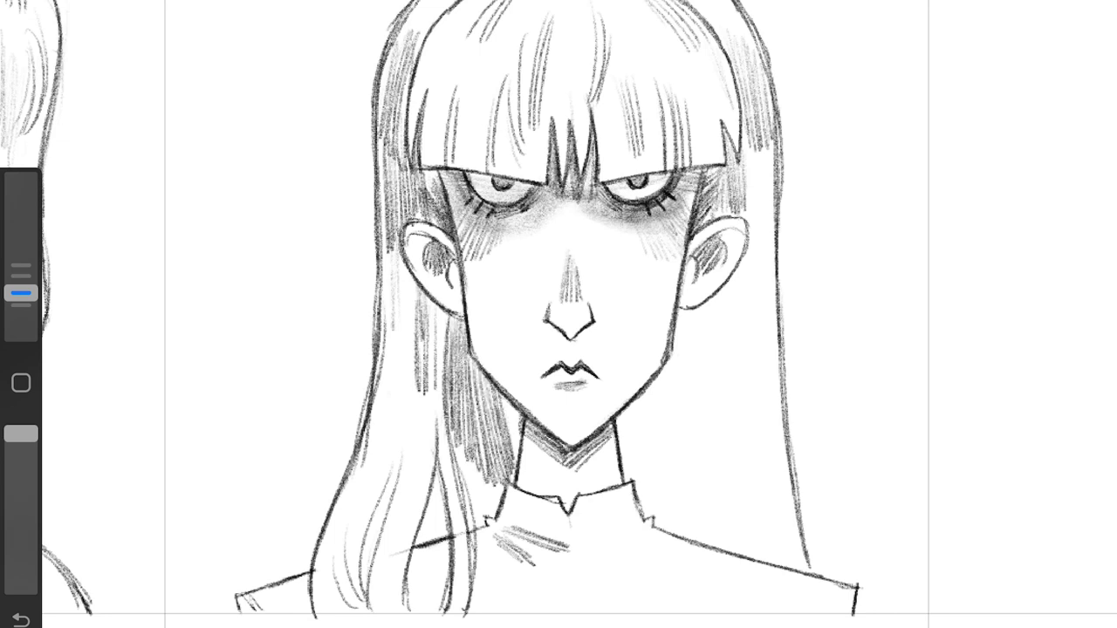
{"action": "left_click_drag", "start_coordinate": [489, 435], "coordinate": [456, 527]}
{"action": "left_click_drag", "start_coordinate": [681, 416], "coordinate": [675, 556]}
{"action": "left_click_drag", "start_coordinate": [698, 358], "coordinate": [682, 625]}
{"action": "left_click_drag", "start_coordinate": [666, 410], "coordinate": [646, 558]}
Step: Deepen the neck shadow and hatch the lower-left and right hair shadows
{"action": "left_click_drag", "start_coordinate": [403, 534], "coordinate": [381, 609]}
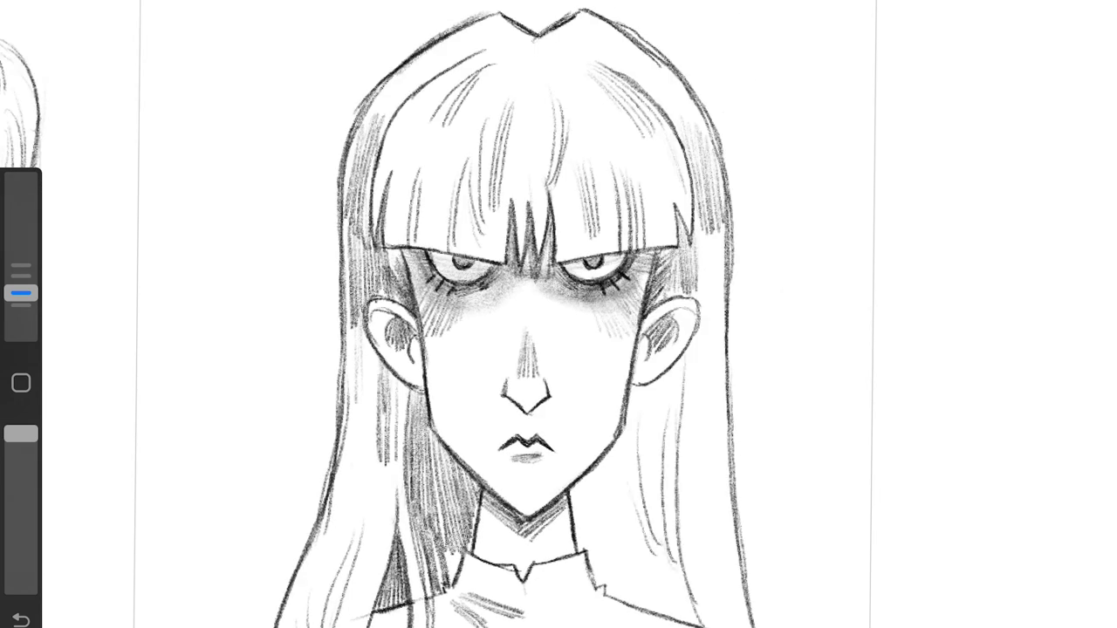
{"action": "left_click_drag", "start_coordinate": [436, 522], "coordinate": [403, 602]}
{"action": "left_click_drag", "start_coordinate": [458, 531], "coordinate": [431, 589]}
{"action": "left_click_drag", "start_coordinate": [450, 417], "coordinate": [432, 543]}
{"action": "left_click_drag", "start_coordinate": [626, 440], "coordinate": [618, 573]}
{"action": "left_click_drag", "start_coordinate": [602, 466], "coordinate": [577, 564]}
{"action": "left_click_drag", "start_coordinate": [618, 445], "coordinate": [595, 555]}
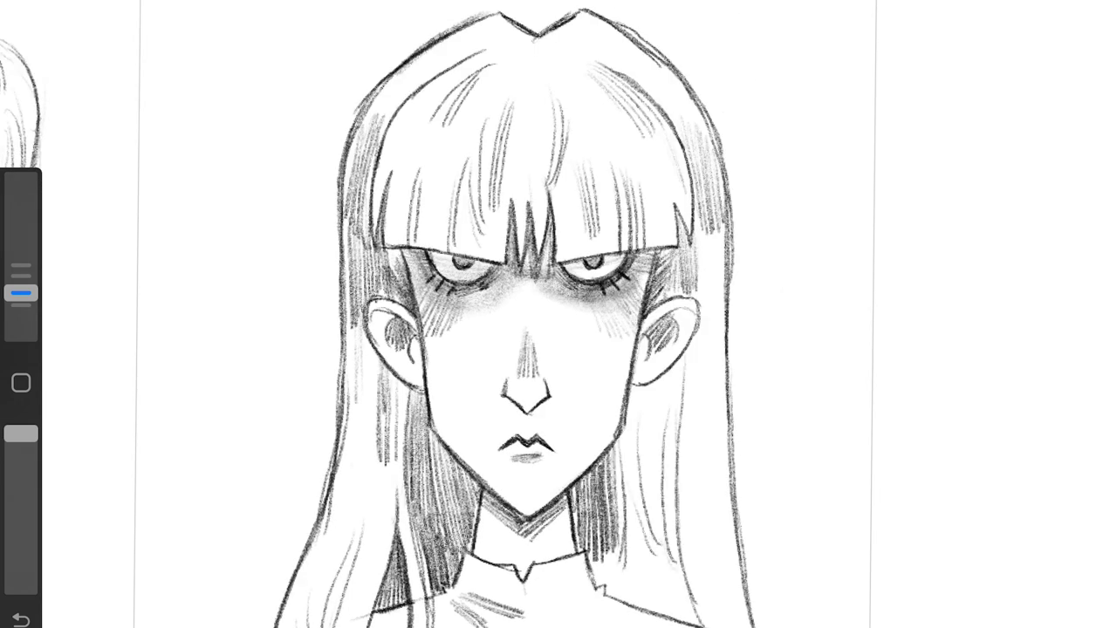
{"action": "left_click_drag", "start_coordinate": [642, 382], "coordinate": [612, 548]}
{"action": "left_click_drag", "start_coordinate": [660, 445], "coordinate": [624, 607]}
{"action": "left_click_drag", "start_coordinate": [611, 547], "coordinate": [625, 607]}
Step: Add strands along the right hair edge and hatch across the parted crown
{"action": "left_click_drag", "start_coordinate": [656, 381], "coordinate": [654, 480]}
{"action": "left_click_drag", "start_coordinate": [698, 304], "coordinate": [707, 428]}
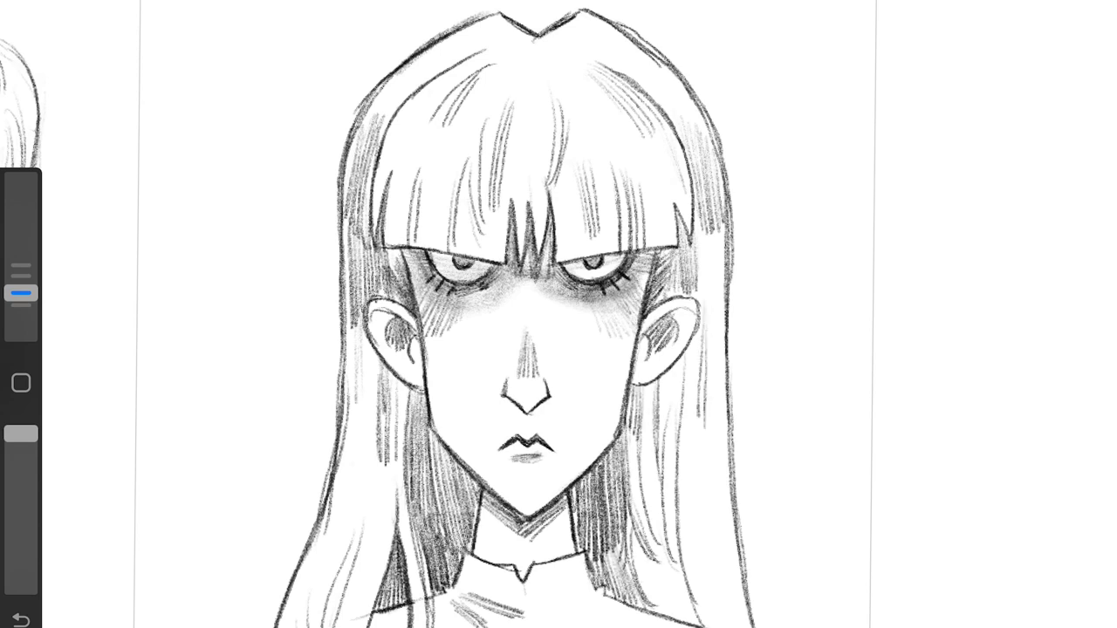
{"action": "left_click_drag", "start_coordinate": [710, 326], "coordinate": [717, 442]}
{"action": "mouse_move", "coordinate": [585, 35]}
{"action": "left_mouse_down"}
{"action": "mouse_move", "coordinate": [655, 90]}
{"action": "mouse_move", "coordinate": [666, 84]}
{"action": "left_mouse_up"}
{"action": "left_click_drag", "start_coordinate": [580, 58], "coordinate": [548, 105]}
{"action": "left_click_drag", "start_coordinate": [529, 52], "coordinate": [494, 99]}
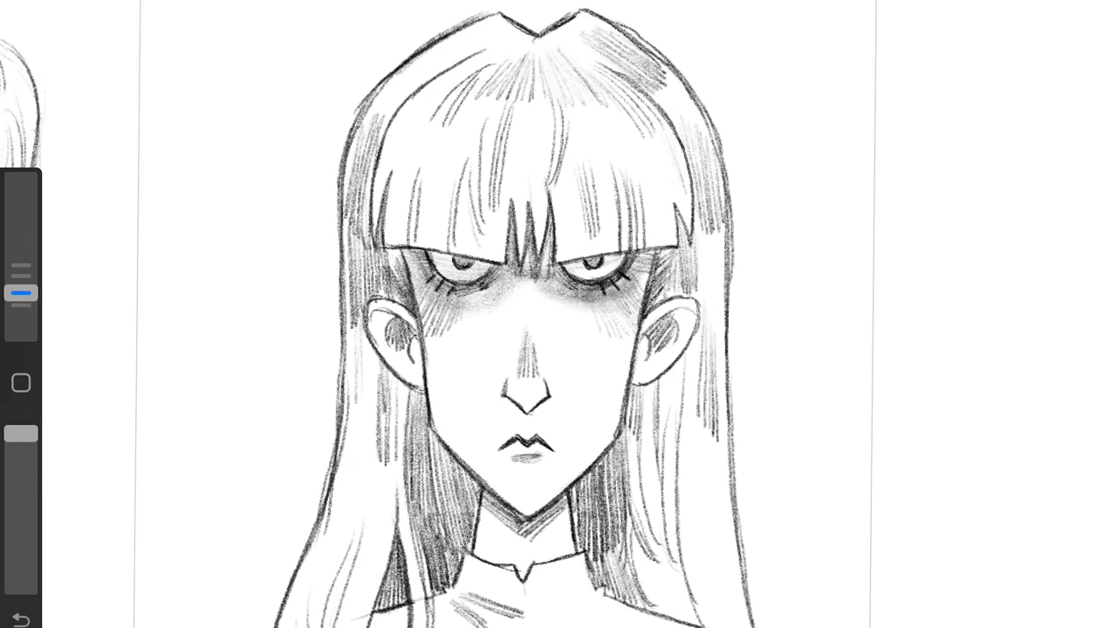
Step: Hatch extra strands through the lower-left and lower-right hair
{"action": "left_click_drag", "start_coordinate": [478, 30], "coordinate": [416, 84]}
{"action": "left_click_drag", "start_coordinate": [360, 467], "coordinate": [300, 595]}
{"action": "left_click_drag", "start_coordinate": [382, 439], "coordinate": [346, 588]}
{"action": "left_click_drag", "start_coordinate": [430, 401], "coordinate": [405, 585]}
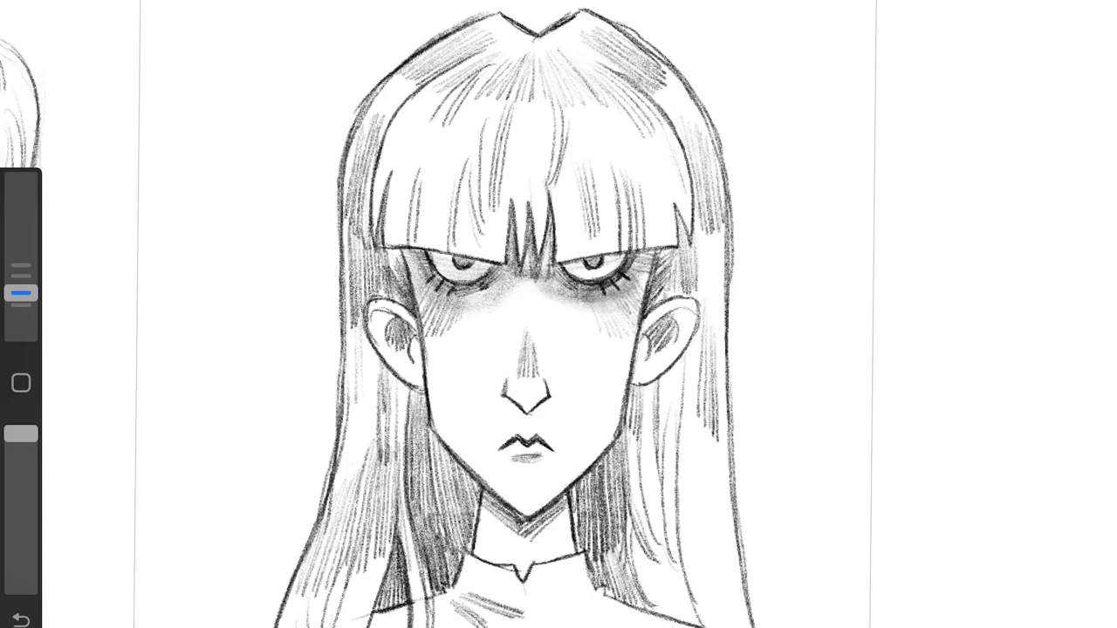
{"action": "left_click_drag", "start_coordinate": [429, 494], "coordinate": [403, 586]}
{"action": "left_click_drag", "start_coordinate": [643, 555], "coordinate": [687, 623]}
{"action": "left_click_drag", "start_coordinate": [698, 466], "coordinate": [709, 585]}
{"action": "left_click_drag", "start_coordinate": [340, 406], "coordinate": [316, 527]}
{"action": "left_click_drag", "start_coordinate": [406, 387], "coordinate": [398, 501]}
{"action": "left_click_drag", "start_coordinate": [325, 494], "coordinate": [307, 550]}
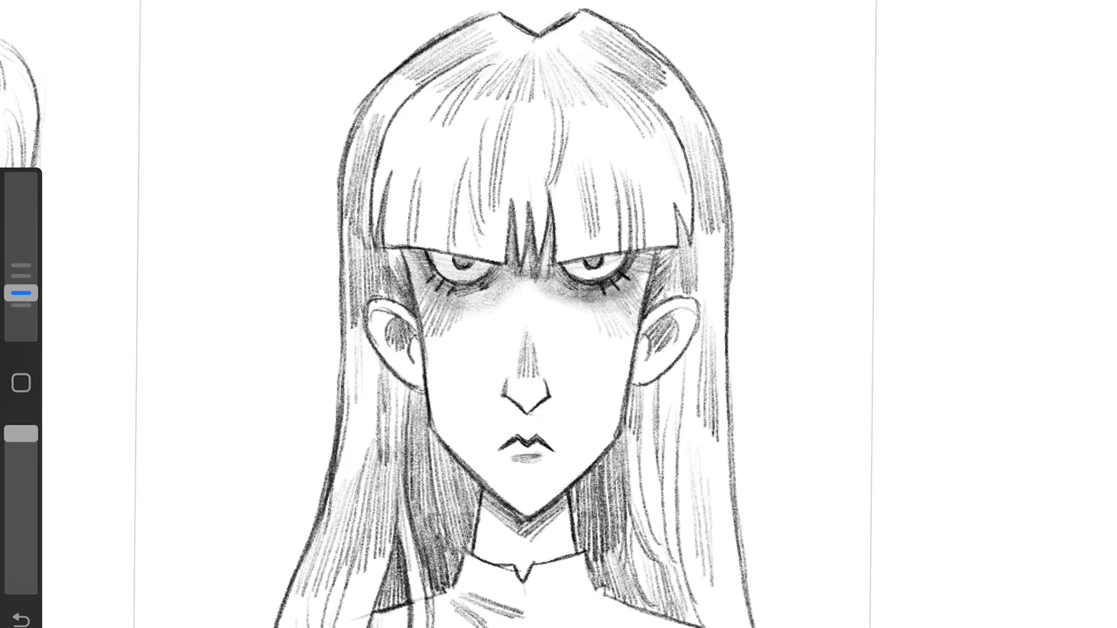
Step: Hatch shading on the chest below the collar
{"action": "left_click_drag", "start_coordinate": [584, 586], "coordinate": [518, 602]}
{"action": "mouse_move", "coordinate": [600, 594]}
{"action": "left_mouse_down"}
{"action": "mouse_move", "coordinate": [534, 626]}
{"action": "mouse_move", "coordinate": [548, 626]}
{"action": "left_mouse_up"}
{"action": "scroll", "coordinate": [558, 314], "scroll_direction": "down", "scroll_amount": 5}
{"action": "scroll", "coordinate": [559, 314], "scroll_direction": "up", "scroll_amount": 4}
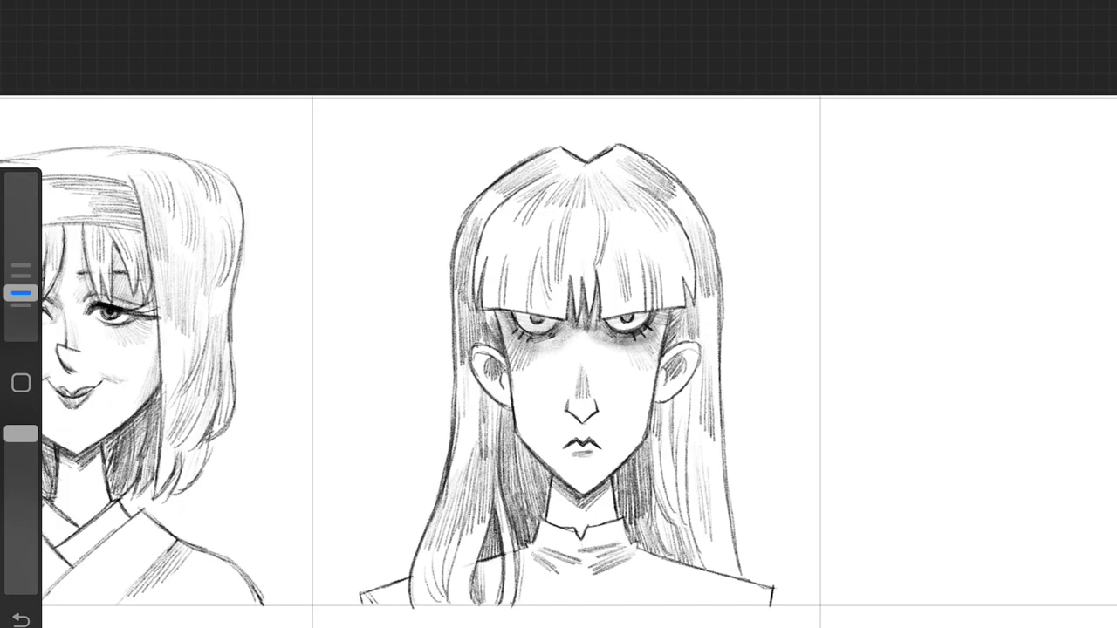
{"action": "scroll", "coordinate": [559, 349], "scroll_direction": "down", "scroll_amount": 5}
{"action": "scroll", "coordinate": [559, 349], "scroll_direction": "up", "scroll_amount": 5}
Step: Add pencil hatching across the left and right halves of the bangs
{"action": "left_click_drag", "start_coordinate": [384, 249], "coordinate": [365, 352]}
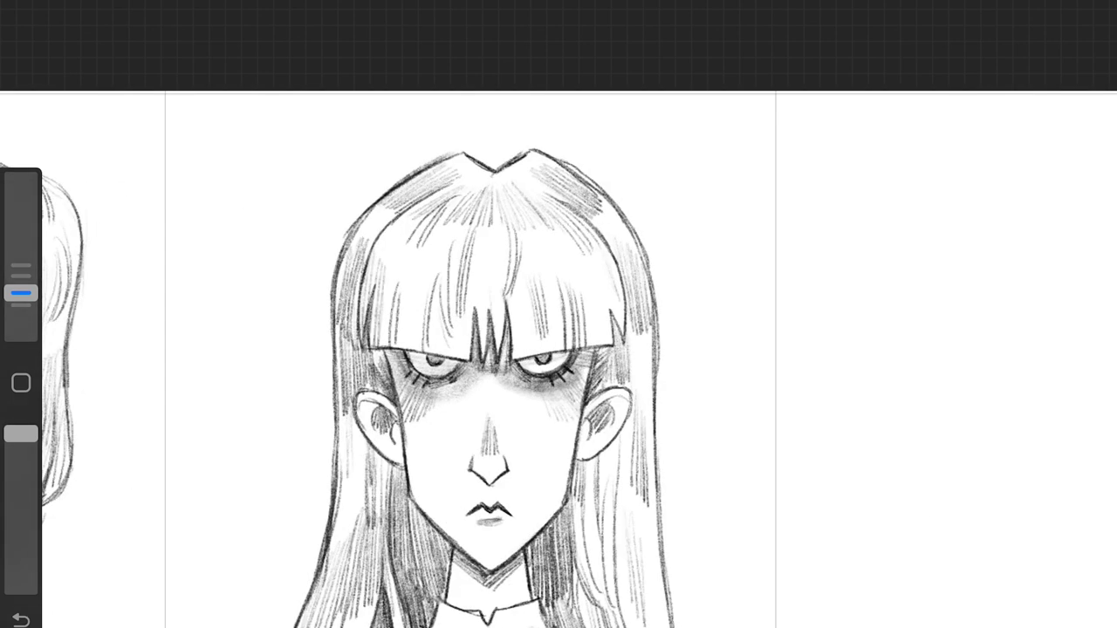
{"action": "left_click_drag", "start_coordinate": [408, 272], "coordinate": [381, 351]}
{"action": "left_click_drag", "start_coordinate": [451, 270], "coordinate": [424, 358]}
{"action": "mouse_move", "coordinate": [468, 277]}
{"action": "left_mouse_down"}
{"action": "mouse_move", "coordinate": [449, 362]}
{"action": "mouse_move", "coordinate": [477, 357]}
{"action": "left_mouse_up"}
{"action": "left_click_drag", "start_coordinate": [518, 288], "coordinate": [504, 359]}
{"action": "left_click_drag", "start_coordinate": [538, 270], "coordinate": [524, 361]}
{"action": "left_click_drag", "start_coordinate": [557, 293], "coordinate": [546, 349]}
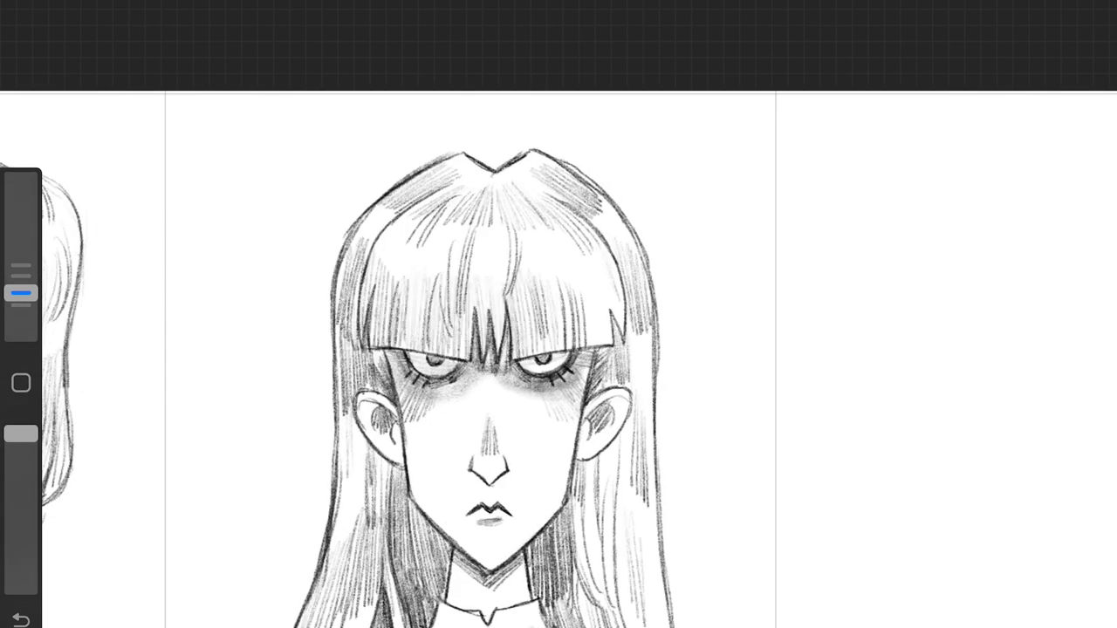
{"action": "left_click_drag", "start_coordinate": [593, 265], "coordinate": [576, 349]}
{"action": "left_click_drag", "start_coordinate": [621, 253], "coordinate": [599, 329]}
{"action": "scroll", "coordinate": [558, 349], "scroll_direction": "down", "scroll_amount": 2}
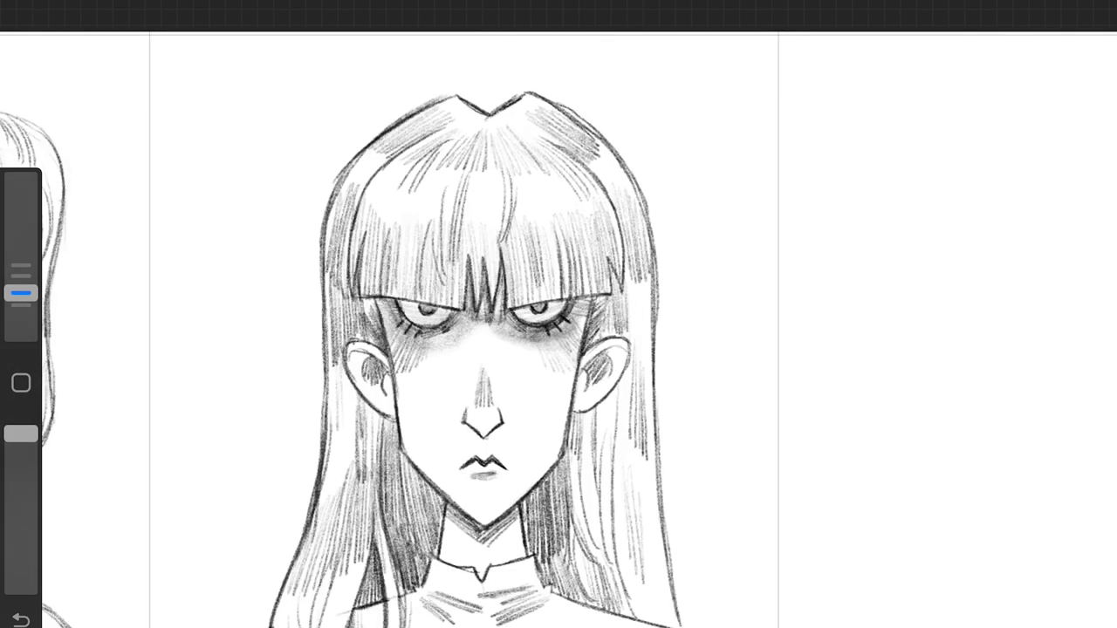
{"action": "scroll", "coordinate": [630, 448], "scroll_direction": "up", "scroll_amount": 5}
Step: Zoom into the face and retrace the nose outline darker
{"action": "left_click_drag", "start_coordinate": [266, 349], "coordinate": [301, 409]}
{"action": "left_click_drag", "start_coordinate": [347, 353], "coordinate": [303, 406]}
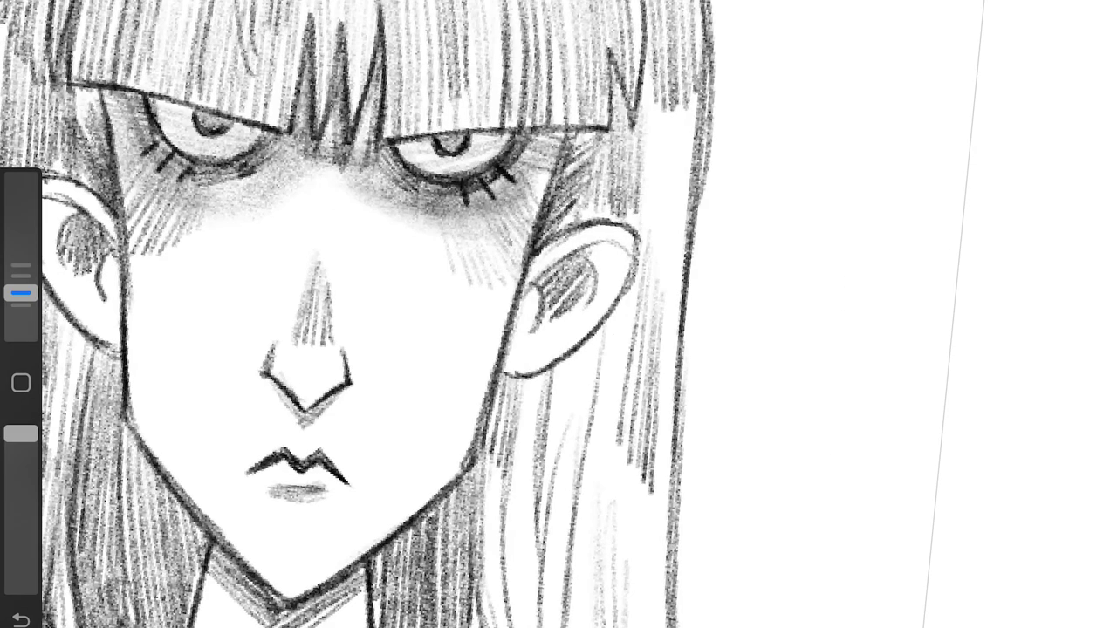
{"action": "scroll", "coordinate": [558, 314], "scroll_direction": "down", "scroll_amount": 5}
{"action": "scroll", "coordinate": [559, 314], "scroll_direction": "down", "scroll_amount": 5}
{"action": "scroll", "coordinate": [558, 262], "scroll_direction": "up", "scroll_amount": 5}
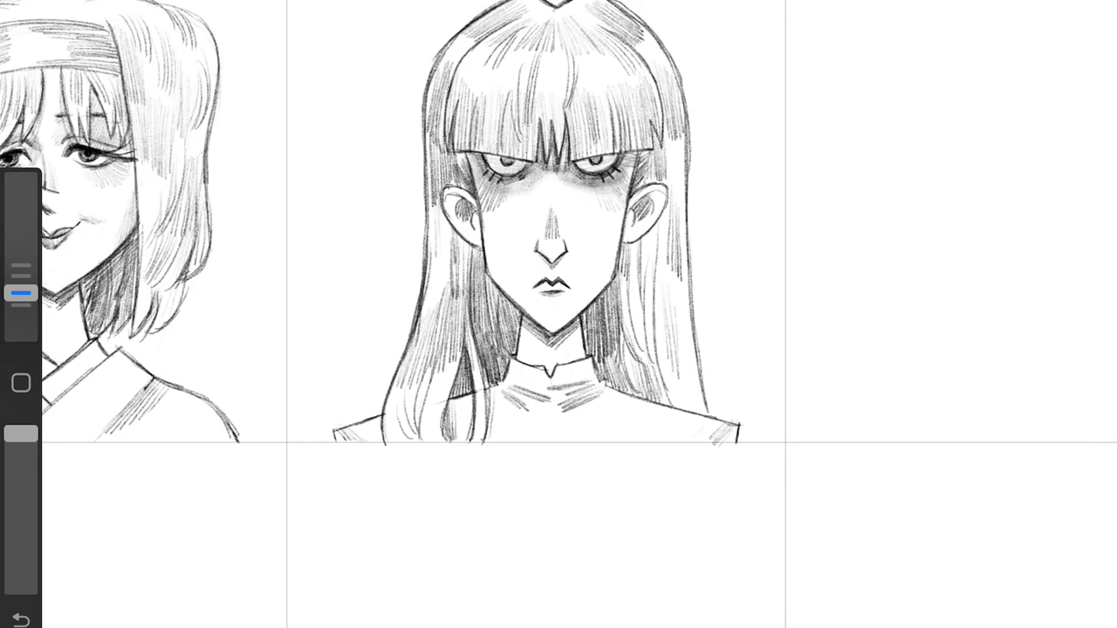
Step: Zoom in and out to review the finished long-haired portrait
{"action": "scroll", "coordinate": [558, 314], "scroll_direction": "down", "scroll_amount": 5}
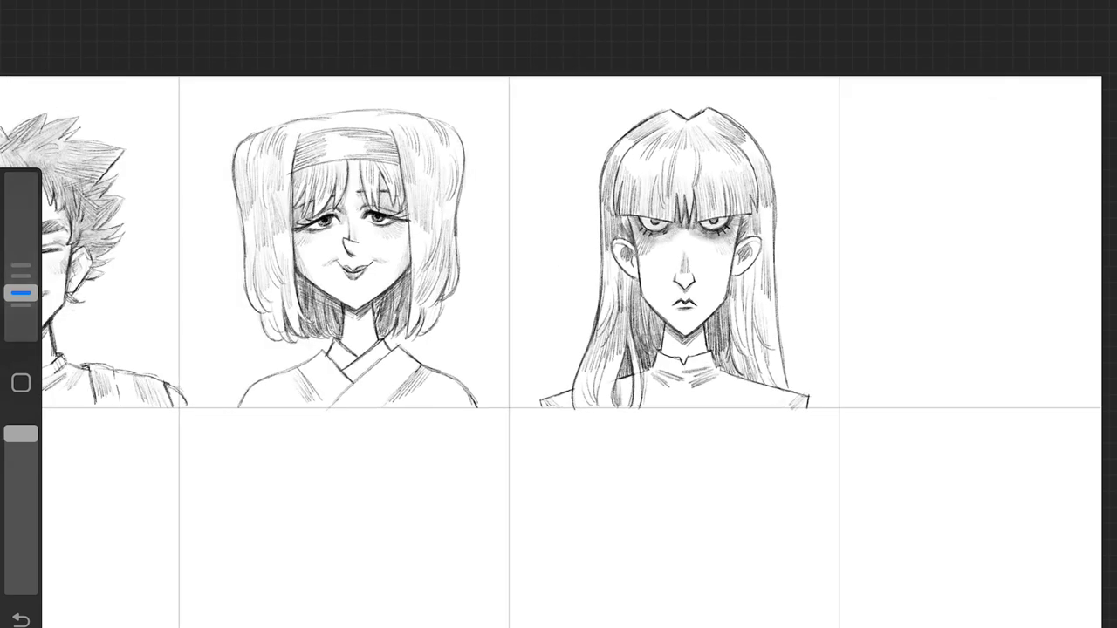
{"action": "scroll", "coordinate": [611, 262], "scroll_direction": "up", "scroll_amount": 5}
{"action": "scroll", "coordinate": [559, 314], "scroll_direction": "down", "scroll_amount": 3}
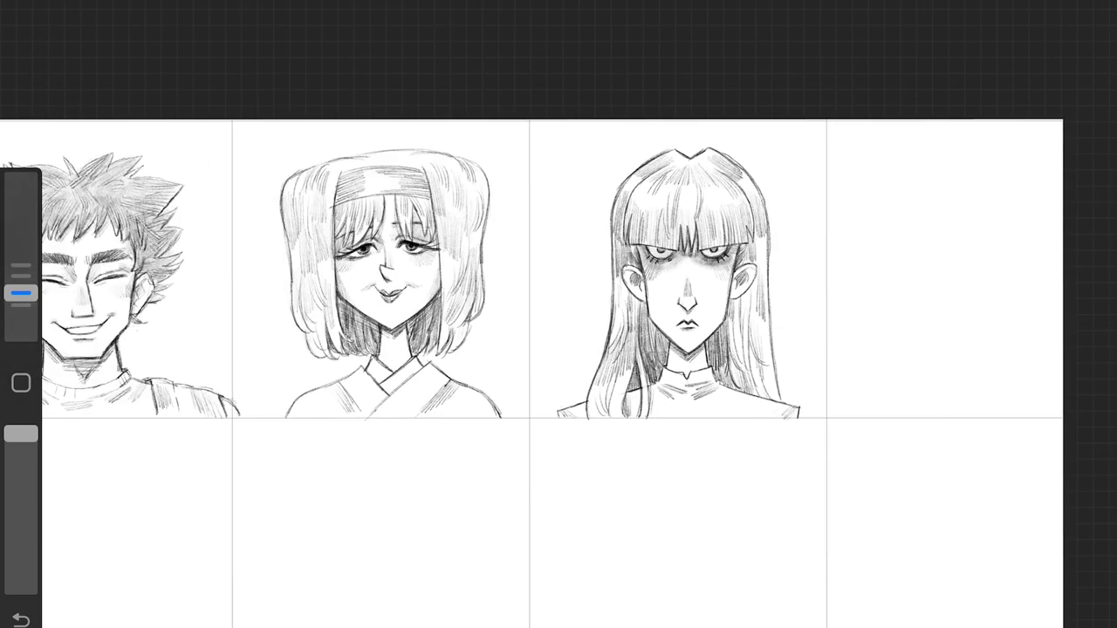
{"action": "scroll", "coordinate": [558, 314], "scroll_direction": "down", "scroll_amount": 2}
{"action": "scroll", "coordinate": [558, 314], "scroll_direction": "down", "scroll_amount": 2}
{"action": "scroll", "coordinate": [820, 192], "scroll_direction": "up", "scroll_amount": 5}
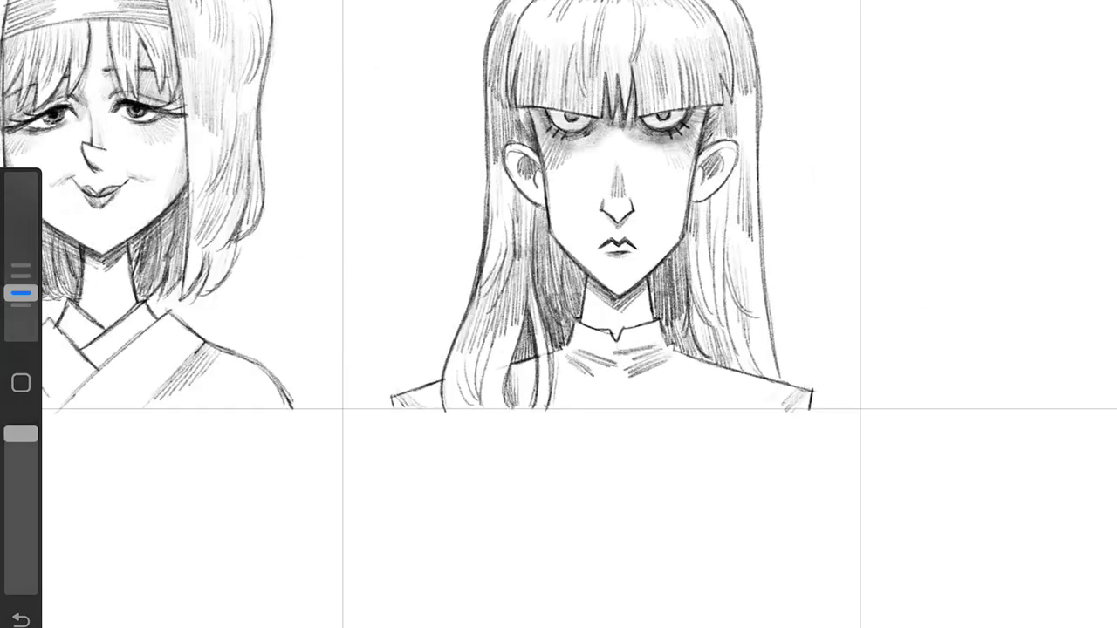
{"action": "scroll", "coordinate": [558, 314], "scroll_direction": "up", "scroll_amount": 3}
{"action": "scroll", "coordinate": [558, 314], "scroll_direction": "up", "scroll_amount": 1}
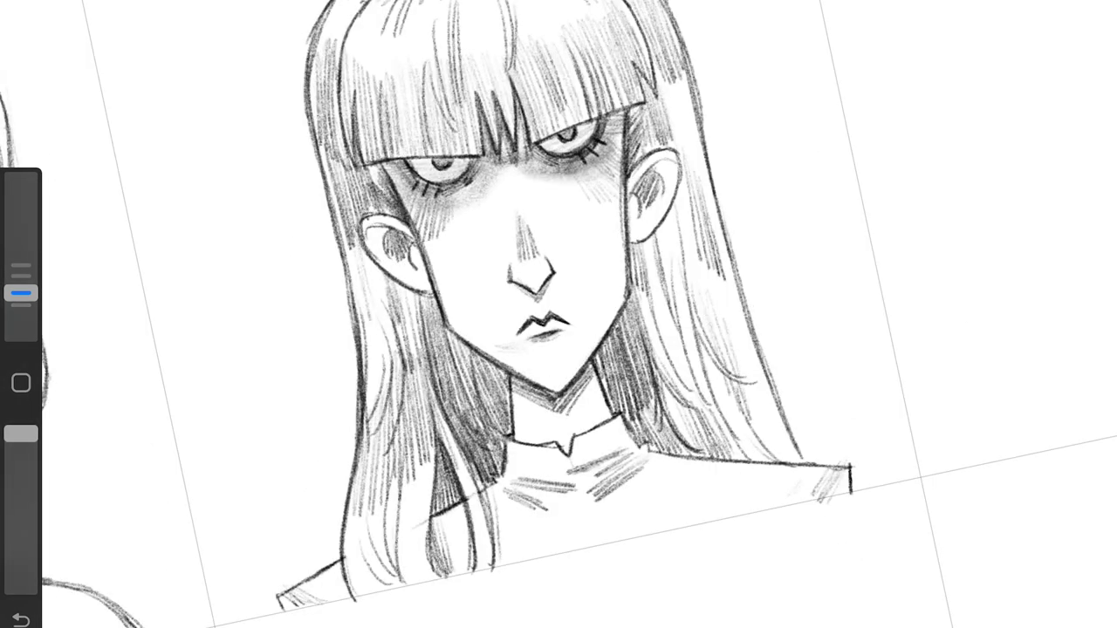
{"action": "scroll", "coordinate": [559, 314], "scroll_direction": "up", "scroll_amount": 2}
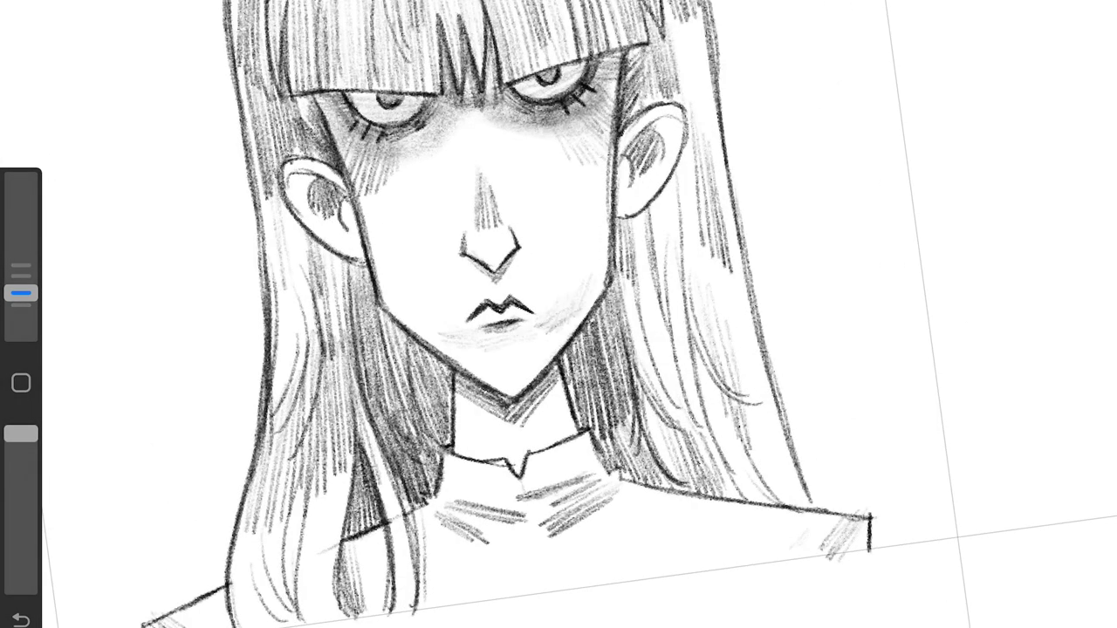
{"action": "scroll", "coordinate": [559, 314], "scroll_direction": "down", "scroll_amount": 1}
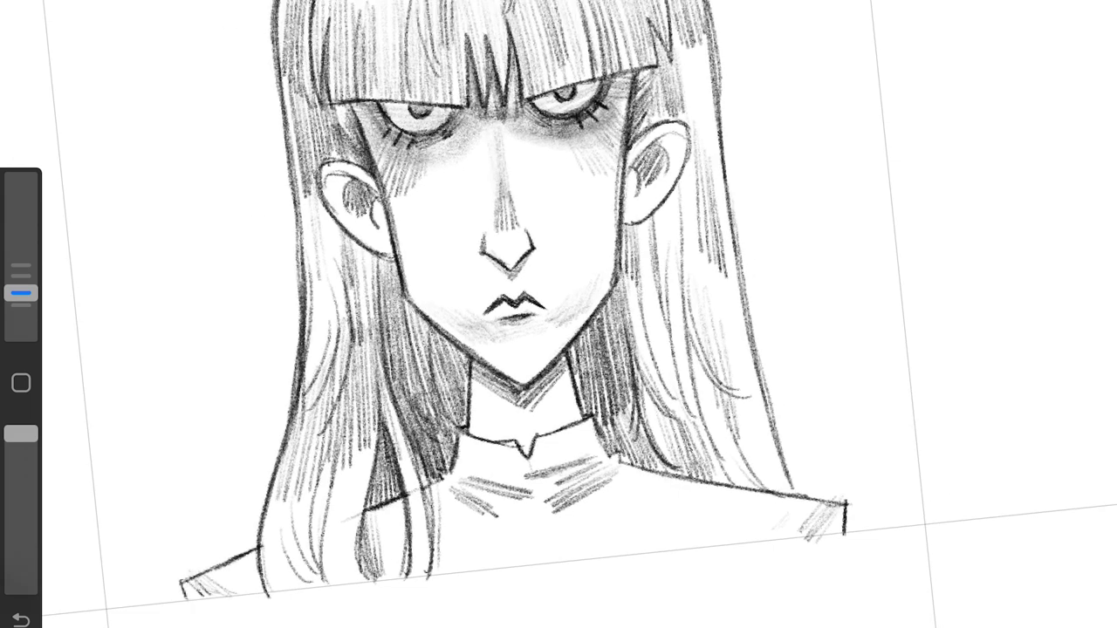
{"action": "scroll", "coordinate": [558, 315], "scroll_direction": "down", "scroll_amount": 2}
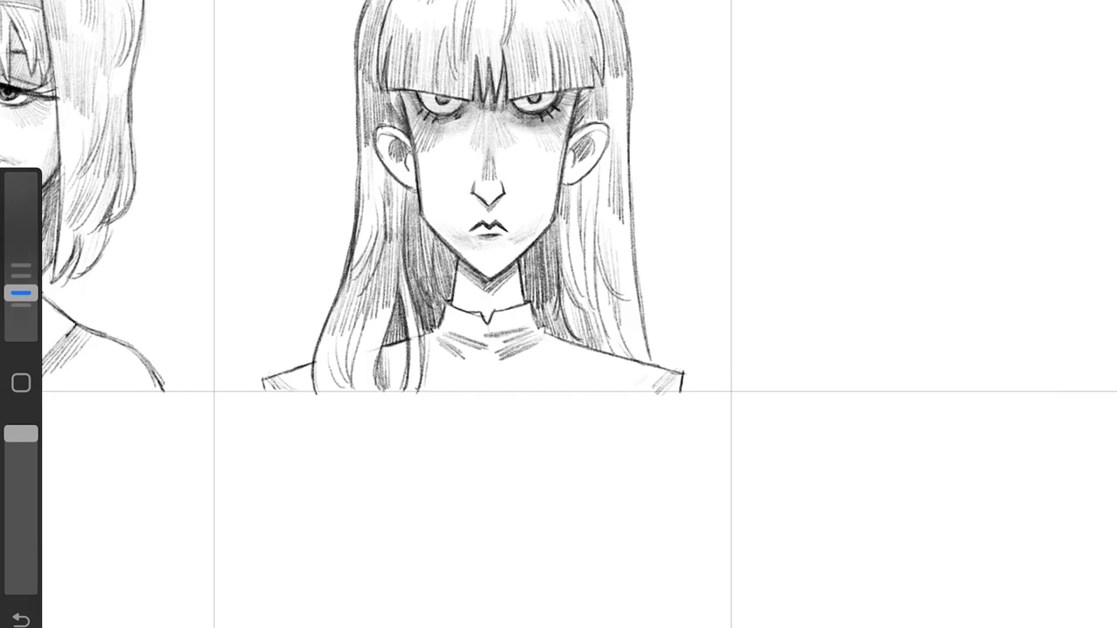
{"action": "scroll", "coordinate": [559, 314], "scroll_direction": "down", "scroll_amount": 1}
{"action": "scroll", "coordinate": [558, 315], "scroll_direction": "up", "scroll_amount": 3}
{"action": "scroll", "coordinate": [558, 314], "scroll_direction": "up", "scroll_amount": 1}
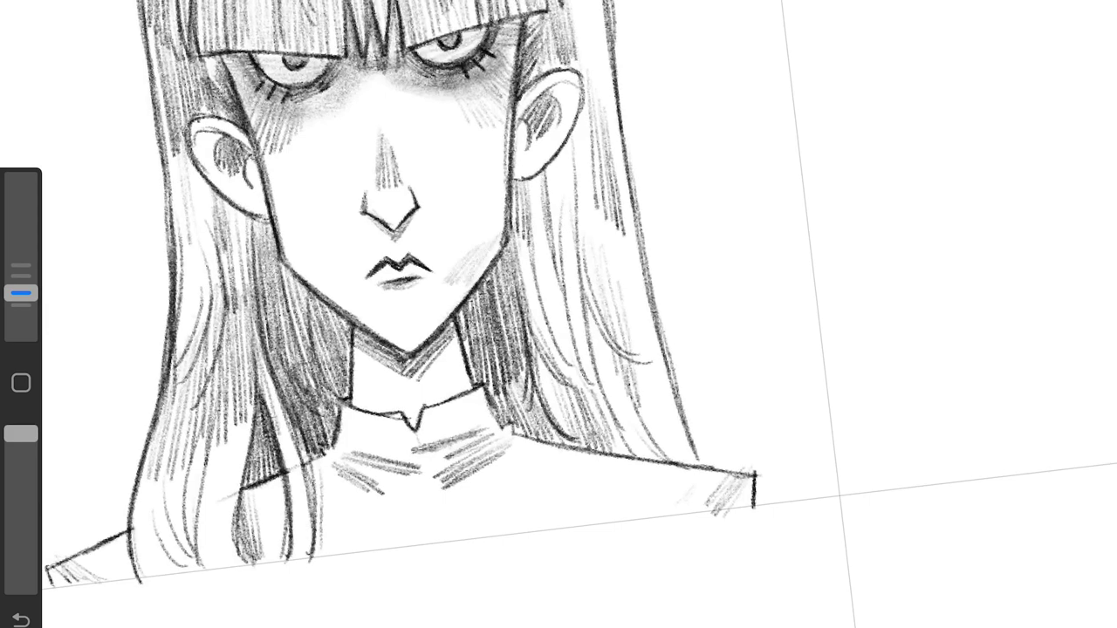
{"action": "scroll", "coordinate": [558, 315], "scroll_direction": "down", "scroll_amount": 1}
{"action": "scroll", "coordinate": [558, 315], "scroll_direction": "down", "scroll_amount": 2}
{"action": "scroll", "coordinate": [558, 314], "scroll_direction": "down", "scroll_amount": 2}
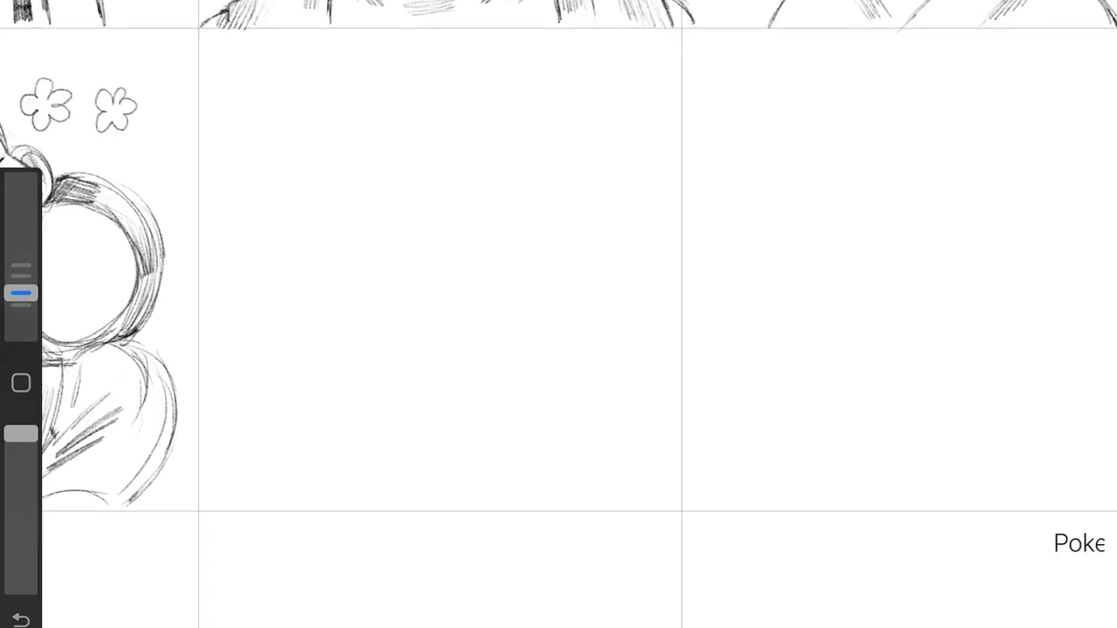
Step: Sketch pointed leaf-shaped hair locks and the right side of the hair
{"action": "mouse_move", "coordinate": [309, 140]}
{"action": "left_mouse_down"}
{"action": "mouse_move", "coordinate": [499, 75]}
{"action": "mouse_move", "coordinate": [375, 290]}
{"action": "left_mouse_up"}
{"action": "mouse_move", "coordinate": [410, 205]}
{"action": "left_mouse_down"}
{"action": "mouse_move", "coordinate": [234, 312]}
{"action": "mouse_move", "coordinate": [314, 227]}
{"action": "left_mouse_up"}
{"action": "left_click_drag", "start_coordinate": [388, 129], "coordinate": [301, 249]}
{"action": "left_click_drag", "start_coordinate": [324, 124], "coordinate": [305, 251]}
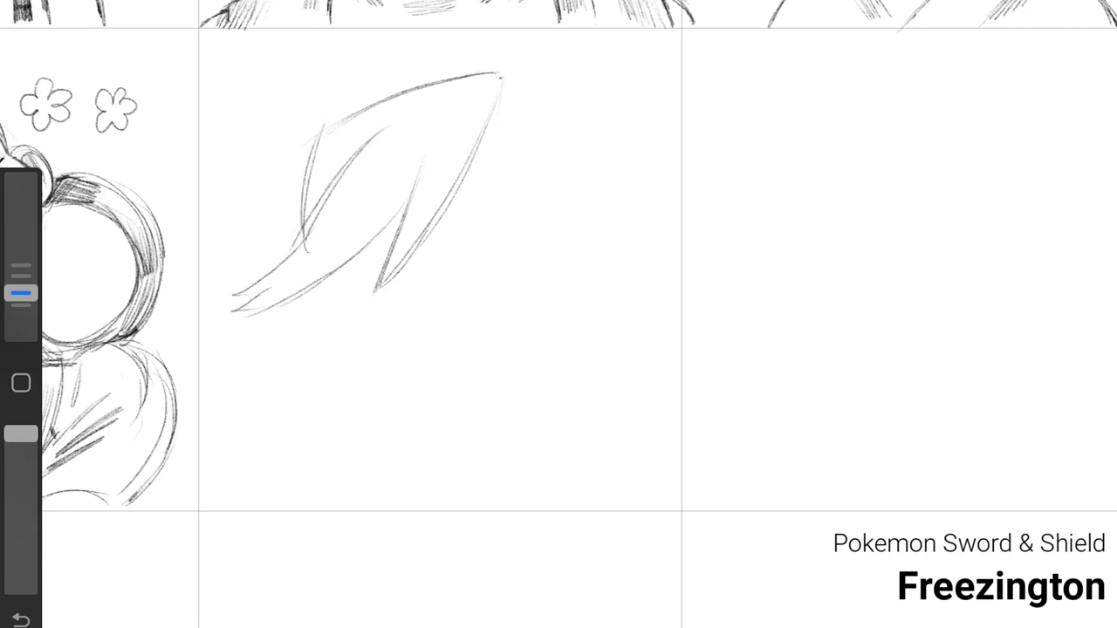
{"action": "left_click_drag", "start_coordinate": [566, 96], "coordinate": [574, 217]}
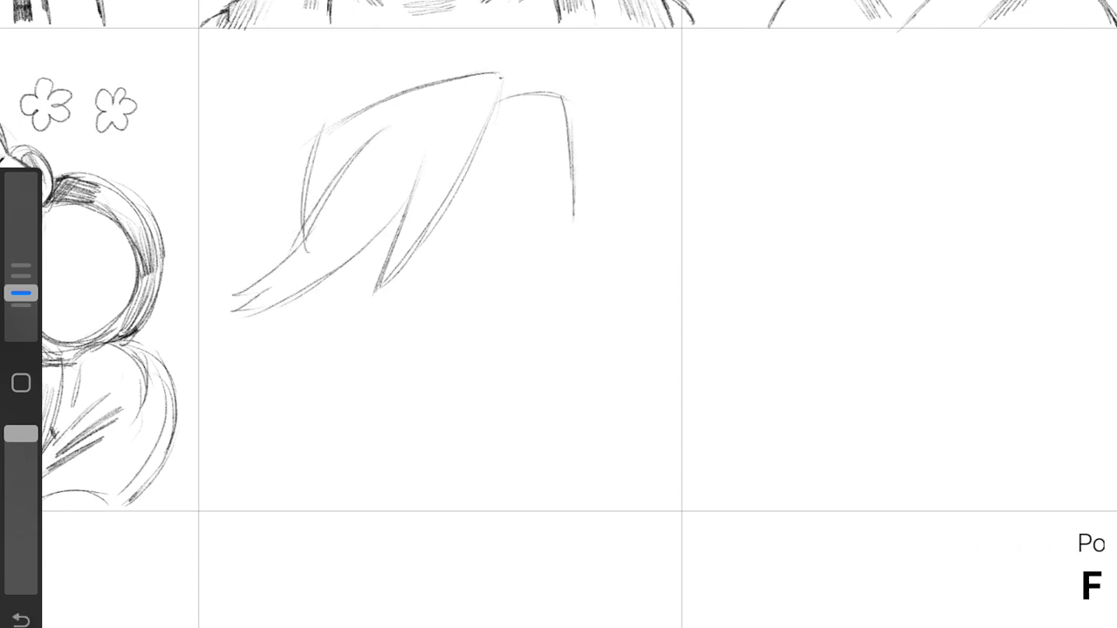
{"action": "left_click_drag", "start_coordinate": [484, 146], "coordinate": [568, 257]}
Step: Enlarge the brush, sketch the jaw and chin outline, then shrink it again
{"action": "left_click_drag", "start_coordinate": [558, 196], "coordinate": [454, 434]}
{"action": "mouse_move", "coordinate": [336, 200]}
{"action": "left_mouse_down"}
{"action": "mouse_move", "coordinate": [319, 311]}
{"action": "mouse_move", "coordinate": [447, 436]}
{"action": "left_mouse_up"}
{"action": "left_click_drag", "start_coordinate": [362, 350], "coordinate": [452, 440]}
{"action": "left_click_drag", "start_coordinate": [565, 179], "coordinate": [524, 253]}
{"action": "left_click_drag", "start_coordinate": [567, 157], "coordinate": [499, 295]}
{"action": "left_click_drag", "start_coordinate": [21, 245], "coordinate": [21, 293]}
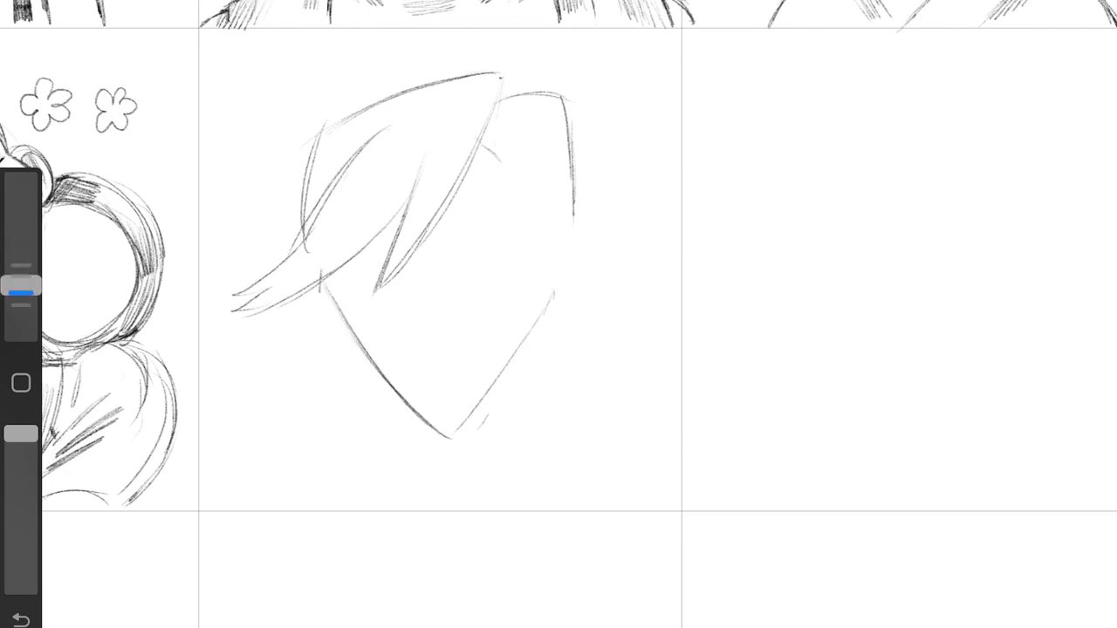
{"action": "left_click_drag", "start_coordinate": [493, 157], "coordinate": [558, 258]}
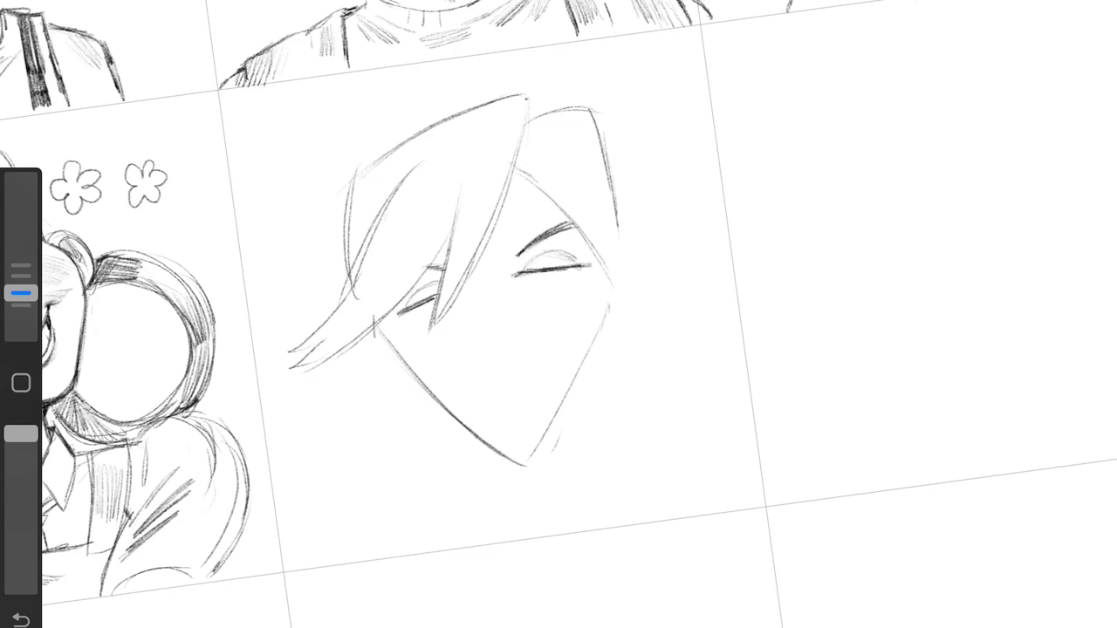
Step: Draw the closed eyes with darkened lashes and grey-shaded eyelids
{"action": "key", "text": "ctrl+z"}
{"action": "left_click_drag", "start_coordinate": [557, 291], "coordinate": [635, 298]}
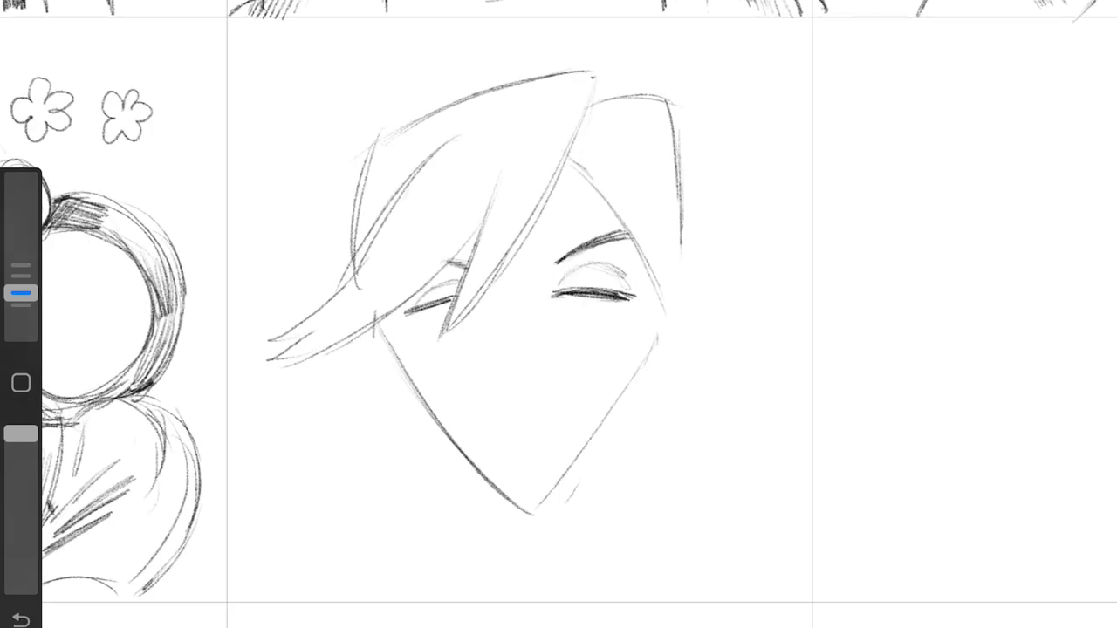
{"action": "left_click_drag", "start_coordinate": [398, 312], "coordinate": [453, 295]}
{"action": "left_click_drag", "start_coordinate": [566, 274], "coordinate": [600, 265]}
{"action": "left_click_drag", "start_coordinate": [421, 290], "coordinate": [465, 272]}
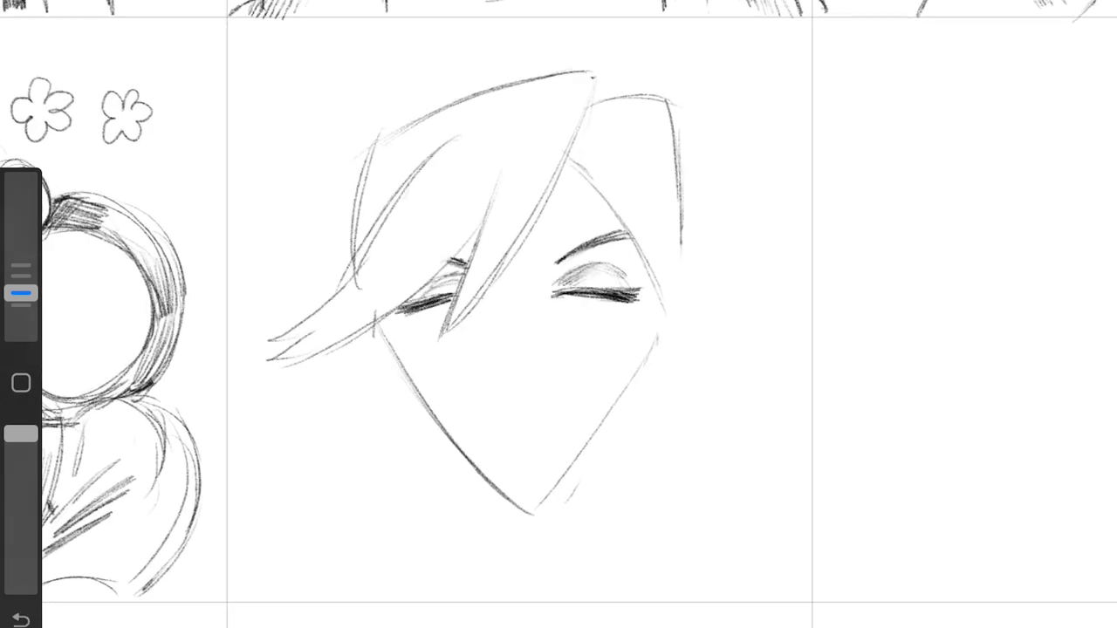
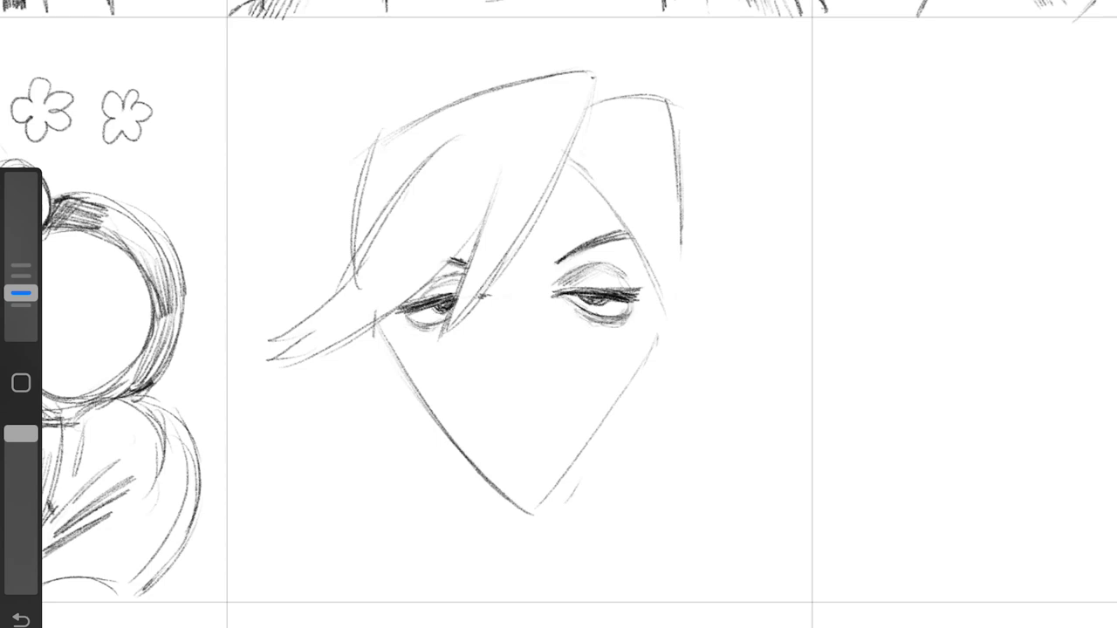
Step: Darken the brow and bangs, add the right jaw line, and lightly hatch both cheeks
{"action": "left_click_drag", "start_coordinate": [551, 263], "coordinate": [591, 240]}
{"action": "left_click_drag", "start_coordinate": [551, 192], "coordinate": [455, 328]}
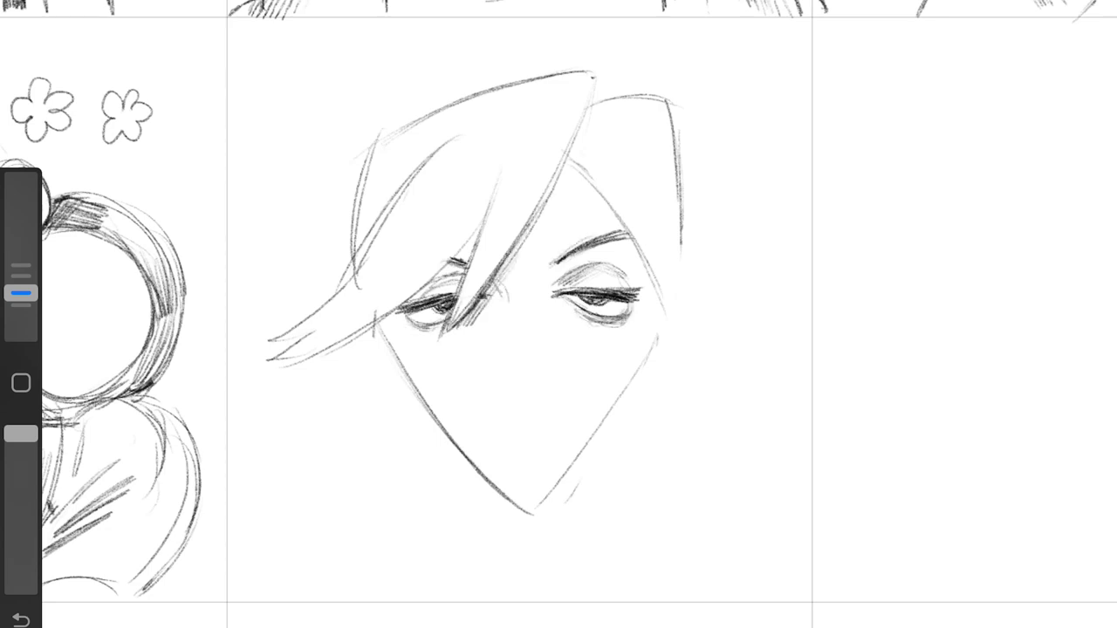
{"action": "left_click_drag", "start_coordinate": [661, 293], "coordinate": [602, 421]}
{"action": "mouse_move", "coordinate": [660, 319]}
{"action": "left_mouse_down"}
{"action": "mouse_move", "coordinate": [618, 388]}
{"action": "mouse_move", "coordinate": [602, 359]}
{"action": "left_mouse_up"}
{"action": "left_click_drag", "start_coordinate": [382, 335], "coordinate": [440, 386]}
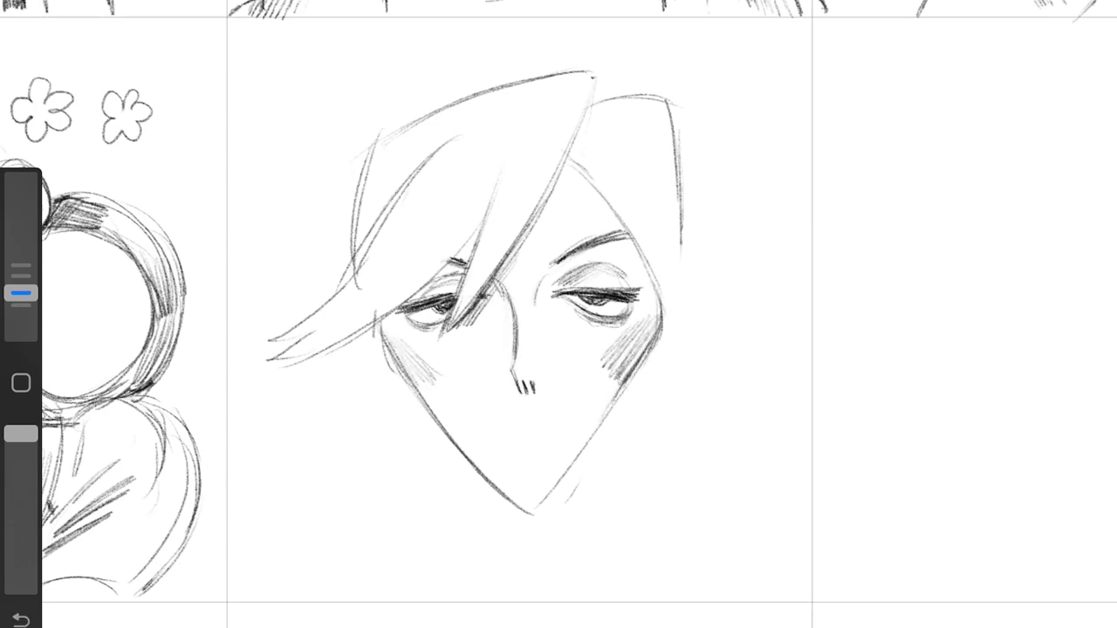
{"action": "key", "text": "ctrl+z"}
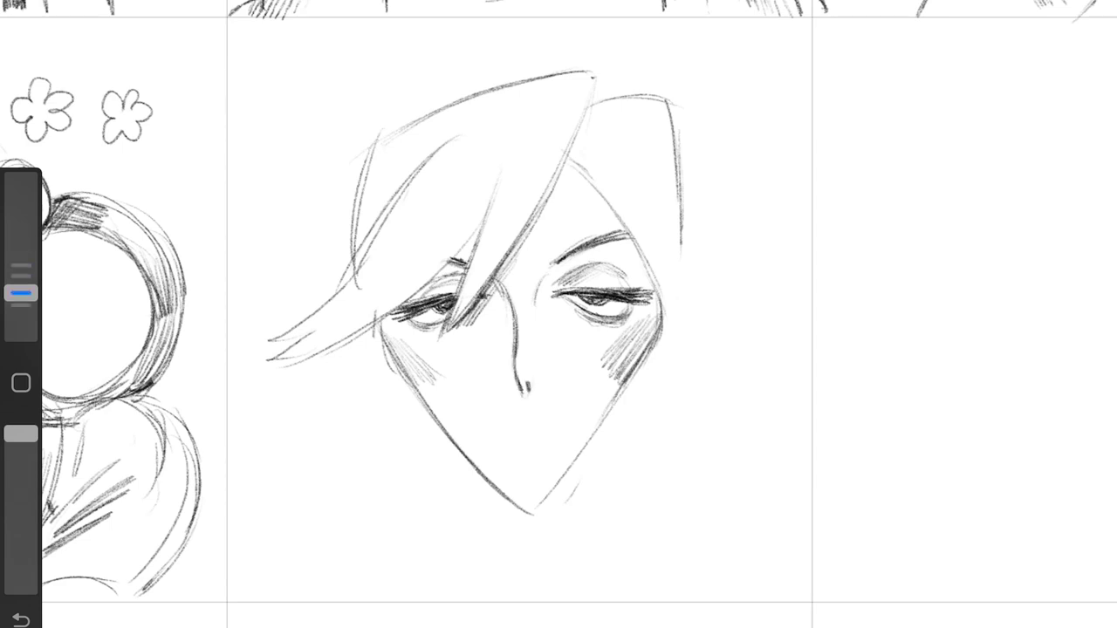
Step: Erase the old mouth and chin, then sketch the glasses' bridge, temple arm and right lens
{"action": "scroll", "coordinate": [524, 384], "scroll_direction": "up", "scroll_amount": 2}
{"action": "left_click_drag", "start_coordinate": [510, 418], "coordinate": [552, 419]}
{"action": "left_click_drag", "start_coordinate": [21, 293], "coordinate": [21, 245]}
{"action": "left_click_drag", "start_coordinate": [410, 392], "coordinate": [611, 515]}
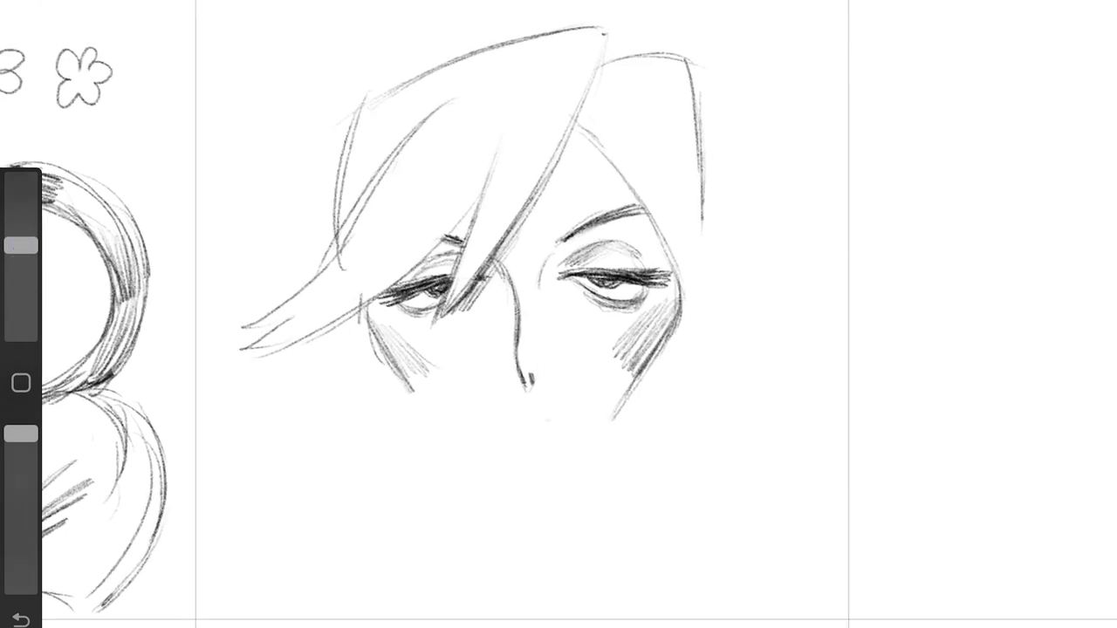
{"action": "left_click_drag", "start_coordinate": [21, 245], "coordinate": [21, 293]}
{"action": "mouse_move", "coordinate": [504, 310]}
{"action": "left_mouse_down"}
{"action": "mouse_move", "coordinate": [543, 310]}
{"action": "mouse_move", "coordinate": [704, 231]}
{"action": "left_mouse_up"}
{"action": "left_click_drag", "start_coordinate": [542, 287], "coordinate": [680, 297]}
Step: Complete both round lenses, inking the left rim darker with a pointed top
{"action": "left_click_drag", "start_coordinate": [558, 262], "coordinate": [703, 229]}
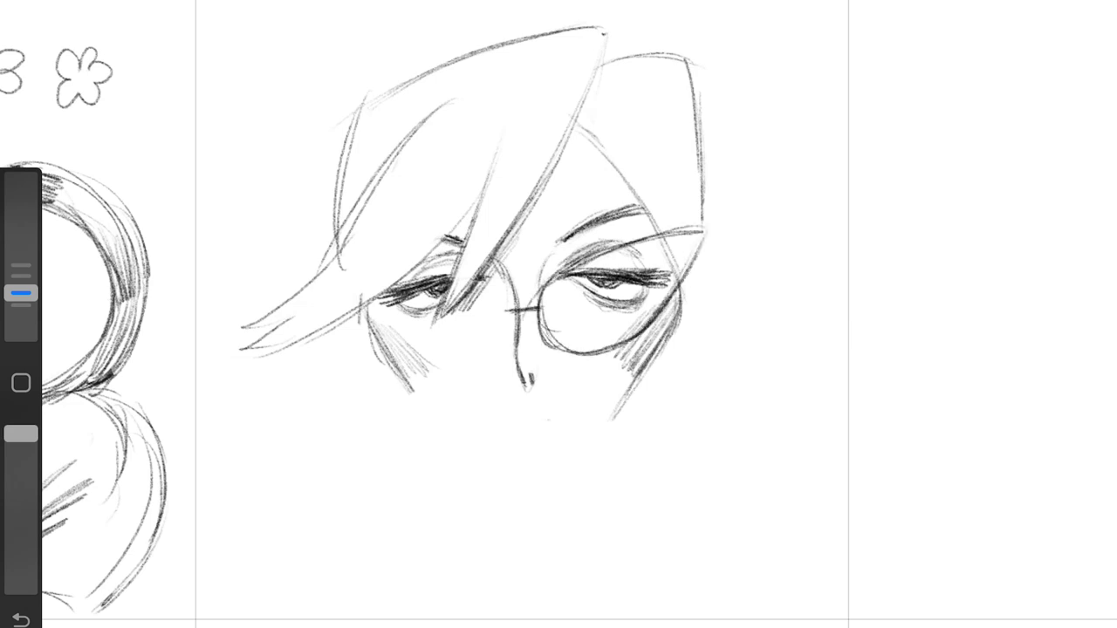
{"action": "mouse_move", "coordinate": [539, 314]}
{"action": "left_mouse_down"}
{"action": "mouse_move", "coordinate": [611, 358]}
{"action": "mouse_move", "coordinate": [585, 261]}
{"action": "mouse_move", "coordinate": [558, 354]}
{"action": "left_mouse_up"}
{"action": "left_click_drag", "start_coordinate": [504, 278], "coordinate": [496, 349]}
{"action": "mouse_move", "coordinate": [472, 260]}
{"action": "left_mouse_down"}
{"action": "mouse_move", "coordinate": [392, 278]}
{"action": "mouse_move", "coordinate": [478, 278]}
{"action": "left_mouse_up"}
{"action": "left_click_drag", "start_coordinate": [360, 253], "coordinate": [376, 327]}
{"action": "mouse_move", "coordinate": [375, 327]}
{"action": "left_mouse_down"}
{"action": "mouse_move", "coordinate": [505, 287]}
{"action": "mouse_move", "coordinate": [463, 359]}
{"action": "left_mouse_up"}
{"action": "mouse_move", "coordinate": [349, 252]}
{"action": "left_mouse_down"}
{"action": "mouse_move", "coordinate": [471, 359]}
{"action": "mouse_move", "coordinate": [456, 271]}
{"action": "left_mouse_up"}
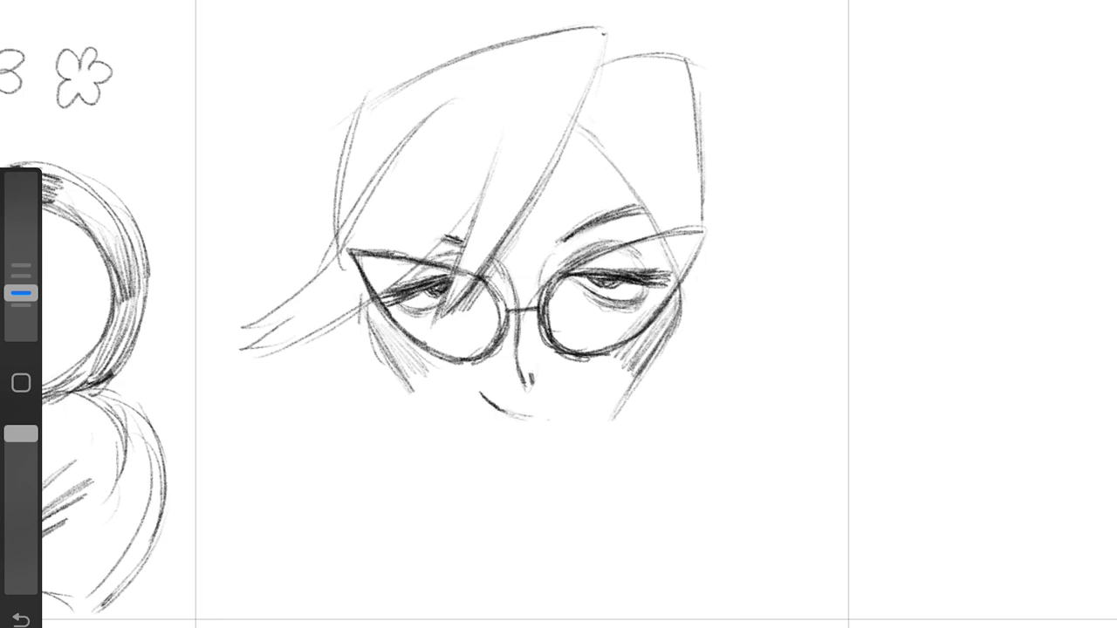
{"action": "key", "text": "ctrl+z"}
{"action": "key", "text": "ctrl+z"}
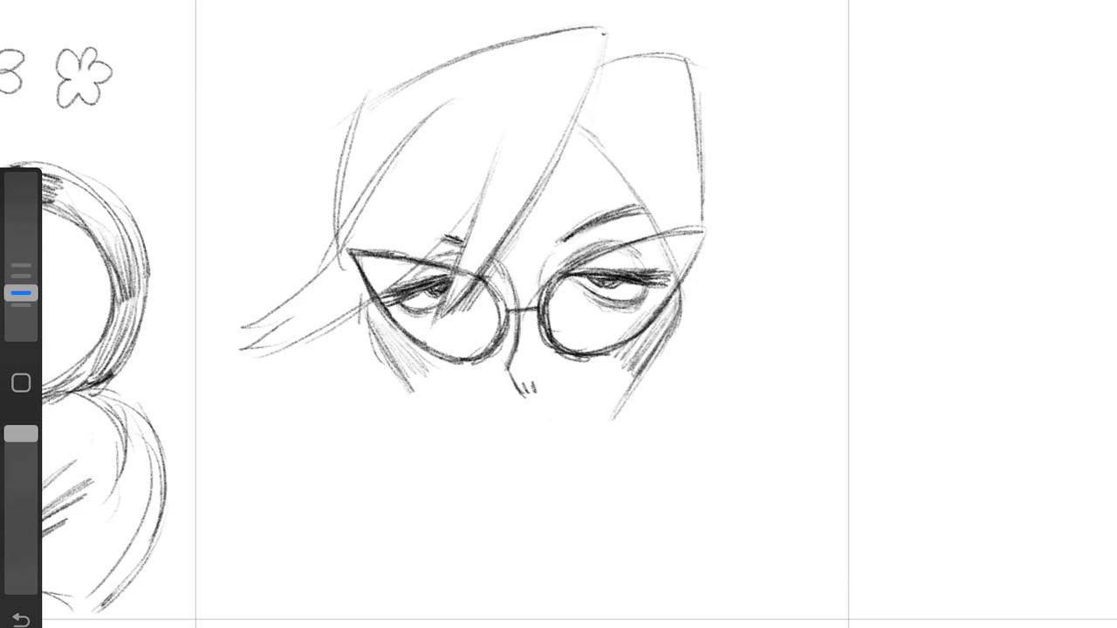
Step: Widen the right hair outline and add long hair strands down the left side
{"action": "left_click_drag", "start_coordinate": [676, 51], "coordinate": [729, 188]}
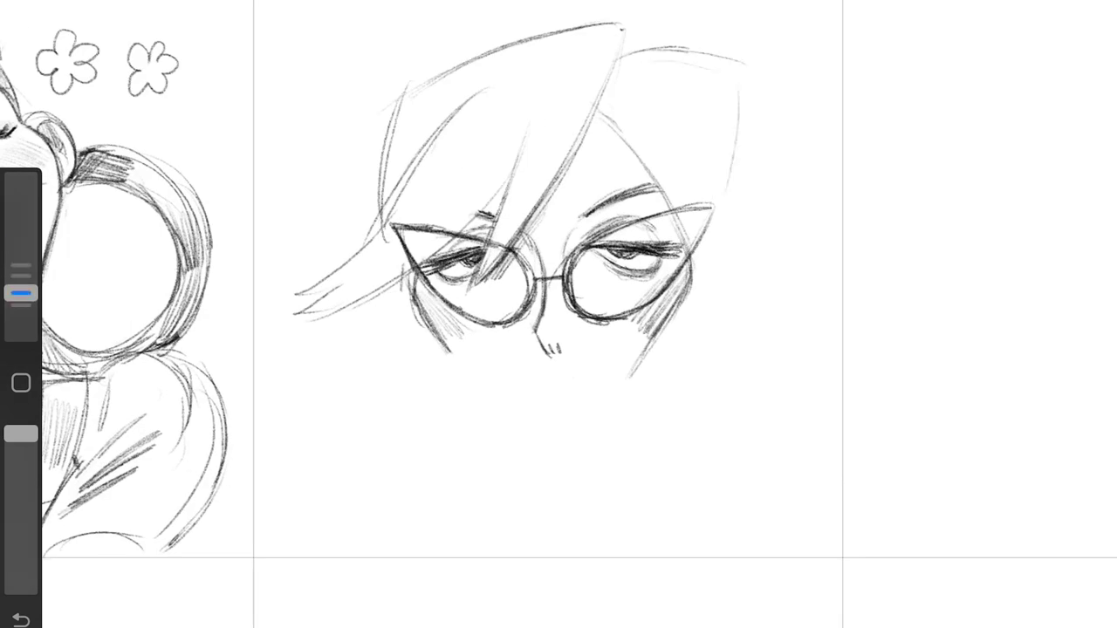
{"action": "left_click_drag", "start_coordinate": [400, 272], "coordinate": [362, 436]}
{"action": "left_click_drag", "start_coordinate": [436, 342], "coordinate": [492, 490]}
{"action": "left_click_drag", "start_coordinate": [363, 410], "coordinate": [454, 546]}
{"action": "left_click_drag", "start_coordinate": [408, 393], "coordinate": [436, 515]}
{"action": "mouse_move", "coordinate": [415, 302]}
{"action": "left_mouse_down"}
{"action": "mouse_move", "coordinate": [470, 382]}
{"action": "mouse_move", "coordinate": [534, 419]}
{"action": "left_mouse_up"}
Step: Redraw the right cheek and both jaw lines so they meet at the chin
{"action": "left_click_drag", "start_coordinate": [688, 295], "coordinate": [628, 377]}
{"action": "left_click_drag", "start_coordinate": [688, 211], "coordinate": [660, 349]}
{"action": "left_click_drag", "start_coordinate": [688, 292], "coordinate": [637, 374]}
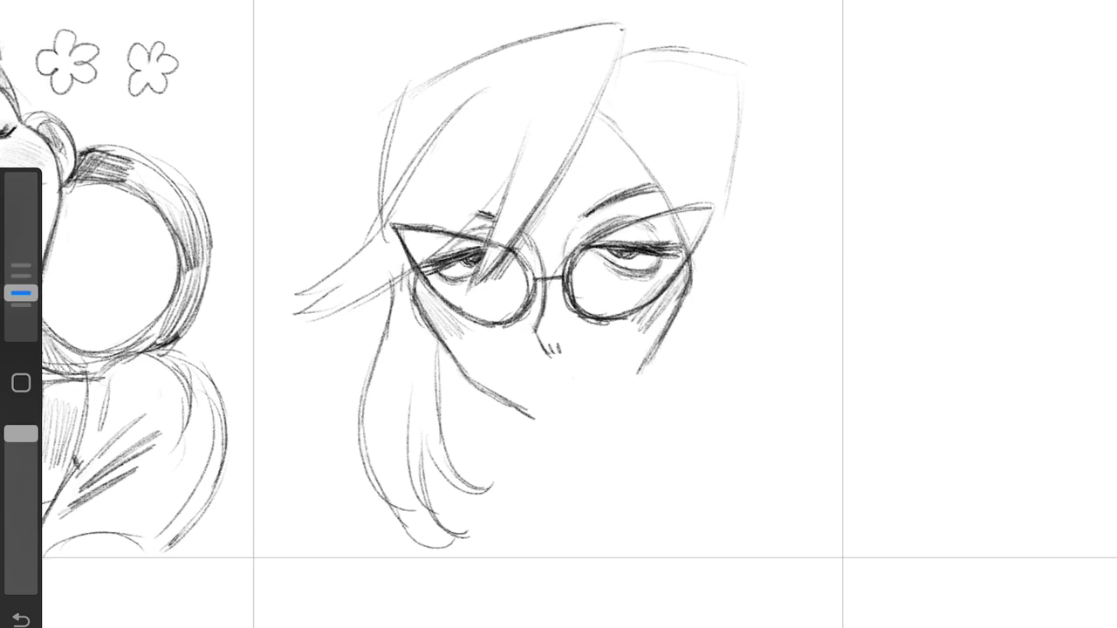
{"action": "left_click_drag", "start_coordinate": [672, 316], "coordinate": [602, 401]}
{"action": "left_click_drag", "start_coordinate": [646, 367], "coordinate": [559, 424]}
{"action": "mouse_move", "coordinate": [539, 420]}
{"action": "left_mouse_down"}
{"action": "mouse_move", "coordinate": [646, 363]}
{"action": "mouse_move", "coordinate": [586, 417]}
{"action": "left_mouse_up"}
{"action": "key", "text": "ctrl+z"}
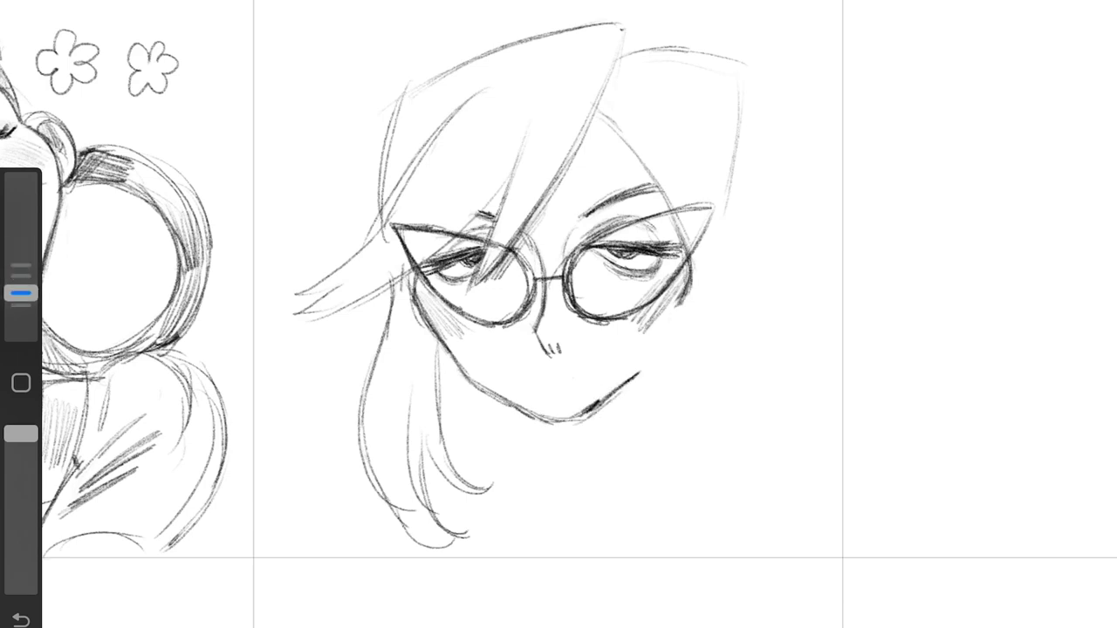
{"action": "mouse_move", "coordinate": [685, 287]}
{"action": "left_mouse_down"}
{"action": "mouse_move", "coordinate": [605, 403]}
{"action": "mouse_move", "coordinate": [567, 424]}
{"action": "left_mouse_up"}
{"action": "left_click_drag", "start_coordinate": [443, 344], "coordinate": [559, 424]}
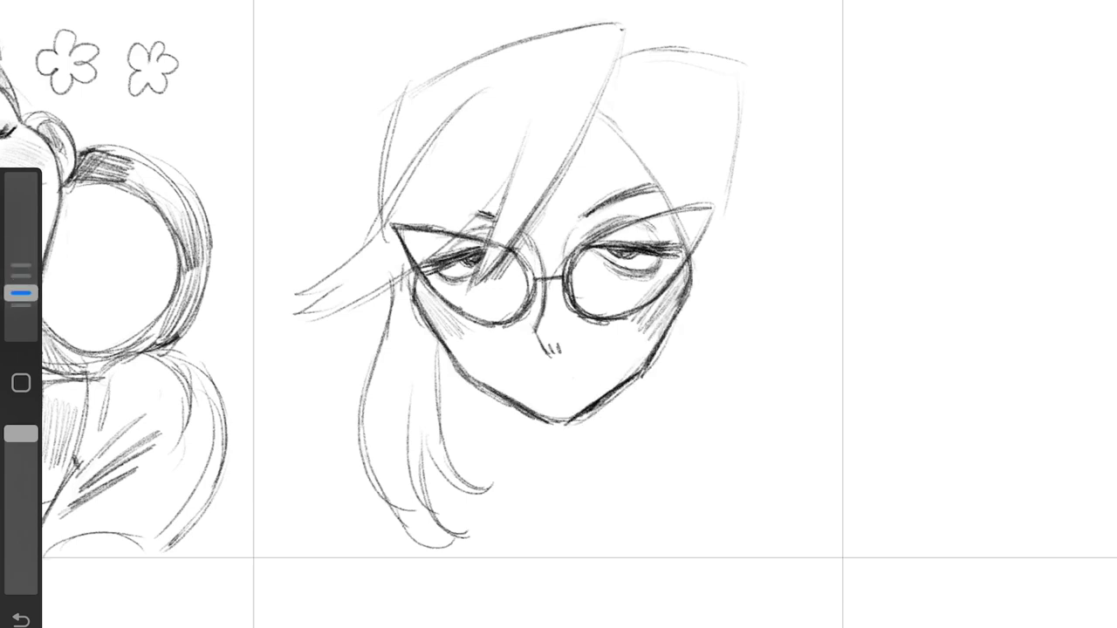
Step: Shade above the right eye and beside the left lens, and add long right-side hair strokes
{"action": "left_click_drag", "start_coordinate": [681, 210], "coordinate": [645, 241]}
{"action": "left_click_drag", "start_coordinate": [462, 240], "coordinate": [417, 288]}
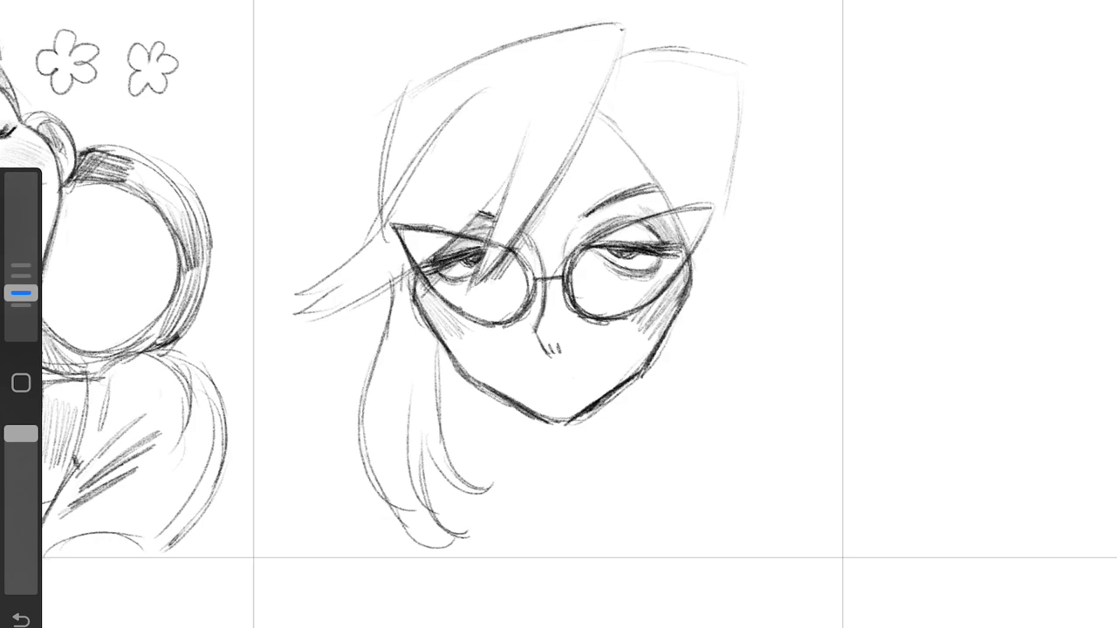
{"action": "left_click_drag", "start_coordinate": [611, 122], "coordinate": [668, 215]}
{"action": "left_click_drag", "start_coordinate": [728, 156], "coordinate": [719, 264]}
{"action": "mouse_move", "coordinate": [728, 204]}
{"action": "left_mouse_down"}
{"action": "mouse_move", "coordinate": [724, 402]}
{"action": "mouse_move", "coordinate": [676, 533]}
{"action": "left_mouse_up"}
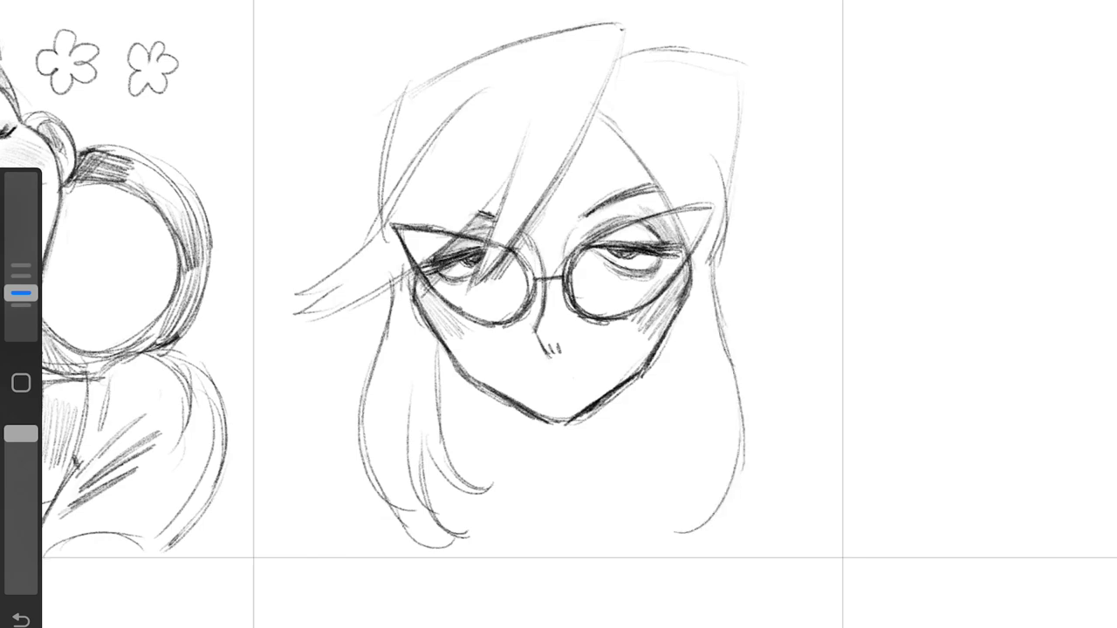
Step: With a smaller brush, redraw the jaw and chin with darker lines
{"action": "scroll", "coordinate": [558, 315], "scroll_direction": "up", "scroll_amount": 2}
{"action": "left_click_drag", "start_coordinate": [21, 245], "coordinate": [21, 294]}
{"action": "left_click_drag", "start_coordinate": [403, 289], "coordinate": [572, 430]}
{"action": "mouse_move", "coordinate": [441, 335]}
{"action": "left_mouse_down"}
{"action": "mouse_move", "coordinate": [585, 434]}
{"action": "mouse_move", "coordinate": [702, 305]}
{"action": "left_mouse_up"}
{"action": "left_click_drag", "start_coordinate": [421, 314], "coordinate": [433, 397]}
{"action": "mouse_move", "coordinate": [21, 293]}
{"action": "left_mouse_down"}
{"action": "mouse_move", "coordinate": [21, 245]}
{"action": "mouse_move", "coordinate": [21, 291]}
{"action": "left_mouse_up"}
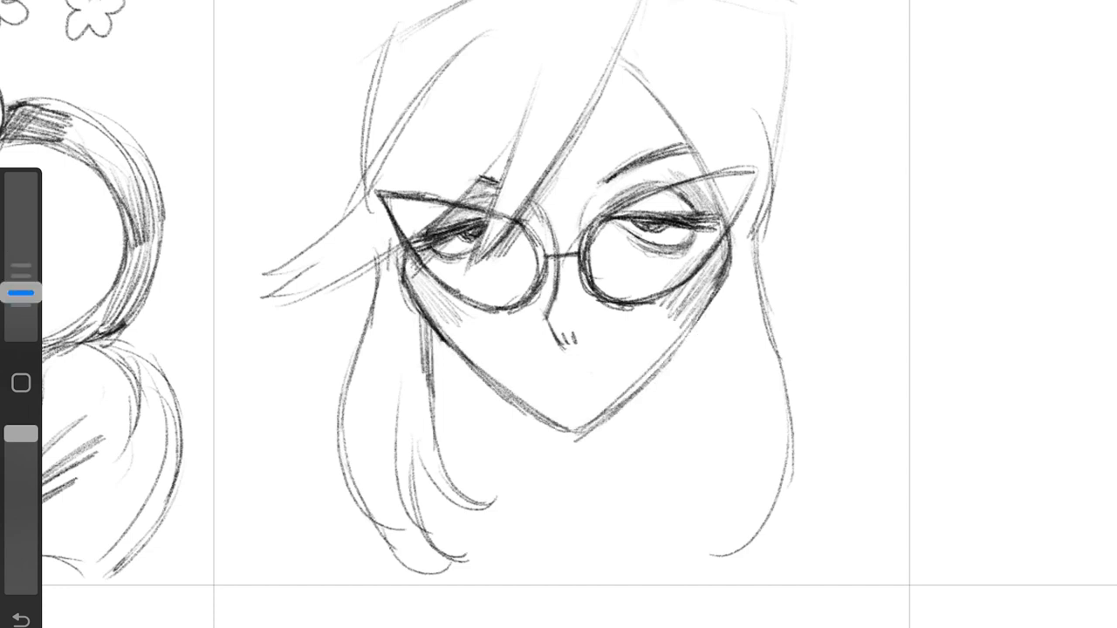
{"action": "left_click_drag", "start_coordinate": [721, 288], "coordinate": [610, 423]}
{"action": "left_click_drag", "start_coordinate": [686, 333], "coordinate": [579, 438]}
{"action": "left_click_drag", "start_coordinate": [406, 274], "coordinate": [426, 314]}
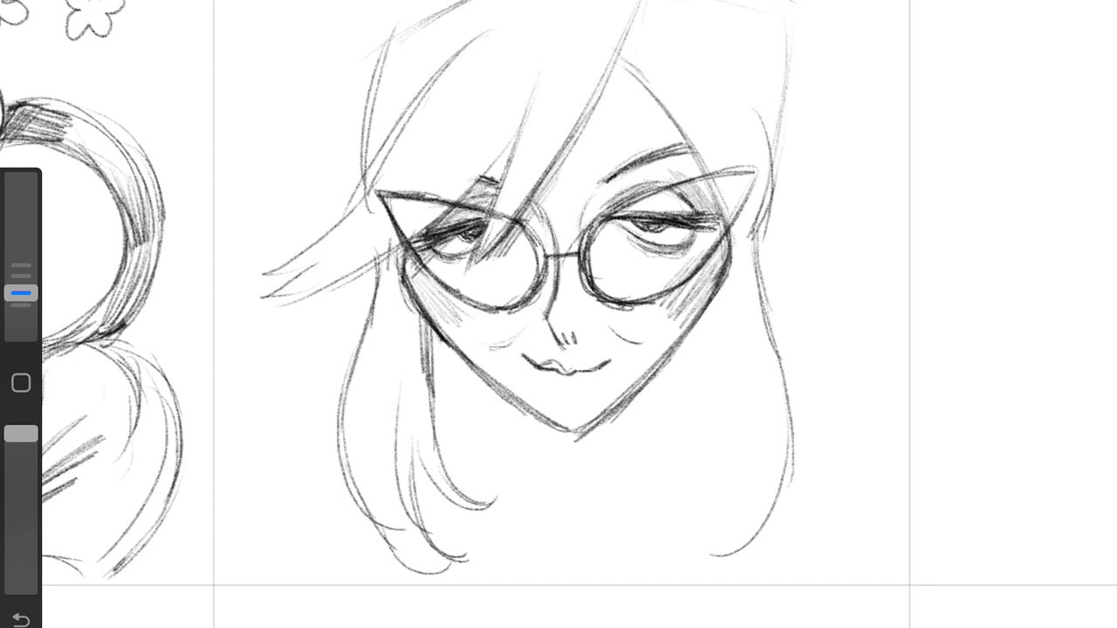
Step: Darken the right eyelid and left eye rim, then draw the full lips
{"action": "scroll", "coordinate": [558, 314], "scroll_direction": "up", "scroll_amount": 1}
{"action": "left_click_drag", "start_coordinate": [597, 232], "coordinate": [701, 240]}
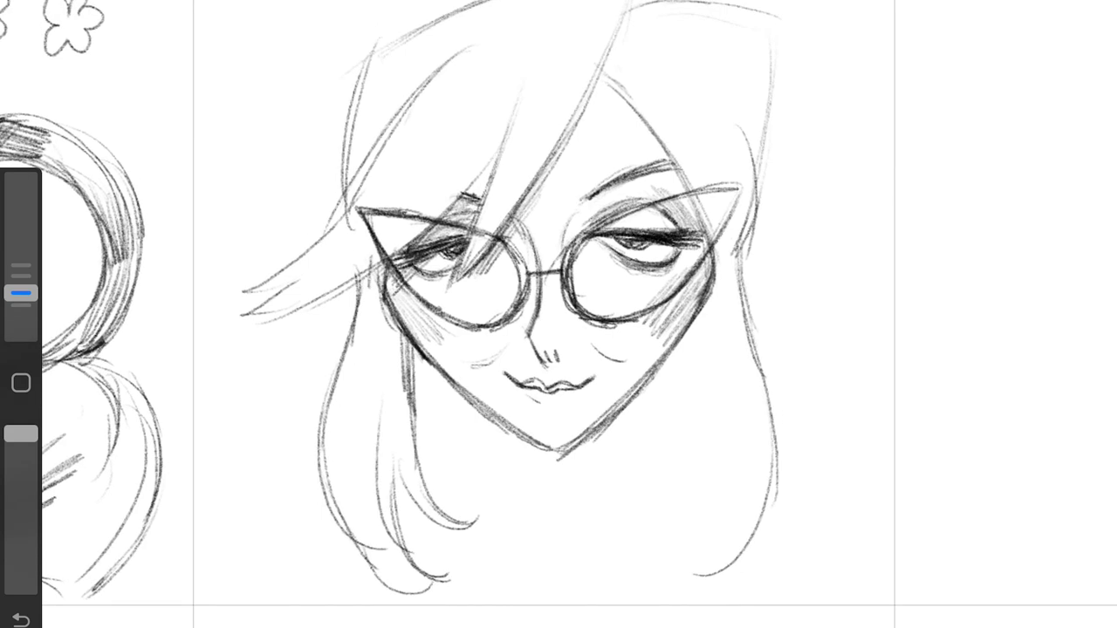
{"action": "mouse_move", "coordinate": [480, 215]}
{"action": "left_mouse_down"}
{"action": "mouse_move", "coordinate": [441, 263]}
{"action": "mouse_move", "coordinate": [473, 284]}
{"action": "left_mouse_up"}
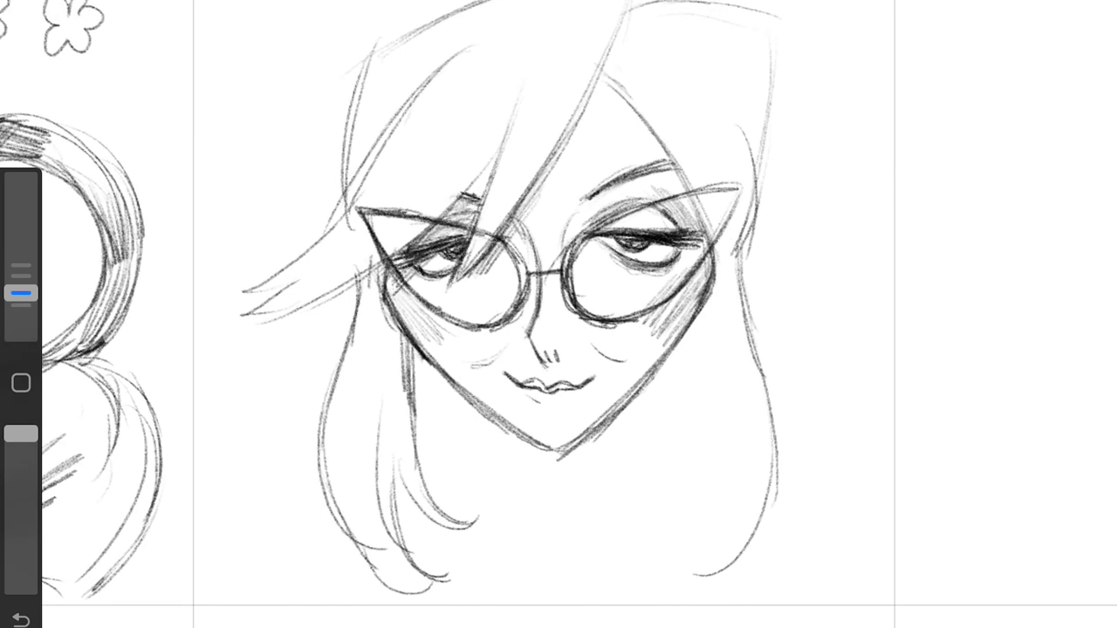
{"action": "left_click_drag", "start_coordinate": [21, 293], "coordinate": [21, 245]}
{"action": "left_click_drag", "start_coordinate": [20, 245], "coordinate": [21, 294]}
{"action": "mouse_move", "coordinate": [549, 387]}
{"action": "left_mouse_down"}
{"action": "mouse_move", "coordinate": [590, 382]}
{"action": "mouse_move", "coordinate": [520, 381]}
{"action": "left_mouse_up"}
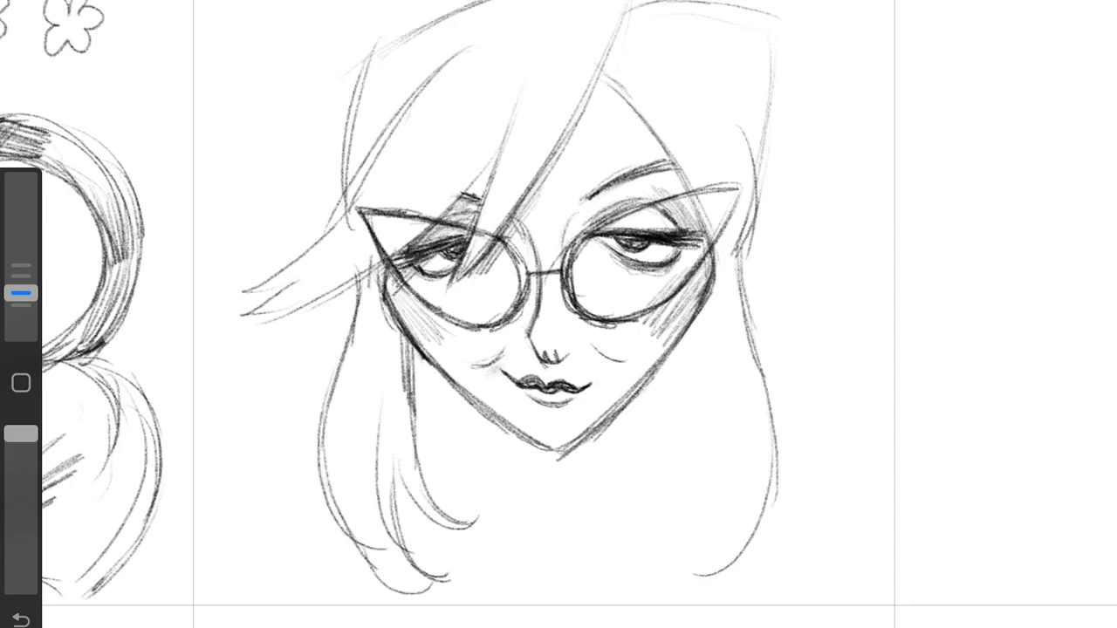
Step: Flip the canvas horizontally from Actions > Canvas to check proportions
{"action": "left_click", "coordinate": [52, 18]}
{"action": "left_click", "coordinate": [155, 35]}
{"action": "left_click", "coordinate": [117, 459]}
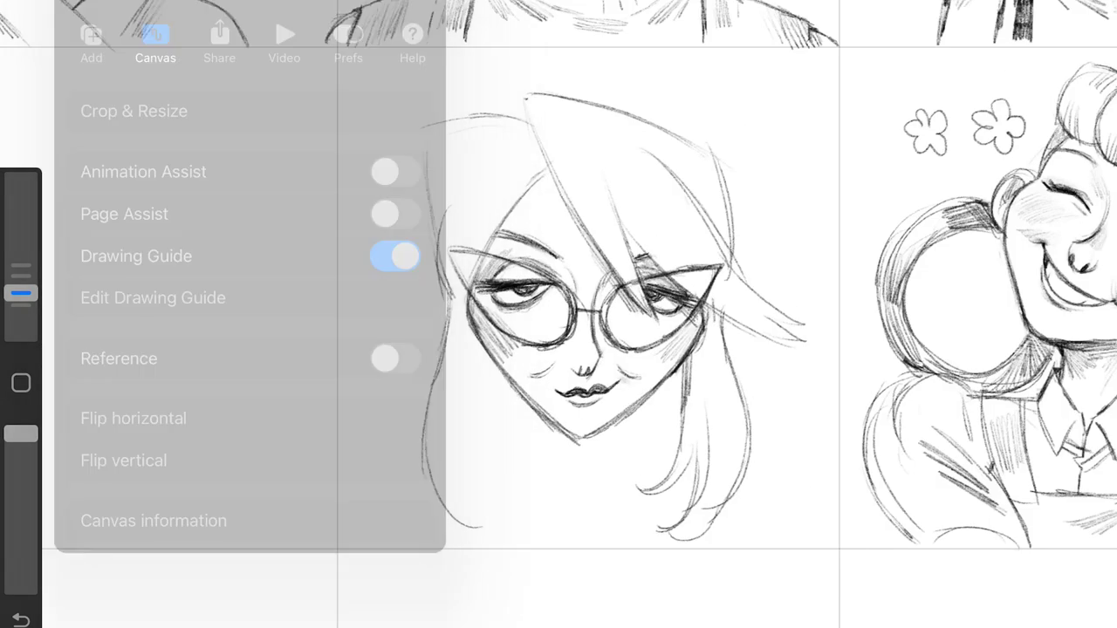
{"action": "left_click", "coordinate": [698, 349]}
Step: Redraw the left jaw and add hair strands on both sides of the face
{"action": "left_click_drag", "start_coordinate": [21, 257], "coordinate": [21, 293]}
{"action": "mouse_move", "coordinate": [685, 305]}
{"action": "left_mouse_down"}
{"action": "mouse_move", "coordinate": [665, 384]}
{"action": "mouse_move", "coordinate": [681, 436]}
{"action": "mouse_move", "coordinate": [722, 459]}
{"action": "left_mouse_up"}
{"action": "mouse_move", "coordinate": [21, 293]}
{"action": "left_mouse_down"}
{"action": "mouse_move", "coordinate": [21, 245]}
{"action": "mouse_move", "coordinate": [20, 293]}
{"action": "left_mouse_up"}
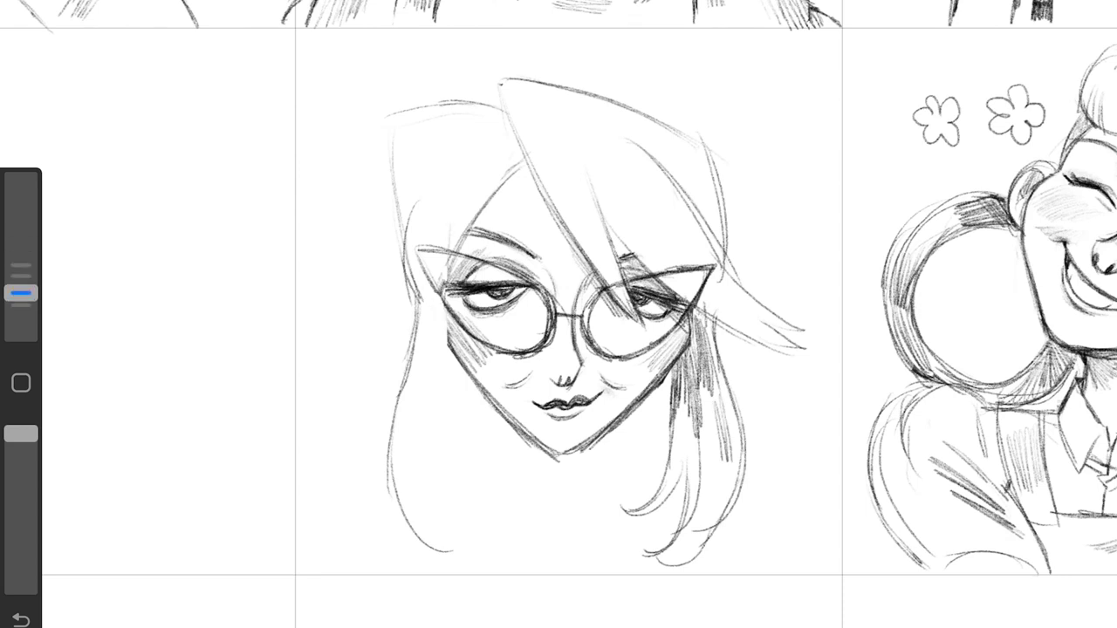
{"action": "left_click_drag", "start_coordinate": [444, 214], "coordinate": [452, 424]}
{"action": "left_click_drag", "start_coordinate": [447, 303], "coordinate": [509, 514]}
{"action": "left_click_drag", "start_coordinate": [419, 267], "coordinate": [376, 502]}
{"action": "key", "text": "ctrl+z"}
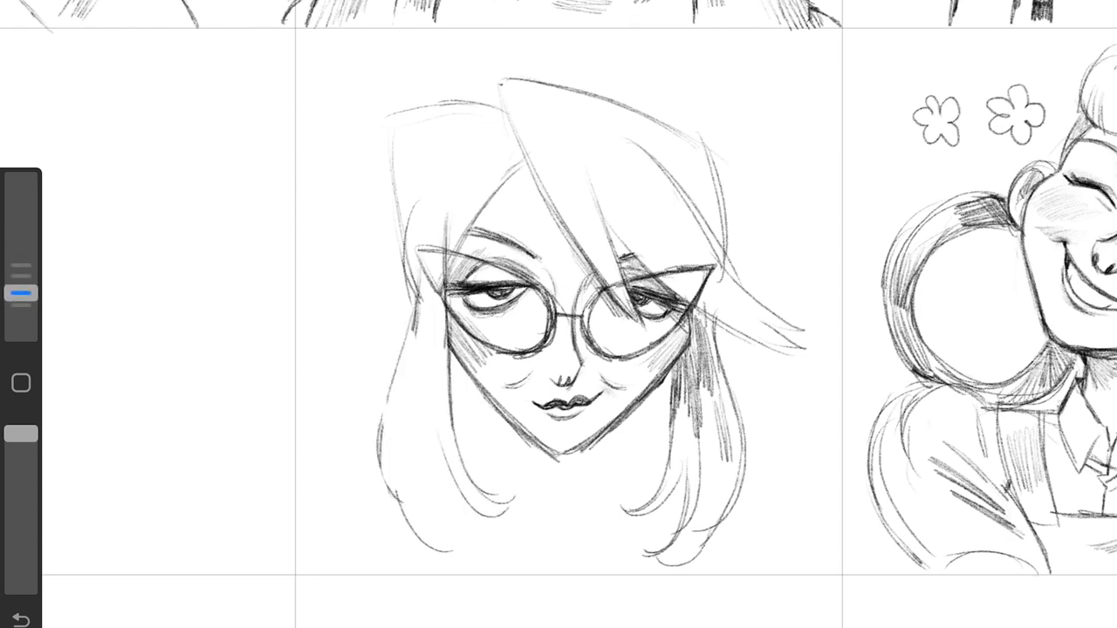
{"action": "mouse_move", "coordinate": [425, 295]}
{"action": "left_mouse_down"}
{"action": "mouse_move", "coordinate": [410, 528]}
{"action": "mouse_move", "coordinate": [525, 550]}
{"action": "left_mouse_up"}
{"action": "left_click_drag", "start_coordinate": [452, 335], "coordinate": [413, 529]}
Step: Shade around and inside both glasses lenses and lightly hatch the cheeks
{"action": "mouse_move", "coordinate": [443, 265]}
{"action": "left_mouse_down"}
{"action": "mouse_move", "coordinate": [434, 377]}
{"action": "mouse_move", "coordinate": [417, 321]}
{"action": "mouse_move", "coordinate": [490, 265]}
{"action": "left_mouse_up"}
{"action": "left_click_drag", "start_coordinate": [461, 321], "coordinate": [502, 350]}
{"action": "left_click_drag", "start_coordinate": [447, 300], "coordinate": [497, 347]}
{"action": "left_click_drag", "start_coordinate": [517, 301], "coordinate": [494, 339]}
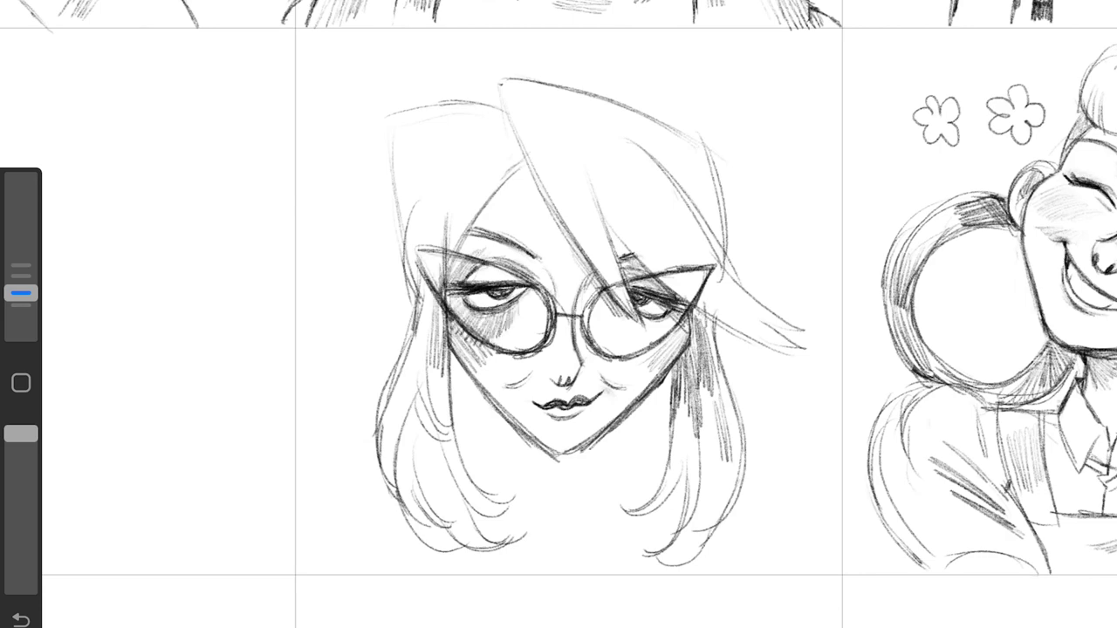
{"action": "left_click_drag", "start_coordinate": [593, 350], "coordinate": [616, 381]}
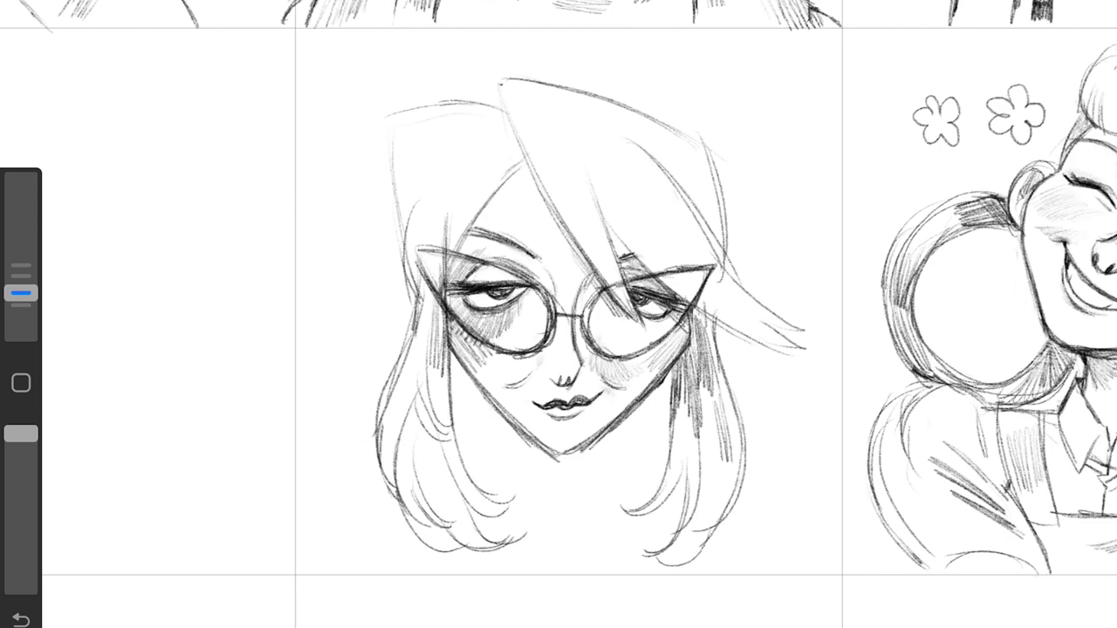
{"action": "left_click_drag", "start_coordinate": [527, 360], "coordinate": [494, 380]}
{"action": "left_click_drag", "start_coordinate": [21, 293], "coordinate": [21, 245]}
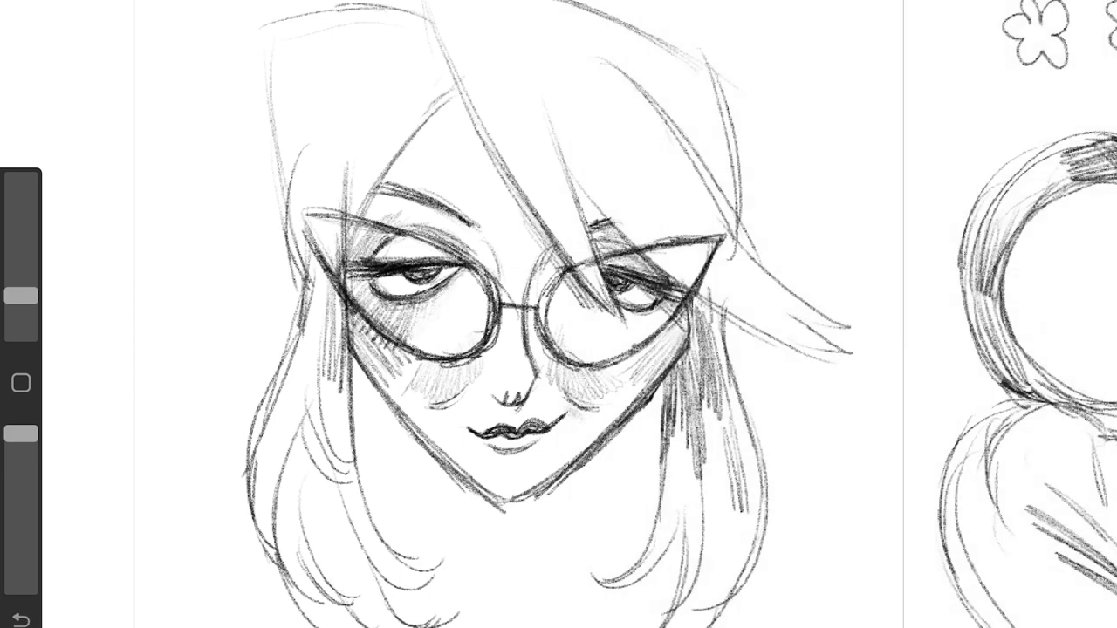
{"action": "mouse_move", "coordinate": [611, 315]}
{"action": "left_mouse_down"}
{"action": "mouse_move", "coordinate": [630, 345]}
{"action": "mouse_move", "coordinate": [676, 350]}
{"action": "left_mouse_up"}
{"action": "mouse_move", "coordinate": [21, 293]}
{"action": "left_mouse_down"}
{"action": "mouse_move", "coordinate": [21, 269]}
{"action": "mouse_move", "coordinate": [21, 293]}
{"action": "left_mouse_up"}
{"action": "mouse_move", "coordinate": [454, 225]}
{"action": "left_mouse_down"}
{"action": "mouse_move", "coordinate": [494, 277]}
{"action": "mouse_move", "coordinate": [558, 305]}
{"action": "left_mouse_up"}
{"action": "left_click_drag", "start_coordinate": [441, 277], "coordinate": [479, 305]}
Step: Draw the top-left hair outline and fill it with several hair strands
{"action": "scroll", "coordinate": [559, 314], "scroll_direction": "down", "scroll_amount": 3}
{"action": "mouse_move", "coordinate": [522, 105]}
{"action": "left_mouse_down"}
{"action": "mouse_move", "coordinate": [416, 133]}
{"action": "mouse_move", "coordinate": [430, 236]}
{"action": "left_mouse_up"}
{"action": "mouse_move", "coordinate": [21, 293]}
{"action": "left_mouse_down"}
{"action": "mouse_move", "coordinate": [21, 268]}
{"action": "mouse_move", "coordinate": [21, 293]}
{"action": "left_mouse_up"}
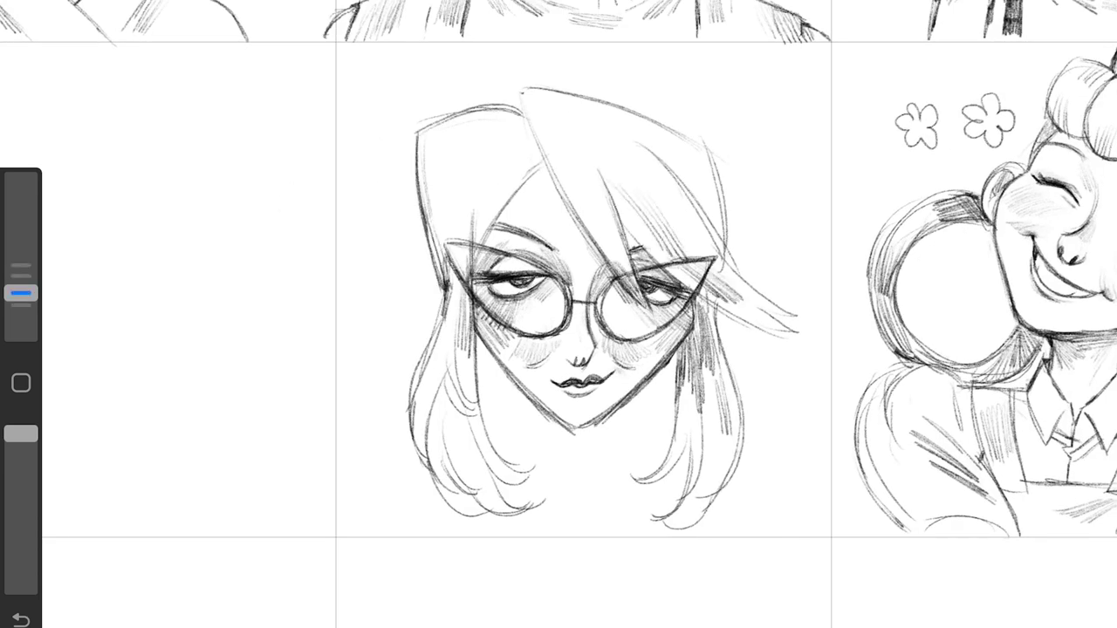
{"action": "left_click_drag", "start_coordinate": [460, 153], "coordinate": [469, 233]}
{"action": "left_click_drag", "start_coordinate": [472, 157], "coordinate": [485, 257]}
{"action": "left_click_drag", "start_coordinate": [510, 170], "coordinate": [475, 244]}
{"action": "left_click_drag", "start_coordinate": [484, 197], "coordinate": [472, 243]}
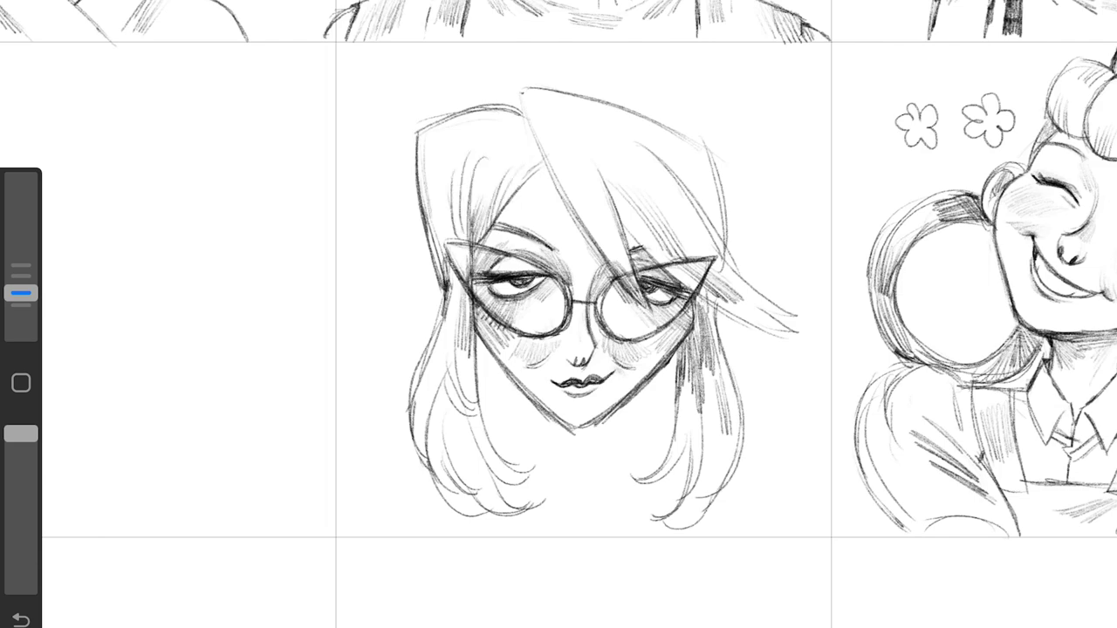
Step: On a rotated canvas, add more hair strands, then straighten it and add right-side strands
{"action": "left_click_drag", "start_coordinate": [616, 96], "coordinate": [563, 160]}
{"action": "left_click_drag", "start_coordinate": [535, 89], "coordinate": [522, 145]}
{"action": "left_click_drag", "start_coordinate": [459, 213], "coordinate": [396, 290]}
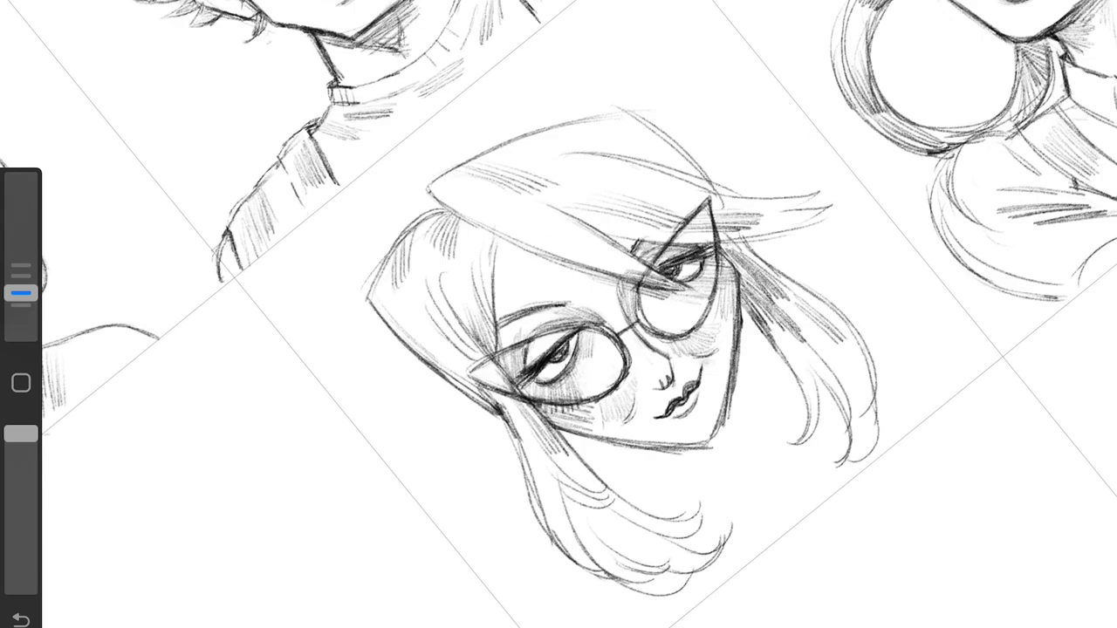
{"action": "left_click_drag", "start_coordinate": [663, 131], "coordinate": [583, 223]}
{"action": "left_click_drag", "start_coordinate": [785, 210], "coordinate": [650, 293]}
{"action": "left_click_drag", "start_coordinate": [717, 249], "coordinate": [689, 277]}
{"action": "left_click_drag", "start_coordinate": [717, 257], "coordinate": [687, 293]}
{"action": "left_click_drag", "start_coordinate": [637, 13], "coordinate": [729, 205]}
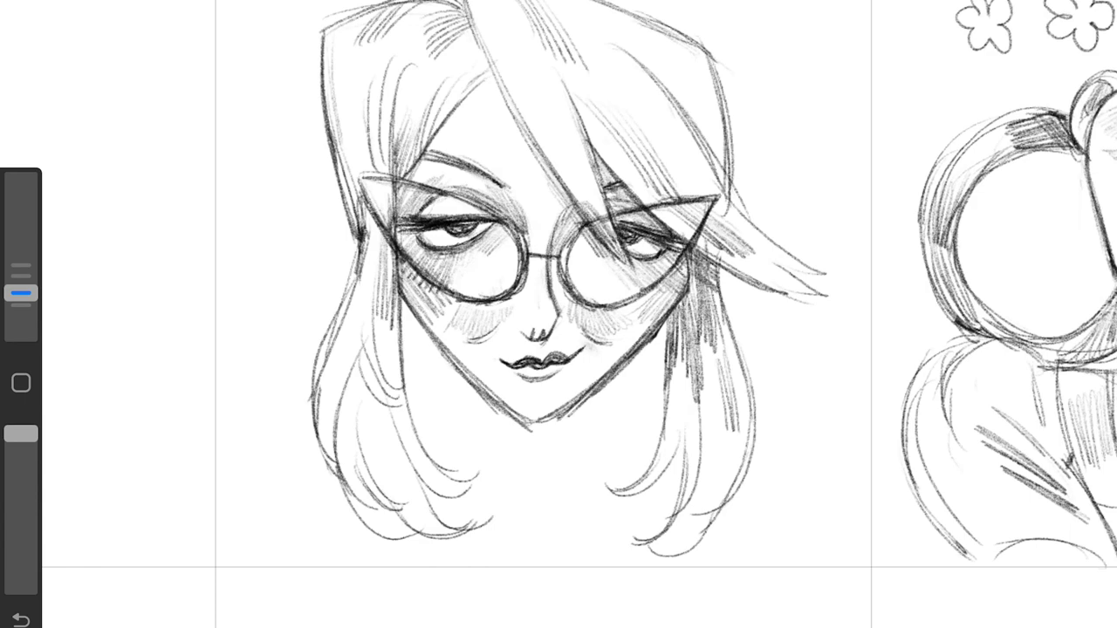
Step: Flip the canvas back to normal and darken the left hair strands
{"action": "left_click", "coordinate": [149, 412]}
{"action": "left_click_drag", "start_coordinate": [489, 231], "coordinate": [382, 288]}
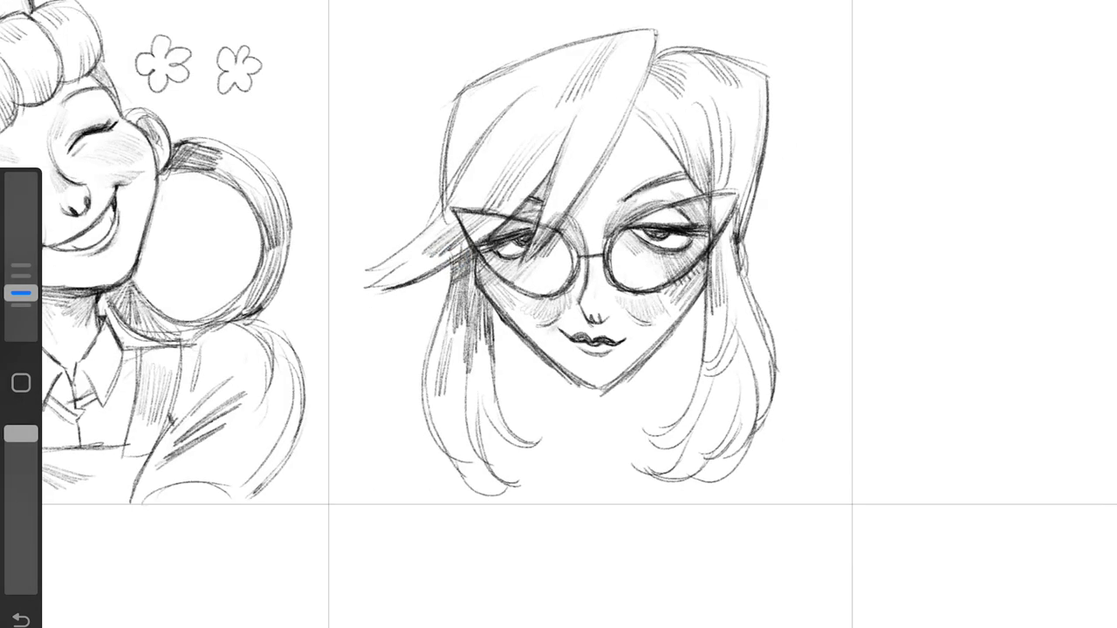
{"action": "left_click_drag", "start_coordinate": [20, 293], "coordinate": [21, 270]}
Step: Refine the glasses girl's jawline and add pencil strands around her hair
{"action": "mouse_move", "coordinate": [499, 314]}
{"action": "left_mouse_down"}
{"action": "mouse_move", "coordinate": [543, 351]}
{"action": "mouse_move", "coordinate": [654, 358]}
{"action": "left_mouse_up"}
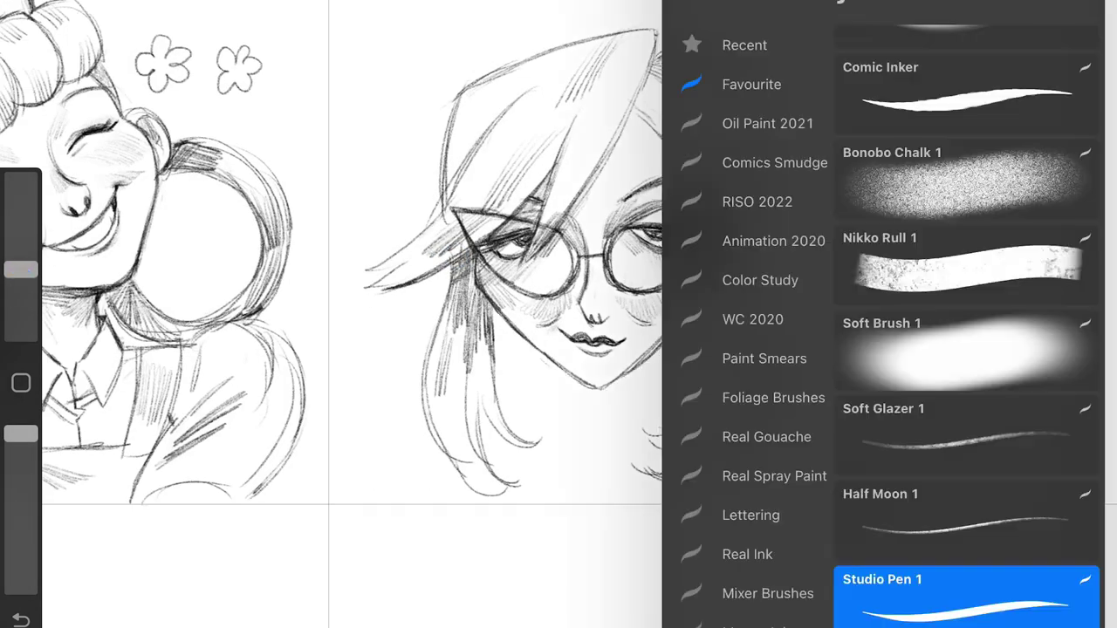
{"action": "left_click", "coordinate": [972, 578]}
{"action": "left_click_drag", "start_coordinate": [21, 295], "coordinate": [21, 293]}
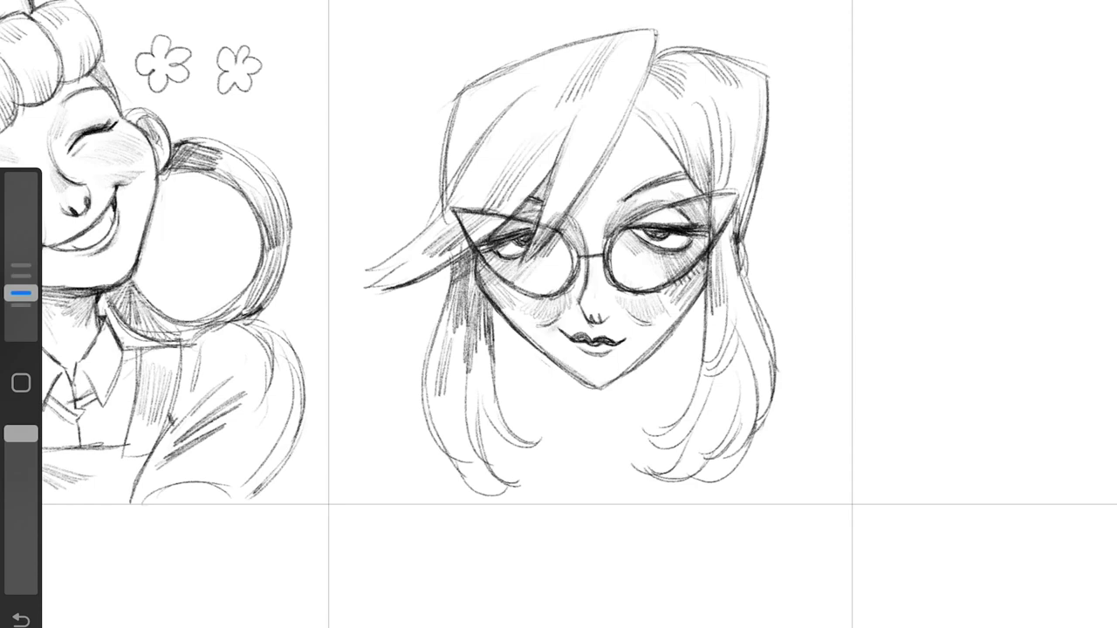
{"action": "scroll", "coordinate": [575, 288], "scroll_direction": "down", "scroll_amount": 2}
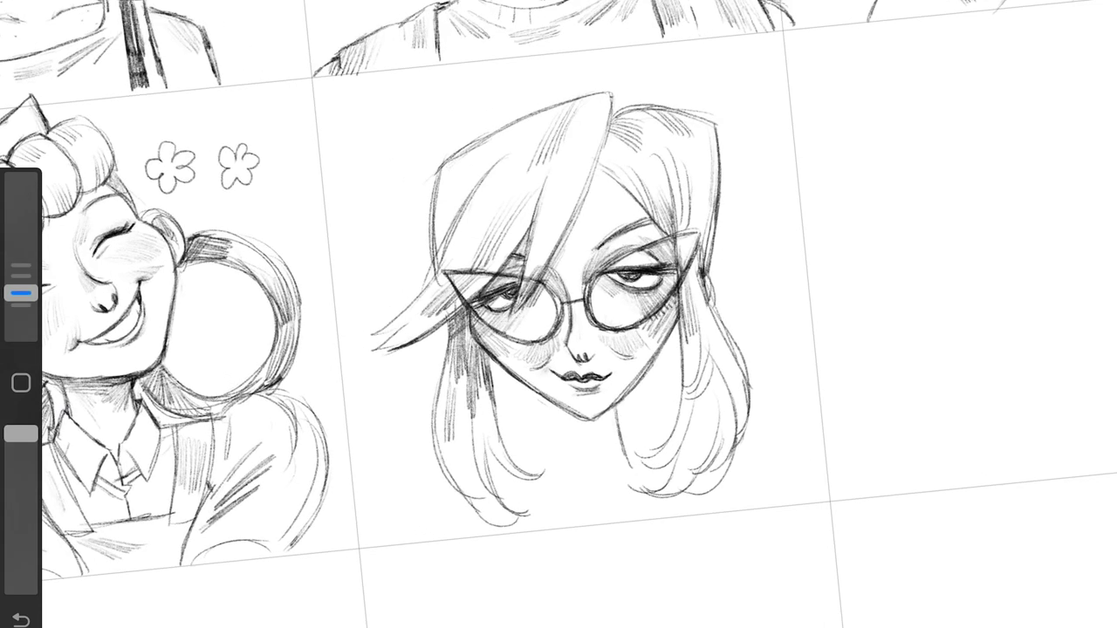
{"action": "left_click_drag", "start_coordinate": [564, 410], "coordinate": [558, 488]}
{"action": "left_click_drag", "start_coordinate": [718, 131], "coordinate": [711, 204]}
{"action": "mouse_move", "coordinate": [524, 119]}
{"action": "left_mouse_down"}
{"action": "mouse_move", "coordinate": [412, 192]}
{"action": "mouse_move", "coordinate": [435, 270]}
{"action": "left_mouse_up"}
Step: Shade both hair edges and darken the right cheek contour and left jawline
{"action": "left_click_drag", "start_coordinate": [720, 147], "coordinate": [721, 188]}
{"action": "mouse_move", "coordinate": [476, 141]}
{"action": "left_mouse_down"}
{"action": "mouse_move", "coordinate": [436, 207]}
{"action": "mouse_move", "coordinate": [450, 202]}
{"action": "left_mouse_up"}
{"action": "left_click_drag", "start_coordinate": [441, 205], "coordinate": [431, 271]}
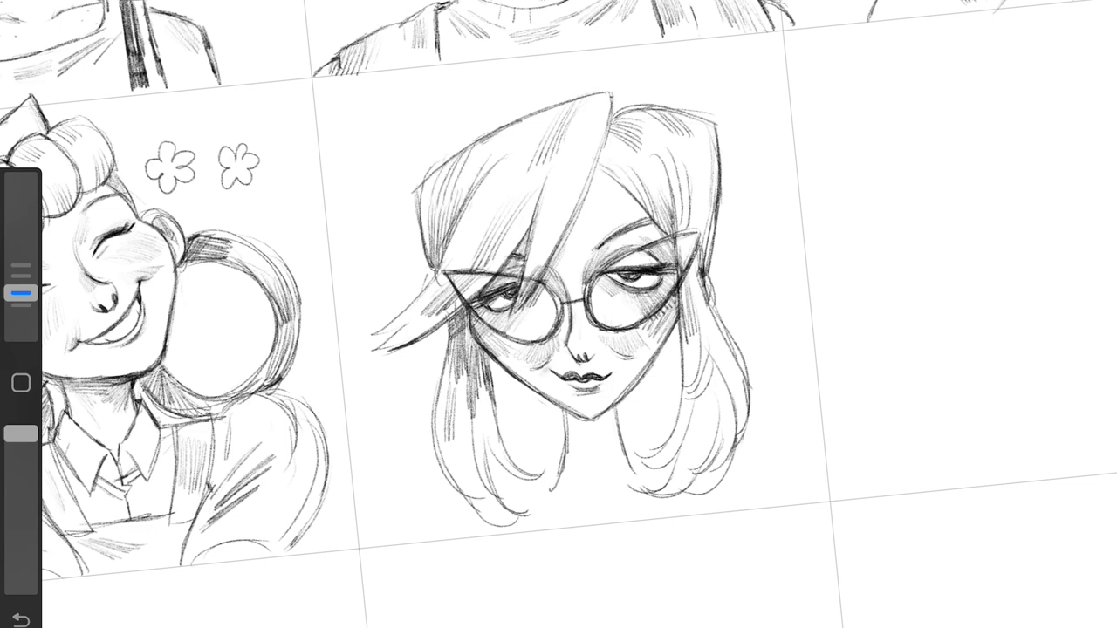
{"action": "left_click_drag", "start_coordinate": [677, 344], "coordinate": [637, 407]}
{"action": "mouse_move", "coordinate": [493, 374]}
{"action": "left_mouse_down"}
{"action": "mouse_move", "coordinate": [566, 419]}
{"action": "mouse_move", "coordinate": [646, 442]}
{"action": "left_mouse_up"}
Step: Hatch the neck below the jaw and retrace the cheek and jaw lines
{"action": "left_click_drag", "start_coordinate": [677, 323], "coordinate": [641, 400]}
{"action": "left_click_drag", "start_coordinate": [654, 360], "coordinate": [621, 413]}
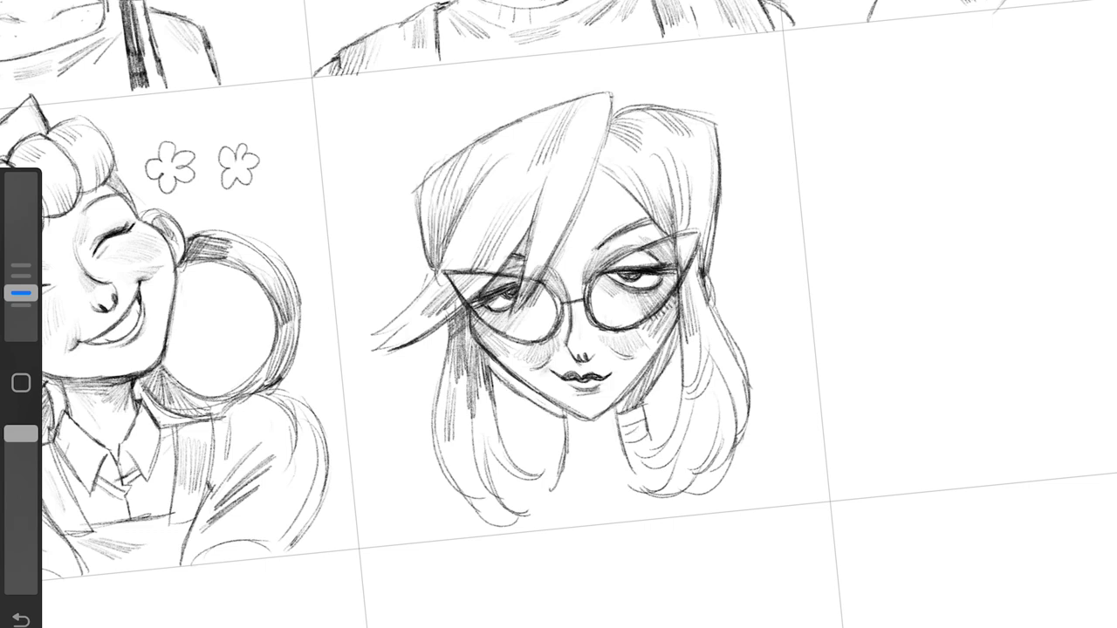
{"action": "left_click_drag", "start_coordinate": [489, 366], "coordinate": [524, 396]}
{"action": "left_click_drag", "start_coordinate": [487, 358], "coordinate": [567, 413]}
{"action": "left_click_drag", "start_coordinate": [677, 328], "coordinate": [630, 394]}
{"action": "mouse_move", "coordinate": [488, 371]}
{"action": "left_mouse_down"}
{"action": "mouse_move", "coordinate": [536, 475]}
{"action": "mouse_move", "coordinate": [566, 434]}
{"action": "left_mouse_up"}
Step: Draw the neck and shoulder lines and darken the shading under the chin
{"action": "left_click_drag", "start_coordinate": [610, 427], "coordinate": [682, 420]}
{"action": "left_click_drag", "start_coordinate": [490, 482], "coordinate": [432, 504]}
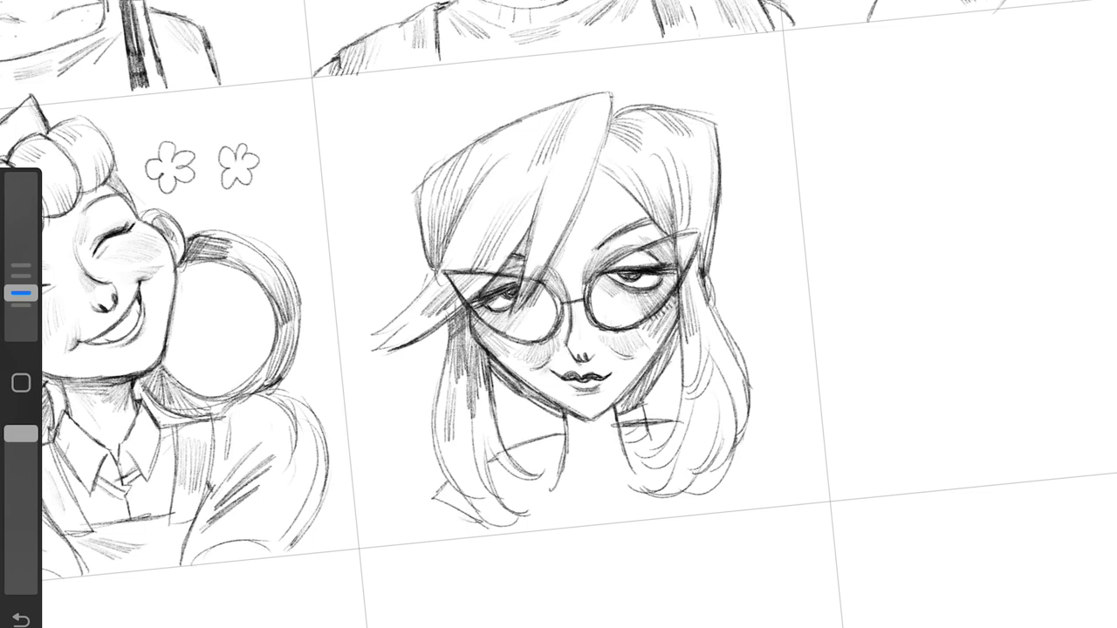
{"action": "left_click_drag", "start_coordinate": [771, 448], "coordinate": [717, 509]}
{"action": "left_click_drag", "start_coordinate": [560, 471], "coordinate": [532, 527]}
{"action": "left_click_drag", "start_coordinate": [646, 471], "coordinate": [670, 519]}
{"action": "left_click_drag", "start_coordinate": [568, 414], "coordinate": [611, 433]}
Step: With a larger brush, hatch shading on the hair and under the neck
{"action": "mouse_move", "coordinate": [21, 293]}
{"action": "left_mouse_down"}
{"action": "mouse_move", "coordinate": [21, 270]}
{"action": "mouse_move", "coordinate": [21, 294]}
{"action": "left_mouse_up"}
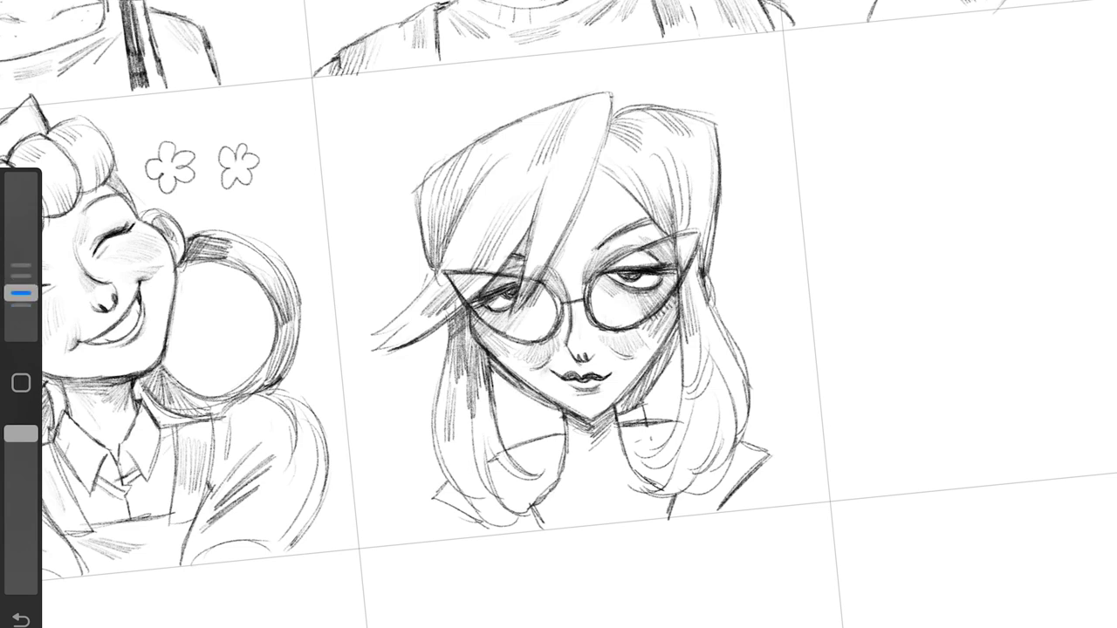
{"action": "left_click_drag", "start_coordinate": [709, 262], "coordinate": [743, 384]}
{"action": "left_click_drag", "start_coordinate": [689, 336], "coordinate": [729, 419]}
{"action": "left_click_drag", "start_coordinate": [698, 376], "coordinate": [720, 436]}
{"action": "left_click_drag", "start_coordinate": [646, 411], "coordinate": [680, 454]}
{"action": "left_click_drag", "start_coordinate": [624, 425], "coordinate": [654, 470]}
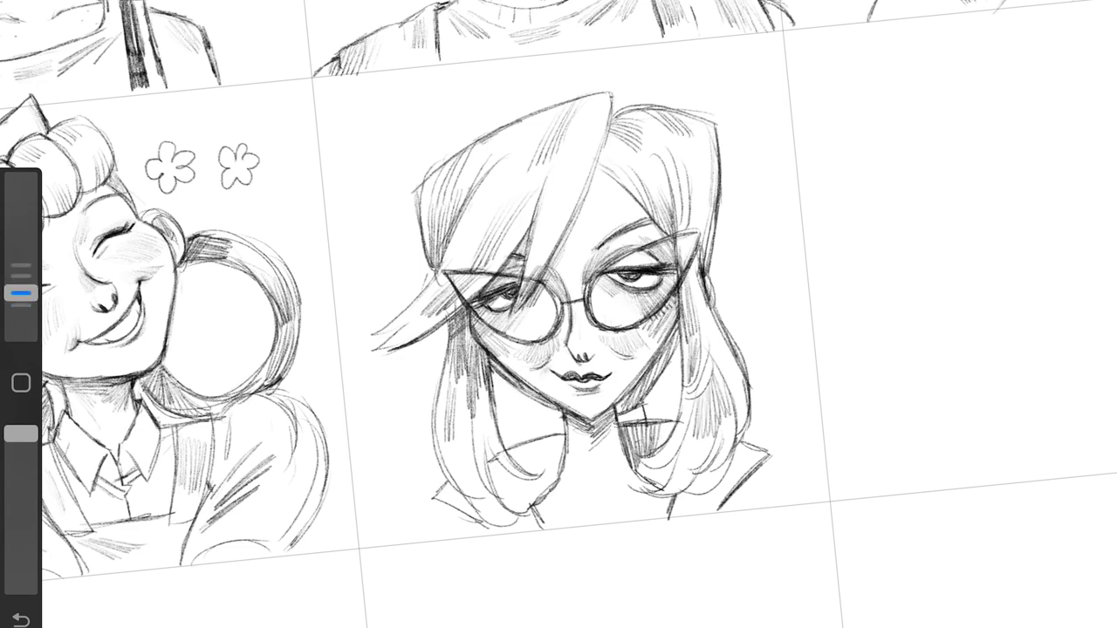
Step: Add dark hatching on the left and right collar and shoulders
{"action": "left_click_drag", "start_coordinate": [661, 426], "coordinate": [645, 484]}
{"action": "mouse_move", "coordinate": [566, 436]}
{"action": "left_mouse_down"}
{"action": "mouse_move", "coordinate": [539, 476]}
{"action": "mouse_move", "coordinate": [489, 510]}
{"action": "left_mouse_up"}
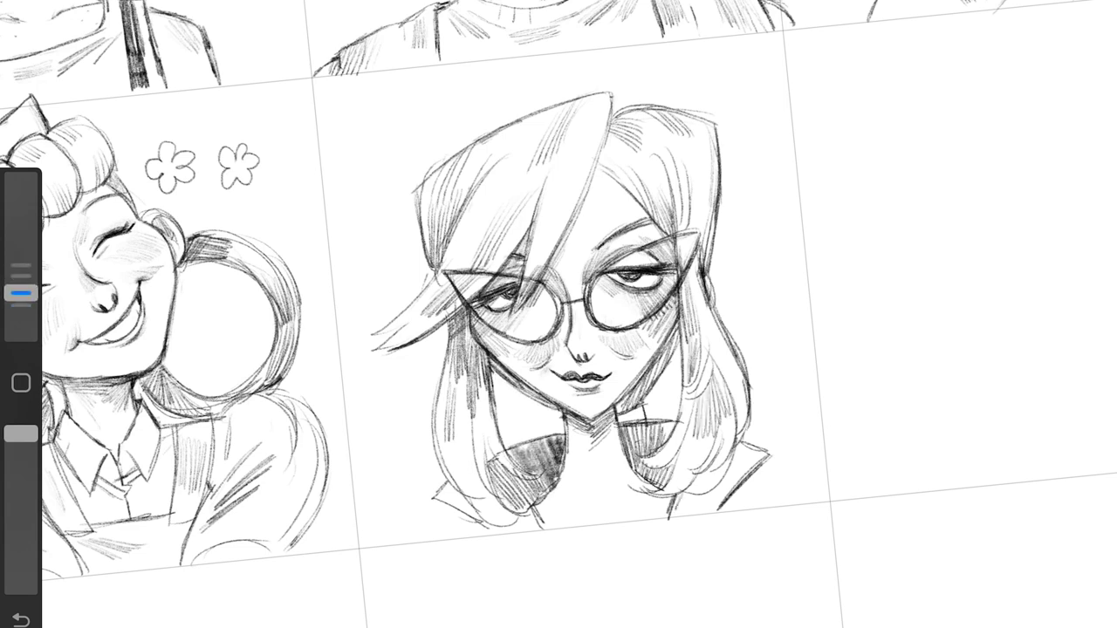
{"action": "left_click_drag", "start_coordinate": [534, 441], "coordinate": [442, 527]}
{"action": "left_click_drag", "start_coordinate": [529, 520], "coordinate": [499, 534]}
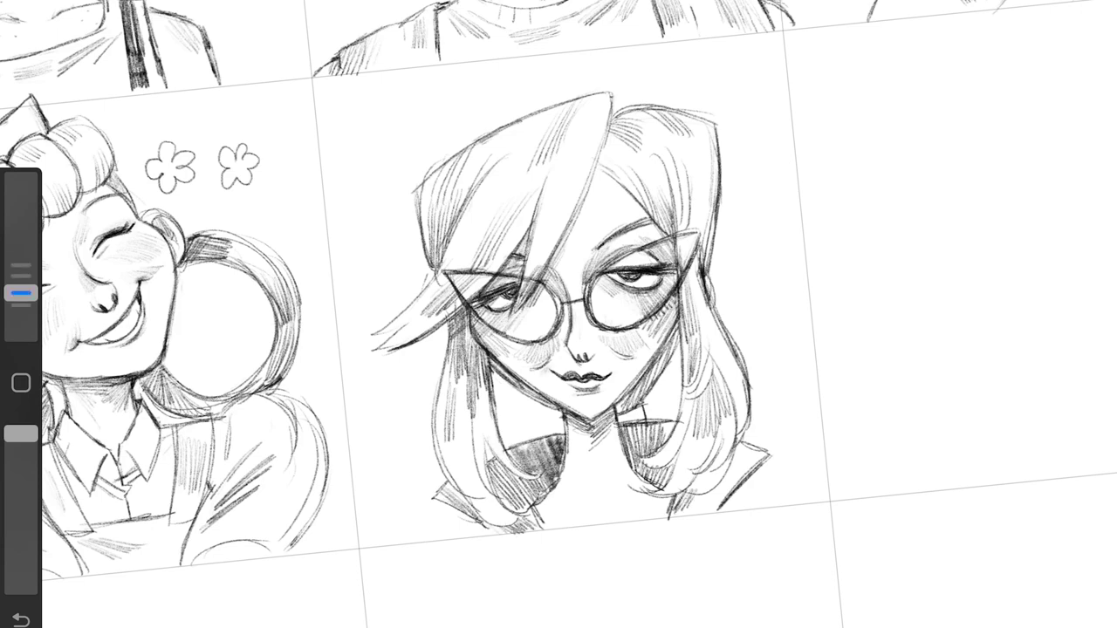
{"action": "left_click_drag", "start_coordinate": [565, 452], "coordinate": [541, 506]}
{"action": "left_click_drag", "start_coordinate": [702, 496], "coordinate": [689, 512]}
{"action": "left_click_drag", "start_coordinate": [679, 450], "coordinate": [656, 494]}
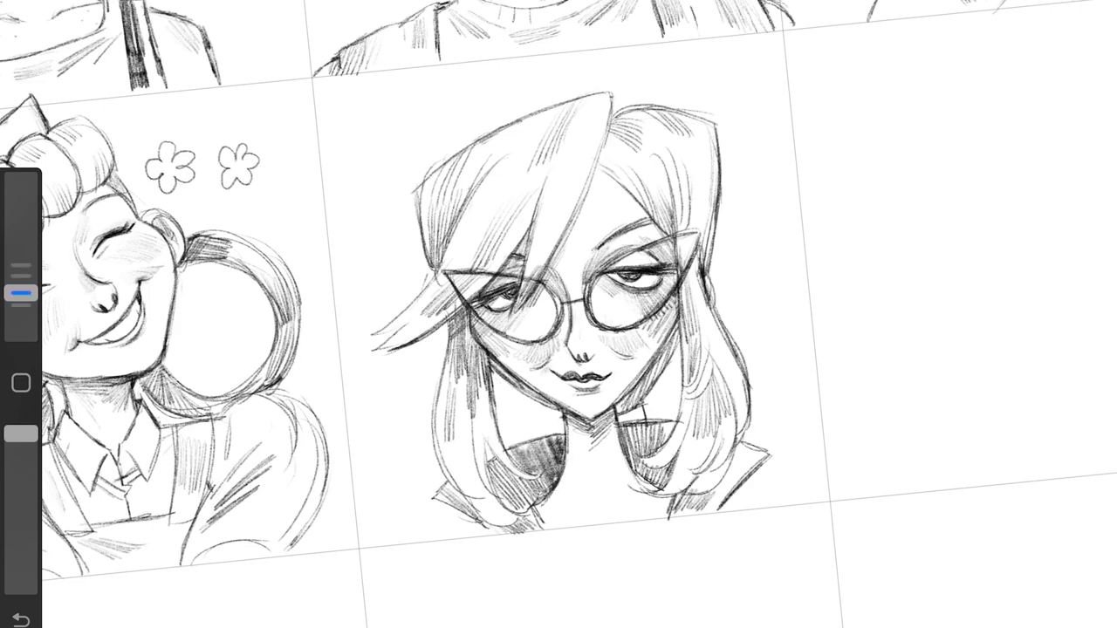
Step: Hatch shading at both shoulders and on the girl's left hair strand
{"action": "scroll", "coordinate": [559, 349], "scroll_direction": "down", "scroll_amount": 5}
{"action": "scroll", "coordinate": [663, 454], "scroll_direction": "up", "scroll_amount": 5}
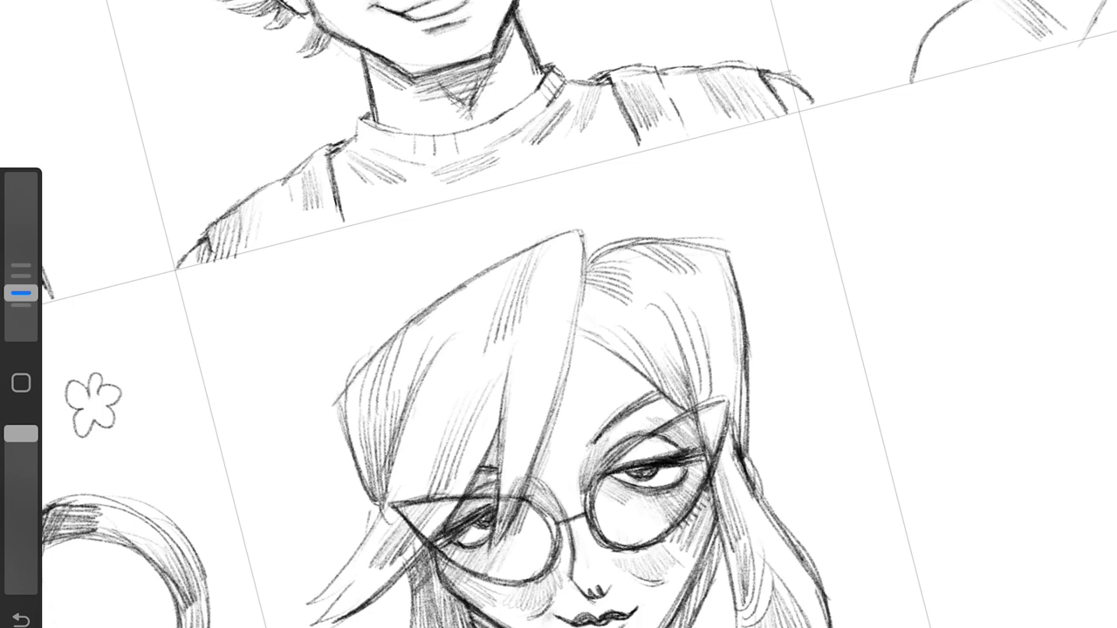
{"action": "scroll", "coordinate": [558, 349], "scroll_direction": "down", "scroll_amount": 5}
{"action": "left_click_drag", "start_coordinate": [786, 597], "coordinate": [740, 623]}
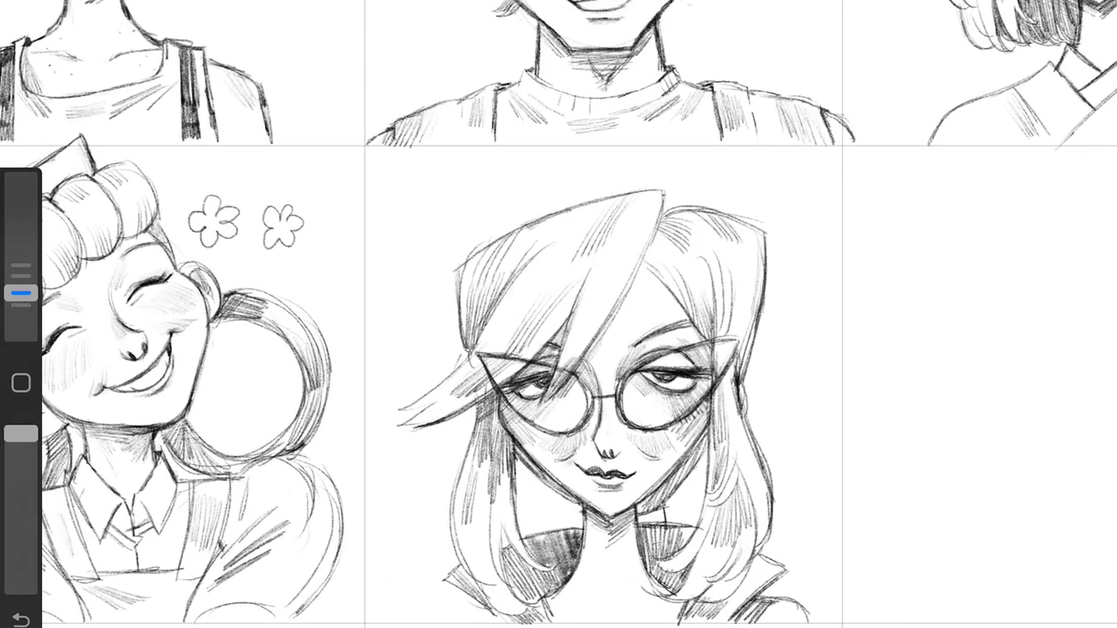
{"action": "left_click_drag", "start_coordinate": [484, 600], "coordinate": [454, 625]}
{"action": "left_click_drag", "start_coordinate": [501, 597], "coordinate": [471, 626]}
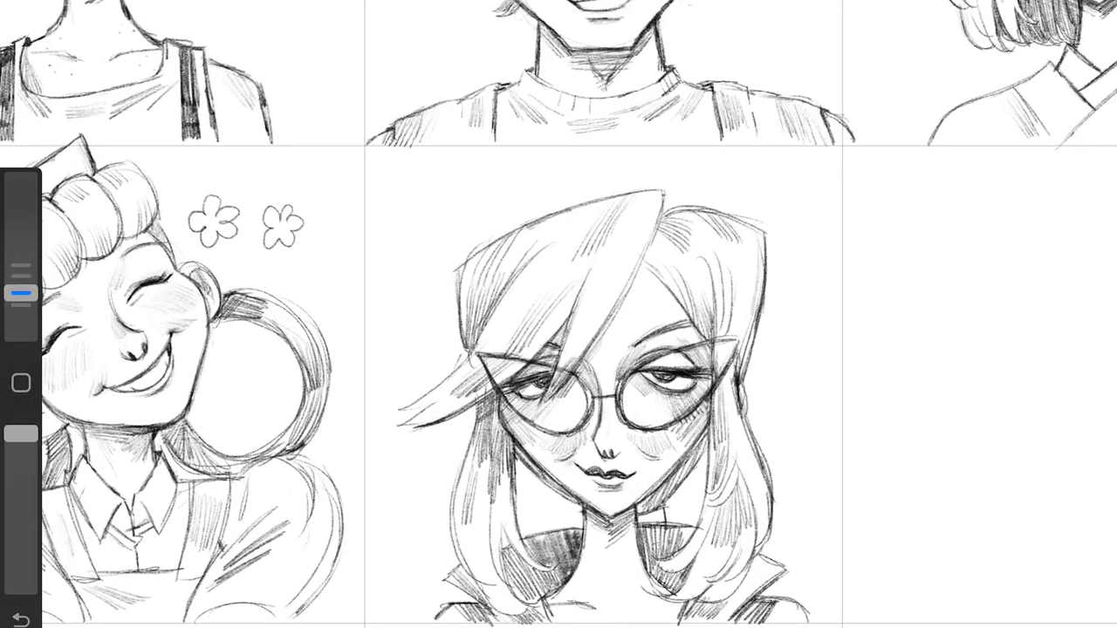
{"action": "left_click_drag", "start_coordinate": [482, 506], "coordinate": [450, 579]}
Step: Lighten the left strand hatching, then darken hair edges, left cheek and forehead strand
{"action": "scroll", "coordinate": [558, 349], "scroll_direction": "down", "scroll_amount": 5}
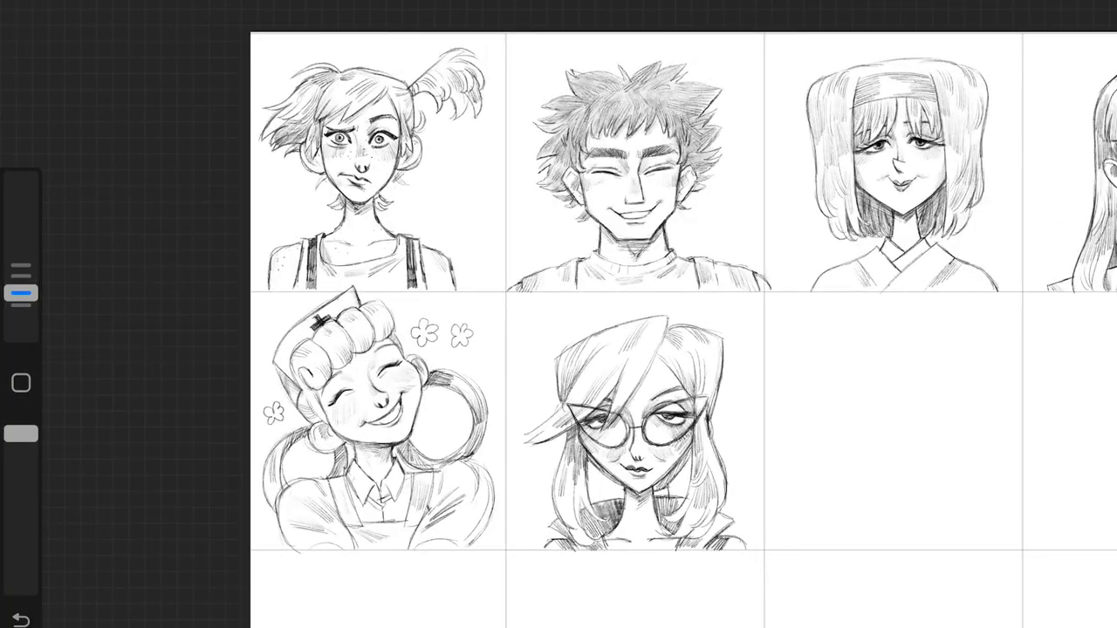
{"action": "scroll", "coordinate": [558, 349], "scroll_direction": "up", "scroll_amount": 4}
{"action": "left_click_drag", "start_coordinate": [485, 506], "coordinate": [440, 550]}
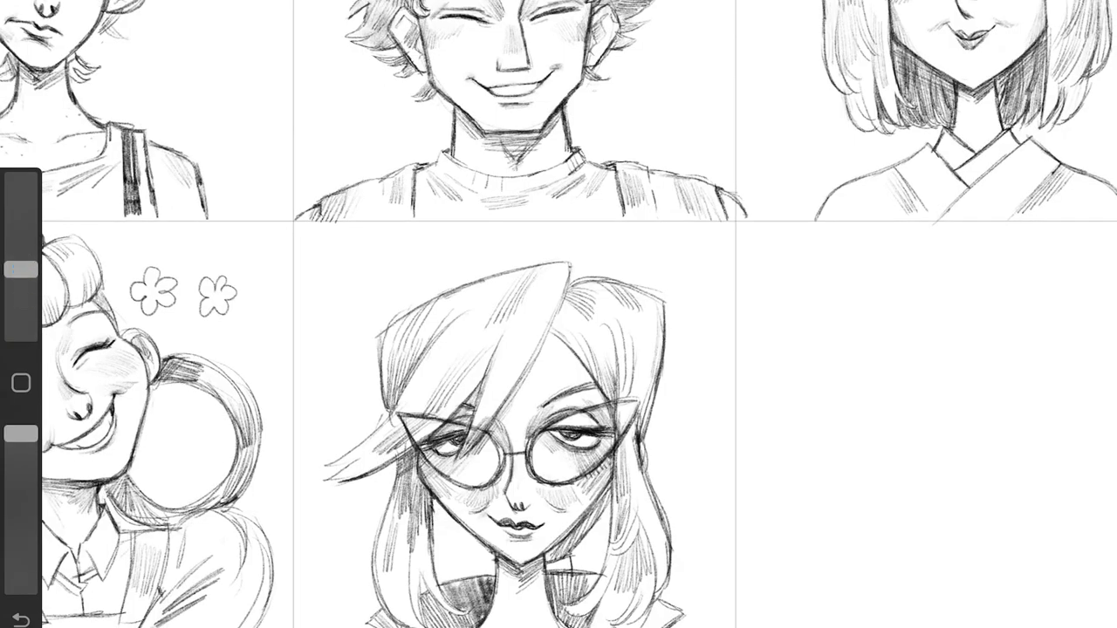
{"action": "left_click_drag", "start_coordinate": [21, 270], "coordinate": [21, 293]}
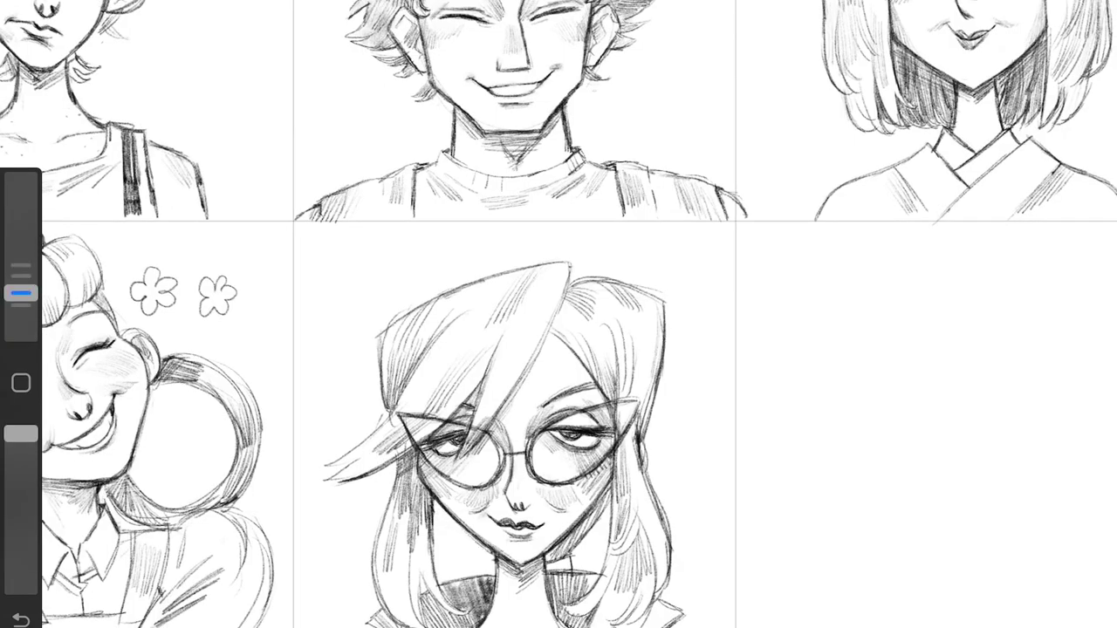
{"action": "left_click_drag", "start_coordinate": [614, 372], "coordinate": [611, 524]}
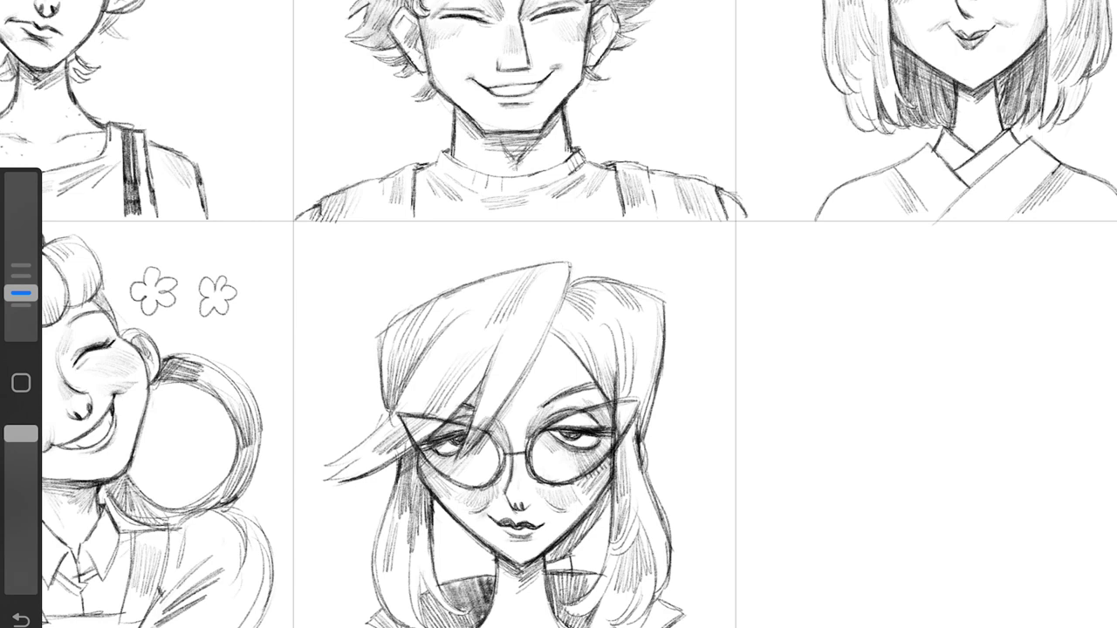
{"action": "left_click_drag", "start_coordinate": [408, 453], "coordinate": [432, 503]}
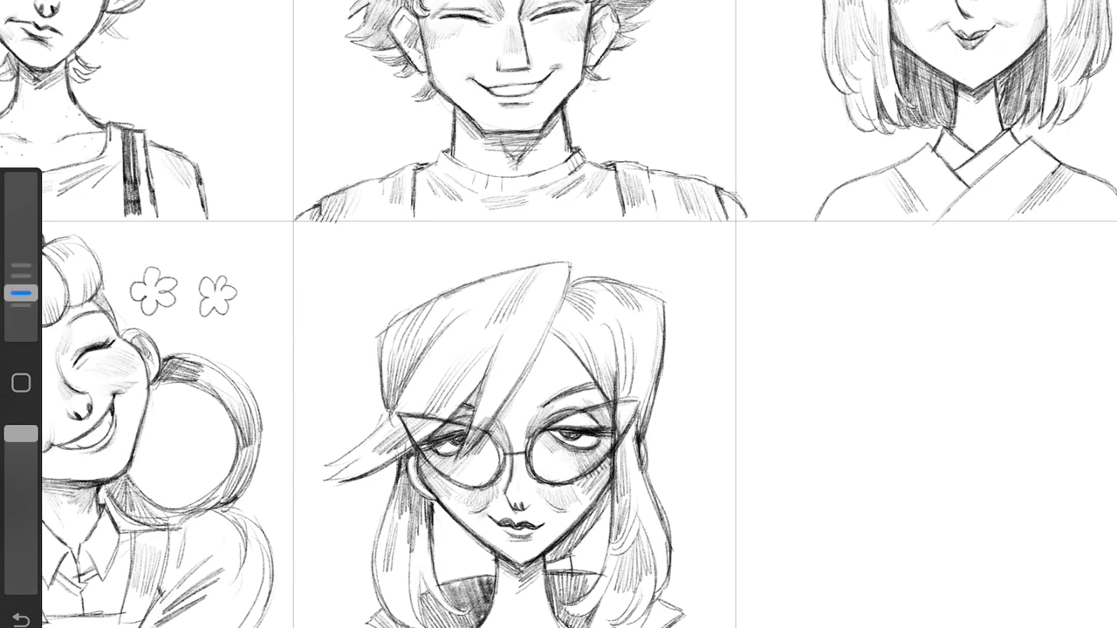
{"action": "left_click_drag", "start_coordinate": [408, 452], "coordinate": [429, 508]}
{"action": "left_click_drag", "start_coordinate": [560, 305], "coordinate": [520, 393]}
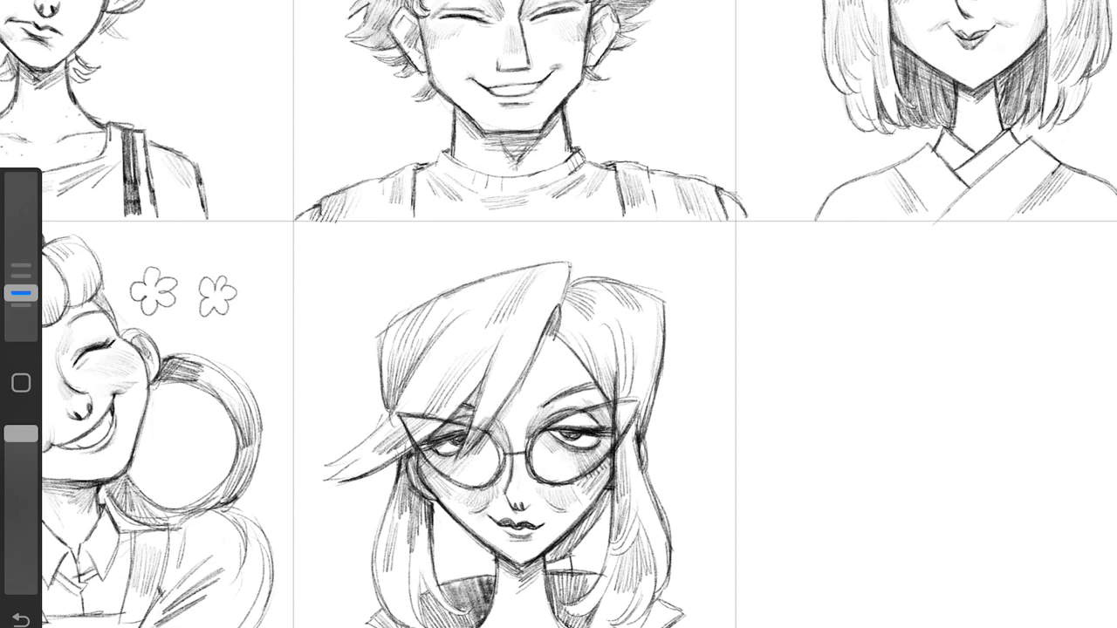
{"action": "left_click_drag", "start_coordinate": [534, 317], "coordinate": [503, 424]}
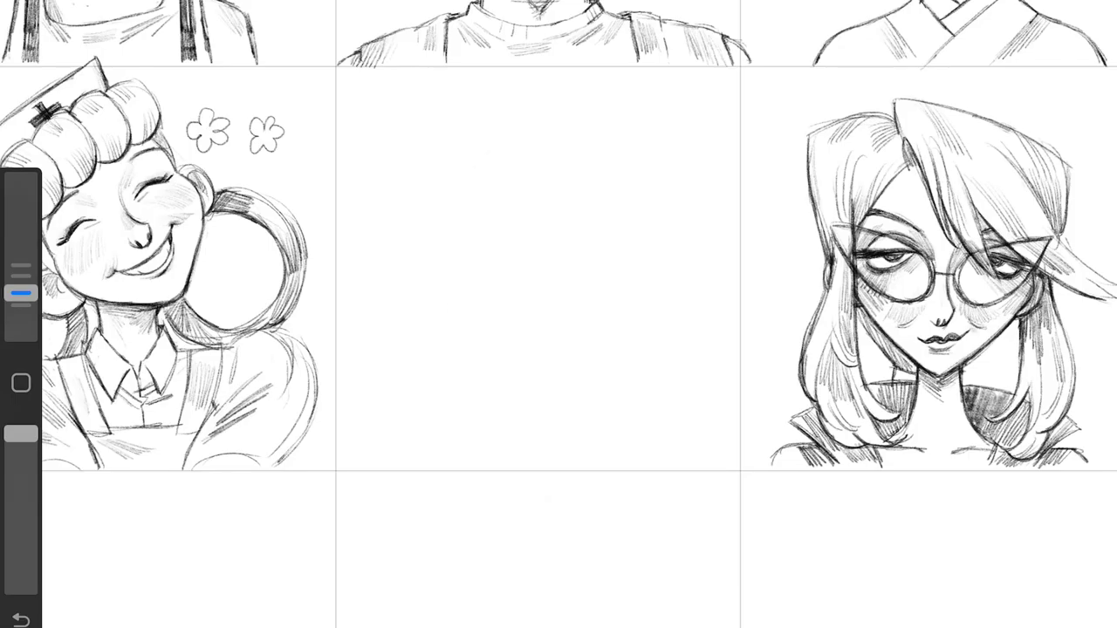
Step: Sketch an oval head in the empty cell with jawlines down to the chin
{"action": "left_click_drag", "start_coordinate": [524, 144], "coordinate": [488, 366]}
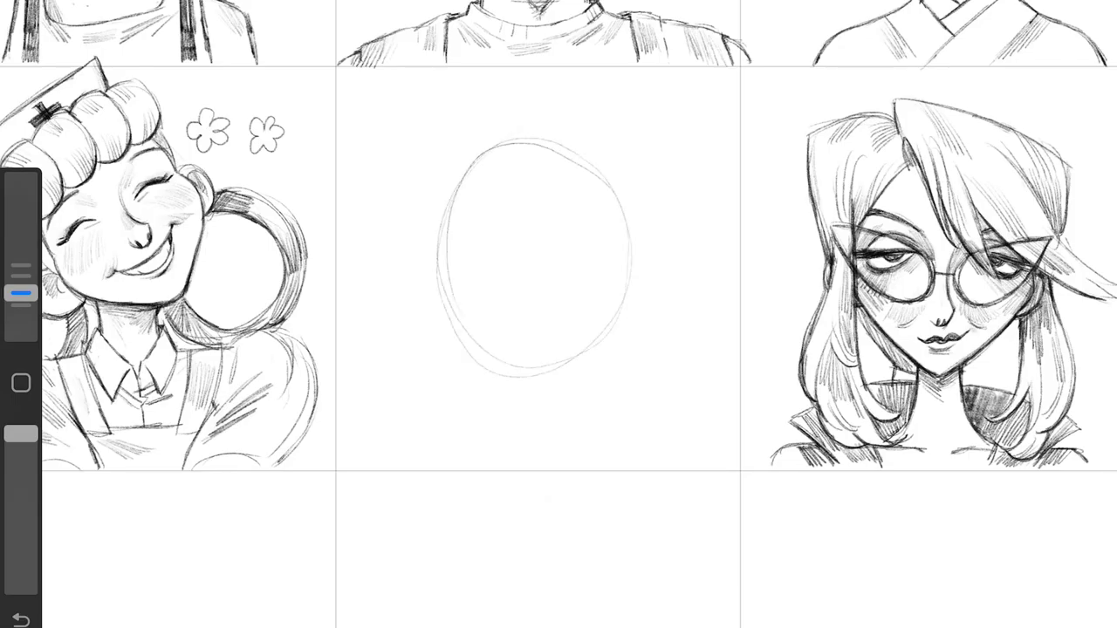
{"action": "left_click_drag", "start_coordinate": [602, 26], "coordinate": [642, 280]}
{"action": "left_click_drag", "start_coordinate": [415, 76], "coordinate": [407, 227]}
{"action": "left_click_drag", "start_coordinate": [408, 170], "coordinate": [424, 290]}
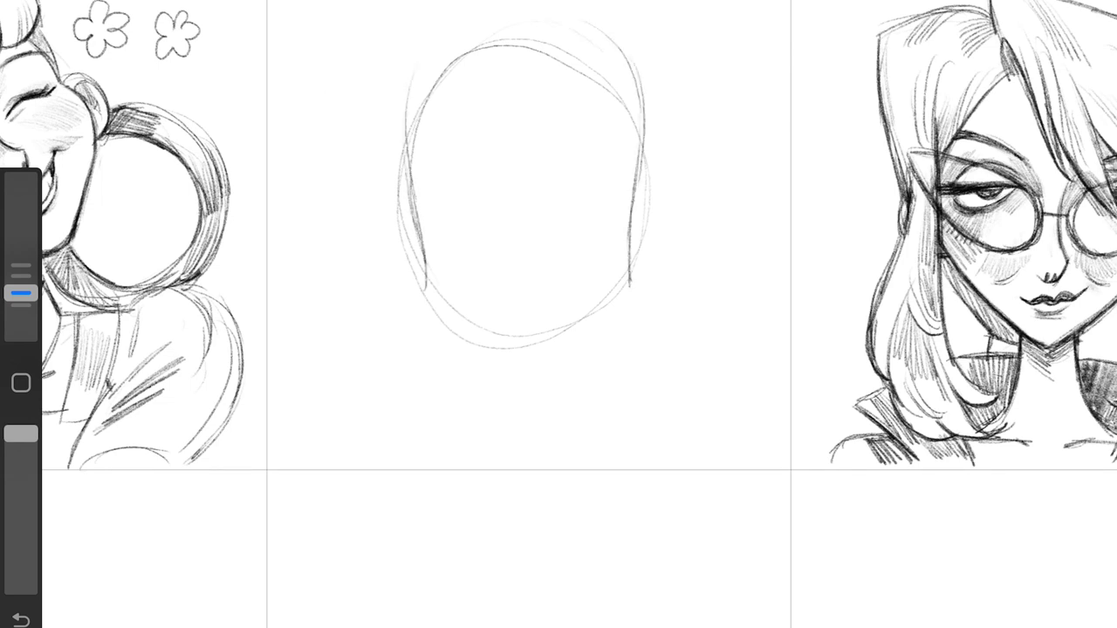
{"action": "left_click_drag", "start_coordinate": [630, 188], "coordinate": [632, 294]}
{"action": "left_click_drag", "start_coordinate": [415, 199], "coordinate": [424, 293]}
{"action": "left_click_drag", "start_coordinate": [634, 296], "coordinate": [565, 360]}
{"action": "mouse_move", "coordinate": [420, 266]}
{"action": "left_mouse_down"}
{"action": "mouse_move", "coordinate": [494, 359]}
{"action": "mouse_move", "coordinate": [526, 377]}
{"action": "left_mouse_up"}
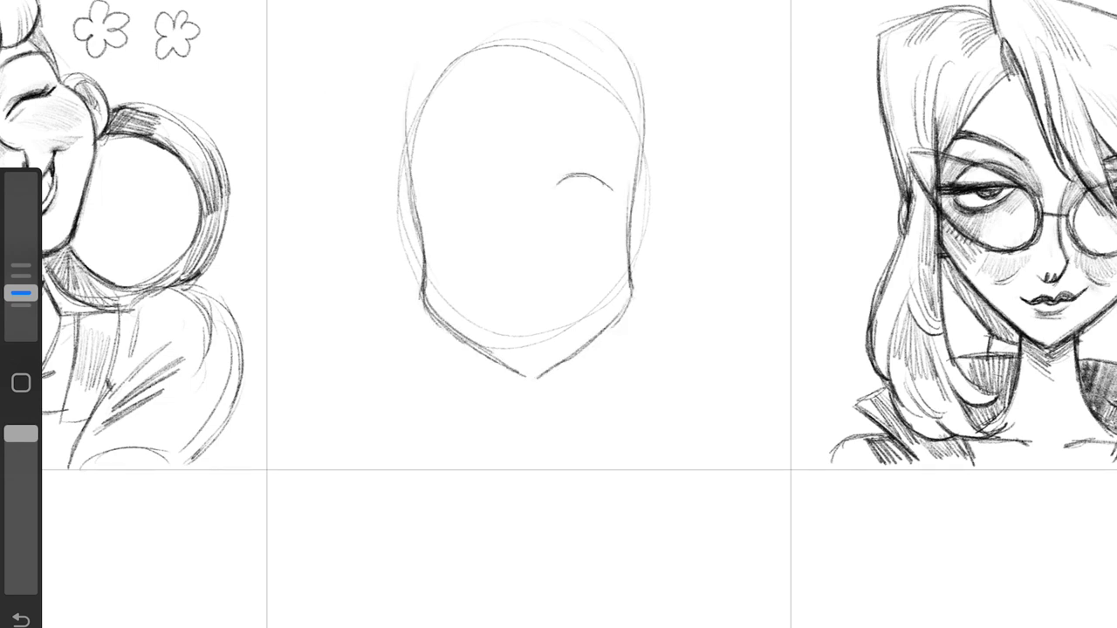
Step: Draw both eyes with eyebrows, pupils and eyelashes
{"action": "left_click_drag", "start_coordinate": [583, 174], "coordinate": [614, 193]}
{"action": "left_click_drag", "start_coordinate": [438, 203], "coordinate": [503, 188]}
{"action": "left_click_drag", "start_coordinate": [616, 133], "coordinate": [551, 168]}
{"action": "left_click_drag", "start_coordinate": [431, 146], "coordinate": [506, 167]}
{"action": "left_click_drag", "start_coordinate": [576, 152], "coordinate": [552, 165]}
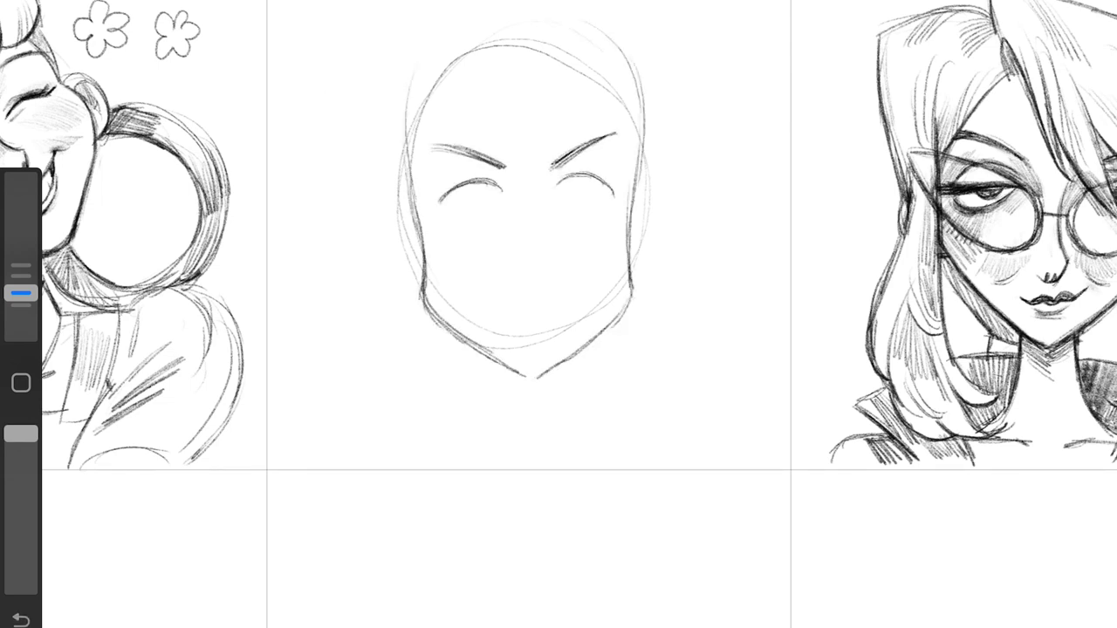
{"action": "left_click_drag", "start_coordinate": [476, 186], "coordinate": [475, 189]}
{"action": "left_click_drag", "start_coordinate": [577, 183], "coordinate": [594, 168]}
{"action": "left_click_drag", "start_coordinate": [607, 183], "coordinate": [611, 172]}
{"action": "left_click_drag", "start_coordinate": [614, 190], "coordinate": [621, 182]}
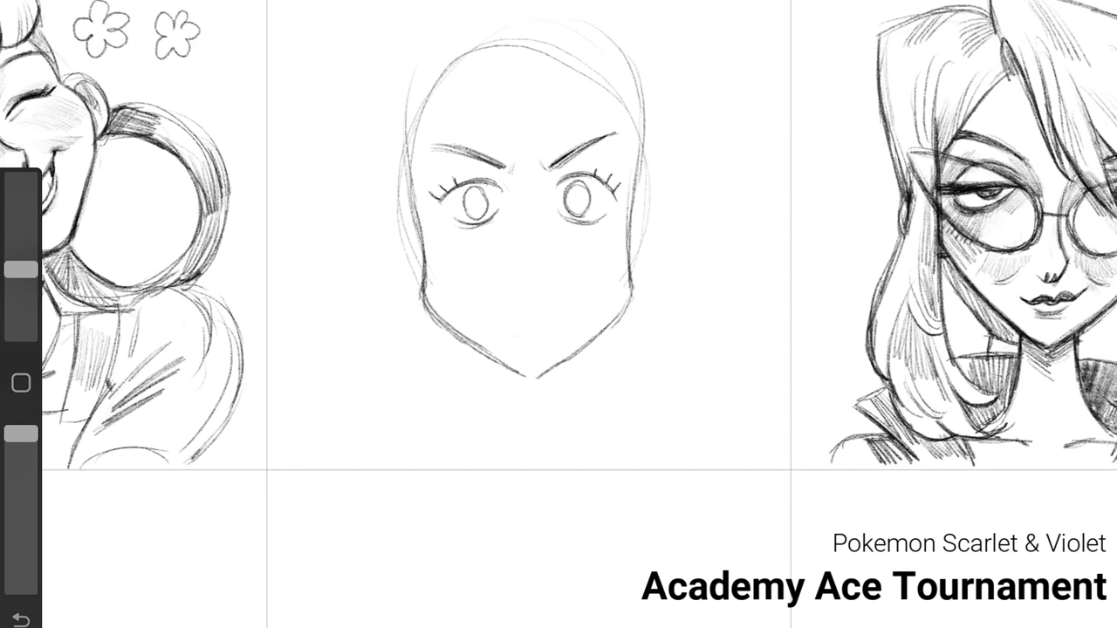
Step: With a finer brush, draw the small frowning mouth, nose line and darker left lid
{"action": "left_click_drag", "start_coordinate": [21, 271], "coordinate": [21, 293]}
{"action": "left_click_drag", "start_coordinate": [501, 307], "coordinate": [537, 306]}
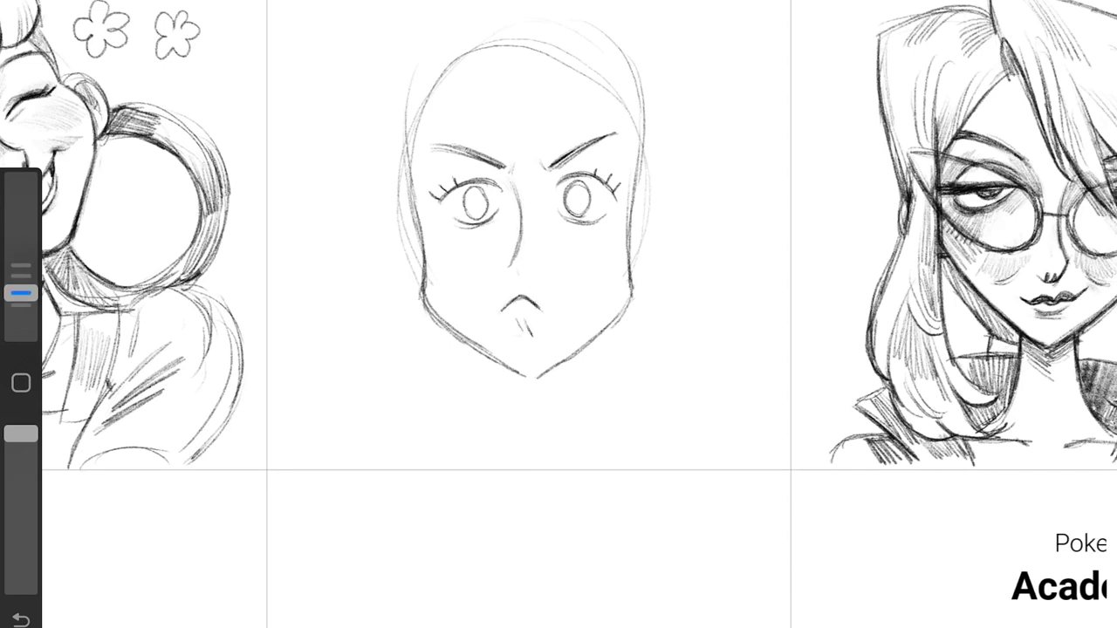
{"action": "left_click_drag", "start_coordinate": [517, 188], "coordinate": [512, 263]}
{"action": "left_click_drag", "start_coordinate": [443, 194], "coordinate": [494, 180]}
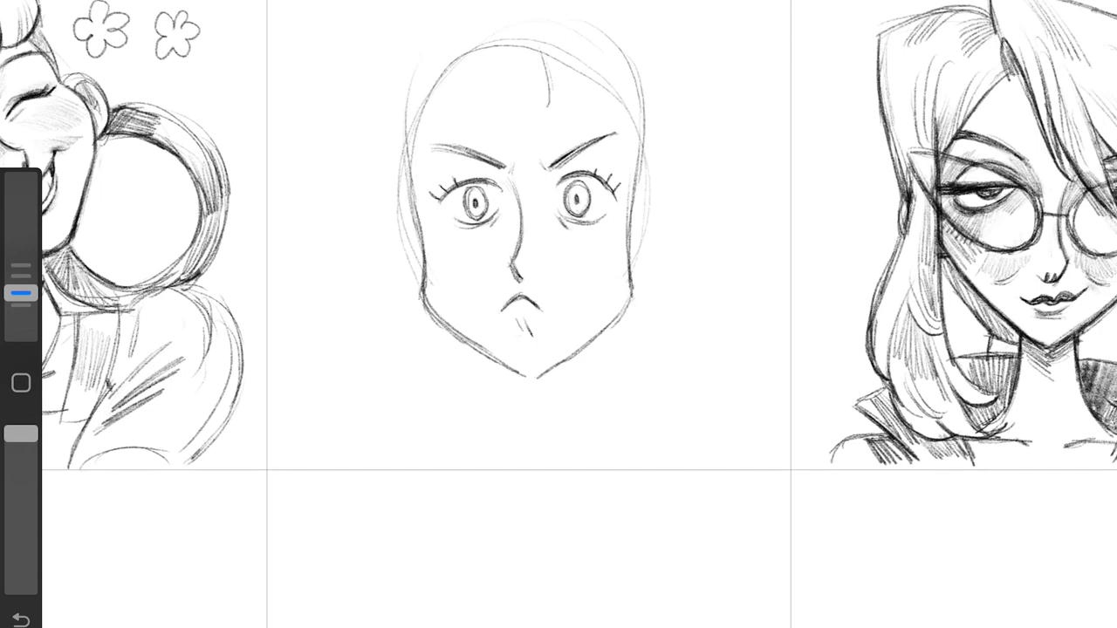
Step: Draw a curling hair strand over the forehead and redraw both jawlines darker
{"action": "left_click_drag", "start_coordinate": [542, 54], "coordinate": [544, 191]}
{"action": "left_click_drag", "start_coordinate": [573, 84], "coordinate": [542, 194]}
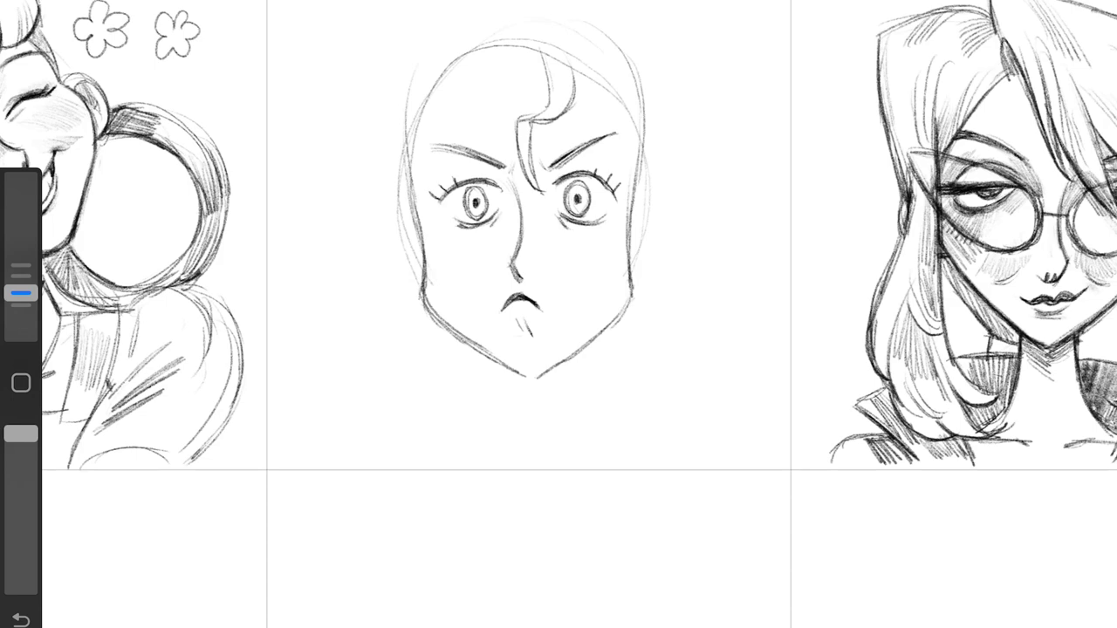
{"action": "mouse_move", "coordinate": [628, 197]}
{"action": "left_mouse_down"}
{"action": "mouse_move", "coordinate": [572, 349]}
{"action": "mouse_move", "coordinate": [546, 375]}
{"action": "left_mouse_up"}
{"action": "mouse_move", "coordinate": [422, 261]}
{"action": "left_mouse_down"}
{"action": "mouse_move", "coordinate": [461, 340]}
{"action": "mouse_move", "coordinate": [541, 376]}
{"action": "left_mouse_up"}
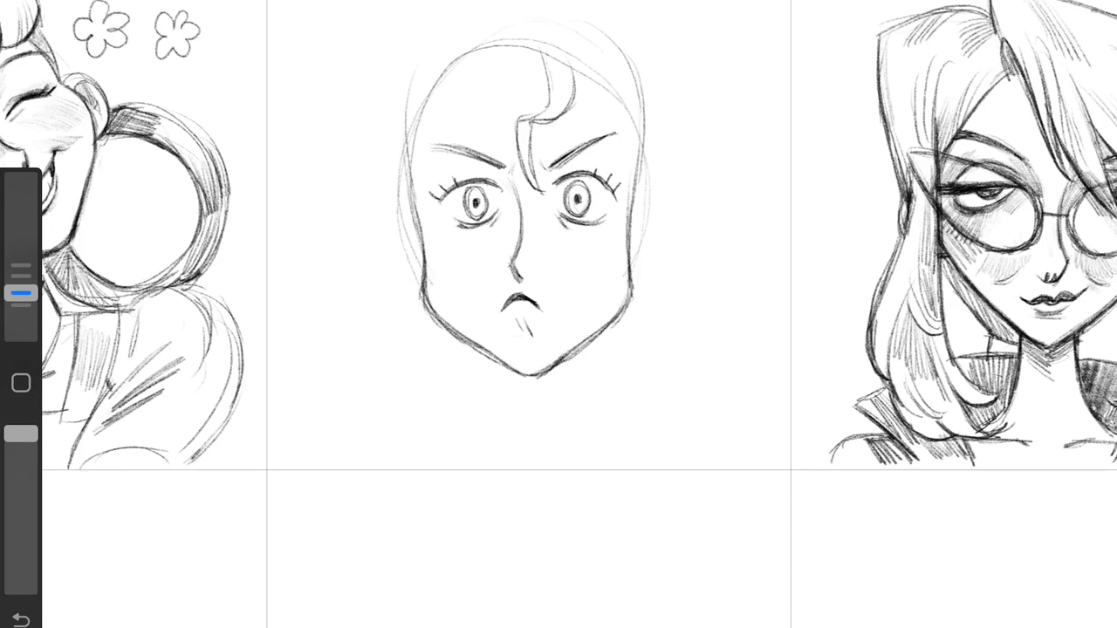
Step: Adjust the left eye with Selection, shade the irises, and add an ear and neck lines
{"action": "left_click_drag", "start_coordinate": [569, 174], "coordinate": [567, 219]}
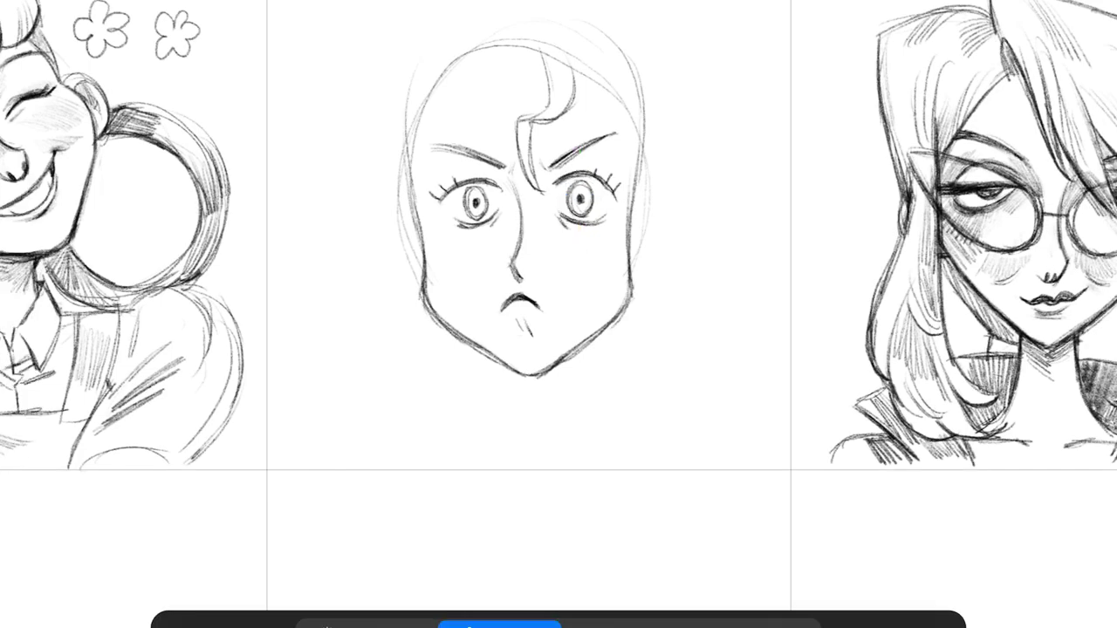
{"action": "mouse_move", "coordinate": [462, 184]}
{"action": "left_mouse_down"}
{"action": "mouse_move", "coordinate": [463, 222]}
{"action": "mouse_move", "coordinate": [473, 206]}
{"action": "mouse_move", "coordinate": [481, 214]}
{"action": "left_mouse_up"}
{"action": "left_click", "coordinate": [698, 392]}
{"action": "left_click_drag", "start_coordinate": [572, 191], "coordinate": [583, 199]}
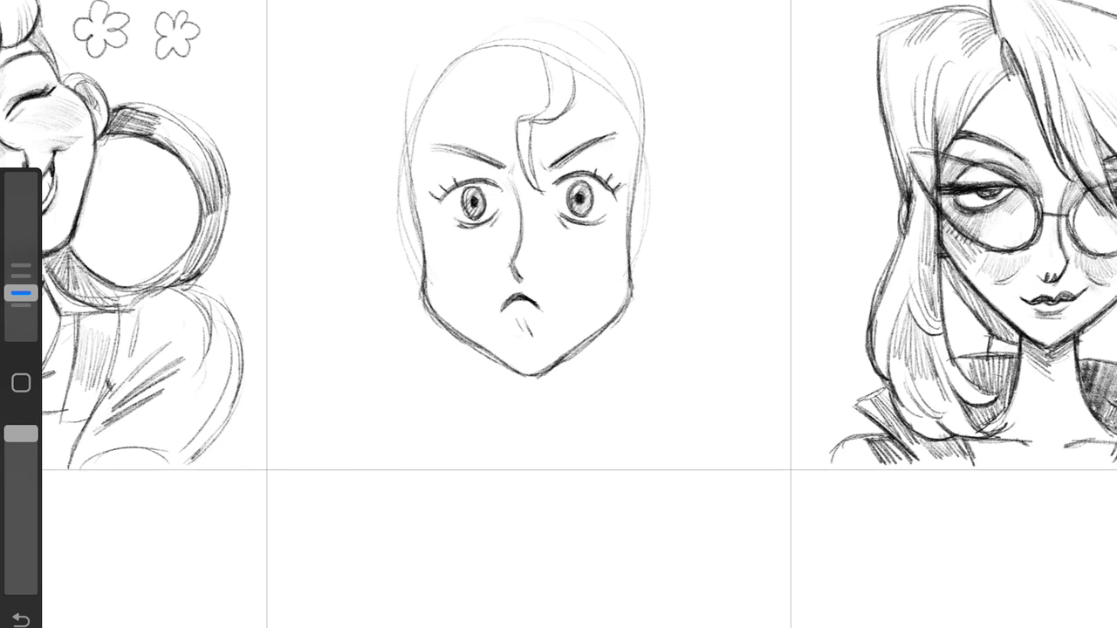
{"action": "mouse_move", "coordinate": [648, 173]}
{"action": "left_mouse_down"}
{"action": "mouse_move", "coordinate": [669, 209]}
{"action": "mouse_move", "coordinate": [637, 266]}
{"action": "left_mouse_up"}
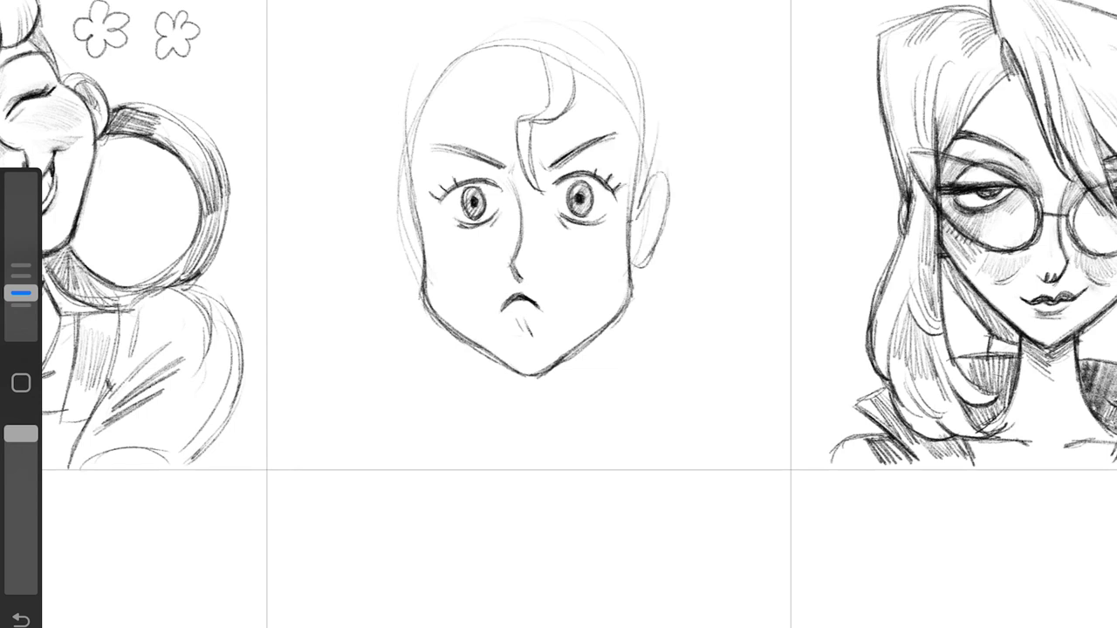
{"action": "left_click_drag", "start_coordinate": [500, 362], "coordinate": [495, 417]}
{"action": "left_click_drag", "start_coordinate": [567, 362], "coordinate": [576, 412]}
Step: Lasso the left iris and nudge it slightly up and right with Transform
{"action": "key", "text": "s"}
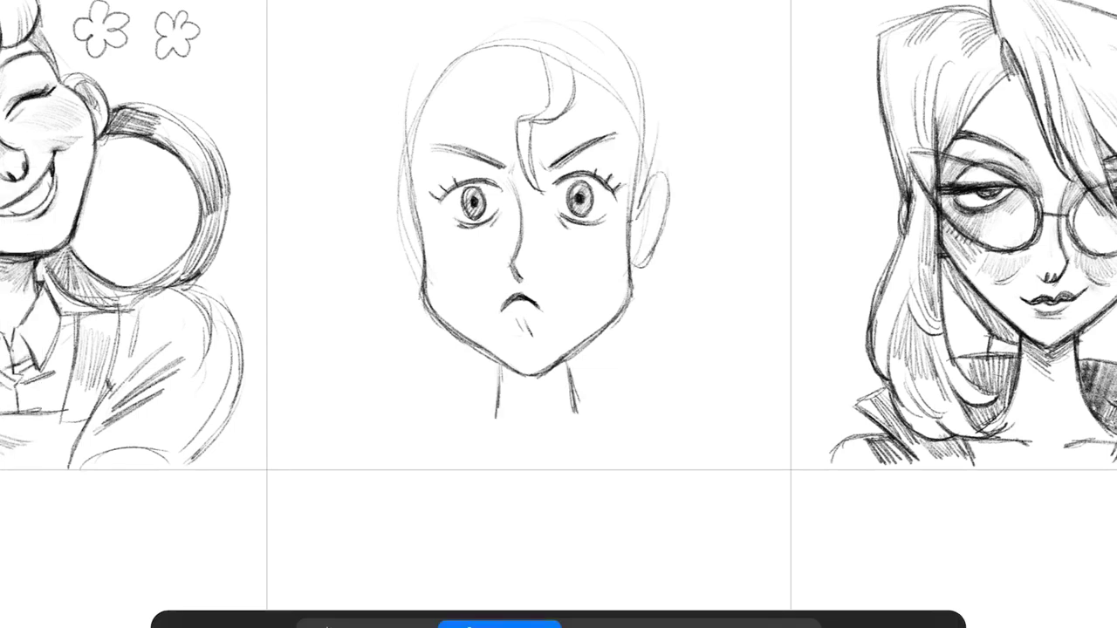
{"action": "left_click_drag", "start_coordinate": [506, 283], "coordinate": [463, 112]}
{"action": "left_click", "coordinate": [463, 112]}
{"action": "key", "text": "v"}
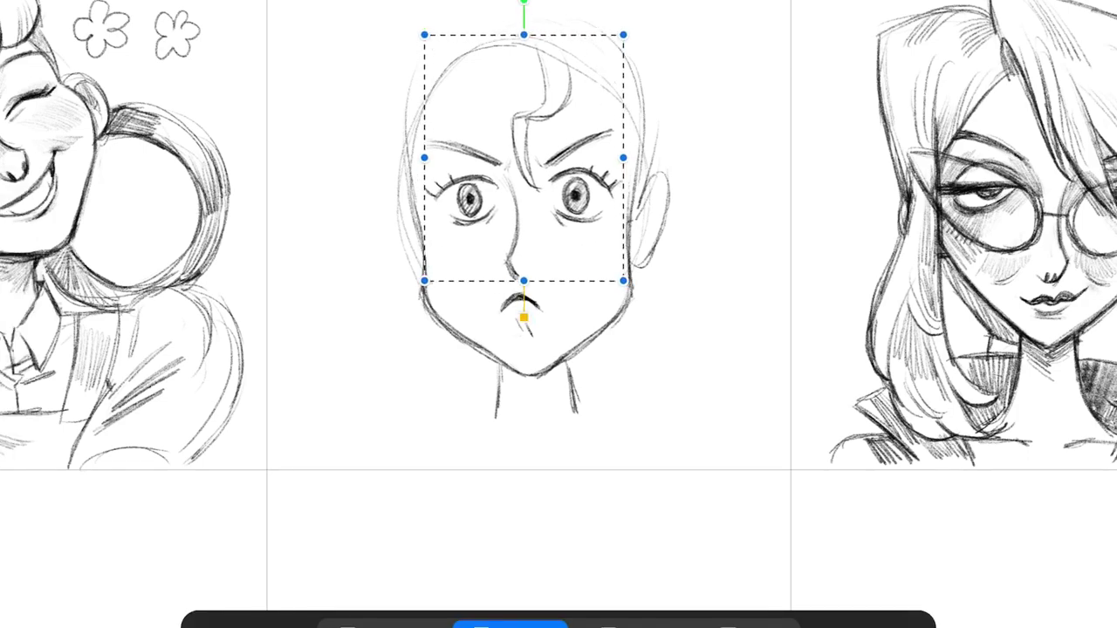
{"action": "key", "text": "b"}
{"action": "scroll", "coordinate": [524, 262], "scroll_direction": "up", "scroll_amount": 5}
{"action": "key", "text": "s"}
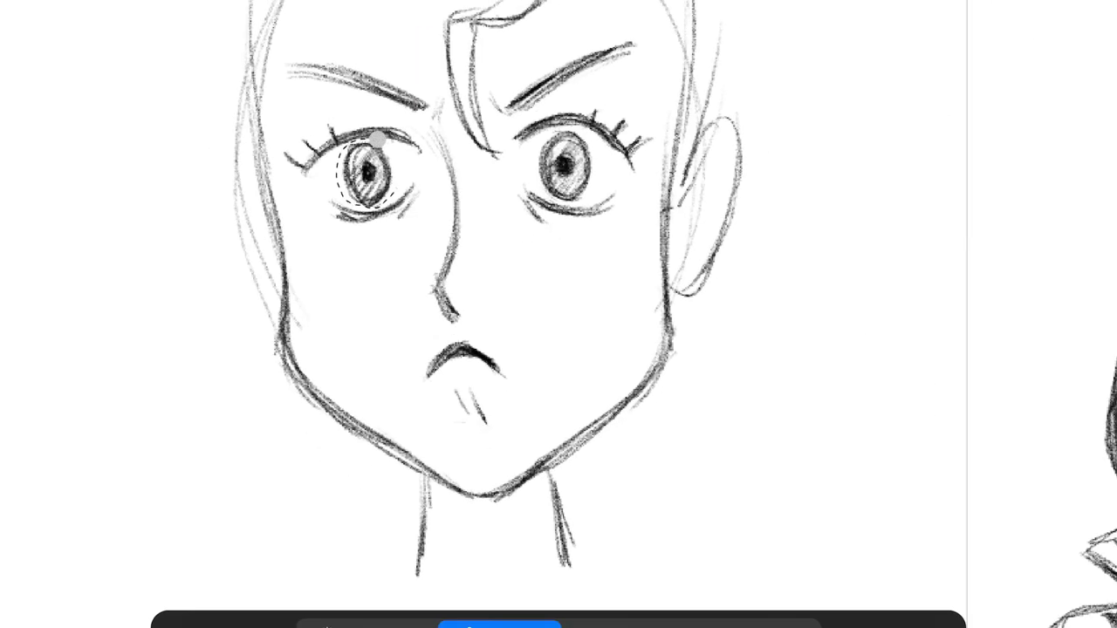
{"action": "key", "text": "v"}
{"action": "mouse_move", "coordinate": [365, 140]}
{"action": "left_mouse_down"}
{"action": "mouse_move", "coordinate": [358, 207]}
{"action": "mouse_move", "coordinate": [373, 169]}
{"action": "left_mouse_up"}
{"action": "key", "text": "b"}
{"action": "scroll", "coordinate": [523, 314], "scroll_direction": "down", "scroll_amount": 3}
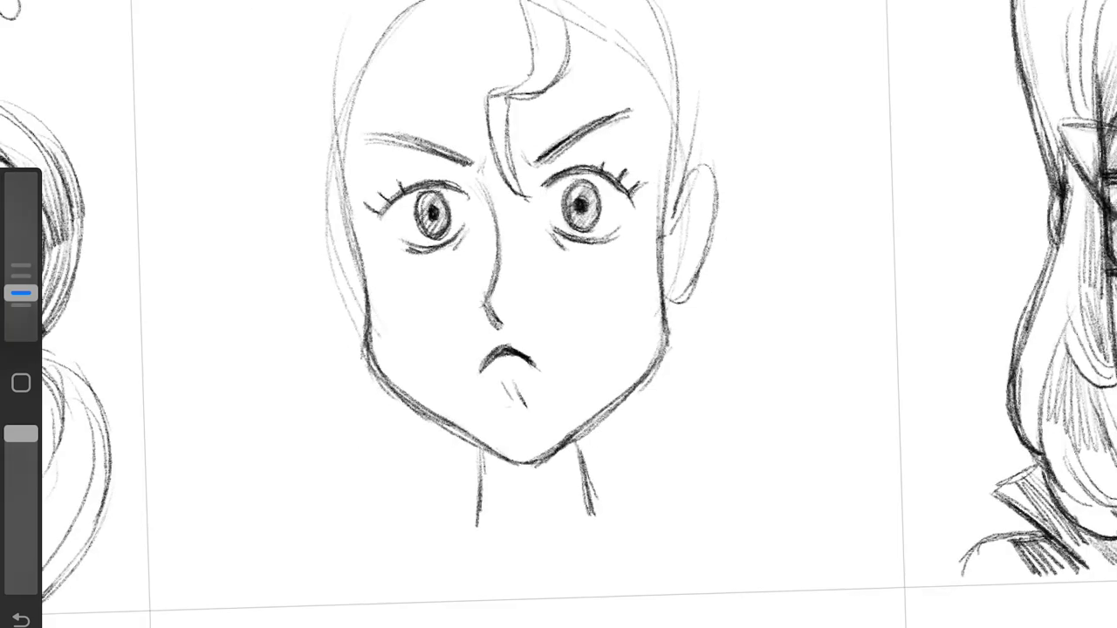
{"action": "key", "text": "b"}
{"action": "key", "text": "b"}
Step: With a finer pencil, try a hat outline atop the head, then undo it
{"action": "scroll", "coordinate": [523, 314], "scroll_direction": "up", "scroll_amount": 2}
{"action": "left_click_drag", "start_coordinate": [21, 270], "coordinate": [21, 293]}
{"action": "scroll", "coordinate": [524, 314], "scroll_direction": "down", "scroll_amount": 2}
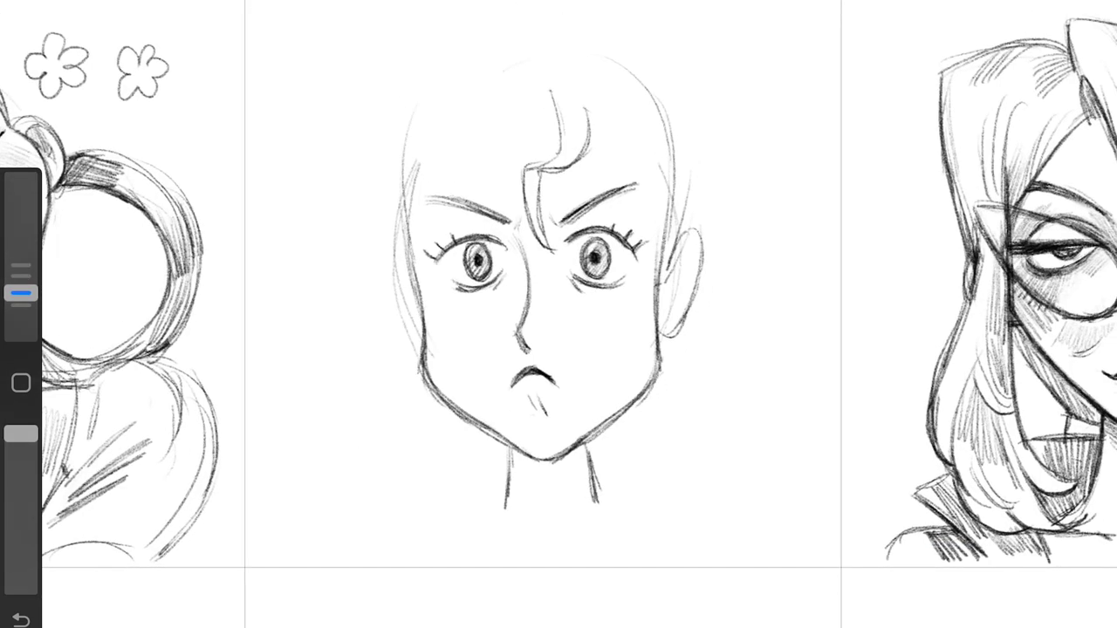
{"action": "left_click_drag", "start_coordinate": [409, 122], "coordinate": [694, 126]}
{"action": "left_click_drag", "start_coordinate": [512, 82], "coordinate": [623, 109]}
{"action": "left_click_drag", "start_coordinate": [454, 76], "coordinate": [602, 122]}
{"action": "key", "text": "ctrl+z"}
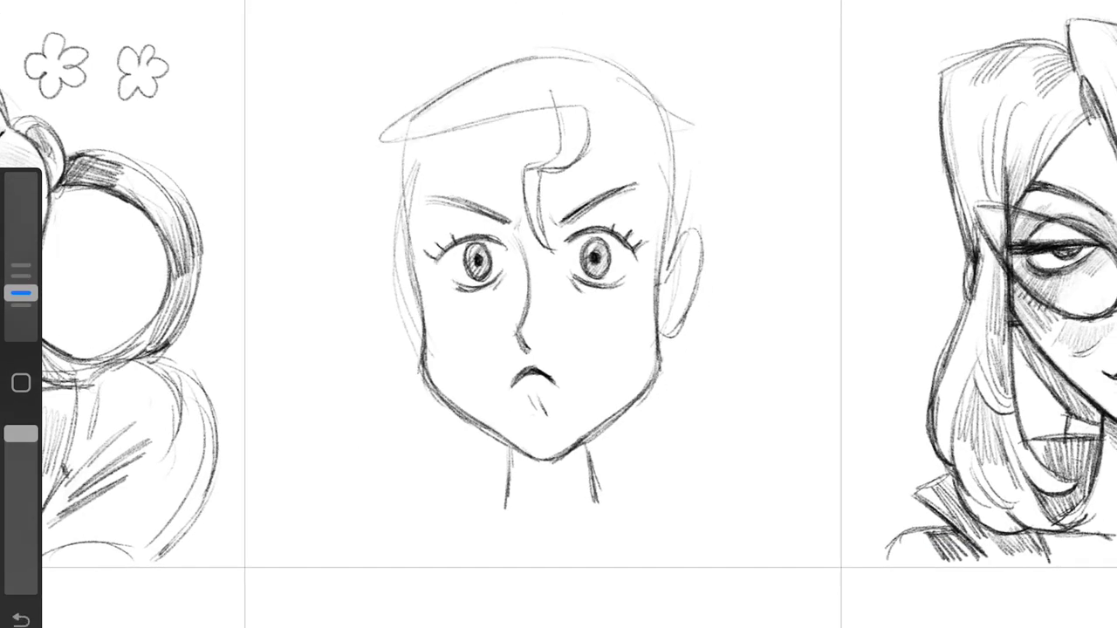
{"action": "key", "text": "ctrl+z"}
Step: Try curved hairline strokes across the forehead, undoing the unwanted ones
{"action": "left_click_drag", "start_coordinate": [417, 162], "coordinate": [602, 105]}
{"action": "key", "text": "ctrl+z"}
{"action": "left_click_drag", "start_coordinate": [414, 162], "coordinate": [585, 98]}
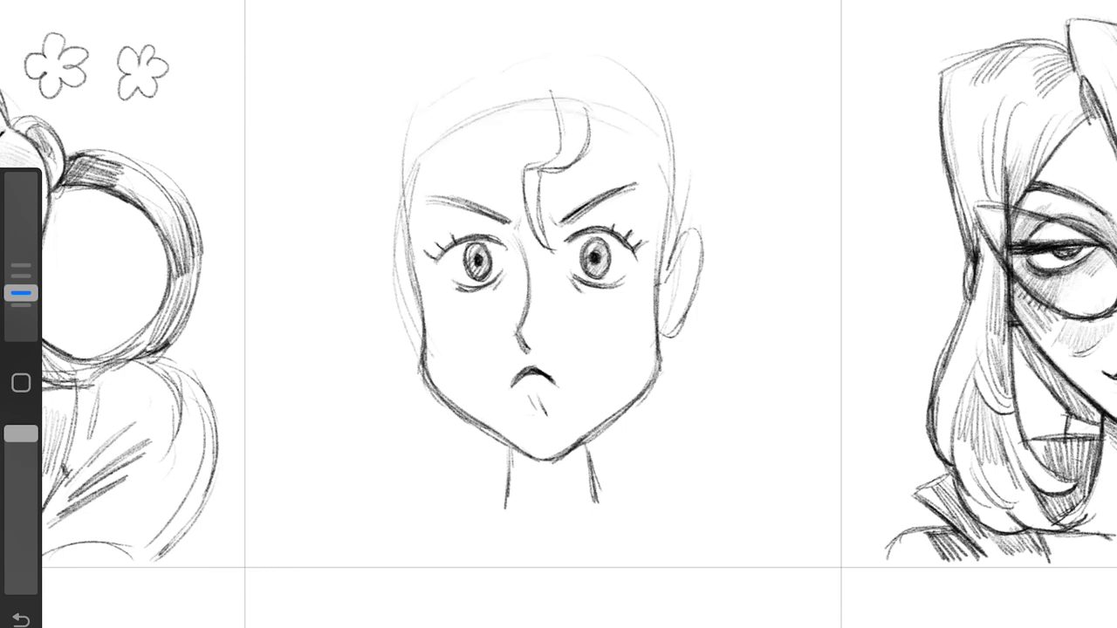
{"action": "left_click_drag", "start_coordinate": [403, 158], "coordinate": [675, 124]}
{"action": "scroll", "coordinate": [558, 315], "scroll_direction": "down", "scroll_amount": 1}
{"action": "key", "text": "ctrl+z"}
Step: Sketch the forehead band curving over the head with small rings at both ends
{"action": "mouse_move", "coordinate": [405, 139]}
{"action": "left_mouse_down"}
{"action": "mouse_move", "coordinate": [660, 116]}
{"action": "mouse_move", "coordinate": [658, 91]}
{"action": "left_mouse_up"}
{"action": "left_click_drag", "start_coordinate": [427, 98], "coordinate": [660, 112]}
{"action": "mouse_move", "coordinate": [402, 122]}
{"action": "left_mouse_down"}
{"action": "mouse_move", "coordinate": [534, 47]}
{"action": "mouse_move", "coordinate": [667, 99]}
{"action": "left_mouse_up"}
{"action": "mouse_move", "coordinate": [397, 111]}
{"action": "left_mouse_down"}
{"action": "mouse_move", "coordinate": [583, 98]}
{"action": "mouse_move", "coordinate": [681, 70]}
{"action": "mouse_move", "coordinate": [661, 110]}
{"action": "left_mouse_up"}
Step: Extend the head band between the rings and sketch the hat's sides and slanted top
{"action": "left_click_drag", "start_coordinate": [478, 139], "coordinate": [649, 129]}
{"action": "left_click_drag", "start_coordinate": [534, 63], "coordinate": [656, 108]}
{"action": "left_click_drag", "start_coordinate": [572, 53], "coordinate": [664, 104]}
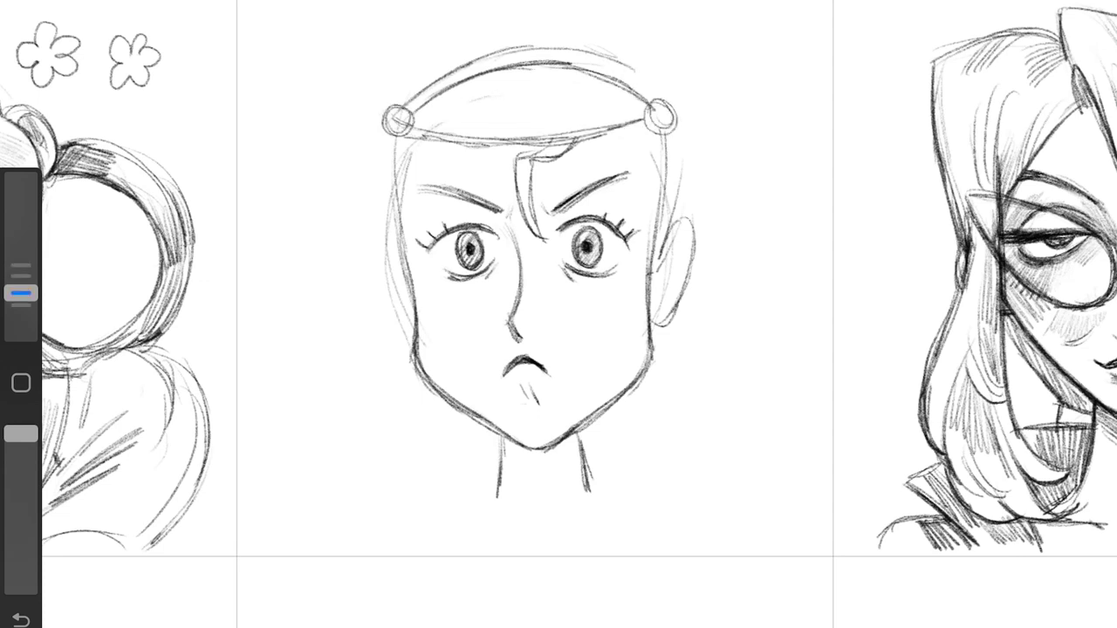
{"action": "mouse_move", "coordinate": [395, 108]}
{"action": "left_mouse_down"}
{"action": "mouse_move", "coordinate": [524, 63]}
{"action": "mouse_move", "coordinate": [386, 14]}
{"action": "left_mouse_up"}
{"action": "left_click_drag", "start_coordinate": [389, 139], "coordinate": [366, 35]}
{"action": "left_click_drag", "start_coordinate": [672, 131], "coordinate": [692, 50]}
{"action": "left_click_drag", "start_coordinate": [366, 35], "coordinate": [461, 0]}
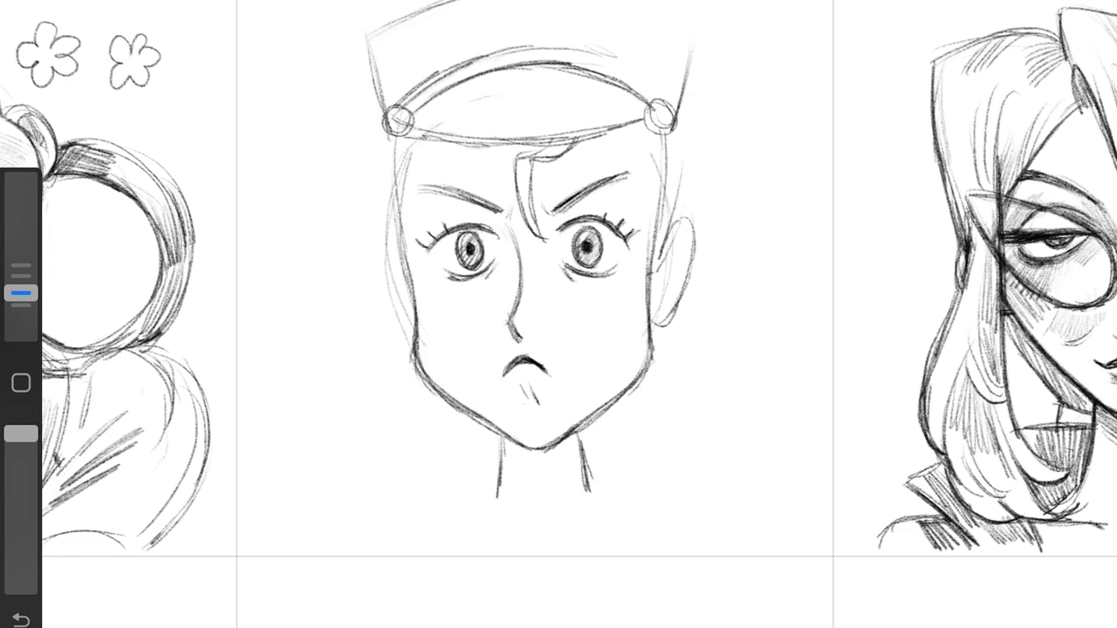
Step: Try extending the hat's right edge to a new corner, then undo both side strokes
{"action": "left_click_drag", "start_coordinate": [677, 127], "coordinate": [706, 32]}
{"action": "left_click_drag", "start_coordinate": [630, 1], "coordinate": [712, 31]}
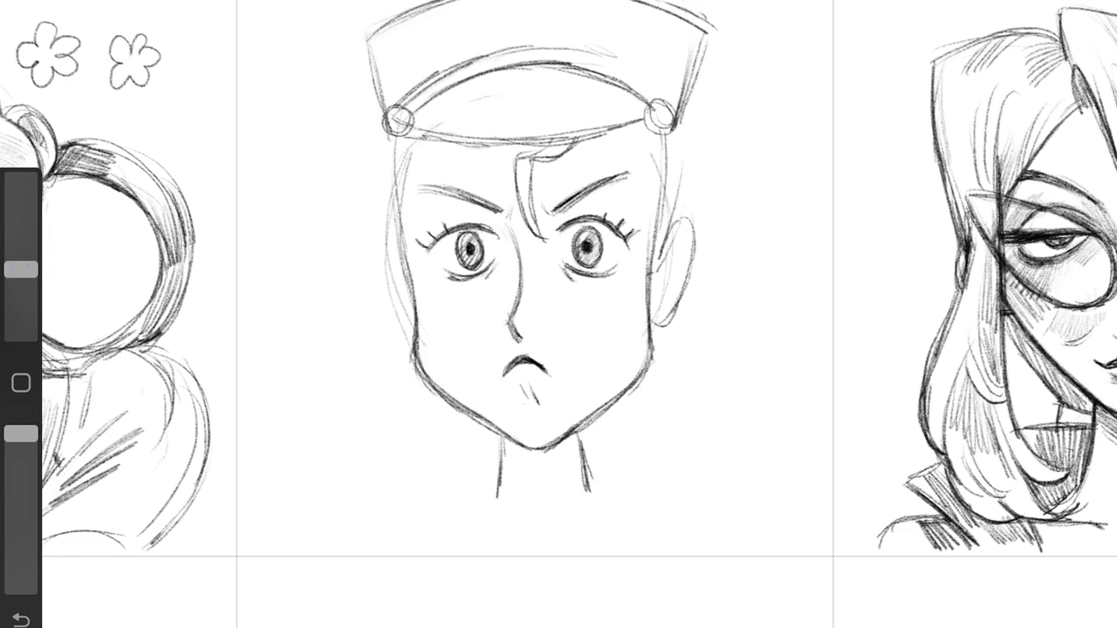
{"action": "left_click_drag", "start_coordinate": [673, 129], "coordinate": [704, 30]}
{"action": "key", "text": "ctrl+z"}
{"action": "key", "text": "ctrl+z"}
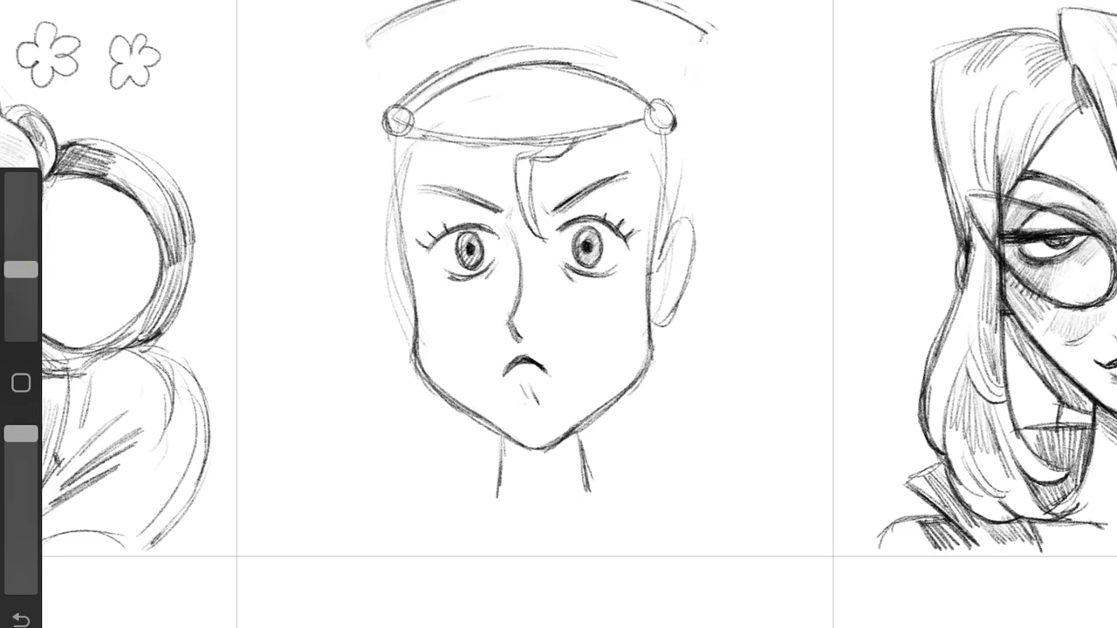
{"action": "key", "text": "ctrl+z"}
{"action": "key", "text": "ctrl+z"}
Step: Resize the pencil and hatch the hat band between the rings
{"action": "left_click_drag", "start_coordinate": [21, 277], "coordinate": [21, 292]}
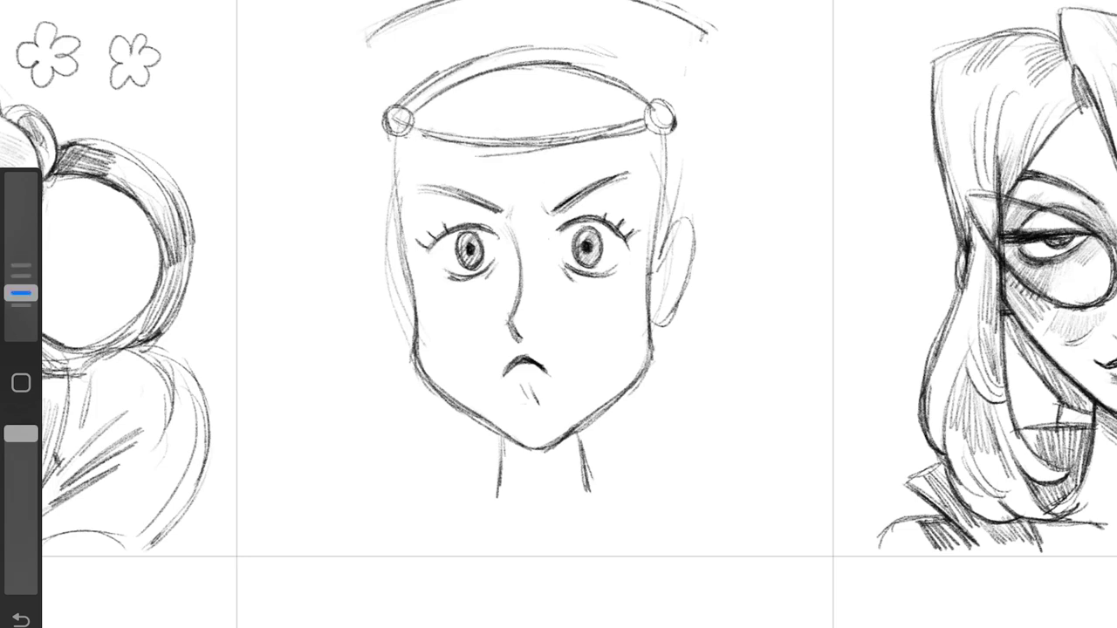
{"action": "mouse_move", "coordinate": [571, 76]}
{"action": "left_mouse_down"}
{"action": "mouse_move", "coordinate": [536, 136]}
{"action": "mouse_move", "coordinate": [488, 139]}
{"action": "left_mouse_up"}
{"action": "left_click_drag", "start_coordinate": [524, 66], "coordinate": [419, 133]}
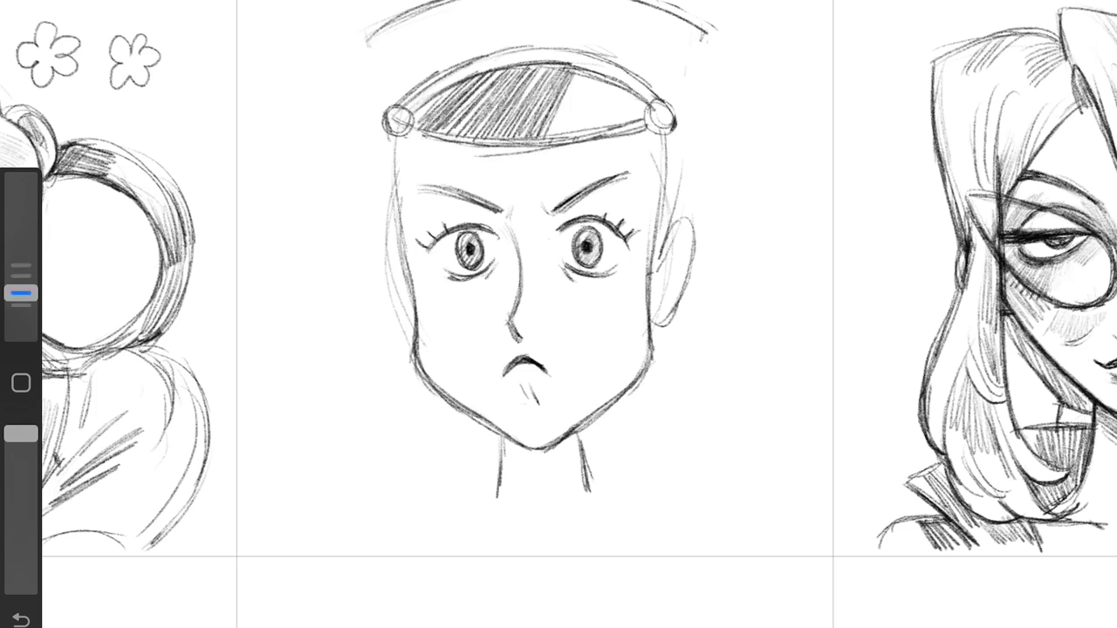
{"action": "left_click_drag", "start_coordinate": [586, 75], "coordinate": [560, 136]}
{"action": "mouse_move", "coordinate": [617, 76]}
{"action": "left_mouse_down"}
{"action": "mouse_move", "coordinate": [580, 136]}
{"action": "mouse_move", "coordinate": [601, 131]}
{"action": "mouse_move", "coordinate": [522, 245]}
{"action": "left_mouse_up"}
Step: Draw and darken a curling hair lock on the forehead
{"action": "mouse_move", "coordinate": [570, 143]}
{"action": "left_mouse_down"}
{"action": "mouse_move", "coordinate": [576, 174]}
{"action": "mouse_move", "coordinate": [523, 248]}
{"action": "left_mouse_up"}
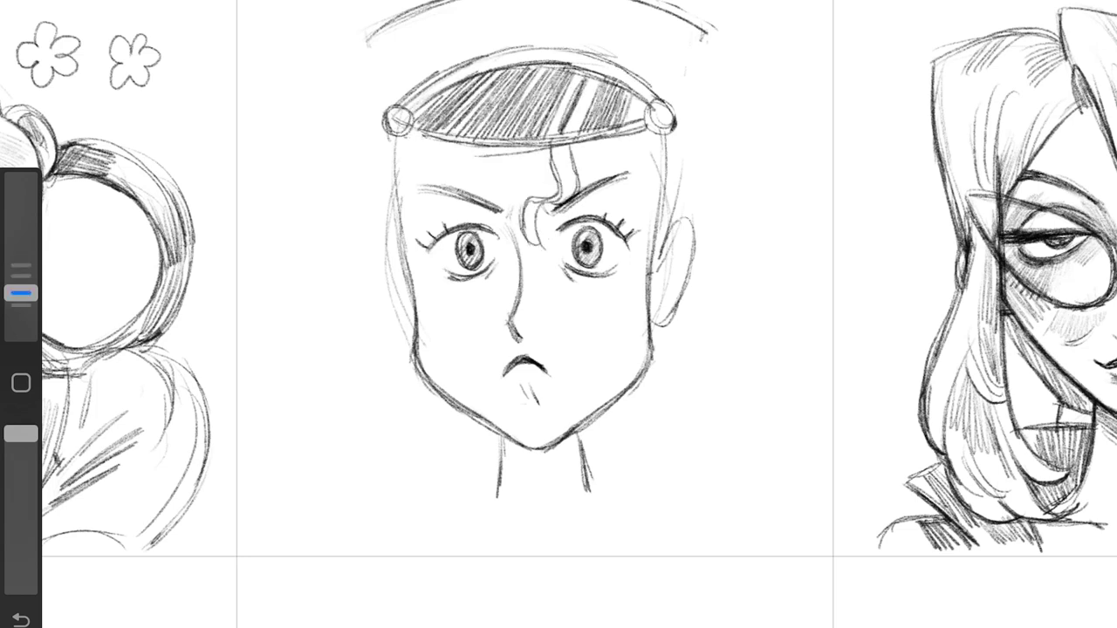
{"action": "left_click_drag", "start_coordinate": [552, 201], "coordinate": [528, 242]}
{"action": "left_click_drag", "start_coordinate": [574, 170], "coordinate": [525, 251]}
{"action": "left_click_drag", "start_coordinate": [579, 147], "coordinate": [572, 191]}
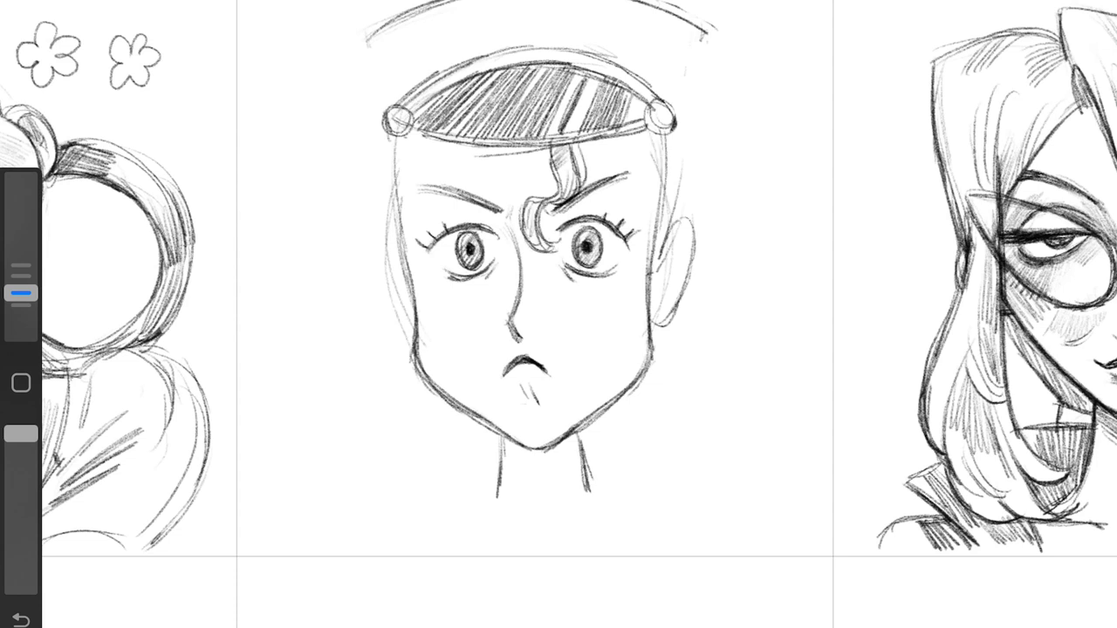
Step: Outline the side hair and redraw the tall hat's sides, top edge and light hatching
{"action": "left_click_drag", "start_coordinate": [727, 144], "coordinate": [672, 319]}
{"action": "left_click_drag", "start_coordinate": [356, 43], "coordinate": [384, 144]}
{"action": "left_click_drag", "start_coordinate": [701, 35], "coordinate": [684, 131]}
{"action": "left_click_drag", "start_coordinate": [689, 128], "coordinate": [724, 201]}
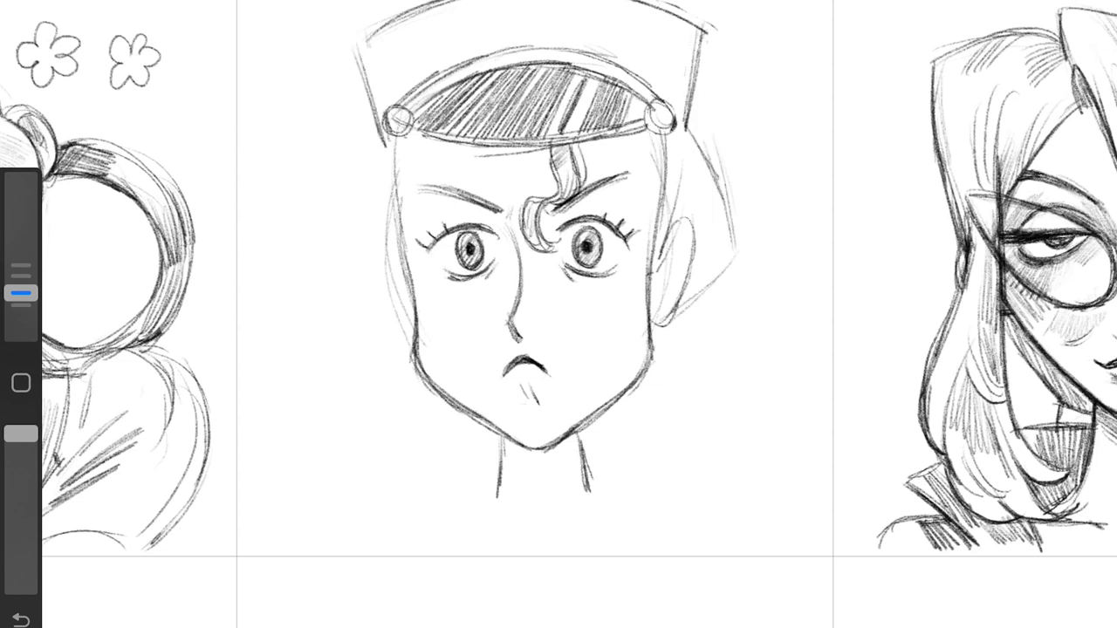
{"action": "mouse_move", "coordinate": [703, 23]}
{"action": "left_mouse_down"}
{"action": "mouse_move", "coordinate": [365, 50]}
{"action": "mouse_move", "coordinate": [428, 35]}
{"action": "left_mouse_up"}
{"action": "left_click_drag", "start_coordinate": [383, 97], "coordinate": [471, 35]}
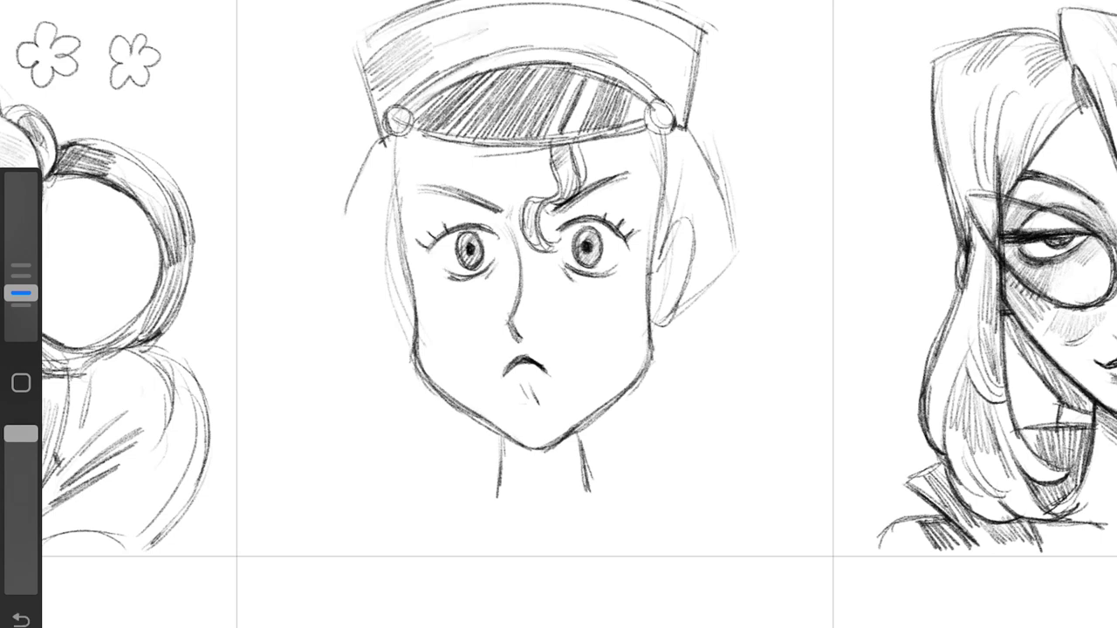
{"action": "left_click_drag", "start_coordinate": [419, 75], "coordinate": [476, 43]}
Step: Darken the face's left contour and erase stray marks along the face edges
{"action": "left_click_drag", "start_coordinate": [683, 77], "coordinate": [665, 115]}
{"action": "left_click_drag", "start_coordinate": [398, 127], "coordinate": [403, 261]}
{"action": "key", "text": "e"}
{"action": "left_click_drag", "start_coordinate": [393, 192], "coordinate": [407, 335]}
{"action": "left_click_drag", "start_coordinate": [673, 169], "coordinate": [677, 237]}
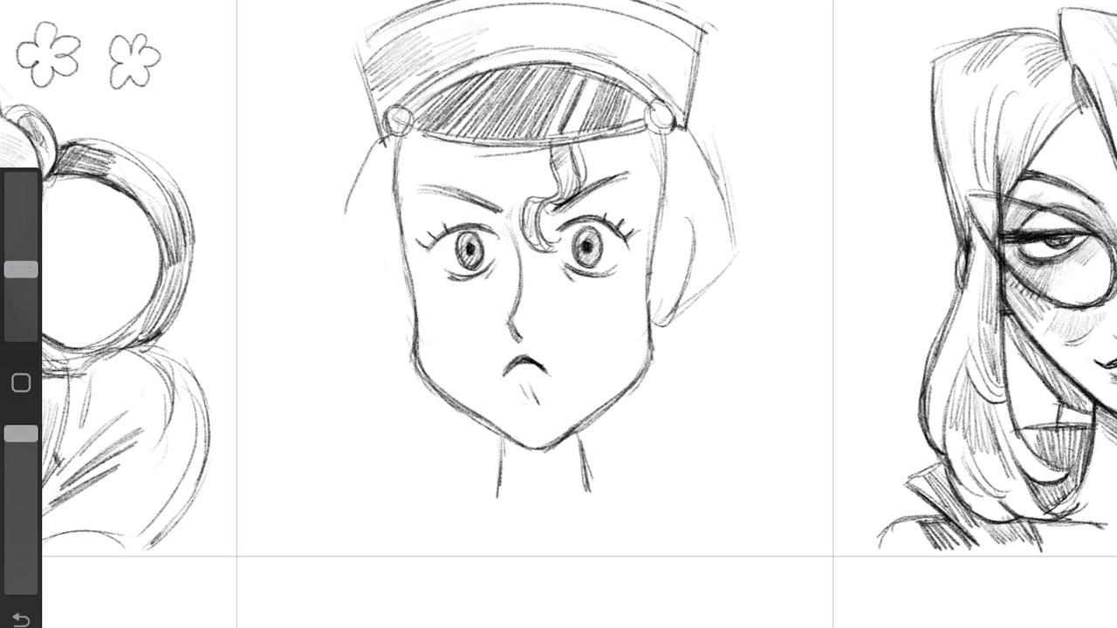
{"action": "key", "text": "b"}
Step: Hatch blush on both cheeks and darken the right contour, ear and jaw
{"action": "mouse_move", "coordinate": [402, 211]}
{"action": "left_mouse_down"}
{"action": "mouse_move", "coordinate": [412, 304]}
{"action": "mouse_move", "coordinate": [447, 362]}
{"action": "left_mouse_up"}
{"action": "left_click_drag", "start_coordinate": [611, 319], "coordinate": [626, 358]}
{"action": "left_click_drag", "start_coordinate": [660, 129], "coordinate": [655, 193]}
{"action": "left_click_drag", "start_coordinate": [597, 319], "coordinate": [604, 347]}
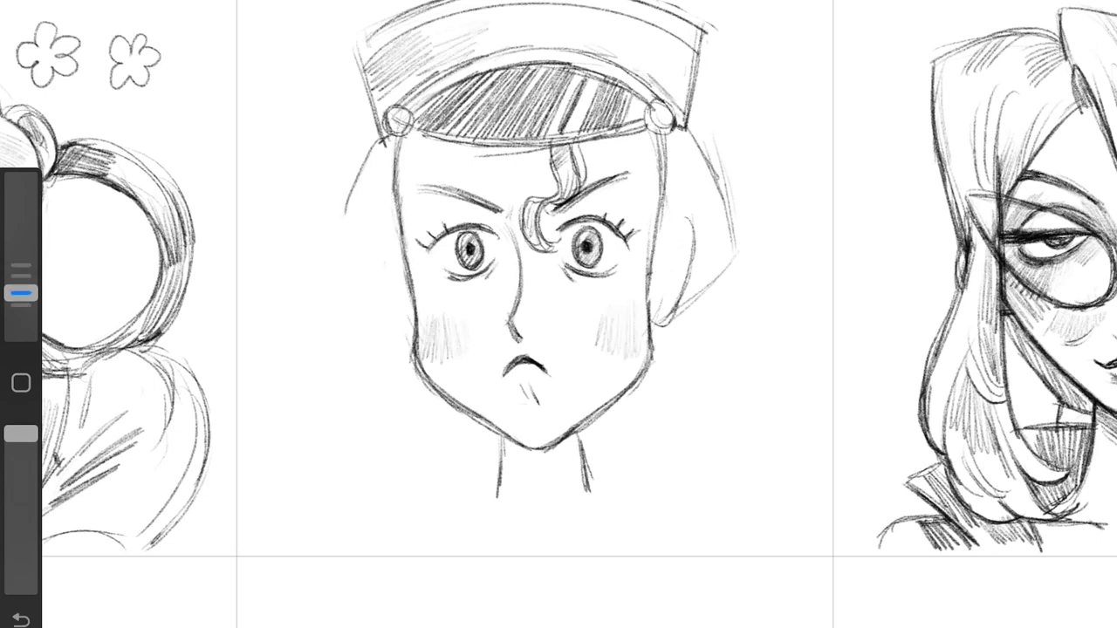
{"action": "left_click_drag", "start_coordinate": [686, 218], "coordinate": [655, 323]}
{"action": "left_click_drag", "start_coordinate": [653, 265], "coordinate": [649, 328]}
Step: Draw the left ear, detail the right ear, and outline the hair on both sides
{"action": "mouse_move", "coordinate": [398, 229]}
{"action": "left_mouse_down"}
{"action": "mouse_move", "coordinate": [389, 302]}
{"action": "mouse_move", "coordinate": [398, 242]}
{"action": "left_mouse_up"}
{"action": "left_click_drag", "start_coordinate": [393, 226], "coordinate": [389, 319]}
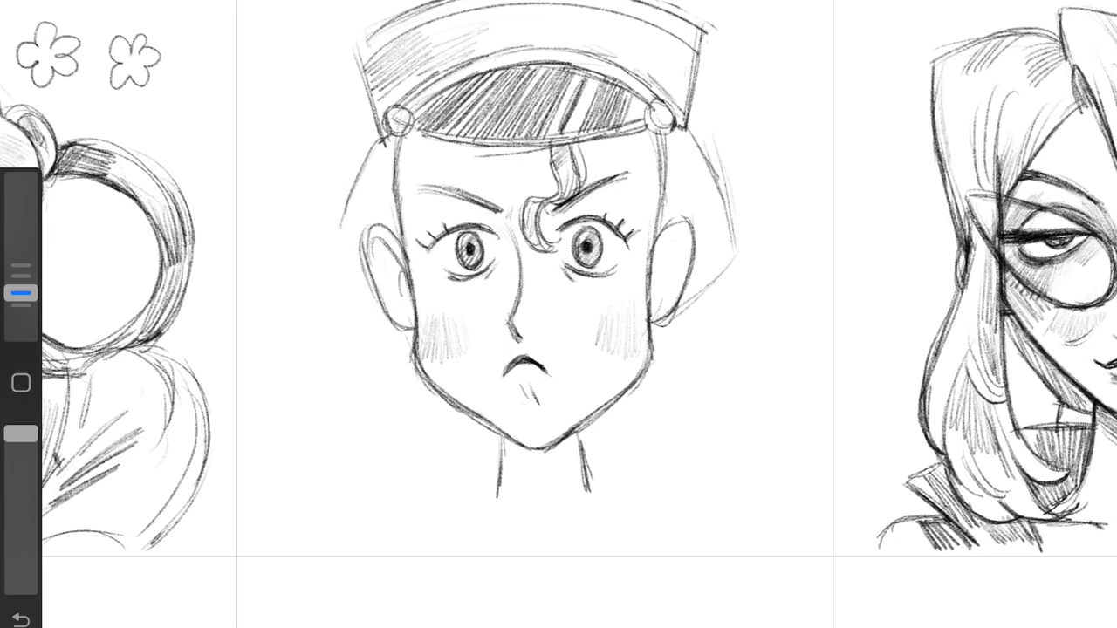
{"action": "left_click_drag", "start_coordinate": [670, 245], "coordinate": [665, 296]}
{"action": "left_click_drag", "start_coordinate": [695, 133], "coordinate": [730, 245]}
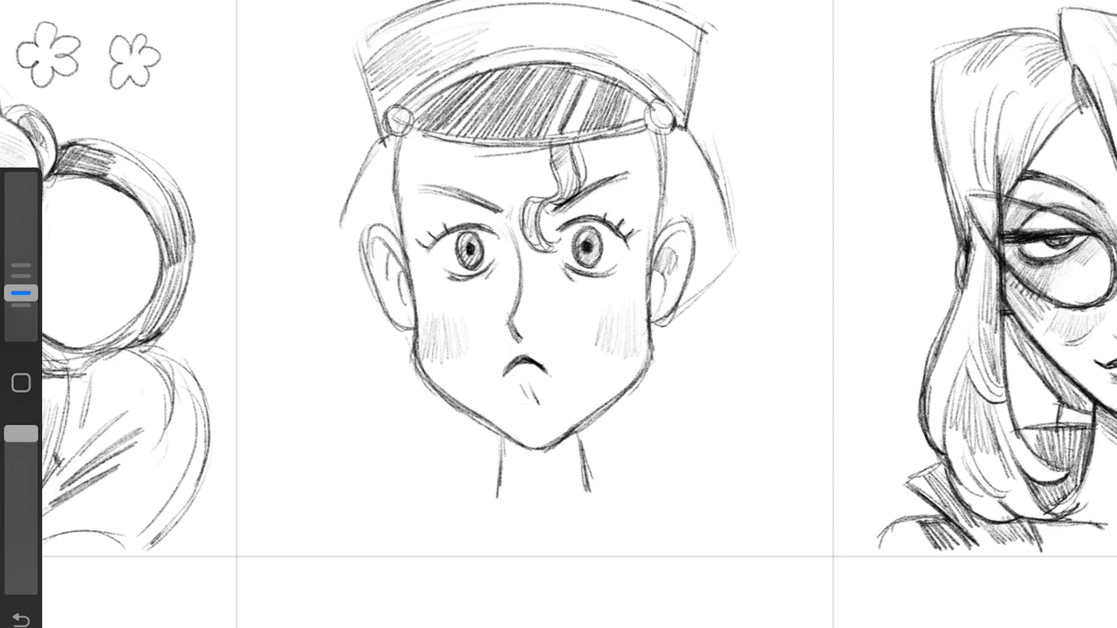
{"action": "mouse_move", "coordinate": [379, 147]}
{"action": "left_mouse_down"}
{"action": "mouse_move", "coordinate": [332, 253]}
{"action": "mouse_move", "coordinate": [409, 332]}
{"action": "left_mouse_up"}
Step: Erase the left ear and draw curly hair over that area
{"action": "left_click_drag", "start_coordinate": [373, 222], "coordinate": [377, 288]}
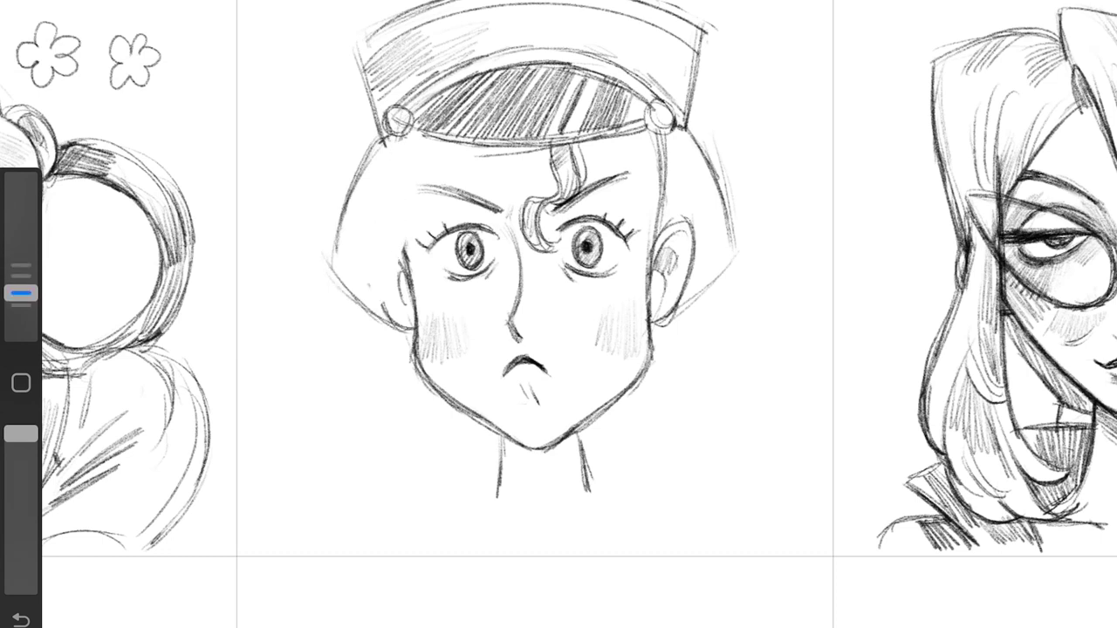
{"action": "left_click_drag", "start_coordinate": [450, 141], "coordinate": [377, 228]}
{"action": "left_click_drag", "start_coordinate": [403, 273], "coordinate": [352, 335]}
{"action": "left_click_drag", "start_coordinate": [403, 140], "coordinate": [352, 252]}
{"action": "left_click_drag", "start_coordinate": [382, 201], "coordinate": [331, 328]}
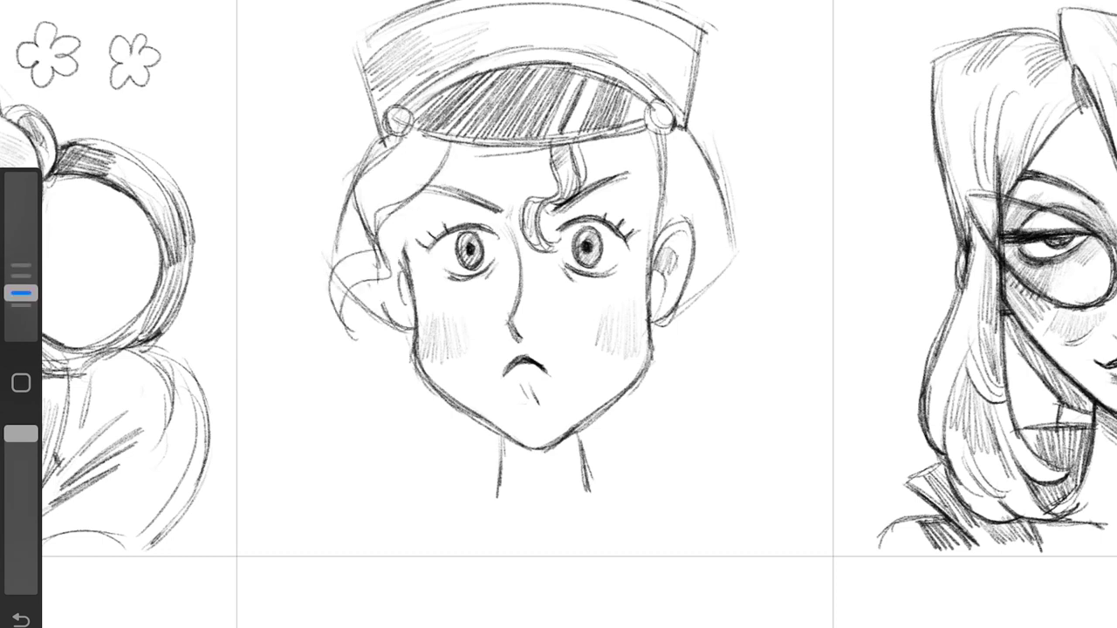
{"action": "left_click_drag", "start_coordinate": [352, 254], "coordinate": [329, 326]}
{"action": "mouse_move", "coordinate": [21, 293]}
{"action": "left_mouse_down"}
{"action": "mouse_move", "coordinate": [21, 269]}
{"action": "mouse_move", "coordinate": [21, 294]}
{"action": "left_mouse_up"}
Step: Refine the curly left hair outline and add extra strands
{"action": "left_click_drag", "start_coordinate": [403, 137], "coordinate": [340, 258]}
{"action": "left_click_drag", "start_coordinate": [388, 220], "coordinate": [345, 328]}
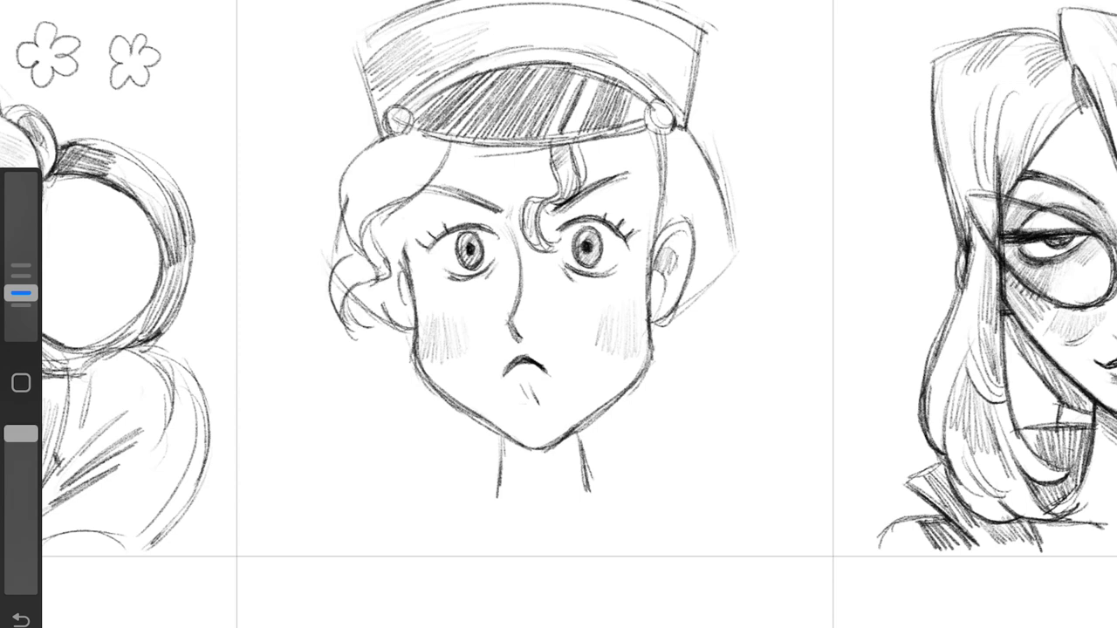
{"action": "left_click_drag", "start_coordinate": [352, 253], "coordinate": [330, 330]}
{"action": "mouse_move", "coordinate": [21, 293]}
{"action": "left_mouse_down"}
{"action": "mouse_move", "coordinate": [21, 269]}
{"action": "mouse_move", "coordinate": [21, 294]}
{"action": "left_mouse_up"}
{"action": "left_click_drag", "start_coordinate": [380, 218], "coordinate": [349, 330]}
{"action": "left_click_drag", "start_coordinate": [403, 144], "coordinate": [342, 236]}
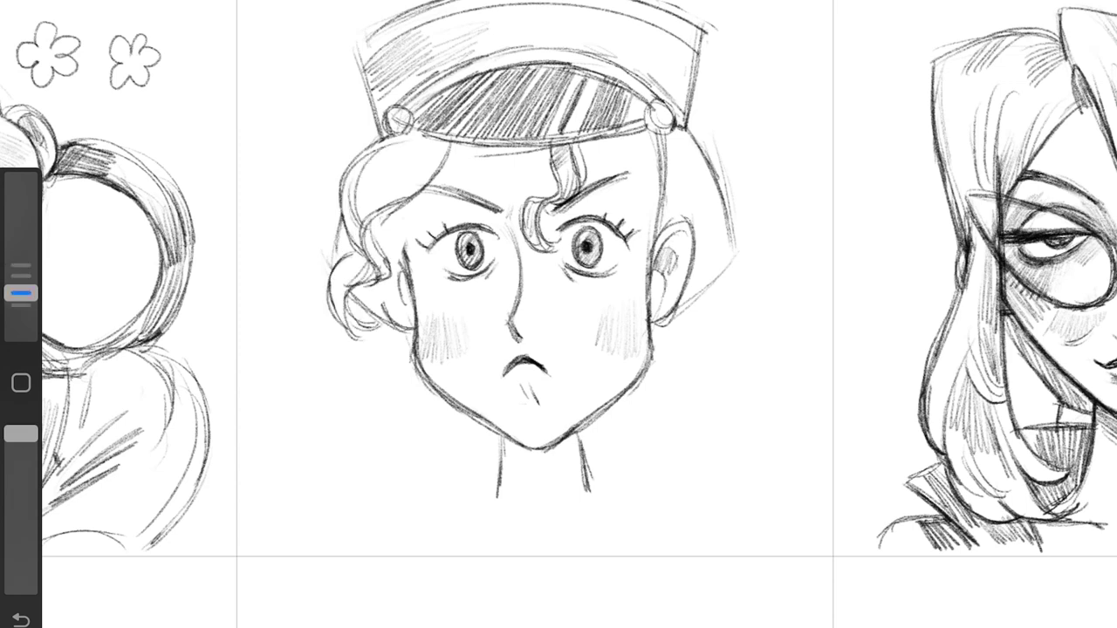
Step: Add hair along the top under the cap and strokes down the face's left side
{"action": "mouse_move", "coordinate": [436, 149]}
{"action": "left_mouse_down"}
{"action": "mouse_move", "coordinate": [401, 190]}
{"action": "mouse_move", "coordinate": [380, 166]}
{"action": "left_mouse_up"}
{"action": "left_click_drag", "start_coordinate": [347, 211], "coordinate": [331, 258]}
{"action": "mouse_move", "coordinate": [403, 204]}
{"action": "left_mouse_down"}
{"action": "mouse_move", "coordinate": [394, 267]}
{"action": "mouse_move", "coordinate": [367, 276]}
{"action": "left_mouse_up"}
{"action": "mouse_move", "coordinate": [401, 133]}
{"action": "left_mouse_down"}
{"action": "mouse_move", "coordinate": [340, 262]}
{"action": "mouse_move", "coordinate": [332, 335]}
{"action": "left_mouse_up"}
Step: Add hair strokes between the cap and right ear, and touch up both sides
{"action": "left_click_drag", "start_coordinate": [712, 166], "coordinate": [724, 274]}
{"action": "left_click_drag", "start_coordinate": [665, 169], "coordinate": [729, 251]}
{"action": "mouse_move", "coordinate": [380, 224]}
{"action": "left_mouse_down"}
{"action": "mouse_move", "coordinate": [389, 314]}
{"action": "mouse_move", "coordinate": [359, 311]}
{"action": "left_mouse_up"}
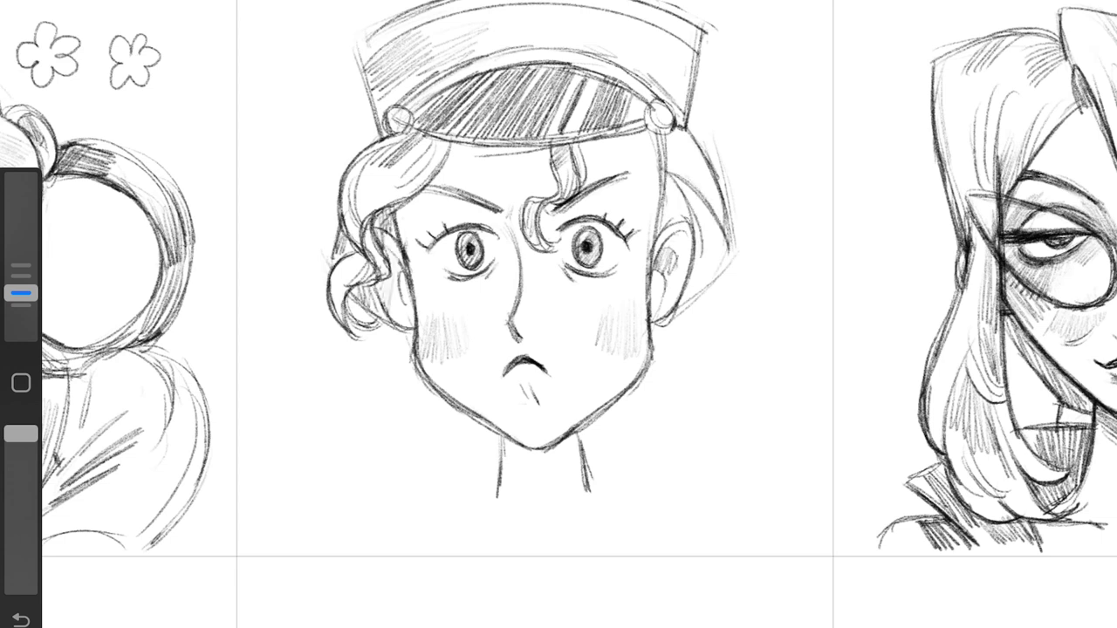
{"action": "left_click_drag", "start_coordinate": [730, 218], "coordinate": [668, 323]}
Step: Draw a collar below the neck, a shoulder line, and fur spikes beside the face
{"action": "mouse_move", "coordinate": [478, 469]}
{"action": "left_mouse_down"}
{"action": "mouse_move", "coordinate": [524, 515]}
{"action": "mouse_move", "coordinate": [518, 545]}
{"action": "left_mouse_up"}
{"action": "left_click_drag", "start_coordinate": [537, 495], "coordinate": [565, 538]}
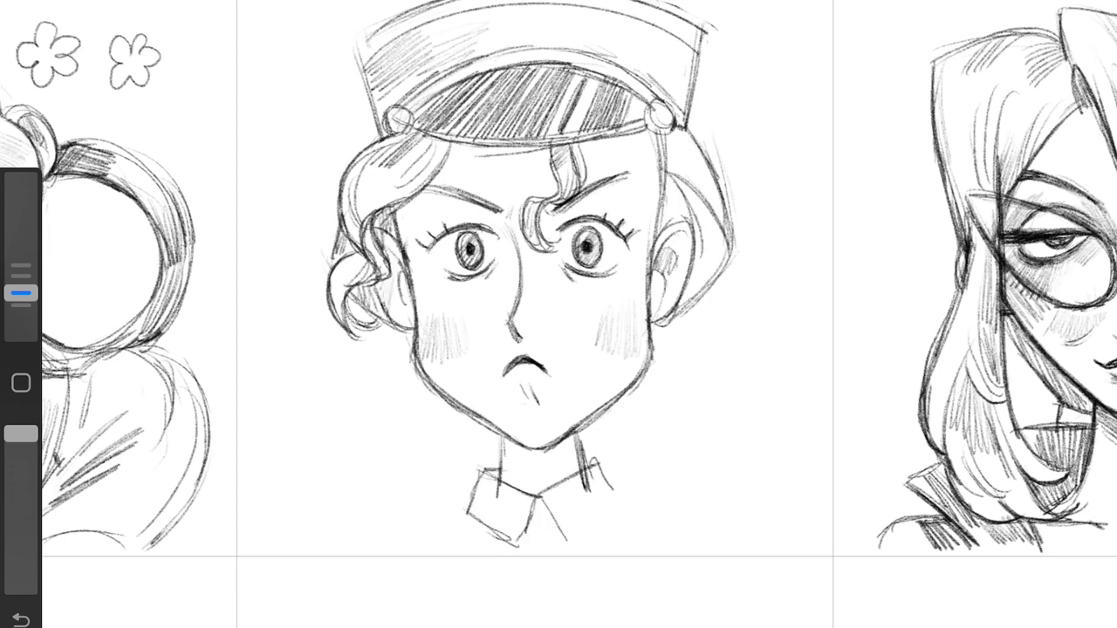
{"action": "left_click_drag", "start_coordinate": [621, 491], "coordinate": [571, 536]}
{"action": "left_click_drag", "start_coordinate": [653, 324], "coordinate": [793, 316]}
{"action": "left_click_drag", "start_coordinate": [417, 329], "coordinate": [261, 349]}
{"action": "mouse_move", "coordinate": [333, 358]}
{"action": "left_mouse_down"}
{"action": "mouse_move", "coordinate": [262, 410]}
{"action": "mouse_move", "coordinate": [255, 464]}
{"action": "left_mouse_up"}
{"action": "left_click_drag", "start_coordinate": [318, 433], "coordinate": [277, 496]}
{"action": "left_click_drag", "start_coordinate": [717, 337], "coordinate": [788, 320]}
Step: Add fur strokes to both sides of the collar and shoulder lines beside it
{"action": "left_click_drag", "start_coordinate": [750, 344], "coordinate": [811, 436]}
{"action": "left_click_drag", "start_coordinate": [730, 416], "coordinate": [793, 480]}
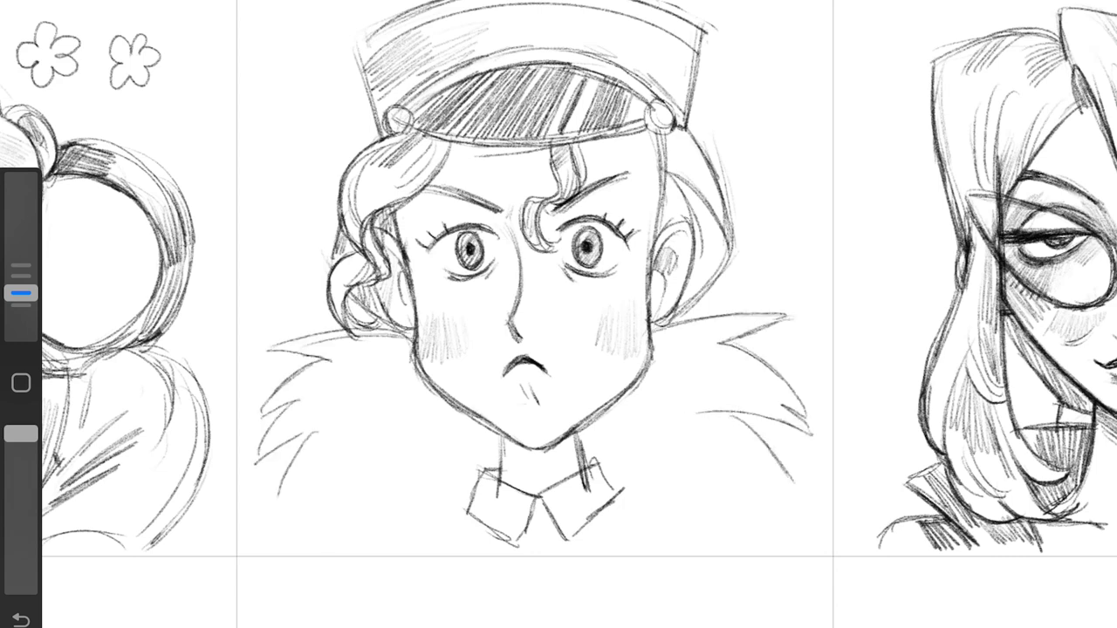
{"action": "left_click_drag", "start_coordinate": [389, 384], "coordinate": [283, 420]}
{"action": "left_click_drag", "start_coordinate": [339, 386], "coordinate": [262, 459]}
{"action": "left_click_drag", "start_coordinate": [441, 396], "coordinate": [391, 440]}
{"action": "left_click_drag", "start_coordinate": [641, 403], "coordinate": [689, 435]}
{"action": "left_click_drag", "start_coordinate": [623, 483], "coordinate": [742, 513]}
{"action": "left_click_drag", "start_coordinate": [609, 520], "coordinate": [738, 510]}
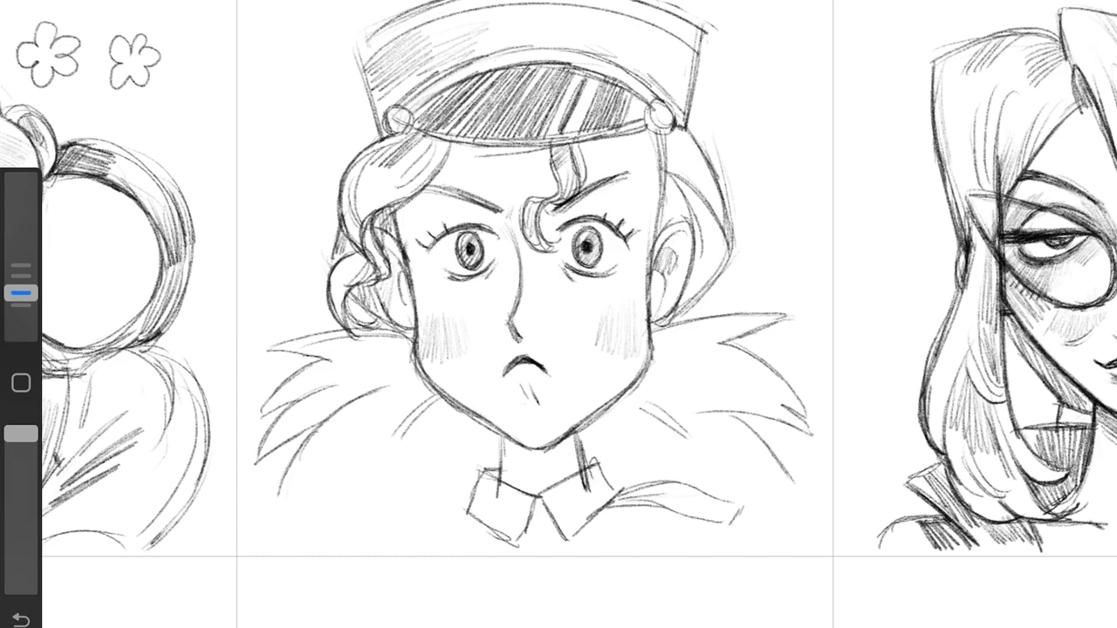
Step: Erase stray neck and collar lines, then add hair strokes on the right side
{"action": "mouse_move", "coordinate": [469, 494]}
{"action": "left_mouse_down"}
{"action": "mouse_move", "coordinate": [353, 511]}
{"action": "mouse_move", "coordinate": [468, 528]}
{"action": "left_mouse_up"}
{"action": "left_click_drag", "start_coordinate": [665, 503], "coordinate": [576, 459]}
{"action": "left_click_drag", "start_coordinate": [500, 481], "coordinate": [500, 498]}
{"action": "left_click_drag", "start_coordinate": [21, 269], "coordinate": [21, 293]}
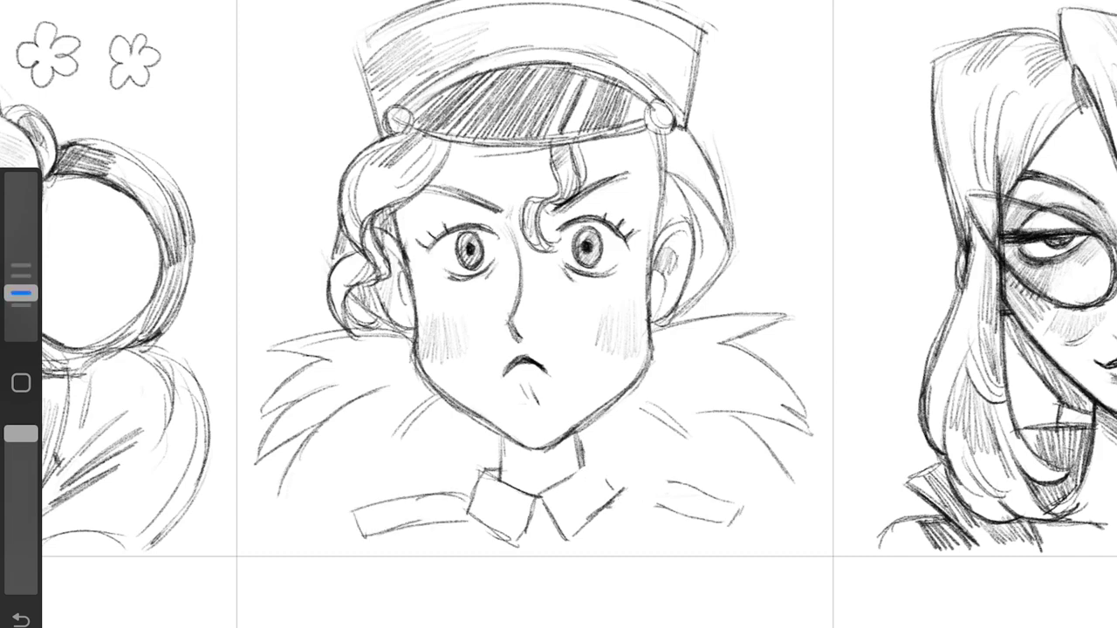
{"action": "mouse_move", "coordinate": [689, 144]}
{"action": "left_mouse_down"}
{"action": "mouse_move", "coordinate": [668, 220]}
{"action": "mouse_move", "coordinate": [711, 293]}
{"action": "left_mouse_up"}
Step: Lightly shade around both eyes and between the brows
{"action": "scroll", "coordinate": [559, 314], "scroll_direction": "up", "scroll_amount": 2}
{"action": "left_click_drag", "start_coordinate": [433, 254], "coordinate": [497, 228]}
{"action": "mouse_move", "coordinate": [599, 228]}
{"action": "left_mouse_down"}
{"action": "mouse_move", "coordinate": [624, 223]}
{"action": "mouse_move", "coordinate": [602, 203]}
{"action": "left_mouse_up"}
{"action": "left_click_drag", "start_coordinate": [478, 253], "coordinate": [524, 215]}
{"action": "left_click_drag", "start_coordinate": [418, 255], "coordinate": [447, 225]}
{"action": "left_click_drag", "start_coordinate": [628, 246], "coordinate": [663, 211]}
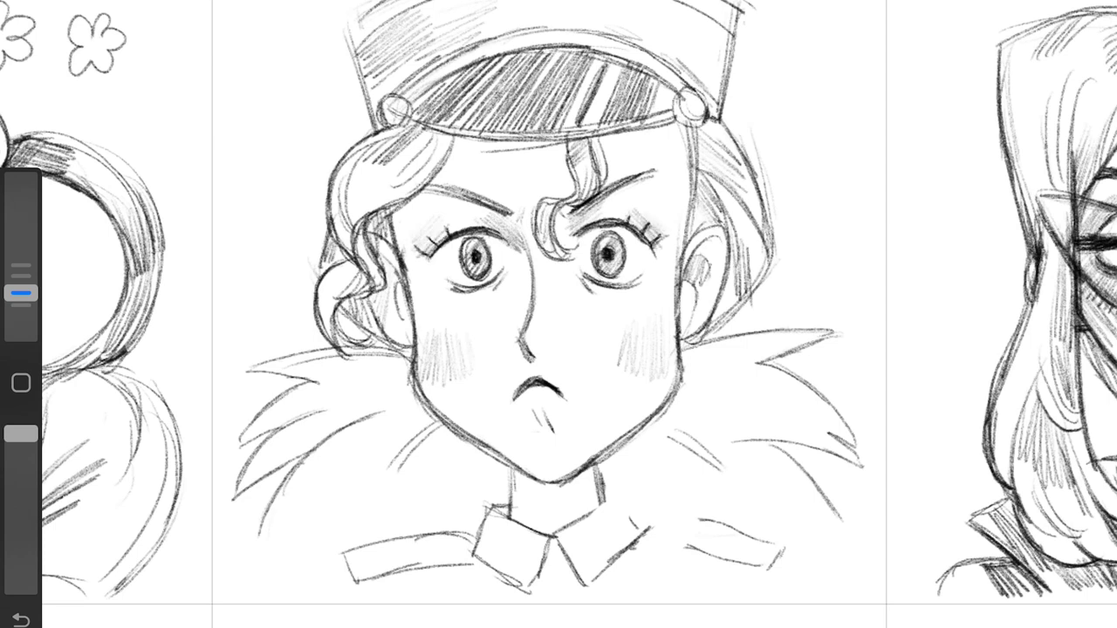
Step: Retrace the left hair, forehead curl, cheek, jawline and neck lines
{"action": "left_click_drag", "start_coordinate": [437, 139], "coordinate": [410, 233]}
{"action": "left_click_drag", "start_coordinate": [601, 141], "coordinate": [599, 194]}
{"action": "left_click_drag", "start_coordinate": [559, 201], "coordinate": [583, 252]}
{"action": "left_click_drag", "start_coordinate": [576, 142], "coordinate": [536, 253]}
{"action": "mouse_move", "coordinate": [415, 309]}
{"action": "left_mouse_down"}
{"action": "mouse_move", "coordinate": [417, 403]}
{"action": "mouse_move", "coordinate": [541, 482]}
{"action": "left_mouse_up"}
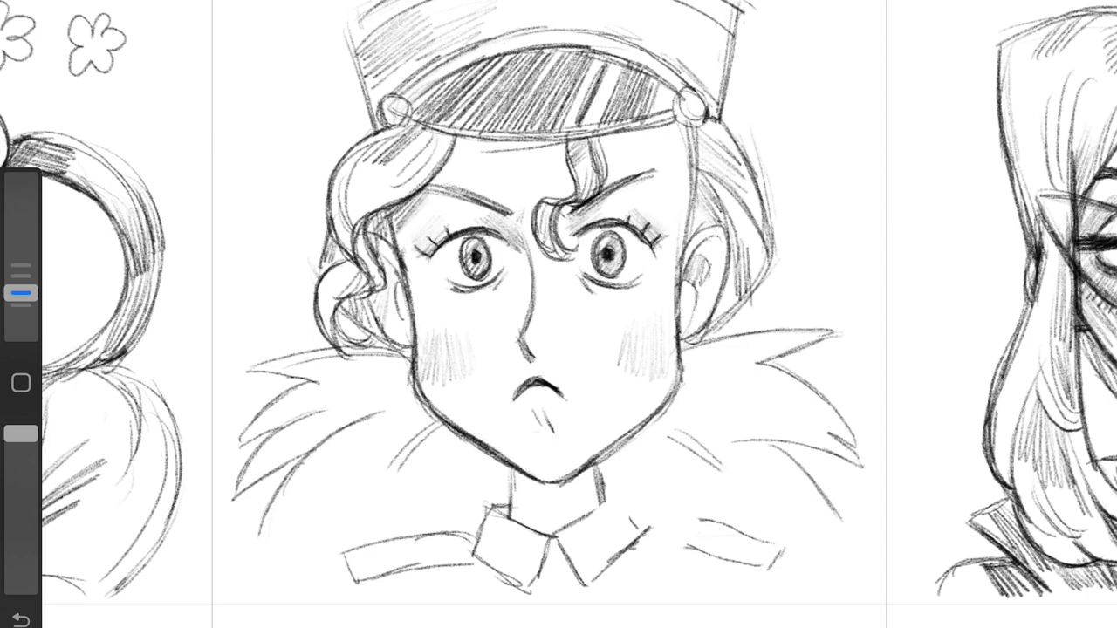
{"action": "left_click_drag", "start_coordinate": [680, 349], "coordinate": [656, 417]}
{"action": "mouse_move", "coordinate": [651, 418]}
{"action": "left_mouse_down"}
{"action": "mouse_move", "coordinate": [569, 481]}
{"action": "mouse_move", "coordinate": [602, 501]}
{"action": "left_mouse_up"}
Step: Shade the neck, darken the collar flaps, and outline both uniform shoulders
{"action": "mouse_move", "coordinate": [511, 471]}
{"action": "left_mouse_down"}
{"action": "mouse_move", "coordinate": [541, 509]}
{"action": "mouse_move", "coordinate": [581, 478]}
{"action": "mouse_move", "coordinate": [637, 530]}
{"action": "left_mouse_up"}
{"action": "left_click_drag", "start_coordinate": [537, 536], "coordinate": [524, 577]}
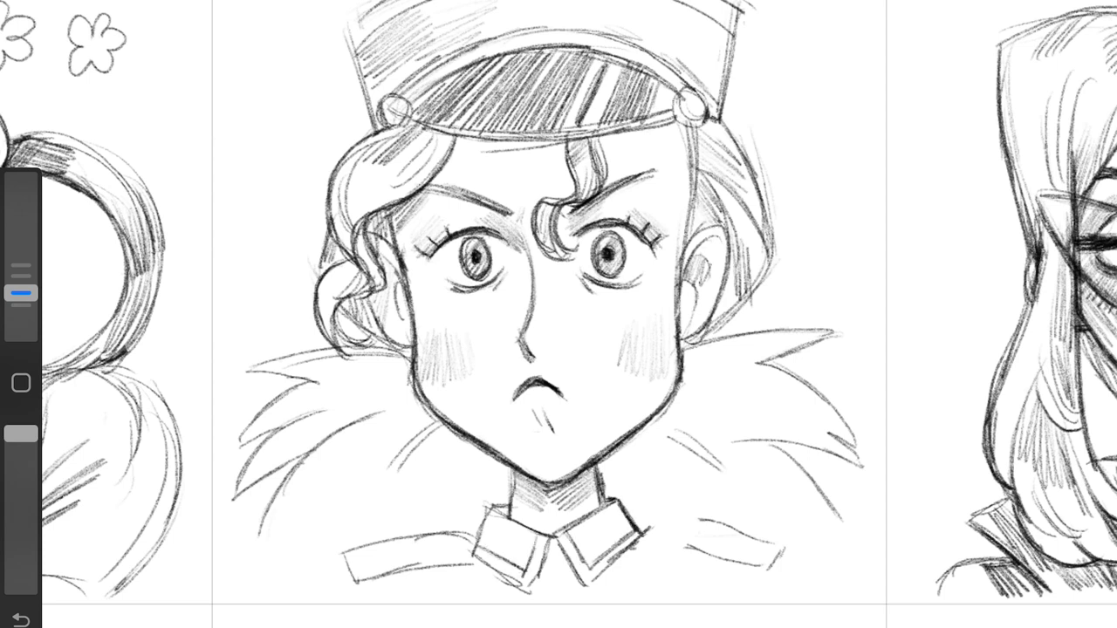
{"action": "left_click_drag", "start_coordinate": [647, 529], "coordinate": [718, 515]}
{"action": "mouse_move", "coordinate": [641, 561]}
{"action": "left_mouse_down"}
{"action": "mouse_move", "coordinate": [726, 544]}
{"action": "mouse_move", "coordinate": [854, 606]}
{"action": "left_mouse_up"}
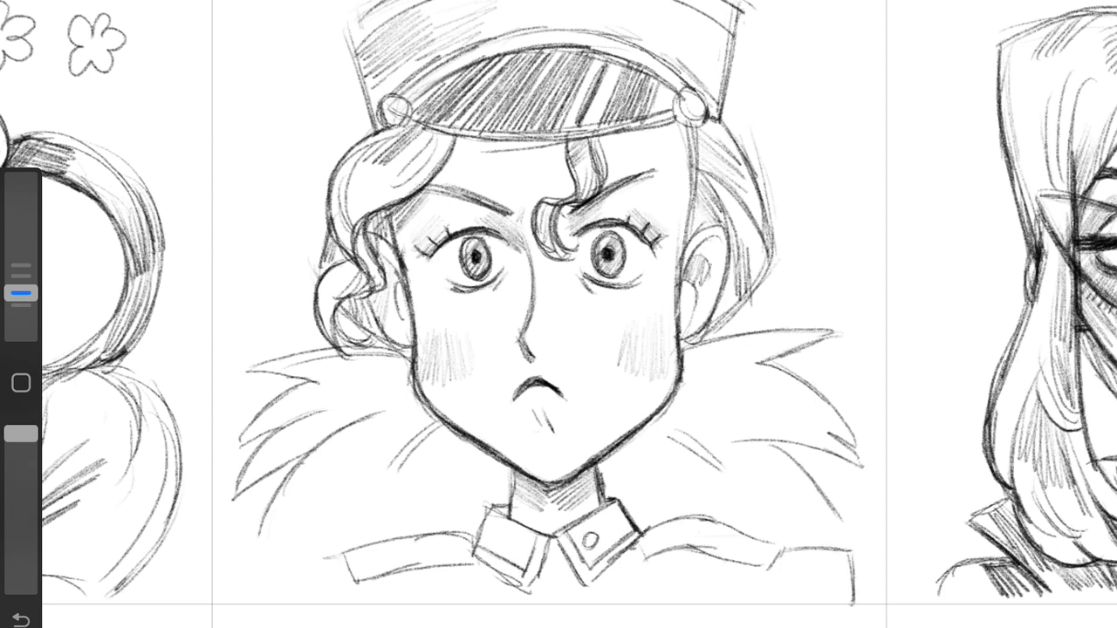
{"action": "left_click_drag", "start_coordinate": [342, 550], "coordinate": [283, 602]}
{"action": "scroll", "coordinate": [559, 314], "scroll_direction": "down", "scroll_amount": 1}
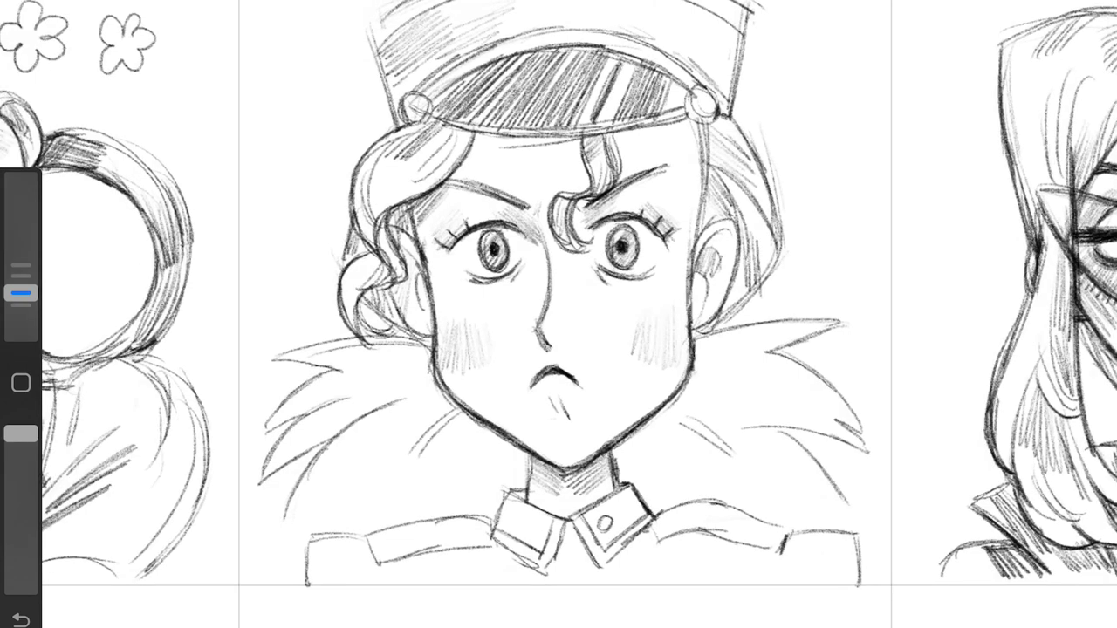
{"action": "left_click_drag", "start_coordinate": [789, 527], "coordinate": [755, 586]}
Step: Draw a star on the cap front and sketch strokes on the hair curl and left fur collar
{"action": "scroll", "coordinate": [558, 315], "scroll_direction": "up", "scroll_amount": 1}
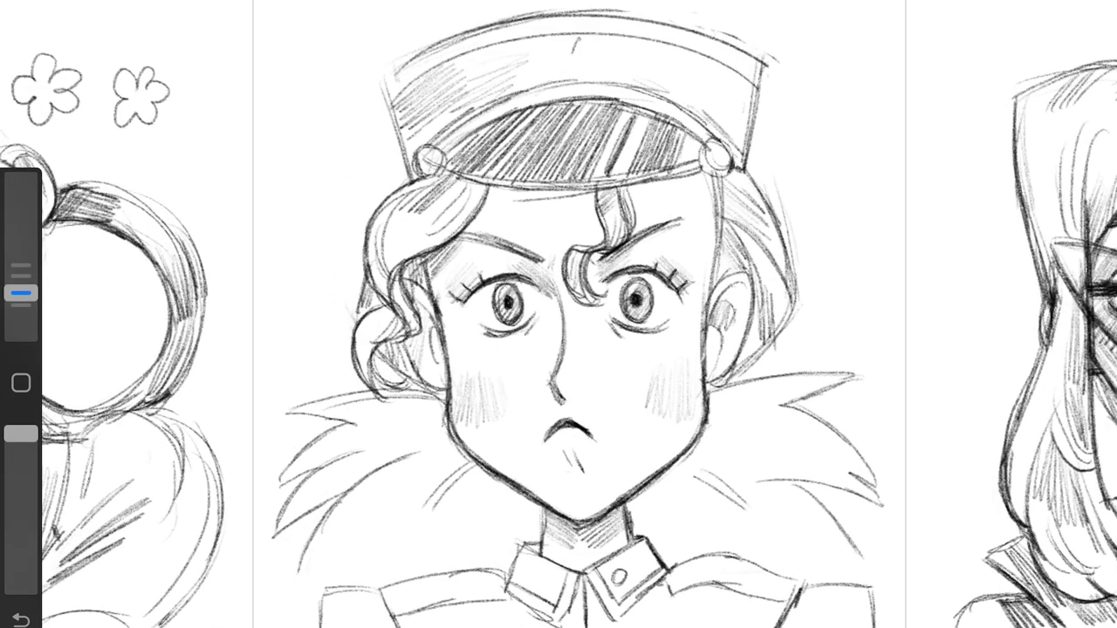
{"action": "left_click_drag", "start_coordinate": [565, 61], "coordinate": [586, 76]}
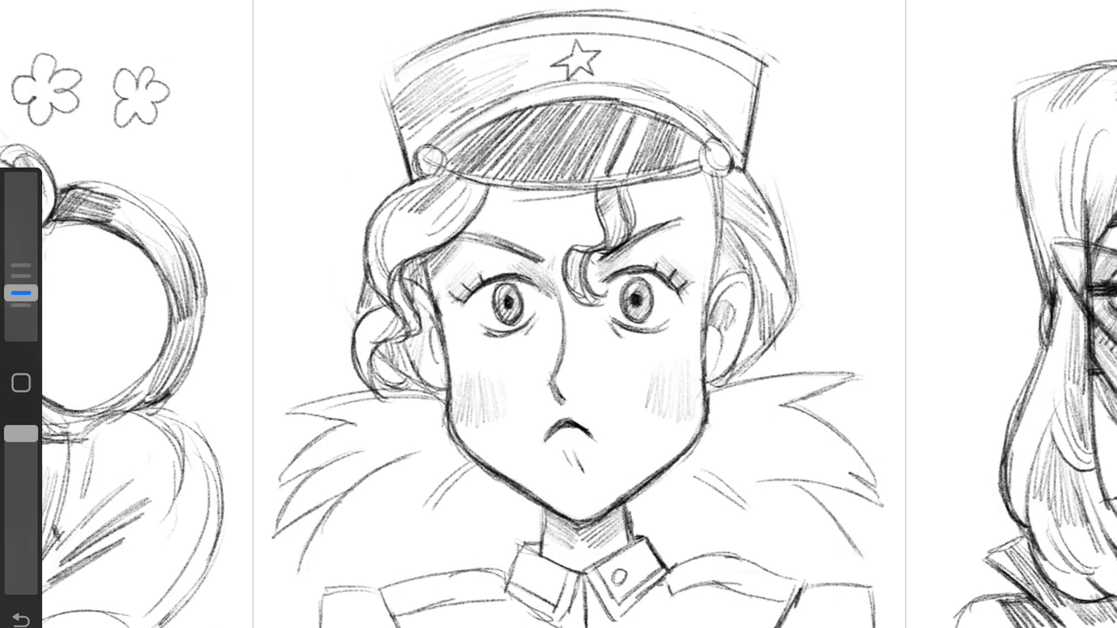
{"action": "left_click_drag", "start_coordinate": [445, 345], "coordinate": [380, 388]}
{"action": "left_click_drag", "start_coordinate": [288, 410], "coordinate": [345, 422]}
{"action": "left_click_drag", "start_coordinate": [281, 485], "coordinate": [321, 466]}
{"action": "left_click_drag", "start_coordinate": [301, 597], "coordinate": [356, 541]}
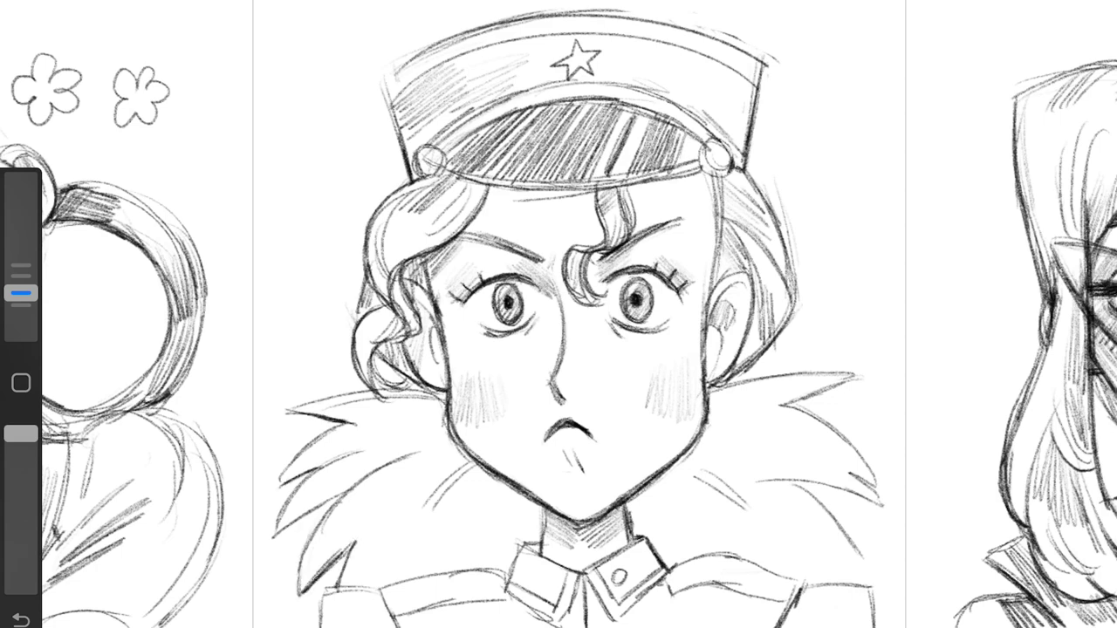
{"action": "left_click_drag", "start_coordinate": [275, 537], "coordinate": [348, 490]}
{"action": "left_click_drag", "start_coordinate": [305, 475], "coordinate": [357, 454]}
Step: Add strokes to both sides of the fur collar and hatch shading along the jaw
{"action": "left_click_drag", "start_coordinate": [471, 478], "coordinate": [424, 568]}
{"action": "left_click_drag", "start_coordinate": [864, 485], "coordinate": [804, 563]}
{"action": "left_click_drag", "start_coordinate": [857, 518], "coordinate": [780, 572]}
{"action": "left_click_drag", "start_coordinate": [876, 479], "coordinate": [770, 501]}
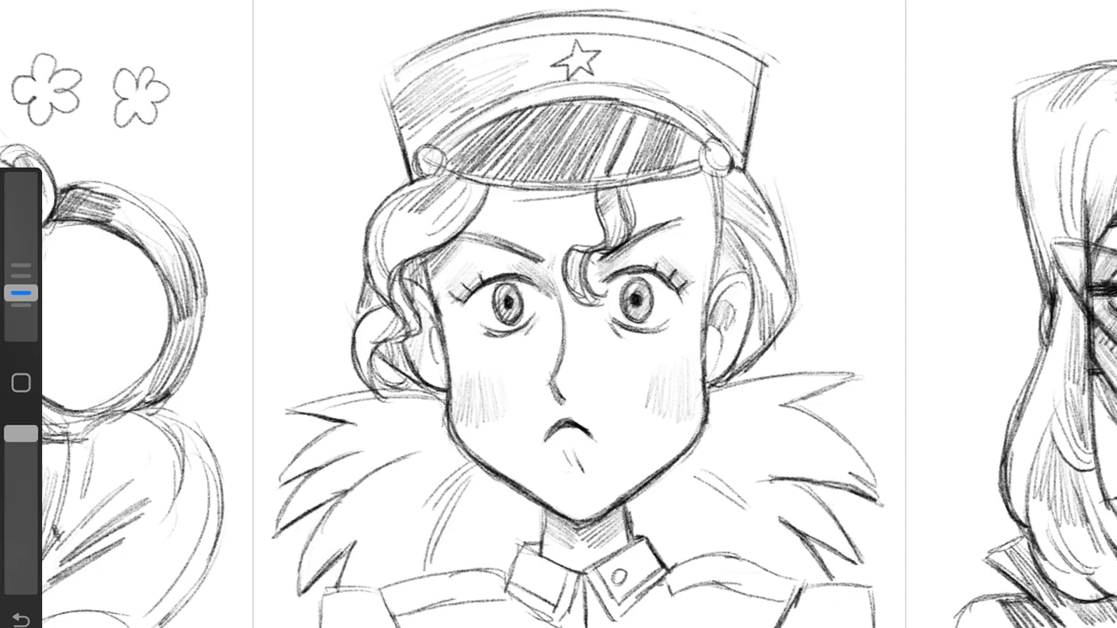
{"action": "mouse_move", "coordinate": [685, 391]}
{"action": "left_mouse_down"}
{"action": "mouse_move", "coordinate": [632, 431]}
{"action": "mouse_move", "coordinate": [634, 445]}
{"action": "left_mouse_up"}
{"action": "mouse_move", "coordinate": [666, 540]}
{"action": "left_mouse_down"}
{"action": "mouse_move", "coordinate": [594, 585]}
{"action": "mouse_move", "coordinate": [602, 564]}
{"action": "left_mouse_up"}
{"action": "left_click_drag", "start_coordinate": [735, 481], "coordinate": [644, 506]}
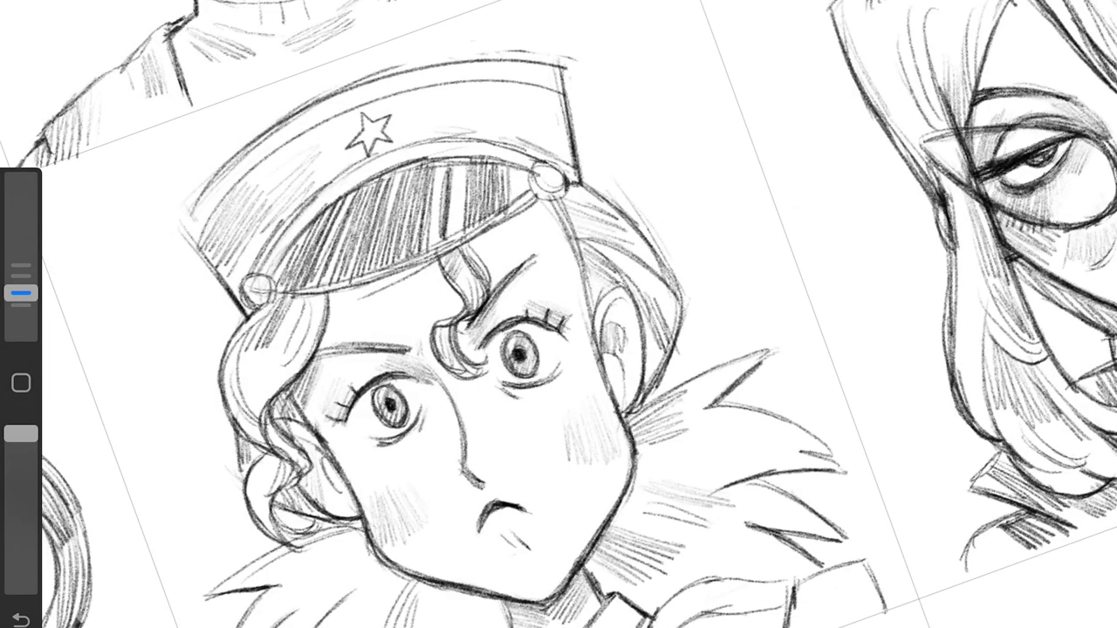
{"action": "left_click_drag", "start_coordinate": [490, 597], "coordinate": [443, 627]}
Step: Add small strokes at the collar's lower left and by the ear, and darken the left curly hair
{"action": "left_click_drag", "start_coordinate": [397, 576], "coordinate": [345, 624]}
{"action": "left_click_drag", "start_coordinate": [375, 548], "coordinate": [327, 600]}
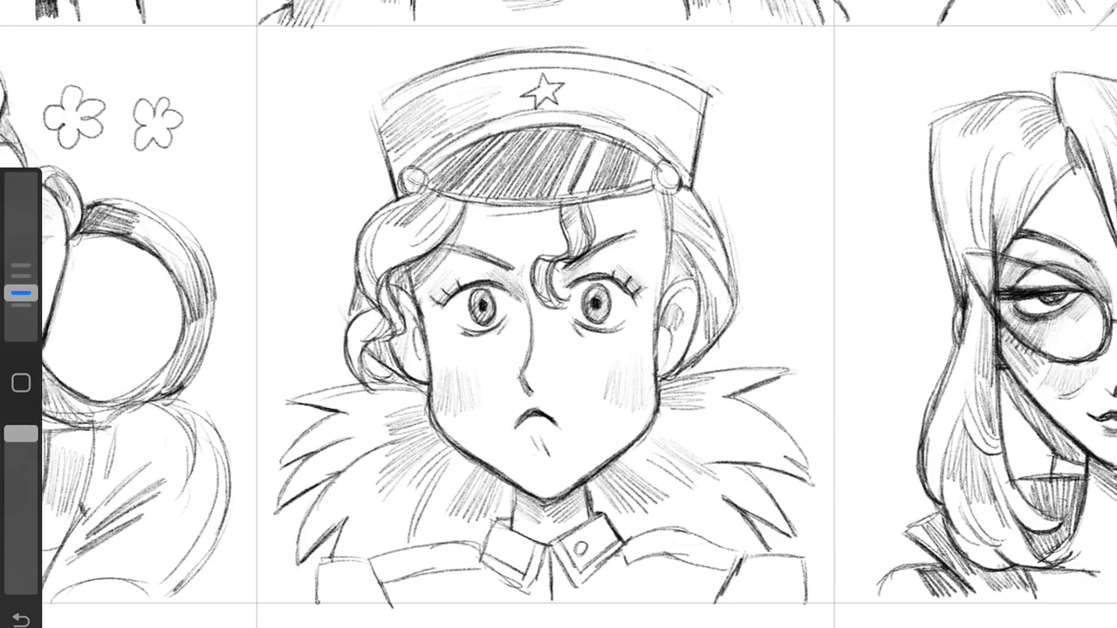
{"action": "left_click_drag", "start_coordinate": [685, 307], "coordinate": [681, 328]}
{"action": "left_click_drag", "start_coordinate": [420, 312], "coordinate": [401, 344]}
{"action": "left_click_drag", "start_coordinate": [403, 287], "coordinate": [361, 363]}
{"action": "left_click_drag", "start_coordinate": [393, 348], "coordinate": [361, 377]}
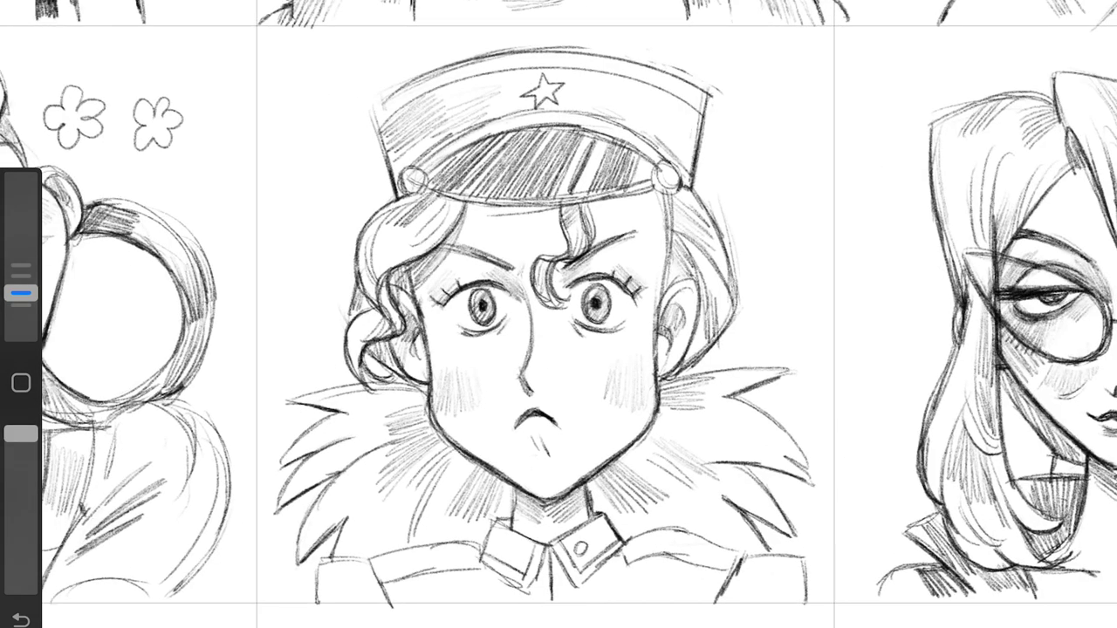
Step: Hatch shadow under the chin on the neck and define the collar edges and shoulder lines
{"action": "left_click_drag", "start_coordinate": [511, 449], "coordinate": [438, 506]}
{"action": "left_click_drag", "start_coordinate": [497, 487], "coordinate": [441, 536]}
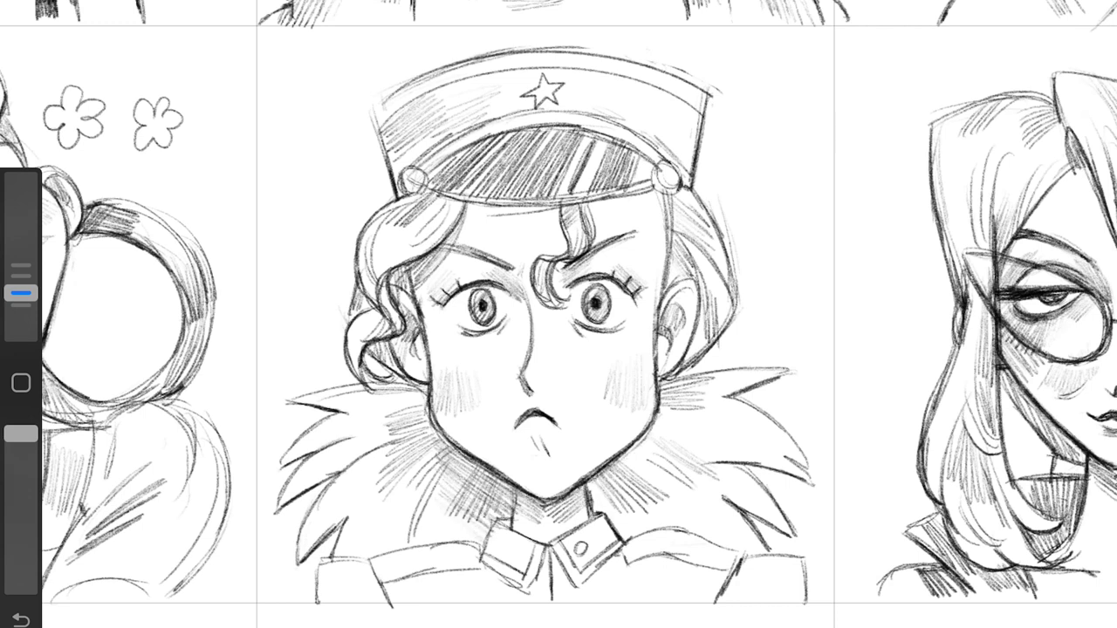
{"action": "left_click_drag", "start_coordinate": [593, 436], "coordinate": [650, 515]}
{"action": "left_click_drag", "start_coordinate": [513, 491], "coordinate": [478, 560]}
{"action": "left_click_drag", "start_coordinate": [622, 544], "coordinate": [707, 530]}
{"action": "mouse_move", "coordinate": [484, 543]}
{"action": "left_mouse_down"}
{"action": "mouse_move", "coordinate": [365, 565]}
{"action": "mouse_move", "coordinate": [384, 602]}
{"action": "left_mouse_up"}
{"action": "left_click_drag", "start_coordinate": [416, 581], "coordinate": [401, 604]}
Step: Hatch the left fur collar, undoing one stray stroke, and add short strokes on the right collar
{"action": "left_click_drag", "start_coordinate": [370, 560], "coordinate": [322, 542]}
{"action": "key", "text": "ctrl+z"}
{"action": "left_click_drag", "start_coordinate": [387, 511], "coordinate": [354, 560]}
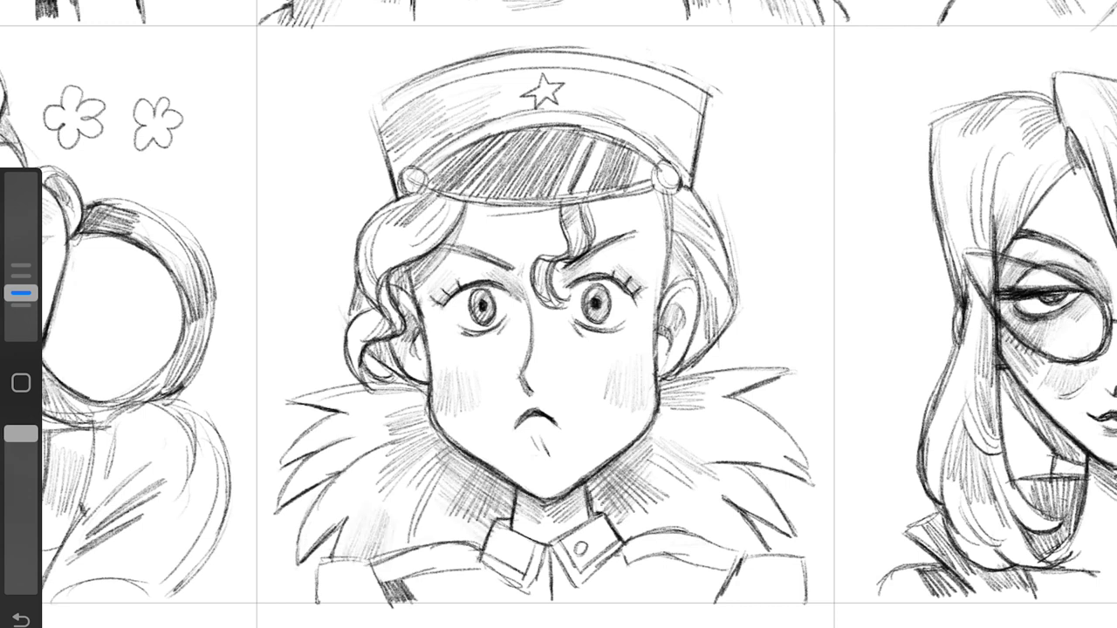
{"action": "left_click_drag", "start_coordinate": [345, 485], "coordinate": [316, 537]}
{"action": "left_click_drag", "start_coordinate": [328, 461], "coordinate": [293, 499]}
{"action": "left_click_drag", "start_coordinate": [750, 514], "coordinate": [684, 555]}
{"action": "left_click_drag", "start_coordinate": [736, 417], "coordinate": [672, 443]}
Step: Darken the marks on the cap brim and hair and add faint marks near the eyes
{"action": "scroll", "coordinate": [558, 314], "scroll_direction": "down", "scroll_amount": 2}
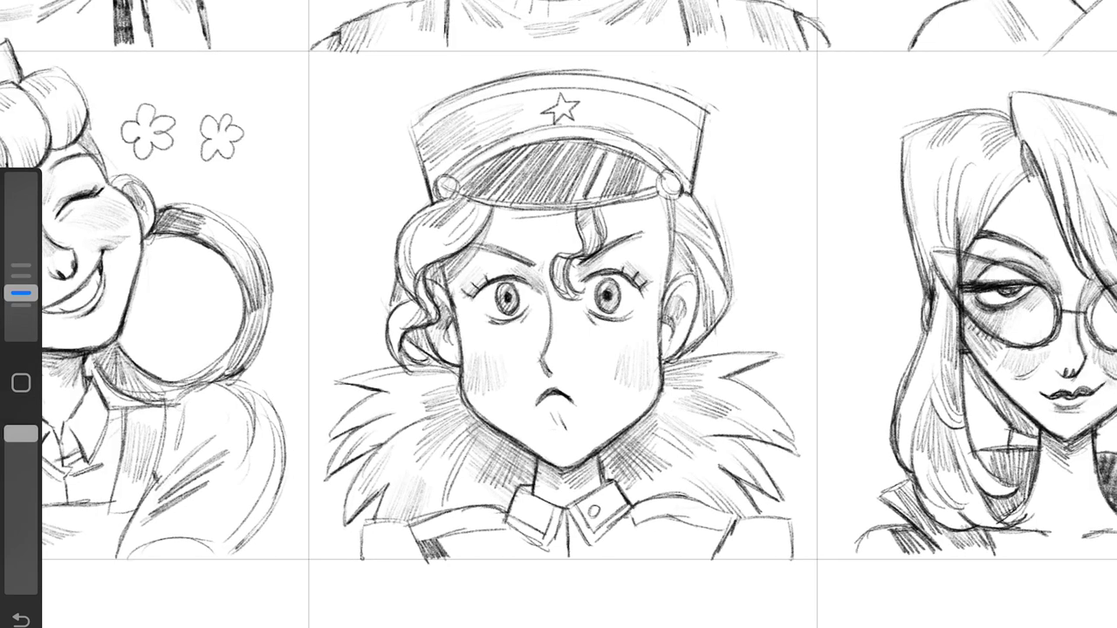
{"action": "scroll", "coordinate": [558, 314], "scroll_direction": "up", "scroll_amount": 2}
{"action": "mouse_move", "coordinate": [524, 262]}
{"action": "left_mouse_down"}
{"action": "mouse_move", "coordinate": [410, 358]}
{"action": "mouse_move", "coordinate": [375, 370]}
{"action": "left_mouse_up"}
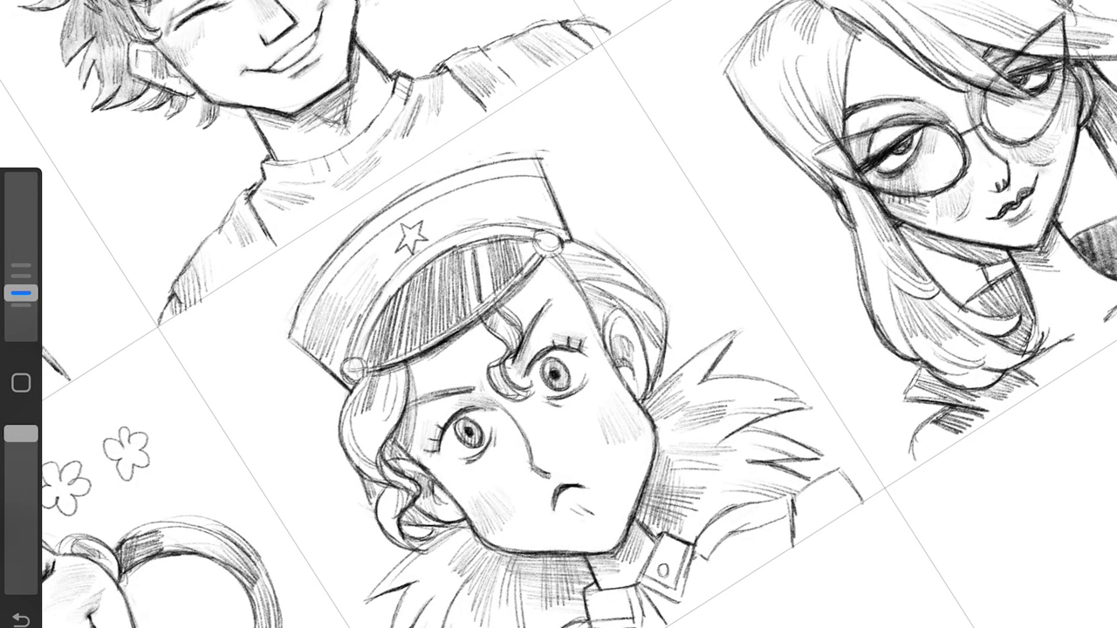
{"action": "left_click_drag", "start_coordinate": [524, 288], "coordinate": [401, 367]}
{"action": "scroll", "coordinate": [559, 314], "scroll_direction": "down", "scroll_amount": 3}
{"action": "scroll", "coordinate": [558, 314], "scroll_direction": "up", "scroll_amount": 3}
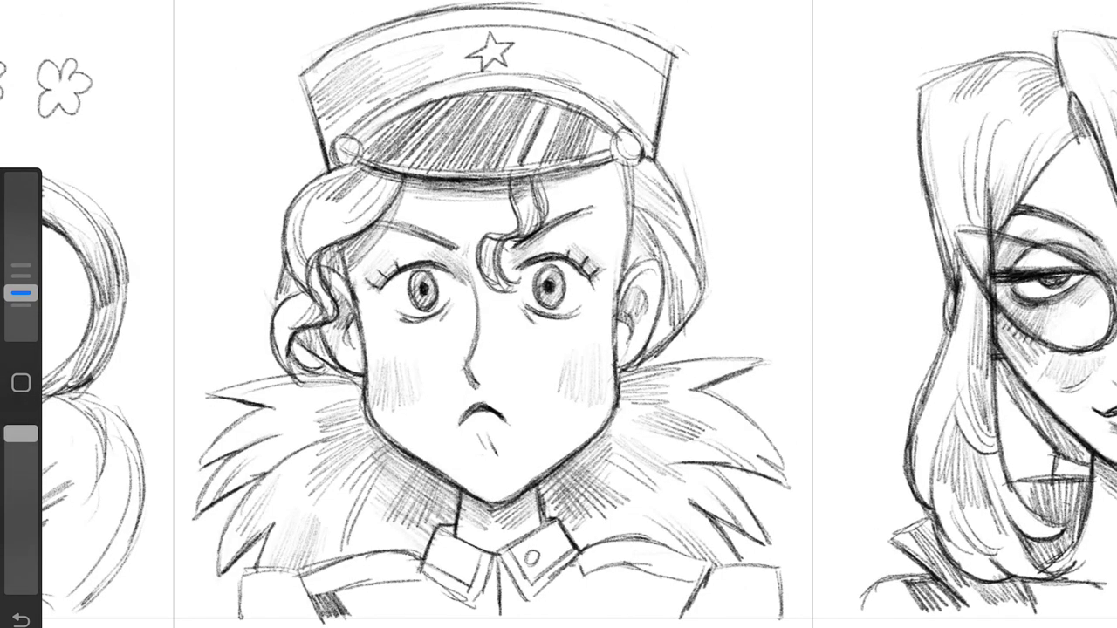
{"action": "left_click_drag", "start_coordinate": [376, 262], "coordinate": [445, 288]}
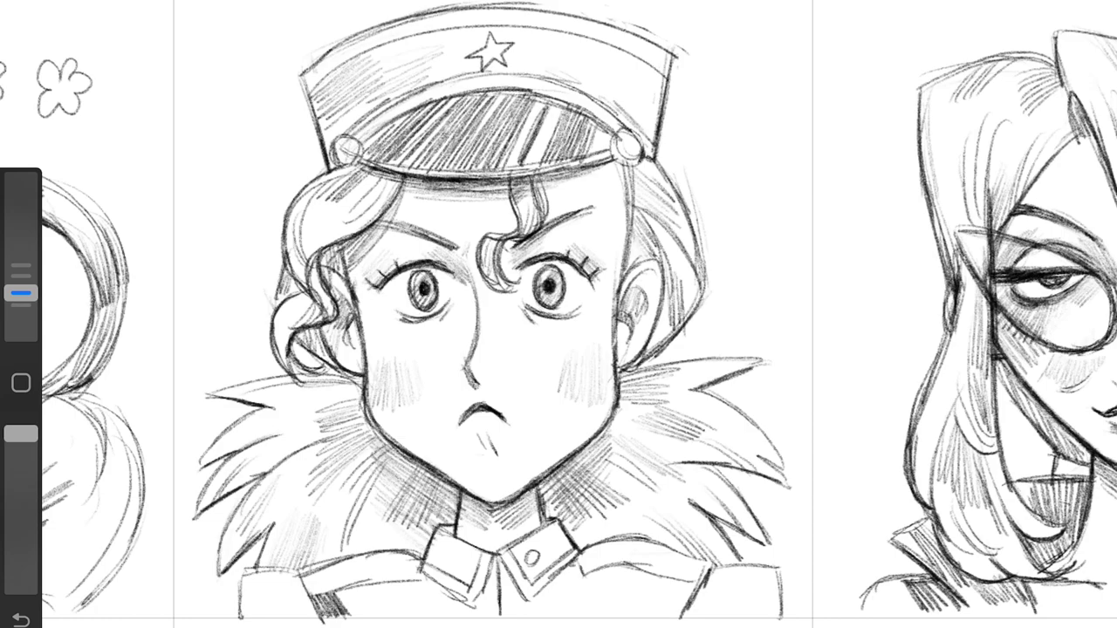
Step: Select the mouth area so it can be adjusted
{"action": "scroll", "coordinate": [559, 315], "scroll_direction": "down", "scroll_amount": 2}
{"action": "scroll", "coordinate": [559, 314], "scroll_direction": "down", "scroll_amount": 2}
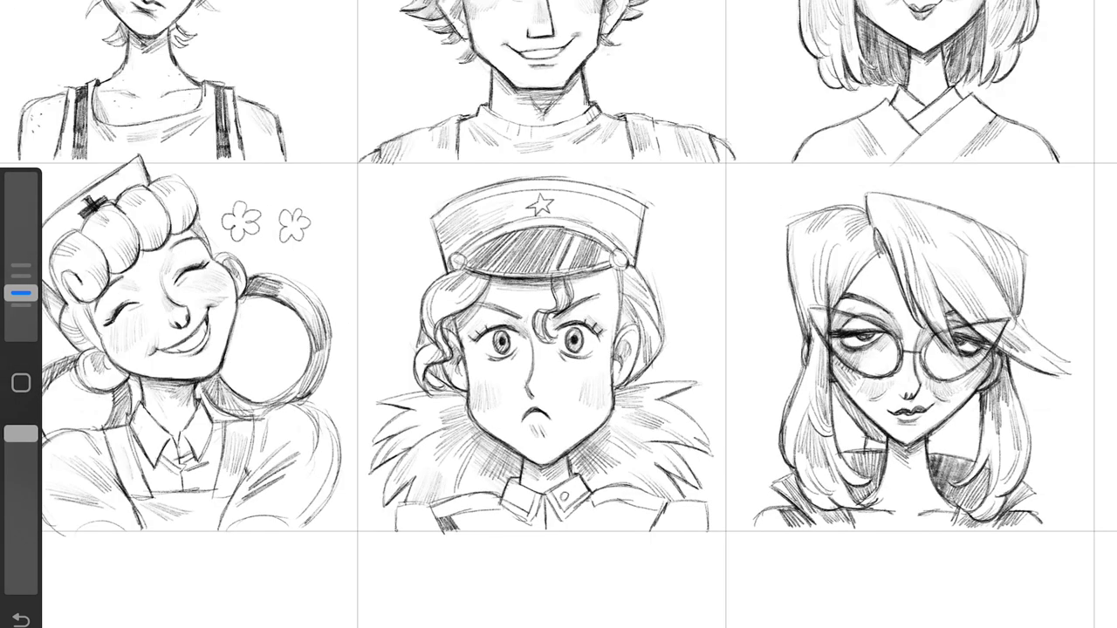
{"action": "scroll", "coordinate": [559, 314], "scroll_direction": "down", "scroll_amount": 2}
{"action": "scroll", "coordinate": [558, 314], "scroll_direction": "up", "scroll_amount": 5}
{"action": "scroll", "coordinate": [559, 314], "scroll_direction": "down", "scroll_amount": 1}
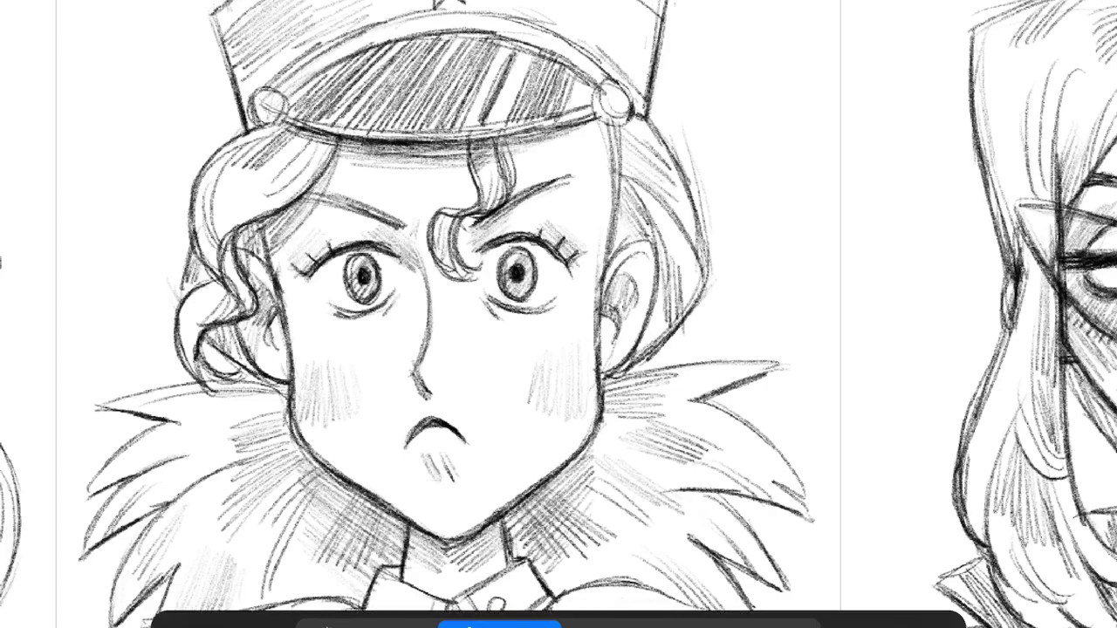
{"action": "left_click_drag", "start_coordinate": [393, 410], "coordinate": [471, 498]}
{"action": "scroll", "coordinate": [559, 314], "scroll_direction": "down", "scroll_amount": 3}
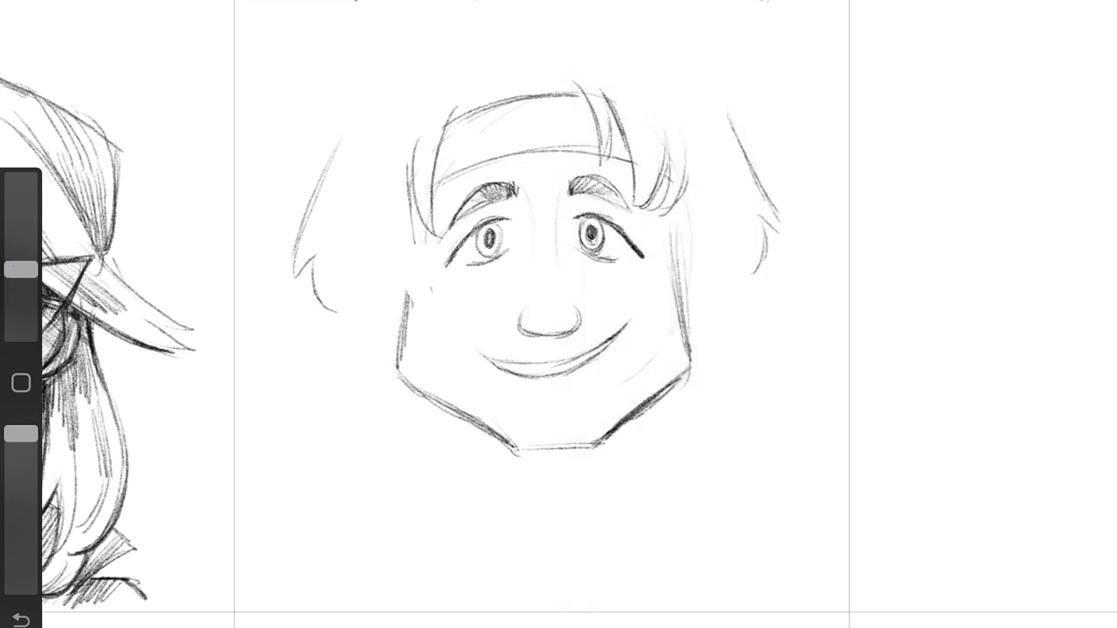
Step: Lower the brush size on the sidebar slider before sketching the new head
{"action": "left_click_drag", "start_coordinate": [21, 270], "coordinate": [21, 293]}
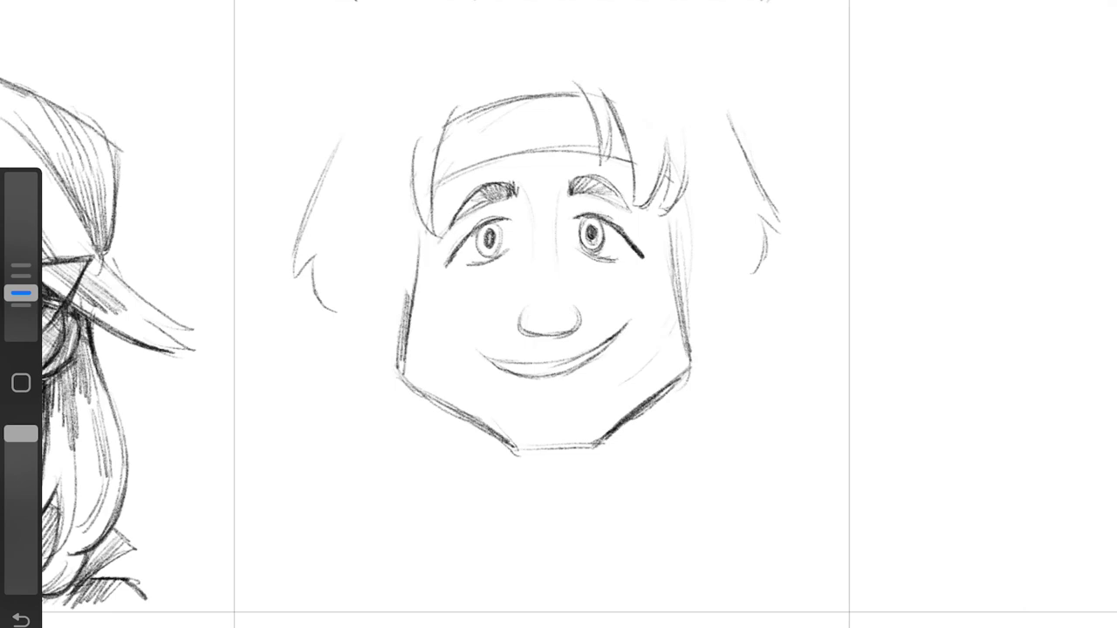
{"action": "left_click_drag", "start_coordinate": [21, 270], "coordinate": [21, 294]}
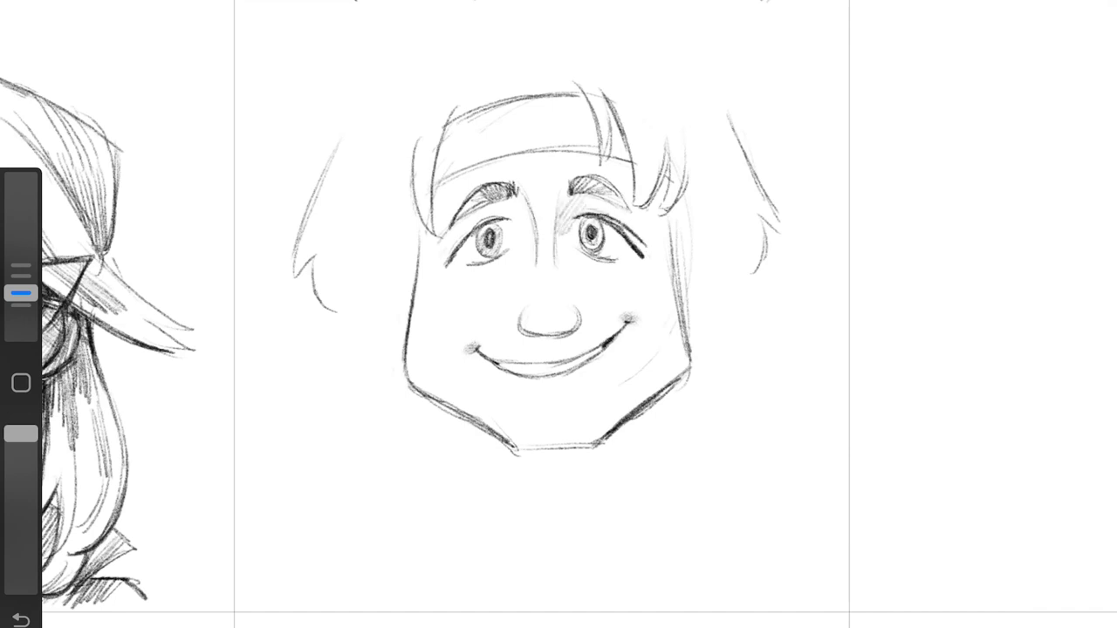
{"action": "scroll", "coordinate": [558, 314], "scroll_direction": "up", "scroll_amount": 1}
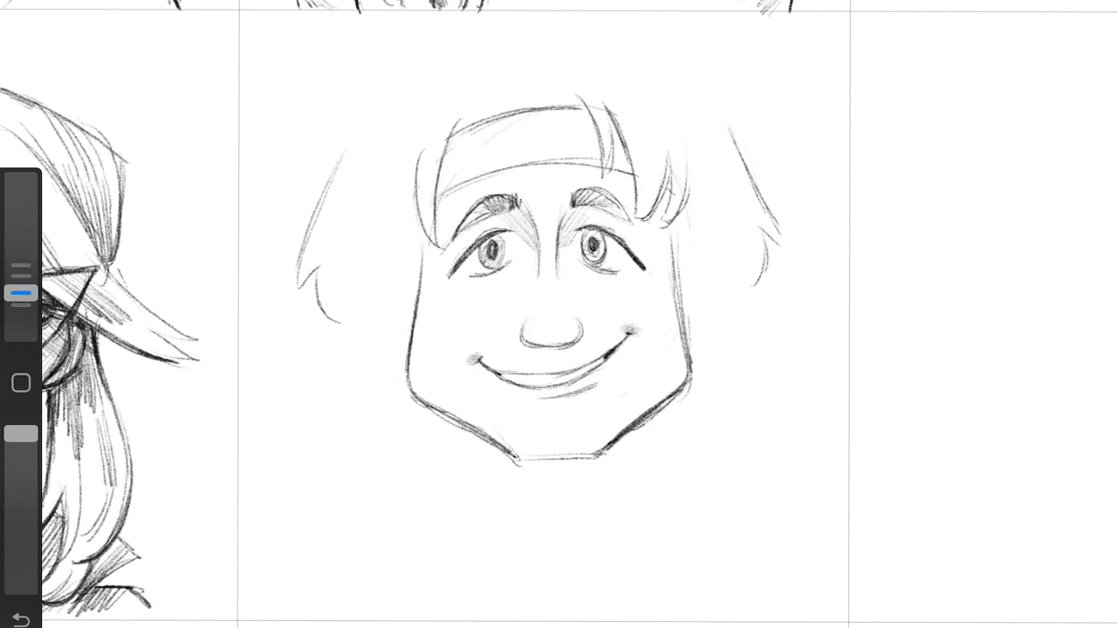
{"action": "mouse_move", "coordinate": [21, 294]}
{"action": "left_mouse_down"}
{"action": "mouse_move", "coordinate": [21, 263]}
{"action": "mouse_move", "coordinate": [21, 293]}
{"action": "left_mouse_up"}
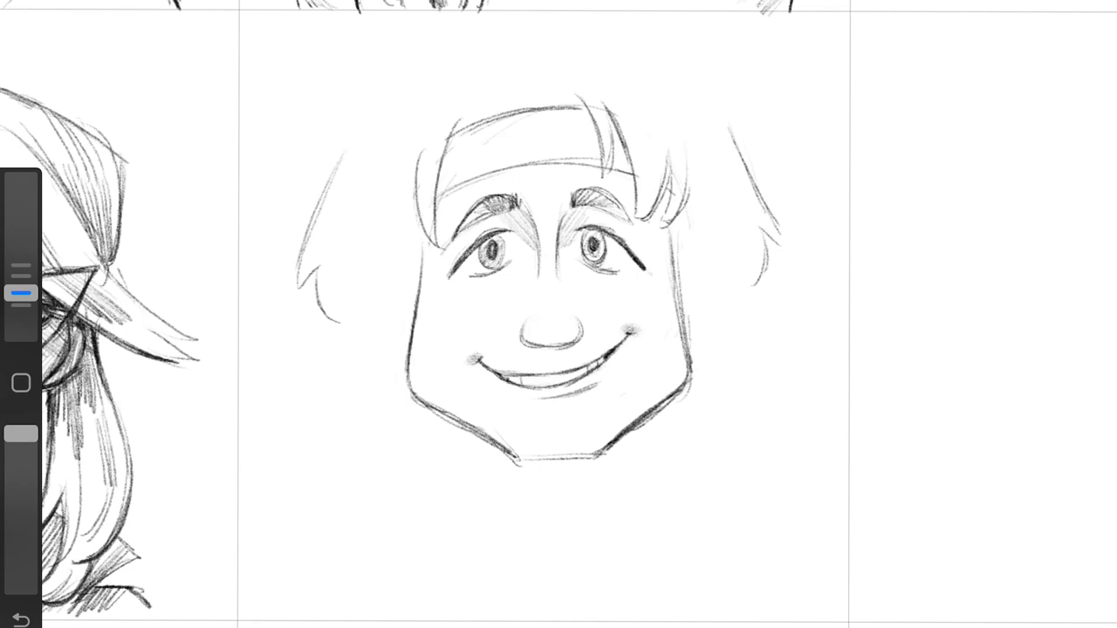
Step: Sketch hair strands on both sides of the face, plus a left-cheek stroke and a hair curl
{"action": "left_click_drag", "start_coordinate": [668, 229], "coordinate": [698, 301]}
{"action": "left_click_drag", "start_coordinate": [742, 220], "coordinate": [712, 310]}
{"action": "left_click_drag", "start_coordinate": [406, 232], "coordinate": [384, 305]}
{"action": "left_click_drag", "start_coordinate": [356, 258], "coordinate": [344, 319]}
{"action": "left_click_drag", "start_coordinate": [388, 275], "coordinate": [357, 315]}
{"action": "left_click_drag", "start_coordinate": [733, 298], "coordinate": [689, 338]}
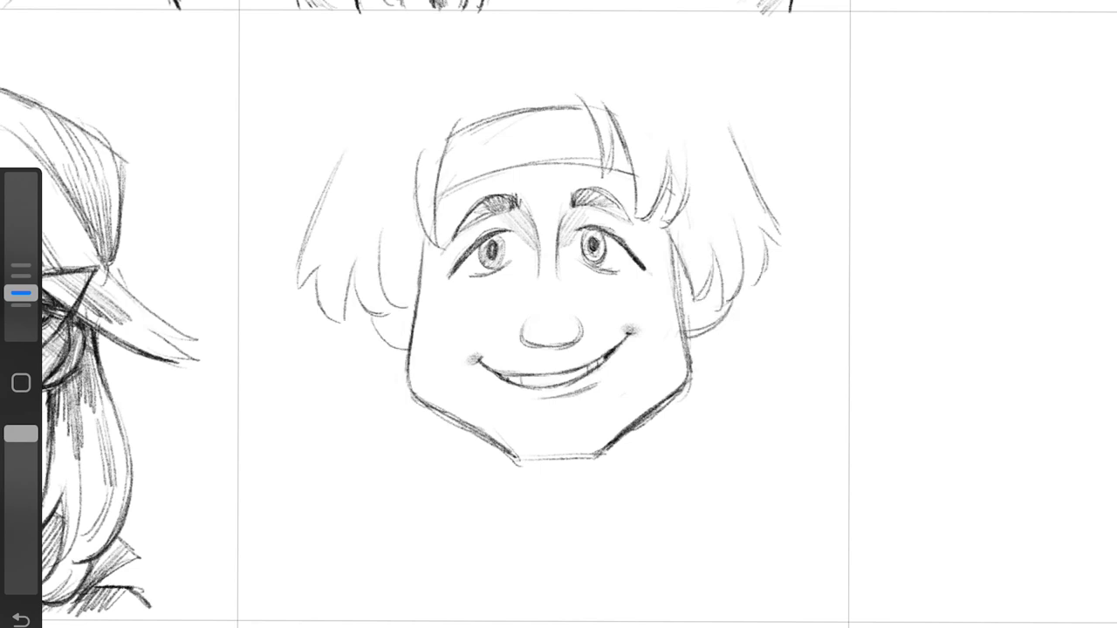
{"action": "left_click_drag", "start_coordinate": [409, 351], "coordinate": [369, 316]}
{"action": "left_click_drag", "start_coordinate": [410, 283], "coordinate": [363, 314]}
{"action": "left_click_drag", "start_coordinate": [427, 222], "coordinate": [407, 279]}
{"action": "mouse_move", "coordinate": [21, 293]}
{"action": "left_mouse_down"}
{"action": "mouse_move", "coordinate": [21, 267]}
{"action": "mouse_move", "coordinate": [20, 293]}
{"action": "left_mouse_up"}
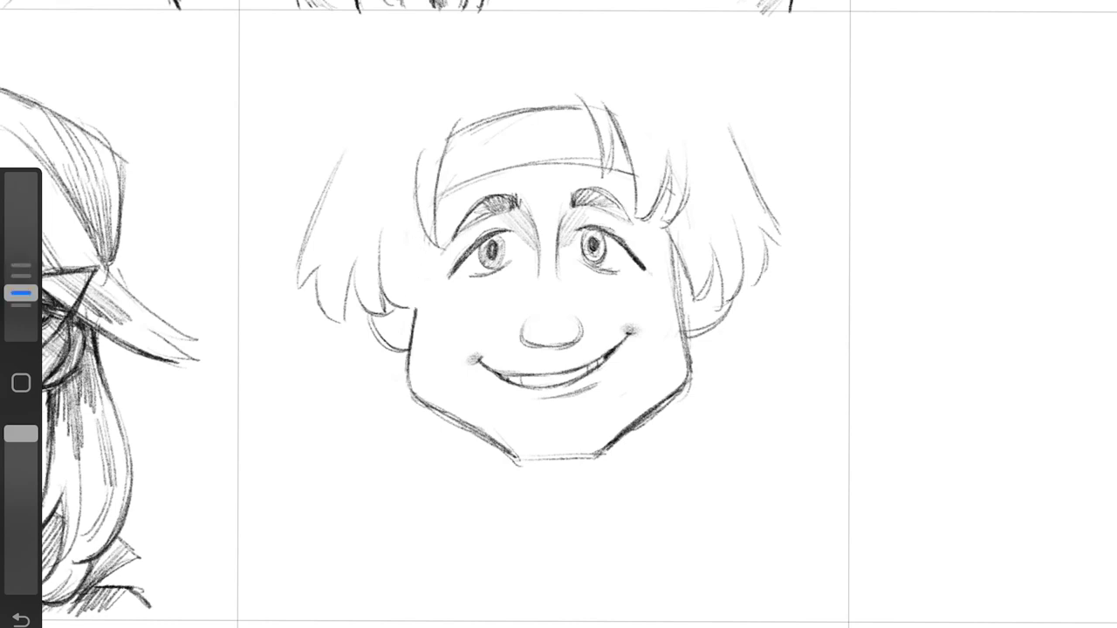
Step: Add more side hair strands, outline the top of the hair and draw a curled strand on top
{"action": "left_click_drag", "start_coordinate": [421, 215], "coordinate": [411, 309]}
{"action": "mouse_move", "coordinate": [404, 186]}
{"action": "left_mouse_down"}
{"action": "mouse_move", "coordinate": [389, 261]}
{"action": "mouse_move", "coordinate": [364, 237]}
{"action": "left_mouse_up"}
{"action": "left_click_drag", "start_coordinate": [368, 211], "coordinate": [356, 246]}
{"action": "left_click_drag", "start_coordinate": [716, 166], "coordinate": [700, 225]}
{"action": "left_click_drag", "start_coordinate": [766, 194], "coordinate": [759, 210]}
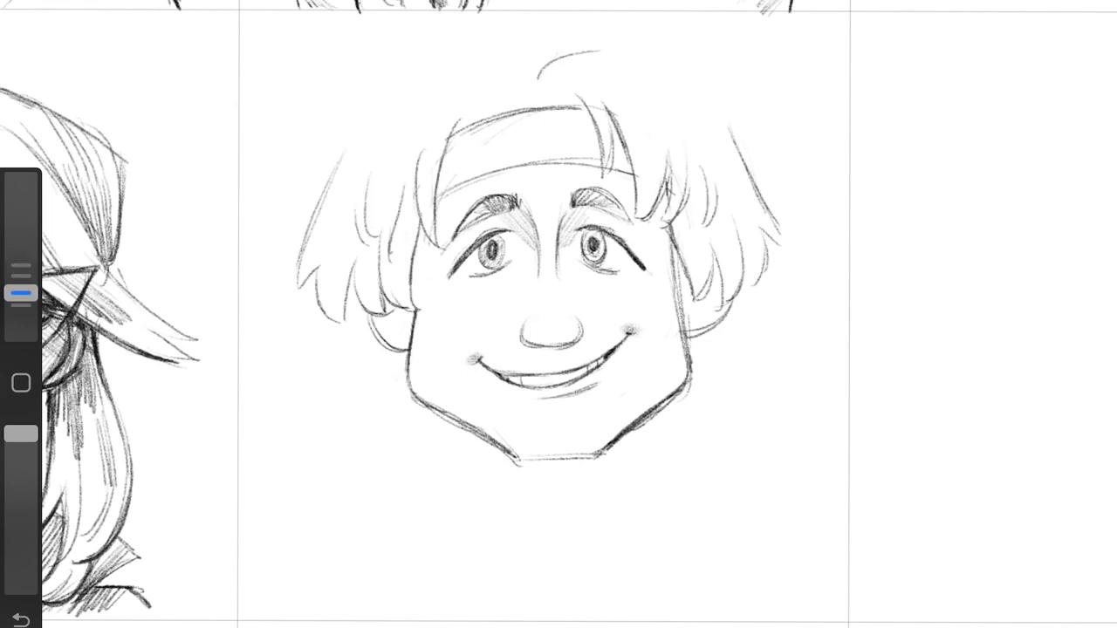
{"action": "mouse_move", "coordinate": [535, 66]}
{"action": "left_mouse_down"}
{"action": "mouse_move", "coordinate": [698, 63]}
{"action": "mouse_move", "coordinate": [733, 141]}
{"action": "left_mouse_up"}
{"action": "mouse_move", "coordinate": [534, 59]}
{"action": "left_mouse_down"}
{"action": "mouse_move", "coordinate": [368, 103]}
{"action": "mouse_move", "coordinate": [323, 201]}
{"action": "left_mouse_up"}
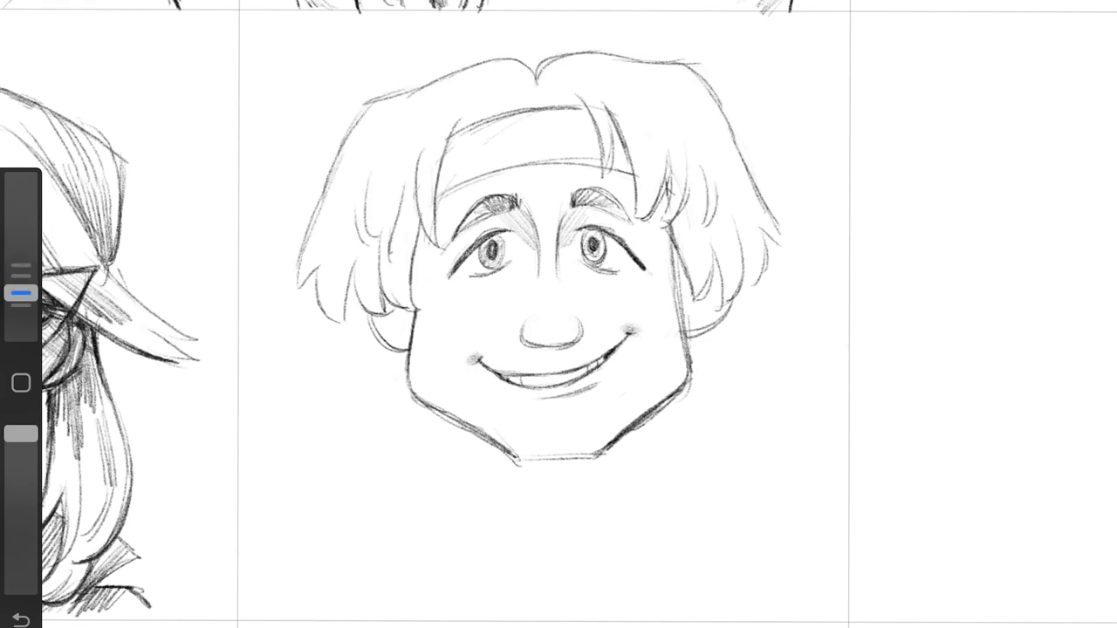
{"action": "left_click_drag", "start_coordinate": [543, 80], "coordinate": [599, 18]}
{"action": "mouse_move", "coordinate": [21, 294]}
{"action": "left_mouse_down"}
{"action": "mouse_move", "coordinate": [21, 267]}
{"action": "mouse_move", "coordinate": [21, 293]}
{"action": "left_mouse_up"}
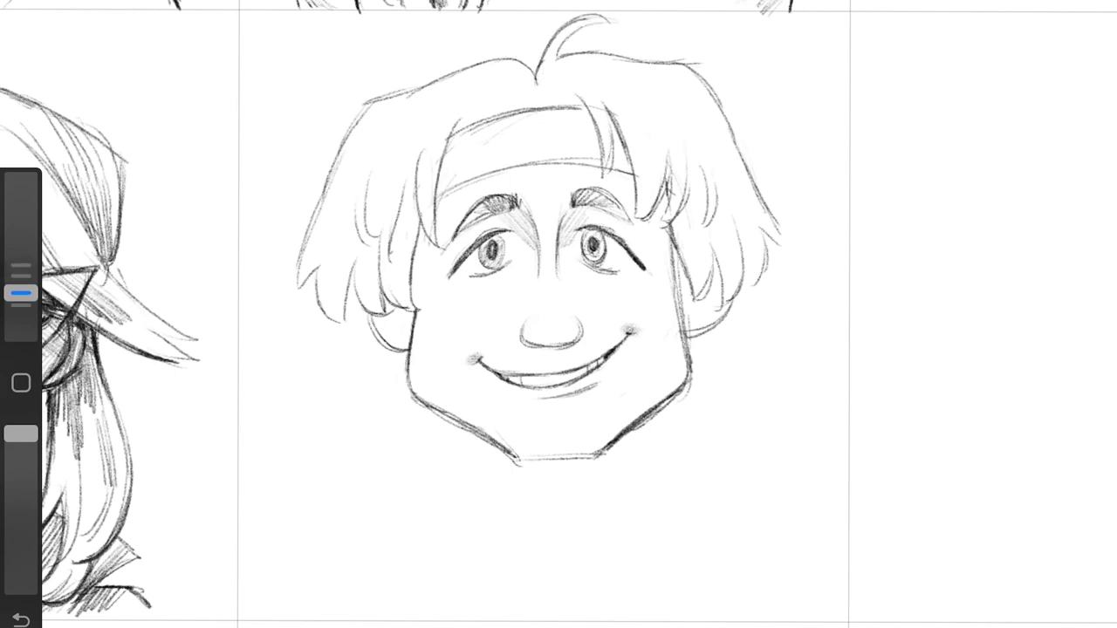
{"action": "mouse_move", "coordinate": [541, 79]}
{"action": "left_mouse_down"}
{"action": "mouse_move", "coordinate": [602, 18]}
{"action": "mouse_move", "coordinate": [424, 133]}
{"action": "left_mouse_up"}
Step: Sweep the right hair contour into a short flick and add strands with a left cheek line
{"action": "left_click_drag", "start_coordinate": [594, 73], "coordinate": [632, 110]}
{"action": "mouse_move", "coordinate": [715, 104]}
{"action": "left_mouse_down"}
{"action": "mouse_move", "coordinate": [764, 206]}
{"action": "mouse_move", "coordinate": [810, 253]}
{"action": "left_mouse_up"}
{"action": "key", "text": "ctrl+z"}
{"action": "left_click_drag", "start_coordinate": [762, 199], "coordinate": [791, 255]}
{"action": "left_click_drag", "start_coordinate": [708, 109], "coordinate": [728, 183]}
{"action": "mouse_move", "coordinate": [361, 148]}
{"action": "left_mouse_down"}
{"action": "mouse_move", "coordinate": [348, 224]}
{"action": "mouse_move", "coordinate": [333, 229]}
{"action": "left_mouse_up"}
{"action": "mouse_move", "coordinate": [421, 228]}
{"action": "left_mouse_down"}
{"action": "mouse_move", "coordinate": [414, 319]}
{"action": "mouse_move", "coordinate": [416, 298]}
{"action": "left_mouse_up"}
Step: Line the right side of the hair and hatch shading into the hair on both sides
{"action": "left_click_drag", "start_coordinate": [666, 184], "coordinate": [674, 271]}
{"action": "left_click_drag", "start_coordinate": [668, 220], "coordinate": [681, 283]}
{"action": "left_click_drag", "start_coordinate": [663, 181], "coordinate": [668, 215]}
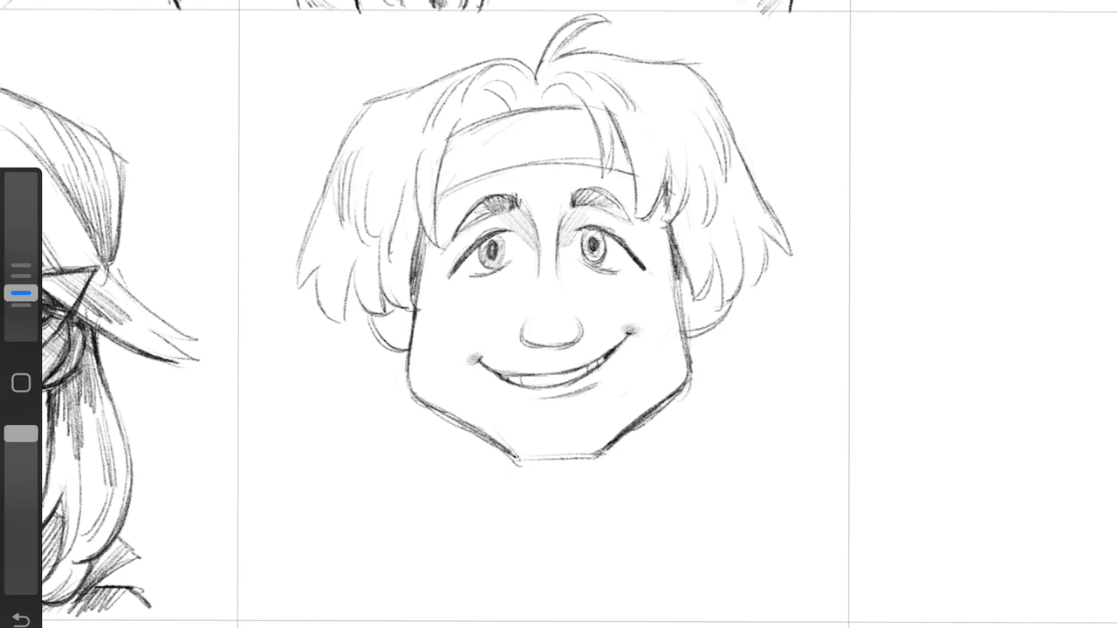
{"action": "mouse_move", "coordinate": [659, 105]}
{"action": "left_mouse_down"}
{"action": "mouse_move", "coordinate": [671, 227]}
{"action": "mouse_move", "coordinate": [671, 167]}
{"action": "left_mouse_up"}
{"action": "left_click_drag", "start_coordinate": [681, 65], "coordinate": [648, 103]}
{"action": "left_click_drag", "start_coordinate": [428, 88], "coordinate": [394, 141]}
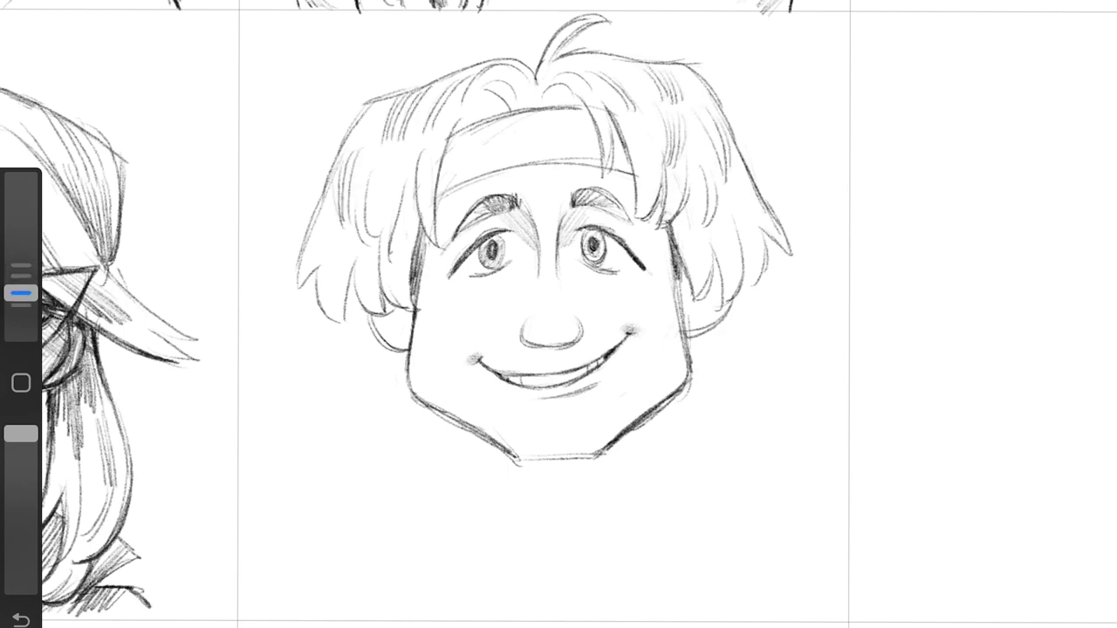
{"action": "left_click_drag", "start_coordinate": [380, 267], "coordinate": [349, 318]}
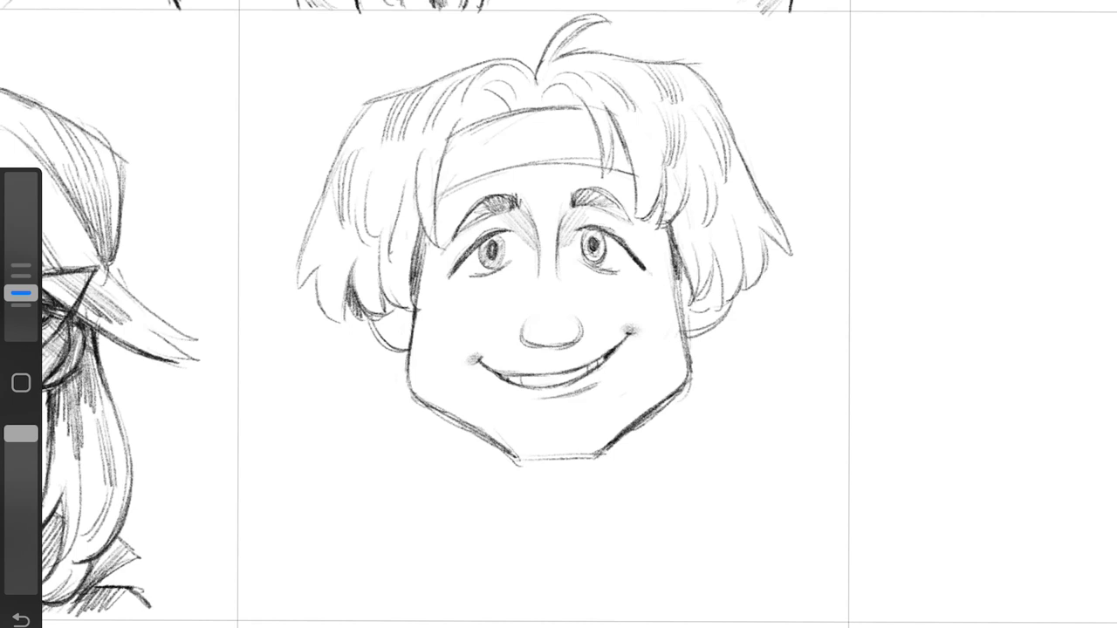
Step: Shade the hair undersides and both cheeks, and add faint strands along the hair edges
{"action": "left_click_drag", "start_coordinate": [721, 260], "coordinate": [701, 314]}
{"action": "left_click_drag", "start_coordinate": [403, 302], "coordinate": [386, 336]}
{"action": "left_click_drag", "start_coordinate": [689, 267], "coordinate": [672, 356]}
{"action": "mouse_move", "coordinate": [21, 292]}
{"action": "left_mouse_down"}
{"action": "mouse_move", "coordinate": [21, 270]}
{"action": "mouse_move", "coordinate": [21, 292]}
{"action": "left_mouse_up"}
{"action": "left_click_drag", "start_coordinate": [679, 240], "coordinate": [681, 353]}
{"action": "mouse_move", "coordinate": [417, 257]}
{"action": "left_mouse_down"}
{"action": "mouse_move", "coordinate": [410, 349]}
{"action": "mouse_move", "coordinate": [418, 341]}
{"action": "left_mouse_up"}
{"action": "left_click_drag", "start_coordinate": [676, 261], "coordinate": [674, 310]}
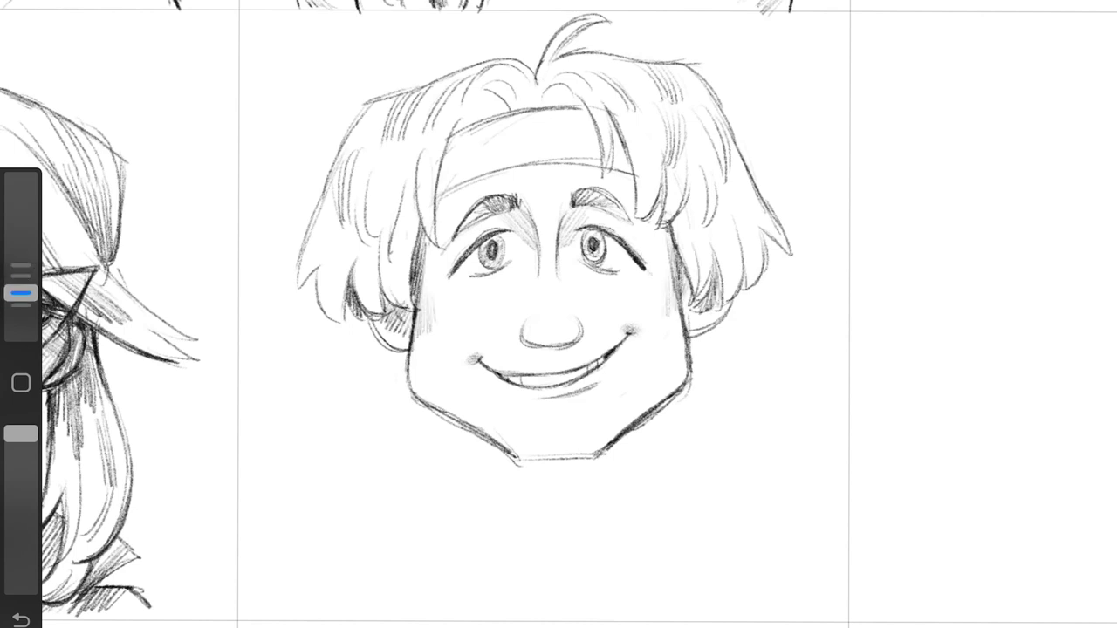
{"action": "left_click_drag", "start_coordinate": [423, 149], "coordinate": [417, 242]}
{"action": "left_click_drag", "start_coordinate": [445, 147], "coordinate": [440, 208]}
{"action": "left_click_drag", "start_coordinate": [651, 121], "coordinate": [663, 197]}
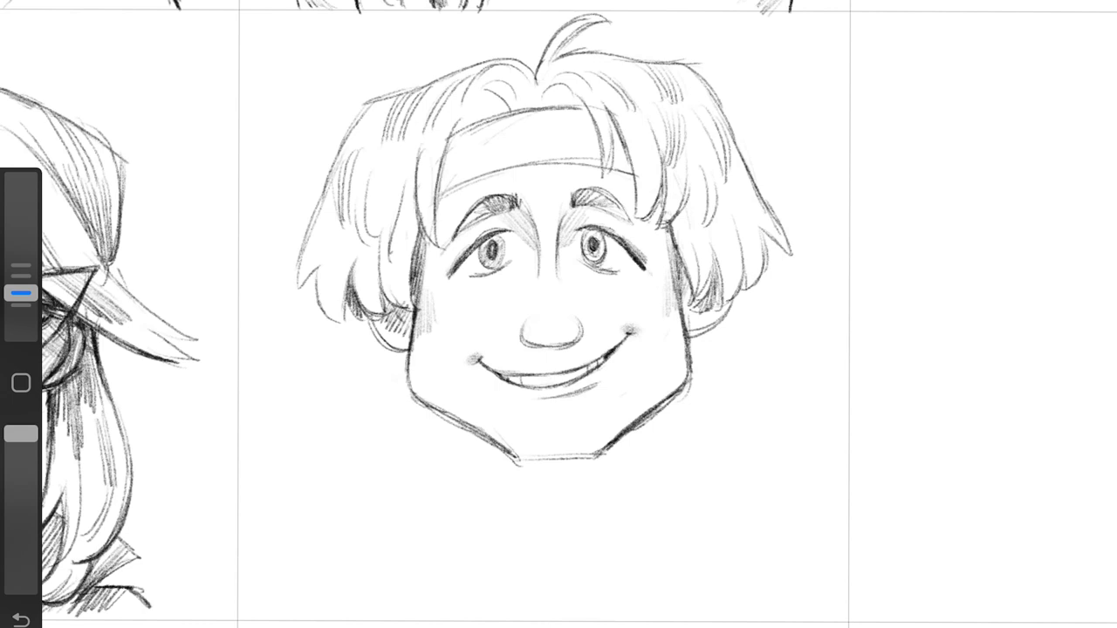
Step: Darken the eye lines, the headband outline and the hair edge beside the right cheek
{"action": "left_click_drag", "start_coordinate": [600, 232], "coordinate": [627, 253]}
{"action": "left_click_drag", "start_coordinate": [448, 278], "coordinate": [503, 236]}
{"action": "left_click_drag", "start_coordinate": [435, 197], "coordinate": [628, 170]}
{"action": "left_click_drag", "start_coordinate": [612, 124], "coordinate": [633, 207]}
{"action": "left_click_drag", "start_coordinate": [581, 106], "coordinate": [602, 169]}
{"action": "left_click_drag", "start_coordinate": [454, 138], "coordinate": [440, 239]}
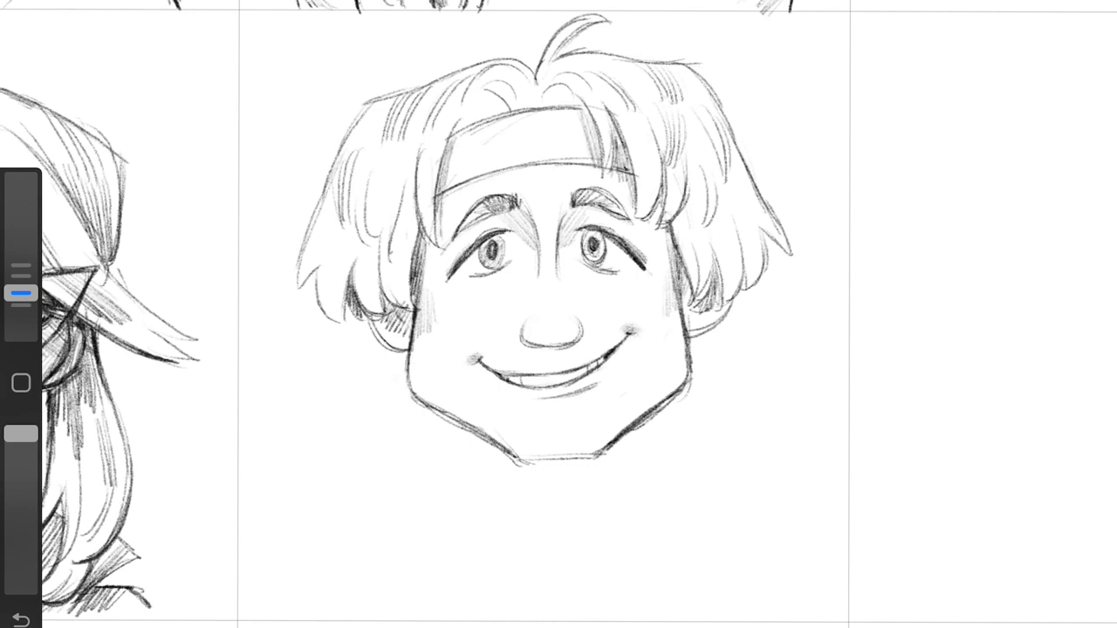
{"action": "left_click_drag", "start_coordinate": [677, 223], "coordinate": [690, 299]}
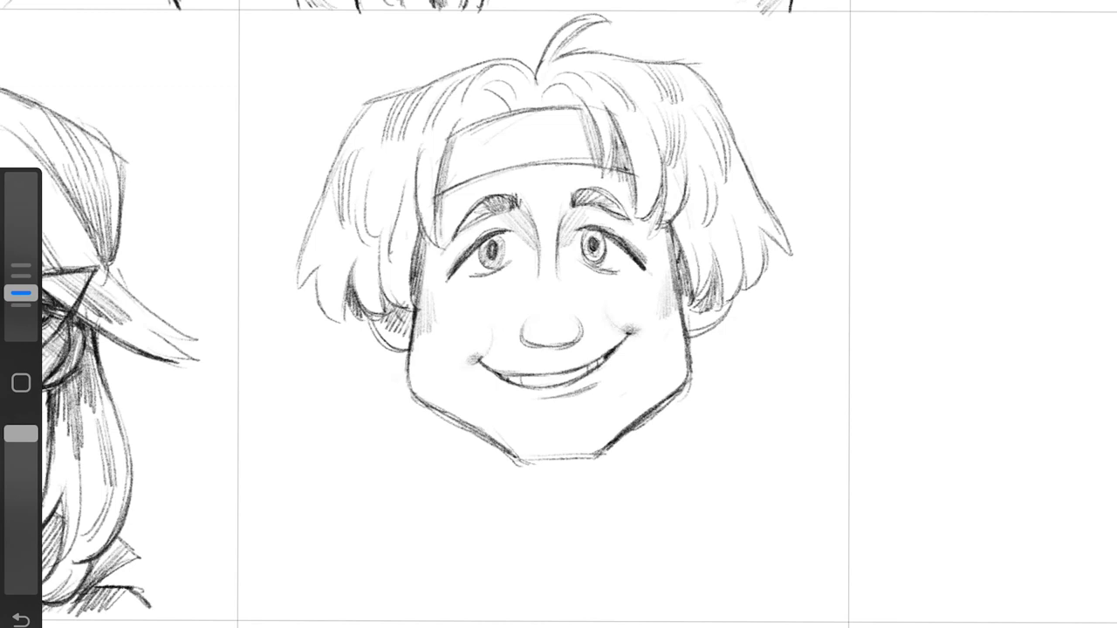
Step: Shade under the lip, mark a short chin line and darken the jaw lines
{"action": "left_click_drag", "start_coordinate": [529, 405], "coordinate": [576, 398]}
{"action": "mouse_move", "coordinate": [557, 430]}
{"action": "left_mouse_down"}
{"action": "mouse_move", "coordinate": [557, 445]}
{"action": "mouse_move", "coordinate": [602, 456]}
{"action": "left_mouse_up"}
{"action": "left_click_drag", "start_coordinate": [504, 445], "coordinate": [520, 460]}
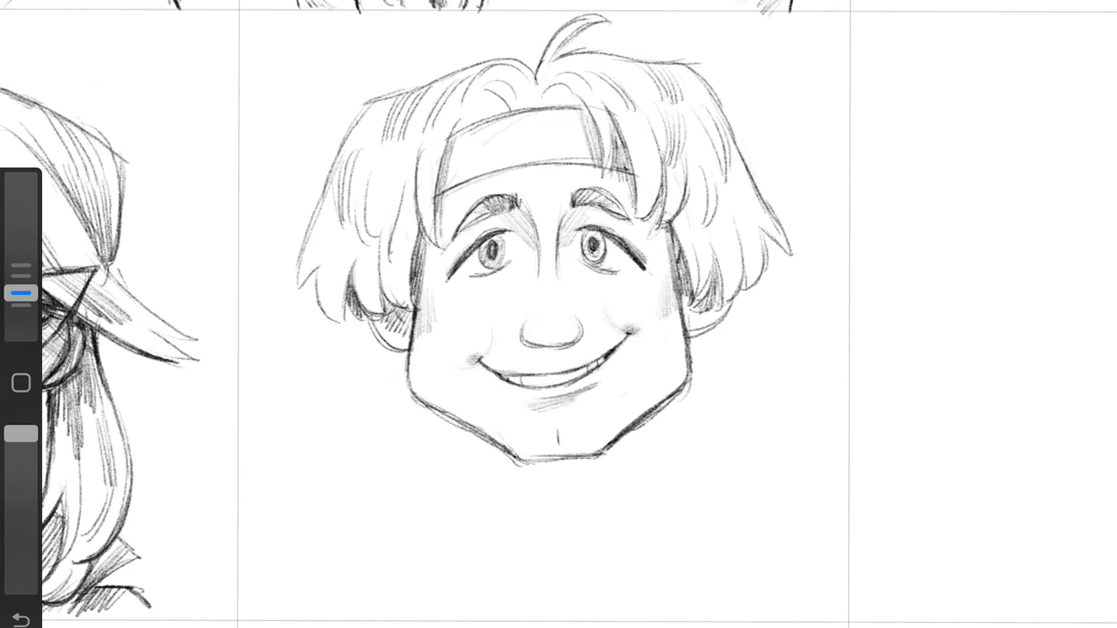
{"action": "left_click_drag", "start_coordinate": [408, 389], "coordinate": [506, 448]}
{"action": "left_click_drag", "start_coordinate": [689, 372], "coordinate": [665, 403]}
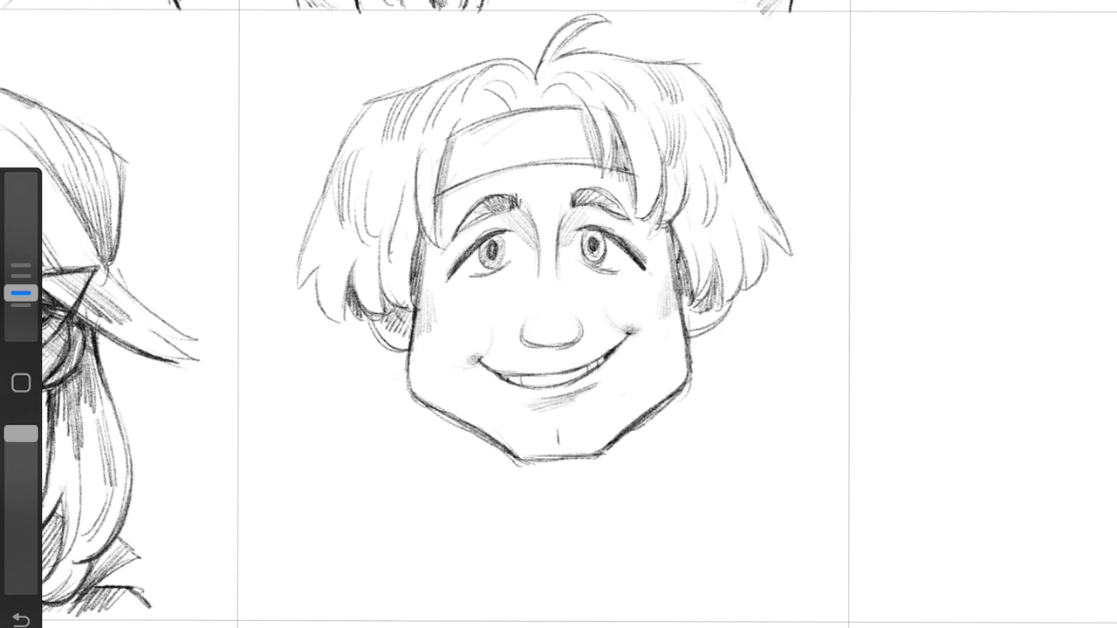
Step: Darken the hair strands on both sides and add small detail strokes in the hair
{"action": "left_click_drag", "start_coordinate": [686, 335], "coordinate": [726, 321]}
{"action": "mouse_move", "coordinate": [705, 246]}
{"action": "left_mouse_down"}
{"action": "mouse_move", "coordinate": [724, 299]}
{"action": "mouse_move", "coordinate": [748, 306]}
{"action": "left_mouse_up"}
{"action": "left_click_drag", "start_coordinate": [734, 239], "coordinate": [744, 291]}
{"action": "left_click_drag", "start_coordinate": [409, 267], "coordinate": [379, 309]}
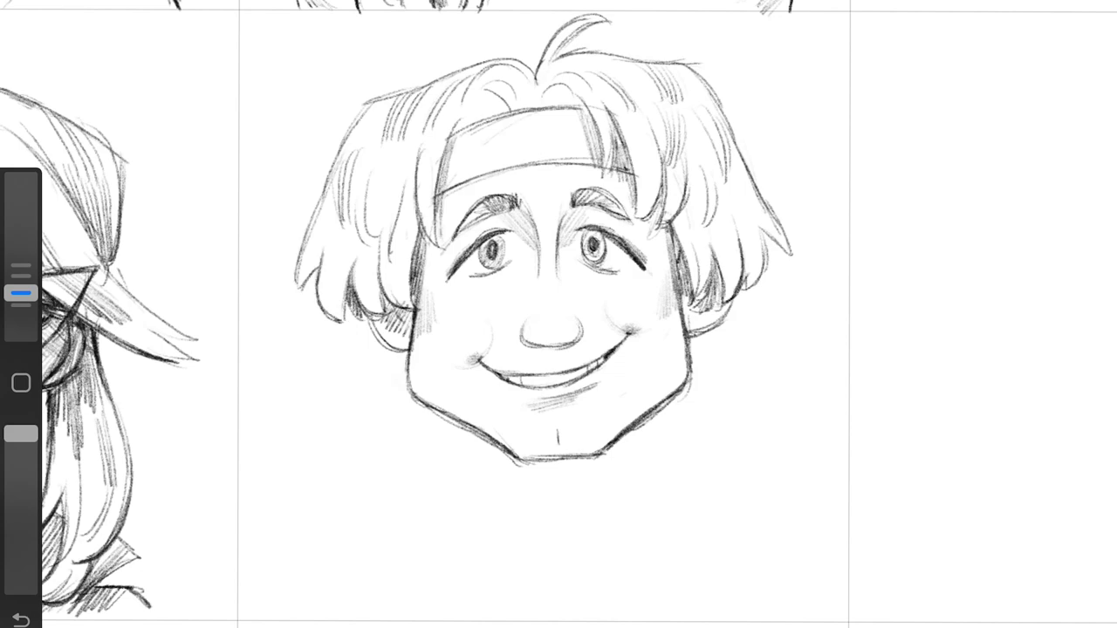
{"action": "left_click_drag", "start_coordinate": [560, 113], "coordinate": [585, 91]}
{"action": "left_click_drag", "start_coordinate": [635, 198], "coordinate": [637, 220]}
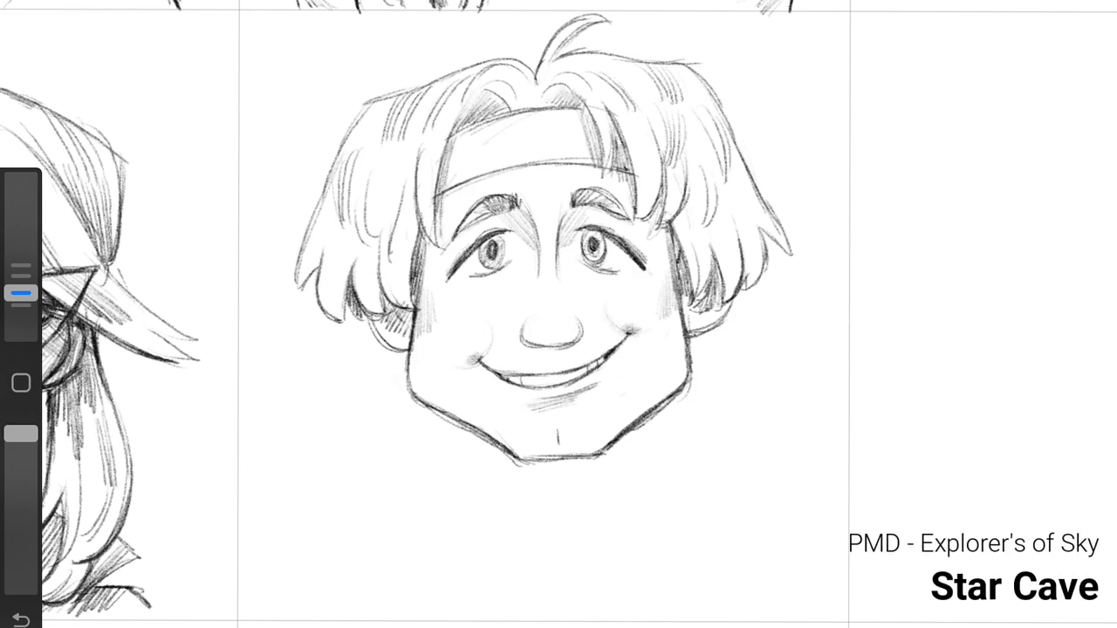
Step: Draw a collar curve below the boy's neck, hatch under the chin, and add faint side-hair strokes
{"action": "scroll", "coordinate": [558, 314], "scroll_direction": "down", "scroll_amount": 3}
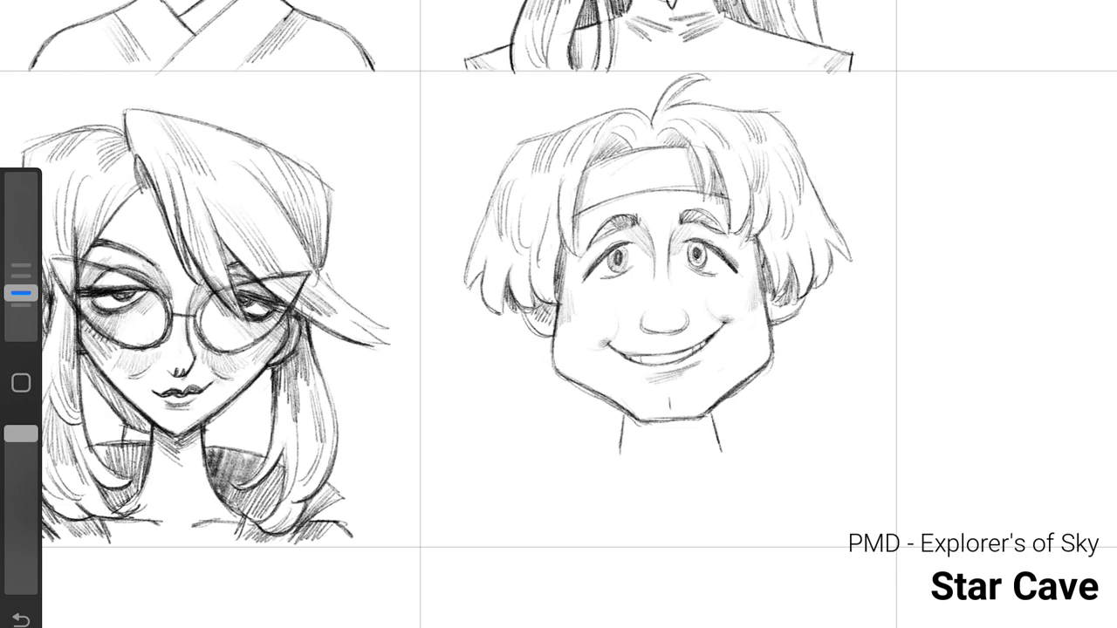
{"action": "left_click_drag", "start_coordinate": [583, 464], "coordinate": [727, 447]}
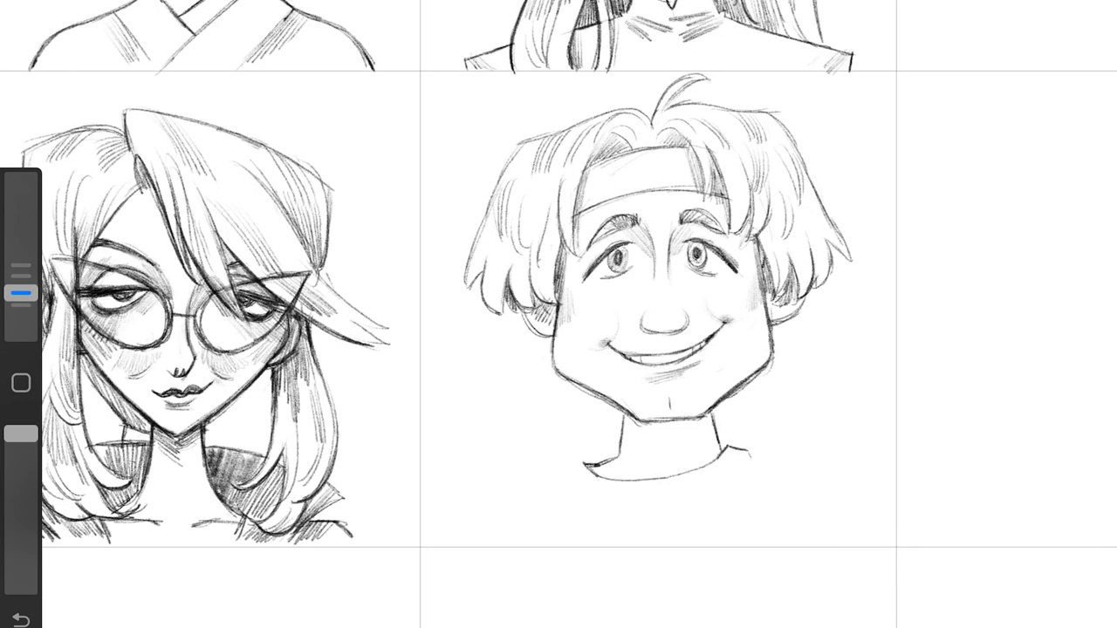
{"action": "left_click_drag", "start_coordinate": [644, 424], "coordinate": [714, 419]}
{"action": "left_click_drag", "start_coordinate": [606, 138], "coordinate": [574, 208]}
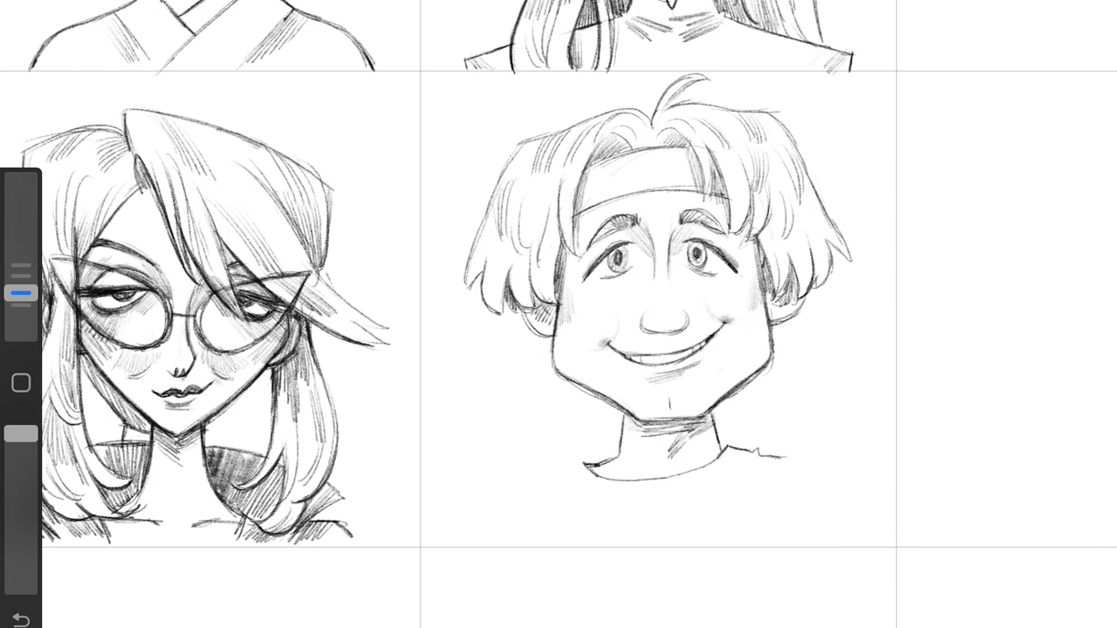
{"action": "left_click_drag", "start_coordinate": [583, 162], "coordinate": [576, 252]}
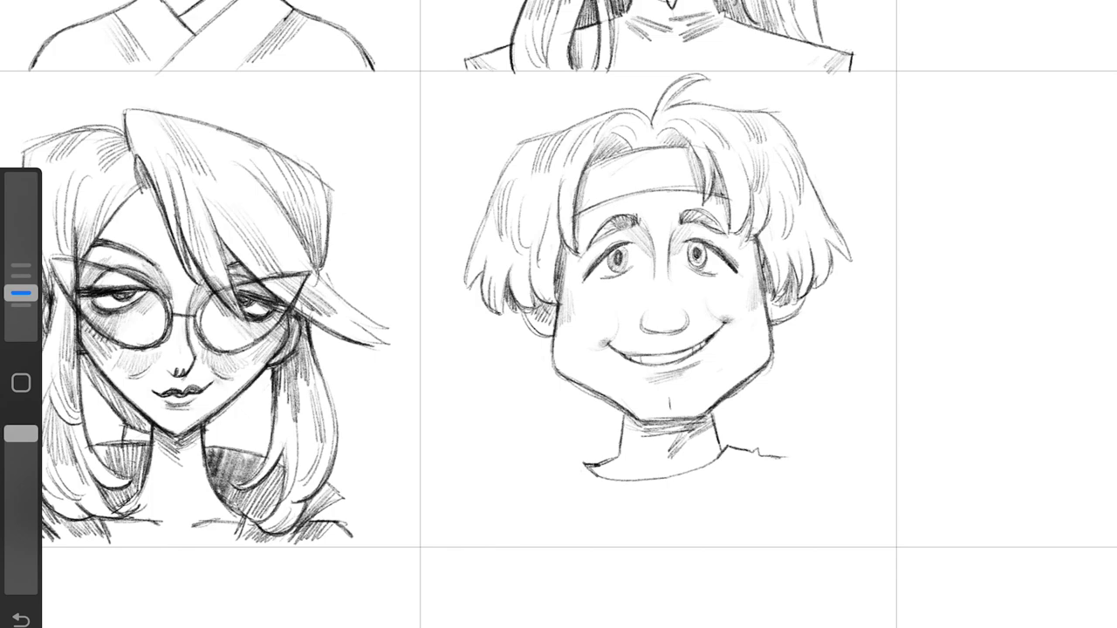
{"action": "left_click_drag", "start_coordinate": [806, 193], "coordinate": [822, 234]}
{"action": "left_click_drag", "start_coordinate": [809, 181], "coordinate": [827, 229]}
{"action": "left_click_drag", "start_coordinate": [504, 159], "coordinate": [490, 227]}
{"action": "left_click_drag", "start_coordinate": [491, 225], "coordinate": [467, 295]}
Step: Draw the boy's left and right shoulder lines with short shading strokes on the shoulder
{"action": "scroll", "coordinate": [668, 312], "scroll_direction": "up", "scroll_amount": 3}
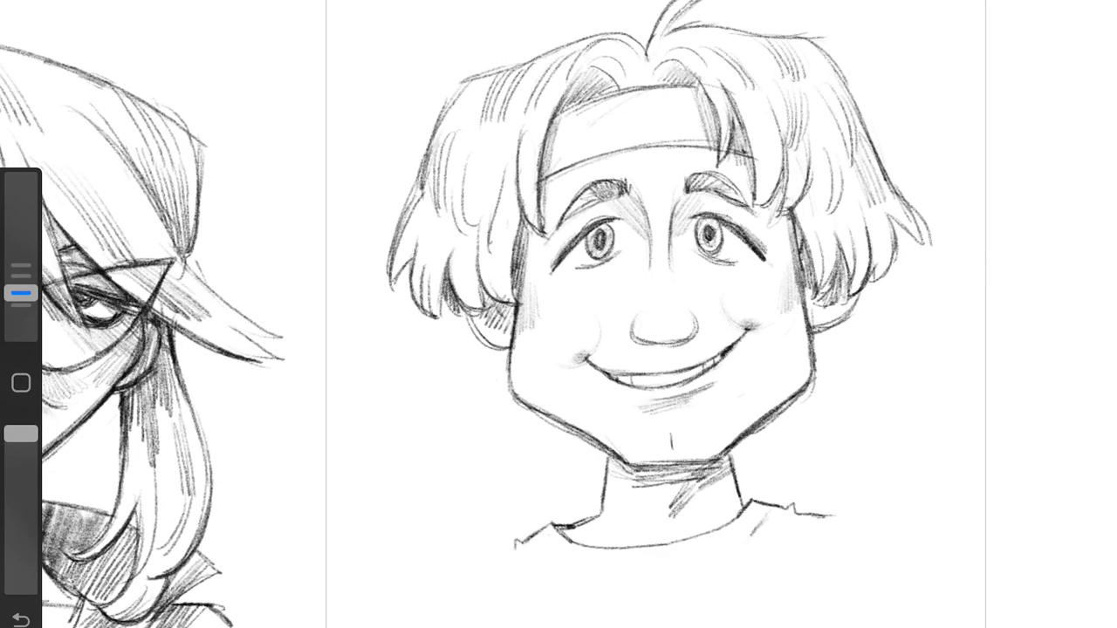
{"action": "left_click_drag", "start_coordinate": [506, 551], "coordinate": [365, 600]}
{"action": "mouse_move", "coordinate": [820, 515]}
{"action": "left_mouse_down"}
{"action": "mouse_move", "coordinate": [974, 580]}
{"action": "mouse_move", "coordinate": [976, 627]}
{"action": "left_mouse_up"}
{"action": "left_click_drag", "start_coordinate": [960, 572], "coordinate": [948, 616]}
{"action": "left_click_drag", "start_coordinate": [951, 578], "coordinate": [929, 625]}
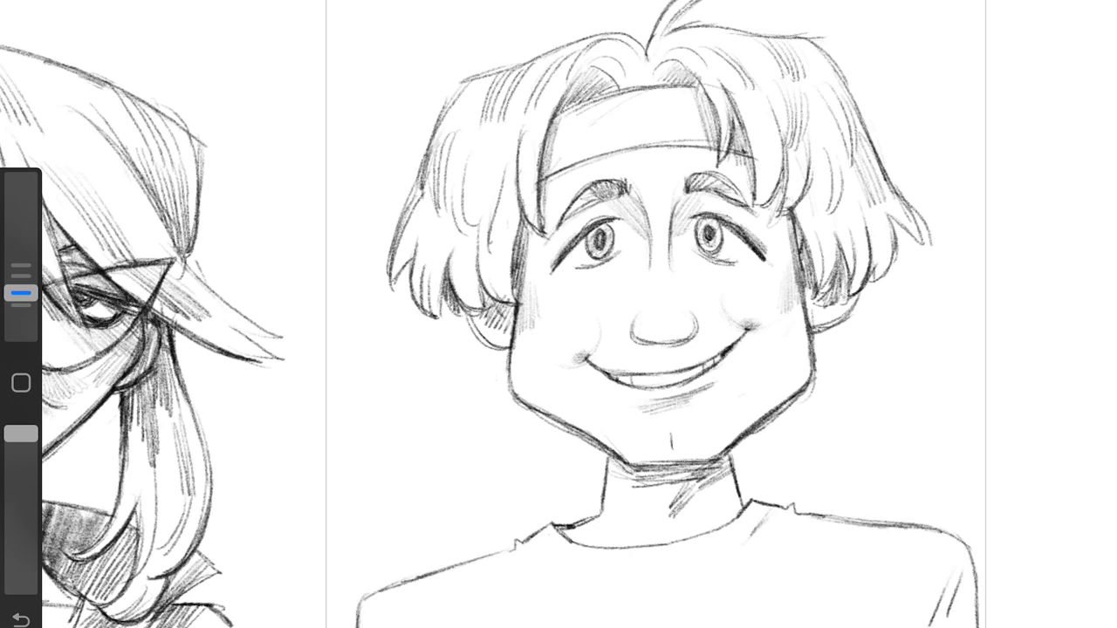
Step: Darken the jaw-neck line and add a second shirt neckline with collar shading
{"action": "left_click_drag", "start_coordinate": [618, 462], "coordinate": [728, 450]}
{"action": "left_click_drag", "start_coordinate": [574, 550], "coordinate": [530, 592]}
{"action": "left_click_drag", "start_coordinate": [546, 558], "coordinate": [518, 616]}
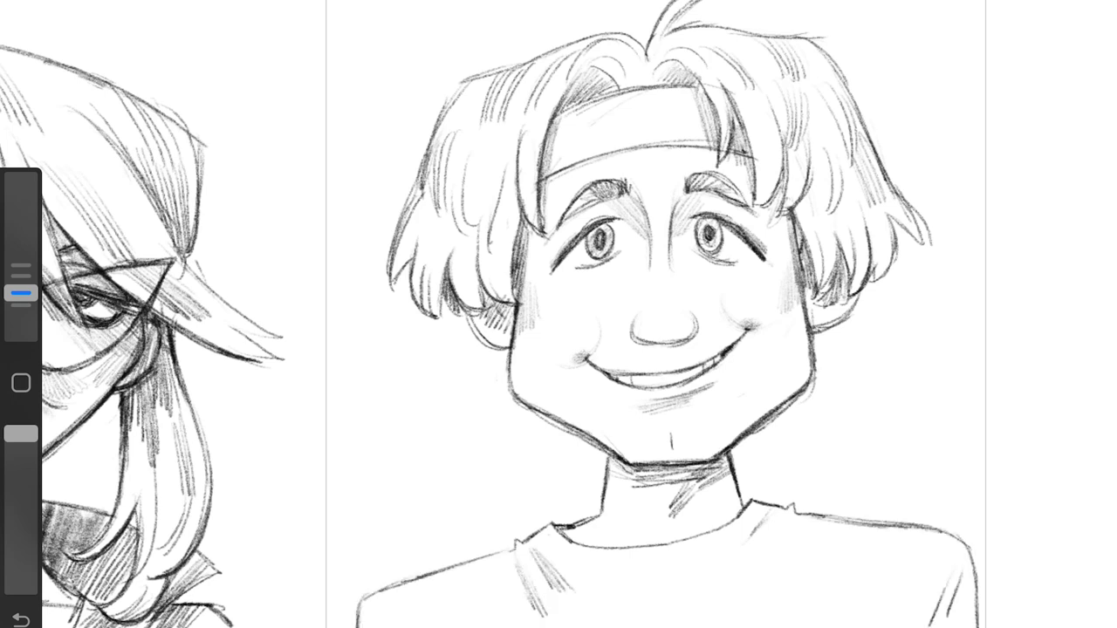
{"action": "left_click_drag", "start_coordinate": [573, 572], "coordinate": [649, 579]}
{"action": "left_click_drag", "start_coordinate": [565, 539], "coordinate": [532, 569]}
{"action": "left_click_drag", "start_coordinate": [673, 568], "coordinate": [766, 526]}
Step: Hatch the shirt around the collar and shoulders, darkening both shirt edges and retracing the right shoulder
{"action": "left_click_drag", "start_coordinate": [398, 599], "coordinate": [365, 626]}
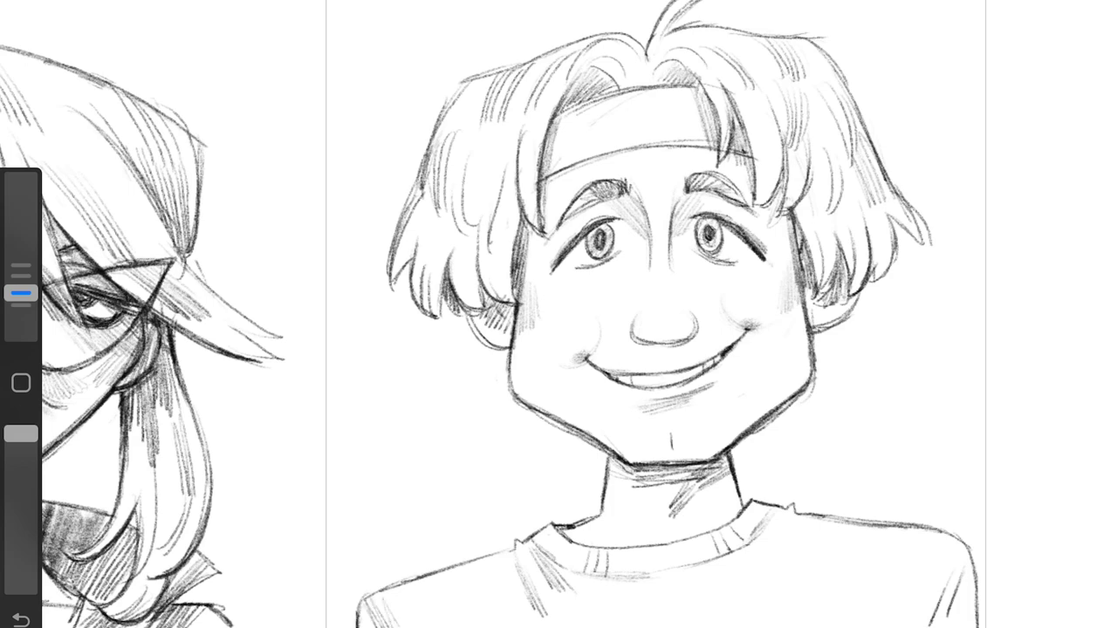
{"action": "left_click_drag", "start_coordinate": [942, 541], "coordinate": [920, 599]}
{"action": "mouse_move", "coordinate": [785, 527]}
{"action": "left_mouse_down"}
{"action": "mouse_move", "coordinate": [759, 563]}
{"action": "mouse_move", "coordinate": [772, 576]}
{"action": "left_mouse_up"}
{"action": "left_click_drag", "start_coordinate": [567, 520], "coordinate": [435, 572]}
{"action": "left_click_drag", "start_coordinate": [368, 598], "coordinate": [355, 627]}
{"action": "left_click_drag", "start_coordinate": [954, 536], "coordinate": [976, 626]}
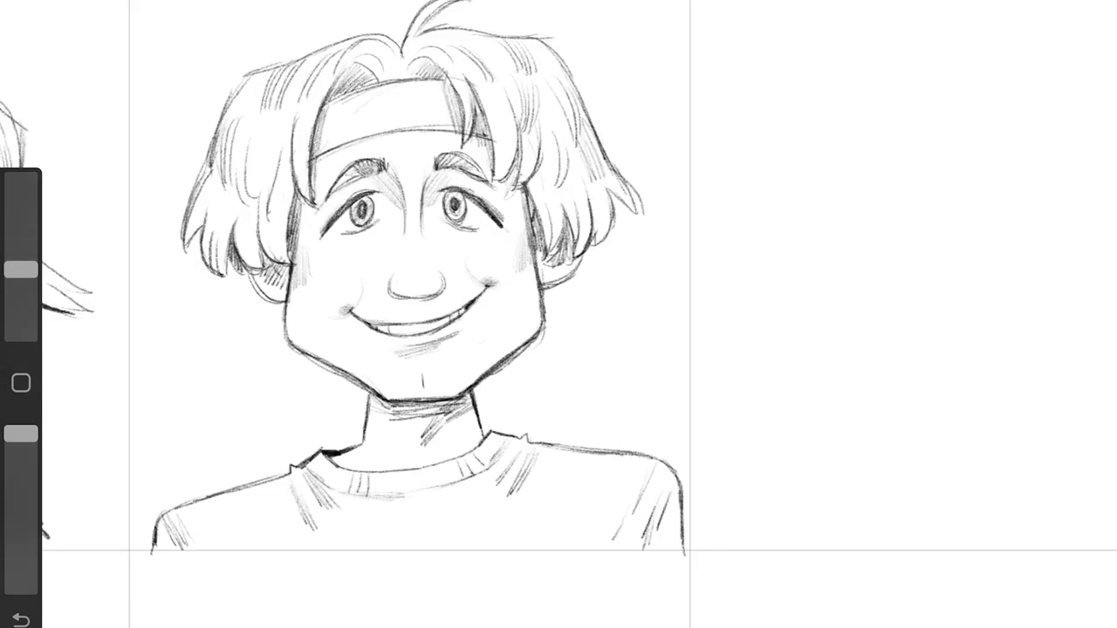
{"action": "left_click_drag", "start_coordinate": [646, 488], "coordinate": [618, 541]}
{"action": "left_click_drag", "start_coordinate": [663, 501], "coordinate": [642, 548]}
{"action": "left_click_drag", "start_coordinate": [21, 270], "coordinate": [21, 293]}
{"action": "left_click_drag", "start_coordinate": [490, 432], "coordinate": [686, 548]}
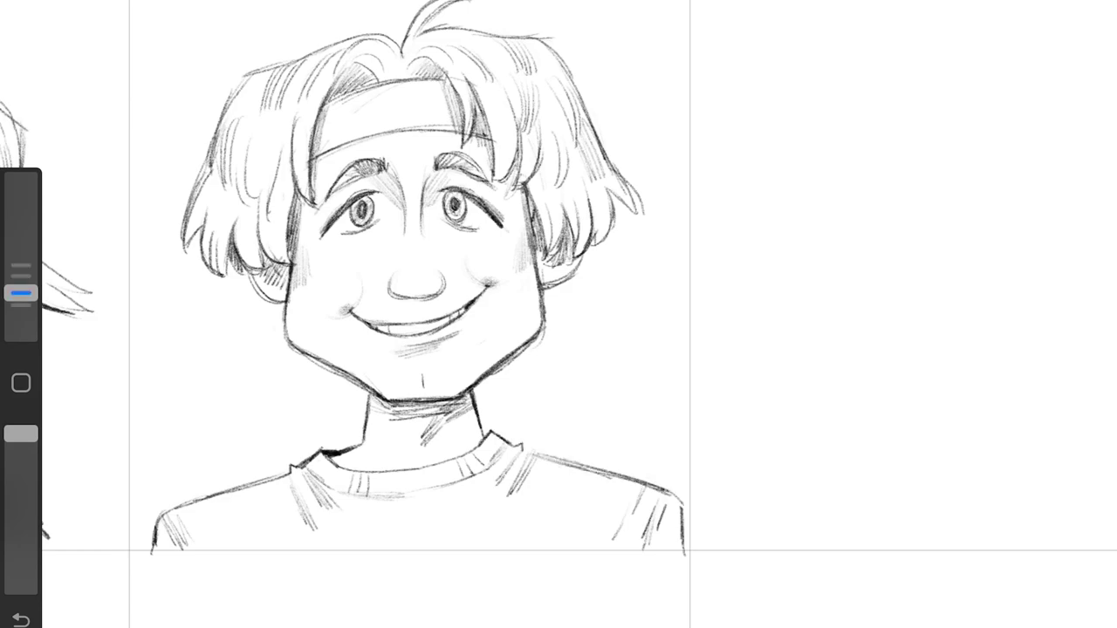
Step: Select the boy's sketch, then darken the left jaw line and add left-side hair strokes
{"action": "mouse_move", "coordinate": [498, 45]}
{"action": "left_mouse_down"}
{"action": "mouse_move", "coordinate": [274, 399]}
{"action": "mouse_move", "coordinate": [785, 488]}
{"action": "left_mouse_up"}
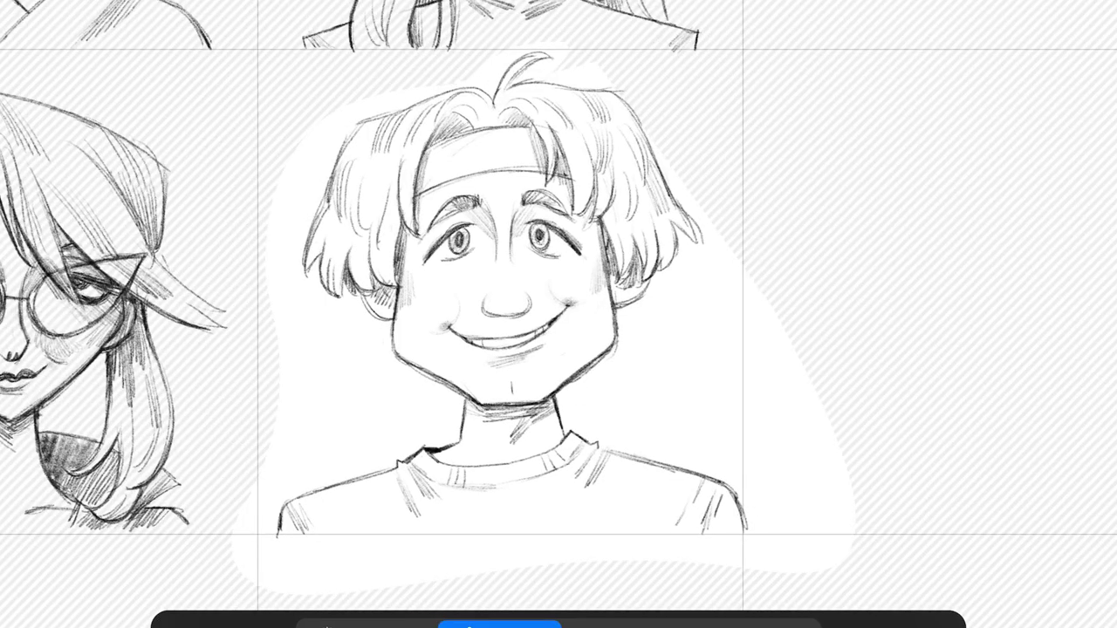
{"action": "scroll", "coordinate": [489, 314], "scroll_direction": "up", "scroll_amount": 2}
{"action": "left_click_drag", "start_coordinate": [340, 332], "coordinate": [423, 408]}
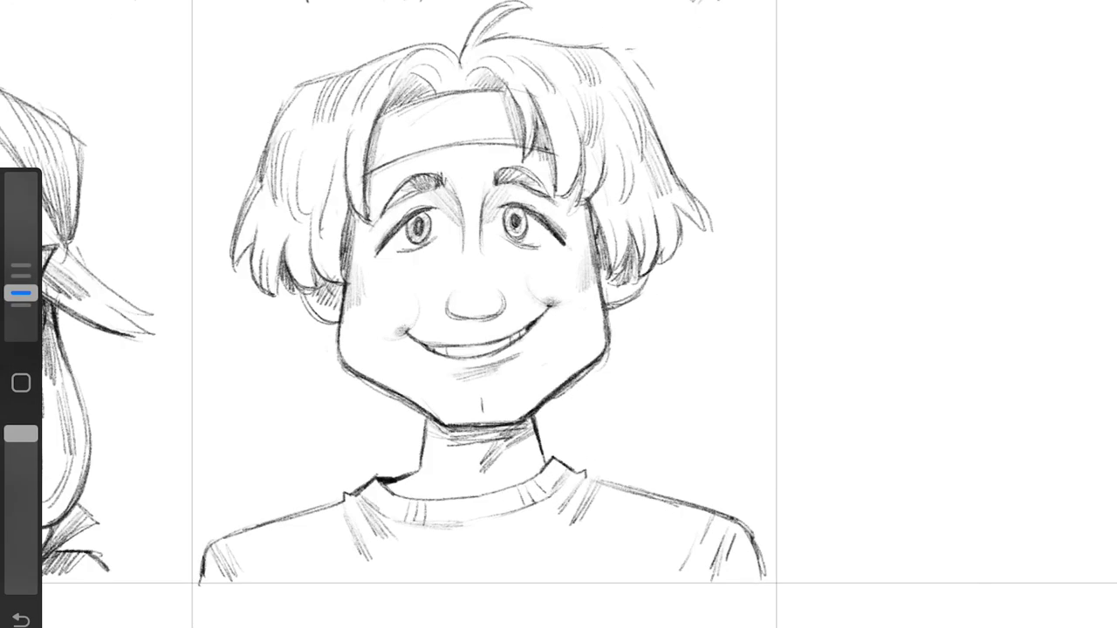
{"action": "mouse_move", "coordinate": [21, 293]}
{"action": "left_mouse_down"}
{"action": "mouse_move", "coordinate": [21, 270]}
{"action": "mouse_move", "coordinate": [21, 293]}
{"action": "left_mouse_up"}
{"action": "scroll", "coordinate": [489, 314], "scroll_direction": "up", "scroll_amount": 2}
{"action": "mouse_move", "coordinate": [349, 201]}
{"action": "left_mouse_down"}
{"action": "mouse_move", "coordinate": [367, 322]}
{"action": "mouse_move", "coordinate": [445, 314]}
{"action": "mouse_move", "coordinate": [430, 363]}
{"action": "left_mouse_up"}
Step: Darken the hair strands on the left and right sides, down to the ear
{"action": "left_click_drag", "start_coordinate": [511, 155], "coordinate": [482, 232]}
{"action": "left_click_drag", "start_coordinate": [708, 80], "coordinate": [728, 157]}
{"action": "left_click_drag", "start_coordinate": [750, 141], "coordinate": [789, 204]}
{"action": "left_click_drag", "start_coordinate": [782, 115], "coordinate": [802, 210]}
{"action": "left_click_drag", "start_coordinate": [806, 228], "coordinate": [843, 300]}
{"action": "left_click_drag", "start_coordinate": [881, 281], "coordinate": [859, 305]}
{"action": "left_click_drag", "start_coordinate": [891, 242], "coordinate": [877, 288]}
{"action": "left_click_drag", "start_coordinate": [913, 216], "coordinate": [908, 250]}
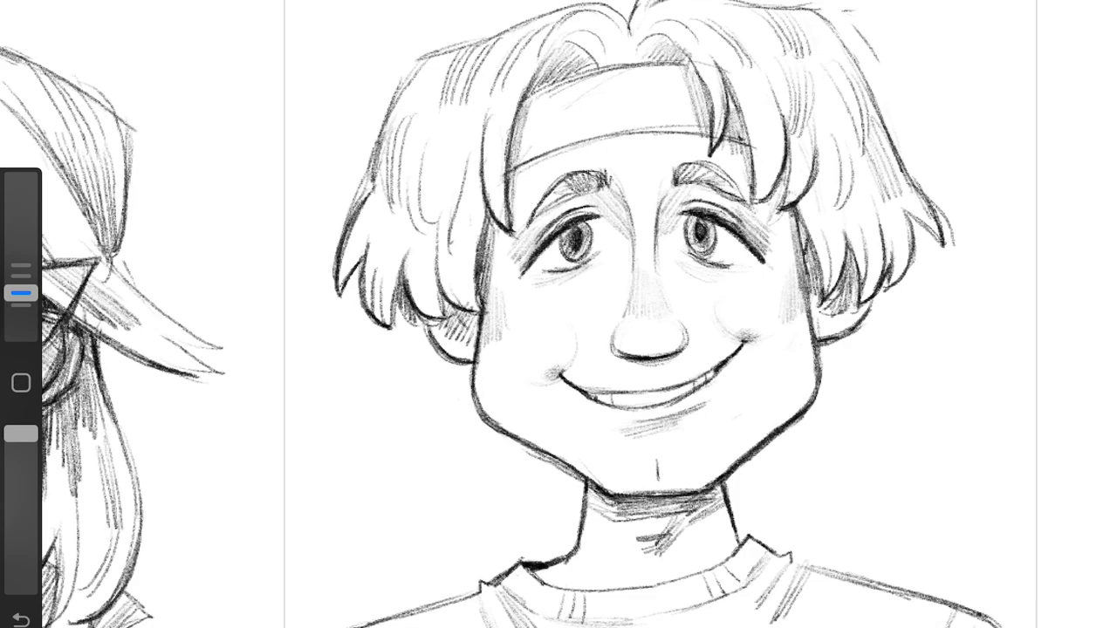
{"action": "scroll", "coordinate": [663, 314], "scroll_direction": "up", "scroll_amount": 3}
{"action": "scroll", "coordinate": [559, 314], "scroll_direction": "down", "scroll_amount": 5}
Step: Sketch an oval head outline in the empty cell and the upper lid arcs of both eyes
{"action": "scroll", "coordinate": [558, 314], "scroll_direction": "down", "scroll_amount": 2}
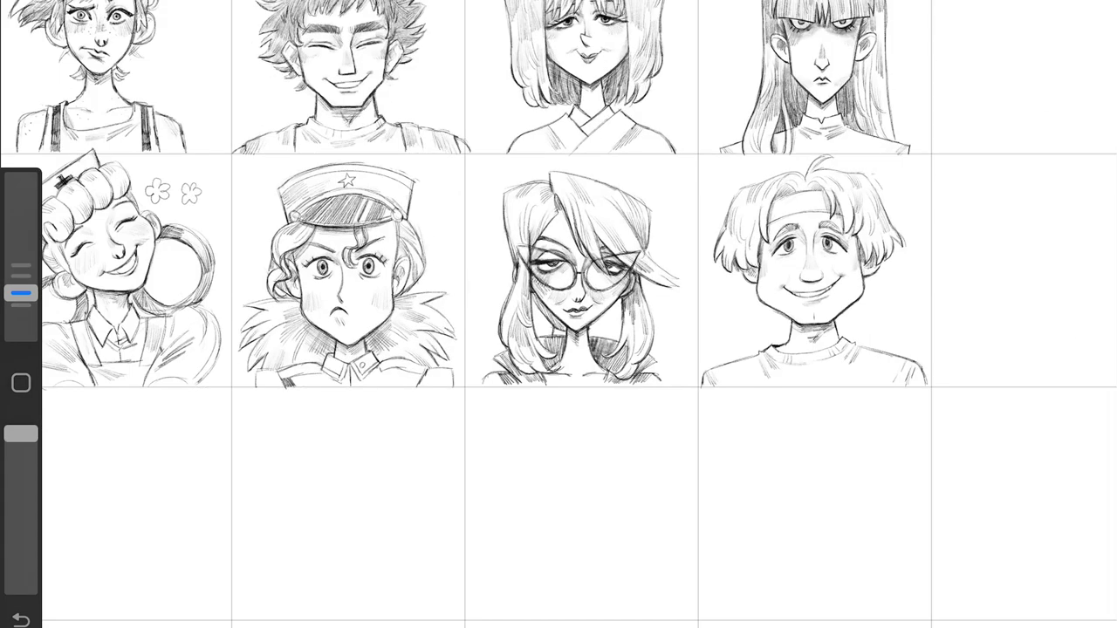
{"action": "scroll", "coordinate": [559, 314], "scroll_direction": "up", "scroll_amount": 5}
{"action": "scroll", "coordinate": [558, 314], "scroll_direction": "up", "scroll_amount": 3}
{"action": "left_click_drag", "start_coordinate": [448, 87], "coordinate": [449, 374]}
{"action": "left_click_drag", "start_coordinate": [375, 17], "coordinate": [541, 244]}
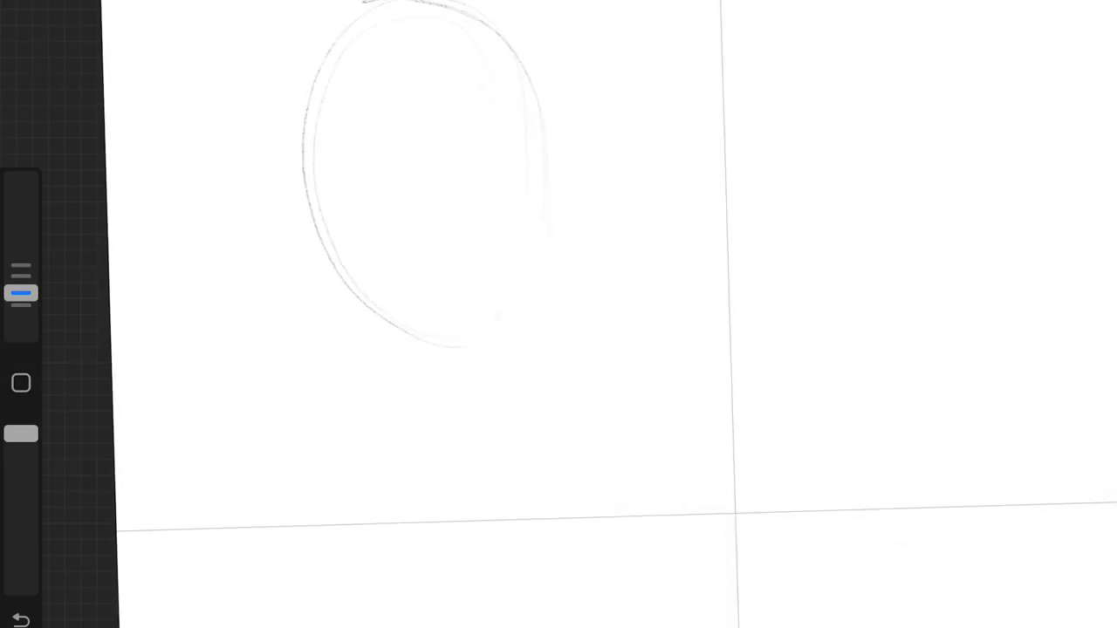
{"action": "mouse_move", "coordinate": [346, 172]}
{"action": "left_mouse_down"}
{"action": "mouse_move", "coordinate": [384, 147]}
{"action": "mouse_move", "coordinate": [400, 165]}
{"action": "left_mouse_up"}
{"action": "left_click_drag", "start_coordinate": [463, 171], "coordinate": [514, 171]}
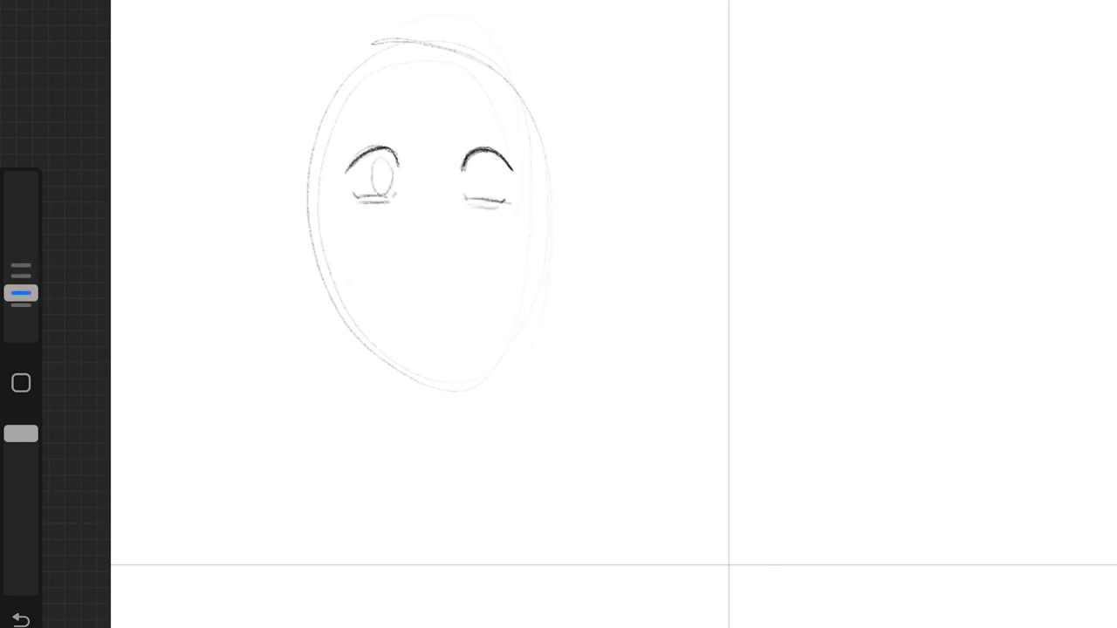
Step: Add irises to both eyes, sketch both eyebrows, curve the top of the head, and shade the nose bridge
{"action": "left_click_drag", "start_coordinate": [381, 161], "coordinate": [379, 163]}
{"action": "left_click_drag", "start_coordinate": [483, 164], "coordinate": [481, 168]}
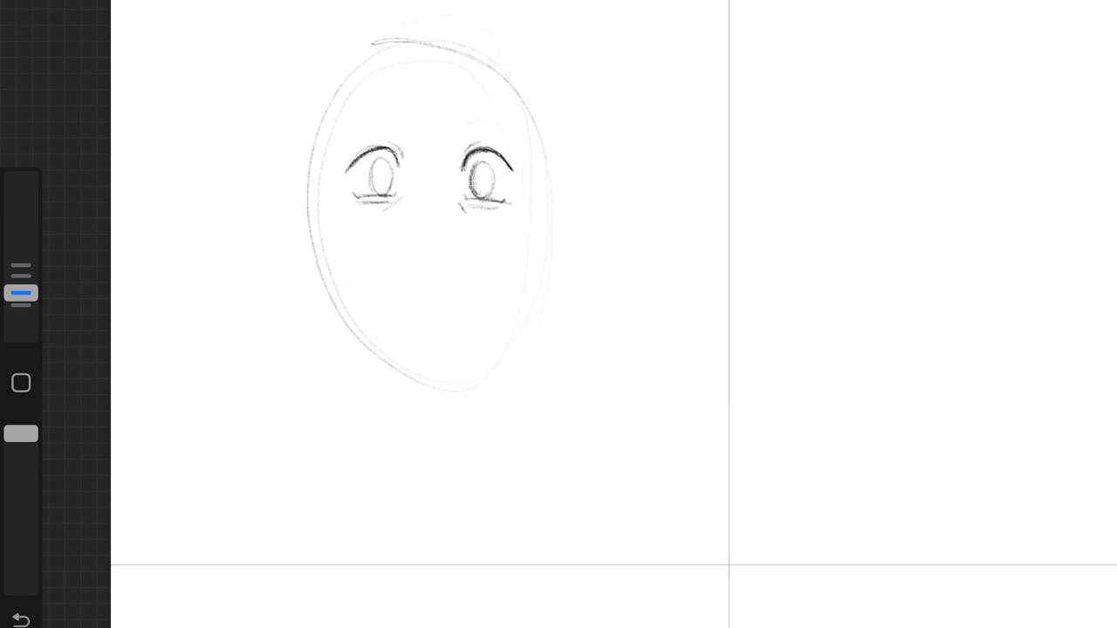
{"action": "left_click_drag", "start_coordinate": [463, 117], "coordinate": [515, 122]}
{"action": "left_click_drag", "start_coordinate": [346, 131], "coordinate": [397, 115]}
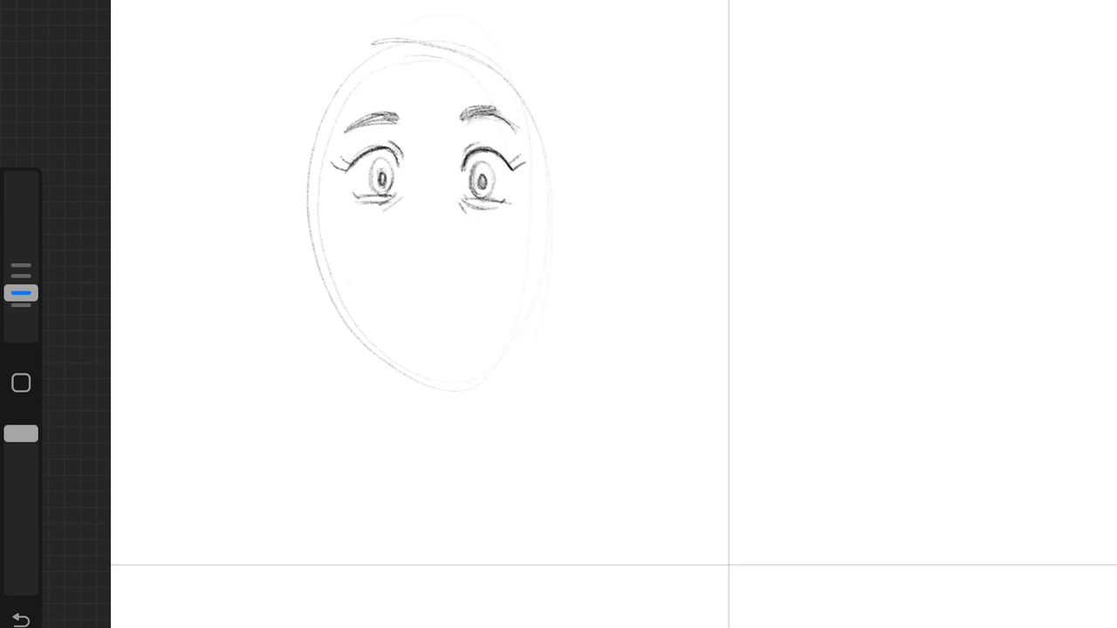
{"action": "left_click_drag", "start_coordinate": [350, 75], "coordinate": [494, 64]}
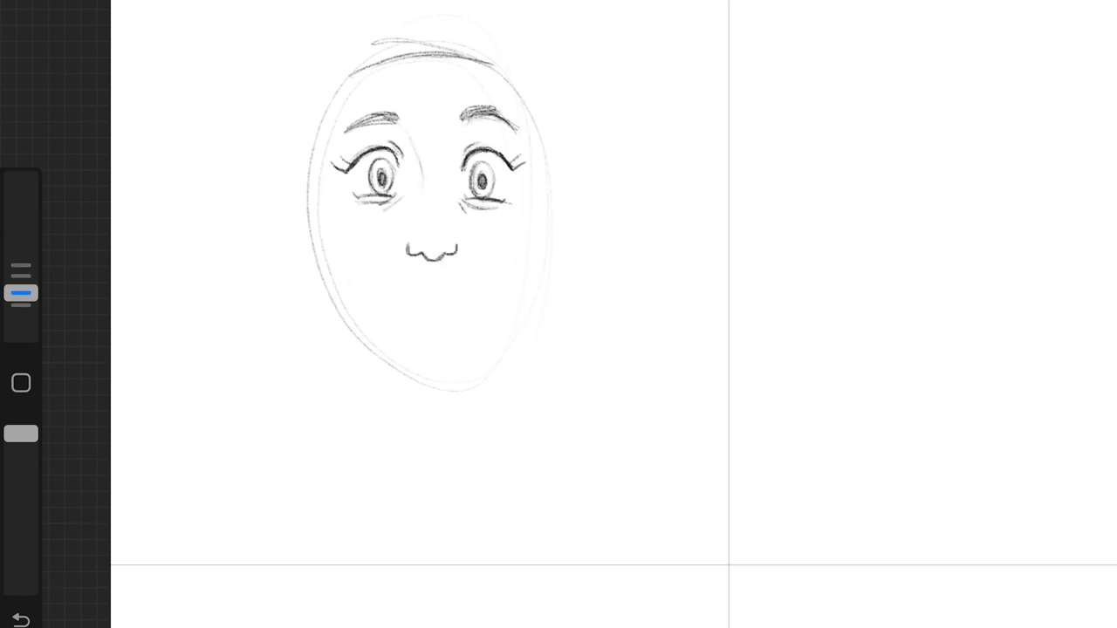
{"action": "left_click_drag", "start_coordinate": [425, 171], "coordinate": [426, 223]}
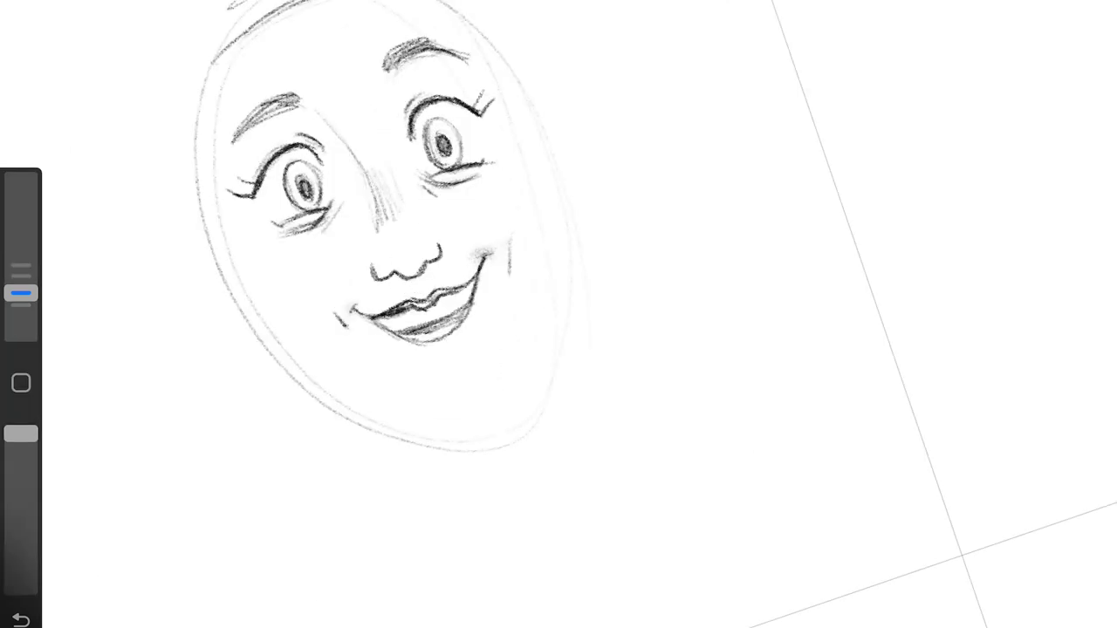
Step: Shade the lips and mouth, the area under the lower lip, and the left mouth corner
{"action": "left_click_drag", "start_coordinate": [375, 319], "coordinate": [449, 339]}
{"action": "left_click_drag", "start_coordinate": [402, 305], "coordinate": [467, 288]}
{"action": "left_click_drag", "start_coordinate": [405, 336], "coordinate": [469, 333]}
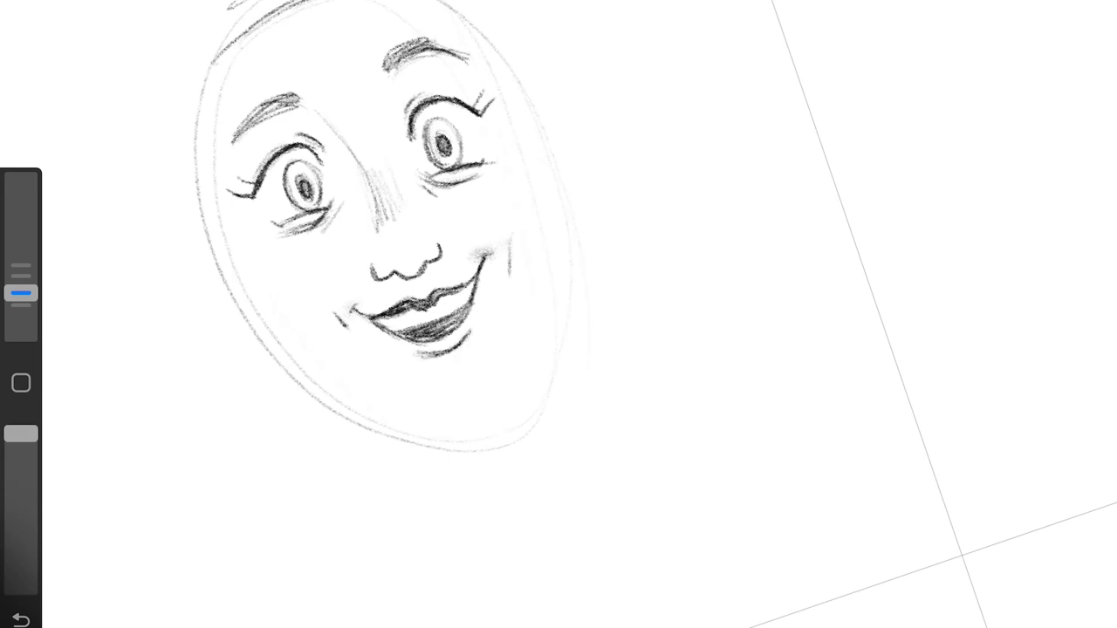
{"action": "left_click_drag", "start_coordinate": [514, 253], "coordinate": [509, 286]}
{"action": "left_click_drag", "start_coordinate": [21, 271], "coordinate": [21, 294]}
{"action": "left_click_drag", "start_coordinate": [317, 304], "coordinate": [340, 321]}
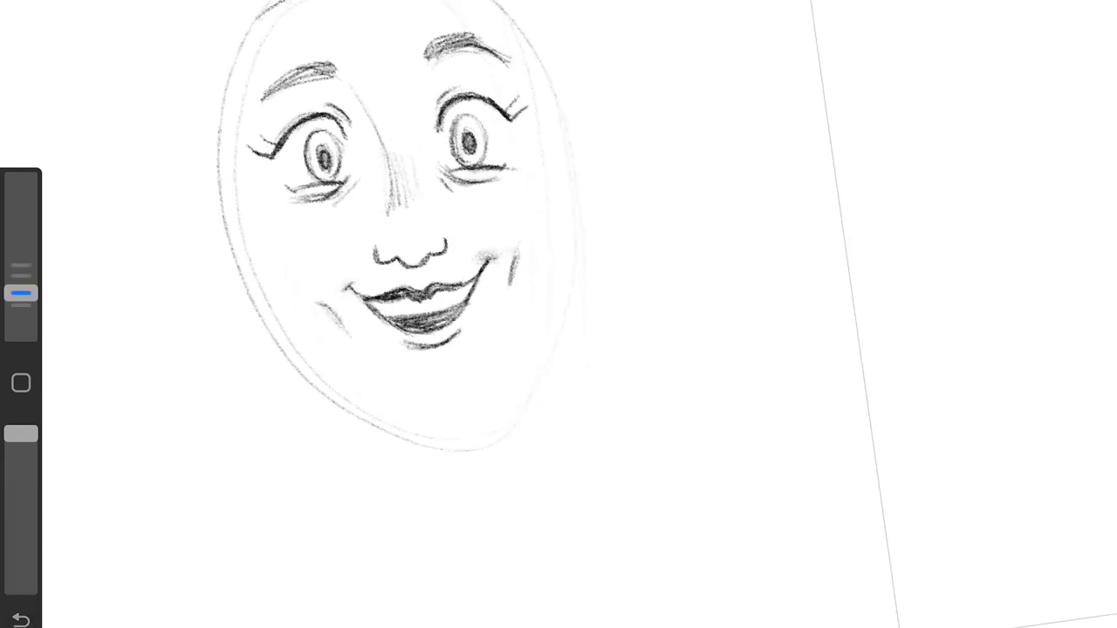
Step: Shade both face contours and darken the jawlines down to the chin
{"action": "mouse_move", "coordinate": [375, 106]}
{"action": "left_mouse_down"}
{"action": "mouse_move", "coordinate": [342, 262]}
{"action": "mouse_move", "coordinate": [419, 384]}
{"action": "left_mouse_up"}
{"action": "left_click_drag", "start_coordinate": [576, 98], "coordinate": [611, 218]}
{"action": "left_click_drag", "start_coordinate": [583, 131], "coordinate": [609, 262]}
{"action": "mouse_move", "coordinate": [611, 222]}
{"action": "left_mouse_down"}
{"action": "mouse_move", "coordinate": [551, 371]}
{"action": "mouse_move", "coordinate": [494, 407]}
{"action": "left_mouse_up"}
{"action": "left_click_drag", "start_coordinate": [368, 302], "coordinate": [470, 409]}
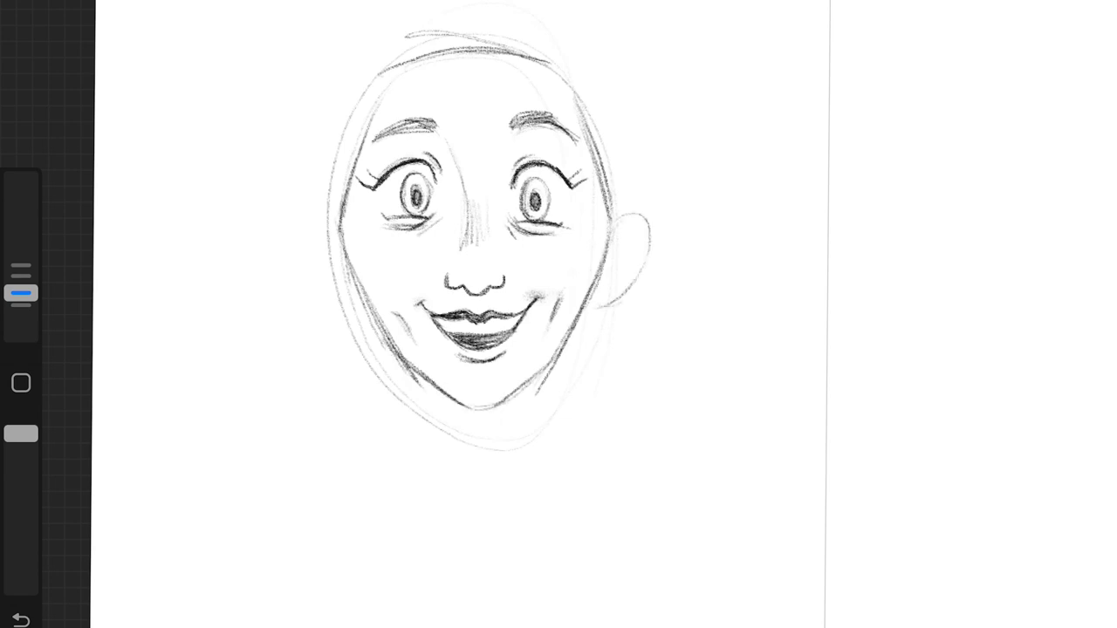
{"action": "mouse_move", "coordinate": [611, 209]}
{"action": "left_mouse_down"}
{"action": "mouse_move", "coordinate": [557, 356]}
{"action": "mouse_move", "coordinate": [494, 406]}
{"action": "left_mouse_up"}
Step: Hatch blush on both cheeks, darken the open mouth, then rotate in and darken the jaw outline
{"action": "left_click_drag", "start_coordinate": [452, 358], "coordinate": [490, 353]}
{"action": "left_click_drag", "start_coordinate": [586, 234], "coordinate": [551, 268]}
{"action": "left_click_drag", "start_coordinate": [597, 229], "coordinate": [569, 252]}
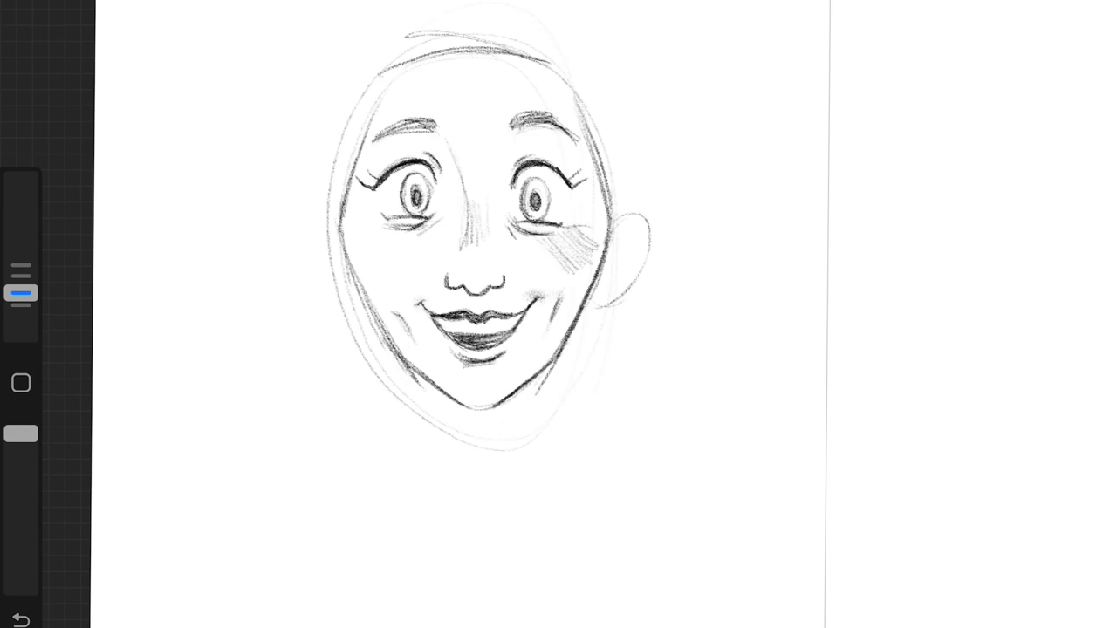
{"action": "left_click_drag", "start_coordinate": [353, 234], "coordinate": [394, 269]}
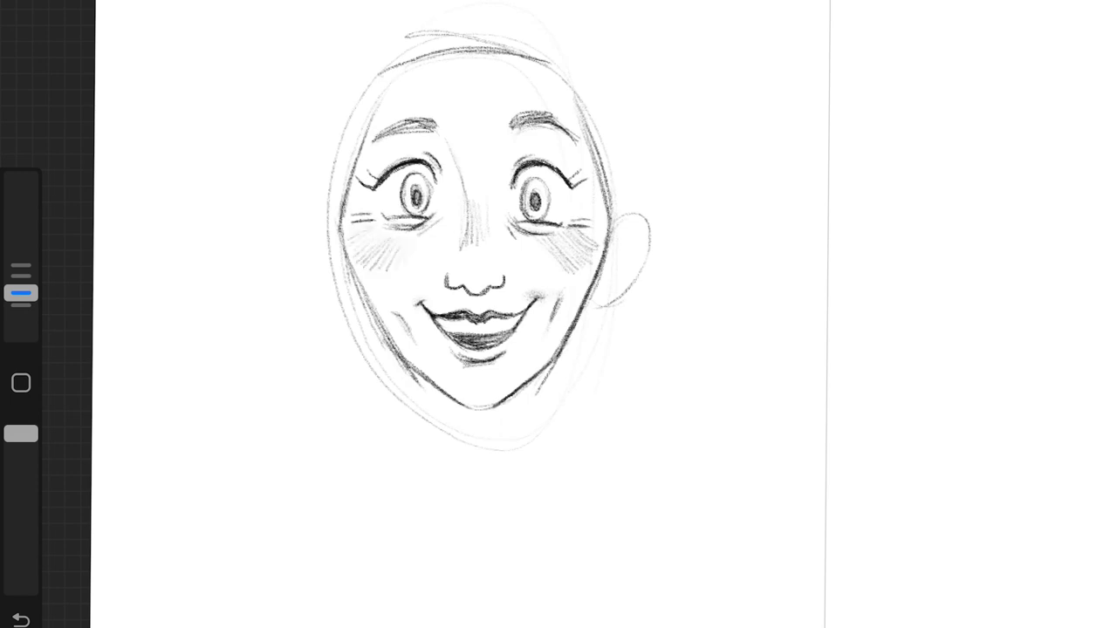
{"action": "left_click_drag", "start_coordinate": [434, 319], "coordinate": [452, 334]}
{"action": "left_click_drag", "start_coordinate": [441, 330], "coordinate": [510, 334]}
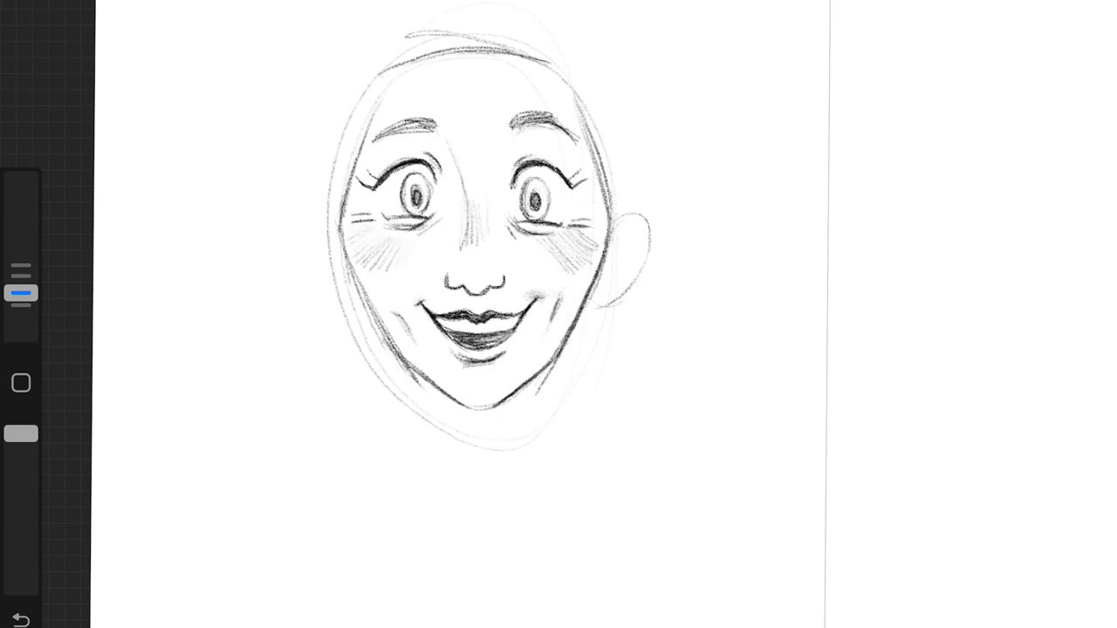
{"action": "left_click_drag", "start_coordinate": [476, 262], "coordinate": [524, 253]}
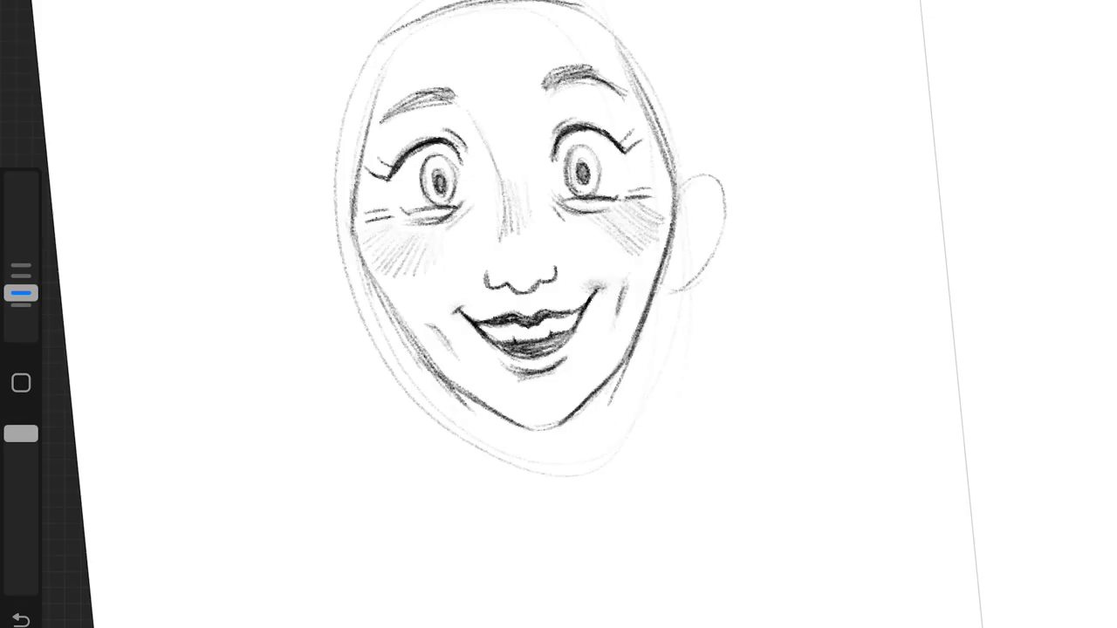
{"action": "mouse_move", "coordinate": [405, 206]}
{"action": "left_mouse_down"}
{"action": "mouse_move", "coordinate": [416, 270]}
{"action": "mouse_move", "coordinate": [466, 356]}
{"action": "left_mouse_up"}
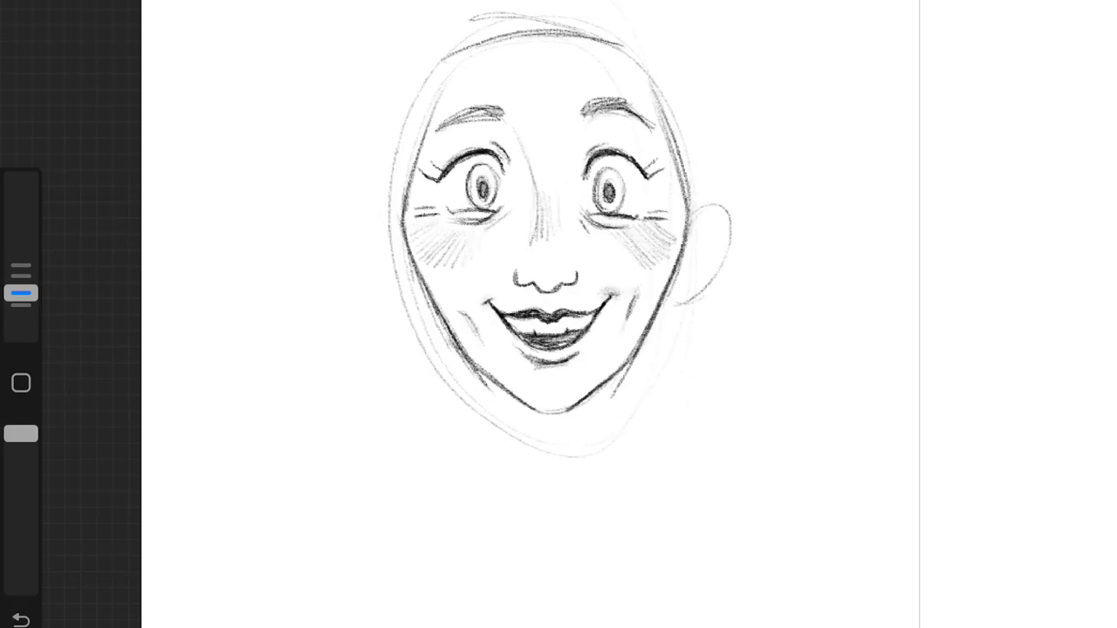
Step: Sketch the second ear beside the jaw and erase faint stray lines around the head
{"action": "left_click_drag", "start_coordinate": [698, 208], "coordinate": [684, 302]}
{"action": "mouse_move", "coordinate": [384, 225]}
{"action": "left_mouse_down"}
{"action": "mouse_move", "coordinate": [365, 272]}
{"action": "mouse_move", "coordinate": [394, 323]}
{"action": "left_mouse_up"}
{"action": "left_click_drag", "start_coordinate": [357, 262], "coordinate": [429, 316]}
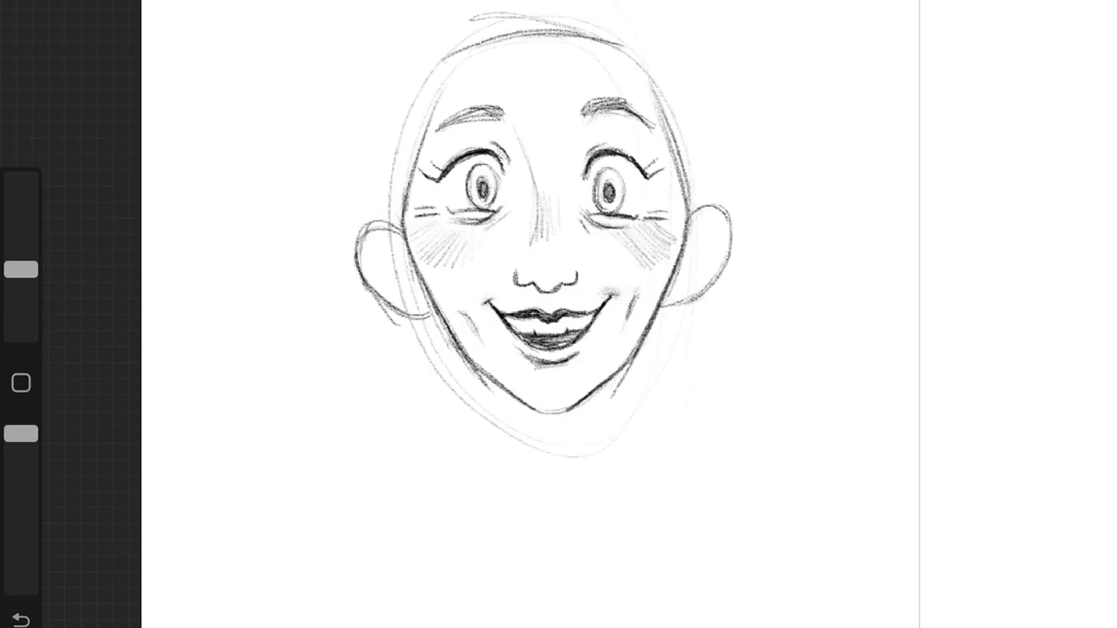
{"action": "left_click_drag", "start_coordinate": [410, 201], "coordinate": [489, 21]}
{"action": "left_click_drag", "start_coordinate": [428, 336], "coordinate": [519, 440]}
Step: With a smaller brush, sketch hair strands, bangs and a side curl on top of the head
{"action": "left_click_drag", "start_coordinate": [21, 270], "coordinate": [21, 293]}
{"action": "left_click_drag", "start_coordinate": [534, 0], "coordinate": [557, 115]}
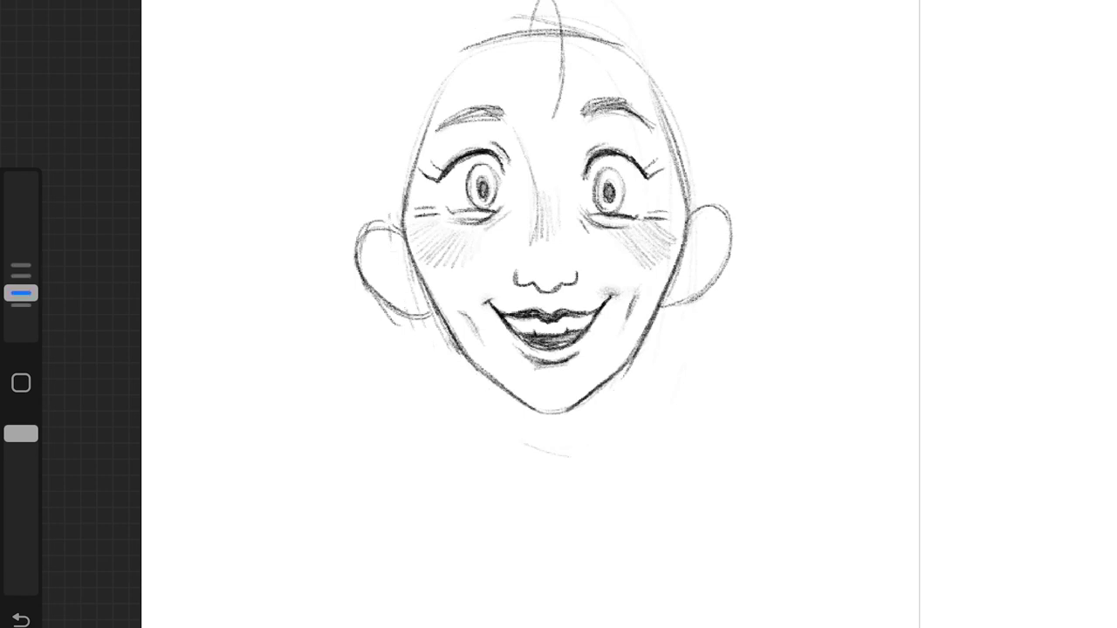
{"action": "left_click_drag", "start_coordinate": [593, 41], "coordinate": [555, 116]}
{"action": "left_click_drag", "start_coordinate": [669, 31], "coordinate": [597, 145]}
{"action": "left_click_drag", "start_coordinate": [688, 0], "coordinate": [660, 150]}
{"action": "left_click_drag", "start_coordinate": [676, 65], "coordinate": [747, 140]}
{"action": "left_click_drag", "start_coordinate": [527, 0], "coordinate": [494, 75]}
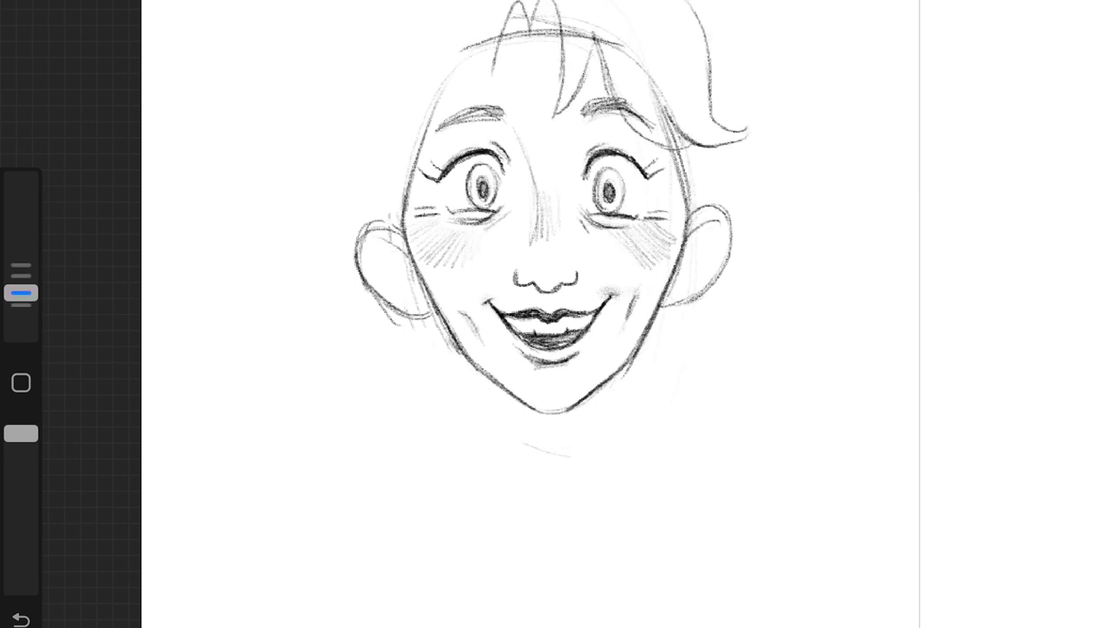
{"action": "left_click_drag", "start_coordinate": [501, 17], "coordinate": [429, 138]}
{"action": "left_click_drag", "start_coordinate": [454, 99], "coordinate": [429, 141]}
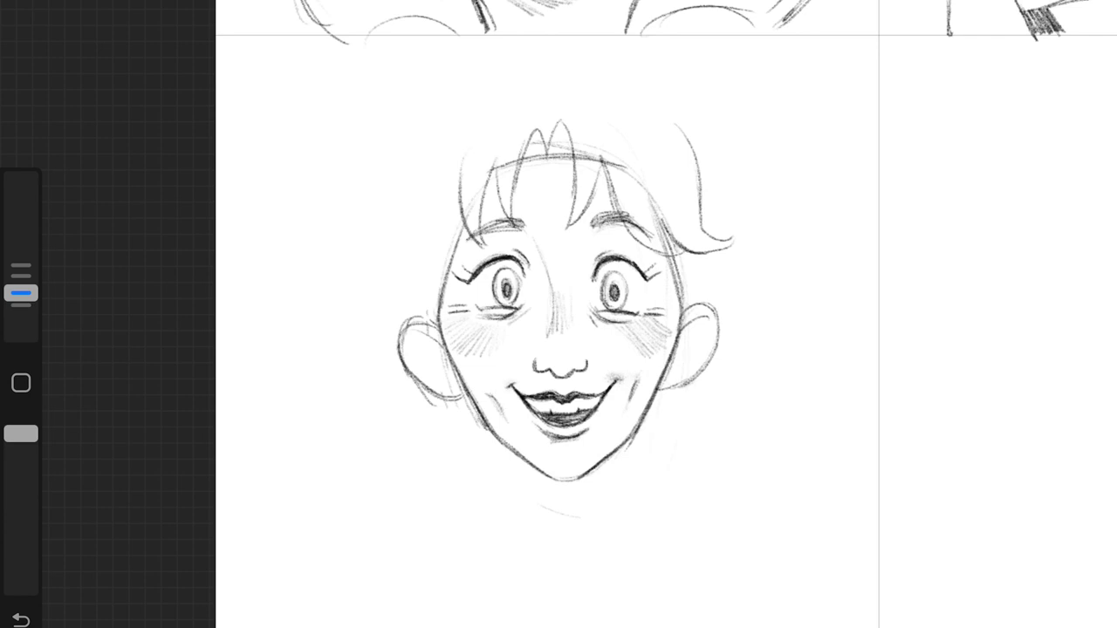
Step: Draw the two neck lines below the chin and add inner strokes to both ears
{"action": "left_click_drag", "start_coordinate": [515, 463], "coordinate": [508, 524]}
{"action": "left_click_drag", "start_coordinate": [609, 465], "coordinate": [618, 545]}
{"action": "mouse_move", "coordinate": [684, 373]}
{"action": "left_mouse_down"}
{"action": "mouse_move", "coordinate": [694, 331]}
{"action": "mouse_move", "coordinate": [698, 342]}
{"action": "left_mouse_up"}
{"action": "left_click_drag", "start_coordinate": [436, 335], "coordinate": [422, 369]}
Step: Rework the side hair strands and add a cowlick tuft on top of the head
{"action": "mouse_move", "coordinate": [541, 91]}
{"action": "left_mouse_down"}
{"action": "mouse_move", "coordinate": [398, 196]}
{"action": "mouse_move", "coordinate": [354, 305]}
{"action": "left_mouse_up"}
{"action": "mouse_move", "coordinate": [402, 230]}
{"action": "left_mouse_down"}
{"action": "mouse_move", "coordinate": [359, 297]}
{"action": "mouse_move", "coordinate": [448, 327]}
{"action": "left_mouse_up"}
{"action": "left_click_drag", "start_coordinate": [426, 218], "coordinate": [462, 323]}
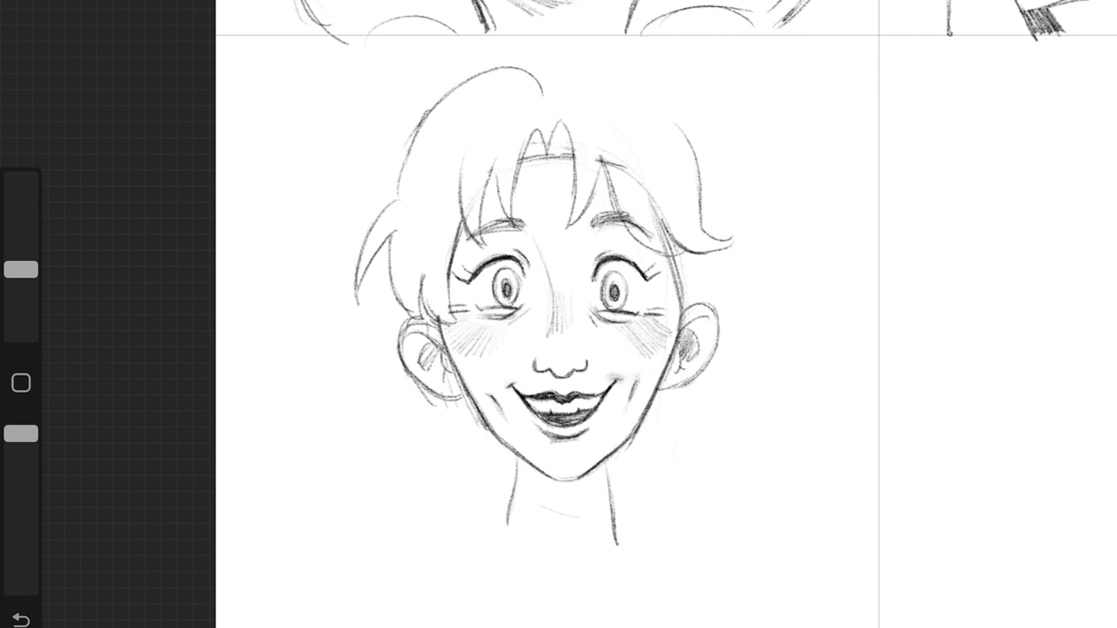
{"action": "left_click_drag", "start_coordinate": [604, 159], "coordinate": [673, 258]}
{"action": "left_click_drag", "start_coordinate": [21, 270], "coordinate": [21, 293]}
{"action": "left_click_drag", "start_coordinate": [452, 162], "coordinate": [424, 325]}
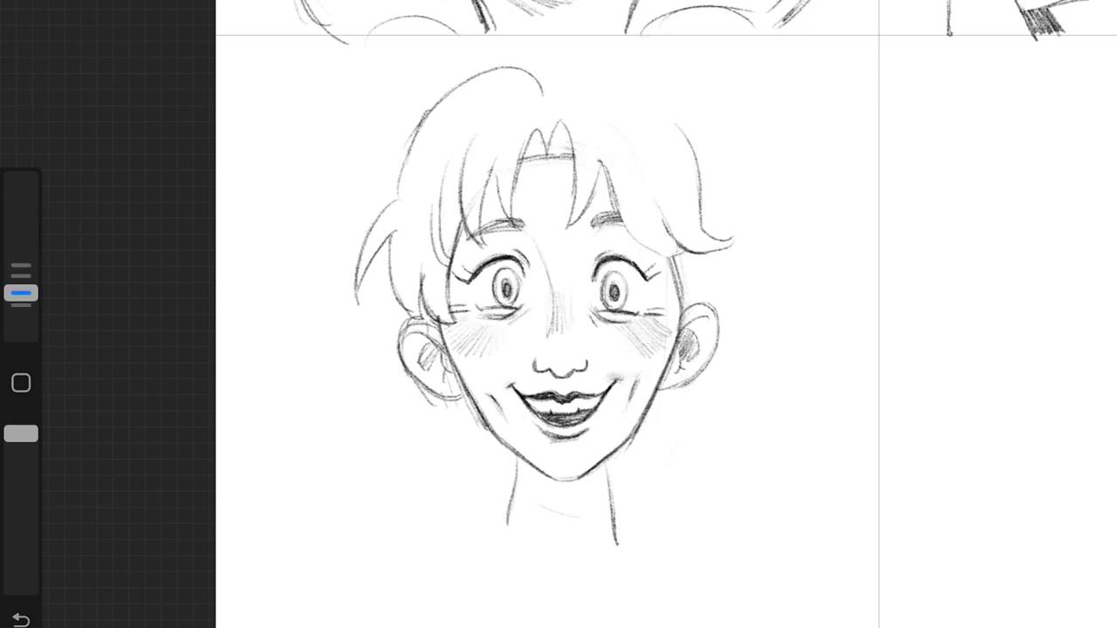
{"action": "left_click_drag", "start_coordinate": [614, 192], "coordinate": [665, 253]}
{"action": "left_click_drag", "start_coordinate": [635, 131], "coordinate": [681, 244]}
{"action": "mouse_move", "coordinate": [614, 40]}
{"action": "left_mouse_down"}
{"action": "mouse_move", "coordinate": [556, 95]}
{"action": "mouse_move", "coordinate": [639, 98]}
{"action": "mouse_move", "coordinate": [709, 225]}
{"action": "mouse_move", "coordinate": [705, 308]}
{"action": "left_mouse_up"}
{"action": "left_click_drag", "start_coordinate": [688, 389], "coordinate": [625, 475]}
Step: Draw hair framing both sides of the jaw and shade under the chin and neck
{"action": "mouse_move", "coordinate": [441, 399]}
{"action": "left_mouse_down"}
{"action": "mouse_move", "coordinate": [492, 462]}
{"action": "mouse_move", "coordinate": [520, 471]}
{"action": "left_mouse_up"}
{"action": "left_click_drag", "start_coordinate": [670, 393], "coordinate": [615, 520]}
{"action": "left_click_drag", "start_coordinate": [510, 461], "coordinate": [506, 528]}
{"action": "mouse_move", "coordinate": [622, 450]}
{"action": "left_mouse_down"}
{"action": "mouse_move", "coordinate": [576, 490]}
{"action": "mouse_move", "coordinate": [520, 494]}
{"action": "left_mouse_up"}
{"action": "left_click_drag", "start_coordinate": [444, 403], "coordinate": [515, 466]}
{"action": "left_click_drag", "start_coordinate": [424, 174], "coordinate": [391, 322]}
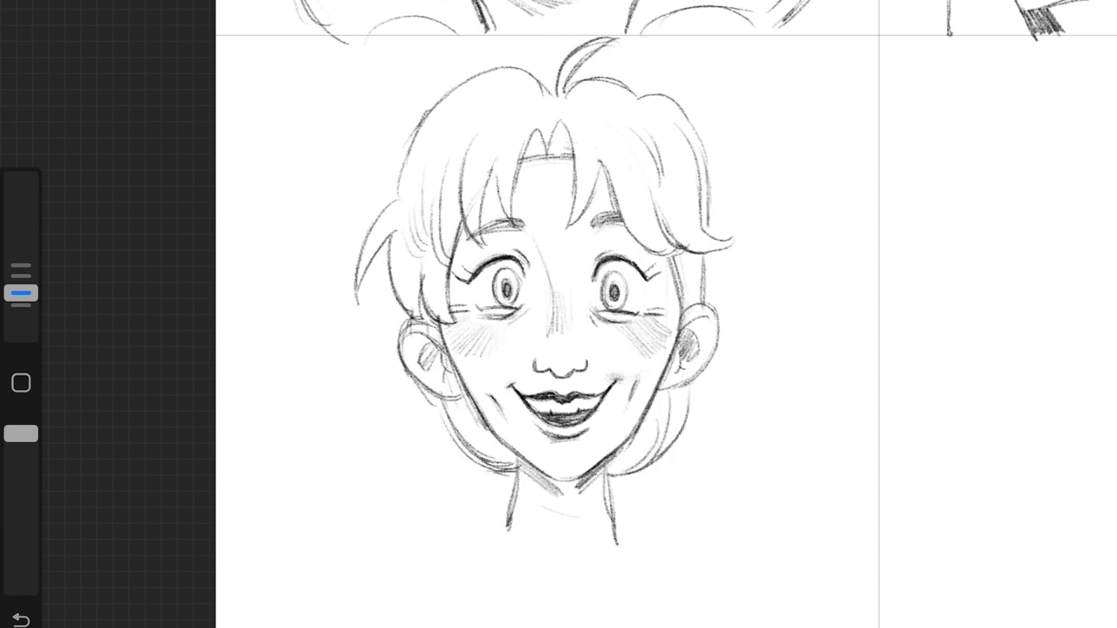
{"action": "left_click_drag", "start_coordinate": [424, 232], "coordinate": [400, 263]}
{"action": "left_click_drag", "start_coordinate": [689, 251], "coordinate": [677, 309]}
{"action": "left_click_drag", "start_coordinate": [691, 386], "coordinate": [614, 476]}
{"action": "left_click_drag", "start_coordinate": [499, 464], "coordinate": [486, 494]}
Step: Darken the neck, draw the collar curve and shoulder lines, and hatch the hair beside the jaw
{"action": "left_click_drag", "start_coordinate": [518, 461], "coordinate": [477, 544]}
{"action": "left_click_drag", "start_coordinate": [583, 481], "coordinate": [554, 494]}
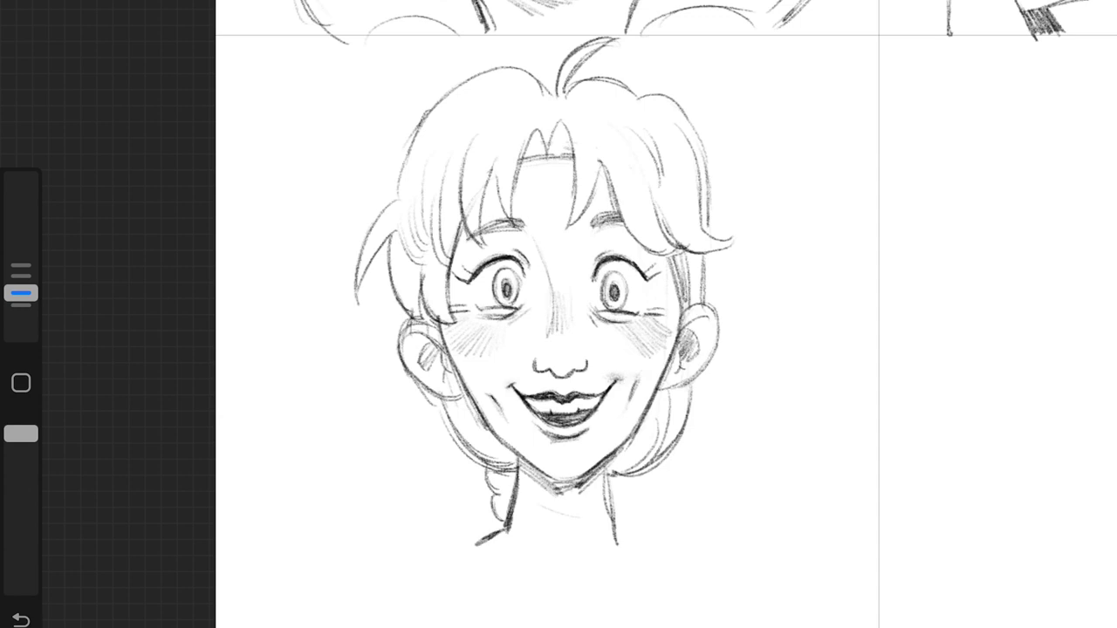
{"action": "mouse_move", "coordinate": [602, 463]}
{"action": "left_mouse_down"}
{"action": "mouse_move", "coordinate": [616, 541]}
{"action": "mouse_move", "coordinate": [644, 541]}
{"action": "left_mouse_up"}
{"action": "left_click_drag", "start_coordinate": [478, 541], "coordinate": [666, 550]}
{"action": "left_click_drag", "start_coordinate": [685, 390], "coordinate": [622, 457]}
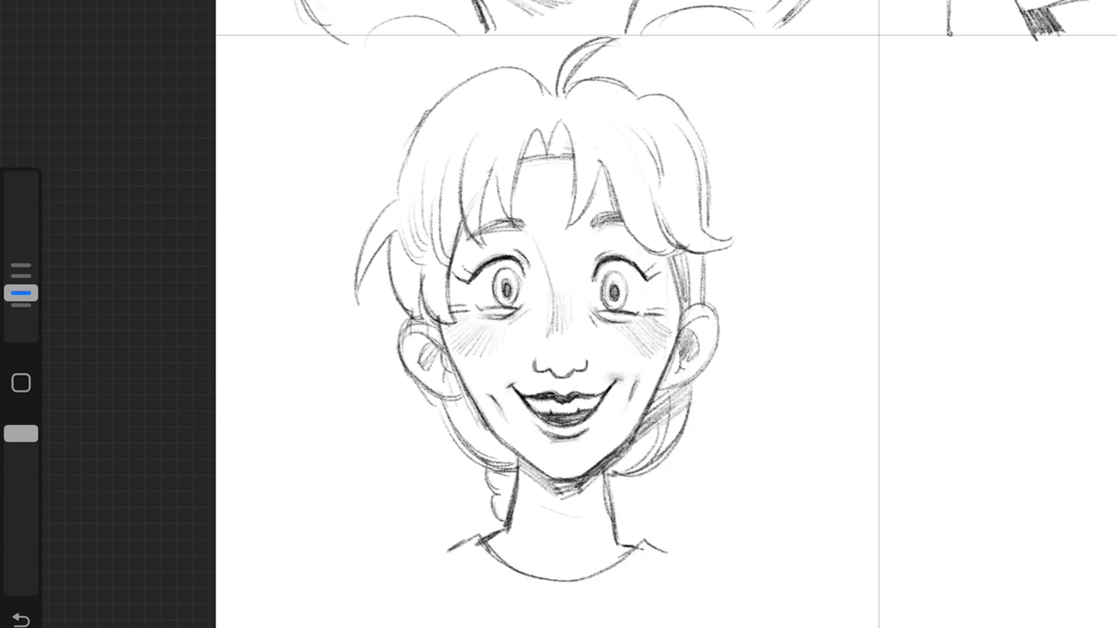
{"action": "left_click_drag", "start_coordinate": [682, 417], "coordinate": [617, 473]}
{"action": "left_click_drag", "start_coordinate": [445, 401], "coordinate": [510, 462]}
{"action": "mouse_move", "coordinate": [494, 518]}
{"action": "left_mouse_down"}
{"action": "mouse_move", "coordinate": [489, 542]}
{"action": "mouse_move", "coordinate": [339, 590]}
{"action": "left_mouse_up"}
{"action": "left_click_drag", "start_coordinate": [667, 548], "coordinate": [781, 595]}
Step: Darken the bangs and hair strands, especially the long left curl by the cheek
{"action": "left_click_drag", "start_coordinate": [677, 131], "coordinate": [744, 238]}
{"action": "left_click_drag", "start_coordinate": [602, 157], "coordinate": [666, 255]}
{"action": "mouse_move", "coordinate": [595, 106]}
{"action": "left_mouse_down"}
{"action": "mouse_move", "coordinate": [628, 139]}
{"action": "mouse_move", "coordinate": [674, 144]}
{"action": "left_mouse_up"}
{"action": "left_click_drag", "start_coordinate": [567, 130], "coordinate": [577, 206]}
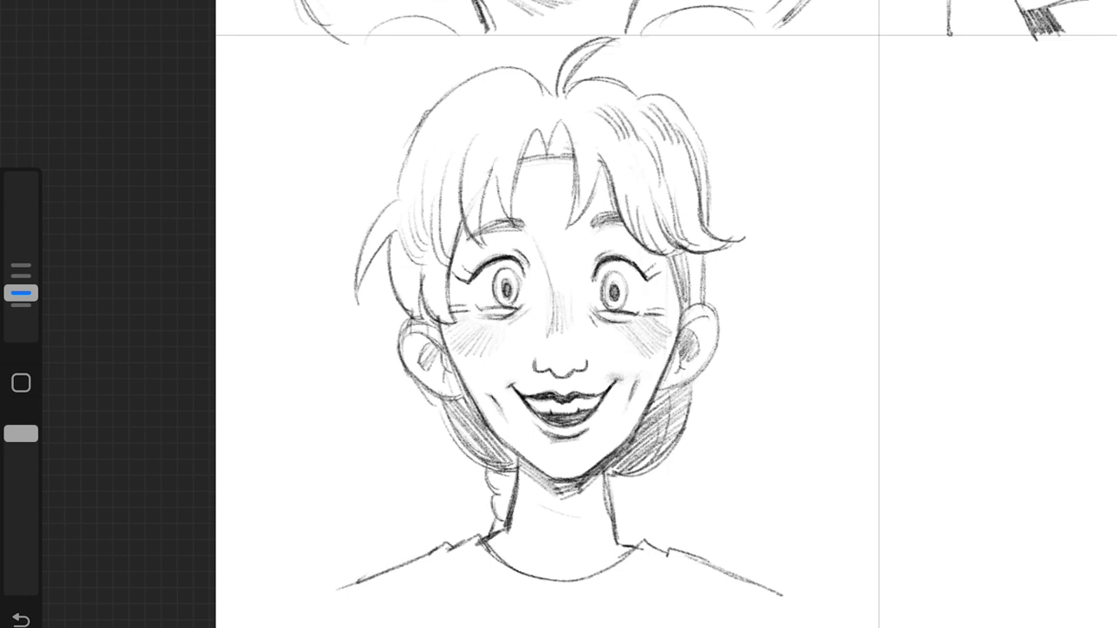
{"action": "left_click_drag", "start_coordinate": [553, 159], "coordinate": [566, 125]}
{"action": "left_click_drag", "start_coordinate": [512, 91], "coordinate": [452, 151]}
{"action": "left_click_drag", "start_coordinate": [411, 140], "coordinate": [354, 289]}
{"action": "left_click_drag", "start_coordinate": [366, 232], "coordinate": [355, 302]}
{"action": "left_click_drag", "start_coordinate": [419, 231], "coordinate": [360, 314]}
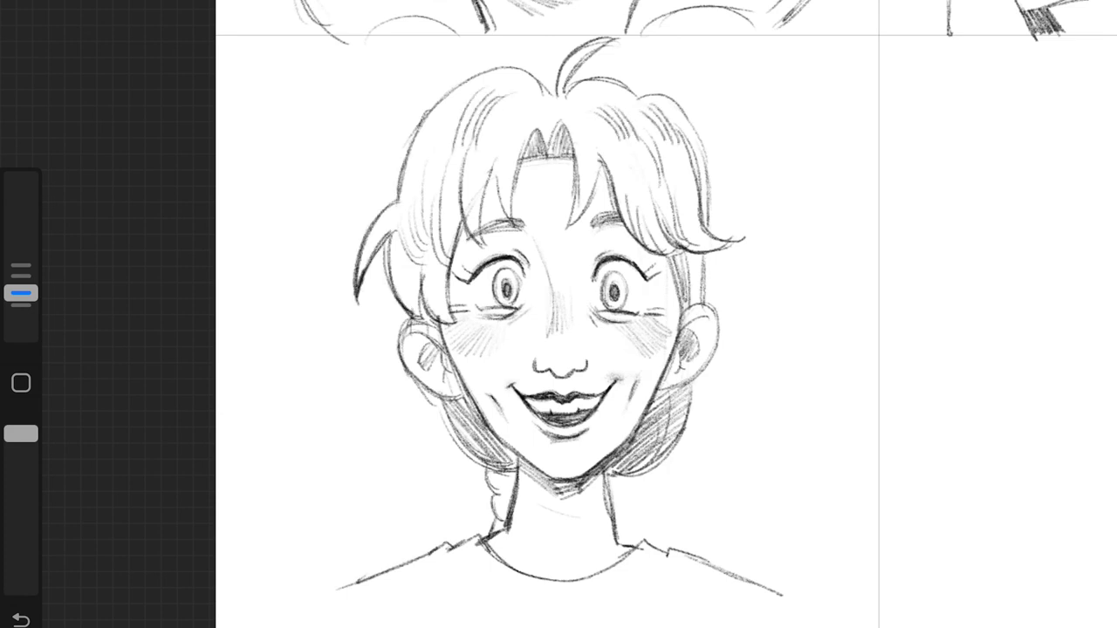
{"action": "mouse_move", "coordinate": [457, 281]}
{"action": "left_mouse_down"}
{"action": "mouse_move", "coordinate": [417, 330]}
{"action": "mouse_move", "coordinate": [417, 382]}
{"action": "left_mouse_up"}
{"action": "left_click_drag", "start_coordinate": [415, 379], "coordinate": [473, 401]}
Step: Darken both irises and shade the hair beside the chin
{"action": "left_click_drag", "start_coordinate": [609, 276], "coordinate": [623, 306]}
{"action": "left_click_drag", "start_coordinate": [494, 274], "coordinate": [513, 297]}
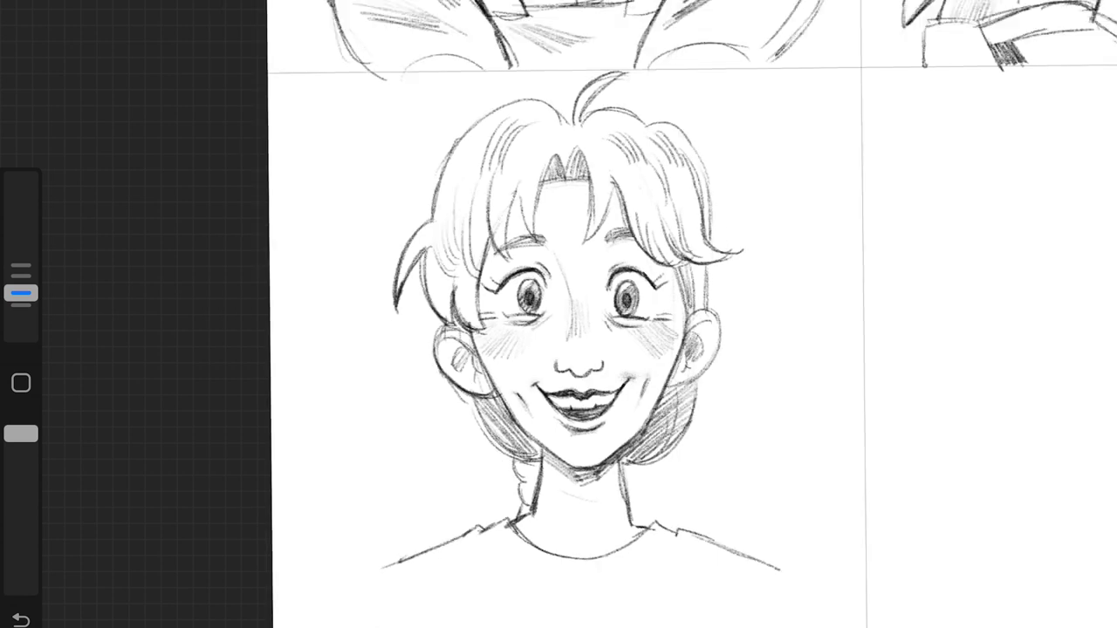
{"action": "scroll", "coordinate": [558, 314], "scroll_direction": "right", "scroll_amount": 2}
{"action": "left_click_drag", "start_coordinate": [479, 384], "coordinate": [430, 436]}
{"action": "left_click_drag", "start_coordinate": [499, 422], "coordinate": [461, 454]}
{"action": "left_click_drag", "start_coordinate": [597, 394], "coordinate": [545, 446]}
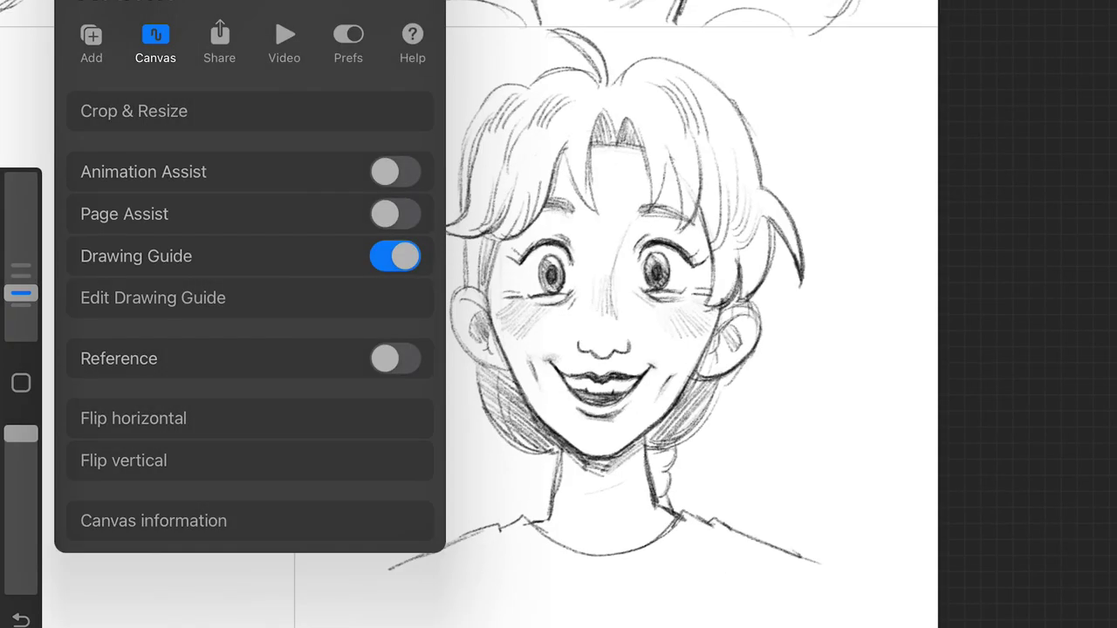
Step: Flip the canvas horizontally, nudge the right eye slightly down, and darken the face contours
{"action": "left_click", "coordinate": [134, 417]}
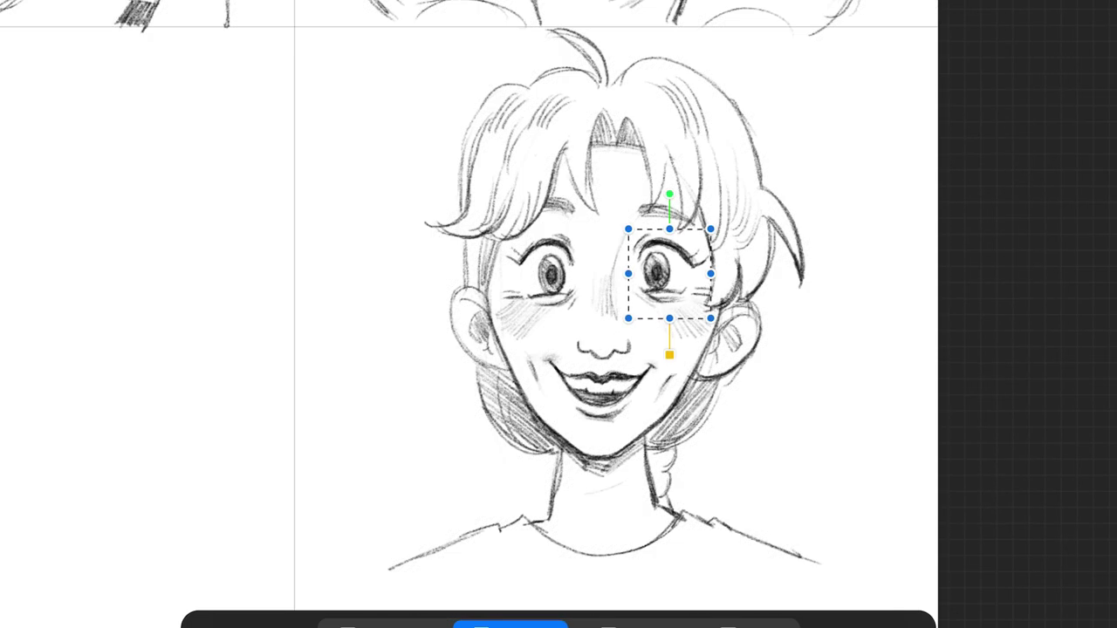
{"action": "left_click_drag", "start_coordinate": [670, 272], "coordinate": [665, 279]}
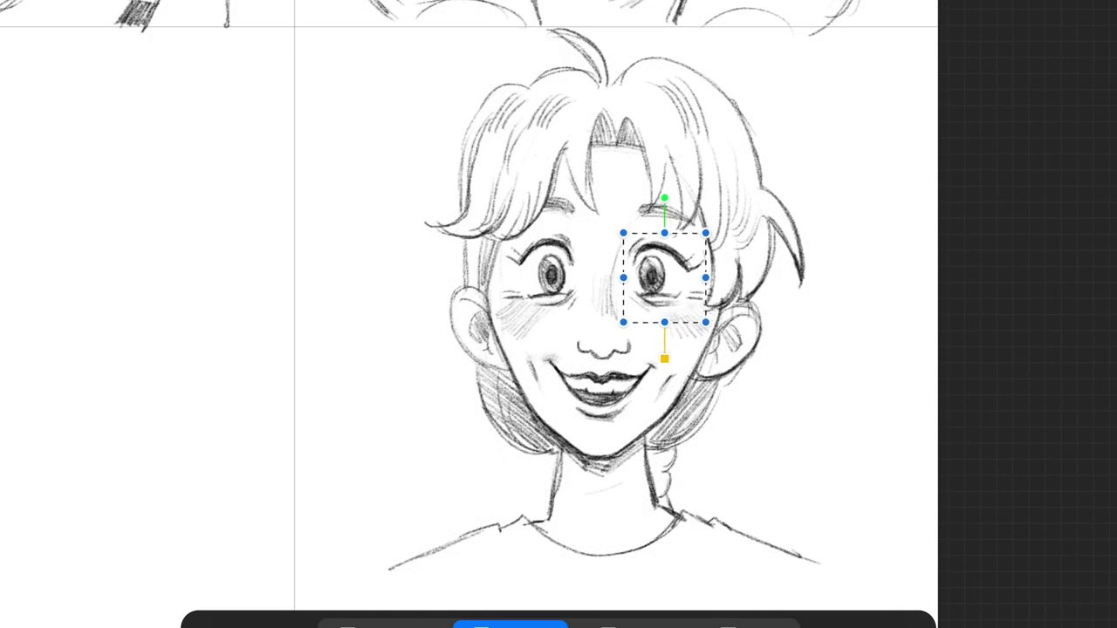
{"action": "left_click_drag", "start_coordinate": [716, 312], "coordinate": [686, 389]}
{"action": "left_click_drag", "start_coordinate": [506, 243], "coordinate": [489, 368]}
Step: Retrace the hair strands and jaw contour darker and firm up the left face edge
{"action": "left_click_drag", "start_coordinate": [714, 209], "coordinate": [697, 292]}
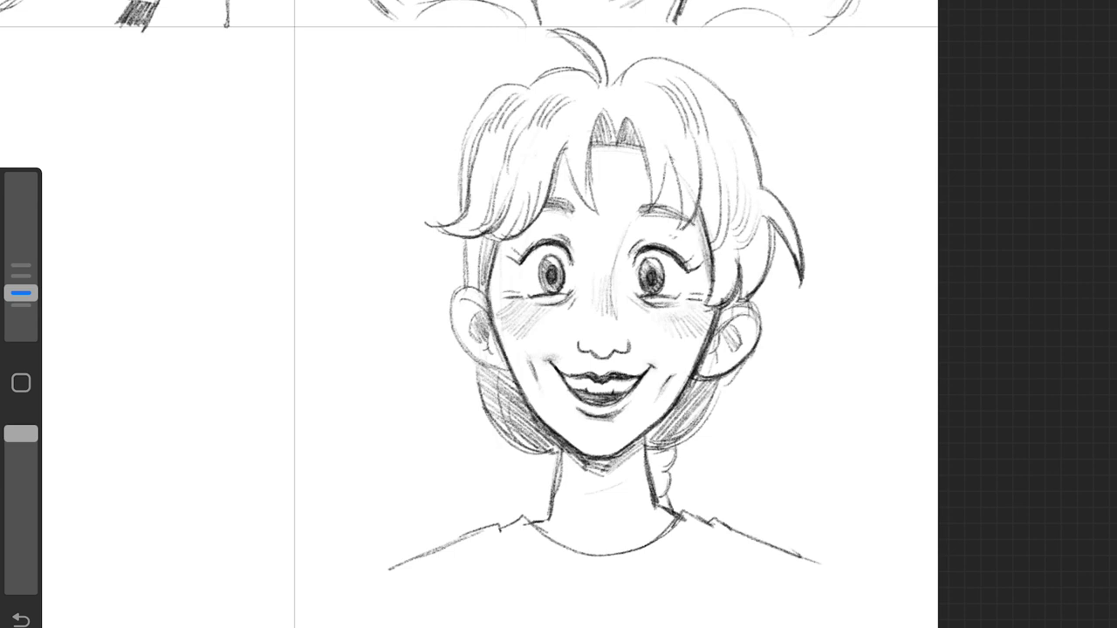
{"action": "left_click_drag", "start_coordinate": [560, 155], "coordinate": [485, 242]}
{"action": "left_click_drag", "start_coordinate": [590, 170], "coordinate": [600, 217]}
{"action": "left_click_drag", "start_coordinate": [667, 170], "coordinate": [651, 209]}
{"action": "left_click_drag", "start_coordinate": [701, 183], "coordinate": [679, 232]}
{"action": "mouse_move", "coordinate": [466, 238]}
{"action": "left_mouse_down"}
{"action": "mouse_move", "coordinate": [453, 339]}
{"action": "mouse_move", "coordinate": [508, 370]}
{"action": "left_mouse_up"}
Step: Erase the right ear and redraw it smaller, closer to the jaw, with shading beside it
{"action": "left_click_drag", "start_coordinate": [21, 293], "coordinate": [21, 270]}
{"action": "mouse_move", "coordinate": [758, 317]}
{"action": "left_mouse_down"}
{"action": "mouse_move", "coordinate": [698, 389]}
{"action": "mouse_move", "coordinate": [751, 304]}
{"action": "left_mouse_up"}
{"action": "left_click_drag", "start_coordinate": [21, 270], "coordinate": [21, 293]}
{"action": "left_click_drag", "start_coordinate": [749, 307], "coordinate": [705, 364]}
{"action": "left_click_drag", "start_coordinate": [747, 297], "coordinate": [686, 428]}
{"action": "left_click_drag", "start_coordinate": [709, 414], "coordinate": [644, 446]}
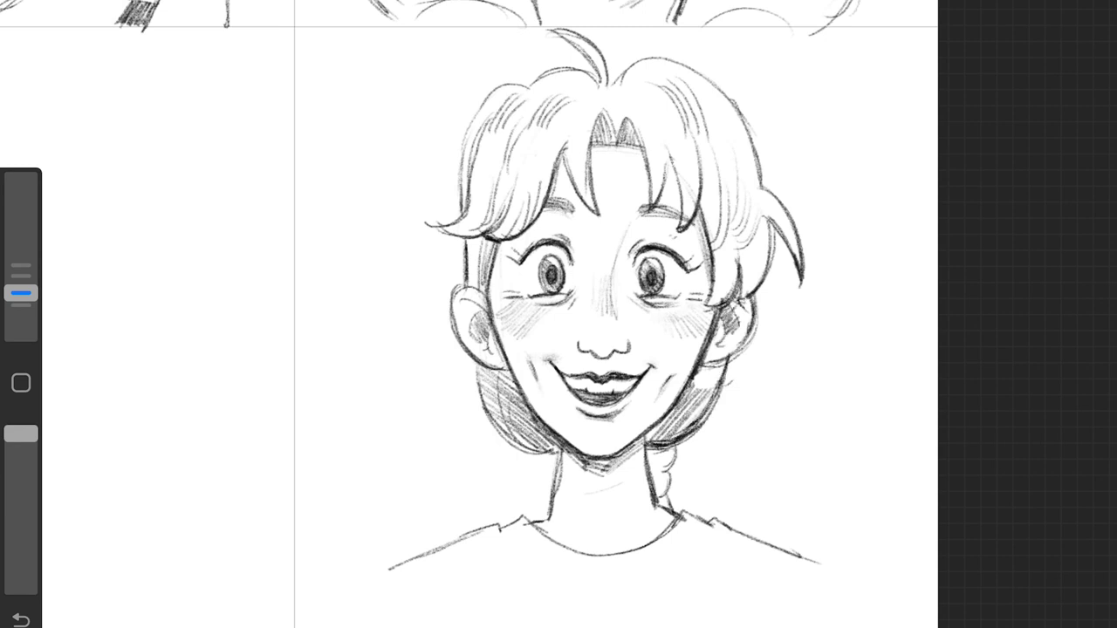
{"action": "left_click_drag", "start_coordinate": [712, 365], "coordinate": [700, 389]}
{"action": "left_click_drag", "start_coordinate": [714, 264], "coordinate": [698, 311]}
Step: Darken the left eyebrow, firm up the hair and right face edge, and outline the right eye
{"action": "left_click_drag", "start_coordinate": [550, 201], "coordinate": [494, 249]}
{"action": "left_click_drag", "start_coordinate": [593, 194], "coordinate": [572, 215]}
{"action": "left_click_drag", "start_coordinate": [681, 149], "coordinate": [665, 227]}
{"action": "left_click_drag", "start_coordinate": [711, 228], "coordinate": [700, 303]}
{"action": "left_click_drag", "start_coordinate": [21, 293], "coordinate": [21, 270]}
{"action": "scroll", "coordinate": [558, 314], "scroll_direction": "up", "scroll_amount": 2}
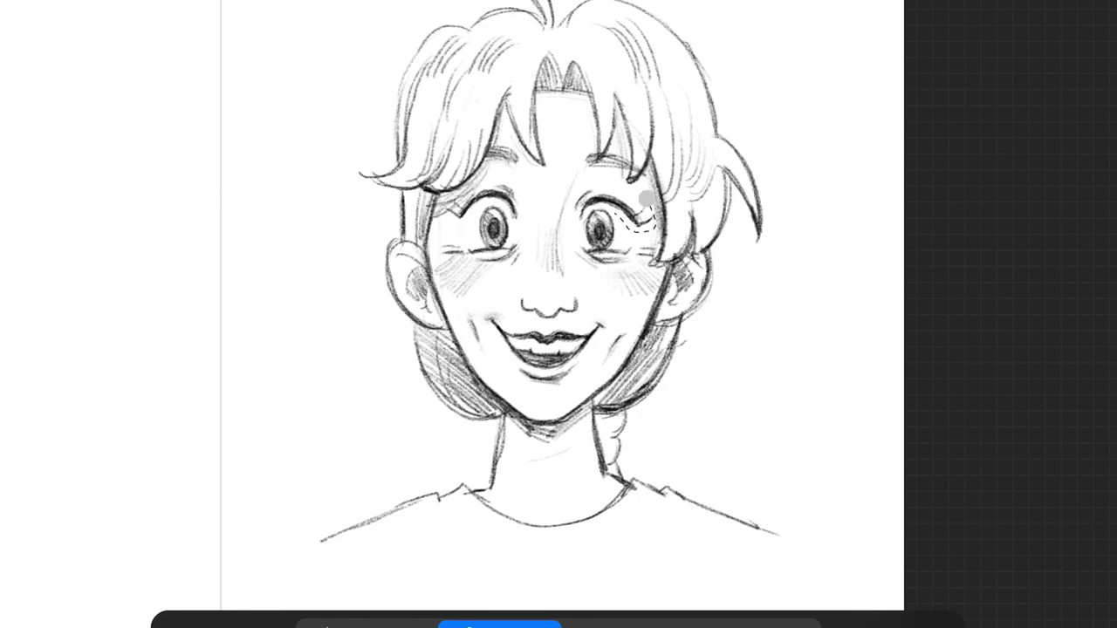
{"action": "left_click_drag", "start_coordinate": [572, 185], "coordinate": [655, 225]}
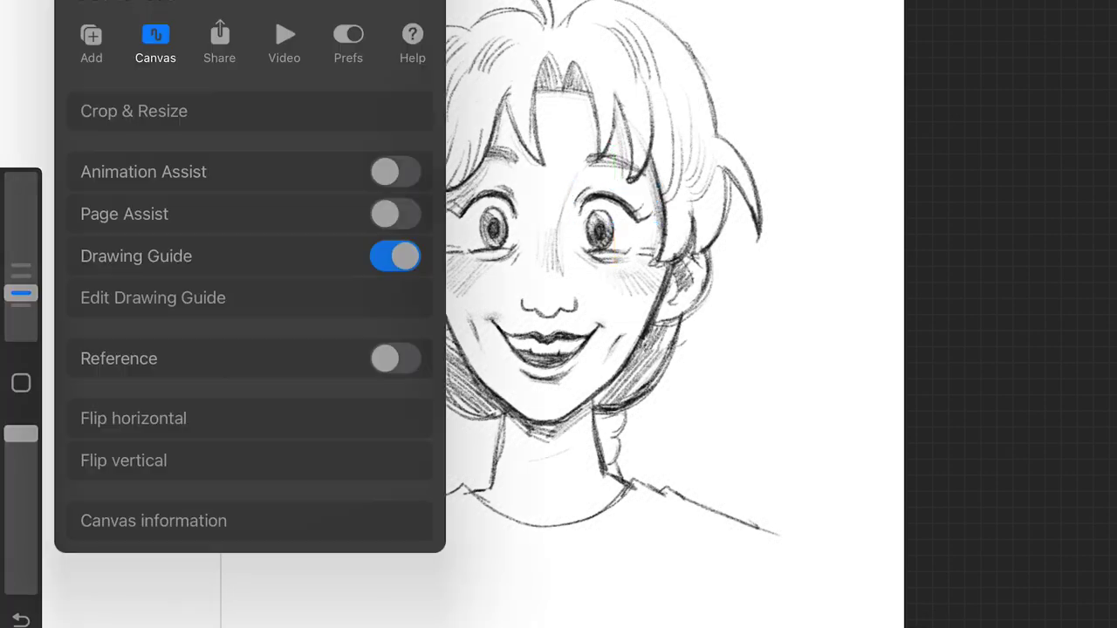
Step: Flip the canvas back and draw the round collar, button, and shoulder and sleeve lines
{"action": "left_click", "coordinate": [131, 419]}
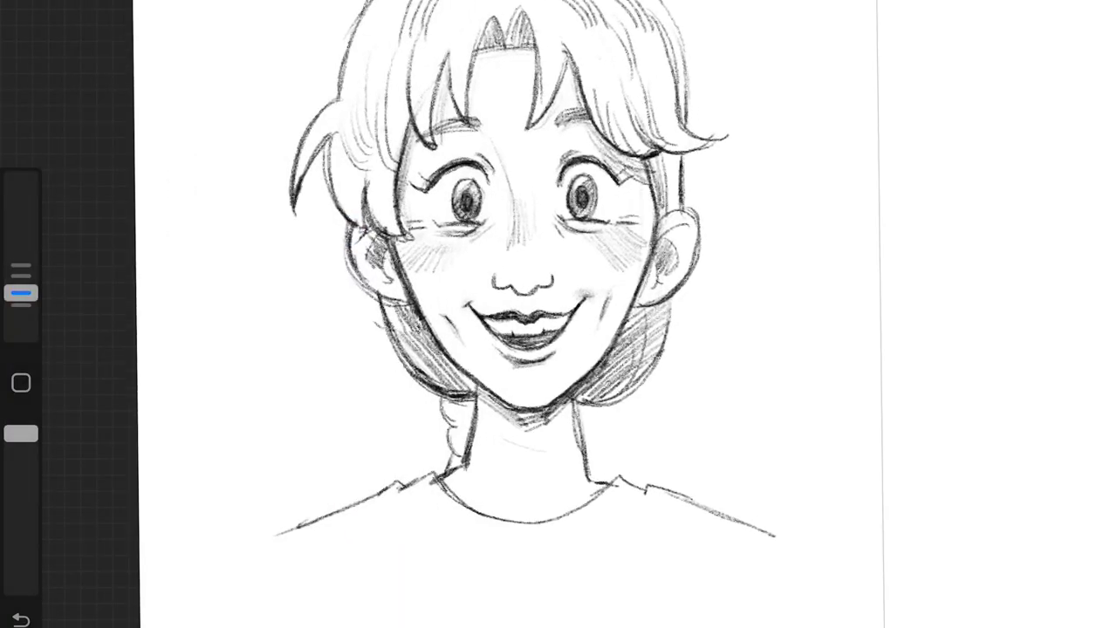
{"action": "left_click_drag", "start_coordinate": [477, 409], "coordinate": [515, 431]}
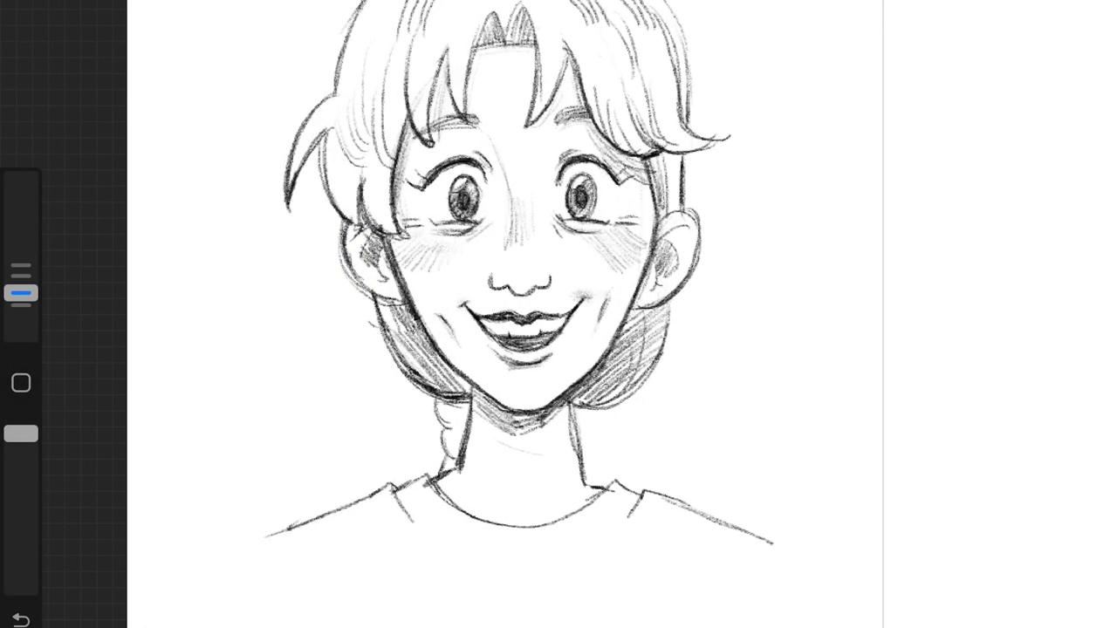
{"action": "mouse_move", "coordinate": [390, 490]}
{"action": "left_mouse_down"}
{"action": "mouse_move", "coordinate": [576, 591]}
{"action": "mouse_move", "coordinate": [516, 627]}
{"action": "left_mouse_up"}
{"action": "left_click_drag", "start_coordinate": [639, 499], "coordinate": [558, 583]}
{"action": "left_click_drag", "start_coordinate": [266, 536], "coordinate": [203, 609]}
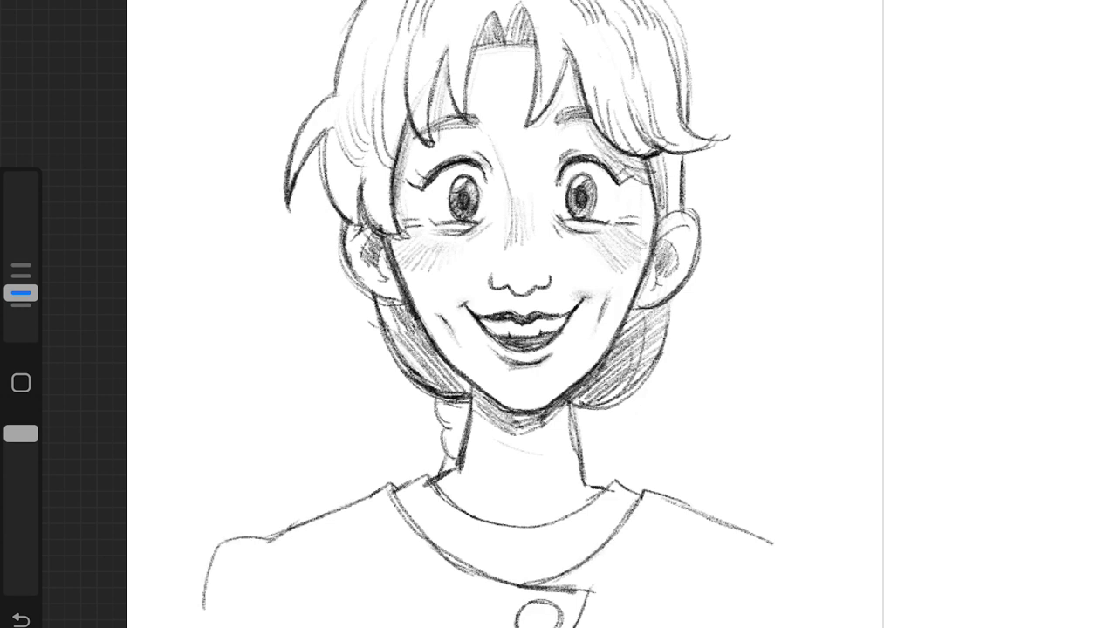
{"action": "left_click_drag", "start_coordinate": [272, 557], "coordinate": [293, 611]}
{"action": "left_click_drag", "start_coordinate": [750, 534], "coordinate": [801, 550]}
Step: Draw a spiky hair tuft at the left shoulder and shade it
{"action": "mouse_move", "coordinate": [270, 445]}
{"action": "left_mouse_down"}
{"action": "mouse_move", "coordinate": [340, 508]}
{"action": "mouse_move", "coordinate": [250, 529]}
{"action": "left_mouse_up"}
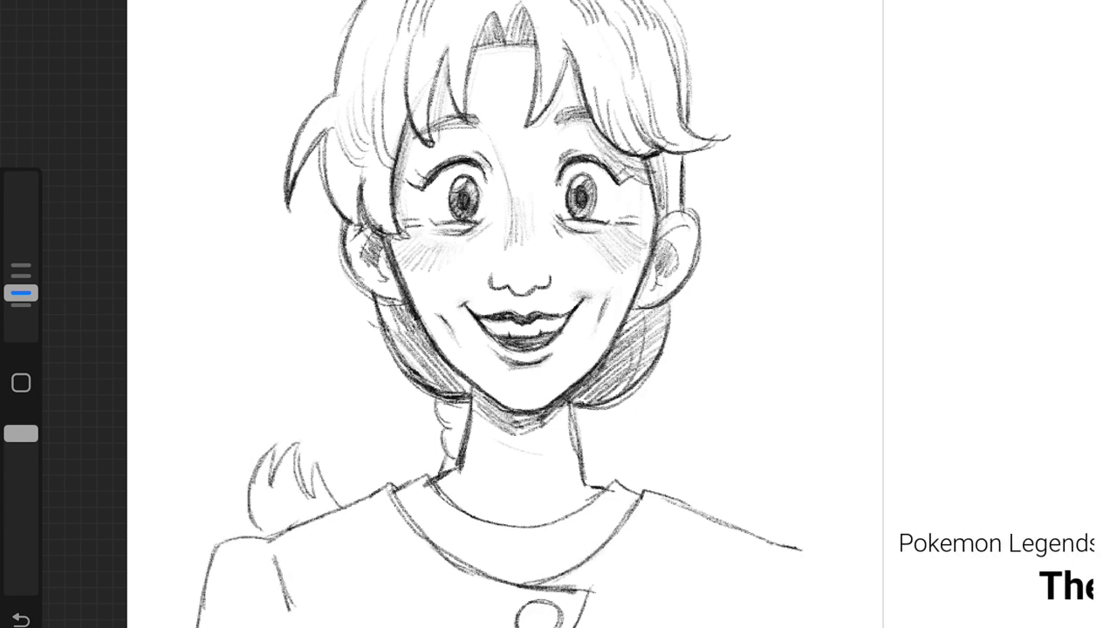
{"action": "left_click_drag", "start_coordinate": [237, 464], "coordinate": [229, 534]}
{"action": "mouse_move", "coordinate": [258, 454]}
{"action": "left_mouse_down"}
{"action": "mouse_move", "coordinate": [242, 522]}
{"action": "mouse_move", "coordinate": [286, 487]}
{"action": "left_mouse_up"}
{"action": "left_click_drag", "start_coordinate": [278, 480], "coordinate": [302, 523]}
{"action": "left_click_drag", "start_coordinate": [452, 398], "coordinate": [440, 451]}
{"action": "left_click_drag", "start_coordinate": [453, 436], "coordinate": [441, 466]}
{"action": "left_click_drag", "start_coordinate": [319, 469], "coordinate": [349, 508]}
Step: Finish the right shoulder curve, hatch the sleeve, and darken the collar and neck lines
{"action": "mouse_move", "coordinate": [801, 550]}
{"action": "left_mouse_down"}
{"action": "mouse_move", "coordinate": [851, 624]}
{"action": "mouse_move", "coordinate": [748, 609]}
{"action": "left_mouse_up"}
{"action": "left_click_drag", "start_coordinate": [559, 524], "coordinate": [611, 487]}
{"action": "left_click_drag", "start_coordinate": [573, 417], "coordinate": [586, 489]}
{"action": "scroll", "coordinate": [558, 314], "scroll_direction": "down", "scroll_amount": 5}
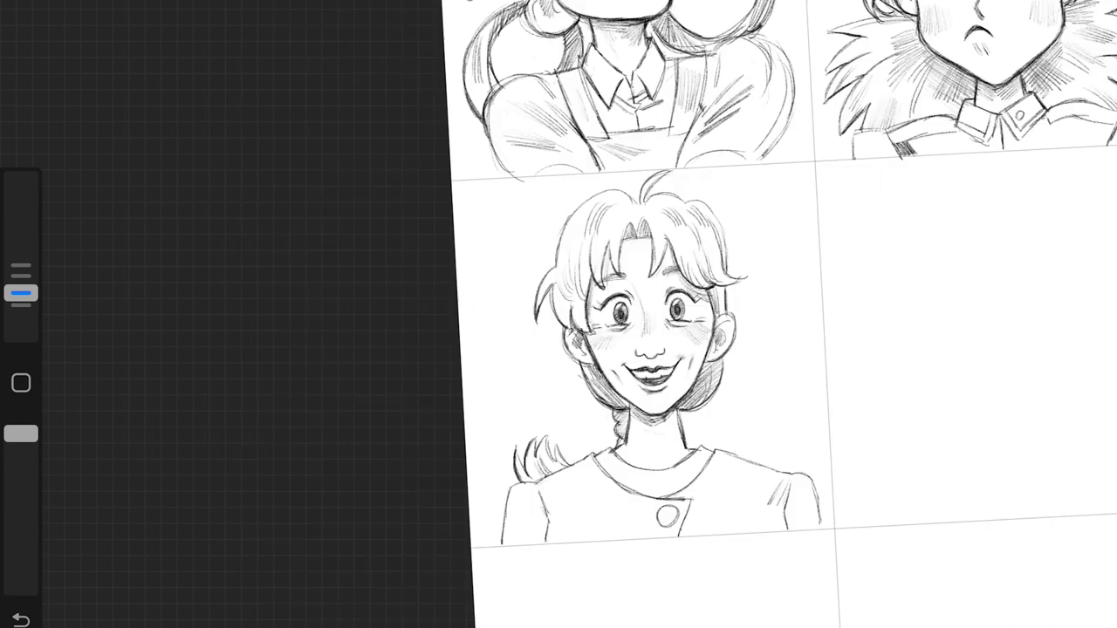
{"action": "scroll", "coordinate": [559, 314], "scroll_direction": "down", "scroll_amount": 3}
{"action": "scroll", "coordinate": [558, 314], "scroll_direction": "down", "scroll_amount": 3}
{"action": "scroll", "coordinate": [427, 480], "scroll_direction": "up", "scroll_amount": 5}
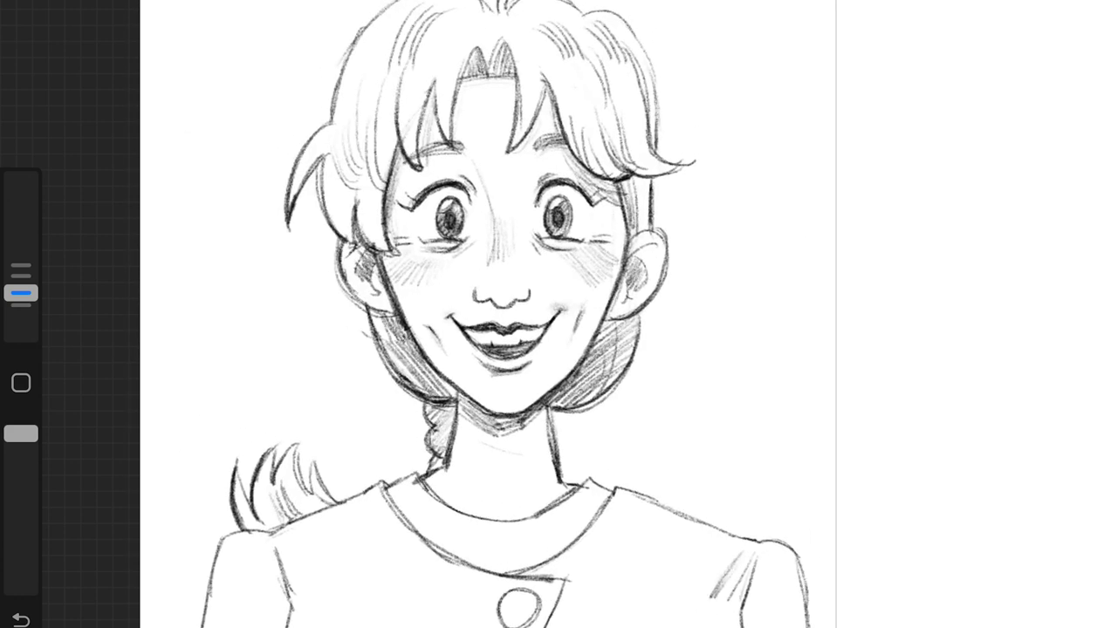
Step: Hatch diagonal and horizontal shading inside the collar and under the chin
{"action": "left_click_drag", "start_coordinate": [587, 498], "coordinate": [547, 541]}
{"action": "left_click_drag", "start_coordinate": [447, 551], "coordinate": [541, 543]}
{"action": "mouse_move", "coordinate": [496, 425]}
{"action": "left_mouse_down"}
{"action": "mouse_move", "coordinate": [529, 446]}
{"action": "mouse_move", "coordinate": [522, 438]}
{"action": "left_mouse_up"}
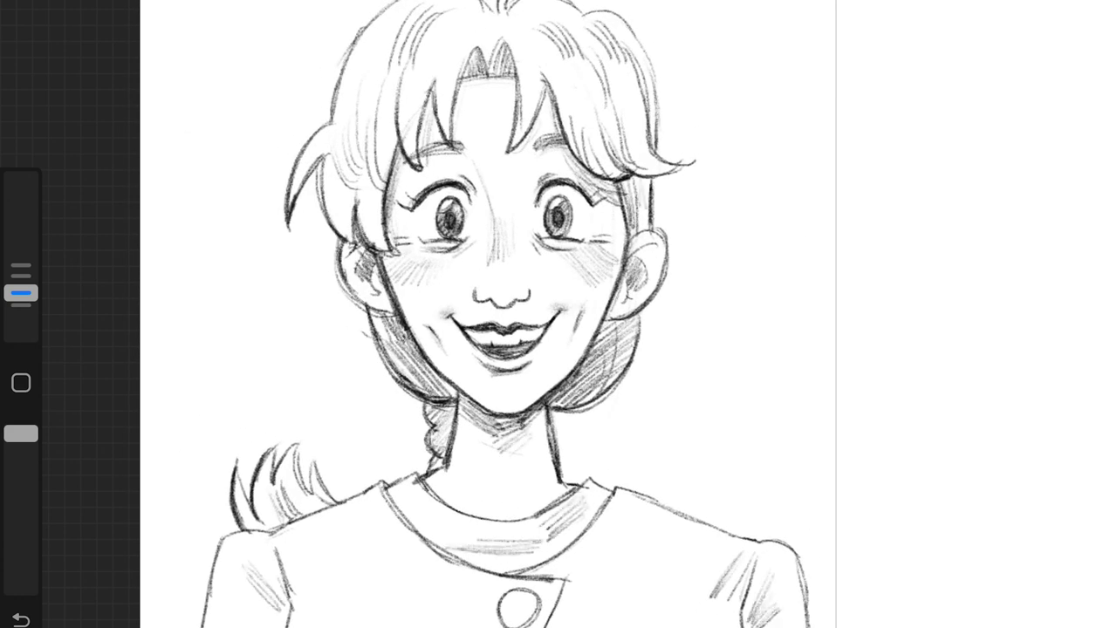
{"action": "scroll", "coordinate": [558, 314], "scroll_direction": "up", "scroll_amount": 5}
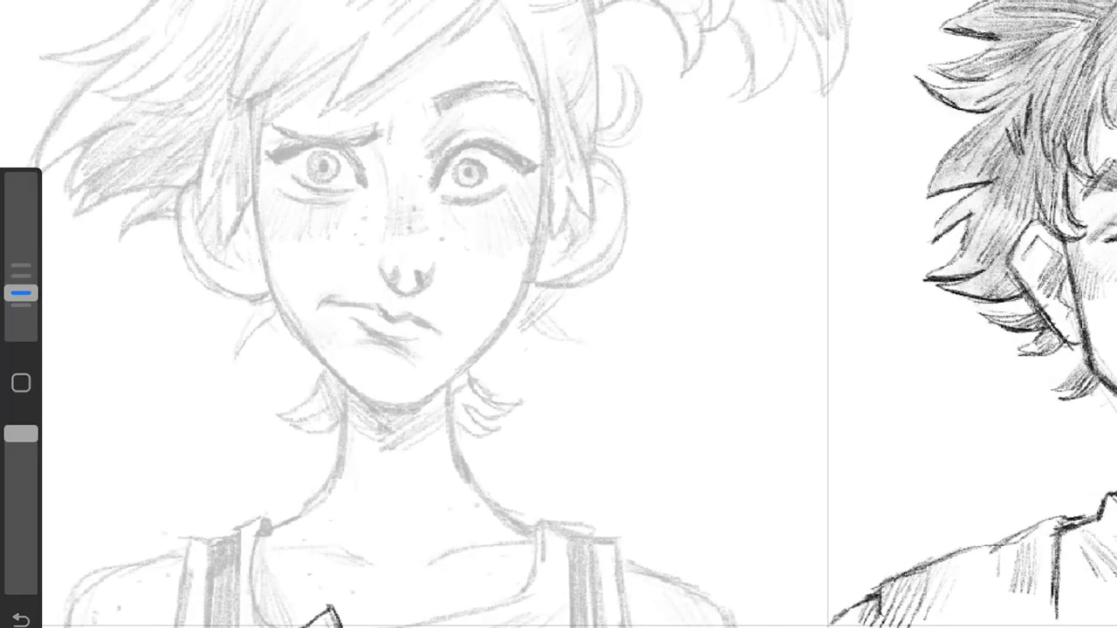
Step: Ink both eyes' lids and irises and the two eyebrows in dark pencil
{"action": "mouse_move", "coordinate": [434, 171]}
{"action": "left_mouse_down"}
{"action": "mouse_move", "coordinate": [524, 166]}
{"action": "mouse_move", "coordinate": [521, 154]}
{"action": "left_mouse_up"}
{"action": "left_click_drag", "start_coordinate": [442, 201], "coordinate": [501, 188]}
{"action": "mouse_move", "coordinate": [363, 181]}
{"action": "left_mouse_down"}
{"action": "mouse_move", "coordinate": [271, 155]}
{"action": "mouse_move", "coordinate": [363, 180]}
{"action": "left_mouse_up"}
{"action": "left_click_drag", "start_coordinate": [285, 182], "coordinate": [347, 201]}
{"action": "left_click_drag", "start_coordinate": [307, 159], "coordinate": [340, 173]}
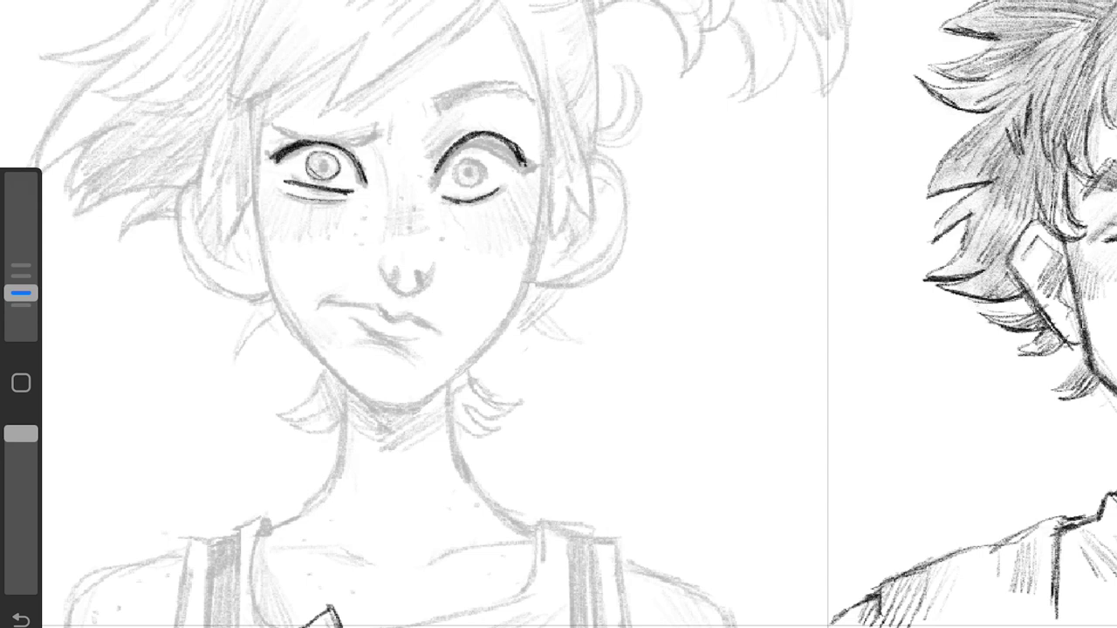
{"action": "left_click_drag", "start_coordinate": [454, 158], "coordinate": [485, 185]}
{"action": "mouse_move", "coordinate": [274, 137]}
{"action": "left_mouse_down"}
{"action": "mouse_move", "coordinate": [363, 138]}
{"action": "mouse_move", "coordinate": [515, 91]}
{"action": "left_mouse_up"}
{"action": "left_click_drag", "start_coordinate": [490, 88], "coordinate": [534, 113]}
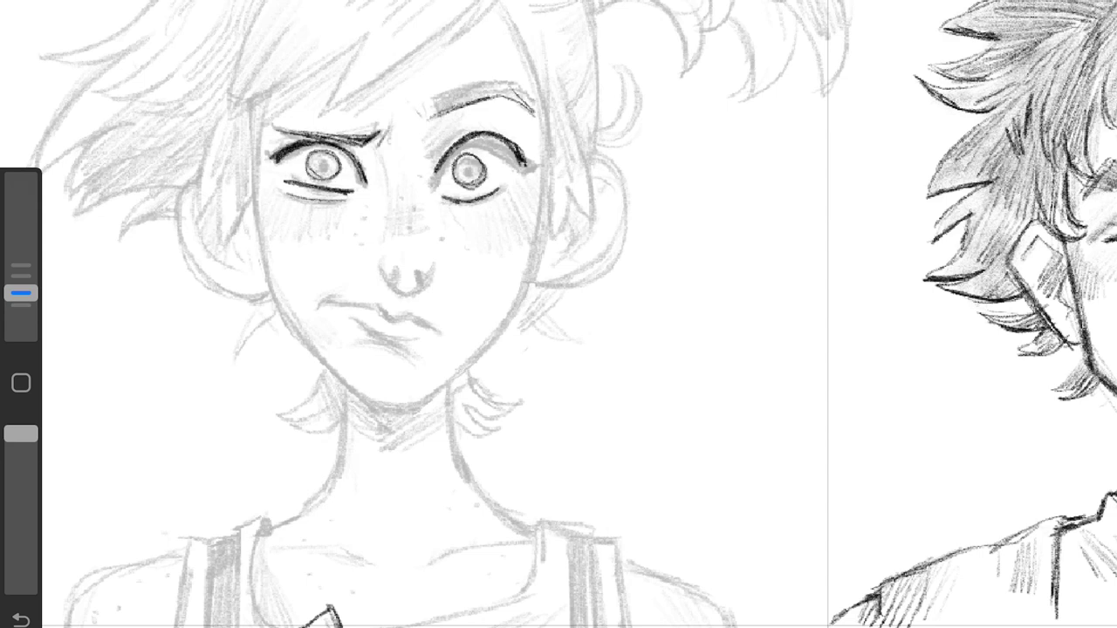
{"action": "left_click_drag", "start_coordinate": [431, 103], "coordinate": [514, 91]}
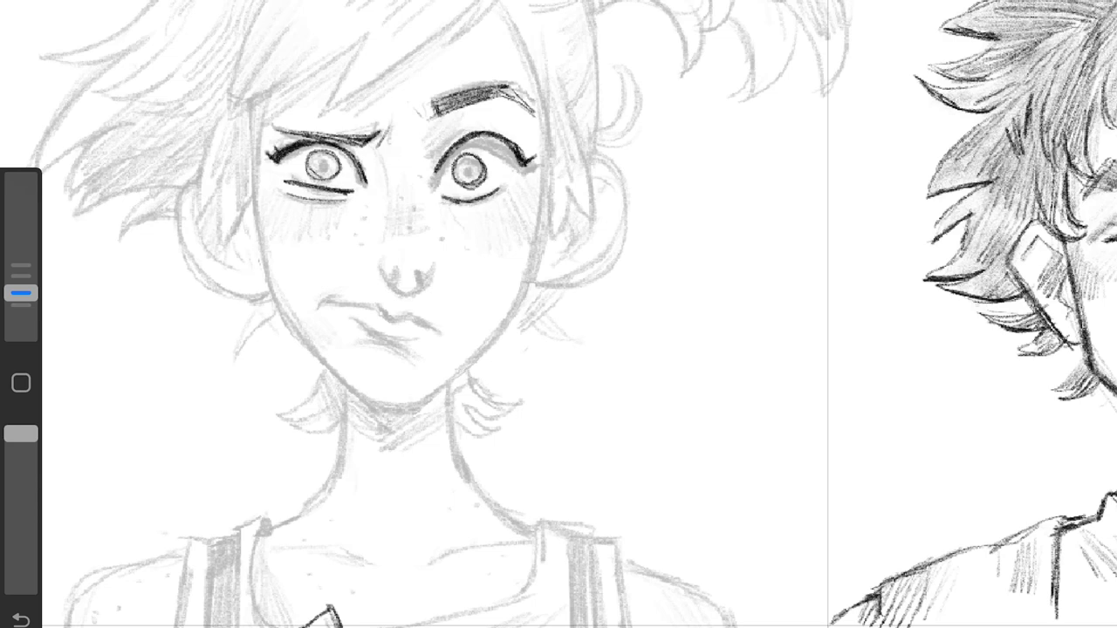
Step: Darken the nostril curls, mouth line and lip strokes
{"action": "mouse_move", "coordinate": [377, 254]}
{"action": "left_mouse_down"}
{"action": "mouse_move", "coordinate": [426, 295]}
{"action": "mouse_move", "coordinate": [380, 294]}
{"action": "mouse_move", "coordinate": [431, 286]}
{"action": "left_mouse_up"}
{"action": "mouse_move", "coordinate": [387, 197]}
{"action": "left_mouse_down"}
{"action": "mouse_move", "coordinate": [417, 238]}
{"action": "mouse_move", "coordinate": [536, 260]}
{"action": "left_mouse_up"}
{"action": "left_click_drag", "start_coordinate": [433, 265], "coordinate": [562, 265]}
{"action": "mouse_move", "coordinate": [492, 263]}
{"action": "left_mouse_down"}
{"action": "mouse_move", "coordinate": [569, 269]}
{"action": "mouse_move", "coordinate": [541, 260]}
{"action": "left_mouse_up"}
{"action": "left_click_drag", "start_coordinate": [431, 243], "coordinate": [485, 272]}
{"action": "left_click_drag", "start_coordinate": [559, 349], "coordinate": [488, 314]}
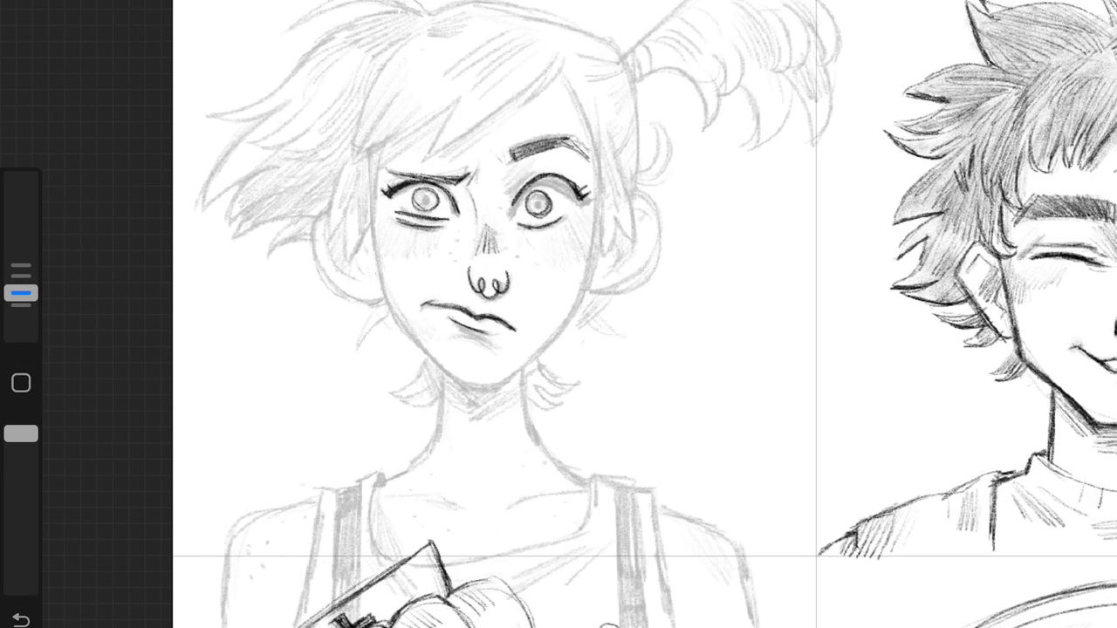
Step: Ink dark hair strands across the top of the head and fringe
{"action": "mouse_move", "coordinate": [555, 16]}
{"action": "left_mouse_down"}
{"action": "mouse_move", "coordinate": [507, 82]}
{"action": "mouse_move", "coordinate": [393, 139]}
{"action": "left_mouse_up"}
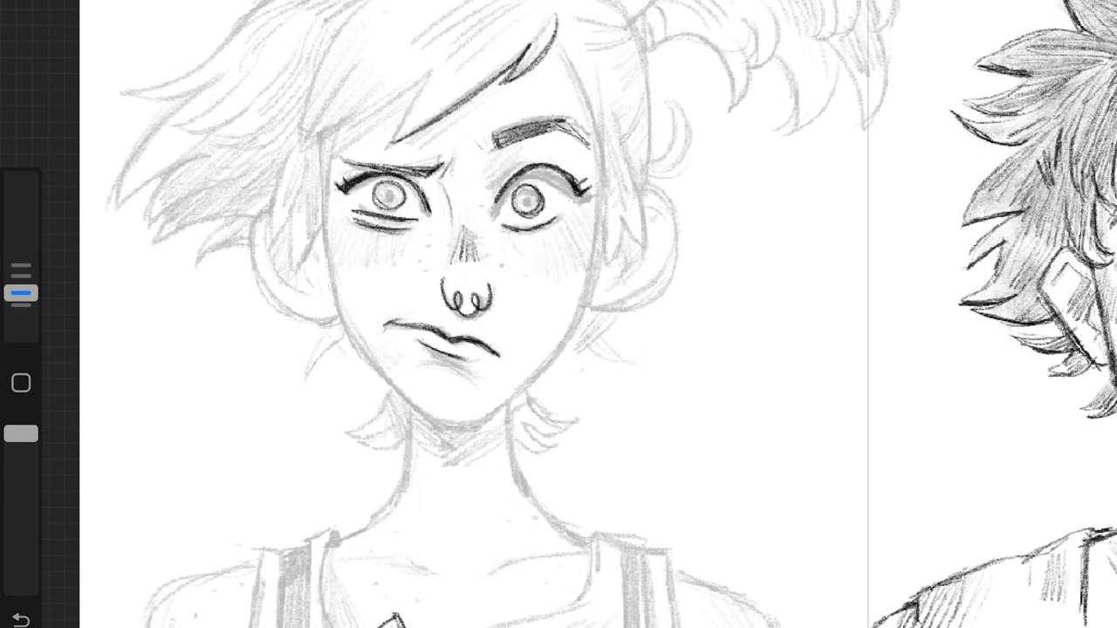
{"action": "left_click_drag", "start_coordinate": [437, 74], "coordinate": [340, 127]}
{"action": "left_click_drag", "start_coordinate": [377, 2], "coordinate": [267, 116]}
{"action": "left_click_drag", "start_coordinate": [332, 65], "coordinate": [258, 150]}
{"action": "left_click_drag", "start_coordinate": [323, 131], "coordinate": [259, 182]}
{"action": "left_click_drag", "start_coordinate": [391, 126], "coordinate": [274, 179]}
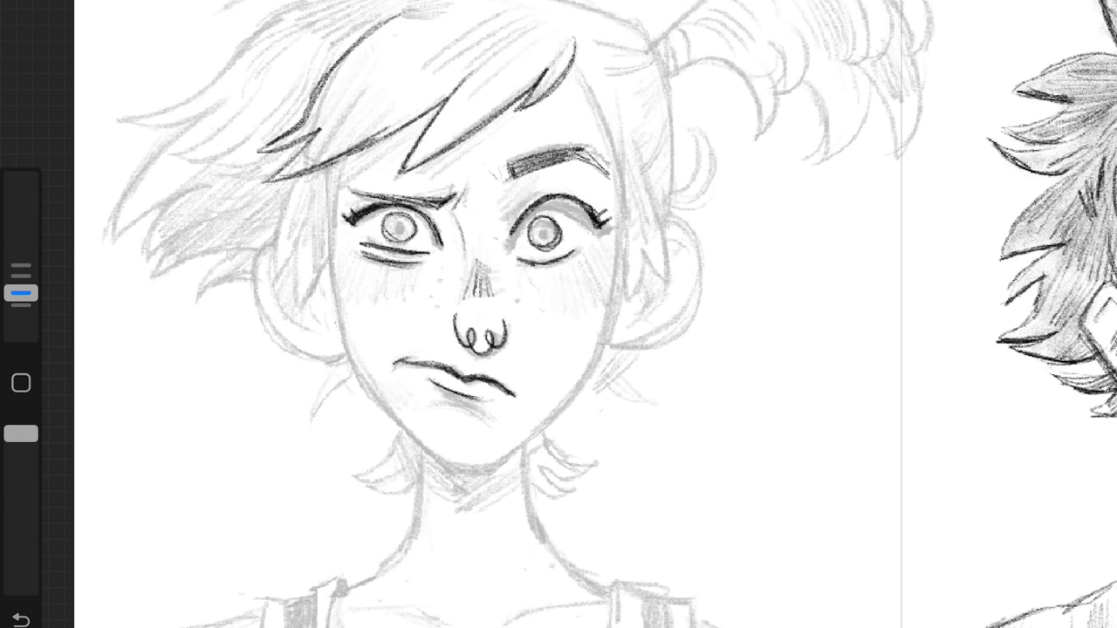
{"action": "left_click_drag", "start_coordinate": [449, 37], "coordinate": [352, 149]}
{"action": "left_click_drag", "start_coordinate": [393, 56], "coordinate": [302, 161]}
Step: Darken the face outline along both cheeks, jaw and chin
{"action": "left_click_drag", "start_coordinate": [624, 118], "coordinate": [505, 449]}
{"action": "left_click_drag", "start_coordinate": [577, 381], "coordinate": [486, 462]}
{"action": "left_click_drag", "start_coordinate": [336, 144], "coordinate": [323, 336]}
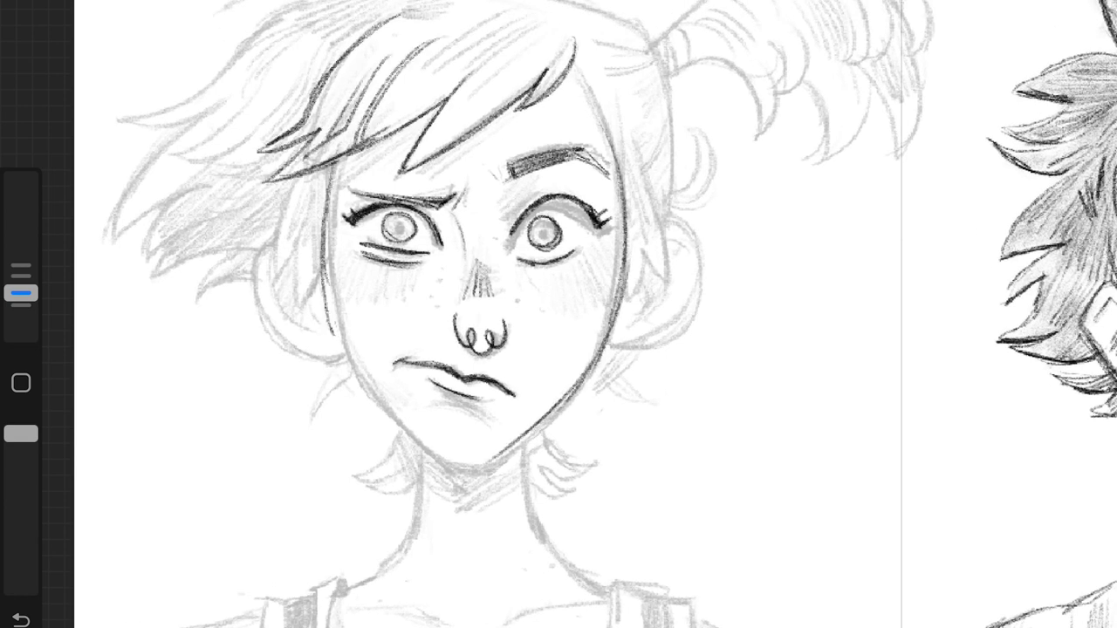
{"action": "left_click_drag", "start_coordinate": [324, 183], "coordinate": [436, 449]}
{"action": "left_click_drag", "start_coordinate": [358, 360], "coordinate": [436, 453]}
{"action": "left_click_drag", "start_coordinate": [627, 236], "coordinate": [611, 327]}
{"action": "mouse_move", "coordinate": [428, 441]}
{"action": "left_mouse_down"}
{"action": "mouse_move", "coordinate": [506, 463]}
{"action": "mouse_move", "coordinate": [570, 393]}
{"action": "mouse_move", "coordinate": [615, 174]}
{"action": "left_mouse_up"}
{"action": "left_click_drag", "start_coordinate": [305, 179], "coordinate": [272, 292]}
Step: Draw dark hair strands beside the left and right cheeks
{"action": "left_click_drag", "start_coordinate": [324, 253], "coordinate": [311, 300]}
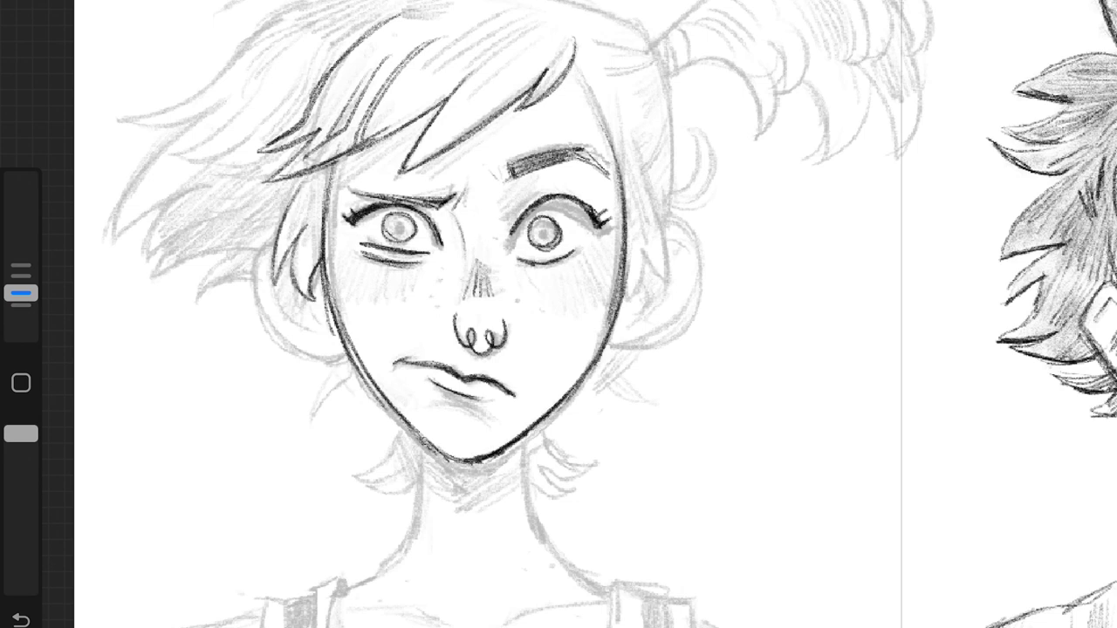
{"action": "left_click_drag", "start_coordinate": [672, 166], "coordinate": [652, 288]}
{"action": "left_click_drag", "start_coordinate": [670, 214], "coordinate": [626, 299]}
{"action": "left_click_drag", "start_coordinate": [635, 225], "coordinate": [606, 297]}
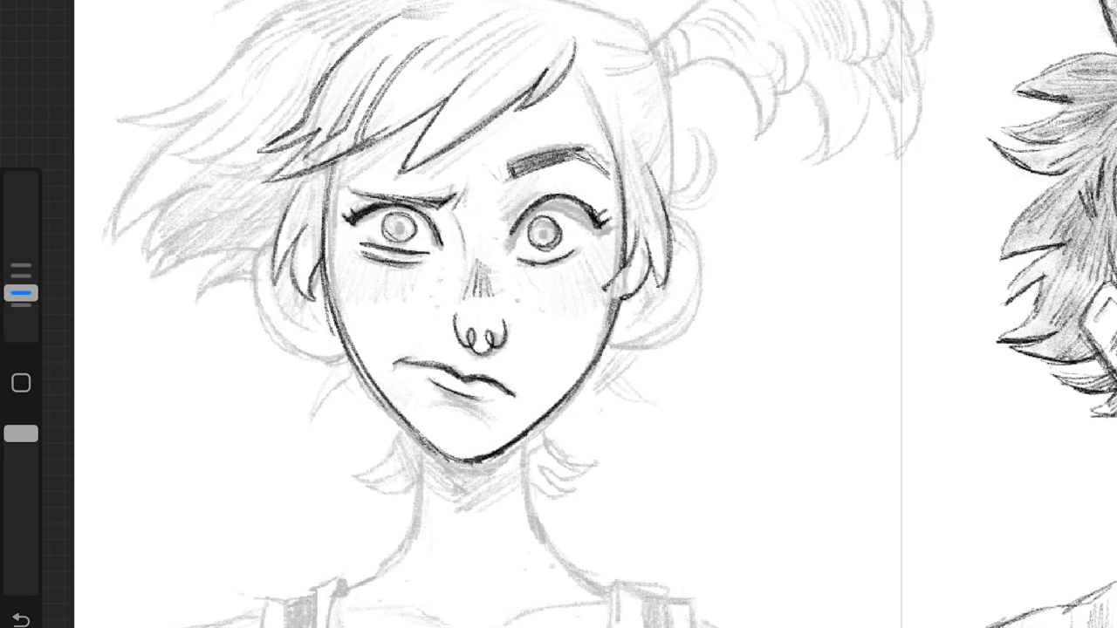
{"action": "left_click_drag", "start_coordinate": [644, 243], "coordinate": [602, 301]}
Step: Shade under the lower lip and hatch both cheeks
{"action": "left_click_drag", "start_coordinate": [431, 395], "coordinate": [476, 405]}
{"action": "left_click_drag", "start_coordinate": [578, 253], "coordinate": [612, 290]}
{"action": "left_click_drag", "start_coordinate": [590, 250], "coordinate": [616, 272]}
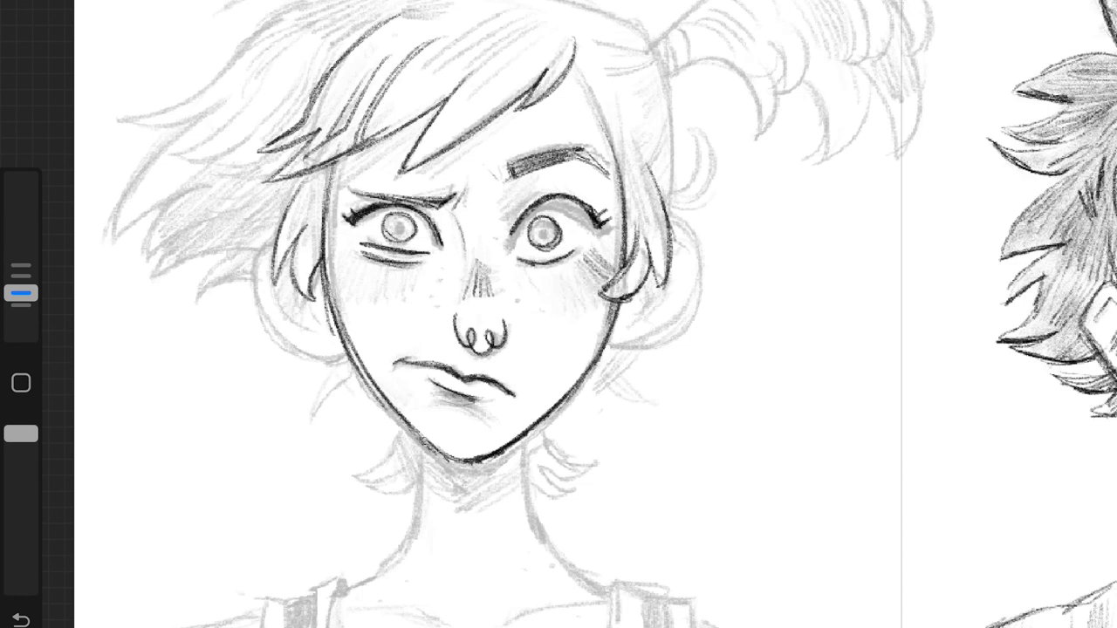
{"action": "left_click_drag", "start_coordinate": [336, 253], "coordinate": [380, 284]}
Step: Darken the eyebrows and retrace both face contours beside the hair
{"action": "mouse_move", "coordinate": [351, 190]}
{"action": "left_mouse_down"}
{"action": "mouse_move", "coordinate": [438, 211]}
{"action": "mouse_move", "coordinate": [448, 200]}
{"action": "left_mouse_up"}
{"action": "left_click_drag", "start_coordinate": [505, 171], "coordinate": [587, 155]}
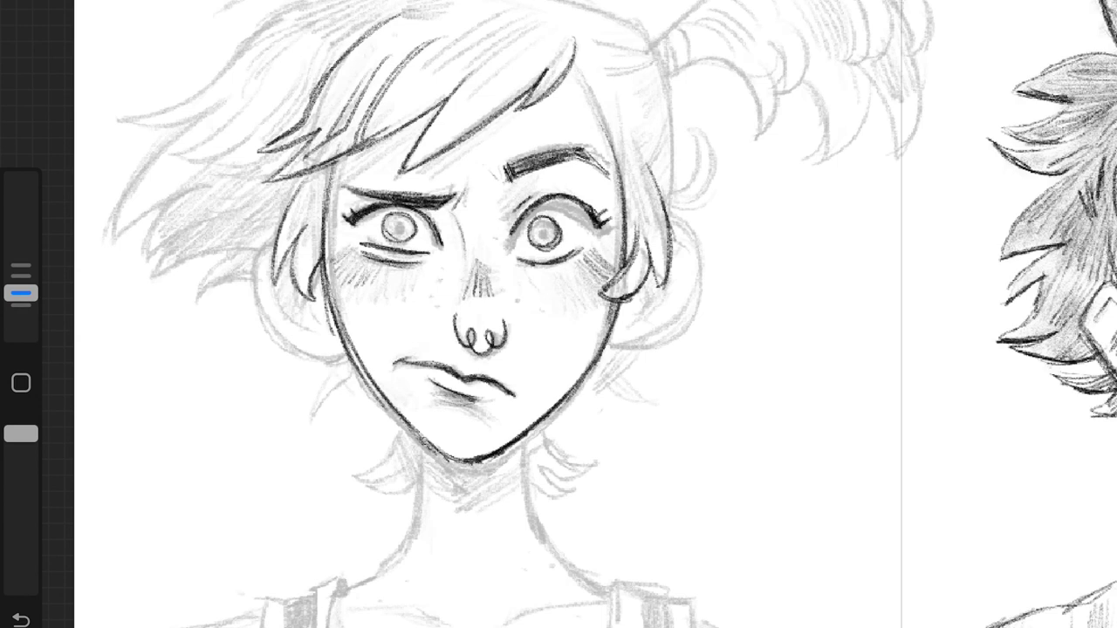
{"action": "left_click_drag", "start_coordinate": [569, 62], "coordinate": [655, 259]}
{"action": "left_click_drag", "start_coordinate": [328, 167], "coordinate": [306, 270]}
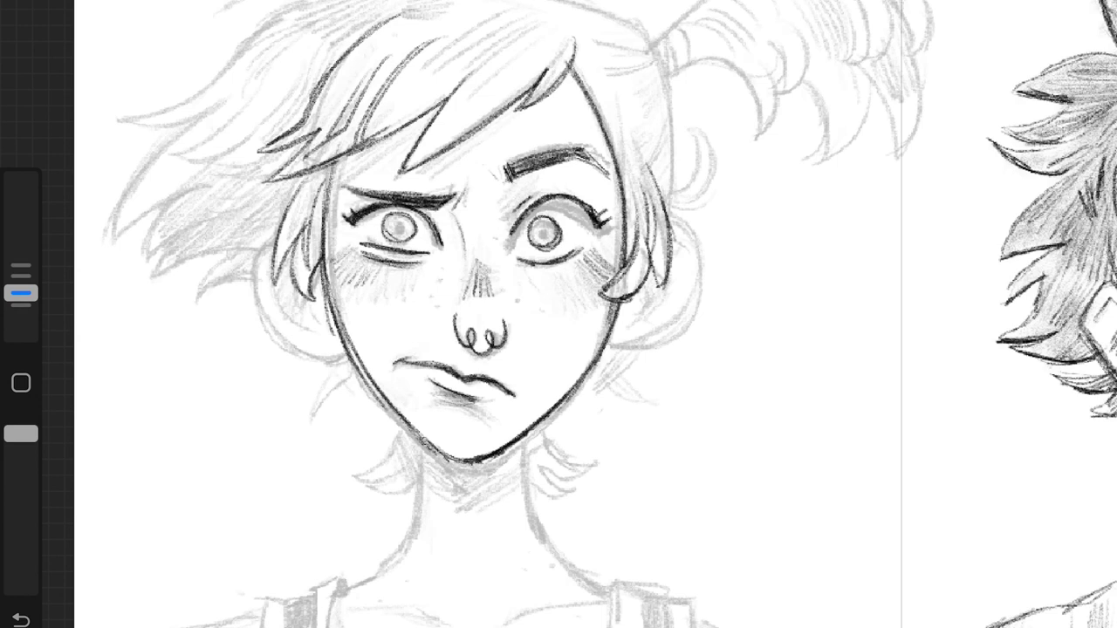
Step: Outline both ears in darker pencil, redoing one stroke, and bring up the Layers list
{"action": "left_click_drag", "start_coordinate": [670, 222], "coordinate": [633, 346]}
{"action": "left_click_drag", "start_coordinate": [281, 222], "coordinate": [340, 351]}
{"action": "key", "text": "ctrl+z"}
{"action": "left_click_drag", "start_coordinate": [274, 308], "coordinate": [337, 326]}
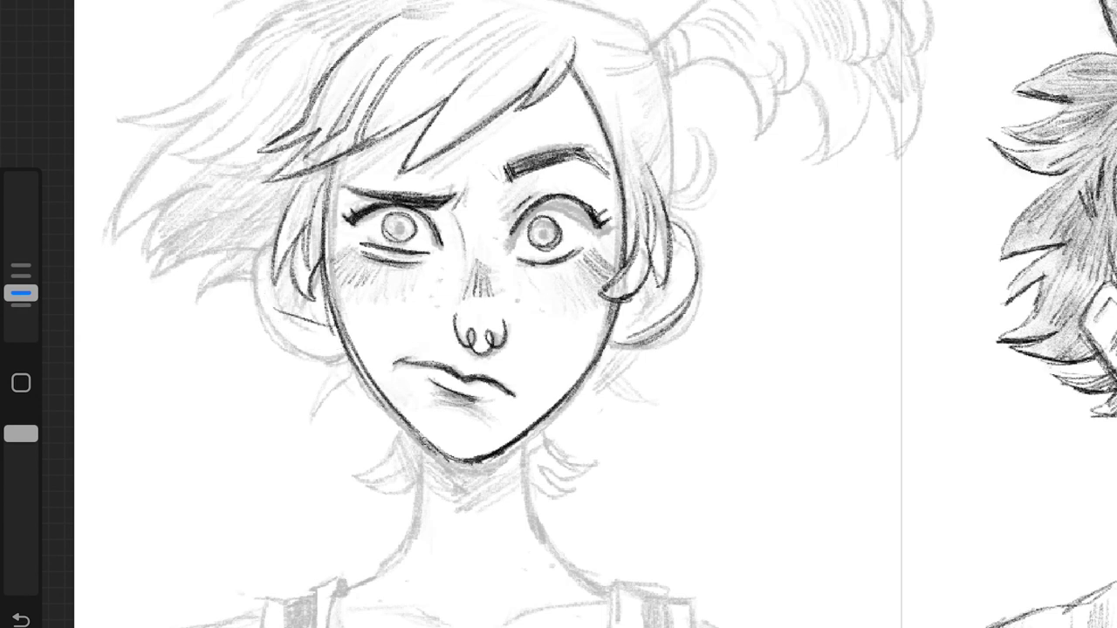
{"action": "left_click_drag", "start_coordinate": [293, 202], "coordinate": [260, 323]}
{"action": "left_click_drag", "start_coordinate": [258, 242], "coordinate": [338, 331]}
{"action": "left_click", "coordinate": [1086, 4]}
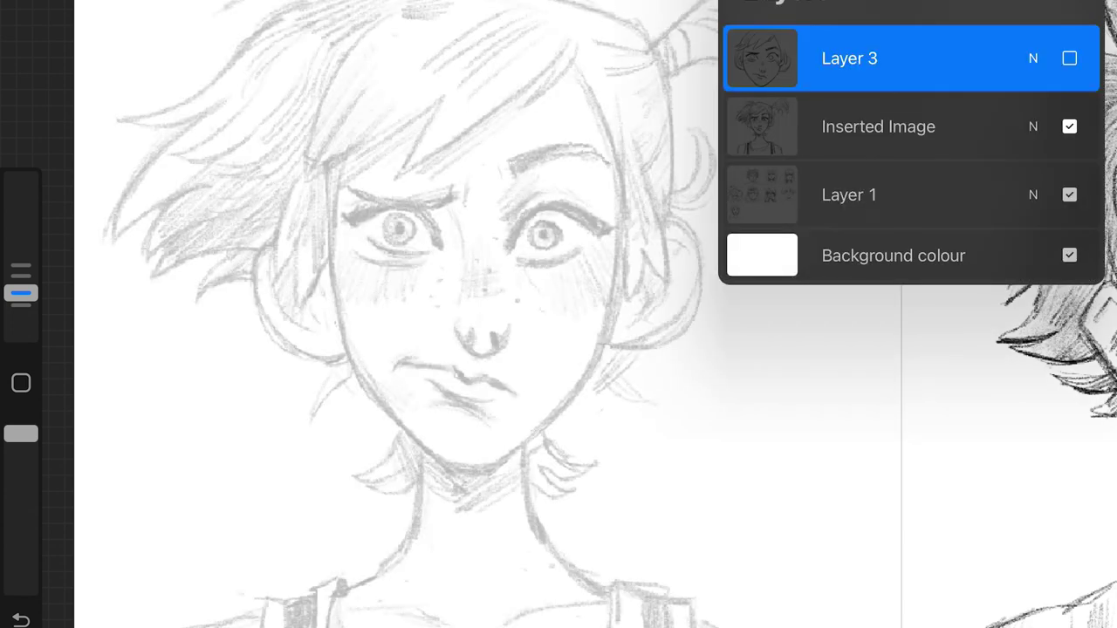
Step: Keep Inserted Image visible, then ink the neck lines and shade under the chin
{"action": "left_click", "coordinate": [1068, 126]}
{"action": "left_click", "coordinate": [1069, 126]}
{"action": "left_click", "coordinate": [1087, 4]}
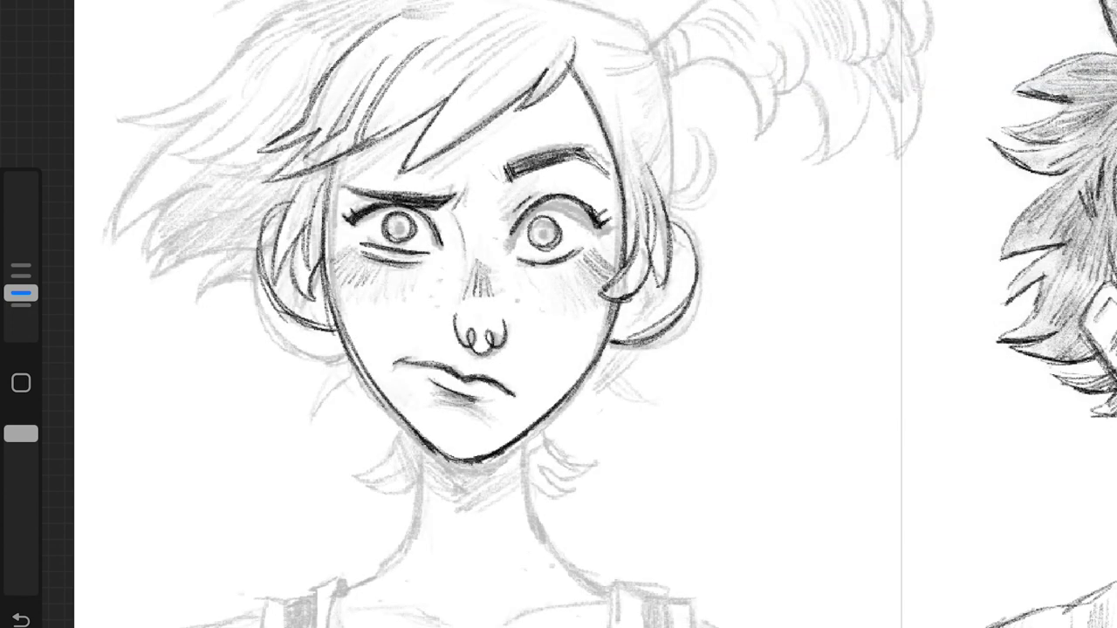
{"action": "mouse_move", "coordinate": [427, 446]}
{"action": "left_mouse_down"}
{"action": "mouse_move", "coordinate": [395, 553]}
{"action": "mouse_move", "coordinate": [342, 597]}
{"action": "left_mouse_up"}
{"action": "mouse_move", "coordinate": [519, 440]}
{"action": "left_mouse_down"}
{"action": "mouse_move", "coordinate": [549, 546]}
{"action": "mouse_move", "coordinate": [607, 599]}
{"action": "left_mouse_up"}
{"action": "left_click_drag", "start_coordinate": [426, 450], "coordinate": [510, 485]}
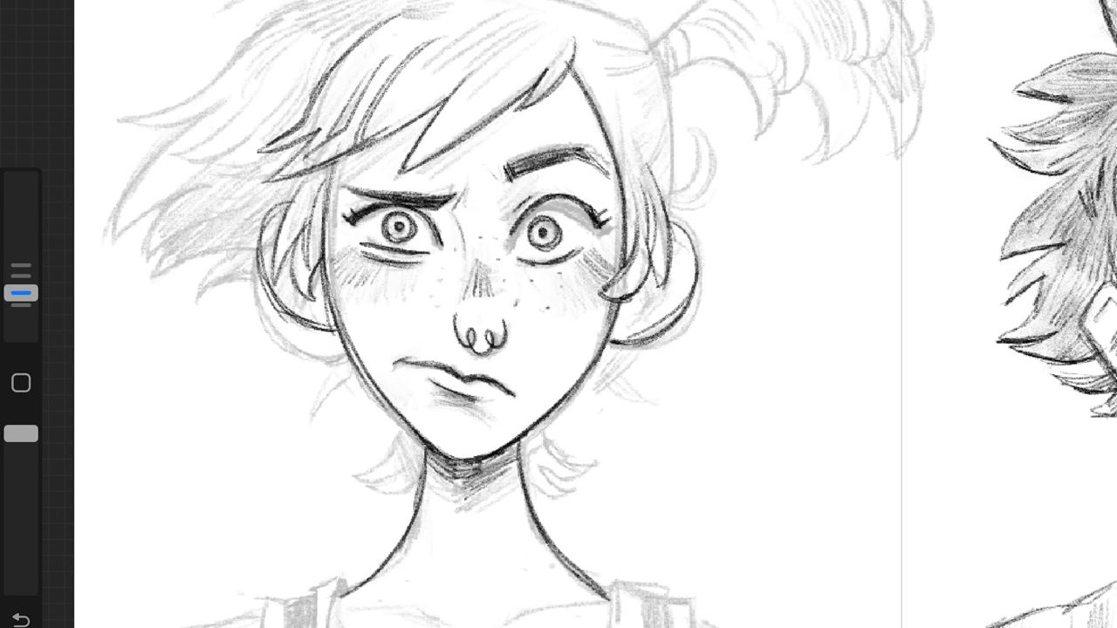
Step: Ink the top and right-side hair outline with darker curls and strands
{"action": "mouse_move", "coordinate": [647, 35]}
{"action": "left_mouse_down"}
{"action": "mouse_move", "coordinate": [673, 185]}
{"action": "mouse_move", "coordinate": [694, 188]}
{"action": "left_mouse_up"}
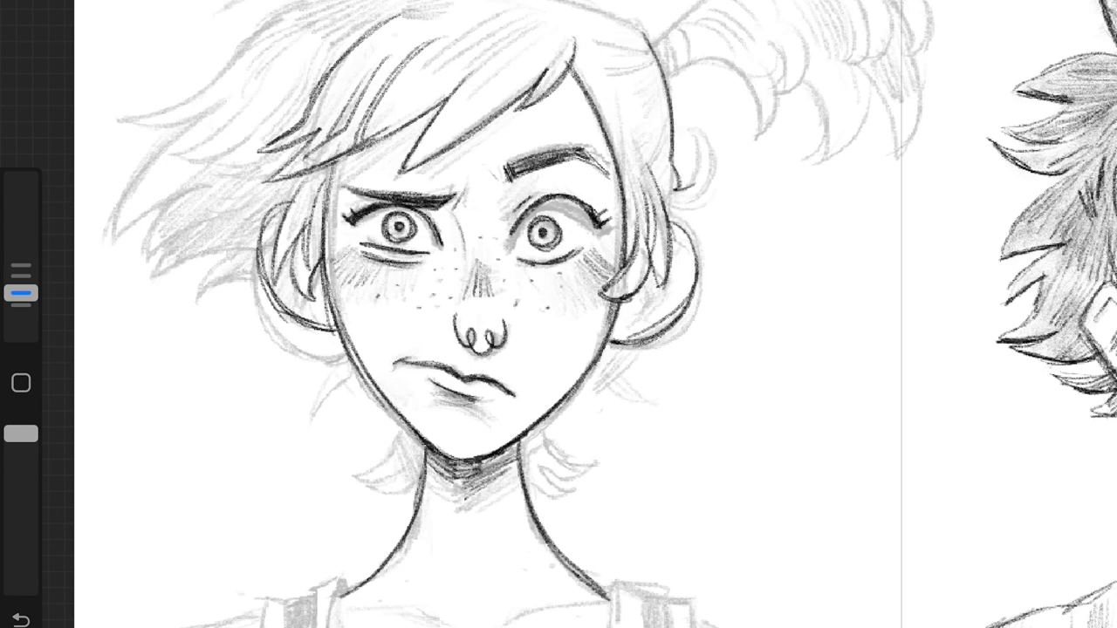
{"action": "left_click_drag", "start_coordinate": [694, 129], "coordinate": [698, 190]}
{"action": "left_click_drag", "start_coordinate": [650, 118], "coordinate": [659, 175]}
{"action": "left_click_drag", "start_coordinate": [690, 131], "coordinate": [716, 202]}
{"action": "left_click_drag", "start_coordinate": [709, 161], "coordinate": [684, 229]}
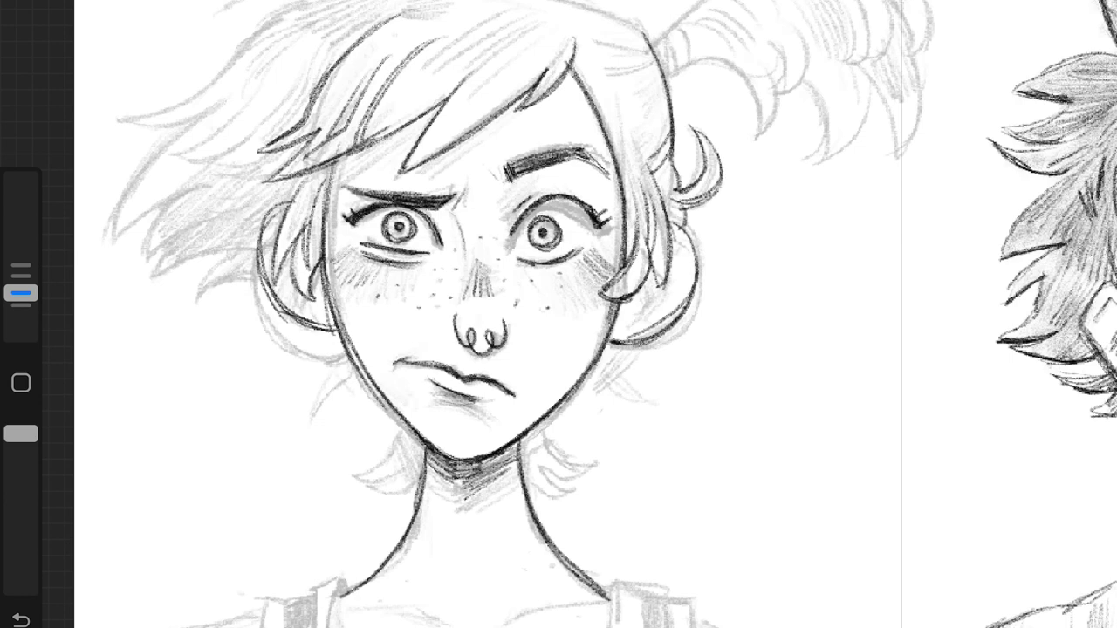
{"action": "left_click_drag", "start_coordinate": [650, 148], "coordinate": [576, 155]}
{"action": "mouse_move", "coordinate": [454, 182]}
{"action": "left_mouse_down"}
{"action": "mouse_move", "coordinate": [590, 155]}
{"action": "mouse_move", "coordinate": [653, 213]}
{"action": "left_mouse_up"}
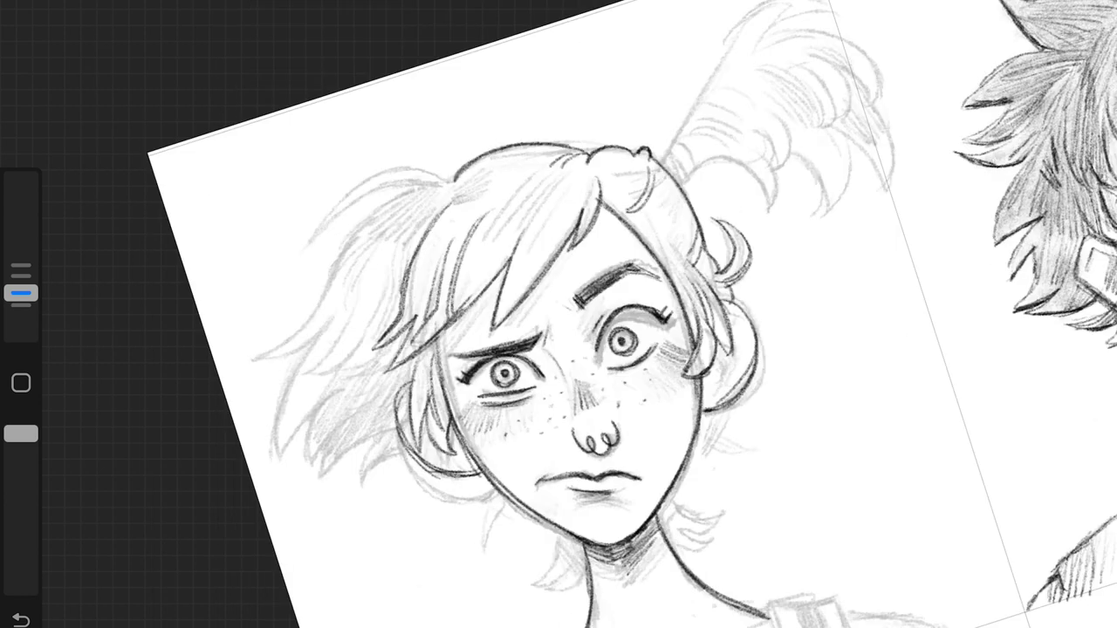
{"action": "left_click_drag", "start_coordinate": [650, 173], "coordinate": [679, 252]}
{"action": "left_click_drag", "start_coordinate": [558, 314], "coordinate": [565, 337]}
Step: Darken the bangs, the hair line along the left face, right eyelid and nose bridge
{"action": "left_click_drag", "start_coordinate": [555, 183], "coordinate": [503, 272]}
{"action": "left_click_drag", "start_coordinate": [527, 185], "coordinate": [513, 269]}
{"action": "left_click_drag", "start_coordinate": [585, 260], "coordinate": [514, 355]}
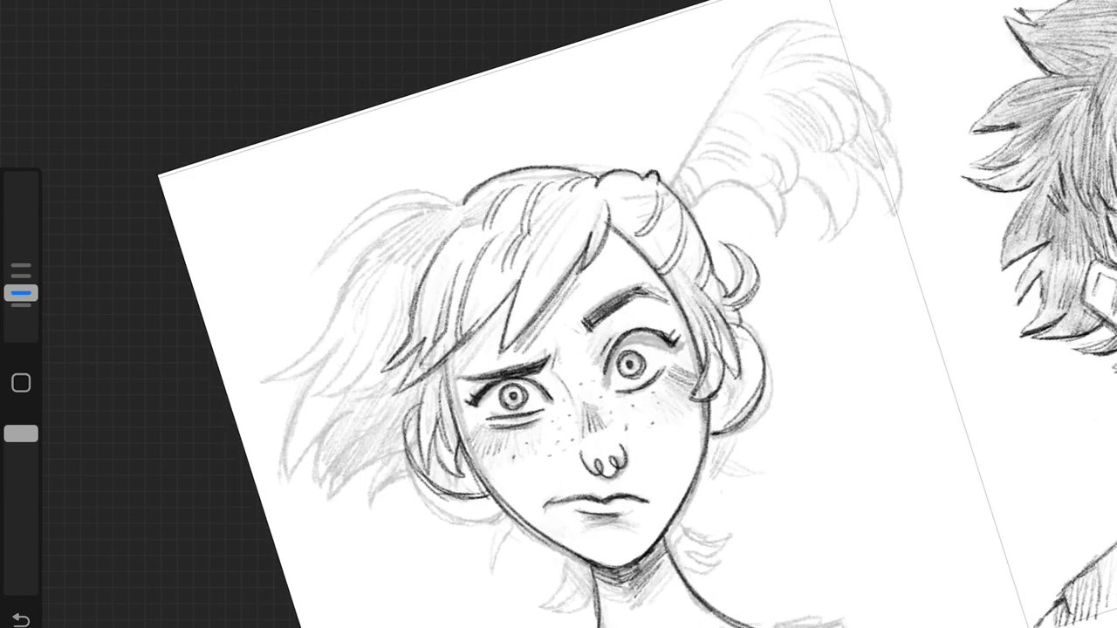
{"action": "left_click_drag", "start_coordinate": [514, 298], "coordinate": [443, 377]}
{"action": "left_click_drag", "start_coordinate": [505, 321], "coordinate": [448, 382]}
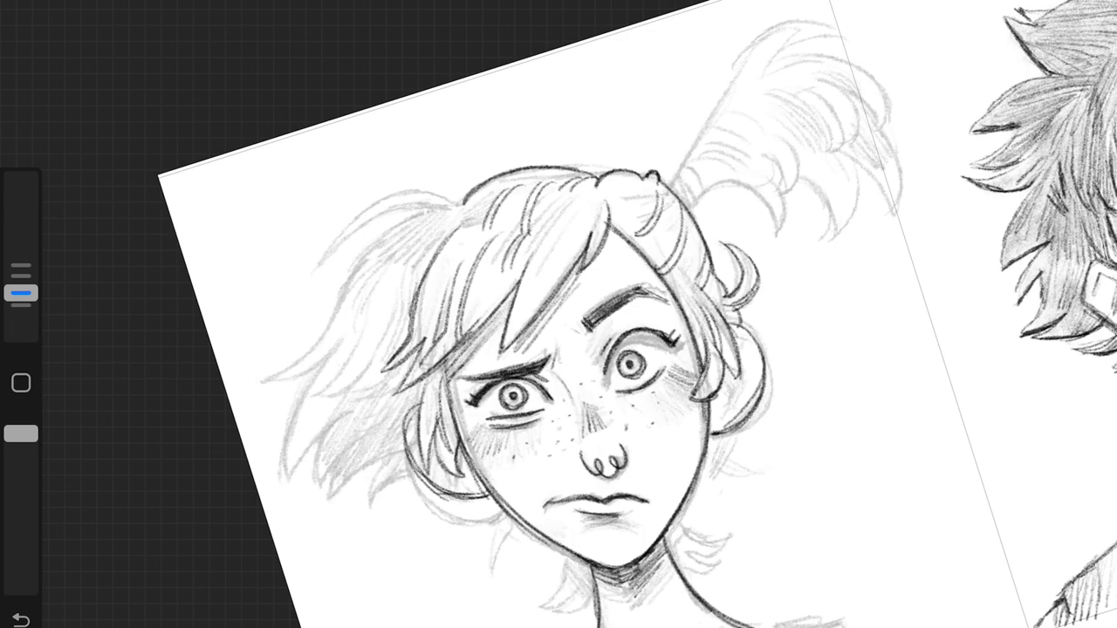
{"action": "mouse_move", "coordinate": [585, 321]}
{"action": "left_mouse_down"}
{"action": "mouse_move", "coordinate": [604, 360]}
{"action": "mouse_move", "coordinate": [682, 311]}
{"action": "left_mouse_up"}
{"action": "left_click_drag", "start_coordinate": [539, 388], "coordinate": [556, 353]}
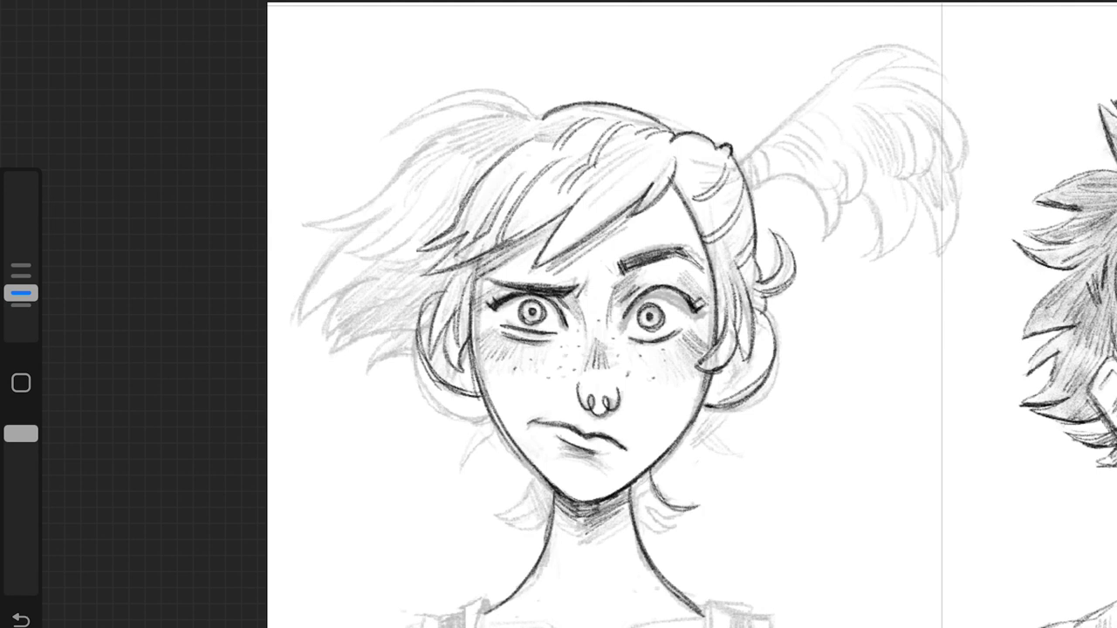
Step: Darken the hair flips beside the neck and the right-side curl
{"action": "left_click_drag", "start_coordinate": [699, 506], "coordinate": [637, 534]}
{"action": "left_click_drag", "start_coordinate": [537, 480], "coordinate": [496, 524]}
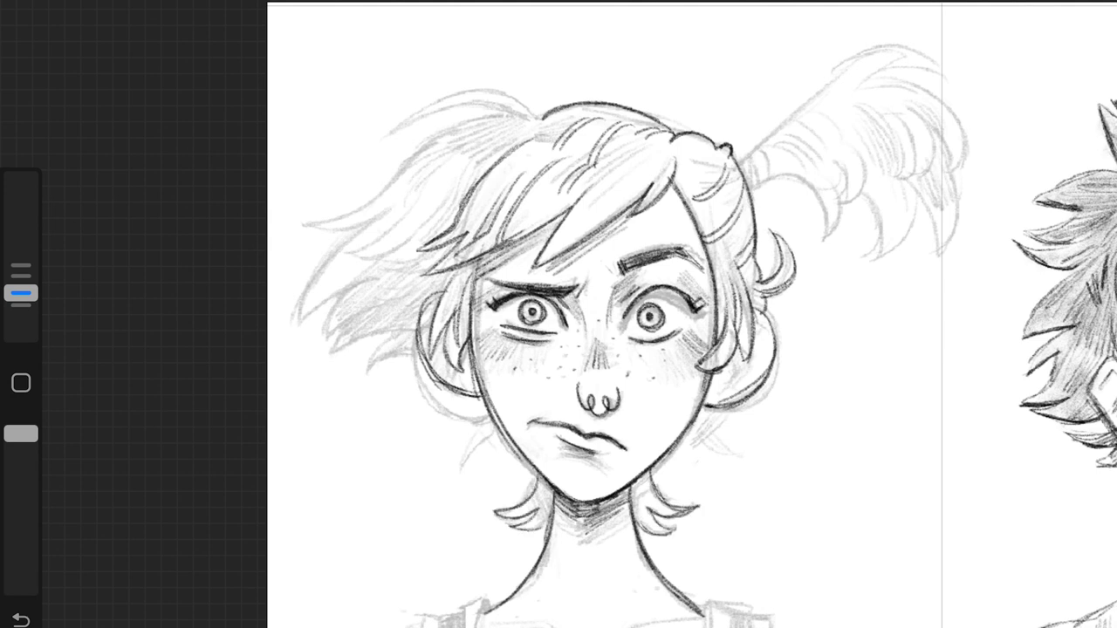
{"action": "left_click_drag", "start_coordinate": [548, 485], "coordinate": [494, 518]}
{"action": "left_click_drag", "start_coordinate": [645, 484], "coordinate": [636, 510]}
{"action": "left_click_drag", "start_coordinate": [747, 366], "coordinate": [717, 395]}
Step: Darken the hair edges and curls beside both cheeks
{"action": "left_click_drag", "start_coordinate": [759, 323], "coordinate": [709, 393]}
{"action": "left_click_drag", "start_coordinate": [433, 309], "coordinate": [436, 365]}
{"action": "left_click_drag", "start_coordinate": [447, 347], "coordinate": [443, 367]}
{"action": "left_click_drag", "start_coordinate": [466, 346], "coordinate": [461, 362]}
{"action": "left_click_drag", "start_coordinate": [450, 278], "coordinate": [435, 370]}
{"action": "mouse_move", "coordinate": [734, 337]}
{"action": "left_mouse_down"}
{"action": "mouse_move", "coordinate": [717, 371]}
{"action": "mouse_move", "coordinate": [691, 372]}
{"action": "left_mouse_up"}
{"action": "left_click_drag", "start_coordinate": [754, 309], "coordinate": [742, 365]}
{"action": "left_click_drag", "start_coordinate": [768, 243], "coordinate": [782, 293]}
Step: Ink the tank-top straps, neckline curve and both collarbone lines
{"action": "scroll", "coordinate": [602, 349], "scroll_direction": "down", "scroll_amount": 4}
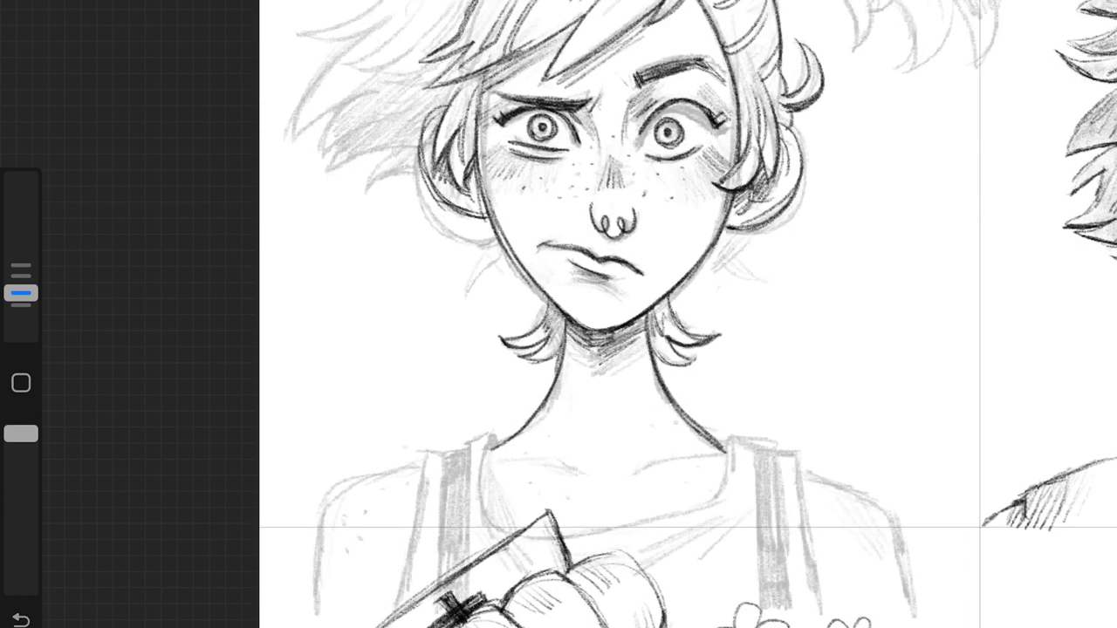
{"action": "left_click_drag", "start_coordinate": [499, 431], "coordinate": [485, 534]}
{"action": "mouse_move", "coordinate": [468, 460]}
{"action": "left_mouse_down"}
{"action": "mouse_move", "coordinate": [466, 506]}
{"action": "mouse_move", "coordinate": [429, 529]}
{"action": "left_mouse_up"}
{"action": "left_click_drag", "start_coordinate": [417, 453], "coordinate": [403, 529]}
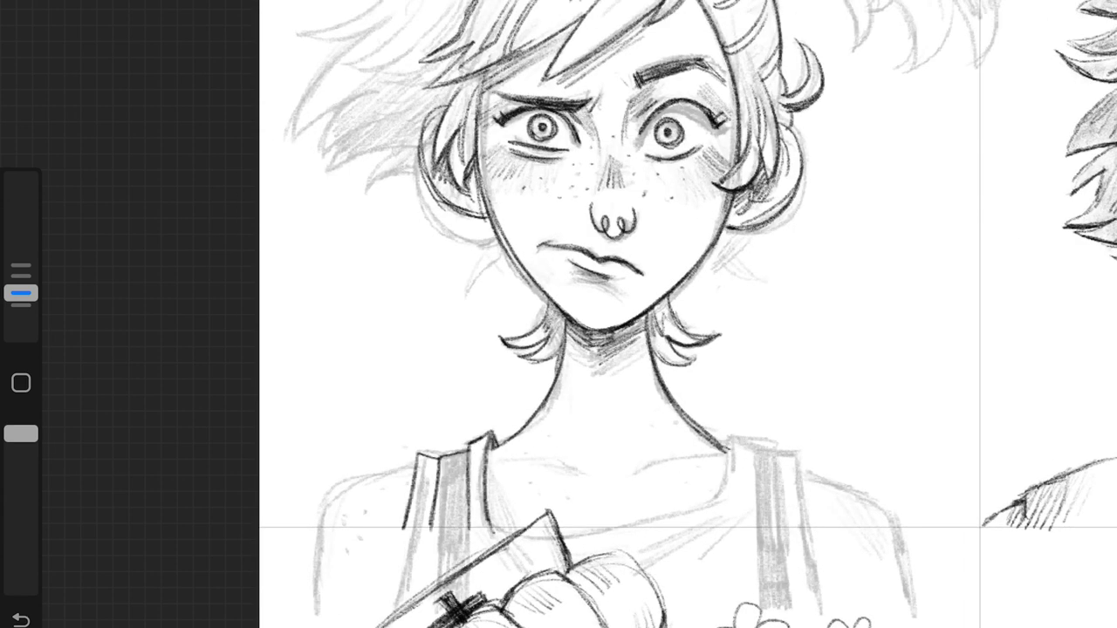
{"action": "left_click_drag", "start_coordinate": [724, 434], "coordinate": [730, 493]}
{"action": "mouse_move", "coordinate": [758, 448]}
{"action": "left_mouse_down"}
{"action": "mouse_move", "coordinate": [757, 527]}
{"action": "mouse_move", "coordinate": [782, 527]}
{"action": "left_mouse_up"}
{"action": "left_click_drag", "start_coordinate": [595, 529], "coordinate": [697, 510]}
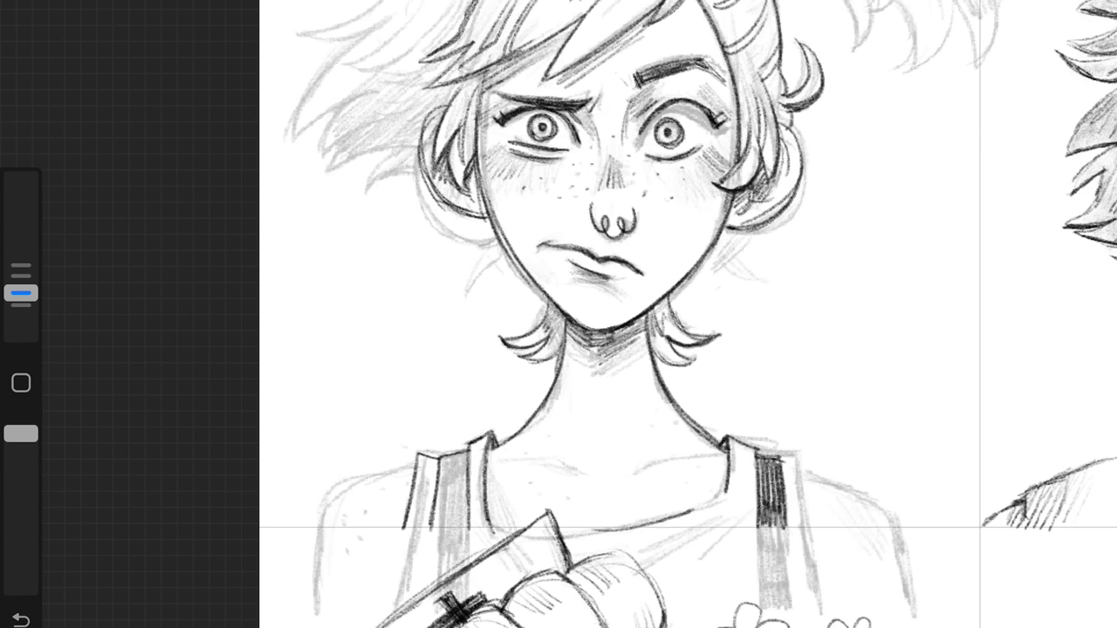
{"action": "left_click_drag", "start_coordinate": [623, 482], "coordinate": [712, 460]}
{"action": "left_click_drag", "start_coordinate": [485, 460], "coordinate": [574, 480]}
Step: Ink both shoulder lines, reinforce the left strap and collarbone, and darken the top hair
{"action": "left_click_drag", "start_coordinate": [775, 454], "coordinate": [815, 529]}
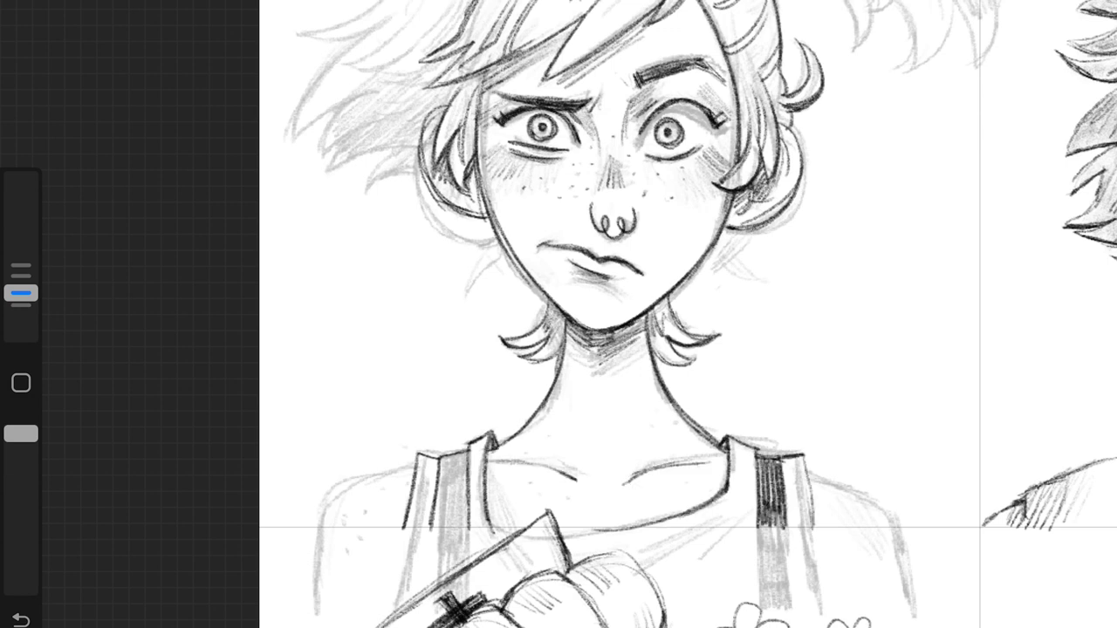
{"action": "left_click_drag", "start_coordinate": [812, 480], "coordinate": [899, 527]}
{"action": "left_click_drag", "start_coordinate": [417, 468], "coordinate": [325, 527]}
{"action": "left_click_drag", "start_coordinate": [522, 422], "coordinate": [490, 450]}
{"action": "left_click_drag", "start_coordinate": [412, 472], "coordinate": [386, 481]}
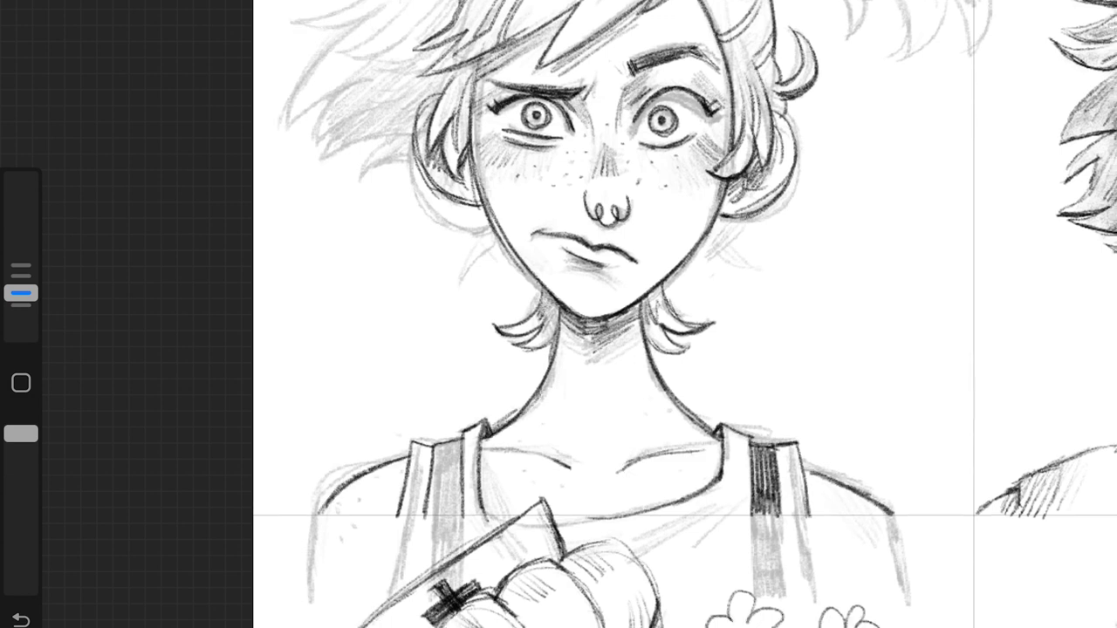
{"action": "left_click_drag", "start_coordinate": [558, 305], "coordinate": [548, 377]}
{"action": "left_click_drag", "start_coordinate": [480, 447], "coordinate": [578, 473]}
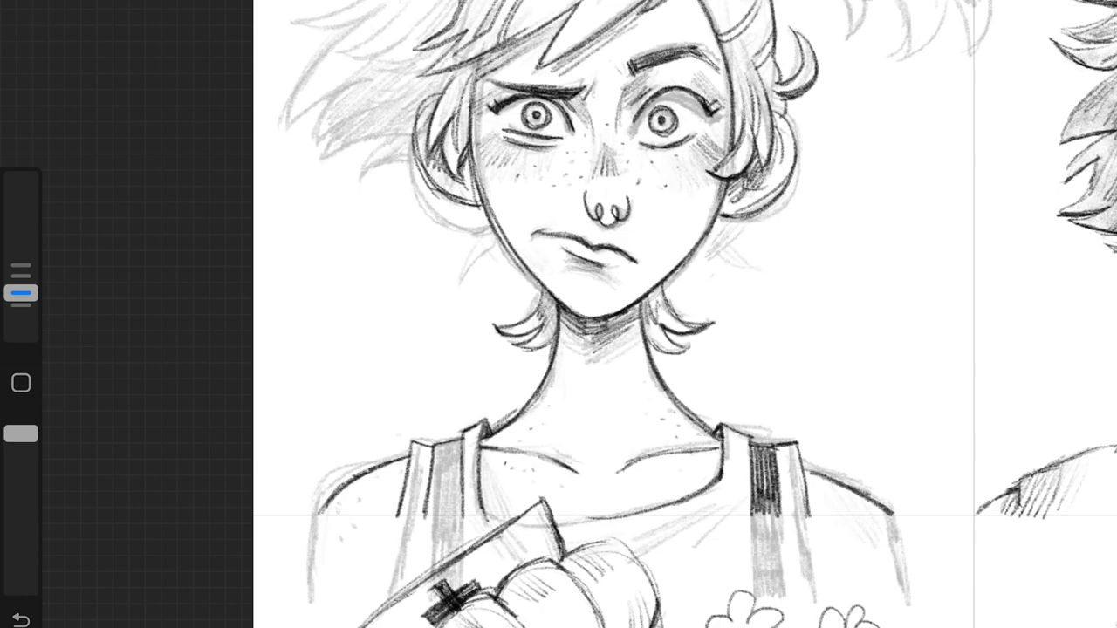
{"action": "scroll", "coordinate": [610, 314], "scroll_direction": "up", "scroll_amount": 5}
{"action": "left_click_drag", "start_coordinate": [541, 59], "coordinate": [398, 63]}
Step: Ink dark strokes over the girl's top and left hair strands, hatching shading into the left hair
{"action": "mouse_move", "coordinate": [524, 40]}
{"action": "left_mouse_down"}
{"action": "mouse_move", "coordinate": [375, 79]}
{"action": "mouse_move", "coordinate": [392, 107]}
{"action": "left_mouse_up"}
{"action": "mouse_move", "coordinate": [462, 61]}
{"action": "left_mouse_down"}
{"action": "mouse_move", "coordinate": [297, 166]}
{"action": "mouse_move", "coordinate": [281, 274]}
{"action": "left_mouse_up"}
{"action": "left_click_drag", "start_coordinate": [365, 232], "coordinate": [316, 325]}
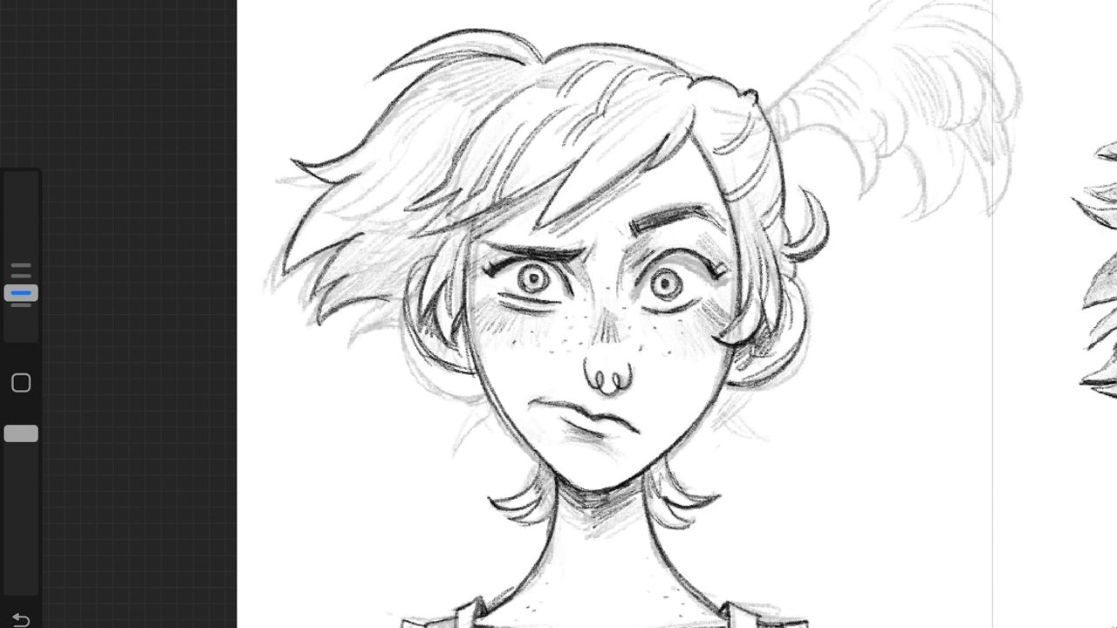
{"action": "left_click_drag", "start_coordinate": [410, 316], "coordinate": [375, 356]}
{"action": "left_click_drag", "start_coordinate": [420, 248], "coordinate": [367, 287]}
{"action": "left_click_drag", "start_coordinate": [414, 139], "coordinate": [347, 208]}
{"action": "mouse_move", "coordinate": [478, 98]}
{"action": "left_mouse_down"}
{"action": "mouse_move", "coordinate": [429, 156]}
{"action": "mouse_move", "coordinate": [417, 152]}
{"action": "left_mouse_up"}
{"action": "left_click_drag", "start_coordinate": [435, 85], "coordinate": [379, 187]}
{"action": "left_click_drag", "start_coordinate": [392, 204], "coordinate": [346, 232]}
{"action": "left_click_drag", "start_coordinate": [437, 206], "coordinate": [366, 255]}
{"action": "left_click_drag", "start_coordinate": [445, 236], "coordinate": [384, 281]}
{"action": "left_click_drag", "start_coordinate": [347, 203], "coordinate": [292, 262]}
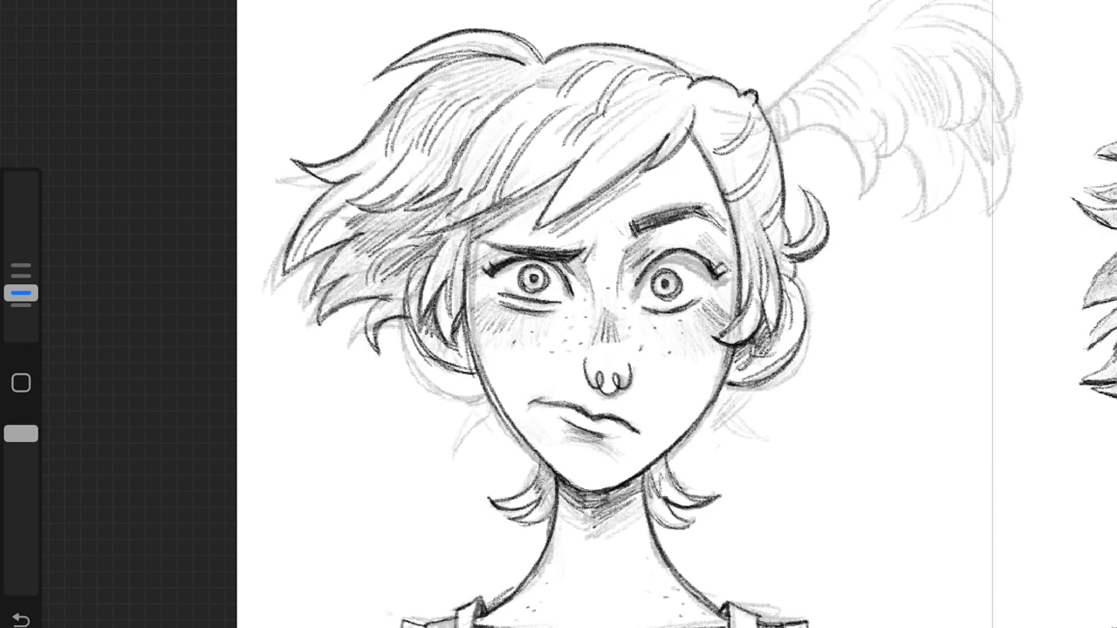
Step: Darken the crown and left hair strands, then the left face contour and jawline down to the chin
{"action": "left_click_drag", "start_coordinate": [527, 65], "coordinate": [469, 103]}
{"action": "left_click_drag", "start_coordinate": [662, 99], "coordinate": [562, 219]}
{"action": "left_click_drag", "start_coordinate": [611, 138], "coordinate": [578, 204]}
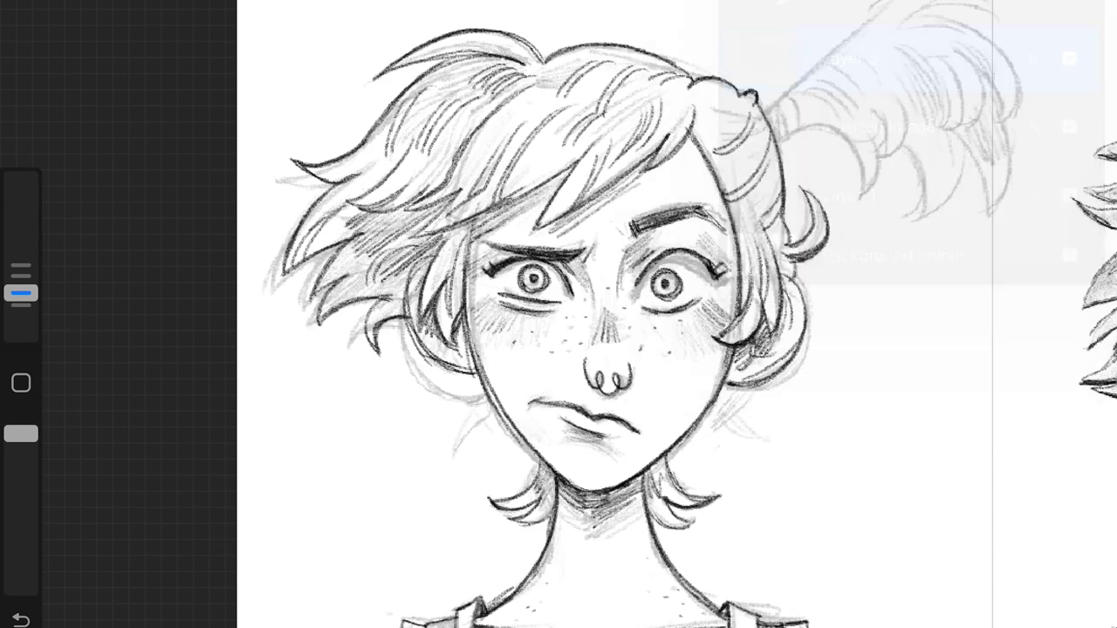
{"action": "mouse_move", "coordinate": [431, 258]}
{"action": "left_mouse_down"}
{"action": "mouse_move", "coordinate": [407, 330]}
{"action": "mouse_move", "coordinate": [367, 351]}
{"action": "left_mouse_up"}
{"action": "left_click_drag", "start_coordinate": [388, 295], "coordinate": [318, 324]}
{"action": "left_click_drag", "start_coordinate": [348, 276], "coordinate": [288, 262]}
{"action": "left_click_drag", "start_coordinate": [458, 190], "coordinate": [359, 213]}
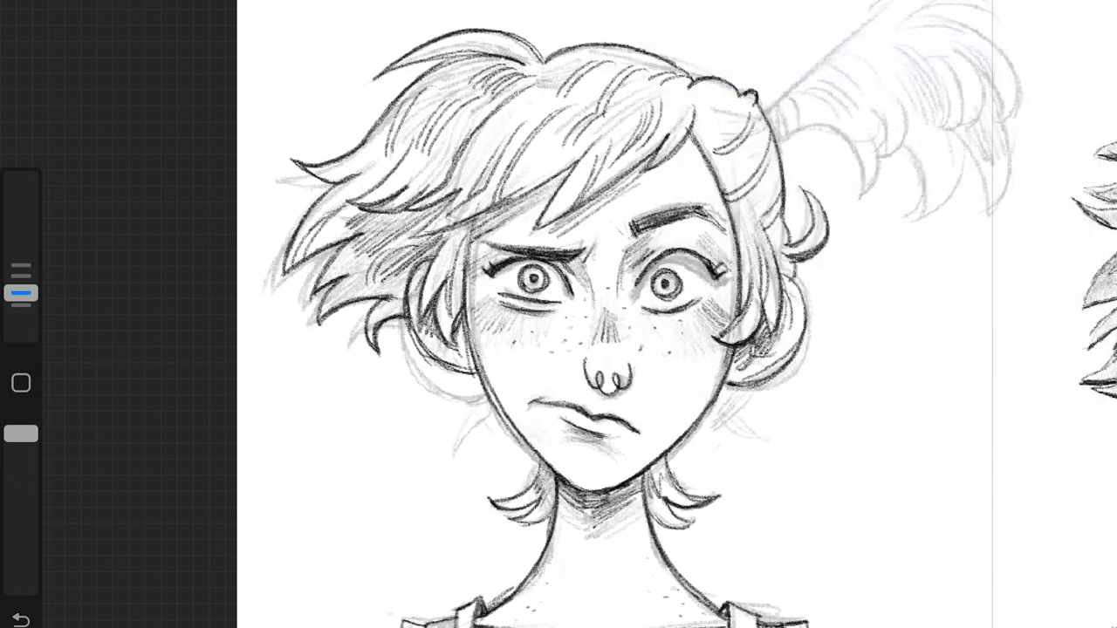
{"action": "left_click_drag", "start_coordinate": [576, 163], "coordinate": [416, 238]}
{"action": "left_click_drag", "start_coordinate": [514, 316], "coordinate": [470, 431]}
{"action": "left_click_drag", "start_coordinate": [484, 386], "coordinate": [572, 489]}
{"action": "left_click_drag", "start_coordinate": [573, 490], "coordinate": [601, 497]}
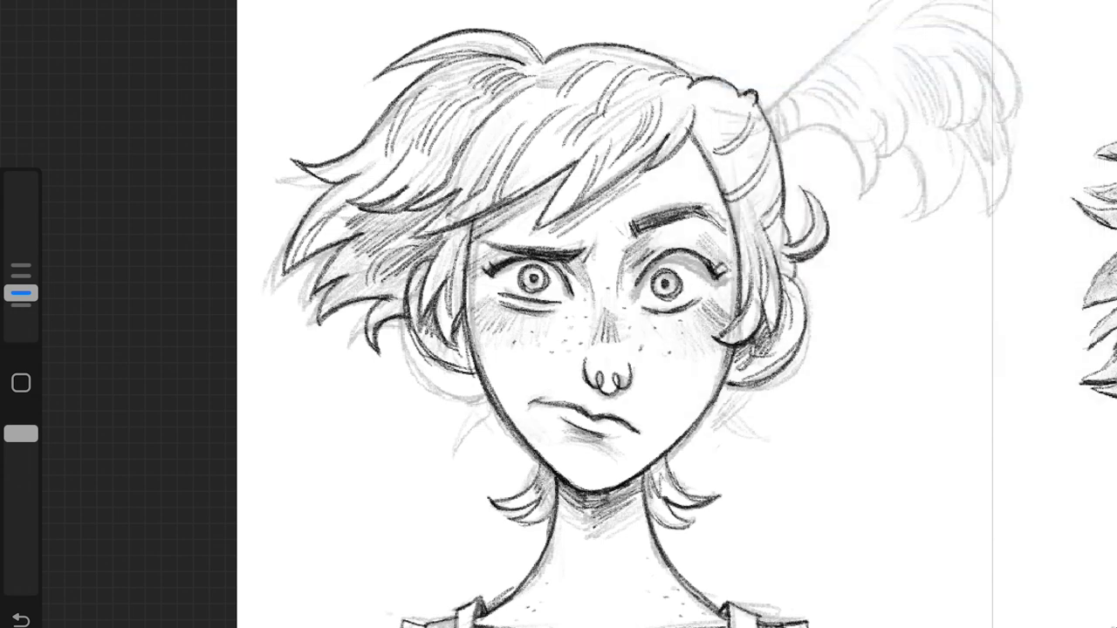
Step: Shade the right eye's upper lid and right hair edge, and draw a hair tie at the ponytail base
{"action": "left_click_drag", "start_coordinate": [646, 262], "coordinate": [707, 257]}
{"action": "left_click_drag", "start_coordinate": [697, 141], "coordinate": [729, 114]}
{"action": "left_click_drag", "start_coordinate": [749, 117], "coordinate": [766, 157]}
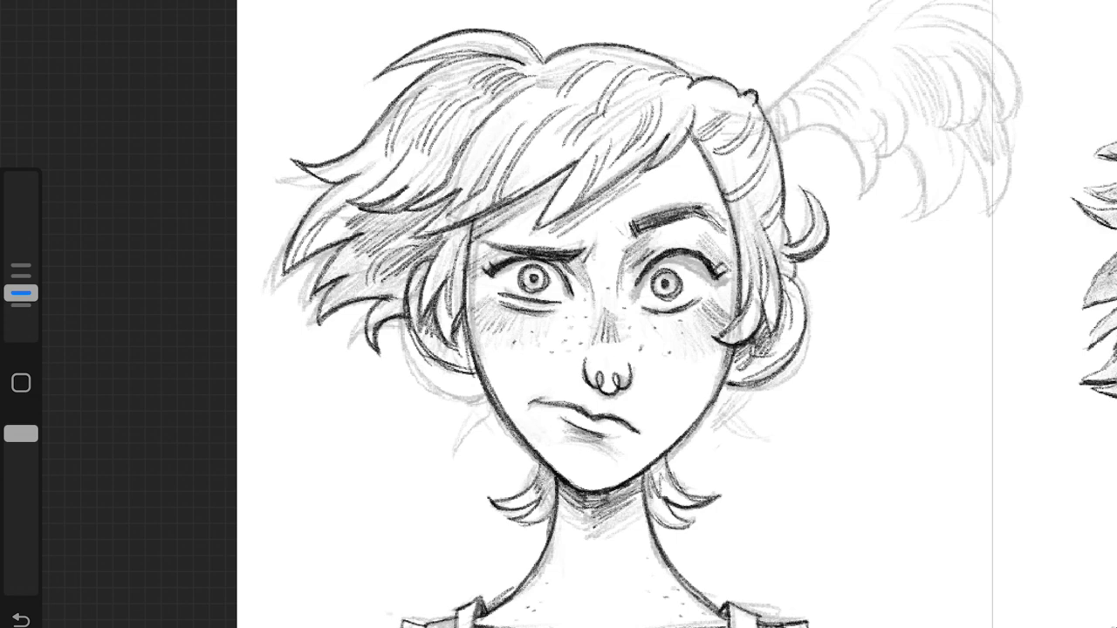
{"action": "mouse_move", "coordinate": [760, 89]}
{"action": "left_mouse_down"}
{"action": "mouse_move", "coordinate": [798, 115]}
{"action": "mouse_move", "coordinate": [794, 139]}
{"action": "mouse_move", "coordinate": [785, 108]}
{"action": "left_mouse_up"}
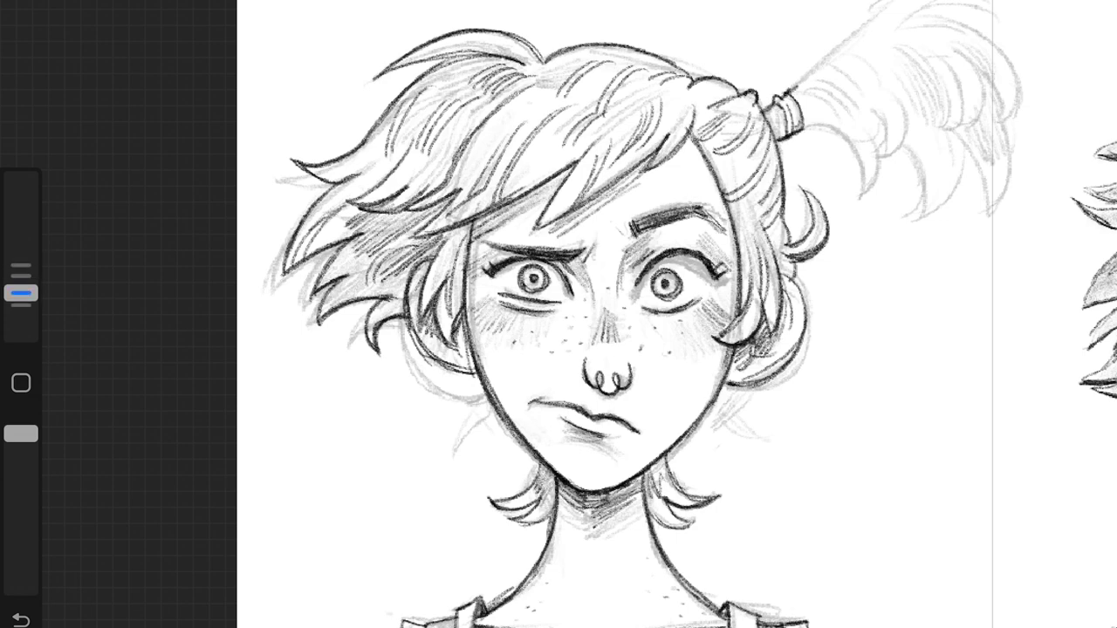
{"action": "scroll", "coordinate": [558, 314], "scroll_direction": "up", "scroll_amount": 2}
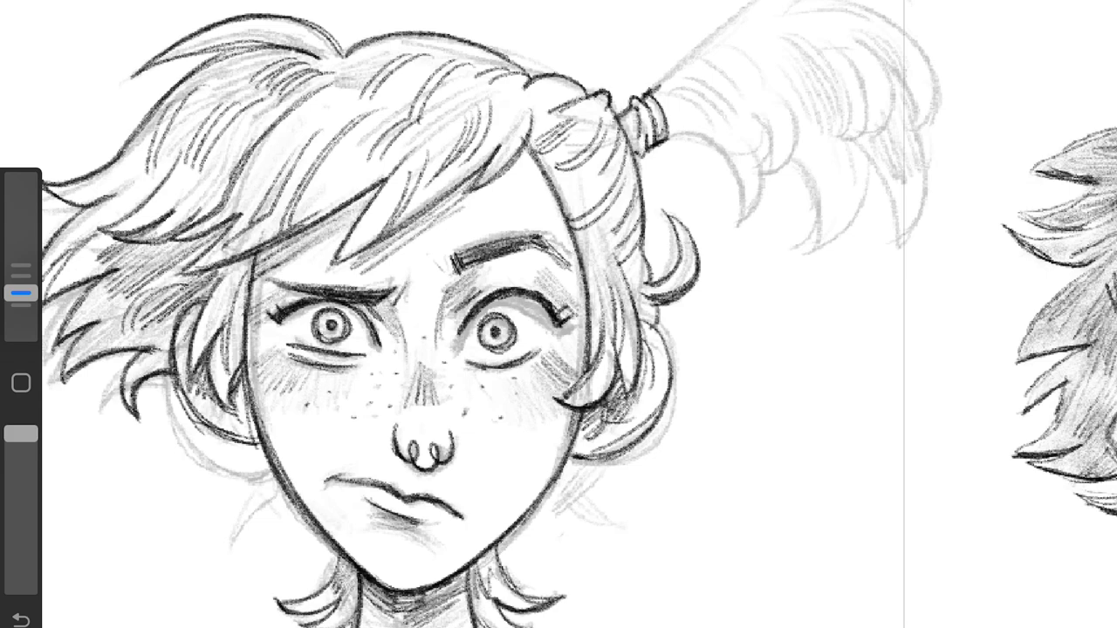
{"action": "scroll", "coordinate": [558, 314], "scroll_direction": "down", "scroll_amount": 3}
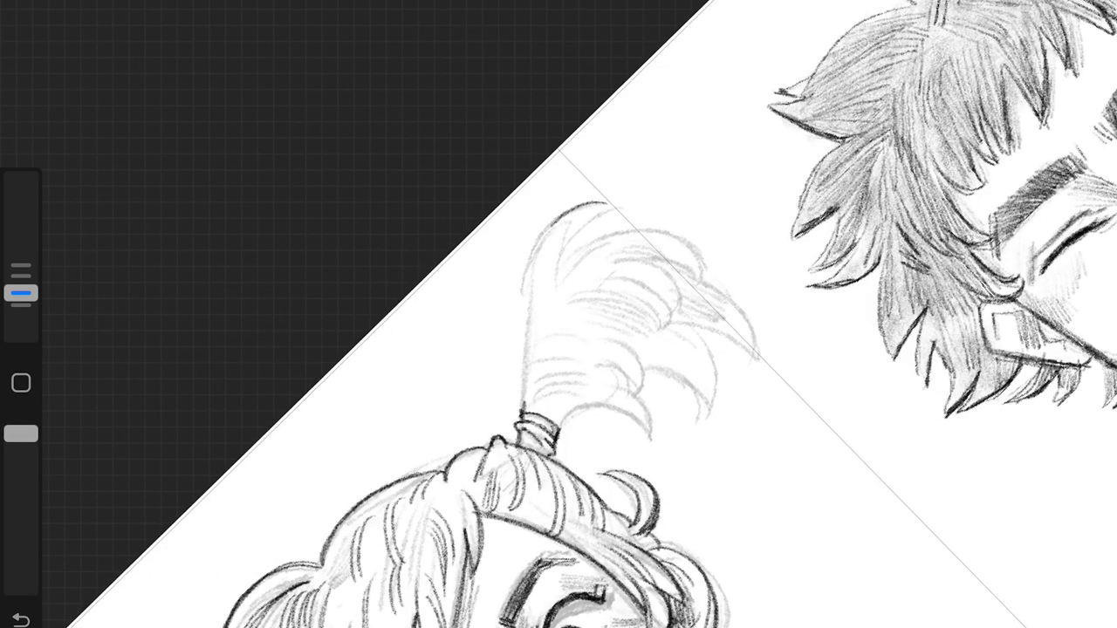
Step: Ink the ponytail's top outline, right side and lower locks, redrawing one undone stroke
{"action": "left_click_drag", "start_coordinate": [611, 202], "coordinate": [562, 266]}
{"action": "scroll", "coordinate": [559, 262], "scroll_direction": "up", "scroll_amount": 3}
{"action": "mouse_move", "coordinate": [519, 131]}
{"action": "left_mouse_down"}
{"action": "mouse_move", "coordinate": [585, 162]}
{"action": "mouse_move", "coordinate": [677, 358]}
{"action": "left_mouse_up"}
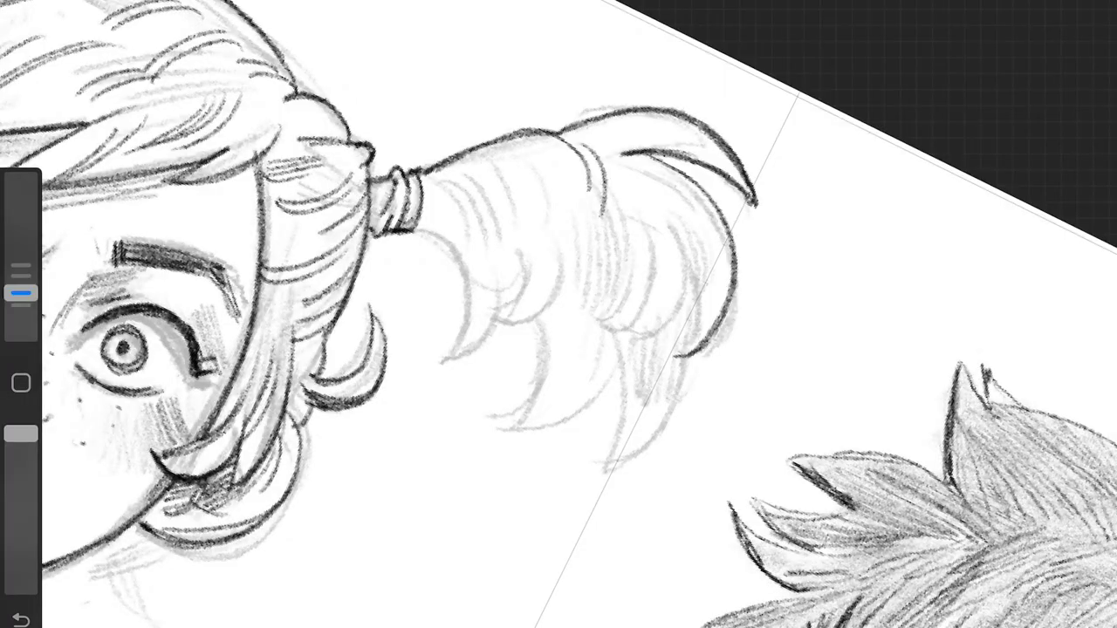
{"action": "left_click_drag", "start_coordinate": [671, 223], "coordinate": [698, 358]}
{"action": "left_click_drag", "start_coordinate": [686, 339], "coordinate": [602, 461]}
{"action": "left_click_drag", "start_coordinate": [684, 228], "coordinate": [633, 334]}
{"action": "left_click_drag", "start_coordinate": [648, 195], "coordinate": [574, 323]}
{"action": "left_click_drag", "start_coordinate": [618, 339], "coordinate": [537, 427]}
{"action": "mouse_move", "coordinate": [562, 315]}
{"action": "left_mouse_down"}
{"action": "mouse_move", "coordinate": [515, 425]}
{"action": "mouse_move", "coordinate": [523, 429]}
{"action": "left_mouse_up"}
{"action": "key", "text": "ctrl+z"}
{"action": "scroll", "coordinate": [558, 314], "scroll_direction": "down", "scroll_amount": 2}
{"action": "left_click_drag", "start_coordinate": [523, 332], "coordinate": [534, 401]}
{"action": "mouse_move", "coordinate": [576, 261]}
{"action": "left_mouse_down"}
{"action": "mouse_move", "coordinate": [523, 393]}
{"action": "mouse_move", "coordinate": [572, 354]}
{"action": "left_mouse_up"}
Step: Hide the light sketch layer and hatch inside the ponytail's upper-right locks and top
{"action": "left_click", "coordinate": [810, 120]}
{"action": "left_click_drag", "start_coordinate": [511, 229], "coordinate": [445, 274]}
{"action": "left_click_drag", "start_coordinate": [572, 218], "coordinate": [515, 262]}
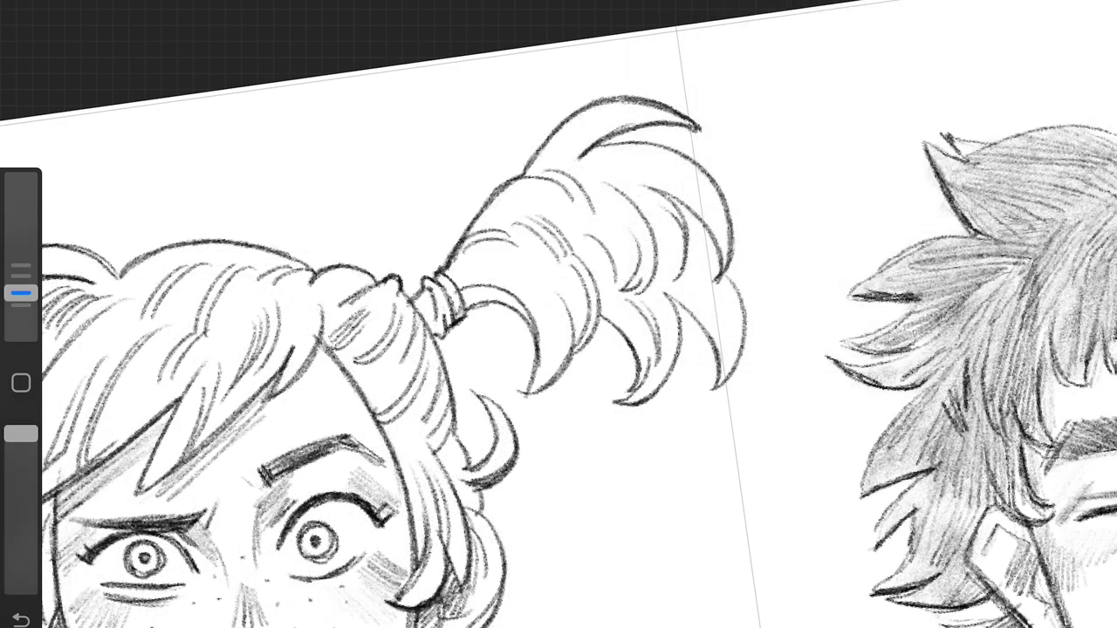
{"action": "left_click_drag", "start_coordinate": [650, 305], "coordinate": [627, 397]}
{"action": "mouse_move", "coordinate": [689, 244]}
{"action": "left_mouse_down"}
{"action": "mouse_move", "coordinate": [728, 309]}
{"action": "mouse_move", "coordinate": [698, 325]}
{"action": "left_mouse_up"}
{"action": "left_click_drag", "start_coordinate": [611, 170], "coordinate": [685, 190]}
{"action": "scroll", "coordinate": [559, 314], "scroll_direction": "down", "scroll_amount": 3}
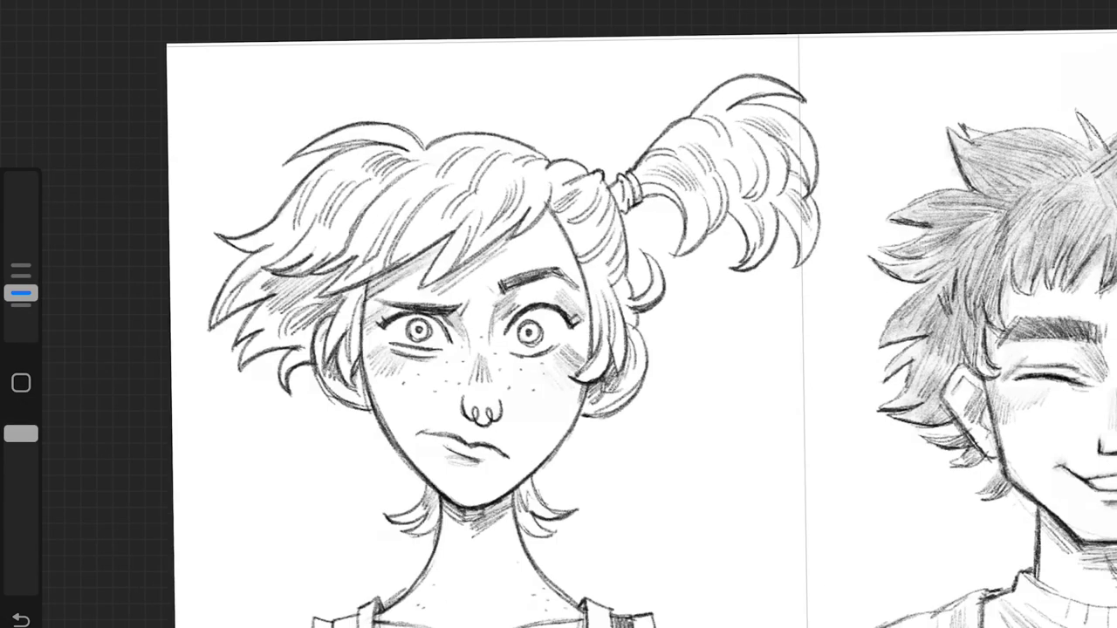
{"action": "scroll", "coordinate": [559, 314], "scroll_direction": "up", "scroll_amount": 3}
Step: Shade the hair tie and darken and extend the ponytail lock outlines
{"action": "left_click_drag", "start_coordinate": [482, 144], "coordinate": [497, 179]}
{"action": "left_click_drag", "start_coordinate": [506, 138], "coordinate": [518, 167]}
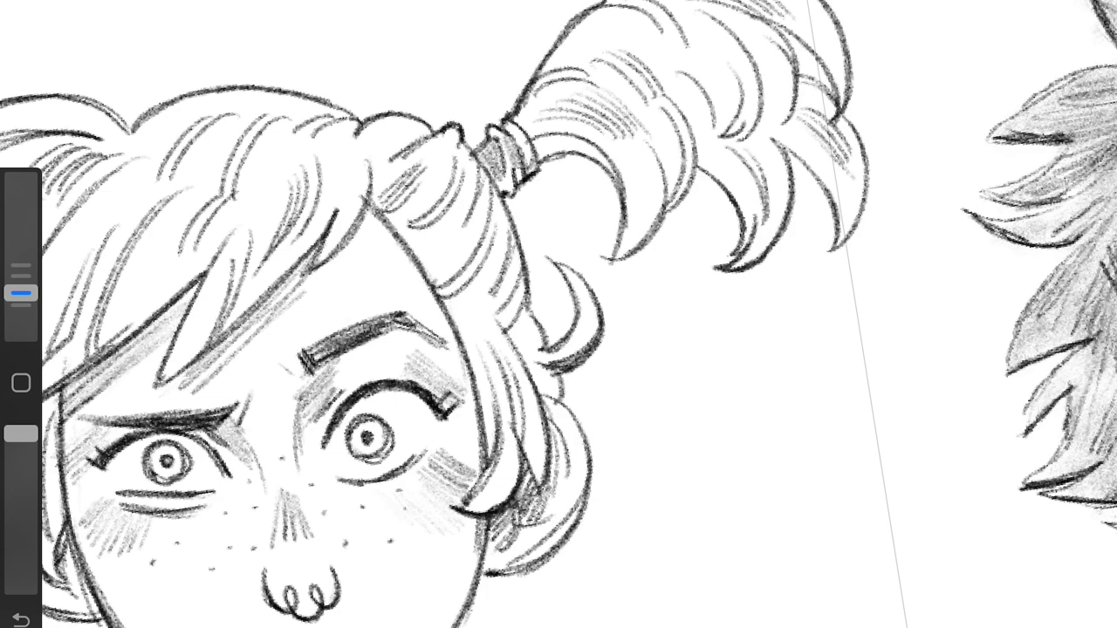
{"action": "mouse_move", "coordinate": [671, 155]}
{"action": "left_mouse_down"}
{"action": "mouse_move", "coordinate": [597, 261]}
{"action": "mouse_move", "coordinate": [614, 242]}
{"action": "left_mouse_up"}
{"action": "left_click_drag", "start_coordinate": [698, 131], "coordinate": [665, 209]}
{"action": "left_click_drag", "start_coordinate": [765, 54], "coordinate": [717, 156]}
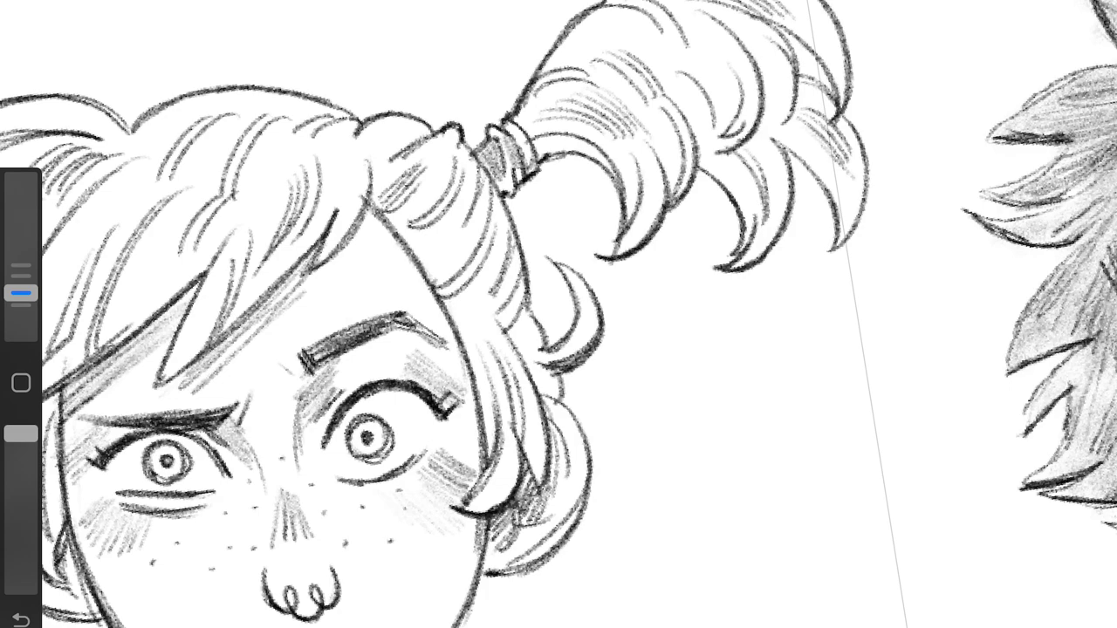
{"action": "left_click_drag", "start_coordinate": [850, 129], "coordinate": [822, 251]}
{"action": "left_click_drag", "start_coordinate": [846, 9], "coordinate": [831, 118]}
{"action": "left_click_drag", "start_coordinate": [824, 18], "coordinate": [760, 100]}
{"action": "left_click_drag", "start_coordinate": [786, 35], "coordinate": [767, 144]}
Step: Hatch dark shading into both of the girl's tank-top straps
{"action": "scroll", "coordinate": [558, 314], "scroll_direction": "down", "scroll_amount": 3}
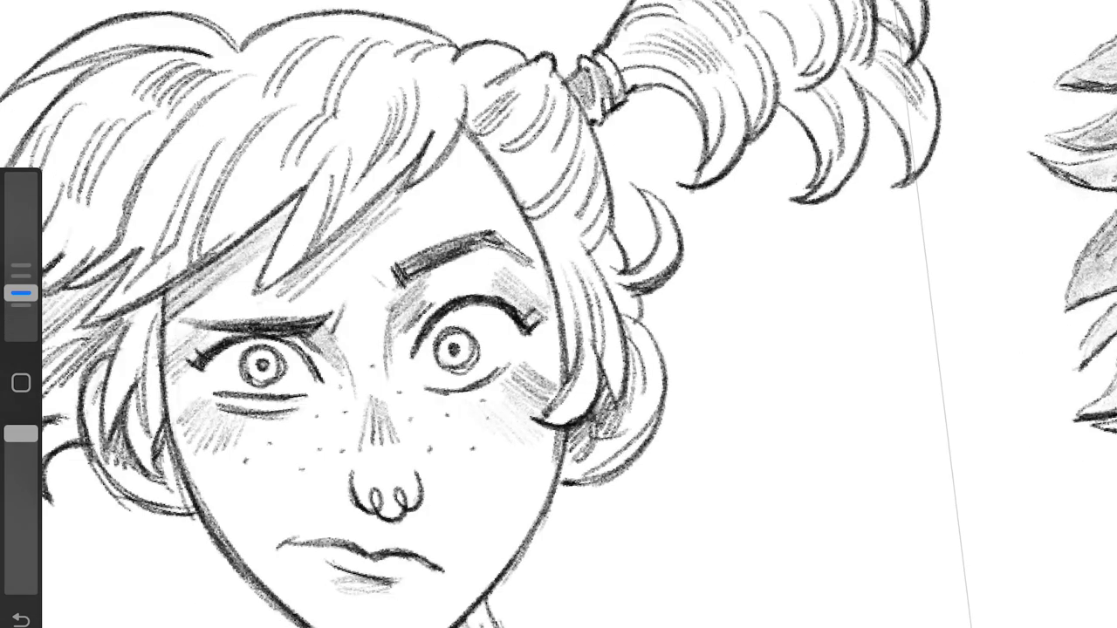
{"action": "scroll", "coordinate": [558, 314], "scroll_direction": "down", "scroll_amount": 3}
{"action": "scroll", "coordinate": [559, 314], "scroll_direction": "up", "scroll_amount": 3}
{"action": "scroll", "coordinate": [558, 314], "scroll_direction": "up", "scroll_amount": 3}
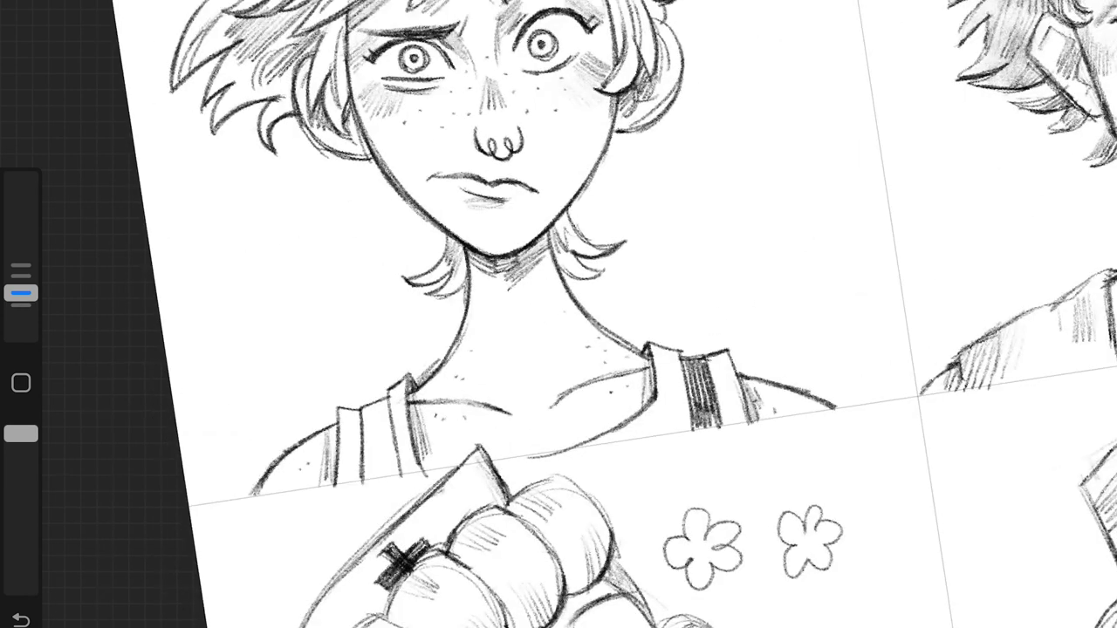
{"action": "mouse_move", "coordinate": [370, 405]}
{"action": "left_mouse_down"}
{"action": "mouse_move", "coordinate": [368, 445]}
{"action": "mouse_move", "coordinate": [377, 436]}
{"action": "left_mouse_up"}
{"action": "mouse_move", "coordinate": [375, 431]}
{"action": "left_mouse_down"}
{"action": "mouse_move", "coordinate": [370, 477]}
{"action": "mouse_move", "coordinate": [384, 473]}
{"action": "left_mouse_up"}
{"action": "left_click_drag", "start_coordinate": [705, 412], "coordinate": [703, 433]}
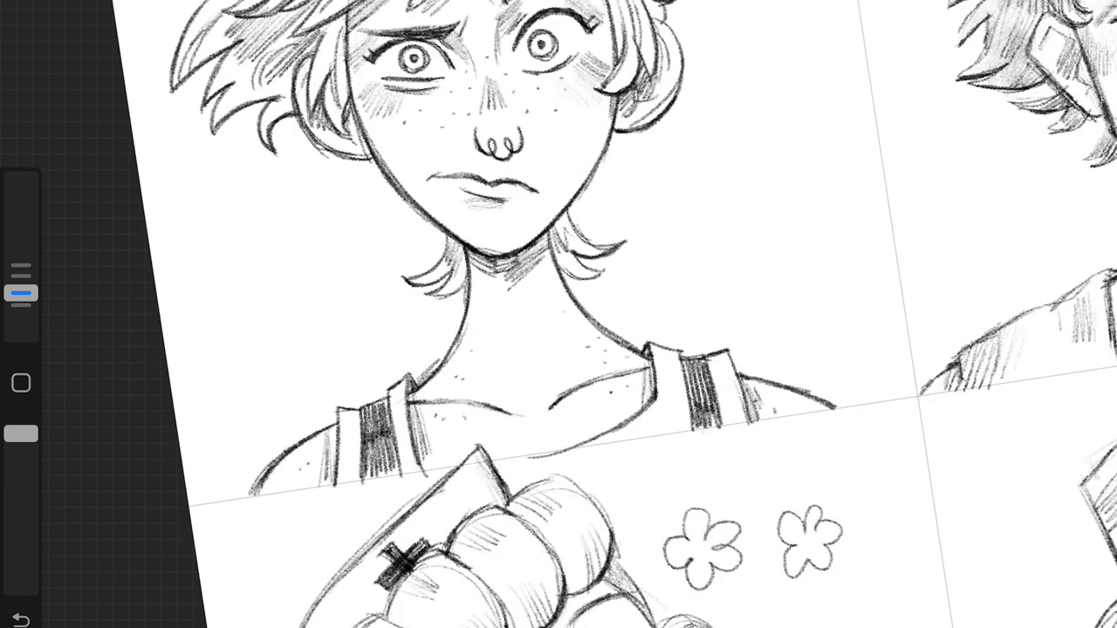
{"action": "scroll", "coordinate": [558, 314], "scroll_direction": "down", "scroll_amount": 2}
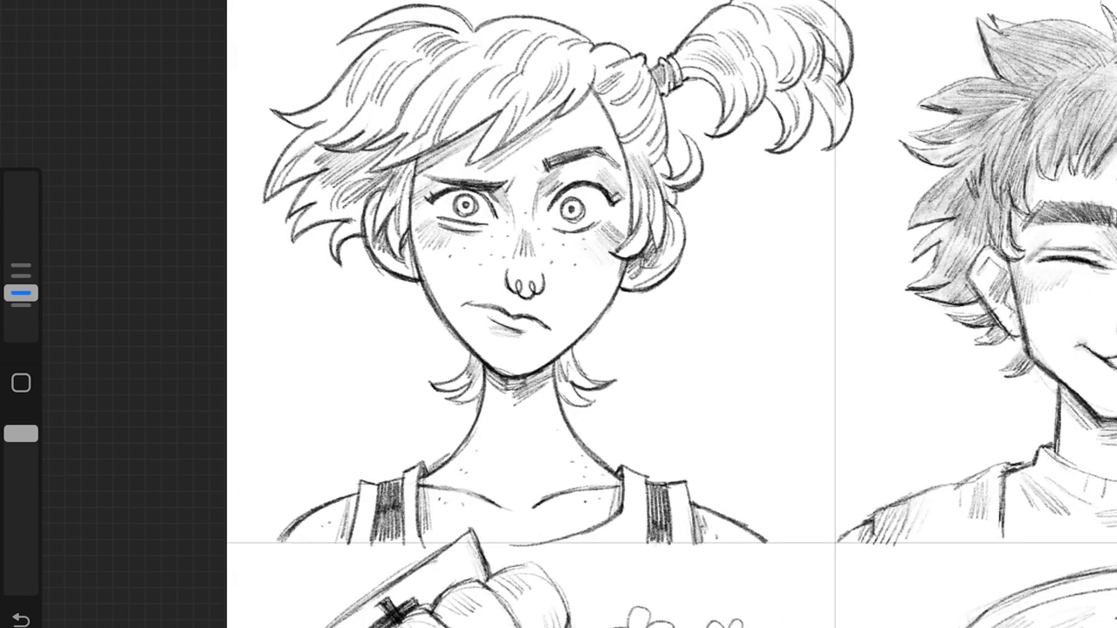
Step: Zoom to the headband boy and shade the left side of his hair down to the ends
{"action": "scroll", "coordinate": [558, 315], "scroll_direction": "down", "scroll_amount": 2}
{"action": "scroll", "coordinate": [558, 314], "scroll_direction": "down", "scroll_amount": 2}
{"action": "scroll", "coordinate": [558, 314], "scroll_direction": "down", "scroll_amount": 2}
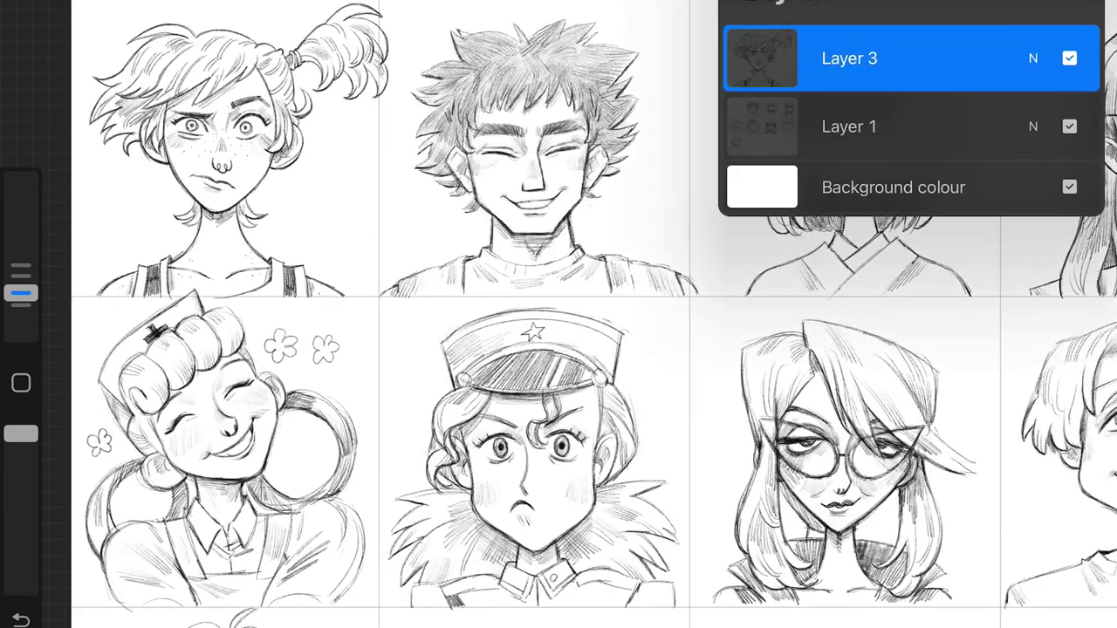
{"action": "scroll", "coordinate": [532, 175], "scroll_direction": "up", "scroll_amount": 3}
{"action": "scroll", "coordinate": [532, 175], "scroll_direction": "up", "scroll_amount": 2}
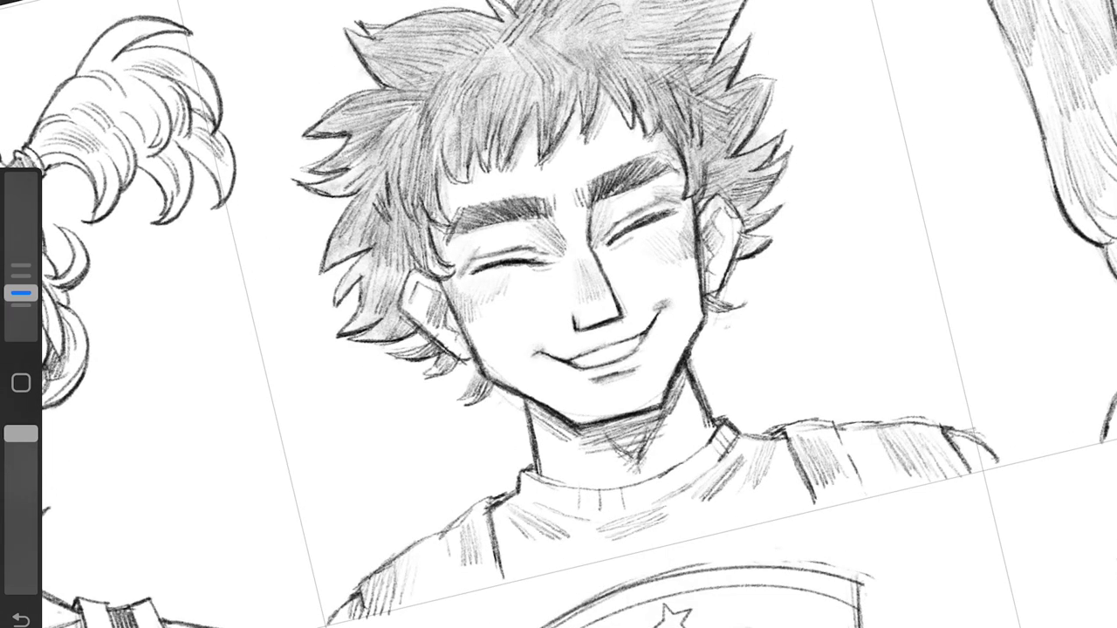
{"action": "scroll", "coordinate": [558, 314], "scroll_direction": "up", "scroll_amount": 2}
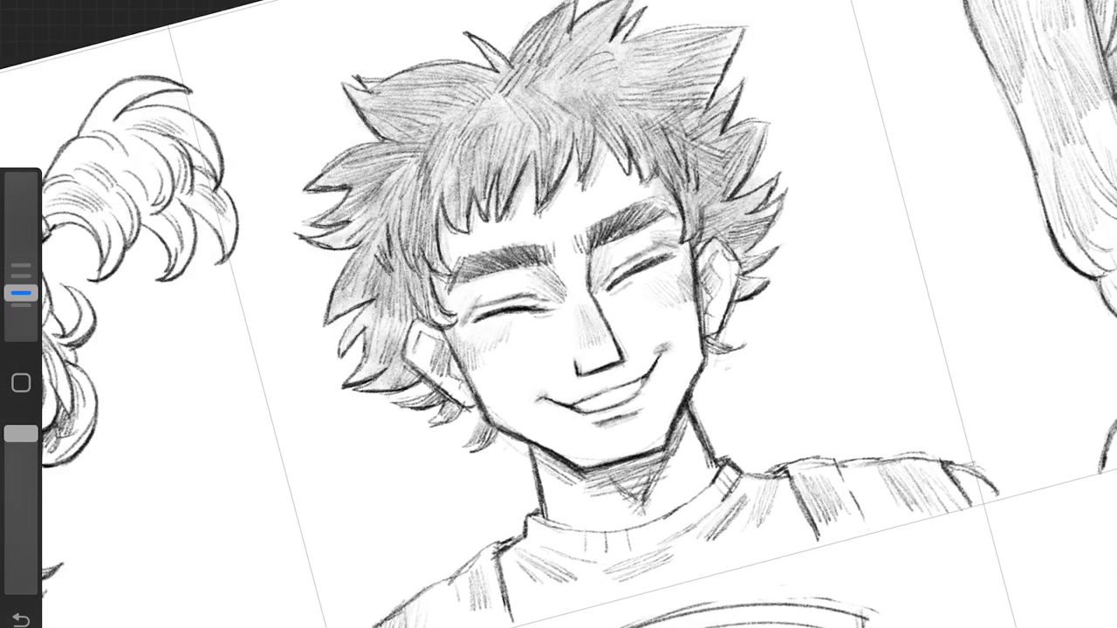
{"action": "scroll", "coordinate": [559, 314], "scroll_direction": "down", "scroll_amount": 2}
{"action": "scroll", "coordinate": [558, 314], "scroll_direction": "down", "scroll_amount": 3}
{"action": "scroll", "coordinate": [559, 314], "scroll_direction": "down", "scroll_amount": 2}
{"action": "scroll", "coordinate": [973, 410], "scroll_direction": "up", "scroll_amount": 5}
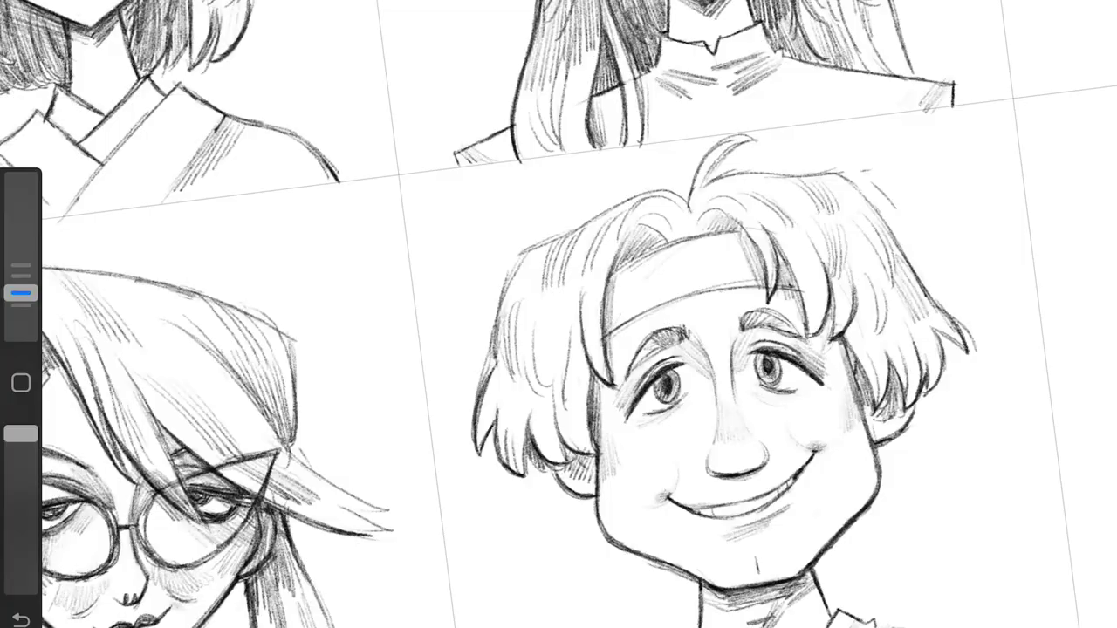
{"action": "left_click_drag", "start_coordinate": [537, 257], "coordinate": [690, 202]}
{"action": "left_click_drag", "start_coordinate": [515, 292], "coordinate": [637, 222]}
{"action": "left_click_drag", "start_coordinate": [498, 353], "coordinate": [632, 229]}
{"action": "left_click_drag", "start_coordinate": [471, 454], "coordinate": [600, 293]}
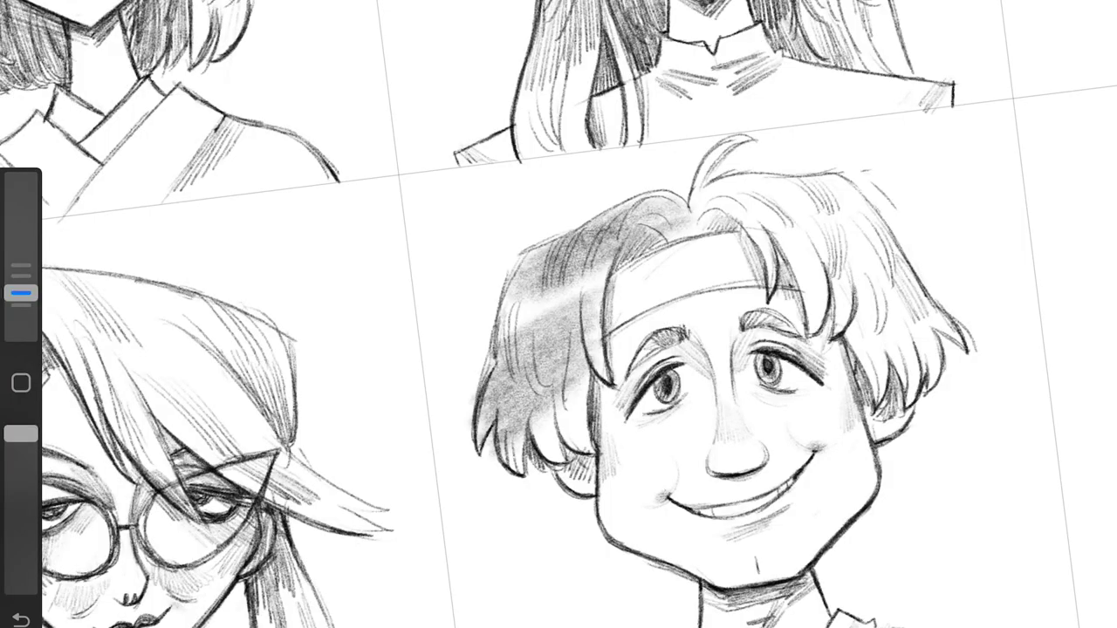
Step: Shade the top right and right side of the boy's hair
{"action": "left_click_drag", "start_coordinate": [502, 467], "coordinate": [597, 382]}
{"action": "left_click_drag", "start_coordinate": [681, 231], "coordinate": [851, 176]}
{"action": "left_click_drag", "start_coordinate": [725, 240], "coordinate": [872, 199]}
{"action": "left_click_drag", "start_coordinate": [785, 284], "coordinate": [899, 253]}
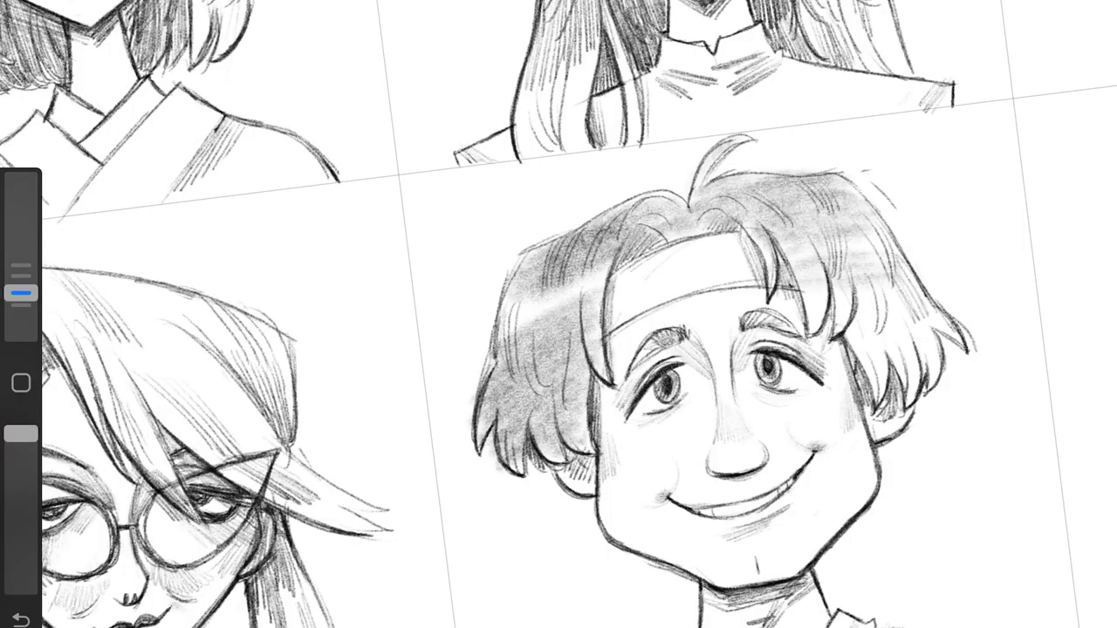
{"action": "left_click_drag", "start_coordinate": [812, 318], "coordinate": [934, 268]}
{"action": "left_click_drag", "start_coordinate": [820, 353], "coordinate": [955, 301]}
{"action": "left_click_drag", "start_coordinate": [864, 393], "coordinate": [951, 334]}
{"action": "mouse_move", "coordinate": [868, 297]}
{"action": "left_mouse_down"}
{"action": "mouse_move", "coordinate": [899, 249]}
{"action": "mouse_move", "coordinate": [877, 182]}
{"action": "left_mouse_up"}
{"action": "left_click_drag", "start_coordinate": [781, 234], "coordinate": [821, 181]}
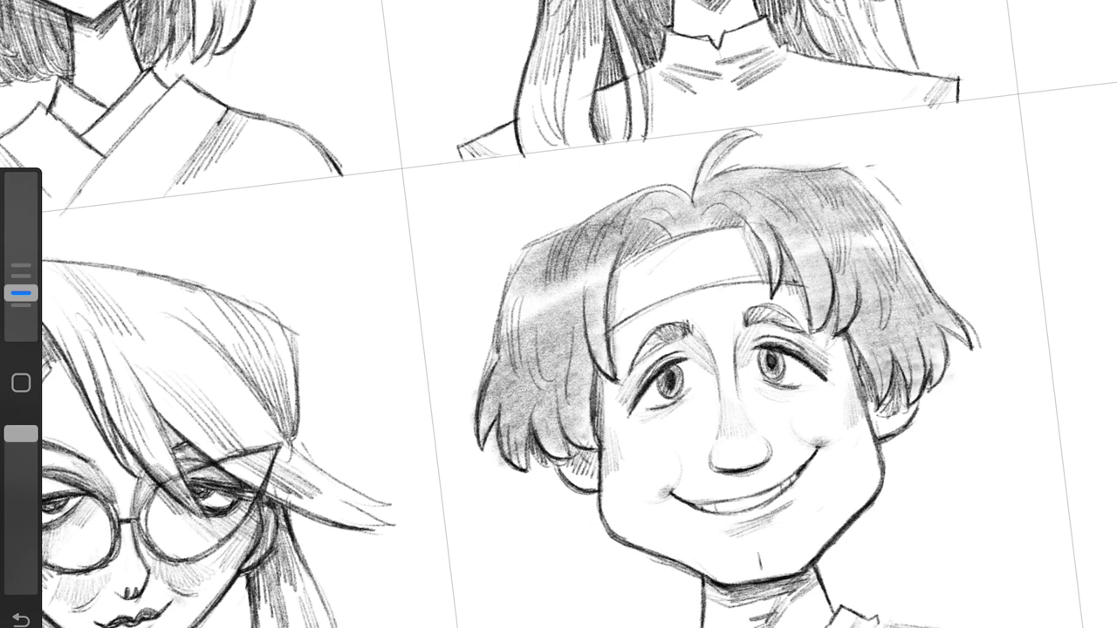
Step: Add more short shading strokes across the boy's hair, especially on the left
{"action": "left_click_drag", "start_coordinate": [811, 295], "coordinate": [824, 241]}
{"action": "left_click_drag", "start_coordinate": [881, 351], "coordinate": [870, 320]}
{"action": "left_click_drag", "start_coordinate": [534, 288], "coordinate": [548, 255]}
{"action": "left_click_drag", "start_coordinate": [559, 373], "coordinate": [567, 295]}
{"action": "left_click_drag", "start_coordinate": [515, 419], "coordinate": [524, 353]}
{"action": "left_click_drag", "start_coordinate": [21, 293], "coordinate": [21, 290]}
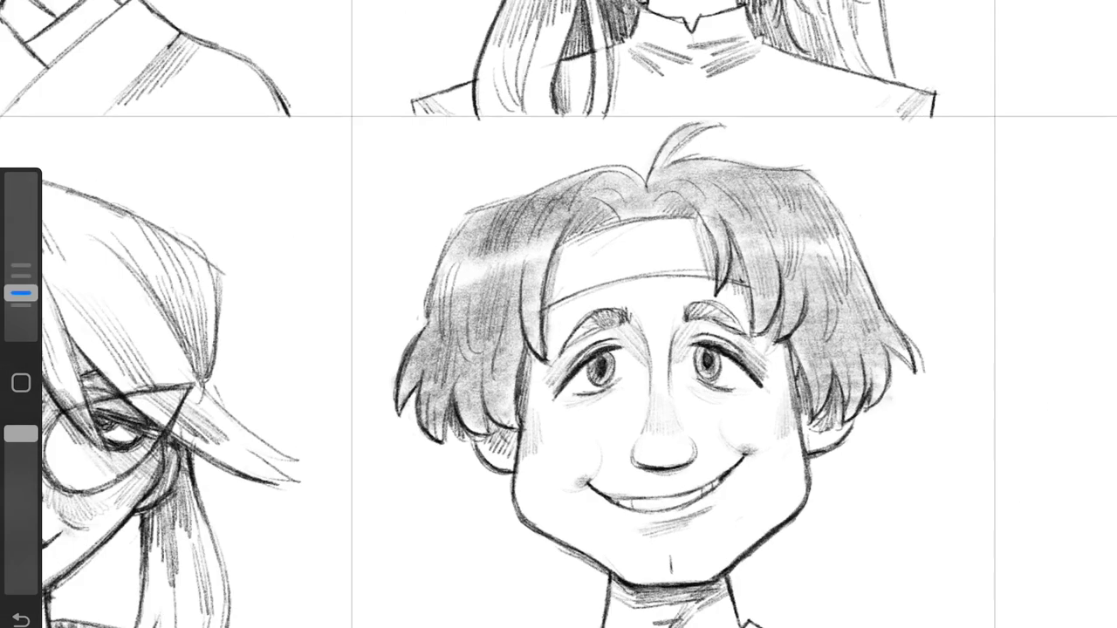
{"action": "mouse_move", "coordinate": [523, 342]}
{"action": "left_mouse_down"}
{"action": "mouse_move", "coordinate": [529, 278]}
{"action": "mouse_move", "coordinate": [540, 275]}
{"action": "left_mouse_up"}
{"action": "left_click_drag", "start_coordinate": [542, 247], "coordinate": [549, 213]}
Step: Pick a pencil from the Brush Library and shade the top and right of the boy's hair
{"action": "left_click", "coordinate": [964, 19]}
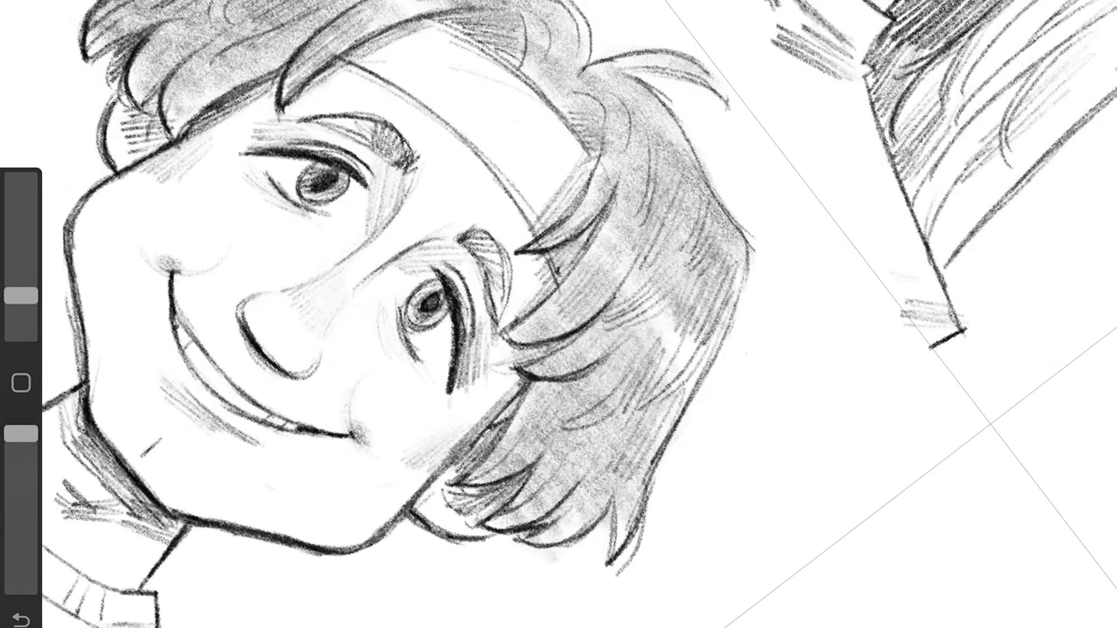
{"action": "left_click", "coordinate": [21, 294]}
{"action": "left_click", "coordinate": [1077, 11]}
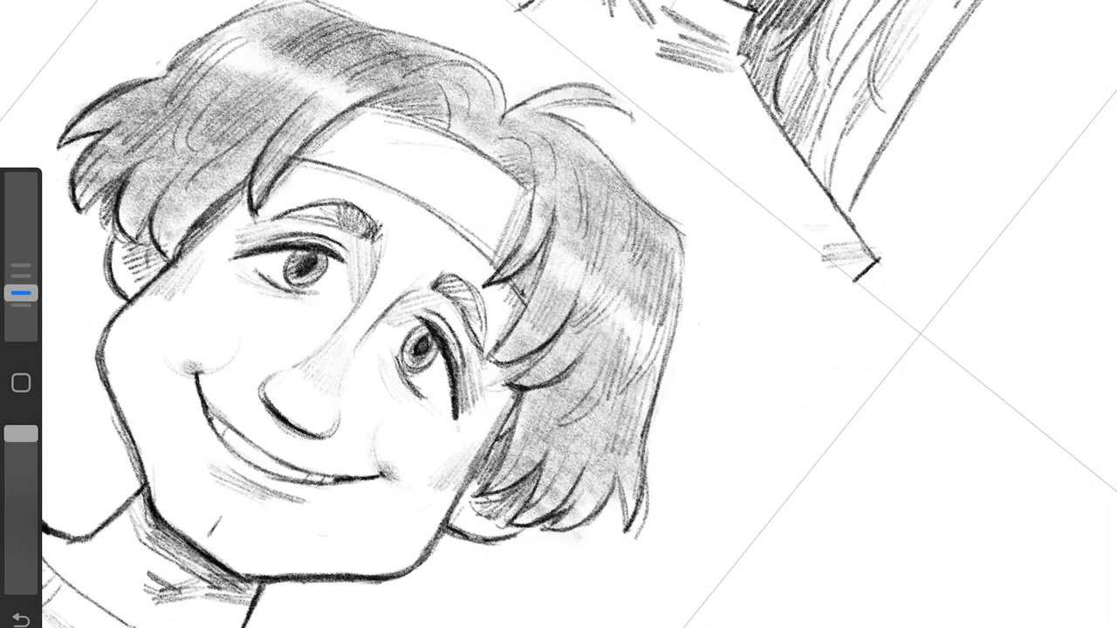
{"action": "left_click_drag", "start_coordinate": [611, 296], "coordinate": [645, 218]}
{"action": "left_click_drag", "start_coordinate": [563, 301], "coordinate": [610, 217]}
{"action": "left_click_drag", "start_coordinate": [254, 66], "coordinate": [410, 31]}
{"action": "left_click_drag", "start_coordinate": [611, 270], "coordinate": [646, 183]}
{"action": "left_click_drag", "start_coordinate": [559, 262], "coordinate": [629, 139]}
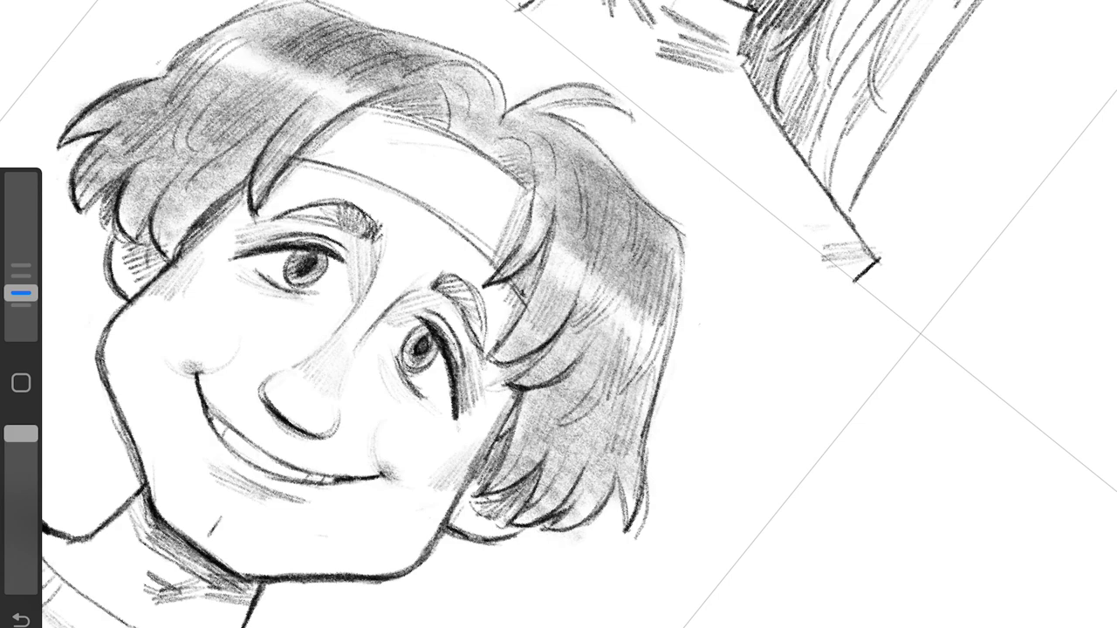
{"action": "left_click_drag", "start_coordinate": [488, 175], "coordinate": [584, 105]}
{"action": "left_click_drag", "start_coordinate": [419, 166], "coordinate": [523, 82]}
{"action": "left_click_drag", "start_coordinate": [524, 261], "coordinate": [576, 192]}
{"action": "left_click_drag", "start_coordinate": [489, 271], "coordinate": [523, 235]}
Step: Shade both sides of the boy's hair and his forehead under the headband
{"action": "left_click_drag", "start_coordinate": [401, 440], "coordinate": [367, 519]}
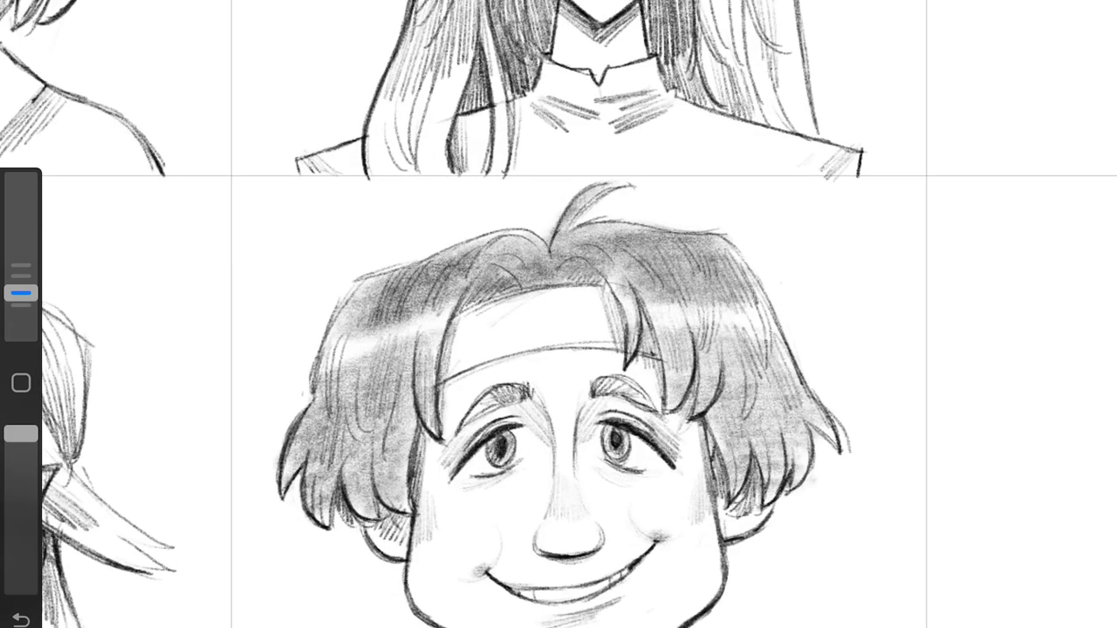
{"action": "left_click_drag", "start_coordinate": [785, 402], "coordinate": [728, 497]}
{"action": "scroll", "coordinate": [558, 349], "scroll_direction": "down", "scroll_amount": 2}
{"action": "left_click_drag", "start_coordinate": [449, 274], "coordinate": [568, 244]}
{"action": "mouse_move", "coordinate": [463, 294]}
{"action": "left_mouse_down"}
{"action": "mouse_move", "coordinate": [598, 265]}
{"action": "mouse_move", "coordinate": [604, 241]}
{"action": "left_mouse_up"}
{"action": "left_click_drag", "start_coordinate": [431, 296], "coordinate": [469, 281]}
{"action": "scroll", "coordinate": [559, 349], "scroll_direction": "down", "scroll_amount": 5}
{"action": "scroll", "coordinate": [558, 349], "scroll_direction": "down", "scroll_amount": 5}
{"action": "scroll", "coordinate": [174, 437], "scroll_direction": "up", "scroll_amount": 10}
{"action": "scroll", "coordinate": [558, 349], "scroll_direction": "down", "scroll_amount": 3}
Step: Add final strokes to the boy's left and upper-right hair and shade his cheek
{"action": "mouse_move", "coordinate": [253, 340]}
{"action": "left_mouse_down"}
{"action": "mouse_move", "coordinate": [244, 432]}
{"action": "mouse_move", "coordinate": [261, 523]}
{"action": "left_mouse_up"}
{"action": "scroll", "coordinate": [558, 349], "scroll_direction": "up", "scroll_amount": 3}
{"action": "mouse_move", "coordinate": [436, 205]}
{"action": "left_mouse_down"}
{"action": "mouse_move", "coordinate": [475, 257]}
{"action": "mouse_move", "coordinate": [554, 310]}
{"action": "left_mouse_up"}
{"action": "mouse_move", "coordinate": [391, 185]}
{"action": "left_mouse_down"}
{"action": "mouse_move", "coordinate": [360, 231]}
{"action": "mouse_move", "coordinate": [357, 319]}
{"action": "left_mouse_up"}
{"action": "left_click_drag", "start_coordinate": [325, 401], "coordinate": [306, 440]}
{"action": "left_click_drag", "start_coordinate": [317, 469], "coordinate": [298, 491]}
{"action": "scroll", "coordinate": [558, 349], "scroll_direction": "right", "scroll_amount": 5}
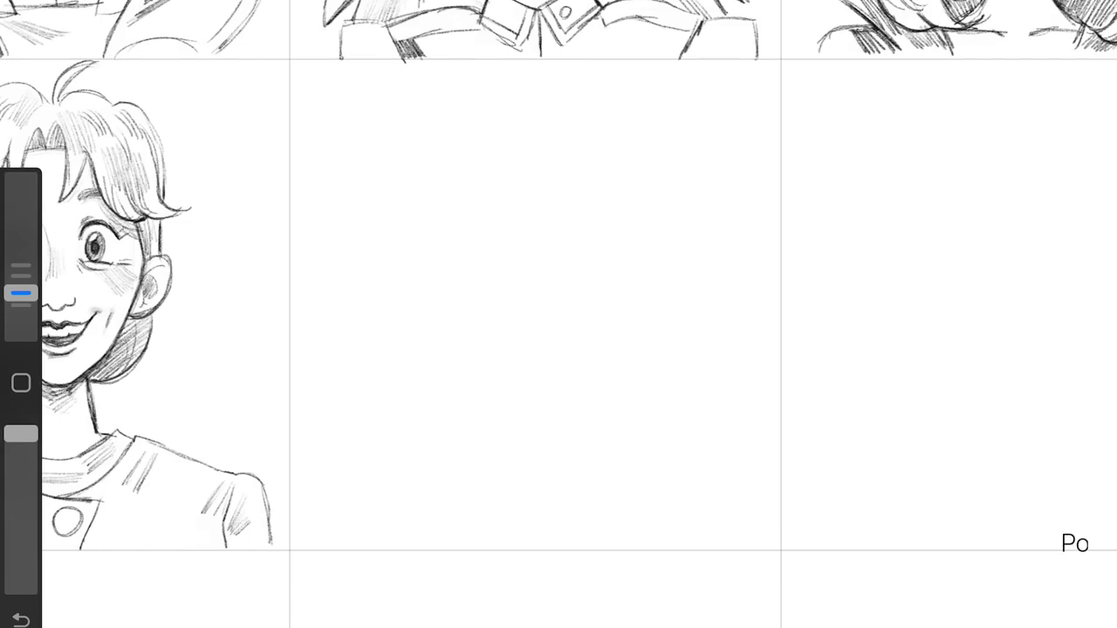
Step: Sketch a rough head circle in the empty cell with two angled eyebrows
{"action": "left_click_drag", "start_coordinate": [532, 161], "coordinate": [523, 166]}
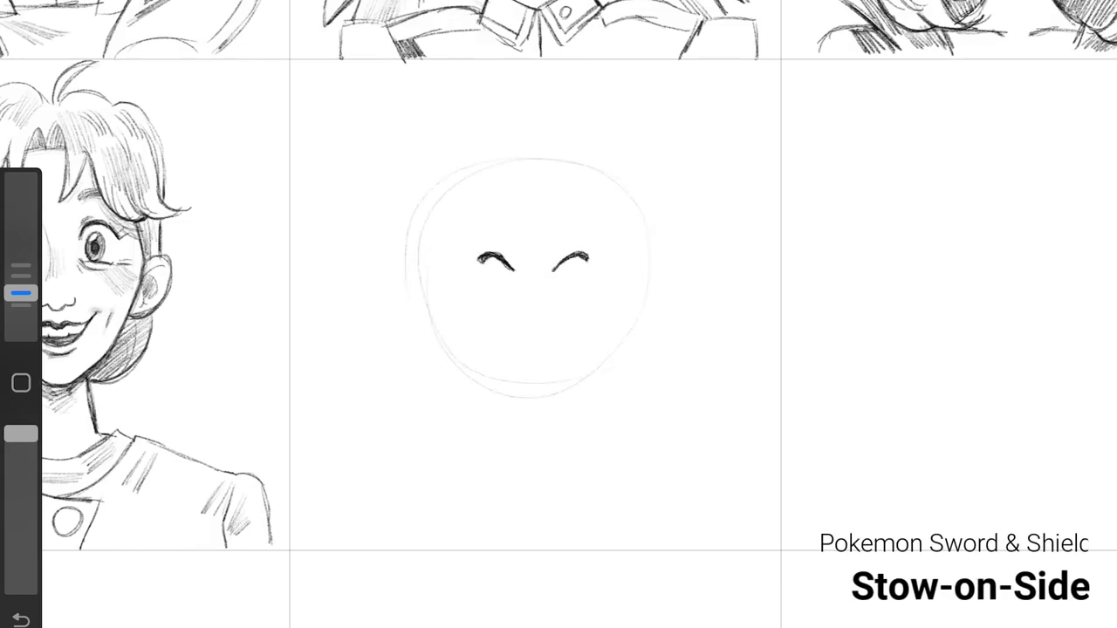
{"action": "scroll", "coordinate": [559, 314], "scroll_direction": "up", "scroll_amount": 1}
{"action": "left_click_drag", "start_coordinate": [504, 212], "coordinate": [575, 188]}
{"action": "scroll", "coordinate": [558, 315], "scroll_direction": "left", "scroll_amount": 3}
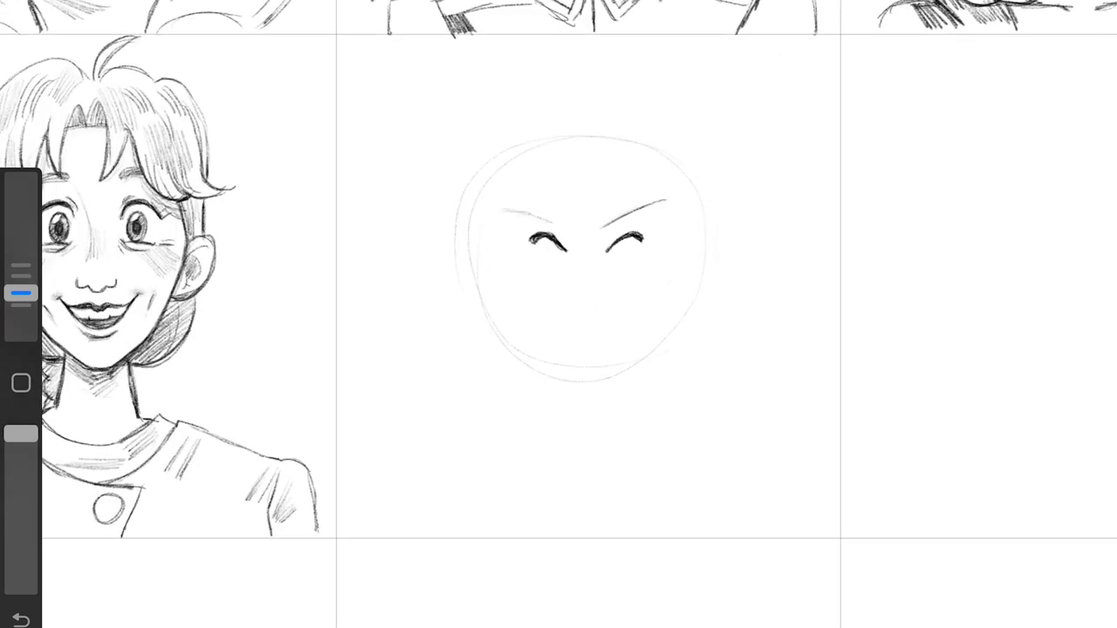
{"action": "left_click_drag", "start_coordinate": [511, 209], "coordinate": [572, 229]}
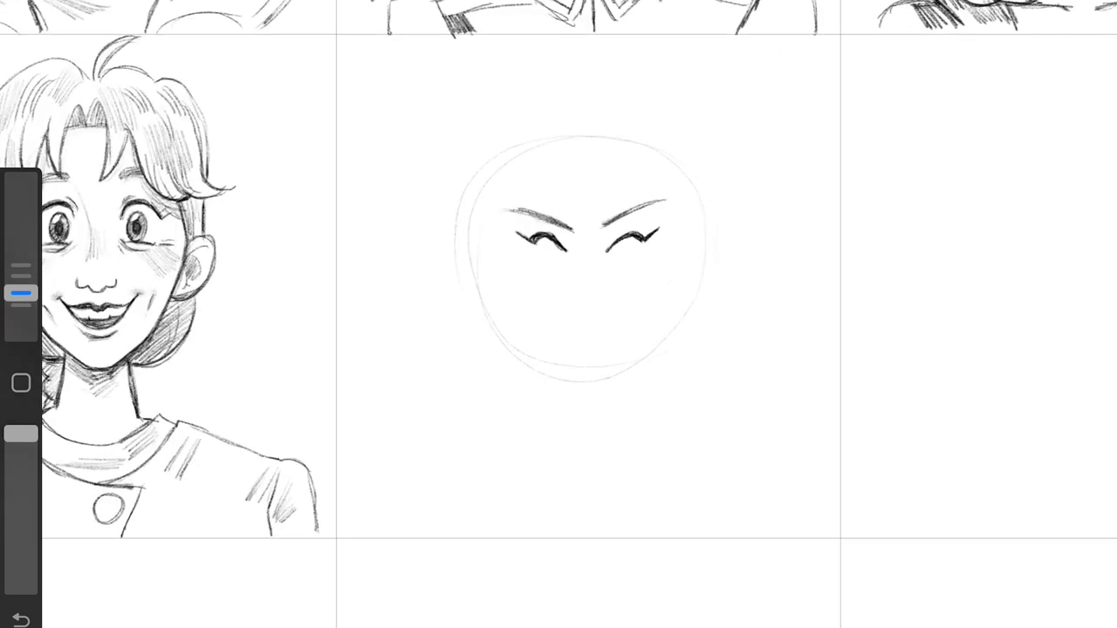
Step: Draw small pupils in both eyes and redraw the right eye's lower lid darker
{"action": "left_click_drag", "start_coordinate": [550, 239], "coordinate": [553, 254]}
{"action": "left_click_drag", "start_coordinate": [622, 239], "coordinate": [625, 255]}
{"action": "key", "text": "ctrl+z"}
{"action": "left_click_drag", "start_coordinate": [607, 263], "coordinate": [642, 257]}
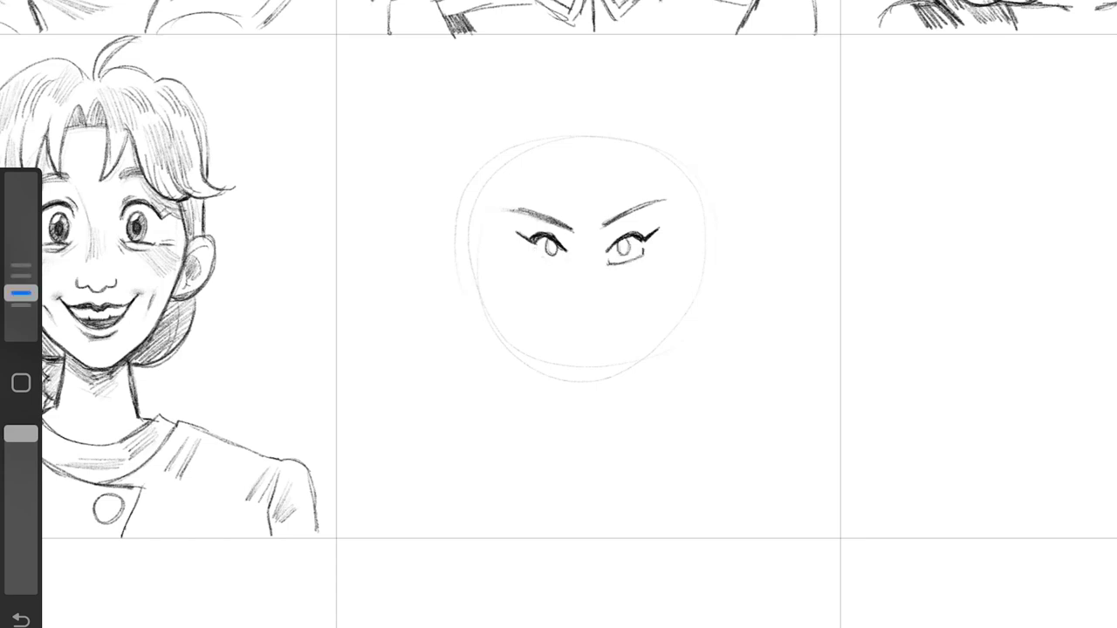
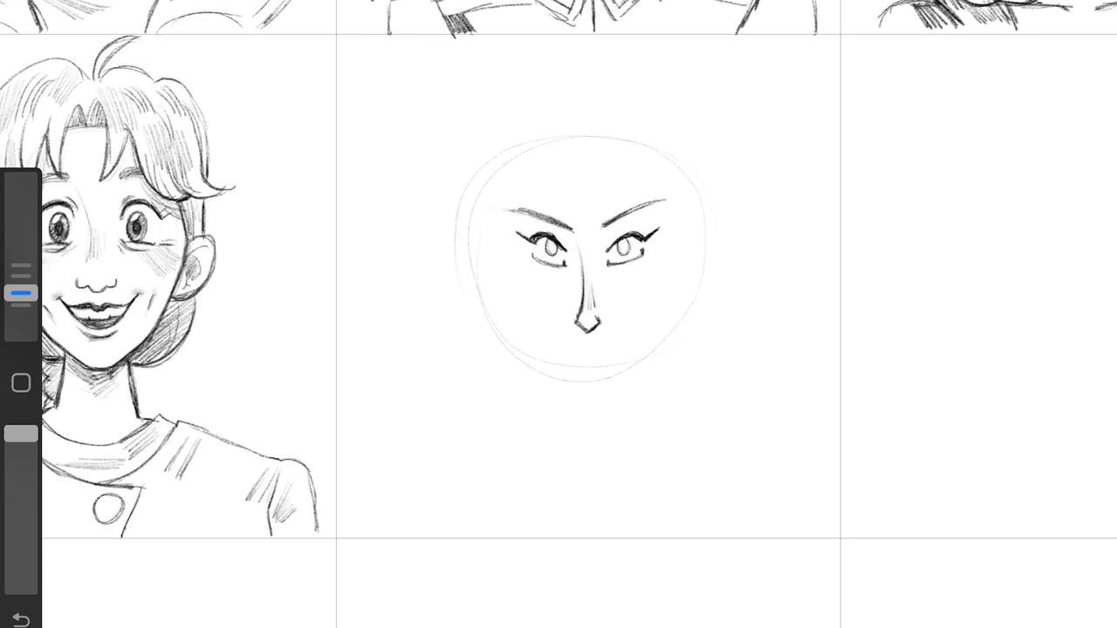
Step: Remove the stray nose stroke, then draw the zigzag hairline and angular jaw and chin lines
{"action": "key", "text": "ctrl+z"}
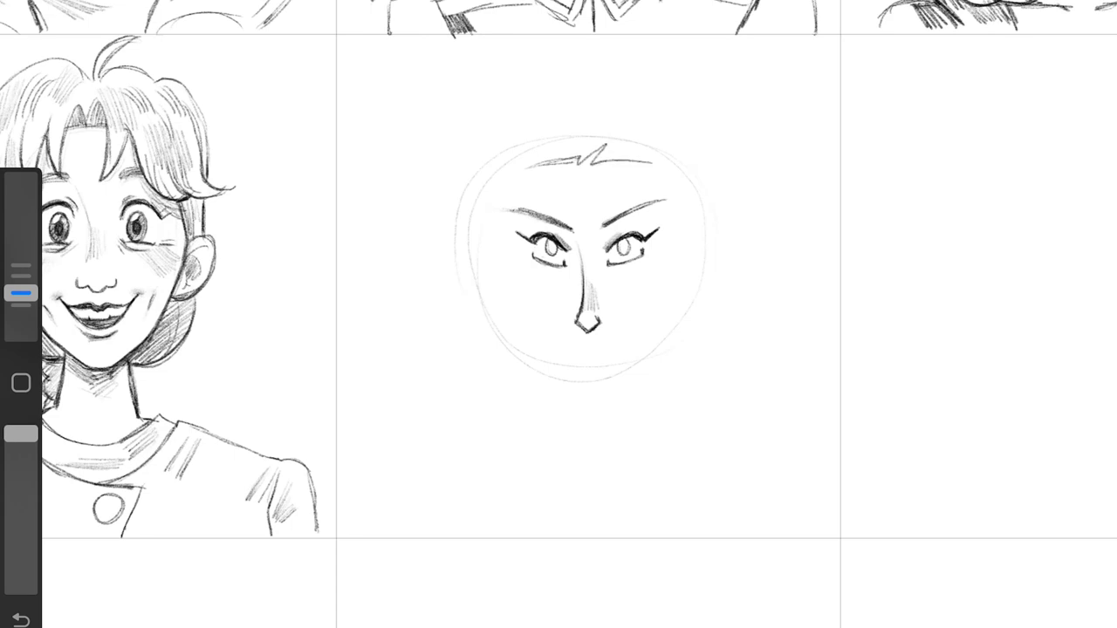
{"action": "left_click_drag", "start_coordinate": [650, 161], "coordinate": [521, 171]}
{"action": "mouse_move", "coordinate": [507, 216]}
{"action": "left_mouse_down"}
{"action": "mouse_move", "coordinate": [504, 289]}
{"action": "mouse_move", "coordinate": [566, 393]}
{"action": "left_mouse_up"}
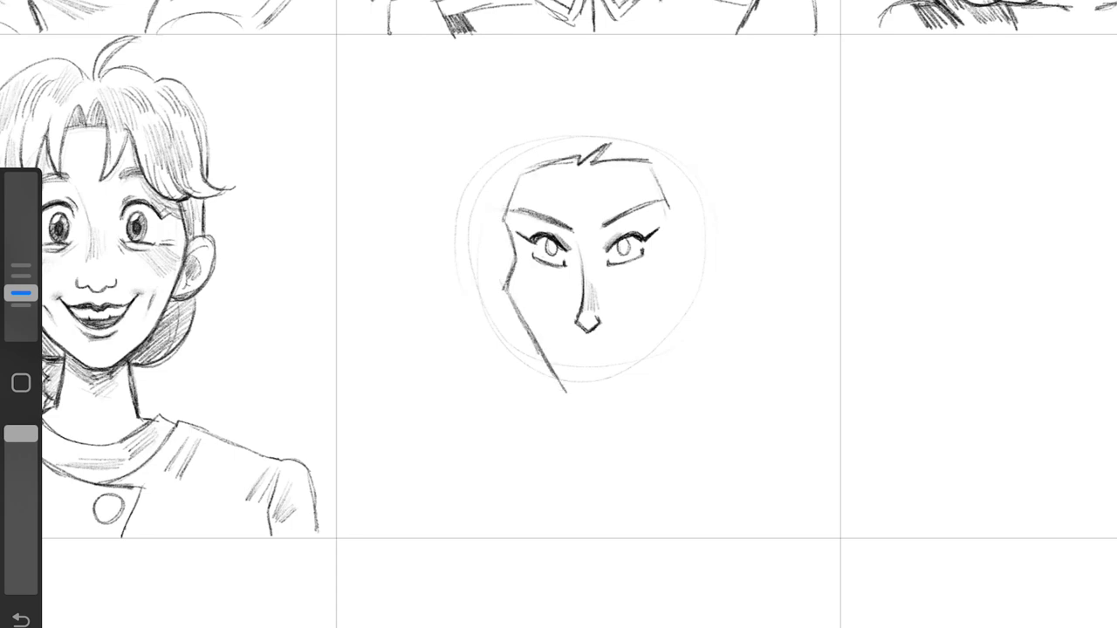
{"action": "mouse_move", "coordinate": [668, 267]}
{"action": "left_mouse_down"}
{"action": "mouse_move", "coordinate": [637, 349]}
{"action": "mouse_move", "coordinate": [572, 393]}
{"action": "mouse_move", "coordinate": [650, 305]}
{"action": "mouse_move", "coordinate": [621, 375]}
{"action": "left_mouse_up"}
{"action": "left_click_drag", "start_coordinate": [21, 290], "coordinate": [21, 294]}
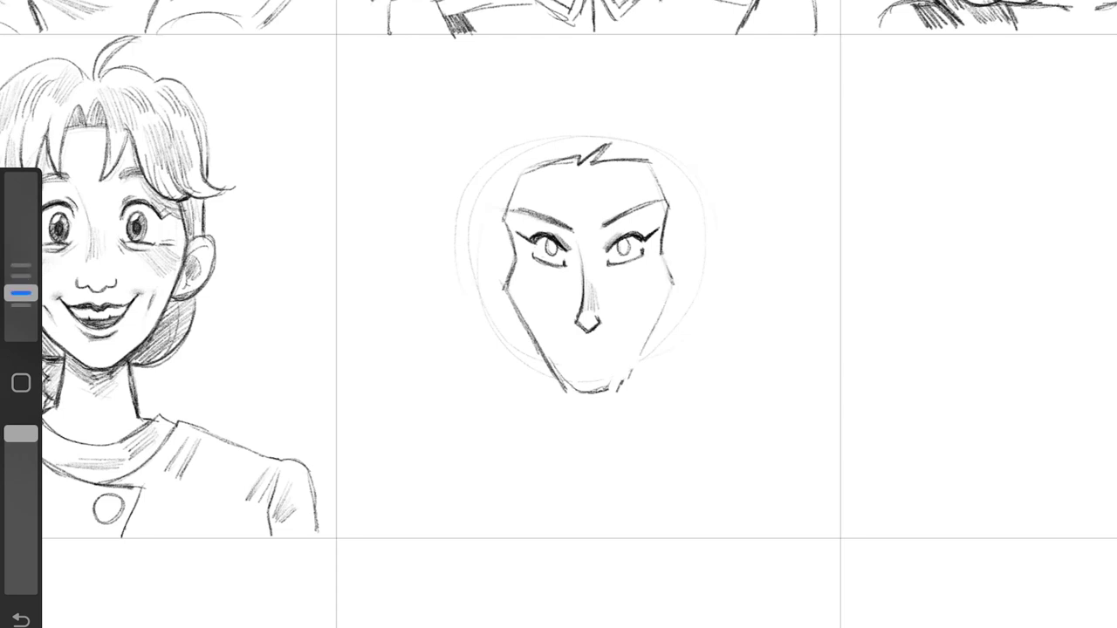
{"action": "left_click_drag", "start_coordinate": [623, 384], "coordinate": [674, 257]}
Step: Draw straight bob-length hair strands down the left and right sides of the face
{"action": "mouse_move", "coordinate": [576, 138]}
{"action": "left_mouse_down"}
{"action": "mouse_move", "coordinate": [540, 117]}
{"action": "mouse_move", "coordinate": [463, 349]}
{"action": "left_mouse_up"}
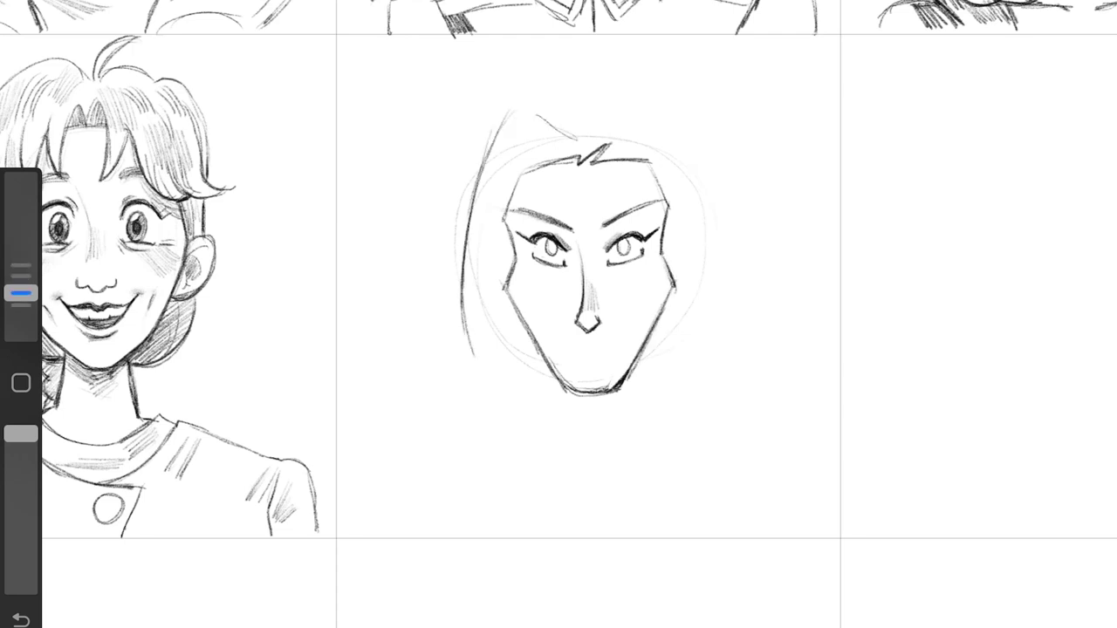
{"action": "left_click_drag", "start_coordinate": [477, 297], "coordinate": [506, 392]}
{"action": "mouse_move", "coordinate": [562, 162]}
{"action": "left_mouse_down"}
{"action": "mouse_move", "coordinate": [523, 124]}
{"action": "mouse_move", "coordinate": [523, 397]}
{"action": "left_mouse_up"}
{"action": "mouse_move", "coordinate": [644, 130]}
{"action": "left_mouse_down"}
{"action": "mouse_move", "coordinate": [684, 258]}
{"action": "mouse_move", "coordinate": [658, 382]}
{"action": "left_mouse_up"}
{"action": "left_click_drag", "start_coordinate": [581, 164], "coordinate": [646, 108]}
{"action": "mouse_move", "coordinate": [674, 112]}
{"action": "left_mouse_down"}
{"action": "mouse_move", "coordinate": [709, 210]}
{"action": "mouse_move", "coordinate": [717, 341]}
{"action": "left_mouse_up"}
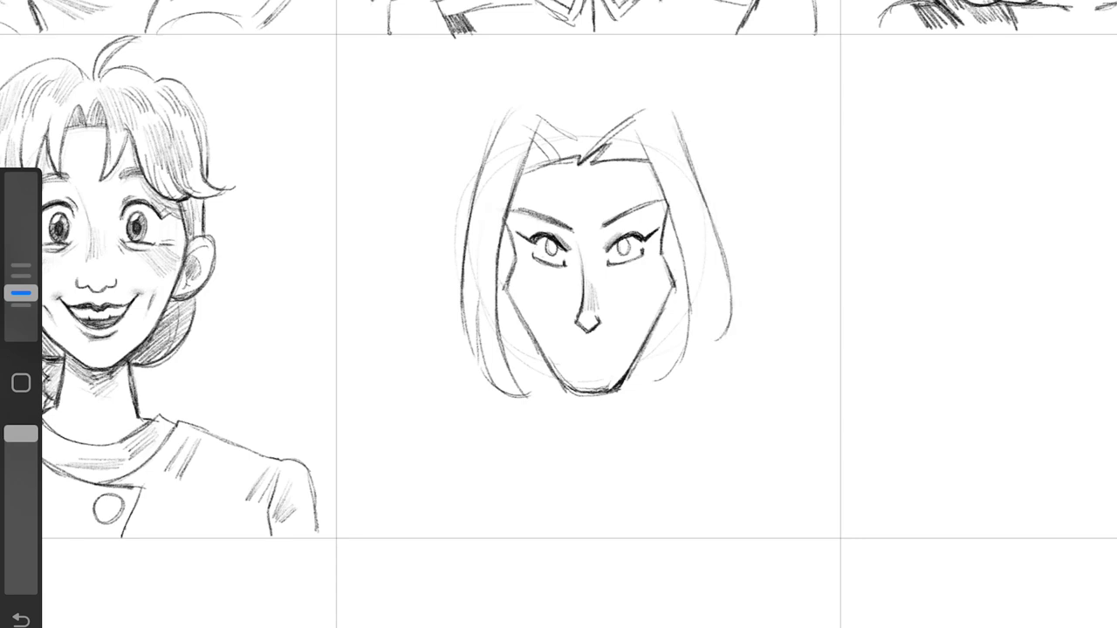
{"action": "mouse_move", "coordinate": [718, 274]}
{"action": "left_mouse_down"}
{"action": "mouse_move", "coordinate": [725, 342]}
{"action": "mouse_move", "coordinate": [654, 394]}
{"action": "left_mouse_up"}
{"action": "key", "text": "ctrl+z"}
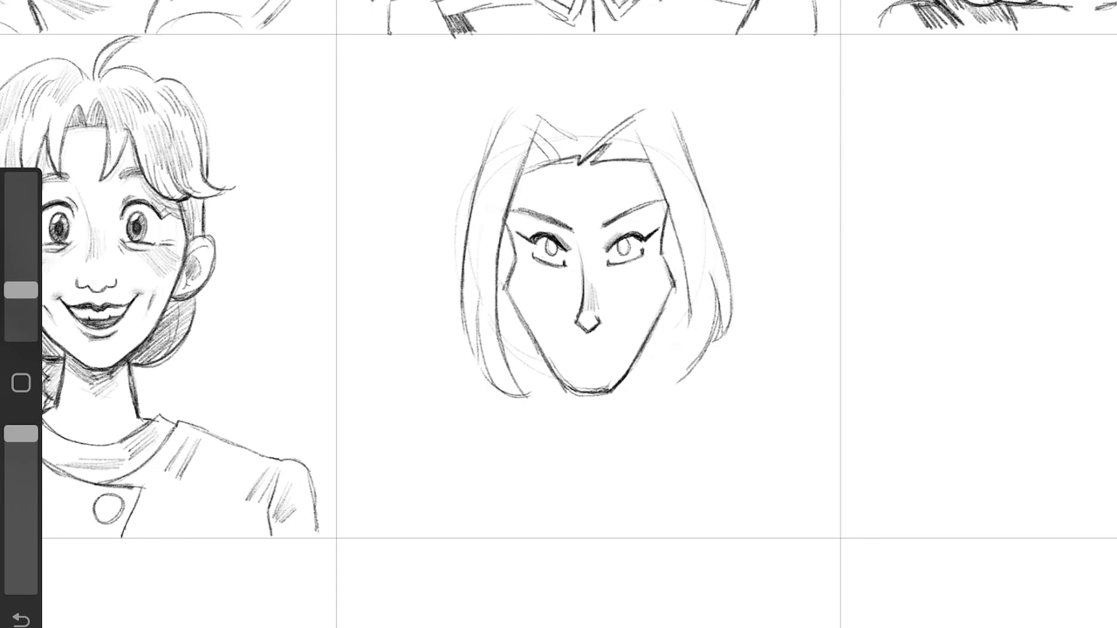
Step: Hatch light shading strokes on both cheeks
{"action": "left_click_drag", "start_coordinate": [21, 288], "coordinate": [21, 295]}
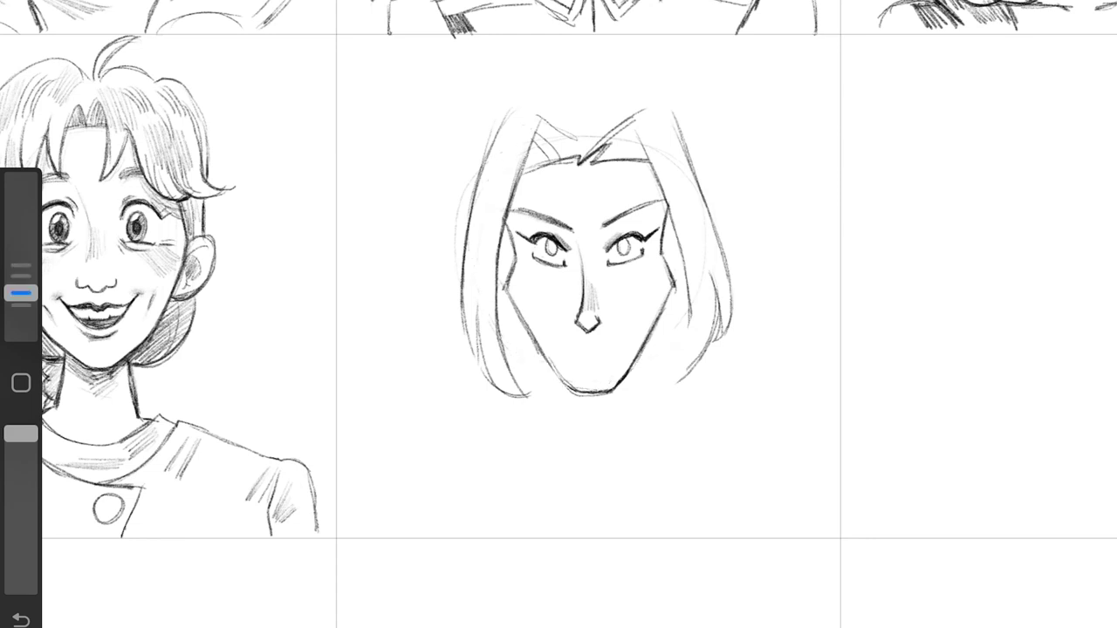
{"action": "left_click_drag", "start_coordinate": [674, 254], "coordinate": [645, 340]}
{"action": "left_click_drag", "start_coordinate": [660, 318], "coordinate": [616, 389]}
{"action": "left_click_drag", "start_coordinate": [513, 239], "coordinate": [508, 288]}
{"action": "mouse_move", "coordinate": [508, 285]}
{"action": "left_mouse_down"}
{"action": "mouse_move", "coordinate": [558, 381]}
{"action": "mouse_move", "coordinate": [541, 325]}
{"action": "left_mouse_up"}
{"action": "left_click_drag", "start_coordinate": [667, 286], "coordinate": [644, 332]}
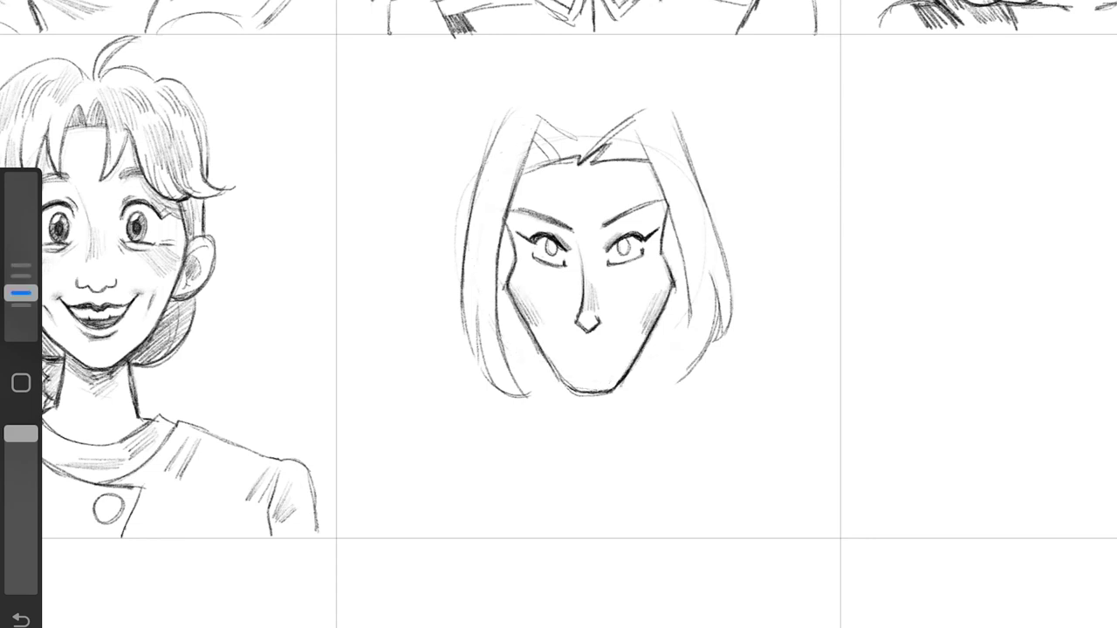
Step: Darken the lower-left jawline and hair beside the part, and remove the stray mouth stroke
{"action": "left_click_drag", "start_coordinate": [529, 330], "coordinate": [580, 393]}
{"action": "left_click_drag", "start_coordinate": [621, 128], "coordinate": [650, 166]}
{"action": "left_click_drag", "start_coordinate": [714, 318], "coordinate": [654, 384]}
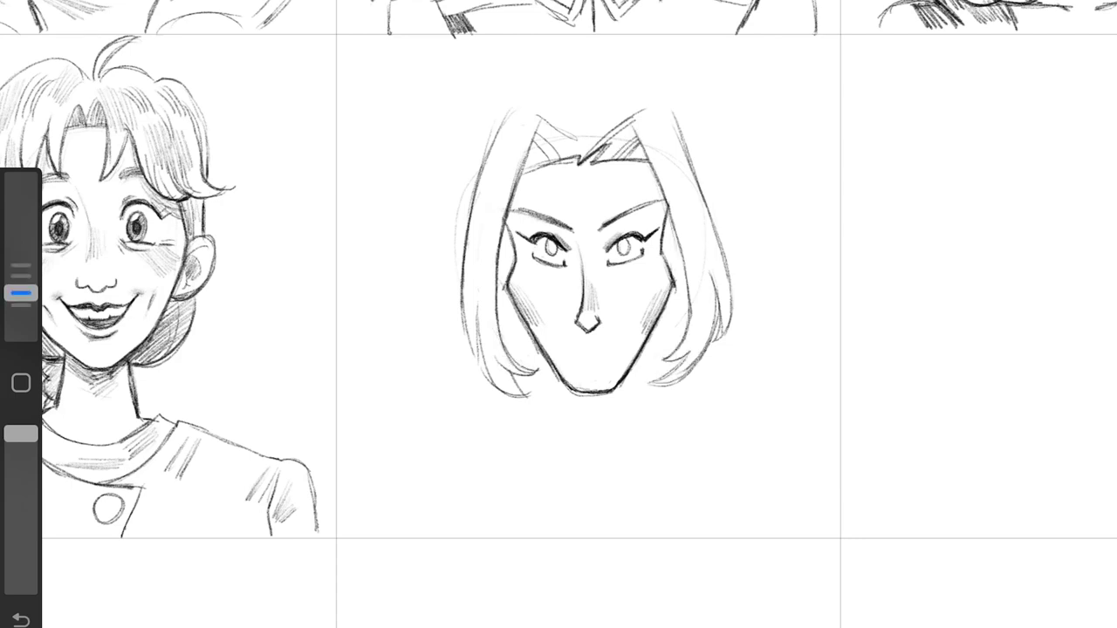
{"action": "key", "text": "ctrl+z"}
Step: Move the face slightly lower with a freehand selection, then add the neck side and mouth
{"action": "left_click_drag", "start_coordinate": [705, 77], "coordinate": [792, 163]}
{"action": "left_click_drag", "start_coordinate": [594, 253], "coordinate": [594, 302]}
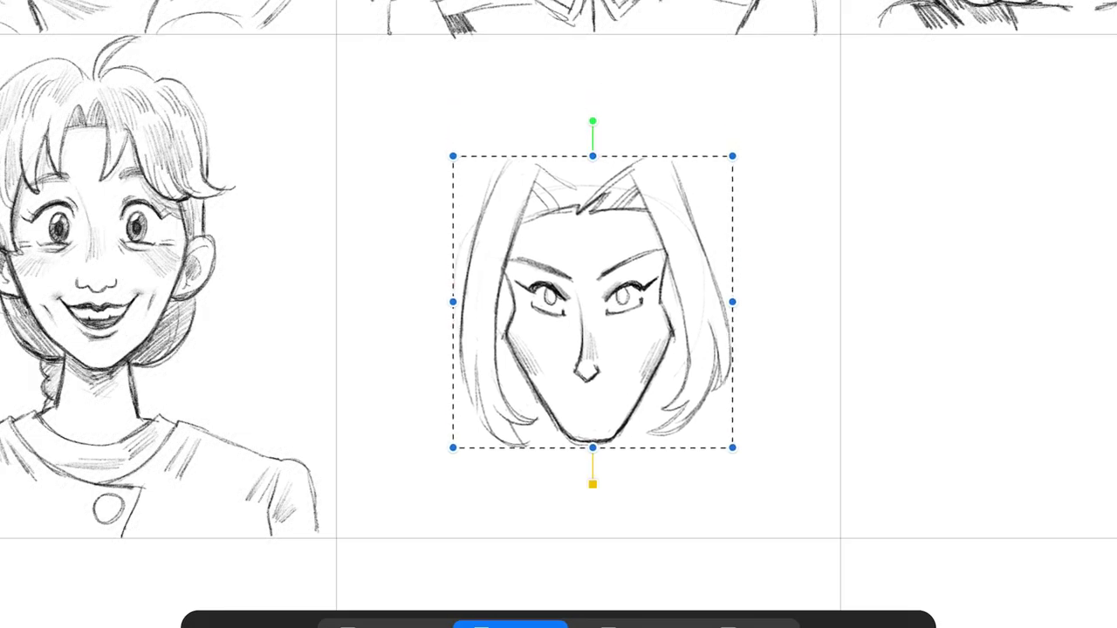
{"action": "left_click_drag", "start_coordinate": [622, 428], "coordinate": [623, 490]}
{"action": "scroll", "coordinate": [571, 418], "scroll_direction": "up", "scroll_amount": 5}
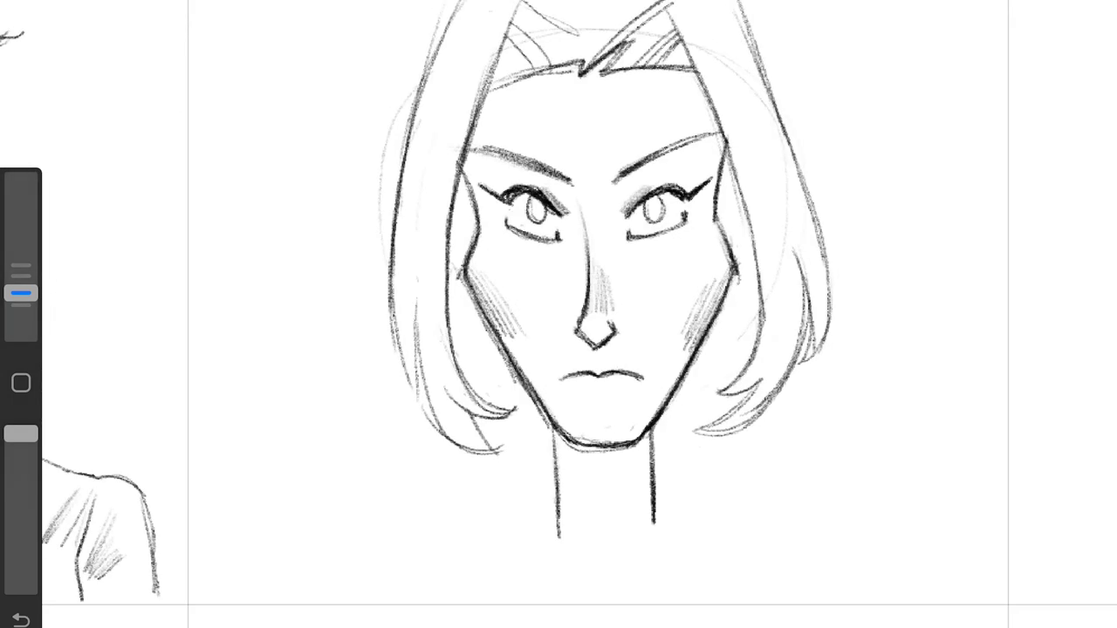
{"action": "left_click_drag", "start_coordinate": [555, 377], "coordinate": [646, 378]}
{"action": "left_click_drag", "start_coordinate": [20, 289], "coordinate": [21, 293]}
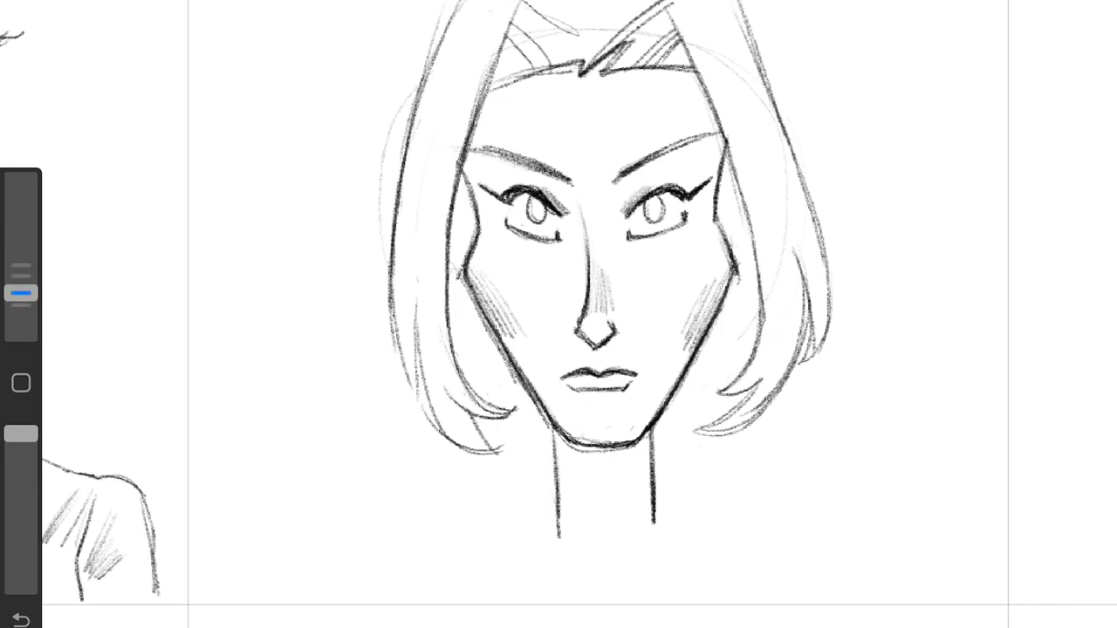
Step: Shade under the chin and draw shoulder lines extending outward
{"action": "mouse_move", "coordinate": [558, 436]}
{"action": "left_mouse_down"}
{"action": "mouse_move", "coordinate": [650, 467]}
{"action": "mouse_move", "coordinate": [508, 556]}
{"action": "left_mouse_up"}
{"action": "left_click_drag", "start_coordinate": [656, 521], "coordinate": [718, 555]}
{"action": "left_click_drag", "start_coordinate": [520, 555], "coordinate": [342, 590]}
{"action": "mouse_move", "coordinate": [719, 556]}
{"action": "left_mouse_down"}
{"action": "mouse_move", "coordinate": [921, 602]}
{"action": "mouse_move", "coordinate": [659, 523]}
{"action": "left_mouse_up"}
Step: Add collarbones and two dark shoulder straps
{"action": "left_click_drag", "start_coordinate": [499, 567], "coordinate": [311, 602]}
{"action": "mouse_move", "coordinate": [558, 527]}
{"action": "left_mouse_down"}
{"action": "mouse_move", "coordinate": [471, 569]}
{"action": "mouse_move", "coordinate": [593, 585]}
{"action": "left_mouse_up"}
{"action": "mouse_move", "coordinate": [642, 583]}
{"action": "left_mouse_down"}
{"action": "mouse_move", "coordinate": [716, 576]}
{"action": "mouse_move", "coordinate": [752, 601]}
{"action": "left_mouse_up"}
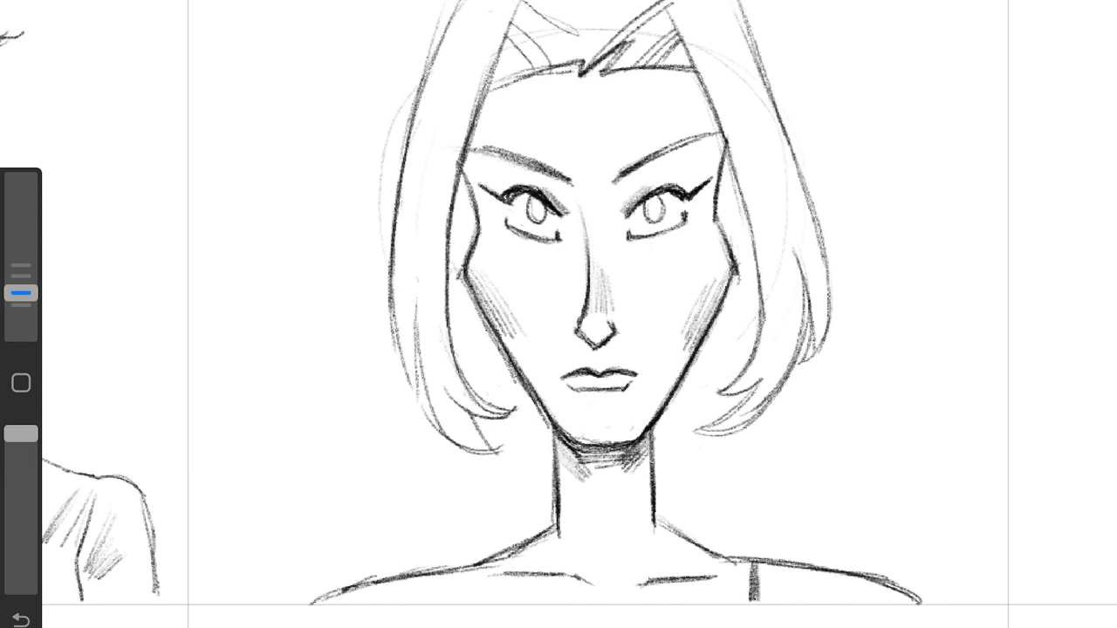
{"action": "left_click_drag", "start_coordinate": [764, 562], "coordinate": [766, 602]}
{"action": "left_click_drag", "start_coordinate": [440, 567], "coordinate": [446, 606]}
{"action": "left_click_drag", "start_coordinate": [773, 562], "coordinate": [773, 602]}
{"action": "scroll", "coordinate": [559, 315], "scroll_direction": "up", "scroll_amount": 2}
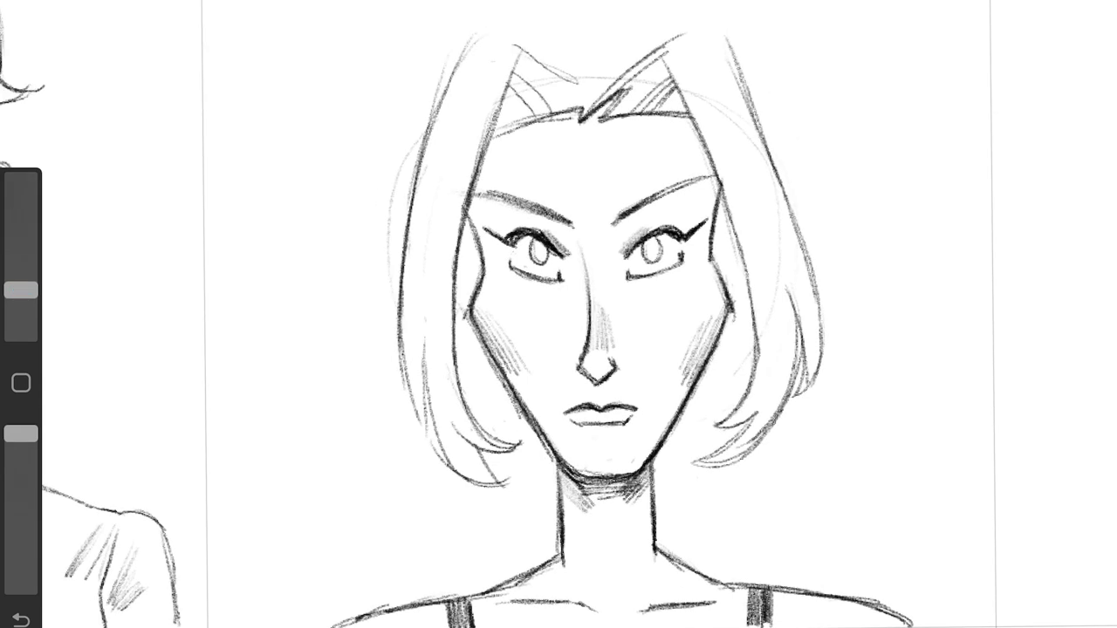
{"action": "left_click_drag", "start_coordinate": [21, 290], "coordinate": [21, 293]}
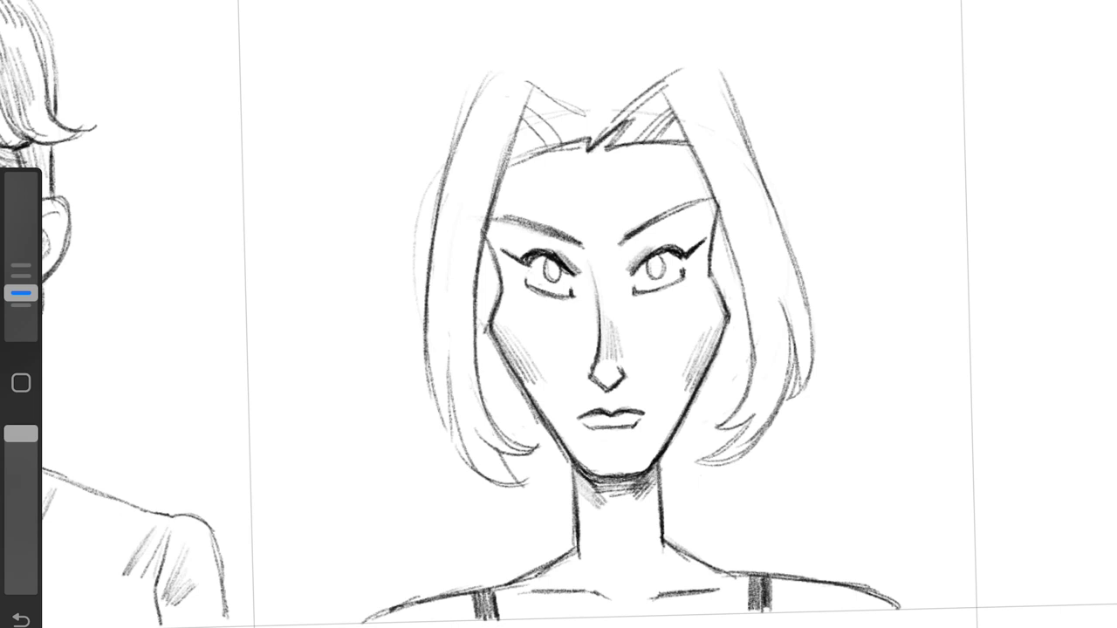
Step: Hatch the left side of the hair and fill the hair-parting triangles
{"action": "mouse_move", "coordinate": [435, 240]}
{"action": "left_mouse_down"}
{"action": "mouse_move", "coordinate": [438, 340]}
{"action": "mouse_move", "coordinate": [463, 419]}
{"action": "left_mouse_up"}
{"action": "left_click_drag", "start_coordinate": [471, 332], "coordinate": [473, 410]}
{"action": "left_click_drag", "start_coordinate": [484, 179], "coordinate": [467, 271]}
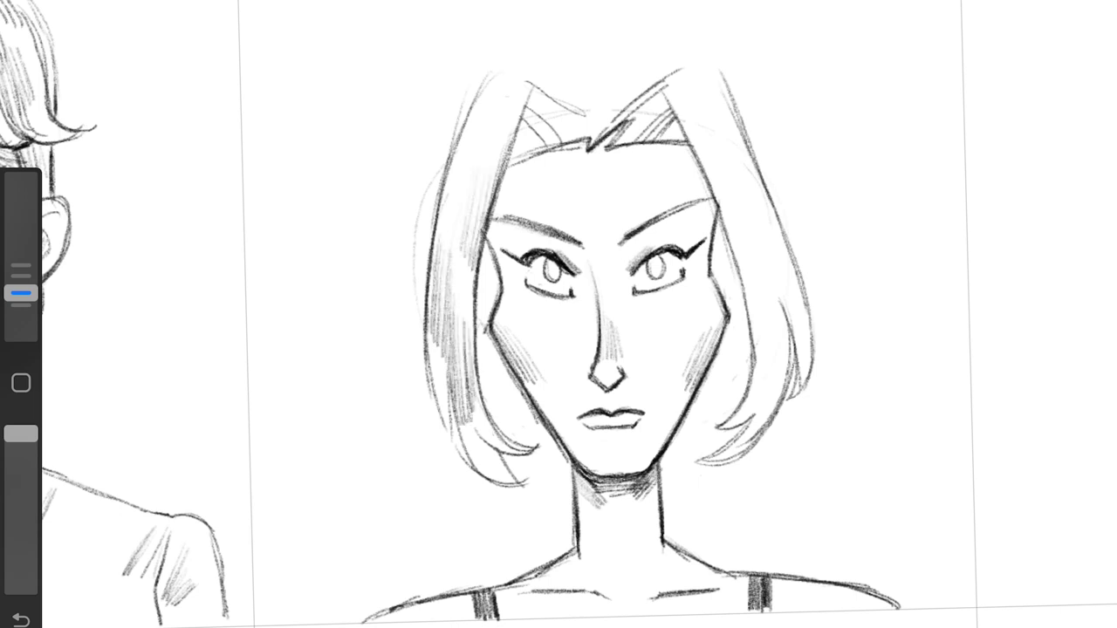
{"action": "left_click_drag", "start_coordinate": [478, 231], "coordinate": [476, 270]}
{"action": "left_click_drag", "start_coordinate": [541, 124], "coordinate": [510, 159]}
{"action": "mouse_move", "coordinate": [566, 101]}
{"action": "left_mouse_down"}
{"action": "mouse_move", "coordinate": [527, 145]}
{"action": "mouse_move", "coordinate": [537, 147]}
{"action": "left_mouse_up"}
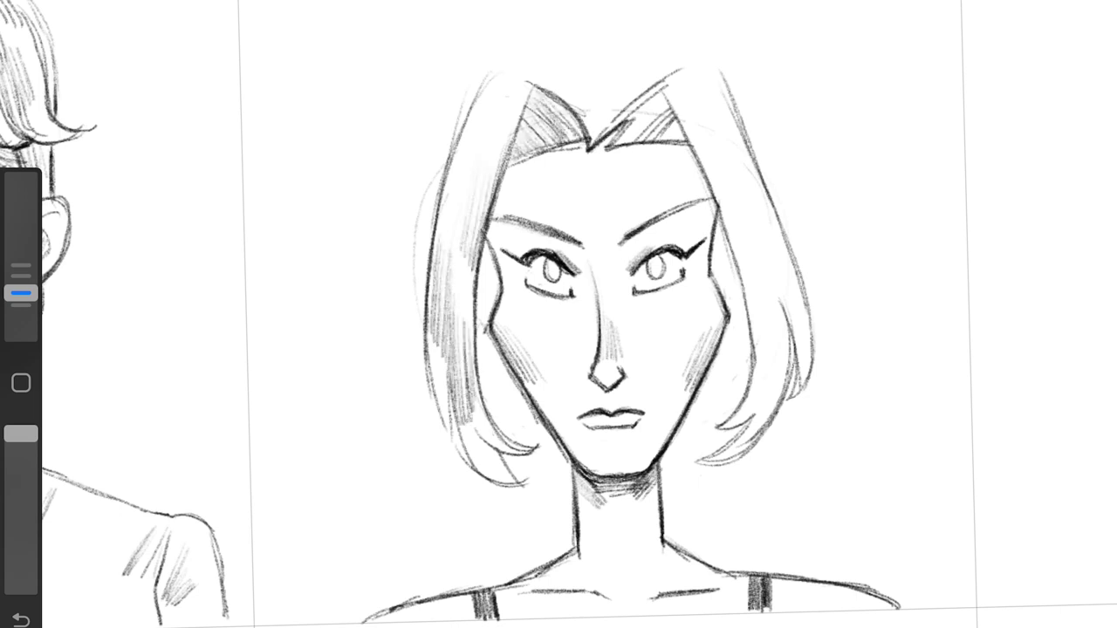
{"action": "left_click_drag", "start_coordinate": [665, 94], "coordinate": [619, 143]}
Step: Hatch the right side and inner right edge of the hair, and shade the left temple
{"action": "left_click_drag", "start_coordinate": [708, 129], "coordinate": [778, 339]}
{"action": "left_click_drag", "start_coordinate": [431, 337], "coordinate": [471, 462]}
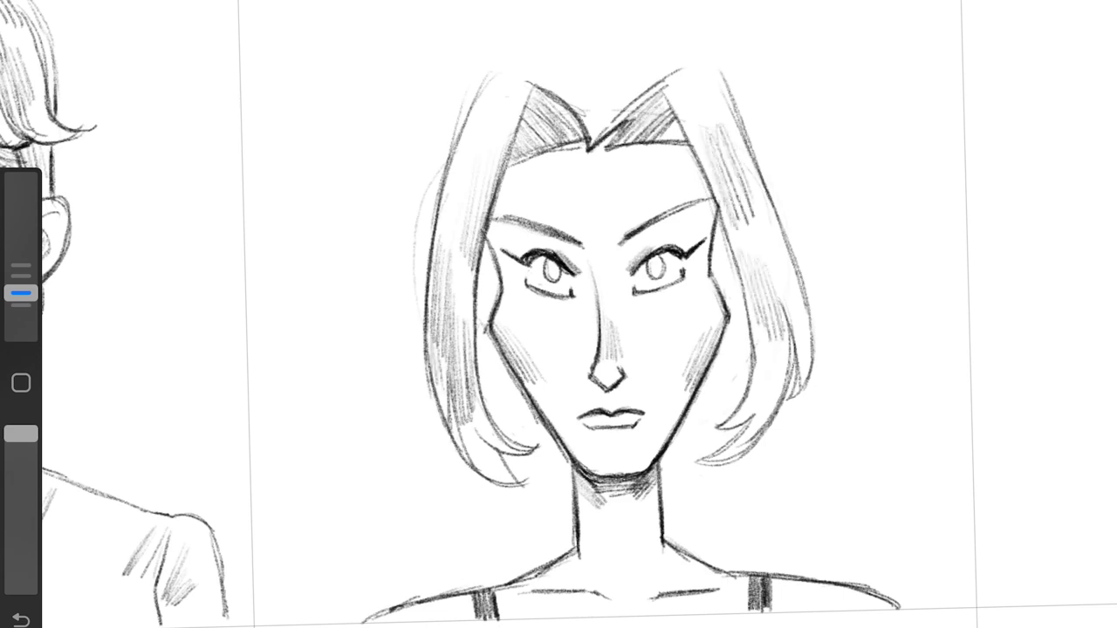
{"action": "left_click_drag", "start_coordinate": [782, 340], "coordinate": [752, 412]}
{"action": "left_click_drag", "start_coordinate": [754, 306], "coordinate": [745, 400]}
{"action": "left_click_drag", "start_coordinate": [742, 237], "coordinate": [728, 288]}
{"action": "left_click_drag", "start_coordinate": [753, 238], "coordinate": [729, 337]}
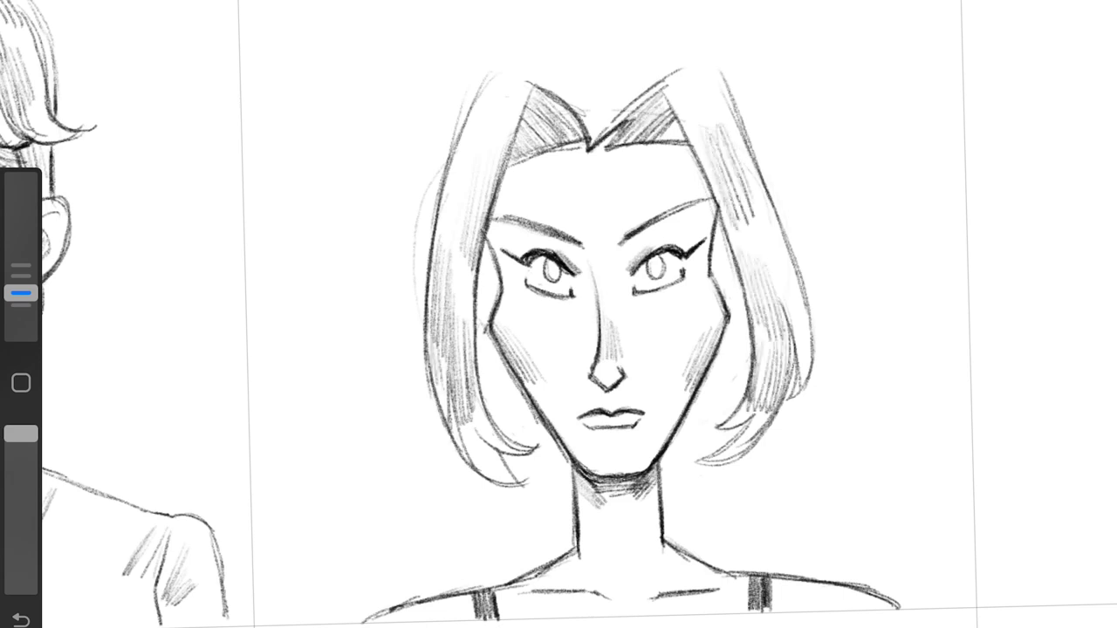
{"action": "mouse_move", "coordinate": [513, 159]}
{"action": "left_mouse_down"}
{"action": "mouse_move", "coordinate": [489, 250]}
{"action": "mouse_move", "coordinate": [497, 267]}
{"action": "left_mouse_up"}
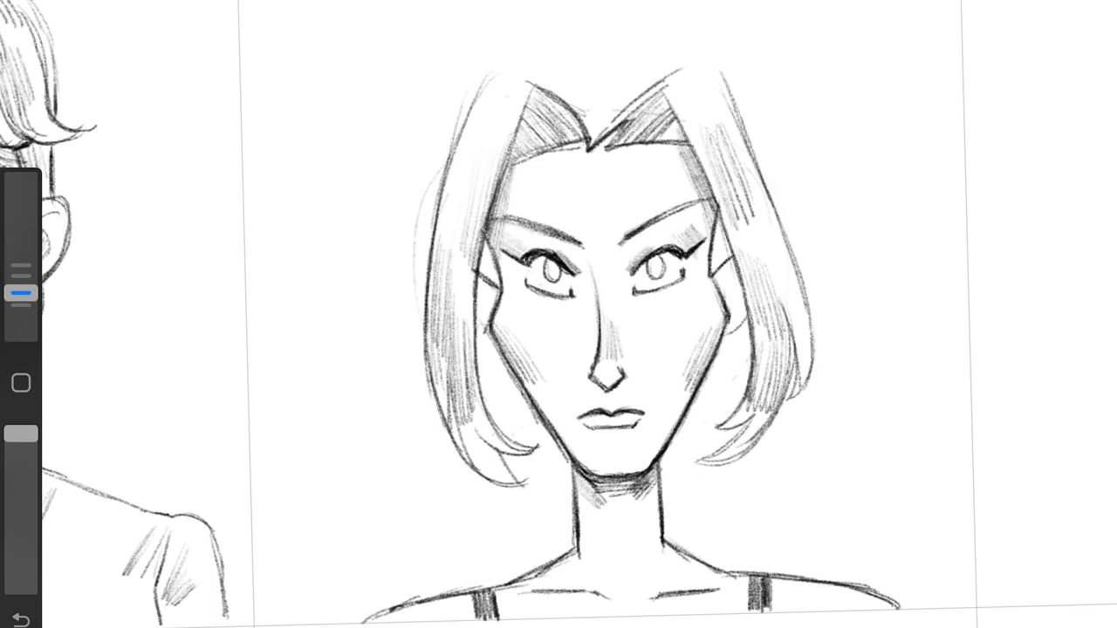
Step: Sketch ears showing through the hair and reinforce the hair tips on both sides
{"action": "left_click_drag", "start_coordinate": [476, 274], "coordinate": [493, 339]}
{"action": "left_click_drag", "start_coordinate": [717, 267], "coordinate": [738, 327]}
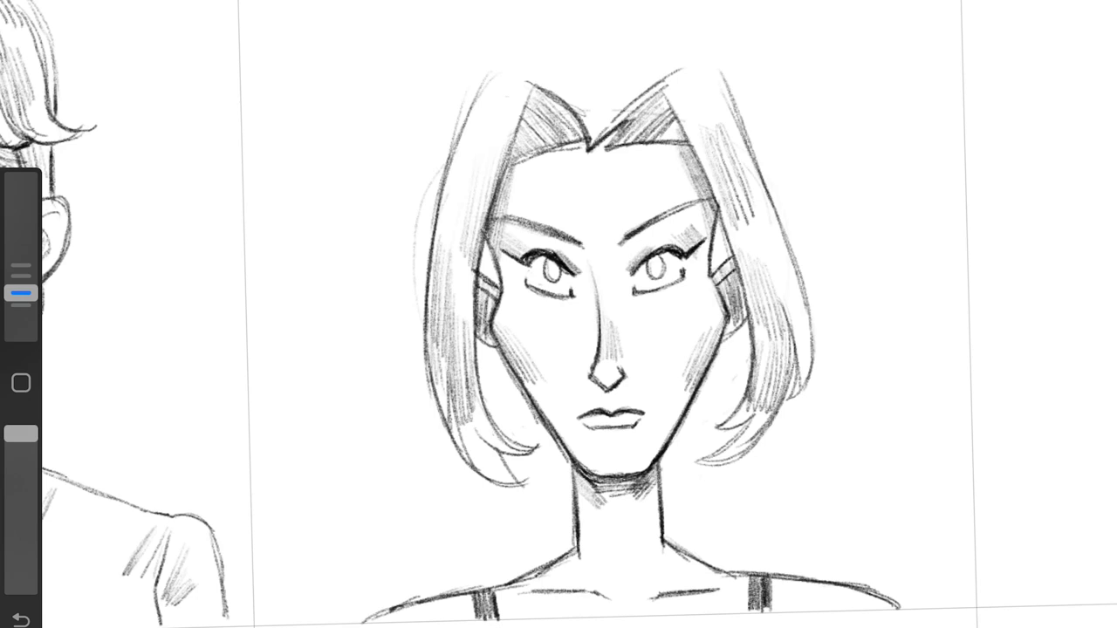
{"action": "left_click_drag", "start_coordinate": [785, 367], "coordinate": [705, 461]}
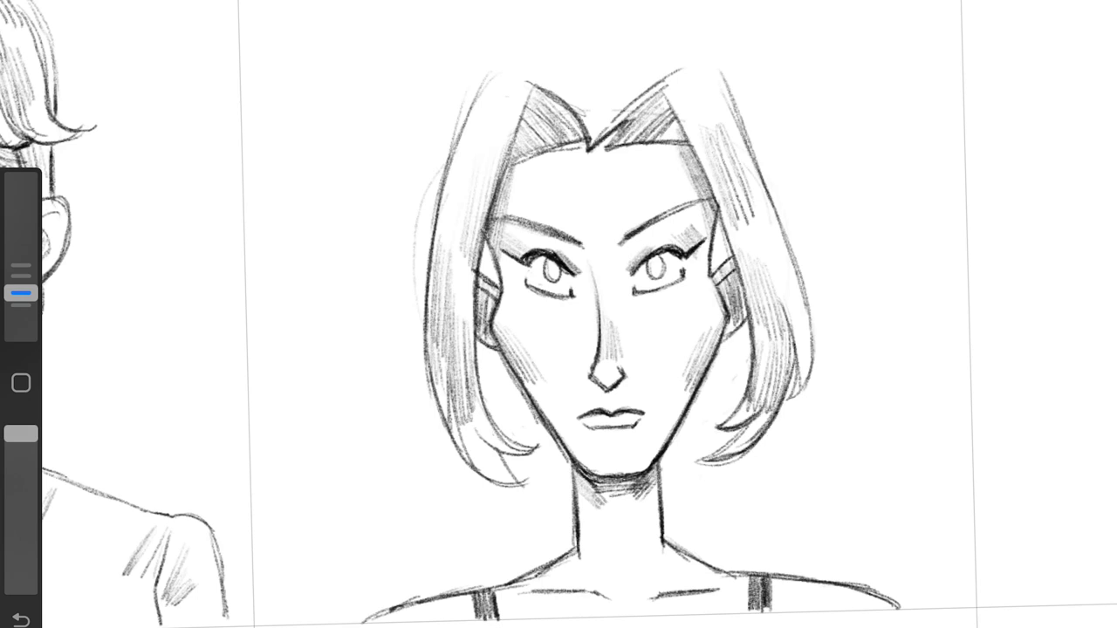
{"action": "left_click_drag", "start_coordinate": [812, 326], "coordinate": [782, 400]}
{"action": "left_click_drag", "start_coordinate": [479, 393], "coordinate": [524, 455]}
{"action": "left_click_drag", "start_coordinate": [431, 380], "coordinate": [525, 486]}
Step: Darken the upper hair lines, the hair behind both eyes, and the hair beside the right jaw
{"action": "left_click_drag", "start_coordinate": [527, 93], "coordinate": [485, 232]}
{"action": "left_click_drag", "start_coordinate": [663, 98], "coordinate": [727, 236]}
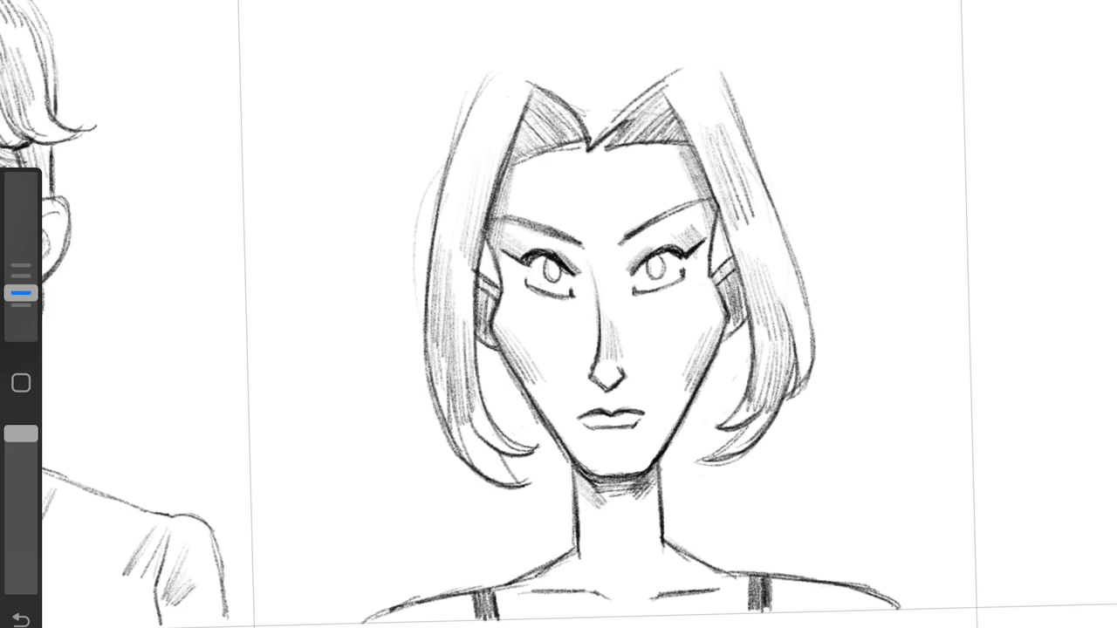
{"action": "left_click_drag", "start_coordinate": [652, 87], "coordinate": [711, 58]}
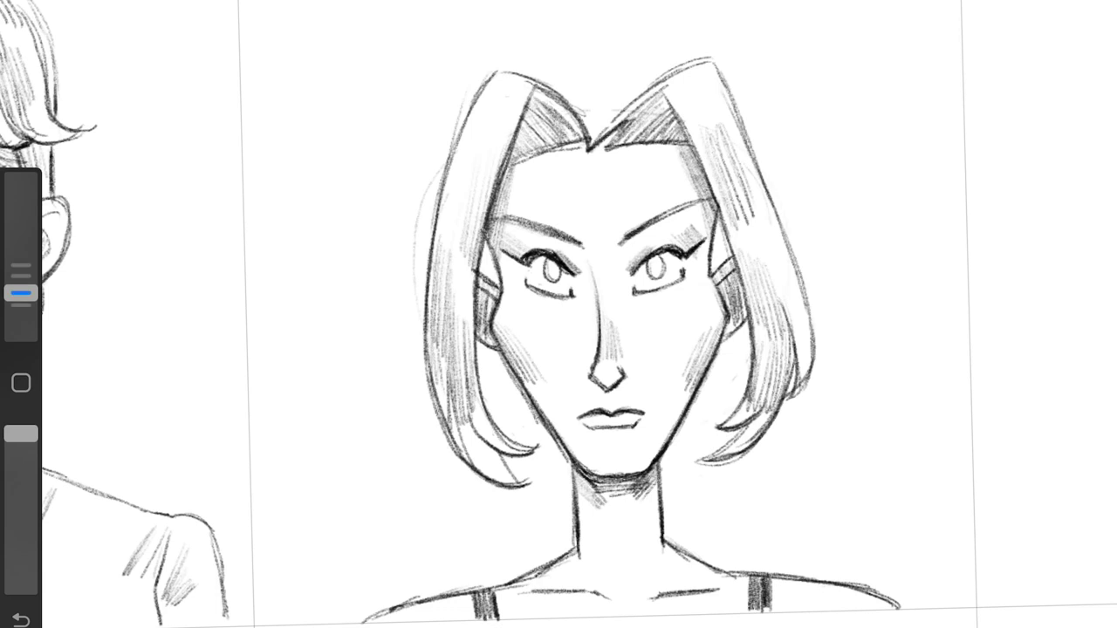
{"action": "left_click_drag", "start_coordinate": [494, 245], "coordinate": [485, 281]}
{"action": "left_click_drag", "start_coordinate": [712, 220], "coordinate": [726, 273]}
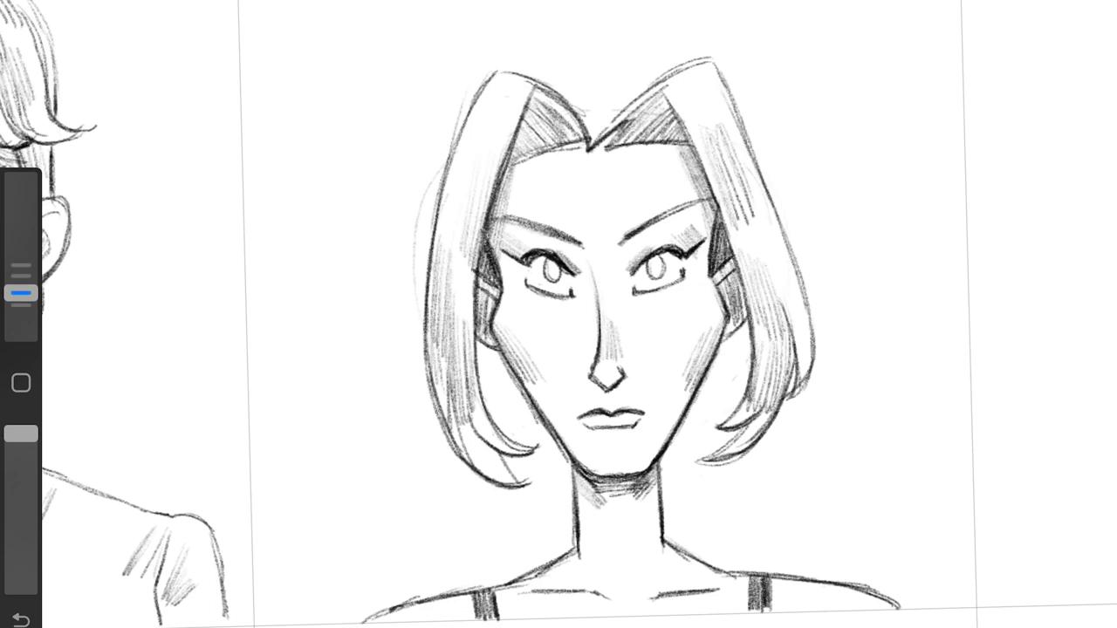
{"action": "left_click_drag", "start_coordinate": [743, 342], "coordinate": [694, 404]}
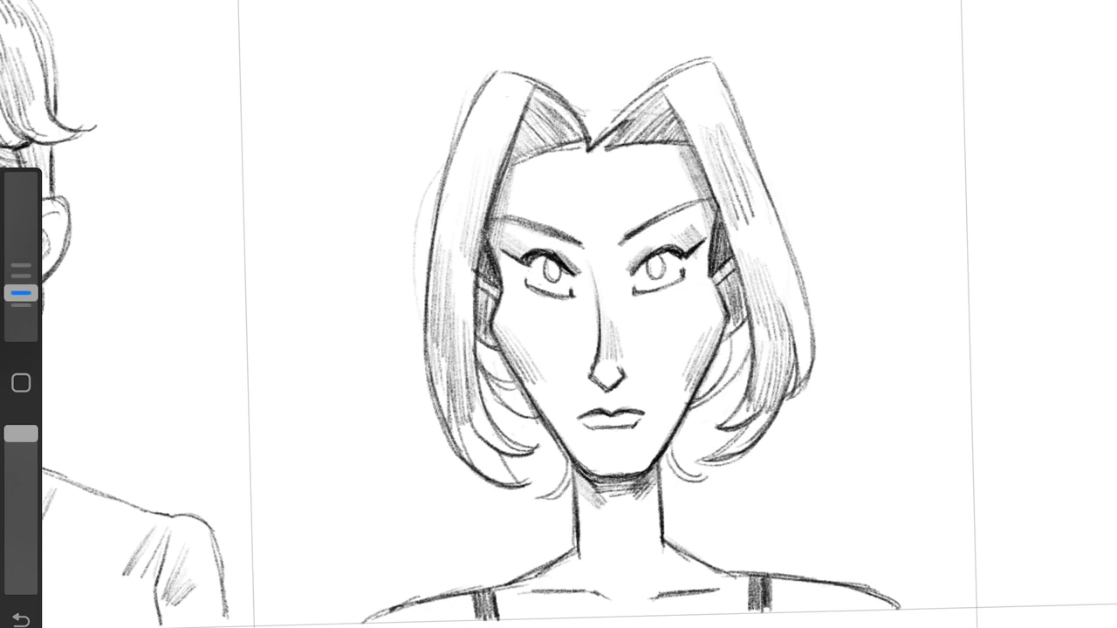
Step: Add an outer hair outline, a centre part, and strokes around the part
{"action": "left_click_drag", "start_coordinate": [727, 82], "coordinate": [760, 174]}
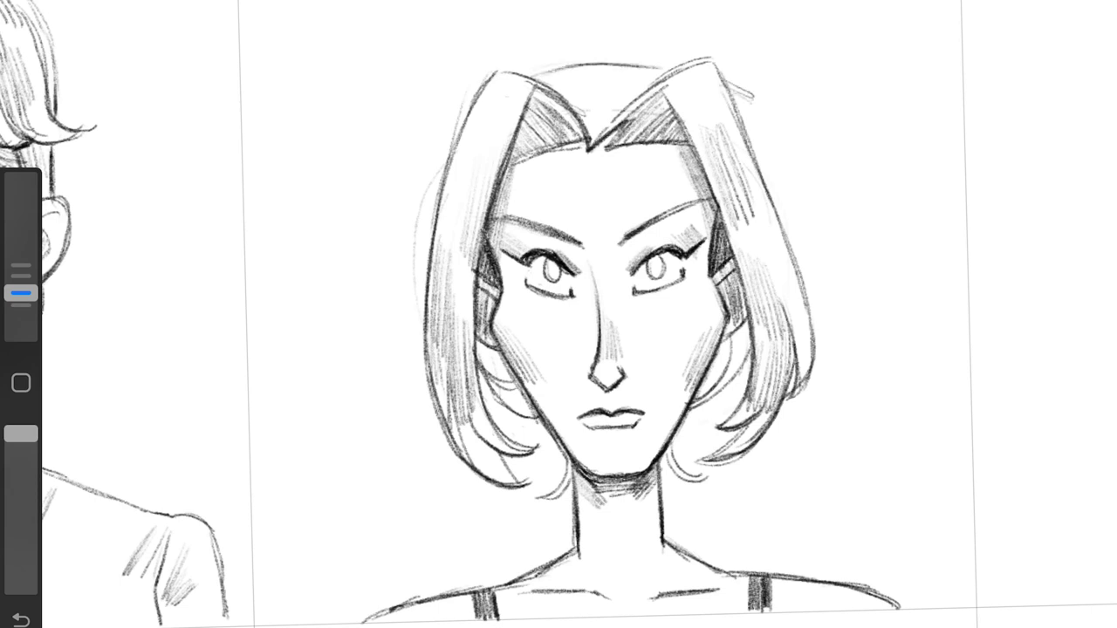
{"action": "left_click_drag", "start_coordinate": [490, 86], "coordinate": [441, 196]}
{"action": "left_click_drag", "start_coordinate": [598, 59], "coordinate": [609, 124]}
{"action": "left_click_drag", "start_coordinate": [647, 68], "coordinate": [623, 110]}
{"action": "left_click_drag", "start_coordinate": [755, 93], "coordinate": [747, 126]}
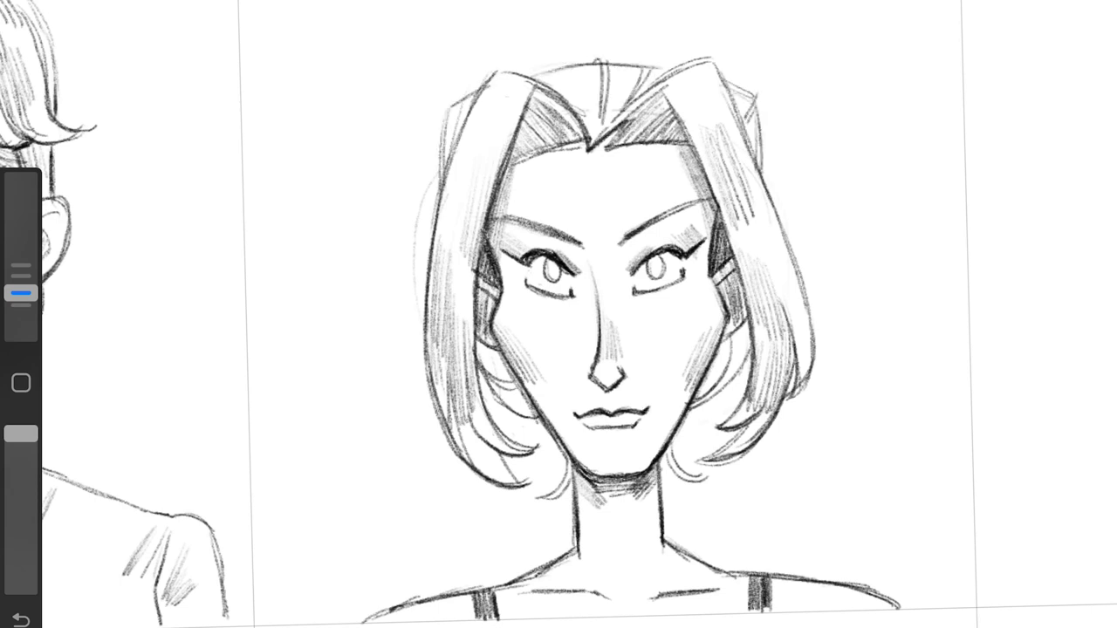
{"action": "scroll", "coordinate": [559, 314], "scroll_direction": "down", "scroll_amount": 1}
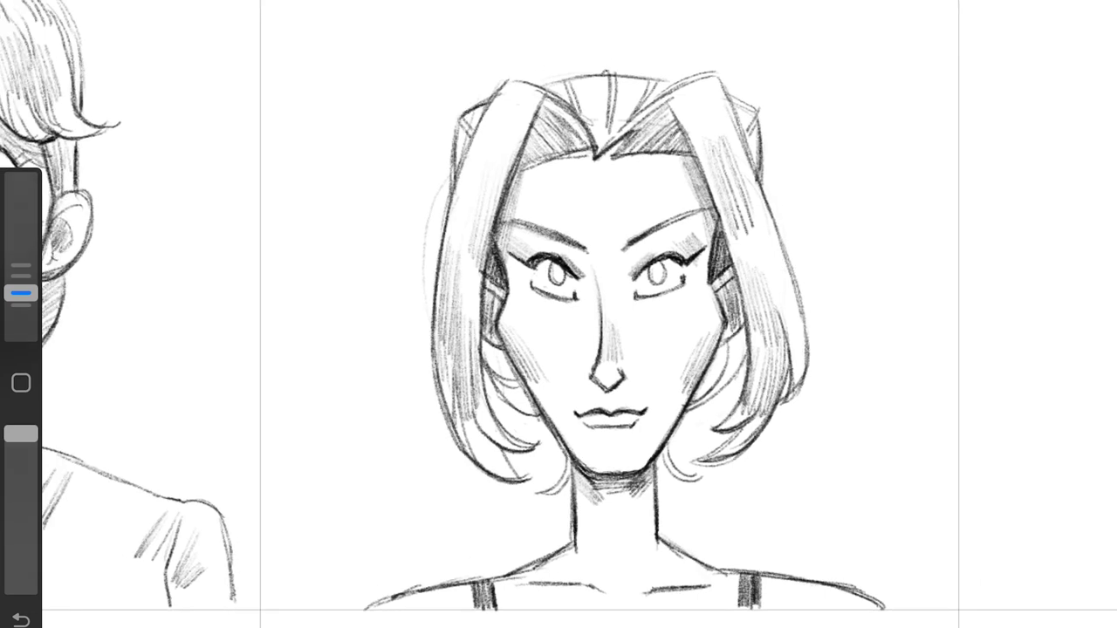
Step: Hatch the upper hair strands and along both sides of the part
{"action": "left_click_drag", "start_coordinate": [727, 77], "coordinate": [756, 183]}
{"action": "left_click_drag", "start_coordinate": [506, 88], "coordinate": [480, 145]}
{"action": "left_click_drag", "start_coordinate": [529, 87], "coordinate": [506, 155]}
{"action": "left_click_drag", "start_coordinate": [698, 86], "coordinate": [686, 140]}
{"action": "left_click_drag", "start_coordinate": [721, 82], "coordinate": [709, 141]}
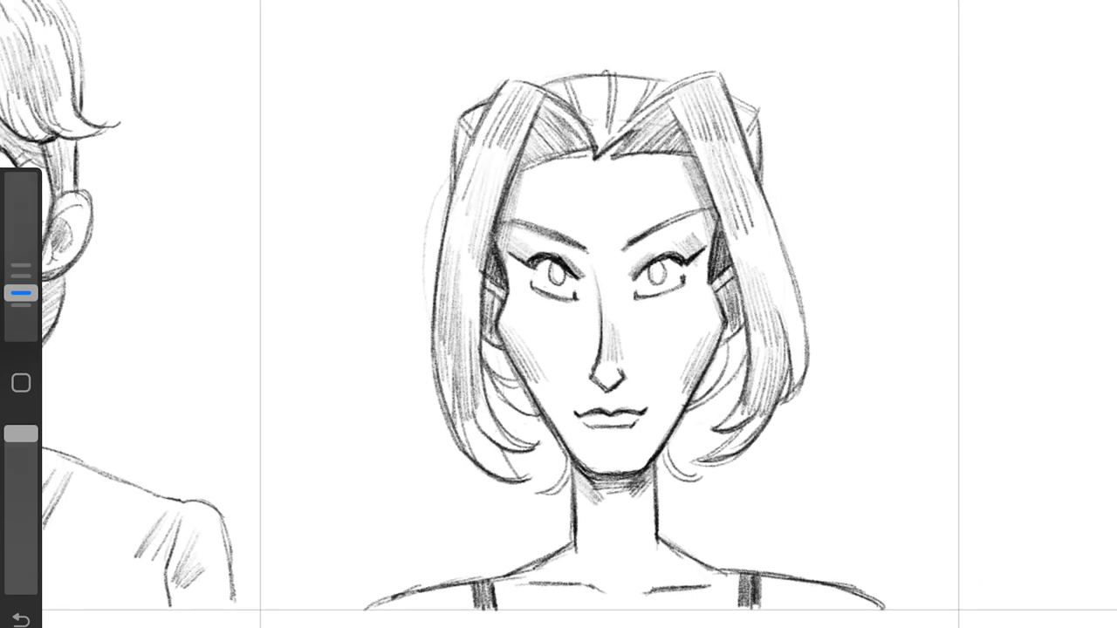
{"action": "left_click_drag", "start_coordinate": [586, 94], "coordinate": [610, 150]}
{"action": "left_click_drag", "start_coordinate": [638, 93], "coordinate": [611, 150]}
{"action": "scroll", "coordinate": [558, 314], "scroll_direction": "down", "scroll_amount": 1}
Step: Hatch shading beside the lower hair on both cheeks
{"action": "left_click_drag", "start_coordinate": [518, 354], "coordinate": [495, 377]}
{"action": "left_click_drag", "start_coordinate": [541, 396], "coordinate": [510, 421]}
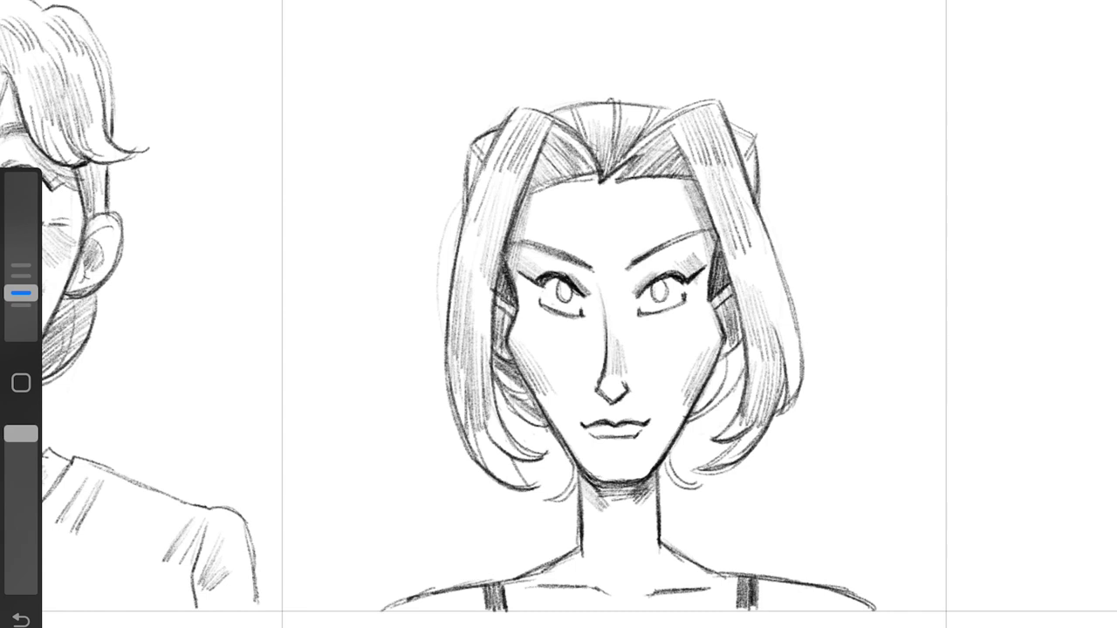
{"action": "left_click_drag", "start_coordinate": [535, 370], "coordinate": [494, 411]}
{"action": "left_click_drag", "start_coordinate": [735, 351], "coordinate": [689, 424]}
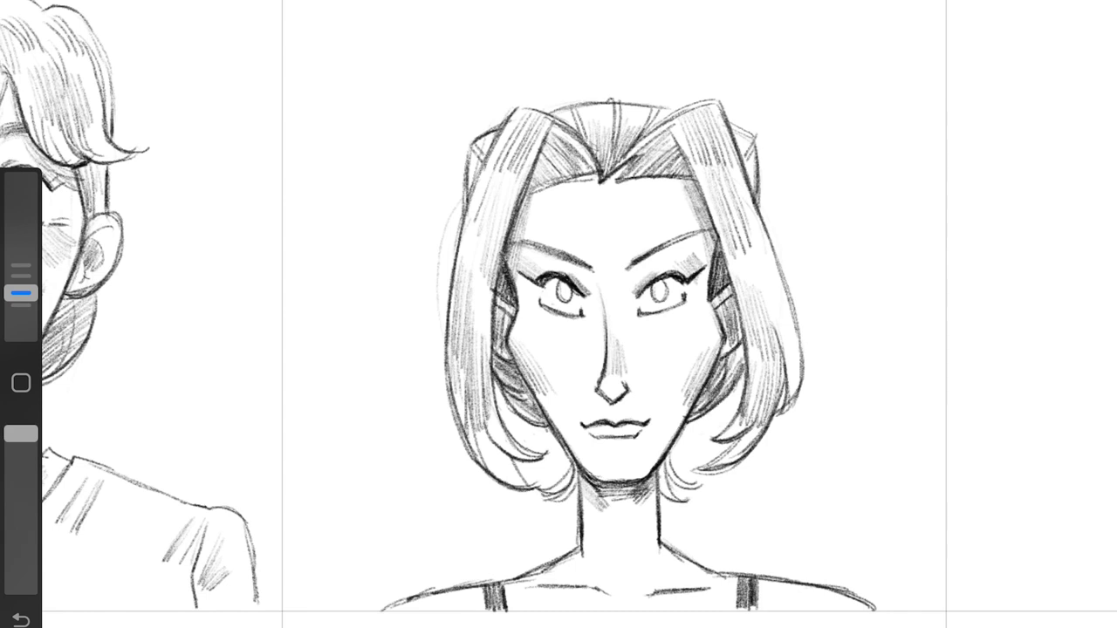
Step: Undo the faint marks, then draw and hatch a ponytail above the head
{"action": "key", "text": "ctrl+z"}
{"action": "left_click_drag", "start_coordinate": [581, 97], "coordinate": [654, 1]}
{"action": "mouse_move", "coordinate": [684, 98]}
{"action": "left_mouse_down"}
{"action": "mouse_move", "coordinate": [782, 39]}
{"action": "mouse_move", "coordinate": [770, 68]}
{"action": "left_mouse_up"}
{"action": "left_click_drag", "start_coordinate": [599, 89], "coordinate": [670, 28]}
{"action": "left_click_drag", "start_coordinate": [648, 74], "coordinate": [708, 28]}
{"action": "left_click_drag", "start_coordinate": [604, 62], "coordinate": [661, 14]}
{"action": "mouse_move", "coordinate": [700, 103]}
{"action": "left_mouse_down"}
{"action": "mouse_move", "coordinate": [801, 94]}
{"action": "mouse_move", "coordinate": [875, 269]}
{"action": "left_mouse_up"}
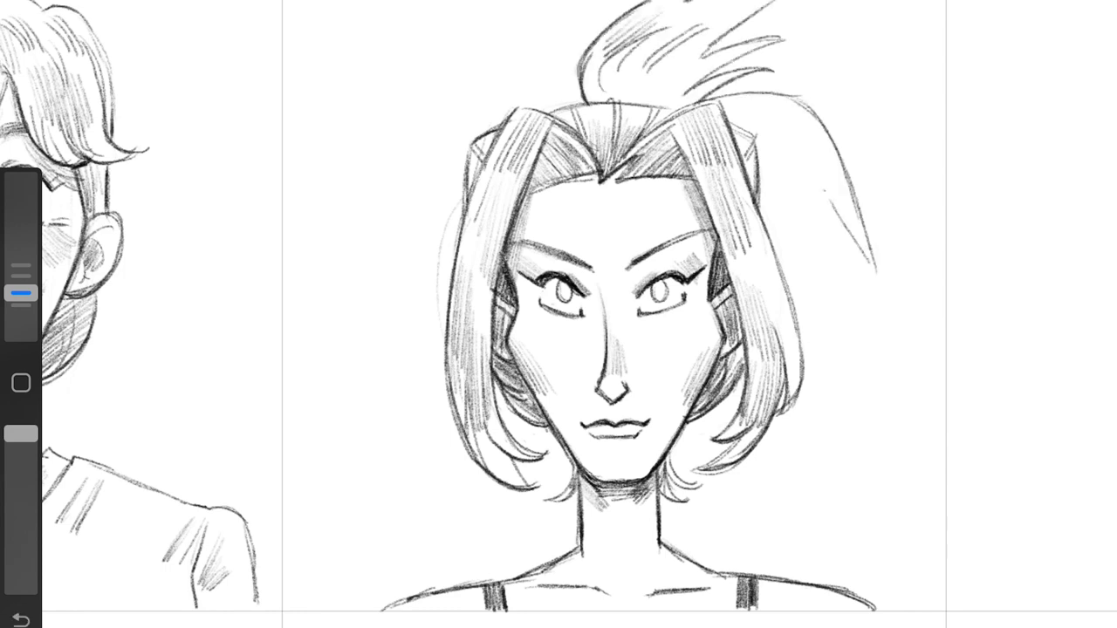
Step: Add hair strands sweeping down from the ponytail
{"action": "left_click_drag", "start_coordinate": [759, 218], "coordinate": [808, 310]}
{"action": "left_click_drag", "start_coordinate": [797, 220], "coordinate": [829, 331]}
{"action": "left_click_drag", "start_coordinate": [831, 211], "coordinate": [839, 330]}
{"action": "left_click_drag", "start_coordinate": [756, 140], "coordinate": [789, 209]}
{"action": "left_click_drag", "start_coordinate": [771, 138], "coordinate": [817, 225]}
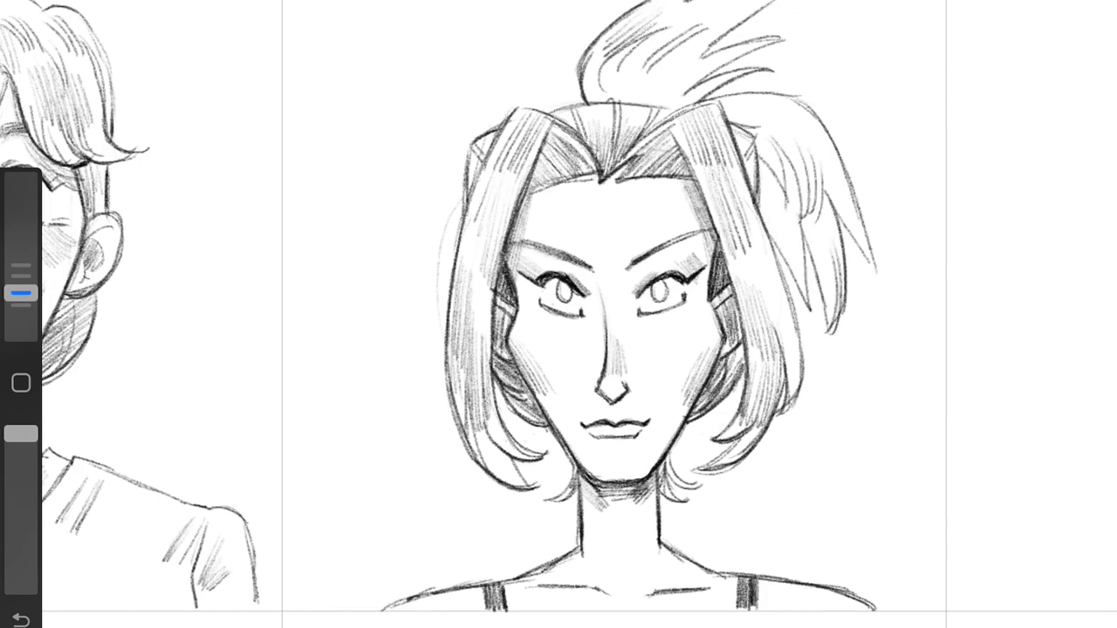
Step: Shade the hair near the ponytail and darken the ponytail base
{"action": "left_click_drag", "start_coordinate": [723, 124], "coordinate": [773, 91]}
{"action": "left_click_drag", "start_coordinate": [768, 145], "coordinate": [825, 101]}
{"action": "left_click_drag", "start_coordinate": [761, 232], "coordinate": [790, 164]}
{"action": "mouse_move", "coordinate": [589, 103]}
{"action": "left_mouse_down"}
{"action": "mouse_move", "coordinate": [602, 66]}
{"action": "mouse_move", "coordinate": [642, 59]}
{"action": "left_mouse_up"}
{"action": "mouse_move", "coordinate": [632, 105]}
{"action": "left_mouse_down"}
{"action": "mouse_move", "coordinate": [703, 51]}
{"action": "mouse_move", "coordinate": [707, 65]}
{"action": "left_mouse_up"}
{"action": "left_click_drag", "start_coordinate": [655, 127], "coordinate": [749, 103]}
{"action": "left_click_drag", "start_coordinate": [534, 75], "coordinate": [528, 218]}
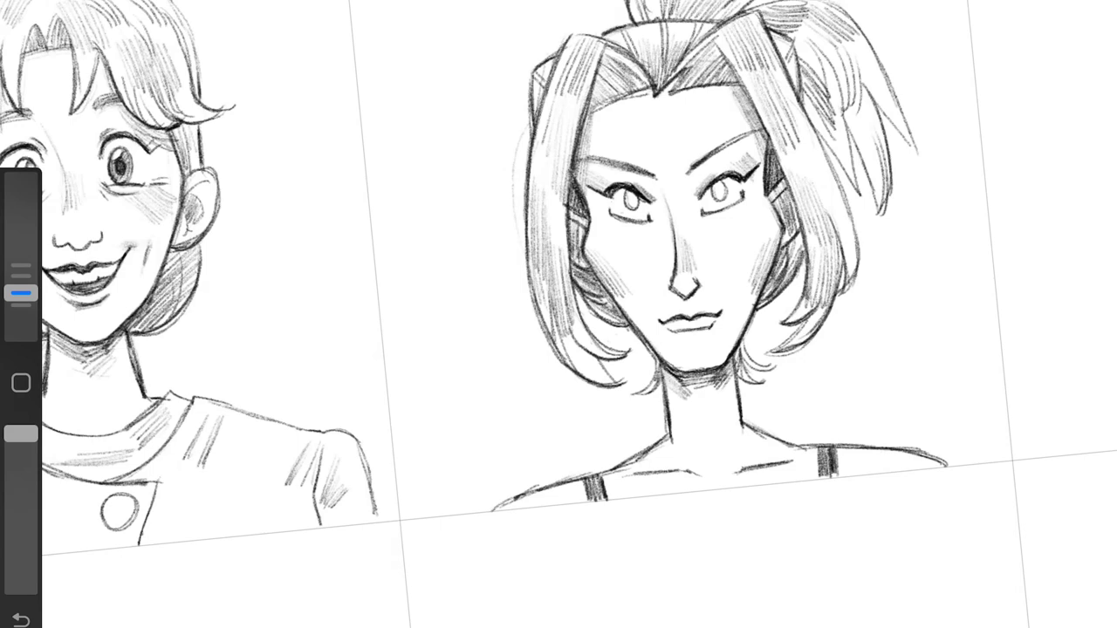
Step: Add faint strokes along the hair outline and darken the ponytail base
{"action": "left_click_drag", "start_coordinate": [529, 155], "coordinate": [523, 253]}
{"action": "left_click_drag", "start_coordinate": [523, 209], "coordinate": [542, 342]}
{"action": "left_click_drag", "start_coordinate": [800, 106], "coordinate": [853, 231]}
{"action": "left_click_drag", "start_coordinate": [843, 203], "coordinate": [858, 267]}
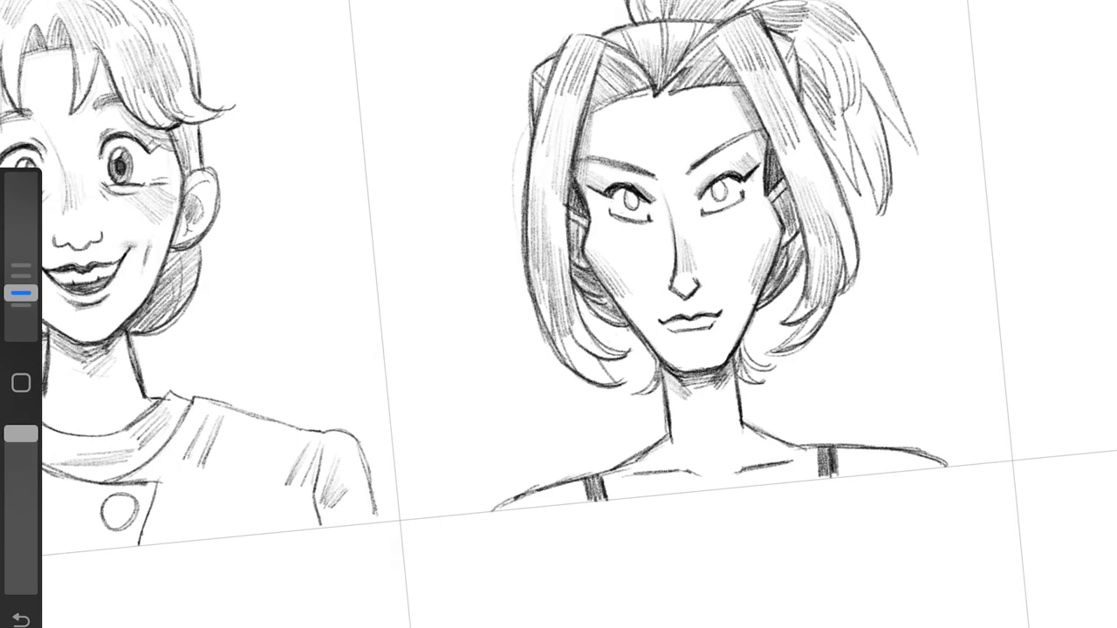
{"action": "left_click_drag", "start_coordinate": [685, 288], "coordinate": [615, 323]}
{"action": "left_click_drag", "start_coordinate": [726, 61], "coordinate": [711, 96]}
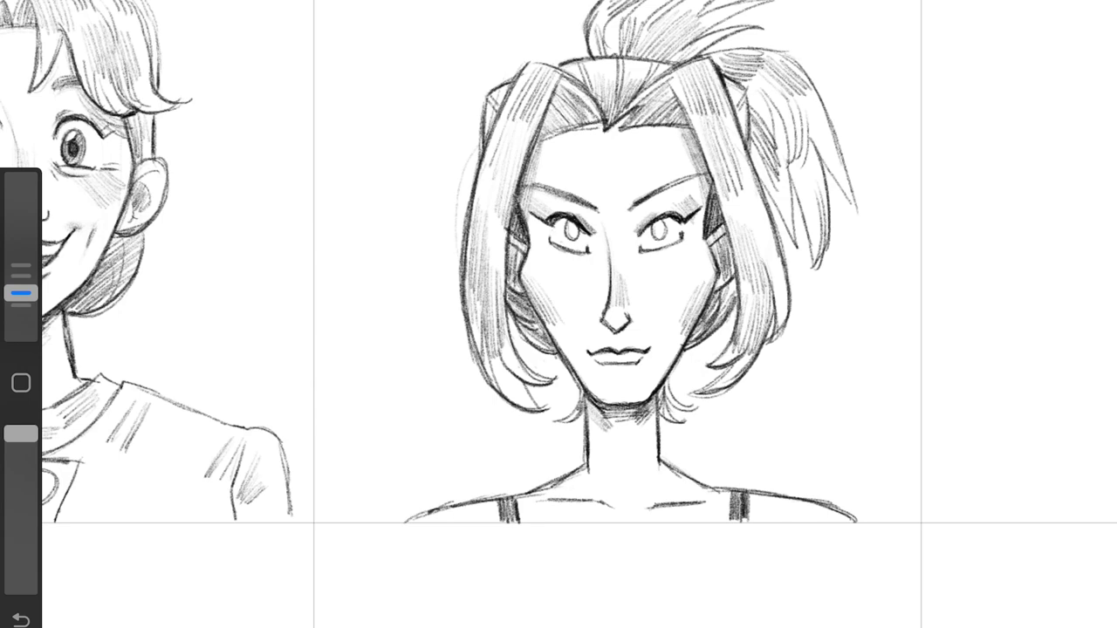
{"action": "left_click_drag", "start_coordinate": [611, 349], "coordinate": [524, 261]}
Step: Add strokes to the right side of the hair, including the lower right
{"action": "left_click_drag", "start_coordinate": [768, 131], "coordinate": [724, 261]}
{"action": "left_click_drag", "start_coordinate": [760, 157], "coordinate": [741, 253]}
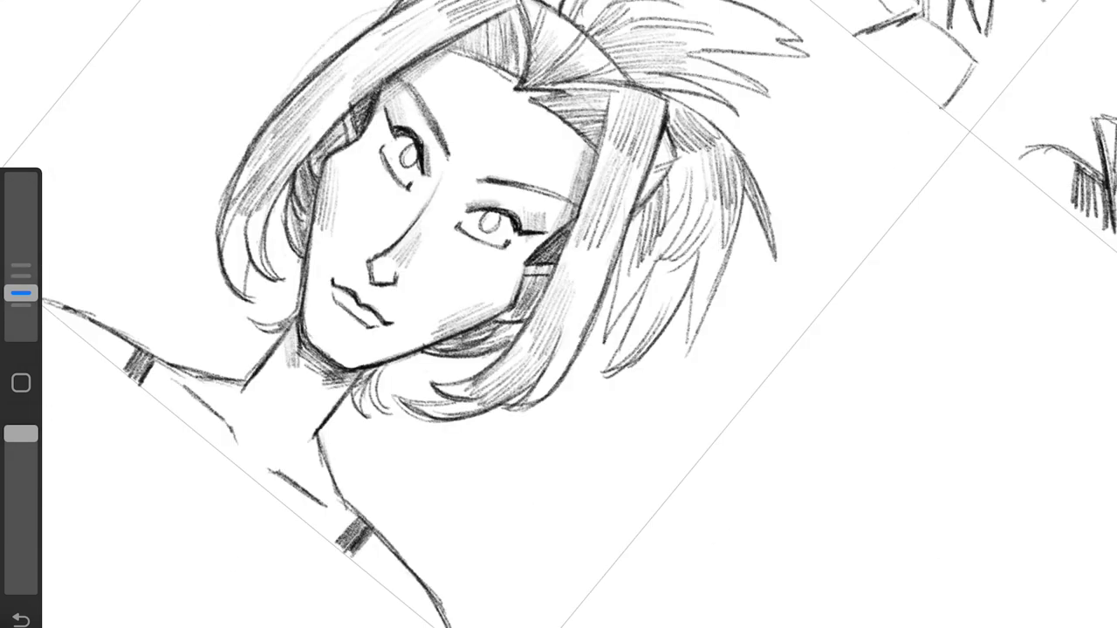
{"action": "left_click_drag", "start_coordinate": [523, 262], "coordinate": [567, 331]}
{"action": "left_click_drag", "start_coordinate": [711, 266], "coordinate": [731, 372]}
{"action": "left_click_drag", "start_coordinate": [763, 302], "coordinate": [734, 384]}
{"action": "left_click_drag", "start_coordinate": [783, 270], "coordinate": [763, 328]}
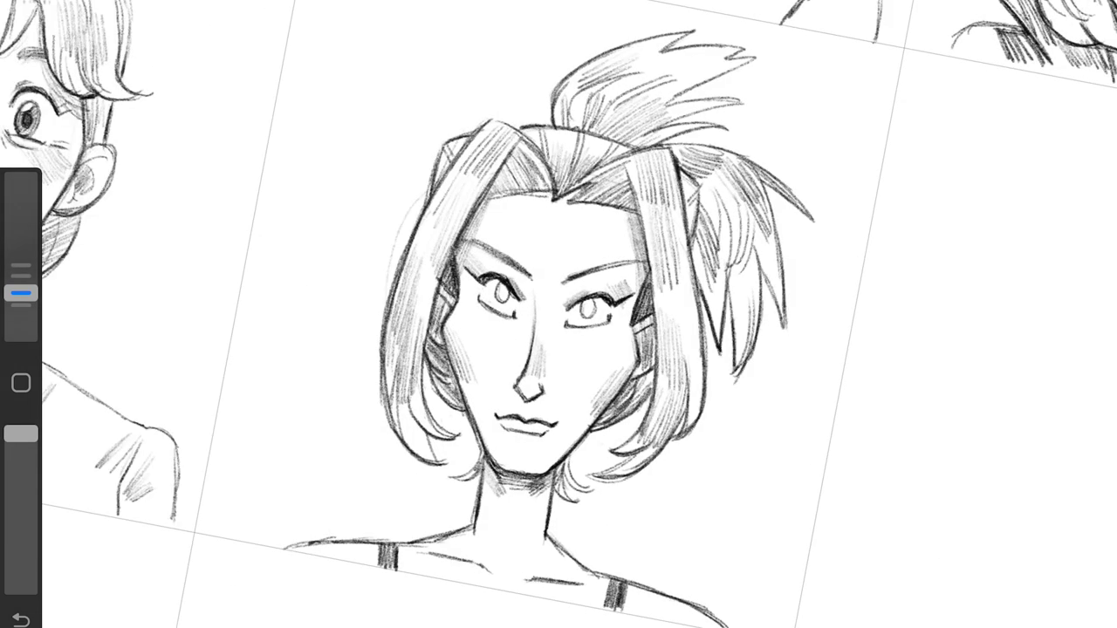
{"action": "left_click_drag", "start_coordinate": [698, 402], "coordinate": [641, 467]}
{"action": "left_click_drag", "start_coordinate": [558, 314], "coordinate": [594, 349]}
Step: Add strokes to the ponytail and the top of the hair
{"action": "left_click_drag", "start_coordinate": [659, 159], "coordinate": [720, 262]}
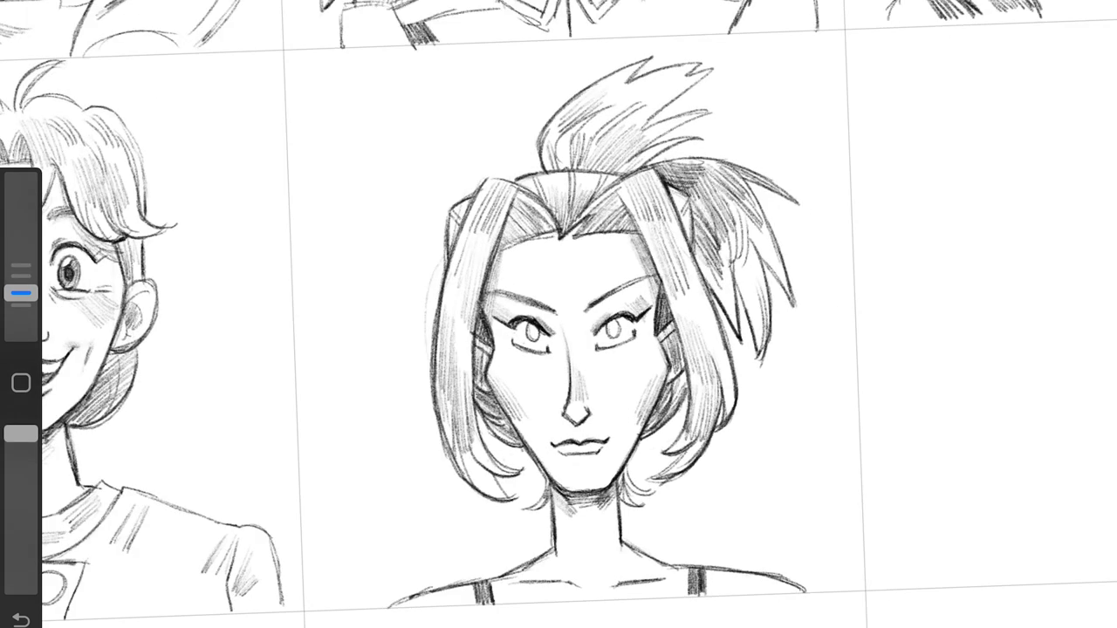
{"action": "left_click_drag", "start_coordinate": [705, 164], "coordinate": [740, 226]}
{"action": "mouse_move", "coordinate": [637, 150]}
{"action": "left_mouse_down"}
{"action": "mouse_move", "coordinate": [544, 173]}
{"action": "mouse_move", "coordinate": [550, 164]}
{"action": "left_mouse_up"}
{"action": "mouse_move", "coordinate": [576, 340]}
{"action": "left_mouse_down"}
{"action": "mouse_move", "coordinate": [615, 349]}
{"action": "mouse_move", "coordinate": [672, 393]}
{"action": "left_mouse_up"}
Step: Draw and hatch hair strands arcing down the left side of the face
{"action": "left_click_drag", "start_coordinate": [621, 202], "coordinate": [501, 272]}
{"action": "mouse_move", "coordinate": [533, 224]}
{"action": "left_mouse_down"}
{"action": "mouse_move", "coordinate": [502, 304]}
{"action": "mouse_move", "coordinate": [524, 403]}
{"action": "left_mouse_up"}
{"action": "left_click_drag", "start_coordinate": [539, 314], "coordinate": [517, 406]}
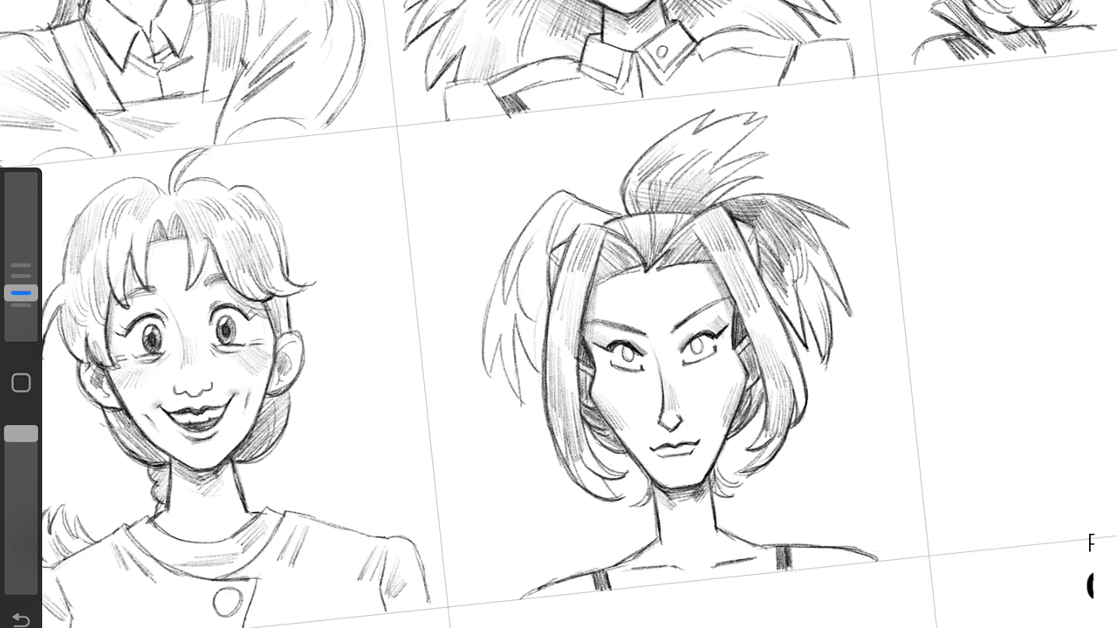
{"action": "left_click_drag", "start_coordinate": [500, 322], "coordinate": [485, 378]}
{"action": "left_click_drag", "start_coordinate": [503, 342], "coordinate": [518, 397]}
{"action": "left_click_drag", "start_coordinate": [505, 269], "coordinate": [494, 336]}
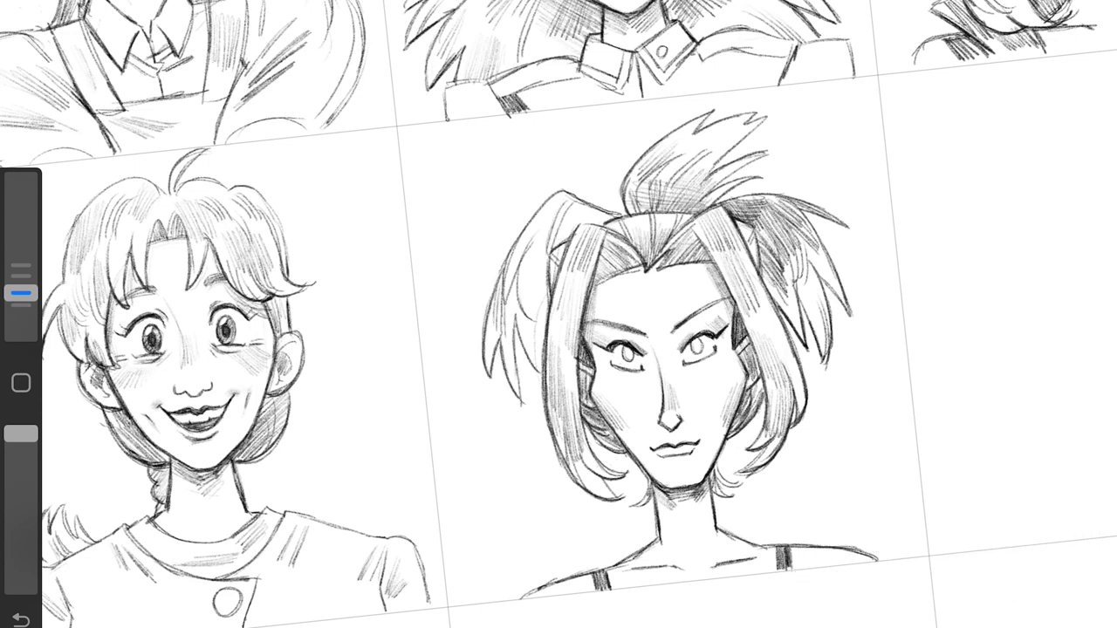
{"action": "left_click_drag", "start_coordinate": [546, 253], "coordinate": [540, 303]}
{"action": "left_click_drag", "start_coordinate": [548, 226], "coordinate": [527, 291]}
{"action": "left_click_drag", "start_coordinate": [530, 339], "coordinate": [526, 358]}
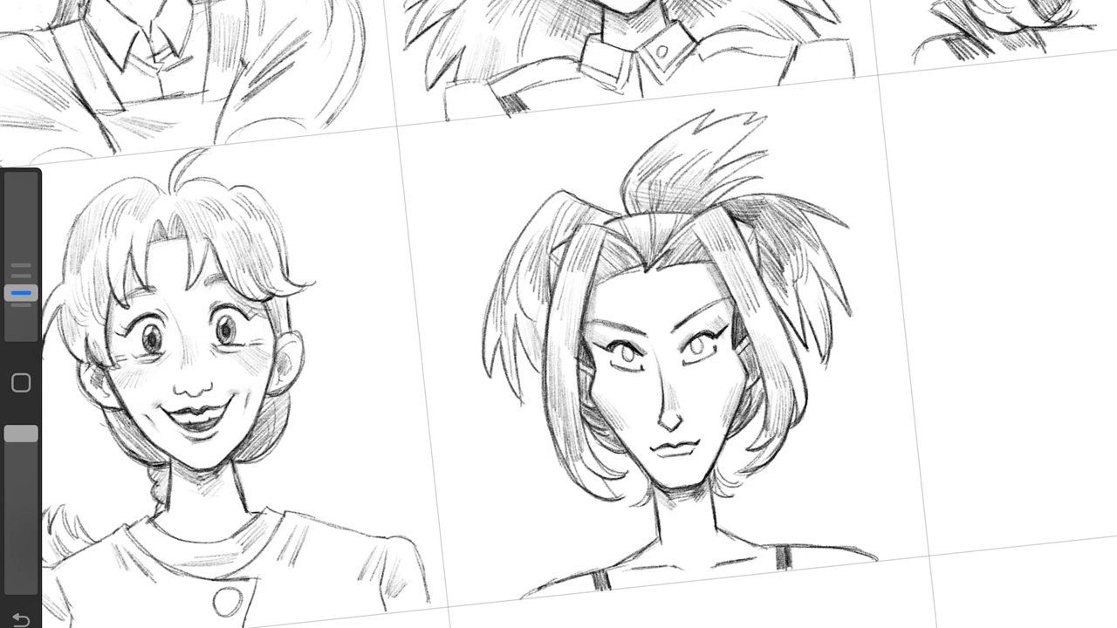
{"action": "mouse_move", "coordinate": [589, 208]}
{"action": "left_mouse_down"}
{"action": "mouse_move", "coordinate": [525, 264]}
{"action": "mouse_move", "coordinate": [516, 295]}
{"action": "mouse_move", "coordinate": [569, 227]}
{"action": "left_mouse_up"}
Step: Add loose hair strokes around both sides of the head
{"action": "left_click_drag", "start_coordinate": [546, 278], "coordinate": [576, 321]}
{"action": "left_click_drag", "start_coordinate": [558, 290], "coordinate": [599, 335]}
{"action": "left_click_drag", "start_coordinate": [494, 248], "coordinate": [482, 317]}
{"action": "left_click_drag", "start_coordinate": [512, 259], "coordinate": [493, 327]}
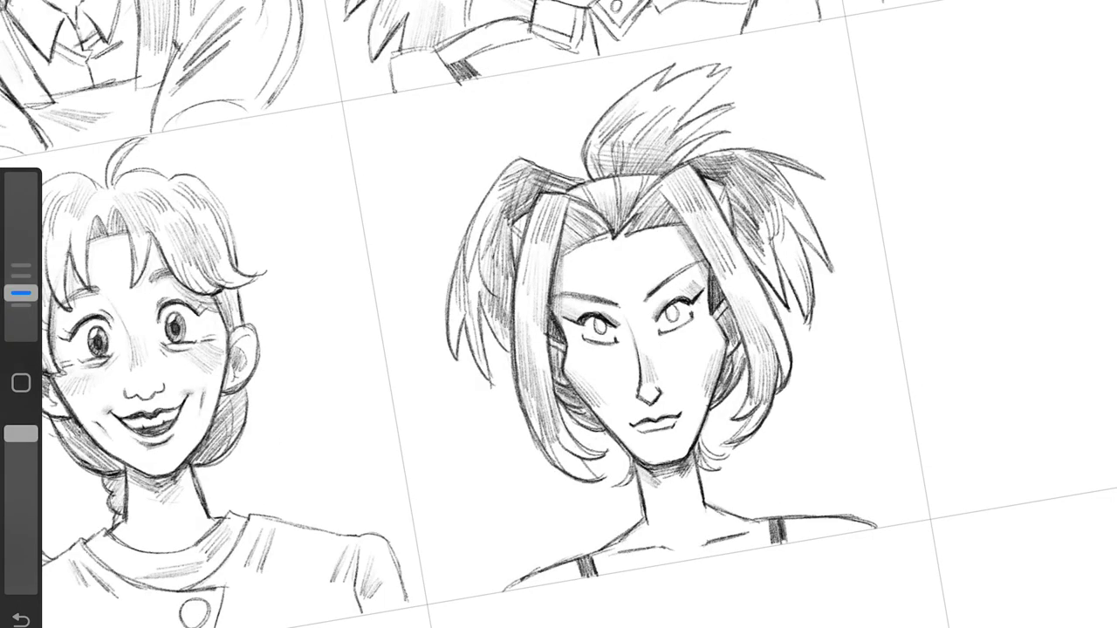
{"action": "left_click_drag", "start_coordinate": [785, 246], "coordinate": [776, 277]}
{"action": "left_click_drag", "start_coordinate": [796, 213], "coordinate": [772, 278]}
{"action": "left_click_drag", "start_coordinate": [645, 367], "coordinate": [615, 419]}
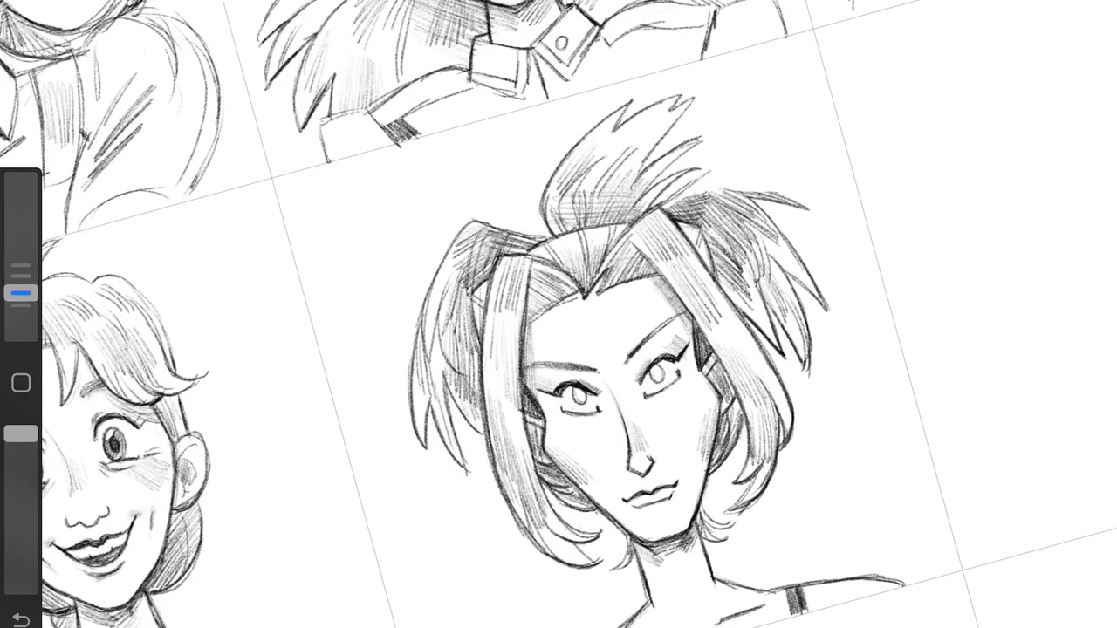
{"action": "left_click_drag", "start_coordinate": [628, 367], "coordinate": [410, 384]}
Step: Hatch the right-side hair, replacing a long strand with shorter strands
{"action": "mouse_move", "coordinate": [663, 227]}
{"action": "left_mouse_down"}
{"action": "mouse_move", "coordinate": [715, 306]}
{"action": "mouse_move", "coordinate": [694, 284]}
{"action": "left_mouse_up"}
{"action": "mouse_move", "coordinate": [581, 225]}
{"action": "left_mouse_down"}
{"action": "mouse_move", "coordinate": [659, 253]}
{"action": "mouse_move", "coordinate": [742, 336]}
{"action": "left_mouse_up"}
{"action": "key", "text": "ctrl+z"}
{"action": "left_click_drag", "start_coordinate": [667, 229], "coordinate": [733, 359]}
{"action": "left_click_drag", "start_coordinate": [673, 262], "coordinate": [689, 354]}
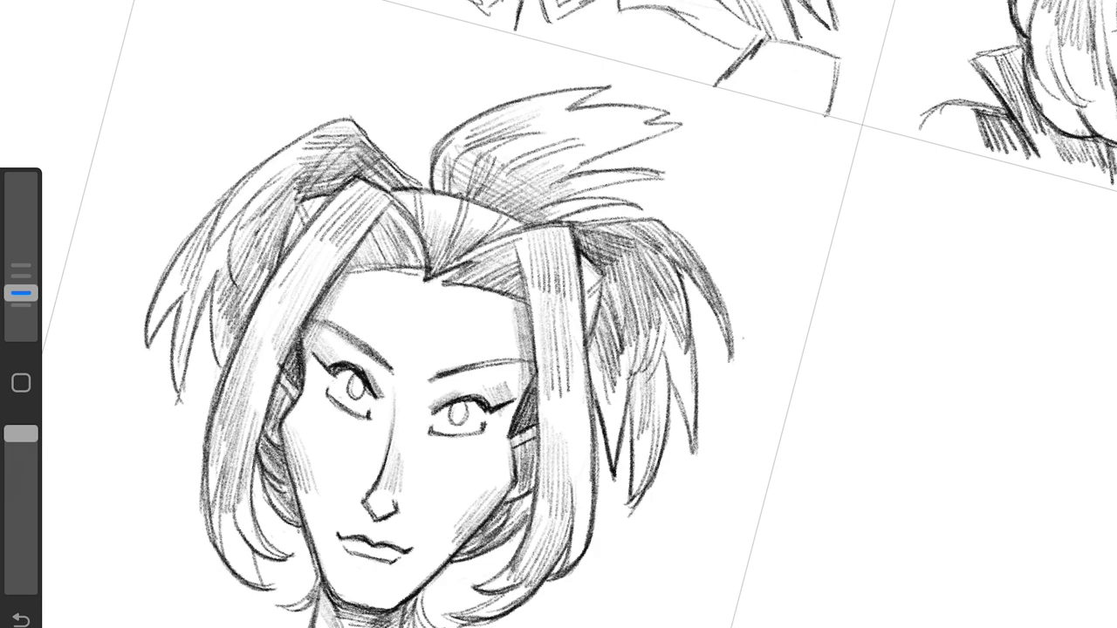
{"action": "left_click_drag", "start_coordinate": [393, 393], "coordinate": [645, 454]}
Step: Add small strokes to the spiky hair top, left strand and right side
{"action": "left_click_drag", "start_coordinate": [648, 219], "coordinate": [598, 274]}
{"action": "left_click_drag", "start_coordinate": [591, 267], "coordinate": [581, 306]}
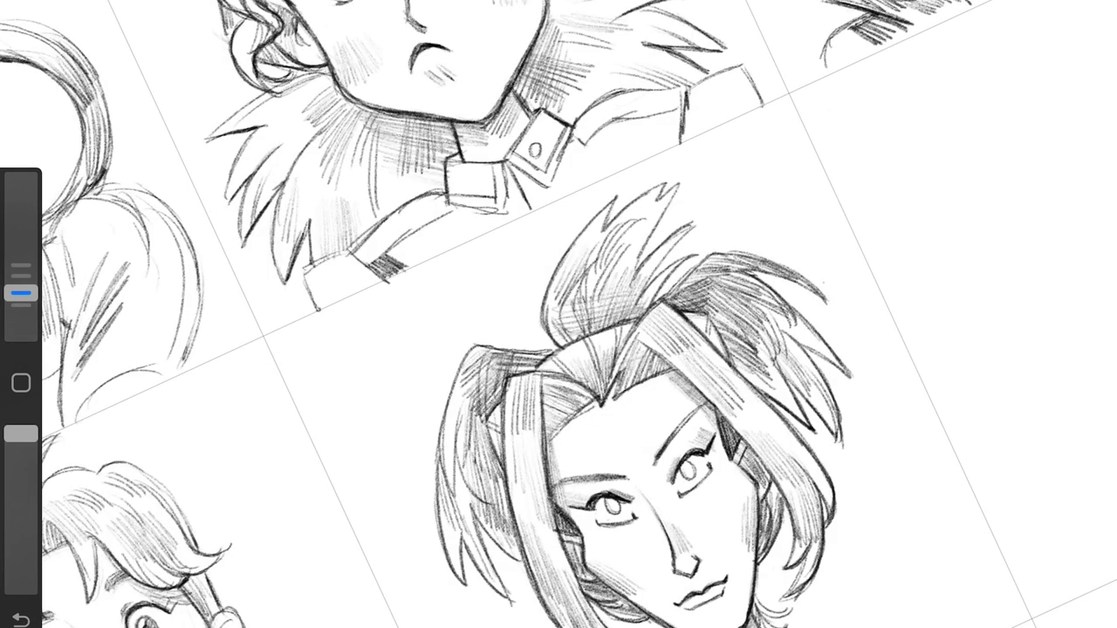
{"action": "left_click_drag", "start_coordinate": [462, 350], "coordinate": [443, 490]}
{"action": "left_click_drag", "start_coordinate": [456, 419], "coordinate": [482, 506]}
{"action": "left_click_drag", "start_coordinate": [611, 505], "coordinate": [493, 478]}
{"action": "left_click_drag", "start_coordinate": [759, 297], "coordinate": [798, 384]}
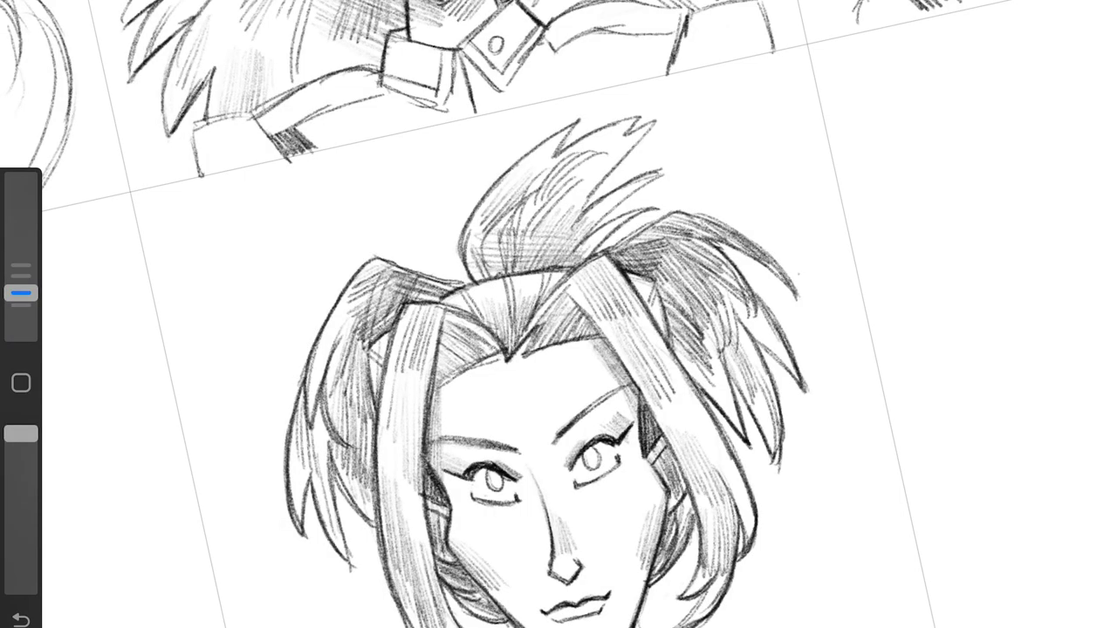
Step: Refine the eyebrow and eyelid
{"action": "mouse_move", "coordinate": [558, 349]}
{"action": "left_mouse_down"}
{"action": "mouse_move", "coordinate": [524, 366]}
{"action": "mouse_move", "coordinate": [489, 314]}
{"action": "left_mouse_up"}
{"action": "left_click_drag", "start_coordinate": [611, 330], "coordinate": [555, 407]}
{"action": "left_click_drag", "start_coordinate": [458, 422], "coordinate": [516, 424]}
{"action": "left_click_drag", "start_coordinate": [549, 392], "coordinate": [562, 405]}
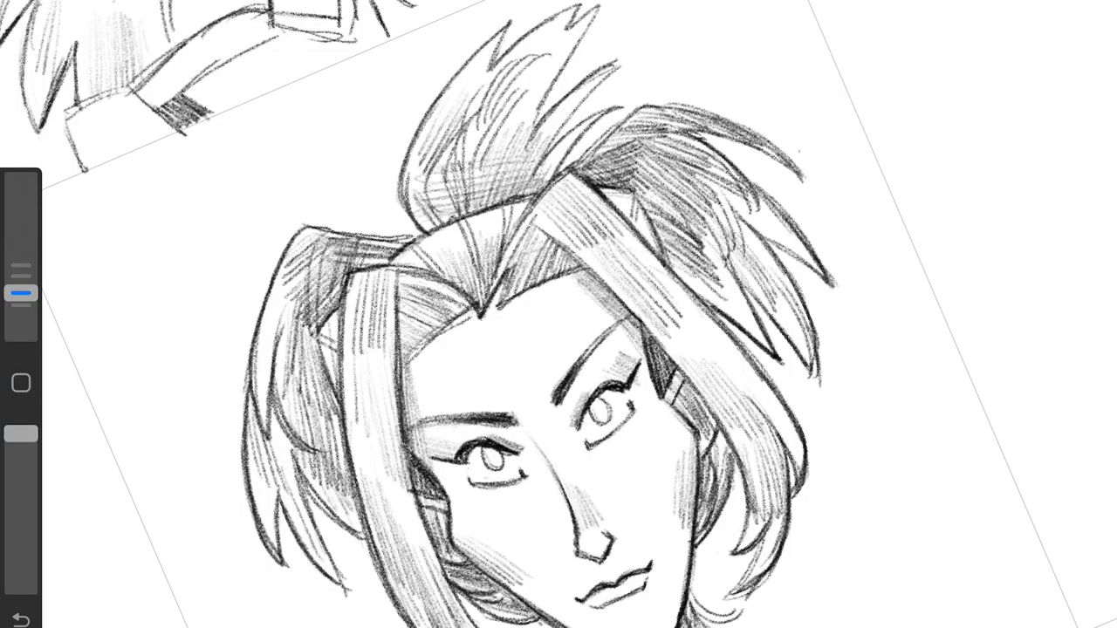
{"action": "mouse_move", "coordinate": [558, 350]}
{"action": "left_mouse_down"}
{"action": "mouse_move", "coordinate": [524, 332]}
{"action": "mouse_move", "coordinate": [558, 349]}
{"action": "left_mouse_up"}
Step: Shade the cheek, jaw and neck, with small strokes near the eyes
{"action": "mouse_move", "coordinate": [472, 384]}
{"action": "left_mouse_down"}
{"action": "mouse_move", "coordinate": [523, 489]}
{"action": "mouse_move", "coordinate": [559, 515]}
{"action": "left_mouse_up"}
{"action": "left_click_drag", "start_coordinate": [698, 401], "coordinate": [663, 532]}
{"action": "mouse_move", "coordinate": [689, 445]}
{"action": "left_mouse_down"}
{"action": "mouse_move", "coordinate": [654, 541]}
{"action": "mouse_move", "coordinate": [598, 576]}
{"action": "left_mouse_up"}
{"action": "left_click_drag", "start_coordinate": [667, 550], "coordinate": [606, 606]}
{"action": "left_click_drag", "start_coordinate": [423, 317], "coordinate": [492, 319]}
{"action": "mouse_move", "coordinate": [558, 349]}
{"action": "left_mouse_down"}
{"action": "mouse_move", "coordinate": [524, 366]}
{"action": "mouse_move", "coordinate": [559, 349]}
{"action": "left_mouse_up"}
{"action": "left_click_drag", "start_coordinate": [660, 239], "coordinate": [636, 272]}
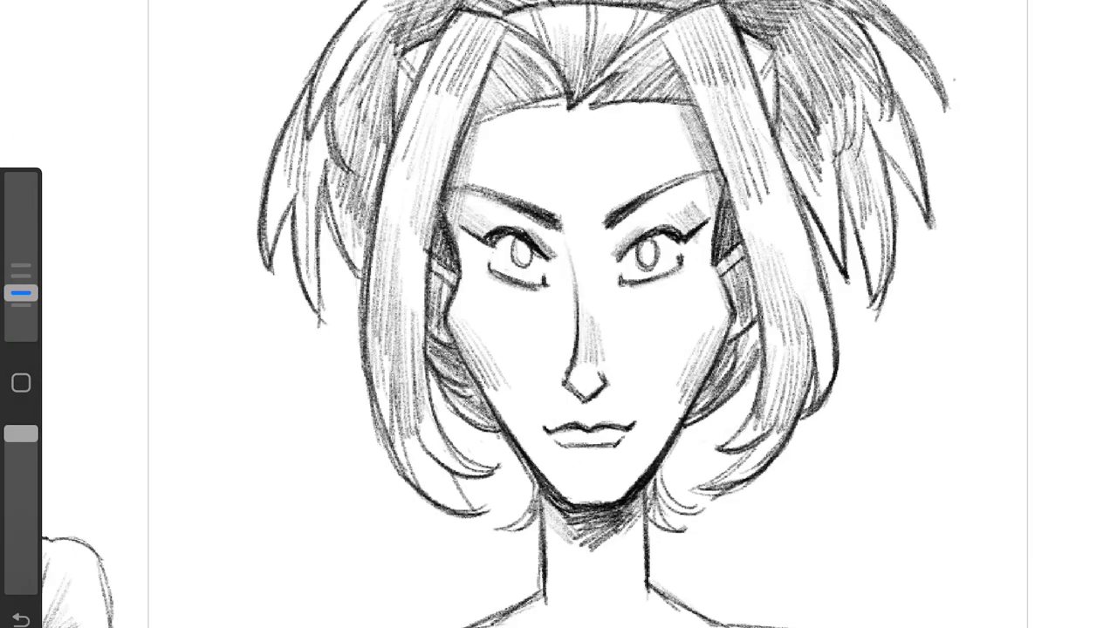
{"action": "left_click_drag", "start_coordinate": [558, 349], "coordinate": [576, 367]}
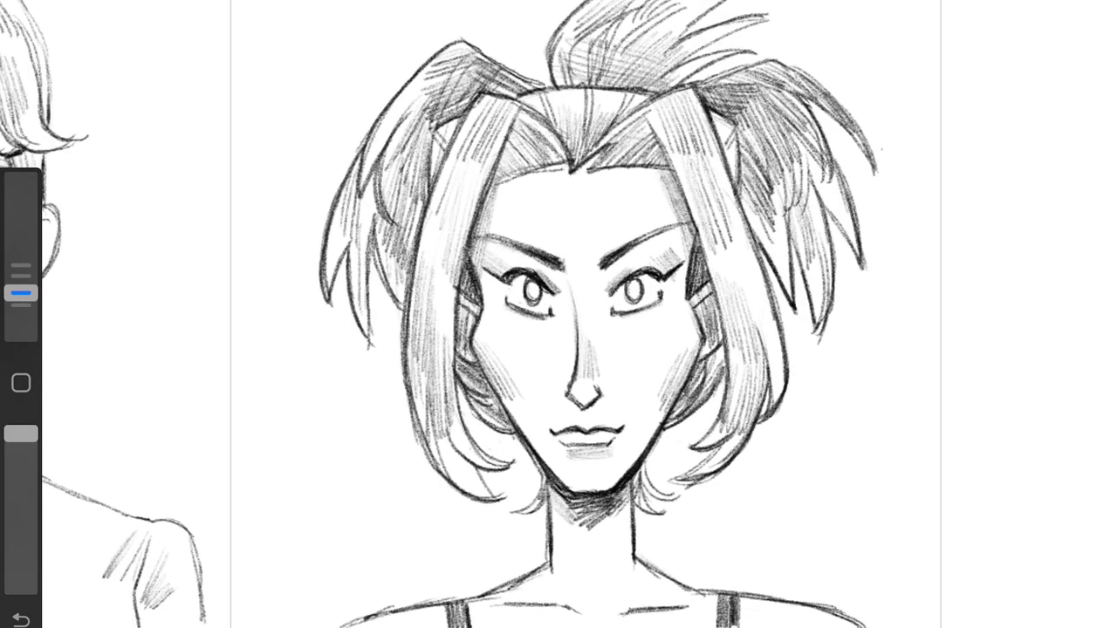
Step: Redraw the jaw and chin outline and hatch dark shading under the chin
{"action": "scroll", "coordinate": [558, 315], "scroll_direction": "down", "scroll_amount": 5}
{"action": "scroll", "coordinate": [558, 314], "scroll_direction": "up", "scroll_amount": 8}
{"action": "mouse_move", "coordinate": [21, 369]}
{"action": "left_mouse_down"}
{"action": "mouse_move", "coordinate": [21, 312]}
{"action": "mouse_move", "coordinate": [21, 352]}
{"action": "left_mouse_up"}
{"action": "key", "text": "ctrl+z"}
{"action": "mouse_move", "coordinate": [520, 380]}
{"action": "left_mouse_down"}
{"action": "mouse_move", "coordinate": [571, 440]}
{"action": "mouse_move", "coordinate": [637, 445]}
{"action": "mouse_move", "coordinate": [685, 384]}
{"action": "mouse_move", "coordinate": [635, 441]}
{"action": "left_mouse_up"}
{"action": "mouse_move", "coordinate": [679, 398]}
{"action": "left_mouse_down"}
{"action": "mouse_move", "coordinate": [670, 445]}
{"action": "mouse_move", "coordinate": [576, 471]}
{"action": "left_mouse_up"}
{"action": "left_click_drag", "start_coordinate": [663, 427], "coordinate": [594, 484]}
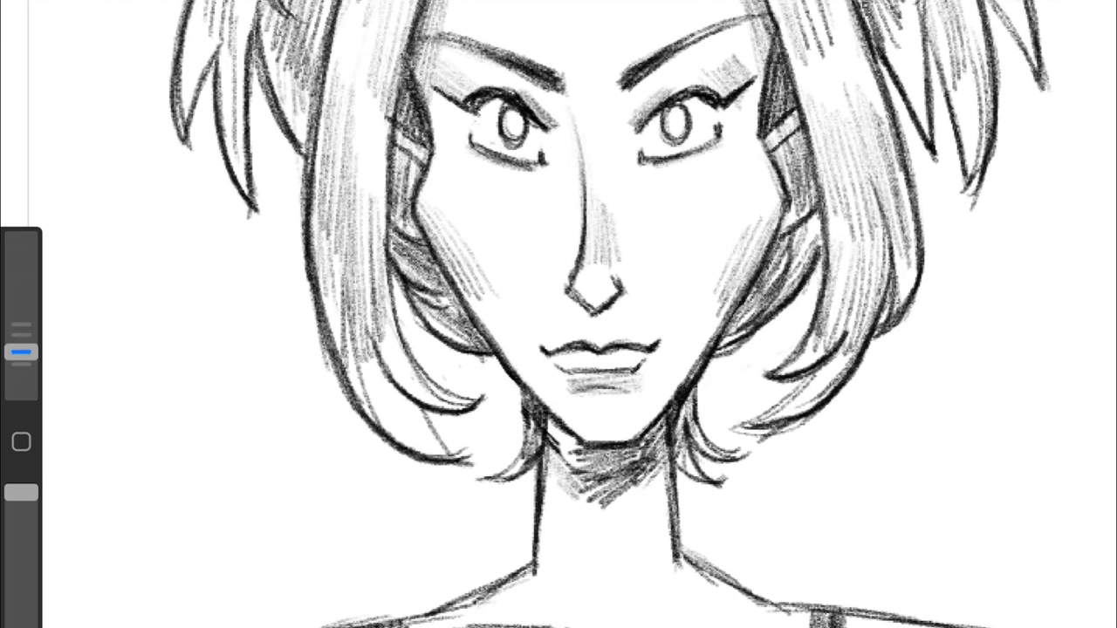
{"action": "left_click_drag", "start_coordinate": [550, 423], "coordinate": [580, 467]}
Step: Redraw the left jawline and cheek-to-chin contour lighter and thinner
{"action": "left_click_drag", "start_coordinate": [494, 342], "coordinate": [576, 436]}
{"action": "key", "text": "b"}
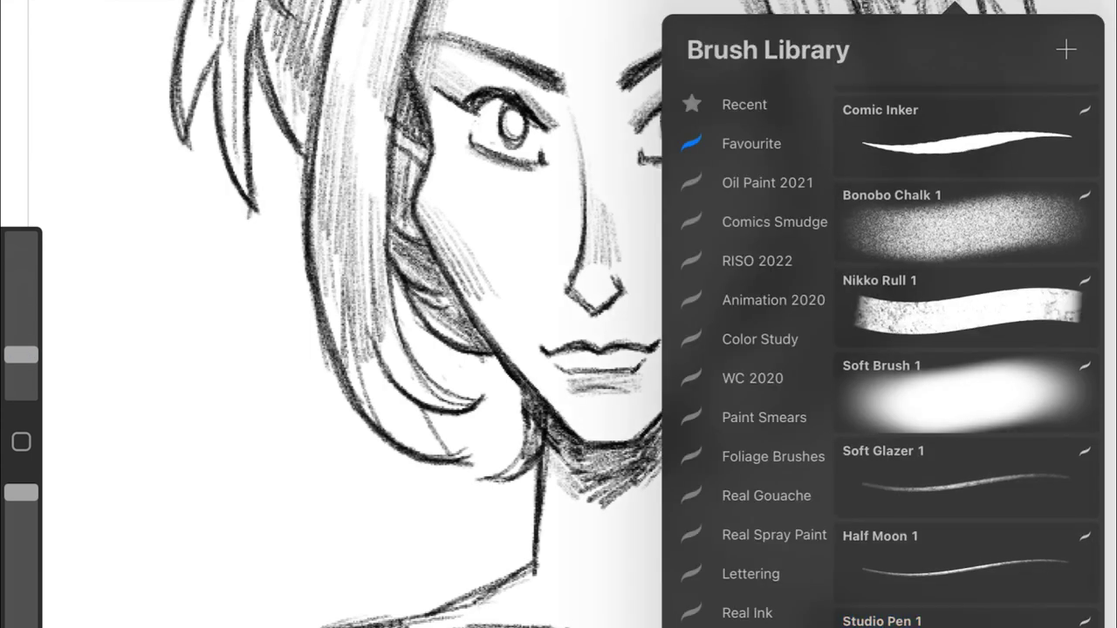
{"action": "left_click", "coordinate": [349, 349]}
{"action": "key", "text": "ctrl+z"}
{"action": "left_click_drag", "start_coordinate": [494, 352], "coordinate": [562, 419]}
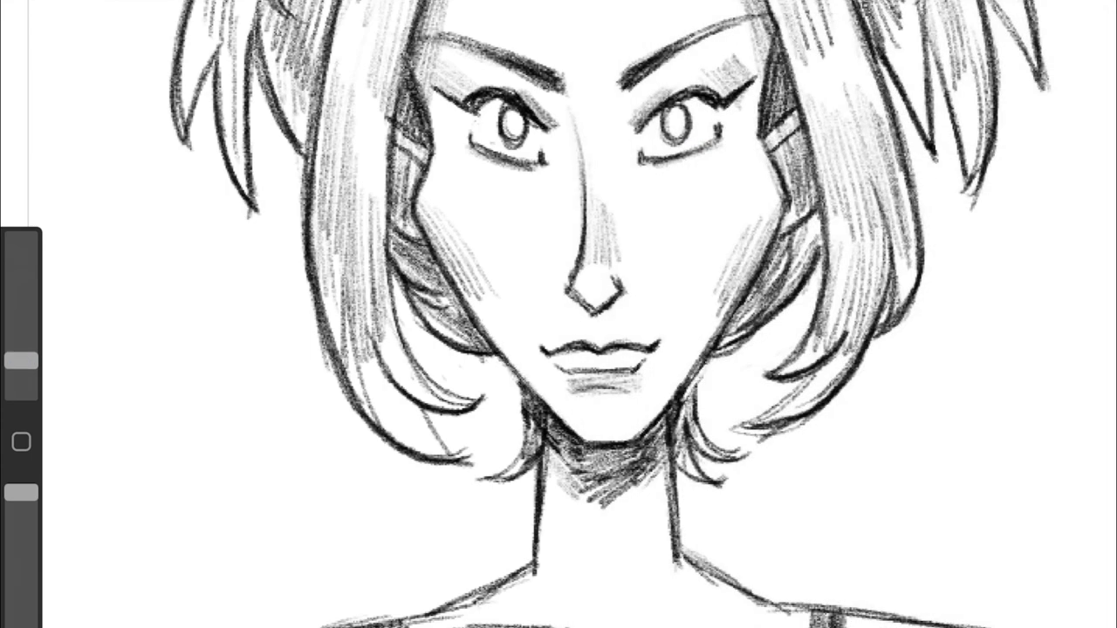
{"action": "left_click_drag", "start_coordinate": [21, 360], "coordinate": [21, 351]}
{"action": "mouse_move", "coordinate": [415, 203]}
{"action": "left_mouse_down"}
{"action": "mouse_move", "coordinate": [541, 406]}
{"action": "mouse_move", "coordinate": [497, 357]}
{"action": "left_mouse_up"}
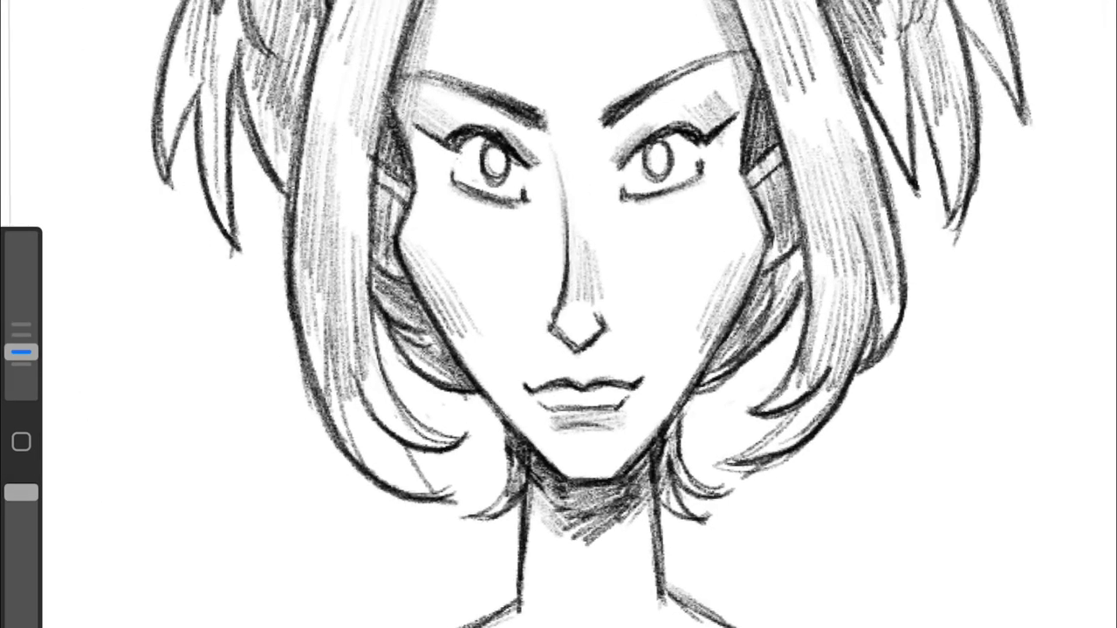
Step: Hatch blush shading on both cheeks under the eyes and below the lips
{"action": "left_click_drag", "start_coordinate": [690, 194], "coordinate": [652, 237]}
{"action": "left_click_drag", "start_coordinate": [747, 178], "coordinate": [677, 232]}
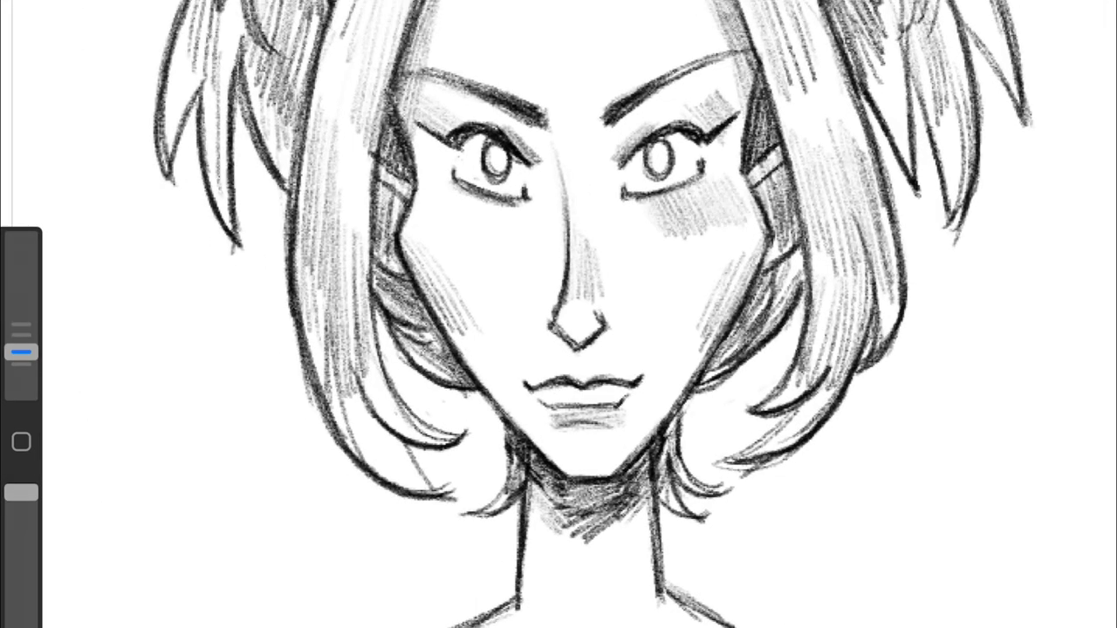
{"action": "mouse_move", "coordinate": [459, 190]}
{"action": "left_mouse_down"}
{"action": "mouse_move", "coordinate": [417, 237]}
{"action": "mouse_move", "coordinate": [443, 239]}
{"action": "left_mouse_up"}
{"action": "left_click_drag", "start_coordinate": [511, 213], "coordinate": [479, 240]}
{"action": "scroll", "coordinate": [559, 314], "scroll_direction": "down", "scroll_amount": 2}
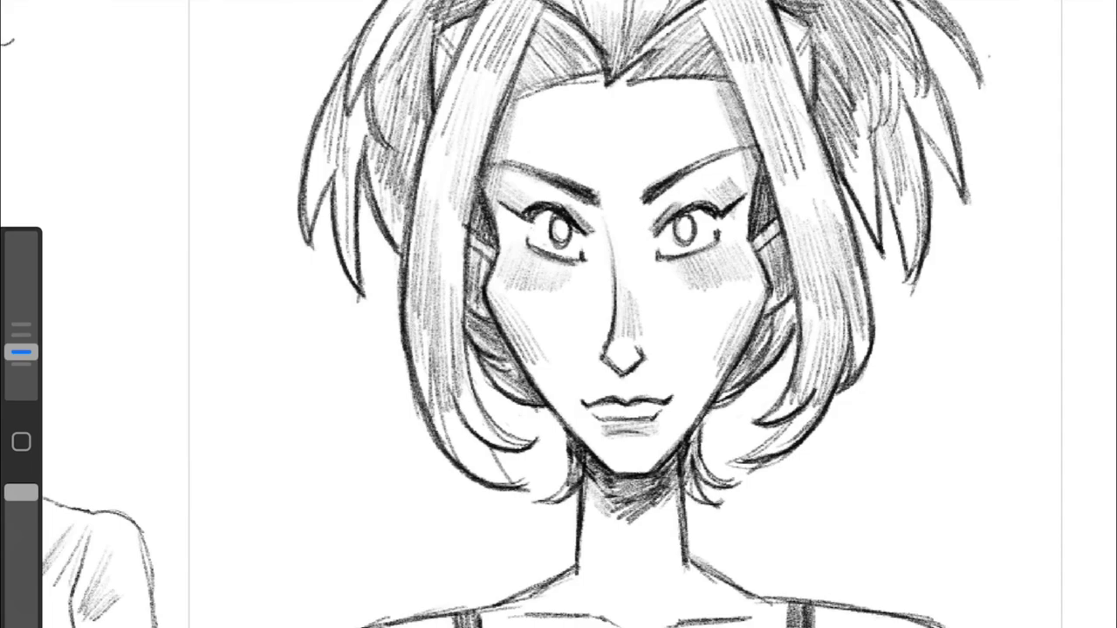
{"action": "left_click_drag", "start_coordinate": [674, 188], "coordinate": [642, 231]}
{"action": "mouse_move", "coordinate": [602, 190]}
{"action": "left_mouse_down"}
{"action": "mouse_move", "coordinate": [563, 237]}
{"action": "mouse_move", "coordinate": [576, 234]}
{"action": "left_mouse_up"}
{"action": "scroll", "coordinate": [558, 314], "scroll_direction": "up", "scroll_amount": 3}
{"action": "mouse_move", "coordinate": [520, 433]}
{"action": "left_mouse_down"}
{"action": "mouse_move", "coordinate": [489, 457]}
{"action": "mouse_move", "coordinate": [510, 454]}
{"action": "left_mouse_up"}
{"action": "scroll", "coordinate": [558, 314], "scroll_direction": "down", "scroll_amount": 5}
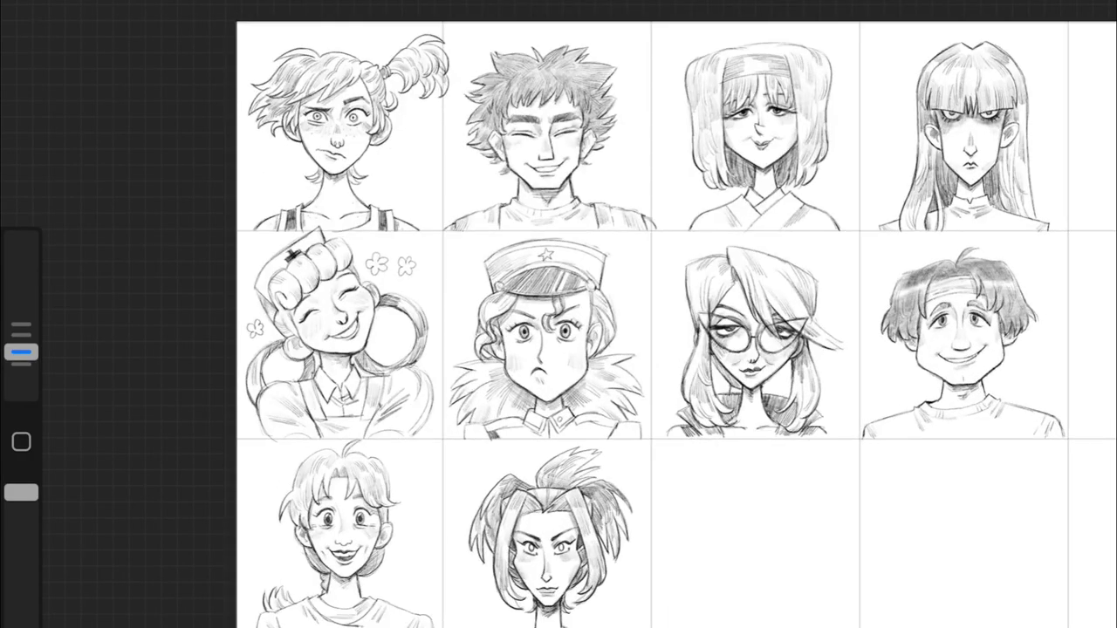
Step: Add a new layer and paste a faded copy of the glasses-girl face as a guide
{"action": "left_click", "coordinate": [1030, 10]}
{"action": "left_click", "coordinate": [1068, 50]}
{"action": "left_click_drag", "start_coordinate": [768, 234], "coordinate": [759, 436]}
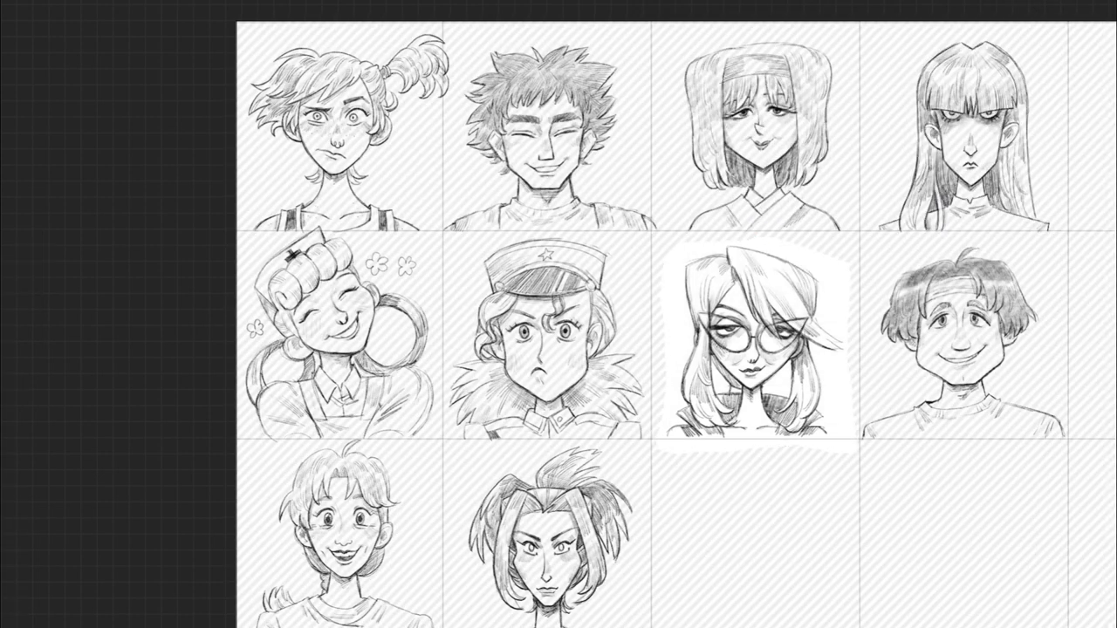
{"action": "left_click", "coordinate": [26, 18]}
{"action": "left_click", "coordinate": [58, 399]}
{"action": "left_click", "coordinate": [1029, 11]}
{"action": "left_click", "coordinate": [1057, 184]}
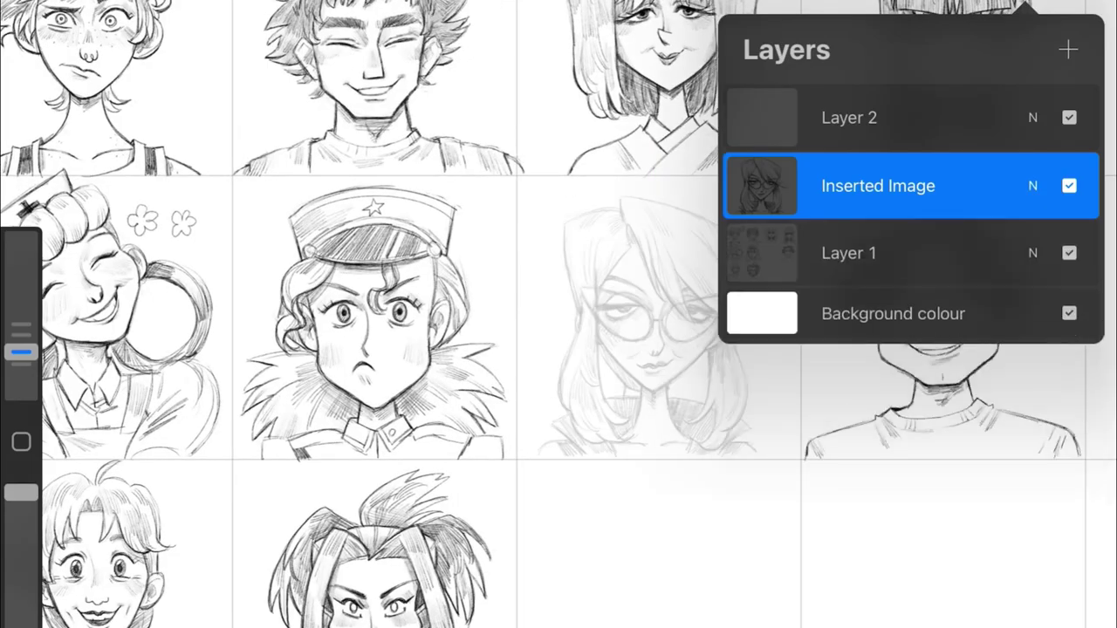
{"action": "scroll", "coordinate": [559, 314], "scroll_direction": "up", "scroll_amount": 5}
Step: Ink dark eyelashes with lash flicks and lower-lid lines on both eyes
{"action": "left_click_drag", "start_coordinate": [370, 218], "coordinate": [514, 206]}
{"action": "left_click_drag", "start_coordinate": [621, 209], "coordinate": [786, 220]}
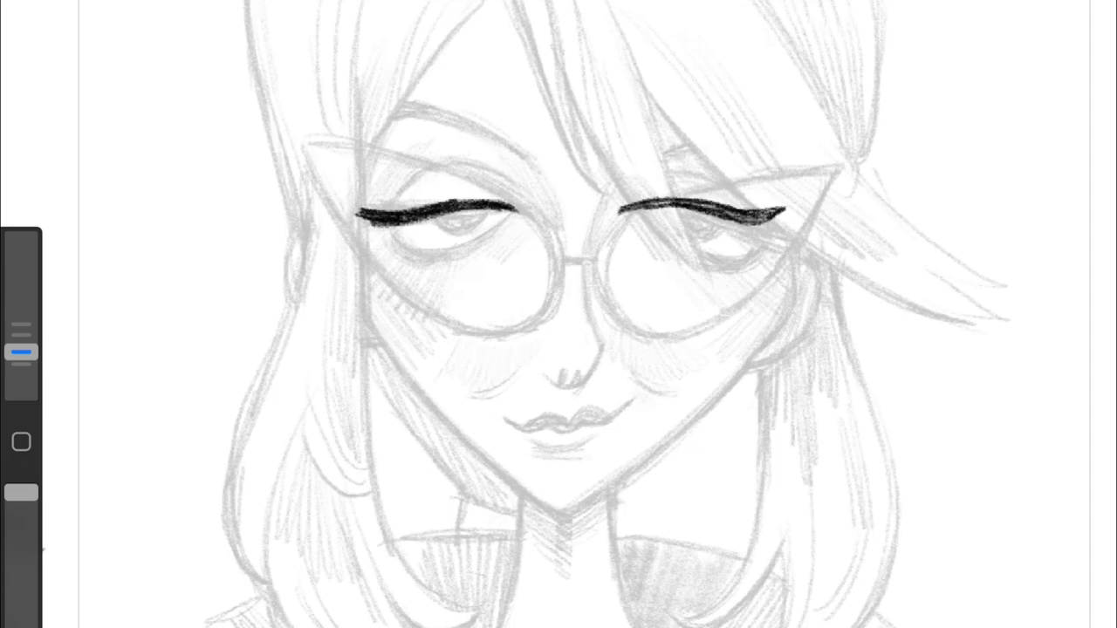
{"action": "left_click_drag", "start_coordinate": [712, 214], "coordinate": [787, 245]}
{"action": "left_click_drag", "start_coordinate": [424, 216], "coordinate": [363, 243]}
{"action": "left_click_drag", "start_coordinate": [396, 206], "coordinate": [353, 229]}
{"action": "left_click_drag", "start_coordinate": [630, 211], "coordinate": [726, 200]}
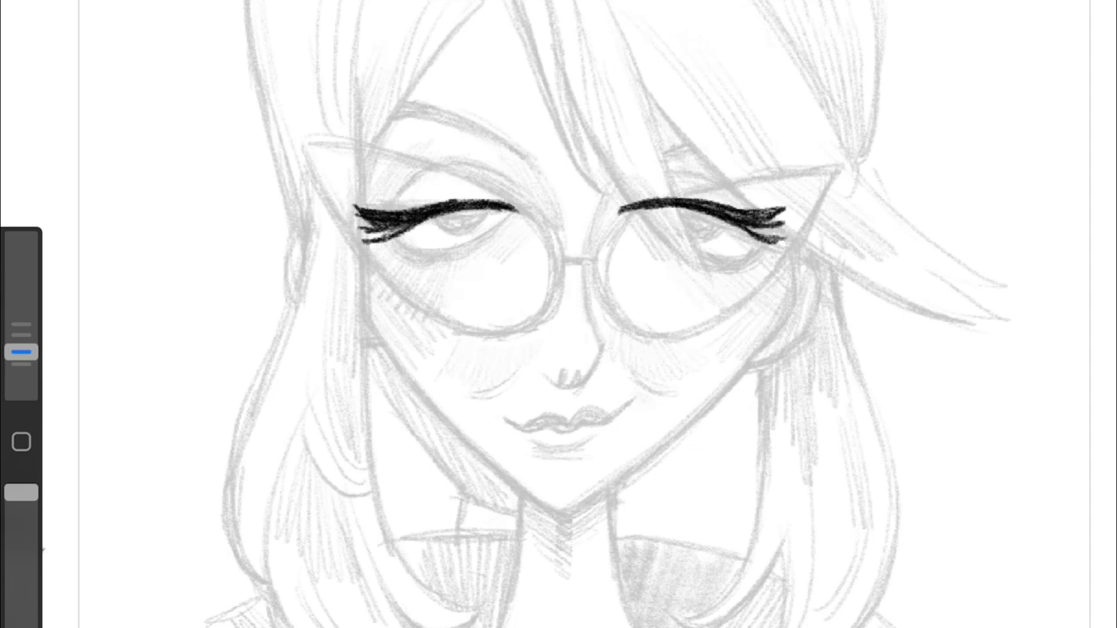
{"action": "mouse_move", "coordinate": [395, 246]}
{"action": "left_mouse_down"}
{"action": "mouse_move", "coordinate": [485, 253]}
{"action": "mouse_move", "coordinate": [503, 225]}
{"action": "left_mouse_up"}
{"action": "mouse_move", "coordinate": [630, 223]}
{"action": "left_mouse_down"}
{"action": "mouse_move", "coordinate": [749, 260]}
{"action": "mouse_move", "coordinate": [714, 257]}
{"action": "left_mouse_up"}
{"action": "key", "text": "ctrl+z"}
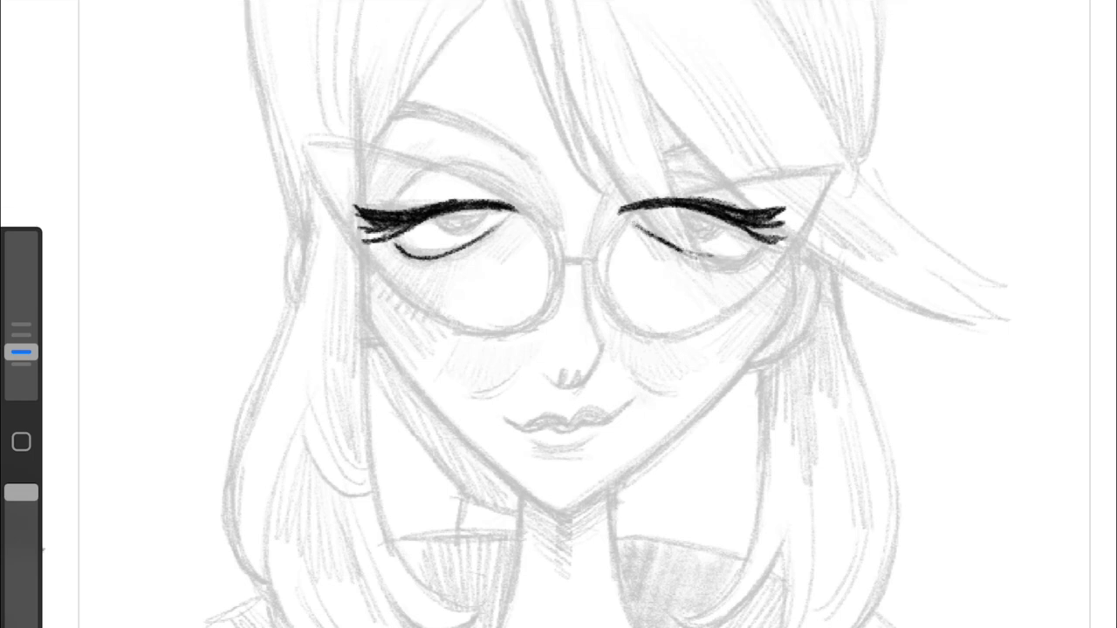
Step: Draw the irises and dark eyelid creases above both eyes
{"action": "left_click_drag", "start_coordinate": [666, 209], "coordinate": [703, 228]}
{"action": "left_click_drag", "start_coordinate": [440, 210], "coordinate": [479, 230]}
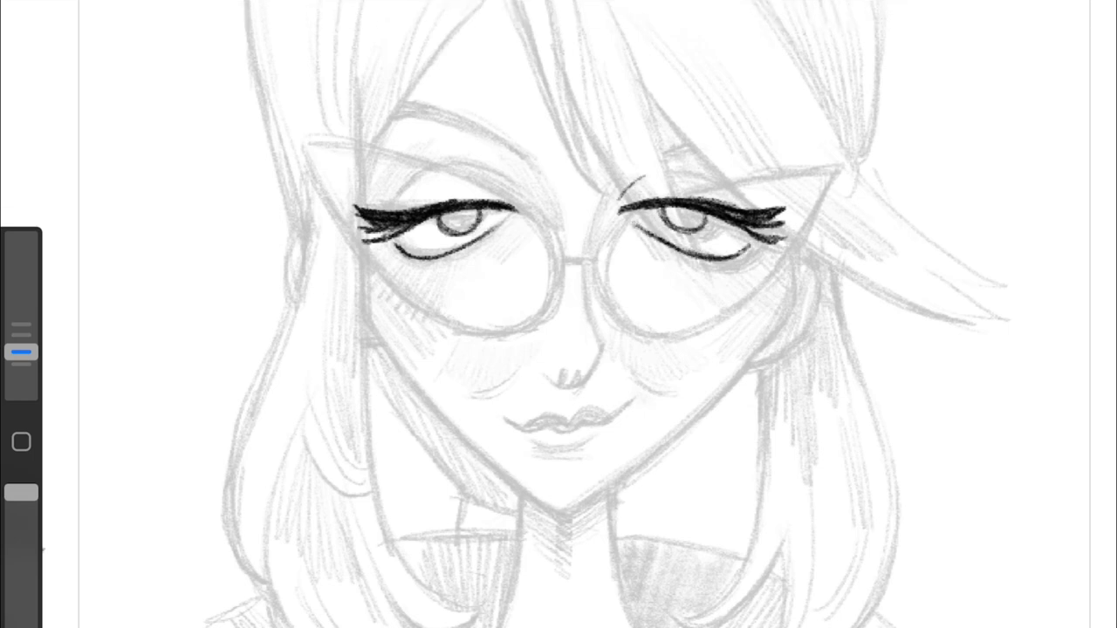
{"action": "left_click_drag", "start_coordinate": [622, 206], "coordinate": [729, 201]}
{"action": "mouse_move", "coordinate": [394, 202]}
{"action": "left_mouse_down"}
{"action": "mouse_move", "coordinate": [499, 171]}
{"action": "mouse_move", "coordinate": [424, 175]}
{"action": "mouse_move", "coordinate": [534, 197]}
{"action": "left_mouse_up"}
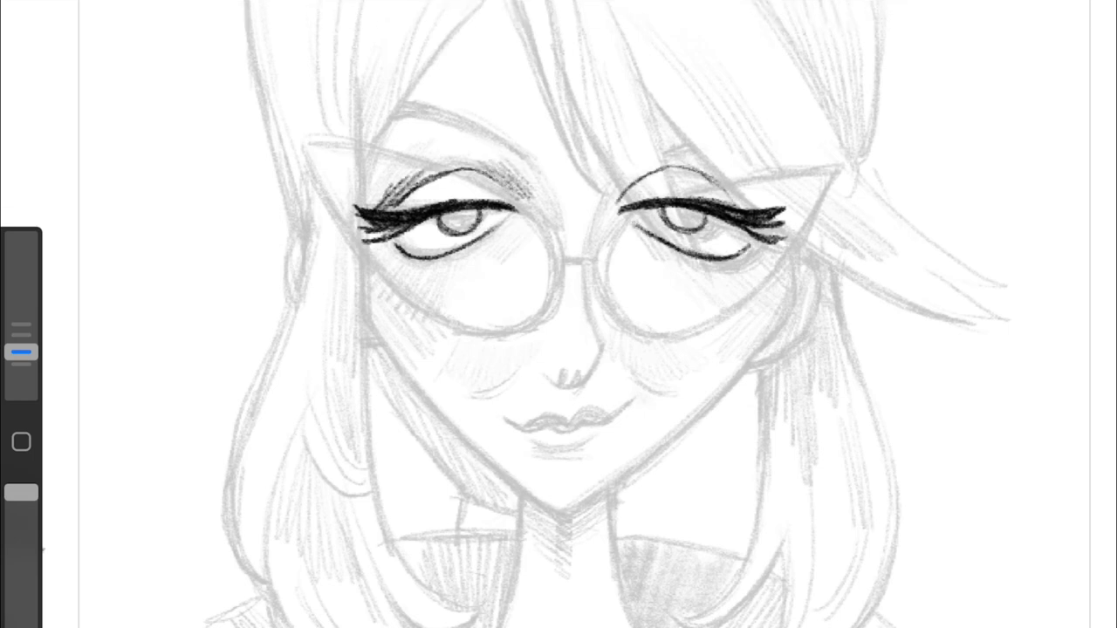
{"action": "left_click_drag", "start_coordinate": [609, 193], "coordinate": [648, 164]}
Step: Fade the Inserted Image layer to 14% opacity and shade the eyelids
{"action": "left_click", "coordinate": [1029, 184]}
{"action": "left_click_drag", "start_coordinate": [1077, 264], "coordinate": [791, 265]}
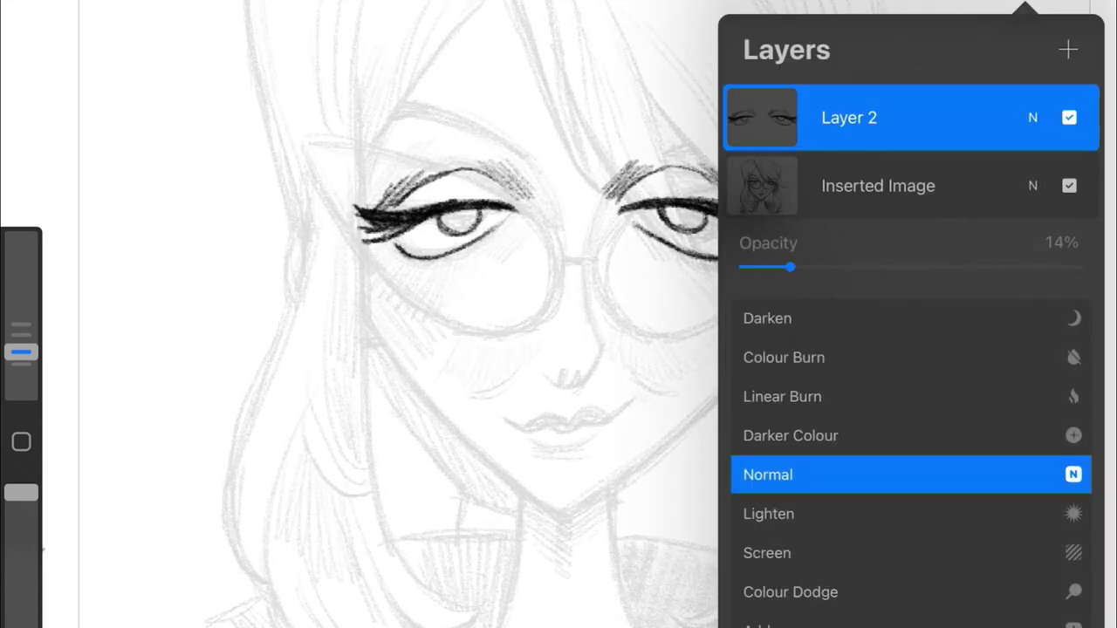
{"action": "left_click_drag", "start_coordinate": [499, 229], "coordinate": [524, 247]}
{"action": "left_click_drag", "start_coordinate": [689, 201], "coordinate": [732, 177]}
{"action": "left_click_drag", "start_coordinate": [625, 203], "coordinate": [666, 173]}
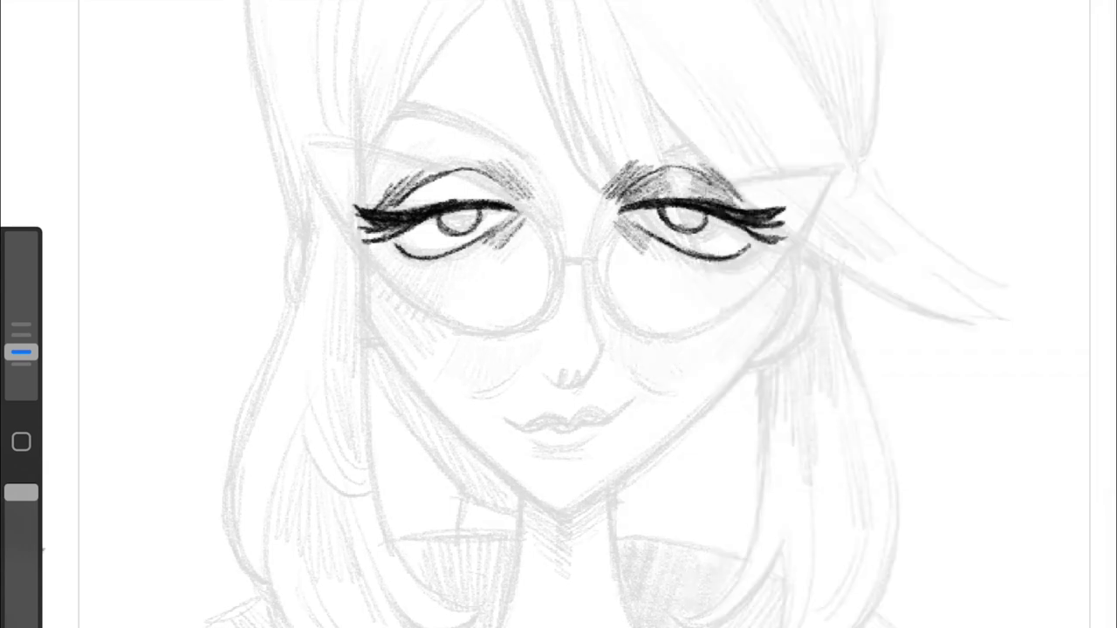
{"action": "mouse_move", "coordinate": [391, 209]}
{"action": "left_mouse_down"}
{"action": "mouse_move", "coordinate": [458, 174]}
{"action": "mouse_move", "coordinate": [513, 201]}
{"action": "mouse_move", "coordinate": [506, 171]}
{"action": "left_mouse_up"}
Step: Finish the eyelid shading, ink the glasses rim and shade the nose bridge
{"action": "left_click_drag", "start_coordinate": [652, 197], "coordinate": [670, 167]}
{"action": "left_click_drag", "start_coordinate": [466, 195], "coordinate": [470, 174]}
{"action": "left_click_drag", "start_coordinate": [683, 199], "coordinate": [701, 171]}
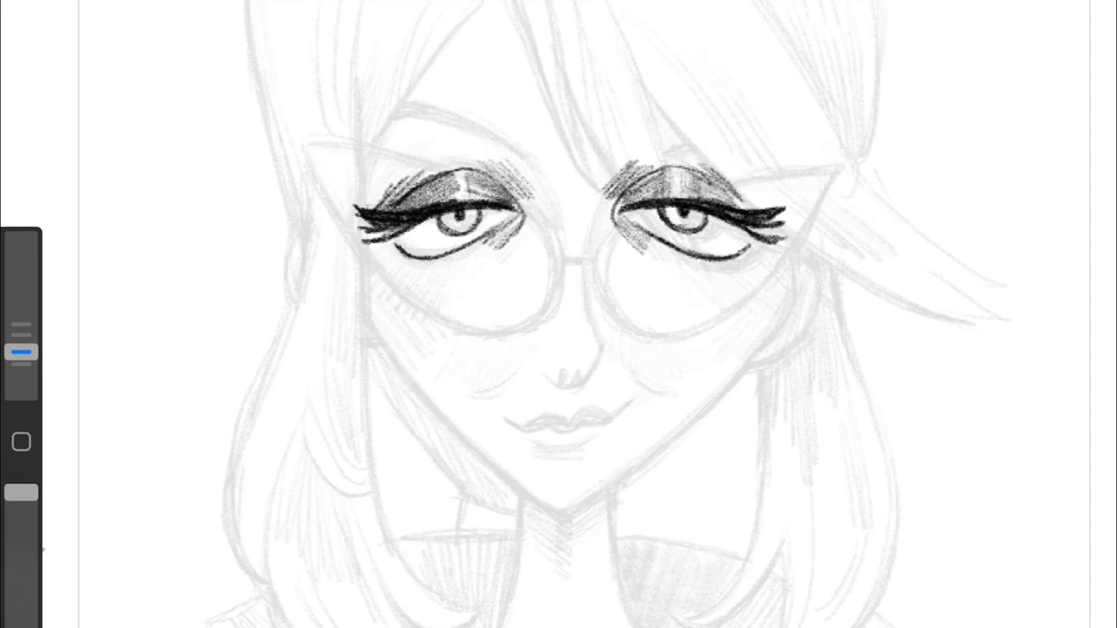
{"action": "key", "text": "ctrl+z"}
{"action": "left_click_drag", "start_coordinate": [547, 181], "coordinate": [559, 239]}
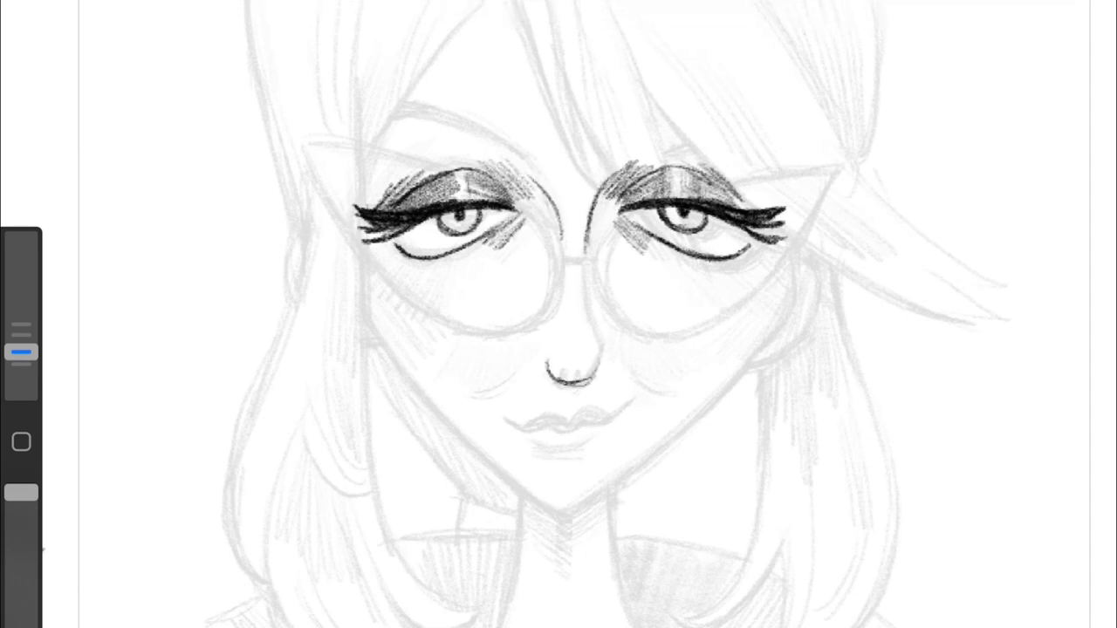
{"action": "left_click_drag", "start_coordinate": [573, 286], "coordinate": [577, 332]}
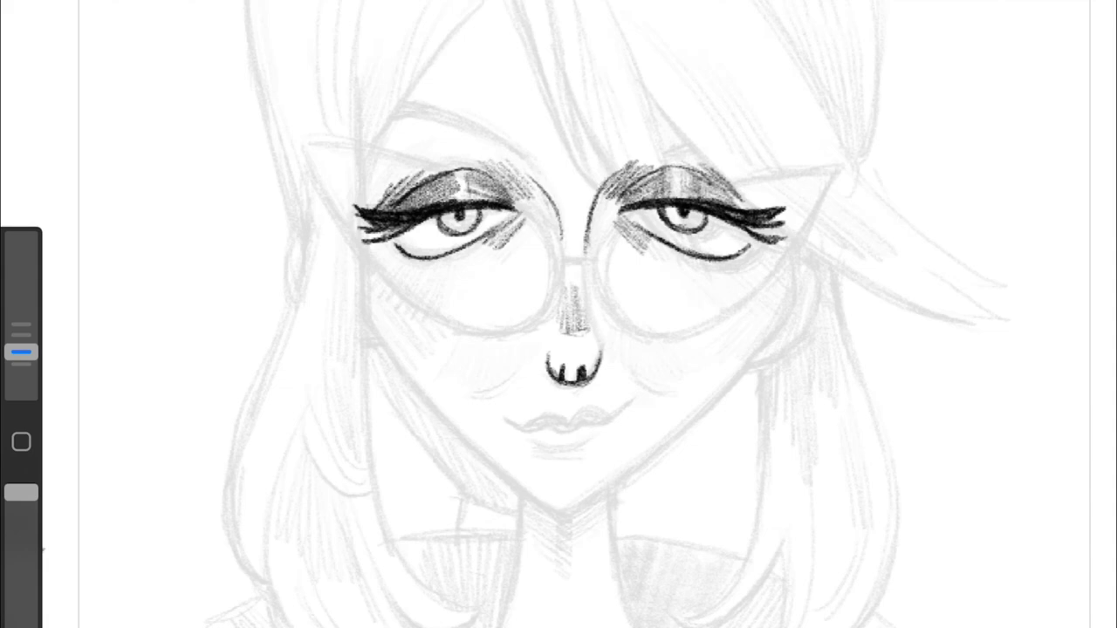
Step: Ink the mouth line, the upper and inner lip, and the lower lip curve
{"action": "scroll", "coordinate": [558, 314], "scroll_direction": "down", "scroll_amount": 5}
{"action": "scroll", "coordinate": [558, 314], "scroll_direction": "up", "scroll_amount": 5}
{"action": "mouse_move", "coordinate": [572, 228]}
{"action": "left_mouse_down"}
{"action": "mouse_move", "coordinate": [587, 237]}
{"action": "mouse_move", "coordinate": [681, 199]}
{"action": "mouse_move", "coordinate": [502, 226]}
{"action": "mouse_move", "coordinate": [656, 206]}
{"action": "left_mouse_up"}
{"action": "left_click_drag", "start_coordinate": [534, 230], "coordinate": [608, 232]}
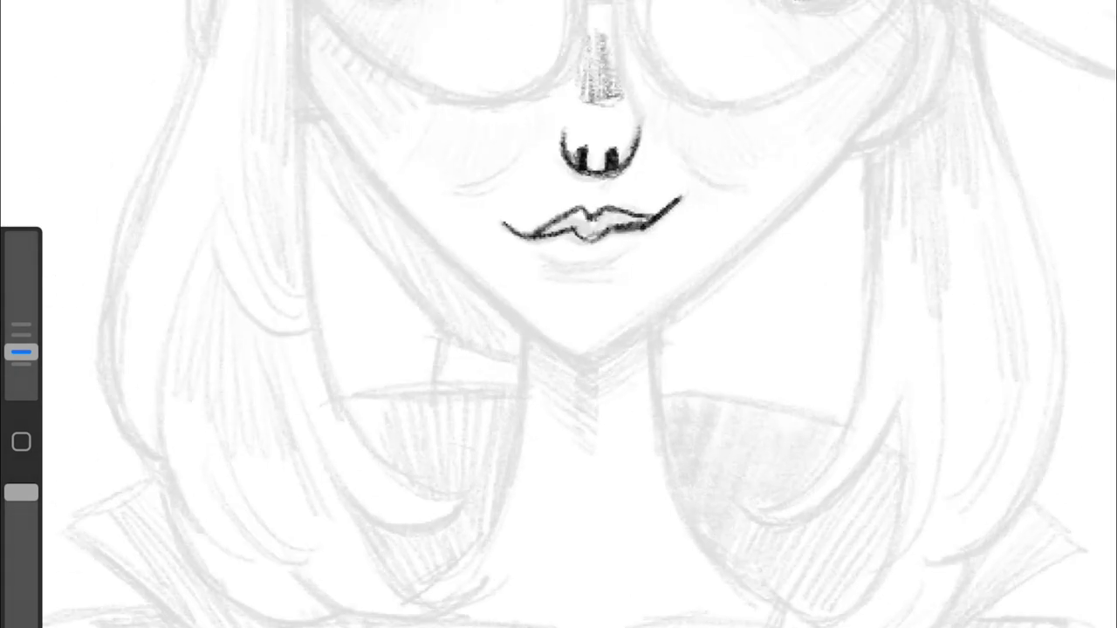
{"action": "left_click_drag", "start_coordinate": [539, 251], "coordinate": [645, 238]}
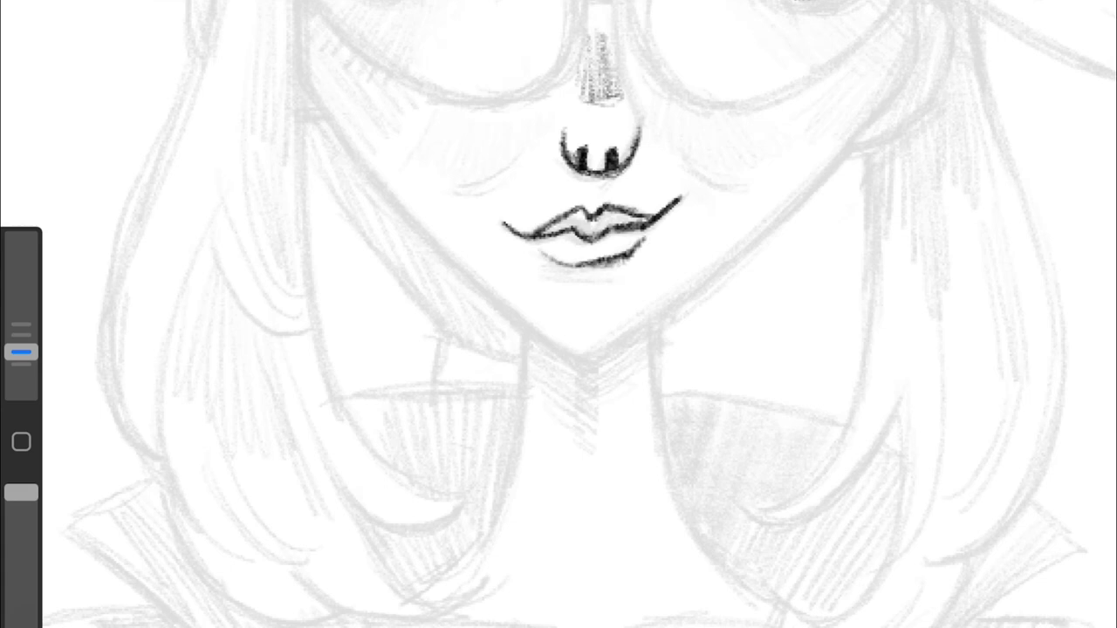
Step: Ink the cheek lines beside the nose and the left and right jawlines to the chin
{"action": "left_click_drag", "start_coordinate": [513, 154], "coordinate": [455, 195]}
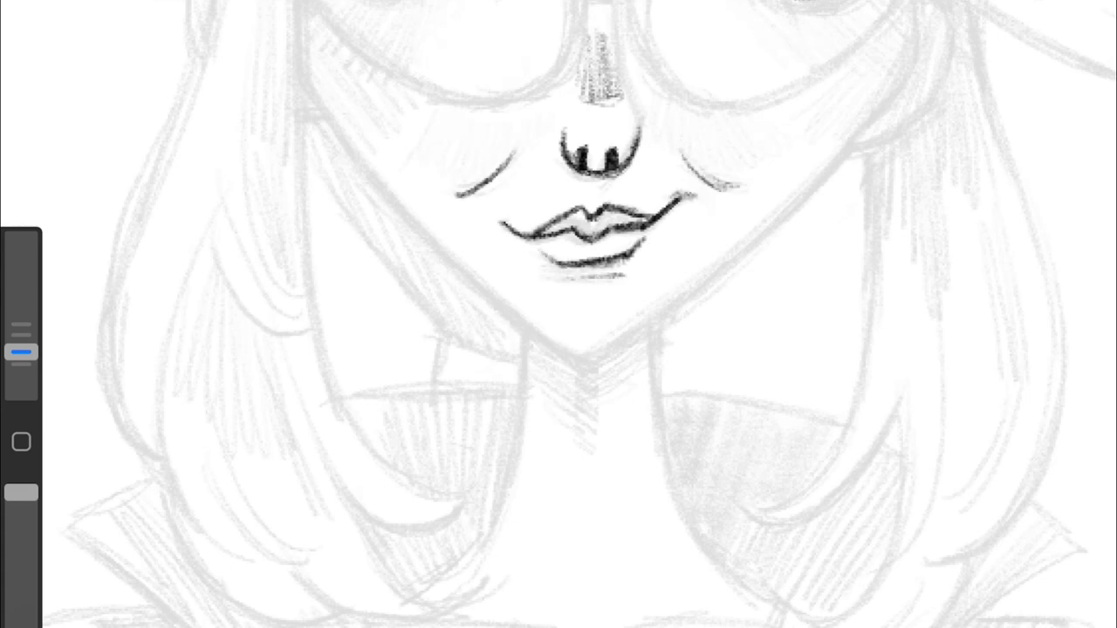
{"action": "left_click_drag", "start_coordinate": [682, 153], "coordinate": [724, 185]}
{"action": "scroll", "coordinate": [559, 314], "scroll_direction": "down", "scroll_amount": 3}
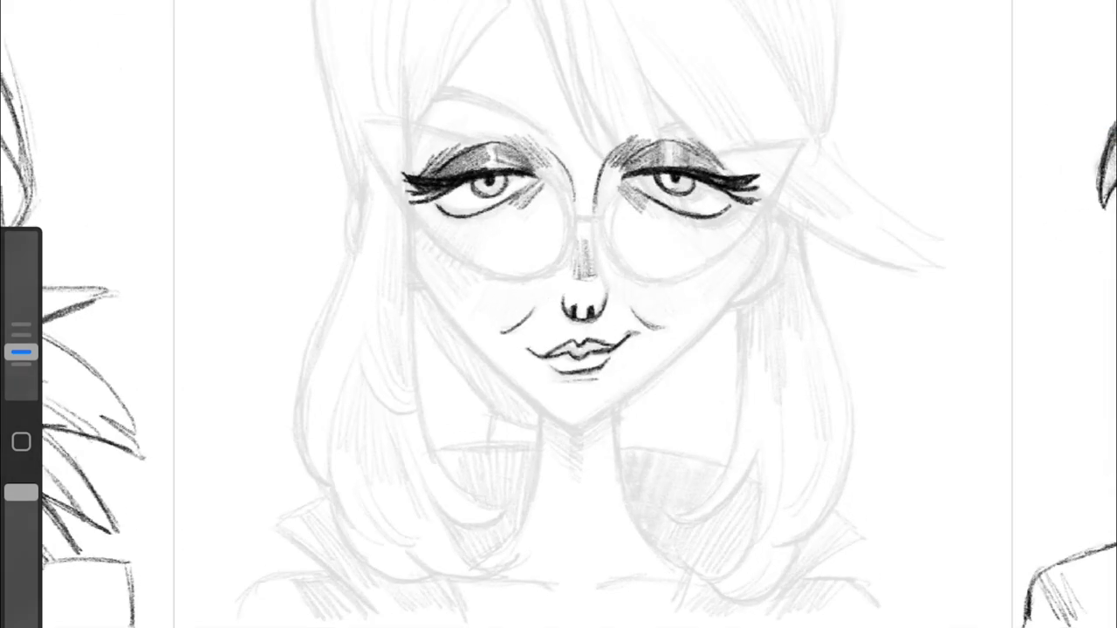
{"action": "mouse_move", "coordinate": [401, 218]}
{"action": "left_mouse_down"}
{"action": "mouse_move", "coordinate": [476, 349]}
{"action": "mouse_move", "coordinate": [541, 415]}
{"action": "left_mouse_up"}
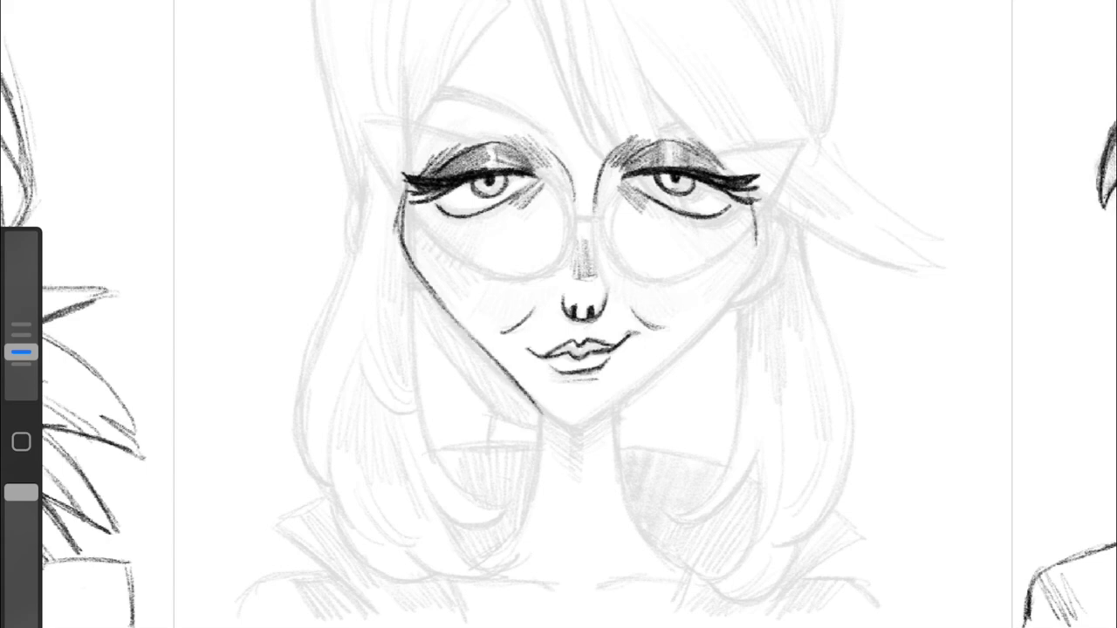
{"action": "mouse_move", "coordinate": [756, 193]}
{"action": "left_mouse_down"}
{"action": "mouse_move", "coordinate": [733, 288]}
{"action": "mouse_move", "coordinate": [660, 365]}
{"action": "left_mouse_up"}
{"action": "left_click_drag", "start_coordinate": [614, 412], "coordinate": [740, 263]}
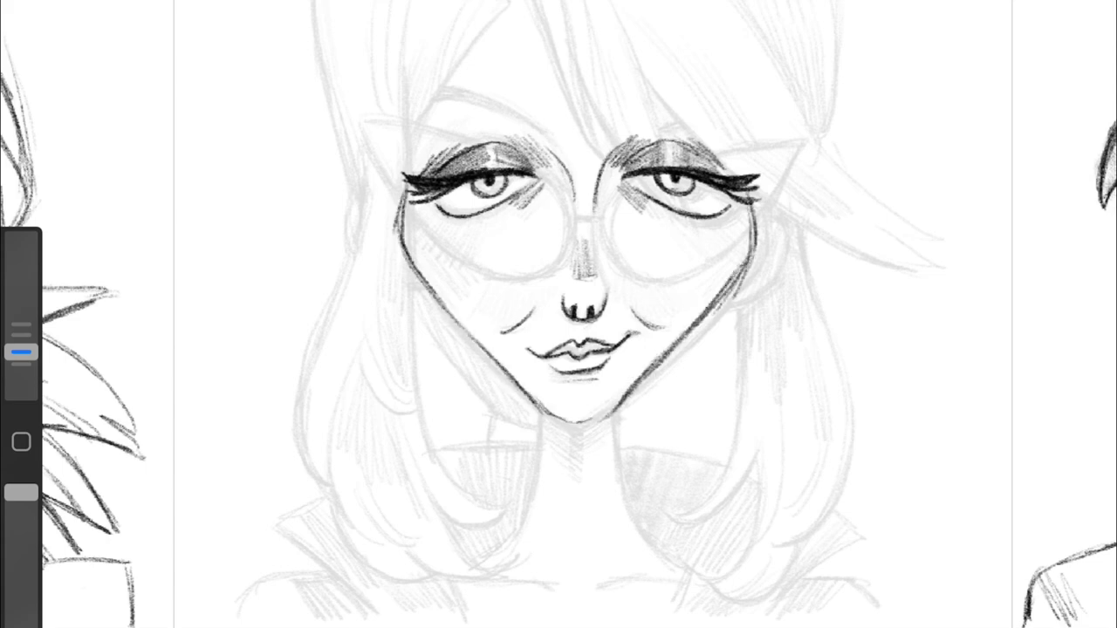
{"action": "scroll", "coordinate": [559, 314], "scroll_direction": "down", "scroll_amount": 3}
{"action": "scroll", "coordinate": [559, 314], "scroll_direction": "up", "scroll_amount": 3}
{"action": "mouse_move", "coordinate": [349, 230]}
{"action": "left_mouse_down"}
{"action": "mouse_move", "coordinate": [455, 344]}
{"action": "mouse_move", "coordinate": [559, 384]}
{"action": "left_mouse_up"}
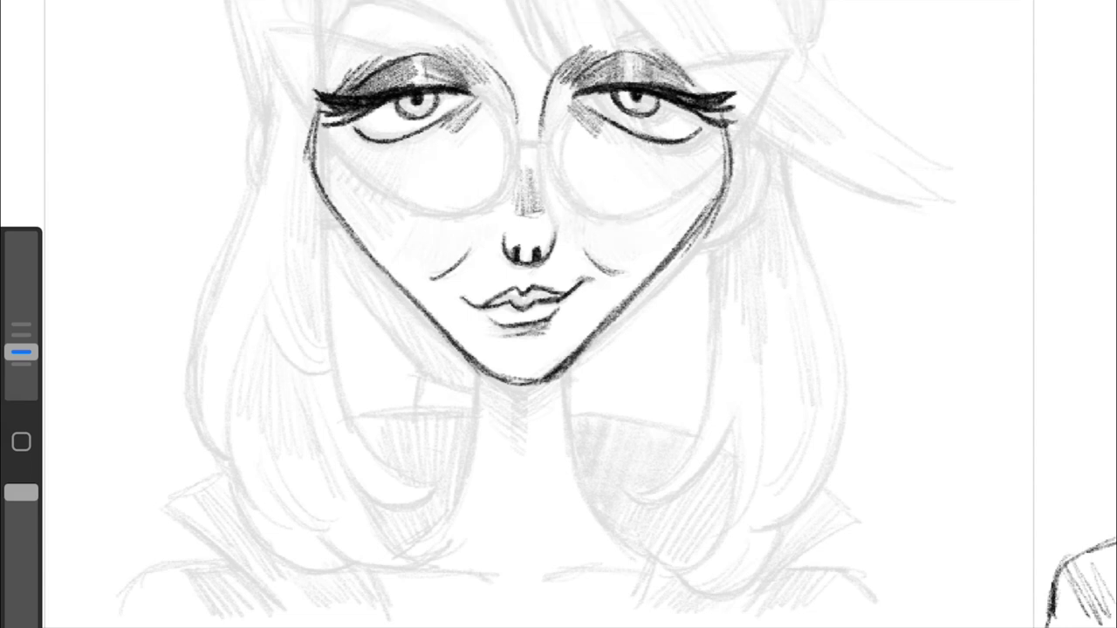
Step: Softly shade the right and left cheeks under the lenses
{"action": "left_click_drag", "start_coordinate": [698, 209], "coordinate": [550, 166]}
{"action": "left_click_drag", "start_coordinate": [480, 174], "coordinate": [375, 227]}
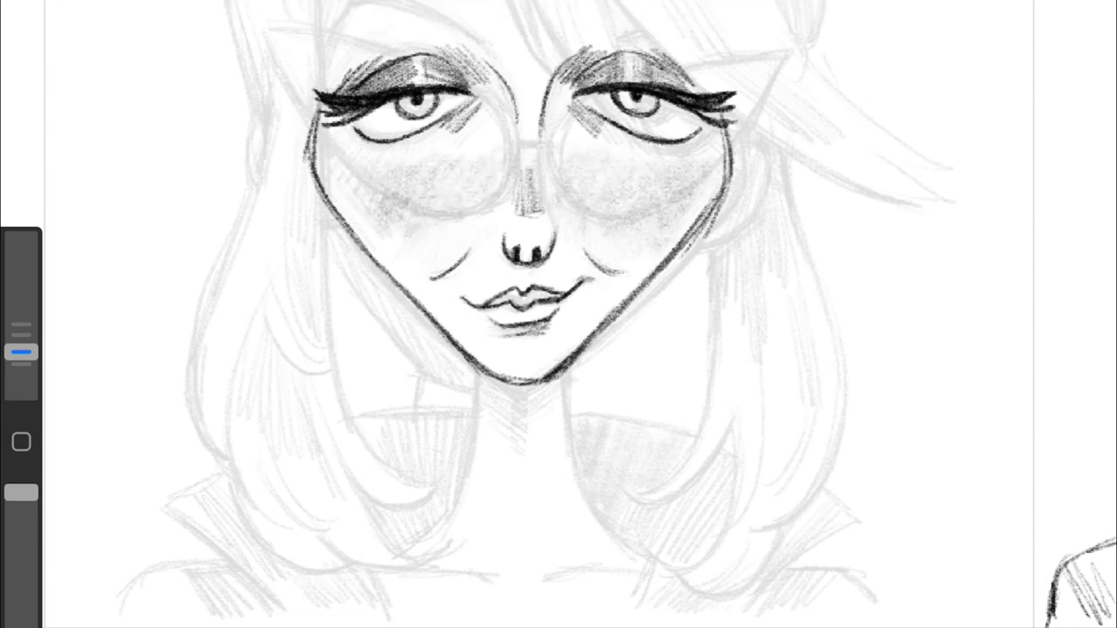
{"action": "left_click_drag", "start_coordinate": [384, 157], "coordinate": [323, 197]}
{"action": "left_click_drag", "start_coordinate": [349, 157], "coordinate": [410, 235]}
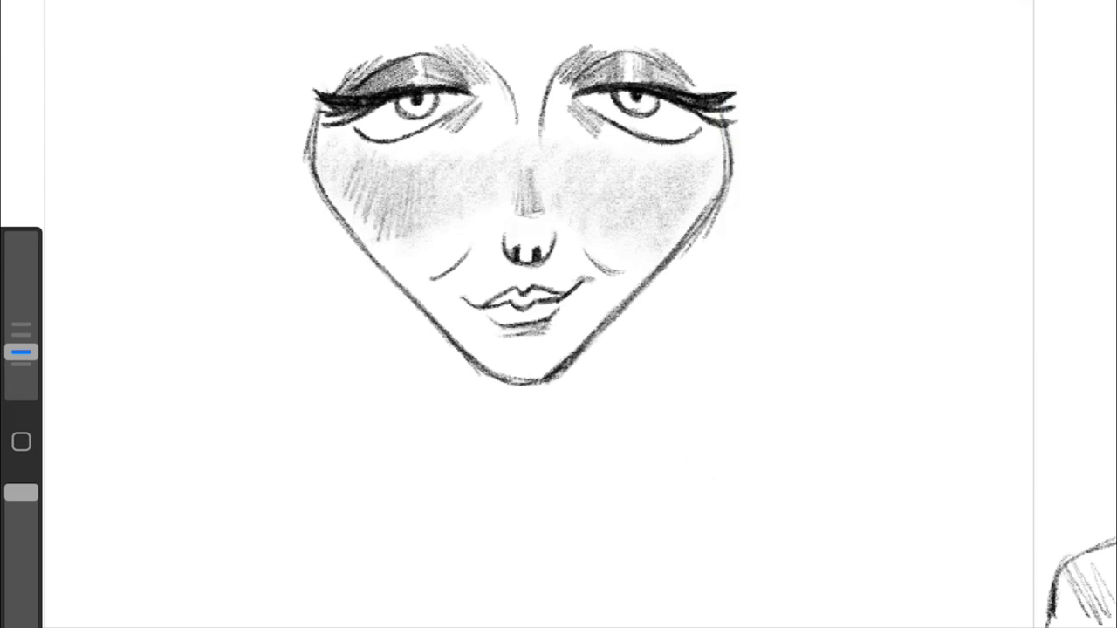
Step: Shade the nose tip and bridge and hatch the right cheek, adjusting the brush size
{"action": "left_click_drag", "start_coordinate": [534, 218], "coordinate": [516, 244]}
{"action": "left_click_drag", "start_coordinate": [628, 157], "coordinate": [702, 210]}
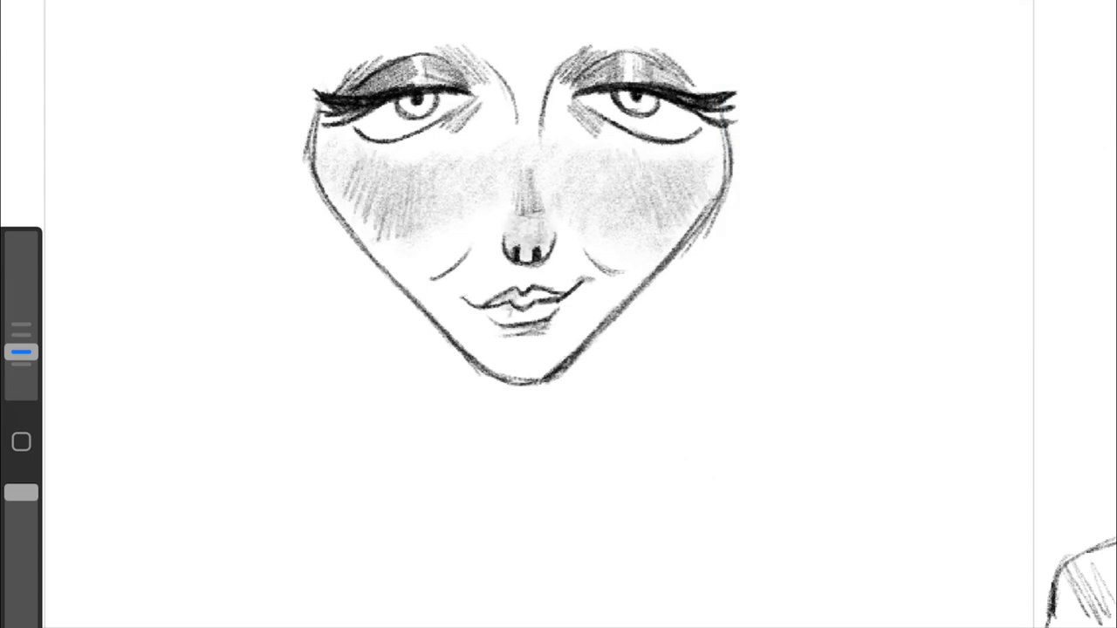
{"action": "scroll", "coordinate": [523, 218], "scroll_direction": "down", "scroll_amount": 3}
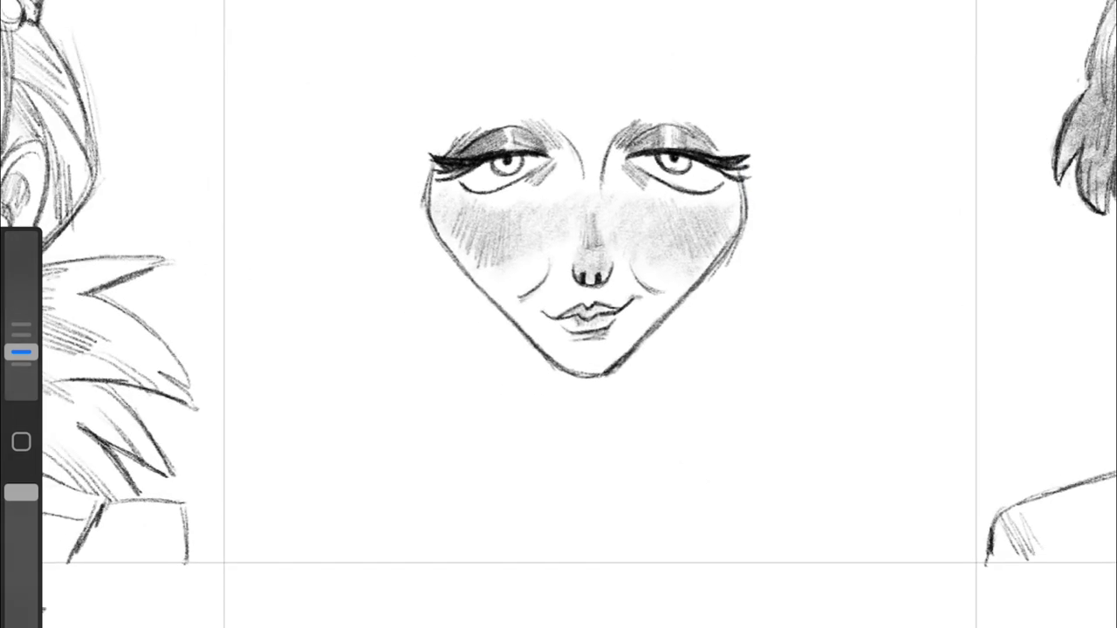
{"action": "scroll", "coordinate": [524, 218], "scroll_direction": "up", "scroll_amount": 5}
{"action": "left_click_drag", "start_coordinate": [21, 352], "coordinate": [21, 383]}
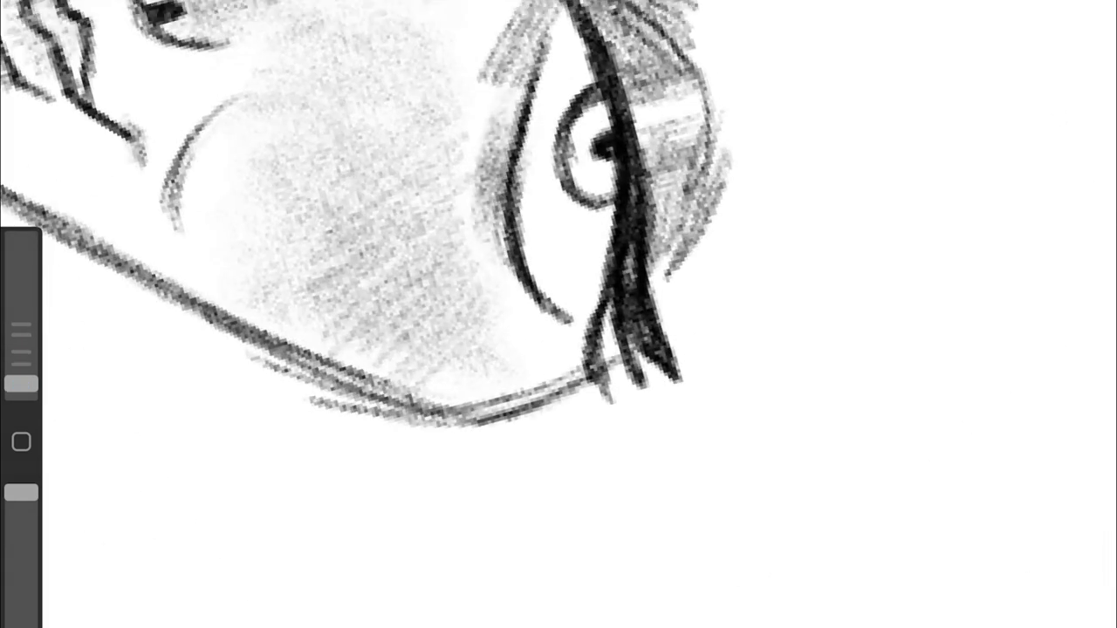
{"action": "scroll", "coordinate": [559, 314], "scroll_direction": "down", "scroll_amount": 3}
{"action": "scroll", "coordinate": [558, 314], "scroll_direction": "up", "scroll_amount": 5}
{"action": "mouse_move", "coordinate": [511, 144]}
{"action": "left_mouse_down"}
{"action": "mouse_move", "coordinate": [515, 218]}
{"action": "mouse_move", "coordinate": [554, 306]}
{"action": "left_mouse_up"}
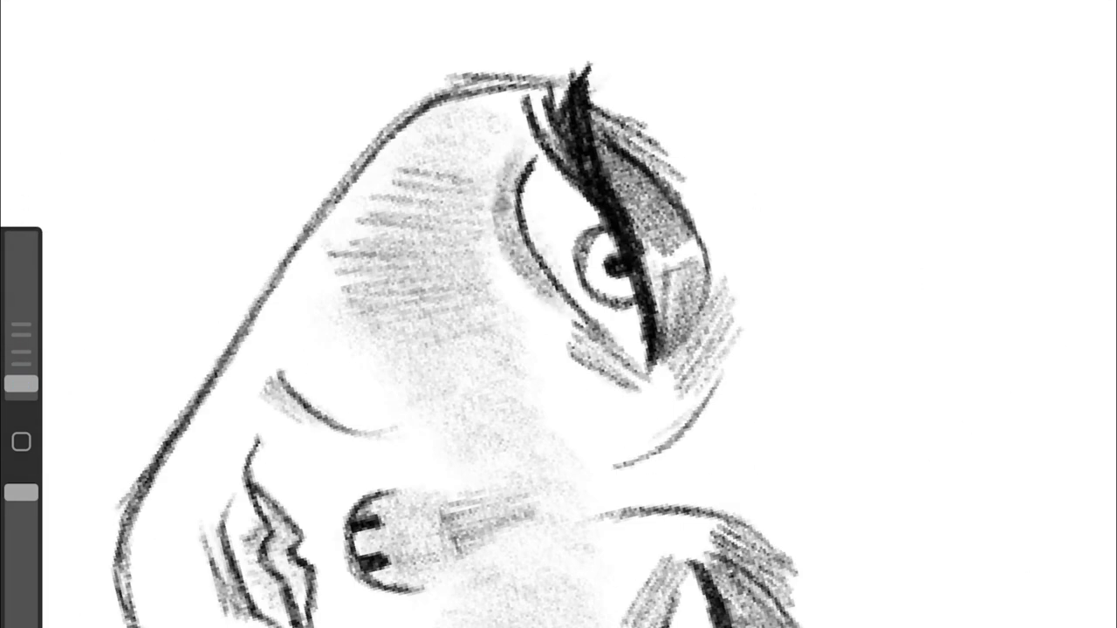
{"action": "left_click_drag", "start_coordinate": [21, 383], "coordinate": [21, 352]}
{"action": "scroll", "coordinate": [559, 314], "scroll_direction": "down", "scroll_amount": 3}
{"action": "scroll", "coordinate": [558, 314], "scroll_direction": "down", "scroll_amount": 3}
{"action": "scroll", "coordinate": [559, 314], "scroll_direction": "up", "scroll_amount": 5}
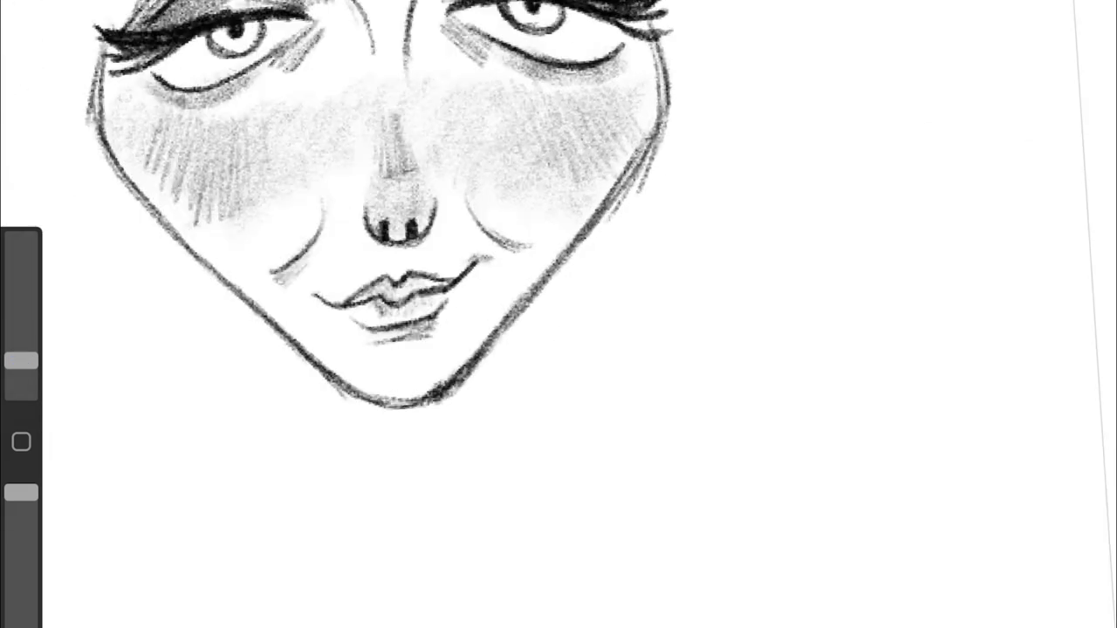
Step: Draw both neck lines below the chin and hatch a shadow under the chin
{"action": "left_click", "coordinate": [1026, 4]}
{"action": "scroll", "coordinate": [558, 314], "scroll_direction": "down", "scroll_amount": 2}
{"action": "scroll", "coordinate": [558, 314], "scroll_direction": "down", "scroll_amount": 2}
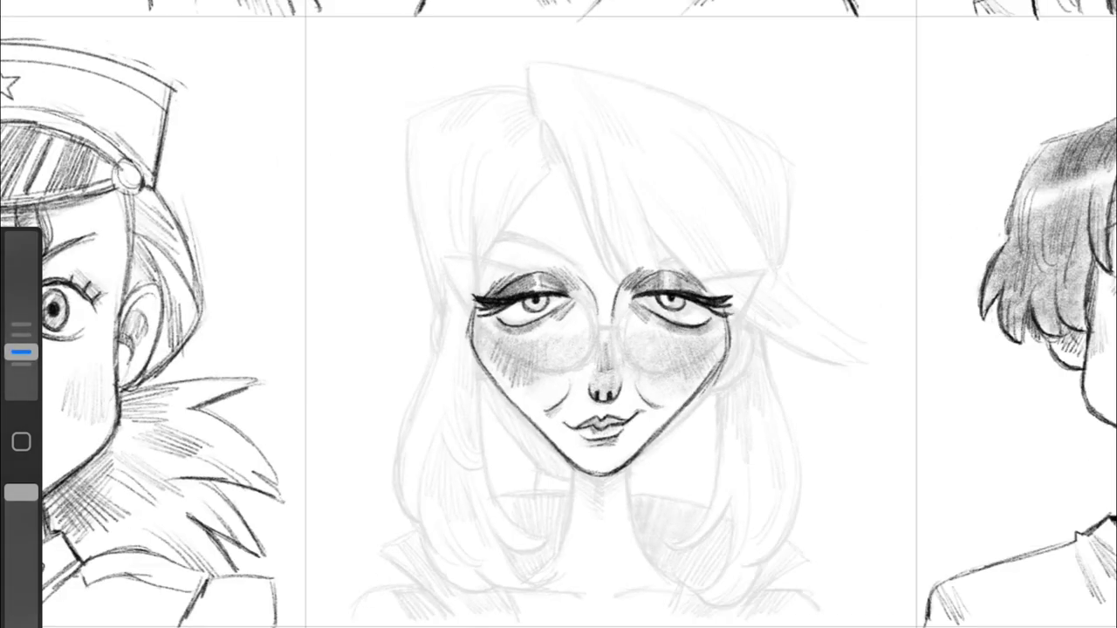
{"action": "scroll", "coordinate": [559, 314], "scroll_direction": "up", "scroll_amount": 4}
{"action": "mouse_move", "coordinate": [596, 340]}
{"action": "left_mouse_down"}
{"action": "mouse_move", "coordinate": [600, 400]}
{"action": "mouse_move", "coordinate": [684, 546]}
{"action": "left_mouse_up"}
{"action": "mouse_move", "coordinate": [500, 342]}
{"action": "left_mouse_down"}
{"action": "mouse_move", "coordinate": [412, 542]}
{"action": "mouse_move", "coordinate": [593, 360]}
{"action": "left_mouse_up"}
{"action": "mouse_move", "coordinate": [527, 377]}
{"action": "left_mouse_down"}
{"action": "mouse_move", "coordinate": [595, 371]}
{"action": "mouse_move", "coordinate": [583, 367]}
{"action": "left_mouse_up"}
Step: Draw the angular outline above and down both sides of the head
{"action": "scroll", "coordinate": [558, 314], "scroll_direction": "down", "scroll_amount": 1}
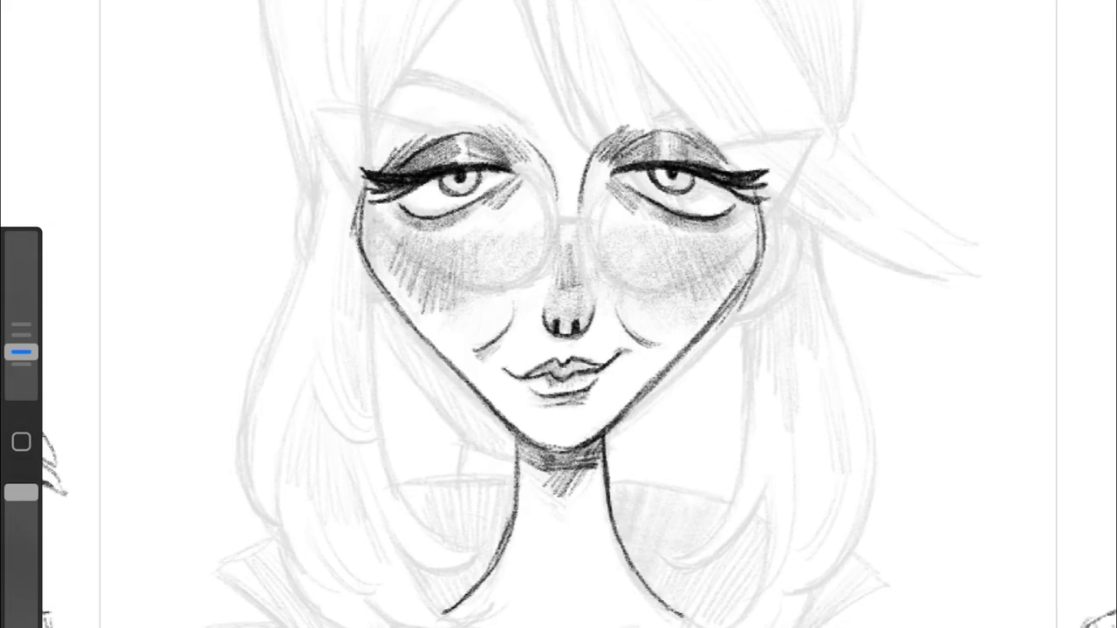
{"action": "scroll", "coordinate": [559, 314], "scroll_direction": "down", "scroll_amount": 2}
{"action": "mouse_move", "coordinate": [335, 85]}
{"action": "left_mouse_down"}
{"action": "mouse_move", "coordinate": [354, 131]}
{"action": "mouse_move", "coordinate": [641, 42]}
{"action": "mouse_move", "coordinate": [698, 223]}
{"action": "left_mouse_up"}
{"action": "left_click_drag", "start_coordinate": [663, 68], "coordinate": [703, 260]}
{"action": "mouse_move", "coordinate": [353, 112]}
{"action": "left_mouse_down"}
{"action": "mouse_move", "coordinate": [185, 201]}
{"action": "mouse_move", "coordinate": [288, 423]}
{"action": "left_mouse_up"}
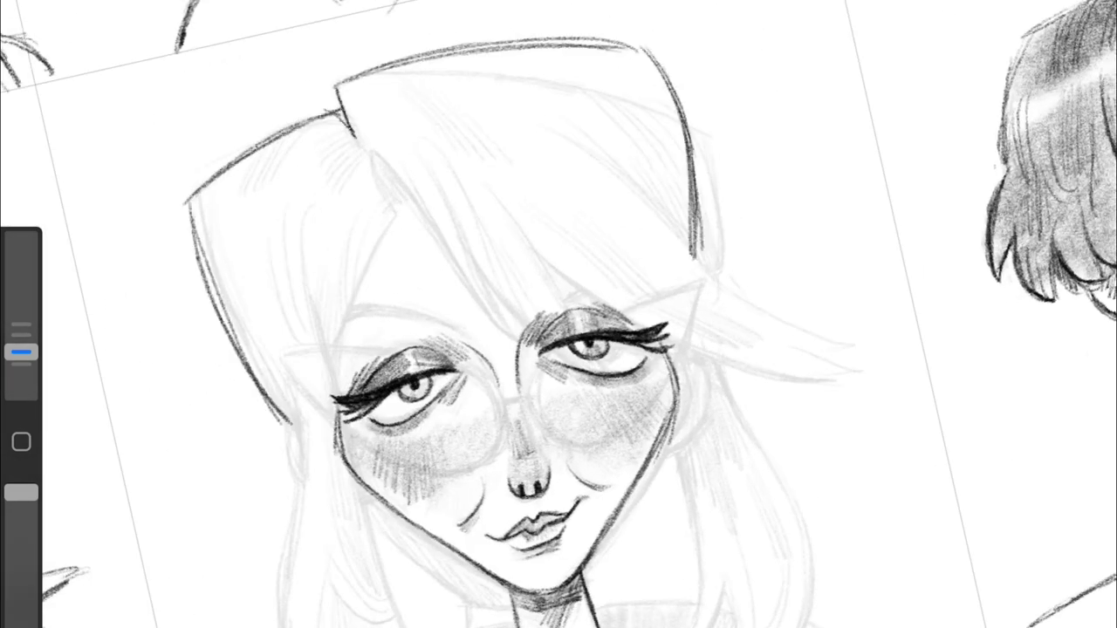
Step: Darken the shading around the left eye
{"action": "scroll", "coordinate": [558, 314], "scroll_direction": "down", "scroll_amount": 1}
{"action": "left_click_drag", "start_coordinate": [513, 222], "coordinate": [512, 267]}
{"action": "left_click_drag", "start_coordinate": [472, 209], "coordinate": [484, 258]}
{"action": "scroll", "coordinate": [558, 314], "scroll_direction": "down", "scroll_amount": 3}
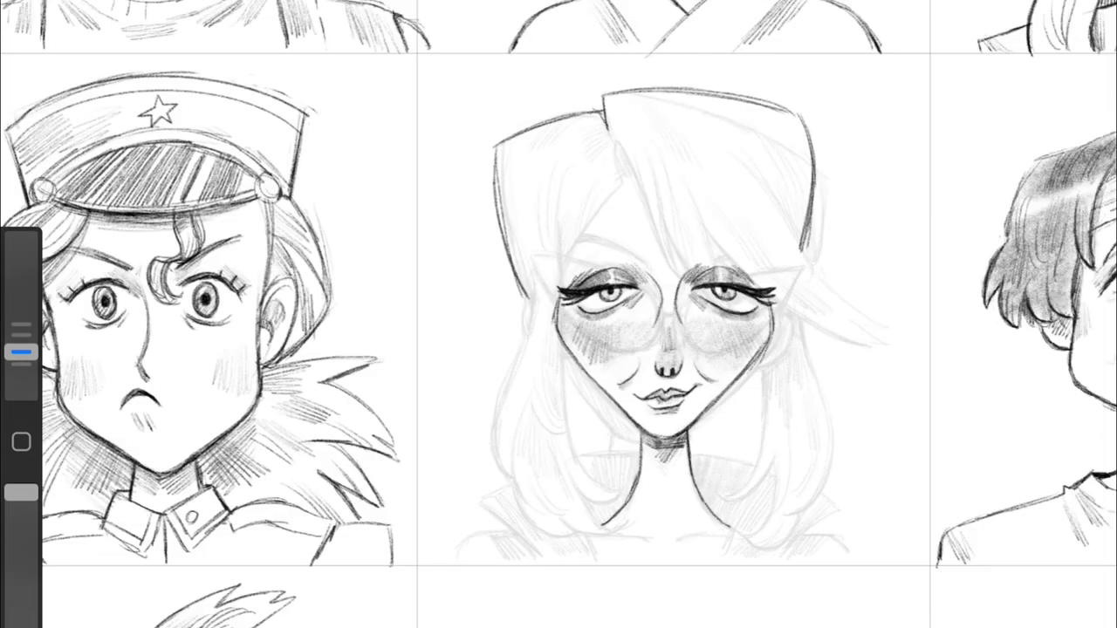
{"action": "scroll", "coordinate": [559, 314], "scroll_direction": "up", "scroll_amount": 4}
{"action": "left_click_drag", "start_coordinate": [615, 257], "coordinate": [646, 272]}
{"action": "scroll", "coordinate": [559, 314], "scroll_direction": "down", "scroll_amount": 2}
Step: Add Layer 4 and start red glasses across the nose bridge
{"action": "left_click", "coordinate": [1067, 48]}
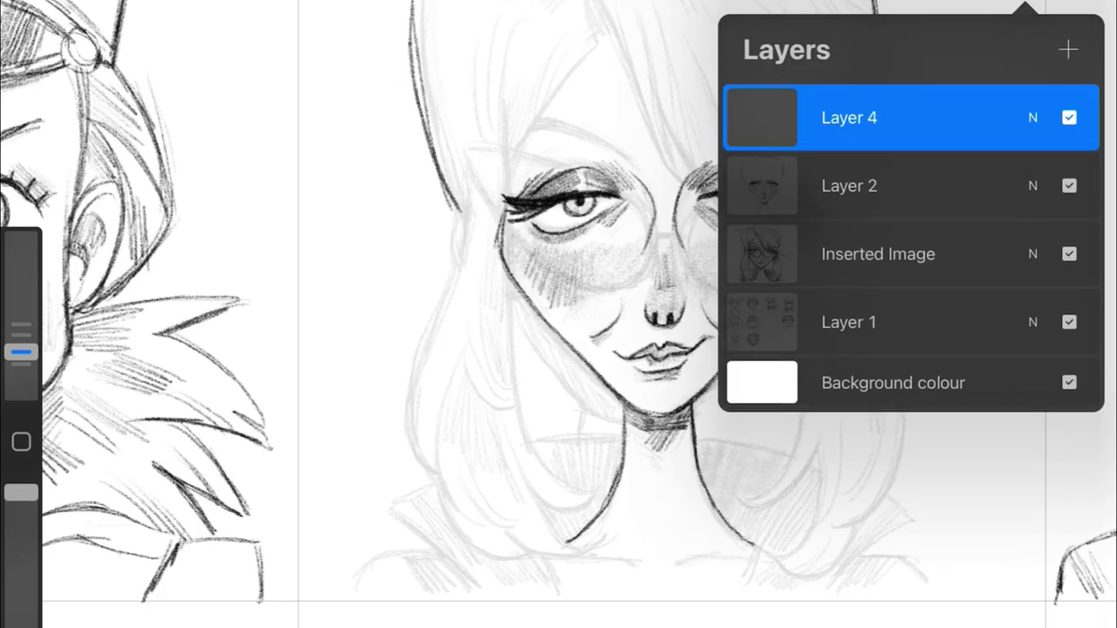
{"action": "scroll", "coordinate": [559, 315], "scroll_direction": "up", "scroll_amount": 2}
{"action": "left_click", "coordinate": [1079, 38]}
{"action": "left_click_drag", "start_coordinate": [515, 207], "coordinate": [551, 202]}
Step: Draw the red pointed right and left lens outlines of the glasses
{"action": "left_click_drag", "start_coordinate": [21, 351], "coordinate": [21, 336]}
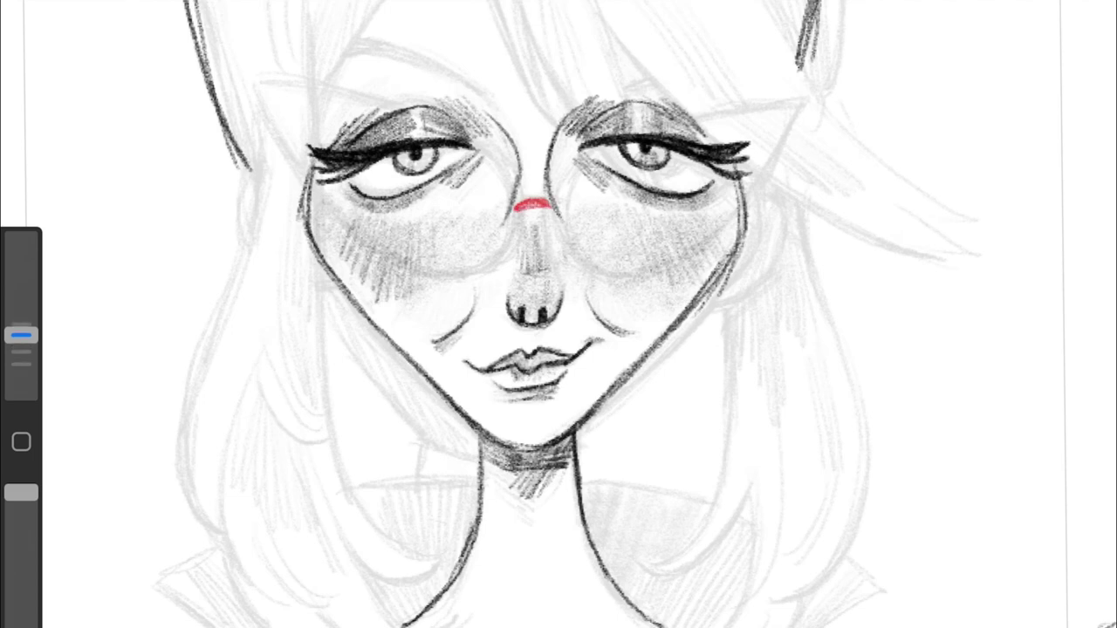
{"action": "mouse_move", "coordinate": [576, 174]}
{"action": "left_mouse_down"}
{"action": "mouse_move", "coordinate": [689, 251]}
{"action": "mouse_move", "coordinate": [794, 103]}
{"action": "mouse_move", "coordinate": [563, 174]}
{"action": "left_mouse_up"}
{"action": "mouse_move", "coordinate": [794, 103]}
{"action": "left_mouse_down"}
{"action": "mouse_move", "coordinate": [559, 188]}
{"action": "mouse_move", "coordinate": [260, 94]}
{"action": "left_mouse_up"}
{"action": "left_click_drag", "start_coordinate": [260, 94], "coordinate": [447, 126]}
{"action": "left_click_drag", "start_coordinate": [520, 206], "coordinate": [394, 281]}
{"action": "left_click_drag", "start_coordinate": [258, 96], "coordinate": [398, 262]}
{"action": "left_click_drag", "start_coordinate": [398, 115], "coordinate": [523, 260]}
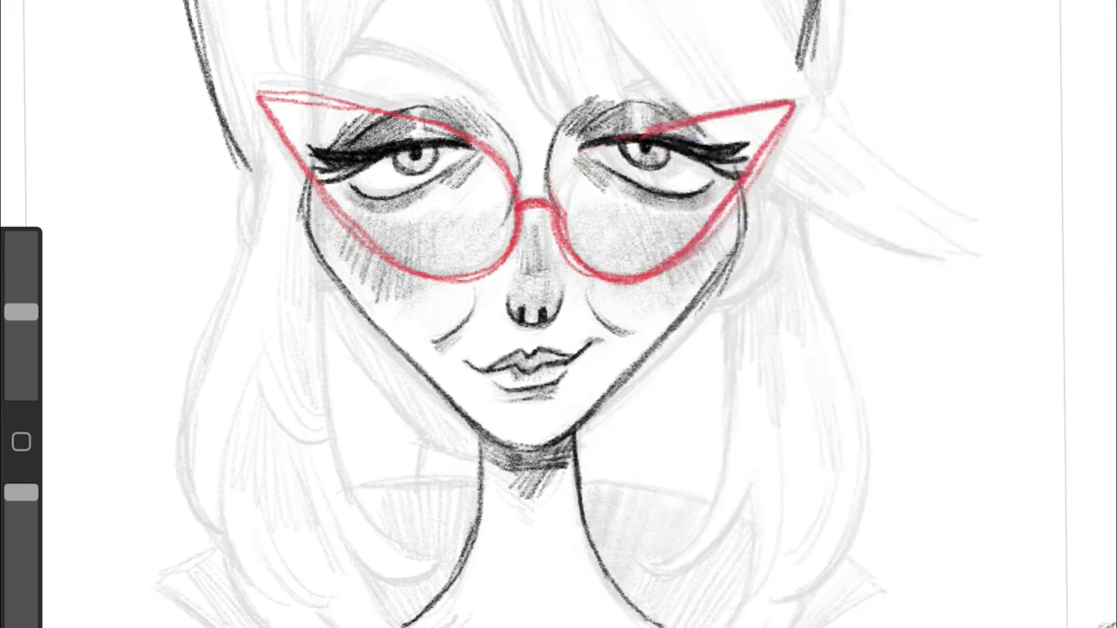
Step: Rework the right lens into a cat-eye point and thicken the lower red outlines
{"action": "left_click_drag", "start_coordinate": [789, 105], "coordinate": [645, 131]}
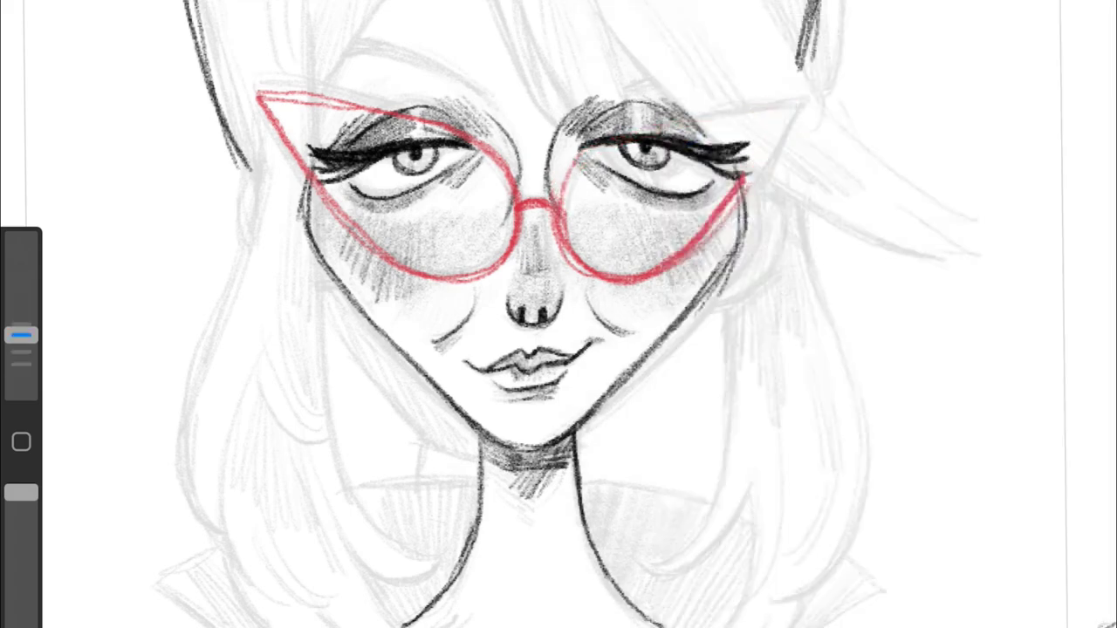
{"action": "left_click_drag", "start_coordinate": [563, 209], "coordinate": [746, 88]}
{"action": "left_click_drag", "start_coordinate": [681, 103], "coordinate": [803, 84]}
{"action": "left_click_drag", "start_coordinate": [803, 85], "coordinate": [740, 179]}
{"action": "mouse_move", "coordinate": [266, 98]}
{"action": "left_mouse_down"}
{"action": "mouse_move", "coordinate": [418, 276]}
{"action": "mouse_move", "coordinate": [520, 222]}
{"action": "mouse_move", "coordinate": [629, 278]}
{"action": "mouse_move", "coordinate": [666, 268]}
{"action": "left_mouse_up"}
Step: Ink hair strands from the forehead falling and curling out to the right
{"action": "scroll", "coordinate": [558, 314], "scroll_direction": "down", "scroll_amount": 5}
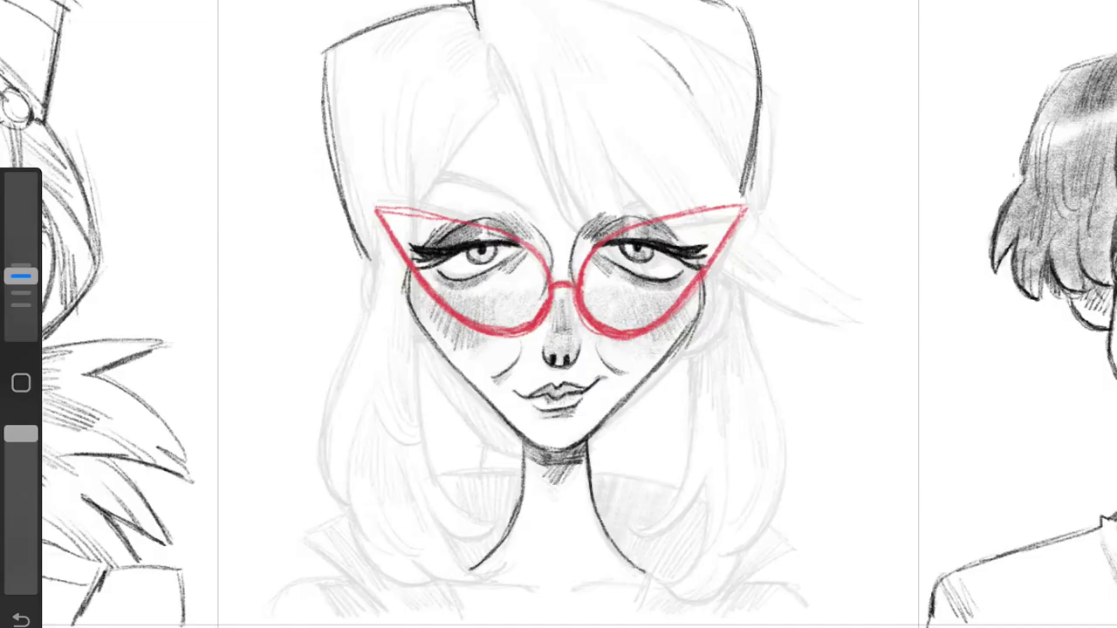
{"action": "mouse_move", "coordinate": [650, 48]}
{"action": "left_mouse_down"}
{"action": "mouse_move", "coordinate": [794, 262]}
{"action": "mouse_move", "coordinate": [836, 288]}
{"action": "left_mouse_up"}
{"action": "left_click_drag", "start_coordinate": [486, 49], "coordinate": [576, 216]}
{"action": "left_click_drag", "start_coordinate": [534, 57], "coordinate": [602, 213]}
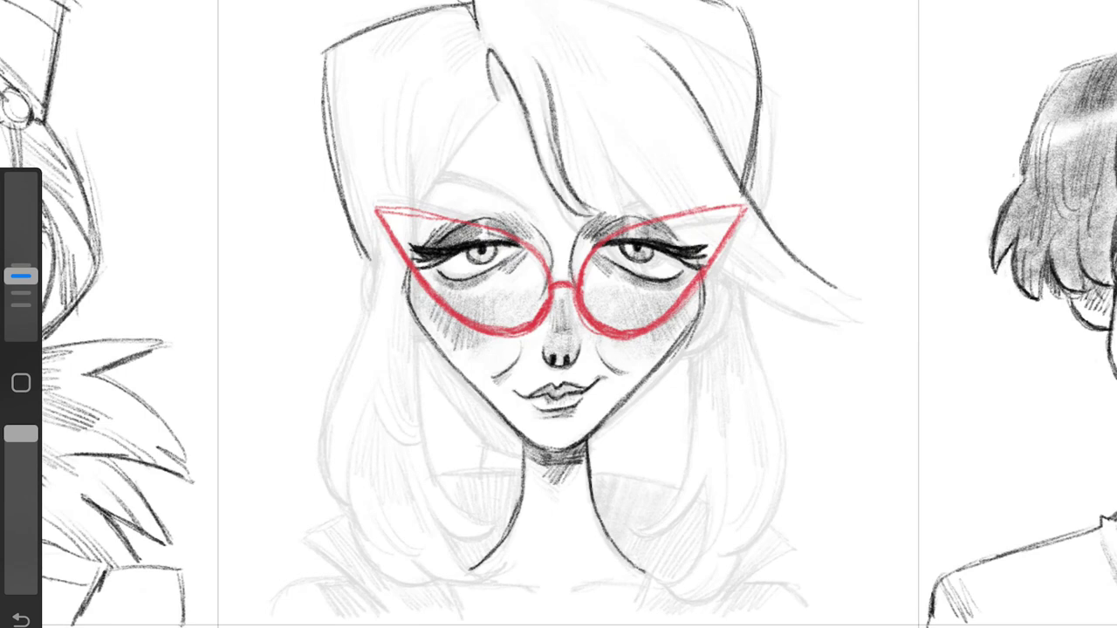
{"action": "left_click_drag", "start_coordinate": [583, 79], "coordinate": [637, 221]}
{"action": "mouse_move", "coordinate": [602, 136]}
{"action": "left_mouse_down"}
{"action": "mouse_move", "coordinate": [703, 258]}
{"action": "mouse_move", "coordinate": [831, 315]}
{"action": "left_mouse_up"}
{"action": "left_click_drag", "start_coordinate": [764, 253], "coordinate": [838, 301]}
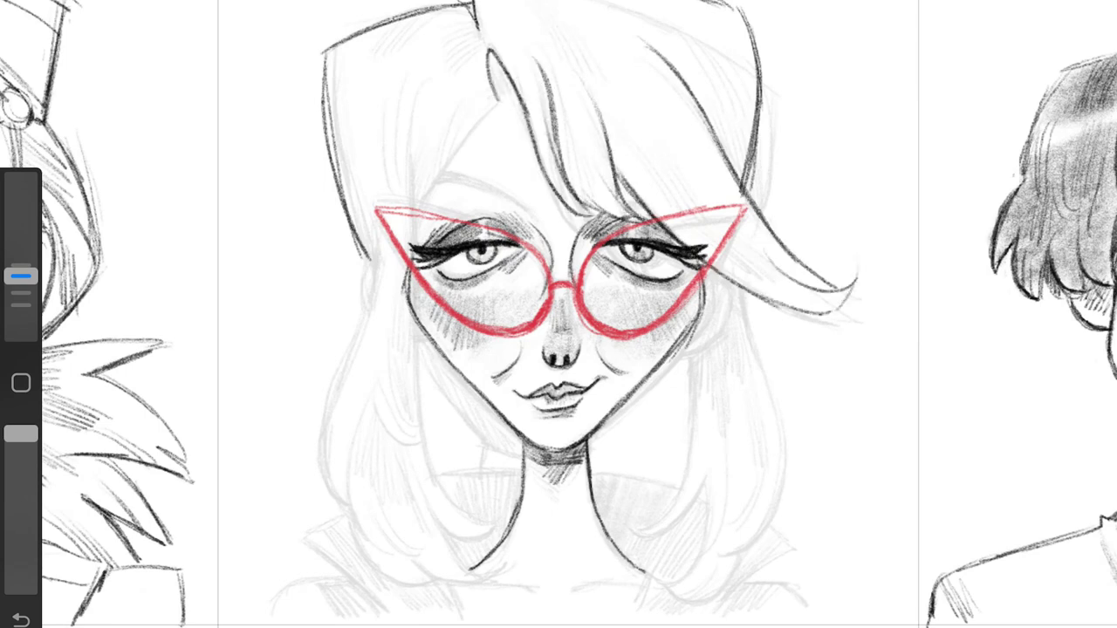
Step: Hatch the hair above the right lens and add strands across the forehead and bangs
{"action": "left_click_drag", "start_coordinate": [673, 162], "coordinate": [750, 241]}
{"action": "left_click_drag", "start_coordinate": [689, 38], "coordinate": [720, 124]}
{"action": "left_click_drag", "start_coordinate": [719, 197], "coordinate": [764, 251]}
{"action": "left_click_drag", "start_coordinate": [513, 2], "coordinate": [558, 50]}
{"action": "left_click_drag", "start_coordinate": [569, 113], "coordinate": [593, 201]}
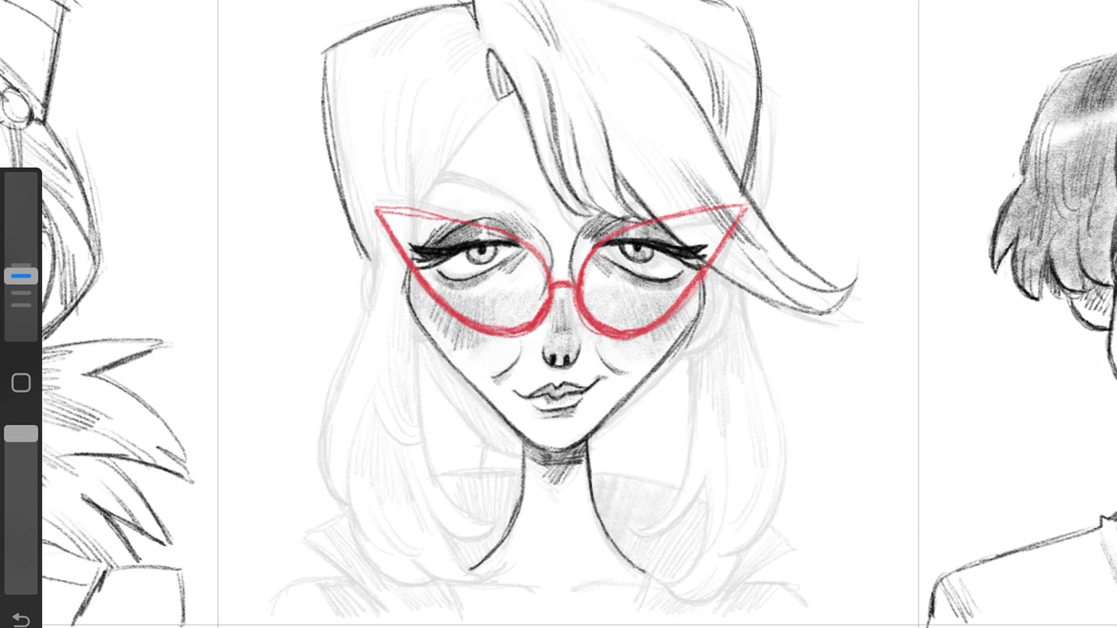
{"action": "left_click_drag", "start_coordinate": [582, 138], "coordinate": [634, 215]}
{"action": "left_click_drag", "start_coordinate": [577, 65], "coordinate": [635, 154]}
Step: Draw a round earring below the right ear and darken the ear lines
{"action": "left_click_drag", "start_coordinate": [703, 324], "coordinate": [698, 342]}
{"action": "left_click_drag", "start_coordinate": [696, 343], "coordinate": [701, 344]}
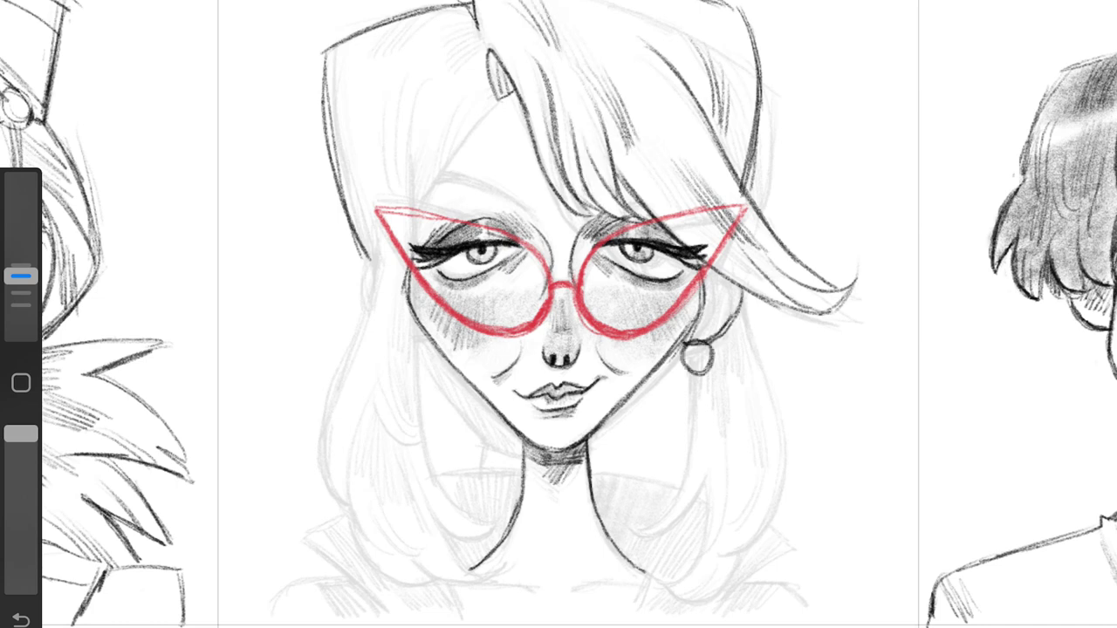
{"action": "left_click_drag", "start_coordinate": [724, 285], "coordinate": [721, 300]}
{"action": "left_click_drag", "start_coordinate": [712, 295], "coordinate": [710, 318]}
{"action": "left_click_drag", "start_coordinate": [739, 264], "coordinate": [726, 306]}
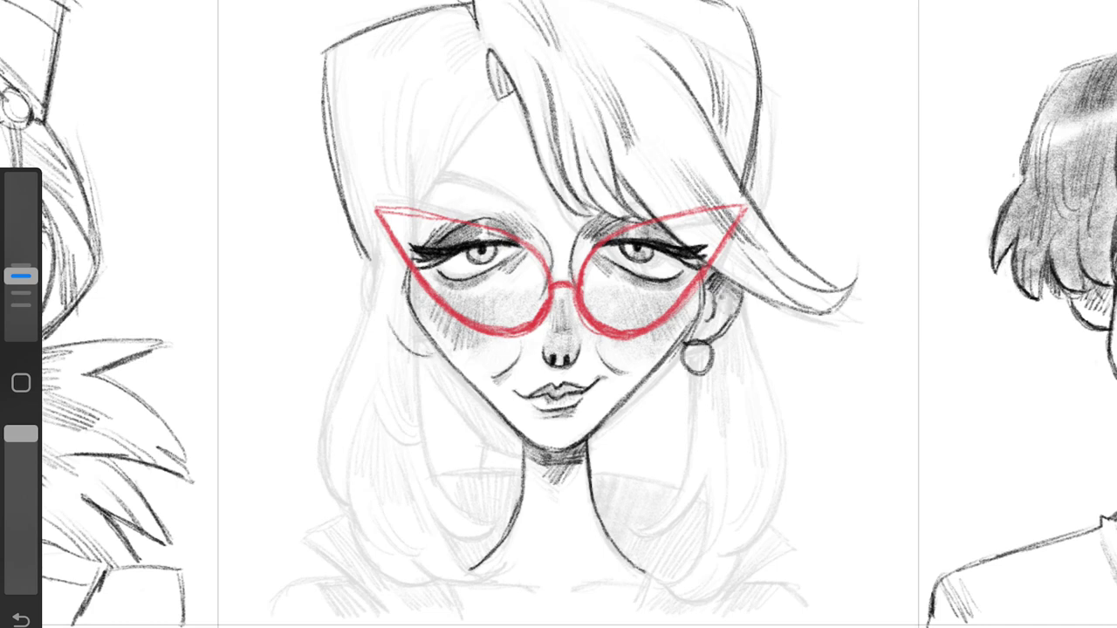
Step: Draw a long left hair strand and a clean round left earring
{"action": "mouse_move", "coordinate": [421, 70]}
{"action": "left_mouse_down"}
{"action": "mouse_move", "coordinate": [403, 249]}
{"action": "mouse_move", "coordinate": [415, 452]}
{"action": "left_mouse_up"}
{"action": "mouse_move", "coordinate": [408, 350]}
{"action": "left_mouse_down"}
{"action": "mouse_move", "coordinate": [492, 524]}
{"action": "mouse_move", "coordinate": [433, 353]}
{"action": "left_mouse_up"}
{"action": "key", "text": "ctrl+z"}
{"action": "left_click_drag", "start_coordinate": [410, 291], "coordinate": [388, 342]}
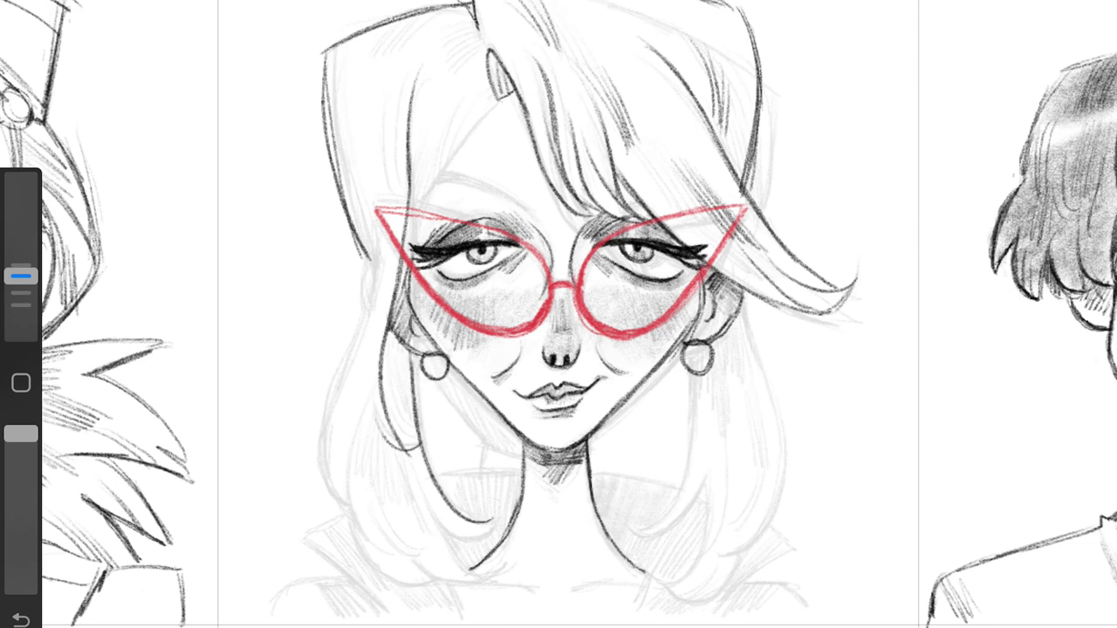
Step: Add forehead strands, a curved brow line and strands along the left hair
{"action": "mouse_move", "coordinate": [495, 91]}
{"action": "left_mouse_down"}
{"action": "mouse_move", "coordinate": [475, 173]}
{"action": "mouse_move", "coordinate": [451, 175]}
{"action": "mouse_move", "coordinate": [499, 184]}
{"action": "left_mouse_up"}
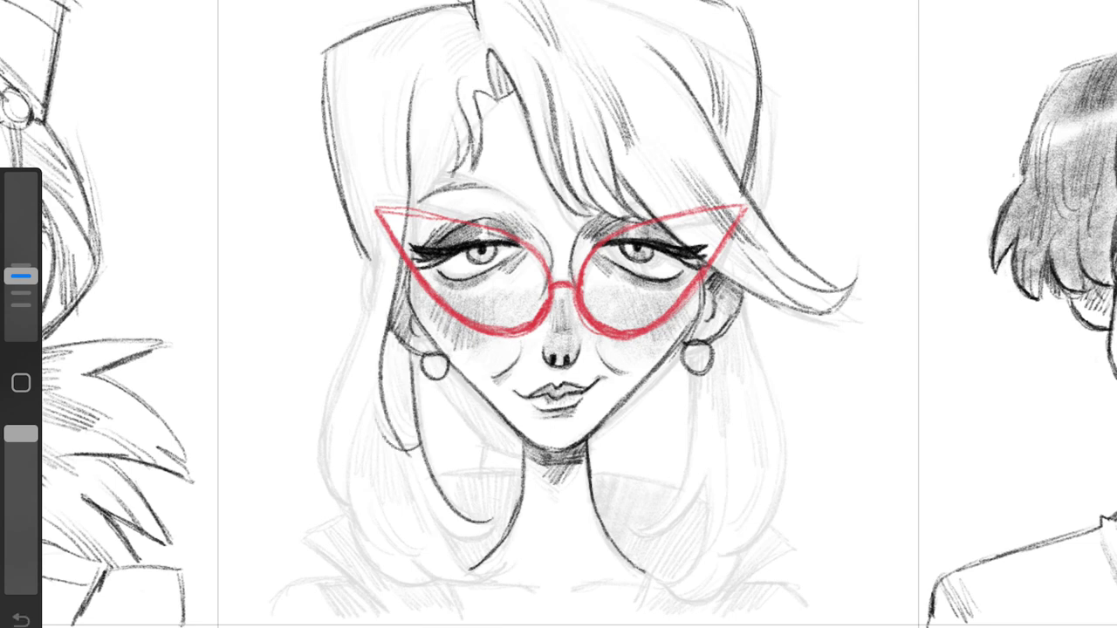
{"action": "left_click_drag", "start_coordinate": [420, 198], "coordinate": [515, 187]}
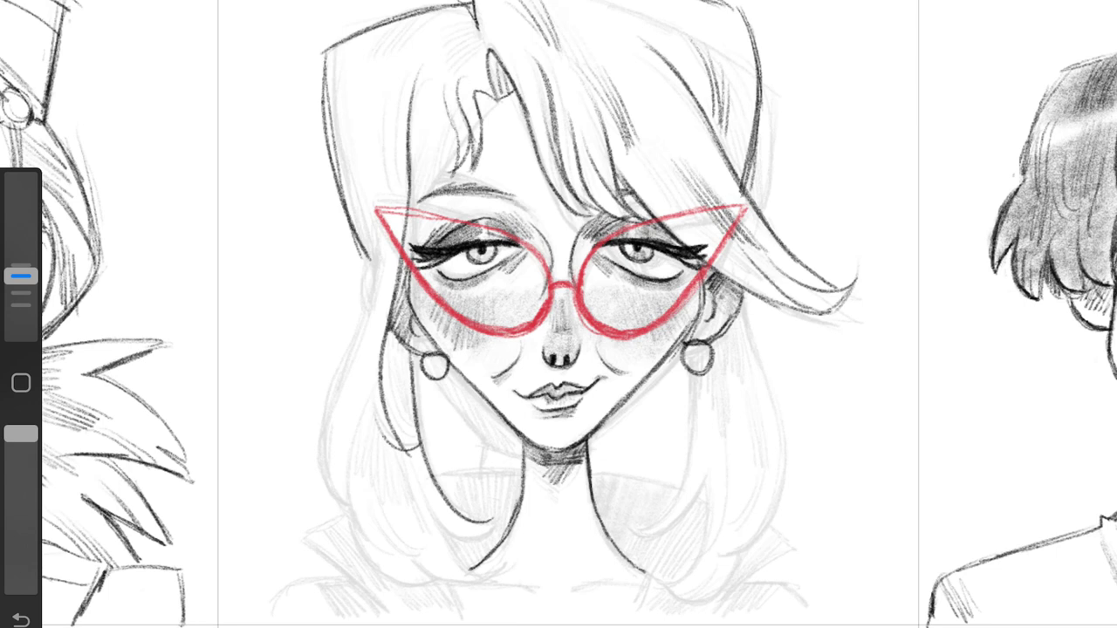
{"action": "left_click_drag", "start_coordinate": [466, 16], "coordinate": [447, 61]}
{"action": "left_click_drag", "start_coordinate": [388, 85], "coordinate": [366, 204]}
{"action": "left_click_drag", "start_coordinate": [377, 232], "coordinate": [323, 498]}
Step: Outline the left and bottom edges of the hair and add lower-left strokes
{"action": "left_click_drag", "start_coordinate": [364, 454], "coordinate": [424, 583]}
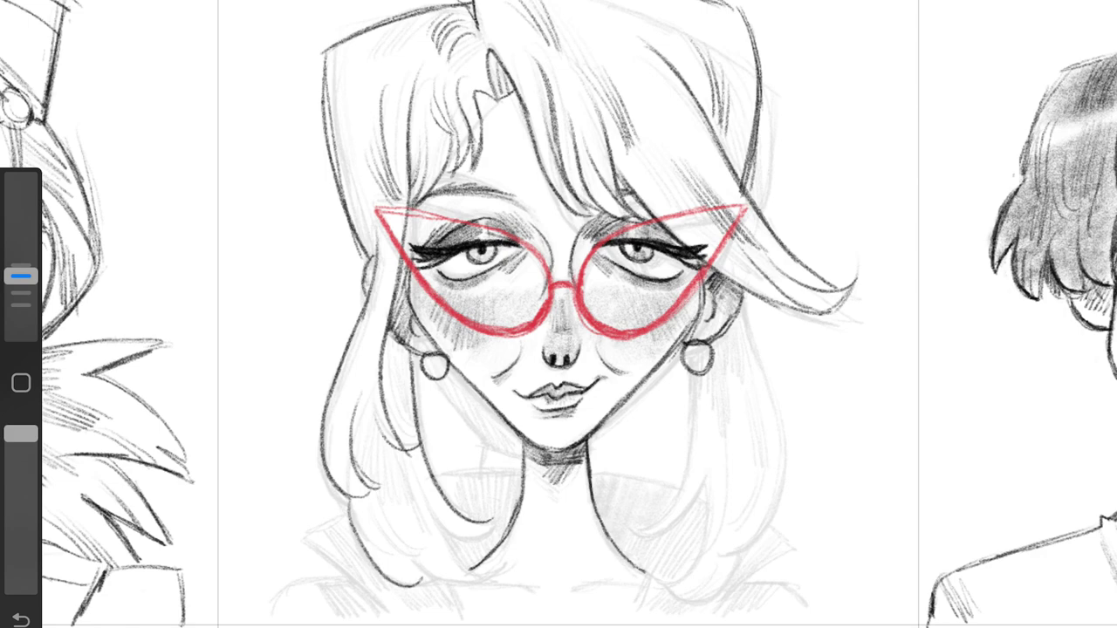
{"action": "key", "text": "ctrl+z"}
{"action": "left_click_drag", "start_coordinate": [345, 497], "coordinate": [435, 575]}
{"action": "left_click_drag", "start_coordinate": [401, 534], "coordinate": [466, 573]}
{"action": "left_click_drag", "start_coordinate": [418, 545], "coordinate": [498, 489]}
{"action": "left_click_drag", "start_coordinate": [381, 494], "coordinate": [435, 567]}
{"action": "left_click_drag", "start_coordinate": [374, 422], "coordinate": [391, 488]}
{"action": "left_click_drag", "start_coordinate": [397, 463], "coordinate": [406, 494]}
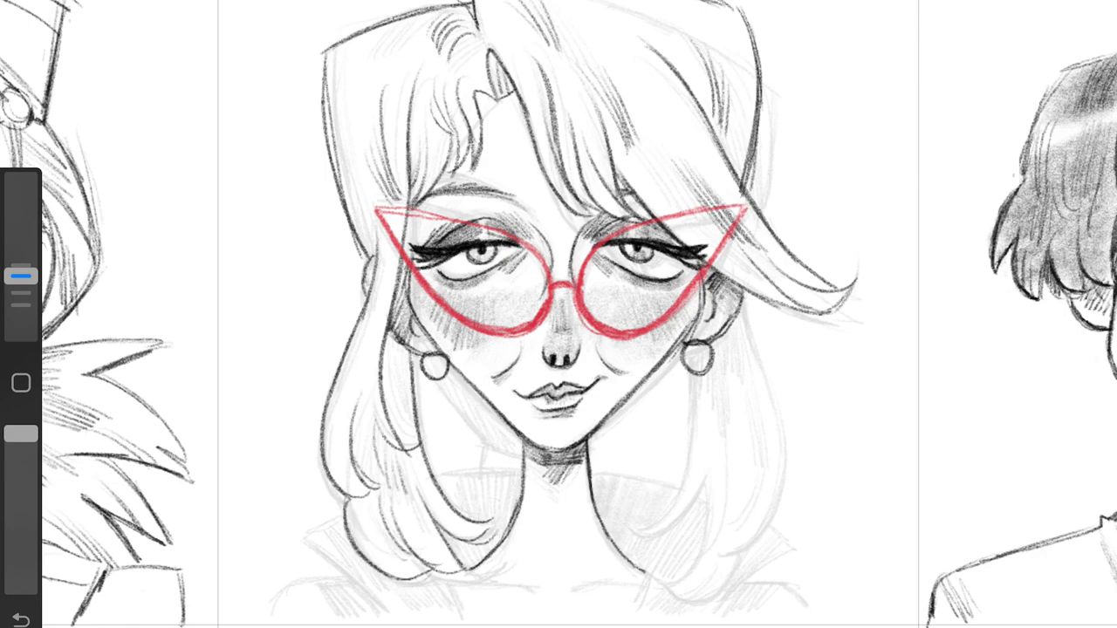
Step: Stroke the hair near the left cheek and outline the right side downward
{"action": "left_click_drag", "start_coordinate": [387, 256], "coordinate": [445, 331]}
{"action": "left_click_drag", "start_coordinate": [433, 279], "coordinate": [480, 365]}
{"action": "left_click_drag", "start_coordinate": [452, 294], "coordinate": [485, 365]}
{"action": "mouse_move", "coordinate": [780, 185]}
{"action": "left_mouse_down"}
{"action": "mouse_move", "coordinate": [834, 389]}
{"action": "mouse_move", "coordinate": [738, 502]}
{"action": "left_mouse_up"}
{"action": "left_click_drag", "start_coordinate": [722, 282], "coordinate": [662, 450]}
{"action": "left_click_drag", "start_coordinate": [736, 404], "coordinate": [647, 482]}
{"action": "left_click_drag", "start_coordinate": [740, 397], "coordinate": [684, 535]}
Step: Hatch the right hair beside and below the earring
{"action": "left_click_drag", "start_coordinate": [737, 450], "coordinate": [738, 485]}
{"action": "left_click_drag", "start_coordinate": [775, 269], "coordinate": [771, 335]}
{"action": "left_click_drag", "start_coordinate": [778, 359], "coordinate": [741, 476]}
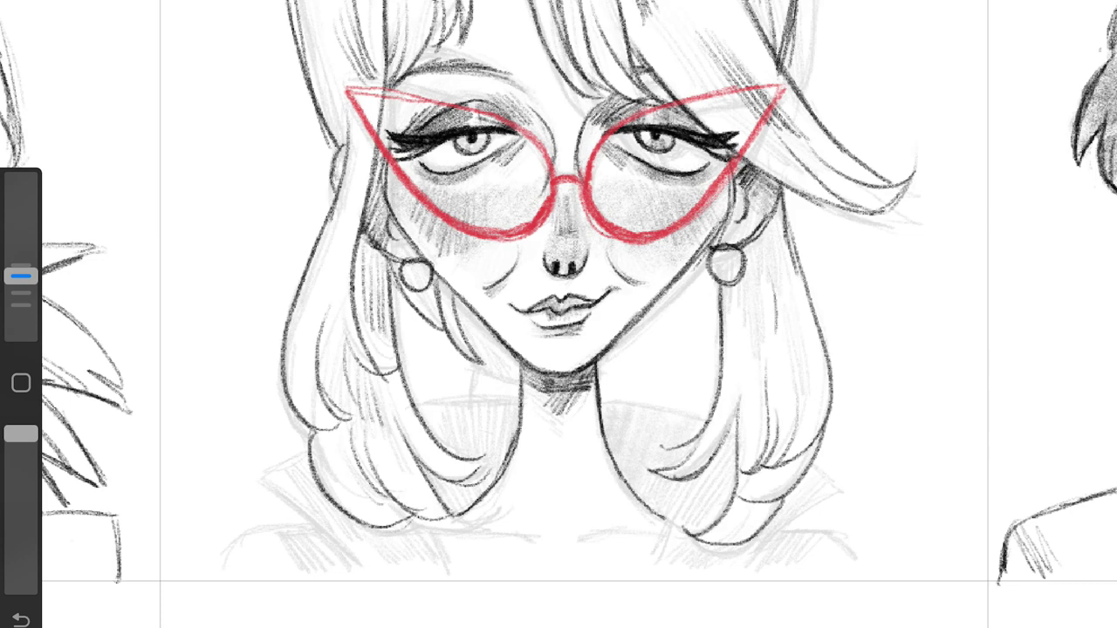
{"action": "left_click_drag", "start_coordinate": [786, 295], "coordinate": [750, 379]}
{"action": "left_click_drag", "start_coordinate": [764, 232], "coordinate": [738, 335]}
{"action": "scroll", "coordinate": [567, 288], "scroll_direction": "up", "scroll_amount": 1}
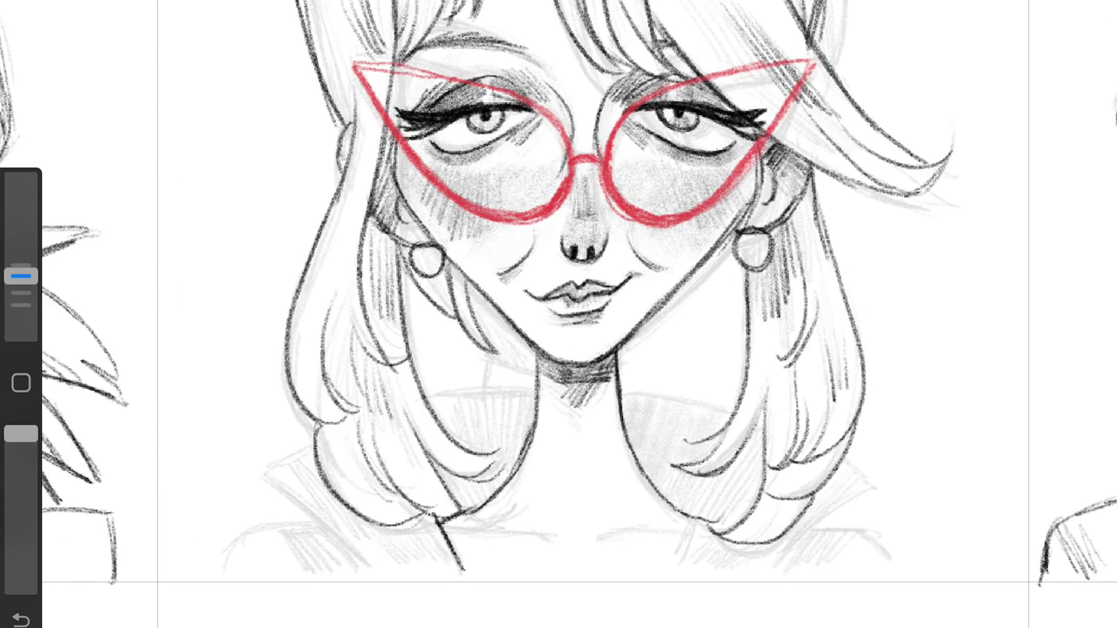
Step: Draw the left and right necklines and shoulder lines of the top
{"action": "left_click_drag", "start_coordinate": [868, 478], "coordinate": [765, 576]}
{"action": "left_click_drag", "start_coordinate": [623, 389], "coordinate": [768, 422]}
{"action": "left_click_drag", "start_coordinate": [841, 469], "coordinate": [869, 481]}
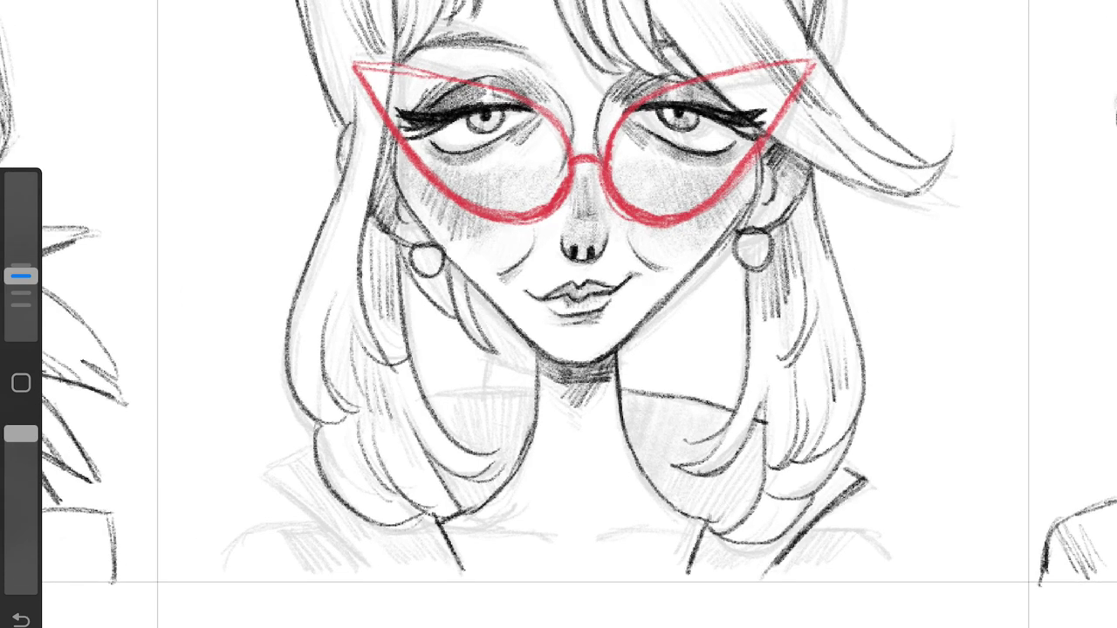
{"action": "left_click_drag", "start_coordinate": [428, 399], "coordinate": [534, 389]}
{"action": "mouse_move", "coordinate": [311, 444]}
{"action": "left_mouse_down"}
{"action": "mouse_move", "coordinate": [264, 476]}
{"action": "mouse_move", "coordinate": [375, 572]}
{"action": "left_mouse_up"}
Step: Hatch the left shoulder, right chest, and right shoulder shadow beside the hair
{"action": "mouse_move", "coordinate": [283, 453]}
{"action": "left_mouse_down"}
{"action": "mouse_move", "coordinate": [367, 539]}
{"action": "mouse_move", "coordinate": [454, 572]}
{"action": "left_mouse_up"}
{"action": "left_click_drag", "start_coordinate": [715, 520], "coordinate": [695, 567]}
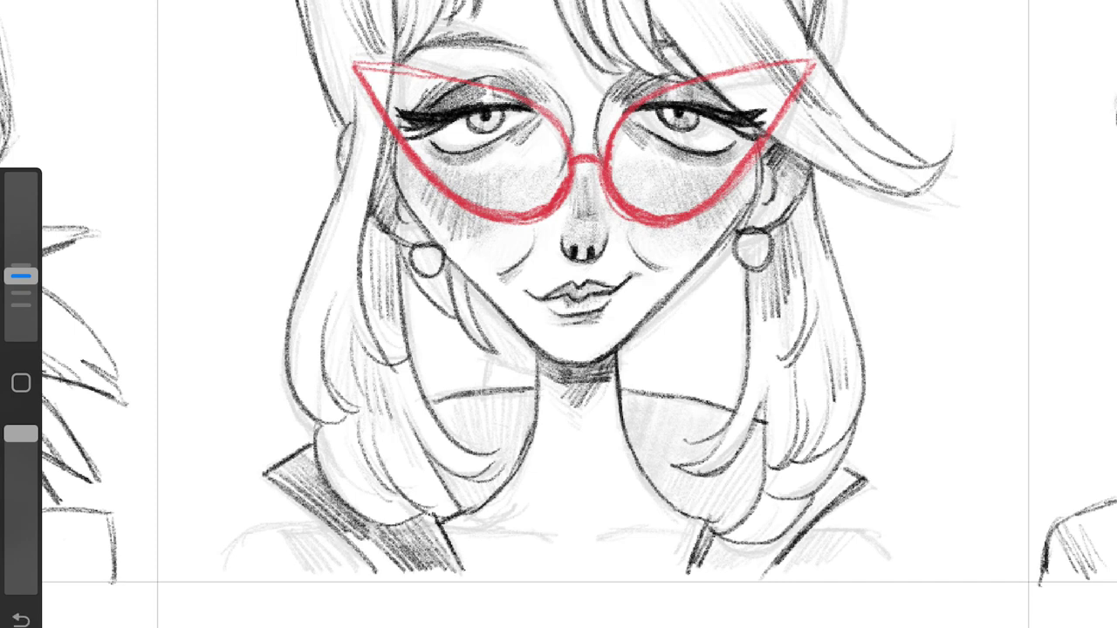
{"action": "left_click_drag", "start_coordinate": [761, 435], "coordinate": [715, 527]}
{"action": "left_click_drag", "start_coordinate": [748, 489], "coordinate": [705, 569]}
{"action": "left_click_drag", "start_coordinate": [754, 431], "coordinate": [701, 513]}
{"action": "left_click_drag", "start_coordinate": [651, 392], "coordinate": [623, 439]}
{"action": "left_click_drag", "start_coordinate": [688, 398], "coordinate": [639, 478]}
{"action": "mouse_move", "coordinate": [722, 404]}
{"action": "left_mouse_down"}
{"action": "mouse_move", "coordinate": [663, 471]}
{"action": "mouse_move", "coordinate": [651, 506]}
{"action": "mouse_move", "coordinate": [678, 513]}
{"action": "left_mouse_up"}
Step: Hatch diagonally under the neckline and along the bottom of both shoulders
{"action": "left_click_drag", "start_coordinate": [459, 394], "coordinate": [429, 441]}
{"action": "left_click_drag", "start_coordinate": [499, 387], "coordinate": [442, 458]}
{"action": "mouse_move", "coordinate": [532, 386]}
{"action": "left_mouse_down"}
{"action": "mouse_move", "coordinate": [492, 466]}
{"action": "mouse_move", "coordinate": [433, 510]}
{"action": "left_mouse_up"}
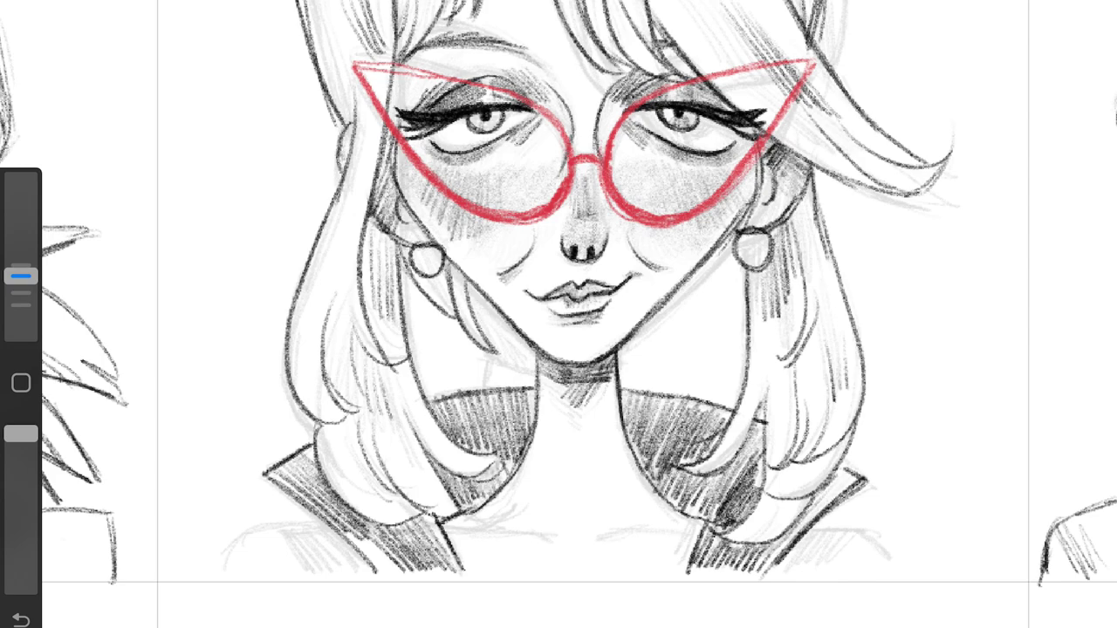
{"action": "left_click_drag", "start_coordinate": [323, 515], "coordinate": [288, 568]}
{"action": "mouse_move", "coordinate": [838, 520]}
{"action": "left_mouse_down"}
{"action": "mouse_move", "coordinate": [785, 572]}
{"action": "mouse_move", "coordinate": [899, 572]}
{"action": "left_mouse_up"}
{"action": "mouse_move", "coordinate": [344, 524]}
{"action": "left_mouse_down"}
{"action": "mouse_move", "coordinate": [297, 579]}
{"action": "mouse_move", "coordinate": [316, 577]}
{"action": "left_mouse_up"}
{"action": "left_click_drag", "start_coordinate": [288, 534], "coordinate": [226, 574]}
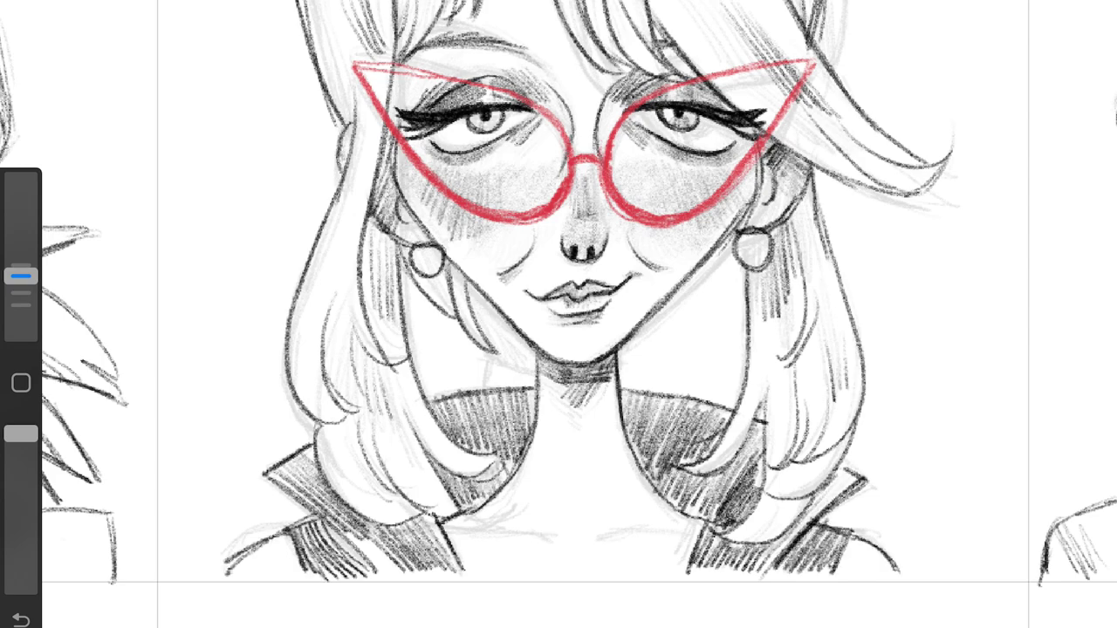
{"action": "scroll", "coordinate": [558, 314], "scroll_direction": "down", "scroll_amount": 3}
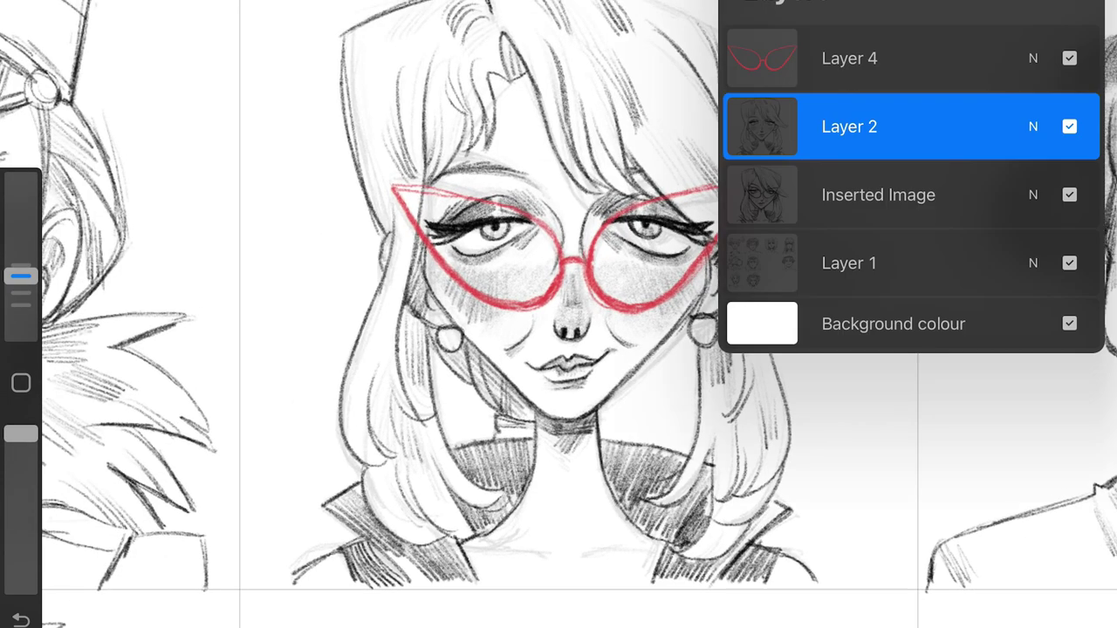
Step: Turn Layer 2 back on, merge the portrait layers into Layer 1, and zoom onto the bob-haired woman
{"action": "left_click", "coordinate": [1069, 126]}
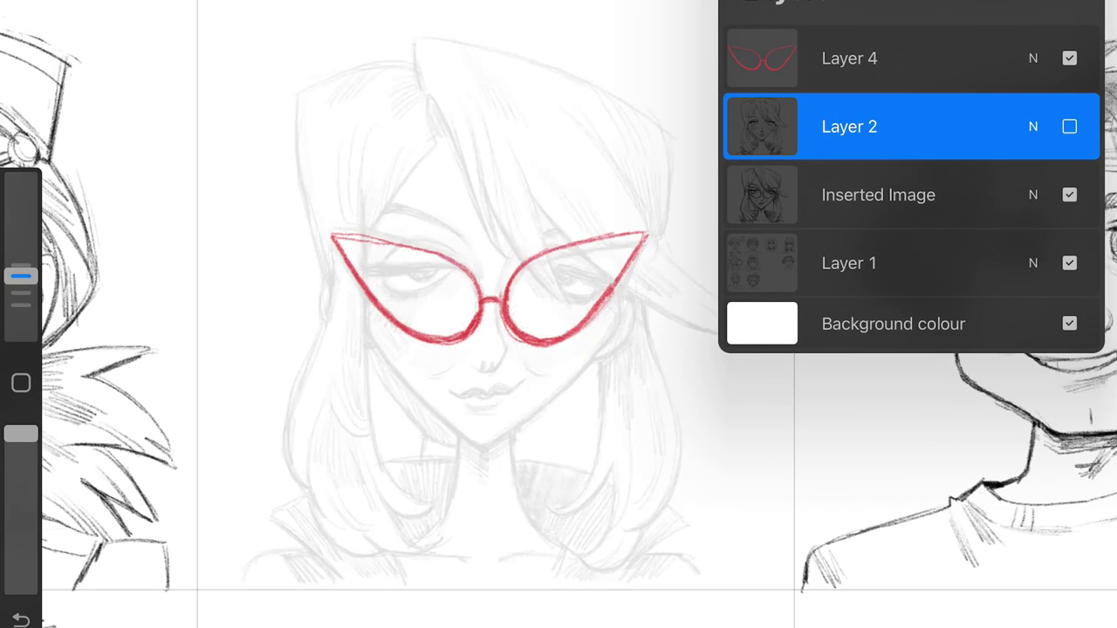
{"action": "left_click_drag", "start_coordinate": [916, 126], "coordinate": [785, 127]}
{"action": "scroll", "coordinate": [559, 314], "scroll_direction": "down", "scroll_amount": 5}
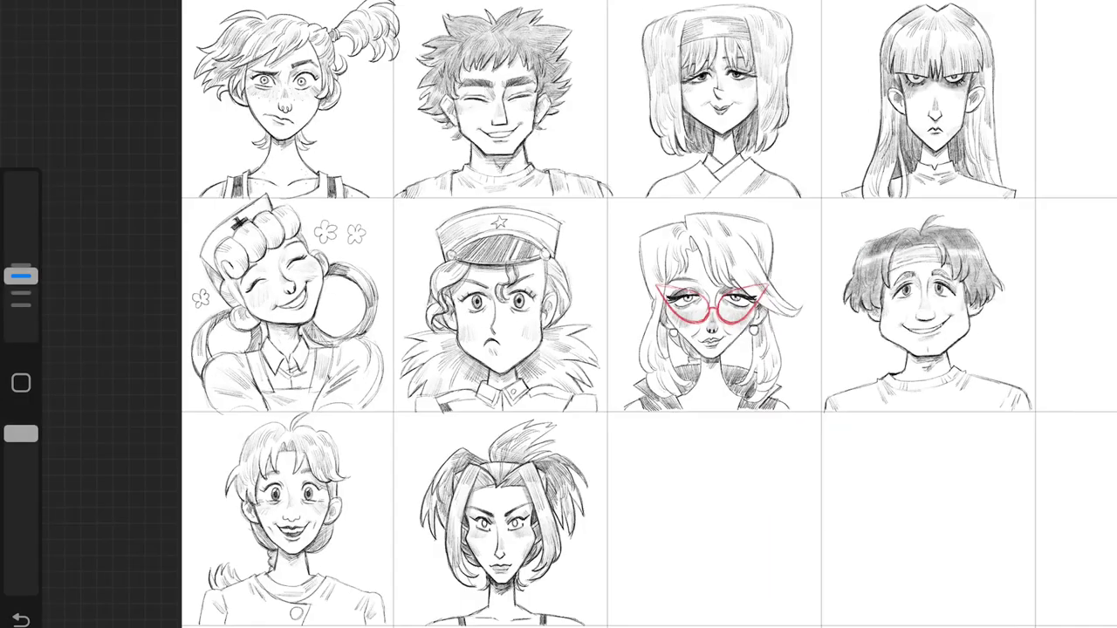
{"action": "scroll", "coordinate": [711, 305], "scroll_direction": "up", "scroll_amount": 5}
{"action": "scroll", "coordinate": [611, 332], "scroll_direction": "up", "scroll_amount": 2}
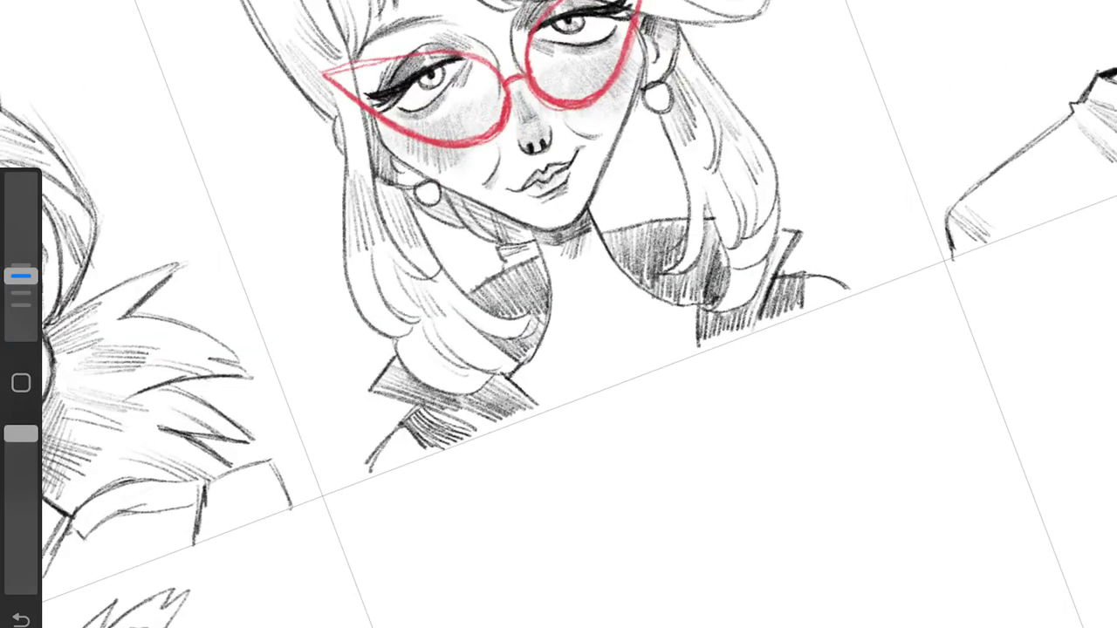
{"action": "scroll", "coordinate": [559, 314], "scroll_direction": "down", "scroll_amount": 3}
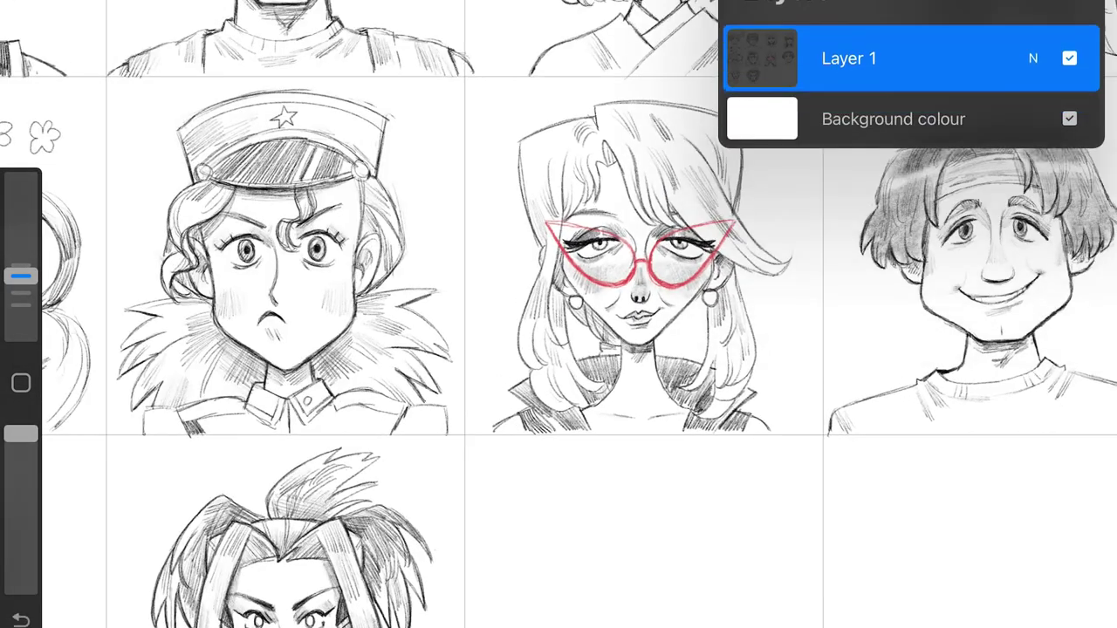
{"action": "scroll", "coordinate": [559, 314], "scroll_direction": "up", "scroll_amount": 3}
{"action": "scroll", "coordinate": [504, 454], "scroll_direction": "up", "scroll_amount": 3}
Step: Undo the erase, then erase and redraw the hair beside both cheeks darker with a smaller brush
{"action": "key", "text": "ctrl+z"}
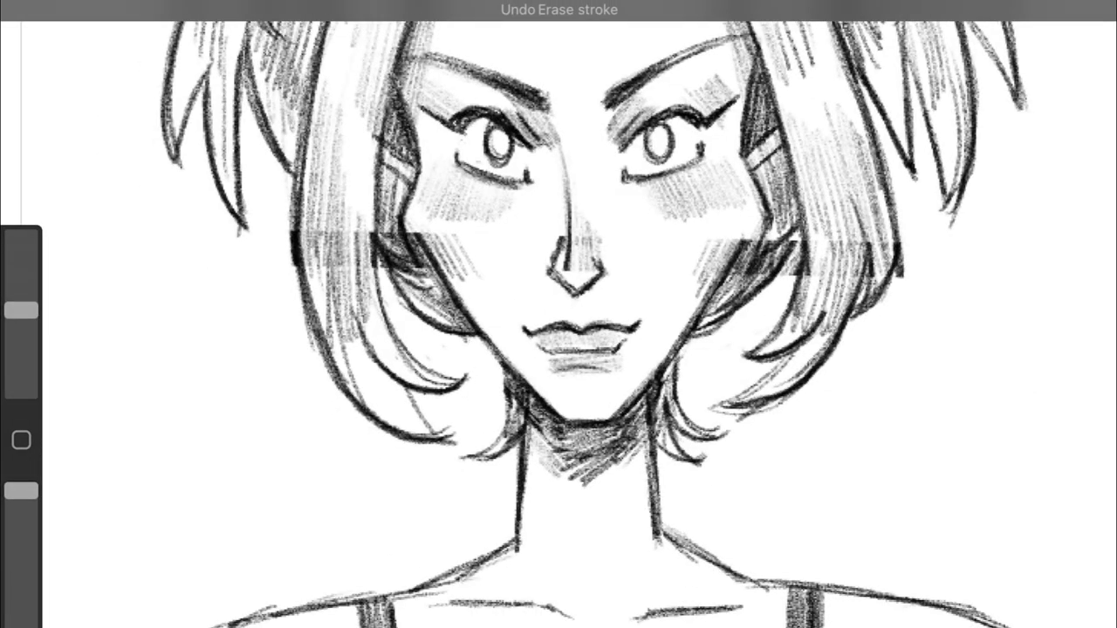
{"action": "left_click_drag", "start_coordinate": [768, 205], "coordinate": [750, 266]}
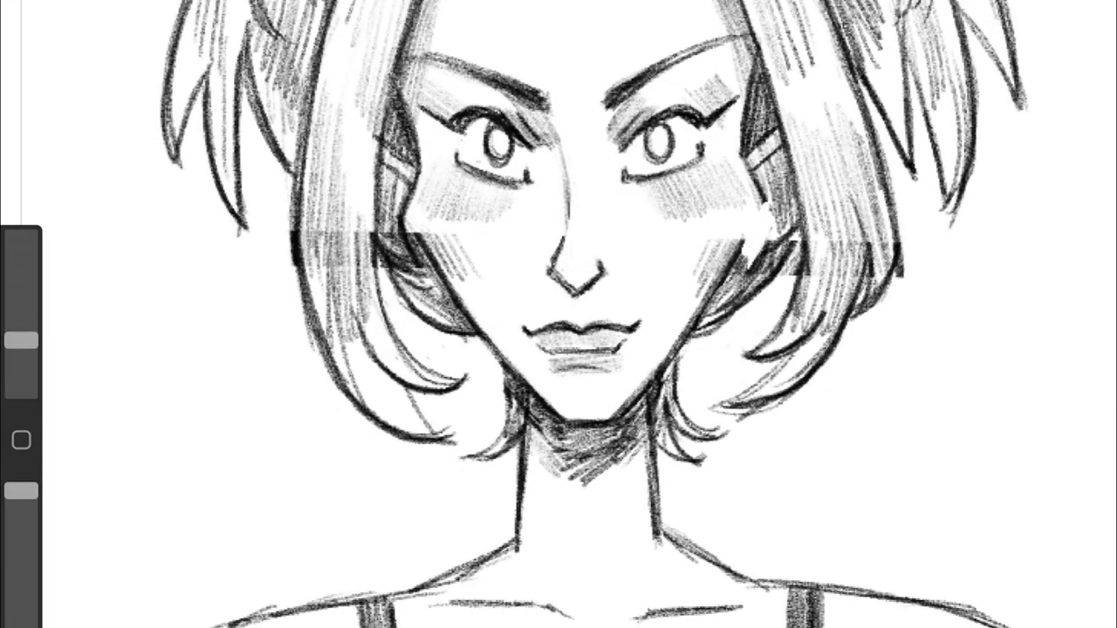
{"action": "left_click_drag", "start_coordinate": [418, 205], "coordinate": [397, 258]}
{"action": "left_click_drag", "start_coordinate": [21, 341], "coordinate": [21, 351]}
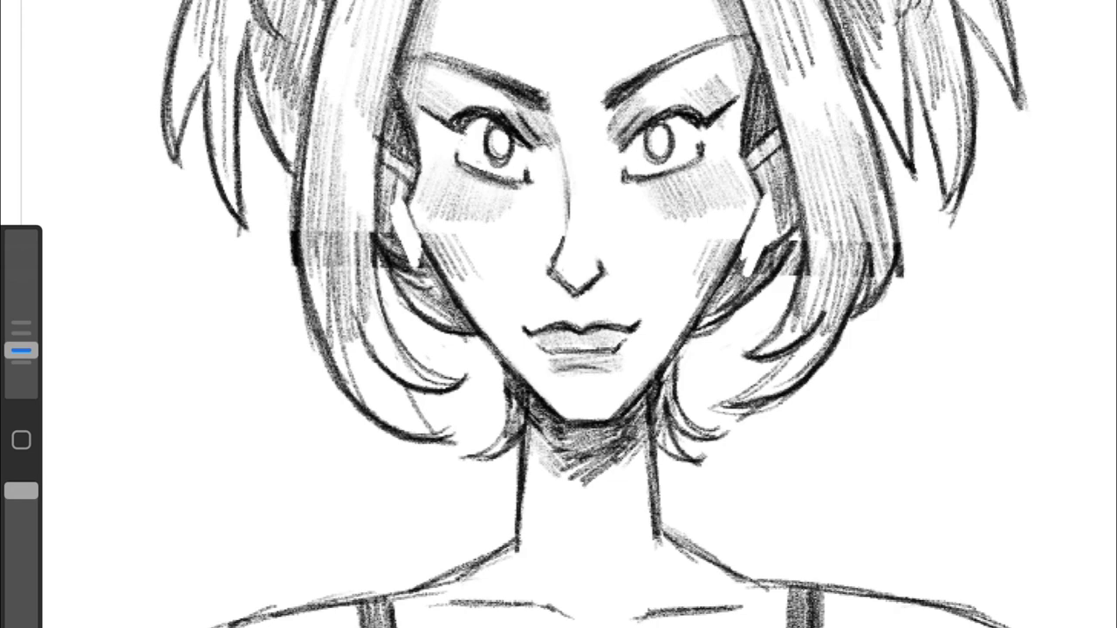
{"action": "left_click_drag", "start_coordinate": [391, 191], "coordinate": [407, 264]}
{"action": "mouse_move", "coordinate": [759, 206]}
{"action": "left_mouse_down"}
{"action": "mouse_move", "coordinate": [749, 272]}
{"action": "mouse_move", "coordinate": [753, 251]}
{"action": "left_mouse_up"}
Step: Lighten the hair shading on both sides of the face with the eraser
{"action": "left_click", "coordinate": [907, 4]}
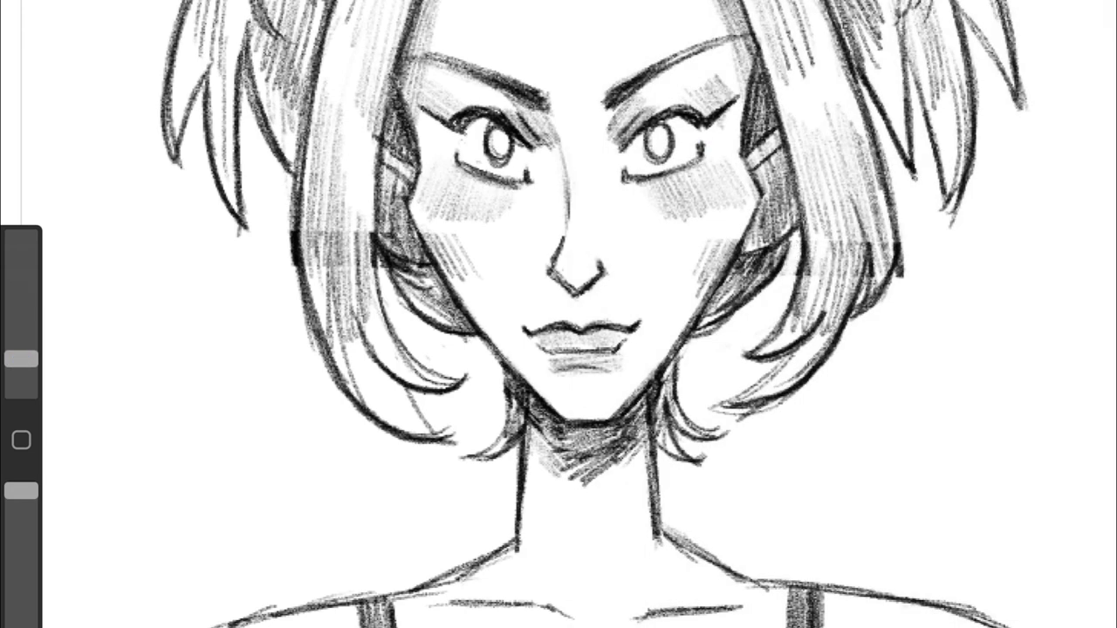
{"action": "left_click_drag", "start_coordinate": [845, 230], "coordinate": [838, 278]}
{"action": "left_click_drag", "start_coordinate": [831, 220], "coordinate": [810, 286]}
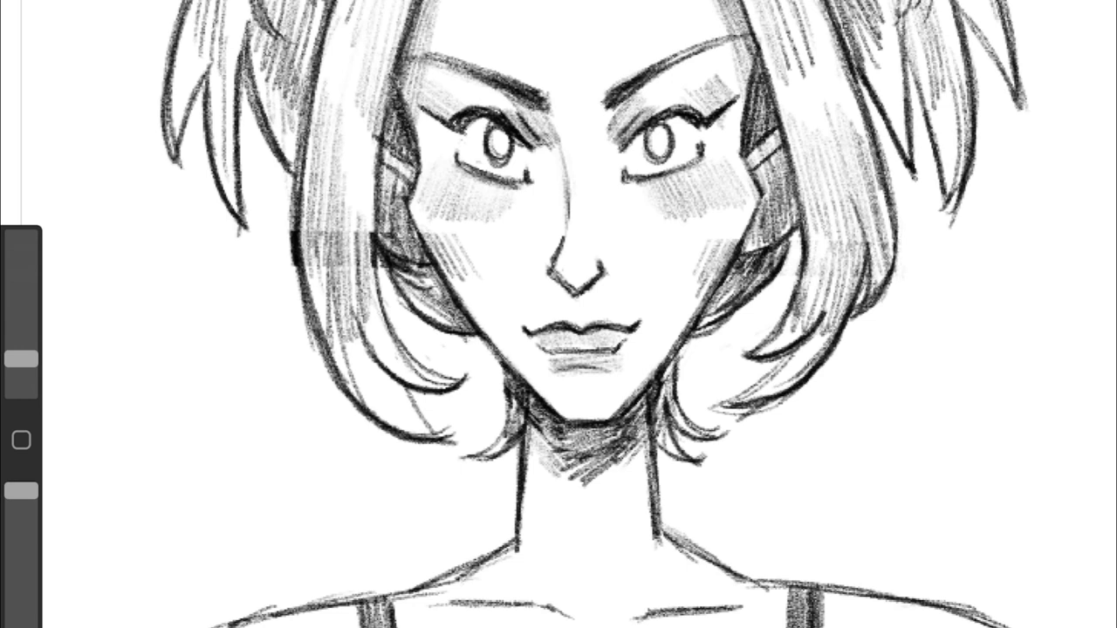
{"action": "left_click_drag", "start_coordinate": [863, 184], "coordinate": [860, 260]}
{"action": "left_click_drag", "start_coordinate": [294, 216], "coordinate": [294, 278]}
{"action": "mouse_move", "coordinate": [313, 211]}
{"action": "left_mouse_down"}
{"action": "mouse_move", "coordinate": [313, 274]}
{"action": "mouse_move", "coordinate": [331, 284]}
{"action": "left_mouse_up"}
{"action": "left_click_drag", "start_coordinate": [344, 220], "coordinate": [343, 279]}
{"action": "left_click_drag", "start_coordinate": [363, 218], "coordinate": [363, 281]}
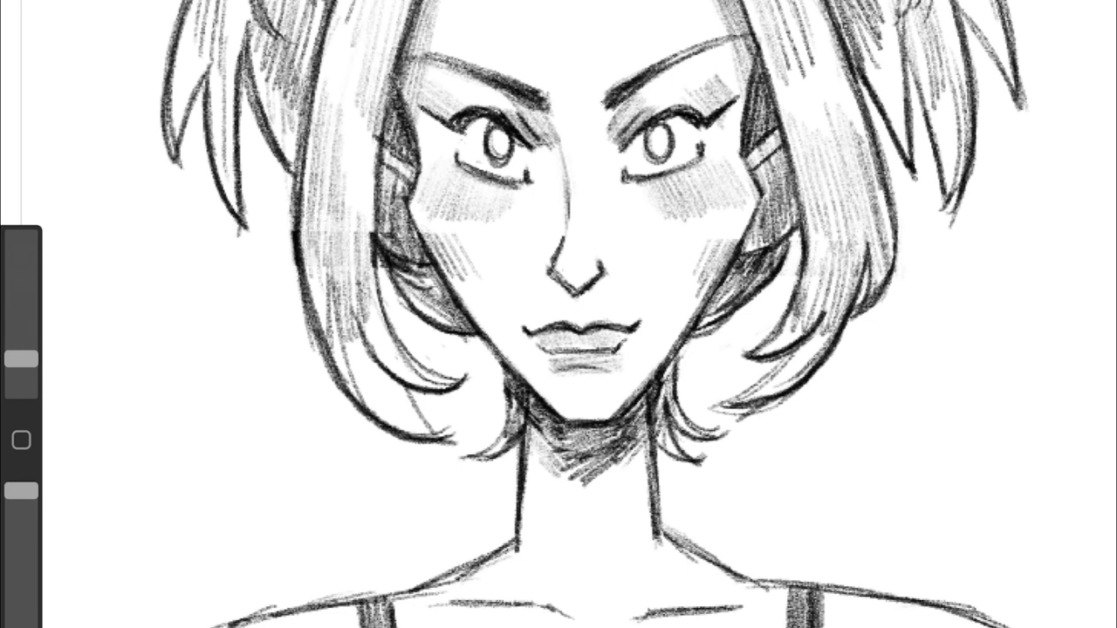
{"action": "left_click_drag", "start_coordinate": [21, 359], "coordinate": [21, 351]}
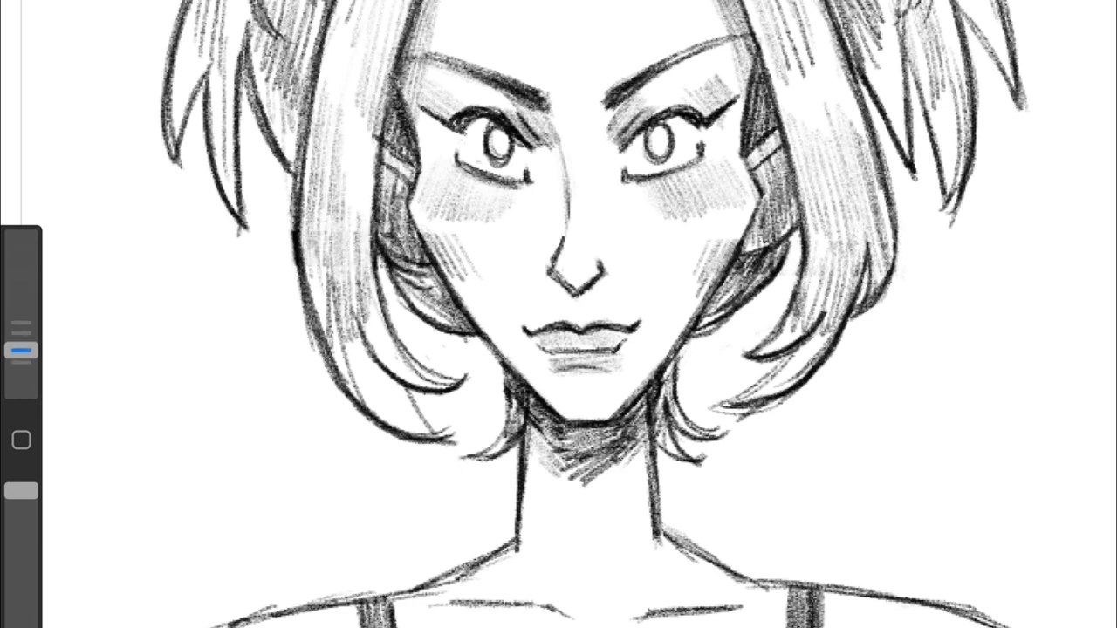
Step: Darken, extend and hatch the right shoulder strap, plus small strokes near the nose
{"action": "scroll", "coordinate": [559, 314], "scroll_direction": "down", "scroll_amount": 5}
{"action": "scroll", "coordinate": [558, 314], "scroll_direction": "up", "scroll_amount": 3}
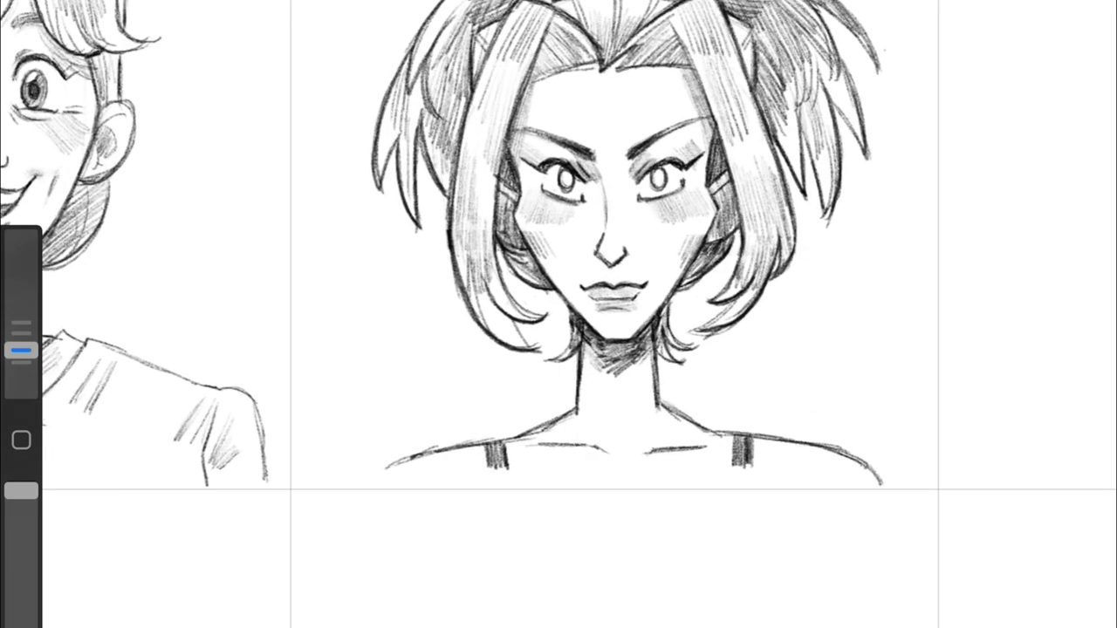
{"action": "left_click_drag", "start_coordinate": [734, 459], "coordinate": [734, 488]}
{"action": "left_click_drag", "start_coordinate": [742, 457], "coordinate": [741, 492]}
{"action": "left_click_drag", "start_coordinate": [750, 458], "coordinate": [750, 491]}
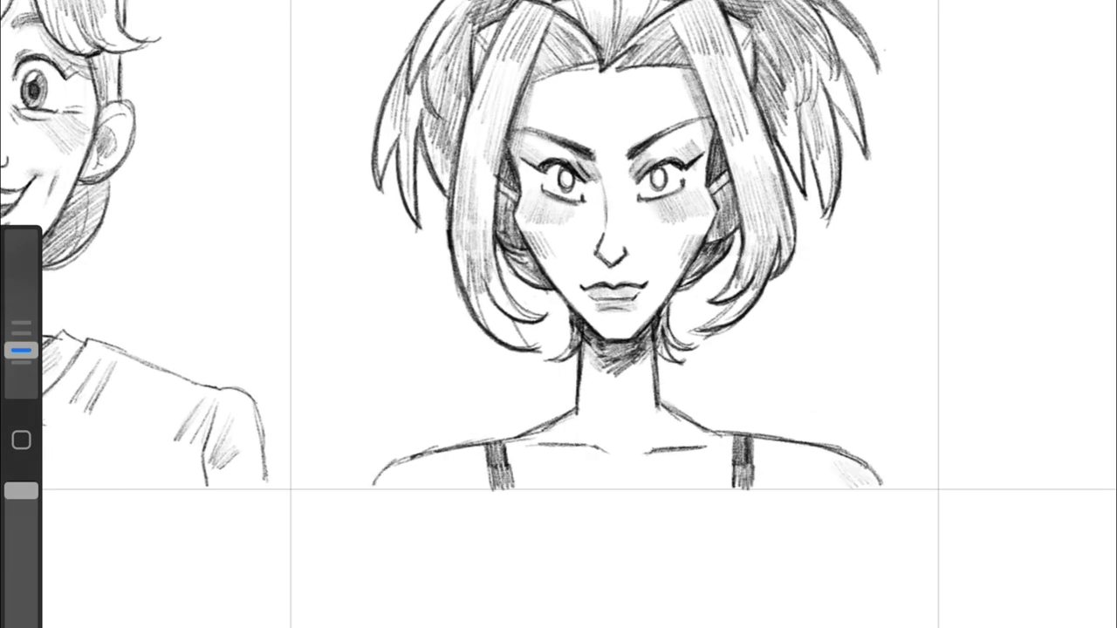
{"action": "scroll", "coordinate": [559, 315], "scroll_direction": "down", "scroll_amount": 3}
{"action": "scroll", "coordinate": [558, 314], "scroll_direction": "up", "scroll_amount": 3}
{"action": "left_click_drag", "start_coordinate": [527, 258], "coordinate": [532, 304]}
Step: Lasso the bob-haired portrait, then enlarge and reposition it within its cell
{"action": "scroll", "coordinate": [558, 314], "scroll_direction": "down", "scroll_amount": 5}
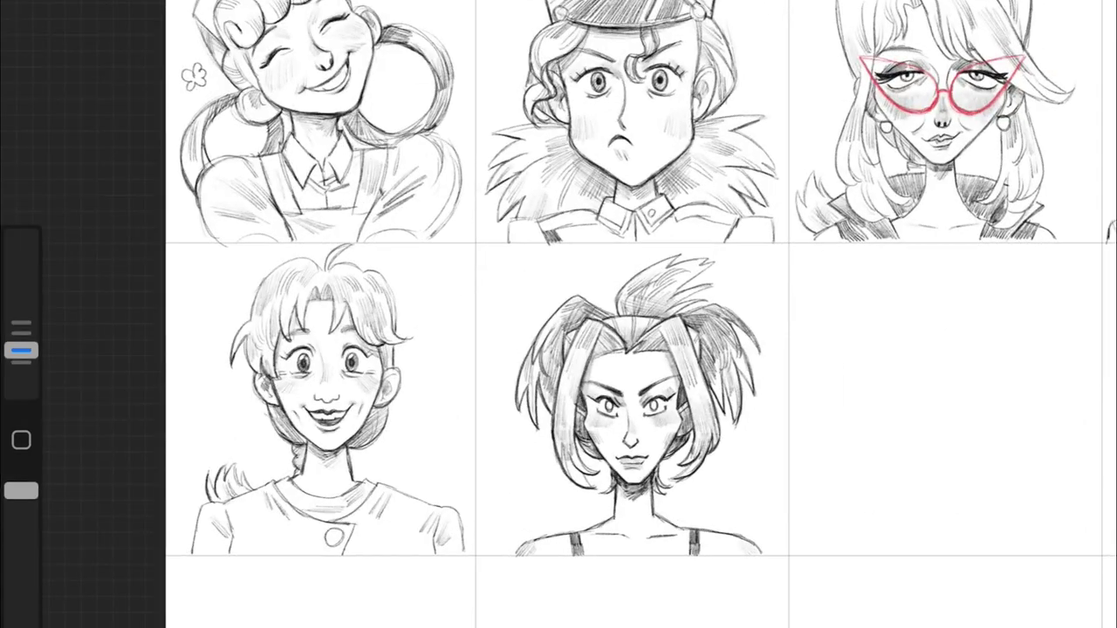
{"action": "scroll", "coordinate": [559, 314], "scroll_direction": "up", "scroll_amount": 2}
{"action": "scroll", "coordinate": [559, 314], "scroll_direction": "down", "scroll_amount": 3}
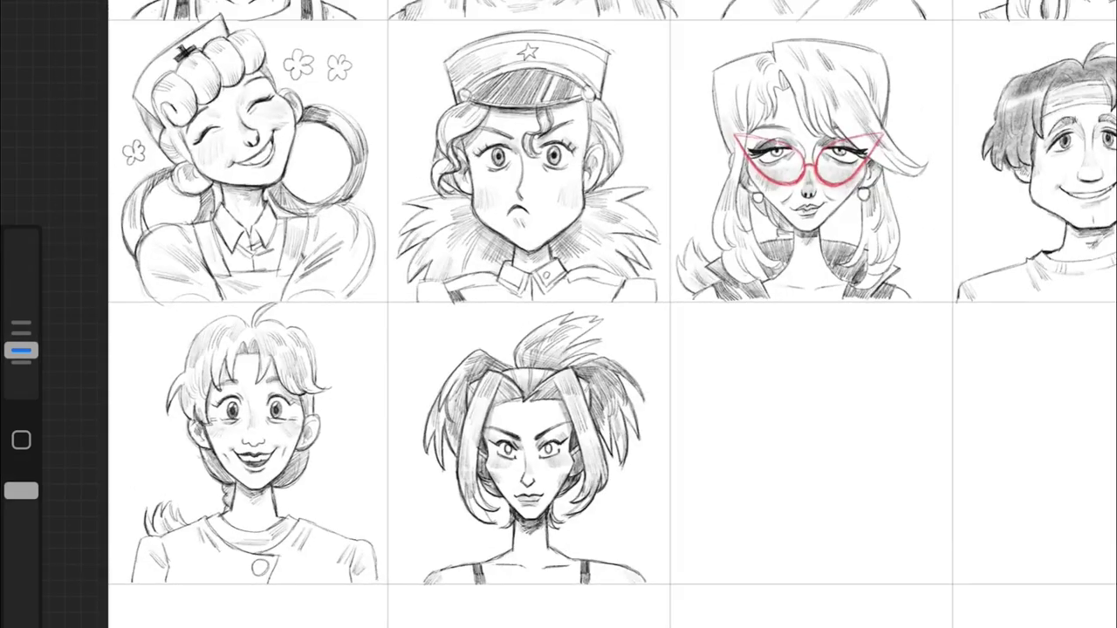
{"action": "left_click_drag", "start_coordinate": [615, 306], "coordinate": [541, 308]}
{"action": "left_click_drag", "start_coordinate": [703, 414], "coordinate": [637, 340]}
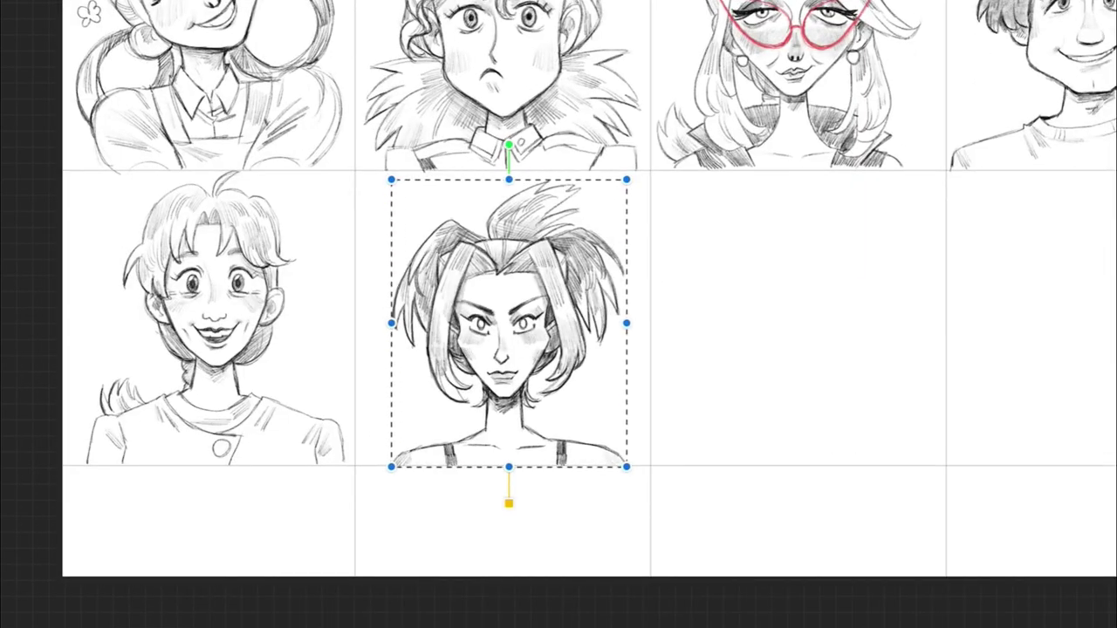
{"action": "mouse_move", "coordinate": [628, 466]}
{"action": "left_mouse_down"}
{"action": "mouse_move", "coordinate": [668, 523]}
{"action": "mouse_move", "coordinate": [634, 491]}
{"action": "mouse_move", "coordinate": [640, 472]}
{"action": "left_mouse_up"}
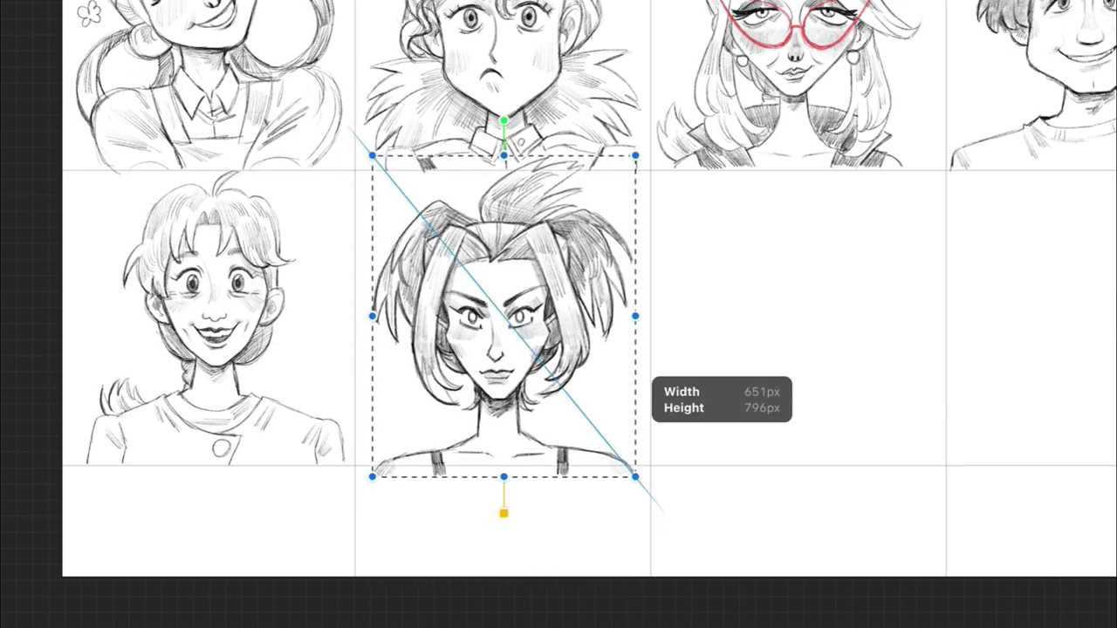
{"action": "key", "text": "Return"}
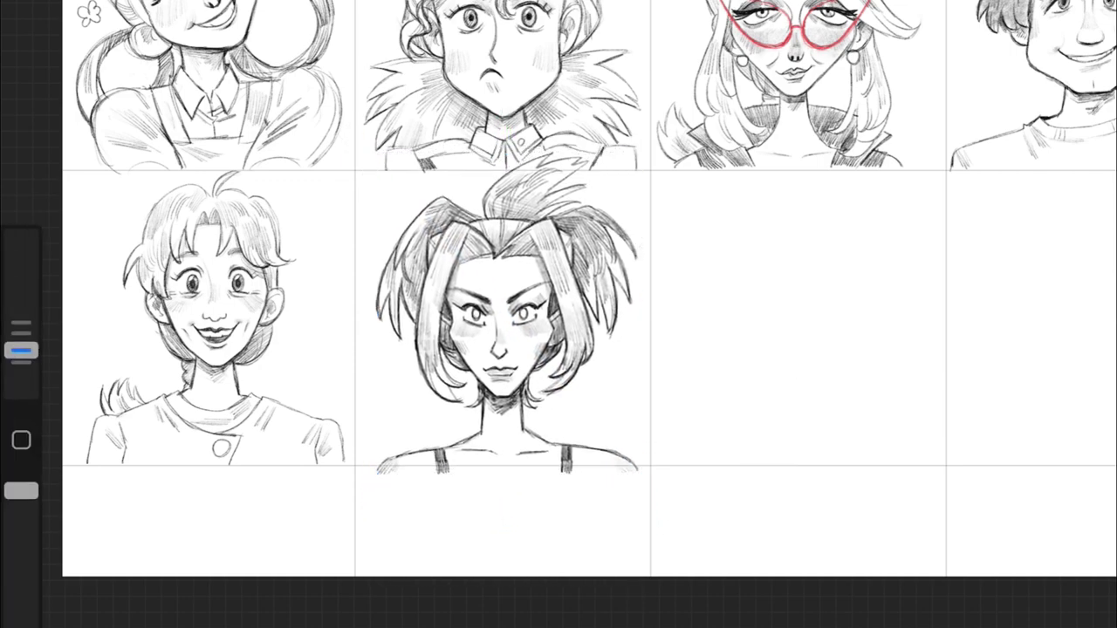
Step: Select the bottom-row woman's portrait and apply a Hue, Saturation, Brightness adjustment
{"action": "scroll", "coordinate": [506, 315], "scroll_direction": "up", "scroll_amount": 3}
{"action": "scroll", "coordinate": [506, 314], "scroll_direction": "down", "scroll_amount": 5}
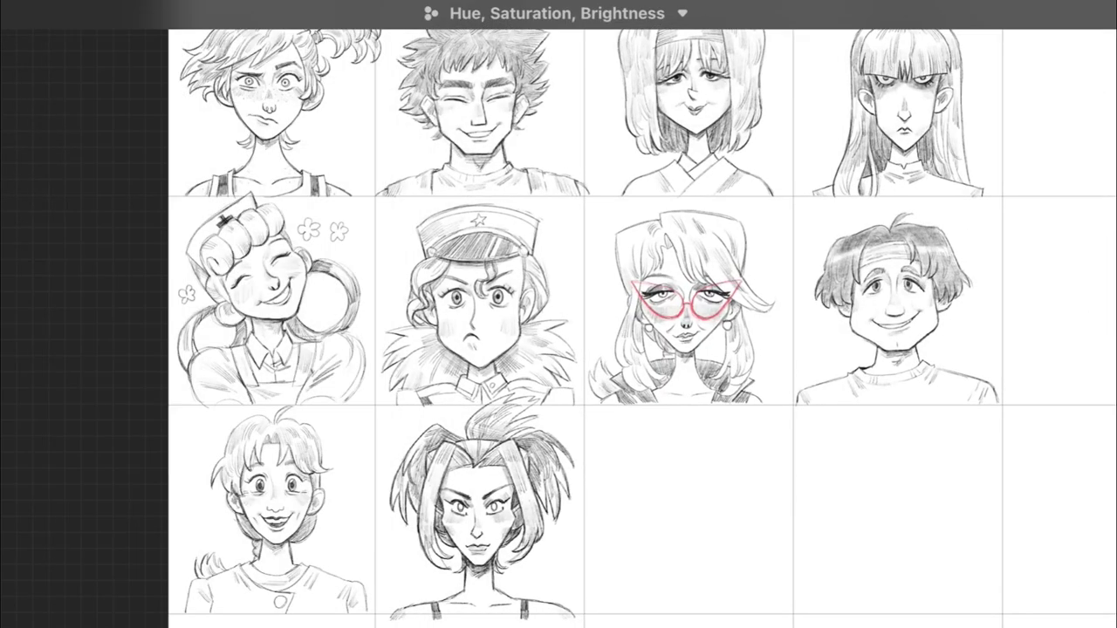
{"action": "scroll", "coordinate": [480, 506], "scroll_direction": "up", "scroll_amount": 5}
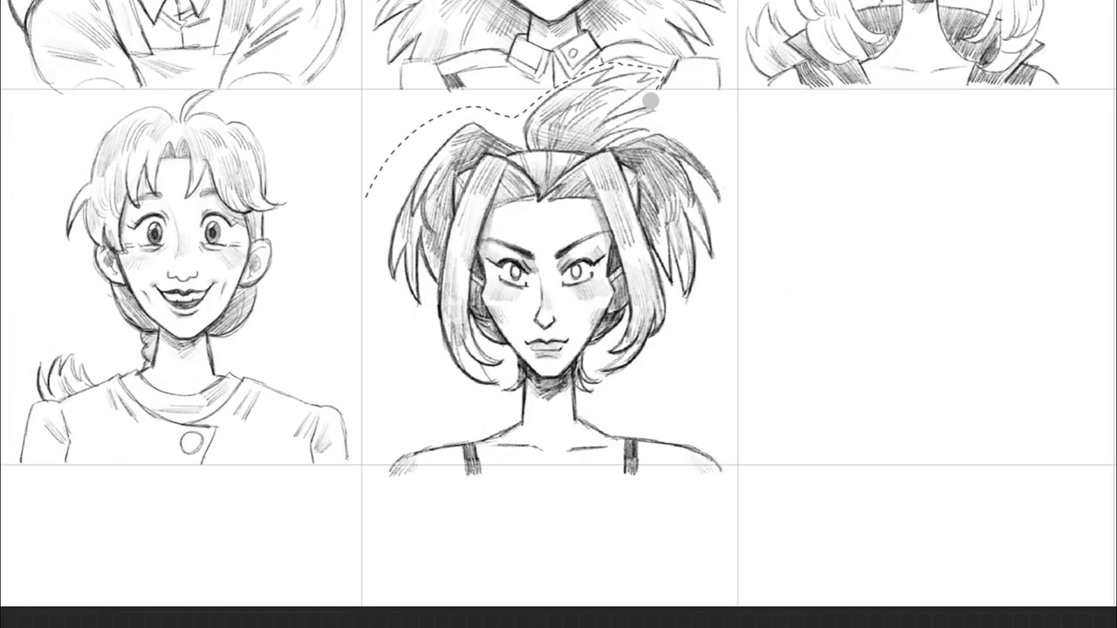
{"action": "left_click_drag", "start_coordinate": [650, 101], "coordinate": [398, 489]}
{"action": "left_click", "coordinate": [65, 17]}
{"action": "left_click", "coordinate": [148, 93]}
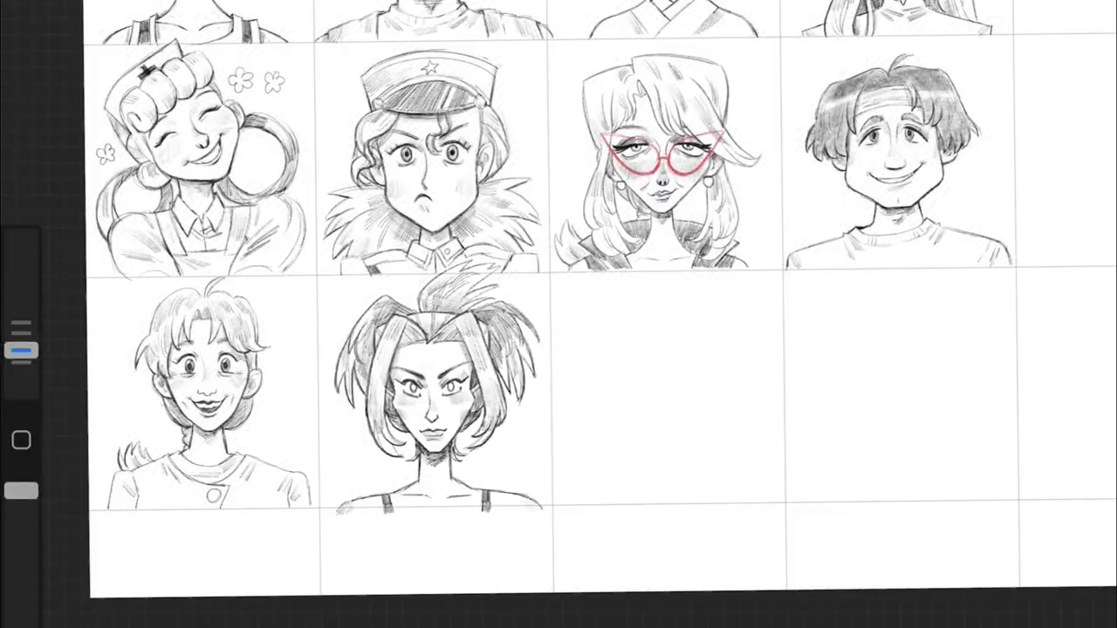
{"action": "scroll", "coordinate": [436, 393], "scroll_direction": "up", "scroll_amount": 5}
{"action": "scroll", "coordinate": [436, 393], "scroll_direction": "down", "scroll_amount": 5}
{"action": "scroll", "coordinate": [436, 393], "scroll_direction": "down", "scroll_amount": 2}
Step: Hatch the boy's ear, redraw the jaw and neck darker, and add collar strokes
{"action": "scroll", "coordinate": [437, 392], "scroll_direction": "up", "scroll_amount": 5}
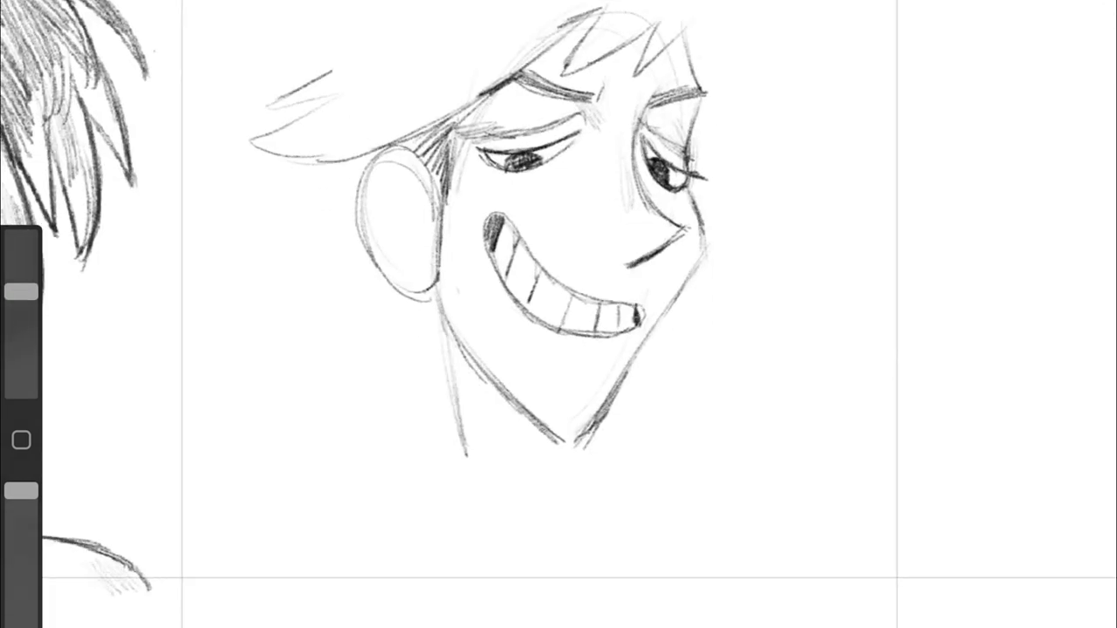
{"action": "scroll", "coordinate": [559, 314], "scroll_direction": "down", "scroll_amount": 4}
{"action": "left_click_drag", "start_coordinate": [384, 223], "coordinate": [420, 188]}
{"action": "left_click_drag", "start_coordinate": [441, 271], "coordinate": [559, 432]}
{"action": "left_click_drag", "start_coordinate": [541, 349], "coordinate": [611, 345]}
{"action": "key", "text": "ctrl+z"}
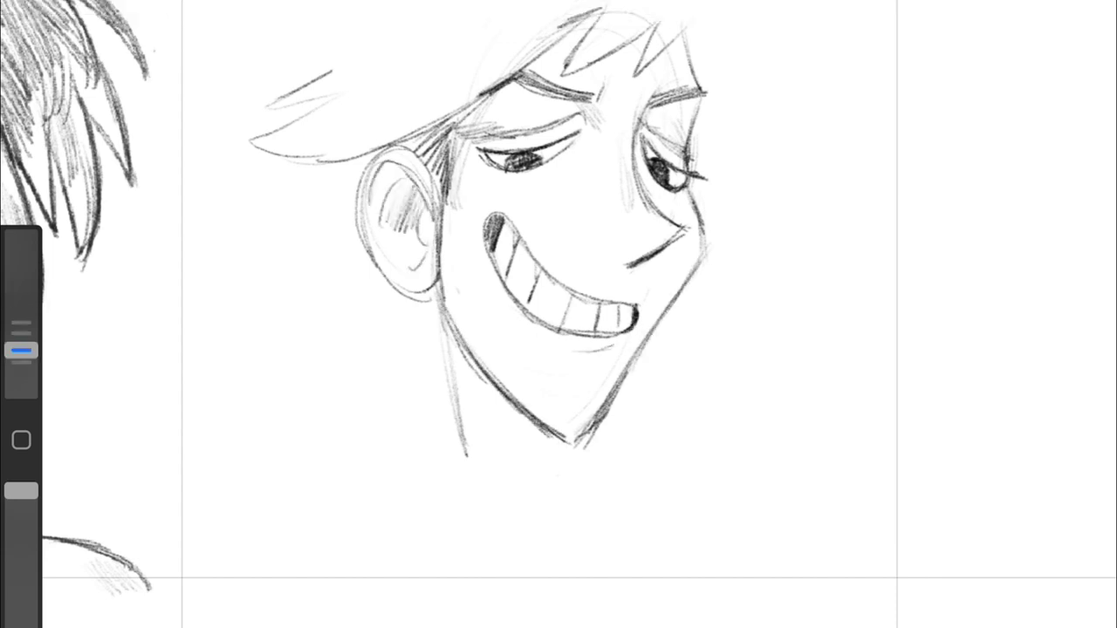
{"action": "left_click_drag", "start_coordinate": [447, 312], "coordinate": [467, 464]}
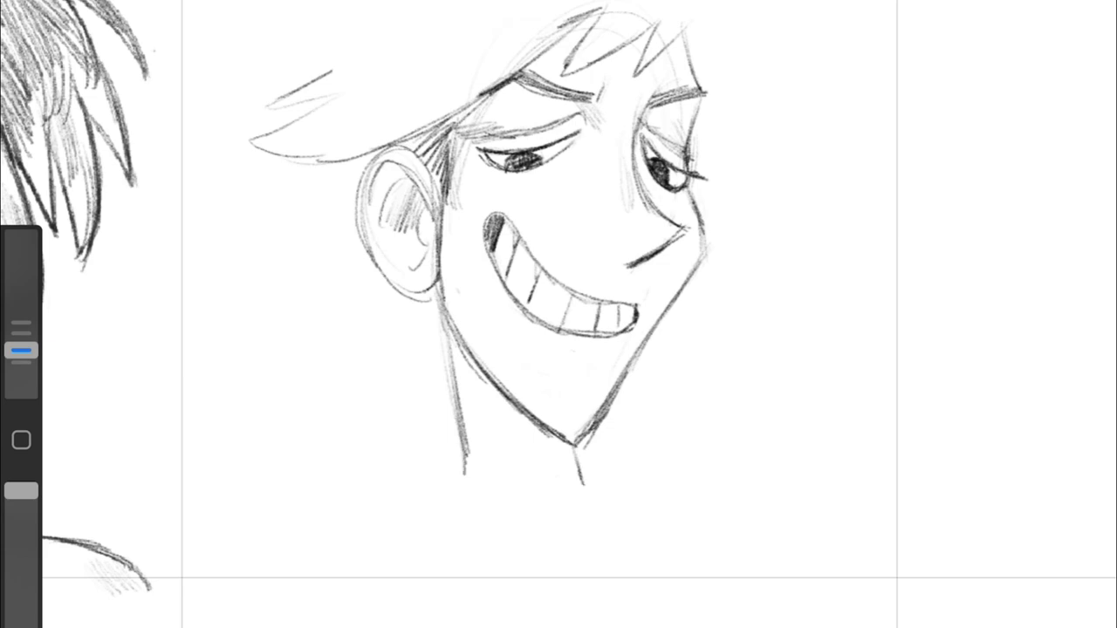
{"action": "left_click_drag", "start_coordinate": [452, 342], "coordinate": [572, 447]}
{"action": "mouse_move", "coordinate": [444, 297]}
{"action": "left_mouse_down"}
{"action": "mouse_move", "coordinate": [466, 485]}
{"action": "mouse_move", "coordinate": [409, 506]}
{"action": "left_mouse_up"}
{"action": "left_click_drag", "start_coordinate": [581, 464], "coordinate": [620, 457]}
Step: Add hair strokes at the upper right of the head and move the face down in its cell
{"action": "scroll", "coordinate": [558, 315], "scroll_direction": "up", "scroll_amount": 2}
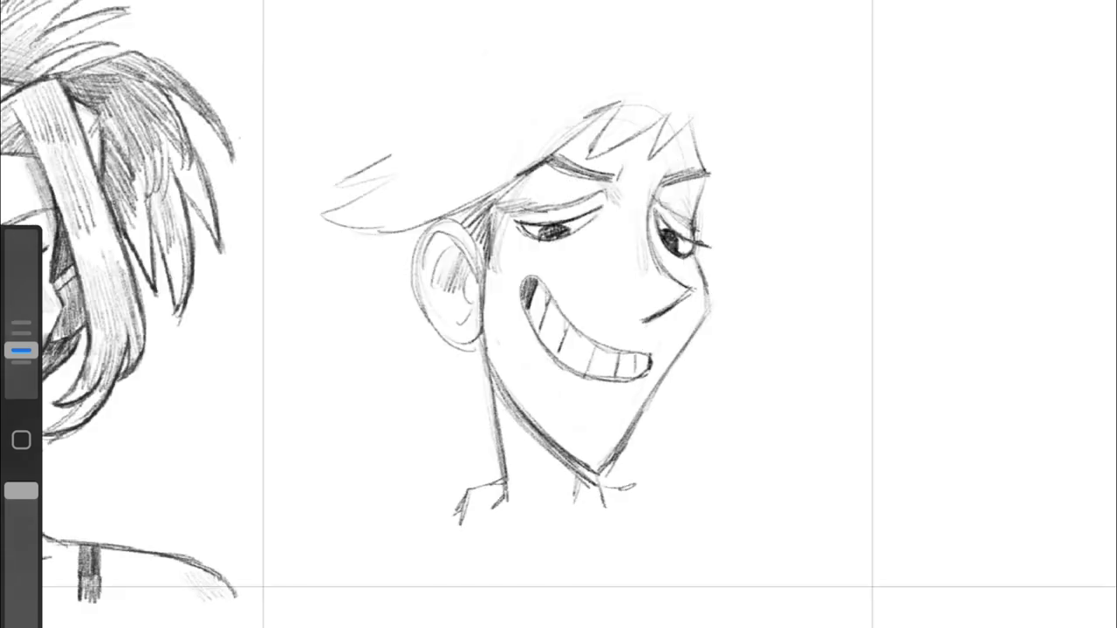
{"action": "scroll", "coordinate": [558, 314], "scroll_direction": "up", "scroll_amount": 2}
{"action": "left_click_drag", "start_coordinate": [744, 61], "coordinate": [705, 130]}
{"action": "left_click_drag", "start_coordinate": [773, 94], "coordinate": [729, 166]}
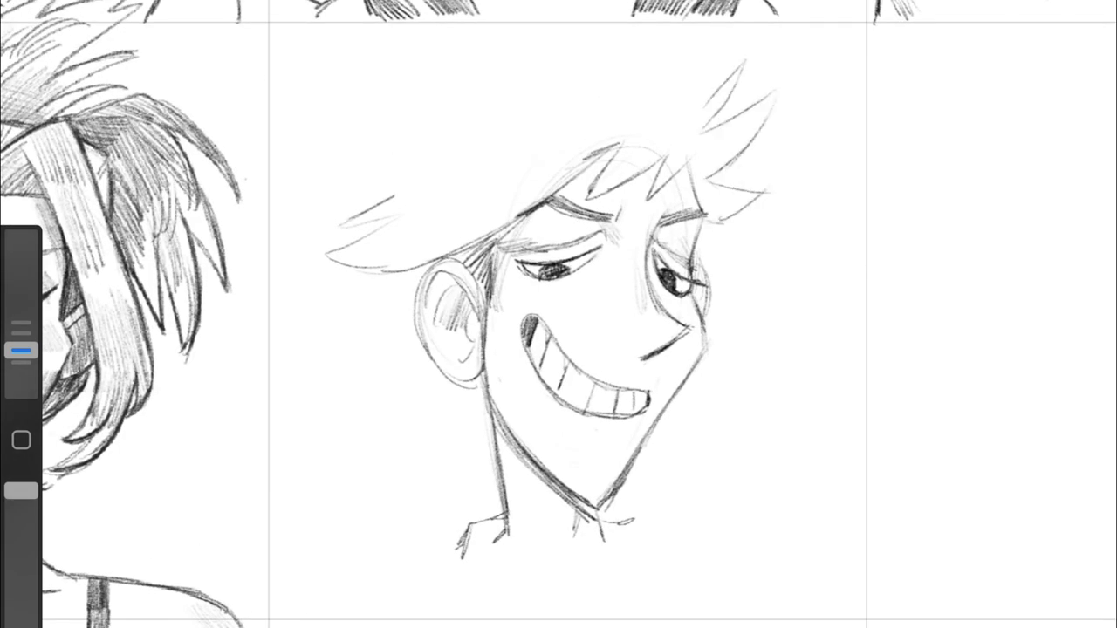
{"action": "left_click_drag", "start_coordinate": [559, 349], "coordinate": [555, 412]}
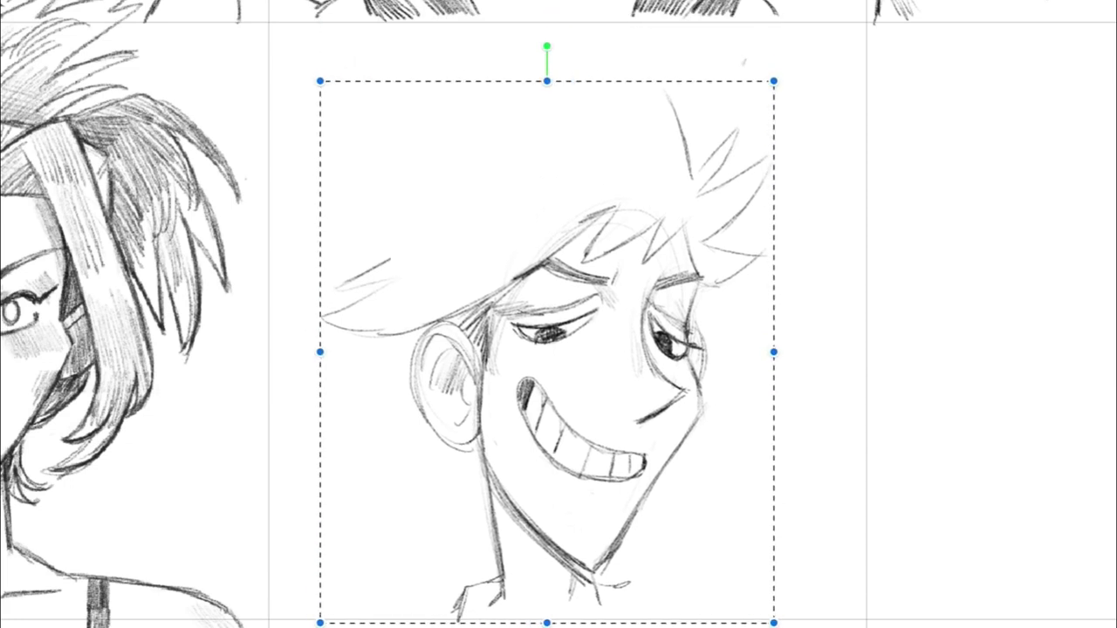
Step: Draw spiky hair strands across the top and left of the head
{"action": "left_click_drag", "start_coordinate": [677, 119], "coordinate": [638, 53]}
{"action": "left_click_drag", "start_coordinate": [535, 32], "coordinate": [649, 87]}
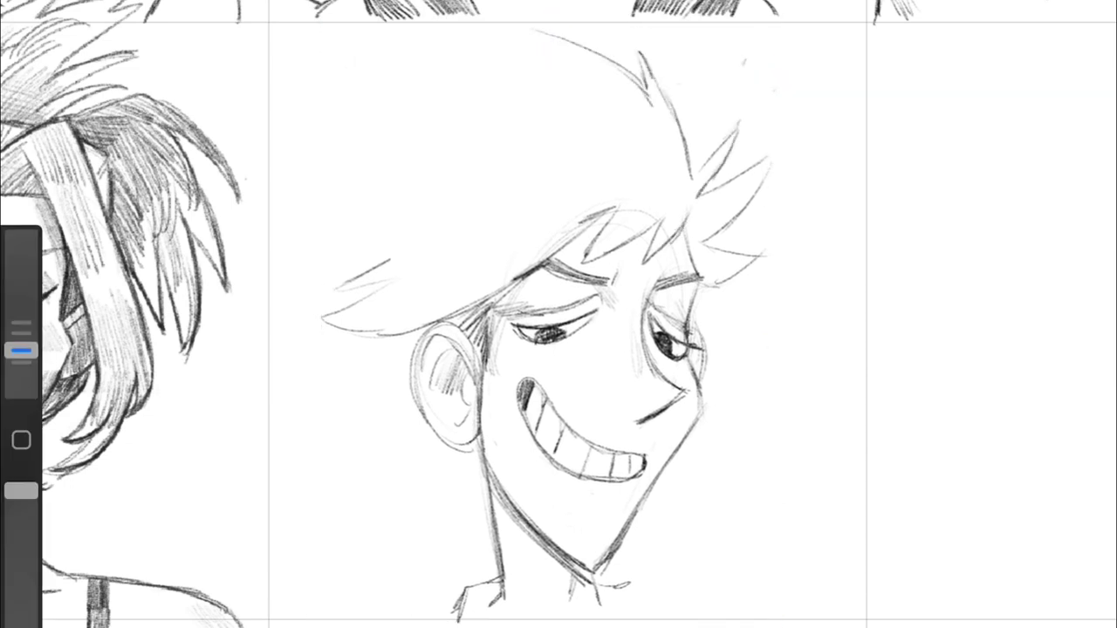
{"action": "left_click_drag", "start_coordinate": [599, 118], "coordinate": [534, 35]}
{"action": "left_click_drag", "start_coordinate": [595, 112], "coordinate": [349, 116]}
{"action": "left_click_drag", "start_coordinate": [454, 126], "coordinate": [313, 161]}
{"action": "left_click_drag", "start_coordinate": [458, 190], "coordinate": [316, 217]}
{"action": "left_click_drag", "start_coordinate": [456, 222], "coordinate": [304, 253]}
{"action": "left_click_drag", "start_coordinate": [453, 253], "coordinate": [342, 286]}
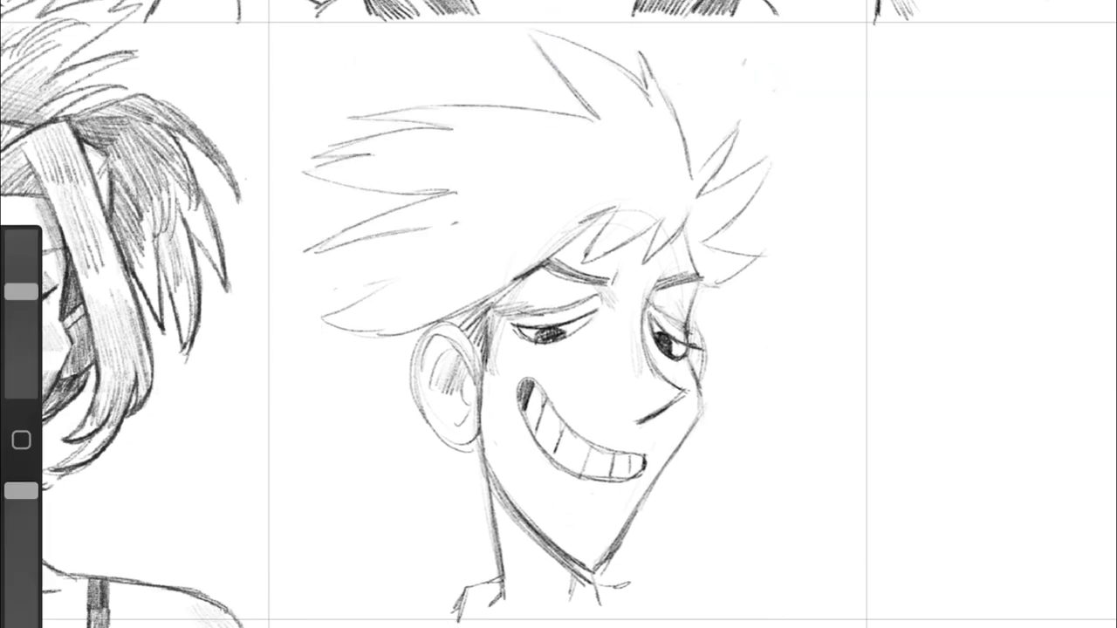
Step: Draw long hair strands at the lower left of the hair
{"action": "left_click_drag", "start_coordinate": [443, 229], "coordinate": [298, 332]}
{"action": "left_click_drag", "start_coordinate": [382, 286], "coordinate": [301, 330]}
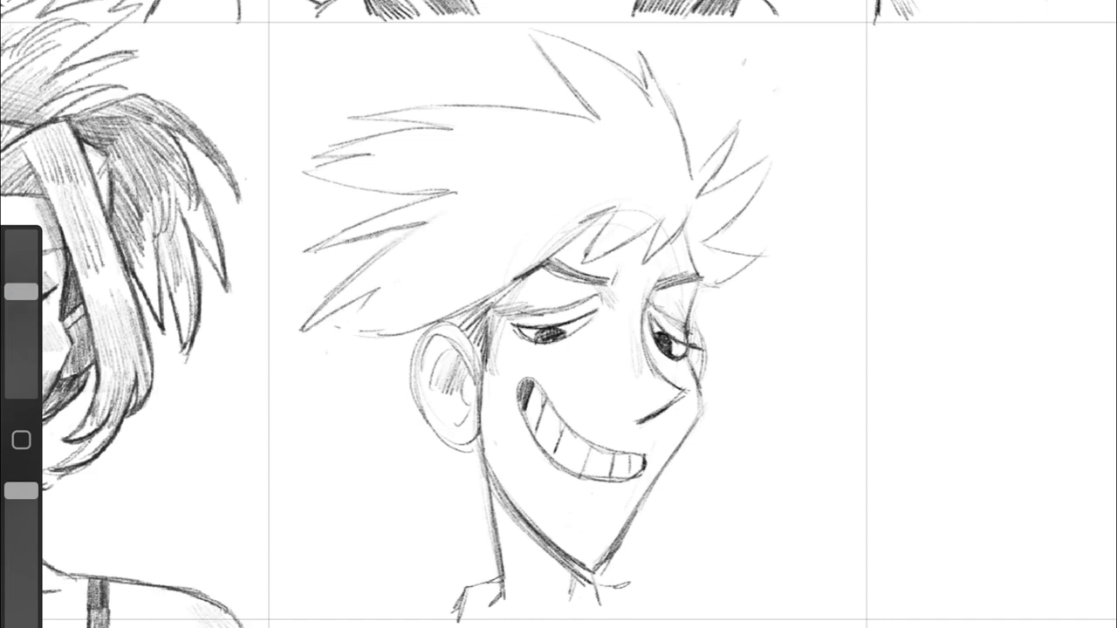
{"action": "left_click_drag", "start_coordinate": [555, 257], "coordinate": [328, 370]}
{"action": "left_click_drag", "start_coordinate": [20, 291], "coordinate": [21, 351]}
{"action": "mouse_move", "coordinate": [600, 220]}
{"action": "left_mouse_down"}
{"action": "mouse_move", "coordinate": [457, 304]}
{"action": "mouse_move", "coordinate": [349, 403]}
{"action": "left_mouse_up"}
Step: Add strands left of and below the ear and new spikes at the top of the hair
{"action": "mouse_move", "coordinate": [485, 297]}
{"action": "left_mouse_down"}
{"action": "mouse_move", "coordinate": [367, 384]}
{"action": "mouse_move", "coordinate": [397, 459]}
{"action": "left_mouse_up"}
{"action": "left_click_drag", "start_coordinate": [454, 437], "coordinate": [421, 493]}
{"action": "mouse_move", "coordinate": [414, 404]}
{"action": "left_mouse_down"}
{"action": "mouse_move", "coordinate": [397, 454]}
{"action": "mouse_move", "coordinate": [410, 445]}
{"action": "left_mouse_up"}
{"action": "left_click_drag", "start_coordinate": [448, 431], "coordinate": [428, 476]}
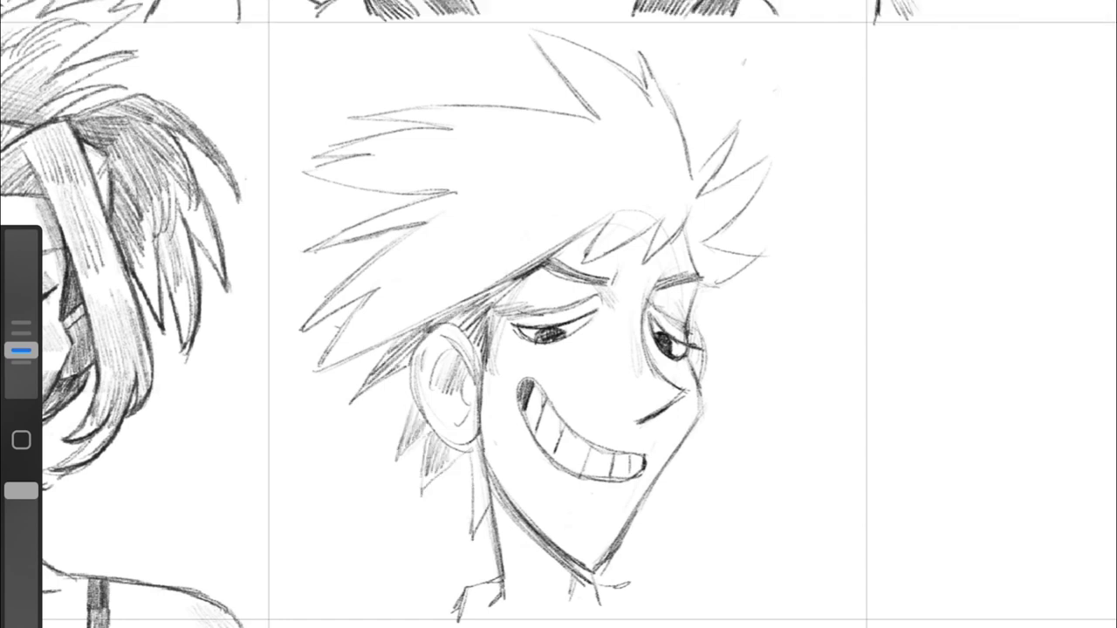
{"action": "left_click_drag", "start_coordinate": [501, 206], "coordinate": [438, 246]}
{"action": "left_click_drag", "start_coordinate": [677, 180], "coordinate": [642, 108]}
{"action": "mouse_move", "coordinate": [656, 171]}
{"action": "left_mouse_down"}
{"action": "mouse_move", "coordinate": [574, 127]}
{"action": "mouse_move", "coordinate": [555, 151]}
{"action": "left_mouse_up"}
{"action": "left_click_drag", "start_coordinate": [656, 168], "coordinate": [611, 103]}
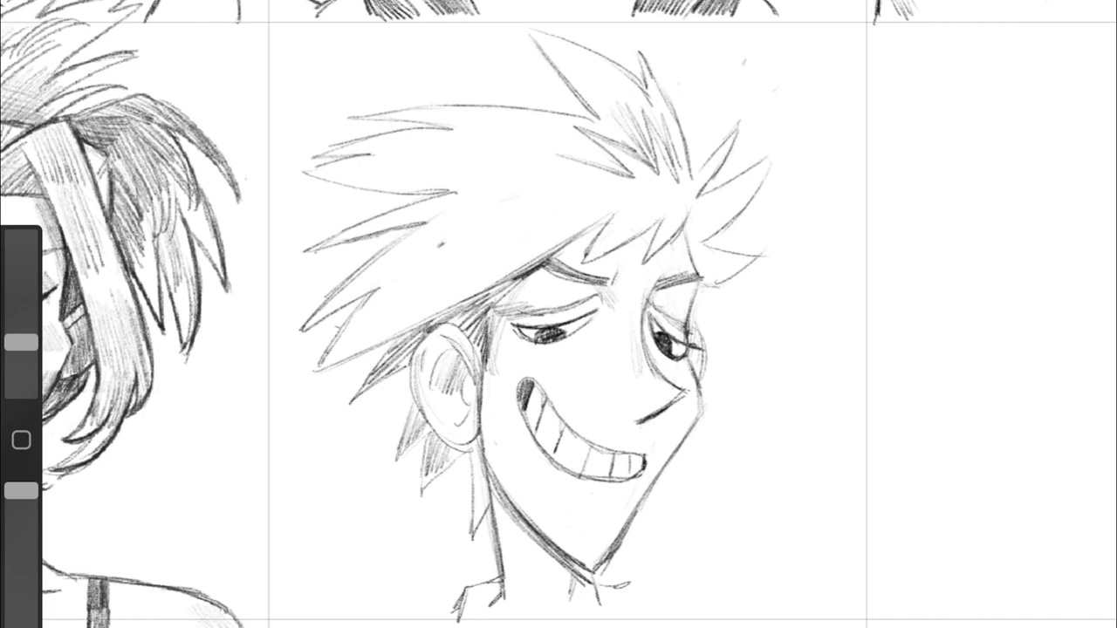
Step: Resize the brush and add pencil strands to the left side of the hair
{"action": "mouse_move", "coordinate": [21, 342]}
{"action": "left_mouse_down"}
{"action": "mouse_move", "coordinate": [21, 314]}
{"action": "mouse_move", "coordinate": [21, 351]}
{"action": "left_mouse_up"}
{"action": "left_click_drag", "start_coordinate": [419, 229], "coordinate": [307, 325]}
{"action": "left_click_drag", "start_coordinate": [402, 277], "coordinate": [297, 337]}
{"action": "left_click_drag", "start_coordinate": [442, 294], "coordinate": [375, 348]}
{"action": "mouse_move", "coordinate": [558, 221]}
{"action": "left_mouse_down"}
{"action": "mouse_move", "coordinate": [463, 288]}
{"action": "mouse_move", "coordinate": [426, 291]}
{"action": "left_mouse_up"}
Step: Hatch the hair above both eyebrows and add strands right of the right eyebrow
{"action": "left_click_drag", "start_coordinate": [503, 205], "coordinate": [417, 274]}
{"action": "left_click_drag", "start_coordinate": [679, 187], "coordinate": [628, 228]}
{"action": "left_click_drag", "start_coordinate": [660, 183], "coordinate": [605, 213]}
{"action": "left_click_drag", "start_coordinate": [697, 278], "coordinate": [731, 304]}
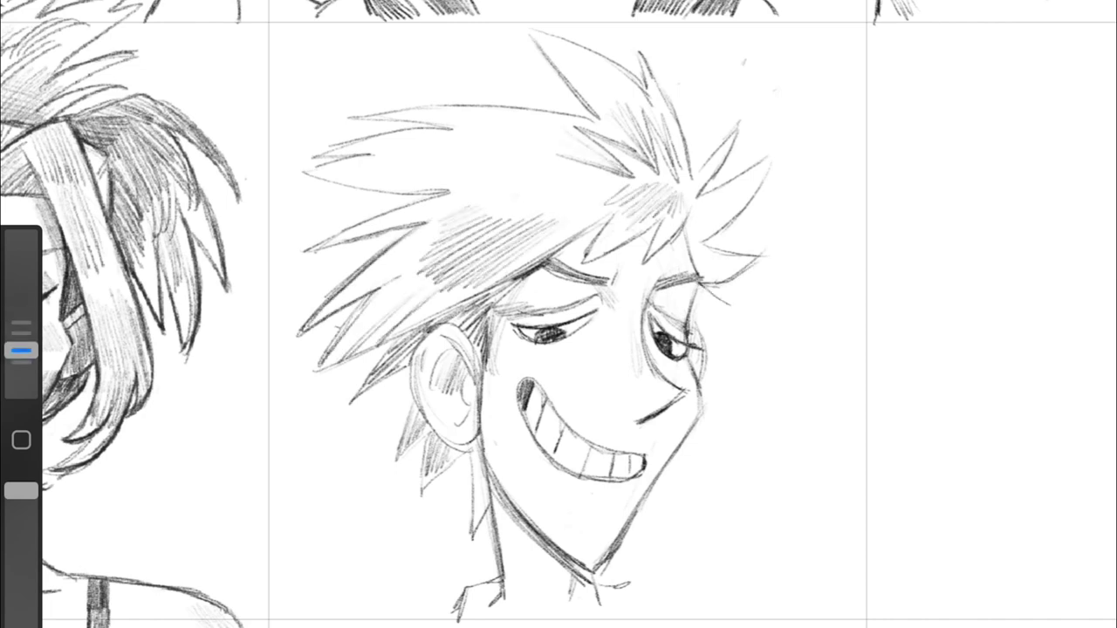
{"action": "left_click_drag", "start_coordinate": [729, 234], "coordinate": [686, 283]}
{"action": "left_click_drag", "start_coordinate": [752, 250], "coordinate": [700, 270]}
Step: Draw the right shoulder line, hatch the hair left of the ear, and darken the neck's left side
{"action": "scroll", "coordinate": [558, 314], "scroll_direction": "down", "scroll_amount": 2}
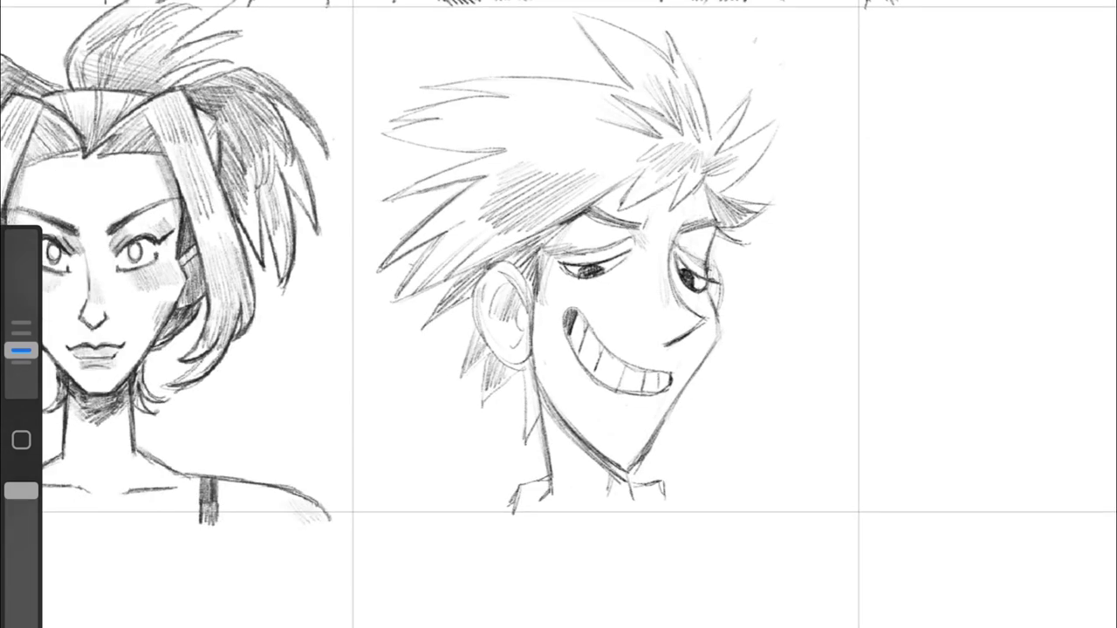
{"action": "left_click_drag", "start_coordinate": [665, 491], "coordinate": [796, 474]}
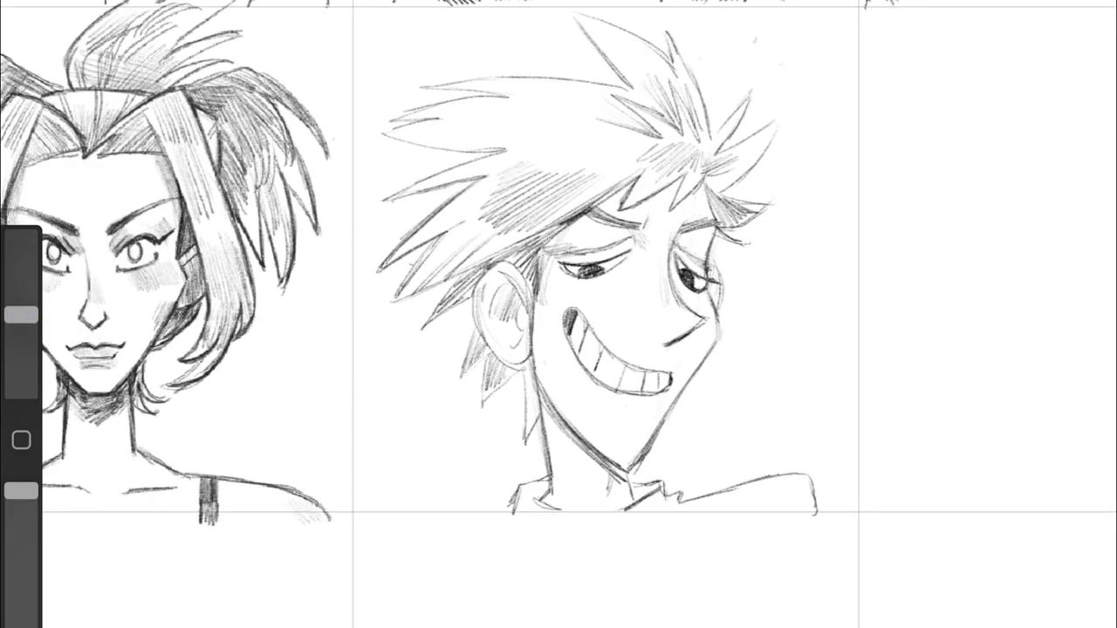
{"action": "left_click_drag", "start_coordinate": [555, 238], "coordinate": [478, 290]}
{"action": "left_click_drag", "start_coordinate": [513, 244], "coordinate": [399, 300]}
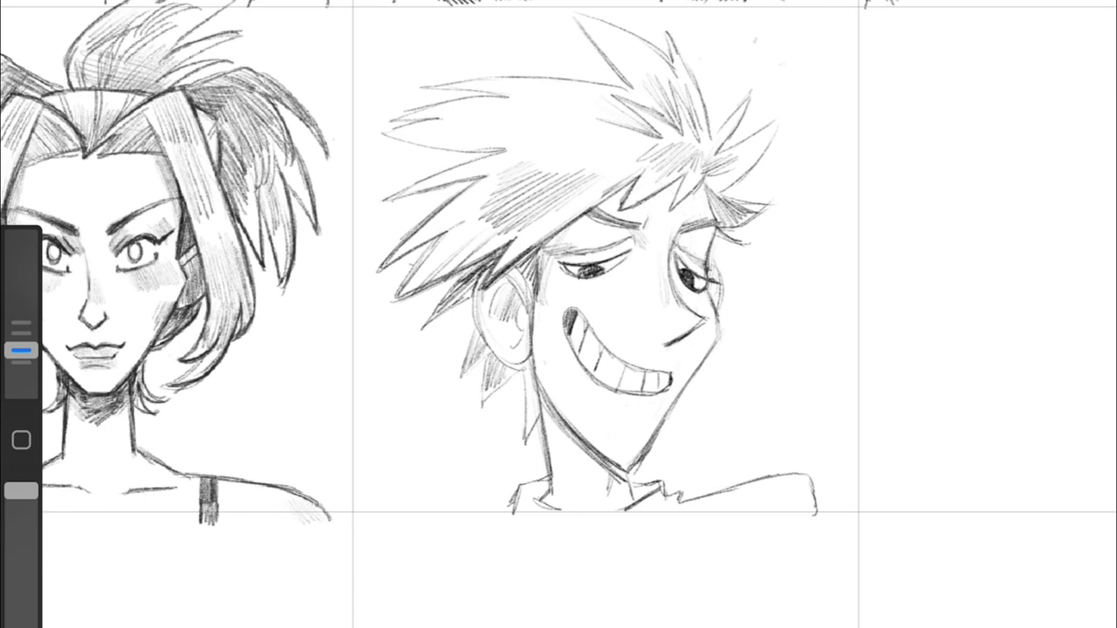
{"action": "left_click_drag", "start_coordinate": [482, 263], "coordinate": [444, 309]}
{"action": "left_click_drag", "start_coordinate": [475, 333], "coordinate": [460, 377]}
{"action": "left_click_drag", "start_coordinate": [475, 330], "coordinate": [466, 358]}
{"action": "left_click_drag", "start_coordinate": [529, 361], "coordinate": [538, 430]}
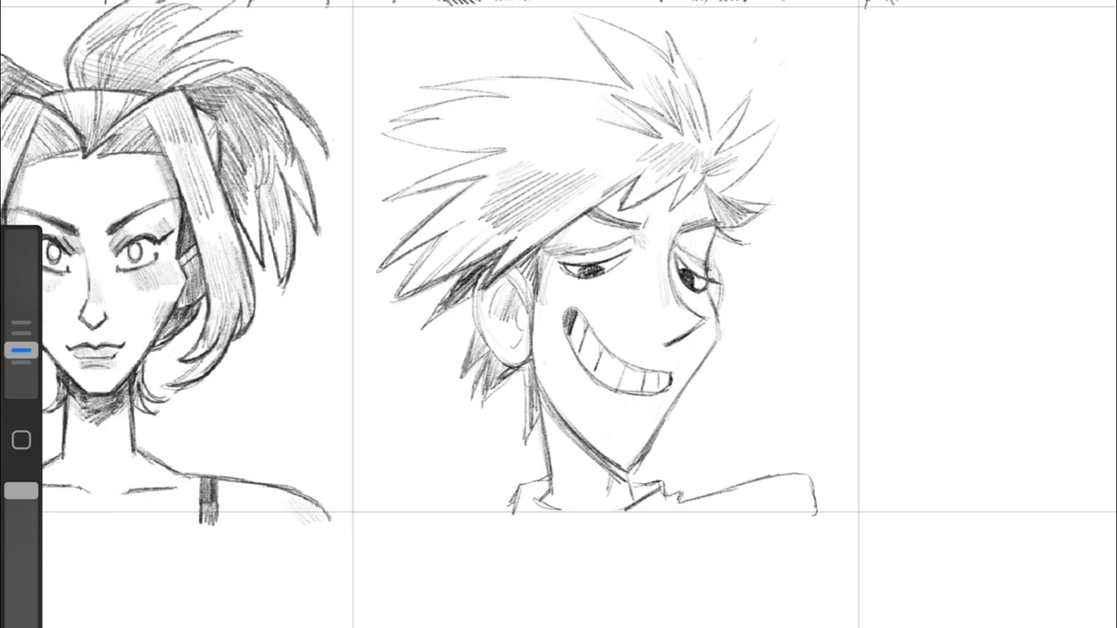
Step: Add hair strands beside the right eye and sharpen the upper-right hair spike
{"action": "left_click_drag", "start_coordinate": [717, 235], "coordinate": [748, 294]}
{"action": "left_click_drag", "start_coordinate": [713, 243], "coordinate": [728, 276]}
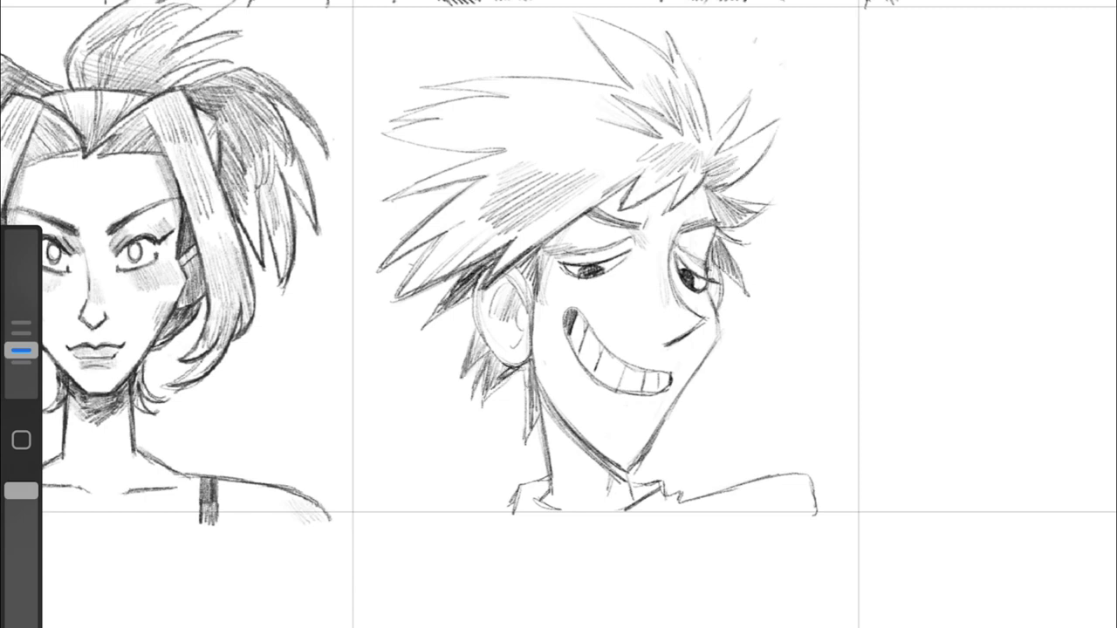
{"action": "left_click_drag", "start_coordinate": [717, 184], "coordinate": [782, 118]}
{"action": "left_click_drag", "start_coordinate": [766, 211], "coordinate": [731, 229]}
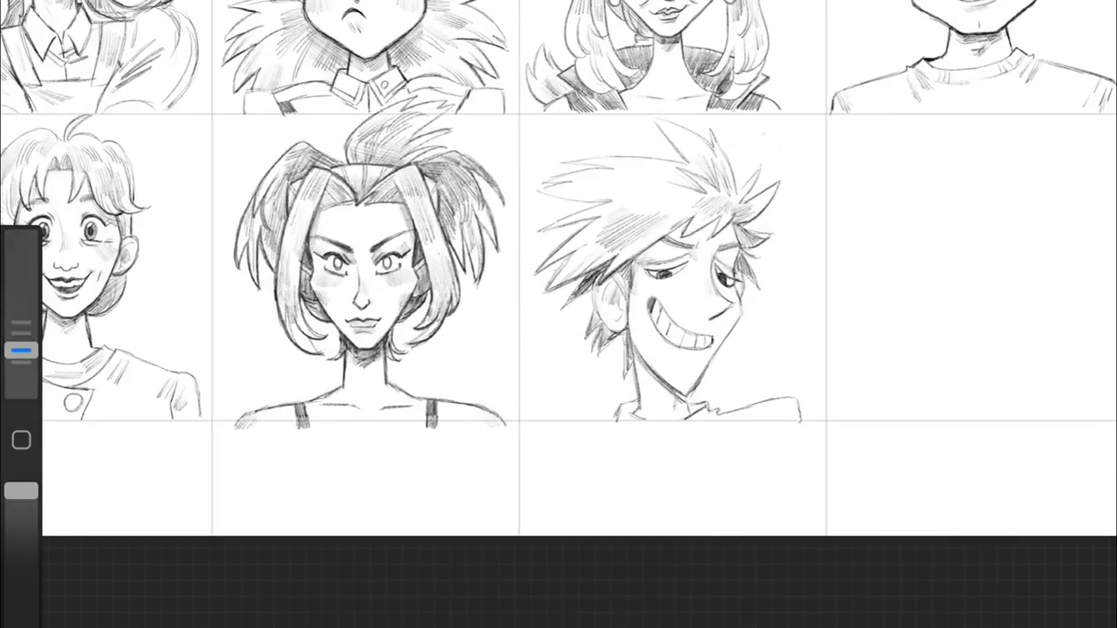
Step: Draw the folded collar with shirt-fold shading, a round button, and short shoulder strokes
{"action": "mouse_move", "coordinate": [602, 436]}
{"action": "left_mouse_down"}
{"action": "mouse_move", "coordinate": [526, 455]}
{"action": "mouse_move", "coordinate": [686, 499]}
{"action": "left_mouse_up"}
{"action": "left_click_drag", "start_coordinate": [713, 429], "coordinate": [701, 501]}
{"action": "mouse_move", "coordinate": [505, 263]}
{"action": "left_mouse_down"}
{"action": "mouse_move", "coordinate": [691, 279]}
{"action": "mouse_move", "coordinate": [534, 285]}
{"action": "mouse_move", "coordinate": [614, 342]}
{"action": "left_mouse_up"}
{"action": "left_click_drag", "start_coordinate": [577, 316], "coordinate": [679, 323]}
{"action": "left_click_drag", "start_coordinate": [469, 305], "coordinate": [528, 338]}
{"action": "left_click_drag", "start_coordinate": [620, 390], "coordinate": [658, 415]}
{"action": "left_click_drag", "start_coordinate": [672, 399], "coordinate": [677, 402]}
{"action": "left_click_drag", "start_coordinate": [733, 286], "coordinate": [725, 323]}
{"action": "left_click_drag", "start_coordinate": [715, 288], "coordinate": [665, 353]}
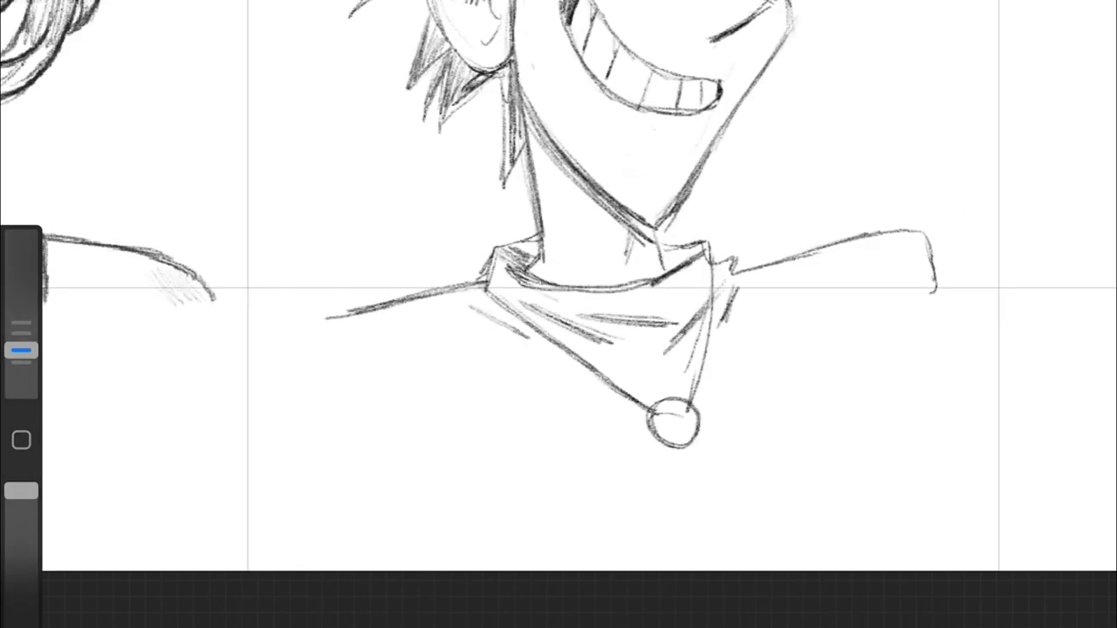
{"action": "left_click_drag", "start_coordinate": [326, 317], "coordinate": [325, 356]}
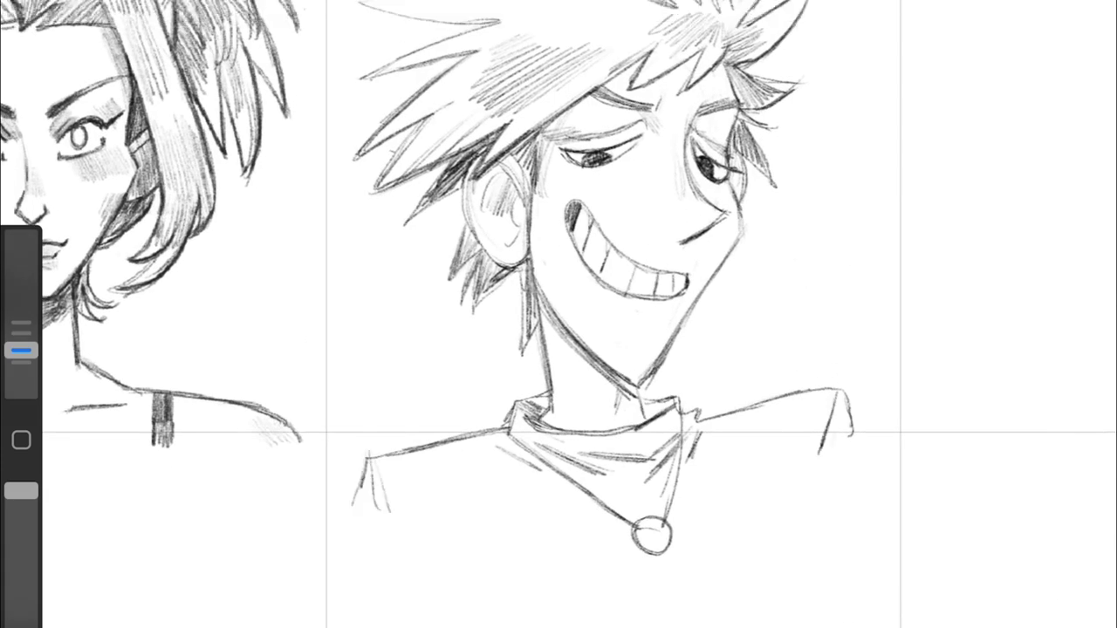
{"action": "left_click_drag", "start_coordinate": [839, 417], "coordinate": [829, 459]}
Step: Retrace the jaw, cheek, eyelid, hairline and ear outlines with darker strokes
{"action": "left_click_drag", "start_coordinate": [689, 161], "coordinate": [705, 246]}
{"action": "left_click_drag", "start_coordinate": [705, 220], "coordinate": [585, 417]}
{"action": "left_click_drag", "start_coordinate": [621, 354], "coordinate": [569, 442]}
{"action": "mouse_move", "coordinate": [21, 352]}
{"action": "left_mouse_down"}
{"action": "mouse_move", "coordinate": [21, 315]}
{"action": "mouse_move", "coordinate": [21, 350]}
{"action": "left_mouse_up"}
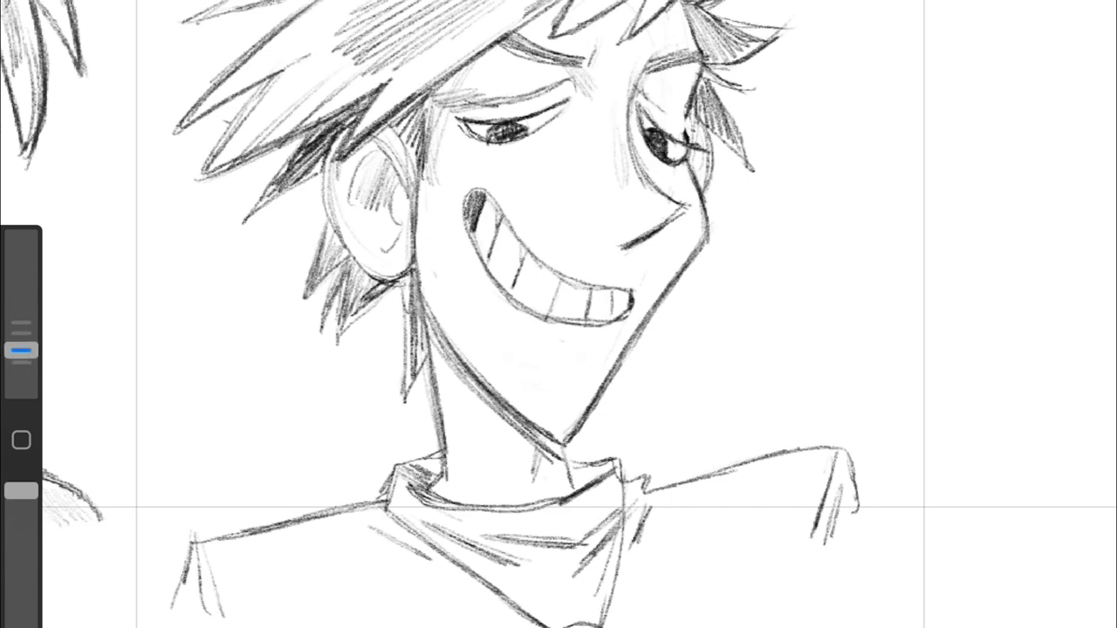
{"action": "left_click_drag", "start_coordinate": [644, 103], "coordinate": [686, 143]}
{"action": "mouse_move", "coordinate": [454, 120]}
{"action": "left_mouse_down"}
{"action": "mouse_move", "coordinate": [567, 82]}
{"action": "mouse_move", "coordinate": [523, 30]}
{"action": "mouse_move", "coordinate": [428, 136]}
{"action": "left_mouse_up"}
{"action": "mouse_move", "coordinate": [422, 130]}
{"action": "left_mouse_down"}
{"action": "mouse_move", "coordinate": [389, 179]}
{"action": "mouse_move", "coordinate": [376, 249]}
{"action": "left_mouse_up"}
{"action": "left_click_drag", "start_coordinate": [411, 175], "coordinate": [462, 362]}
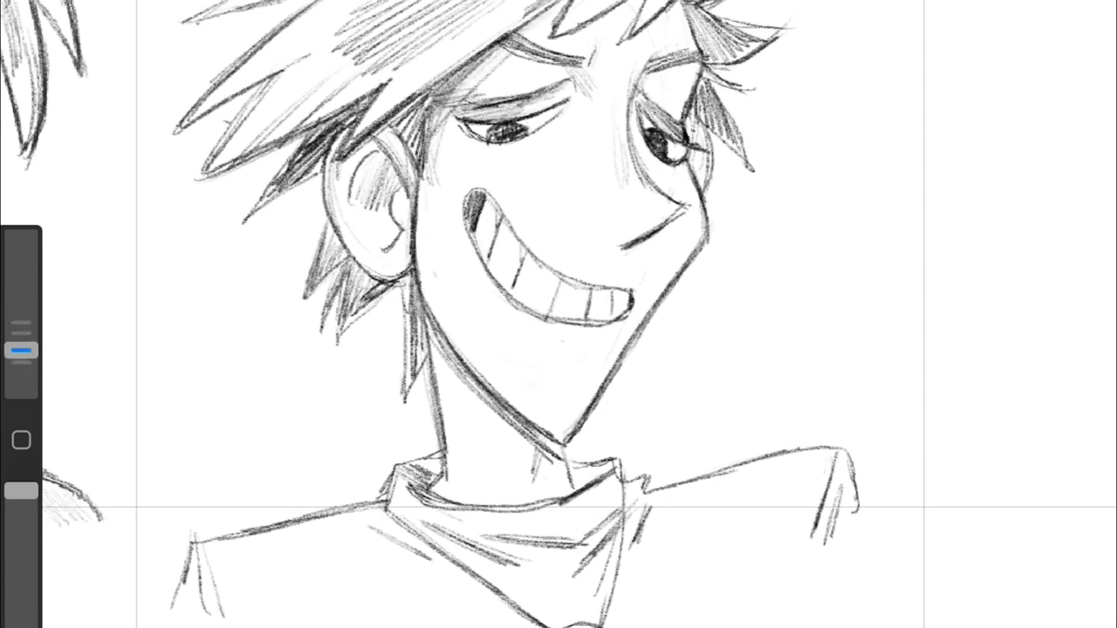
{"action": "left_click_drag", "start_coordinate": [427, 314], "coordinate": [567, 445]}
{"action": "left_click_drag", "start_coordinate": [415, 257], "coordinate": [444, 415]}
Step: Darken both sides of the neck, the upper mouth line, and the lines around the eyes
{"action": "left_click_drag", "start_coordinate": [433, 358], "coordinate": [448, 466]}
{"action": "left_click_drag", "start_coordinate": [548, 442], "coordinate": [535, 472]}
{"action": "left_click_drag", "start_coordinate": [562, 449], "coordinate": [577, 487]}
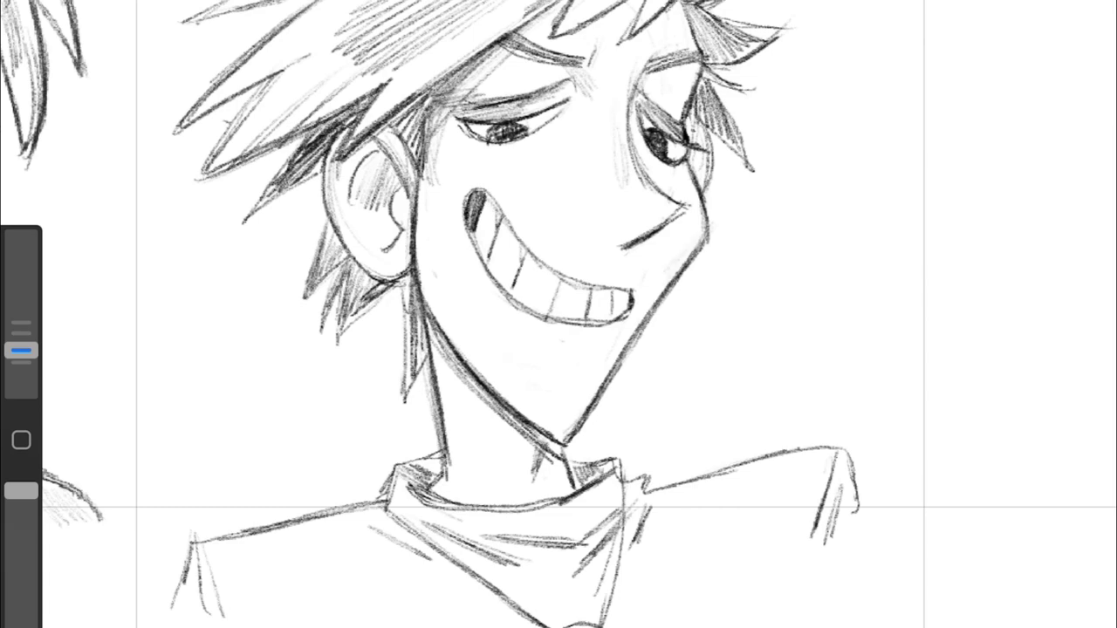
{"action": "left_click_drag", "start_coordinate": [467, 191], "coordinate": [550, 266]}
{"action": "left_click_drag", "start_coordinate": [578, 347], "coordinate": [583, 370]}
{"action": "left_click_drag", "start_coordinate": [439, 161], "coordinate": [535, 143]}
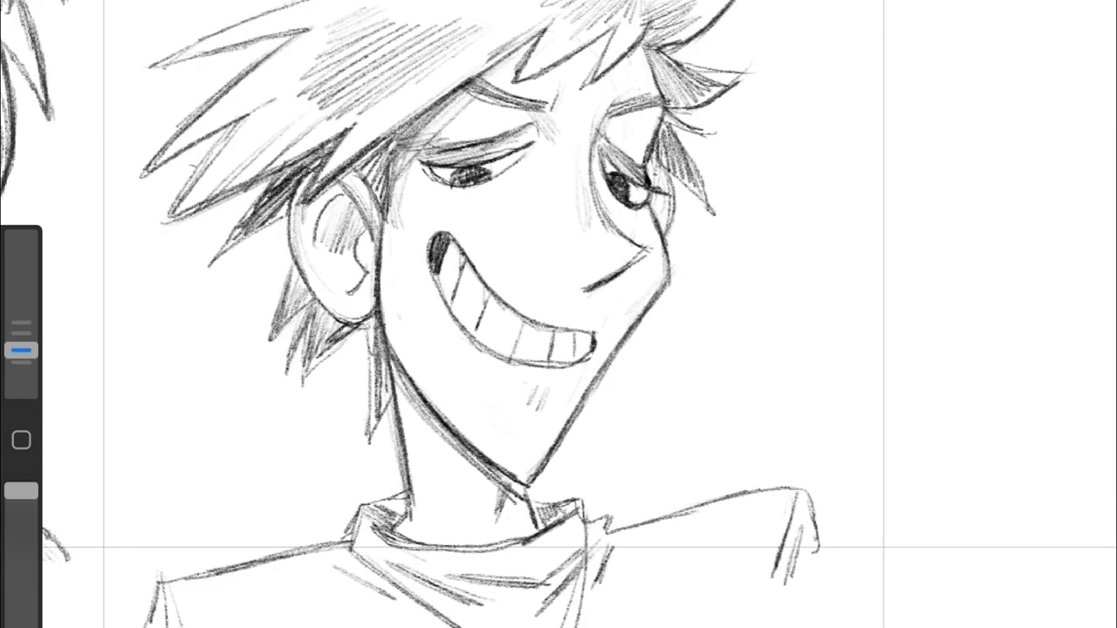
{"action": "left_click_drag", "start_coordinate": [398, 241], "coordinate": [465, 183]}
{"action": "left_click_drag", "start_coordinate": [366, 255], "coordinate": [437, 218]}
{"action": "mouse_move", "coordinate": [523, 148]}
{"action": "left_mouse_down"}
{"action": "mouse_move", "coordinate": [579, 166]}
{"action": "mouse_move", "coordinate": [617, 222]}
{"action": "mouse_move", "coordinate": [573, 295]}
{"action": "left_mouse_up"}
Step: Shade beside the nose, under the eye and on the left cheek, and stroke in the eyebrow and hairline
{"action": "left_click_drag", "start_coordinate": [545, 171], "coordinate": [646, 224]}
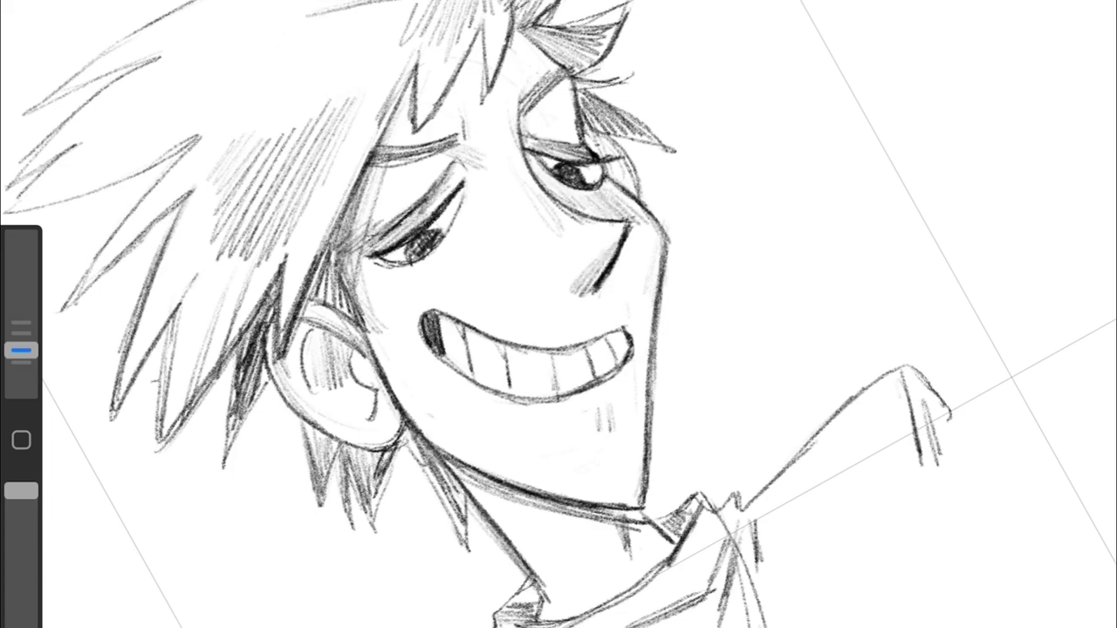
{"action": "left_click_drag", "start_coordinate": [364, 264], "coordinate": [396, 326]}
{"action": "left_click_drag", "start_coordinate": [457, 134], "coordinate": [382, 163]}
{"action": "left_click_drag", "start_coordinate": [516, 117], "coordinate": [553, 68]}
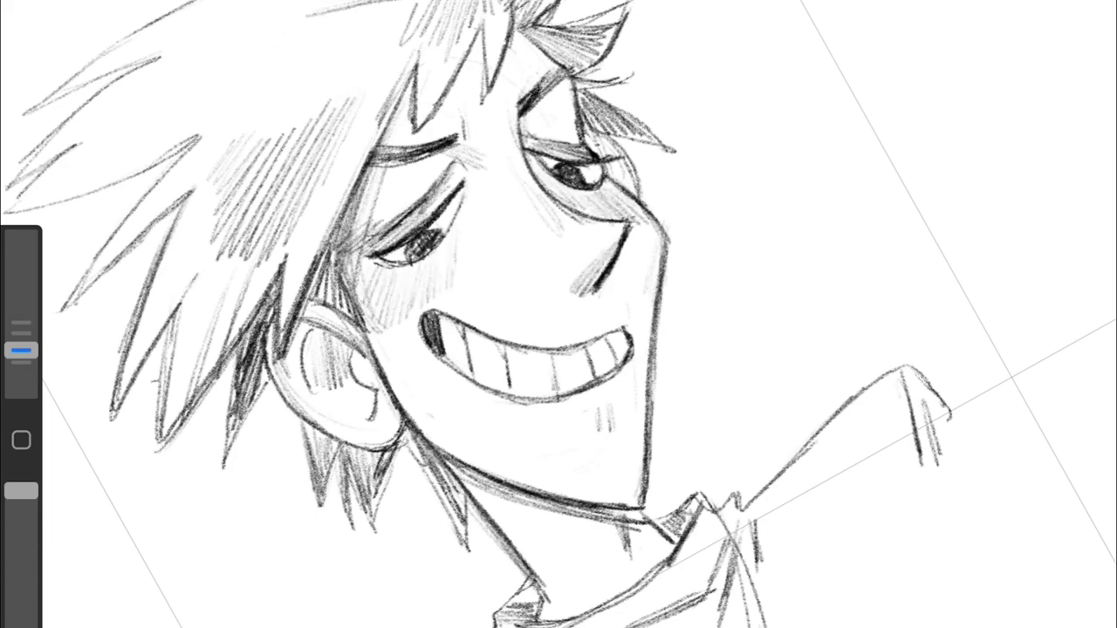
{"action": "left_click_drag", "start_coordinate": [478, 111], "coordinate": [564, 26]}
Step: Add strokes near the right eye and in the hair, and lengthen the neck lines
{"action": "left_click_drag", "start_coordinate": [21, 350], "coordinate": [21, 315]}
{"action": "left_click_drag", "start_coordinate": [21, 315], "coordinate": [21, 351]}
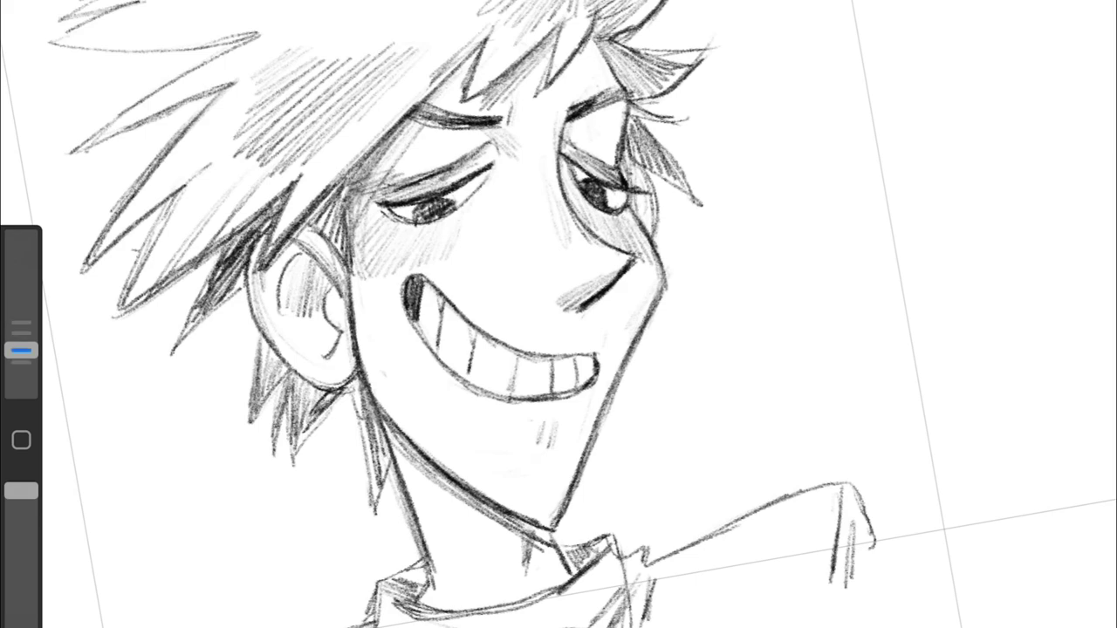
{"action": "left_click_drag", "start_coordinate": [625, 159], "coordinate": [644, 223]}
{"action": "left_click_drag", "start_coordinate": [697, 162], "coordinate": [650, 204]}
{"action": "left_click_drag", "start_coordinate": [361, 384], "coordinate": [374, 494]}
{"action": "left_click_drag", "start_coordinate": [358, 415], "coordinate": [367, 496]}
{"action": "left_click_drag", "start_coordinate": [358, 384], "coordinate": [359, 467]}
Step: Darken the right-side hair spike lines
{"action": "scroll", "coordinate": [558, 315], "scroll_direction": "left", "scroll_amount": 3}
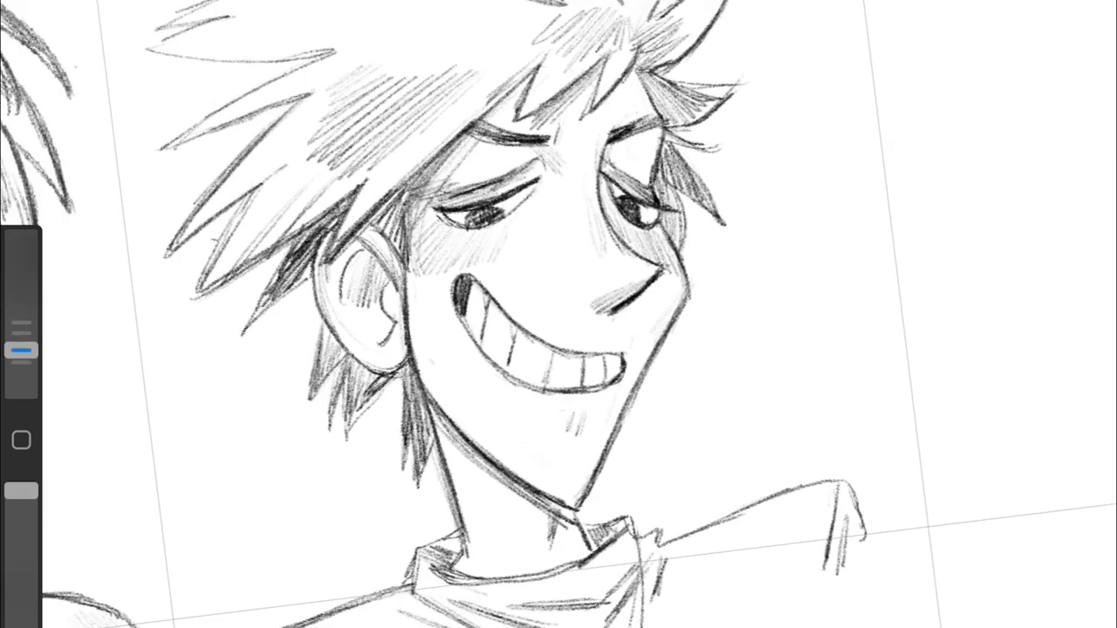
{"action": "mouse_move", "coordinate": [21, 349]}
{"action": "left_mouse_down"}
{"action": "mouse_move", "coordinate": [21, 312]}
{"action": "mouse_move", "coordinate": [21, 351]}
{"action": "left_mouse_up"}
{"action": "scroll", "coordinate": [558, 314], "scroll_direction": "up", "scroll_amount": 3}
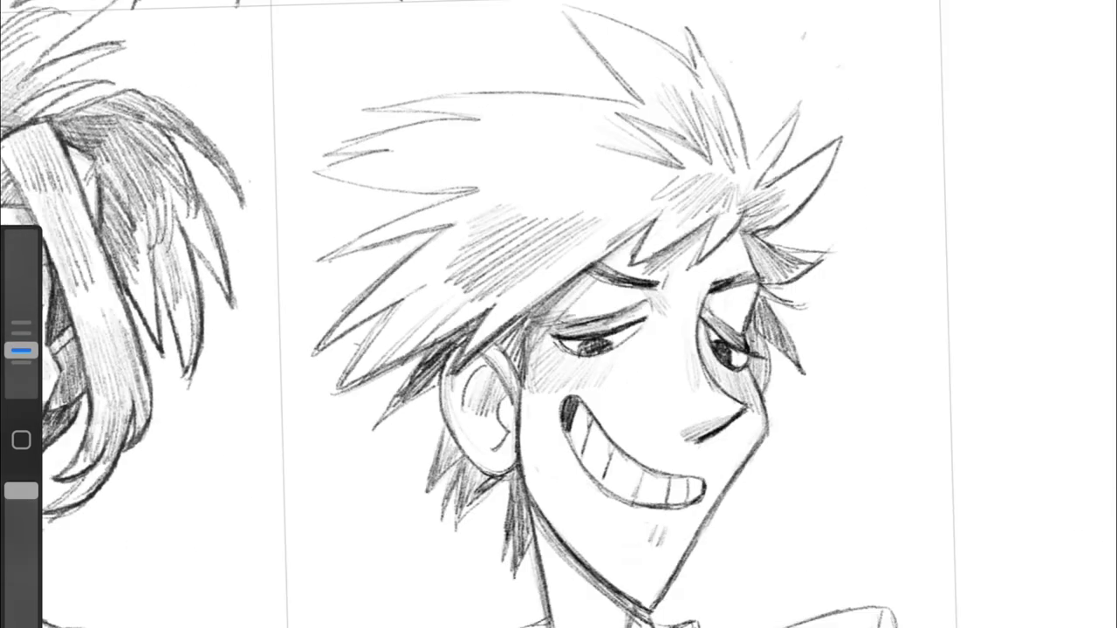
{"action": "left_click_drag", "start_coordinate": [669, 86], "coordinate": [729, 208]}
{"action": "left_click_drag", "start_coordinate": [795, 175], "coordinate": [742, 272]}
{"action": "left_click_drag", "start_coordinate": [841, 218], "coordinate": [740, 276]}
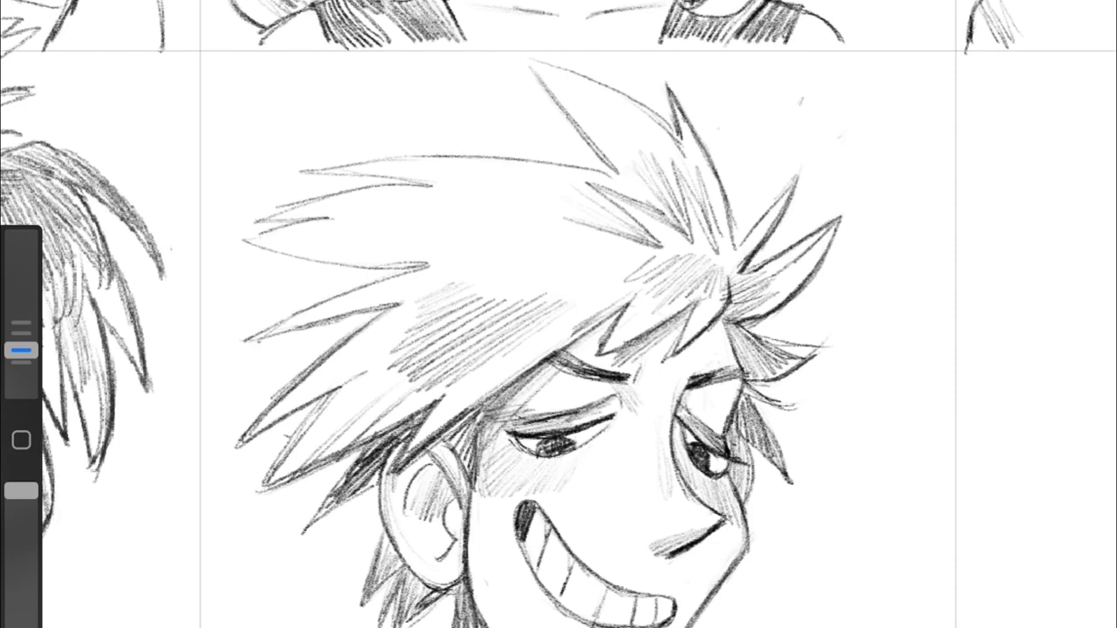
Step: Add pencil strokes through the hair, undoing the two unwanted ones
{"action": "left_click_drag", "start_coordinate": [698, 309], "coordinate": [594, 357]}
{"action": "left_click_drag", "start_coordinate": [567, 306], "coordinate": [489, 405]}
{"action": "left_click_drag", "start_coordinate": [603, 254], "coordinate": [521, 286]}
{"action": "left_click_drag", "start_coordinate": [573, 223], "coordinate": [476, 274]}
{"action": "key", "text": "ctrl+z"}
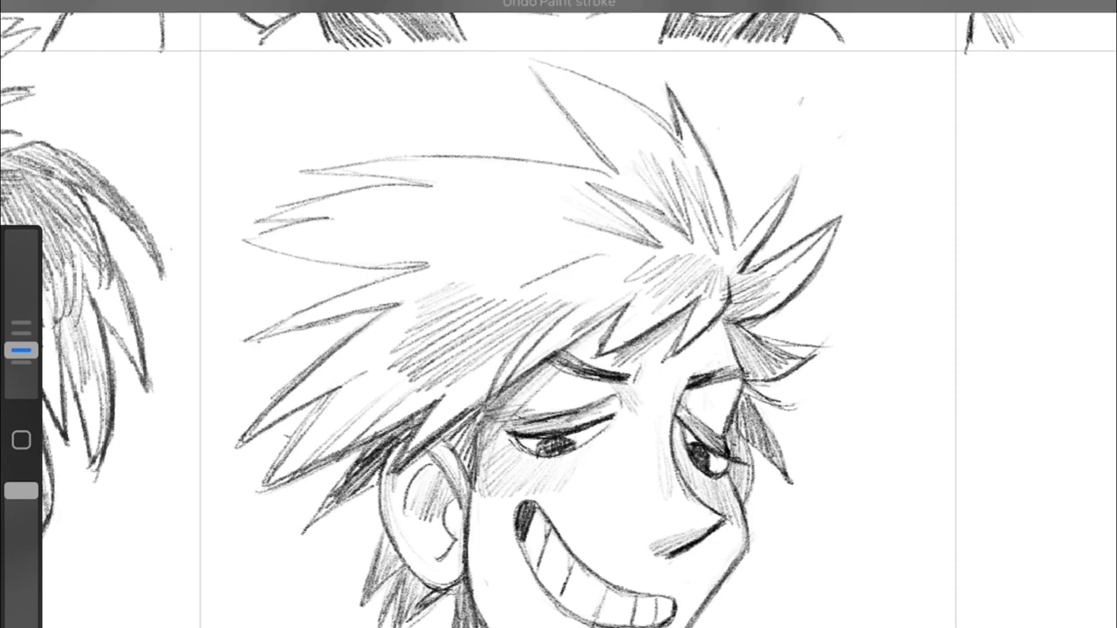
{"action": "key", "text": "ctrl+z"}
Step: Hatch shading across the hair, undoing one stray stroke
{"action": "left_click_drag", "start_coordinate": [611, 226], "coordinate": [436, 260]}
{"action": "left_click_drag", "start_coordinate": [559, 248], "coordinate": [442, 304]}
{"action": "left_click_drag", "start_coordinate": [626, 266], "coordinate": [550, 315]}
{"action": "left_click_drag", "start_coordinate": [623, 285], "coordinate": [541, 332]}
{"action": "key", "text": "ctrl+z"}
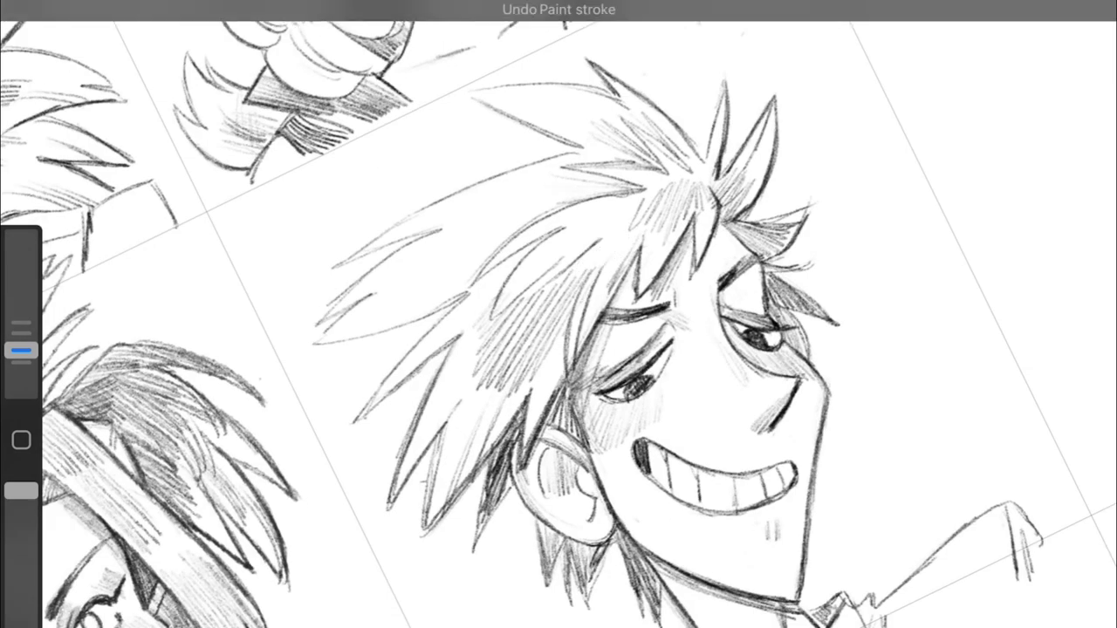
{"action": "left_click_drag", "start_coordinate": [576, 255], "coordinate": [535, 293]}
{"action": "left_click_drag", "start_coordinate": [550, 234], "coordinate": [460, 335]}
{"action": "left_click_drag", "start_coordinate": [556, 189], "coordinate": [449, 246]}
{"action": "left_click_drag", "start_coordinate": [653, 201], "coordinate": [567, 230]}
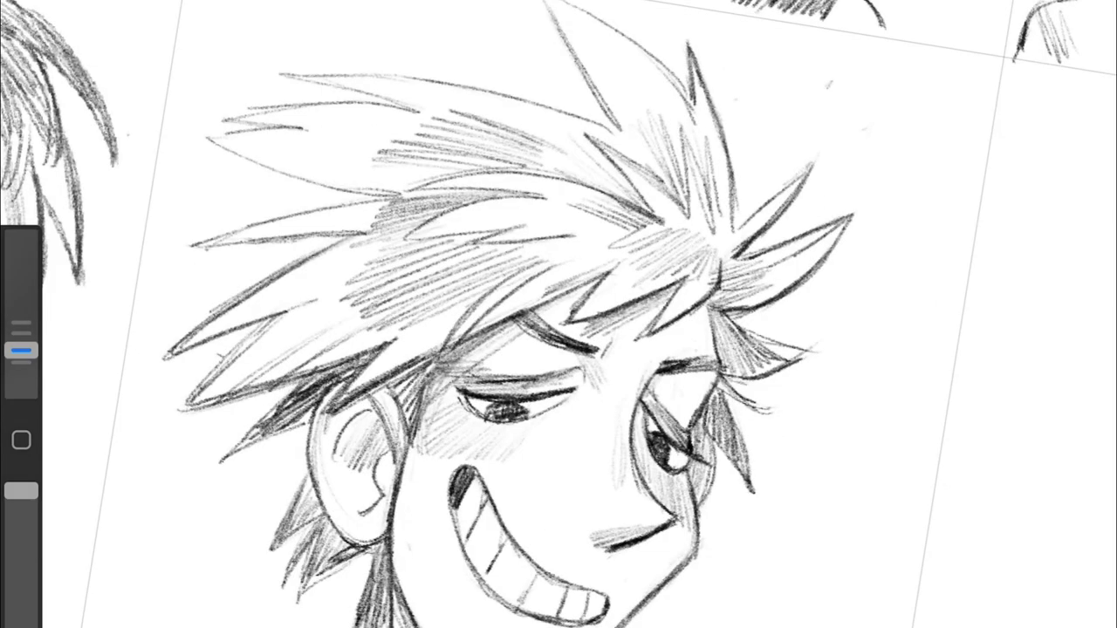
Step: Strengthen the upper hair spikes with darker pencil lines
{"action": "left_click_drag", "start_coordinate": [613, 159], "coordinate": [665, 219]}
{"action": "left_click_drag", "start_coordinate": [683, 131], "coordinate": [710, 230]}
{"action": "left_click_drag", "start_coordinate": [710, 168], "coordinate": [751, 233]}
{"action": "left_click_drag", "start_coordinate": [724, 61], "coordinate": [699, 146]}
{"action": "left_click_drag", "start_coordinate": [571, 122], "coordinate": [656, 241]}
{"action": "mouse_move", "coordinate": [653, 150]}
{"action": "left_mouse_down"}
{"action": "mouse_move", "coordinate": [712, 198]}
{"action": "mouse_move", "coordinate": [684, 209]}
{"action": "left_mouse_up"}
Step: Add hair strokes on the left side of the head
{"action": "mouse_move", "coordinate": [642, 130]}
{"action": "left_mouse_down"}
{"action": "mouse_move", "coordinate": [576, 159]}
{"action": "mouse_move", "coordinate": [453, 259]}
{"action": "left_mouse_up"}
{"action": "left_click_drag", "start_coordinate": [504, 209], "coordinate": [407, 312]}
{"action": "left_click_drag", "start_coordinate": [508, 244], "coordinate": [401, 314]}
{"action": "left_click_drag", "start_coordinate": [522, 239], "coordinate": [401, 367]}
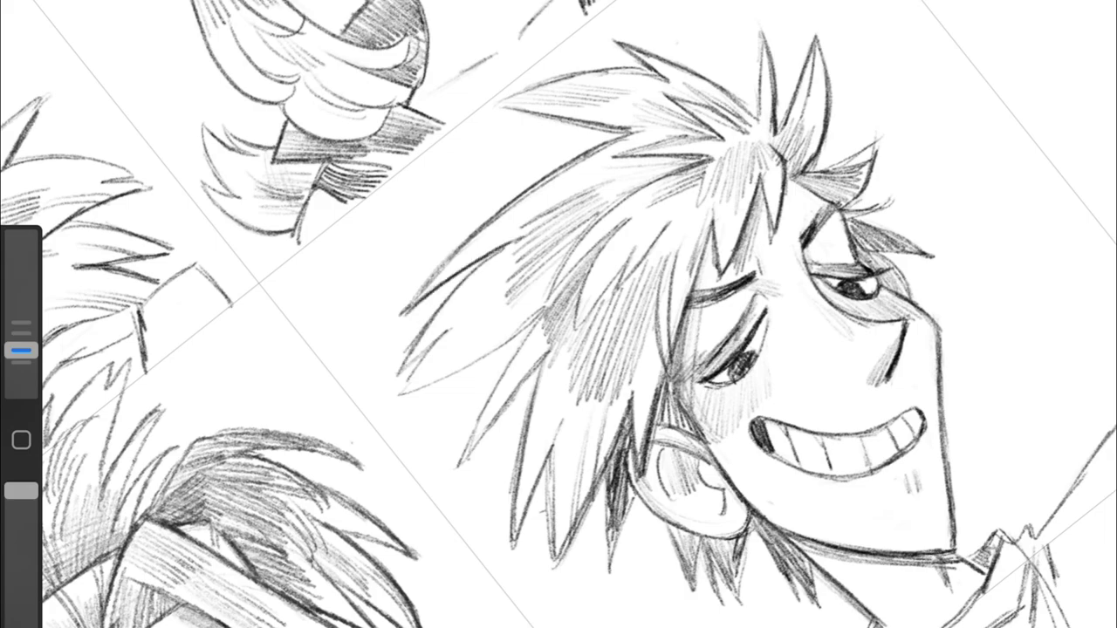
Step: Add new spike strokes at the top of the hair
{"action": "left_click_drag", "start_coordinate": [447, 330], "coordinate": [398, 392]}
{"action": "left_click_drag", "start_coordinate": [536, 330], "coordinate": [422, 389]}
{"action": "left_click_drag", "start_coordinate": [464, 370], "coordinate": [407, 394]}
{"action": "left_click_drag", "start_coordinate": [515, 86], "coordinate": [628, 246]}
{"action": "left_click_drag", "start_coordinate": [435, 166], "coordinate": [665, 261]}
Step: Add hatching and extra spikes to the left hair
{"action": "left_click_drag", "start_coordinate": [417, 163], "coordinate": [621, 276]}
{"action": "left_click_drag", "start_coordinate": [576, 189], "coordinate": [692, 298]}
{"action": "left_click_drag", "start_coordinate": [530, 227], "coordinate": [649, 312]}
{"action": "left_click_drag", "start_coordinate": [218, 152], "coordinate": [331, 186]}
{"action": "left_click_drag", "start_coordinate": [197, 206], "coordinate": [398, 288]}
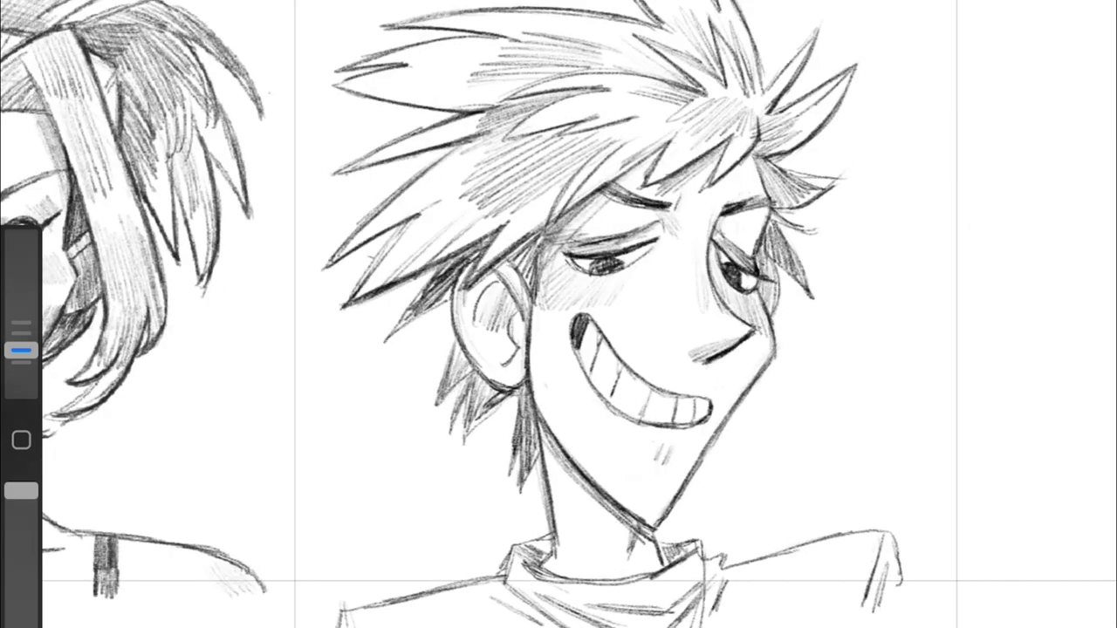
Step: Hatch darker shading inside the ear, below it, and around the eyes
{"action": "left_click_drag", "start_coordinate": [514, 280], "coordinate": [489, 325]}
{"action": "mouse_move", "coordinate": [505, 295]}
{"action": "left_mouse_down"}
{"action": "mouse_move", "coordinate": [480, 338]}
{"action": "mouse_move", "coordinate": [476, 428]}
{"action": "left_mouse_up"}
{"action": "left_click_drag", "start_coordinate": [520, 393], "coordinate": [501, 445]}
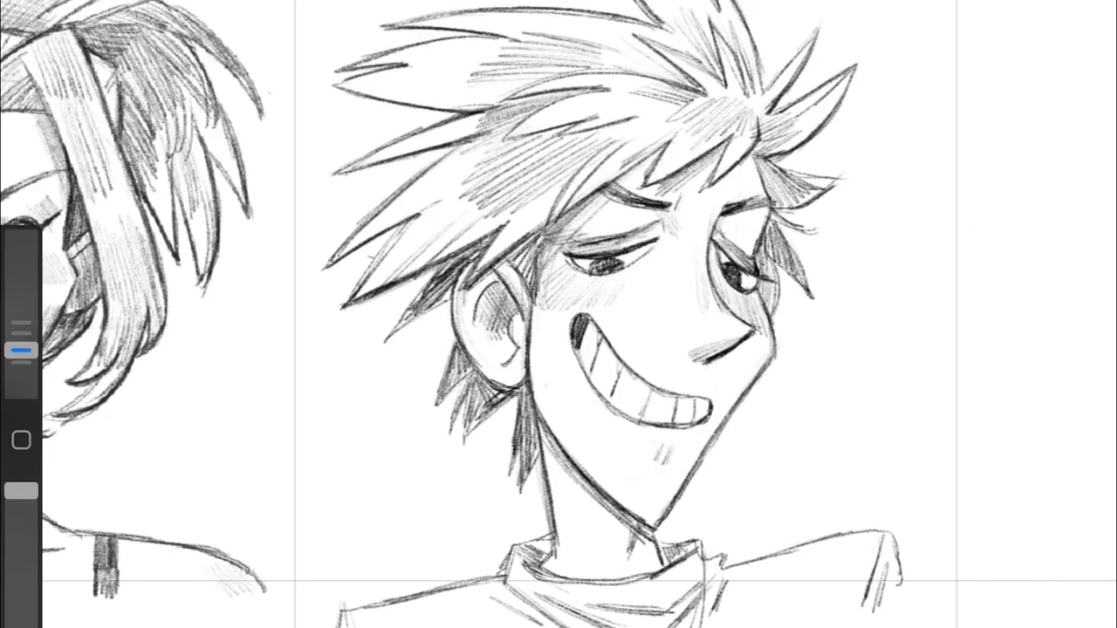
{"action": "left_click_drag", "start_coordinate": [520, 258], "coordinate": [471, 319]}
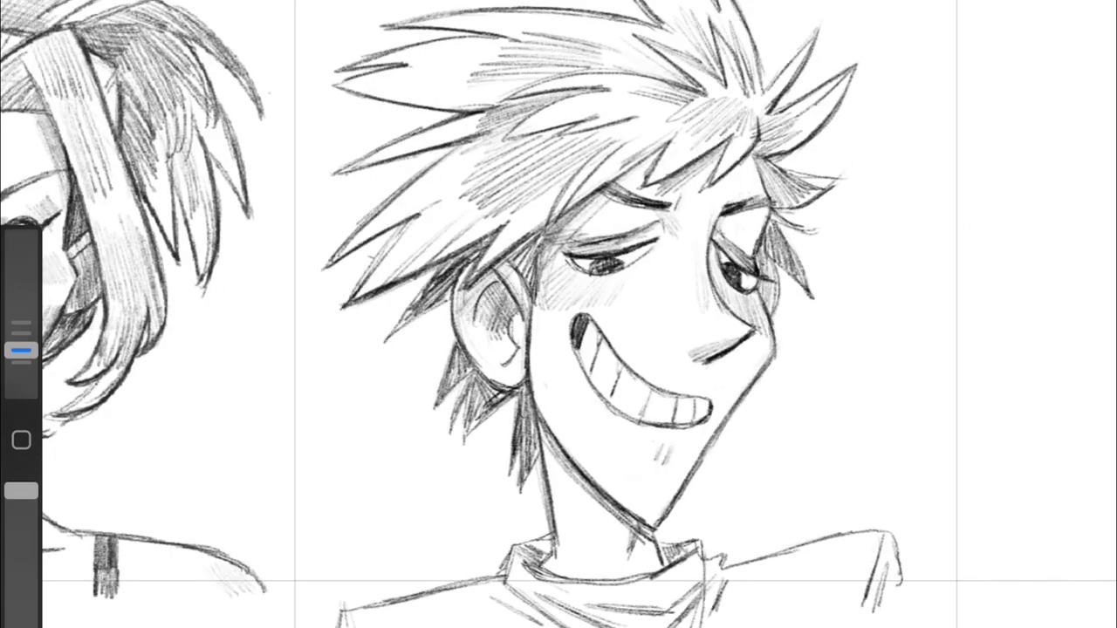
{"action": "left_click_drag", "start_coordinate": [658, 213], "coordinate": [607, 234]}
{"action": "left_click_drag", "start_coordinate": [750, 217], "coordinate": [721, 253]}
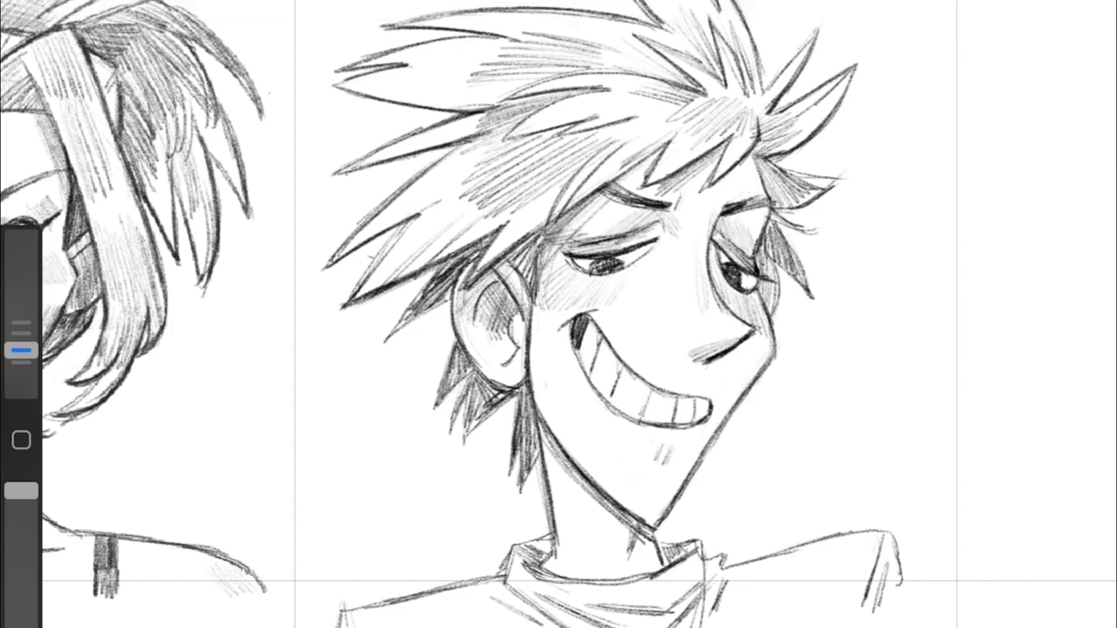
Step: Adjust the pencil size for the next sketch
{"action": "scroll", "coordinate": [559, 314], "scroll_direction": "down", "scroll_amount": 2}
{"action": "scroll", "coordinate": [558, 314], "scroll_direction": "down", "scroll_amount": 3}
{"action": "left_click_drag", "start_coordinate": [21, 314], "coordinate": [21, 321]}
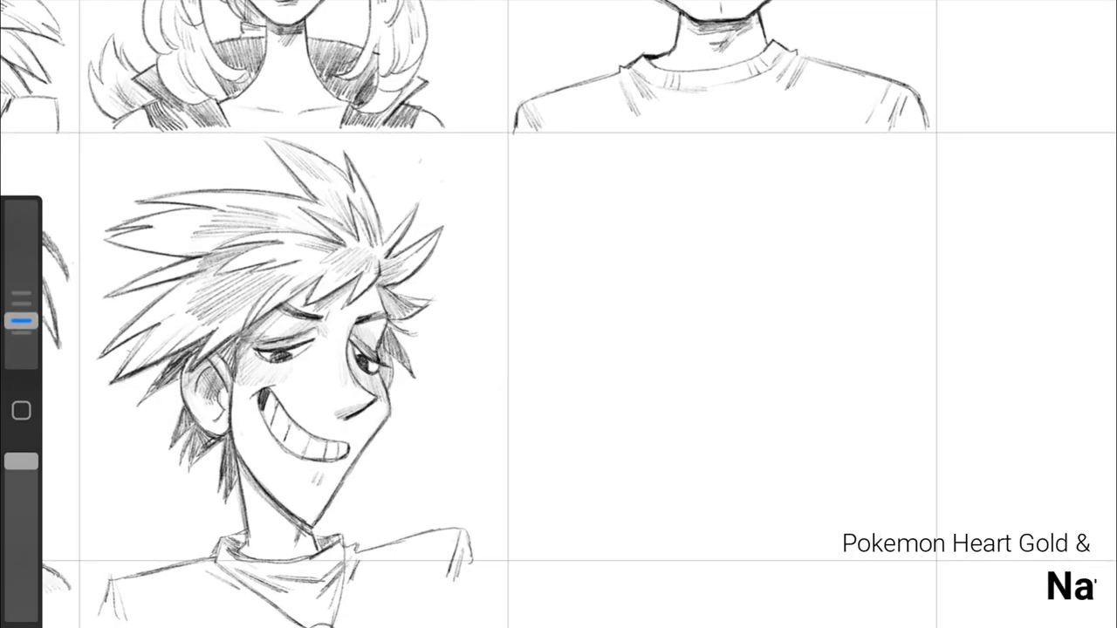
{"action": "scroll", "coordinate": [558, 314], "scroll_direction": "up", "scroll_amount": 2}
Step: Sketch the child's round head and darken the ringed eyes with a pupil stroke
{"action": "left_click_drag", "start_coordinate": [576, 166], "coordinate": [567, 170]}
{"action": "mouse_move", "coordinate": [485, 300]}
{"action": "left_mouse_down"}
{"action": "mouse_move", "coordinate": [550, 250]}
{"action": "mouse_move", "coordinate": [523, 262]}
{"action": "left_mouse_up"}
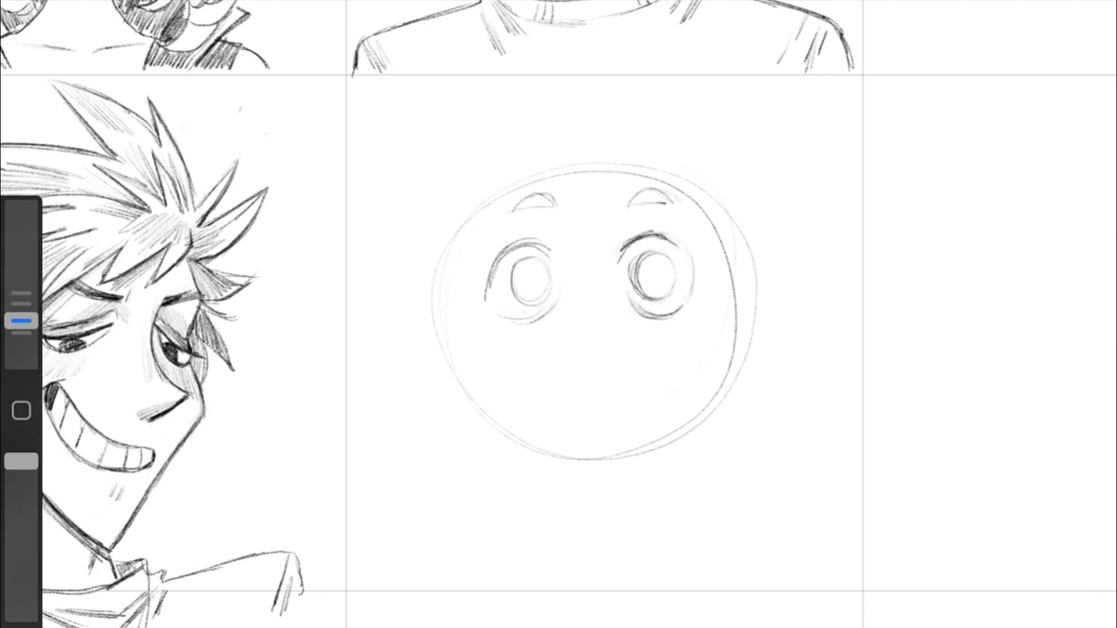
{"action": "mouse_move", "coordinate": [672, 236]}
{"action": "left_mouse_down"}
{"action": "mouse_move", "coordinate": [689, 253]}
{"action": "mouse_move", "coordinate": [681, 290]}
{"action": "left_mouse_up"}
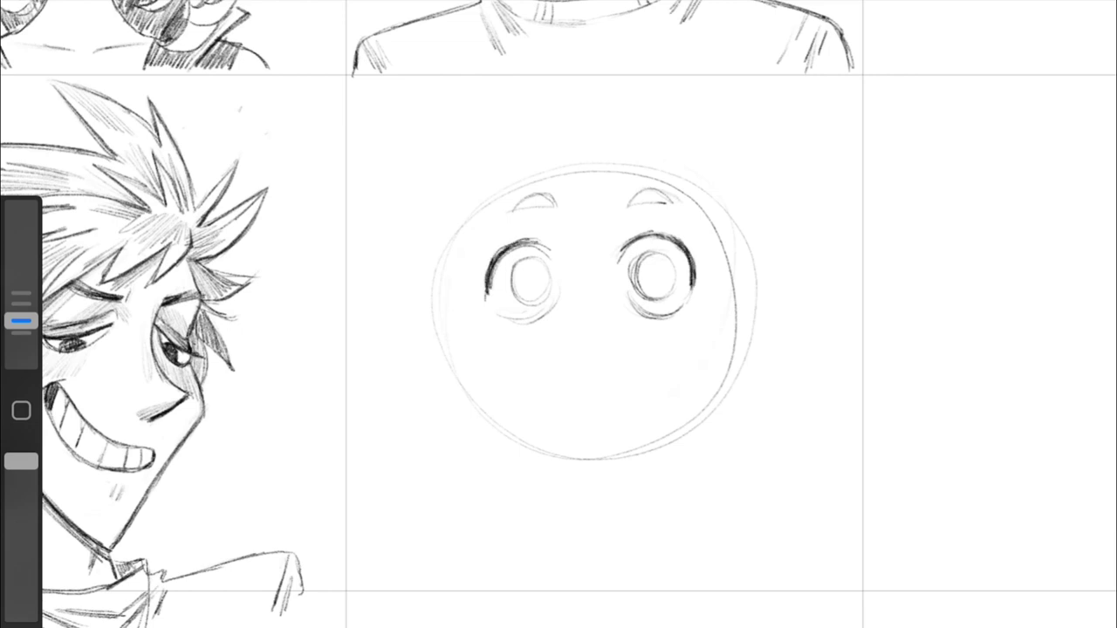
{"action": "mouse_move", "coordinate": [21, 321]}
{"action": "left_mouse_down"}
{"action": "mouse_move", "coordinate": [21, 286]}
{"action": "mouse_move", "coordinate": [21, 321]}
{"action": "left_mouse_up"}
{"action": "mouse_move", "coordinate": [642, 258]}
{"action": "left_mouse_down"}
{"action": "mouse_move", "coordinate": [654, 301]}
{"action": "mouse_move", "coordinate": [663, 284]}
{"action": "left_mouse_up"}
{"action": "mouse_move", "coordinate": [515, 261]}
{"action": "left_mouse_down"}
{"action": "mouse_move", "coordinate": [546, 301]}
{"action": "mouse_move", "coordinate": [533, 293]}
{"action": "left_mouse_up"}
Step: Redraw both eyebrows as shaded shapes
{"action": "mouse_move", "coordinate": [21, 321]}
{"action": "left_mouse_down"}
{"action": "mouse_move", "coordinate": [21, 285]}
{"action": "mouse_move", "coordinate": [21, 321]}
{"action": "left_mouse_up"}
{"action": "left_click_drag", "start_coordinate": [513, 216], "coordinate": [541, 199]}
{"action": "mouse_move", "coordinate": [21, 321]}
{"action": "left_mouse_down"}
{"action": "mouse_move", "coordinate": [21, 285]}
{"action": "mouse_move", "coordinate": [20, 321]}
{"action": "left_mouse_up"}
{"action": "mouse_move", "coordinate": [620, 197]}
{"action": "left_mouse_down"}
{"action": "mouse_move", "coordinate": [651, 187]}
{"action": "mouse_move", "coordinate": [601, 223]}
{"action": "left_mouse_up"}
Step: Draw hair strands across the top of the head, darkening the top-right stroke
{"action": "left_click_drag", "start_coordinate": [621, 160], "coordinate": [654, 217]}
{"action": "left_click_drag", "start_coordinate": [684, 156], "coordinate": [704, 209]}
{"action": "left_click_drag", "start_coordinate": [21, 322], "coordinate": [21, 285]}
{"action": "left_click_drag", "start_coordinate": [21, 285], "coordinate": [21, 320]}
{"action": "scroll", "coordinate": [591, 449], "scroll_direction": "up", "scroll_amount": 3}
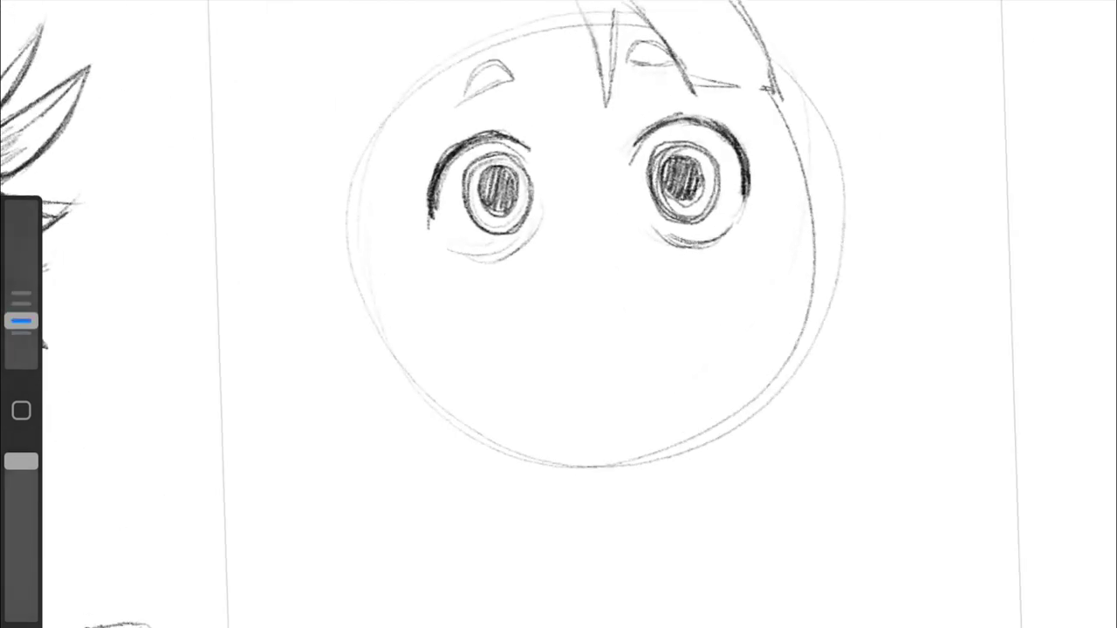
{"action": "left_click_drag", "start_coordinate": [705, 90], "coordinate": [790, 97]}
Step: Draw the button nose and smile, darken the left eyelids, and hatch the right brow
{"action": "mouse_move", "coordinate": [572, 288]}
{"action": "left_mouse_down"}
{"action": "mouse_move", "coordinate": [618, 277]}
{"action": "mouse_move", "coordinate": [572, 290]}
{"action": "left_mouse_up"}
{"action": "left_click_drag", "start_coordinate": [570, 157], "coordinate": [594, 248]}
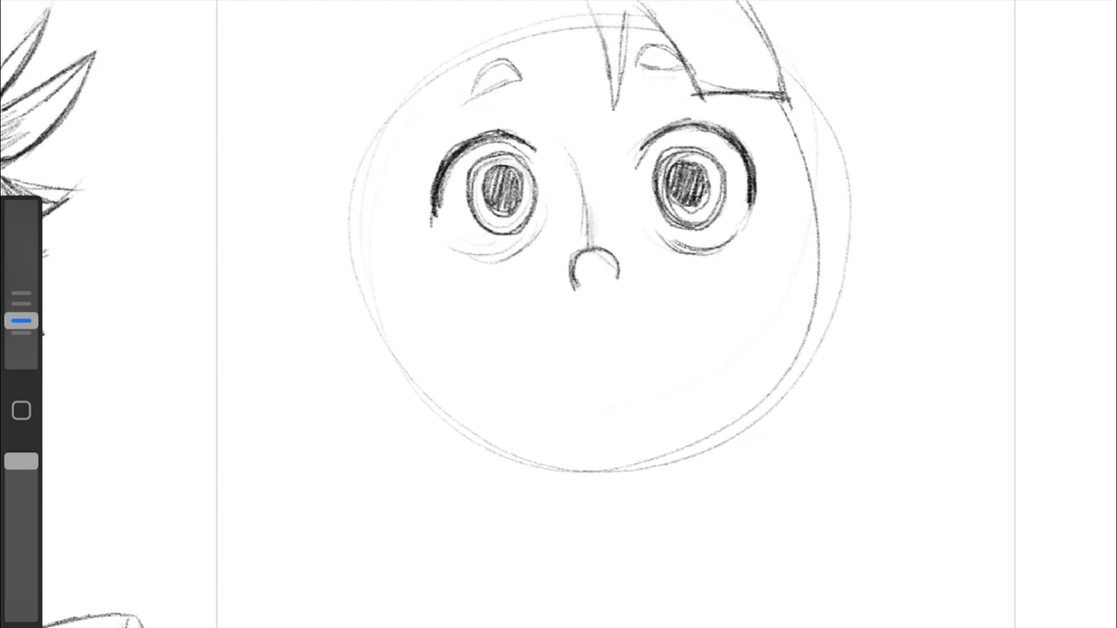
{"action": "left_click_drag", "start_coordinate": [454, 247], "coordinate": [547, 208]}
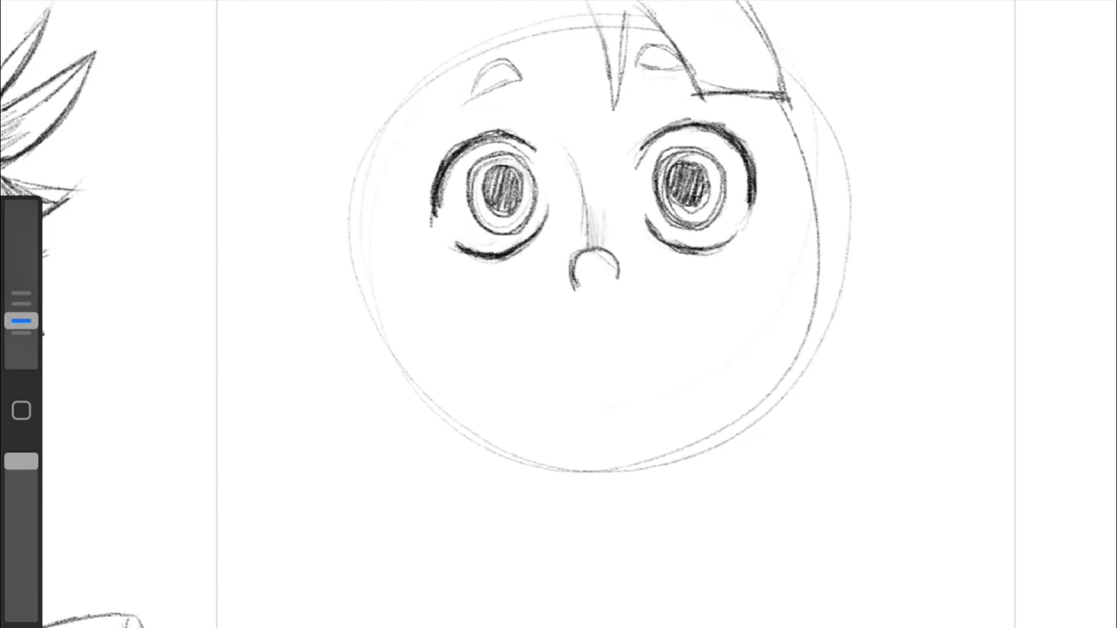
{"action": "left_click_drag", "start_coordinate": [434, 224], "coordinate": [476, 137]}
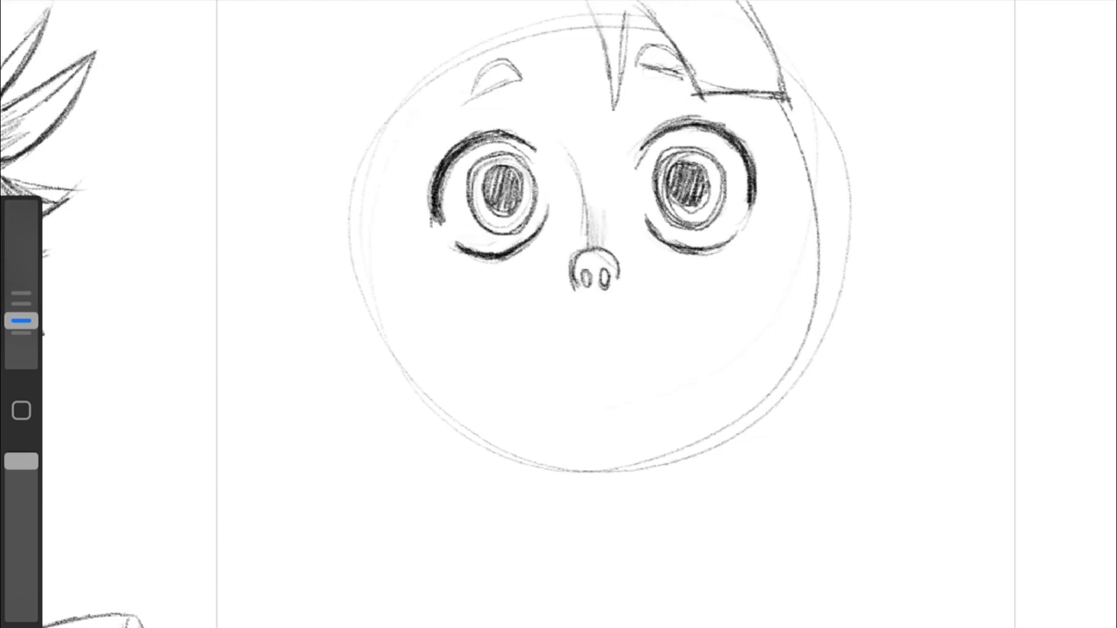
{"action": "left_click_drag", "start_coordinate": [644, 51], "coordinate": [666, 69]}
{"action": "left_click_drag", "start_coordinate": [518, 301], "coordinate": [672, 296]}
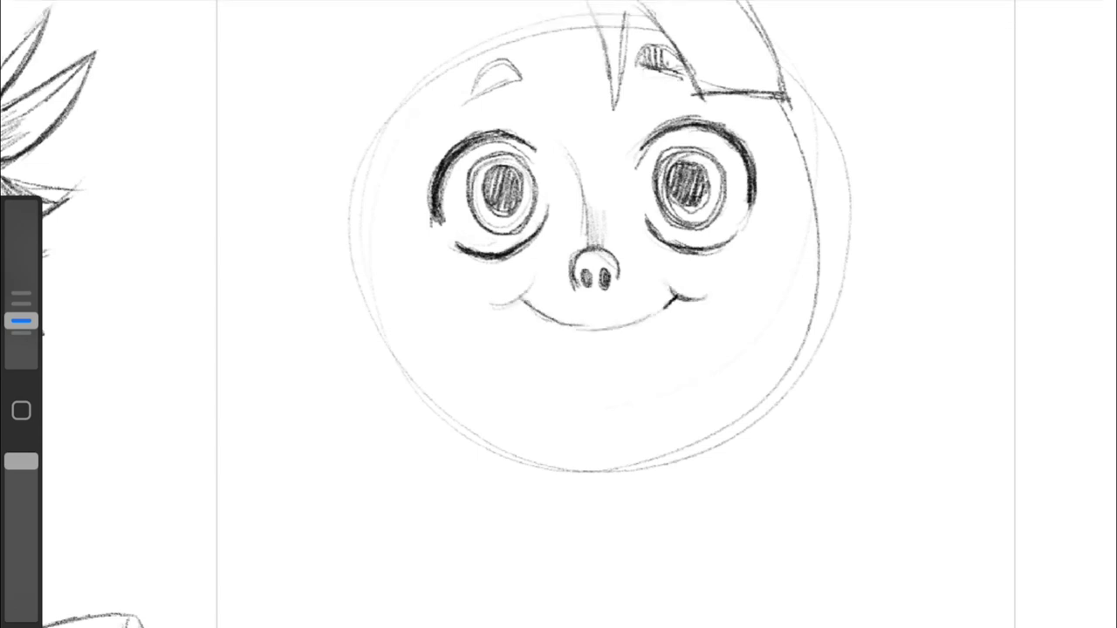
Step: Shade lightly between the brows and add blush to both cheeks
{"action": "left_click_drag", "start_coordinate": [519, 100], "coordinate": [563, 144]}
{"action": "left_click_drag", "start_coordinate": [650, 91], "coordinate": [612, 136]}
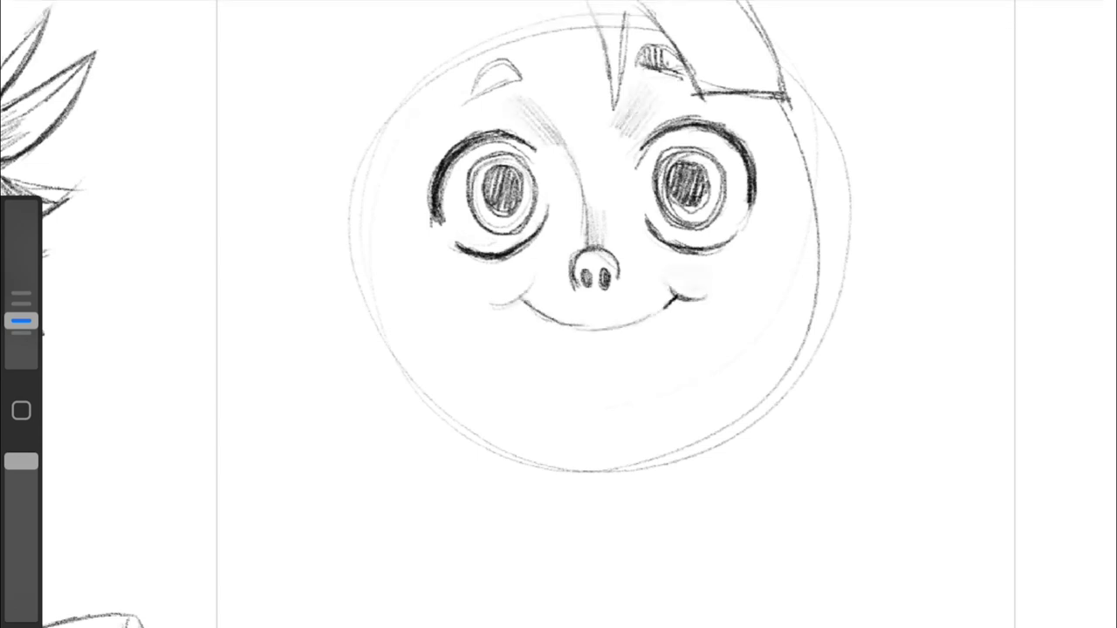
{"action": "left_click_drag", "start_coordinate": [676, 262], "coordinate": [706, 286]}
{"action": "left_click_drag", "start_coordinate": [489, 272], "coordinate": [529, 299]}
{"action": "key", "text": "ctrl+z"}
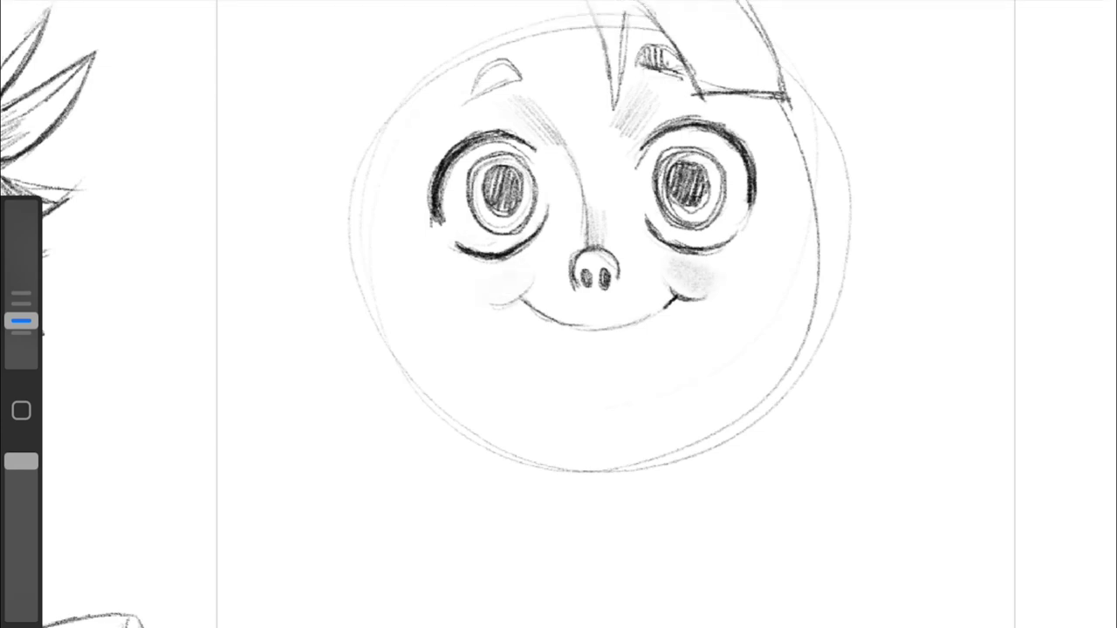
{"action": "left_click_drag", "start_coordinate": [485, 267], "coordinate": [525, 298]}
Step: Enlarge the pencil and draw the bob's hair lock right of the face
{"action": "mouse_move", "coordinate": [21, 322]}
{"action": "left_mouse_down"}
{"action": "mouse_move", "coordinate": [21, 286]}
{"action": "mouse_move", "coordinate": [21, 321]}
{"action": "left_mouse_up"}
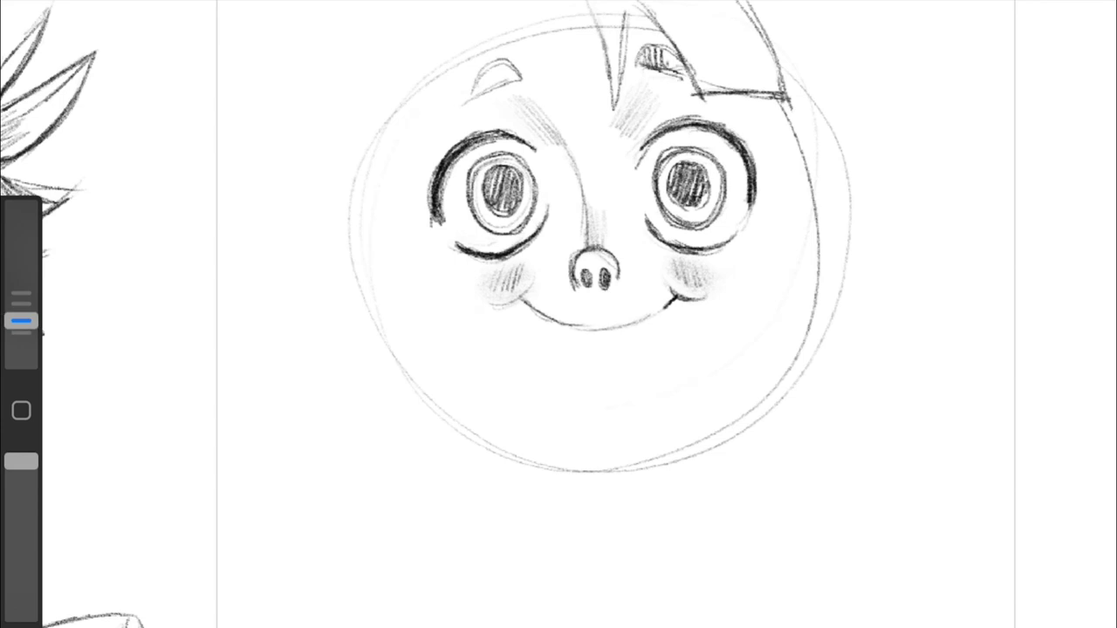
{"action": "scroll", "coordinate": [600, 314], "scroll_direction": "down", "scroll_amount": 2}
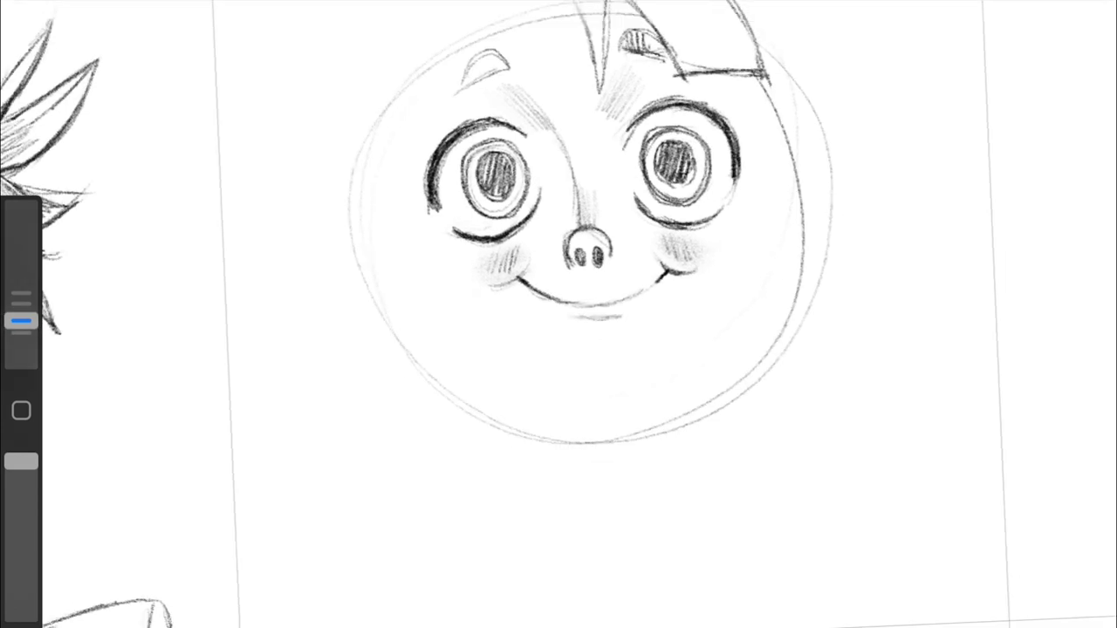
{"action": "left_click_drag", "start_coordinate": [744, 131], "coordinate": [746, 253]}
{"action": "left_click_drag", "start_coordinate": [763, 40], "coordinate": [859, 231]}
{"action": "left_click_drag", "start_coordinate": [859, 234], "coordinate": [746, 252]}
Step: Draw hair strands left of the fringe and a lock on the left, undoing stray strokes
{"action": "left_click_drag", "start_coordinate": [567, 42], "coordinate": [533, 144]}
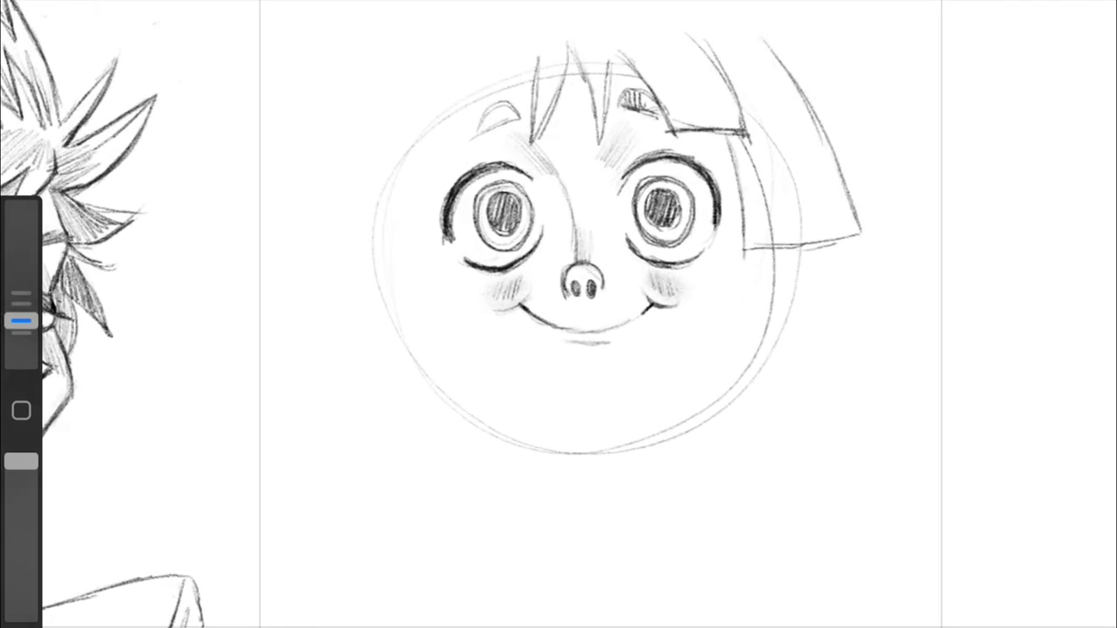
{"action": "key", "text": "ctrl+z"}
{"action": "left_click_drag", "start_coordinate": [541, 43], "coordinate": [534, 148]}
{"action": "mouse_move", "coordinate": [536, 50]}
{"action": "left_mouse_down"}
{"action": "mouse_move", "coordinate": [471, 159]}
{"action": "mouse_move", "coordinate": [401, 179]}
{"action": "left_mouse_up"}
{"action": "mouse_move", "coordinate": [459, 40]}
{"action": "left_mouse_down"}
{"action": "mouse_move", "coordinate": [401, 183]}
{"action": "mouse_move", "coordinate": [423, 292]}
{"action": "left_mouse_up"}
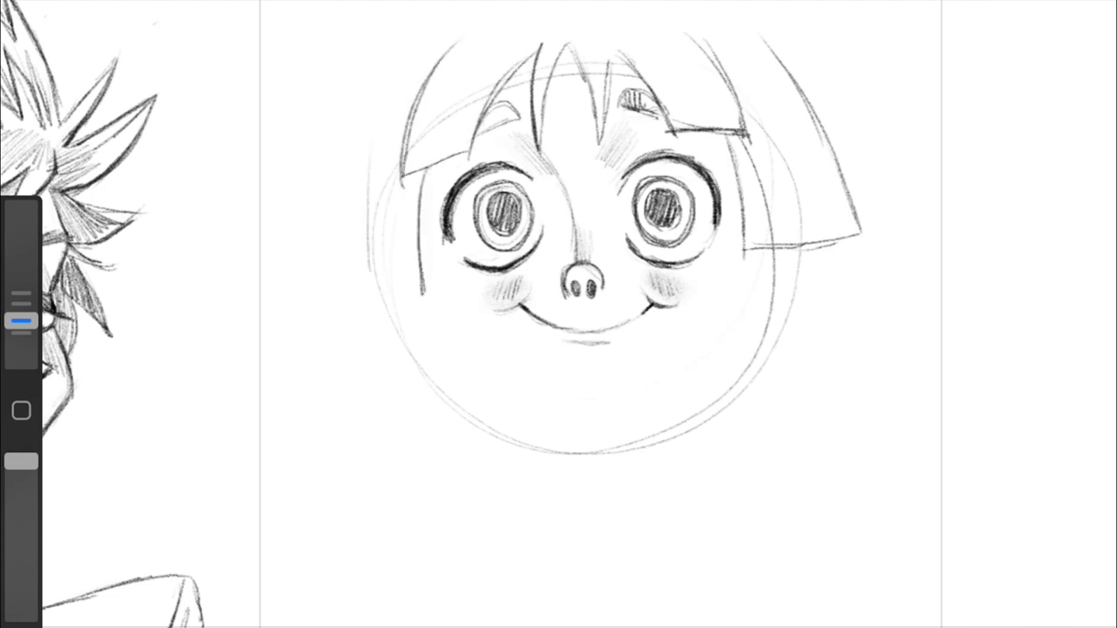
{"action": "key", "text": "ctrl+z"}
{"action": "mouse_move", "coordinate": [367, 122]}
{"action": "left_mouse_down"}
{"action": "mouse_move", "coordinate": [419, 297]}
{"action": "mouse_move", "coordinate": [353, 292]}
{"action": "left_mouse_up"}
{"action": "left_click_drag", "start_coordinate": [781, 149], "coordinate": [799, 236]}
{"action": "mouse_move", "coordinate": [21, 321]}
{"action": "left_mouse_down"}
{"action": "mouse_move", "coordinate": [21, 285]}
{"action": "mouse_move", "coordinate": [21, 321]}
{"action": "left_mouse_up"}
{"action": "key", "text": "ctrl+z"}
{"action": "key", "text": "ctrl+z"}
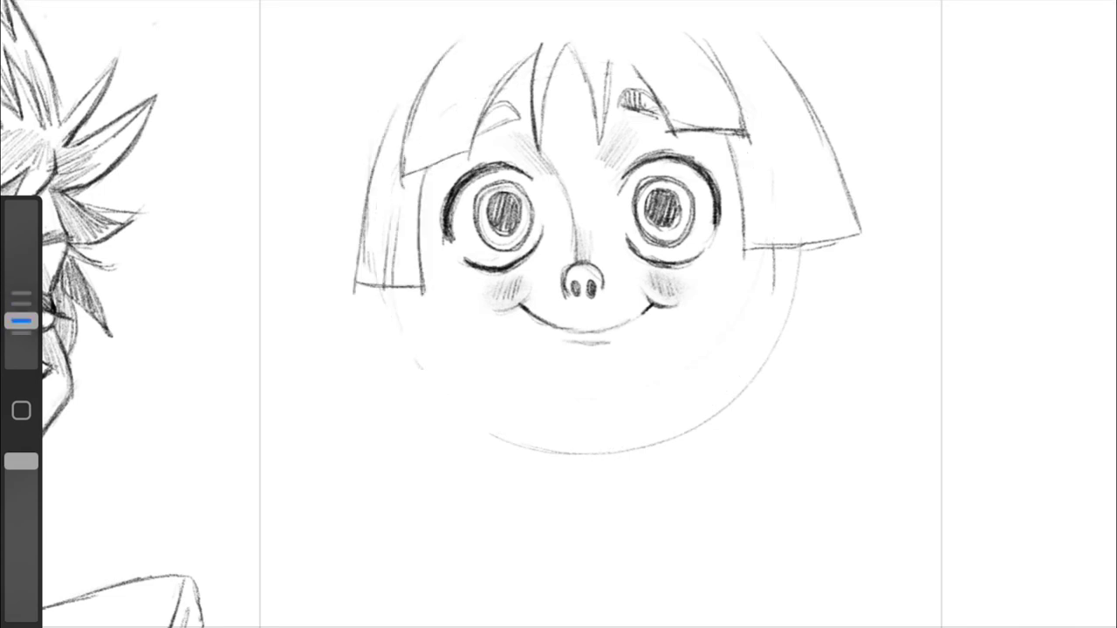
Step: Add cheek hatching and both ears, undoing the jaw stroke and extra ear lines
{"action": "left_click_drag", "start_coordinate": [732, 258], "coordinate": [708, 285]}
{"action": "left_click_drag", "start_coordinate": [397, 288], "coordinate": [453, 392]}
{"action": "left_click_drag", "start_coordinate": [410, 322], "coordinate": [485, 406]}
{"action": "left_click_drag", "start_coordinate": [428, 358], "coordinate": [571, 429]}
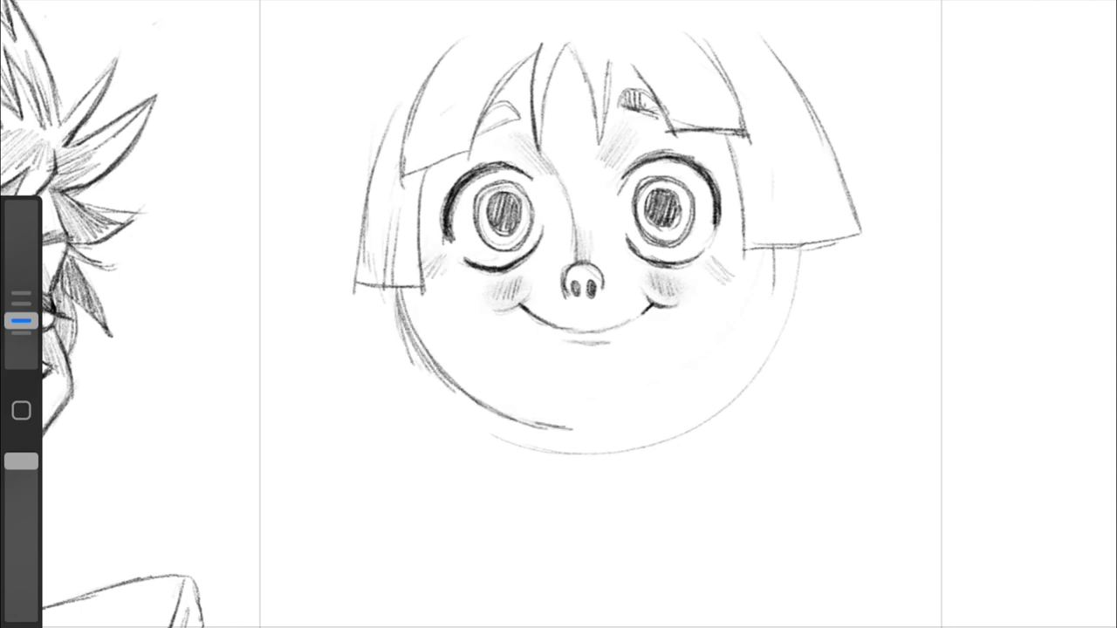
{"action": "left_click_drag", "start_coordinate": [775, 253], "coordinate": [837, 248]}
{"action": "left_click_drag", "start_coordinate": [359, 225], "coordinate": [406, 345]}
{"action": "left_click_drag", "start_coordinate": [350, 323], "coordinate": [386, 344]}
{"action": "mouse_move", "coordinate": [835, 262]}
{"action": "left_mouse_down"}
{"action": "mouse_move", "coordinate": [781, 336]}
{"action": "mouse_move", "coordinate": [630, 431]}
{"action": "left_mouse_up"}
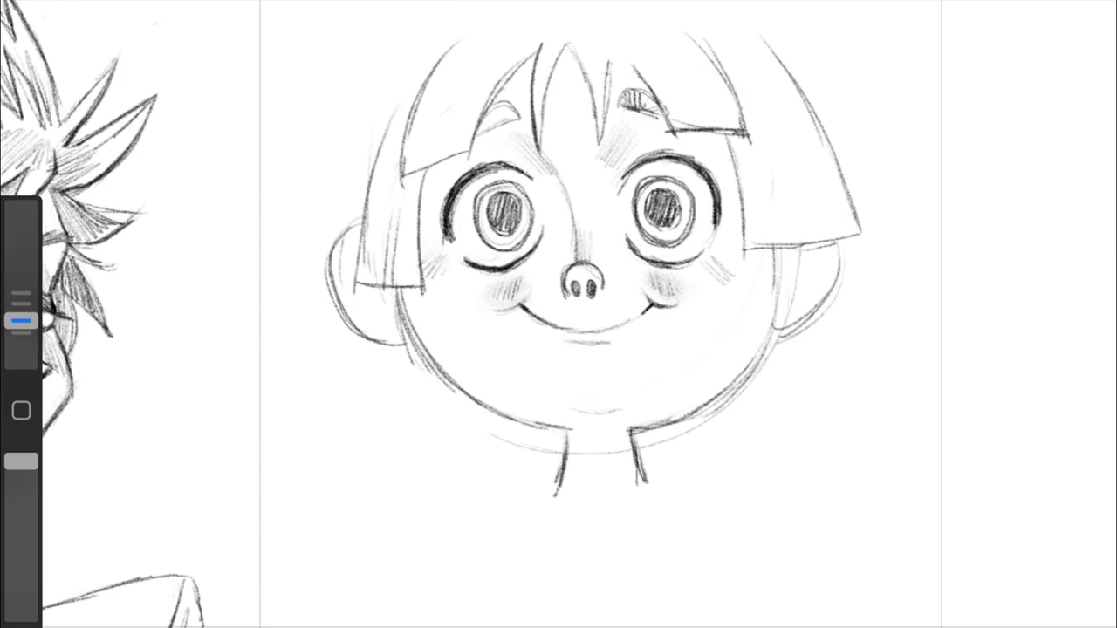
{"action": "mouse_move", "coordinate": [21, 321]}
{"action": "left_mouse_down"}
{"action": "mouse_move", "coordinate": [21, 285]}
{"action": "mouse_move", "coordinate": [21, 321]}
{"action": "left_mouse_up"}
{"action": "key", "text": "ctrl+z"}
{"action": "key", "text": "ctrl+z"}
Step: Hatch the bob hair on both sides, add an inner ear curve, and lasso the head
{"action": "left_click_drag", "start_coordinate": [750, 166], "coordinate": [772, 253]}
{"action": "left_click_drag", "start_coordinate": [781, 194], "coordinate": [783, 248]}
{"action": "left_click_drag", "start_coordinate": [676, 74], "coordinate": [711, 126]}
{"action": "left_click_drag", "start_coordinate": [490, 81], "coordinate": [461, 150]}
{"action": "left_click_drag", "start_coordinate": [460, 98], "coordinate": [399, 225]}
{"action": "left_click_drag", "start_coordinate": [775, 103], "coordinate": [749, 169]}
{"action": "left_click_drag", "start_coordinate": [357, 290], "coordinate": [420, 288]}
{"action": "left_click_drag", "start_coordinate": [359, 240], "coordinate": [345, 279]}
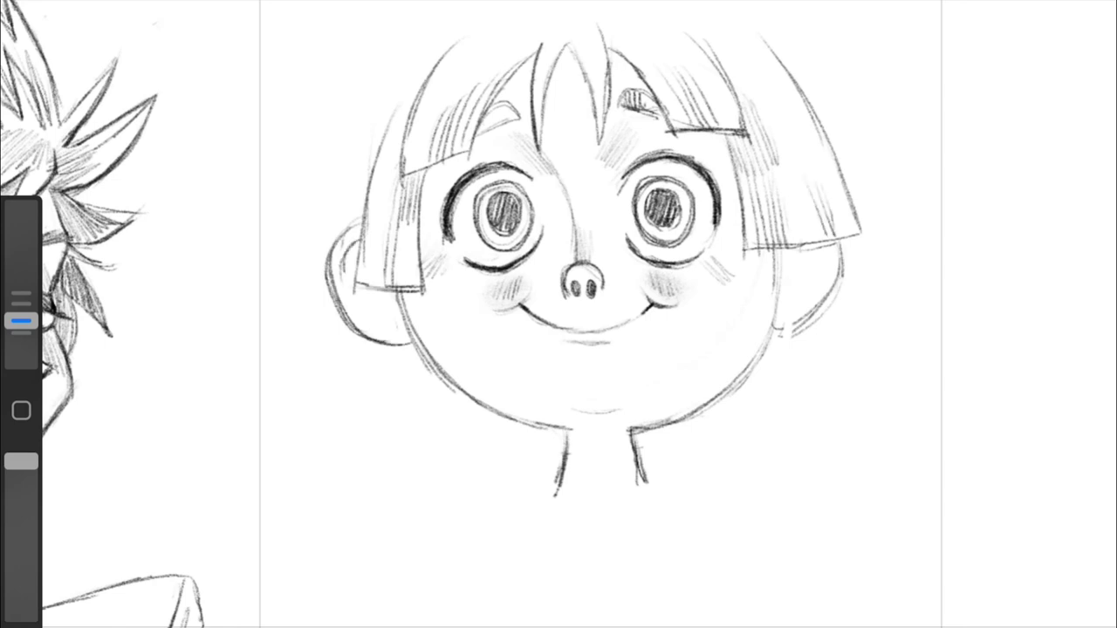
{"action": "left_click_drag", "start_coordinate": [367, 137], "coordinate": [331, 456]}
Step: Lower the child's head in the cell and sketch the outer right bob arc with hatching
{"action": "left_click_drag", "start_coordinate": [571, 349], "coordinate": [569, 424]}
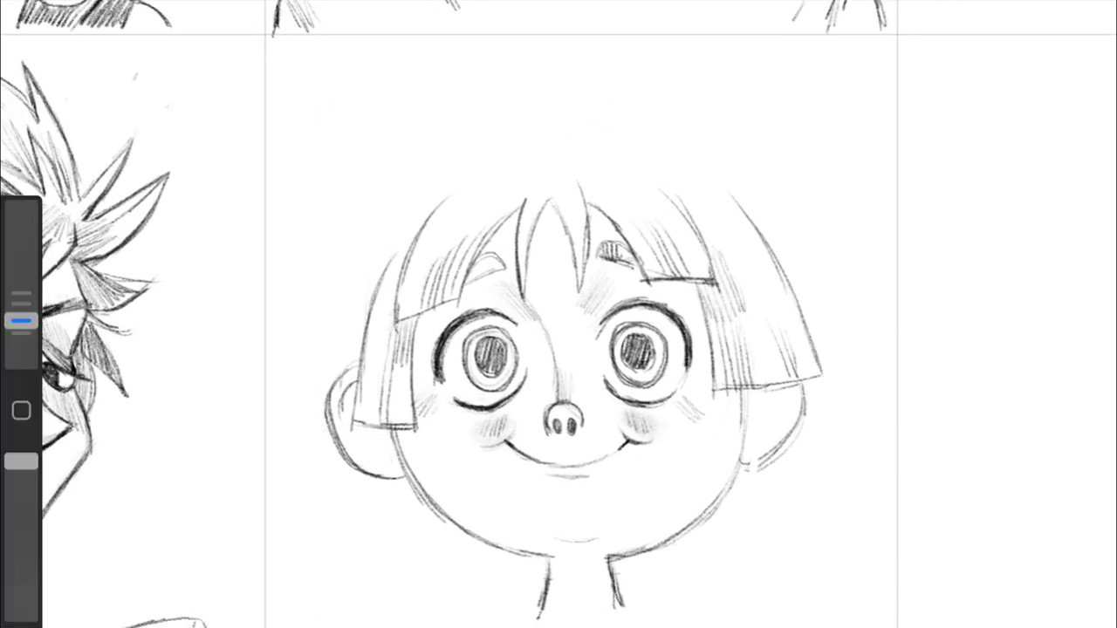
{"action": "mouse_move", "coordinate": [554, 87]}
{"action": "left_mouse_down"}
{"action": "mouse_move", "coordinate": [759, 131]}
{"action": "mouse_move", "coordinate": [851, 219]}
{"action": "left_mouse_up"}
{"action": "left_click_drag", "start_coordinate": [801, 264], "coordinate": [859, 219]}
{"action": "left_click_drag", "start_coordinate": [742, 192], "coordinate": [871, 366]}
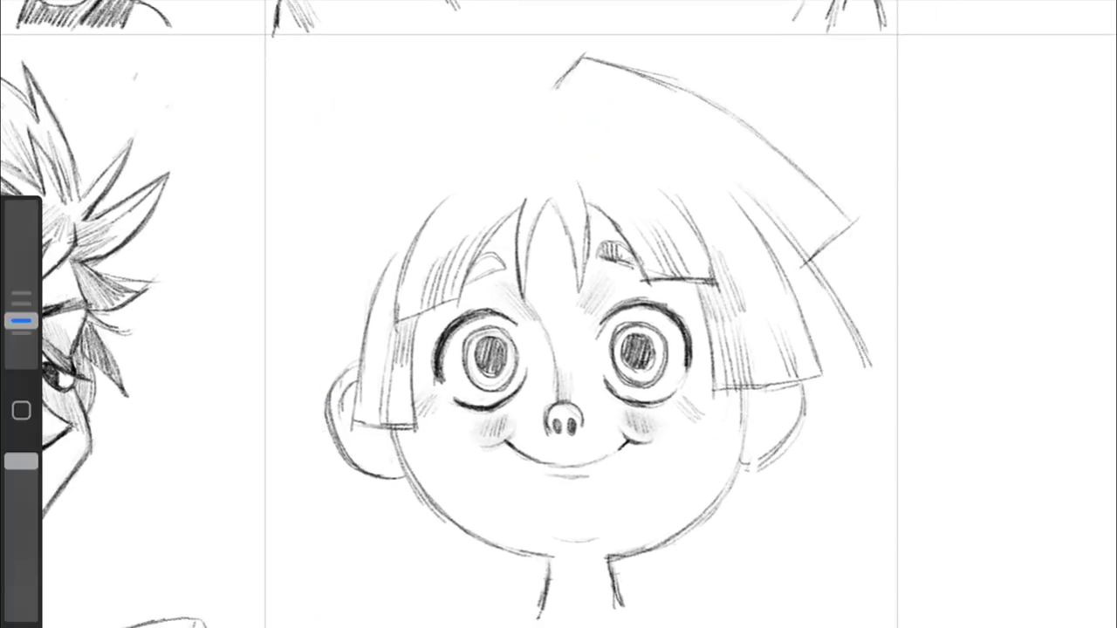
{"action": "left_click_drag", "start_coordinate": [820, 255], "coordinate": [867, 316]}
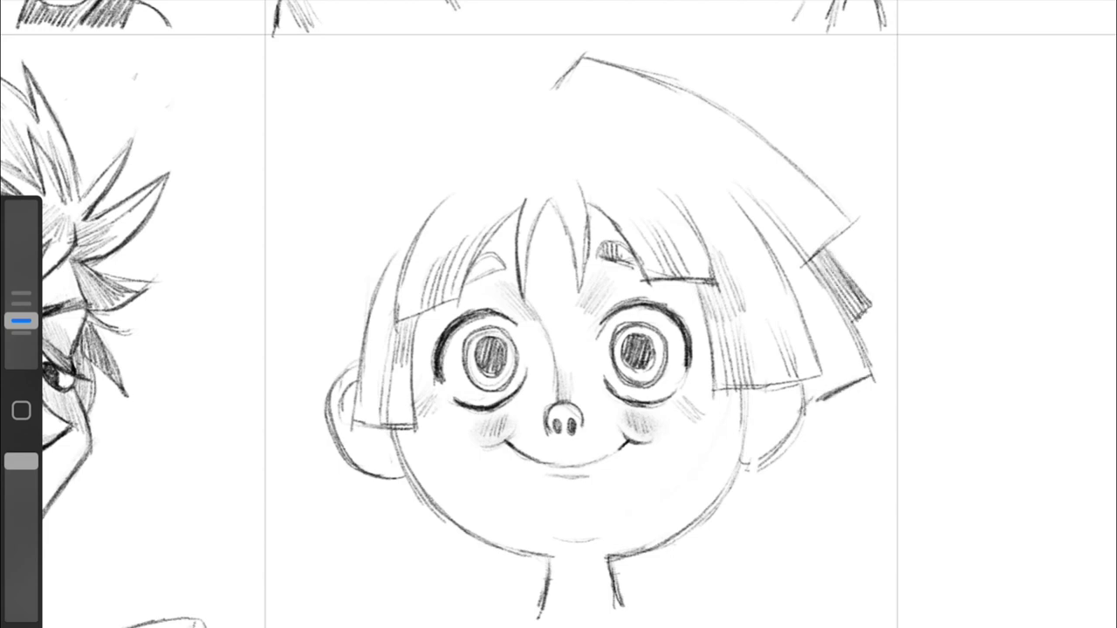
Step: Draw a longer hair arc over the top-left and outline the bob's left side
{"action": "left_click_drag", "start_coordinate": [558, 59], "coordinate": [363, 87]}
{"action": "key", "text": "ctrl+z"}
{"action": "mouse_move", "coordinate": [522, 56]}
{"action": "left_mouse_down"}
{"action": "mouse_move", "coordinate": [349, 160]}
{"action": "mouse_move", "coordinate": [314, 213]}
{"action": "left_mouse_up"}
{"action": "left_click_drag", "start_coordinate": [366, 146], "coordinate": [284, 463]}
{"action": "left_click_drag", "start_coordinate": [321, 319], "coordinate": [302, 502]}
{"action": "mouse_move", "coordinate": [331, 271]}
{"action": "left_mouse_down"}
{"action": "mouse_move", "coordinate": [302, 491]}
{"action": "mouse_move", "coordinate": [387, 522]}
{"action": "left_mouse_up"}
Step: Add strands to the lower hair ends on both sides of the bob
{"action": "left_click_drag", "start_coordinate": [384, 482], "coordinate": [440, 522]}
{"action": "left_click_drag", "start_coordinate": [837, 397], "coordinate": [863, 496]}
{"action": "left_click_drag", "start_coordinate": [816, 428], "coordinate": [850, 506]}
{"action": "left_click_drag", "start_coordinate": [717, 513], "coordinate": [831, 505]}
{"action": "left_click_drag", "start_coordinate": [322, 415], "coordinate": [333, 503]}
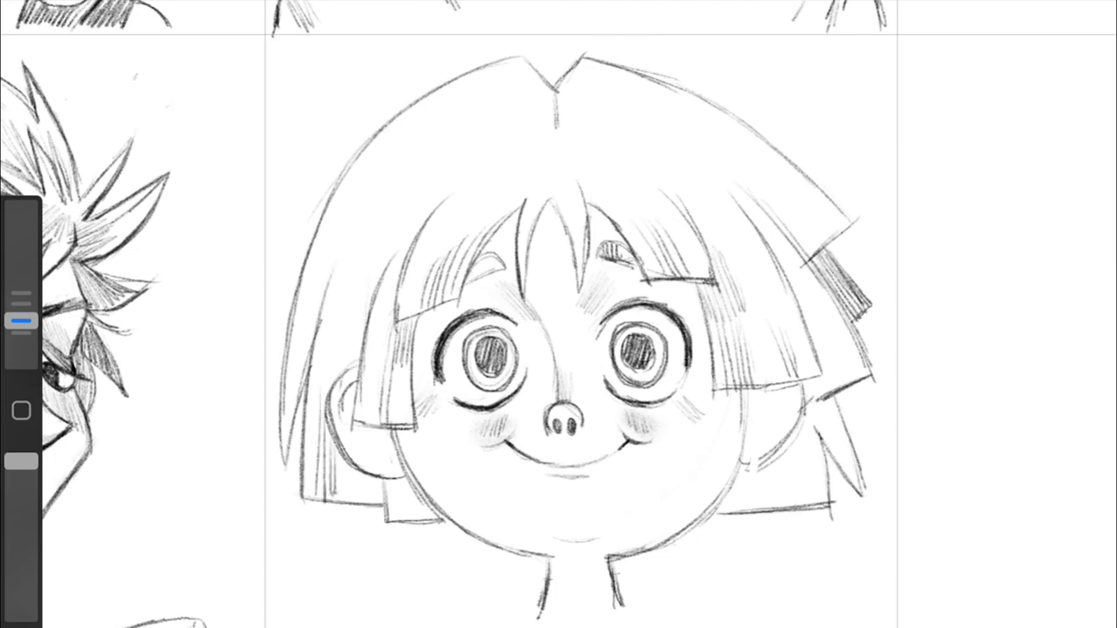
Step: Use a larger pencil to mark and hatch the hair parting and refine the upper-right outline
{"action": "mouse_move", "coordinate": [21, 321]}
{"action": "left_mouse_down"}
{"action": "mouse_move", "coordinate": [21, 286]}
{"action": "mouse_move", "coordinate": [21, 321]}
{"action": "left_mouse_up"}
{"action": "left_click_drag", "start_coordinate": [558, 85], "coordinate": [556, 139]}
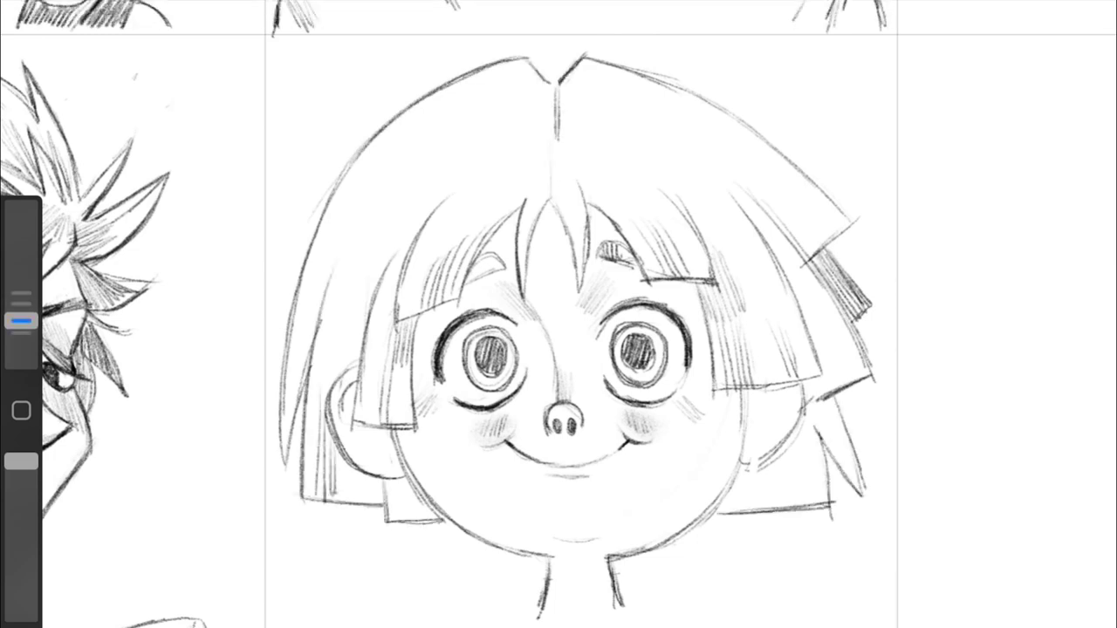
{"action": "left_click_drag", "start_coordinate": [499, 77], "coordinate": [554, 98]}
{"action": "left_click_drag", "start_coordinate": [506, 105], "coordinate": [553, 129]}
{"action": "left_click_drag", "start_coordinate": [661, 78], "coordinate": [831, 208]}
{"action": "left_click_drag", "start_coordinate": [21, 321], "coordinate": [21, 286]}
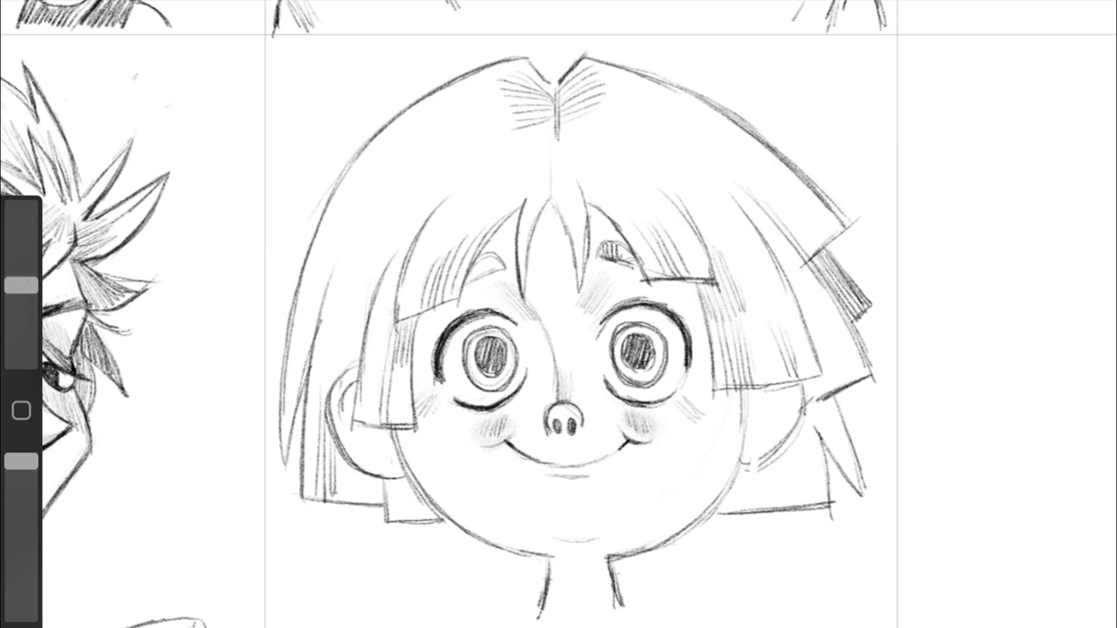
{"action": "left_click_drag", "start_coordinate": [727, 108], "coordinate": [859, 228]}
Step: Lasso the hair top, move it down, then add a strand and a curled tuft on top
{"action": "left_click_drag", "start_coordinate": [241, 354], "coordinate": [723, 55]}
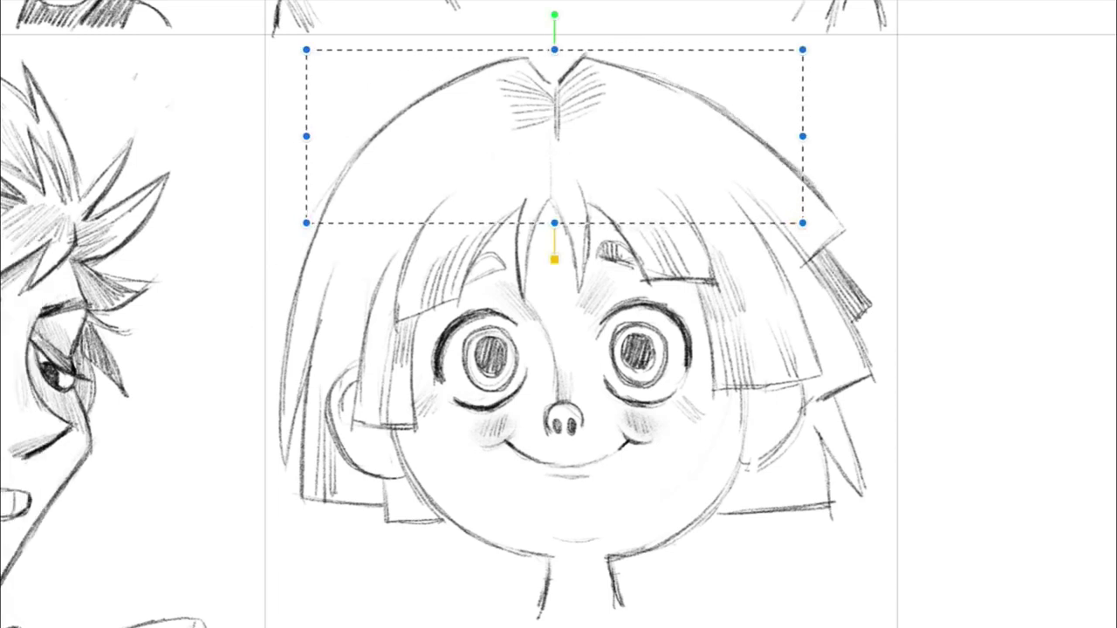
{"action": "left_click_drag", "start_coordinate": [558, 140], "coordinate": [572, 177]}
{"action": "left_click_drag", "start_coordinate": [21, 285], "coordinate": [21, 321]}
{"action": "left_click_drag", "start_coordinate": [608, 199], "coordinate": [587, 299]}
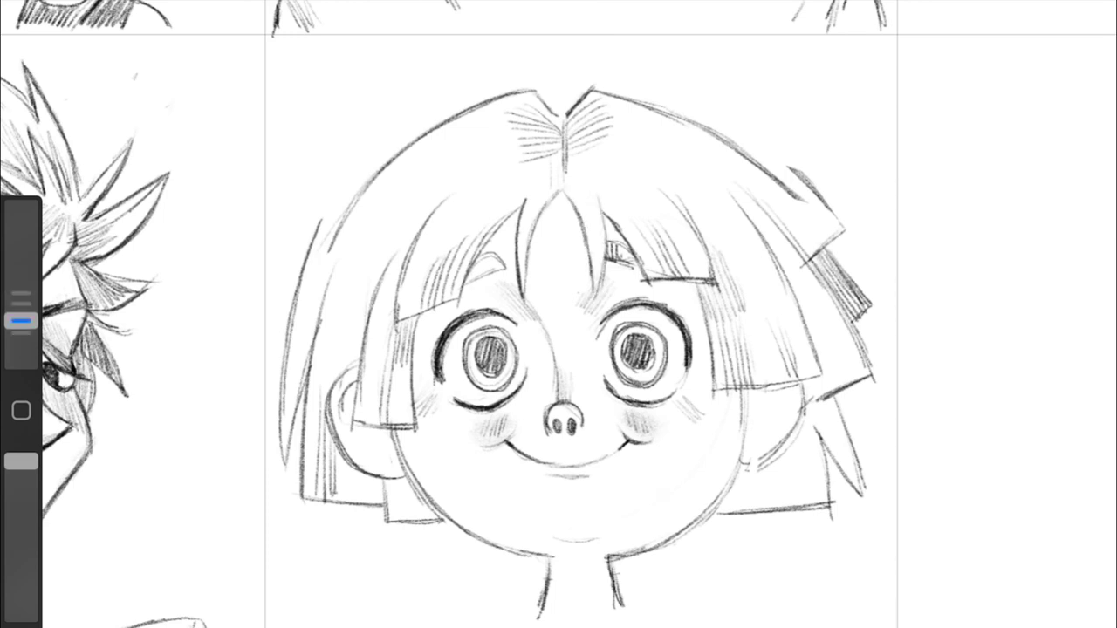
{"action": "left_click_drag", "start_coordinate": [558, 94], "coordinate": [630, 13]}
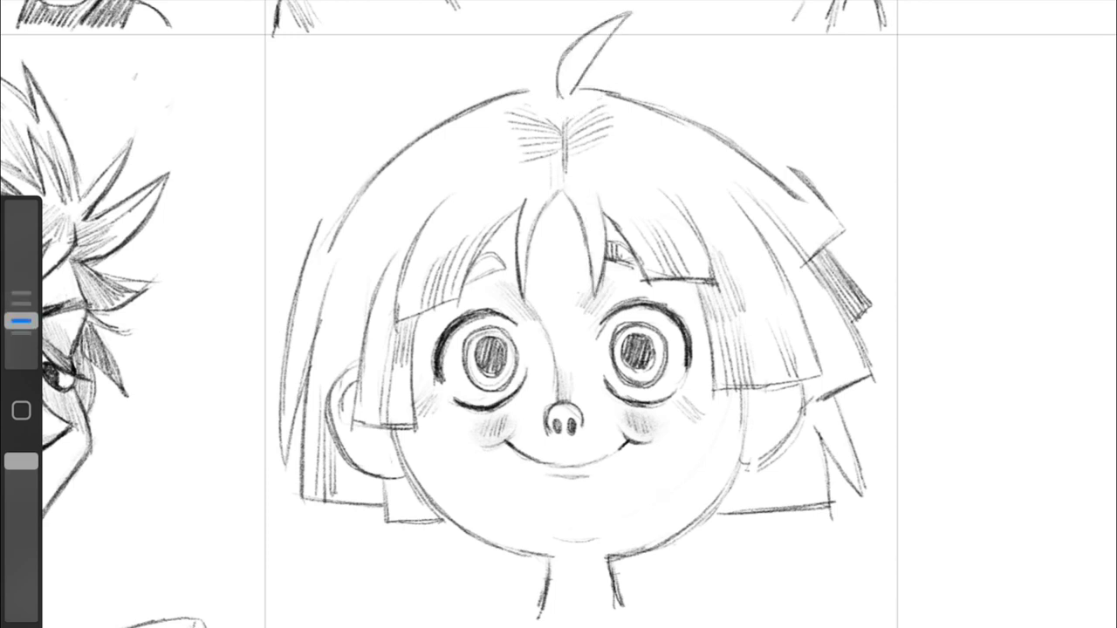
Step: Undo two outer strokes and redraw the left outer strands and upper-right outline
{"action": "key", "text": "ctrl+z"}
{"action": "key", "text": "ctrl+z"}
{"action": "key", "text": "ctrl+z"}
{"action": "key", "text": "ctrl+z"}
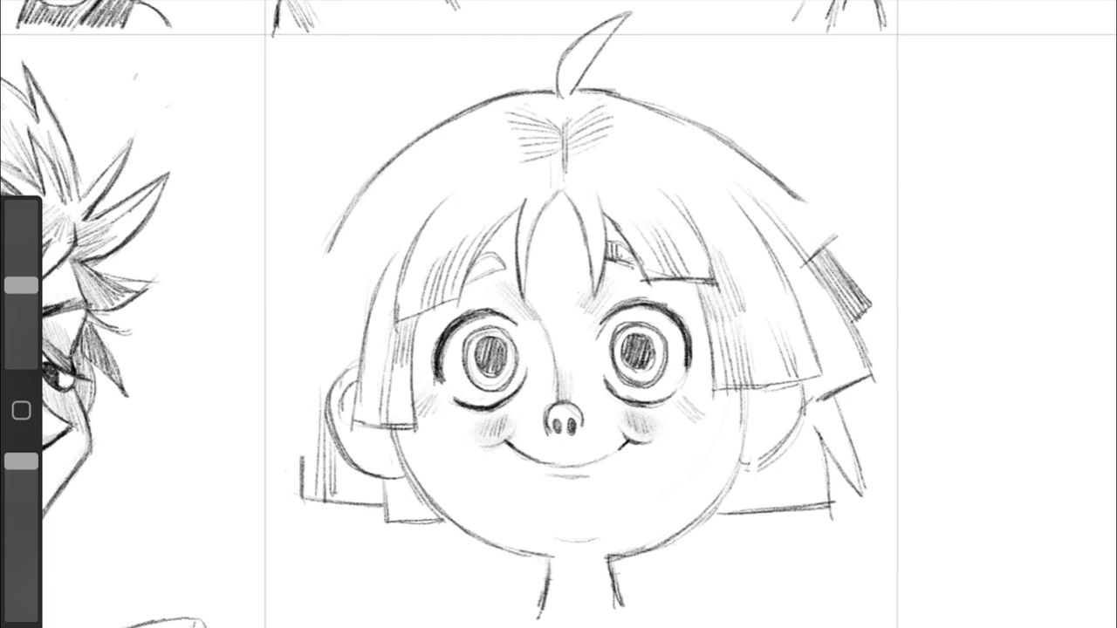
{"action": "key", "text": "ctrl+z"}
{"action": "left_click_drag", "start_coordinate": [346, 219], "coordinate": [289, 428]}
{"action": "mouse_move", "coordinate": [363, 250]}
{"action": "left_mouse_down"}
{"action": "mouse_move", "coordinate": [307, 421]}
{"action": "mouse_move", "coordinate": [303, 485]}
{"action": "left_mouse_up"}
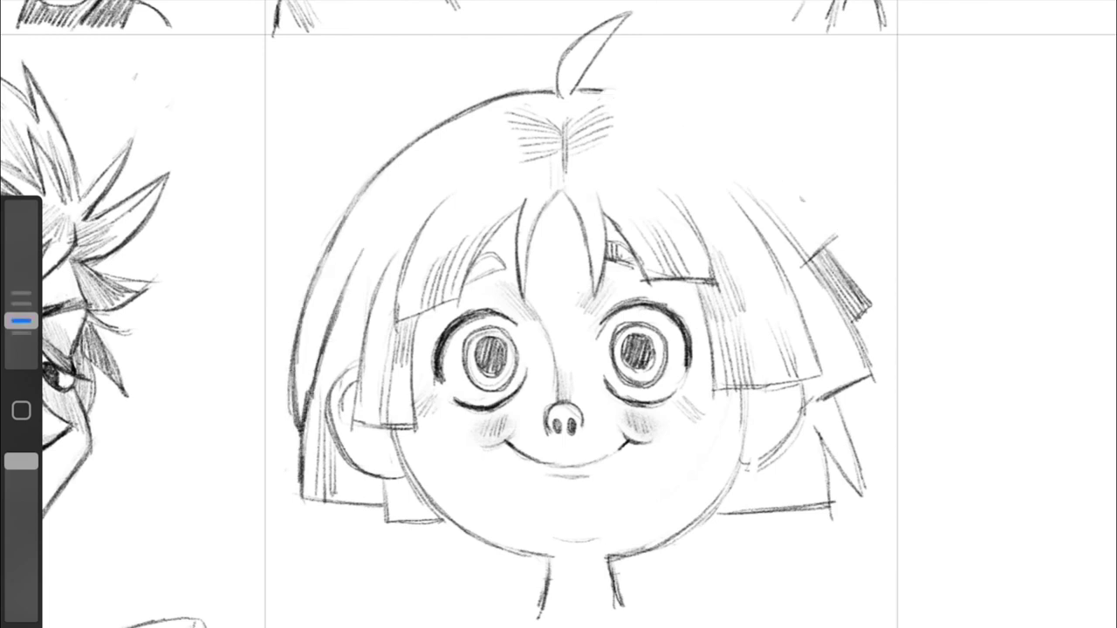
{"action": "mouse_move", "coordinate": [592, 91]}
{"action": "left_mouse_down"}
{"action": "mouse_move", "coordinate": [778, 168]}
{"action": "mouse_move", "coordinate": [873, 295]}
{"action": "left_mouse_up"}
Step: Erase stray left strands with the eraser and redraw long strands down the left side
{"action": "key", "text": "e"}
{"action": "left_click_drag", "start_coordinate": [316, 279], "coordinate": [299, 428]}
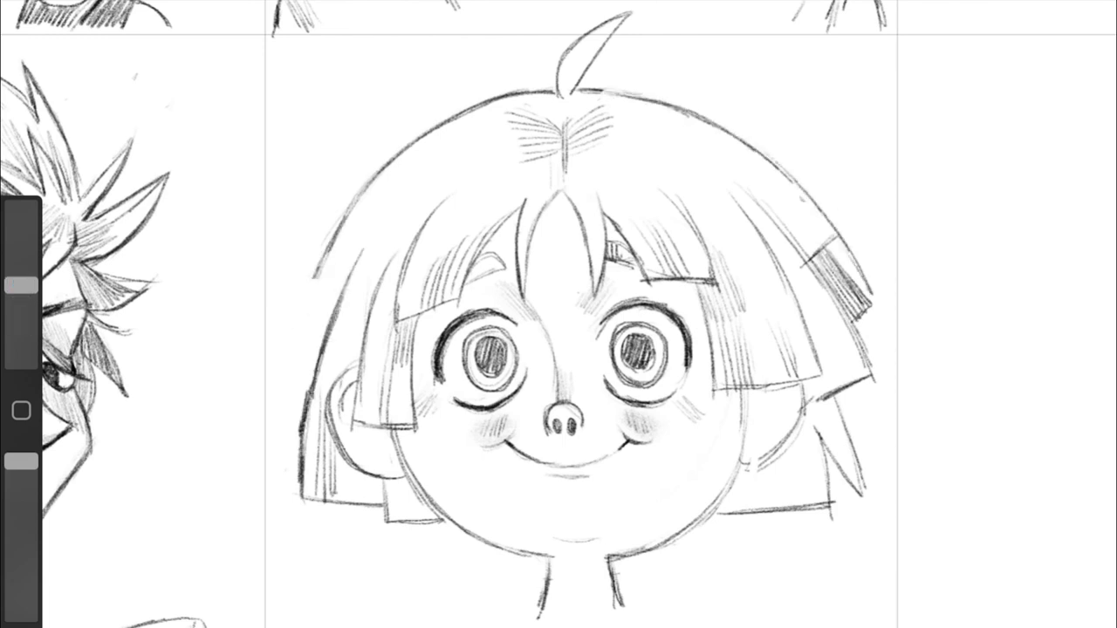
{"action": "left_click_drag", "start_coordinate": [358, 250], "coordinate": [302, 471]}
{"action": "left_click_drag", "start_coordinate": [345, 220], "coordinate": [293, 363]}
{"action": "left_click_drag", "start_coordinate": [305, 365], "coordinate": [296, 472]}
{"action": "left_click_drag", "start_coordinate": [297, 416], "coordinate": [290, 492]}
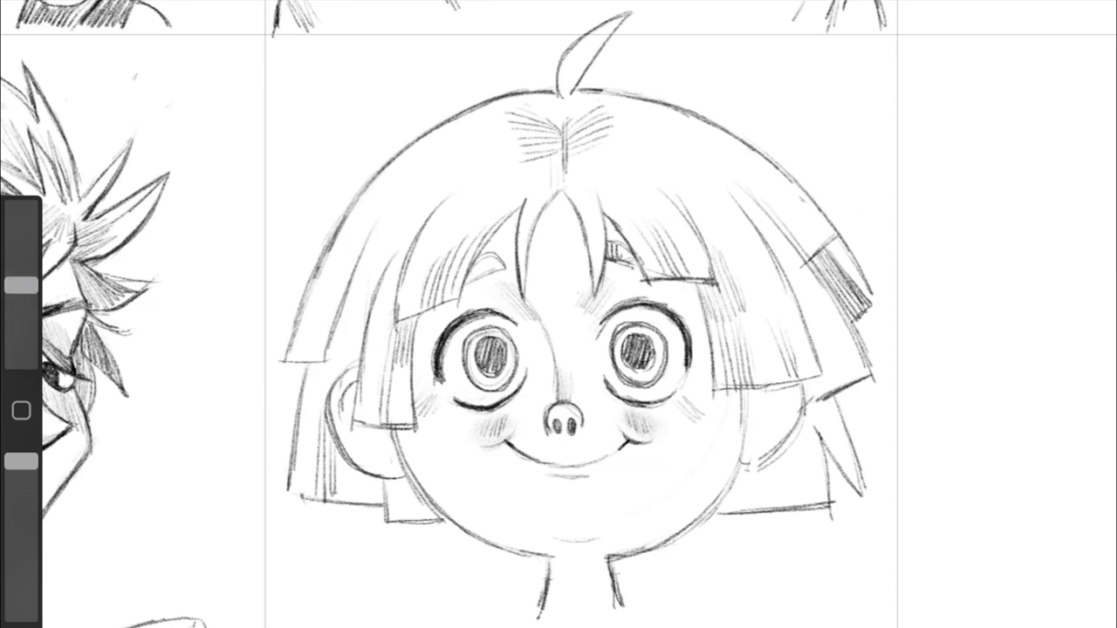
Step: Zoom in to darken the right jaw and ear, and extend strands down the right hair
{"action": "scroll", "coordinate": [559, 314], "scroll_direction": "down", "scroll_amount": 3}
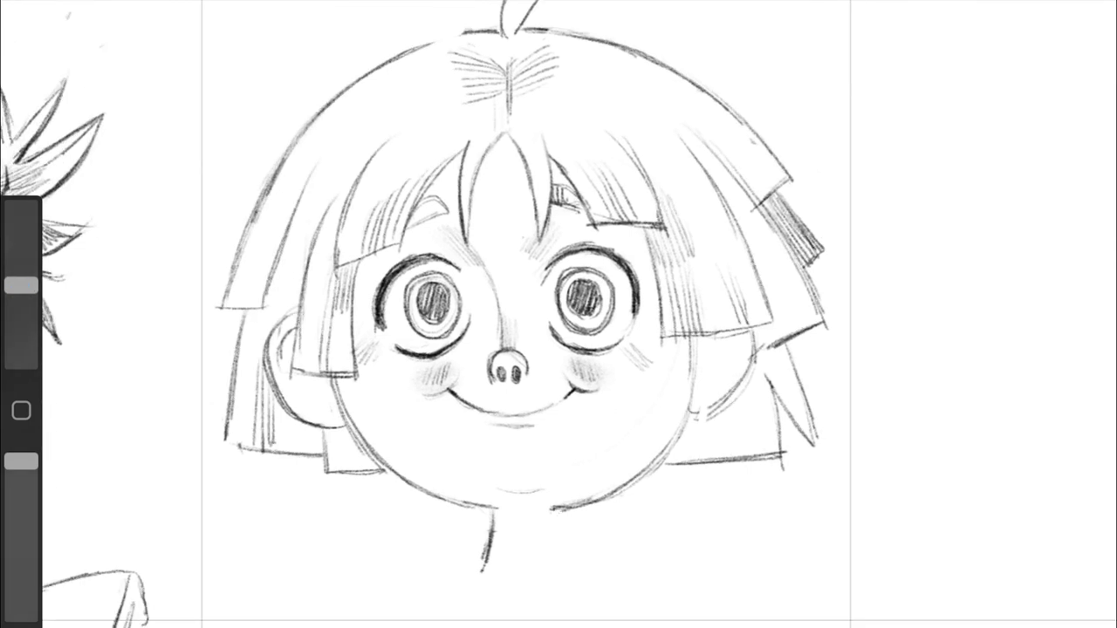
{"action": "left_click_drag", "start_coordinate": [21, 285], "coordinate": [21, 321]}
{"action": "left_click_drag", "start_coordinate": [672, 448], "coordinate": [557, 511]}
{"action": "left_click_drag", "start_coordinate": [715, 406], "coordinate": [688, 415]}
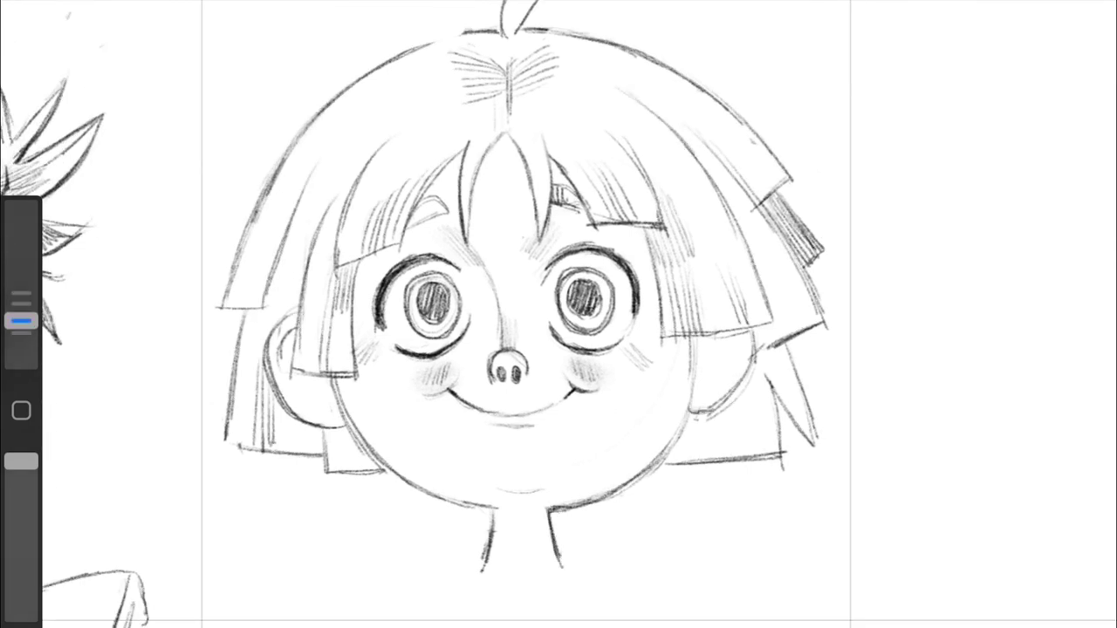
{"action": "left_click_drag", "start_coordinate": [645, 88], "coordinate": [724, 150]}
{"action": "left_click_drag", "start_coordinate": [689, 104], "coordinate": [743, 152]}
{"action": "left_click_drag", "start_coordinate": [767, 257], "coordinate": [803, 336]}
{"action": "left_click_drag", "start_coordinate": [785, 345], "coordinate": [816, 436]}
{"action": "left_click_drag", "start_coordinate": [752, 336], "coordinate": [777, 371]}
{"action": "scroll", "coordinate": [558, 314], "scroll_direction": "down", "scroll_amount": 3}
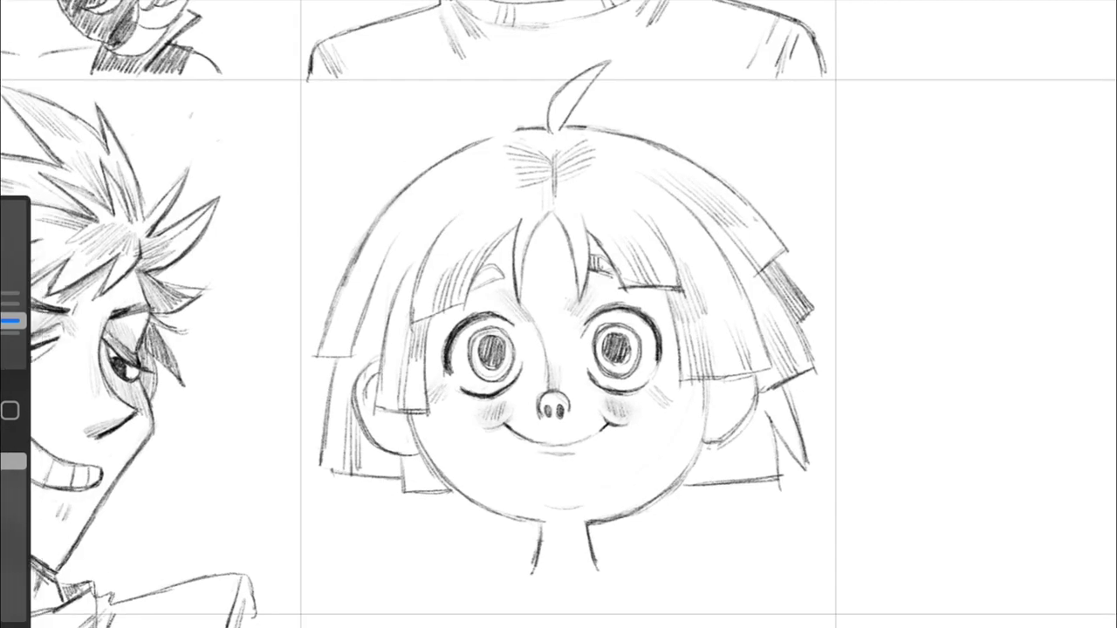
Step: Lasso the hair, nudge it slightly down, and erase old hatching at the crown and right side
{"action": "left_click_drag", "start_coordinate": [401, 239], "coordinate": [325, 357]}
{"action": "left_click", "coordinate": [402, 239]}
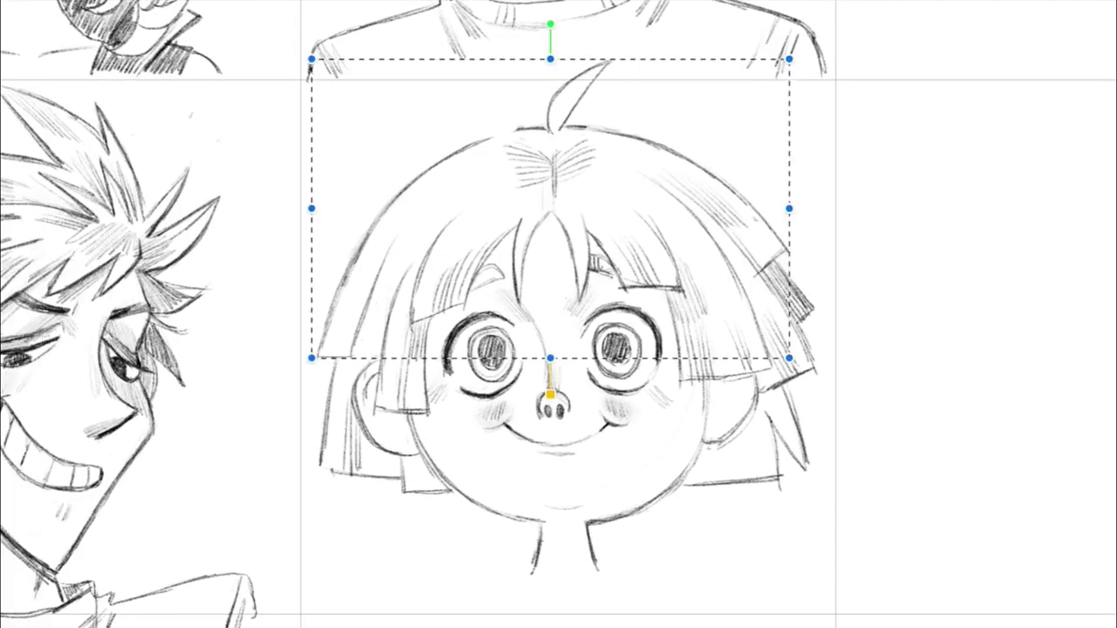
{"action": "left_click_drag", "start_coordinate": [550, 218], "coordinate": [552, 233]}
{"action": "left_click_drag", "start_coordinate": [21, 321], "coordinate": [21, 286]}
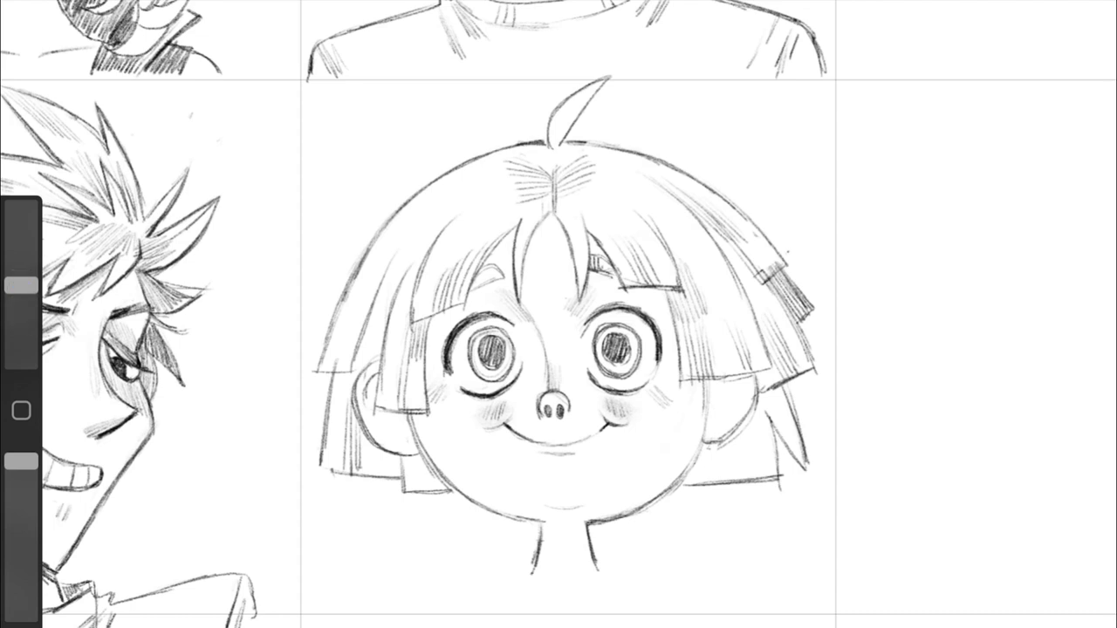
{"action": "left_click_drag", "start_coordinate": [510, 166], "coordinate": [589, 201]}
{"action": "left_click_drag", "start_coordinate": [672, 184], "coordinate": [807, 323]}
{"action": "left_click_drag", "start_coordinate": [750, 218], "coordinate": [812, 310]}
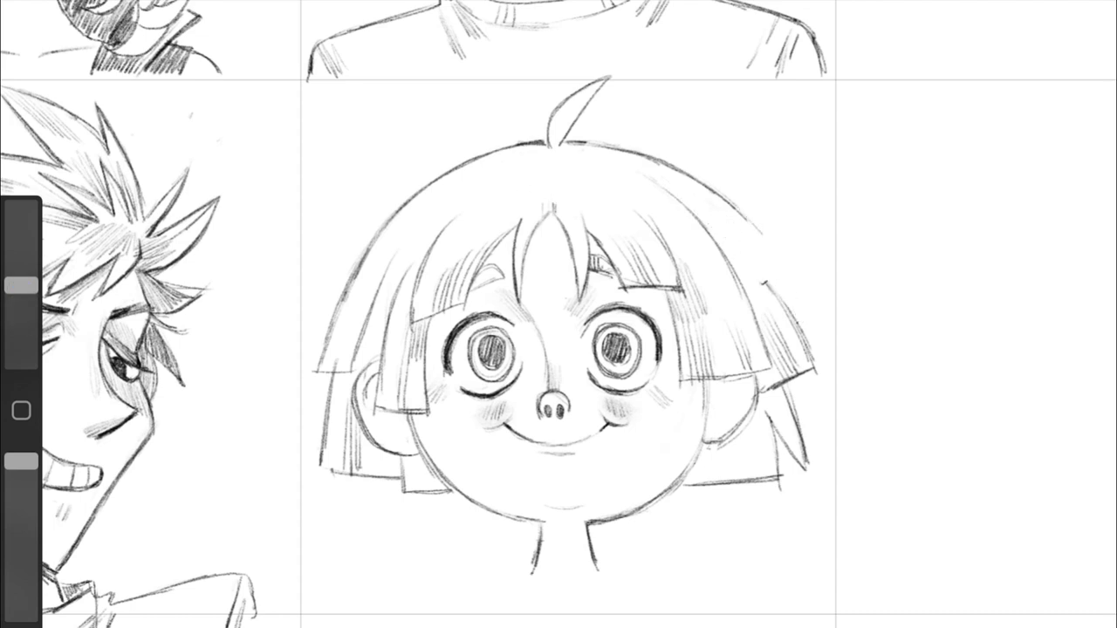
Step: Redraw the left and right outer hair outlines with a smaller pencil
{"action": "left_click_drag", "start_coordinate": [393, 218], "coordinate": [318, 366]}
{"action": "left_click_drag", "start_coordinate": [21, 286], "coordinate": [21, 321]}
{"action": "left_click_drag", "start_coordinate": [391, 214], "coordinate": [307, 371]}
{"action": "left_click_drag", "start_coordinate": [712, 192], "coordinate": [810, 316]}
{"action": "left_click_drag", "start_coordinate": [393, 218], "coordinate": [318, 358]}
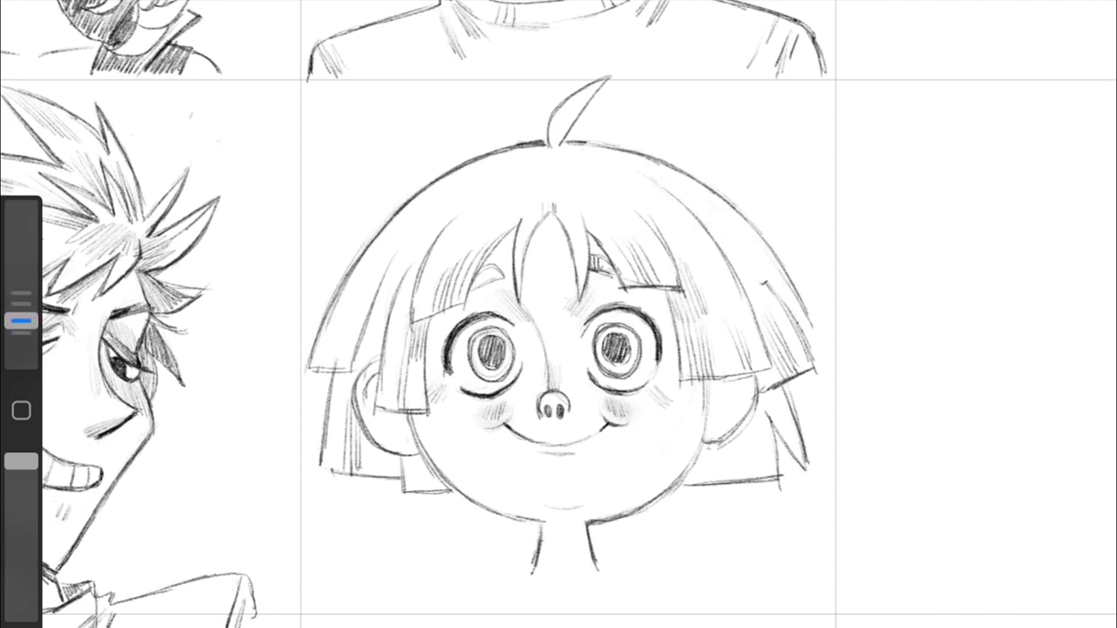
{"action": "key", "text": "ctrl+z"}
Step: Lighten the left and top hair lines, then redraw the top and right side
{"action": "left_click_drag", "start_coordinate": [21, 321], "coordinate": [21, 285]}
{"action": "left_click_drag", "start_coordinate": [388, 223], "coordinate": [330, 324]}
{"action": "left_click_drag", "start_coordinate": [471, 157], "coordinate": [550, 144]}
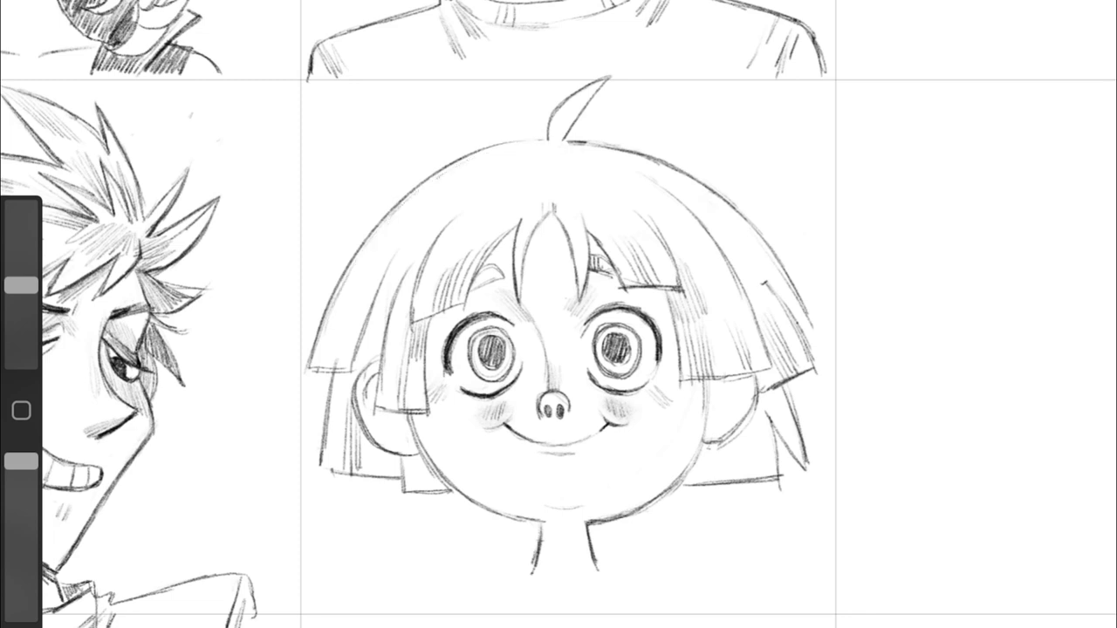
{"action": "left_click_drag", "start_coordinate": [641, 157], "coordinate": [803, 327]}
{"action": "left_click_drag", "start_coordinate": [21, 285], "coordinate": [20, 321]}
{"action": "mouse_move", "coordinate": [626, 154]}
{"action": "left_mouse_down"}
{"action": "mouse_move", "coordinate": [684, 184]}
{"action": "mouse_move", "coordinate": [825, 361]}
{"action": "left_mouse_up"}
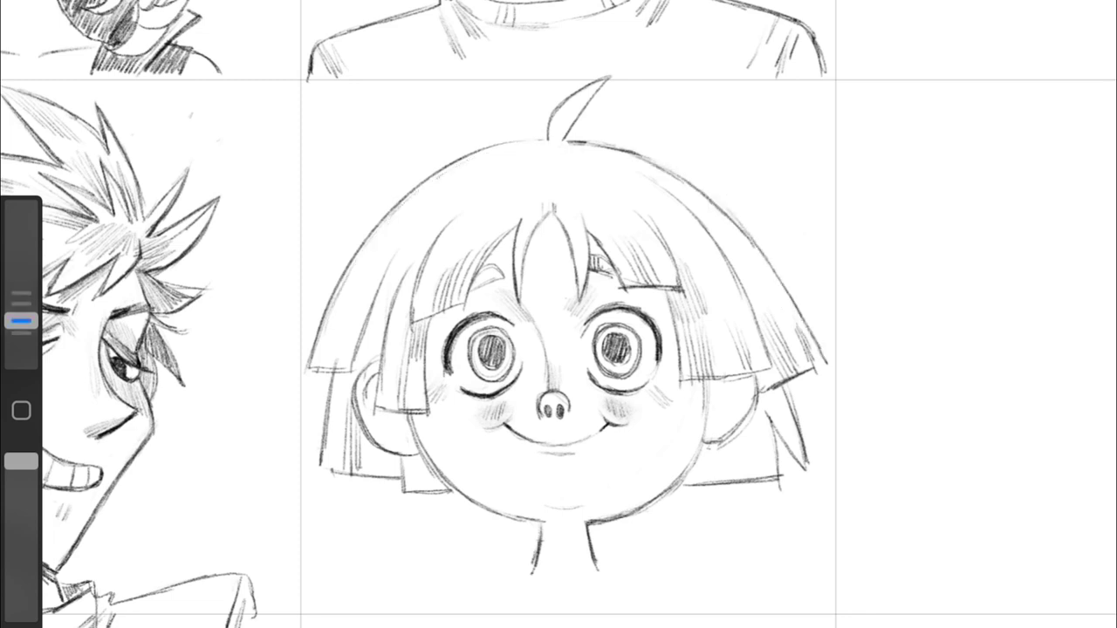
Step: Darken the left outline and hatch the crown and left hair down to its ends
{"action": "left_click_drag", "start_coordinate": [441, 167], "coordinate": [305, 371]}
{"action": "left_click_drag", "start_coordinate": [493, 148], "coordinate": [550, 179]}
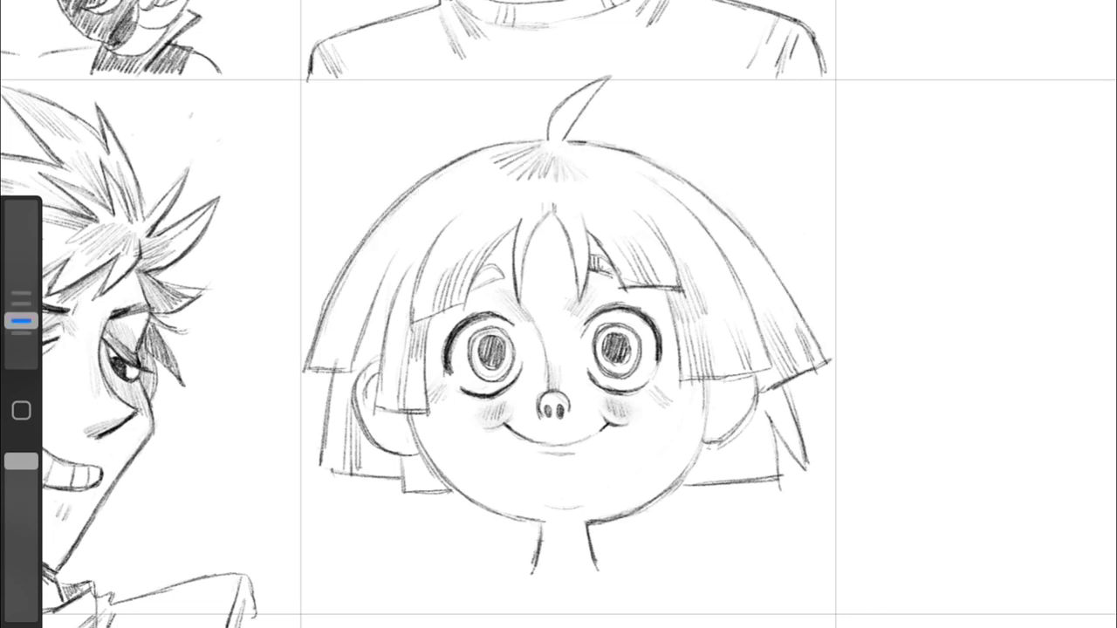
{"action": "left_click_drag", "start_coordinate": [388, 228], "coordinate": [341, 323]}
{"action": "left_click_drag", "start_coordinate": [392, 262], "coordinate": [332, 425]}
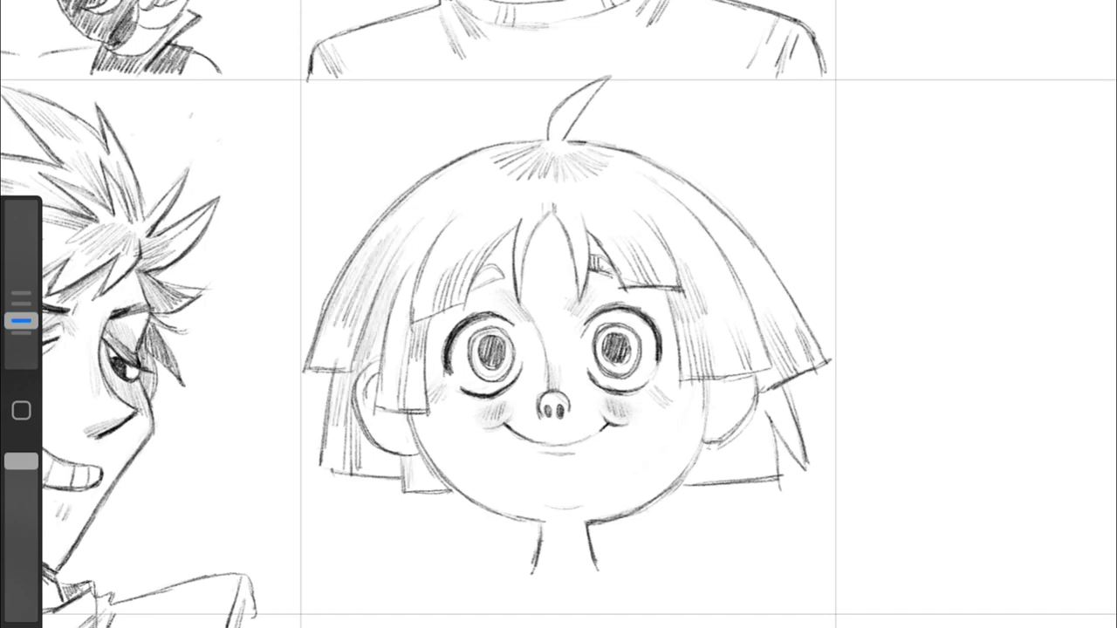
{"action": "left_click_drag", "start_coordinate": [388, 373], "coordinate": [370, 436]}
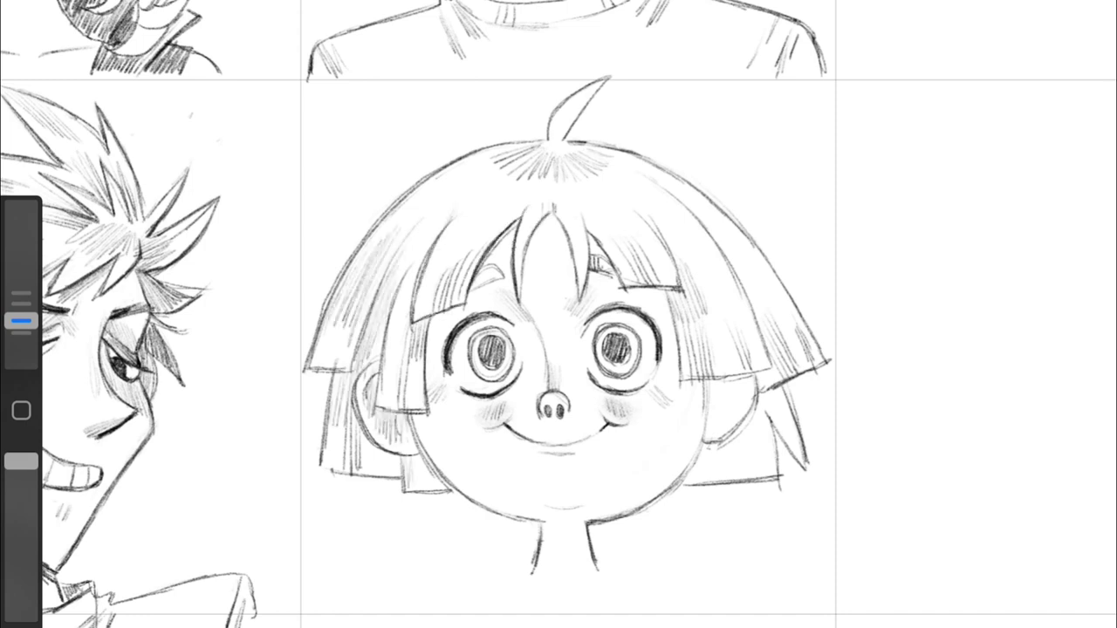
Step: Add and darken hatching strokes along the right side of the bob
{"action": "scroll", "coordinate": [558, 349], "scroll_direction": "up", "scroll_amount": 2}
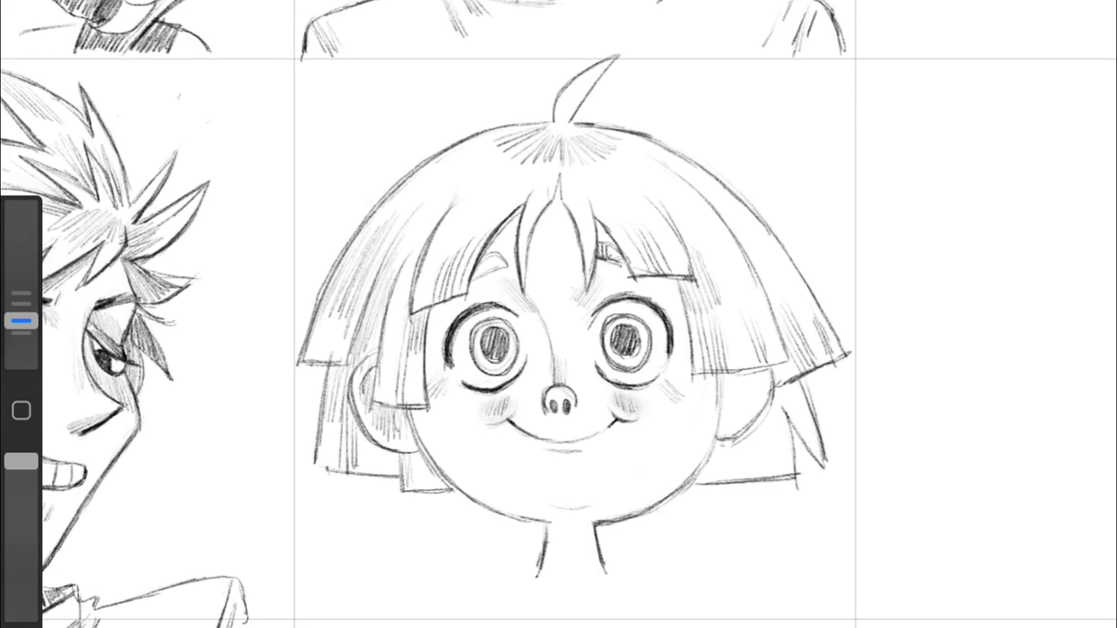
{"action": "left_click_drag", "start_coordinate": [602, 126], "coordinate": [698, 161]}
{"action": "mouse_move", "coordinate": [663, 139]}
{"action": "left_mouse_down"}
{"action": "mouse_move", "coordinate": [777, 234]}
{"action": "mouse_move", "coordinate": [829, 330]}
{"action": "left_mouse_up"}
{"action": "left_click_drag", "start_coordinate": [719, 179], "coordinate": [829, 316]}
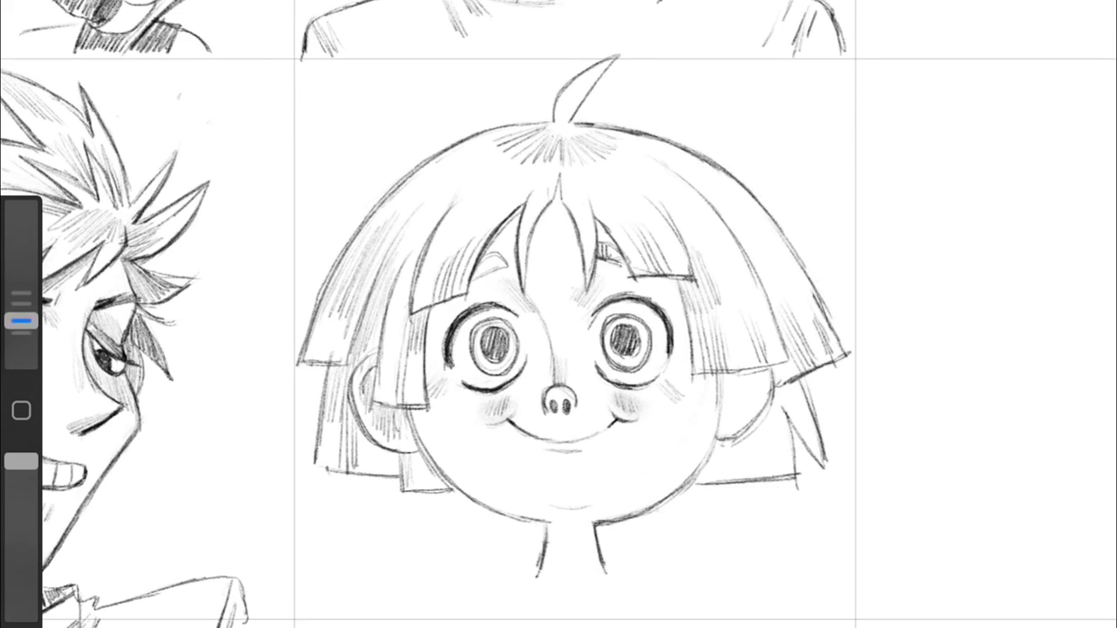
{"action": "left_click_drag", "start_coordinate": [756, 211], "coordinate": [808, 300]}
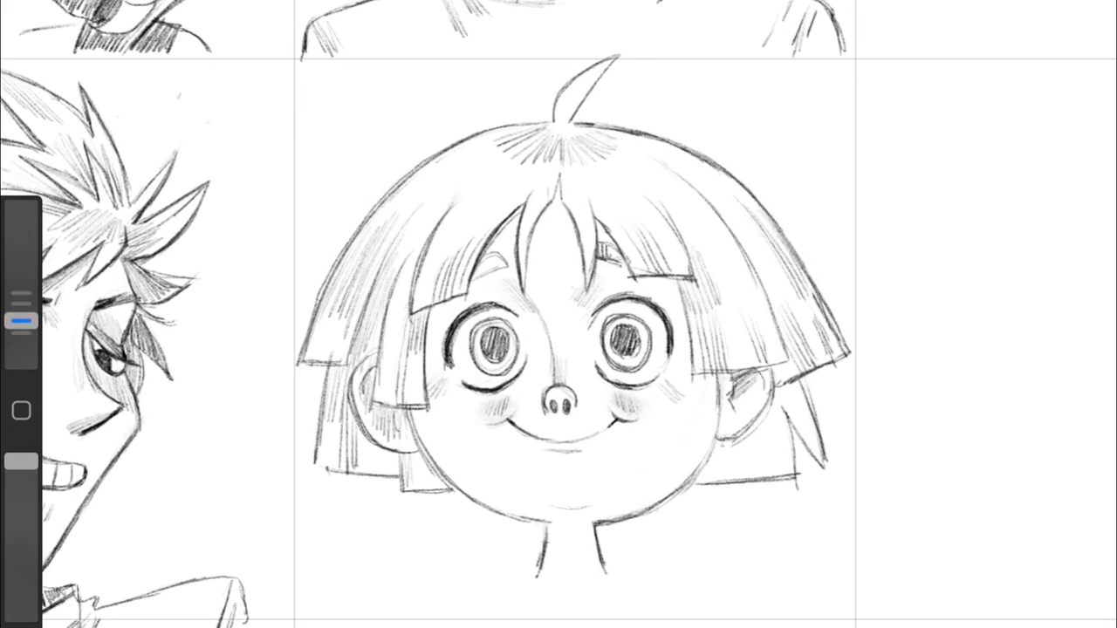
{"action": "scroll", "coordinate": [559, 314], "scroll_direction": "down", "scroll_amount": 5}
{"action": "scroll", "coordinate": [559, 314], "scroll_direction": "up", "scroll_amount": 5}
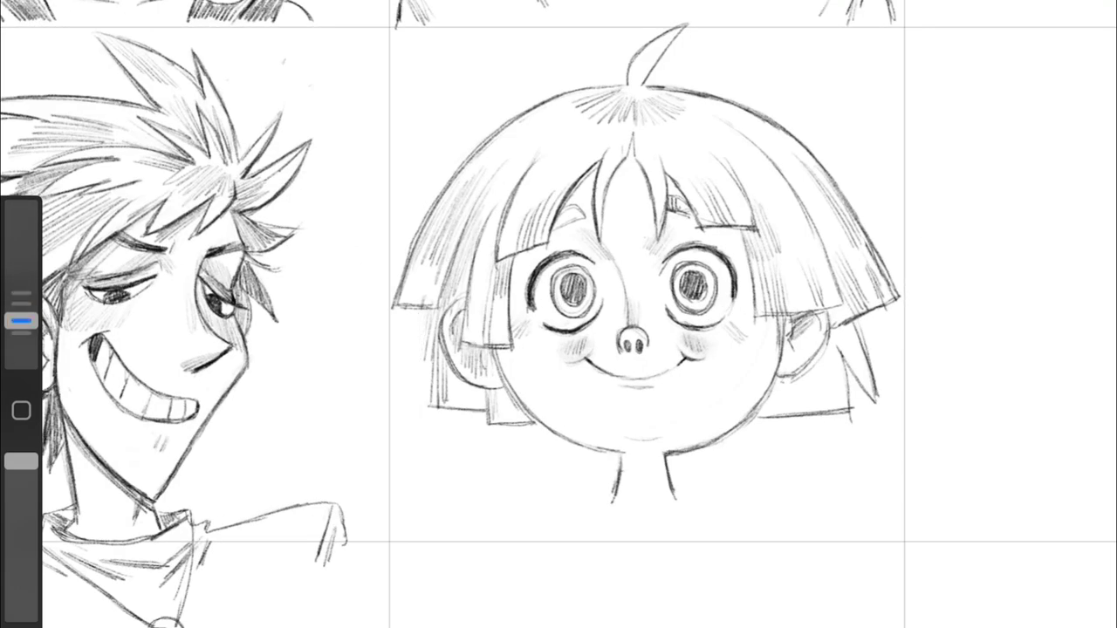
Step: Add left hair strokes, lasso the head and shift it slightly down-right, and touch up right hair ends
{"action": "left_click_drag", "start_coordinate": [403, 309], "coordinate": [401, 400]}
{"action": "left_click_drag", "start_coordinate": [407, 326], "coordinate": [403, 417]}
{"action": "left_click_drag", "start_coordinate": [701, 63], "coordinate": [933, 419]}
{"action": "left_click_drag", "start_coordinate": [645, 262], "coordinate": [649, 272]}
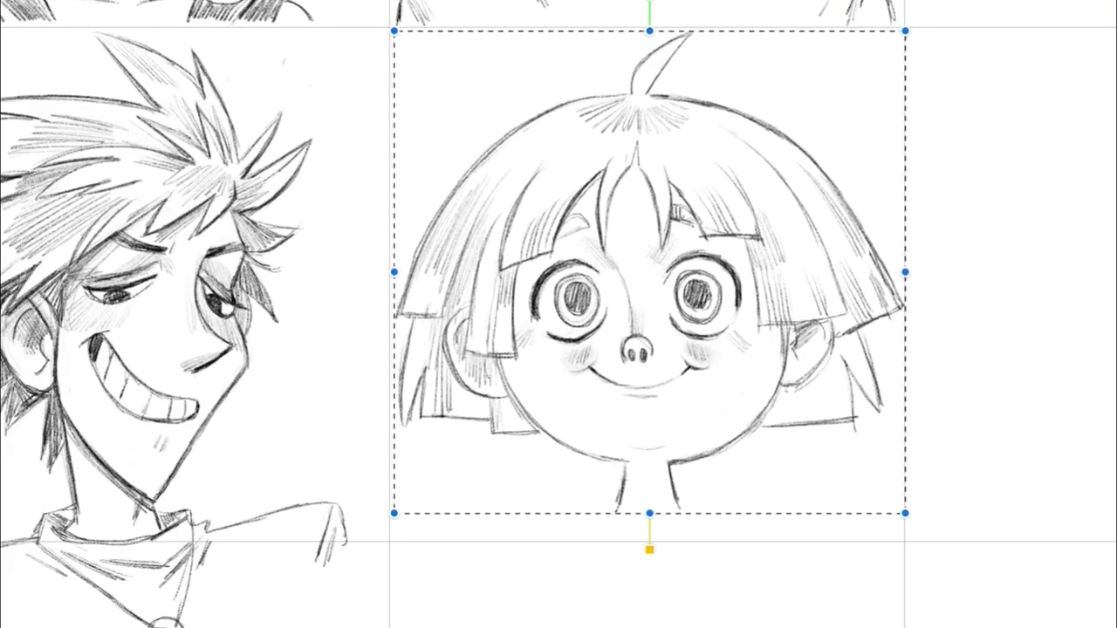
{"action": "left_click_drag", "start_coordinate": [21, 285], "coordinate": [21, 321]}
{"action": "left_click_drag", "start_coordinate": [868, 332], "coordinate": [854, 423]}
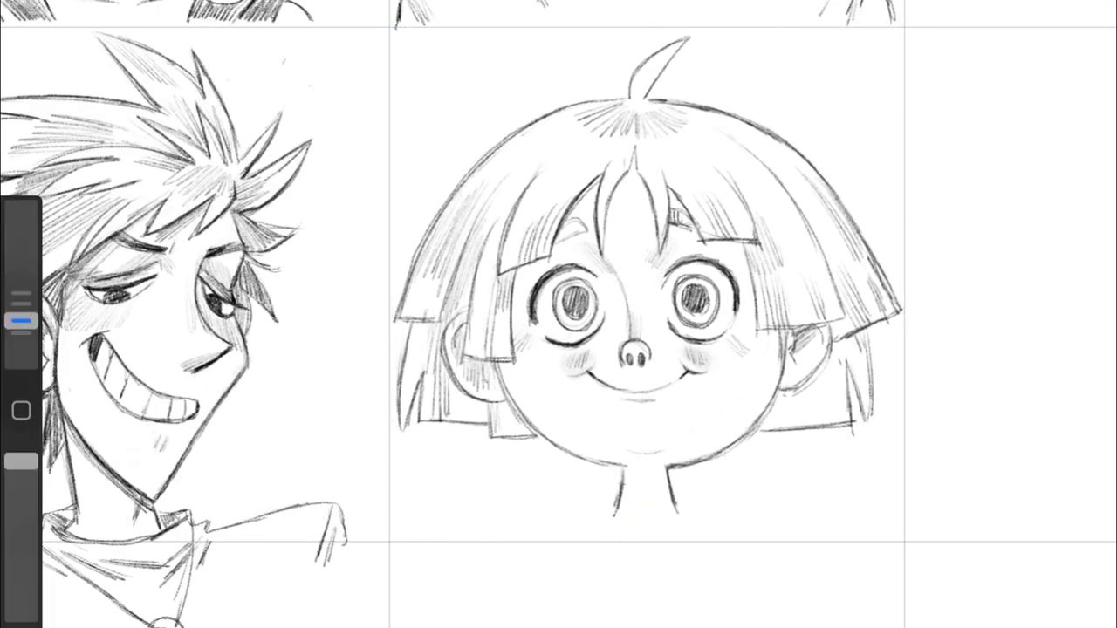
Step: Draw the right shirt collar flap below the child's neck
{"action": "scroll", "coordinate": [559, 314], "scroll_direction": "up", "scroll_amount": 3}
{"action": "left_click_drag", "start_coordinate": [628, 354], "coordinate": [576, 409]}
{"action": "mouse_move", "coordinate": [602, 337]}
{"action": "left_mouse_down"}
{"action": "mouse_move", "coordinate": [666, 363]}
{"action": "mouse_move", "coordinate": [621, 420]}
{"action": "left_mouse_up"}
{"action": "left_click_drag", "start_coordinate": [584, 424], "coordinate": [621, 419]}
{"action": "scroll", "coordinate": [559, 315], "scroll_direction": "down", "scroll_amount": 3}
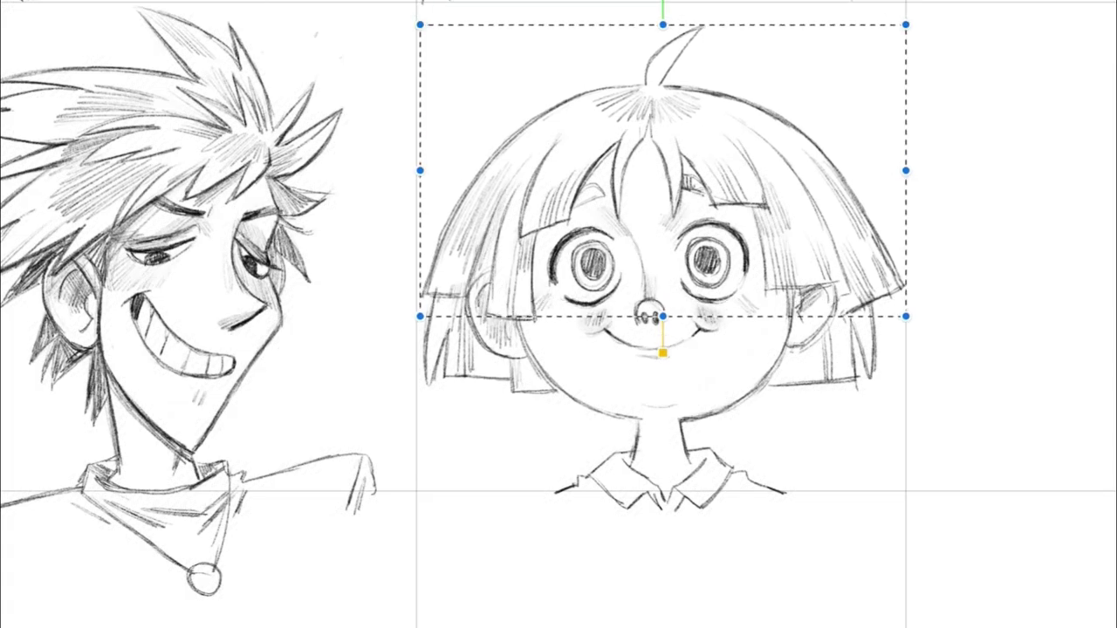
Step: Lower the selected hair slightly, erase the right edge, and redraw the top-right arc higher
{"action": "left_click_drag", "start_coordinate": [663, 174], "coordinate": [665, 186]}
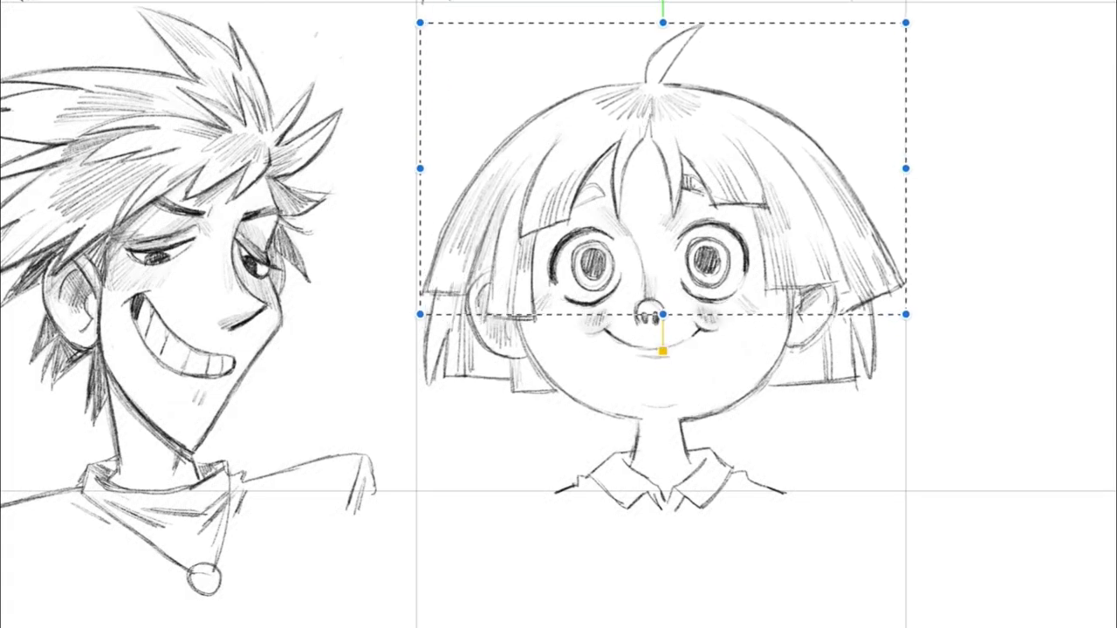
{"action": "left_click_drag", "start_coordinate": [21, 287], "coordinate": [21, 321]}
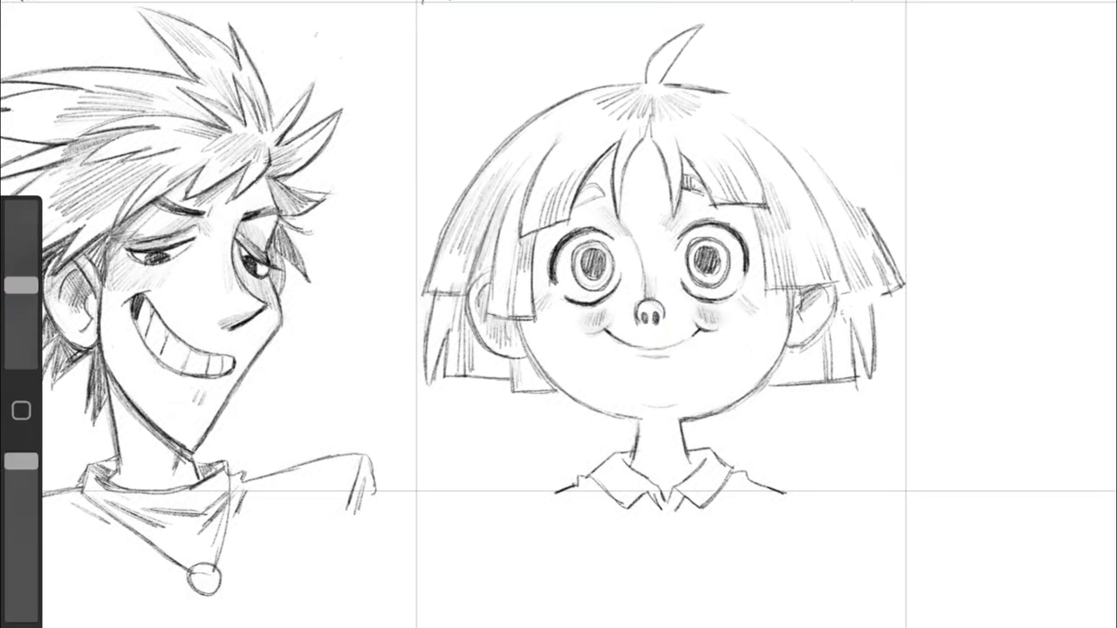
{"action": "left_click_drag", "start_coordinate": [691, 87], "coordinate": [843, 145]}
{"action": "left_click_drag", "start_coordinate": [872, 201], "coordinate": [890, 288]}
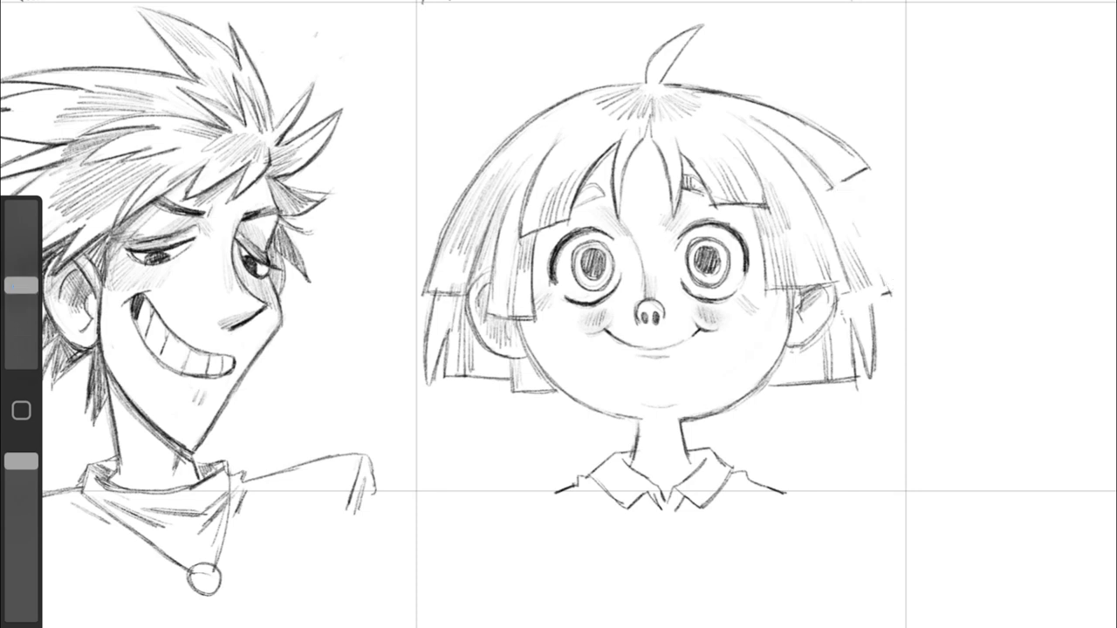
{"action": "left_click_drag", "start_coordinate": [670, 74], "coordinate": [868, 166]}
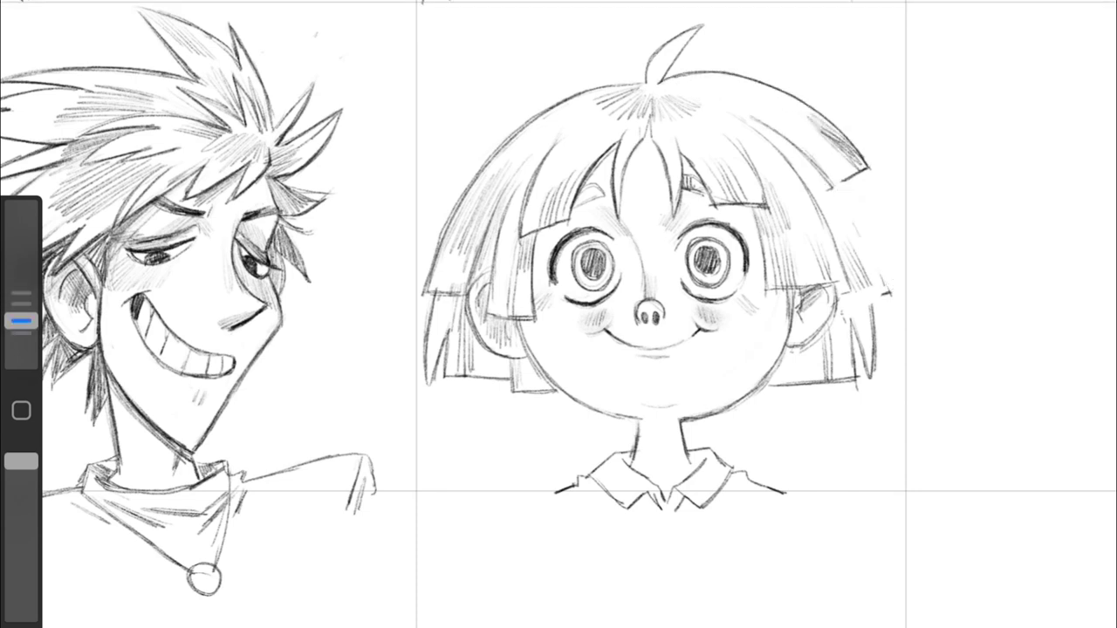
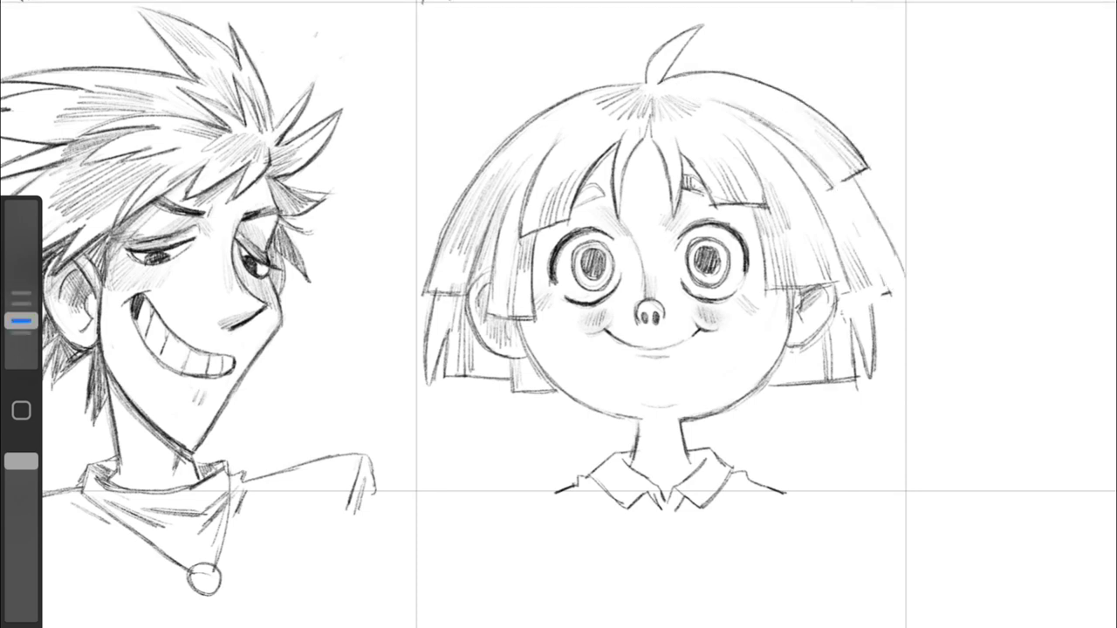
Step: Darken the girl's right hair outline and hatch the hair right of the part
{"action": "left_click_drag", "start_coordinate": [857, 179], "coordinate": [904, 288]}
{"action": "left_click_drag", "start_coordinate": [850, 299], "coordinate": [907, 290]}
{"action": "left_click_drag", "start_coordinate": [725, 118], "coordinate": [778, 196]}
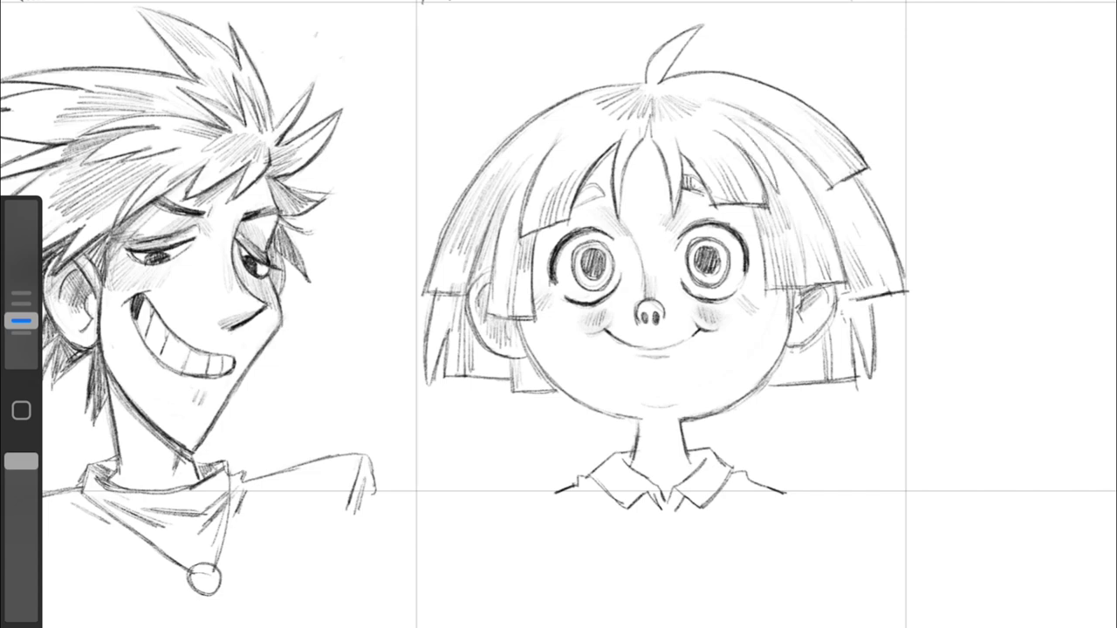
{"action": "scroll", "coordinate": [663, 288], "scroll_direction": "up", "scroll_amount": 2}
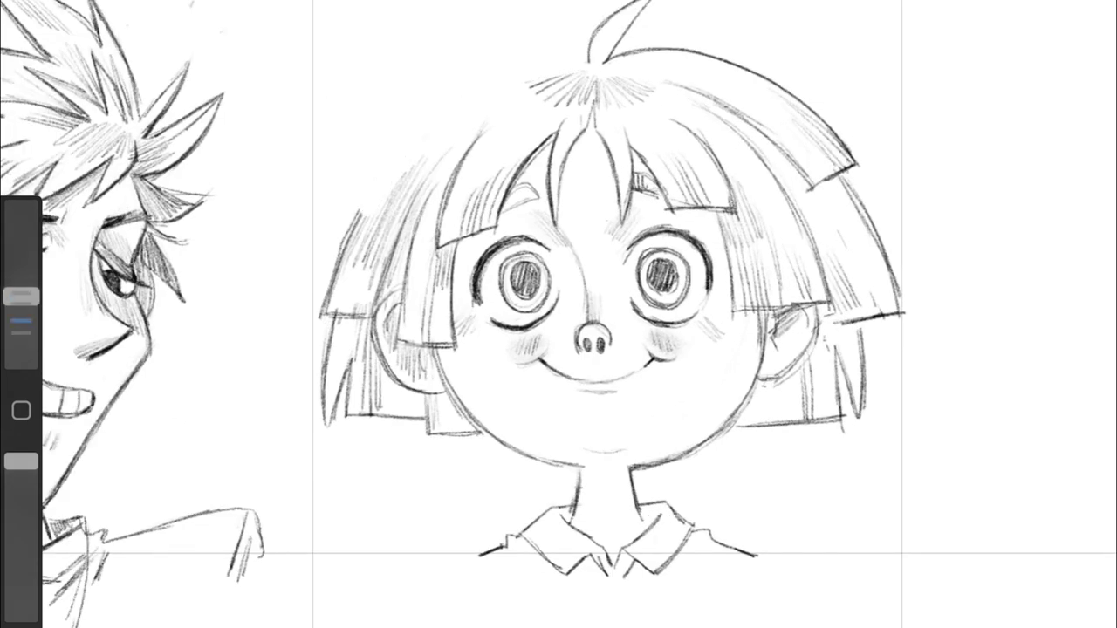
Step: Darken the left hair outline from top to lower edge and hatch along it
{"action": "left_click_drag", "start_coordinate": [342, 239], "coordinate": [330, 304]}
{"action": "left_click_drag", "start_coordinate": [340, 244], "coordinate": [325, 312]}
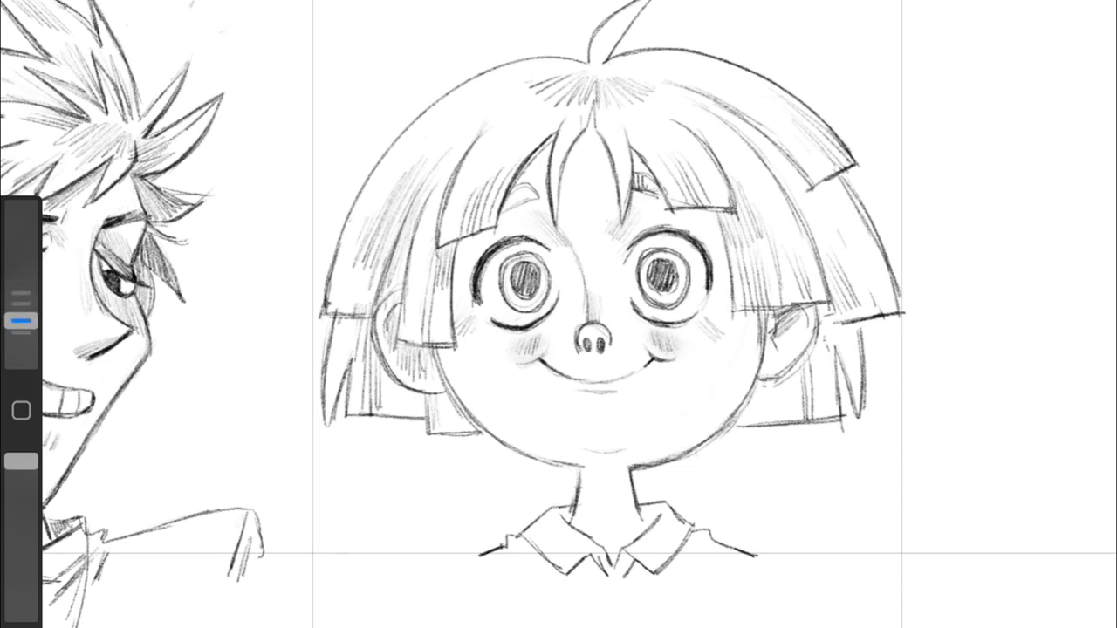
{"action": "left_click_drag", "start_coordinate": [583, 58], "coordinate": [325, 305]}
{"action": "left_click_drag", "start_coordinate": [406, 142], "coordinate": [365, 209]}
{"action": "mouse_move", "coordinate": [356, 266]}
{"action": "left_mouse_down"}
{"action": "mouse_move", "coordinate": [331, 314]}
{"action": "mouse_move", "coordinate": [336, 364]}
{"action": "left_mouse_up"}
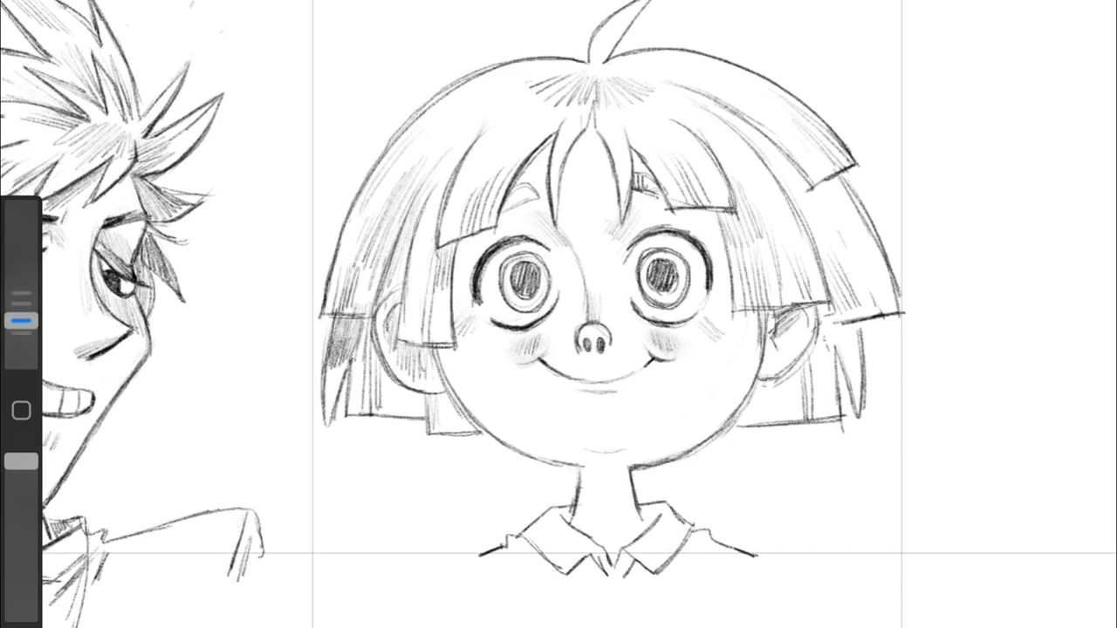
Step: Hatch the left side hair, the upper right hair, and the right side toward the ear
{"action": "left_click_drag", "start_coordinate": [419, 284], "coordinate": [398, 342]}
{"action": "left_click_drag", "start_coordinate": [498, 122], "coordinate": [436, 243]}
{"action": "left_click_drag", "start_coordinate": [499, 99], "coordinate": [437, 150]}
{"action": "left_click_drag", "start_coordinate": [626, 131], "coordinate": [609, 171]}
{"action": "left_click_drag", "start_coordinate": [650, 128], "coordinate": [694, 171]}
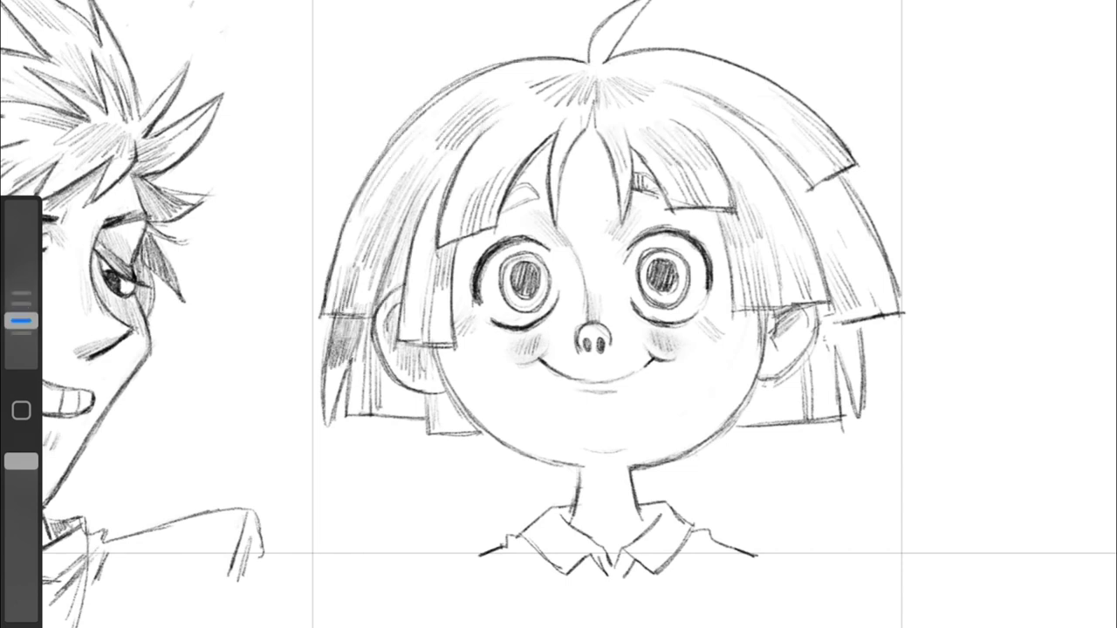
{"action": "left_click_drag", "start_coordinate": [733, 129], "coordinate": [806, 241]}
{"action": "left_click_drag", "start_coordinate": [820, 241], "coordinate": [810, 300]}
{"action": "left_click_drag", "start_coordinate": [729, 209], "coordinate": [717, 279]}
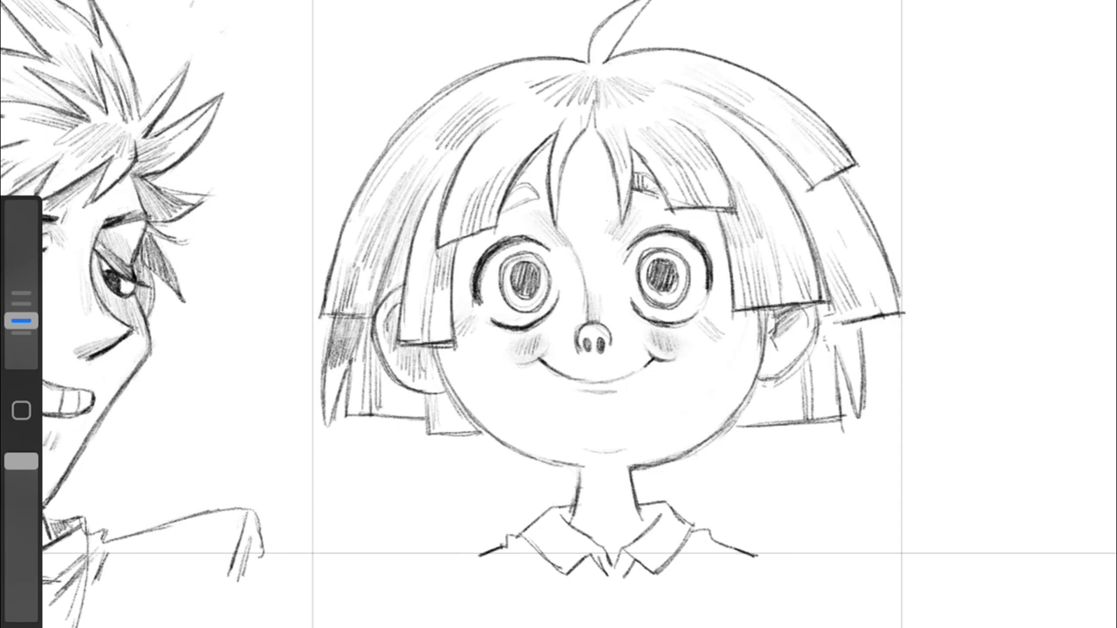
Step: Undo a stray stroke, redraw the hair edge cleanly, and remove an unwanted nose stroke
{"action": "key", "text": "ctrl+z"}
{"action": "left_click_drag", "start_coordinate": [391, 351], "coordinate": [460, 345]}
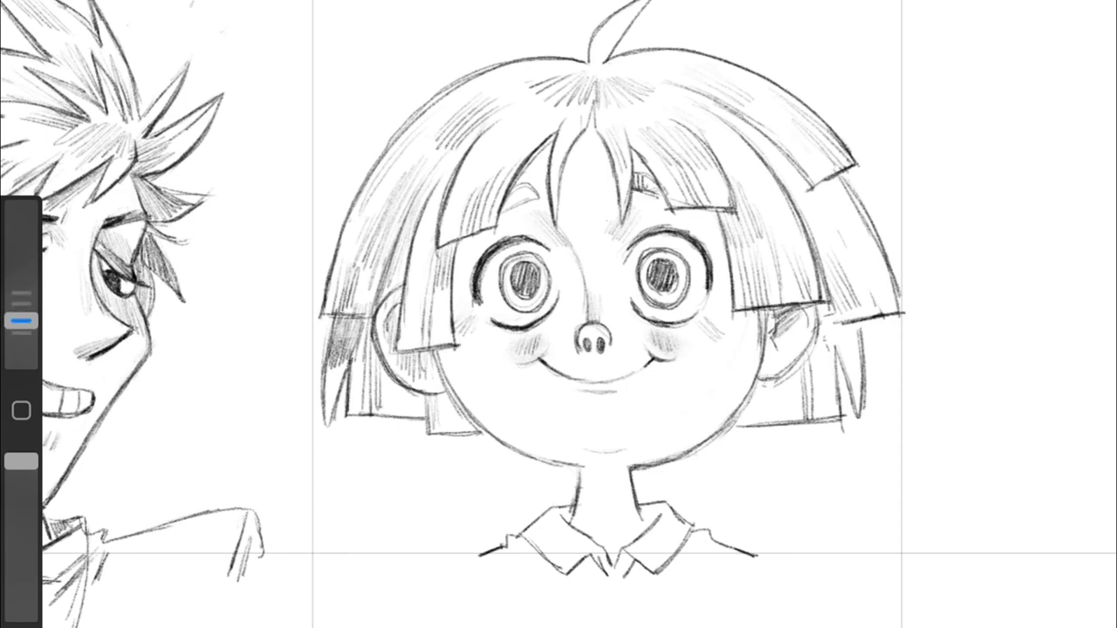
{"action": "scroll", "coordinate": [558, 314], "scroll_direction": "up", "scroll_amount": 3}
{"action": "left_click_drag", "start_coordinate": [617, 337], "coordinate": [595, 401]}
{"action": "key", "text": "ctrl+z"}
Step: Redraw the left face outline and the chin line darker in pencil
{"action": "scroll", "coordinate": [559, 314], "scroll_direction": "up", "scroll_amount": 3}
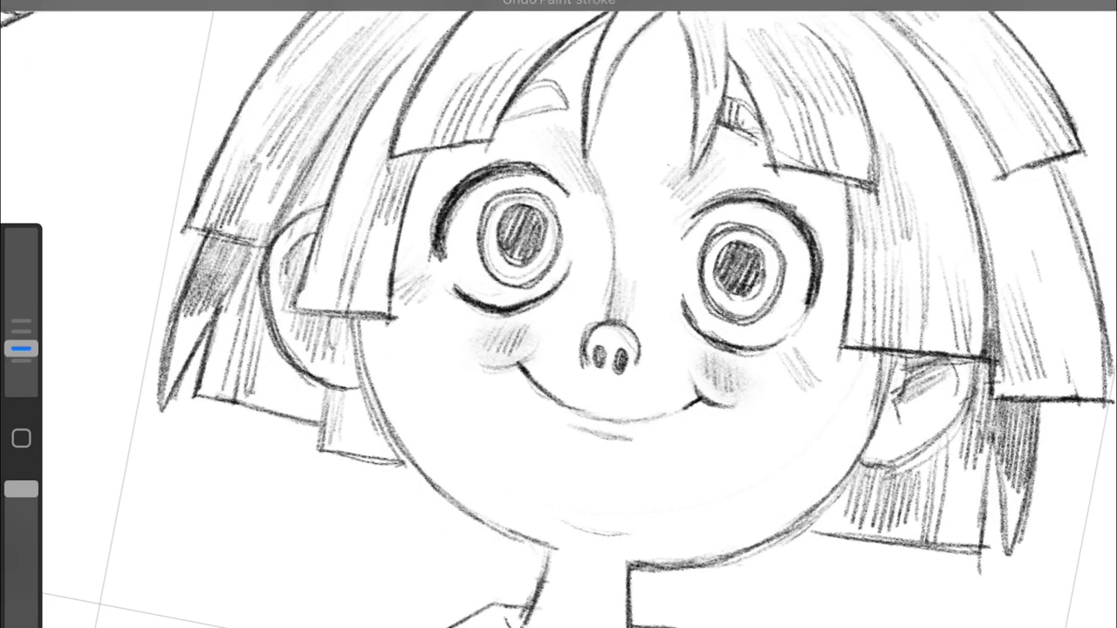
{"action": "left_click", "coordinate": [1098, 10]}
{"action": "left_click_drag", "start_coordinate": [358, 312], "coordinate": [541, 547]}
{"action": "mouse_move", "coordinate": [641, 569]}
{"action": "left_mouse_down"}
{"action": "mouse_move", "coordinate": [739, 555]}
{"action": "mouse_move", "coordinate": [871, 427]}
{"action": "left_mouse_up"}
Step: Add soft pencil shading under the chin and along both sides of the jaw
{"action": "mouse_move", "coordinate": [537, 528]}
{"action": "left_mouse_down"}
{"action": "mouse_move", "coordinate": [681, 545]}
{"action": "mouse_move", "coordinate": [637, 554]}
{"action": "left_mouse_up"}
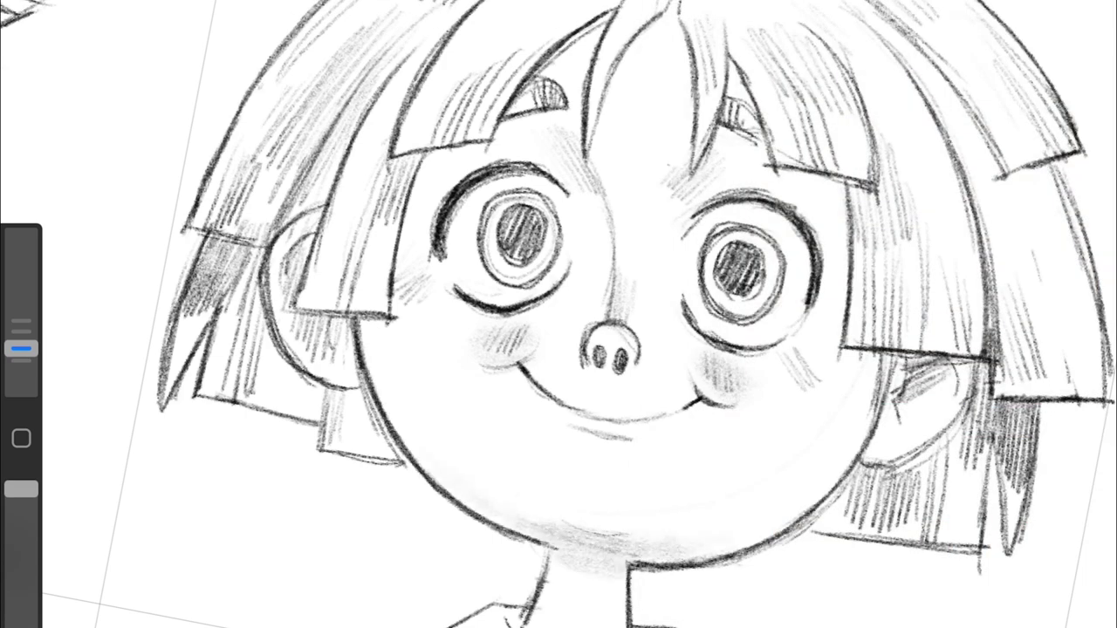
{"action": "left_click_drag", "start_coordinate": [549, 567], "coordinate": [624, 587]}
{"action": "left_click_drag", "start_coordinate": [419, 458], "coordinate": [537, 534]}
{"action": "left_click_drag", "start_coordinate": [650, 555], "coordinate": [768, 531]}
{"action": "left_click_drag", "start_coordinate": [611, 349], "coordinate": [541, 261]}
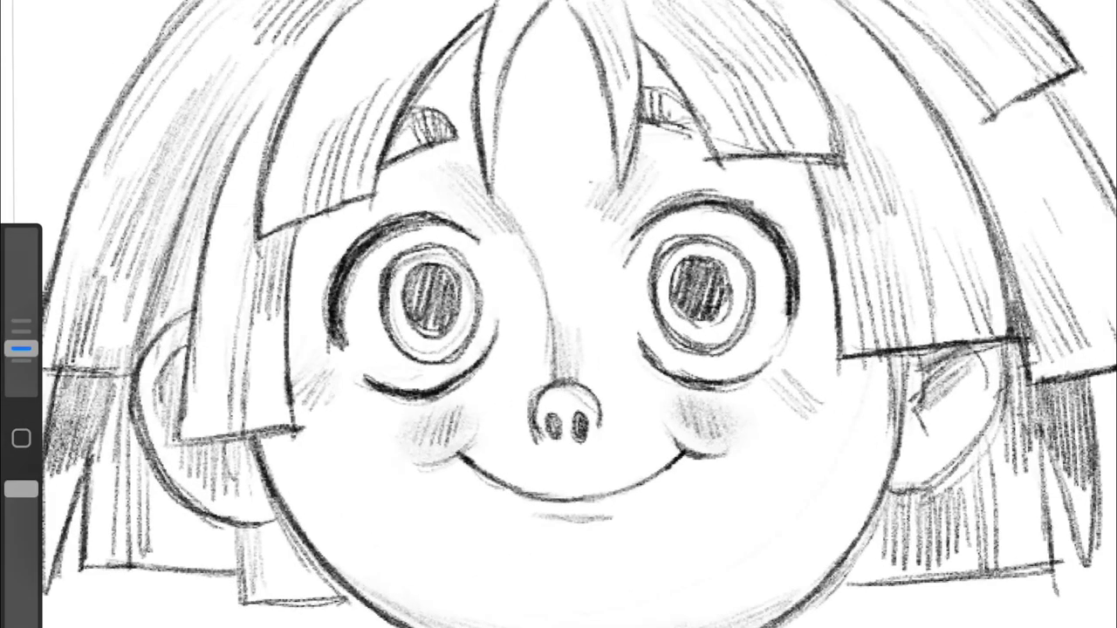
Step: Fill in both pupils dark and hatch around each iris
{"action": "mouse_move", "coordinate": [410, 262]}
{"action": "left_mouse_down"}
{"action": "mouse_move", "coordinate": [471, 323]}
{"action": "mouse_move", "coordinate": [454, 331]}
{"action": "left_mouse_up"}
{"action": "mouse_move", "coordinate": [388, 279]}
{"action": "left_mouse_down"}
{"action": "mouse_move", "coordinate": [419, 332]}
{"action": "mouse_move", "coordinate": [478, 309]}
{"action": "mouse_move", "coordinate": [423, 249]}
{"action": "left_mouse_up"}
{"action": "left_click_drag", "start_coordinate": [664, 249], "coordinate": [742, 349]}
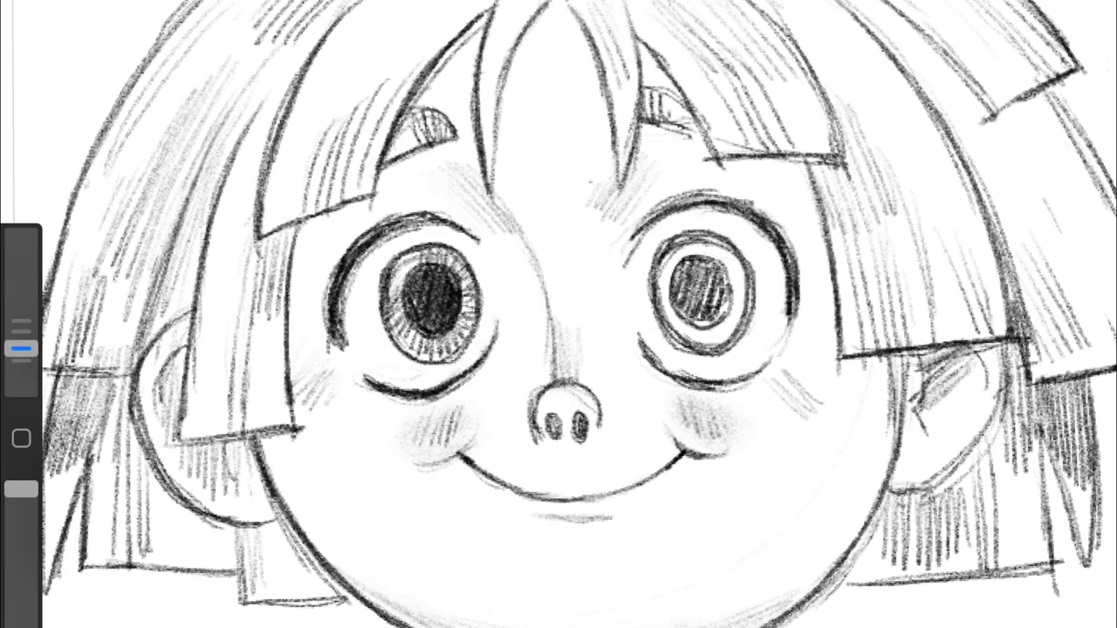
{"action": "left_click_drag", "start_coordinate": [676, 266], "coordinate": [703, 325]}
{"action": "left_click_drag", "start_coordinate": [724, 262], "coordinate": [698, 322]}
Step: Draw white highlights in both eyes with a larger white brush
{"action": "left_click_drag", "start_coordinate": [711, 253], "coordinate": [741, 288]}
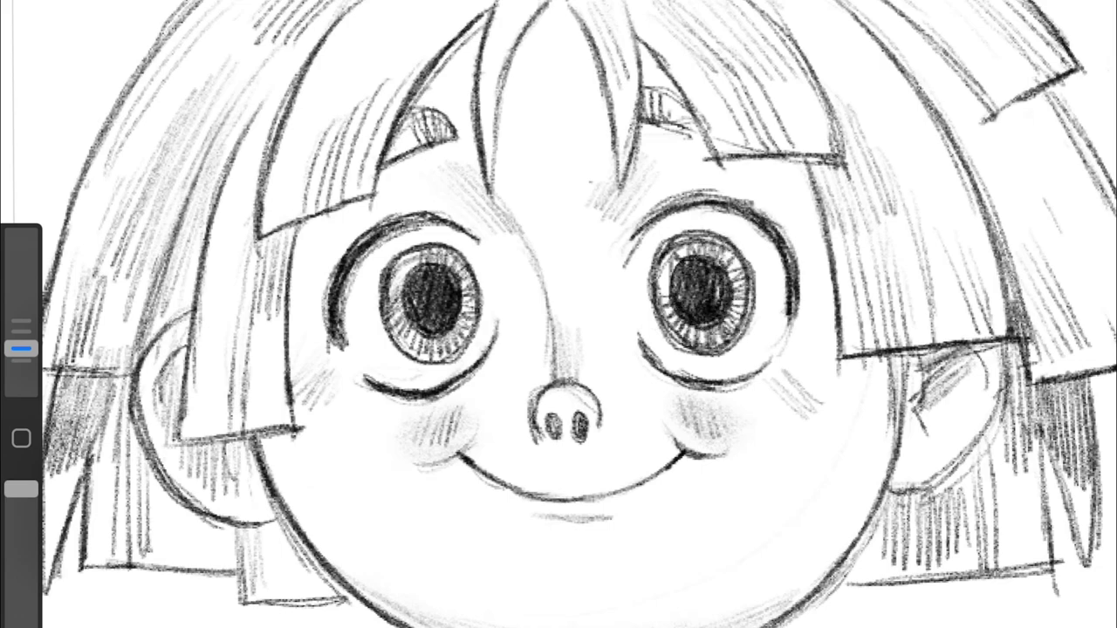
{"action": "left_click_drag", "start_coordinate": [21, 349], "coordinate": [21, 314]}
{"action": "left_click_drag", "start_coordinate": [402, 266], "coordinate": [423, 292]}
{"action": "left_click_drag", "start_coordinate": [672, 261], "coordinate": [689, 284]}
{"action": "left_click_drag", "start_coordinate": [21, 314], "coordinate": [21, 349]}
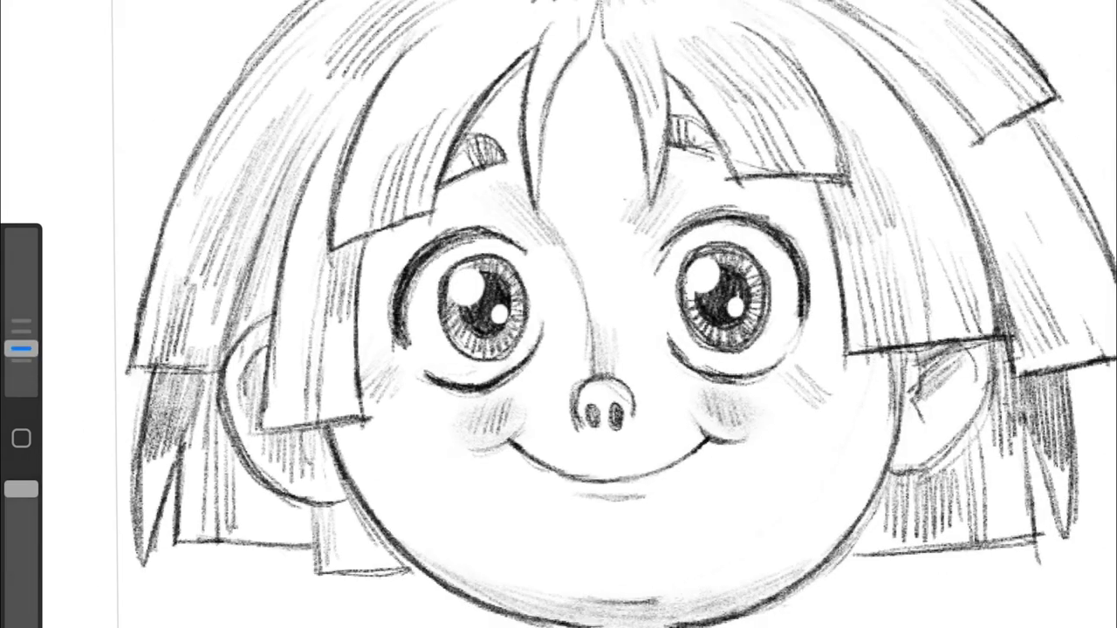
Step: Add pencil strokes across the top of the hair
{"action": "left_click_drag", "start_coordinate": [680, 74], "coordinate": [724, 166]}
{"action": "left_click_drag", "start_coordinate": [685, 100], "coordinate": [724, 183]}
{"action": "left_click_drag", "start_coordinate": [615, 79], "coordinate": [637, 196]}
{"action": "left_click_drag", "start_coordinate": [548, 83], "coordinate": [555, 191]}
{"action": "left_click_drag", "start_coordinate": [452, 148], "coordinate": [459, 178]}
Step: Darken the bang edge above the left eye and the strand edge beside it
{"action": "left_click_drag", "start_coordinate": [495, 87], "coordinate": [441, 206]}
{"action": "left_click_drag", "start_coordinate": [527, 57], "coordinate": [466, 152]}
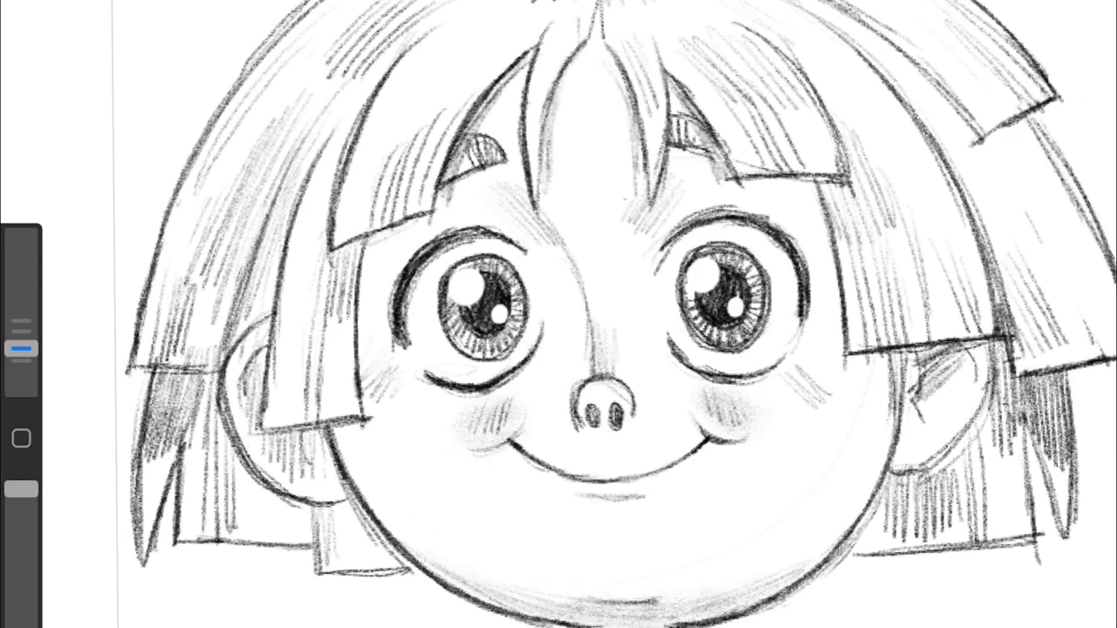
{"action": "left_click_drag", "start_coordinate": [451, 192], "coordinate": [365, 249]}
{"action": "left_click_drag", "start_coordinate": [371, 239], "coordinate": [366, 403]}
{"action": "left_click_drag", "start_coordinate": [370, 329], "coordinate": [335, 432]}
Step: Darken the right bang and strand edges and add strokes around both ears
{"action": "mouse_move", "coordinate": [722, 179]}
{"action": "left_mouse_down"}
{"action": "mouse_move", "coordinate": [817, 196]}
{"action": "mouse_move", "coordinate": [836, 341]}
{"action": "left_mouse_up"}
{"action": "mouse_move", "coordinate": [822, 253]}
{"action": "left_mouse_down"}
{"action": "mouse_move", "coordinate": [840, 375]}
{"action": "mouse_move", "coordinate": [994, 365]}
{"action": "left_mouse_up"}
{"action": "left_click_drag", "start_coordinate": [899, 363], "coordinate": [989, 400]}
{"action": "mouse_move", "coordinate": [263, 348]}
{"action": "left_mouse_down"}
{"action": "mouse_move", "coordinate": [260, 409]}
{"action": "mouse_move", "coordinate": [361, 446]}
{"action": "left_mouse_up"}
{"action": "left_click_drag", "start_coordinate": [267, 427], "coordinate": [357, 480]}
{"action": "scroll", "coordinate": [611, 349], "scroll_direction": "up", "scroll_amount": 2}
Step: Darken the right upper eyelid with a lash and the left eye's outer edge
{"action": "mouse_move", "coordinate": [21, 349]}
{"action": "left_mouse_down"}
{"action": "mouse_move", "coordinate": [21, 313]}
{"action": "mouse_move", "coordinate": [21, 349]}
{"action": "left_mouse_up"}
{"action": "mouse_move", "coordinate": [716, 185]}
{"action": "left_mouse_down"}
{"action": "mouse_move", "coordinate": [803, 228]}
{"action": "mouse_move", "coordinate": [831, 222]}
{"action": "left_mouse_up"}
{"action": "left_click_drag", "start_coordinate": [355, 251], "coordinate": [323, 278]}
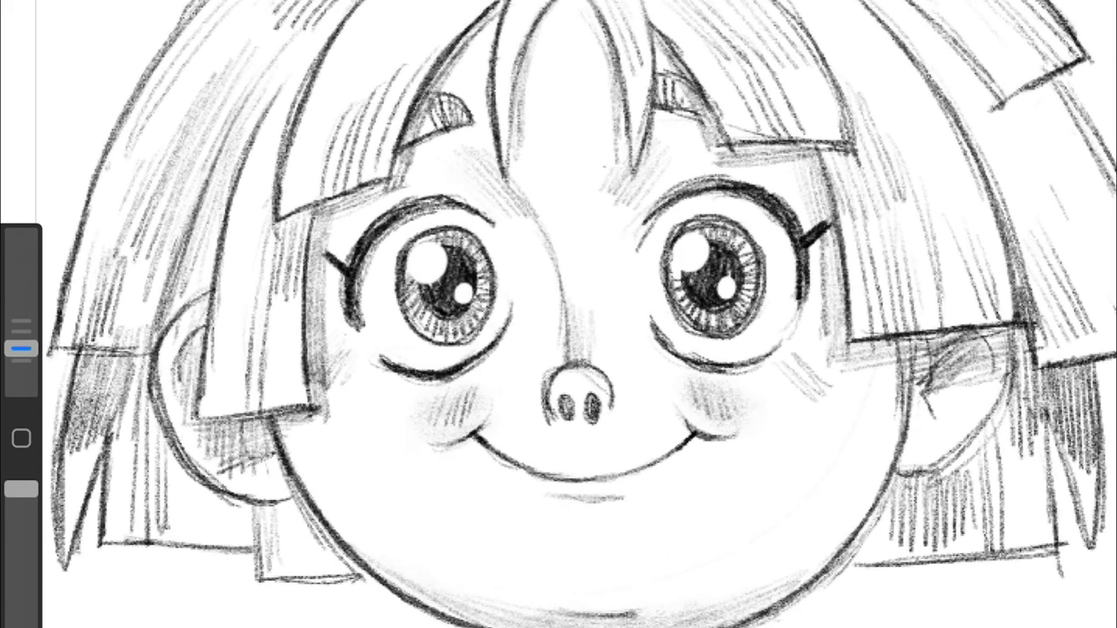
{"action": "scroll", "coordinate": [559, 314], "scroll_direction": "down", "scroll_amount": 2}
{"action": "scroll", "coordinate": [558, 314], "scroll_direction": "up", "scroll_amount": 3}
Step: Darken the right jaw line and shade where the jaw meets the ear
{"action": "left_click_drag", "start_coordinate": [843, 281], "coordinate": [664, 417]}
{"action": "left_click_drag", "start_coordinate": [719, 387], "coordinate": [597, 439]}
{"action": "mouse_move", "coordinate": [21, 349]}
{"action": "left_mouse_down"}
{"action": "mouse_move", "coordinate": [21, 312]}
{"action": "mouse_move", "coordinate": [21, 349]}
{"action": "left_mouse_up"}
{"action": "left_click_drag", "start_coordinate": [845, 272], "coordinate": [583, 446]}
{"action": "left_click_drag", "start_coordinate": [880, 243], "coordinate": [820, 319]}
{"action": "scroll", "coordinate": [558, 314], "scroll_direction": "down", "scroll_amount": 3}
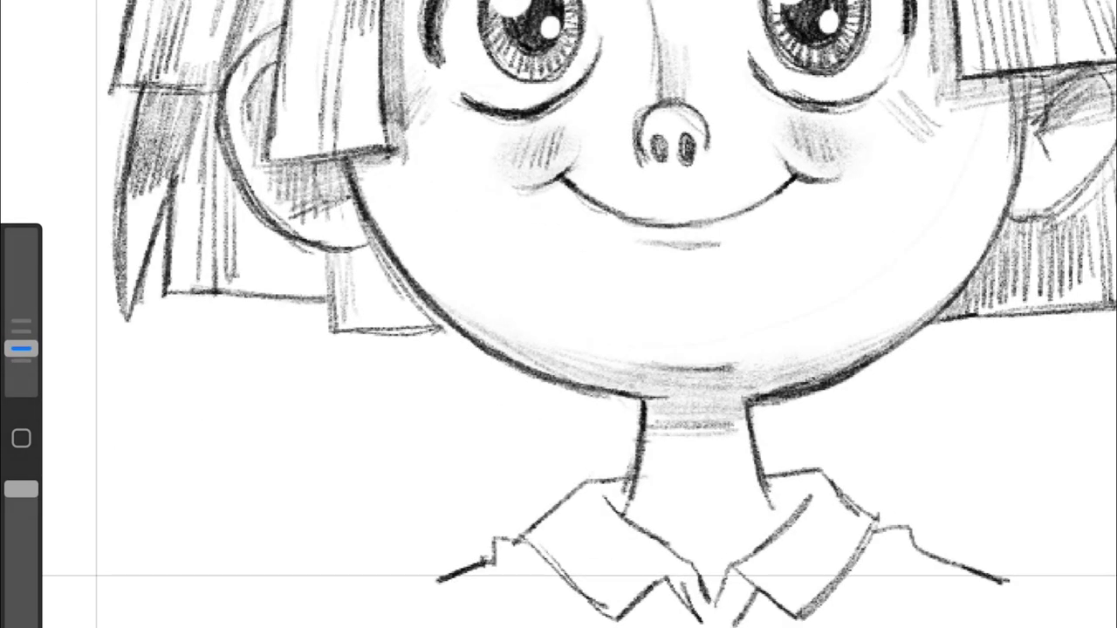
Step: Darken the left cheek and jaw outline and the hair beside it
{"action": "left_click_drag", "start_coordinate": [436, 271], "coordinate": [367, 325]}
{"action": "left_click_drag", "start_coordinate": [325, 244], "coordinate": [270, 293]}
{"action": "scroll", "coordinate": [559, 314], "scroll_direction": "down", "scroll_amount": 2}
Step: Hatch the right-side hair and begin hatching the collar
{"action": "left_click_drag", "start_coordinate": [899, 217], "coordinate": [863, 307]}
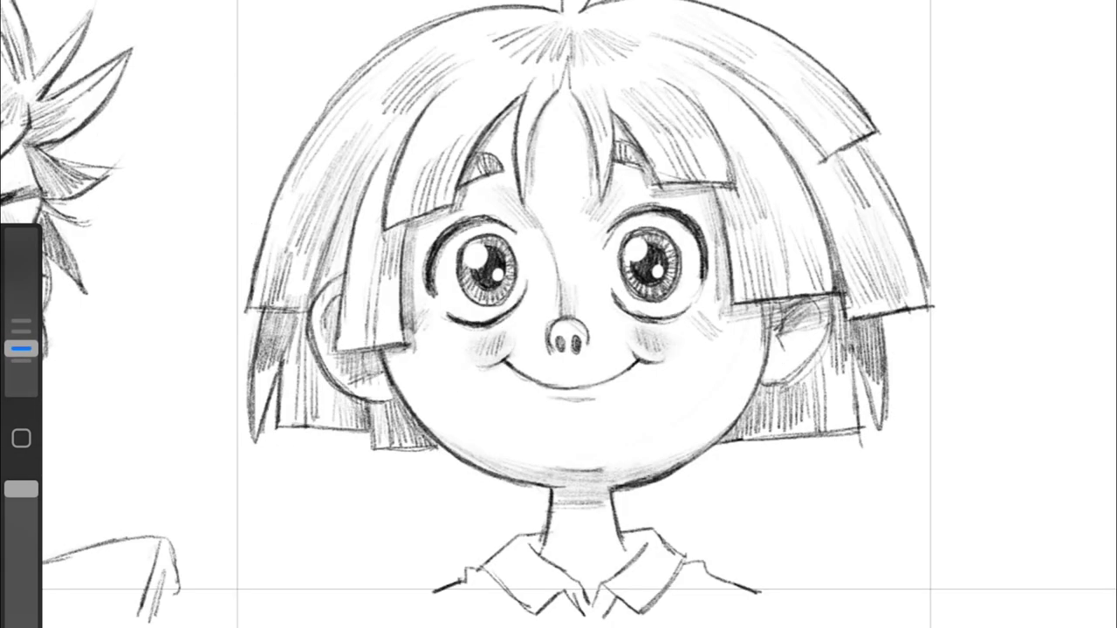
{"action": "left_click_drag", "start_coordinate": [882, 152], "coordinate": [843, 206]}
{"action": "scroll", "coordinate": [558, 314], "scroll_direction": "up", "scroll_amount": 3}
{"action": "left_click_drag", "start_coordinate": [459, 420], "coordinate": [481, 444]}
{"action": "left_click_drag", "start_coordinate": [768, 436], "coordinate": [787, 466]}
Step: Add a zigzag stroke right of the collar and shade the collar beside the neck
{"action": "mouse_move", "coordinate": [21, 349]}
{"action": "left_mouse_down"}
{"action": "mouse_move", "coordinate": [21, 313]}
{"action": "mouse_move", "coordinate": [21, 349]}
{"action": "left_mouse_up"}
{"action": "mouse_move", "coordinate": [747, 455]}
{"action": "left_mouse_down"}
{"action": "mouse_move", "coordinate": [803, 462]}
{"action": "mouse_move", "coordinate": [841, 489]}
{"action": "left_mouse_up"}
{"action": "left_click_drag", "start_coordinate": [683, 401], "coordinate": [705, 426]}
{"action": "left_click_drag", "start_coordinate": [623, 389], "coordinate": [663, 423]}
{"action": "left_click_drag", "start_coordinate": [489, 392], "coordinate": [515, 423]}
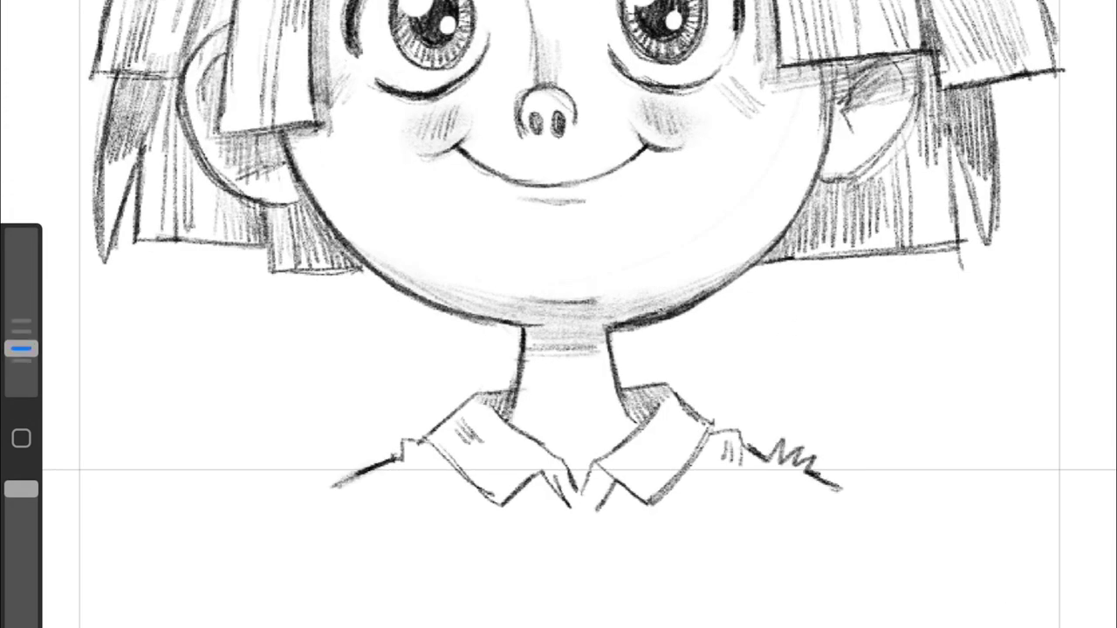
Step: Hatch both the left and right sides of the collar
{"action": "left_click_drag", "start_coordinate": [759, 476], "coordinate": [796, 517]}
{"action": "mouse_move", "coordinate": [376, 463]}
{"action": "left_mouse_down"}
{"action": "mouse_move", "coordinate": [429, 504]}
{"action": "mouse_move", "coordinate": [471, 501]}
{"action": "left_mouse_up"}
{"action": "scroll", "coordinate": [559, 314], "scroll_direction": "down", "scroll_amount": 3}
{"action": "scroll", "coordinate": [558, 314], "scroll_direction": "up", "scroll_amount": 3}
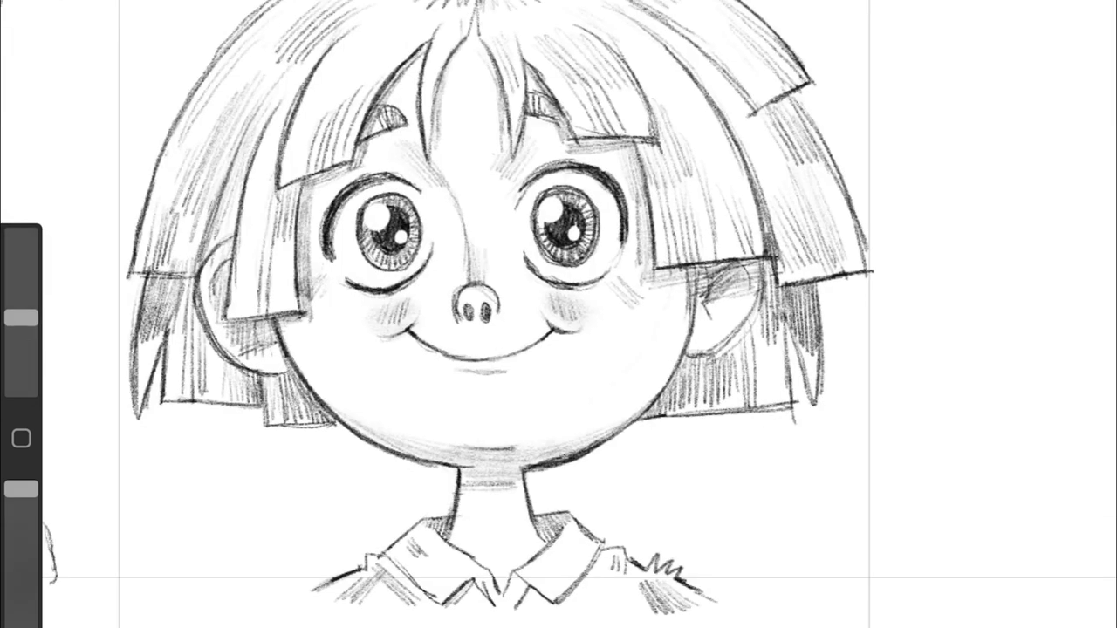
Step: With a smaller brush, hatch the right hair, around both ears, and faintly the left hair
{"action": "left_click_drag", "start_coordinate": [21, 317], "coordinate": [20, 349]}
{"action": "left_click_drag", "start_coordinate": [788, 323], "coordinate": [815, 404]}
{"action": "left_click_drag", "start_coordinate": [817, 281], "coordinate": [819, 372]}
{"action": "left_click_drag", "start_coordinate": [686, 340], "coordinate": [733, 358]}
{"action": "left_click_drag", "start_coordinate": [704, 301], "coordinate": [760, 352]}
{"action": "mouse_move", "coordinate": [202, 311]}
{"action": "left_mouse_down"}
{"action": "mouse_move", "coordinate": [265, 376]}
{"action": "mouse_move", "coordinate": [293, 376]}
{"action": "left_mouse_up"}
{"action": "left_click_drag", "start_coordinate": [221, 309], "coordinate": [304, 322]}
{"action": "left_click_drag", "start_coordinate": [230, 262], "coordinate": [230, 318]}
{"action": "left_click_drag", "start_coordinate": [279, 137], "coordinate": [279, 185]}
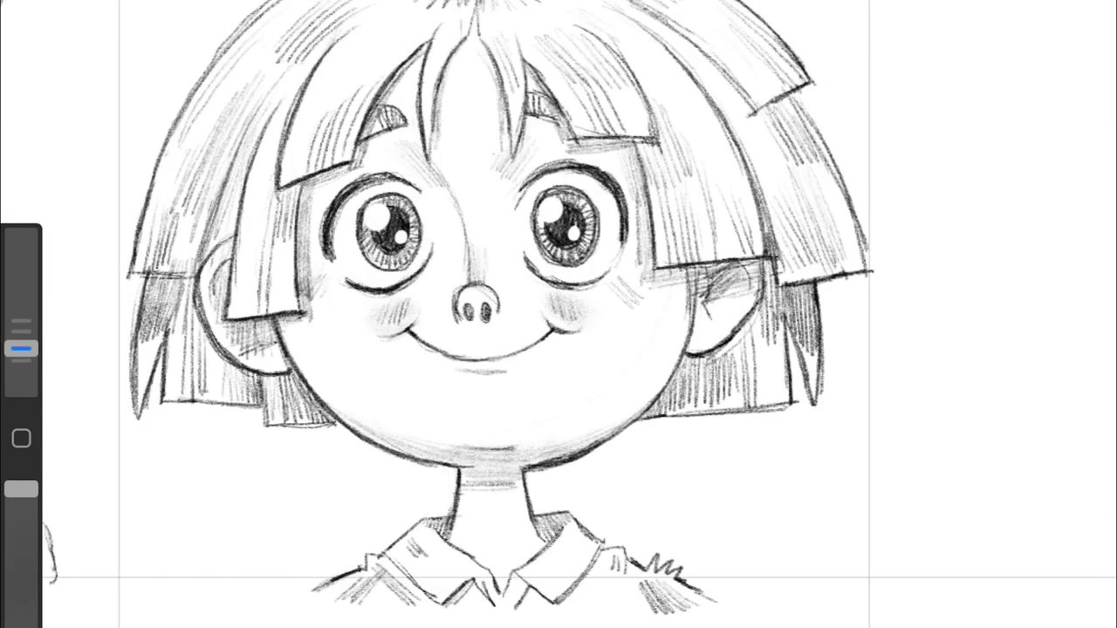
Step: Redraw the bangs' lower edge, add a nose stroke, and darken the right eye's lower edge
{"action": "key", "text": "ctrl+z"}
{"action": "left_click_drag", "start_coordinate": [573, 141], "coordinate": [649, 138]}
{"action": "left_click_drag", "start_coordinate": [455, 294], "coordinate": [458, 321]}
{"action": "left_click_drag", "start_coordinate": [525, 269], "coordinate": [598, 287]}
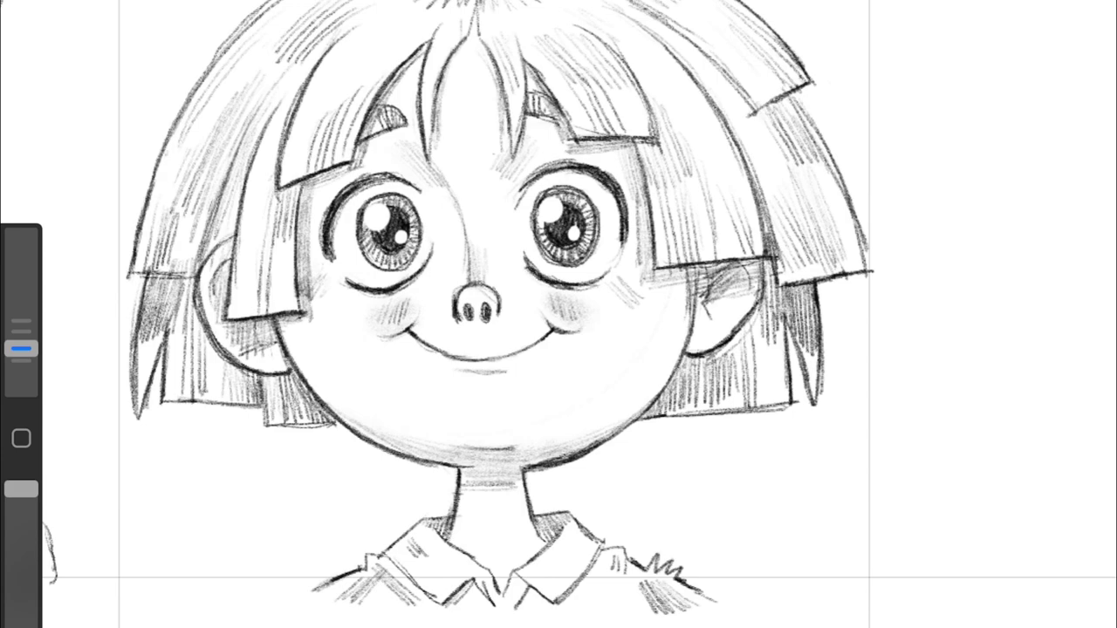
Step: Crop the canvas to 2939 × 2480 px, trimming off the empty right column
{"action": "scroll", "coordinate": [558, 314], "scroll_direction": "down", "scroll_amount": 5}
{"action": "scroll", "coordinate": [558, 314], "scroll_direction": "down", "scroll_amount": 3}
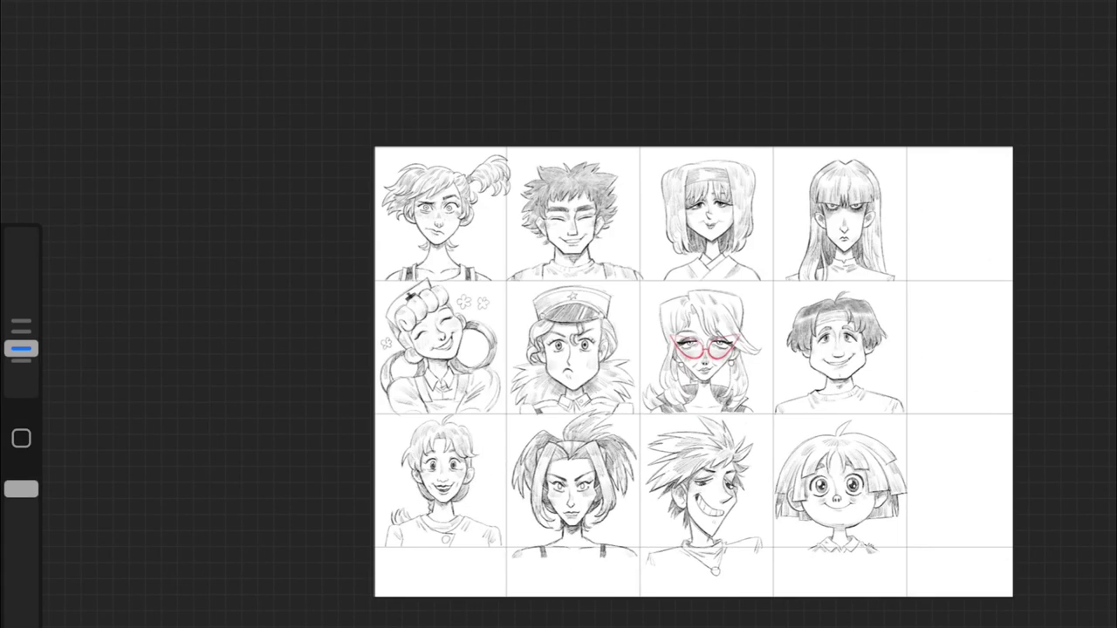
{"action": "scroll", "coordinate": [646, 357], "scroll_direction": "up", "scroll_amount": 1}
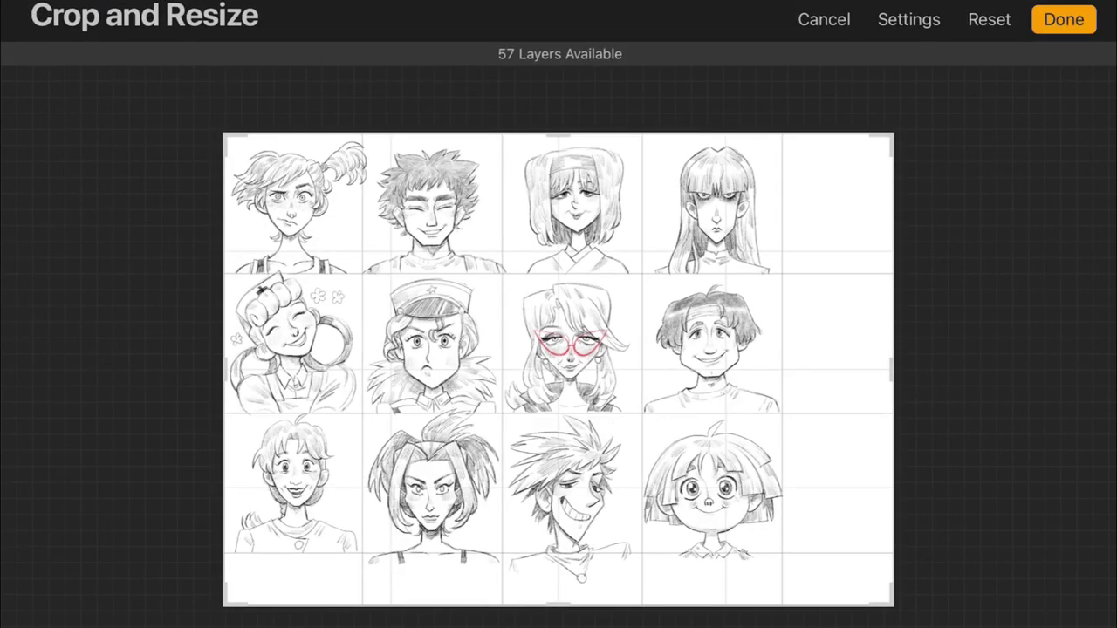
{"action": "left_click_drag", "start_coordinate": [892, 370], "coordinate": [782, 370]}
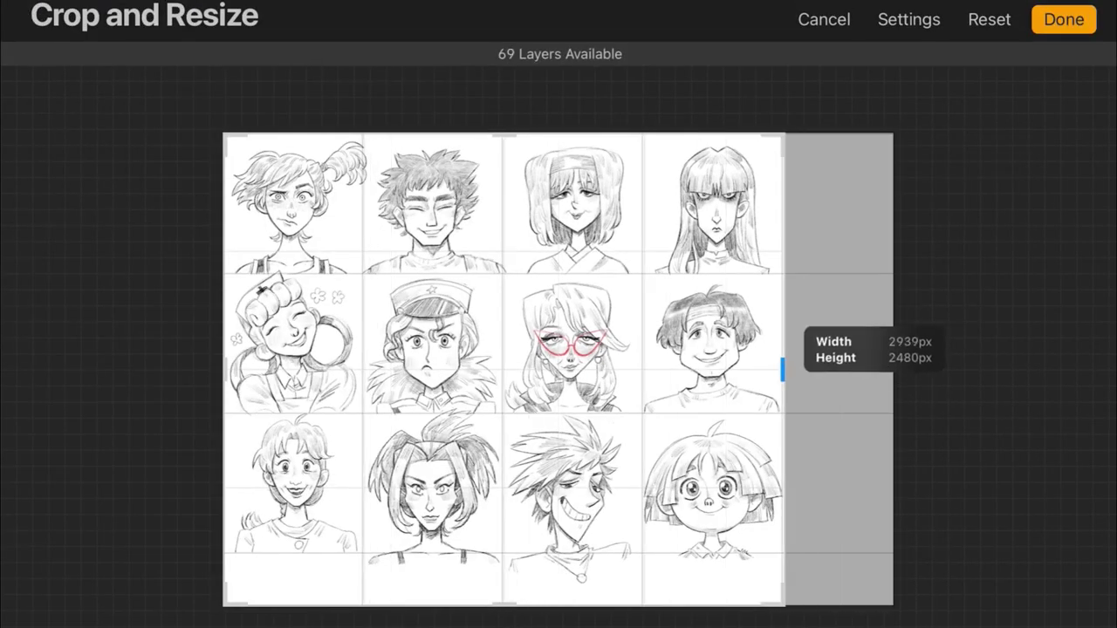
{"action": "left_click_drag", "start_coordinate": [504, 605], "coordinate": [504, 593]}
{"action": "left_click", "coordinate": [1064, 19]}
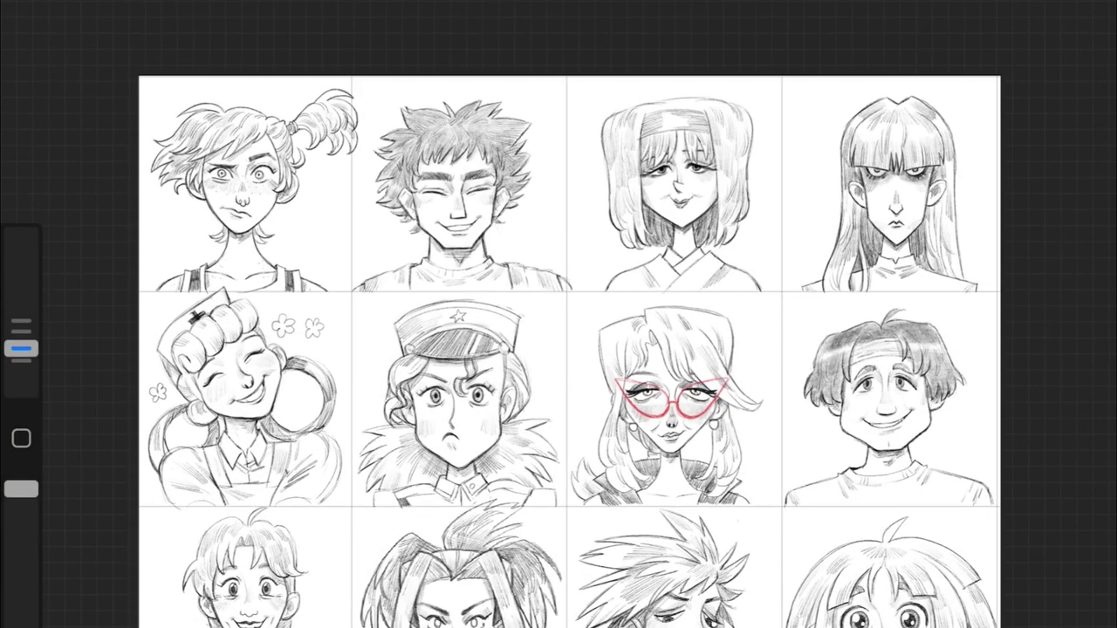
Step: Review the cropped portrait sheet and bring up the Layers panel
{"action": "scroll", "coordinate": [558, 314], "scroll_direction": "up", "scroll_amount": 1}
{"action": "scroll", "coordinate": [559, 314], "scroll_direction": "up", "scroll_amount": 2}
{"action": "scroll", "coordinate": [558, 315], "scroll_direction": "down", "scroll_amount": 2}
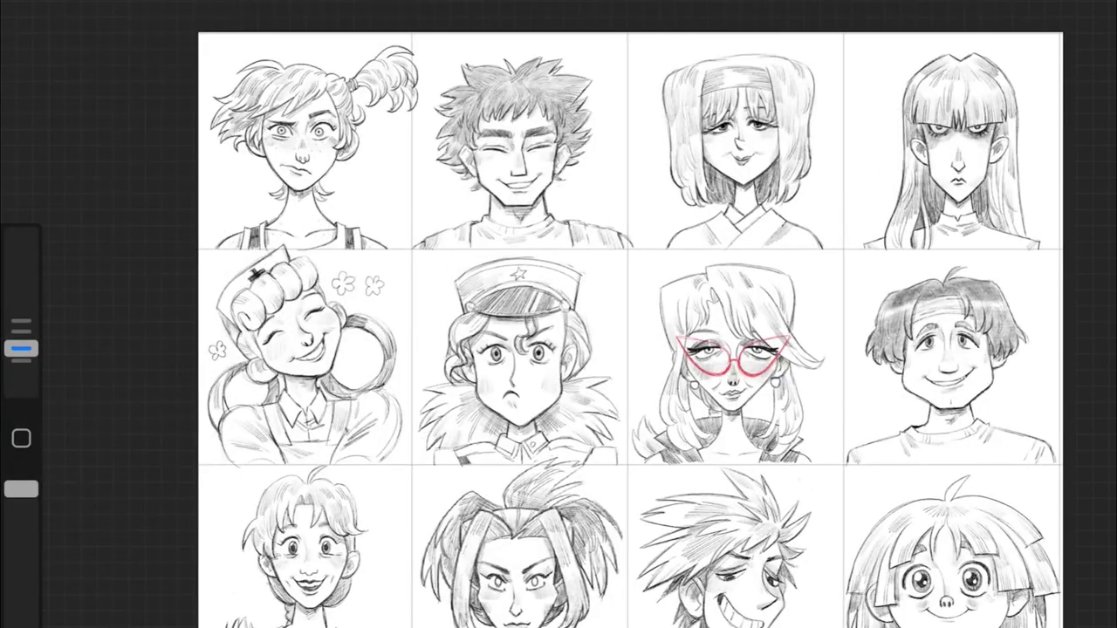
{"action": "left_click", "coordinate": [1069, 18]}
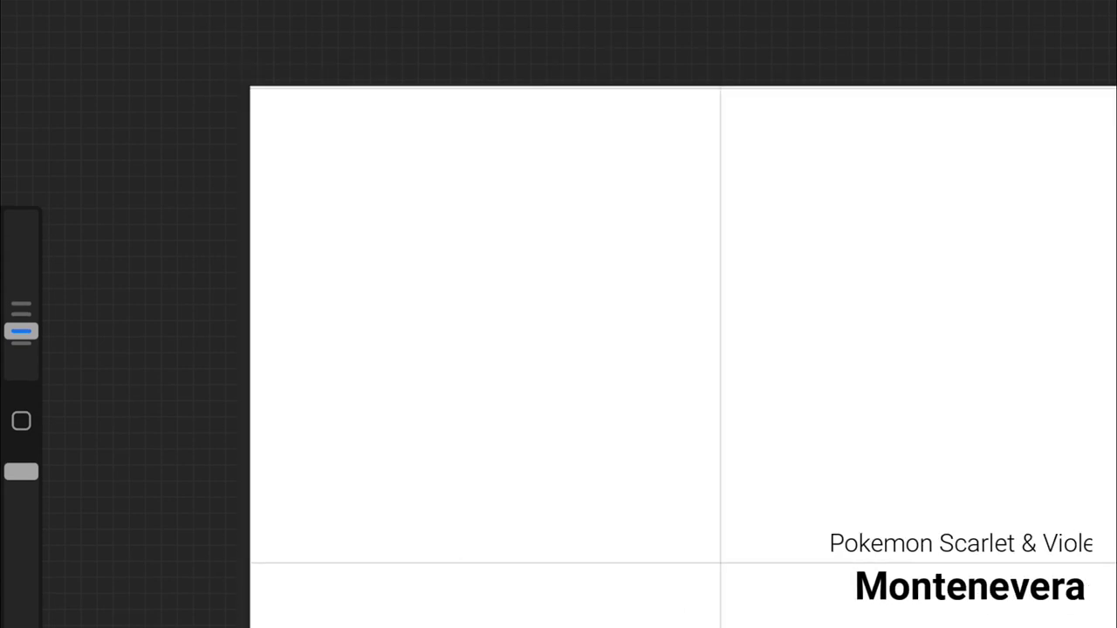
Step: Sketch a guide for the new head and darken its jaw and chin lines
{"action": "left_click_drag", "start_coordinate": [402, 253], "coordinate": [416, 384]}
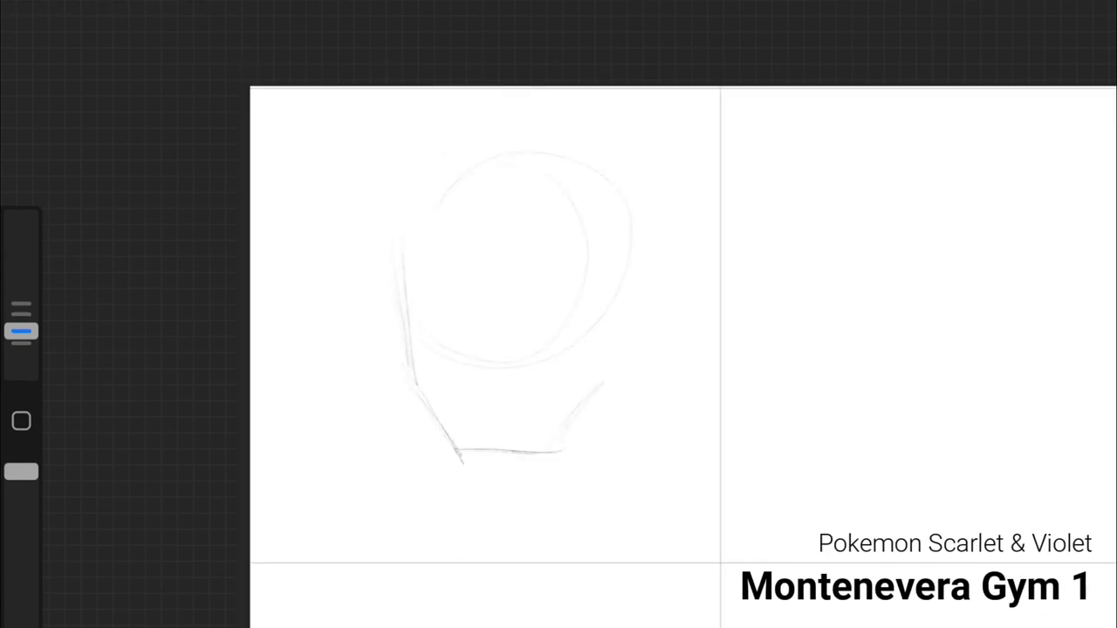
{"action": "left_click_drag", "start_coordinate": [401, 277], "coordinate": [415, 393]}
{"action": "mouse_move", "coordinate": [613, 253]}
{"action": "left_mouse_down"}
{"action": "mouse_move", "coordinate": [590, 415]}
{"action": "mouse_move", "coordinate": [546, 455]}
{"action": "left_mouse_up"}
{"action": "left_click_drag", "start_coordinate": [562, 393], "coordinate": [545, 473]}
{"action": "mouse_move", "coordinate": [398, 316]}
{"action": "left_mouse_down"}
{"action": "mouse_move", "coordinate": [431, 363]}
{"action": "mouse_move", "coordinate": [410, 424]}
{"action": "left_mouse_up"}
{"action": "left_click_drag", "start_coordinate": [401, 417], "coordinate": [550, 407]}
Step: Darken both jaw lines, the sides of the head and the chin line
{"action": "left_click_drag", "start_coordinate": [606, 288], "coordinate": [548, 367]}
{"action": "left_click_drag", "start_coordinate": [602, 185], "coordinate": [599, 291]}
{"action": "mouse_move", "coordinate": [300, 227]}
{"action": "left_mouse_down"}
{"action": "mouse_move", "coordinate": [297, 334]}
{"action": "mouse_move", "coordinate": [401, 418]}
{"action": "left_mouse_up"}
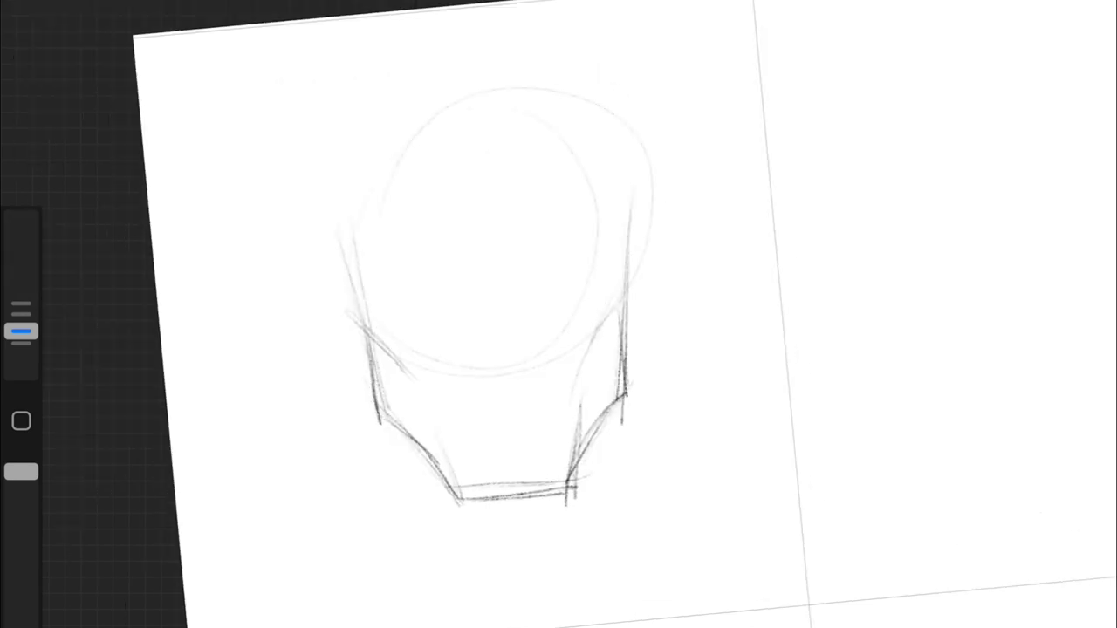
{"action": "left_click_drag", "start_coordinate": [342, 223], "coordinate": [363, 377]}
{"action": "left_click_drag", "start_coordinate": [626, 217], "coordinate": [618, 349]}
{"action": "left_click_drag", "start_coordinate": [626, 246], "coordinate": [611, 401]}
{"action": "left_click_drag", "start_coordinate": [438, 482], "coordinate": [545, 482]}
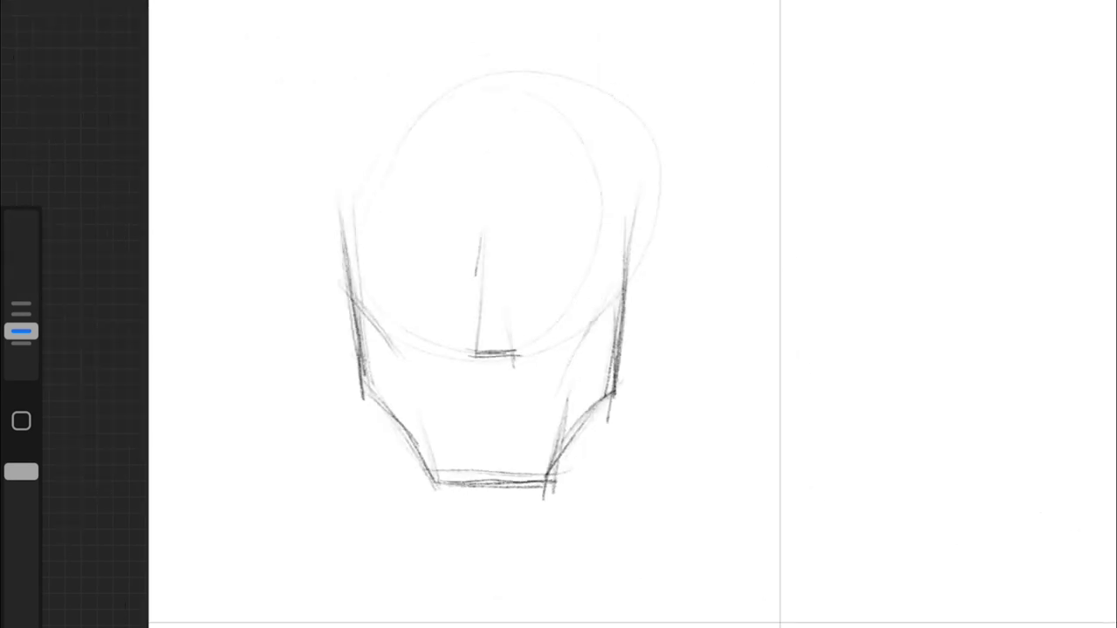
{"action": "scroll", "coordinate": [489, 349], "scroll_direction": "up", "scroll_amount": 2}
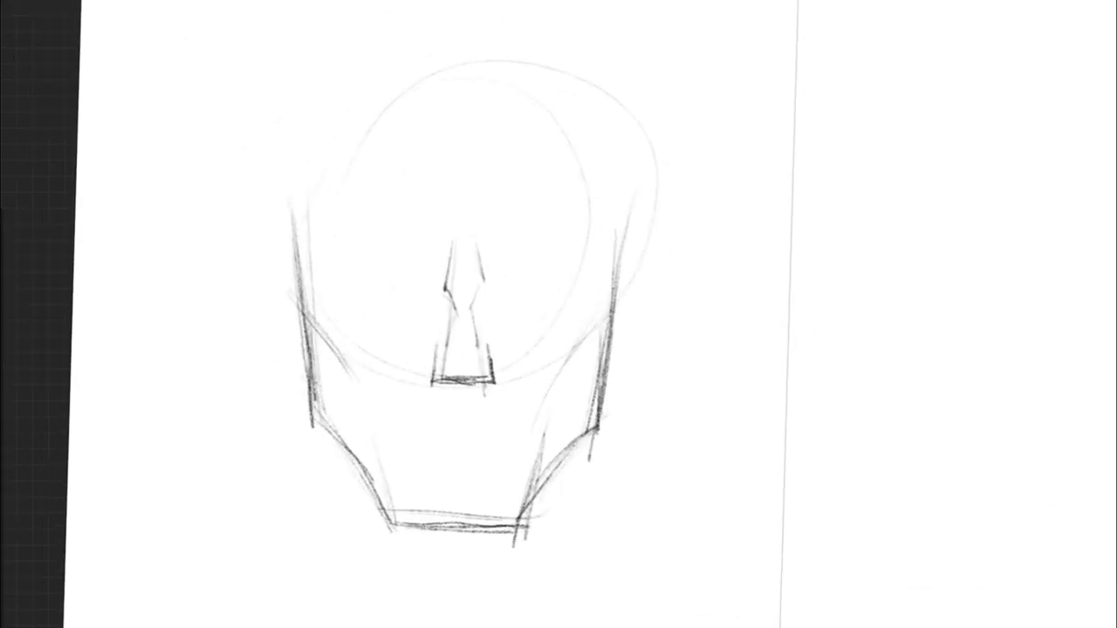
Step: Nudge the nose sketch down and settle on a short mouth line under it
{"action": "left_click_drag", "start_coordinate": [459, 306], "coordinate": [454, 328]}
{"action": "key", "text": "Return"}
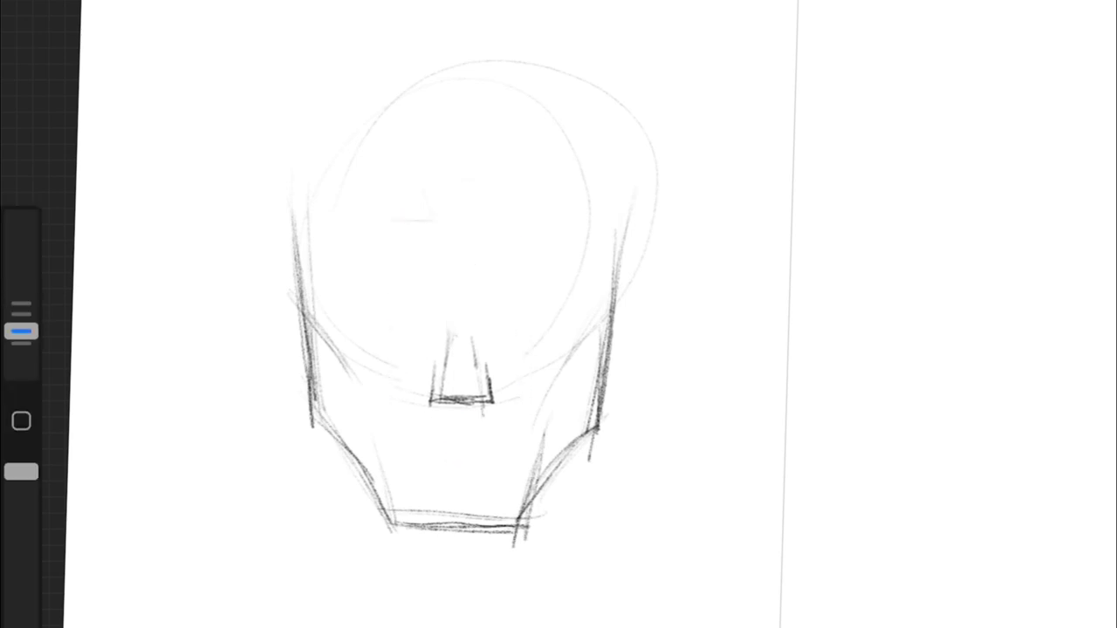
{"action": "key", "text": "ctrl+z"}
{"action": "left_click_drag", "start_coordinate": [391, 417], "coordinate": [473, 431]}
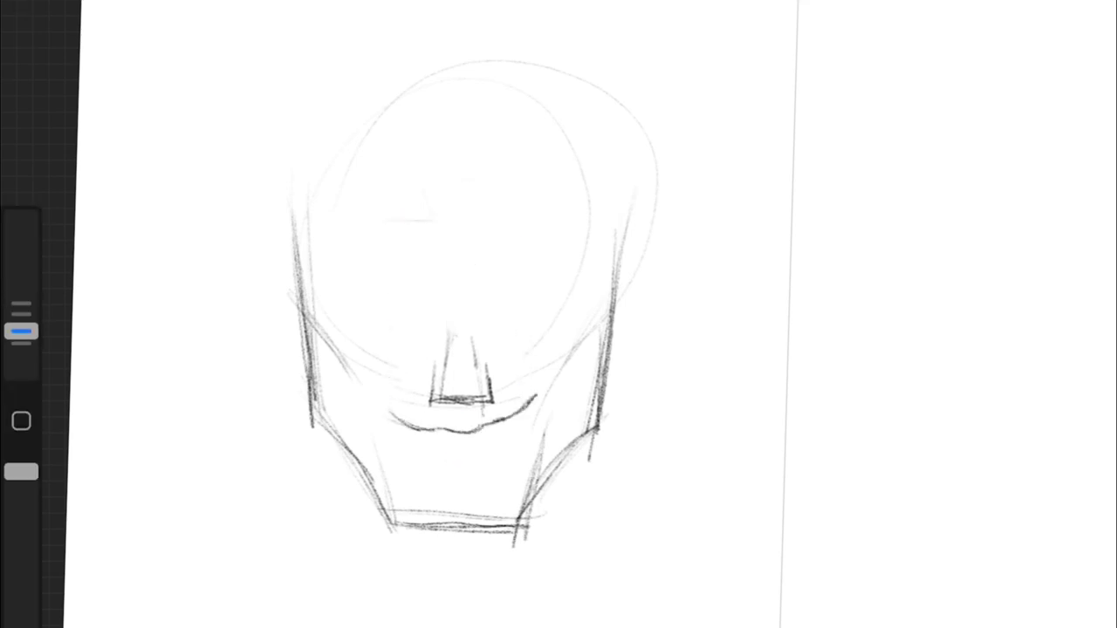
{"action": "key", "text": "ctrl+z"}
{"action": "mouse_move", "coordinate": [389, 415]}
{"action": "left_mouse_down"}
{"action": "mouse_move", "coordinate": [435, 425]}
{"action": "mouse_move", "coordinate": [517, 412]}
{"action": "left_mouse_up"}
Step: Draw the curved grinning mouth, a curve under the lower lip and a smile crease
{"action": "left_click_drag", "start_coordinate": [428, 436], "coordinate": [534, 403]}
{"action": "left_click_drag", "start_coordinate": [408, 446], "coordinate": [503, 449]}
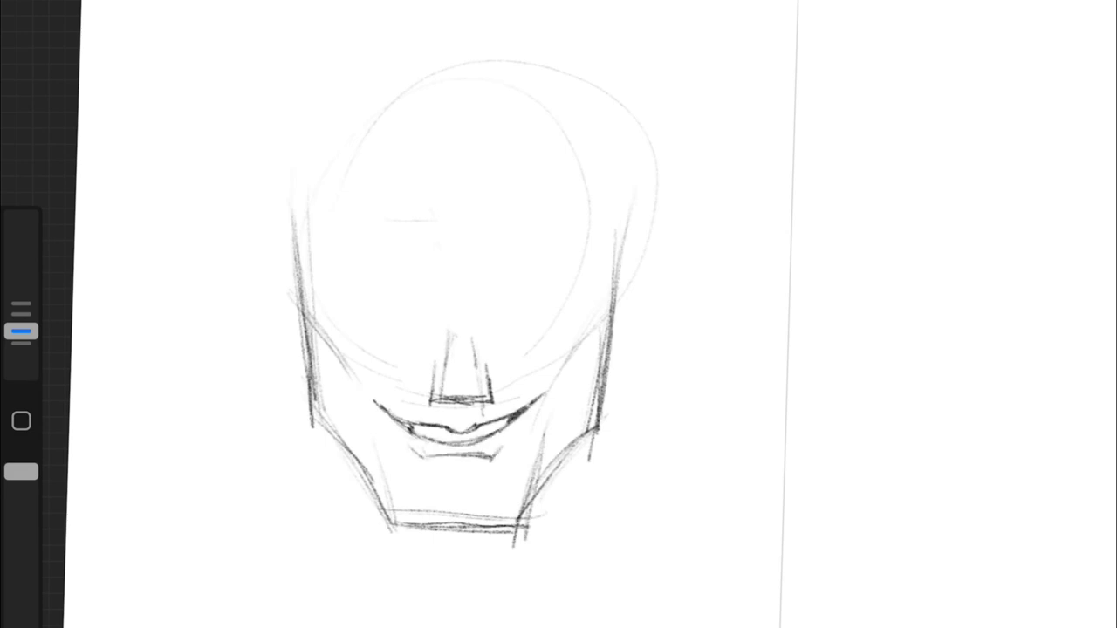
{"action": "left_click_drag", "start_coordinate": [524, 352], "coordinate": [564, 379]}
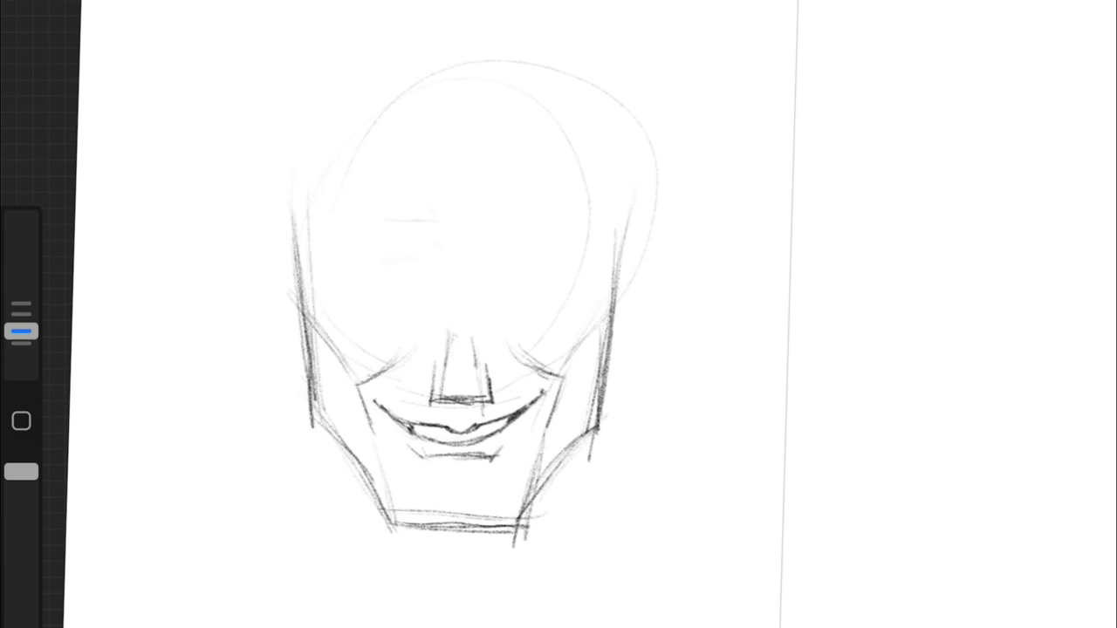
Step: Hatch pencil shading on the cheeks and jaw
{"action": "left_click_drag", "start_coordinate": [610, 304], "coordinate": [579, 353]}
{"action": "mouse_move", "coordinate": [340, 331]}
{"action": "left_mouse_down"}
{"action": "mouse_move", "coordinate": [316, 384]}
{"action": "mouse_move", "coordinate": [363, 447]}
{"action": "left_mouse_up"}
{"action": "left_click_drag", "start_coordinate": [356, 429], "coordinate": [386, 508]}
{"action": "left_click_drag", "start_coordinate": [364, 462], "coordinate": [394, 523]}
{"action": "left_click_drag", "start_coordinate": [433, 463], "coordinate": [494, 458]}
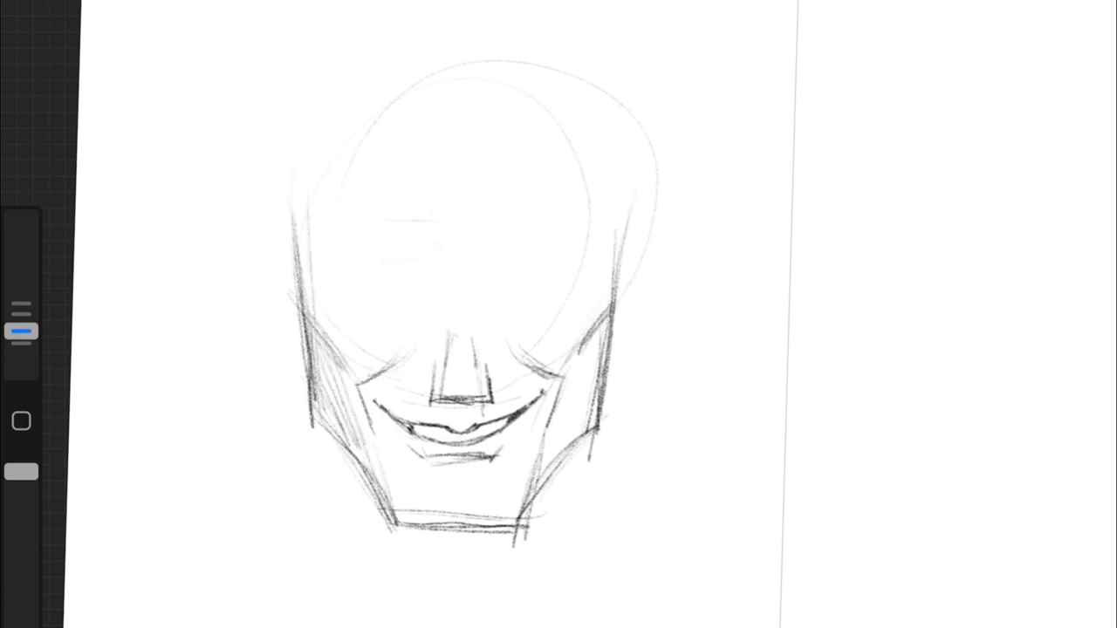
{"action": "scroll", "coordinate": [471, 314], "scroll_direction": "down", "scroll_amount": 2}
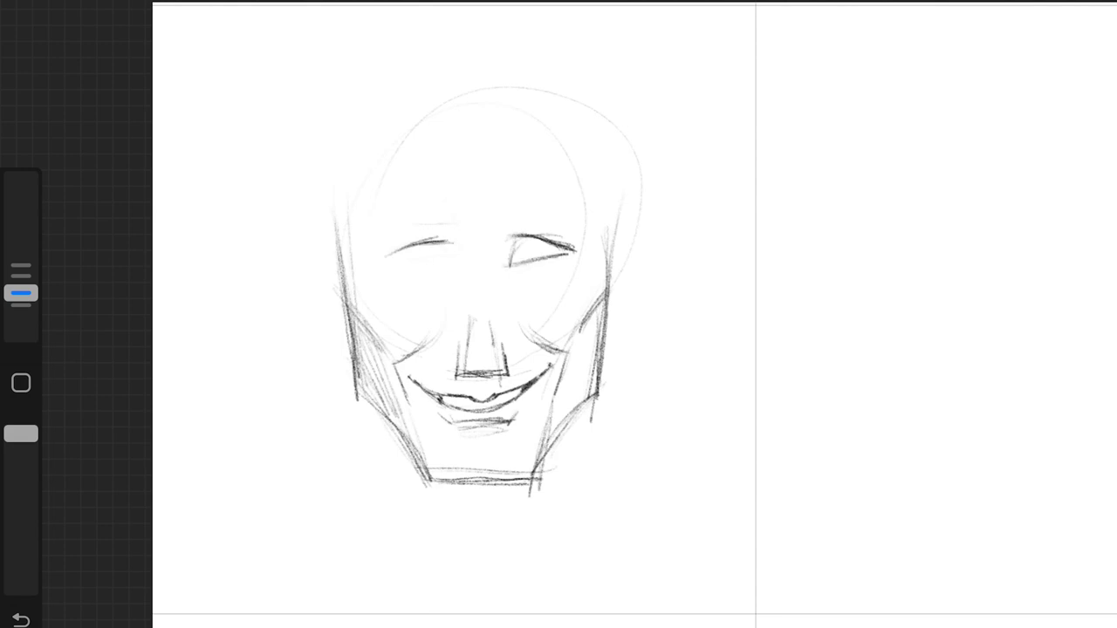
{"action": "scroll", "coordinate": [488, 314], "scroll_direction": "up", "scroll_amount": 2}
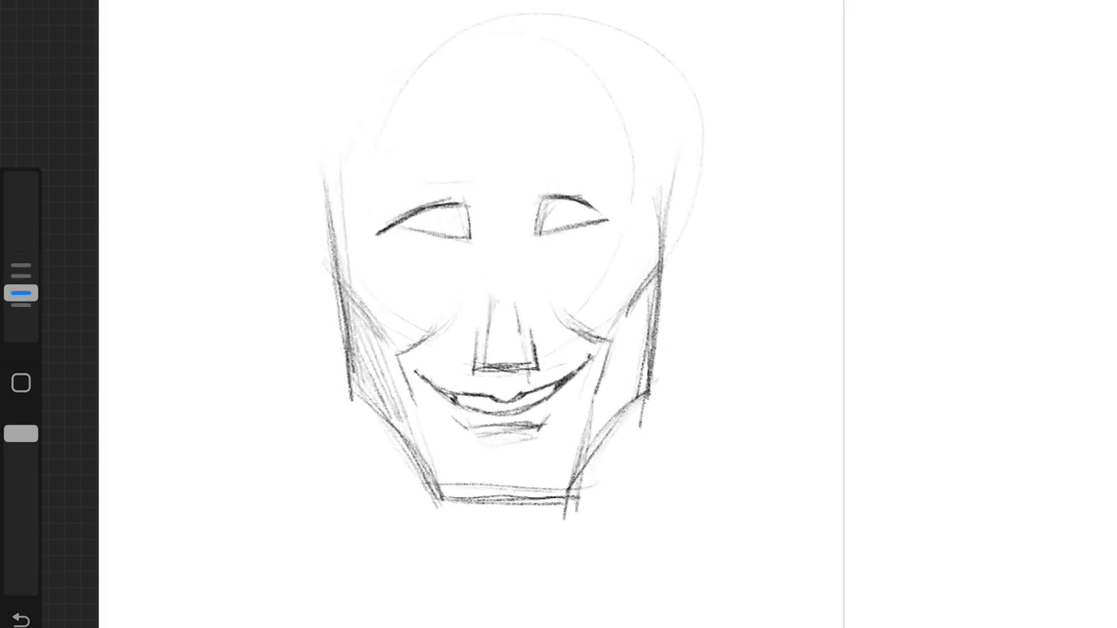
Step: Sketch both upper eyelids, lower the right brow, line the nose bridge and top hair curve
{"action": "left_click_drag", "start_coordinate": [590, 195], "coordinate": [630, 225]}
{"action": "left_click_drag", "start_coordinate": [372, 232], "coordinate": [456, 192]}
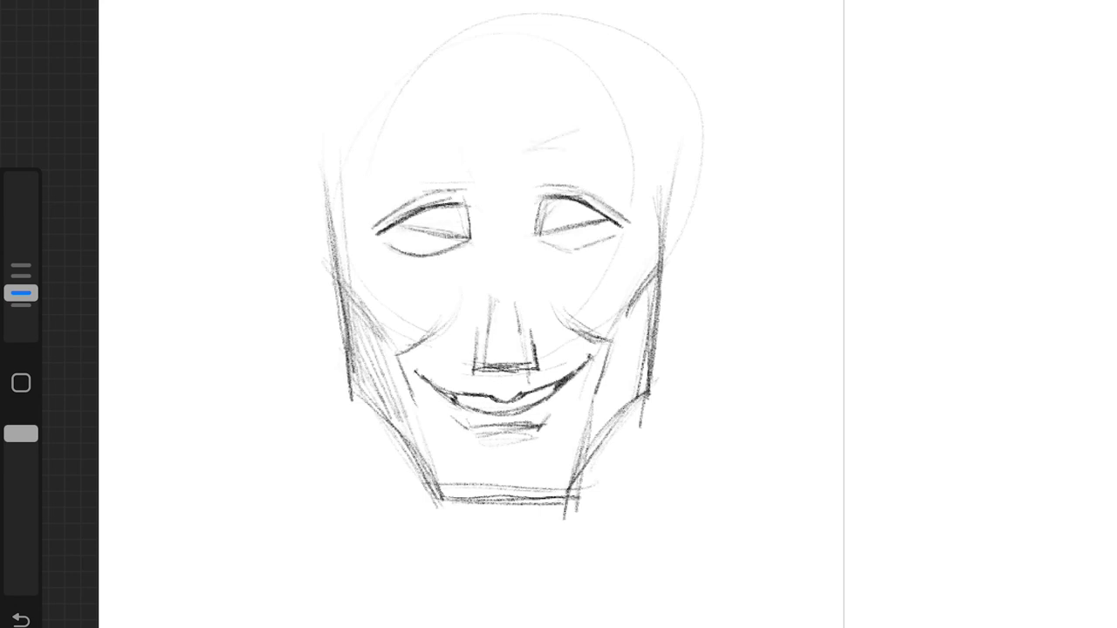
{"action": "left_click_drag", "start_coordinate": [528, 148], "coordinate": [639, 142]}
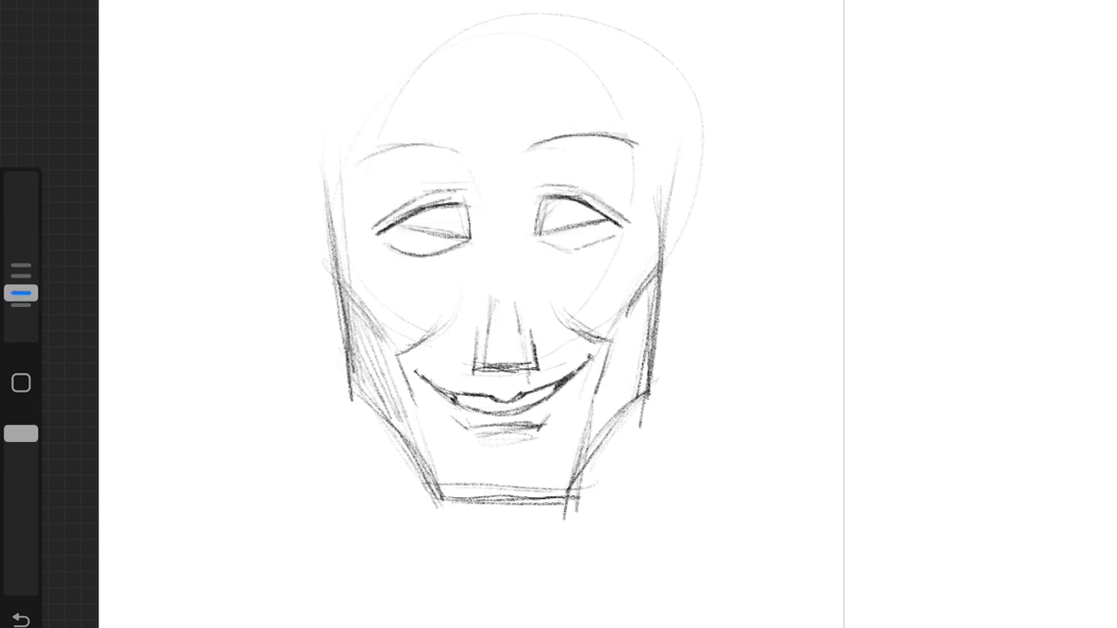
{"action": "left_click_drag", "start_coordinate": [523, 161], "coordinate": [513, 288]}
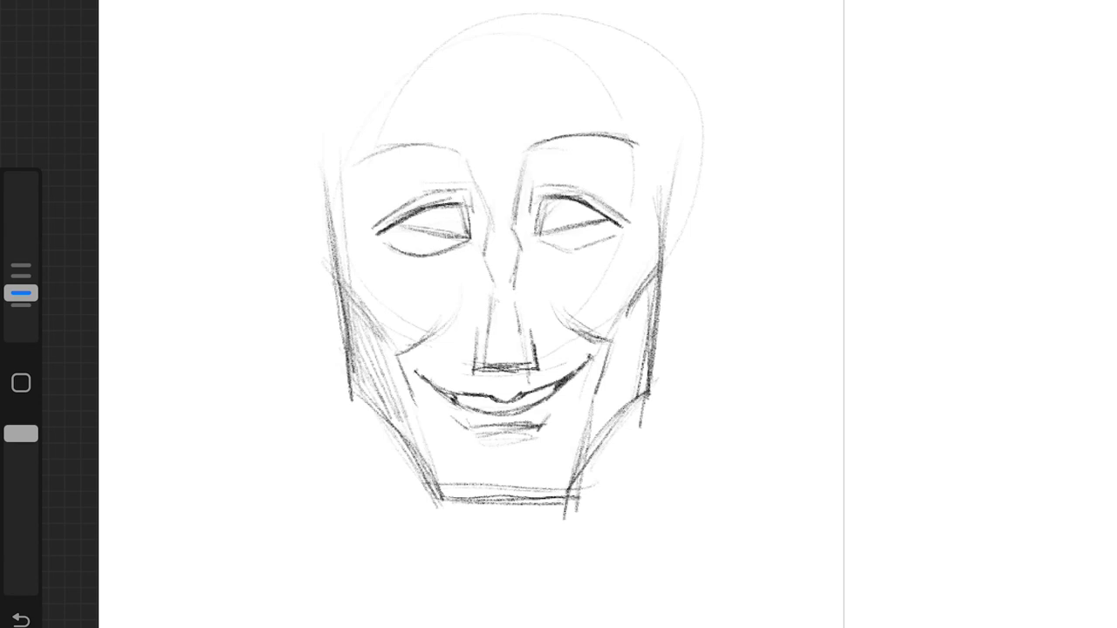
{"action": "left_click_drag", "start_coordinate": [524, 167], "coordinate": [513, 321]}
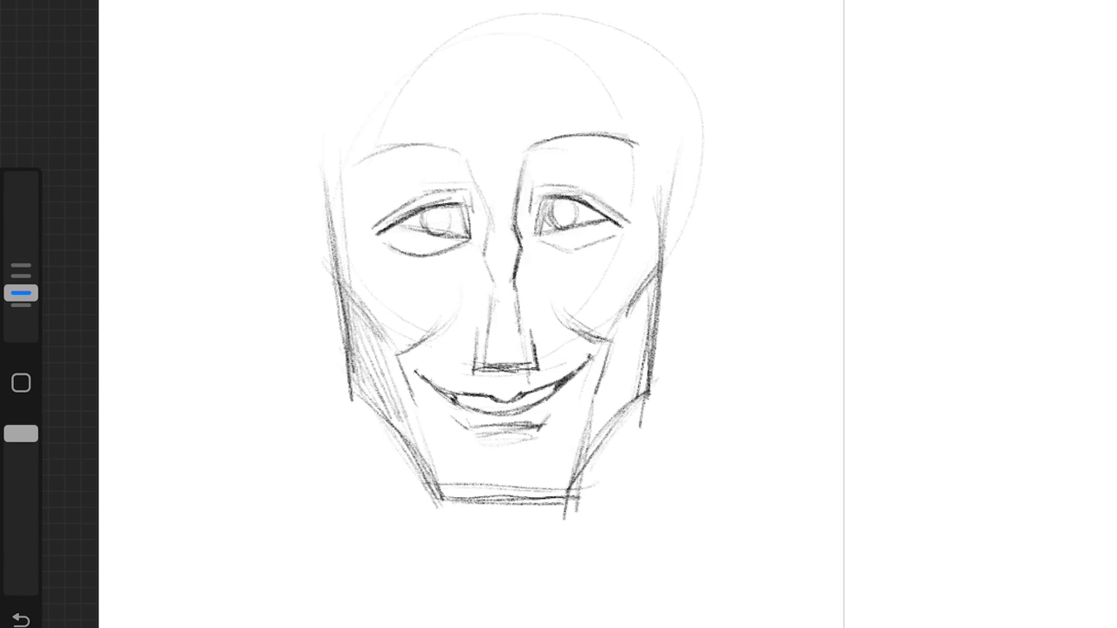
{"action": "left_click_drag", "start_coordinate": [487, 48], "coordinate": [624, 155]}
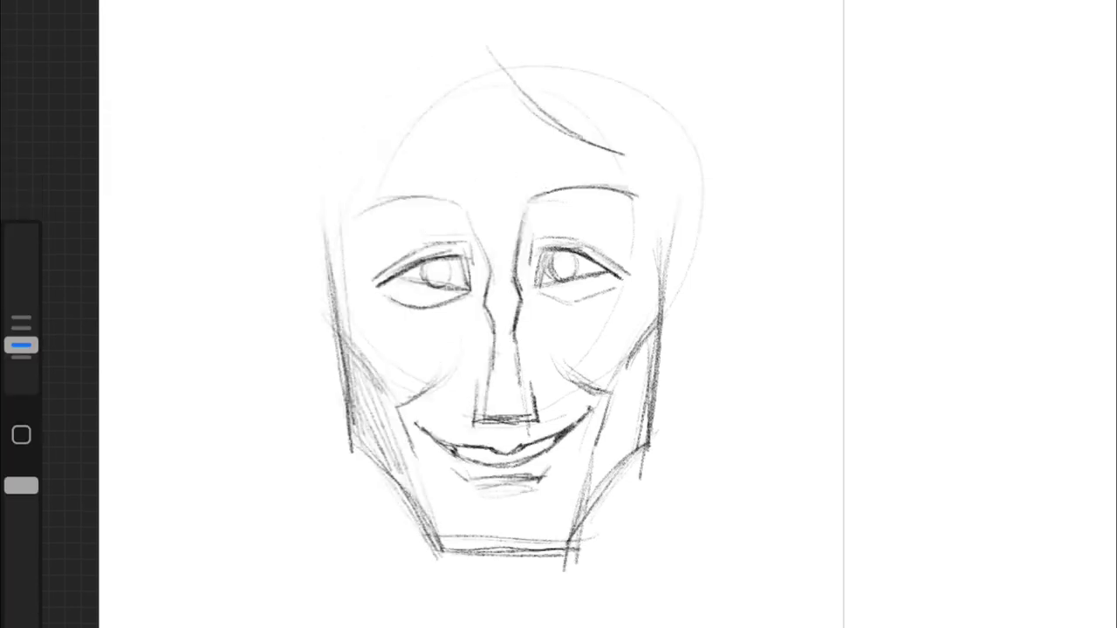
Step: Darken and densely hatch both eyebrows and thicken the right upper eyelid
{"action": "left_click_drag", "start_coordinate": [345, 200], "coordinate": [470, 197]}
{"action": "mouse_move", "coordinate": [513, 190]}
{"action": "left_mouse_down"}
{"action": "mouse_move", "coordinate": [583, 161]}
{"action": "mouse_move", "coordinate": [656, 173]}
{"action": "left_mouse_up"}
{"action": "mouse_move", "coordinate": [333, 202]}
{"action": "left_mouse_down"}
{"action": "mouse_move", "coordinate": [403, 178]}
{"action": "mouse_move", "coordinate": [447, 185]}
{"action": "left_mouse_up"}
{"action": "left_click_drag", "start_coordinate": [379, 194], "coordinate": [569, 171]}
{"action": "left_click_drag", "start_coordinate": [443, 178], "coordinate": [473, 202]}
{"action": "left_click_drag", "start_coordinate": [518, 198], "coordinate": [584, 171]}
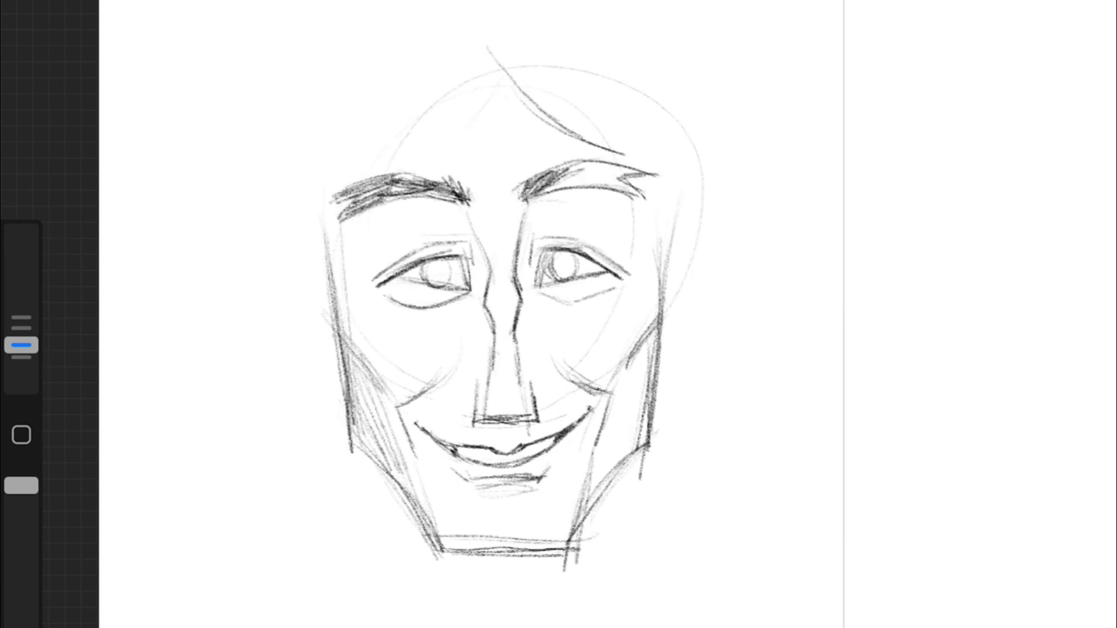
{"action": "left_click_drag", "start_coordinate": [567, 246], "coordinate": [630, 278]}
{"action": "left_click_drag", "start_coordinate": [545, 182], "coordinate": [640, 166]}
{"action": "left_click_drag", "start_coordinate": [541, 192], "coordinate": [635, 178]}
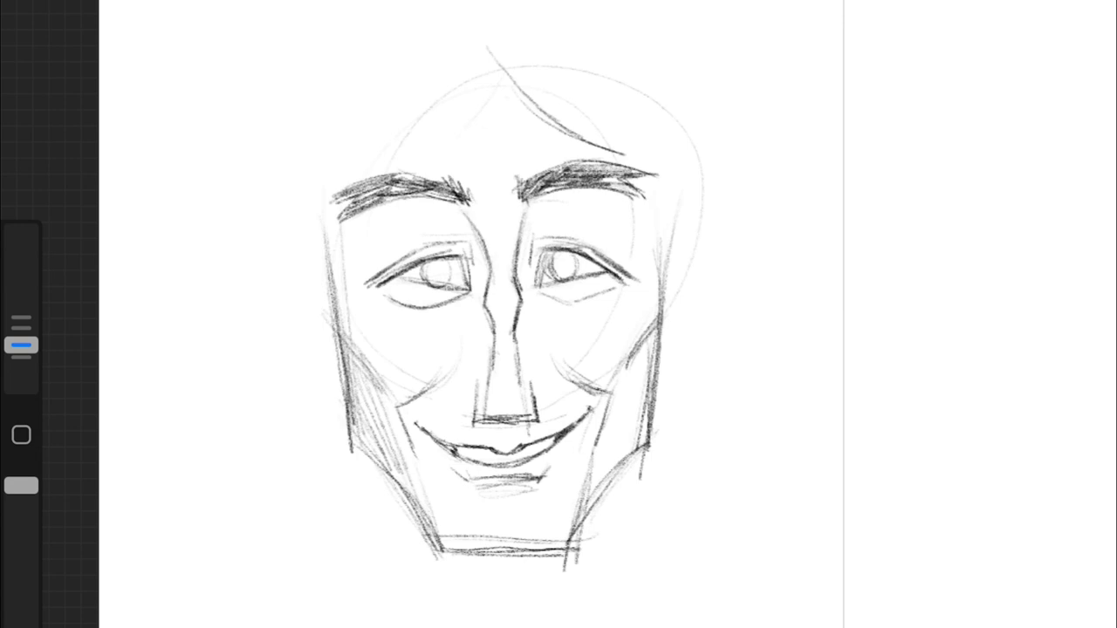
Step: Erase the lower nose lines, adjust brush size and redefine the nostrils and lower nose
{"action": "left_click_drag", "start_coordinate": [480, 376], "coordinate": [534, 427]}
{"action": "left_click_drag", "start_coordinate": [21, 310], "coordinate": [21, 346]}
{"action": "left_click_drag", "start_coordinate": [530, 353], "coordinate": [541, 384]}
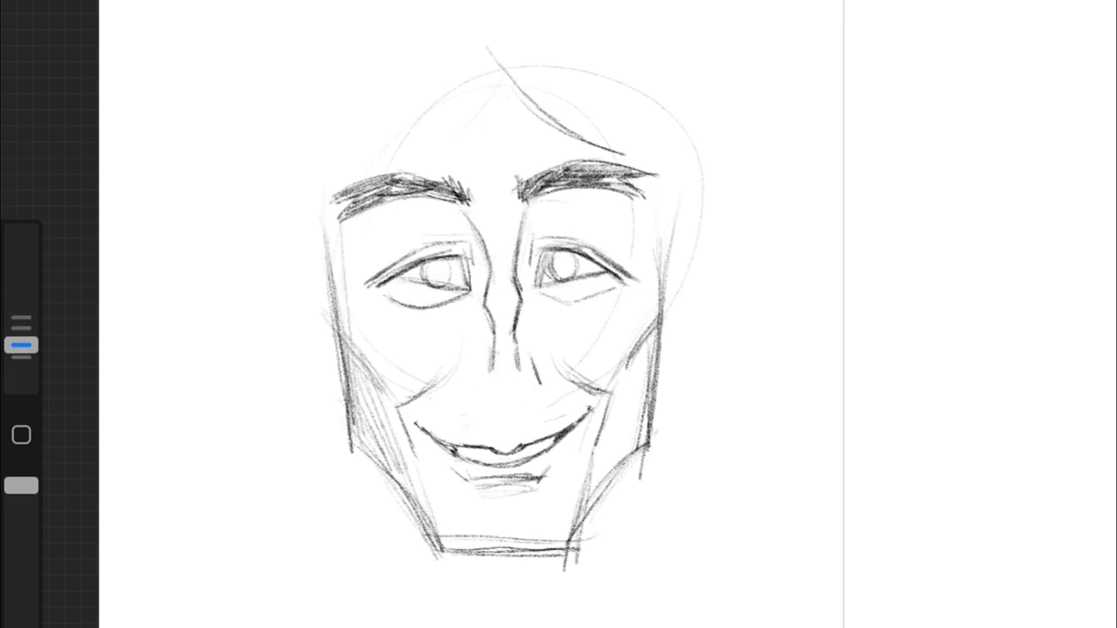
{"action": "left_click_drag", "start_coordinate": [485, 411], "coordinate": [527, 408]}
{"action": "left_click_drag", "start_coordinate": [468, 382], "coordinate": [522, 412]}
{"action": "left_click_drag", "start_coordinate": [523, 346], "coordinate": [520, 414]}
{"action": "left_click_drag", "start_coordinate": [487, 337], "coordinate": [481, 394]}
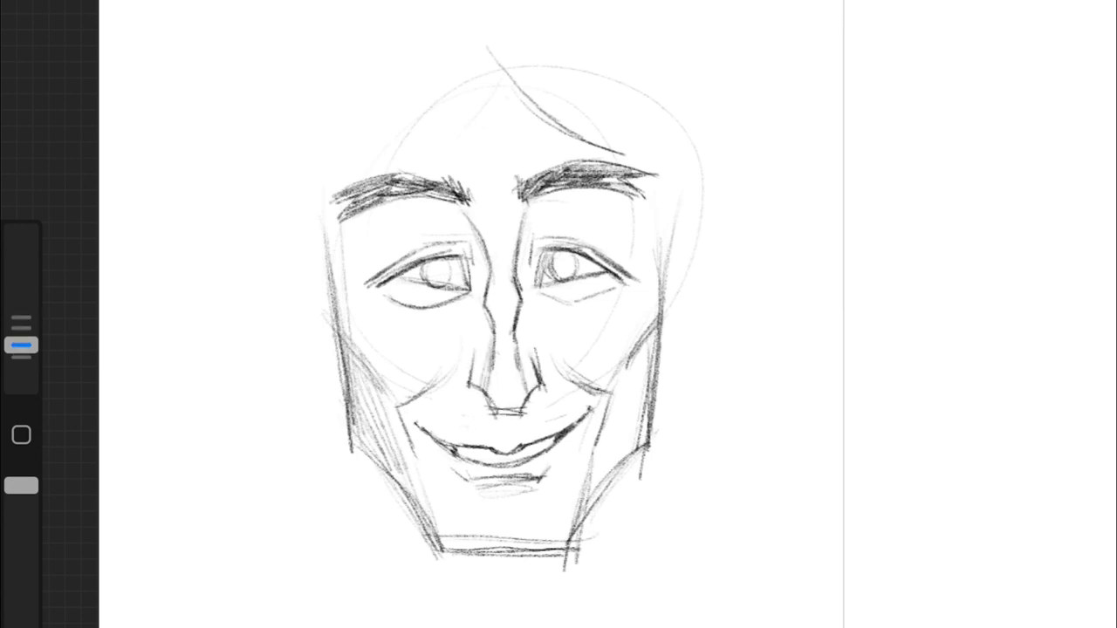
{"action": "left_click_drag", "start_coordinate": [522, 331], "coordinate": [534, 391]}
{"action": "left_click_drag", "start_coordinate": [520, 306], "coordinate": [536, 361]}
Step: Shade the left nose side, clean the bridge, redraw the left nostril, and reposition the mouth
{"action": "left_click_drag", "start_coordinate": [485, 316], "coordinate": [473, 384]}
{"action": "left_click_drag", "start_coordinate": [490, 325], "coordinate": [478, 383]}
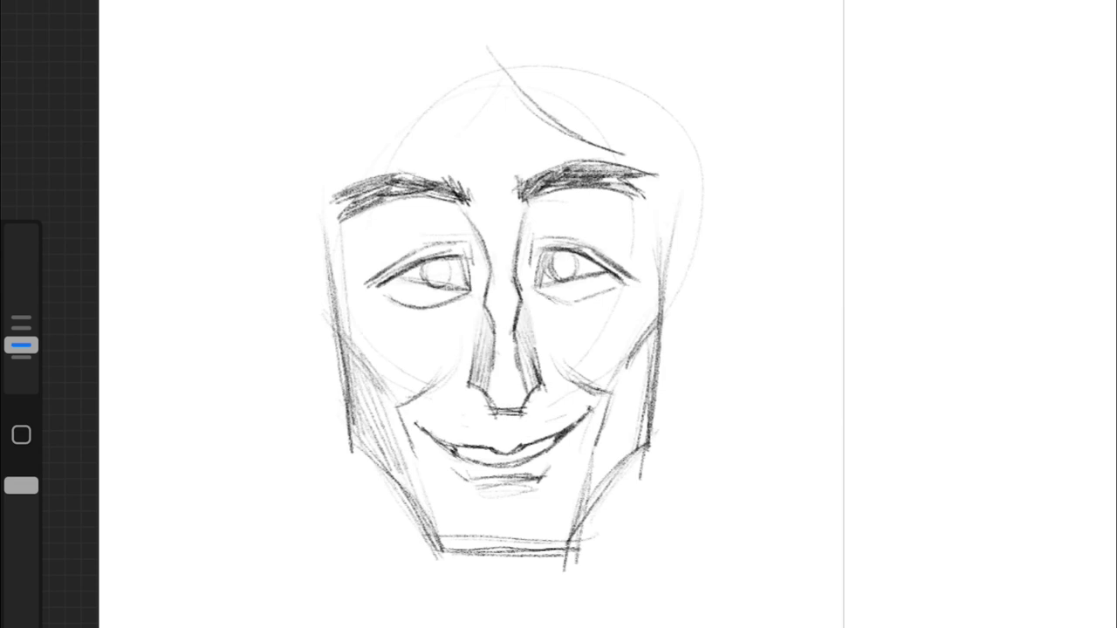
{"action": "left_click_drag", "start_coordinate": [478, 332], "coordinate": [473, 392]}
{"action": "left_click_drag", "start_coordinate": [529, 314], "coordinate": [534, 397]}
{"action": "left_click_drag", "start_coordinate": [489, 292], "coordinate": [489, 412]}
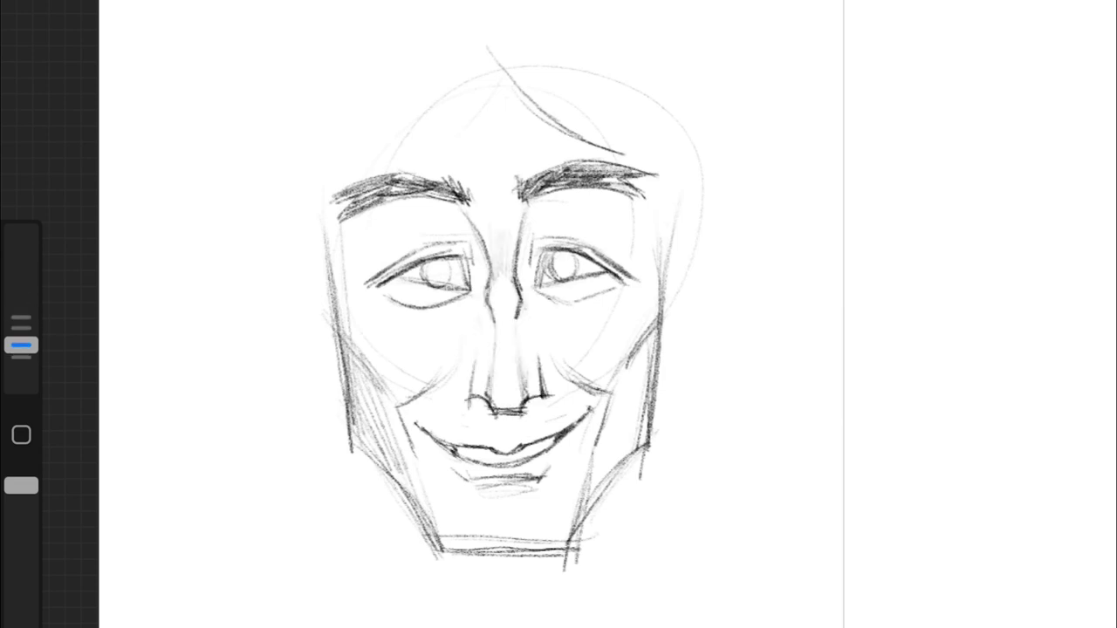
{"action": "mouse_move", "coordinate": [587, 425]}
{"action": "left_mouse_down"}
{"action": "mouse_move", "coordinate": [568, 463]}
{"action": "mouse_move", "coordinate": [516, 510]}
{"action": "mouse_move", "coordinate": [429, 485]}
{"action": "left_mouse_up"}
{"action": "left_click_drag", "start_coordinate": [506, 437], "coordinate": [506, 429]}
Step: Draw long hair strands on the left and the hairline, then darken right eyelid and left pupil
{"action": "left_click_drag", "start_coordinate": [338, 155], "coordinate": [345, 342]}
{"action": "left_click_drag", "start_coordinate": [401, 26], "coordinate": [353, 463]}
{"action": "left_click_drag", "start_coordinate": [347, 405], "coordinate": [344, 546]}
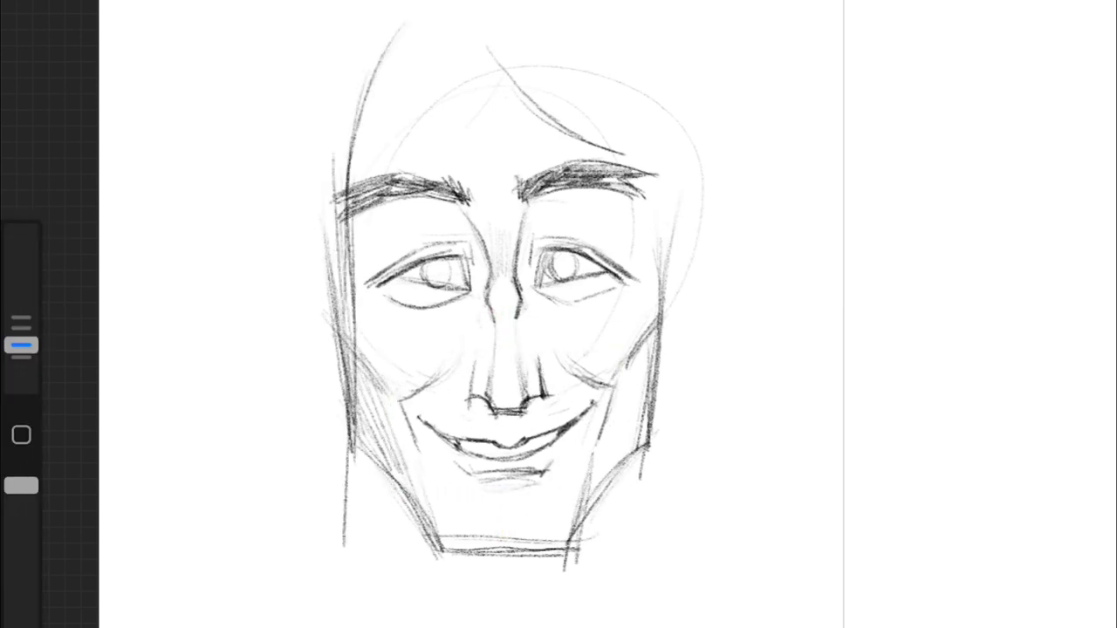
{"action": "left_click_drag", "start_coordinate": [363, 153], "coordinate": [493, 48]}
{"action": "left_click_drag", "start_coordinate": [531, 300], "coordinate": [593, 288]}
{"action": "left_click_drag", "start_coordinate": [538, 284], "coordinate": [602, 272]}
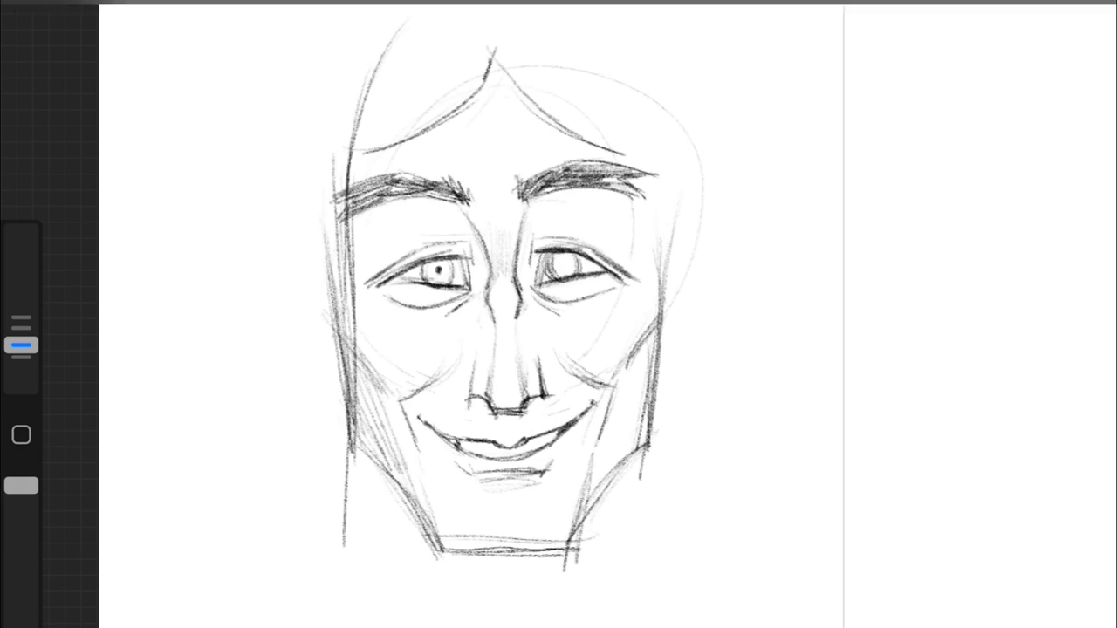
{"action": "left_click_drag", "start_coordinate": [434, 269], "coordinate": [439, 273]}
Step: Add long hair strands on the right and darken the left jaw and upper lip
{"action": "left_click_drag", "start_coordinate": [615, 77], "coordinate": [656, 314]}
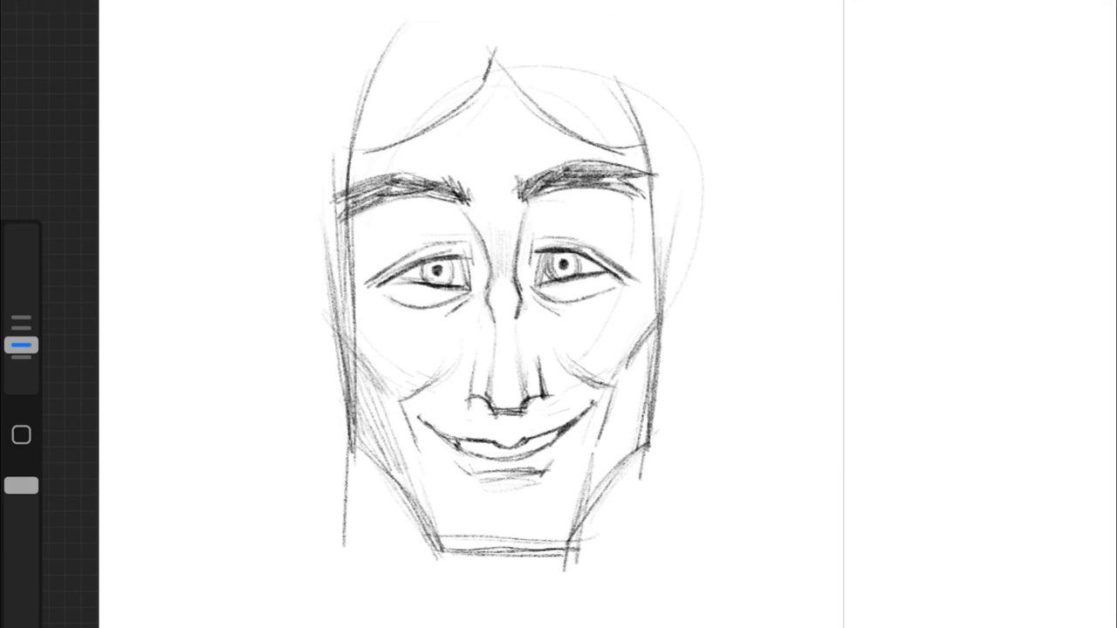
{"action": "left_click_drag", "start_coordinate": [659, 254], "coordinate": [682, 513]}
{"action": "left_click_drag", "start_coordinate": [653, 323], "coordinate": [649, 434]}
{"action": "left_click_drag", "start_coordinate": [358, 358], "coordinate": [402, 489]}
{"action": "left_click_drag", "start_coordinate": [366, 445], "coordinate": [440, 545]}
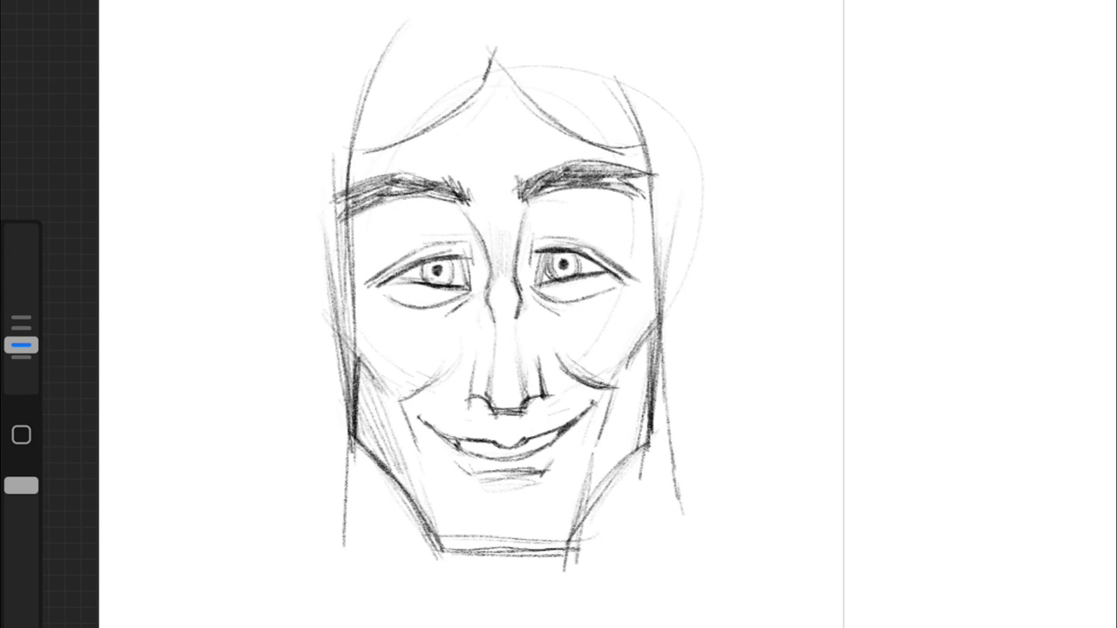
{"action": "left_click_drag", "start_coordinate": [574, 422], "coordinate": [515, 441]}
{"action": "left_click_drag", "start_coordinate": [463, 436], "coordinate": [555, 428]}
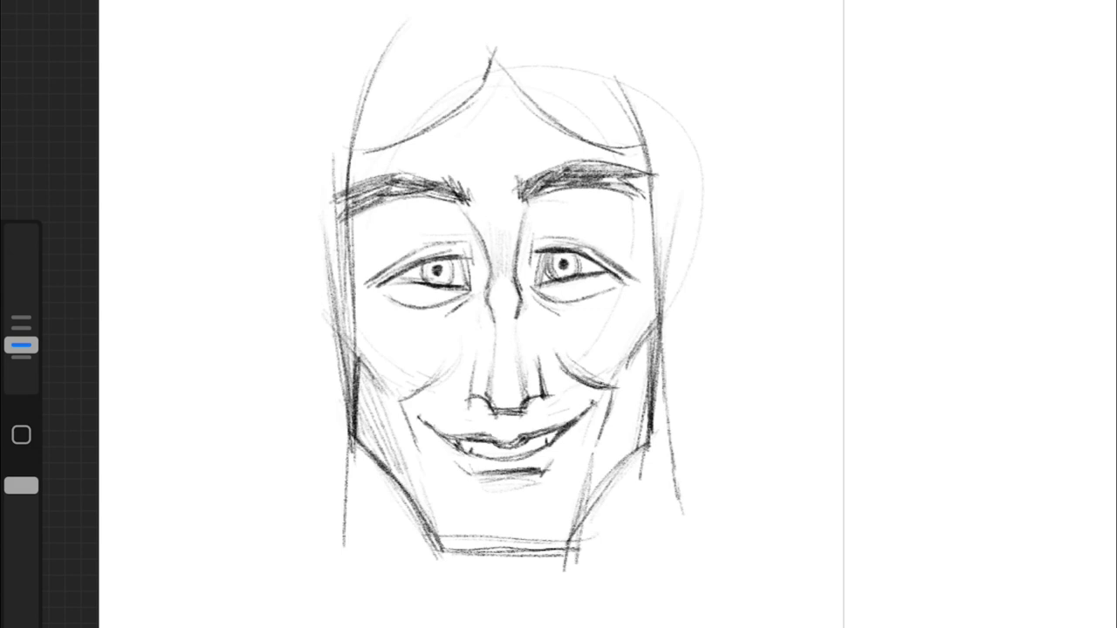
{"action": "scroll", "coordinate": [489, 314], "scroll_direction": "up", "scroll_amount": 2}
Step: Shade between the brows, above the left eye and the right eye's corner, and darken eyelid lines
{"action": "left_click_drag", "start_coordinate": [533, 192], "coordinate": [511, 253]}
{"action": "mouse_move", "coordinate": [410, 200]}
{"action": "left_mouse_down"}
{"action": "mouse_move", "coordinate": [471, 262]}
{"action": "mouse_move", "coordinate": [462, 244]}
{"action": "left_mouse_up"}
{"action": "left_click_drag", "start_coordinate": [332, 244], "coordinate": [371, 301]}
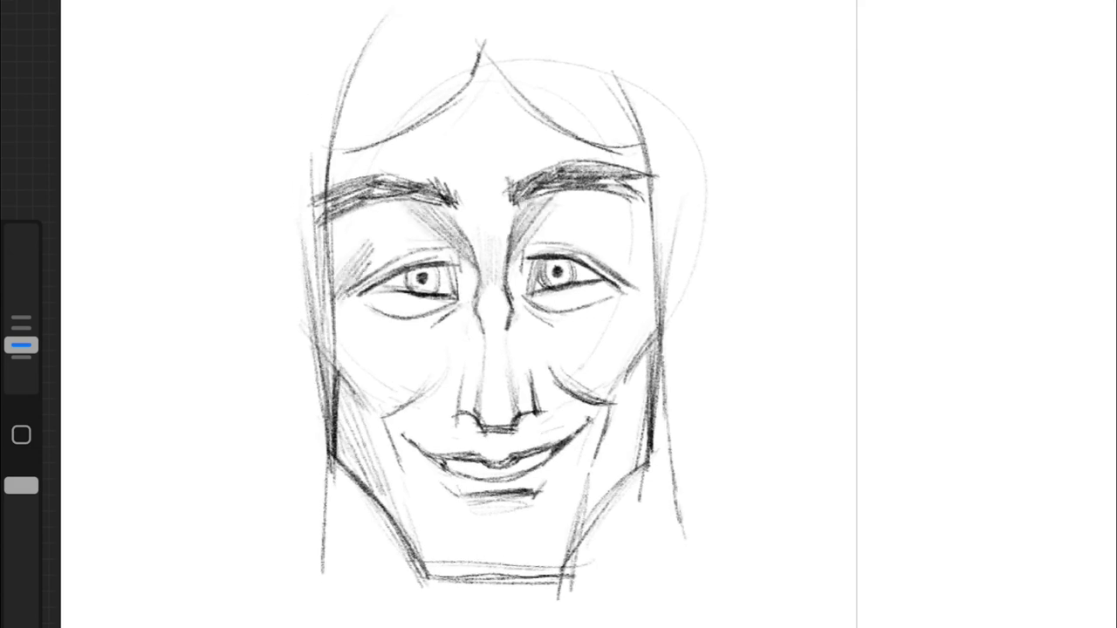
{"action": "left_click_drag", "start_coordinate": [650, 255], "coordinate": [589, 290]}
{"action": "left_click_drag", "start_coordinate": [656, 248], "coordinate": [616, 284]}
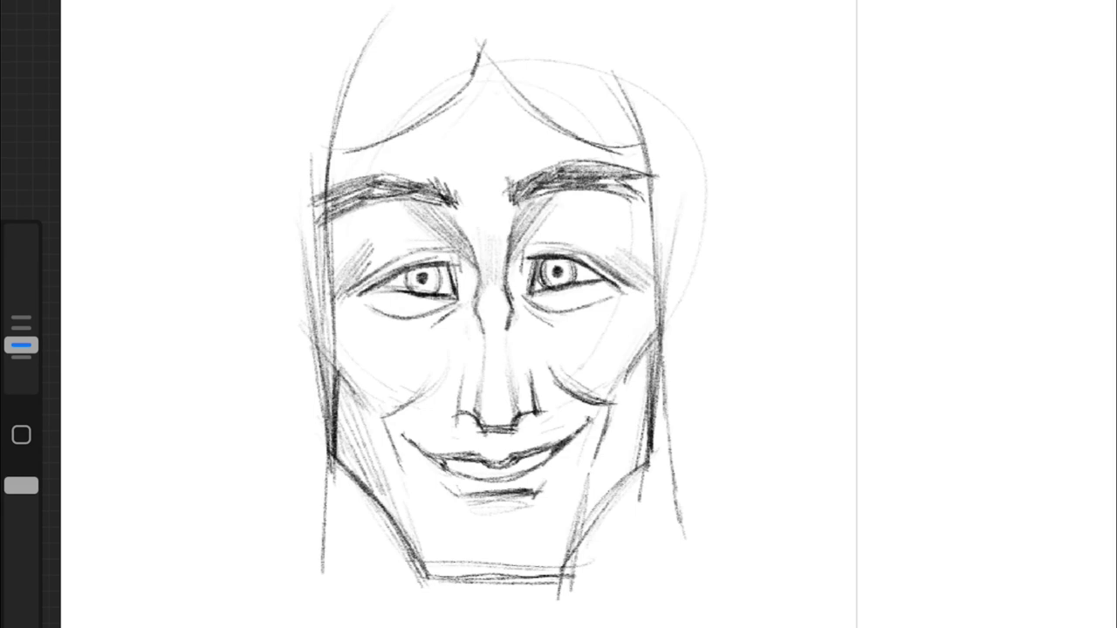
{"action": "left_click_drag", "start_coordinate": [415, 251], "coordinate": [463, 250]}
{"action": "left_click_drag", "start_coordinate": [529, 250], "coordinate": [581, 246]}
Step: Darken the strokes along both face sides and both jaw lines
{"action": "scroll", "coordinate": [559, 314], "scroll_direction": "down", "scroll_amount": 1}
{"action": "left_click_drag", "start_coordinate": [487, 206], "coordinate": [491, 314]}
{"action": "left_click_drag", "start_coordinate": [775, 174], "coordinate": [773, 286]}
{"action": "mouse_move", "coordinate": [777, 133]}
{"action": "left_mouse_down"}
{"action": "mouse_move", "coordinate": [764, 339]}
{"action": "mouse_move", "coordinate": [698, 441]}
{"action": "left_mouse_up"}
{"action": "left_click_drag", "start_coordinate": [491, 342], "coordinate": [562, 422]}
{"action": "left_click_drag", "start_coordinate": [524, 375], "coordinate": [572, 445]}
{"action": "scroll", "coordinate": [558, 314], "scroll_direction": "up", "scroll_amount": 2}
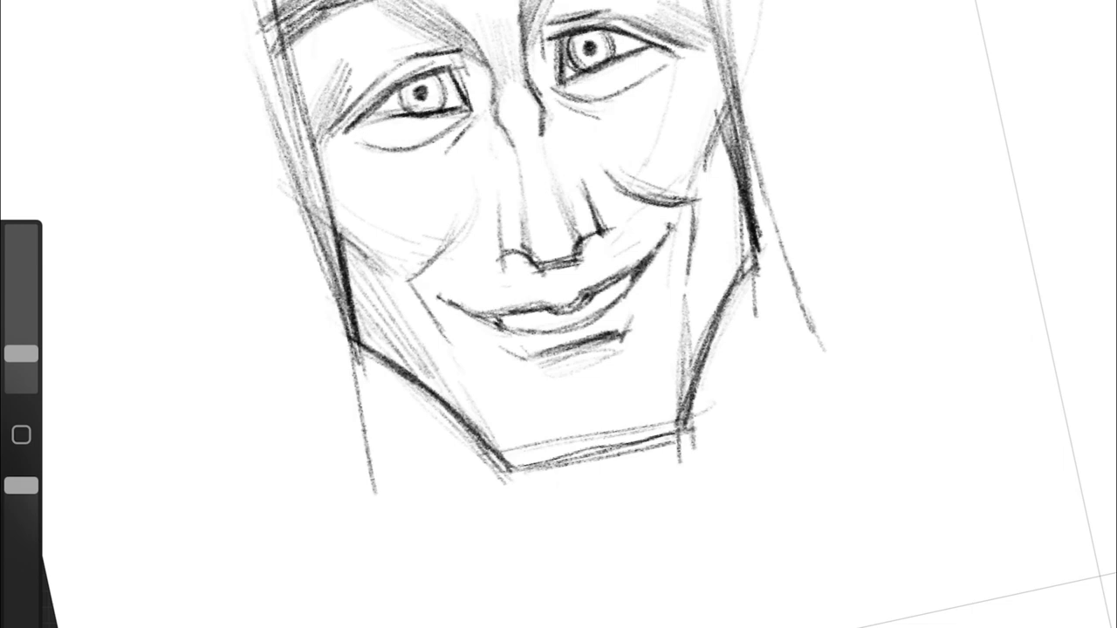
Step: Resize the brush and hatch the left mouth corner, right cheek and left jaw
{"action": "left_click_drag", "start_coordinate": [21, 354], "coordinate": [21, 346]}
{"action": "left_click_drag", "start_coordinate": [444, 288], "coordinate": [426, 305]}
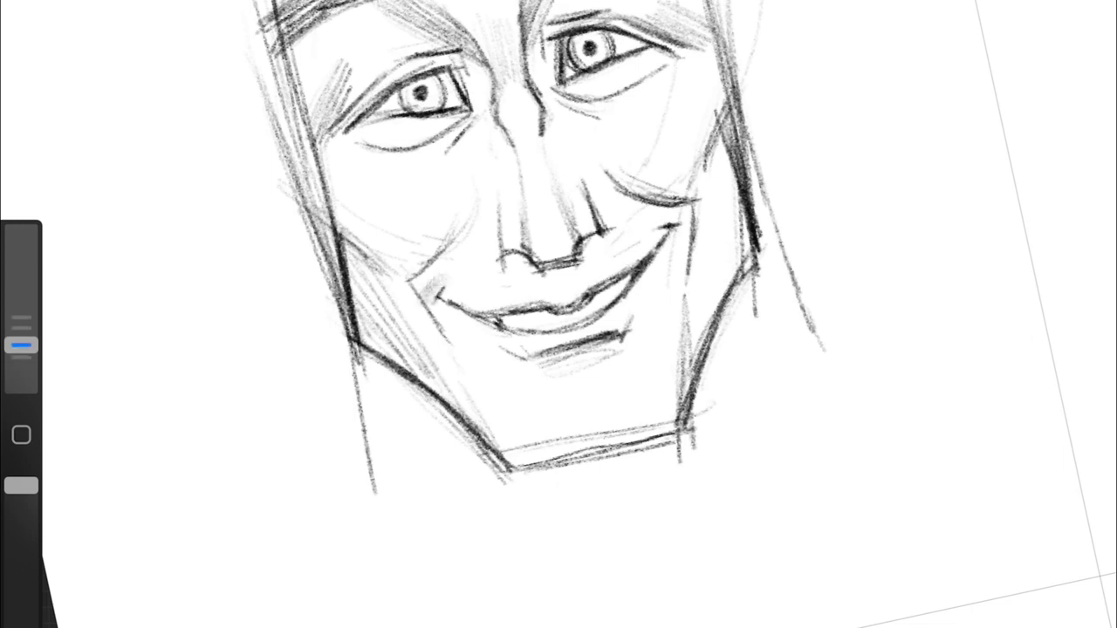
{"action": "mouse_move", "coordinate": [717, 175]}
{"action": "left_mouse_down"}
{"action": "mouse_move", "coordinate": [696, 279]}
{"action": "mouse_move", "coordinate": [709, 275]}
{"action": "left_mouse_up"}
{"action": "left_click_drag", "start_coordinate": [454, 288], "coordinate": [406, 375]}
{"action": "left_click_drag", "start_coordinate": [515, 384], "coordinate": [467, 471]}
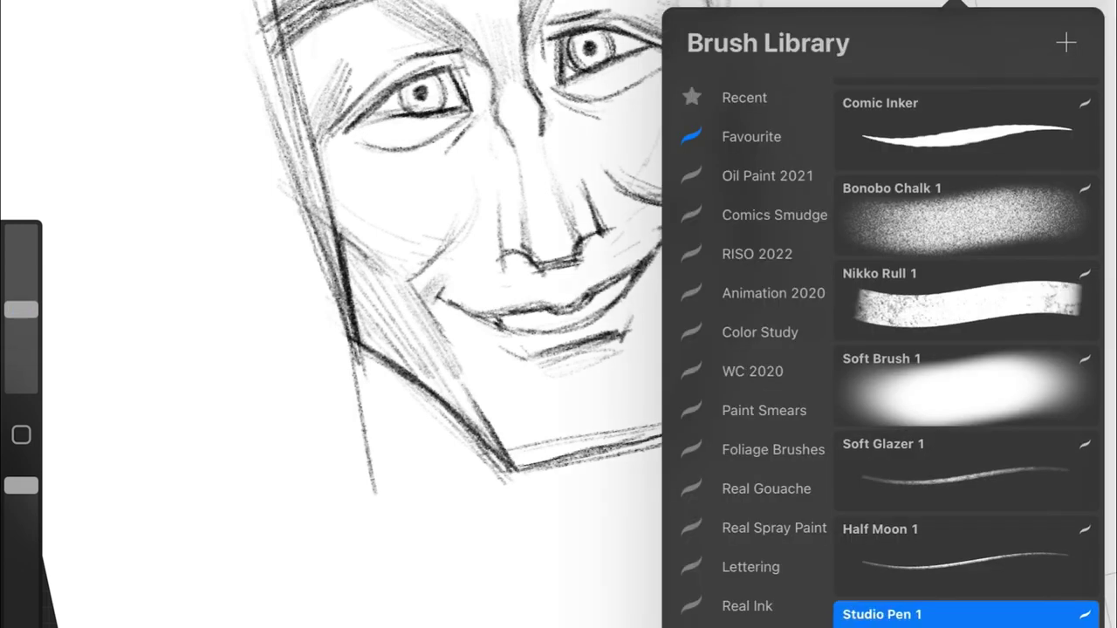
Step: Try a stroke on the right side of the nose, undo it, and hatch the left cheek
{"action": "left_click", "coordinate": [997, 611]}
{"action": "scroll", "coordinate": [559, 314], "scroll_direction": "up", "scroll_amount": 2}
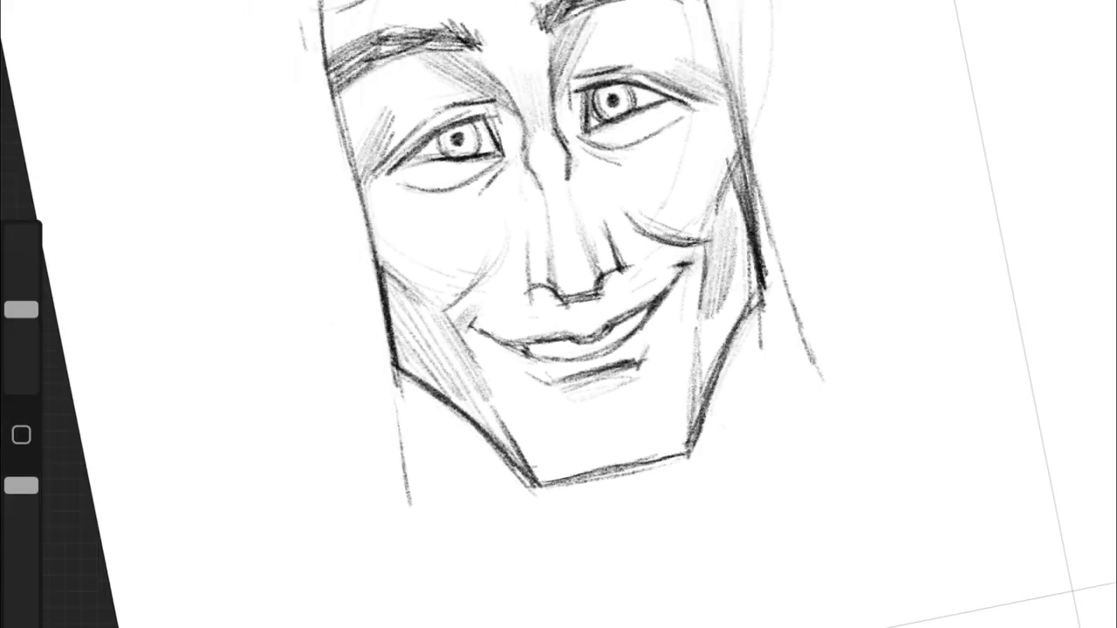
{"action": "scroll", "coordinate": [558, 314], "scroll_direction": "down", "scroll_amount": 3}
{"action": "scroll", "coordinate": [559, 315], "scroll_direction": "up", "scroll_amount": 3}
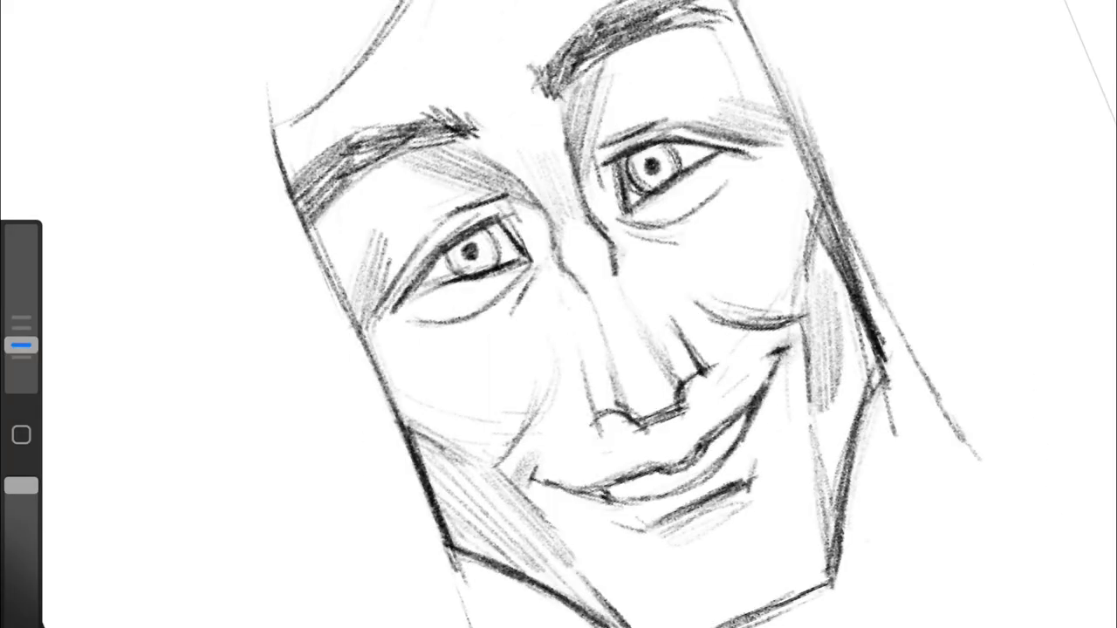
{"action": "scroll", "coordinate": [559, 314], "scroll_direction": "down", "scroll_amount": 3}
{"action": "mouse_move", "coordinate": [719, 262]}
{"action": "left_mouse_down"}
{"action": "mouse_move", "coordinate": [724, 349]}
{"action": "mouse_move", "coordinate": [672, 323]}
{"action": "left_mouse_up"}
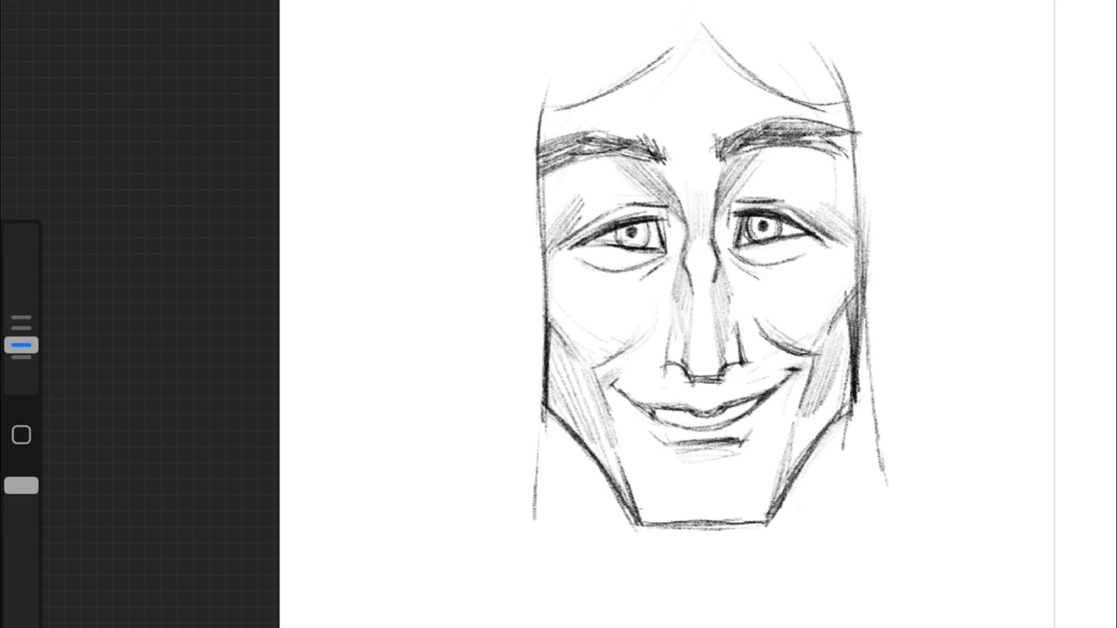
{"action": "key", "text": "ctrl+z"}
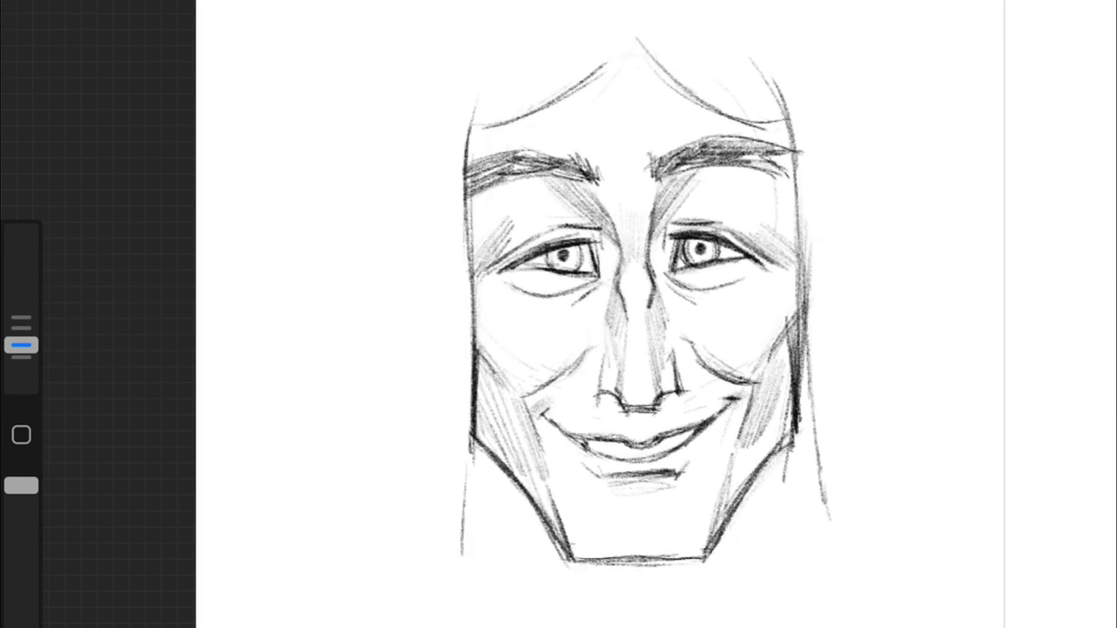
{"action": "left_click_drag", "start_coordinate": [487, 349], "coordinate": [522, 304]}
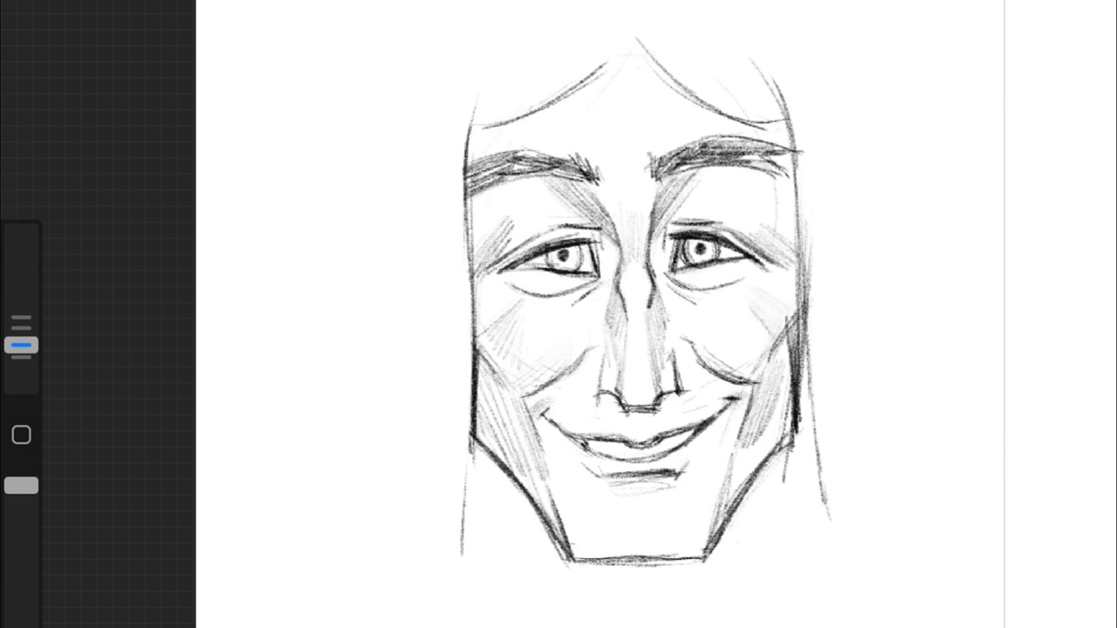
Step: Darken the upper lids of both eyes with a short line above the right eye, then enlarge the brush
{"action": "left_click_drag", "start_coordinate": [506, 251], "coordinate": [598, 210]}
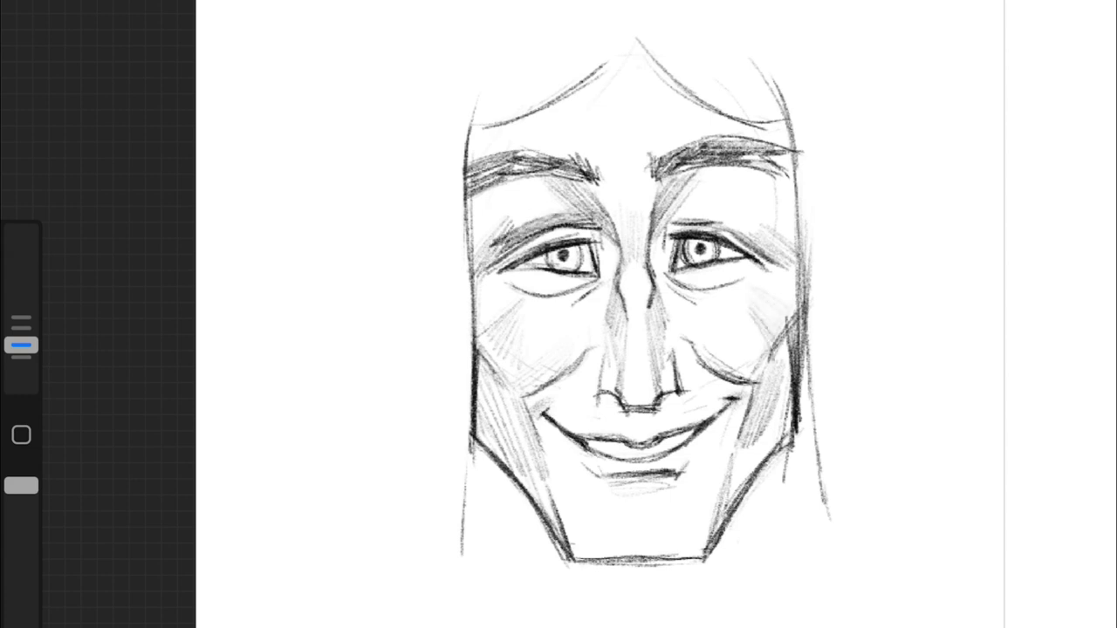
{"action": "left_click_drag", "start_coordinate": [478, 263], "coordinate": [569, 207]}
{"action": "mouse_move", "coordinate": [667, 218]}
{"action": "left_mouse_down"}
{"action": "mouse_move", "coordinate": [733, 215]}
{"action": "mouse_move", "coordinate": [741, 203]}
{"action": "left_mouse_up"}
{"action": "left_click_drag", "start_coordinate": [698, 215], "coordinate": [769, 254]}
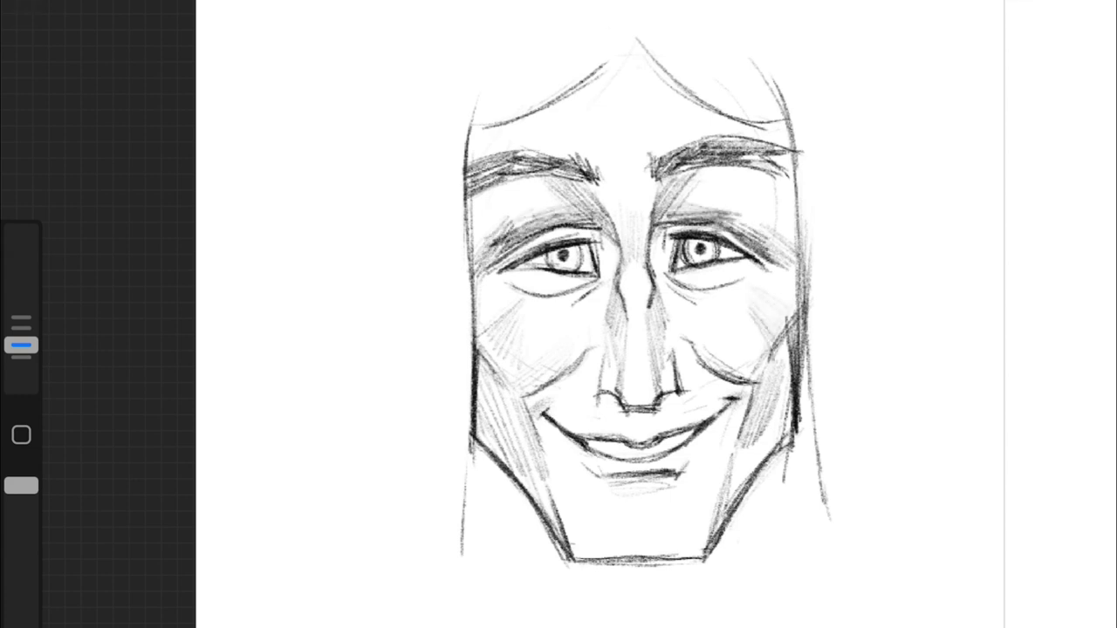
{"action": "mouse_move", "coordinate": [21, 346]}
{"action": "left_mouse_down"}
{"action": "mouse_move", "coordinate": [21, 309]}
{"action": "mouse_move", "coordinate": [21, 346]}
{"action": "left_mouse_up"}
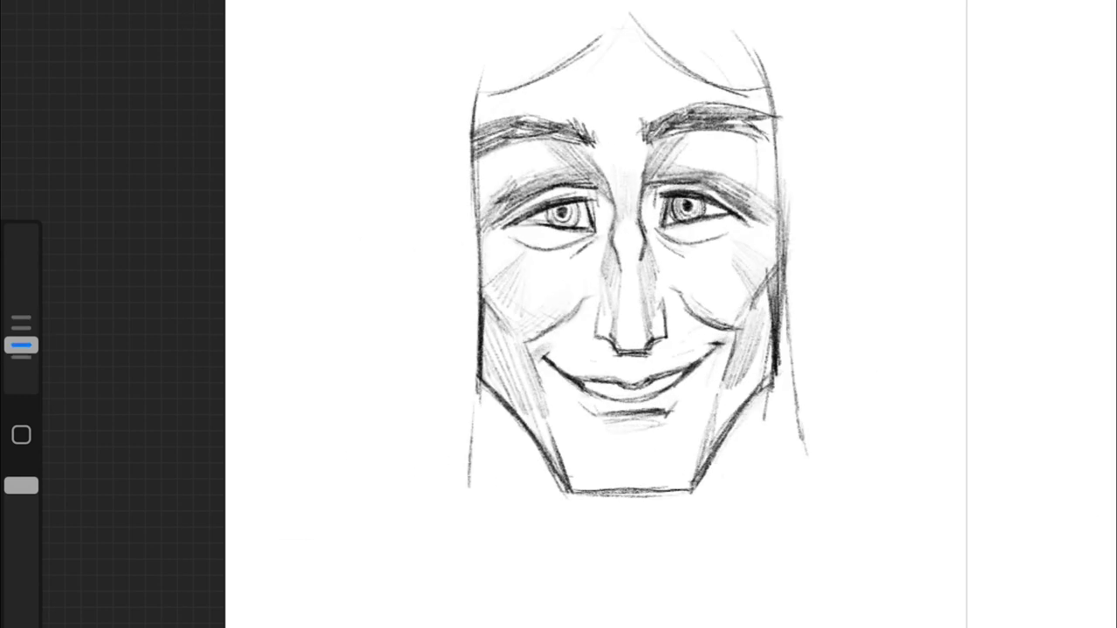
Step: Darken the lower lids of both eyes
{"action": "left_click_drag", "start_coordinate": [551, 200], "coordinate": [571, 218]}
{"action": "left_click_drag", "start_coordinate": [597, 175], "coordinate": [689, 136]}
{"action": "left_click_drag", "start_coordinate": [623, 183], "coordinate": [717, 141]}
{"action": "left_click_drag", "start_coordinate": [342, 253], "coordinate": [398, 246]}
{"action": "left_click_drag", "start_coordinate": [323, 248], "coordinate": [408, 222]}
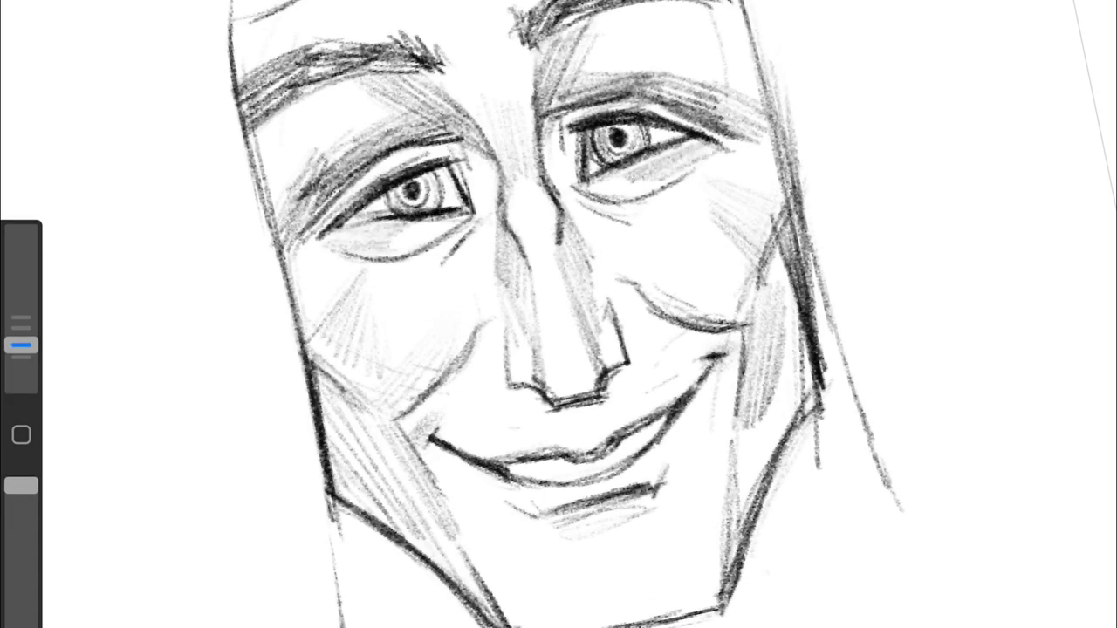
{"action": "scroll", "coordinate": [559, 314], "scroll_direction": "down", "scroll_amount": 5}
Step: Darken the right cheek and jaw with a smaller brush and shade under the lower lip
{"action": "left_click_drag", "start_coordinate": [716, 214], "coordinate": [750, 253]}
{"action": "mouse_move", "coordinate": [21, 346]}
{"action": "left_mouse_down"}
{"action": "mouse_move", "coordinate": [21, 310]}
{"action": "mouse_move", "coordinate": [21, 346]}
{"action": "left_mouse_up"}
{"action": "left_click_drag", "start_coordinate": [755, 301], "coordinate": [752, 393]}
{"action": "left_click_drag", "start_coordinate": [754, 353], "coordinate": [733, 419]}
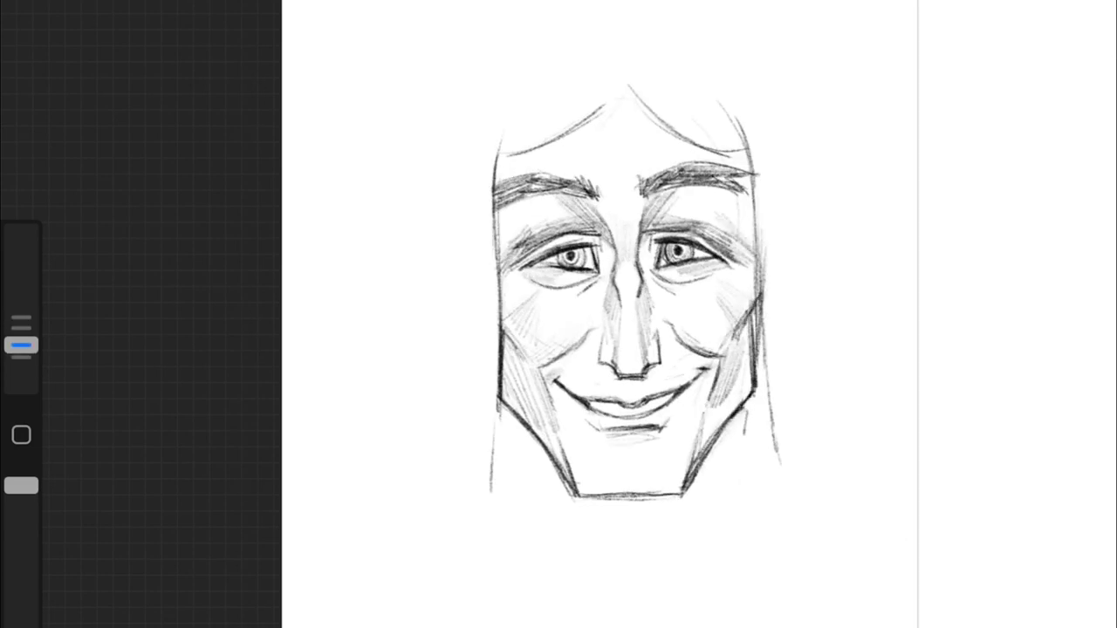
{"action": "left_click_drag", "start_coordinate": [590, 451], "coordinate": [670, 443]}
{"action": "left_click_drag", "start_coordinate": [595, 440], "coordinate": [670, 433]}
Step: Draw a long hair strand down the right side and darken the right cheek and jaw edge
{"action": "scroll", "coordinate": [629, 297], "scroll_direction": "down", "scroll_amount": 2}
{"action": "left_click_drag", "start_coordinate": [767, 281], "coordinate": [822, 489]}
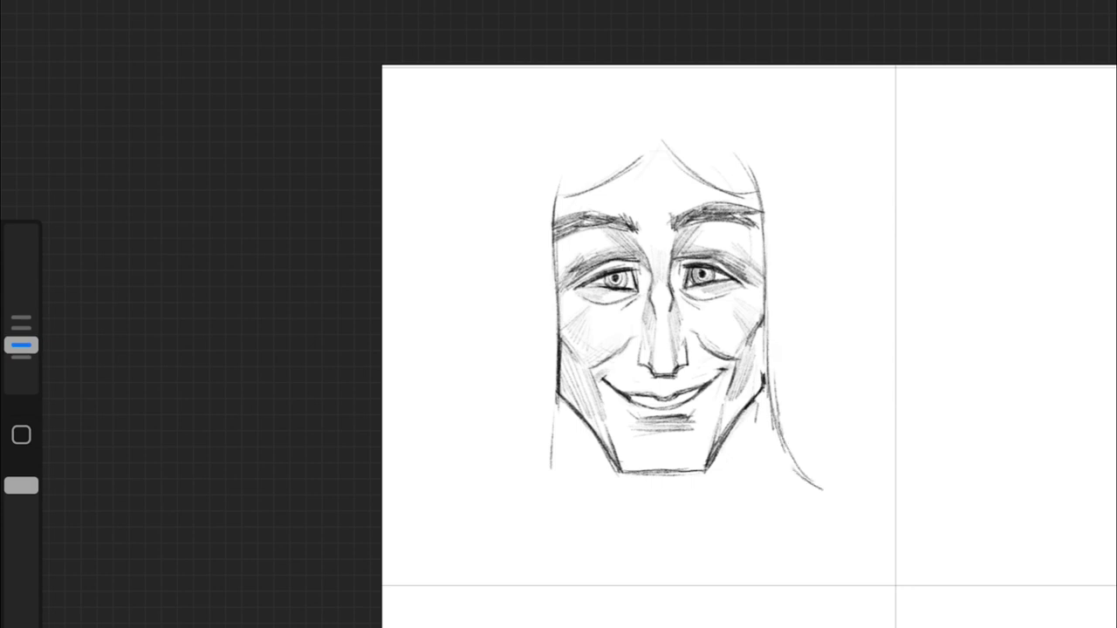
{"action": "left_click_drag", "start_coordinate": [766, 319], "coordinate": [762, 391]}
{"action": "left_click_drag", "start_coordinate": [764, 319], "coordinate": [749, 385]}
{"action": "scroll", "coordinate": [628, 297], "scroll_direction": "up", "scroll_amount": 2}
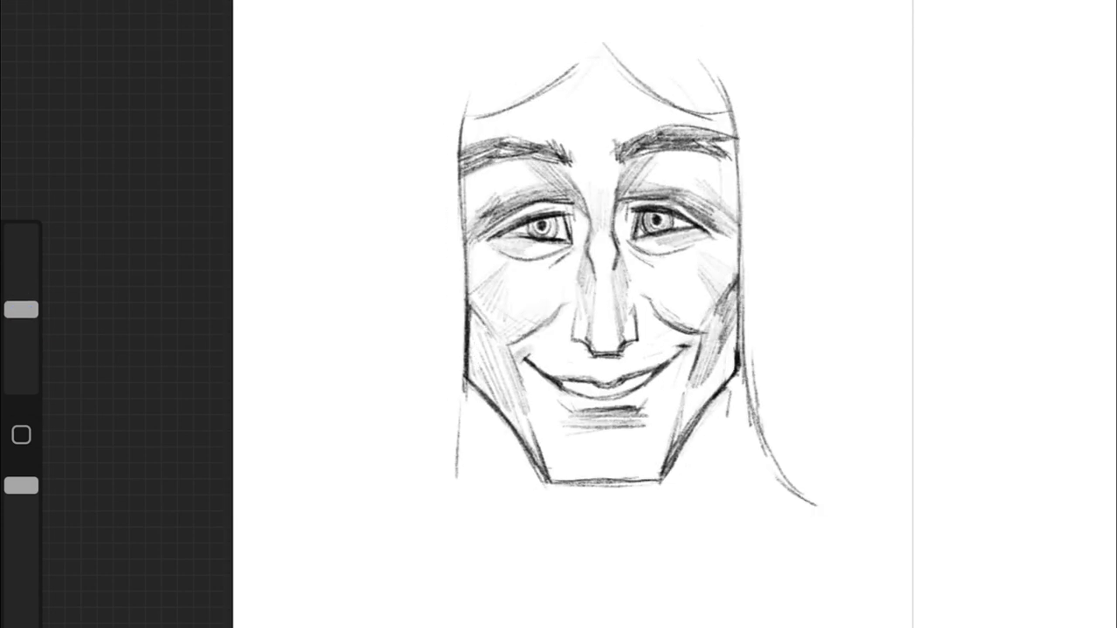
Step: Smooth and lighten the shading on both cheeks
{"action": "left_click_drag", "start_coordinate": [490, 321], "coordinate": [507, 415]}
{"action": "left_click_drag", "start_coordinate": [725, 291], "coordinate": [698, 388]}
{"action": "left_click_drag", "start_coordinate": [724, 269], "coordinate": [708, 325]}
{"action": "left_click_drag", "start_coordinate": [493, 266], "coordinate": [476, 307]}
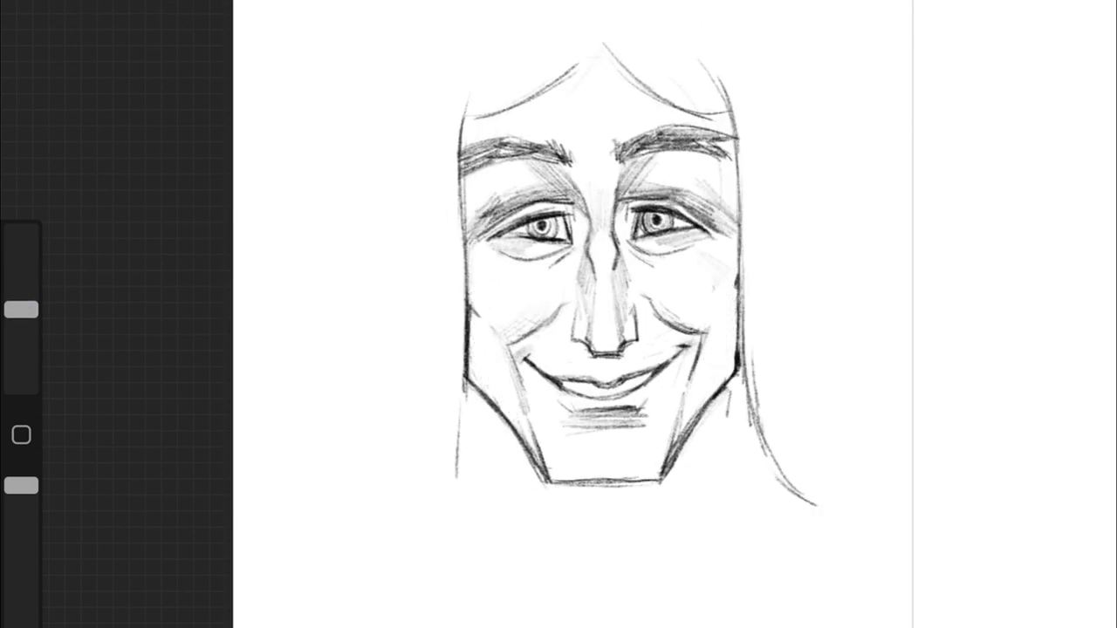
{"action": "left_click_drag", "start_coordinate": [21, 310], "coordinate": [21, 344]}
Step: Hatch shading onto both cheeks and try vertical creases between the brows, undoing stray strokes
{"action": "left_click_drag", "start_coordinate": [722, 265], "coordinate": [684, 295]}
{"action": "left_click_drag", "start_coordinate": [740, 244], "coordinate": [697, 292]}
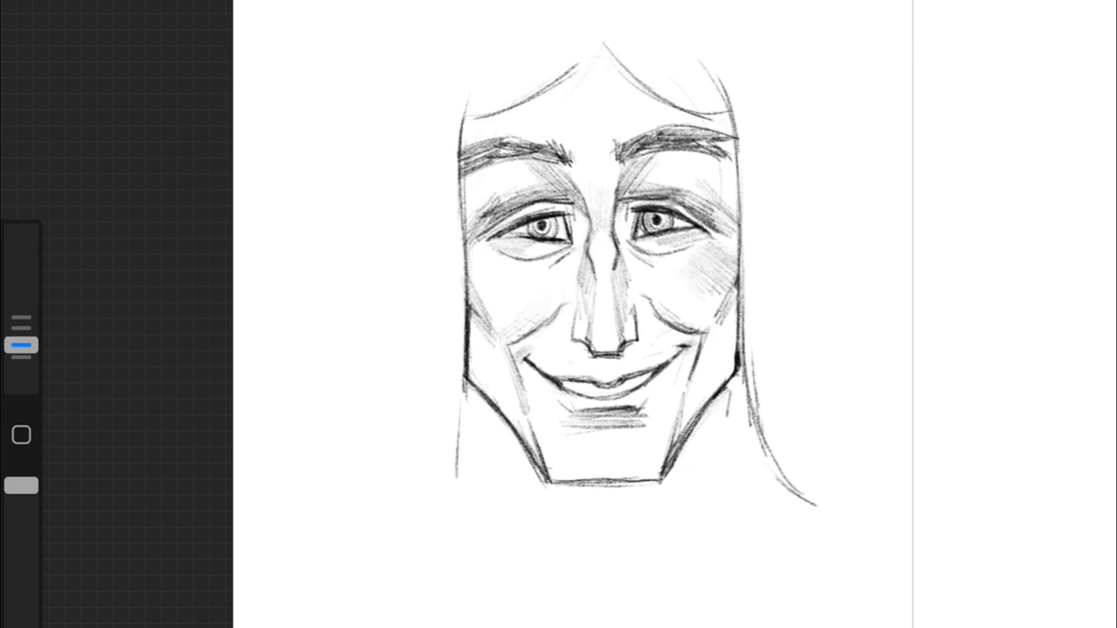
{"action": "left_click_drag", "start_coordinate": [492, 253], "coordinate": [477, 311]}
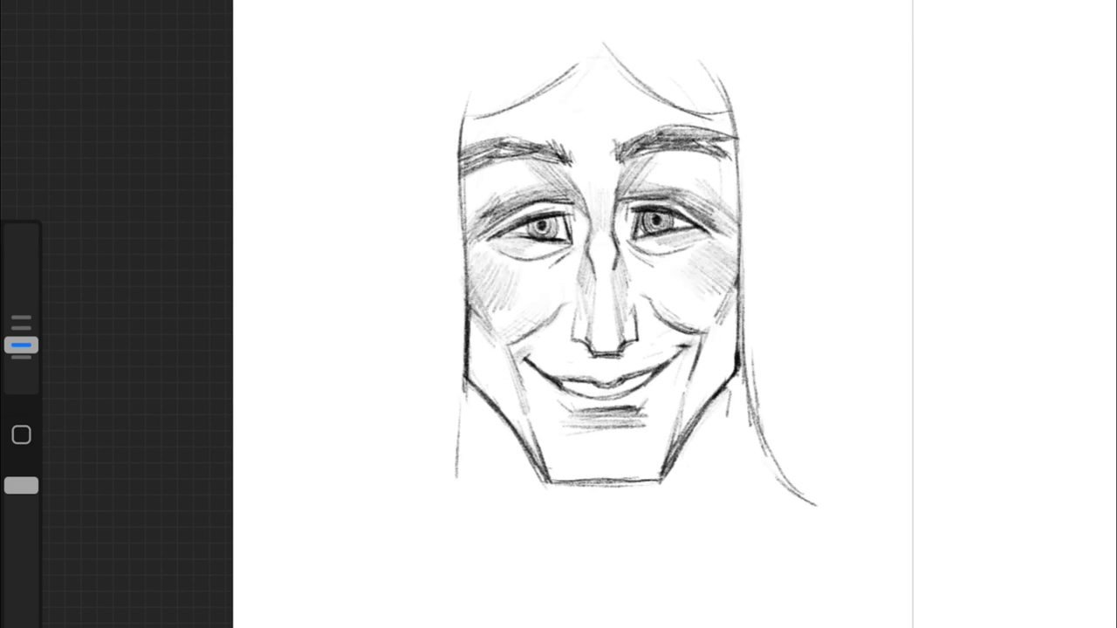
{"action": "key", "text": "ctrl+z"}
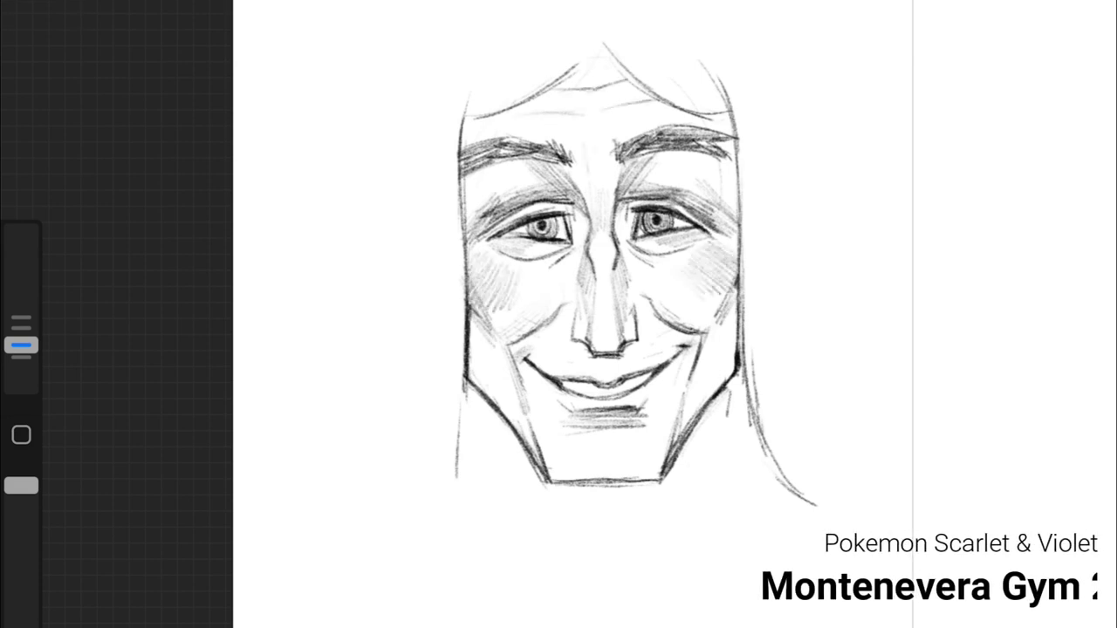
{"action": "left_click_drag", "start_coordinate": [600, 131], "coordinate": [599, 176]}
{"action": "key", "text": "ctrl+z"}
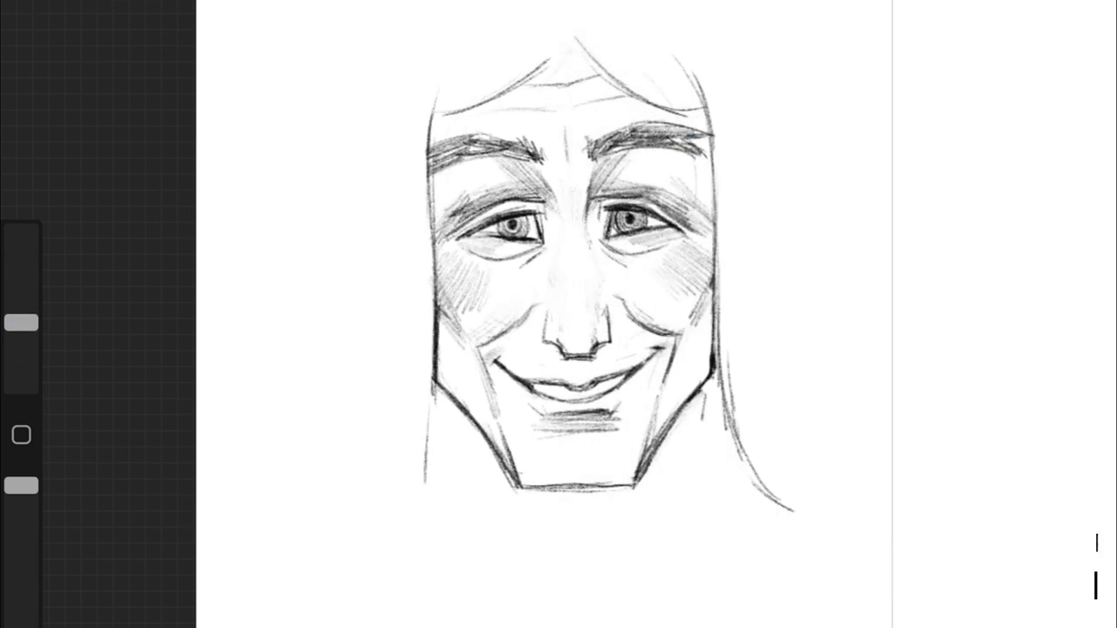
Step: With a smaller brush, darken both sides of the nose bridge, undoing a stray stroke
{"action": "left_click_drag", "start_coordinate": [21, 323], "coordinate": [21, 345]}
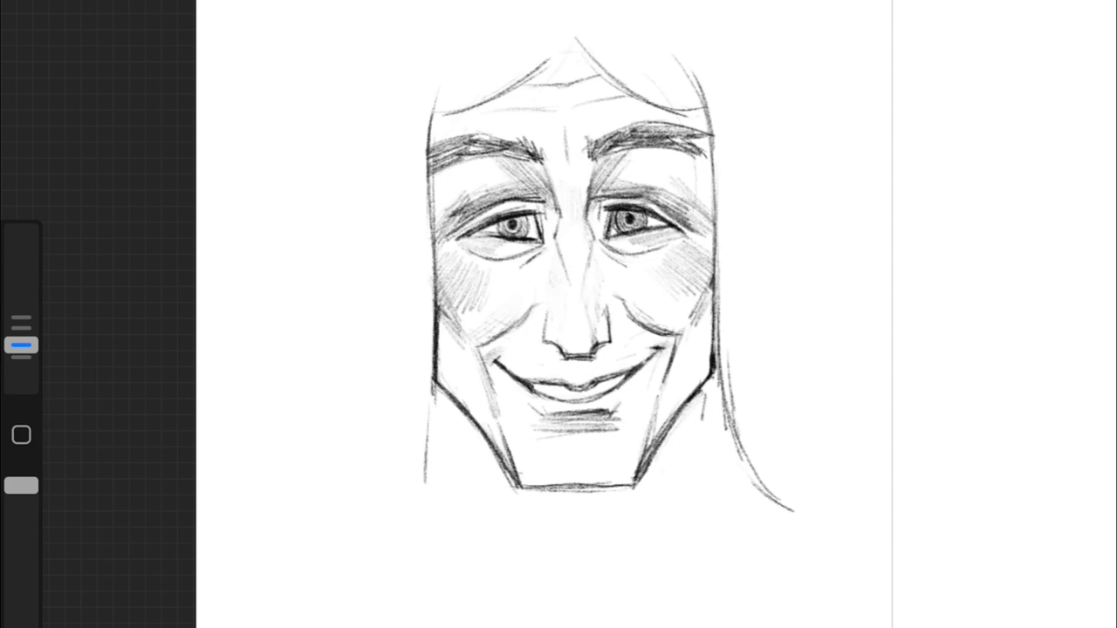
{"action": "left_click_drag", "start_coordinate": [563, 235], "coordinate": [548, 288]}
{"action": "left_click_drag", "start_coordinate": [592, 265], "coordinate": [593, 287]}
{"action": "left_click_drag", "start_coordinate": [598, 197], "coordinate": [589, 284]}
{"action": "key", "text": "ctrl+z"}
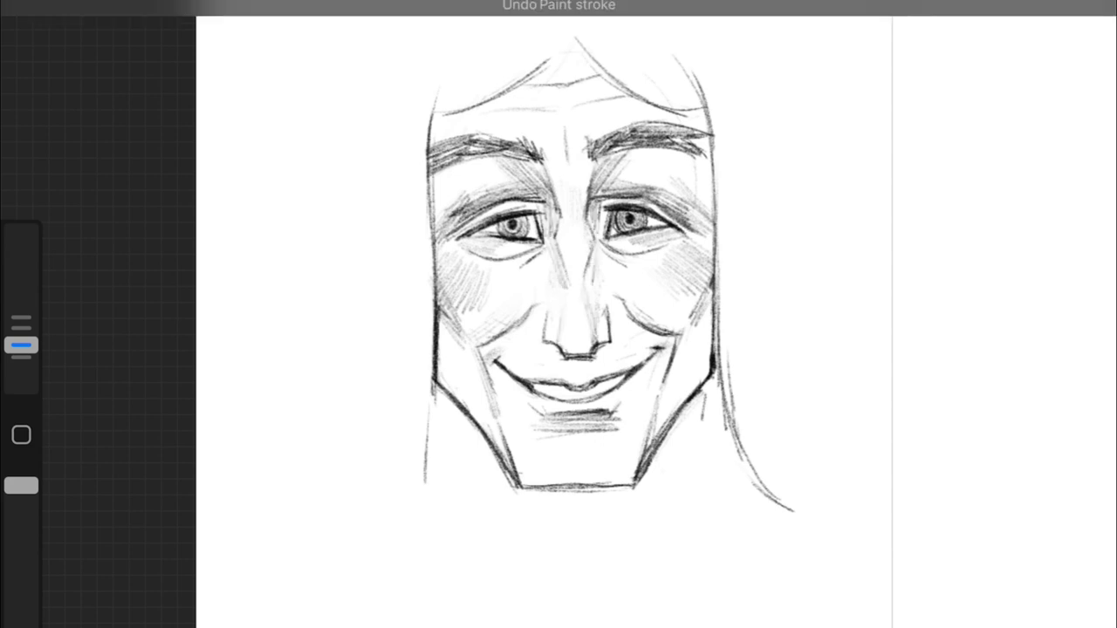
Step: Add lines at the right cheek and lighten the upper lip line, removing unwanted neck strokes
{"action": "left_click_drag", "start_coordinate": [711, 138], "coordinate": [713, 262]}
{"action": "mouse_move", "coordinate": [716, 363]}
{"action": "left_mouse_down"}
{"action": "mouse_move", "coordinate": [724, 435]}
{"action": "mouse_move", "coordinate": [673, 506]}
{"action": "left_mouse_up"}
{"action": "key", "text": "ctrl+z"}
{"action": "key", "text": "ctrl+z"}
{"action": "left_click_drag", "start_coordinate": [580, 274], "coordinate": [668, 314]}
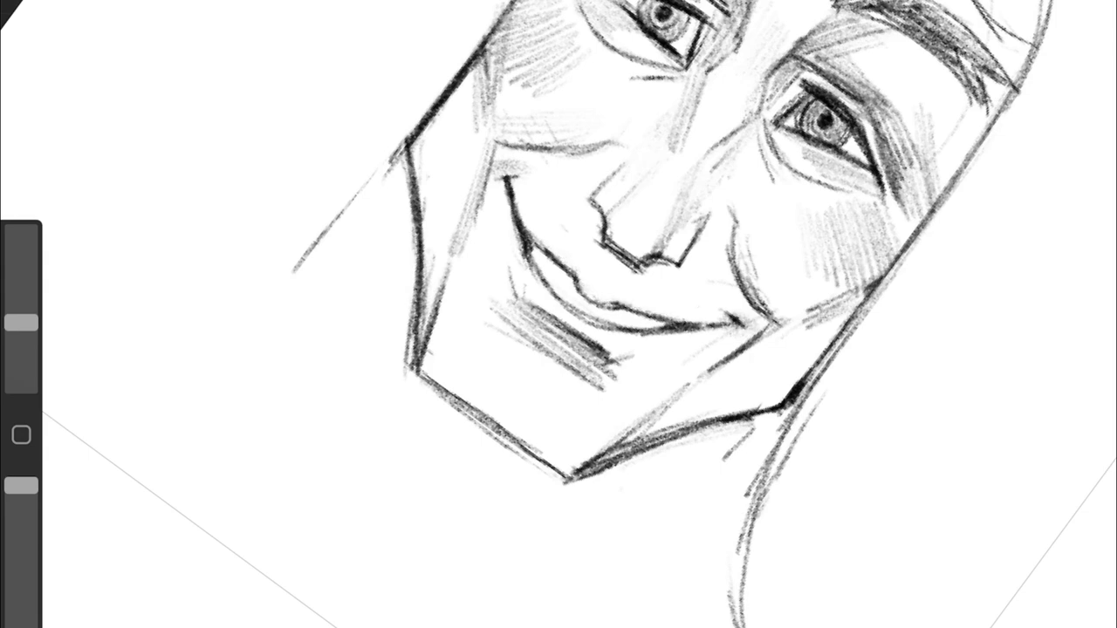
{"action": "scroll", "coordinate": [558, 314], "scroll_direction": "down", "scroll_amount": 5}
{"action": "scroll", "coordinate": [558, 314], "scroll_direction": "up", "scroll_amount": 3}
{"action": "left_click_drag", "start_coordinate": [21, 323], "coordinate": [21, 346]}
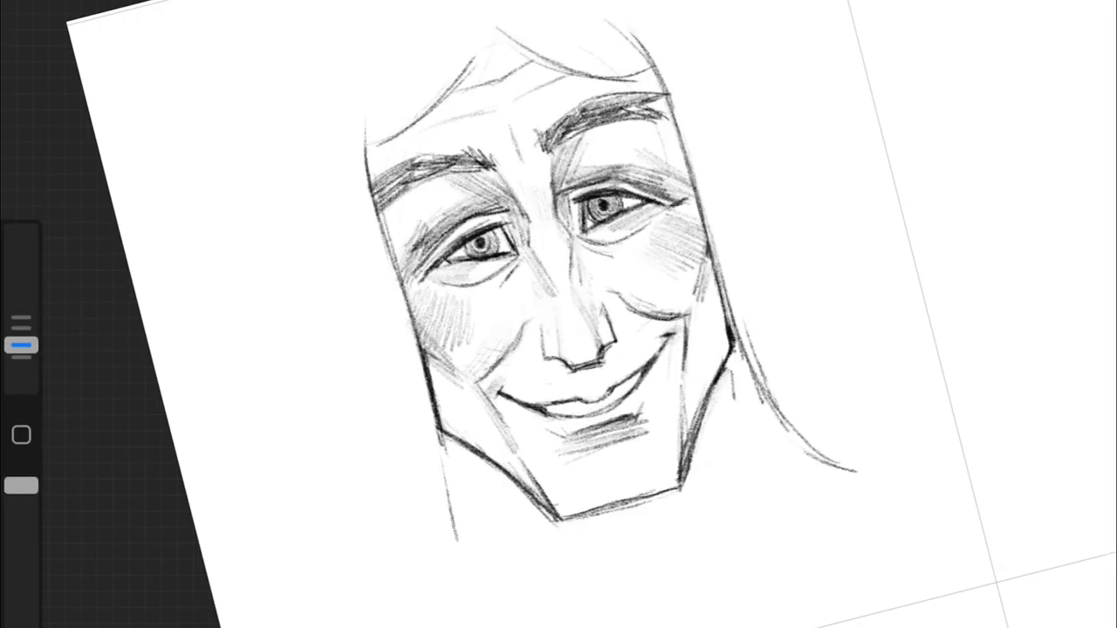
{"action": "key", "text": "ctrl+z"}
Step: Remove a faint left-cheek mark, then shade near the smile line and add under-eye bags
{"action": "scroll", "coordinate": [558, 314], "scroll_direction": "up", "scroll_amount": 2}
{"action": "key", "text": "ctrl+z"}
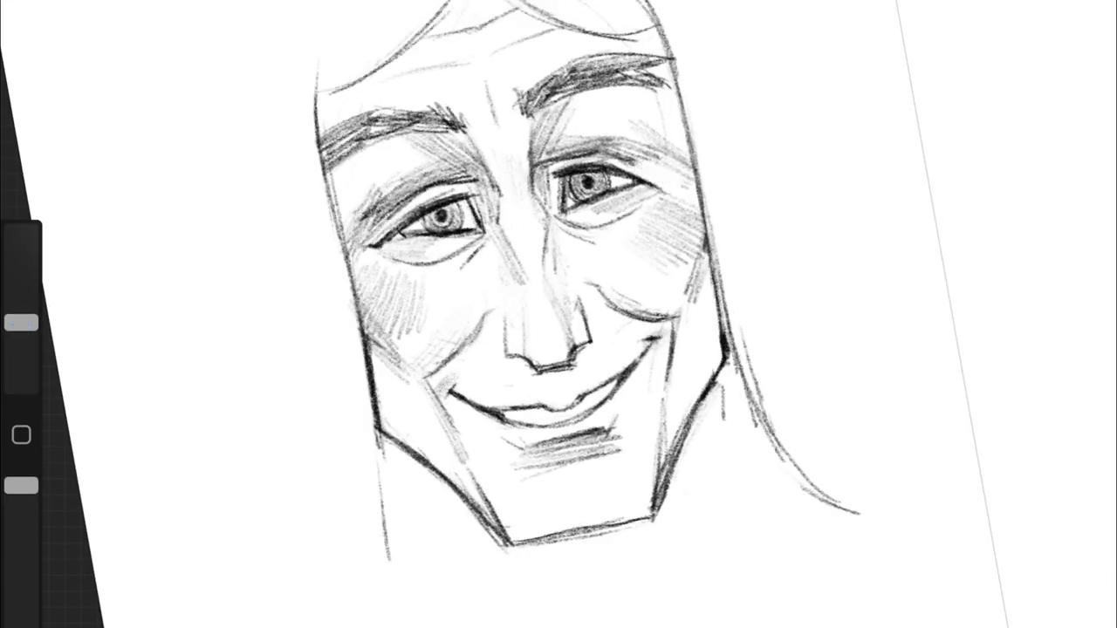
{"action": "left_click_drag", "start_coordinate": [21, 323], "coordinate": [21, 346]}
{"action": "scroll", "coordinate": [559, 314], "scroll_direction": "down", "scroll_amount": 2}
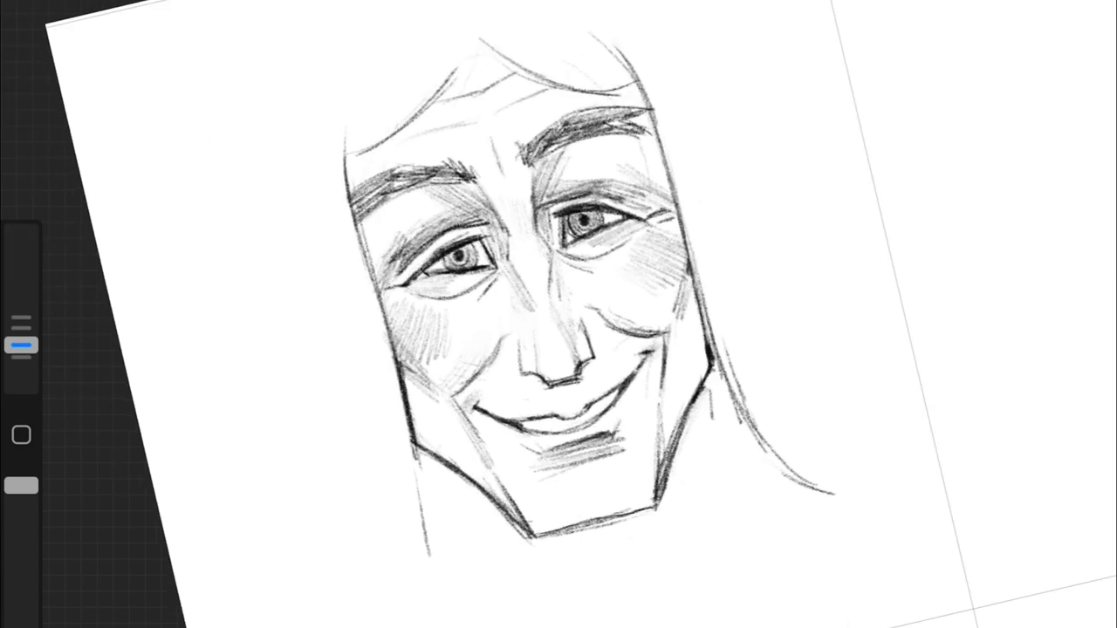
{"action": "scroll", "coordinate": [558, 315], "scroll_direction": "up", "scroll_amount": 2}
{"action": "key", "text": "ctrl+z"}
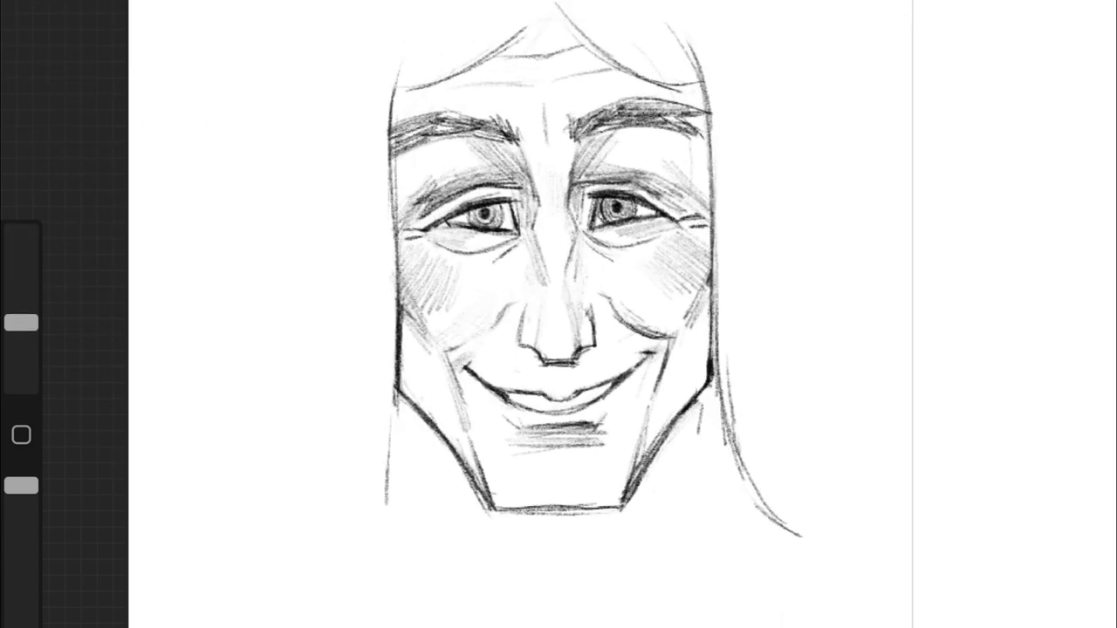
{"action": "left_click_drag", "start_coordinate": [496, 301], "coordinate": [452, 353]}
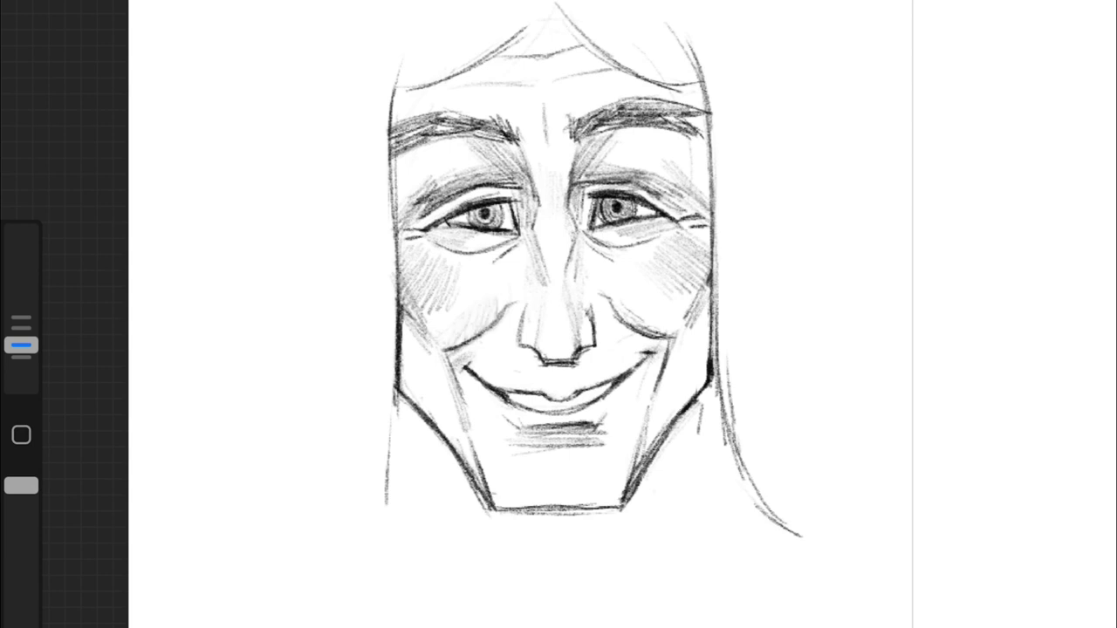
{"action": "left_click_drag", "start_coordinate": [458, 239], "coordinate": [518, 259]}
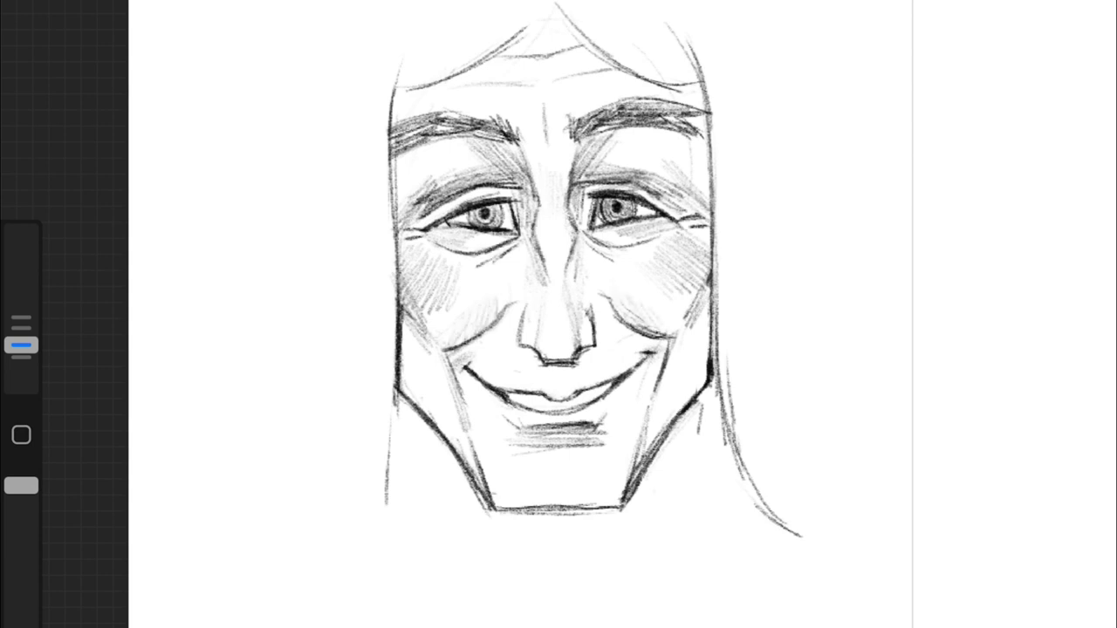
Step: Undo the stroke near the mouth and remove the hair strokes above the forehead
{"action": "scroll", "coordinate": [558, 314], "scroll_direction": "down", "scroll_amount": 3}
{"action": "scroll", "coordinate": [558, 314], "scroll_direction": "up", "scroll_amount": 5}
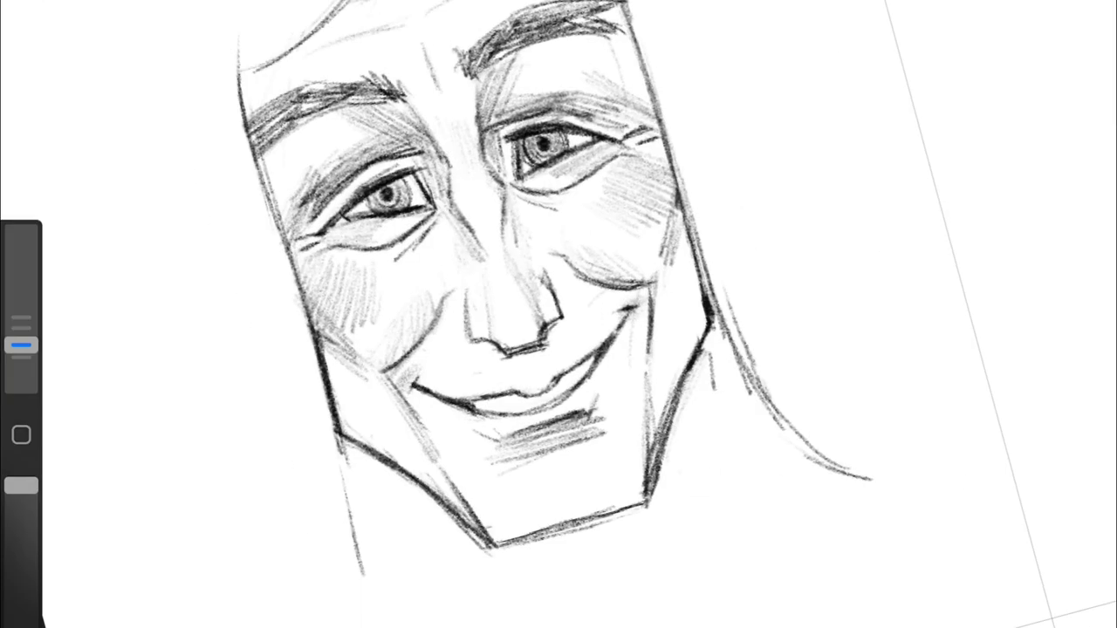
{"action": "scroll", "coordinate": [559, 314], "scroll_direction": "down", "scroll_amount": 3}
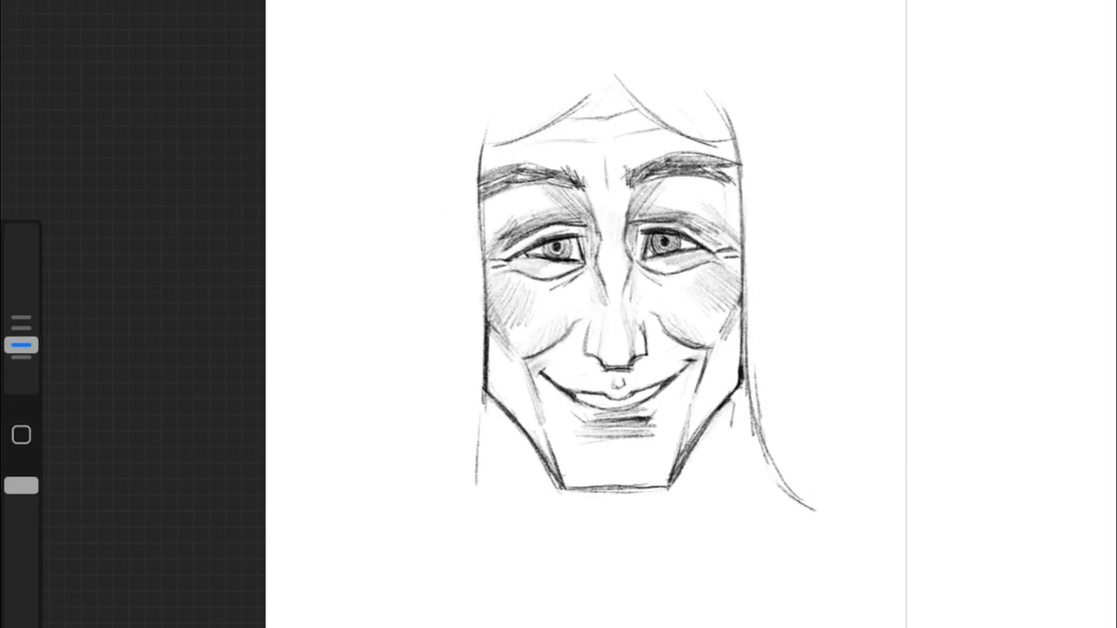
{"action": "key", "text": "ctrl+z"}
{"action": "scroll", "coordinate": [558, 314], "scroll_direction": "down", "scroll_amount": 1}
{"action": "left_click_drag", "start_coordinate": [703, 121], "coordinate": [761, 165]}
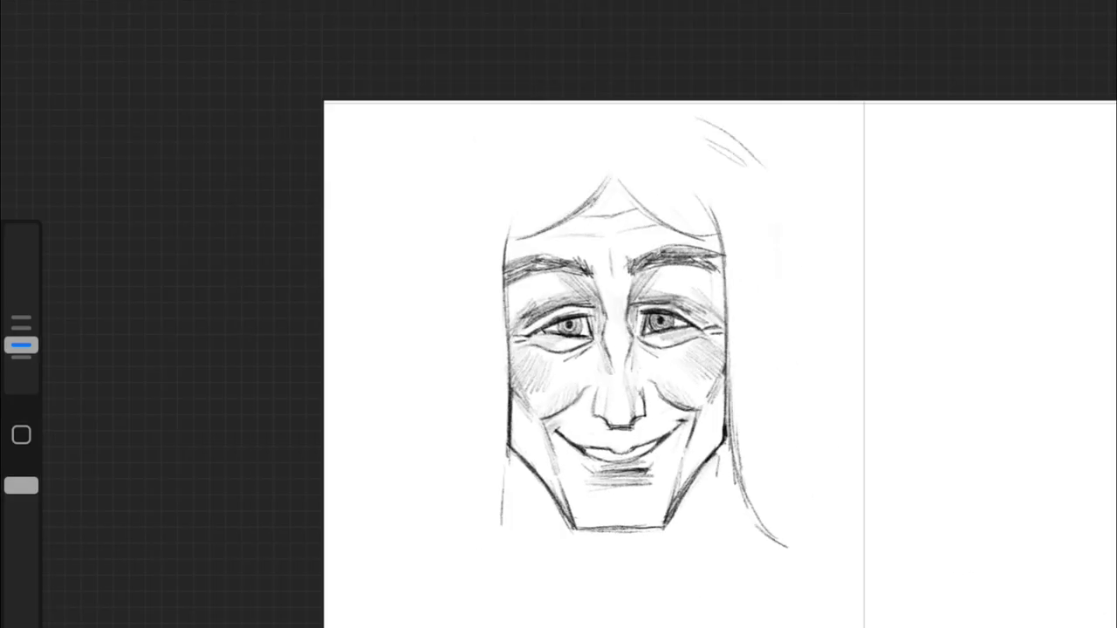
{"action": "key", "text": "ctrl+z"}
{"action": "key", "text": "ctrl+z"}
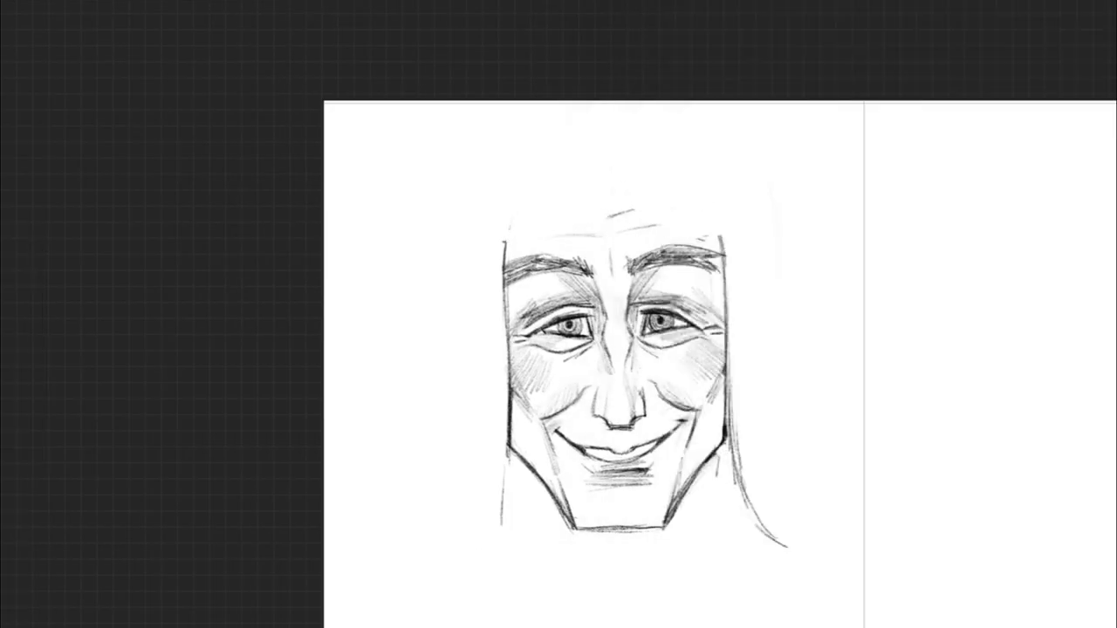
Step: Shift the face down and left, then sketch hair above the forehead and along the left cheek
{"action": "left_click", "coordinate": [711, 585]}
{"action": "left_click_drag", "start_coordinate": [616, 375], "coordinate": [593, 421]}
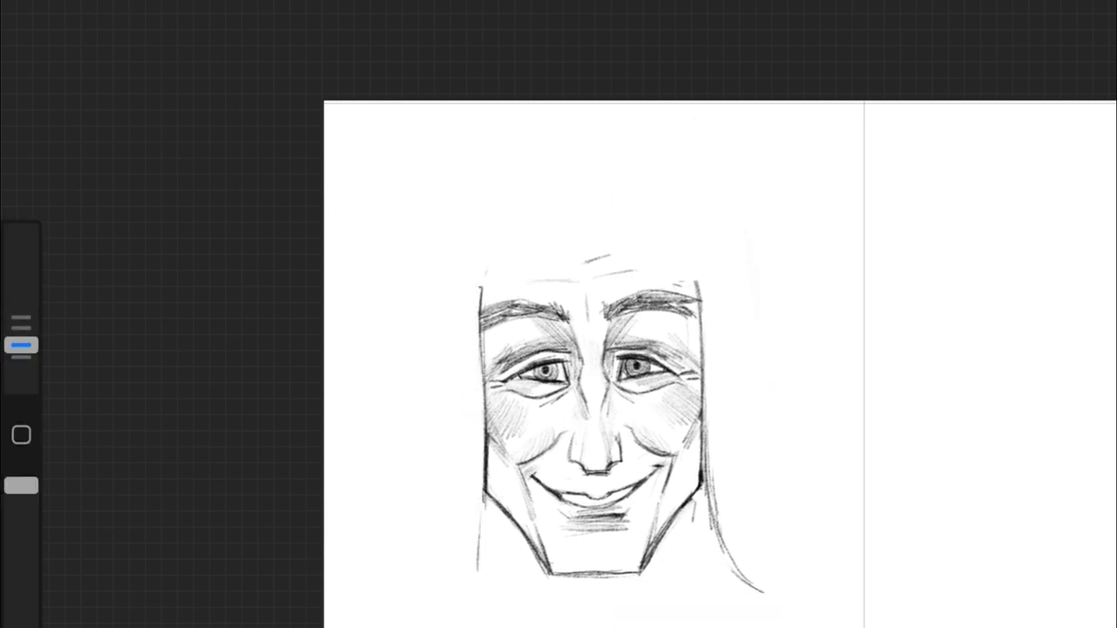
{"action": "left_click_drag", "start_coordinate": [490, 158], "coordinate": [679, 152]}
{"action": "left_click_drag", "start_coordinate": [485, 181], "coordinate": [698, 169]}
{"action": "left_click_drag", "start_coordinate": [502, 171], "coordinate": [453, 244]}
{"action": "left_click_drag", "start_coordinate": [458, 260], "coordinate": [482, 413]}
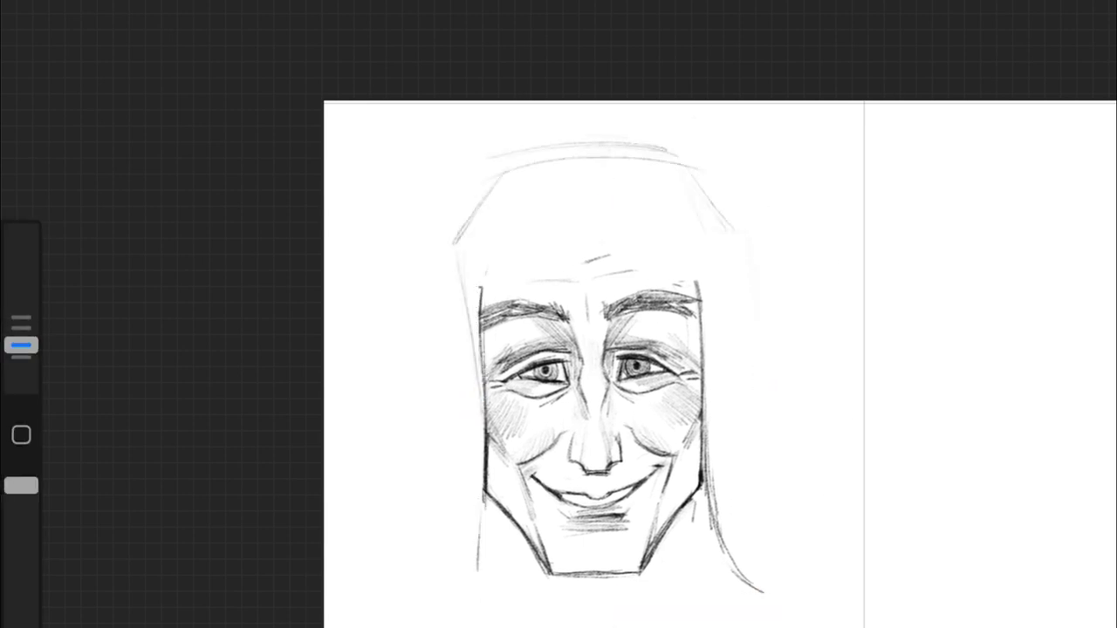
Step: Draw long hair down the right side with curled ends, a central part and forehead bangs
{"action": "mouse_move", "coordinate": [685, 162]}
{"action": "left_mouse_down"}
{"action": "mouse_move", "coordinate": [744, 241]}
{"action": "mouse_move", "coordinate": [776, 471]}
{"action": "mouse_move", "coordinate": [816, 528]}
{"action": "left_mouse_up"}
{"action": "left_click_drag", "start_coordinate": [859, 563], "coordinate": [759, 594]}
{"action": "left_click_drag", "start_coordinate": [779, 478], "coordinate": [861, 524]}
{"action": "mouse_move", "coordinate": [790, 523]}
{"action": "left_mouse_down"}
{"action": "mouse_move", "coordinate": [862, 581]}
{"action": "mouse_move", "coordinate": [811, 515]}
{"action": "left_mouse_up"}
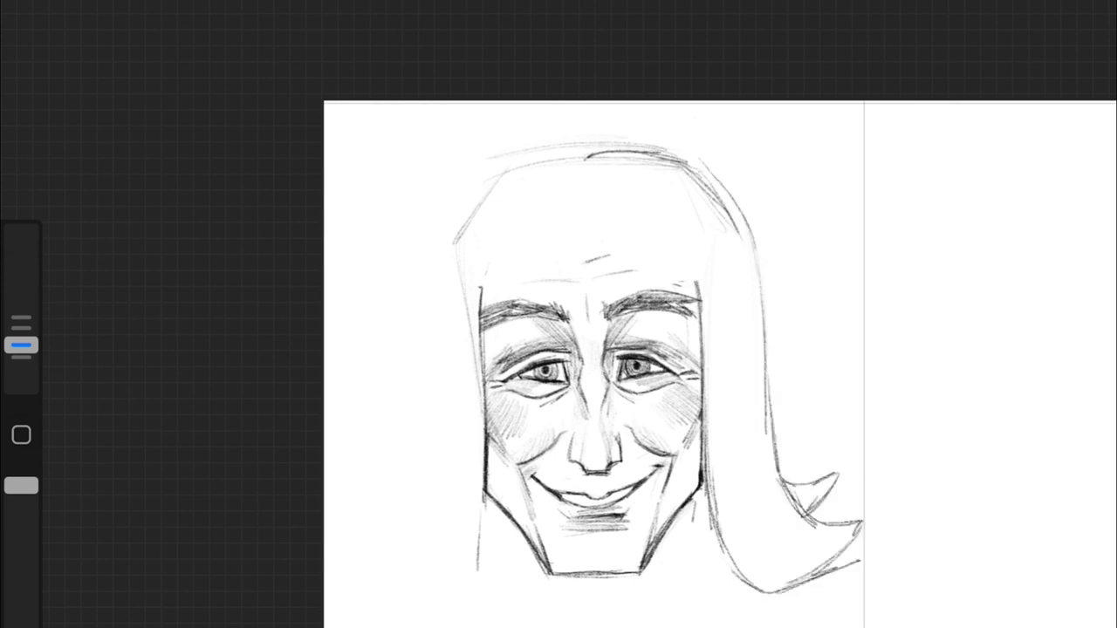
{"action": "left_click_drag", "start_coordinate": [586, 181], "coordinate": [587, 213]}
{"action": "left_click_drag", "start_coordinate": [583, 212], "coordinate": [509, 250]}
{"action": "left_click_drag", "start_coordinate": [593, 187], "coordinate": [680, 255]}
{"action": "left_click_drag", "start_coordinate": [611, 222], "coordinate": [689, 261]}
Step: Darken the left hair edge and bang curves, and shift the top hair strokes downward
{"action": "left_click_drag", "start_coordinate": [502, 216], "coordinate": [480, 324]}
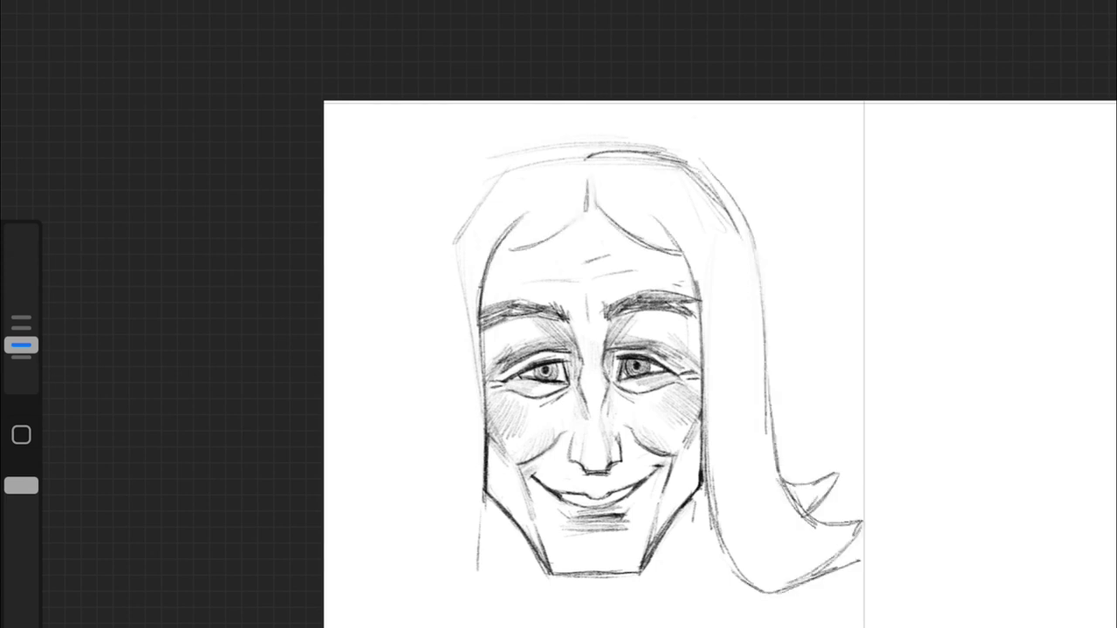
{"action": "left_click_drag", "start_coordinate": [586, 199], "coordinate": [496, 248]}
{"action": "left_click_drag", "start_coordinate": [593, 190], "coordinate": [649, 248]}
{"action": "left_click_drag", "start_coordinate": [21, 346], "coordinate": [21, 309]}
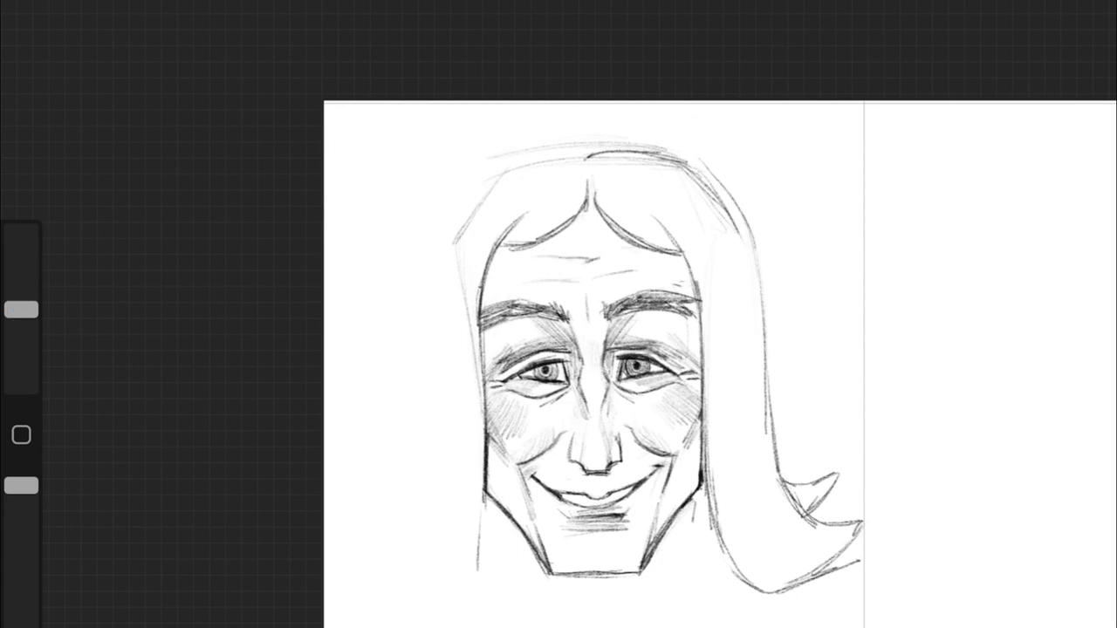
{"action": "scroll", "coordinate": [593, 349], "scroll_direction": "down", "scroll_amount": 3}
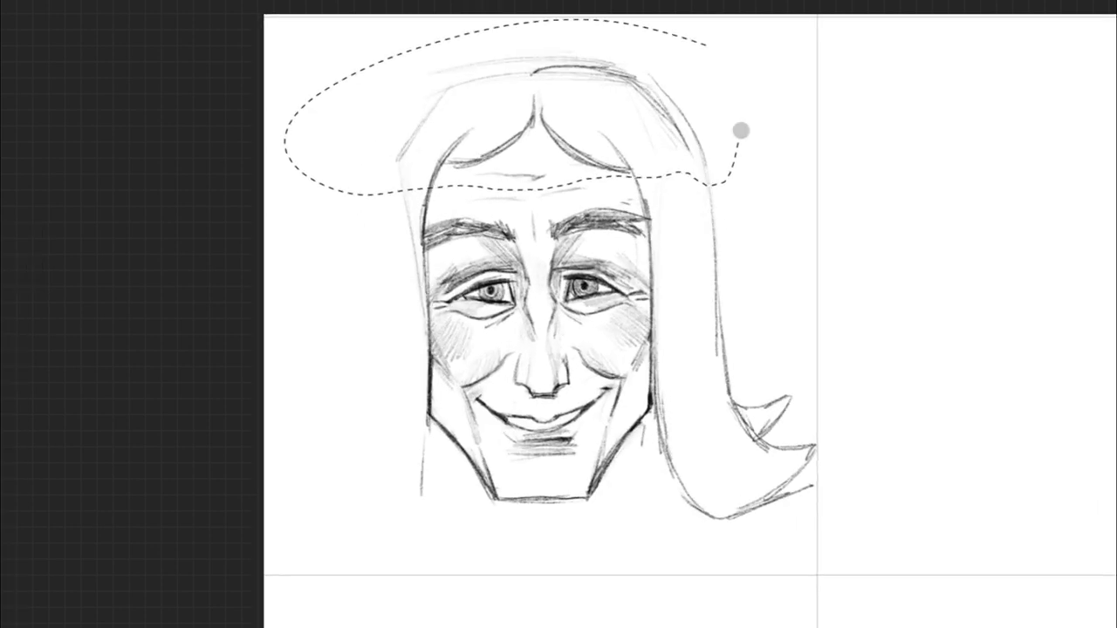
{"action": "left_click_drag", "start_coordinate": [740, 130], "coordinate": [707, 44]}
{"action": "left_click_drag", "start_coordinate": [550, 122], "coordinate": [550, 139]}
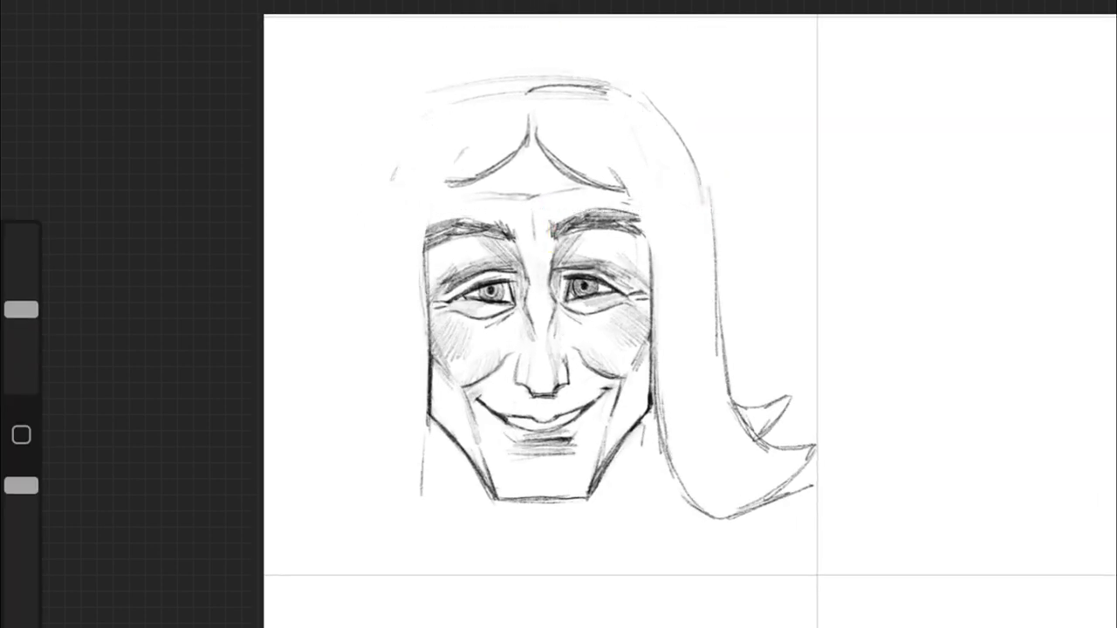
Step: With a smaller brush, draw neck lines and hatch shading under the chin and jaw
{"action": "left_click_drag", "start_coordinate": [21, 309], "coordinate": [21, 345]}
{"action": "left_click_drag", "start_coordinate": [624, 452], "coordinate": [625, 520]}
{"action": "left_click_drag", "start_coordinate": [461, 442], "coordinate": [449, 524]}
{"action": "left_click_drag", "start_coordinate": [462, 461], "coordinate": [496, 509]}
{"action": "mouse_move", "coordinate": [511, 520]}
{"action": "left_mouse_down"}
{"action": "mouse_move", "coordinate": [562, 527]}
{"action": "mouse_move", "coordinate": [590, 509]}
{"action": "left_mouse_up"}
{"action": "left_click_drag", "start_coordinate": [616, 460], "coordinate": [587, 523]}
{"action": "left_click_drag", "start_coordinate": [680, 377], "coordinate": [656, 497]}
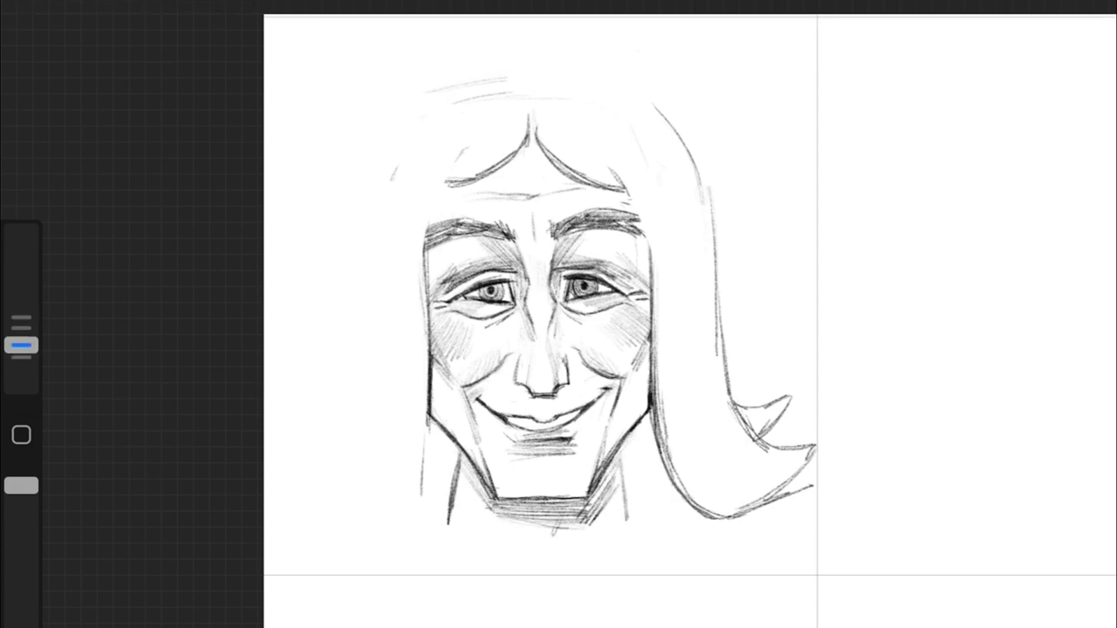
{"action": "key", "text": "ctrl+z"}
{"action": "scroll", "coordinate": [558, 314], "scroll_direction": "down", "scroll_amount": 3}
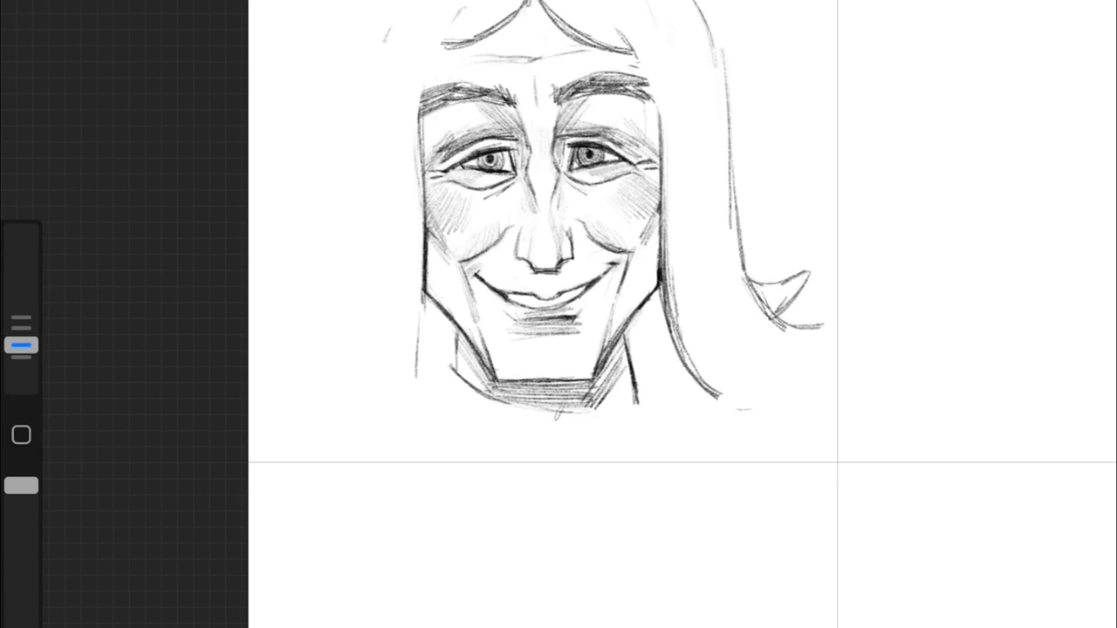
Step: Darken the chin tip, draw a pointed shirt collar with a V-neck, and shade the neck
{"action": "mouse_move", "coordinate": [631, 373]}
{"action": "left_mouse_down"}
{"action": "mouse_move", "coordinate": [554, 427]}
{"action": "mouse_move", "coordinate": [641, 361]}
{"action": "left_mouse_up"}
{"action": "left_click_drag", "start_coordinate": [667, 405], "coordinate": [635, 460]}
{"action": "left_click_drag", "start_coordinate": [431, 403], "coordinate": [466, 463]}
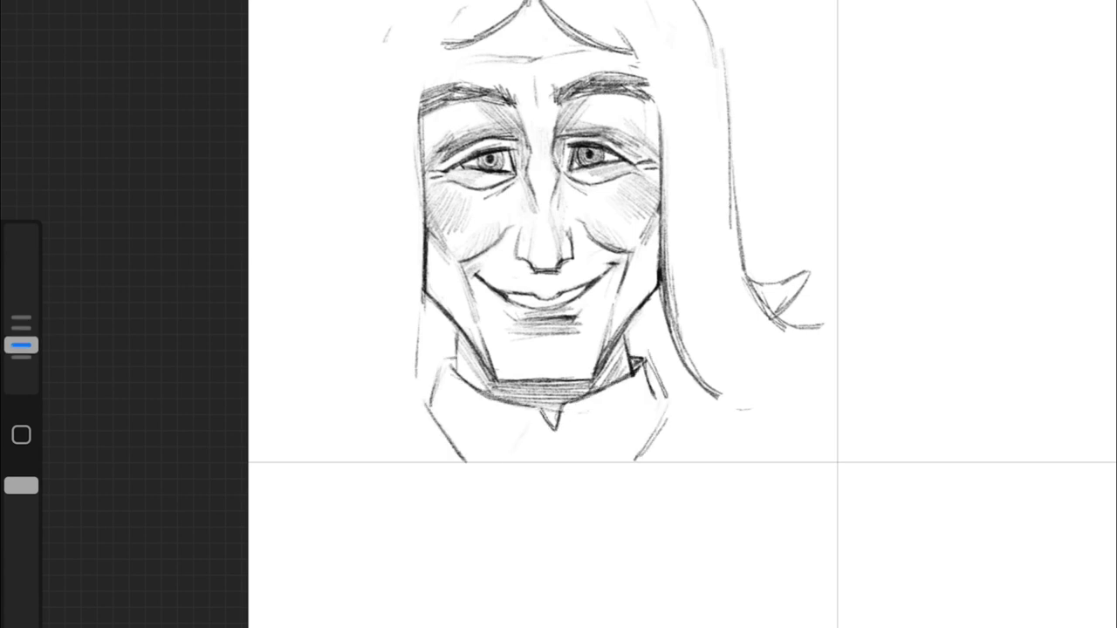
{"action": "left_click_drag", "start_coordinate": [537, 412], "coordinate": [505, 464]}
{"action": "left_click_drag", "start_coordinate": [567, 417], "coordinate": [596, 465]}
{"action": "mouse_move", "coordinate": [451, 365]}
{"action": "left_mouse_down"}
{"action": "mouse_move", "coordinate": [537, 406]}
{"action": "mouse_move", "coordinate": [592, 385]}
{"action": "left_mouse_up"}
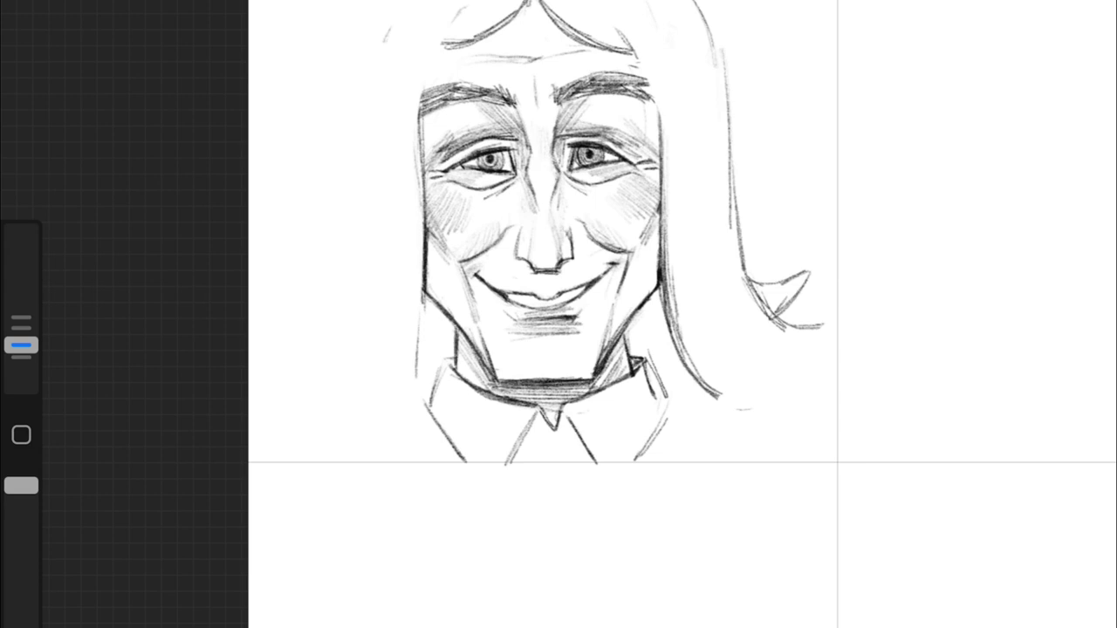
{"action": "mouse_move", "coordinate": [646, 307]}
{"action": "left_mouse_down"}
{"action": "mouse_move", "coordinate": [630, 358]}
{"action": "mouse_move", "coordinate": [644, 381]}
{"action": "left_mouse_up"}
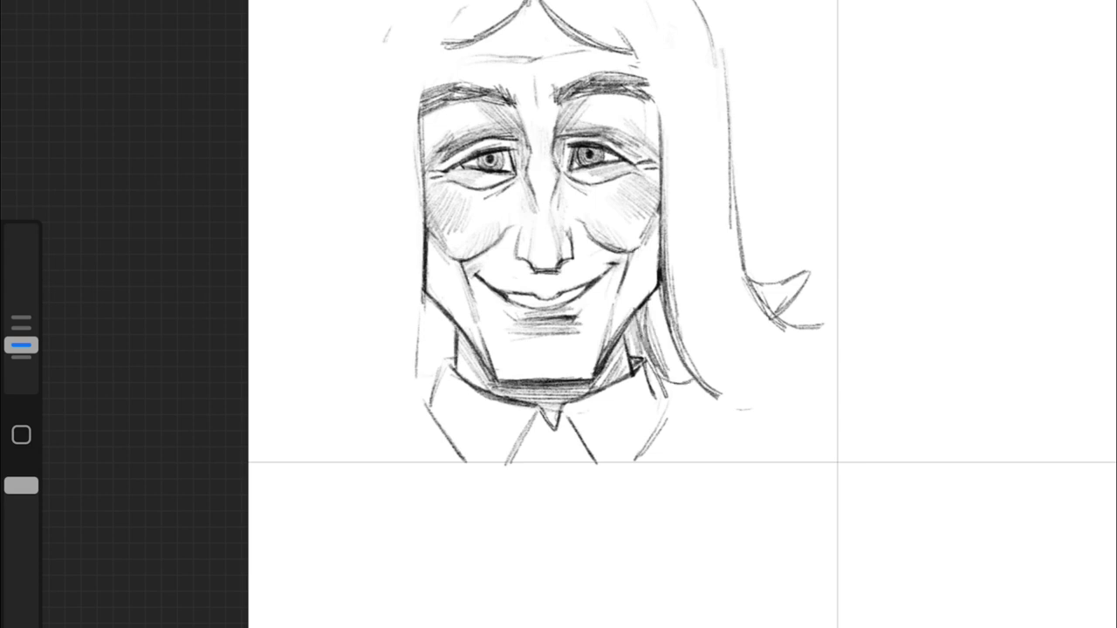
{"action": "scroll", "coordinate": [558, 314], "scroll_direction": "down", "scroll_amount": 2}
{"action": "scroll", "coordinate": [558, 314], "scroll_direction": "up", "scroll_amount": 4}
{"action": "mouse_move", "coordinate": [21, 344]}
{"action": "left_mouse_down"}
{"action": "mouse_move", "coordinate": [21, 309]}
{"action": "mouse_move", "coordinate": [21, 337]}
{"action": "left_mouse_up"}
{"action": "scroll", "coordinate": [559, 315], "scroll_direction": "down", "scroll_amount": 3}
Step: Outline the left side and top of the hair and sketch a small tuft on the head
{"action": "left_click_drag", "start_coordinate": [502, 122], "coordinate": [472, 272]}
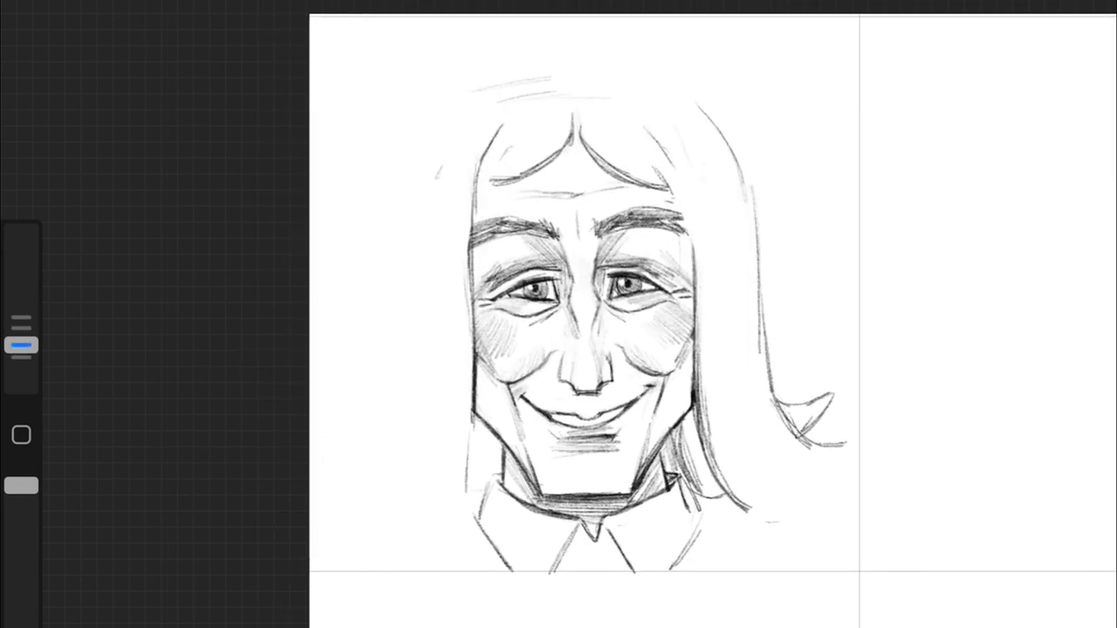
{"action": "left_click_drag", "start_coordinate": [576, 77], "coordinate": [415, 258]}
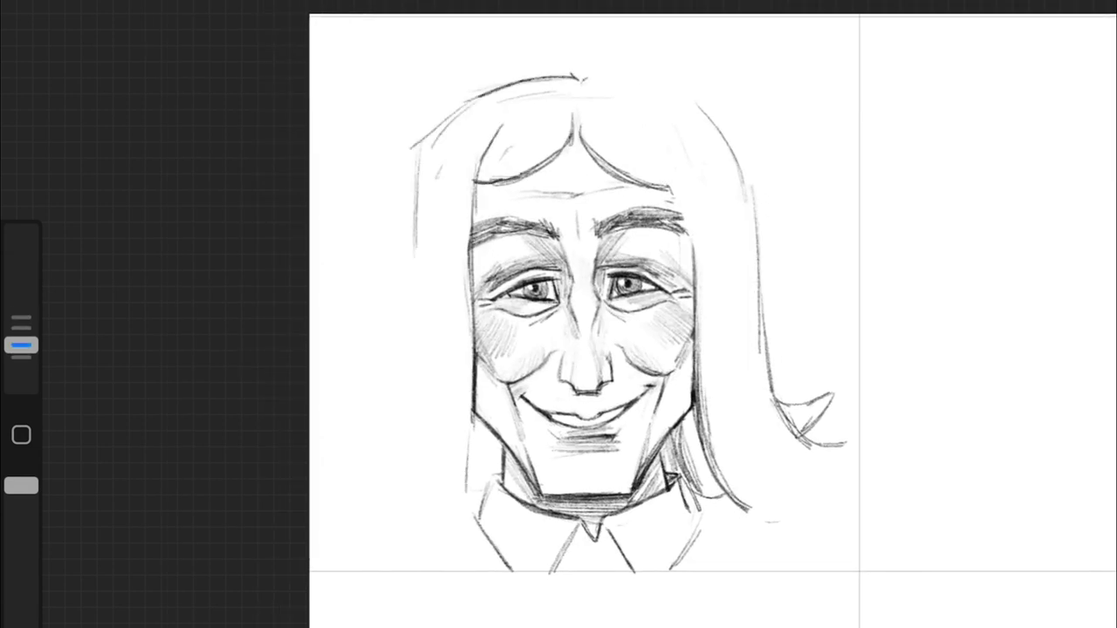
{"action": "left_click_drag", "start_coordinate": [583, 77], "coordinate": [761, 266]}
{"action": "left_click_drag", "start_coordinate": [580, 78], "coordinate": [541, 45]}
{"action": "left_click_drag", "start_coordinate": [568, 79], "coordinate": [644, 77]}
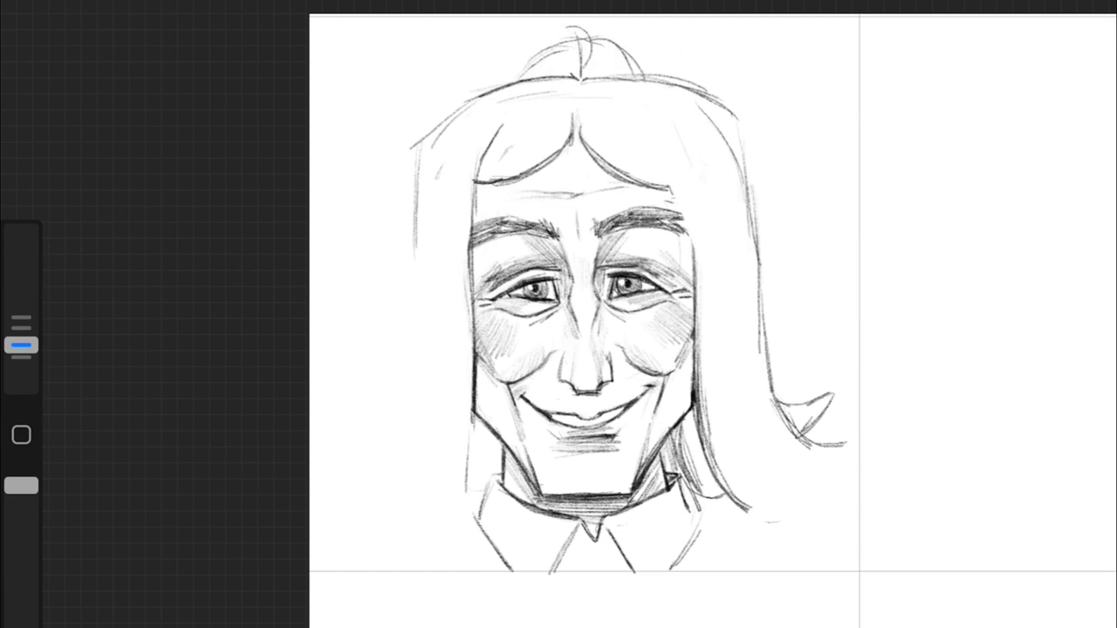
{"action": "left_click_drag", "start_coordinate": [516, 79], "coordinate": [572, 44]}
{"action": "left_click_drag", "start_coordinate": [588, 78], "coordinate": [628, 47]}
Step: Add a right hair line and hatch the bangs, top of the hair and right strands
{"action": "left_click_drag", "start_coordinate": [645, 117], "coordinate": [693, 262]}
{"action": "left_click_drag", "start_coordinate": [680, 179], "coordinate": [611, 109]}
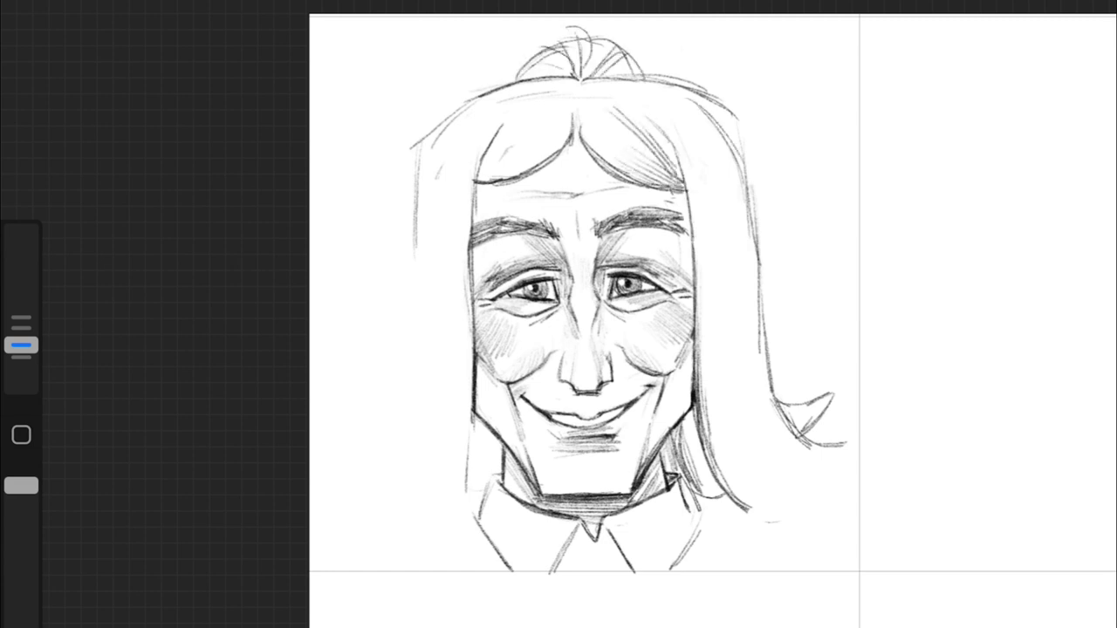
{"action": "mouse_move", "coordinate": [484, 179]}
{"action": "left_mouse_down"}
{"action": "mouse_move", "coordinate": [541, 118]}
{"action": "mouse_move", "coordinate": [574, 112]}
{"action": "left_mouse_up"}
{"action": "left_click_drag", "start_coordinate": [740, 251], "coordinate": [747, 375]}
{"action": "left_click_drag", "start_coordinate": [762, 316], "coordinate": [774, 420]}
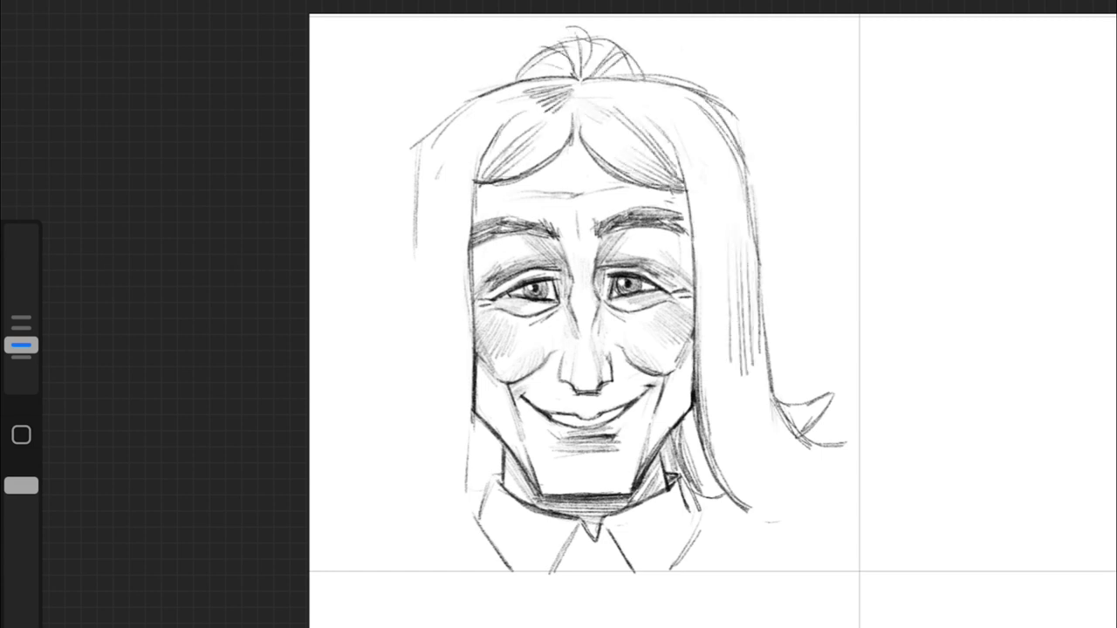
Step: Flip the right hair ends outward with a curl and hatch the lower-right flip
{"action": "mouse_move", "coordinate": [733, 500]}
{"action": "left_mouse_down"}
{"action": "mouse_move", "coordinate": [869, 434]}
{"action": "mouse_move", "coordinate": [798, 508]}
{"action": "mouse_move", "coordinate": [845, 464]}
{"action": "left_mouse_up"}
{"action": "left_click_drag", "start_coordinate": [740, 412], "coordinate": [823, 459]}
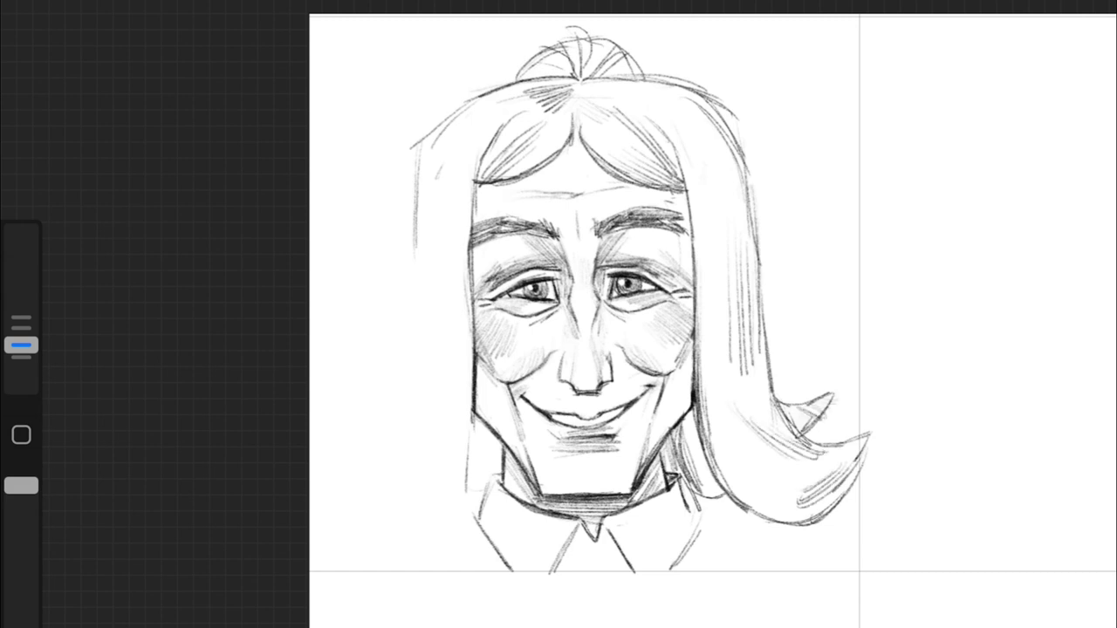
{"action": "left_click_drag", "start_coordinate": [836, 393], "coordinate": [791, 423]}
{"action": "left_click_drag", "start_coordinate": [748, 178], "coordinate": [765, 345]}
{"action": "left_click_drag", "start_coordinate": [761, 265], "coordinate": [808, 323]}
{"action": "left_click_drag", "start_coordinate": [480, 94], "coordinate": [422, 140]}
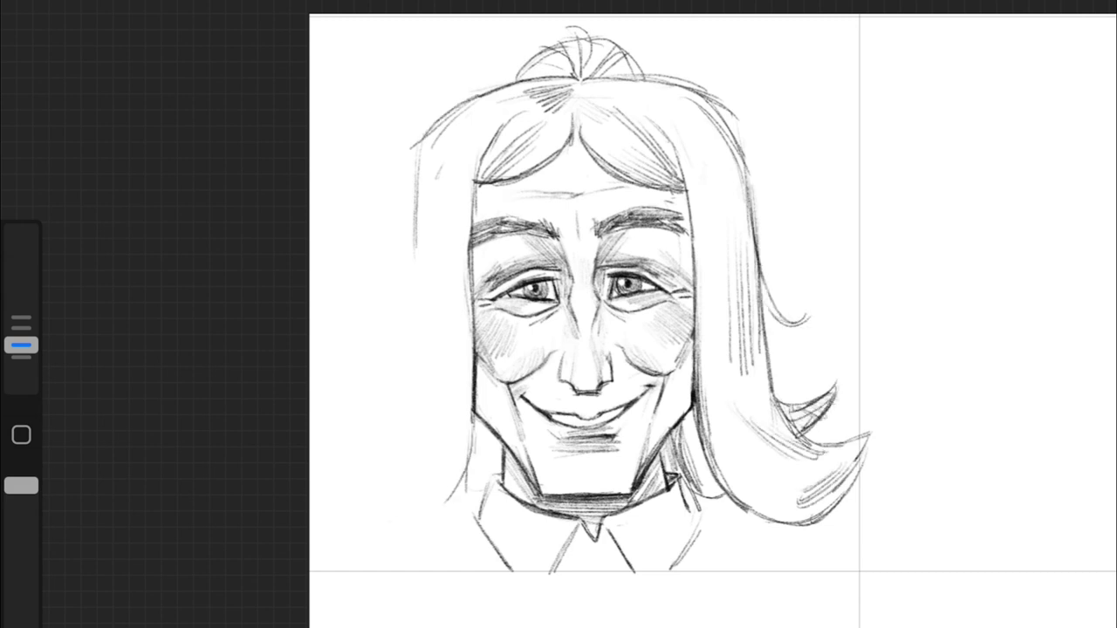
Step: Sweep the left hair outward into a flipped curl and hatch inside the left hair
{"action": "left_click_drag", "start_coordinate": [459, 480], "coordinate": [342, 517]}
{"action": "left_click_drag", "start_coordinate": [458, 482], "coordinate": [408, 513]}
{"action": "left_click_drag", "start_coordinate": [413, 217], "coordinate": [411, 281]}
{"action": "left_click_drag", "start_coordinate": [317, 473], "coordinate": [350, 448]}
{"action": "left_click_drag", "start_coordinate": [408, 310], "coordinate": [370, 447]}
{"action": "mouse_move", "coordinate": [405, 352]}
{"action": "left_mouse_down"}
{"action": "mouse_move", "coordinate": [328, 471]}
{"action": "mouse_move", "coordinate": [344, 414]}
{"action": "left_mouse_up"}
{"action": "left_click_drag", "start_coordinate": [380, 408], "coordinate": [344, 438]}
{"action": "mouse_move", "coordinate": [499, 417]}
{"action": "left_mouse_down"}
{"action": "mouse_move", "coordinate": [454, 476]}
{"action": "mouse_move", "coordinate": [472, 471]}
{"action": "left_mouse_up"}
Step: Hatch the hair beside the left jaw and along the inner edges, undoing stray face-edge strokes
{"action": "left_click_drag", "start_coordinate": [416, 177], "coordinate": [412, 224]}
{"action": "left_click_drag", "start_coordinate": [474, 126], "coordinate": [458, 271]}
{"action": "left_click_drag", "start_coordinate": [472, 145], "coordinate": [467, 265]}
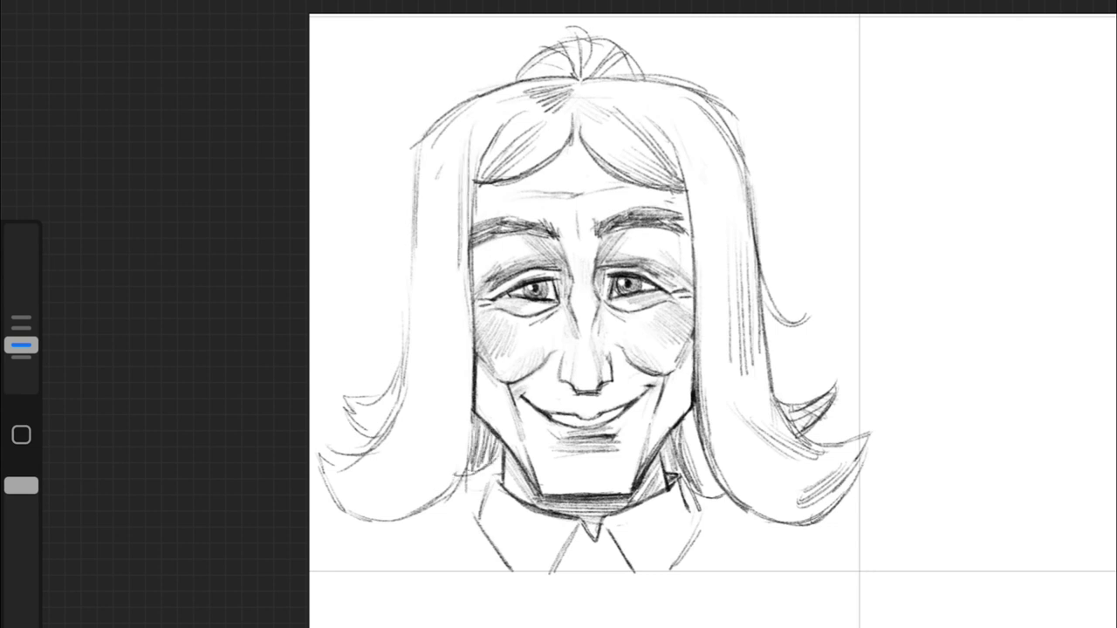
{"action": "left_click_drag", "start_coordinate": [672, 214], "coordinate": [693, 233]}
{"action": "key", "text": "ctrl+z"}
{"action": "left_click_drag", "start_coordinate": [680, 163], "coordinate": [693, 255]}
{"action": "left_click_drag", "start_coordinate": [694, 208], "coordinate": [687, 314]}
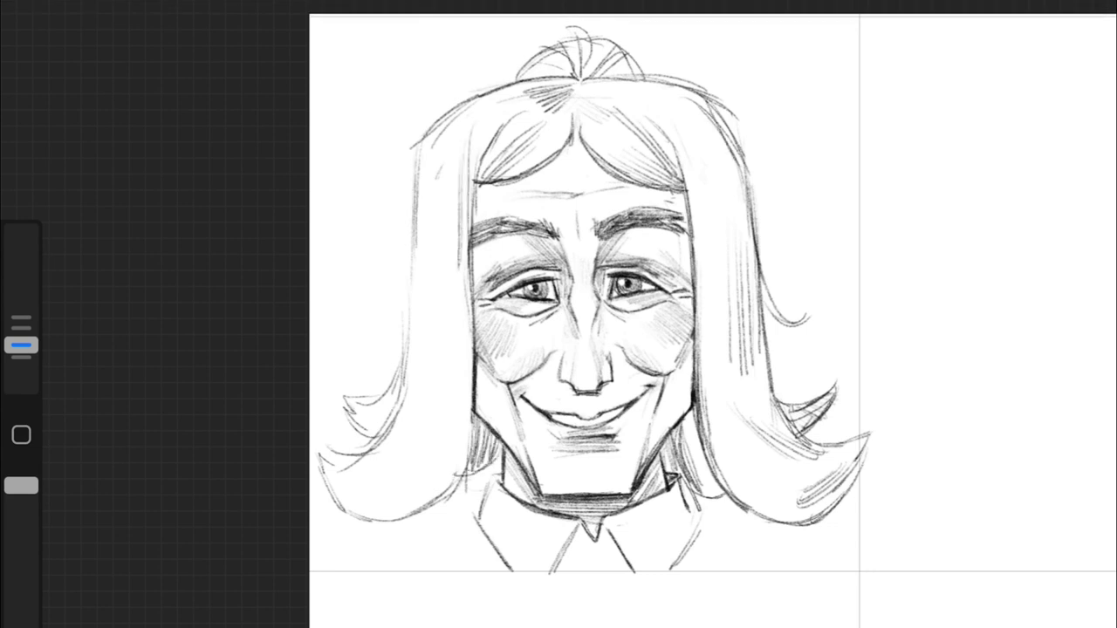
{"action": "key", "text": "ctrl+z"}
{"action": "key", "text": "ctrl+z"}
{"action": "key", "text": "ctrl+z"}
{"action": "key", "text": "ctrl+z"}
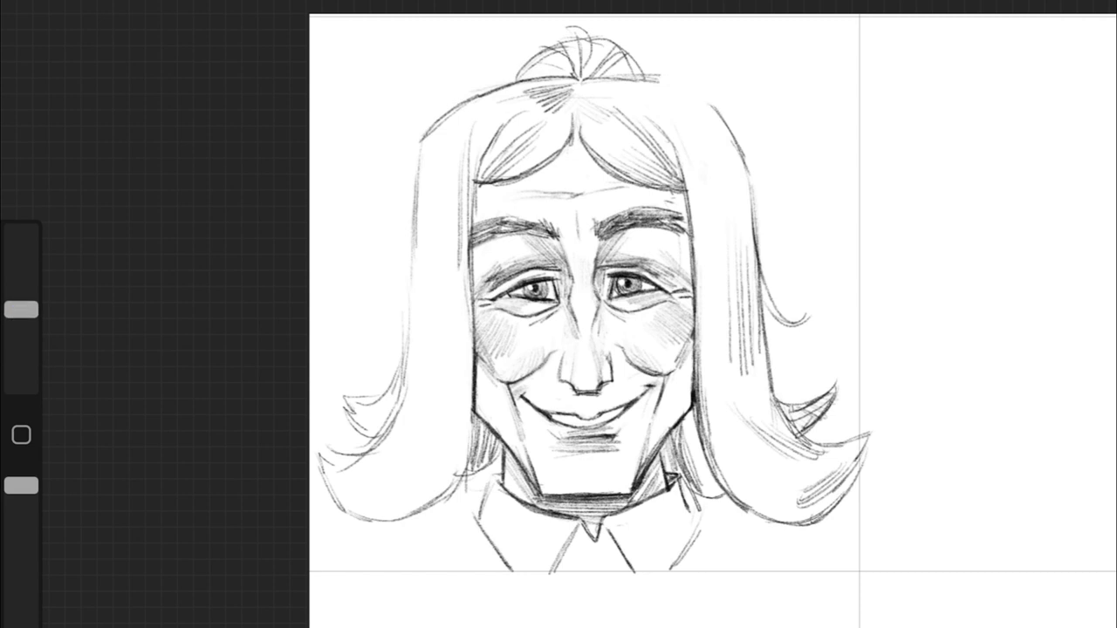
Step: Hatch the upper-right hair and the strands along the left hair edge
{"action": "left_click_drag", "start_coordinate": [21, 310], "coordinate": [21, 346]}
{"action": "mouse_move", "coordinate": [650, 83]}
{"action": "left_mouse_down"}
{"action": "mouse_move", "coordinate": [733, 117]}
{"action": "mouse_move", "coordinate": [737, 166]}
{"action": "left_mouse_up"}
{"action": "left_click_drag", "start_coordinate": [475, 96], "coordinate": [428, 179]}
{"action": "mouse_move", "coordinate": [419, 192]}
{"action": "left_mouse_down"}
{"action": "mouse_move", "coordinate": [408, 366]}
{"action": "mouse_move", "coordinate": [379, 478]}
{"action": "left_mouse_up"}
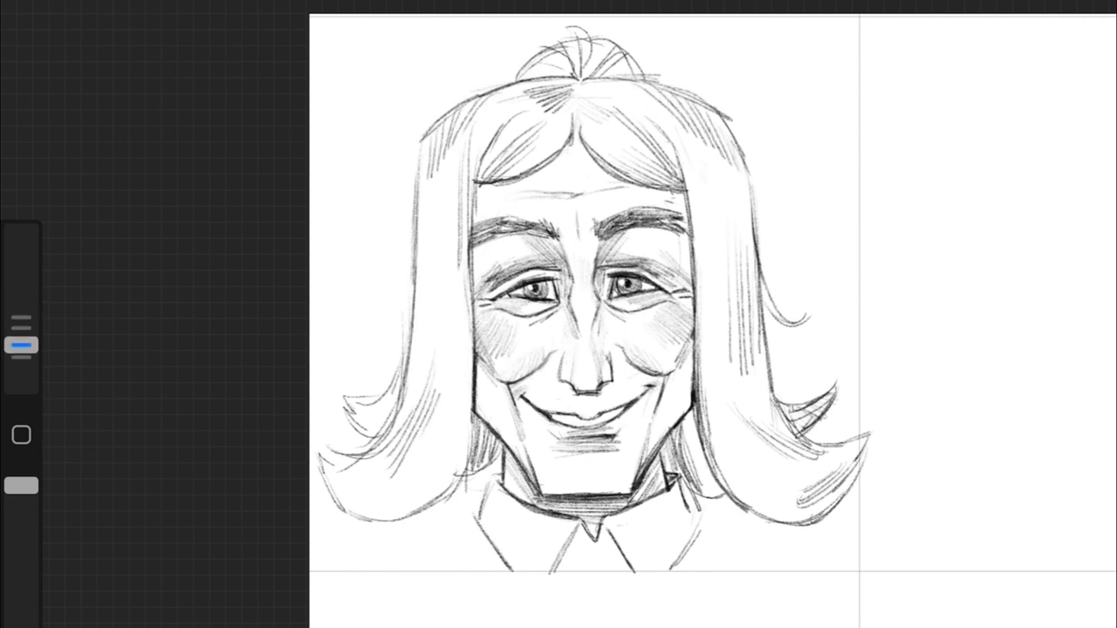
{"action": "left_click_drag", "start_coordinate": [441, 260], "coordinate": [426, 342]}
{"action": "left_click_drag", "start_coordinate": [476, 131], "coordinate": [475, 311]}
Step: Erase stray lines on the face edges and darken the right face edge
{"action": "key", "text": "e"}
{"action": "left_click_drag", "start_coordinate": [471, 193], "coordinate": [469, 316]}
{"action": "key", "text": "b"}
{"action": "mouse_move", "coordinate": [694, 185]}
{"action": "left_mouse_down"}
{"action": "mouse_move", "coordinate": [696, 393]}
{"action": "mouse_move", "coordinate": [690, 373]}
{"action": "left_mouse_up"}
{"action": "left_click_drag", "start_coordinate": [694, 276], "coordinate": [696, 407]}
{"action": "left_click_drag", "start_coordinate": [685, 197], "coordinate": [683, 255]}
Step: Draw the shoulder lines on both sides and erase a small stroke at the right neck
{"action": "key", "text": "e"}
{"action": "left_click_drag", "start_coordinate": [21, 310], "coordinate": [21, 346]}
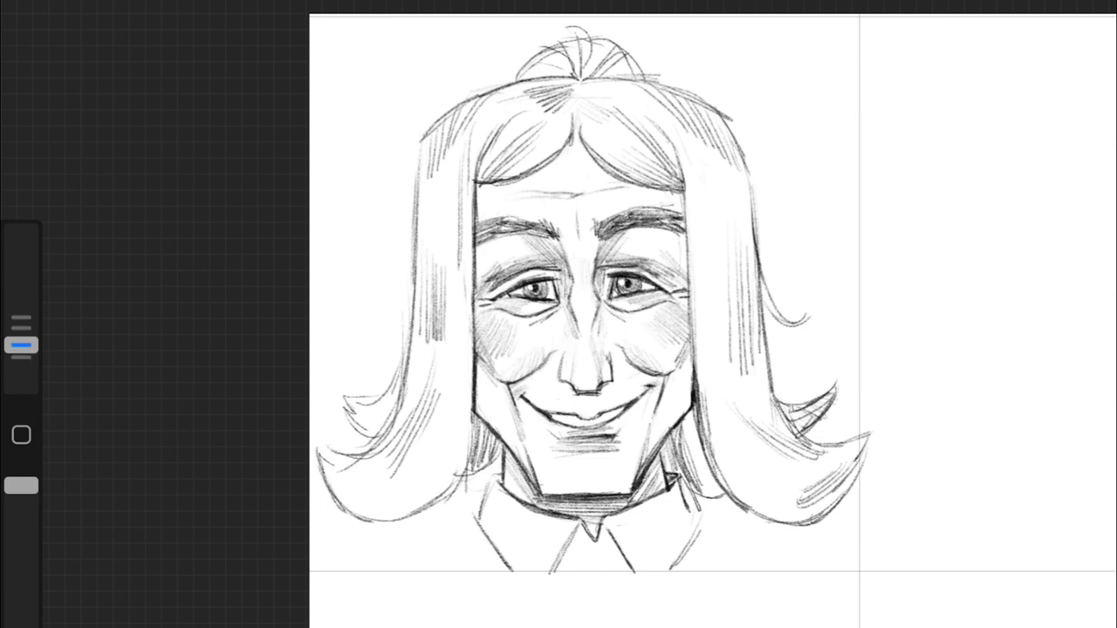
{"action": "left_click_drag", "start_coordinate": [475, 498], "coordinate": [394, 570]}
{"action": "key", "text": "e"}
{"action": "mouse_move", "coordinate": [677, 478]}
{"action": "left_mouse_down"}
{"action": "mouse_move", "coordinate": [700, 517]}
{"action": "mouse_move", "coordinate": [796, 571]}
{"action": "left_mouse_up"}
Step: Using the pencil, shade the neck and draw the collar and shoulder lines
{"action": "key", "text": "b"}
{"action": "left_click_drag", "start_coordinate": [495, 480], "coordinate": [485, 532]}
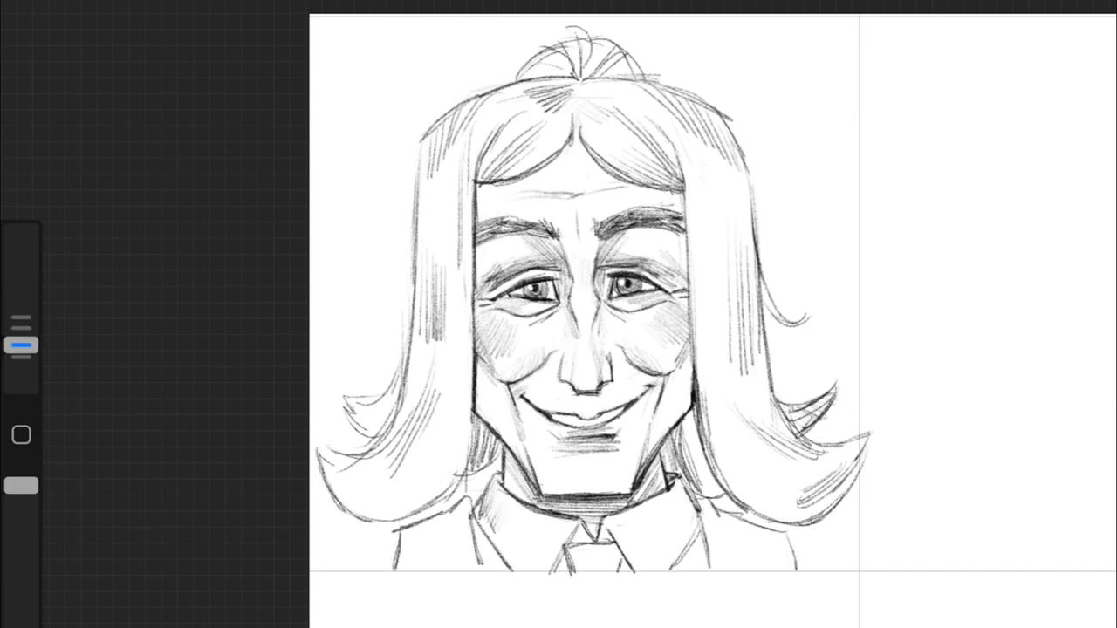
{"action": "left_click_drag", "start_coordinate": [698, 512], "coordinate": [670, 569]}
{"action": "left_click_drag", "start_coordinate": [748, 519], "coordinate": [731, 558]}
{"action": "left_click_drag", "start_coordinate": [789, 541], "coordinate": [862, 555]}
{"action": "left_click_drag", "start_coordinate": [402, 524], "coordinate": [310, 554]}
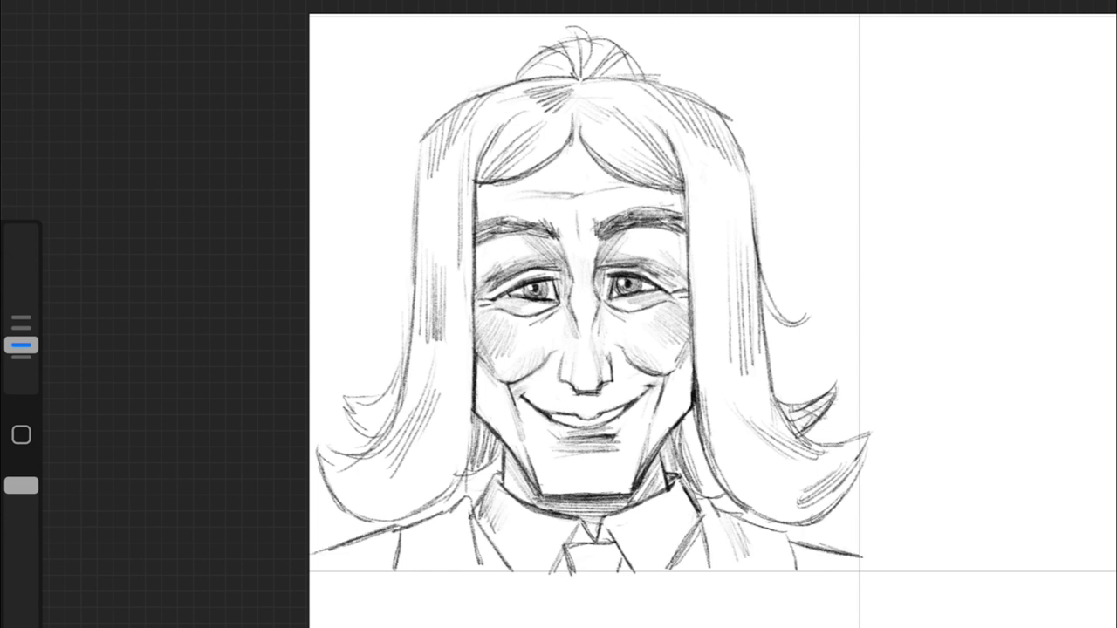
{"action": "mouse_move", "coordinate": [21, 346]}
{"action": "left_mouse_down"}
{"action": "mouse_move", "coordinate": [21, 310]}
{"action": "mouse_move", "coordinate": [21, 345]}
{"action": "left_mouse_up"}
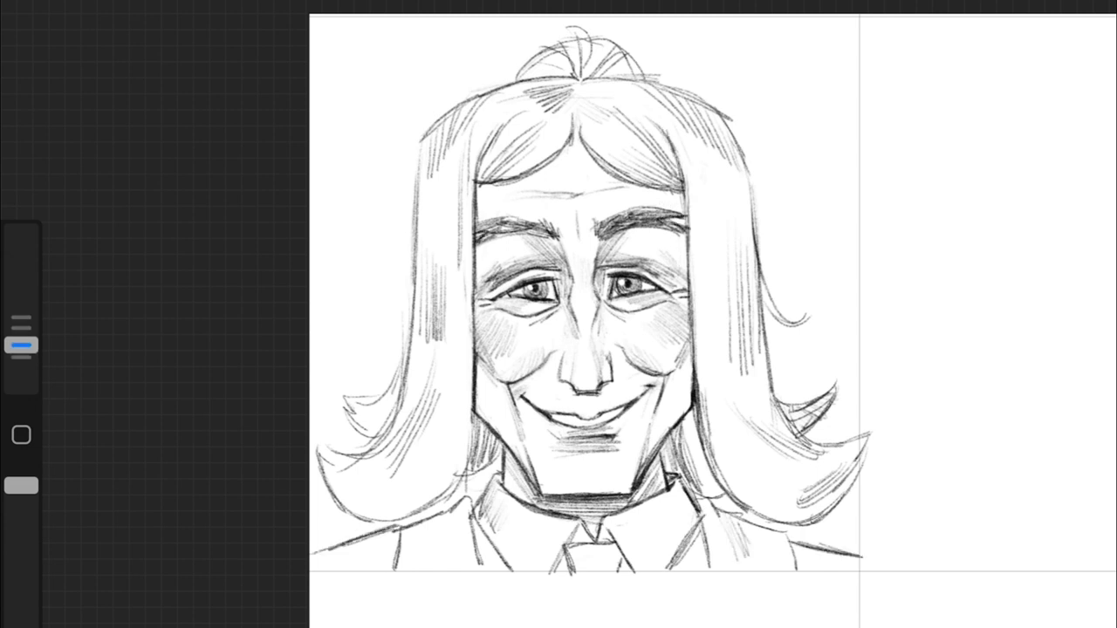
Step: Hatch the left and right hair flips
{"action": "mouse_move", "coordinate": [372, 393]}
{"action": "left_mouse_down"}
{"action": "mouse_move", "coordinate": [341, 436]}
{"action": "mouse_move", "coordinate": [354, 438]}
{"action": "left_mouse_up"}
{"action": "left_click_drag", "start_coordinate": [400, 368], "coordinate": [374, 422]}
{"action": "left_click_drag", "start_coordinate": [408, 339], "coordinate": [354, 399]}
{"action": "mouse_move", "coordinate": [416, 281]}
{"action": "left_mouse_down"}
{"action": "mouse_move", "coordinate": [398, 387]}
{"action": "mouse_move", "coordinate": [319, 459]}
{"action": "left_mouse_up"}
{"action": "left_click_drag", "start_coordinate": [799, 377], "coordinate": [775, 403]}
{"action": "left_click_drag", "start_coordinate": [815, 384], "coordinate": [778, 420]}
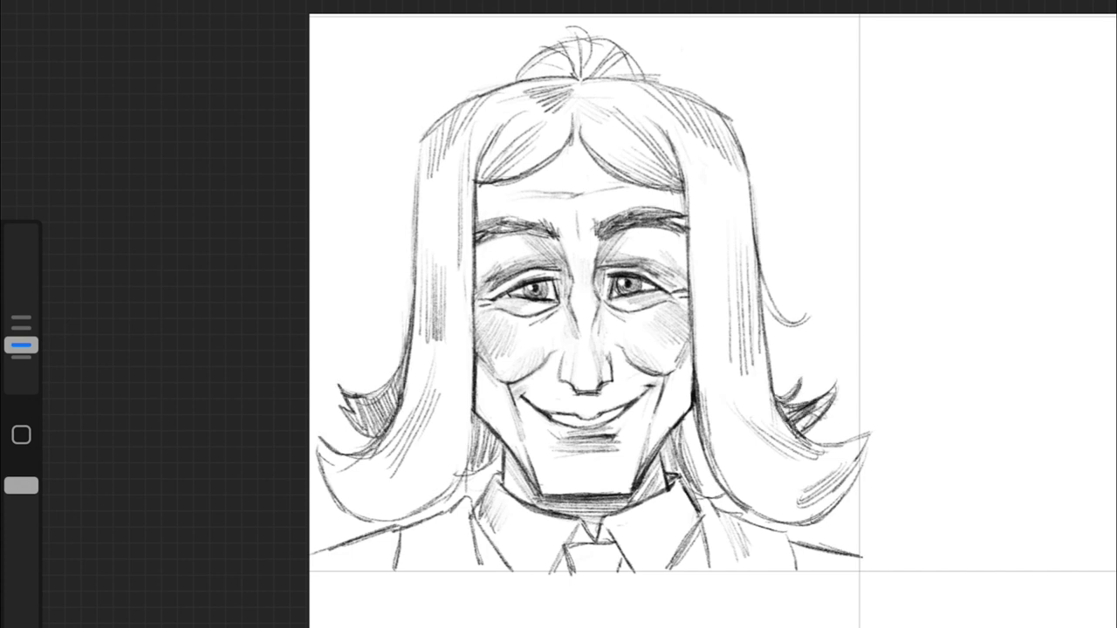
Step: Darken the left and right face edges and the jawline
{"action": "left_click_drag", "start_coordinate": [468, 405], "coordinate": [465, 480]}
{"action": "mouse_move", "coordinate": [458, 248]}
{"action": "left_mouse_down"}
{"action": "mouse_move", "coordinate": [447, 420]}
{"action": "mouse_move", "coordinate": [466, 426]}
{"action": "left_mouse_up"}
{"action": "left_click_drag", "start_coordinate": [481, 185], "coordinate": [482, 431]}
{"action": "left_click_drag", "start_coordinate": [677, 203], "coordinate": [684, 288]}
{"action": "left_click_drag", "start_coordinate": [689, 342], "coordinate": [684, 429]}
{"action": "left_click_drag", "start_coordinate": [696, 407], "coordinate": [662, 475]}
{"action": "left_click_drag", "start_coordinate": [709, 431], "coordinate": [686, 494]}
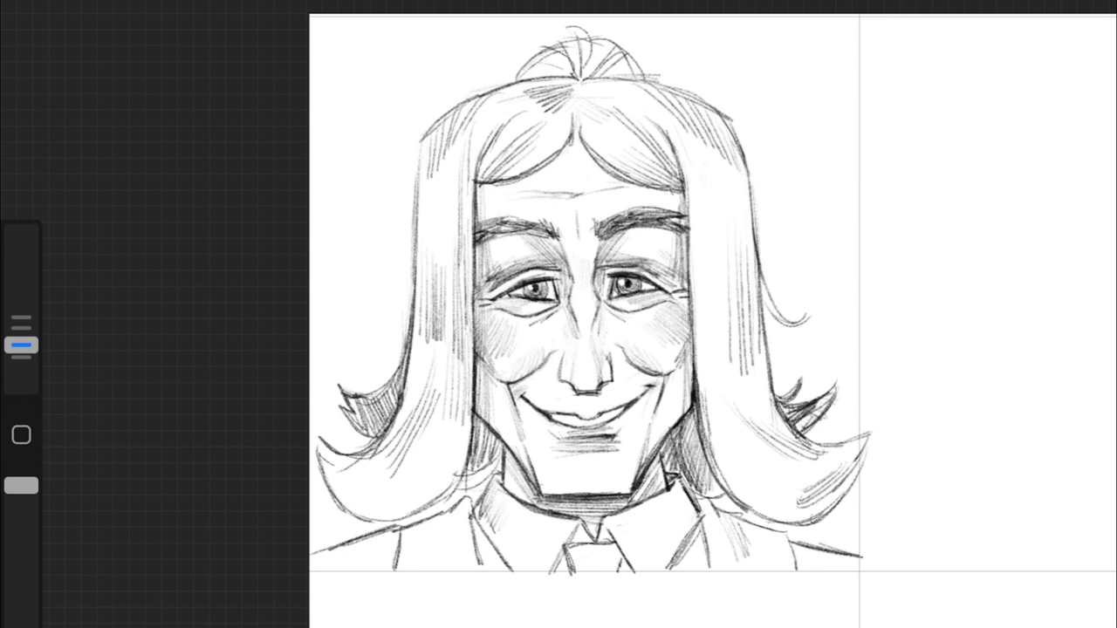
Step: Add strands to the lower left and right hair flips and the right hair
{"action": "left_click_drag", "start_coordinate": [499, 450], "coordinate": [410, 517]}
{"action": "left_click_drag", "start_coordinate": [453, 428], "coordinate": [358, 523]}
{"action": "left_click_drag", "start_coordinate": [441, 455], "coordinate": [351, 522]}
{"action": "left_click_drag", "start_coordinate": [742, 417], "coordinate": [707, 476]}
{"action": "left_click_drag", "start_coordinate": [767, 481], "coordinate": [803, 501]}
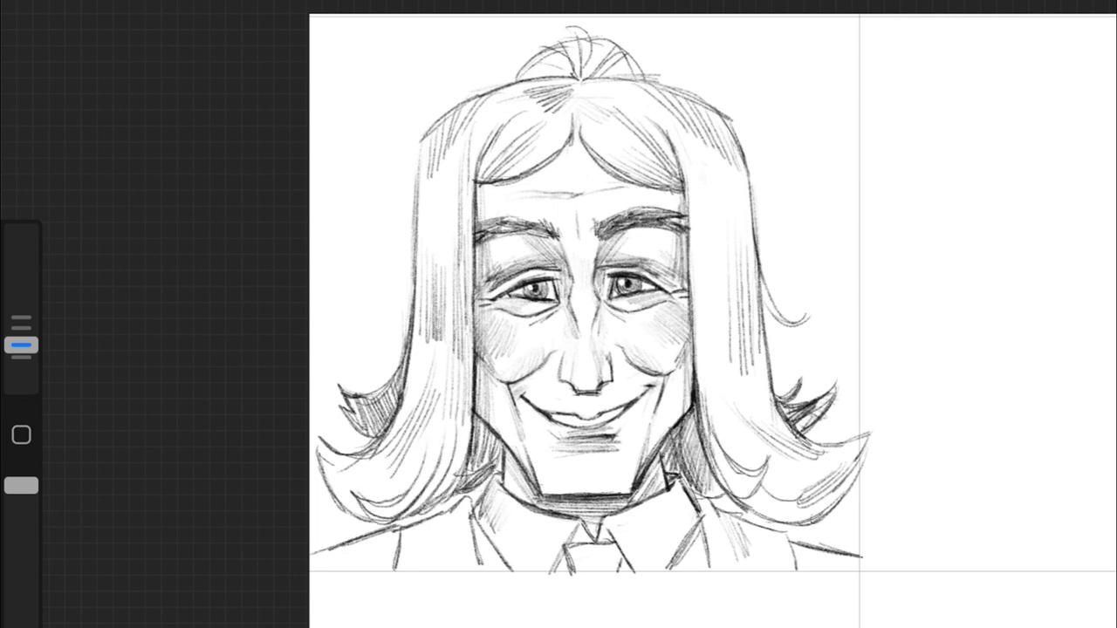
{"action": "mouse_move", "coordinate": [747, 383]}
{"action": "left_mouse_down"}
{"action": "mouse_move", "coordinate": [729, 452]}
{"action": "mouse_move", "coordinate": [829, 485]}
{"action": "left_mouse_up"}
{"action": "left_click_drag", "start_coordinate": [727, 255], "coordinate": [709, 361]}
Step: Redraw the right hair strokes, darken the left outer hair edge and right face edge
{"action": "key", "text": "ctrl+z"}
{"action": "left_click_drag", "start_coordinate": [733, 271], "coordinate": [715, 393]}
{"action": "left_click_drag", "start_coordinate": [461, 276], "coordinate": [419, 410]}
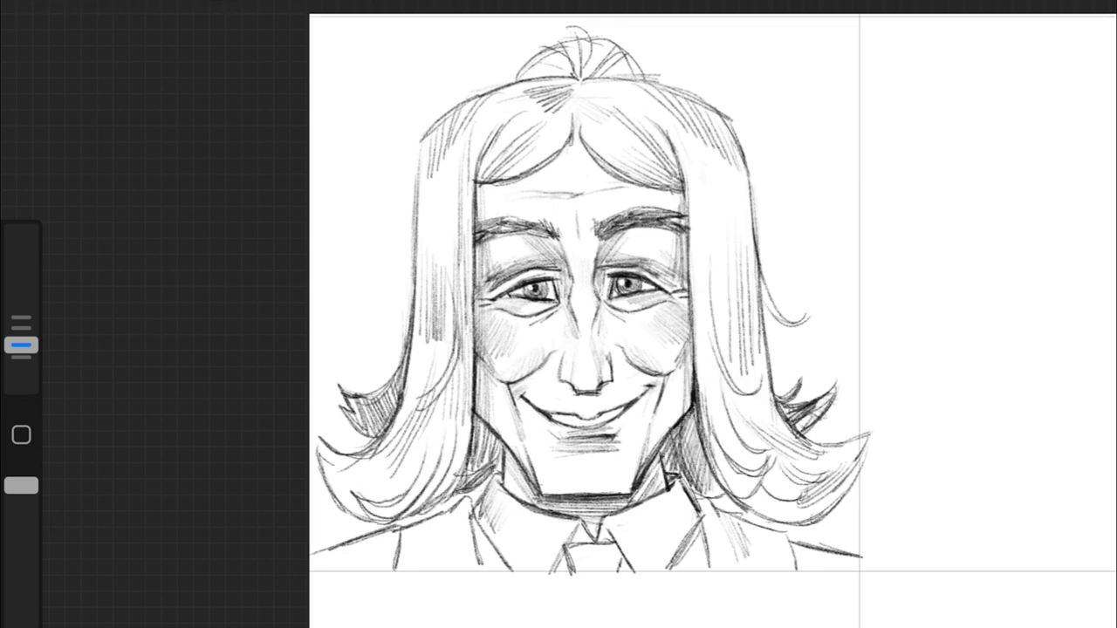
{"action": "left_click_drag", "start_coordinate": [419, 143], "coordinate": [416, 273]}
{"action": "left_click_drag", "start_coordinate": [463, 366], "coordinate": [435, 422]}
{"action": "left_click_drag", "start_coordinate": [415, 267], "coordinate": [412, 302]}
{"action": "left_click_drag", "start_coordinate": [494, 131], "coordinate": [485, 145]}
{"action": "left_click_drag", "start_coordinate": [686, 177], "coordinate": [684, 270]}
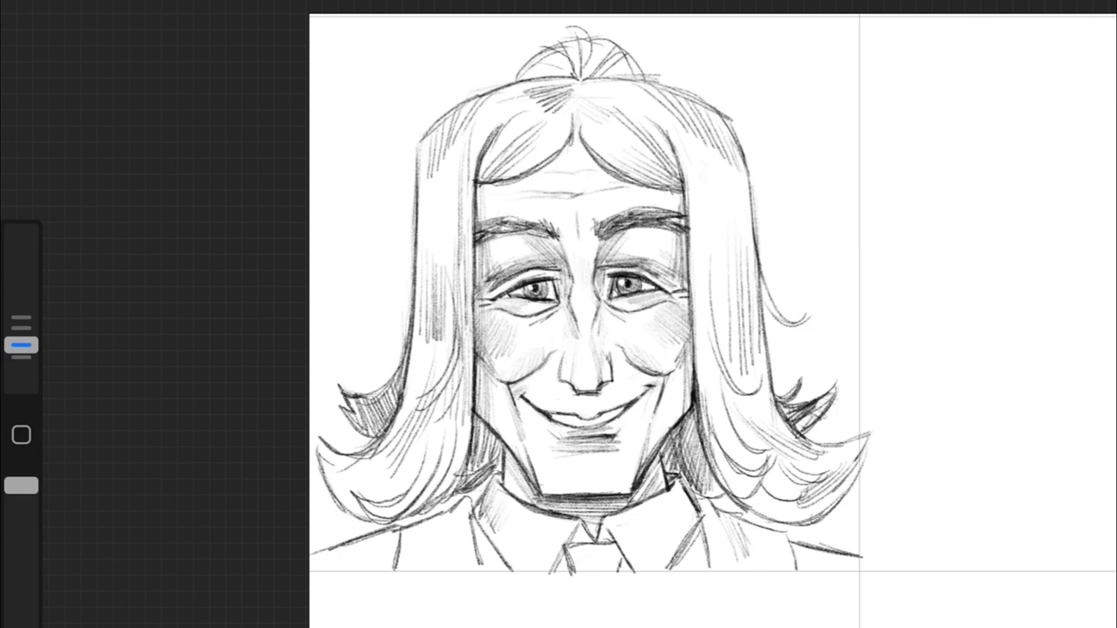
Step: Remove stray small strokes near the face and add a stroke on the left face edge
{"action": "scroll", "coordinate": [559, 314], "scroll_direction": "down", "scroll_amount": 5}
{"action": "scroll", "coordinate": [558, 314], "scroll_direction": "up", "scroll_amount": 5}
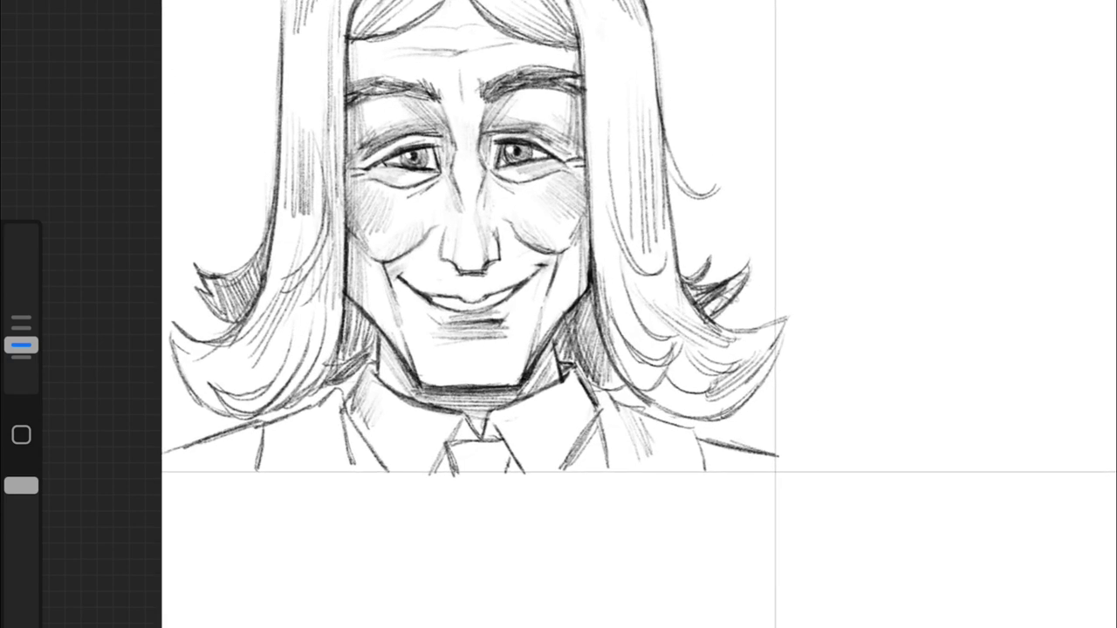
{"action": "key", "text": "ctrl+z"}
{"action": "left_click_drag", "start_coordinate": [577, 241], "coordinate": [576, 302]}
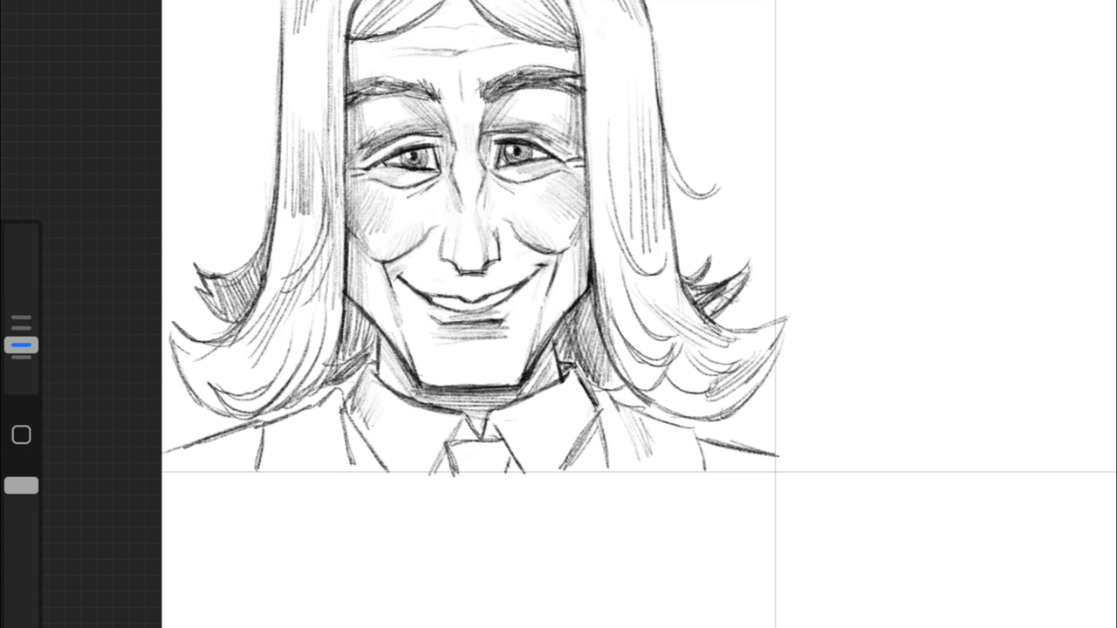
{"action": "key", "text": "ctrl+z"}
{"action": "left_click_drag", "start_coordinate": [346, 150], "coordinate": [345, 258]}
{"action": "scroll", "coordinate": [559, 314], "scroll_direction": "up", "scroll_amount": 5}
Step: Add strokes to the right strands, top hair tuft, hair parting and left hair
{"action": "left_click_drag", "start_coordinate": [583, 103], "coordinate": [639, 229]}
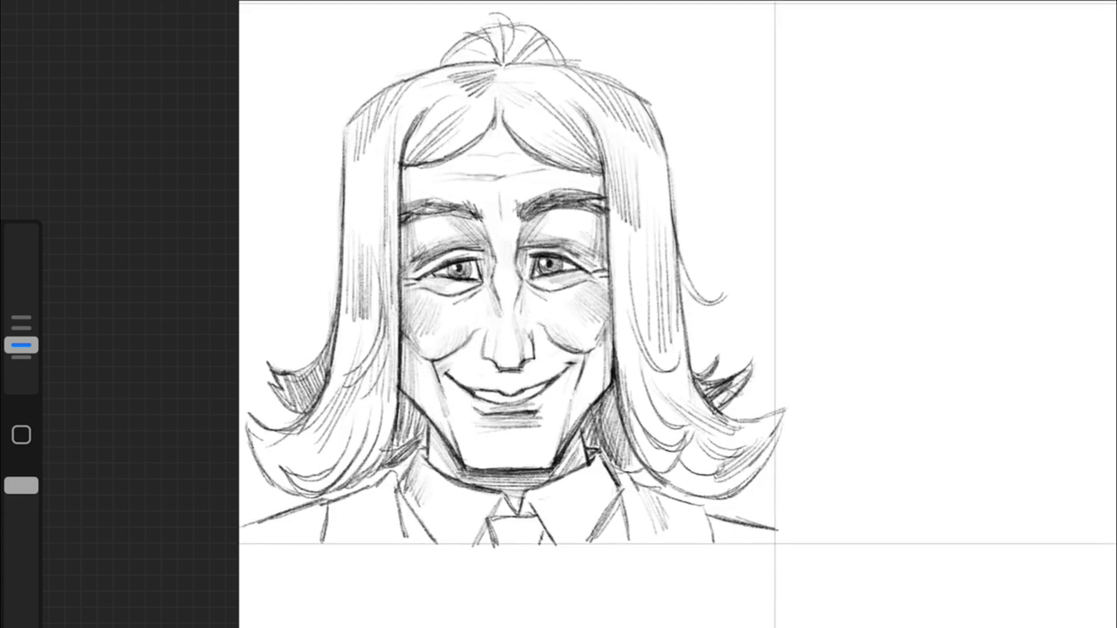
{"action": "left_click_drag", "start_coordinate": [474, 35], "coordinate": [443, 63]}
{"action": "mouse_move", "coordinate": [489, 12]}
{"action": "left_mouse_down"}
{"action": "mouse_move", "coordinate": [514, 54]}
{"action": "mouse_move", "coordinate": [445, 65]}
{"action": "mouse_move", "coordinate": [515, 33]}
{"action": "left_mouse_up"}
{"action": "left_click_drag", "start_coordinate": [528, 89], "coordinate": [506, 101]}
{"action": "left_click_drag", "start_coordinate": [545, 68], "coordinate": [508, 94]}
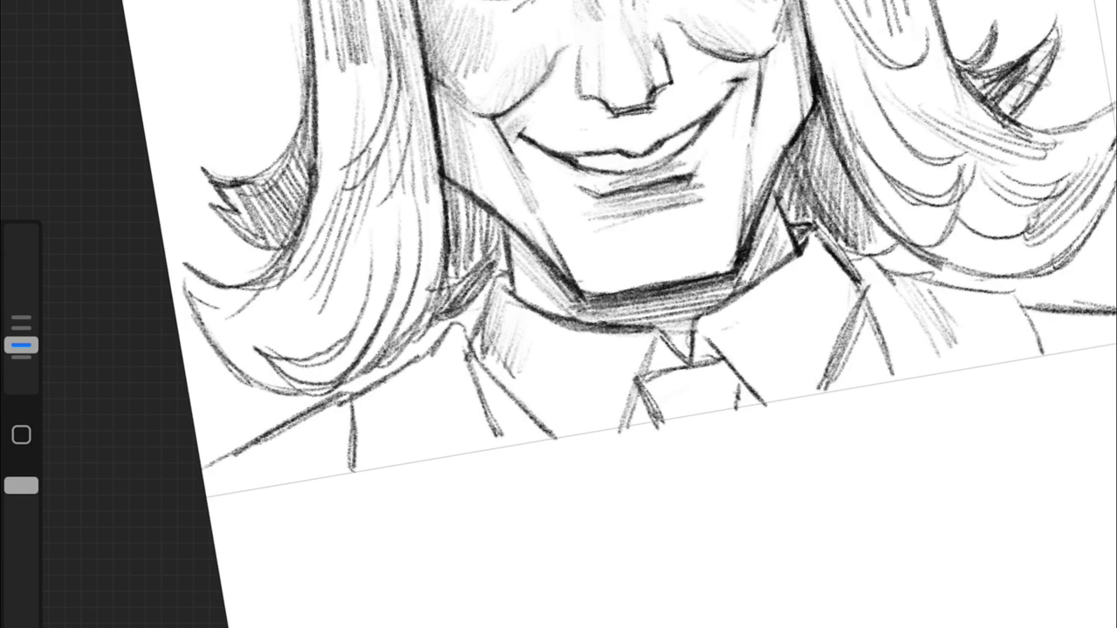
{"action": "left_click_drag", "start_coordinate": [433, 279], "coordinate": [349, 380]}
{"action": "left_click_drag", "start_coordinate": [367, 261], "coordinate": [311, 359]}
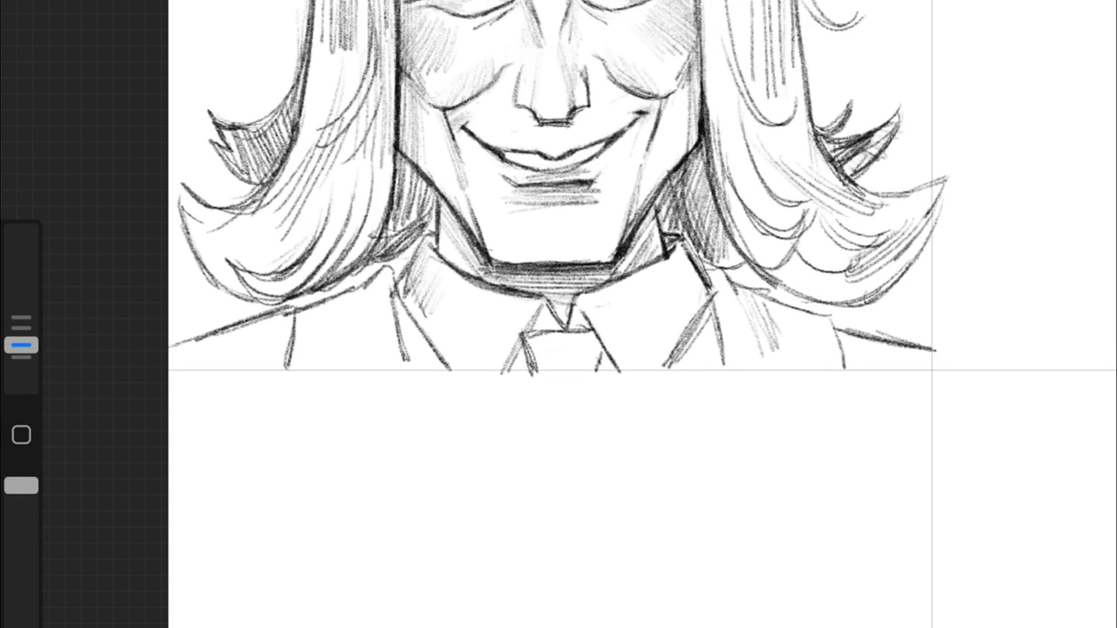
{"action": "left_click_drag", "start_coordinate": [241, 276], "coordinate": [212, 300]}
Step: Add small pencil strokes around the collar
{"action": "scroll", "coordinate": [559, 262], "scroll_direction": "down", "scroll_amount": 5}
{"action": "left_click_drag", "start_coordinate": [403, 401], "coordinate": [431, 438]}
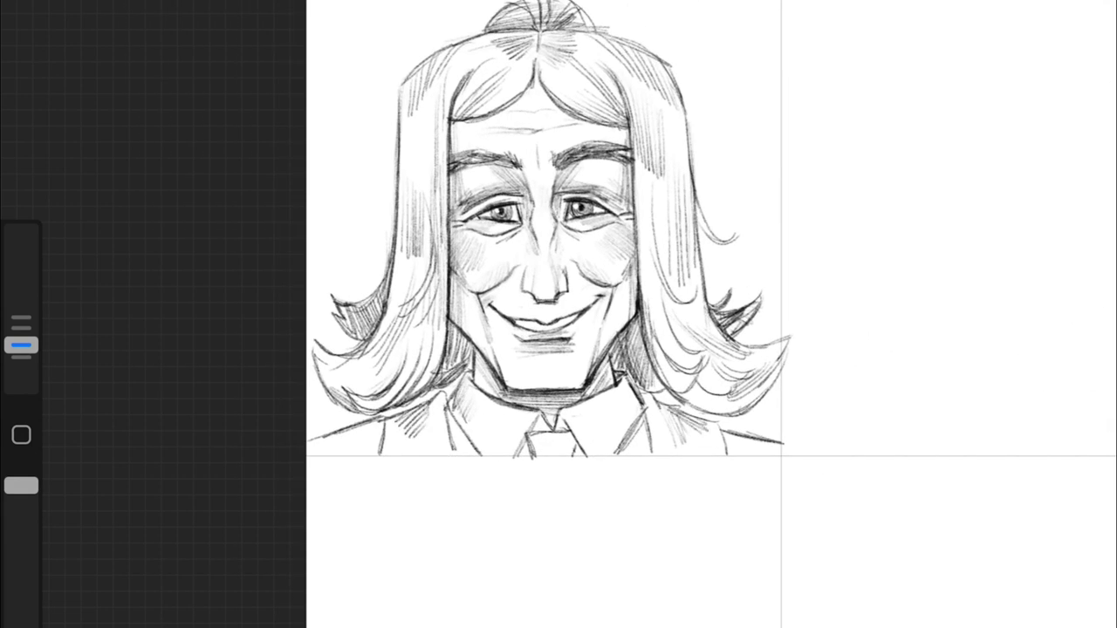
{"action": "left_click_drag", "start_coordinate": [602, 422], "coordinate": [646, 385]}
{"action": "left_click_drag", "start_coordinate": [559, 314], "coordinate": [454, 261]}
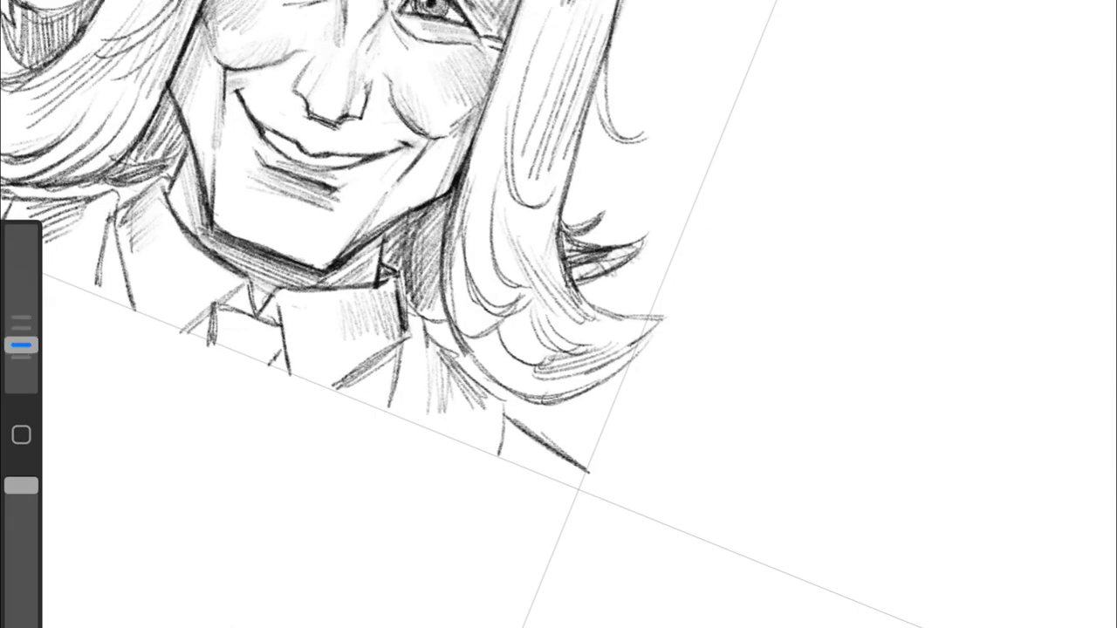
{"action": "left_click_drag", "start_coordinate": [206, 306], "coordinate": [288, 272]}
{"action": "left_click_drag", "start_coordinate": [210, 354], "coordinate": [275, 310]}
{"action": "scroll", "coordinate": [558, 314], "scroll_direction": "down", "scroll_amount": 5}
Step: Add strokes along the hair edge, then flip the canvas vertically to check and undo it
{"action": "left_click_drag", "start_coordinate": [650, 109], "coordinate": [656, 213]}
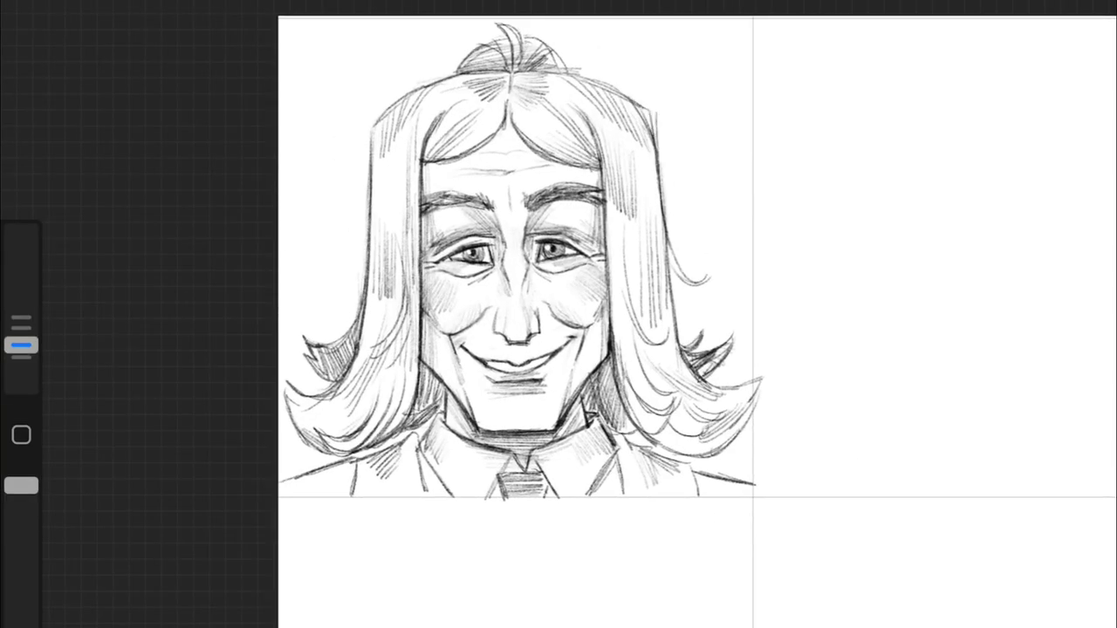
{"action": "left_click_drag", "start_coordinate": [393, 101], "coordinate": [365, 153]}
{"action": "left_click_drag", "start_coordinate": [641, 107], "coordinate": [656, 144]}
{"action": "left_click", "coordinate": [85, 511]}
{"action": "key", "text": "ctrl+z"}
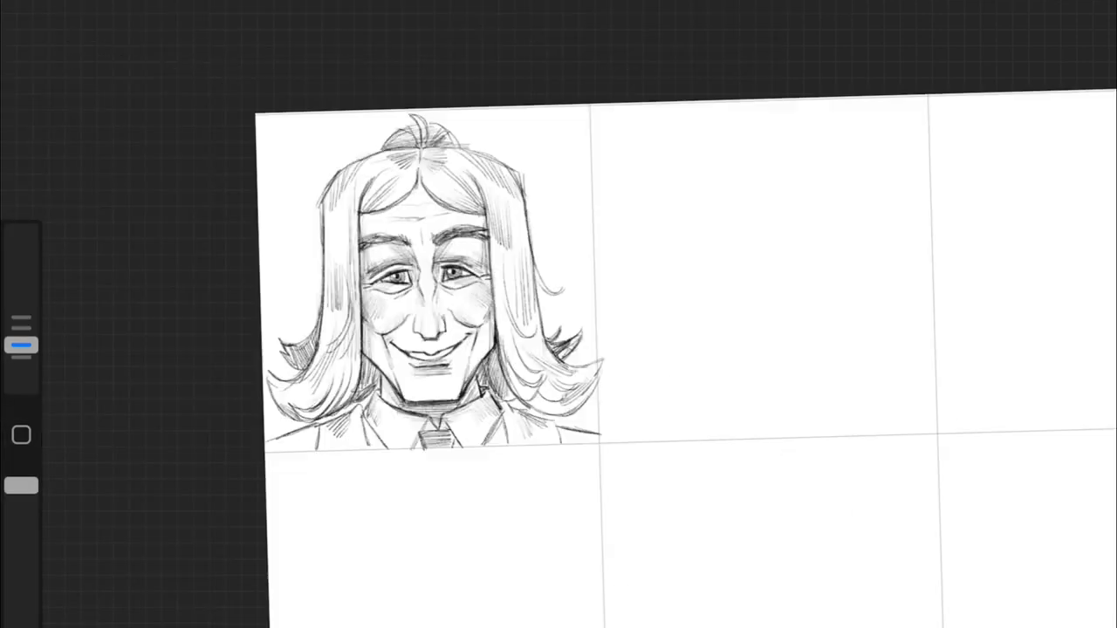
Step: Move the view to the empty neighbouring grid cell and sketch a faint curve for the next head
{"action": "left_click_drag", "start_coordinate": [558, 314], "coordinate": [489, 262]}
{"action": "left_click_drag", "start_coordinate": [559, 314], "coordinate": [610, 262]}
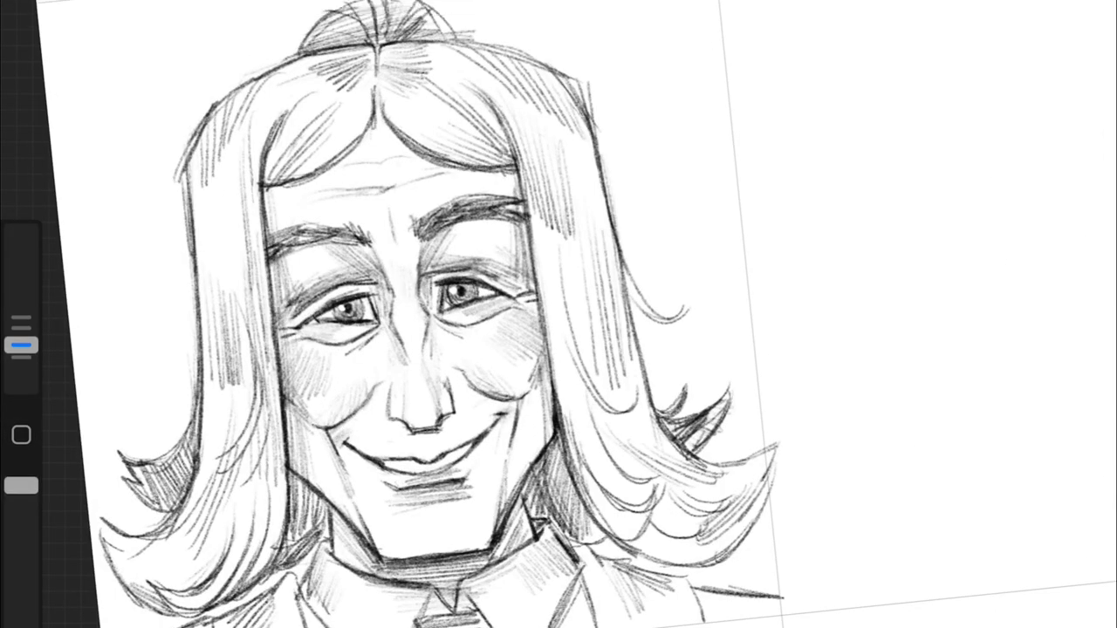
{"action": "mouse_move", "coordinate": [558, 314]}
{"action": "left_mouse_down"}
{"action": "mouse_move", "coordinate": [611, 315]}
{"action": "mouse_move", "coordinate": [262, 314]}
{"action": "left_mouse_up"}
{"action": "left_click_drag", "start_coordinate": [421, 99], "coordinate": [651, 81]}
Step: Sketch both sides of the head outline and the shoulder-length hair strokes
{"action": "left_click_drag", "start_coordinate": [410, 111], "coordinate": [440, 253]}
{"action": "left_click_drag", "start_coordinate": [705, 122], "coordinate": [688, 253]}
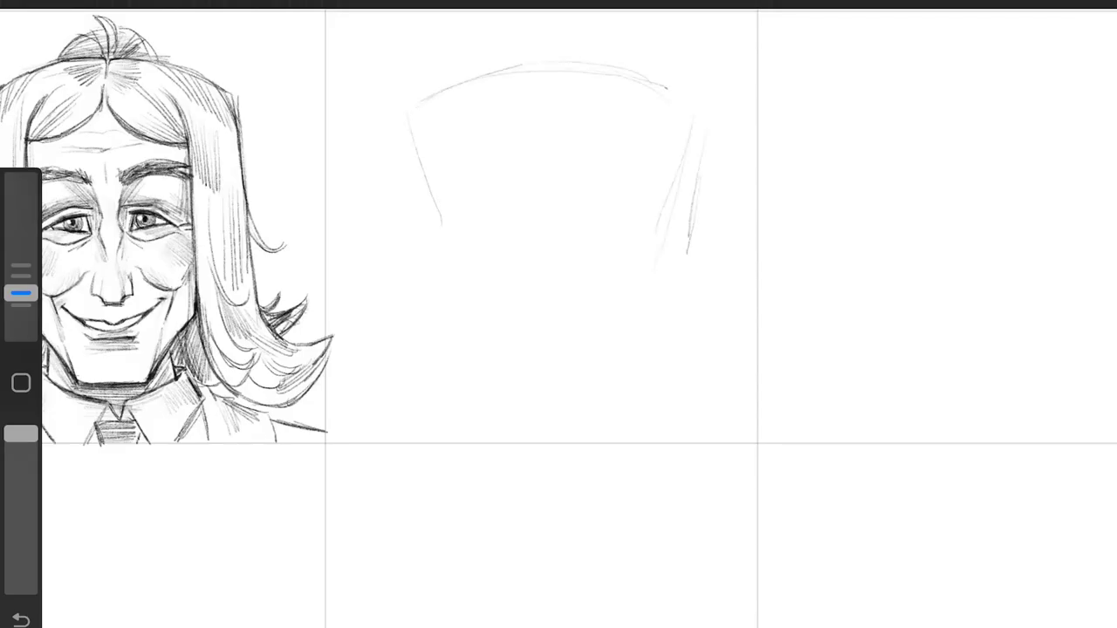
{"action": "mouse_move", "coordinate": [437, 245]}
{"action": "left_mouse_down"}
{"action": "mouse_move", "coordinate": [334, 324]}
{"action": "mouse_move", "coordinate": [336, 429]}
{"action": "left_mouse_up"}
{"action": "left_click_drag", "start_coordinate": [448, 344], "coordinate": [400, 399]}
{"action": "left_click_drag", "start_coordinate": [698, 253], "coordinate": [766, 336]}
Step: Lasso the rough head sketch, shrink and reposition it inside the cell, then add hair strokes
{"action": "left_click_drag", "start_coordinate": [325, 318], "coordinate": [349, 251]}
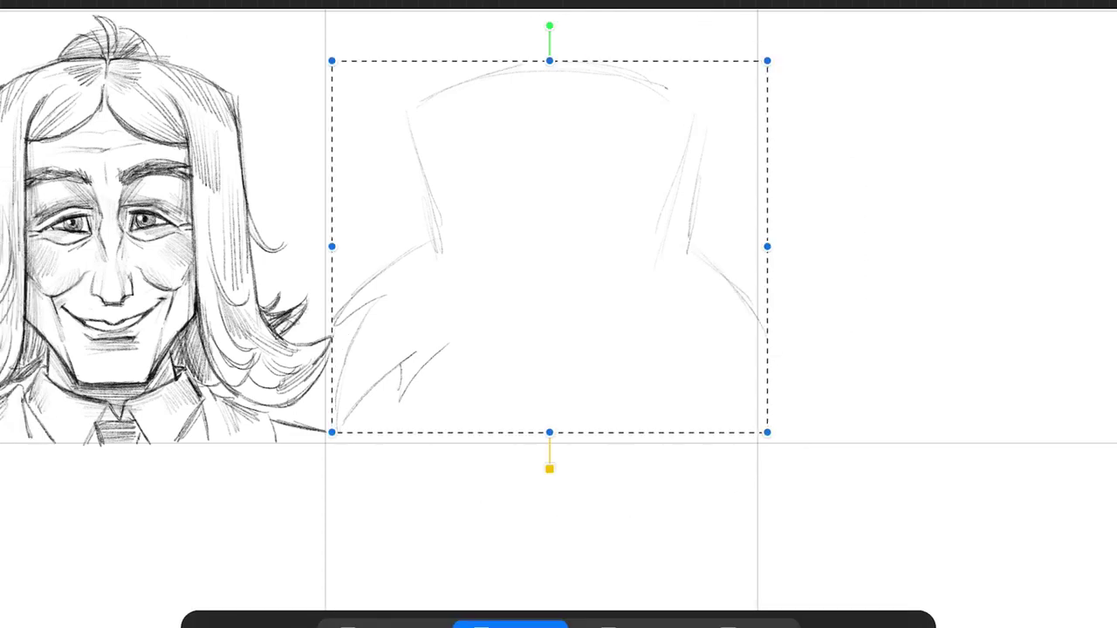
{"action": "left_click_drag", "start_coordinate": [765, 60], "coordinate": [713, 85]}
{"action": "left_click_drag", "start_coordinate": [650, 249], "coordinate": [741, 336]}
{"action": "left_click_drag", "start_coordinate": [654, 328], "coordinate": [711, 362]}
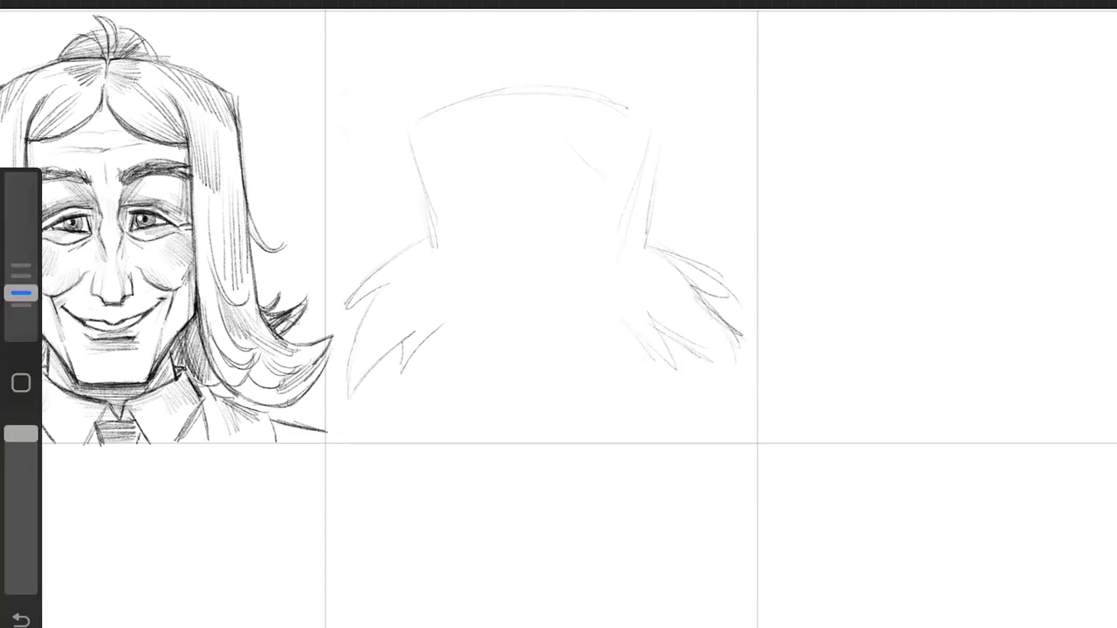
{"action": "left_click_drag", "start_coordinate": [485, 278], "coordinate": [408, 368]}
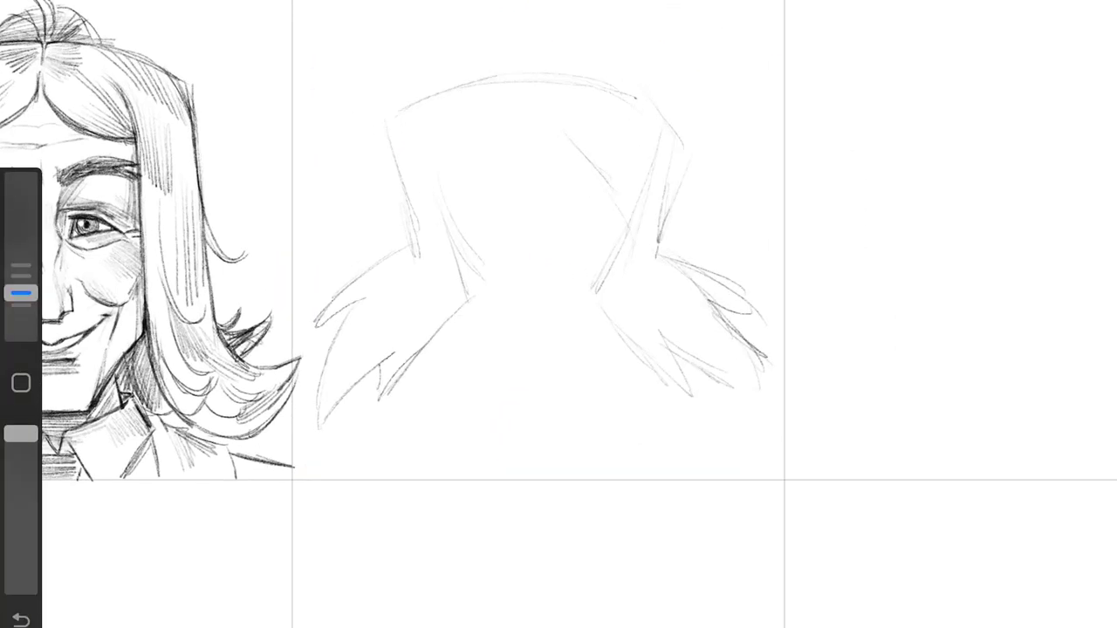
Step: Draw a circle for the head and spiky hair strokes on both sides
{"action": "left_click_drag", "start_coordinate": [476, 120], "coordinate": [512, 187]}
{"action": "left_click_drag", "start_coordinate": [757, 292], "coordinate": [850, 396]}
{"action": "left_click_drag", "start_coordinate": [753, 144], "coordinate": [729, 251]}
{"action": "left_click_drag", "start_coordinate": [427, 174], "coordinate": [432, 188]}
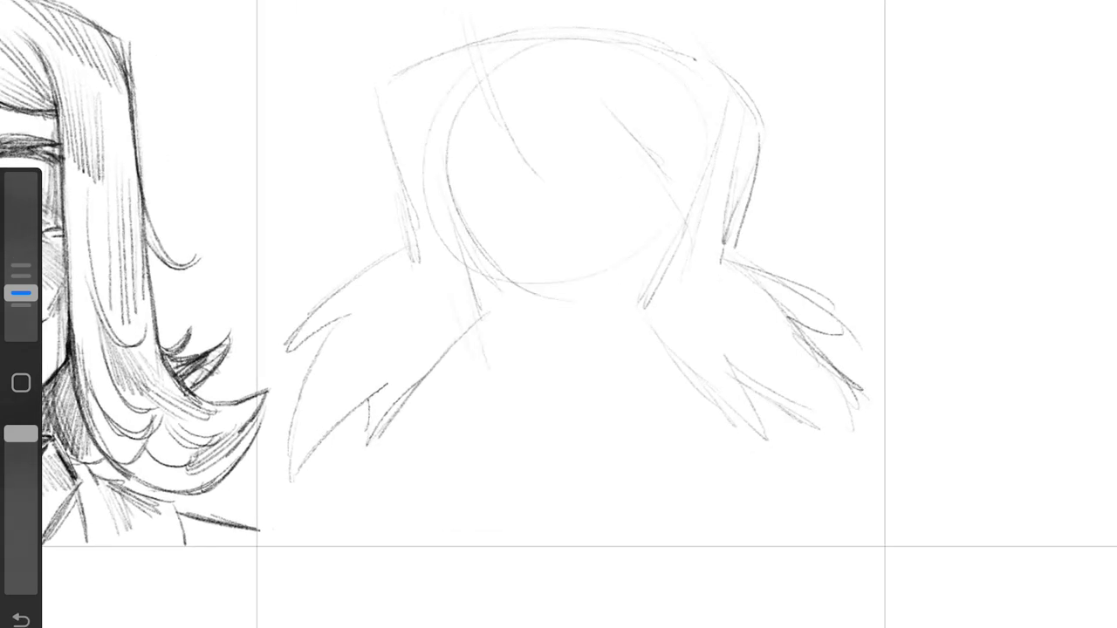
Step: Draw the left and right jawline, darken the right jaw and mark the chin
{"action": "left_click_drag", "start_coordinate": [461, 329], "coordinate": [542, 412]}
{"action": "mouse_move", "coordinate": [699, 298]}
{"action": "left_mouse_down"}
{"action": "mouse_move", "coordinate": [604, 417]}
{"action": "mouse_move", "coordinate": [613, 421]}
{"action": "left_mouse_up"}
{"action": "scroll", "coordinate": [558, 314], "scroll_direction": "up", "scroll_amount": 3}
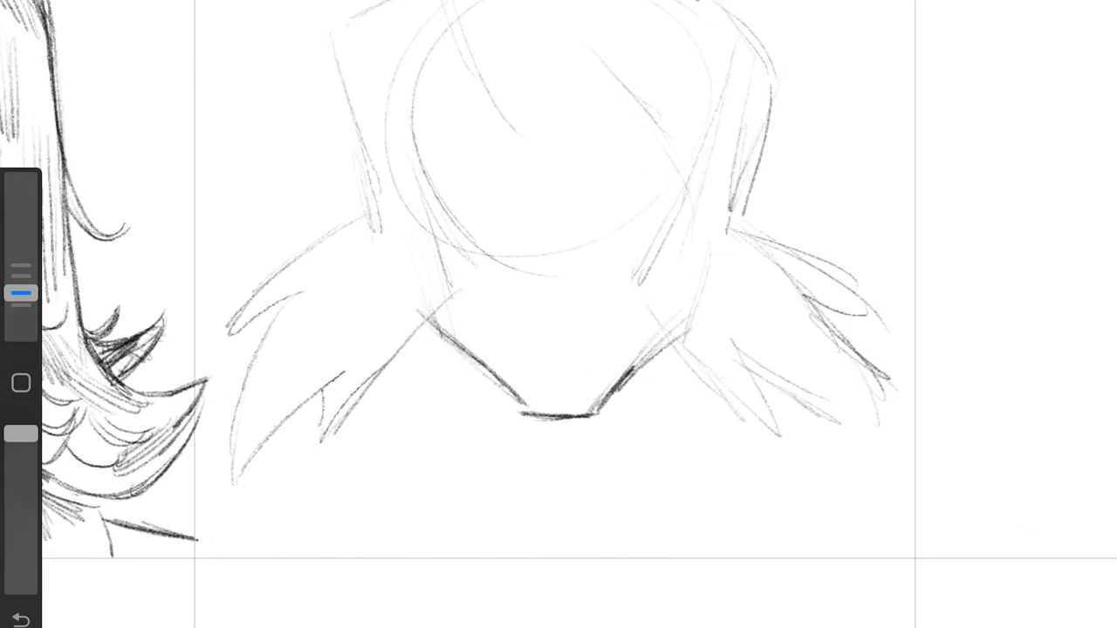
{"action": "left_click_drag", "start_coordinate": [684, 336], "coordinate": [604, 406]}
{"action": "left_click_drag", "start_coordinate": [503, 341], "coordinate": [529, 340]}
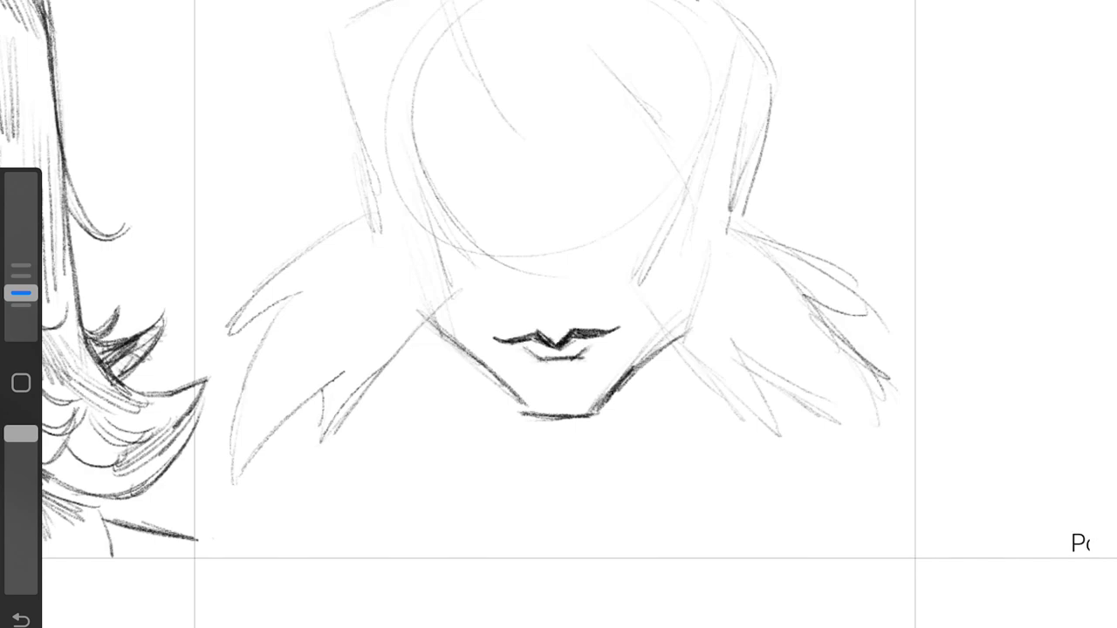
Step: Draw the nose and bridge, then both eyes' upper lids with irises
{"action": "left_click_drag", "start_coordinate": [527, 279], "coordinate": [583, 276]}
{"action": "left_click_drag", "start_coordinate": [510, 140], "coordinate": [541, 263]}
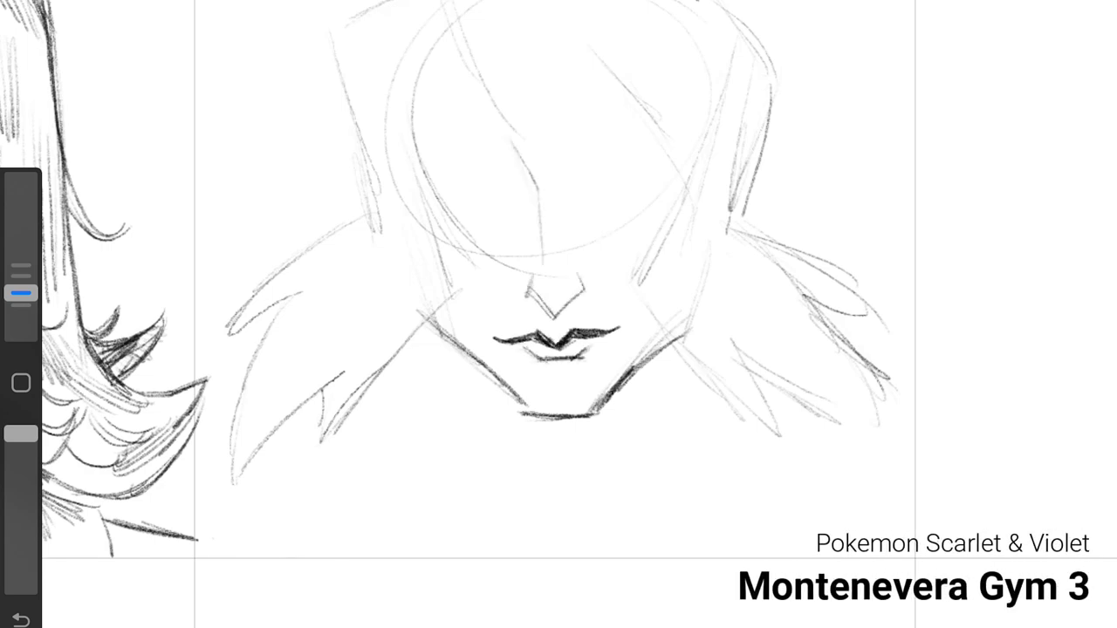
{"action": "scroll", "coordinate": [559, 314], "scroll_direction": "up", "scroll_amount": 1}
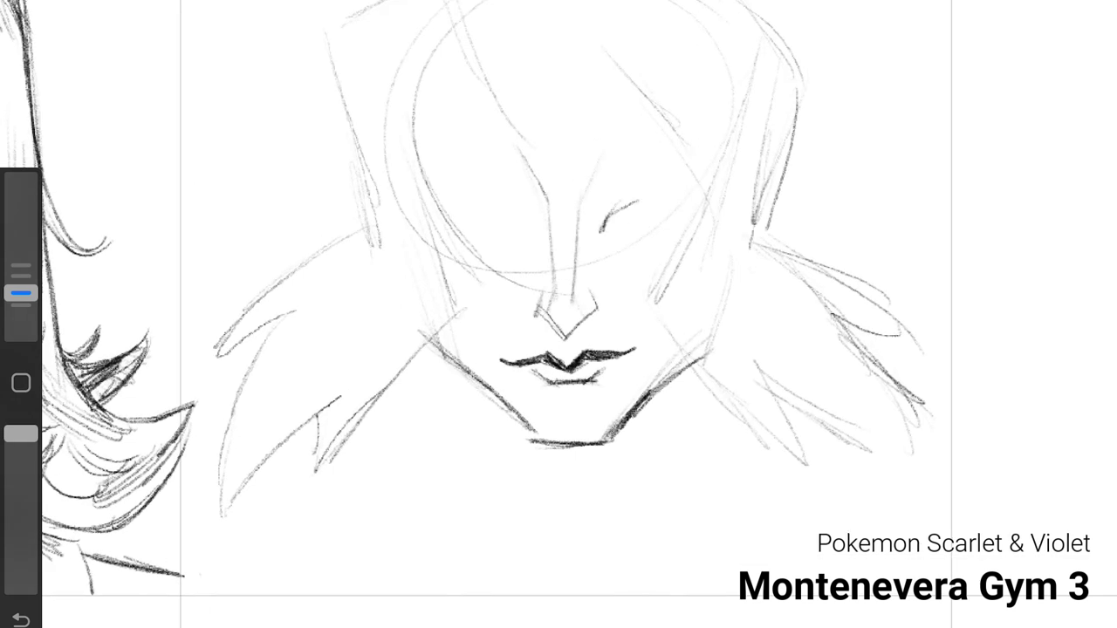
{"action": "mouse_move", "coordinate": [611, 203]}
{"action": "left_mouse_down"}
{"action": "mouse_move", "coordinate": [691, 184]}
{"action": "mouse_move", "coordinate": [600, 230]}
{"action": "left_mouse_up"}
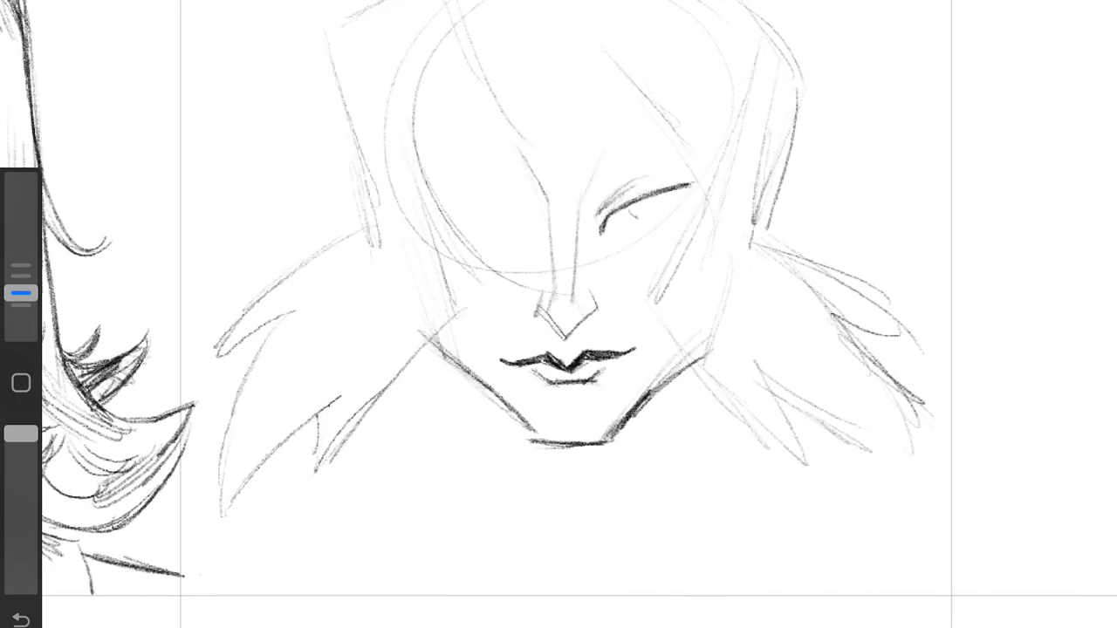
{"action": "left_click_drag", "start_coordinate": [653, 201], "coordinate": [630, 220]}
{"action": "left_click_drag", "start_coordinate": [522, 220], "coordinate": [525, 236]}
{"action": "left_click_drag", "start_coordinate": [443, 199], "coordinate": [524, 228]}
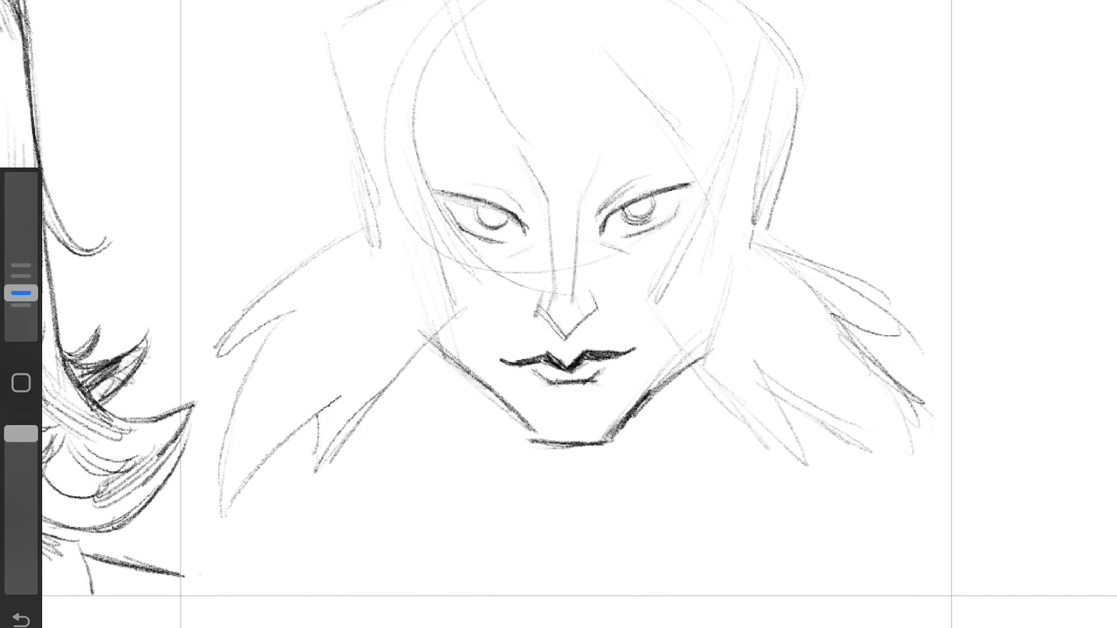
Step: Add eyebrow strokes above both eyes and darken the nose bridge with a smaller brush
{"action": "left_click_drag", "start_coordinate": [427, 190], "coordinate": [533, 232]}
{"action": "left_click_drag", "start_coordinate": [420, 204], "coordinate": [522, 244]}
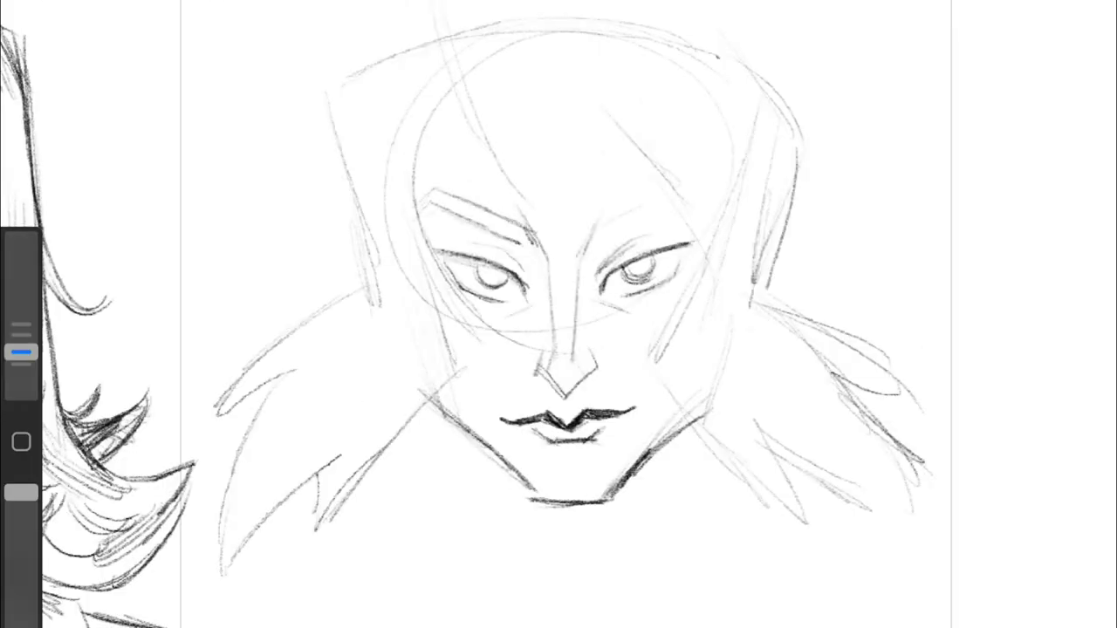
{"action": "mouse_move", "coordinate": [610, 229]}
{"action": "left_mouse_down"}
{"action": "mouse_move", "coordinate": [685, 185]}
{"action": "mouse_move", "coordinate": [700, 211]}
{"action": "left_mouse_up"}
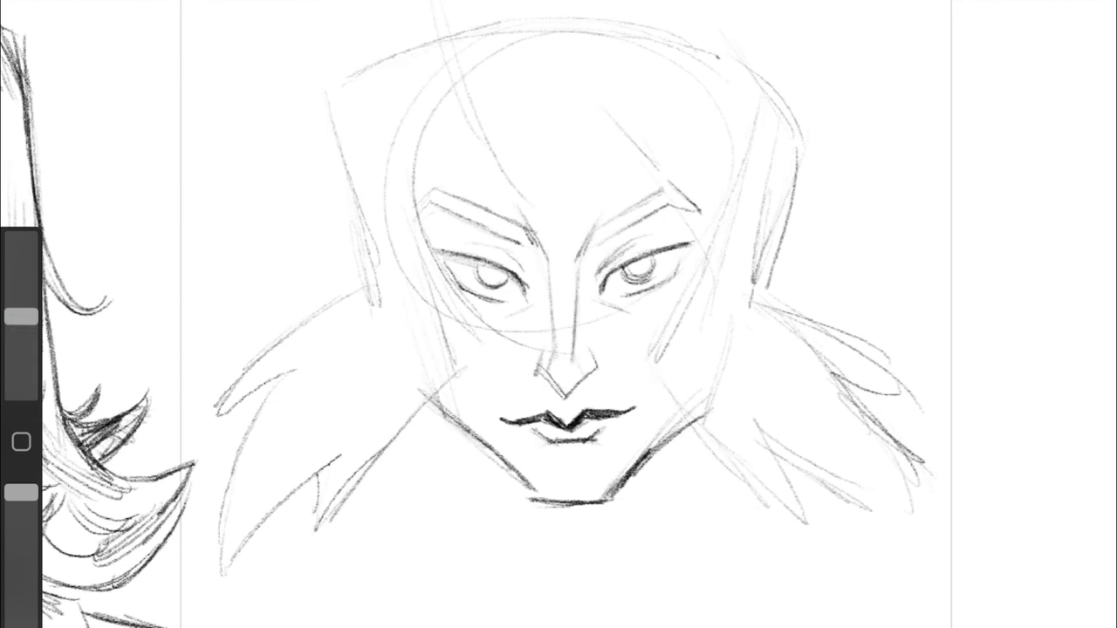
{"action": "left_click_drag", "start_coordinate": [21, 316], "coordinate": [21, 352]}
{"action": "left_click_drag", "start_coordinate": [552, 281], "coordinate": [557, 365]}
{"action": "mouse_move", "coordinate": [578, 269]}
{"action": "left_mouse_down"}
{"action": "mouse_move", "coordinate": [583, 393]}
{"action": "mouse_move", "coordinate": [595, 368]}
{"action": "left_mouse_up"}
{"action": "key", "text": "ctrl+z"}
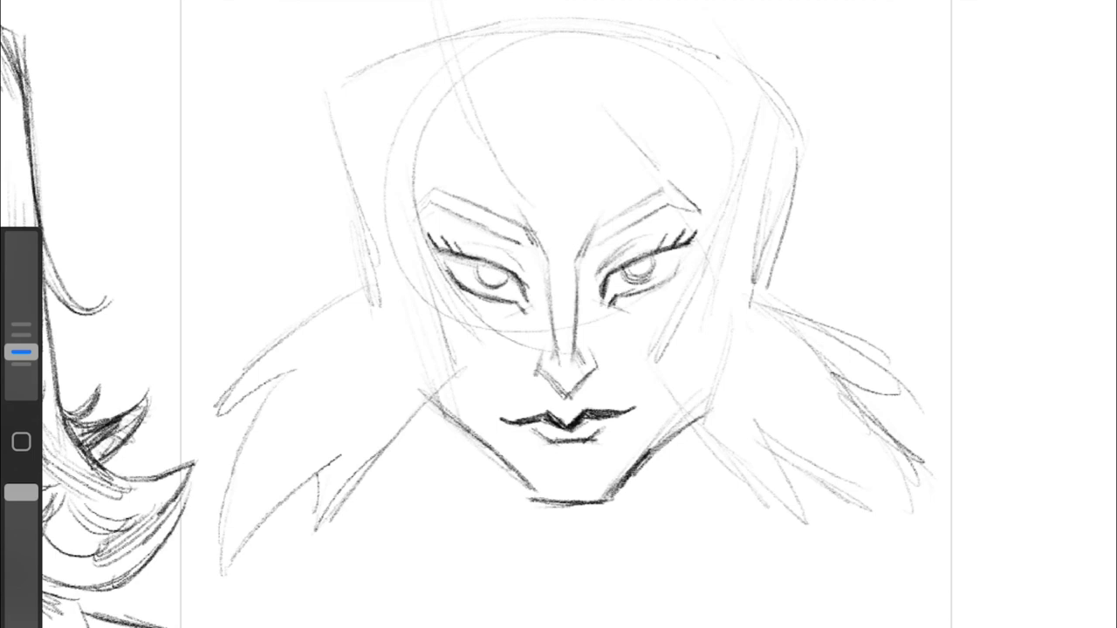
Step: Add lashes and darken the eye corners, lower lids and upper lid shading
{"action": "left_click_drag", "start_coordinate": [686, 254], "coordinate": [662, 286]}
{"action": "left_click_drag", "start_coordinate": [613, 301], "coordinate": [675, 275]}
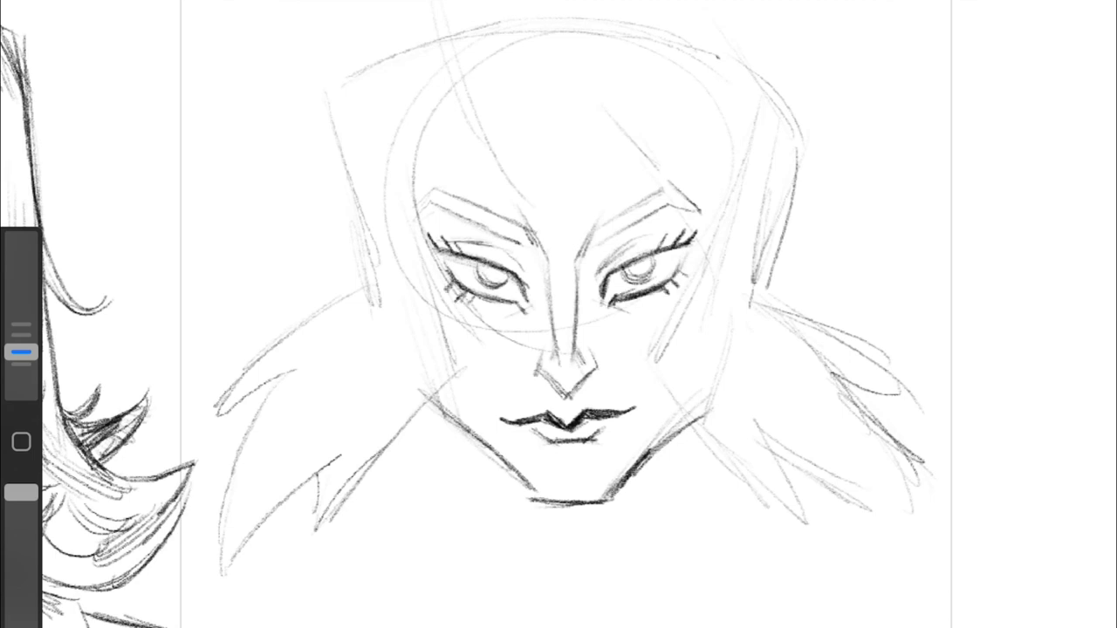
{"action": "left_click_drag", "start_coordinate": [593, 277], "coordinate": [672, 234]}
{"action": "scroll", "coordinate": [558, 314], "scroll_direction": "up", "scroll_amount": 3}
{"action": "left_click_drag", "start_coordinate": [583, 188], "coordinate": [672, 133]}
{"action": "left_click_drag", "start_coordinate": [548, 199], "coordinate": [579, 242]}
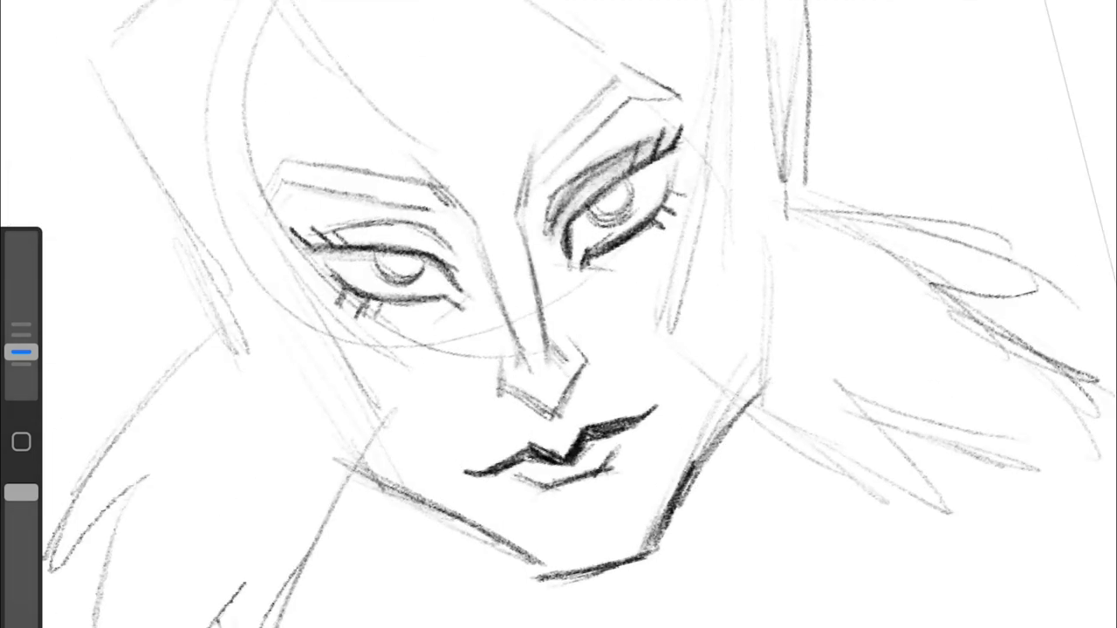
{"action": "left_click_drag", "start_coordinate": [324, 234], "coordinate": [442, 218]}
{"action": "left_click_drag", "start_coordinate": [349, 234], "coordinate": [438, 230]}
{"action": "scroll", "coordinate": [558, 314], "scroll_direction": "down", "scroll_amount": 3}
{"action": "left_click_drag", "start_coordinate": [498, 155], "coordinate": [494, 174]}
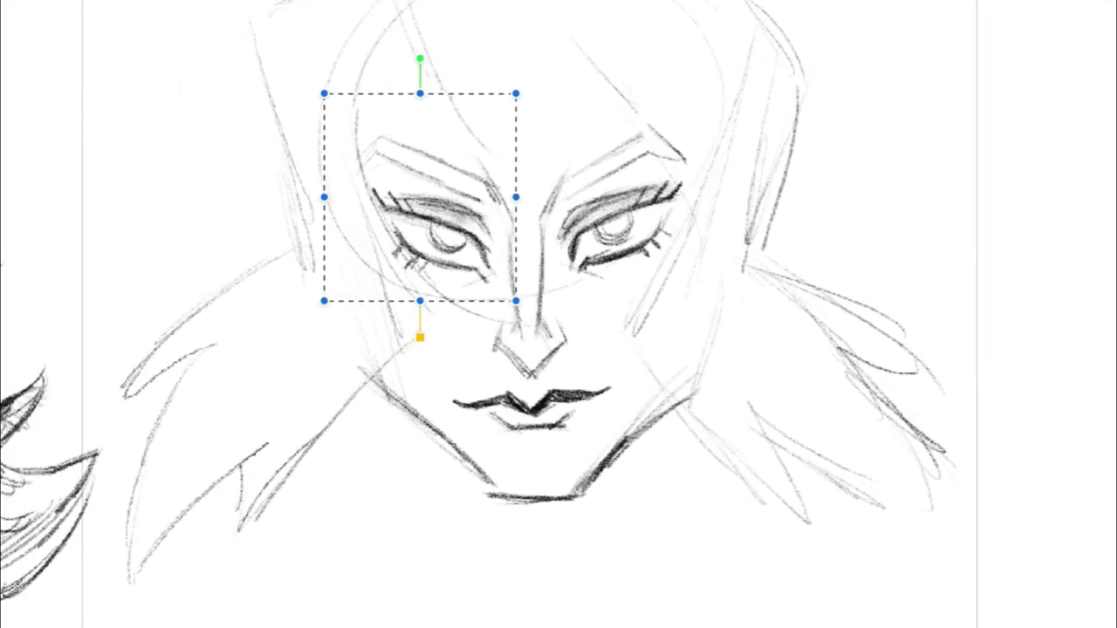
Step: Hatch both eyebrows darker and sharpen the right eyebrow tip
{"action": "mouse_move", "coordinate": [555, 205]}
{"action": "left_mouse_down"}
{"action": "mouse_move", "coordinate": [655, 131]}
{"action": "mouse_move", "coordinate": [687, 164]}
{"action": "left_mouse_up"}
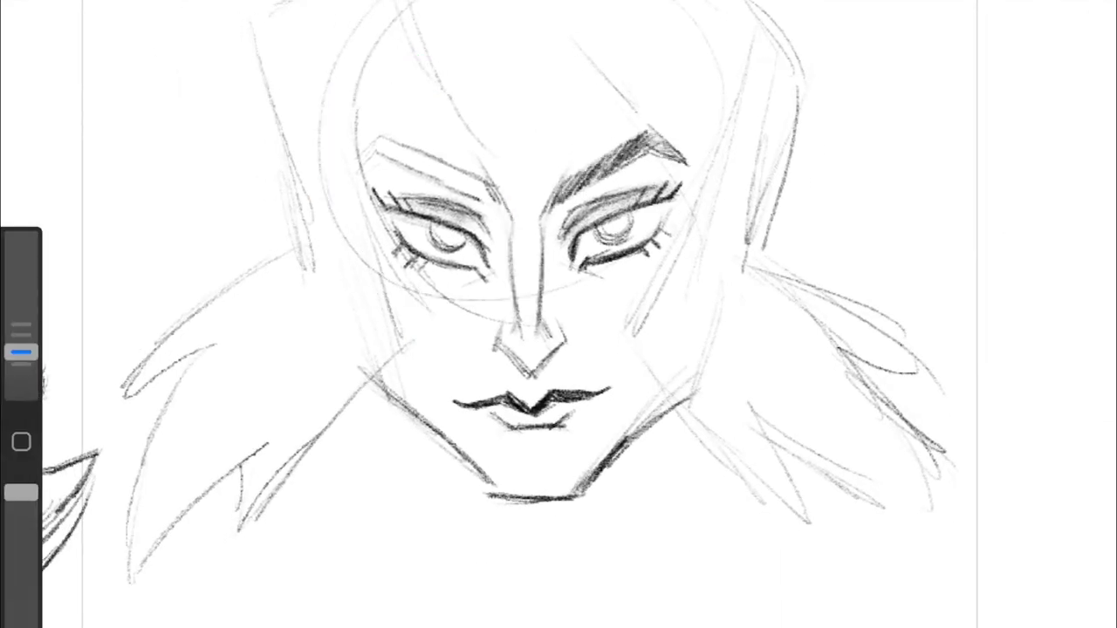
{"action": "left_click_drag", "start_coordinate": [401, 145], "coordinate": [445, 180]}
{"action": "left_click_drag", "start_coordinate": [455, 171], "coordinate": [500, 204]}
{"action": "left_click_drag", "start_coordinate": [375, 138], "coordinate": [442, 177]}
{"action": "left_click_drag", "start_coordinate": [358, 168], "coordinate": [410, 140]}
Step: Darken both sides of the nose bridge, the eyebrows and the line under the right brow
{"action": "left_click_drag", "start_coordinate": [663, 162], "coordinate": [686, 165]}
{"action": "left_click_drag", "start_coordinate": [558, 171], "coordinate": [537, 271]}
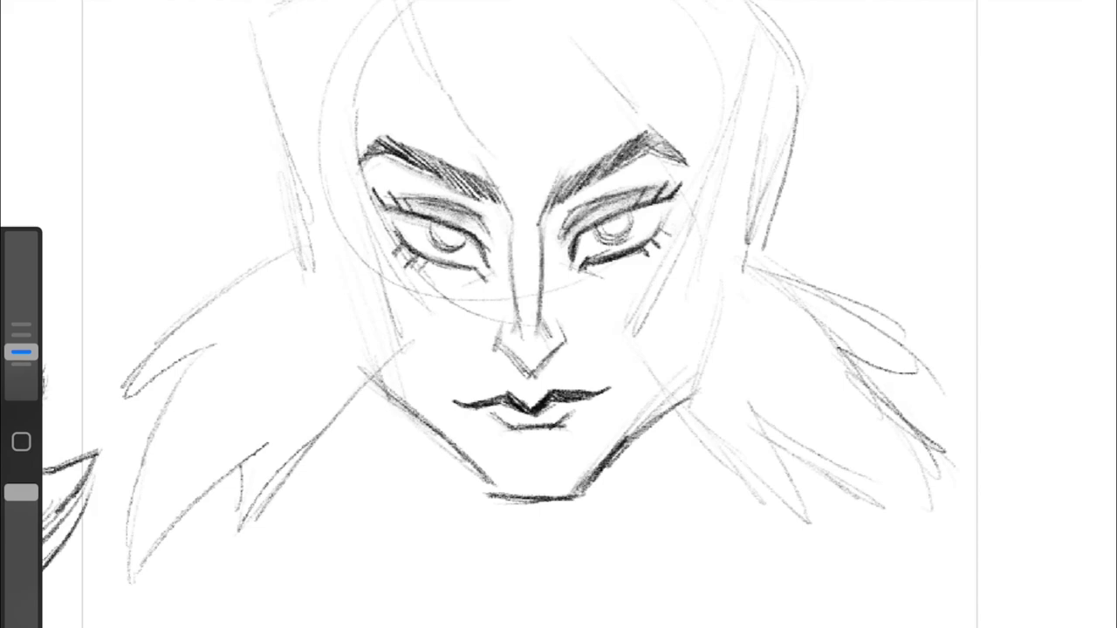
{"action": "left_click_drag", "start_coordinate": [513, 185], "coordinate": [494, 236]}
{"action": "left_click_drag", "start_coordinate": [465, 190], "coordinate": [513, 264]}
{"action": "mouse_move", "coordinate": [557, 204]}
{"action": "left_mouse_down"}
{"action": "mouse_move", "coordinate": [543, 258]}
{"action": "mouse_move", "coordinate": [642, 188]}
{"action": "left_mouse_up"}
Step: With a smaller brush, darken the lips and shade under the lower lip
{"action": "left_click_drag", "start_coordinate": [597, 239], "coordinate": [626, 228]}
{"action": "scroll", "coordinate": [558, 314], "scroll_direction": "down", "scroll_amount": 3}
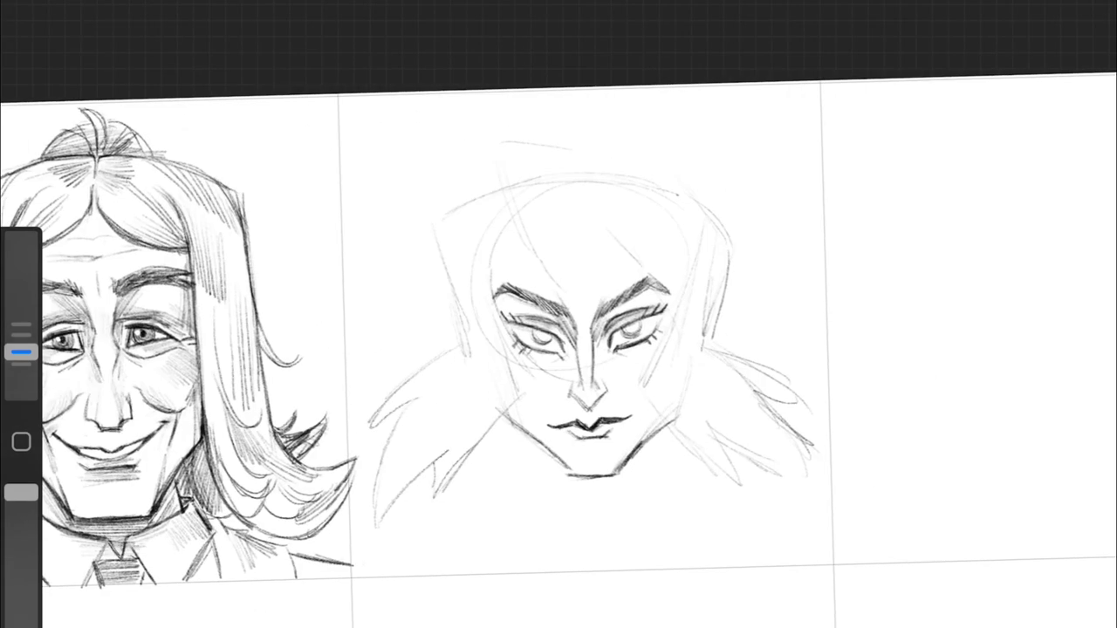
{"action": "scroll", "coordinate": [576, 332], "scroll_direction": "up", "scroll_amount": 5}
{"action": "left_click_drag", "start_coordinate": [481, 195], "coordinate": [469, 374]}
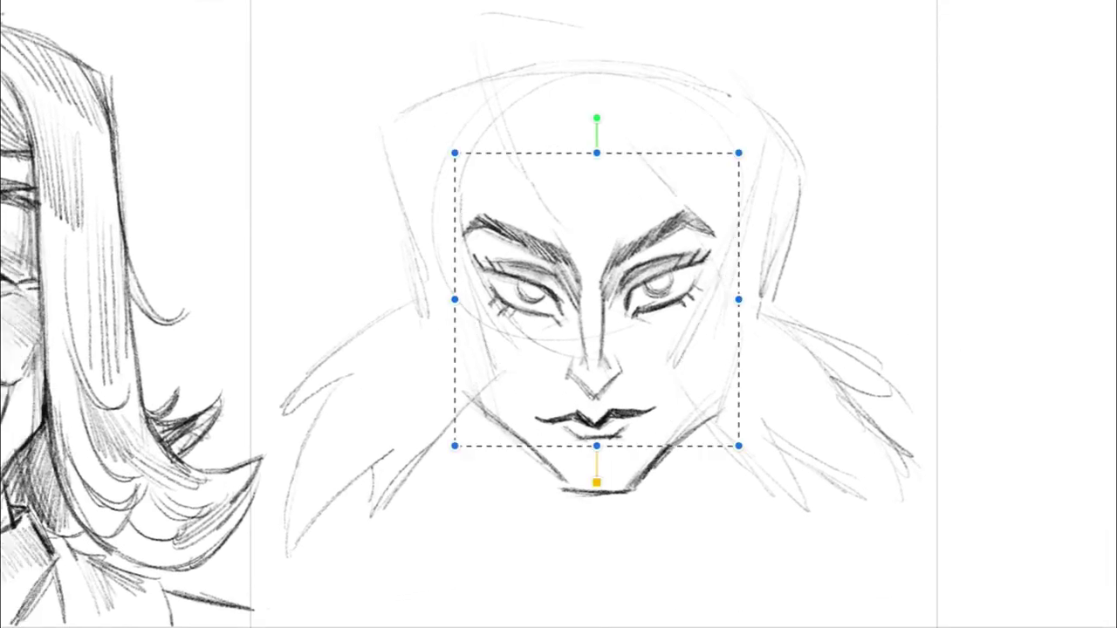
{"action": "scroll", "coordinate": [576, 331], "scroll_direction": "up", "scroll_amount": 3}
{"action": "left_click_drag", "start_coordinate": [21, 316], "coordinate": [21, 351]}
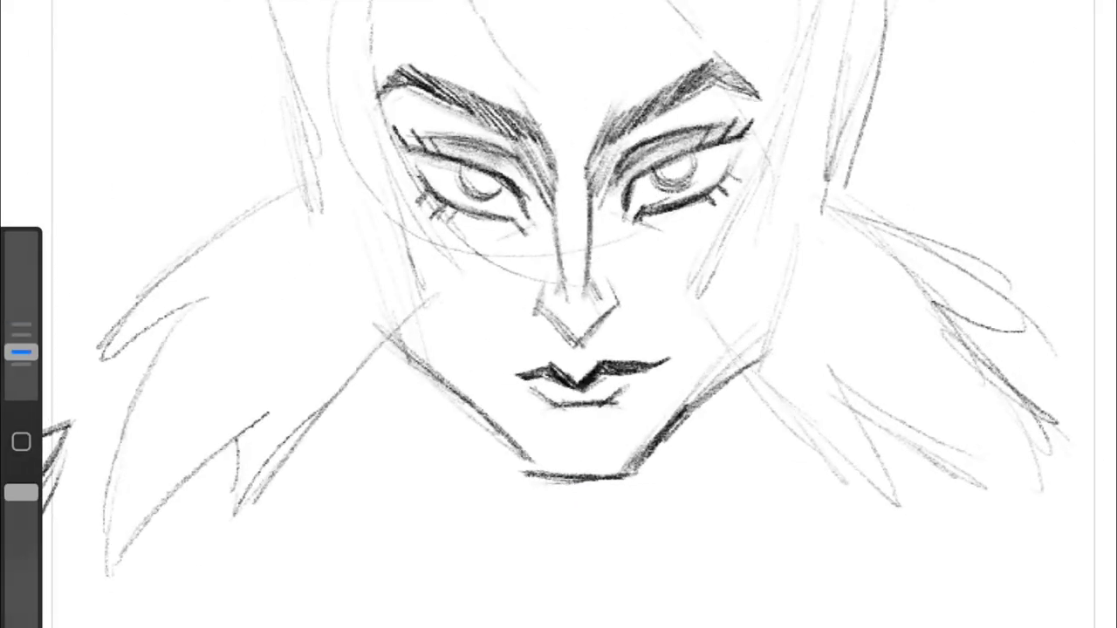
{"action": "left_click_drag", "start_coordinate": [503, 370], "coordinate": [559, 373]}
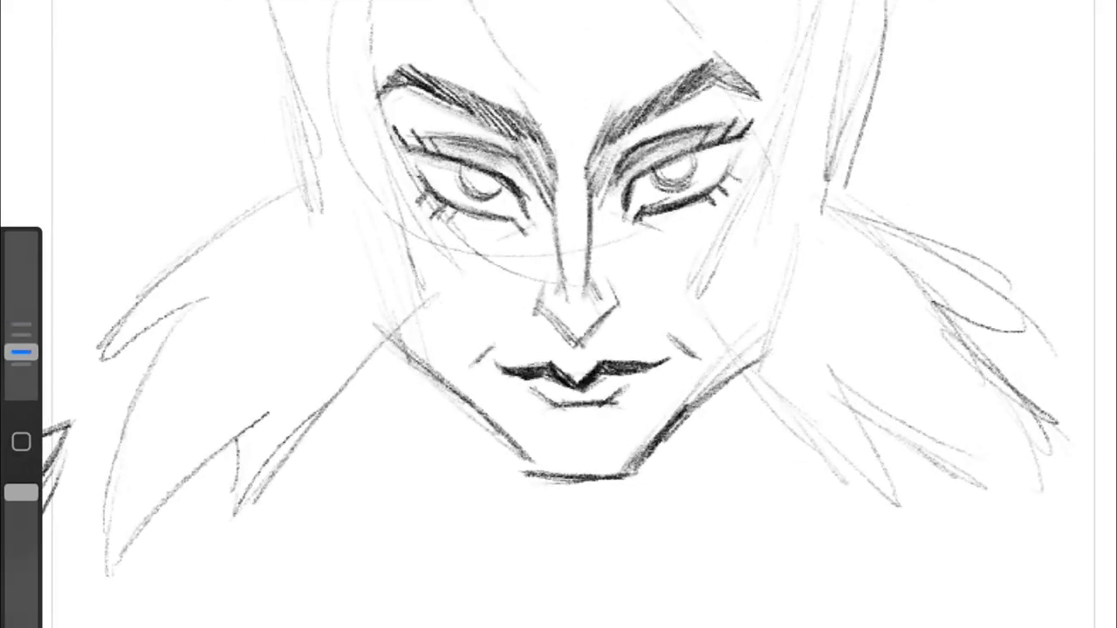
{"action": "left_click_drag", "start_coordinate": [550, 416], "coordinate": [614, 410]}
Step: Darken both upper eyelids, thicken the eyeliner and darken both irises
{"action": "scroll", "coordinate": [558, 314], "scroll_direction": "down", "scroll_amount": 2}
{"action": "left_click", "coordinate": [1003, 18]}
{"action": "left_click", "coordinate": [349, 349]}
{"action": "scroll", "coordinate": [558, 314], "scroll_direction": "up", "scroll_amount": 2}
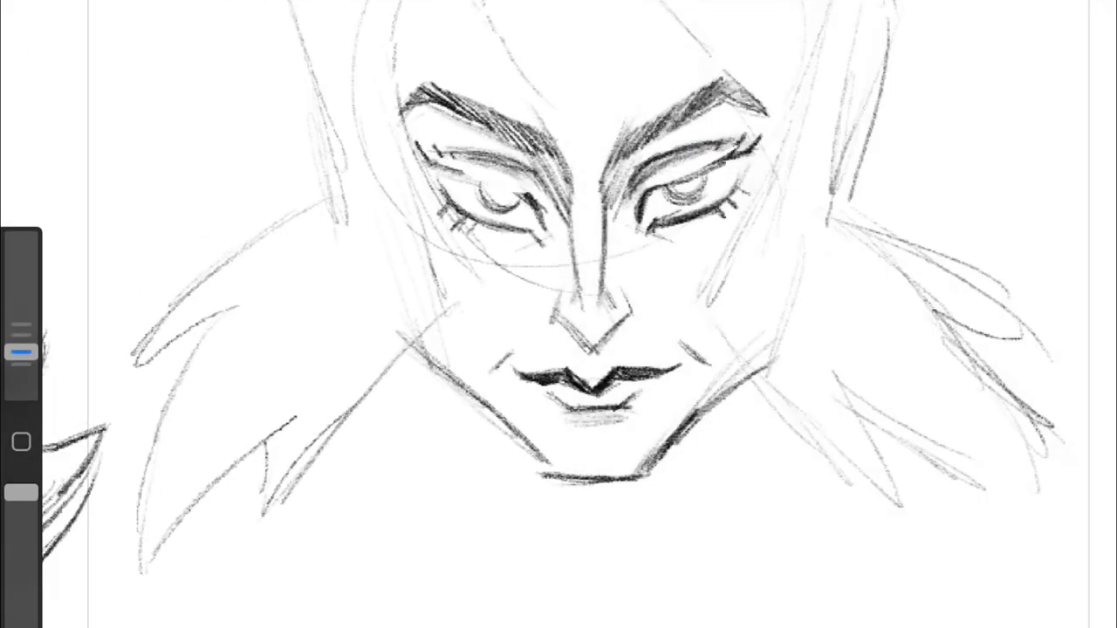
{"action": "left_click_drag", "start_coordinate": [646, 179], "coordinate": [756, 141]}
{"action": "left_click_drag", "start_coordinate": [419, 145], "coordinate": [520, 186]}
{"action": "left_click_drag", "start_coordinate": [436, 172], "coordinate": [532, 197]}
{"action": "left_click_drag", "start_coordinate": [448, 150], "coordinate": [480, 182]}
{"action": "left_click_drag", "start_coordinate": [698, 171], "coordinate": [744, 137]}
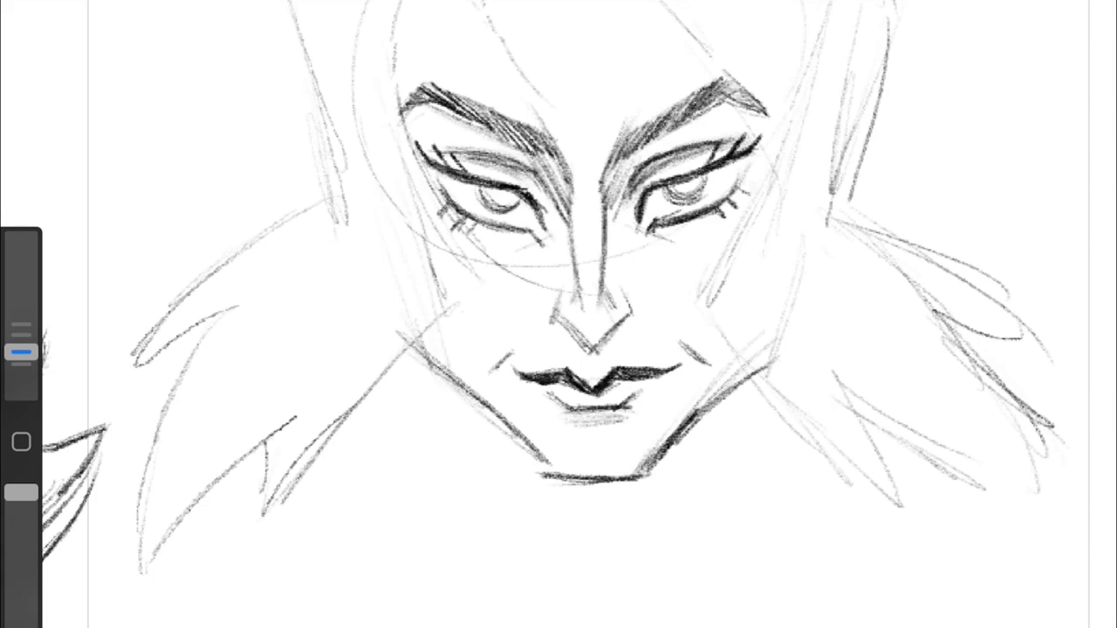
{"action": "left_click_drag", "start_coordinate": [665, 197], "coordinate": [707, 171]}
{"action": "mouse_move", "coordinate": [474, 183]}
{"action": "left_mouse_down"}
{"action": "mouse_move", "coordinate": [523, 208]}
{"action": "mouse_move", "coordinate": [553, 258]}
{"action": "left_mouse_up"}
Step: Add strokes by the left eye and hair strands falling over the forehead to the brow
{"action": "scroll", "coordinate": [558, 314], "scroll_direction": "down", "scroll_amount": 1}
{"action": "left_click_drag", "start_coordinate": [544, 218], "coordinate": [581, 251]}
{"action": "scroll", "coordinate": [559, 314], "scroll_direction": "down", "scroll_amount": 2}
{"action": "left_click_drag", "start_coordinate": [529, 47], "coordinate": [627, 290]}
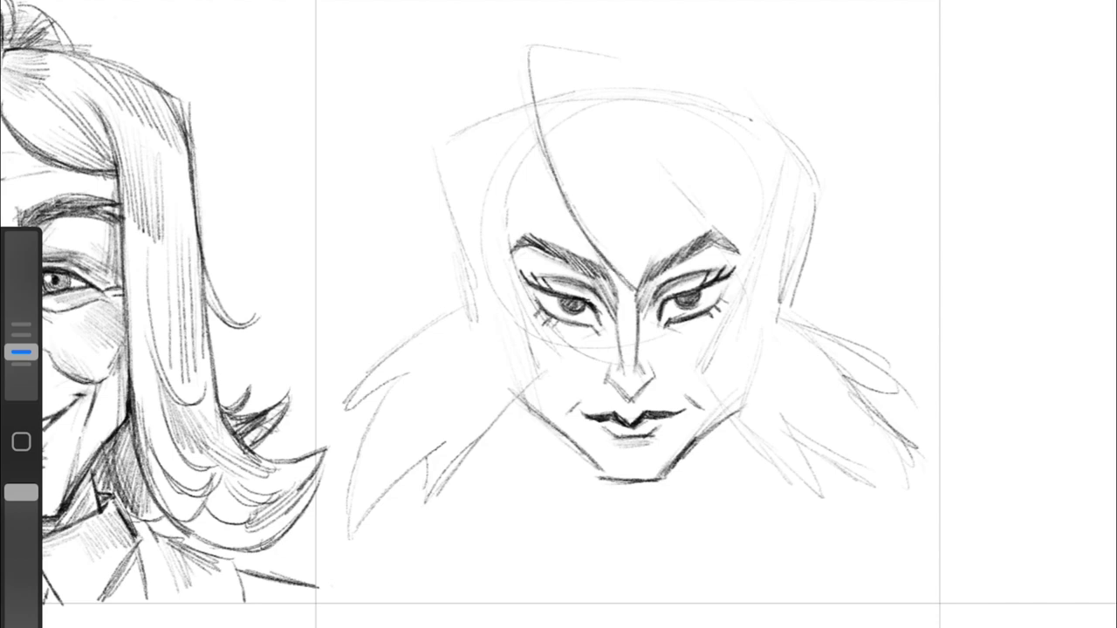
{"action": "left_click_drag", "start_coordinate": [679, 126], "coordinate": [621, 290]}
{"action": "left_click_drag", "start_coordinate": [655, 187], "coordinate": [602, 271]}
{"action": "left_click_drag", "start_coordinate": [571, 82], "coordinate": [623, 220]}
Step: Erase stray lines near the head top, eyes and nose, and lighten the right lower lid
{"action": "key", "text": "e"}
{"action": "left_click_drag", "start_coordinate": [536, 99], "coordinate": [560, 131]}
{"action": "left_click_drag", "start_coordinate": [567, 84], "coordinate": [697, 94]}
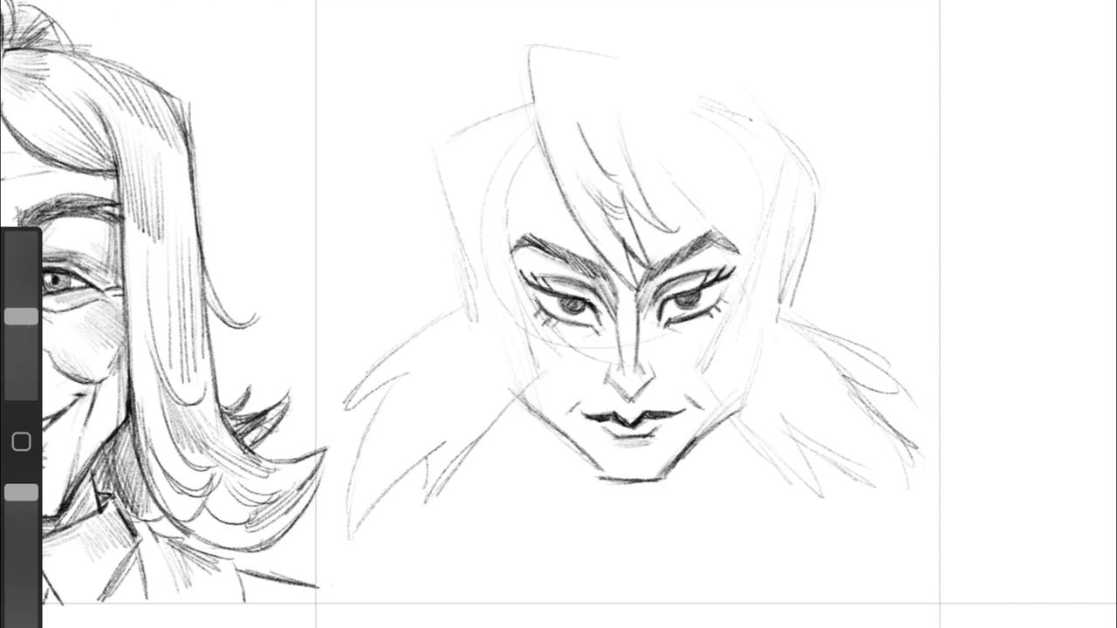
{"action": "left_click_drag", "start_coordinate": [549, 331], "coordinate": [593, 357]}
{"action": "left_click_drag", "start_coordinate": [513, 252], "coordinate": [534, 305]}
{"action": "scroll", "coordinate": [559, 314], "scroll_direction": "up", "scroll_amount": 3}
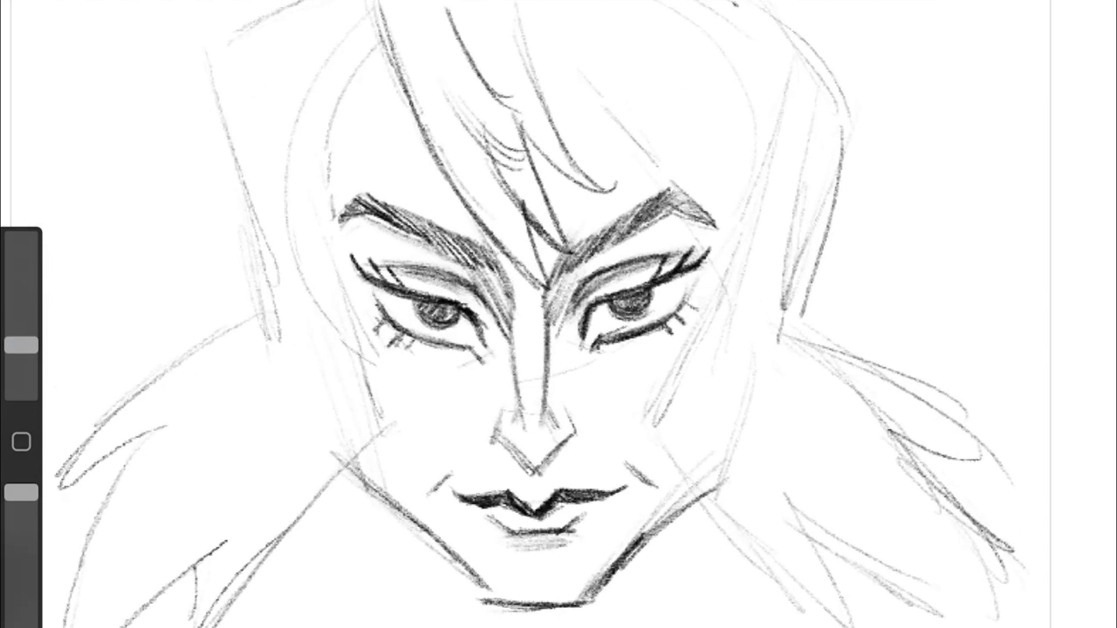
{"action": "left_click_drag", "start_coordinate": [599, 338], "coordinate": [672, 312]}
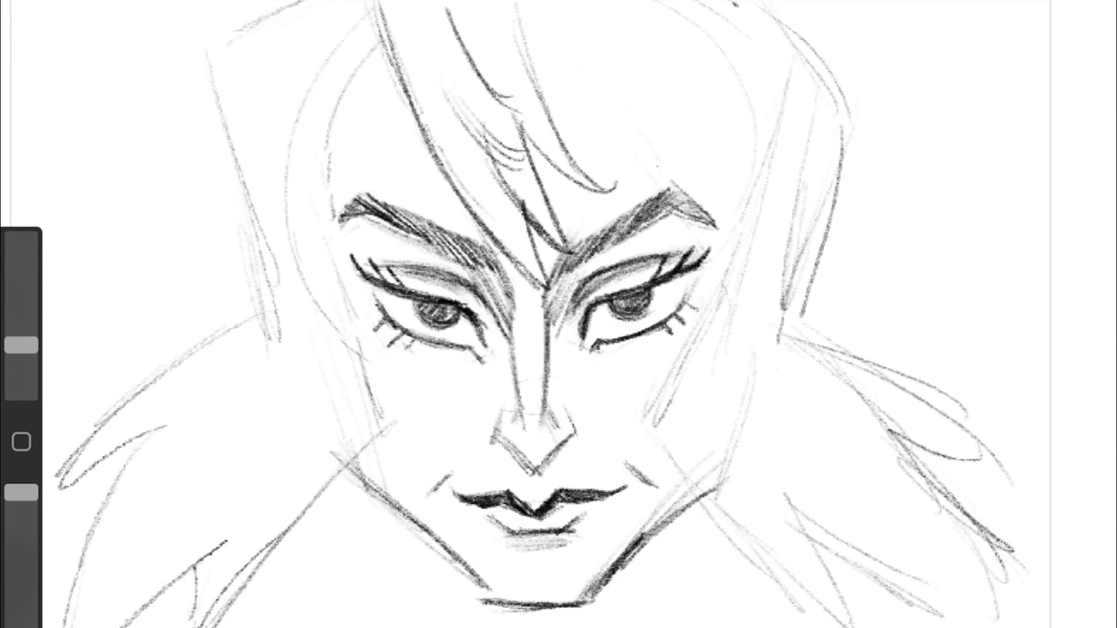
Step: With a finer brush, shade above both eyes, the upper eyelids and around the brow
{"action": "left_click_drag", "start_coordinate": [21, 344], "coordinate": [21, 351]}
{"action": "left_click_drag", "start_coordinate": [733, 240], "coordinate": [659, 260]}
{"action": "left_click_drag", "start_coordinate": [743, 230], "coordinate": [678, 248]}
{"action": "left_click_drag", "start_coordinate": [403, 255], "coordinate": [349, 273]}
{"action": "left_click_drag", "start_coordinate": [402, 237], "coordinate": [323, 258]}
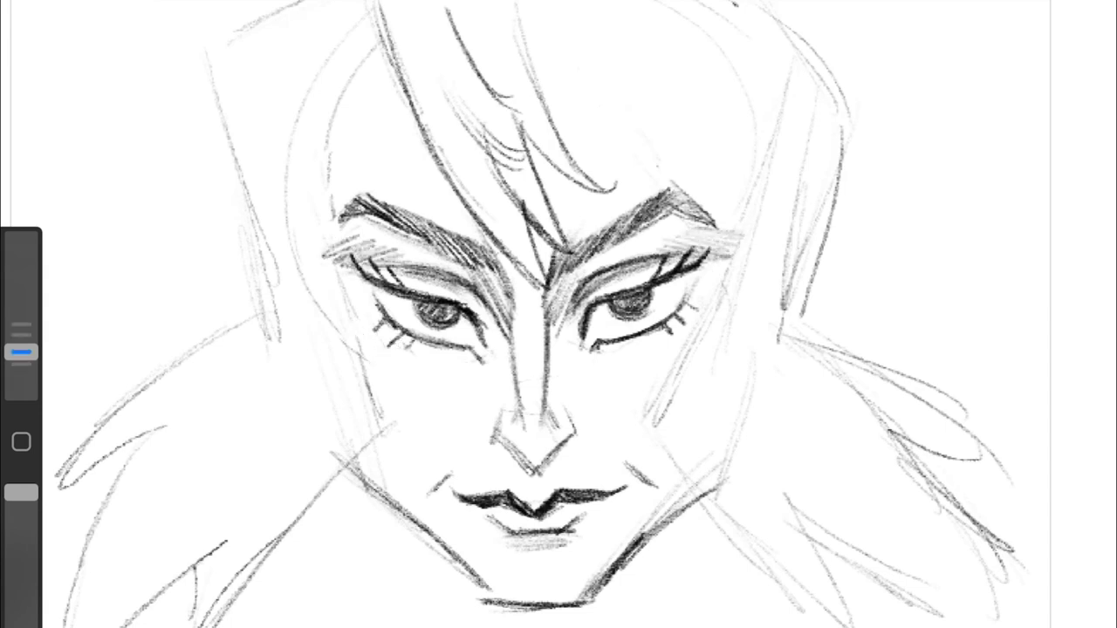
{"action": "left_click_drag", "start_coordinate": [576, 296], "coordinate": [654, 266]}
{"action": "left_click_drag", "start_coordinate": [366, 262], "coordinate": [493, 336]}
Step: Shade along the nose bridge, under both eyes and around the lower eyelids
{"action": "left_click_drag", "start_coordinate": [493, 261], "coordinate": [536, 305]}
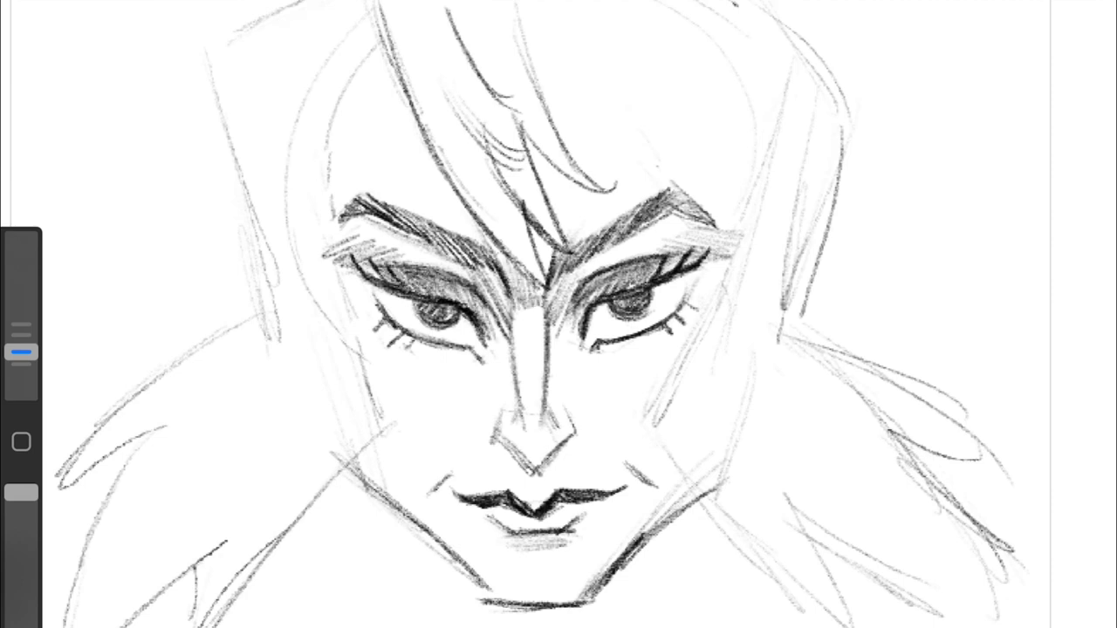
{"action": "left_click_drag", "start_coordinate": [541, 234], "coordinate": [536, 301]}
{"action": "mouse_move", "coordinate": [613, 345]}
{"action": "left_mouse_down"}
{"action": "mouse_move", "coordinate": [696, 306]}
{"action": "mouse_move", "coordinate": [672, 339]}
{"action": "left_mouse_up"}
{"action": "left_click_drag", "start_coordinate": [380, 333], "coordinate": [436, 352]}
{"action": "left_click_drag", "start_coordinate": [361, 297], "coordinate": [446, 354]}
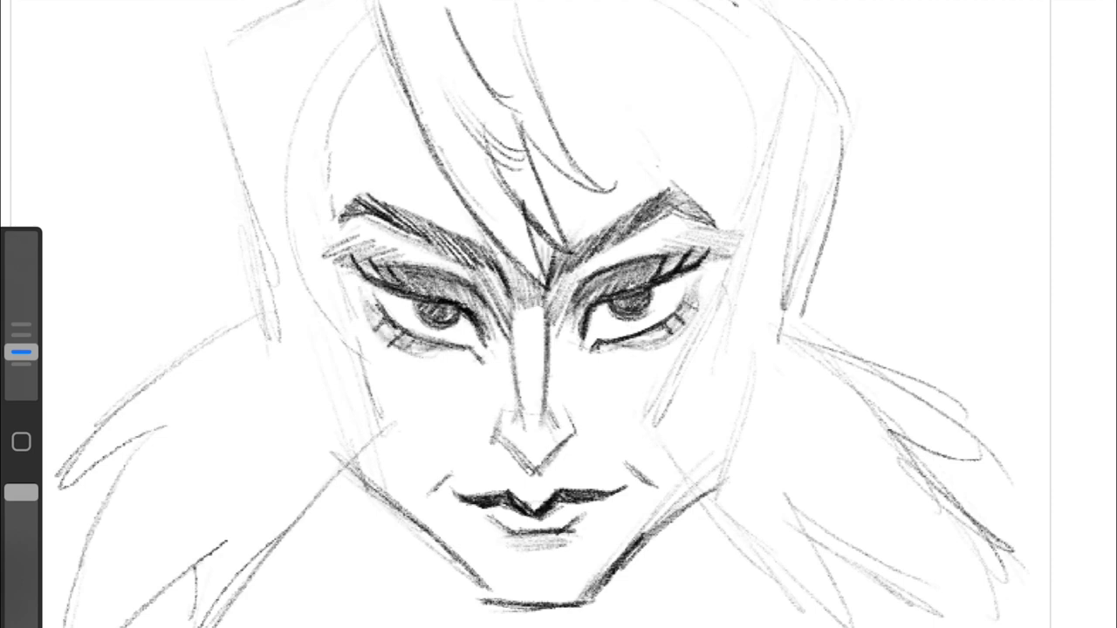
Step: Darken the nose lines and add a short stroke near the right mouth corner
{"action": "left_click_drag", "start_coordinate": [495, 407], "coordinate": [533, 470]}
{"action": "left_click_drag", "start_coordinate": [569, 434], "coordinate": [545, 470]}
{"action": "left_click_drag", "start_coordinate": [510, 448], "coordinate": [534, 469]}
{"action": "left_click_drag", "start_coordinate": [626, 468], "coordinate": [657, 487]}
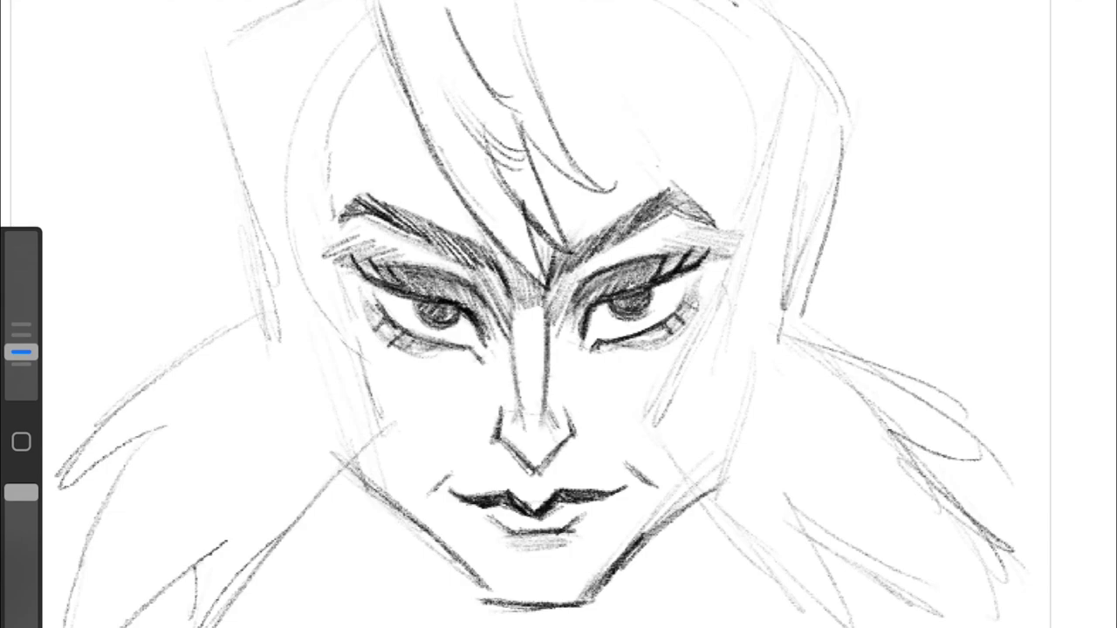
Step: Lasso the eye area and shift it slightly right and down
{"action": "scroll", "coordinate": [559, 314], "scroll_direction": "down", "scroll_amount": 5}
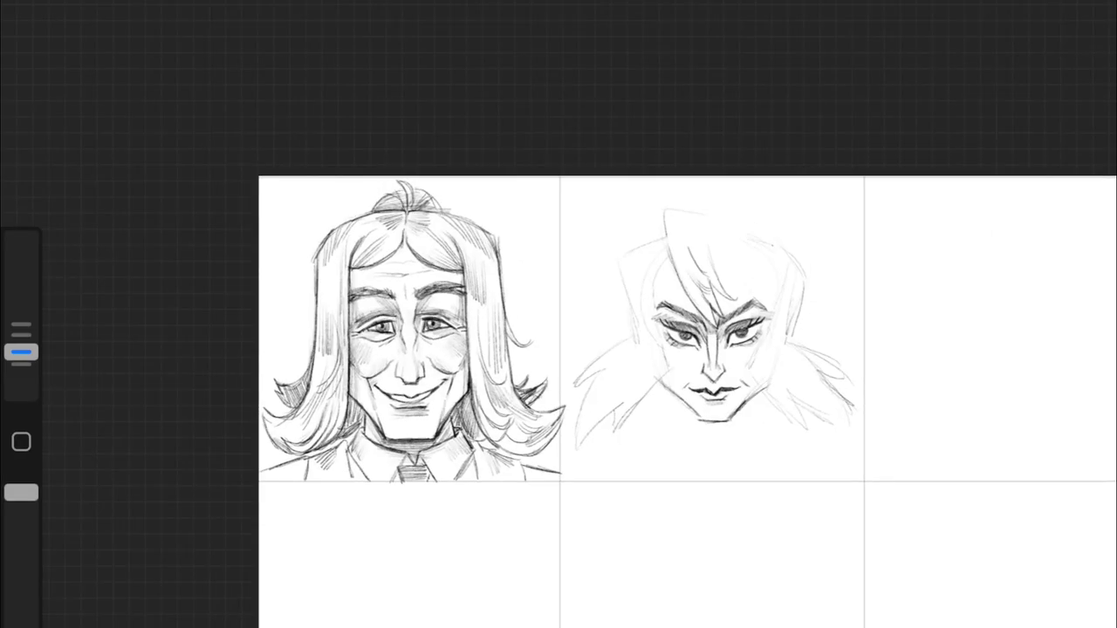
{"action": "scroll", "coordinate": [558, 314], "scroll_direction": "up", "scroll_amount": 3}
{"action": "scroll", "coordinate": [558, 314], "scroll_direction": "up", "scroll_amount": 2}
{"action": "left_click_drag", "start_coordinate": [679, 141], "coordinate": [540, 232]}
{"action": "left_click", "coordinate": [679, 141]}
{"action": "key", "text": "v"}
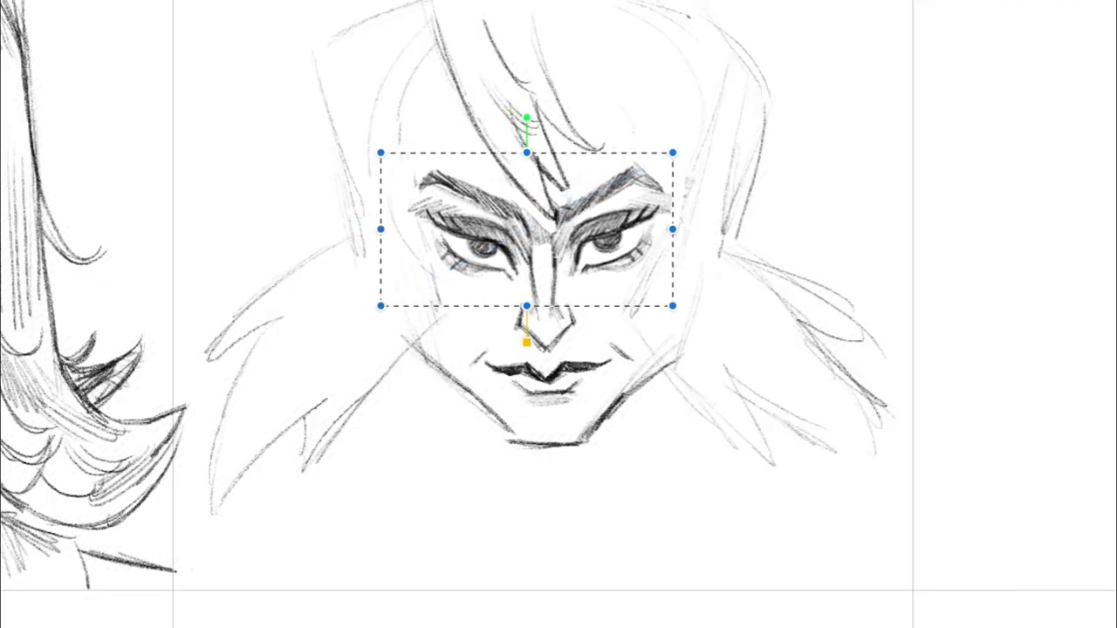
{"action": "key", "text": "Return"}
Step: Nudge the left eye slightly left and the right eye slightly right
{"action": "left_click_drag", "start_coordinate": [386, 157], "coordinate": [533, 288]}
{"action": "left_click_drag", "start_coordinate": [460, 223], "coordinate": [449, 222]}
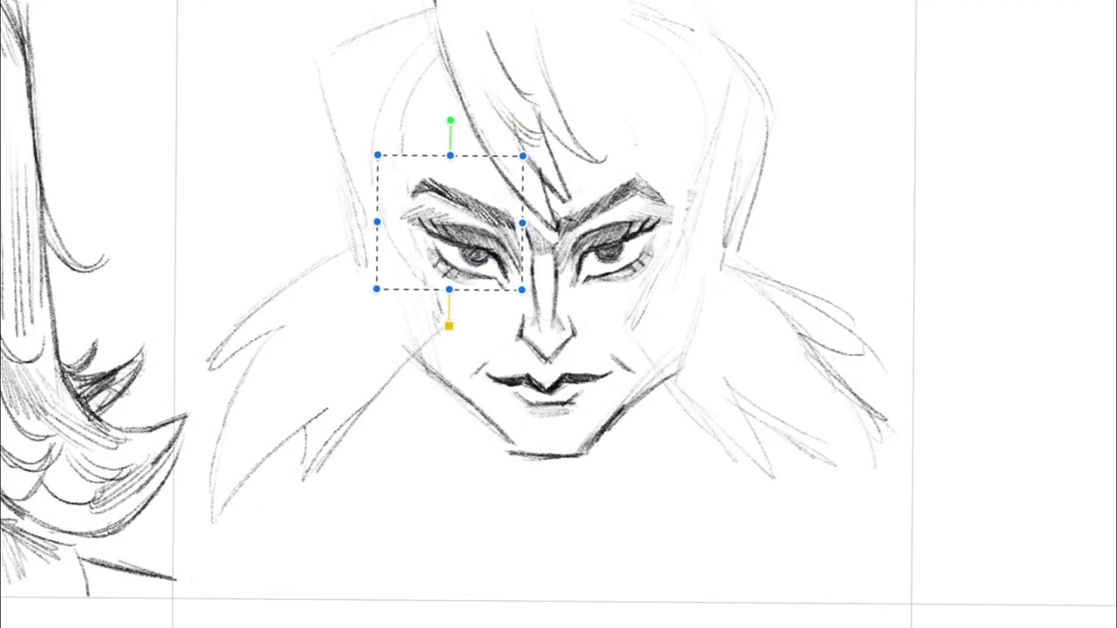
{"action": "key", "text": "Return"}
{"action": "key", "text": "v"}
{"action": "left_click_drag", "start_coordinate": [619, 244], "coordinate": [628, 244]}
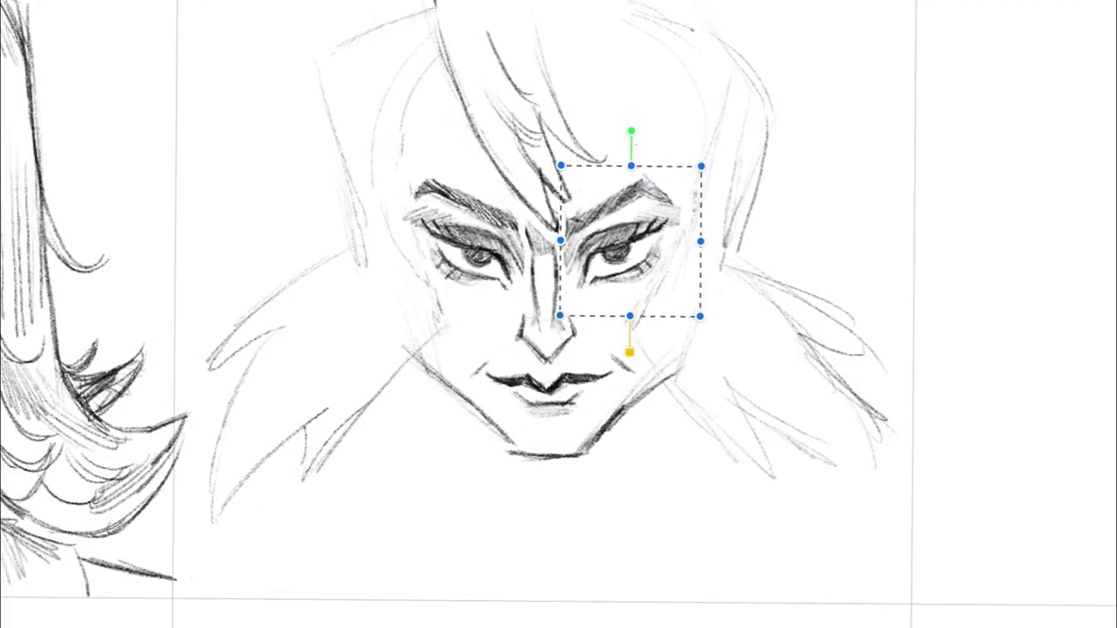
{"action": "key", "text": "Return"}
Step: Undo two pupil strokes, then redo to restore the pupils in both eyes
{"action": "key", "text": "ctrl+z"}
{"action": "key", "text": "ctrl+z"}
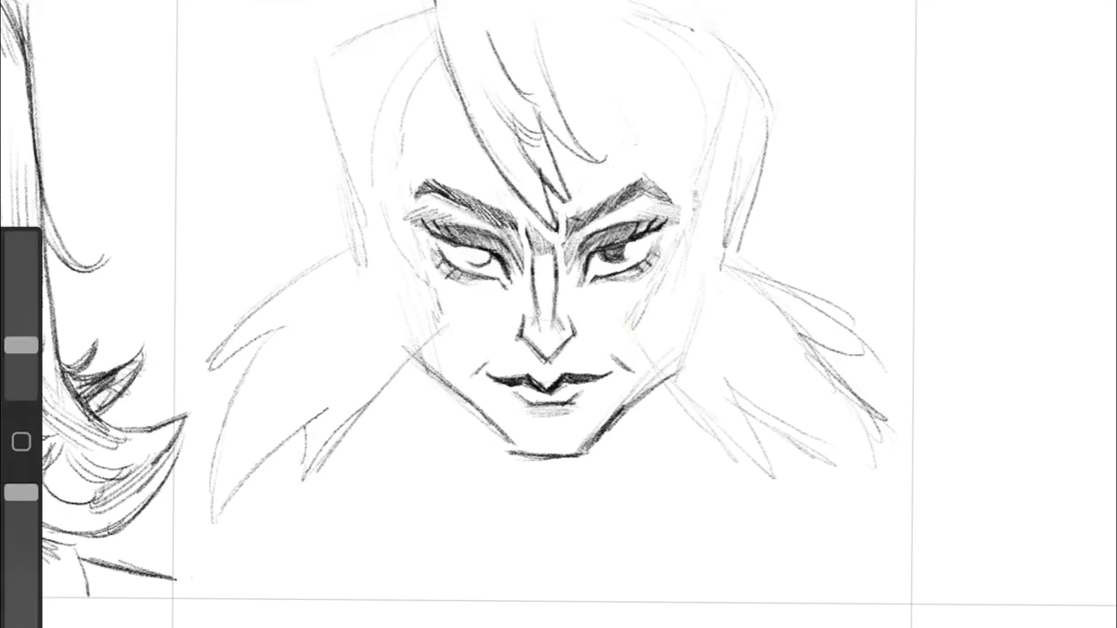
{"action": "key", "text": "ctrl+z"}
{"action": "key", "text": "ctrl+z"}
{"action": "key", "text": "ctrl+z"}
{"action": "key", "text": "ctrl+z"}
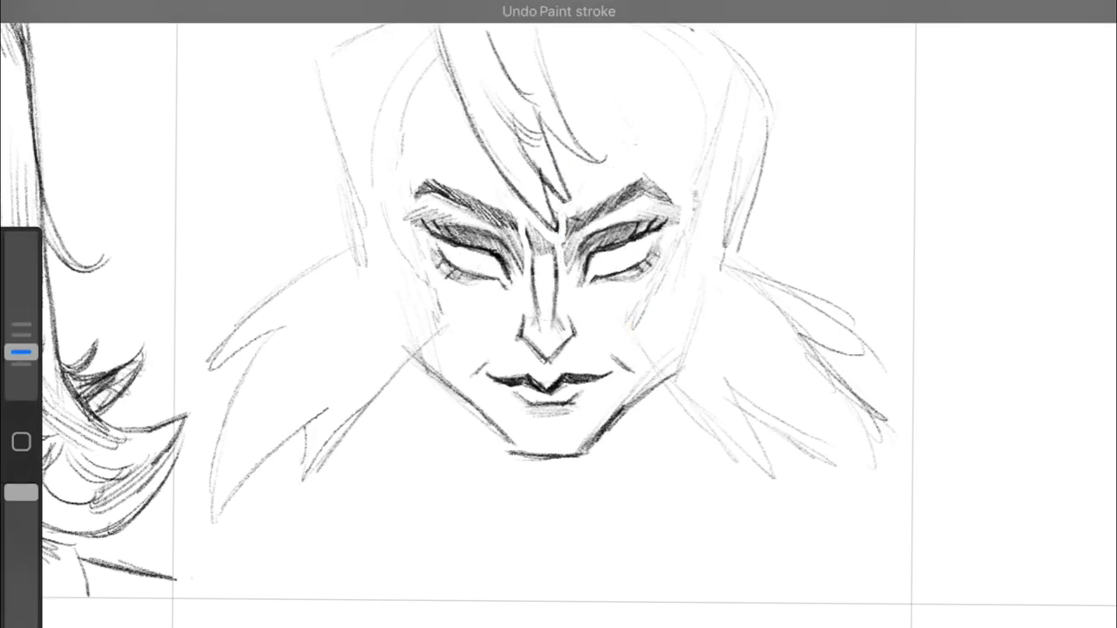
{"action": "key", "text": "ctrl+shift+z"}
{"action": "key", "text": "ctrl+shift+z"}
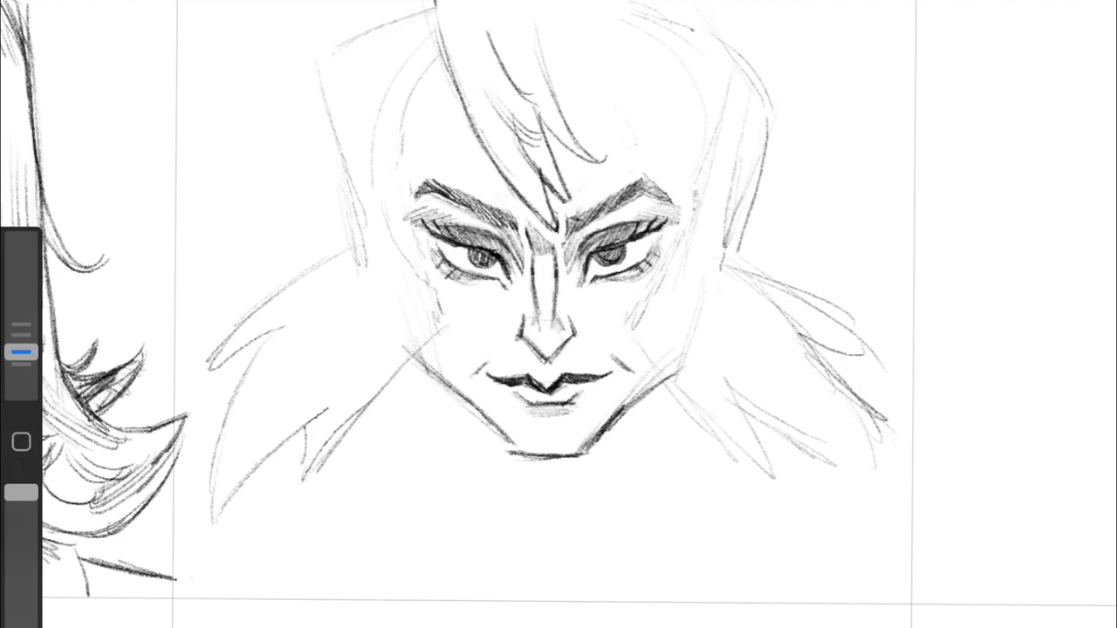
{"action": "scroll", "coordinate": [559, 315], "scroll_direction": "down", "scroll_amount": 2}
{"action": "scroll", "coordinate": [558, 314], "scroll_direction": "down", "scroll_amount": 5}
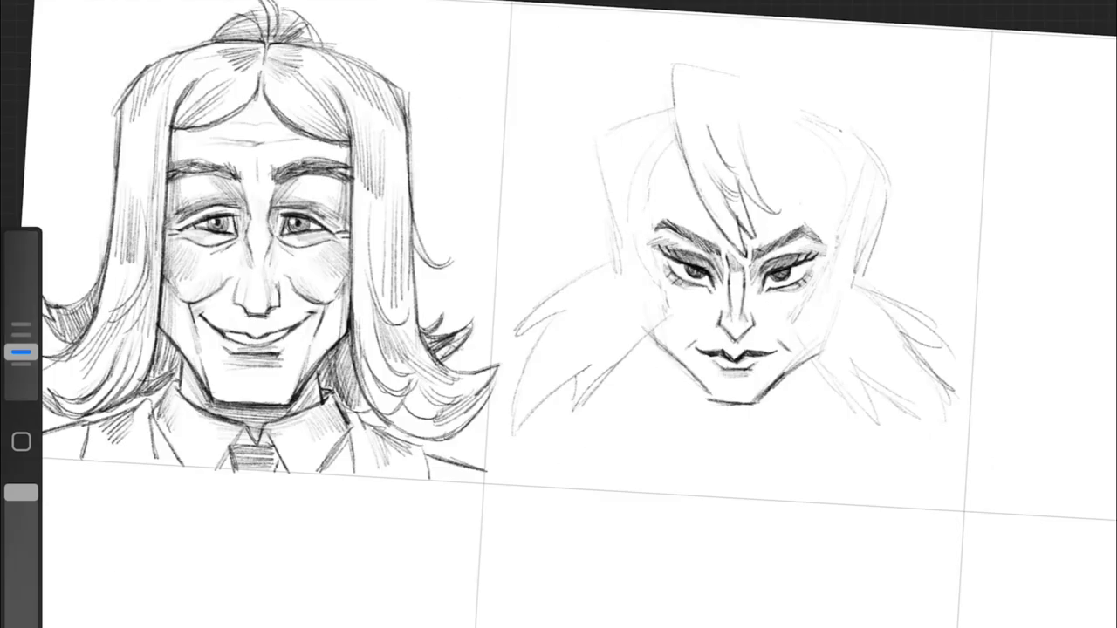
{"action": "scroll", "coordinate": [558, 314], "scroll_direction": "up", "scroll_amount": 1}
{"action": "scroll", "coordinate": [558, 314], "scroll_direction": "up", "scroll_amount": 1}
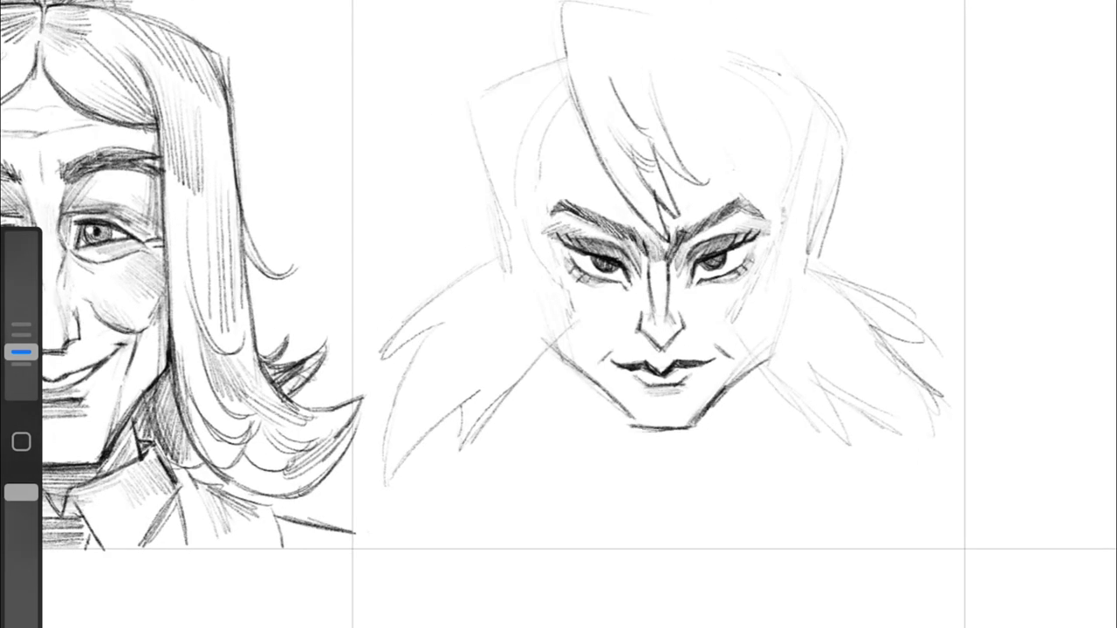
Step: Select the nose and mouth, move them slightly lower and squash them shorter
{"action": "left_click_drag", "start_coordinate": [599, 314], "coordinate": [742, 405]}
{"action": "left_click_drag", "start_coordinate": [670, 360], "coordinate": [670, 370]}
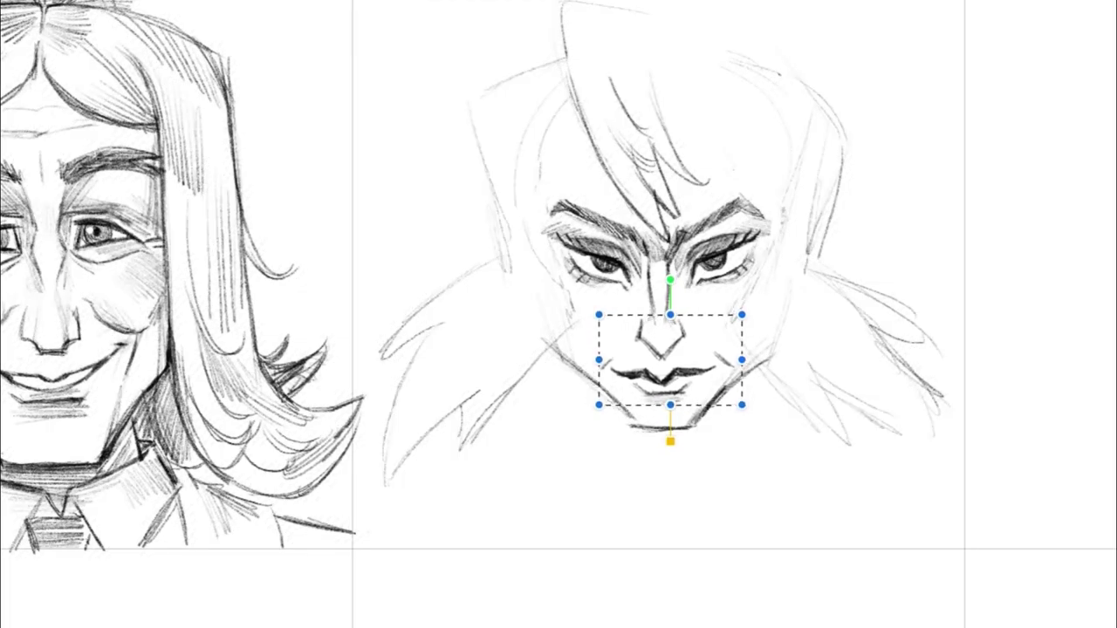
{"action": "left_click_drag", "start_coordinate": [670, 314], "coordinate": [672, 340]}
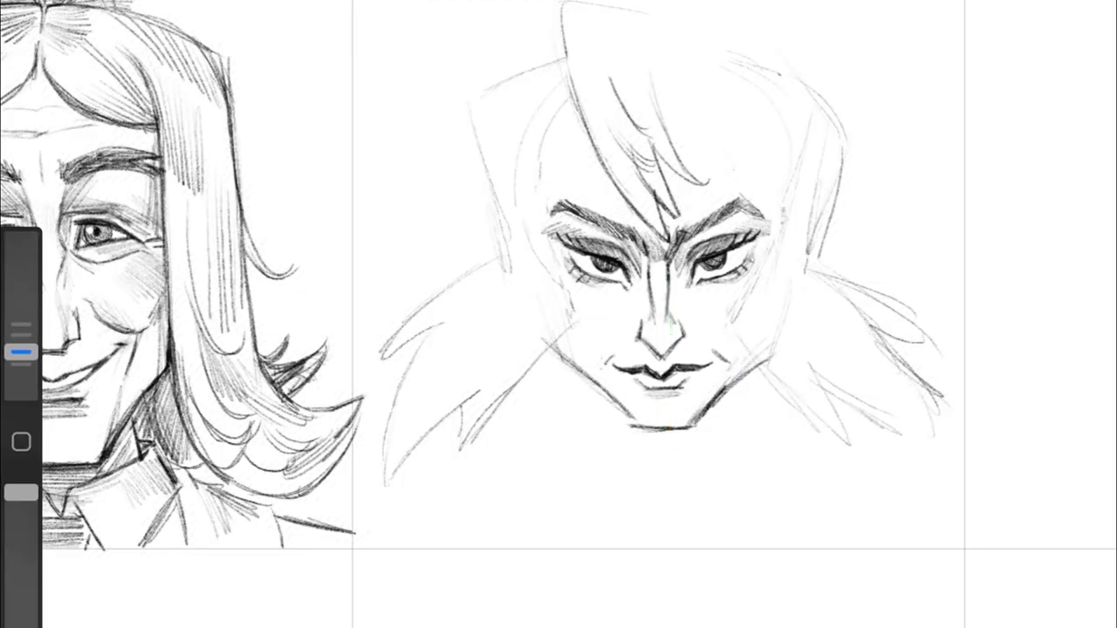
{"action": "key", "text": "ctrl+z"}
{"action": "scroll", "coordinate": [558, 314], "scroll_direction": "up", "scroll_amount": 3}
Step: Shade under both eyes and sketch a few strokes on the face
{"action": "left_click_drag", "start_coordinate": [484, 291], "coordinate": [558, 310]}
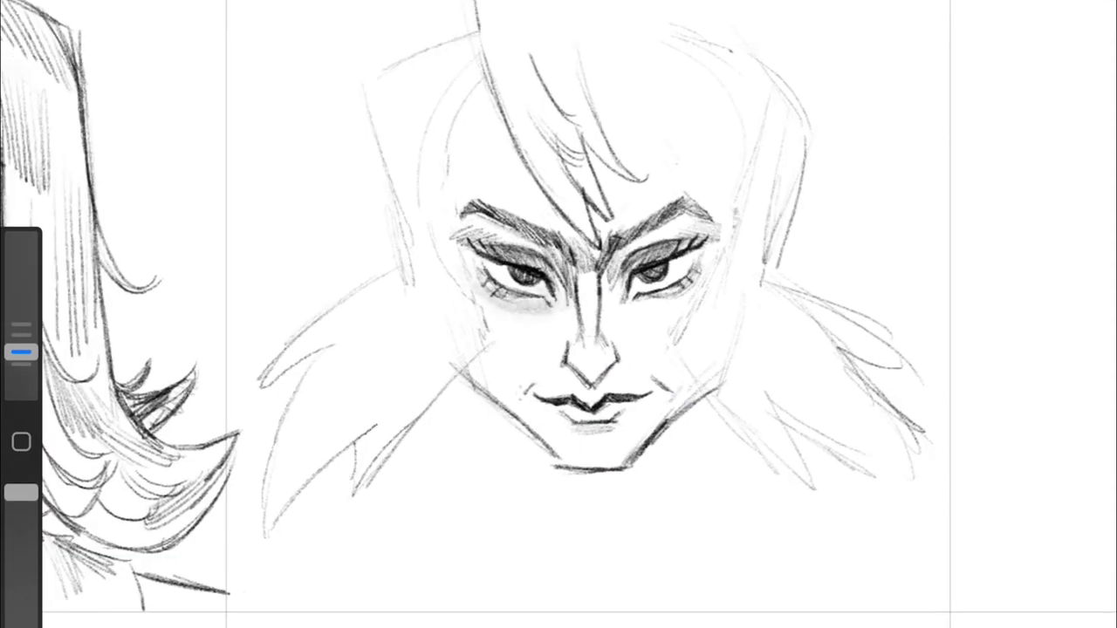
{"action": "left_click_drag", "start_coordinate": [655, 301], "coordinate": [711, 277]}
{"action": "left_click_drag", "start_coordinate": [602, 258], "coordinate": [597, 333]}
{"action": "left_click_drag", "start_coordinate": [548, 260], "coordinate": [567, 302]}
{"action": "key", "text": "ctrl+z"}
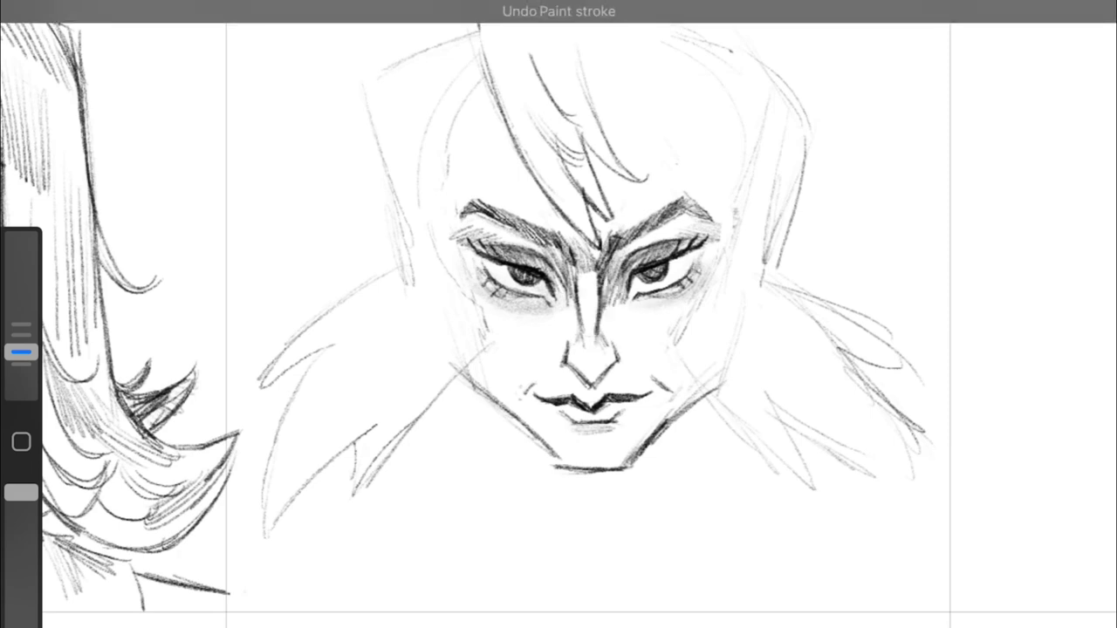
{"action": "left_click_drag", "start_coordinate": [674, 290], "coordinate": [711, 234]}
Step: Draw the forehead hairline and strands sweeping down the right side of the face
{"action": "left_click_drag", "start_coordinate": [614, 113], "coordinate": [729, 92]}
{"action": "left_click_drag", "start_coordinate": [717, 83], "coordinate": [759, 213]}
{"action": "left_click_drag", "start_coordinate": [689, 57], "coordinate": [757, 288]}
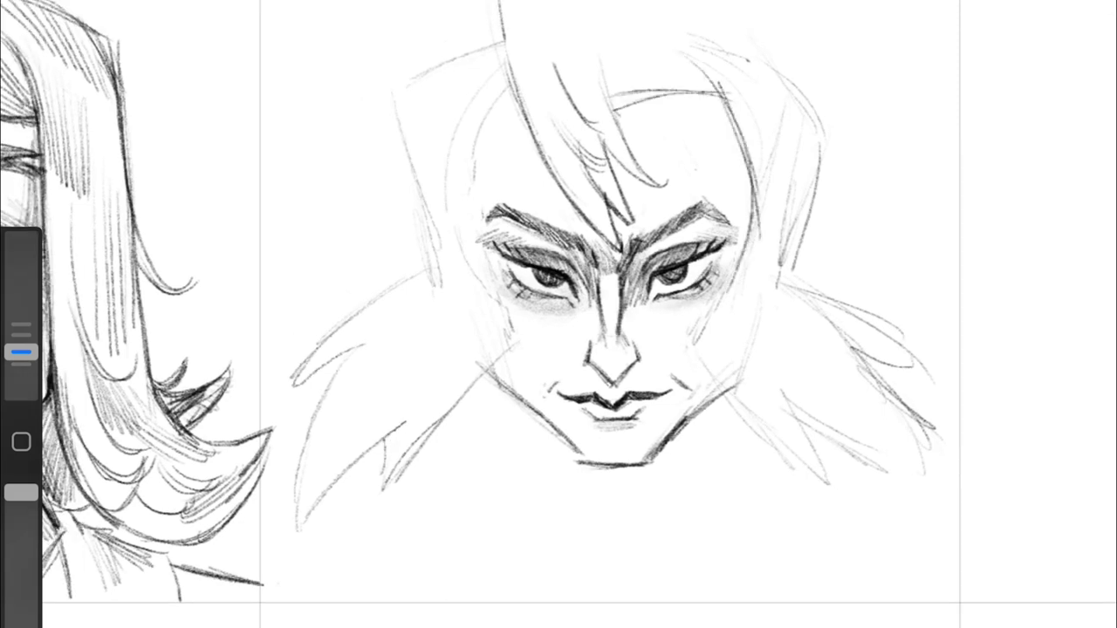
{"action": "left_click_drag", "start_coordinate": [615, 96], "coordinate": [746, 240]}
{"action": "mouse_move", "coordinate": [750, 222]}
{"action": "left_mouse_down"}
{"action": "mouse_move", "coordinate": [689, 339]}
{"action": "mouse_move", "coordinate": [838, 487]}
{"action": "left_mouse_up"}
{"action": "left_click_drag", "start_coordinate": [490, 121], "coordinate": [525, 115]}
{"action": "left_click_drag", "start_coordinate": [650, 54], "coordinate": [728, 96]}
{"action": "mouse_move", "coordinate": [510, 83]}
{"action": "left_mouse_down"}
{"action": "mouse_move", "coordinate": [489, 288]}
{"action": "mouse_move", "coordinate": [554, 347]}
{"action": "left_mouse_up"}
{"action": "left_click_drag", "start_coordinate": [724, 288], "coordinate": [672, 353]}
{"action": "key", "text": "ctrl+z"}
{"action": "key", "text": "ctrl+z"}
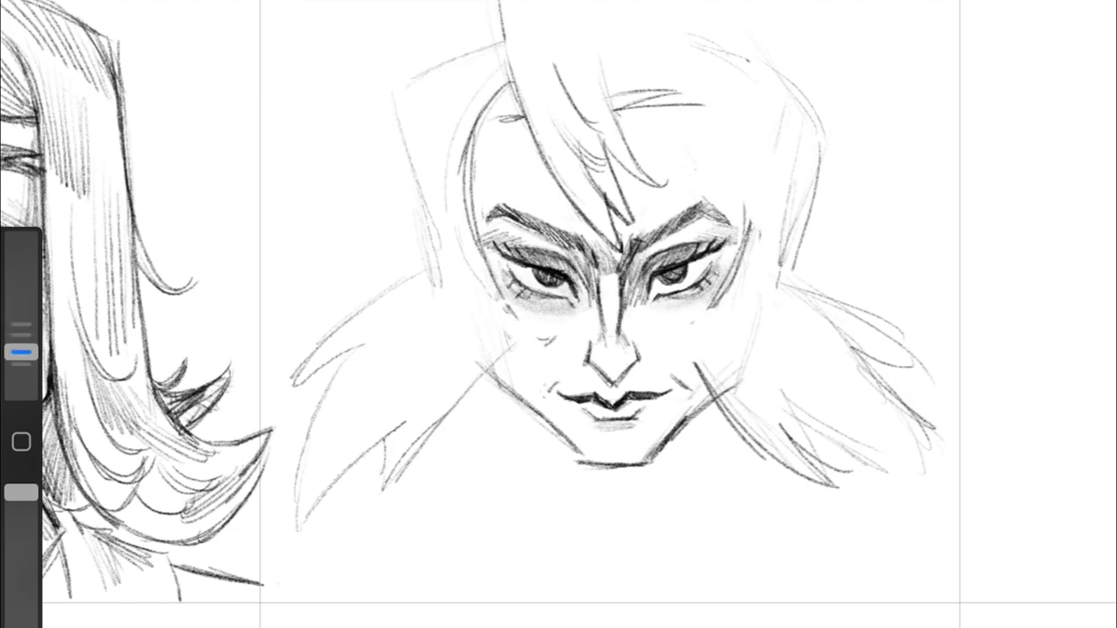
Step: Redraw hair strands at the top right, a strand by the brow, and right cheek curves
{"action": "left_click_drag", "start_coordinate": [689, 75], "coordinate": [741, 152]}
{"action": "left_click_drag", "start_coordinate": [746, 83], "coordinate": [698, 257]}
{"action": "left_click_drag", "start_coordinate": [610, 101], "coordinate": [685, 61]}
{"action": "mouse_move", "coordinate": [694, 68]}
{"action": "left_mouse_down"}
{"action": "mouse_move", "coordinate": [751, 127]}
{"action": "mouse_move", "coordinate": [744, 235]}
{"action": "left_mouse_up"}
{"action": "left_click_drag", "start_coordinate": [737, 152], "coordinate": [747, 253]}
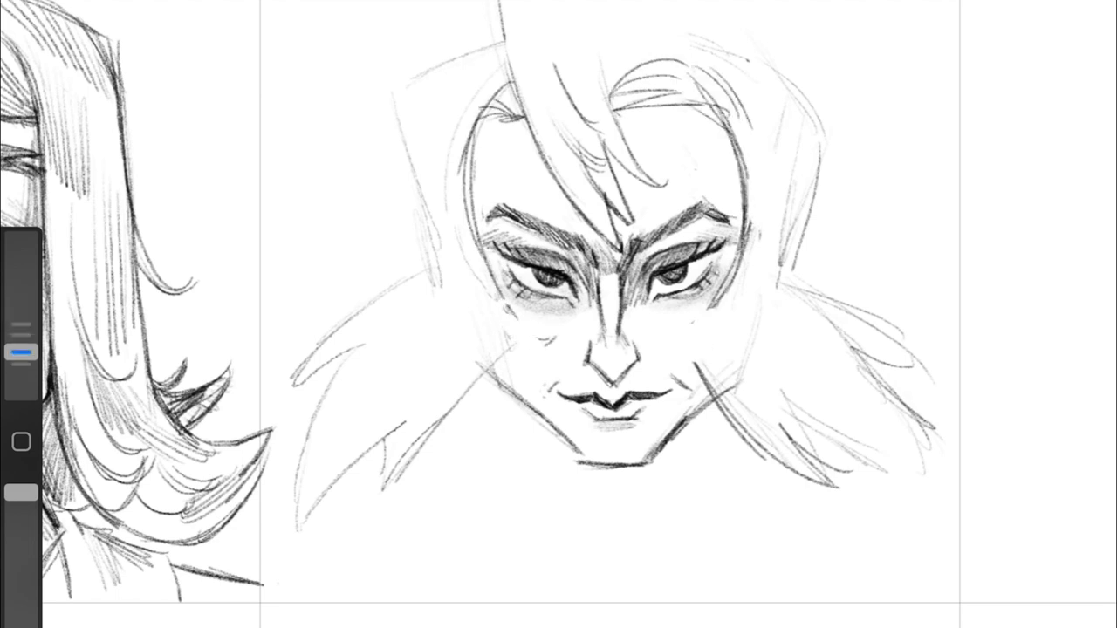
{"action": "left_click_drag", "start_coordinate": [741, 214], "coordinate": [676, 336]}
{"action": "left_click_drag", "start_coordinate": [729, 312], "coordinate": [673, 349]}
Step: Add strokes along the left cheek and hair strokes down the left side
{"action": "left_click_drag", "start_coordinate": [550, 314], "coordinate": [498, 358]}
{"action": "left_click_drag", "start_coordinate": [519, 323], "coordinate": [440, 440]}
{"action": "left_click_drag", "start_coordinate": [484, 375], "coordinate": [406, 488]}
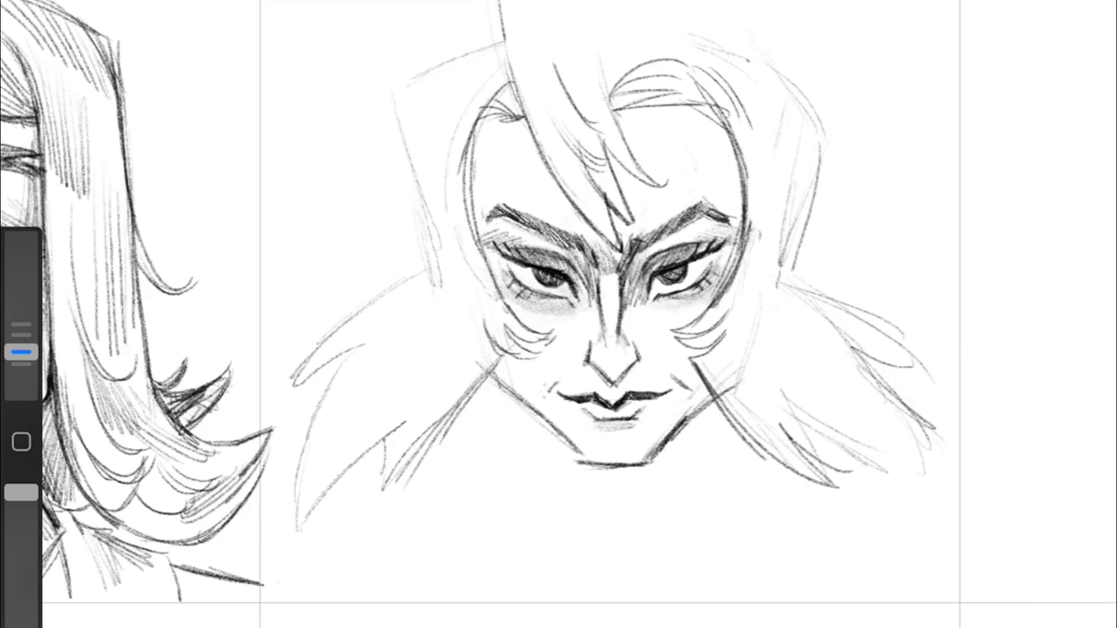
{"action": "left_click_drag", "start_coordinate": [502, 358], "coordinate": [366, 480]}
{"action": "mouse_move", "coordinate": [21, 351]}
{"action": "left_mouse_down"}
{"action": "mouse_move", "coordinate": [21, 313]}
{"action": "mouse_move", "coordinate": [21, 352]}
{"action": "left_mouse_up"}
{"action": "scroll", "coordinate": [558, 314], "scroll_direction": "down", "scroll_amount": 2}
{"action": "scroll", "coordinate": [628, 288], "scroll_direction": "up", "scroll_amount": 2}
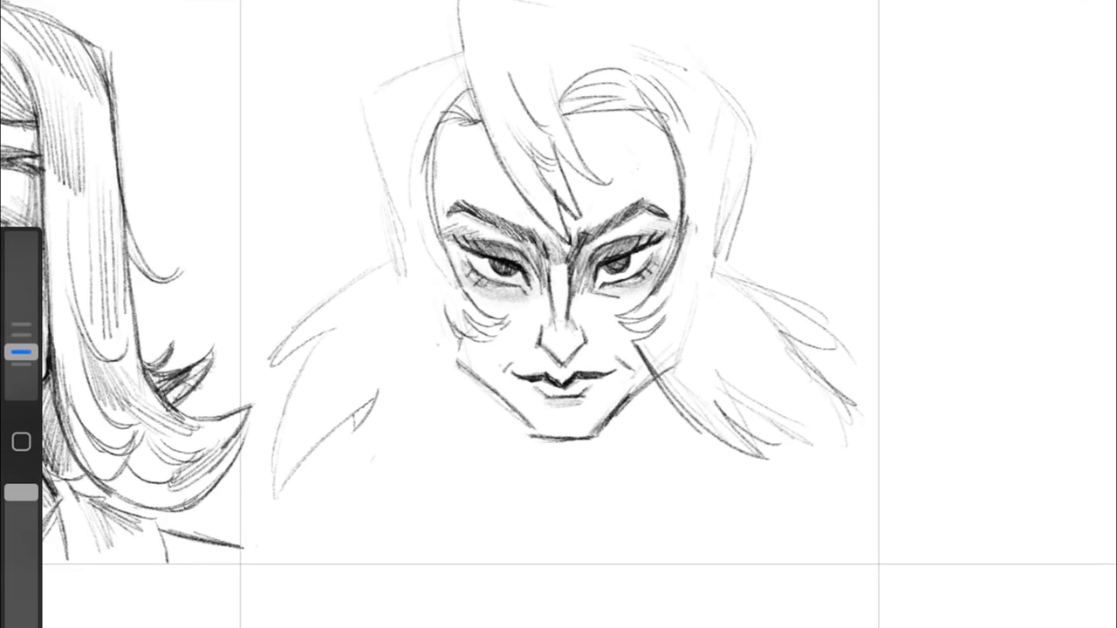
{"action": "scroll", "coordinate": [558, 288], "scroll_direction": "up", "scroll_amount": 2}
{"action": "key", "text": "ctrl+z"}
{"action": "key", "text": "ctrl+z"}
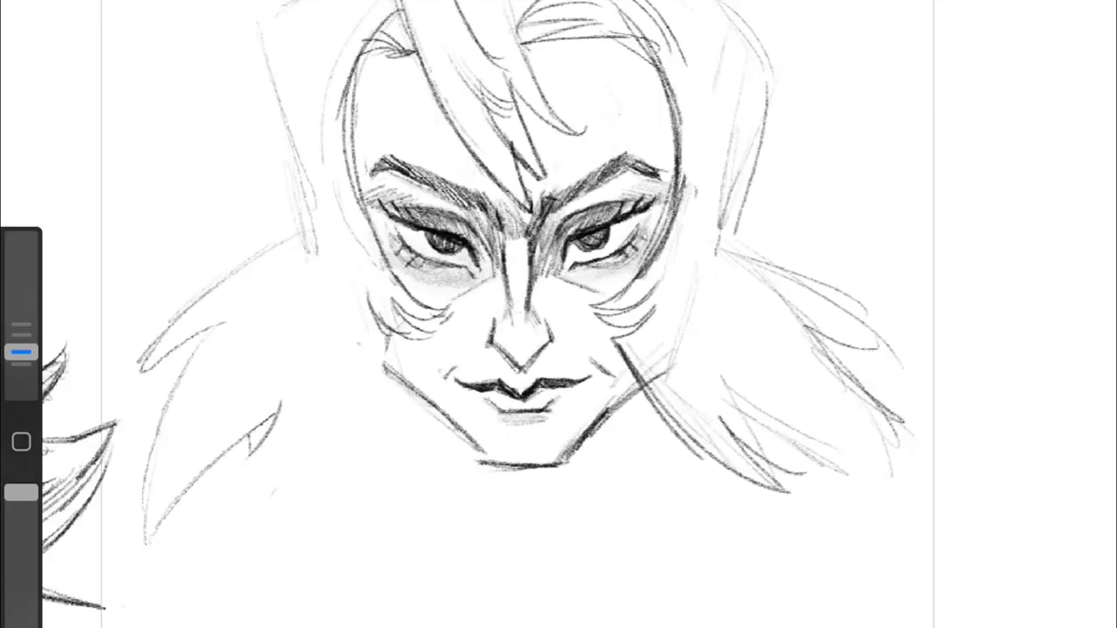
Step: Draw hair strands falling from the top of the head over and between the eyebrows
{"action": "left_click_drag", "start_coordinate": [521, 17], "coordinate": [572, 137]}
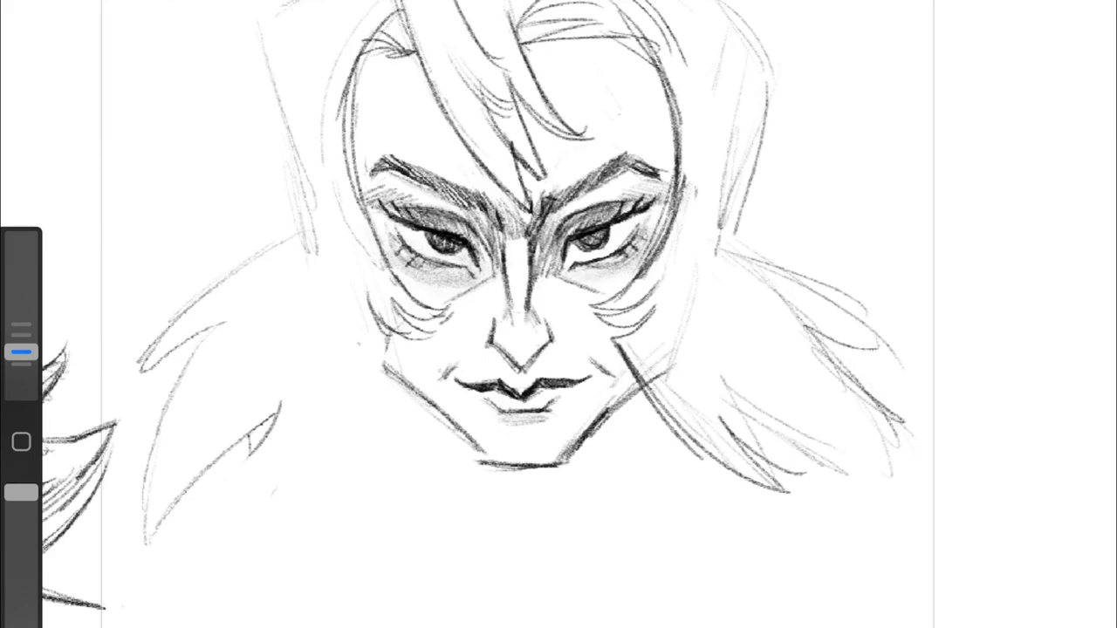
{"action": "left_click_drag", "start_coordinate": [513, 94], "coordinate": [544, 185]}
{"action": "left_click_drag", "start_coordinate": [428, 61], "coordinate": [501, 214]}
{"action": "mouse_move", "coordinate": [523, 166]}
{"action": "left_mouse_down"}
{"action": "mouse_move", "coordinate": [541, 214]}
{"action": "mouse_move", "coordinate": [590, 225]}
{"action": "mouse_move", "coordinate": [488, 267]}
{"action": "left_mouse_up"}
{"action": "scroll", "coordinate": [559, 314], "scroll_direction": "down", "scroll_amount": 3}
{"action": "scroll", "coordinate": [559, 314], "scroll_direction": "up", "scroll_amount": 3}
{"action": "scroll", "coordinate": [559, 314], "scroll_direction": "up", "scroll_amount": 2}
Step: Erase stray strokes right of the jaw, then sketch and undo jaw lines near the chin
{"action": "left_click_drag", "start_coordinate": [21, 352], "coordinate": [21, 314]}
{"action": "left_click_drag", "start_coordinate": [641, 371], "coordinate": [759, 475]}
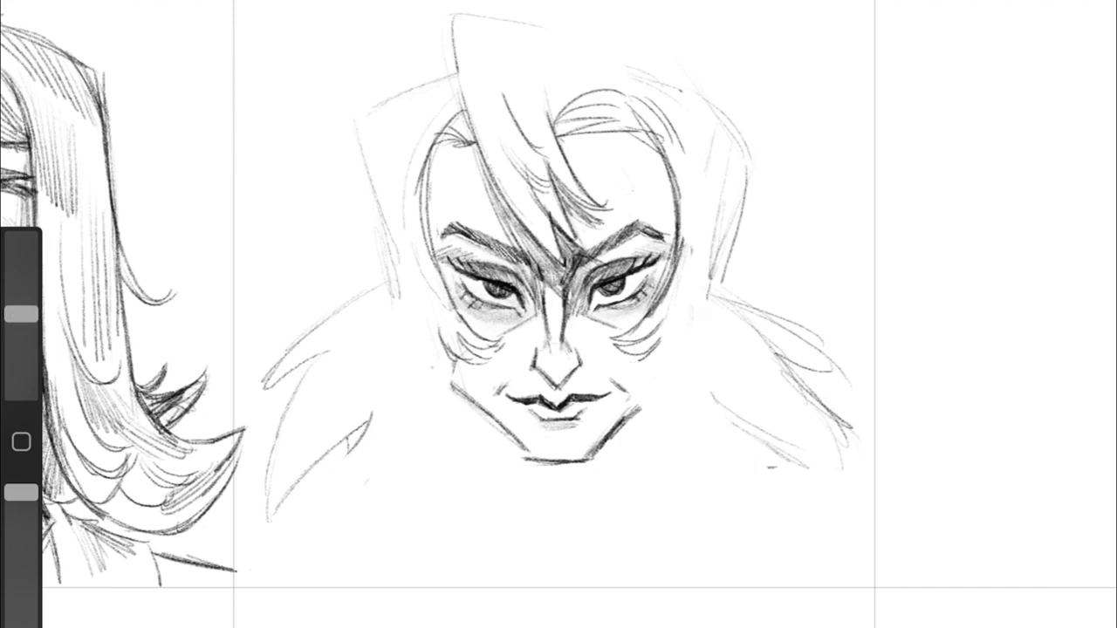
{"action": "left_click_drag", "start_coordinate": [20, 314], "coordinate": [21, 352]}
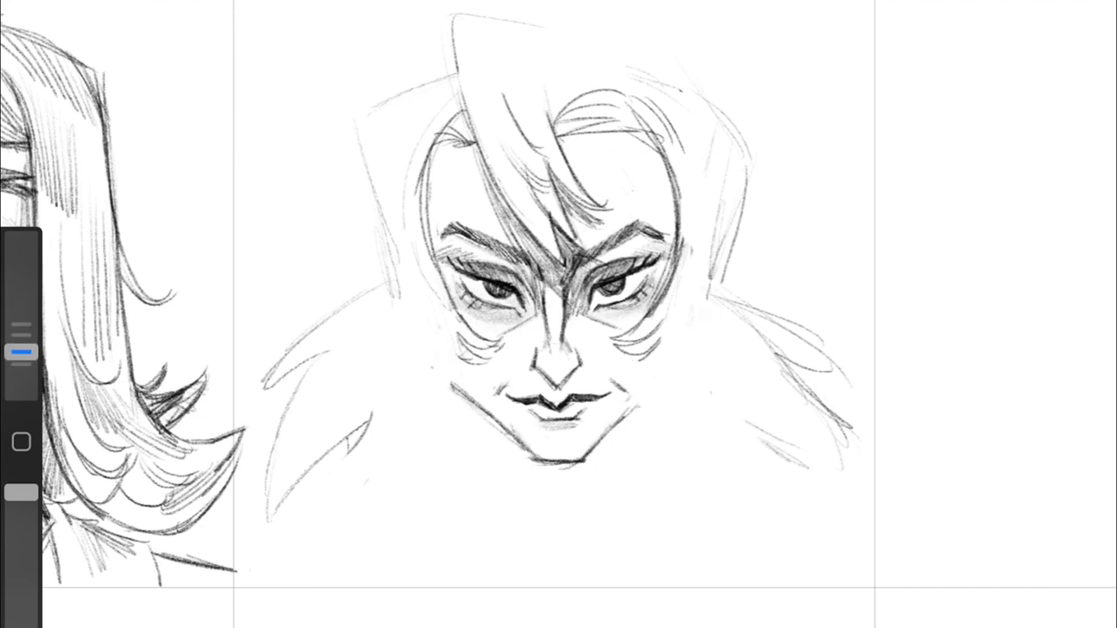
{"action": "left_click_drag", "start_coordinate": [513, 428], "coordinate": [605, 466]}
{"action": "left_click_drag", "start_coordinate": [630, 405], "coordinate": [583, 457]}
{"action": "key", "text": "ctrl+z"}
{"action": "key", "text": "ctrl+z"}
{"action": "key", "text": "ctrl+z"}
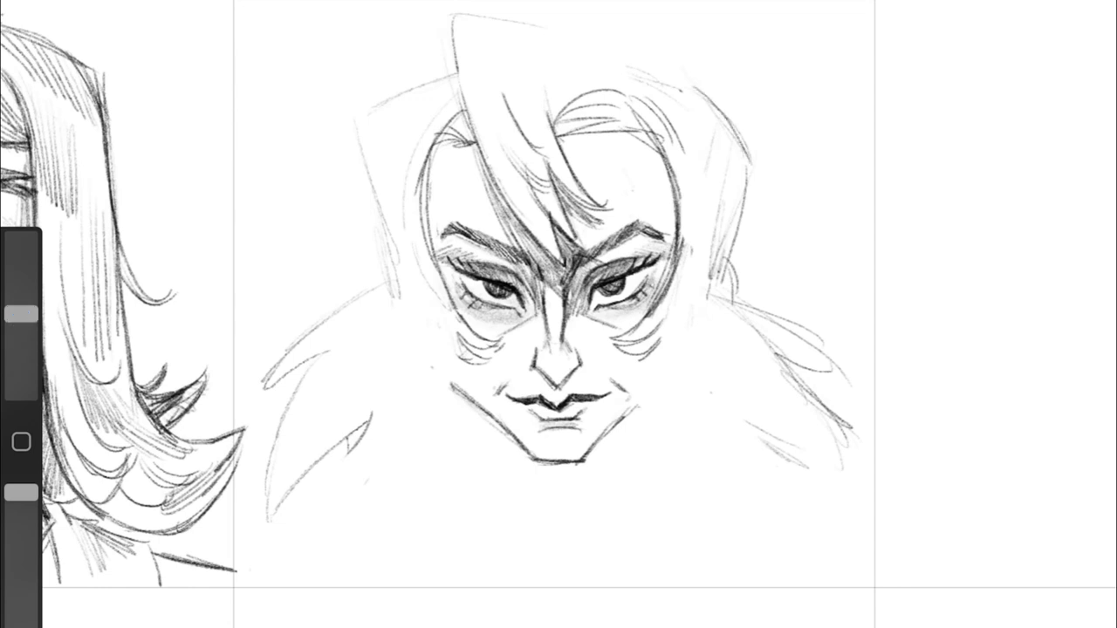
Step: Draw long fur curves right of the jaw and erase stray lines on both sides
{"action": "left_click_drag", "start_coordinate": [729, 218], "coordinate": [720, 314]}
{"action": "left_click_drag", "start_coordinate": [646, 362], "coordinate": [808, 450]}
{"action": "left_click_drag", "start_coordinate": [742, 344], "coordinate": [833, 440]}
{"action": "left_click_drag", "start_coordinate": [371, 419], "coordinate": [323, 463]}
{"action": "left_click_drag", "start_coordinate": [785, 327], "coordinate": [838, 384]}
{"action": "left_click_drag", "start_coordinate": [21, 314], "coordinate": [21, 351]}
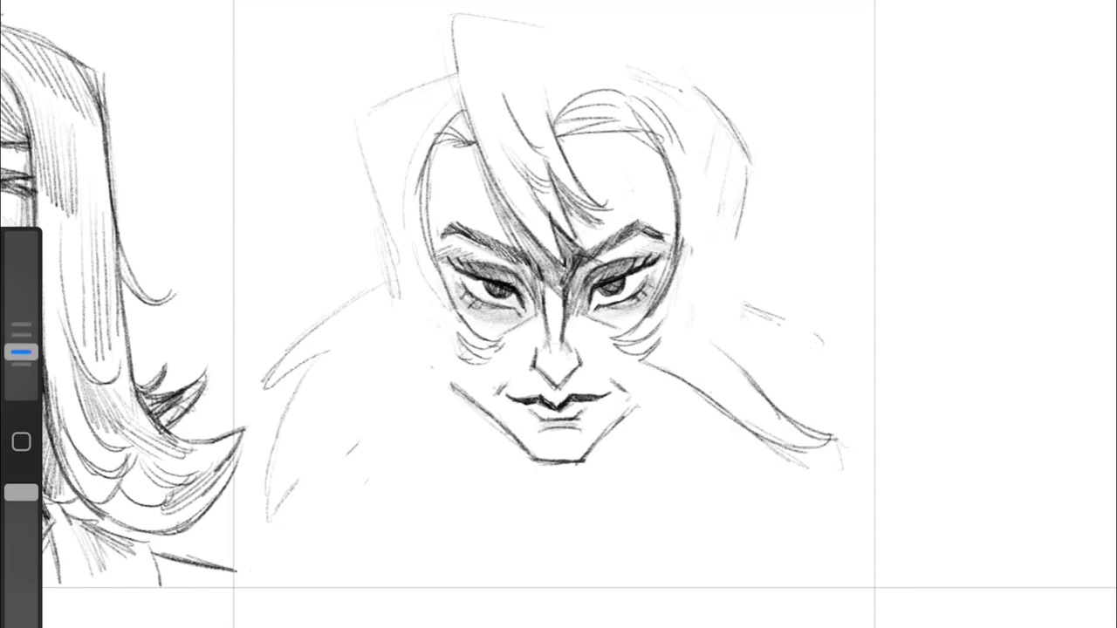
Step: Add fur strokes at the lower left of the face, undoing misplaced ones
{"action": "left_click_drag", "start_coordinate": [471, 347], "coordinate": [301, 463]}
{"action": "left_click_drag", "start_coordinate": [402, 351], "coordinate": [362, 447]}
{"action": "mouse_move", "coordinate": [464, 367]}
{"action": "left_mouse_down"}
{"action": "mouse_move", "coordinate": [287, 463]}
{"action": "mouse_move", "coordinate": [278, 511]}
{"action": "mouse_move", "coordinate": [297, 521]}
{"action": "left_mouse_up"}
{"action": "key", "text": "ctrl+z"}
{"action": "left_click_drag", "start_coordinate": [405, 331], "coordinate": [292, 441]}
{"action": "key", "text": "ctrl+z"}
Step: Add fur-like strokes to the woman's lower-left hair and refine the upper-left head outline, resizing the brush
{"action": "left_click_drag", "start_coordinate": [402, 325], "coordinate": [303, 441]}
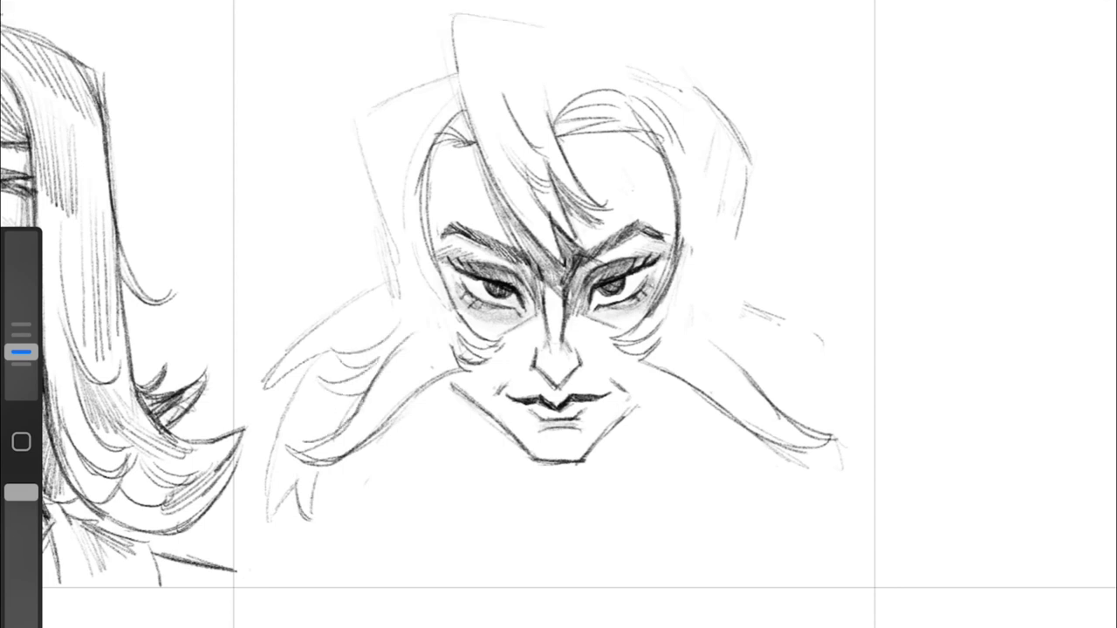
{"action": "left_click_drag", "start_coordinate": [384, 283], "coordinate": [255, 388]}
{"action": "mouse_move", "coordinate": [21, 352]}
{"action": "left_mouse_down"}
{"action": "mouse_move", "coordinate": [21, 314]}
{"action": "mouse_move", "coordinate": [21, 352]}
{"action": "left_mouse_up"}
{"action": "mouse_move", "coordinate": [384, 284]}
{"action": "left_mouse_down"}
{"action": "mouse_move", "coordinate": [243, 371]}
{"action": "mouse_move", "coordinate": [272, 528]}
{"action": "left_mouse_up"}
{"action": "left_click_drag", "start_coordinate": [354, 402], "coordinate": [319, 432]}
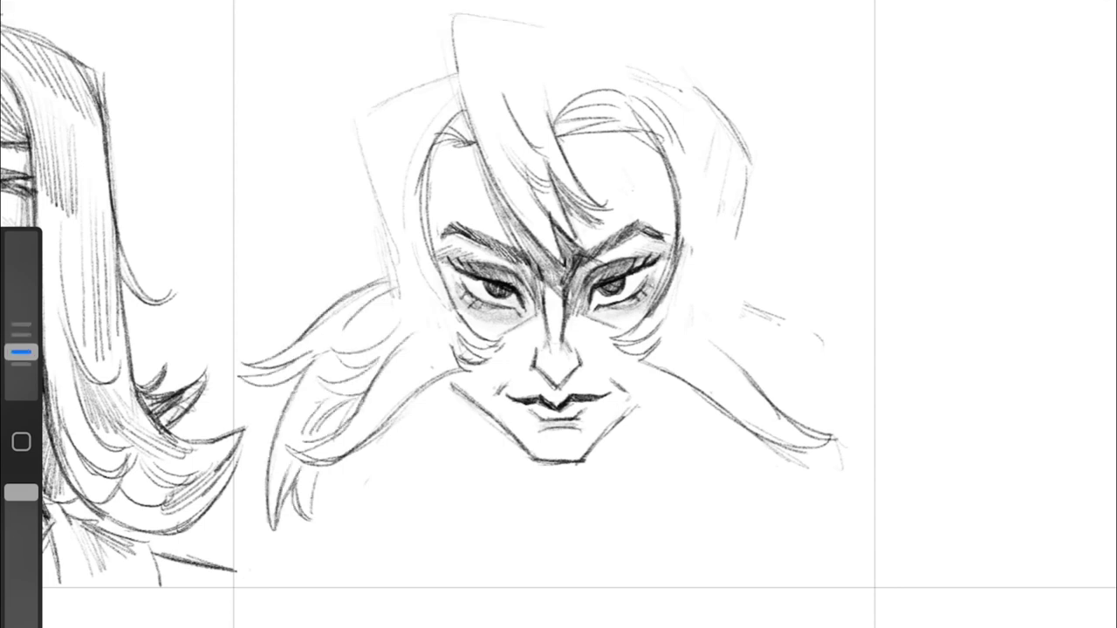
{"action": "left_click_drag", "start_coordinate": [397, 288], "coordinate": [344, 330]}
{"action": "left_click_drag", "start_coordinate": [367, 118], "coordinate": [350, 227]}
{"action": "mouse_move", "coordinate": [21, 352]}
{"action": "left_mouse_down"}
{"action": "mouse_move", "coordinate": [20, 314]}
{"action": "mouse_move", "coordinate": [21, 352]}
{"action": "left_mouse_up"}
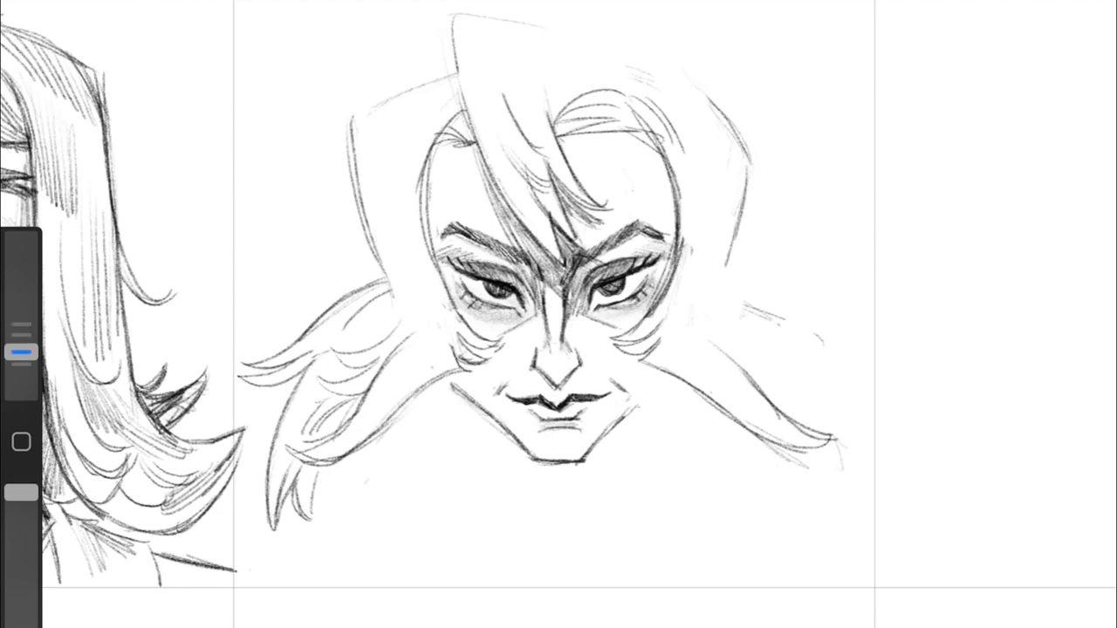
{"action": "left_click_drag", "start_coordinate": [738, 216], "coordinate": [722, 263]}
Step: Draw flowing hair on the right side of her head, with long strands down the lower right
{"action": "left_click_drag", "start_coordinate": [723, 271], "coordinate": [862, 328]}
{"action": "left_click_drag", "start_coordinate": [761, 316], "coordinate": [835, 345]}
{"action": "mouse_move", "coordinate": [702, 276]}
{"action": "left_mouse_down"}
{"action": "mouse_move", "coordinate": [761, 349]}
{"action": "mouse_move", "coordinate": [847, 397]}
{"action": "left_mouse_up"}
{"action": "left_click_drag", "start_coordinate": [787, 362], "coordinate": [859, 510]}
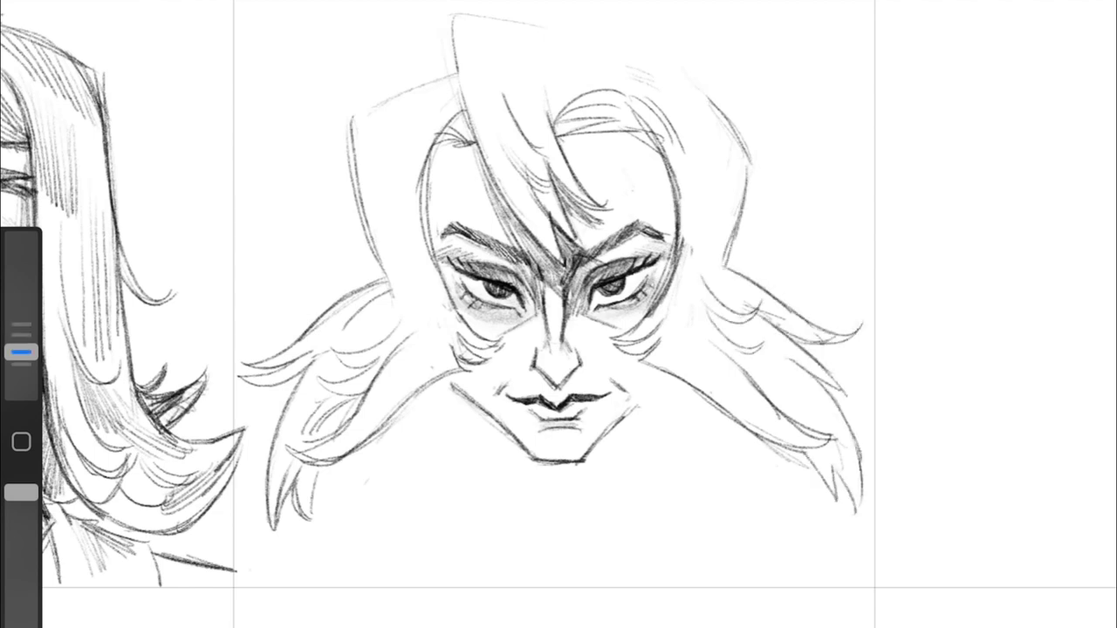
{"action": "left_click_drag", "start_coordinate": [797, 388], "coordinate": [851, 493]}
{"action": "left_click_drag", "start_coordinate": [688, 345], "coordinate": [759, 432]}
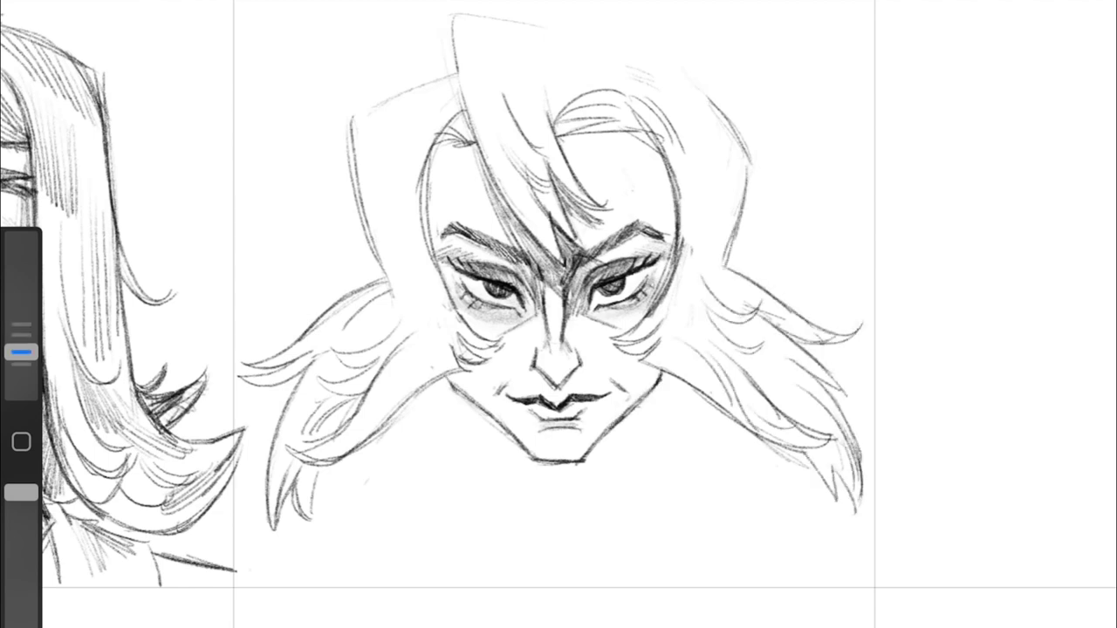
Step: Hatch dark shading on the hair crown and right side, and add strands on both sides
{"action": "mouse_move", "coordinate": [568, 127]}
{"action": "left_mouse_down"}
{"action": "mouse_move", "coordinate": [646, 98]}
{"action": "mouse_move", "coordinate": [724, 174]}
{"action": "left_mouse_up"}
{"action": "left_click_drag", "start_coordinate": [731, 114], "coordinate": [702, 253]}
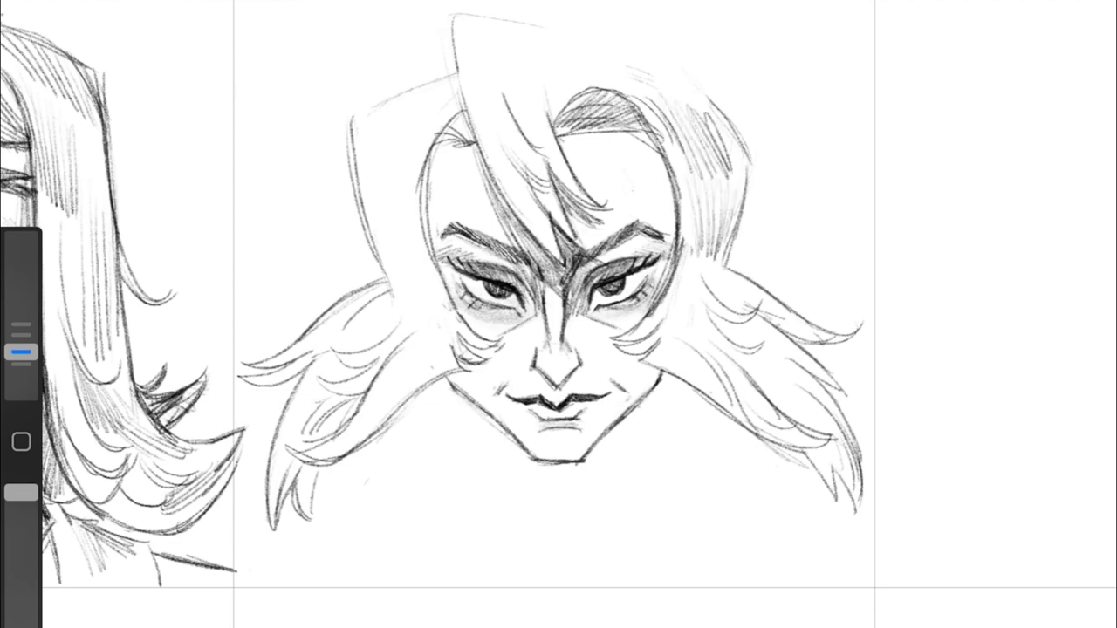
{"action": "left_click_drag", "start_coordinate": [471, 117], "coordinate": [419, 187]}
{"action": "left_click_drag", "start_coordinate": [436, 105], "coordinate": [402, 275]}
{"action": "left_click_drag", "start_coordinate": [637, 88], "coordinate": [678, 200]}
{"action": "left_click_drag", "start_coordinate": [417, 214], "coordinate": [375, 288]}
{"action": "left_click_drag", "start_coordinate": [414, 87], "coordinate": [377, 150]}
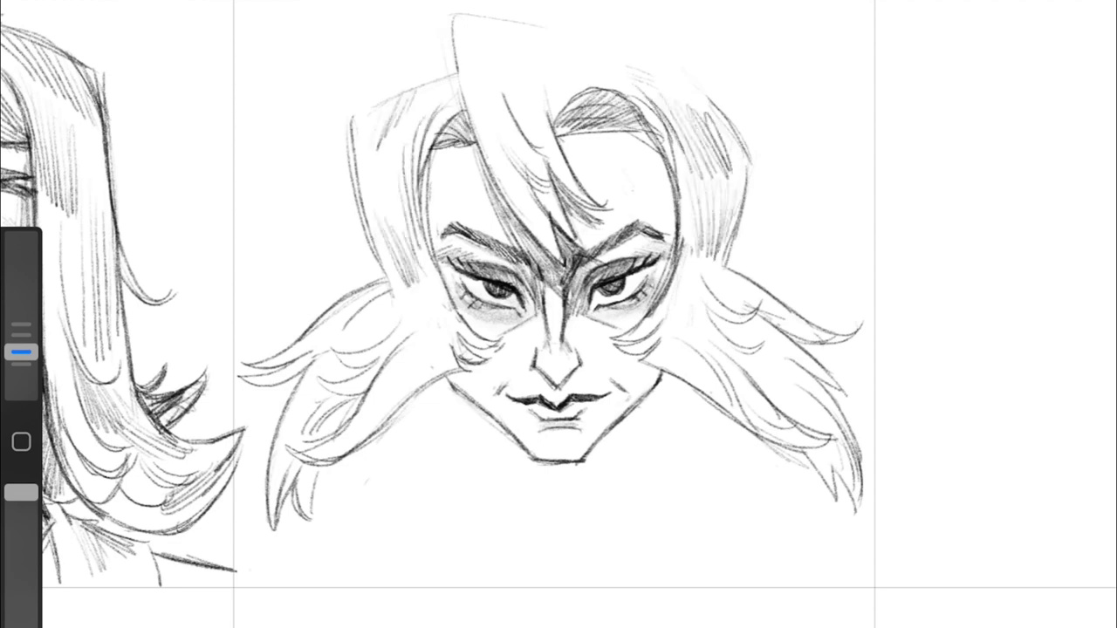
{"action": "left_click_drag", "start_coordinate": [677, 295], "coordinate": [724, 354]}
Step: Draw curling locks beside both sides of the jaw and shade around them
{"action": "mouse_move", "coordinate": [408, 294]}
{"action": "left_mouse_down"}
{"action": "mouse_move", "coordinate": [426, 337]}
{"action": "mouse_move", "coordinate": [389, 417]}
{"action": "left_mouse_up"}
{"action": "mouse_move", "coordinate": [449, 371]}
{"action": "left_mouse_down"}
{"action": "mouse_move", "coordinate": [417, 449]}
{"action": "mouse_move", "coordinate": [463, 436]}
{"action": "left_mouse_up"}
{"action": "left_click_drag", "start_coordinate": [671, 381], "coordinate": [662, 423]}
{"action": "mouse_move", "coordinate": [663, 424]}
{"action": "left_mouse_down"}
{"action": "mouse_move", "coordinate": [698, 410]}
{"action": "mouse_move", "coordinate": [677, 414]}
{"action": "left_mouse_up"}
{"action": "mouse_move", "coordinate": [438, 378]}
{"action": "left_mouse_down"}
{"action": "mouse_move", "coordinate": [418, 399]}
{"action": "mouse_move", "coordinate": [423, 426]}
{"action": "left_mouse_up"}
{"action": "mouse_move", "coordinate": [455, 406]}
{"action": "left_mouse_down"}
{"action": "mouse_move", "coordinate": [447, 438]}
{"action": "mouse_move", "coordinate": [503, 522]}
{"action": "left_mouse_up"}
Step: Extend both neck lines, add outer top-right hair strands, and shade the neck under the jaw
{"action": "left_click_drag", "start_coordinate": [513, 436], "coordinate": [491, 529]}
{"action": "left_click_drag", "start_coordinate": [601, 439], "coordinate": [640, 530]}
{"action": "left_click_drag", "start_coordinate": [687, 63], "coordinate": [763, 113]}
{"action": "left_click_drag", "start_coordinate": [761, 119], "coordinate": [740, 255]}
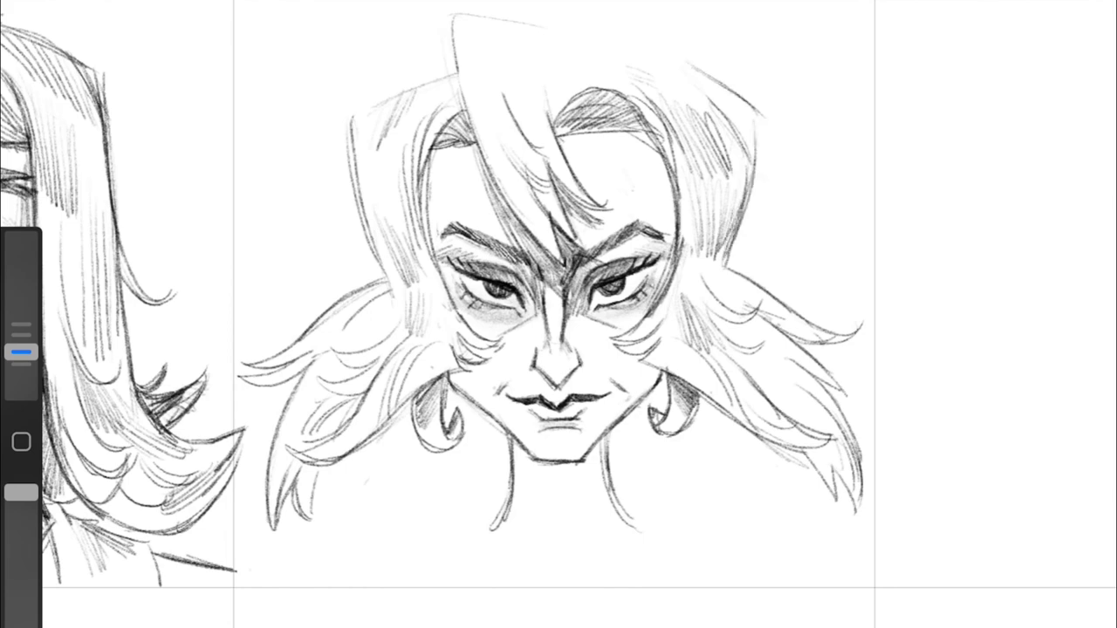
{"action": "left_click_drag", "start_coordinate": [510, 466], "coordinate": [602, 482]}
{"action": "left_click_drag", "start_coordinate": [524, 515], "coordinate": [594, 478]}
Step: Undo a stray stroke, then darken the woman's jawline and shade her neck under the chin
{"action": "scroll", "coordinate": [559, 314], "scroll_direction": "down", "scroll_amount": 3}
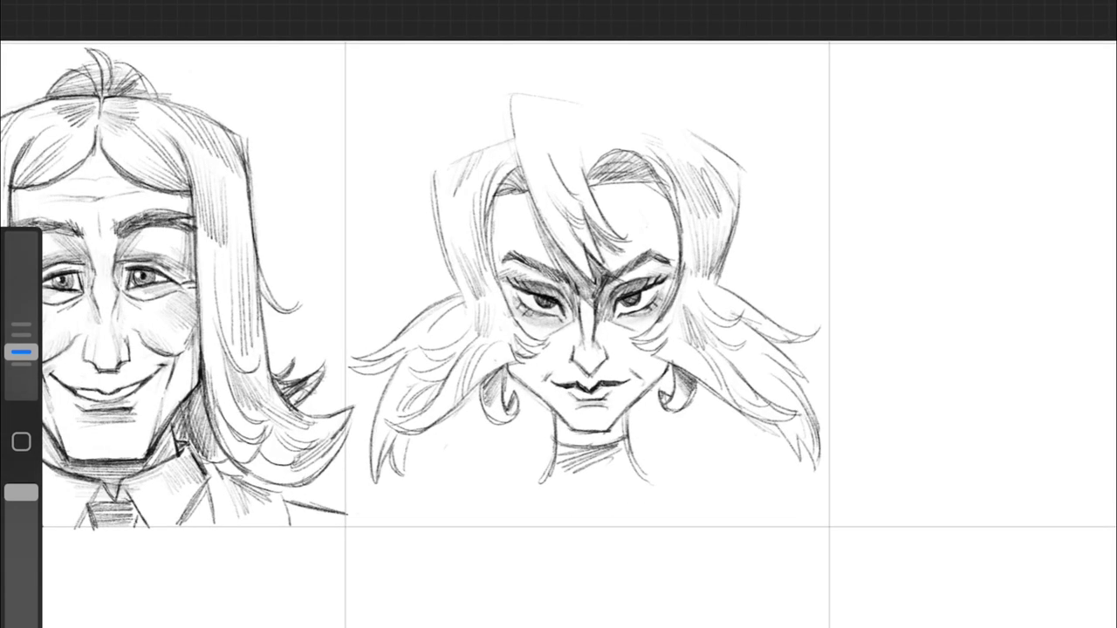
{"action": "scroll", "coordinate": [558, 314], "scroll_direction": "up", "scroll_amount": 3}
{"action": "key", "text": "ctrl+z"}
{"action": "scroll", "coordinate": [558, 314], "scroll_direction": "up", "scroll_amount": 3}
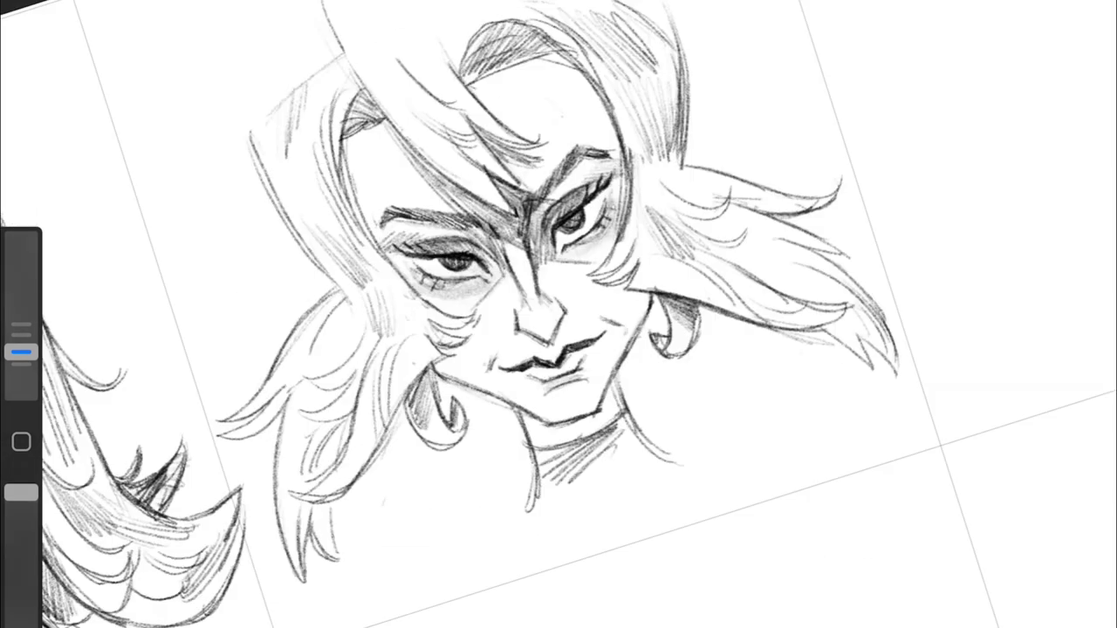
{"action": "mouse_move", "coordinate": [391, 361]}
{"action": "left_mouse_down"}
{"action": "mouse_move", "coordinate": [519, 398]}
{"action": "mouse_move", "coordinate": [611, 389]}
{"action": "left_mouse_up"}
{"action": "left_click_drag", "start_coordinate": [630, 340], "coordinate": [602, 436]}
{"action": "left_click_drag", "start_coordinate": [656, 252], "coordinate": [607, 376]}
{"action": "left_click_drag", "start_coordinate": [236, 47], "coordinate": [235, 79]}
Step: Add strokes to the left hair and draw a tall hair strand above the forehead
{"action": "left_click_drag", "start_coordinate": [332, 79], "coordinate": [237, 246]}
{"action": "left_click_drag", "start_coordinate": [419, 187], "coordinate": [282, 284]}
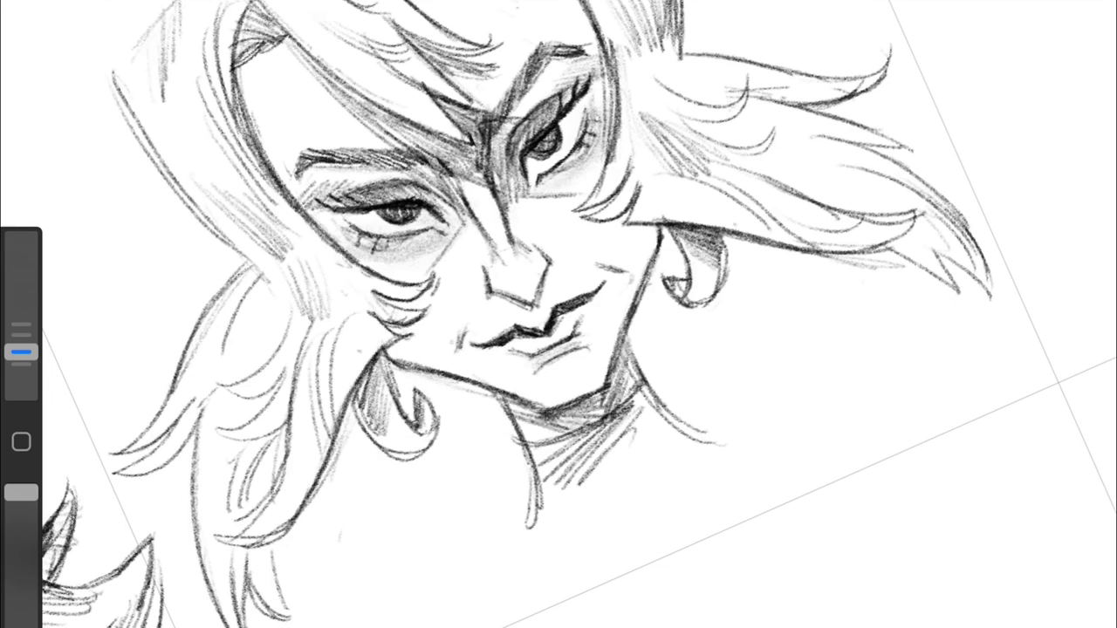
{"action": "scroll", "coordinate": [558, 314], "scroll_direction": "down", "scroll_amount": 3}
{"action": "scroll", "coordinate": [559, 314], "scroll_direction": "up", "scroll_amount": 2}
{"action": "left_click_drag", "start_coordinate": [473, 42], "coordinate": [550, 58]}
{"action": "left_click_drag", "start_coordinate": [436, 38], "coordinate": [471, 208]}
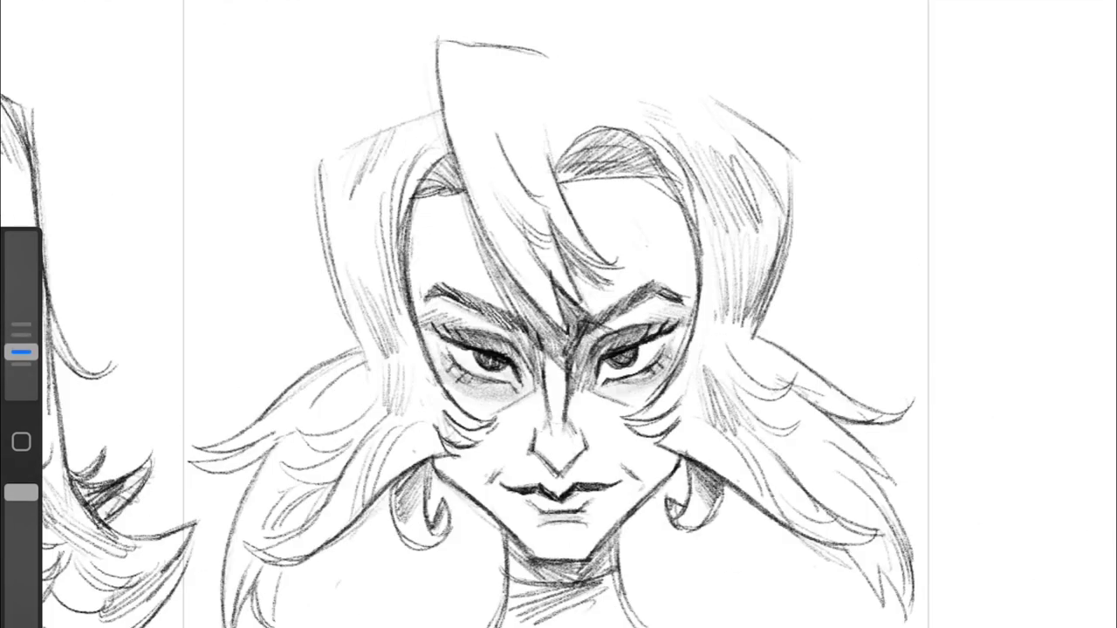
{"action": "left_click_drag", "start_coordinate": [441, 113], "coordinate": [410, 173]}
{"action": "left_click_drag", "start_coordinate": [487, 108], "coordinate": [516, 183]}
{"action": "left_click_drag", "start_coordinate": [494, 87], "coordinate": [540, 171]}
Step: Add more strokes to the top tuft and to the left and right hair
{"action": "left_click_drag", "start_coordinate": [546, 60], "coordinate": [584, 91]}
{"action": "left_click_drag", "start_coordinate": [480, 104], "coordinate": [315, 166]}
{"action": "left_click_drag", "start_coordinate": [576, 83], "coordinate": [785, 139]}
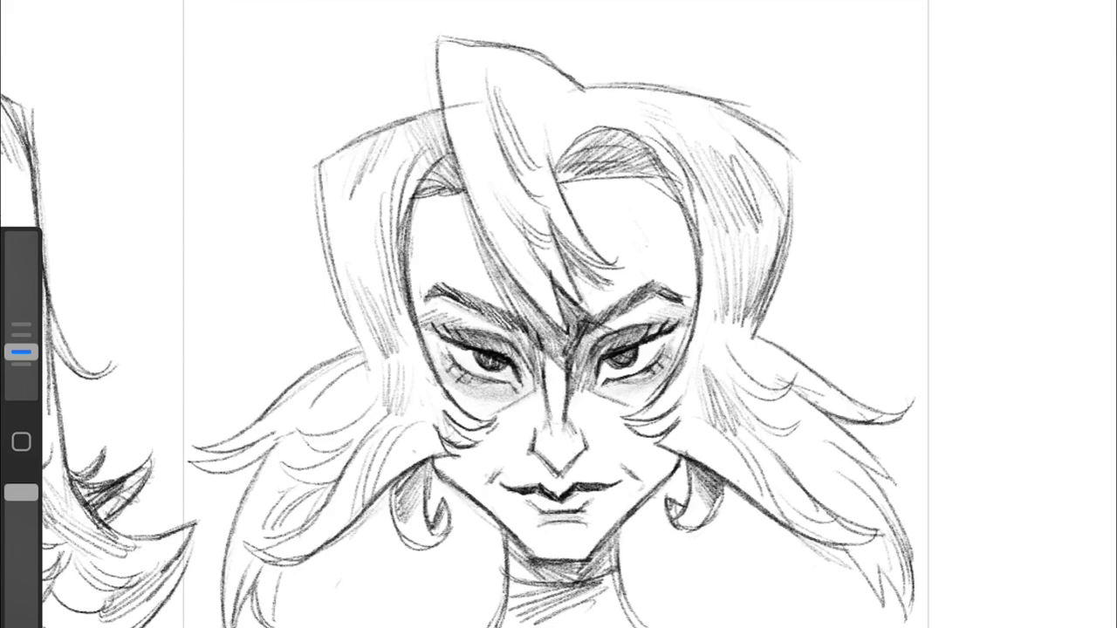
{"action": "scroll", "coordinate": [559, 314], "scroll_direction": "down", "scroll_amount": 2}
{"action": "scroll", "coordinate": [559, 314], "scroll_direction": "up", "scroll_amount": 3}
{"action": "scroll", "coordinate": [559, 314], "scroll_direction": "down", "scroll_amount": 2}
{"action": "left_click_drag", "start_coordinate": [486, 54], "coordinate": [678, 211]}
{"action": "scroll", "coordinate": [558, 314], "scroll_direction": "down", "scroll_amount": 2}
{"action": "mouse_move", "coordinate": [576, 173]}
{"action": "left_mouse_down"}
{"action": "mouse_move", "coordinate": [641, 213]}
{"action": "mouse_move", "coordinate": [560, 257]}
{"action": "left_mouse_up"}
Step: Add hair strands above and right of the head, then adjust the brush size
{"action": "left_click_drag", "start_coordinate": [541, 114], "coordinate": [635, 185]}
{"action": "left_click_drag", "start_coordinate": [614, 91], "coordinate": [776, 399]}
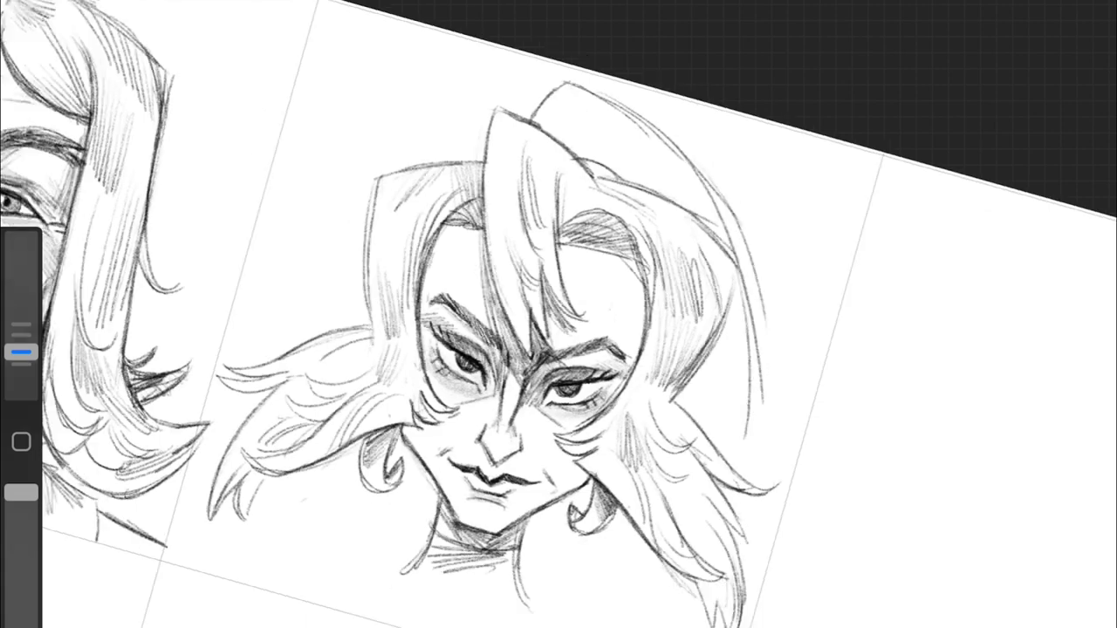
{"action": "scroll", "coordinate": [558, 314], "scroll_direction": "down", "scroll_amount": 2}
{"action": "left_click_drag", "start_coordinate": [422, 179], "coordinate": [502, 144]}
{"action": "left_click_drag", "start_coordinate": [621, 213], "coordinate": [686, 345]}
{"action": "left_click_drag", "start_coordinate": [653, 283], "coordinate": [621, 347]}
{"action": "scroll", "coordinate": [558, 315], "scroll_direction": "down", "scroll_amount": 3}
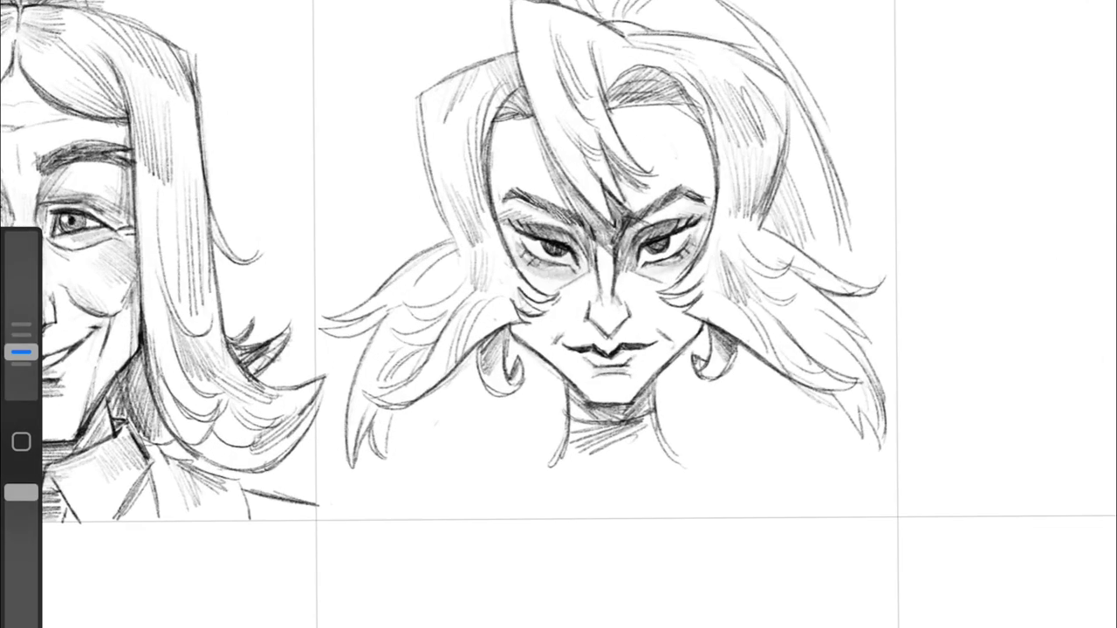
{"action": "scroll", "coordinate": [558, 314], "scroll_direction": "up", "scroll_amount": 4}
{"action": "left_click_drag", "start_coordinate": [21, 315], "coordinate": [21, 352]}
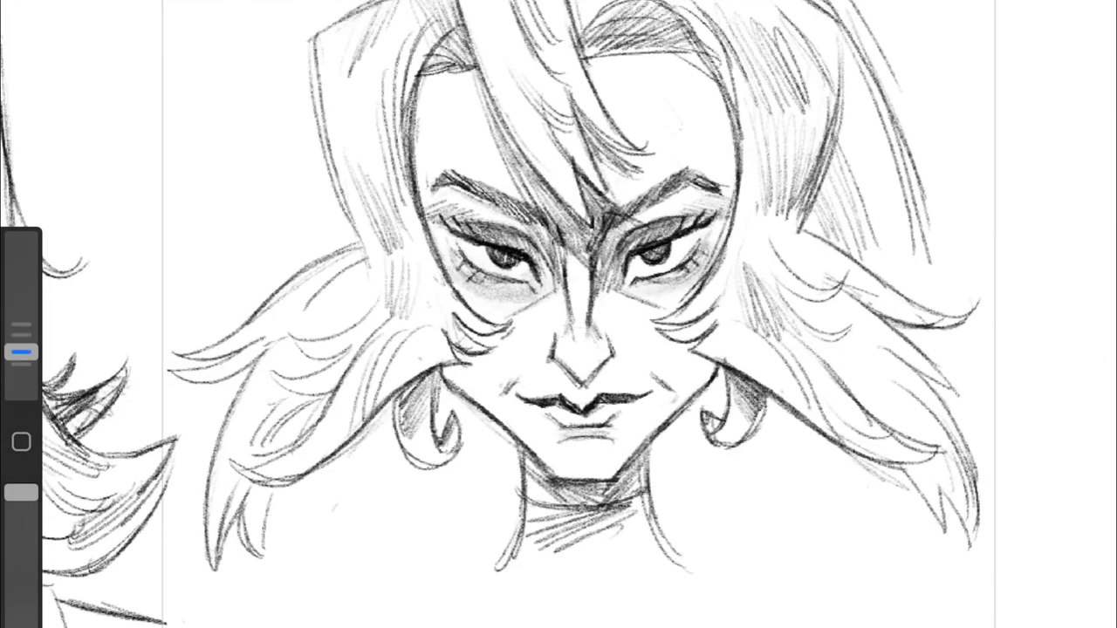
{"action": "scroll", "coordinate": [558, 314], "scroll_direction": "down", "scroll_amount": 3}
Step: Add strands right of the head and along the left face edge, and shade the right cheek
{"action": "left_click_drag", "start_coordinate": [597, 70], "coordinate": [647, 145]}
{"action": "left_click_drag", "start_coordinate": [621, 90], "coordinate": [662, 223]}
{"action": "left_click_drag", "start_coordinate": [651, 171], "coordinate": [659, 197]}
{"action": "mouse_move", "coordinate": [440, 122]}
{"action": "left_mouse_down"}
{"action": "mouse_move", "coordinate": [426, 248]}
{"action": "mouse_move", "coordinate": [424, 236]}
{"action": "left_mouse_up"}
{"action": "left_click_drag", "start_coordinate": [571, 110], "coordinate": [550, 173]}
{"action": "left_click_drag", "start_coordinate": [641, 322], "coordinate": [607, 353]}
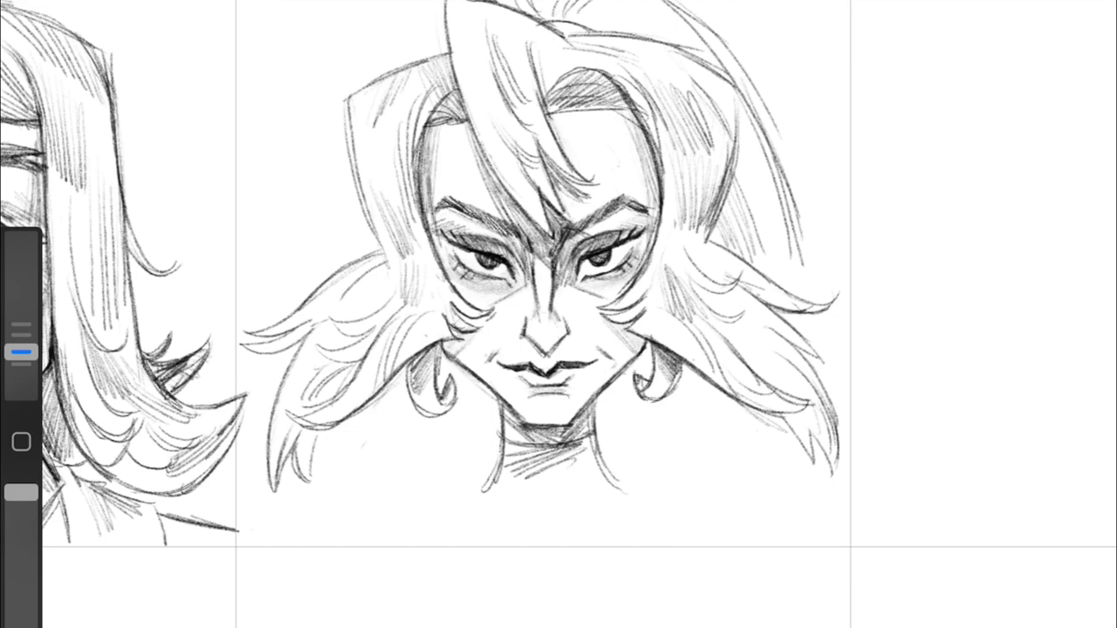
Step: Draw left and right shoulder lines and a chest curve below the neck
{"action": "left_click_drag", "start_coordinate": [495, 473], "coordinate": [288, 542]}
{"action": "left_click_drag", "start_coordinate": [597, 457], "coordinate": [828, 541]}
{"action": "mouse_move", "coordinate": [469, 548]}
{"action": "left_mouse_down"}
{"action": "mouse_move", "coordinate": [602, 510]}
{"action": "mouse_move", "coordinate": [650, 546]}
{"action": "left_mouse_up"}
{"action": "left_click_drag", "start_coordinate": [743, 516], "coordinate": [725, 548]}
Step: Draw long strands through the right and lower-right hair
{"action": "left_click_drag", "start_coordinate": [752, 137], "coordinate": [801, 293]}
{"action": "left_click_drag", "start_coordinate": [780, 243], "coordinate": [710, 288]}
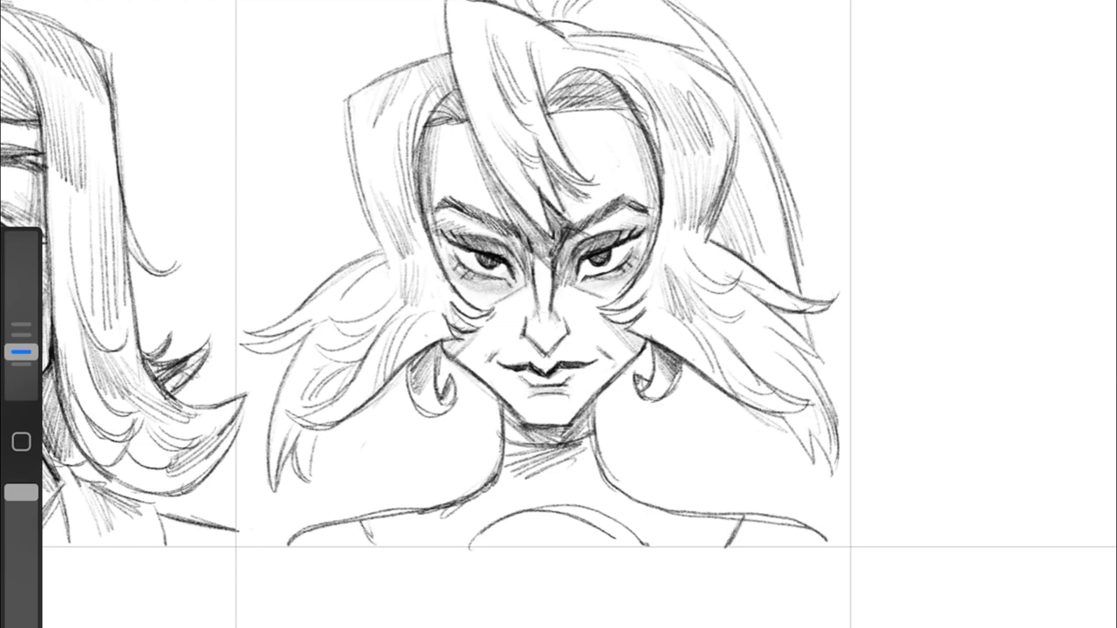
{"action": "left_click_drag", "start_coordinate": [627, 382], "coordinate": [614, 482]}
{"action": "left_click_drag", "start_coordinate": [804, 320], "coordinate": [822, 380]}
{"action": "left_click_drag", "start_coordinate": [825, 464], "coordinate": [848, 536]}
{"action": "left_click_drag", "start_coordinate": [681, 424], "coordinate": [704, 519]}
{"action": "left_click_drag", "start_coordinate": [712, 396], "coordinate": [668, 477]}
{"action": "mouse_move", "coordinate": [645, 354]}
{"action": "left_mouse_down"}
{"action": "mouse_move", "coordinate": [621, 408]}
{"action": "mouse_move", "coordinate": [665, 468]}
{"action": "left_mouse_up"}
Step: Hatch dense shading into the lower-right and right-side hair
{"action": "left_click_drag", "start_coordinate": [724, 392], "coordinate": [778, 522]}
{"action": "left_click_drag", "start_coordinate": [761, 366], "coordinate": [669, 462]}
{"action": "left_click_drag", "start_coordinate": [689, 424], "coordinate": [743, 471]}
{"action": "left_click_drag", "start_coordinate": [738, 403], "coordinate": [843, 527]}
{"action": "left_click_drag", "start_coordinate": [764, 456], "coordinate": [836, 532]}
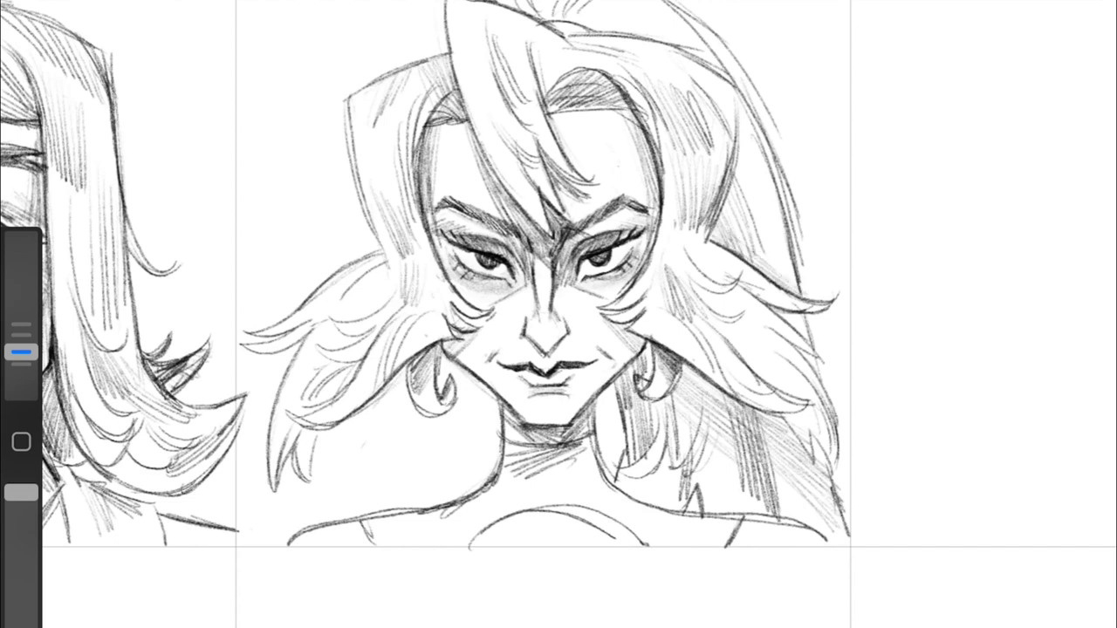
{"action": "left_click_drag", "start_coordinate": [789, 185], "coordinate": [712, 285]}
{"action": "left_click_drag", "start_coordinate": [782, 158], "coordinate": [735, 250]}
Step: Add more strands throughout the right-side hair down past the shoulder
{"action": "left_click_drag", "start_coordinate": [784, 307], "coordinate": [688, 394]}
{"action": "left_click_drag", "start_coordinate": [773, 407], "coordinate": [820, 474]}
{"action": "left_click_drag", "start_coordinate": [807, 424], "coordinate": [841, 477]}
{"action": "left_click_drag", "start_coordinate": [778, 328], "coordinate": [821, 363]}
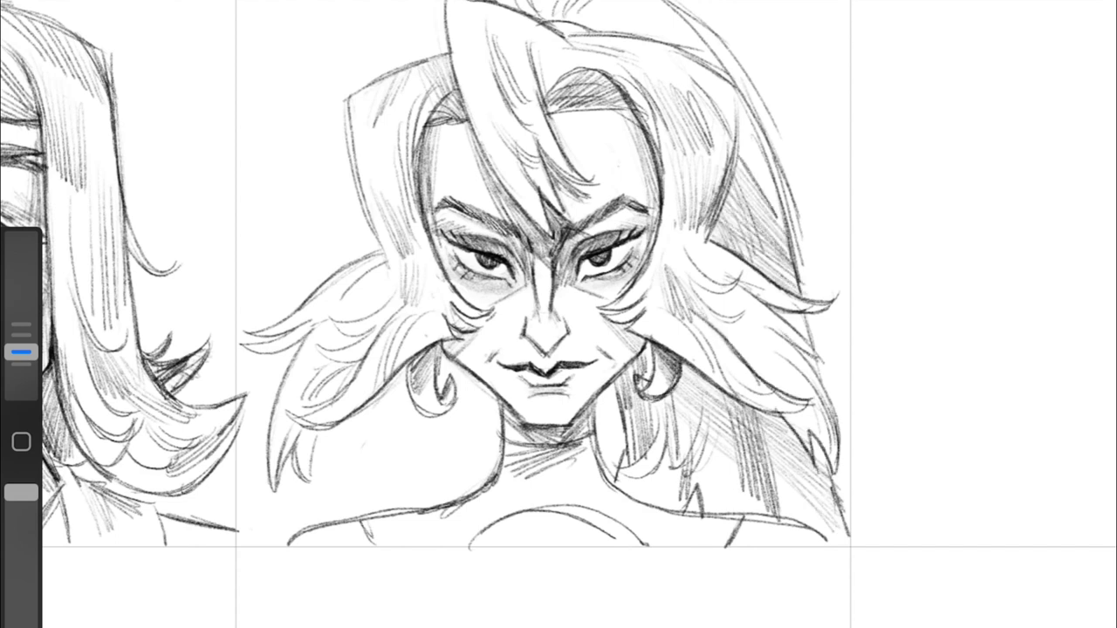
{"action": "left_click_drag", "start_coordinate": [738, 94], "coordinate": [713, 242]}
{"action": "left_click_drag", "start_coordinate": [733, 166], "coordinate": [704, 243]}
Step: Reinforce the left hair outline and add strokes to the front hair lock
{"action": "left_click_drag", "start_coordinate": [353, 105], "coordinate": [382, 255]}
{"action": "mouse_move", "coordinate": [246, 338]}
{"action": "left_mouse_down"}
{"action": "mouse_move", "coordinate": [270, 333]}
{"action": "mouse_move", "coordinate": [279, 410]}
{"action": "left_mouse_up"}
{"action": "left_click_drag", "start_coordinate": [321, 430], "coordinate": [277, 488]}
{"action": "left_click_drag", "start_coordinate": [377, 255], "coordinate": [307, 302]}
{"action": "left_click_drag", "start_coordinate": [349, 111], "coordinate": [374, 253]}
{"action": "left_click_drag", "start_coordinate": [534, 46], "coordinate": [463, 234]}
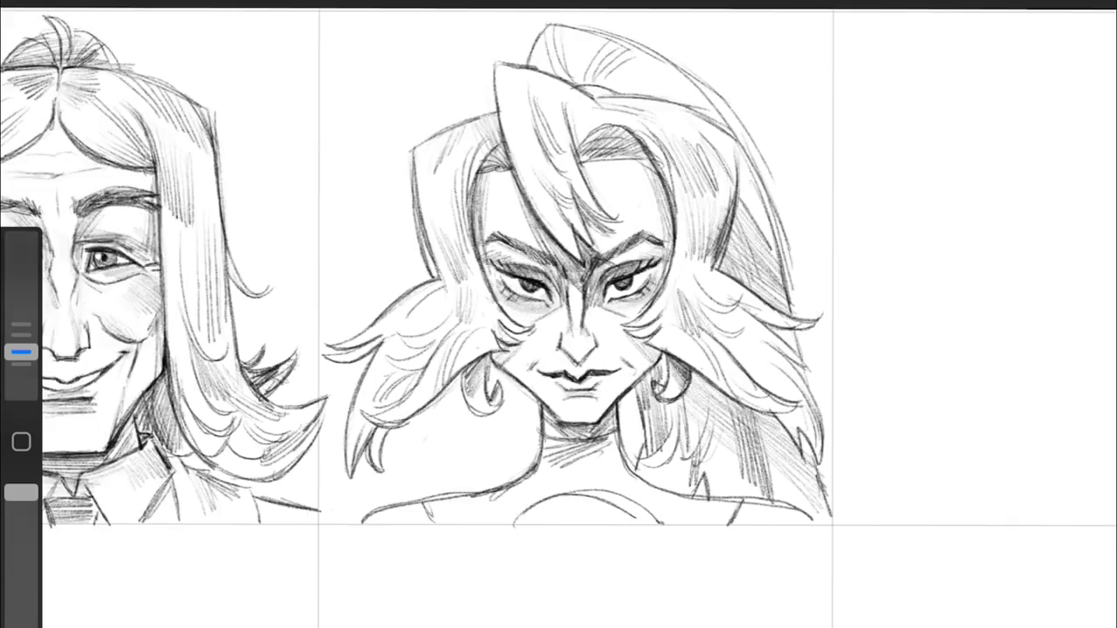
{"action": "scroll", "coordinate": [559, 314], "scroll_direction": "down", "scroll_amount": 5}
Step: Flip the canvas horizontally to check the face, and shade around both eyes
{"action": "left_click", "coordinate": [52, 12]}
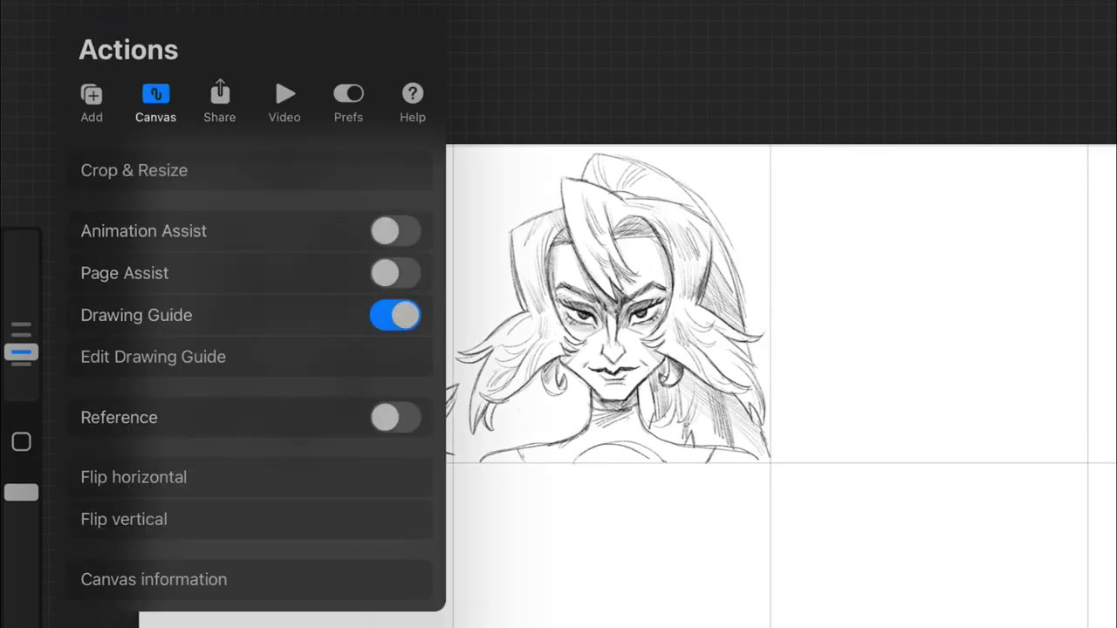
{"action": "left_click_drag", "start_coordinate": [785, 349], "coordinate": [698, 349]}
{"action": "scroll", "coordinate": [489, 331], "scroll_direction": "up", "scroll_amount": 5}
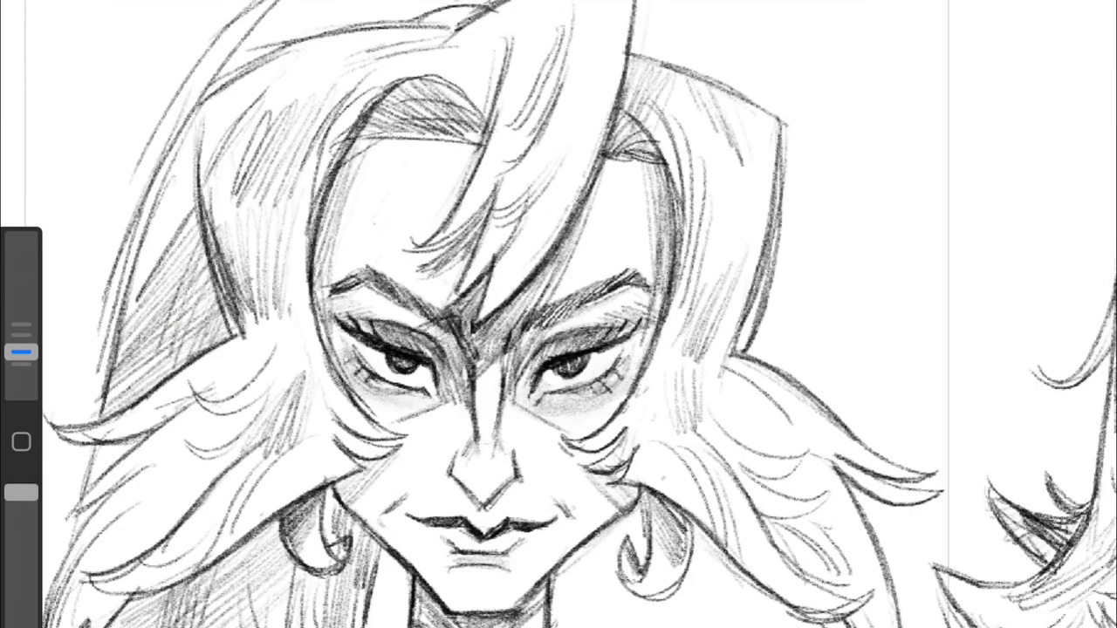
{"action": "left_click_drag", "start_coordinate": [352, 349], "coordinate": [421, 389]}
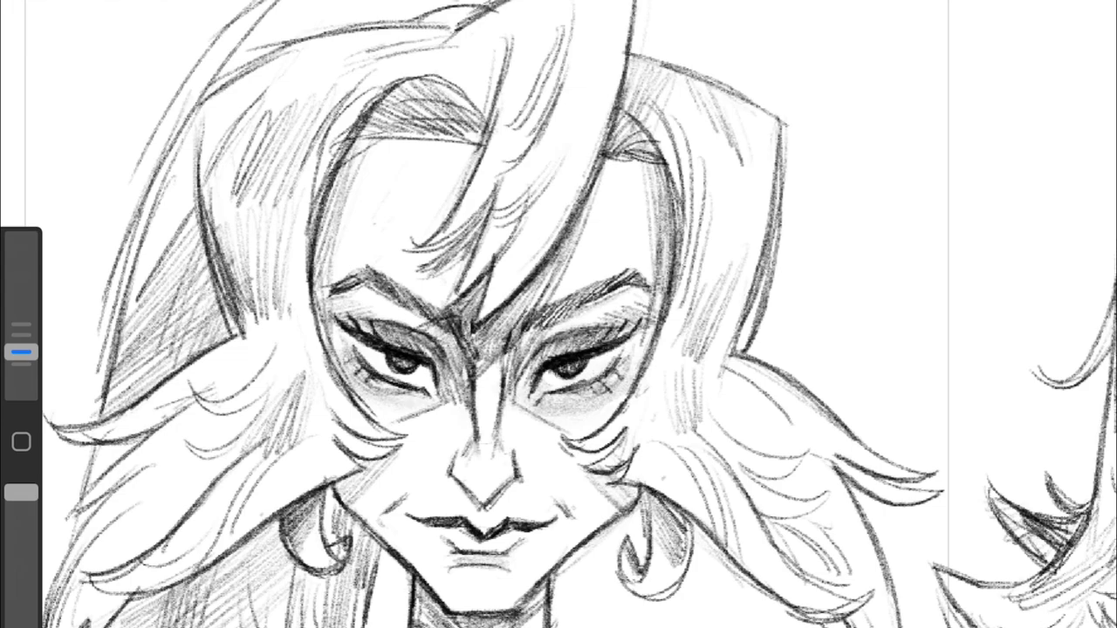
{"action": "left_click_drag", "start_coordinate": [549, 391], "coordinate": [619, 356]}
{"action": "scroll", "coordinate": [558, 315], "scroll_direction": "down", "scroll_amount": 5}
Step: Flip the canvas back to normal, then darken shading below the right eye and near the nose
{"action": "left_click", "coordinate": [26, 18]}
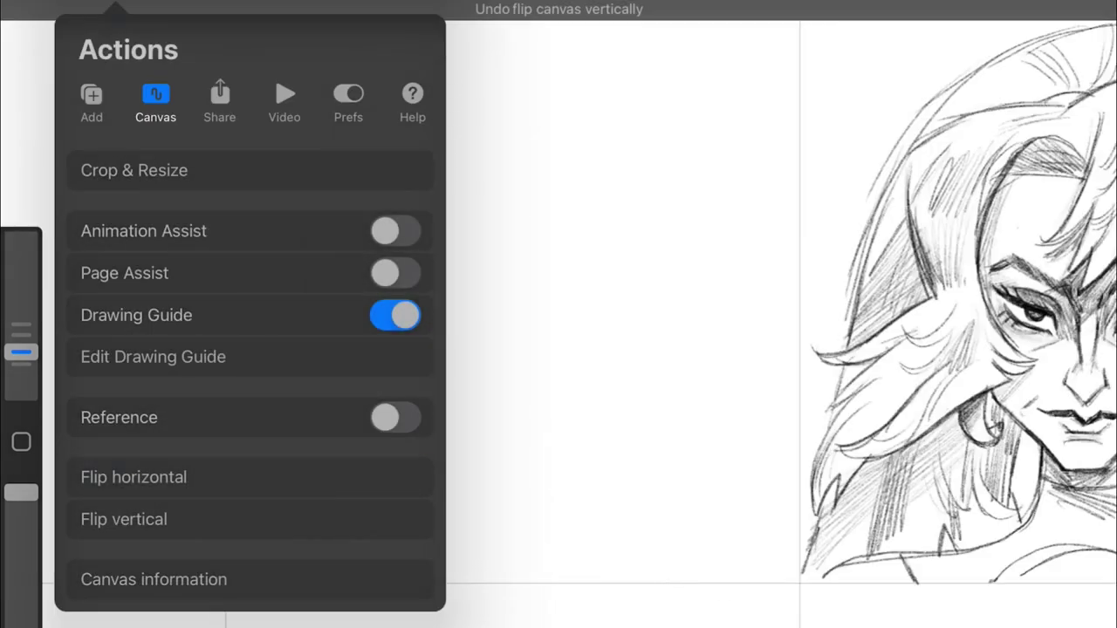
{"action": "left_click", "coordinate": [130, 476]}
{"action": "scroll", "coordinate": [489, 331], "scroll_direction": "up", "scroll_amount": 5}
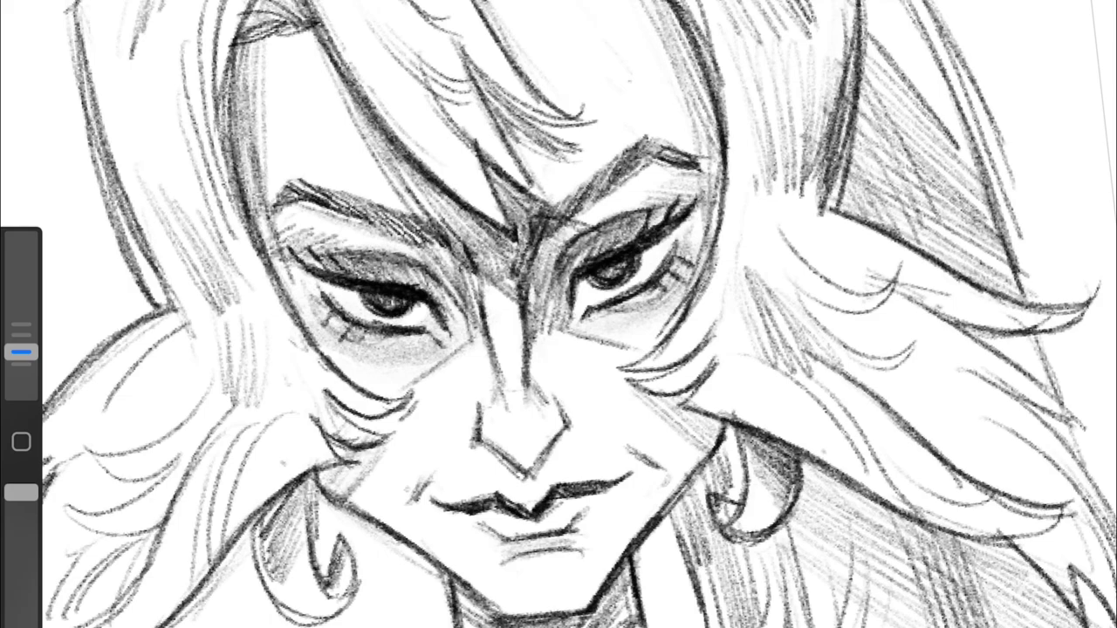
{"action": "left_click_drag", "start_coordinate": [590, 288], "coordinate": [635, 274]}
{"action": "scroll", "coordinate": [559, 314], "scroll_direction": "down", "scroll_amount": 2}
{"action": "left_click_drag", "start_coordinate": [501, 425], "coordinate": [567, 392]}
Step: Hatch the woman's neck and chest area dark
{"action": "scroll", "coordinate": [558, 349], "scroll_direction": "down", "scroll_amount": 5}
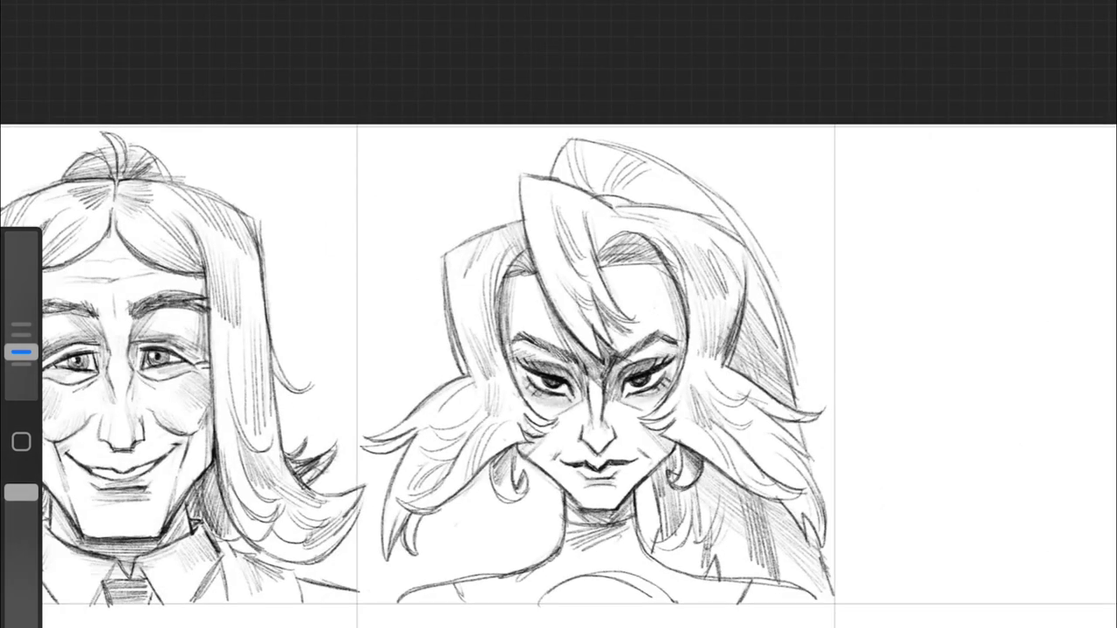
{"action": "scroll", "coordinate": [558, 349], "scroll_direction": "down", "scroll_amount": 3}
{"action": "scroll", "coordinate": [558, 349], "scroll_direction": "up", "scroll_amount": 3}
{"action": "left_click_drag", "start_coordinate": [557, 515], "coordinate": [367, 536]}
{"action": "left_click_drag", "start_coordinate": [428, 515], "coordinate": [529, 501]}
{"action": "left_click_drag", "start_coordinate": [457, 504], "coordinate": [523, 476]}
{"action": "left_click_drag", "start_coordinate": [506, 536], "coordinate": [604, 510]}
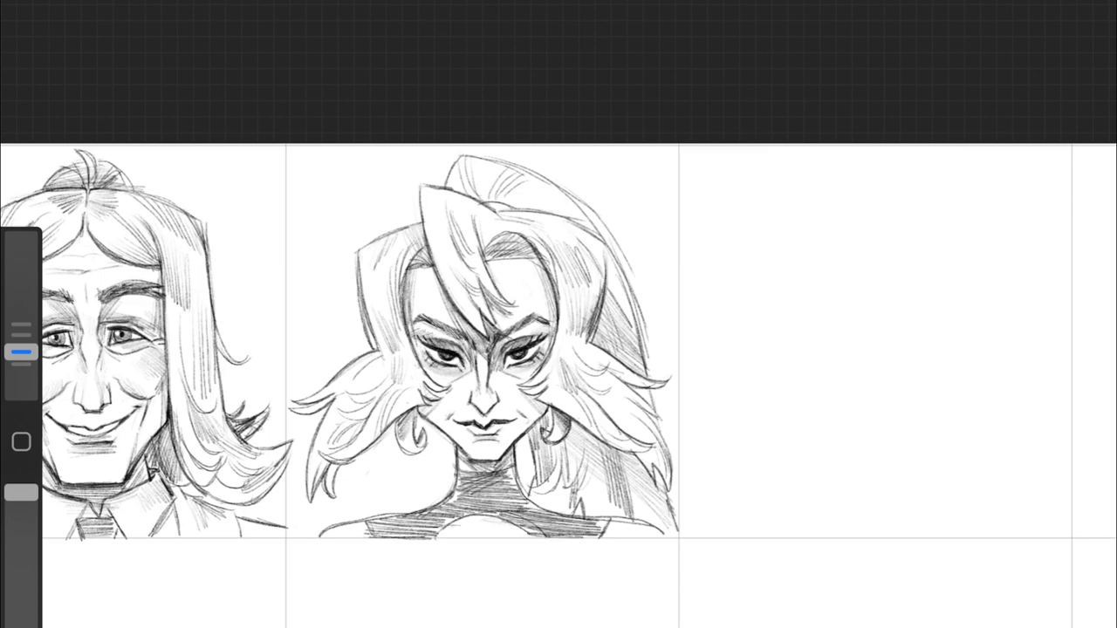
Step: Undo a stray stroke near the eyes, then draw both eyebrows heavier
{"action": "scroll", "coordinate": [558, 349], "scroll_direction": "up", "scroll_amount": 3}
{"action": "left_click_drag", "start_coordinate": [541, 336], "coordinate": [605, 314]}
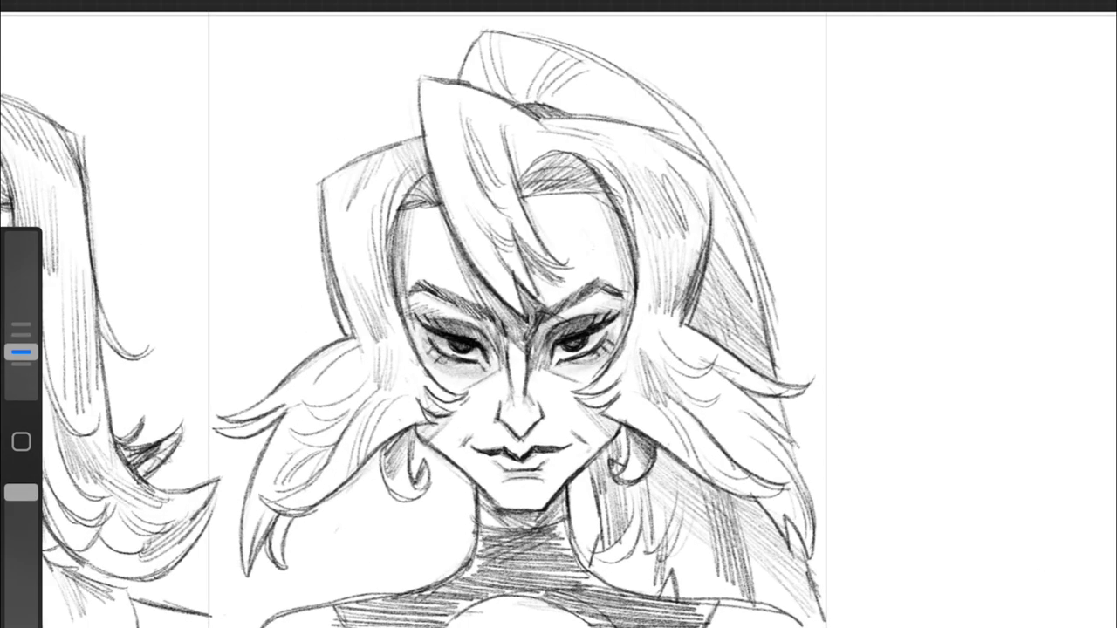
{"action": "scroll", "coordinate": [558, 349], "scroll_direction": "down", "scroll_amount": 3}
{"action": "key", "text": "ctrl+z"}
{"action": "scroll", "coordinate": [559, 349], "scroll_direction": "up", "scroll_amount": 3}
{"action": "left_click_drag", "start_coordinate": [528, 336], "coordinate": [602, 258]}
{"action": "mouse_move", "coordinate": [349, 332]}
{"action": "left_mouse_down"}
{"action": "mouse_move", "coordinate": [458, 359]}
{"action": "mouse_move", "coordinate": [403, 345]}
{"action": "left_mouse_up"}
{"action": "scroll", "coordinate": [559, 314], "scroll_direction": "down", "scroll_amount": 5}
Step: Sketch a light face oval with darkened jaw sides and a flat chin in the empty cell
{"action": "scroll", "coordinate": [559, 314], "scroll_direction": "right", "scroll_amount": 5}
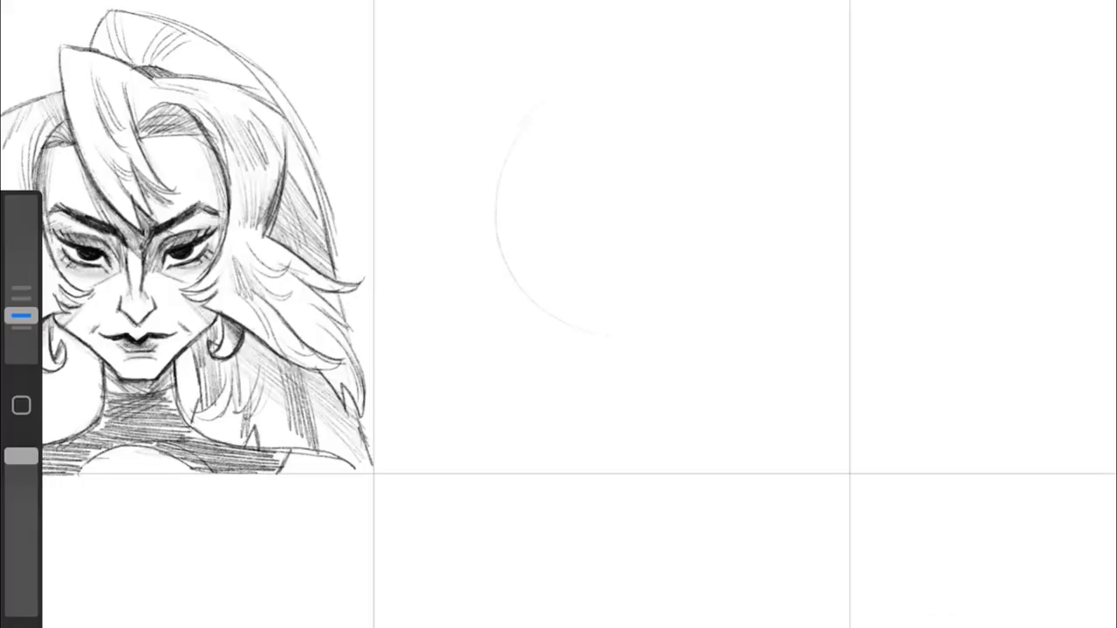
{"action": "left_click_drag", "start_coordinate": [610, 64], "coordinate": [664, 78]}
{"action": "left_click_drag", "start_coordinate": [709, 120], "coordinate": [696, 296]}
{"action": "left_click_drag", "start_coordinate": [505, 149], "coordinate": [596, 359]}
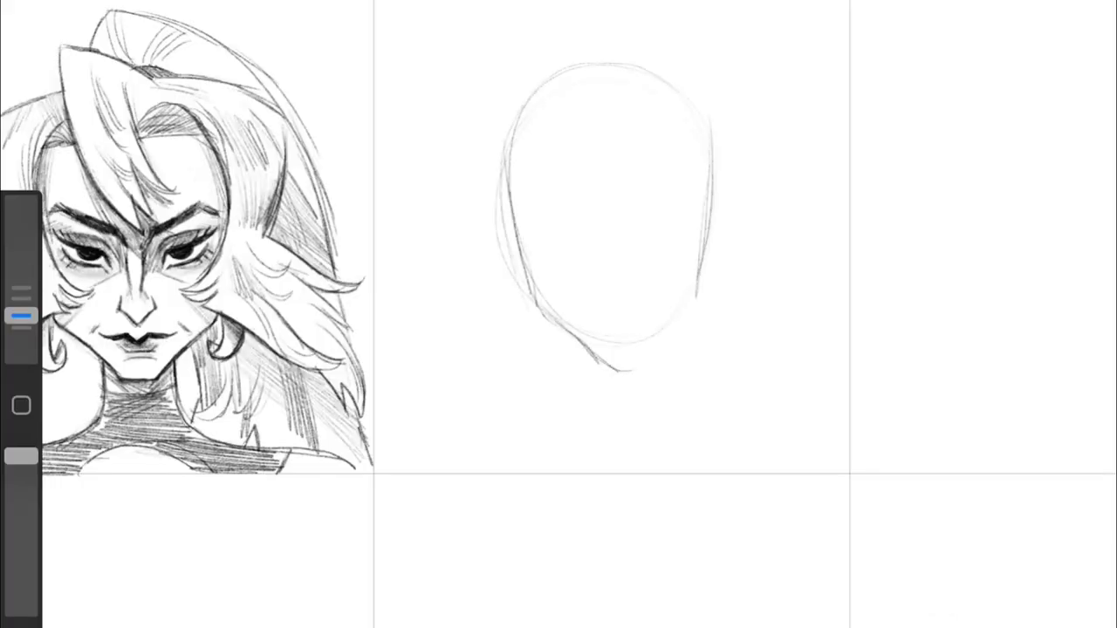
{"action": "left_click_drag", "start_coordinate": [693, 302], "coordinate": [631, 375]}
{"action": "left_click_drag", "start_coordinate": [698, 260], "coordinate": [626, 373]}
{"action": "mouse_move", "coordinate": [530, 281]}
{"action": "left_mouse_down"}
{"action": "mouse_move", "coordinate": [603, 364]}
{"action": "mouse_move", "coordinate": [650, 363]}
{"action": "left_mouse_up"}
{"action": "left_click_drag", "start_coordinate": [510, 144], "coordinate": [529, 302]}
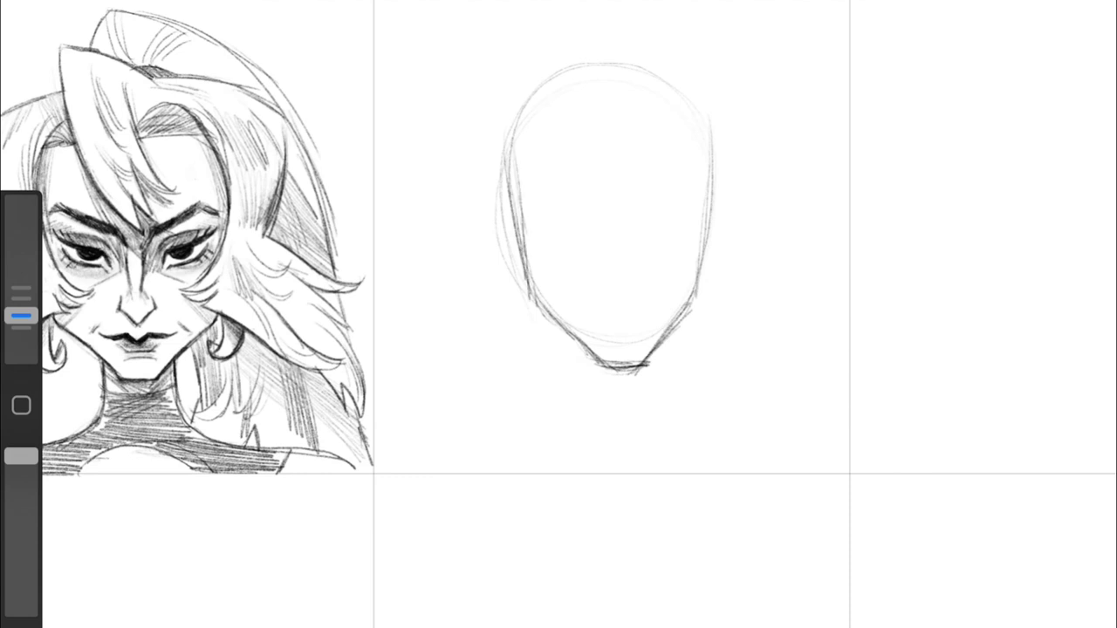
Step: Add a left ear, vertical centre line, horizontal eye guideline and both eyebrows
{"action": "scroll", "coordinate": [611, 262], "scroll_direction": "up", "scroll_amount": 1}
{"action": "left_click_drag", "start_coordinate": [706, 188], "coordinate": [702, 298]}
{"action": "left_click_drag", "start_coordinate": [508, 205], "coordinate": [515, 282]}
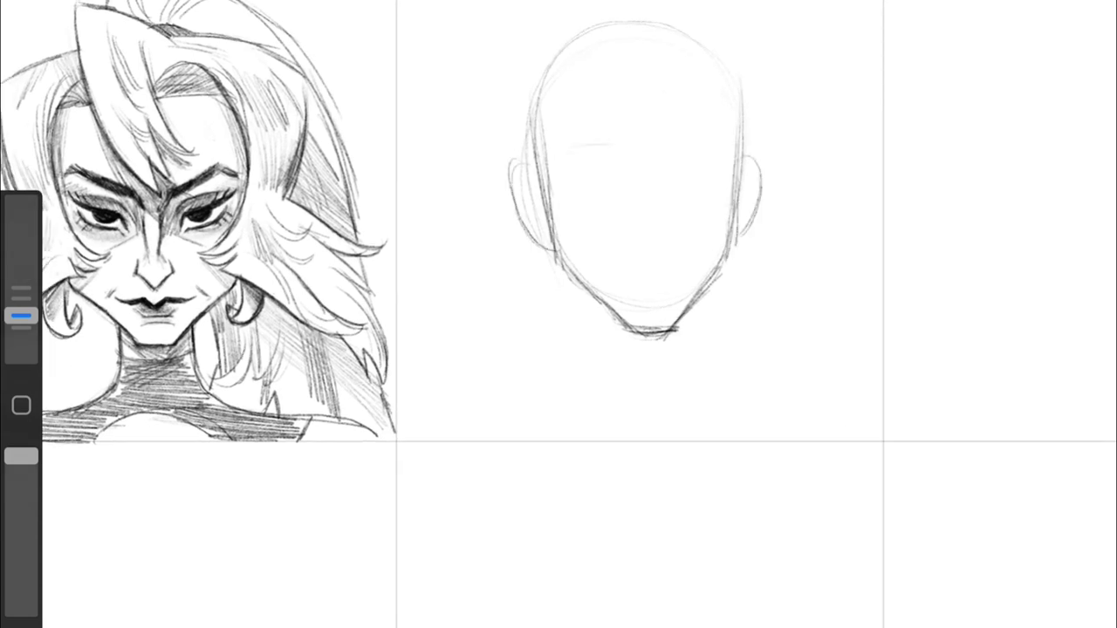
{"action": "scroll", "coordinate": [629, 219], "scroll_direction": "up", "scroll_amount": 2}
{"action": "left_click_drag", "start_coordinate": [594, 43], "coordinate": [595, 365]}
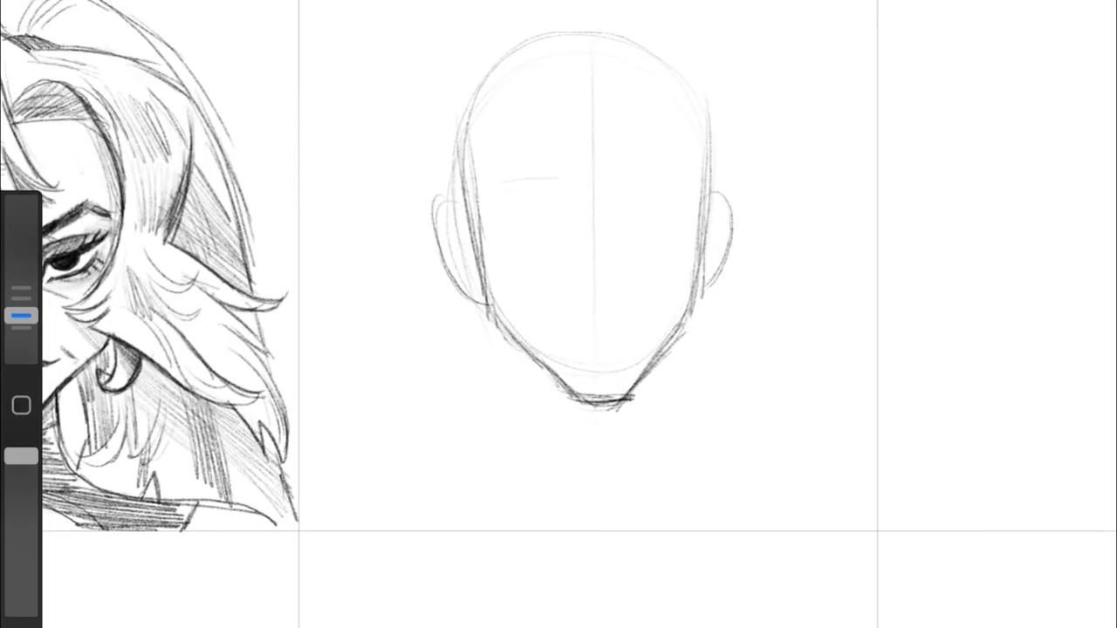
{"action": "left_click_drag", "start_coordinate": [480, 199], "coordinate": [723, 191]}
{"action": "left_click_drag", "start_coordinate": [616, 178], "coordinate": [682, 189]}
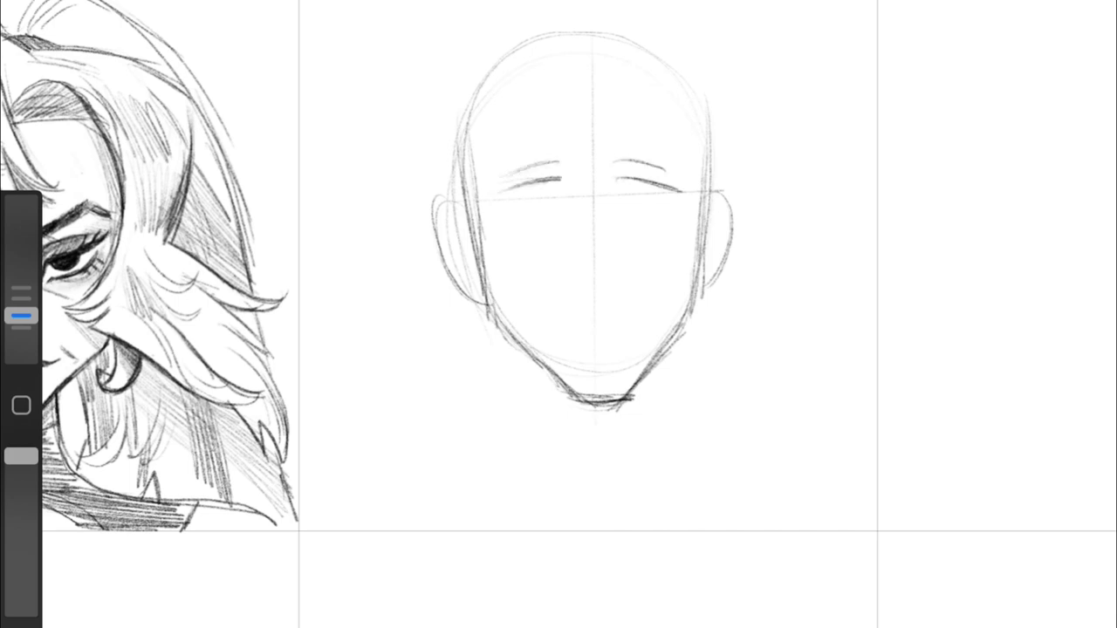
{"action": "left_click_drag", "start_coordinate": [612, 136], "coordinate": [681, 127]}
{"action": "left_click_drag", "start_coordinate": [494, 145], "coordinate": [562, 137]}
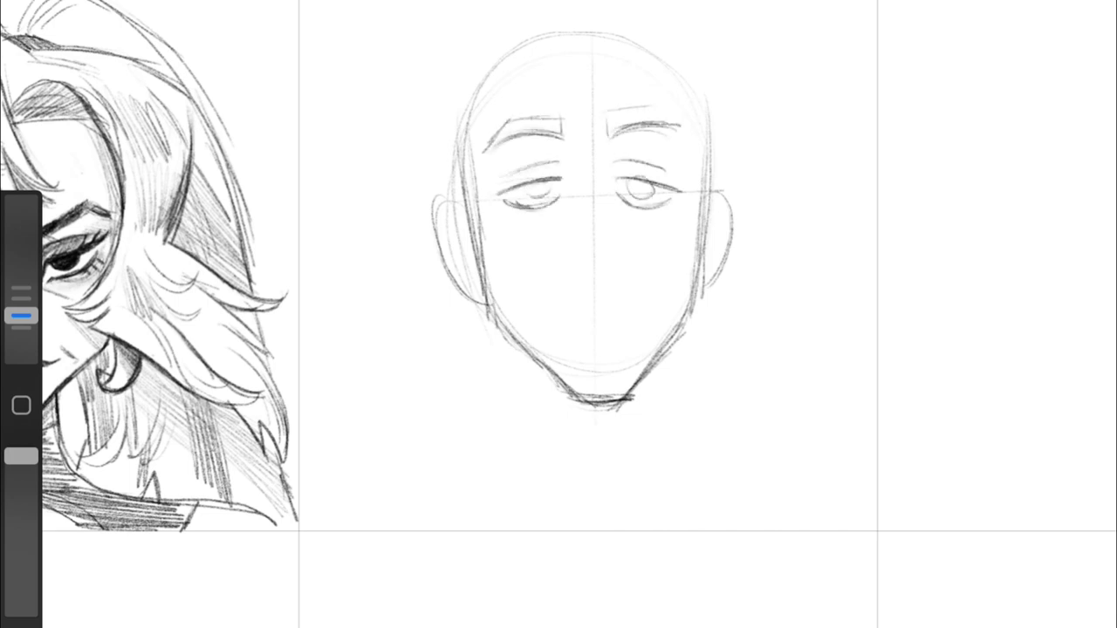
Step: Draw the spiky fringe, hair falling on the right, the nose and a long hair-volume arc
{"action": "left_click_drag", "start_coordinate": [639, 49], "coordinate": [541, 111]}
{"action": "left_click_drag", "start_coordinate": [576, 42], "coordinate": [484, 103]}
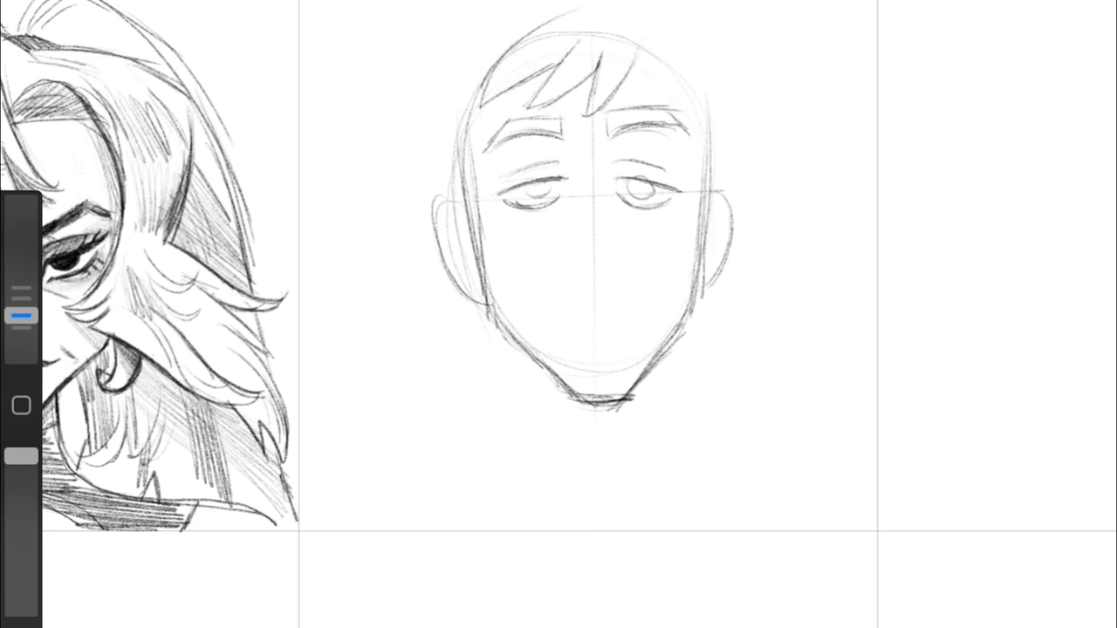
{"action": "left_click_drag", "start_coordinate": [645, 49], "coordinate": [752, 185]}
{"action": "left_click_drag", "start_coordinate": [707, 70], "coordinate": [757, 185]}
{"action": "left_click_drag", "start_coordinate": [580, 228], "coordinate": [609, 298]}
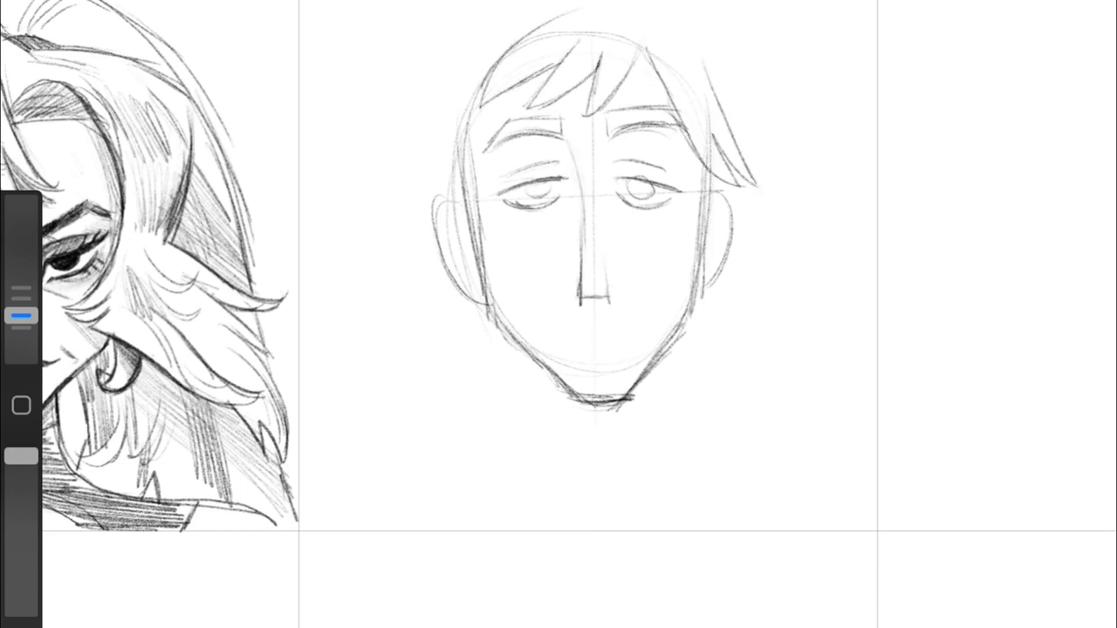
{"action": "left_click_drag", "start_coordinate": [714, 159], "coordinate": [685, 260]}
{"action": "left_click_drag", "start_coordinate": [513, 91], "coordinate": [426, 192]}
Step: Lasso the face and nudge it down slightly, then add a stroke atop the hair
{"action": "left_click_drag", "start_coordinate": [445, 17], "coordinate": [328, 164]}
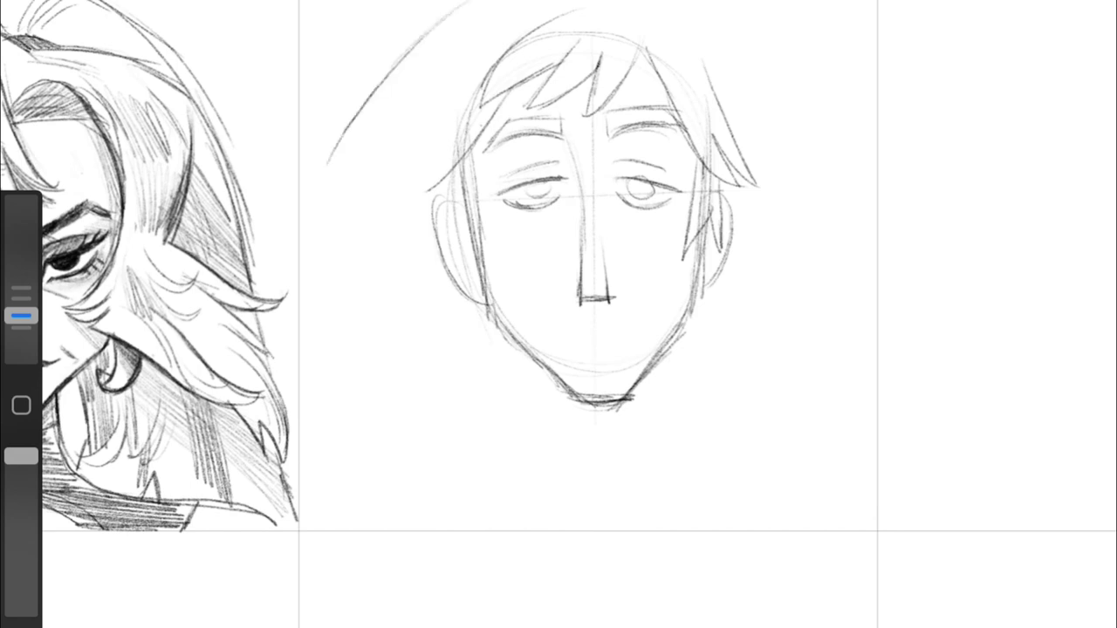
{"action": "left_click_drag", "start_coordinate": [500, 44], "coordinate": [815, 290]}
{"action": "left_click_drag", "start_coordinate": [594, 297], "coordinate": [597, 339]}
{"action": "left_click_drag", "start_coordinate": [478, 47], "coordinate": [665, 77]}
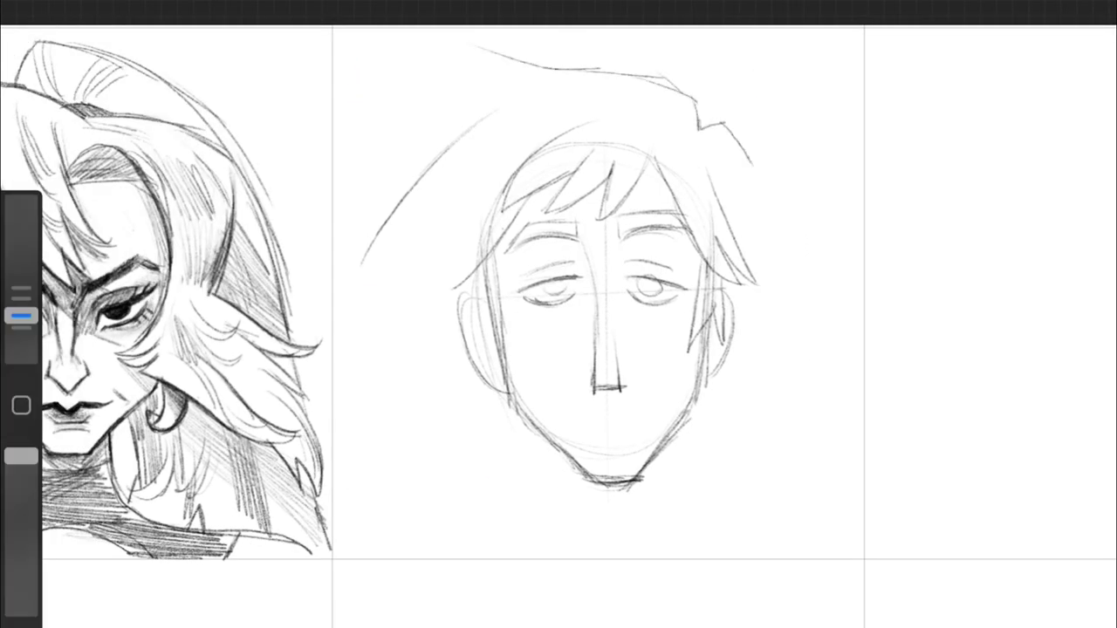
Step: Redraw the hair lines, right face side and jaw line darker
{"action": "left_click_drag", "start_coordinate": [750, 162], "coordinate": [841, 288]}
{"action": "left_click_drag", "start_coordinate": [711, 239], "coordinate": [632, 422]}
{"action": "mouse_move", "coordinate": [471, 166]}
{"action": "left_mouse_down"}
{"action": "mouse_move", "coordinate": [481, 328]}
{"action": "mouse_move", "coordinate": [571, 426]}
{"action": "left_mouse_up"}
{"action": "left_click_drag", "start_coordinate": [21, 316], "coordinate": [21, 279]}
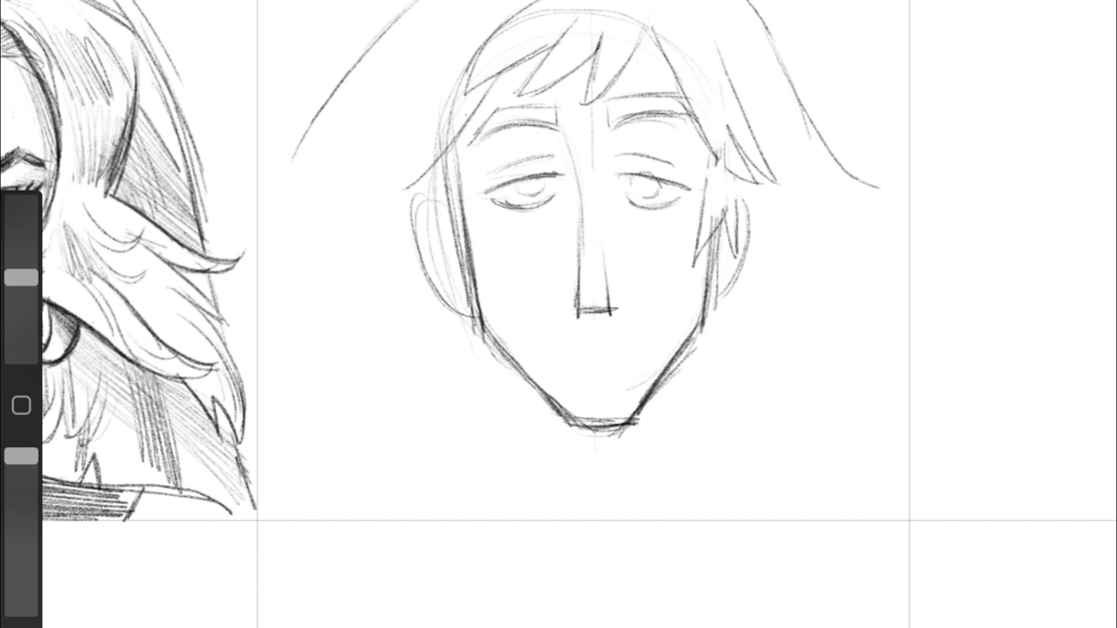
Step: With a smaller brush, add a temple strand and smile crease, and darken the nose's left side
{"action": "left_click_drag", "start_coordinate": [21, 279], "coordinate": [21, 316]}
{"action": "left_click_drag", "start_coordinate": [730, 153], "coordinate": [698, 258]}
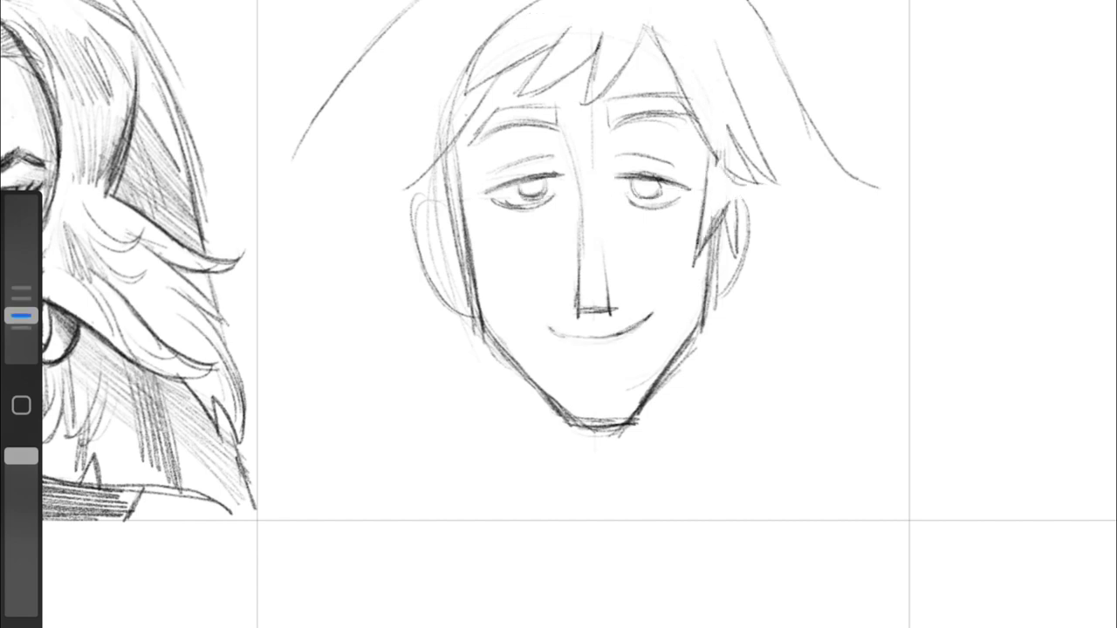
{"action": "left_click_drag", "start_coordinate": [644, 295], "coordinate": [669, 312]}
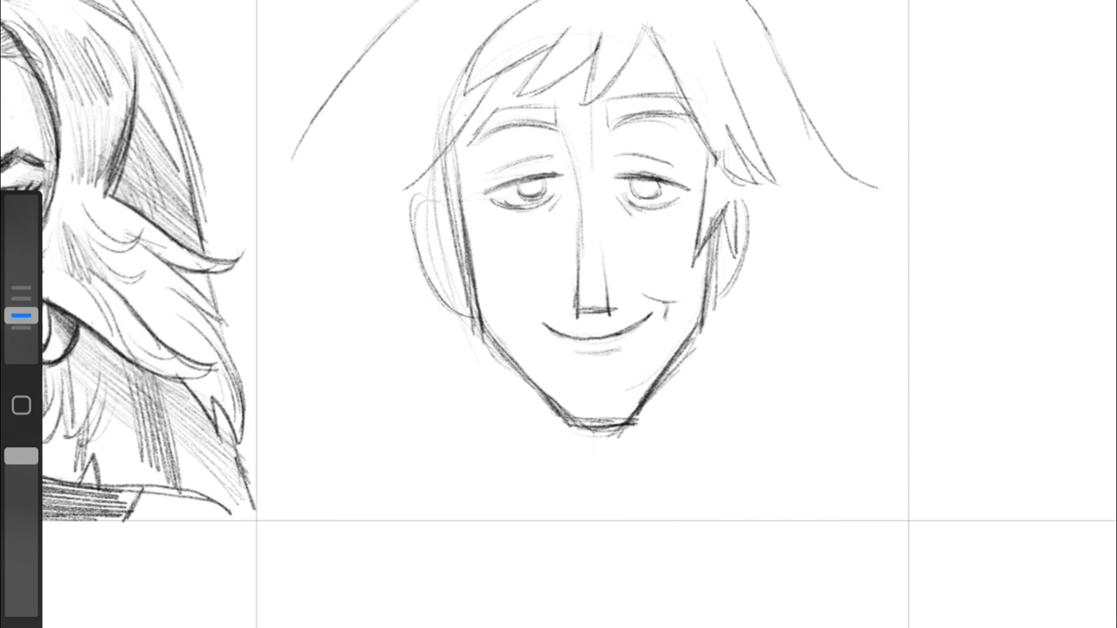
{"action": "left_click_drag", "start_coordinate": [561, 131], "coordinate": [576, 281]}
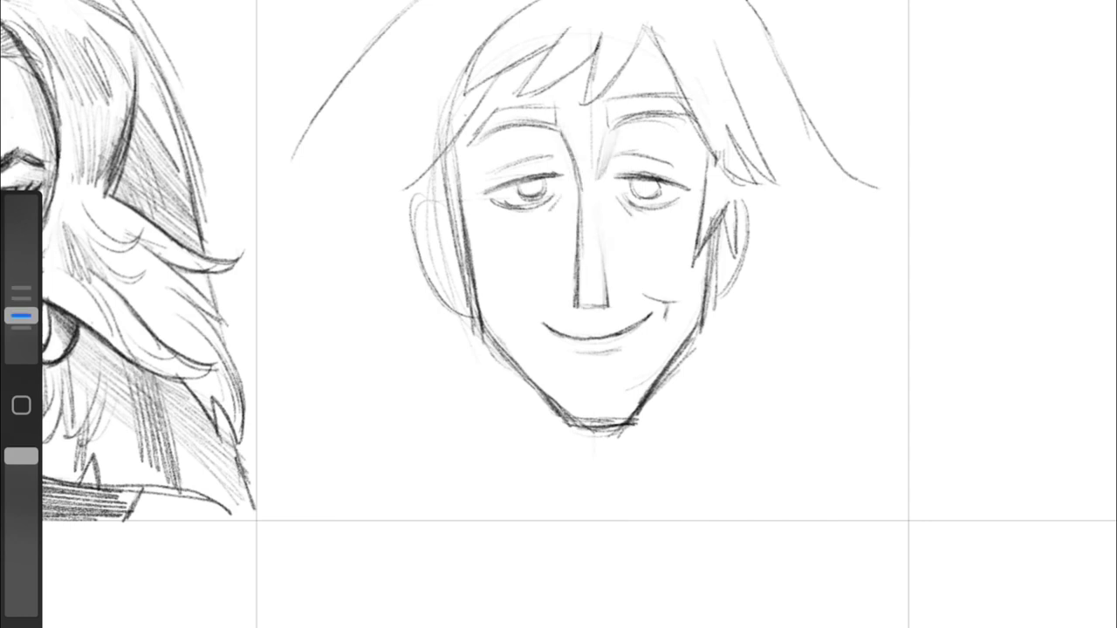
{"action": "scroll", "coordinate": [567, 262], "scroll_direction": "up", "scroll_amount": 3}
Step: Undo the nose-tip stroke and shade along the left side of the nose bridge
{"action": "left_click_drag", "start_coordinate": [541, 288], "coordinate": [583, 292]}
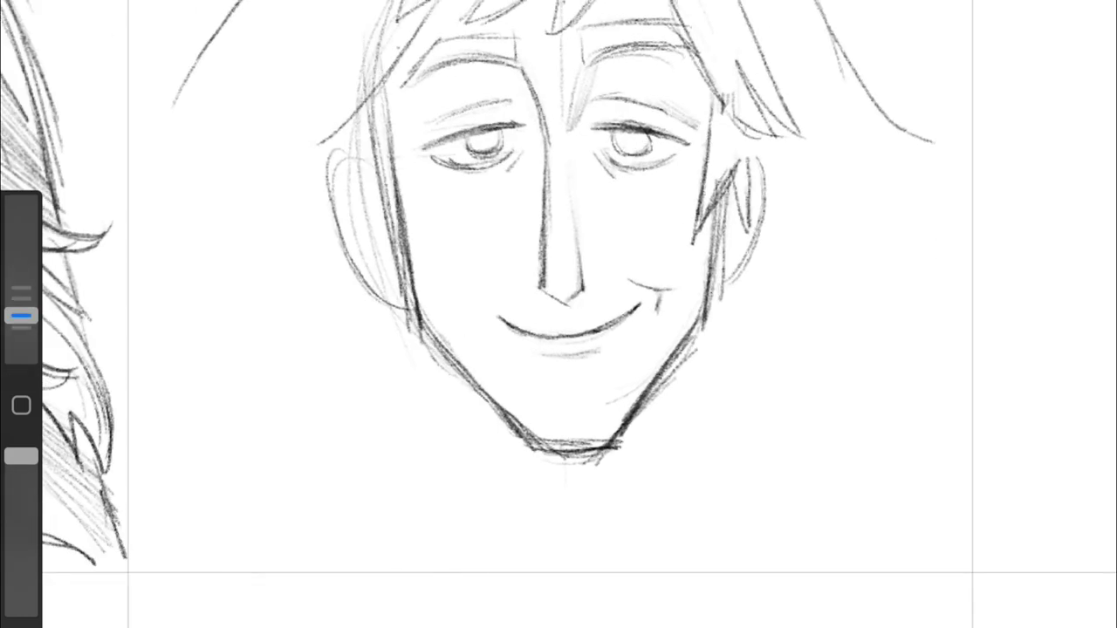
{"action": "scroll", "coordinate": [559, 314], "scroll_direction": "down", "scroll_amount": 3}
{"action": "scroll", "coordinate": [558, 261], "scroll_direction": "up", "scroll_amount": 3}
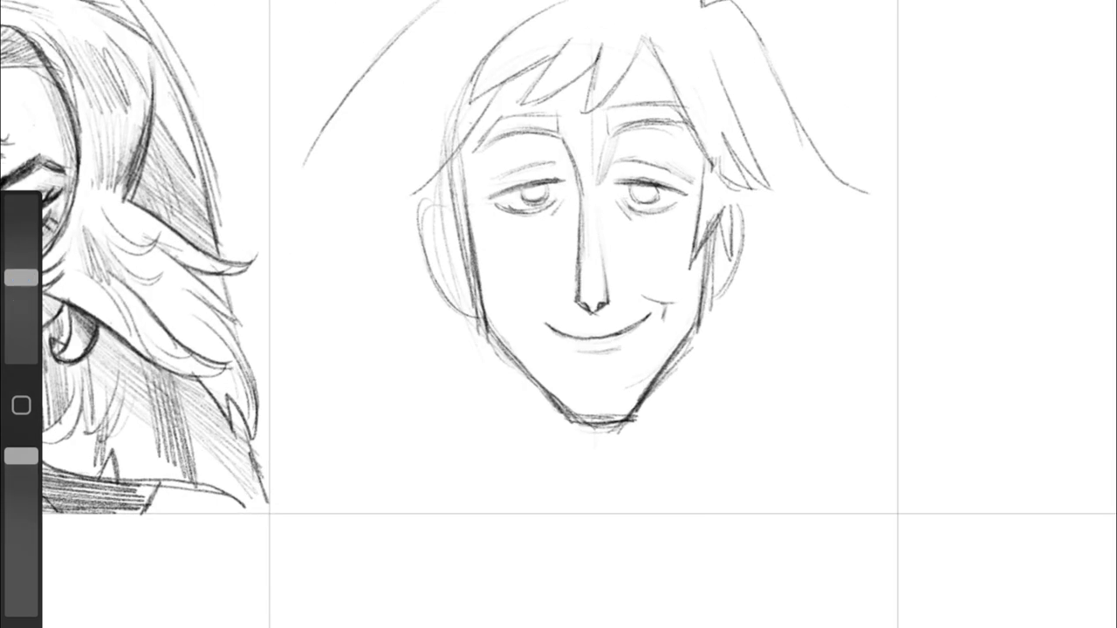
{"action": "key", "text": "ctrl+z"}
{"action": "key", "text": "ctrl+z"}
{"action": "scroll", "coordinate": [558, 262], "scroll_direction": "down", "scroll_amount": 1}
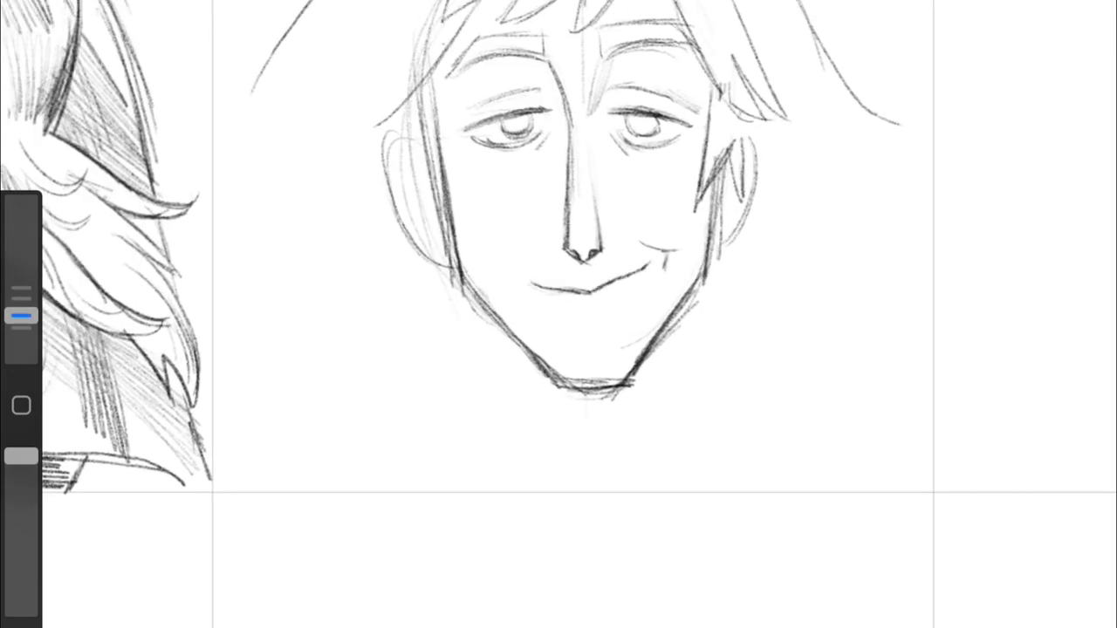
{"action": "key", "text": "ctrl+z"}
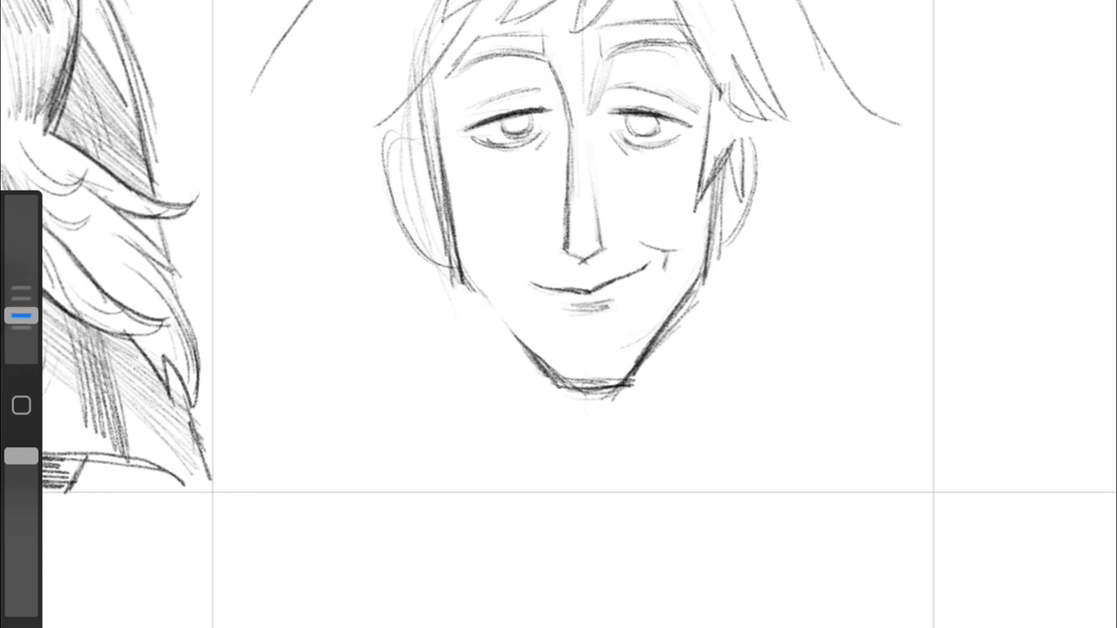
{"action": "left_click_drag", "start_coordinate": [582, 130], "coordinate": [590, 197]}
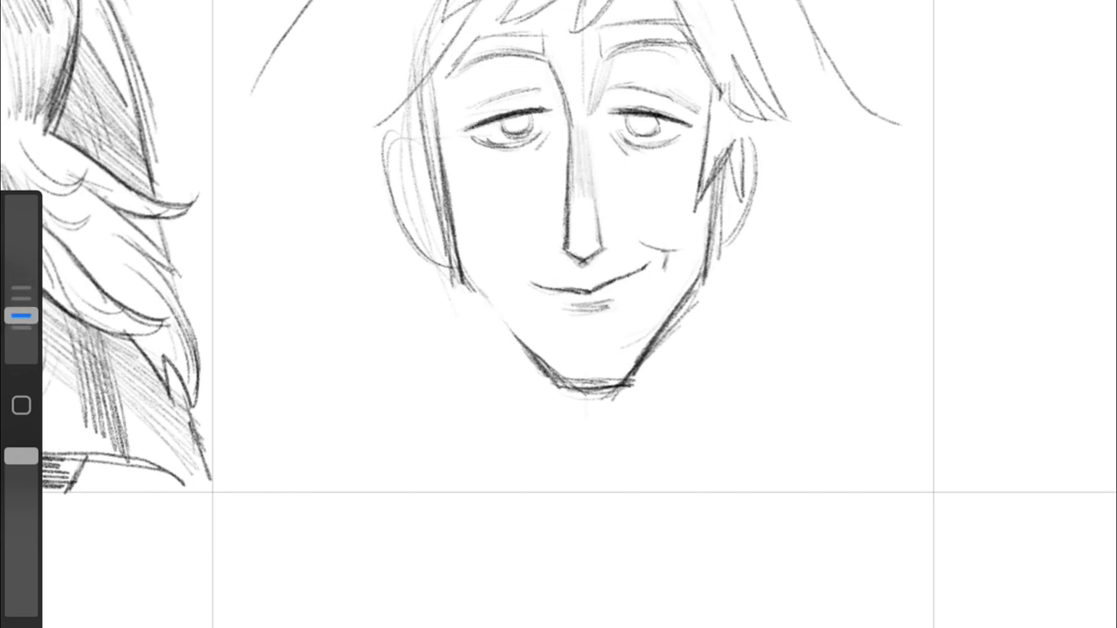
Step: Erase the upper-left face contour and ear top, redrawing them as hair strands and a new contour
{"action": "left_click_drag", "start_coordinate": [435, 96], "coordinate": [446, 210]}
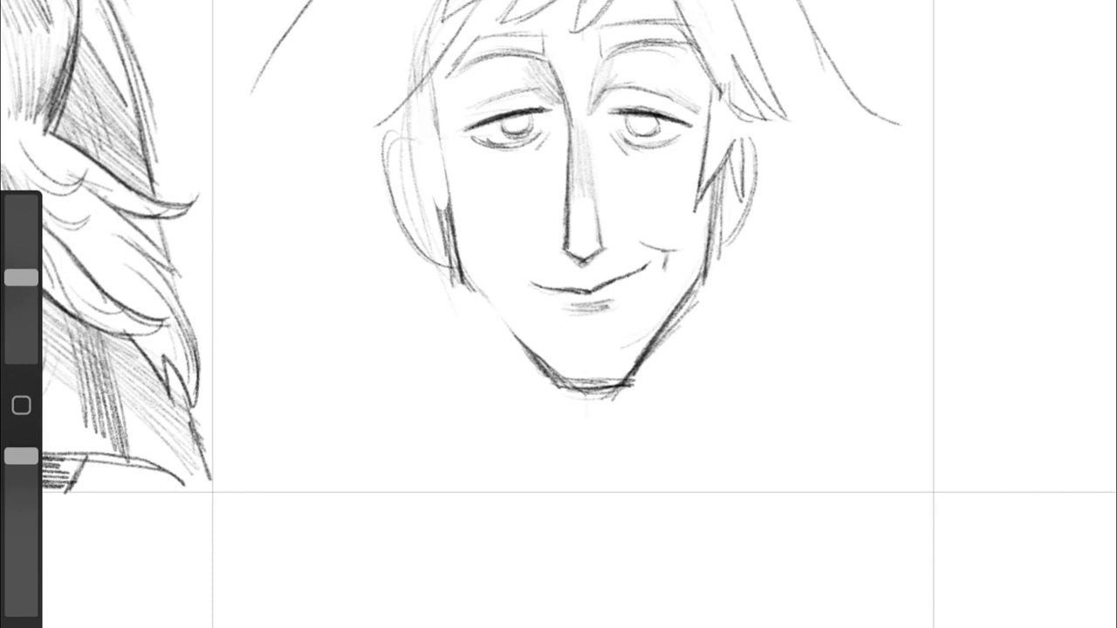
{"action": "left_click_drag", "start_coordinate": [387, 131], "coordinate": [410, 202]}
{"action": "left_click_drag", "start_coordinate": [423, 141], "coordinate": [447, 211]}
{"action": "left_click_drag", "start_coordinate": [386, 126], "coordinate": [403, 188]}
{"action": "left_click_drag", "start_coordinate": [431, 92], "coordinate": [457, 208]}
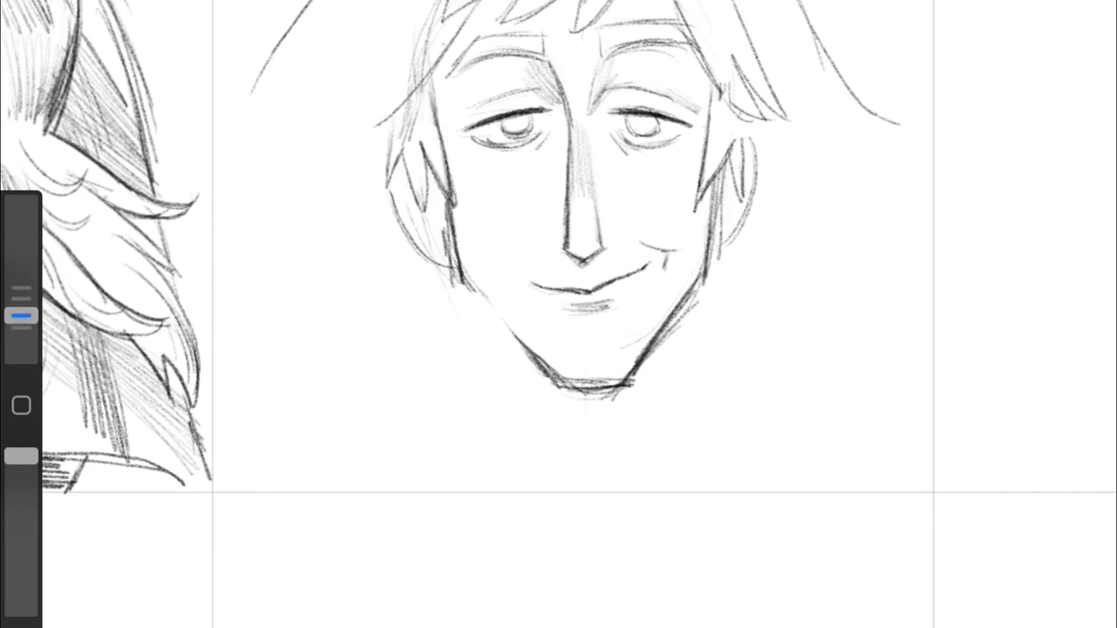
{"action": "mouse_move", "coordinate": [21, 316]}
{"action": "left_mouse_down"}
{"action": "mouse_move", "coordinate": [21, 278]}
{"action": "mouse_move", "coordinate": [21, 316]}
{"action": "left_mouse_up"}
{"action": "left_click_drag", "start_coordinate": [429, 87], "coordinate": [454, 206]}
{"action": "left_click_drag", "start_coordinate": [405, 104], "coordinate": [413, 148]}
{"action": "mouse_move", "coordinate": [393, 168]}
{"action": "left_mouse_down"}
{"action": "mouse_move", "coordinate": [433, 255]}
{"action": "mouse_move", "coordinate": [564, 326]}
{"action": "left_mouse_up"}
Step: Darken the right cheek, jaw, chin and hair lines, adding strands on the head's right
{"action": "left_click_drag", "start_coordinate": [725, 166], "coordinate": [724, 258]}
{"action": "mouse_move", "coordinate": [703, 267]}
{"action": "left_mouse_down"}
{"action": "mouse_move", "coordinate": [641, 347]}
{"action": "mouse_move", "coordinate": [658, 353]}
{"action": "left_mouse_up"}
{"action": "left_click_drag", "start_coordinate": [478, 58], "coordinate": [485, 161]}
{"action": "left_click_drag", "start_coordinate": [717, 60], "coordinate": [719, 161]}
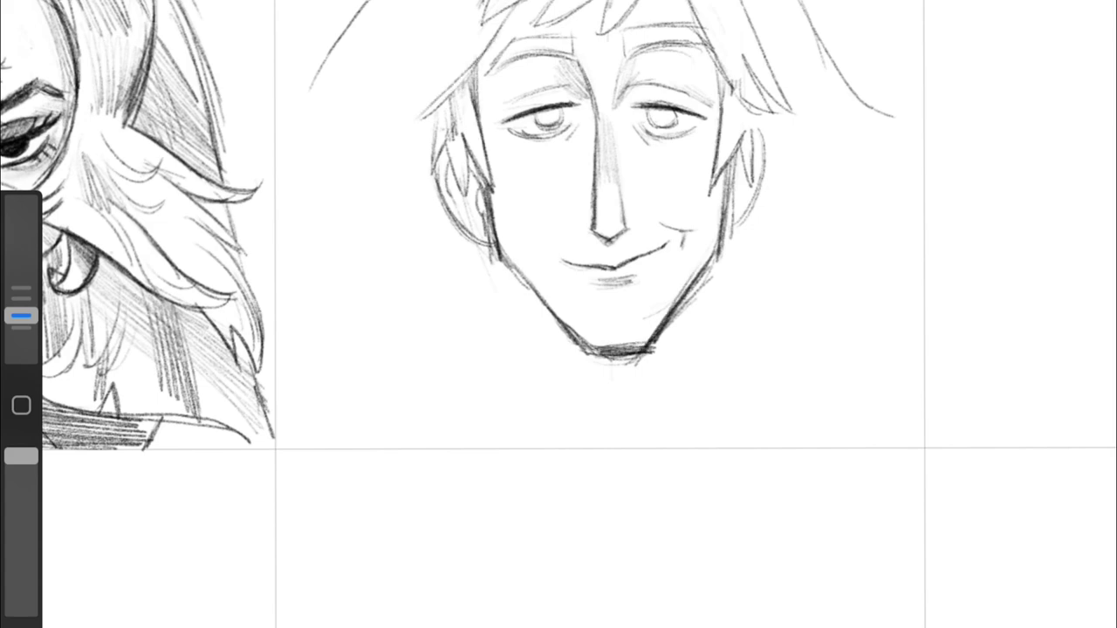
{"action": "scroll", "coordinate": [558, 314], "scroll_direction": "down", "scroll_amount": 3}
{"action": "scroll", "coordinate": [558, 314], "scroll_direction": "up", "scroll_amount": 2}
{"action": "mouse_move", "coordinate": [848, 141]}
{"action": "left_mouse_down"}
{"action": "mouse_move", "coordinate": [775, 185]}
{"action": "mouse_move", "coordinate": [755, 218]}
{"action": "left_mouse_up"}
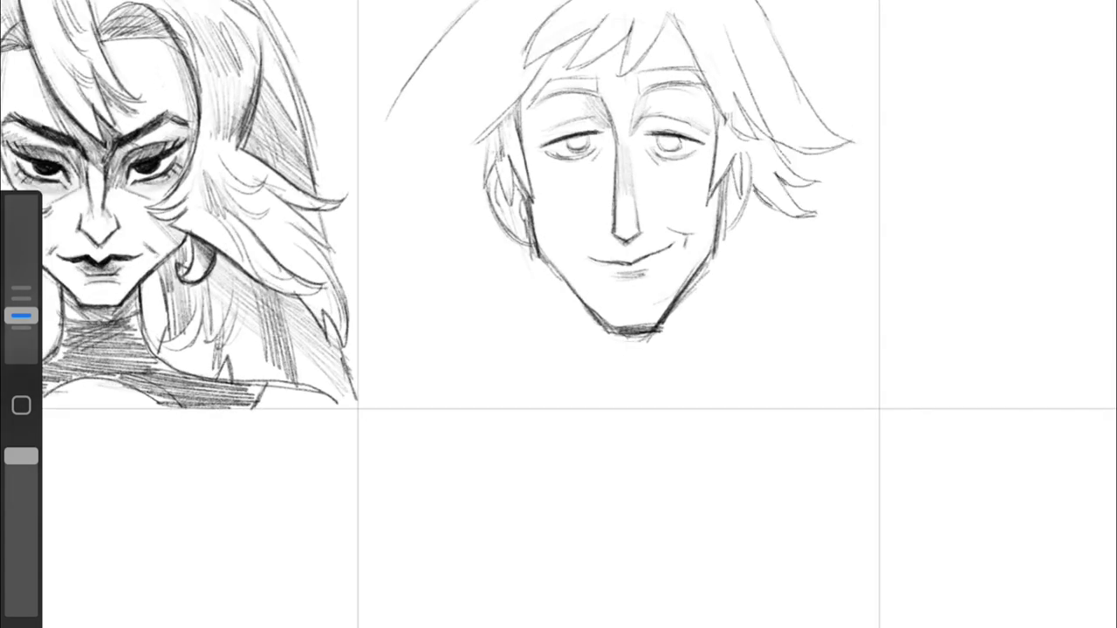
Step: Add spiky hair strands along the left side of the hair
{"action": "scroll", "coordinate": [558, 314], "scroll_direction": "up", "scroll_amount": 2}
{"action": "left_click_drag", "start_coordinate": [492, 166], "coordinate": [424, 246]}
{"action": "left_click_drag", "start_coordinate": [485, 223], "coordinate": [453, 290]}
{"action": "left_click_drag", "start_coordinate": [520, 169], "coordinate": [473, 251]}
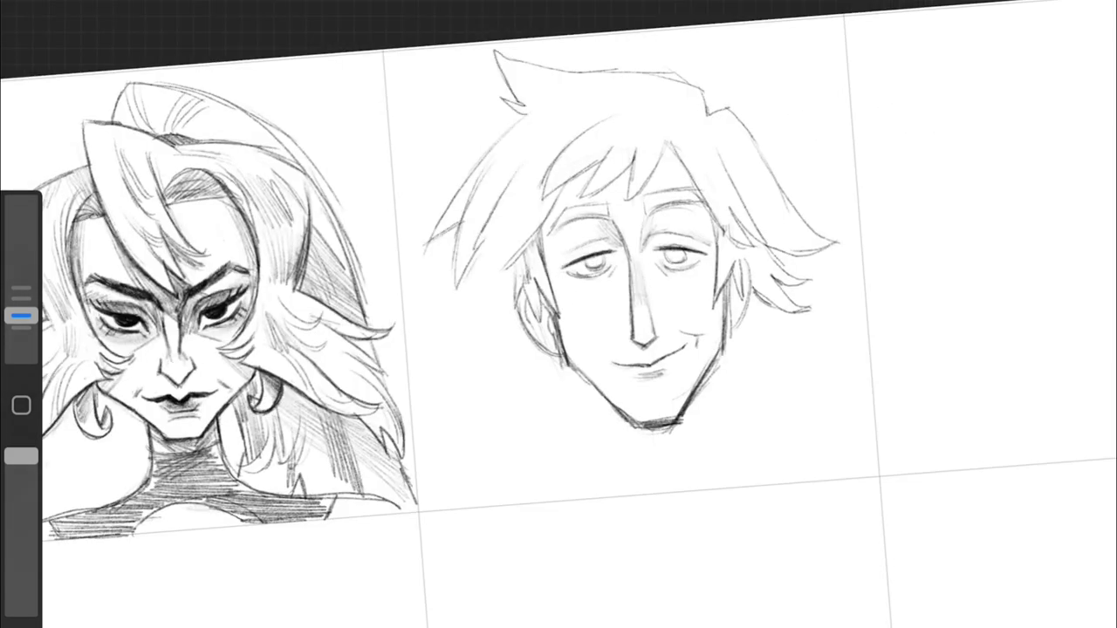
{"action": "left_click_drag", "start_coordinate": [497, 201], "coordinate": [468, 285]}
{"action": "left_click_drag", "start_coordinate": [497, 199], "coordinate": [454, 294]}
{"action": "left_click_drag", "start_coordinate": [520, 252], "coordinate": [482, 300]}
{"action": "left_click_drag", "start_coordinate": [455, 243], "coordinate": [452, 292]}
{"action": "left_click_drag", "start_coordinate": [21, 315], "coordinate": [21, 279]}
Step: Draw spiky strands at the top of the hair and hatch its right side
{"action": "left_click_drag", "start_coordinate": [21, 279], "coordinate": [21, 316]}
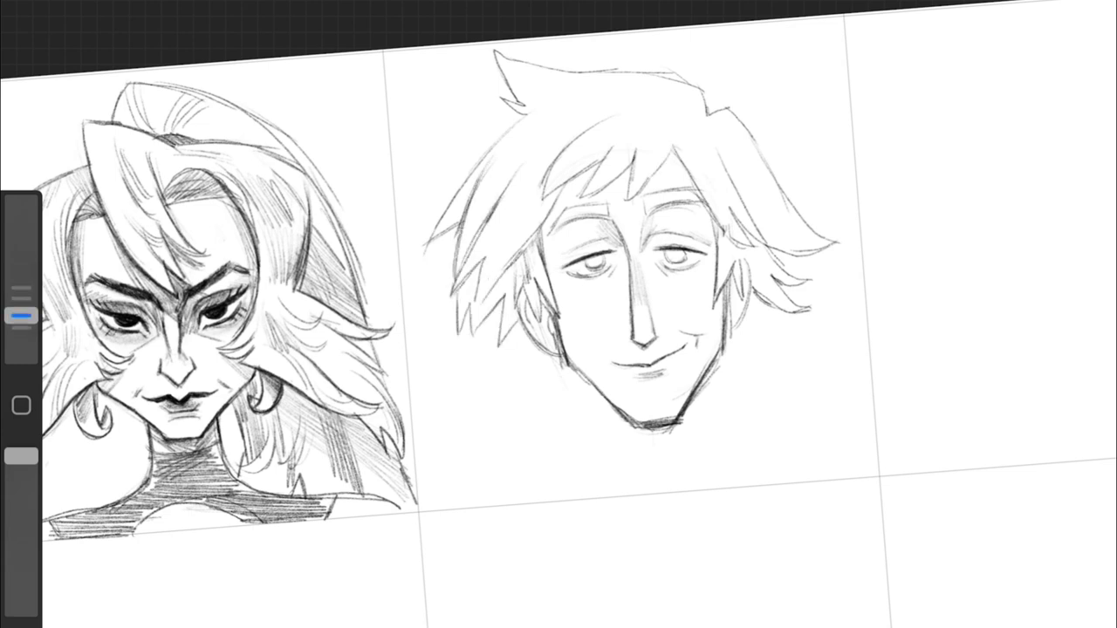
{"action": "left_click_drag", "start_coordinate": [694, 121], "coordinate": [639, 194]}
{"action": "mouse_move", "coordinate": [20, 316]}
{"action": "left_mouse_down"}
{"action": "mouse_move", "coordinate": [21, 280]}
{"action": "mouse_move", "coordinate": [21, 316]}
{"action": "left_mouse_up"}
{"action": "mouse_move", "coordinate": [693, 88]}
{"action": "left_mouse_down"}
{"action": "mouse_move", "coordinate": [743, 120]}
{"action": "mouse_move", "coordinate": [747, 147]}
{"action": "left_mouse_up"}
{"action": "mouse_move", "coordinate": [726, 165]}
{"action": "left_mouse_down"}
{"action": "mouse_move", "coordinate": [754, 229]}
{"action": "mouse_move", "coordinate": [744, 246]}
{"action": "left_mouse_up"}
{"action": "left_click_drag", "start_coordinate": [720, 227], "coordinate": [741, 267]}
Step: Sketch the neck lines and a high collar below the chin
{"action": "left_click_drag", "start_coordinate": [642, 345], "coordinate": [602, 233]}
{"action": "mouse_move", "coordinate": [551, 285]}
{"action": "left_mouse_down"}
{"action": "mouse_move", "coordinate": [555, 328]}
{"action": "mouse_move", "coordinate": [653, 393]}
{"action": "left_mouse_up"}
{"action": "left_click_drag", "start_coordinate": [575, 350], "coordinate": [570, 397]}
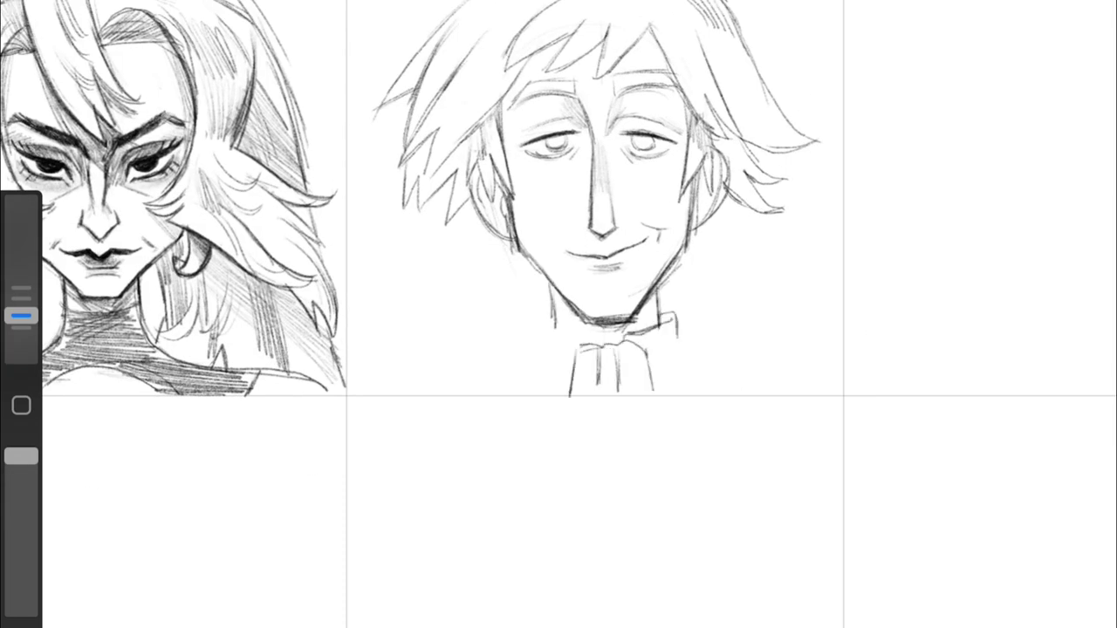
Step: Hatch dark strokes into both eyebrows, darkening the left one further
{"action": "scroll", "coordinate": [611, 261], "scroll_direction": "up", "scroll_amount": 3}
{"action": "mouse_move", "coordinate": [686, 74]}
{"action": "left_mouse_down"}
{"action": "mouse_move", "coordinate": [752, 63]}
{"action": "mouse_move", "coordinate": [741, 40]}
{"action": "mouse_move", "coordinate": [766, 43]}
{"action": "left_mouse_up"}
{"action": "left_click_drag", "start_coordinate": [543, 88], "coordinate": [572, 70]}
{"action": "left_click_drag", "start_coordinate": [558, 75], "coordinate": [637, 54]}
{"action": "left_click_drag", "start_coordinate": [541, 92], "coordinate": [564, 79]}
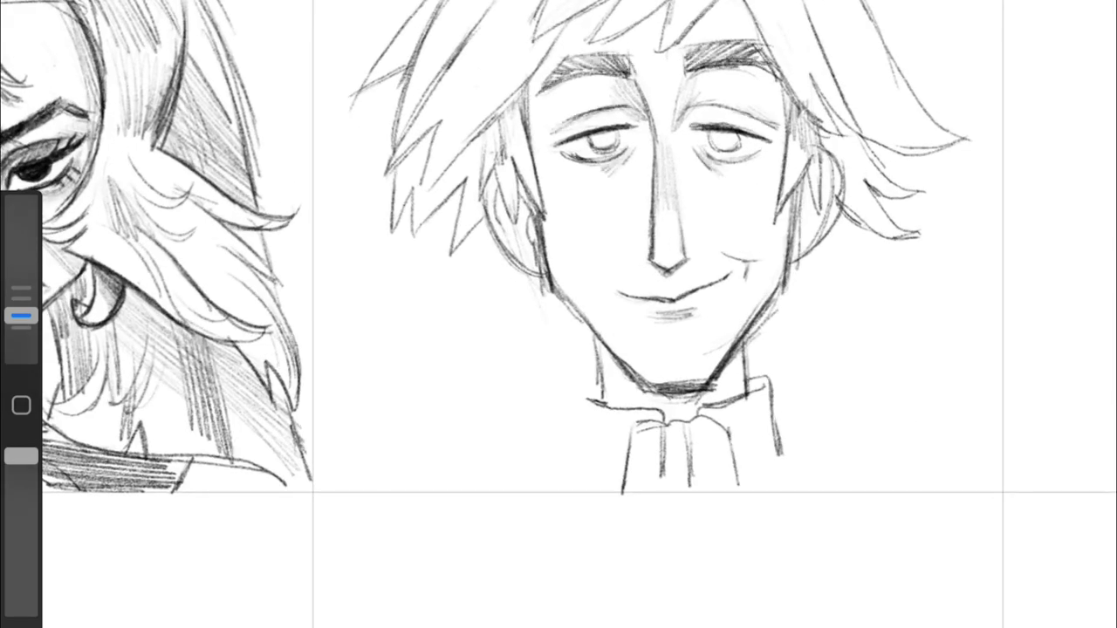
Step: Hatch light cheek blush, then deepen the shadow under the chin and the neck shading
{"action": "left_click_drag", "start_coordinate": [545, 209], "coordinate": [562, 168]}
{"action": "left_click_drag", "start_coordinate": [564, 223], "coordinate": [583, 178]}
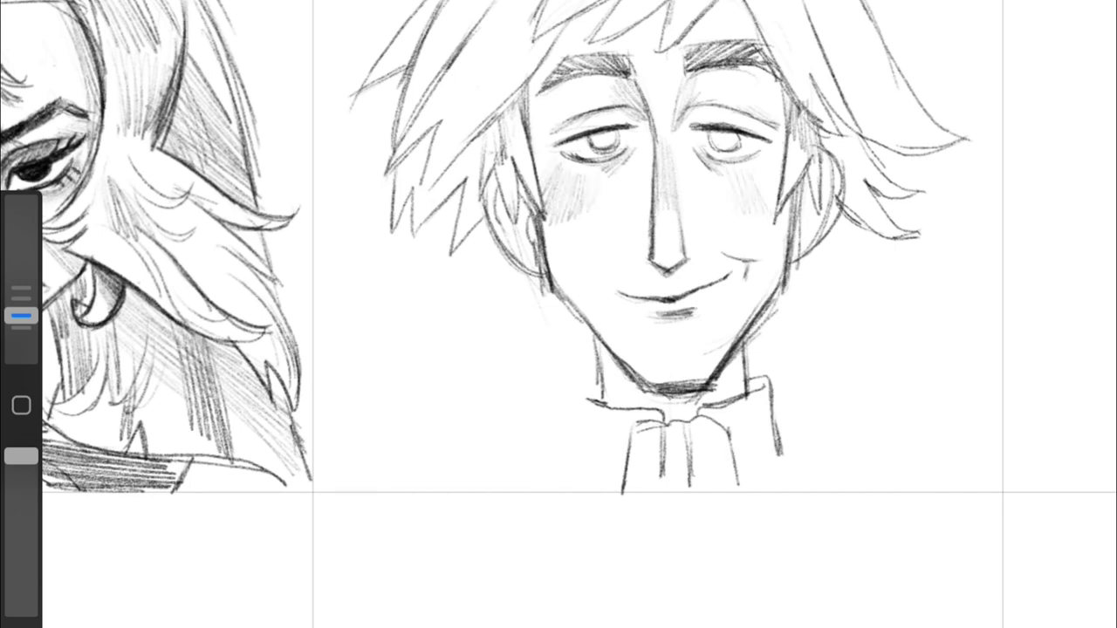
{"action": "mouse_move", "coordinate": [598, 349]}
{"action": "left_mouse_down"}
{"action": "mouse_move", "coordinate": [646, 403]}
{"action": "mouse_move", "coordinate": [715, 395]}
{"action": "left_mouse_up"}
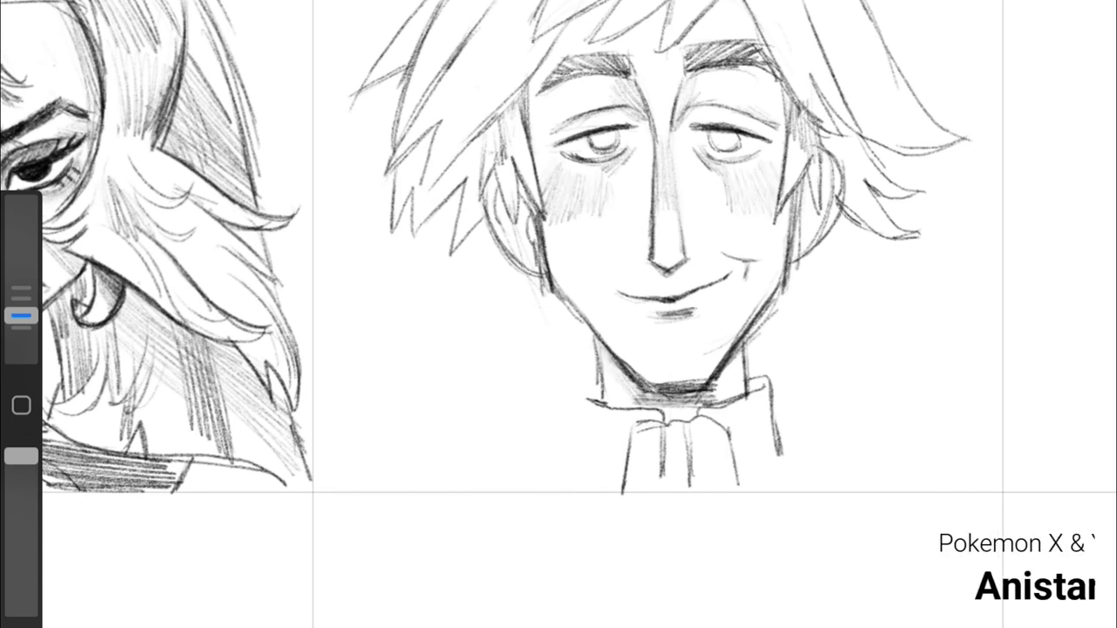
{"action": "left_click_drag", "start_coordinate": [597, 333], "coordinate": [602, 384]}
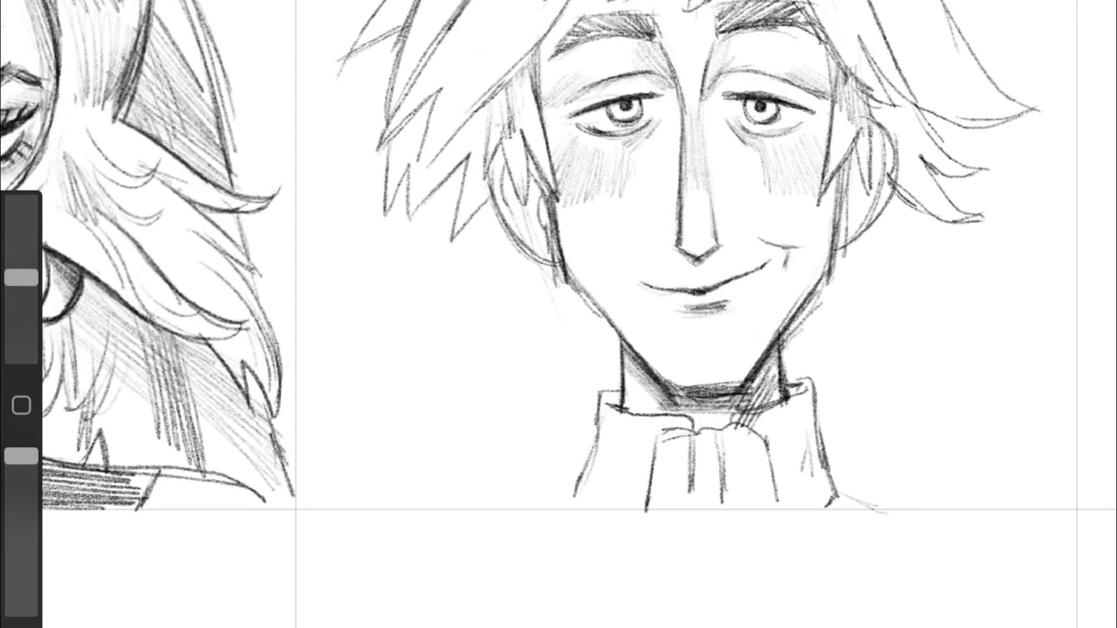
{"action": "left_click_drag", "start_coordinate": [21, 277], "coordinate": [21, 315]}
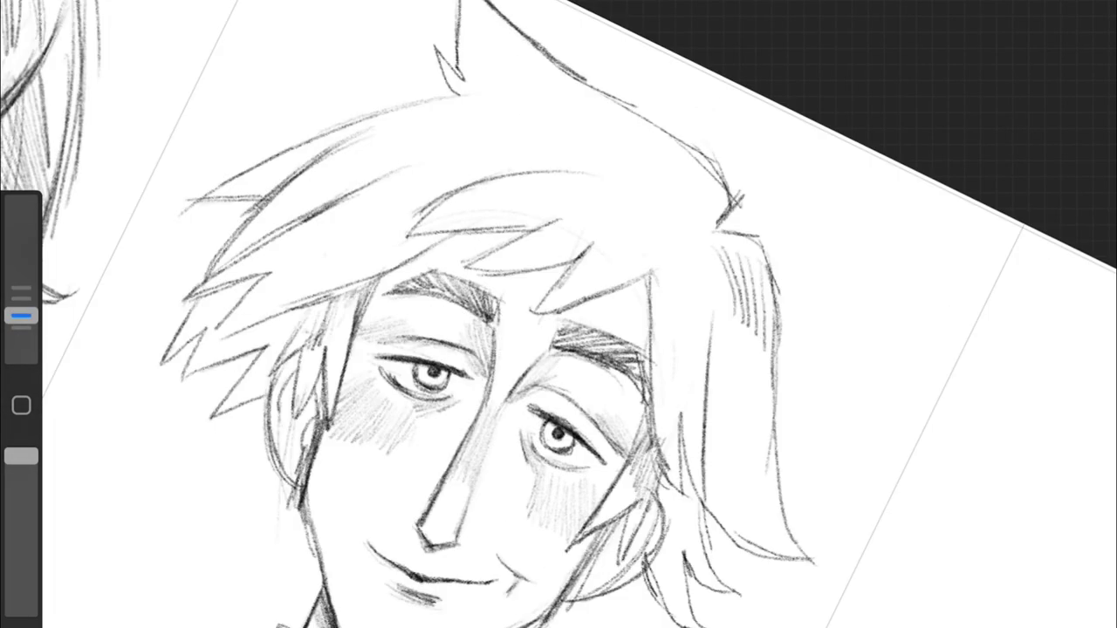
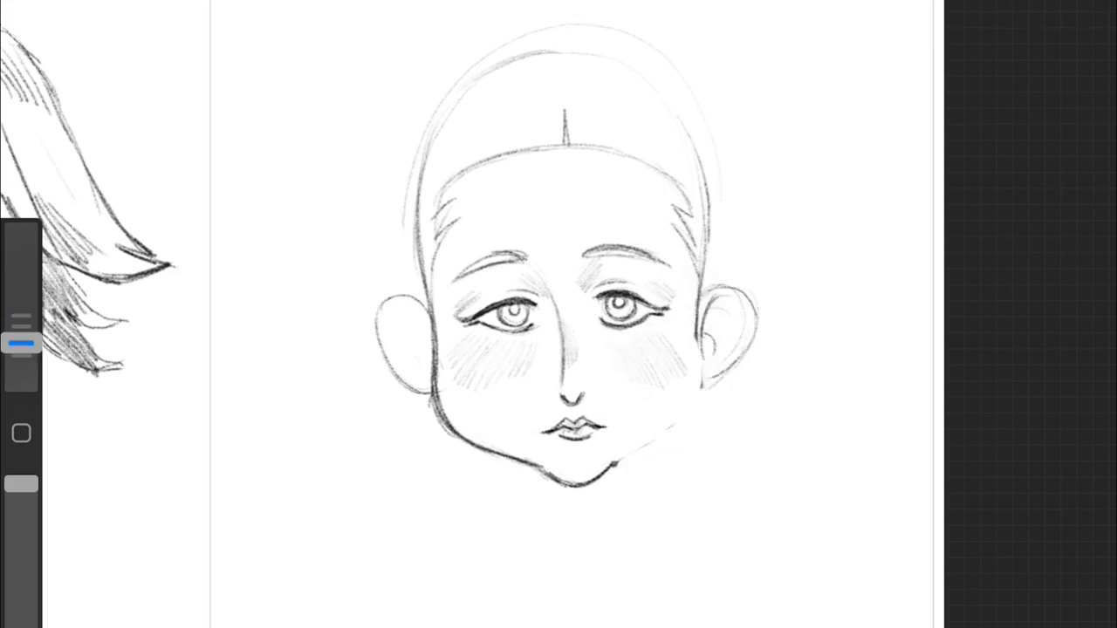
Step: Shade inside both ears and reinforce the left and right cranium sides, undoing stray strokes
{"action": "key", "text": "ctrl+z"}
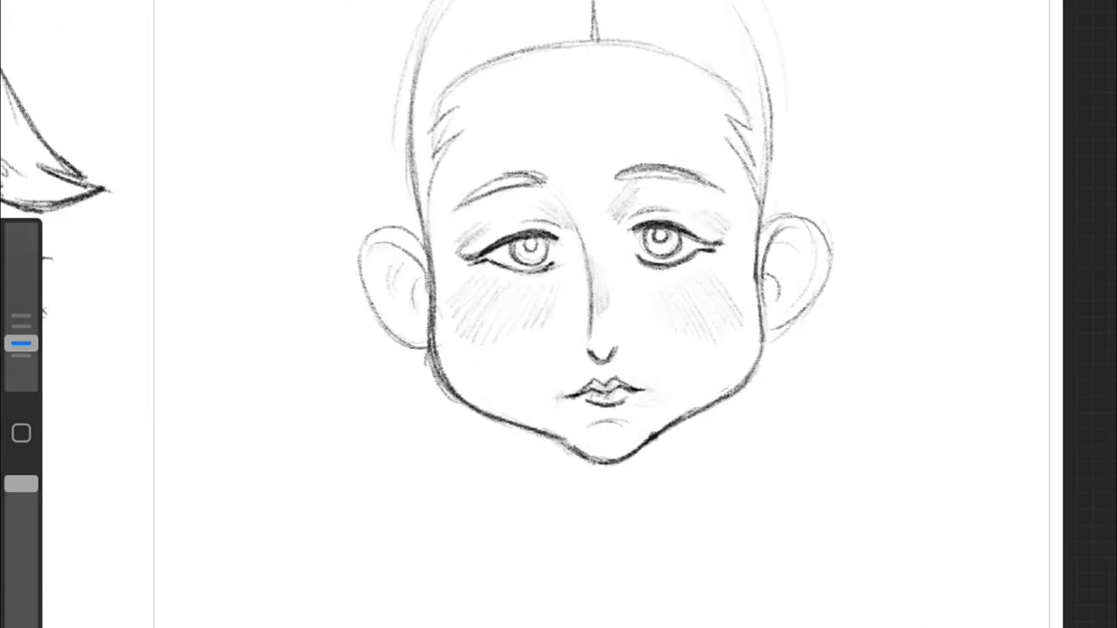
{"action": "left_click_drag", "start_coordinate": [410, 258], "coordinate": [404, 288]}
{"action": "left_click_drag", "start_coordinate": [772, 249], "coordinate": [776, 279]}
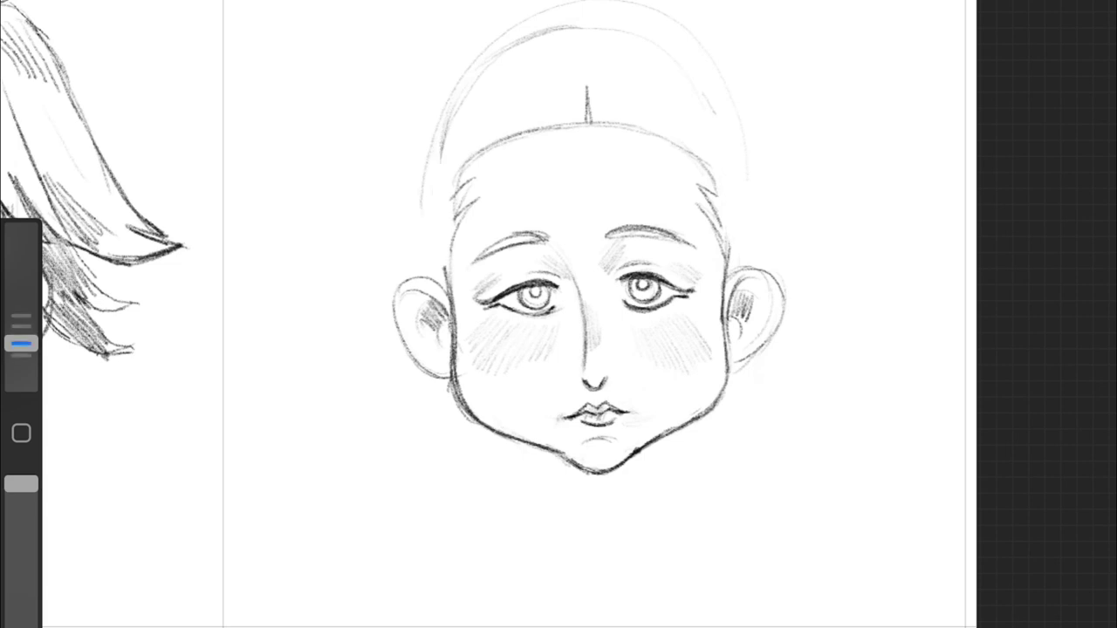
{"action": "left_click_drag", "start_coordinate": [460, 88], "coordinate": [447, 288]}
{"action": "left_click_drag", "start_coordinate": [738, 118], "coordinate": [741, 262]}
{"action": "left_click_drag", "start_coordinate": [689, 140], "coordinate": [738, 238]}
{"action": "key", "text": "ctrl+z"}
{"action": "left_click_drag", "start_coordinate": [711, 162], "coordinate": [743, 218]}
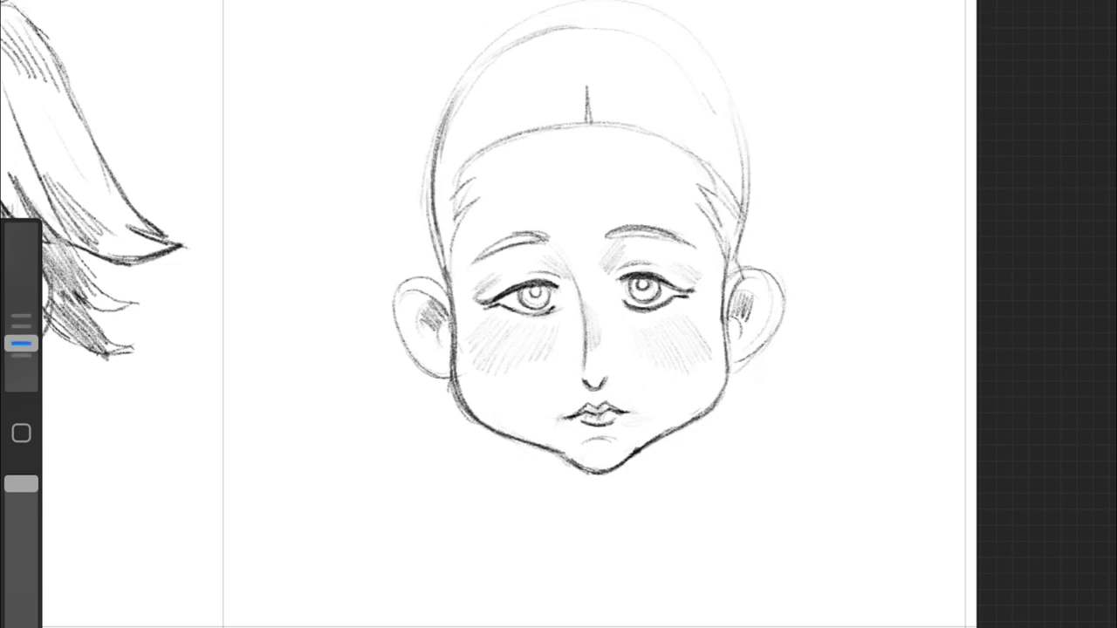
Step: Sketch the left hairline curve, central part lines and right hairline arcs
{"action": "left_click_drag", "start_coordinate": [437, 156], "coordinate": [555, 112]}
{"action": "mouse_move", "coordinate": [491, 63]}
{"action": "left_mouse_down"}
{"action": "mouse_move", "coordinate": [572, 122]}
{"action": "mouse_move", "coordinate": [686, 63]}
{"action": "left_mouse_up"}
{"action": "left_click_drag", "start_coordinate": [632, 33], "coordinate": [720, 94]}
{"action": "left_click_drag", "start_coordinate": [675, 49], "coordinate": [745, 179]}
{"action": "left_click_drag", "start_coordinate": [738, 121], "coordinate": [744, 229]}
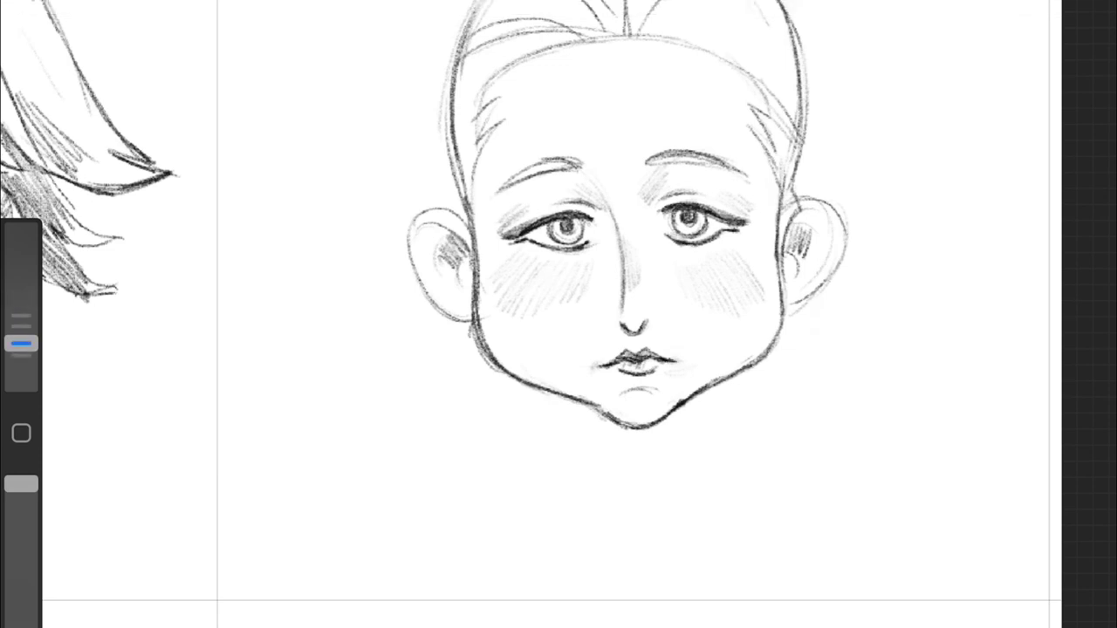
Step: Darken both ear outlines, draw two bun circles on the head and add hair strokes
{"action": "left_click_drag", "start_coordinate": [799, 199], "coordinate": [785, 305]}
{"action": "left_click_drag", "start_coordinate": [436, 211], "coordinate": [463, 319]}
{"action": "left_click_drag", "start_coordinate": [454, 253], "coordinate": [471, 284]}
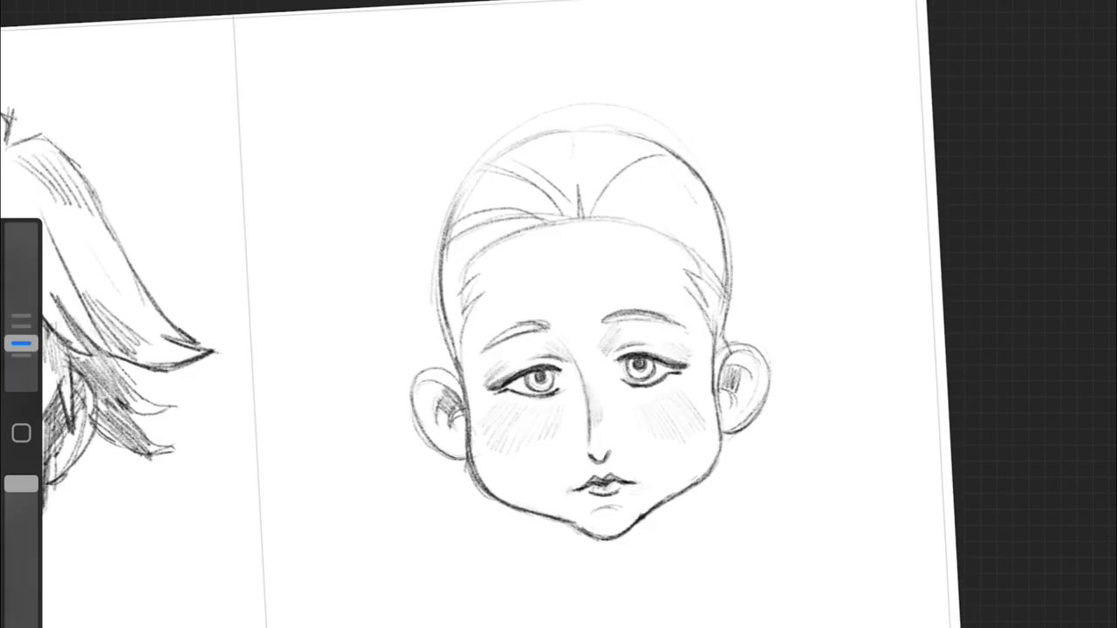
{"action": "left_click_drag", "start_coordinate": [722, 189], "coordinate": [716, 194]}
{"action": "left_click_drag", "start_coordinate": [436, 190], "coordinate": [431, 196]}
{"action": "left_click_drag", "start_coordinate": [637, 218], "coordinate": [689, 199]}
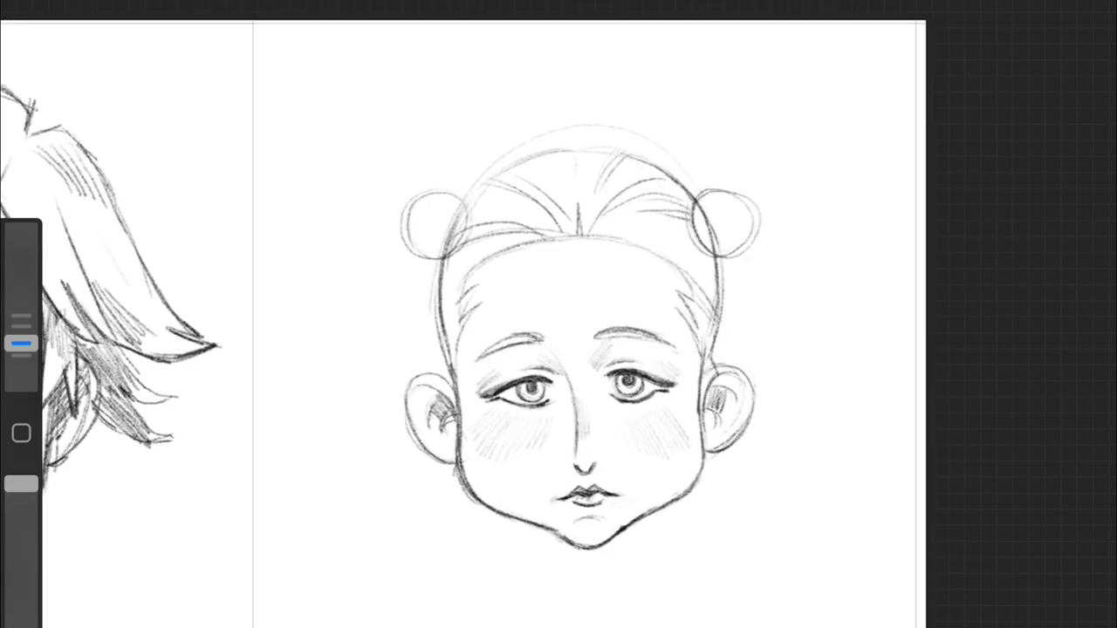
{"action": "left_click_drag", "start_coordinate": [650, 284], "coordinate": [716, 237]}
Step: Erase the stray lines inside both buns with a smaller brush
{"action": "left_click_drag", "start_coordinate": [21, 343], "coordinate": [21, 304]}
{"action": "left_click_drag", "start_coordinate": [698, 210], "coordinate": [716, 240]}
{"action": "left_click_drag", "start_coordinate": [441, 205], "coordinate": [467, 253]}
{"action": "left_click_drag", "start_coordinate": [21, 304], "coordinate": [21, 343]}
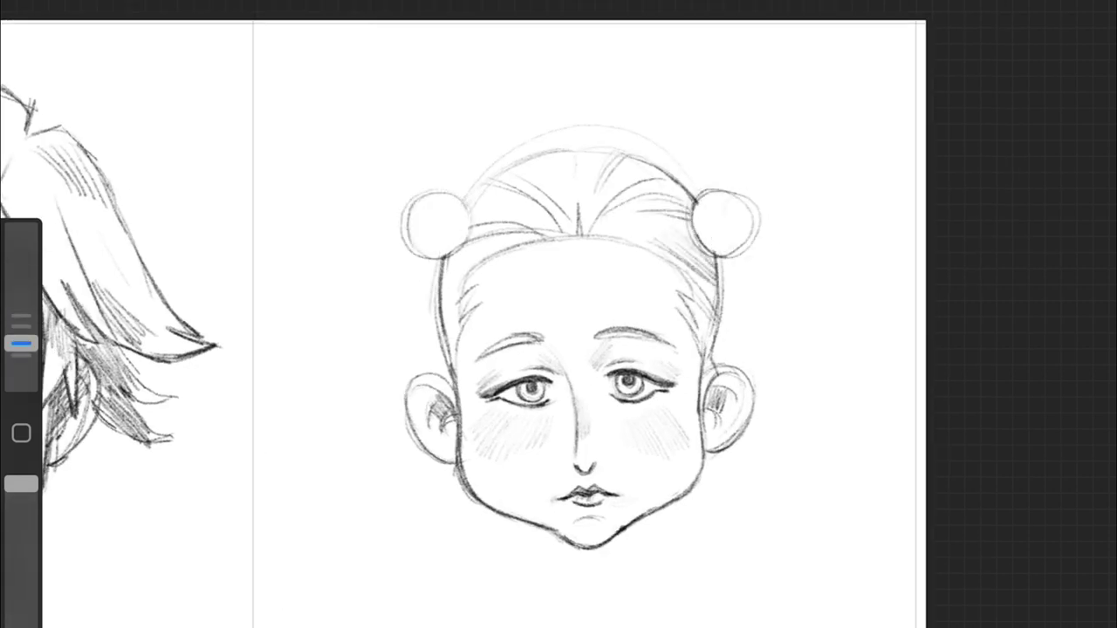
Step: Sketch the right ponytail rising from the right bun, with a curl inside the bun
{"action": "mouse_move", "coordinate": [733, 197]}
{"action": "left_mouse_down"}
{"action": "mouse_move", "coordinate": [816, 114]}
{"action": "mouse_move", "coordinate": [894, 94]}
{"action": "left_mouse_up"}
{"action": "mouse_move", "coordinate": [892, 100]}
{"action": "left_mouse_down"}
{"action": "mouse_move", "coordinate": [776, 209]}
{"action": "mouse_move", "coordinate": [863, 179]}
{"action": "left_mouse_up"}
{"action": "left_click_drag", "start_coordinate": [742, 192], "coordinate": [725, 222]}
{"action": "mouse_move", "coordinate": [816, 113]}
{"action": "left_mouse_down"}
{"action": "mouse_move", "coordinate": [776, 210]}
{"action": "mouse_move", "coordinate": [856, 83]}
{"action": "left_mouse_up"}
{"action": "left_click_drag", "start_coordinate": [820, 122], "coordinate": [890, 96]}
{"action": "key", "text": "ctrl+z"}
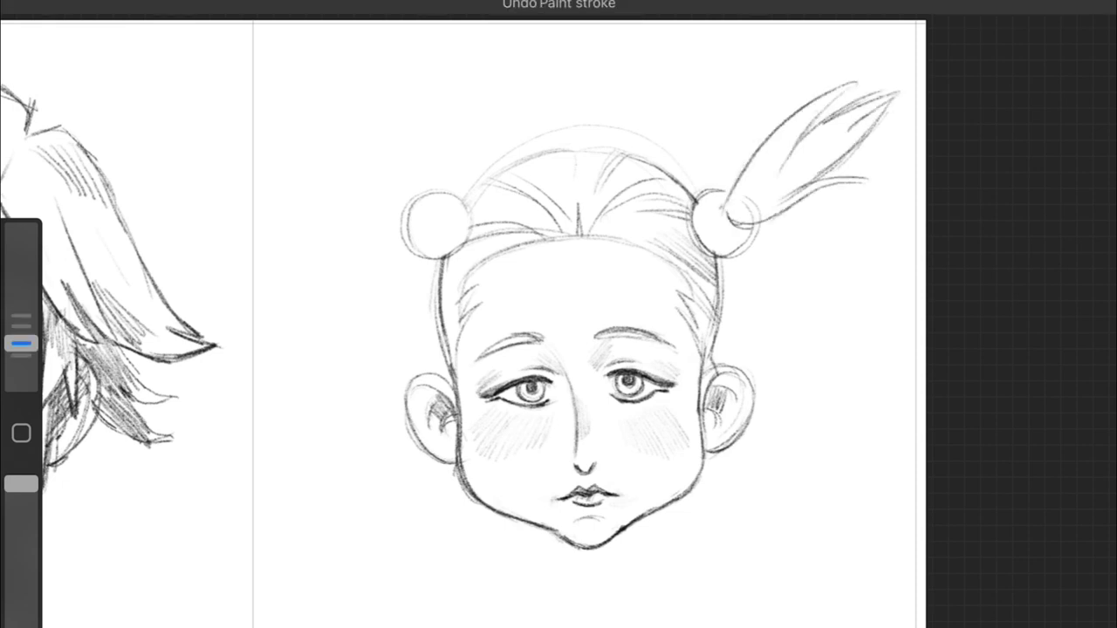
{"action": "left_click_drag", "start_coordinate": [21, 343], "coordinate": [20, 305]}
Step: Add curls at the right ponytail's tip and a line beside the right bun
{"action": "left_click_drag", "start_coordinate": [899, 105], "coordinate": [969, 86]}
{"action": "left_click_drag", "start_coordinate": [894, 135], "coordinate": [960, 109]}
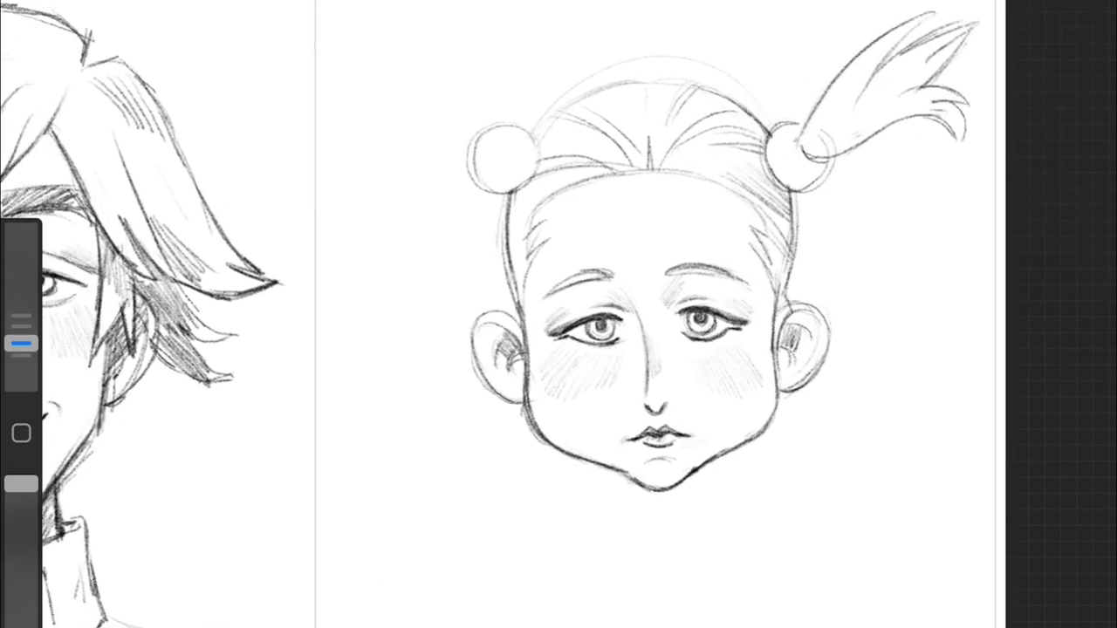
{"action": "left_click_drag", "start_coordinate": [807, 109], "coordinate": [801, 161]}
{"action": "left_click_drag", "start_coordinate": [766, 199], "coordinate": [831, 445]}
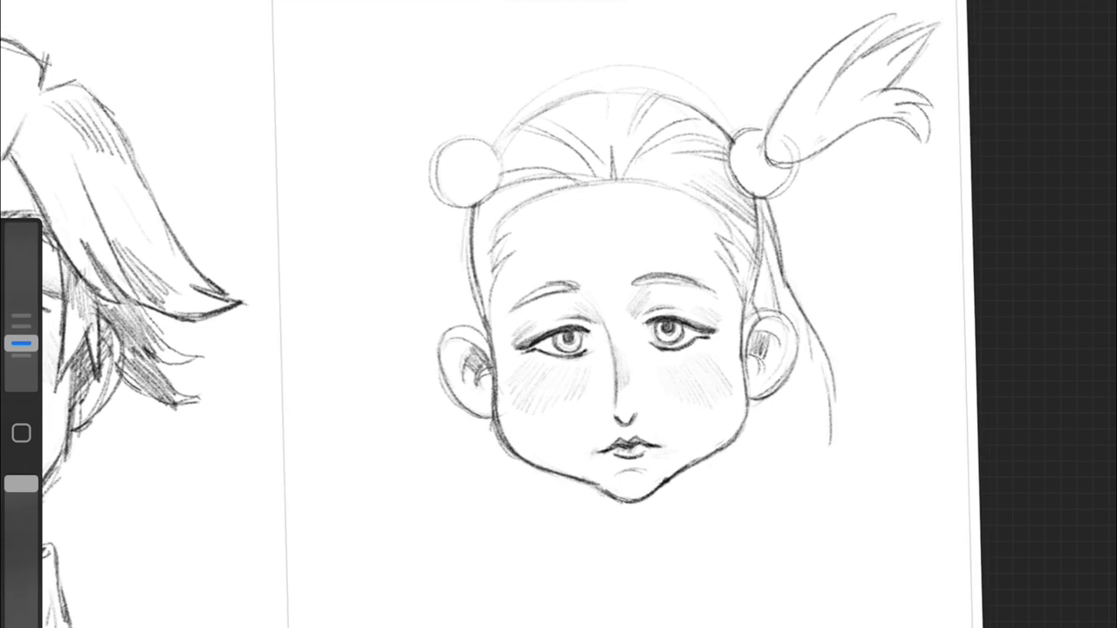
Step: Draw the left ponytail flaring out beside the left bun
{"action": "mouse_move", "coordinate": [450, 148]}
{"action": "left_mouse_down"}
{"action": "mouse_move", "coordinate": [331, 68]}
{"action": "mouse_move", "coordinate": [418, 33]}
{"action": "left_mouse_up"}
{"action": "left_click_drag", "start_coordinate": [392, 95], "coordinate": [286, 55]}
{"action": "key", "text": "ctrl+z"}
{"action": "key", "text": "ctrl+z"}
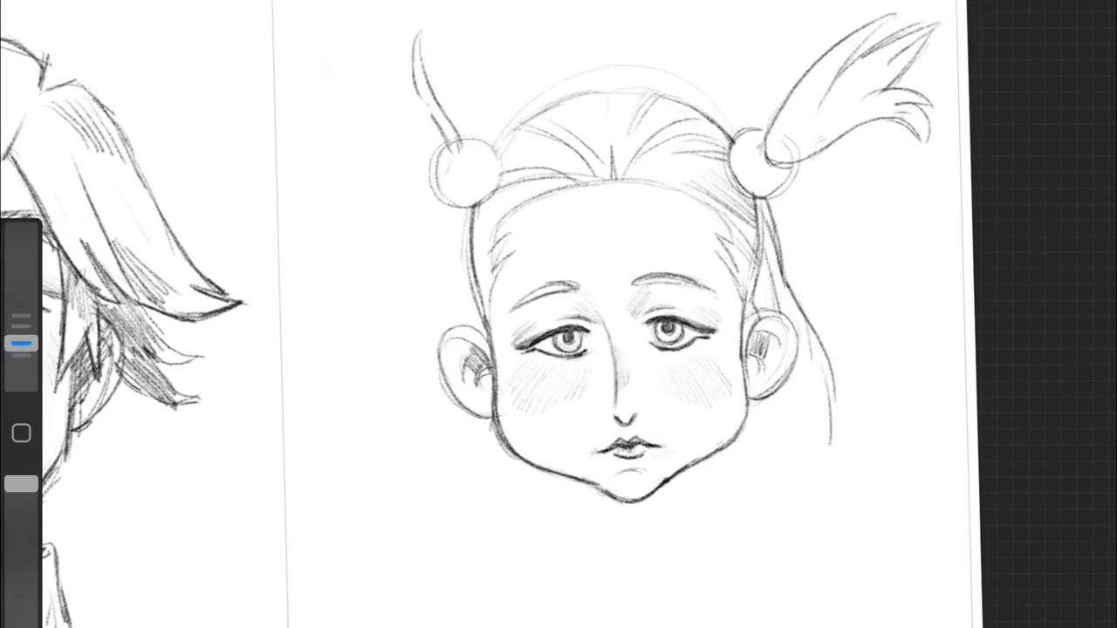
{"action": "left_click_drag", "start_coordinate": [419, 37], "coordinate": [449, 140]}
{"action": "left_click_drag", "start_coordinate": [284, 52], "coordinate": [397, 149]}
{"action": "left_click_drag", "start_coordinate": [306, 170], "coordinate": [437, 185]}
{"action": "left_click_drag", "start_coordinate": [393, 105], "coordinate": [447, 179]}
{"action": "mouse_move", "coordinate": [21, 344]}
{"action": "left_mouse_down"}
{"action": "mouse_move", "coordinate": [21, 308]}
{"action": "mouse_move", "coordinate": [21, 343]}
{"action": "left_mouse_up"}
Step: Shade both ponytails and the left bun, and add hair lines along the part
{"action": "left_click_drag", "start_coordinate": [825, 116], "coordinate": [777, 161]}
{"action": "left_click_drag", "start_coordinate": [820, 83], "coordinate": [790, 139]}
{"action": "mouse_move", "coordinate": [358, 105]}
{"action": "left_mouse_down"}
{"action": "mouse_move", "coordinate": [405, 147]}
{"action": "mouse_move", "coordinate": [463, 167]}
{"action": "left_mouse_up"}
{"action": "left_click_drag", "start_coordinate": [436, 188], "coordinate": [489, 210]}
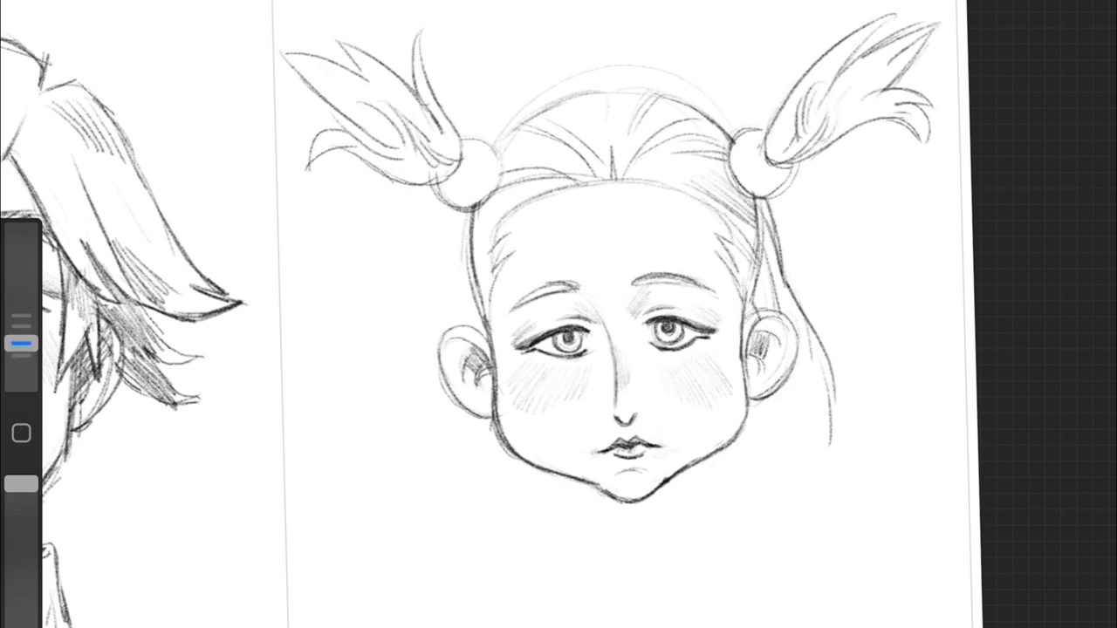
{"action": "left_click_drag", "start_coordinate": [482, 146], "coordinate": [475, 252]}
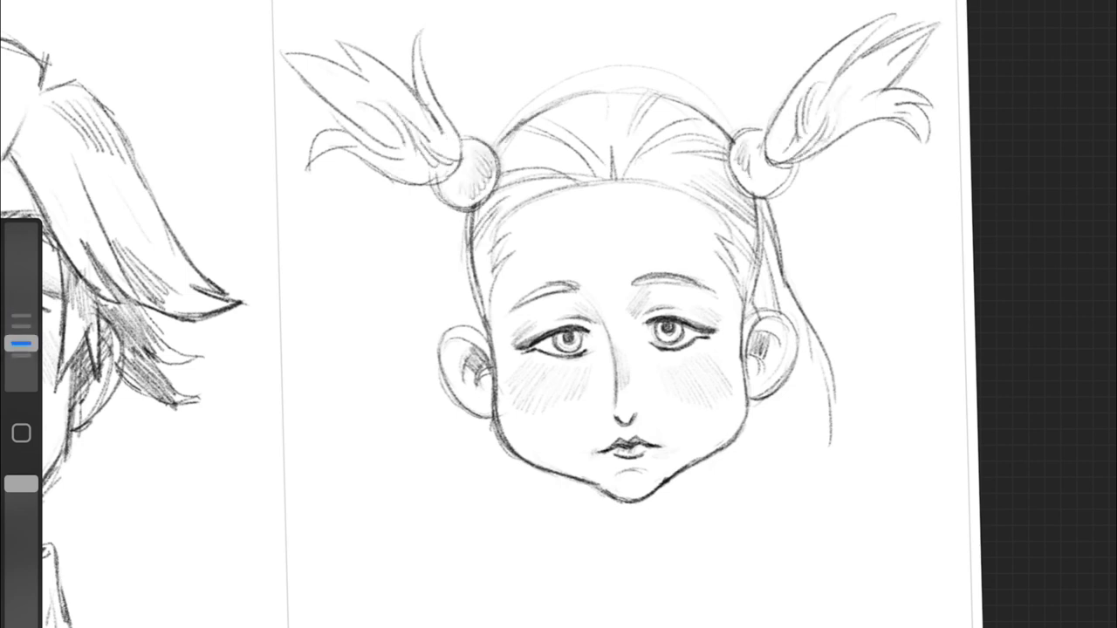
{"action": "left_click_drag", "start_coordinate": [576, 98], "coordinate": [593, 130]}
{"action": "left_click_drag", "start_coordinate": [602, 92], "coordinate": [604, 129]}
Step: Draw long hair strands hanging down both sides of the face
{"action": "left_click_drag", "start_coordinate": [794, 288], "coordinate": [827, 574]}
{"action": "left_click_drag", "start_coordinate": [466, 211], "coordinate": [464, 284]}
{"action": "left_click_drag", "start_coordinate": [463, 214], "coordinate": [417, 342]}
{"action": "left_click_drag", "start_coordinate": [452, 292], "coordinate": [356, 499]}
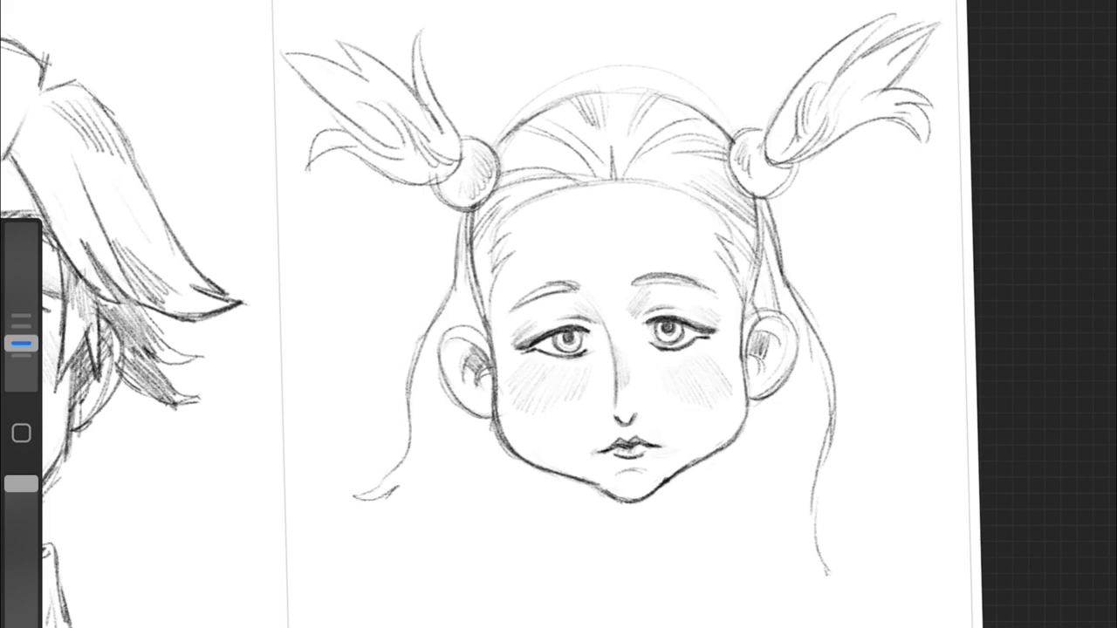
{"action": "left_click_drag", "start_coordinate": [447, 428], "coordinate": [373, 528]}
{"action": "left_click_drag", "start_coordinate": [829, 432], "coordinate": [839, 513]}
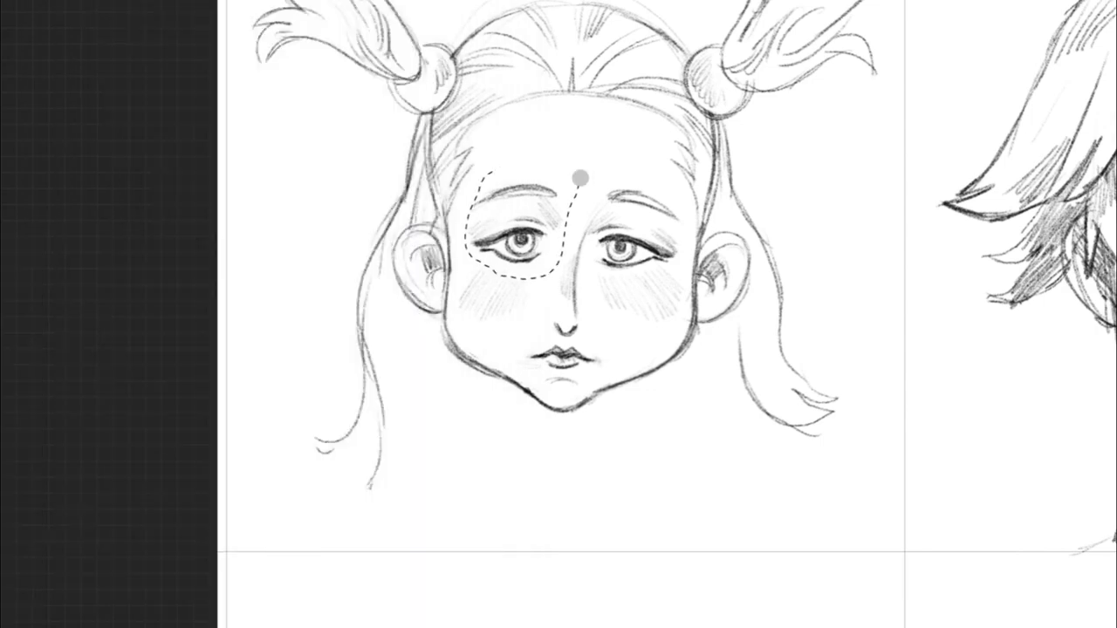
Step: Move the lassoed left eye into better alignment
{"action": "left_click_drag", "start_coordinate": [489, 172], "coordinate": [579, 178]}
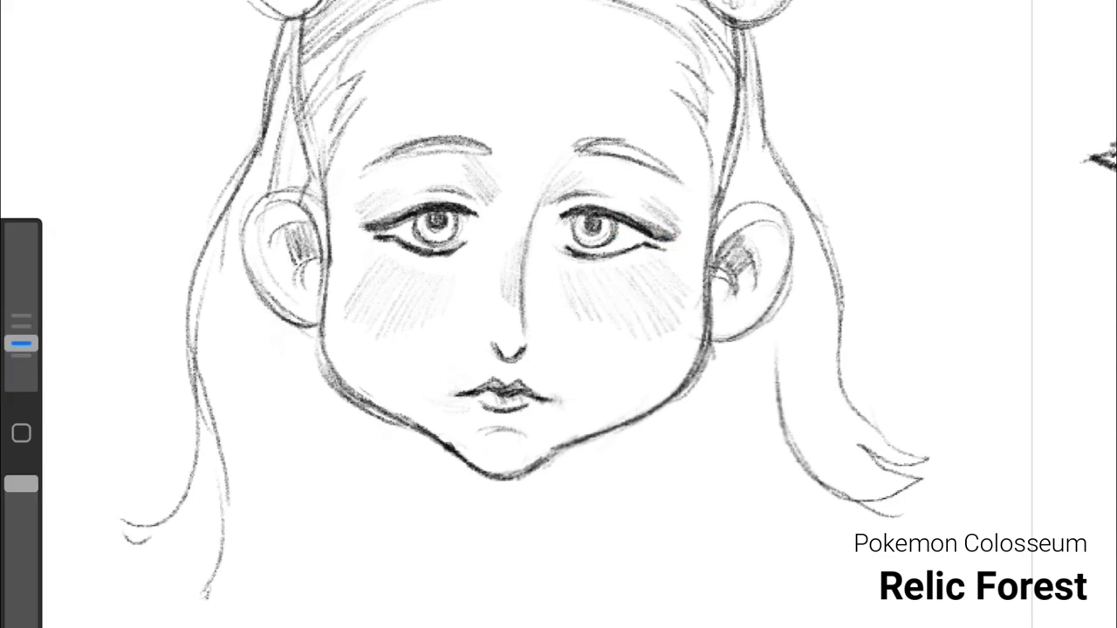
{"action": "scroll", "coordinate": [541, 314], "scroll_direction": "down", "scroll_amount": 3}
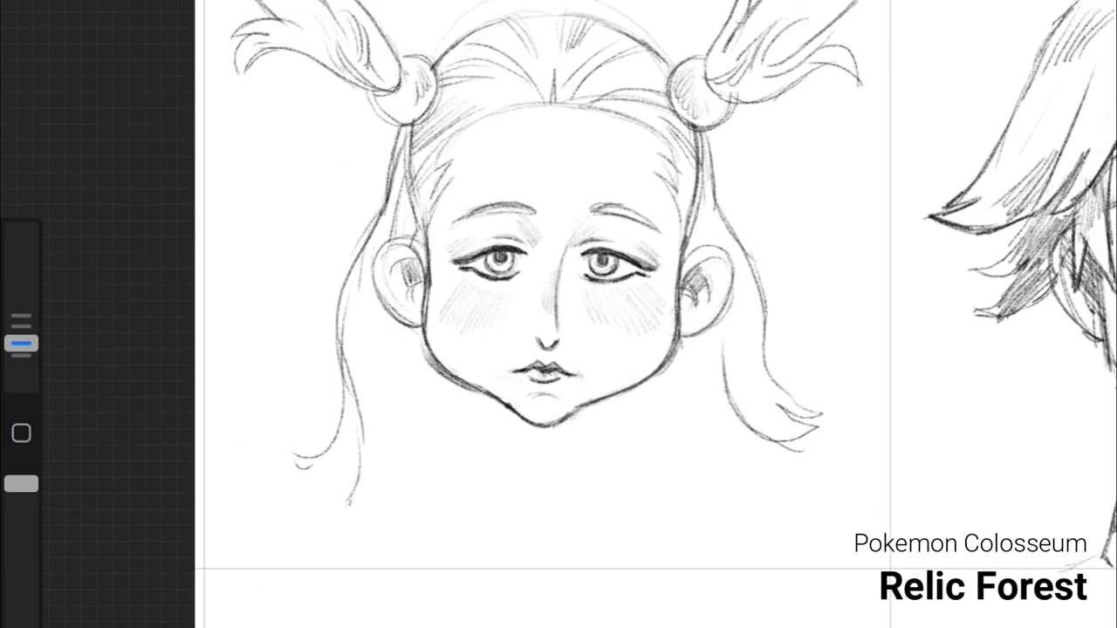
{"action": "mouse_move", "coordinate": [21, 344]}
{"action": "left_mouse_down"}
{"action": "mouse_move", "coordinate": [21, 305]}
{"action": "mouse_move", "coordinate": [21, 344]}
{"action": "left_mouse_up"}
Step: Darken the hair parting and forehead hairline, then flip the canvas back horizontally
{"action": "left_click_drag", "start_coordinate": [565, 53], "coordinate": [558, 105]}
{"action": "left_click_drag", "start_coordinate": [541, 45], "coordinate": [550, 98]}
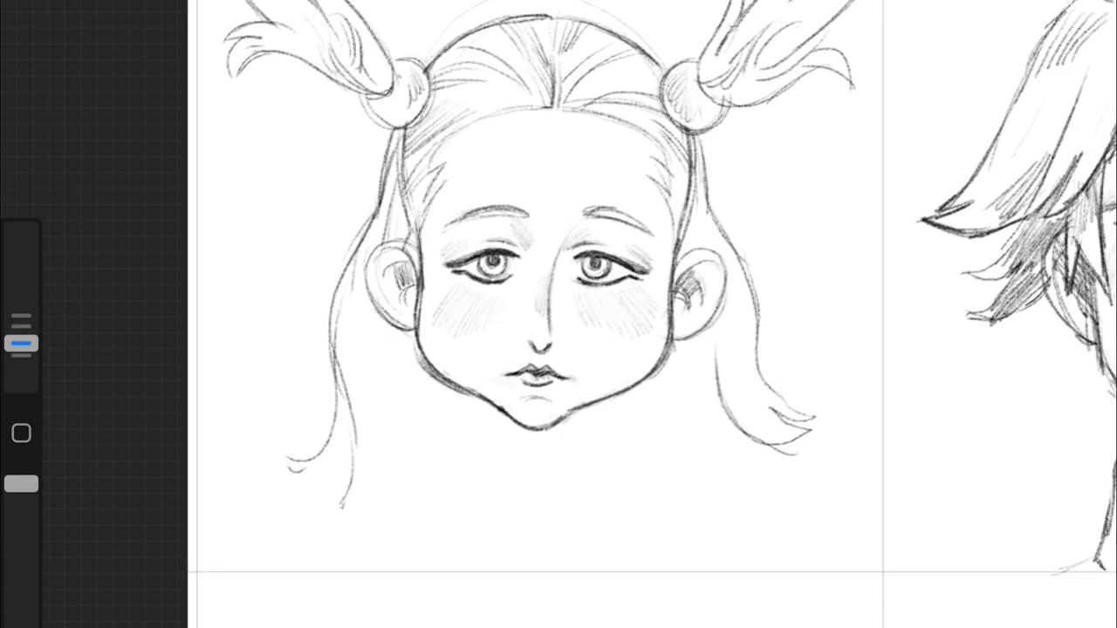
{"action": "left_click_drag", "start_coordinate": [528, 26], "coordinate": [541, 103]}
{"action": "mouse_move", "coordinate": [534, 108]}
{"action": "left_mouse_down"}
{"action": "mouse_move", "coordinate": [424, 174]}
{"action": "mouse_move", "coordinate": [408, 198]}
{"action": "left_mouse_up"}
{"action": "left_click_drag", "start_coordinate": [656, 161], "coordinate": [686, 206]}
{"action": "left_click_drag", "start_coordinate": [636, 131], "coordinate": [682, 179]}
{"action": "left_click_drag", "start_coordinate": [604, 113], "coordinate": [674, 176]}
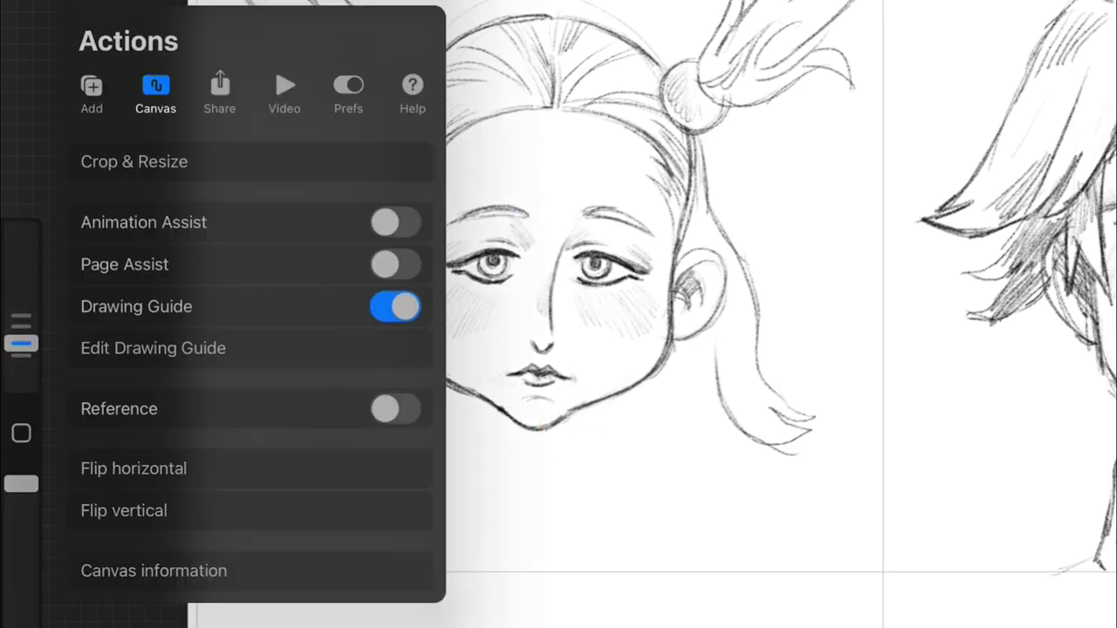
{"action": "left_click", "coordinate": [131, 466]}
Step: Extend the hair down both sides, draw the neck line and shade a shadow under the chin
{"action": "left_click_drag", "start_coordinate": [690, 441], "coordinate": [728, 499]}
{"action": "left_click_drag", "start_coordinate": [454, 329], "coordinate": [504, 475]}
{"action": "left_click_drag", "start_coordinate": [408, 380], "coordinate": [450, 454]}
{"action": "left_click_drag", "start_coordinate": [484, 445], "coordinate": [447, 497]}
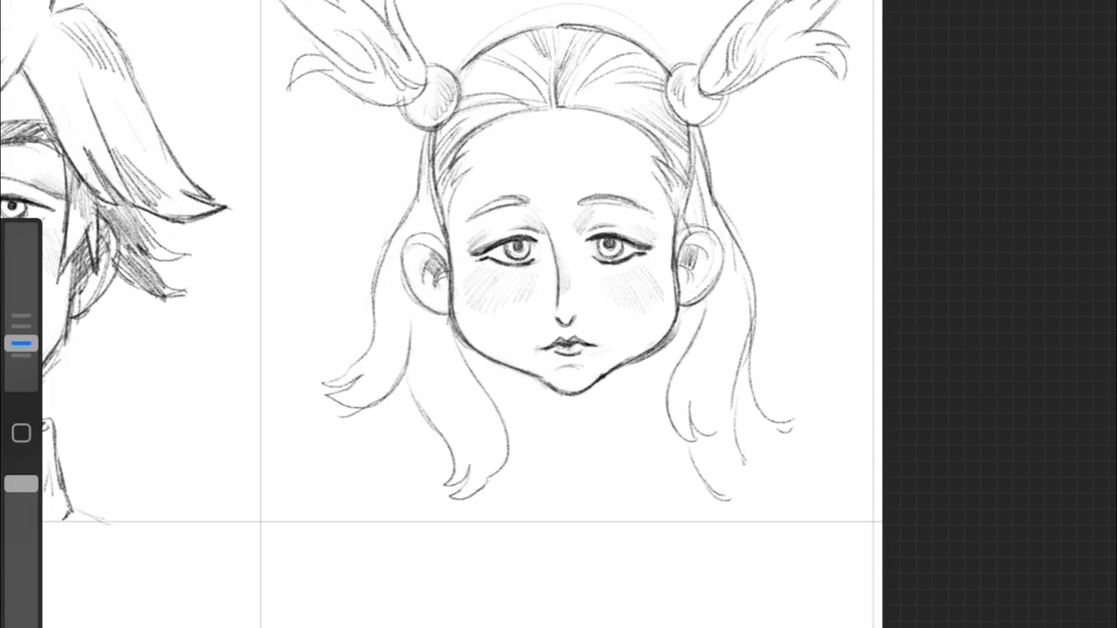
{"action": "left_click_drag", "start_coordinate": [597, 391], "coordinate": [628, 444]}
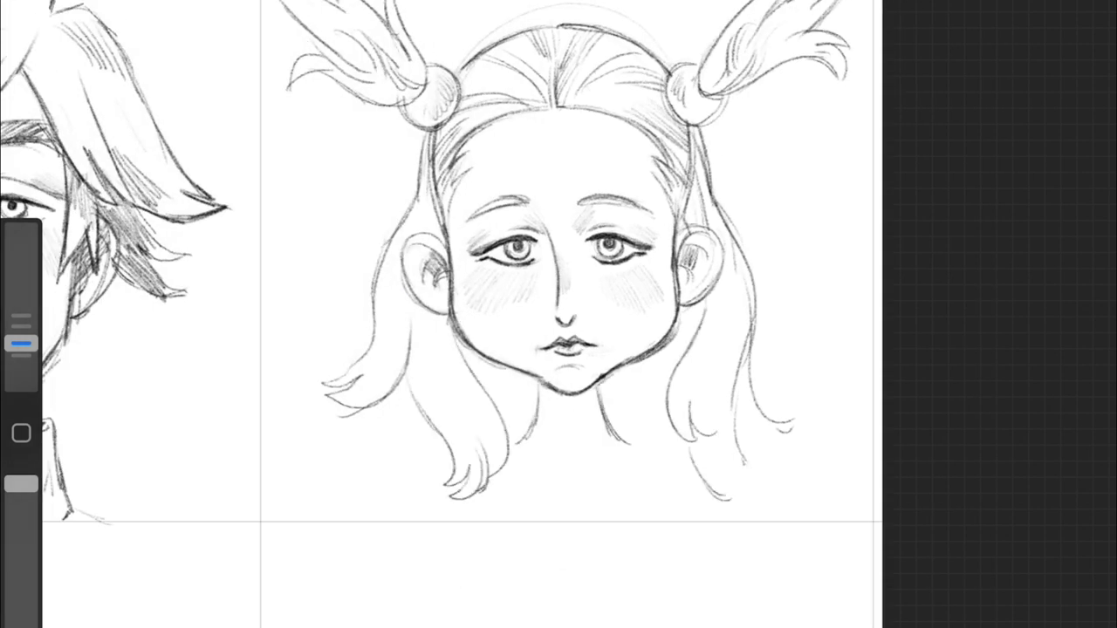
{"action": "left_click_drag", "start_coordinate": [546, 393], "coordinate": [598, 404]}
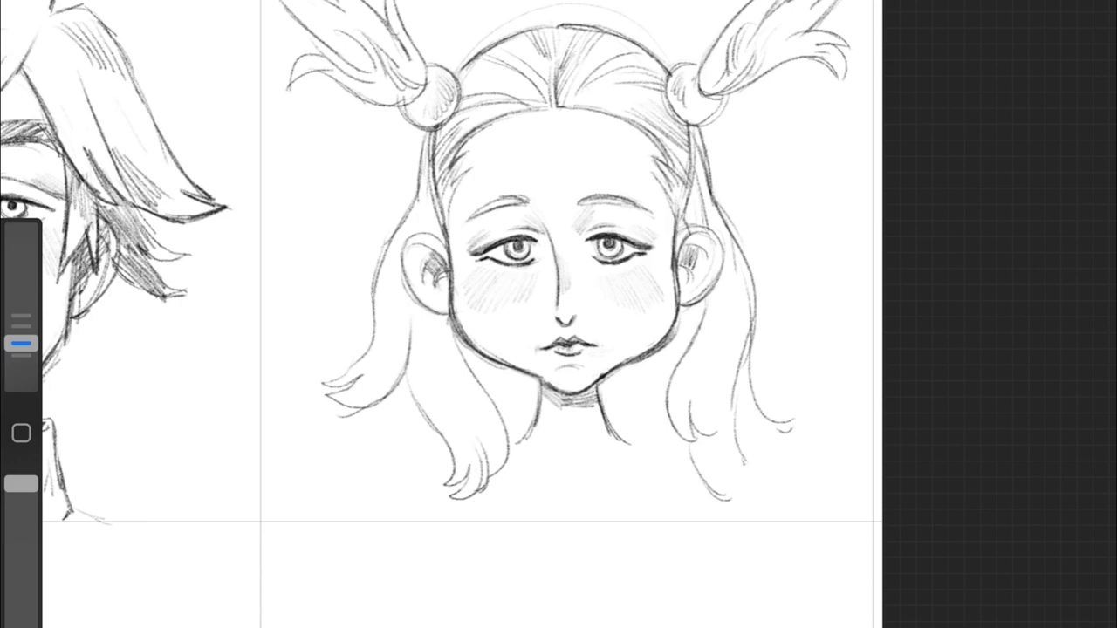
Step: Add strands inside both sides of the hair and darken the left hair's outer outline
{"action": "left_click_drag", "start_coordinate": [428, 188], "coordinate": [384, 370]}
{"action": "left_click_drag", "start_coordinate": [425, 333], "coordinate": [475, 410]}
{"action": "left_click_drag", "start_coordinate": [707, 144], "coordinate": [729, 340]}
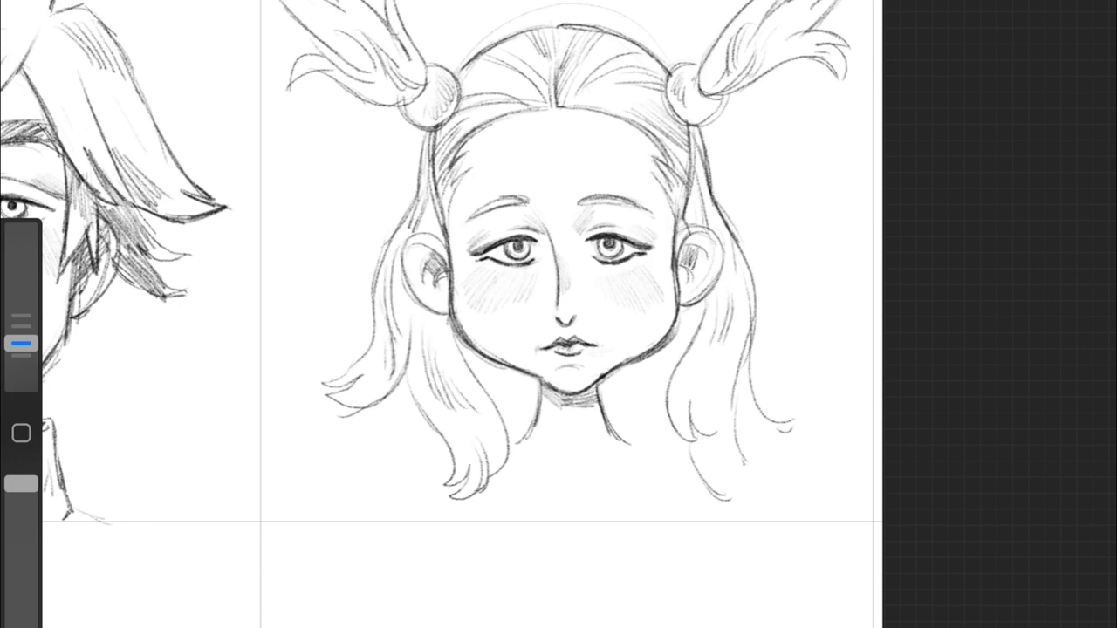
{"action": "left_click_drag", "start_coordinate": [748, 244], "coordinate": [741, 394]}
{"action": "left_click_drag", "start_coordinate": [426, 128], "coordinate": [372, 325]}
{"action": "scroll", "coordinate": [462, 314], "scroll_direction": "down", "scroll_amount": 3}
{"action": "left_click_drag", "start_coordinate": [714, 397], "coordinate": [760, 423]}
{"action": "left_click_drag", "start_coordinate": [723, 426], "coordinate": [743, 451]}
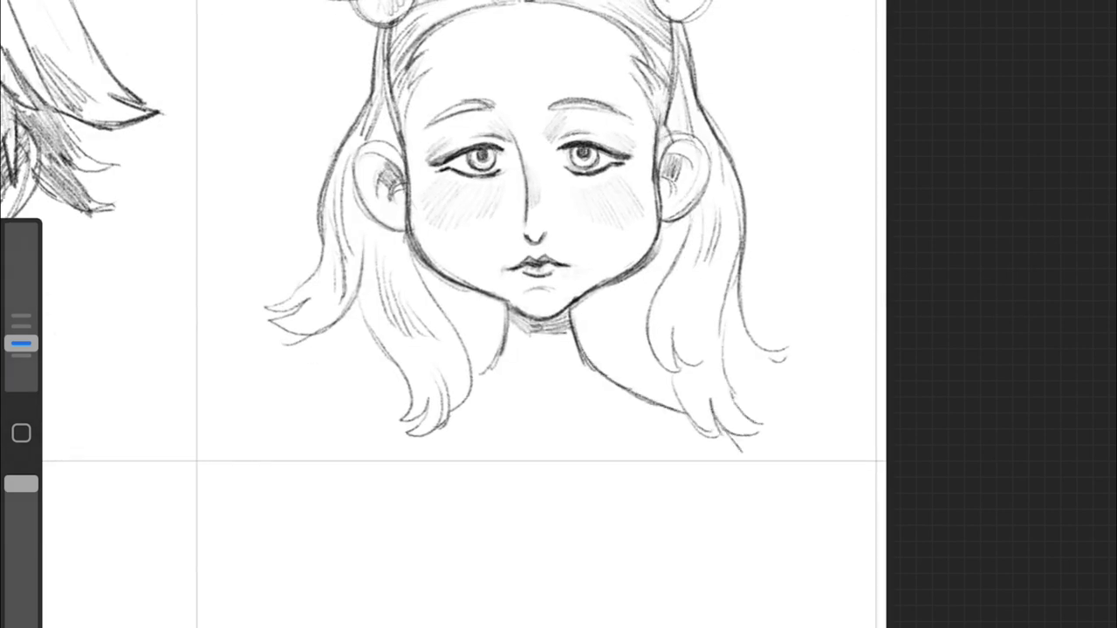
{"action": "mouse_move", "coordinate": [478, 370]}
{"action": "left_mouse_down"}
{"action": "mouse_move", "coordinate": [346, 430]}
{"action": "mouse_move", "coordinate": [333, 464]}
{"action": "left_mouse_up"}
Step: Sketch the shoulder line, add hair flicks and touch-ups, and refine the chin line
{"action": "left_click_drag", "start_coordinate": [445, 260], "coordinate": [352, 347]}
{"action": "left_click_drag", "start_coordinate": [385, 332], "coordinate": [337, 375]}
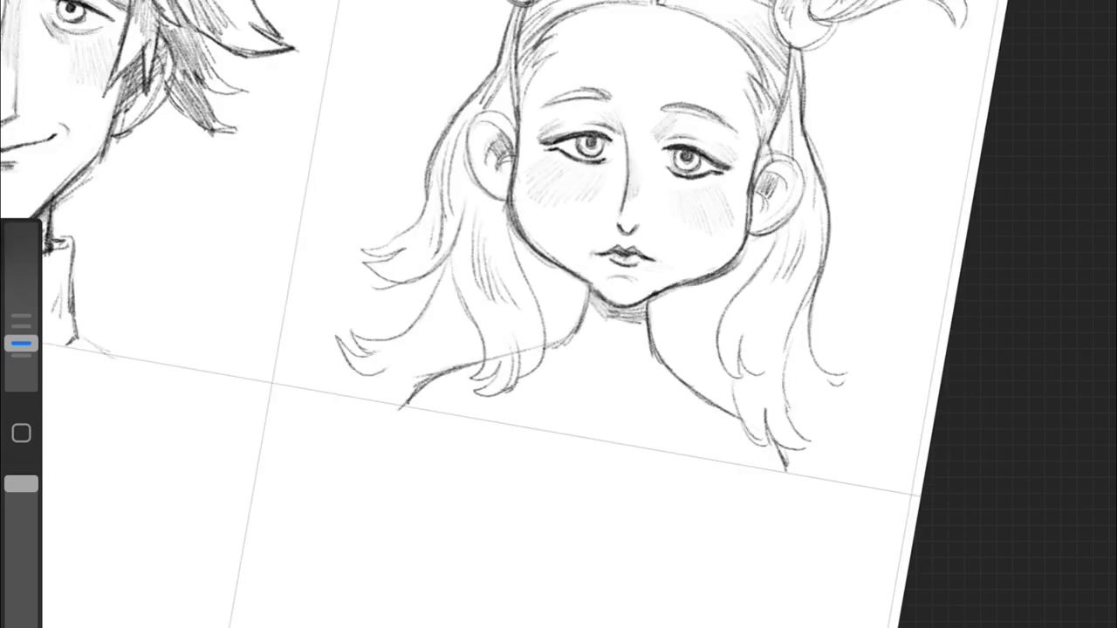
{"action": "left_click_drag", "start_coordinate": [696, 326], "coordinate": [677, 385]}
{"action": "mouse_move", "coordinate": [467, 307]}
{"action": "left_mouse_down"}
{"action": "mouse_move", "coordinate": [434, 347]}
{"action": "mouse_move", "coordinate": [426, 384]}
{"action": "left_mouse_up"}
{"action": "left_click_drag", "start_coordinate": [797, 337], "coordinate": [839, 384]}
{"action": "left_click_drag", "start_coordinate": [628, 201], "coordinate": [576, 288]}
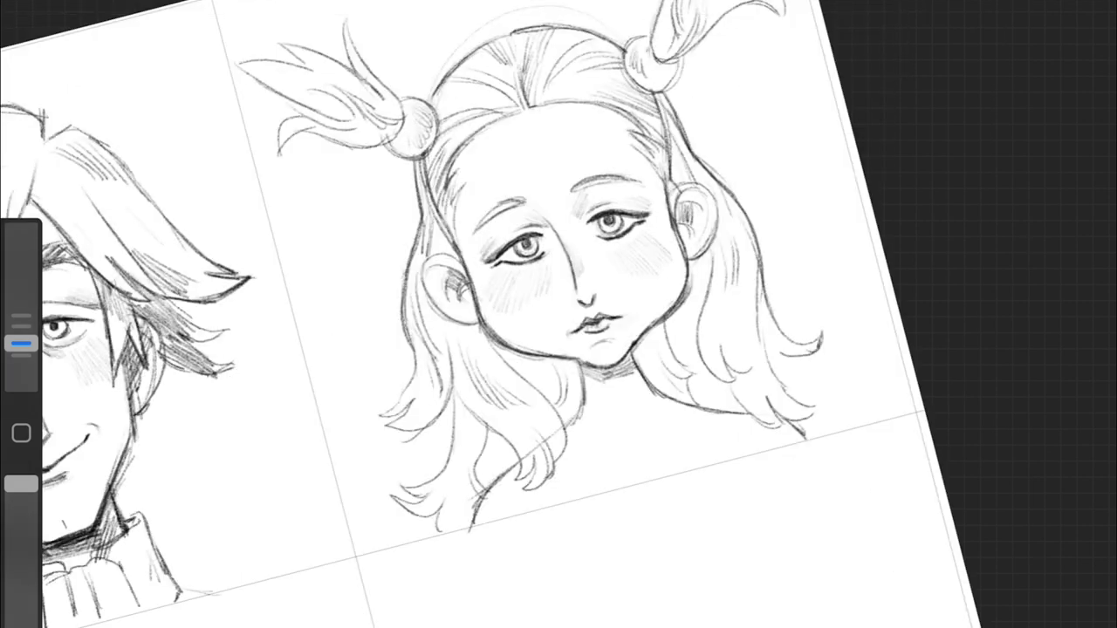
Step: Draw the collar's top edge, sides and small details
{"action": "left_click_drag", "start_coordinate": [644, 445], "coordinate": [707, 467]}
{"action": "mouse_move", "coordinate": [634, 449]}
{"action": "left_mouse_down"}
{"action": "mouse_move", "coordinate": [582, 456]}
{"action": "mouse_move", "coordinate": [576, 500]}
{"action": "mouse_move", "coordinate": [543, 513]}
{"action": "left_mouse_up"}
{"action": "left_click_drag", "start_coordinate": [558, 460], "coordinate": [567, 471]}
{"action": "mouse_move", "coordinate": [21, 344]}
{"action": "left_mouse_down"}
{"action": "mouse_move", "coordinate": [21, 307]}
{"action": "mouse_move", "coordinate": [21, 343]}
{"action": "left_mouse_up"}
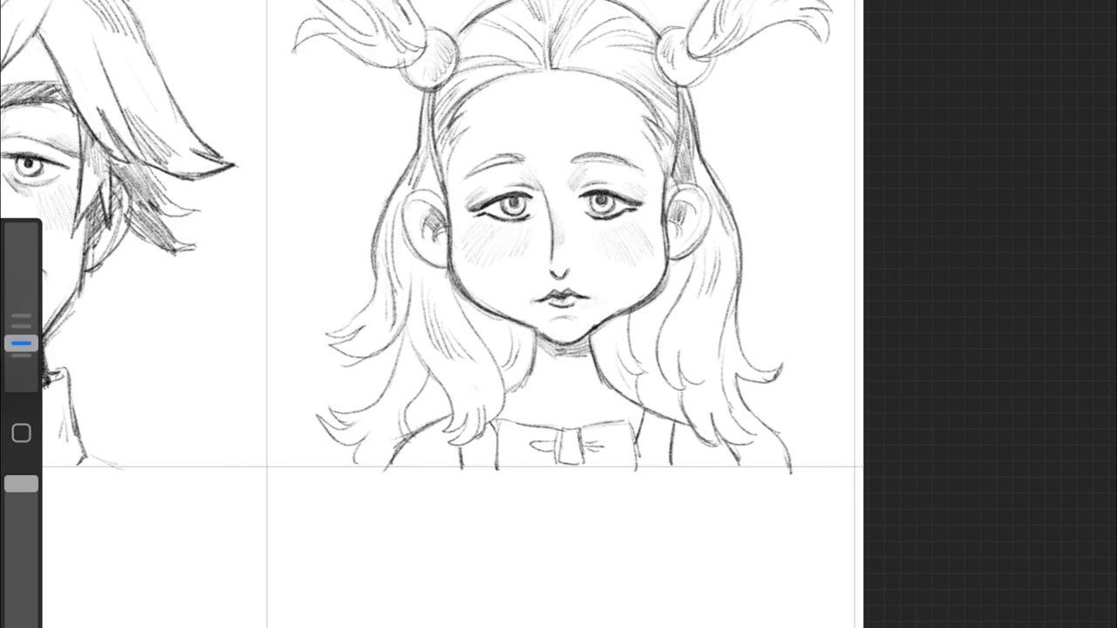
Step: Hatch shadows into the right and left hair and add extra strands
{"action": "left_click_drag", "start_coordinate": [647, 368], "coordinate": [660, 415]}
{"action": "left_click_drag", "start_coordinate": [684, 319], "coordinate": [704, 381]}
{"action": "left_click_drag", "start_coordinate": [457, 297], "coordinate": [494, 352]}
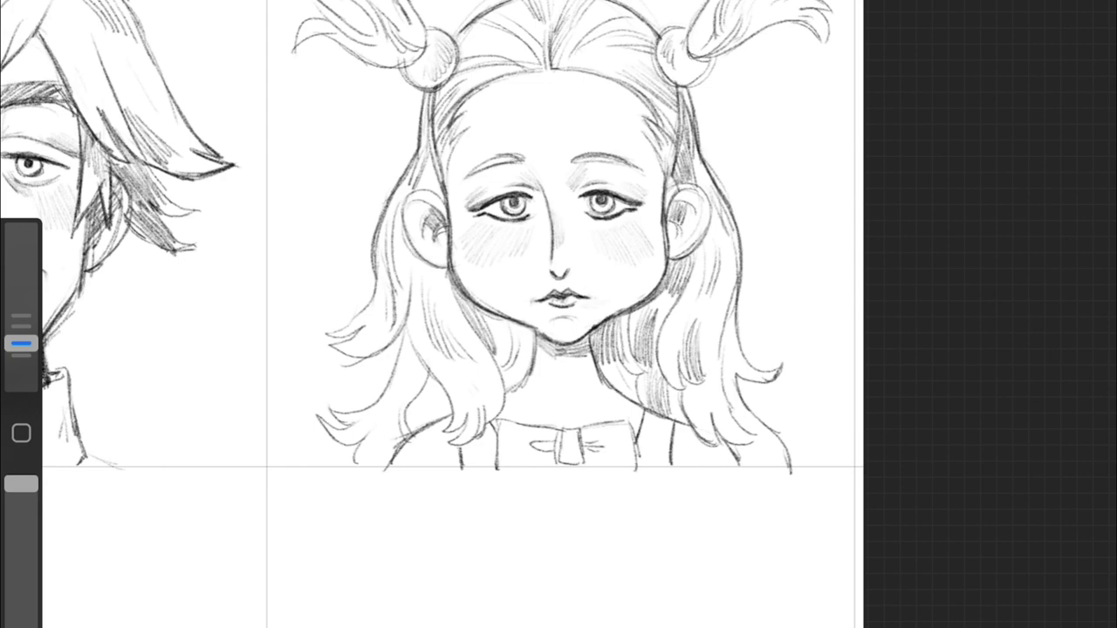
{"action": "left_click_drag", "start_coordinate": [487, 315], "coordinate": [522, 377]}
{"action": "mouse_move", "coordinate": [446, 340]}
{"action": "left_mouse_down"}
{"action": "mouse_move", "coordinate": [433, 419]}
{"action": "mouse_move", "coordinate": [419, 427]}
{"action": "left_mouse_up"}
{"action": "mouse_move", "coordinate": [392, 288]}
{"action": "left_mouse_down"}
{"action": "mouse_move", "coordinate": [389, 405]}
{"action": "mouse_move", "coordinate": [368, 345]}
{"action": "left_mouse_up"}
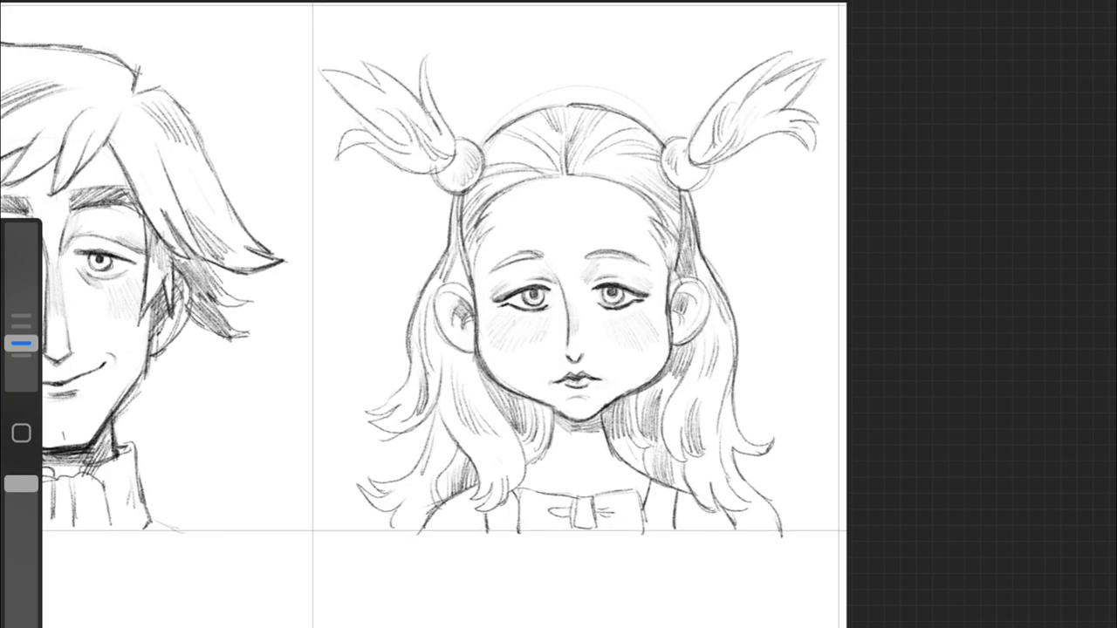
{"action": "left_click_drag", "start_coordinate": [764, 93], "coordinate": [735, 134]}
{"action": "left_click_drag", "start_coordinate": [716, 162], "coordinate": [662, 193]}
{"action": "scroll", "coordinate": [572, 349], "scroll_direction": "up", "scroll_amount": 3}
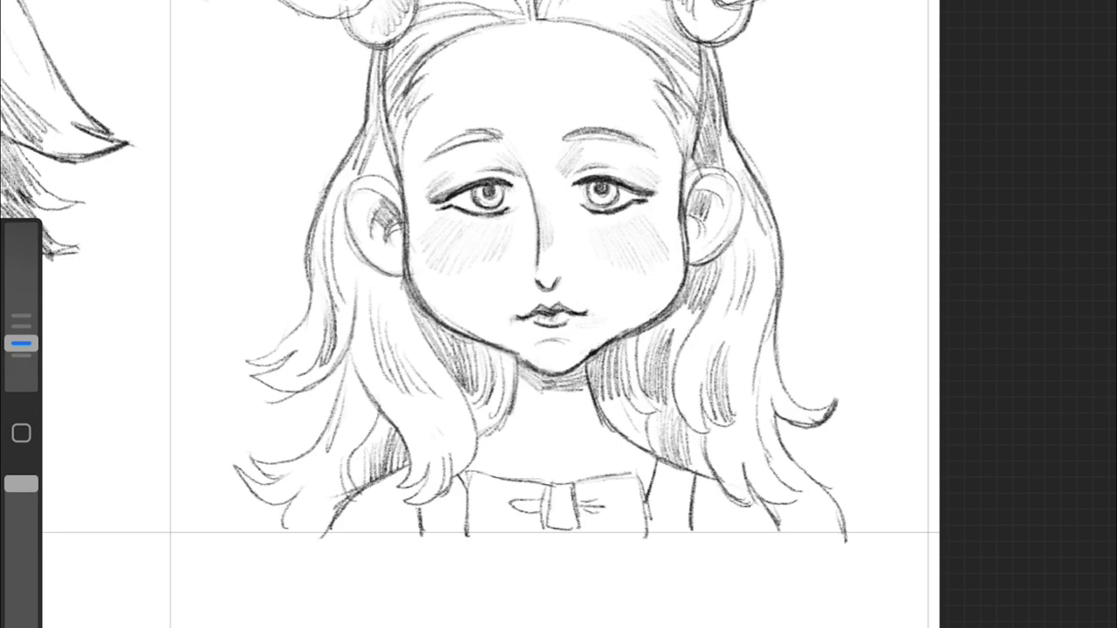
Step: Undo the last stroke and darken the left side of the chin
{"action": "scroll", "coordinate": [558, 314], "scroll_direction": "up", "scroll_amount": 3}
{"action": "key", "text": "ctrl+z"}
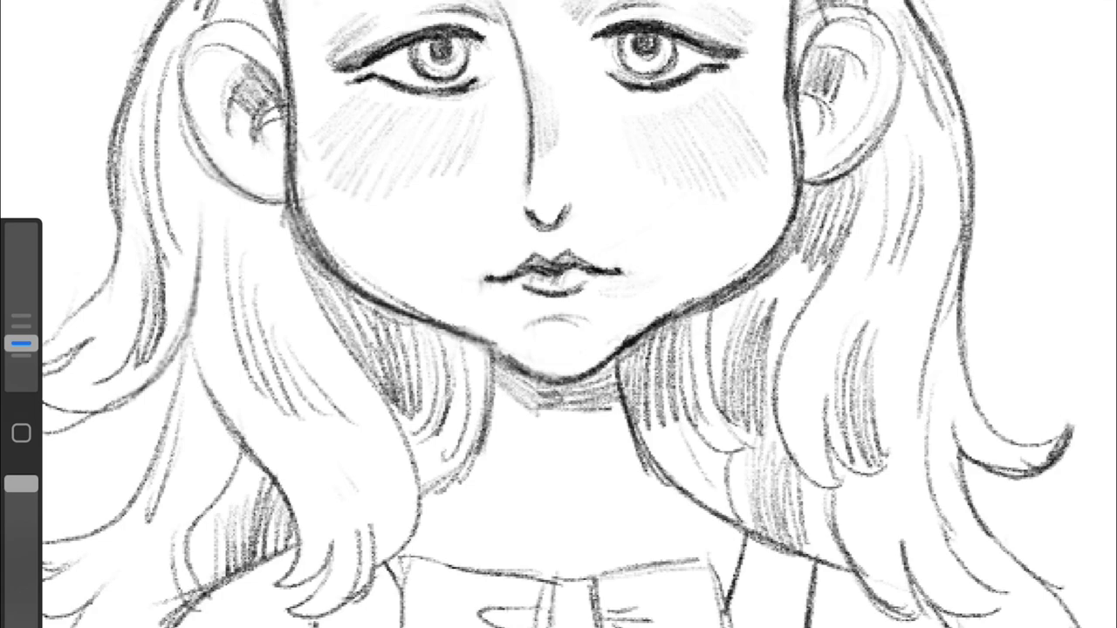
{"action": "left_click_drag", "start_coordinate": [493, 351], "coordinate": [496, 384]}
{"action": "left_click_drag", "start_coordinate": [646, 209], "coordinate": [524, 392]}
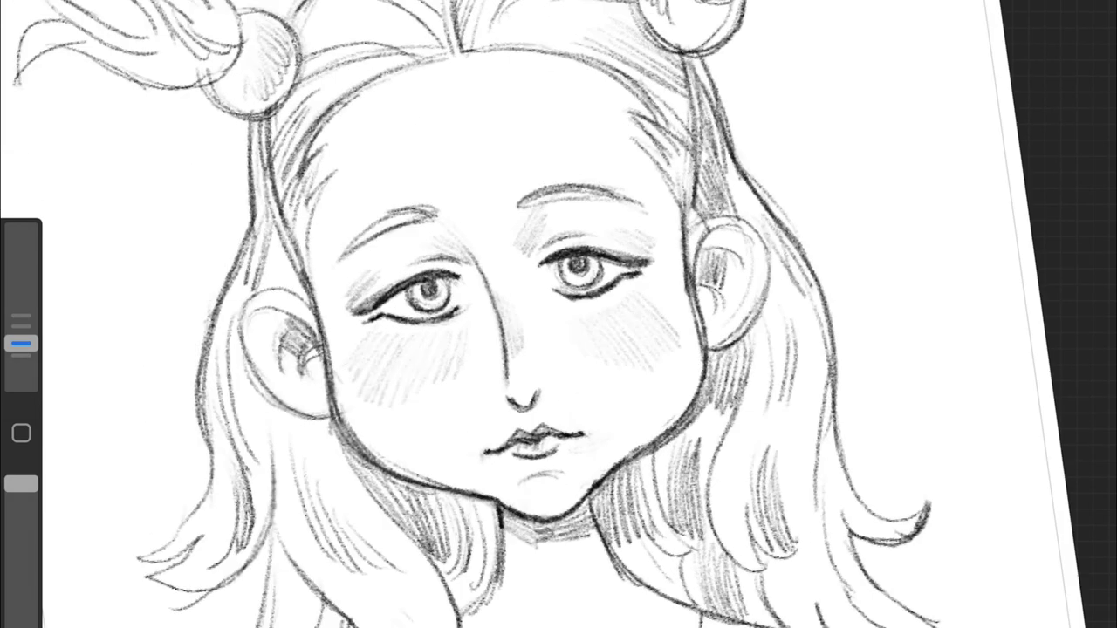
Step: Lasso-select the eyebrows and nudge the left eyebrow into place
{"action": "scroll", "coordinate": [558, 314], "scroll_direction": "down", "scroll_amount": 3}
{"action": "left_click_drag", "start_coordinate": [718, 170], "coordinate": [715, 166]}
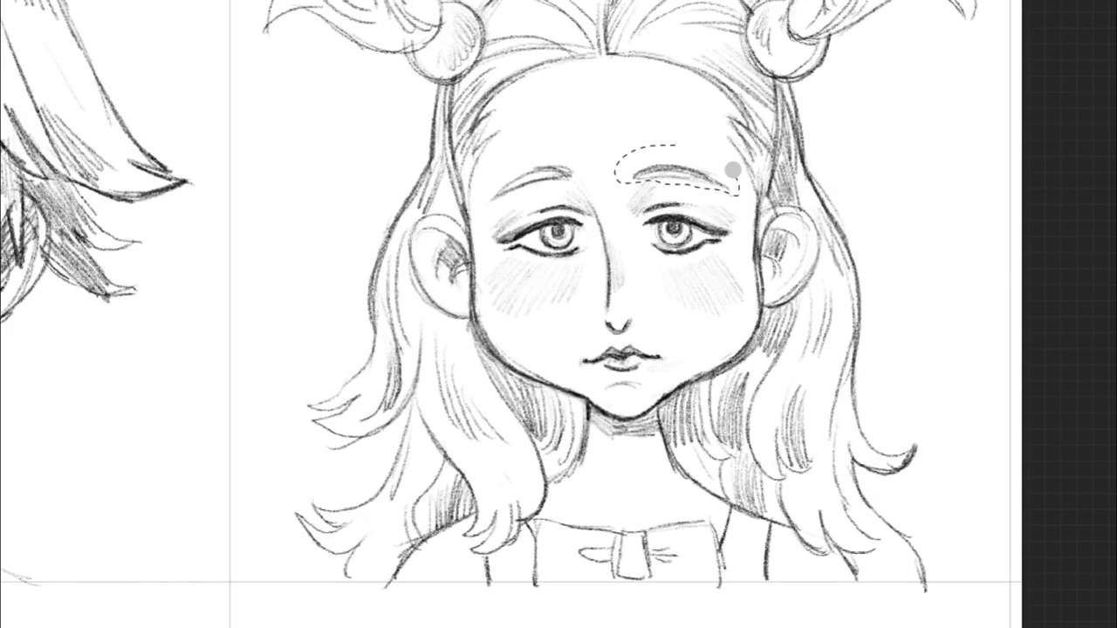
{"action": "mouse_move", "coordinate": [573, 155]}
{"action": "left_mouse_down"}
{"action": "mouse_move", "coordinate": [493, 170]}
{"action": "mouse_move", "coordinate": [534, 183]}
{"action": "left_mouse_up"}
{"action": "left_click", "coordinate": [574, 155]}
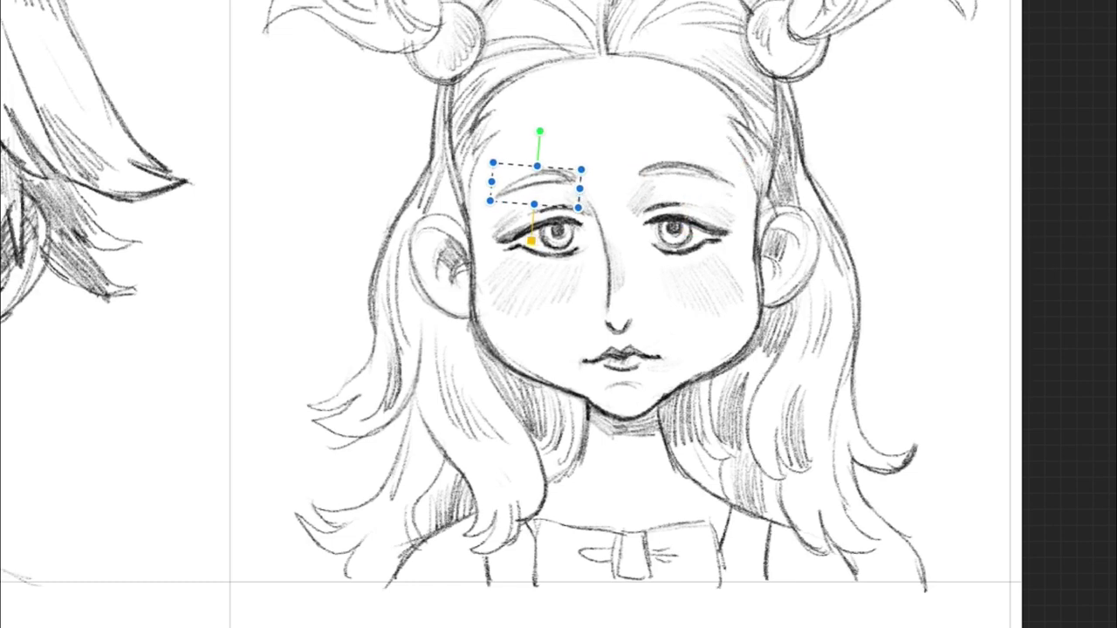
Step: Darken the hair strands on both sides of the face with small pencil strokes
{"action": "mouse_move", "coordinate": [559, 314]}
{"action": "left_mouse_down"}
{"action": "mouse_move", "coordinate": [572, 323]}
{"action": "mouse_move", "coordinate": [490, 436]}
{"action": "left_mouse_up"}
{"action": "left_click_drag", "start_coordinate": [490, 375], "coordinate": [436, 515]}
{"action": "mouse_move", "coordinate": [755, 316]}
{"action": "left_mouse_down"}
{"action": "mouse_move", "coordinate": [794, 401]}
{"action": "mouse_move", "coordinate": [781, 476]}
{"action": "left_mouse_up"}
{"action": "left_click_drag", "start_coordinate": [777, 419], "coordinate": [810, 514]}
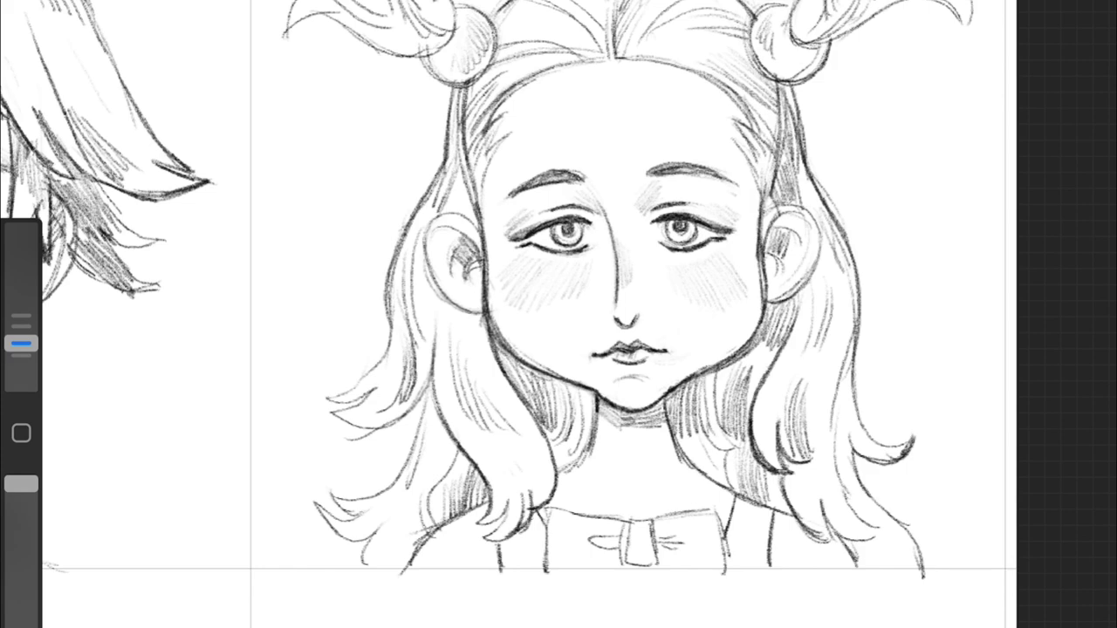
{"action": "left_click_drag", "start_coordinate": [353, 497], "coordinate": [333, 519]}
{"action": "left_click_drag", "start_coordinate": [558, 314], "coordinate": [563, 363]}
{"action": "left_click_drag", "start_coordinate": [432, 131], "coordinate": [489, 112]}
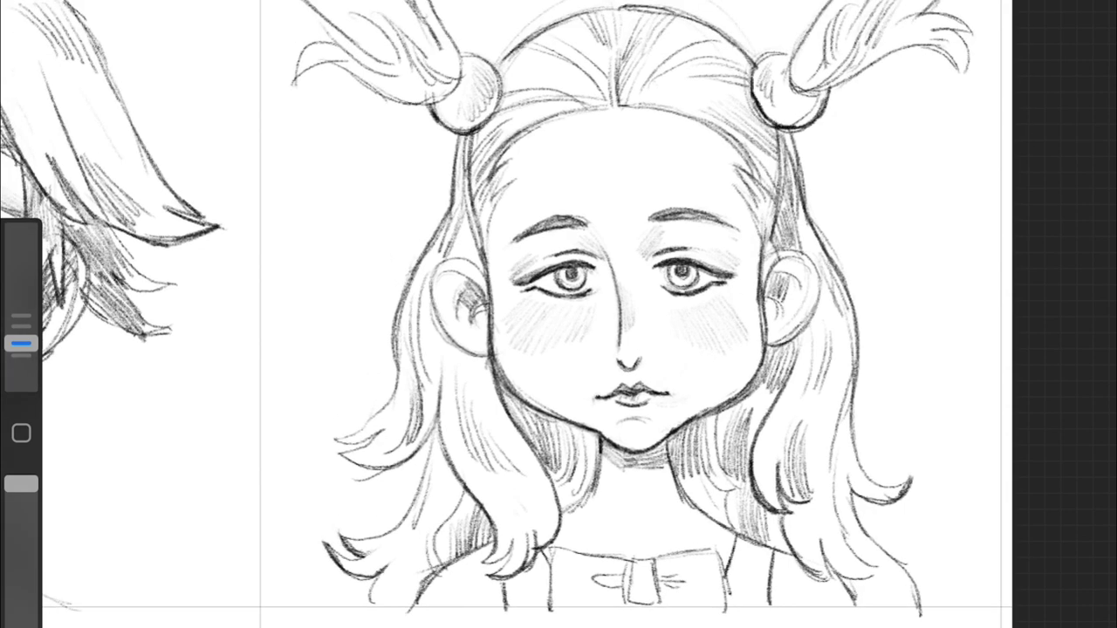
Step: Darken the right tuft's curled tip, stroke the left tuft and darken the centre part
{"action": "left_click_drag", "start_coordinate": [820, 87], "coordinate": [951, 43]}
{"action": "left_click_drag", "start_coordinate": [938, 33], "coordinate": [962, 76]}
{"action": "left_click_drag", "start_coordinate": [340, 70], "coordinate": [428, 98]}
{"action": "left_click_drag", "start_coordinate": [558, 314], "coordinate": [597, 397]}
{"action": "left_click_drag", "start_coordinate": [322, 52], "coordinate": [406, 148]}
{"action": "left_click_drag", "start_coordinate": [458, 40], "coordinate": [467, 111]}
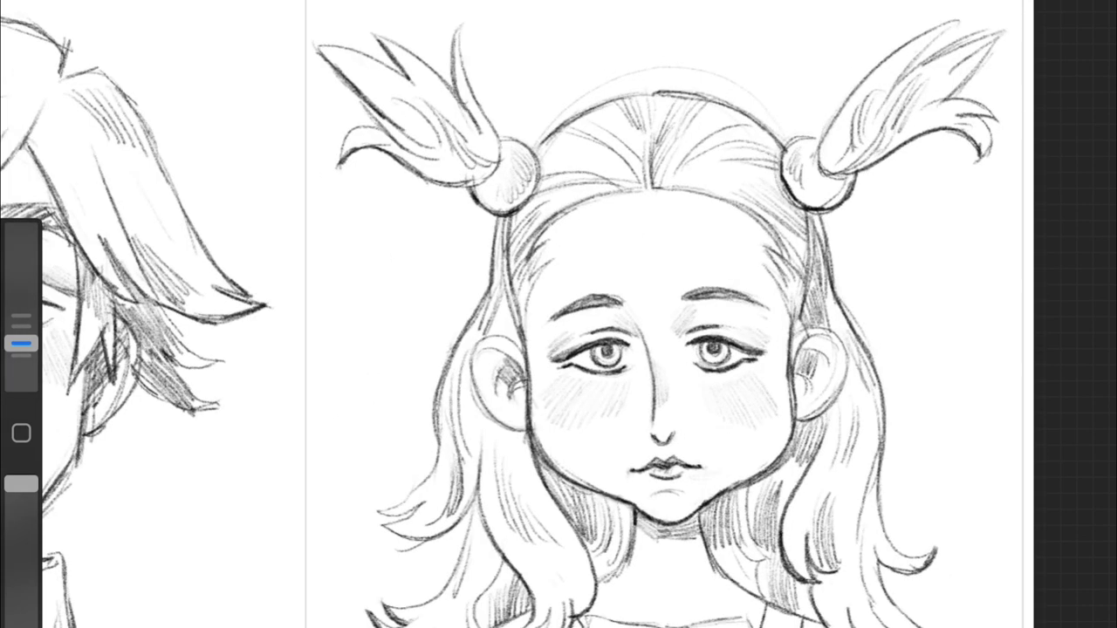
{"action": "left_click_drag", "start_coordinate": [873, 126], "coordinate": [941, 34]}
{"action": "left_click_drag", "start_coordinate": [652, 146], "coordinate": [651, 186]}
Step: Shade the hair beside both ears and the lower right hair
{"action": "left_click_drag", "start_coordinate": [510, 313], "coordinate": [480, 359]}
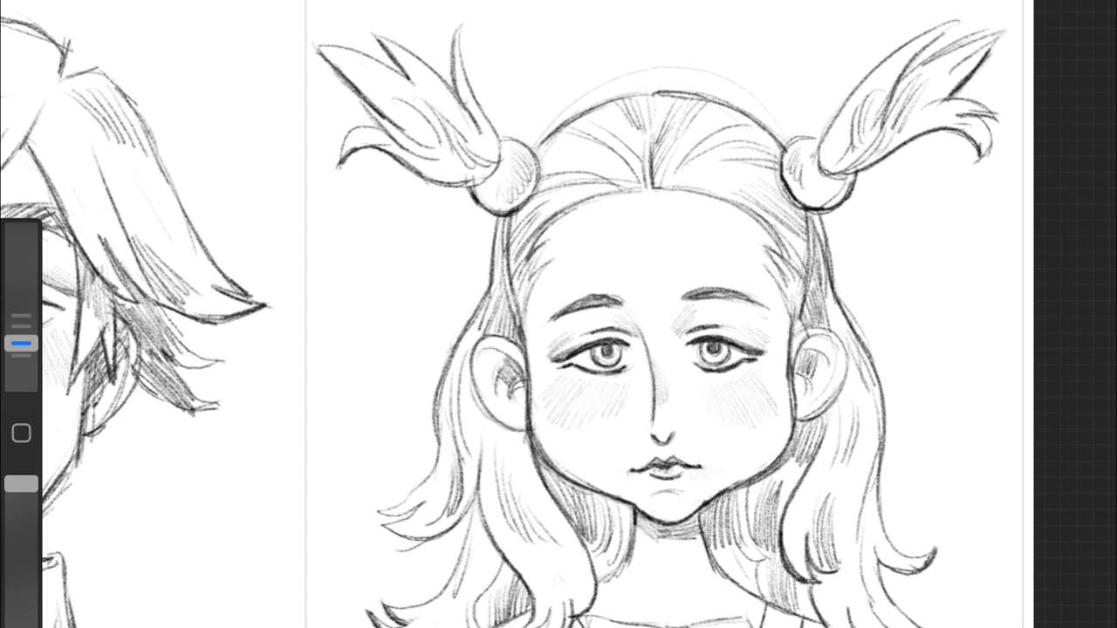
{"action": "mouse_move", "coordinate": [820, 274]}
{"action": "left_mouse_down"}
{"action": "mouse_move", "coordinate": [789, 340]}
{"action": "mouse_move", "coordinate": [799, 325]}
{"action": "left_mouse_up"}
{"action": "left_click_drag", "start_coordinate": [835, 421], "coordinate": [832, 443]}
{"action": "left_click_drag", "start_coordinate": [853, 384], "coordinate": [839, 440]}
{"action": "left_click_drag", "start_coordinate": [863, 563], "coordinate": [831, 616]}
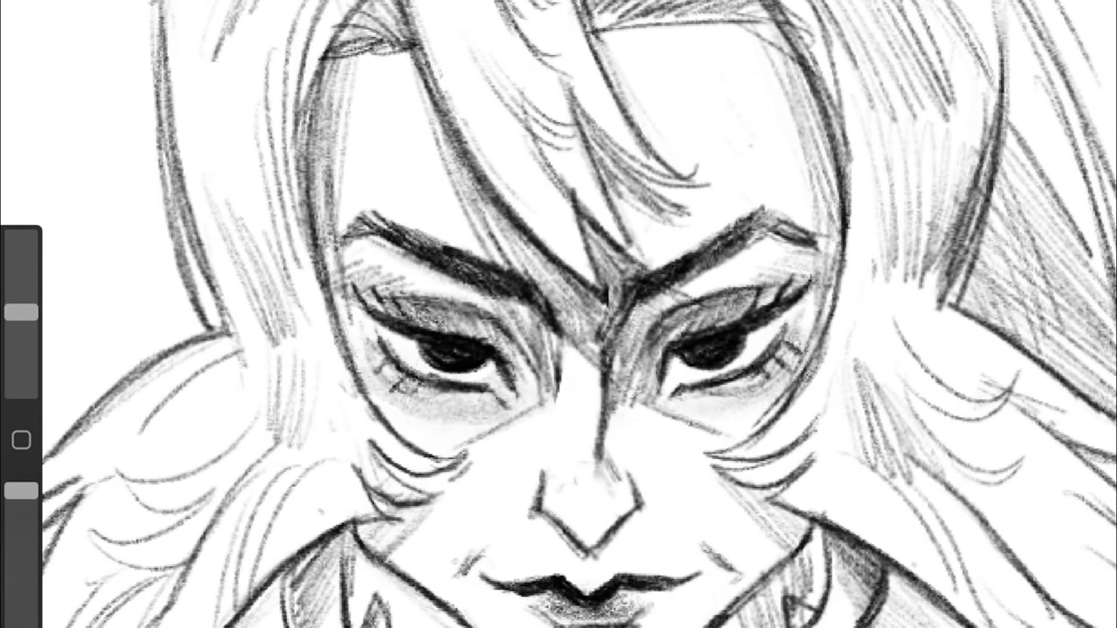
Step: Shrink the brush and draw a round ear to the left of the jaw
{"action": "left_click_drag", "start_coordinate": [21, 313], "coordinate": [21, 350]}
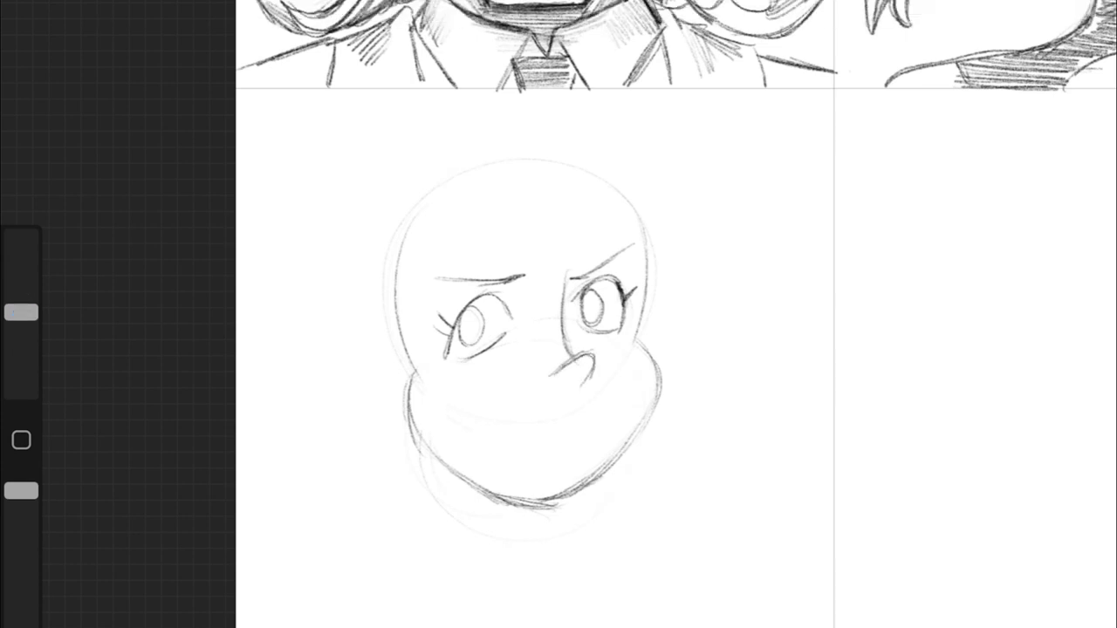
{"action": "left_click_drag", "start_coordinate": [21, 313], "coordinate": [21, 350]}
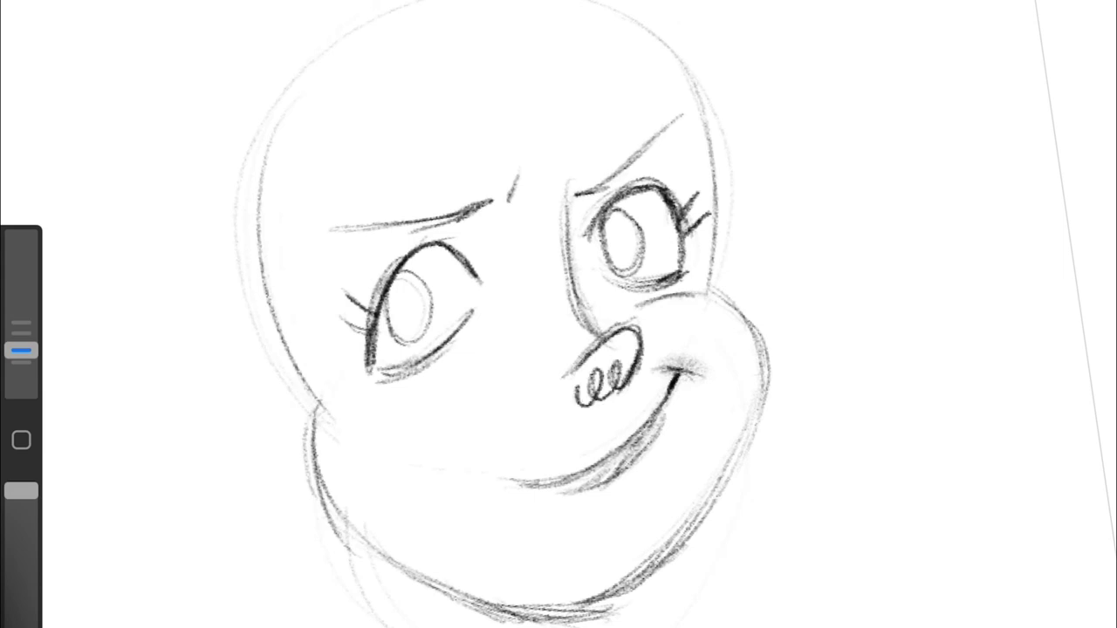
{"action": "left_click_drag", "start_coordinate": [20, 343], "coordinate": [21, 350]}
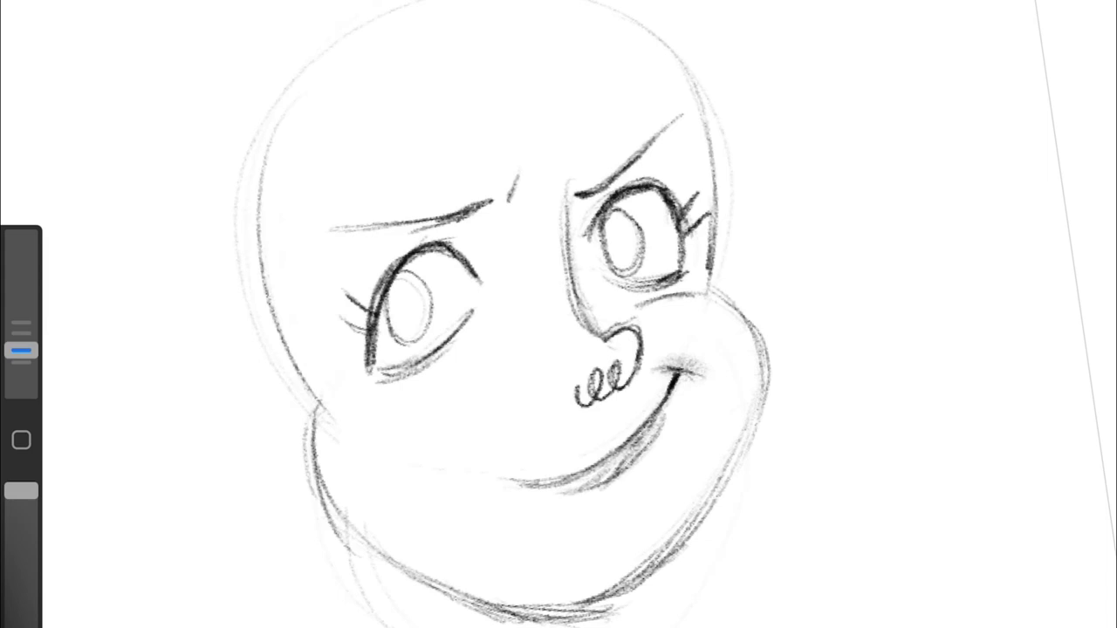
{"action": "left_click_drag", "start_coordinate": [310, 406], "coordinate": [314, 511]}
{"action": "left_click_drag", "start_coordinate": [729, 262], "coordinate": [742, 301]}
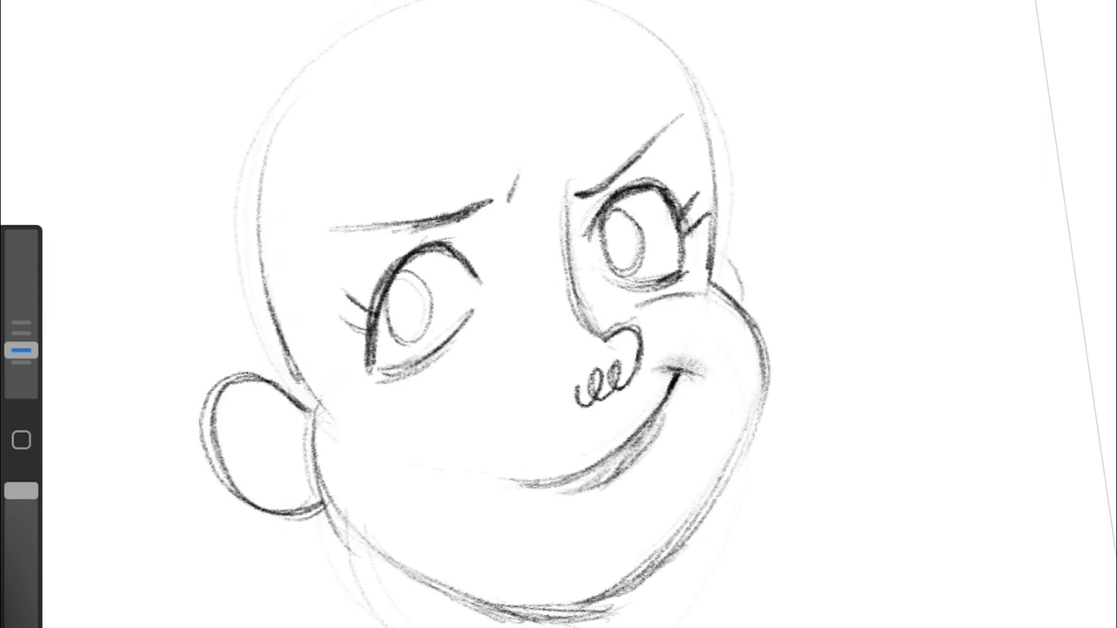
Step: Redraw the lower smile as a clean curve, shade the grinning mouth, and add pupils to both eyes
{"action": "left_click_drag", "start_coordinate": [663, 410], "coordinate": [567, 484]}
{"action": "mouse_move", "coordinate": [667, 383]}
{"action": "left_mouse_down"}
{"action": "mouse_move", "coordinate": [515, 482]}
{"action": "mouse_move", "coordinate": [672, 397]}
{"action": "left_mouse_up"}
{"action": "mouse_move", "coordinate": [667, 437]}
{"action": "left_mouse_down"}
{"action": "mouse_move", "coordinate": [597, 501]}
{"action": "mouse_move", "coordinate": [563, 506]}
{"action": "left_mouse_up"}
{"action": "left_click_drag", "start_coordinate": [558, 314], "coordinate": [614, 279]}
{"action": "left_click_drag", "start_coordinate": [489, 240], "coordinate": [441, 310]}
{"action": "left_click_drag", "start_coordinate": [681, 187], "coordinate": [676, 222]}
{"action": "left_click_drag", "start_coordinate": [464, 260], "coordinate": [463, 284]}
Step: Sketch hair strands above the face and bangs across the forehead to the centre part
{"action": "scroll", "coordinate": [559, 314], "scroll_direction": "down", "scroll_amount": 3}
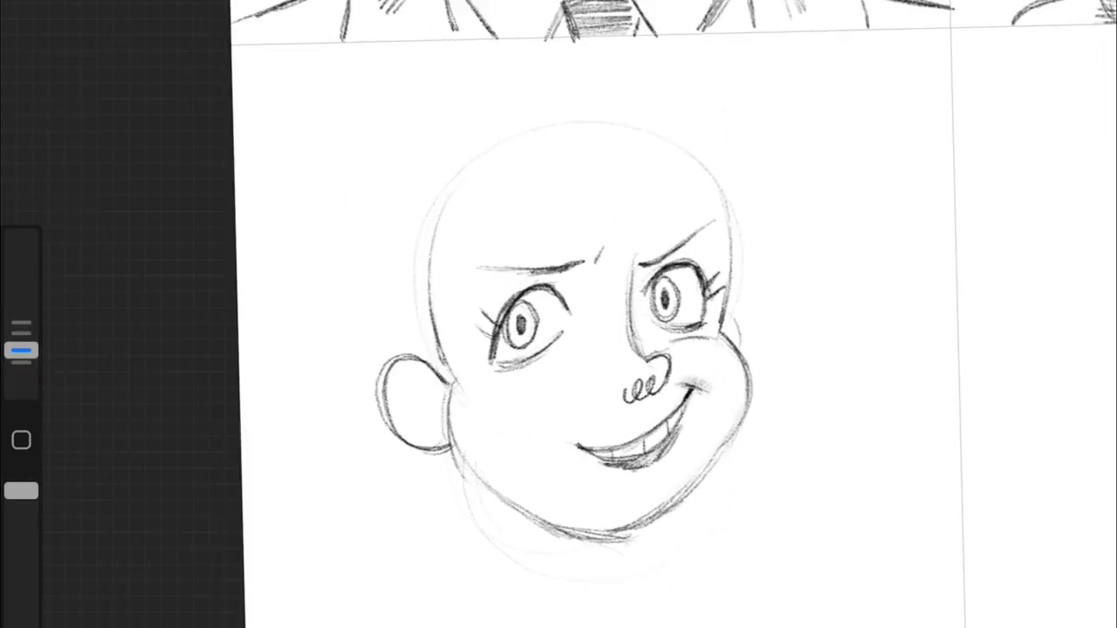
{"action": "left_click_drag", "start_coordinate": [524, 111], "coordinate": [712, 223]}
{"action": "left_click_drag", "start_coordinate": [708, 196], "coordinate": [659, 284]}
{"action": "left_click_drag", "start_coordinate": [655, 170], "coordinate": [592, 288]}
{"action": "left_click_drag", "start_coordinate": [557, 146], "coordinate": [580, 292]}
{"action": "left_click_drag", "start_coordinate": [650, 175], "coordinate": [578, 301]}
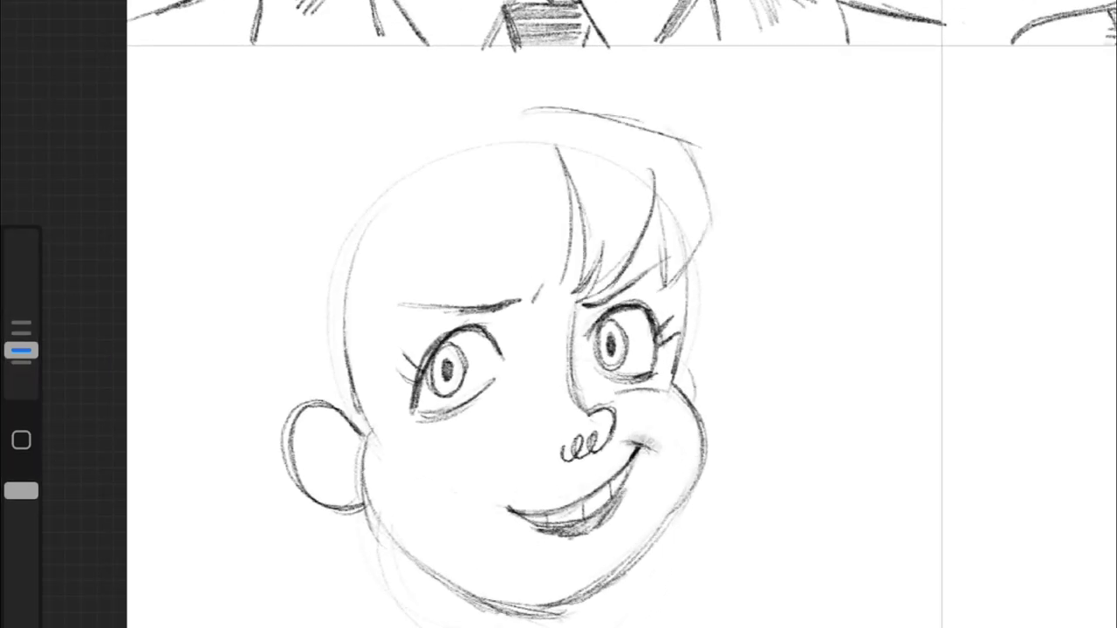
{"action": "left_click_drag", "start_coordinate": [528, 171], "coordinate": [549, 292]}
{"action": "mouse_move", "coordinate": [371, 166]}
{"action": "left_mouse_down"}
{"action": "mouse_move", "coordinate": [345, 284]}
{"action": "mouse_move", "coordinate": [419, 319]}
{"action": "left_mouse_up"}
{"action": "left_click_drag", "start_coordinate": [426, 188], "coordinate": [506, 279]}
{"action": "left_click_drag", "start_coordinate": [502, 170], "coordinate": [522, 279]}
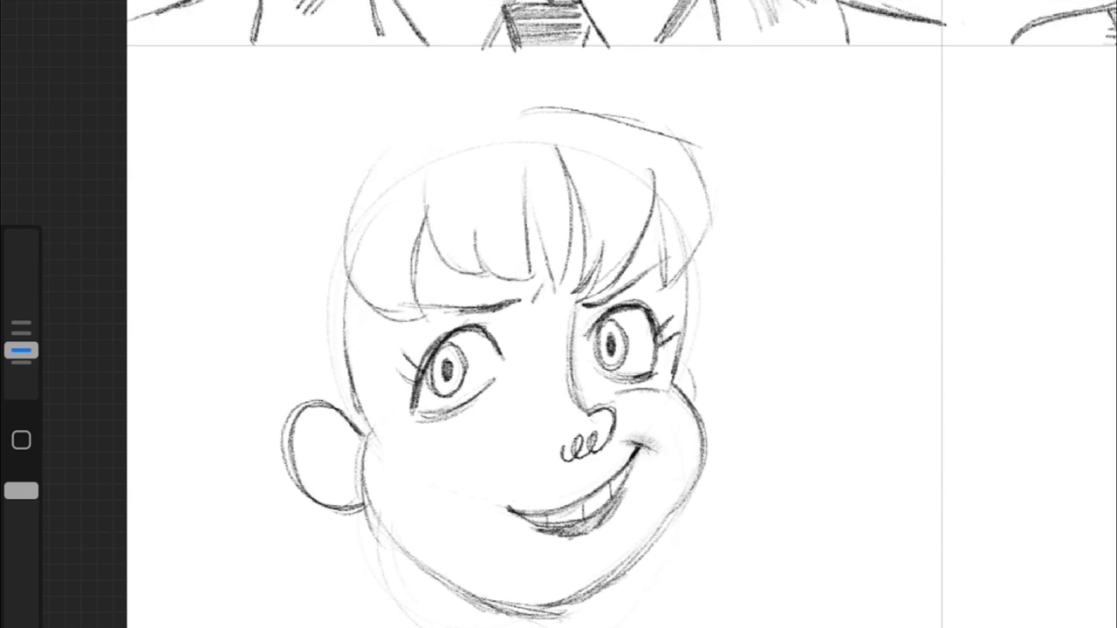
Step: Erase the stray head arc and hair strokes, then redraw the left cheek darker with extra hair strokes
{"action": "left_click_drag", "start_coordinate": [356, 297], "coordinate": [373, 435]}
{"action": "left_click_drag", "start_coordinate": [371, 218], "coordinate": [344, 332]}
{"action": "left_click_drag", "start_coordinate": [576, 113], "coordinate": [703, 153]}
{"action": "left_click_drag", "start_coordinate": [698, 139], "coordinate": [677, 240]}
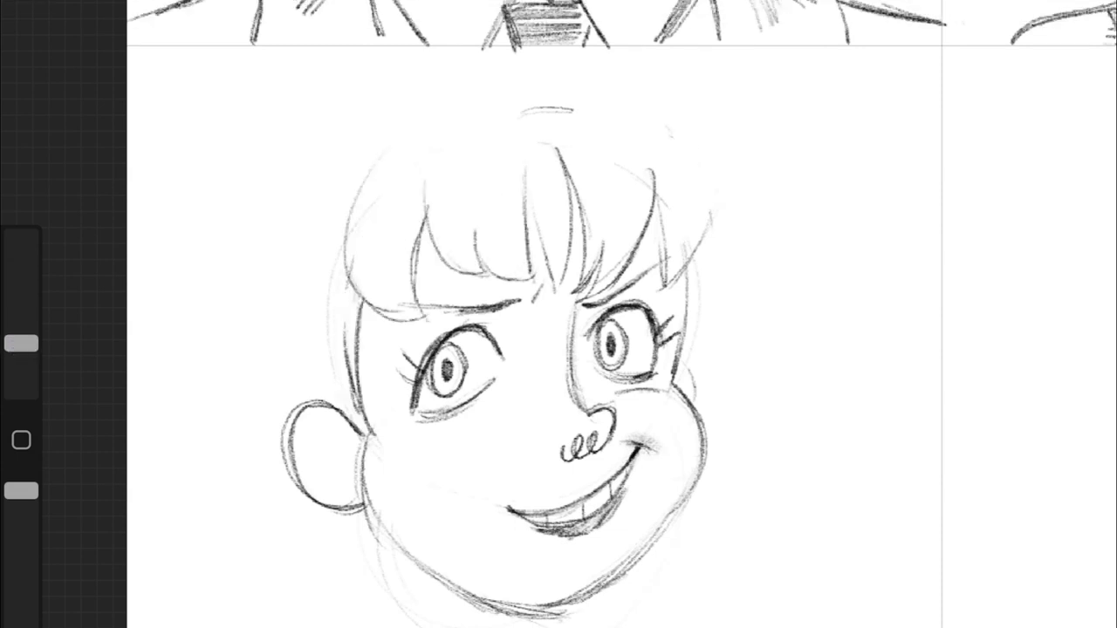
{"action": "mouse_move", "coordinate": [365, 501]}
{"action": "left_mouse_down"}
{"action": "mouse_move", "coordinate": [358, 323]}
{"action": "mouse_move", "coordinate": [375, 441]}
{"action": "left_mouse_up"}
{"action": "left_click_drag", "start_coordinate": [384, 183], "coordinate": [410, 323]}
{"action": "left_click_drag", "start_coordinate": [423, 187], "coordinate": [476, 279]}
{"action": "left_click_drag", "start_coordinate": [489, 193], "coordinate": [510, 276]}
{"action": "left_click_drag", "start_coordinate": [690, 267], "coordinate": [698, 414]}
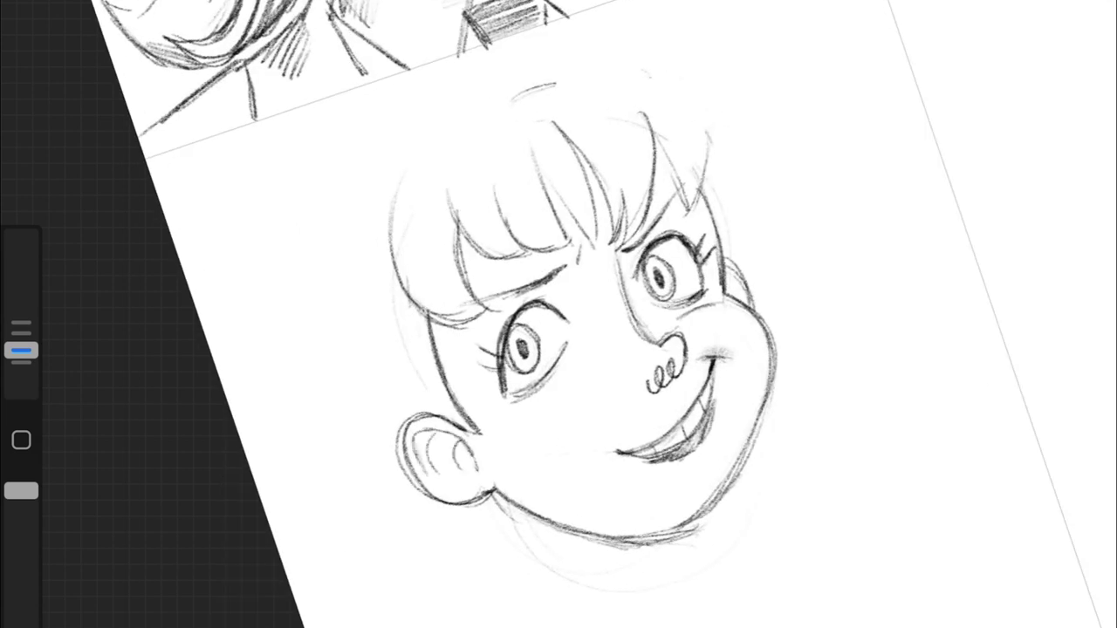
Step: Shade inside the ear and outline the hair over the head and down the left side
{"action": "left_click_drag", "start_coordinate": [443, 434], "coordinate": [471, 484]}
{"action": "left_click_drag", "start_coordinate": [558, 70], "coordinate": [339, 255]}
{"action": "mouse_move", "coordinate": [401, 159]}
{"action": "left_mouse_down"}
{"action": "mouse_move", "coordinate": [580, 70]}
{"action": "mouse_move", "coordinate": [711, 174]}
{"action": "mouse_move", "coordinate": [664, 214]}
{"action": "left_mouse_up"}
{"action": "left_click_drag", "start_coordinate": [345, 218], "coordinate": [342, 357]}
{"action": "left_click_drag", "start_coordinate": [334, 253], "coordinate": [390, 433]}
{"action": "left_click_drag", "start_coordinate": [350, 288], "coordinate": [401, 431]}
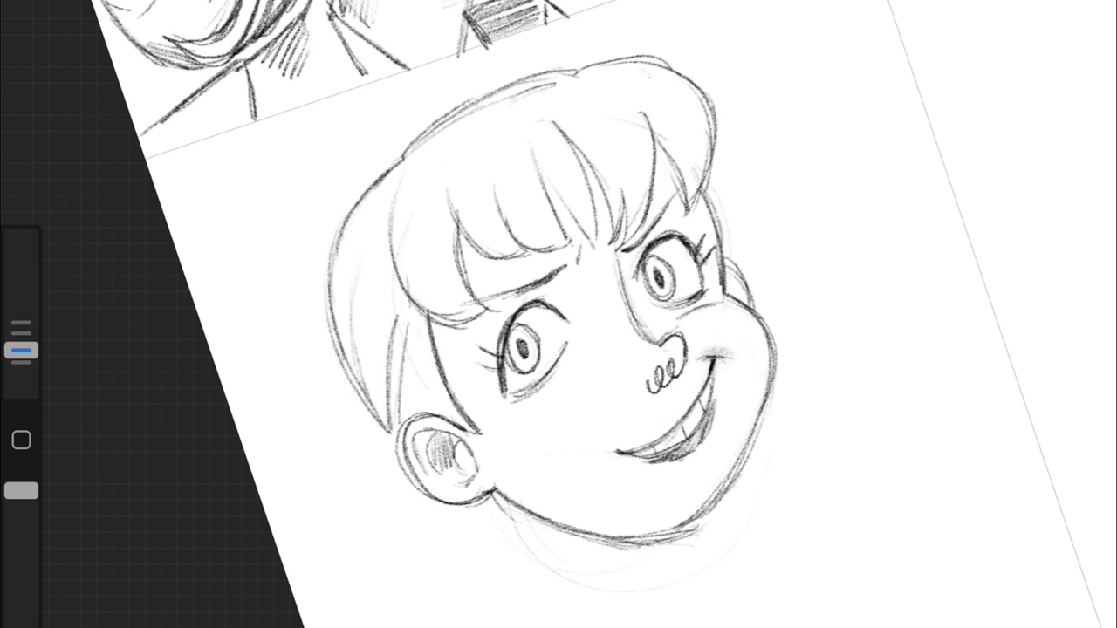
Step: Add hair strands on the left side, across the bangs, and on the right side
{"action": "left_click_drag", "start_coordinate": [387, 183], "coordinate": [368, 265]}
{"action": "left_click_drag", "start_coordinate": [496, 187], "coordinate": [519, 239]}
{"action": "left_click_drag", "start_coordinate": [497, 133], "coordinate": [523, 194]}
{"action": "left_click_drag", "start_coordinate": [548, 162], "coordinate": [578, 231]}
{"action": "left_click_drag", "start_coordinate": [552, 94], "coordinate": [603, 158]}
{"action": "left_click_drag", "start_coordinate": [593, 112], "coordinate": [625, 178]}
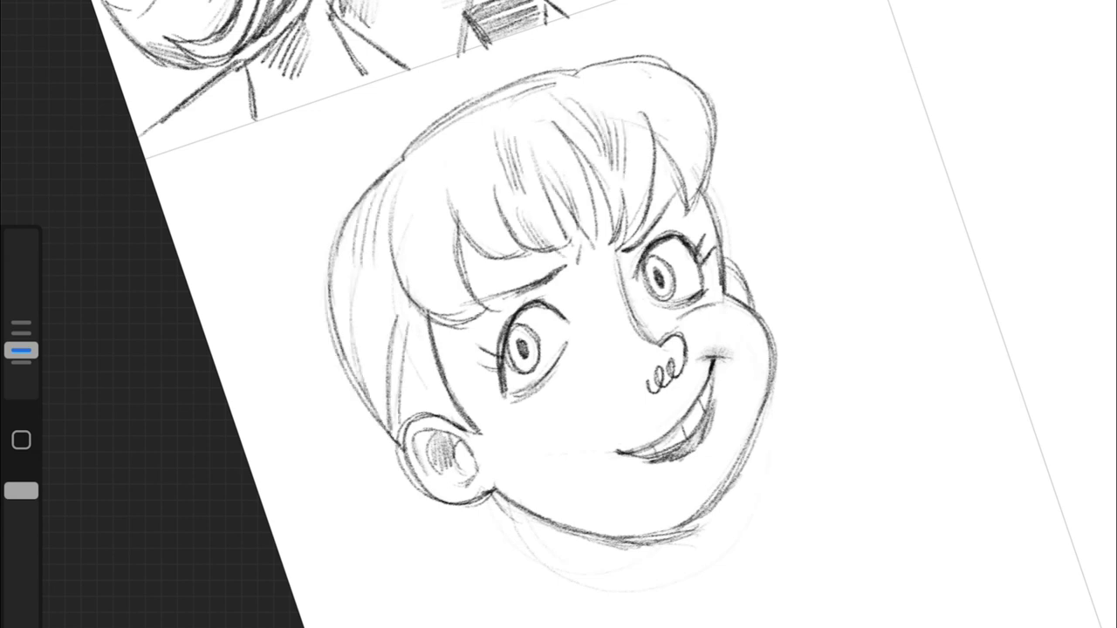
{"action": "left_click_drag", "start_coordinate": [669, 122], "coordinate": [677, 173]}
{"action": "left_click_drag", "start_coordinate": [681, 131], "coordinate": [692, 185]}
{"action": "left_click_drag", "start_coordinate": [423, 258], "coordinate": [466, 328]}
Step: Draw two spiky pigtails, one right of the face and one at the lower left
{"action": "left_click_drag", "start_coordinate": [767, 310], "coordinate": [897, 258]}
{"action": "left_click_drag", "start_coordinate": [877, 345], "coordinate": [767, 421]}
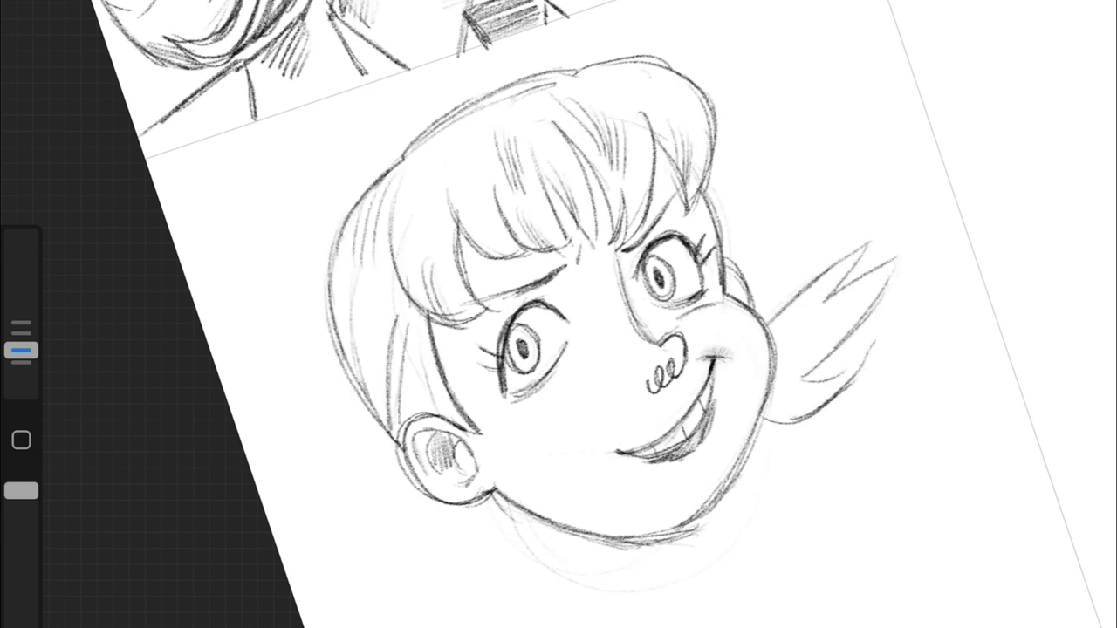
{"action": "left_click_drag", "start_coordinate": [428, 498], "coordinate": [293, 554]}
{"action": "left_click_drag", "start_coordinate": [523, 524], "coordinate": [366, 615]}
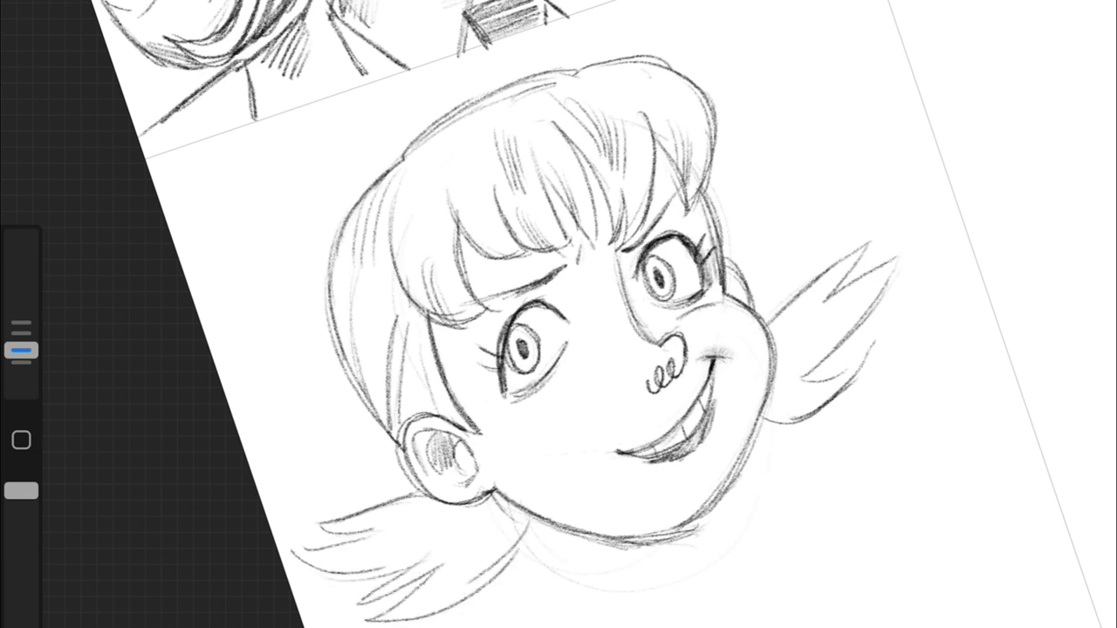
Step: Shade beside the left eye and nose, darken the pupils, and hatch blush on the cheeks
{"action": "left_click_drag", "start_coordinate": [494, 323], "coordinate": [499, 394]}
{"action": "left_click_drag", "start_coordinate": [516, 302], "coordinate": [489, 394]}
{"action": "left_click_drag", "start_coordinate": [518, 337], "coordinate": [527, 367]}
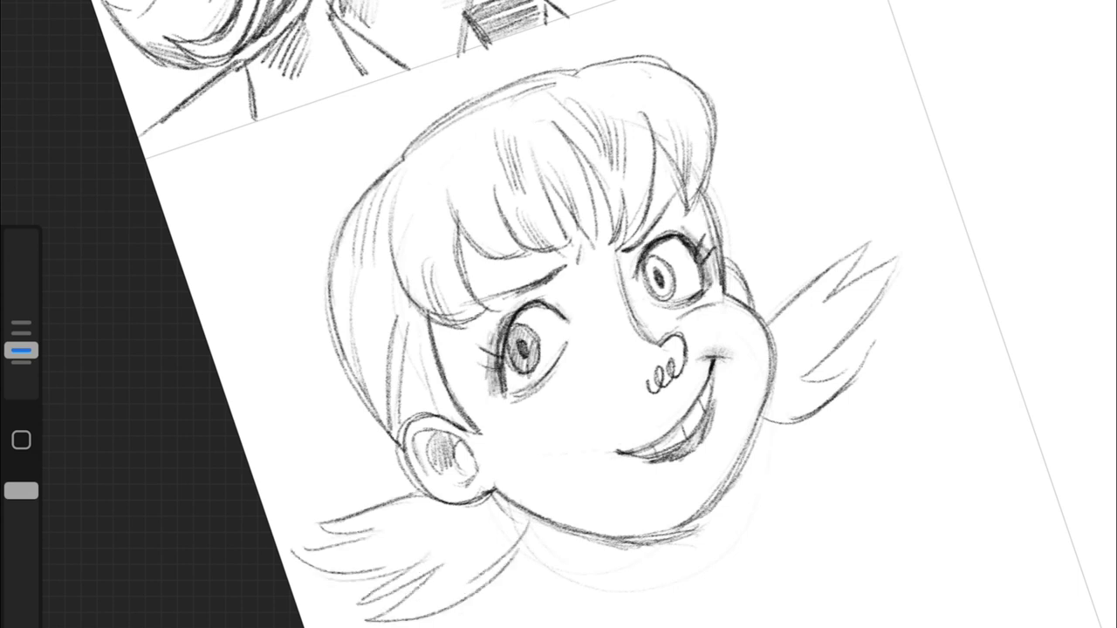
{"action": "mouse_move", "coordinate": [656, 263]}
{"action": "left_mouse_down"}
{"action": "mouse_move", "coordinate": [665, 295]}
{"action": "mouse_move", "coordinate": [625, 350]}
{"action": "left_mouse_up"}
{"action": "left_click_drag", "start_coordinate": [501, 412], "coordinate": [496, 463]}
{"action": "mouse_move", "coordinate": [524, 410]}
{"action": "left_mouse_down"}
{"action": "mouse_move", "coordinate": [519, 464]}
{"action": "mouse_move", "coordinate": [527, 457]}
{"action": "left_mouse_up"}
{"action": "left_click_drag", "start_coordinate": [730, 301], "coordinate": [761, 337]}
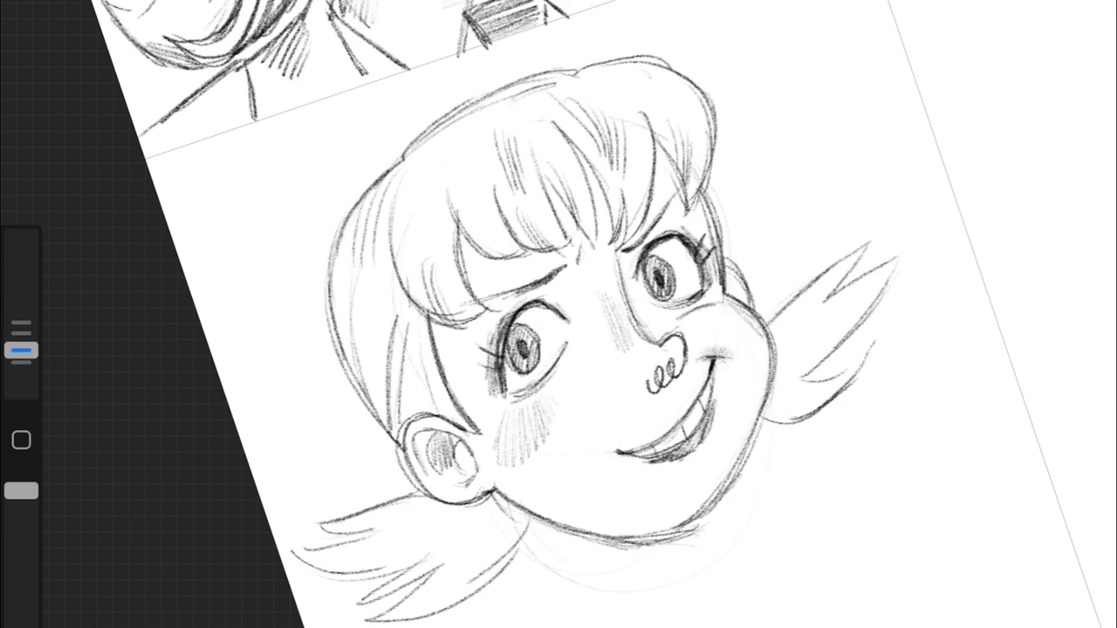
{"action": "left_click_drag", "start_coordinate": [478, 232], "coordinate": [464, 300]}
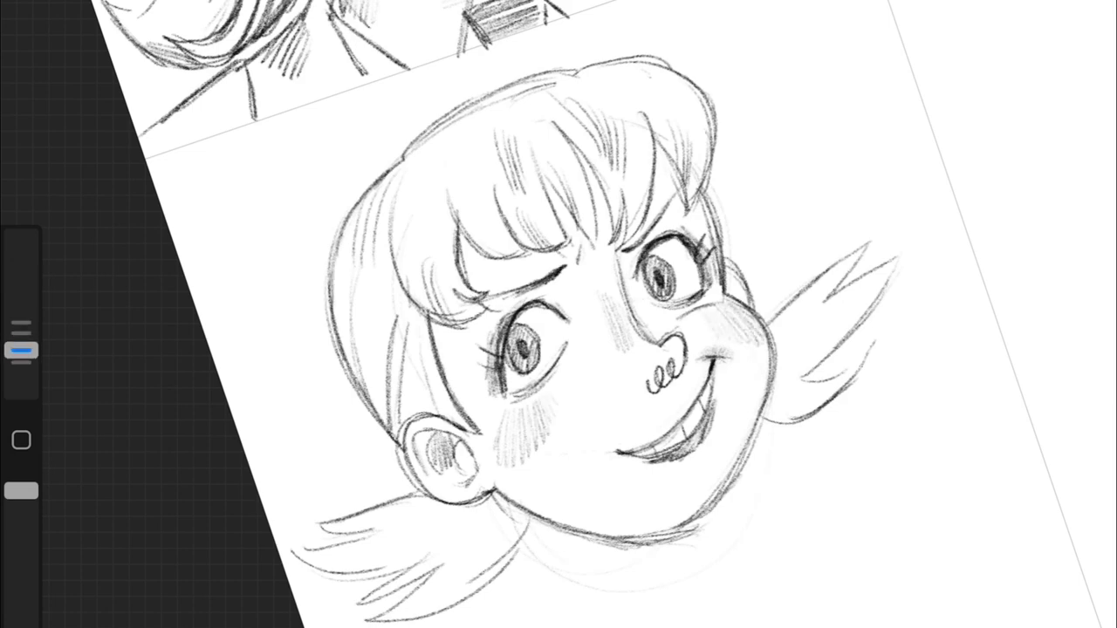
Step: Add strokes to the left pigtail, shade the right cheek, and sketch the neck, undoing one stray line
{"action": "left_click_drag", "start_coordinate": [558, 349], "coordinate": [785, 393]}
{"action": "left_click_drag", "start_coordinate": [384, 388], "coordinate": [571, 484]}
{"action": "left_click_drag", "start_coordinate": [559, 349], "coordinate": [541, 288]}
{"action": "left_click_drag", "start_coordinate": [751, 288], "coordinate": [759, 375]}
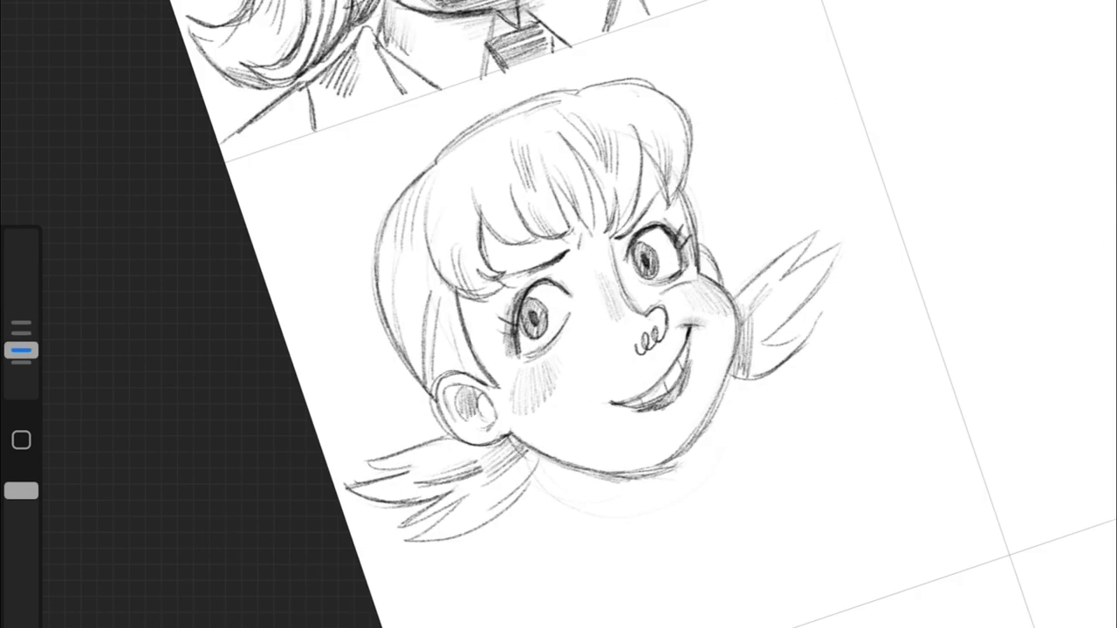
{"action": "left_click_drag", "start_coordinate": [624, 479], "coordinate": [622, 542]}
{"action": "key", "text": "ctrl+z"}
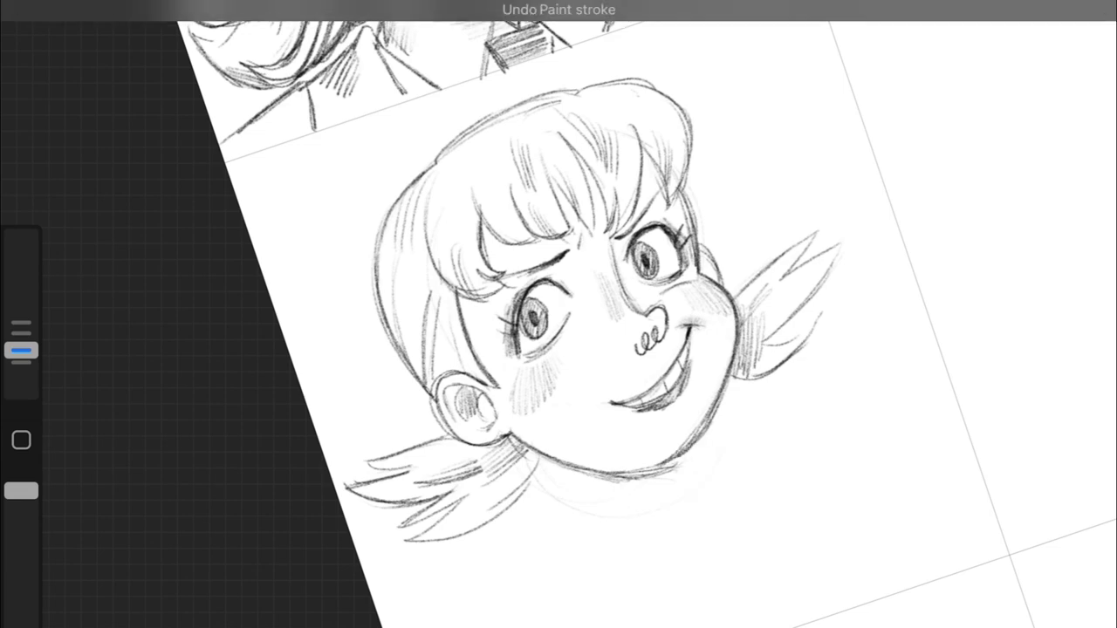
{"action": "left_click_drag", "start_coordinate": [685, 466], "coordinate": [665, 504]}
{"action": "mouse_move", "coordinate": [613, 476]}
{"action": "left_mouse_down"}
{"action": "mouse_move", "coordinate": [599, 555]}
{"action": "mouse_move", "coordinate": [690, 450]}
{"action": "left_mouse_up"}
{"action": "left_click_drag", "start_coordinate": [558, 349], "coordinate": [785, 393]}
Step: Draw the collar line, shoulder lines and sleeve lines, undoing one stray shoulder stroke
{"action": "left_click_drag", "start_coordinate": [785, 288], "coordinate": [715, 200]}
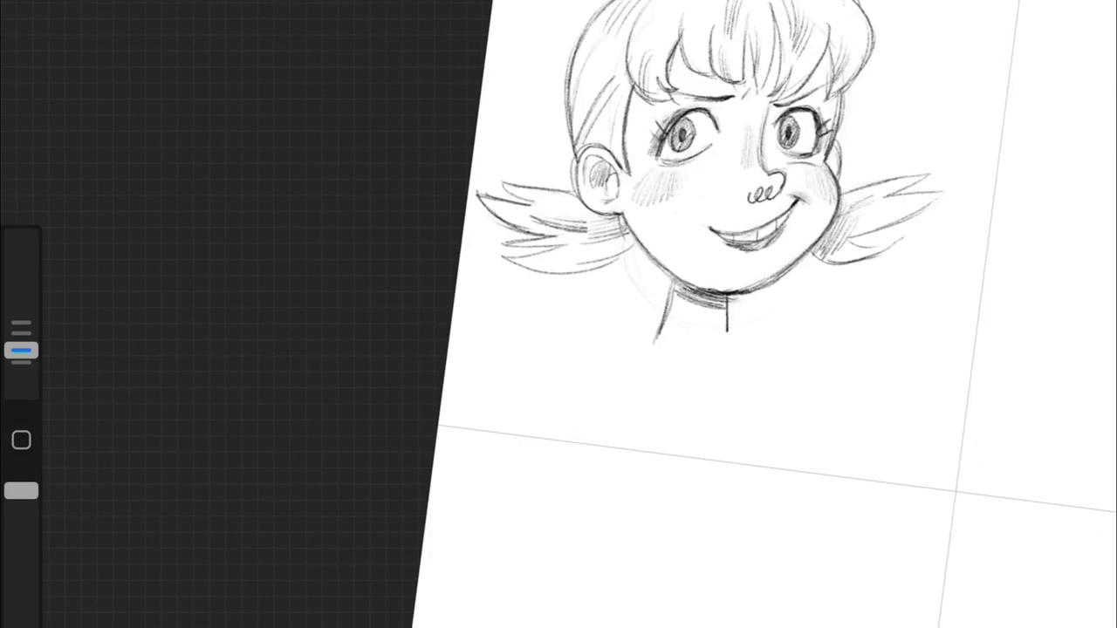
{"action": "left_click_drag", "start_coordinate": [558, 349], "coordinate": [598, 248]}
{"action": "mouse_move", "coordinate": [698, 271]}
{"action": "left_mouse_down"}
{"action": "mouse_move", "coordinate": [603, 313]}
{"action": "mouse_move", "coordinate": [807, 327]}
{"action": "left_mouse_up"}
{"action": "left_click_drag", "start_coordinate": [808, 278], "coordinate": [914, 297]}
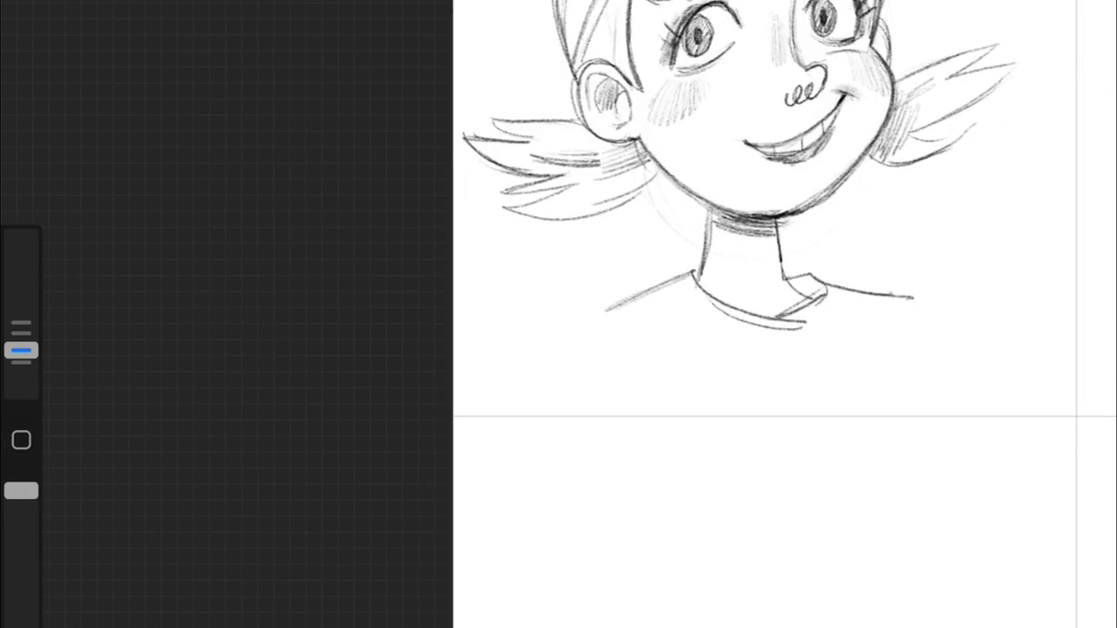
{"action": "left_click_drag", "start_coordinate": [628, 299], "coordinate": [516, 410]}
{"action": "key", "text": "ctrl+z"}
{"action": "left_click_drag", "start_coordinate": [529, 348], "coordinate": [478, 416]}
{"action": "left_click_drag", "start_coordinate": [961, 361], "coordinate": [995, 417]}
{"action": "left_click_drag", "start_coordinate": [893, 321], "coordinate": [932, 412]}
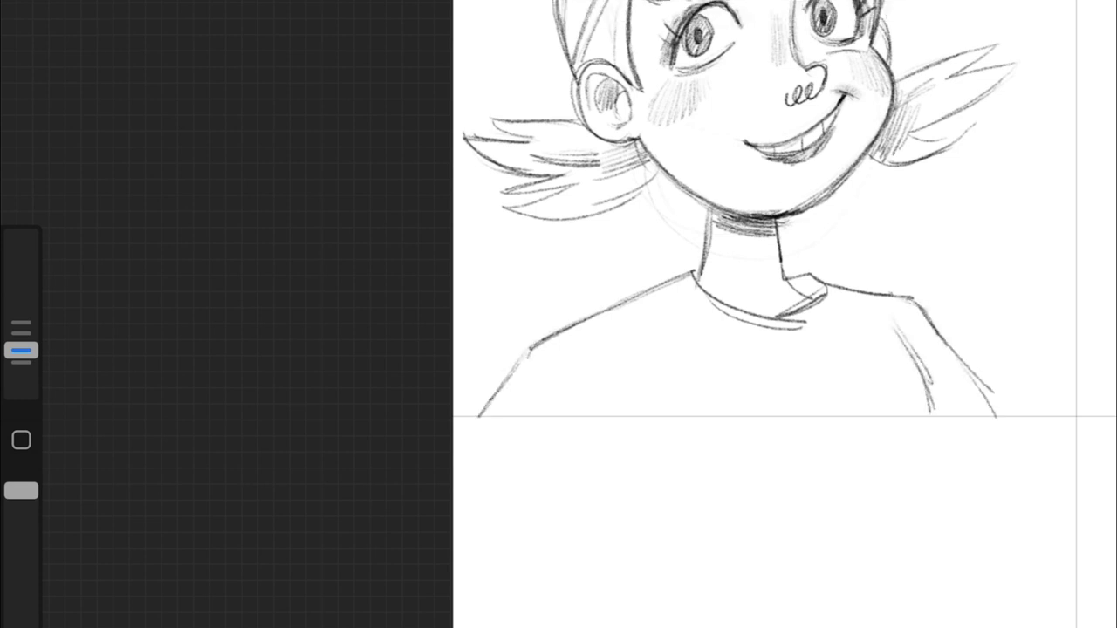
Step: Draw the rounded shirt collar, the front placket and an oval button
{"action": "left_click_drag", "start_coordinate": [556, 359], "coordinate": [611, 412]}
{"action": "left_click_drag", "start_coordinate": [797, 318], "coordinate": [854, 422]}
{"action": "left_click_drag", "start_coordinate": [794, 337], "coordinate": [789, 342]}
{"action": "left_click_drag", "start_coordinate": [654, 281], "coordinate": [774, 350]}
{"action": "left_click_drag", "start_coordinate": [603, 342], "coordinate": [553, 377]}
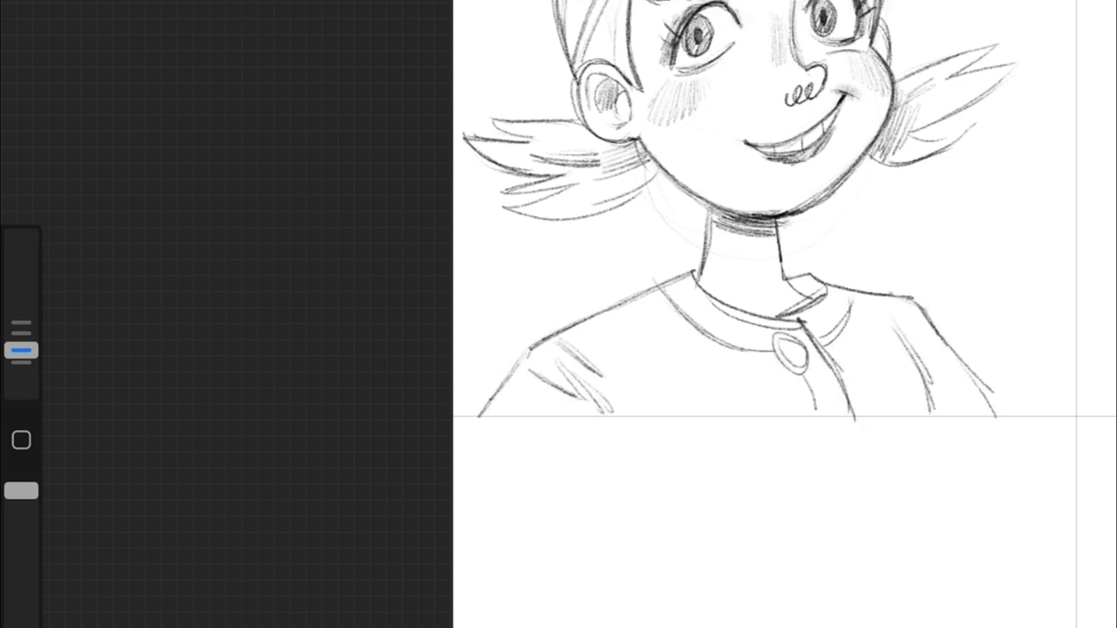
{"action": "left_click_drag", "start_coordinate": [786, 262], "coordinate": [628, 389]}
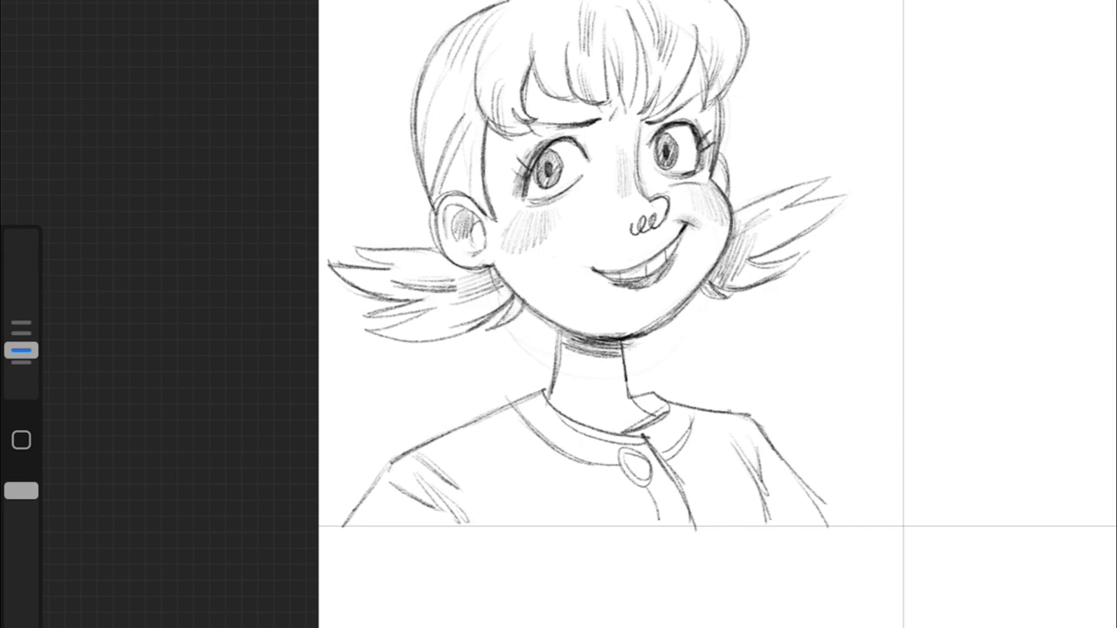
{"action": "scroll", "coordinate": [611, 314], "scroll_direction": "down", "scroll_amount": 5}
{"action": "scroll", "coordinate": [610, 314], "scroll_direction": "up", "scroll_amount": 5}
Step: Undo the last stray pencil stroke on the girl drawing
{"action": "key", "text": "v"}
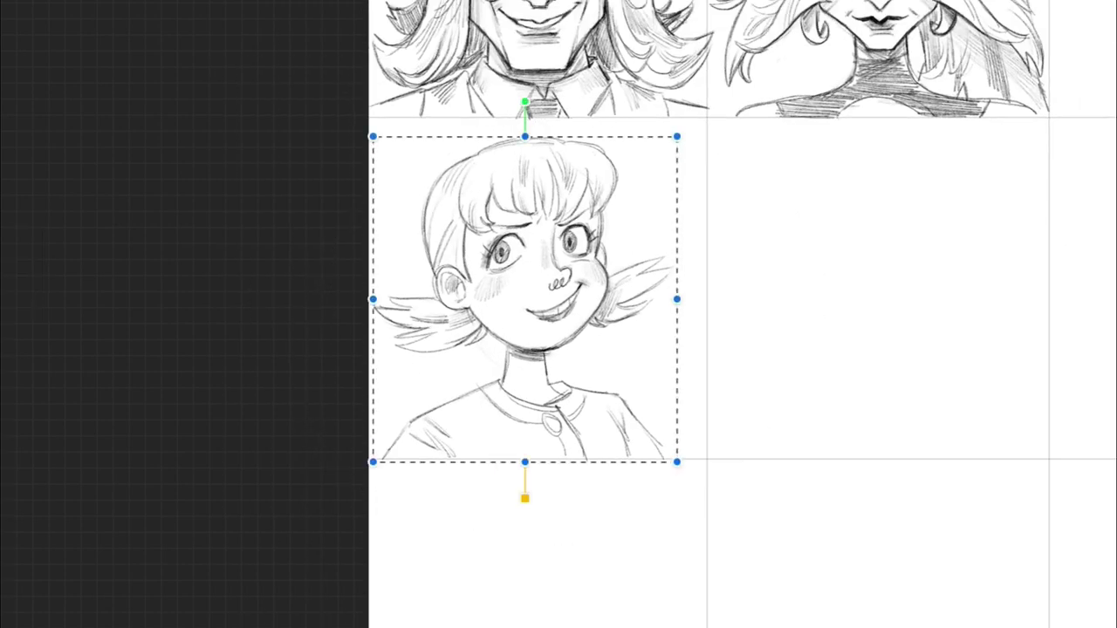
{"action": "key", "text": "Return"}
{"action": "scroll", "coordinate": [559, 314], "scroll_direction": "up", "scroll_amount": 3}
{"action": "scroll", "coordinate": [558, 314], "scroll_direction": "up", "scroll_amount": 3}
{"action": "key", "text": "ctrl+z"}
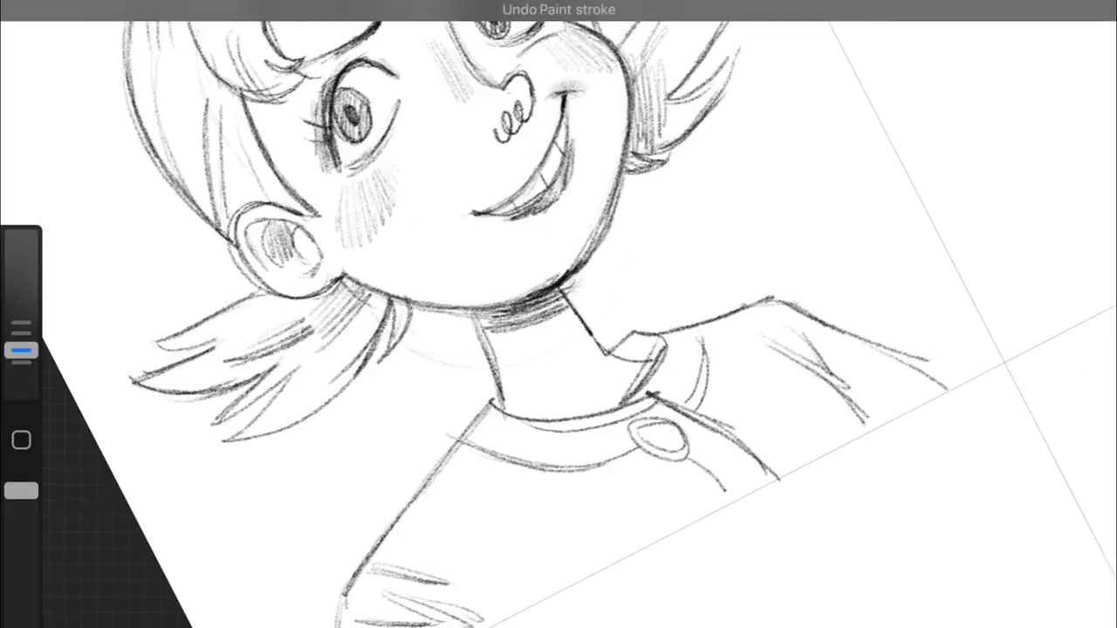
{"action": "scroll", "coordinate": [559, 314], "scroll_direction": "down", "scroll_amount": 3}
Step: Shade the dark area at the collar and hatch the girl's right sleeve
{"action": "left_click_drag", "start_coordinate": [602, 339], "coordinate": [624, 353]}
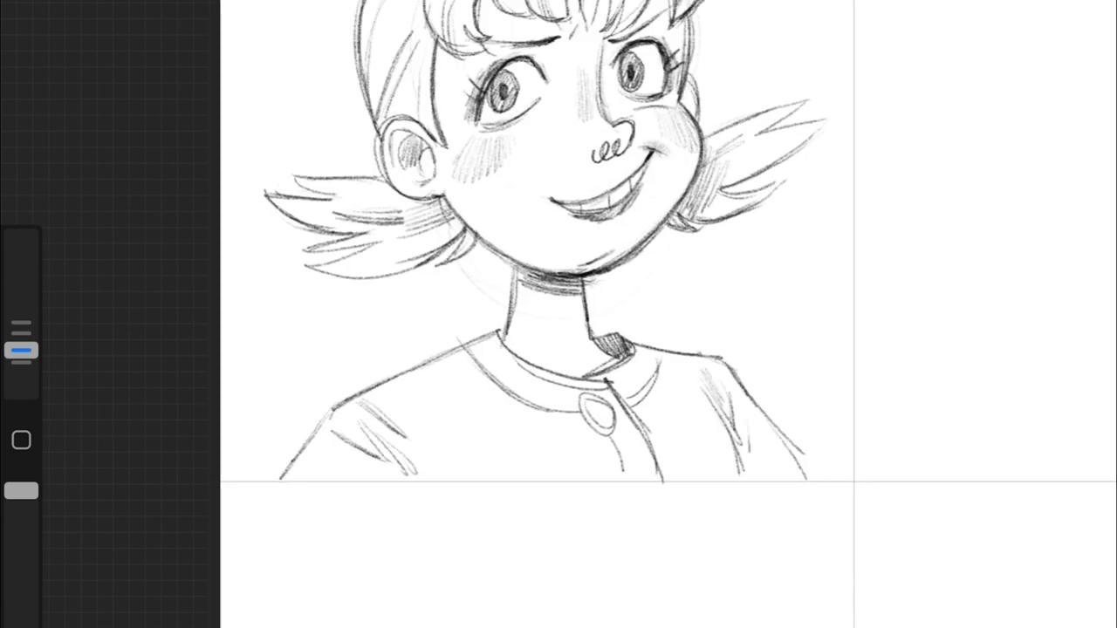
{"action": "left_click_drag", "start_coordinate": [750, 407], "coordinate": [758, 456]}
{"action": "left_click_drag", "start_coordinate": [724, 433], "coordinate": [738, 475]}
{"action": "left_click_drag", "start_coordinate": [709, 435], "coordinate": [733, 480]}
Step: Hatch the girl's hair and darken the middle and right side of her bangs
{"action": "scroll", "coordinate": [559, 314], "scroll_direction": "down", "scroll_amount": 2}
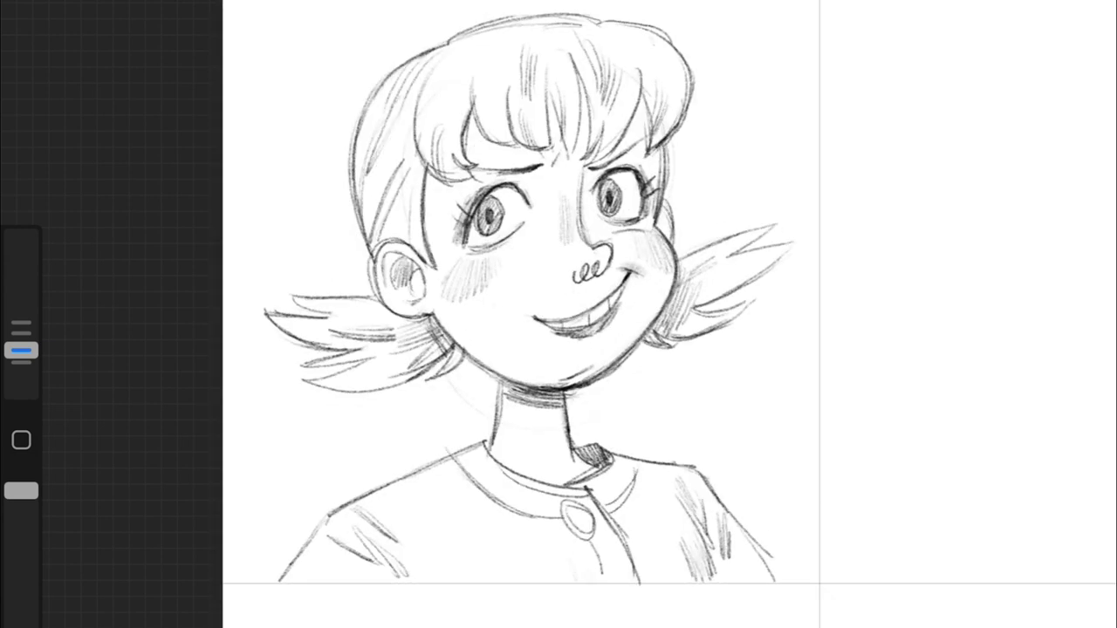
{"action": "left_click_drag", "start_coordinate": [405, 112], "coordinate": [374, 203]}
{"action": "left_click_drag", "start_coordinate": [447, 60], "coordinate": [429, 110]}
{"action": "left_click_drag", "start_coordinate": [413, 177], "coordinate": [386, 230]}
{"action": "left_click_drag", "start_coordinate": [498, 55], "coordinate": [489, 105]}
{"action": "left_click_drag", "start_coordinate": [653, 44], "coordinate": [674, 112]}
{"action": "left_click_drag", "start_coordinate": [546, 90], "coordinate": [558, 153]}
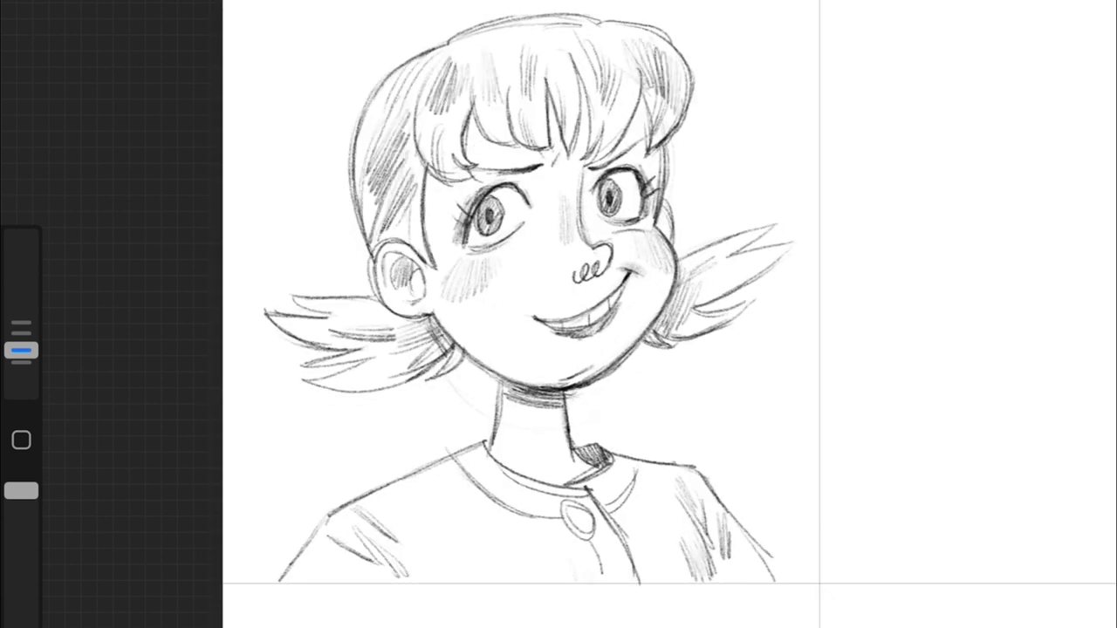
{"action": "left_click_drag", "start_coordinate": [586, 66], "coordinate": [576, 156]}
{"action": "left_click_drag", "start_coordinate": [651, 88], "coordinate": [639, 143]}
{"action": "left_click_drag", "start_coordinate": [653, 97], "coordinate": [640, 158]}
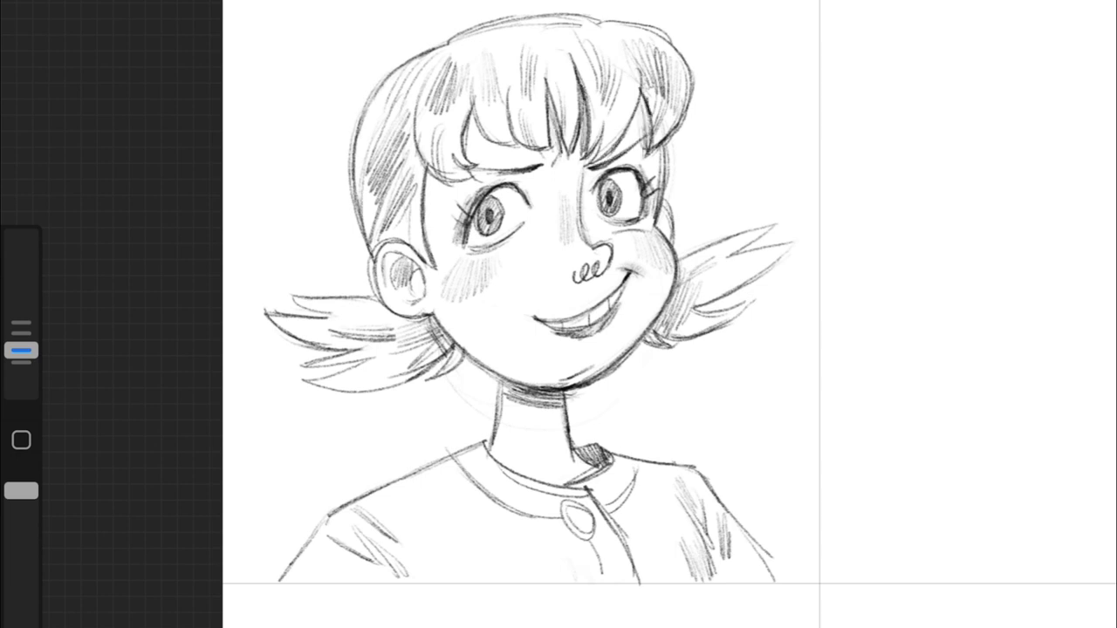
Step: Sketch a faint egg-shaped head oval in the empty neighbouring panel
{"action": "scroll", "coordinate": [541, 262], "scroll_direction": "up", "scroll_amount": 2}
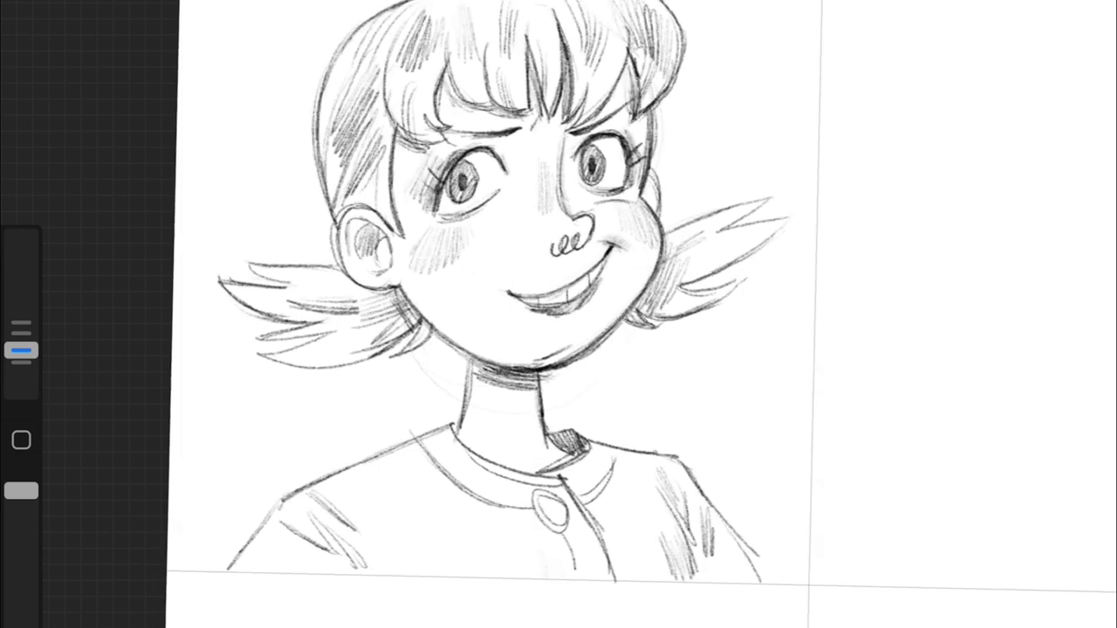
{"action": "scroll", "coordinate": [541, 262], "scroll_direction": "up", "scroll_amount": 2}
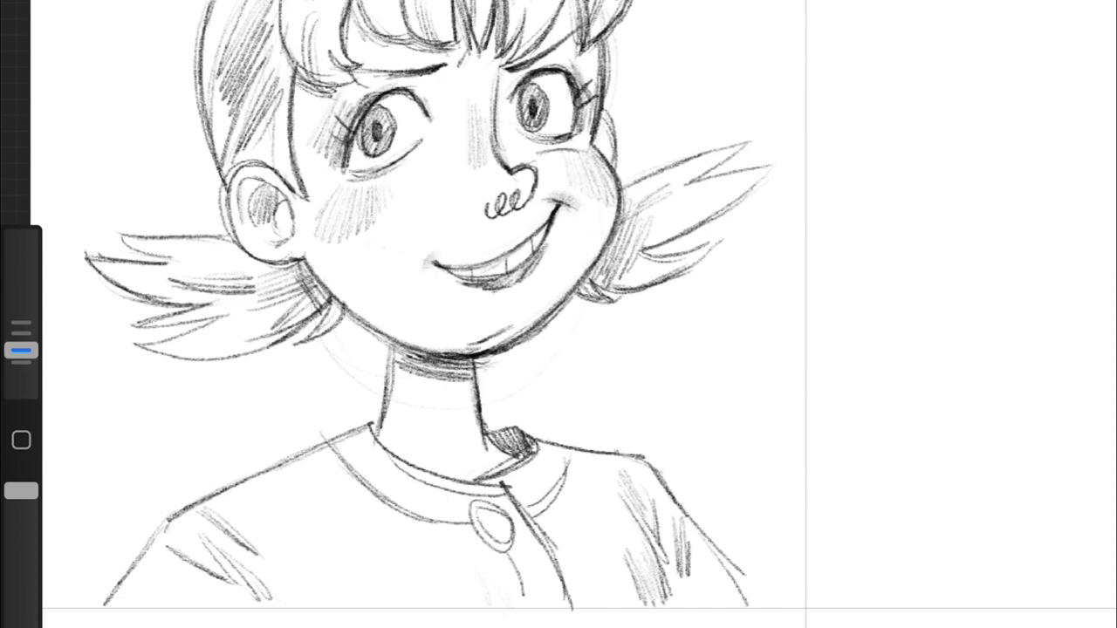
{"action": "scroll", "coordinate": [558, 314], "scroll_direction": "down", "scroll_amount": 3}
{"action": "mouse_move", "coordinate": [611, 159]}
{"action": "left_mouse_down"}
{"action": "mouse_move", "coordinate": [499, 401]}
{"action": "mouse_move", "coordinate": [625, 162]}
{"action": "left_mouse_up"}
{"action": "mouse_move", "coordinate": [497, 288]}
{"action": "left_mouse_down"}
{"action": "mouse_move", "coordinate": [706, 410]}
{"action": "mouse_move", "coordinate": [519, 209]}
{"action": "left_mouse_up"}
Step: Replace the egg-shaped oval with a rounded-triangle head and outline both eyes with lower lids
{"action": "key", "text": "ctrl+z"}
{"action": "key", "text": "ctrl+z"}
{"action": "key", "text": "ctrl+z"}
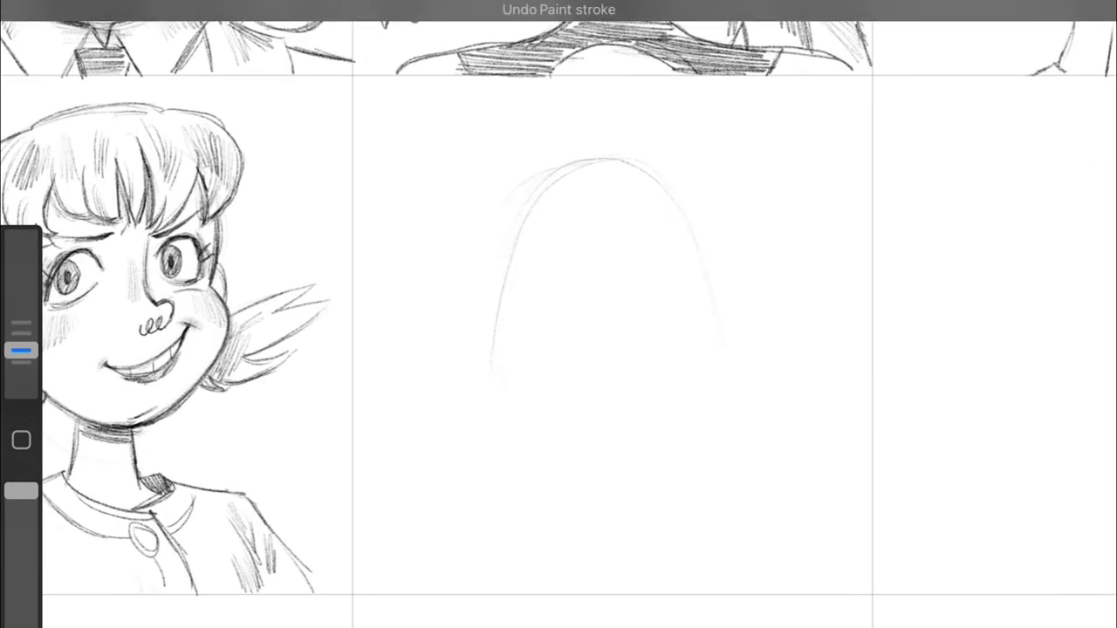
{"action": "mouse_move", "coordinate": [448, 225]}
{"action": "left_mouse_down"}
{"action": "mouse_move", "coordinate": [660, 437]}
{"action": "mouse_move", "coordinate": [663, 454]}
{"action": "left_mouse_up"}
{"action": "scroll", "coordinate": [576, 332], "scroll_direction": "up", "scroll_amount": 3}
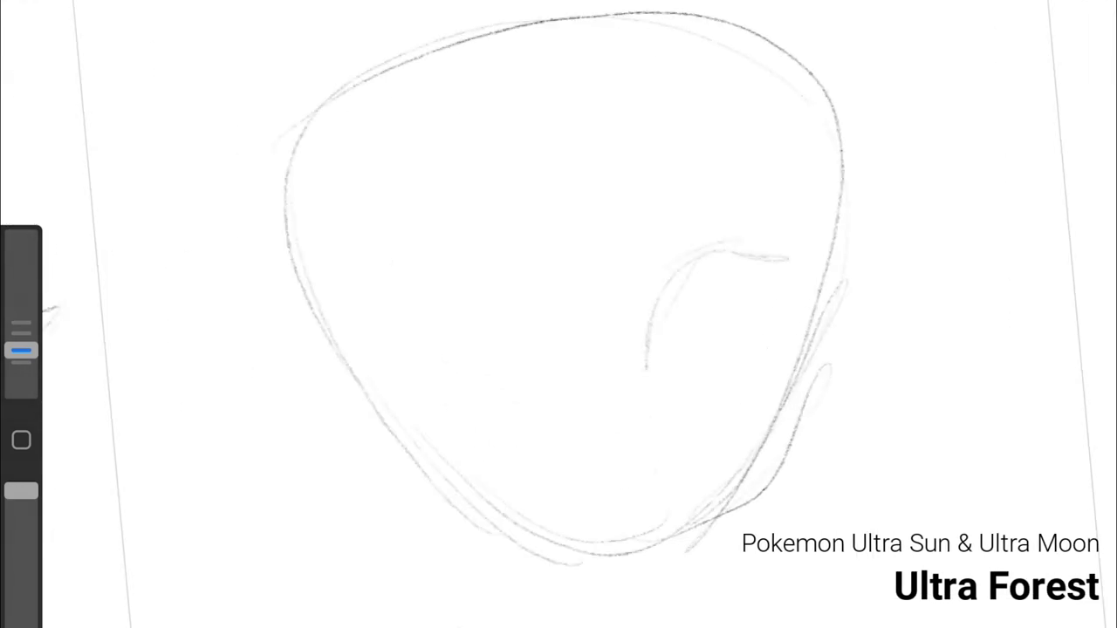
{"action": "mouse_move", "coordinate": [397, 301]}
{"action": "left_mouse_down"}
{"action": "mouse_move", "coordinate": [580, 375]}
{"action": "mouse_move", "coordinate": [541, 307]}
{"action": "left_mouse_up"}
{"action": "mouse_move", "coordinate": [785, 254]}
{"action": "left_mouse_down"}
{"action": "mouse_move", "coordinate": [667, 305]}
{"action": "mouse_move", "coordinate": [768, 272]}
{"action": "left_mouse_up"}
{"action": "left_click_drag", "start_coordinate": [759, 310], "coordinate": [738, 347]}
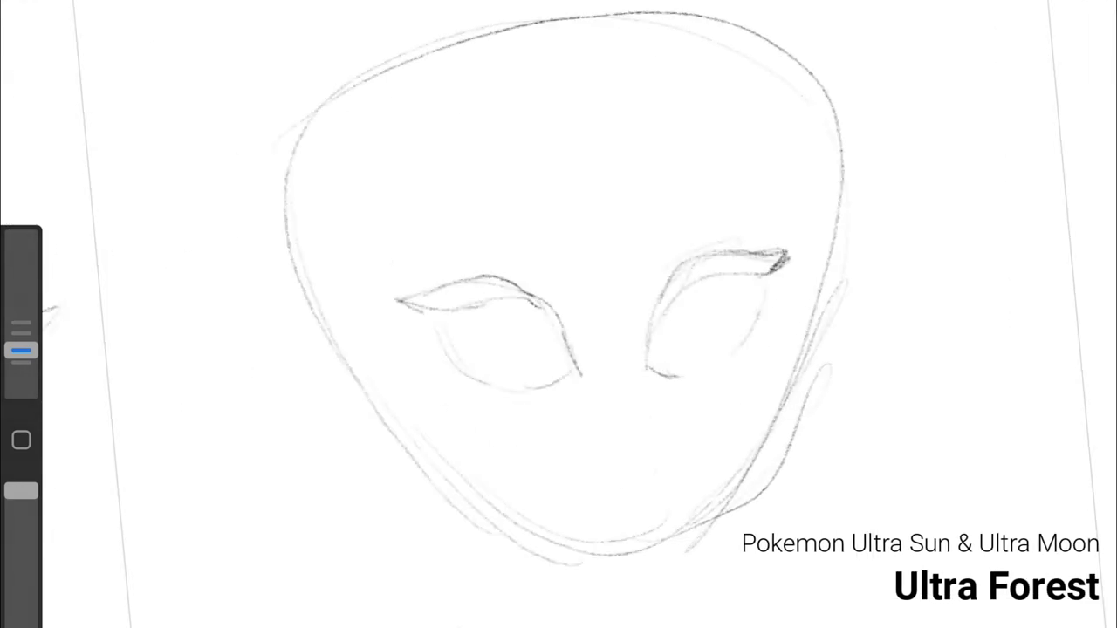
Step: Pencil a round left iris, darken both eyes' lids and edges, and hatch the right brow
{"action": "left_click_drag", "start_coordinate": [541, 304], "coordinate": [551, 362]}
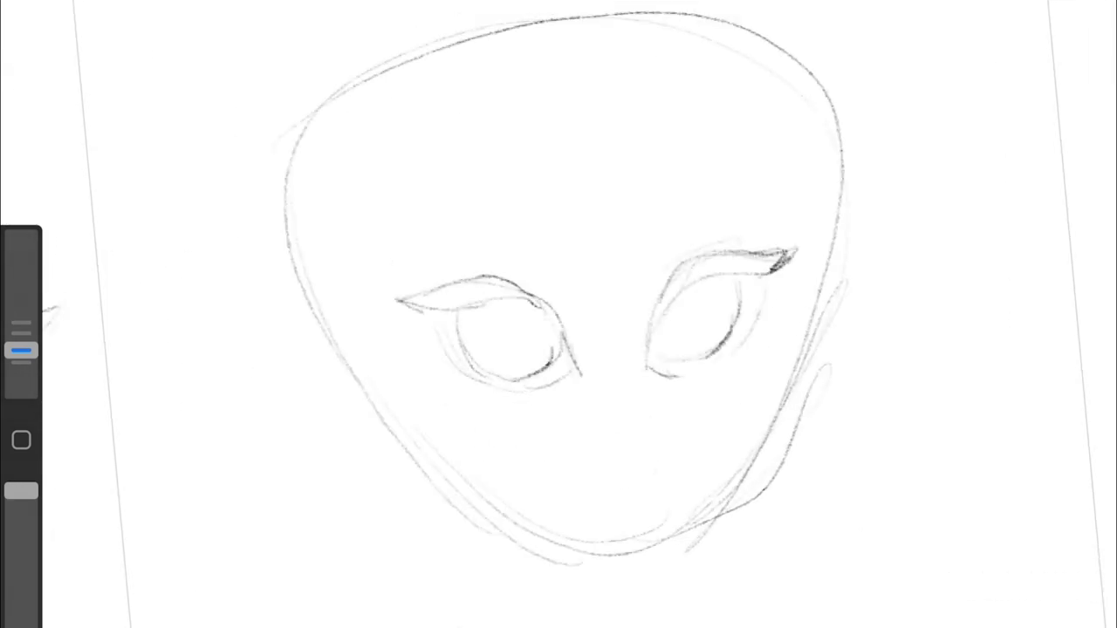
{"action": "left_click_drag", "start_coordinate": [646, 356], "coordinate": [718, 351]}
{"action": "left_click_drag", "start_coordinate": [759, 284], "coordinate": [721, 357]}
{"action": "left_click_drag", "start_coordinate": [567, 333], "coordinate": [581, 377]}
{"action": "left_click_drag", "start_coordinate": [681, 201], "coordinate": [637, 286]}
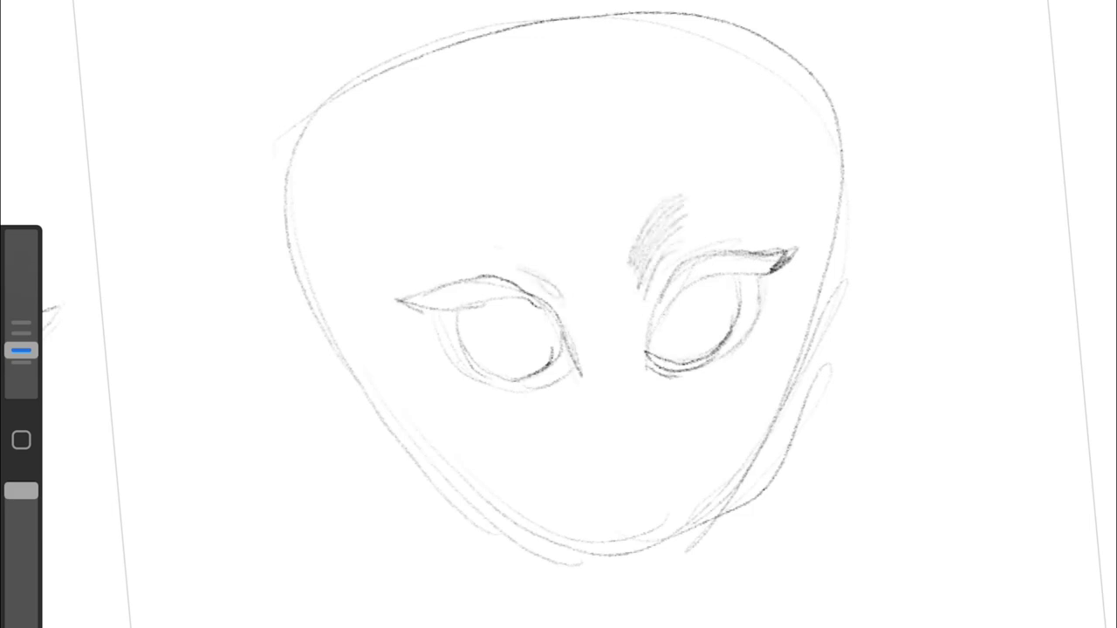
Step: Redo the misplaced nose stroke and shade the right eye's upper lid
{"action": "key", "text": "ctrl+z"}
{"action": "left_click_drag", "start_coordinate": [602, 355], "coordinate": [601, 438]}
{"action": "mouse_move", "coordinate": [616, 446]}
{"action": "left_mouse_down"}
{"action": "mouse_move", "coordinate": [642, 426]}
{"action": "mouse_move", "coordinate": [616, 446]}
{"action": "left_mouse_up"}
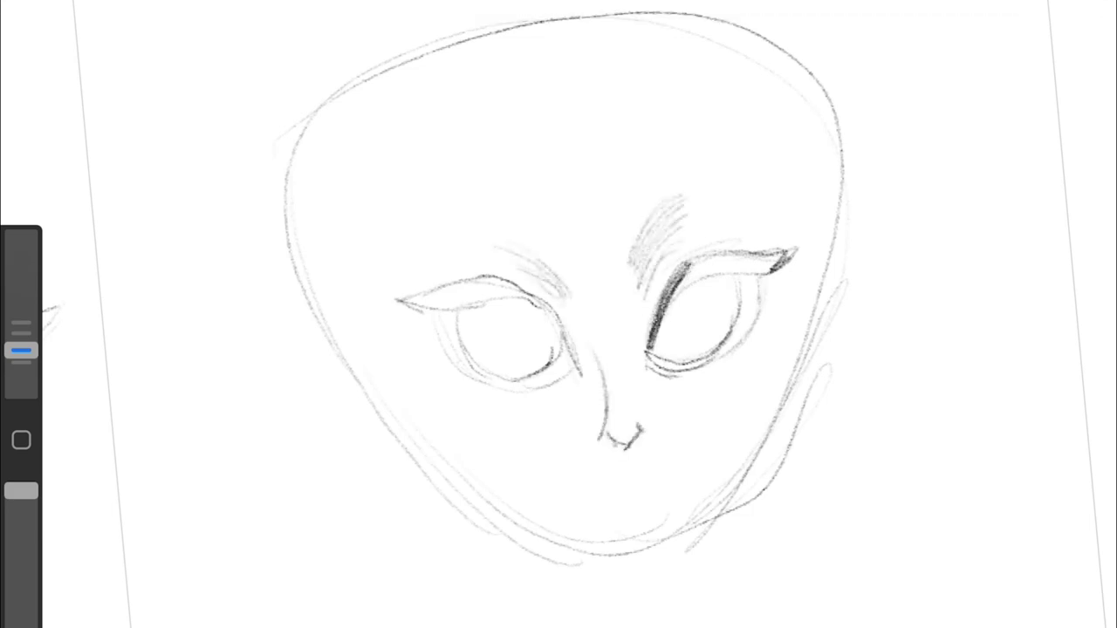
{"action": "left_click_drag", "start_coordinate": [691, 262], "coordinate": [649, 351]}
{"action": "mouse_move", "coordinate": [730, 253]}
{"action": "left_mouse_down"}
{"action": "mouse_move", "coordinate": [670, 297]}
{"action": "mouse_move", "coordinate": [786, 253]}
{"action": "left_mouse_up"}
Step: Ink both upper lids darkly and densely hatch the left iris and lower rim
{"action": "left_click_drag", "start_coordinate": [515, 292], "coordinate": [576, 365]}
{"action": "mouse_move", "coordinate": [483, 305]}
{"action": "left_mouse_down"}
{"action": "mouse_move", "coordinate": [549, 289]}
{"action": "mouse_move", "coordinate": [567, 246]}
{"action": "left_mouse_up"}
{"action": "left_click_drag", "start_coordinate": [410, 316], "coordinate": [516, 297]}
{"action": "mouse_move", "coordinate": [471, 325]}
{"action": "left_mouse_down"}
{"action": "mouse_move", "coordinate": [485, 394]}
{"action": "mouse_move", "coordinate": [509, 392]}
{"action": "left_mouse_up"}
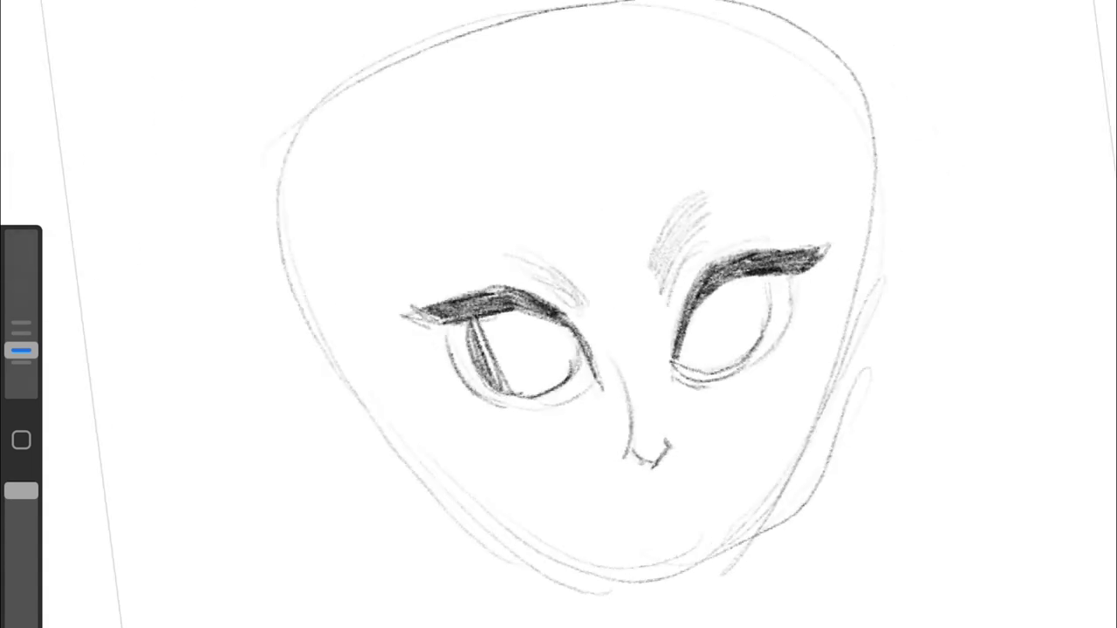
{"action": "mouse_move", "coordinate": [523, 305]}
{"action": "left_mouse_down"}
{"action": "mouse_move", "coordinate": [555, 384]}
{"action": "mouse_move", "coordinate": [567, 377]}
{"action": "left_mouse_up"}
{"action": "left_click_drag", "start_coordinate": [486, 325], "coordinate": [523, 391]}
{"action": "left_click_drag", "start_coordinate": [456, 356], "coordinate": [515, 415]}
{"action": "left_click_drag", "start_coordinate": [471, 333], "coordinate": [534, 406]}
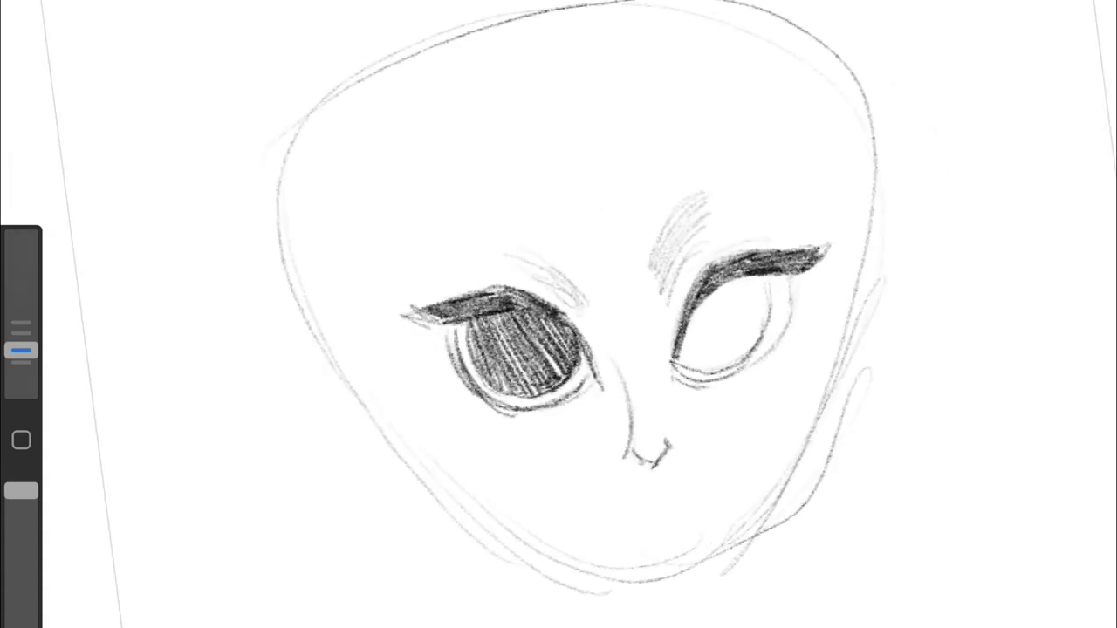
Step: Thicken the right upper lid, fill its iris with radial hatching, and darken its rims
{"action": "mouse_move", "coordinate": [679, 367]}
{"action": "left_mouse_down"}
{"action": "mouse_move", "coordinate": [760, 277]}
{"action": "mouse_move", "coordinate": [672, 349]}
{"action": "left_mouse_up"}
{"action": "mouse_move", "coordinate": [682, 296]}
{"action": "left_mouse_down"}
{"action": "mouse_move", "coordinate": [698, 366]}
{"action": "mouse_move", "coordinate": [752, 310]}
{"action": "left_mouse_up"}
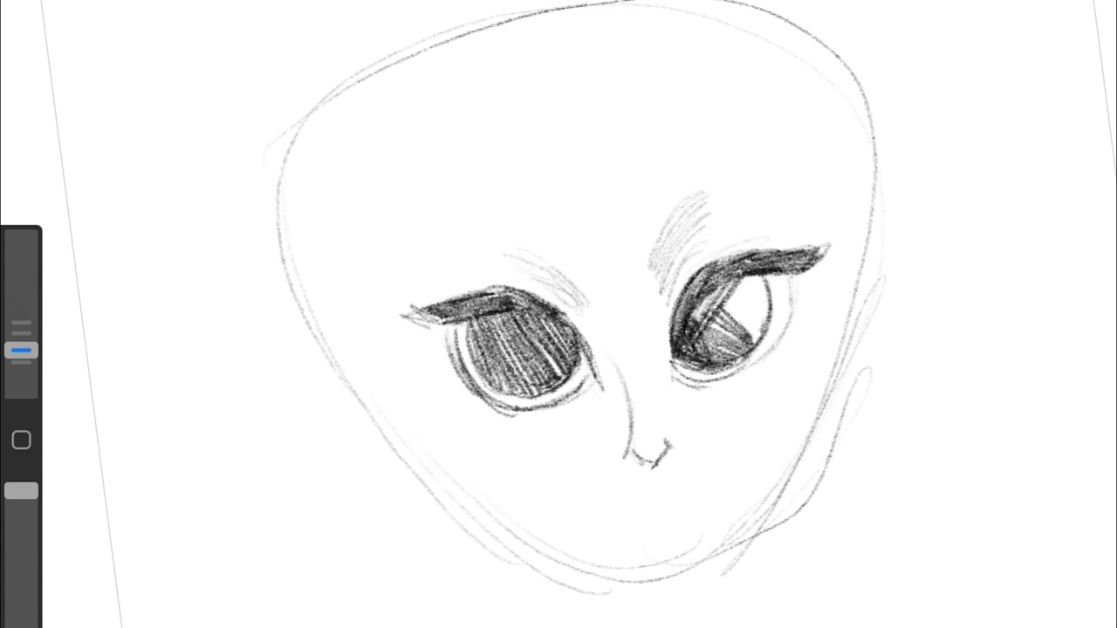
{"action": "left_click_drag", "start_coordinate": [715, 344], "coordinate": [759, 267]}
{"action": "left_click_drag", "start_coordinate": [750, 361], "coordinate": [694, 282]}
{"action": "left_click_drag", "start_coordinate": [671, 336], "coordinate": [761, 363]}
{"action": "left_click_drag", "start_coordinate": [768, 282], "coordinate": [750, 366]}
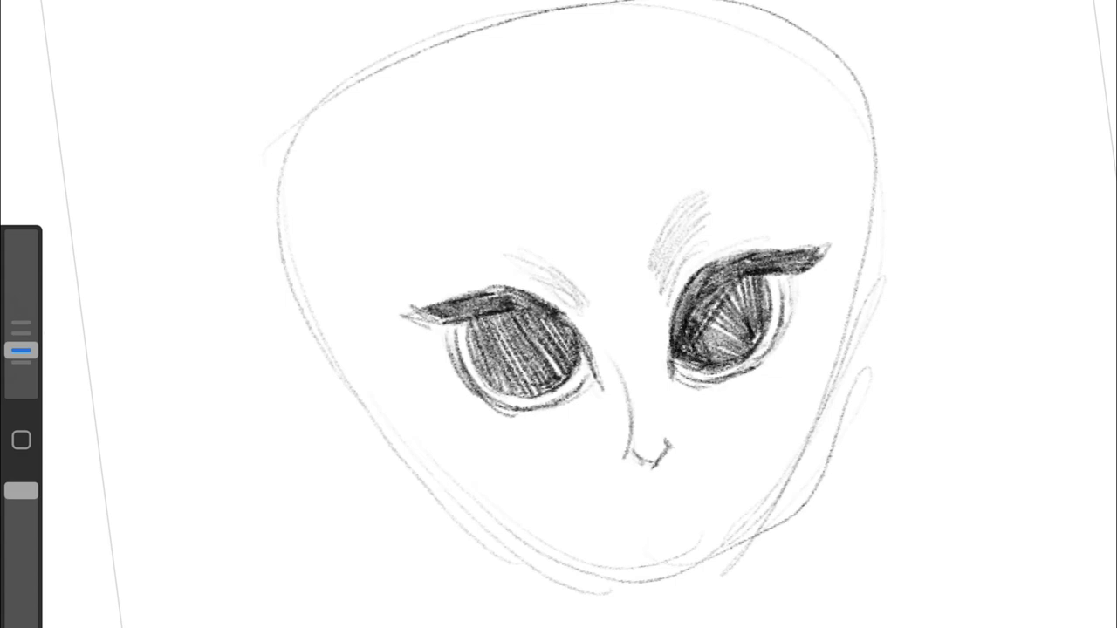
Step: Draw long hair strokes above both eyes
{"action": "left_click_drag", "start_coordinate": [590, 157], "coordinate": [387, 302]}
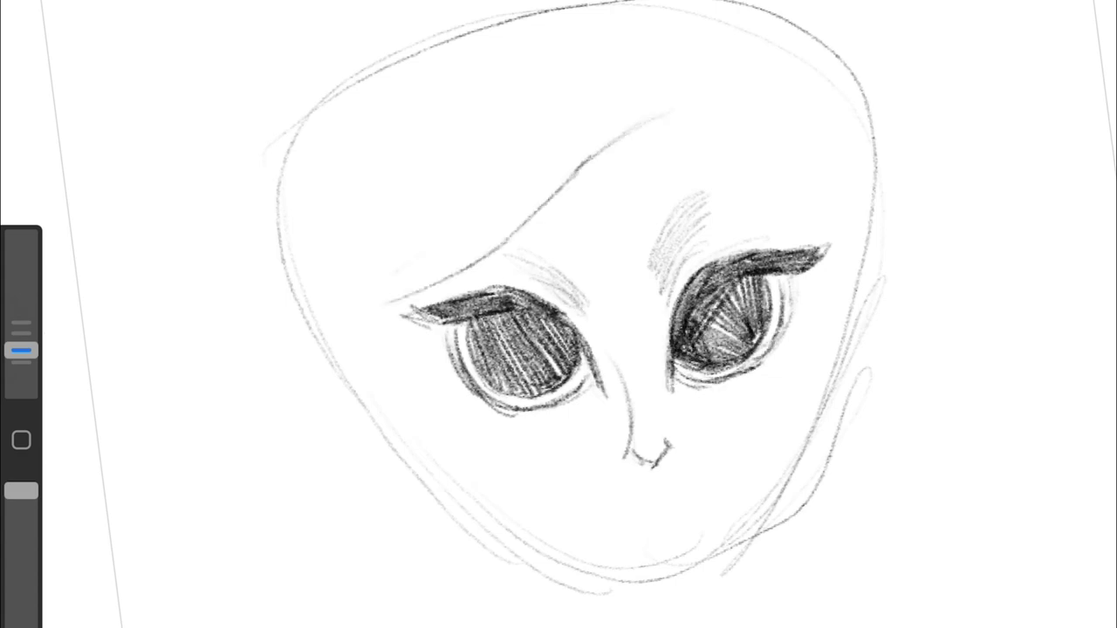
{"action": "left_click_drag", "start_coordinate": [660, 114], "coordinate": [531, 235]}
{"action": "left_click_drag", "start_coordinate": [614, 169], "coordinate": [834, 234]}
{"action": "scroll", "coordinate": [611, 349], "scroll_direction": "up", "scroll_amount": 2}
{"action": "scroll", "coordinate": [558, 314], "scroll_direction": "up", "scroll_amount": 2}
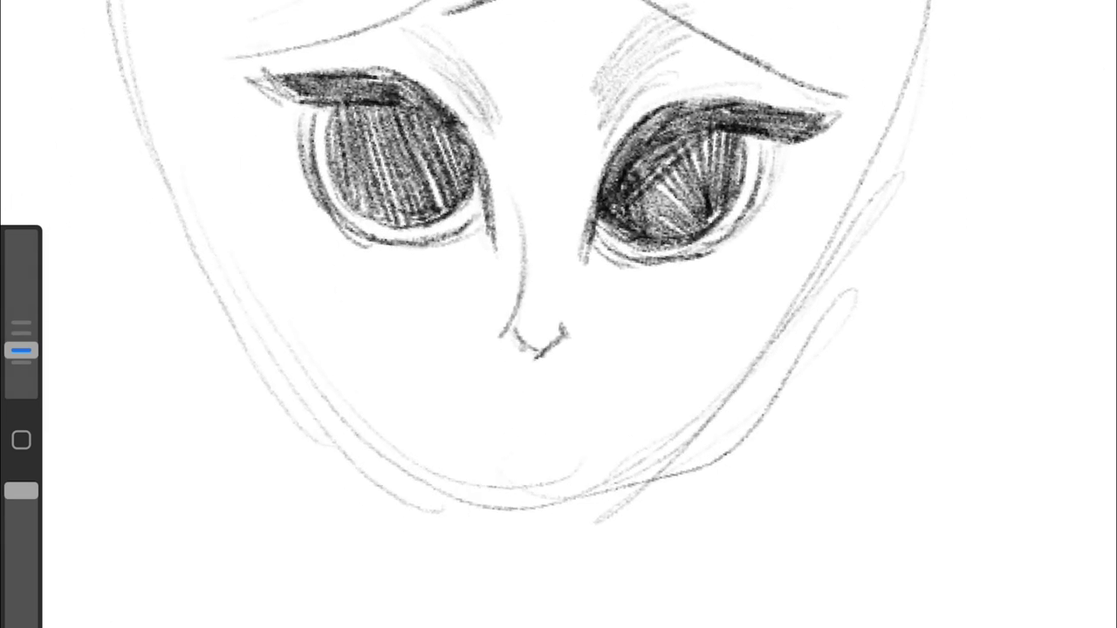
{"action": "scroll", "coordinate": [559, 314], "scroll_direction": "up", "scroll_amount": 1}
Step: Darken the nose's V-shaped stroke and deepen the shading in both eyes
{"action": "left_click_drag", "start_coordinate": [494, 294], "coordinate": [563, 295]}
{"action": "left_click_drag", "start_coordinate": [672, 113], "coordinate": [750, 192]}
{"action": "left_click_drag", "start_coordinate": [331, 104], "coordinate": [436, 165]}
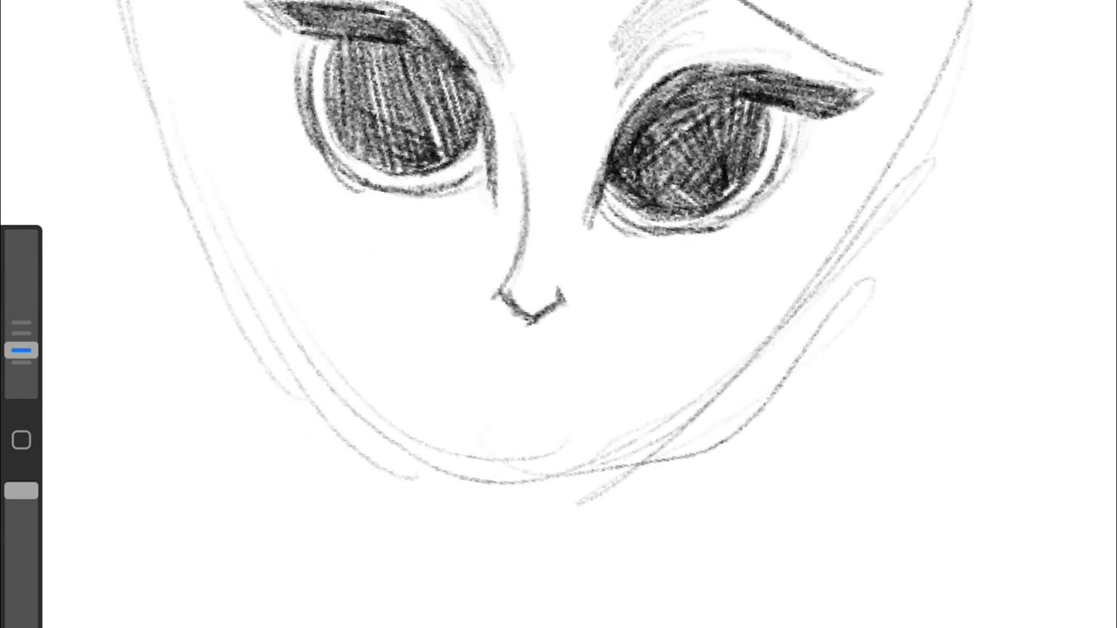
{"action": "scroll", "coordinate": [559, 315], "scroll_direction": "down", "scroll_amount": 2}
{"action": "left_click_drag", "start_coordinate": [349, 101], "coordinate": [450, 175]}
{"action": "scroll", "coordinate": [558, 314], "scroll_direction": "down", "scroll_amount": 2}
{"action": "mouse_move", "coordinate": [689, 218]}
{"action": "left_mouse_down"}
{"action": "mouse_move", "coordinate": [742, 288]}
{"action": "mouse_move", "coordinate": [777, 305]}
{"action": "left_mouse_up"}
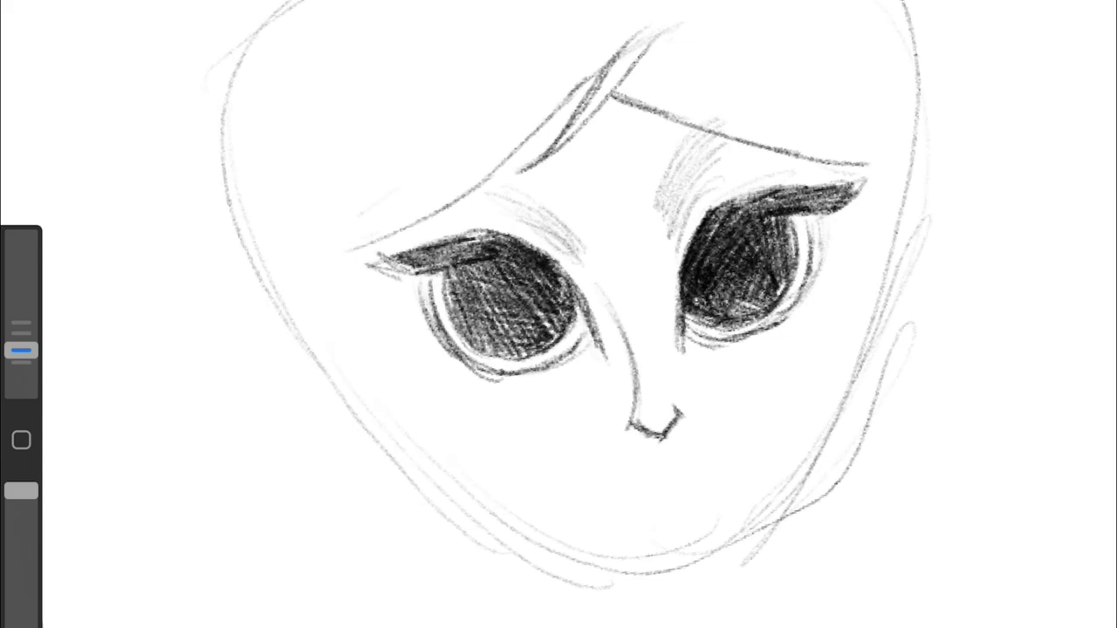
{"action": "left_click_drag", "start_coordinate": [471, 253], "coordinate": [567, 332]}
{"action": "scroll", "coordinate": [558, 314], "scroll_direction": "up", "scroll_amount": 2}
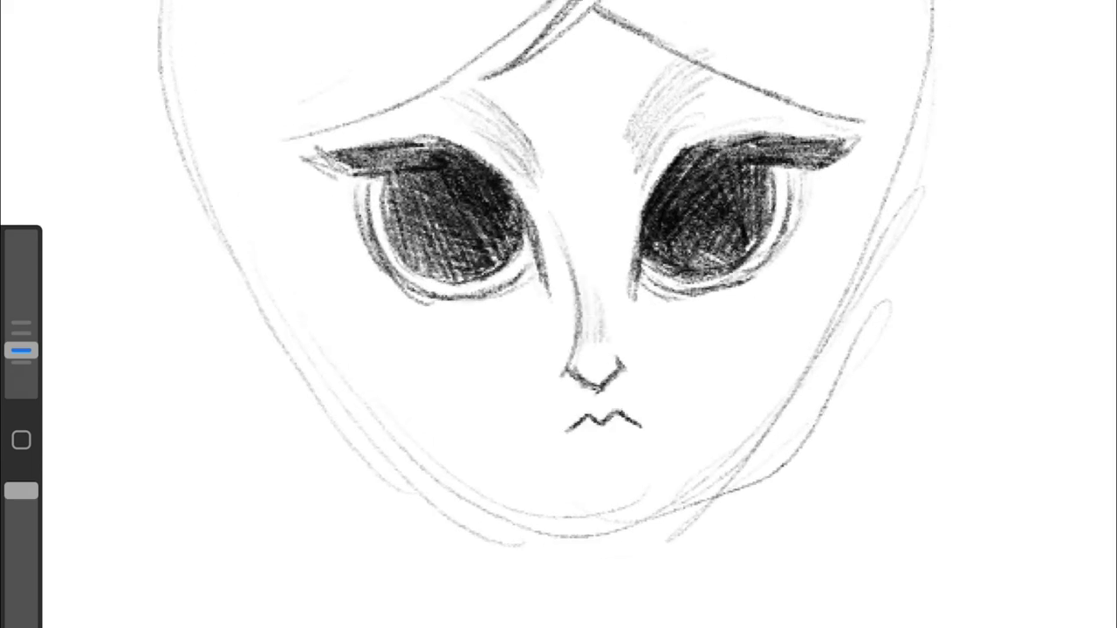
{"action": "scroll", "coordinate": [558, 314], "scroll_direction": "down", "scroll_amount": 3}
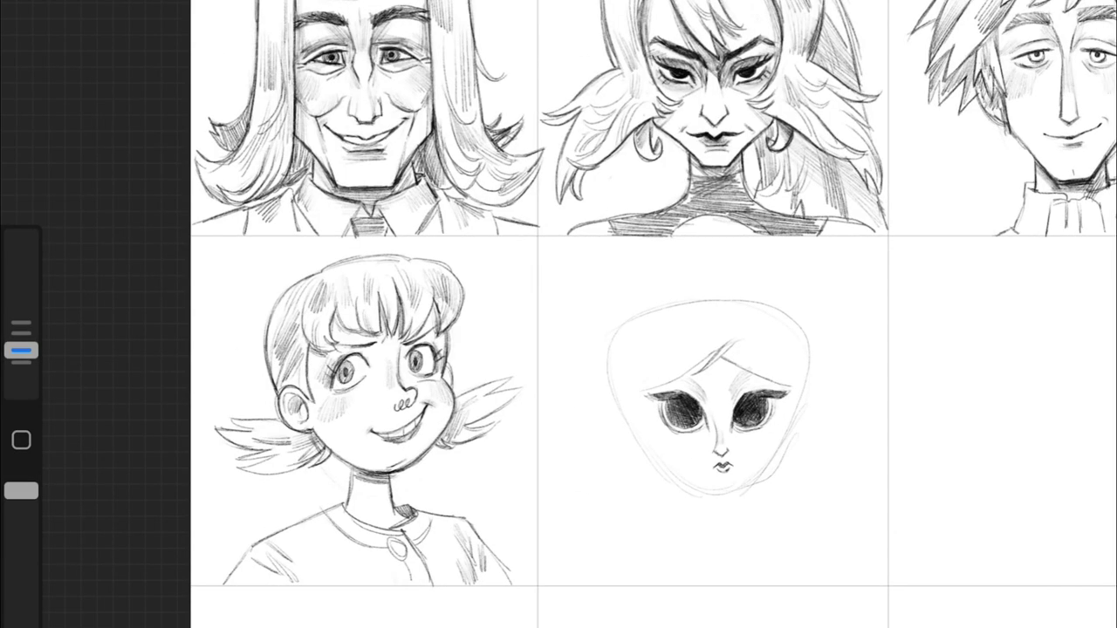
{"action": "scroll", "coordinate": [558, 314], "scroll_direction": "up", "scroll_amount": 3}
Step: Select the nose and mouth and reposition them with Transform
{"action": "left_click_drag", "start_coordinate": [549, 229], "coordinate": [622, 384]}
{"action": "key", "text": "Return"}
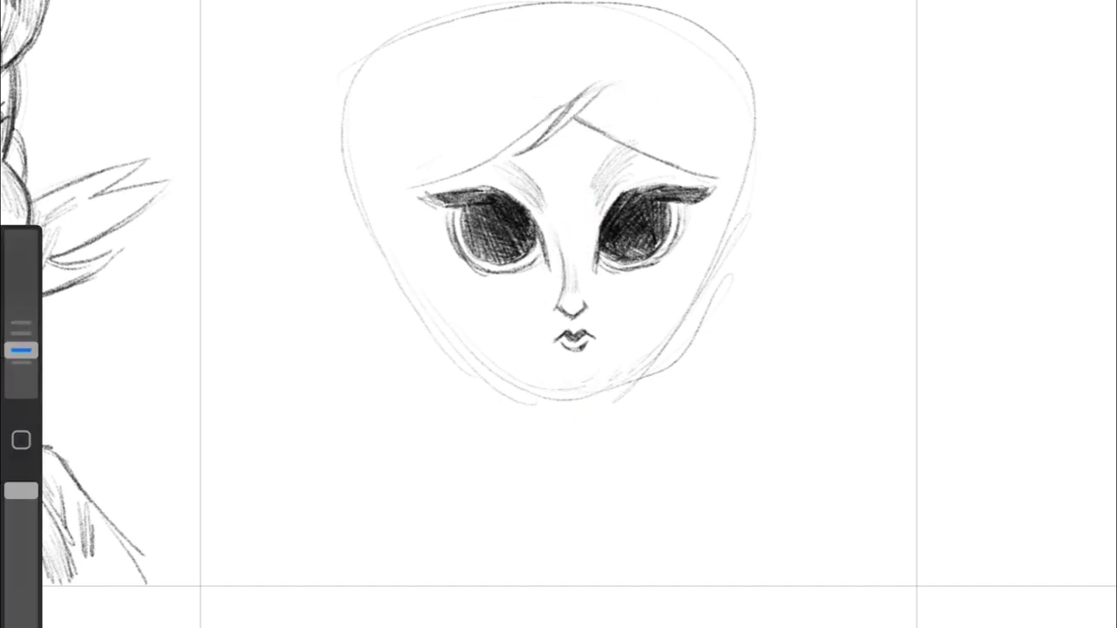
{"action": "scroll", "coordinate": [558, 315], "scroll_direction": "up", "scroll_amount": 3}
Step: Resize the pencil and sweep bangs across the forehead with left and right hair contours
{"action": "left_click_drag", "start_coordinate": [21, 350], "coordinate": [21, 349]}
{"action": "scroll", "coordinate": [558, 315], "scroll_direction": "down", "scroll_amount": 3}
{"action": "left_click_drag", "start_coordinate": [633, 87], "coordinate": [541, 160]}
{"action": "left_click_drag", "start_coordinate": [441, 206], "coordinate": [537, 3]}
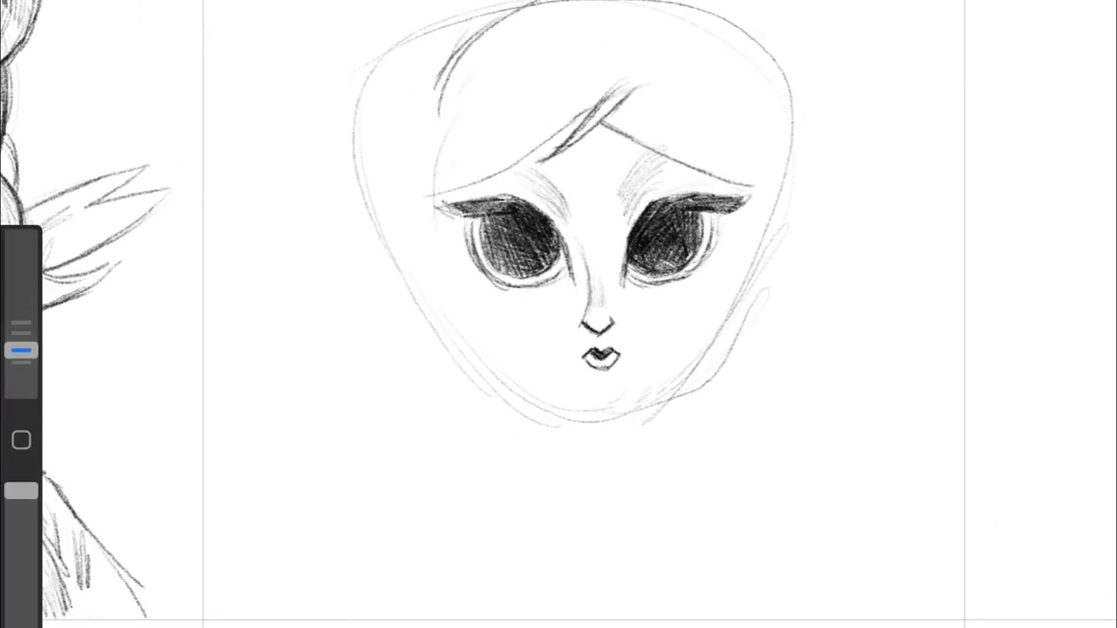
{"action": "left_click_drag", "start_coordinate": [471, 78], "coordinate": [462, 340]}
{"action": "left_click_drag", "start_coordinate": [695, 28], "coordinate": [756, 173]}
{"action": "left_click_drag", "start_coordinate": [754, 103], "coordinate": [754, 238]}
{"action": "mouse_move", "coordinate": [702, 51]}
{"action": "left_mouse_down"}
{"action": "mouse_move", "coordinate": [620, 100]}
{"action": "mouse_move", "coordinate": [594, 79]}
{"action": "left_mouse_up"}
{"action": "scroll", "coordinate": [558, 314], "scroll_direction": "down", "scroll_amount": 1}
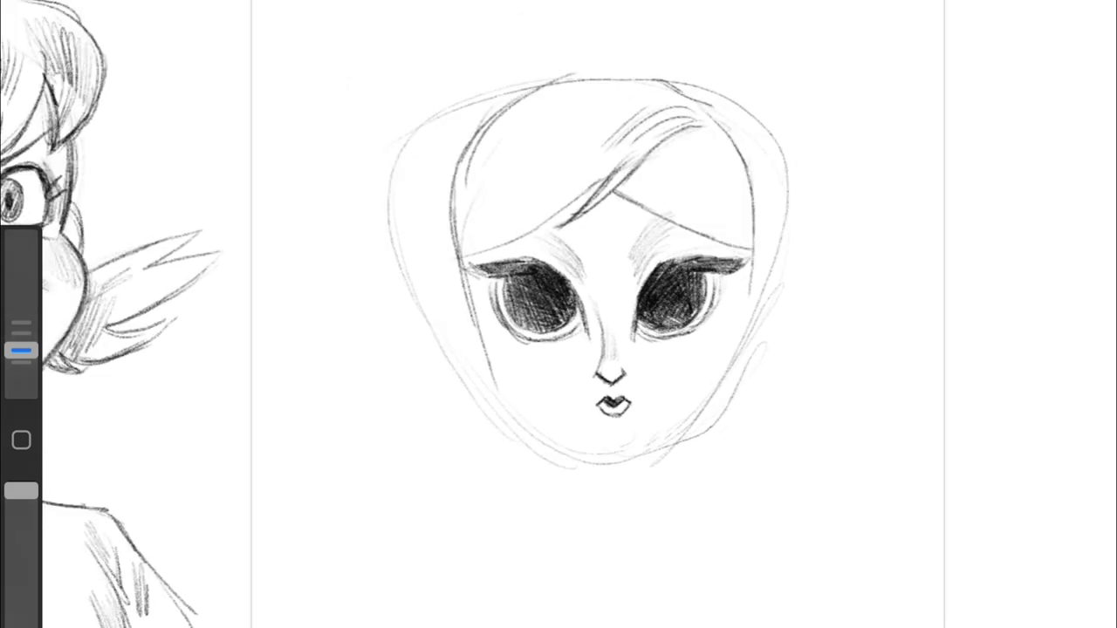
{"action": "left_click_drag", "start_coordinate": [698, 105], "coordinate": [462, 249]}
{"action": "left_click_drag", "start_coordinate": [615, 113], "coordinate": [471, 246]}
{"action": "scroll", "coordinate": [558, 314], "scroll_direction": "up", "scroll_amount": 1}
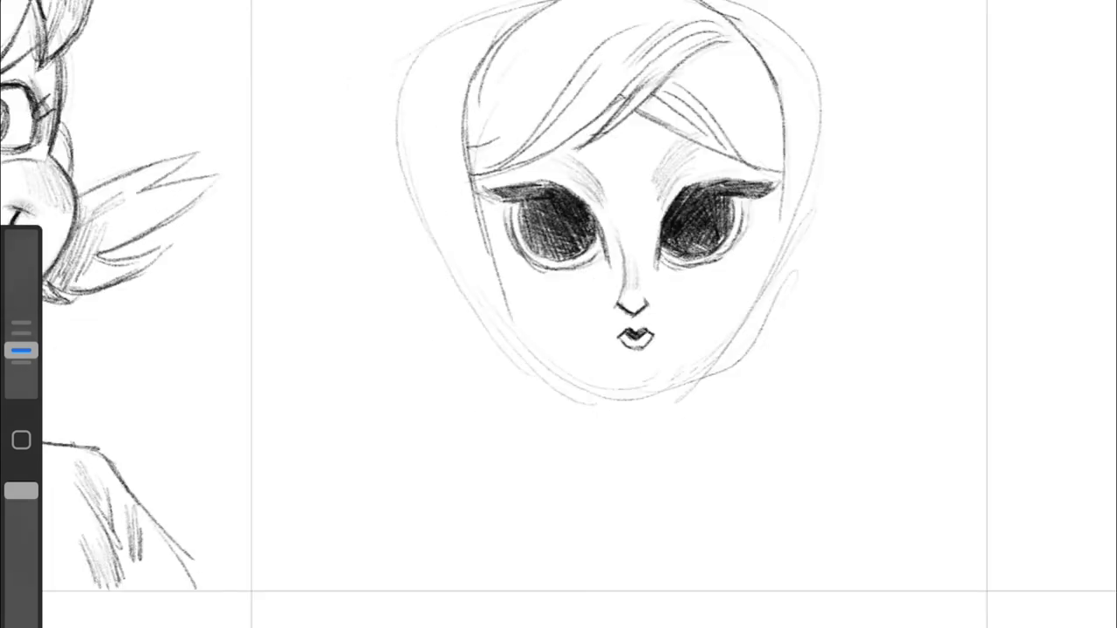
Step: Draw cheek and jaw contours on both sides, redoing the chin and darkening the jaw line
{"action": "mouse_move", "coordinate": [779, 179]}
{"action": "left_mouse_down"}
{"action": "mouse_move", "coordinate": [763, 288]}
{"action": "mouse_move", "coordinate": [677, 375]}
{"action": "left_mouse_up"}
{"action": "mouse_move", "coordinate": [476, 185]}
{"action": "left_mouse_down"}
{"action": "mouse_move", "coordinate": [492, 286]}
{"action": "mouse_move", "coordinate": [597, 373]}
{"action": "mouse_move", "coordinate": [625, 373]}
{"action": "left_mouse_up"}
{"action": "key", "text": "ctrl+z"}
{"action": "left_click_drag", "start_coordinate": [655, 360], "coordinate": [698, 350]}
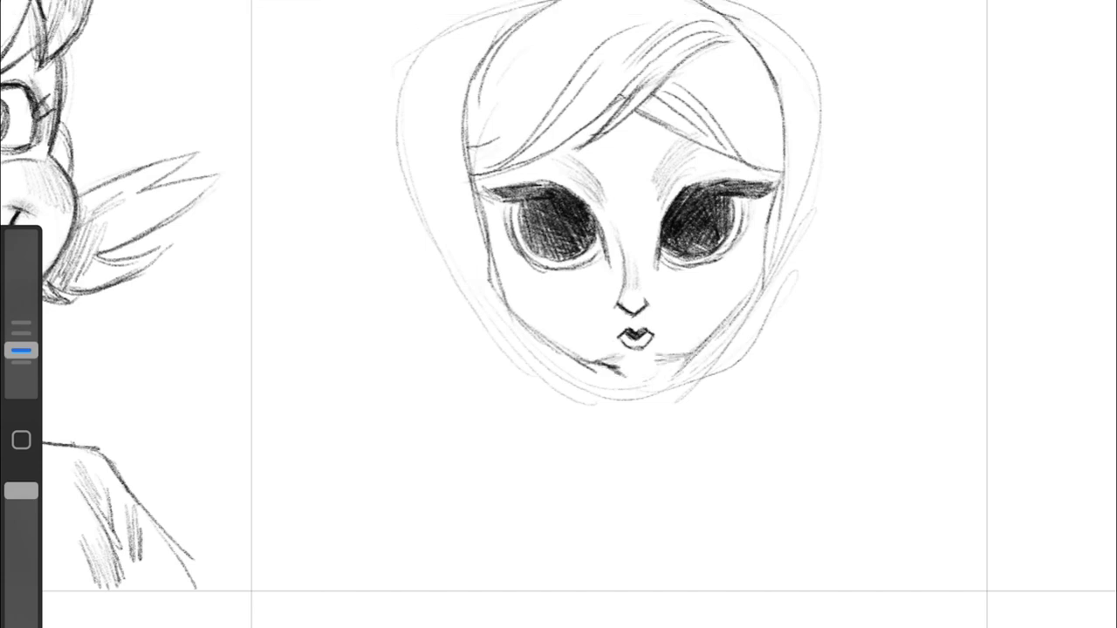
{"action": "left_click_drag", "start_coordinate": [761, 290], "coordinate": [655, 380]}
{"action": "left_click_drag", "start_coordinate": [496, 303], "coordinate": [625, 381]}
Step: Resize the pencil and draw long hair strands down both sides of the head
{"action": "left_click_drag", "start_coordinate": [21, 350], "coordinate": [21, 350]}
{"action": "left_click_drag", "start_coordinate": [506, 26], "coordinate": [492, 574]}
{"action": "mouse_move", "coordinate": [397, 52]}
{"action": "left_mouse_down"}
{"action": "mouse_move", "coordinate": [428, 319]}
{"action": "mouse_move", "coordinate": [436, 576]}
{"action": "left_mouse_up"}
{"action": "left_click_drag", "start_coordinate": [785, 13], "coordinate": [839, 210]}
{"action": "left_click_drag", "start_coordinate": [853, 135], "coordinate": [813, 567]}
{"action": "left_click_drag", "start_coordinate": [778, 84], "coordinate": [766, 555]}
{"action": "left_click_drag", "start_coordinate": [828, 301], "coordinate": [811, 583]}
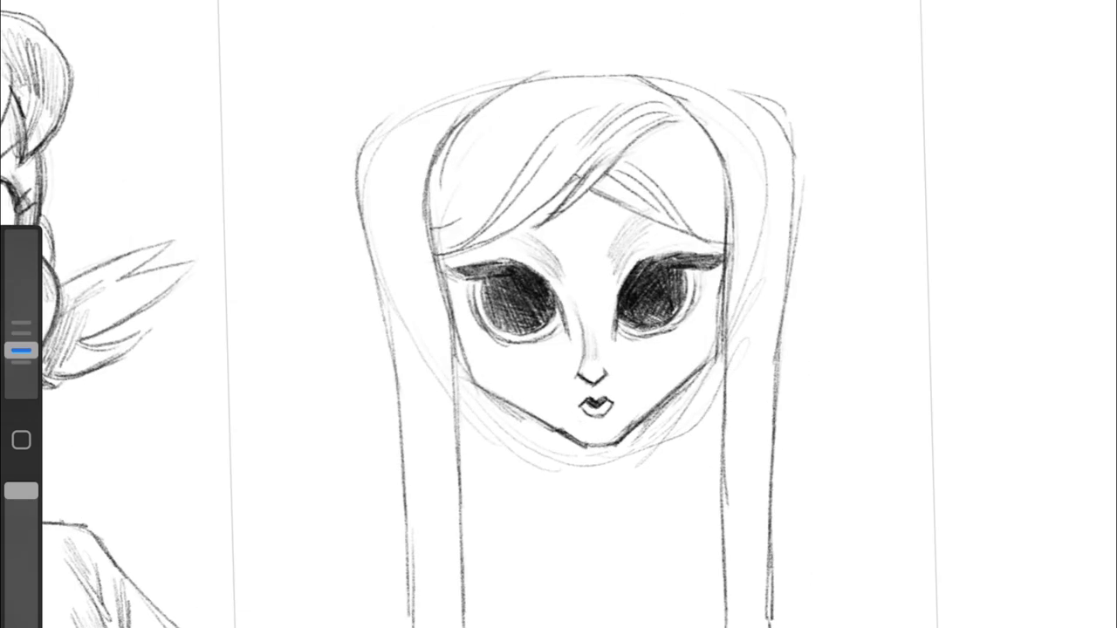
Step: Resize the eraser and remove faint construction lines around the head
{"action": "left_click_drag", "start_coordinate": [21, 350], "coordinate": [21, 342]}
{"action": "left_click_drag", "start_coordinate": [532, 461], "coordinate": [707, 407]}
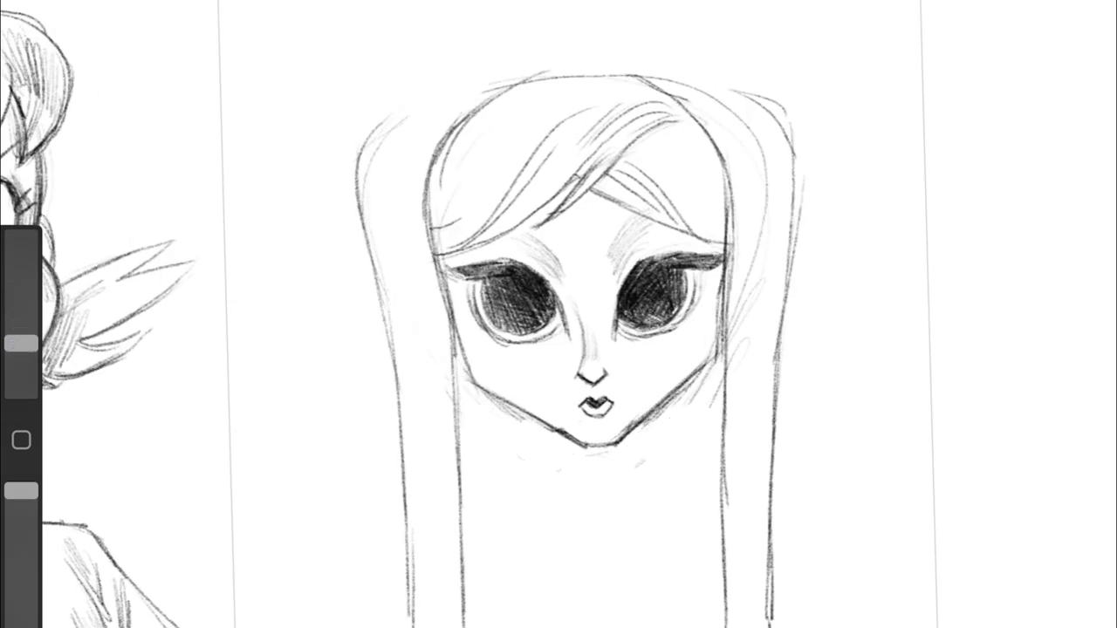
{"action": "left_click_drag", "start_coordinate": [760, 155], "coordinate": [730, 353]}
{"action": "left_click_drag", "start_coordinate": [534, 77], "coordinate": [702, 89]}
{"action": "left_click_drag", "start_coordinate": [21, 343], "coordinate": [21, 351]}
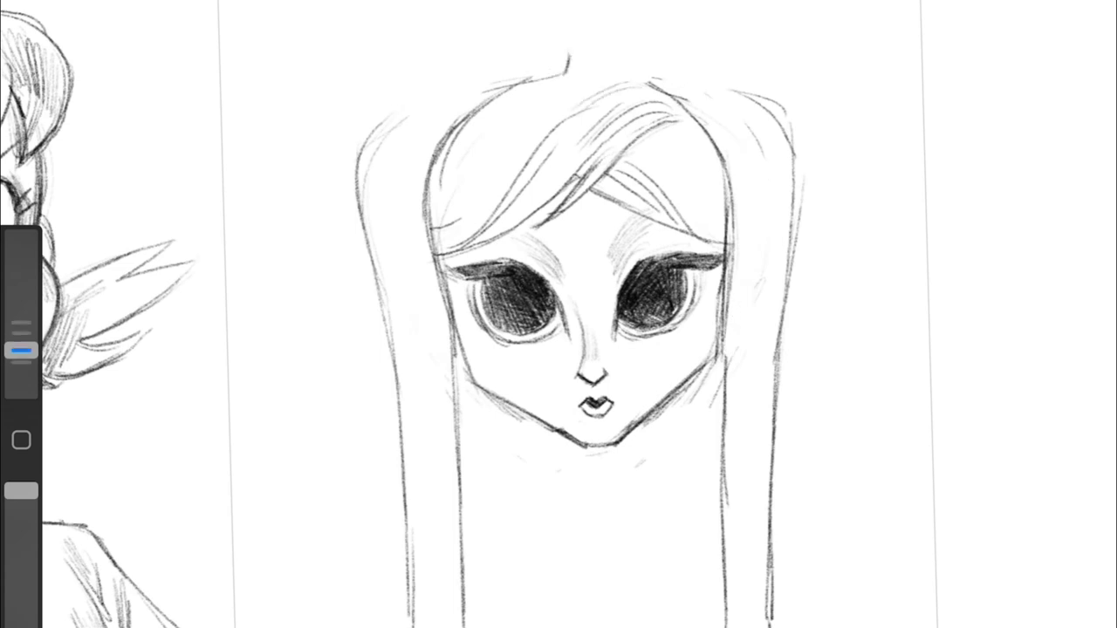
Step: Sketch and shade hair on top of the head, the right fringe, and the top-left outline
{"action": "left_click_drag", "start_coordinate": [587, 78], "coordinate": [433, 227]}
{"action": "left_click_drag", "start_coordinate": [553, 75], "coordinate": [430, 226]}
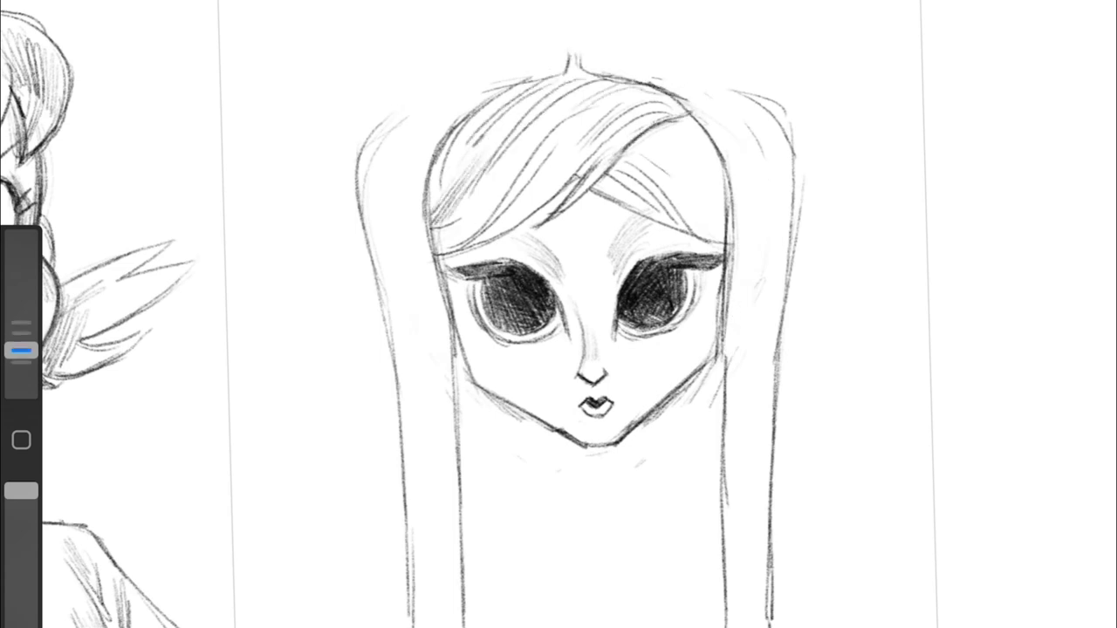
{"action": "left_click_drag", "start_coordinate": [645, 129], "coordinate": [723, 202]}
{"action": "left_click_drag", "start_coordinate": [625, 174], "coordinate": [724, 241]}
{"action": "left_click_drag", "start_coordinate": [567, 100], "coordinate": [436, 244]}
{"action": "left_click_drag", "start_coordinate": [619, 96], "coordinate": [493, 201]}
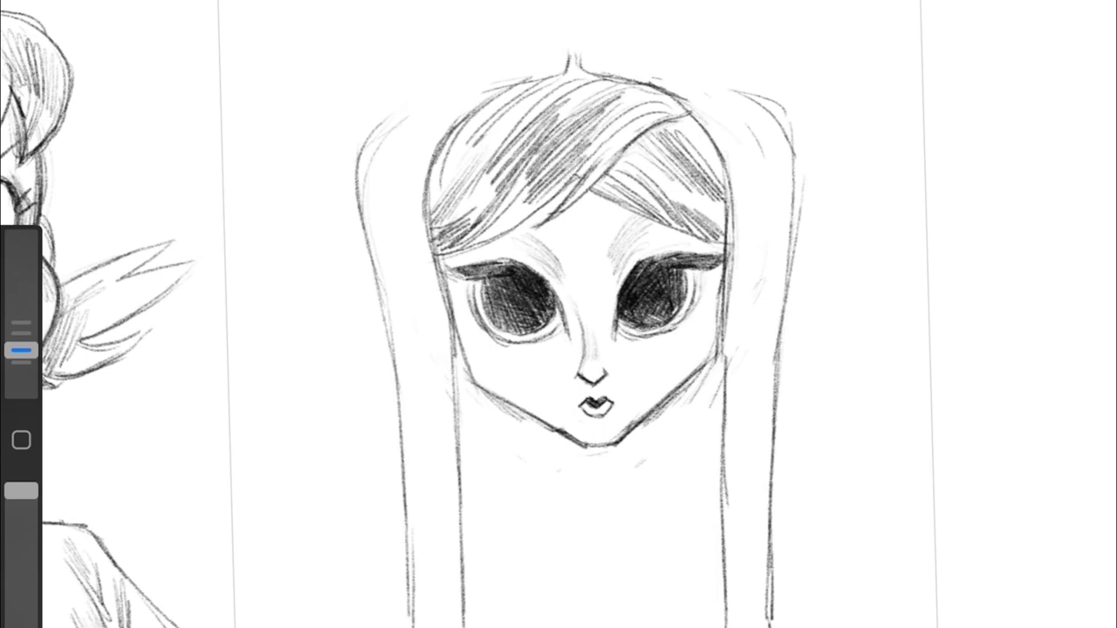
{"action": "left_click_drag", "start_coordinate": [680, 101], "coordinate": [532, 200]}
{"action": "left_click_drag", "start_coordinate": [545, 88], "coordinate": [437, 192]}
{"action": "mouse_move", "coordinate": [409, 98]}
{"action": "left_mouse_down"}
{"action": "mouse_move", "coordinate": [356, 201]}
{"action": "mouse_move", "coordinate": [375, 214]}
{"action": "left_mouse_up"}
Step: Shade down the long left hair strand and add strokes to the upper-right hair
{"action": "left_click_drag", "start_coordinate": [371, 131], "coordinate": [374, 293]}
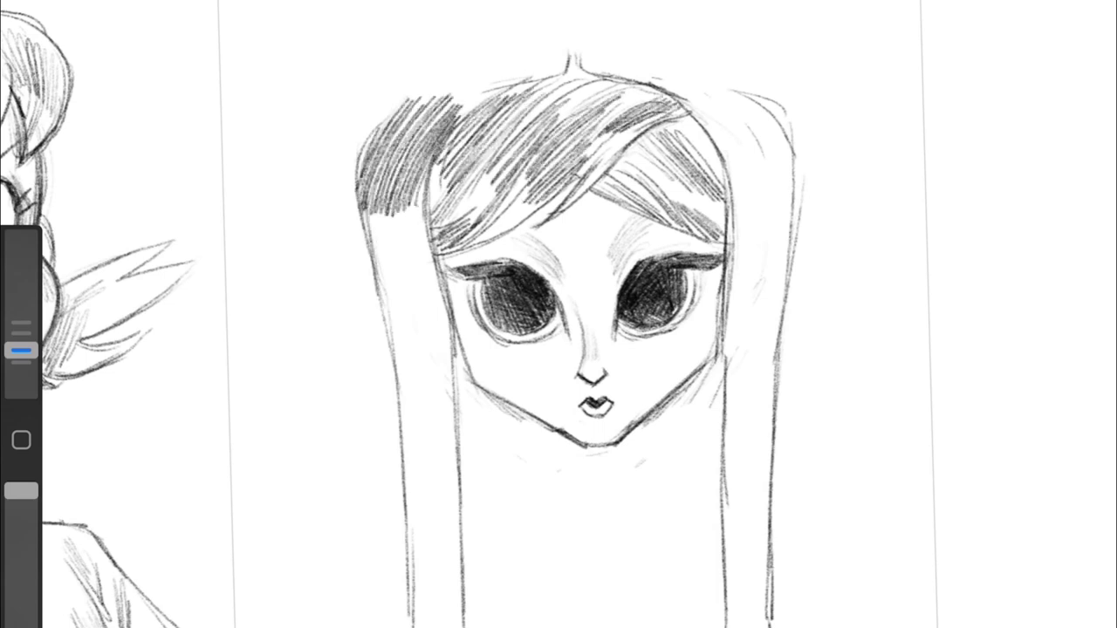
{"action": "left_click_drag", "start_coordinate": [401, 170], "coordinate": [441, 536]}
{"action": "left_click_drag", "start_coordinate": [438, 428], "coordinate": [447, 593]}
{"action": "left_click_drag", "start_coordinate": [410, 438], "coordinate": [420, 576]}
{"action": "left_click_drag", "start_coordinate": [694, 94], "coordinate": [746, 183]}
{"action": "mouse_move", "coordinate": [614, 223]}
{"action": "left_mouse_down"}
{"action": "mouse_move", "coordinate": [637, 260]}
{"action": "mouse_move", "coordinate": [611, 298]}
{"action": "left_mouse_up"}
Step: Add soft blush shading on the cheeks and darken the hair's inner edges
{"action": "left_click_drag", "start_coordinate": [570, 236], "coordinate": [529, 309]}
{"action": "scroll", "coordinate": [558, 314], "scroll_direction": "up", "scroll_amount": 3}
{"action": "left_click_drag", "start_coordinate": [403, 227], "coordinate": [475, 265]}
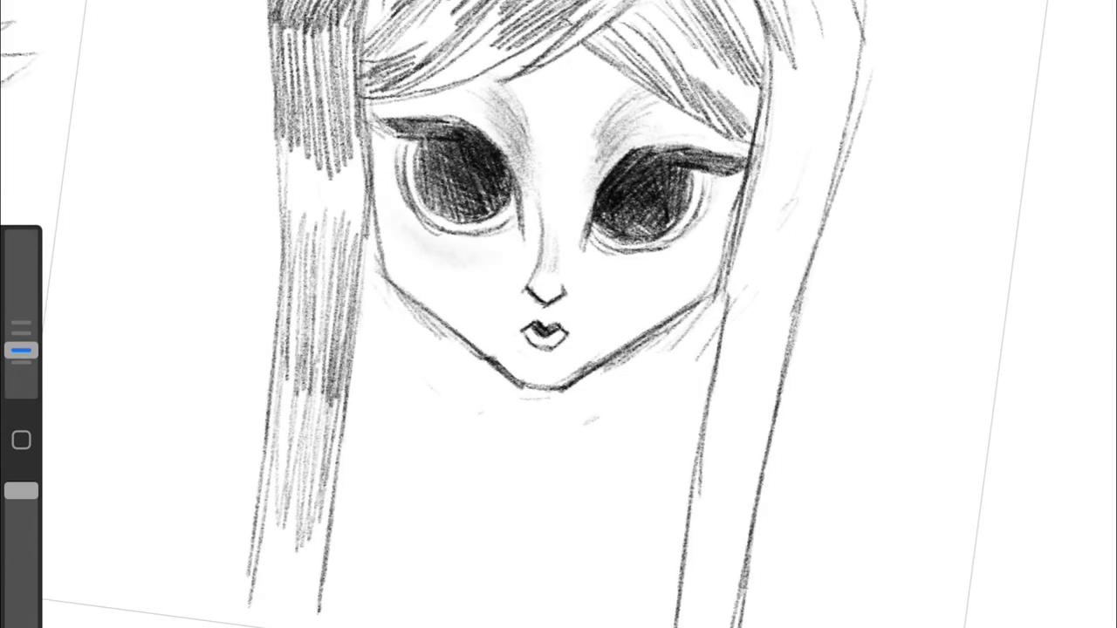
{"action": "left_click_drag", "start_coordinate": [426, 239], "coordinate": [448, 253]}
{"action": "scroll", "coordinate": [559, 314], "scroll_direction": "down", "scroll_amount": 2}
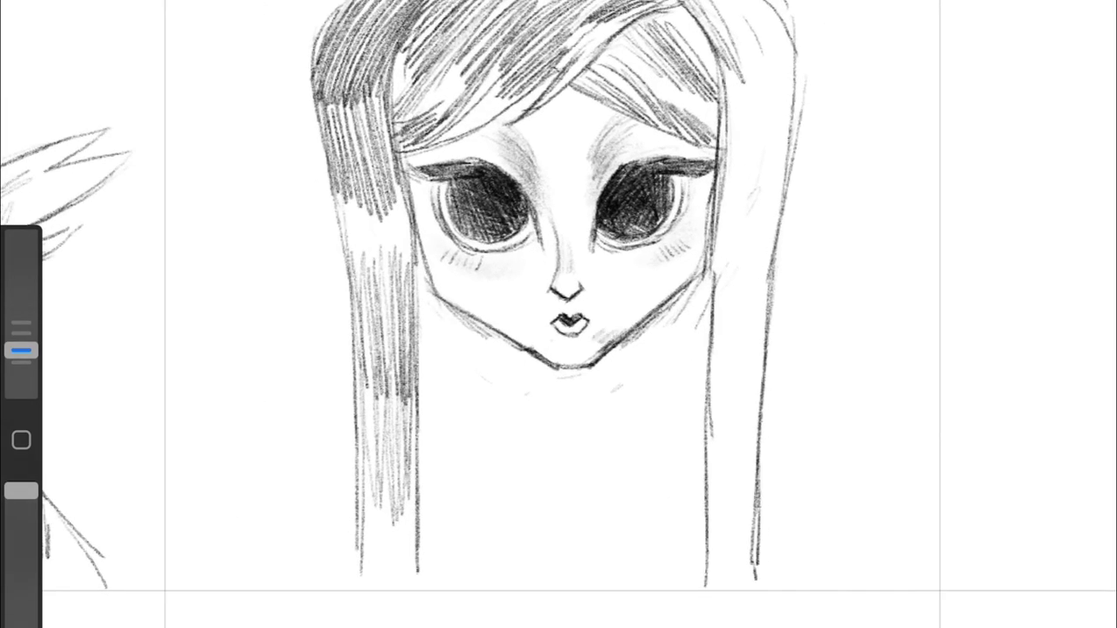
{"action": "left_click_drag", "start_coordinate": [426, 7], "coordinate": [410, 335]}
{"action": "left_click_drag", "start_coordinate": [721, 8], "coordinate": [708, 434]}
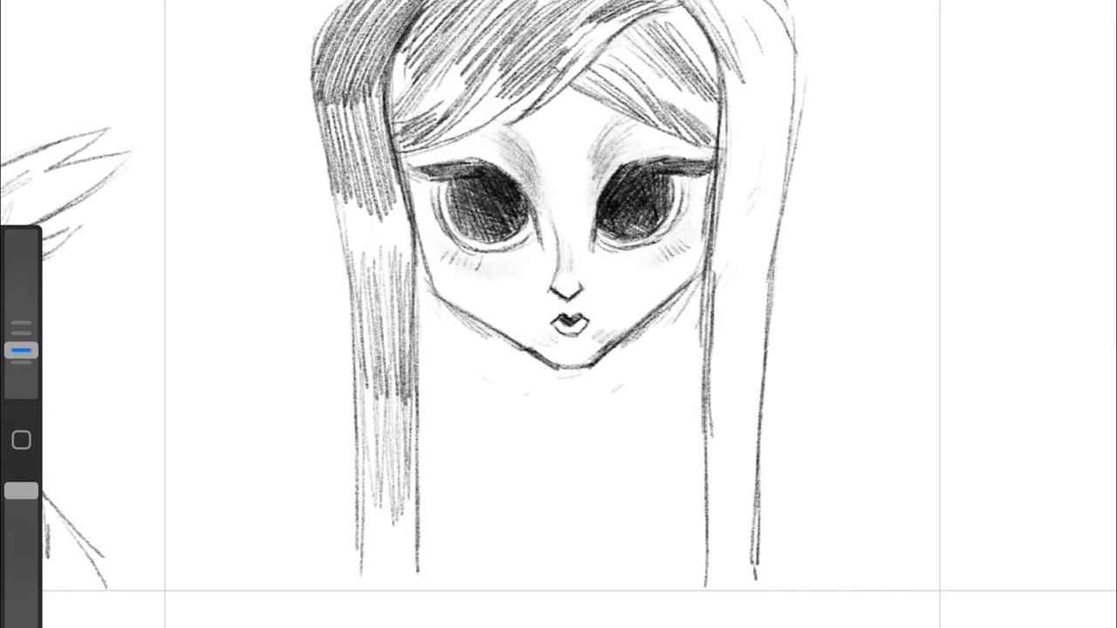
{"action": "scroll", "coordinate": [559, 314], "scroll_direction": "up", "scroll_amount": 2}
Step: Erase the right jaw shading and doubled hair line, then redraw the face's right-side line
{"action": "key", "text": "ctrl+z"}
{"action": "left_click_drag", "start_coordinate": [698, 276], "coordinate": [611, 367]}
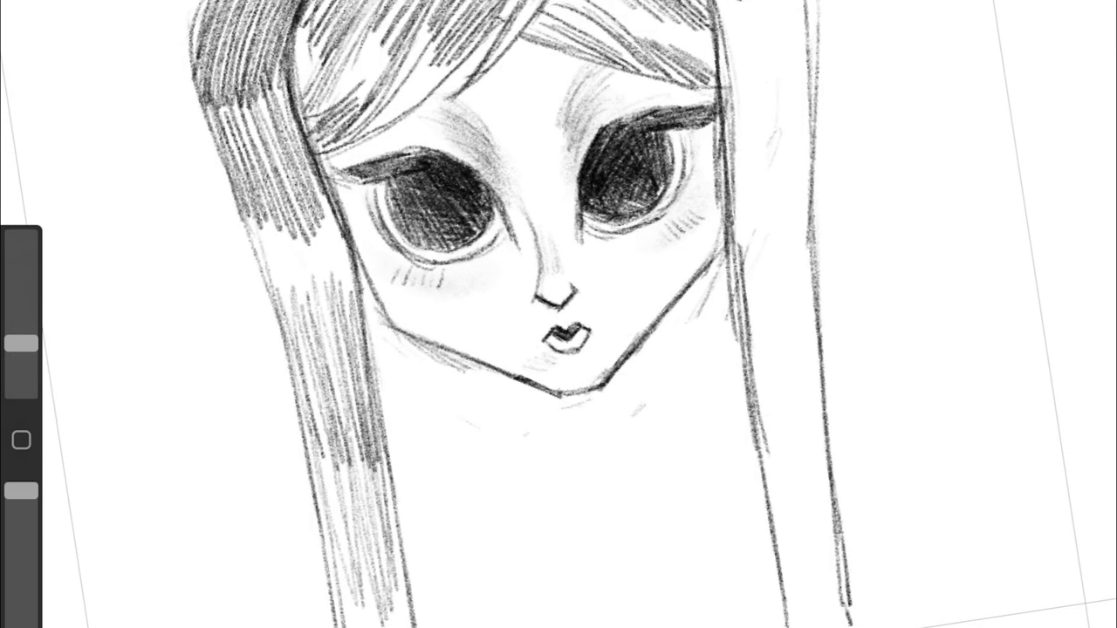
{"action": "left_click_drag", "start_coordinate": [729, 44], "coordinate": [752, 431]}
{"action": "left_click_drag", "start_coordinate": [716, 251], "coordinate": [646, 332]}
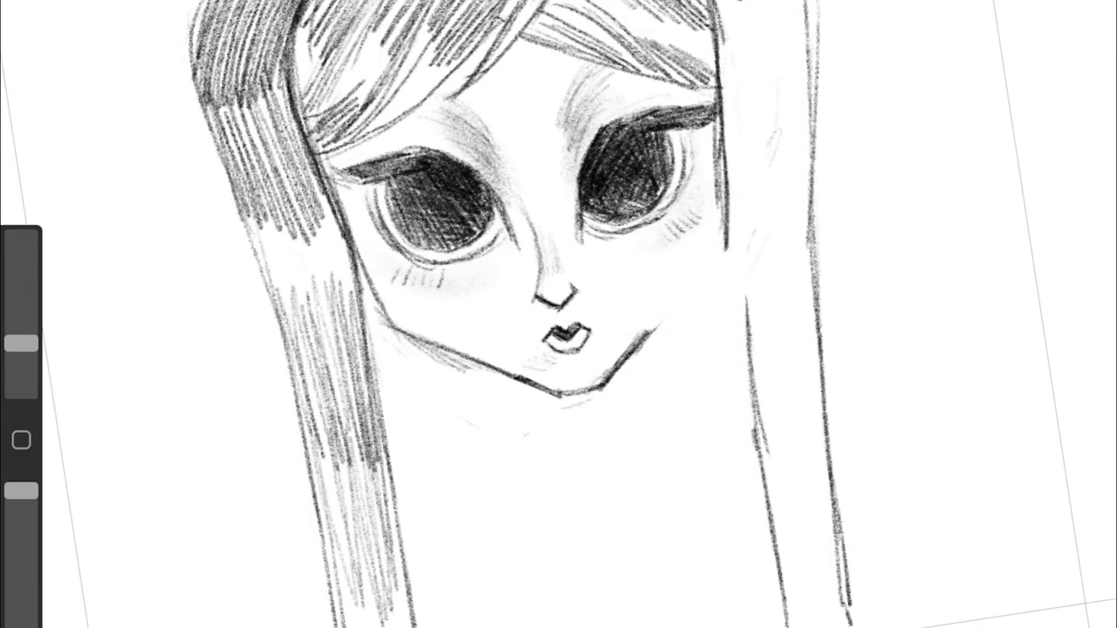
{"action": "left_click_drag", "start_coordinate": [21, 343], "coordinate": [21, 350]}
{"action": "left_click_drag", "start_coordinate": [721, 122], "coordinate": [755, 417]}
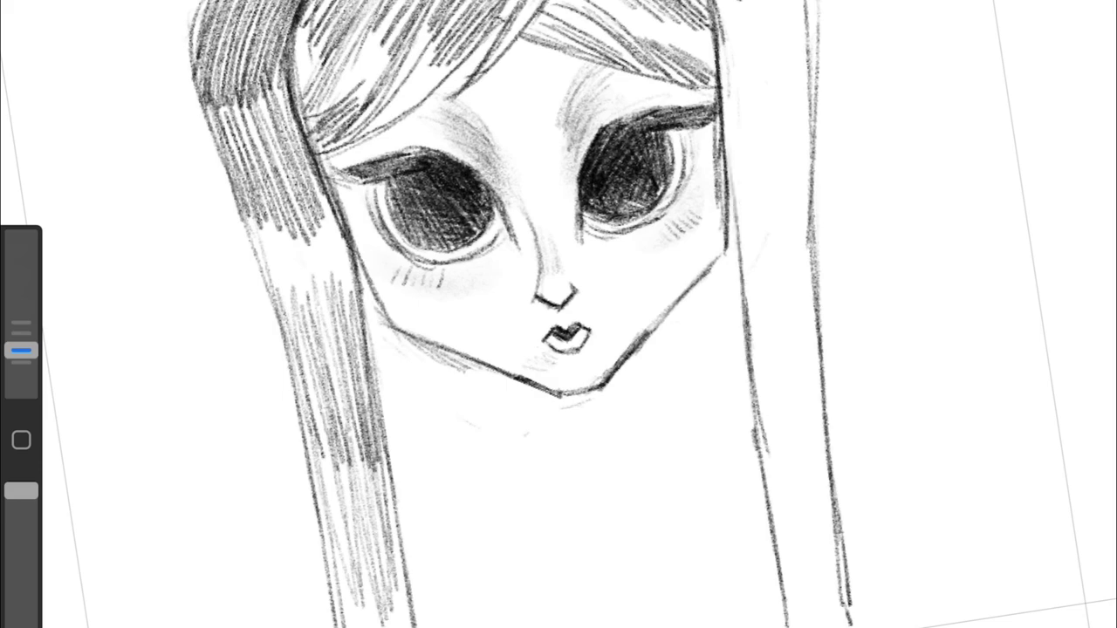
Step: Sketch a collar with a curved lower edge under the chin and shade inside it
{"action": "left_click_drag", "start_coordinate": [496, 319], "coordinate": [498, 358]}
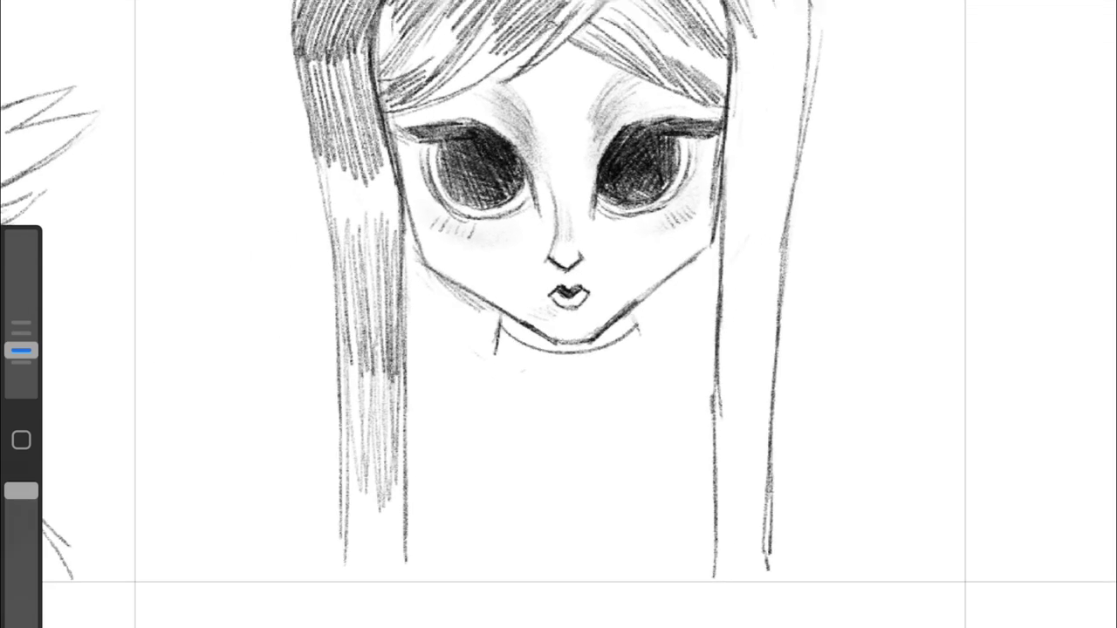
{"action": "left_click_drag", "start_coordinate": [633, 312], "coordinate": [645, 347]}
{"action": "left_click_drag", "start_coordinate": [496, 359], "coordinate": [616, 380]}
{"action": "mouse_move", "coordinate": [541, 384]}
{"action": "left_mouse_down"}
{"action": "mouse_move", "coordinate": [647, 349]}
{"action": "mouse_move", "coordinate": [637, 323]}
{"action": "left_mouse_up"}
{"action": "left_click_drag", "start_coordinate": [502, 322], "coordinate": [563, 349]}
{"action": "left_click_drag", "start_coordinate": [534, 356], "coordinate": [612, 349]}
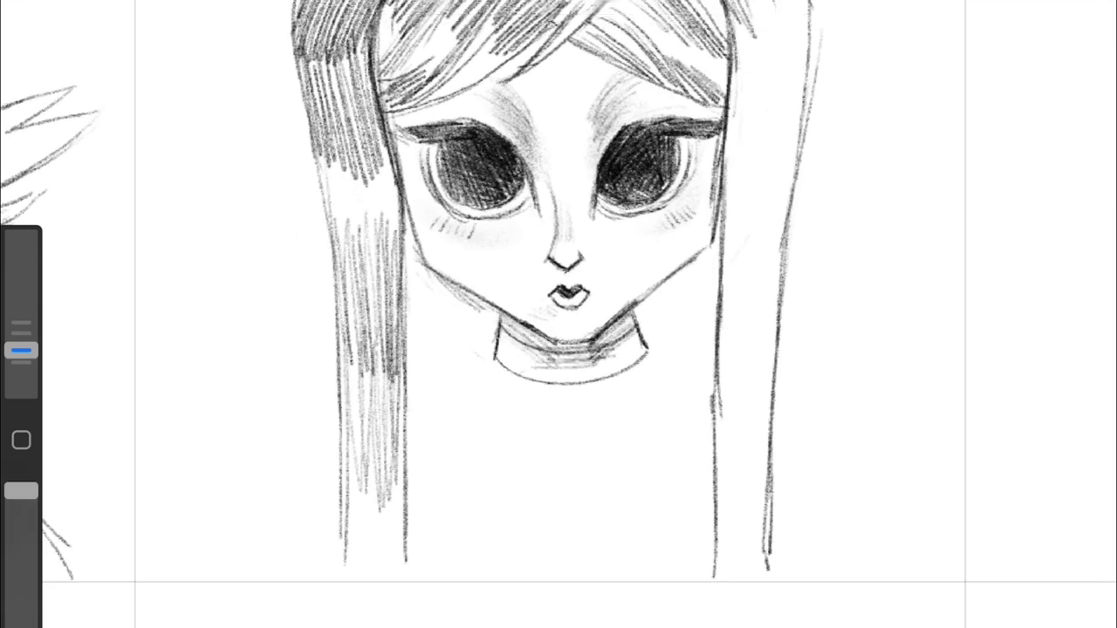
Step: Add short shading strokes under the lips and darken the area around the eyes
{"action": "key", "text": "ctrl+z"}
{"action": "left_click_drag", "start_coordinate": [549, 305], "coordinate": [604, 309]}
{"action": "left_click_drag", "start_coordinate": [543, 307], "coordinate": [604, 314]}
{"action": "left_click_drag", "start_coordinate": [567, 262], "coordinate": [523, 366]}
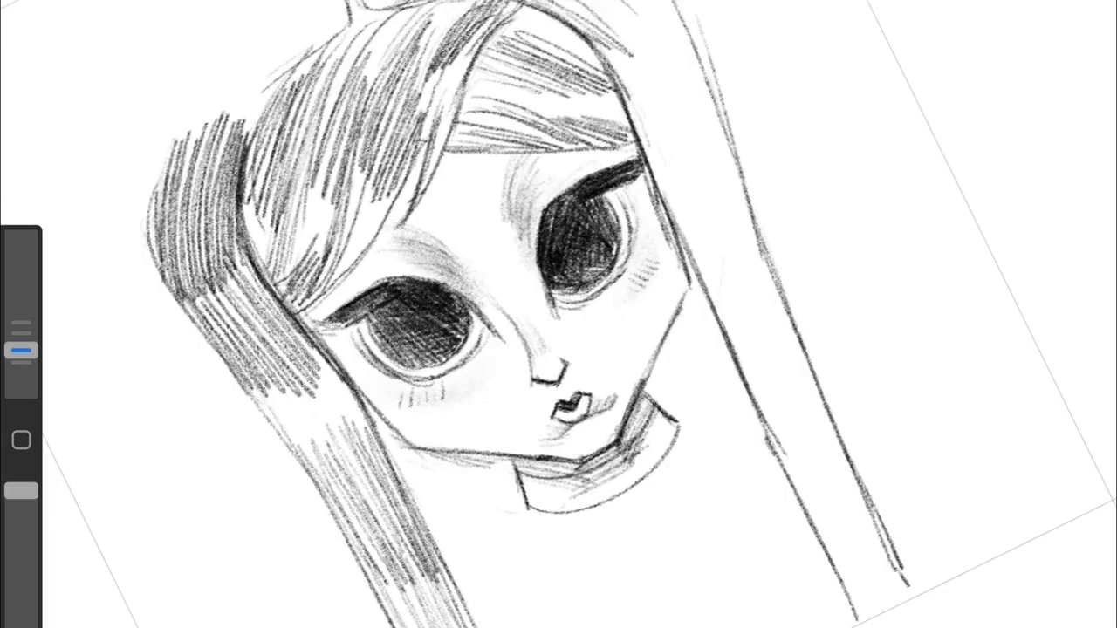
{"action": "left_click_drag", "start_coordinate": [349, 314], "coordinate": [410, 280]}
{"action": "left_click_drag", "start_coordinate": [524, 366], "coordinate": [567, 262]}
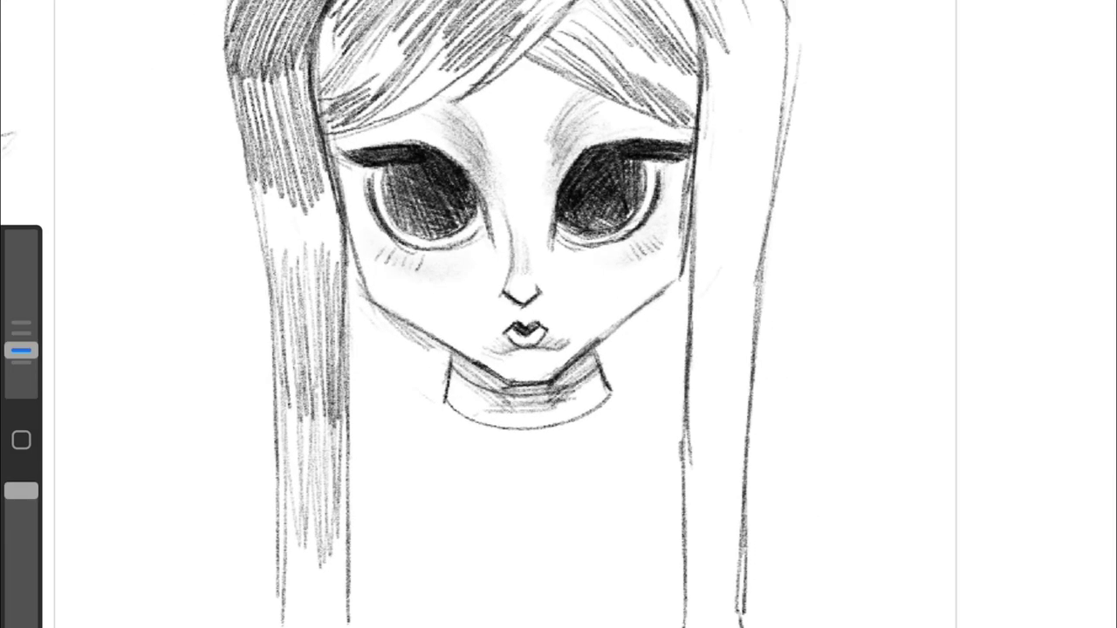
{"action": "scroll", "coordinate": [558, 314], "scroll_direction": "down", "scroll_amount": 5}
Step: Shade both pigtails, the top of the hair and the bangs darker
{"action": "mouse_move", "coordinate": [663, 109]}
{"action": "left_mouse_down"}
{"action": "mouse_move", "coordinate": [689, 179]}
{"action": "mouse_move", "coordinate": [690, 261]}
{"action": "mouse_move", "coordinate": [654, 393]}
{"action": "left_mouse_up"}
{"action": "left_click_drag", "start_coordinate": [672, 153], "coordinate": [685, 262]}
{"action": "left_click_drag", "start_coordinate": [672, 131], "coordinate": [689, 253]}
{"action": "left_click_drag", "start_coordinate": [550, 96], "coordinate": [454, 209]}
{"action": "left_click_drag", "start_coordinate": [384, 130], "coordinate": [411, 257]}
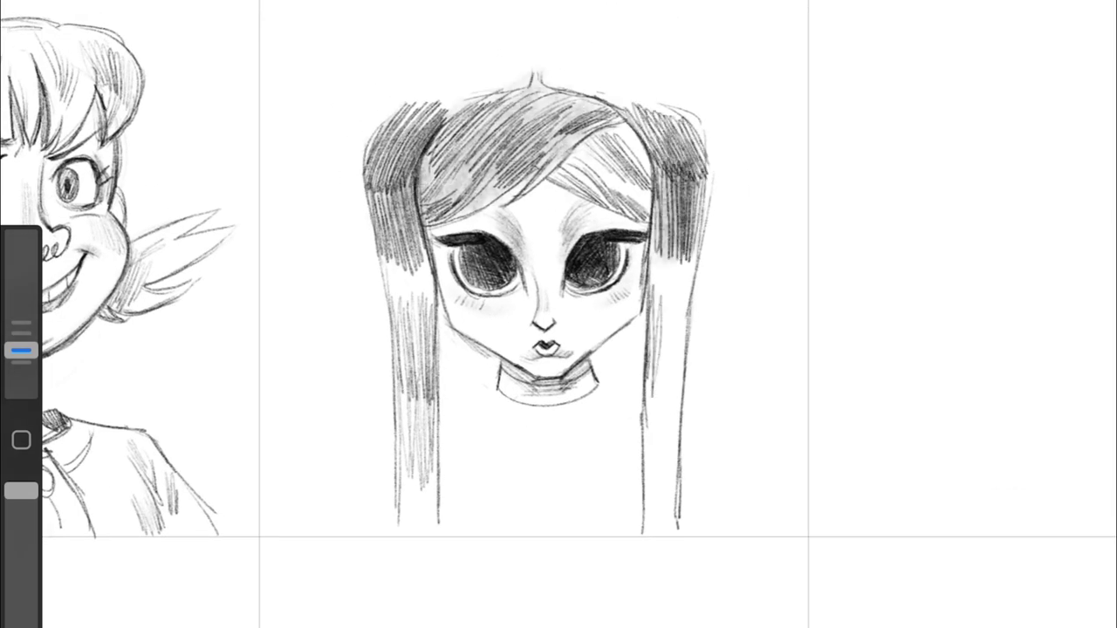
{"action": "left_click_drag", "start_coordinate": [559, 109], "coordinate": [628, 201]}
{"action": "left_click_drag", "start_coordinate": [410, 288], "coordinate": [419, 519]}
{"action": "mouse_move", "coordinate": [654, 288]}
{"action": "left_mouse_down"}
{"action": "mouse_move", "coordinate": [663, 524]}
{"action": "mouse_move", "coordinate": [674, 423]}
{"action": "left_mouse_up"}
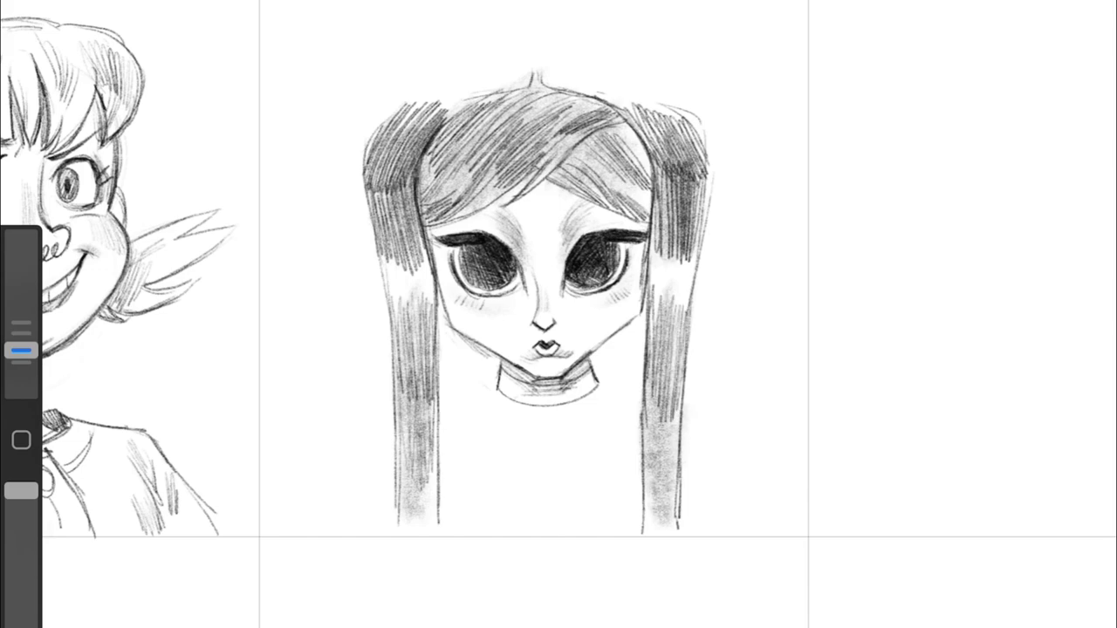
{"action": "scroll", "coordinate": [541, 332], "scroll_direction": "up", "scroll_amount": 5}
Step: Draw the V-neckline and darken the jawline and the neck shadow under the chin
{"action": "mouse_move", "coordinate": [425, 362]}
{"action": "left_mouse_down"}
{"action": "mouse_move", "coordinate": [563, 582]}
{"action": "mouse_move", "coordinate": [437, 393]}
{"action": "left_mouse_up"}
{"action": "mouse_move", "coordinate": [602, 333]}
{"action": "left_mouse_down"}
{"action": "mouse_move", "coordinate": [628, 342]}
{"action": "mouse_move", "coordinate": [557, 554]}
{"action": "left_mouse_up"}
{"action": "left_click_drag", "start_coordinate": [597, 319], "coordinate": [627, 380]}
{"action": "left_click_drag", "start_coordinate": [331, 297], "coordinate": [506, 371]}
{"action": "left_click_drag", "start_coordinate": [688, 229], "coordinate": [595, 324]}
{"action": "left_click_drag", "start_coordinate": [506, 367], "coordinate": [566, 393]}
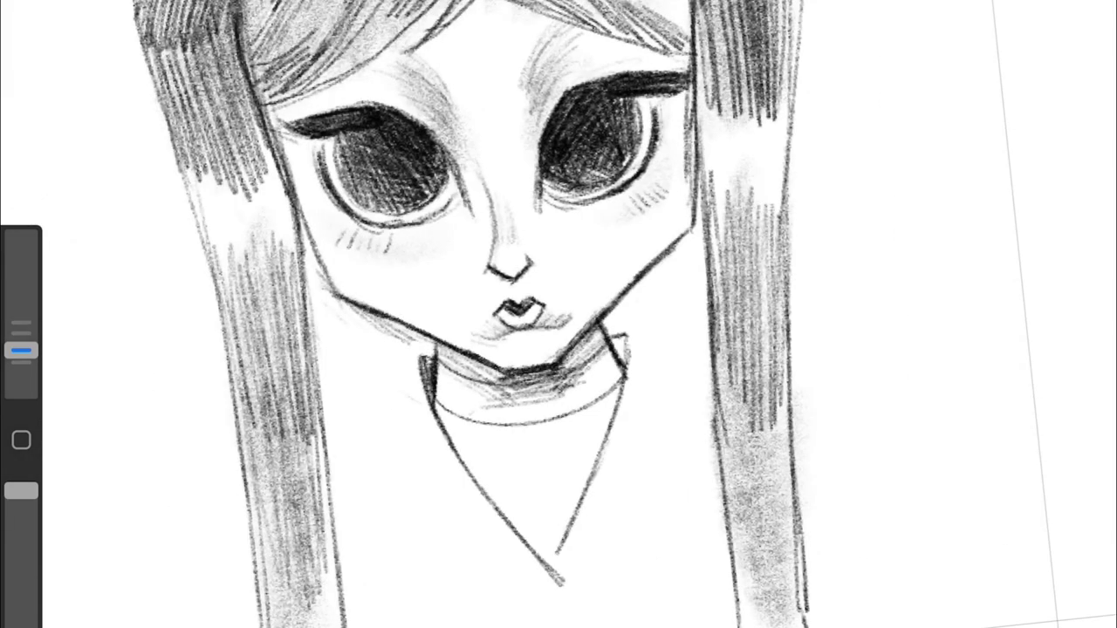
{"action": "left_click_drag", "start_coordinate": [436, 344], "coordinate": [528, 400]}
{"action": "left_click_drag", "start_coordinate": [506, 330], "coordinate": [599, 406]}
{"action": "mouse_move", "coordinate": [611, 335]}
{"action": "left_mouse_down"}
{"action": "mouse_move", "coordinate": [626, 364]}
{"action": "mouse_move", "coordinate": [725, 360]}
{"action": "left_mouse_up"}
Step: Sketch scalloped collar edges on both sides and a lapel line crossing the V-neck
{"action": "mouse_move", "coordinate": [420, 359]}
{"action": "left_mouse_down"}
{"action": "mouse_move", "coordinate": [341, 421]}
{"action": "mouse_move", "coordinate": [432, 505]}
{"action": "left_mouse_up"}
{"action": "left_click_drag", "start_coordinate": [431, 504], "coordinate": [524, 615]}
{"action": "left_click_drag", "start_coordinate": [426, 524], "coordinate": [515, 617]}
{"action": "mouse_move", "coordinate": [722, 388]}
{"action": "left_mouse_down"}
{"action": "mouse_move", "coordinate": [646, 480]}
{"action": "mouse_move", "coordinate": [621, 595]}
{"action": "left_mouse_up"}
{"action": "left_click_drag", "start_coordinate": [592, 482], "coordinate": [519, 627]}
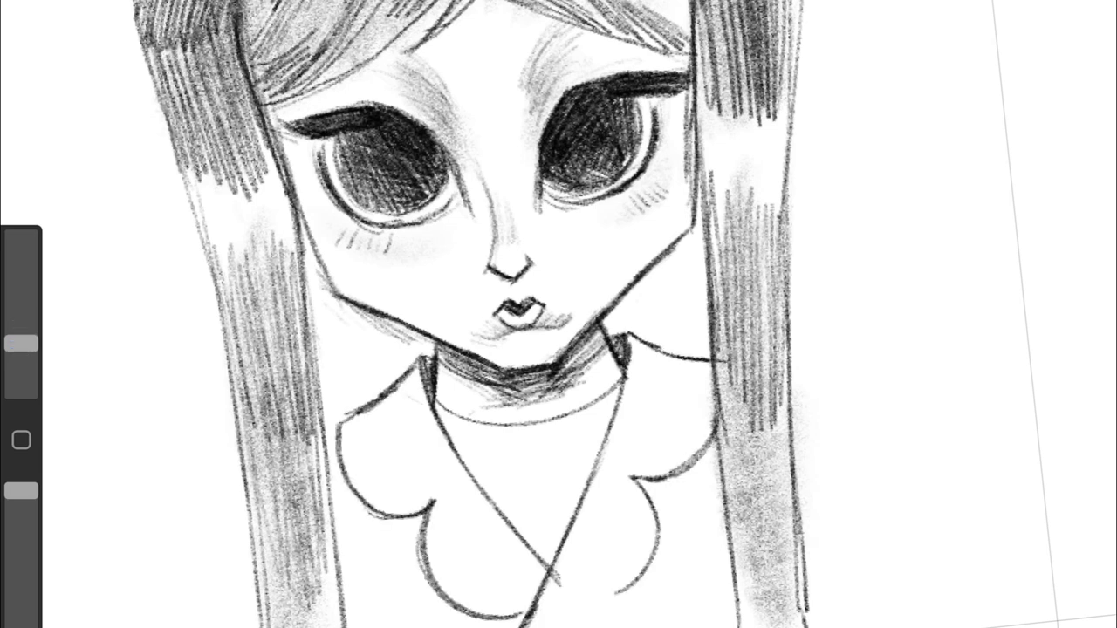
{"action": "left_click_drag", "start_coordinate": [650, 480], "coordinate": [581, 621]}
{"action": "left_click_drag", "start_coordinate": [663, 524], "coordinate": [572, 626]}
Step: Hatch along the right collar and the right hair strand
{"action": "left_click_drag", "start_coordinate": [653, 341], "coordinate": [616, 455]}
{"action": "left_click_drag", "start_coordinate": [661, 496], "coordinate": [651, 554]}
{"action": "left_click_drag", "start_coordinate": [665, 356], "coordinate": [637, 467]}
{"action": "left_click_drag", "start_coordinate": [761, 478], "coordinate": [740, 623]}
{"action": "left_click_drag", "start_coordinate": [800, 377], "coordinate": [797, 611]}
{"action": "left_click_drag", "start_coordinate": [724, 445], "coordinate": [720, 563]}
{"action": "left_click_drag", "start_coordinate": [796, 39], "coordinate": [792, 303]}
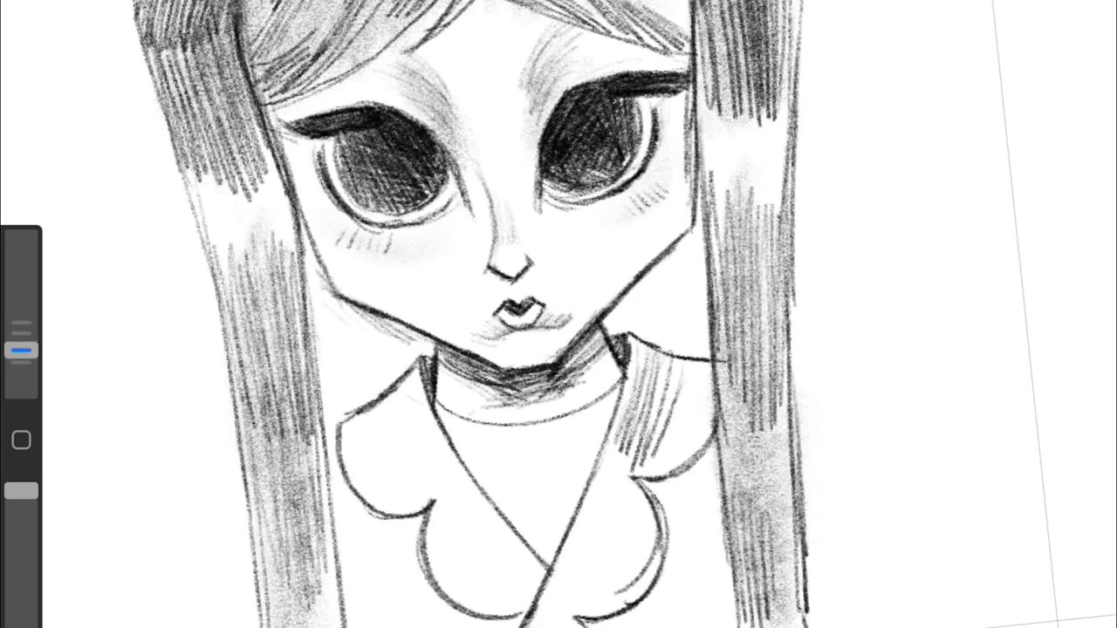
Step: Draw both shoulder lines with curled ruffles and the sleeve edges
{"action": "mouse_move", "coordinate": [722, 398]}
{"action": "left_mouse_down"}
{"action": "mouse_move", "coordinate": [808, 393]}
{"action": "mouse_move", "coordinate": [794, 434]}
{"action": "left_mouse_up"}
{"action": "left_click_drag", "start_coordinate": [785, 476], "coordinate": [713, 559]}
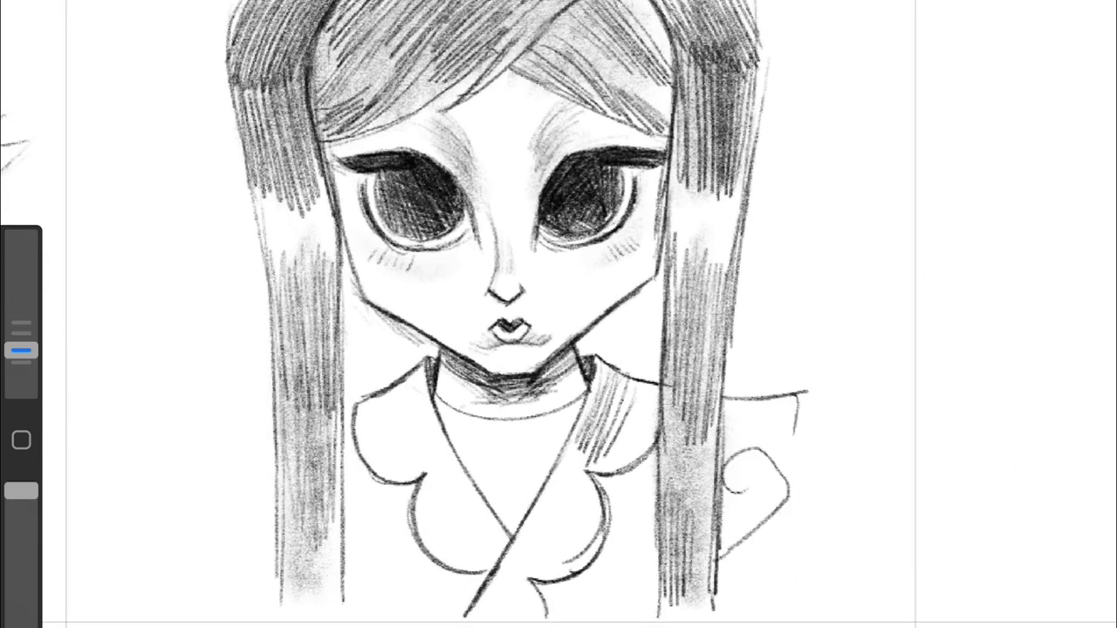
{"action": "left_click_drag", "start_coordinate": [746, 488], "coordinate": [785, 463]}
{"action": "left_click_drag", "start_coordinate": [255, 455], "coordinate": [276, 566]}
{"action": "left_click_drag", "start_coordinate": [277, 489], "coordinate": [234, 462]}
{"action": "left_click_drag", "start_coordinate": [191, 432], "coordinate": [273, 421]}
{"action": "left_click_drag", "start_coordinate": [189, 436], "coordinate": [206, 475]}
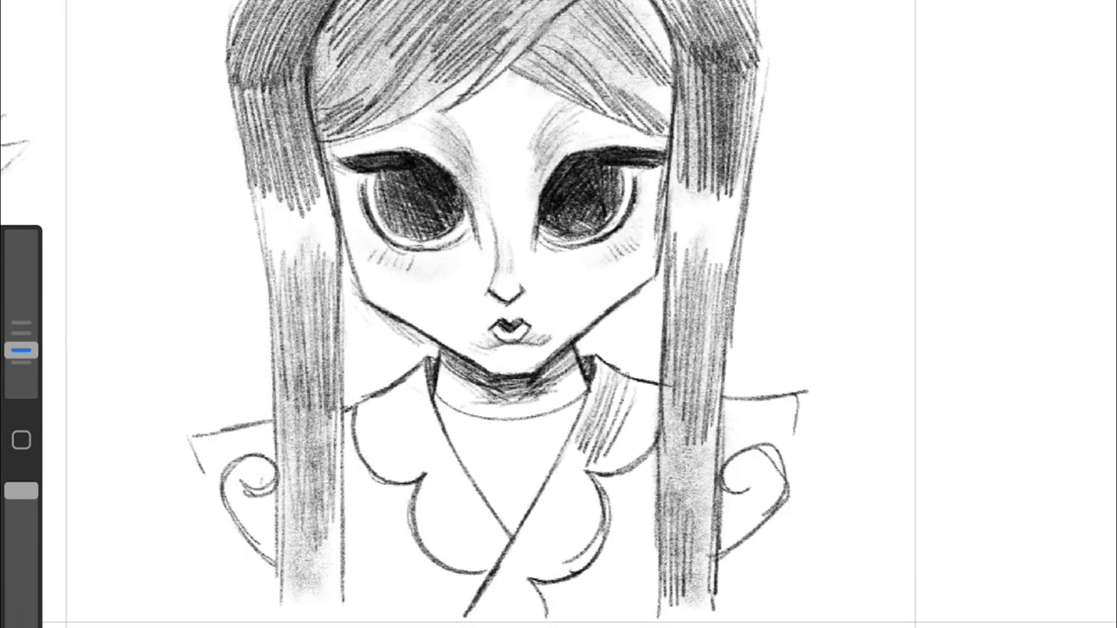
{"action": "mouse_move", "coordinate": [801, 395]}
{"action": "left_mouse_down"}
{"action": "mouse_move", "coordinate": [782, 471]}
{"action": "mouse_move", "coordinate": [831, 602]}
{"action": "left_mouse_up"}
{"action": "left_click_drag", "start_coordinate": [218, 495], "coordinate": [183, 622]}
{"action": "left_click_drag", "start_coordinate": [341, 239], "coordinate": [346, 384]}
Step: Add hair strands by the left cheek and densely hatch the hair gaps beside the neck
{"action": "left_click_drag", "start_coordinate": [359, 305], "coordinate": [366, 392]}
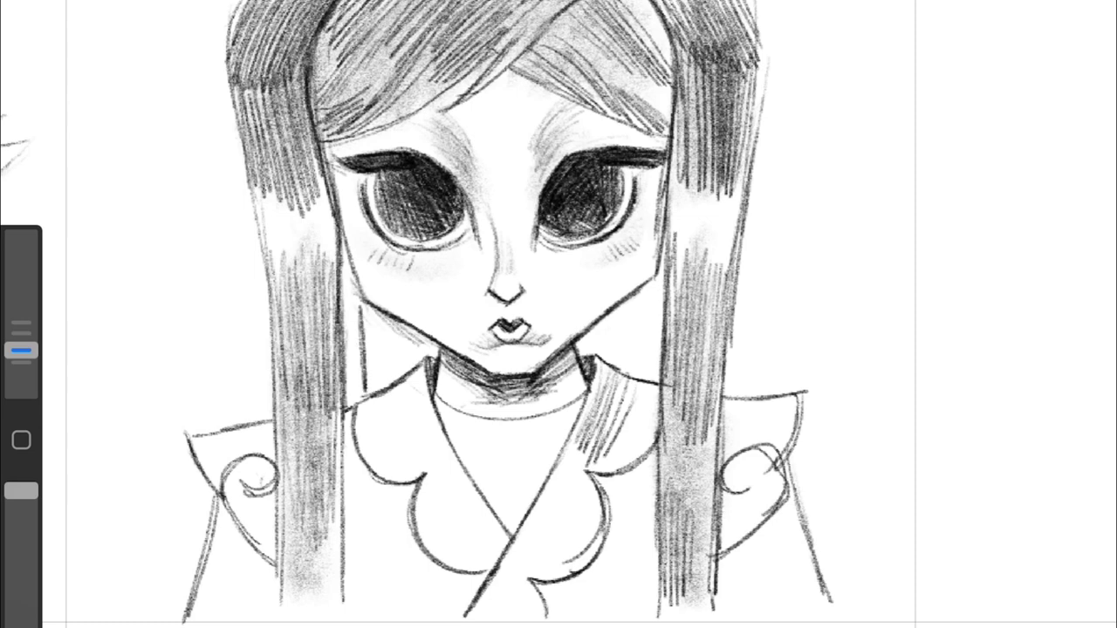
{"action": "left_click_drag", "start_coordinate": [347, 243], "coordinate": [379, 392]}
{"action": "left_click_drag", "start_coordinate": [352, 285], "coordinate": [384, 395]}
{"action": "mouse_move", "coordinate": [390, 315]}
{"action": "left_mouse_down"}
{"action": "mouse_move", "coordinate": [410, 379]}
{"action": "mouse_move", "coordinate": [435, 368]}
{"action": "left_mouse_up"}
{"action": "left_click_drag", "start_coordinate": [649, 292], "coordinate": [646, 381]}
{"action": "left_click_drag", "start_coordinate": [583, 340], "coordinate": [608, 313]}
{"action": "left_click_drag", "start_coordinate": [613, 373], "coordinate": [625, 300]}
{"action": "left_click_drag", "start_coordinate": [632, 380], "coordinate": [644, 292]}
{"action": "left_click_drag", "start_coordinate": [671, 212], "coordinate": [663, 335]}
{"action": "left_click_drag", "start_coordinate": [665, 239], "coordinate": [659, 271]}
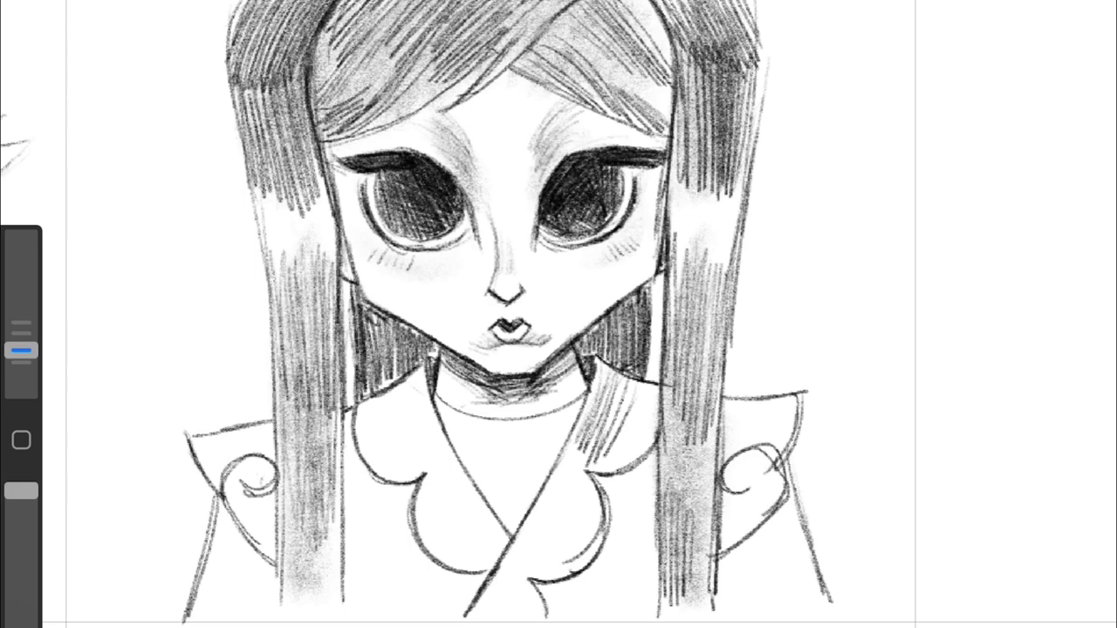
Step: Sketch the rounded outer hair arc and darken the shadows on both sides of the chin and neck
{"action": "scroll", "coordinate": [524, 349], "scroll_direction": "down", "scroll_amount": 3}
{"action": "left_click_drag", "start_coordinate": [330, 197], "coordinate": [487, 112]}
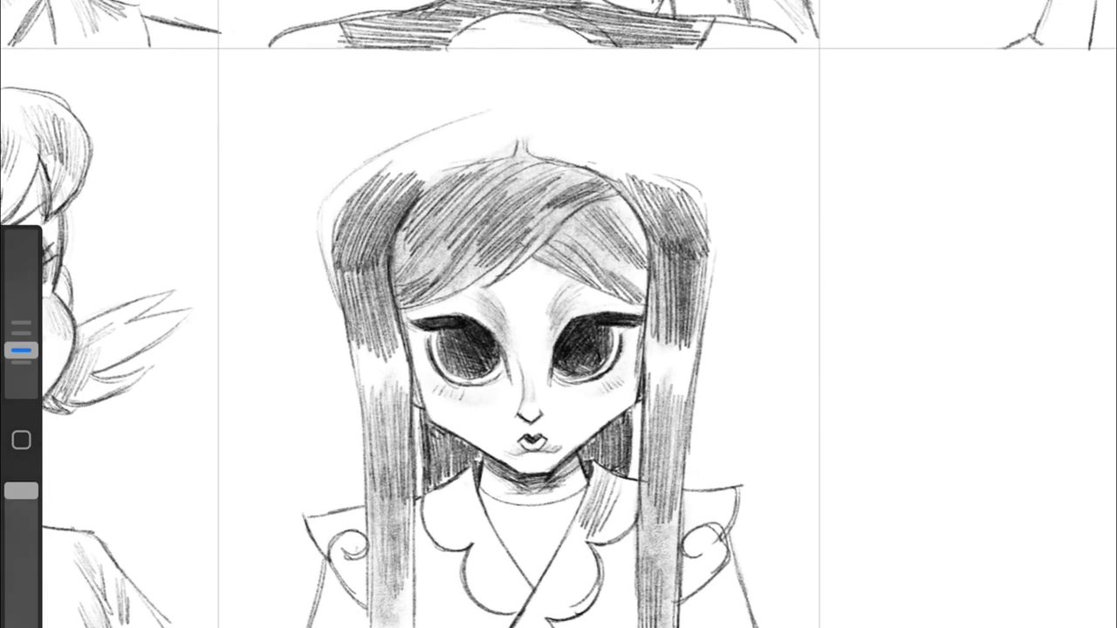
{"action": "left_click_drag", "start_coordinate": [336, 322], "coordinate": [337, 257]}
{"action": "left_click_drag", "start_coordinate": [418, 476], "coordinate": [419, 405]}
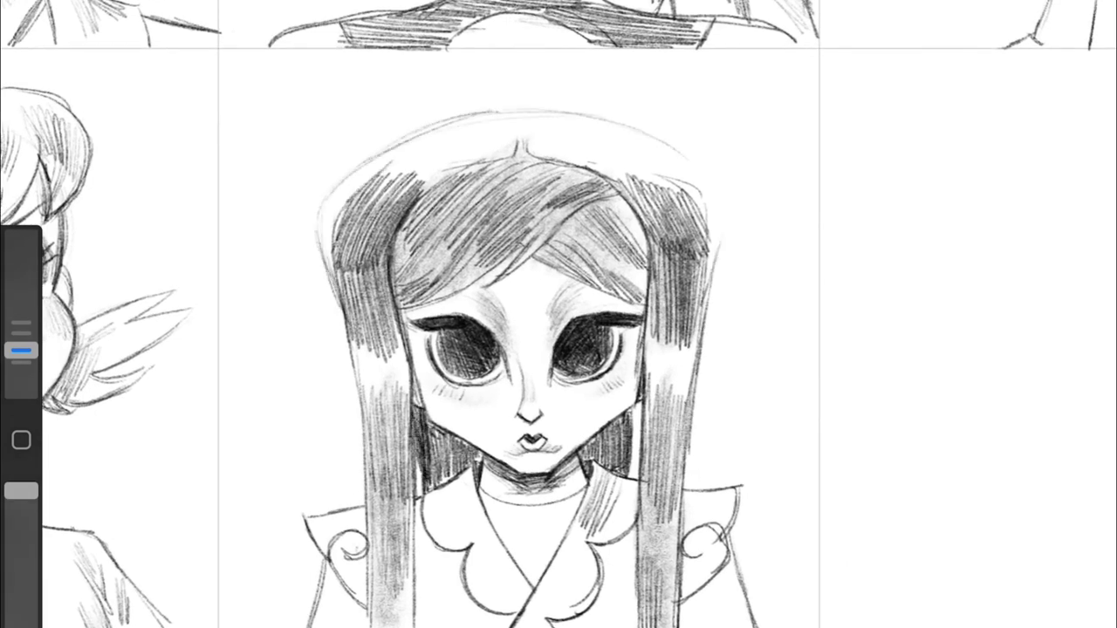
{"action": "left_click_drag", "start_coordinate": [637, 475], "coordinate": [637, 398]}
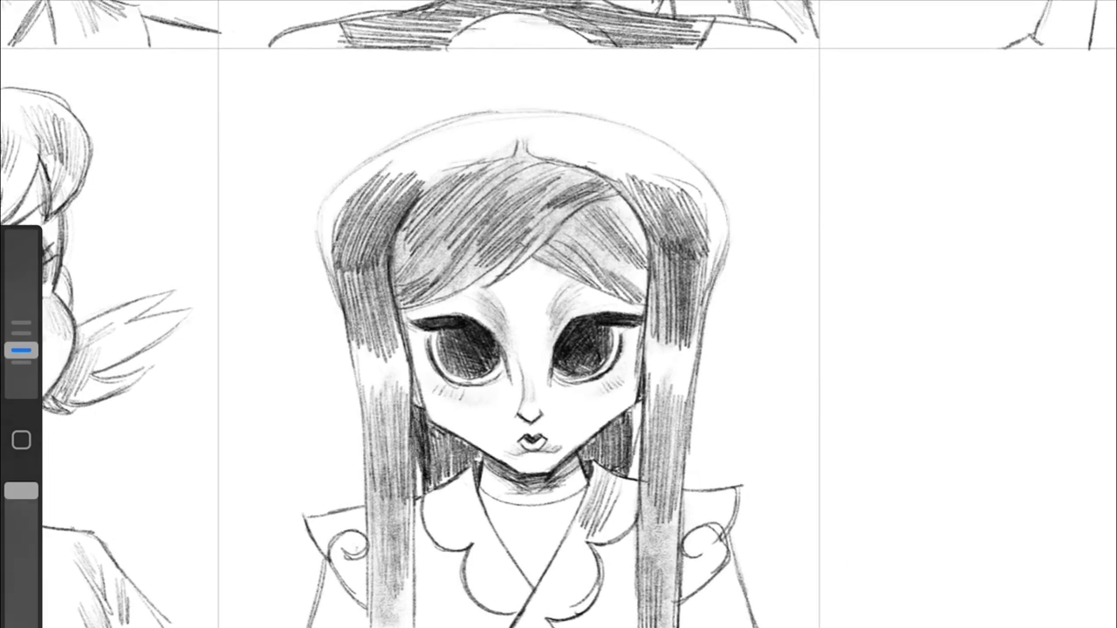
{"action": "left_click_drag", "start_coordinate": [633, 480], "coordinate": [635, 398]}
{"action": "left_click_drag", "start_coordinate": [611, 463], "coordinate": [602, 409]}
{"action": "left_click_drag", "start_coordinate": [462, 478], "coordinate": [422, 426]}
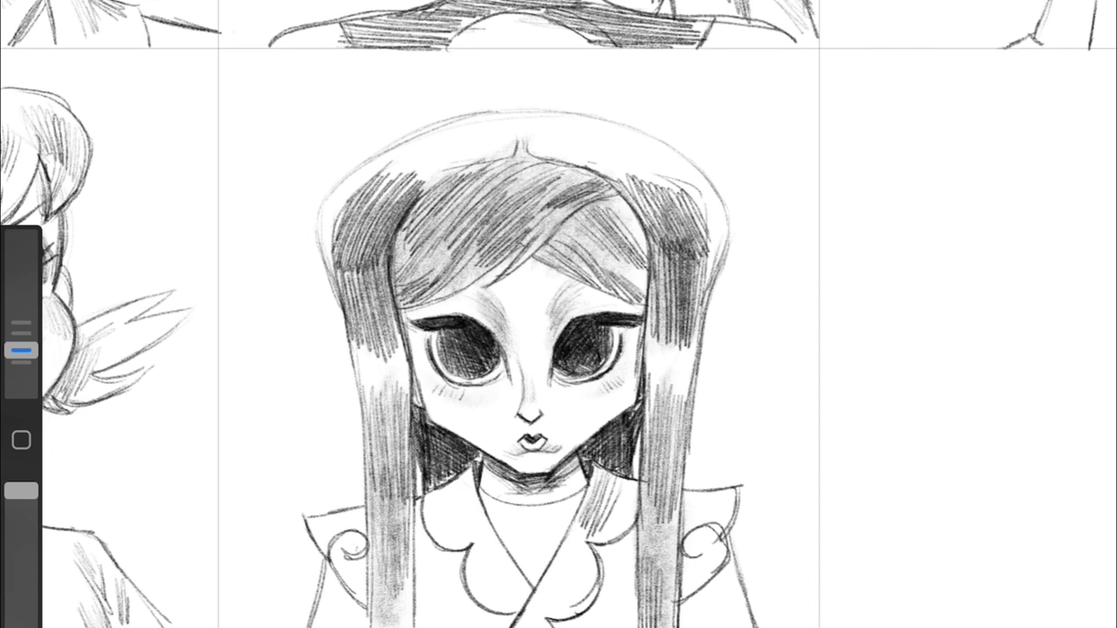
Step: Hatch across the top-right and top-left of the hair and darken its side edges
{"action": "left_click_drag", "start_coordinate": [527, 141], "coordinate": [586, 164]}
{"action": "left_click_drag", "start_coordinate": [531, 113], "coordinate": [687, 175]}
{"action": "left_click_drag", "start_coordinate": [645, 139], "coordinate": [722, 228]}
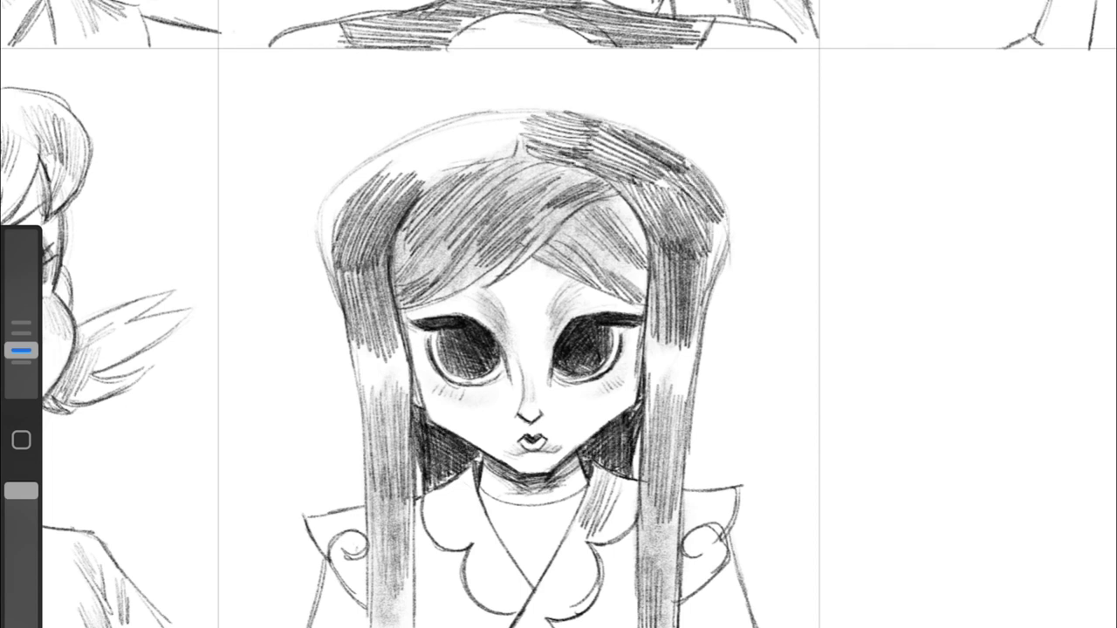
{"action": "mouse_move", "coordinate": [567, 118]}
{"action": "left_mouse_down"}
{"action": "mouse_move", "coordinate": [523, 145]}
{"action": "mouse_move", "coordinate": [445, 150]}
{"action": "left_mouse_up"}
{"action": "left_click_drag", "start_coordinate": [515, 138], "coordinate": [393, 192]}
{"action": "left_click_drag", "start_coordinate": [463, 124], "coordinate": [323, 227]}
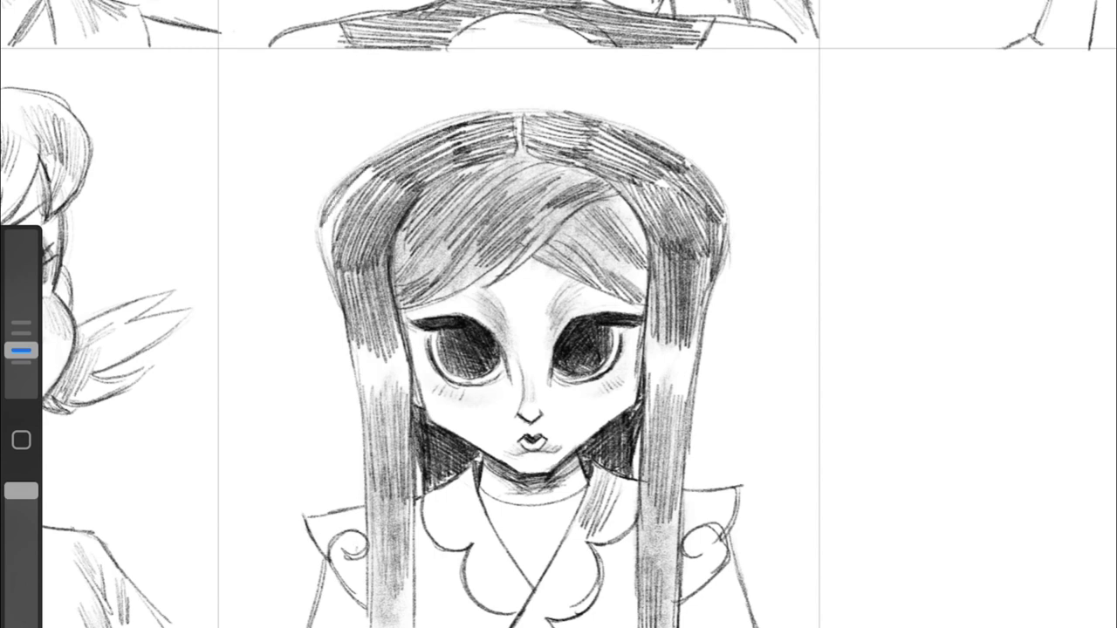
{"action": "mouse_move", "coordinate": [381, 171]}
{"action": "left_mouse_down"}
{"action": "mouse_move", "coordinate": [321, 288]}
{"action": "mouse_move", "coordinate": [330, 291]}
{"action": "left_mouse_up"}
{"action": "mouse_move", "coordinate": [705, 174]}
{"action": "left_mouse_down"}
{"action": "mouse_move", "coordinate": [673, 216]}
{"action": "mouse_move", "coordinate": [670, 283]}
{"action": "left_mouse_up"}
{"action": "left_click_drag", "start_coordinate": [562, 117], "coordinate": [416, 148]}
{"action": "left_click_drag", "start_coordinate": [502, 125], "coordinate": [356, 229]}
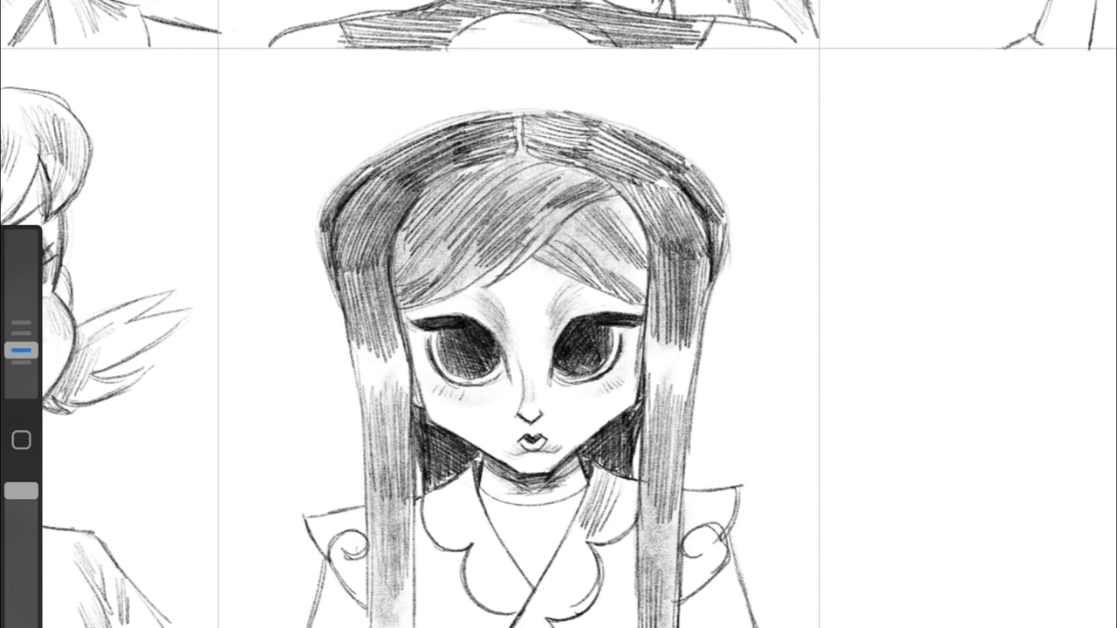
Step: Build dense dark hatching over the bangs and the very top of the hair
{"action": "left_click_drag", "start_coordinate": [494, 156], "coordinate": [393, 222]}
{"action": "left_click_drag", "start_coordinate": [624, 118], "coordinate": [510, 160]}
{"action": "left_click_drag", "start_coordinate": [610, 159], "coordinate": [428, 209]}
{"action": "left_click_drag", "start_coordinate": [528, 161], "coordinate": [445, 226]}
{"action": "left_click_drag", "start_coordinate": [487, 169], "coordinate": [403, 242]}
{"action": "left_click_drag", "start_coordinate": [576, 162], "coordinate": [436, 288]}
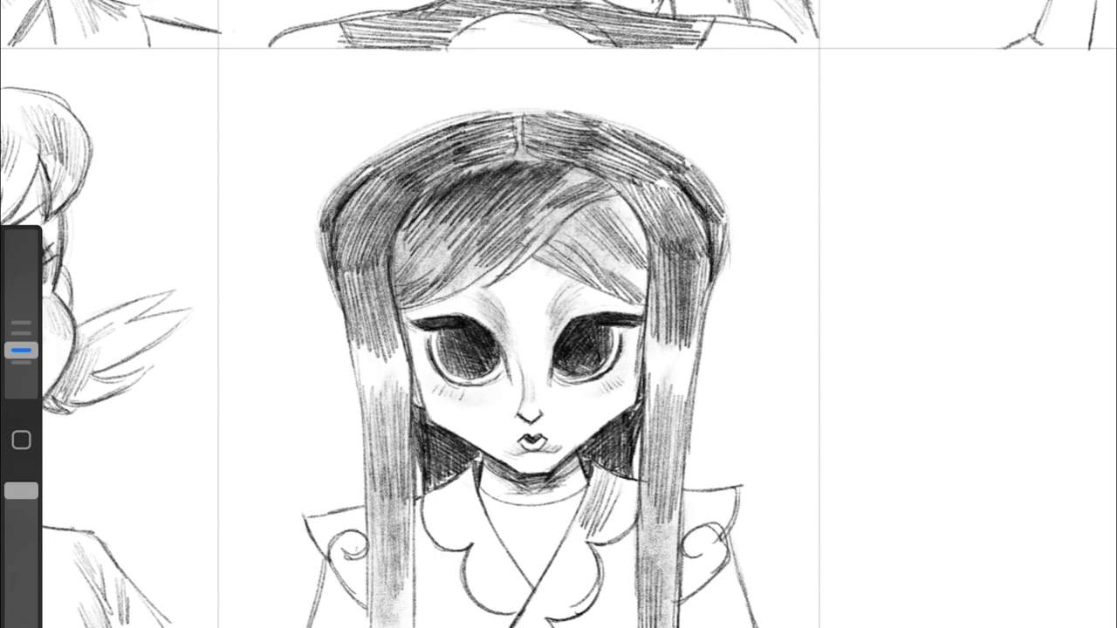
{"action": "left_click_drag", "start_coordinate": [493, 249], "coordinate": [398, 304]}
{"action": "left_click_drag", "start_coordinate": [573, 208], "coordinate": [513, 250]}
{"action": "mouse_move", "coordinate": [614, 191]}
{"action": "left_mouse_down"}
{"action": "mouse_move", "coordinate": [541, 262]}
{"action": "mouse_move", "coordinate": [550, 268]}
{"action": "mouse_move", "coordinate": [594, 229]}
{"action": "left_mouse_up"}
{"action": "left_click_drag", "start_coordinate": [603, 171], "coordinate": [555, 193]}
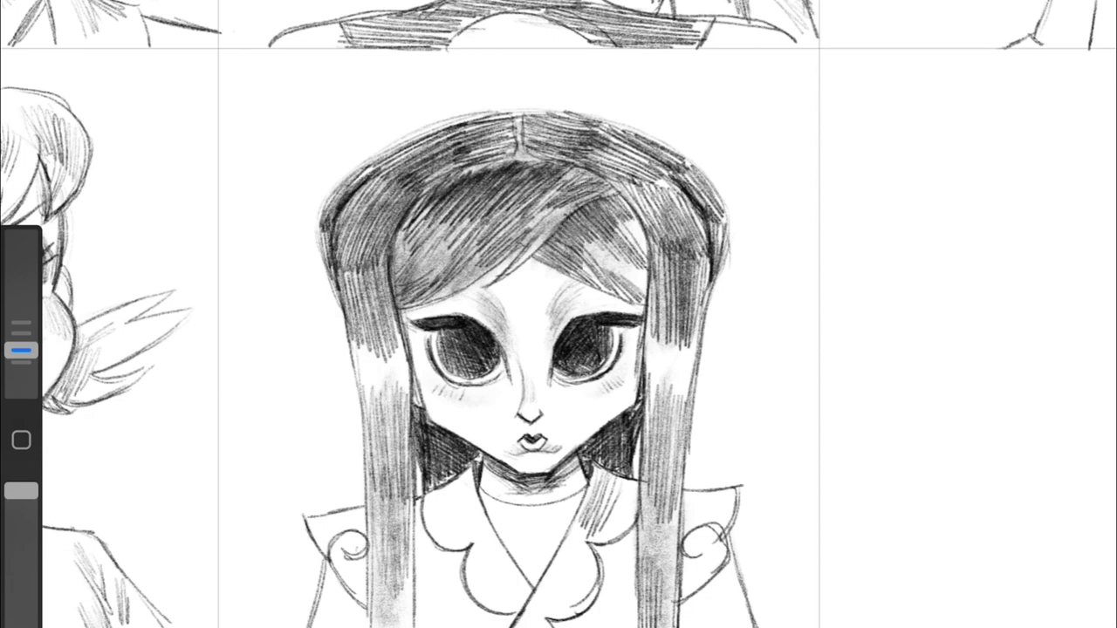
{"action": "left_click_drag", "start_coordinate": [602, 117], "coordinate": [520, 148]}
{"action": "left_click_drag", "start_coordinate": [669, 166], "coordinate": [527, 130]}
Step: Draw curls flaring out from both sides of the hair, redoing the strokes until they look right
{"action": "left_click_drag", "start_coordinate": [337, 290], "coordinate": [233, 447]}
{"action": "mouse_move", "coordinate": [330, 404]}
{"action": "left_mouse_down"}
{"action": "mouse_move", "coordinate": [260, 452]}
{"action": "mouse_move", "coordinate": [322, 393]}
{"action": "left_mouse_up"}
{"action": "key", "text": "ctrl+z"}
{"action": "left_click_drag", "start_coordinate": [337, 356], "coordinate": [351, 410]}
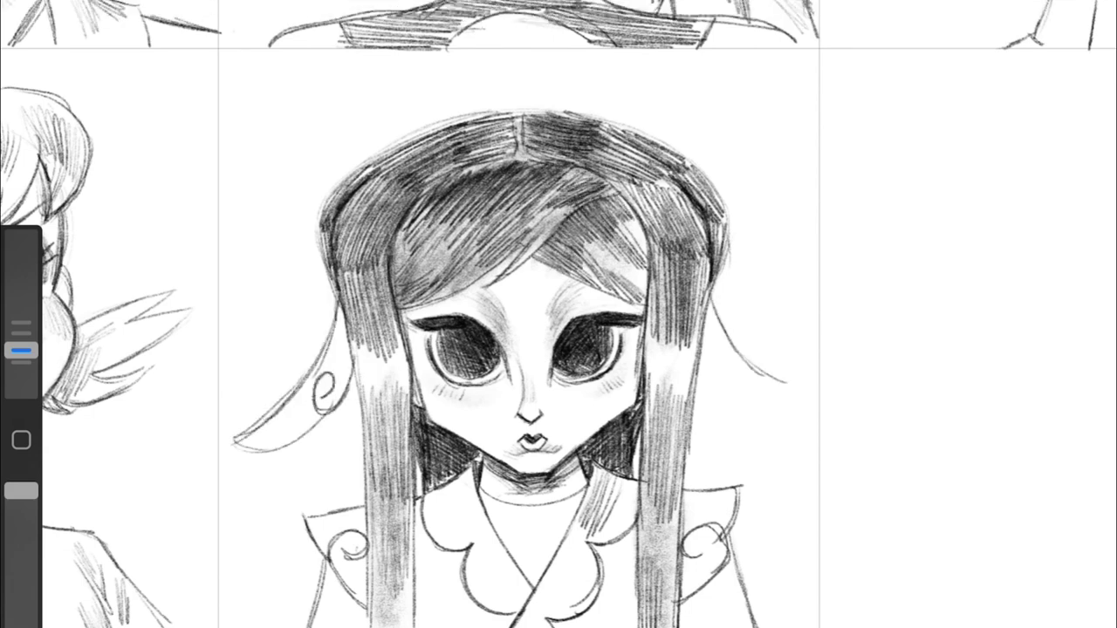
{"action": "key", "text": "ctrl+z"}
{"action": "mouse_move", "coordinate": [721, 387]}
{"action": "left_mouse_down"}
{"action": "mouse_move", "coordinate": [701, 358]}
{"action": "mouse_move", "coordinate": [708, 375]}
{"action": "left_mouse_up"}
{"action": "left_click_drag", "start_coordinate": [747, 409], "coordinate": [698, 356]}
{"action": "key", "text": "ctrl+z"}
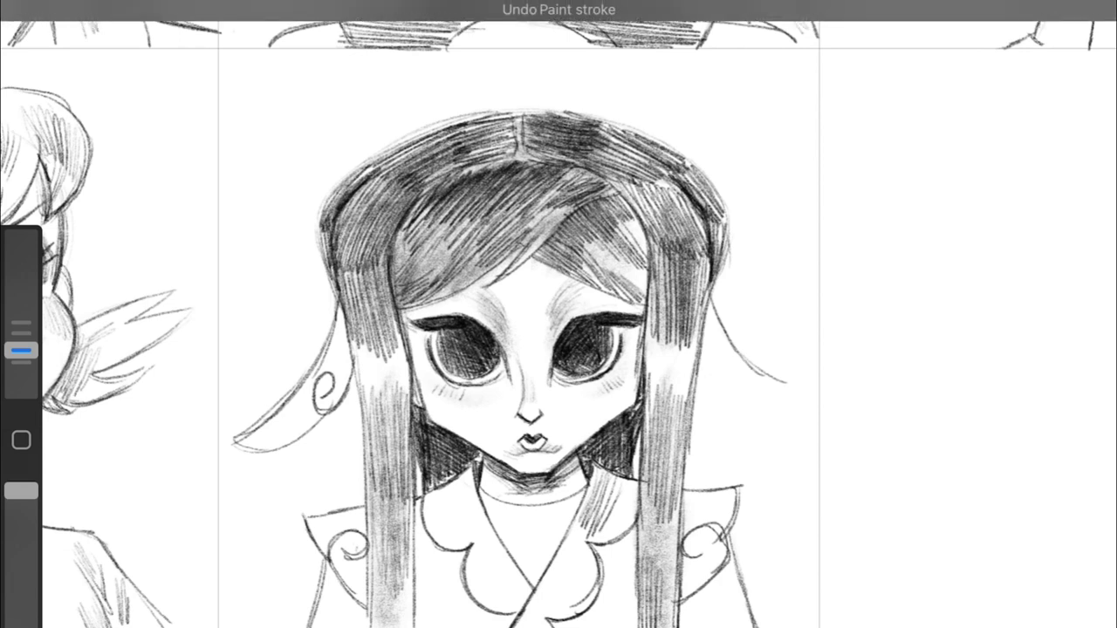
{"action": "left_click_drag", "start_coordinate": [737, 398], "coordinate": [693, 367]}
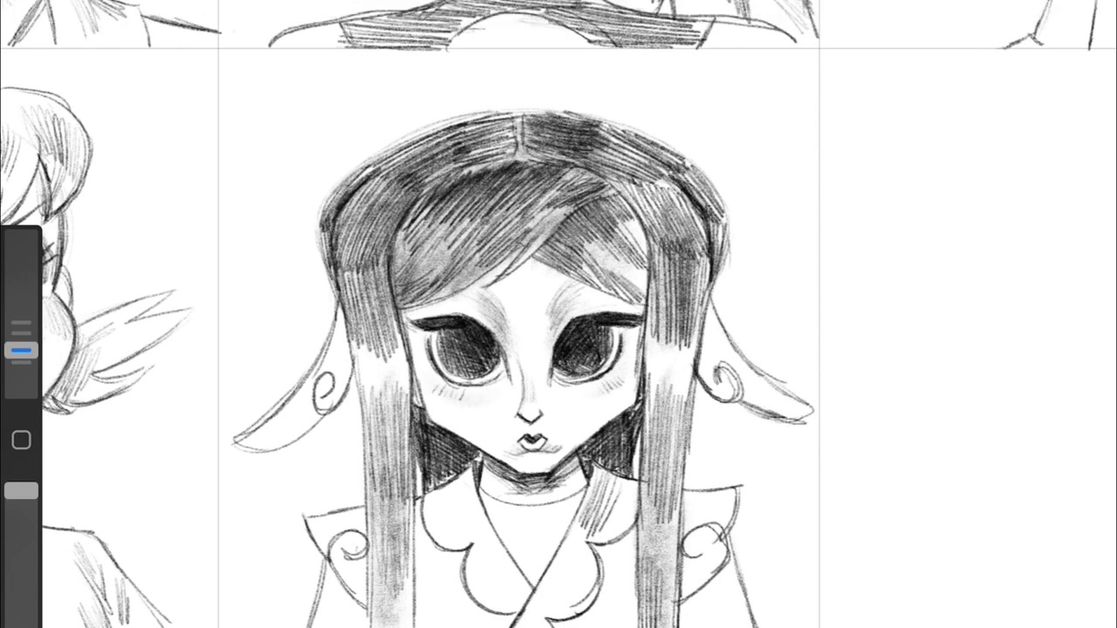
Step: Shade the ear tips, the outer hair and the top-right of the hair
{"action": "left_click_drag", "start_coordinate": [740, 395], "coordinate": [809, 413]}
{"action": "left_click_drag", "start_coordinate": [323, 410], "coordinate": [246, 445]}
{"action": "left_click_drag", "start_coordinate": [349, 306], "coordinate": [360, 501]}
{"action": "left_click_drag", "start_coordinate": [722, 325], "coordinate": [694, 168]}
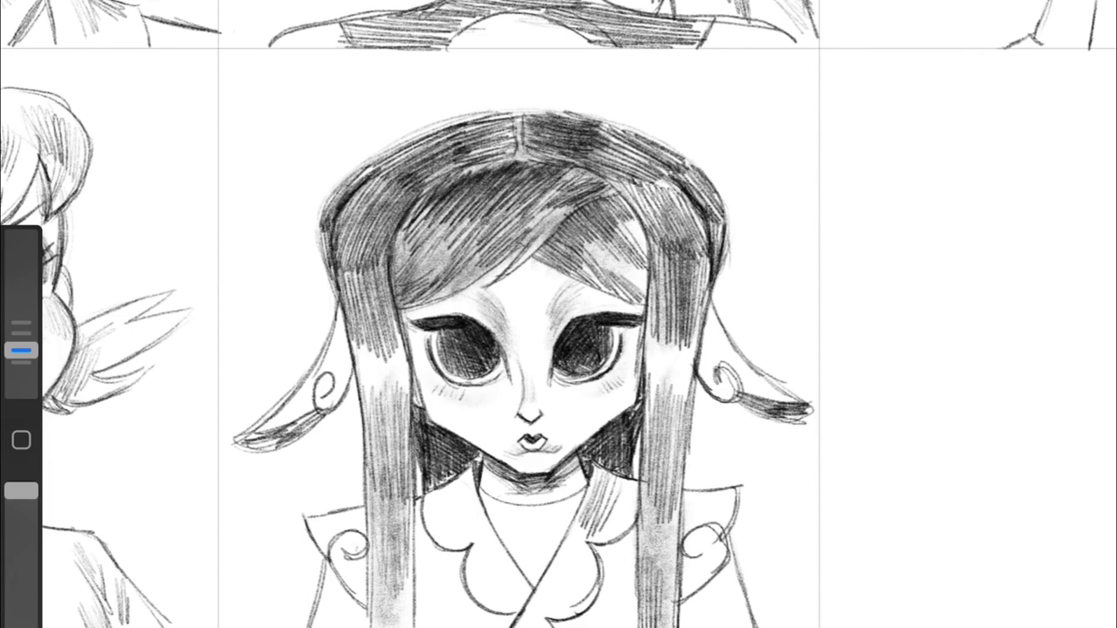
{"action": "left_click_drag", "start_coordinate": [532, 115], "coordinate": [698, 171]}
Step: Adjust the brush size and add faint shading to the hair strands
{"action": "left_click_drag", "start_coordinate": [21, 351], "coordinate": [21, 351]}
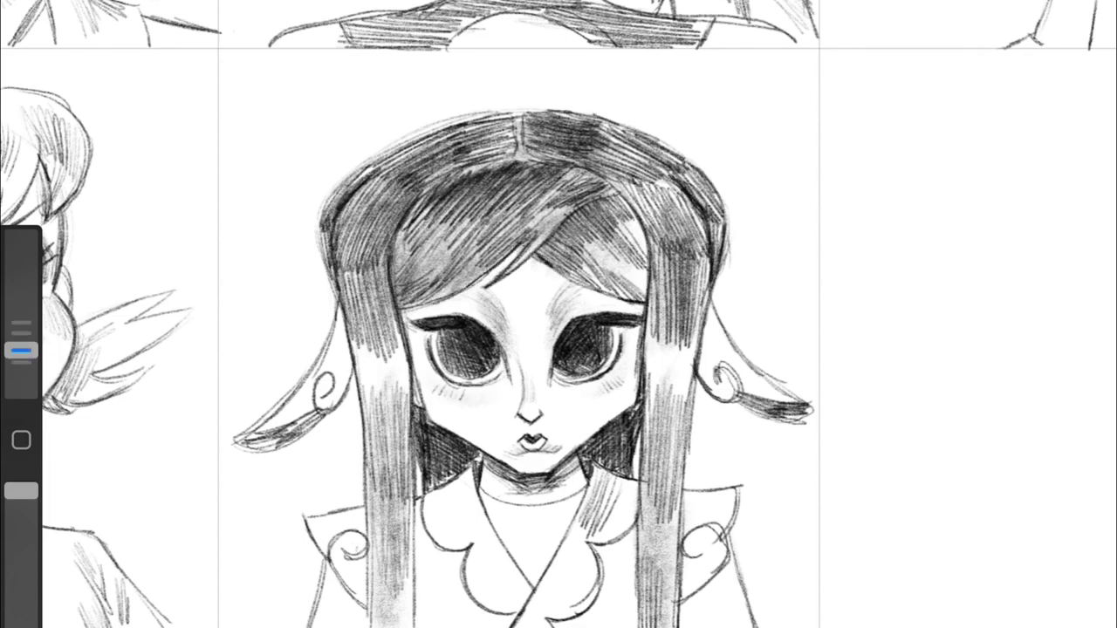
{"action": "scroll", "coordinate": [558, 314], "scroll_direction": "down", "scroll_amount": 5}
{"action": "scroll", "coordinate": [576, 366], "scroll_direction": "up", "scroll_amount": 5}
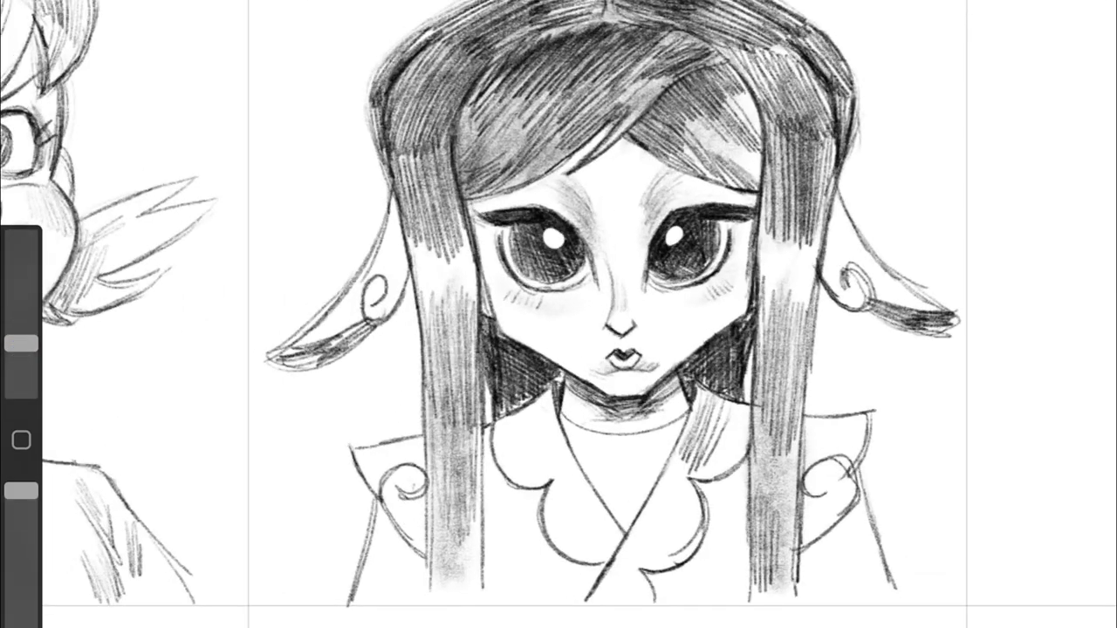
{"action": "scroll", "coordinate": [558, 314], "scroll_direction": "down", "scroll_amount": 5}
{"action": "scroll", "coordinate": [646, 349], "scroll_direction": "up", "scroll_amount": 5}
{"action": "left_click_drag", "start_coordinate": [21, 343], "coordinate": [21, 351]}
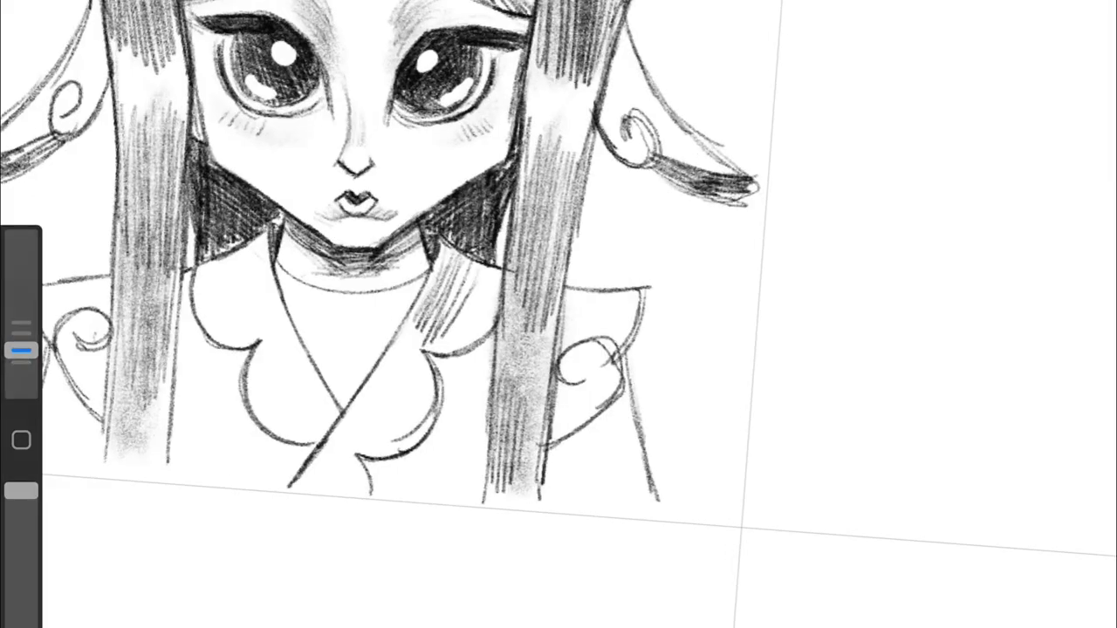
{"action": "scroll", "coordinate": [558, 314], "scroll_direction": "down", "scroll_amount": 3}
{"action": "mouse_move", "coordinate": [283, 162]}
{"action": "left_mouse_down"}
{"action": "mouse_move", "coordinate": [297, 218]}
{"action": "mouse_move", "coordinate": [310, 218]}
{"action": "left_mouse_up"}
{"action": "mouse_move", "coordinate": [545, 157]}
{"action": "left_mouse_down"}
{"action": "mouse_move", "coordinate": [554, 213]}
{"action": "mouse_move", "coordinate": [566, 218]}
{"action": "left_mouse_up"}
{"action": "scroll", "coordinate": [559, 314], "scroll_direction": "down", "scroll_amount": 3}
{"action": "scroll", "coordinate": [563, 306], "scroll_direction": "up", "scroll_amount": 5}
Step: Lightly hatch the wrap collar and the nearby hair
{"action": "left_click_drag", "start_coordinate": [437, 376], "coordinate": [419, 454]}
{"action": "left_click_drag", "start_coordinate": [611, 406], "coordinate": [597, 471]}
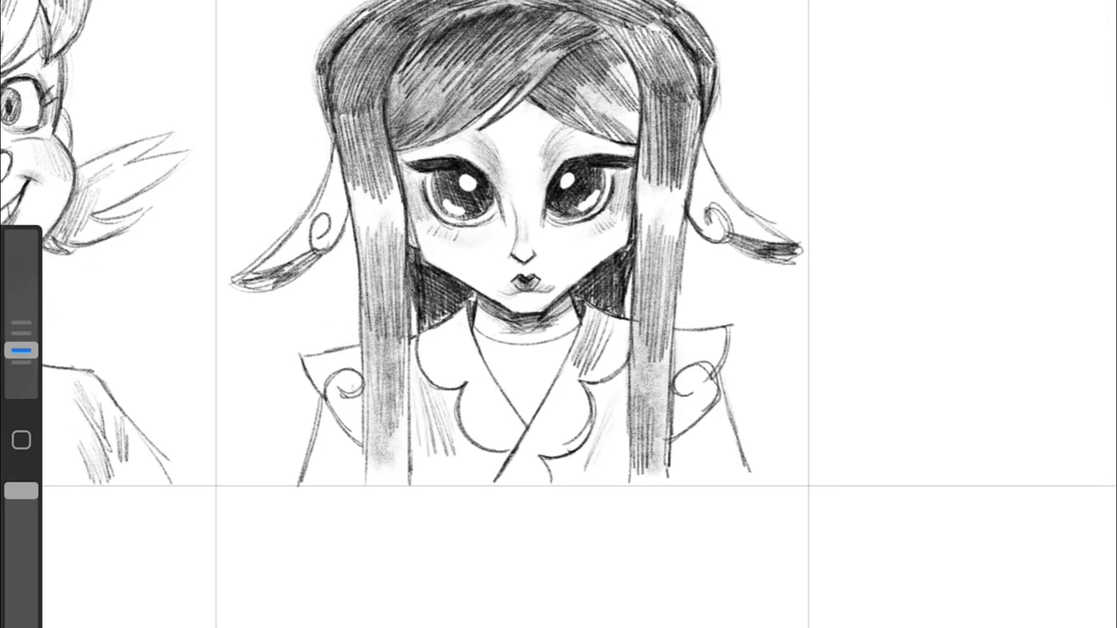
{"action": "left_click_drag", "start_coordinate": [694, 427], "coordinate": [676, 471]}
{"action": "left_click_drag", "start_coordinate": [450, 327], "coordinate": [432, 375]}
{"action": "left_click_drag", "start_coordinate": [497, 397], "coordinate": [480, 440]}
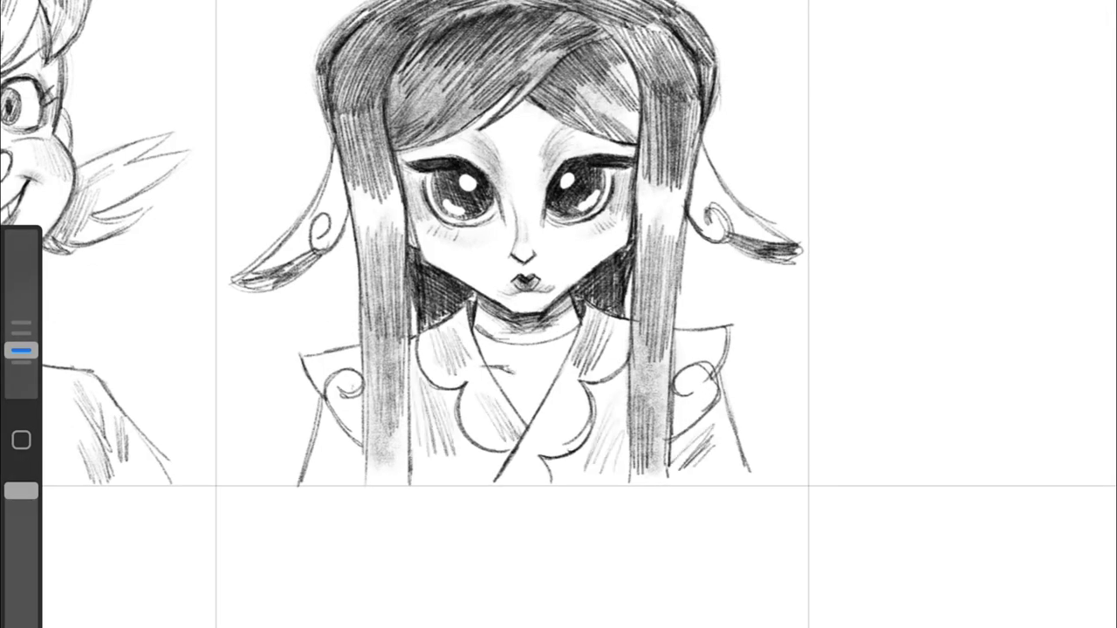
{"action": "scroll", "coordinate": [558, 314], "scroll_direction": "down", "scroll_amount": 5}
{"action": "scroll", "coordinate": [475, 288], "scroll_direction": "up", "scroll_amount": 3}
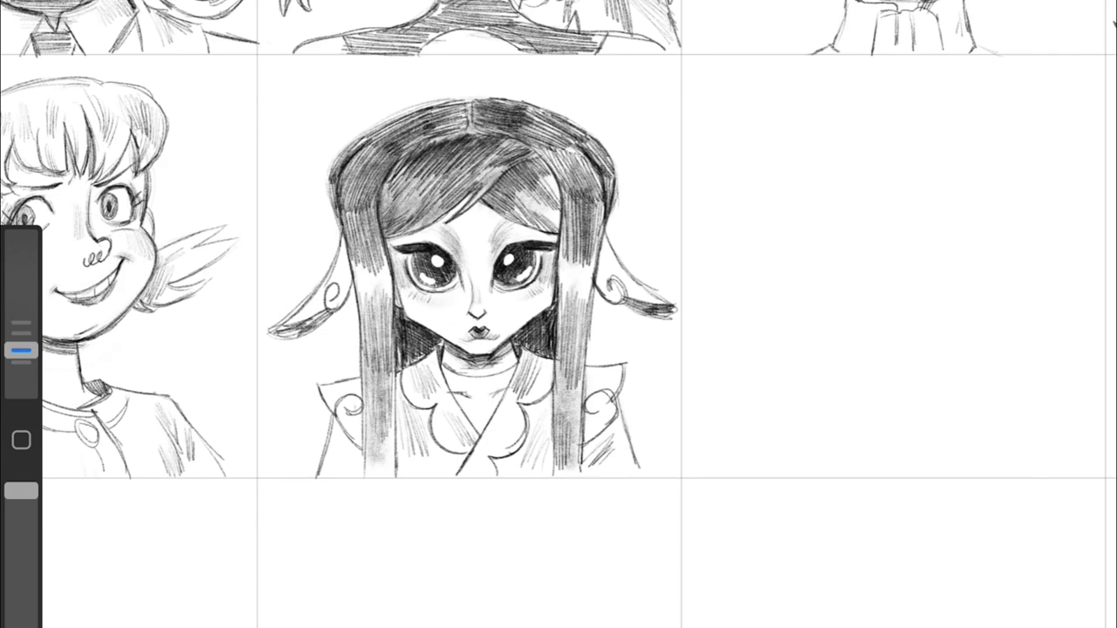
Step: Add darker shading strokes to the hair strands on both sides of the face
{"action": "left_click_drag", "start_coordinate": [398, 307], "coordinate": [398, 372]}
{"action": "scroll", "coordinate": [645, 503], "scroll_direction": "up", "scroll_amount": 3}
{"action": "left_click_drag", "start_coordinate": [601, 256], "coordinate": [609, 367]}
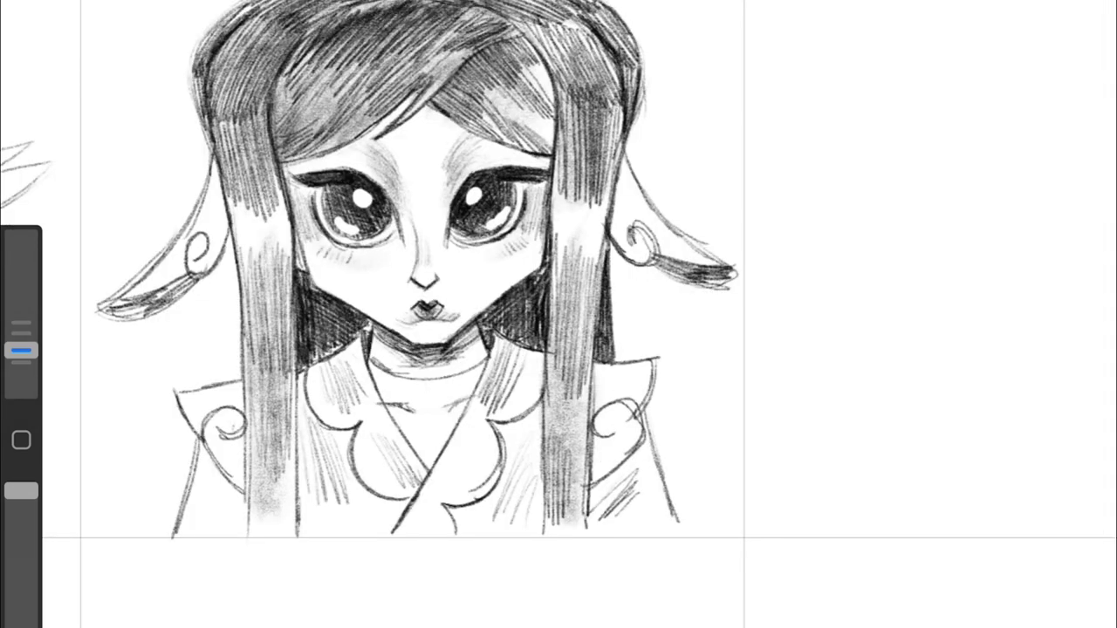
{"action": "left_click_drag", "start_coordinate": [232, 241], "coordinate": [237, 382]}
{"action": "left_click_drag", "start_coordinate": [242, 310], "coordinate": [242, 382]}
{"action": "scroll", "coordinate": [454, 323], "scroll_direction": "down", "scroll_amount": 5}
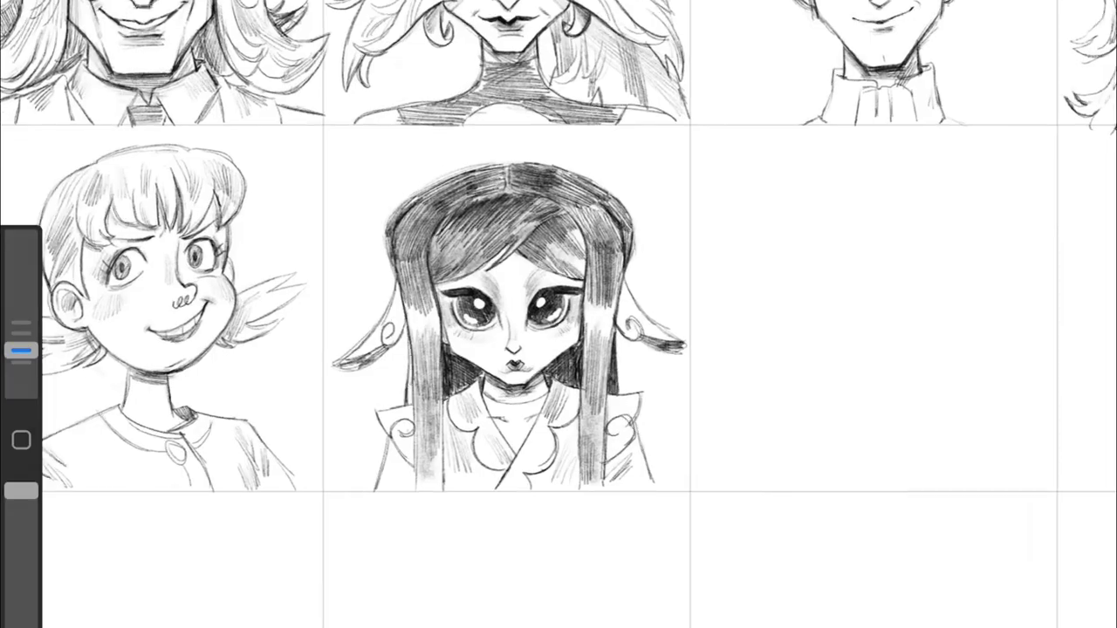
{"action": "scroll", "coordinate": [454, 323], "scroll_direction": "up", "scroll_amount": 2}
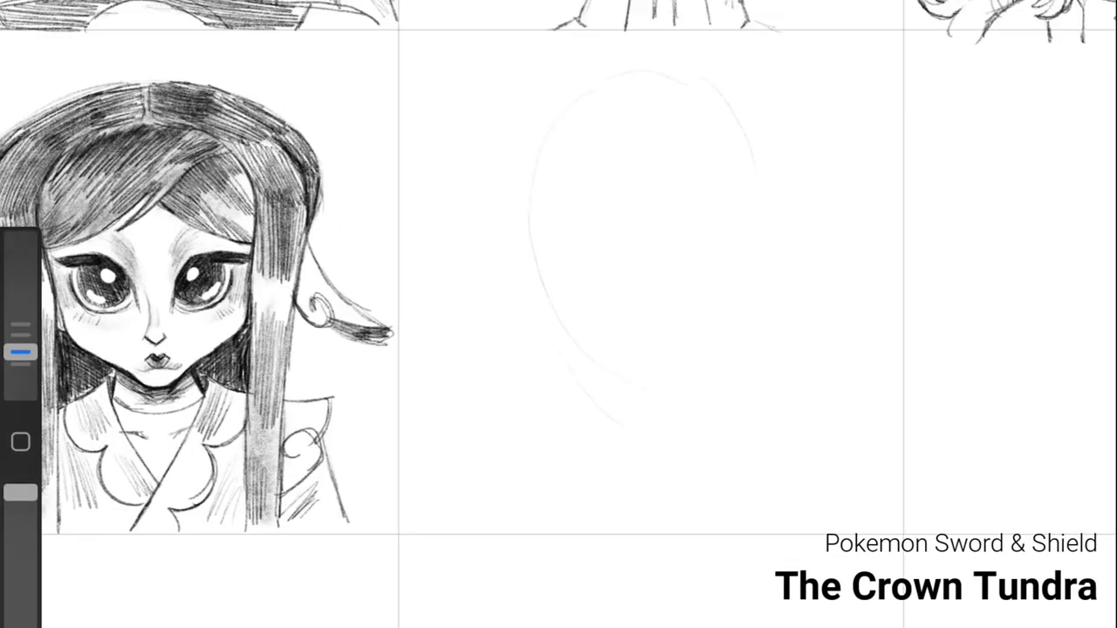
Step: Sketch the new head with two goggle ovals, a band line, pointed ears and a pointed chin
{"action": "left_click_drag", "start_coordinate": [534, 209], "coordinate": [617, 415]}
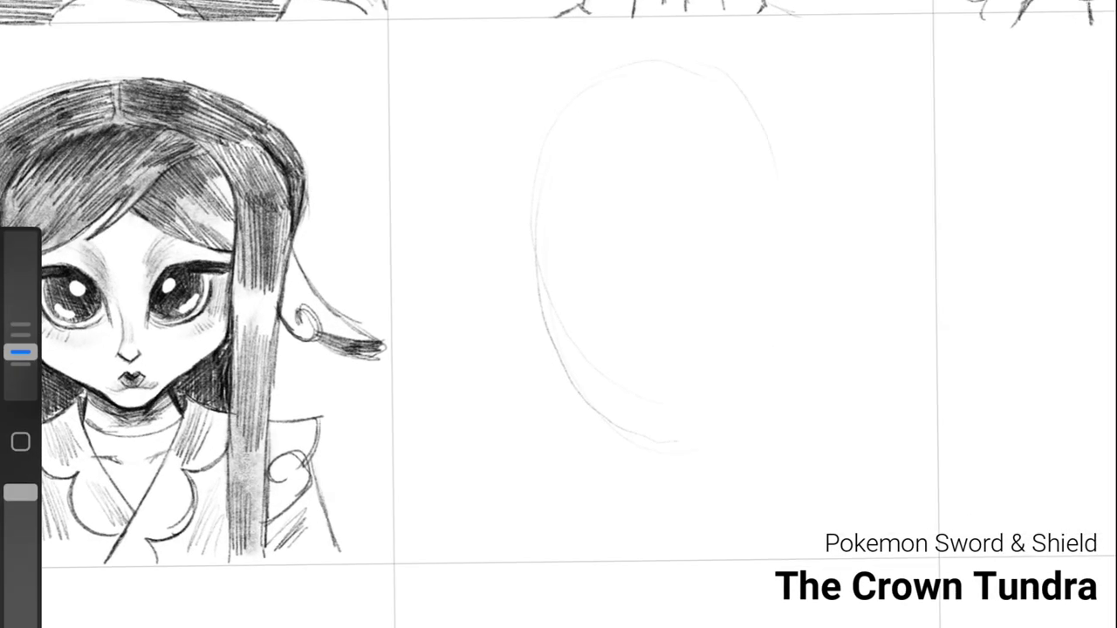
{"action": "scroll", "coordinate": [655, 314], "scroll_direction": "up", "scroll_amount": 1}
{"action": "left_click_drag", "start_coordinate": [526, 144], "coordinate": [721, 78]}
{"action": "left_click_drag", "start_coordinate": [635, 122], "coordinate": [537, 187]}
{"action": "left_click_drag", "start_coordinate": [720, 113], "coordinate": [811, 166]}
{"action": "mouse_move", "coordinate": [573, 208]}
{"action": "left_mouse_down"}
{"action": "mouse_move", "coordinate": [759, 195]}
{"action": "mouse_move", "coordinate": [916, 63]}
{"action": "left_mouse_up"}
{"action": "left_click_drag", "start_coordinate": [897, 218], "coordinate": [820, 265]}
{"action": "left_click_drag", "start_coordinate": [534, 187], "coordinate": [424, 74]}
{"action": "mouse_move", "coordinate": [452, 251]}
{"action": "left_mouse_down"}
{"action": "mouse_move", "coordinate": [513, 275]}
{"action": "mouse_move", "coordinate": [623, 461]}
{"action": "mouse_move", "coordinate": [671, 481]}
{"action": "left_mouse_up"}
{"action": "left_click_drag", "start_coordinate": [768, 340], "coordinate": [673, 485]}
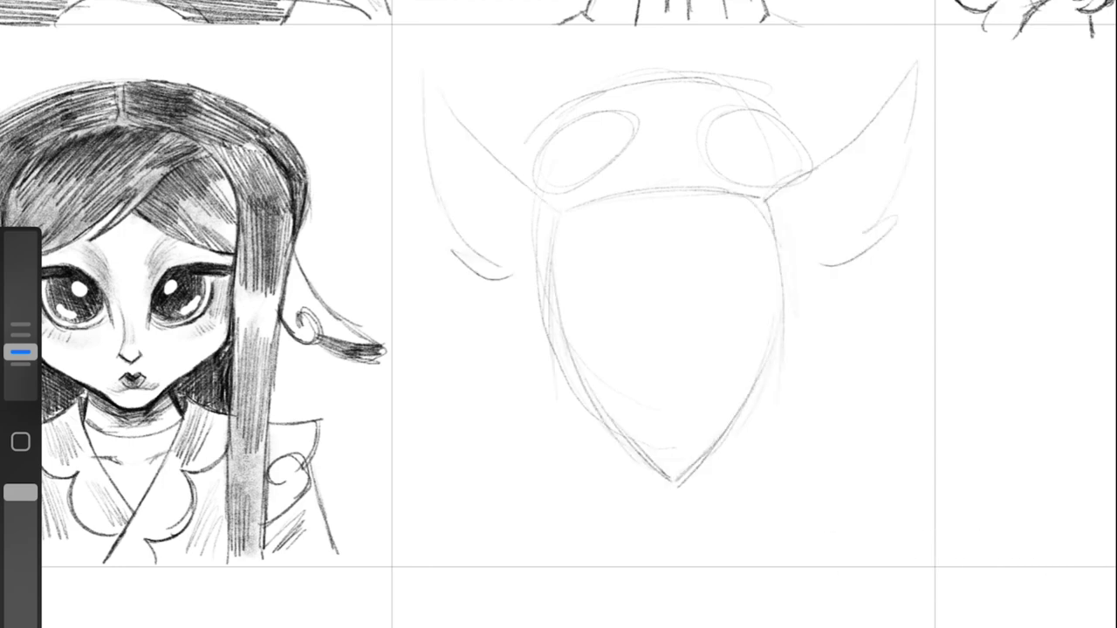
Step: Draw the closed eyes and arched brows, trimming the left brow tip
{"action": "scroll", "coordinate": [645, 349], "scroll_direction": "up", "scroll_amount": 3}
{"action": "mouse_move", "coordinate": [578, 246]}
{"action": "left_mouse_down"}
{"action": "mouse_move", "coordinate": [476, 283]}
{"action": "mouse_move", "coordinate": [487, 293]}
{"action": "left_mouse_up"}
{"action": "left_click_drag", "start_coordinate": [684, 251], "coordinate": [772, 265]}
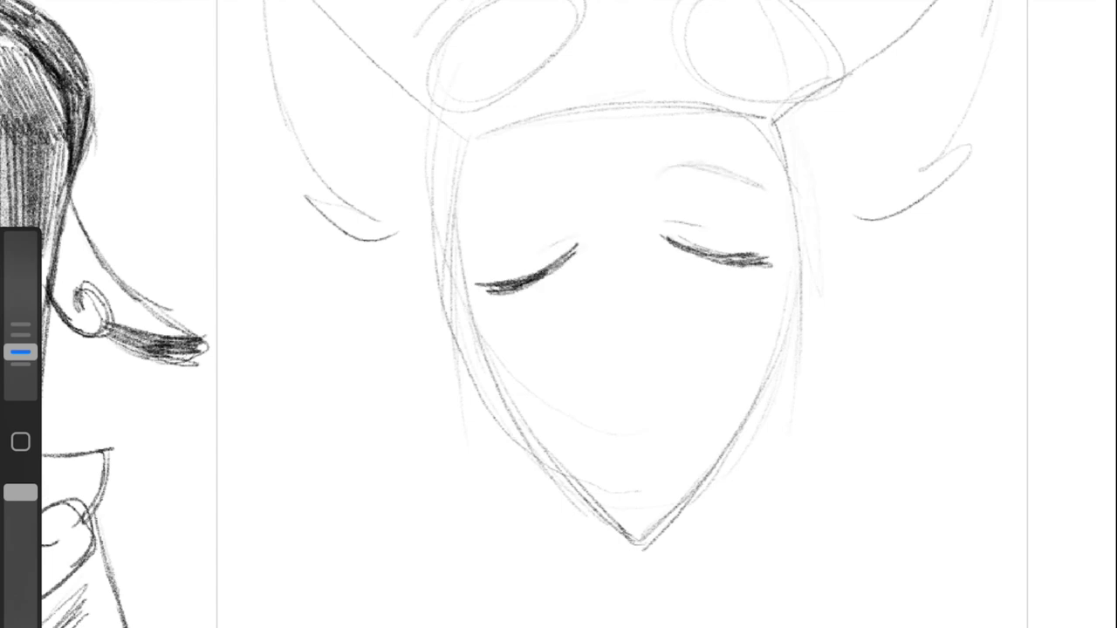
{"action": "left_click_drag", "start_coordinate": [655, 150], "coordinate": [754, 174]}
{"action": "left_click_drag", "start_coordinate": [495, 211], "coordinate": [592, 181]}
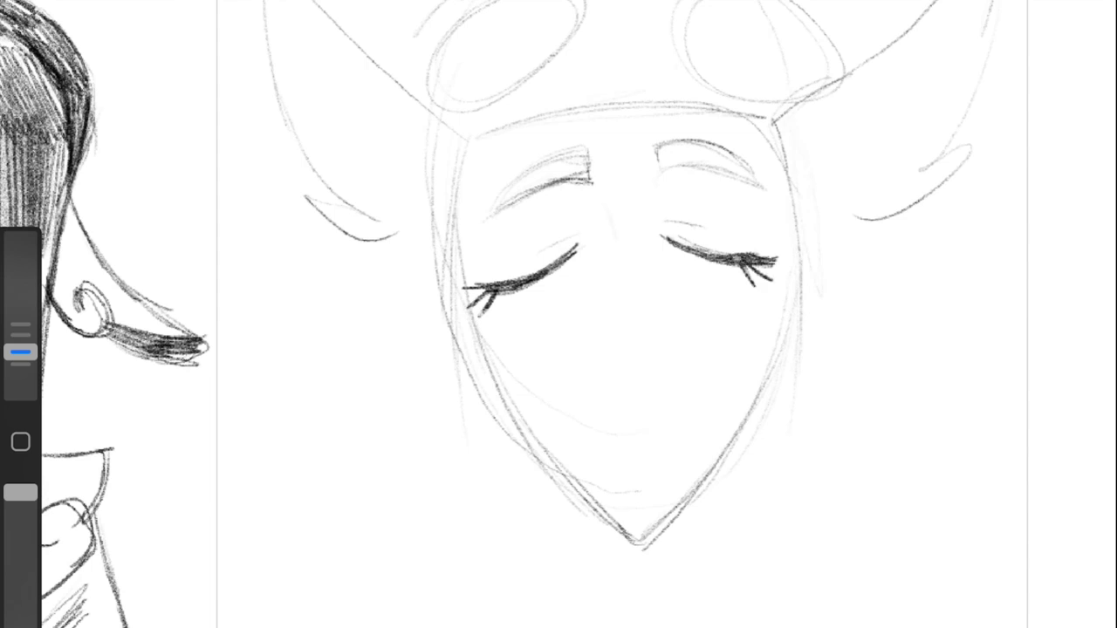
{"action": "left_click_drag", "start_coordinate": [595, 180], "coordinate": [582, 182]}
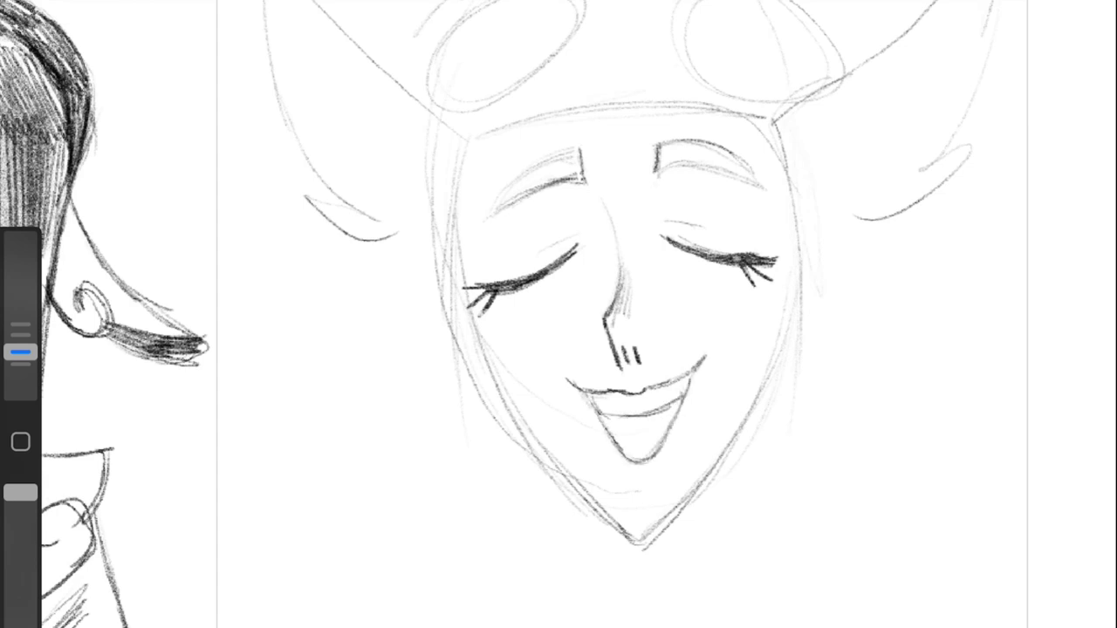
Step: Erase the open smiling mouth, adjusting the eraser size
{"action": "left_click_drag", "start_coordinate": [677, 276], "coordinate": [669, 290]}
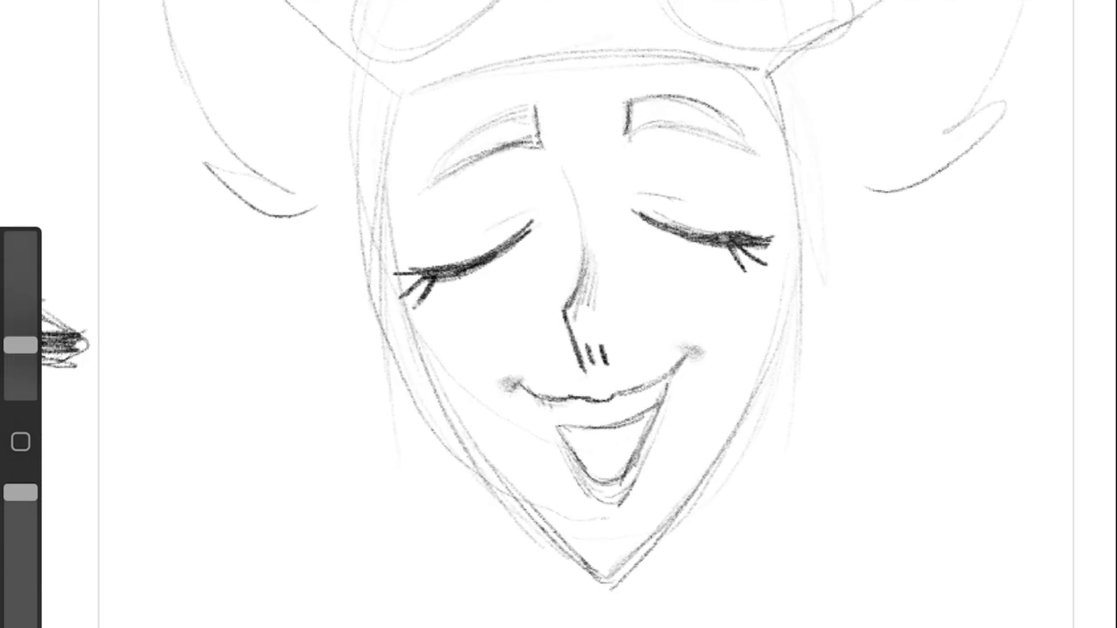
{"action": "left_click_drag", "start_coordinate": [506, 384], "coordinate": [650, 397]}
{"action": "left_click_drag", "start_coordinate": [576, 454], "coordinate": [672, 366]}
{"action": "left_click_drag", "start_coordinate": [20, 315], "coordinate": [21, 351]}
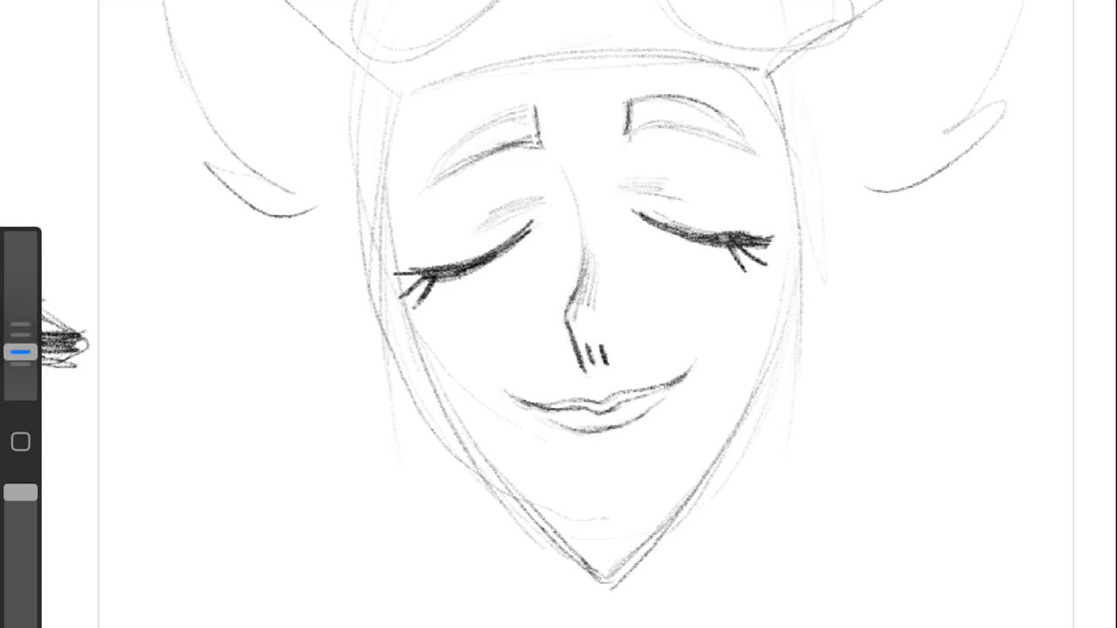
Step: Darken the lower lip, retrace the jaw, draw the neck and hatch shadow under the chin
{"action": "left_click_drag", "start_coordinate": [550, 422], "coordinate": [661, 401]}
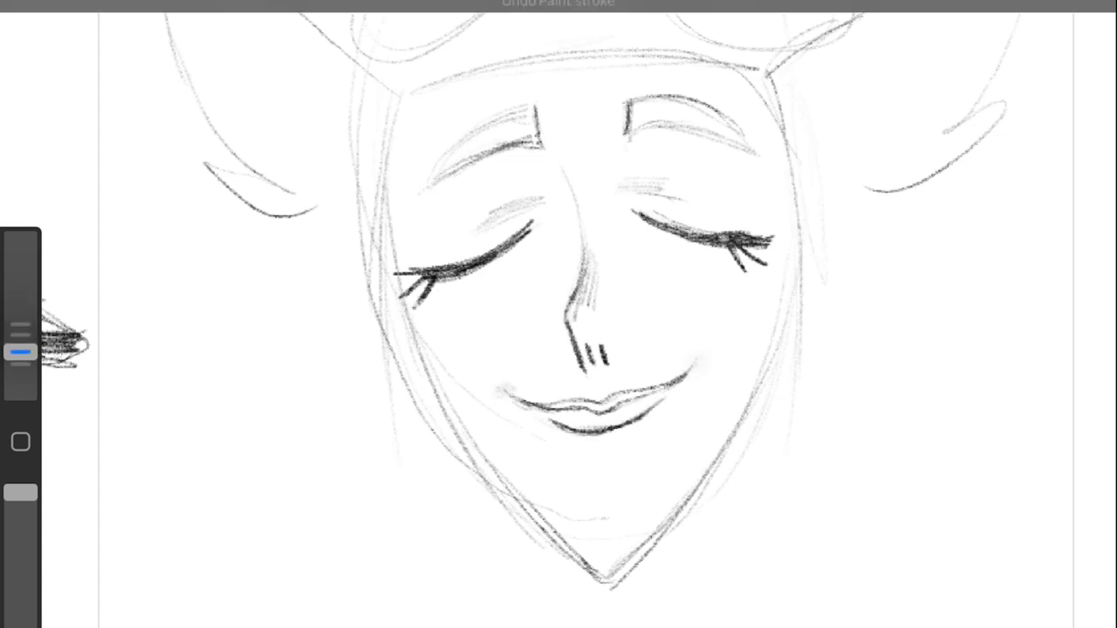
{"action": "scroll", "coordinate": [594, 366], "scroll_direction": "up", "scroll_amount": 5}
{"action": "scroll", "coordinate": [628, 541], "scroll_direction": "down", "scroll_amount": 5}
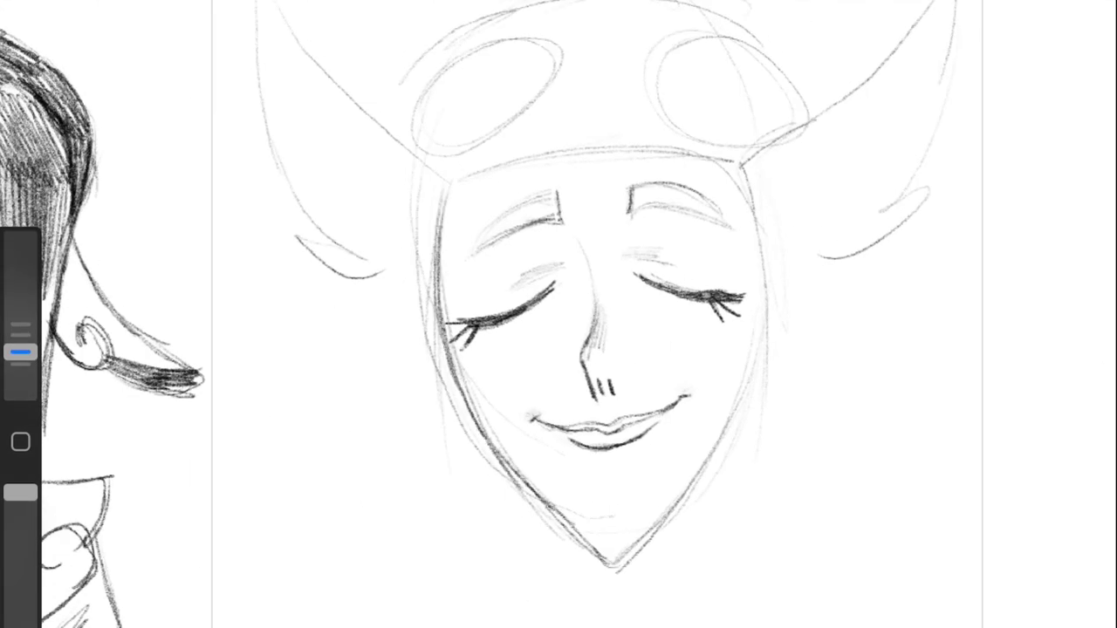
{"action": "left_click_drag", "start_coordinate": [724, 461], "coordinate": [611, 549]}
{"action": "mouse_move", "coordinate": [554, 516]}
{"action": "left_mouse_down"}
{"action": "mouse_move", "coordinate": [615, 559]}
{"action": "mouse_move", "coordinate": [541, 627]}
{"action": "left_mouse_up"}
{"action": "left_click_drag", "start_coordinate": [663, 523], "coordinate": [661, 627]}
{"action": "left_click_drag", "start_coordinate": [610, 556], "coordinate": [689, 494]}
{"action": "left_click_drag", "start_coordinate": [571, 534], "coordinate": [615, 576]}
{"action": "left_click_drag", "start_coordinate": [663, 528], "coordinate": [621, 580]}
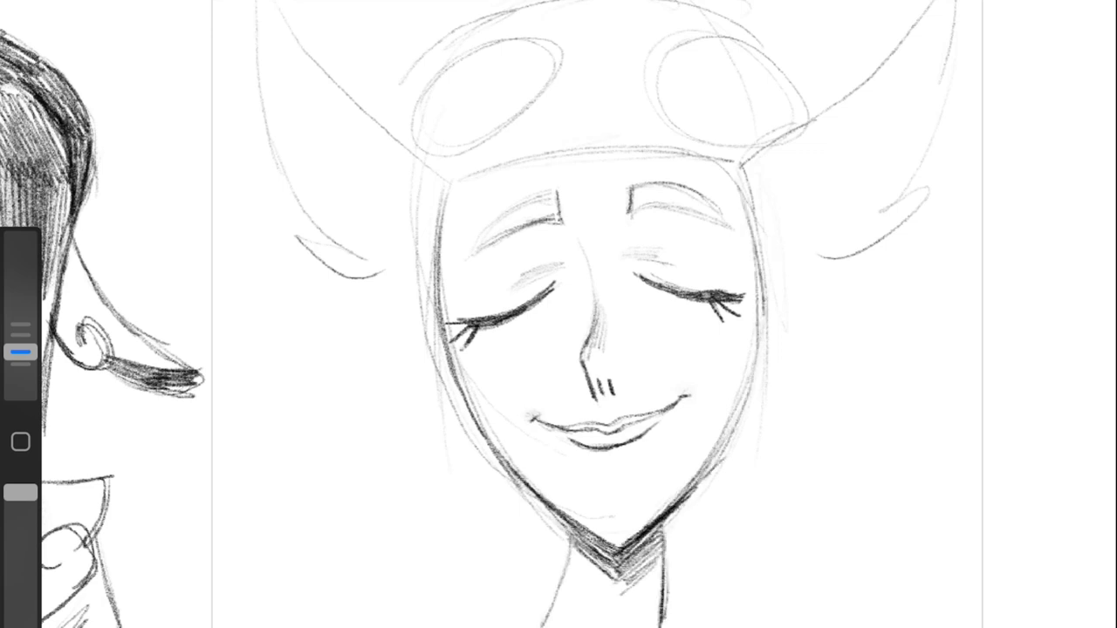
Step: Draw long hair strands down both sides of the face and curves of the right ear
{"action": "left_click_drag", "start_coordinate": [748, 255], "coordinate": [738, 566]}
{"action": "left_click_drag", "start_coordinate": [733, 502], "coordinate": [721, 576]}
{"action": "left_click_drag", "start_coordinate": [746, 229], "coordinate": [846, 171]}
{"action": "left_click_drag", "start_coordinate": [758, 276], "coordinate": [936, 199]}
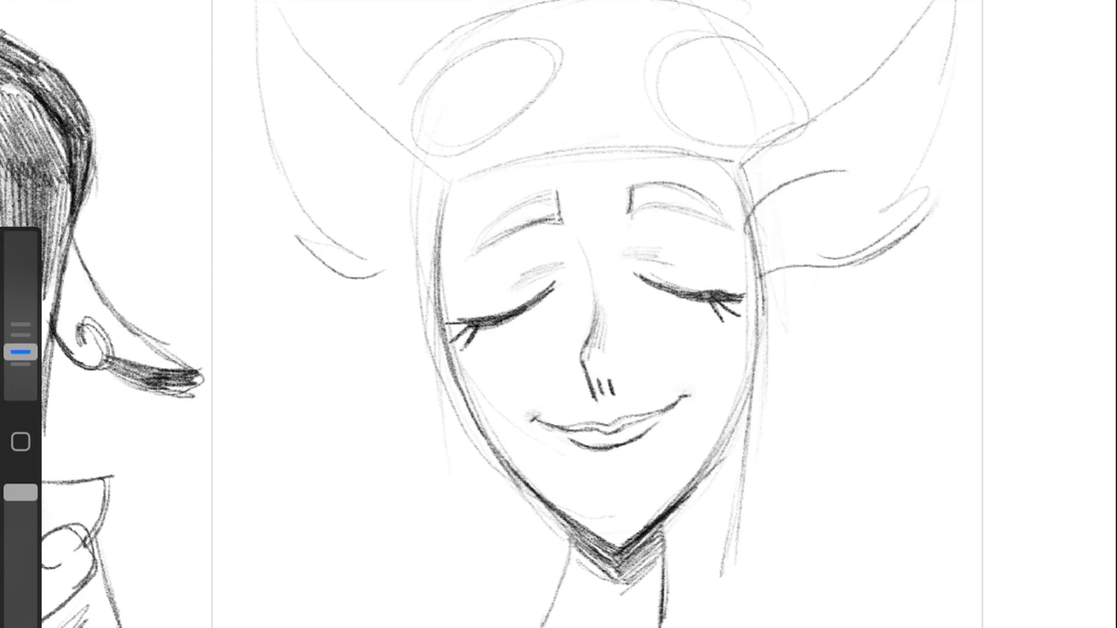
{"action": "mouse_move", "coordinate": [747, 173]}
{"action": "left_mouse_down"}
{"action": "mouse_move", "coordinate": [767, 424]}
{"action": "mouse_move", "coordinate": [731, 559]}
{"action": "left_mouse_up"}
{"action": "left_click_drag", "start_coordinate": [369, 302], "coordinate": [400, 417]}
{"action": "left_click_drag", "start_coordinate": [441, 326], "coordinate": [473, 600]}
{"action": "mouse_move", "coordinate": [364, 347]}
{"action": "left_mouse_down"}
{"action": "mouse_move", "coordinate": [449, 464]}
{"action": "mouse_move", "coordinate": [473, 594]}
{"action": "left_mouse_up"}
Step: Sketch the neck and collar lines, darkening the right neck line and adding collar strokes
{"action": "left_click_drag", "start_coordinate": [662, 547], "coordinate": [658, 603]}
{"action": "left_click_drag", "start_coordinate": [735, 590], "coordinate": [759, 576]}
{"action": "mouse_move", "coordinate": [567, 551]}
{"action": "left_mouse_down"}
{"action": "mouse_move", "coordinate": [677, 553]}
{"action": "mouse_move", "coordinate": [663, 576]}
{"action": "left_mouse_up"}
{"action": "left_click_drag", "start_coordinate": [568, 548], "coordinate": [532, 627]}
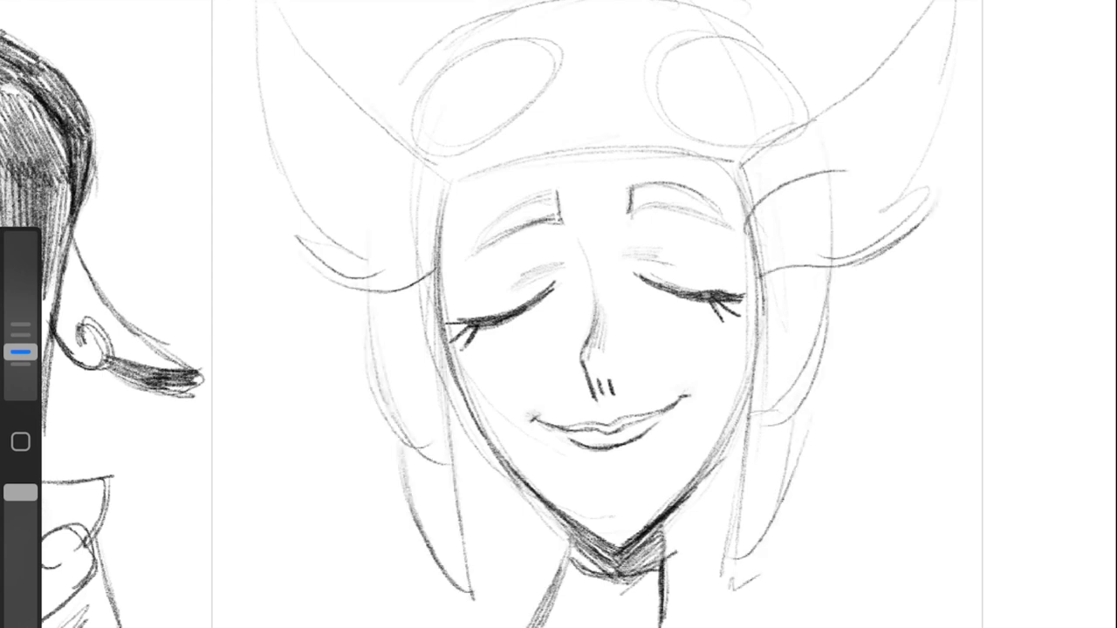
{"action": "left_click_drag", "start_coordinate": [664, 521], "coordinate": [659, 627]}
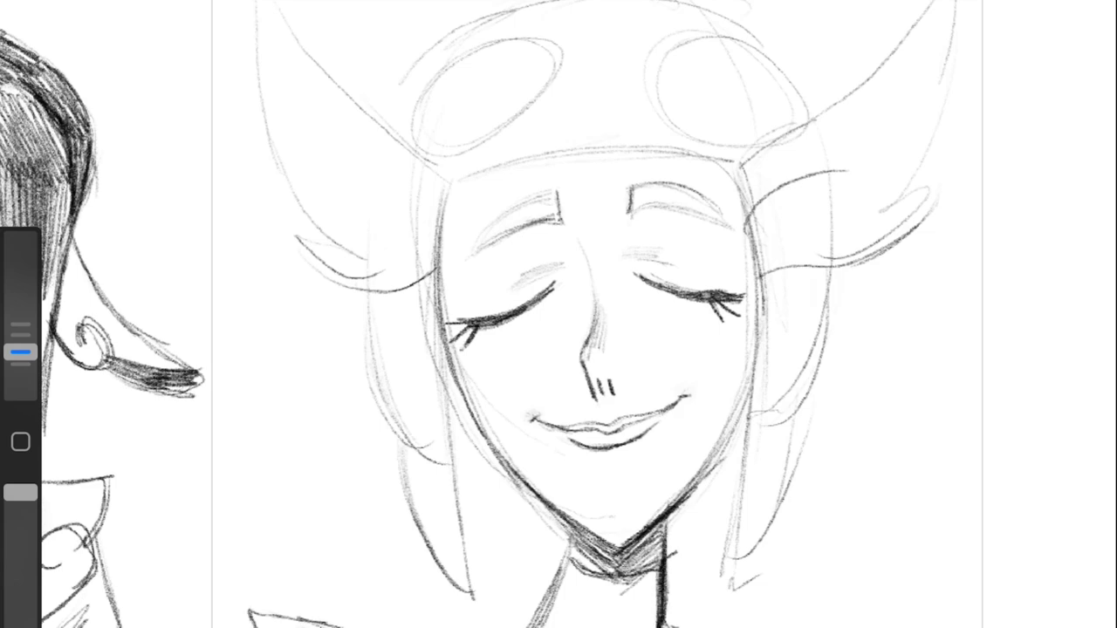
{"action": "left_click_drag", "start_coordinate": [773, 625], "coordinate": [884, 612]}
{"action": "left_click_drag", "start_coordinate": [892, 602], "coordinate": [891, 627]}
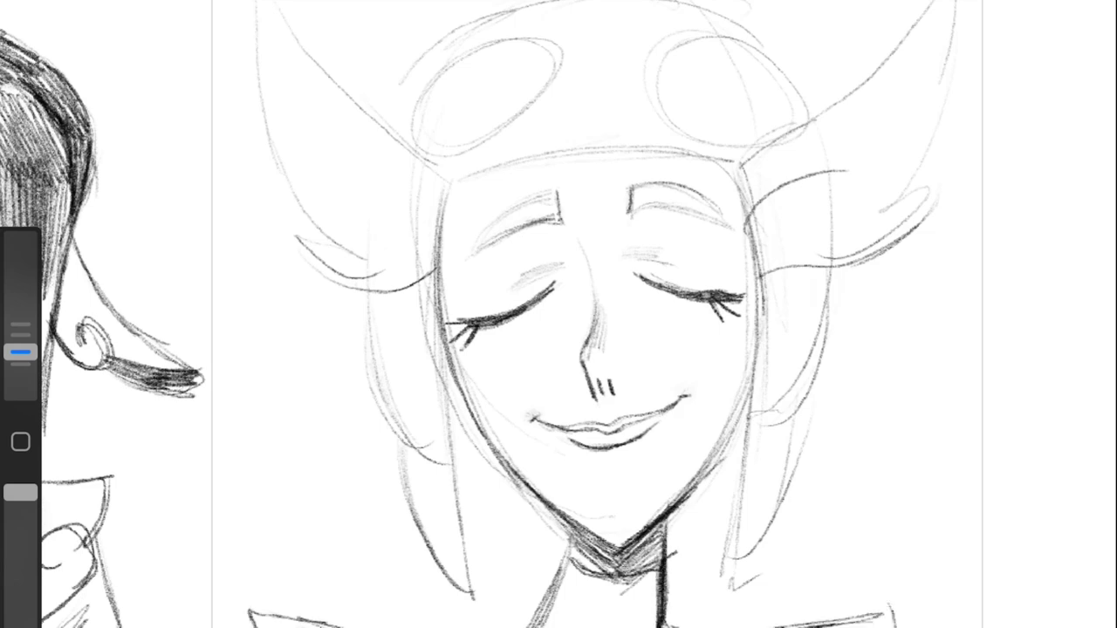
{"action": "scroll", "coordinate": [559, 314], "scroll_direction": "down", "scroll_amount": 1}
{"action": "scroll", "coordinate": [559, 314], "scroll_direction": "up", "scroll_amount": 2}
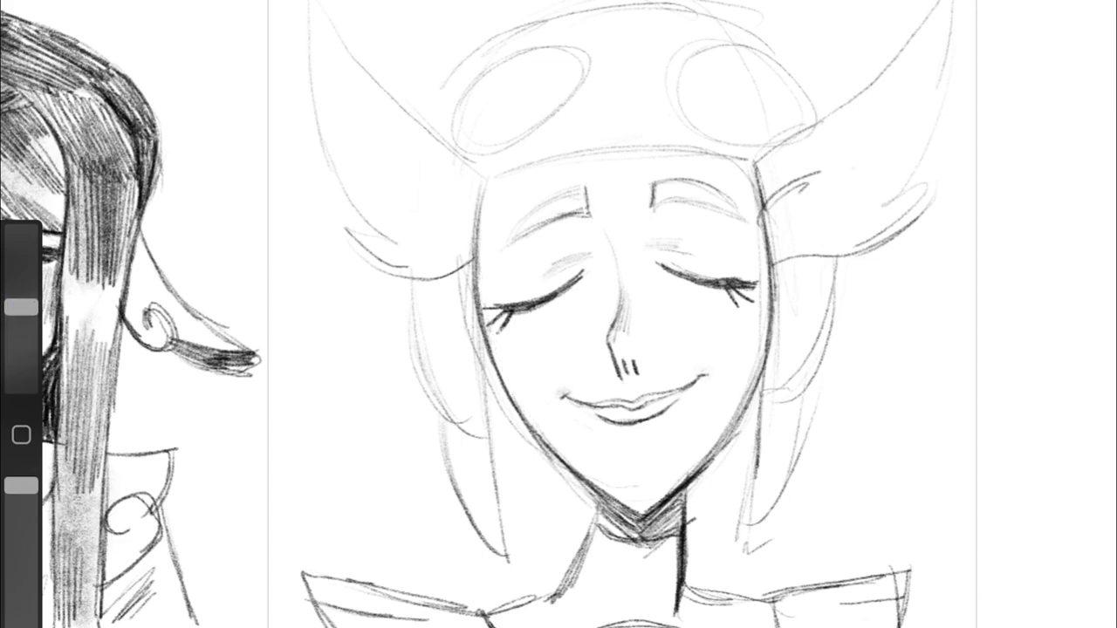
{"action": "scroll", "coordinate": [559, 314], "scroll_direction": "up", "scroll_amount": 2}
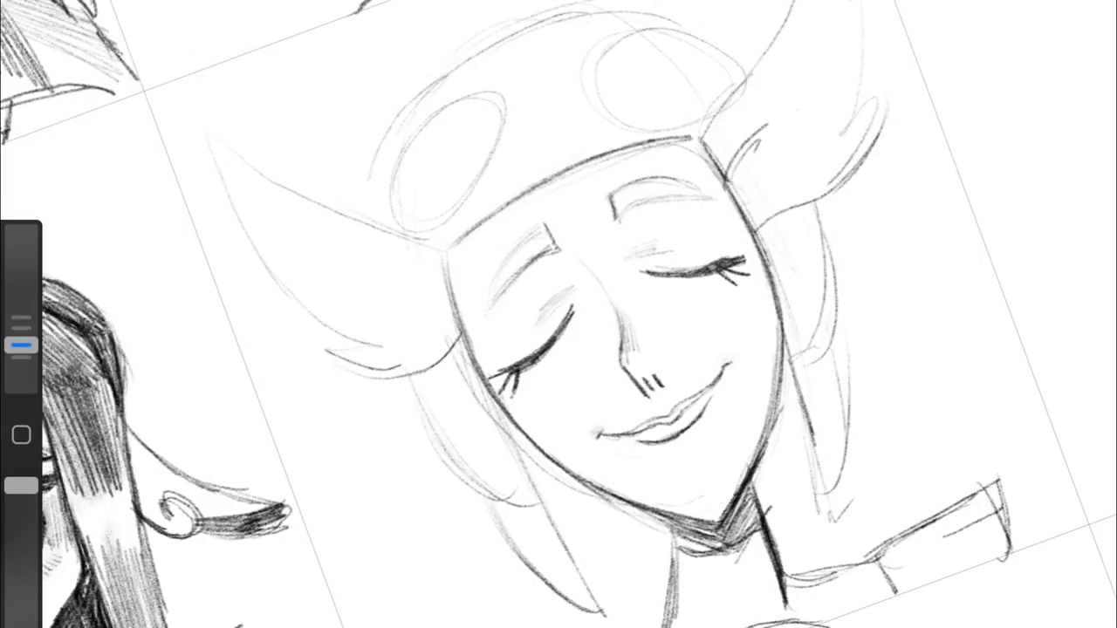
Step: Draw a feathery hair tuft flaring from the right ear
{"action": "scroll", "coordinate": [559, 315], "scroll_direction": "up", "scroll_amount": 2}
{"action": "left_click_drag", "start_coordinate": [657, 258], "coordinate": [781, 83]}
{"action": "left_click_drag", "start_coordinate": [808, 122], "coordinate": [766, 187]}
{"action": "left_click_drag", "start_coordinate": [844, 114], "coordinate": [698, 265]}
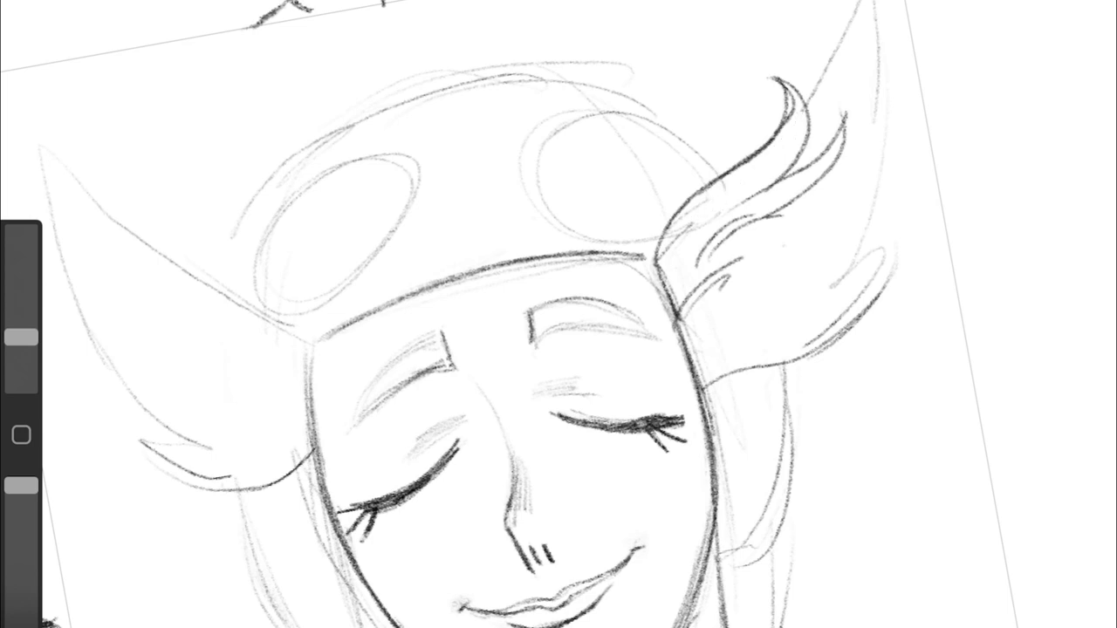
{"action": "scroll", "coordinate": [559, 314], "scroll_direction": "up", "scroll_amount": 2}
{"action": "mouse_move", "coordinate": [860, 77]}
{"action": "left_mouse_down"}
{"action": "mouse_move", "coordinate": [812, 197]}
{"action": "mouse_move", "coordinate": [846, 253]}
{"action": "left_mouse_up"}
{"action": "mouse_move", "coordinate": [908, 301]}
{"action": "left_mouse_down"}
{"action": "mouse_move", "coordinate": [807, 358]}
{"action": "mouse_move", "coordinate": [842, 384]}
{"action": "left_mouse_up"}
Step: Add feather strokes and light hatching to the right ear wing
{"action": "left_click_drag", "start_coordinate": [789, 358], "coordinate": [654, 415]}
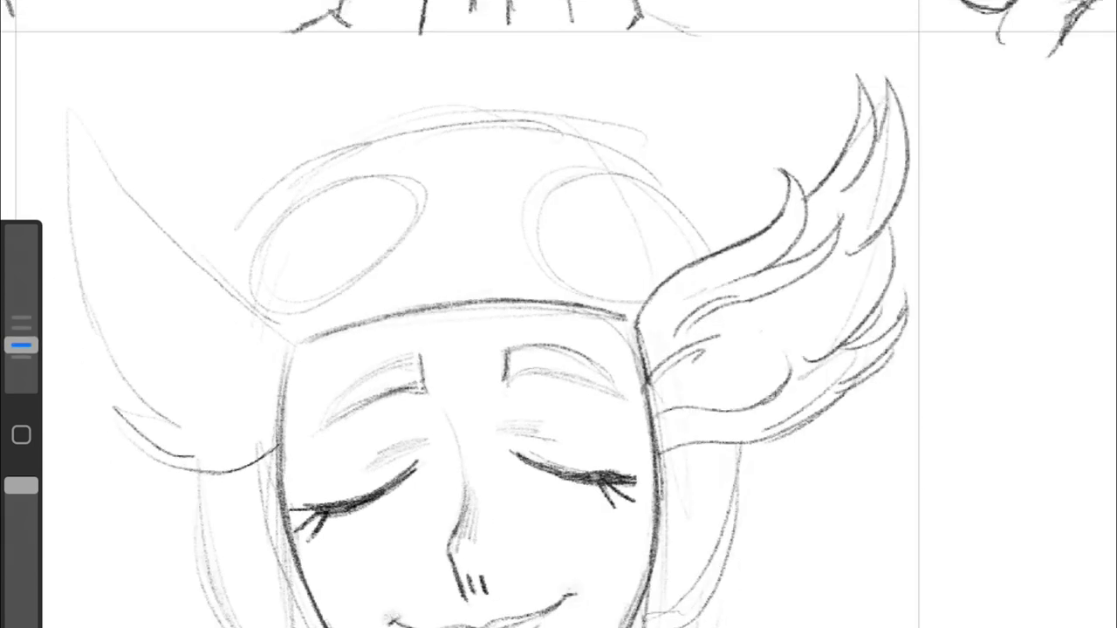
{"action": "left_click_drag", "start_coordinate": [811, 301], "coordinate": [733, 402]}
{"action": "left_click_drag", "start_coordinate": [840, 267], "coordinate": [803, 342]}
{"action": "mouse_move", "coordinate": [772, 327]}
{"action": "left_mouse_down"}
{"action": "mouse_move", "coordinate": [710, 350]}
{"action": "mouse_move", "coordinate": [676, 384]}
{"action": "left_mouse_up"}
{"action": "left_click_drag", "start_coordinate": [715, 270], "coordinate": [654, 336]}
{"action": "left_click_drag", "start_coordinate": [885, 175], "coordinate": [842, 227]}
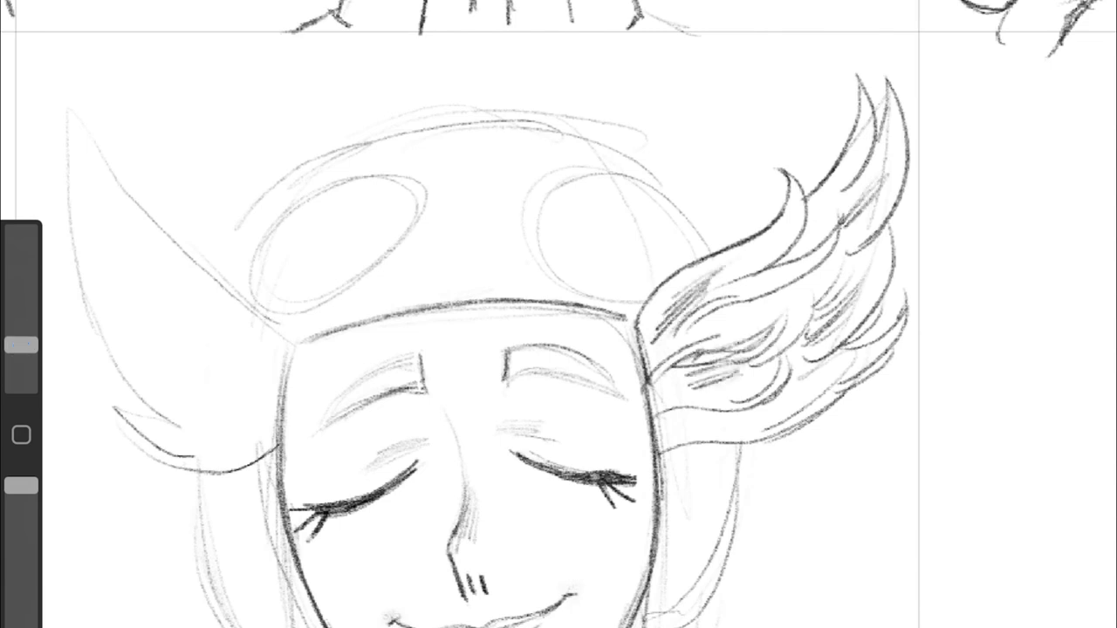
{"action": "left_click_drag", "start_coordinate": [721, 412], "coordinate": [656, 441]}
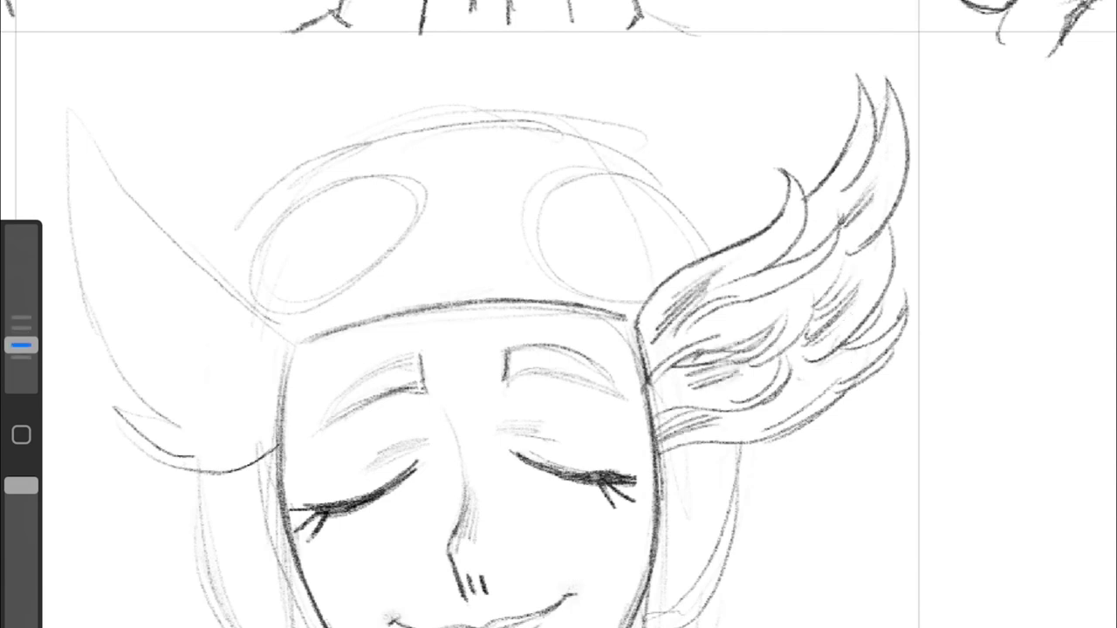
Step: Outline the left ear wing and fill it with pencil strokes
{"action": "left_click_drag", "start_coordinate": [59, 93], "coordinate": [111, 260]}
{"action": "mouse_move", "coordinate": [105, 138]}
{"action": "left_mouse_down"}
{"action": "mouse_move", "coordinate": [162, 237]}
{"action": "mouse_move", "coordinate": [181, 223]}
{"action": "mouse_move", "coordinate": [301, 349]}
{"action": "left_mouse_up"}
{"action": "mouse_move", "coordinate": [188, 262]}
{"action": "left_mouse_down"}
{"action": "mouse_move", "coordinate": [179, 344]}
{"action": "mouse_move", "coordinate": [266, 419]}
{"action": "mouse_move", "coordinate": [244, 419]}
{"action": "left_mouse_up"}
{"action": "key", "text": "ctrl+z"}
{"action": "left_click_drag", "start_coordinate": [123, 284], "coordinate": [173, 348]}
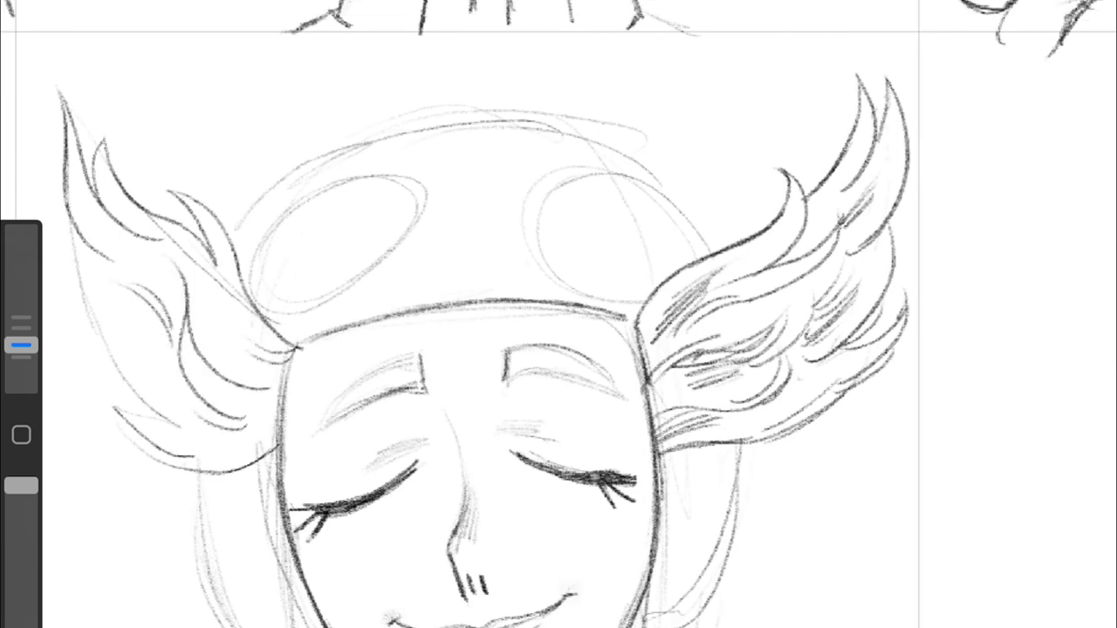
{"action": "left_click_drag", "start_coordinate": [70, 216], "coordinate": [129, 360]}
{"action": "key", "text": "ctrl+z"}
{"action": "left_click_drag", "start_coordinate": [51, 260], "coordinate": [144, 377]}
{"action": "left_click_drag", "start_coordinate": [115, 379], "coordinate": [177, 419]}
{"action": "left_click_drag", "start_coordinate": [101, 267], "coordinate": [165, 340]}
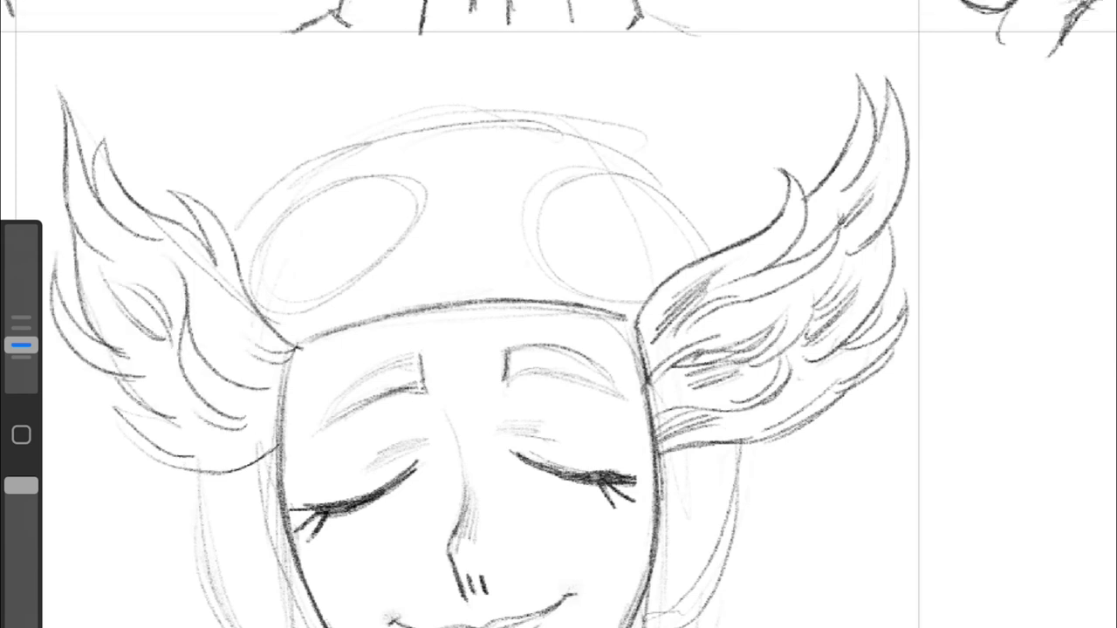
Step: Hatch the lower part of the left wing and adjust the pencil size
{"action": "left_click_drag", "start_coordinate": [126, 376], "coordinate": [175, 421]}
{"action": "left_click_drag", "start_coordinate": [105, 391], "coordinate": [220, 466]}
{"action": "key", "text": "ctrl+z"}
{"action": "left_click_drag", "start_coordinate": [143, 436], "coordinate": [248, 471]}
{"action": "left_click_drag", "start_coordinate": [201, 319], "coordinate": [261, 366]}
{"action": "left_click_drag", "start_coordinate": [202, 429], "coordinate": [269, 445]}
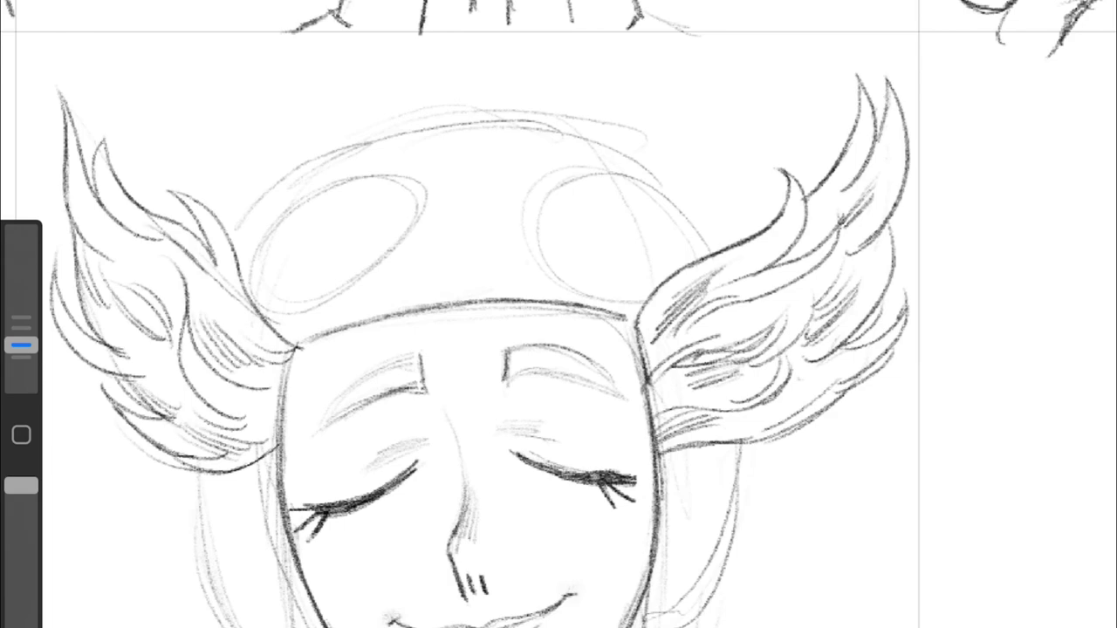
{"action": "scroll", "coordinate": [559, 314], "scroll_direction": "up", "scroll_amount": 1}
{"action": "left_click_drag", "start_coordinate": [21, 345], "coordinate": [21, 346]}
{"action": "scroll", "coordinate": [558, 314], "scroll_direction": "down", "scroll_amount": 2}
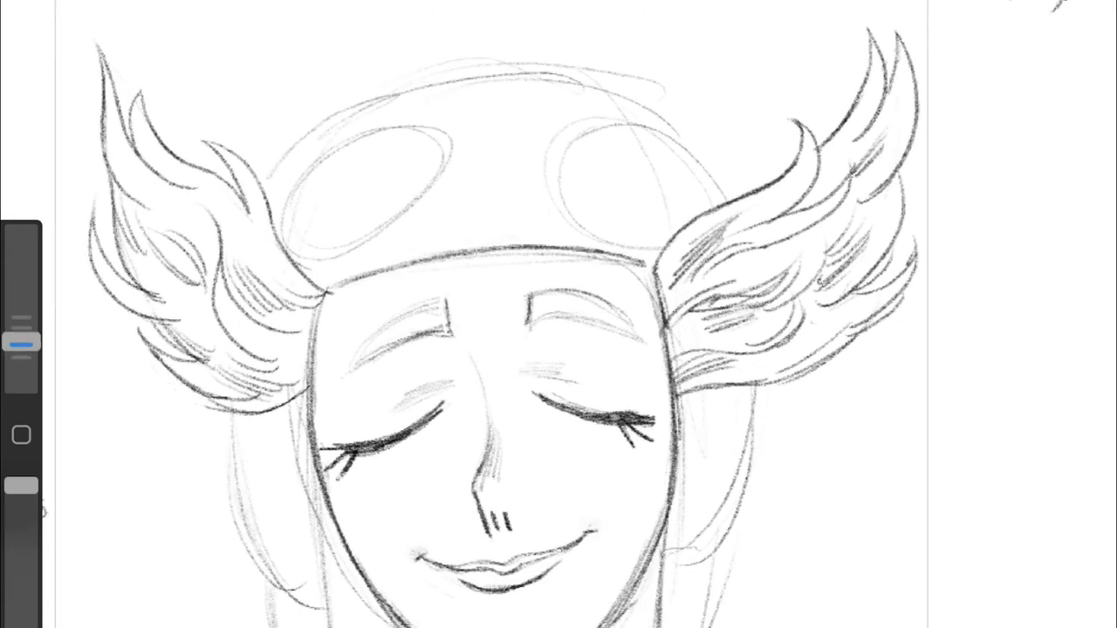
{"action": "scroll", "coordinate": [558, 314], "scroll_direction": "up", "scroll_amount": 2}
{"action": "key", "text": "ctrl+z"}
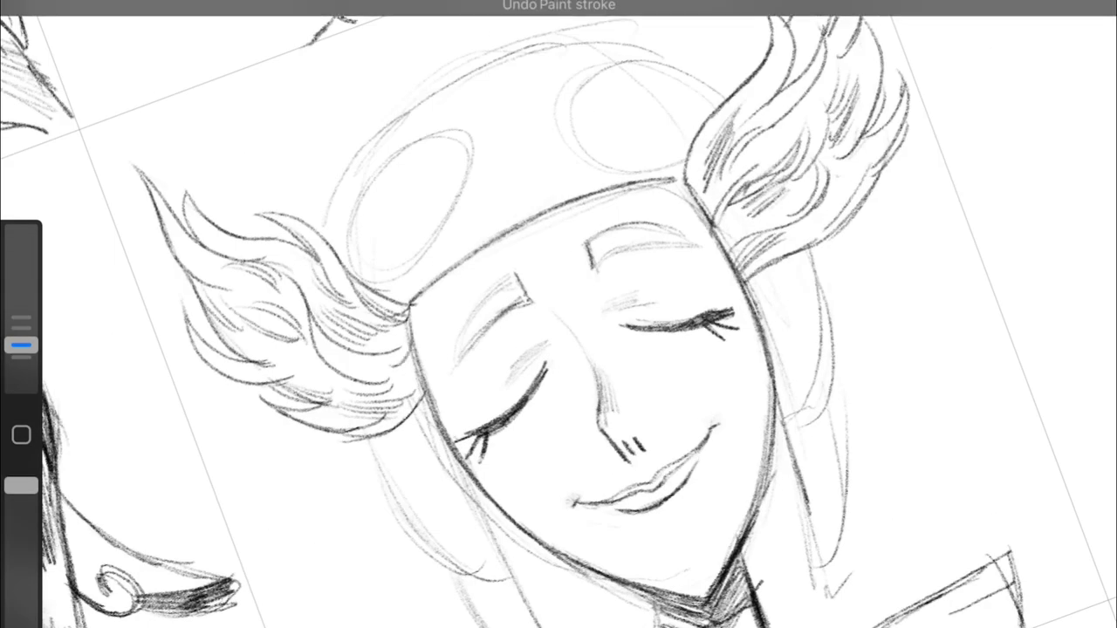
{"action": "scroll", "coordinate": [558, 314], "scroll_direction": "up", "scroll_amount": 3}
Step: Ink both eyebrows darker with hatching and darken the closed eyes' lashes
{"action": "left_click_drag", "start_coordinate": [384, 301], "coordinate": [502, 213]}
{"action": "scroll", "coordinate": [559, 314], "scroll_direction": "up", "scroll_amount": 1}
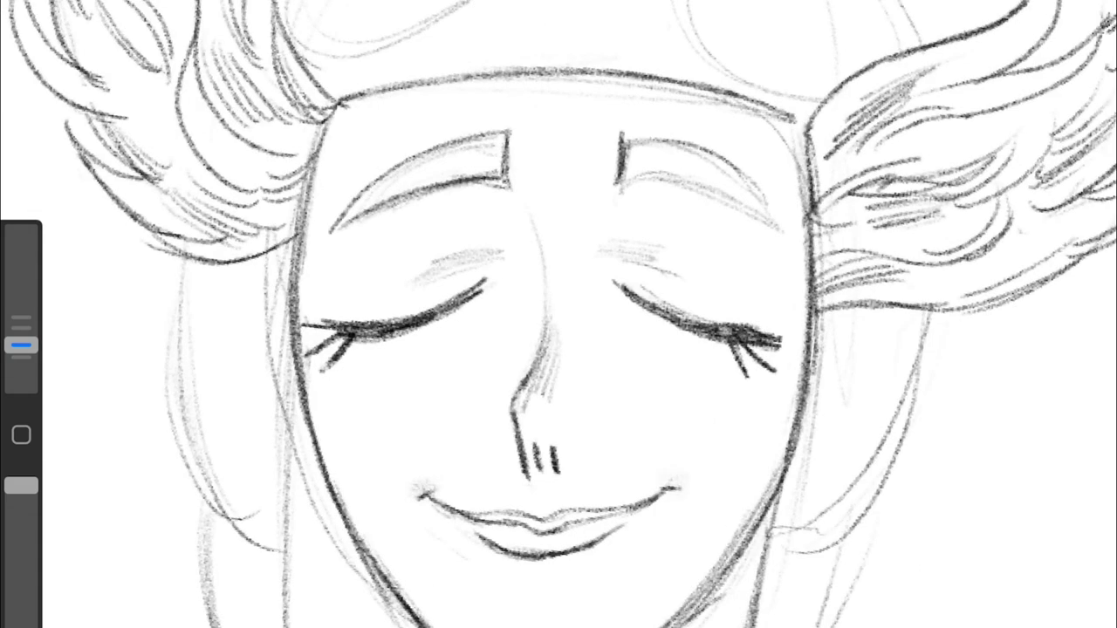
{"action": "left_click_drag", "start_coordinate": [628, 178], "coordinate": [785, 236]}
{"action": "left_click_drag", "start_coordinate": [630, 139], "coordinate": [676, 179]}
{"action": "left_click_drag", "start_coordinate": [504, 140], "coordinate": [445, 174]}
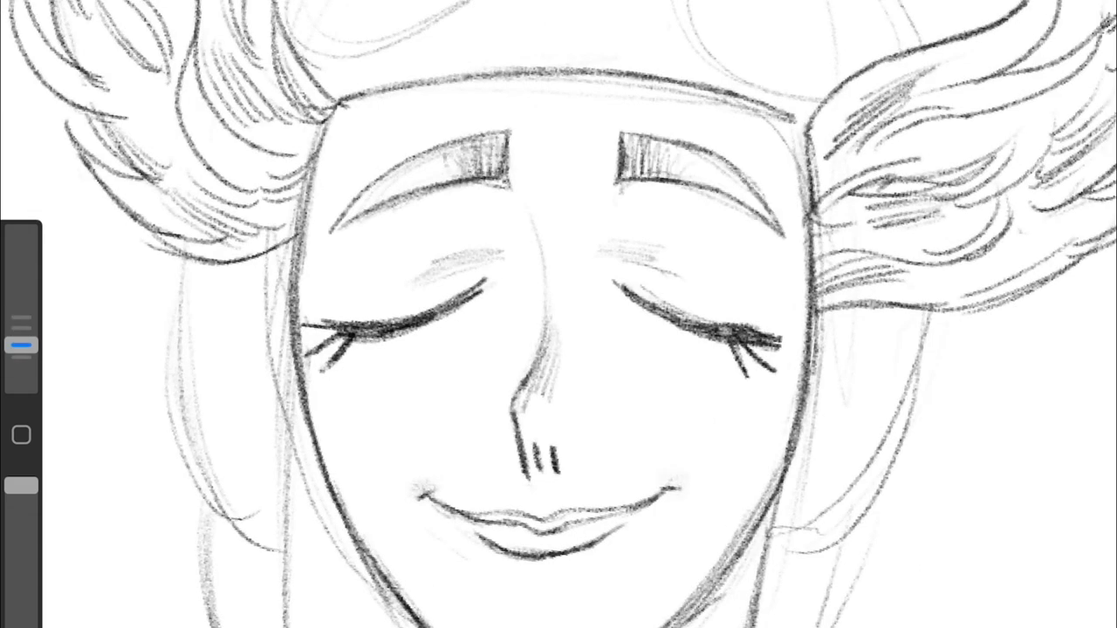
{"action": "scroll", "coordinate": [559, 314], "scroll_direction": "left", "scroll_amount": 2}
{"action": "left_click_drag", "start_coordinate": [663, 292], "coordinate": [806, 307]}
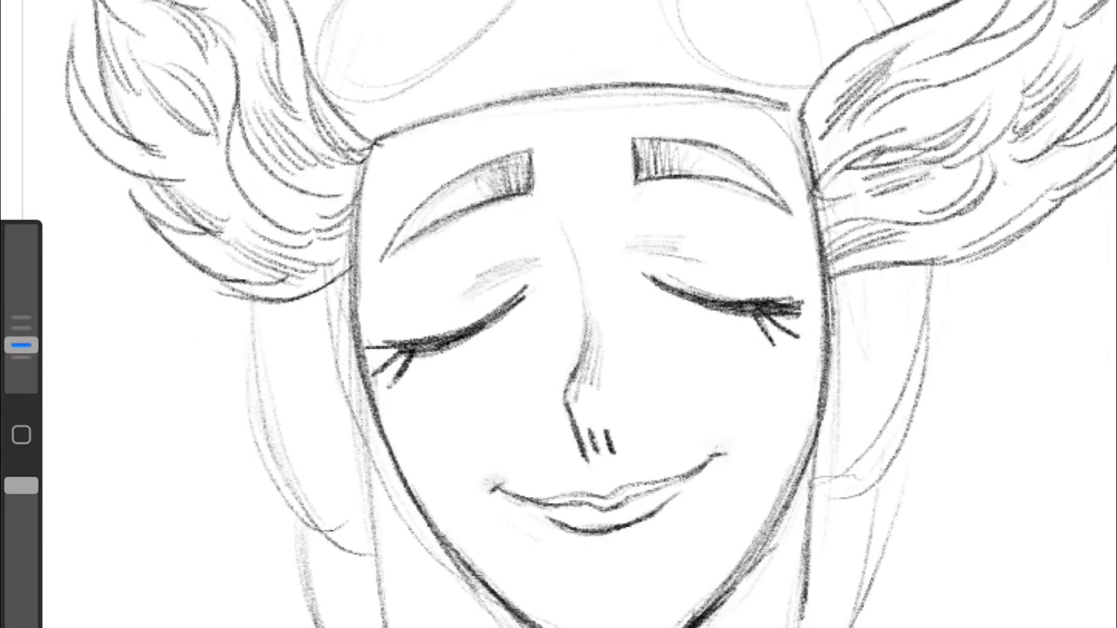
{"action": "left_click_drag", "start_coordinate": [440, 342], "coordinate": [375, 363]}
{"action": "scroll", "coordinate": [558, 314], "scroll_direction": "up", "scroll_amount": 2}
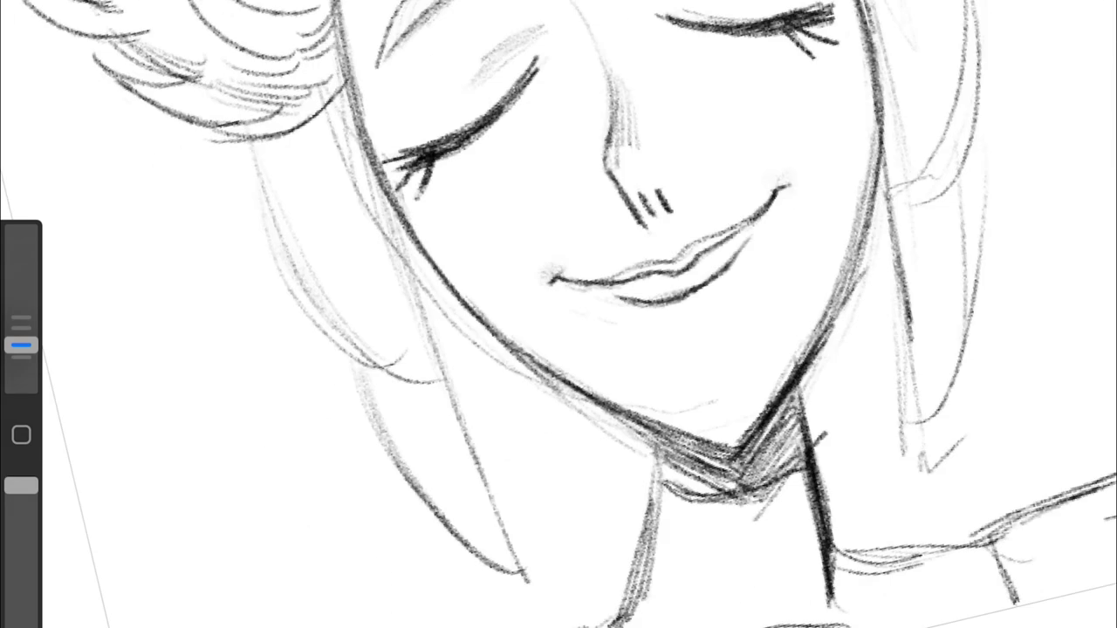
Step: Hatch shading onto both cheeks and darken the right eye's lashes
{"action": "left_click_drag", "start_coordinate": [520, 126], "coordinate": [445, 222]}
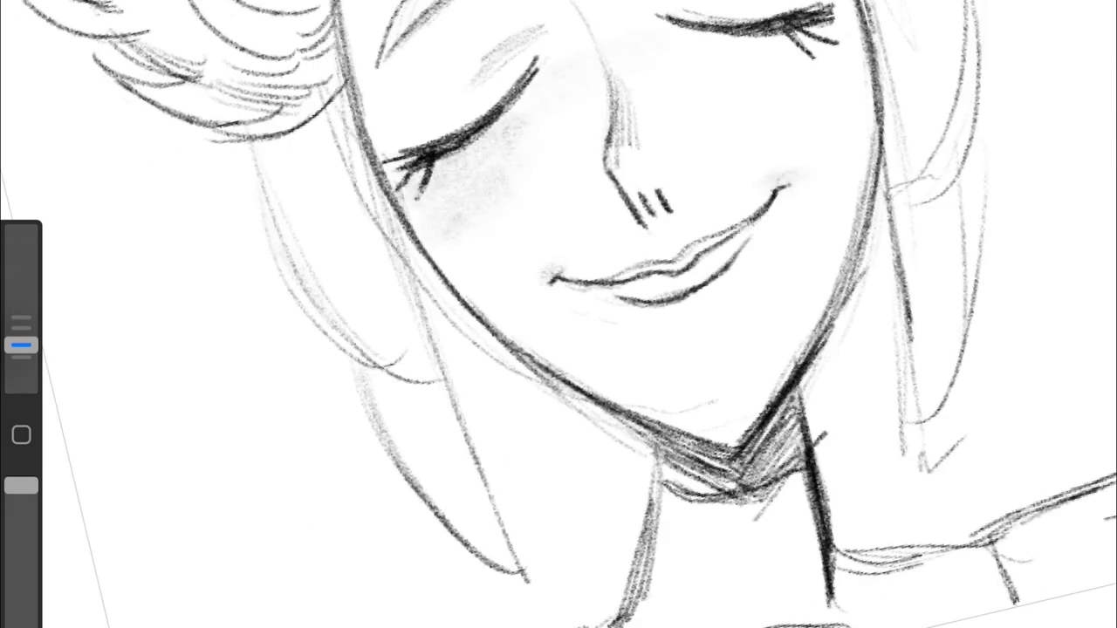
{"action": "left_click_drag", "start_coordinate": [718, 39], "coordinate": [800, 53]}
{"action": "scroll", "coordinate": [558, 314], "scroll_direction": "up", "scroll_amount": 2}
{"action": "mouse_move", "coordinate": [21, 344]}
{"action": "left_mouse_down"}
{"action": "mouse_move", "coordinate": [21, 322]}
{"action": "mouse_move", "coordinate": [21, 345]}
{"action": "left_mouse_up"}
{"action": "left_click", "coordinate": [960, 223]}
{"action": "left_click_drag", "start_coordinate": [781, 166], "coordinate": [729, 214]}
{"action": "left_click_drag", "start_coordinate": [816, 130], "coordinate": [750, 209]}
{"action": "left_click_drag", "start_coordinate": [441, 271], "coordinate": [397, 314]}
{"action": "left_click_drag", "start_coordinate": [367, 280], "coordinate": [341, 345]}
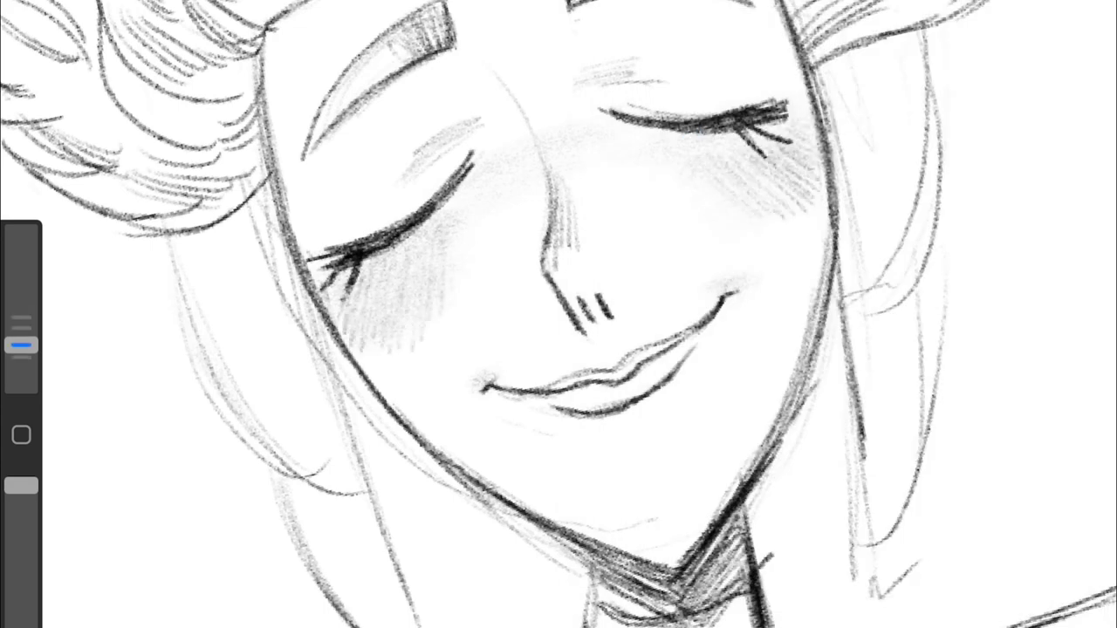
Step: Hatch shading near the nose bridge, above the right eye and left of the left eye
{"action": "mouse_move", "coordinate": [20, 344]}
{"action": "left_mouse_down"}
{"action": "mouse_move", "coordinate": [21, 320]}
{"action": "mouse_move", "coordinate": [21, 345]}
{"action": "left_mouse_up"}
{"action": "left_click_drag", "start_coordinate": [519, 57], "coordinate": [454, 122]}
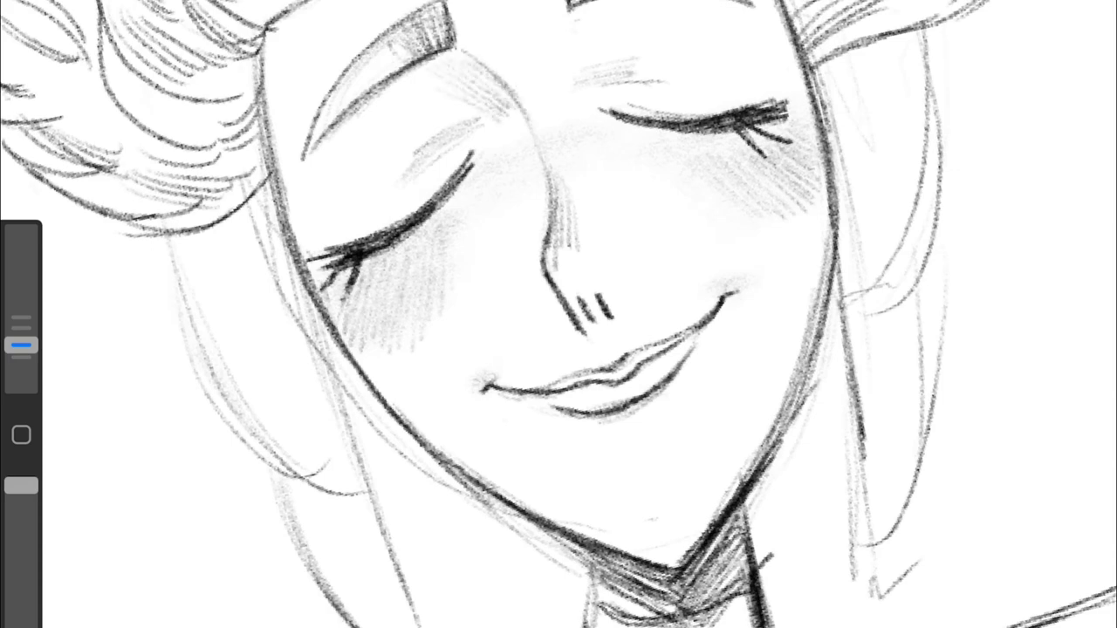
{"action": "left_click_drag", "start_coordinate": [606, 14], "coordinate": [554, 75]}
{"action": "left_click_drag", "start_coordinate": [362, 188], "coordinate": [301, 253]}
{"action": "scroll", "coordinate": [559, 314], "scroll_direction": "down", "scroll_amount": 5}
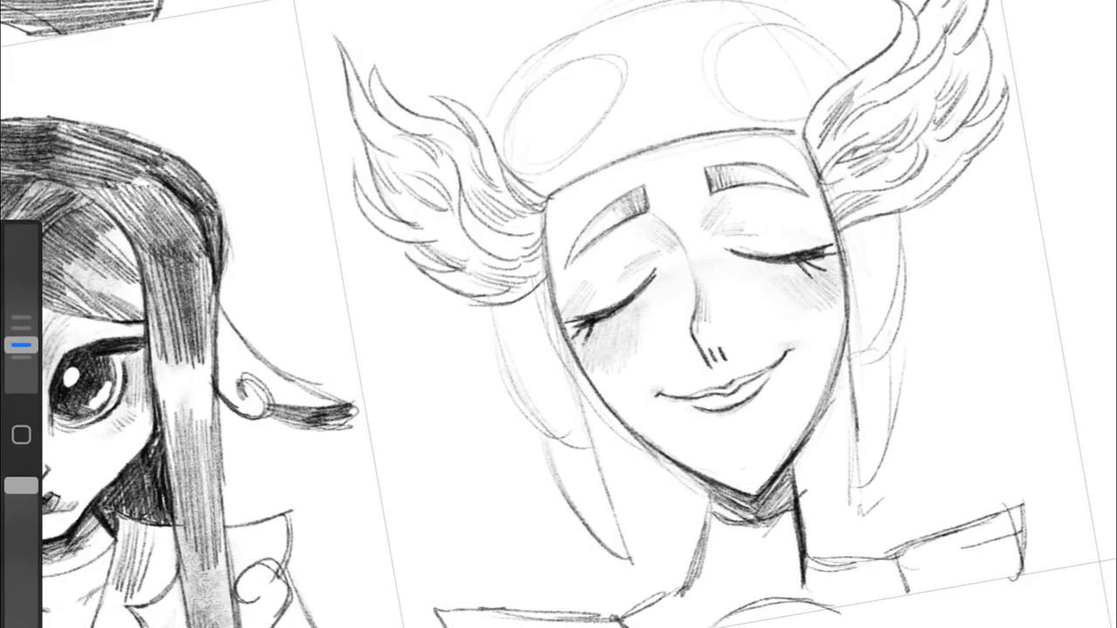
{"action": "scroll", "coordinate": [558, 314], "scroll_direction": "up", "scroll_amount": 4}
Step: Draw long hair strands on both sides of the face, redoing the right-side strokes
{"action": "left_click_drag", "start_coordinate": [836, 179], "coordinate": [808, 506]}
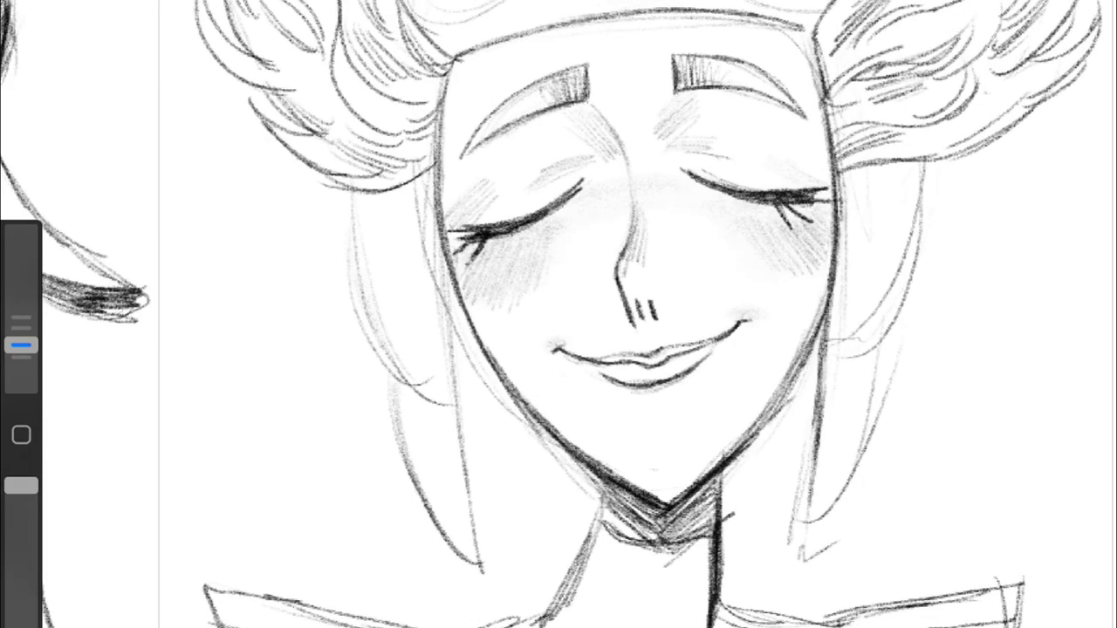
{"action": "left_click_drag", "start_coordinate": [841, 220], "coordinate": [825, 354]}
{"action": "mouse_move", "coordinate": [925, 163]}
{"action": "left_mouse_down"}
{"action": "mouse_move", "coordinate": [876, 346]}
{"action": "mouse_move", "coordinate": [796, 541]}
{"action": "left_mouse_up"}
{"action": "mouse_move", "coordinate": [478, 320]}
{"action": "left_mouse_down"}
{"action": "mouse_move", "coordinate": [480, 550]}
{"action": "mouse_move", "coordinate": [454, 291]}
{"action": "mouse_move", "coordinate": [483, 532]}
{"action": "left_mouse_up"}
{"action": "left_click_drag", "start_coordinate": [825, 323], "coordinate": [805, 495]}
{"action": "key", "text": "ctrl+z"}
{"action": "key", "text": "ctrl+z"}
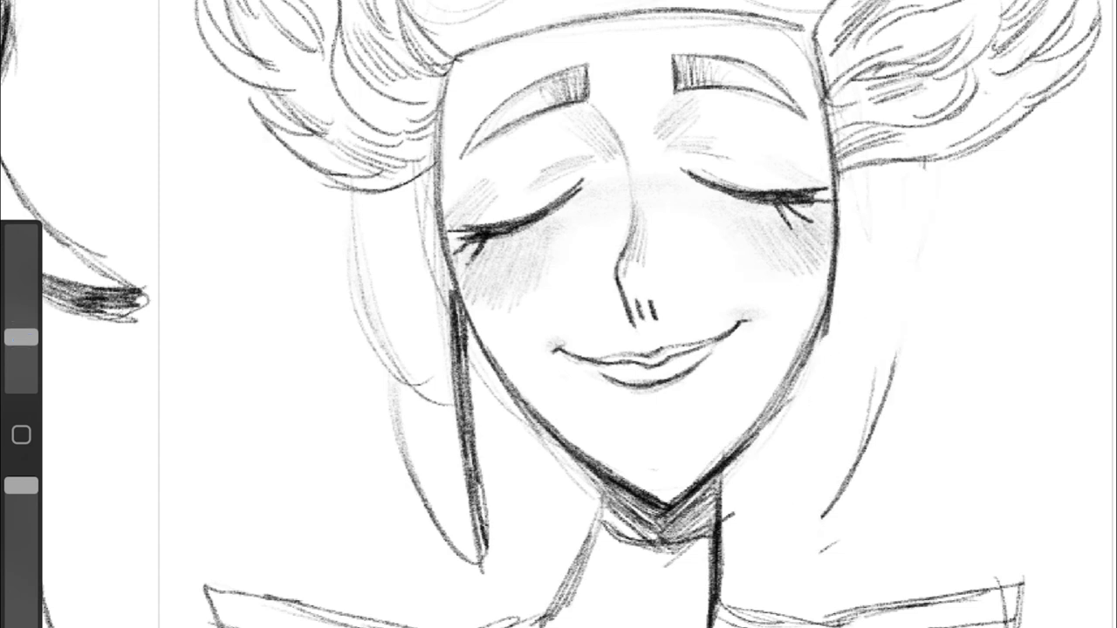
{"action": "key", "text": "ctrl+z"}
{"action": "left_click_drag", "start_coordinate": [21, 337], "coordinate": [21, 345]}
{"action": "left_click_drag", "start_coordinate": [840, 201], "coordinate": [820, 523]}
{"action": "left_click_drag", "start_coordinate": [925, 162], "coordinate": [866, 367]}
{"action": "mouse_move", "coordinate": [896, 344]}
{"action": "left_mouse_down"}
{"action": "mouse_move", "coordinate": [897, 420]}
{"action": "mouse_move", "coordinate": [829, 523]}
{"action": "left_mouse_up"}
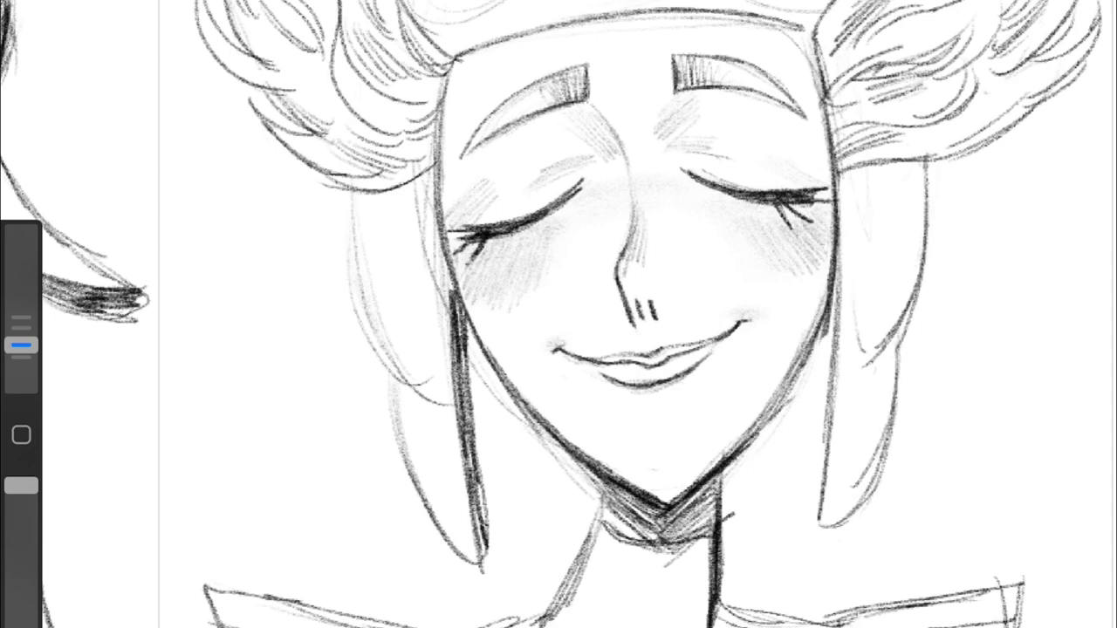
Step: Outline both hair locks darker and shade the left cheek and right face contour
{"action": "left_click_drag", "start_coordinate": [843, 261], "coordinate": [883, 372]}
{"action": "left_click_drag", "start_coordinate": [846, 182], "coordinate": [879, 213]}
{"action": "left_click_drag", "start_coordinate": [355, 187], "coordinate": [477, 556]}
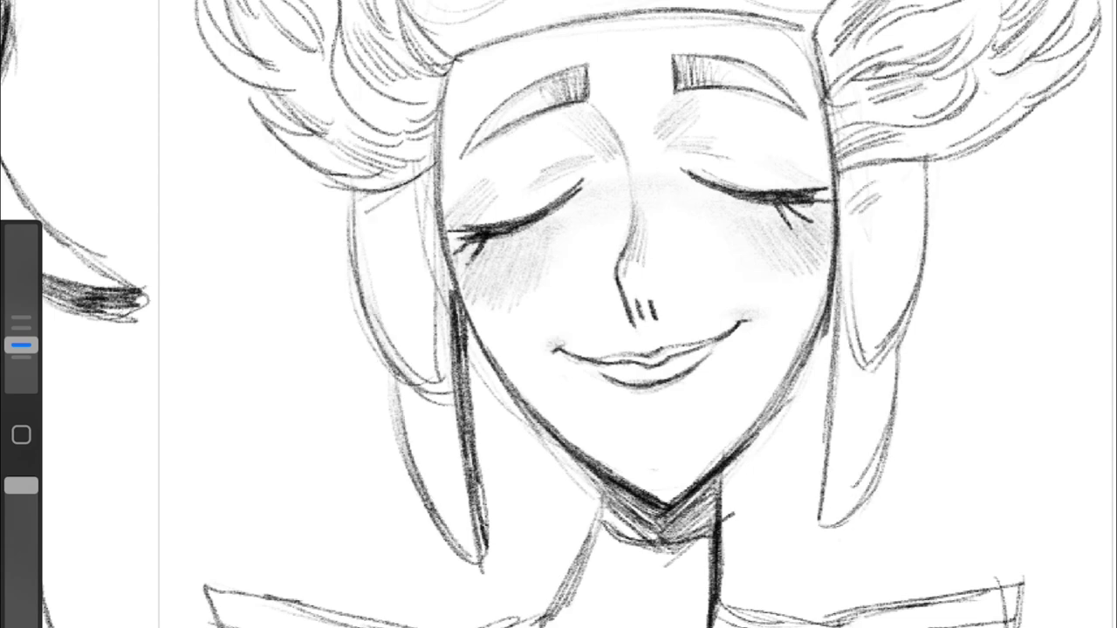
{"action": "left_click_drag", "start_coordinate": [426, 216], "coordinate": [370, 265]}
{"action": "left_click_drag", "start_coordinate": [929, 159], "coordinate": [859, 168]}
{"action": "left_click_drag", "start_coordinate": [920, 194], "coordinate": [864, 214]}
{"action": "left_click_drag", "start_coordinate": [831, 358], "coordinate": [817, 546]}
{"action": "left_click_drag", "start_coordinate": [21, 346], "coordinate": [21, 346]}
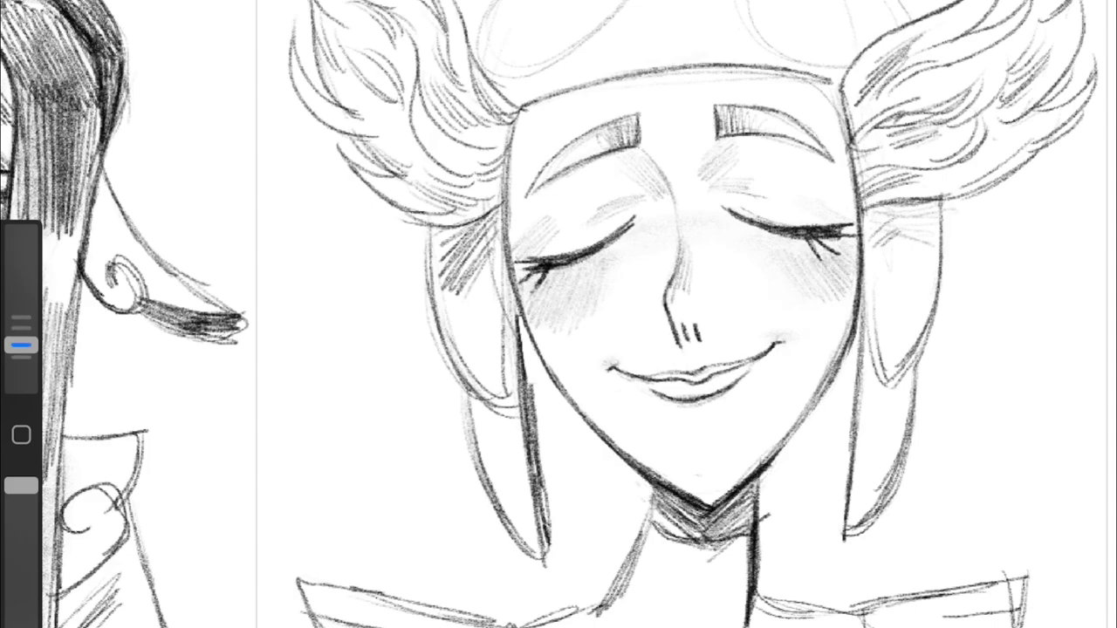
{"action": "left_click_drag", "start_coordinate": [523, 323], "coordinate": [550, 387]}
{"action": "left_click_drag", "start_coordinate": [865, 265], "coordinate": [853, 381]}
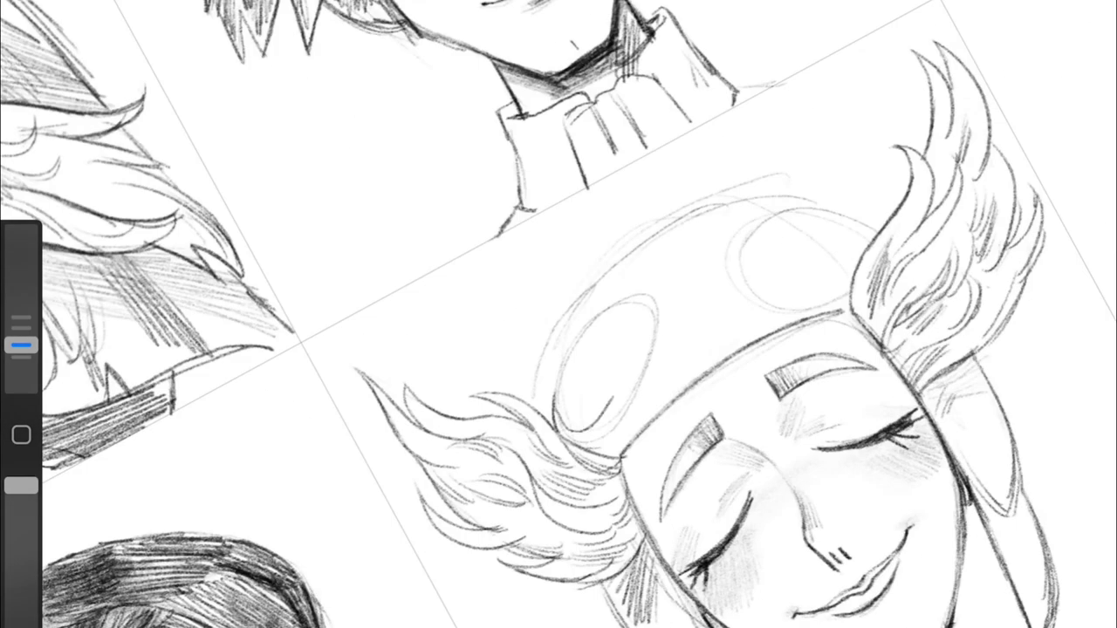
Step: Outline and hatch both goggle lenses and add a light line along the helmet top
{"action": "left_click_drag", "start_coordinate": [571, 434], "coordinate": [622, 297]}
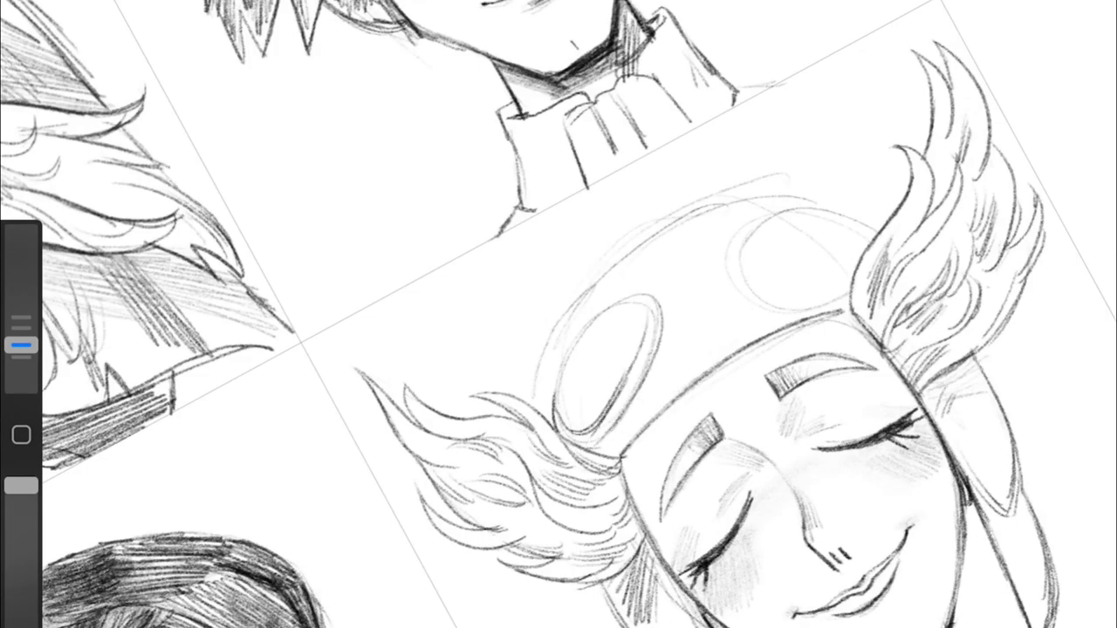
{"action": "left_click_drag", "start_coordinate": [749, 236], "coordinate": [851, 296]}
{"action": "left_click_drag", "start_coordinate": [751, 279], "coordinate": [869, 240]}
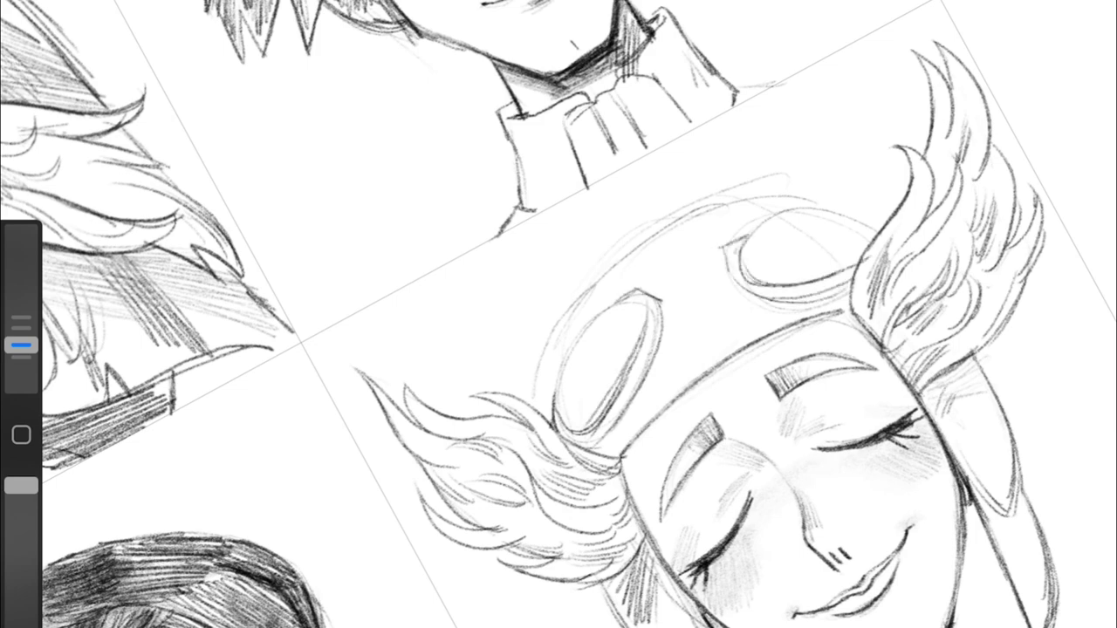
{"action": "left_click_drag", "start_coordinate": [742, 234], "coordinate": [882, 217]}
{"action": "left_click_drag", "start_coordinate": [759, 272], "coordinate": [868, 218]}
{"action": "left_click_drag", "start_coordinate": [563, 410], "coordinate": [641, 305]}
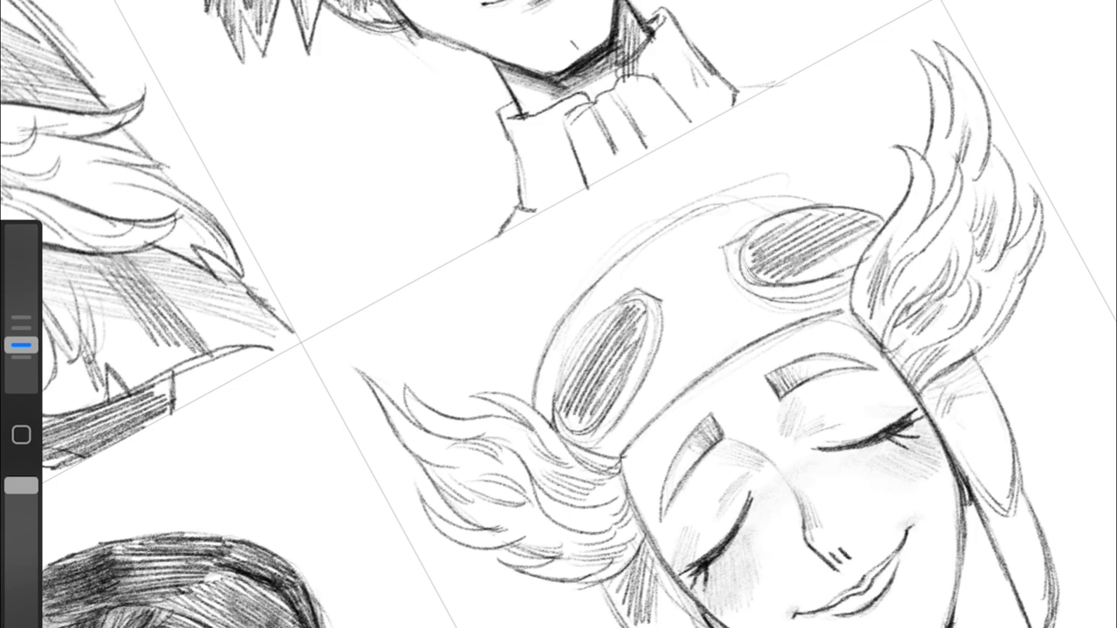
{"action": "left_click_drag", "start_coordinate": [611, 262], "coordinate": [836, 192]}
{"action": "key", "text": "ctrl+z"}
{"action": "left_click_drag", "start_coordinate": [662, 183], "coordinate": [833, 258]}
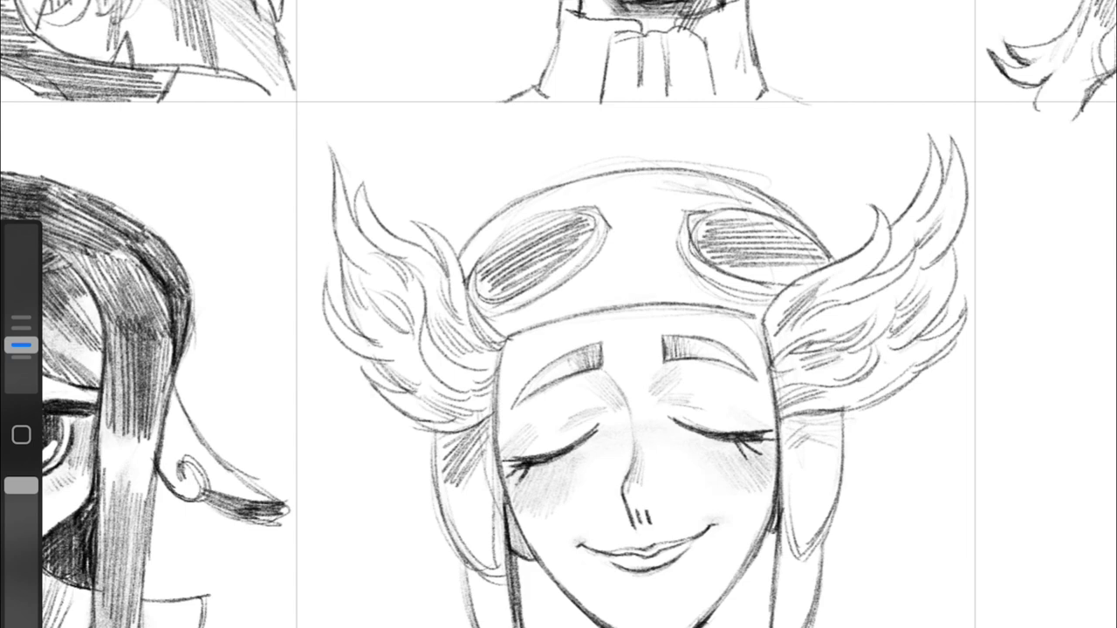
Step: Draw the strap between the goggles, hatch the helmet band and darken the strap
{"action": "mouse_move", "coordinate": [478, 295]}
{"action": "left_mouse_down"}
{"action": "mouse_move", "coordinate": [512, 229]}
{"action": "mouse_move", "coordinate": [571, 210]}
{"action": "left_mouse_up"}
{"action": "left_click_drag", "start_coordinate": [528, 314], "coordinate": [637, 290]}
{"action": "left_click_drag", "start_coordinate": [584, 280], "coordinate": [677, 271]}
{"action": "left_click_drag", "start_coordinate": [591, 260], "coordinate": [676, 255]}
{"action": "left_click_drag", "start_coordinate": [607, 233], "coordinate": [680, 229]}
{"action": "key", "text": "ctrl+z"}
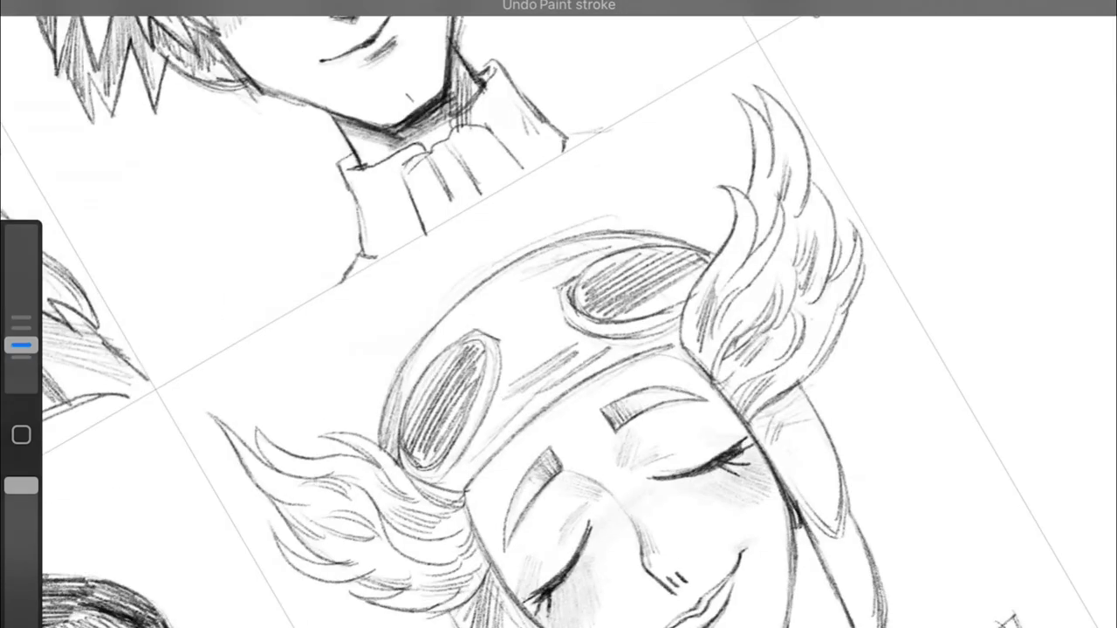
{"action": "left_click_drag", "start_coordinate": [499, 375], "coordinate": [572, 325]}
{"action": "left_click_drag", "start_coordinate": [496, 353], "coordinate": [567, 312]}
{"action": "left_click_drag", "start_coordinate": [495, 388], "coordinate": [499, 359]}
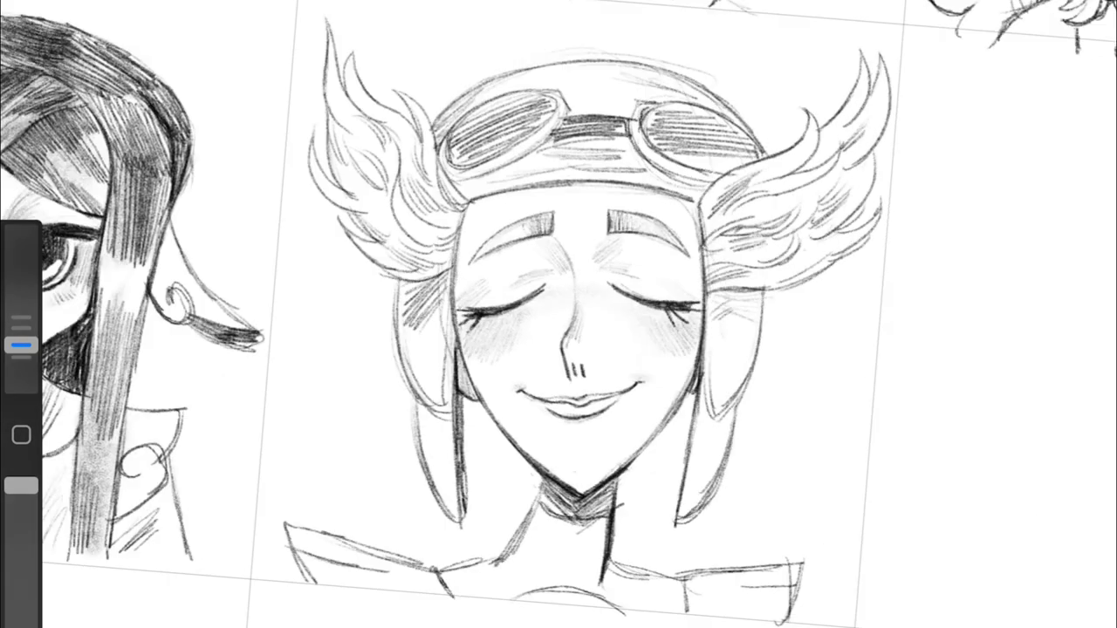
Step: Sketch hair strands by the chin and neck and curved lines over the right shoulder
{"action": "left_click_drag", "start_coordinate": [578, 390], "coordinate": [602, 417]}
{"action": "left_click_drag", "start_coordinate": [648, 305], "coordinate": [621, 412]}
{"action": "left_click_drag", "start_coordinate": [614, 370], "coordinate": [583, 408]}
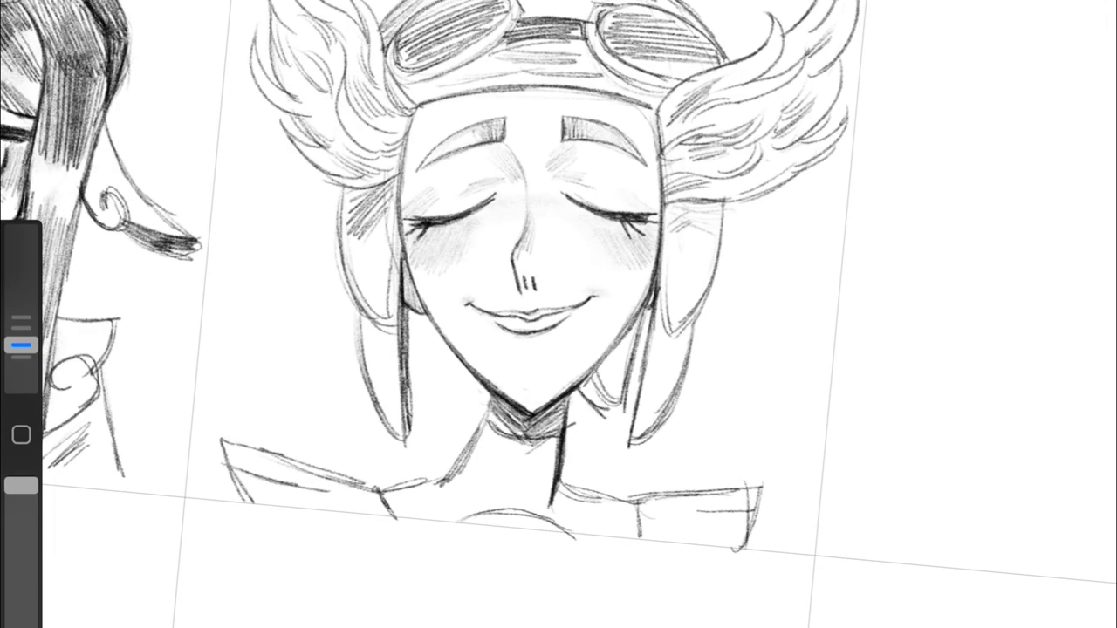
{"action": "mouse_move", "coordinate": [628, 325]}
{"action": "left_mouse_down"}
{"action": "mouse_move", "coordinate": [593, 415]}
{"action": "mouse_move", "coordinate": [712, 541]}
{"action": "left_mouse_up"}
{"action": "left_click_drag", "start_coordinate": [646, 436], "coordinate": [742, 489]}
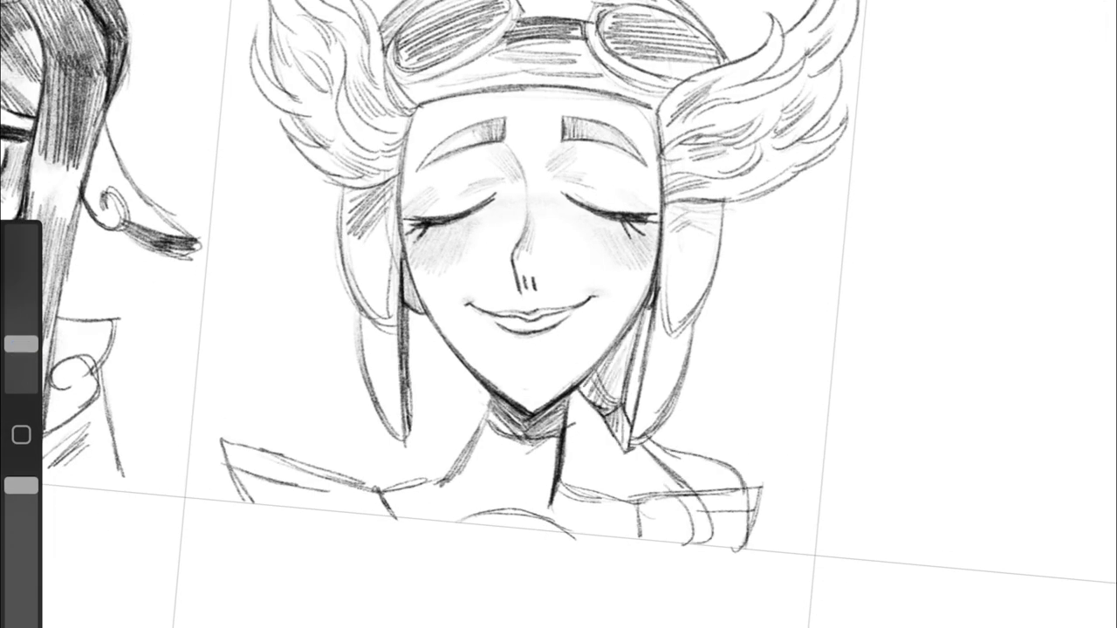
{"action": "mouse_move", "coordinate": [602, 423]}
{"action": "left_mouse_down"}
{"action": "mouse_move", "coordinate": [645, 497]}
{"action": "mouse_move", "coordinate": [689, 504]}
{"action": "left_mouse_up"}
{"action": "left_click_drag", "start_coordinate": [680, 467], "coordinate": [709, 536]}
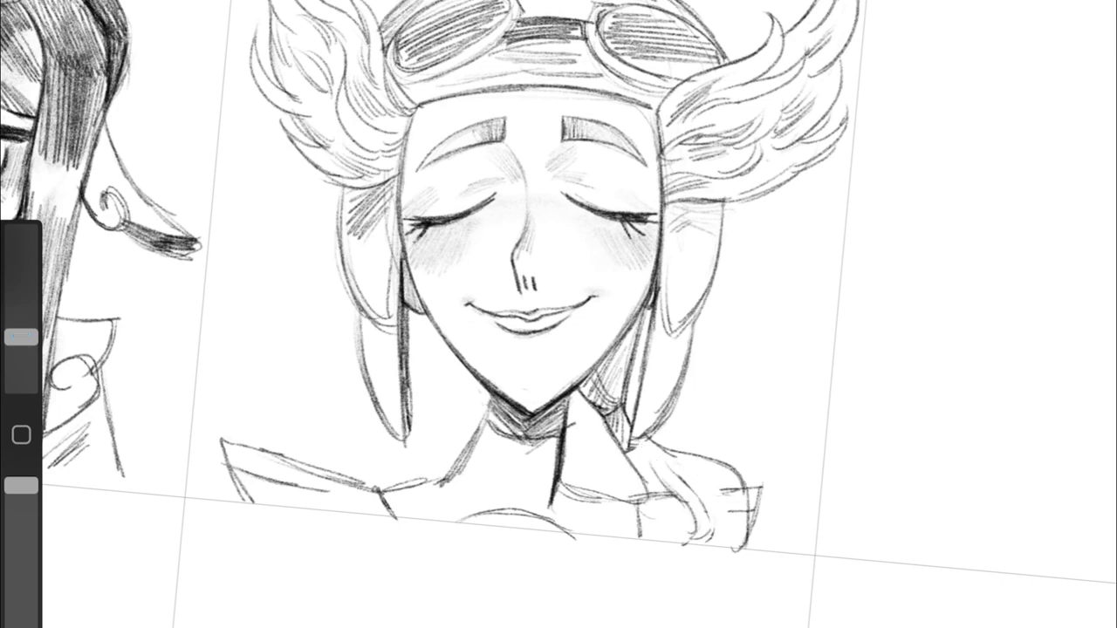
{"action": "mouse_move", "coordinate": [680, 467]}
{"action": "left_mouse_down"}
{"action": "mouse_move", "coordinate": [709, 508]}
{"action": "mouse_move", "coordinate": [747, 491]}
{"action": "mouse_move", "coordinate": [756, 549]}
{"action": "left_mouse_up"}
{"action": "mouse_move", "coordinate": [635, 457]}
{"action": "left_mouse_down"}
{"action": "mouse_move", "coordinate": [709, 534]}
{"action": "mouse_move", "coordinate": [737, 485]}
{"action": "left_mouse_up"}
{"action": "left_click_drag", "start_coordinate": [698, 450], "coordinate": [767, 523]}
{"action": "left_click_drag", "start_coordinate": [751, 471], "coordinate": [776, 537]}
{"action": "left_click_drag", "start_coordinate": [781, 448], "coordinate": [825, 470]}
{"action": "left_click_drag", "start_coordinate": [811, 486], "coordinate": [806, 525]}
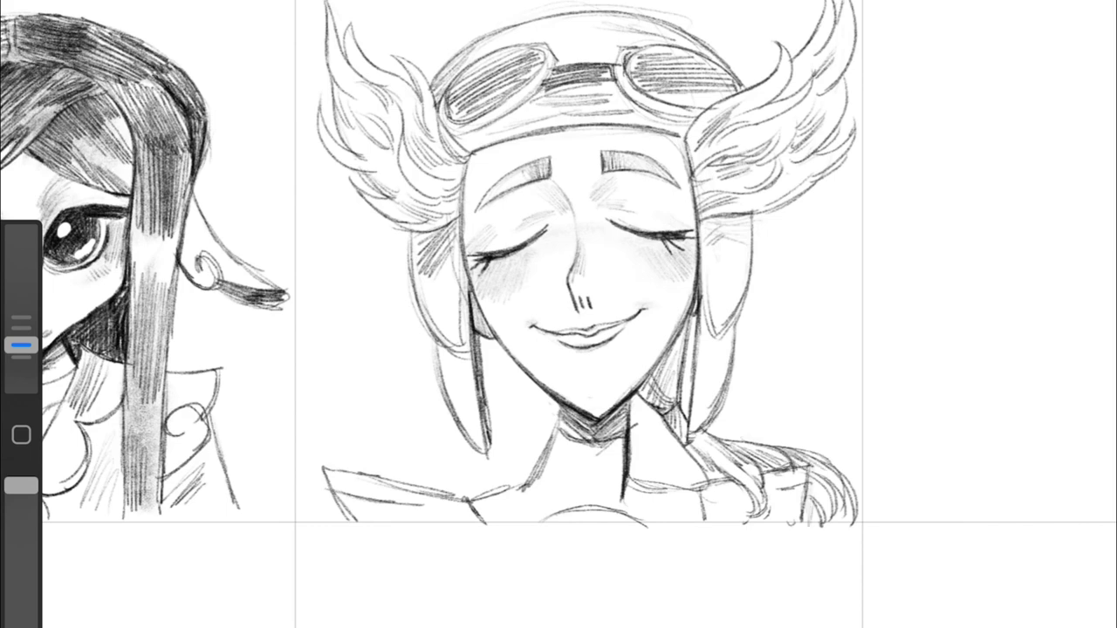
{"action": "left_click_drag", "start_coordinate": [829, 464], "coordinate": [815, 524]}
{"action": "left_click_drag", "start_coordinate": [689, 419], "coordinate": [712, 468]}
{"action": "left_click_drag", "start_coordinate": [689, 315], "coordinate": [683, 396]}
{"action": "mouse_move", "coordinate": [686, 330]}
{"action": "left_mouse_down"}
{"action": "mouse_move", "coordinate": [649, 391]}
{"action": "mouse_move", "coordinate": [666, 482]}
{"action": "left_mouse_up"}
{"action": "left_click_drag", "start_coordinate": [712, 434], "coordinate": [766, 443]}
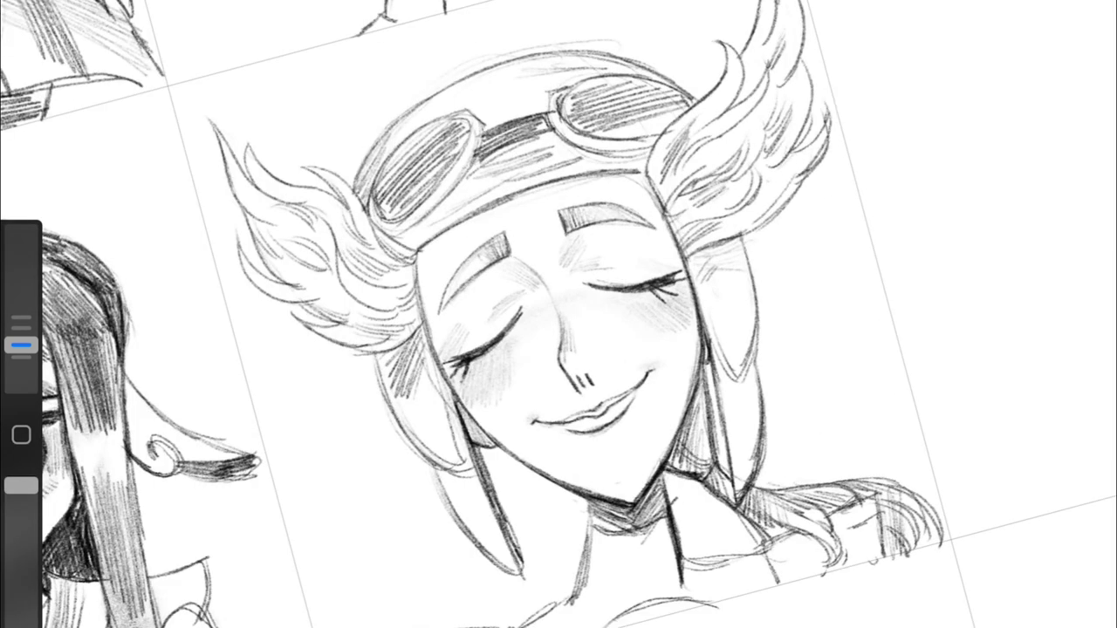
{"action": "left_click_drag", "start_coordinate": [829, 109], "coordinate": [786, 210]}
{"action": "left_click_drag", "start_coordinate": [781, 218], "coordinate": [685, 260]}
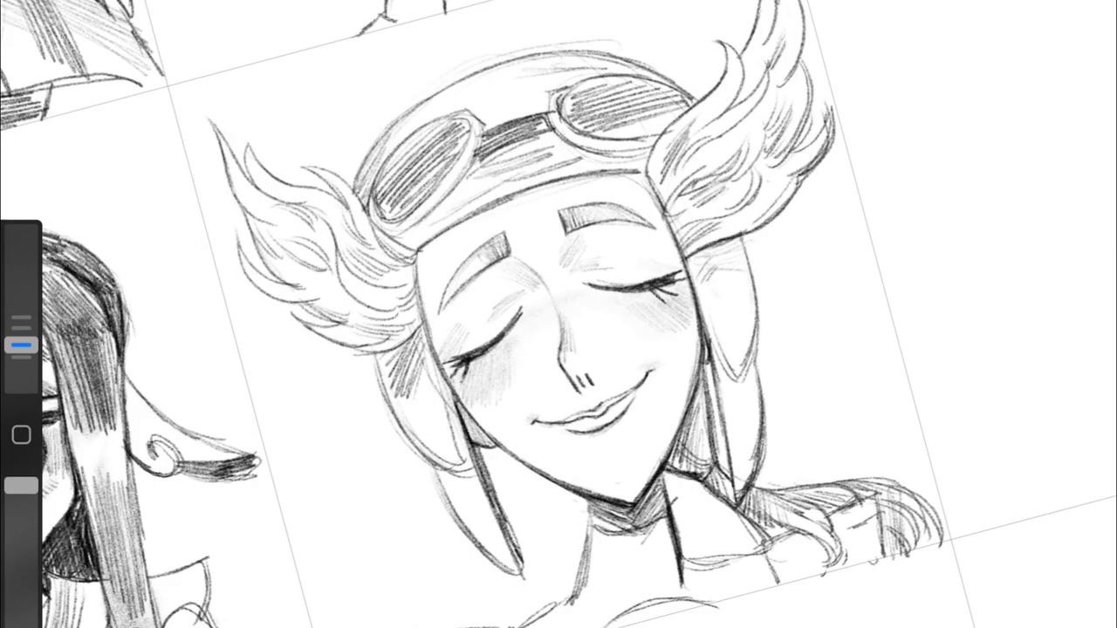
{"action": "left_click_drag", "start_coordinate": [332, 244], "coordinate": [240, 321]}
{"action": "left_click_drag", "start_coordinate": [410, 321], "coordinate": [306, 351]}
{"action": "left_click_drag", "start_coordinate": [437, 174], "coordinate": [506, 255]}
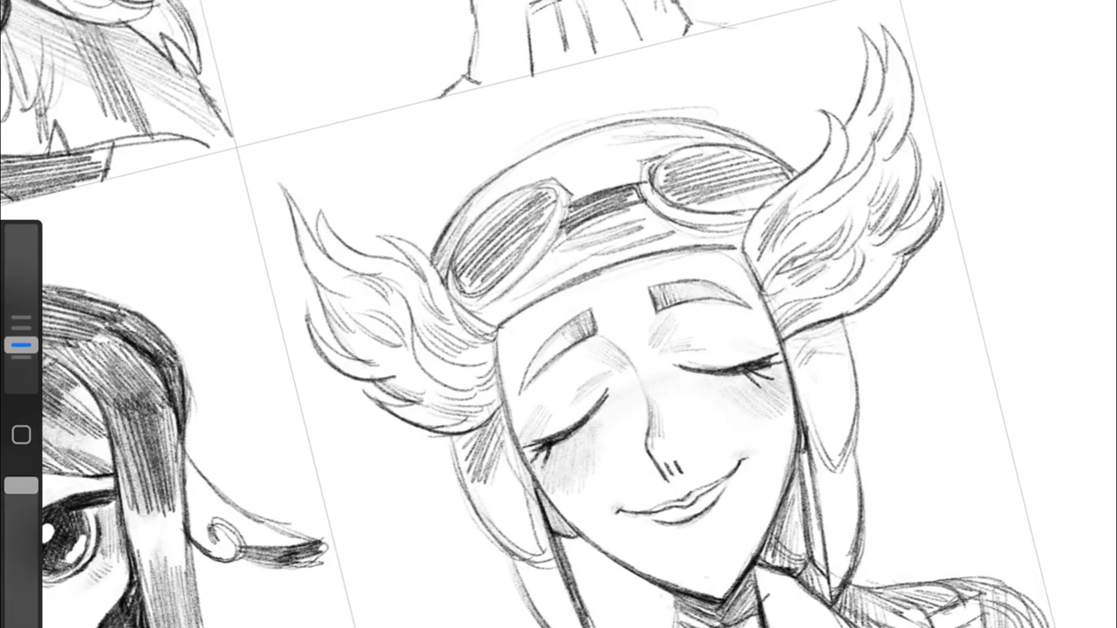
{"action": "left_click_drag", "start_coordinate": [480, 192], "coordinate": [681, 119]}
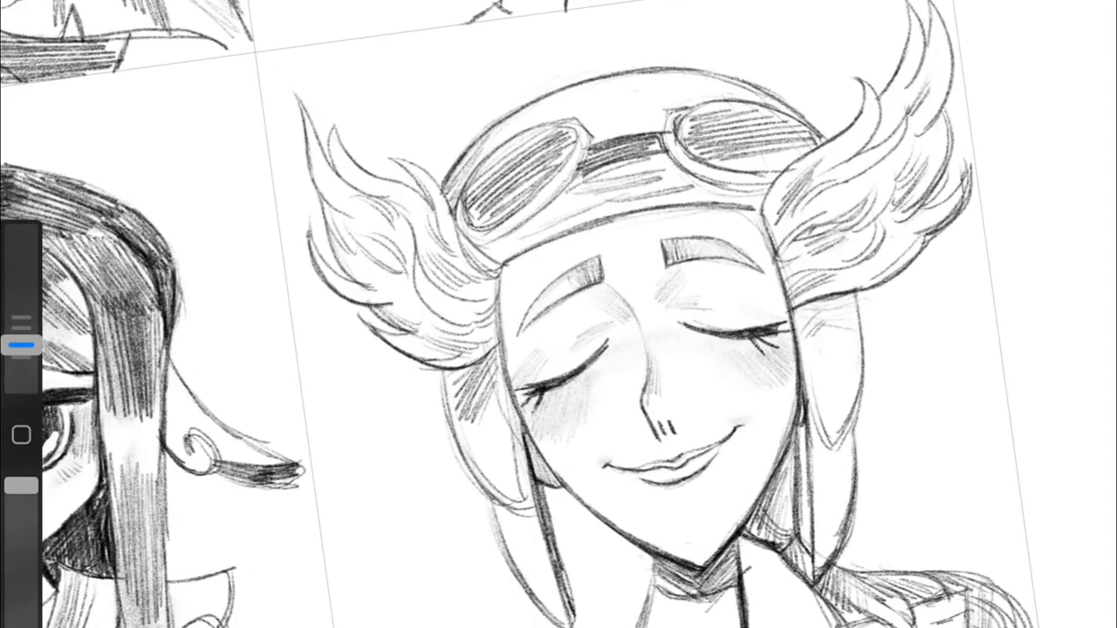
{"action": "scroll", "coordinate": [558, 314], "scroll_direction": "up", "scroll_amount": 3}
{"action": "left_click_drag", "start_coordinate": [502, 208], "coordinate": [384, 287]}
{"action": "left_click_drag", "start_coordinate": [613, 168], "coordinate": [722, 199]}
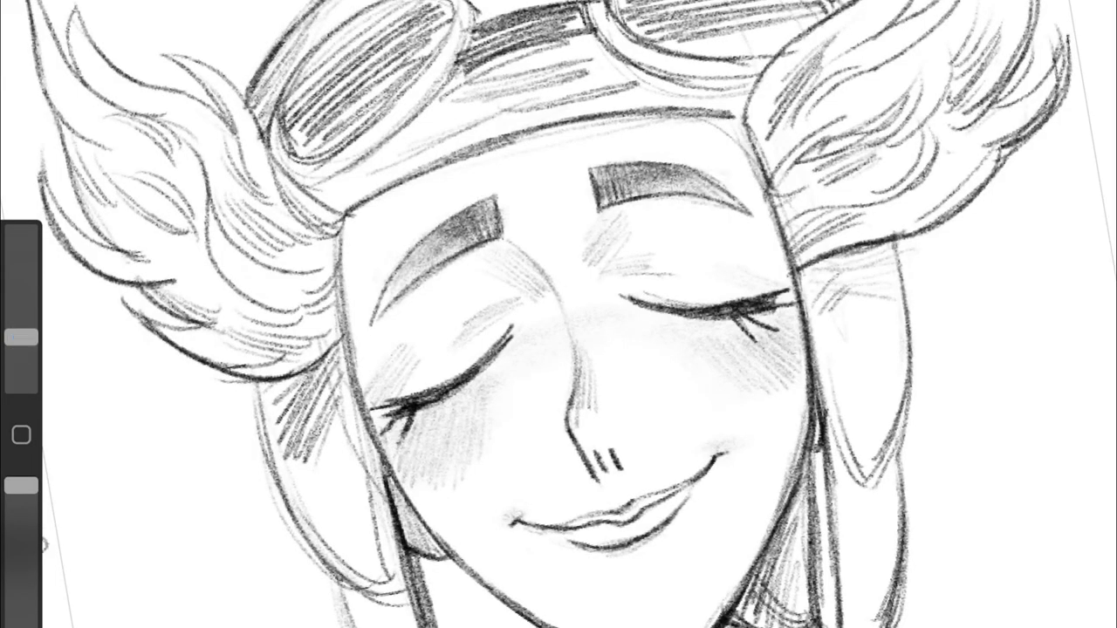
{"action": "scroll", "coordinate": [558, 314], "scroll_direction": "down", "scroll_amount": 3}
{"action": "mouse_move", "coordinate": [519, 253]}
{"action": "left_mouse_down"}
{"action": "mouse_move", "coordinate": [567, 216]}
{"action": "mouse_move", "coordinate": [527, 252]}
{"action": "left_mouse_up"}
{"action": "mouse_move", "coordinate": [667, 223]}
{"action": "left_mouse_down"}
{"action": "mouse_move", "coordinate": [698, 197]}
{"action": "mouse_move", "coordinate": [713, 201]}
{"action": "left_mouse_up"}
{"action": "scroll", "coordinate": [558, 314], "scroll_direction": "down", "scroll_amount": 3}
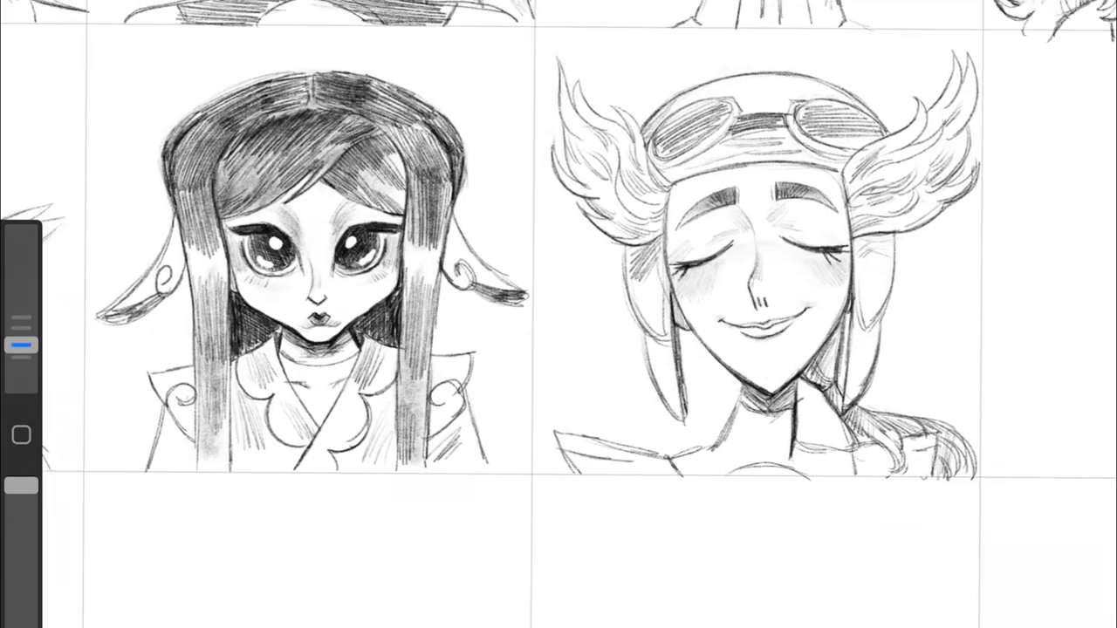
{"action": "scroll", "coordinate": [759, 288], "scroll_direction": "up", "scroll_amount": 5}
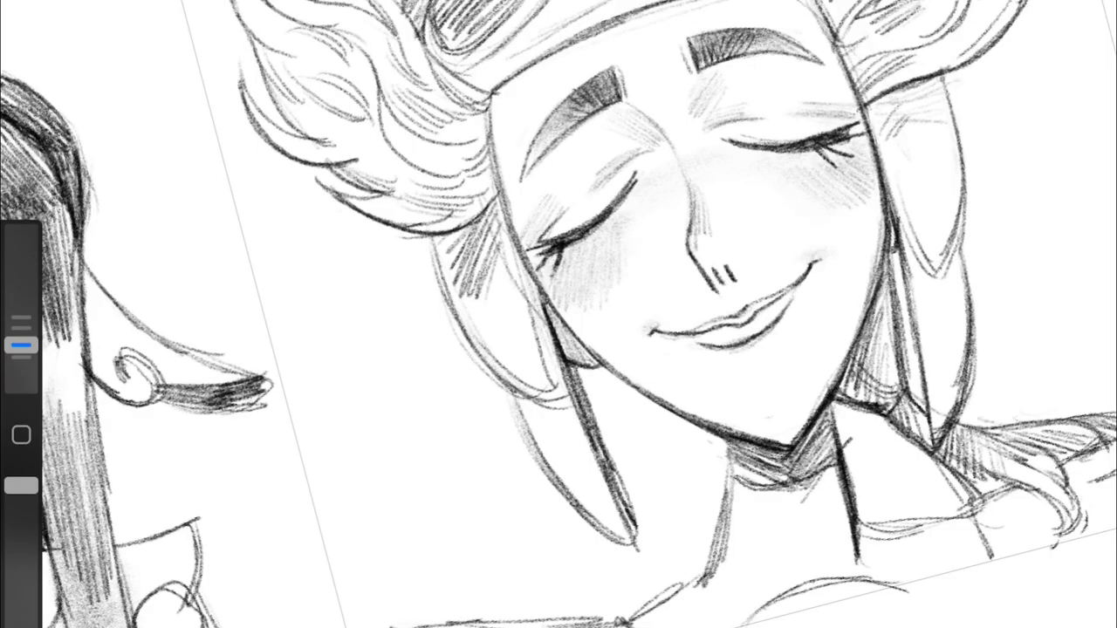
{"action": "scroll", "coordinate": [559, 314], "scroll_direction": "down", "scroll_amount": 5}
{"action": "scroll", "coordinate": [558, 314], "scroll_direction": "up", "scroll_amount": 5}
{"action": "scroll", "coordinate": [558, 314], "scroll_direction": "down", "scroll_amount": 5}
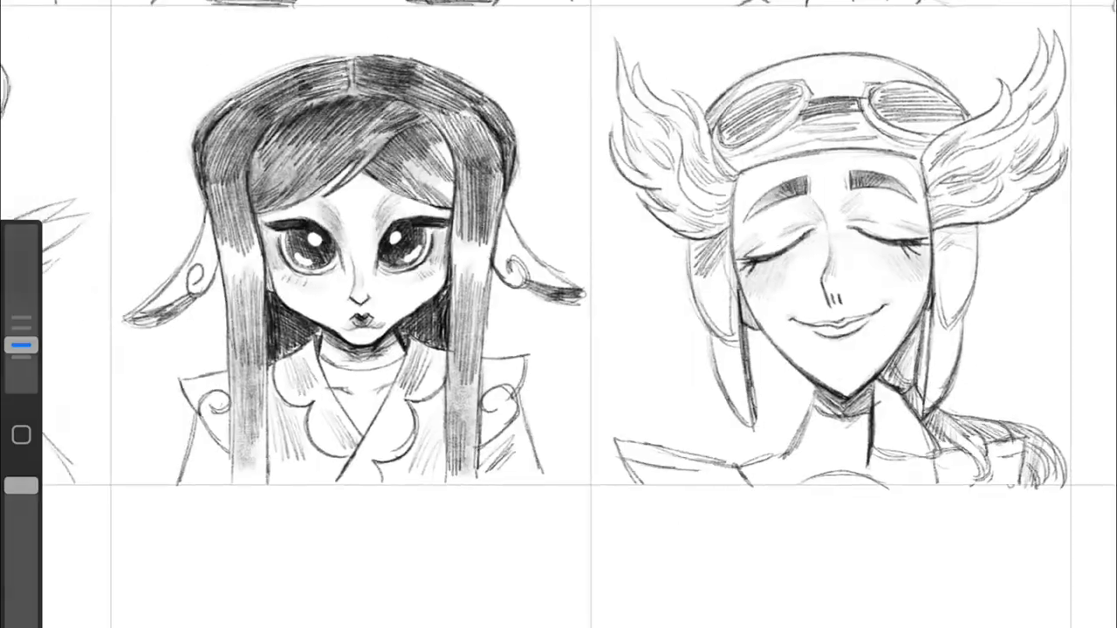
{"action": "scroll", "coordinate": [559, 314], "scroll_direction": "up", "scroll_amount": 5}
{"action": "scroll", "coordinate": [559, 315], "scroll_direction": "down", "scroll_amount": 5}
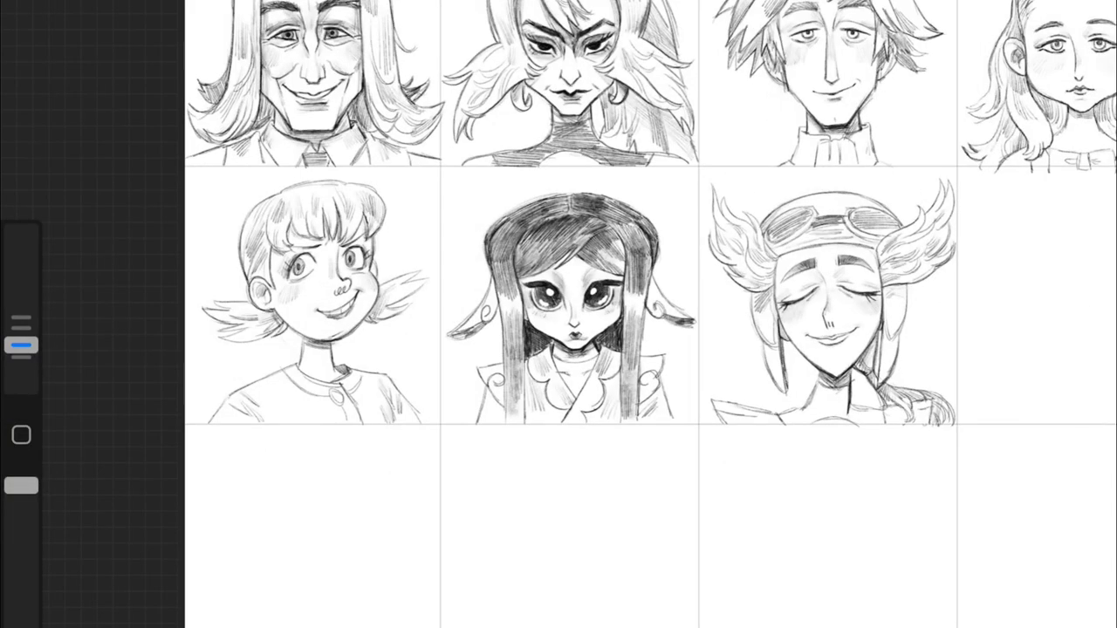
{"action": "scroll", "coordinate": [873, 332], "scroll_direction": "up", "scroll_amount": 5}
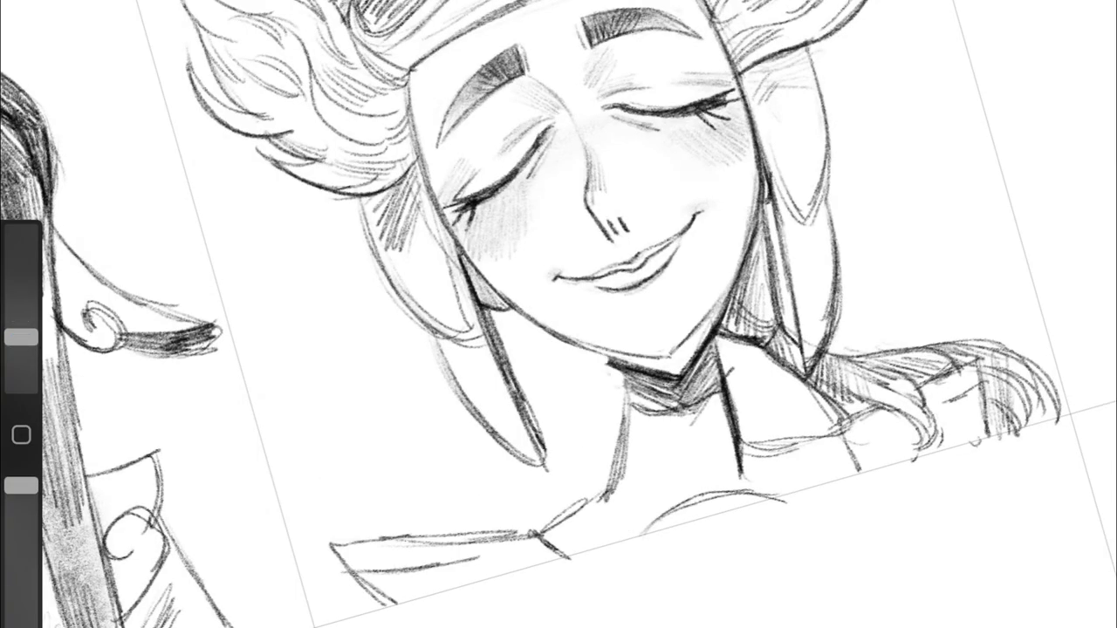
Step: Erase the chin shading, redraw the jaw and neck lines, and add a collarbone curve
{"action": "left_click_drag", "start_coordinate": [567, 357], "coordinate": [716, 366]}
{"action": "left_click_drag", "start_coordinate": [21, 338], "coordinate": [21, 345]}
{"action": "left_click_drag", "start_coordinate": [752, 205], "coordinate": [702, 328]}
{"action": "left_click_drag", "start_coordinate": [621, 356], "coordinate": [620, 459]}
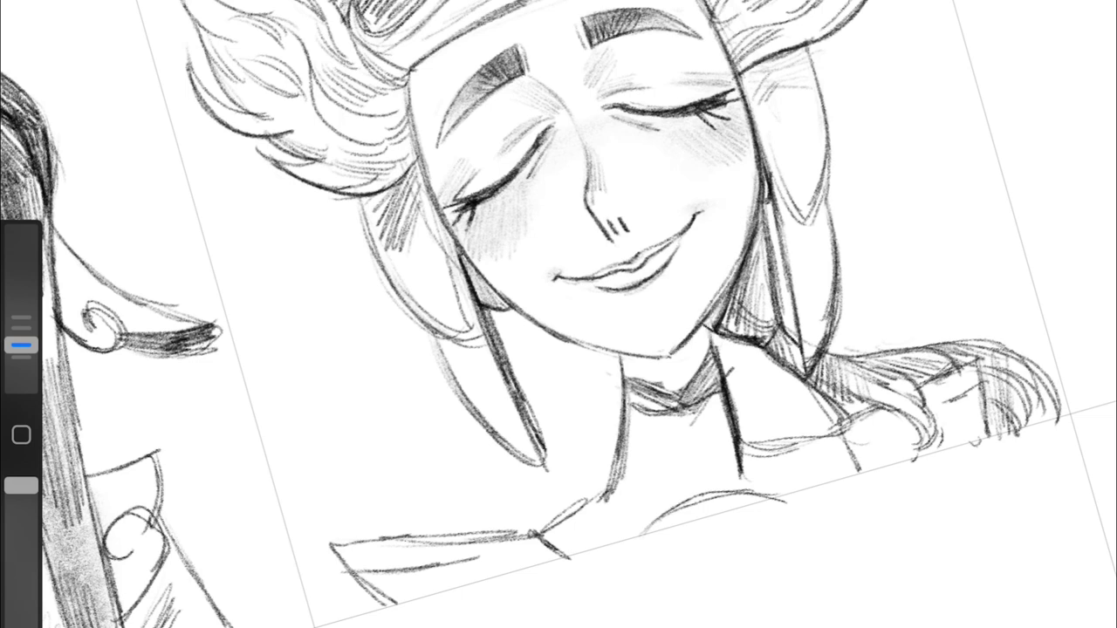
{"action": "left_click_drag", "start_coordinate": [628, 384], "coordinate": [698, 405]}
{"action": "left_click_drag", "start_coordinate": [715, 349], "coordinate": [698, 410]}
{"action": "mouse_move", "coordinate": [729, 301]}
{"action": "left_mouse_down"}
{"action": "mouse_move", "coordinate": [705, 336]}
{"action": "mouse_move", "coordinate": [708, 360]}
{"action": "left_mouse_up"}
{"action": "left_click_drag", "start_coordinate": [625, 397], "coordinate": [724, 410]}
{"action": "left_click_drag", "start_coordinate": [707, 323], "coordinate": [626, 368]}
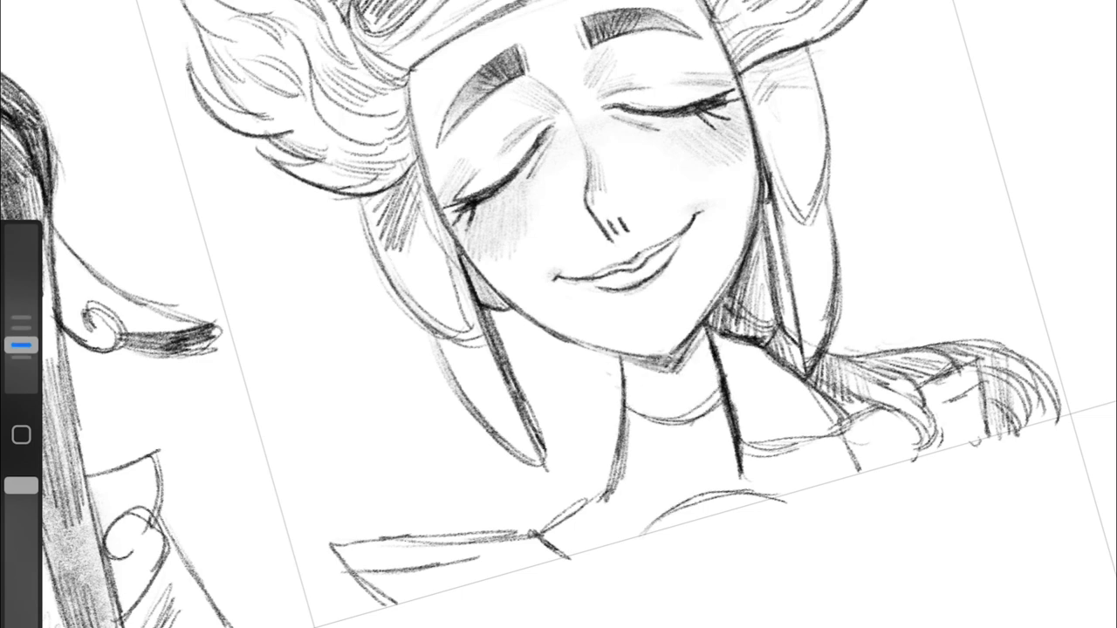
{"action": "left_click_drag", "start_coordinate": [525, 316], "coordinate": [680, 358]}
Step: Shrink the brush, then lasso the mouth and transform it into a new position
{"action": "scroll", "coordinate": [558, 314], "scroll_direction": "up", "scroll_amount": 2}
{"action": "left_click_drag", "start_coordinate": [21, 338], "coordinate": [21, 345]}
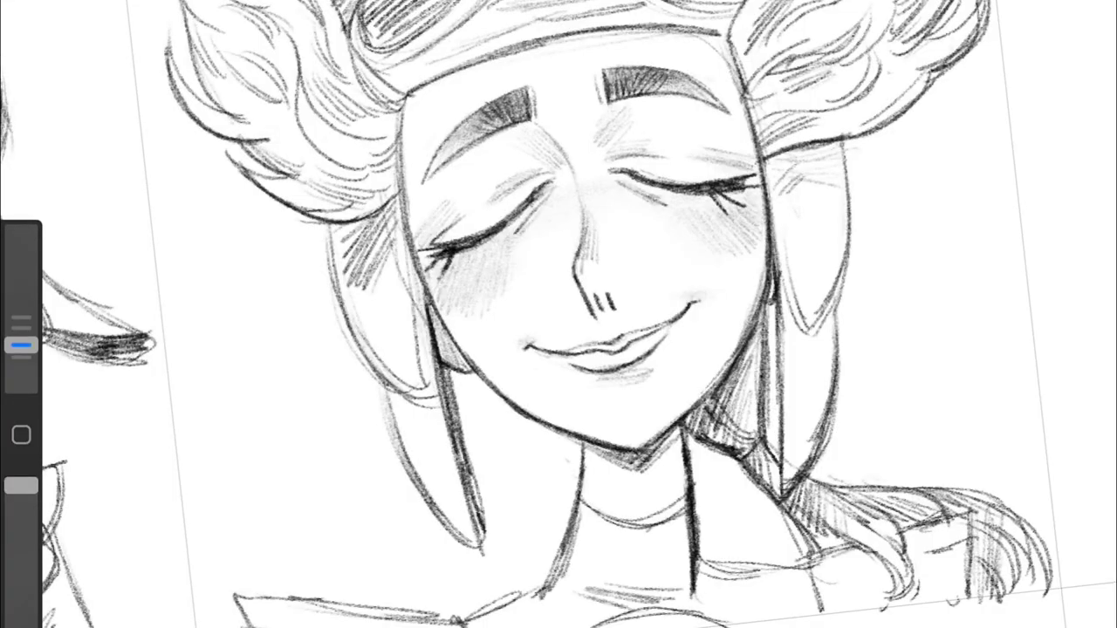
{"action": "left_click_drag", "start_coordinate": [630, 408], "coordinate": [624, 403]}
{"action": "left_click_drag", "start_coordinate": [524, 384], "coordinate": [514, 391]}
{"action": "left_click_drag", "start_coordinate": [593, 340], "coordinate": [602, 336]}
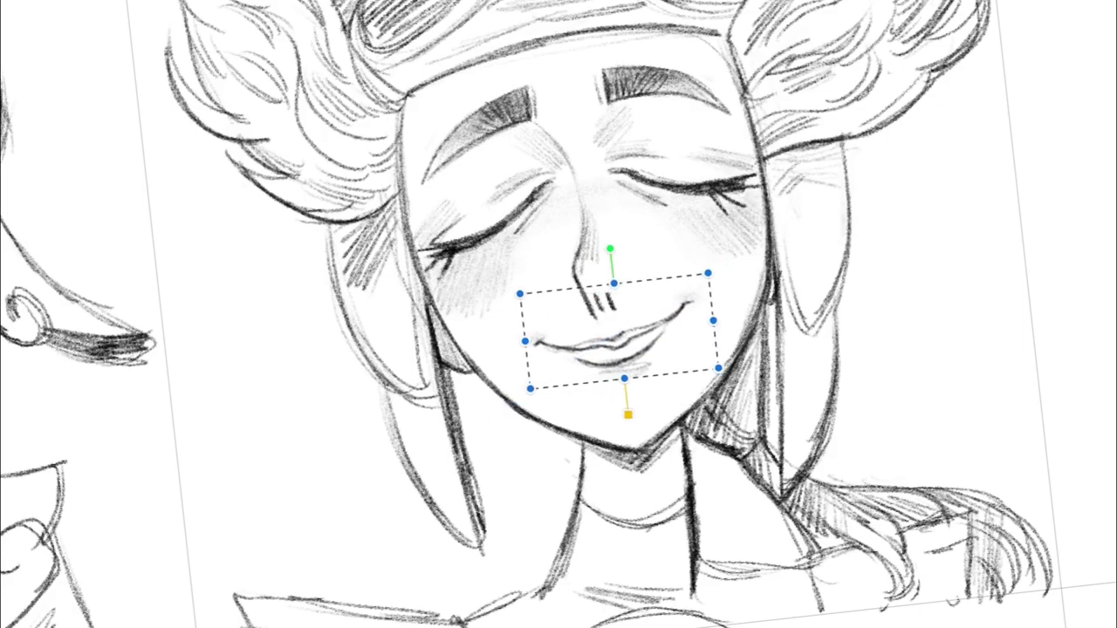
{"action": "scroll", "coordinate": [559, 314], "scroll_direction": "up", "scroll_amount": 3}
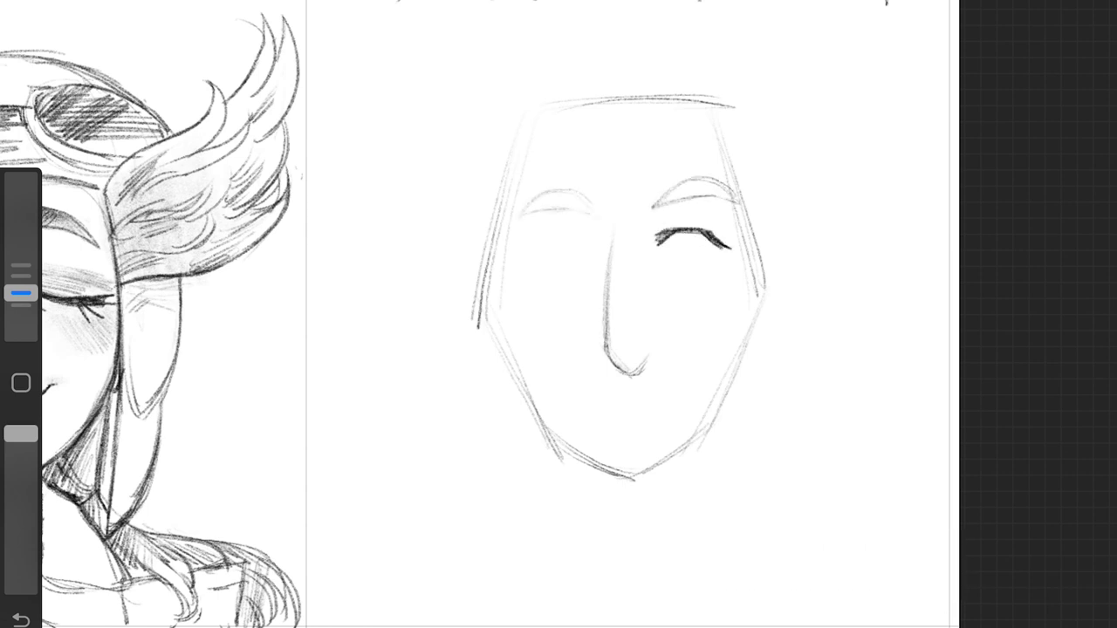
Step: Draw the second lashed eye, darken the eyebrow and lightly shade around the eye
{"action": "left_click_drag", "start_coordinate": [534, 237], "coordinate": [593, 248]}
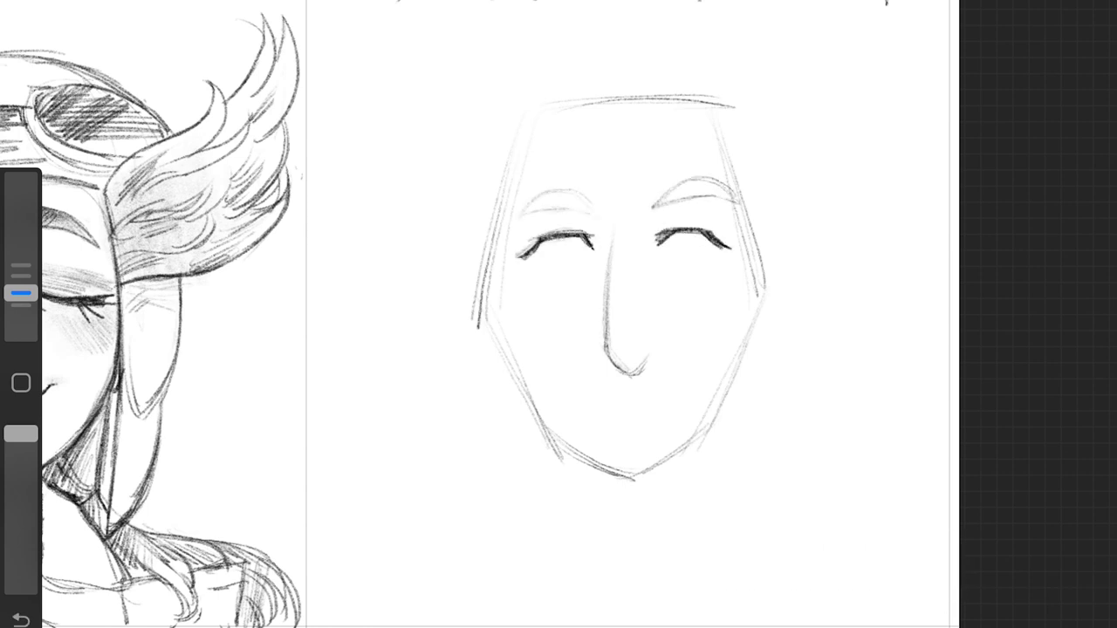
{"action": "left_click_drag", "start_coordinate": [525, 209], "coordinate": [595, 211]}
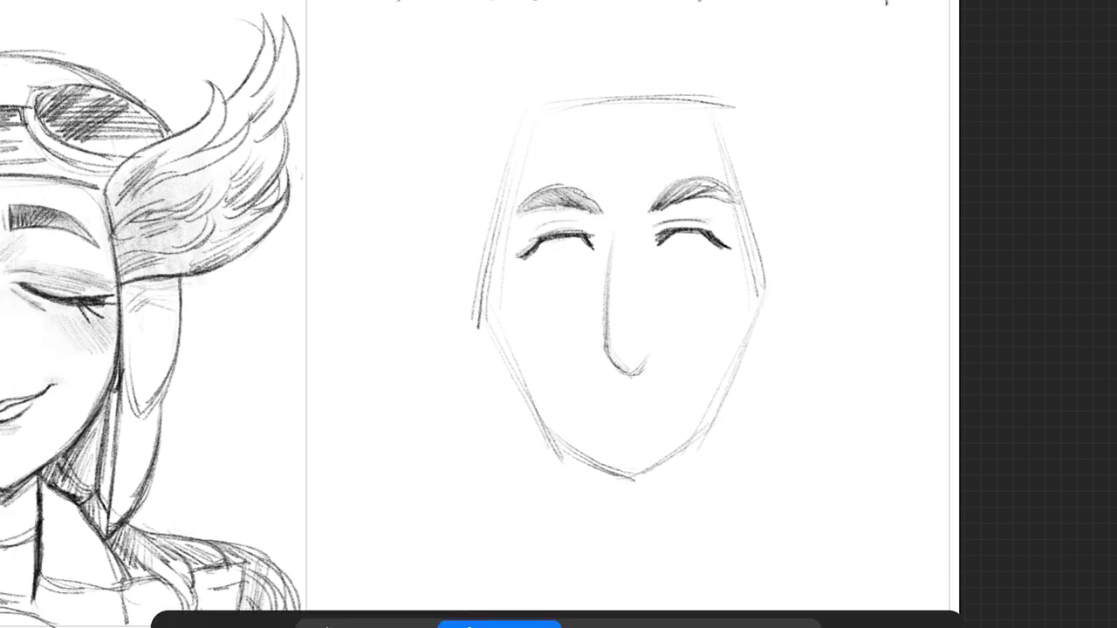
{"action": "key", "text": "v"}
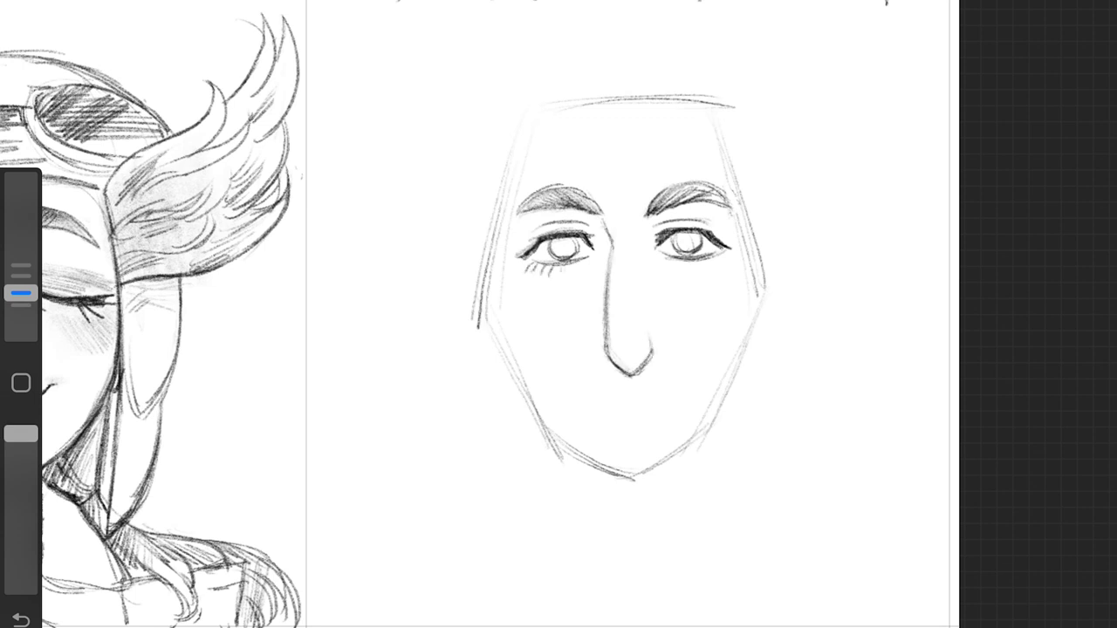
{"action": "left_click_drag", "start_coordinate": [645, 239], "coordinate": [660, 225]}
{"action": "left_click_drag", "start_coordinate": [703, 215], "coordinate": [740, 241]}
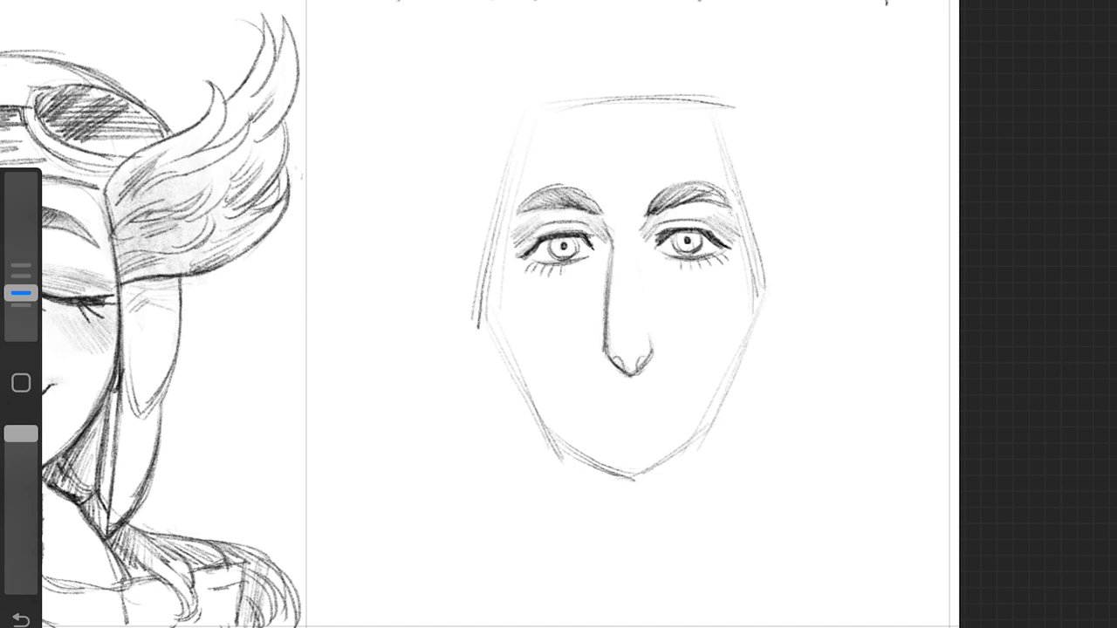
Step: Sketch the long hair outline on both sides and darken the jaw and cheek lines
{"action": "mouse_move", "coordinate": [622, 101]}
{"action": "left_mouse_down"}
{"action": "mouse_move", "coordinate": [755, 323]}
{"action": "mouse_move", "coordinate": [888, 592]}
{"action": "left_mouse_up"}
{"action": "left_click_drag", "start_coordinate": [752, 325], "coordinate": [641, 471]}
{"action": "left_click_drag", "start_coordinate": [616, 101], "coordinate": [534, 186]}
{"action": "left_click_drag", "start_coordinate": [547, 139], "coordinate": [436, 609]}
{"action": "left_click_drag", "start_coordinate": [487, 387], "coordinate": [417, 621]}
{"action": "left_click_drag", "start_coordinate": [510, 331], "coordinate": [621, 468]}
{"action": "left_click_drag", "start_coordinate": [755, 306], "coordinate": [714, 415]}
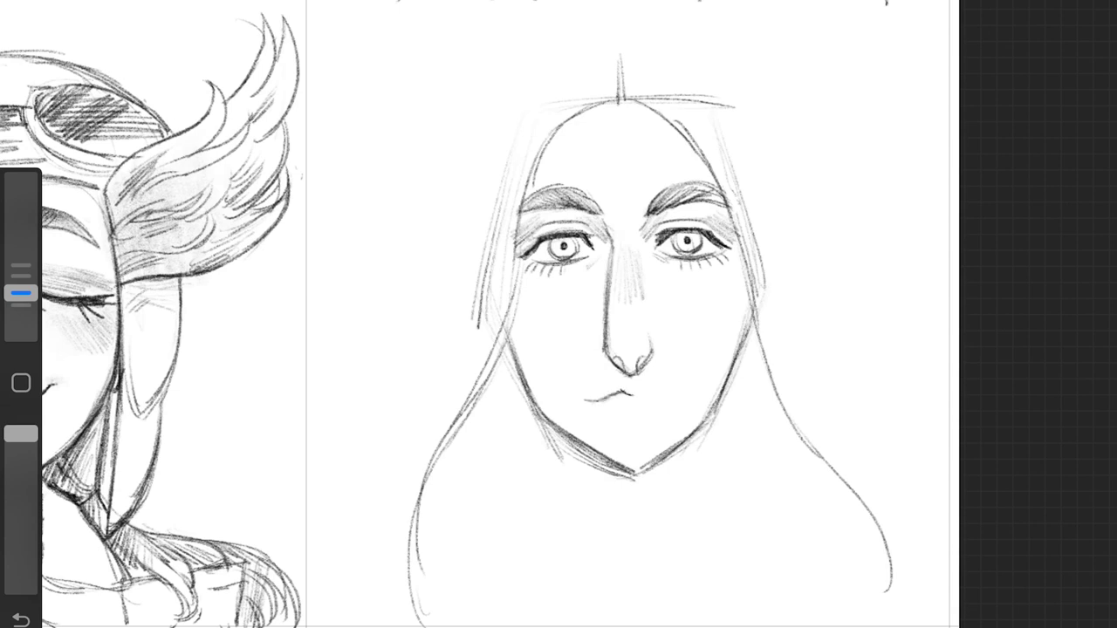
Step: Shade the face softly in grey: chin, cheeks, forehead, brows, nose and mouth
{"action": "left_click_drag", "start_coordinate": [648, 408], "coordinate": [616, 413]}
{"action": "left_click_drag", "start_coordinate": [654, 415], "coordinate": [623, 433]}
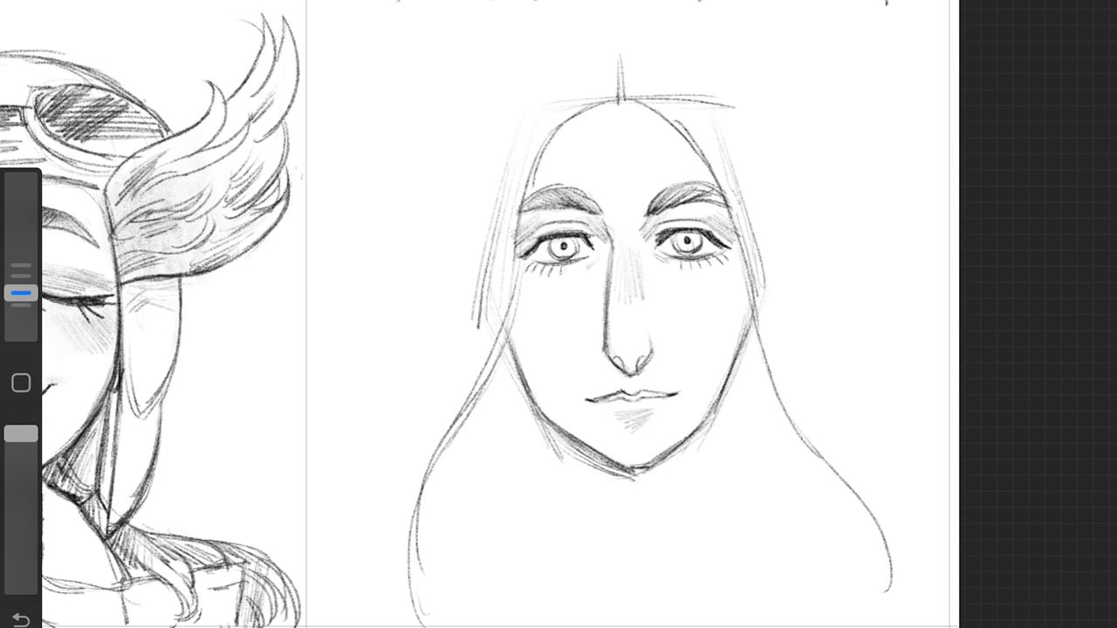
{"action": "left_click_drag", "start_coordinate": [748, 296], "coordinate": [726, 380]}
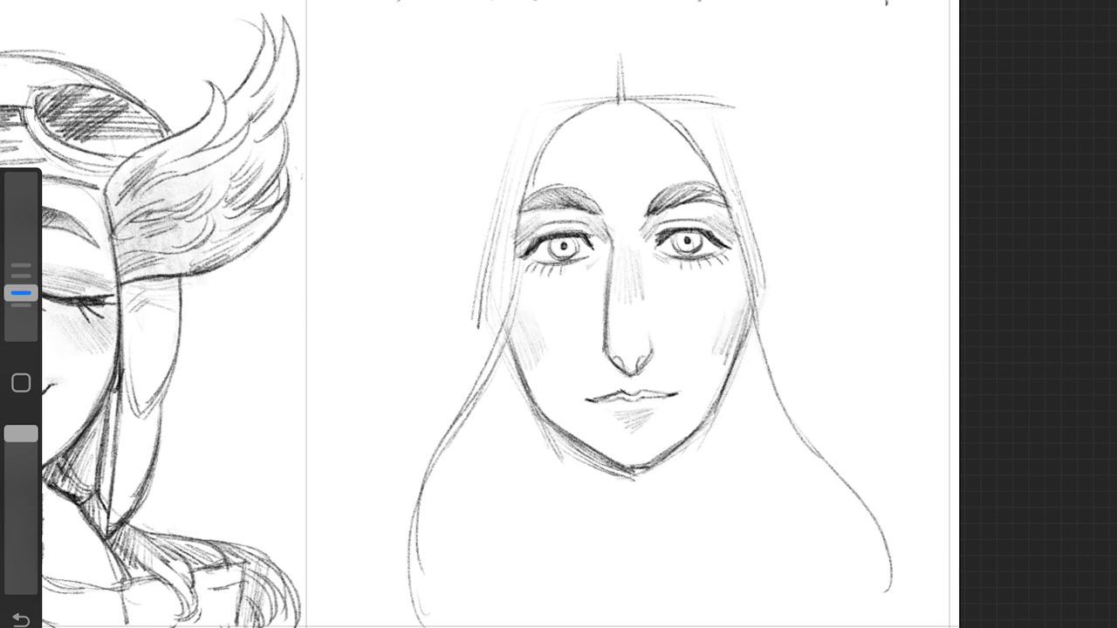
{"action": "left_click_drag", "start_coordinate": [567, 105], "coordinate": [629, 174]}
{"action": "left_click_drag", "start_coordinate": [541, 130], "coordinate": [672, 227]}
{"action": "left_click_drag", "start_coordinate": [663, 175], "coordinate": [611, 248]}
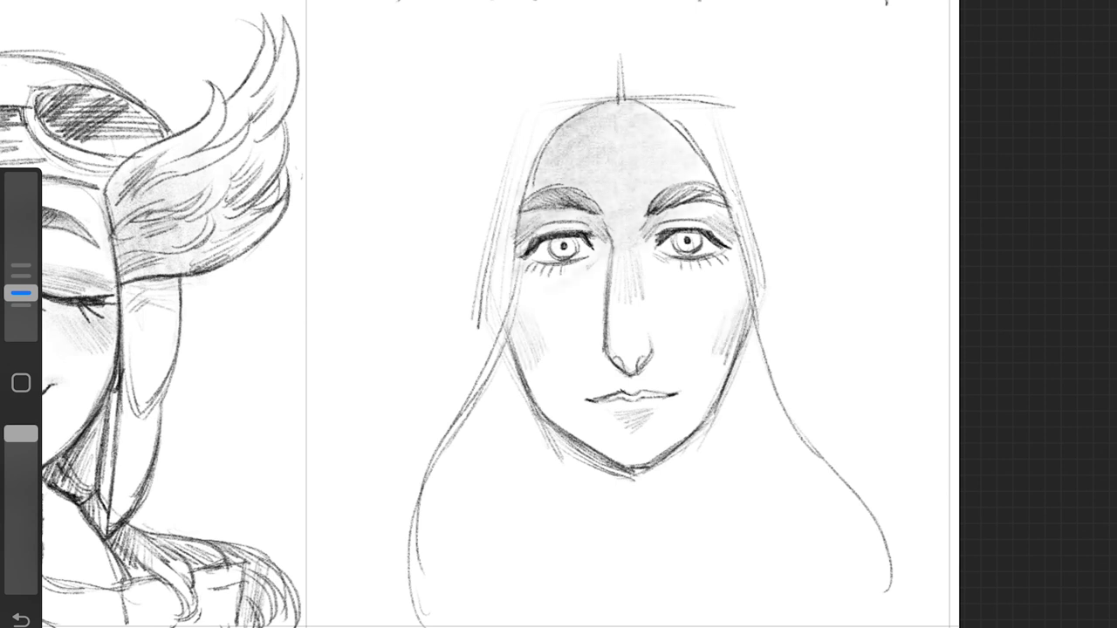
{"action": "left_click_drag", "start_coordinate": [524, 262], "coordinate": [628, 358]}
{"action": "left_click_drag", "start_coordinate": [524, 305], "coordinate": [602, 397]}
{"action": "left_click_drag", "start_coordinate": [611, 266], "coordinate": [724, 366]}
{"action": "left_click_drag", "start_coordinate": [628, 353], "coordinate": [559, 432]}
{"action": "left_click_drag", "start_coordinate": [707, 345], "coordinate": [589, 452]}
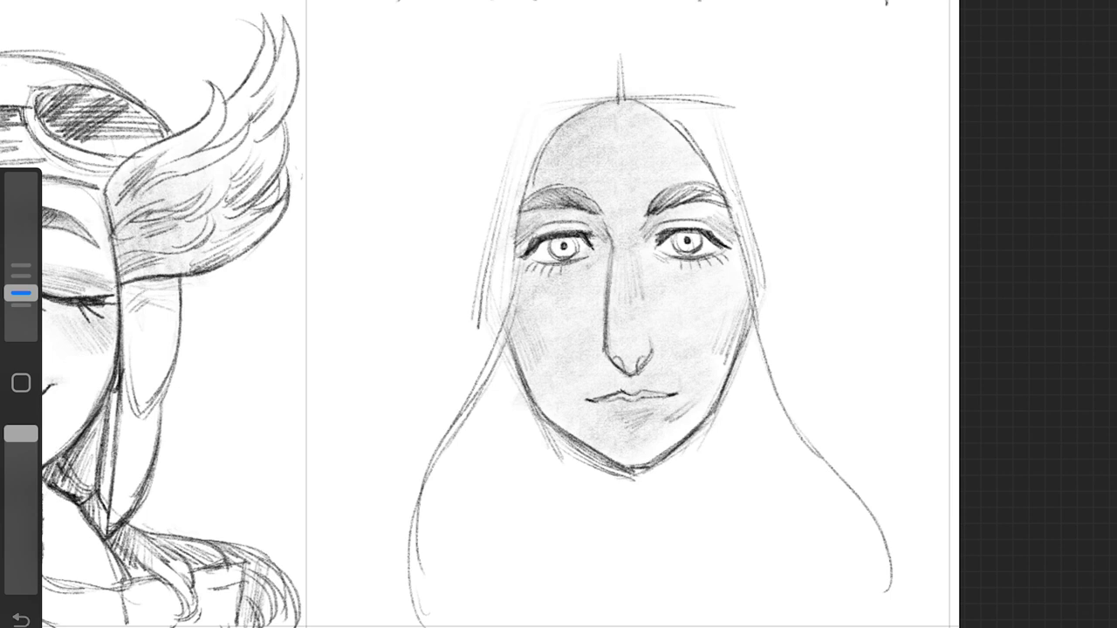
Step: Deepen the lower-cheek shading and erase the construction lines around the head
{"action": "left_click_drag", "start_coordinate": [523, 367], "coordinate": [602, 449]}
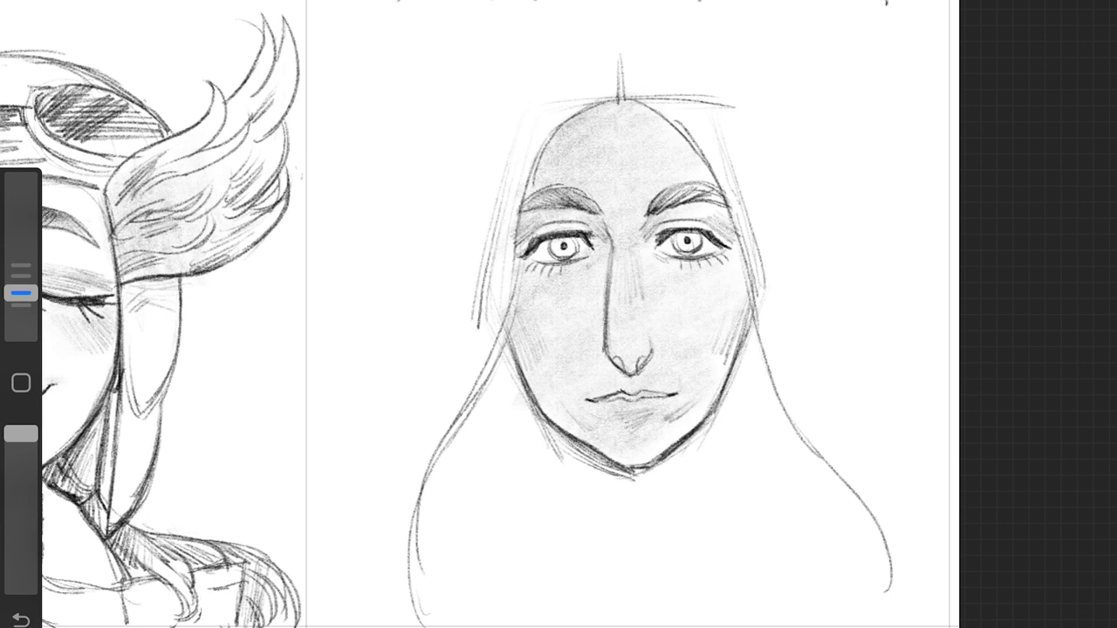
{"action": "left_click_drag", "start_coordinate": [486, 323], "coordinate": [488, 214]}
{"action": "left_click_drag", "start_coordinate": [504, 162], "coordinate": [494, 324]}
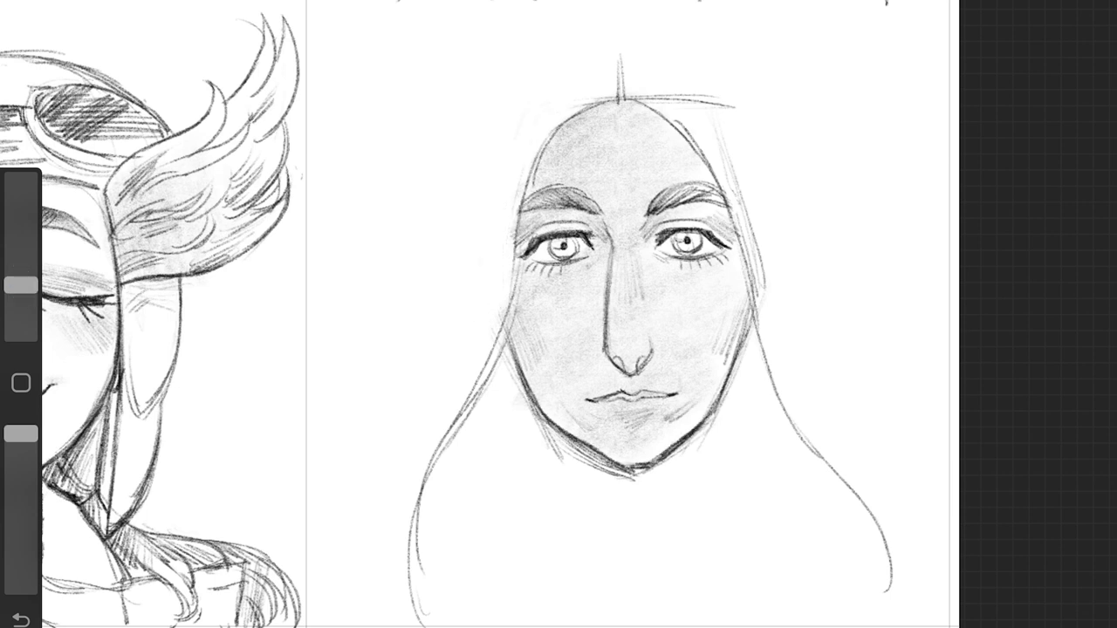
{"action": "left_click_drag", "start_coordinate": [644, 101], "coordinate": [722, 100]}
{"action": "left_click_drag", "start_coordinate": [742, 140], "coordinate": [759, 288]}
{"action": "left_click_drag", "start_coordinate": [514, 375], "coordinate": [546, 447]}
{"action": "left_click_drag", "start_coordinate": [534, 415], "coordinate": [611, 471]}
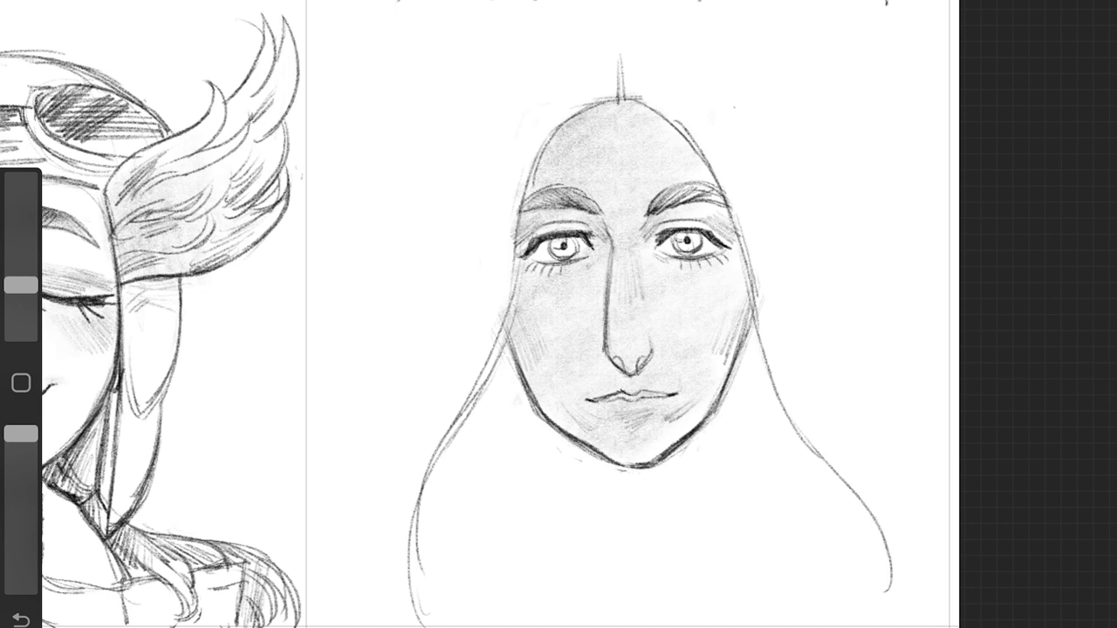
{"action": "left_click_drag", "start_coordinate": [21, 285], "coordinate": [21, 294]}
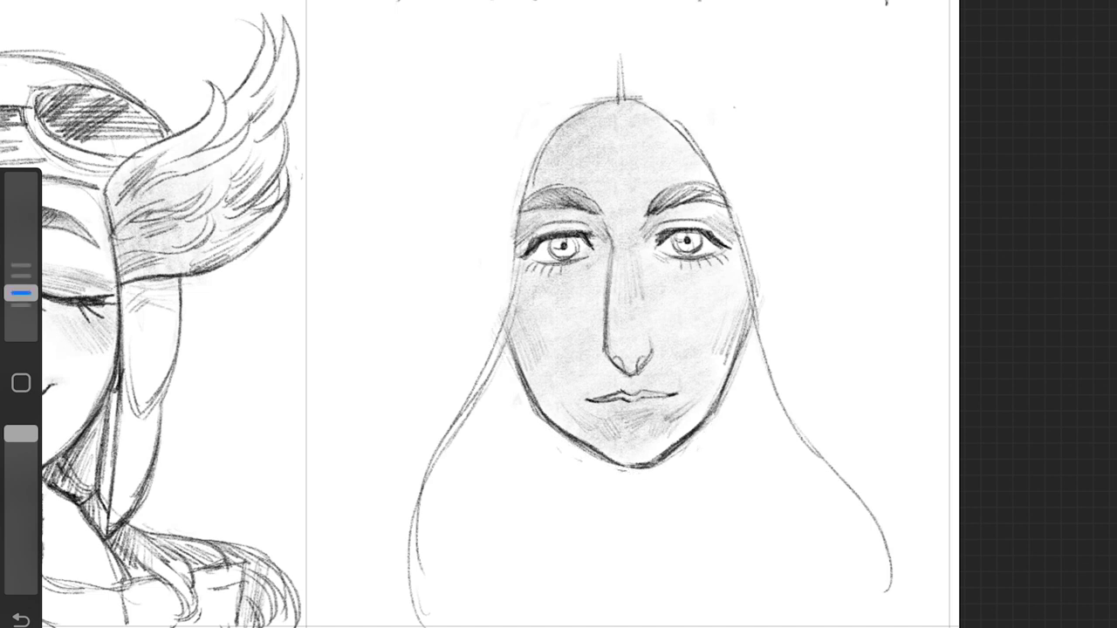
Step: Darken below the lips and add cheek blush, undoing a stray left-cheek stroke
{"action": "left_click_drag", "start_coordinate": [621, 416], "coordinate": [651, 436]}
{"action": "left_click_drag", "start_coordinate": [709, 268], "coordinate": [738, 309]}
{"action": "left_click_drag", "start_coordinate": [527, 269], "coordinate": [552, 316]}
{"action": "key", "text": "ctrl+z"}
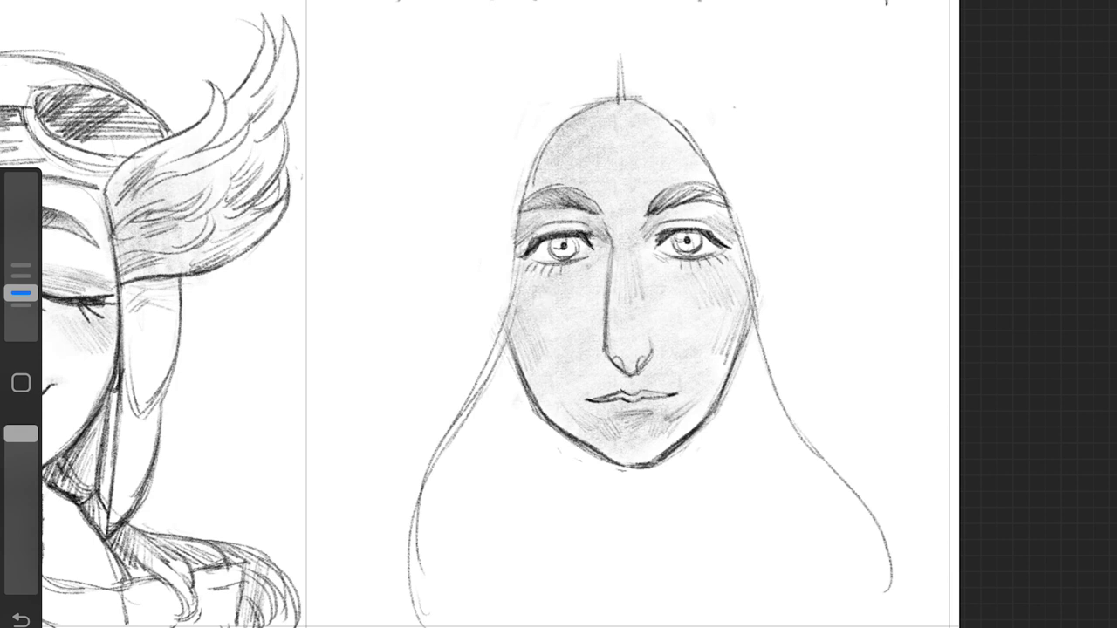
Step: Draw long curving hair strands from the crown down both sides of the face
{"action": "left_click_drag", "start_coordinate": [619, 15], "coordinate": [958, 311]}
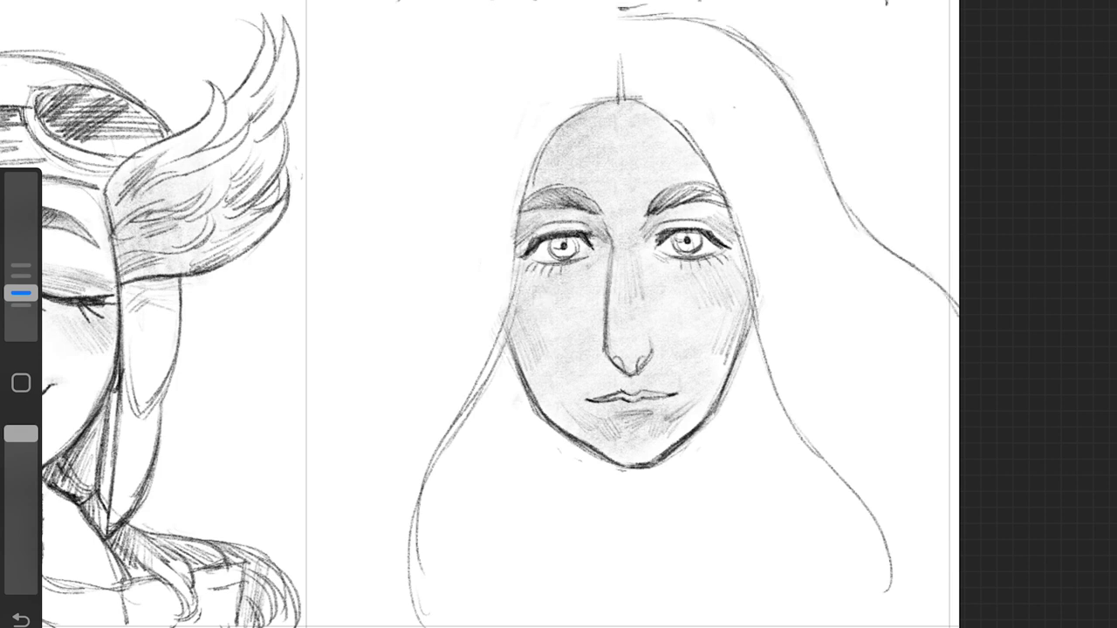
{"action": "left_click_drag", "start_coordinate": [669, 18], "coordinate": [480, 68]}
{"action": "left_click_drag", "start_coordinate": [529, 35], "coordinate": [318, 441]}
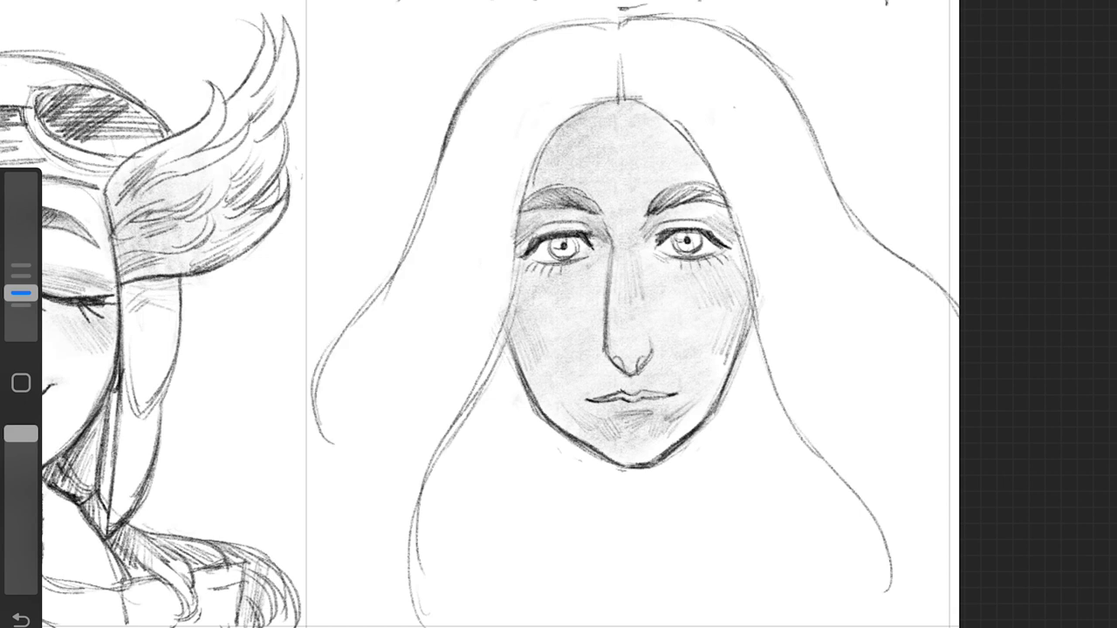
{"action": "mouse_move", "coordinate": [819, 153]}
{"action": "left_mouse_down"}
{"action": "mouse_move", "coordinate": [922, 311]}
{"action": "mouse_move", "coordinate": [913, 368]}
{"action": "left_mouse_up"}
{"action": "left_click_drag", "start_coordinate": [720, 117], "coordinate": [766, 217]}
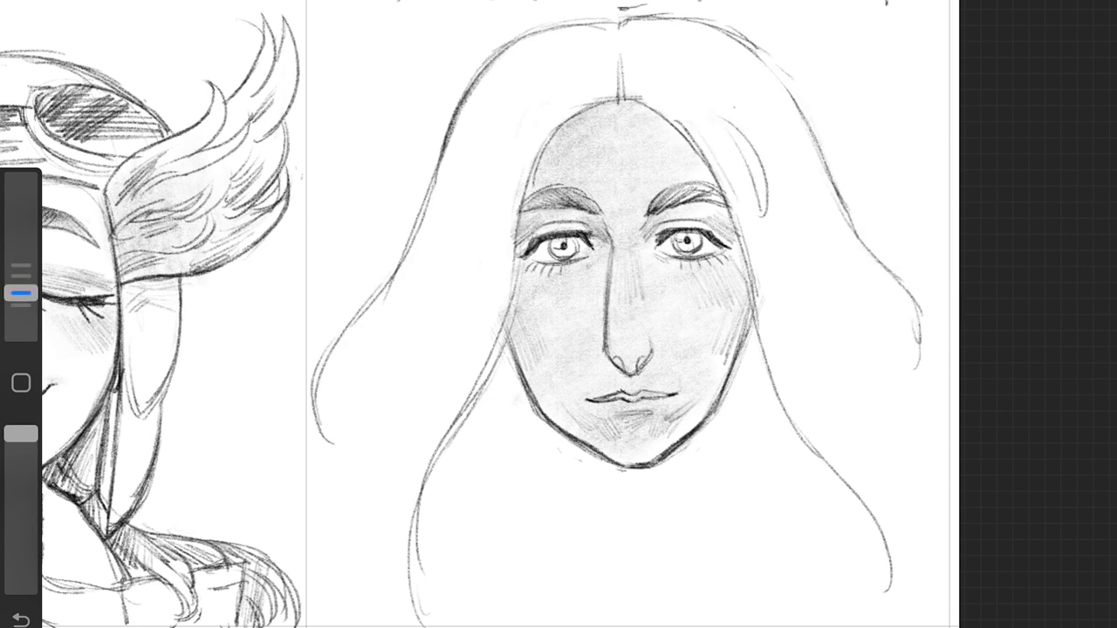
{"action": "left_click_drag", "start_coordinate": [708, 123], "coordinate": [746, 202]}
{"action": "mouse_move", "coordinate": [750, 275]}
{"action": "left_mouse_down"}
{"action": "mouse_move", "coordinate": [797, 502]}
{"action": "mouse_move", "coordinate": [725, 595]}
{"action": "left_mouse_up"}
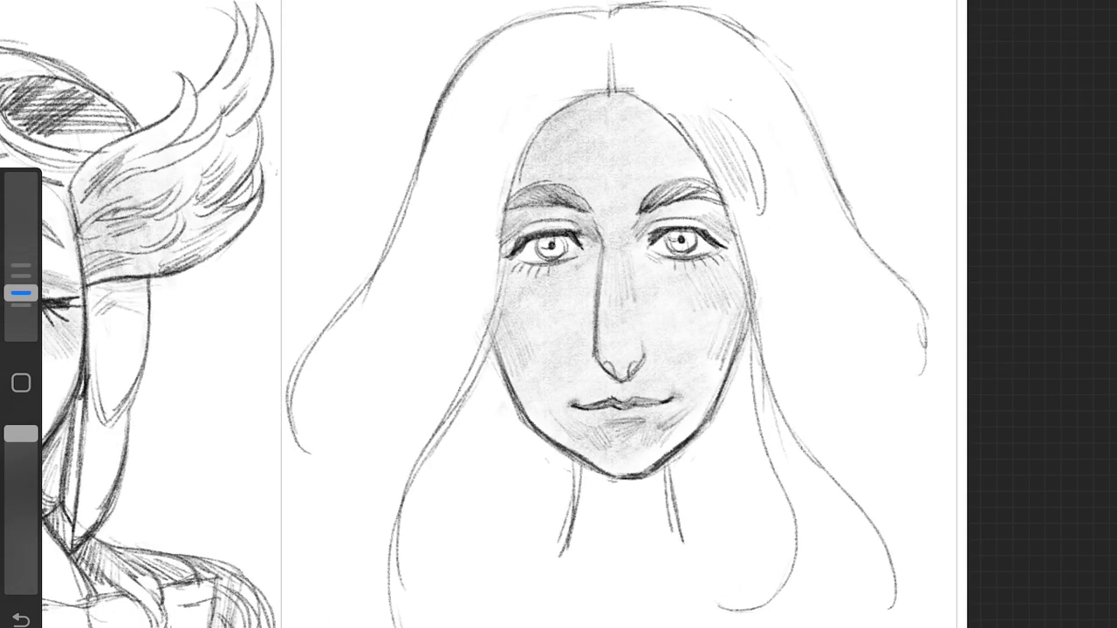
Step: Fill out the hair with more strands at the top right and down both sides
{"action": "mouse_move", "coordinate": [620, 11]}
{"action": "left_mouse_down"}
{"action": "mouse_move", "coordinate": [750, 44]}
{"action": "mouse_move", "coordinate": [842, 139]}
{"action": "left_mouse_up"}
{"action": "left_click_drag", "start_coordinate": [820, 157], "coordinate": [857, 223]}
{"action": "left_click_drag", "start_coordinate": [821, 126], "coordinate": [960, 340]}
{"action": "left_click_drag", "start_coordinate": [471, 59], "coordinate": [296, 349]}
{"action": "left_click_drag", "start_coordinate": [410, 170], "coordinate": [301, 323]}
{"action": "left_click_drag", "start_coordinate": [842, 139], "coordinate": [903, 283]}
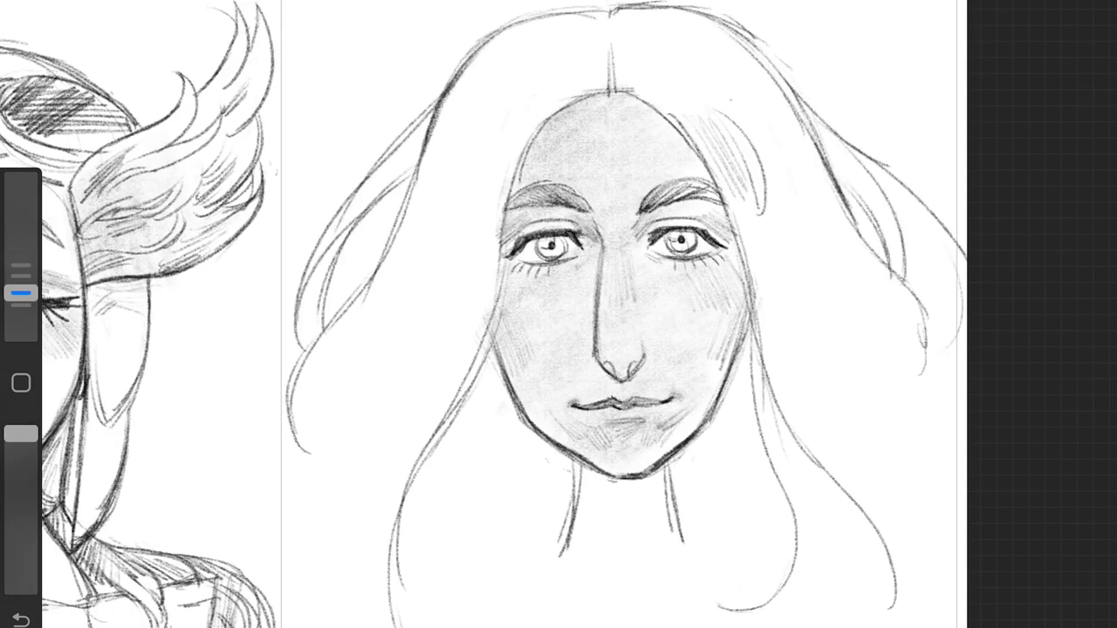
{"action": "left_click_drag", "start_coordinate": [498, 245], "coordinate": [331, 523]}
{"action": "left_click_drag", "start_coordinate": [340, 367], "coordinate": [314, 454]}
{"action": "left_click_drag", "start_coordinate": [748, 278], "coordinate": [851, 502]}
{"action": "left_click_drag", "start_coordinate": [896, 393], "coordinate": [855, 502]}
Step: Draw a V-shaped neckline below the chin and hatch shading on the neck
{"action": "left_click_drag", "start_coordinate": [569, 527], "coordinate": [563, 542]}
{"action": "mouse_move", "coordinate": [562, 485]}
{"action": "left_mouse_down"}
{"action": "mouse_move", "coordinate": [623, 528]}
{"action": "mouse_move", "coordinate": [686, 476]}
{"action": "left_mouse_up"}
{"action": "left_click_drag", "start_coordinate": [674, 462], "coordinate": [674, 493]}
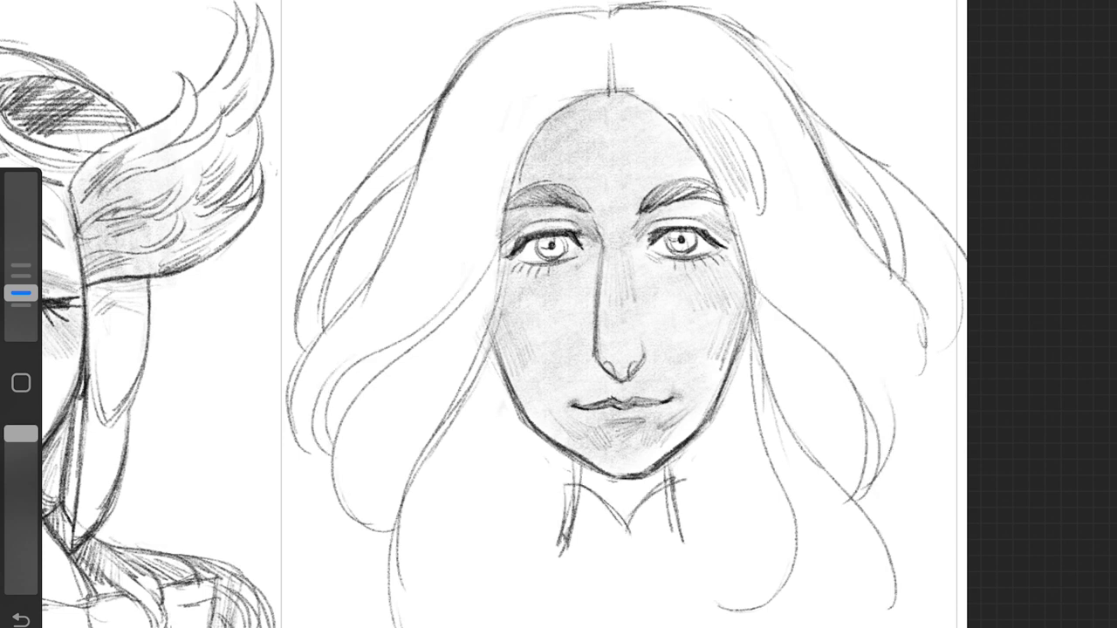
{"action": "mouse_move", "coordinate": [576, 463]}
{"action": "left_mouse_down"}
{"action": "mouse_move", "coordinate": [624, 515]}
{"action": "mouse_move", "coordinate": [654, 471]}
{"action": "mouse_move", "coordinate": [698, 551]}
{"action": "left_mouse_up"}
Step: Extend the neck line and add curved hair strands around the forehead
{"action": "left_click_drag", "start_coordinate": [600, 93], "coordinate": [506, 249]}
{"action": "left_click_drag", "start_coordinate": [513, 166], "coordinate": [476, 388]}
{"action": "left_click_drag", "start_coordinate": [616, 89], "coordinate": [665, 162]}
{"action": "left_click_drag", "start_coordinate": [21, 294], "coordinate": [21, 284]}
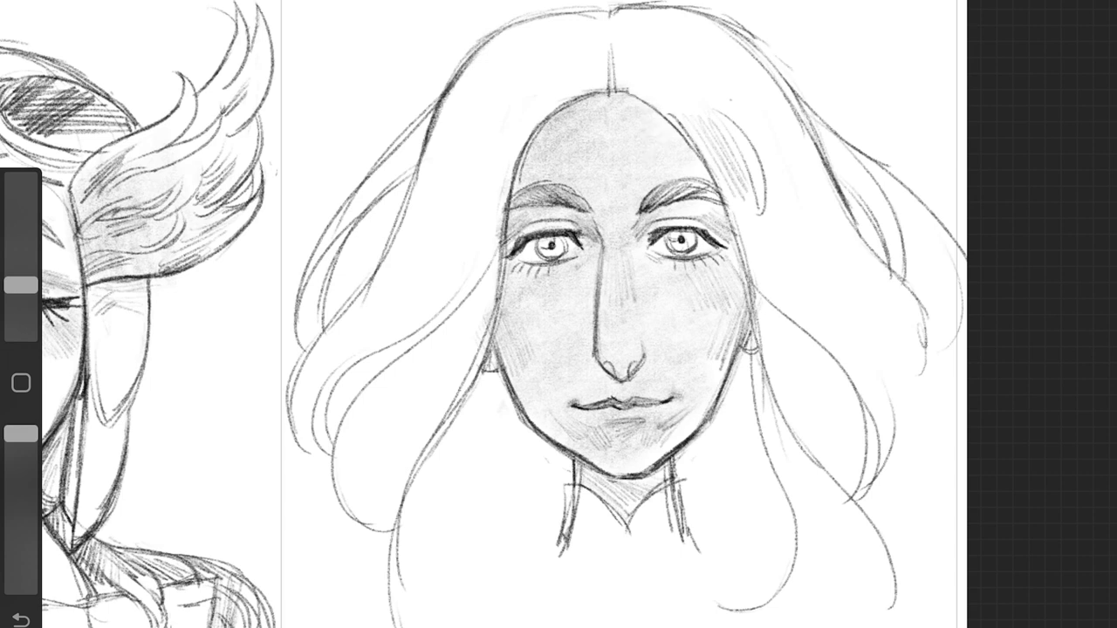
{"action": "left_click_drag", "start_coordinate": [644, 103], "coordinate": [709, 159]}
Step: With a slightly smaller brush, hatch the hair along the centre part and top of the head
{"action": "left_click_drag", "start_coordinate": [21, 285], "coordinate": [21, 293]}
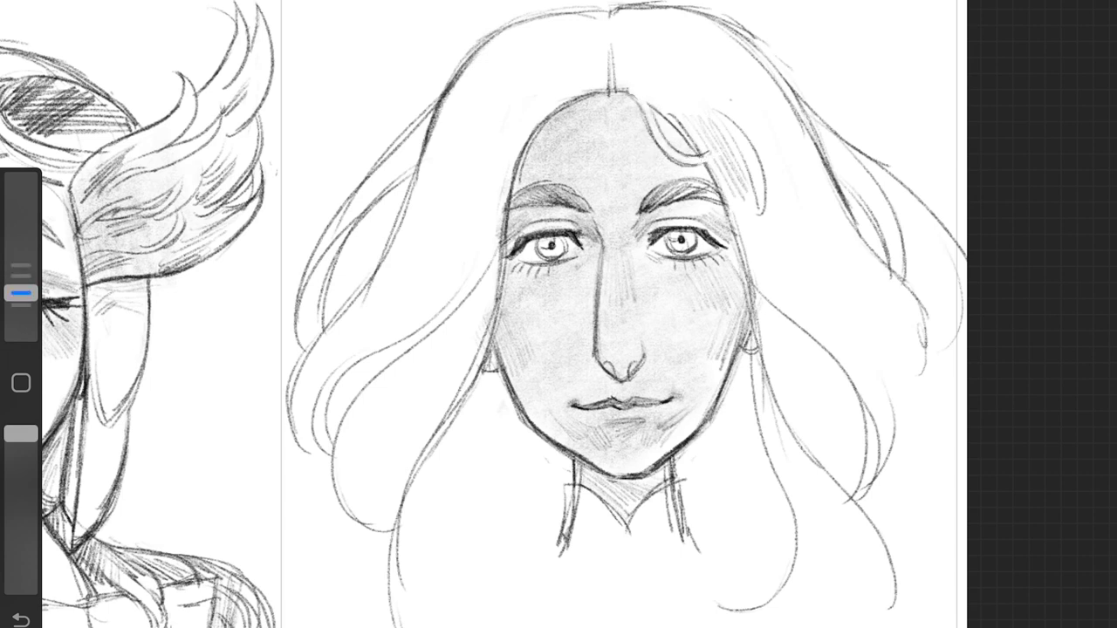
{"action": "left_click_drag", "start_coordinate": [717, 179], "coordinate": [820, 384]}
{"action": "left_click_drag", "start_coordinate": [789, 150], "coordinate": [877, 316]}
{"action": "left_click_drag", "start_coordinate": [612, 87], "coordinate": [694, 52]}
{"action": "left_click_drag", "start_coordinate": [629, 61], "coordinate": [751, 17]}
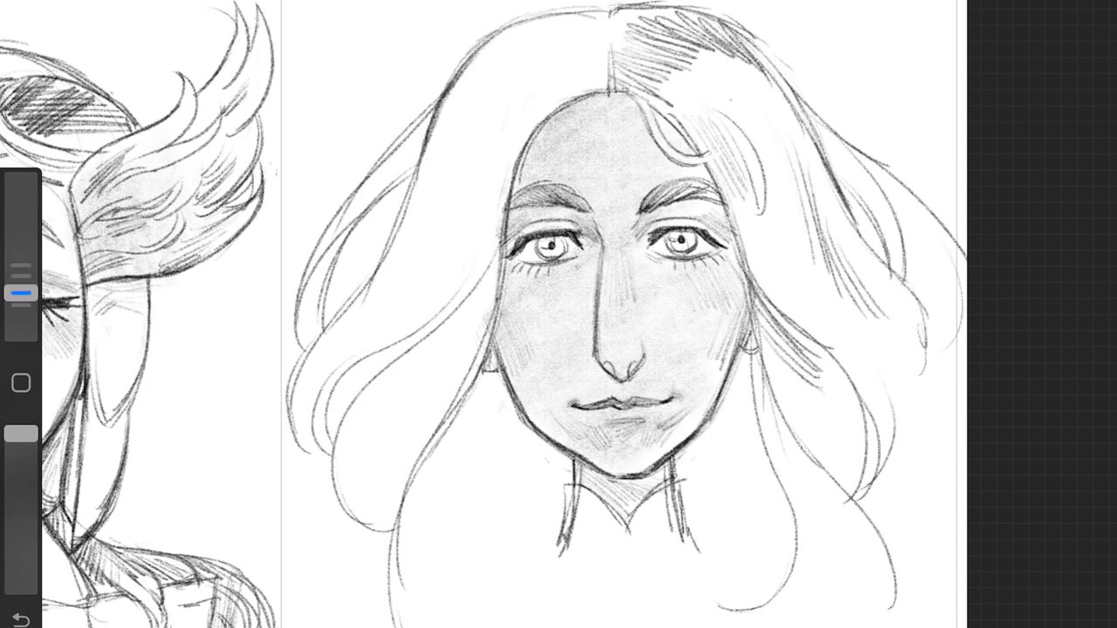
{"action": "left_click_drag", "start_coordinate": [610, 44], "coordinate": [647, 16]}
{"action": "left_click_drag", "start_coordinate": [507, 52], "coordinate": [602, 21]}
{"action": "left_click_drag", "start_coordinate": [454, 96], "coordinate": [611, 53]}
Step: Add hair strands down the left side and hatch the hair right of the face
{"action": "left_click_drag", "start_coordinate": [532, 48], "coordinate": [476, 97]}
{"action": "left_click_drag", "start_coordinate": [494, 166], "coordinate": [464, 271]}
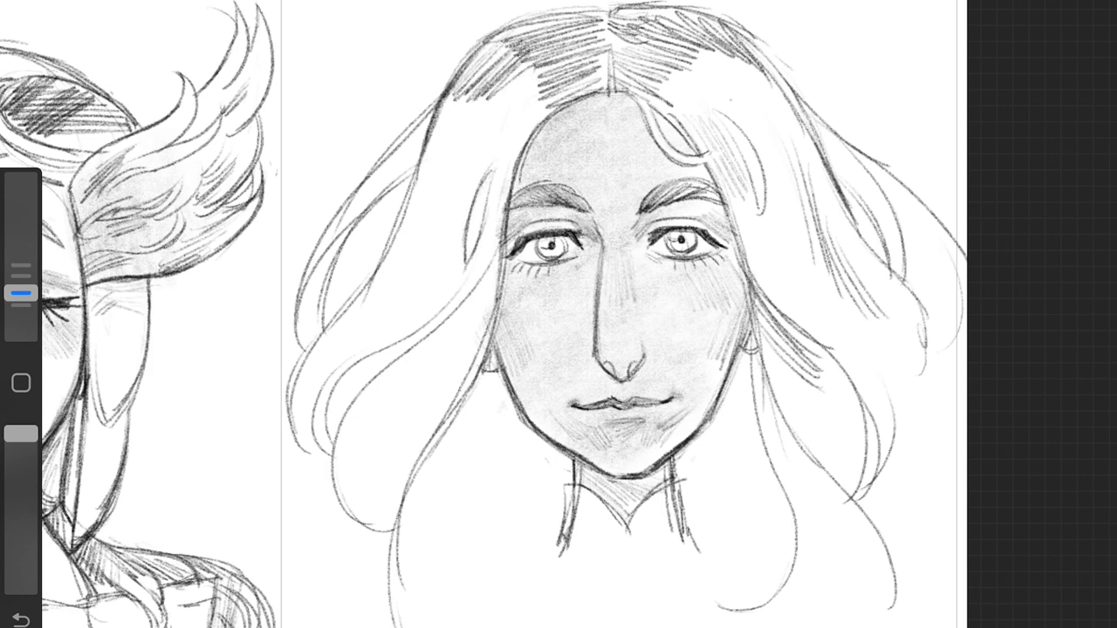
{"action": "left_click_drag", "start_coordinate": [432, 310], "coordinate": [366, 355]}
{"action": "left_click_drag", "start_coordinate": [443, 375], "coordinate": [393, 467]}
{"action": "left_click_drag", "start_coordinate": [825, 379], "coordinate": [794, 458]}
{"action": "mouse_move", "coordinate": [728, 163]}
{"action": "left_mouse_down"}
{"action": "mouse_move", "coordinate": [768, 288]}
{"action": "mouse_move", "coordinate": [786, 279]}
{"action": "left_mouse_up"}
{"action": "left_click_drag", "start_coordinate": [760, 133], "coordinate": [811, 269]}
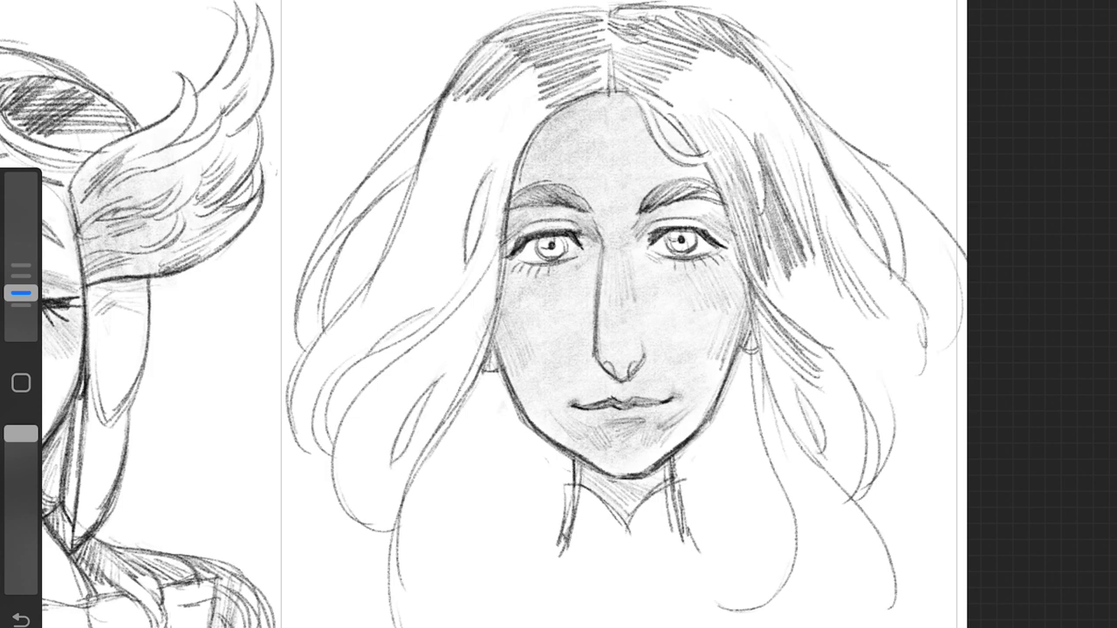
{"action": "left_click_drag", "start_coordinate": [746, 92], "coordinate": [824, 244]}
Step: Darken the forehead curl and both eyebrows, and hatch the hair left of the face
{"action": "left_click_drag", "start_coordinate": [641, 98], "coordinate": [707, 164]}
{"action": "left_click_drag", "start_coordinate": [646, 201], "coordinate": [725, 185]}
{"action": "left_click_drag", "start_coordinate": [515, 203], "coordinate": [580, 190]}
{"action": "left_click_drag", "start_coordinate": [427, 135], "coordinate": [412, 205]}
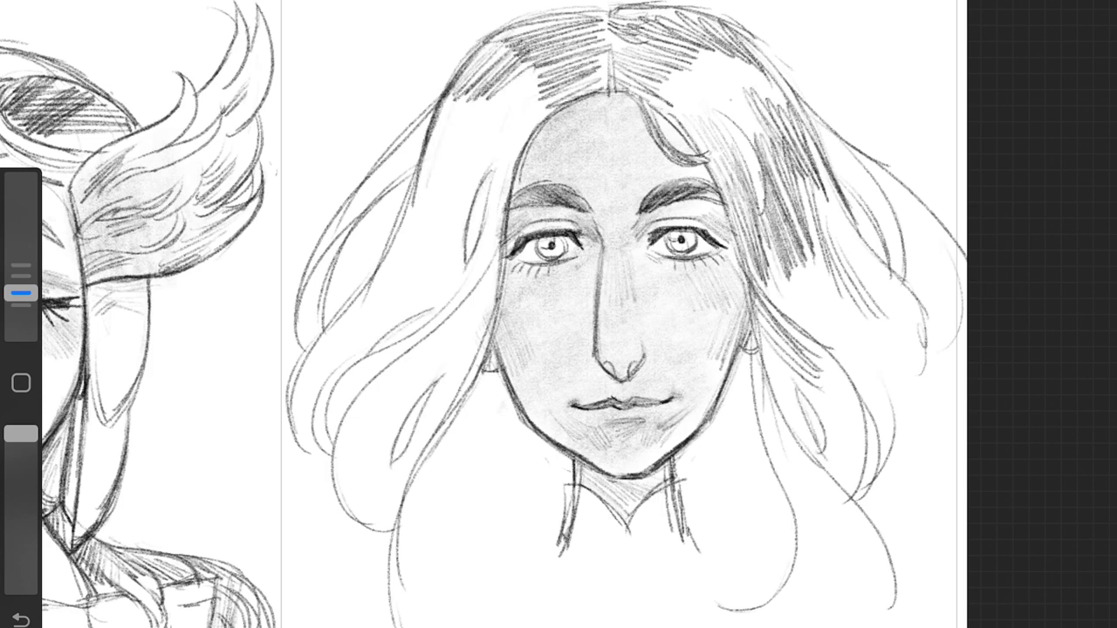
{"action": "left_click_drag", "start_coordinate": [437, 110], "coordinate": [410, 227]}
{"action": "left_click_drag", "start_coordinate": [489, 131], "coordinate": [458, 240]}
Step: Add strokes to the top-right hair and densely hatch the hair mass right of the face
{"action": "left_click_drag", "start_coordinate": [520, 144], "coordinate": [497, 249]}
{"action": "left_click_drag", "start_coordinate": [740, 40], "coordinate": [672, 88]}
{"action": "left_click_drag", "start_coordinate": [812, 129], "coordinate": [877, 219]}
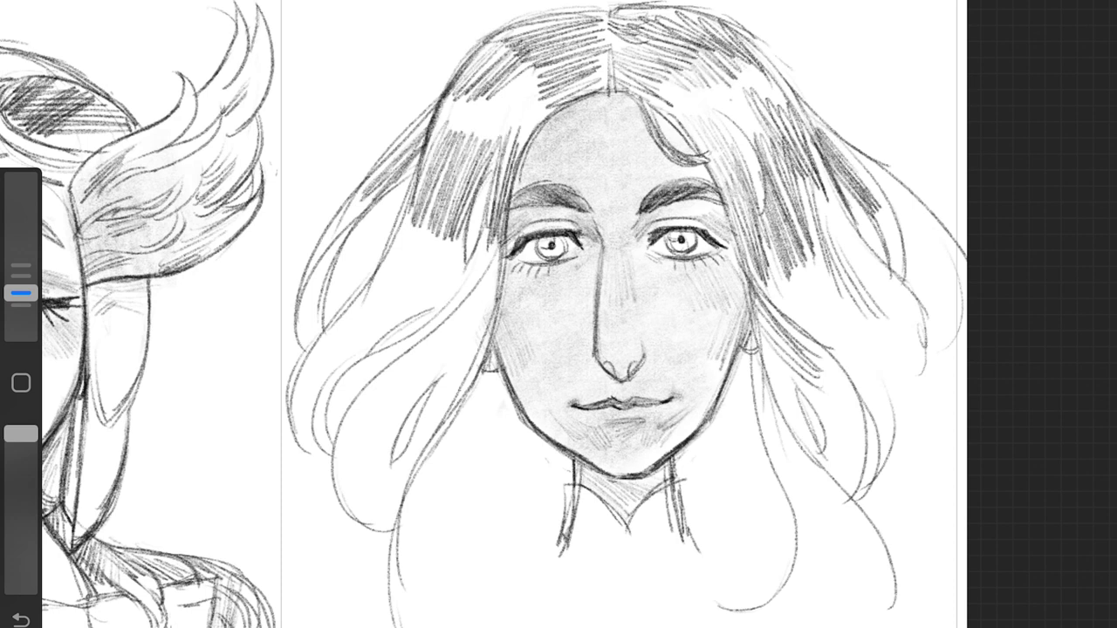
{"action": "left_click_drag", "start_coordinate": [803, 101], "coordinate": [881, 214]}
{"action": "left_click_drag", "start_coordinate": [868, 181], "coordinate": [903, 272]}
{"action": "left_click_drag", "start_coordinate": [855, 157], "coordinate": [933, 253]}
{"action": "left_click_drag", "start_coordinate": [805, 144], "coordinate": [898, 310]}
{"action": "left_click_drag", "start_coordinate": [839, 224], "coordinate": [912, 305]}
Step: Densely hatch the hair mass left of the face
{"action": "left_click_drag", "start_coordinate": [478, 295], "coordinate": [417, 389]}
{"action": "left_click_drag", "start_coordinate": [480, 332], "coordinate": [426, 441]}
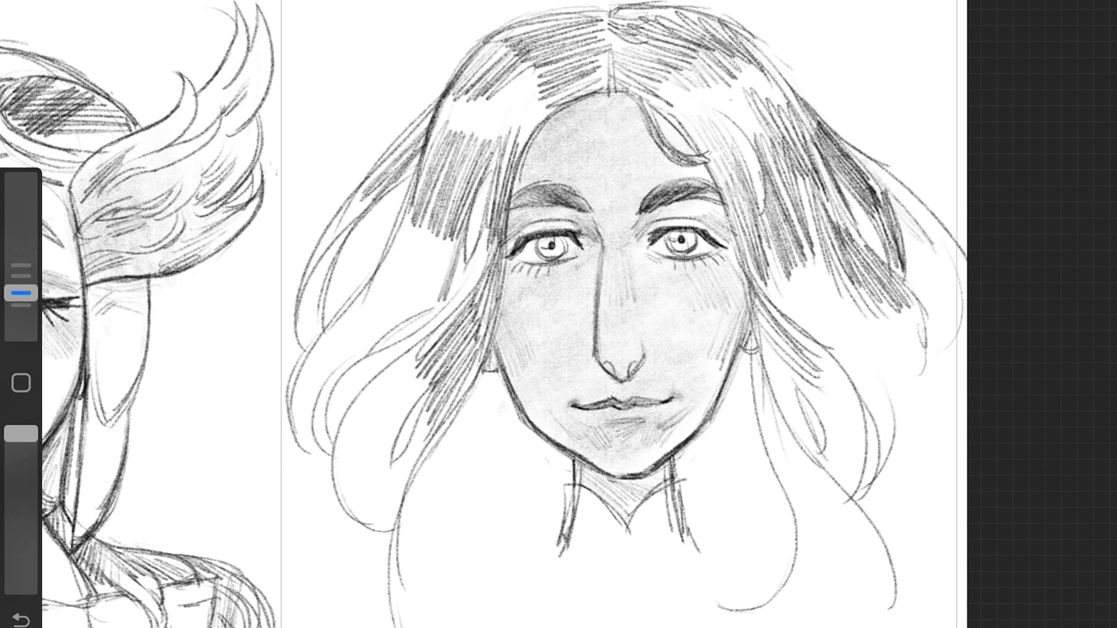
{"action": "left_click_drag", "start_coordinate": [488, 227], "coordinate": [410, 340]}
{"action": "left_click_drag", "start_coordinate": [455, 234], "coordinate": [387, 325]}
{"action": "left_click_drag", "start_coordinate": [359, 214], "coordinate": [304, 297]}
{"action": "left_click_drag", "start_coordinate": [337, 234], "coordinate": [300, 347]}
Step: Strengthen the right and lower-left outlines of the hair
{"action": "left_click_drag", "start_coordinate": [310, 458], "coordinate": [272, 611]}
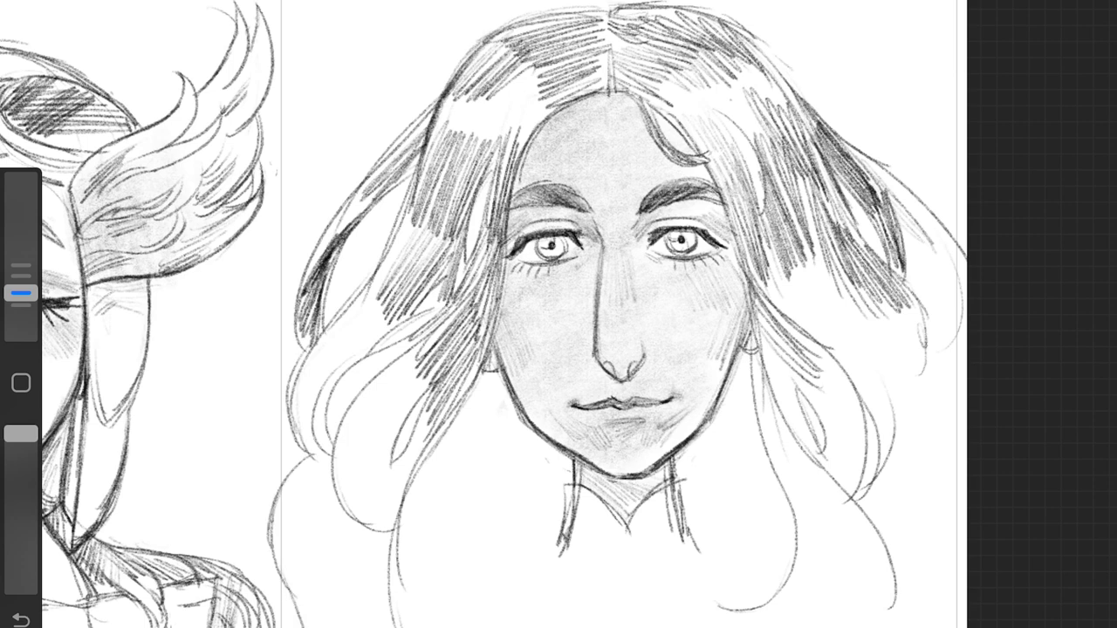
{"action": "left_click_drag", "start_coordinate": [917, 187], "coordinate": [958, 349]}
{"action": "left_click_drag", "start_coordinate": [851, 153], "coordinate": [929, 245]}
{"action": "left_click_drag", "start_coordinate": [903, 200], "coordinate": [953, 348]}
{"action": "left_click_drag", "start_coordinate": [327, 441], "coordinate": [278, 549]}
{"action": "left_click_drag", "start_coordinate": [947, 349], "coordinate": [927, 480]}
Step: Add strands to the lower-left hair and a short stroke near the neck
{"action": "left_click_drag", "start_coordinate": [327, 449], "coordinate": [280, 576]}
{"action": "left_click_drag", "start_coordinate": [388, 362], "coordinate": [345, 515]}
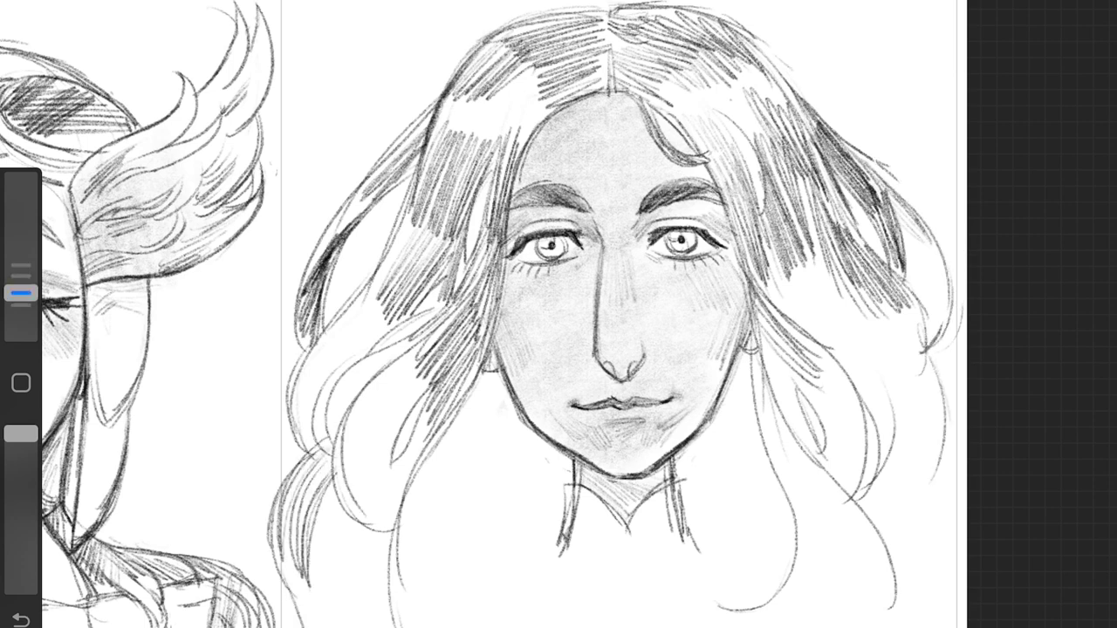
{"action": "left_click_drag", "start_coordinate": [419, 336], "coordinate": [336, 428]}
{"action": "left_click_drag", "start_coordinate": [392, 312], "coordinate": [316, 383]}
{"action": "left_click_drag", "start_coordinate": [384, 288], "coordinate": [290, 437]}
{"action": "left_click_drag", "start_coordinate": [309, 371], "coordinate": [290, 457]}
Step: Remove the old lower neck lines and draw the left shoulder line from the neck
{"action": "left_click_drag", "start_coordinate": [569, 533], "coordinate": [468, 567]}
{"action": "left_click_drag", "start_coordinate": [513, 558], "coordinate": [438, 576]}
{"action": "left_click_drag", "start_coordinate": [559, 481], "coordinate": [557, 542]}
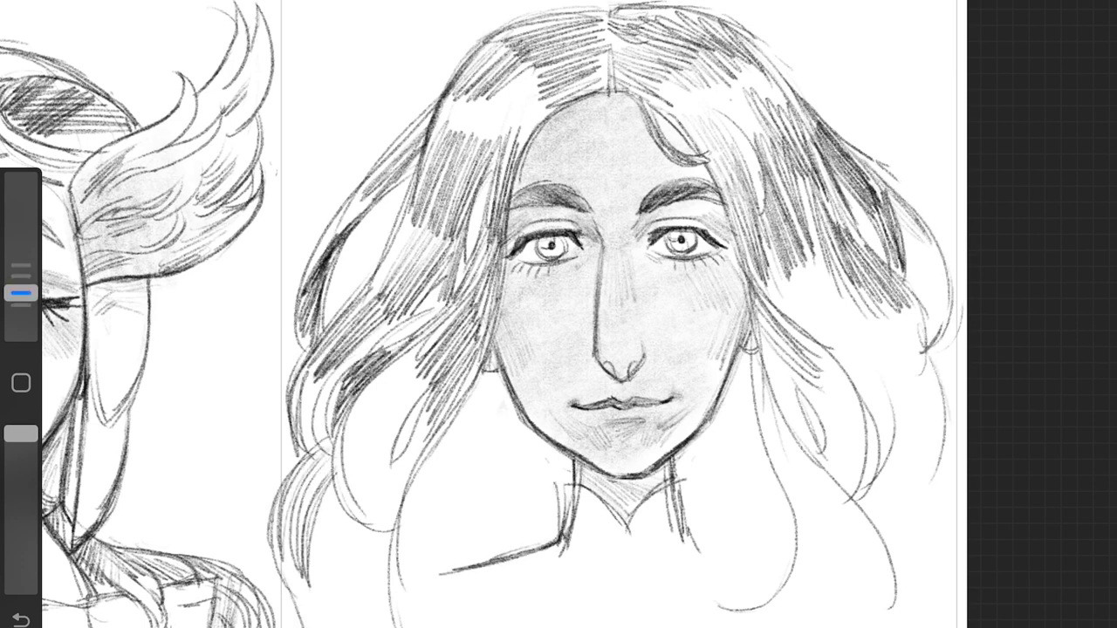
{"action": "left_click_drag", "start_coordinate": [576, 501], "coordinate": [562, 554]}
{"action": "left_click_drag", "start_coordinate": [685, 488], "coordinate": [679, 541]}
Step: Sketch the collar and pendant below the neck and draw the right shoulder line
{"action": "mouse_move", "coordinate": [588, 551]}
{"action": "left_mouse_down"}
{"action": "mouse_move", "coordinate": [663, 548]}
{"action": "mouse_move", "coordinate": [663, 563]}
{"action": "left_mouse_up"}
{"action": "mouse_move", "coordinate": [513, 405]}
{"action": "left_mouse_down"}
{"action": "mouse_move", "coordinate": [485, 556]}
{"action": "mouse_move", "coordinate": [447, 553]}
{"action": "left_mouse_up"}
{"action": "mouse_move", "coordinate": [488, 389]}
{"action": "left_mouse_down"}
{"action": "mouse_move", "coordinate": [420, 463]}
{"action": "mouse_move", "coordinate": [391, 539]}
{"action": "left_mouse_up"}
{"action": "left_click_drag", "start_coordinate": [682, 494], "coordinate": [779, 566]}
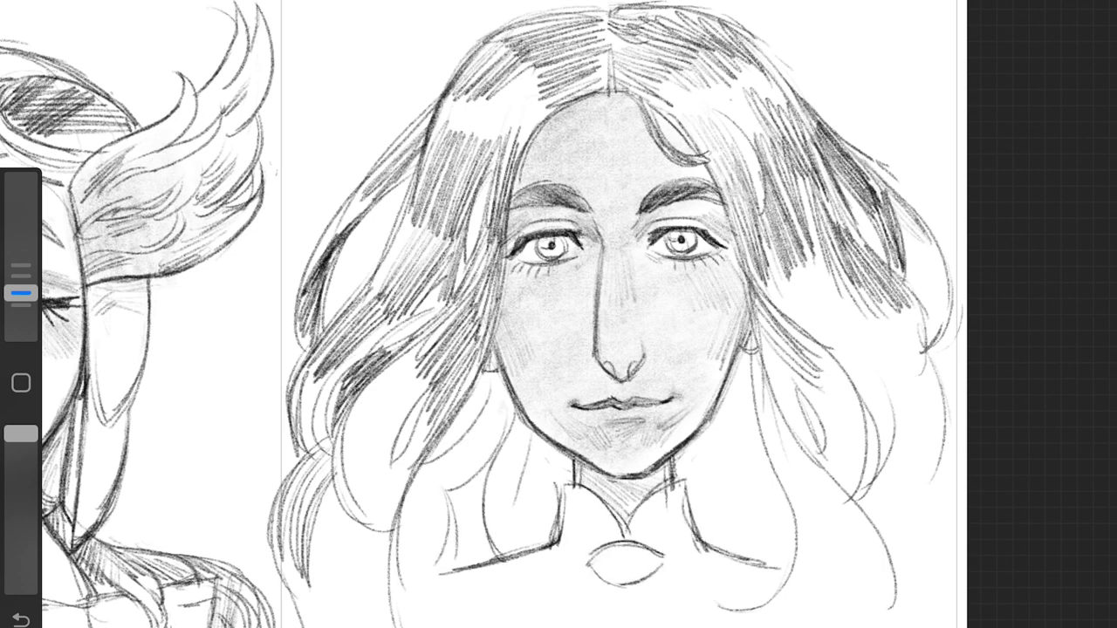
Step: Hatch both sides of the high collar dark and draw the tie lines below the pendant
{"action": "mouse_move", "coordinate": [663, 489]}
{"action": "left_mouse_down"}
{"action": "mouse_move", "coordinate": [647, 534]}
{"action": "mouse_move", "coordinate": [659, 539]}
{"action": "left_mouse_up"}
{"action": "left_click_drag", "start_coordinate": [569, 515], "coordinate": [600, 544]}
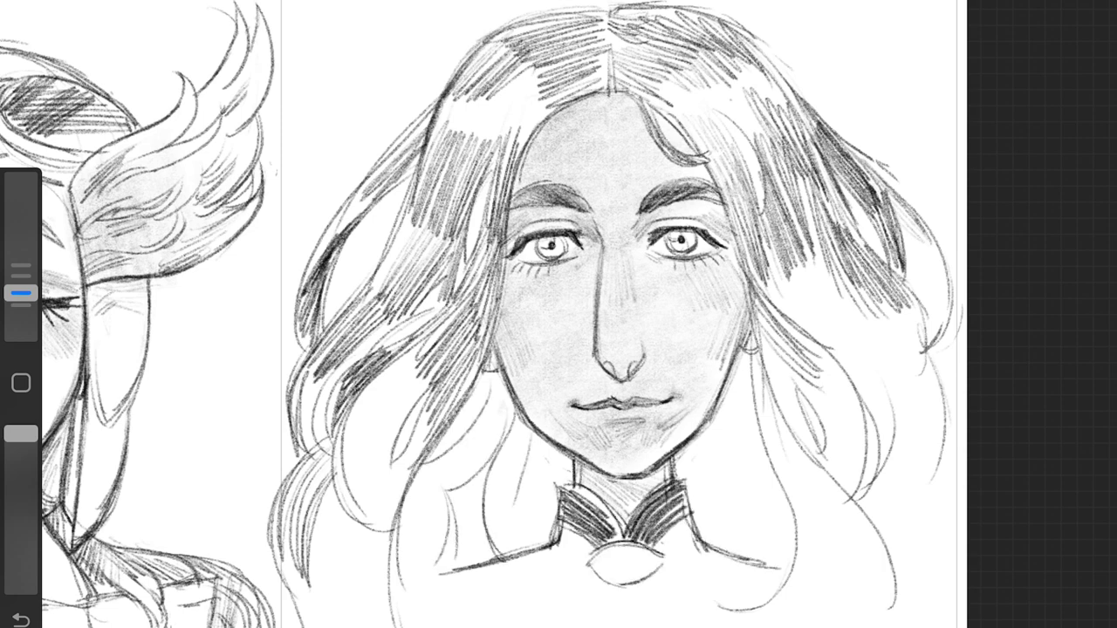
{"action": "mouse_move", "coordinate": [563, 491]}
{"action": "left_mouse_down"}
{"action": "mouse_move", "coordinate": [611, 534]}
{"action": "mouse_move", "coordinate": [630, 587]}
{"action": "left_mouse_up"}
{"action": "mouse_move", "coordinate": [611, 543]}
{"action": "left_mouse_down"}
{"action": "mouse_move", "coordinate": [590, 558]}
{"action": "mouse_move", "coordinate": [592, 627]}
{"action": "left_mouse_up"}
{"action": "left_click_drag", "start_coordinate": [618, 583], "coordinate": [620, 627]}
{"action": "left_click_drag", "start_coordinate": [653, 575], "coordinate": [658, 627]}
{"action": "left_click_drag", "start_coordinate": [629, 579], "coordinate": [632, 627]}
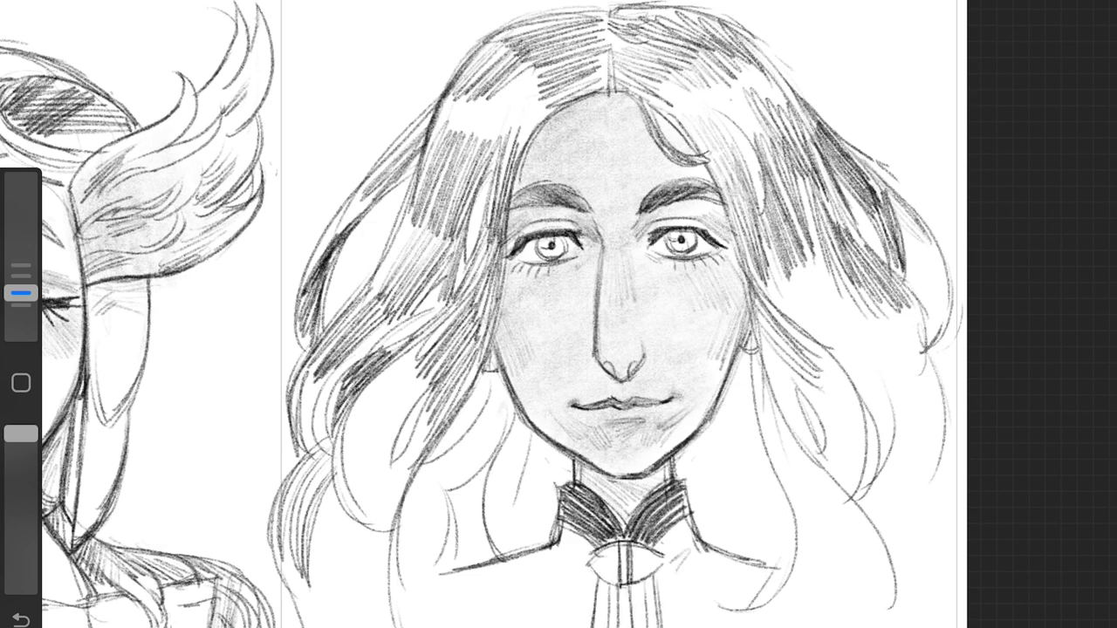
Step: Add long hair strands at the lower right and lower left
{"action": "left_click_drag", "start_coordinate": [733, 555], "coordinate": [796, 626]}
{"action": "left_click_drag", "start_coordinate": [490, 459], "coordinate": [423, 623]}
{"action": "left_click_drag", "start_coordinate": [394, 515], "coordinate": [361, 626]}
{"action": "left_click_drag", "start_coordinate": [361, 506], "coordinate": [335, 626]}
{"action": "mouse_move", "coordinate": [384, 396]}
{"action": "left_mouse_down"}
{"action": "mouse_move", "coordinate": [363, 518]}
{"action": "mouse_move", "coordinate": [375, 517]}
{"action": "left_mouse_up"}
Step: Hatch dark shadow in the hair left of the chin and on both sides of the neck and collar
{"action": "left_click_drag", "start_coordinate": [529, 417], "coordinate": [501, 492]}
{"action": "left_click_drag", "start_coordinate": [554, 434], "coordinate": [514, 505]}
{"action": "mouse_move", "coordinate": [510, 377]}
{"action": "left_mouse_down"}
{"action": "mouse_move", "coordinate": [432, 495]}
{"action": "mouse_move", "coordinate": [412, 571]}
{"action": "left_mouse_up"}
{"action": "left_click_drag", "start_coordinate": [487, 456], "coordinate": [445, 565]}
{"action": "left_click_drag", "start_coordinate": [524, 456], "coordinate": [491, 552]}
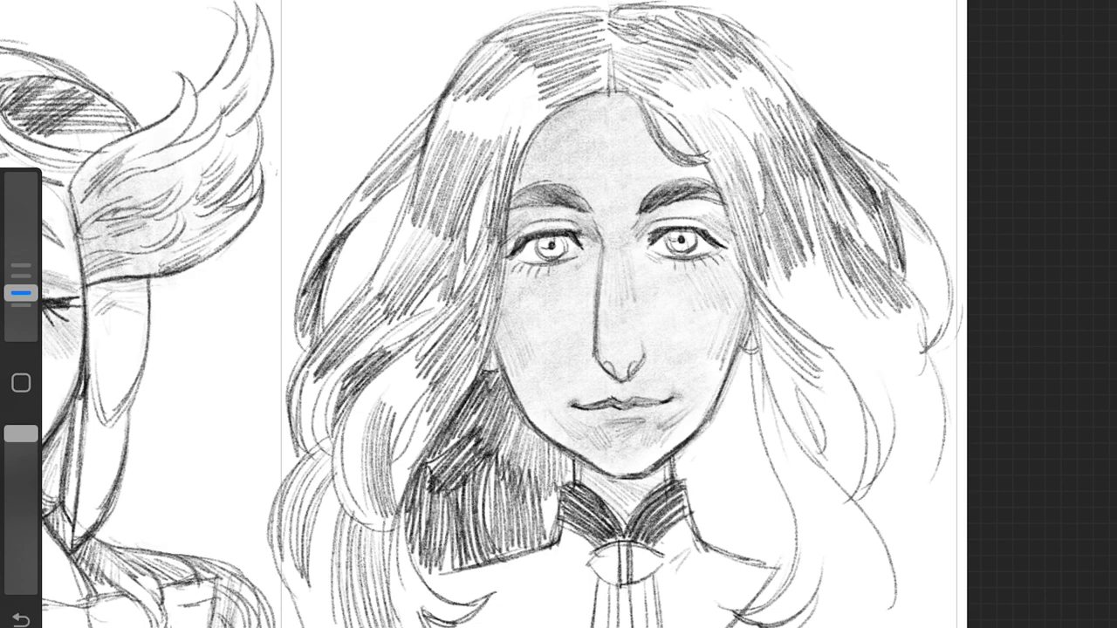
{"action": "left_click_drag", "start_coordinate": [578, 480], "coordinate": [545, 543]}
{"action": "left_click_drag", "start_coordinate": [698, 449], "coordinate": [676, 534]}
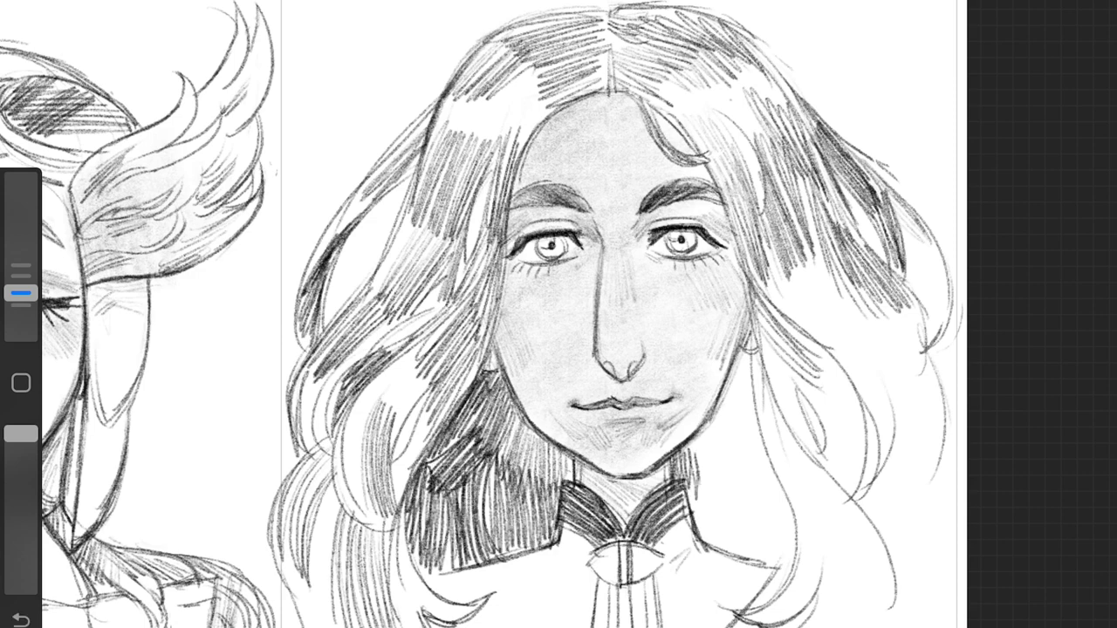
Step: Darken both eyebrows and line the upper eyelids
{"action": "left_click_drag", "start_coordinate": [651, 206], "coordinate": [709, 182]}
{"action": "mouse_move", "coordinate": [511, 206]}
{"action": "left_mouse_down"}
{"action": "mouse_move", "coordinate": [557, 190]}
{"action": "mouse_move", "coordinate": [589, 198]}
{"action": "left_mouse_up"}
{"action": "left_click_drag", "start_coordinate": [515, 232], "coordinate": [571, 218]}
{"action": "left_click_drag", "start_coordinate": [647, 225], "coordinate": [710, 219]}
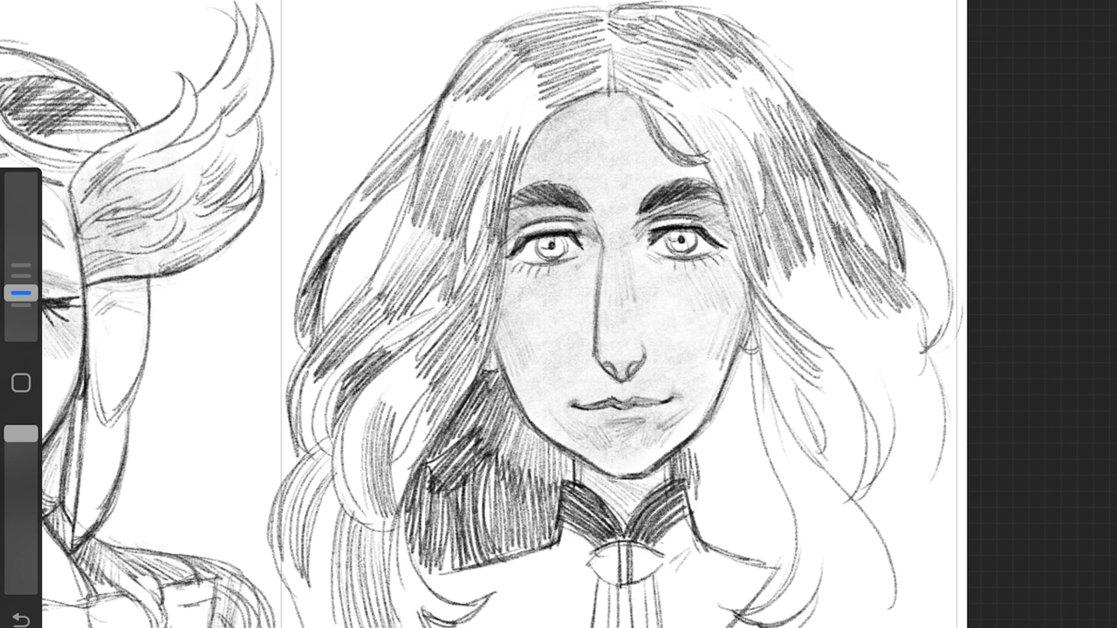
Step: Hatch dark shadow right of the jaw, neck and shoulder with a long hair line
{"action": "left_click_drag", "start_coordinate": [751, 350], "coordinate": [740, 479]}
{"action": "left_click_drag", "start_coordinate": [752, 366], "coordinate": [791, 564]}
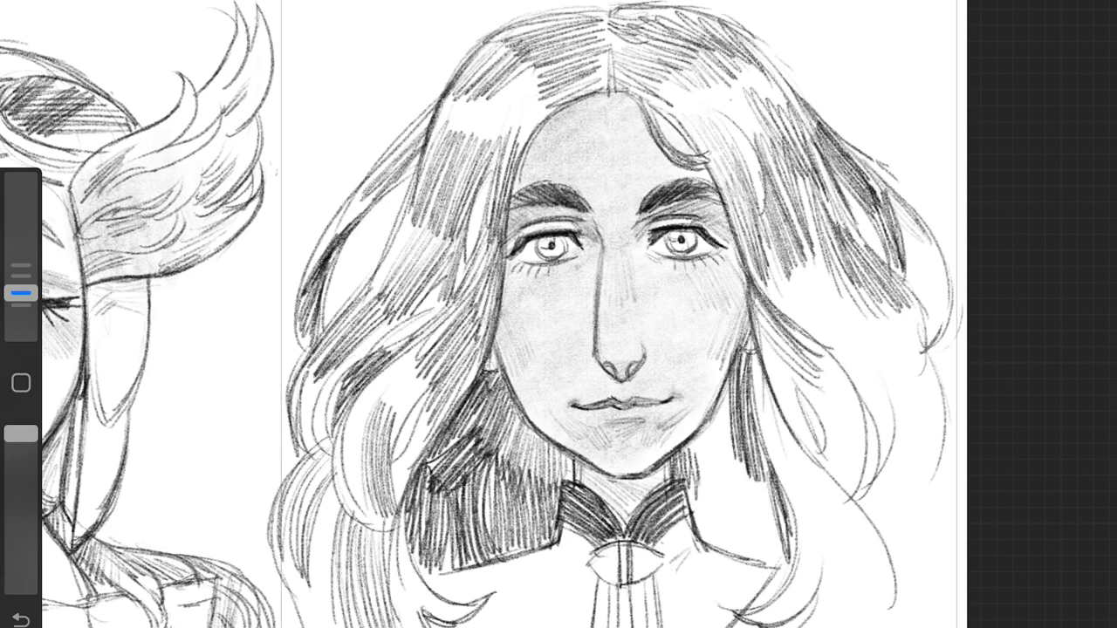
{"action": "left_click_drag", "start_coordinate": [756, 467], "coordinate": [782, 563]}
{"action": "left_click_drag", "start_coordinate": [692, 427], "coordinate": [709, 559]}
{"action": "mouse_move", "coordinate": [738, 373]}
{"action": "left_mouse_down"}
{"action": "mouse_move", "coordinate": [750, 559]}
{"action": "mouse_move", "coordinate": [824, 522]}
{"action": "left_mouse_up"}
Step: Add a right-side hair strand and softly shade across the top of the hair
{"action": "left_click_drag", "start_coordinate": [852, 346], "coordinate": [901, 513]}
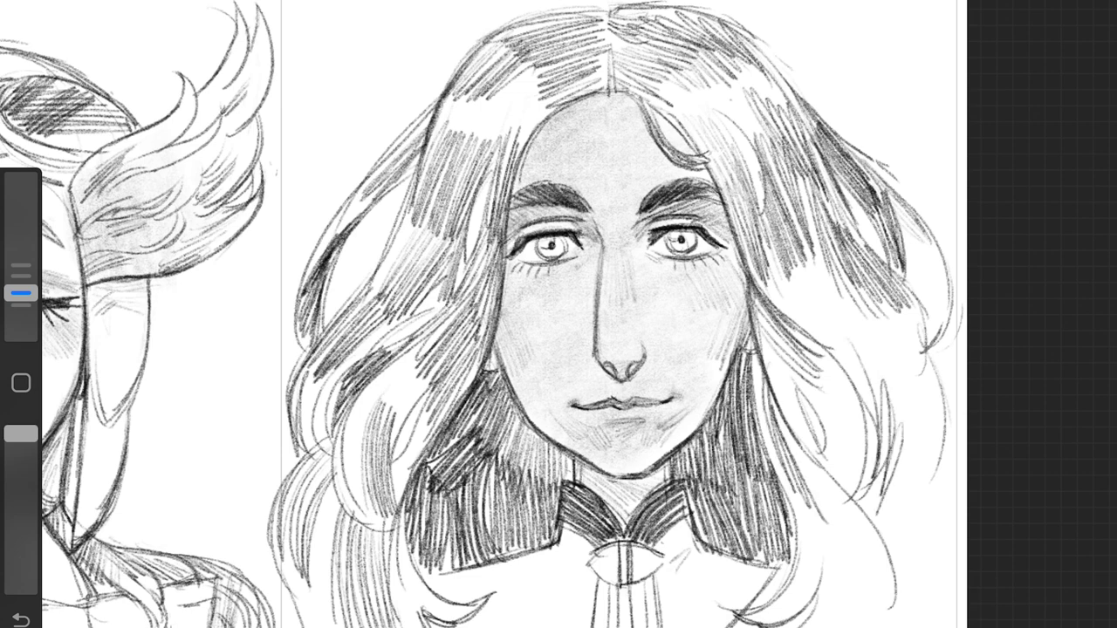
{"action": "left_click_drag", "start_coordinate": [462, 79], "coordinate": [611, 13]}
{"action": "left_click_drag", "start_coordinate": [489, 104], "coordinate": [664, 17]}
{"action": "left_click_drag", "start_coordinate": [585, 61], "coordinate": [741, 35]}
{"action": "left_click_drag", "start_coordinate": [654, 105], "coordinate": [764, 61]}
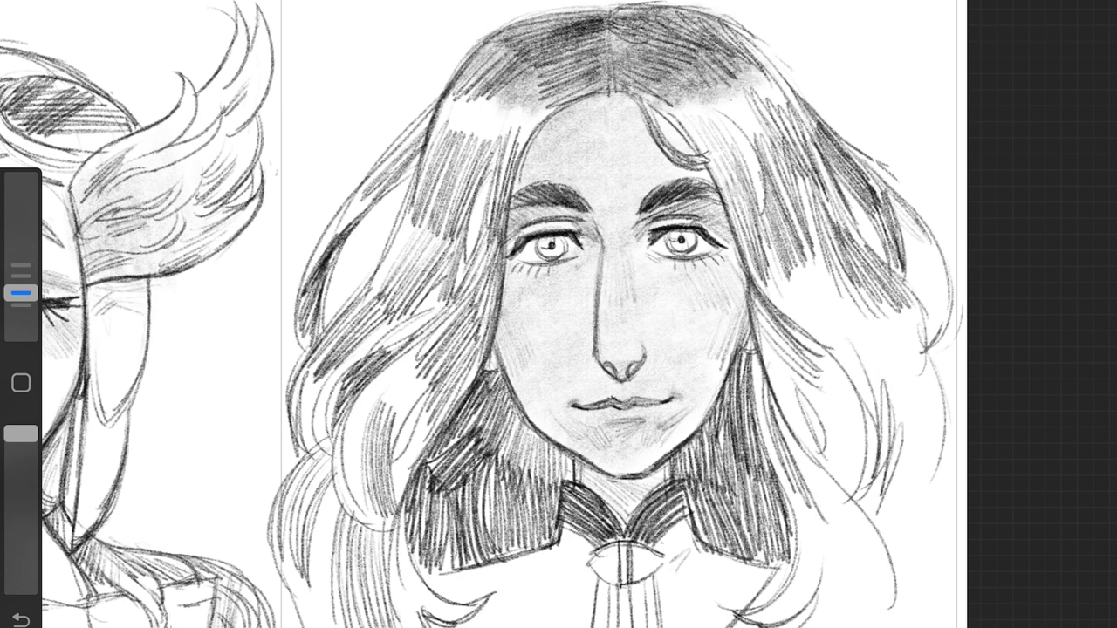
Step: Softly shade down the left hair mass
{"action": "left_click_drag", "start_coordinate": [559, 87], "coordinate": [671, 35]}
{"action": "left_click_drag", "start_coordinate": [471, 79], "coordinate": [524, 26]}
{"action": "left_click_drag", "start_coordinate": [437, 131], "coordinate": [401, 253]}
{"action": "left_click_drag", "start_coordinate": [471, 131], "coordinate": [410, 393]}
{"action": "left_click_drag", "start_coordinate": [436, 210], "coordinate": [314, 506]}
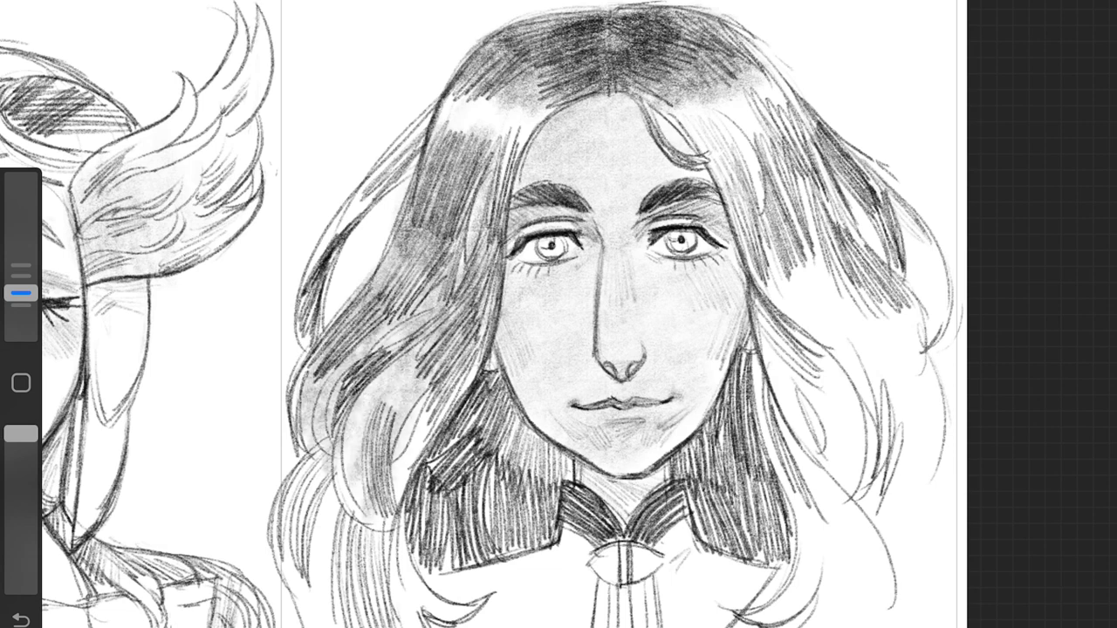
Step: Shade the hair on both sides of the neck darker
{"action": "left_click_drag", "start_coordinate": [411, 332], "coordinate": [471, 558]}
{"action": "left_click_drag", "start_coordinate": [540, 427], "coordinate": [471, 558]}
{"action": "left_click_drag", "start_coordinate": [558, 384], "coordinate": [506, 523]}
{"action": "left_click_drag", "start_coordinate": [524, 401], "coordinate": [558, 475]}
{"action": "mouse_move", "coordinate": [742, 349]}
{"action": "left_mouse_down"}
{"action": "mouse_move", "coordinate": [698, 462]}
{"action": "mouse_move", "coordinate": [750, 549]}
{"action": "left_mouse_up"}
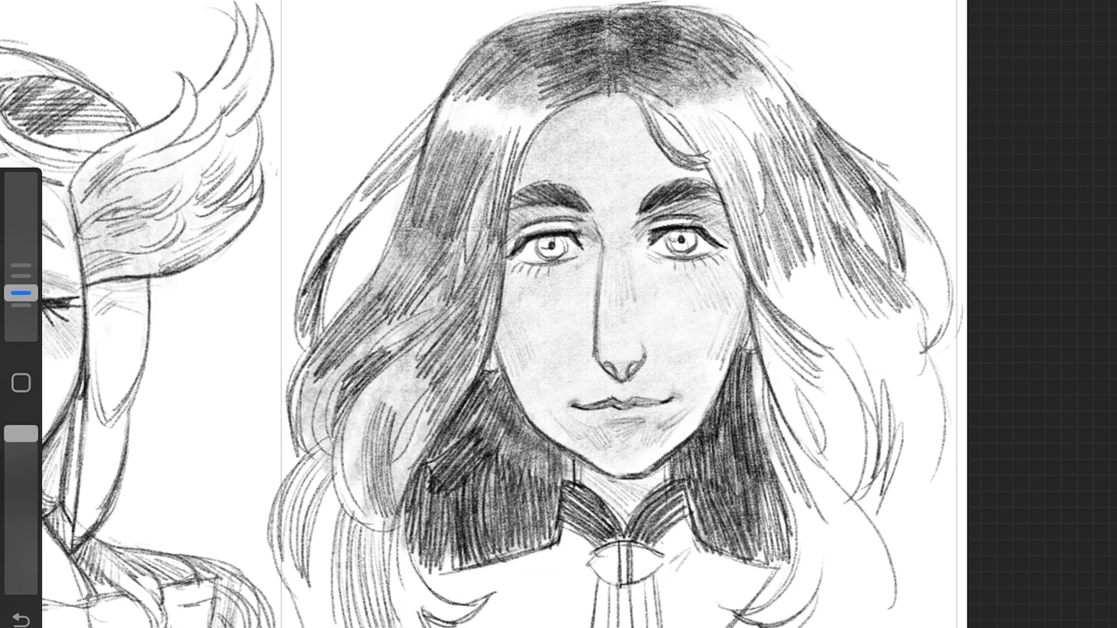
Step: Shade the right hair mass soft grey and add thin strands at its edge
{"action": "left_click_drag", "start_coordinate": [698, 462], "coordinate": [760, 558]}
{"action": "left_click_drag", "start_coordinate": [724, 122], "coordinate": [803, 306]}
{"action": "left_click_drag", "start_coordinate": [768, 174], "coordinate": [908, 419]}
{"action": "mouse_move", "coordinate": [829, 262]}
{"action": "left_mouse_down"}
{"action": "mouse_move", "coordinate": [925, 497]}
{"action": "mouse_move", "coordinate": [963, 532]}
{"action": "left_mouse_up"}
{"action": "left_click_drag", "start_coordinate": [936, 488], "coordinate": [959, 579]}
Step: Shade the face with grey tone from forehead down through the chin to the neck
{"action": "left_click_drag", "start_coordinate": [506, 96], "coordinate": [680, 227]}
{"action": "left_click_drag", "start_coordinate": [497, 235], "coordinate": [628, 322]}
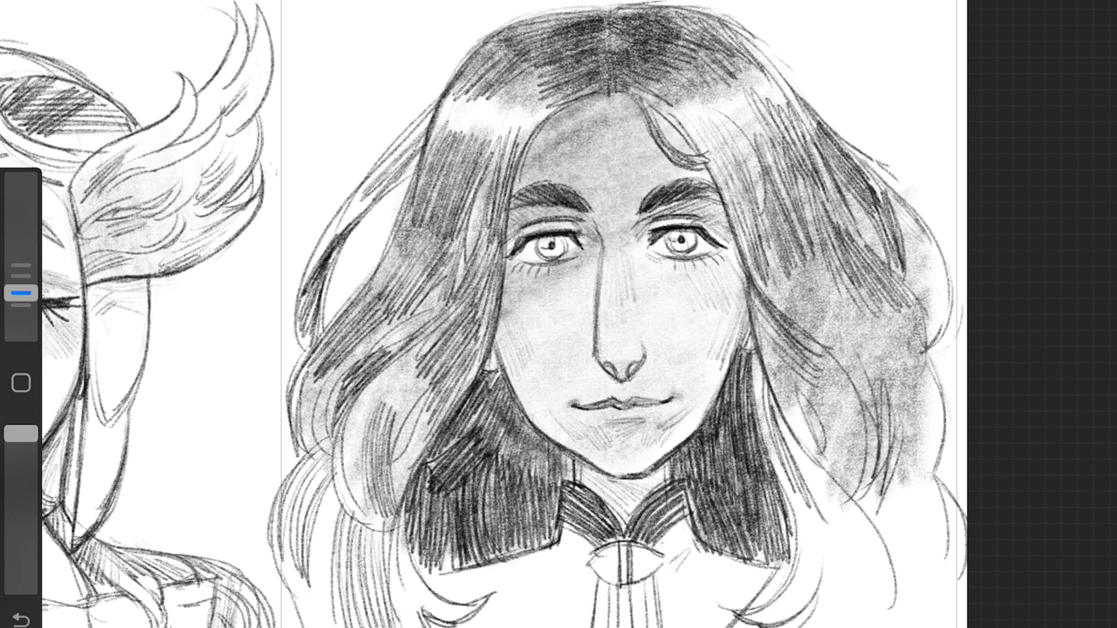
{"action": "left_click_drag", "start_coordinate": [523, 261], "coordinate": [733, 419]}
{"action": "mouse_move", "coordinate": [568, 314]}
{"action": "left_mouse_down"}
{"action": "mouse_move", "coordinate": [698, 506]}
{"action": "mouse_move", "coordinate": [698, 624]}
{"action": "left_mouse_up"}
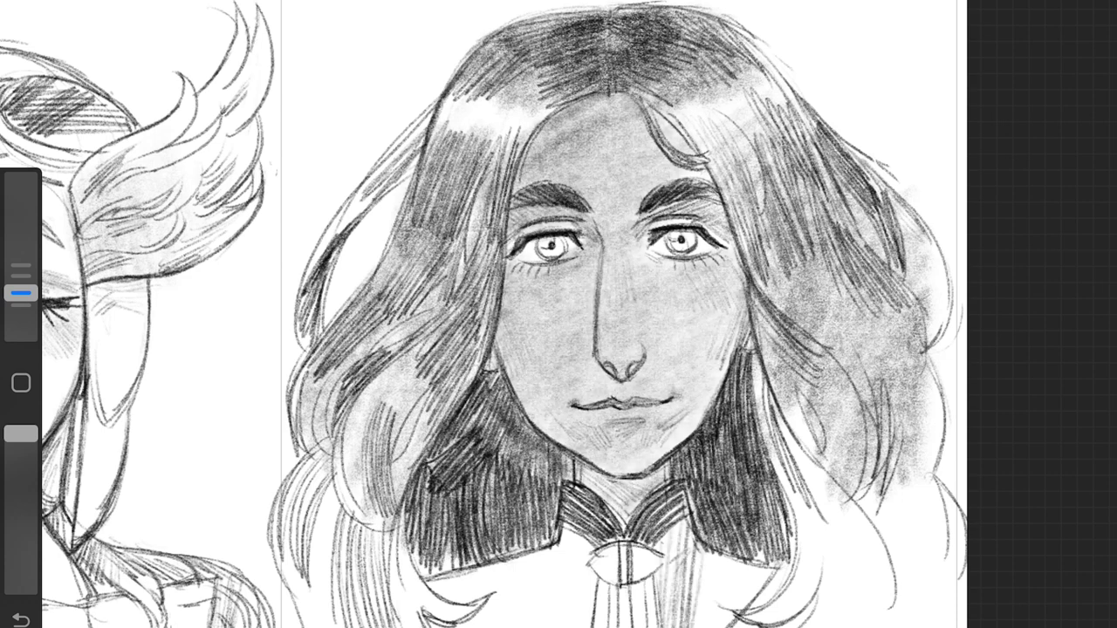
Step: Hatch the shirt diagonally on both sides of the tie below the collar
{"action": "left_click_drag", "start_coordinate": [698, 550], "coordinate": [737, 623]}
{"action": "left_click_drag", "start_coordinate": [436, 571], "coordinate": [471, 624]}
{"action": "left_click_drag", "start_coordinate": [515, 549], "coordinate": [584, 624]}
Step: Darken the neck below the chin, the jaw and cheek edges, and the nose line
{"action": "left_click_drag", "start_coordinate": [567, 462], "coordinate": [619, 506]}
{"action": "mouse_move", "coordinate": [497, 349]}
{"action": "left_mouse_down"}
{"action": "mouse_move", "coordinate": [510, 393]}
{"action": "mouse_move", "coordinate": [593, 471]}
{"action": "left_mouse_up"}
{"action": "mouse_move", "coordinate": [698, 397]}
{"action": "left_mouse_down"}
{"action": "mouse_move", "coordinate": [720, 427]}
{"action": "mouse_move", "coordinate": [711, 463]}
{"action": "left_mouse_up"}
{"action": "left_click_drag", "start_coordinate": [597, 262], "coordinate": [601, 323]}
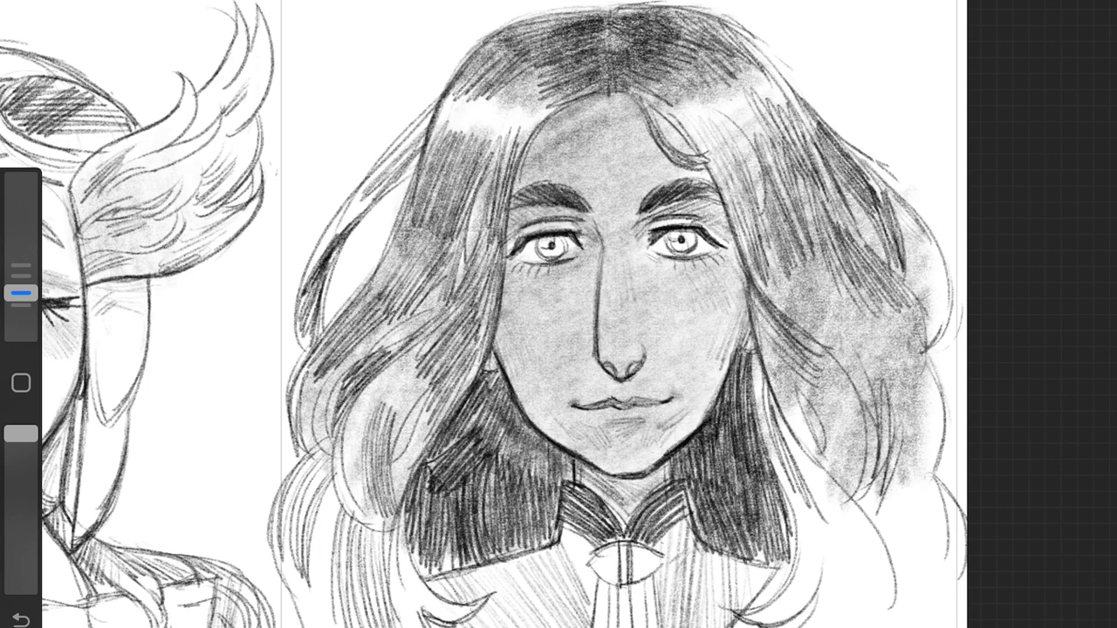
Step: With a larger brush, darken the face and ear edges and the hair above the forehead
{"action": "left_click_drag", "start_coordinate": [21, 293], "coordinate": [21, 294]}
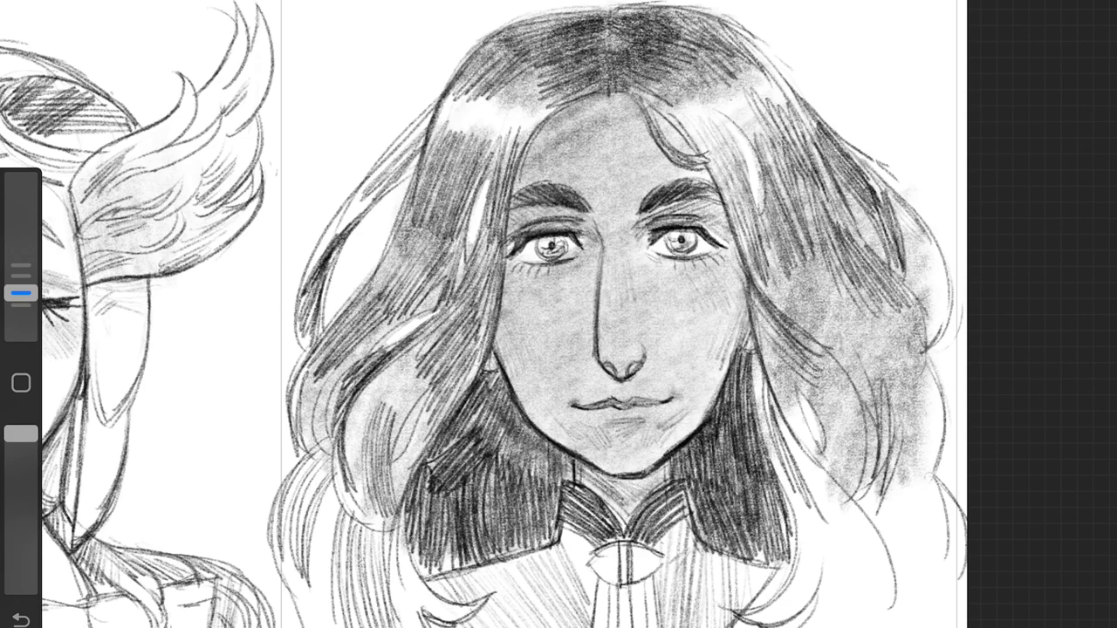
{"action": "left_click_drag", "start_coordinate": [733, 244], "coordinate": [742, 367]}
{"action": "left_click_drag", "start_coordinate": [497, 284], "coordinate": [510, 379]}
{"action": "left_click_drag", "start_coordinate": [510, 166], "coordinate": [506, 319]}
{"action": "left_click_drag", "start_coordinate": [611, 92], "coordinate": [536, 131]}
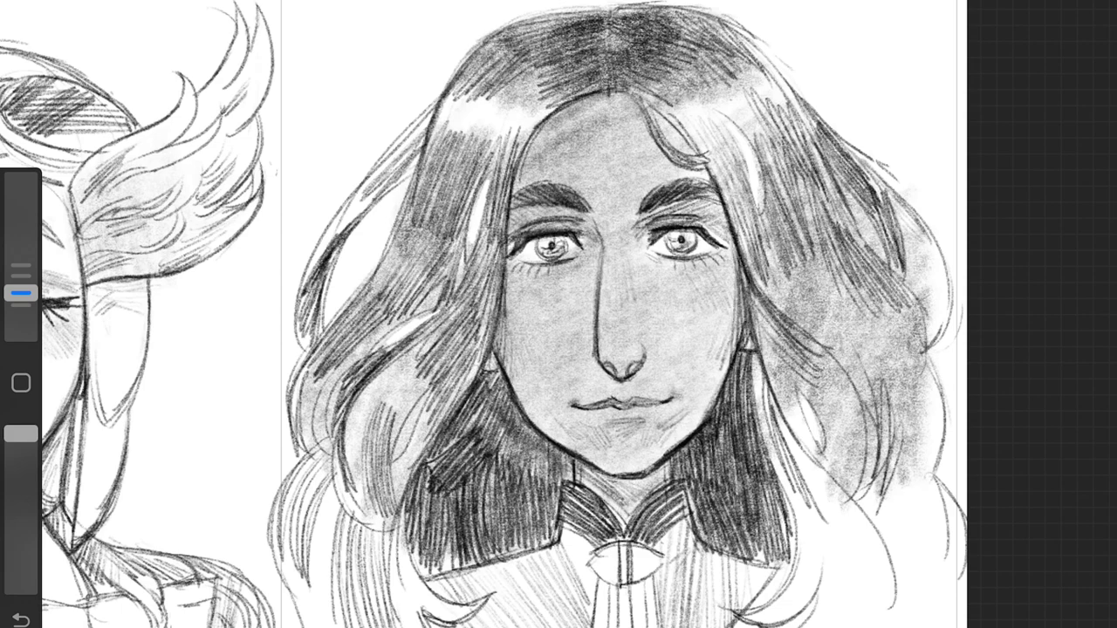
{"action": "left_click_drag", "start_coordinate": [633, 94], "coordinate": [698, 161]}
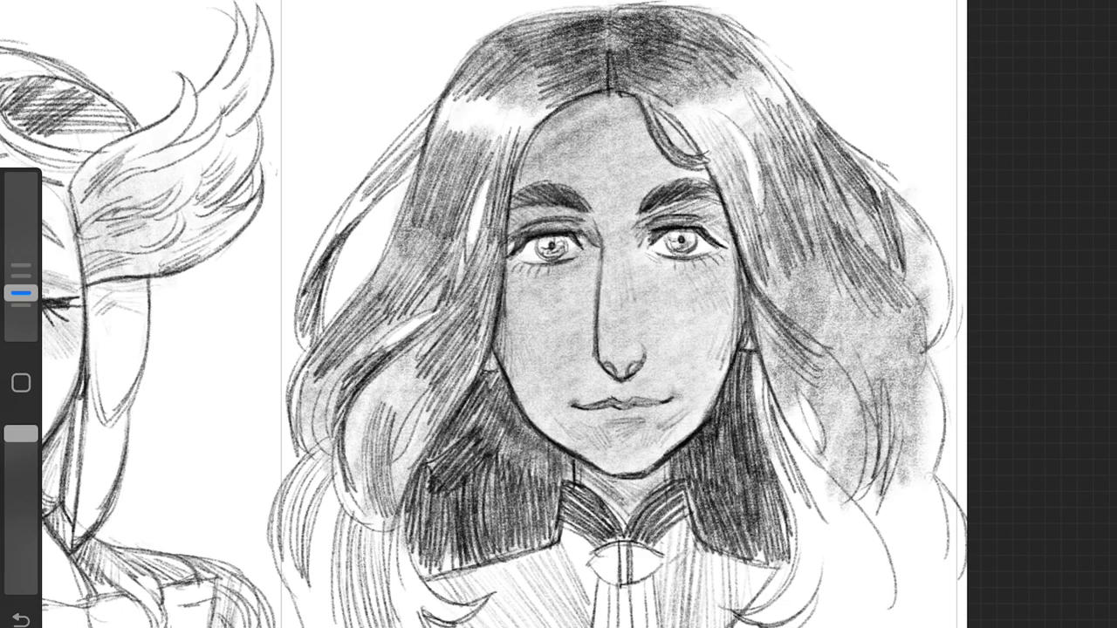
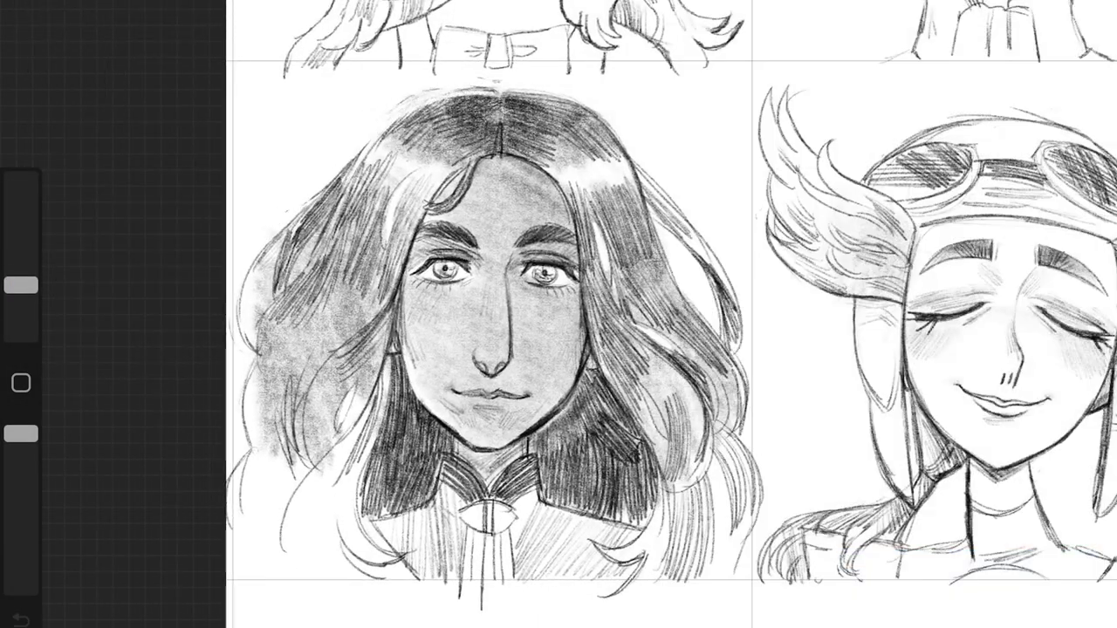
Step: Undo four outer hair shading strokes and redraw the left hair contour darker with a smaller brush
{"action": "key", "text": "ctrl+z"}
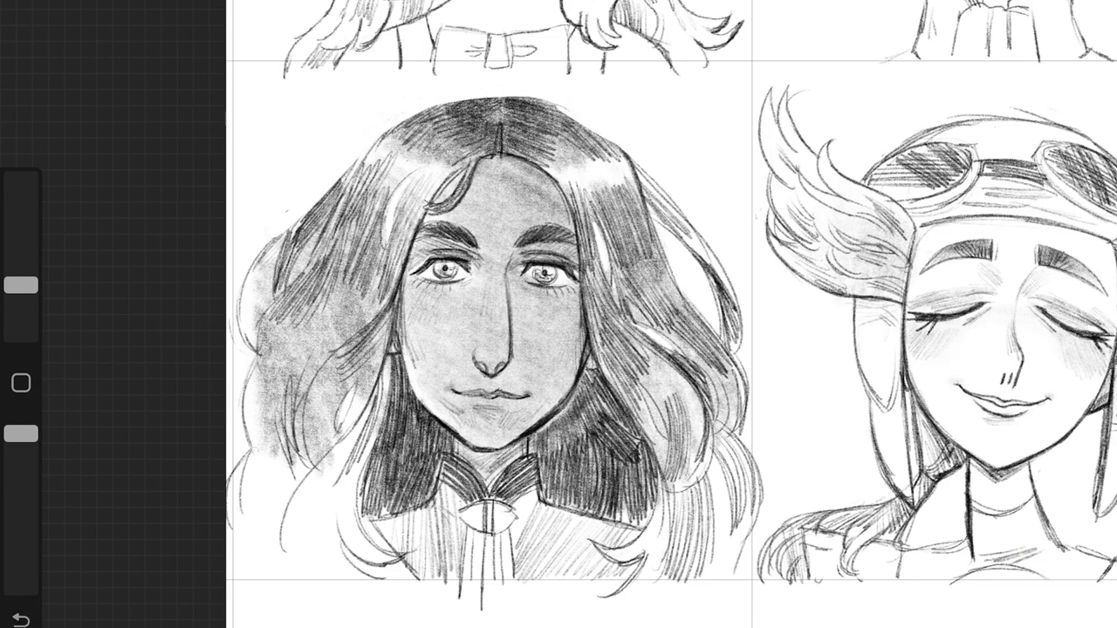
{"action": "key", "text": "ctrl+z"}
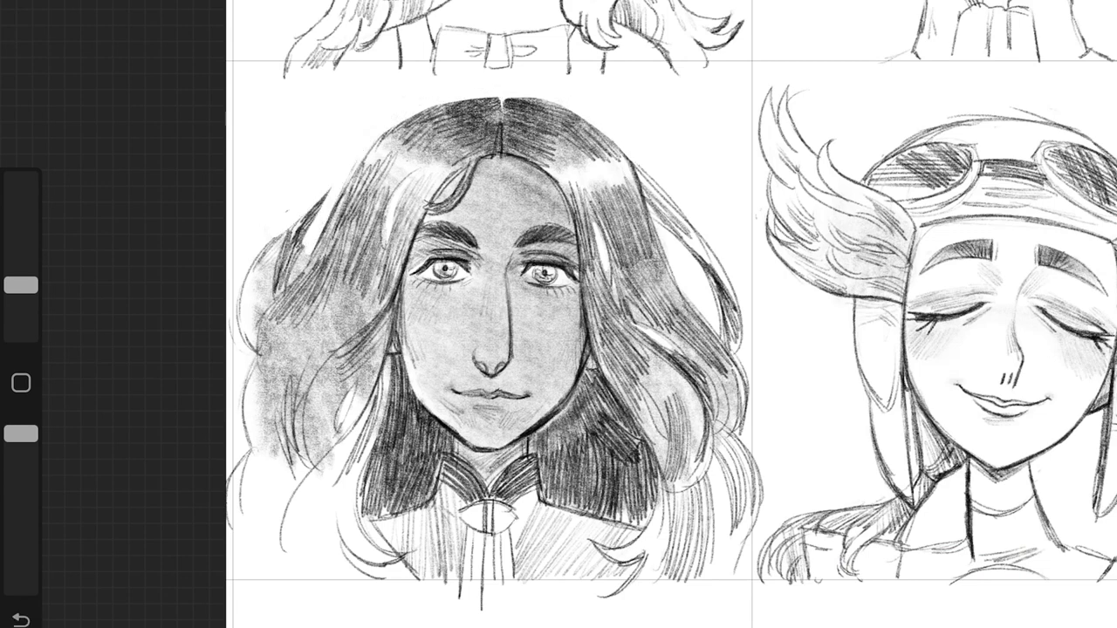
{"action": "key", "text": "ctrl+z"}
{"action": "key", "text": "ctrl+z"}
{"action": "key", "text": "ctrl+z"}
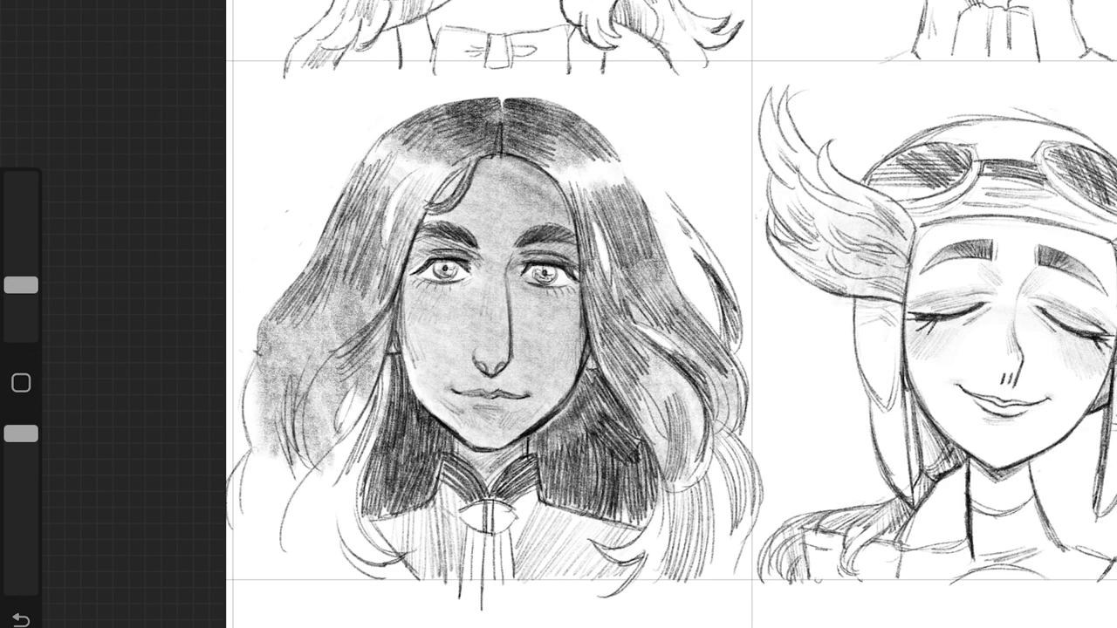
{"action": "key", "text": "ctrl+z"}
{"action": "left_click_drag", "start_coordinate": [21, 285], "coordinate": [21, 293]}
{"action": "left_click_drag", "start_coordinate": [336, 214], "coordinate": [244, 445]}
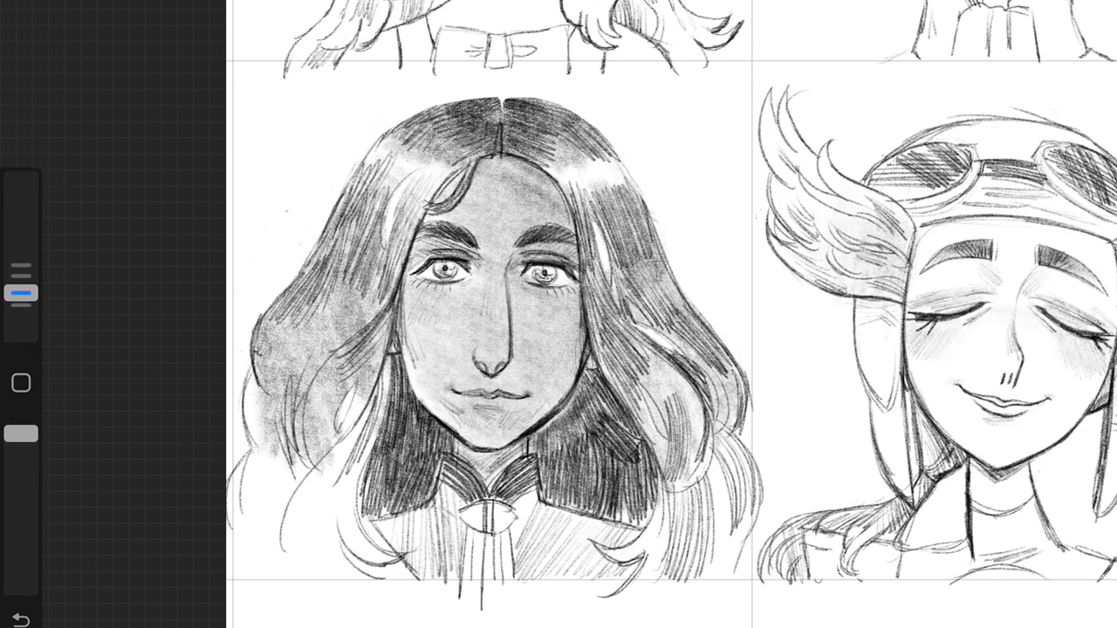
Step: Lasso-select the long-haired head to check it, then enlarge the brush
{"action": "scroll", "coordinate": [558, 314], "scroll_direction": "down", "scroll_amount": 3}
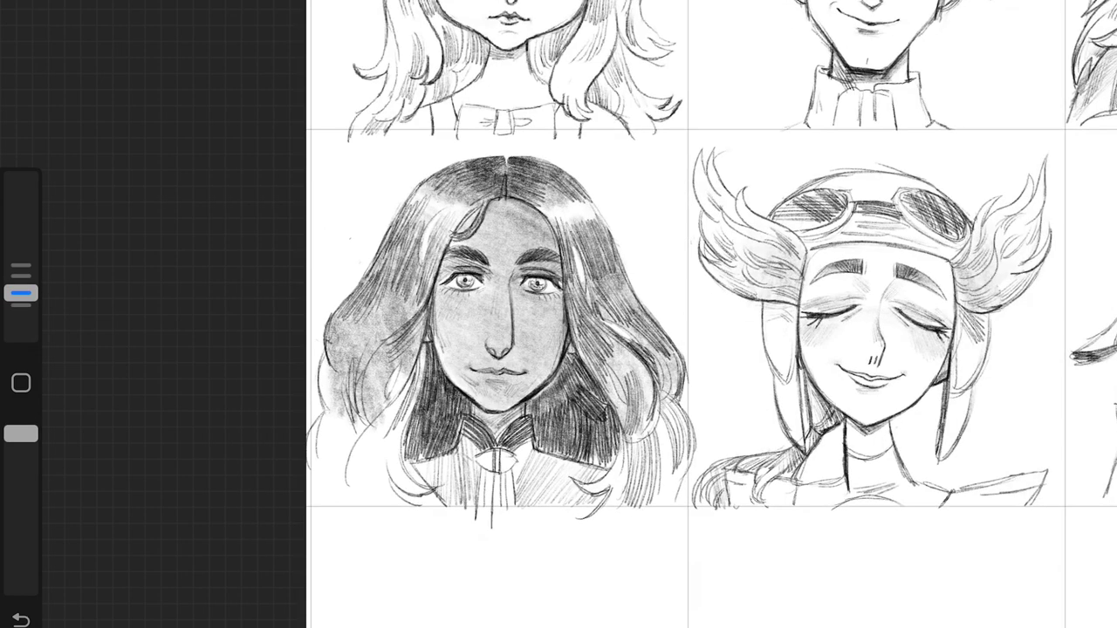
{"action": "scroll", "coordinate": [488, 331], "scroll_direction": "up", "scroll_amount": 5}
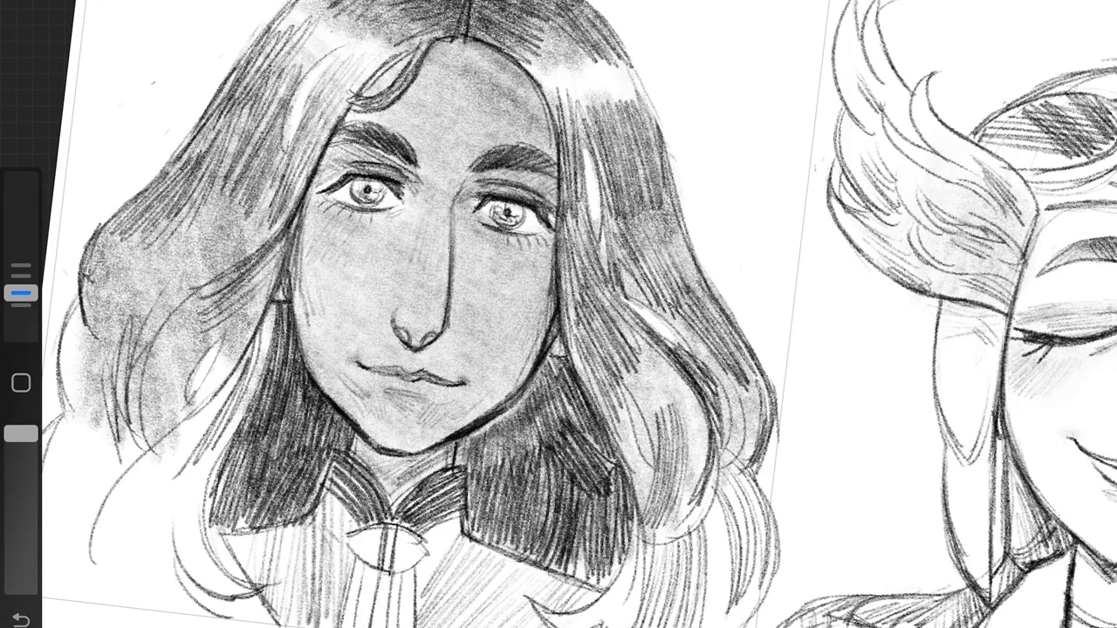
{"action": "scroll", "coordinate": [559, 314], "scroll_direction": "down", "scroll_amount": 3}
{"action": "scroll", "coordinate": [558, 314], "scroll_direction": "down", "scroll_amount": 2}
{"action": "mouse_move", "coordinate": [487, 58]}
{"action": "left_mouse_down"}
{"action": "mouse_move", "coordinate": [652, 173]}
{"action": "mouse_move", "coordinate": [487, 58]}
{"action": "left_mouse_up"}
{"action": "scroll", "coordinate": [559, 314], "scroll_direction": "down", "scroll_amount": 3}
{"action": "scroll", "coordinate": [436, 314], "scroll_direction": "up", "scroll_amount": 5}
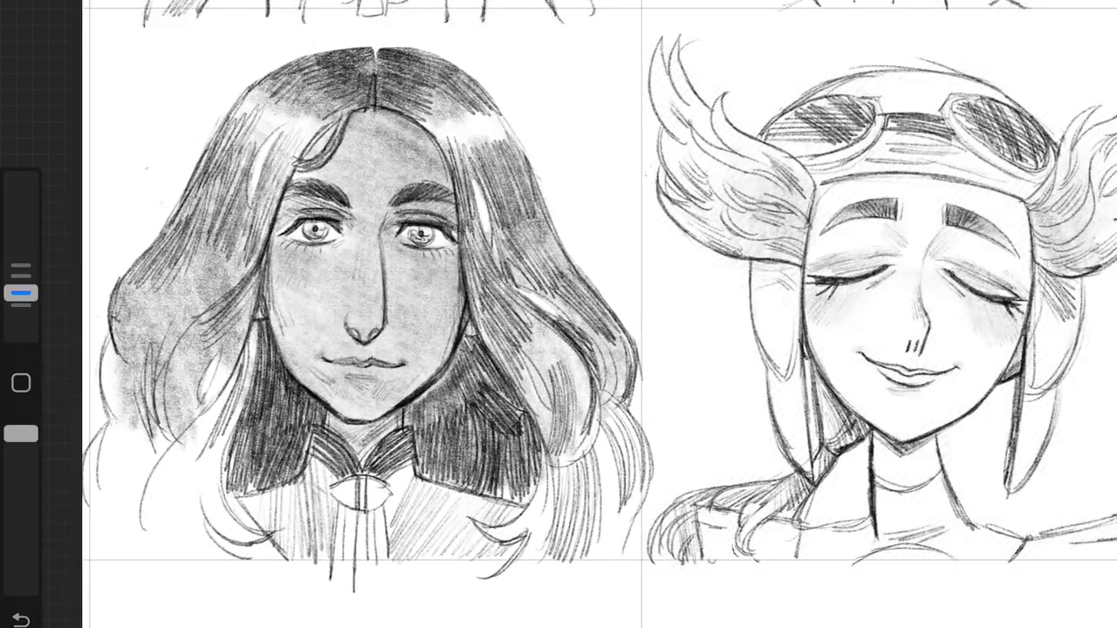
{"action": "scroll", "coordinate": [558, 314], "scroll_direction": "down", "scroll_amount": 2}
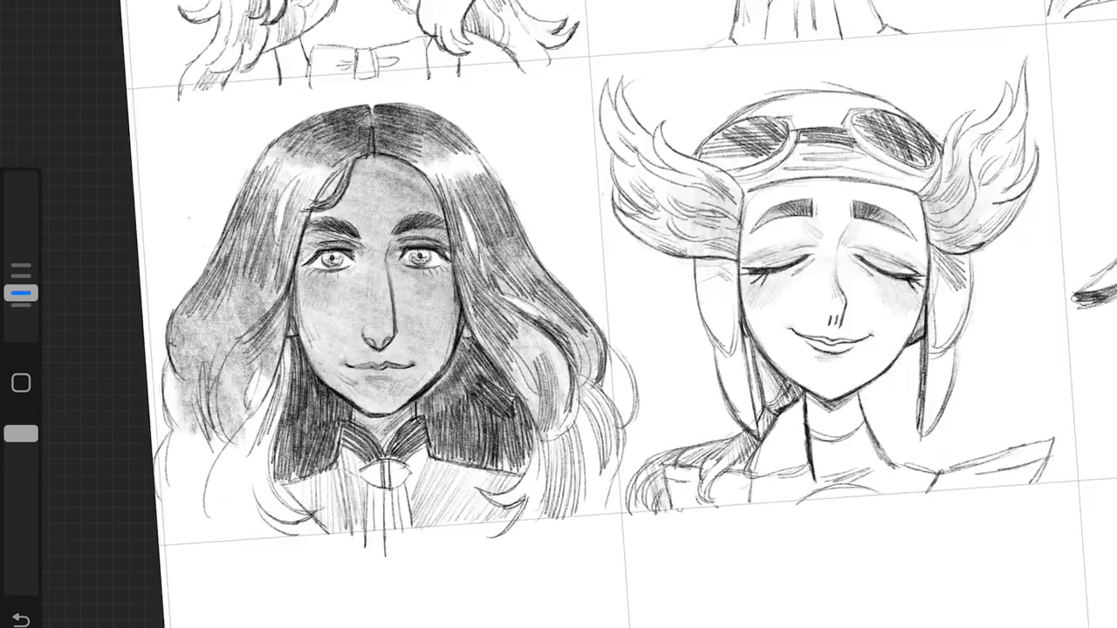
{"action": "scroll", "coordinate": [436, 314], "scroll_direction": "up", "scroll_amount": 5}
{"action": "scroll", "coordinate": [558, 314], "scroll_direction": "up", "scroll_amount": 2}
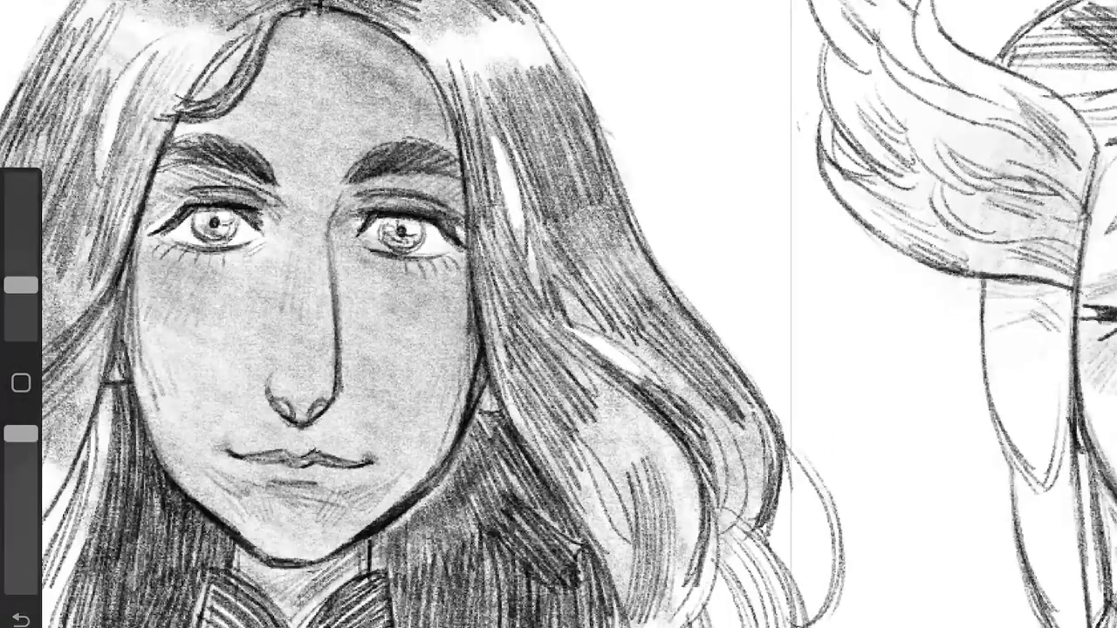
{"action": "left_click_drag", "start_coordinate": [21, 306], "coordinate": [21, 293]}
{"action": "scroll", "coordinate": [558, 314], "scroll_direction": "down", "scroll_amount": 2}
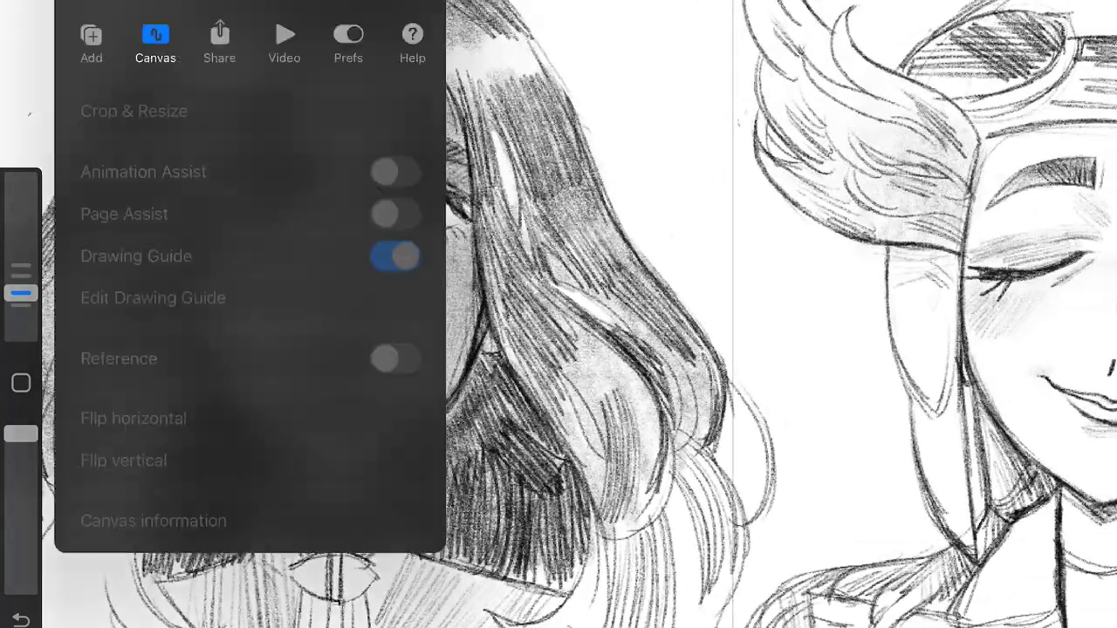
Step: Flip the canvas horizontally to review the portrait's proportions
{"action": "left_click", "coordinate": [174, 416]}
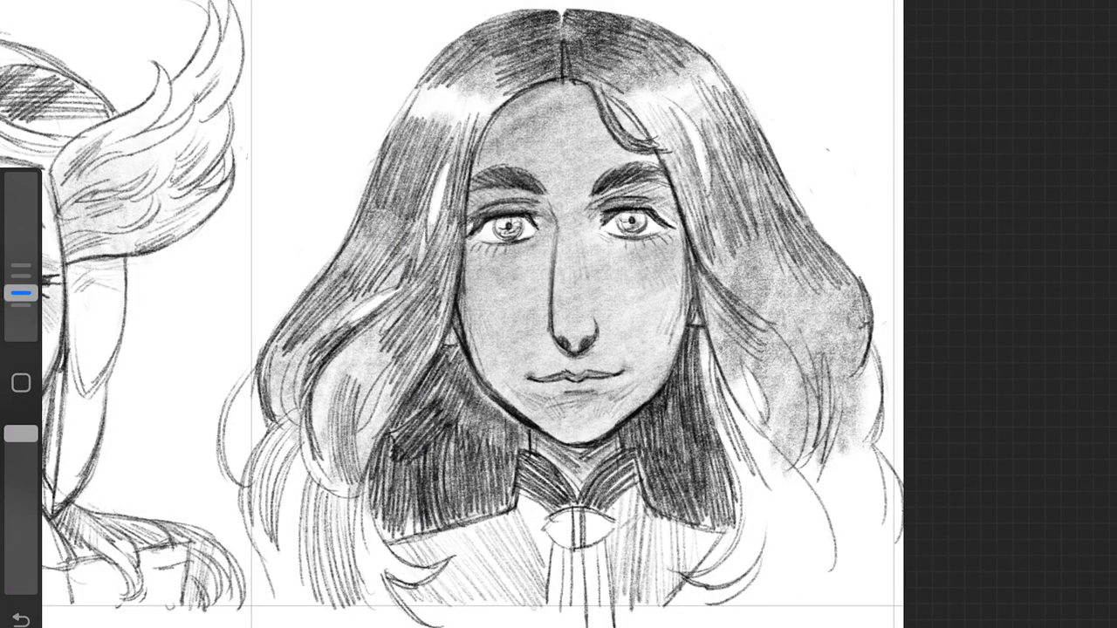
{"action": "scroll", "coordinate": [447, 314], "scroll_direction": "down", "scroll_amount": 3}
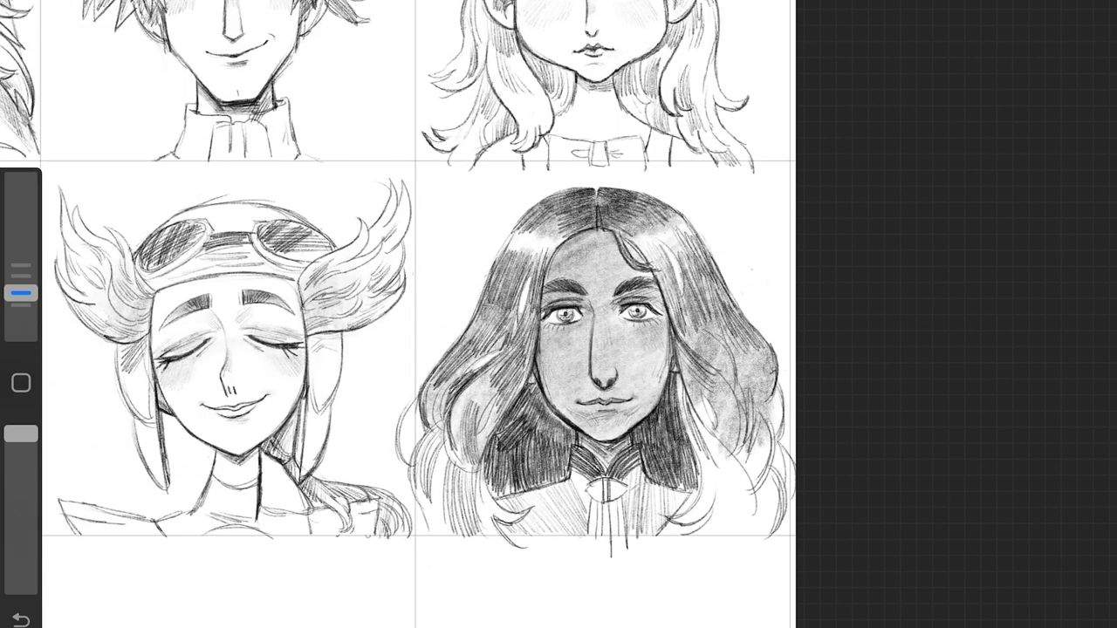
{"action": "scroll", "coordinate": [559, 315], "scroll_direction": "down", "scroll_amount": 3}
{"action": "scroll", "coordinate": [603, 349], "scroll_direction": "up", "scroll_amount": 5}
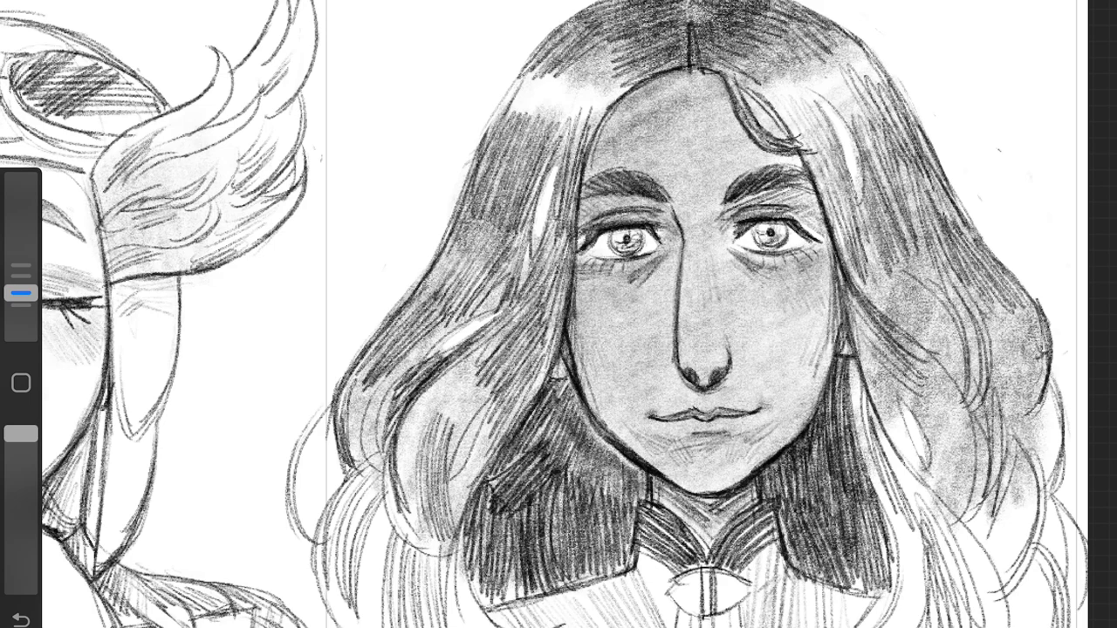
{"action": "scroll", "coordinate": [559, 314], "scroll_direction": "down", "scroll_amount": 3}
{"action": "scroll", "coordinate": [559, 314], "scroll_direction": "down", "scroll_amount": 2}
{"action": "scroll", "coordinate": [558, 314], "scroll_direction": "up", "scroll_amount": 3}
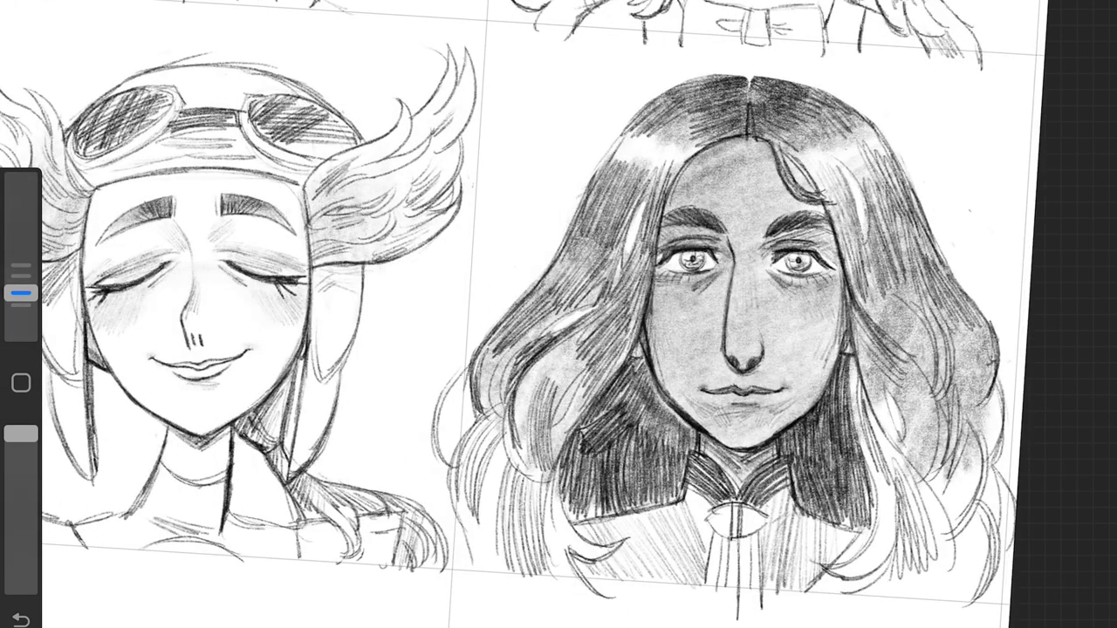
{"action": "scroll", "coordinate": [558, 314], "scroll_direction": "up", "scroll_amount": 1}
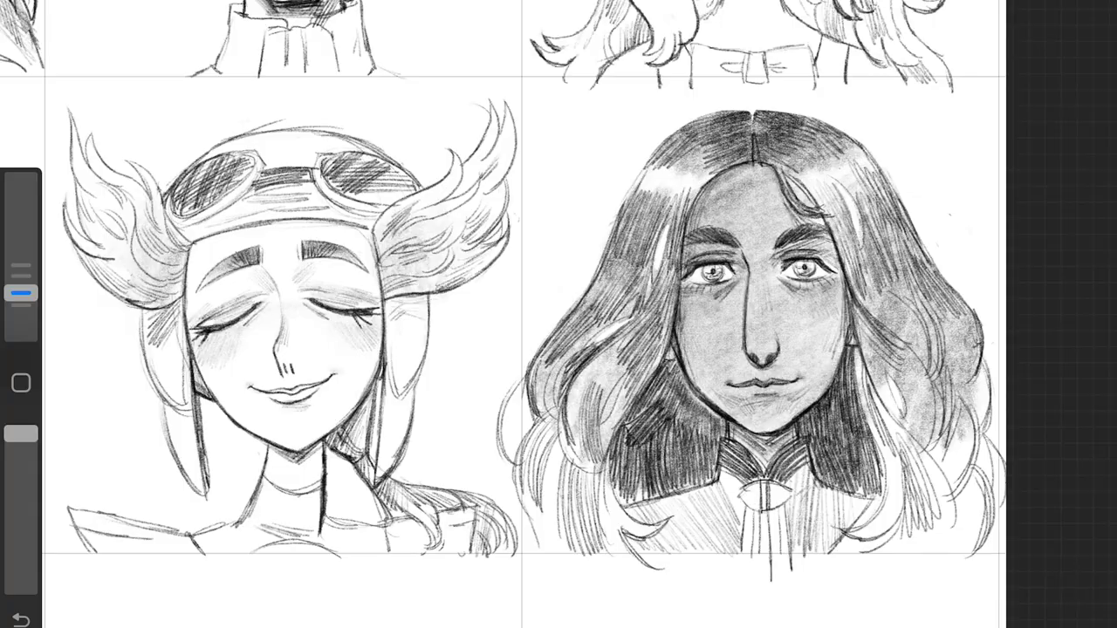
{"action": "scroll", "coordinate": [750, 332], "scroll_direction": "up", "scroll_amount": 3}
Step: Add small pencil touches on the long-haired woman's face
{"action": "left_click_drag", "start_coordinate": [671, 188], "coordinate": [685, 271]}
{"action": "left_click_drag", "start_coordinate": [689, 222], "coordinate": [724, 357]}
{"action": "left_click_drag", "start_coordinate": [715, 270], "coordinate": [717, 440]}
Step: Pan to the next empty grid cell and sketch a first faint head arc
{"action": "scroll", "coordinate": [559, 314], "scroll_direction": "down", "scroll_amount": 2}
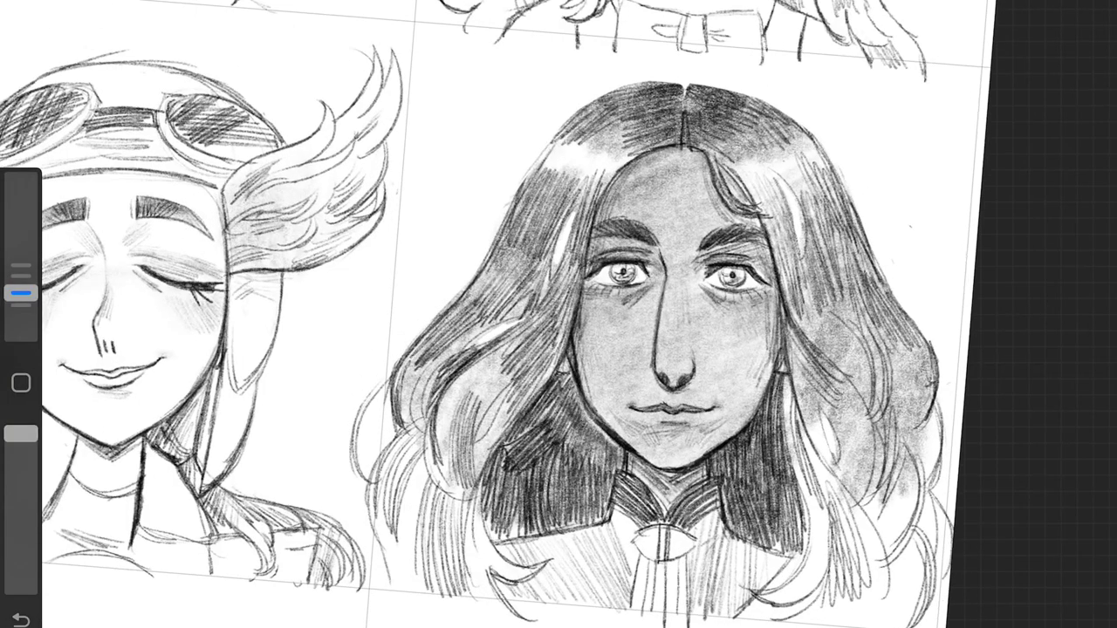
{"action": "scroll", "coordinate": [558, 314], "scroll_direction": "down", "scroll_amount": 2}
{"action": "mouse_move", "coordinate": [559, 437]}
{"action": "left_mouse_down"}
{"action": "mouse_move", "coordinate": [488, 131]}
{"action": "mouse_move", "coordinate": [415, 408]}
{"action": "left_mouse_up"}
{"action": "scroll", "coordinate": [559, 314], "scroll_direction": "up", "scroll_amount": 3}
Step: Extend the faint arc into a face oval and darken its lower-left edge
{"action": "left_click_drag", "start_coordinate": [471, 164], "coordinate": [515, 261]}
{"action": "left_click_drag", "start_coordinate": [336, 218], "coordinate": [445, 450]}
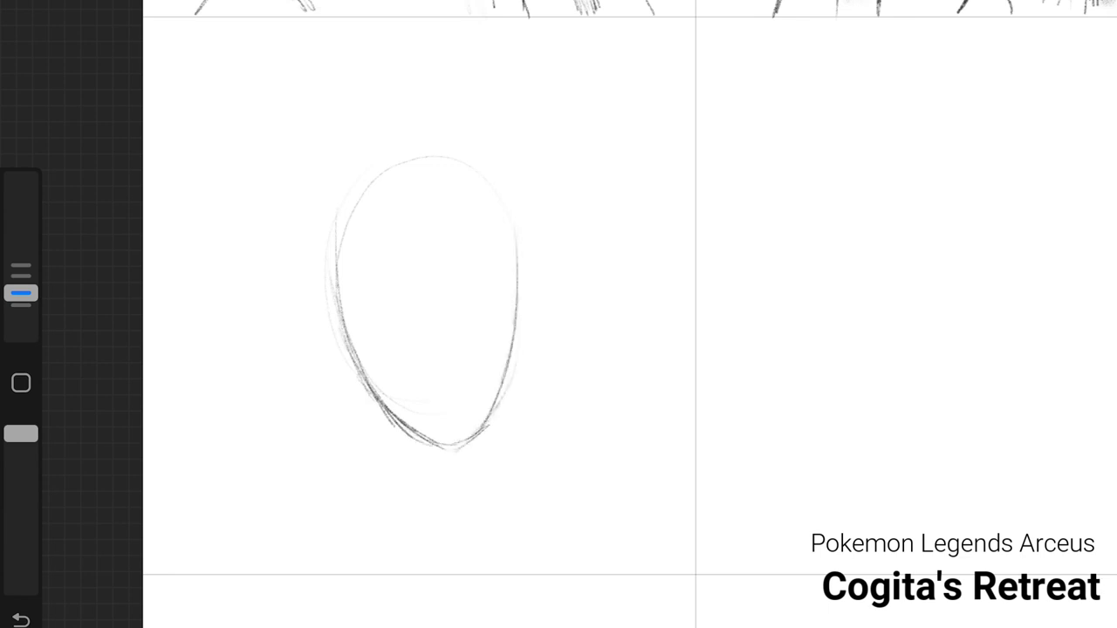
{"action": "left_click_drag", "start_coordinate": [338, 260], "coordinate": [450, 446]}
Step: Rough in hair lines across the oval and strands falling below the face
{"action": "mouse_move", "coordinate": [362, 205]}
{"action": "left_mouse_down"}
{"action": "mouse_move", "coordinate": [489, 325]}
{"action": "mouse_move", "coordinate": [523, 337]}
{"action": "mouse_move", "coordinate": [563, 262]}
{"action": "left_mouse_up"}
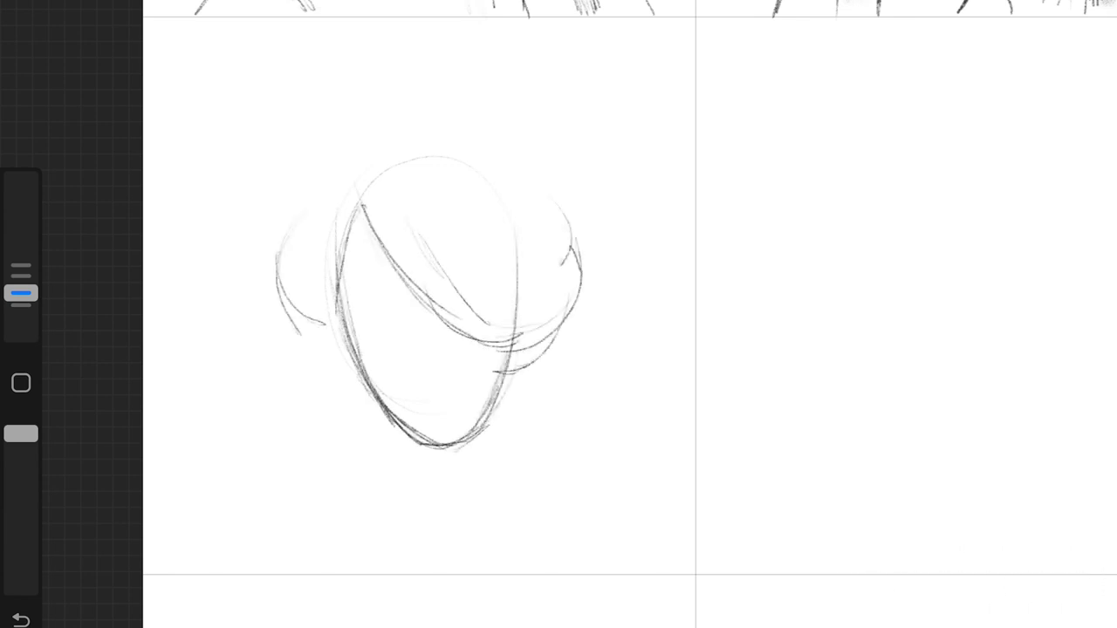
{"action": "left_click_drag", "start_coordinate": [279, 296], "coordinate": [325, 331]}
{"action": "mouse_move", "coordinate": [324, 362]}
{"action": "left_mouse_down"}
{"action": "mouse_move", "coordinate": [342, 528]}
{"action": "mouse_move", "coordinate": [397, 467]}
{"action": "left_mouse_up"}
{"action": "left_click_drag", "start_coordinate": [397, 467], "coordinate": [341, 524]}
{"action": "left_click_drag", "start_coordinate": [545, 363], "coordinate": [572, 485]}
{"action": "left_click_drag", "start_coordinate": [571, 484], "coordinate": [489, 501]}
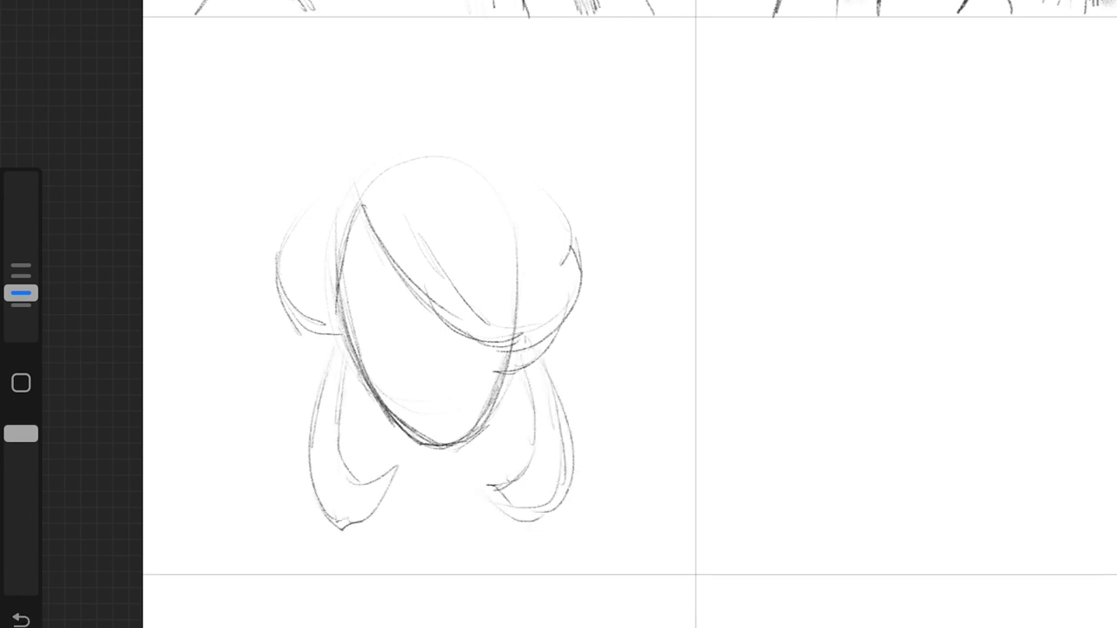
{"action": "left_click_drag", "start_coordinate": [362, 206], "coordinate": [353, 370]}
{"action": "left_click_drag", "start_coordinate": [328, 216], "coordinate": [348, 338]}
Step: Sketch a wide hat brim and crown arc above the head, darkening both
{"action": "left_click_drag", "start_coordinate": [345, 187], "coordinate": [567, 255]}
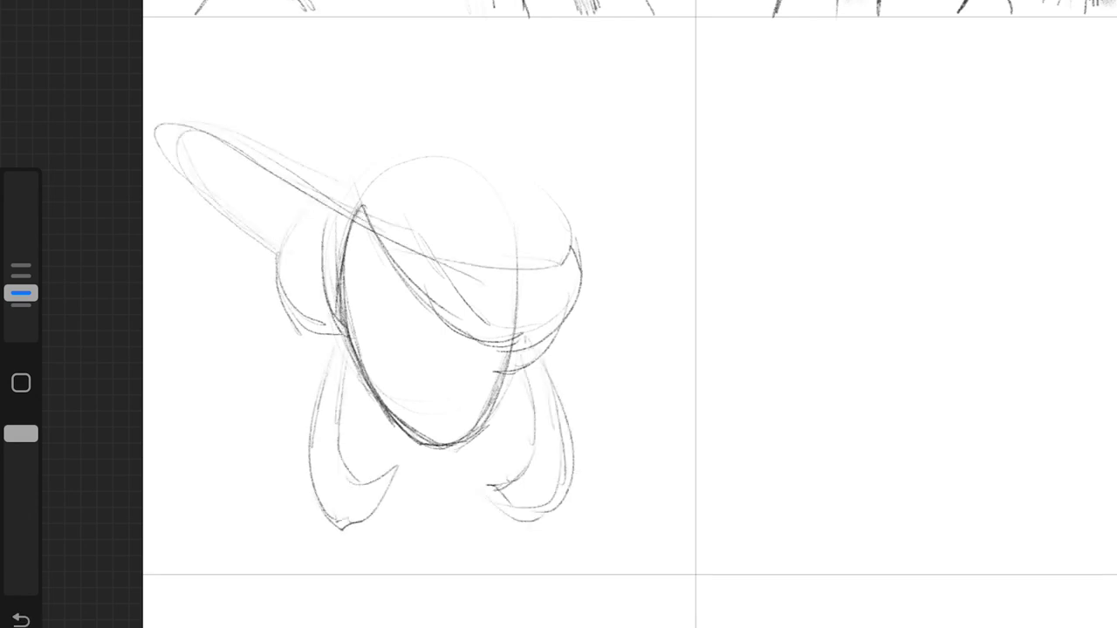
{"action": "left_click_drag", "start_coordinate": [550, 205], "coordinate": [568, 257]}
{"action": "mouse_move", "coordinate": [301, 240]}
{"action": "left_mouse_down"}
{"action": "mouse_move", "coordinate": [423, 118]}
{"action": "mouse_move", "coordinate": [549, 208]}
{"action": "left_mouse_up"}
{"action": "left_click_drag", "start_coordinate": [485, 130], "coordinate": [549, 208]}
{"action": "left_click_drag", "start_coordinate": [327, 194], "coordinate": [445, 120]}
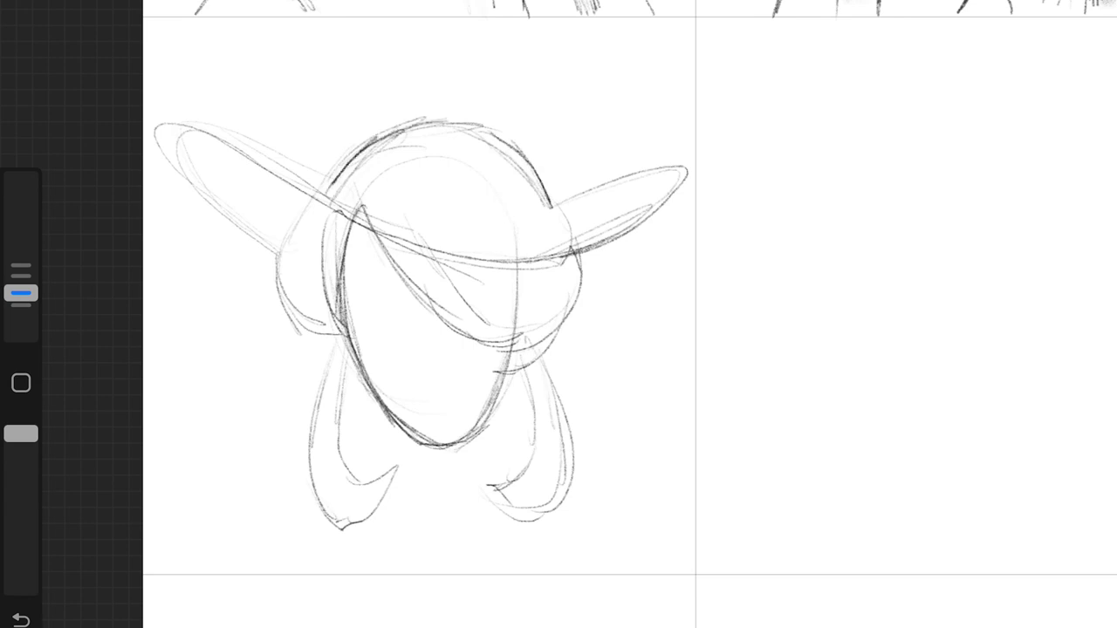
{"action": "left_click_drag", "start_coordinate": [563, 210], "coordinate": [686, 171]}
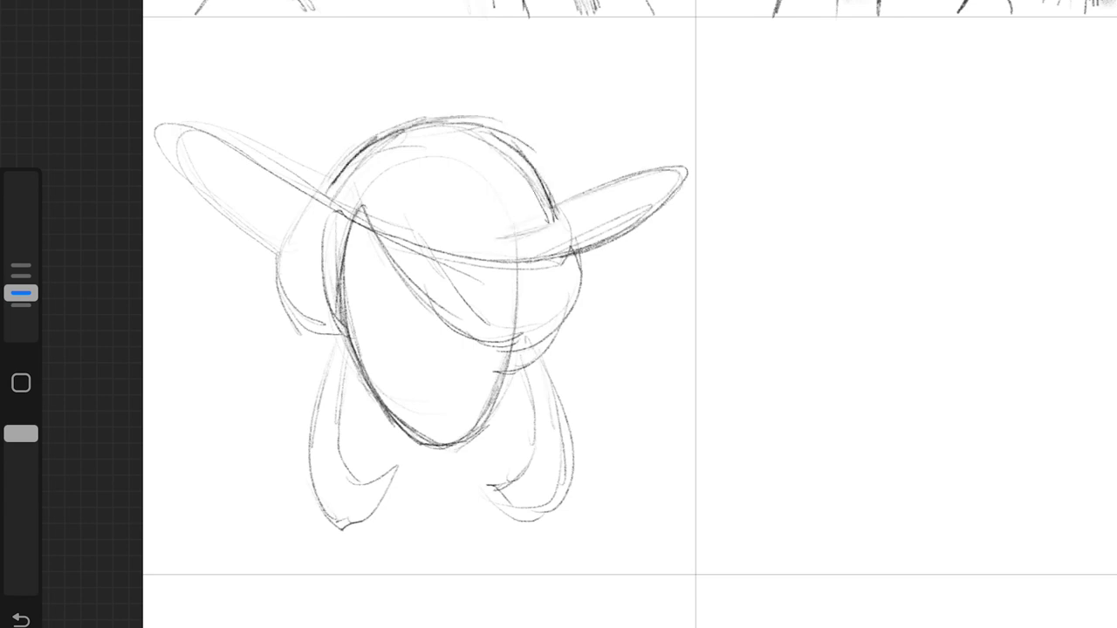
{"action": "left_click_drag", "start_coordinate": [663, 214], "coordinate": [493, 261]}
Step: Darken the hair under the hat and retrace the brim and crown lines
{"action": "left_click_drag", "start_coordinate": [515, 161], "coordinate": [542, 222]}
{"action": "left_click_drag", "start_coordinate": [528, 274], "coordinate": [480, 429]}
{"action": "mouse_move", "coordinate": [21, 292]}
{"action": "left_mouse_down"}
{"action": "mouse_move", "coordinate": [21, 269]}
{"action": "mouse_move", "coordinate": [21, 307]}
{"action": "mouse_move", "coordinate": [21, 257]}
{"action": "mouse_move", "coordinate": [20, 293]}
{"action": "left_mouse_up"}
{"action": "left_click_drag", "start_coordinate": [498, 136], "coordinate": [530, 232]}
{"action": "left_click_drag", "start_coordinate": [322, 211], "coordinate": [663, 206]}
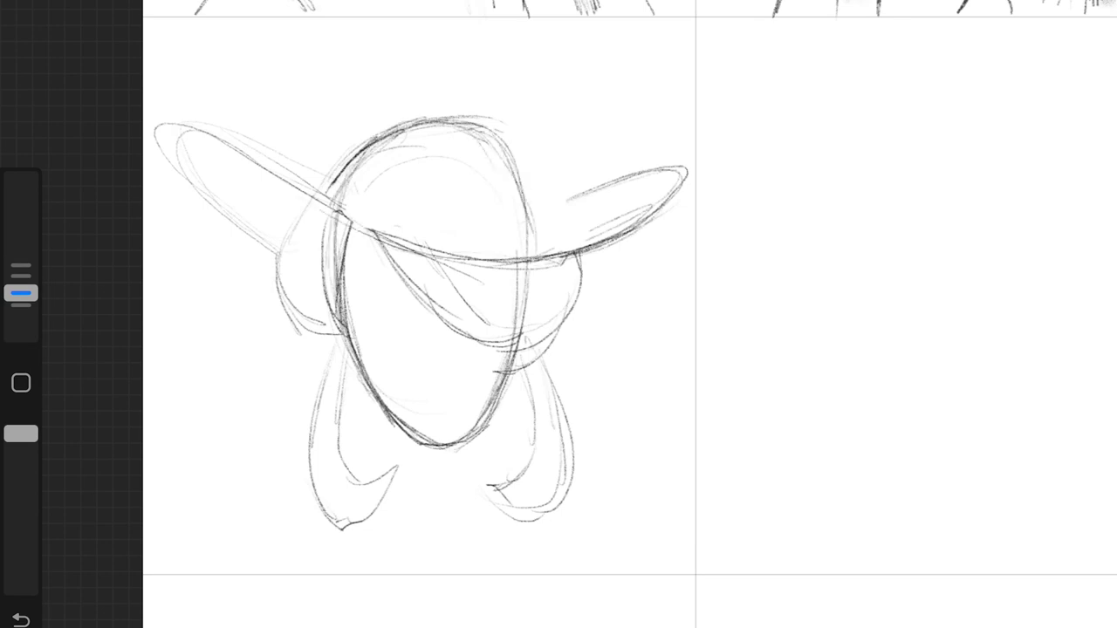
{"action": "left_click_drag", "start_coordinate": [381, 228], "coordinate": [540, 236]}
Step: Add a round ornament above the brim with an arc and loop beside it
{"action": "left_click_drag", "start_coordinate": [519, 179], "coordinate": [534, 233]}
{"action": "mouse_move", "coordinate": [504, 109]}
{"action": "left_mouse_down"}
{"action": "mouse_move", "coordinate": [579, 170]}
{"action": "mouse_move", "coordinate": [541, 241]}
{"action": "left_mouse_up"}
{"action": "left_click_drag", "start_coordinate": [534, 203], "coordinate": [468, 228]}
{"action": "scroll", "coordinate": [210, 319], "scroll_direction": "up", "scroll_amount": 5}
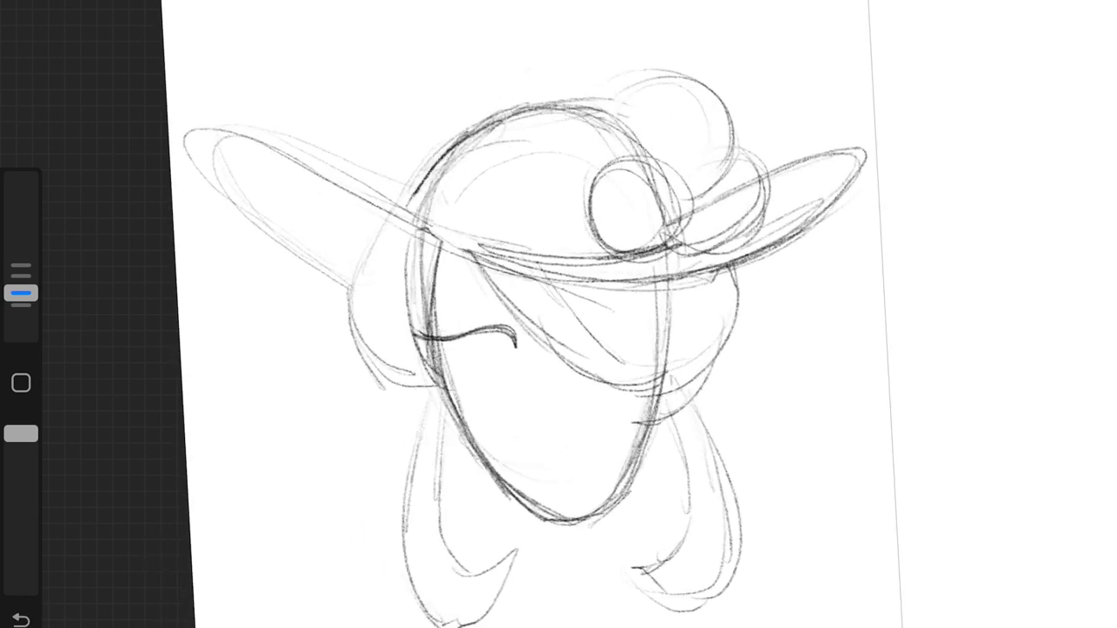
Step: Darken the eye line, add an eyebrow and hair strokes near the eye
{"action": "left_click_drag", "start_coordinate": [427, 281], "coordinate": [524, 289]}
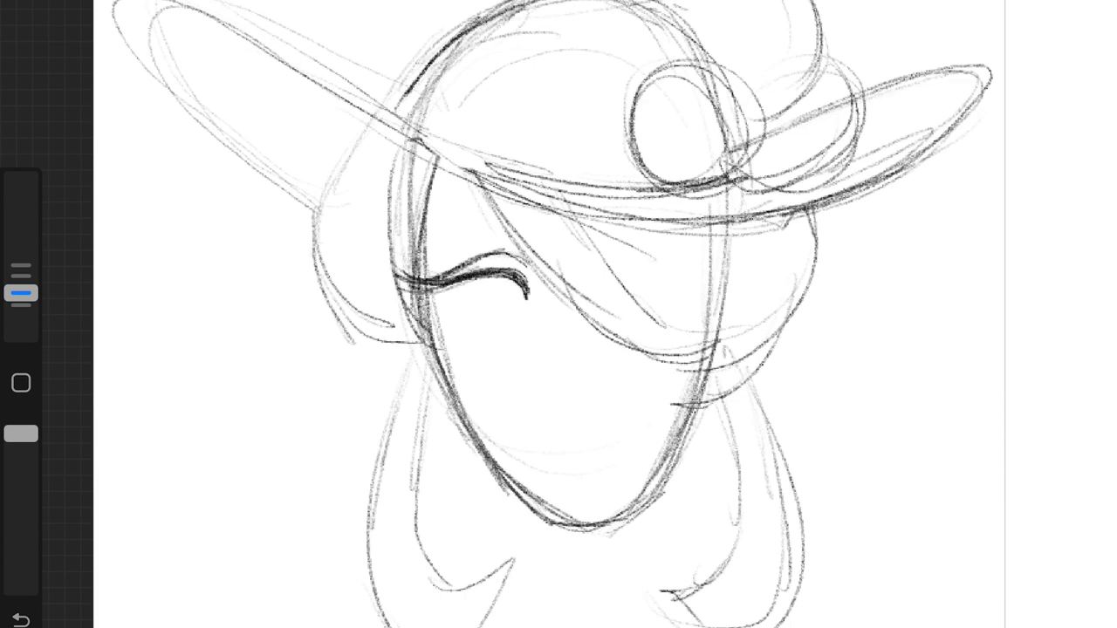
{"action": "left_click_drag", "start_coordinate": [428, 244], "coordinate": [506, 225]}
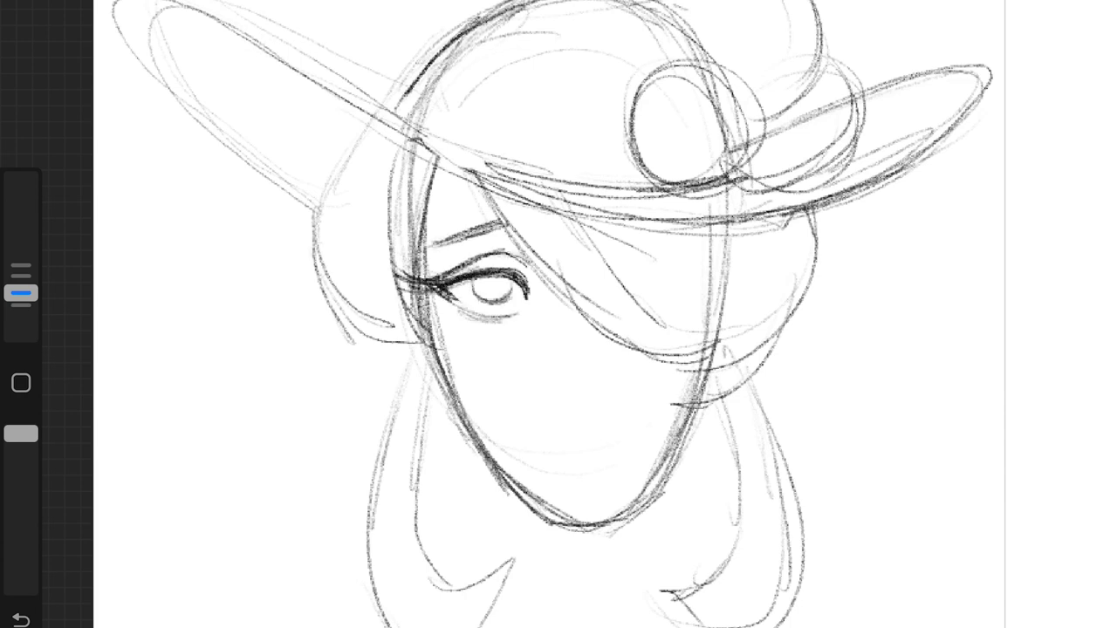
{"action": "left_click_drag", "start_coordinate": [476, 185], "coordinate": [592, 303]}
Step: Erase faint construction lines right of the face
{"action": "key", "text": "e"}
{"action": "left_click_drag", "start_coordinate": [602, 235], "coordinate": [742, 349]}
{"action": "left_click_drag", "start_coordinate": [785, 305], "coordinate": [663, 402]}
{"action": "left_click_drag", "start_coordinate": [21, 256], "coordinate": [21, 293]}
Step: Draw hair strands sweeping over the face and the right hair contour
{"action": "left_click_drag", "start_coordinate": [489, 197], "coordinate": [624, 327]}
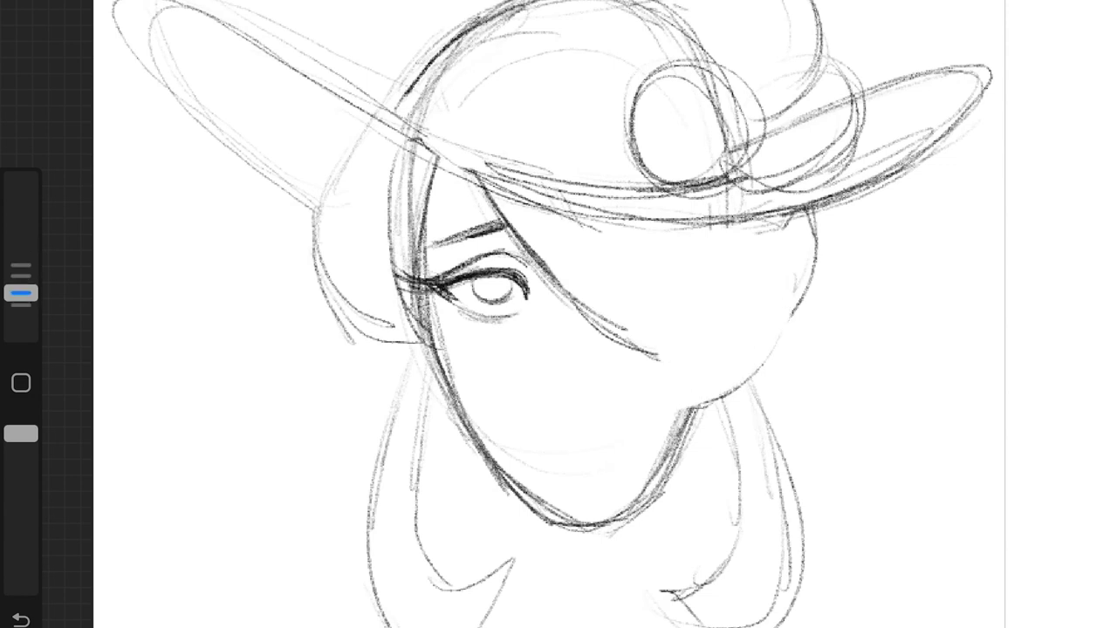
{"action": "left_click_drag", "start_coordinate": [532, 262], "coordinate": [663, 354]}
{"action": "left_click_drag", "start_coordinate": [628, 226], "coordinate": [789, 280]}
{"action": "left_click_drag", "start_coordinate": [816, 222], "coordinate": [786, 316]}
{"action": "left_click_drag", "start_coordinate": [541, 267], "coordinate": [672, 348]}
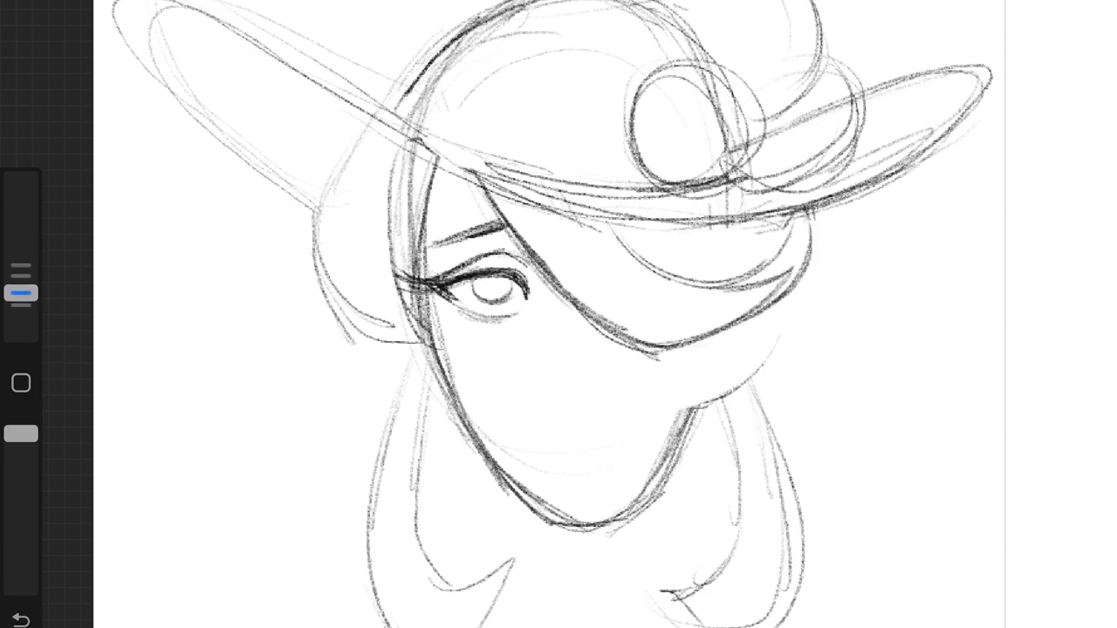
{"action": "left_click_drag", "start_coordinate": [493, 230], "coordinate": [548, 283]}
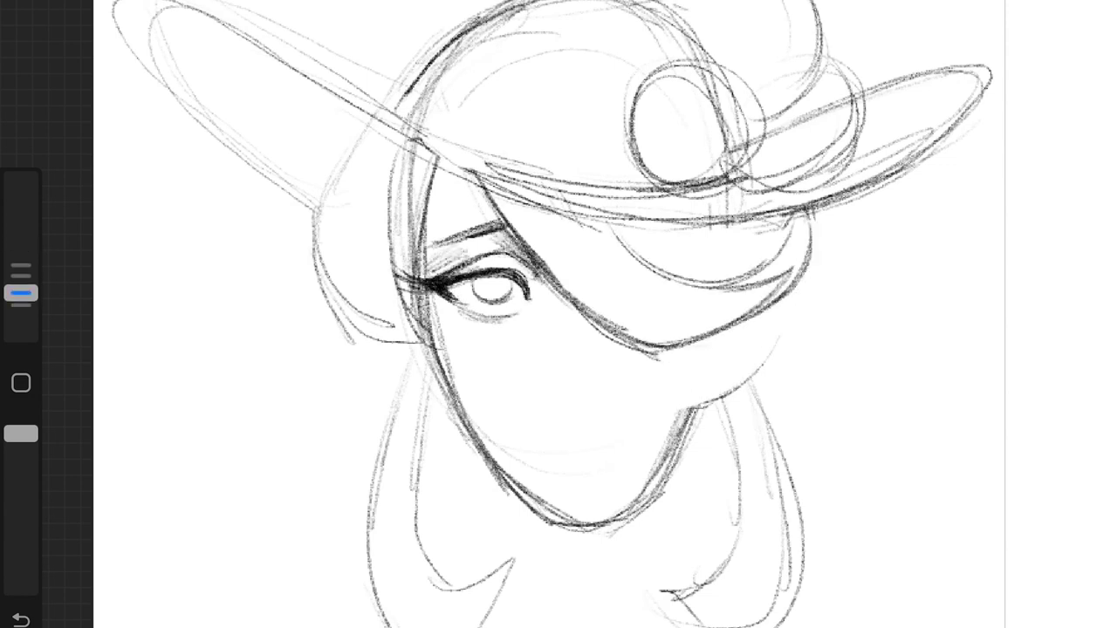
Step: Try a nose line, undo it, and shade along the hair lock and under the brim
{"action": "left_click_drag", "start_coordinate": [543, 275], "coordinate": [571, 406]}
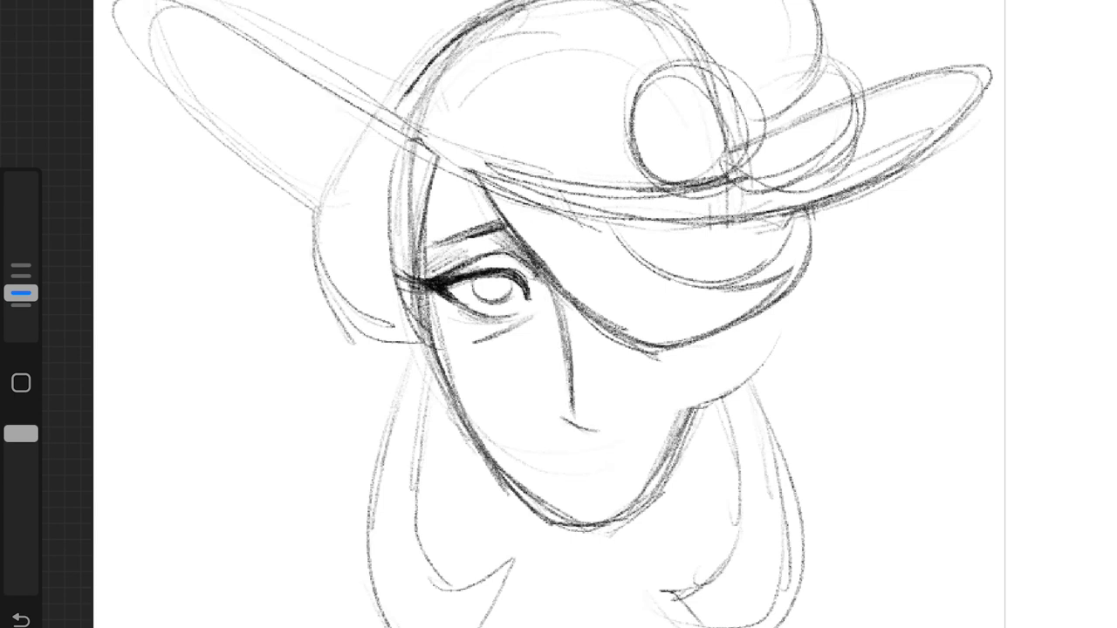
{"action": "key", "text": "ctrl+z"}
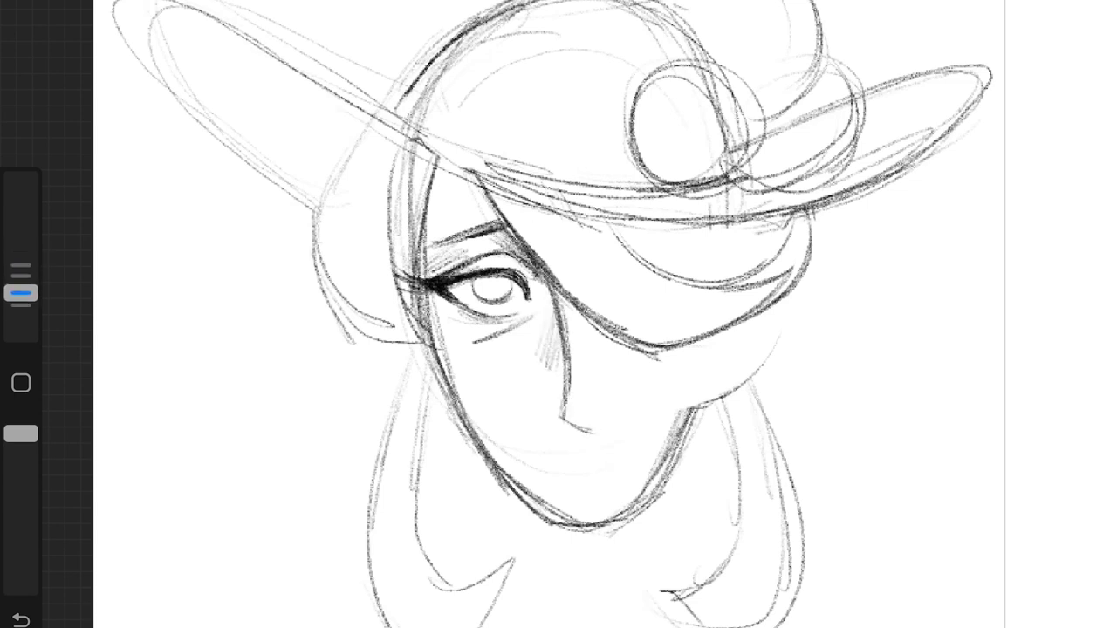
{"action": "mouse_move", "coordinate": [454, 179]}
{"action": "left_mouse_down"}
{"action": "mouse_move", "coordinate": [510, 266]}
{"action": "mouse_move", "coordinate": [637, 358]}
{"action": "left_mouse_up"}
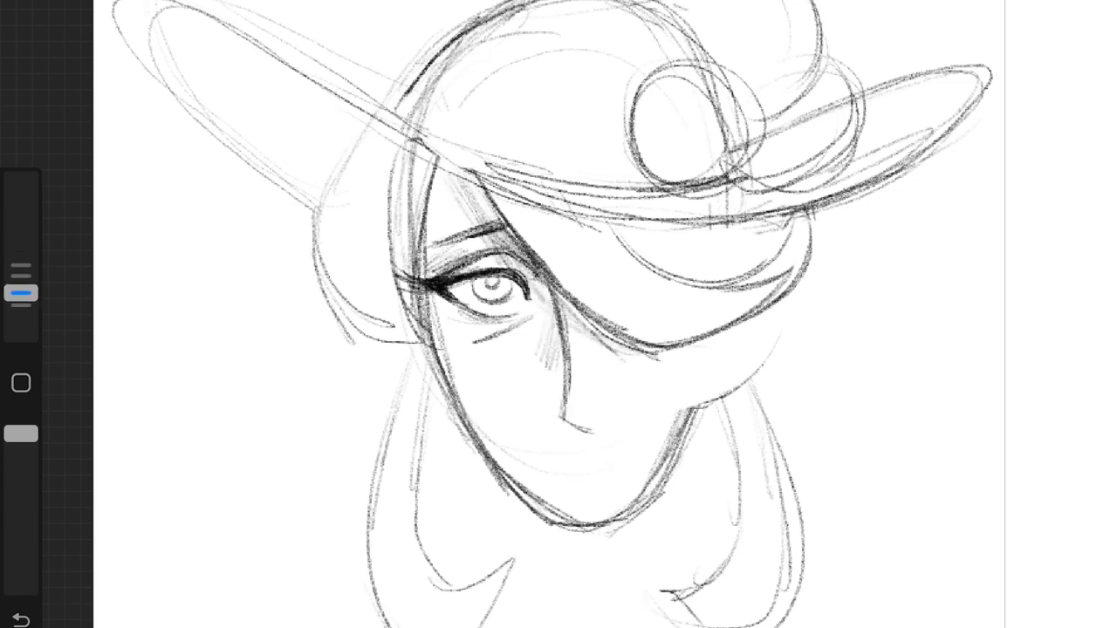
{"action": "left_click_drag", "start_coordinate": [362, 140], "coordinate": [489, 214]}
Step: Draw bangs on the left side of the face
{"action": "left_click_drag", "start_coordinate": [376, 122], "coordinate": [310, 332]}
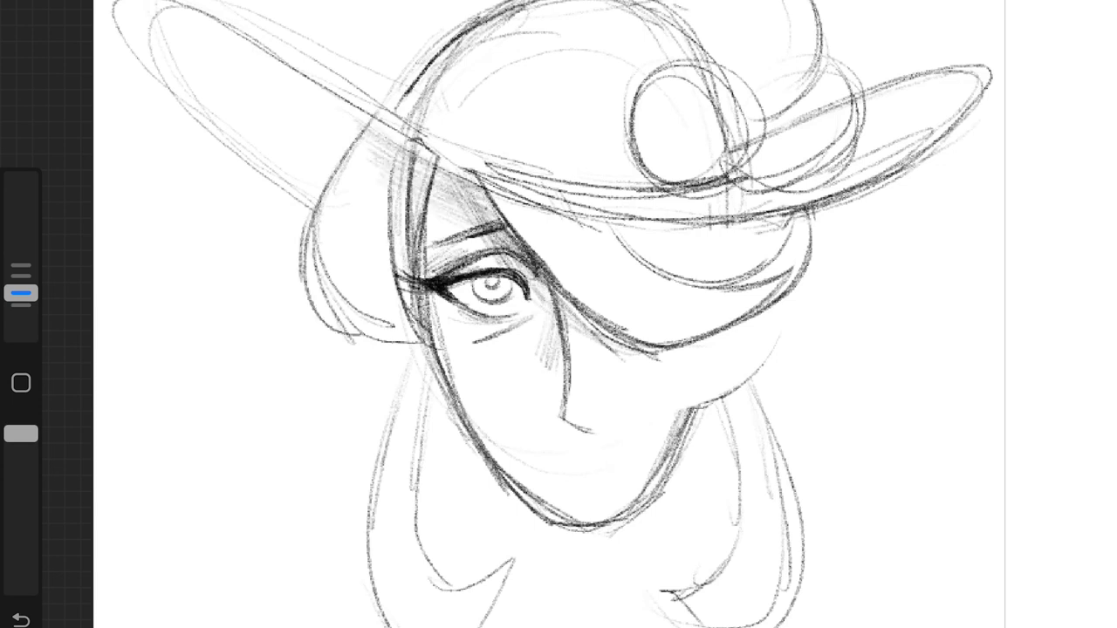
{"action": "left_click_drag", "start_coordinate": [384, 144], "coordinate": [349, 296]}
{"action": "left_click_drag", "start_coordinate": [393, 209], "coordinate": [410, 349]}
{"action": "left_click_drag", "start_coordinate": [384, 131], "coordinate": [323, 200]}
Step: Erase brim lines over the hair and clean the ornament into a white circle
{"action": "mouse_move", "coordinate": [349, 105]}
{"action": "left_mouse_down"}
{"action": "mouse_move", "coordinate": [558, 196]}
{"action": "mouse_move", "coordinate": [642, 210]}
{"action": "left_mouse_up"}
{"action": "left_click_drag", "start_coordinate": [698, 78], "coordinate": [733, 166]}
{"action": "left_click_drag", "start_coordinate": [663, 131], "coordinate": [750, 188]}
Step: Hatch the left-side hair and add hair curves around the eye
{"action": "left_click_drag", "start_coordinate": [21, 256], "coordinate": [21, 292]}
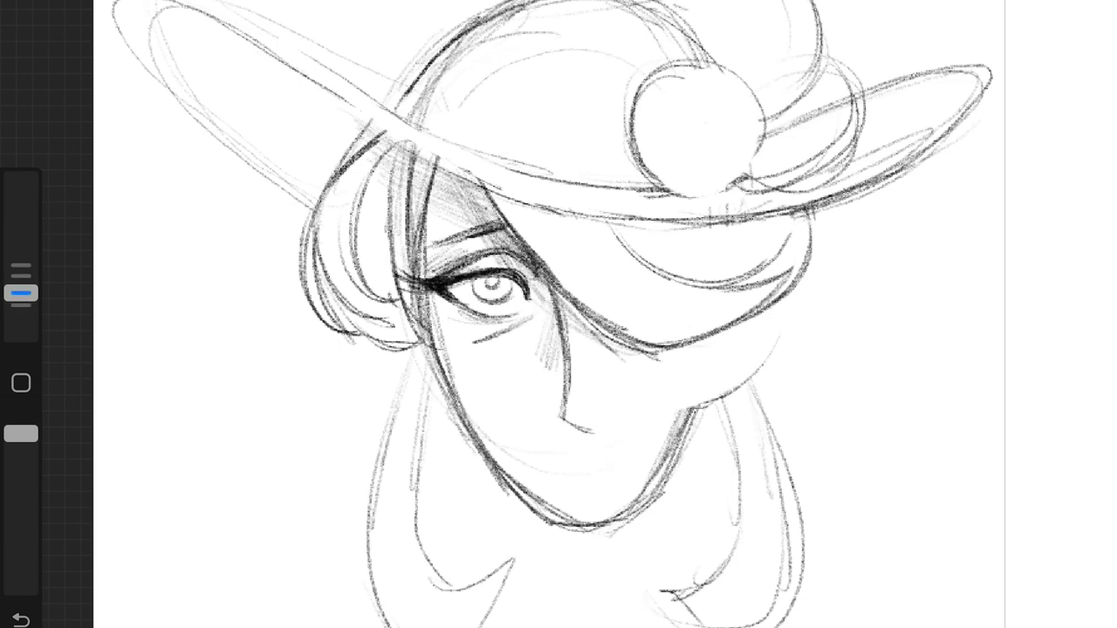
{"action": "mouse_move", "coordinate": [333, 187]}
{"action": "left_mouse_down"}
{"action": "mouse_move", "coordinate": [323, 274]}
{"action": "mouse_move", "coordinate": [342, 266]}
{"action": "left_mouse_up"}
{"action": "mouse_move", "coordinate": [393, 147]}
{"action": "left_mouse_down"}
{"action": "mouse_move", "coordinate": [362, 228]}
{"action": "mouse_move", "coordinate": [375, 301]}
{"action": "left_mouse_up"}
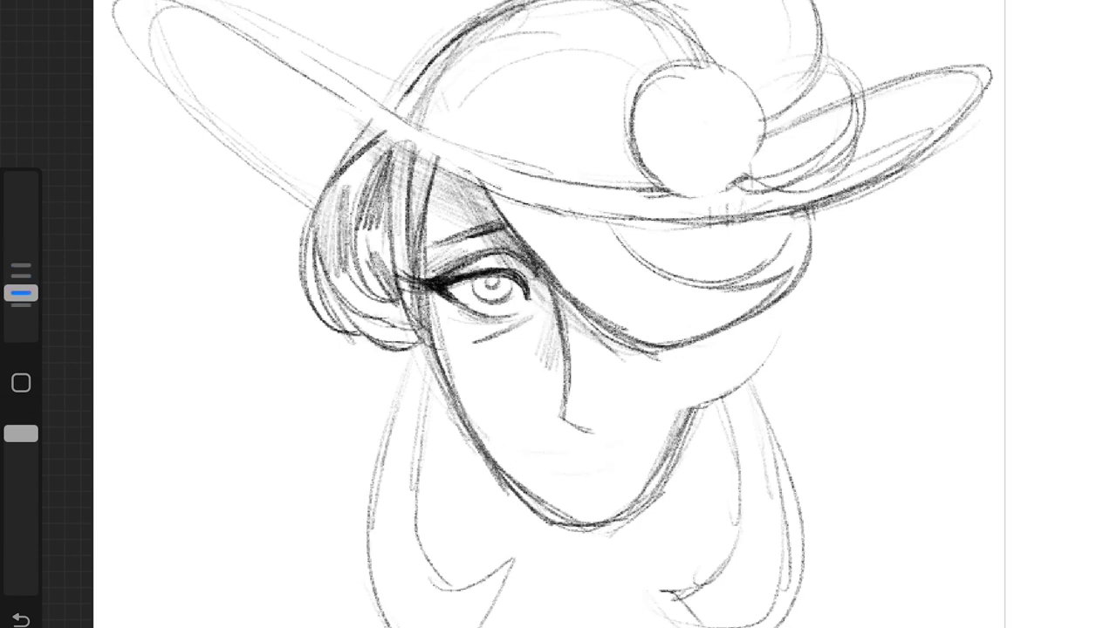
{"action": "left_click_drag", "start_coordinate": [524, 205], "coordinate": [611, 288]}
{"action": "left_click_drag", "start_coordinate": [585, 227], "coordinate": [646, 279]}
Step: Draw and thicken curving strands along the right side of the hair
{"action": "mouse_move", "coordinate": [698, 218]}
{"action": "left_mouse_down"}
{"action": "mouse_move", "coordinate": [789, 262]}
{"action": "mouse_move", "coordinate": [619, 375]}
{"action": "left_mouse_up"}
{"action": "left_click_drag", "start_coordinate": [781, 332], "coordinate": [646, 384]}
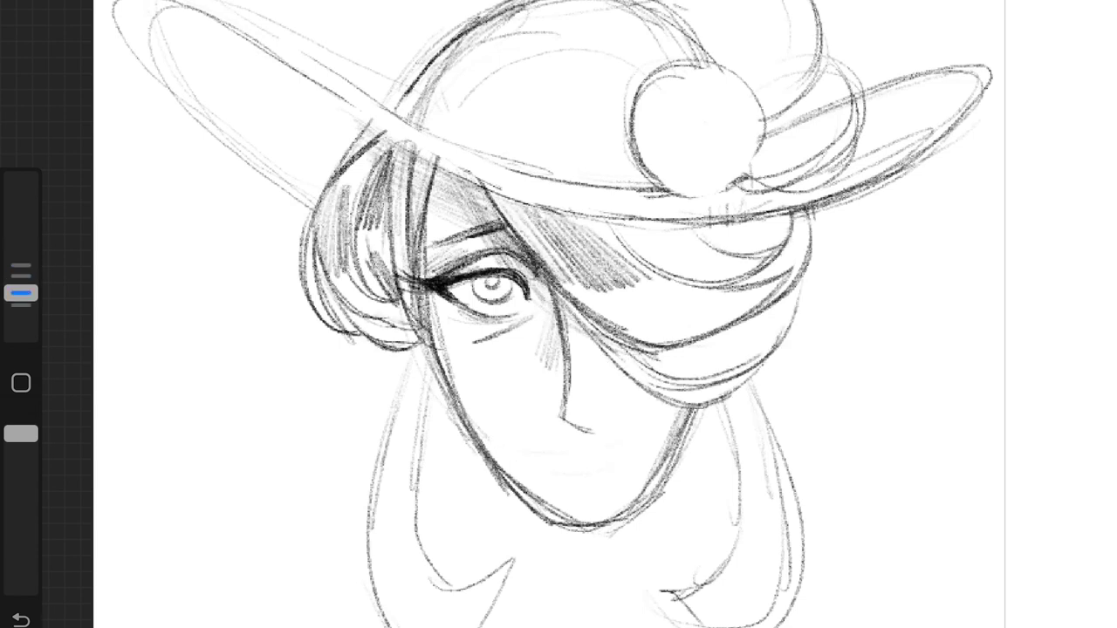
{"action": "mouse_move", "coordinate": [803, 280]}
{"action": "left_mouse_down"}
{"action": "mouse_move", "coordinate": [698, 401]}
{"action": "mouse_move", "coordinate": [680, 336]}
{"action": "left_mouse_up"}
{"action": "left_click_drag", "start_coordinate": [738, 297], "coordinate": [593, 314]}
{"action": "left_click_drag", "start_coordinate": [784, 301], "coordinate": [667, 349]}
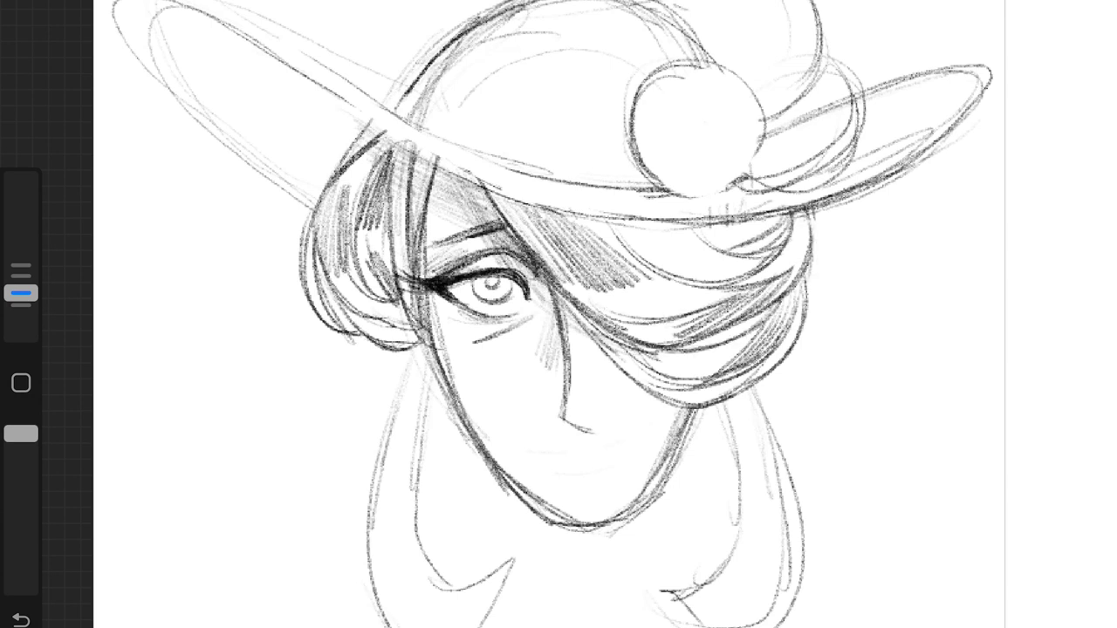
{"action": "left_click_drag", "start_coordinate": [811, 218], "coordinate": [803, 332]}
Step: Draw the lower-left hair strands, redrawing and darkening several of them
{"action": "left_click_drag", "start_coordinate": [816, 284], "coordinate": [759, 401]}
{"action": "left_click_drag", "start_coordinate": [415, 357], "coordinate": [454, 593]}
{"action": "left_click_drag", "start_coordinate": [421, 336], "coordinate": [362, 615]}
{"action": "left_click_drag", "start_coordinate": [410, 437], "coordinate": [441, 593]}
{"action": "left_click_drag", "start_coordinate": [375, 506], "coordinate": [499, 600]}
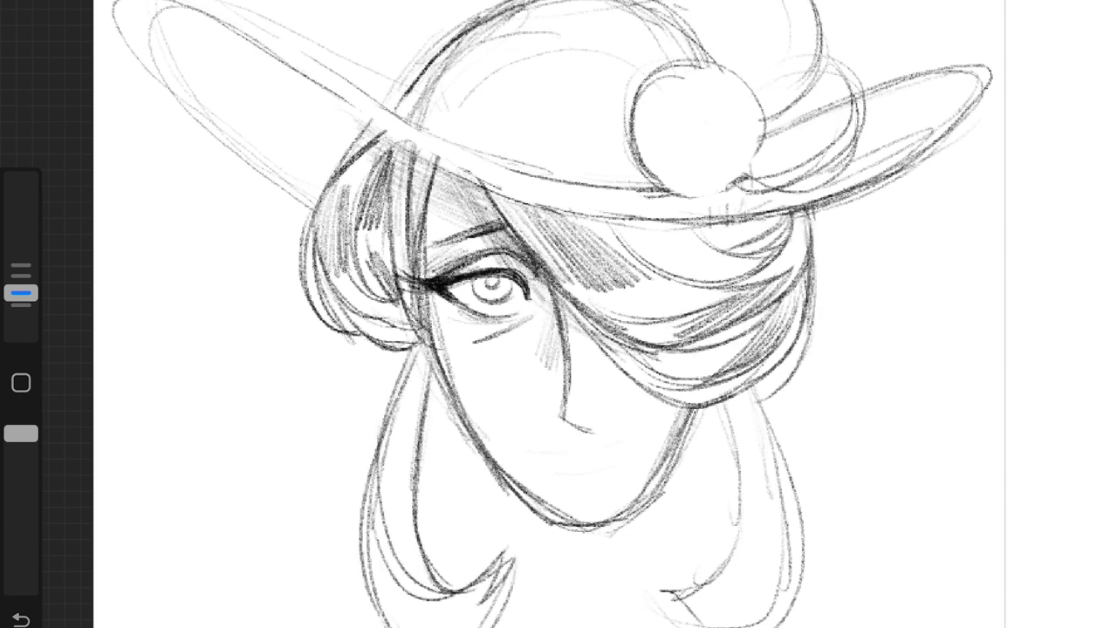
{"action": "key", "text": "e"}
{"action": "left_click_drag", "start_coordinate": [513, 550], "coordinate": [480, 627]}
{"action": "key", "text": "b"}
{"action": "left_click_drag", "start_coordinate": [417, 343], "coordinate": [394, 490]}
{"action": "left_click_drag", "start_coordinate": [410, 532], "coordinate": [388, 623]}
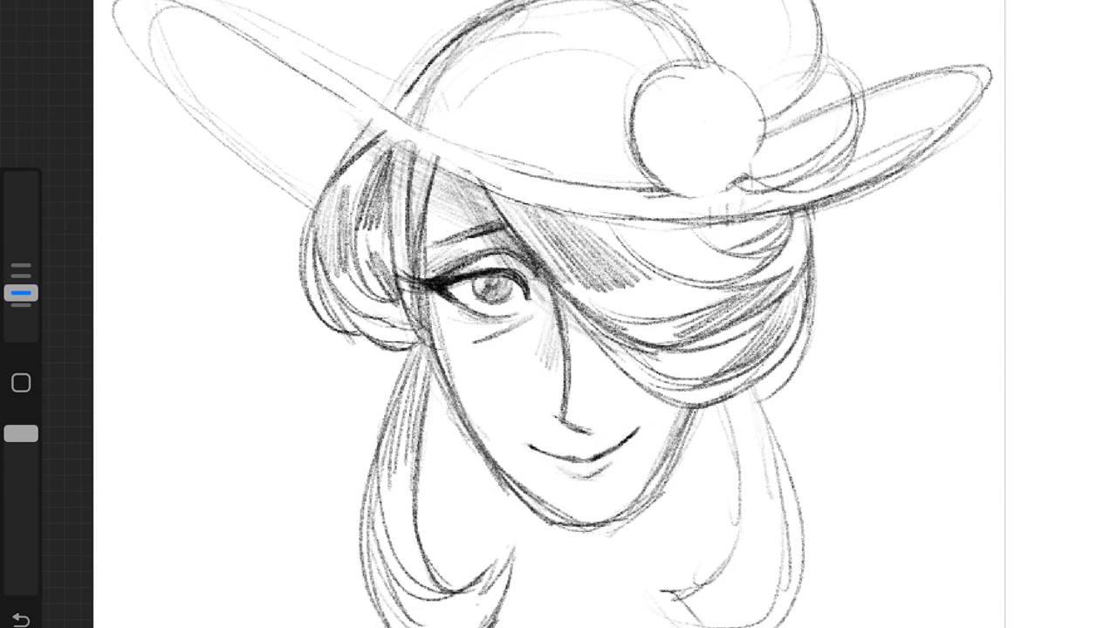
Step: Redraw the strokes along the right hair edge
{"action": "left_click_drag", "start_coordinate": [524, 209], "coordinate": [646, 392]}
{"action": "key", "text": "e"}
{"action": "left_click_drag", "start_coordinate": [812, 244], "coordinate": [698, 393]}
{"action": "key", "text": "b"}
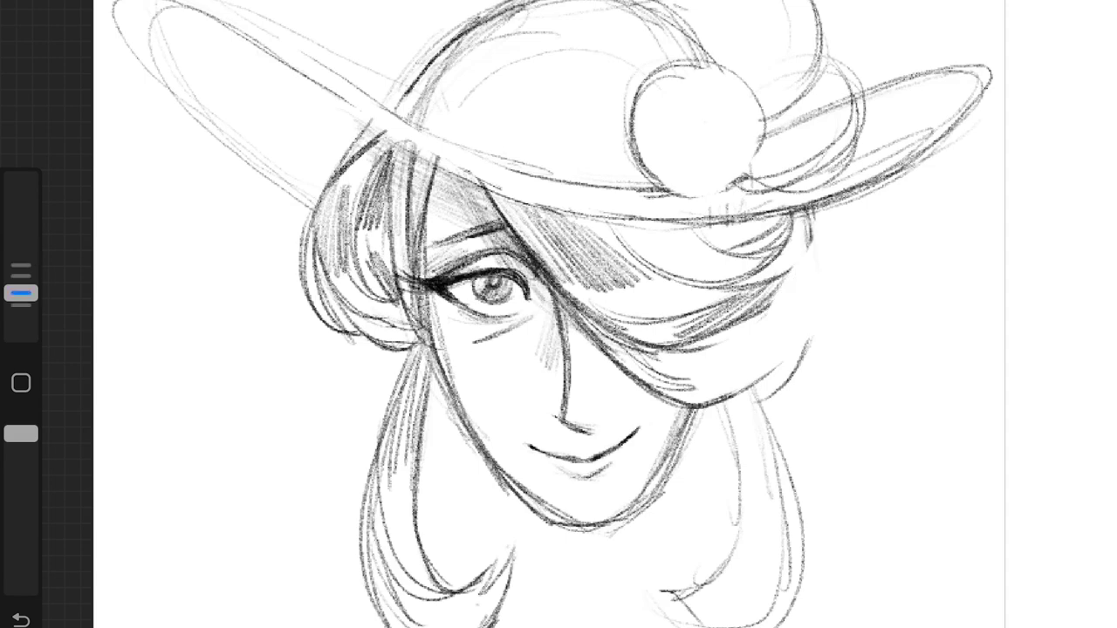
{"action": "mouse_move", "coordinate": [808, 213]}
{"action": "left_mouse_down"}
{"action": "mouse_move", "coordinate": [680, 358]}
{"action": "mouse_move", "coordinate": [741, 402]}
{"action": "left_mouse_up"}
{"action": "left_click_drag", "start_coordinate": [664, 389], "coordinate": [777, 408]}
Step: Erase stray strokes on the lower hair, left of the face and near the chin
{"action": "key", "text": "e"}
{"action": "left_click_drag", "start_coordinate": [768, 376], "coordinate": [659, 405]}
{"action": "mouse_move", "coordinate": [441, 297]}
{"action": "left_mouse_down"}
{"action": "mouse_move", "coordinate": [435, 388]}
{"action": "mouse_move", "coordinate": [567, 524]}
{"action": "left_mouse_up"}
{"action": "left_click_drag", "start_coordinate": [690, 428], "coordinate": [611, 532]}
{"action": "left_click_drag", "start_coordinate": [436, 222], "coordinate": [497, 240]}
{"action": "scroll", "coordinate": [558, 315], "scroll_direction": "down", "scroll_amount": 3}
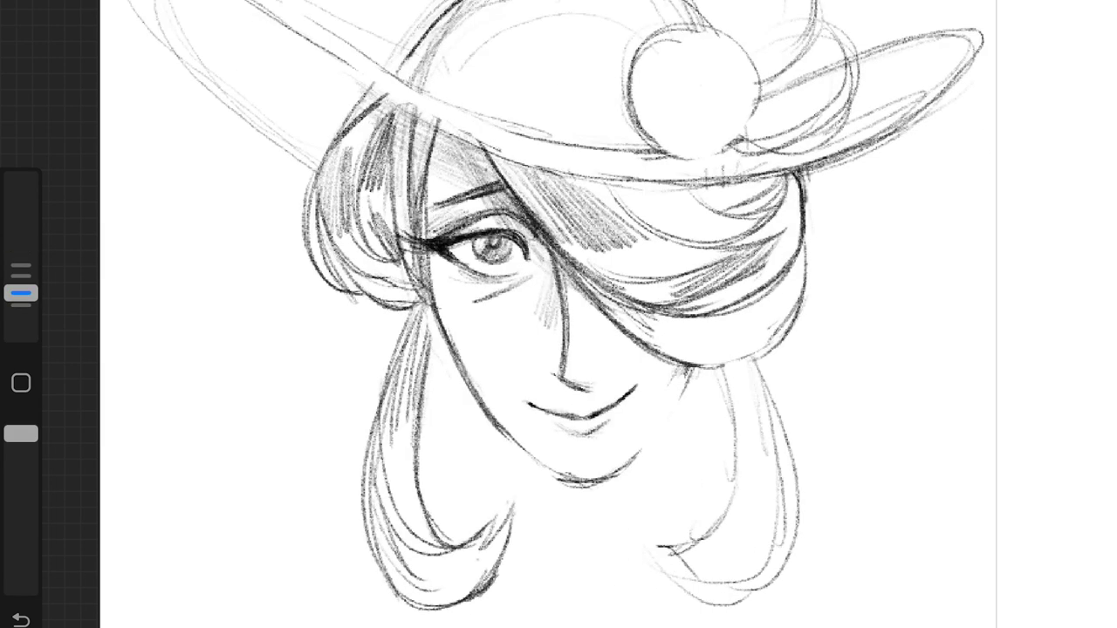
Step: Ink the left and right jawline to the chin and shade the face under the hair
{"action": "left_click_drag", "start_coordinate": [428, 297], "coordinate": [489, 362]}
{"action": "left_click_drag", "start_coordinate": [482, 400], "coordinate": [568, 480]}
{"action": "mouse_move", "coordinate": [688, 367]}
{"action": "left_mouse_down"}
{"action": "mouse_move", "coordinate": [671, 414]}
{"action": "mouse_move", "coordinate": [602, 482]}
{"action": "left_mouse_up"}
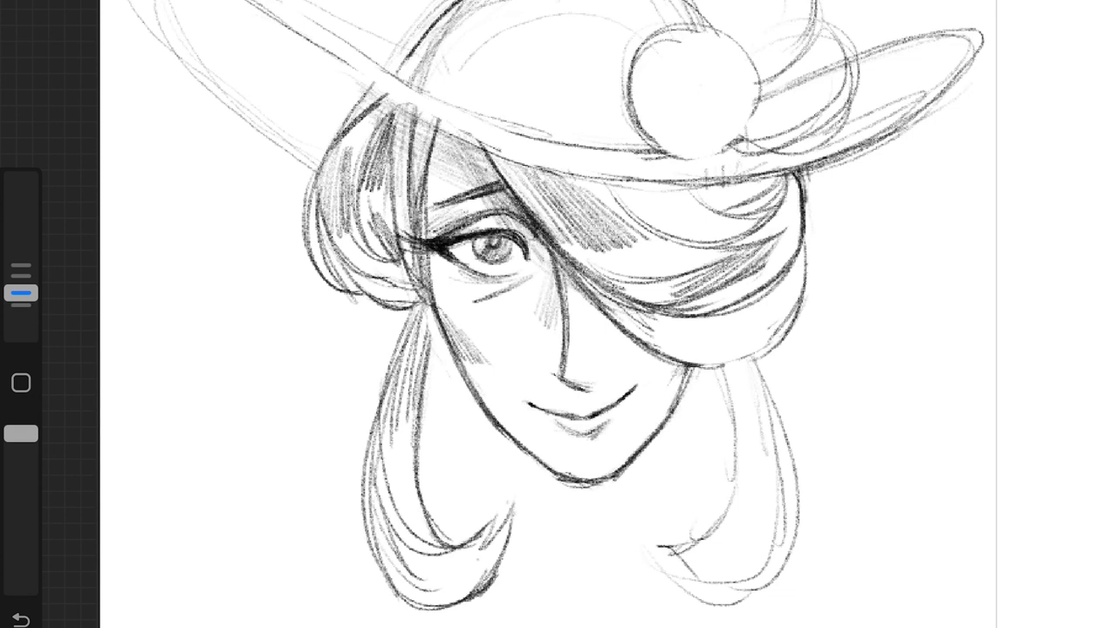
{"action": "mouse_move", "coordinate": [537, 262]}
{"action": "left_mouse_down"}
{"action": "mouse_move", "coordinate": [687, 384]}
{"action": "mouse_move", "coordinate": [737, 498]}
{"action": "left_mouse_up"}
Step: Add neck and right-side hair strokes, redoing the last strand
{"action": "key", "text": "e"}
{"action": "left_click_drag", "start_coordinate": [650, 550], "coordinate": [737, 527]}
{"action": "mouse_move", "coordinate": [798, 184]}
{"action": "left_mouse_down"}
{"action": "mouse_move", "coordinate": [798, 262]}
{"action": "mouse_move", "coordinate": [767, 349]}
{"action": "left_mouse_up"}
{"action": "key", "text": "b"}
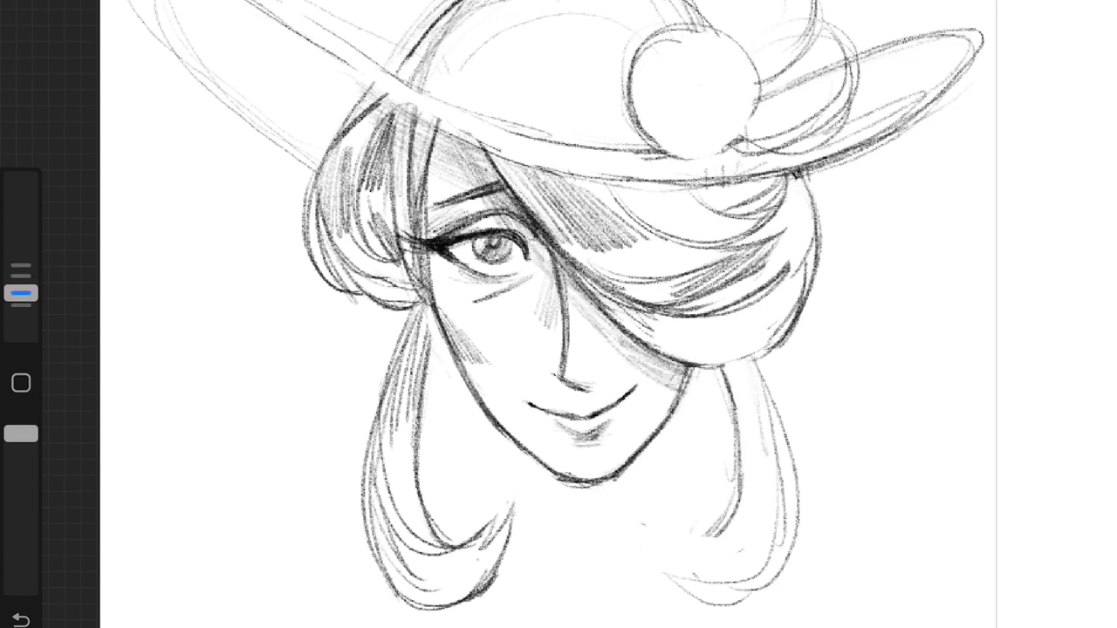
{"action": "scroll", "coordinate": [559, 314], "scroll_direction": "down", "scroll_amount": 2}
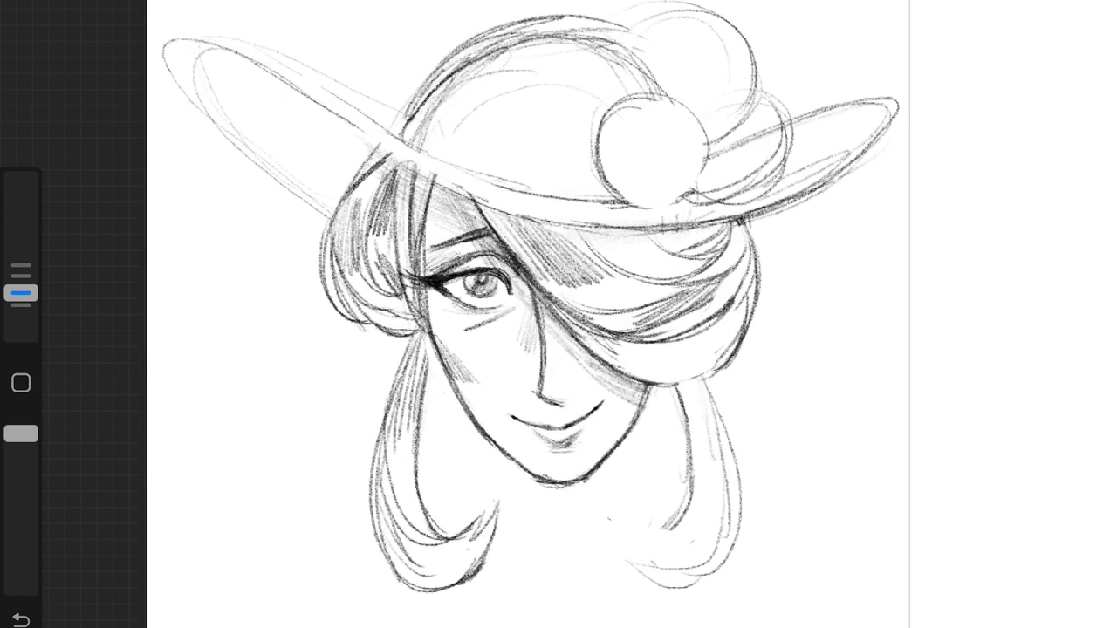
Step: Clean up the hat crown and bun lines, then sketch flower petals on the hat band
{"action": "left_click_drag", "start_coordinate": [515, 35], "coordinate": [667, 96]}
{"action": "left_click_drag", "start_coordinate": [21, 256], "coordinate": [21, 294]}
{"action": "mouse_move", "coordinate": [401, 129]}
{"action": "left_mouse_down"}
{"action": "mouse_move", "coordinate": [616, 22]}
{"action": "mouse_move", "coordinate": [681, 104]}
{"action": "left_mouse_up"}
{"action": "left_click_drag", "start_coordinate": [21, 294], "coordinate": [21, 256]}
{"action": "left_click_drag", "start_coordinate": [611, 109], "coordinate": [711, 130]}
{"action": "left_click_drag", "start_coordinate": [21, 257], "coordinate": [21, 294]}
{"action": "left_click_drag", "start_coordinate": [602, 118], "coordinate": [623, 192]}
{"action": "left_click_drag", "start_coordinate": [624, 170], "coordinate": [702, 196]}
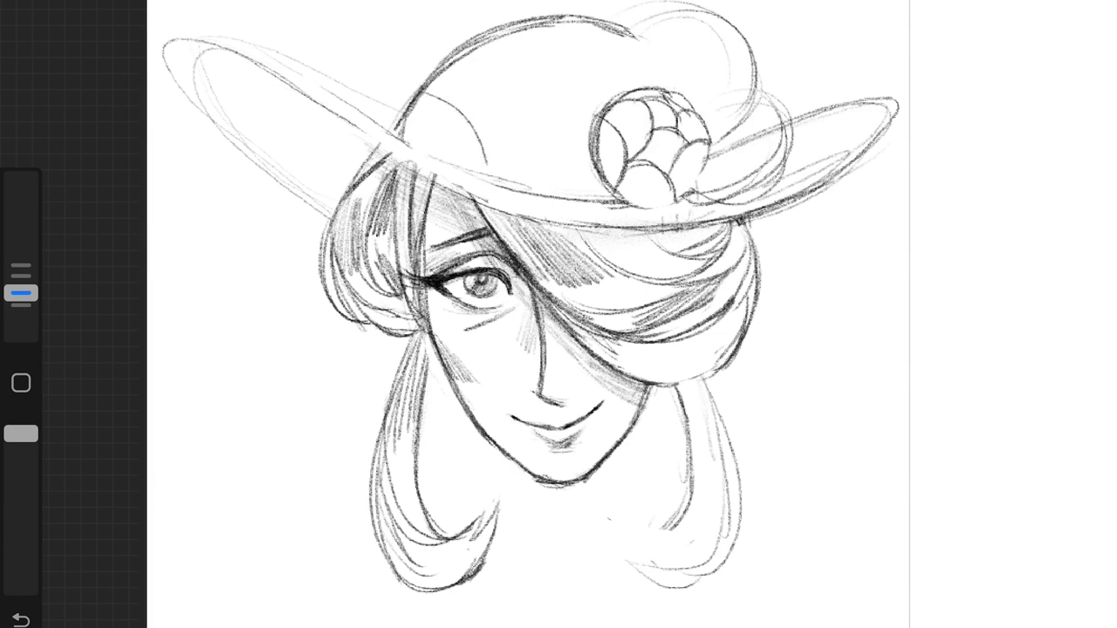
Step: Draw curved panels on the hat crown and darken the flower and nearby band curves
{"action": "left_click_drag", "start_coordinate": [479, 45], "coordinate": [541, 120]}
{"action": "mouse_move", "coordinate": [511, 112]}
{"action": "left_mouse_down"}
{"action": "mouse_move", "coordinate": [646, 52]}
{"action": "mouse_move", "coordinate": [689, 103]}
{"action": "left_mouse_up"}
{"action": "mouse_move", "coordinate": [668, 91]}
{"action": "left_mouse_down"}
{"action": "mouse_move", "coordinate": [714, 139]}
{"action": "mouse_move", "coordinate": [685, 199]}
{"action": "left_mouse_up"}
{"action": "left_click_drag", "start_coordinate": [613, 88], "coordinate": [663, 101]}
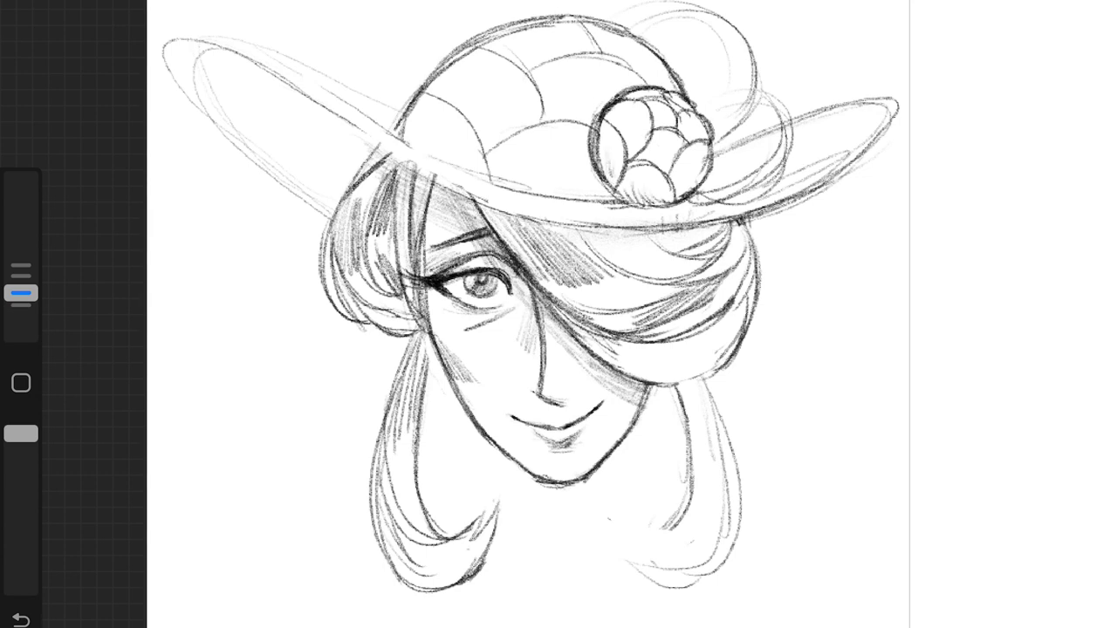
Step: Draw oval cut-outs in both hat brims and give the left brim a darker outline
{"action": "left_click_drag", "start_coordinate": [864, 116], "coordinate": [811, 131]}
{"action": "left_click_drag", "start_coordinate": [851, 140], "coordinate": [801, 158]}
{"action": "left_click_drag", "start_coordinate": [824, 173], "coordinate": [777, 185]}
{"action": "left_click_drag", "start_coordinate": [387, 144], "coordinate": [636, 222]}
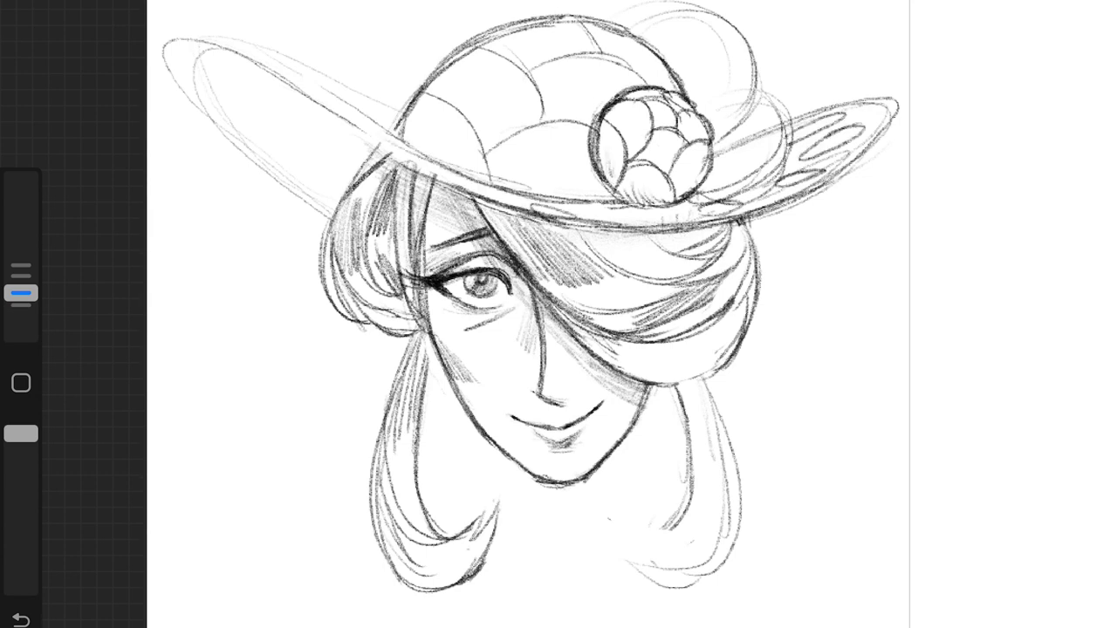
{"action": "left_click_drag", "start_coordinate": [335, 213], "coordinate": [171, 35]}
{"action": "left_click_drag", "start_coordinate": [256, 161], "coordinate": [339, 208]}
{"action": "left_click_drag", "start_coordinate": [179, 48], "coordinate": [232, 96]}
Step: Darken the underside of the hat band and the front edge of the brim
{"action": "left_click_drag", "start_coordinate": [196, 96], "coordinate": [253, 144]}
{"action": "left_click_drag", "start_coordinate": [271, 91], "coordinate": [292, 113]}
{"action": "left_click_drag", "start_coordinate": [232, 48], "coordinate": [436, 160]}
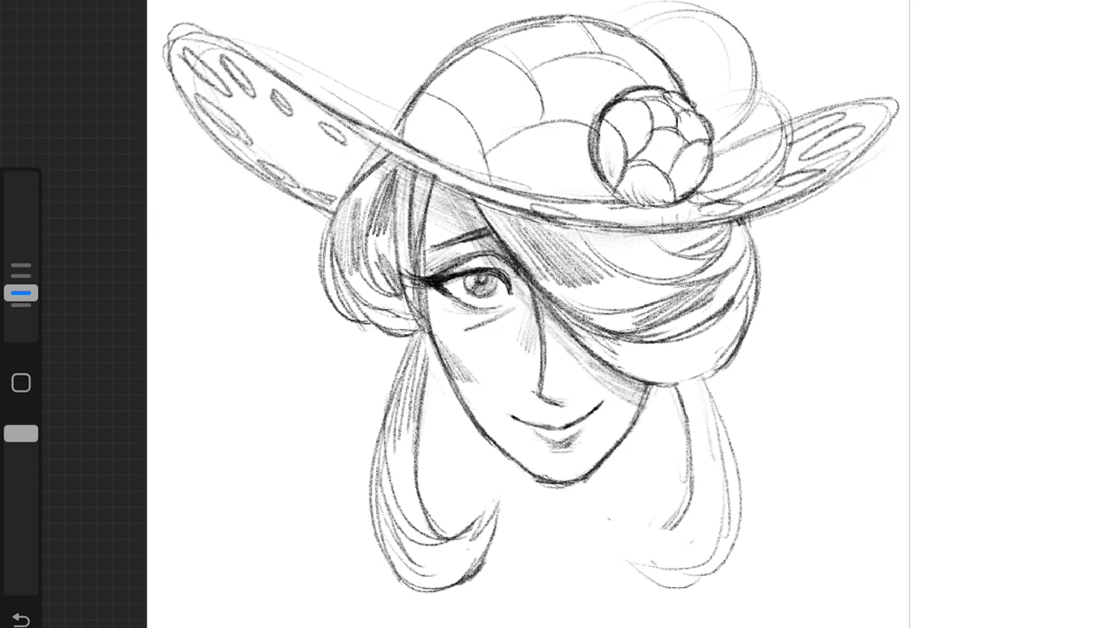
{"action": "left_click_drag", "start_coordinate": [347, 22], "coordinate": [513, 246]}
{"action": "left_click_drag", "start_coordinate": [408, 110], "coordinate": [688, 347]}
Step: Rotate the canvas to densely hatch the left brim dark, then turn it upright
{"action": "left_click_drag", "start_coordinate": [595, 319], "coordinate": [743, 358]}
{"action": "left_click_drag", "start_coordinate": [349, 78], "coordinate": [418, 192]}
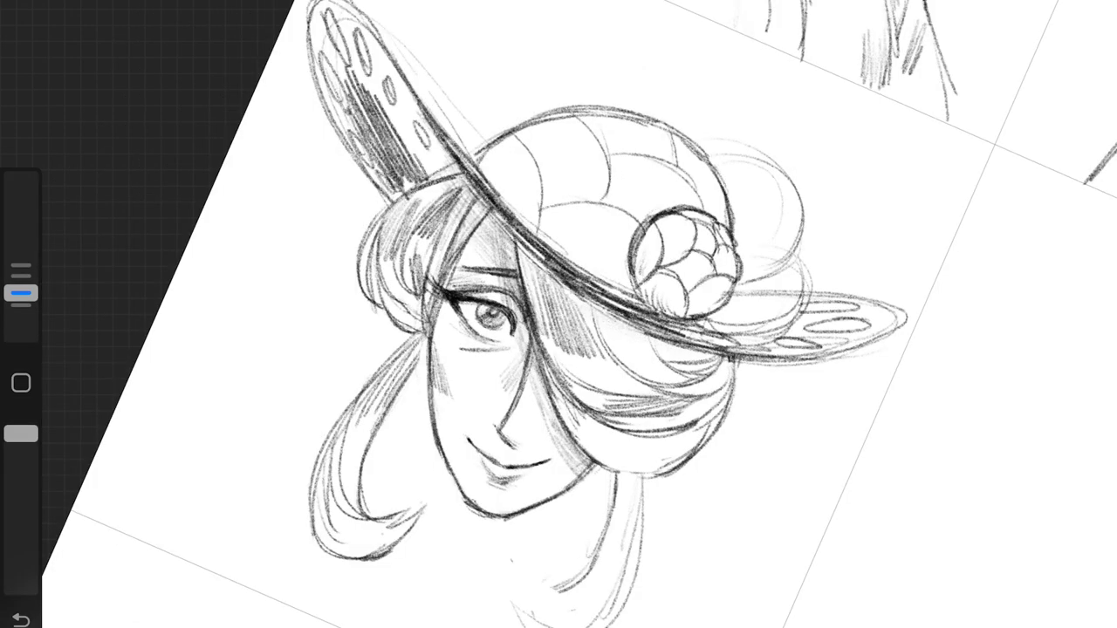
{"action": "left_click_drag", "start_coordinate": [392, 105], "coordinate": [449, 188]}
{"action": "mouse_move", "coordinate": [410, 66]}
{"action": "left_mouse_down"}
{"action": "mouse_move", "coordinate": [318, 17]}
{"action": "mouse_move", "coordinate": [384, 183]}
{"action": "left_mouse_up"}
{"action": "left_click_drag", "start_coordinate": [349, 9], "coordinate": [410, 109]}
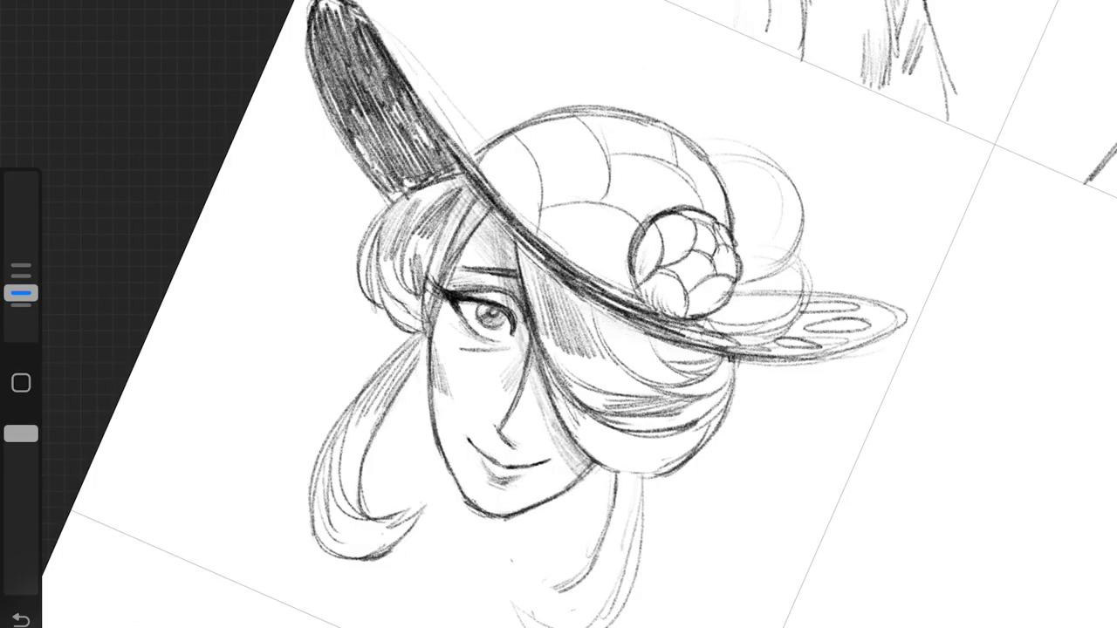
{"action": "left_click_drag", "start_coordinate": [322, 26], "coordinate": [367, 4]}
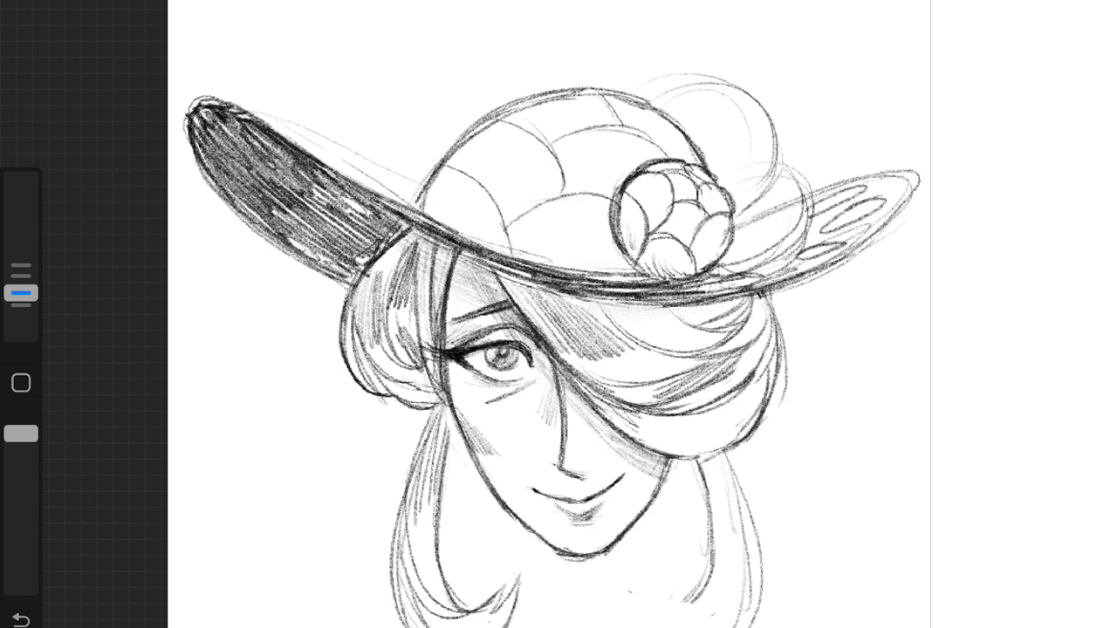
Step: Hatch the hair strand right of the chin and darken the jaw line
{"action": "mouse_move", "coordinate": [703, 454]}
{"action": "left_mouse_down"}
{"action": "mouse_move", "coordinate": [740, 522]}
{"action": "mouse_move", "coordinate": [690, 624]}
{"action": "left_mouse_up"}
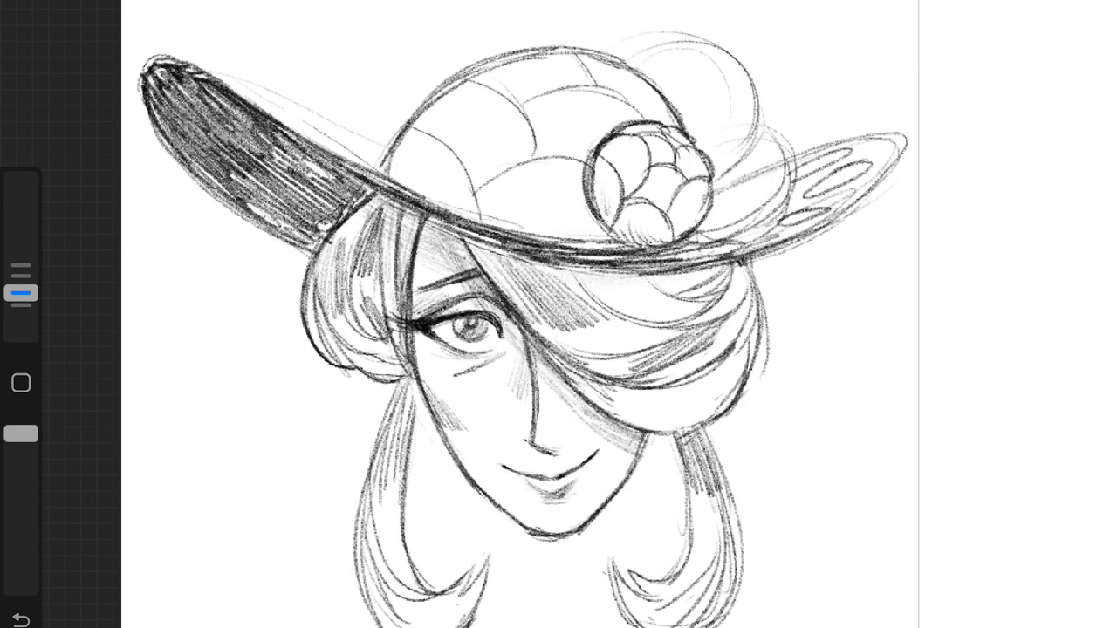
{"action": "left_click_drag", "start_coordinate": [694, 432], "coordinate": [676, 563]}
{"action": "left_click_drag", "start_coordinate": [611, 510], "coordinate": [626, 572]}
{"action": "left_click_drag", "start_coordinate": [519, 513], "coordinate": [606, 515]}
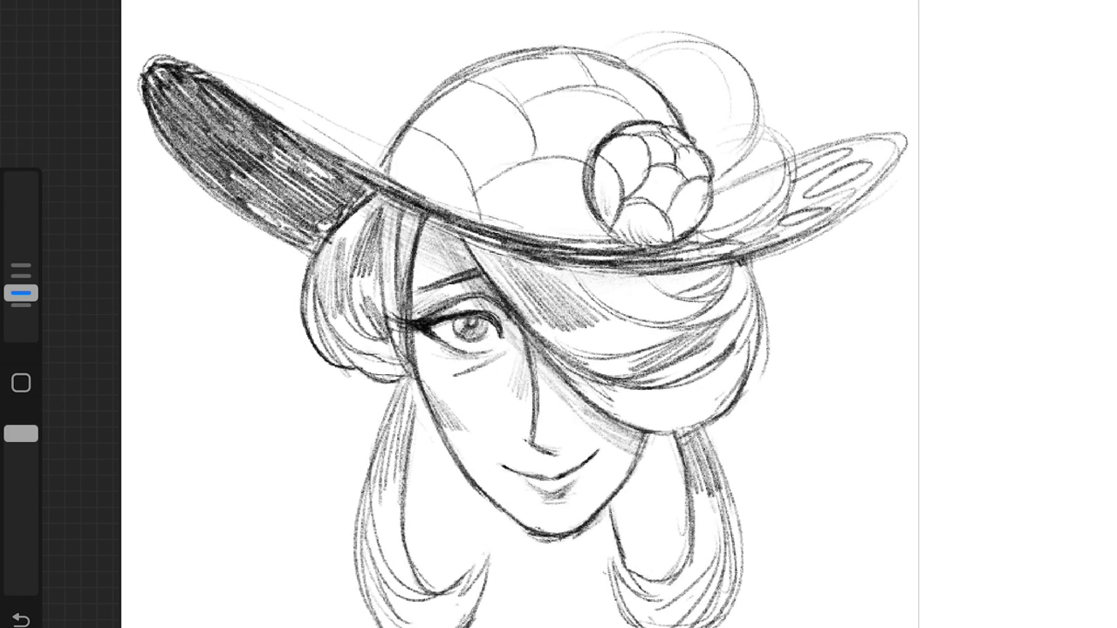
Step: With a smaller brush, add more petals to the hat flower
{"action": "scroll", "coordinate": [515, 267], "scroll_direction": "down", "scroll_amount": 3}
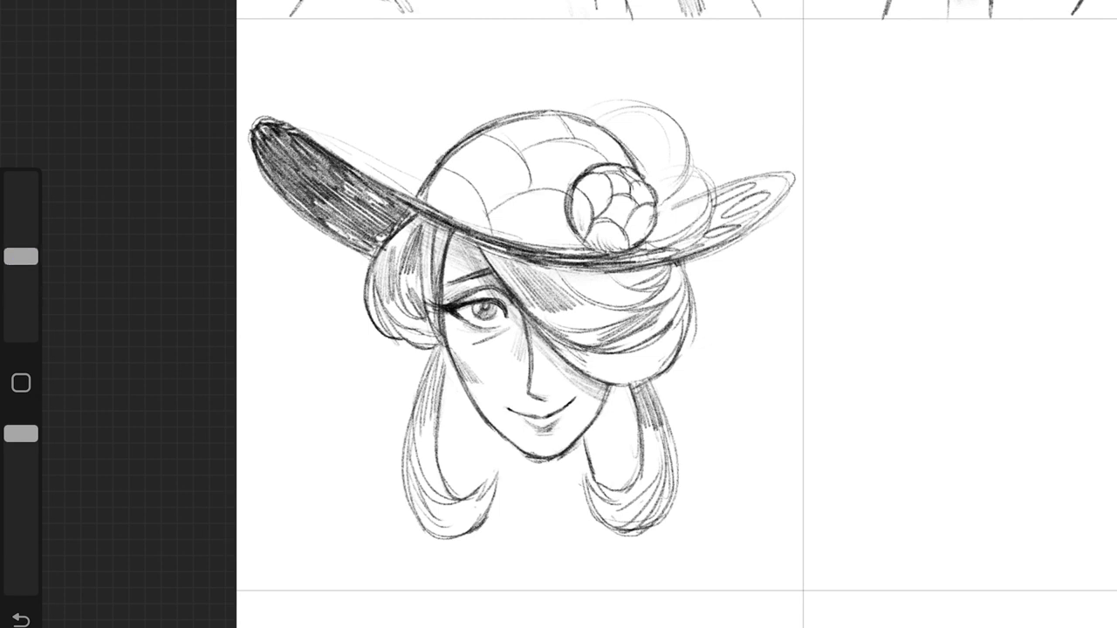
{"action": "left_click_drag", "start_coordinate": [21, 256], "coordinate": [21, 293]}
{"action": "left_click_drag", "start_coordinate": [641, 168], "coordinate": [668, 162]}
{"action": "left_click_drag", "start_coordinate": [716, 180], "coordinate": [696, 206]}
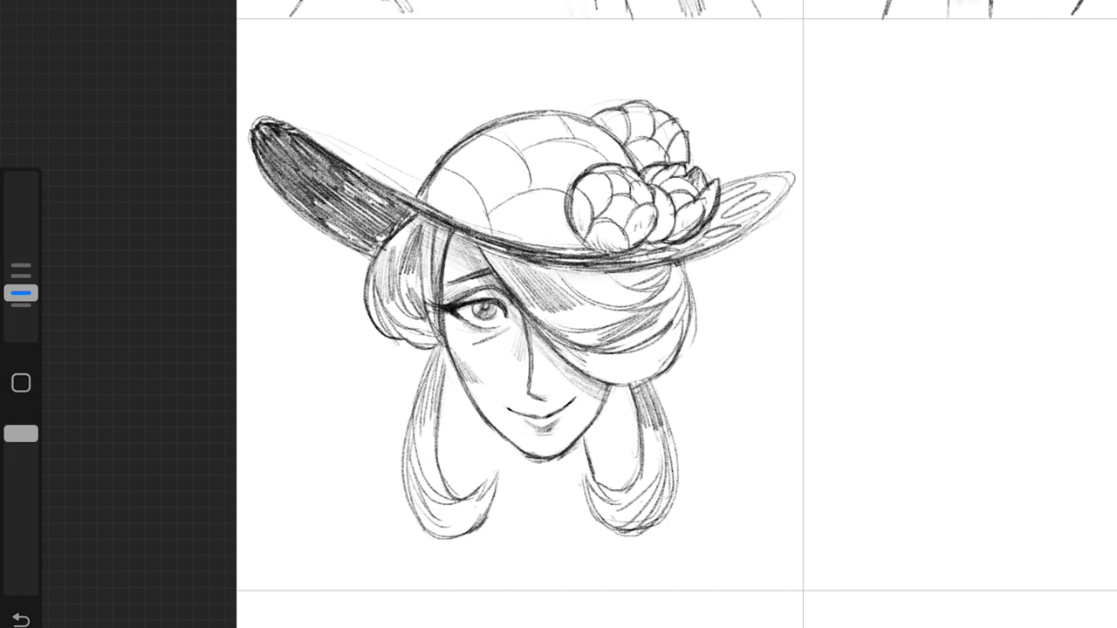
Step: Shade the right hat brim and darken the hat crown
{"action": "scroll", "coordinate": [524, 314], "scroll_direction": "down", "scroll_amount": 1}
{"action": "mouse_move", "coordinate": [786, 184]}
{"action": "left_mouse_down"}
{"action": "mouse_move", "coordinate": [725, 240]}
{"action": "mouse_move", "coordinate": [663, 262]}
{"action": "left_mouse_up"}
{"action": "left_click_drag", "start_coordinate": [462, 201], "coordinate": [559, 131]}
{"action": "mouse_move", "coordinate": [611, 166]}
{"action": "left_mouse_down"}
{"action": "mouse_move", "coordinate": [489, 235]}
{"action": "mouse_move", "coordinate": [628, 131]}
{"action": "left_mouse_up"}
{"action": "left_click_drag", "start_coordinate": [523, 236], "coordinate": [611, 149]}
{"action": "left_click_drag", "start_coordinate": [449, 235], "coordinate": [532, 266]}
Step: Shade the hair just below the hat brim
{"action": "left_click_drag", "start_coordinate": [392, 288], "coordinate": [558, 227]}
{"action": "left_click_drag", "start_coordinate": [410, 309], "coordinate": [584, 261]}
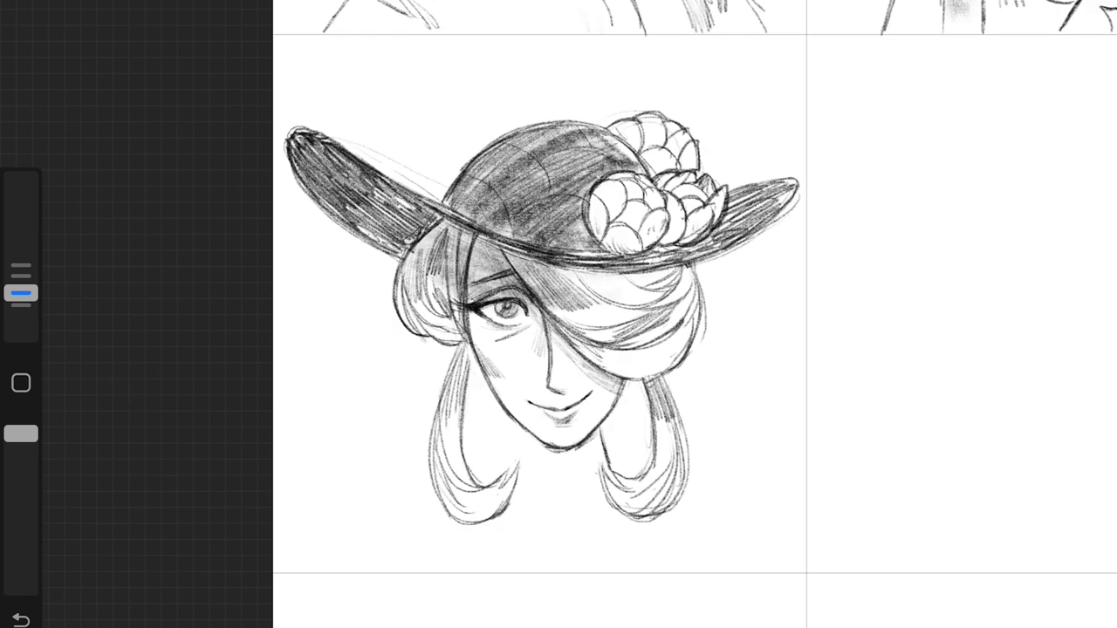
{"action": "left_click_drag", "start_coordinate": [520, 273], "coordinate": [667, 295]}
{"action": "left_click_drag", "start_coordinate": [480, 229], "coordinate": [602, 375]}
Step: Adjust the brush size and add strokes at the neck and a shading stroke on the cheek
{"action": "scroll", "coordinate": [559, 314], "scroll_direction": "up", "scroll_amount": 2}
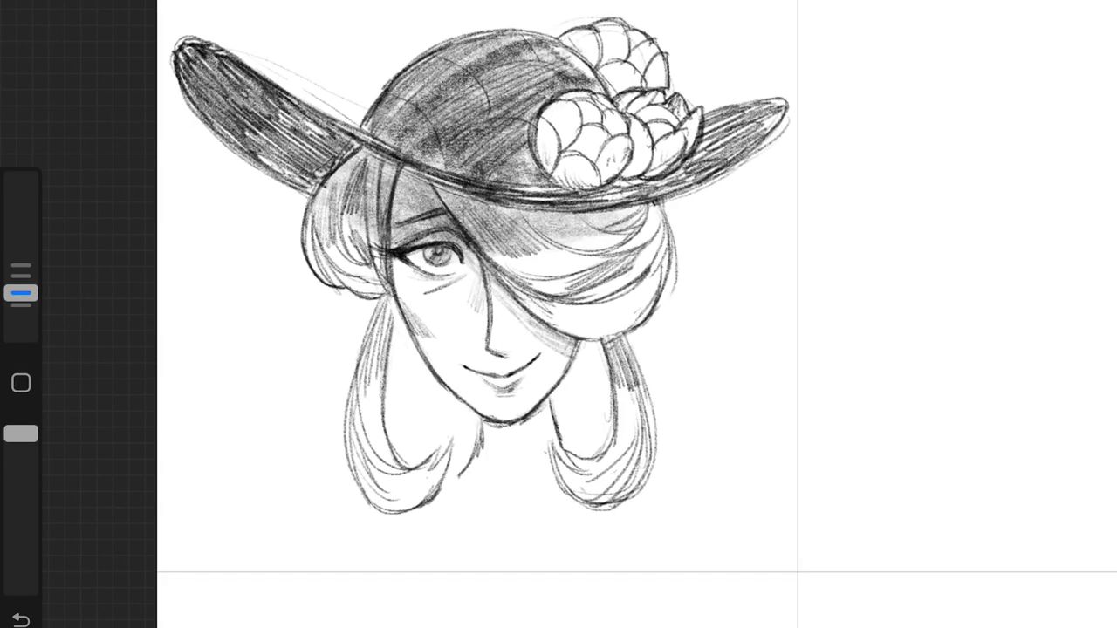
{"action": "mouse_move", "coordinate": [21, 293]}
{"action": "left_mouse_down"}
{"action": "mouse_move", "coordinate": [21, 256]}
{"action": "mouse_move", "coordinate": [21, 293]}
{"action": "left_mouse_up"}
{"action": "left_click_drag", "start_coordinate": [548, 402], "coordinate": [550, 458]}
{"action": "left_click_drag", "start_coordinate": [477, 416], "coordinate": [478, 449]}
{"action": "left_click_drag", "start_coordinate": [471, 414], "coordinate": [541, 467]}
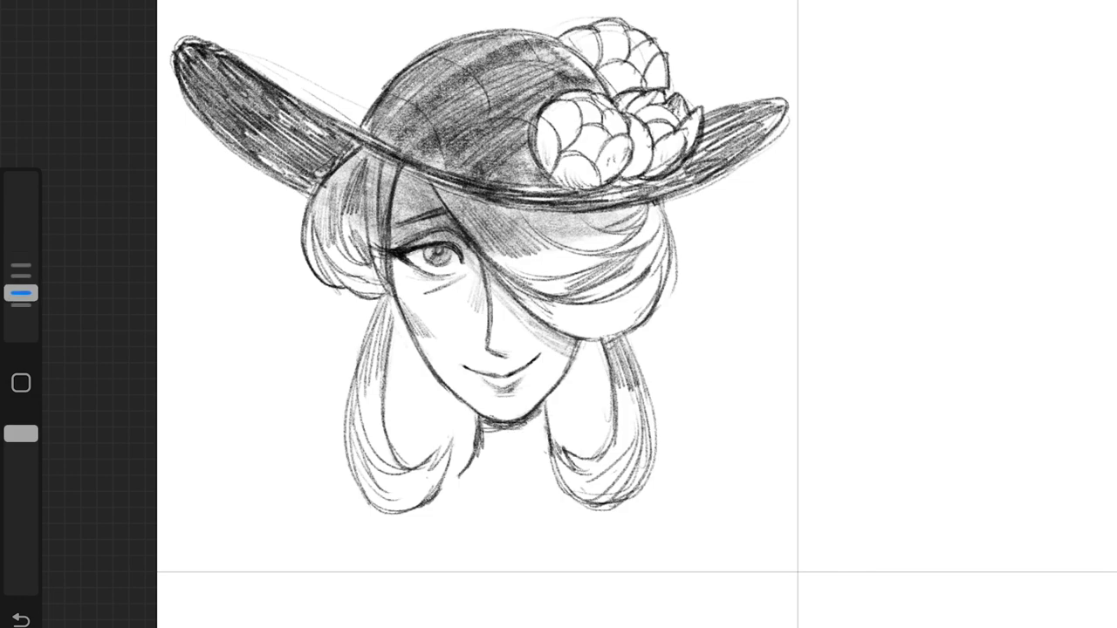
{"action": "scroll", "coordinate": [559, 314], "scroll_direction": "up", "scroll_amount": 2}
{"action": "left_click_drag", "start_coordinate": [405, 209], "coordinate": [462, 233]}
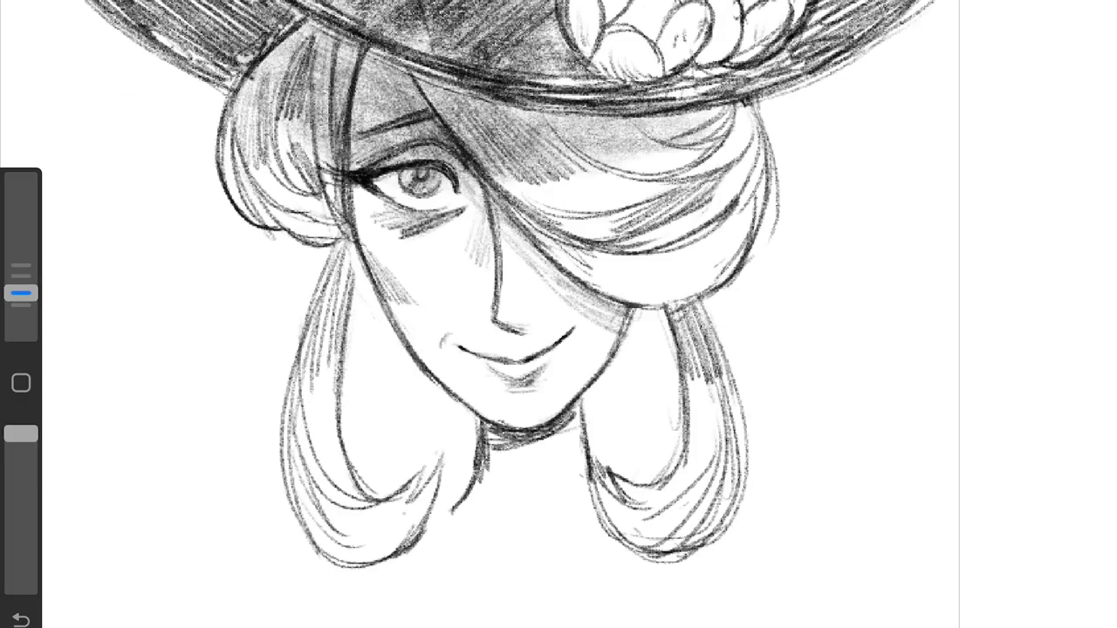
Step: Darken the right hat brim
{"action": "scroll", "coordinate": [558, 314], "scroll_direction": "down", "scroll_amount": 3}
{"action": "scroll", "coordinate": [558, 314], "scroll_direction": "up", "scroll_amount": 2}
{"action": "scroll", "coordinate": [559, 314], "scroll_direction": "down", "scroll_amount": 2}
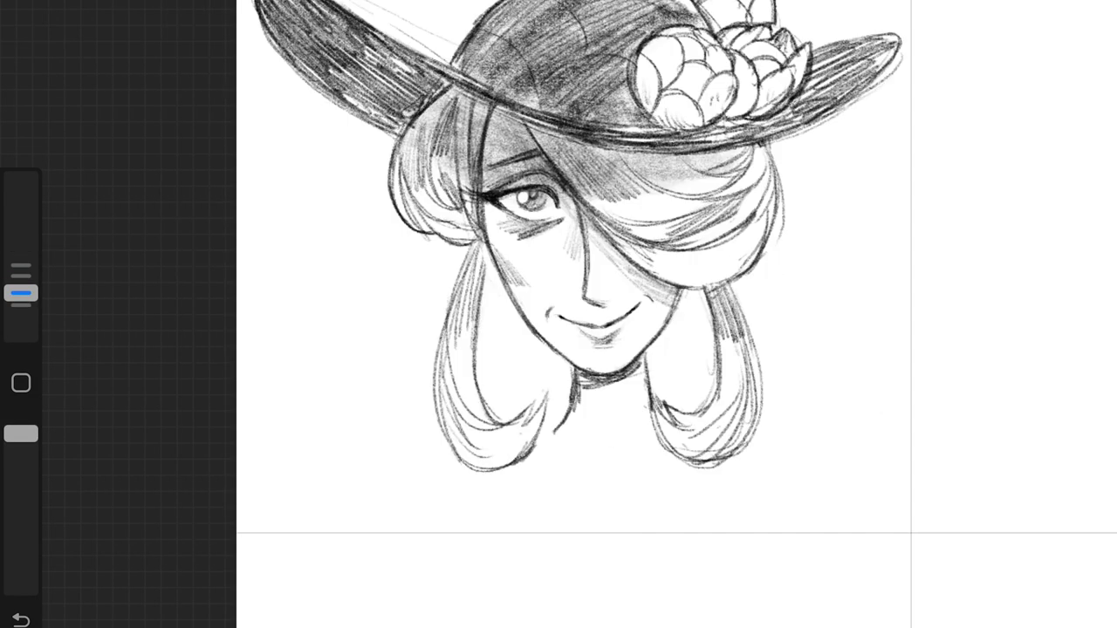
{"action": "left_click_drag", "start_coordinate": [790, 131], "coordinate": [911, 35]}
{"action": "left_click_drag", "start_coordinate": [846, 96], "coordinate": [912, 39]}
Step: Dab white spots onto both hat brims with a larger brush, then shrink it back
{"action": "left_click_drag", "start_coordinate": [21, 293], "coordinate": [21, 257]}
{"action": "mouse_move", "coordinate": [794, 122]}
{"action": "left_mouse_down"}
{"action": "mouse_move", "coordinate": [872, 52]}
{"action": "mouse_move", "coordinate": [864, 83]}
{"action": "left_mouse_up"}
{"action": "left_click_drag", "start_coordinate": [810, 121], "coordinate": [850, 87]}
{"action": "mouse_move", "coordinate": [375, 115]}
{"action": "left_mouse_down"}
{"action": "mouse_move", "coordinate": [283, 26]}
{"action": "mouse_move", "coordinate": [344, 30]}
{"action": "mouse_move", "coordinate": [423, 80]}
{"action": "left_mouse_up"}
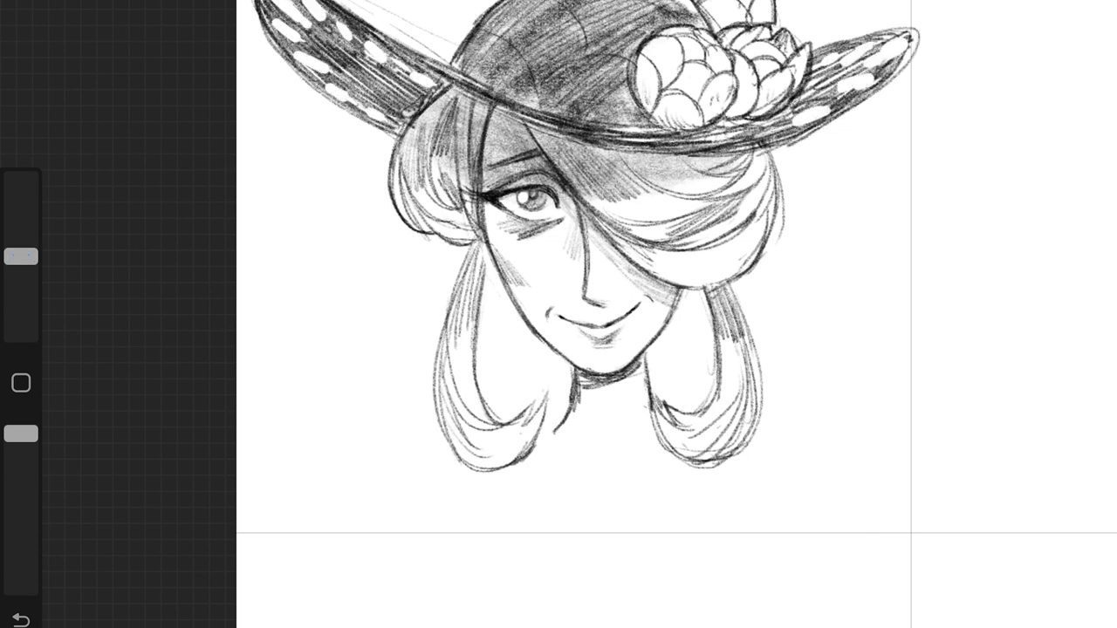
{"action": "left_click_drag", "start_coordinate": [21, 257], "coordinate": [21, 293]}
Step: Darken the shading on both hat brims, under the left brim and on the crown
{"action": "left_click_drag", "start_coordinate": [873, 78], "coordinate": [803, 117]}
{"action": "left_click_drag", "start_coordinate": [907, 44], "coordinate": [815, 66]}
{"action": "left_click_drag", "start_coordinate": [275, 8], "coordinate": [384, 122]}
{"action": "left_click_drag", "start_coordinate": [336, 22], "coordinate": [441, 131]}
{"action": "left_click_drag", "start_coordinate": [354, 63], "coordinate": [406, 102]}
{"action": "left_click_drag", "start_coordinate": [759, 148], "coordinate": [798, 136]}
{"action": "left_click_drag", "start_coordinate": [907, 52], "coordinate": [768, 144]}
{"action": "left_click_drag", "start_coordinate": [484, 30], "coordinate": [532, 112]}
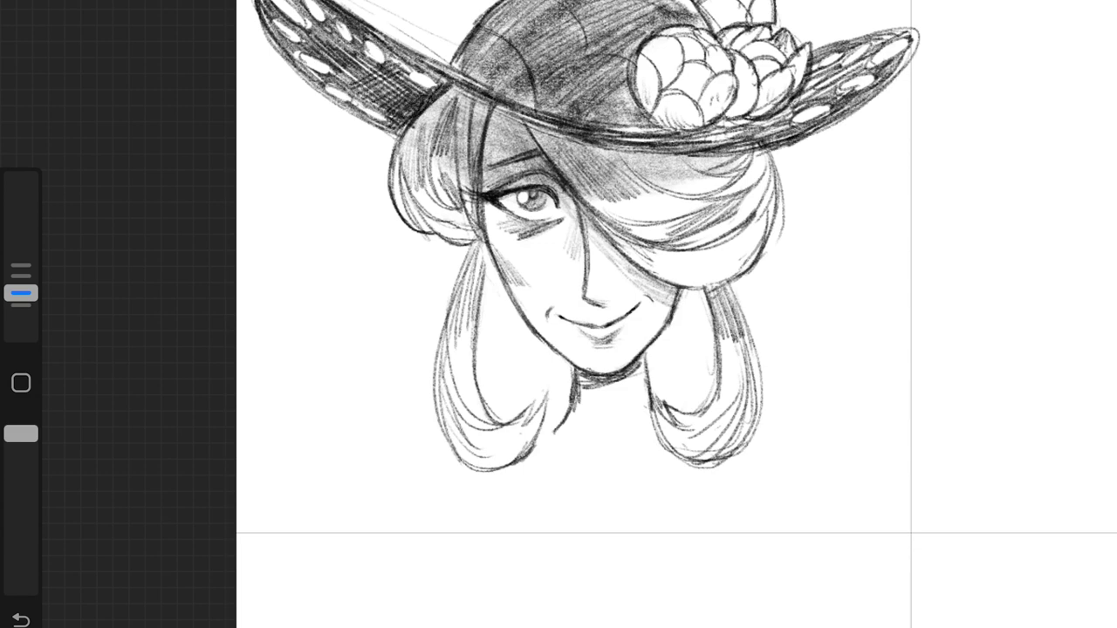
Step: Flip the canvas horizontally, then hatch the left hair outline and under the hair by the cheek
{"action": "left_click", "coordinate": [137, 419]}
{"action": "mouse_move", "coordinate": [21, 293]}
{"action": "left_mouse_down"}
{"action": "mouse_move", "coordinate": [21, 253]}
{"action": "mouse_move", "coordinate": [21, 294]}
{"action": "left_mouse_up"}
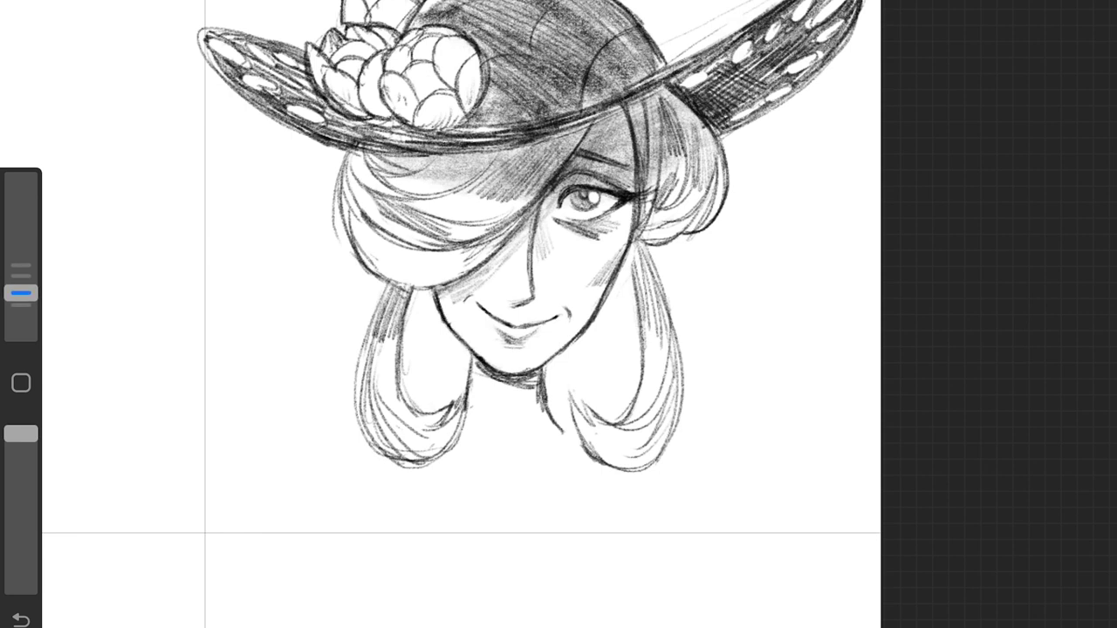
{"action": "left_click_drag", "start_coordinate": [336, 199], "coordinate": [384, 293]}
{"action": "left_click_drag", "start_coordinate": [410, 321], "coordinate": [438, 302]}
{"action": "left_click_drag", "start_coordinate": [408, 309], "coordinate": [437, 286]}
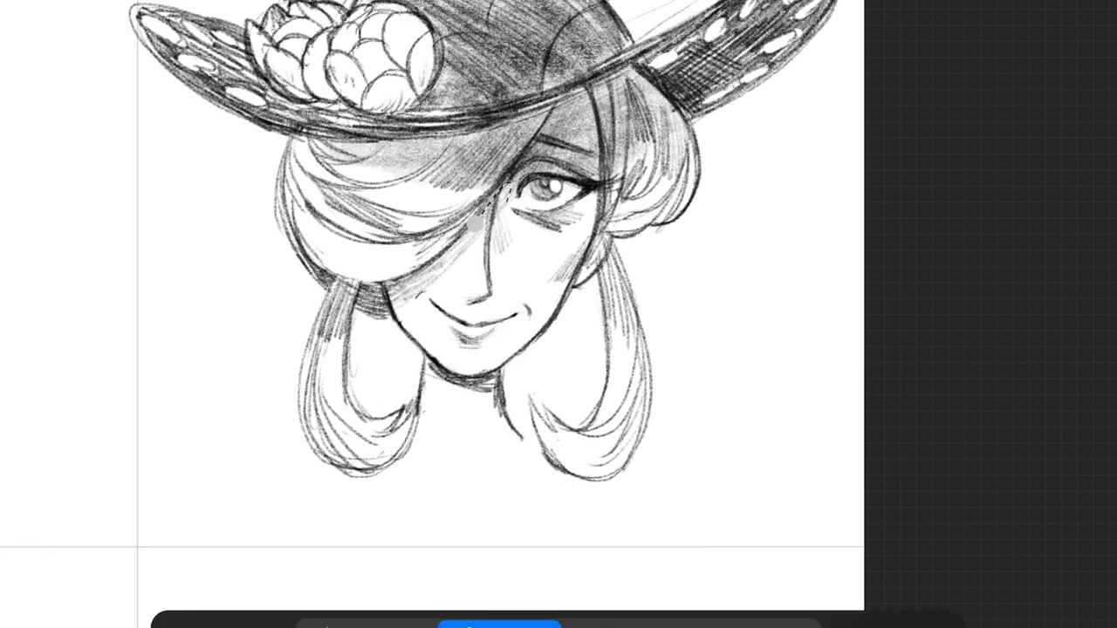
Step: Add dark strokes across the hair near the nose and on the upper hair
{"action": "left_click_drag", "start_coordinate": [469, 180], "coordinate": [522, 319]}
{"action": "left_click_drag", "start_coordinate": [496, 253], "coordinate": [494, 249]}
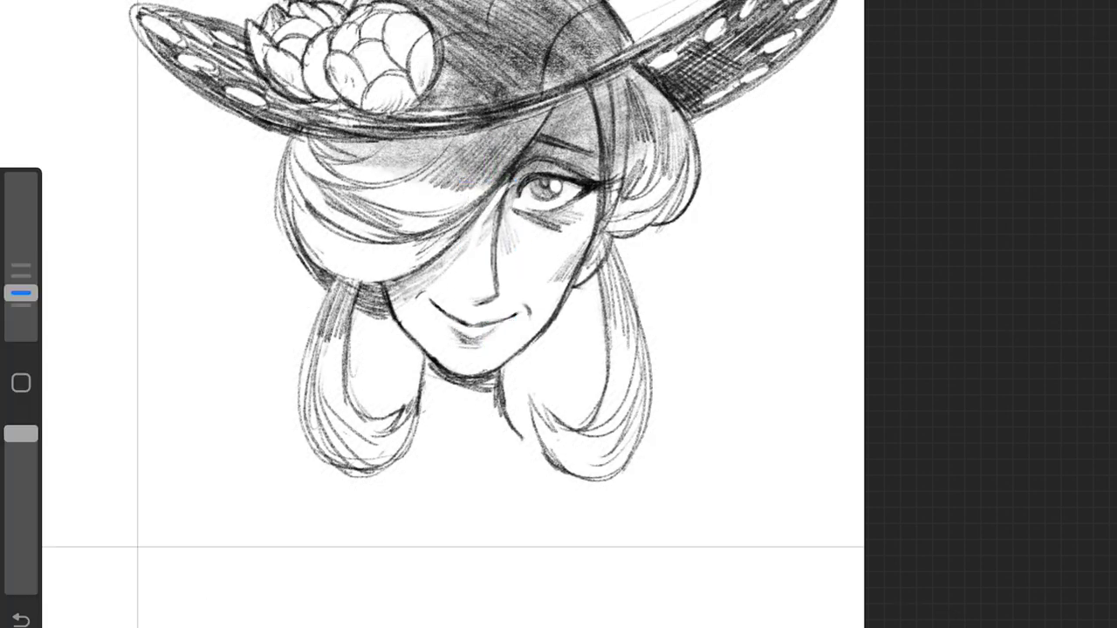
{"action": "mouse_move", "coordinate": [506, 183]}
{"action": "left_mouse_down"}
{"action": "mouse_move", "coordinate": [445, 262]}
{"action": "mouse_move", "coordinate": [436, 253]}
{"action": "left_mouse_up"}
{"action": "left_click_drag", "start_coordinate": [458, 132], "coordinate": [410, 178]}
{"action": "left_click_drag", "start_coordinate": [431, 137], "coordinate": [372, 175]}
{"action": "scroll", "coordinate": [488, 314], "scroll_direction": "down", "scroll_amount": 2}
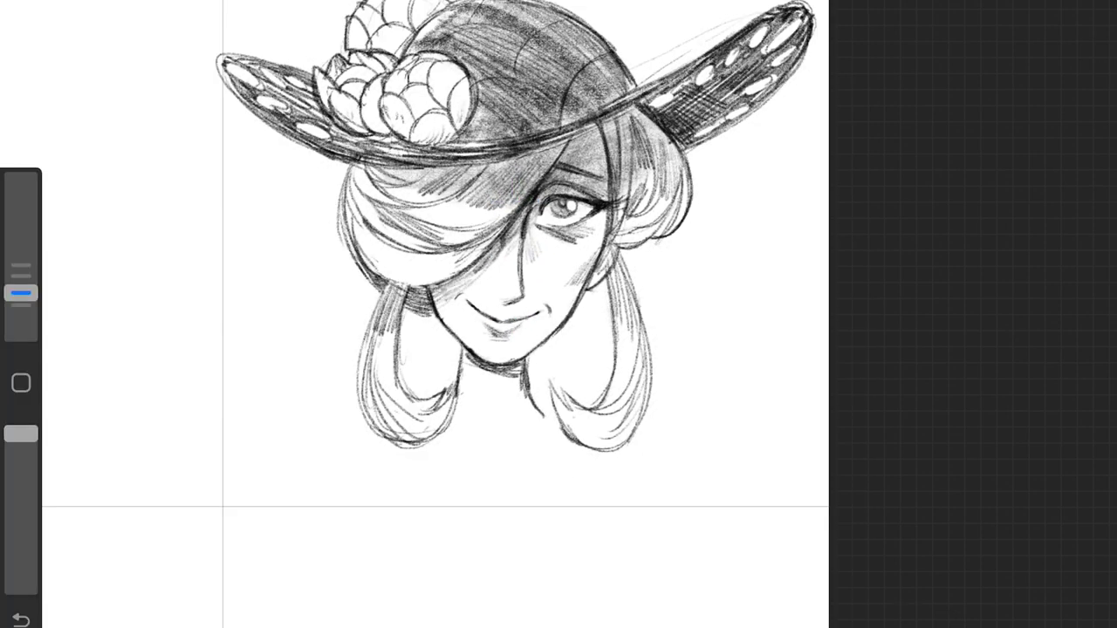
Step: Draw outer hair curls on both sides and hatch the hair around the face
{"action": "left_click_drag", "start_coordinate": [656, 203], "coordinate": [689, 283]}
{"action": "left_click_drag", "start_coordinate": [347, 201], "coordinate": [319, 288]}
{"action": "left_click_drag", "start_coordinate": [366, 210], "coordinate": [327, 295]}
{"action": "left_click_drag", "start_coordinate": [353, 164], "coordinate": [321, 253]}
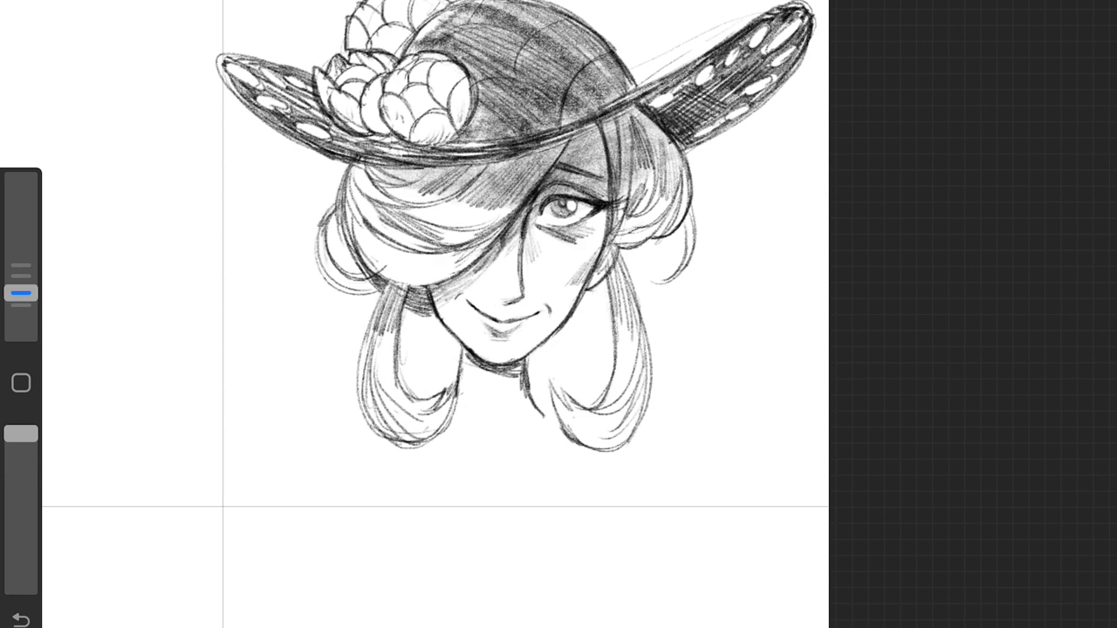
{"action": "left_click_drag", "start_coordinate": [427, 249], "coordinate": [371, 277]}
{"action": "left_click_drag", "start_coordinate": [400, 162], "coordinate": [353, 213]}
{"action": "left_click_drag", "start_coordinate": [661, 213], "coordinate": [616, 236]}
{"action": "left_click_drag", "start_coordinate": [358, 166], "coordinate": [340, 256]}
Step: Flip the canvas back and draw the collar lines and base line below the chin
{"action": "left_click", "coordinate": [155, 30]}
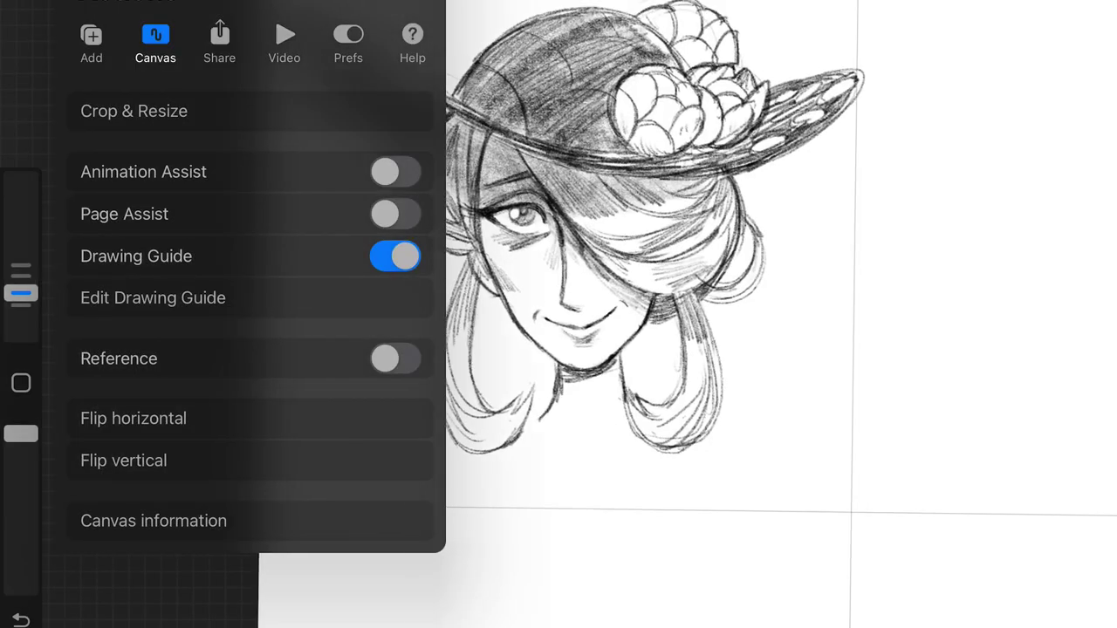
{"action": "left_click", "coordinate": [137, 419]}
{"action": "left_click_drag", "start_coordinate": [599, 354], "coordinate": [611, 477]}
{"action": "mouse_move", "coordinate": [562, 384]}
{"action": "left_mouse_down"}
{"action": "mouse_move", "coordinate": [576, 475]}
{"action": "mouse_move", "coordinate": [514, 480]}
{"action": "left_mouse_up"}
{"action": "left_click_drag", "start_coordinate": [419, 506], "coordinate": [398, 512]}
Step: Hatch the left and right collar panels dark
{"action": "left_click_drag", "start_coordinate": [611, 476], "coordinate": [667, 464]}
{"action": "left_click_drag", "start_coordinate": [550, 393], "coordinate": [532, 475]}
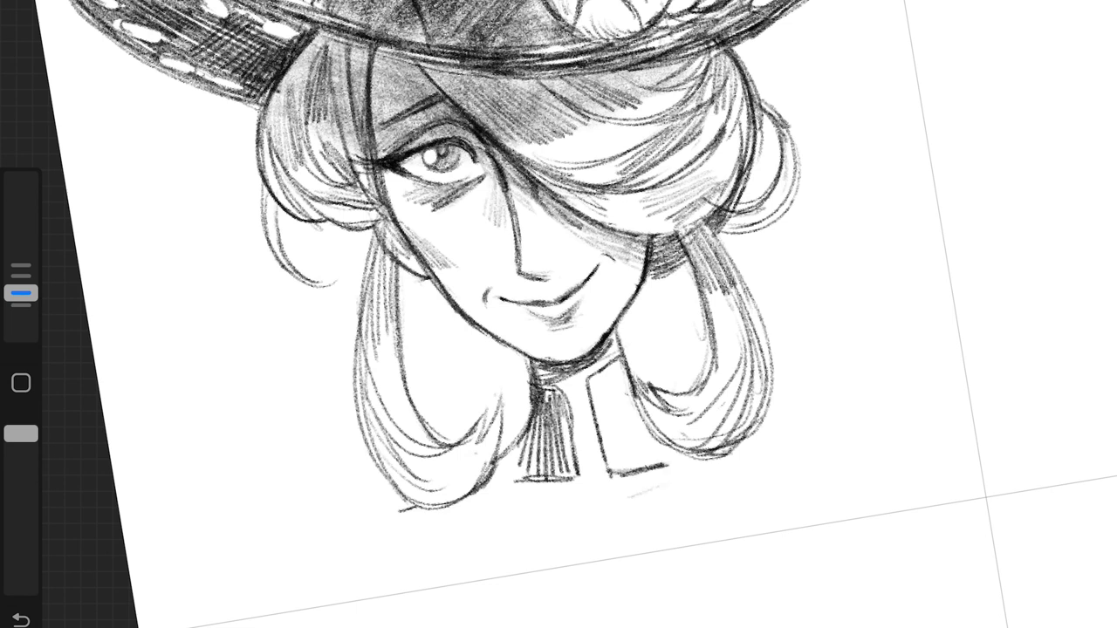
{"action": "left_click_drag", "start_coordinate": [527, 436], "coordinate": [502, 480]}
{"action": "mouse_move", "coordinate": [594, 380]}
{"action": "left_mouse_down"}
{"action": "mouse_move", "coordinate": [624, 466]}
{"action": "mouse_move", "coordinate": [637, 453]}
{"action": "left_mouse_up"}
{"action": "left_click_drag", "start_coordinate": [624, 410], "coordinate": [667, 467]}
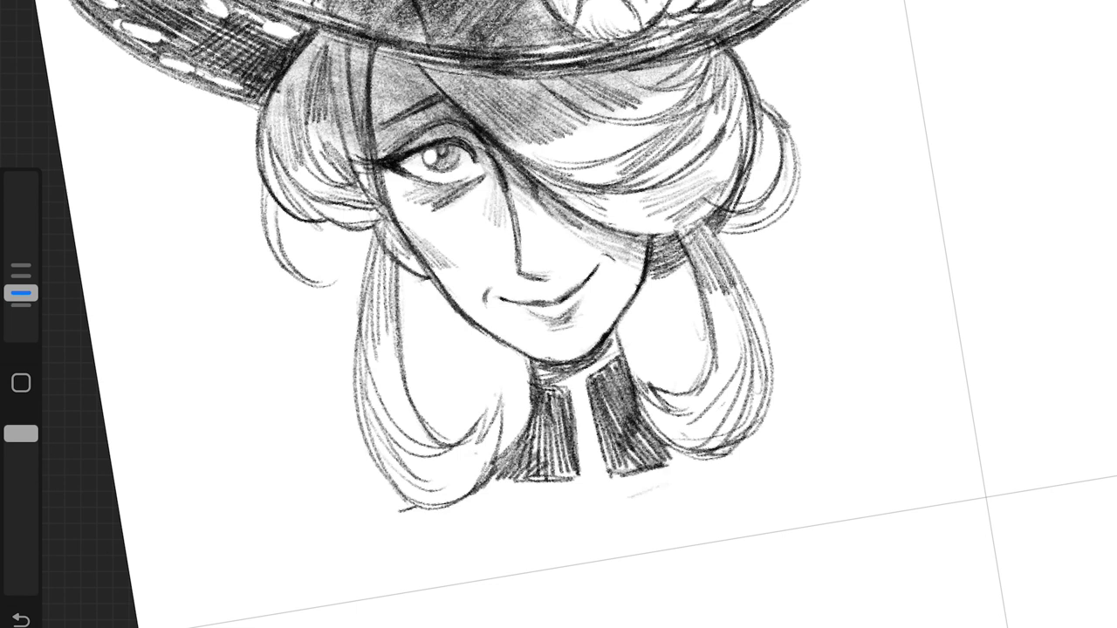
{"action": "mouse_move", "coordinate": [528, 384]}
{"action": "left_mouse_down"}
{"action": "mouse_move", "coordinate": [558, 428]}
{"action": "mouse_move", "coordinate": [567, 471]}
{"action": "left_mouse_up"}
{"action": "mouse_move", "coordinate": [637, 402]}
{"action": "left_mouse_down"}
{"action": "mouse_move", "coordinate": [680, 458]}
{"action": "mouse_move", "coordinate": [671, 548]}
{"action": "left_mouse_up"}
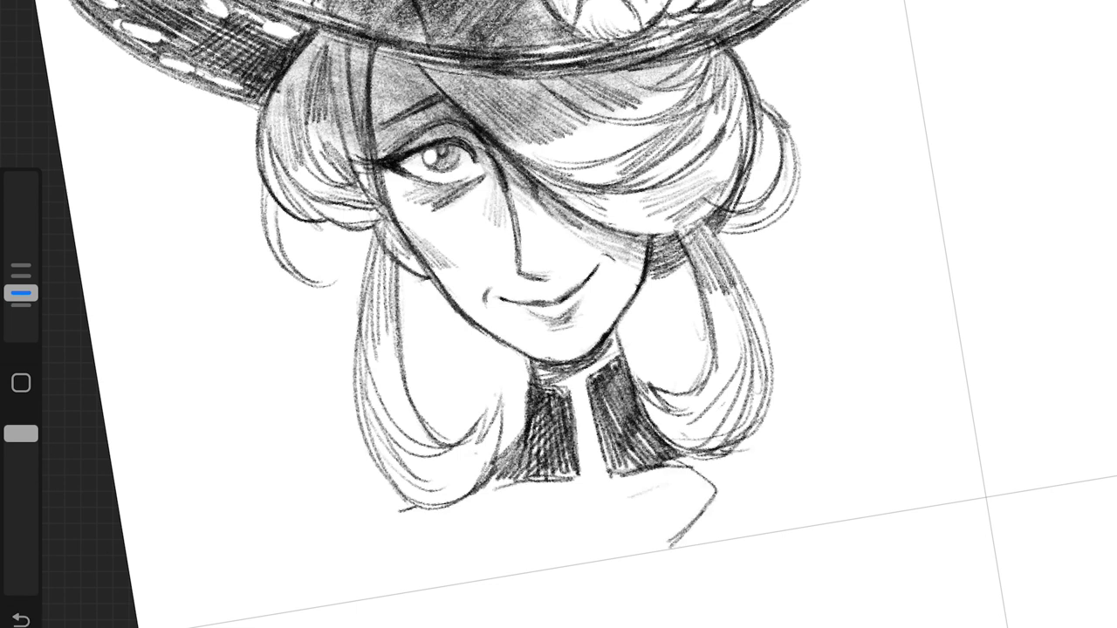
Step: Draw the curved right and diagonal left shoulder lines and hatch beneath them
{"action": "left_click_drag", "start_coordinate": [558, 471], "coordinate": [471, 511]}
{"action": "mouse_move", "coordinate": [466, 515]}
{"action": "left_mouse_down"}
{"action": "mouse_move", "coordinate": [522, 570]}
{"action": "mouse_move", "coordinate": [513, 471]}
{"action": "left_mouse_up"}
{"action": "left_click_drag", "start_coordinate": [669, 459], "coordinate": [730, 469]}
{"action": "left_click_drag", "start_coordinate": [735, 550], "coordinate": [943, 272]}
{"action": "left_click_drag", "start_coordinate": [280, 436], "coordinate": [465, 573]}
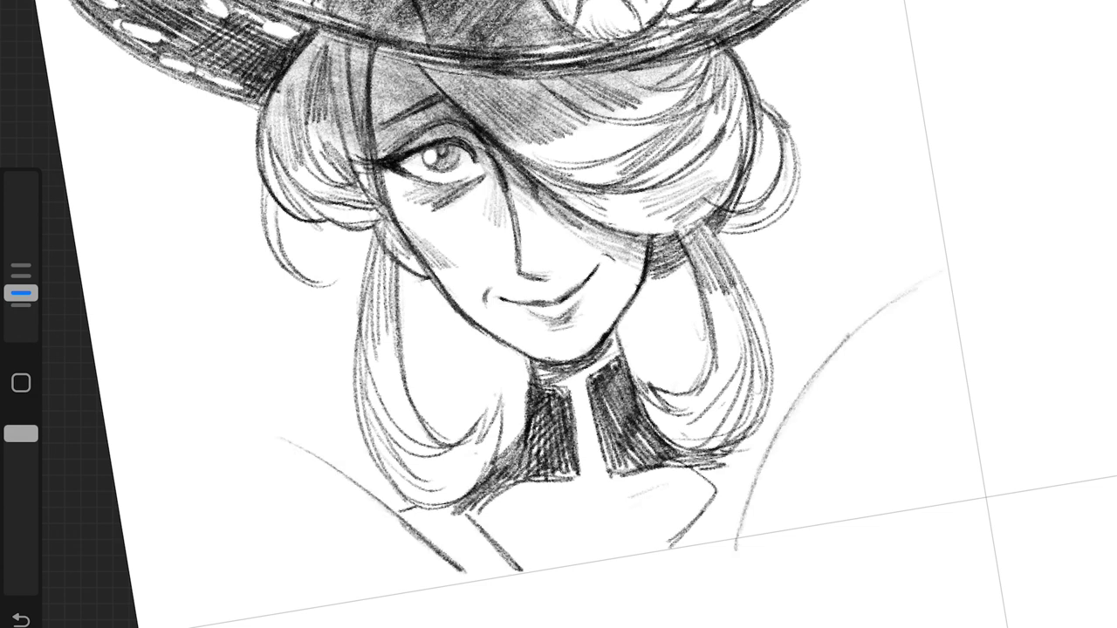
{"action": "left_click_drag", "start_coordinate": [916, 288], "coordinate": [742, 506]}
{"action": "mouse_move", "coordinate": [768, 447]}
{"action": "left_mouse_down"}
{"action": "mouse_move", "coordinate": [704, 485]}
{"action": "mouse_move", "coordinate": [689, 541]}
{"action": "left_mouse_up"}
{"action": "left_click_drag", "start_coordinate": [405, 511], "coordinate": [513, 576]}
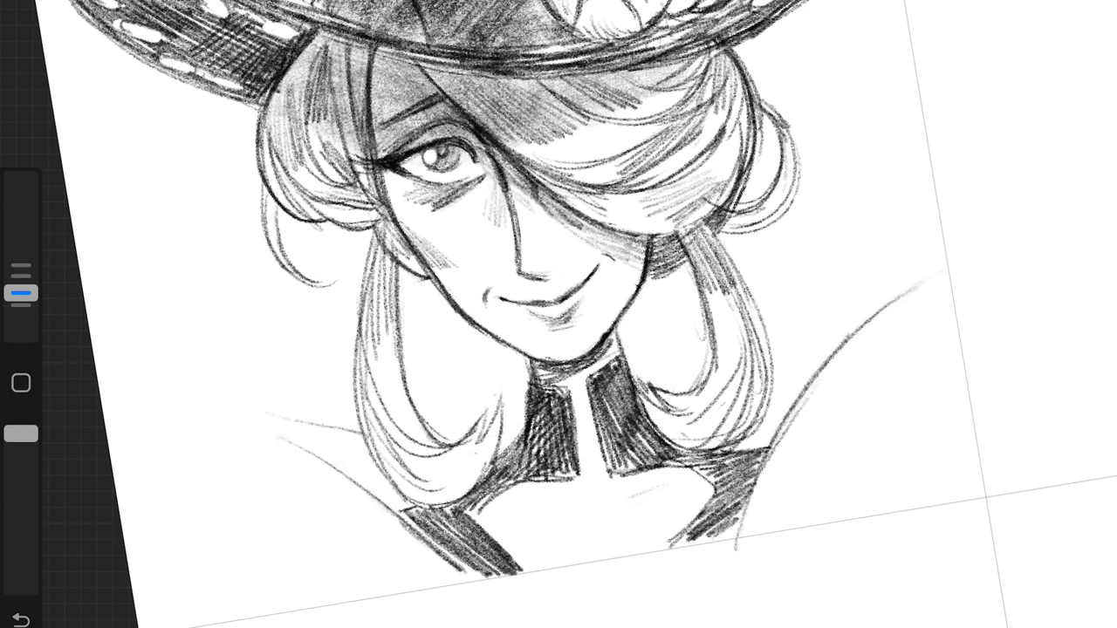
Step: Add left arm lines, hatch the left shoulder and darken the hair outline
{"action": "left_click_drag", "start_coordinate": [226, 412], "coordinate": [399, 503]}
{"action": "left_click_drag", "start_coordinate": [210, 419], "coordinate": [297, 578]}
{"action": "left_click_drag", "start_coordinate": [151, 484], "coordinate": [238, 504]}
{"action": "left_click_drag", "start_coordinate": [218, 419], "coordinate": [393, 515]}
{"action": "left_click_drag", "start_coordinate": [397, 336], "coordinate": [357, 493]}
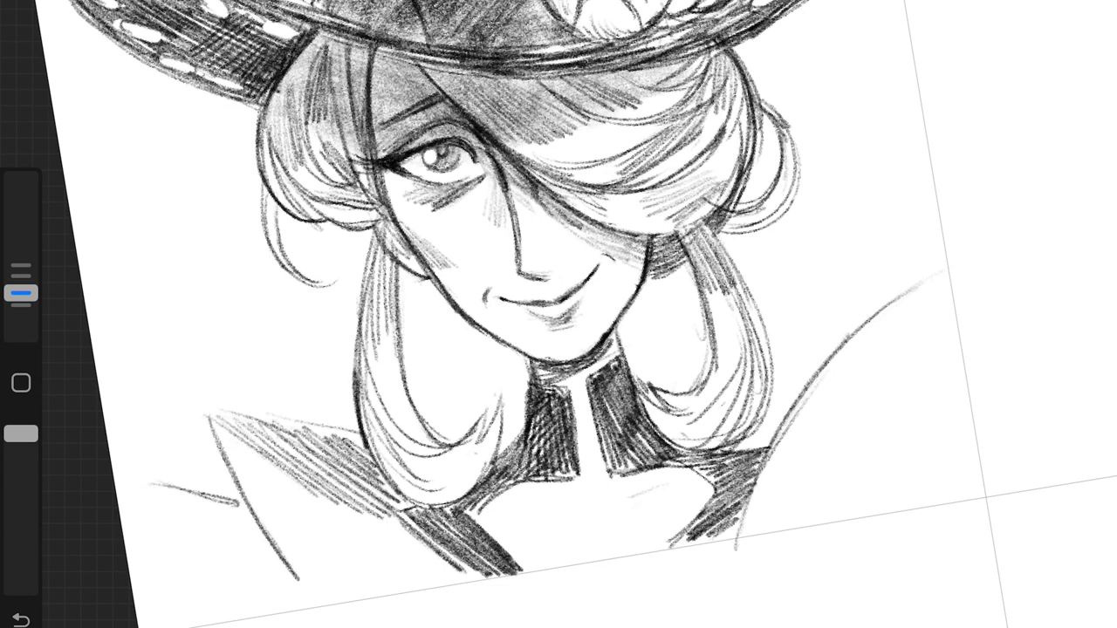
{"action": "left_click_drag", "start_coordinate": [366, 449], "coordinate": [445, 519]}
{"action": "left_click_drag", "start_coordinate": [767, 384], "coordinate": [702, 454]}
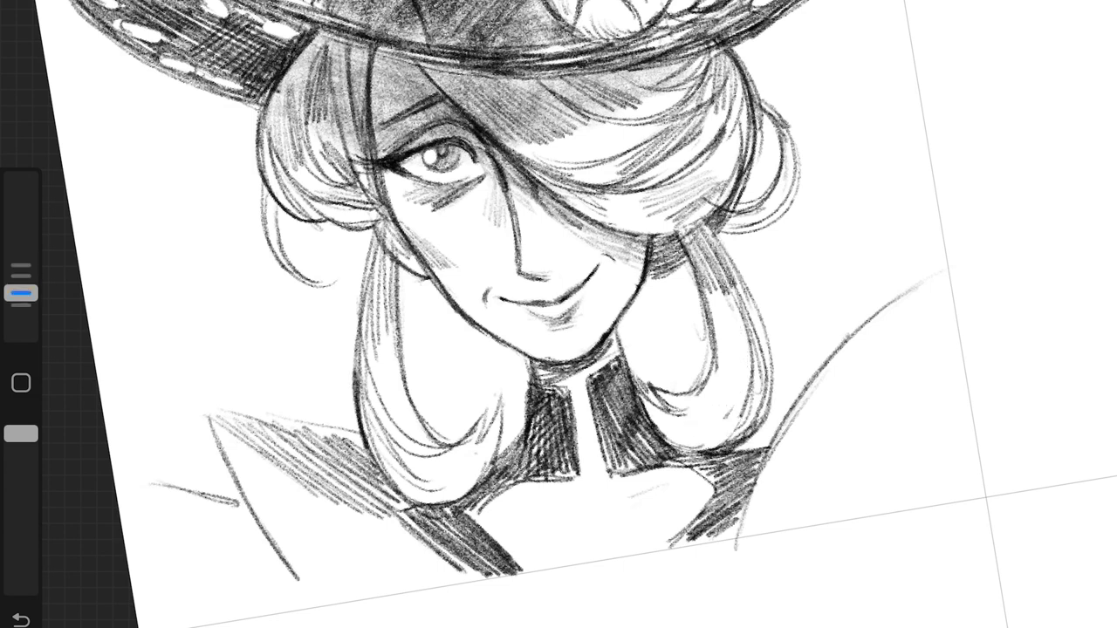
Step: Hatch along the right shoulder, draw the collarbone line, and add small strokes by the strap and collar
{"action": "left_click_drag", "start_coordinate": [875, 345], "coordinate": [773, 476]}
{"action": "left_click_drag", "start_coordinate": [851, 408], "coordinate": [796, 490]}
{"action": "left_click_drag", "start_coordinate": [476, 506], "coordinate": [572, 499]}
{"action": "left_click_drag", "start_coordinate": [618, 505], "coordinate": [702, 473]}
{"action": "left_click_drag", "start_coordinate": [485, 490], "coordinate": [470, 522]}
{"action": "left_click_drag", "start_coordinate": [491, 494], "coordinate": [457, 536]}
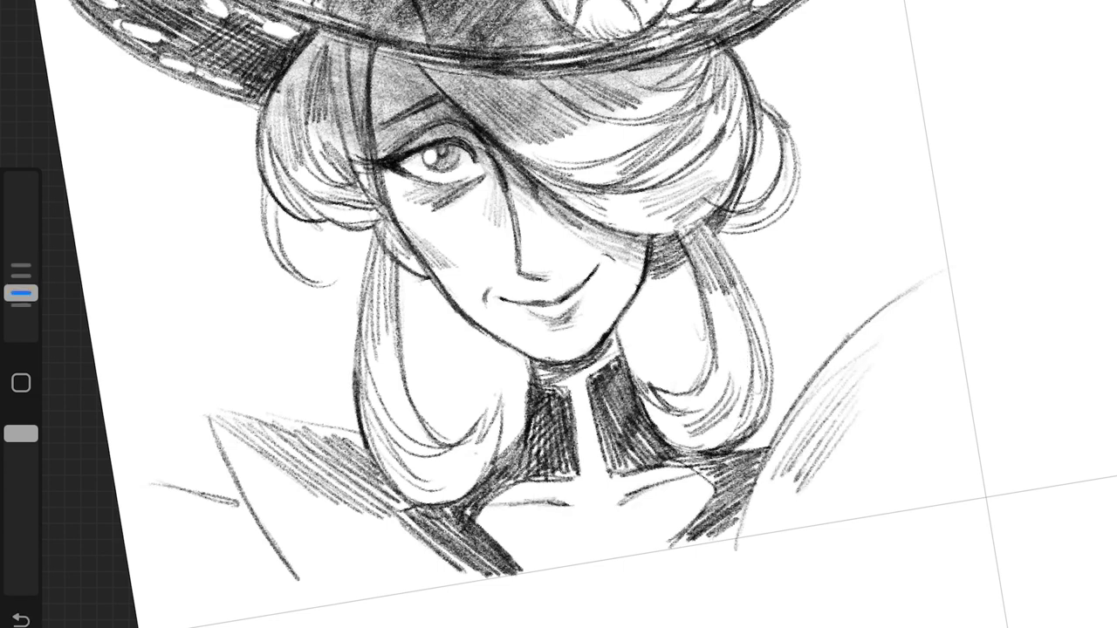
{"action": "left_click_drag", "start_coordinate": [567, 380], "coordinate": [526, 414]}
{"action": "left_click_drag", "start_coordinate": [641, 358], "coordinate": [503, 469]}
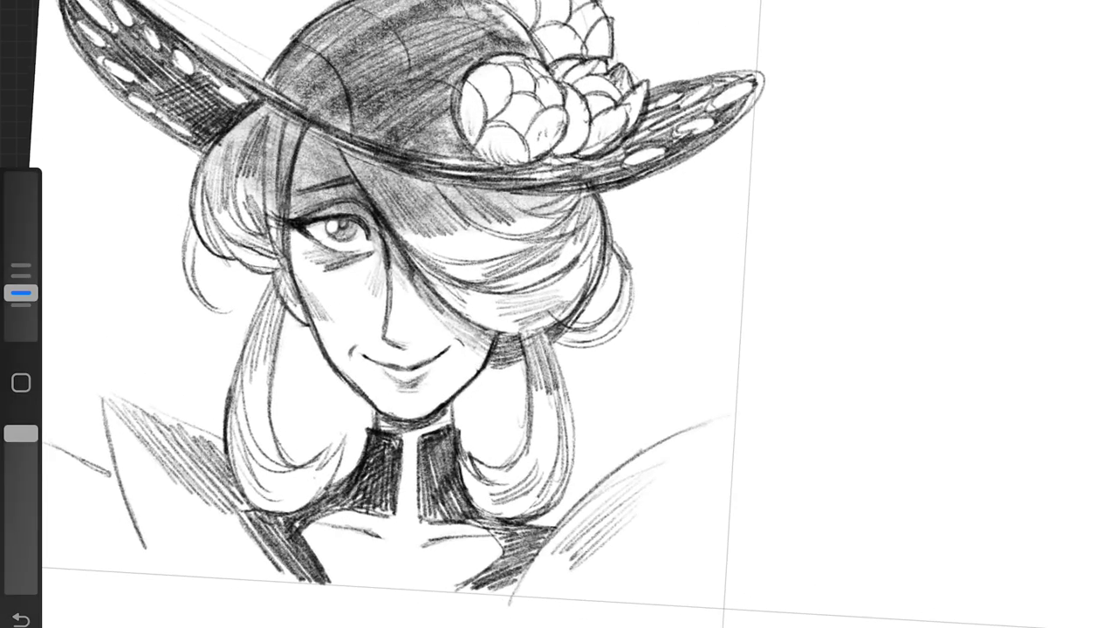
Step: With the canvas upright, add short strokes to the hair and faint shading around the chin and neck
{"action": "mouse_move", "coordinate": [626, 235]}
{"action": "left_mouse_down"}
{"action": "mouse_move", "coordinate": [602, 288]}
{"action": "mouse_move", "coordinate": [541, 349]}
{"action": "mouse_move", "coordinate": [477, 342]}
{"action": "left_mouse_up"}
{"action": "left_click_drag", "start_coordinate": [419, 351], "coordinate": [384, 361]}
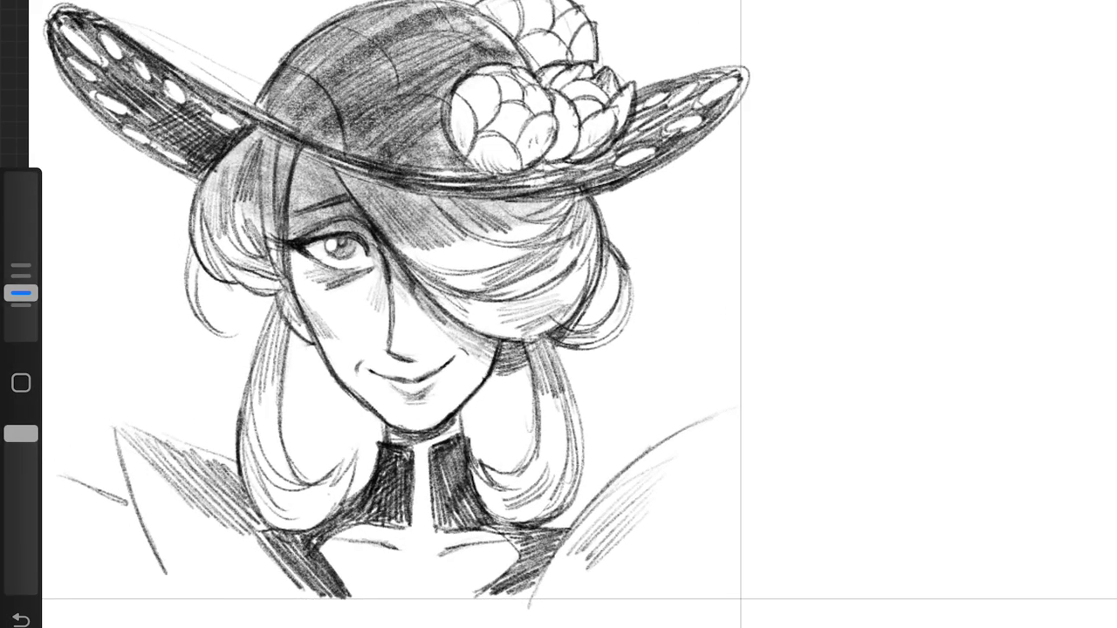
{"action": "scroll", "coordinate": [393, 314], "scroll_direction": "up", "scroll_amount": 2}
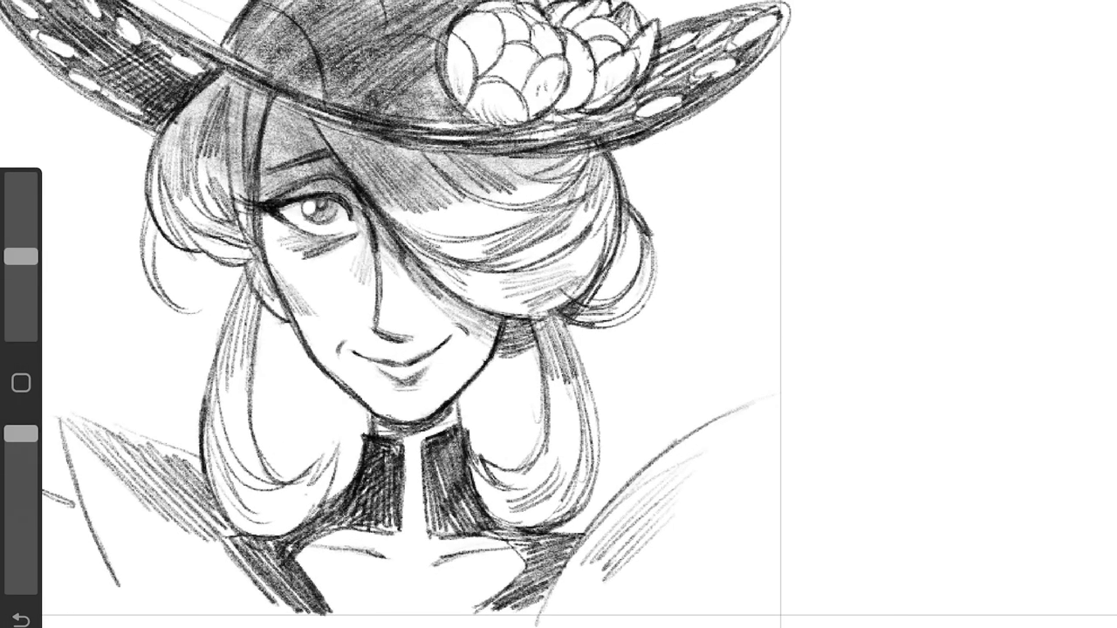
{"action": "left_click_drag", "start_coordinate": [469, 372], "coordinate": [431, 423]}
{"action": "left_click_drag", "start_coordinate": [403, 381], "coordinate": [351, 429]}
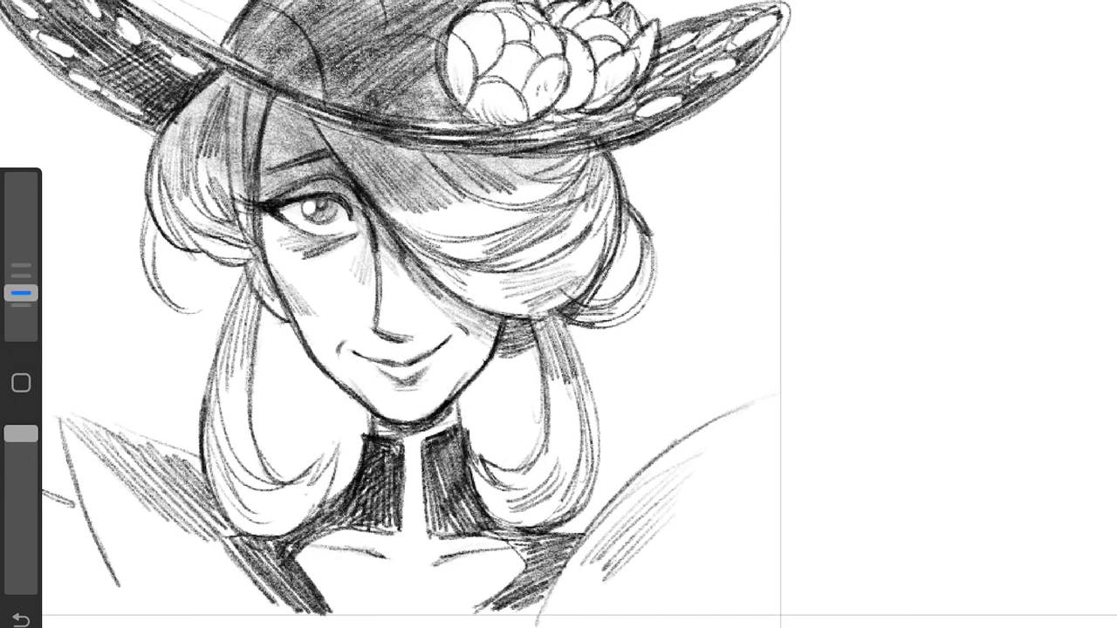
{"action": "left_click_drag", "start_coordinate": [244, 270], "coordinate": [225, 366]}
{"action": "left_click_drag", "start_coordinate": [272, 258], "coordinate": [253, 394]}
{"action": "scroll", "coordinate": [393, 314], "scroll_direction": "down", "scroll_amount": 2}
{"action": "left_click_drag", "start_coordinate": [542, 331], "coordinate": [529, 442]}
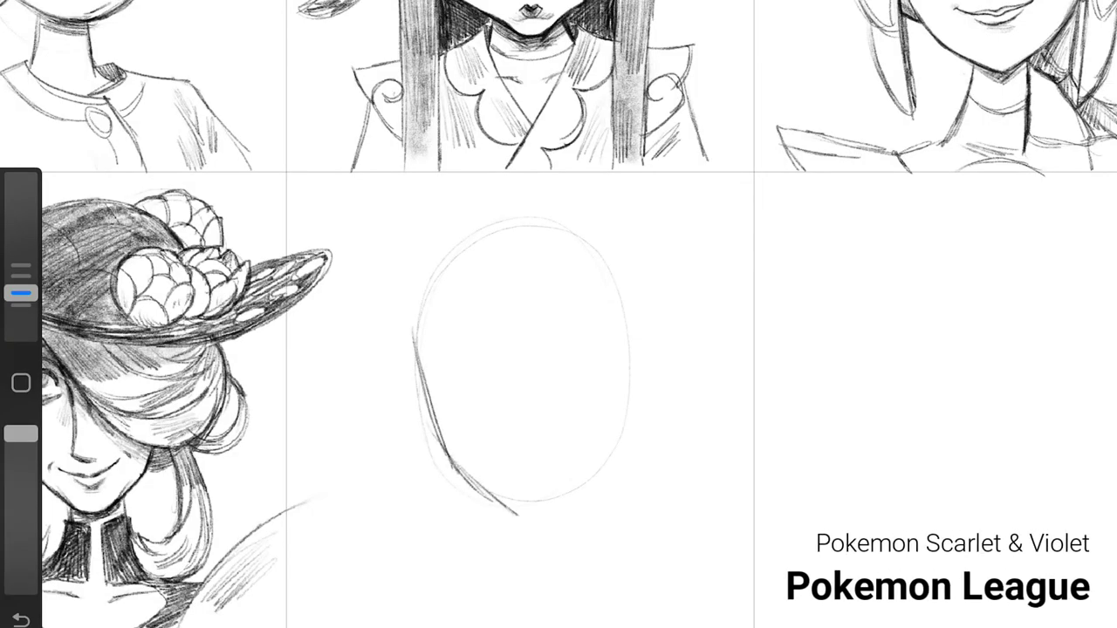
Step: Erase the dark lower-left stroke and lightly redraw the face oval's top and right side
{"action": "mouse_move", "coordinate": [513, 513]}
{"action": "left_mouse_down"}
{"action": "mouse_move", "coordinate": [445, 450]}
{"action": "mouse_move", "coordinate": [416, 340]}
{"action": "left_mouse_up"}
{"action": "left_click_drag", "start_coordinate": [567, 229], "coordinate": [422, 324]}
{"action": "left_click_drag", "start_coordinate": [598, 270], "coordinate": [621, 438]}
{"action": "scroll", "coordinate": [558, 367], "scroll_direction": "up", "scroll_amount": 2}
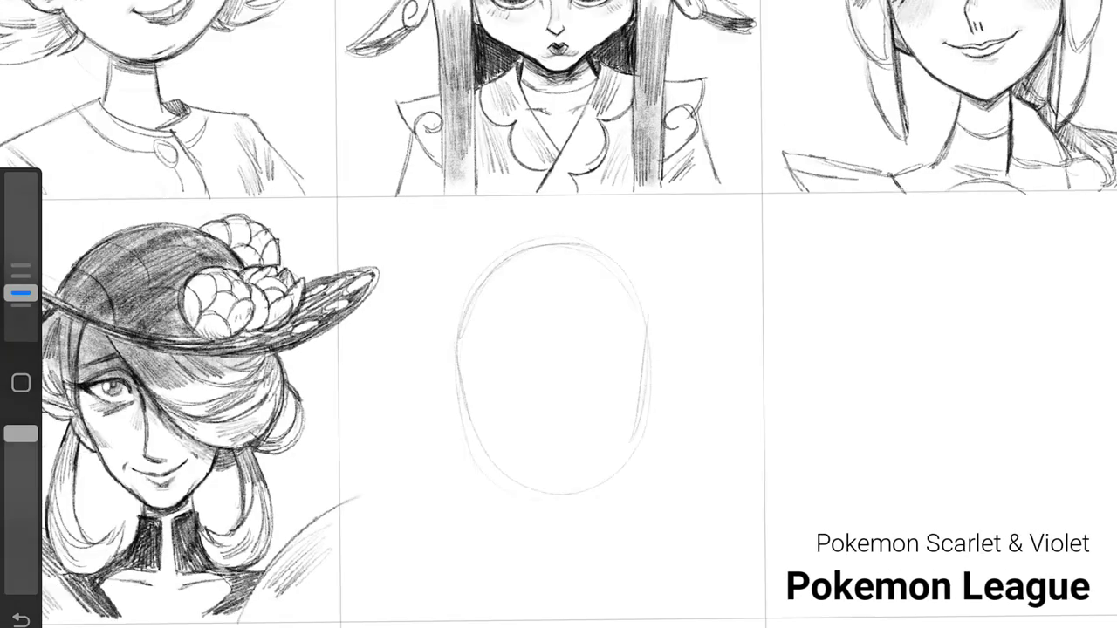
{"action": "scroll", "coordinate": [558, 366], "scroll_direction": "up", "scroll_amount": 2}
Step: Draw both sides of the angular jawline and the chin beneath the oval
{"action": "mouse_move", "coordinate": [391, 323]}
{"action": "left_mouse_down"}
{"action": "mouse_move", "coordinate": [463, 506]}
{"action": "mouse_move", "coordinate": [530, 517]}
{"action": "left_mouse_up"}
{"action": "left_click_drag", "start_coordinate": [594, 427], "coordinate": [527, 517]}
{"action": "left_click_drag", "start_coordinate": [406, 427], "coordinate": [471, 509]}
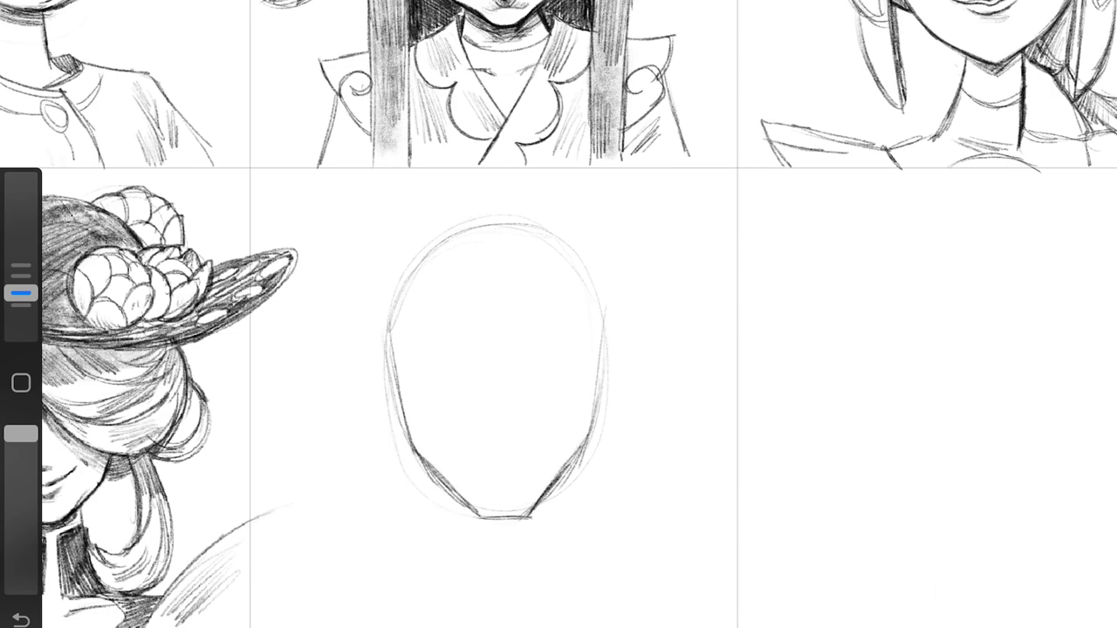
{"action": "scroll", "coordinate": [498, 366], "scroll_direction": "up", "scroll_amount": 2}
Step: Sketch the left and right eyelid lines with faint strokes above each eye
{"action": "left_click_drag", "start_coordinate": [356, 363], "coordinate": [441, 339]}
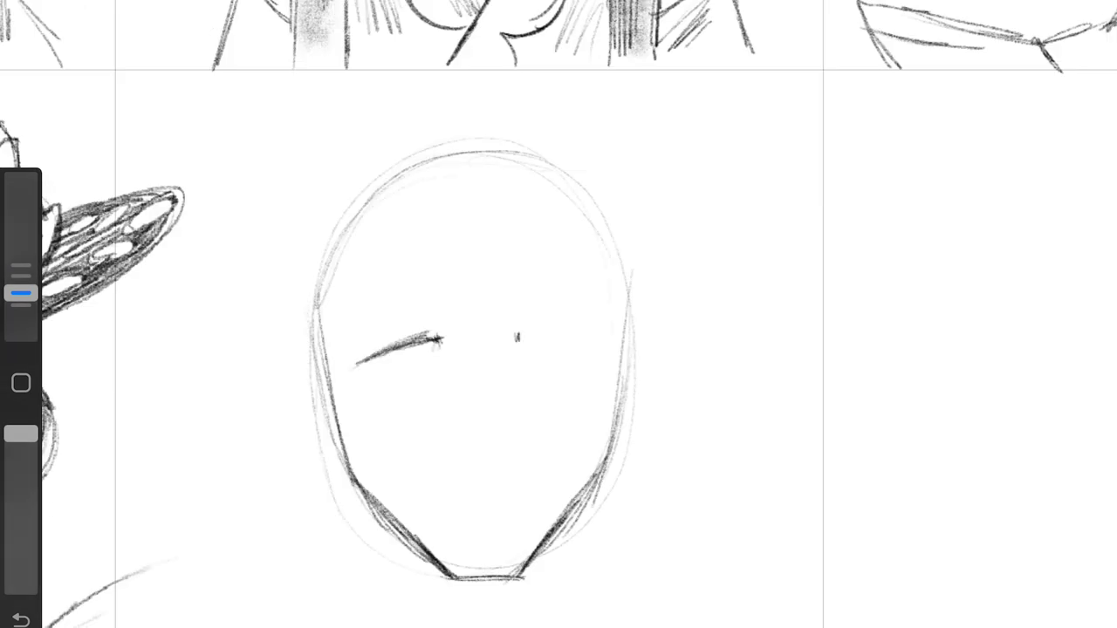
{"action": "left_click_drag", "start_coordinate": [516, 336], "coordinate": [602, 352]}
{"action": "left_click_drag", "start_coordinate": [365, 338], "coordinate": [428, 331]}
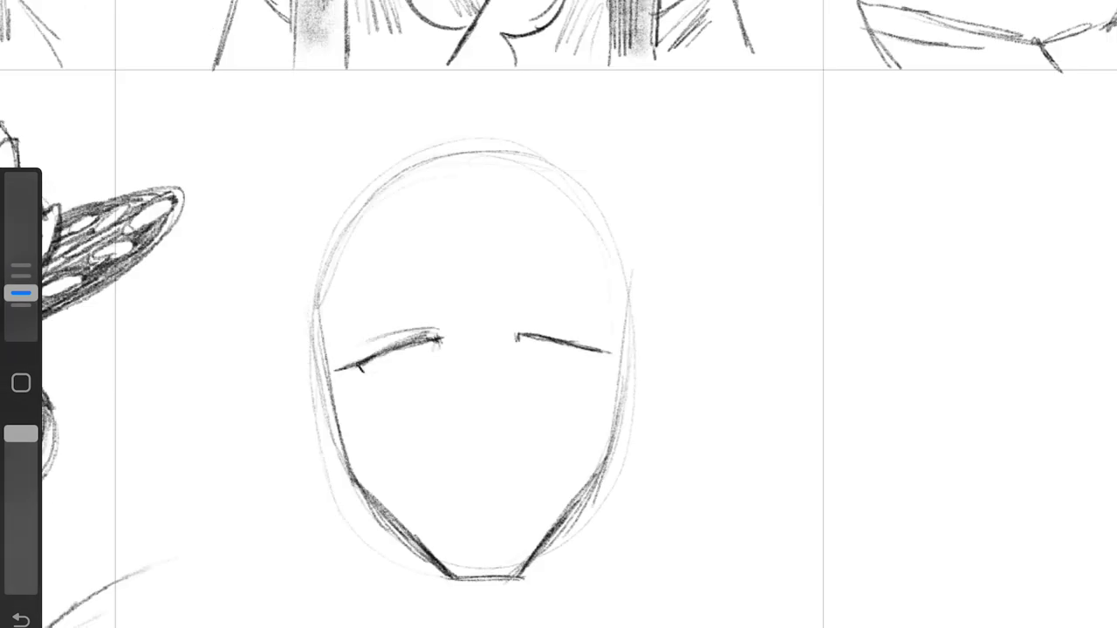
{"action": "left_click_drag", "start_coordinate": [509, 327], "coordinate": [585, 334]}
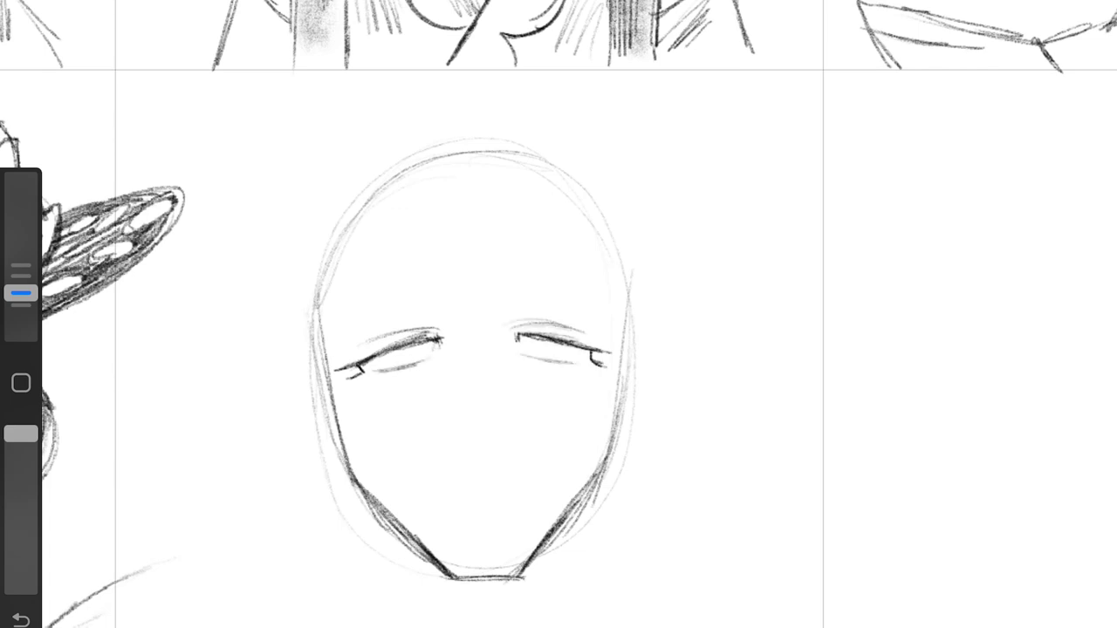
Step: Define both irises and eyebrows, shade under the eyes, and darken the eye corners
{"action": "left_click_drag", "start_coordinate": [384, 358], "coordinate": [433, 338]}
{"action": "left_click_drag", "start_coordinate": [546, 347], "coordinate": [586, 349]}
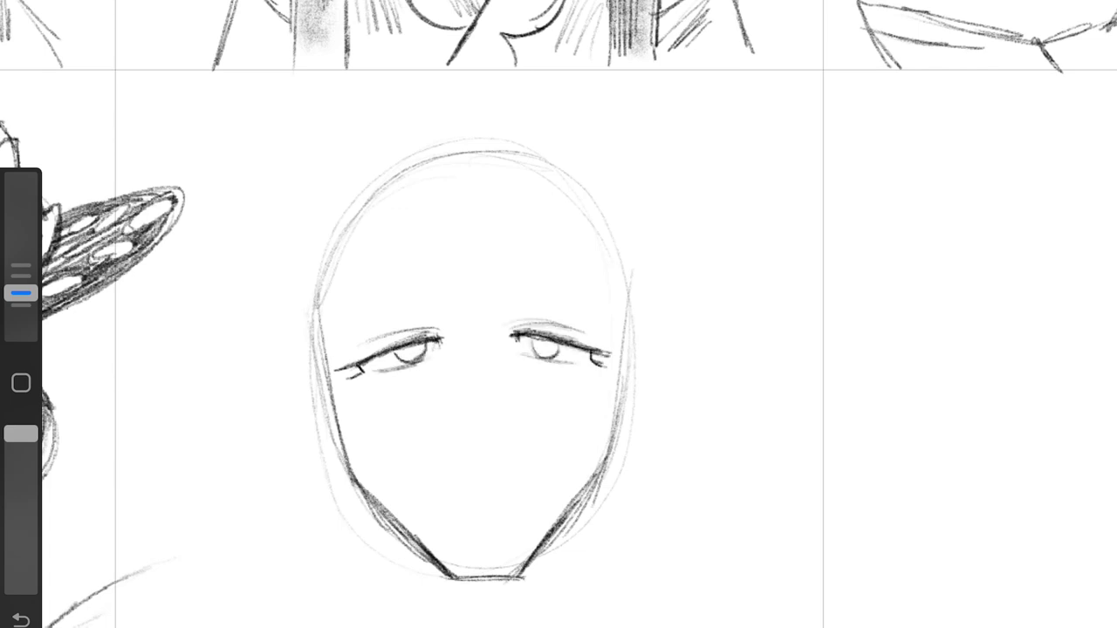
{"action": "left_click_drag", "start_coordinate": [506, 311], "coordinate": [611, 291]}
{"action": "left_click_drag", "start_coordinate": [340, 321], "coordinate": [440, 307]}
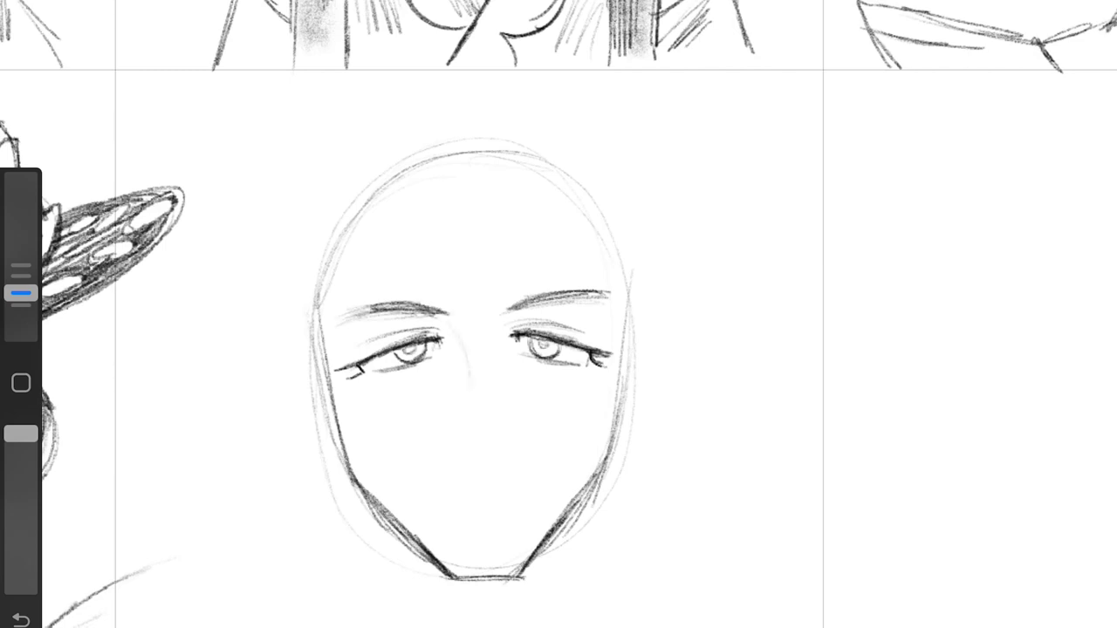
{"action": "mouse_move", "coordinate": [402, 377]}
{"action": "left_mouse_down"}
{"action": "mouse_move", "coordinate": [443, 359]}
{"action": "mouse_move", "coordinate": [552, 373]}
{"action": "left_mouse_up"}
{"action": "left_click_drag", "start_coordinate": [567, 328], "coordinate": [612, 342]}
{"action": "left_click_drag", "start_coordinate": [332, 353], "coordinate": [375, 337]}
{"action": "left_click_drag", "start_coordinate": [420, 352], "coordinate": [468, 314]}
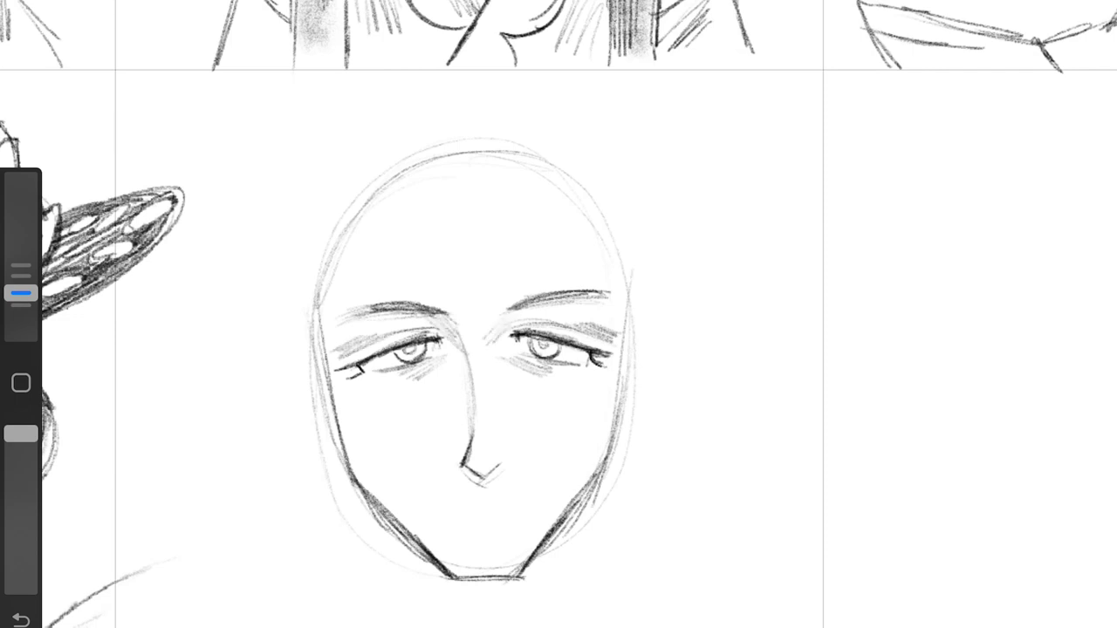
Step: Sketch the hairline across the top of the head and darken strokes on both cheeks
{"action": "left_click_drag", "start_coordinate": [414, 214], "coordinate": [510, 150]}
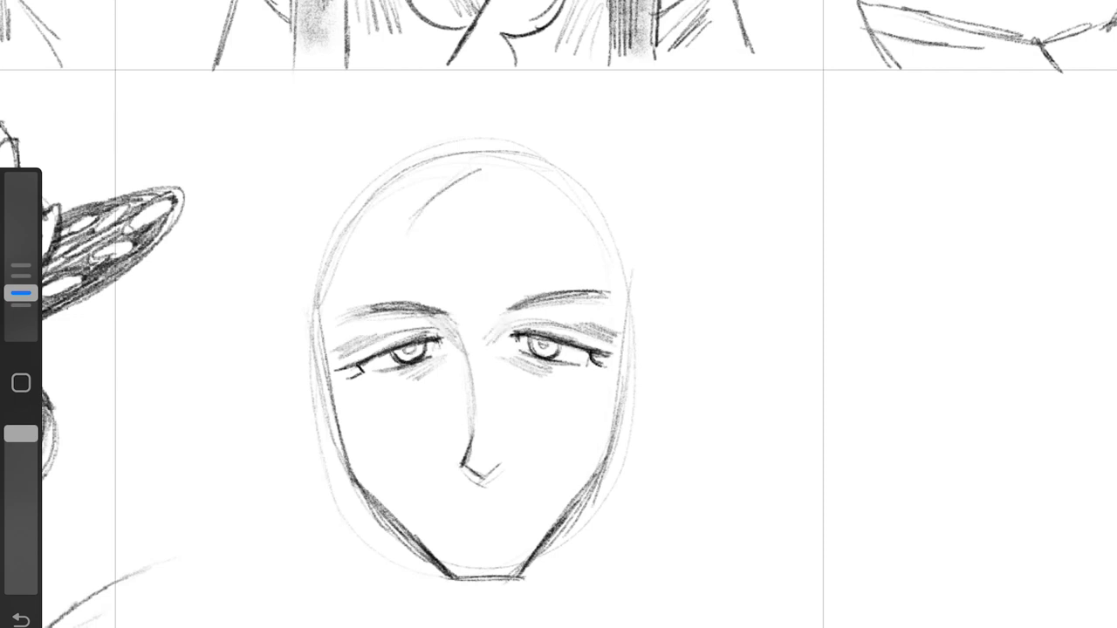
{"action": "left_click_drag", "start_coordinate": [358, 237], "coordinate": [586, 227]}
{"action": "left_click_drag", "start_coordinate": [611, 279], "coordinate": [606, 471]}
{"action": "left_click_drag", "start_coordinate": [325, 253], "coordinate": [363, 494]}
Step: Erase the outer construction lines around the face and below the chin with a larger eraser
{"action": "left_click_drag", "start_coordinate": [21, 293], "coordinate": [21, 256]}
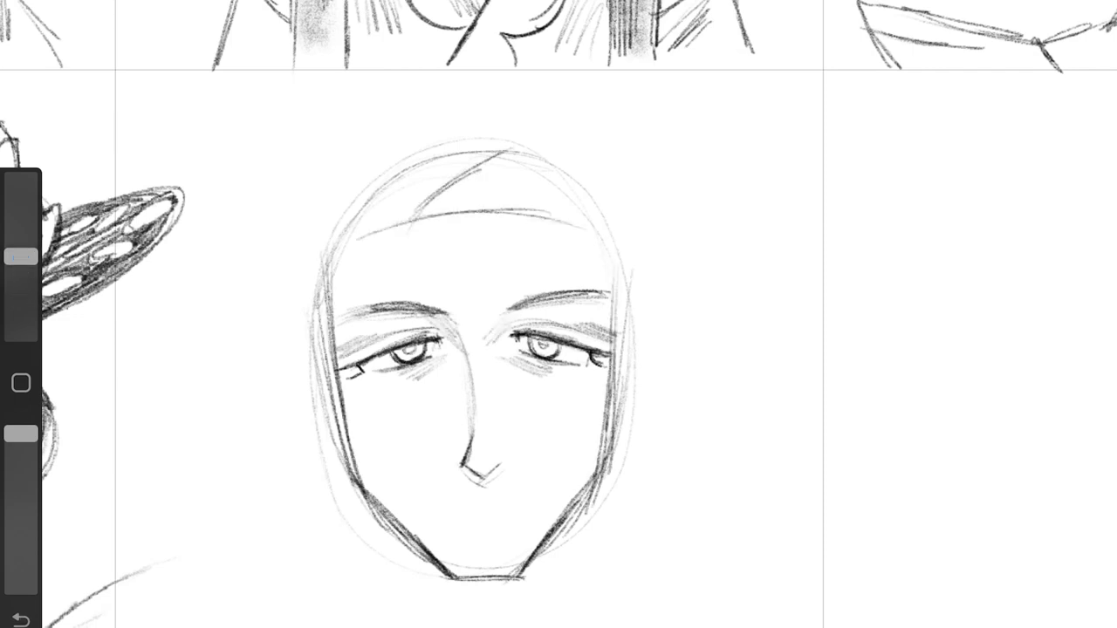
{"action": "left_click_drag", "start_coordinate": [625, 271], "coordinate": [583, 531]}
{"action": "left_click_drag", "start_coordinate": [319, 288], "coordinate": [325, 454]}
{"action": "left_click_drag", "start_coordinate": [576, 484], "coordinate": [560, 537]}
{"action": "left_click_drag", "start_coordinate": [333, 493], "coordinate": [419, 563]}
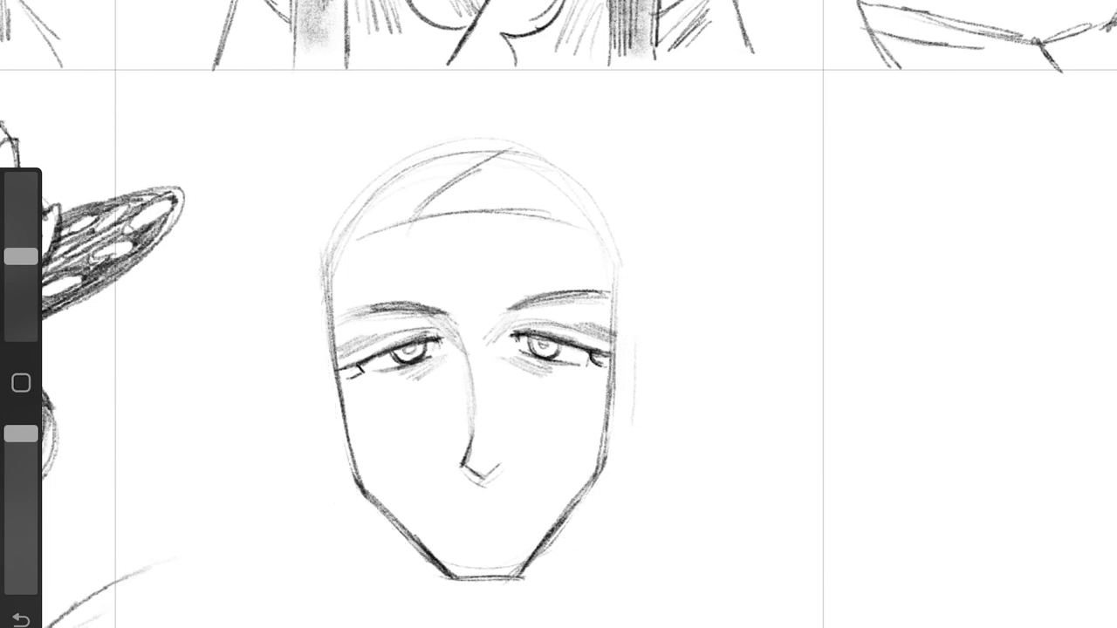
Step: Darken both jaw lines and the eyelid lines of both eyes
{"action": "left_click_drag", "start_coordinate": [21, 256], "coordinate": [21, 293]}
{"action": "left_click_drag", "start_coordinate": [609, 410], "coordinate": [534, 567]}
{"action": "mouse_move", "coordinate": [342, 375]}
{"action": "left_mouse_down"}
{"action": "mouse_move", "coordinate": [358, 476]}
{"action": "mouse_move", "coordinate": [452, 572]}
{"action": "left_mouse_up"}
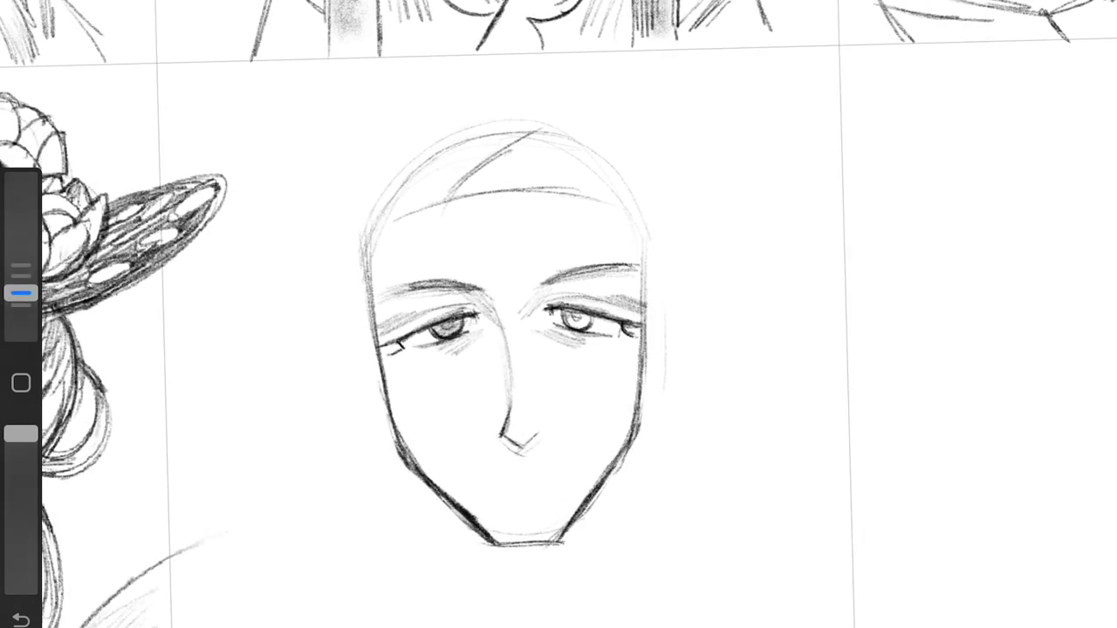
{"action": "left_click_drag", "start_coordinate": [547, 302], "coordinate": [606, 299]}
{"action": "left_click_drag", "start_coordinate": [420, 318], "coordinate": [478, 305]}
Step: Draw hair strands across the right eye, an ear on the left, and left-cheek shading
{"action": "left_click_drag", "start_coordinate": [534, 131], "coordinate": [633, 357]}
{"action": "left_click_drag", "start_coordinate": [558, 179], "coordinate": [663, 401]}
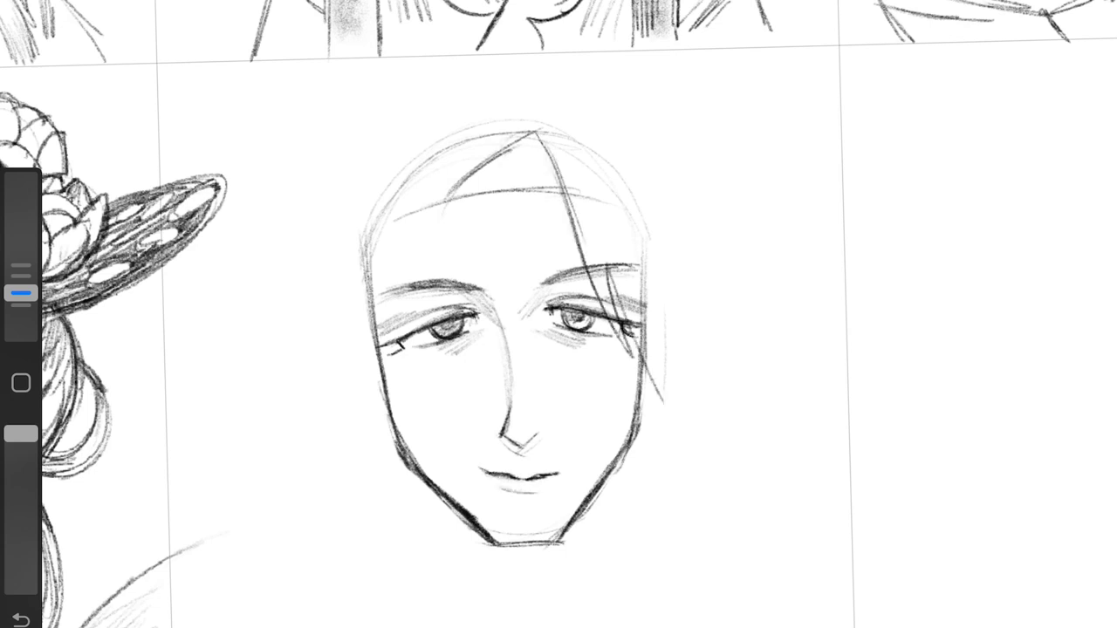
{"action": "left_click_drag", "start_coordinate": [375, 339], "coordinate": [395, 438]}
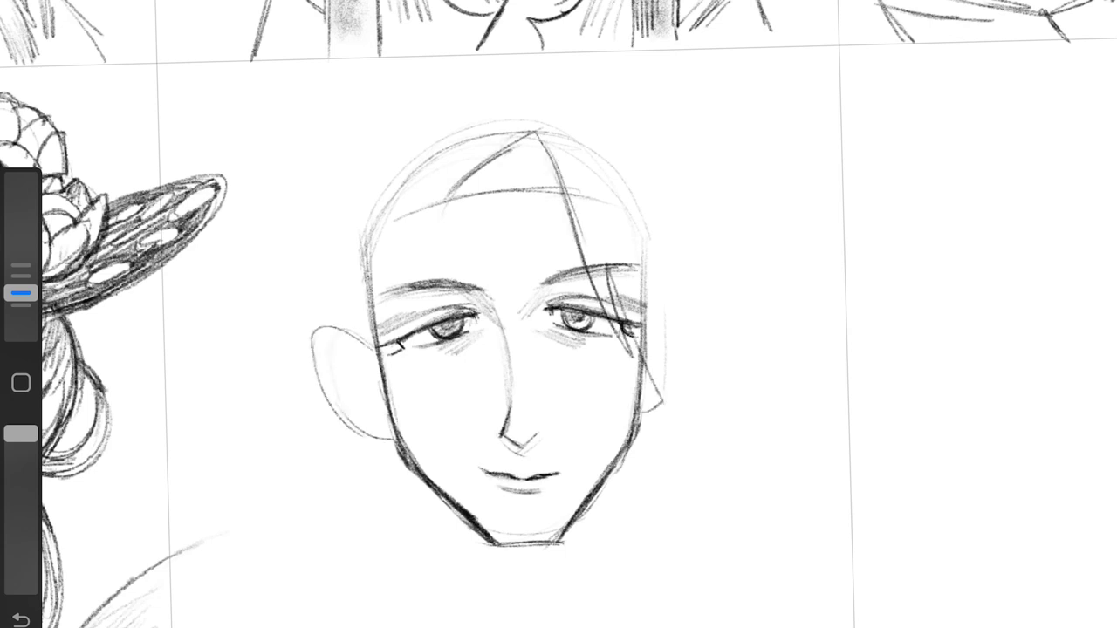
{"action": "left_click_drag", "start_coordinate": [420, 358], "coordinate": [384, 418]}
{"action": "left_click_drag", "start_coordinate": [431, 387], "coordinate": [410, 426]}
Step: Retrace the nose and left face contour, shade the right cheek, and undo the right jaw stroke
{"action": "left_click_drag", "start_coordinate": [502, 305], "coordinate": [509, 398]}
{"action": "left_click_drag", "start_coordinate": [375, 337], "coordinate": [409, 457]}
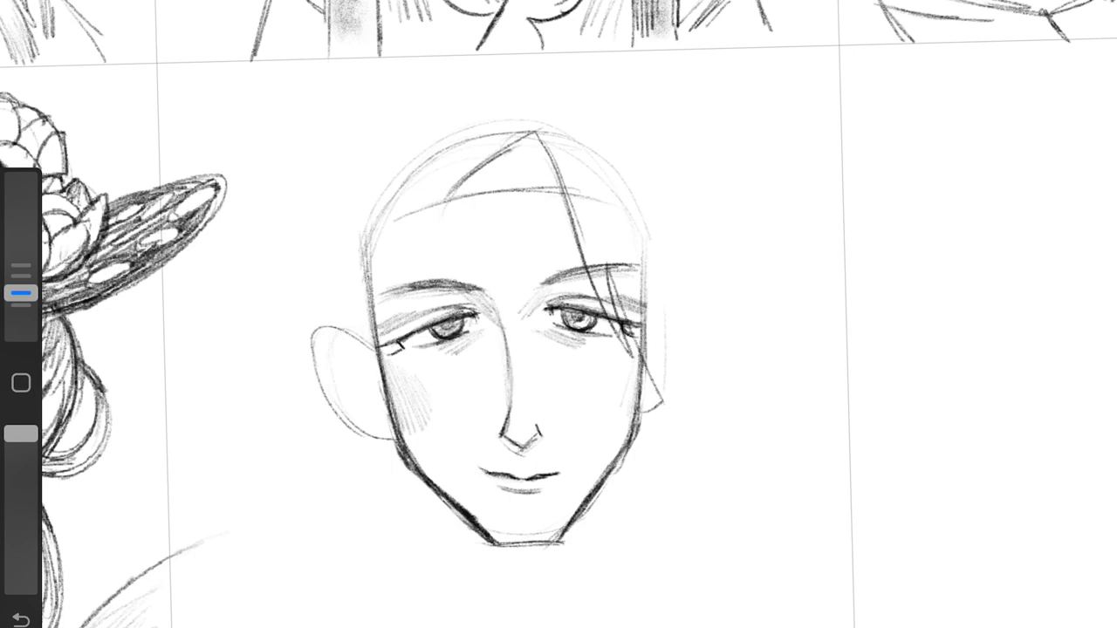
{"action": "left_click_drag", "start_coordinate": [633, 358], "coordinate": [609, 429]}
{"action": "left_click_drag", "start_coordinate": [595, 496], "coordinate": [572, 533]}
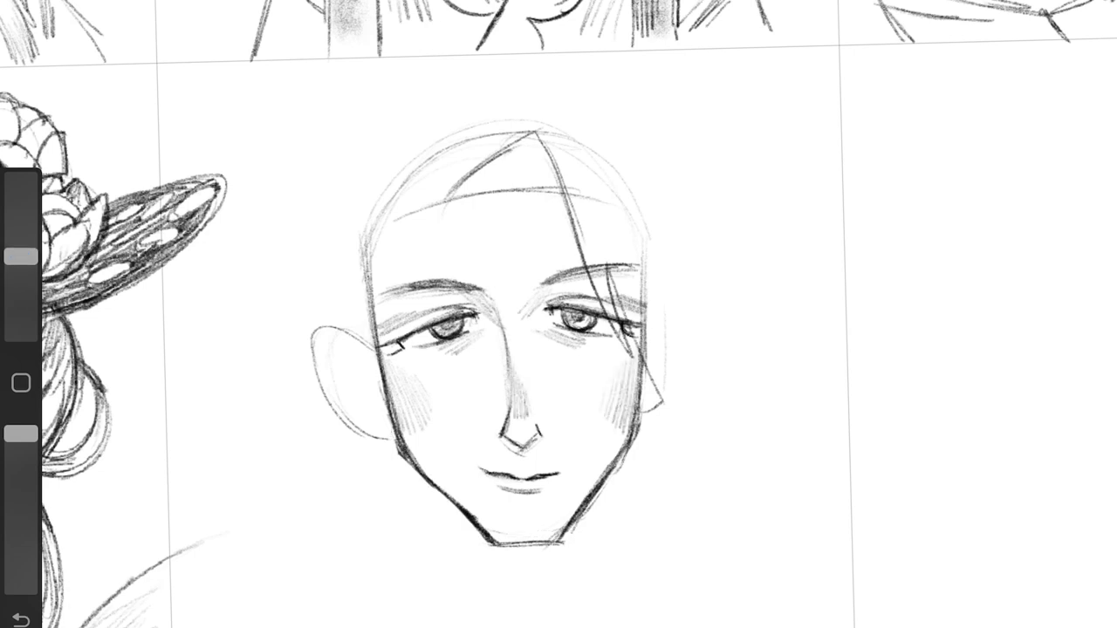
{"action": "key", "text": "ctrl+z"}
{"action": "key", "text": "ctrl+z"}
Step: Redo the right-side hair with a smaller brush as a long strand down the head
{"action": "left_click_drag", "start_coordinate": [21, 256], "coordinate": [21, 294]}
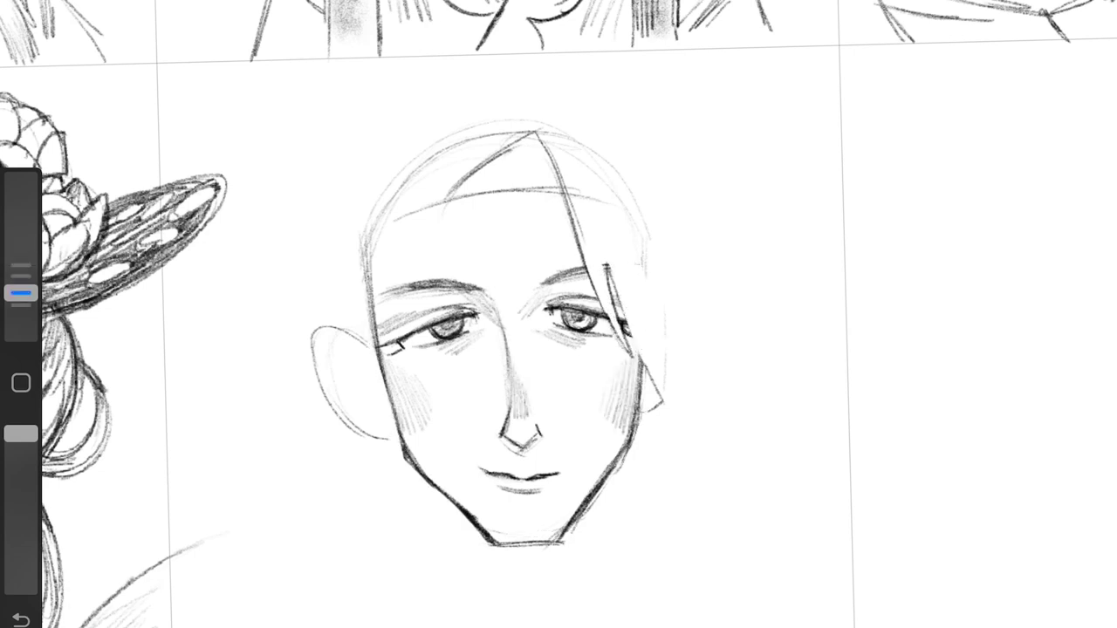
{"action": "left_click_drag", "start_coordinate": [595, 211], "coordinate": [633, 356]}
{"action": "left_click_drag", "start_coordinate": [590, 206], "coordinate": [623, 317]}
{"action": "mouse_move", "coordinate": [567, 71]}
{"action": "left_mouse_down"}
{"action": "mouse_move", "coordinate": [685, 213]}
{"action": "mouse_move", "coordinate": [761, 373]}
{"action": "left_mouse_up"}
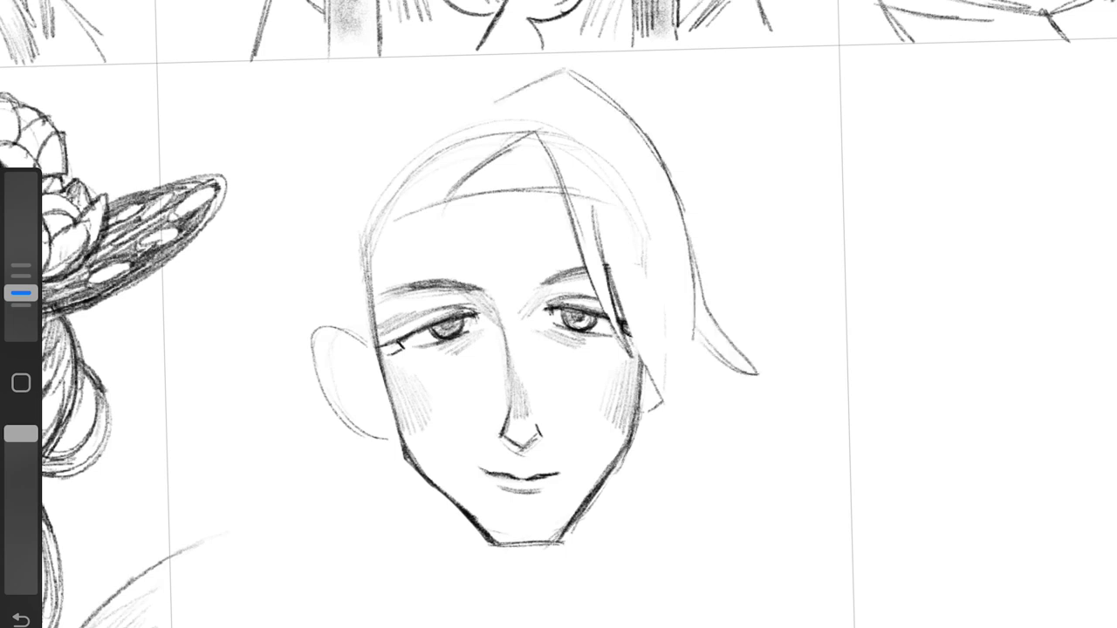
{"action": "mouse_move", "coordinate": [698, 340]}
{"action": "left_mouse_down"}
{"action": "mouse_move", "coordinate": [750, 410]}
{"action": "mouse_move", "coordinate": [749, 447]}
{"action": "left_mouse_up"}
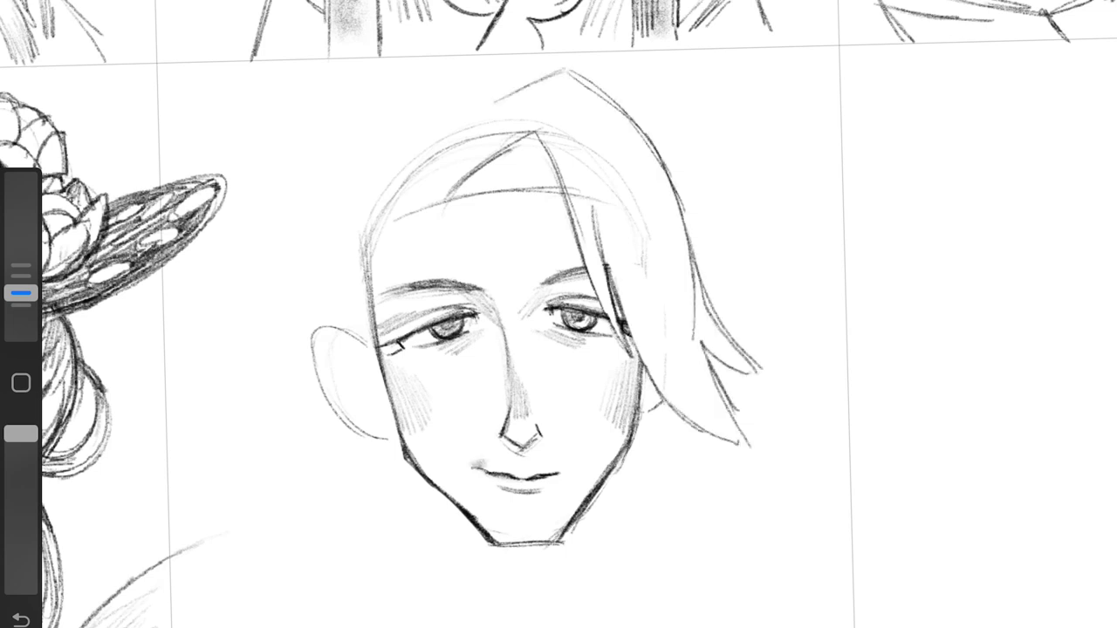
Step: Zoom in and darken the left eye's upper lid and outer corner
{"action": "scroll", "coordinate": [550, 309], "scroll_direction": "up", "scroll_amount": 1}
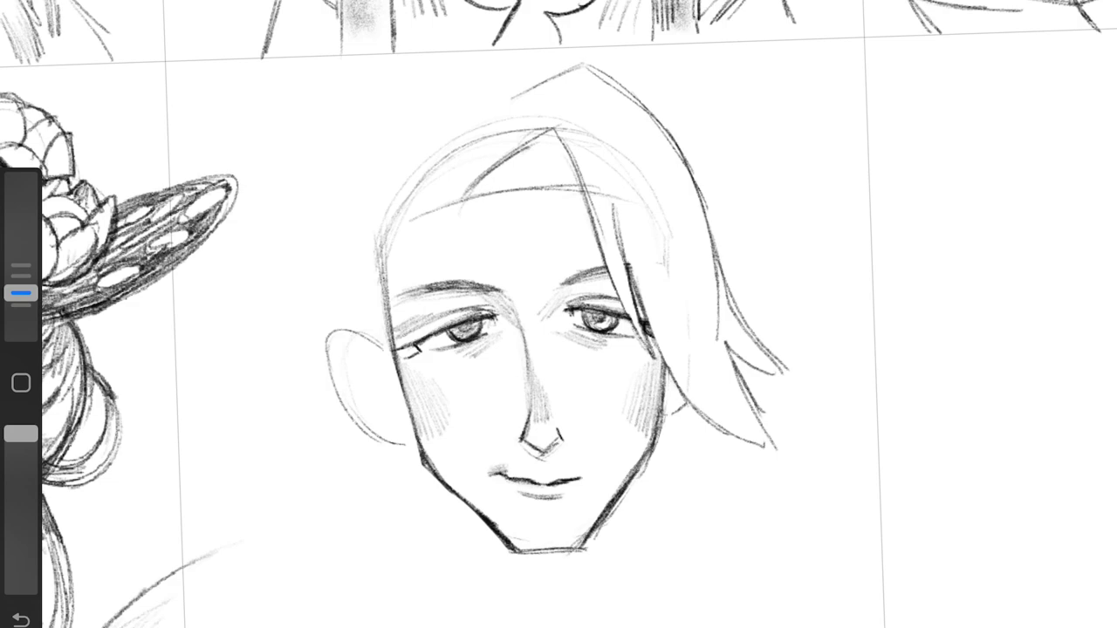
{"action": "scroll", "coordinate": [586, 524], "scroll_direction": "up", "scroll_amount": 3}
{"action": "scroll", "coordinate": [576, 279], "scroll_direction": "down", "scroll_amount": 1}
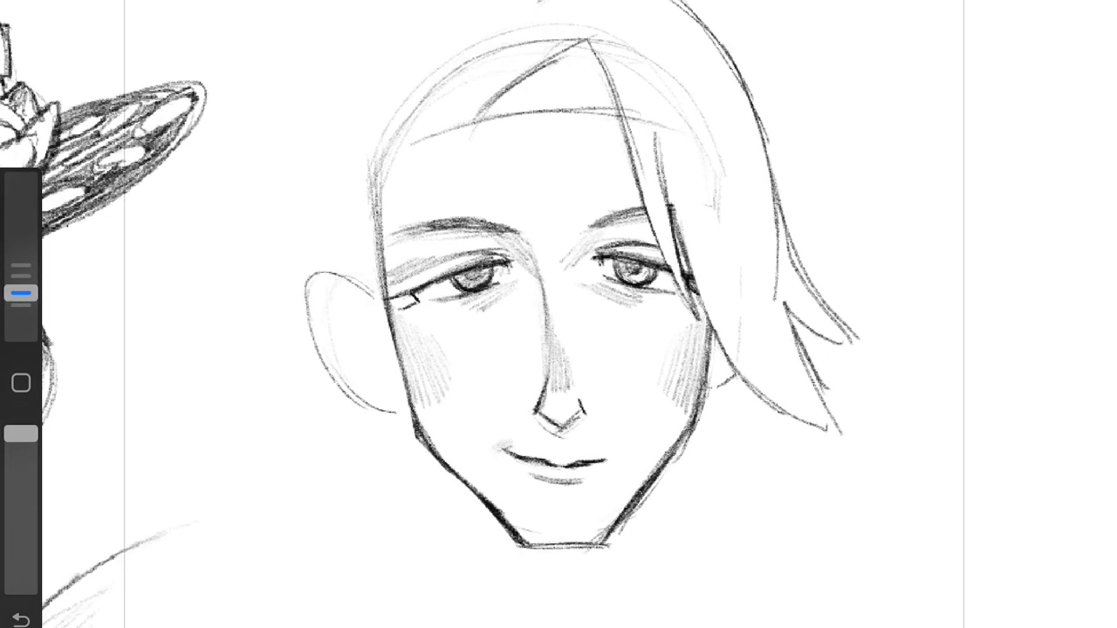
{"action": "left_click_drag", "start_coordinate": [475, 253], "coordinate": [532, 249]}
{"action": "left_click_drag", "start_coordinate": [393, 300], "coordinate": [426, 292]}
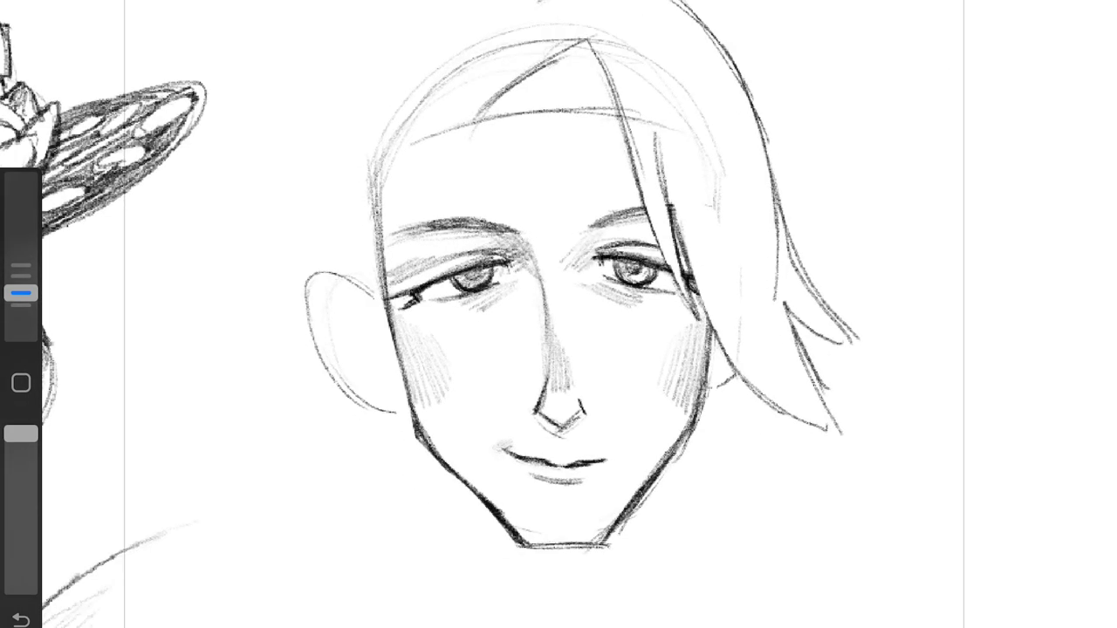
Step: Hatch the hair at the top and right side, retrace the ear, and add a pointed bang
{"action": "mouse_move", "coordinate": [524, 106]}
{"action": "left_mouse_down"}
{"action": "mouse_move", "coordinate": [601, 60]}
{"action": "mouse_move", "coordinate": [713, 209]}
{"action": "left_mouse_up"}
{"action": "left_click_drag", "start_coordinate": [673, 162], "coordinate": [729, 331]}
{"action": "left_click_drag", "start_coordinate": [683, 174], "coordinate": [759, 353]}
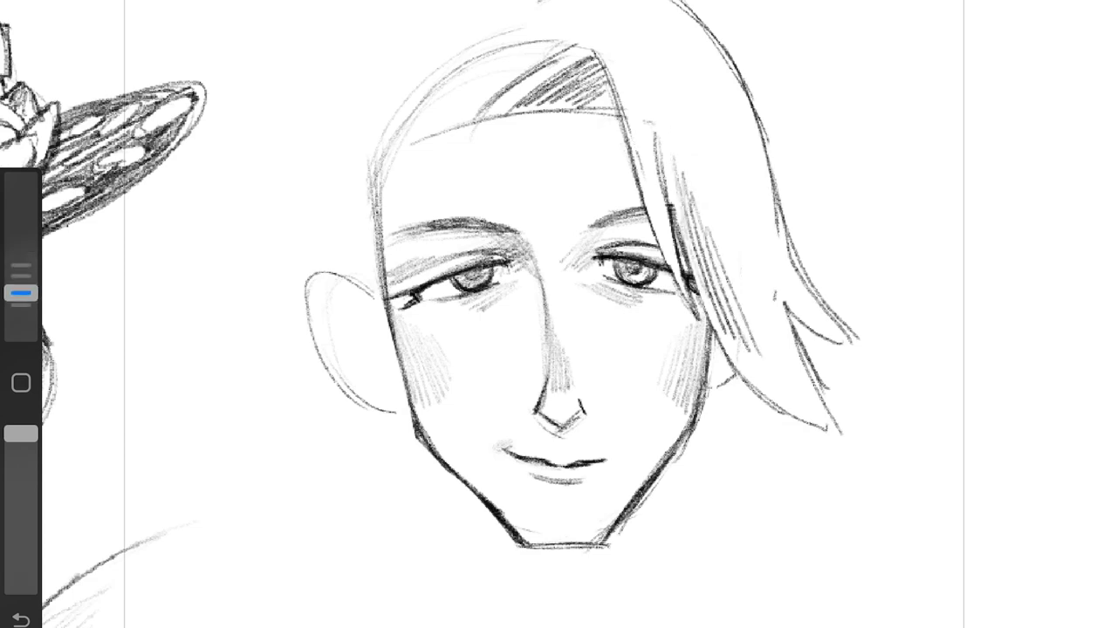
{"action": "left_click_drag", "start_coordinate": [384, 301], "coordinate": [311, 288]}
Step: Erase construction arcs above the head and draw two bang curves sweeping left from the temple
{"action": "mouse_move", "coordinate": [407, 149]}
{"action": "left_mouse_down"}
{"action": "mouse_move", "coordinate": [430, 74]}
{"action": "mouse_move", "coordinate": [566, 33]}
{"action": "left_mouse_up"}
{"action": "left_click_drag", "start_coordinate": [374, 209], "coordinate": [384, 131]}
{"action": "left_click_drag", "start_coordinate": [21, 256], "coordinate": [21, 294]}
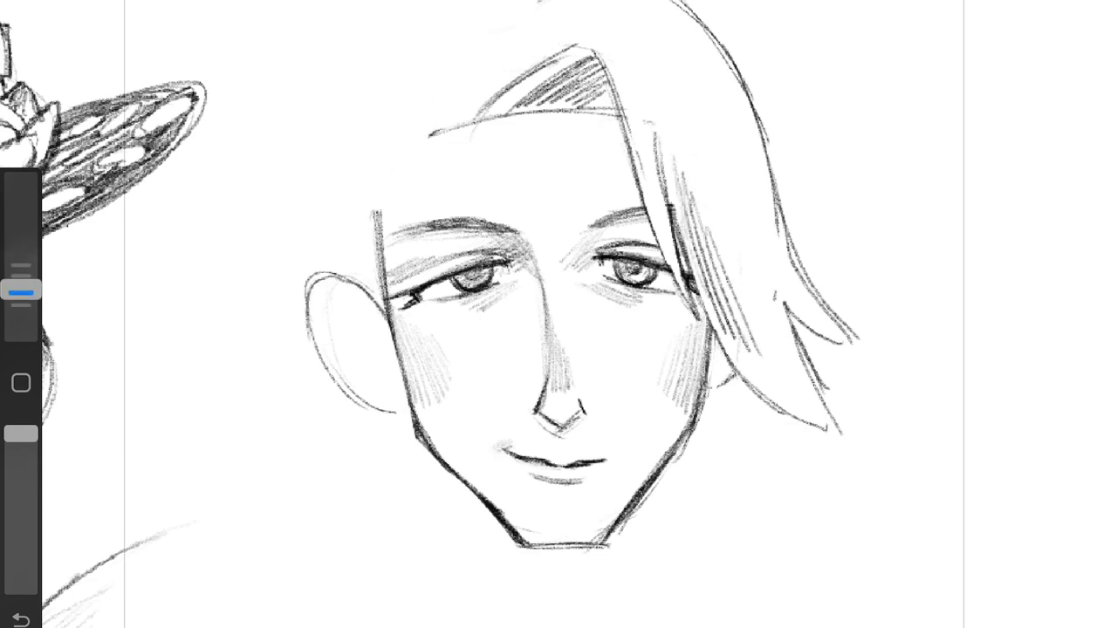
{"action": "left_click_drag", "start_coordinate": [554, 25], "coordinate": [615, 113]}
{"action": "mouse_move", "coordinate": [524, 44]}
{"action": "left_mouse_down"}
{"action": "mouse_move", "coordinate": [470, 122]}
{"action": "mouse_move", "coordinate": [263, 255]}
{"action": "left_mouse_up"}
{"action": "left_click_drag", "start_coordinate": [358, 199], "coordinate": [267, 258]}
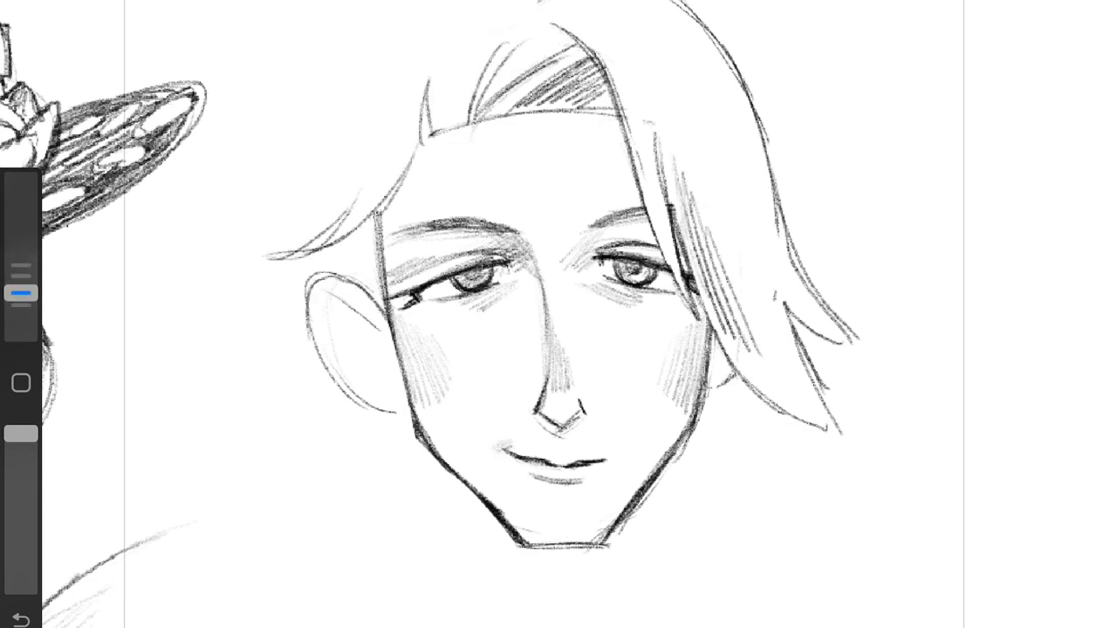
Step: Add inner-ear lines and shading, earring marks, and strokes along the ear and face side
{"action": "left_click_drag", "start_coordinate": [324, 294], "coordinate": [336, 345]}
{"action": "left_click_drag", "start_coordinate": [350, 305], "coordinate": [384, 373]}
{"action": "mouse_move", "coordinate": [314, 290]}
{"action": "left_mouse_down"}
{"action": "mouse_move", "coordinate": [410, 410]}
{"action": "mouse_move", "coordinate": [379, 428]}
{"action": "left_mouse_up"}
{"action": "left_click_drag", "start_coordinate": [320, 354], "coordinate": [335, 376]}
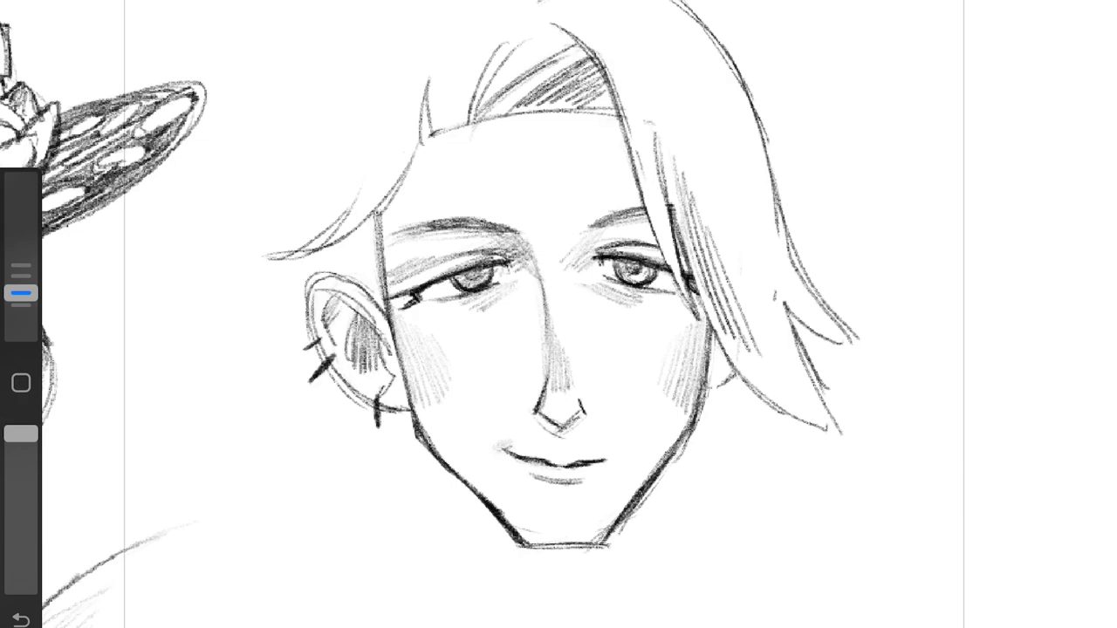
{"action": "left_click_drag", "start_coordinate": [382, 215], "coordinate": [386, 310]}
{"action": "left_click_drag", "start_coordinate": [354, 225], "coordinate": [386, 313]}
{"action": "scroll", "coordinate": [559, 315], "scroll_direction": "down", "scroll_amount": 2}
{"action": "left_click_drag", "start_coordinate": [674, 333], "coordinate": [620, 407]}
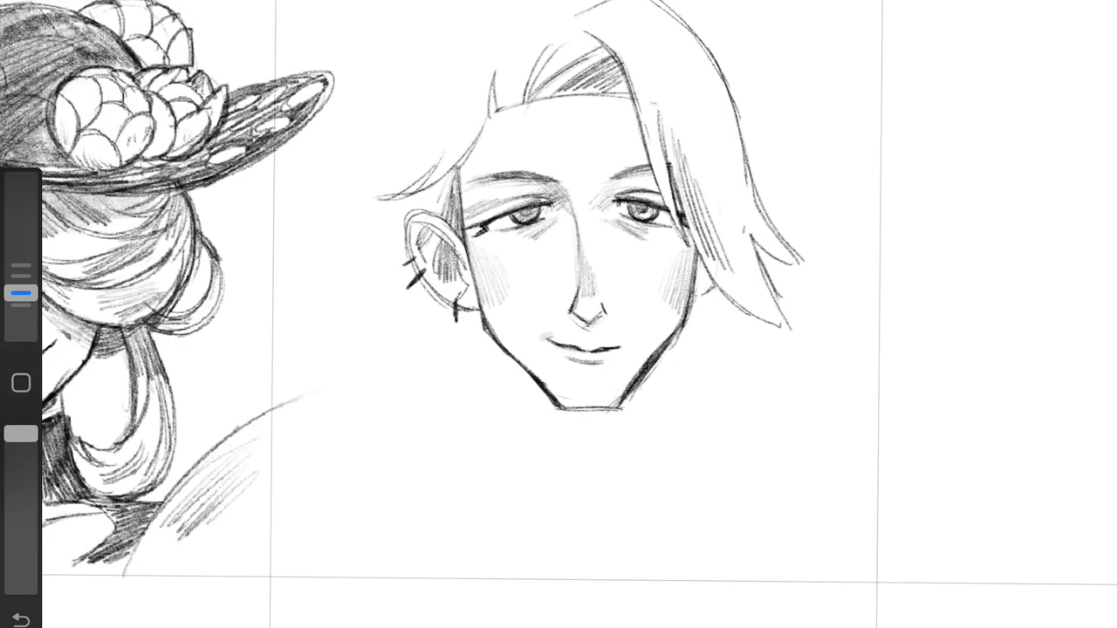
Step: Shade and hatch the right hair strand and the hair edge beside the forehead
{"action": "scroll", "coordinate": [559, 315], "scroll_direction": "up", "scroll_amount": 2}
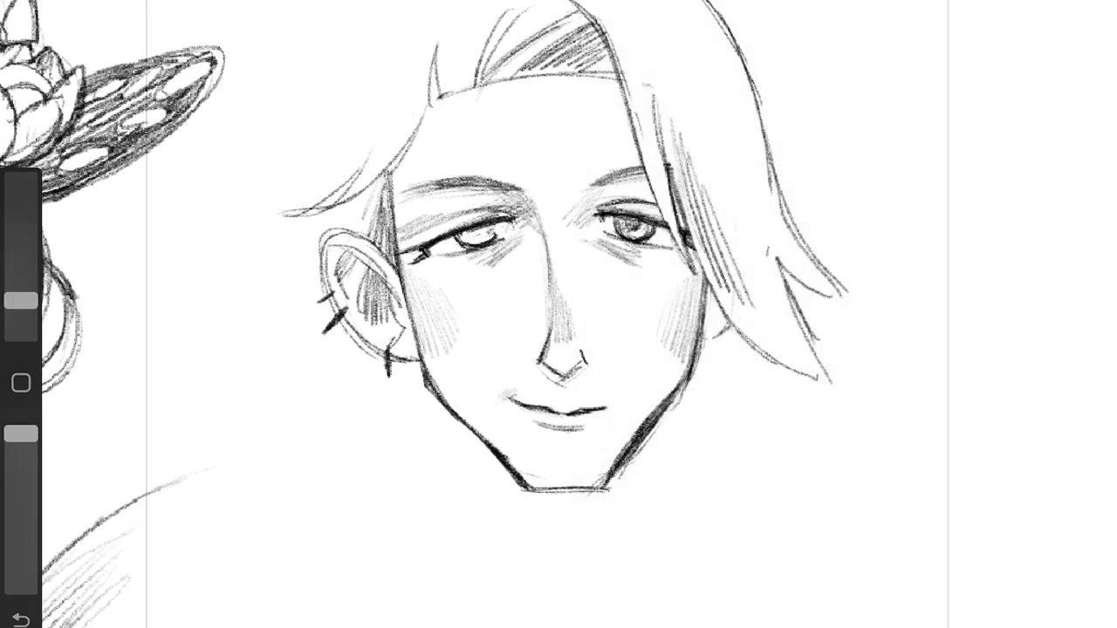
{"action": "left_click_drag", "start_coordinate": [21, 300], "coordinate": [21, 293]}
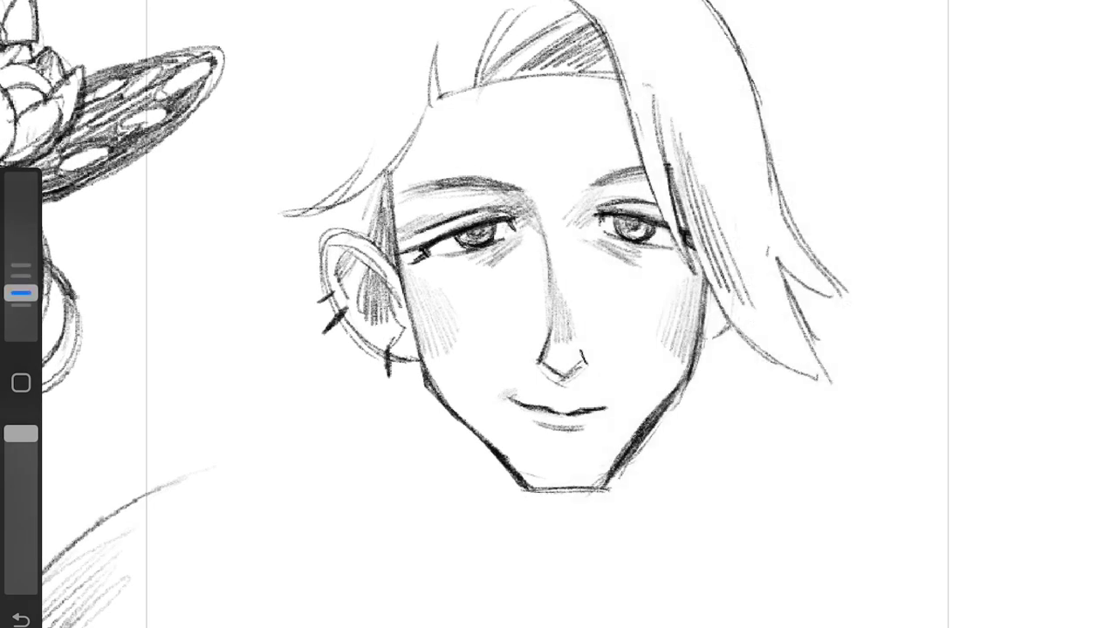
{"action": "mouse_move", "coordinate": [611, 71]}
{"action": "left_mouse_down"}
{"action": "mouse_move", "coordinate": [630, 180]}
{"action": "mouse_move", "coordinate": [672, 246]}
{"action": "left_mouse_up"}
{"action": "left_click_drag", "start_coordinate": [650, 170], "coordinate": [685, 292]}
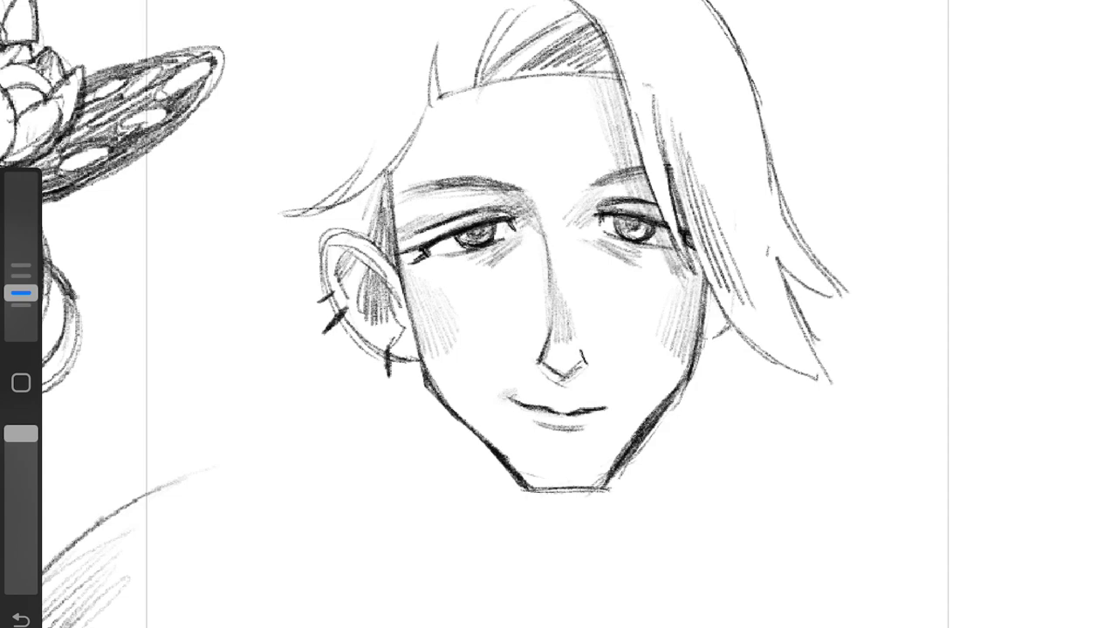
{"action": "left_click_drag", "start_coordinate": [663, 130], "coordinate": [750, 349]}
{"action": "scroll", "coordinate": [559, 314], "scroll_direction": "down", "scroll_amount": 1}
{"action": "left_click_drag", "start_coordinate": [668, 52], "coordinate": [738, 231]}
{"action": "left_click_drag", "start_coordinate": [728, 155], "coordinate": [749, 245]}
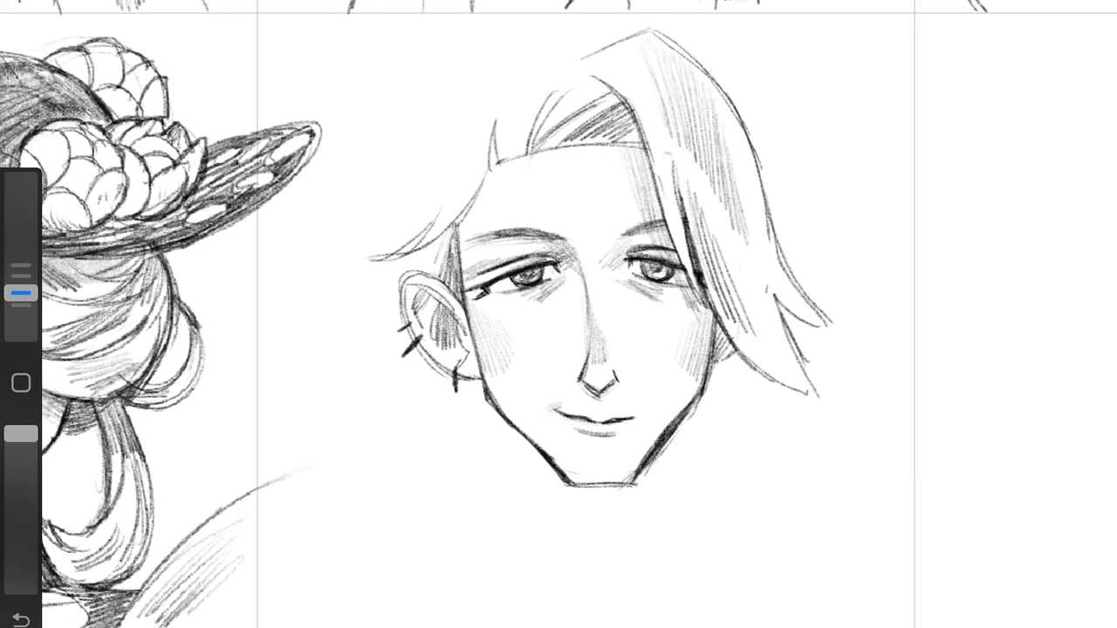
Step: Draw both neck lines below the chin and hatch shadow under the jaw
{"action": "left_click_drag", "start_coordinate": [551, 468], "coordinate": [544, 545]}
{"action": "left_click_drag", "start_coordinate": [647, 468], "coordinate": [677, 555]}
{"action": "left_click_drag", "start_coordinate": [553, 511], "coordinate": [520, 569]}
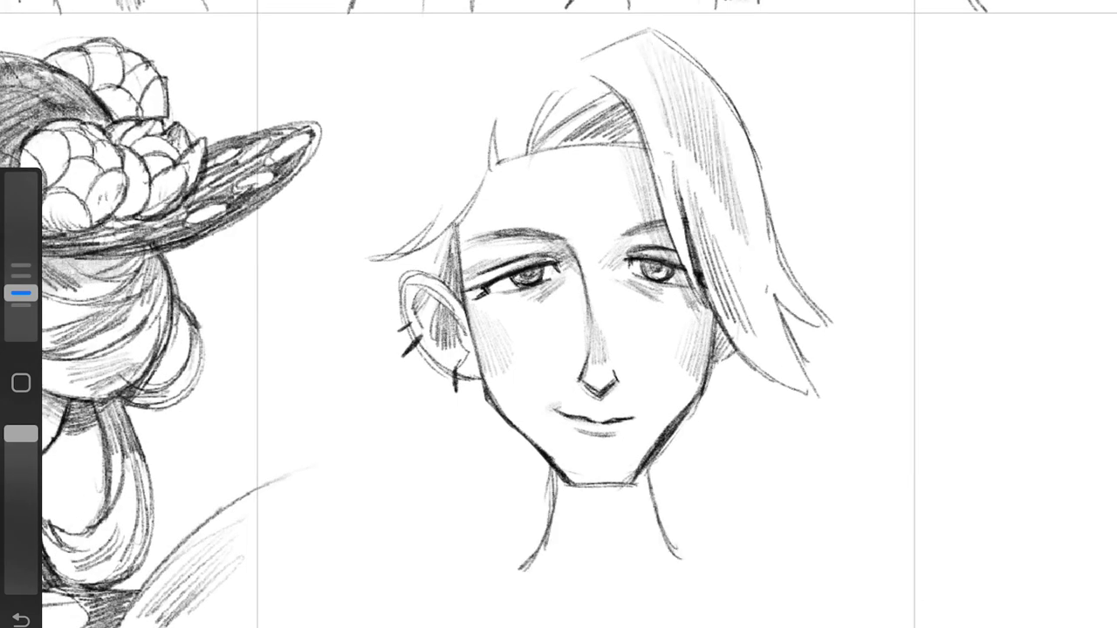
{"action": "left_click_drag", "start_coordinate": [647, 464], "coordinate": [679, 557]}
{"action": "mouse_move", "coordinate": [628, 471]}
{"action": "left_mouse_down"}
{"action": "mouse_move", "coordinate": [555, 503]}
{"action": "mouse_move", "coordinate": [585, 508]}
{"action": "left_mouse_up"}
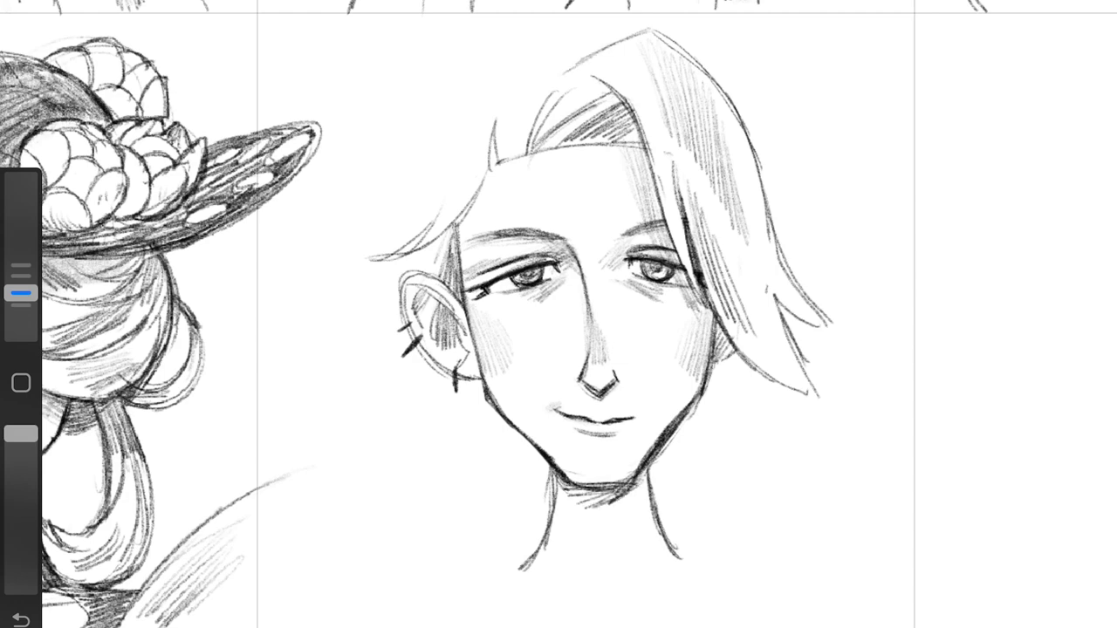
{"action": "scroll", "coordinate": [559, 314], "scroll_direction": "down", "scroll_amount": 2}
Step: Shift the head drawing down slightly and hatch dark strokes along the top hair arc
{"action": "mouse_move", "coordinate": [602, 135]}
{"action": "left_mouse_down"}
{"action": "mouse_move", "coordinate": [628, 175]}
{"action": "mouse_move", "coordinate": [567, 214]}
{"action": "left_mouse_up"}
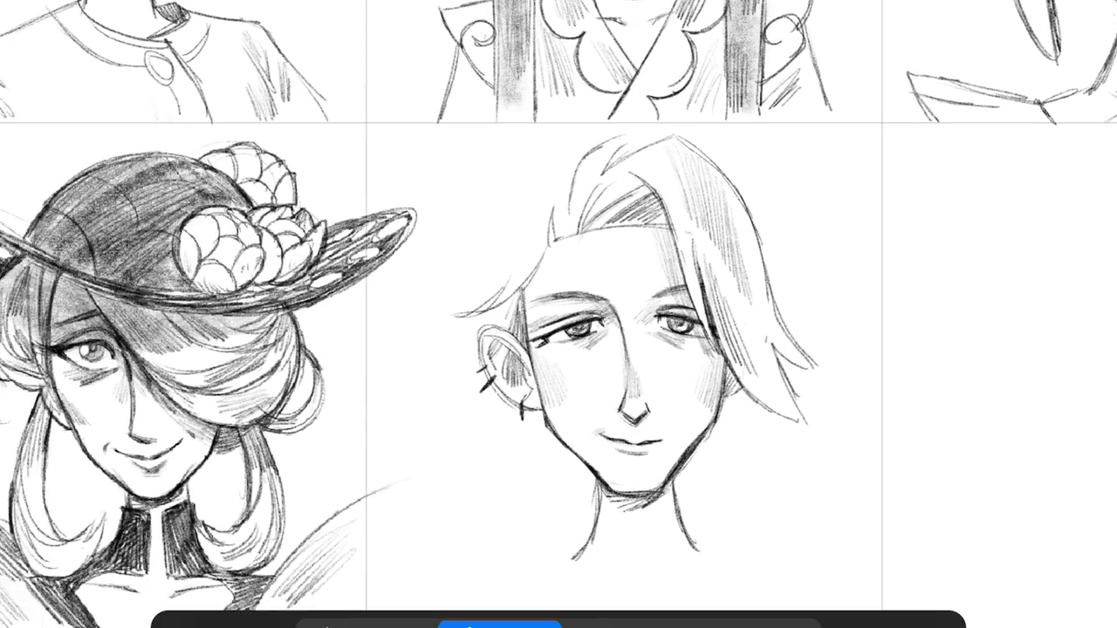
{"action": "left_click_drag", "start_coordinate": [628, 349], "coordinate": [627, 382]}
{"action": "left_click_drag", "start_coordinate": [602, 201], "coordinate": [724, 155]}
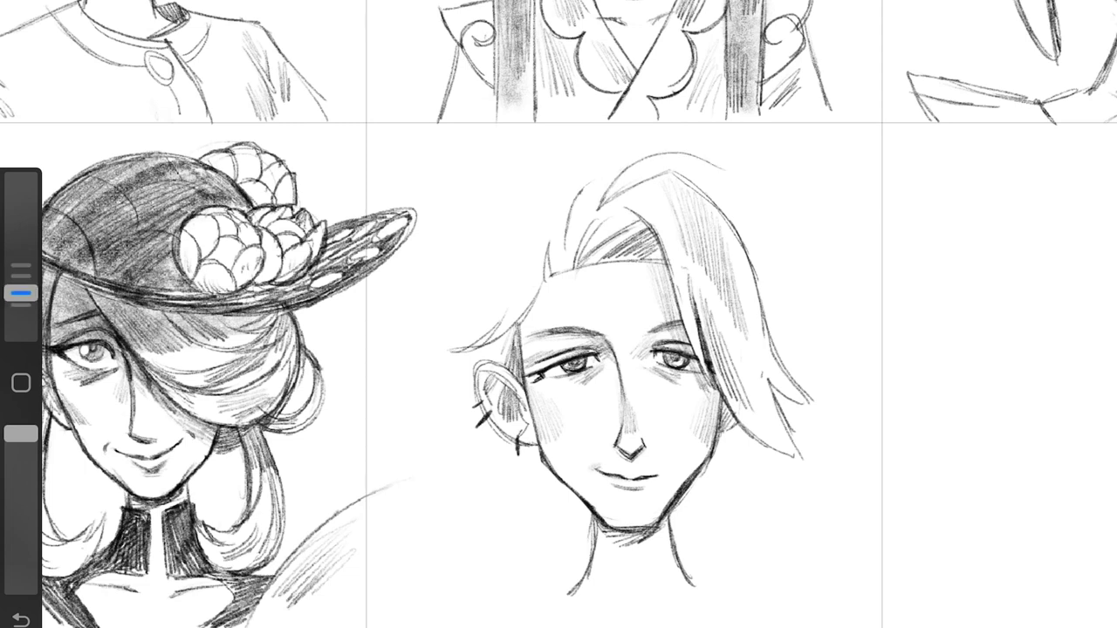
{"action": "mouse_move", "coordinate": [602, 179]}
{"action": "left_mouse_down"}
{"action": "mouse_move", "coordinate": [715, 155]}
{"action": "mouse_move", "coordinate": [770, 206]}
{"action": "left_mouse_up"}
{"action": "mouse_move", "coordinate": [650, 159]}
{"action": "left_mouse_down"}
{"action": "mouse_move", "coordinate": [771, 206]}
{"action": "mouse_move", "coordinate": [749, 201]}
{"action": "left_mouse_up"}
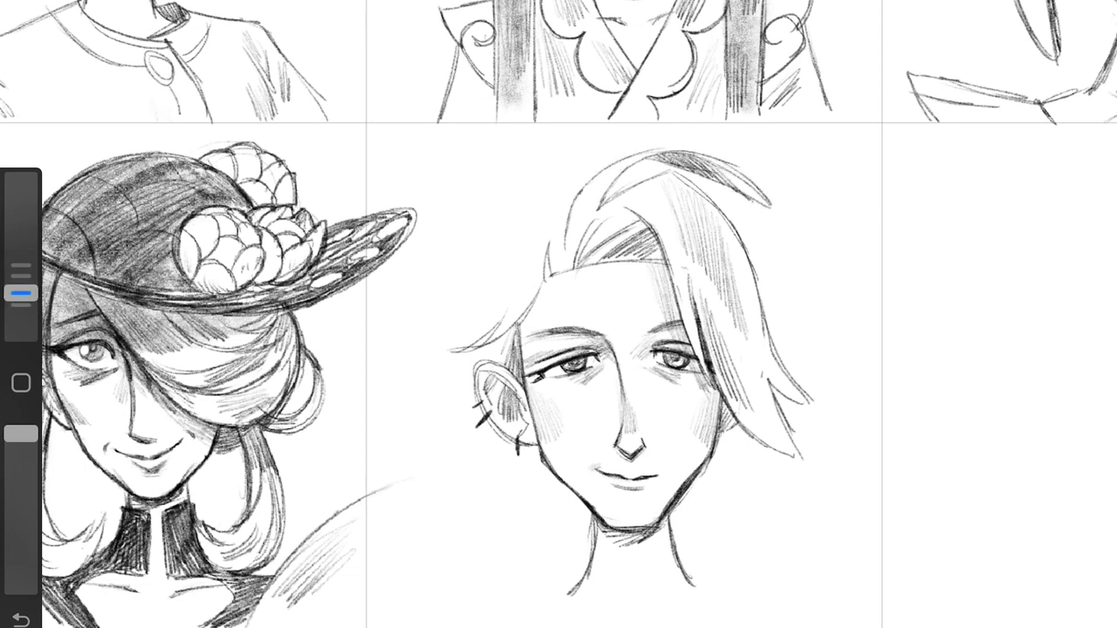
{"action": "left_click_drag", "start_coordinate": [716, 164], "coordinate": [775, 209]}
{"action": "left_click_drag", "start_coordinate": [668, 183], "coordinate": [598, 211]}
{"action": "left_click_drag", "start_coordinate": [673, 155], "coordinate": [598, 208]}
Step: Outline and hatch the back-left hair, redrawing it after undoing unwanted strokes
{"action": "mouse_move", "coordinate": [576, 197]}
{"action": "left_mouse_down"}
{"action": "mouse_move", "coordinate": [567, 236]}
{"action": "mouse_move", "coordinate": [480, 228]}
{"action": "left_mouse_up"}
{"action": "mouse_move", "coordinate": [478, 230]}
{"action": "left_mouse_down"}
{"action": "mouse_move", "coordinate": [490, 358]}
{"action": "mouse_move", "coordinate": [578, 200]}
{"action": "left_mouse_up"}
{"action": "left_click_drag", "start_coordinate": [485, 255], "coordinate": [491, 328]}
{"action": "left_click_drag", "start_coordinate": [495, 272], "coordinate": [519, 326]}
{"action": "left_click_drag", "start_coordinate": [477, 277], "coordinate": [527, 253]}
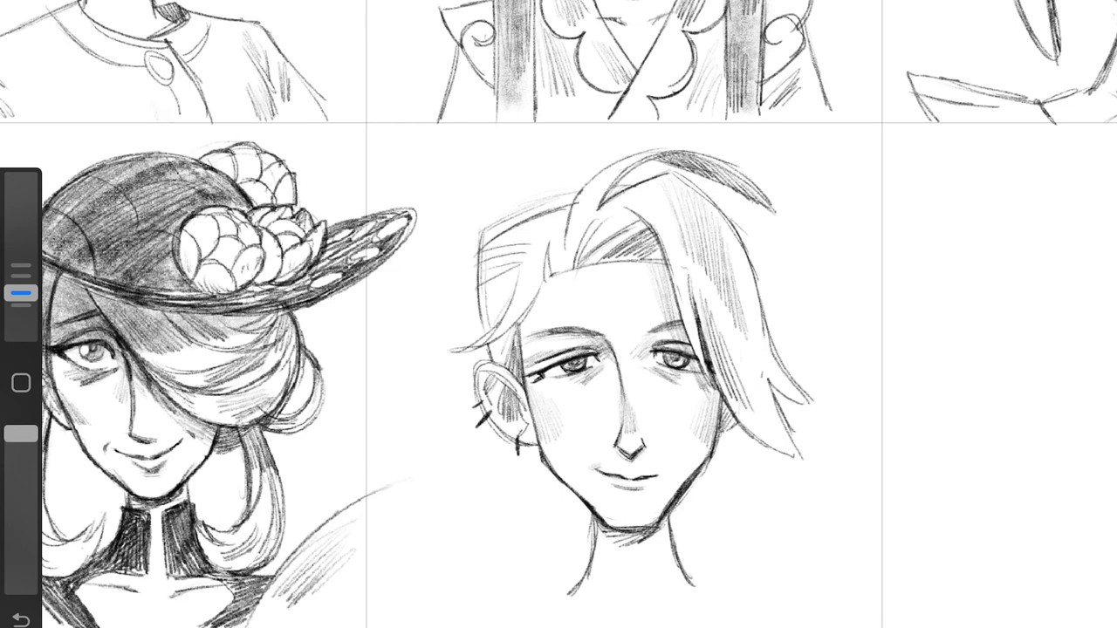
{"action": "key", "text": "e"}
{"action": "mouse_move", "coordinate": [560, 196]}
{"action": "left_mouse_down"}
{"action": "mouse_move", "coordinate": [478, 243]}
{"action": "mouse_move", "coordinate": [494, 358]}
{"action": "left_mouse_up"}
{"action": "key", "text": "b"}
{"action": "left_click_drag", "start_coordinate": [487, 244], "coordinate": [489, 329]}
{"action": "left_click_drag", "start_coordinate": [472, 349], "coordinate": [517, 327]}
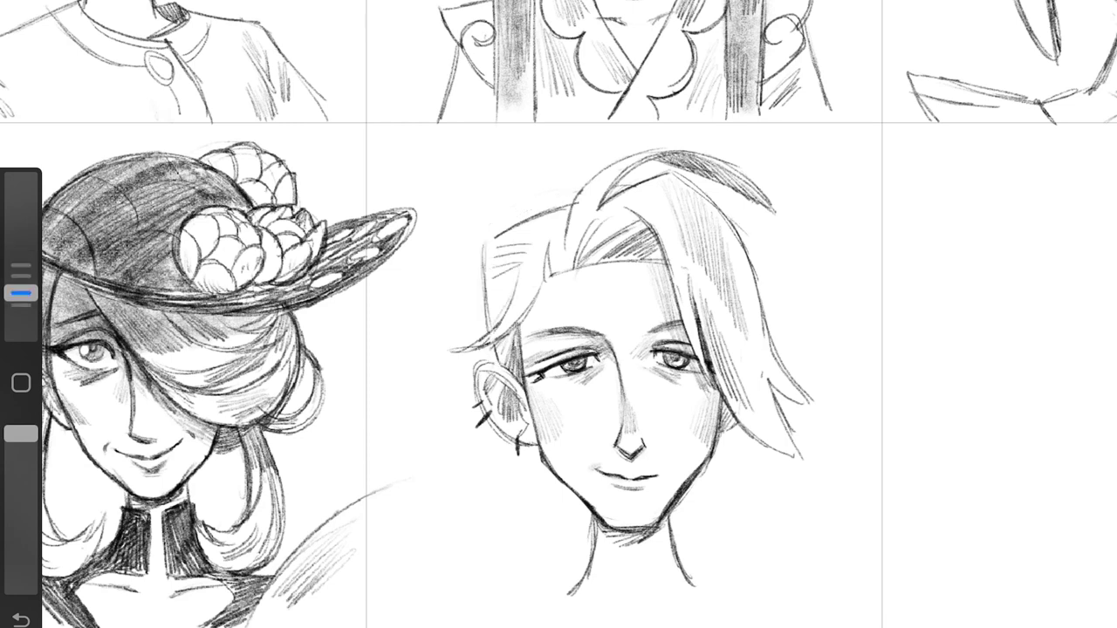
Step: Hatch the right-side and back-left hair, undoing a stray jaw stroke
{"action": "left_click_drag", "start_coordinate": [689, 179], "coordinate": [711, 260]}
{"action": "left_click_drag", "start_coordinate": [705, 201], "coordinate": [735, 326]}
{"action": "left_click_drag", "start_coordinate": [482, 304], "coordinate": [541, 231]}
{"action": "left_click_drag", "start_coordinate": [519, 245], "coordinate": [546, 227]}
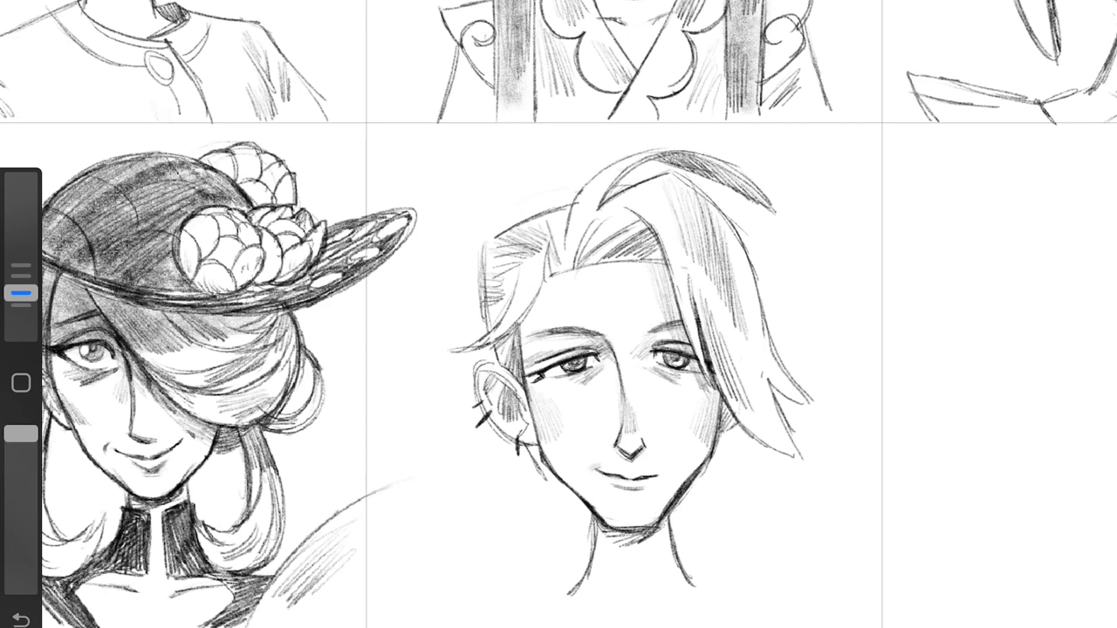
{"action": "key", "text": "e"}
{"action": "left_click_drag", "start_coordinate": [532, 450], "coordinate": [567, 499]}
{"action": "key", "text": "b"}
Step: Sketch the open shirt collar, shoulder lines and neckline below the neck
{"action": "left_click_drag", "start_coordinate": [504, 619], "coordinate": [548, 569]}
{"action": "left_click_drag", "start_coordinate": [552, 574], "coordinate": [591, 621]}
{"action": "left_click_drag", "start_coordinate": [681, 597], "coordinate": [735, 563]}
{"action": "left_click_drag", "start_coordinate": [654, 624], "coordinate": [709, 579]}
{"action": "left_click_drag", "start_coordinate": [721, 569], "coordinate": [743, 599]}
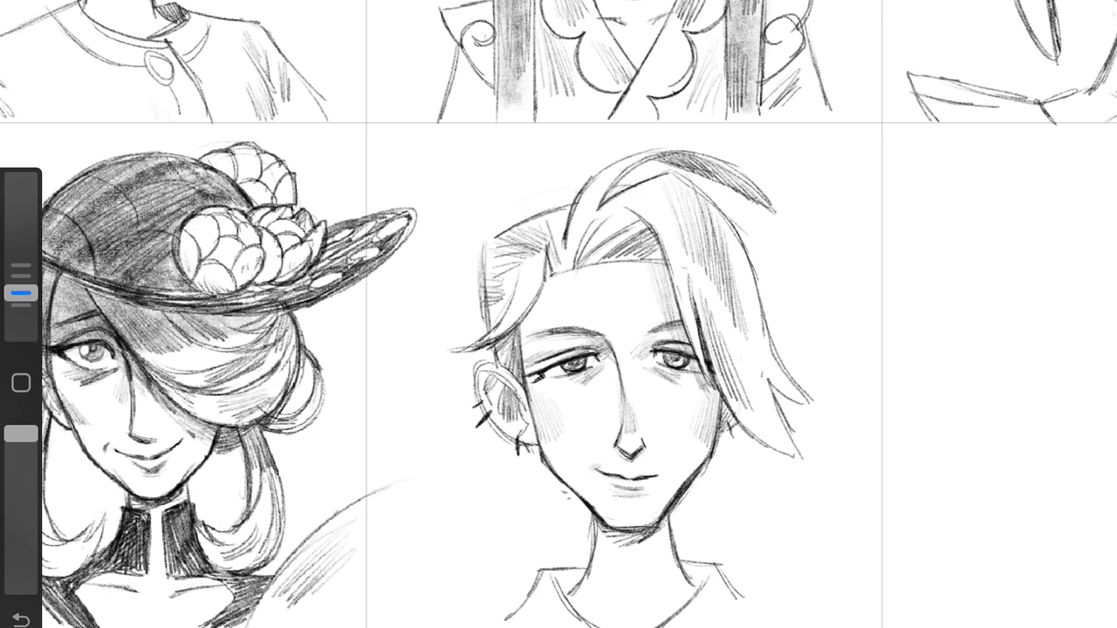
Step: Darken the forehead under the bangs, lengthen the right hair strands, and hatch the left hair
{"action": "left_click_drag", "start_coordinate": [548, 276], "coordinate": [625, 260]}
{"action": "left_click_drag", "start_coordinate": [651, 232], "coordinate": [698, 318]}
{"action": "mouse_move", "coordinate": [742, 240]}
{"action": "left_mouse_down"}
{"action": "mouse_move", "coordinate": [815, 406]}
{"action": "mouse_move", "coordinate": [809, 470]}
{"action": "left_mouse_up"}
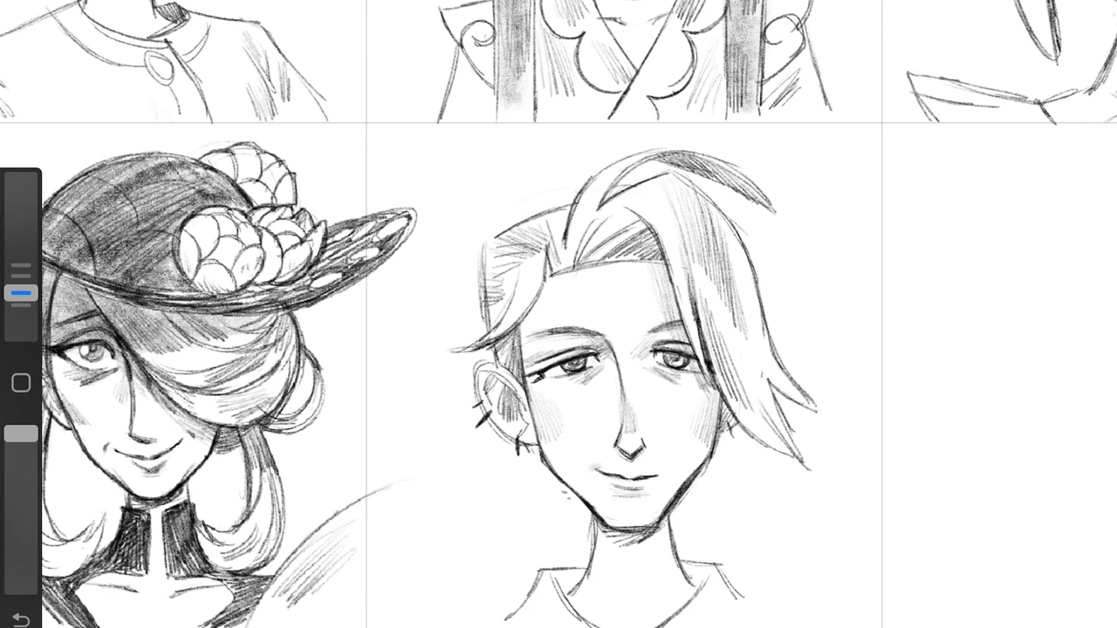
{"action": "left_click_drag", "start_coordinate": [729, 415], "coordinate": [772, 470]}
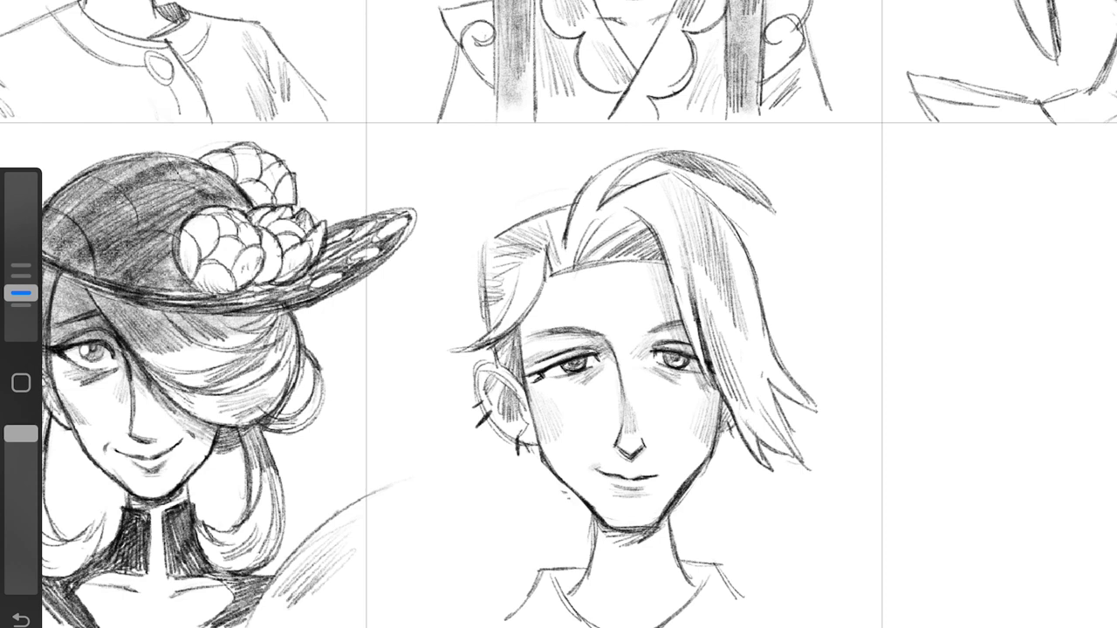
{"action": "left_click_drag", "start_coordinate": [541, 215], "coordinate": [485, 255]}
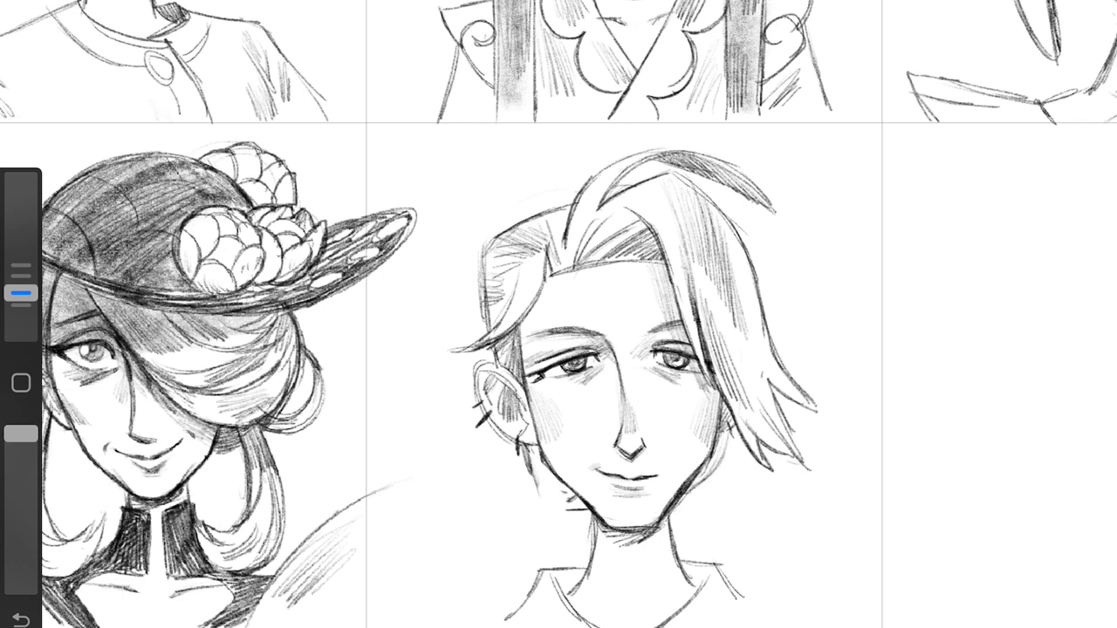
{"action": "left_click_drag", "start_coordinate": [726, 442], "coordinate": [686, 489]}
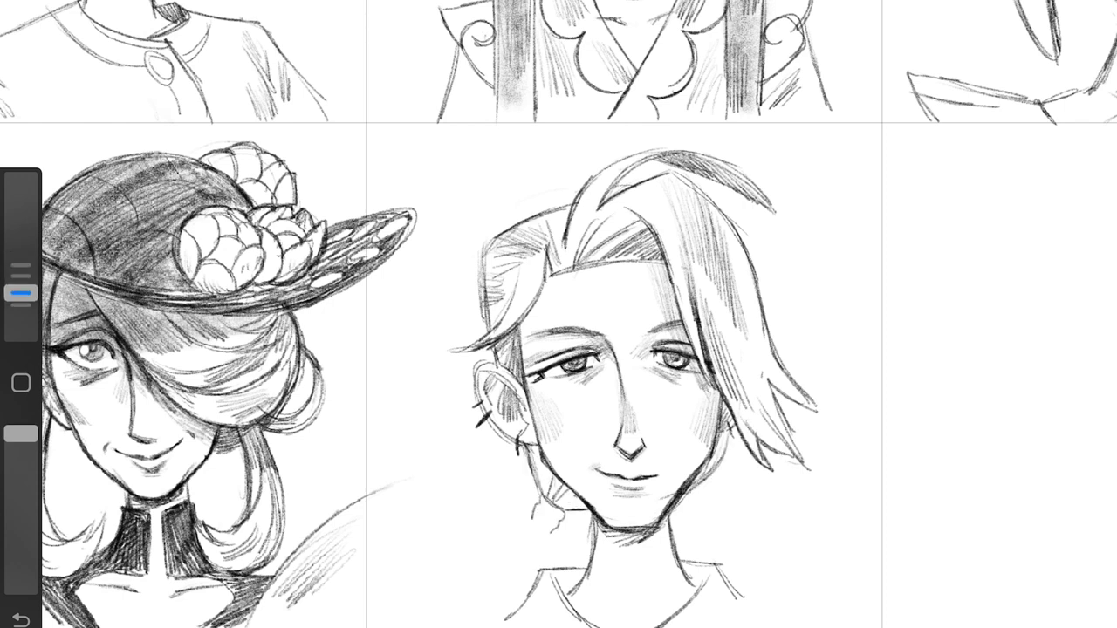
Step: Draw a low ponytail trailing down-left, extend the collar, shade under the chin, and redraw hair tips
{"action": "mouse_move", "coordinate": [536, 447]}
{"action": "left_mouse_down"}
{"action": "mouse_move", "coordinate": [548, 518]}
{"action": "mouse_move", "coordinate": [471, 590]}
{"action": "left_mouse_up"}
{"action": "mouse_move", "coordinate": [534, 523]}
{"action": "left_mouse_down"}
{"action": "mouse_move", "coordinate": [458, 541]}
{"action": "mouse_move", "coordinate": [473, 590]}
{"action": "left_mouse_up"}
{"action": "left_click_drag", "start_coordinate": [738, 593], "coordinate": [747, 625]}
{"action": "left_click_drag", "start_coordinate": [609, 534], "coordinate": [649, 546]}
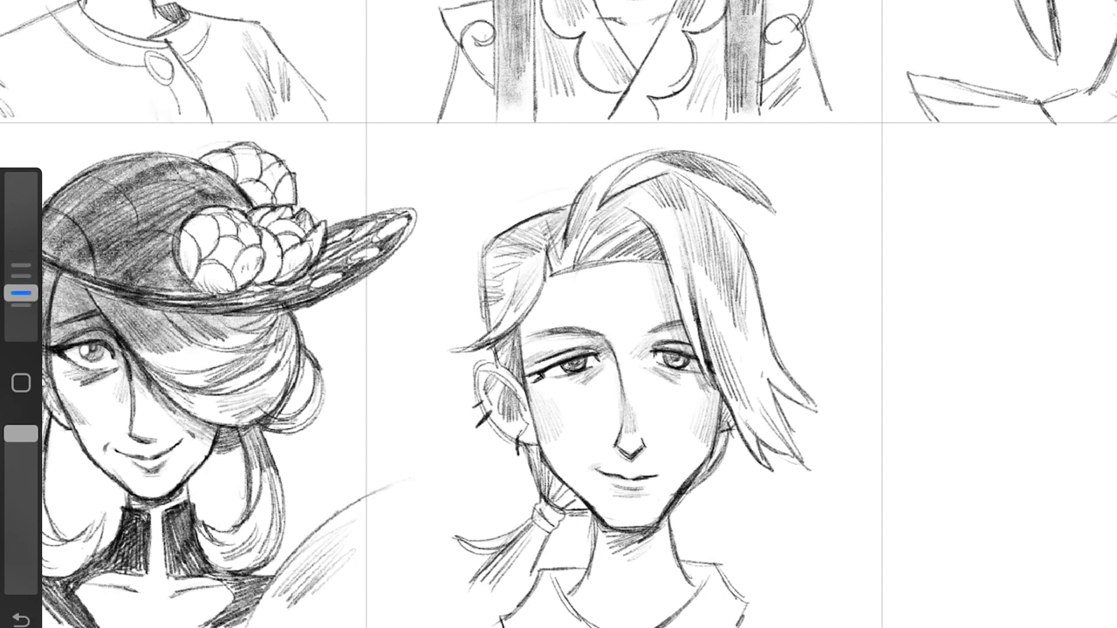
{"action": "mouse_move", "coordinate": [21, 293]}
{"action": "left_mouse_down"}
{"action": "mouse_move", "coordinate": [21, 260]}
{"action": "mouse_move", "coordinate": [21, 294]}
{"action": "left_mouse_up"}
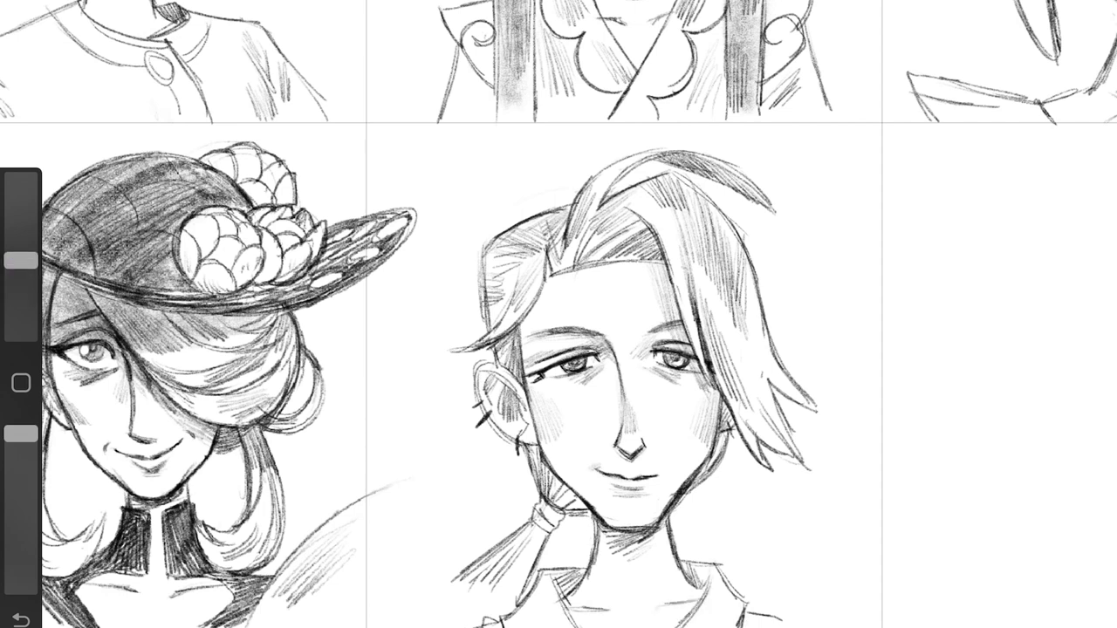
{"action": "mouse_move", "coordinate": [506, 536]}
{"action": "left_mouse_down"}
{"action": "mouse_move", "coordinate": [410, 624]}
{"action": "mouse_move", "coordinate": [449, 624]}
{"action": "left_mouse_up"}
{"action": "left_click_drag", "start_coordinate": [524, 534], "coordinate": [478, 615]}
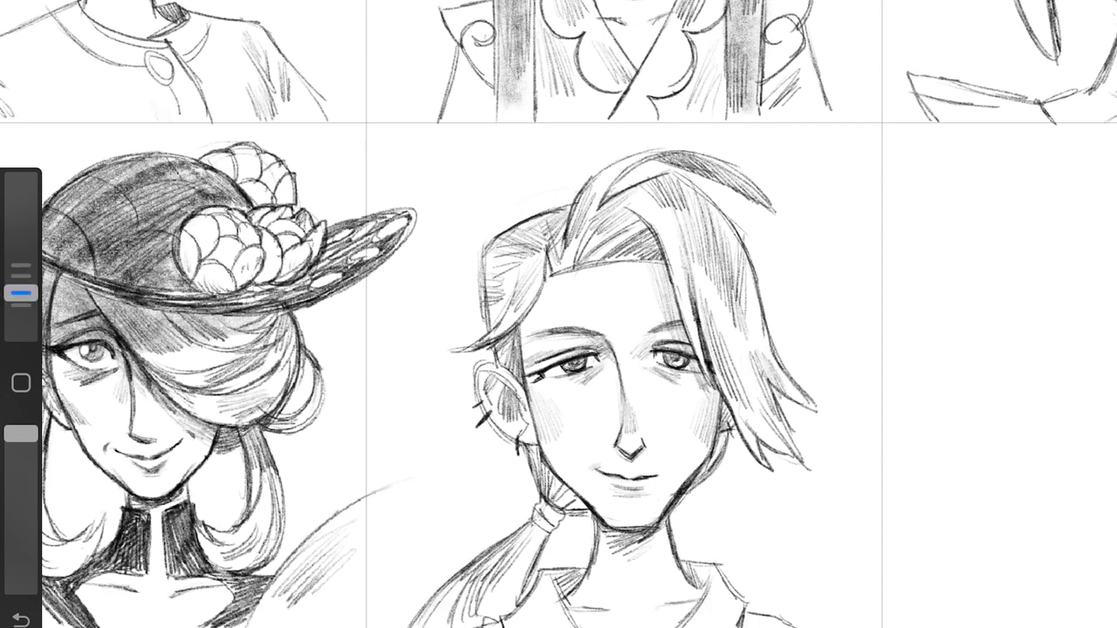
{"action": "left_click_drag", "start_coordinate": [737, 414], "coordinate": [810, 471]}
Step: Lengthen and darken the lower-right hair tip
{"action": "left_click_drag", "start_coordinate": [768, 406], "coordinate": [827, 464]}
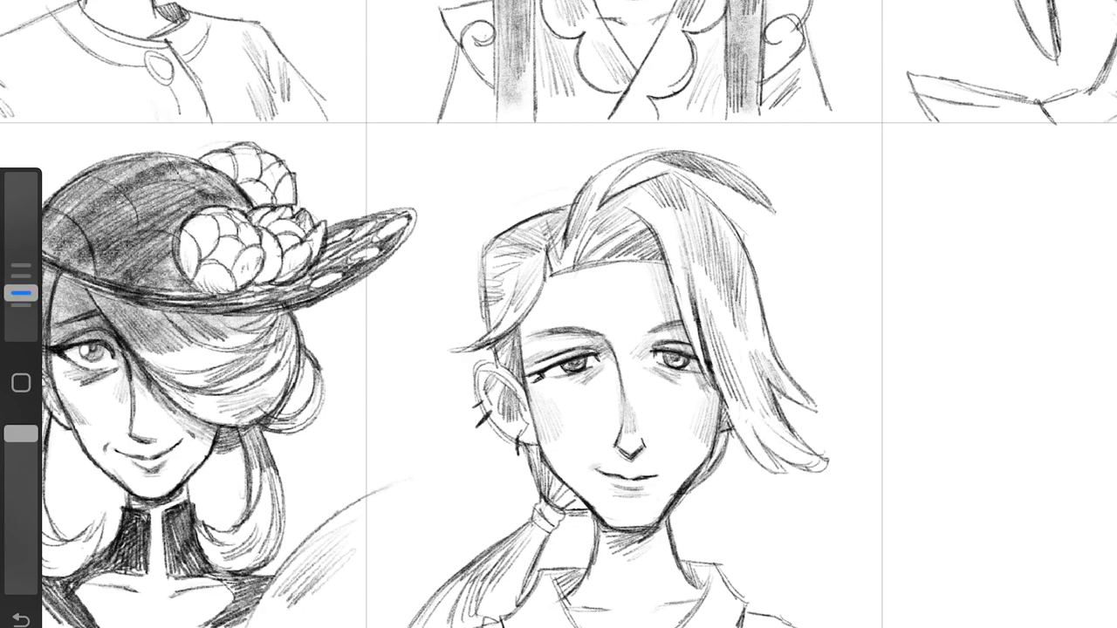
{"action": "left_click_drag", "start_coordinate": [716, 362], "coordinate": [764, 444]}
{"action": "scroll", "coordinate": [559, 349], "scroll_direction": "down", "scroll_amount": 3}
{"action": "scroll", "coordinate": [559, 349], "scroll_direction": "up", "scroll_amount": 5}
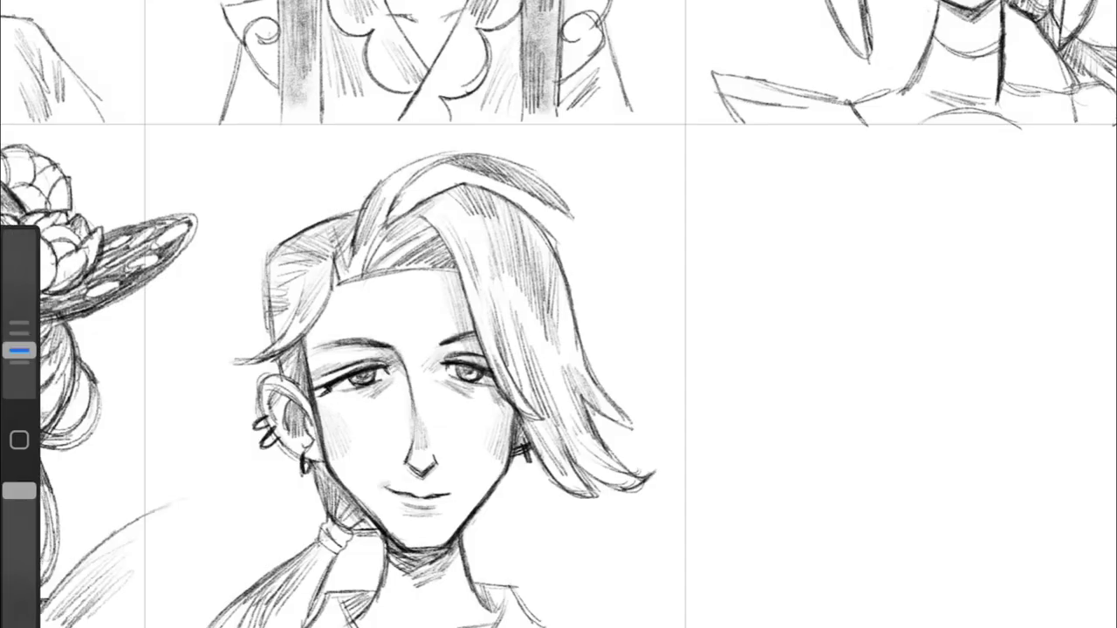
Step: Lasso the nose and mouth and nudge both into better positions with Transform
{"action": "left_click_drag", "start_coordinate": [383, 419], "coordinate": [388, 501]}
{"action": "left_click_drag", "start_coordinate": [415, 454], "coordinate": [417, 448]}
{"action": "scroll", "coordinate": [558, 349], "scroll_direction": "up", "scroll_amount": 3}
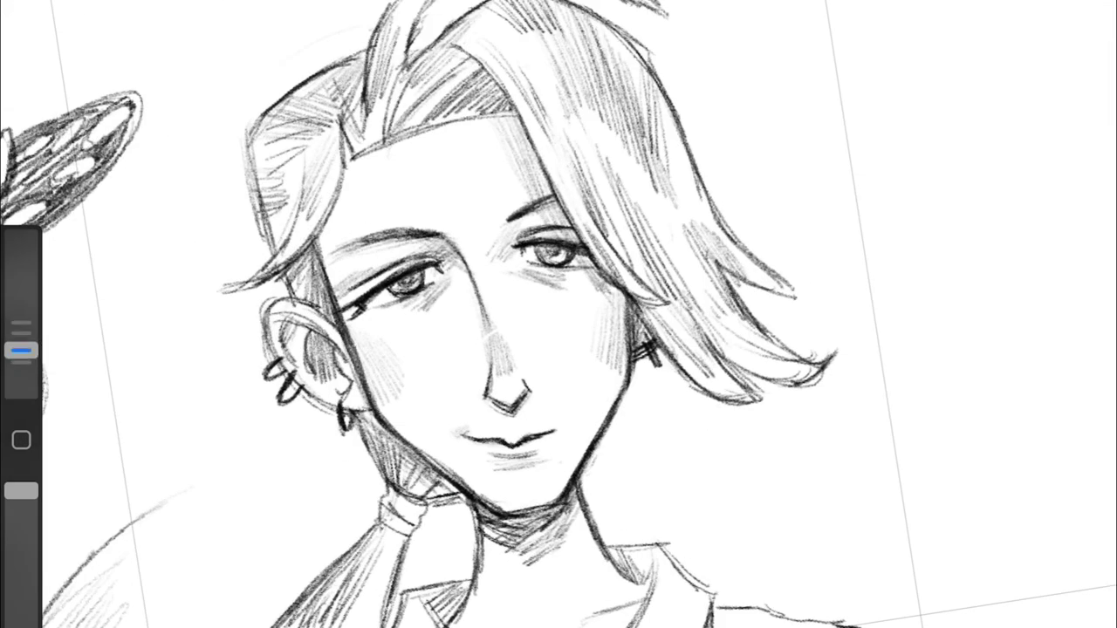
{"action": "scroll", "coordinate": [559, 349], "scroll_direction": "down", "scroll_amount": 2}
{"action": "key", "text": "v"}
{"action": "left_click_drag", "start_coordinate": [518, 472], "coordinate": [519, 476]}
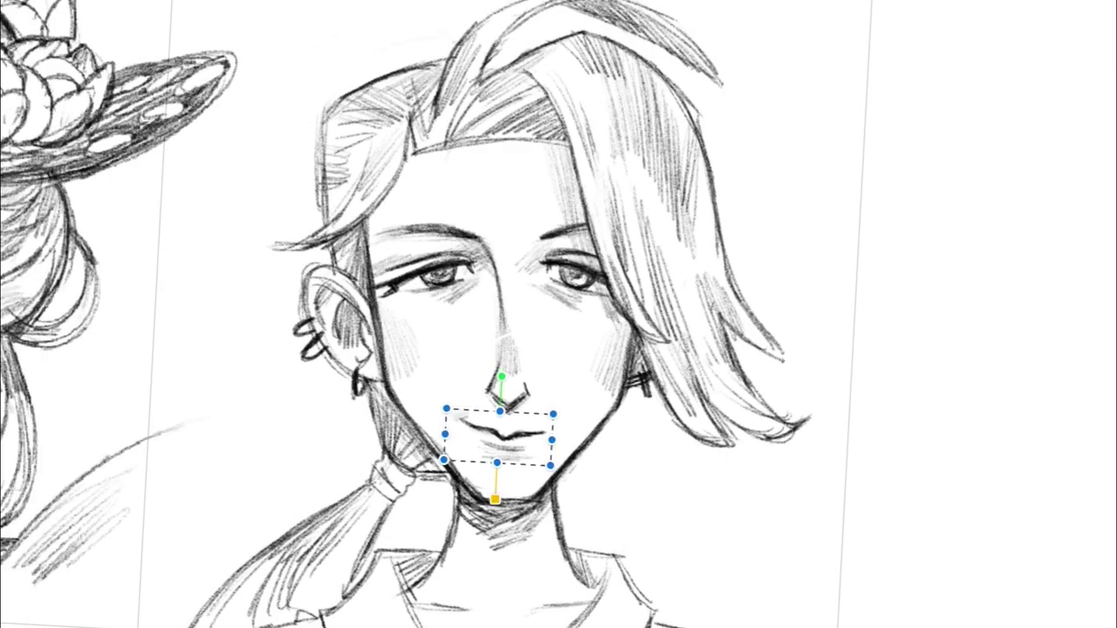
{"action": "key", "text": "b"}
Step: Shrink the pencil and shade under the lower lip to darken the chin
{"action": "left_click_drag", "start_coordinate": [21, 327], "coordinate": [21, 351]}
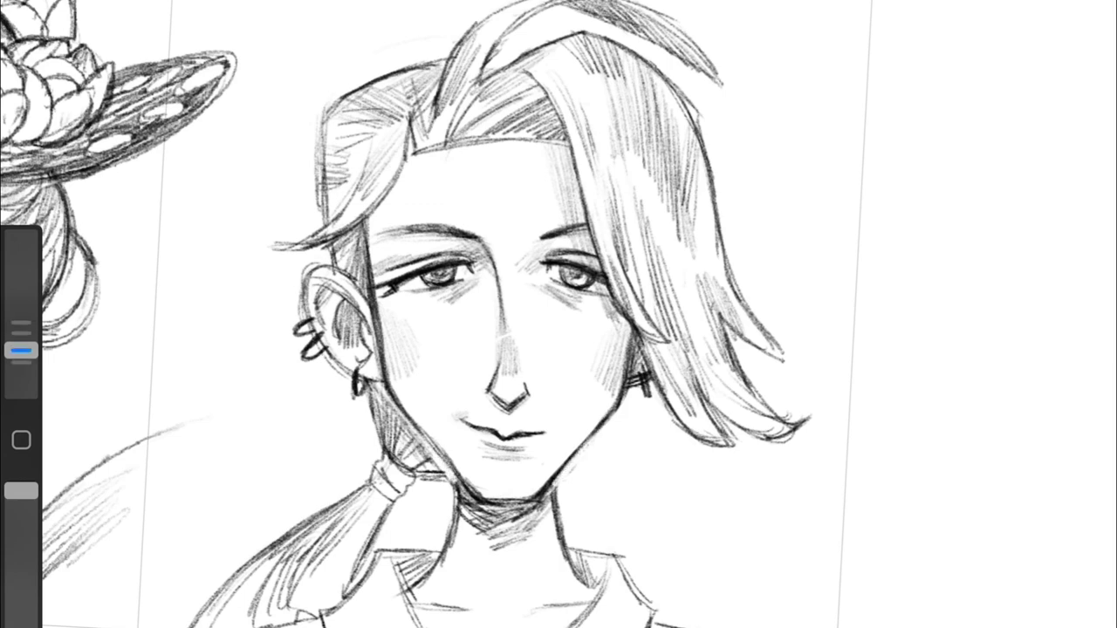
{"action": "left_click_drag", "start_coordinate": [480, 502], "coordinate": [611, 393]}
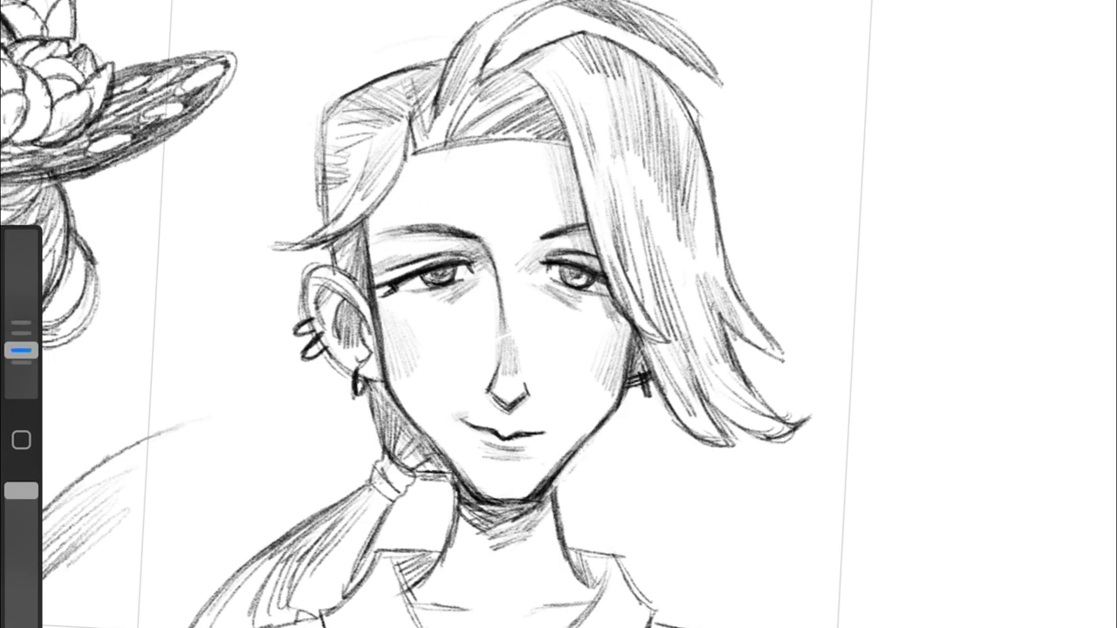
{"action": "scroll", "coordinate": [559, 314], "scroll_direction": "down", "scroll_amount": 2}
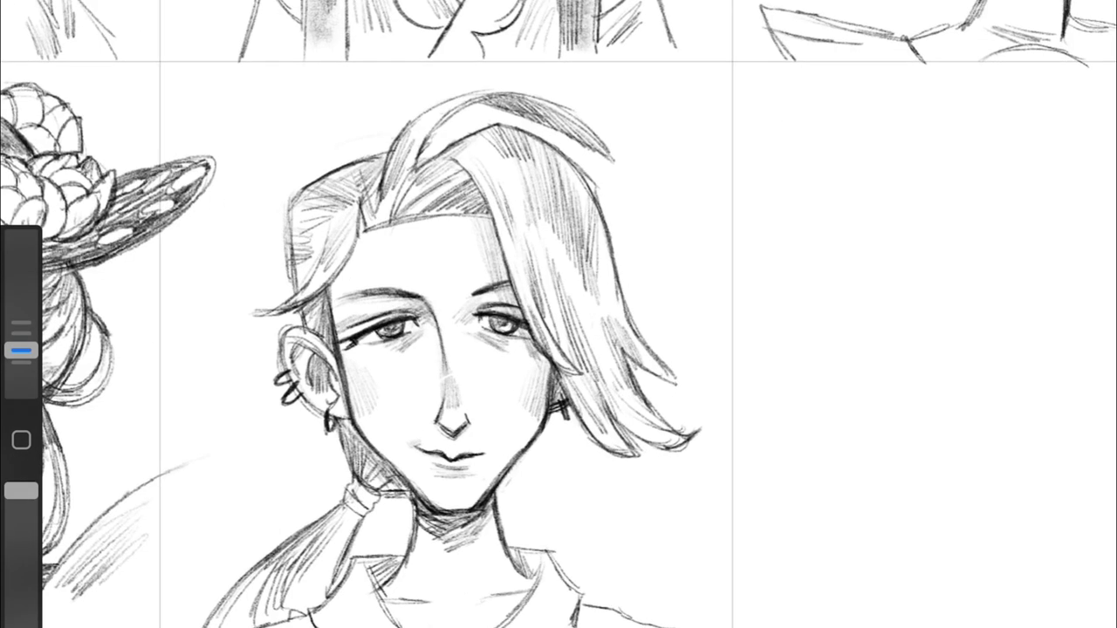
{"action": "scroll", "coordinate": [558, 314], "scroll_direction": "up", "scroll_amount": 3}
{"action": "left_click_drag", "start_coordinate": [406, 454], "coordinate": [442, 459]}
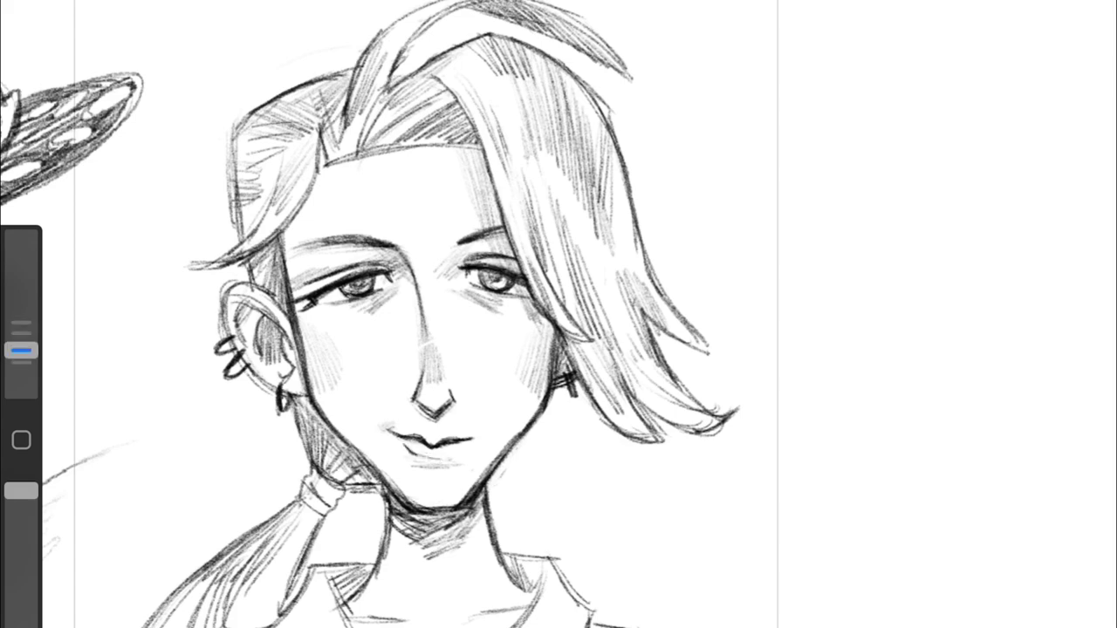
{"action": "scroll", "coordinate": [558, 314], "scroll_direction": "down", "scroll_amount": 2}
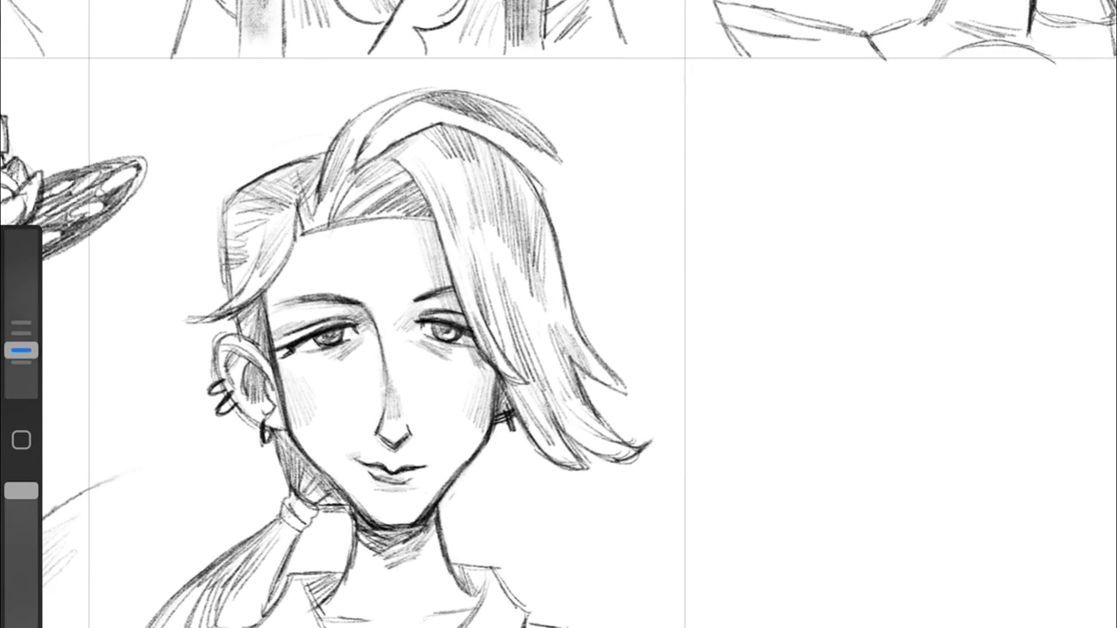
{"action": "mouse_move", "coordinate": [351, 398]}
{"action": "left_mouse_down"}
{"action": "mouse_move", "coordinate": [417, 412]}
{"action": "mouse_move", "coordinate": [407, 426]}
{"action": "left_mouse_up"}
{"action": "scroll", "coordinate": [559, 315], "scroll_direction": "down", "scroll_amount": 5}
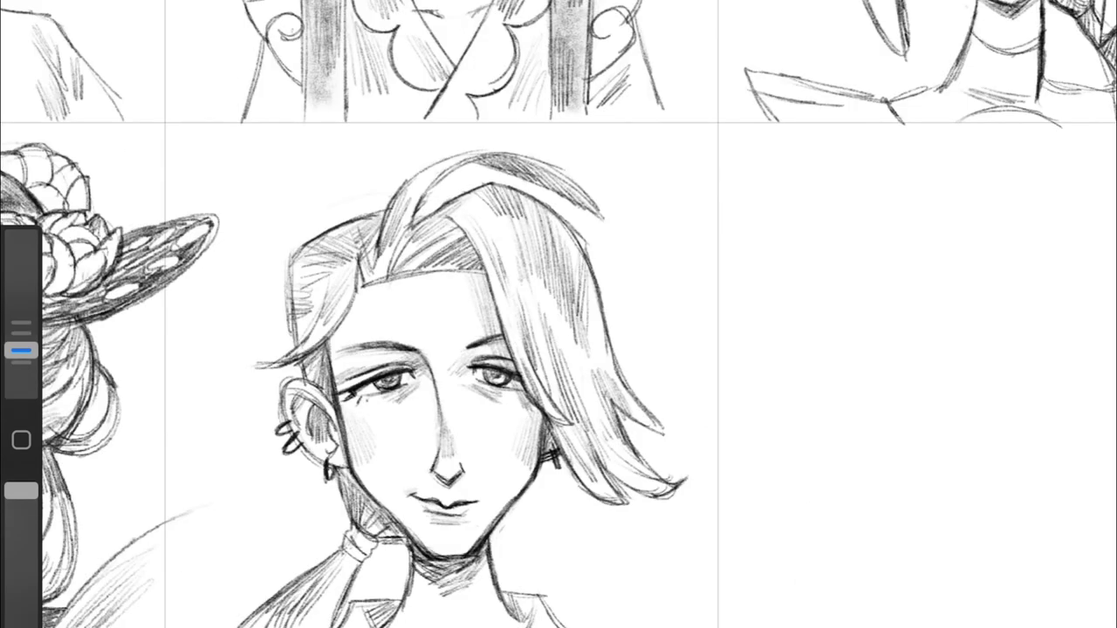
{"action": "scroll", "coordinate": [558, 314], "scroll_direction": "down", "scroll_amount": 2}
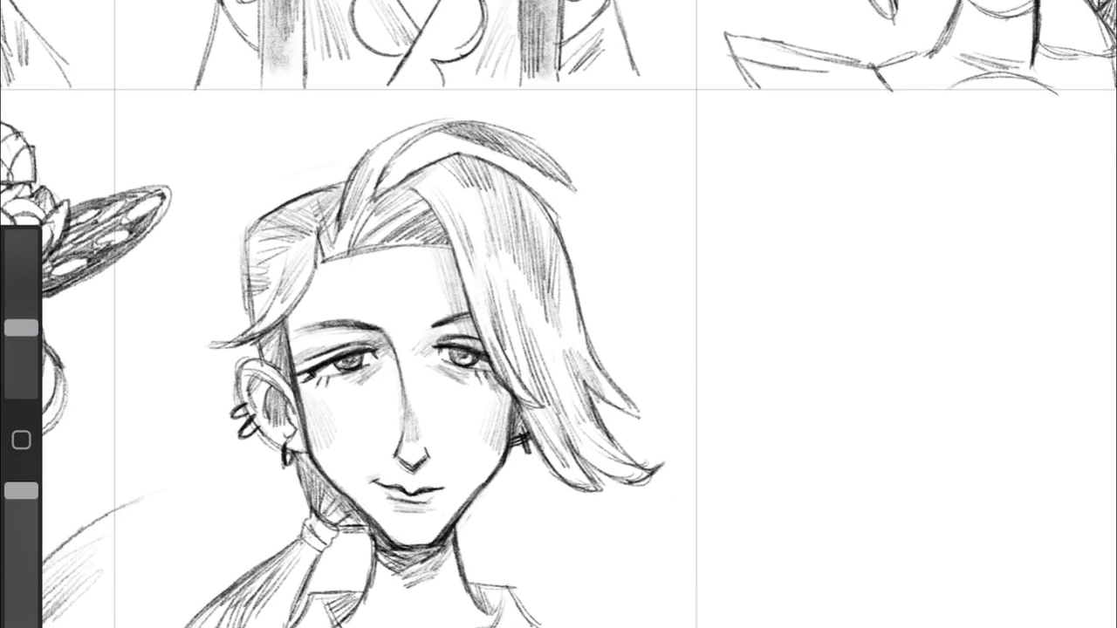
Step: Shrink the pencil again and undo the last two stray strokes
{"action": "left_click_drag", "start_coordinate": [21, 327], "coordinate": [20, 351]}
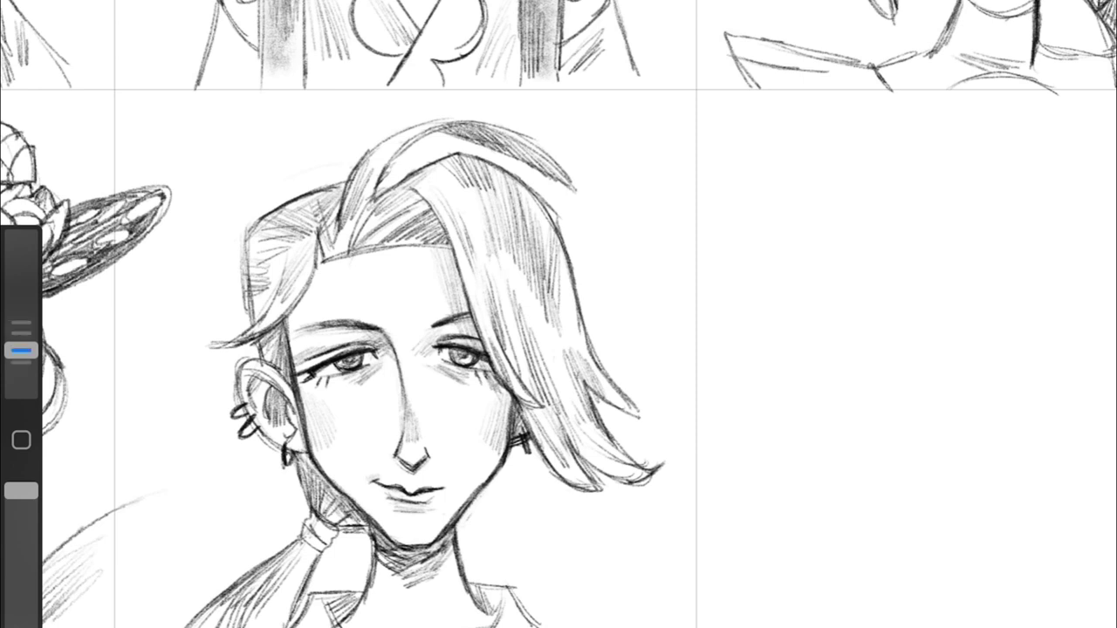
{"action": "key", "text": "ctrl+z"}
{"action": "key", "text": "ctrl+z"}
{"action": "scroll", "coordinate": [559, 314], "scroll_direction": "down", "scroll_amount": 2}
{"action": "scroll", "coordinate": [558, 314], "scroll_direction": "up", "scroll_amount": 4}
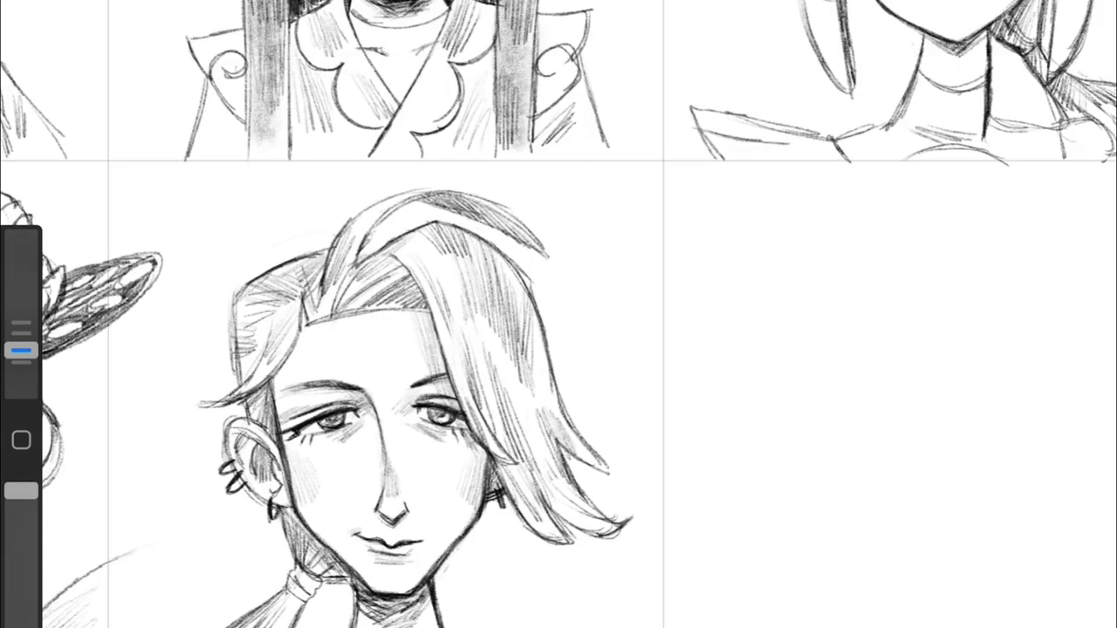
Step: Sketch the new head's outline and peaked hairline, keeping the pencil brush
{"action": "scroll", "coordinate": [558, 314], "scroll_direction": "down", "scroll_amount": 3}
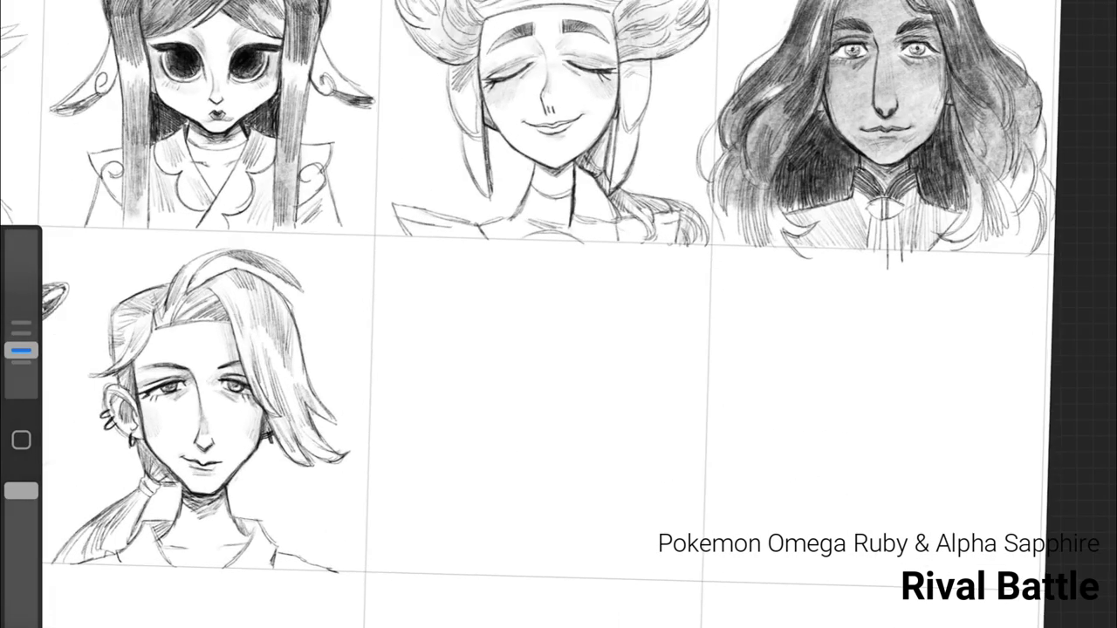
{"action": "scroll", "coordinate": [558, 314], "scroll_direction": "down", "scroll_amount": 1}
{"action": "left_click_drag", "start_coordinate": [389, 327], "coordinate": [407, 498]}
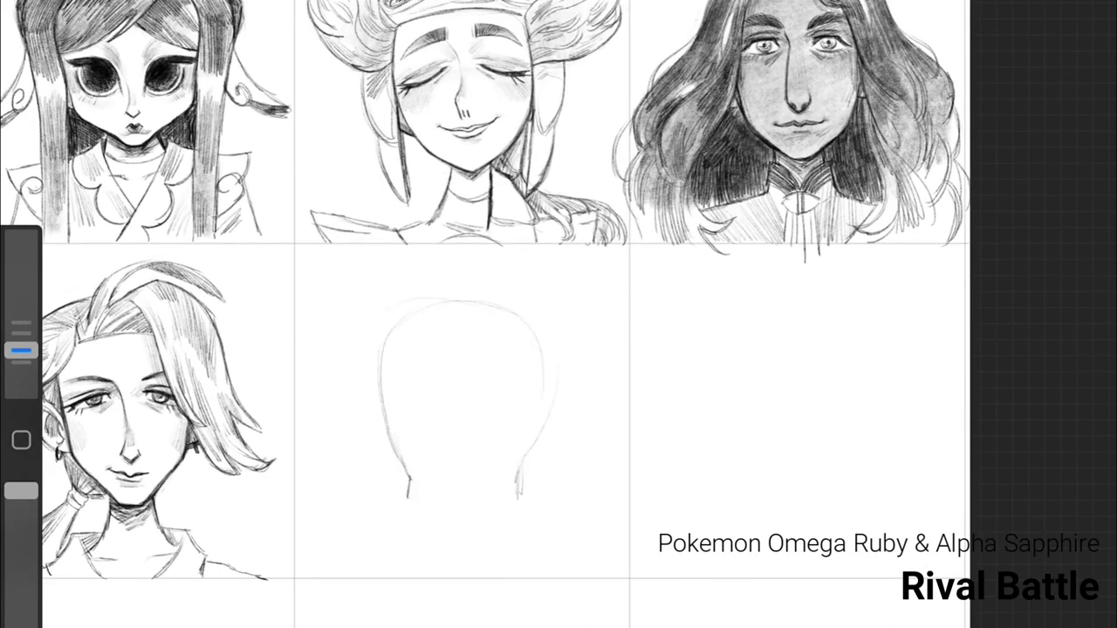
{"action": "left_click_drag", "start_coordinate": [394, 358], "coordinate": [475, 350]}
{"action": "scroll", "coordinate": [559, 314], "scroll_direction": "up", "scroll_amount": 2}
{"action": "left_click", "coordinate": [960, 5]}
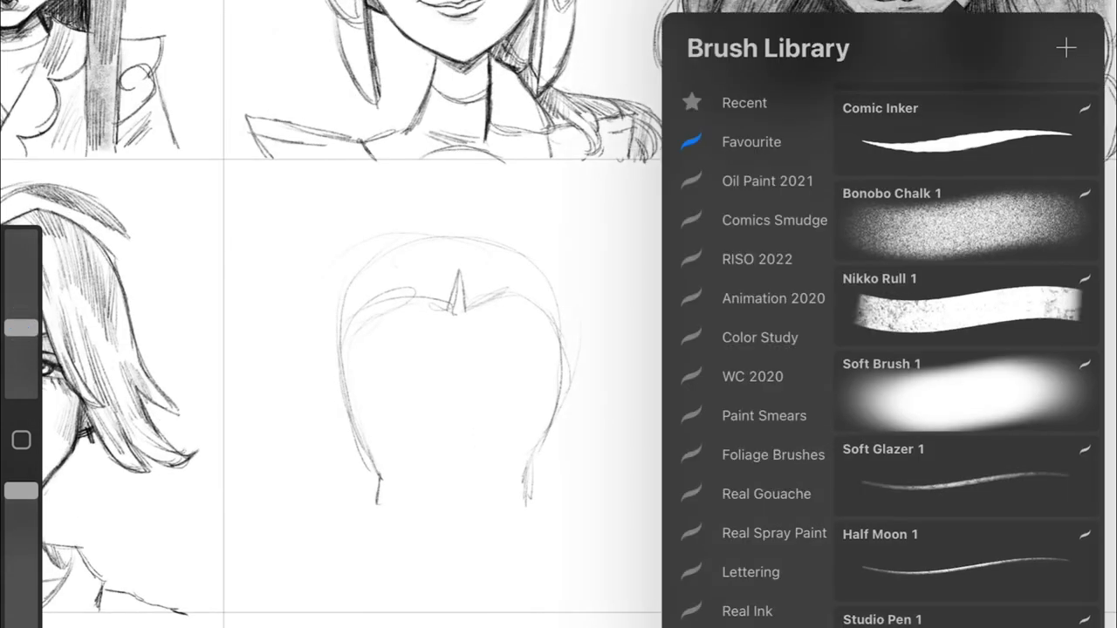
{"action": "left_click", "coordinate": [349, 349]}
{"action": "left_click_drag", "start_coordinate": [21, 328], "coordinate": [21, 350]}
{"action": "scroll", "coordinate": [559, 314], "scroll_direction": "left", "scroll_amount": 2}
{"action": "left_click_drag", "start_coordinate": [590, 381], "coordinate": [560, 421]}
Step: Draw the eyelids, eyebrow and oval eyes, adjust the hair peak, and outline the jaw and chin
{"action": "left_click_drag", "start_coordinate": [454, 384], "coordinate": [494, 420]}
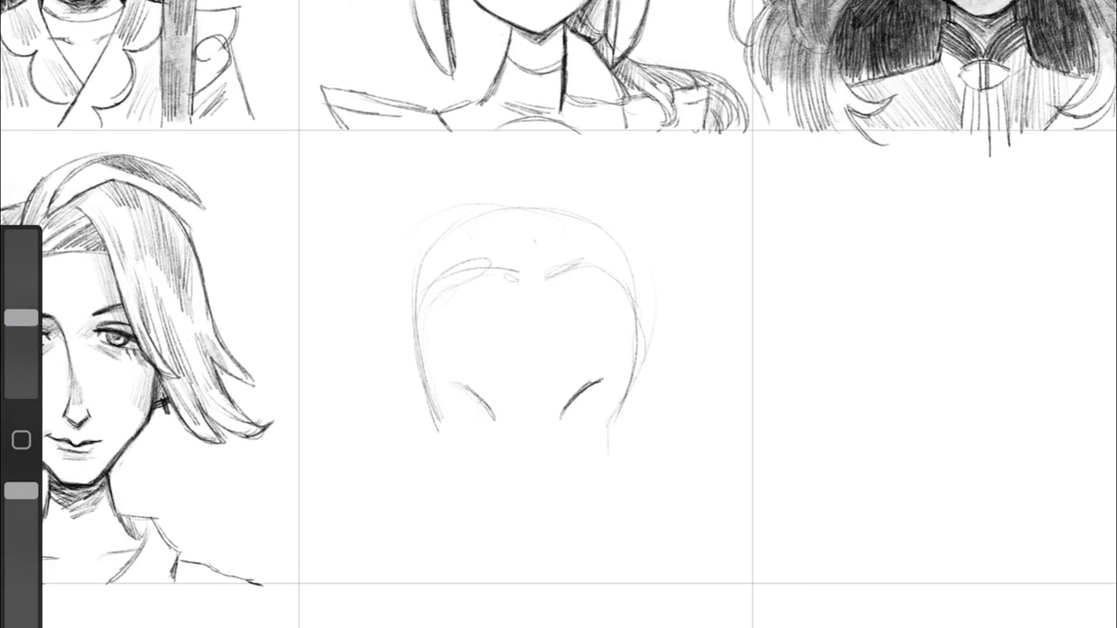
{"action": "left_click_drag", "start_coordinate": [518, 281], "coordinate": [533, 279]}
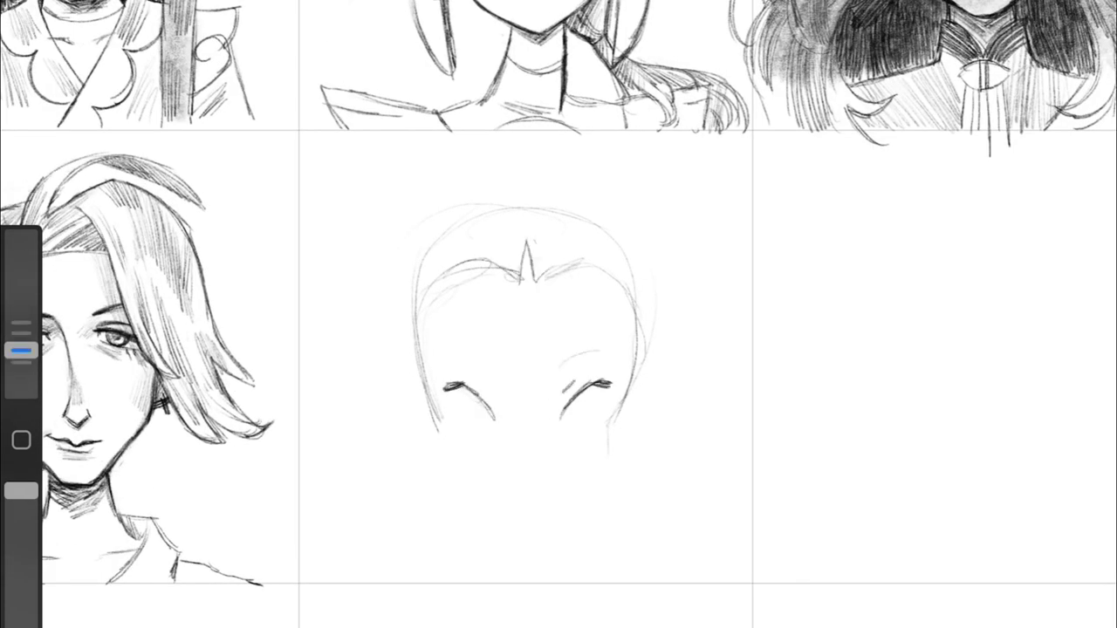
{"action": "mouse_move", "coordinate": [443, 356]}
{"action": "left_mouse_down"}
{"action": "mouse_move", "coordinate": [502, 373]}
{"action": "mouse_move", "coordinate": [471, 431]}
{"action": "left_mouse_up"}
{"action": "left_click_drag", "start_coordinate": [578, 394], "coordinate": [573, 431]}
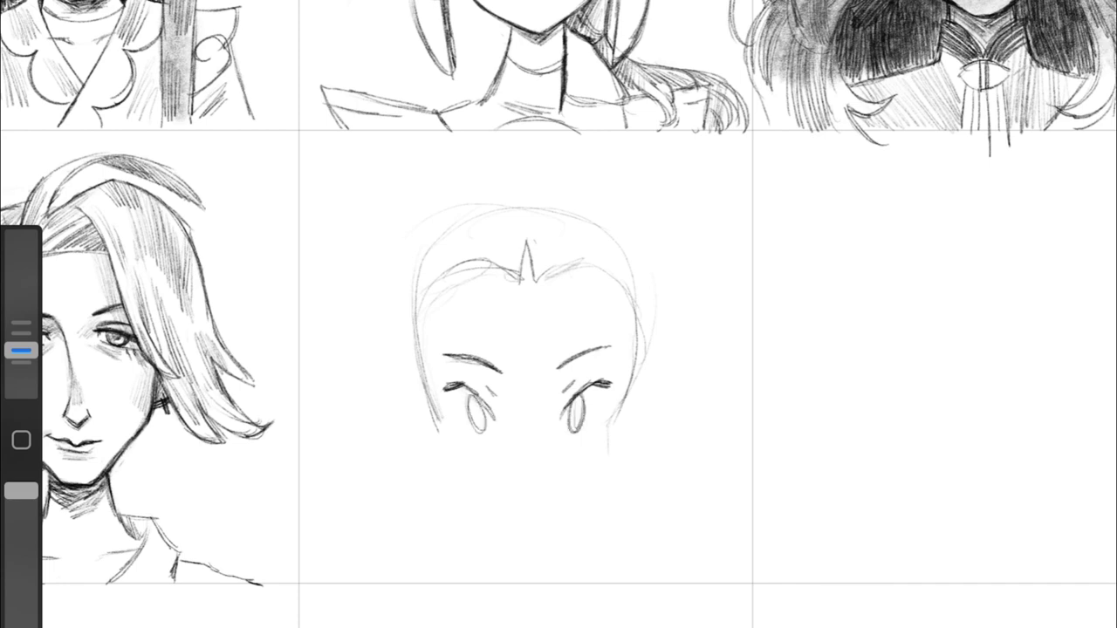
{"action": "left_click_drag", "start_coordinate": [438, 480], "coordinate": [509, 513]}
{"action": "mouse_move", "coordinate": [634, 351]}
{"action": "left_mouse_down"}
{"action": "mouse_move", "coordinate": [616, 423]}
{"action": "mouse_move", "coordinate": [619, 471]}
{"action": "left_mouse_up"}
{"action": "mouse_move", "coordinate": [621, 476]}
{"action": "left_mouse_down"}
{"action": "mouse_move", "coordinate": [560, 511]}
{"action": "mouse_move", "coordinate": [502, 517]}
{"action": "left_mouse_up"}
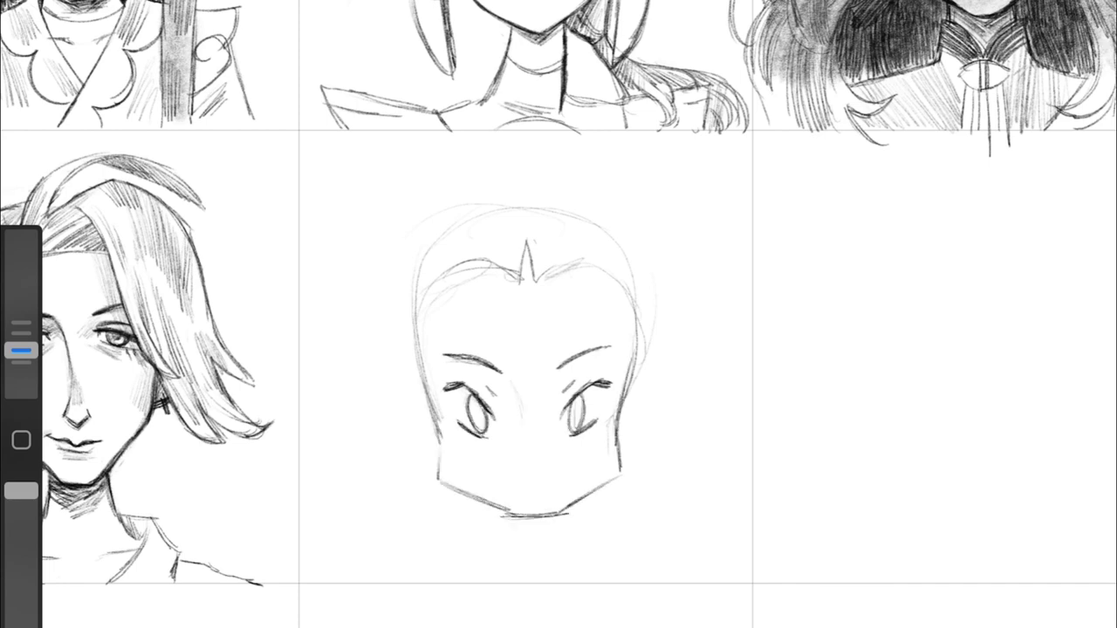
Step: Darken the head outline, firm up the hairline, and shade beside the right eye
{"action": "left_click_drag", "start_coordinate": [419, 370], "coordinate": [437, 471]}
{"action": "left_click_drag", "start_coordinate": [630, 363], "coordinate": [621, 425]}
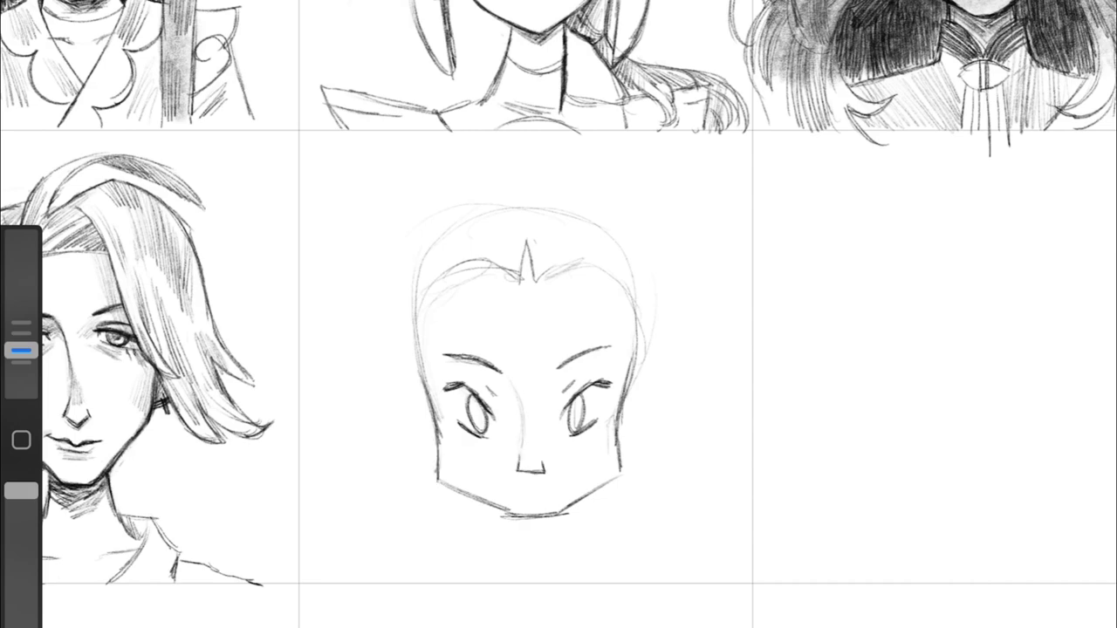
{"action": "left_click_drag", "start_coordinate": [422, 347], "coordinate": [412, 384]}
{"action": "left_click_drag", "start_coordinate": [454, 267], "coordinate": [413, 366]}
{"action": "left_click_drag", "start_coordinate": [436, 288], "coordinate": [590, 267]}
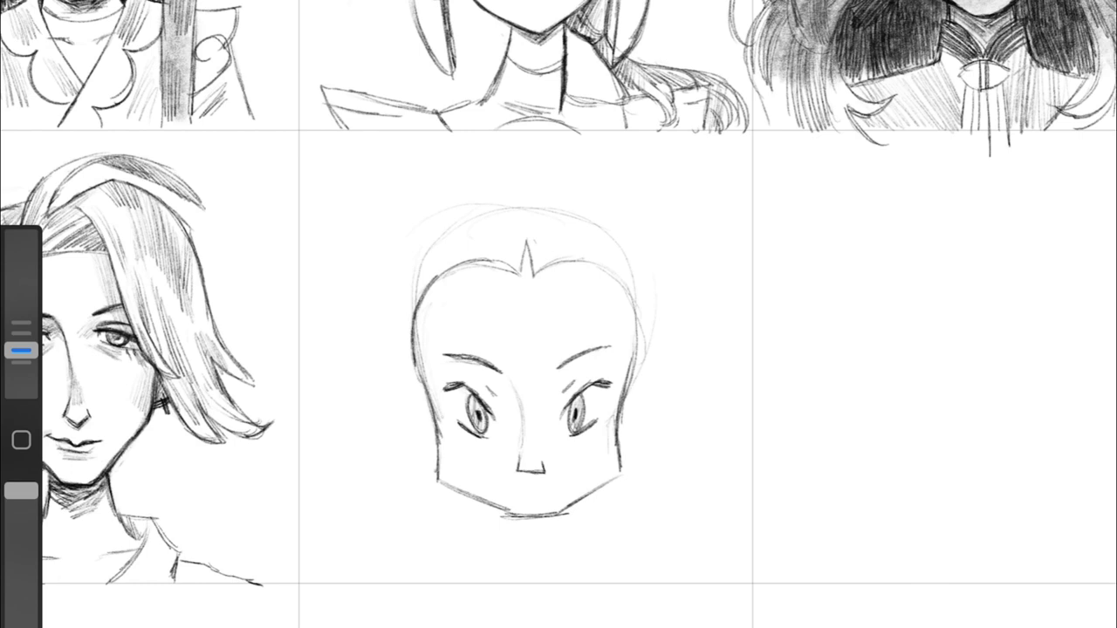
{"action": "left_click_drag", "start_coordinate": [564, 372], "coordinate": [548, 407]}
{"action": "left_click_drag", "start_coordinate": [570, 375], "coordinate": [555, 410]}
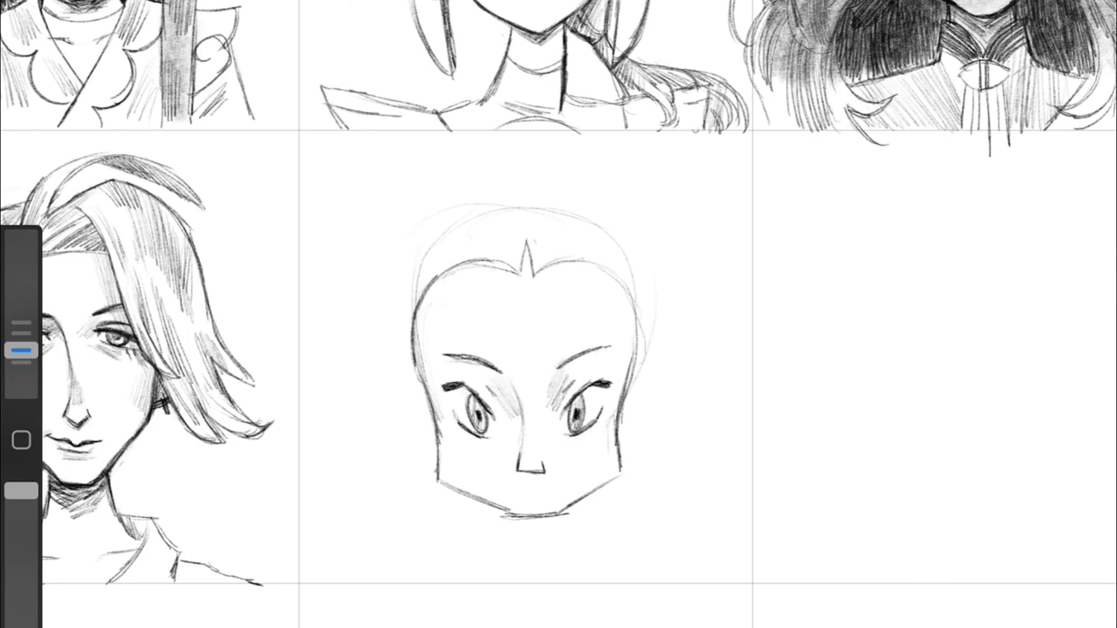
Step: Retrace both sides of the jaw darker and draw the left and right ears
{"action": "scroll", "coordinate": [702, 496], "scroll_direction": "up", "scroll_amount": 2}
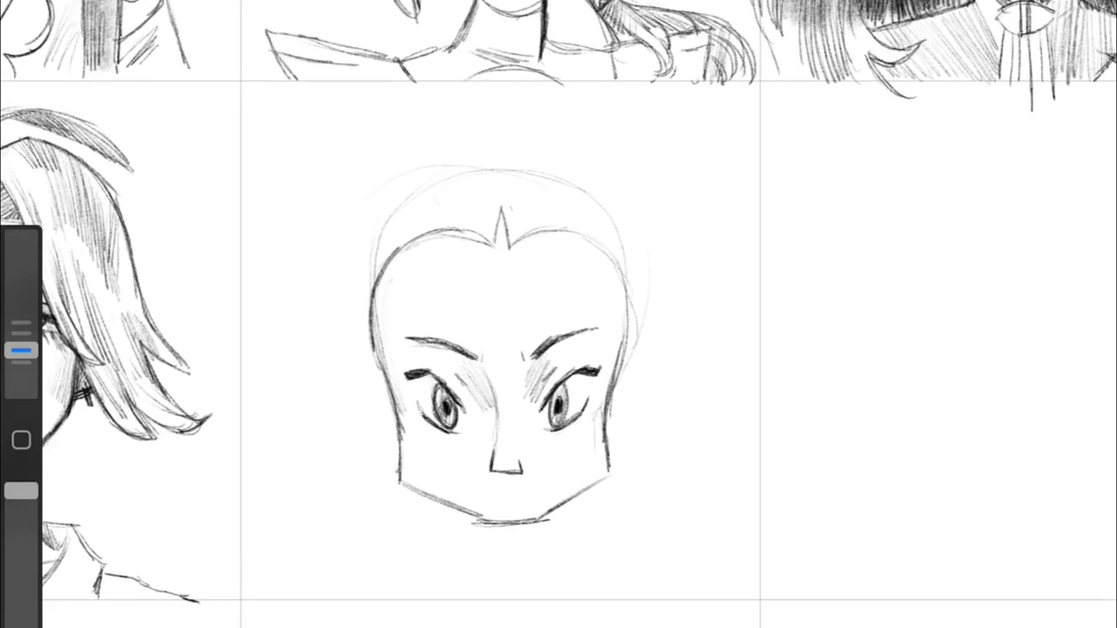
{"action": "scroll", "coordinate": [559, 349], "scroll_direction": "up", "scroll_amount": 1}
{"action": "left_click_drag", "start_coordinate": [625, 452], "coordinate": [558, 496]}
{"action": "left_click_drag", "start_coordinate": [408, 457], "coordinate": [490, 496]}
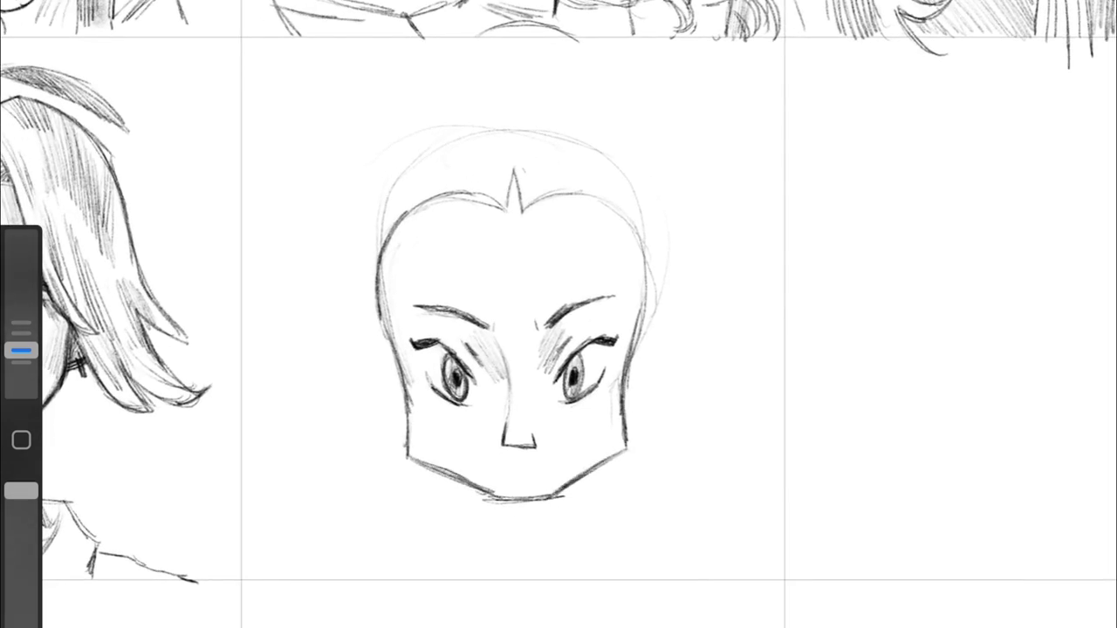
{"action": "left_click_drag", "start_coordinate": [644, 342], "coordinate": [652, 426]}
{"action": "left_click_drag", "start_coordinate": [397, 362], "coordinate": [390, 450]}
Step: Redraw the left ear, shade both ears, and trace the top of the head
{"action": "key", "text": "ctrl+z"}
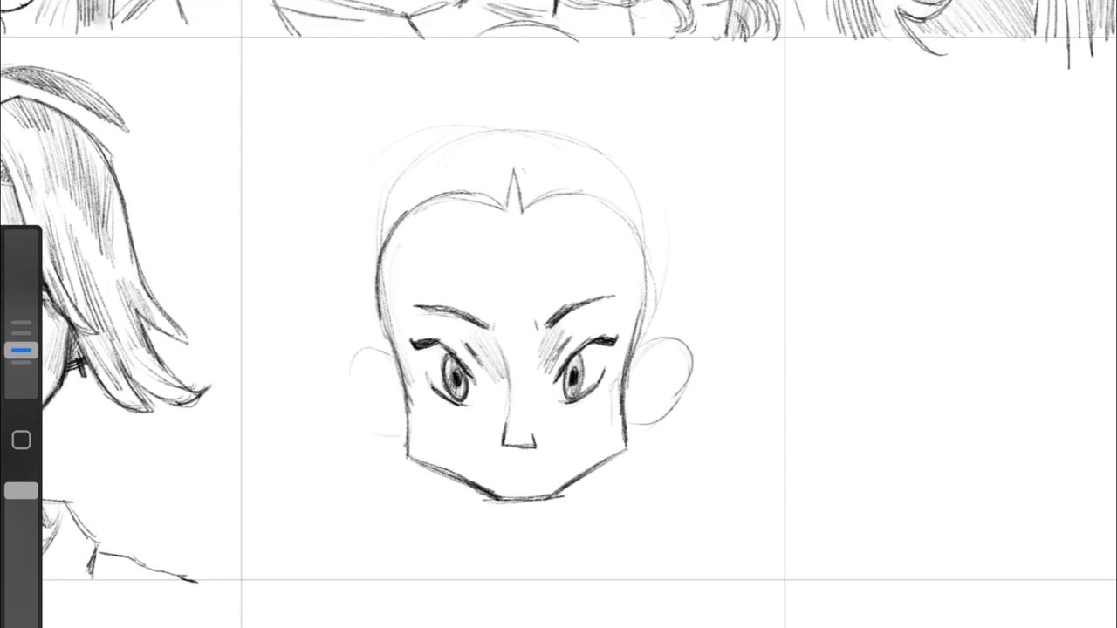
{"action": "left_click_drag", "start_coordinate": [391, 353], "coordinate": [406, 437]}
{"action": "left_click_drag", "start_coordinate": [635, 350], "coordinate": [646, 427]}
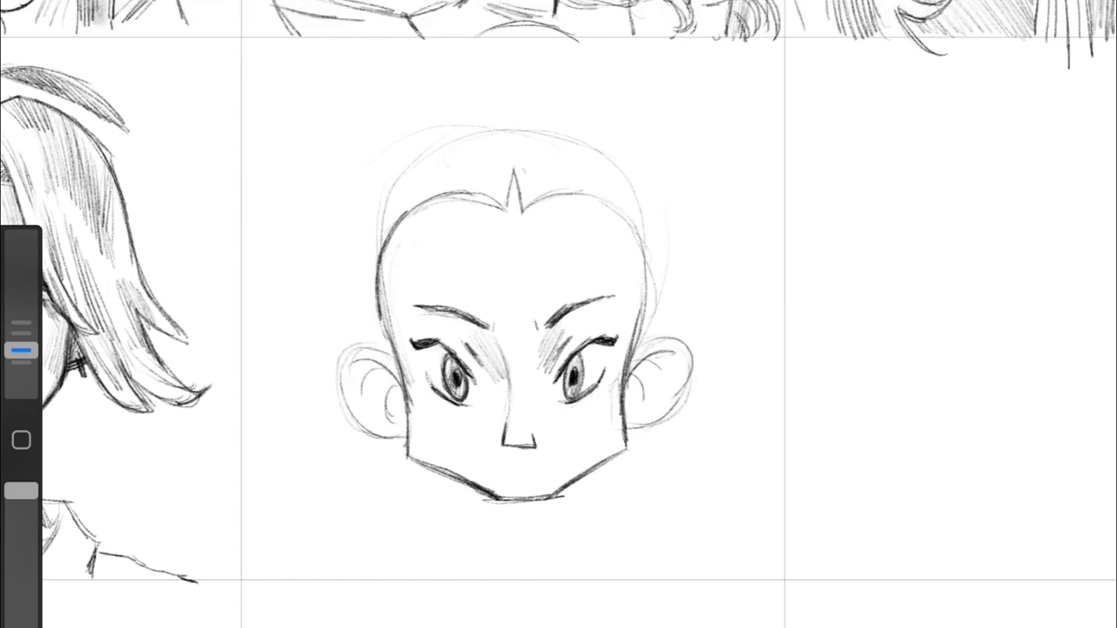
{"action": "left_click_drag", "start_coordinate": [656, 363], "coordinate": [645, 403]}
{"action": "left_click_drag", "start_coordinate": [391, 366], "coordinate": [373, 403]}
{"action": "left_click_drag", "start_coordinate": [403, 163], "coordinate": [580, 120]}
{"action": "left_click_drag", "start_coordinate": [474, 117], "coordinate": [603, 144]}
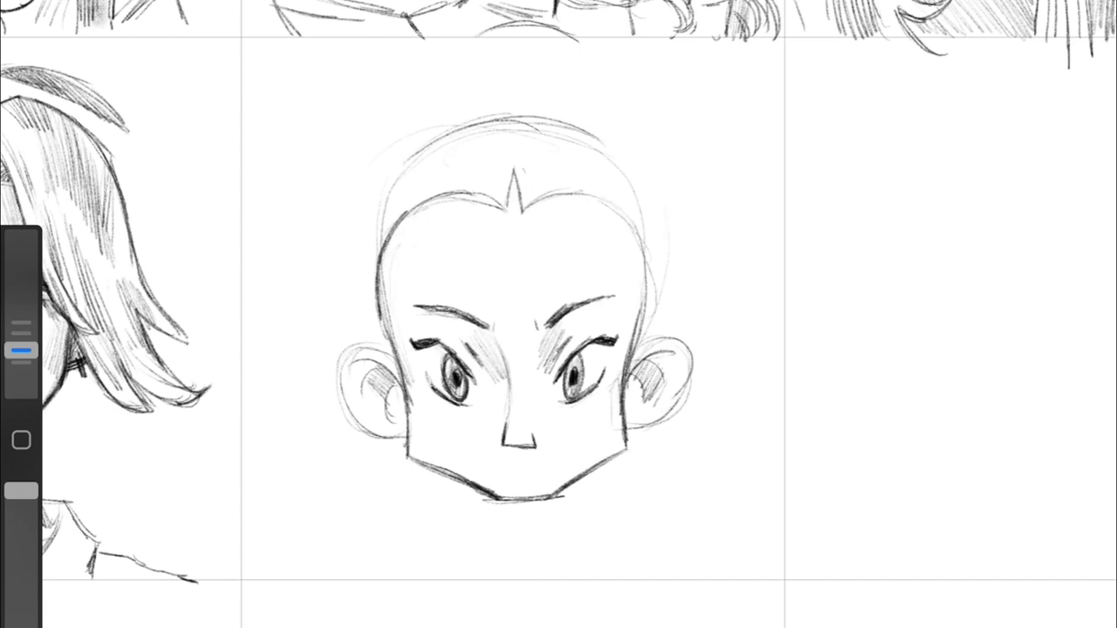
Step: Draw two hair buns atop the head with inner curves, undoing a stray stroke
{"action": "left_click_drag", "start_coordinate": [550, 98], "coordinate": [654, 283]}
{"action": "left_click_drag", "start_coordinate": [623, 106], "coordinate": [579, 194]}
{"action": "left_click_drag", "start_coordinate": [410, 113], "coordinate": [436, 196]}
{"action": "mouse_move", "coordinate": [469, 105]}
{"action": "left_mouse_down"}
{"action": "mouse_move", "coordinate": [307, 223]}
{"action": "mouse_move", "coordinate": [367, 302]}
{"action": "left_mouse_up"}
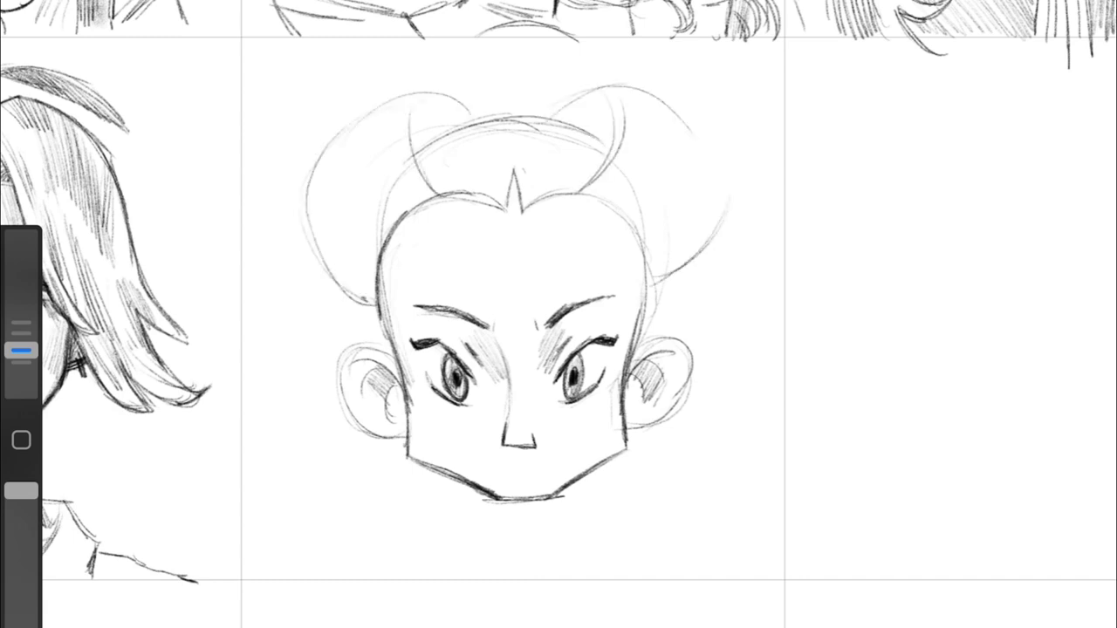
{"action": "left_click_drag", "start_coordinate": [306, 218], "coordinate": [367, 297]}
{"action": "left_click_drag", "start_coordinate": [402, 113], "coordinate": [375, 219]}
{"action": "left_click_drag", "start_coordinate": [383, 141], "coordinate": [357, 231]}
{"action": "mouse_move", "coordinate": [21, 350]}
{"action": "left_mouse_down"}
{"action": "mouse_move", "coordinate": [21, 317]}
{"action": "mouse_move", "coordinate": [21, 350]}
{"action": "left_mouse_up"}
{"action": "key", "text": "ctrl+z"}
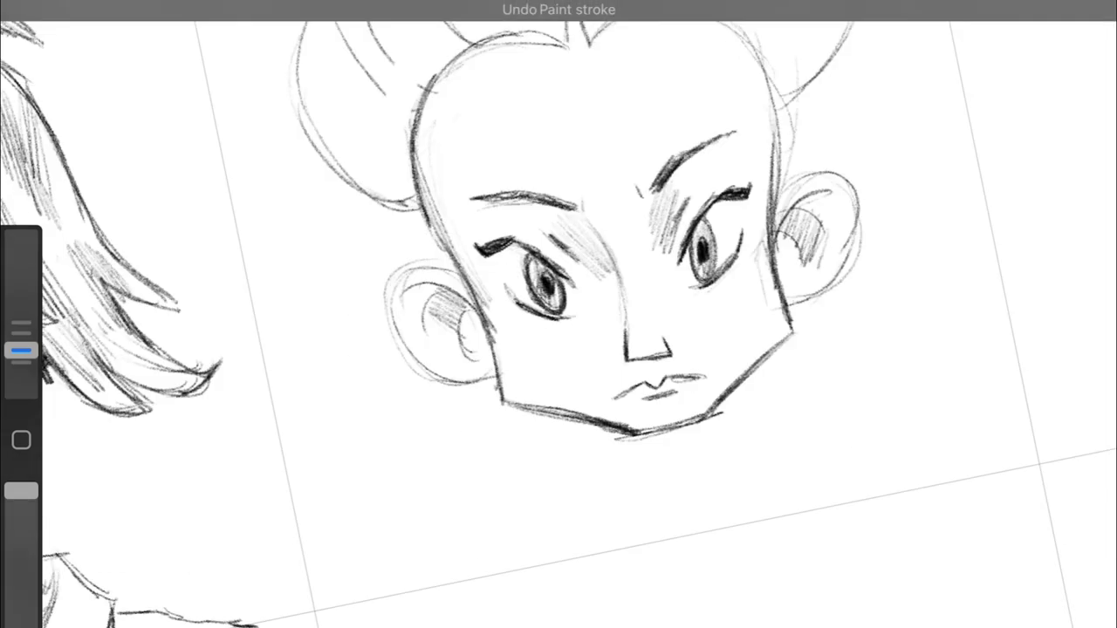
Step: Shade both cheeks, darken the jaw, and start hatching the right hair bun
{"action": "left_click_drag", "start_coordinate": [489, 436], "coordinate": [467, 480]}
{"action": "left_click_drag", "start_coordinate": [721, 399], "coordinate": [654, 459]}
{"action": "left_click_drag", "start_coordinate": [691, 211], "coordinate": [671, 348]}
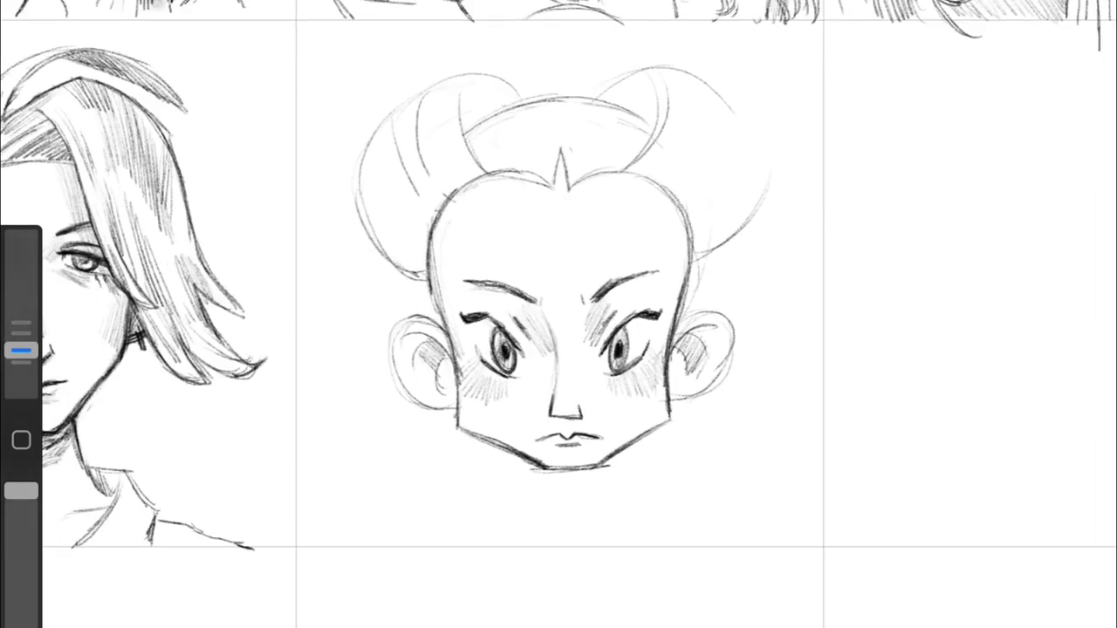
{"action": "left_click_drag", "start_coordinate": [731, 103], "coordinate": [761, 203]}
{"action": "left_click_drag", "start_coordinate": [680, 108], "coordinate": [721, 206]}
{"action": "left_click_drag", "start_coordinate": [664, 73], "coordinate": [698, 228]}
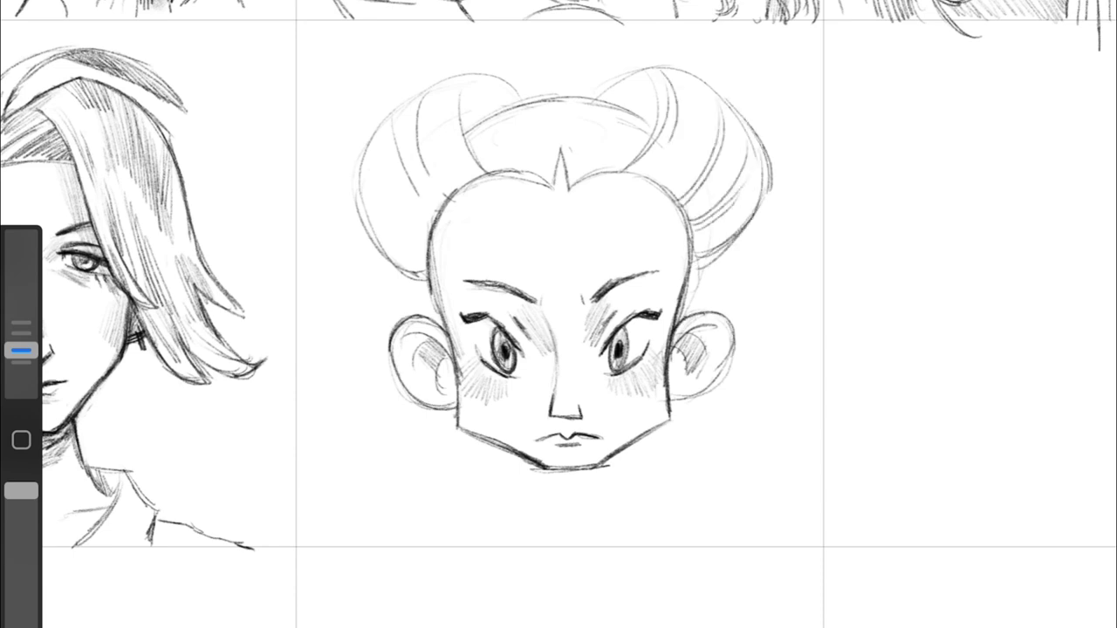
Step: Hatch both buns and add hair strands across the forehead and left bun
{"action": "left_click_drag", "start_coordinate": [602, 103], "coordinate": [656, 71]}
{"action": "left_click_drag", "start_coordinate": [640, 124], "coordinate": [667, 72]}
{"action": "left_click_drag", "start_coordinate": [616, 114], "coordinate": [579, 178]}
{"action": "left_click_drag", "start_coordinate": [527, 112], "coordinate": [515, 178]}
{"action": "left_click_drag", "start_coordinate": [460, 130], "coordinate": [499, 77]}
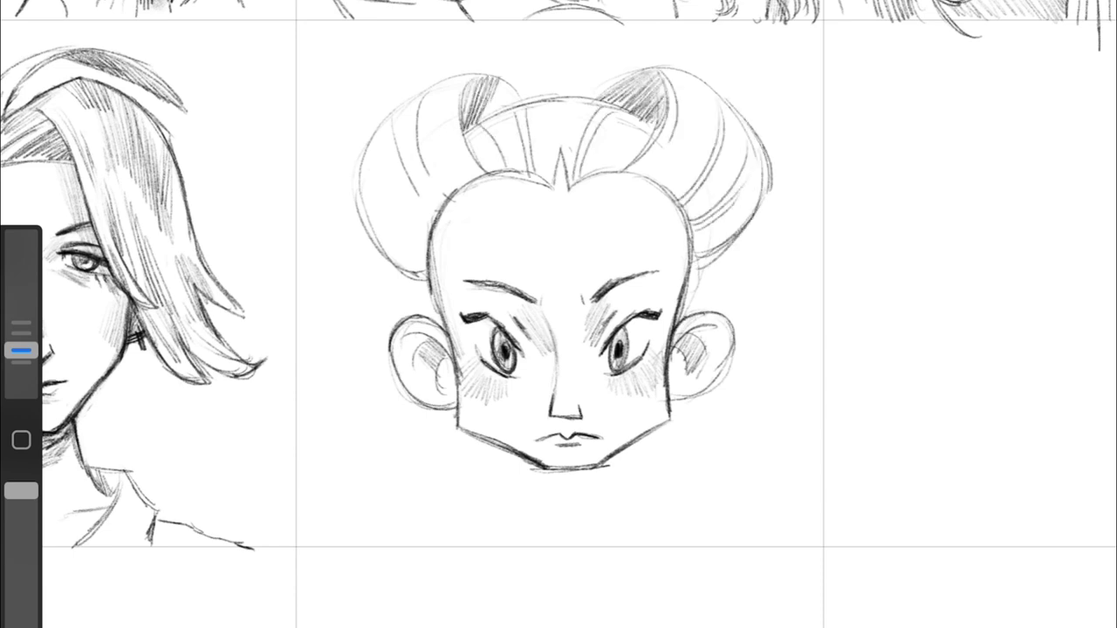
{"action": "left_click_drag", "start_coordinate": [489, 115], "coordinate": [508, 82]}
{"action": "left_click_drag", "start_coordinate": [383, 213], "coordinate": [431, 145]}
{"action": "left_click_drag", "start_coordinate": [436, 190], "coordinate": [442, 122]}
{"action": "left_click_drag", "start_coordinate": [367, 213], "coordinate": [384, 131]}
{"action": "left_click_drag", "start_coordinate": [410, 319], "coordinate": [428, 274]}
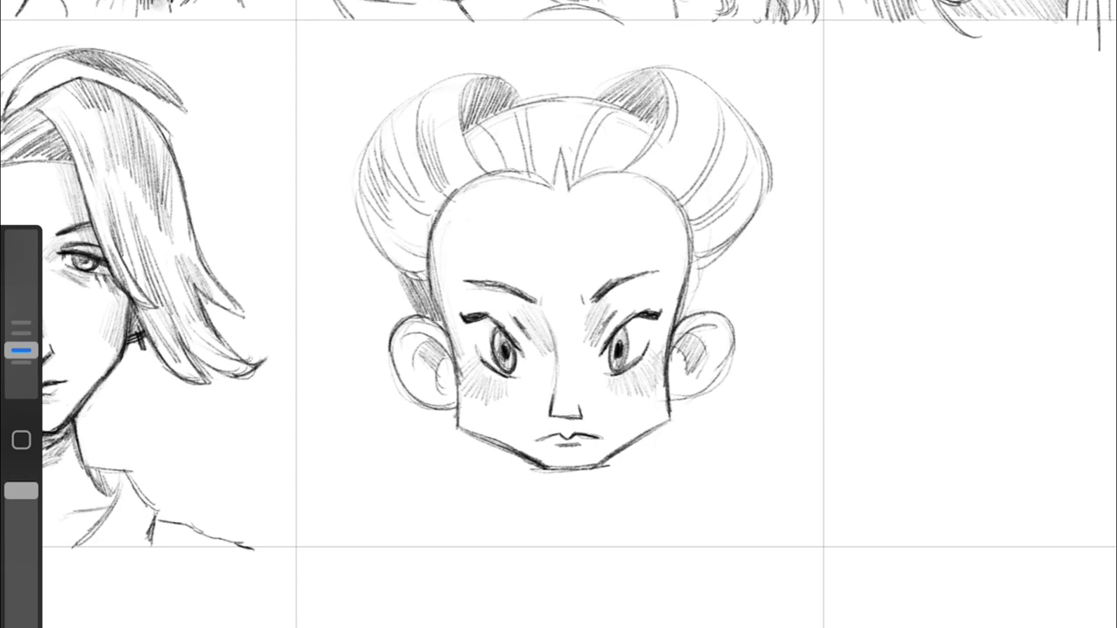
Step: Shade hair beside the face and add darker strokes to the buns and cheeks
{"action": "mouse_move", "coordinate": [713, 259]}
{"action": "left_mouse_down"}
{"action": "mouse_move", "coordinate": [698, 312]}
{"action": "mouse_move", "coordinate": [681, 321]}
{"action": "left_mouse_up"}
{"action": "left_click_drag", "start_coordinate": [488, 81], "coordinate": [464, 171]}
{"action": "left_click_drag", "start_coordinate": [496, 127], "coordinate": [471, 166]}
{"action": "left_click_drag", "start_coordinate": [667, 82], "coordinate": [630, 169]}
{"action": "left_click_drag", "start_coordinate": [603, 94], "coordinate": [721, 74]}
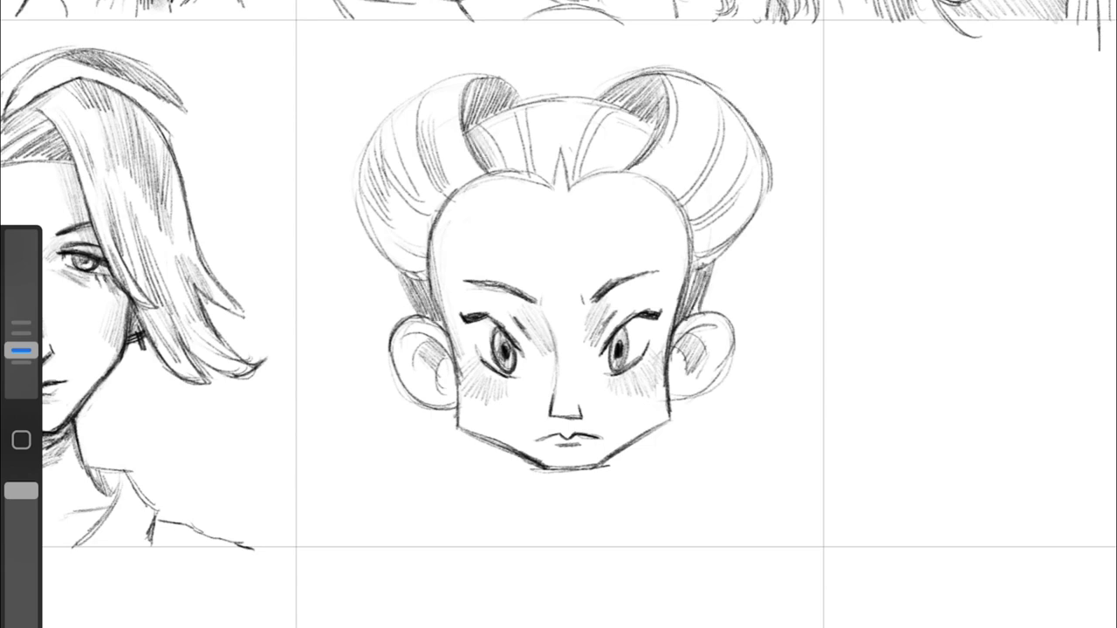
{"action": "left_click_drag", "start_coordinate": [384, 165], "coordinate": [375, 101]}
{"action": "left_click_drag", "start_coordinate": [754, 183], "coordinate": [752, 115]}
{"action": "left_click_drag", "start_coordinate": [358, 255], "coordinate": [384, 142]}
{"action": "left_click_drag", "start_coordinate": [759, 244], "coordinate": [729, 141]}
{"action": "left_click_drag", "start_coordinate": [707, 319], "coordinate": [698, 269]}
{"action": "left_click_drag", "start_coordinate": [559, 349], "coordinate": [549, 301]}
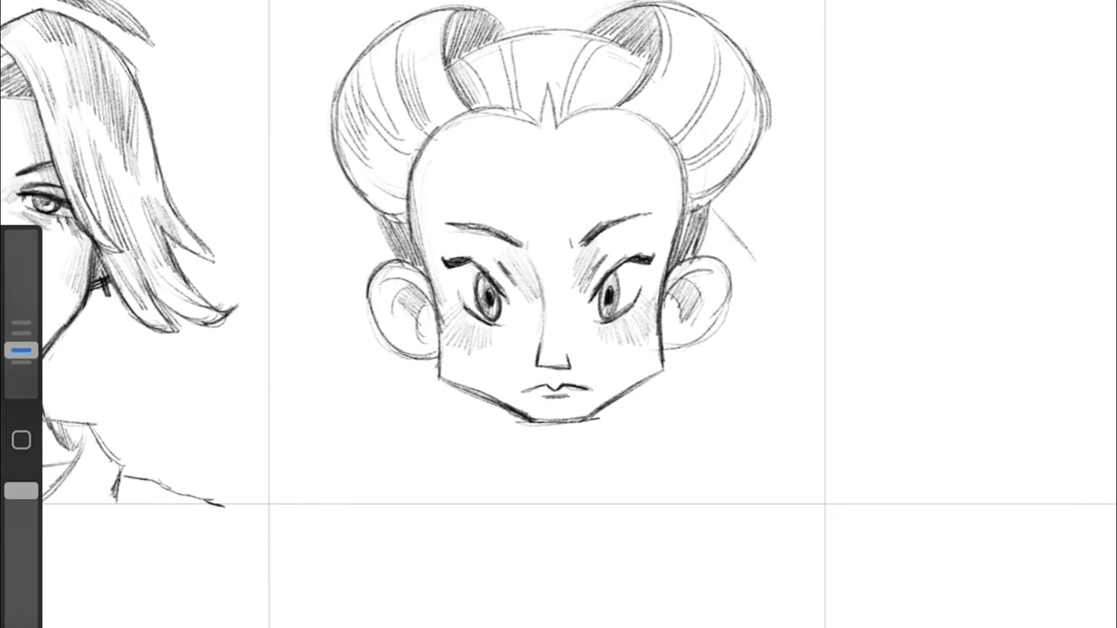
Step: Add zigzag hair spikes beside the face and hatch the hairline around the central spike
{"action": "left_click_drag", "start_coordinate": [711, 208], "coordinate": [787, 414]}
{"action": "left_click_drag", "start_coordinate": [619, 103], "coordinate": [563, 124]}
{"action": "left_click_drag", "start_coordinate": [550, 40], "coordinate": [553, 96]}
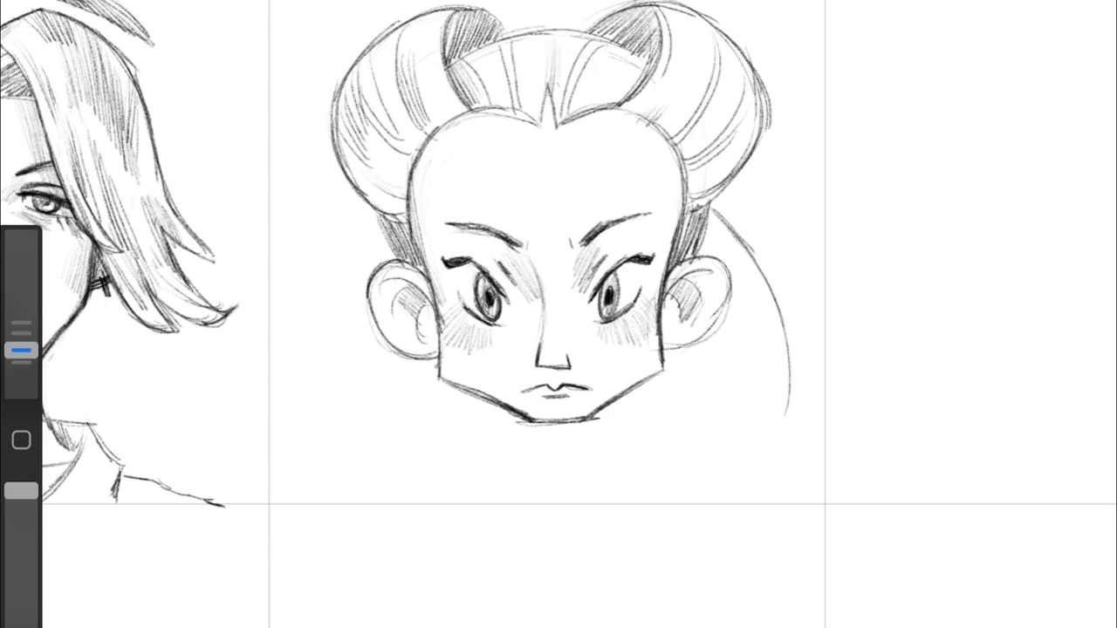
{"action": "left_click_drag", "start_coordinate": [534, 57], "coordinate": [521, 126]}
{"action": "left_click_drag", "start_coordinate": [492, 103], "coordinate": [438, 131]}
{"action": "mouse_move", "coordinate": [384, 214]}
{"action": "left_mouse_down"}
{"action": "mouse_move", "coordinate": [314, 363]}
{"action": "mouse_move", "coordinate": [307, 288]}
{"action": "mouse_move", "coordinate": [283, 252]}
{"action": "left_mouse_up"}
{"action": "mouse_move", "coordinate": [712, 187]}
{"action": "left_mouse_down"}
{"action": "mouse_move", "coordinate": [792, 240]}
{"action": "mouse_move", "coordinate": [775, 286]}
{"action": "mouse_move", "coordinate": [764, 246]}
{"action": "left_mouse_up"}
{"action": "mouse_move", "coordinate": [384, 211]}
{"action": "left_mouse_down"}
{"action": "mouse_move", "coordinate": [328, 302]}
{"action": "mouse_move", "coordinate": [325, 330]}
{"action": "left_mouse_up"}
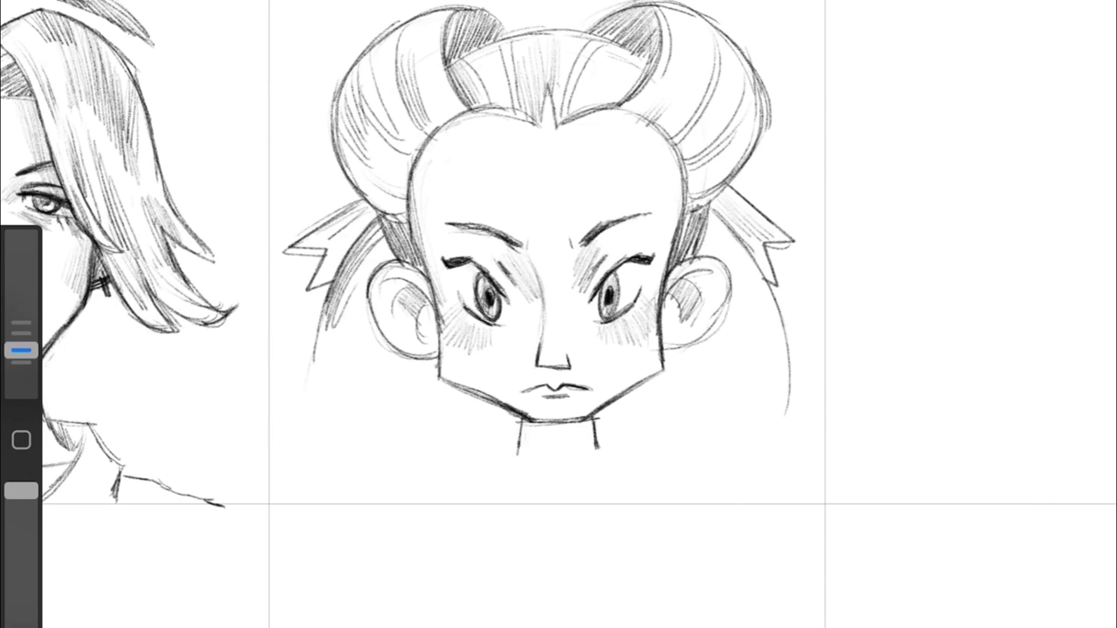
Step: Draw the flaring neck and a V-shaped collar below it, redoing two strokes
{"action": "mouse_move", "coordinate": [513, 422]}
{"action": "left_mouse_down"}
{"action": "mouse_move", "coordinate": [597, 427]}
{"action": "mouse_move", "coordinate": [617, 471]}
{"action": "left_mouse_up"}
{"action": "mouse_move", "coordinate": [510, 440]}
{"action": "left_mouse_down"}
{"action": "mouse_move", "coordinate": [549, 475]}
{"action": "mouse_move", "coordinate": [488, 499]}
{"action": "left_mouse_up"}
{"action": "key", "text": "ctrl+z"}
{"action": "left_click_drag", "start_coordinate": [596, 441], "coordinate": [621, 489]}
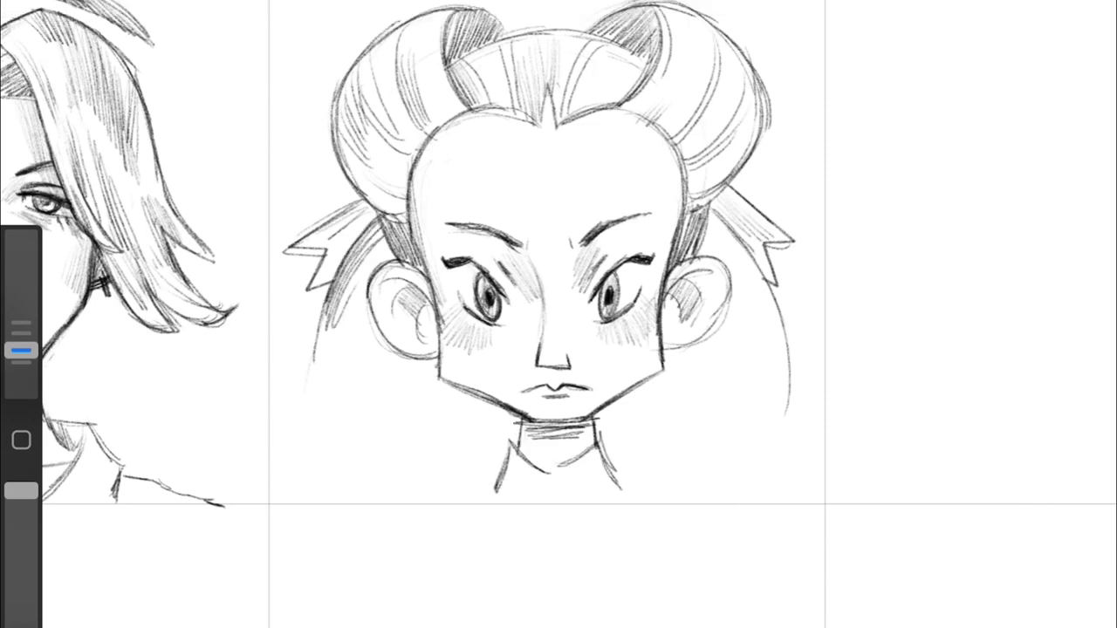
{"action": "left_click_drag", "start_coordinate": [518, 448], "coordinate": [600, 442]}
{"action": "key", "text": "ctrl+z"}
{"action": "left_click_drag", "start_coordinate": [510, 442], "coordinate": [600, 440]}
{"action": "left_click_drag", "start_coordinate": [558, 485], "coordinate": [523, 520]}
{"action": "left_click_drag", "start_coordinate": [558, 485], "coordinate": [585, 522]}
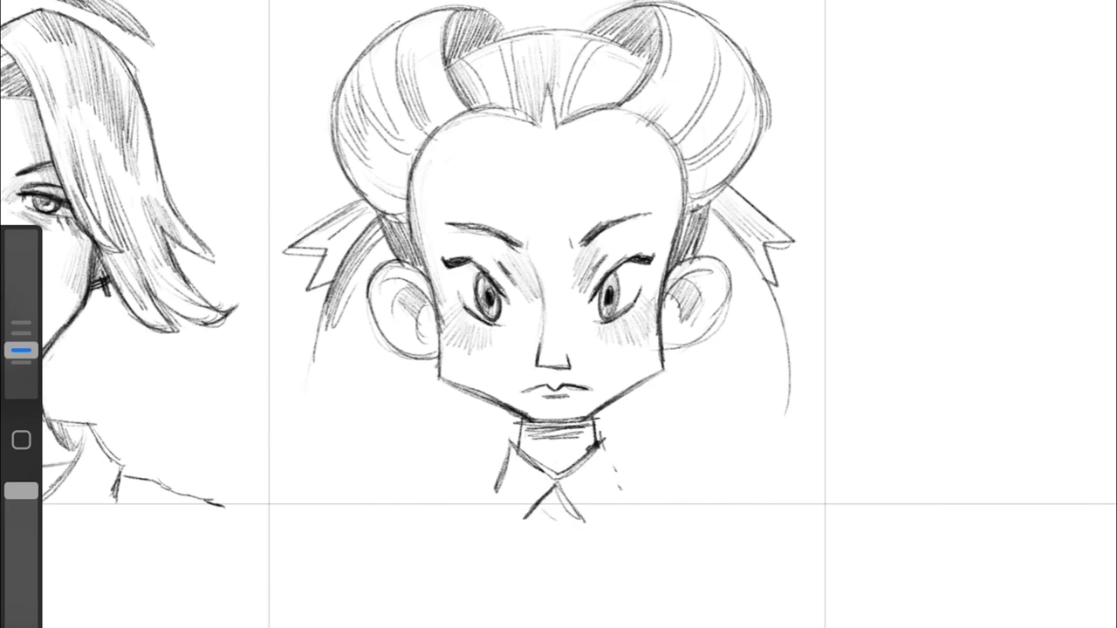
Step: Extend the collar with flaring outer lines and inner V strokes, touching up the neck
{"action": "left_click_drag", "start_coordinate": [600, 442], "coordinate": [627, 501]}
{"action": "left_click_drag", "start_coordinate": [622, 505], "coordinate": [583, 541]}
{"action": "left_click_drag", "start_coordinate": [494, 490], "coordinate": [522, 542]}
{"action": "left_click_drag", "start_coordinate": [534, 504], "coordinate": [572, 529]}
{"action": "left_click_drag", "start_coordinate": [559, 506], "coordinate": [537, 538]}
{"action": "left_click_drag", "start_coordinate": [524, 423], "coordinate": [521, 446]}
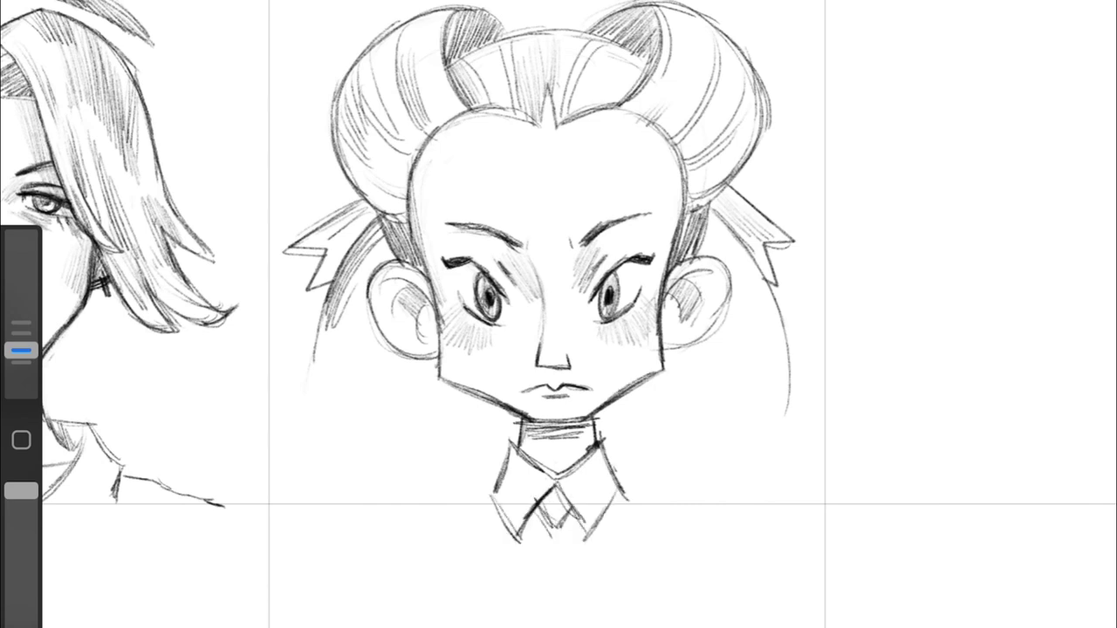
Step: Draw and hatch shoulder lines on both sides of the collar
{"action": "mouse_move", "coordinate": [21, 351]}
{"action": "left_mouse_down"}
{"action": "mouse_move", "coordinate": [21, 317]}
{"action": "mouse_move", "coordinate": [21, 351]}
{"action": "left_mouse_up"}
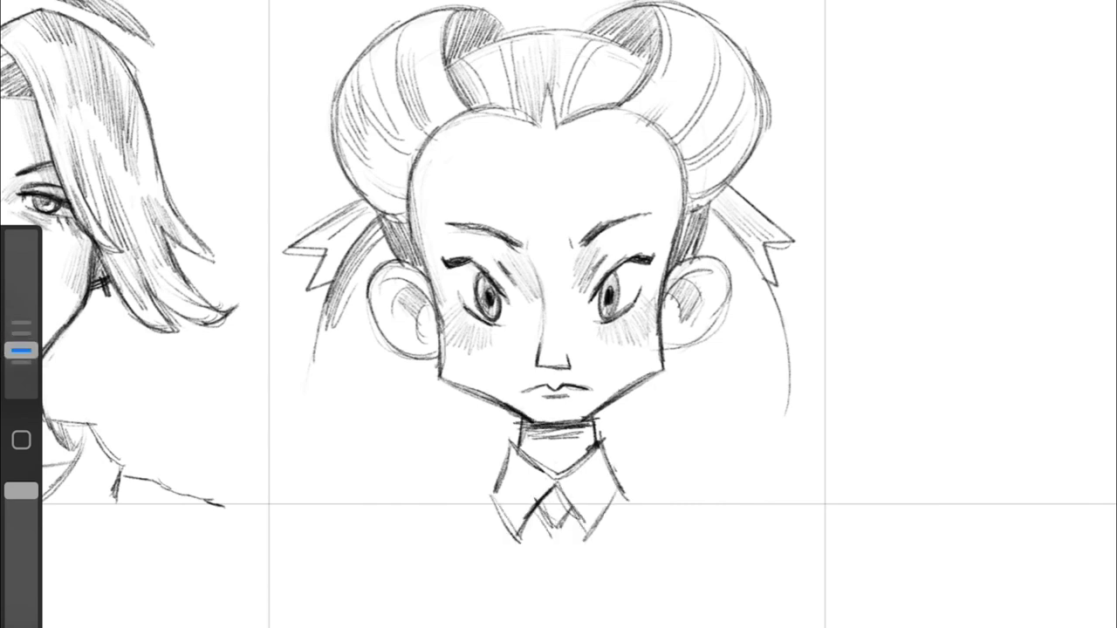
{"action": "left_click_drag", "start_coordinate": [698, 478], "coordinate": [615, 499]}
{"action": "mouse_move", "coordinate": [425, 477]}
{"action": "left_mouse_down"}
{"action": "mouse_move", "coordinate": [493, 499]}
{"action": "mouse_move", "coordinate": [462, 532]}
{"action": "left_mouse_up"}
{"action": "left_click_drag", "start_coordinate": [654, 481], "coordinate": [621, 510]}
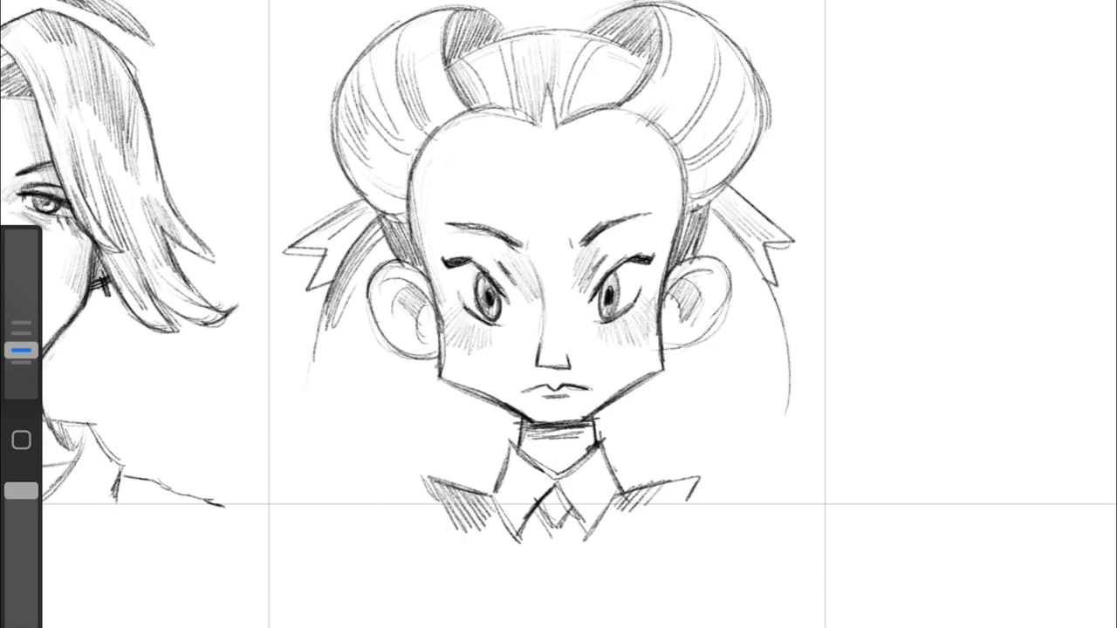
{"action": "left_click_drag", "start_coordinate": [422, 478], "coordinate": [445, 520]}
{"action": "left_click_drag", "start_coordinate": [436, 490], "coordinate": [358, 511]}
Step: Draw long hair strands down the left side, joining the jaw to the collar
{"action": "left_click_drag", "start_coordinate": [367, 230], "coordinate": [305, 489]}
{"action": "left_click_drag", "start_coordinate": [323, 316], "coordinate": [321, 514]}
{"action": "left_click_drag", "start_coordinate": [420, 365], "coordinate": [461, 480]}
{"action": "left_click_drag", "start_coordinate": [388, 254], "coordinate": [345, 497]}
{"action": "left_click_drag", "start_coordinate": [417, 328], "coordinate": [357, 447]}
{"action": "left_click_drag", "start_coordinate": [385, 316], "coordinate": [340, 496]}
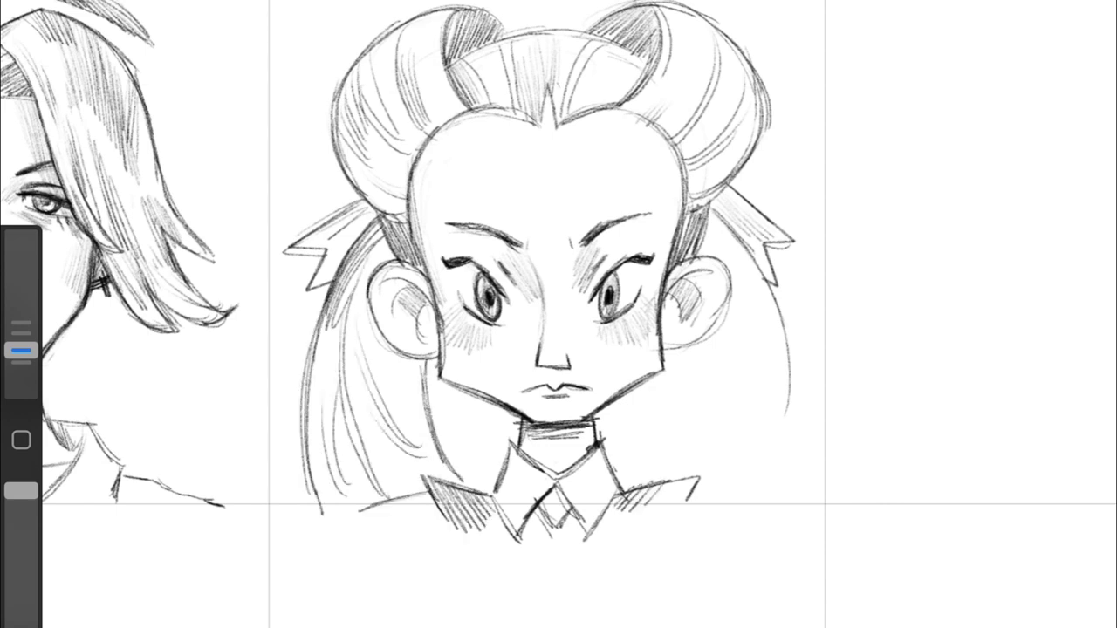
Step: Draw long hair strands down the right side, joining the jaw to the collar
{"action": "left_click_drag", "start_coordinate": [682, 351], "coordinate": [648, 497]}
{"action": "left_click_drag", "start_coordinate": [761, 288], "coordinate": [790, 489]}
{"action": "left_click_drag", "start_coordinate": [791, 358], "coordinate": [804, 502]}
{"action": "left_click_drag", "start_coordinate": [711, 359], "coordinate": [667, 464]}
{"action": "mouse_move", "coordinate": [752, 250]}
{"action": "left_mouse_down"}
{"action": "mouse_move", "coordinate": [726, 401]}
{"action": "mouse_move", "coordinate": [733, 468]}
{"action": "left_mouse_up"}
Step: Add extra strands and hatching through the long hair on both sides
{"action": "left_click_drag", "start_coordinate": [749, 285], "coordinate": [730, 396]}
{"action": "left_click_drag", "start_coordinate": [727, 315], "coordinate": [702, 415]}
{"action": "mouse_move", "coordinate": [415, 344]}
{"action": "left_mouse_down"}
{"action": "mouse_move", "coordinate": [378, 451]}
{"action": "mouse_move", "coordinate": [342, 493]}
{"action": "left_mouse_up"}
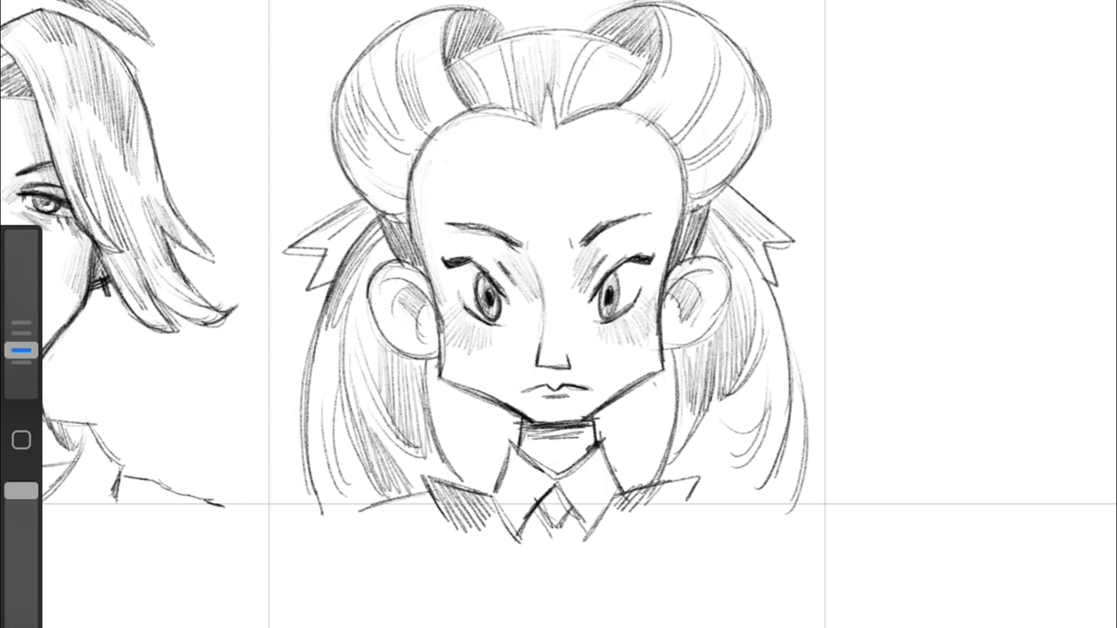
{"action": "left_click_drag", "start_coordinate": [340, 417], "coordinate": [312, 510]}
{"action": "left_click_drag", "start_coordinate": [421, 438], "coordinate": [382, 487]}
{"action": "left_click_drag", "start_coordinate": [752, 429], "coordinate": [709, 499]}
{"action": "left_click_drag", "start_coordinate": [762, 445], "coordinate": [728, 503]}
{"action": "left_click_drag", "start_coordinate": [670, 113], "coordinate": [640, 146]}
Step: Hatch the top-right hair bun, the right ear and the neck shadow
{"action": "left_click_drag", "start_coordinate": [675, 68], "coordinate": [631, 113]}
{"action": "left_click_drag", "start_coordinate": [700, 16], "coordinate": [656, 121]}
{"action": "left_click_drag", "start_coordinate": [739, 47], "coordinate": [698, 120]}
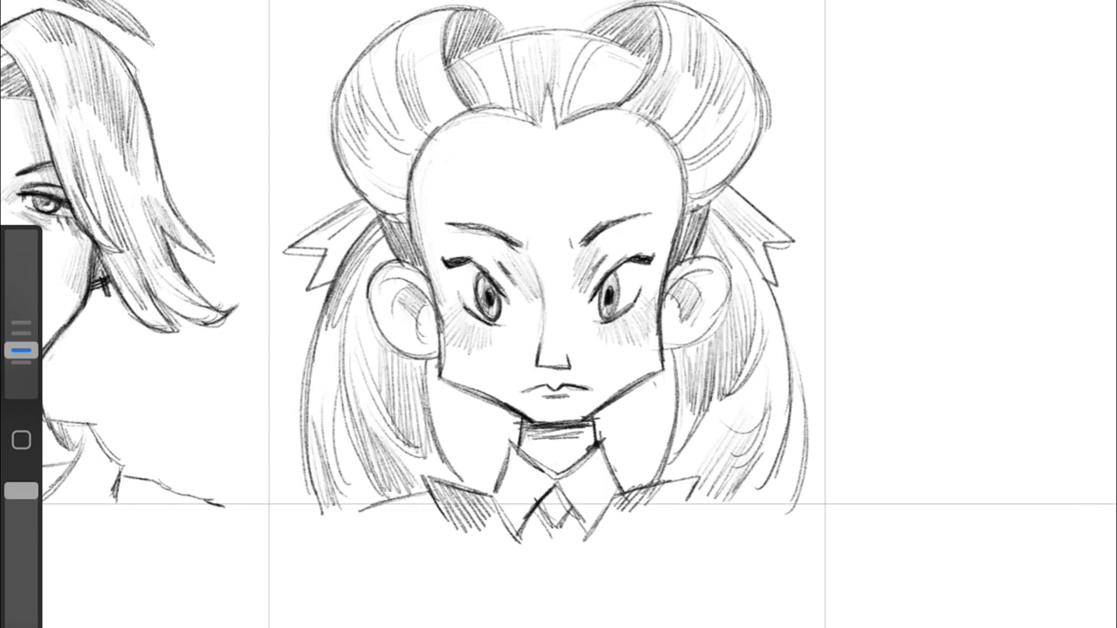
{"action": "left_click_drag", "start_coordinate": [721, 305], "coordinate": [694, 341]}
{"action": "left_click_drag", "start_coordinate": [541, 421], "coordinate": [587, 457]}
{"action": "mouse_move", "coordinate": [548, 485]}
{"action": "left_mouse_down"}
{"action": "mouse_move", "coordinate": [529, 511]}
{"action": "mouse_move", "coordinate": [534, 541]}
{"action": "left_mouse_up"}
Step: Hatch shadows into the right side of the collar
{"action": "left_click_drag", "start_coordinate": [634, 494], "coordinate": [577, 538]}
{"action": "left_click_drag", "start_coordinate": [686, 506], "coordinate": [676, 529]}
{"action": "left_click_drag", "start_coordinate": [663, 481], "coordinate": [607, 535]}
{"action": "left_click_drag", "start_coordinate": [693, 479], "coordinate": [637, 532]}
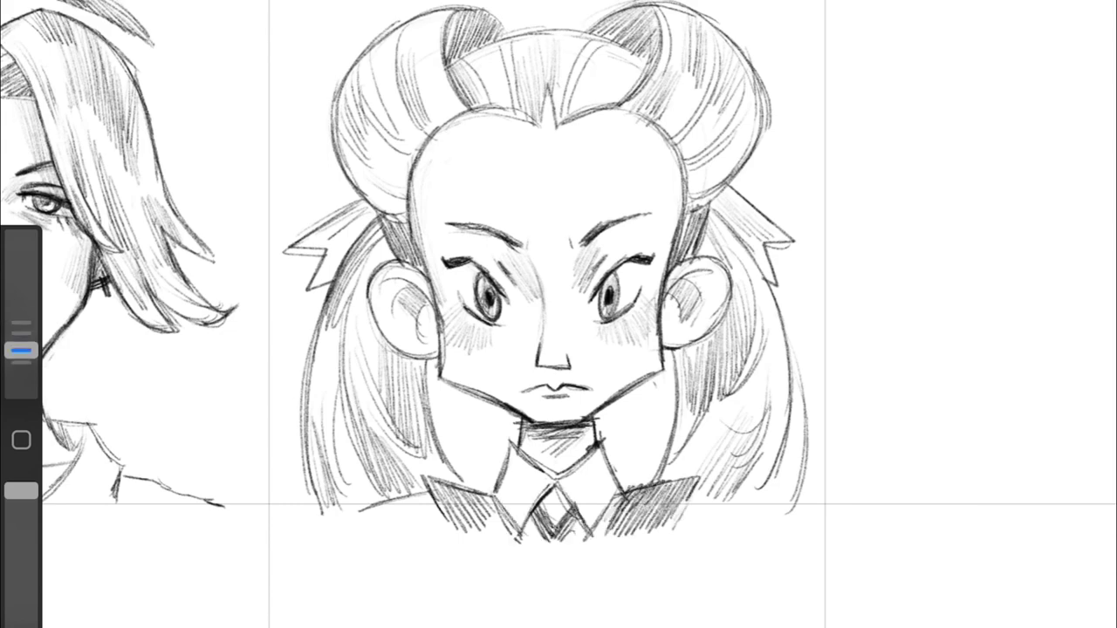
{"action": "scroll", "coordinate": [558, 315], "scroll_direction": "down", "scroll_amount": 3}
Step: Lasso the finished portrait and add soft shading to the hair
{"action": "mouse_move", "coordinate": [482, 220]}
{"action": "left_mouse_down"}
{"action": "mouse_move", "coordinate": [663, 150]}
{"action": "mouse_move", "coordinate": [732, 162]}
{"action": "left_mouse_up"}
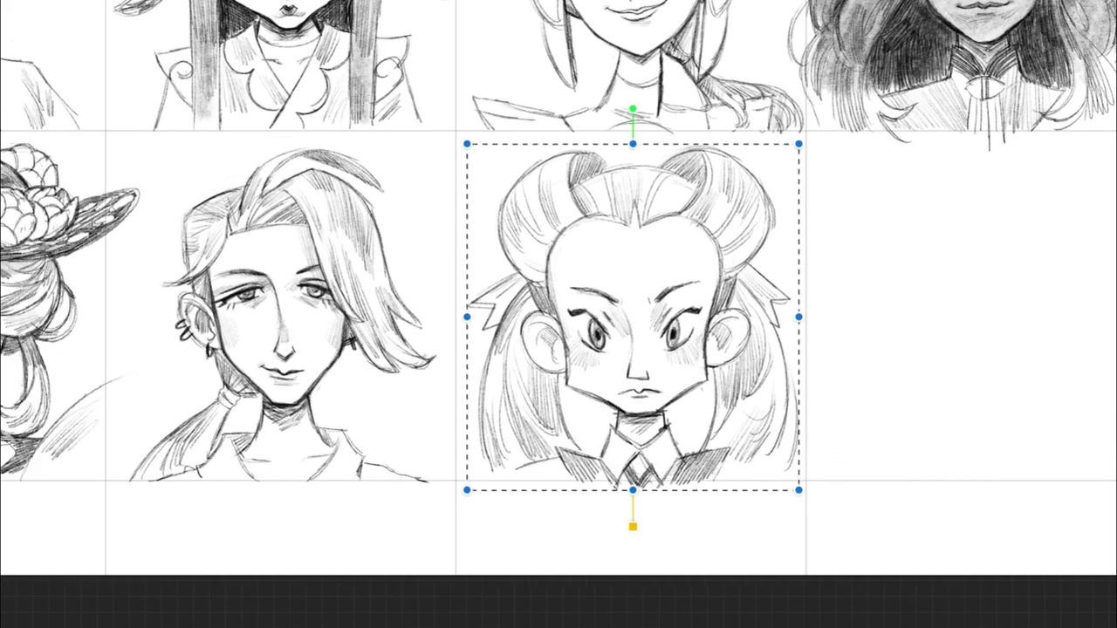
{"action": "scroll", "coordinate": [559, 315], "scroll_direction": "down", "scroll_amount": 3}
{"action": "scroll", "coordinate": [558, 314], "scroll_direction": "up", "scroll_amount": 5}
{"action": "left_click_drag", "start_coordinate": [366, 174], "coordinate": [305, 315]}
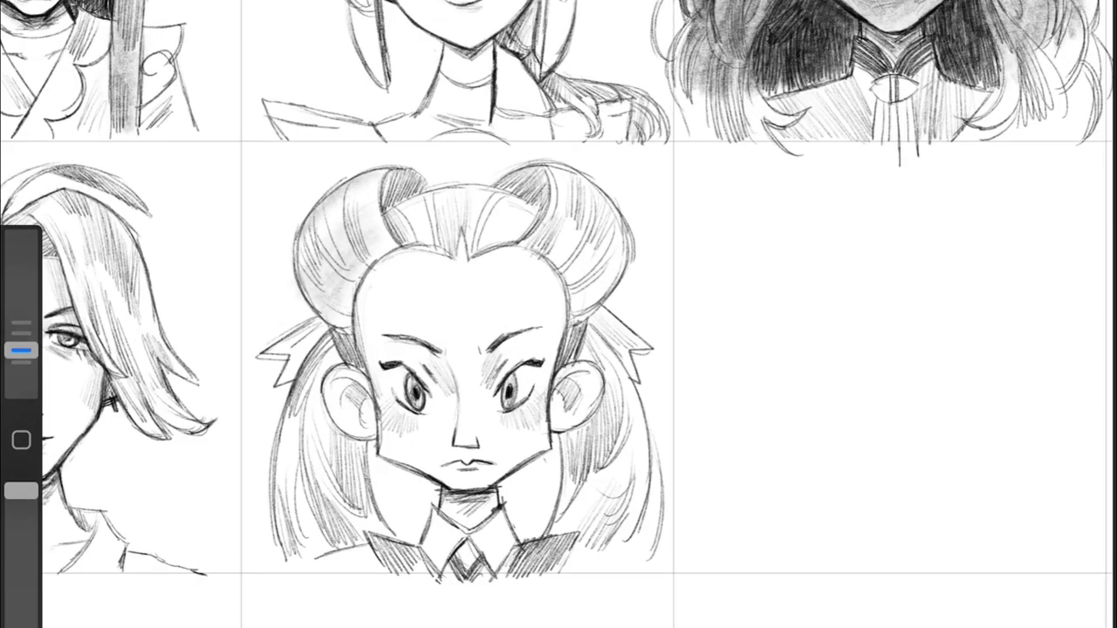
{"action": "left_click_drag", "start_coordinate": [489, 192], "coordinate": [410, 236]}
{"action": "mouse_move", "coordinate": [593, 240]}
{"action": "left_mouse_down"}
{"action": "mouse_move", "coordinate": [558, 310]}
{"action": "mouse_move", "coordinate": [622, 419]}
{"action": "mouse_move", "coordinate": [641, 541]}
{"action": "left_mouse_up"}
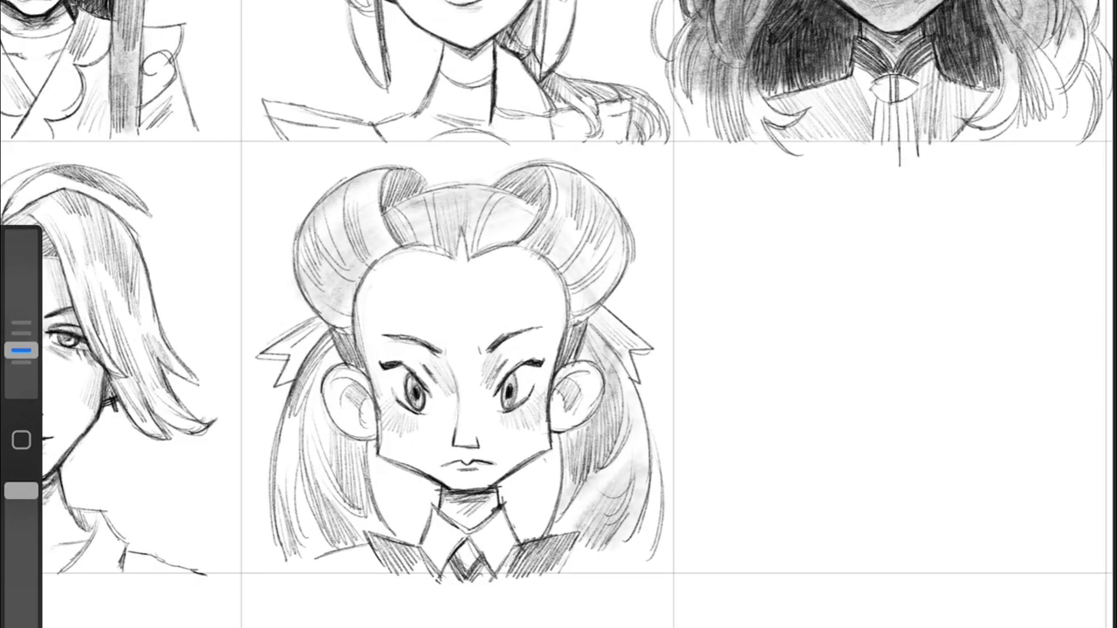
{"action": "mouse_move", "coordinate": [305, 341]}
{"action": "left_mouse_down"}
{"action": "mouse_move", "coordinate": [288, 489]}
{"action": "mouse_move", "coordinate": [366, 567]}
{"action": "left_mouse_up"}
{"action": "left_click_drag", "start_coordinate": [567, 530], "coordinate": [639, 574]}
{"action": "scroll", "coordinate": [558, 314], "scroll_direction": "down", "scroll_amount": 2}
Step: Sketch an oval head in the empty cell with a long hair outline around it
{"action": "left_click_drag", "start_coordinate": [629, 253], "coordinate": [633, 258]}
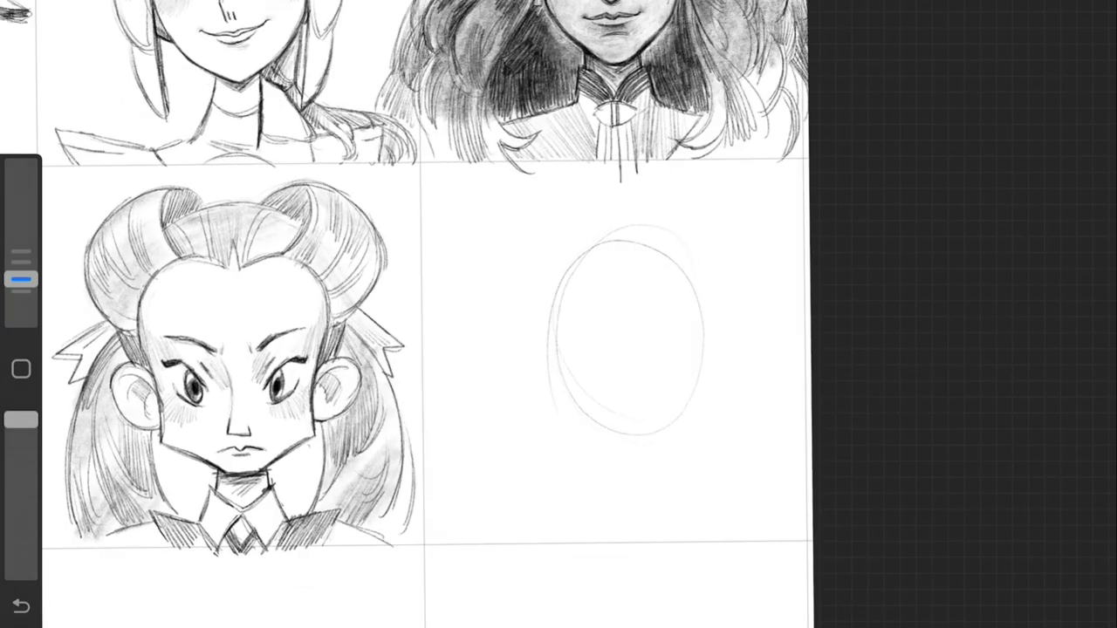
{"action": "left_click_drag", "start_coordinate": [585, 225], "coordinate": [589, 229]}
{"action": "mouse_move", "coordinate": [521, 151]}
{"action": "left_mouse_down"}
{"action": "mouse_move", "coordinate": [584, 214]}
{"action": "mouse_move", "coordinate": [437, 262]}
{"action": "left_mouse_up"}
{"action": "mouse_move", "coordinate": [441, 201]}
{"action": "left_mouse_down"}
{"action": "mouse_move", "coordinate": [375, 436]}
{"action": "mouse_move", "coordinate": [375, 558]}
{"action": "left_mouse_up"}
{"action": "mouse_move", "coordinate": [585, 214]}
{"action": "left_mouse_down"}
{"action": "mouse_move", "coordinate": [725, 133]}
{"action": "mouse_move", "coordinate": [790, 558]}
{"action": "left_mouse_up"}
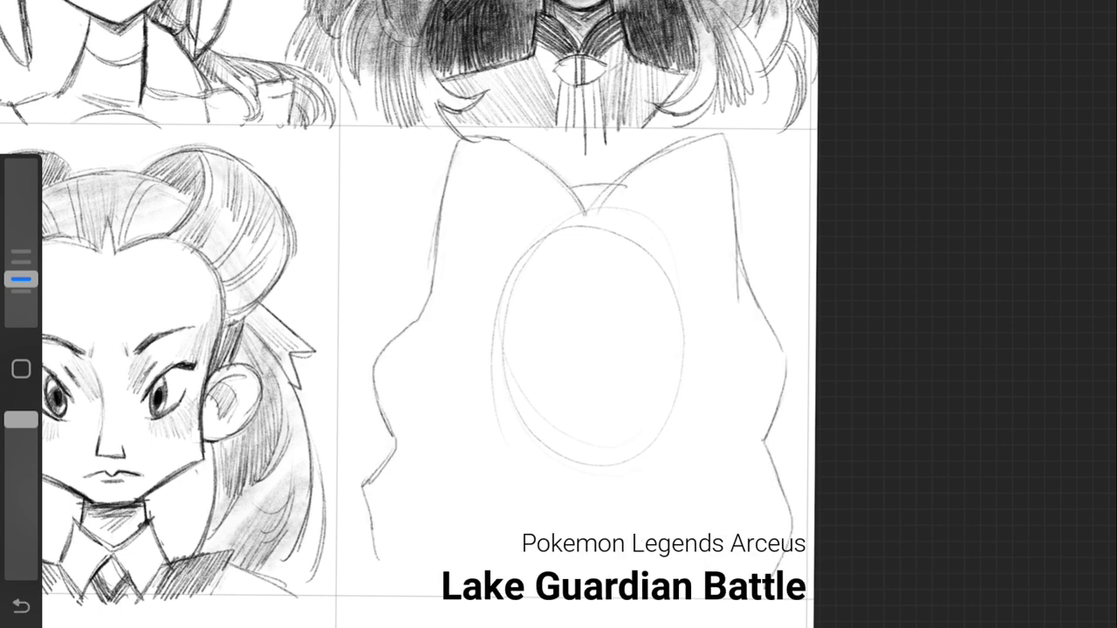
Step: Sketch inner hair strands framing the face and wavy hair ends at the bottom
{"action": "mouse_move", "coordinate": [550, 185]}
{"action": "left_mouse_down"}
{"action": "mouse_move", "coordinate": [515, 445]}
{"action": "mouse_move", "coordinate": [516, 570]}
{"action": "left_mouse_up"}
{"action": "left_click_drag", "start_coordinate": [646, 185], "coordinate": [661, 358]}
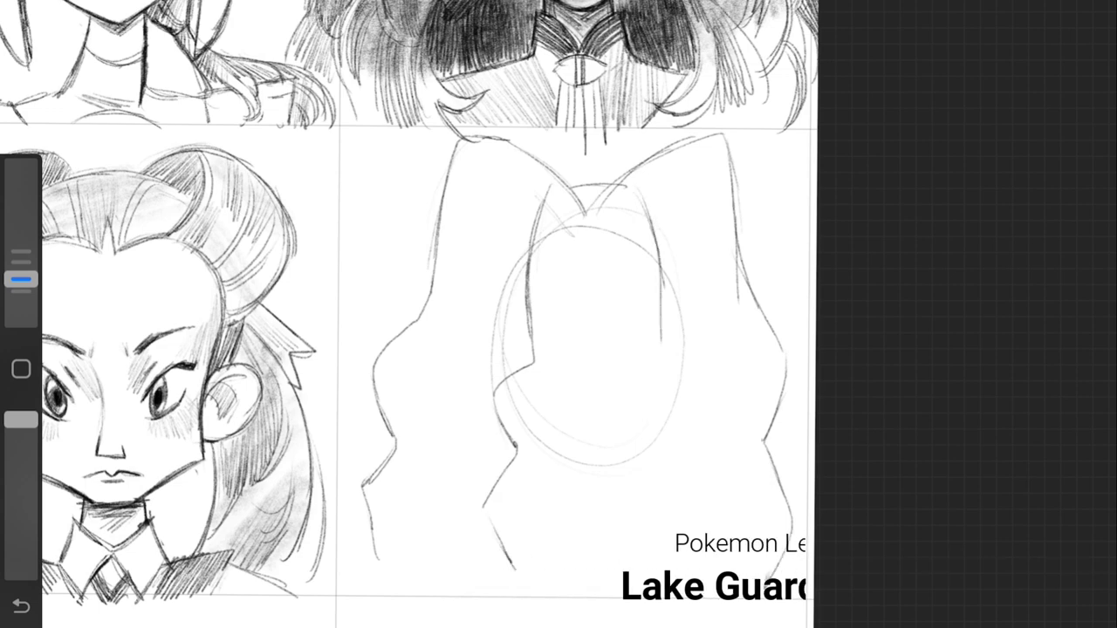
{"action": "left_click_drag", "start_coordinate": [685, 411], "coordinate": [660, 480]}
{"action": "left_click_drag", "start_coordinate": [684, 440], "coordinate": [656, 557]}
{"action": "left_click_drag", "start_coordinate": [683, 480], "coordinate": [679, 597]}
{"action": "left_click_drag", "start_coordinate": [482, 514], "coordinate": [516, 572]}
{"action": "left_click_drag", "start_coordinate": [475, 534], "coordinate": [502, 593]}
{"action": "left_click_drag", "start_coordinate": [387, 467], "coordinate": [371, 600]}
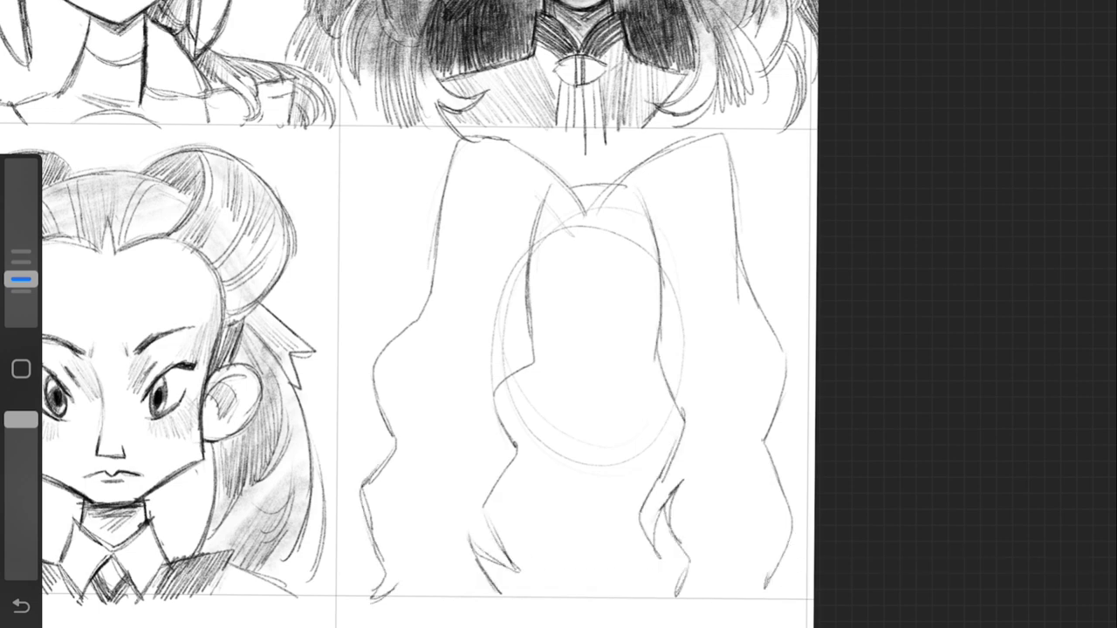
Step: Add hair strands and short bangs at the hair part
{"action": "left_click_drag", "start_coordinate": [366, 349], "coordinate": [432, 300]}
{"action": "left_click_drag", "start_coordinate": [402, 354], "coordinate": [472, 279]}
{"action": "left_click_drag", "start_coordinate": [642, 167], "coordinate": [591, 214]}
{"action": "mouse_move", "coordinate": [529, 232]}
{"action": "left_mouse_down"}
{"action": "mouse_move", "coordinate": [587, 257]}
{"action": "mouse_move", "coordinate": [630, 257]}
{"action": "left_mouse_up"}
{"action": "left_click_drag", "start_coordinate": [613, 247], "coordinate": [653, 258]}
{"action": "left_click_drag", "start_coordinate": [573, 173], "coordinate": [579, 217]}
{"action": "left_click_drag", "start_coordinate": [609, 167], "coordinate": [586, 206]}
{"action": "left_click_drag", "start_coordinate": [645, 179], "coordinate": [611, 228]}
Step: Pick a brush from the Brush Library and draw two closed-eye strokes
{"action": "left_click_drag", "start_coordinate": [21, 279], "coordinate": [21, 256]}
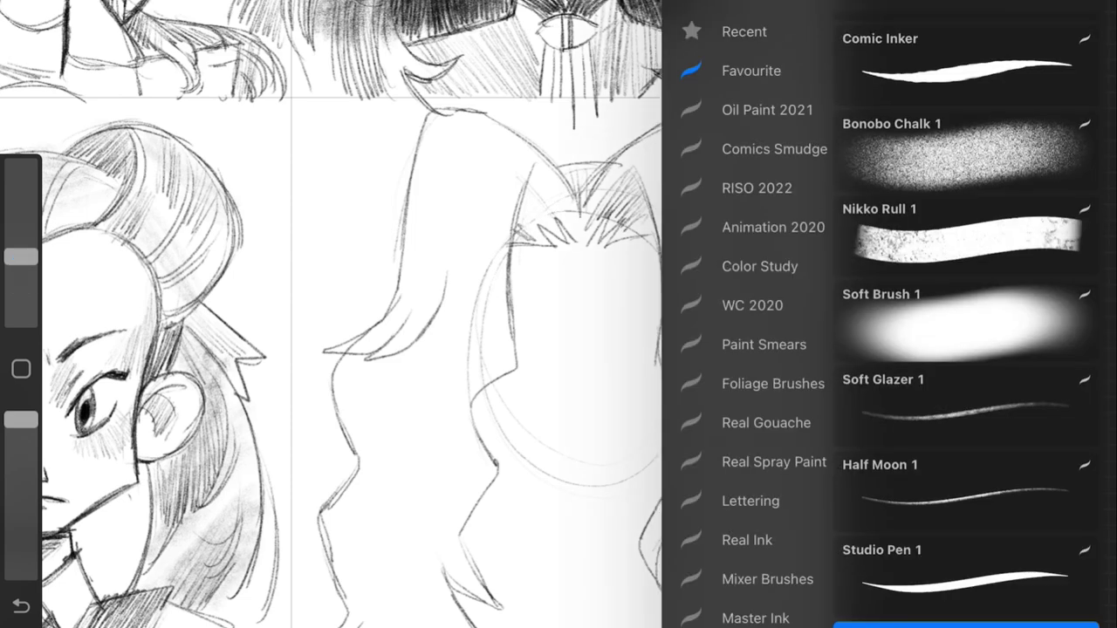
{"action": "left_click", "coordinate": [960, 567]}
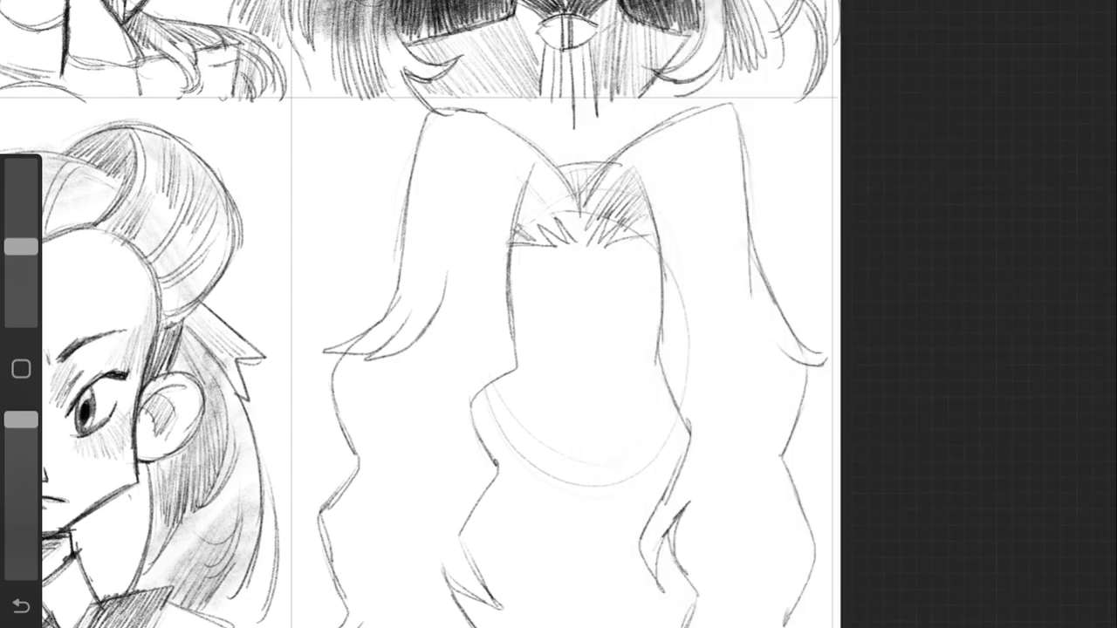
{"action": "left_click_drag", "start_coordinate": [21, 247], "coordinate": [21, 279]}
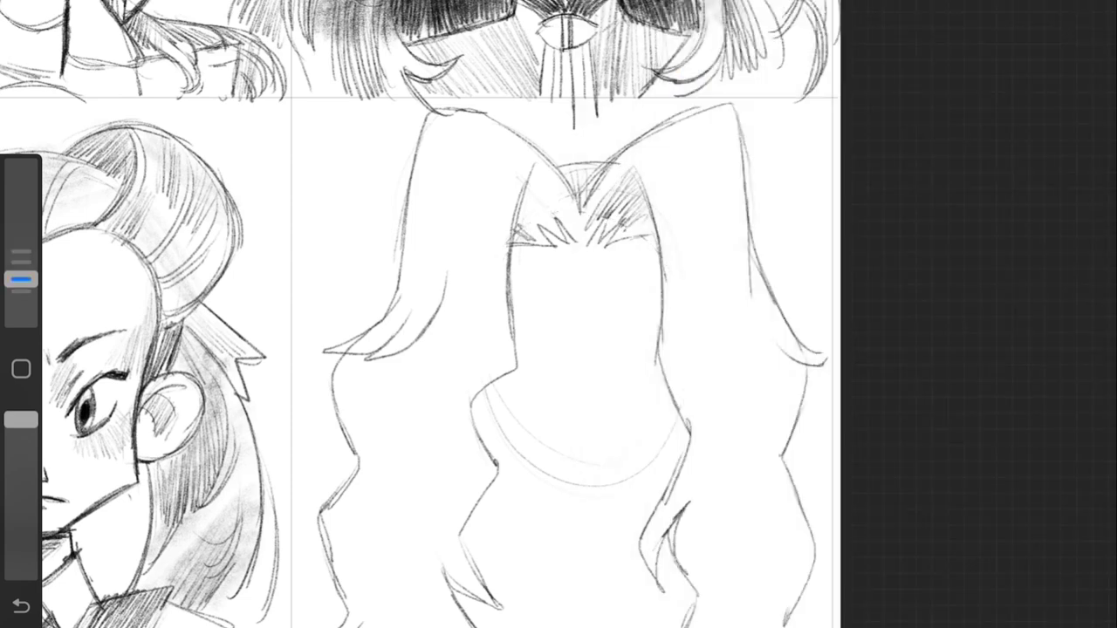
{"action": "left_click_drag", "start_coordinate": [513, 309], "coordinate": [555, 328]}
{"action": "left_click_drag", "start_coordinate": [661, 299], "coordinate": [605, 328]}
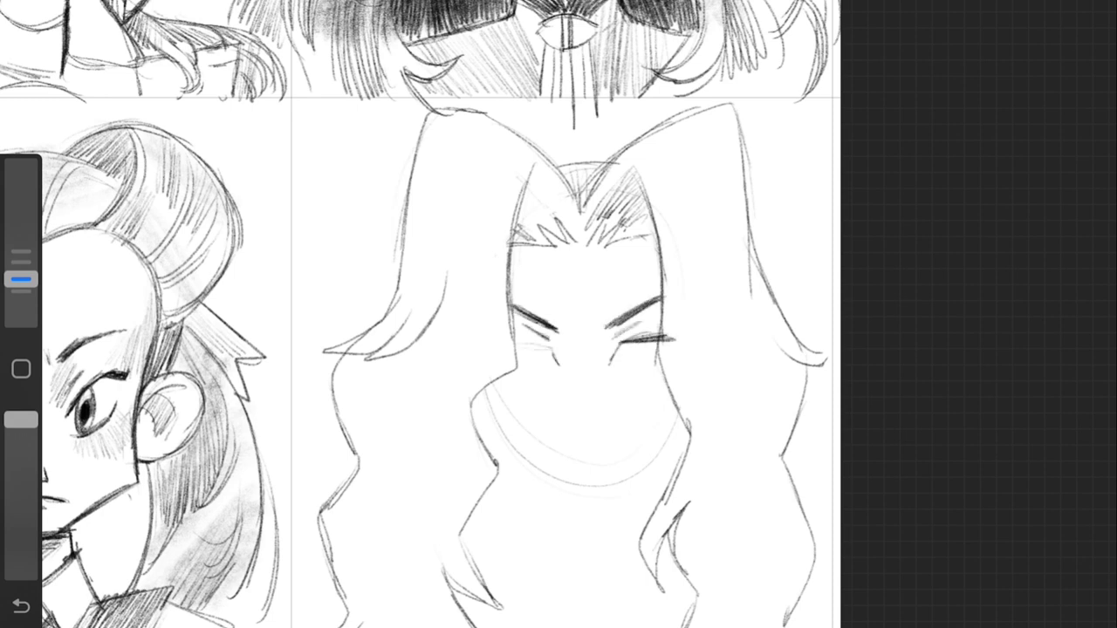
Step: Darken the eye corner, draw the nose line and add hair strands on both sides
{"action": "left_click_drag", "start_coordinate": [552, 333], "coordinate": [564, 354]}
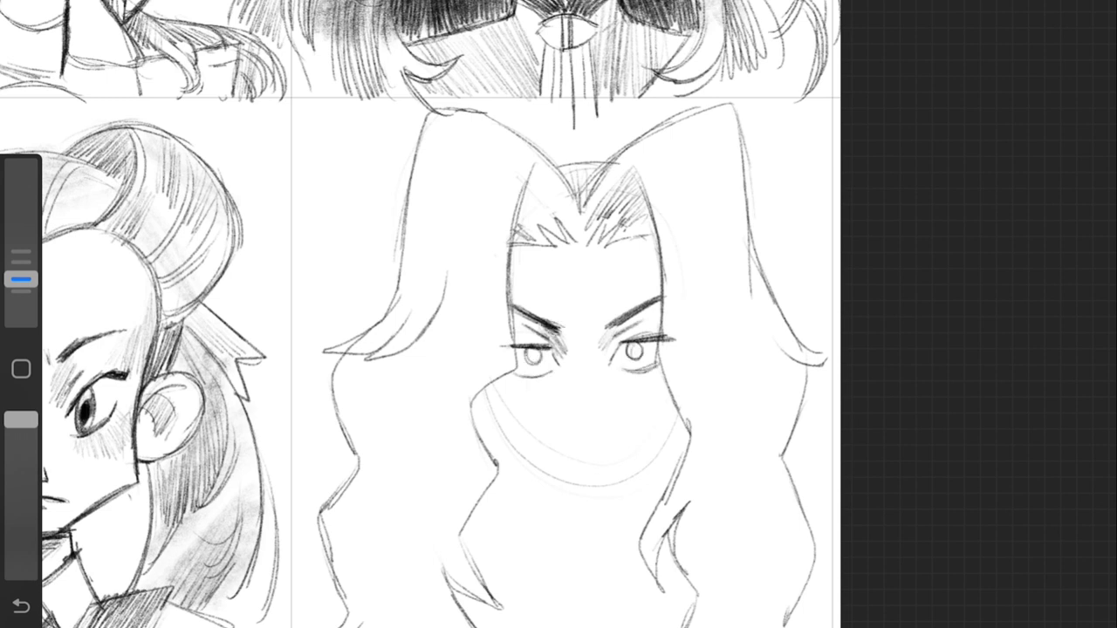
{"action": "left_click_drag", "start_coordinate": [574, 315], "coordinate": [578, 417]}
{"action": "mouse_move", "coordinate": [21, 280]}
{"action": "left_mouse_down"}
{"action": "mouse_move", "coordinate": [21, 246]}
{"action": "mouse_move", "coordinate": [21, 279]}
{"action": "left_mouse_up"}
{"action": "left_click_drag", "start_coordinate": [663, 218], "coordinate": [680, 389]}
{"action": "left_click_drag", "start_coordinate": [689, 237], "coordinate": [733, 497]}
{"action": "left_click_drag", "start_coordinate": [681, 380], "coordinate": [711, 471]}
{"action": "left_click_drag", "start_coordinate": [437, 383], "coordinate": [411, 458]}
Step: Hatch the forehead hair, add long strands and draw the left face outline
{"action": "left_click_drag", "start_coordinate": [558, 131], "coordinate": [521, 203]}
{"action": "left_click_drag", "start_coordinate": [475, 88], "coordinate": [493, 144]}
{"action": "left_click_drag", "start_coordinate": [479, 183], "coordinate": [469, 319]}
{"action": "left_click_drag", "start_coordinate": [702, 157], "coordinate": [708, 284]}
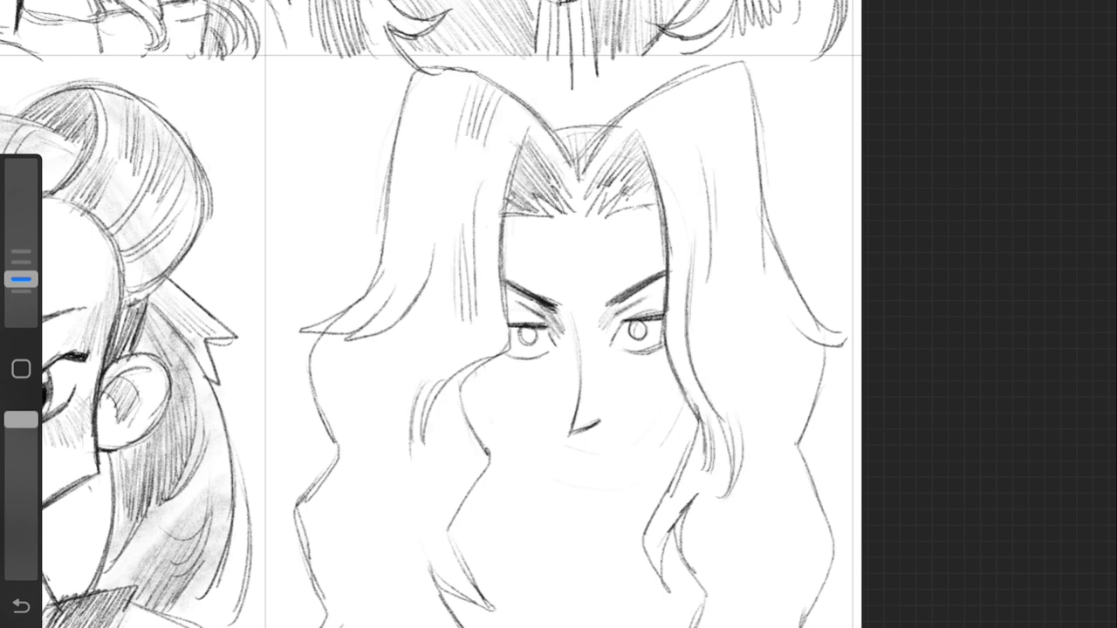
{"action": "left_click_drag", "start_coordinate": [717, 192], "coordinate": [728, 301]}
{"action": "left_click_drag", "start_coordinate": [509, 305], "coordinate": [463, 397]}
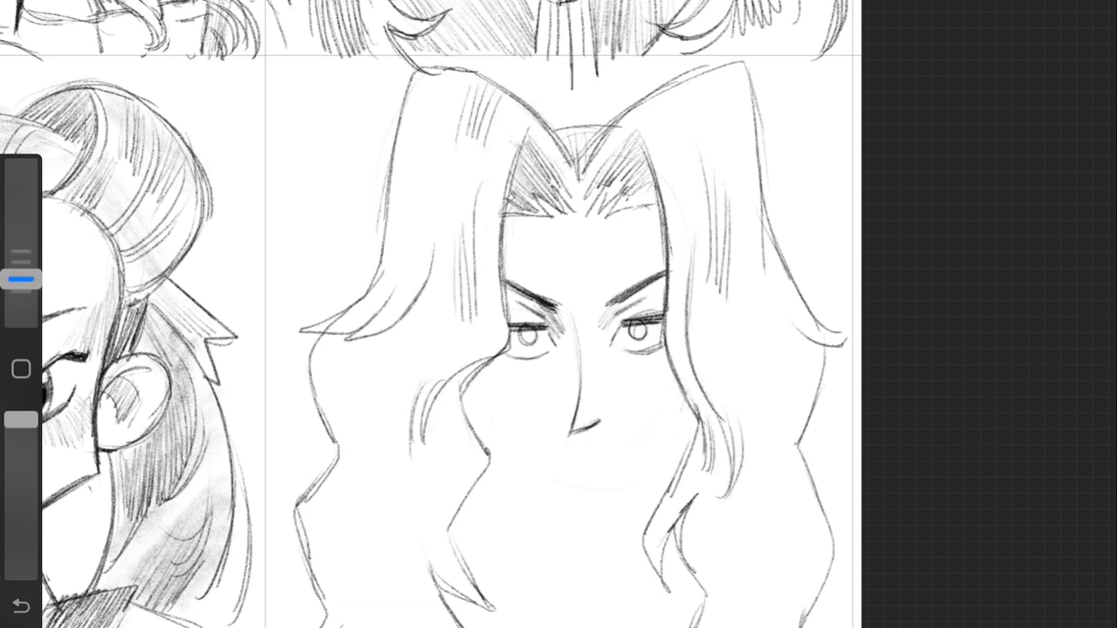
{"action": "left_click_drag", "start_coordinate": [506, 210], "coordinate": [516, 326]}
Step: Replace the wavy mouth with a smirk and a lower lip
{"action": "key", "text": "ctrl+z"}
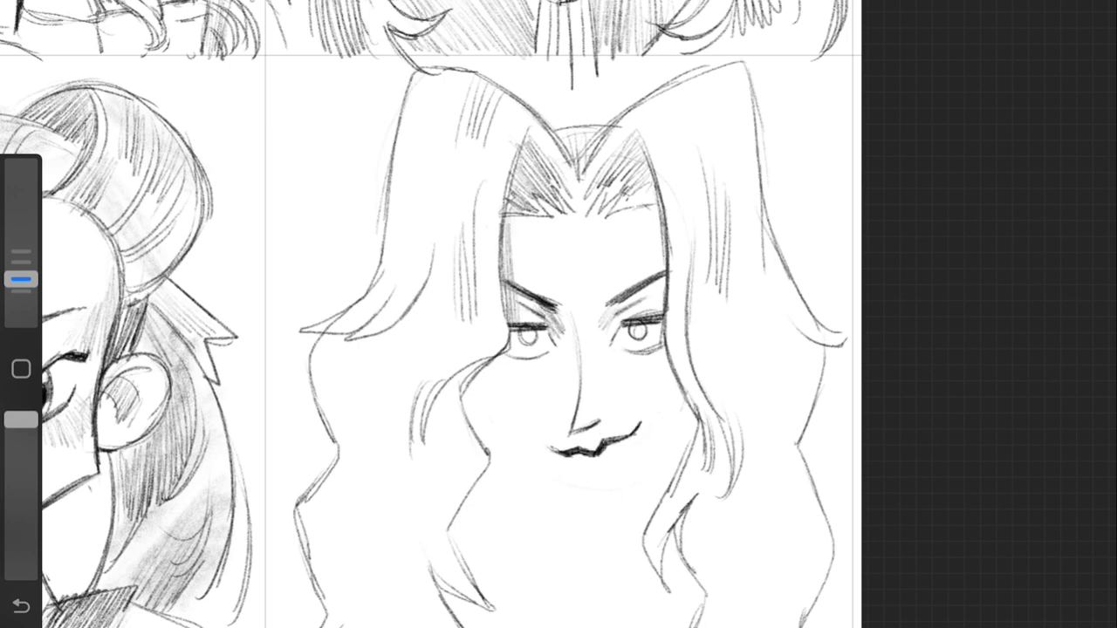
{"action": "left_click_drag", "start_coordinate": [565, 440], "coordinate": [634, 437]}
{"action": "left_click_drag", "start_coordinate": [553, 462], "coordinate": [602, 469]}
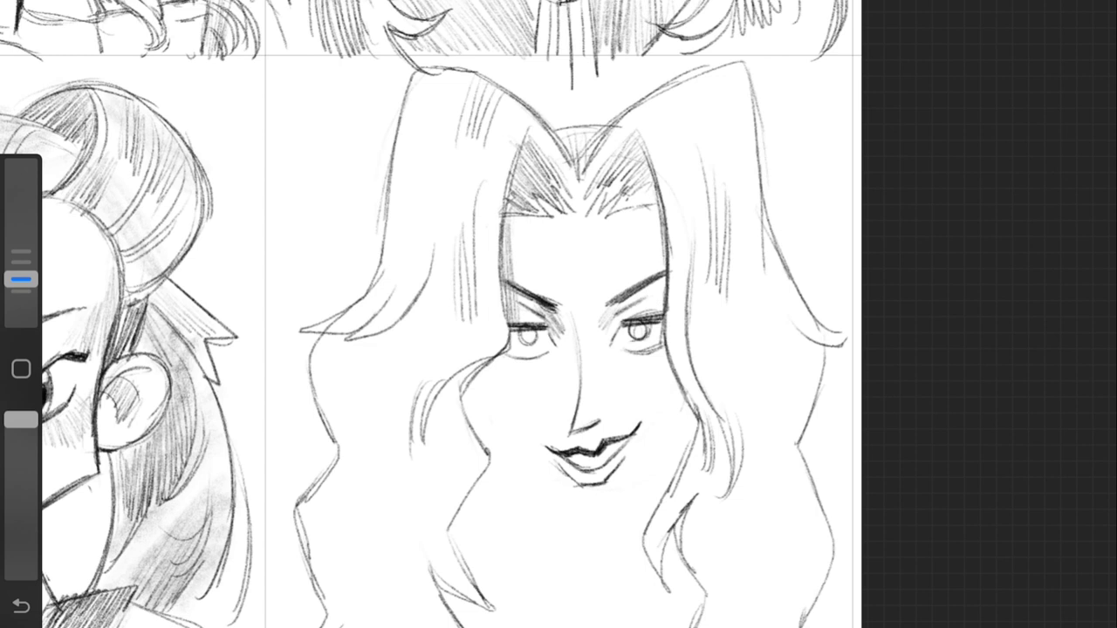
{"action": "scroll", "coordinate": [567, 349], "scroll_direction": "up", "scroll_amount": 1}
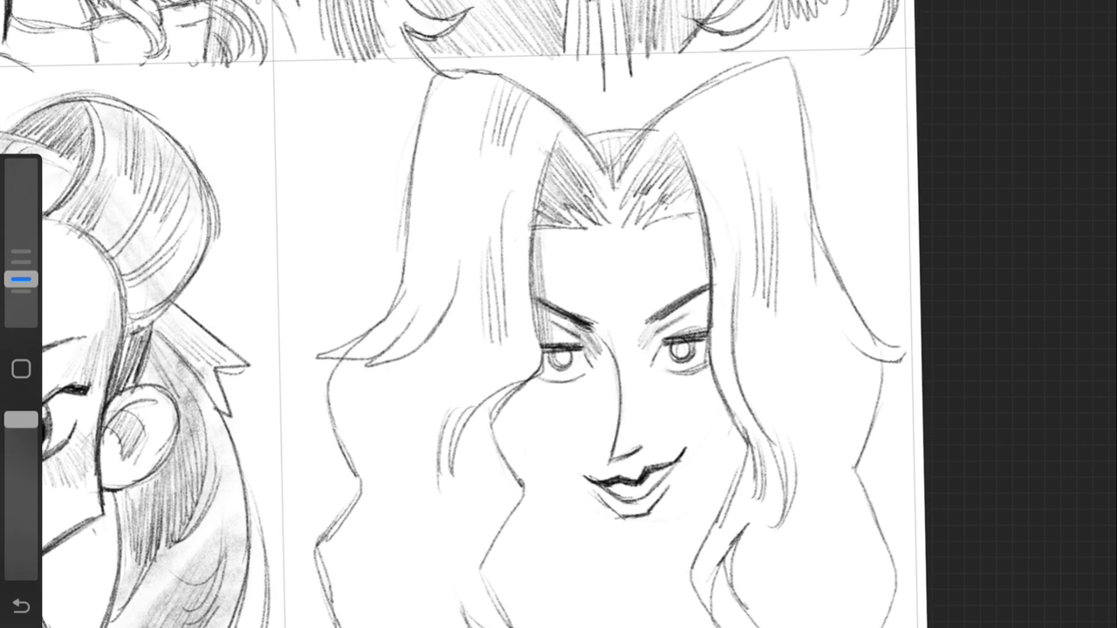
Step: Darken the left face outline with strands and the right jawline down to the chin
{"action": "mouse_move", "coordinate": [548, 152]}
{"action": "left_mouse_down"}
{"action": "mouse_move", "coordinate": [532, 374]}
{"action": "mouse_move", "coordinate": [480, 469]}
{"action": "left_mouse_up"}
{"action": "left_click_drag", "start_coordinate": [745, 421], "coordinate": [701, 553]}
{"action": "left_click_drag", "start_coordinate": [541, 403], "coordinate": [509, 507]}
{"action": "left_click_drag", "start_coordinate": [509, 419], "coordinate": [623, 558]}
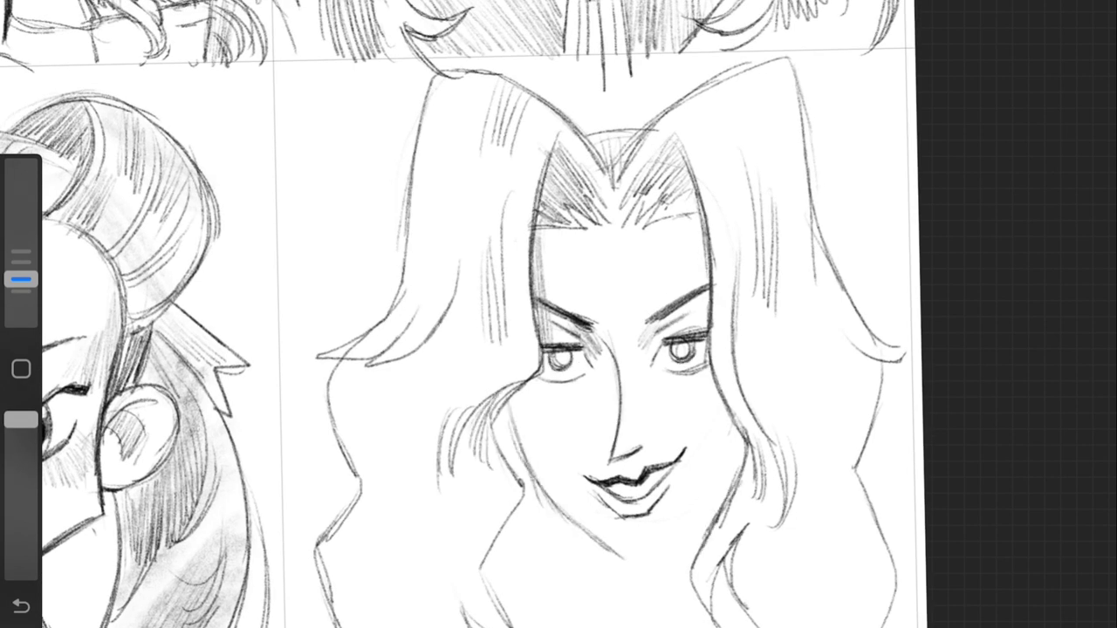
{"action": "left_click_drag", "start_coordinate": [738, 434], "coordinate": [648, 567]}
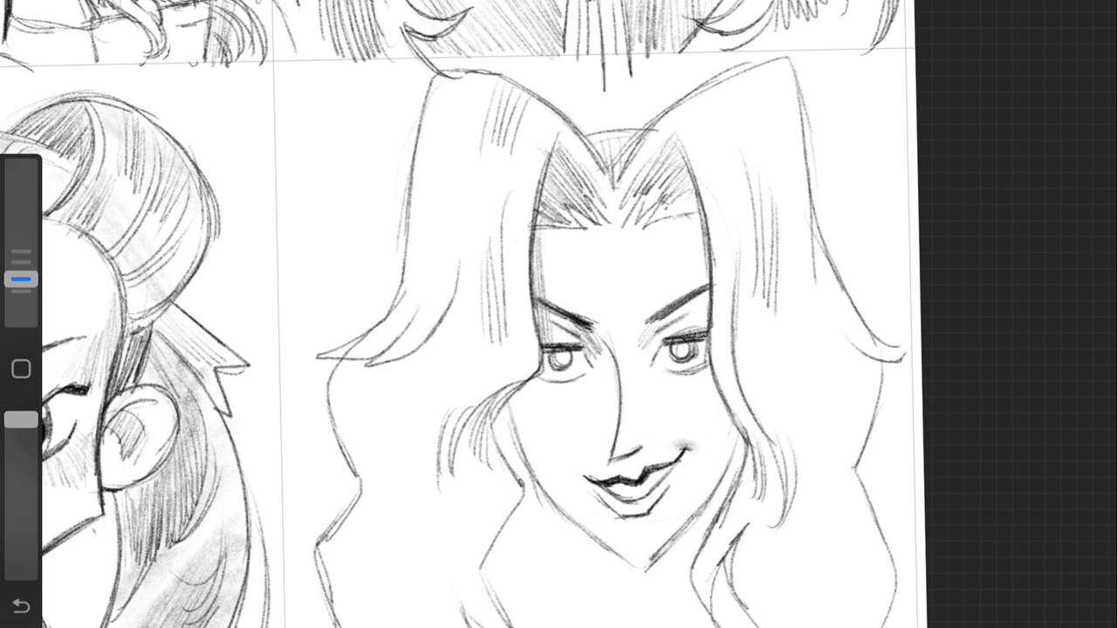
Step: Hatch the hair beside the left cheek and shade around both eyes
{"action": "left_click_drag", "start_coordinate": [540, 370], "coordinate": [506, 433]}
{"action": "left_click_drag", "start_coordinate": [555, 381], "coordinate": [515, 445]}
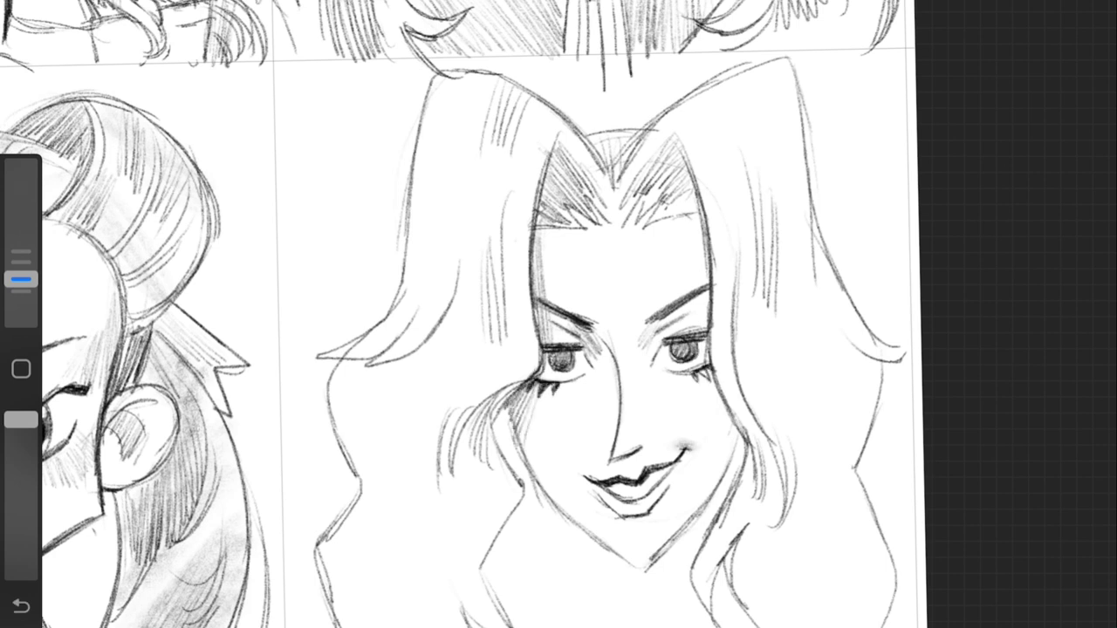
{"action": "left_click_drag", "start_coordinate": [571, 348], "coordinate": [588, 365]}
{"action": "left_click_drag", "start_coordinate": [658, 332], "coordinate": [705, 316]}
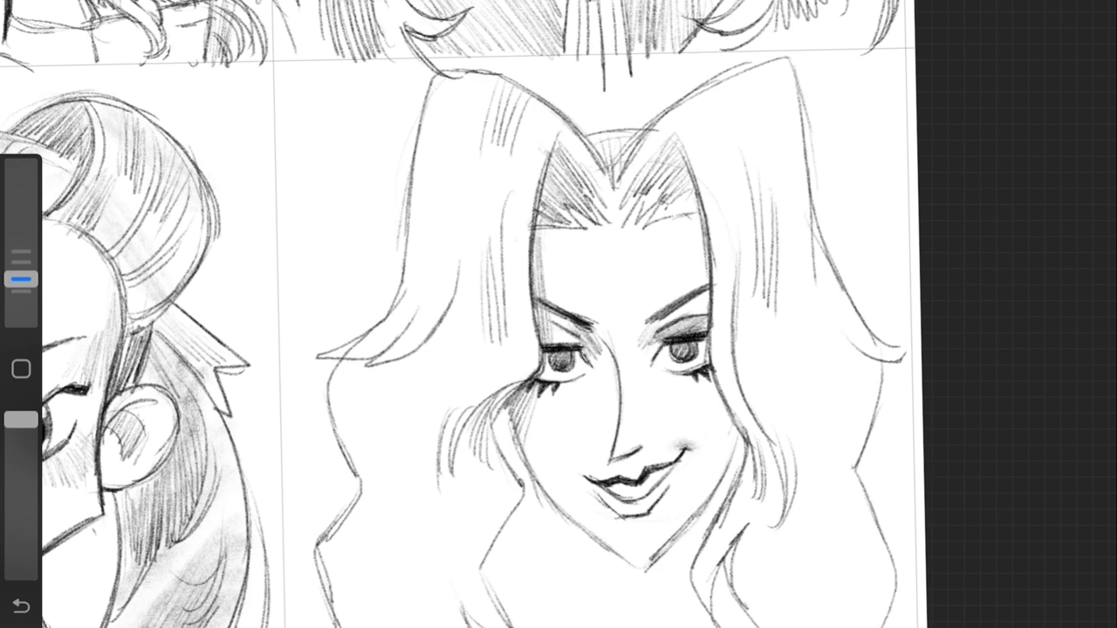
{"action": "left_click_drag", "start_coordinate": [539, 331], "coordinate": [586, 347]}
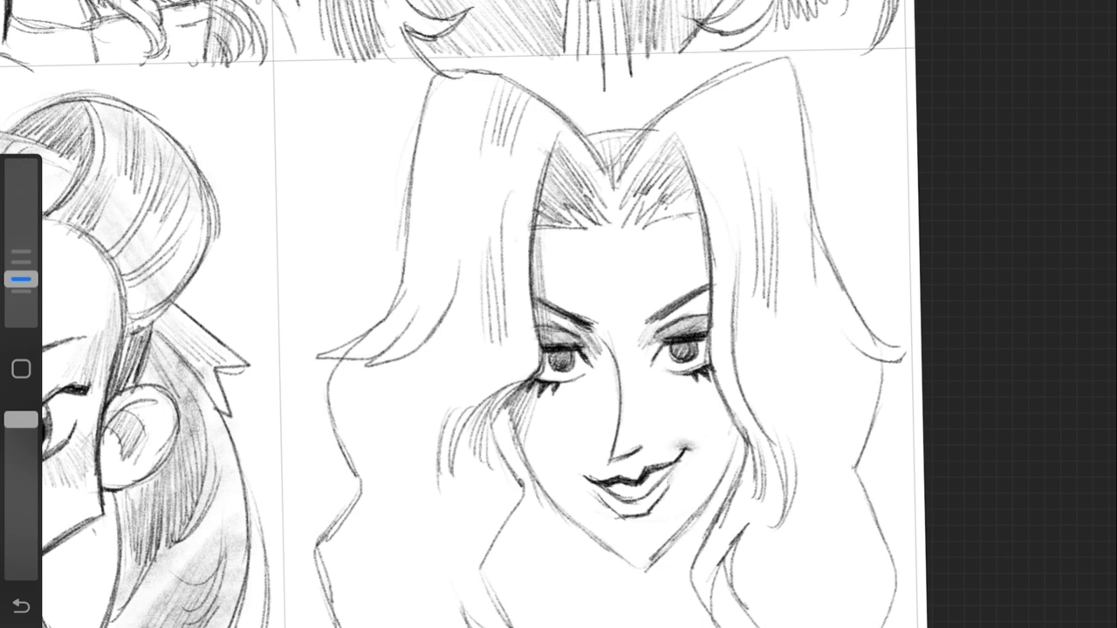
Step: Retrace the jawline darker to the chin and draw the neck lines below
{"action": "left_click_drag", "start_coordinate": [517, 471], "coordinate": [585, 534]}
{"action": "left_click_drag", "start_coordinate": [705, 472], "coordinate": [638, 572]}
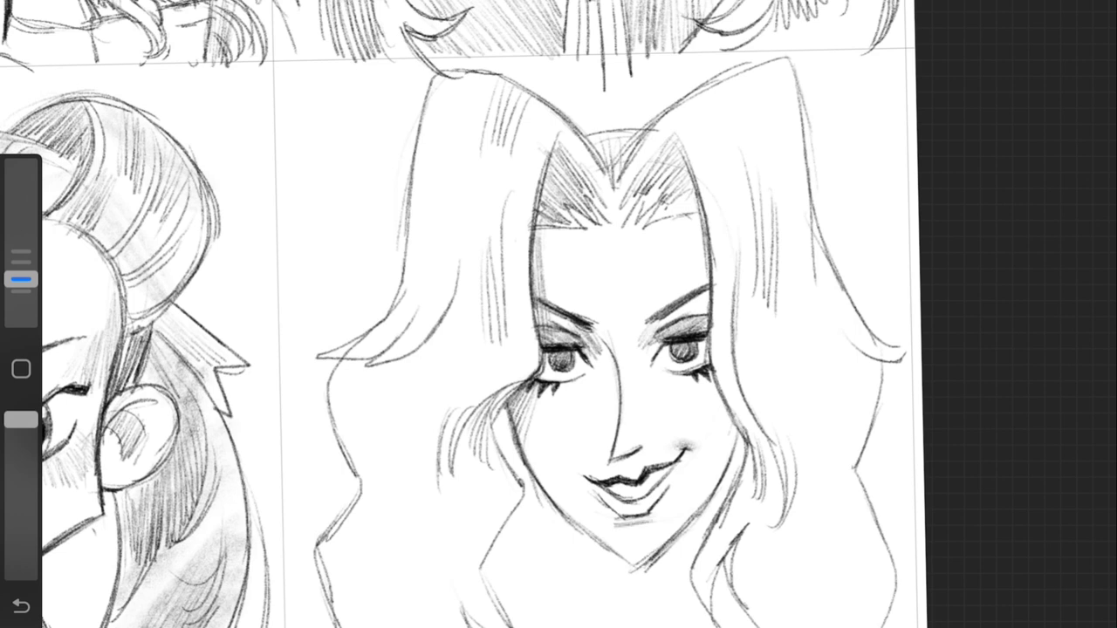
{"action": "left_click_drag", "start_coordinate": [533, 371], "coordinate": [497, 484]}
{"action": "left_click_drag", "start_coordinate": [759, 423], "coordinate": [740, 489]}
{"action": "left_click_drag", "start_coordinate": [609, 561], "coordinate": [597, 623]}
{"action": "left_click_drag", "start_coordinate": [668, 551], "coordinate": [677, 627]}
{"action": "left_click_drag", "start_coordinate": [607, 550], "coordinate": [592, 626]}
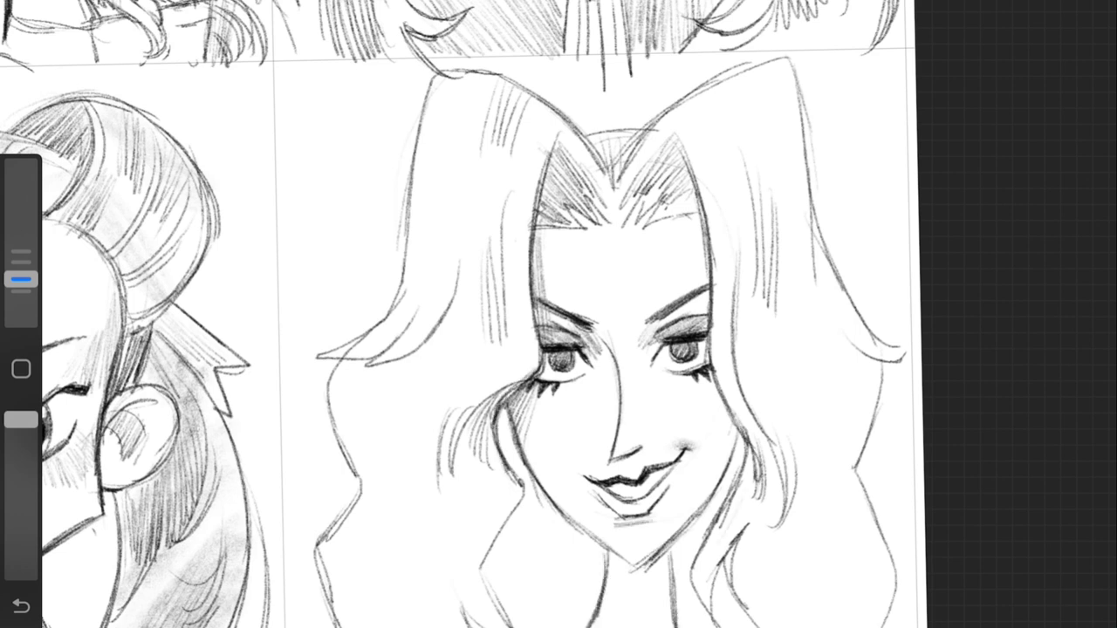
Step: Darken the V of the chin and stroke the lower-left face and hair outline
{"action": "left_click_drag", "start_coordinate": [601, 550], "coordinate": [636, 575]}
{"action": "left_click_drag", "start_coordinate": [635, 575], "coordinate": [672, 548]}
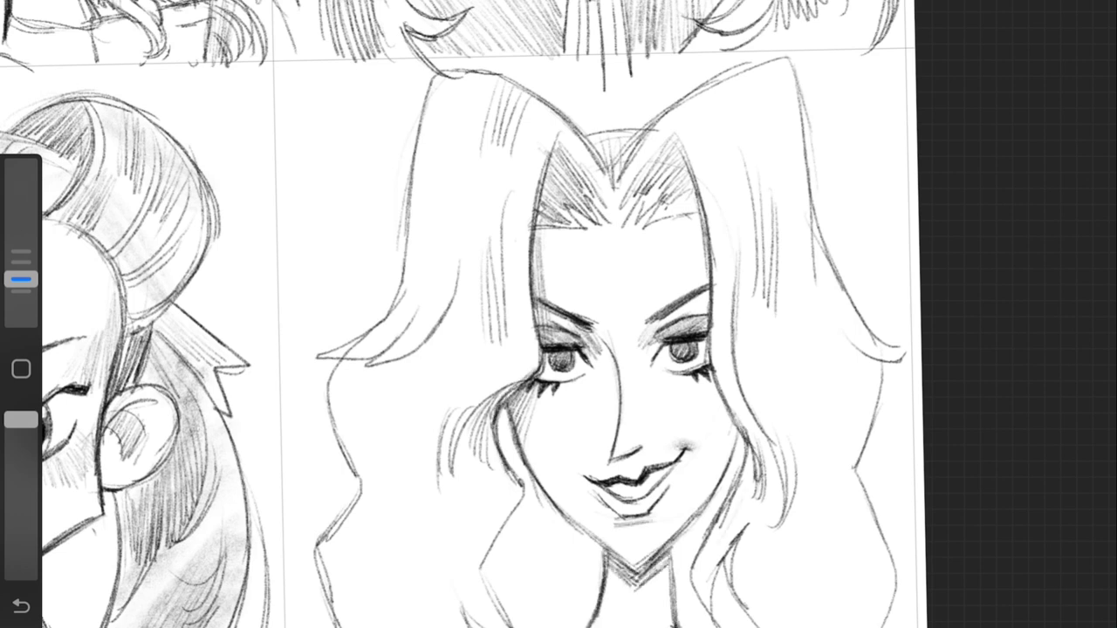
{"action": "left_click_drag", "start_coordinate": [478, 537], "coordinate": [447, 624]}
{"action": "left_click_drag", "start_coordinate": [482, 554], "coordinate": [534, 622]}
{"action": "left_click_drag", "start_coordinate": [352, 450], "coordinate": [329, 625]}
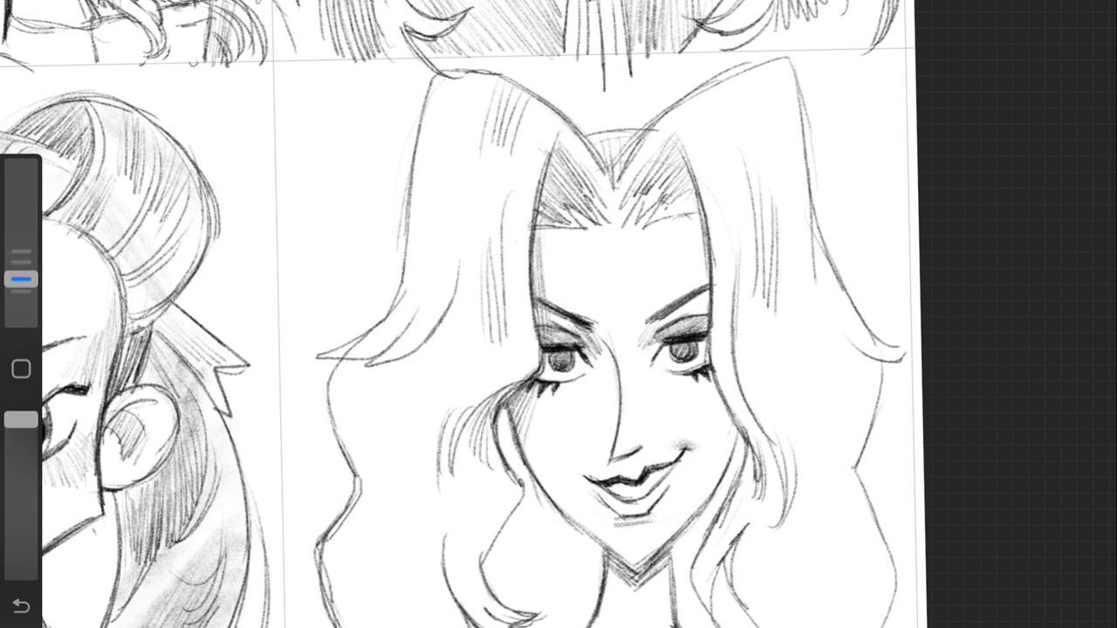
Step: Hatch along the left hair outline
{"action": "left_click_drag", "start_coordinate": [350, 471], "coordinate": [326, 624]}
{"action": "left_click_drag", "start_coordinate": [370, 565], "coordinate": [346, 627]}
{"action": "left_click_drag", "start_coordinate": [375, 431], "coordinate": [367, 509]}
{"action": "mouse_move", "coordinate": [20, 279]}
{"action": "left_mouse_down"}
{"action": "mouse_move", "coordinate": [21, 247]}
{"action": "mouse_move", "coordinate": [21, 270]}
{"action": "left_mouse_up"}
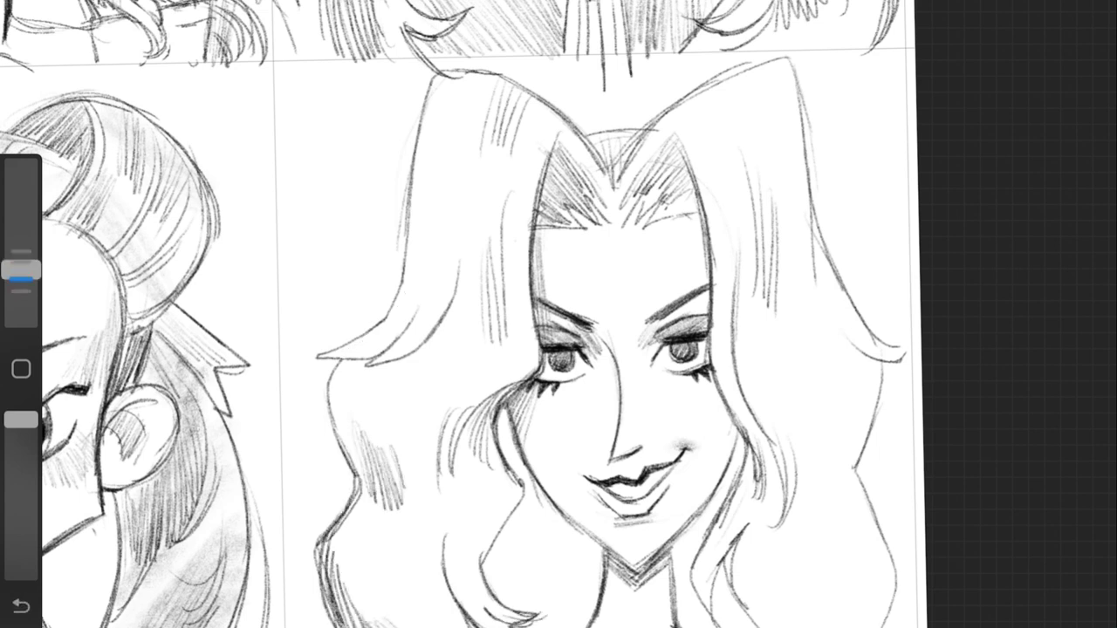
Step: Add long strands through the left and right hair masses
{"action": "left_click_drag", "start_coordinate": [437, 188], "coordinate": [405, 298]}
{"action": "left_click_drag", "start_coordinate": [444, 343], "coordinate": [405, 457]}
{"action": "left_click_drag", "start_coordinate": [436, 490], "coordinate": [407, 601]}
{"action": "left_click_drag", "start_coordinate": [402, 521], "coordinate": [352, 604]}
{"action": "left_click_drag", "start_coordinate": [827, 318], "coordinate": [787, 452]}
{"action": "left_click_drag", "start_coordinate": [835, 413], "coordinate": [793, 514]}
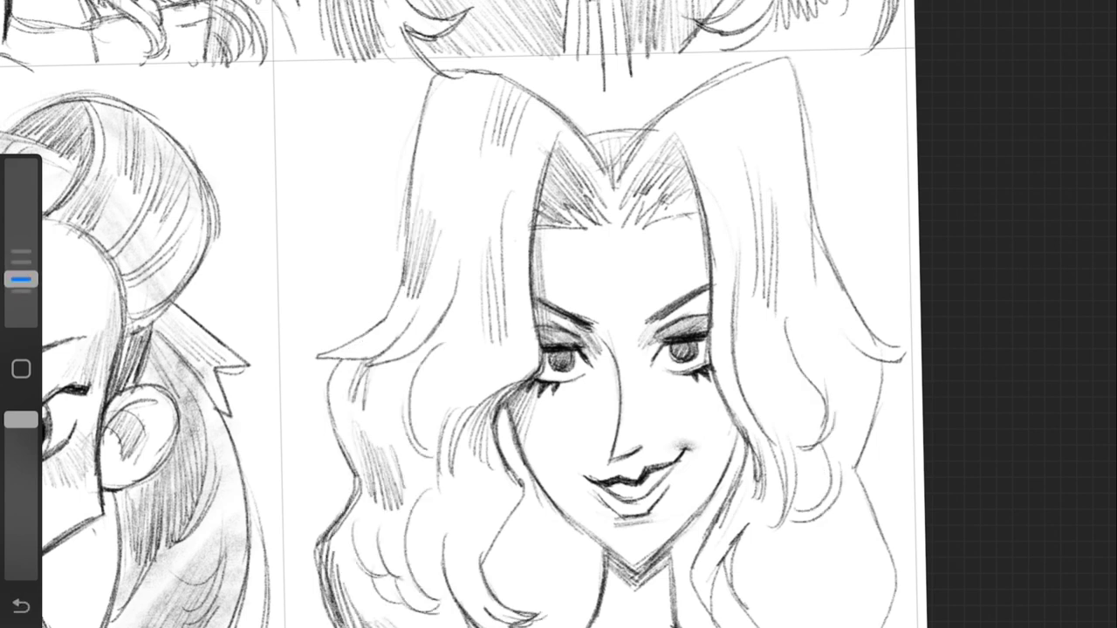
Step: Darken both jawlines to the chin point and the hair near the neck
{"action": "mouse_move", "coordinate": [738, 428]}
{"action": "left_mouse_down"}
{"action": "mouse_move", "coordinate": [671, 541]}
{"action": "mouse_move", "coordinate": [611, 571]}
{"action": "left_mouse_up"}
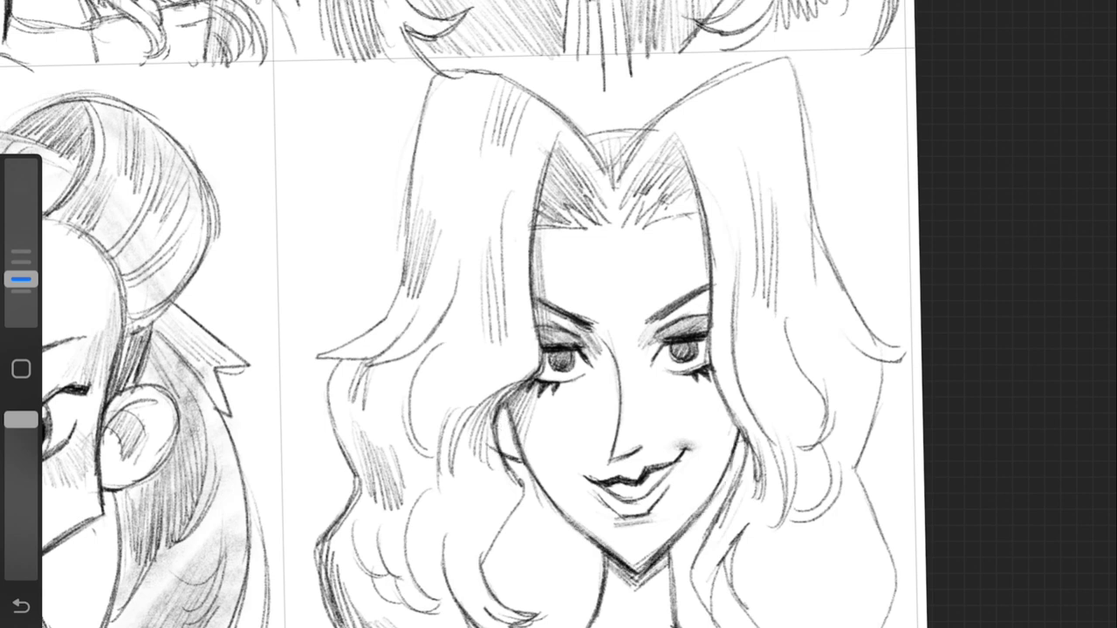
{"action": "left_click_drag", "start_coordinate": [506, 411], "coordinate": [480, 581]}
{"action": "left_click_drag", "start_coordinate": [743, 456], "coordinate": [696, 624]}
{"action": "left_click_drag", "start_coordinate": [511, 463], "coordinate": [550, 565]}
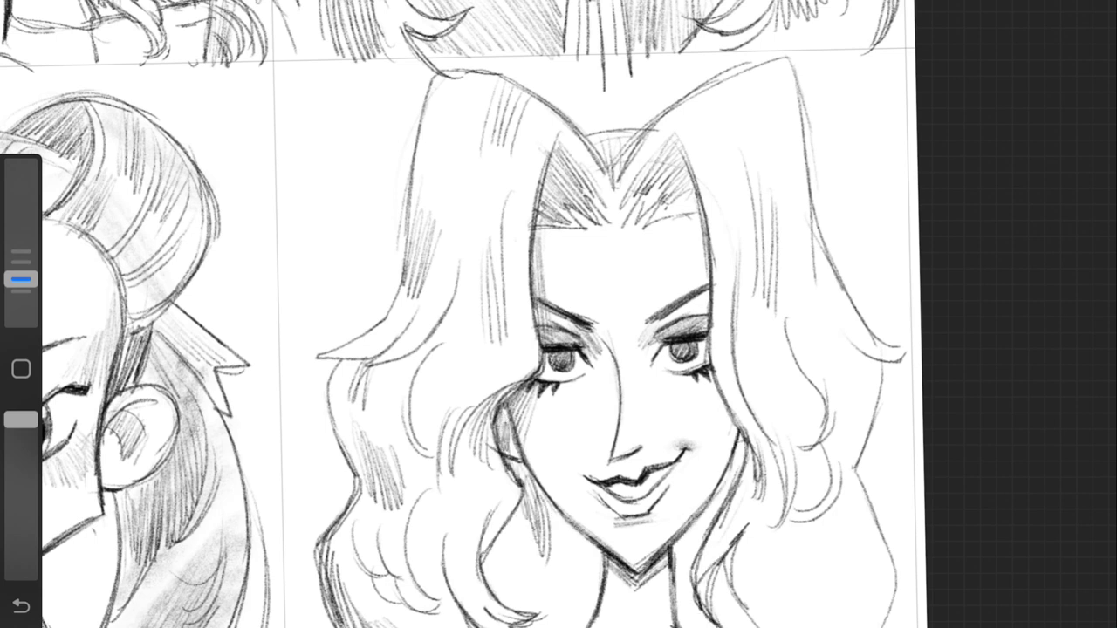
{"action": "left_click_drag", "start_coordinate": [539, 518], "coordinate": [567, 612]}
{"action": "left_click_drag", "start_coordinate": [563, 530], "coordinate": [583, 626]}
Step: Add hair strokes near the neck and upper left, undoing the last stroke
{"action": "mouse_move", "coordinate": [501, 523]}
{"action": "left_mouse_down"}
{"action": "mouse_move", "coordinate": [533, 611]}
{"action": "mouse_move", "coordinate": [506, 586]}
{"action": "left_mouse_up"}
{"action": "left_click_drag", "start_coordinate": [546, 590], "coordinate": [558, 627]}
{"action": "left_click_drag", "start_coordinate": [510, 463], "coordinate": [520, 519]}
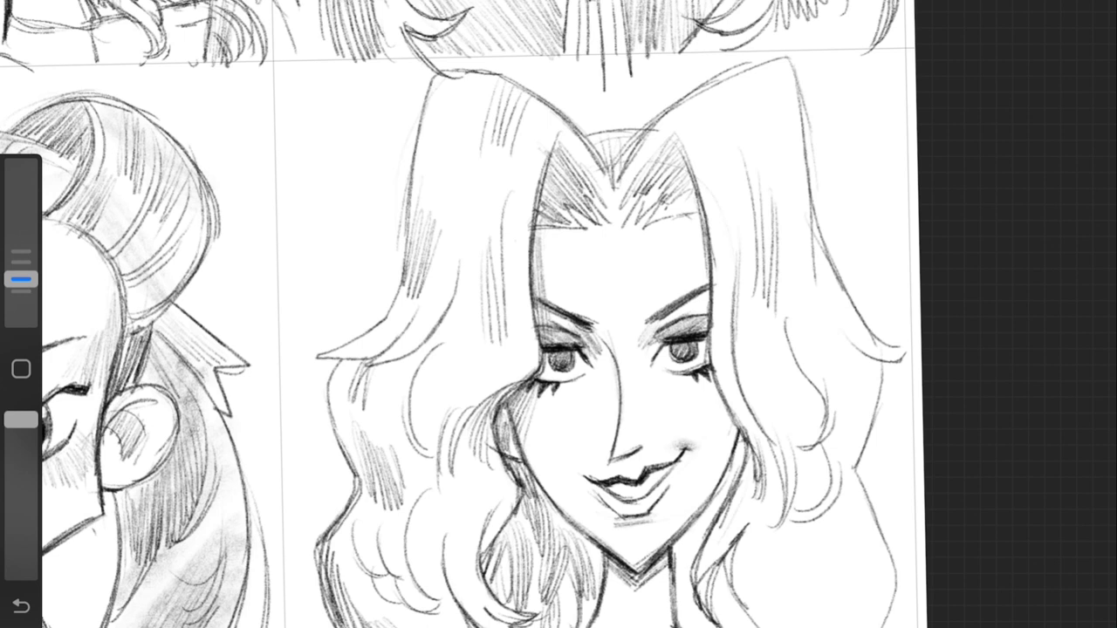
{"action": "left_click_drag", "start_coordinate": [449, 68], "coordinate": [411, 179]}
{"action": "mouse_move", "coordinate": [21, 279]}
{"action": "left_mouse_down"}
{"action": "mouse_move", "coordinate": [21, 247]}
{"action": "mouse_move", "coordinate": [21, 279]}
{"action": "left_mouse_up"}
{"action": "key", "text": "ctrl+z"}
Step: Outline the tops of both hair lobes
{"action": "left_click_drag", "start_coordinate": [515, 73], "coordinate": [424, 82]}
{"action": "left_click_drag", "start_coordinate": [426, 84], "coordinate": [410, 161]}
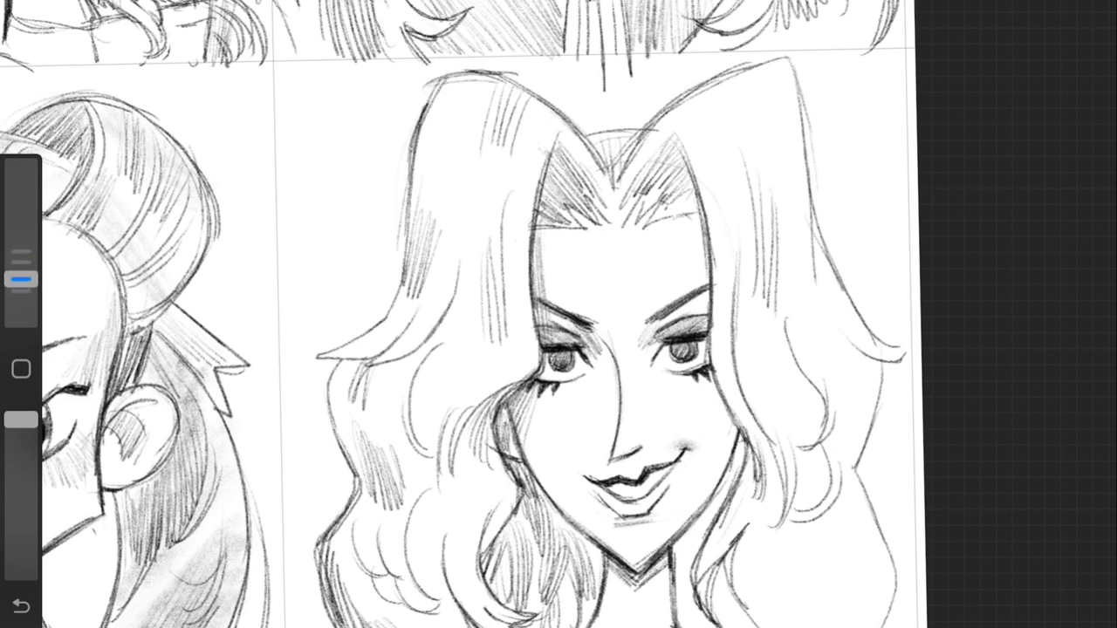
{"action": "left_click_drag", "start_coordinate": [646, 131], "coordinate": [794, 65]}
{"action": "left_click_drag", "start_coordinate": [796, 69], "coordinate": [825, 253]}
Step: Hatch the hair part, forehead edge and both hair lobes
{"action": "left_click_drag", "start_coordinate": [582, 144], "coordinate": [652, 129]}
{"action": "left_click_drag", "start_coordinate": [558, 165], "coordinate": [602, 210]}
{"action": "left_click_drag", "start_coordinate": [750, 83], "coordinate": [707, 162]}
{"action": "mouse_move", "coordinate": [476, 197]}
{"action": "left_mouse_down"}
{"action": "mouse_move", "coordinate": [468, 310]}
{"action": "mouse_move", "coordinate": [454, 340]}
{"action": "left_mouse_up"}
{"action": "left_click_drag", "start_coordinate": [454, 297], "coordinate": [410, 375]}
Step: Stroke the right hair curls and reinforce the right side of the chin
{"action": "mouse_move", "coordinate": [831, 295]}
{"action": "left_mouse_down"}
{"action": "mouse_move", "coordinate": [877, 349]}
{"action": "mouse_move", "coordinate": [857, 415]}
{"action": "left_mouse_up"}
{"action": "left_click_drag", "start_coordinate": [872, 493], "coordinate": [851, 609]}
{"action": "left_click_drag", "start_coordinate": [868, 524], "coordinate": [808, 627]}
{"action": "left_click_drag", "start_coordinate": [712, 502], "coordinate": [672, 557]}
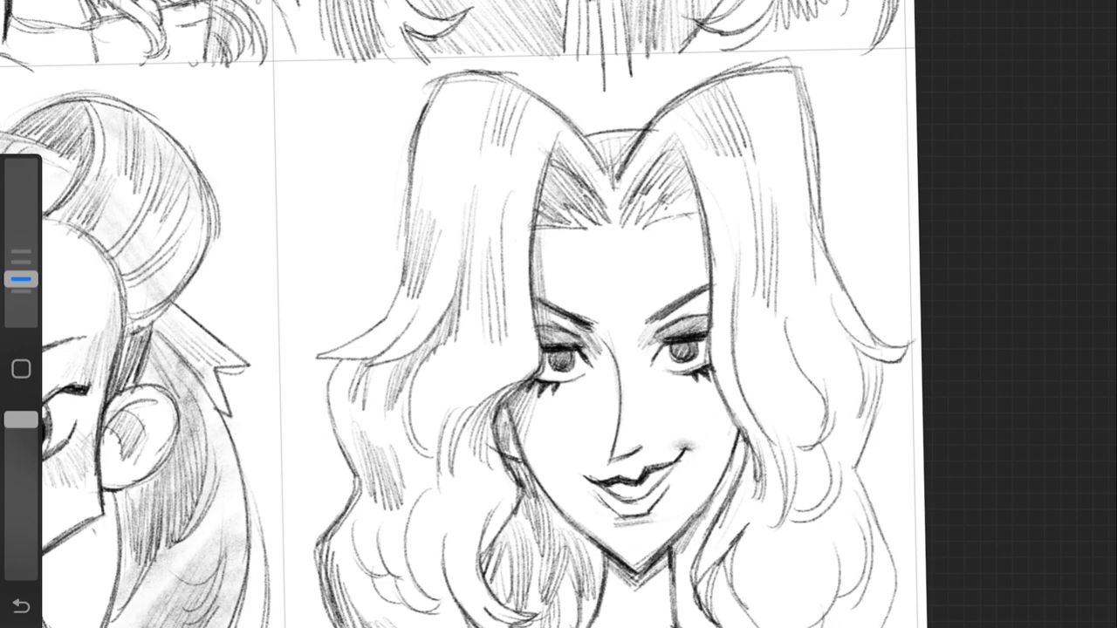
{"action": "left_click_drag", "start_coordinate": [749, 449], "coordinate": [700, 546]}
Step: Softly shade above and below both eyes and under the chin
{"action": "mouse_move", "coordinate": [551, 392]}
{"action": "left_mouse_down"}
{"action": "mouse_move", "coordinate": [524, 447]}
{"action": "mouse_move", "coordinate": [584, 375]}
{"action": "left_mouse_up"}
{"action": "left_click_drag", "start_coordinate": [545, 337], "coordinate": [581, 347]}
{"action": "left_click_drag", "start_coordinate": [661, 337], "coordinate": [703, 328]}
{"action": "left_click_drag", "start_coordinate": [661, 380], "coordinate": [712, 376]}
{"action": "left_click_drag", "start_coordinate": [609, 515], "coordinate": [647, 503]}
Step: Tone the mouth and chin, then shade near the right eye and hair curls
{"action": "mouse_move", "coordinate": [580, 398]}
{"action": "left_mouse_down"}
{"action": "mouse_move", "coordinate": [550, 461]}
{"action": "mouse_move", "coordinate": [606, 468]}
{"action": "left_mouse_up"}
{"action": "left_click_drag", "start_coordinate": [594, 529], "coordinate": [633, 559]}
{"action": "left_click_drag", "start_coordinate": [602, 523], "coordinate": [679, 499]}
{"action": "mouse_move", "coordinate": [694, 356]}
{"action": "left_mouse_down"}
{"action": "mouse_move", "coordinate": [747, 412]}
{"action": "mouse_move", "coordinate": [756, 407]}
{"action": "left_mouse_up"}
{"action": "left_click_drag", "start_coordinate": [750, 495], "coordinate": [775, 573]}
{"action": "left_click_drag", "start_coordinate": [405, 447], "coordinate": [454, 531]}
{"action": "left_click_drag", "start_coordinate": [401, 579], "coordinate": [454, 625]}
Step: Hatch the neck and the right hair edge
{"action": "left_click_drag", "start_coordinate": [713, 534], "coordinate": [693, 625]}
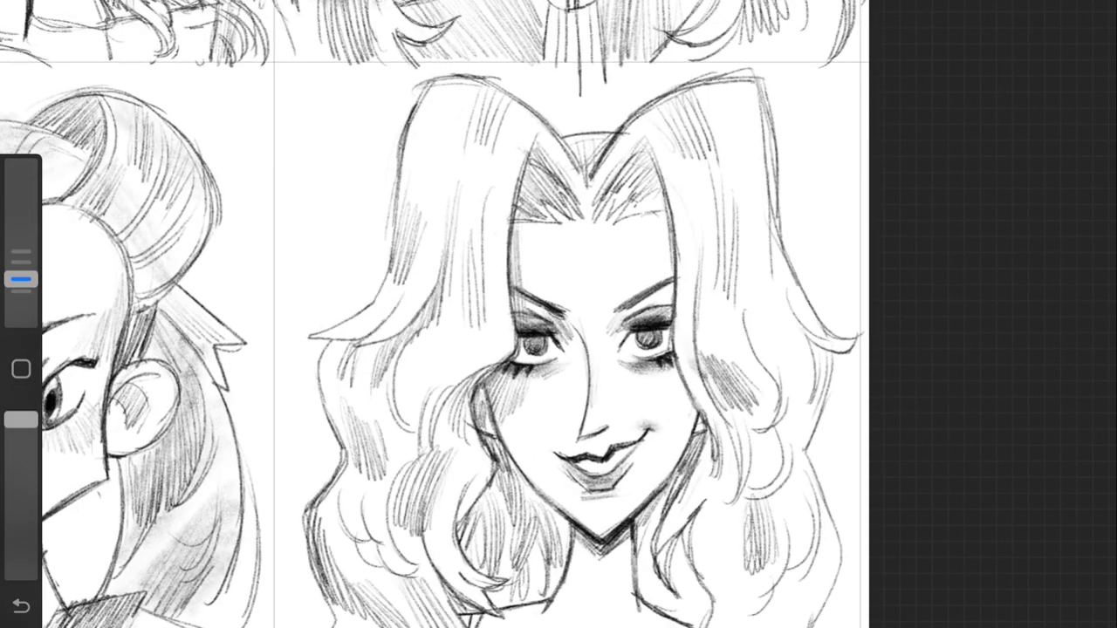
{"action": "left_click_drag", "start_coordinate": [663, 508], "coordinate": [635, 602]}
{"action": "left_click_drag", "start_coordinate": [694, 524], "coordinate": [662, 614]}
{"action": "left_click_drag", "start_coordinate": [710, 557], "coordinate": [679, 613]}
{"action": "left_click_drag", "start_coordinate": [534, 546], "coordinate": [532, 611]}
{"action": "left_click_drag", "start_coordinate": [785, 143], "coordinate": [769, 250]}
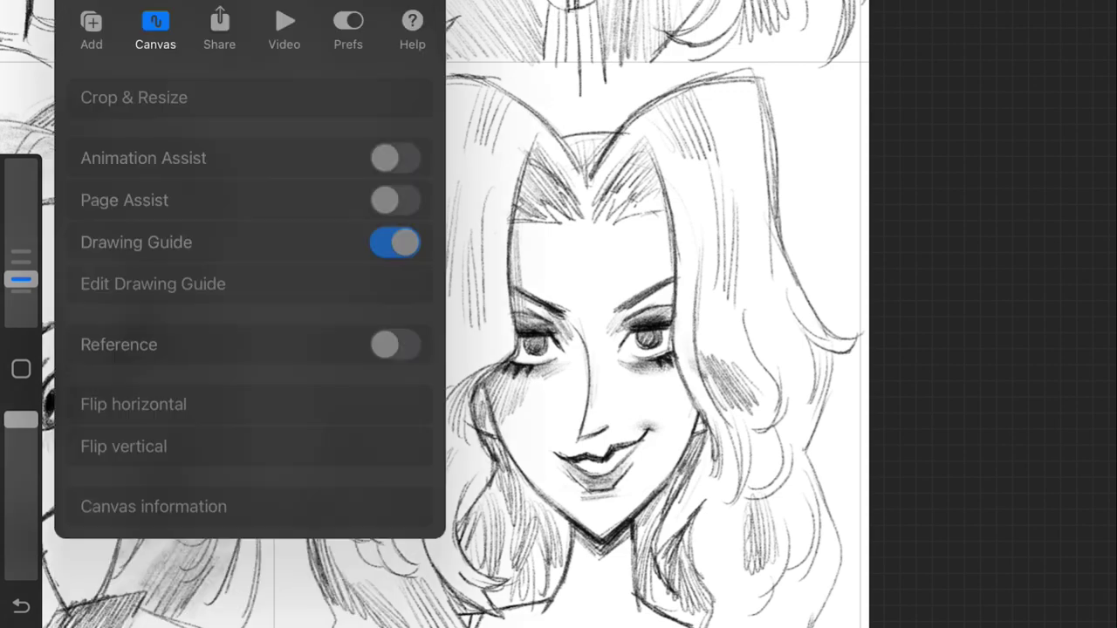
Step: Flip the canvas horizontally, then select and nudge the right-side hair edge inward
{"action": "left_click", "coordinate": [137, 402]}
{"action": "left_click", "coordinate": [582, 75]}
{"action": "left_click_drag", "start_coordinate": [583, 75], "coordinate": [732, 506]}
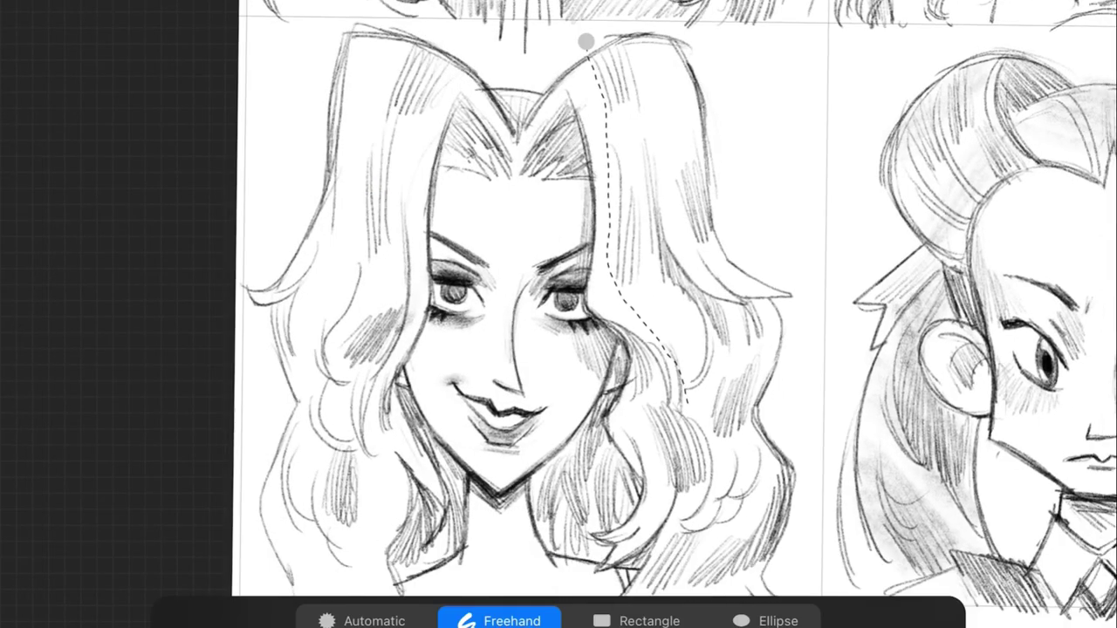
{"action": "left_click", "coordinate": [571, 33]}
{"action": "left_click_drag", "start_coordinate": [666, 287], "coordinate": [662, 287]}
Step: Retrace the right hair outline in dark pencil
{"action": "mouse_move", "coordinate": [555, 61]}
{"action": "left_mouse_down"}
{"action": "mouse_move", "coordinate": [672, 110]}
{"action": "mouse_move", "coordinate": [693, 232]}
{"action": "mouse_move", "coordinate": [717, 278]}
{"action": "left_mouse_up"}
{"action": "left_click_drag", "start_coordinate": [675, 236], "coordinate": [753, 262]}
{"action": "left_click_drag", "start_coordinate": [679, 274], "coordinate": [669, 333]}
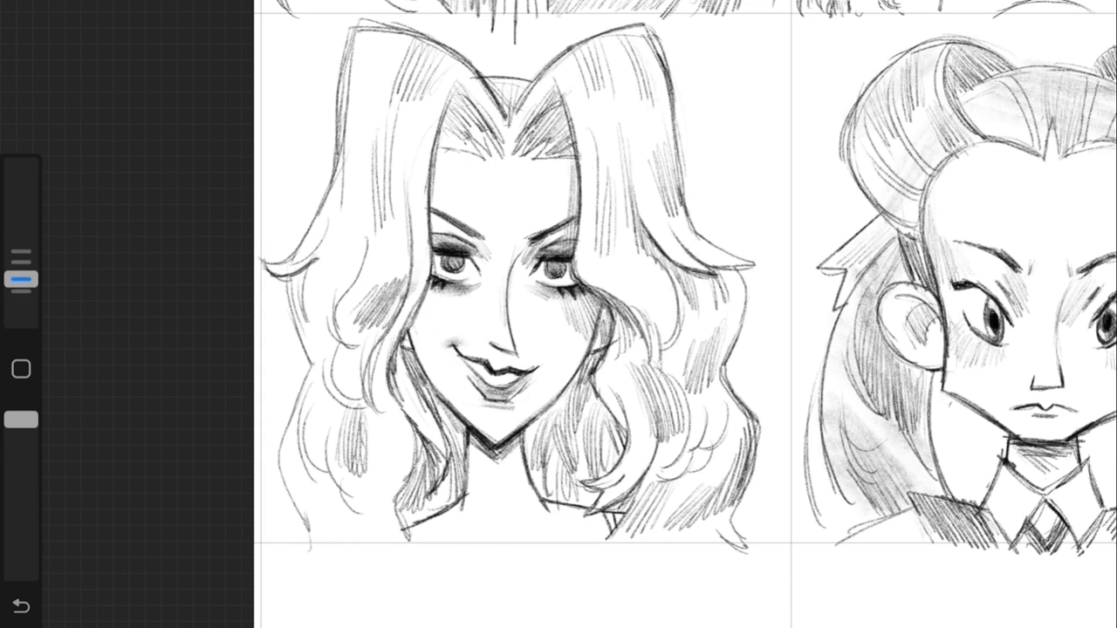